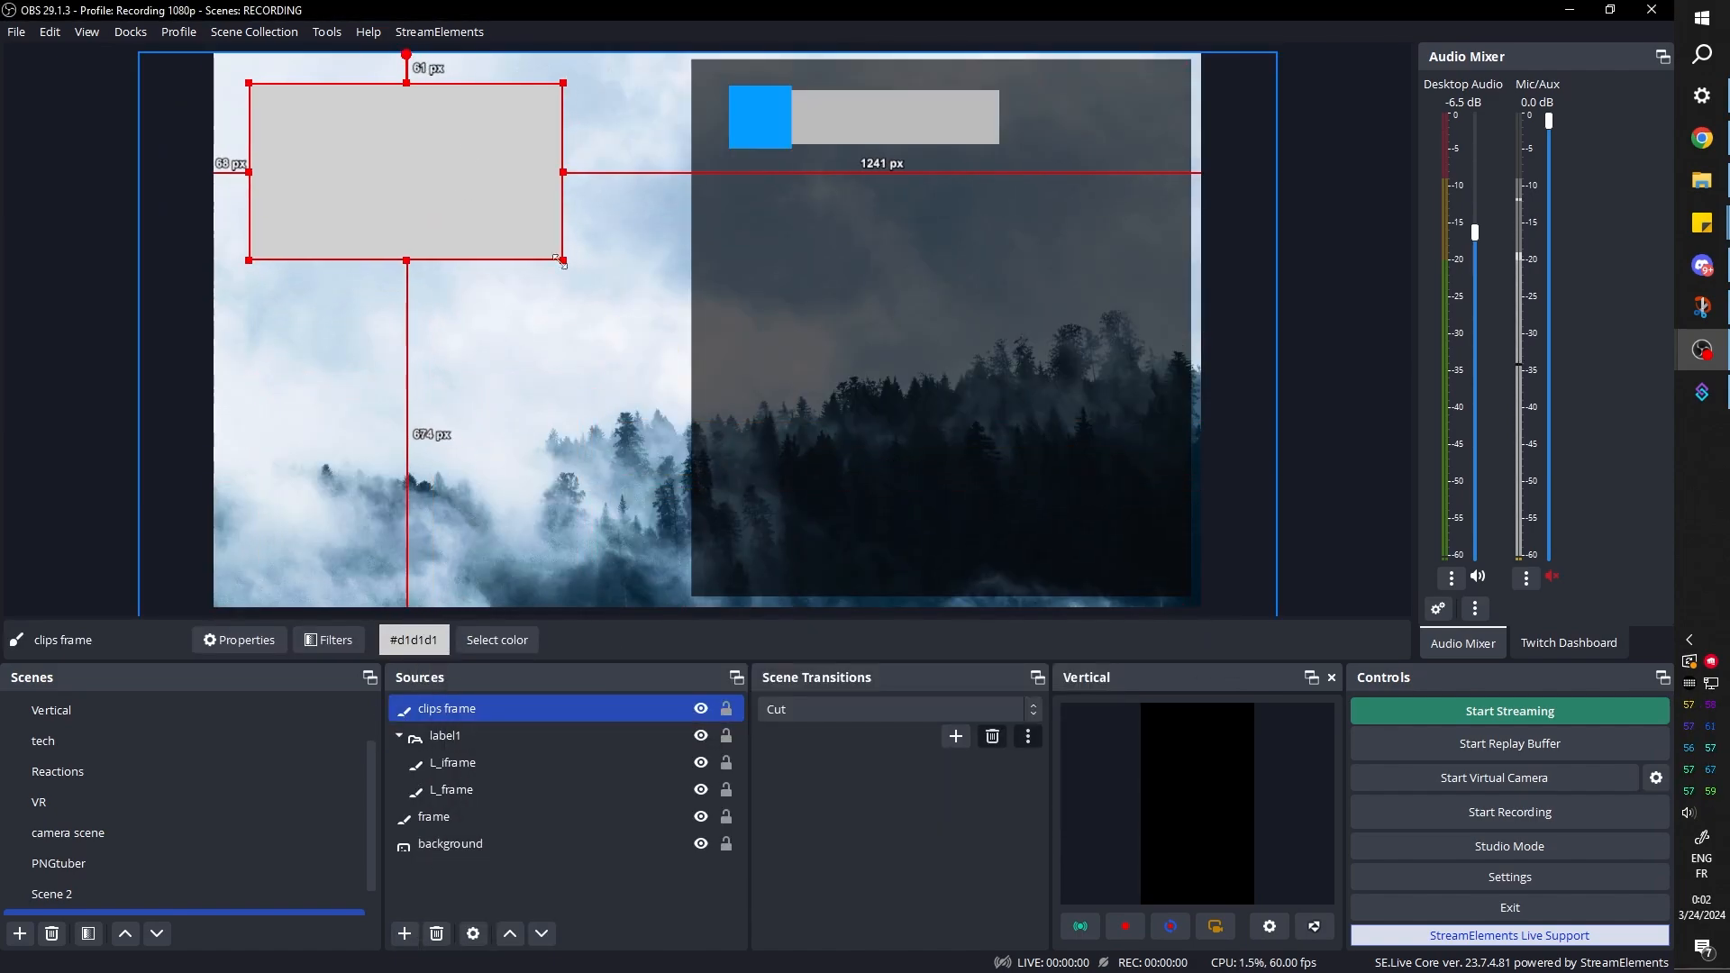
pyautogui.click(458, 789)
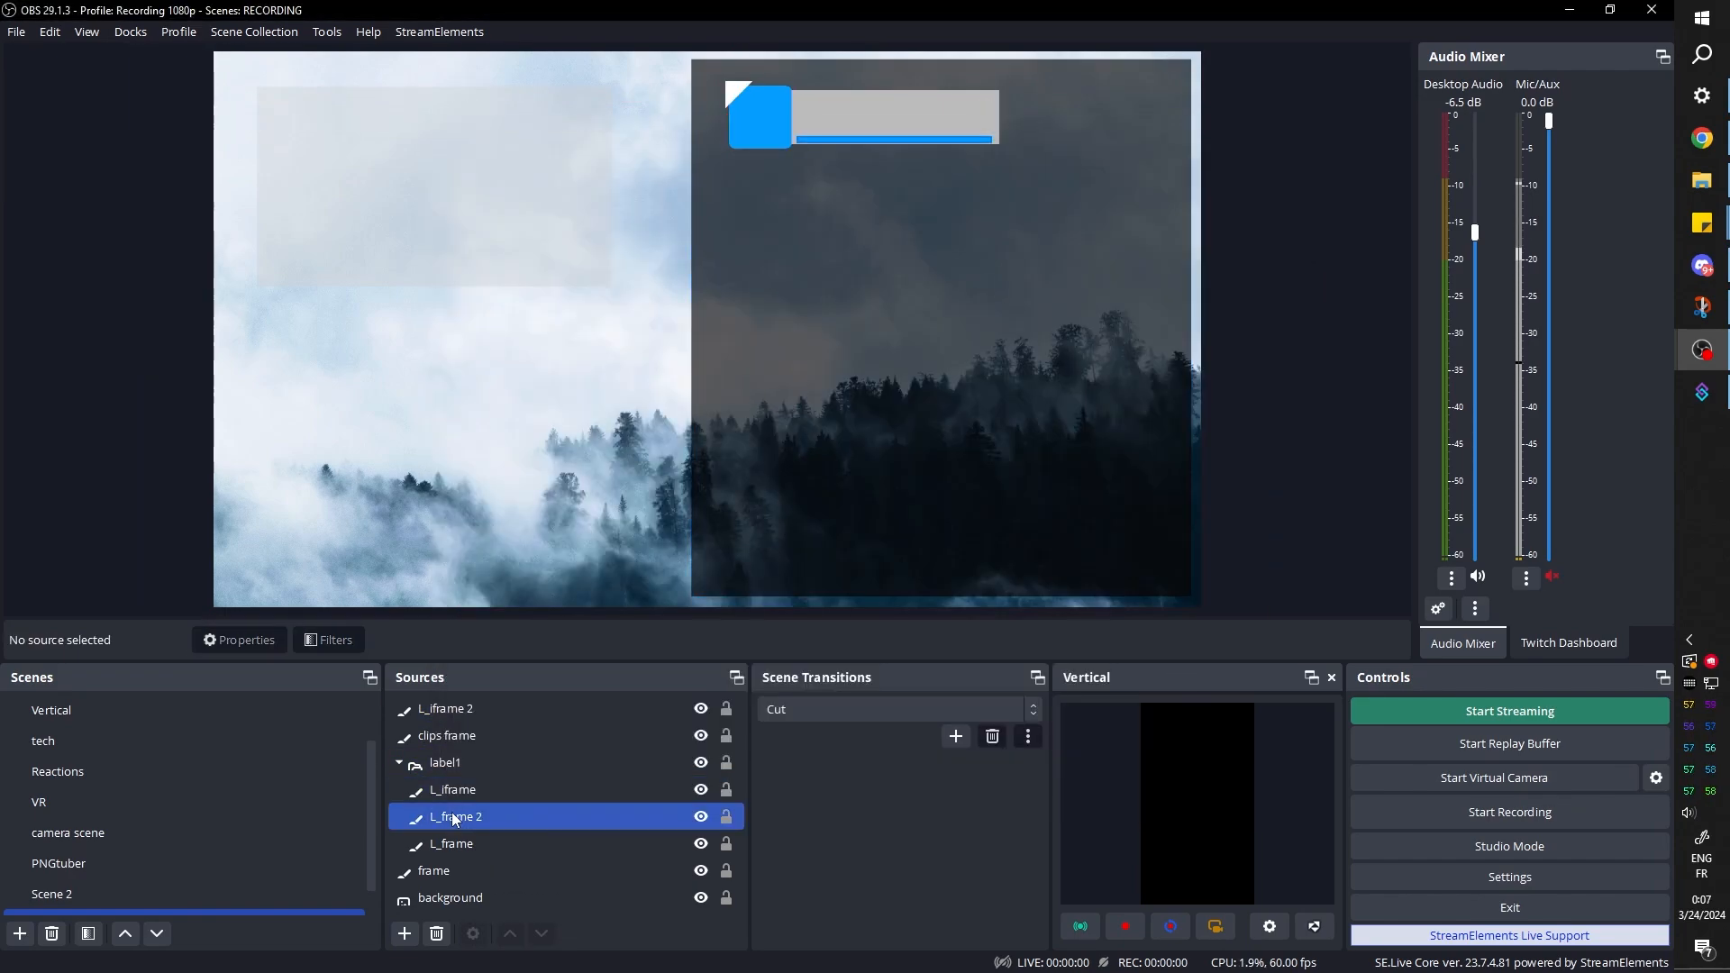
pyautogui.click(915, 121)
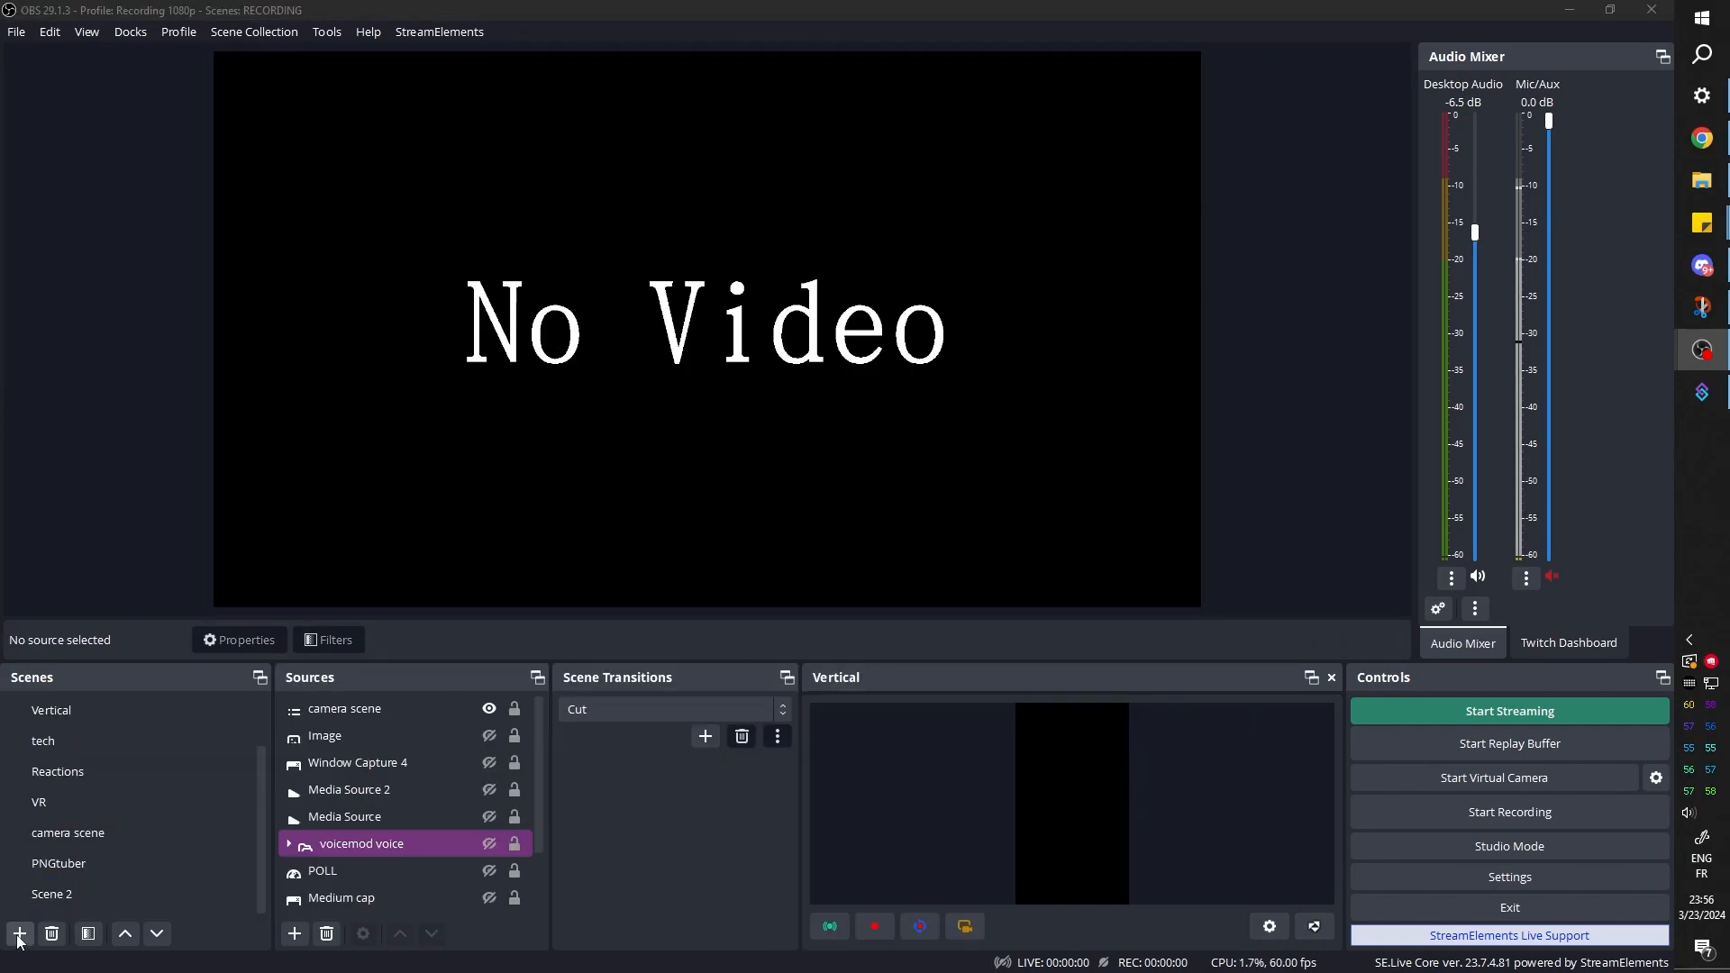
# Add a new scene named "tuto"
pyautogui.click(19, 934)
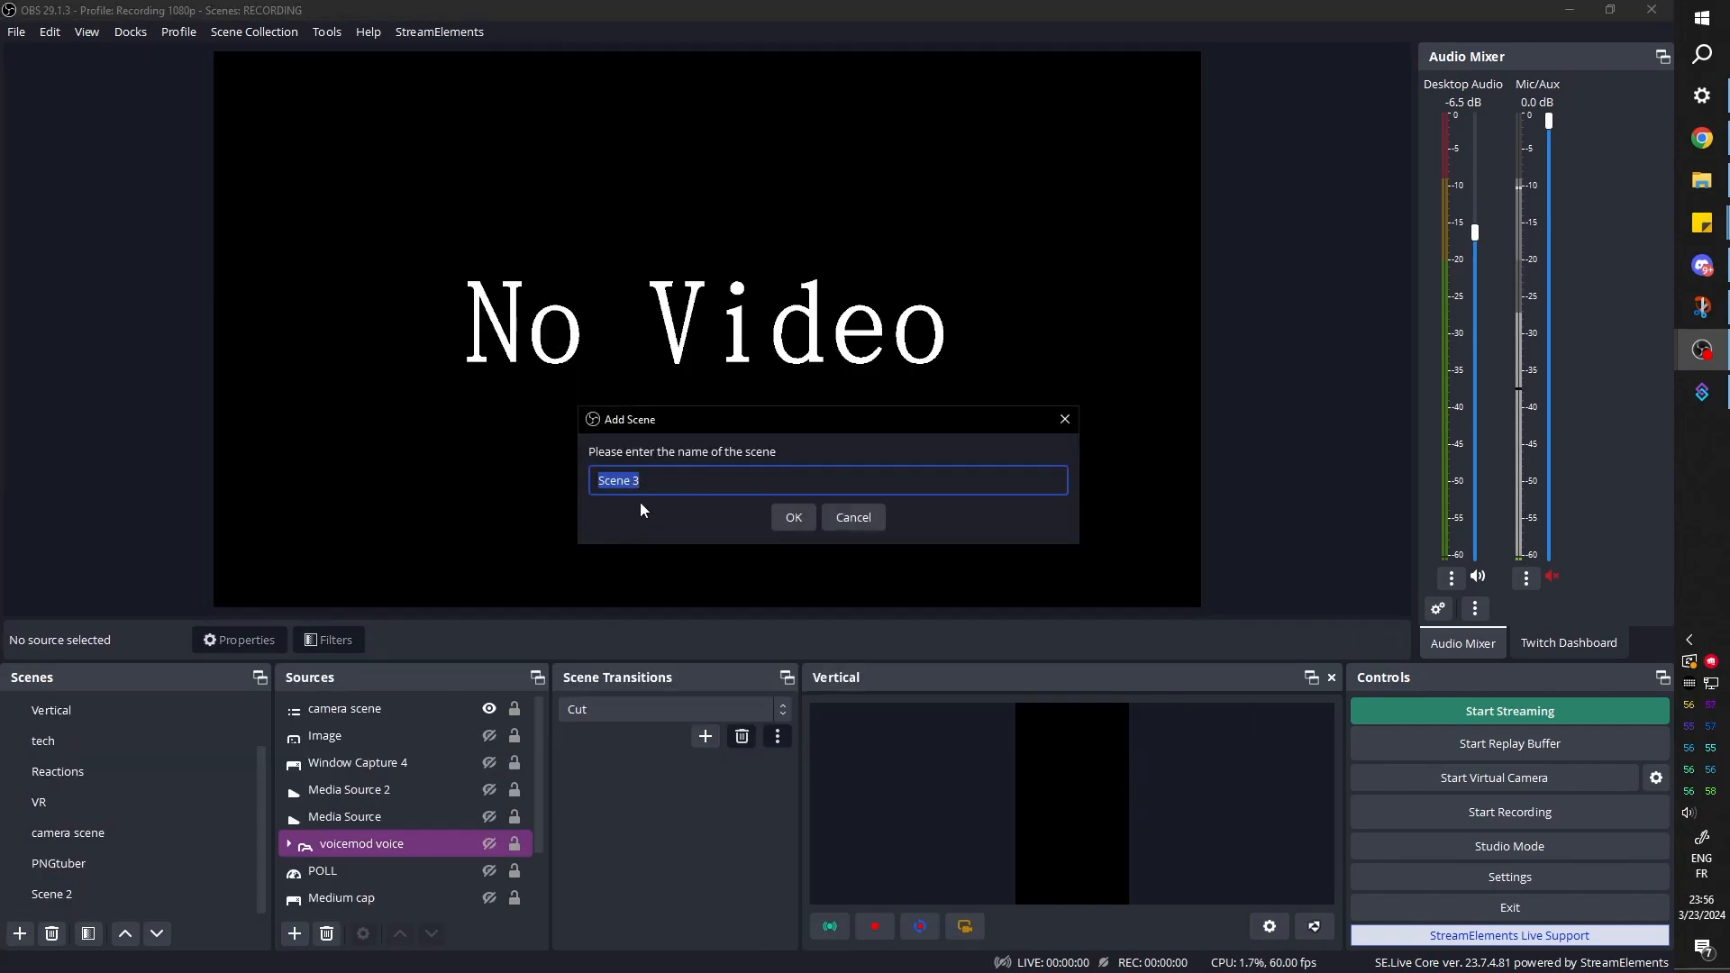
pyautogui.write('tuto')
pyautogui.click(793, 517)
# Rearrange the lower docks by widening Scene Transitions, Sources and Scenes to give the source list more room
pyautogui.moveTo(798, 772); pyautogui.dragTo(1051, 772)
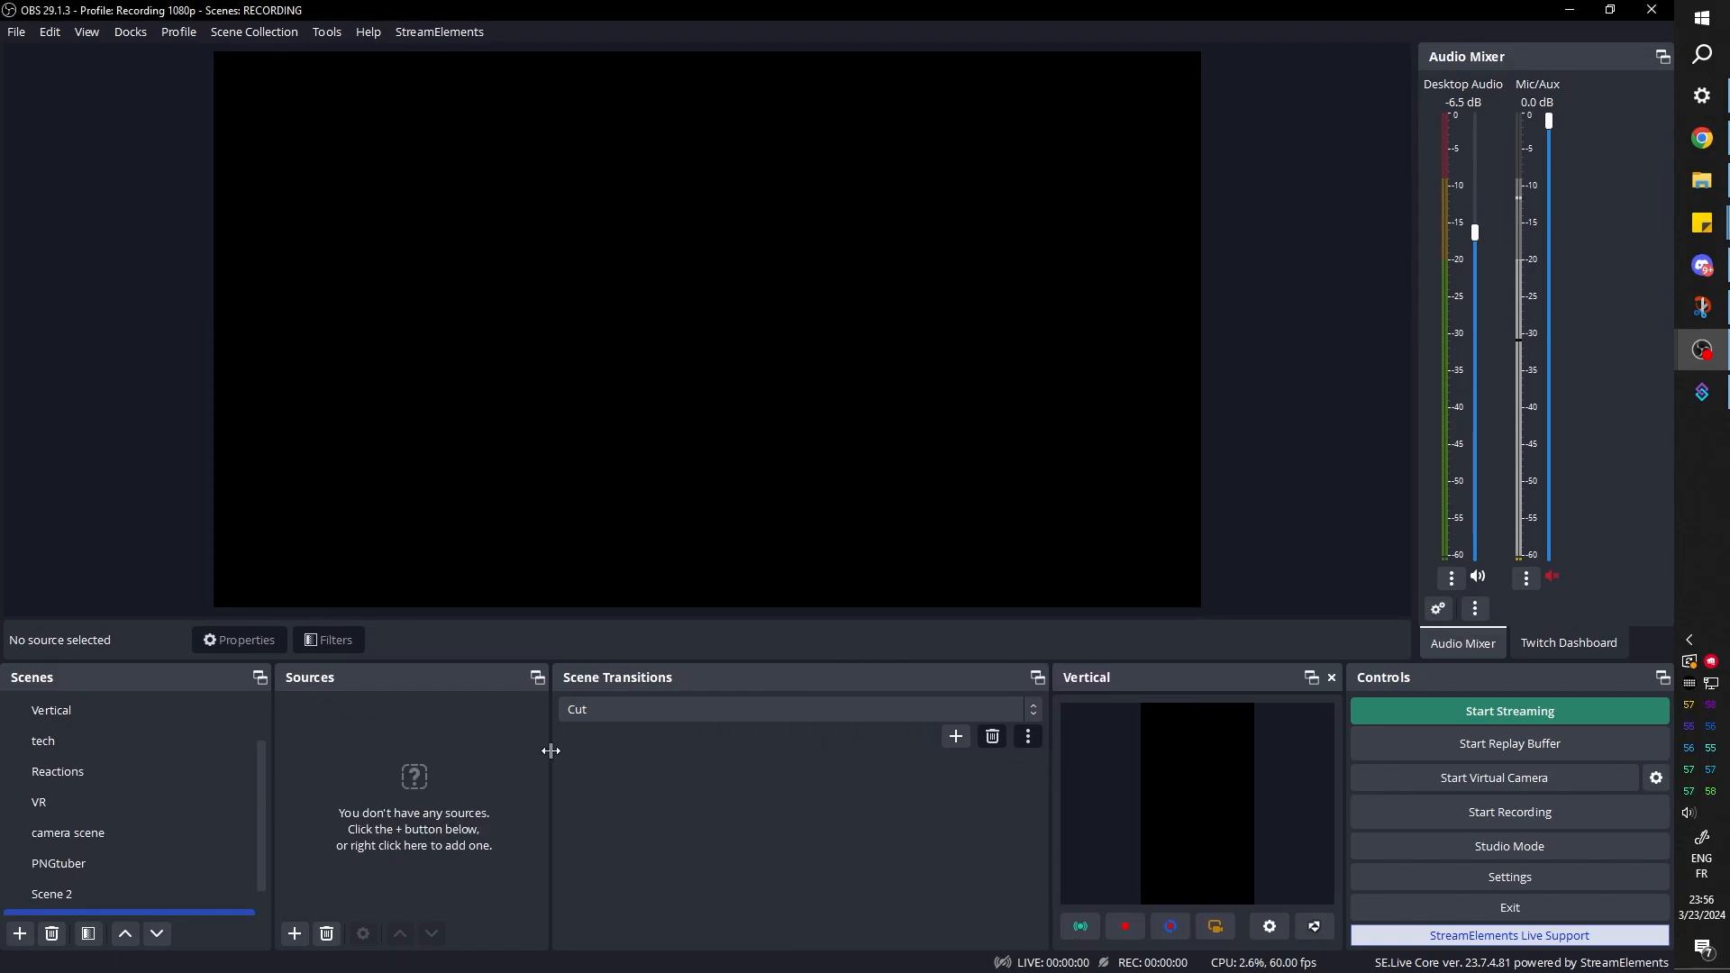
pyautogui.moveTo(551, 750); pyautogui.dragTo(753, 764)
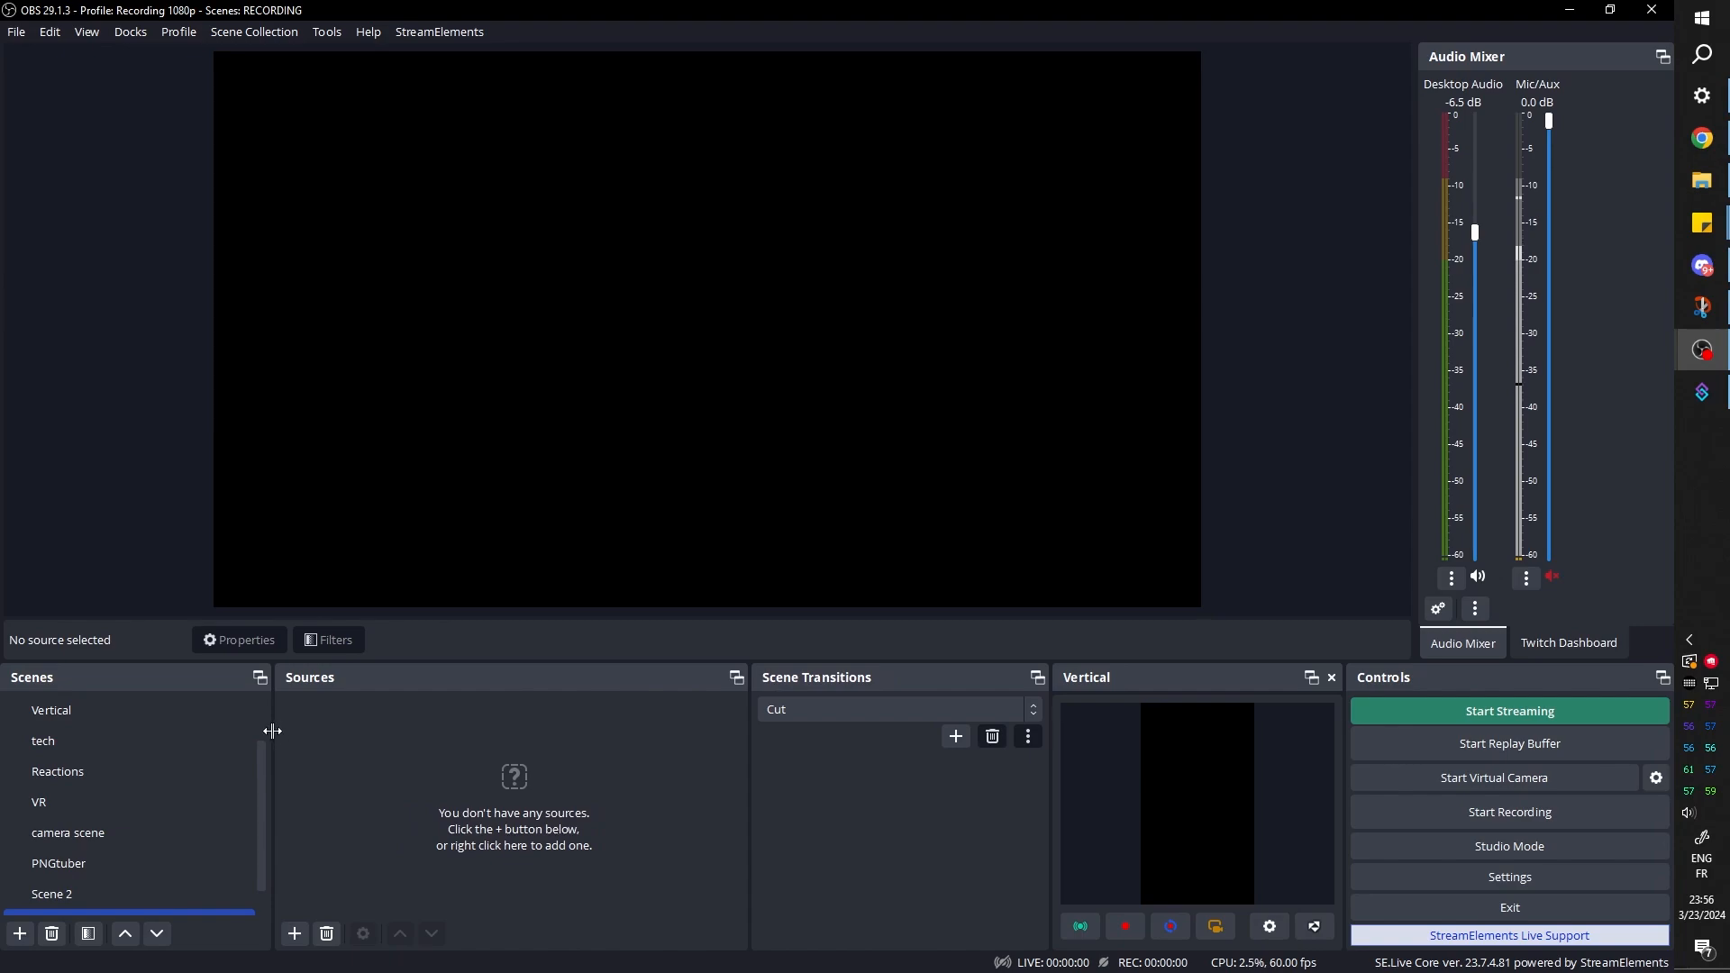
pyautogui.moveTo(272, 731); pyautogui.dragTo(382, 731)
# Add an image source named "background" that uses the file landscape-tree-nature-forest-outdoor-horizon-567845-pxhere.com.jpg
pyautogui.click(404, 933)
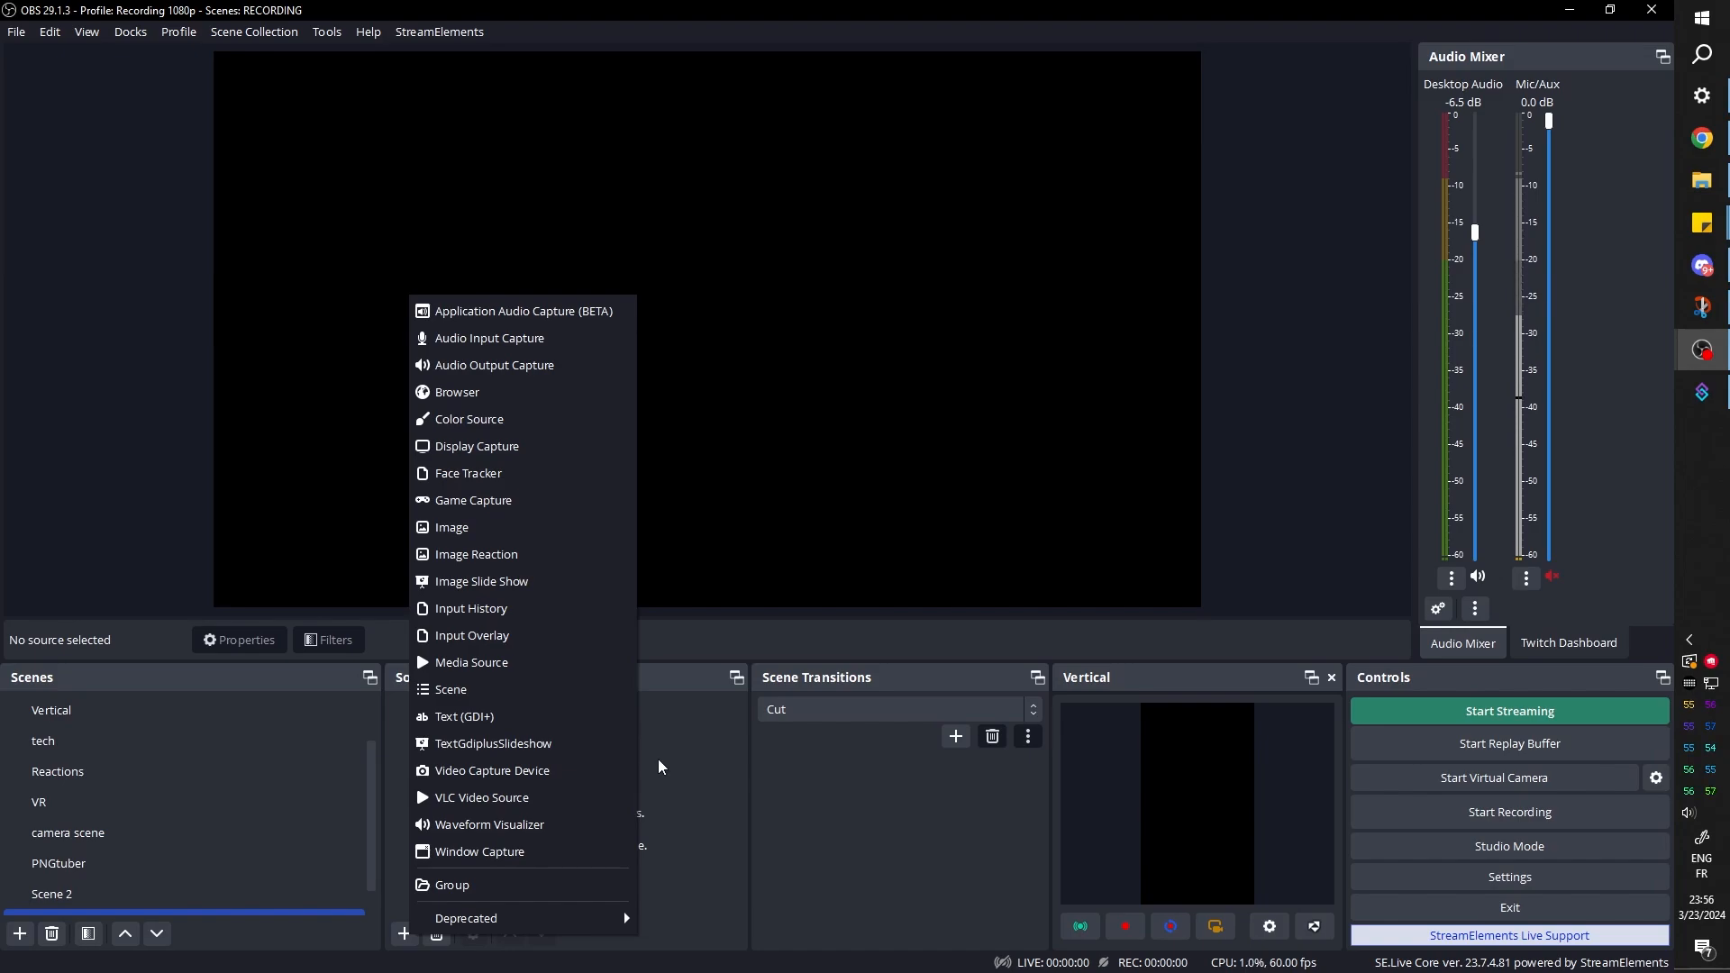
pyautogui.click(514, 527)
pyautogui.write('back')
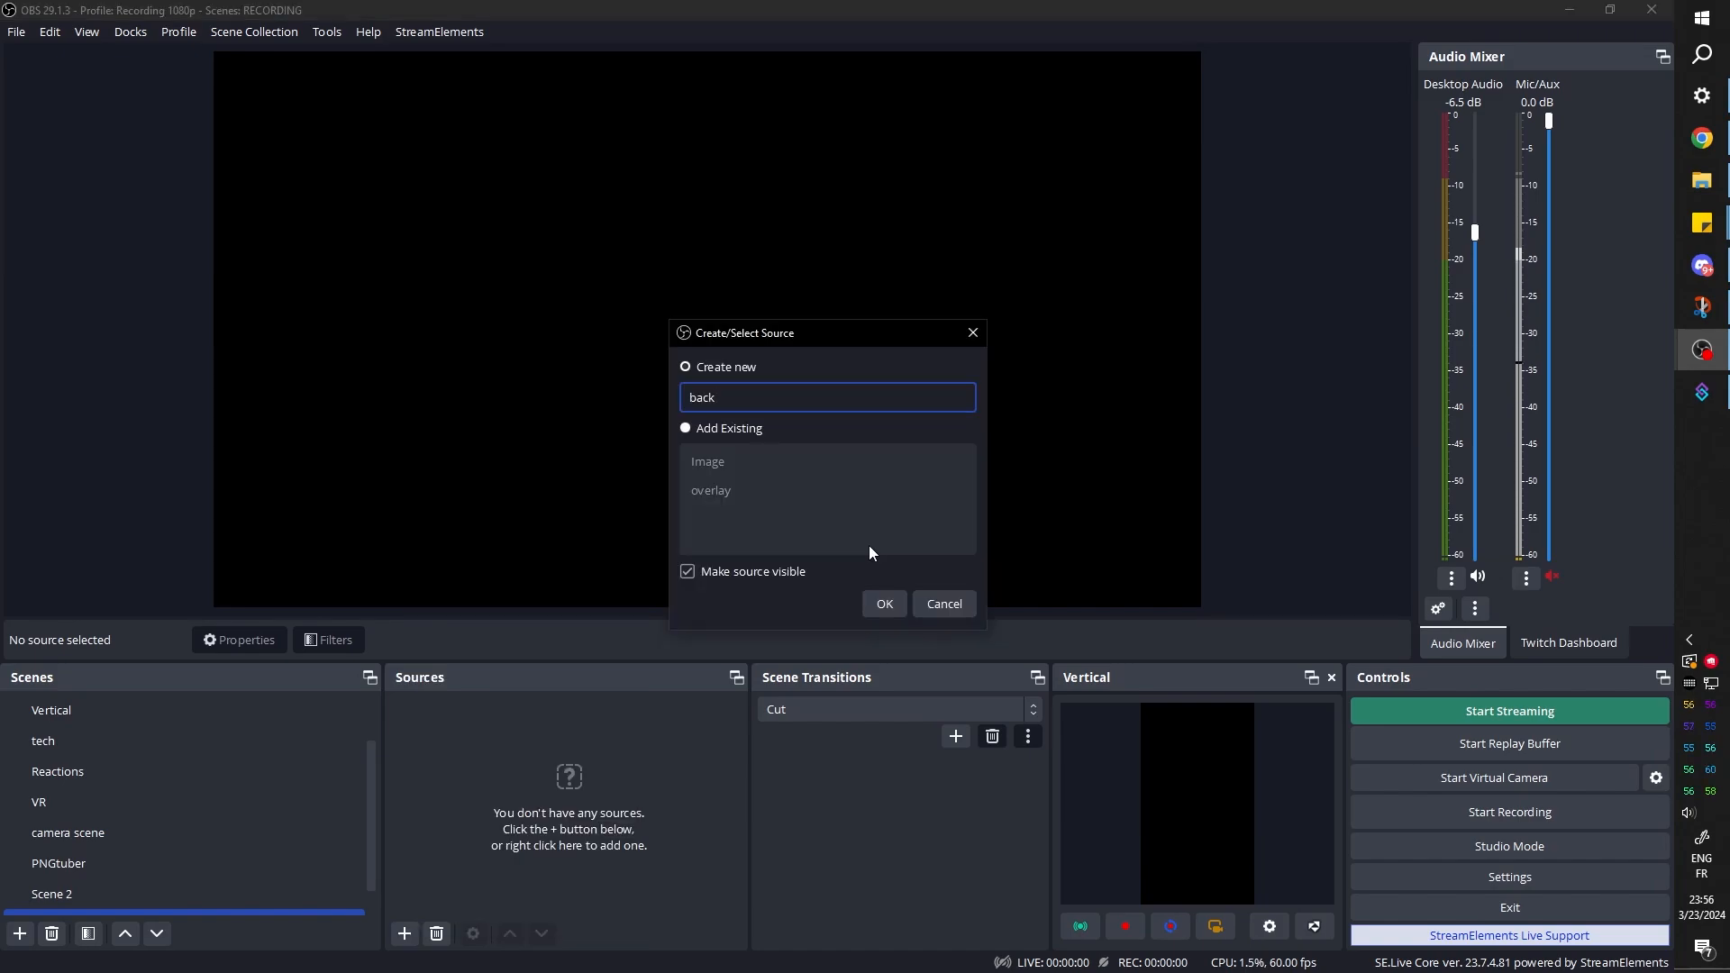
pyautogui.write('ground')
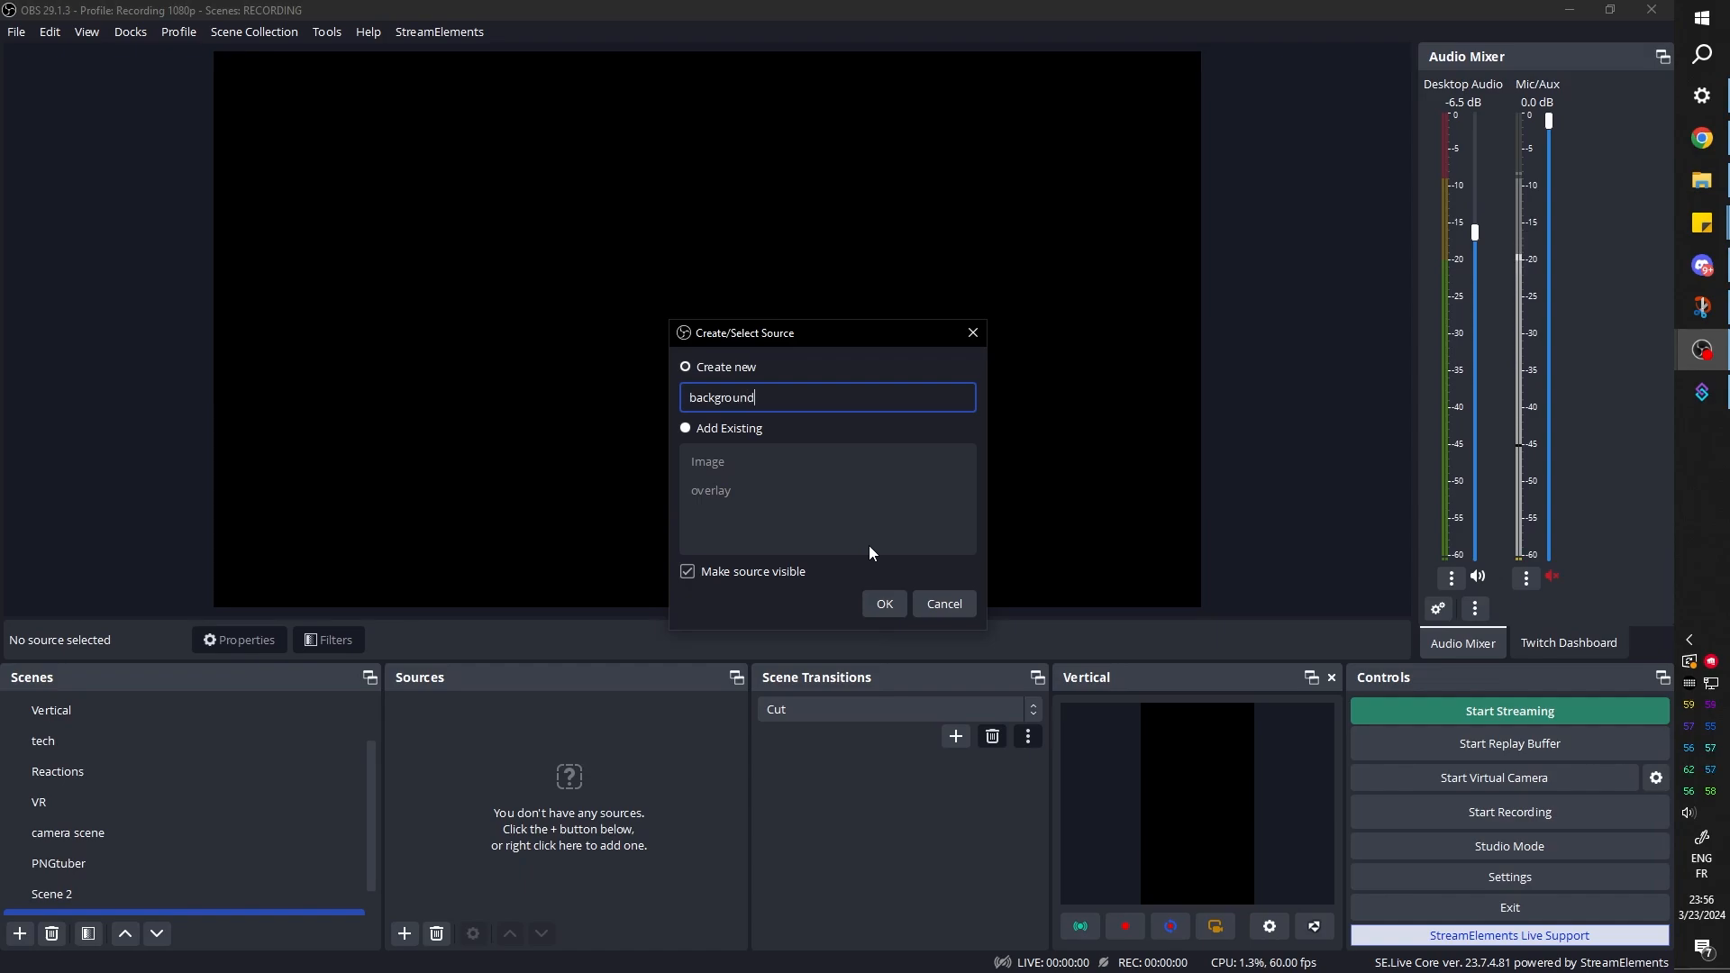
pyautogui.press('Return')
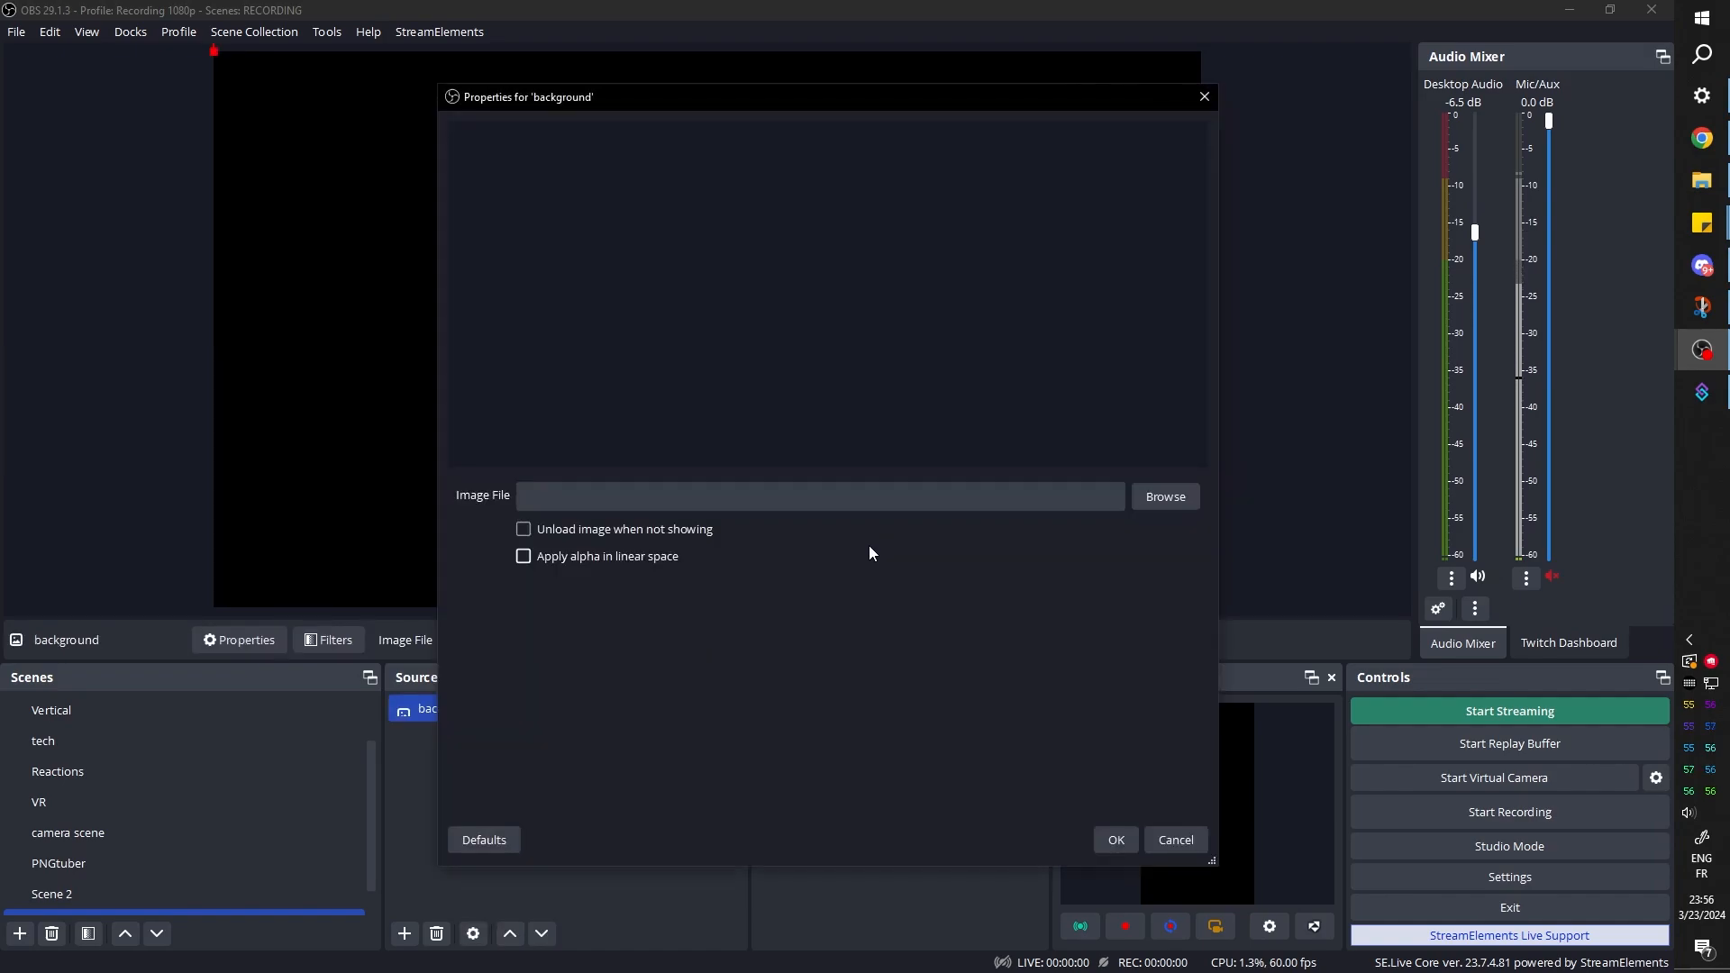
pyautogui.click(1162, 497)
pyautogui.doubleClick(748, 280)
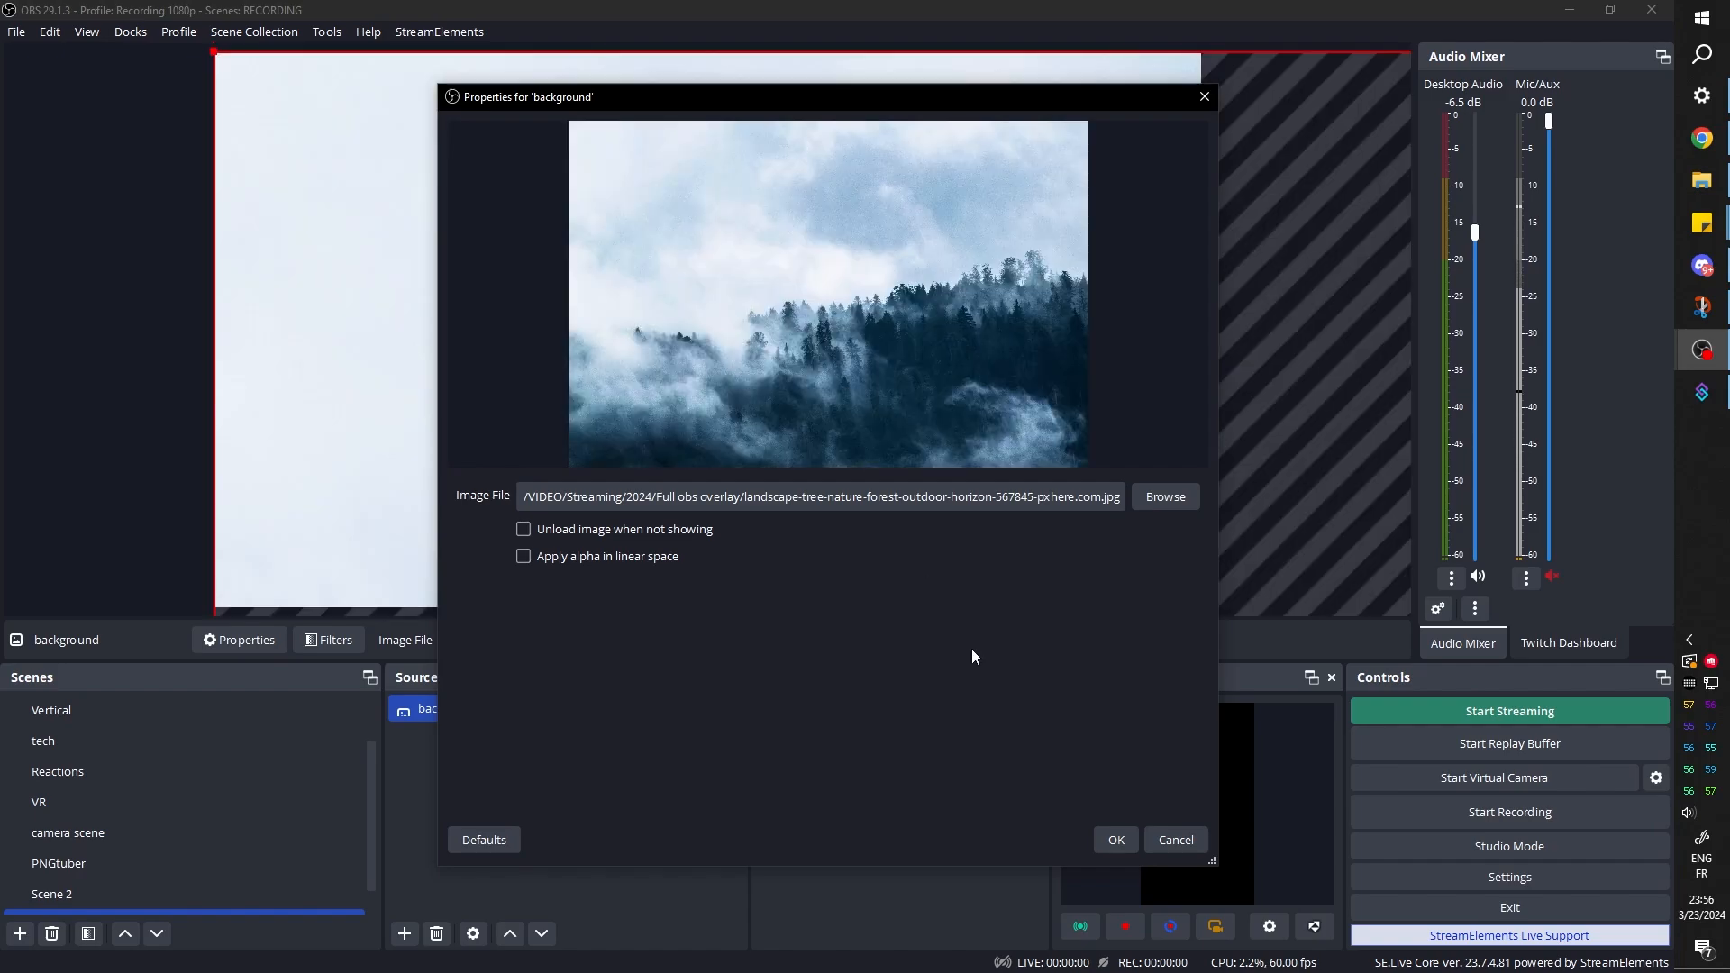
pyautogui.click(1116, 842)
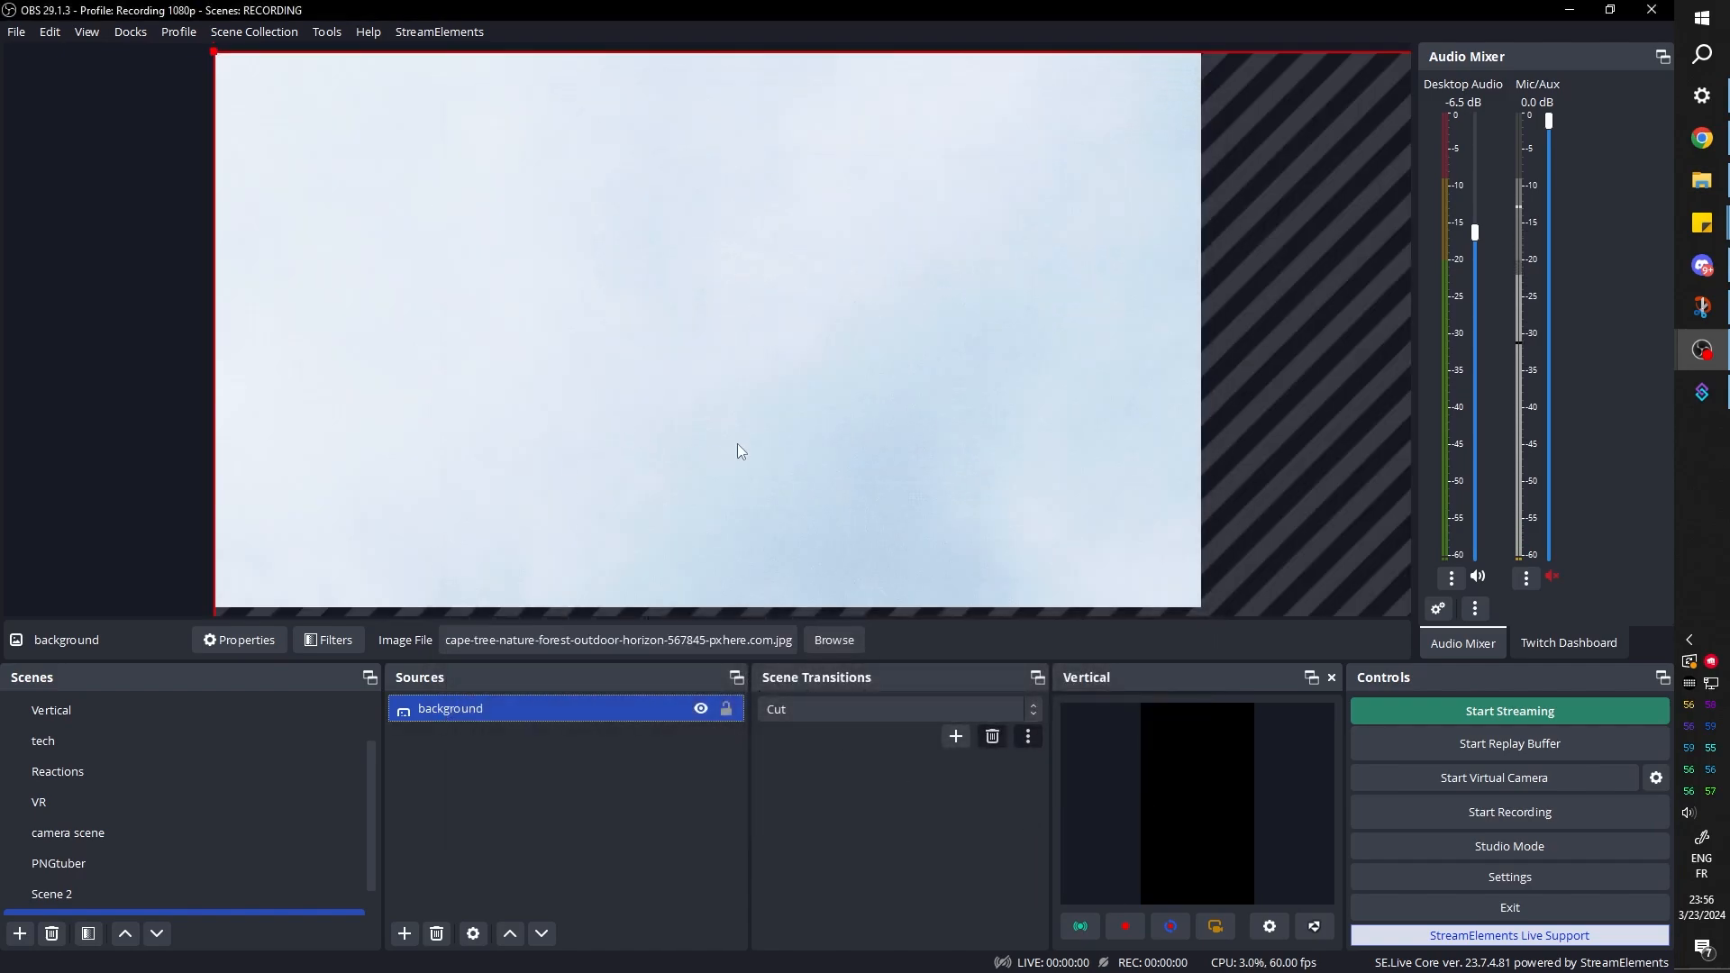
# Fit the background image to the screen, enlarge it and center it horizontally so it covers the whole canvas
pyautogui.rightClick(753, 268)
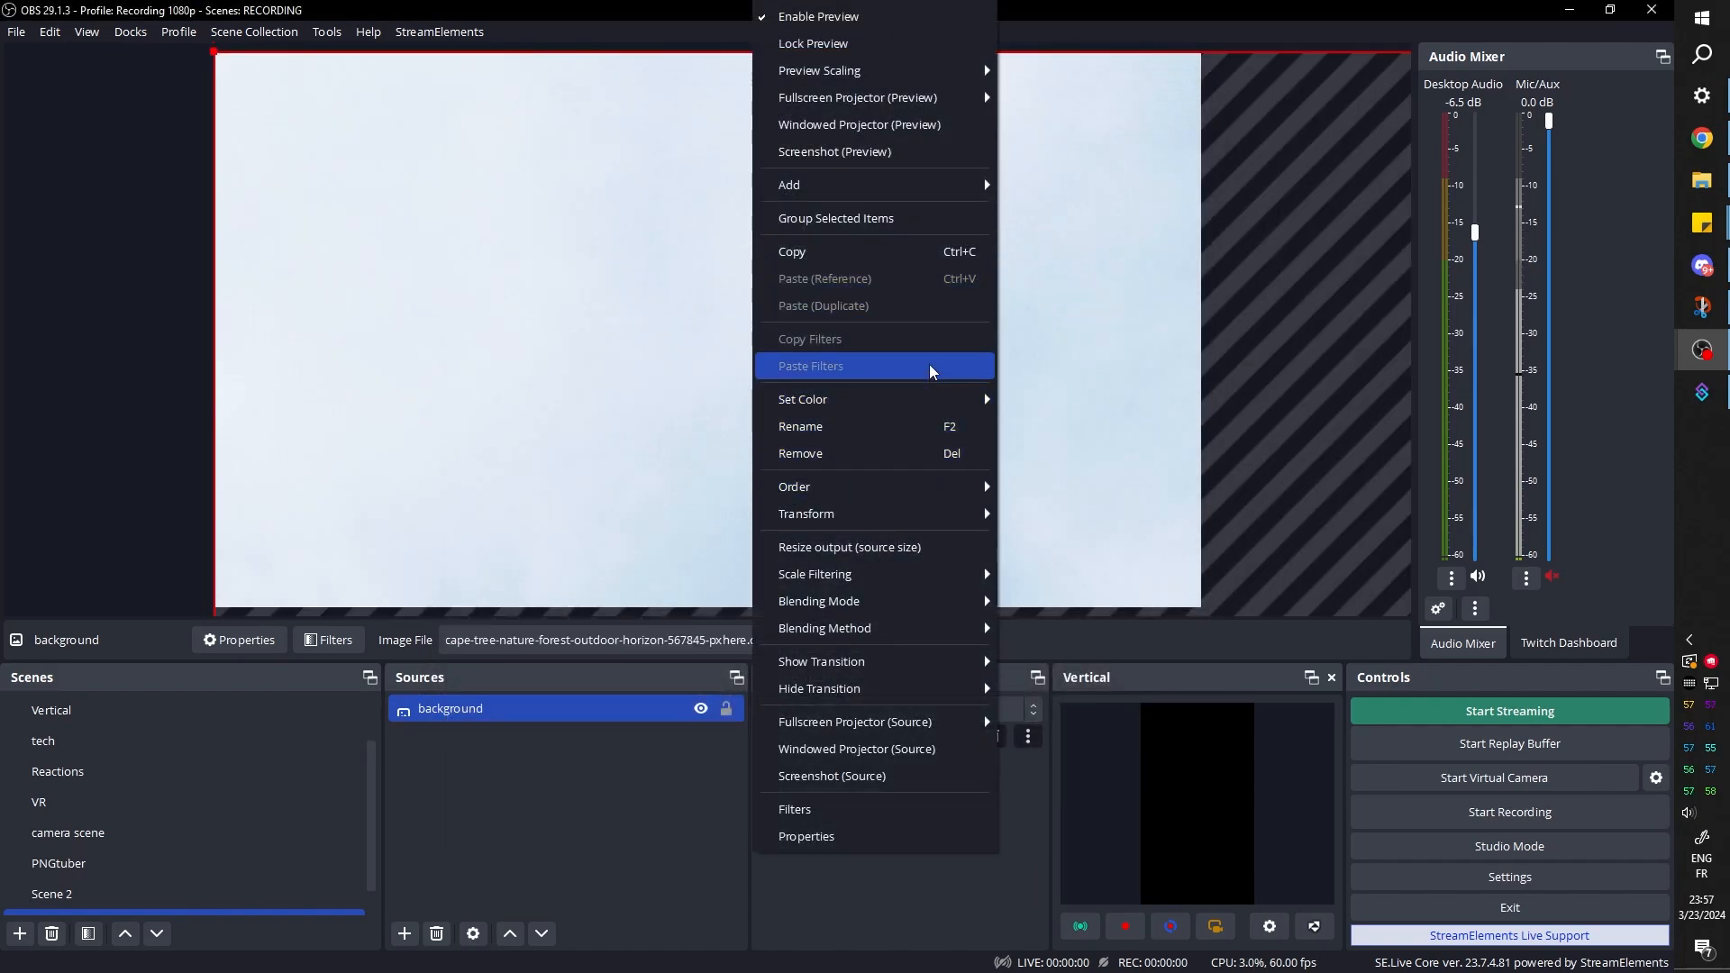
pyautogui.moveTo(897, 512)
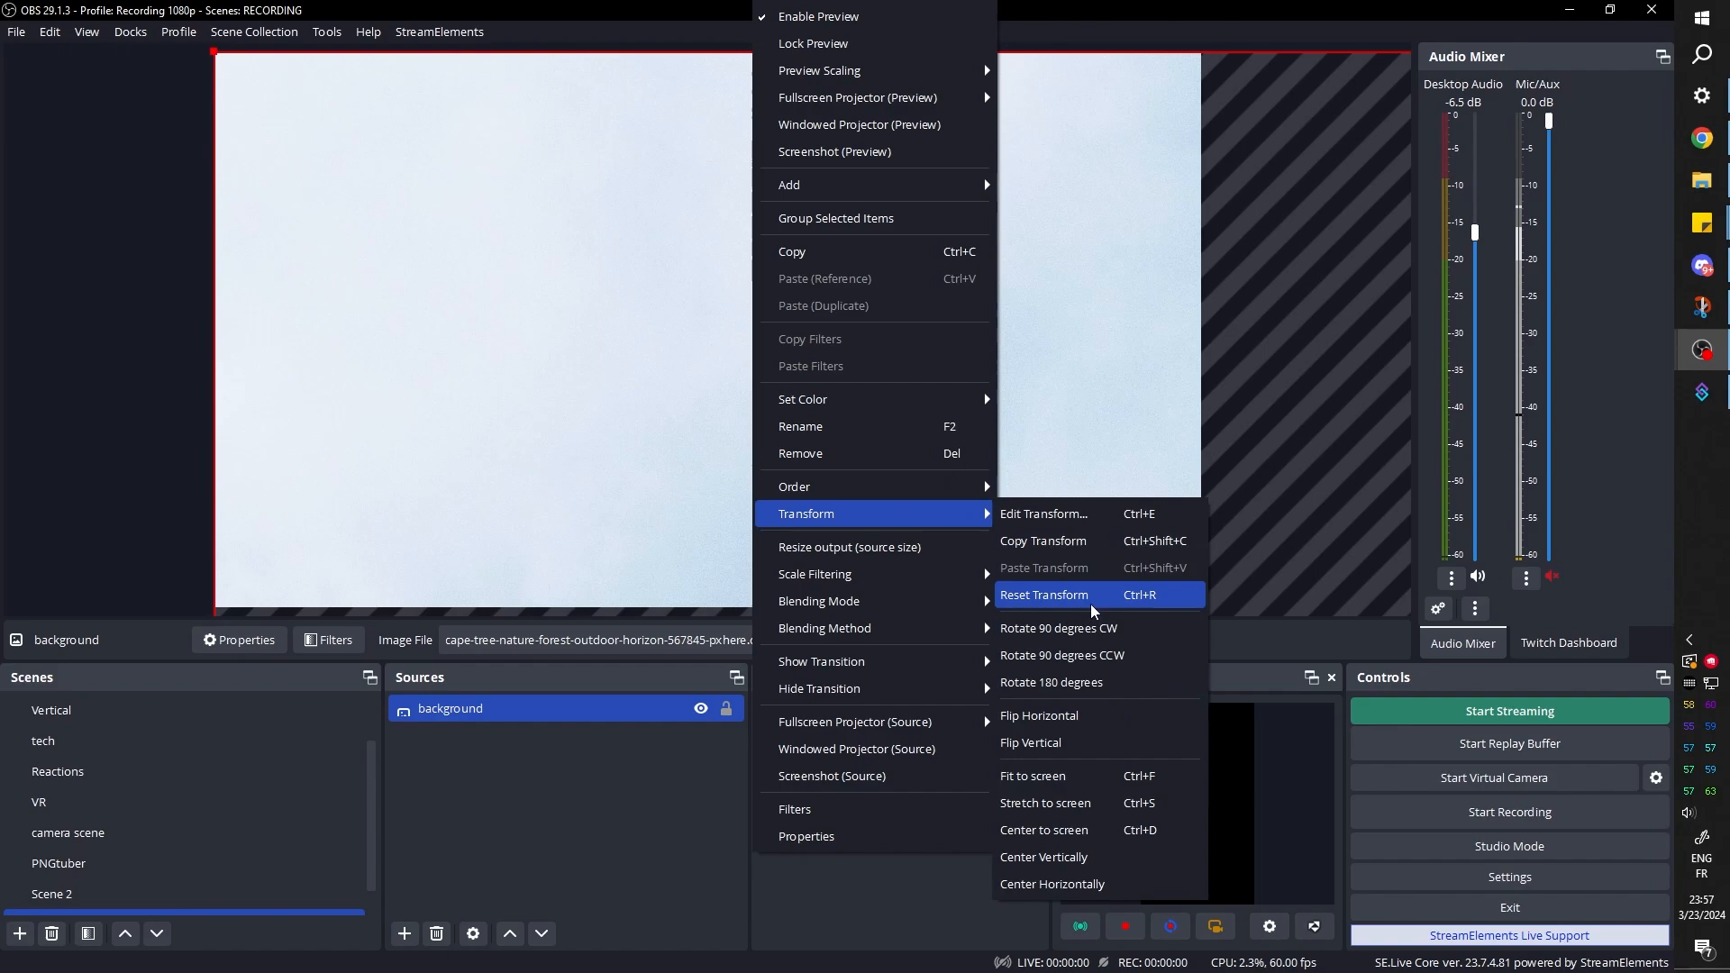
pyautogui.click(1065, 780)
pyautogui.moveTo(1201, 608); pyautogui.dragTo(1353, 745)
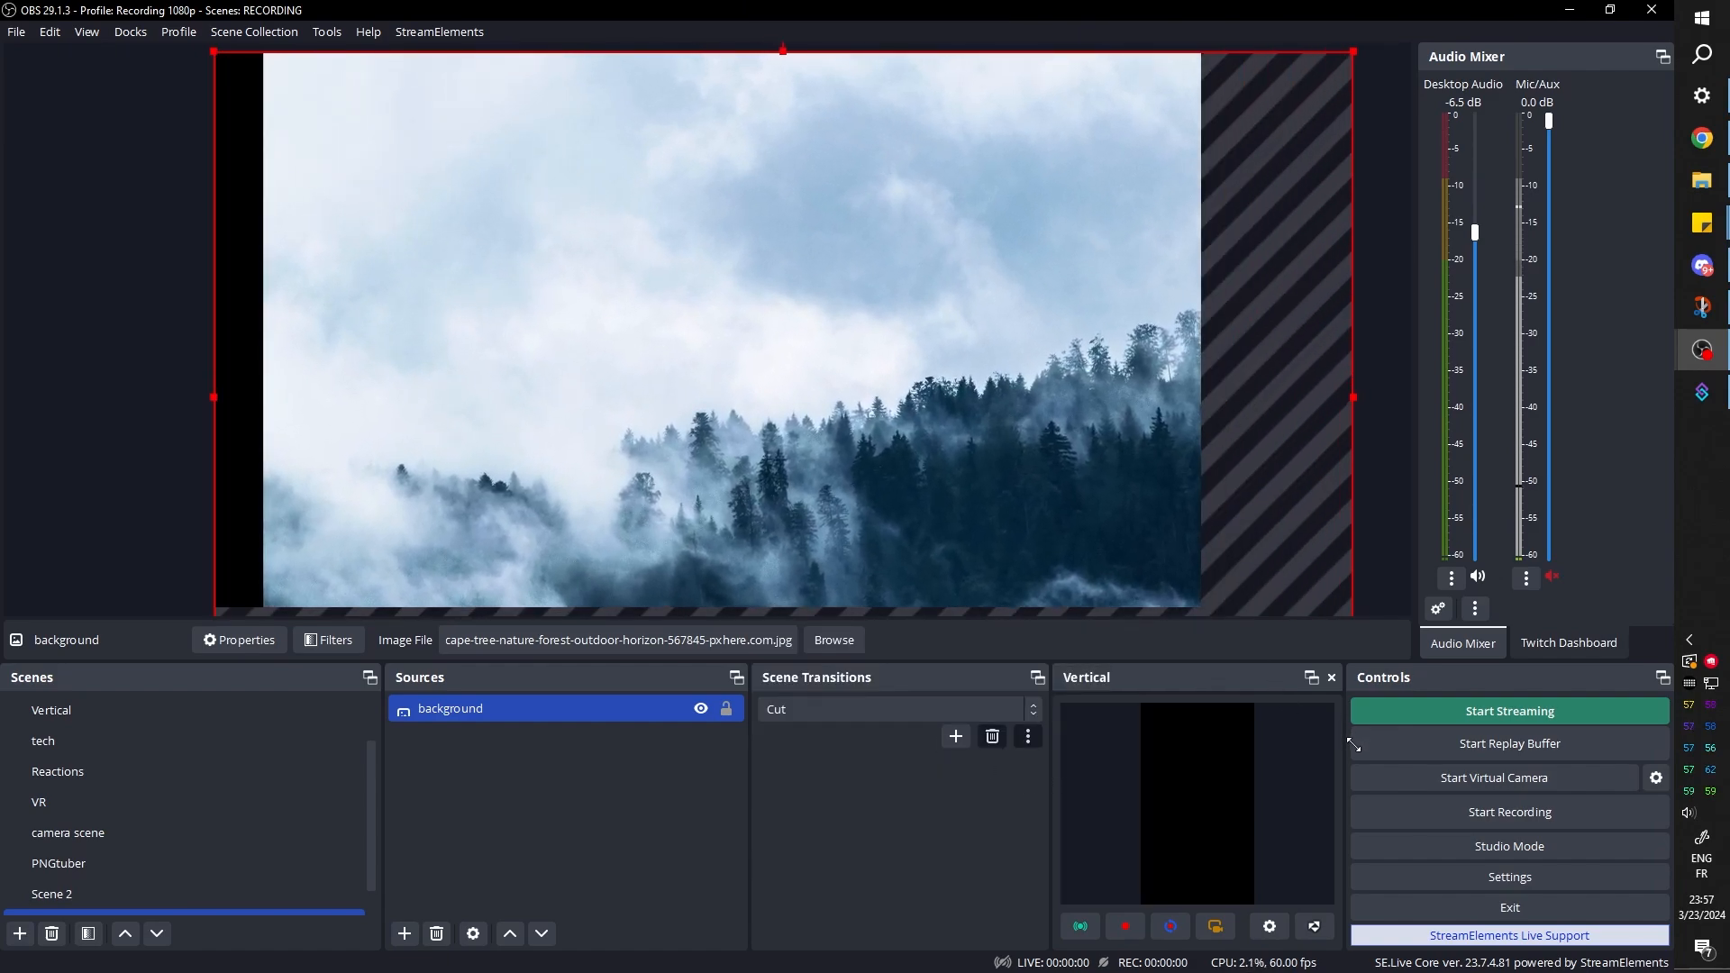
pyautogui.moveTo(900, 459); pyautogui.dragTo(818, 441)
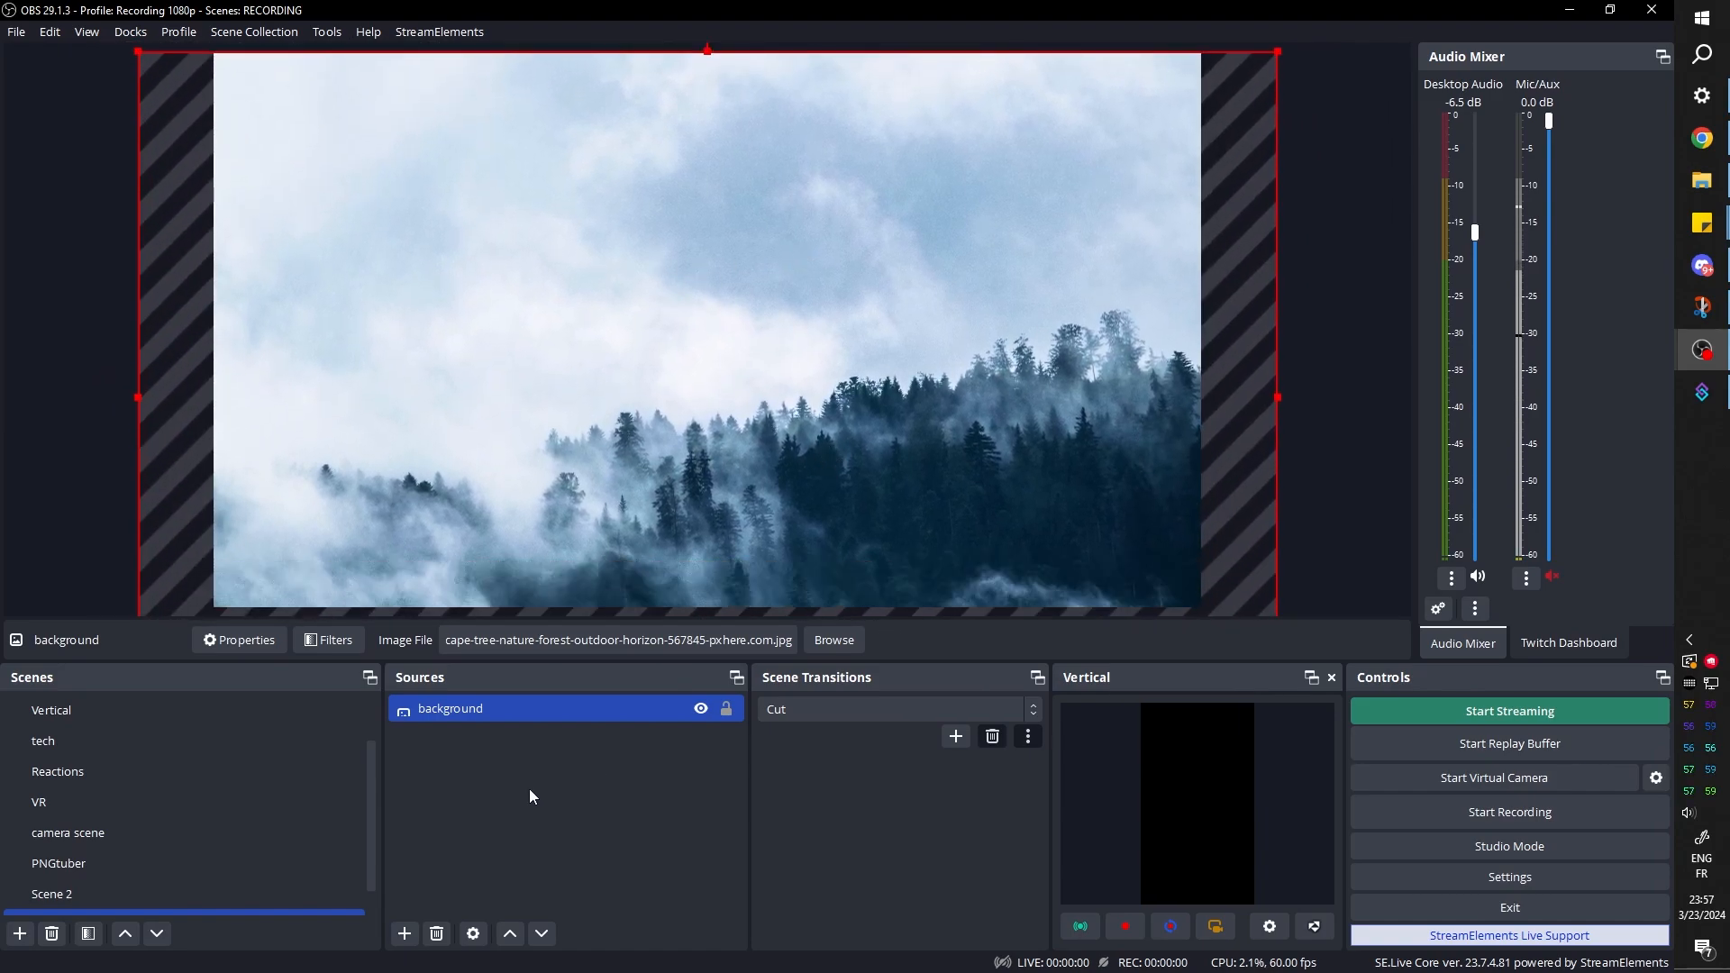
pyautogui.click(503, 768)
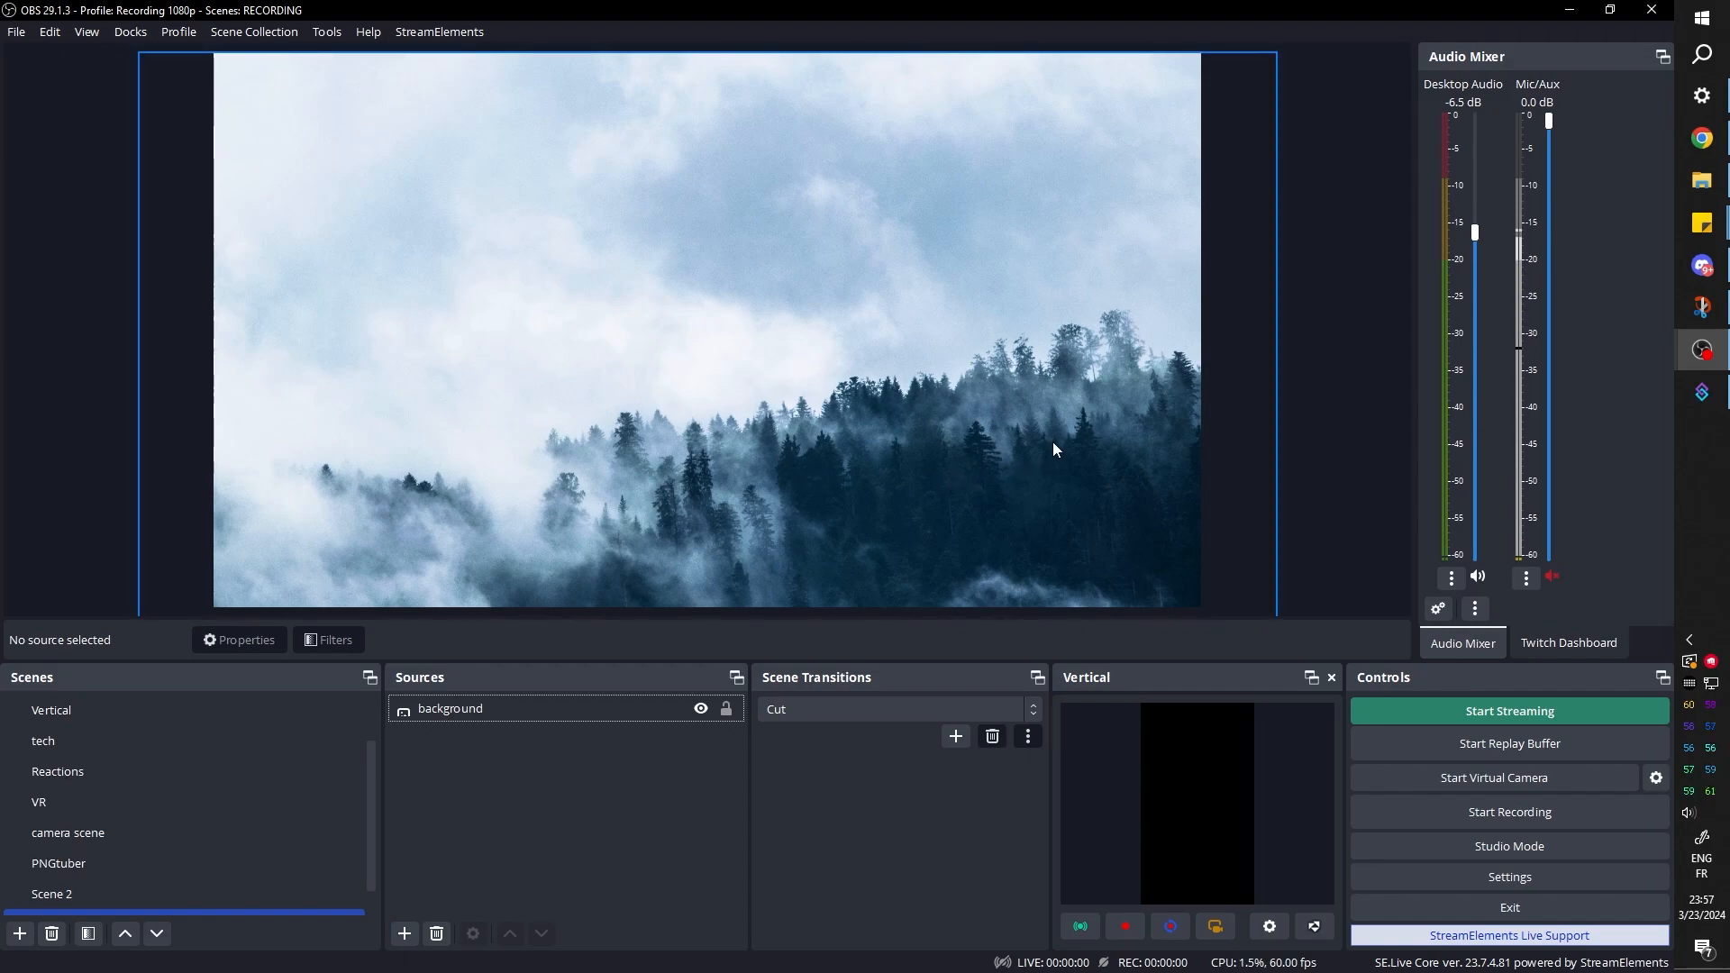
# Add a color source named "frame" above the background
pyautogui.click(405, 935)
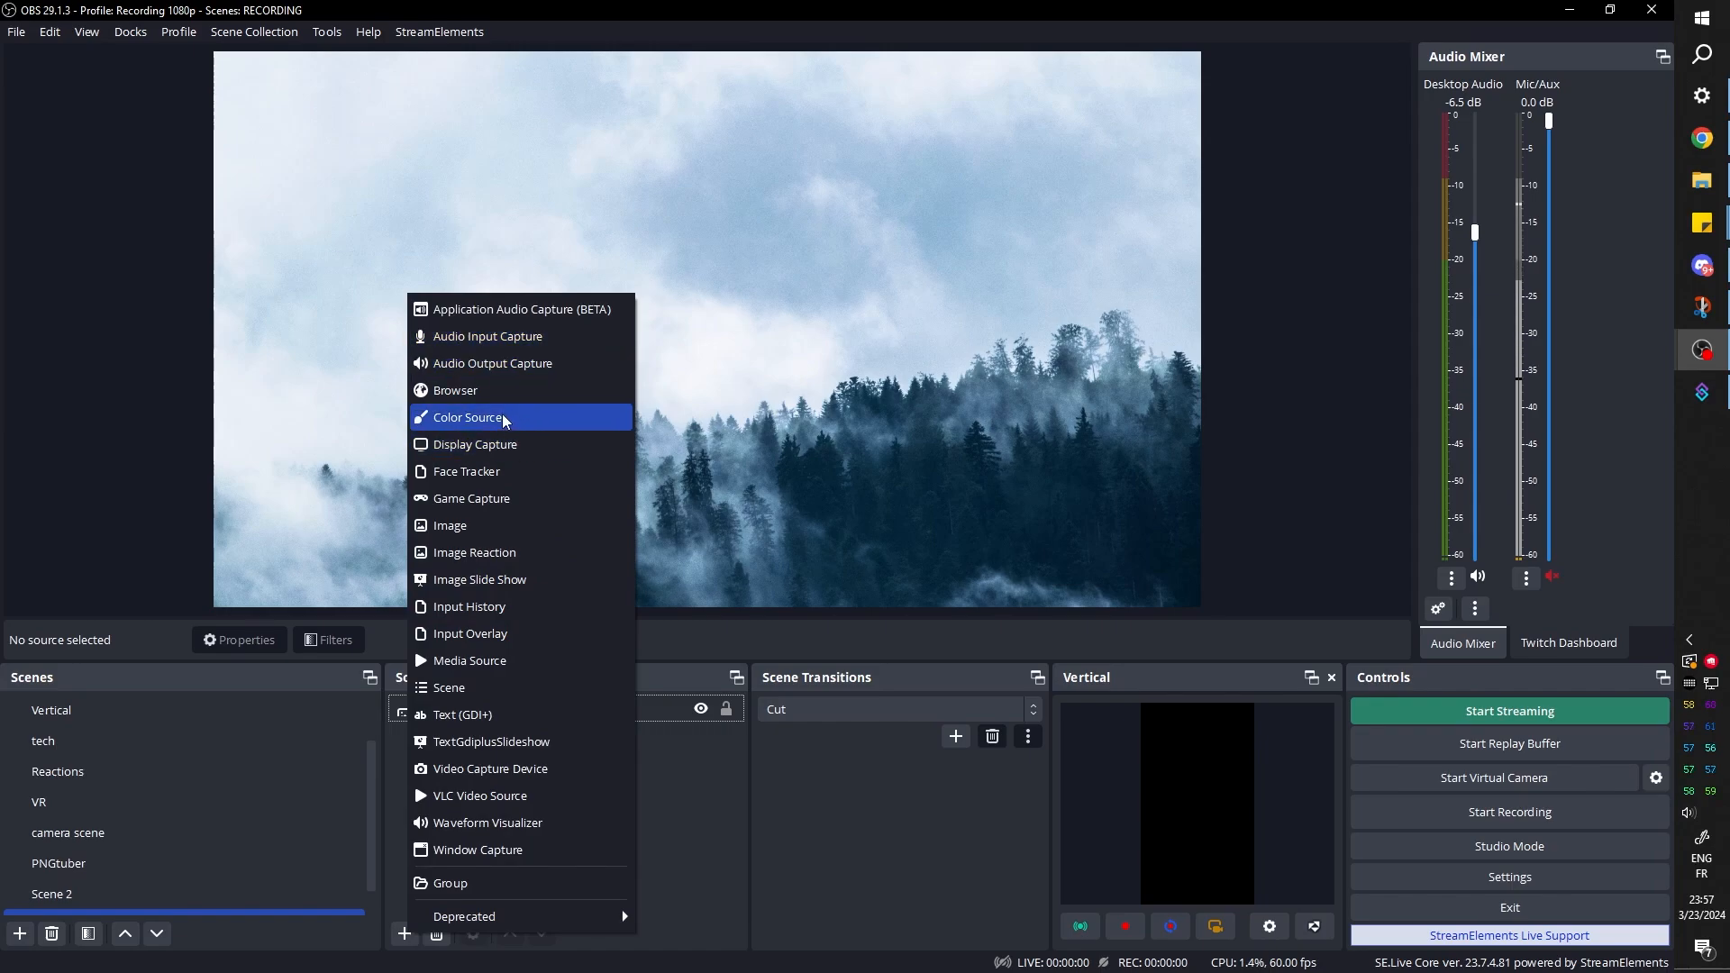
pyautogui.click(539, 417)
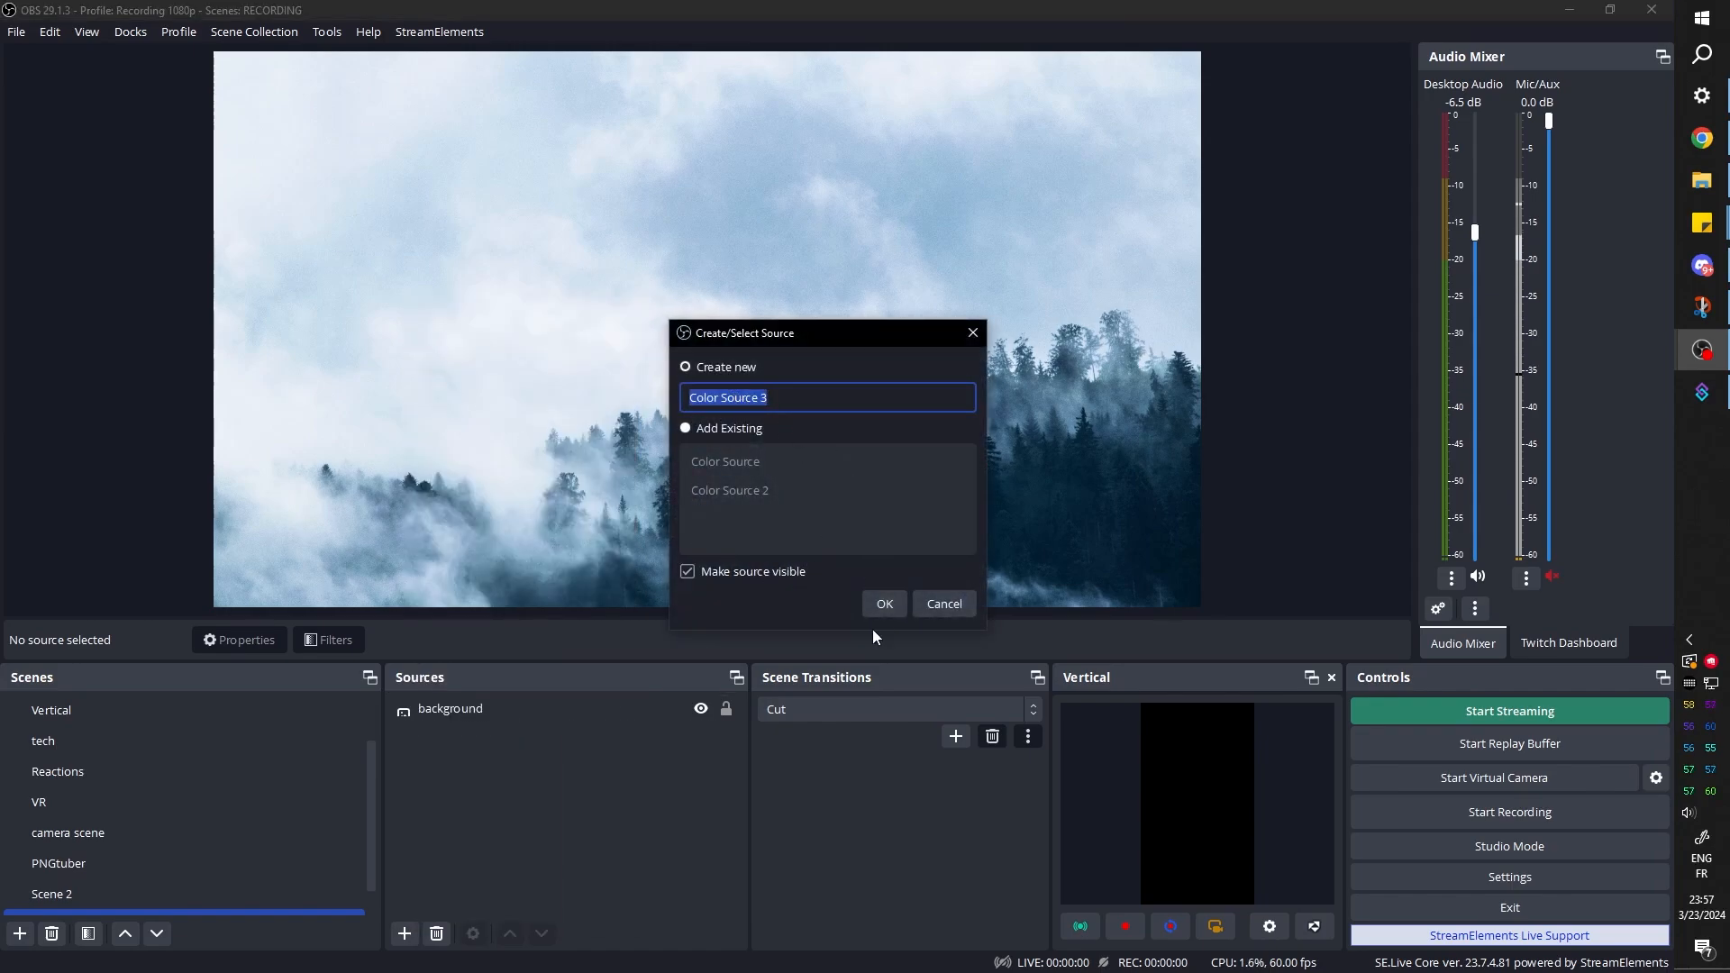
pyautogui.write('frame')
pyautogui.click(874, 606)
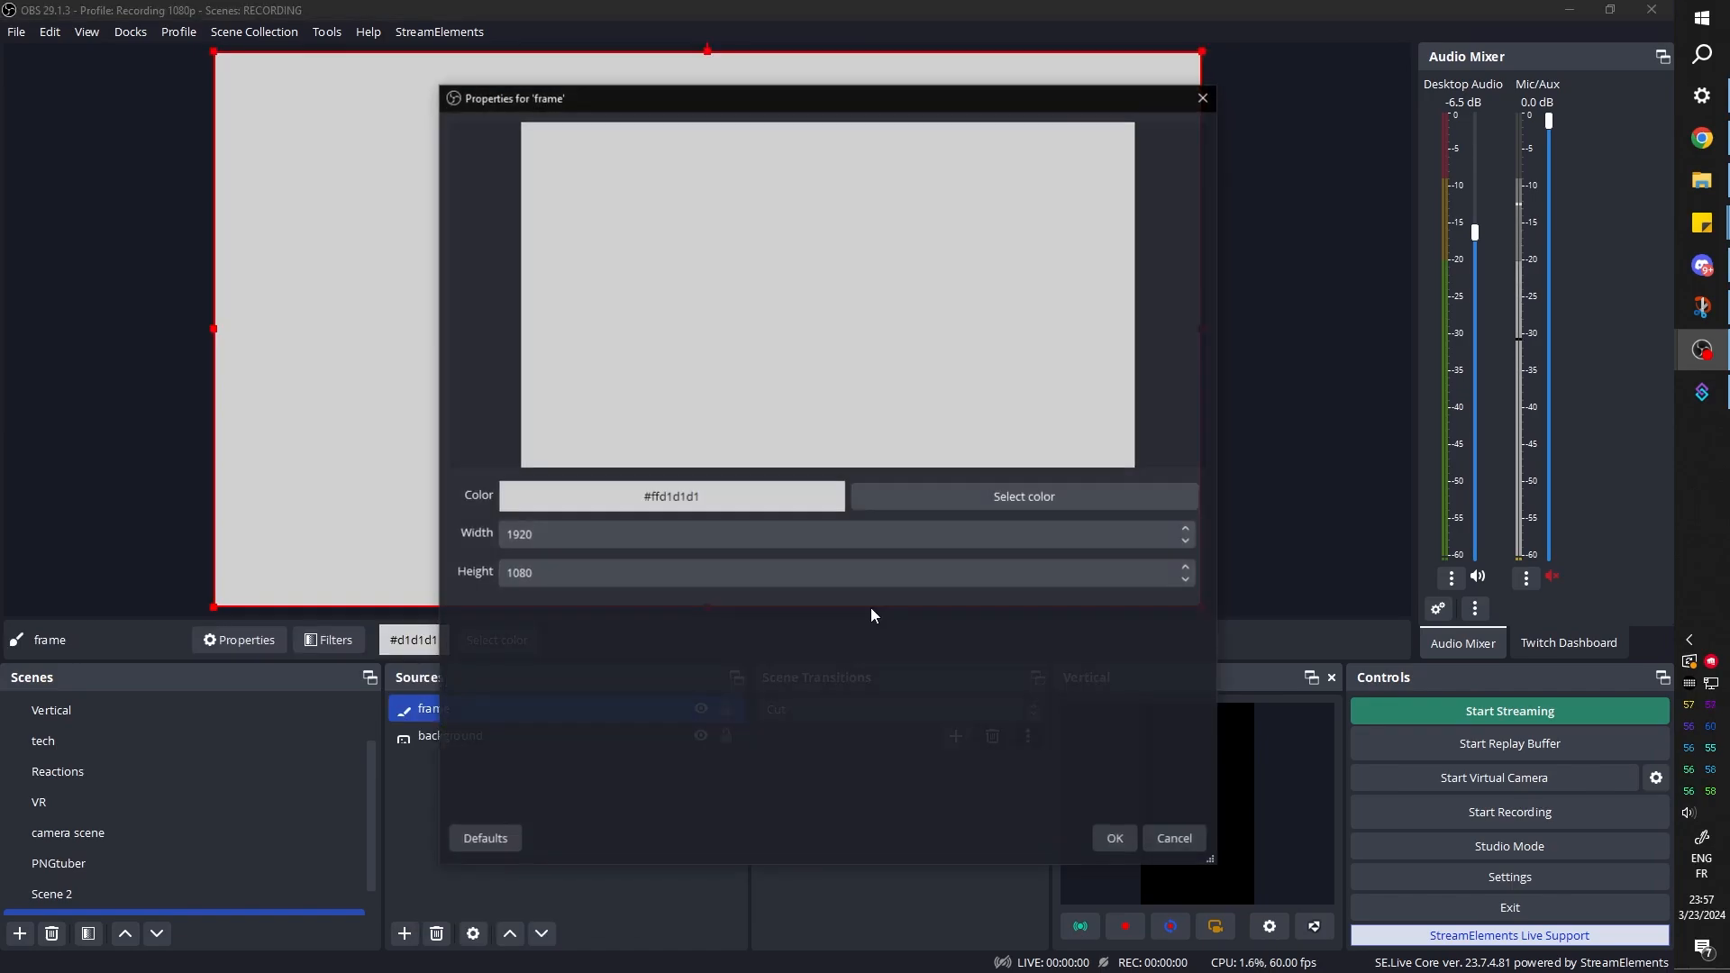
# Set the frame's color to near-black #090909 and accept its properties
pyautogui.click(921, 495)
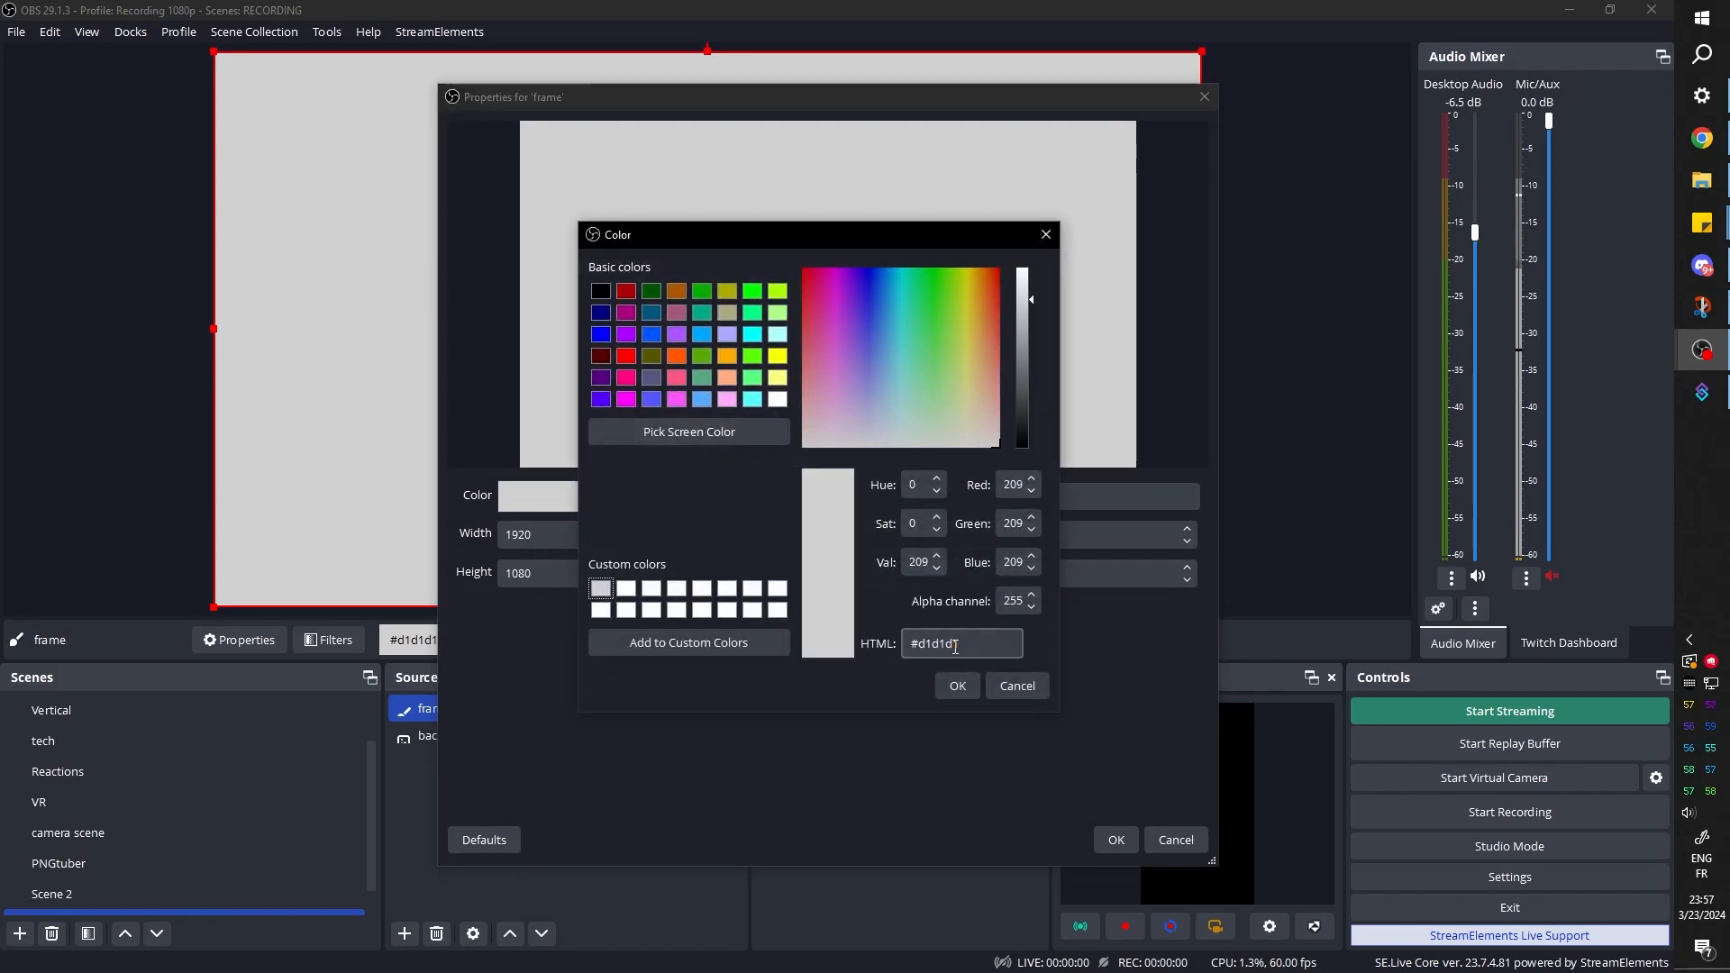
pyautogui.moveTo(1039, 426); pyautogui.dragTo(1034, 448)
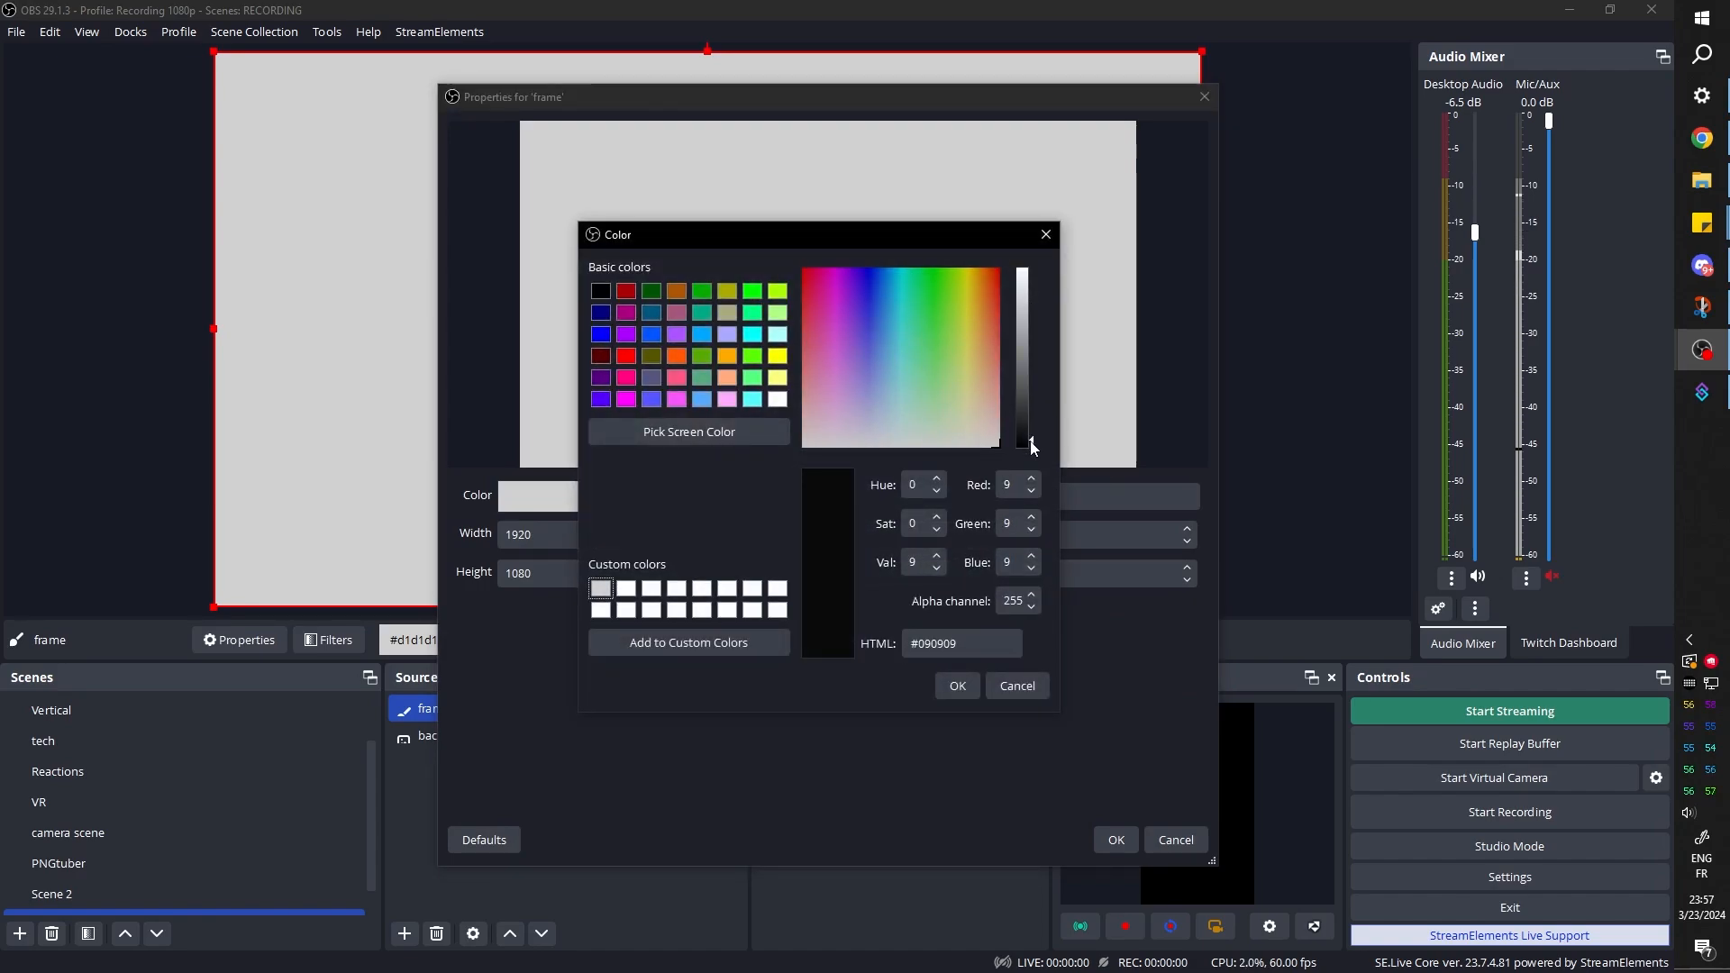
pyautogui.click(953, 690)
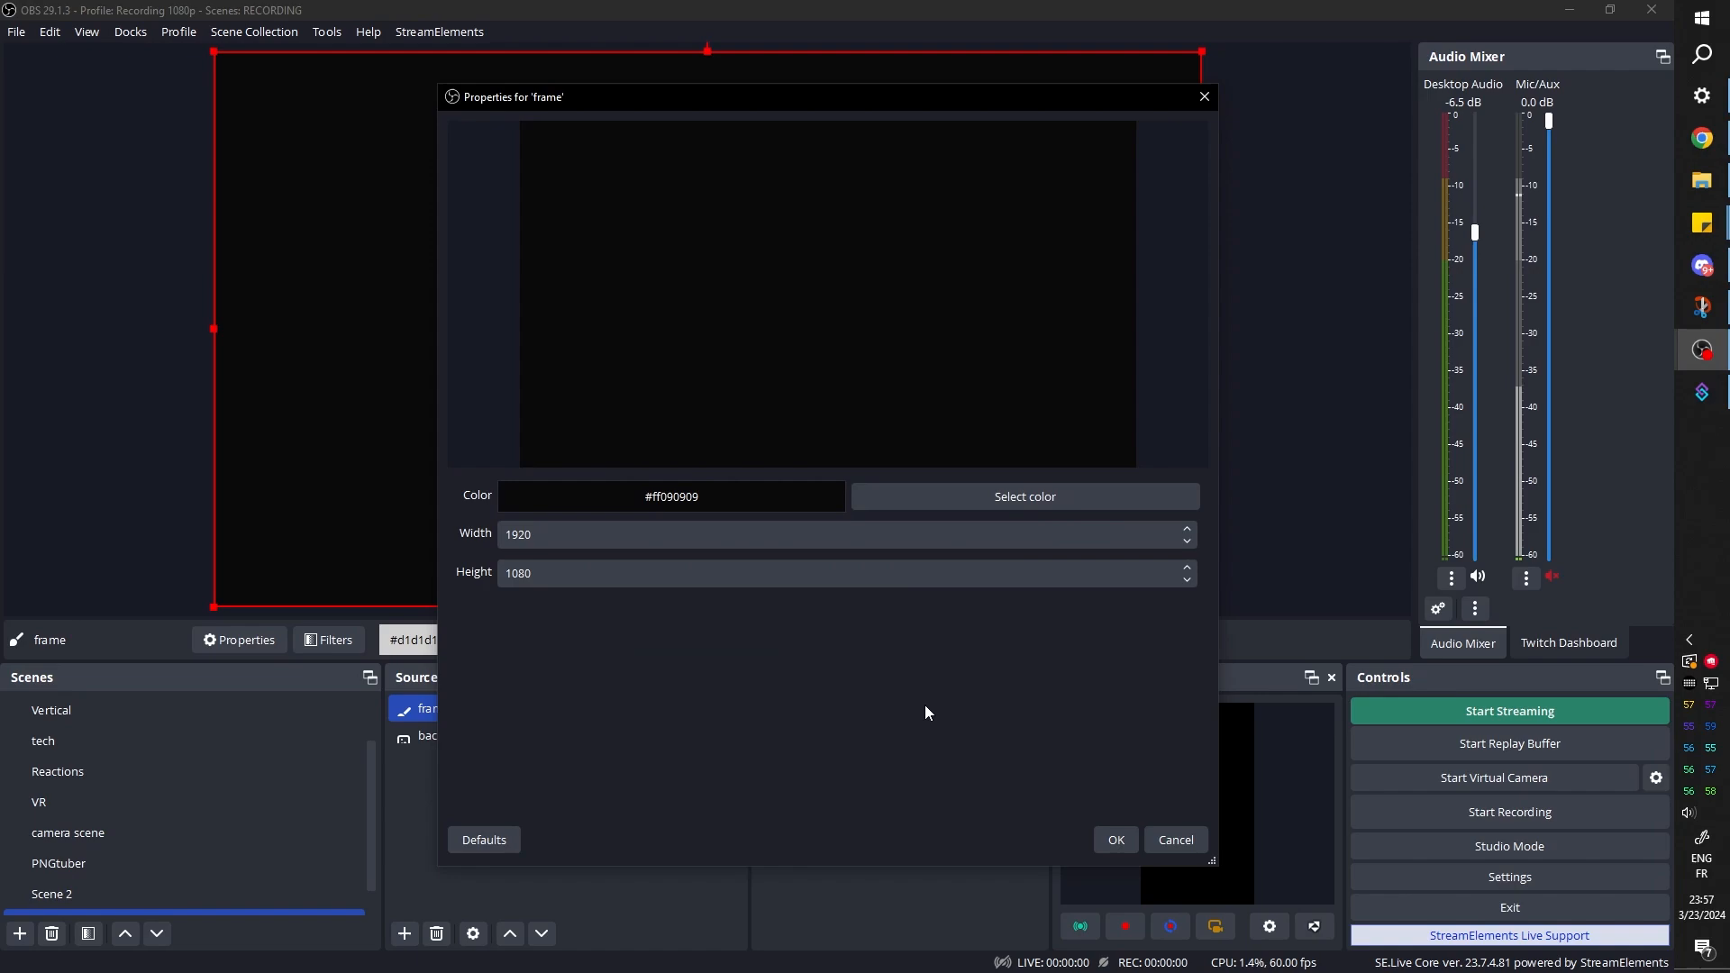
pyautogui.click(1115, 840)
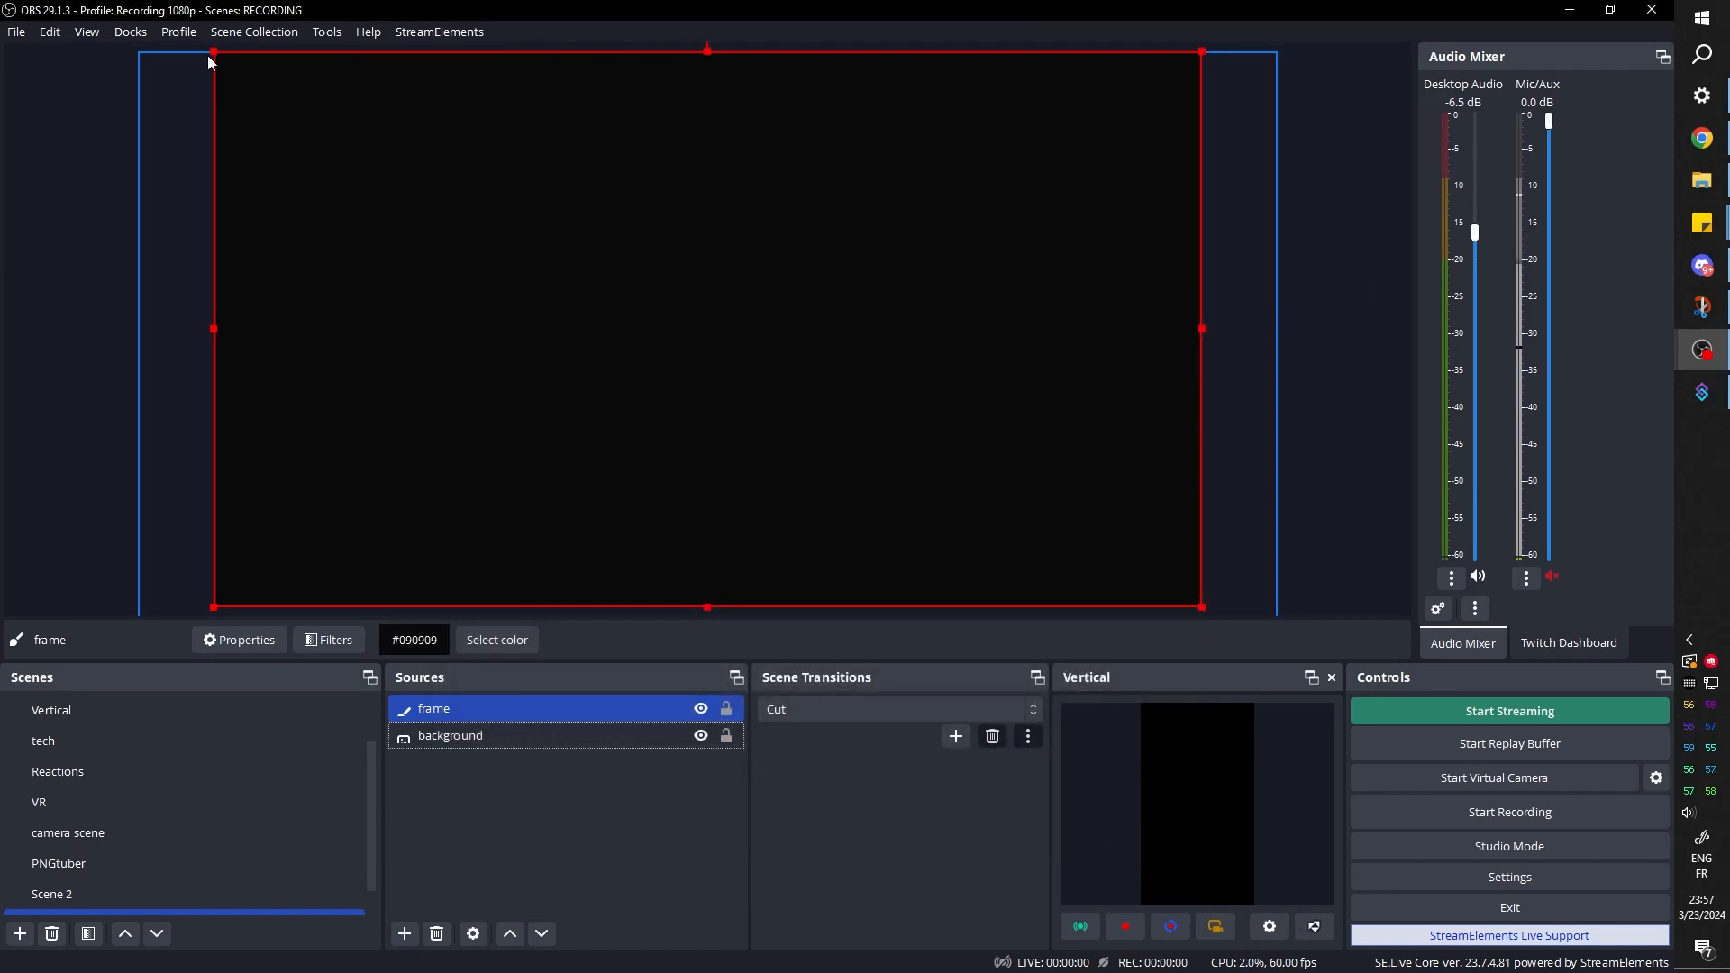
# Scale the frame down to about 673 by 380 px and place it in the upper-right area of the canvas
pyautogui.moveTo(215, 54); pyautogui.dragTo(883, 429)
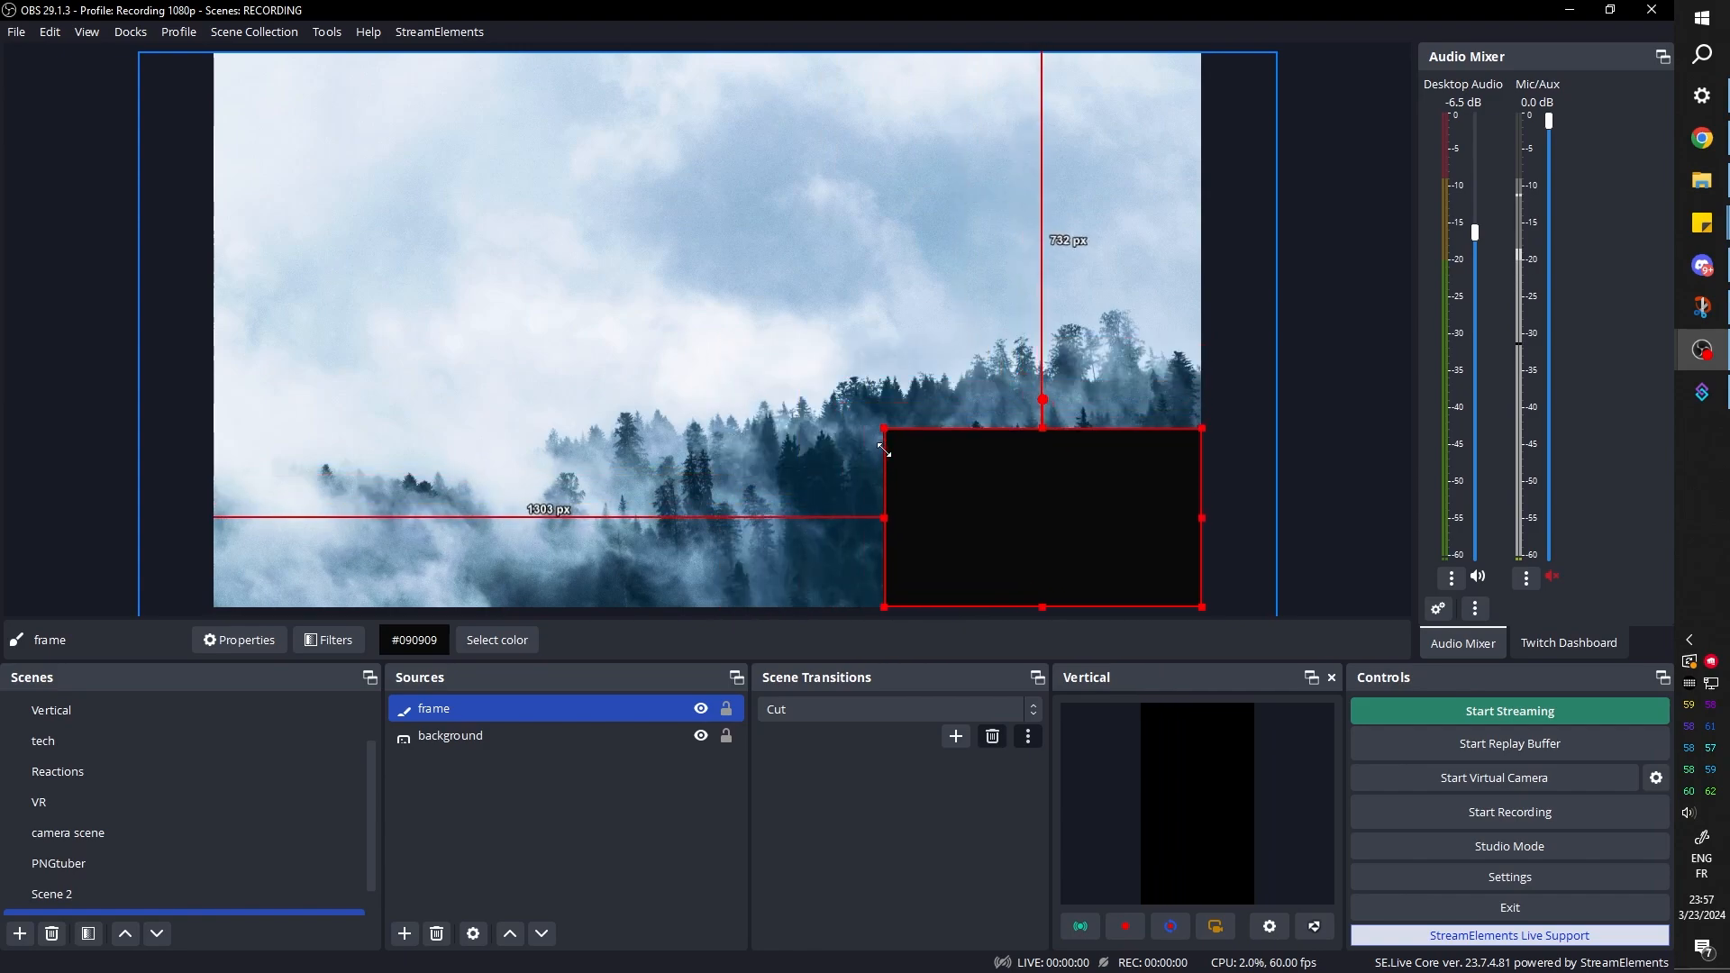
pyautogui.moveTo(997, 494); pyautogui.dragTo(920, 212)
pyautogui.moveTo(805, 326); pyautogui.dragTo(772, 342)
pyautogui.moveTo(903, 263); pyautogui.dragTo(950, 224)
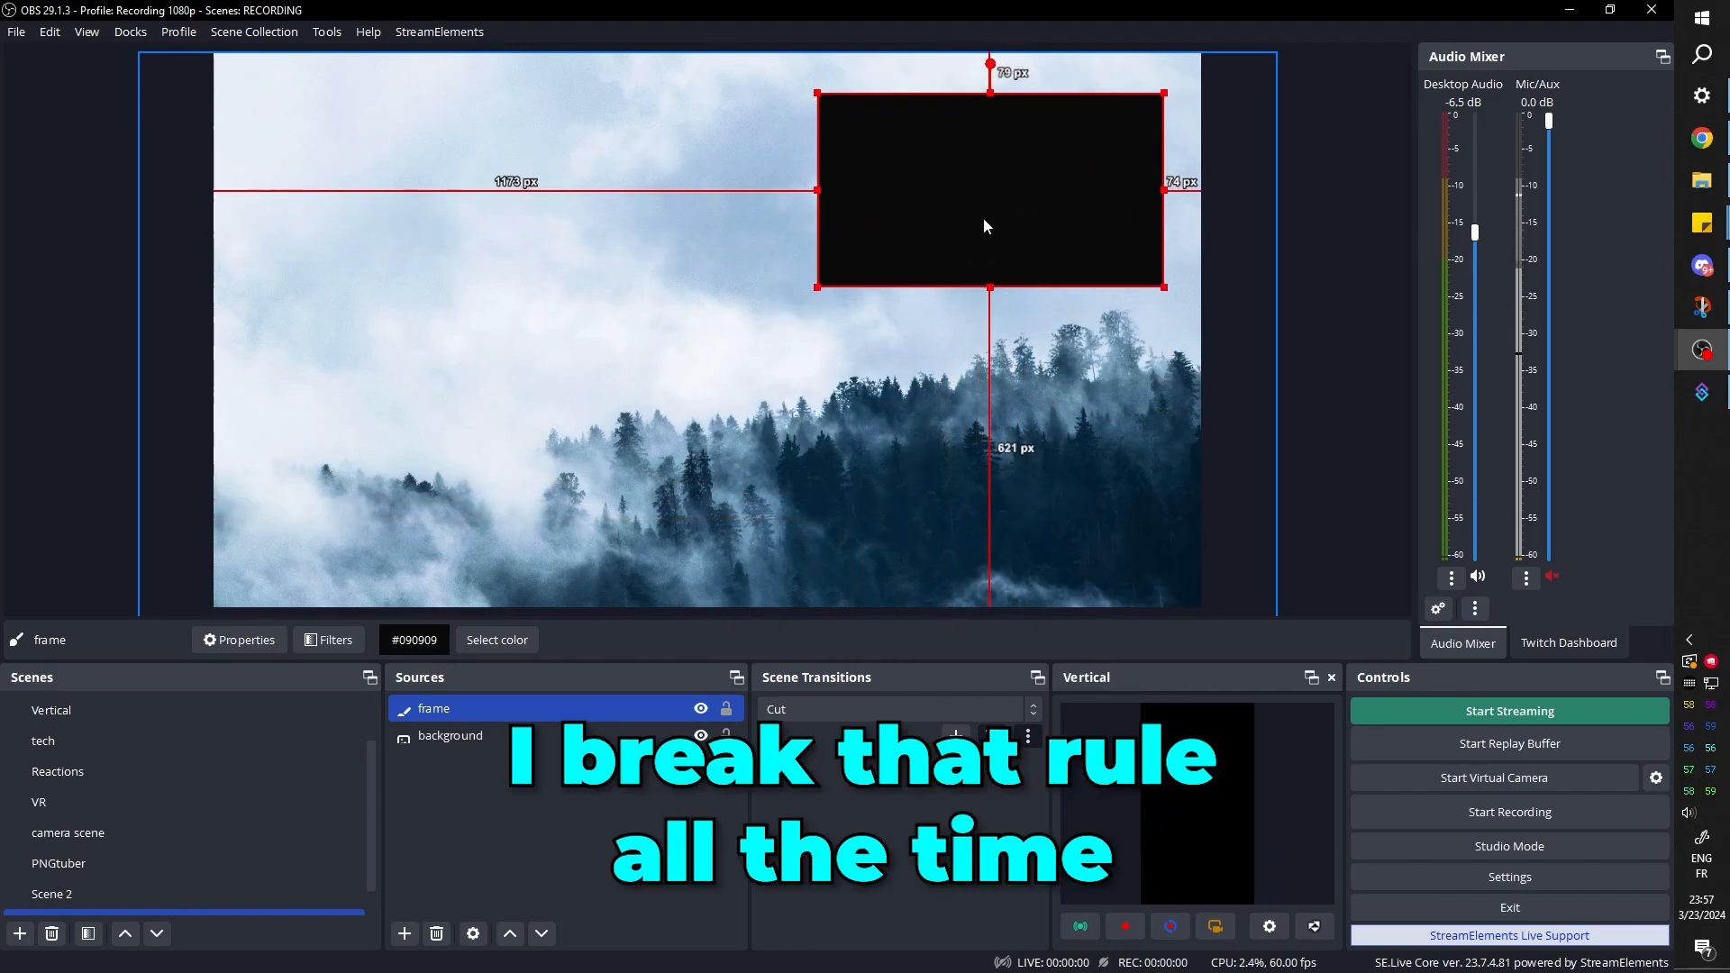
# Reshape the frame to about 879 by 541 px and position it about 929 px from the canvas's left edge
pyautogui.moveTo(821, 187); pyautogui.dragTo(692, 225)
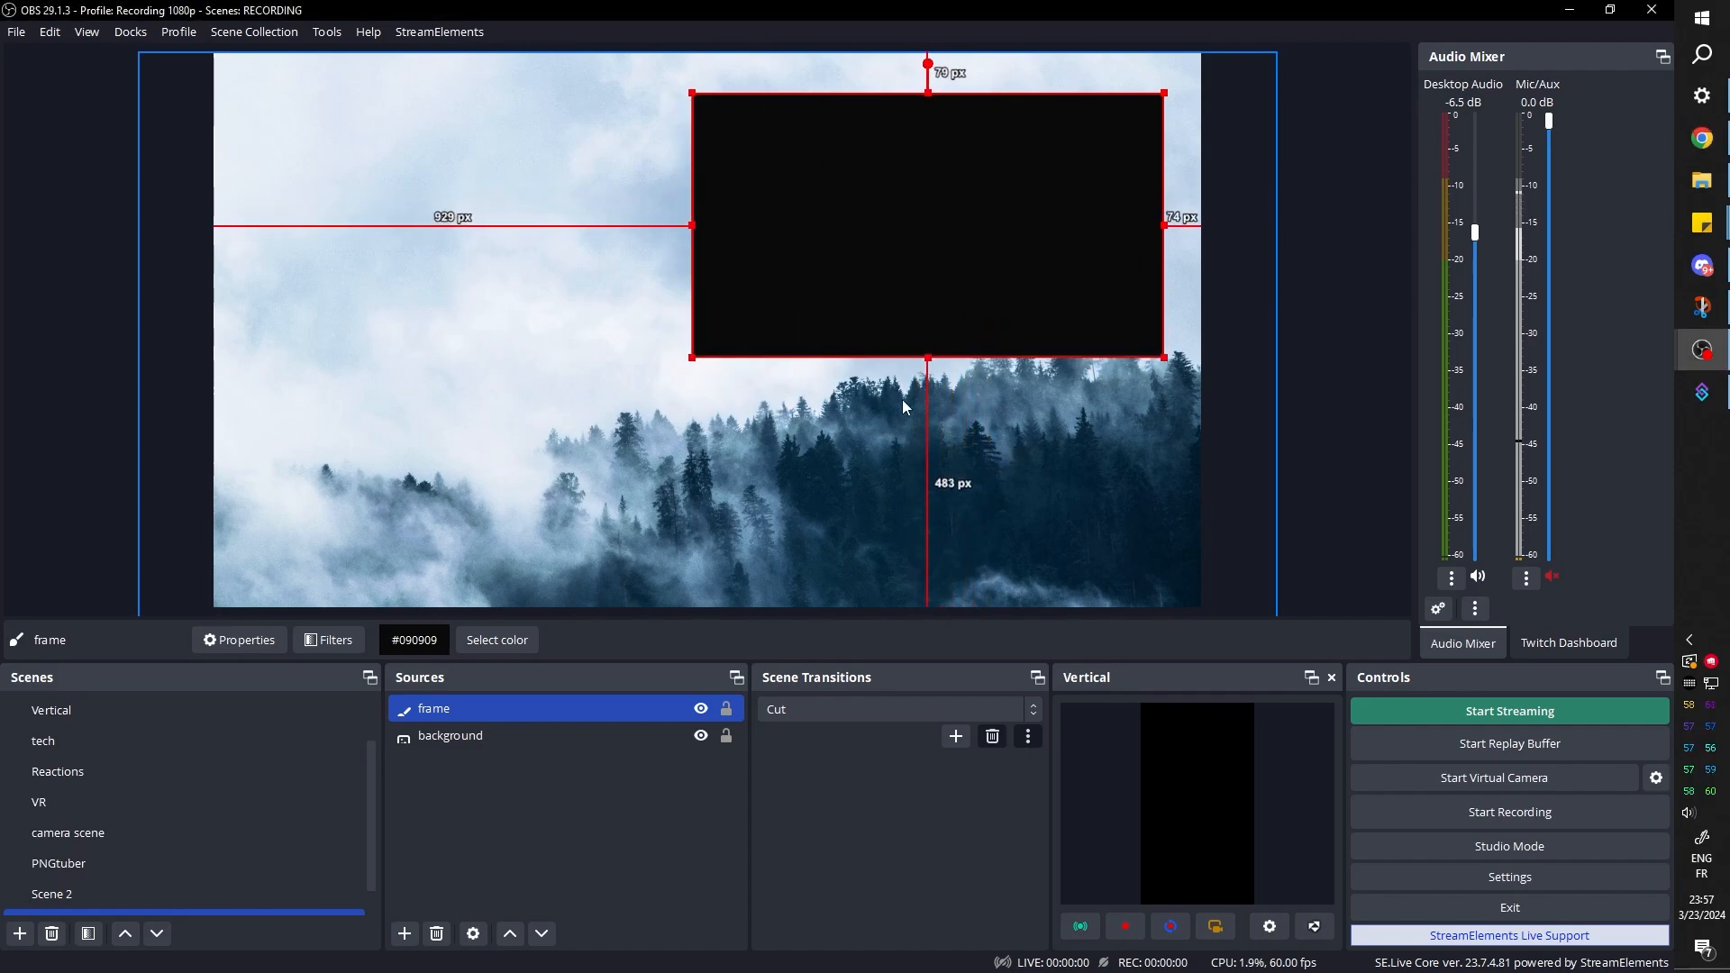
pyautogui.moveTo(931, 355); pyautogui.dragTo(930, 452)
pyautogui.moveTo(690, 273); pyautogui.dragTo(730, 282)
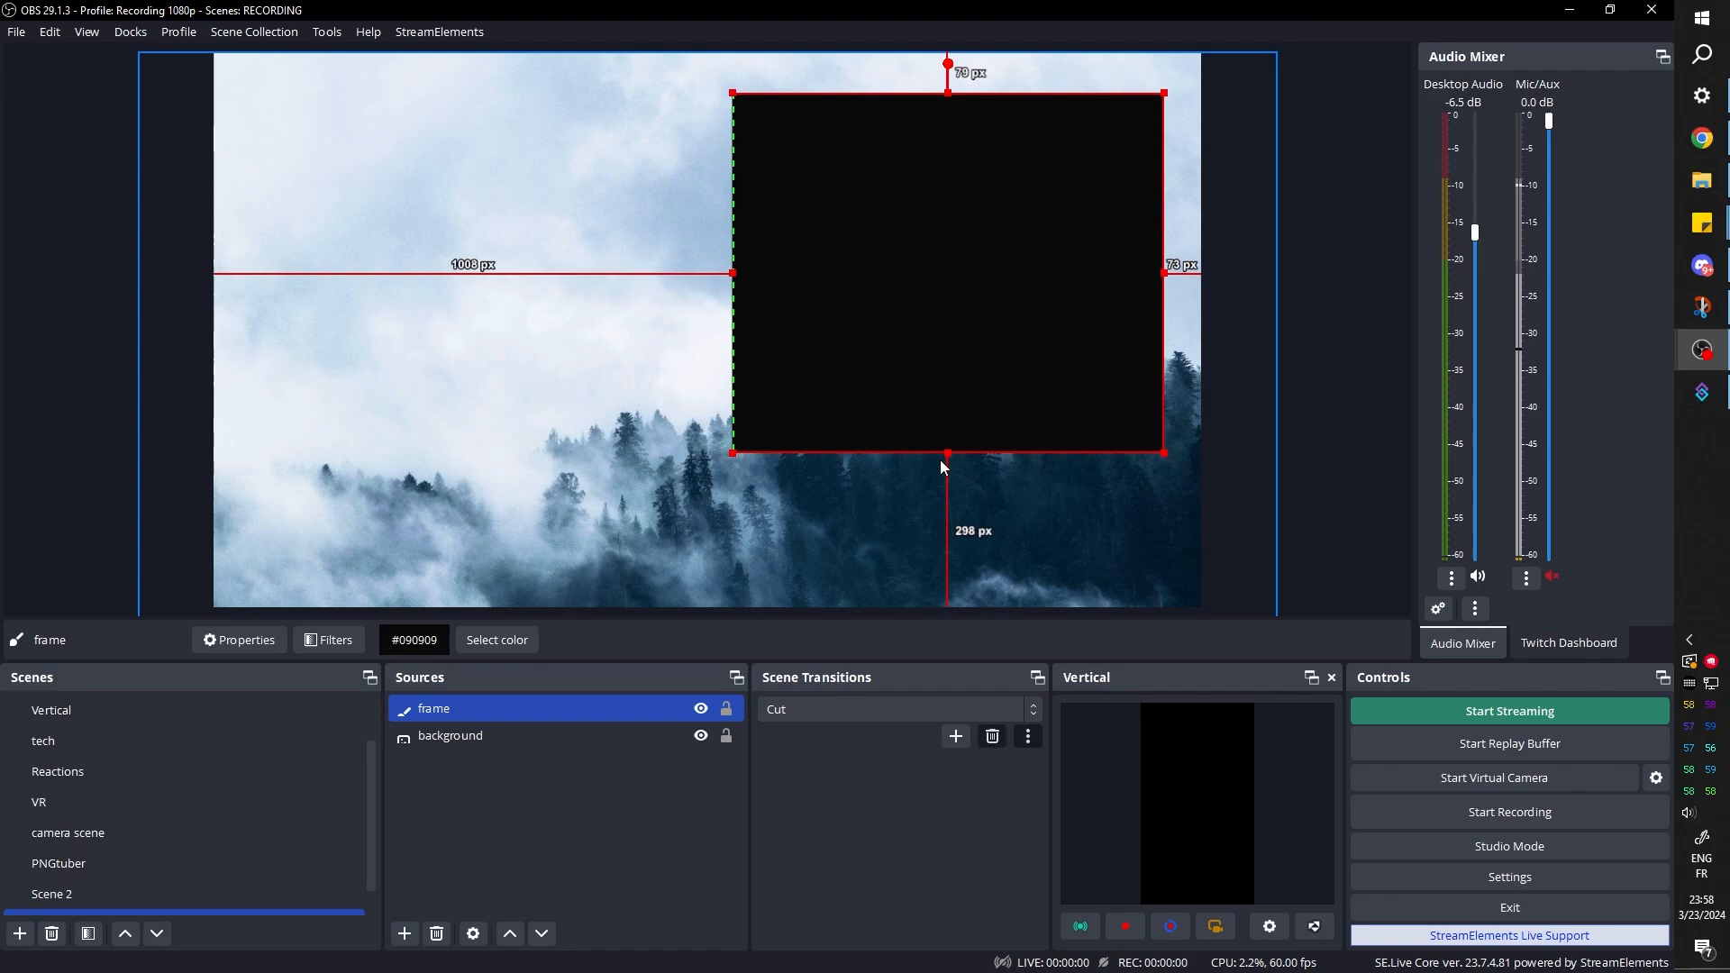
pyautogui.moveTo(950, 456); pyautogui.dragTo(914, 373)
pyautogui.moveTo(906, 264); pyautogui.dragTo(863, 265)
# Examine the width and height settings in the frame source's properties without changing them
pyautogui.doubleClick(479, 708)
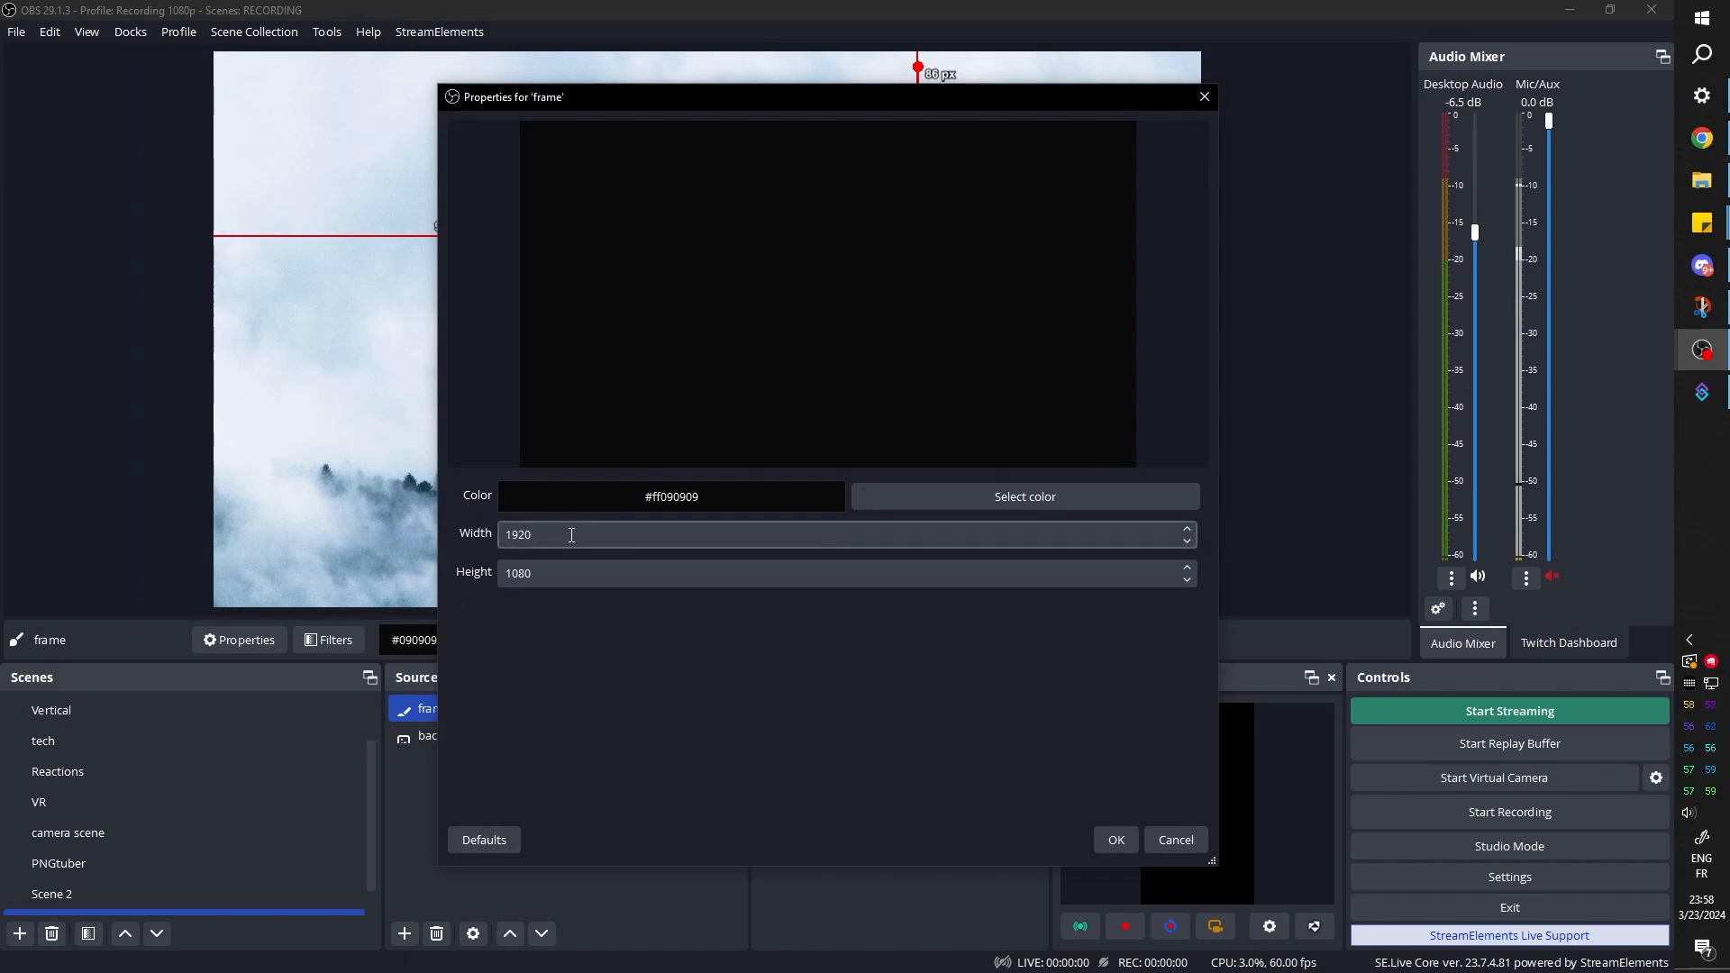
pyautogui.moveTo(619, 99); pyautogui.dragTo(1121, 102)
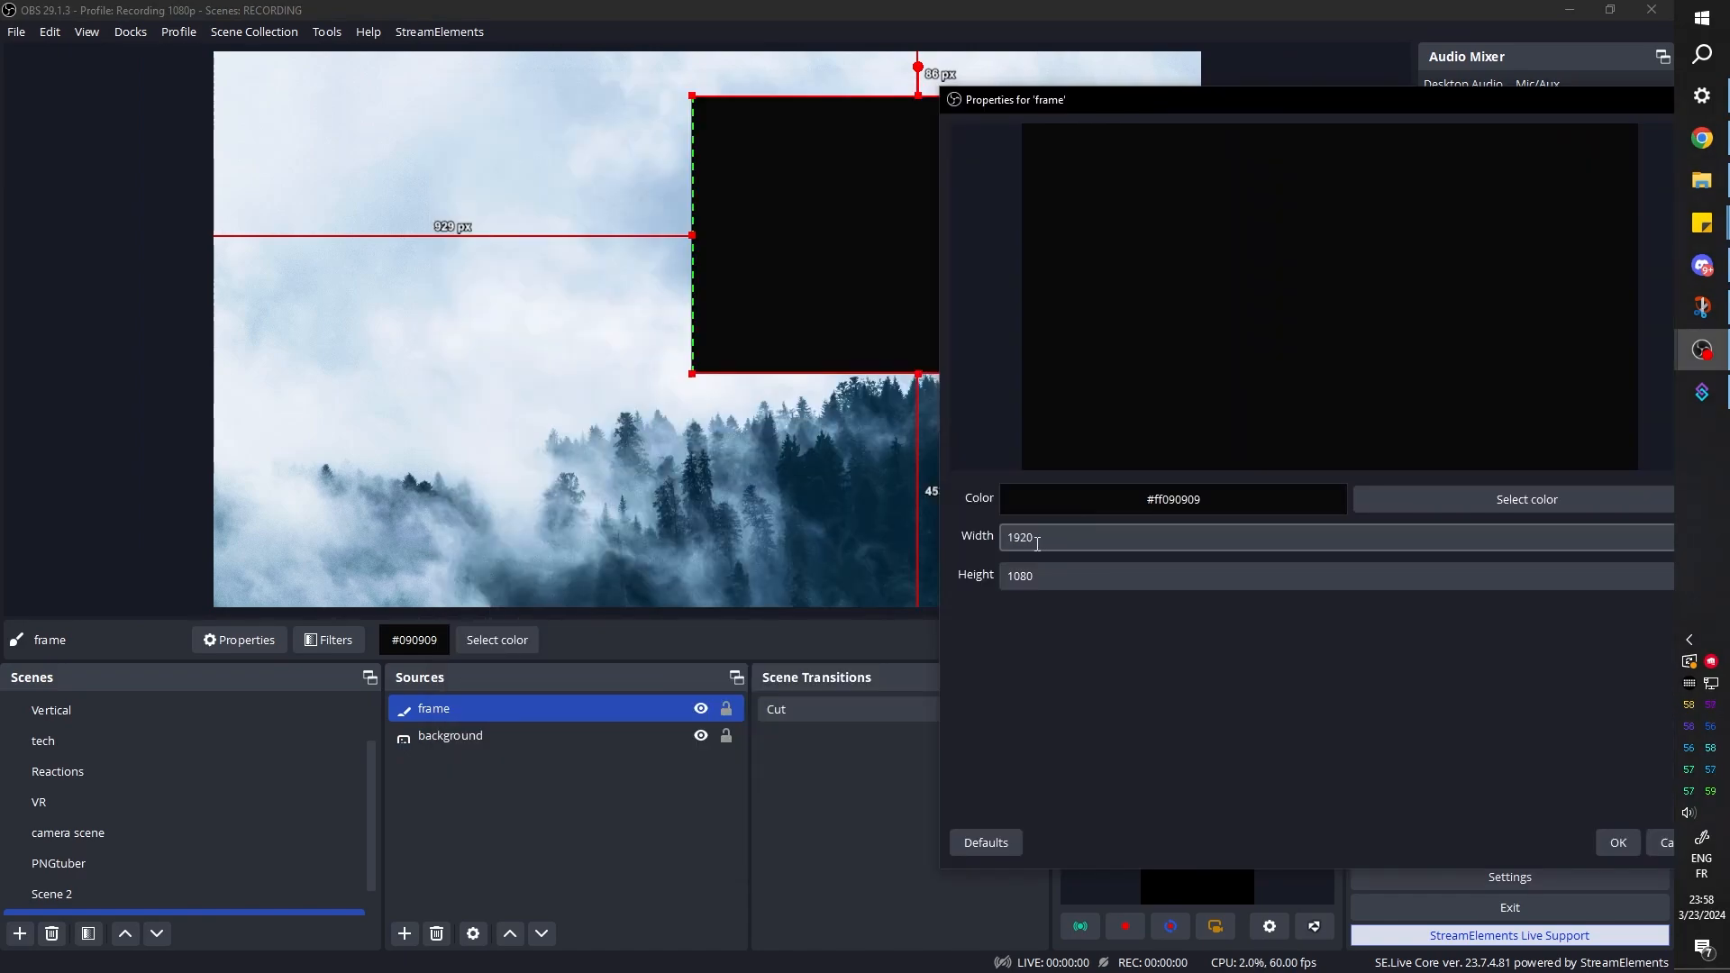
pyautogui.click(1607, 840)
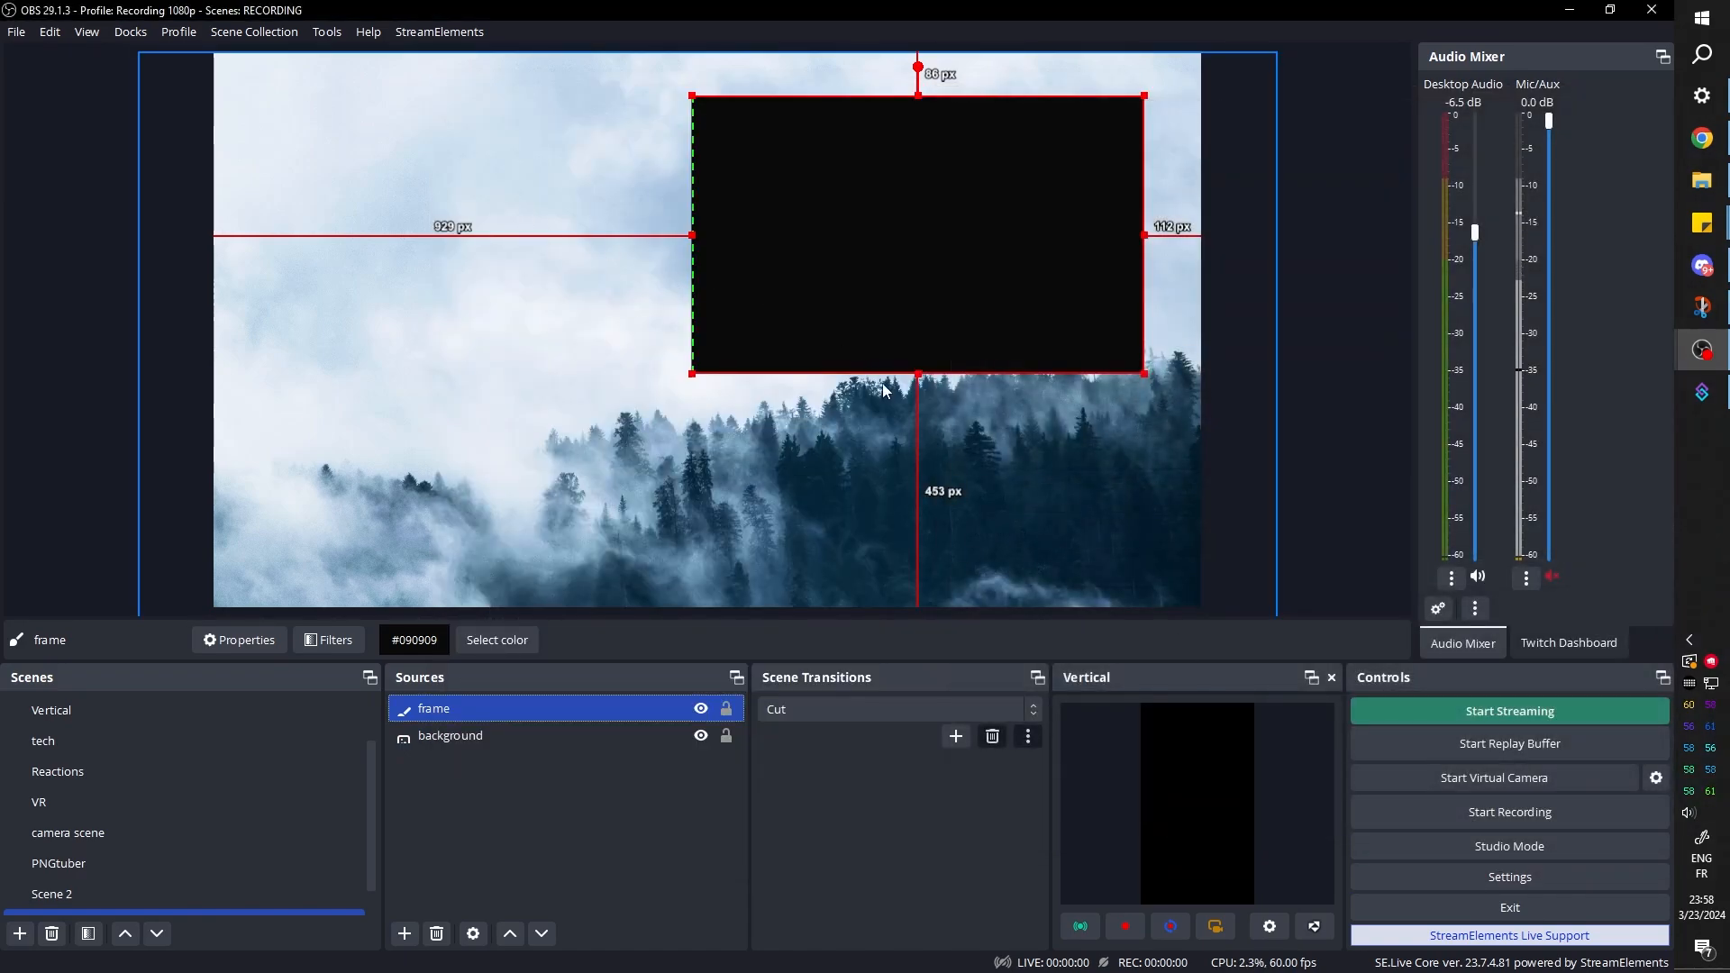
# Stretch the frame to nearly full canvas height, leaving margins of about 21 px below and 19 px on the right
pyautogui.moveTo(918, 372); pyautogui.dragTo(918, 595)
pyautogui.moveTo(919, 96); pyautogui.dragTo(918, 59)
pyautogui.moveTo(1144, 328); pyautogui.dragTo(1192, 329)
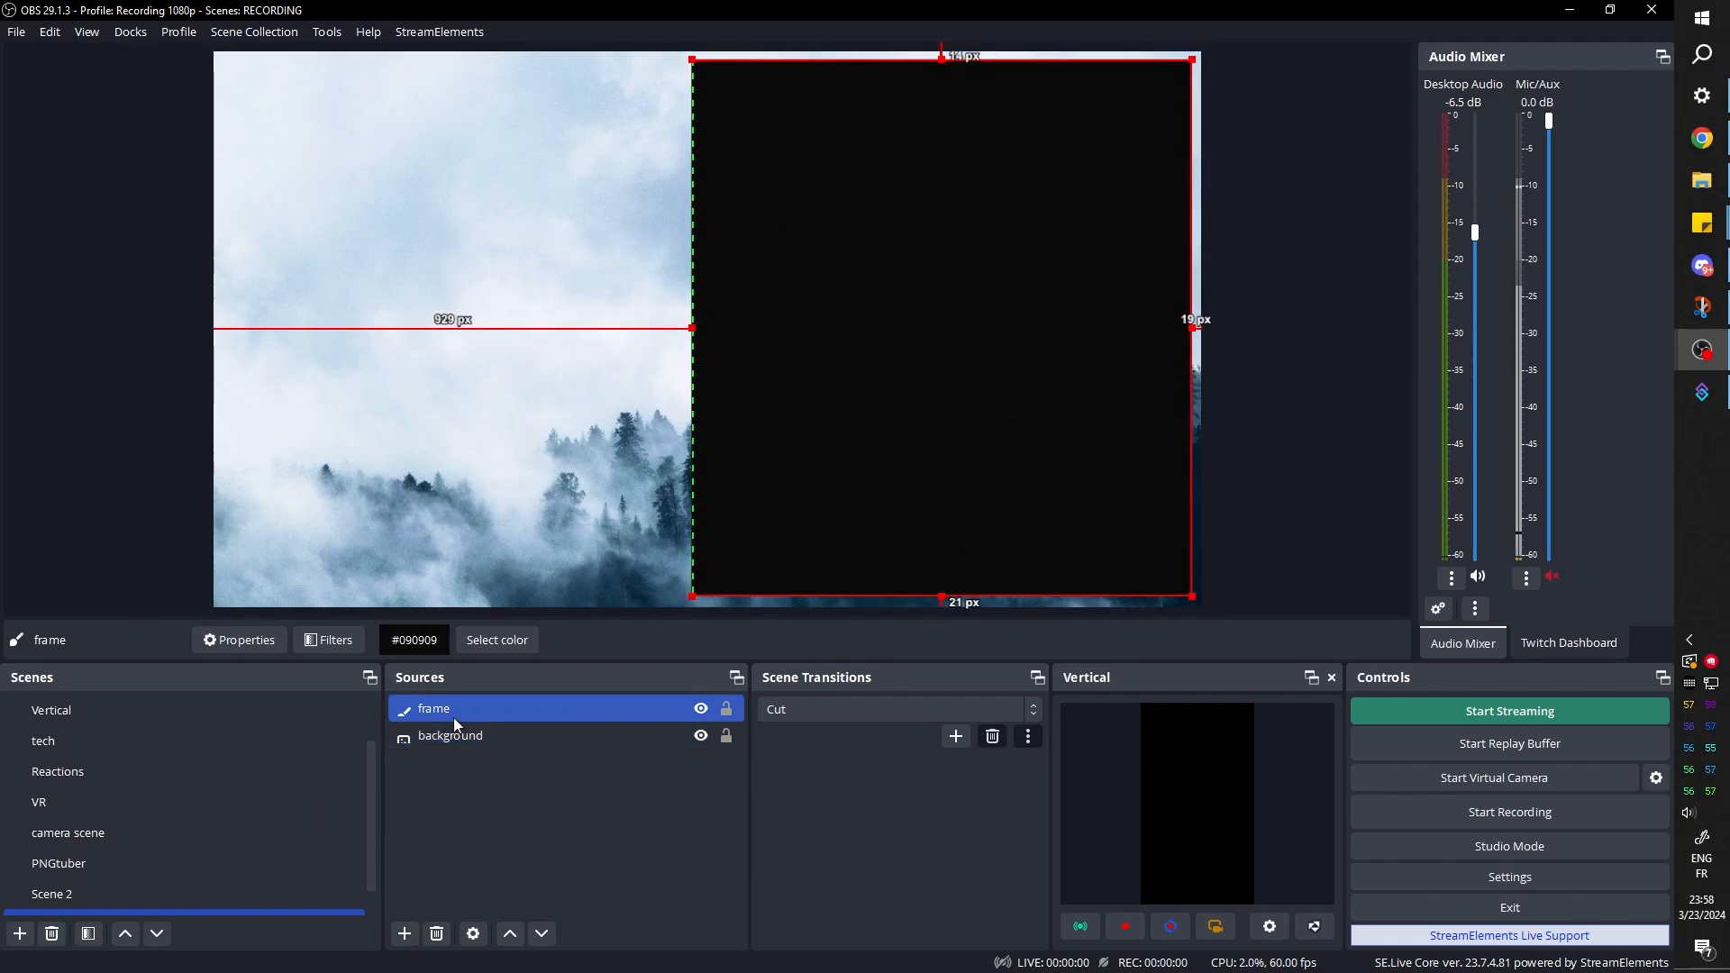
# Add a Color Correction filter with its default name to the frame source
pyautogui.click(456, 715)
pyautogui.click(328, 640)
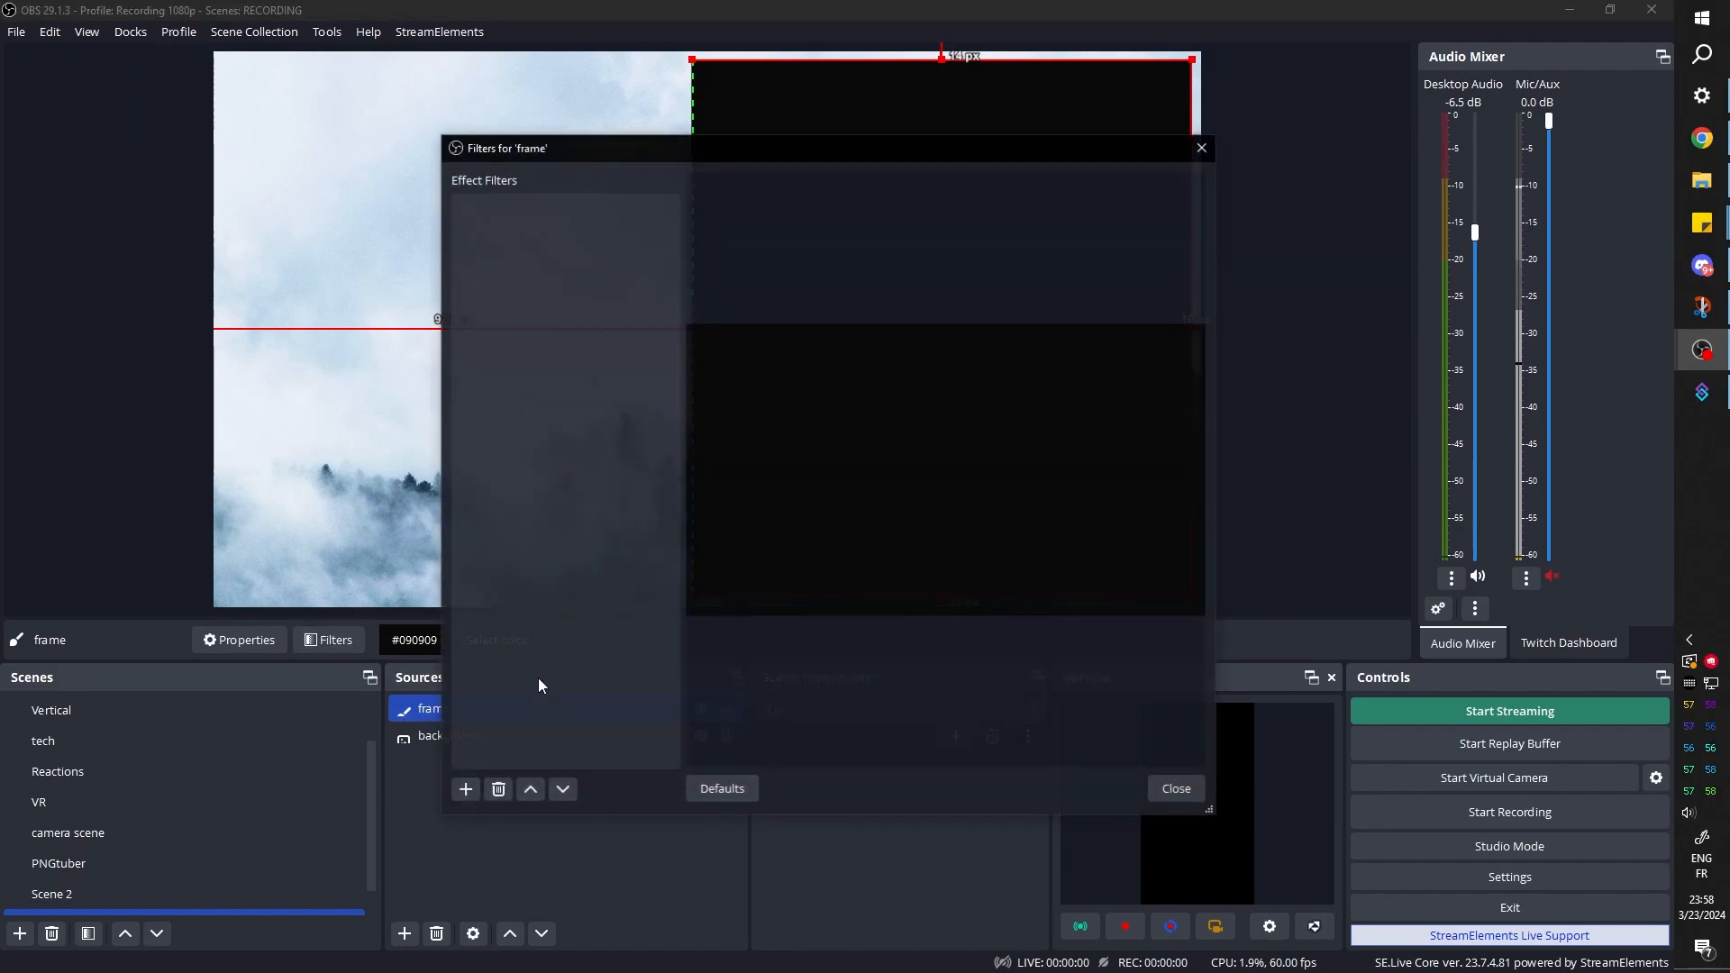
pyautogui.click(465, 791)
pyautogui.click(526, 266)
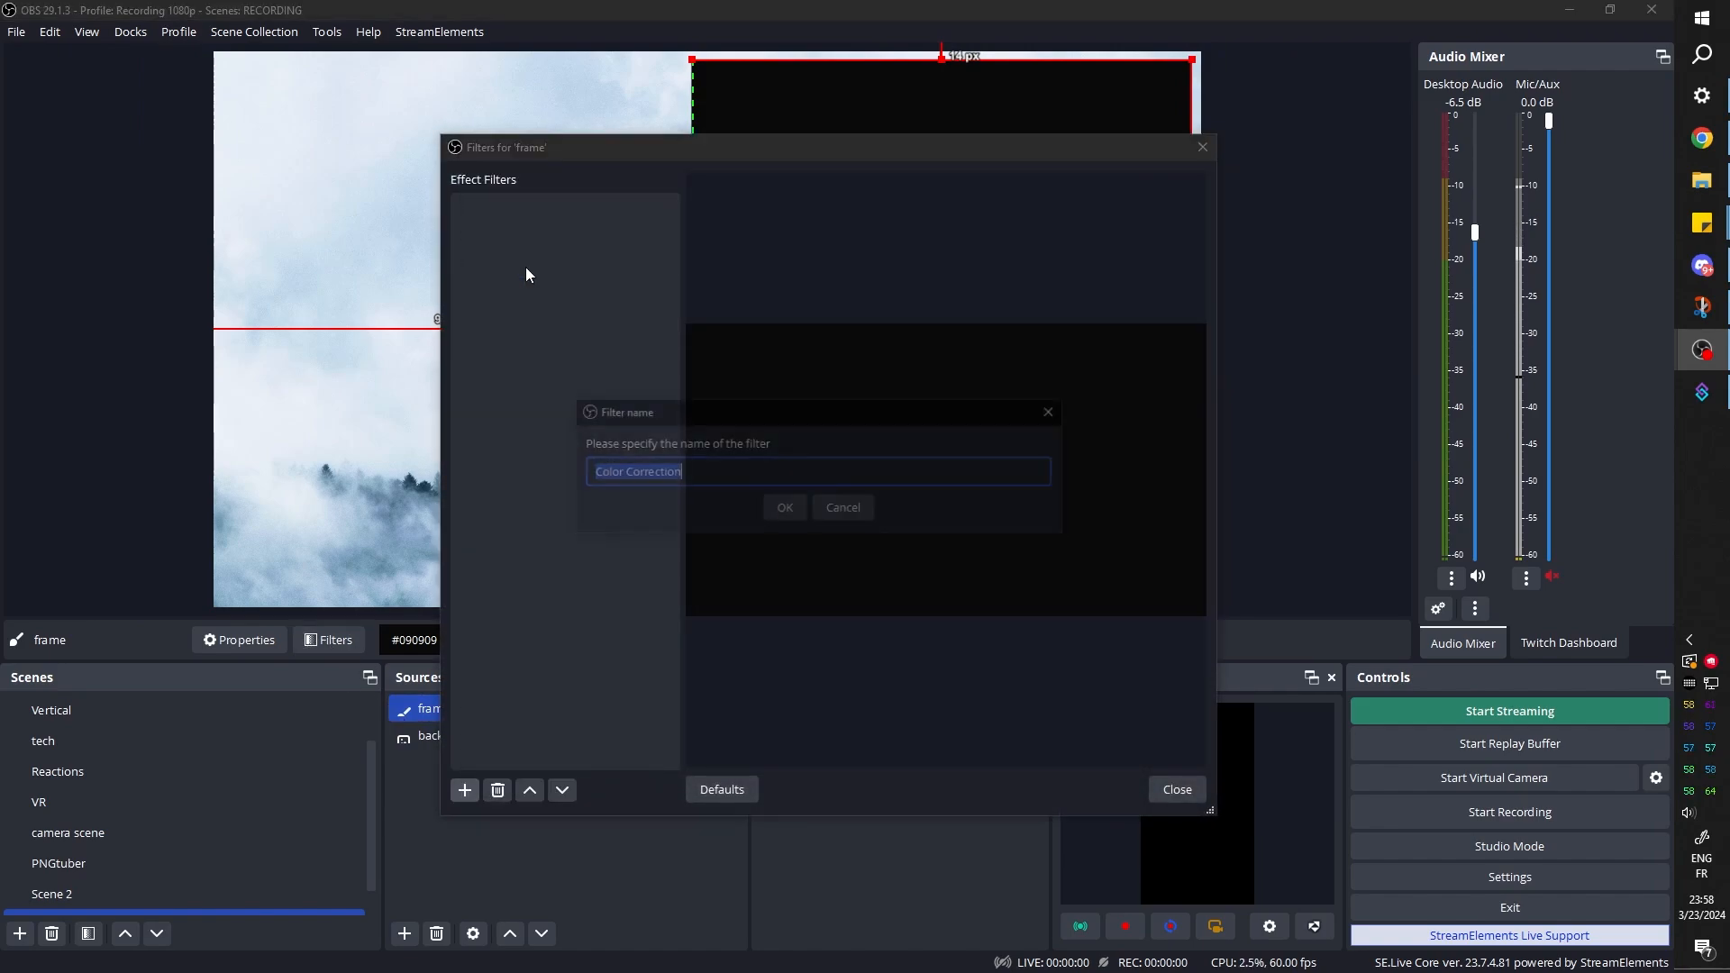
pyautogui.click(781, 510)
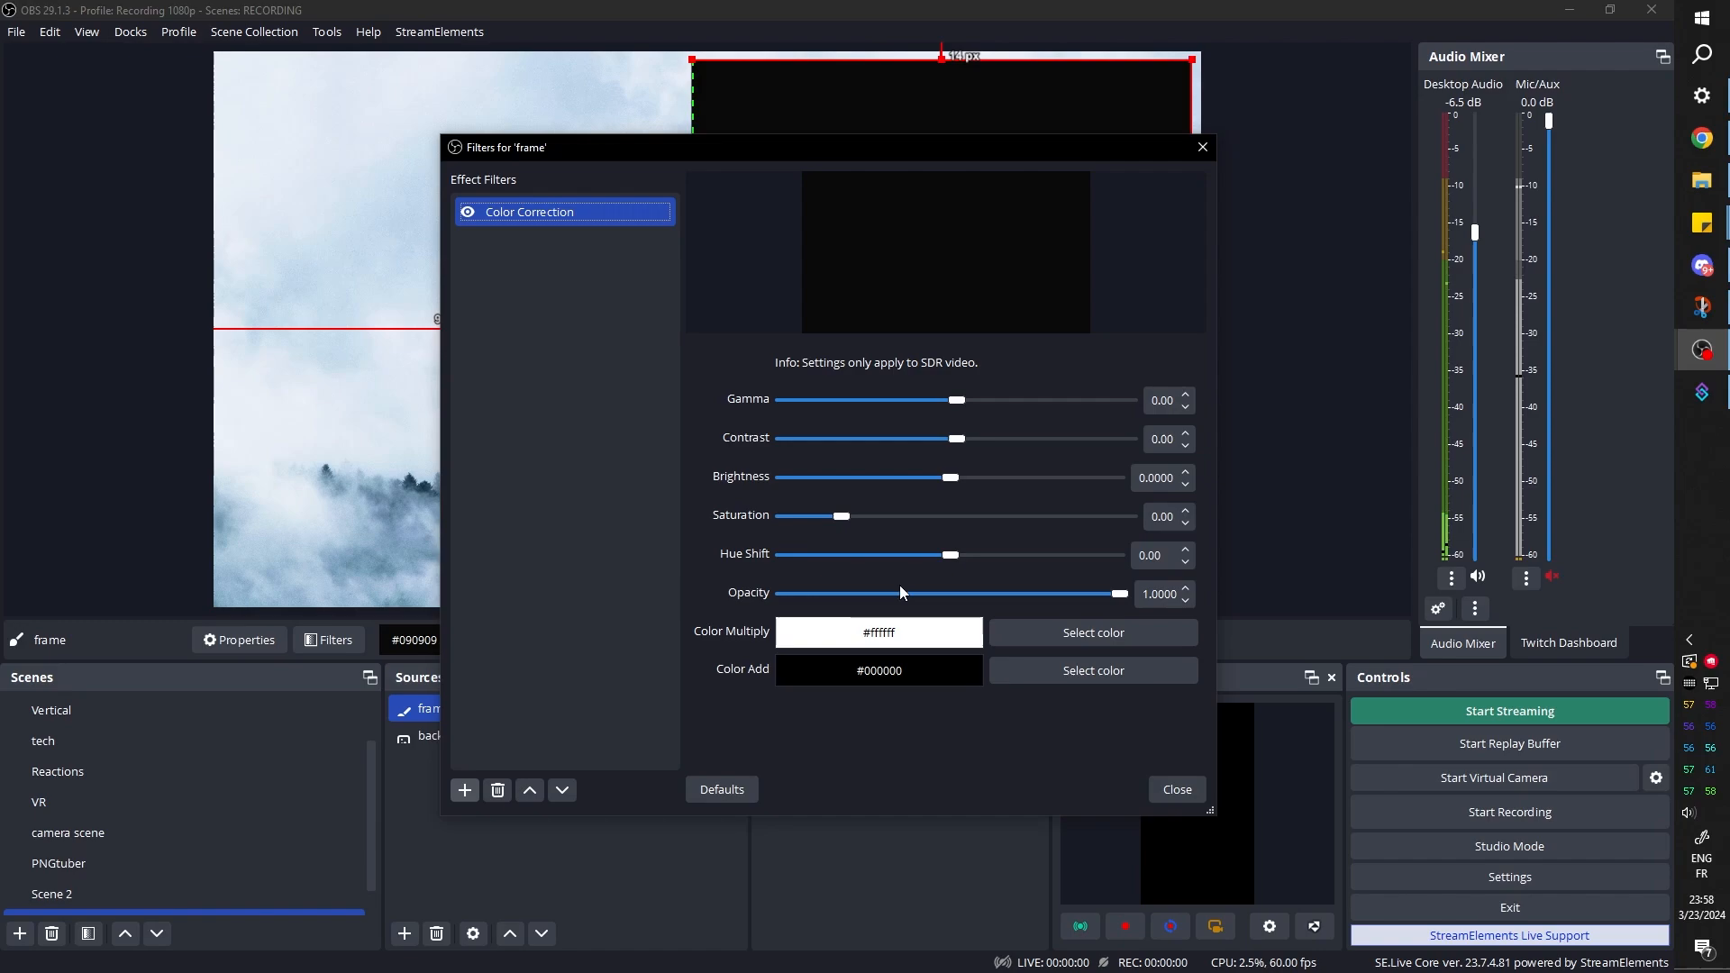
# Reduce the Color Correction filter's opacity so the background shows through the frame, and close the filter settings
pyautogui.moveTo(1125, 601); pyautogui.dragTo(1038, 596)
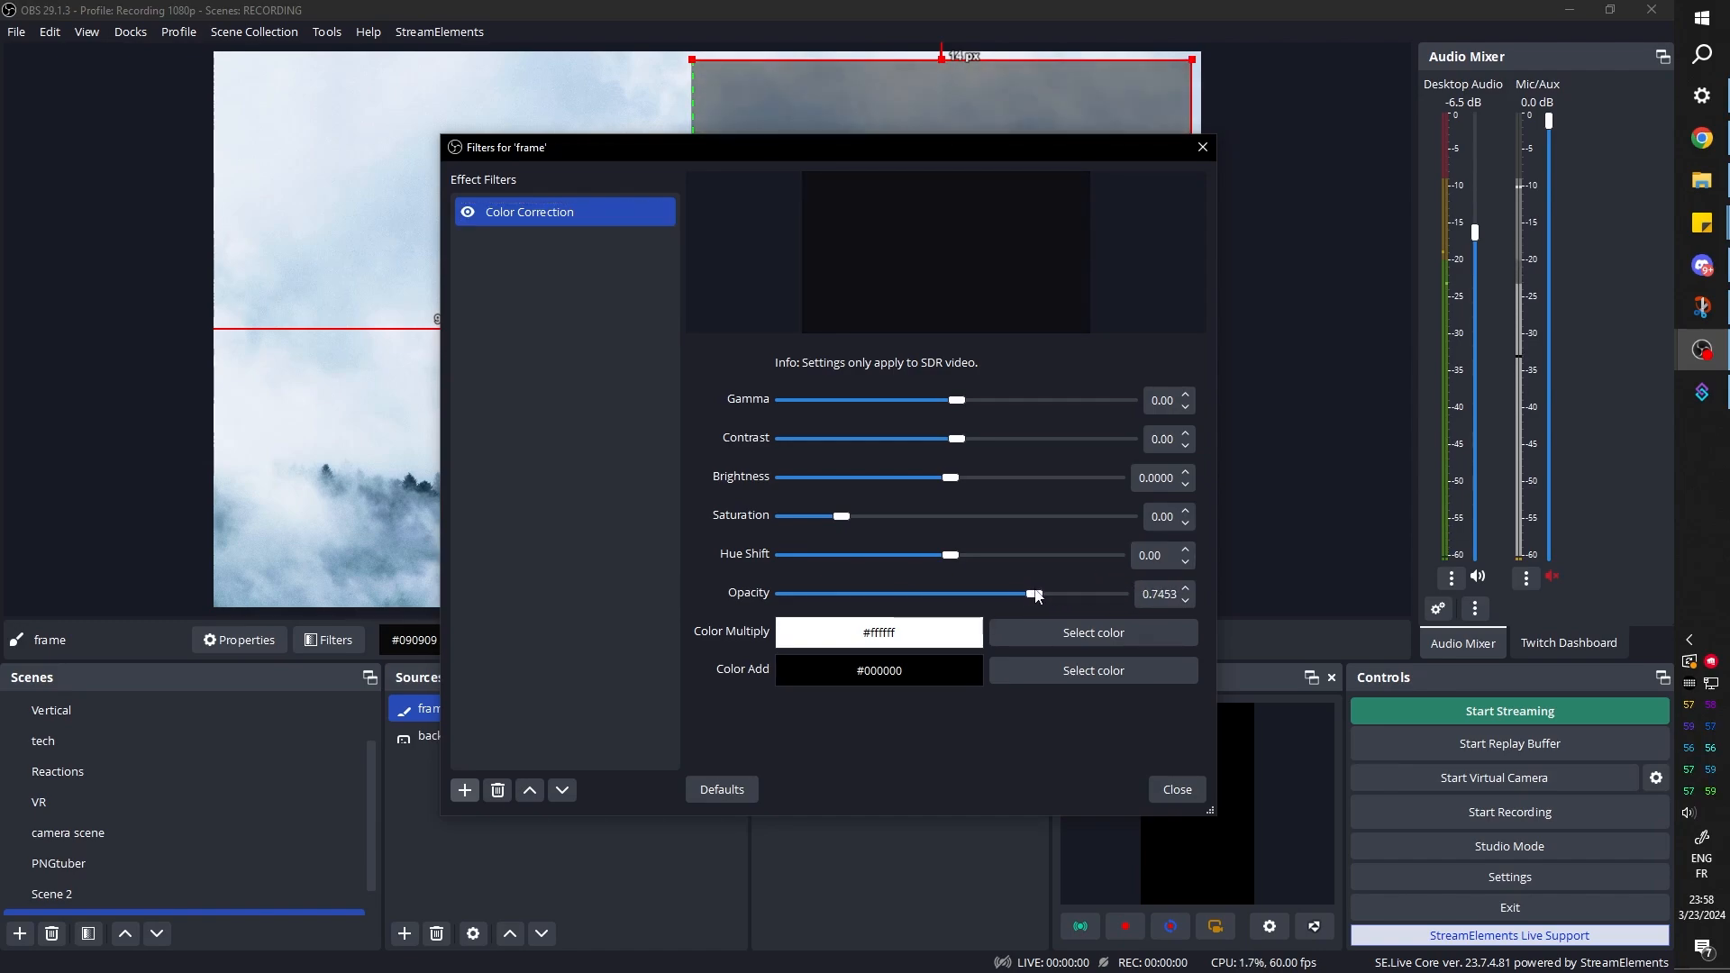
pyautogui.moveTo(812, 151); pyautogui.dragTo(412, 199)
pyautogui.moveTo(635, 642); pyautogui.dragTo(683, 641)
pyautogui.click(775, 837)
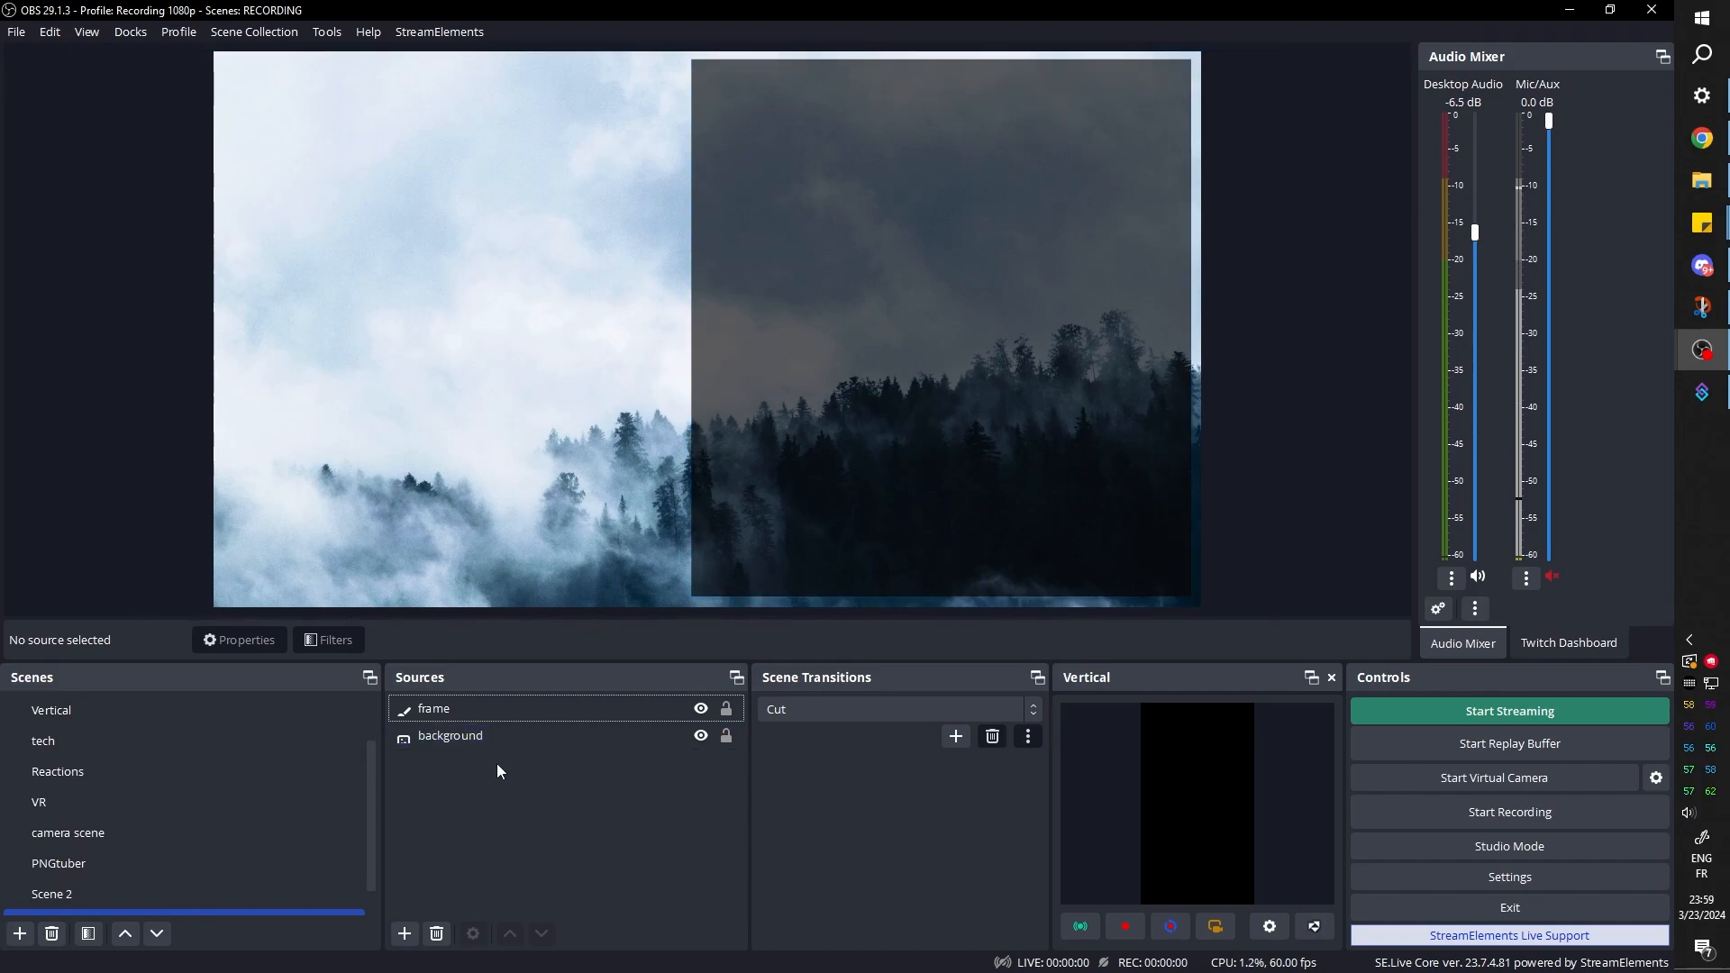
# Create a new Color Source named L_iframe, visible in the scene
pyautogui.click(405, 934)
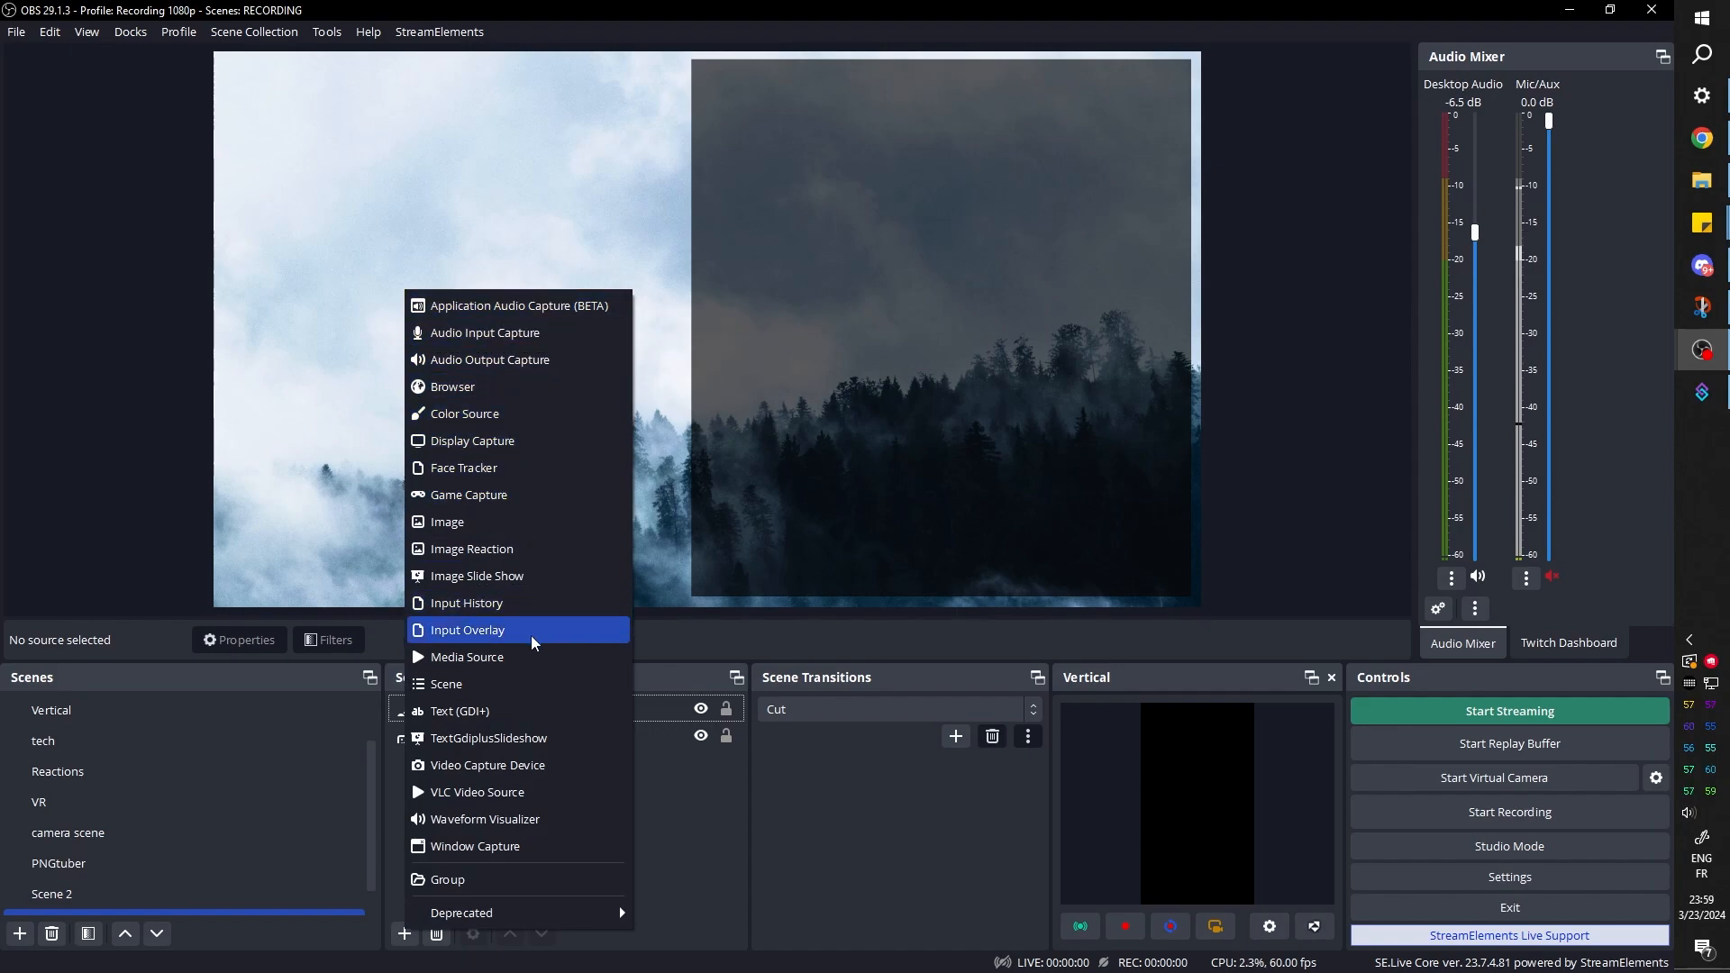
pyautogui.click(463, 418)
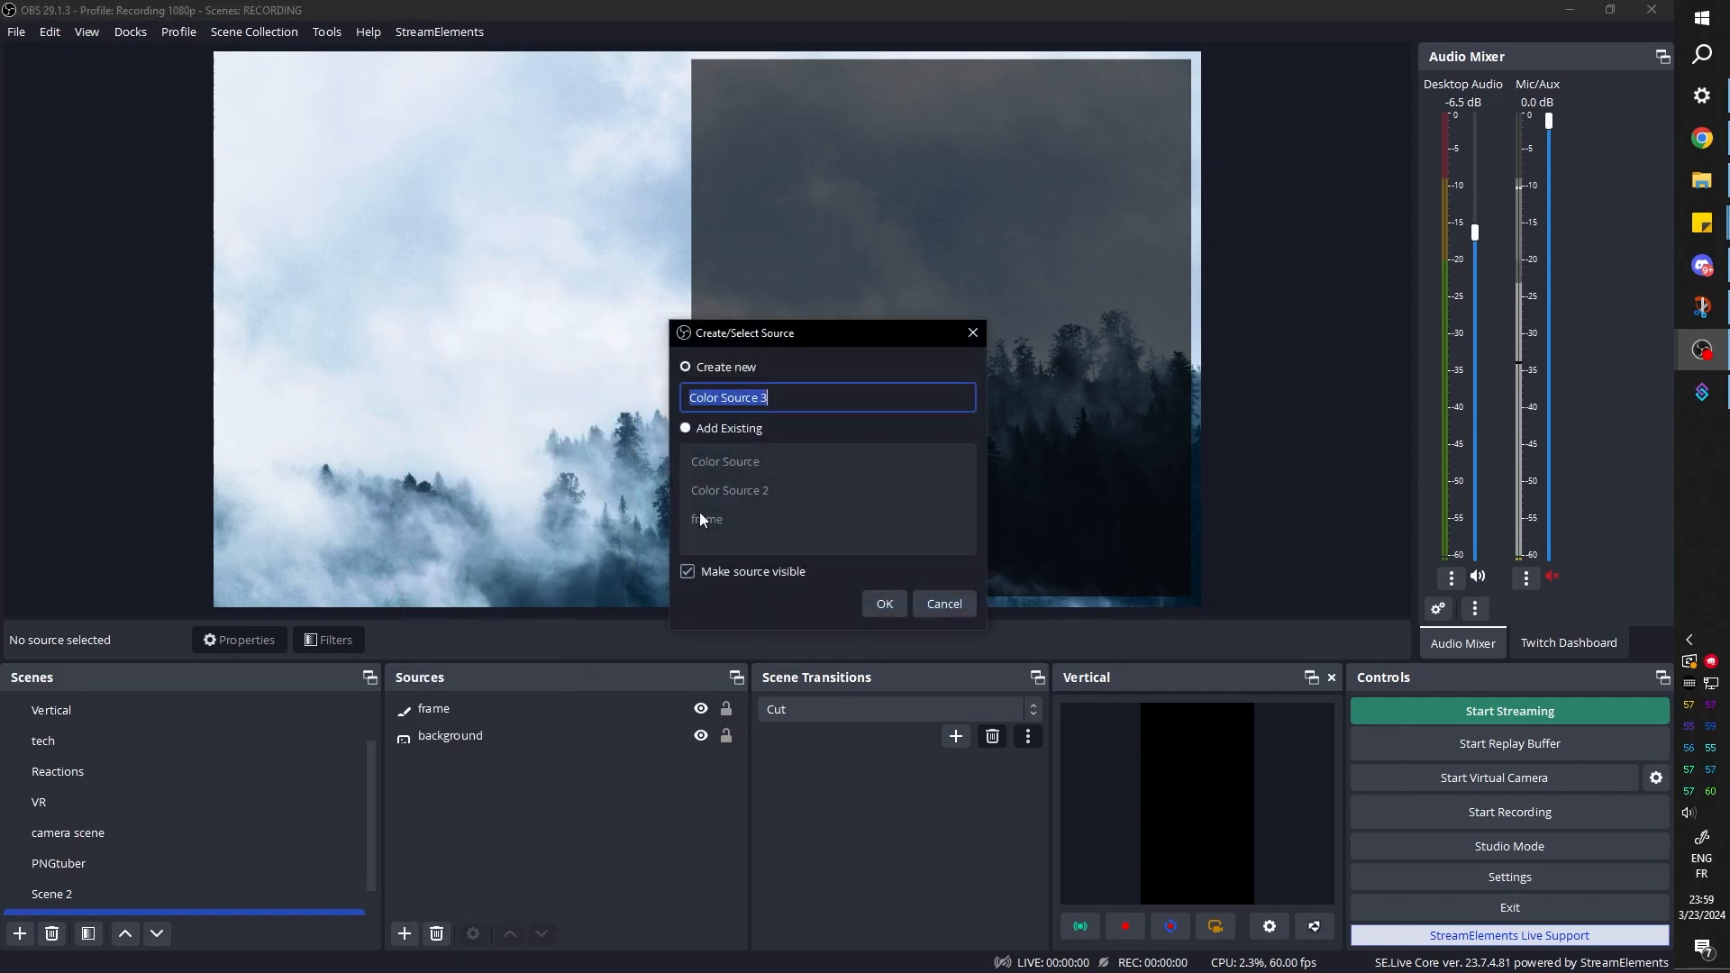
pyautogui.write('L')
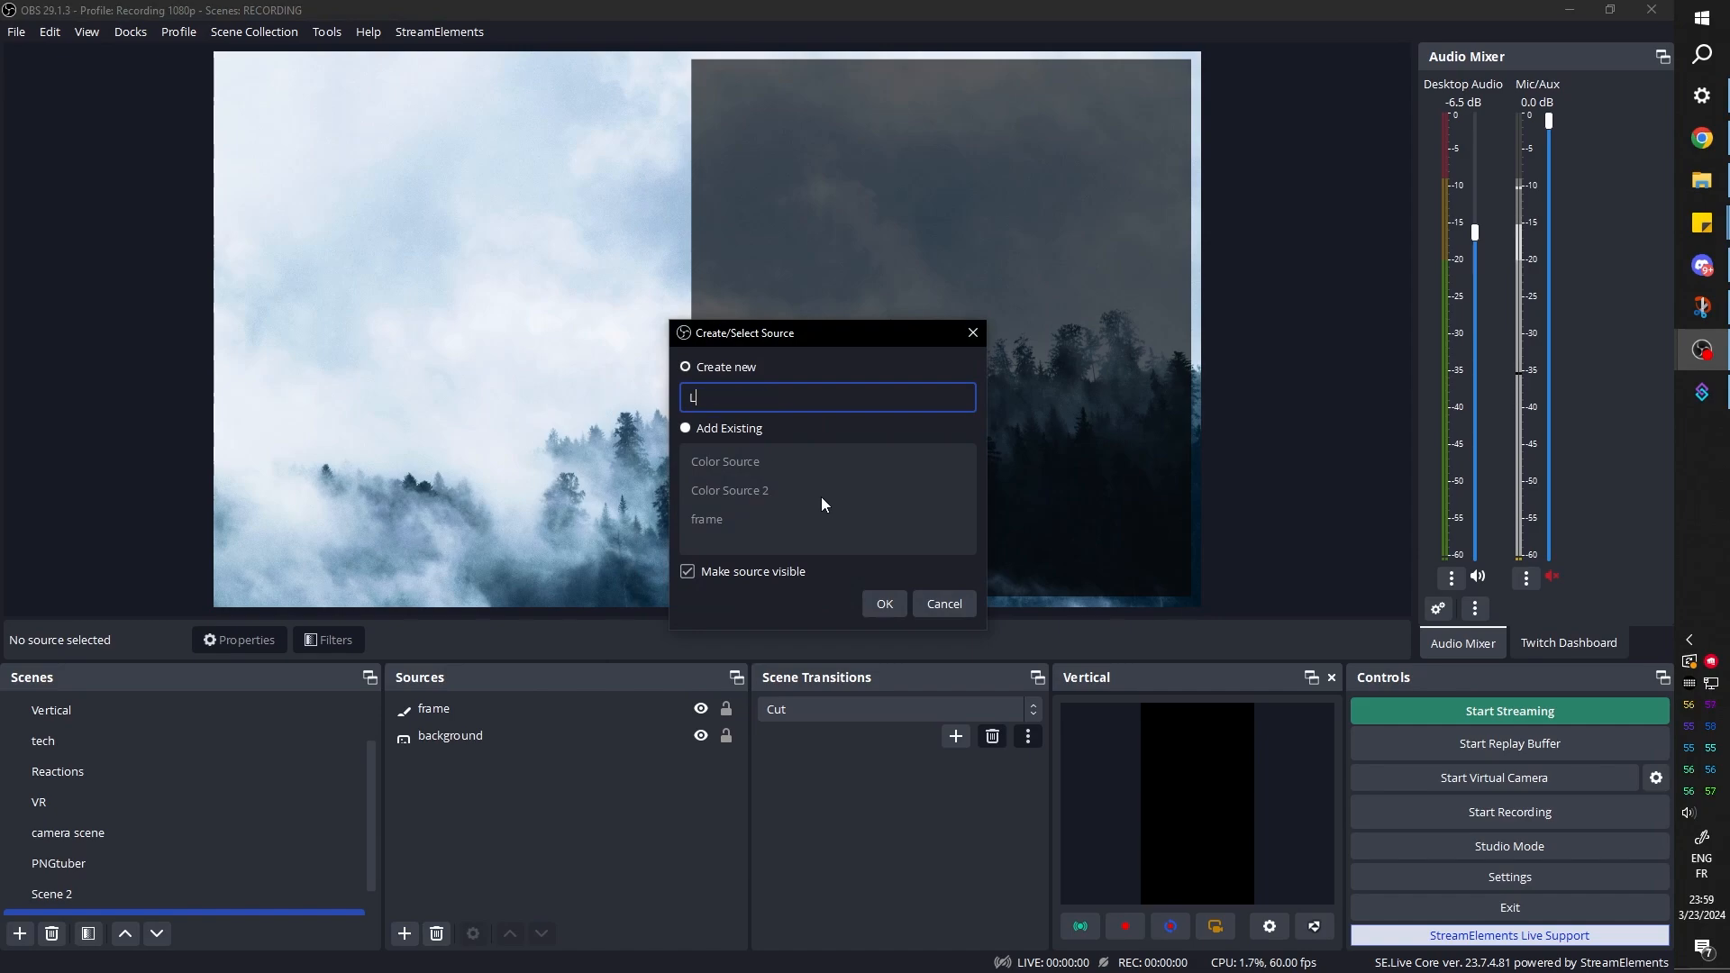
pyautogui.write('_frame')
pyautogui.click(883, 602)
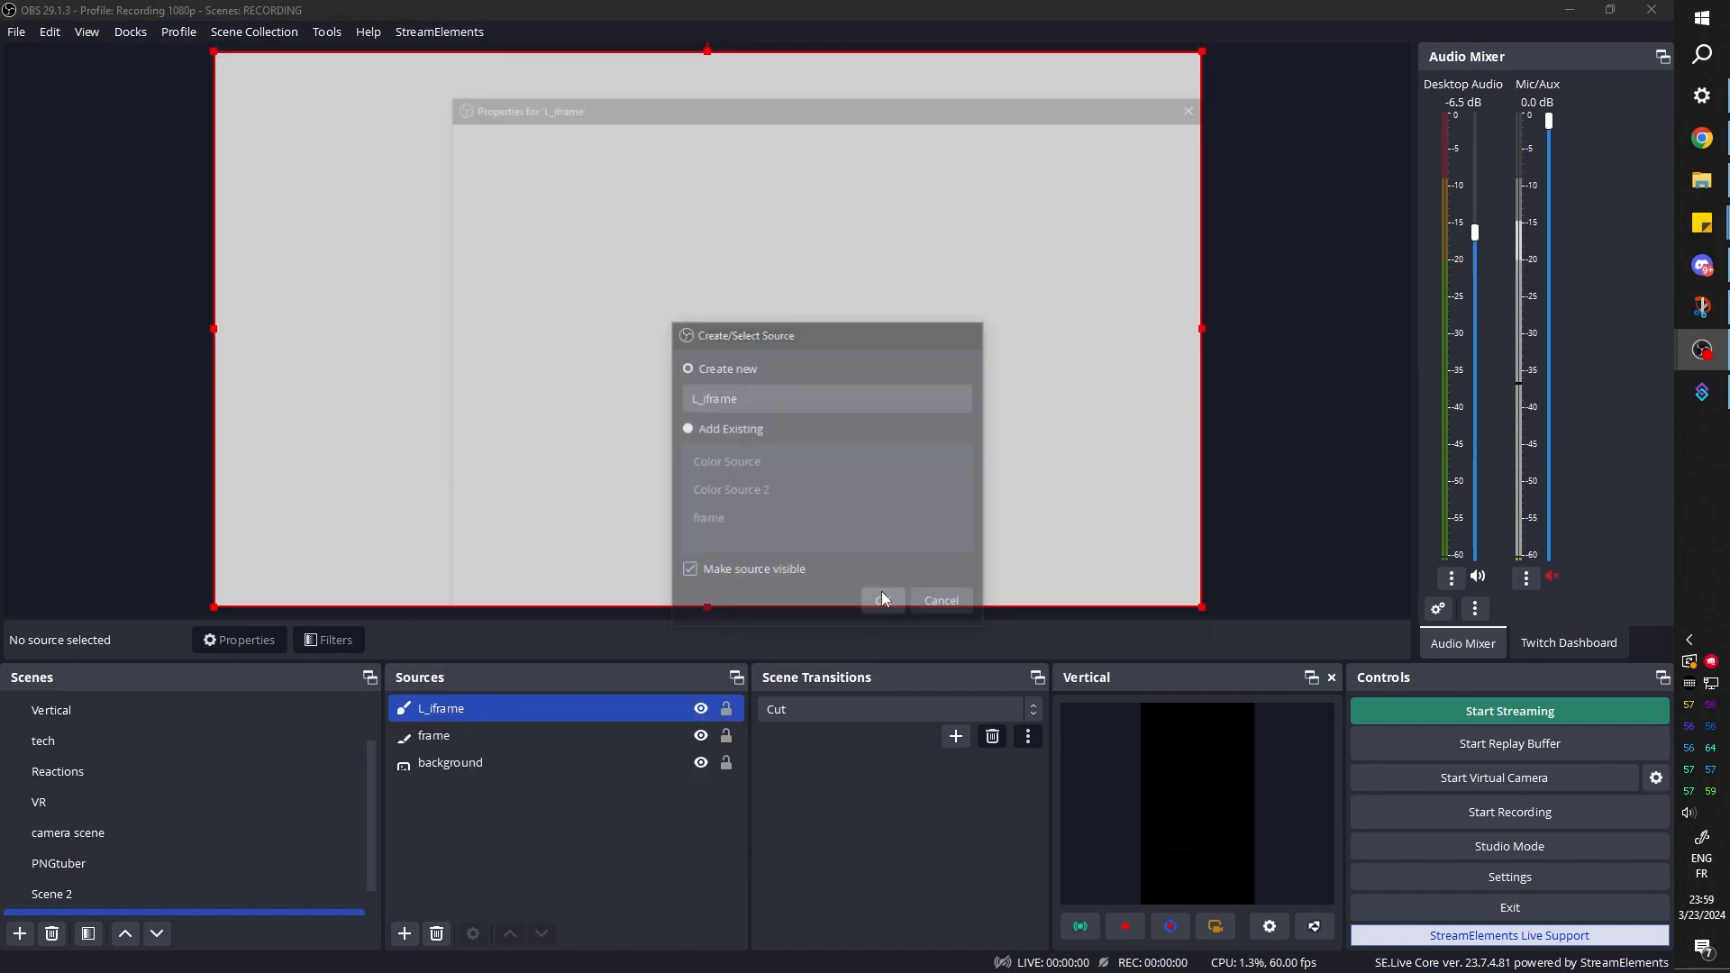
# Set the L_iframe source's color to bright blue, #059fff
pyautogui.click(851, 496)
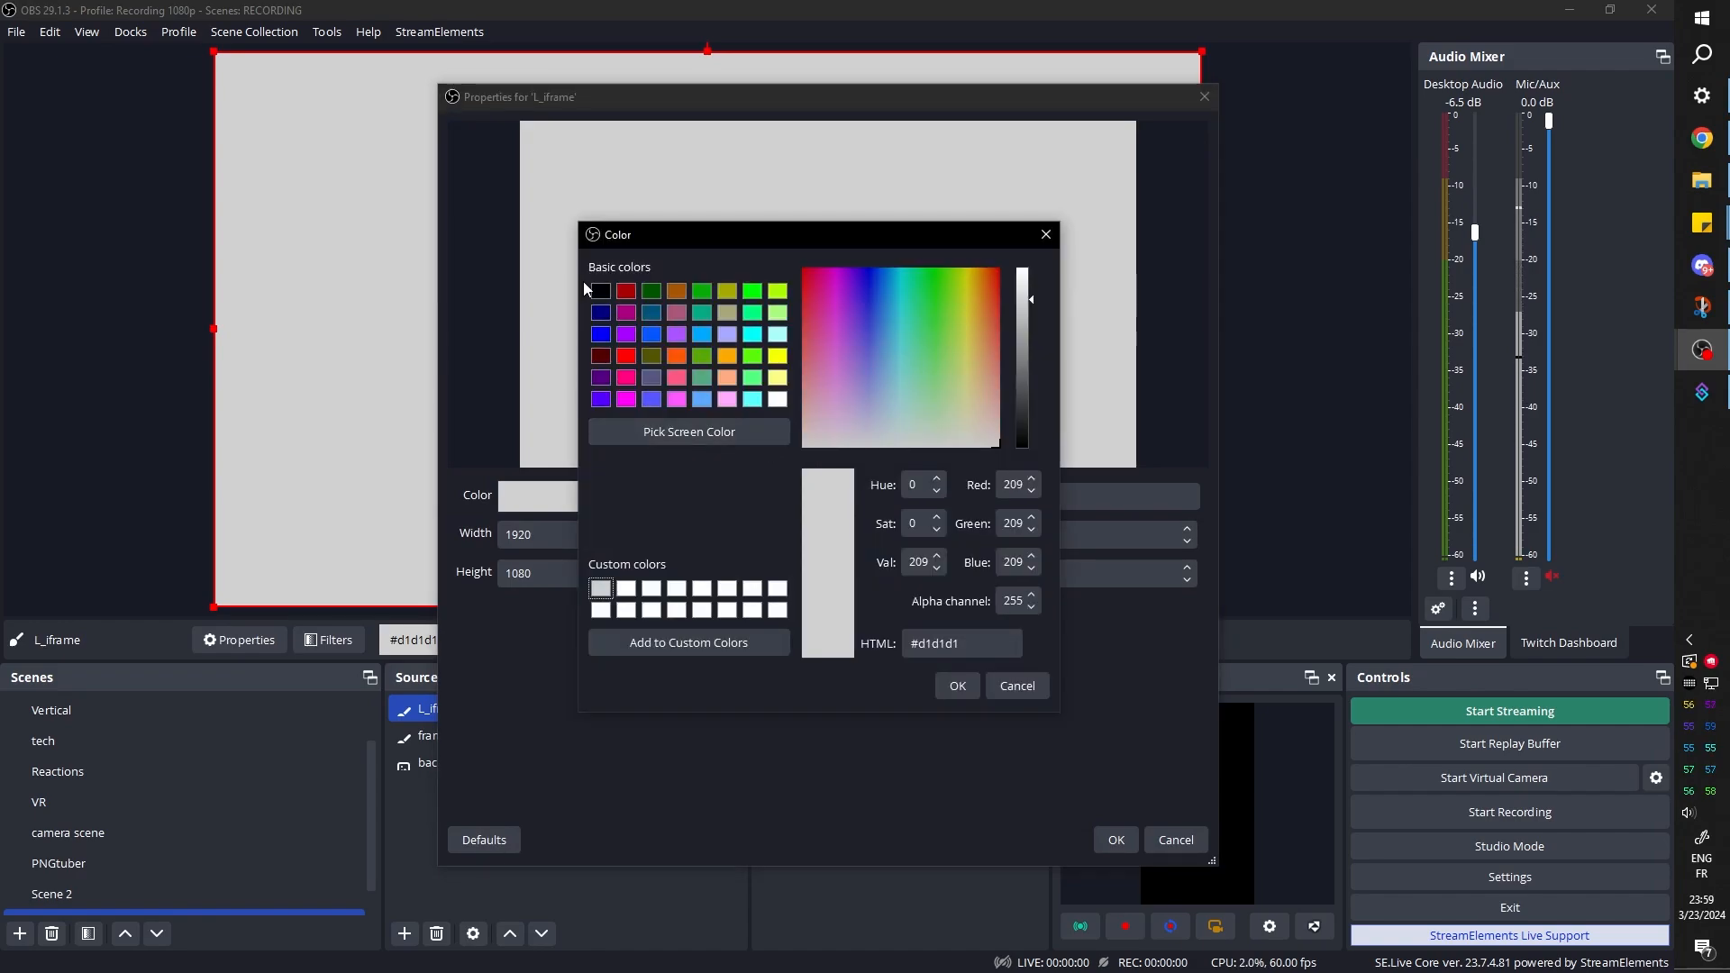
pyautogui.click(651, 334)
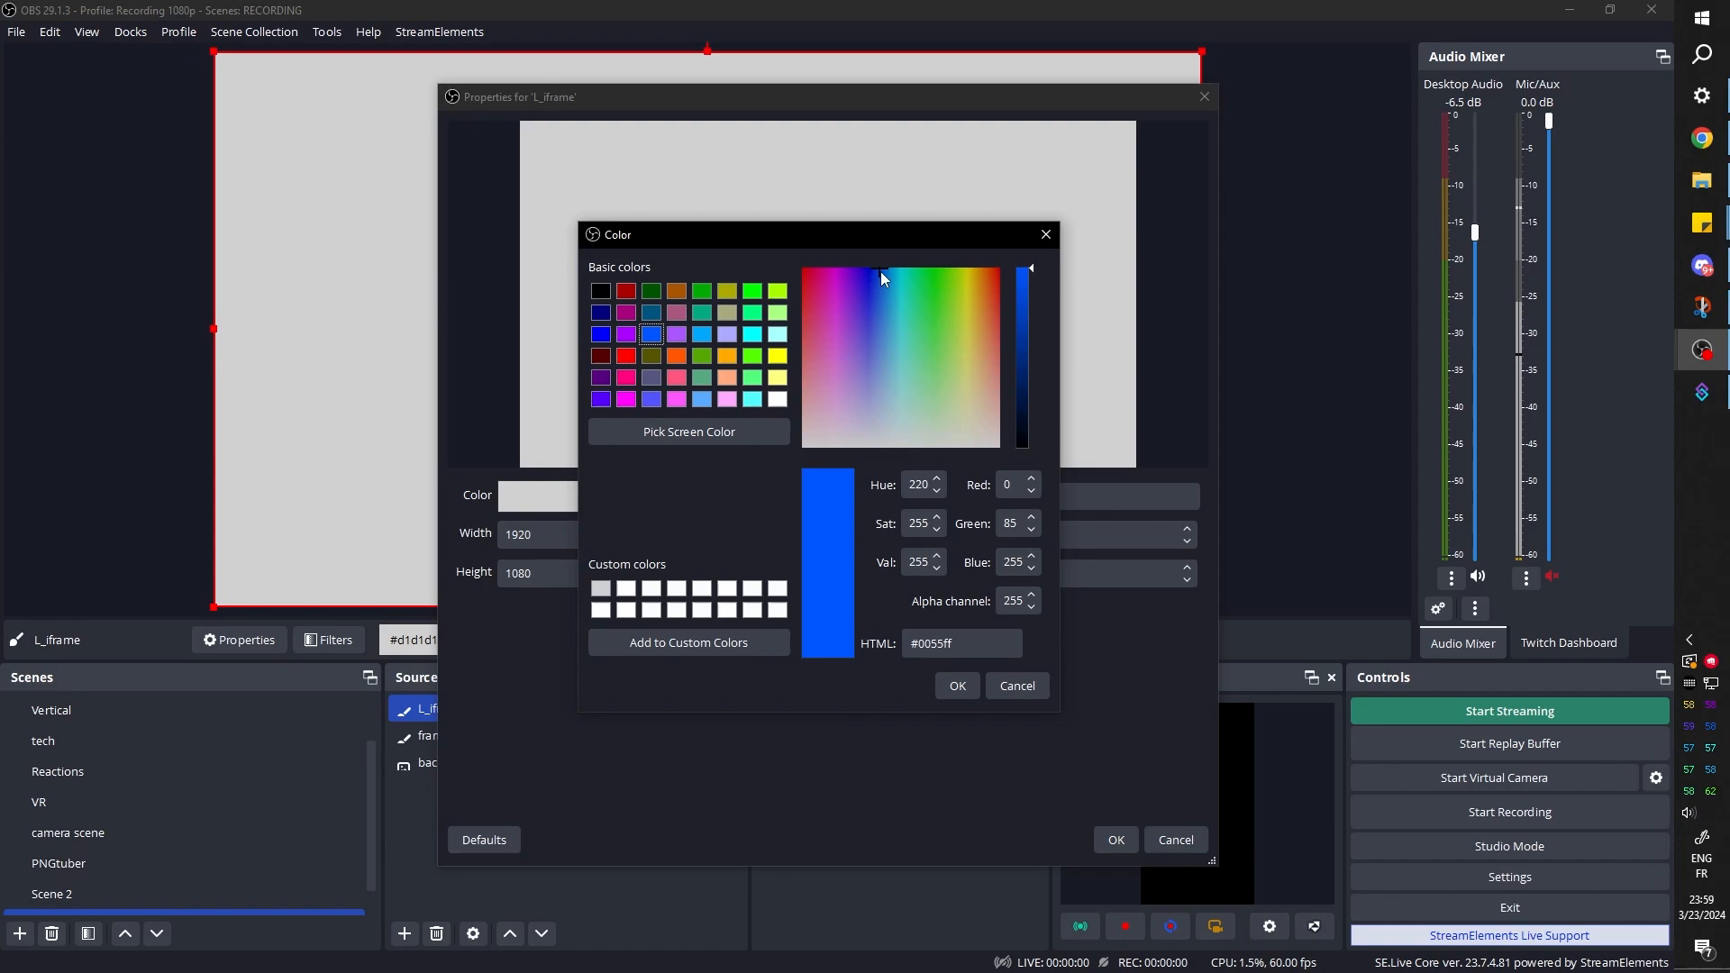
pyautogui.moveTo(879, 272); pyautogui.dragTo(888, 272)
pyautogui.click(957, 686)
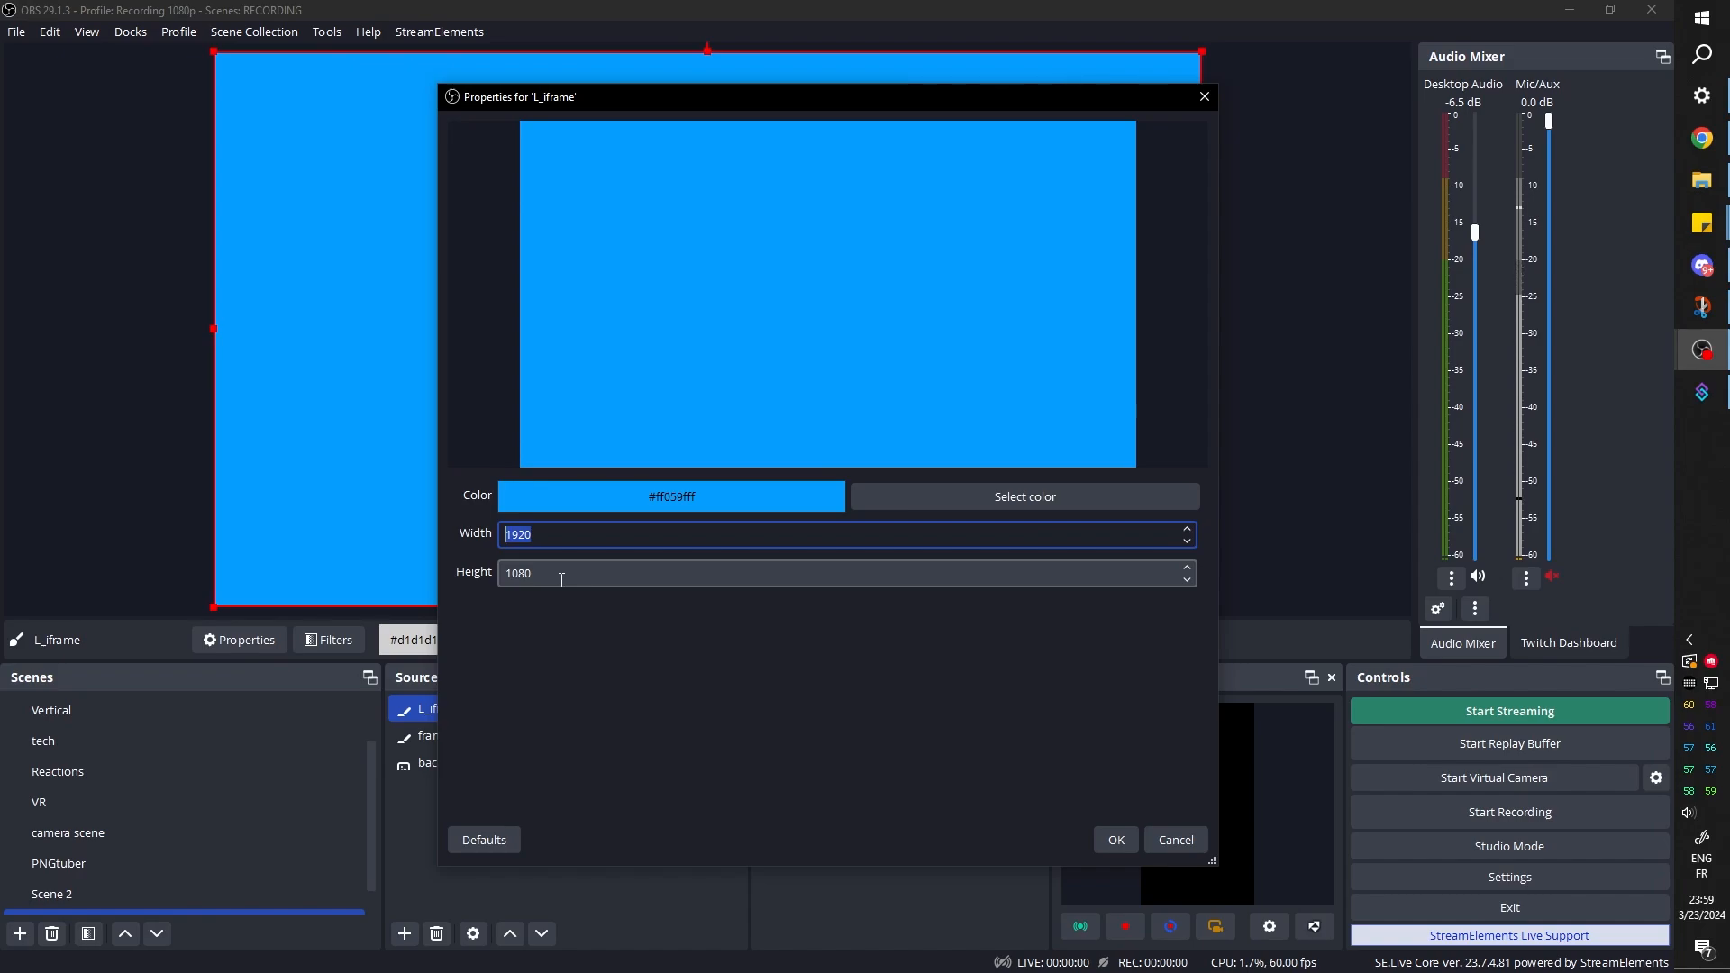
# Set L_iframe's width and height to 200 and place the square in the frame, about 82 px below the canvas top and 962 px from its left edge
pyautogui.write('00')
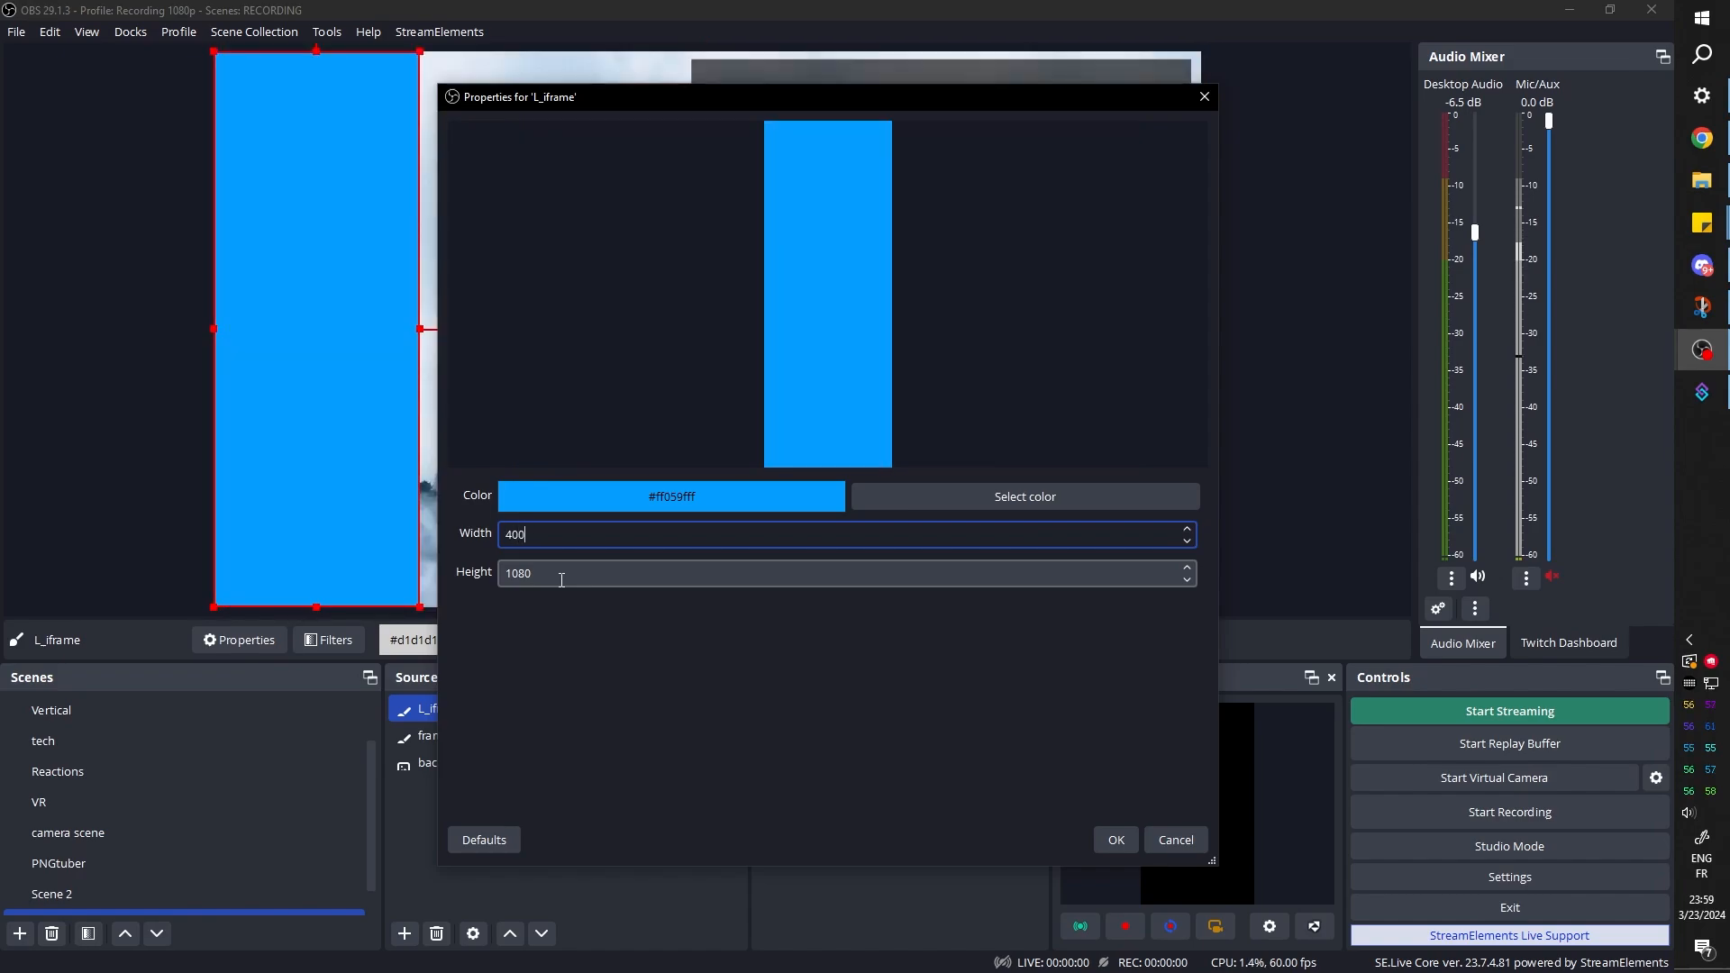
pyautogui.press('Tab')
pyautogui.write('400')
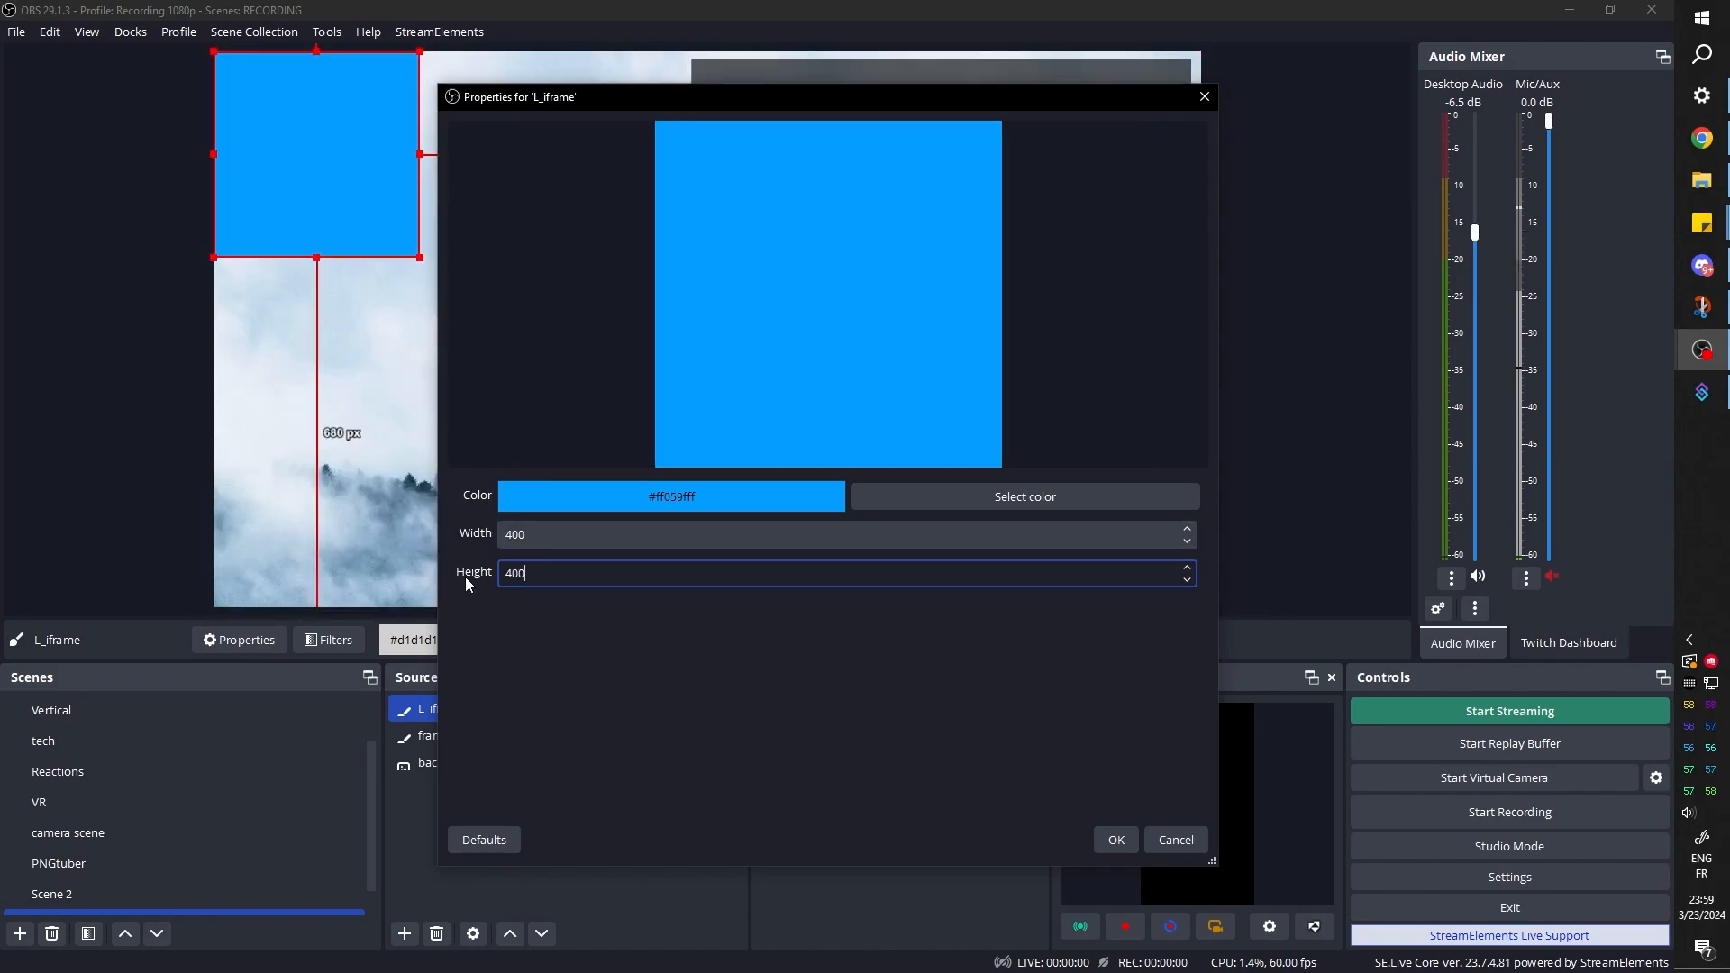
pyautogui.click(506, 536)
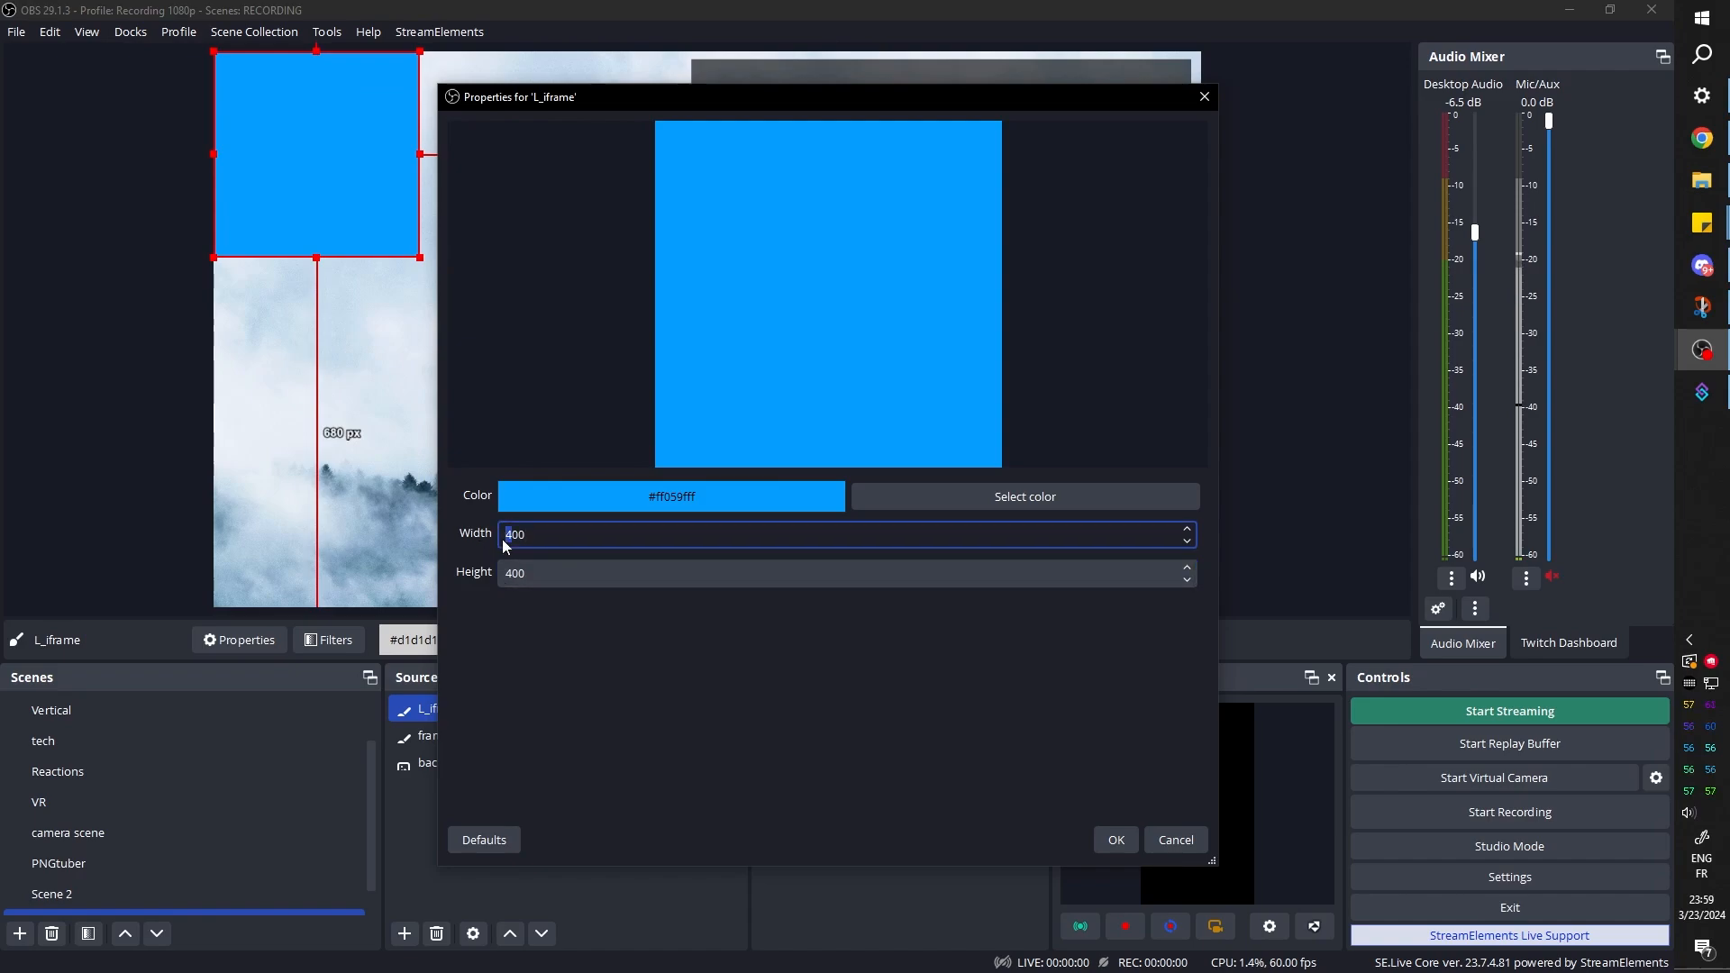
pyautogui.write('2')
pyautogui.moveTo(513, 573); pyautogui.dragTo(501, 573)
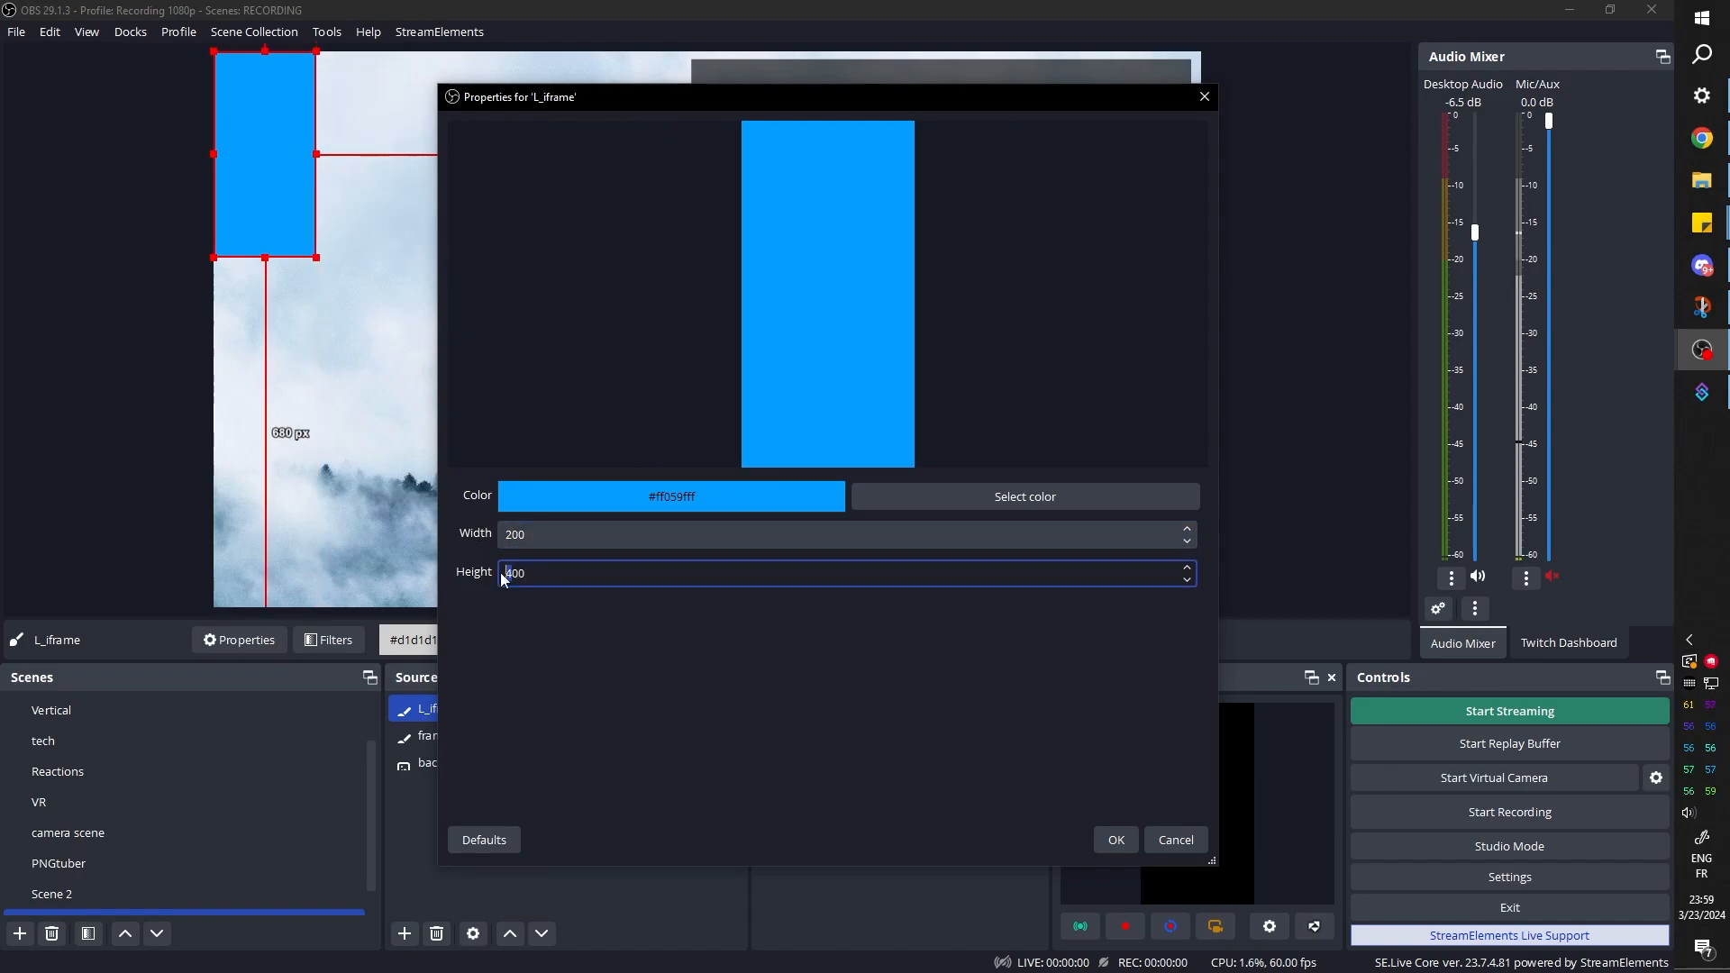
pyautogui.write('2')
pyautogui.click(1115, 839)
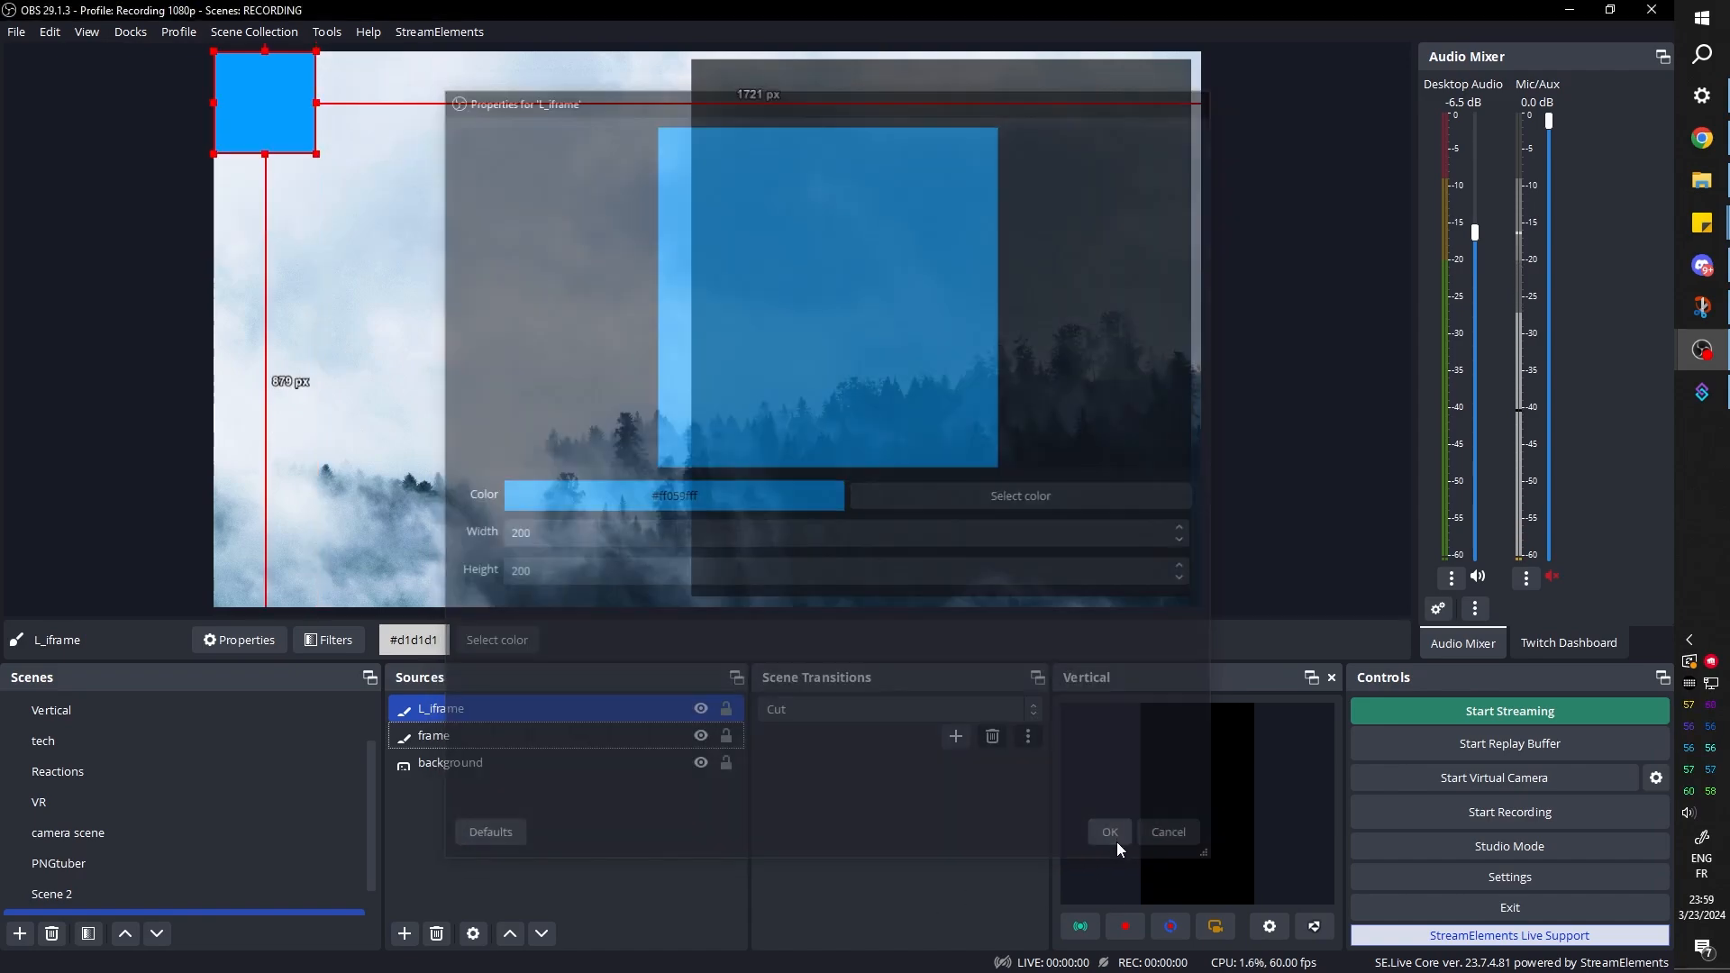
pyautogui.moveTo(273, 88); pyautogui.dragTo(770, 131)
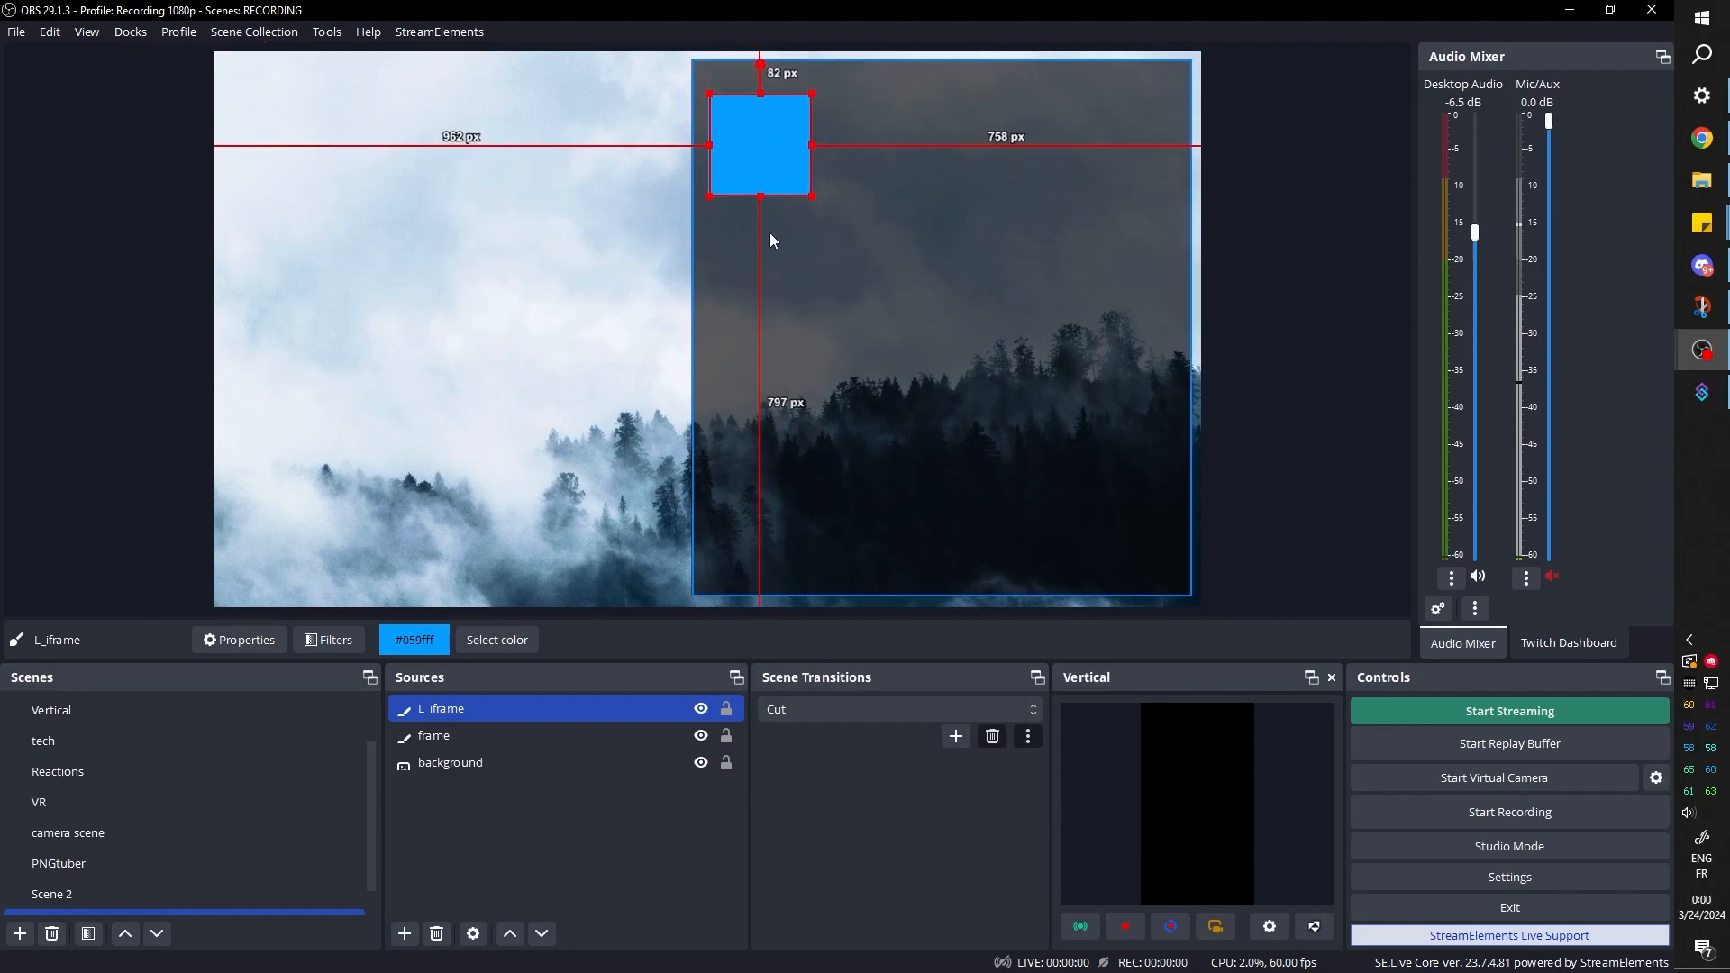
# Duplicate the L_iframe source as an independent copy and rename the copy L_frame
pyautogui.rightClick(450, 710)
pyautogui.click(543, 125)
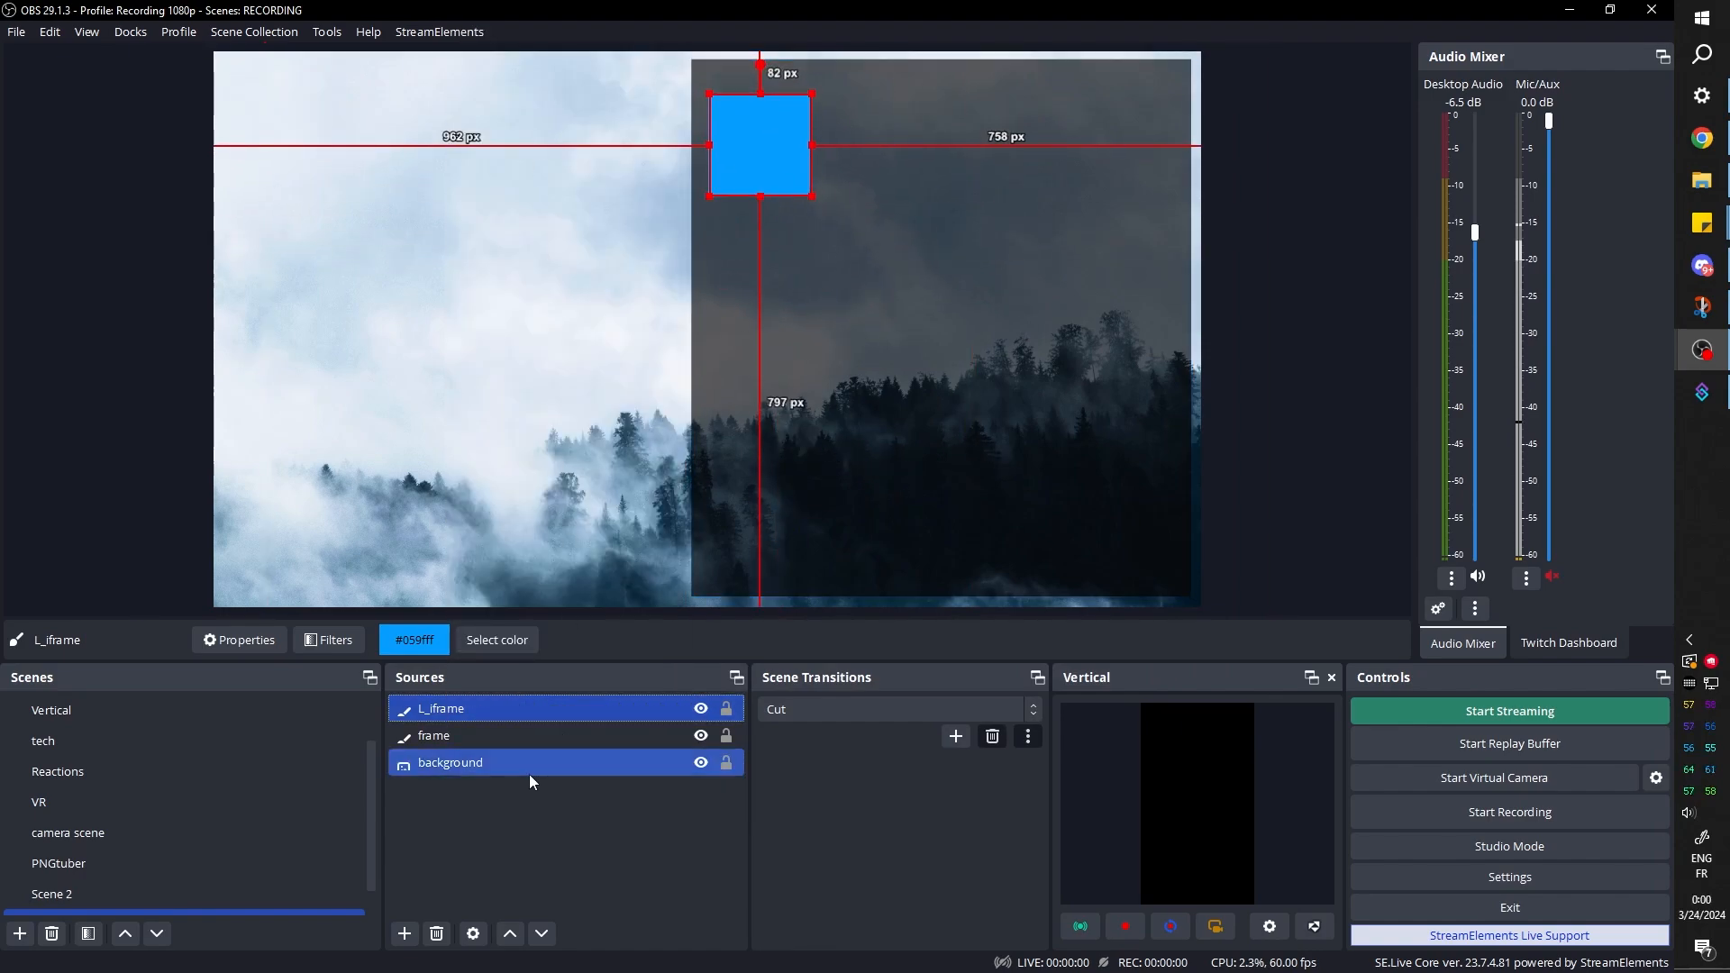
pyautogui.rightClick(512, 708)
pyautogui.click(560, 162)
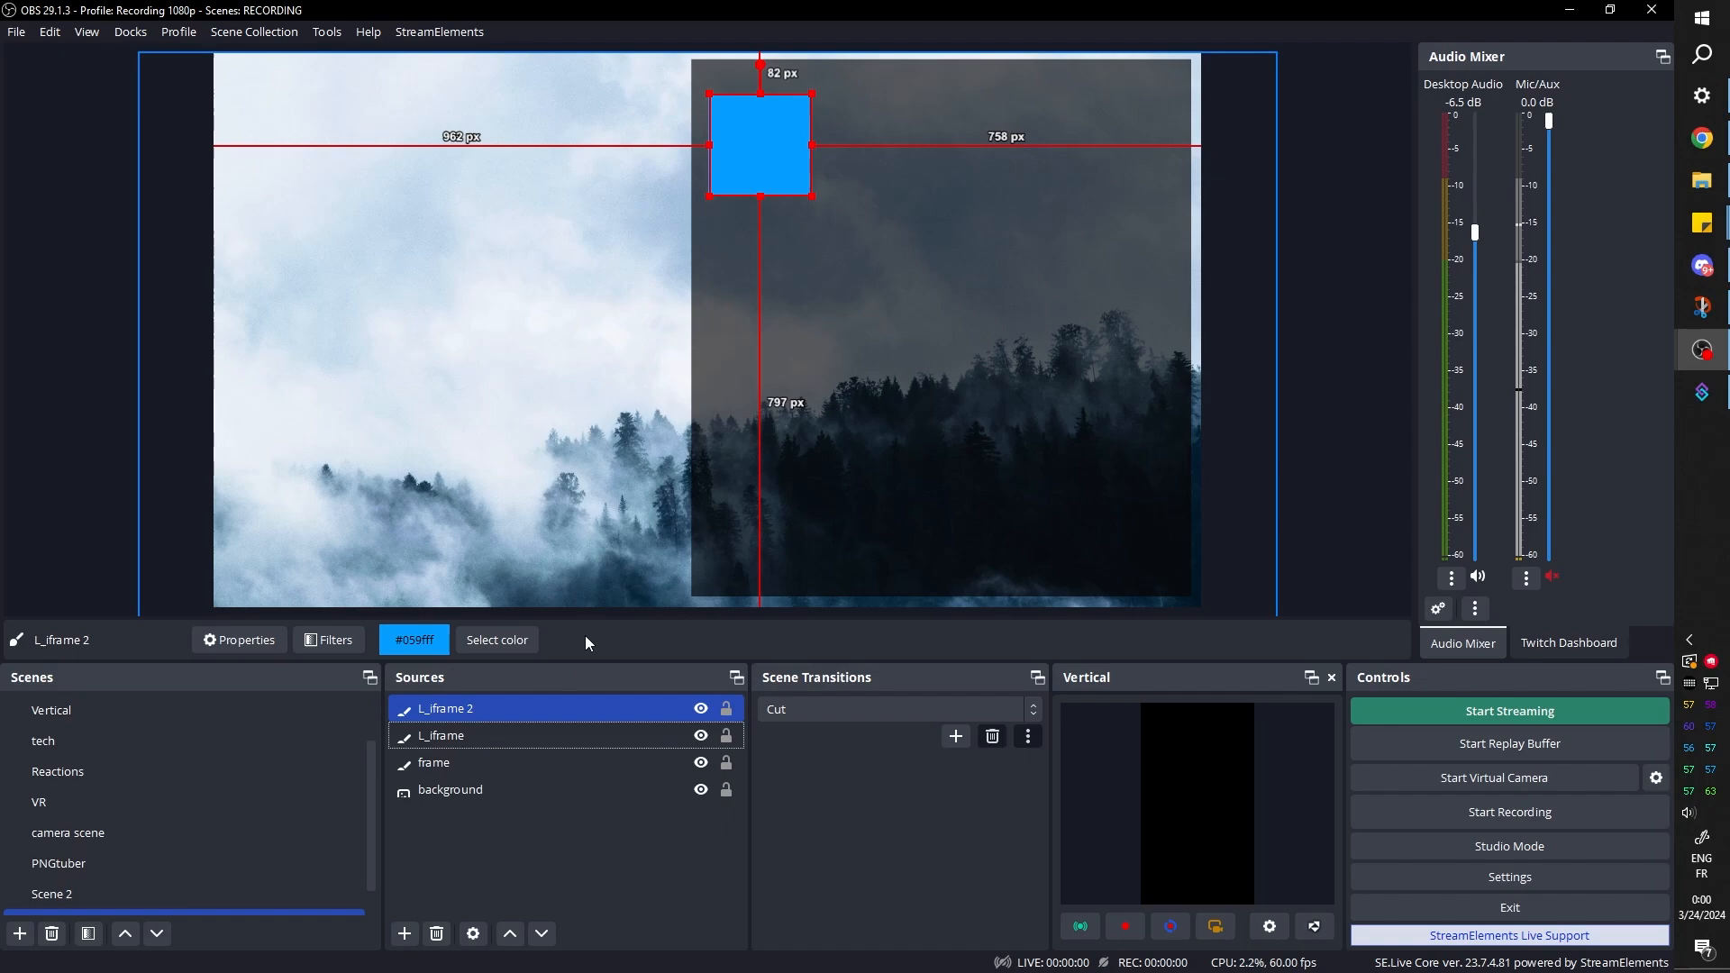
pyautogui.click(457, 712)
pyautogui.click(456, 712)
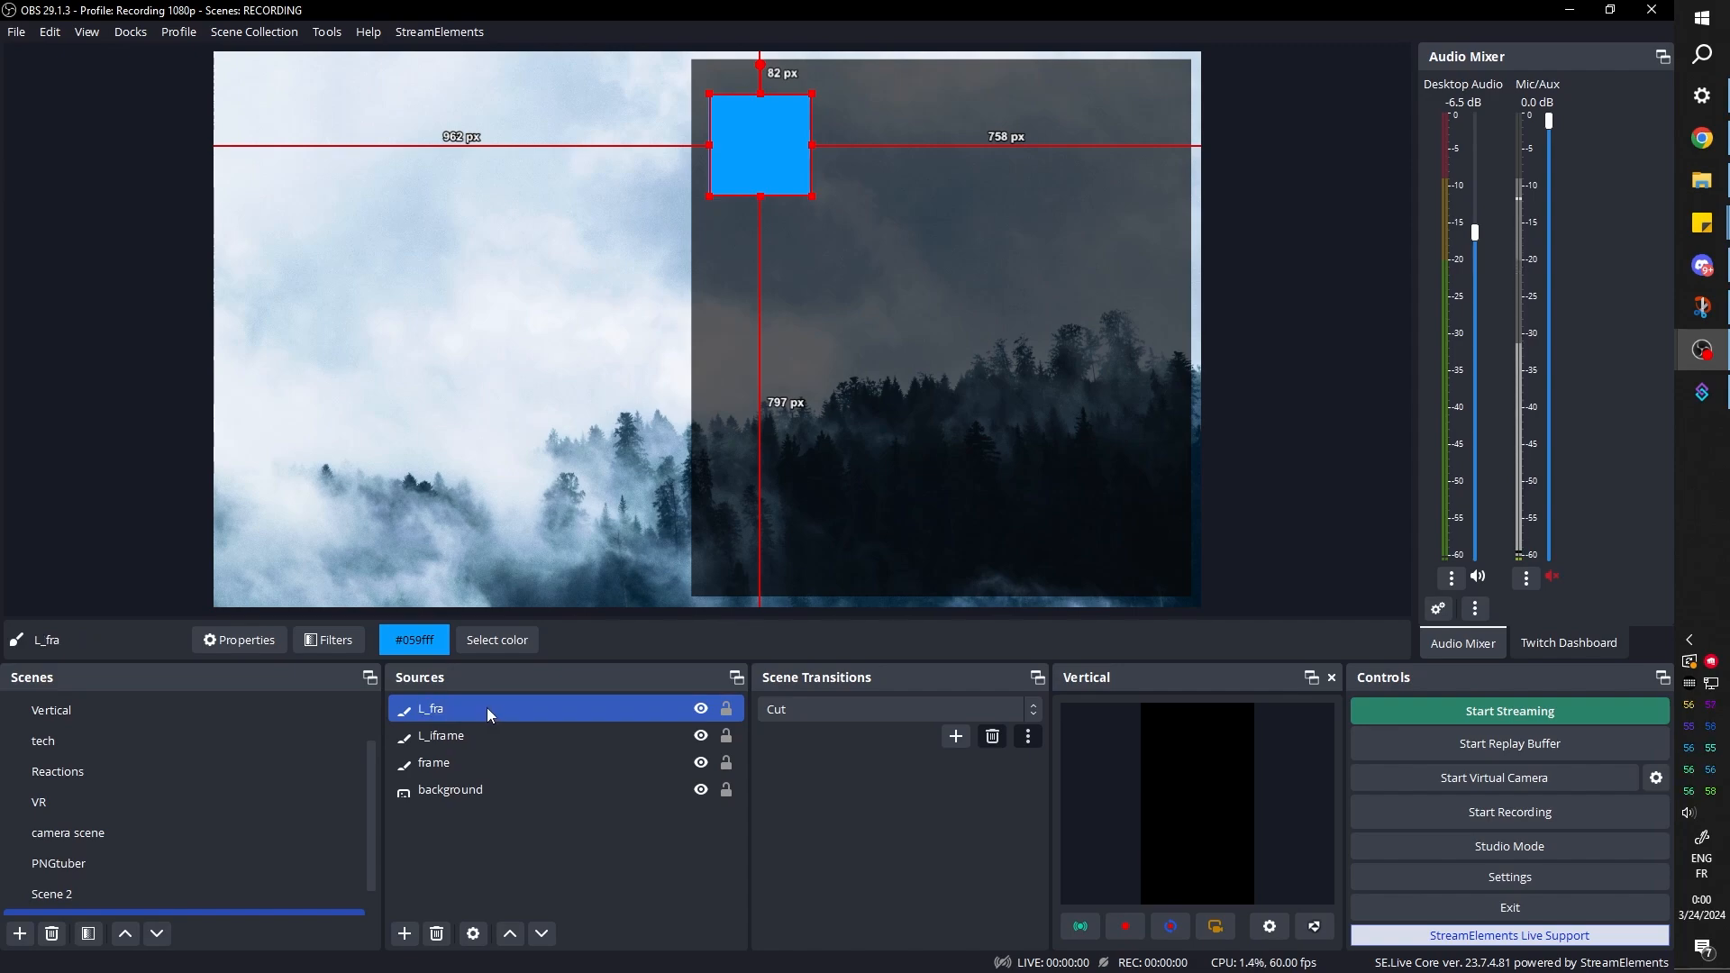
pyautogui.click(486, 706)
pyautogui.click(480, 715)
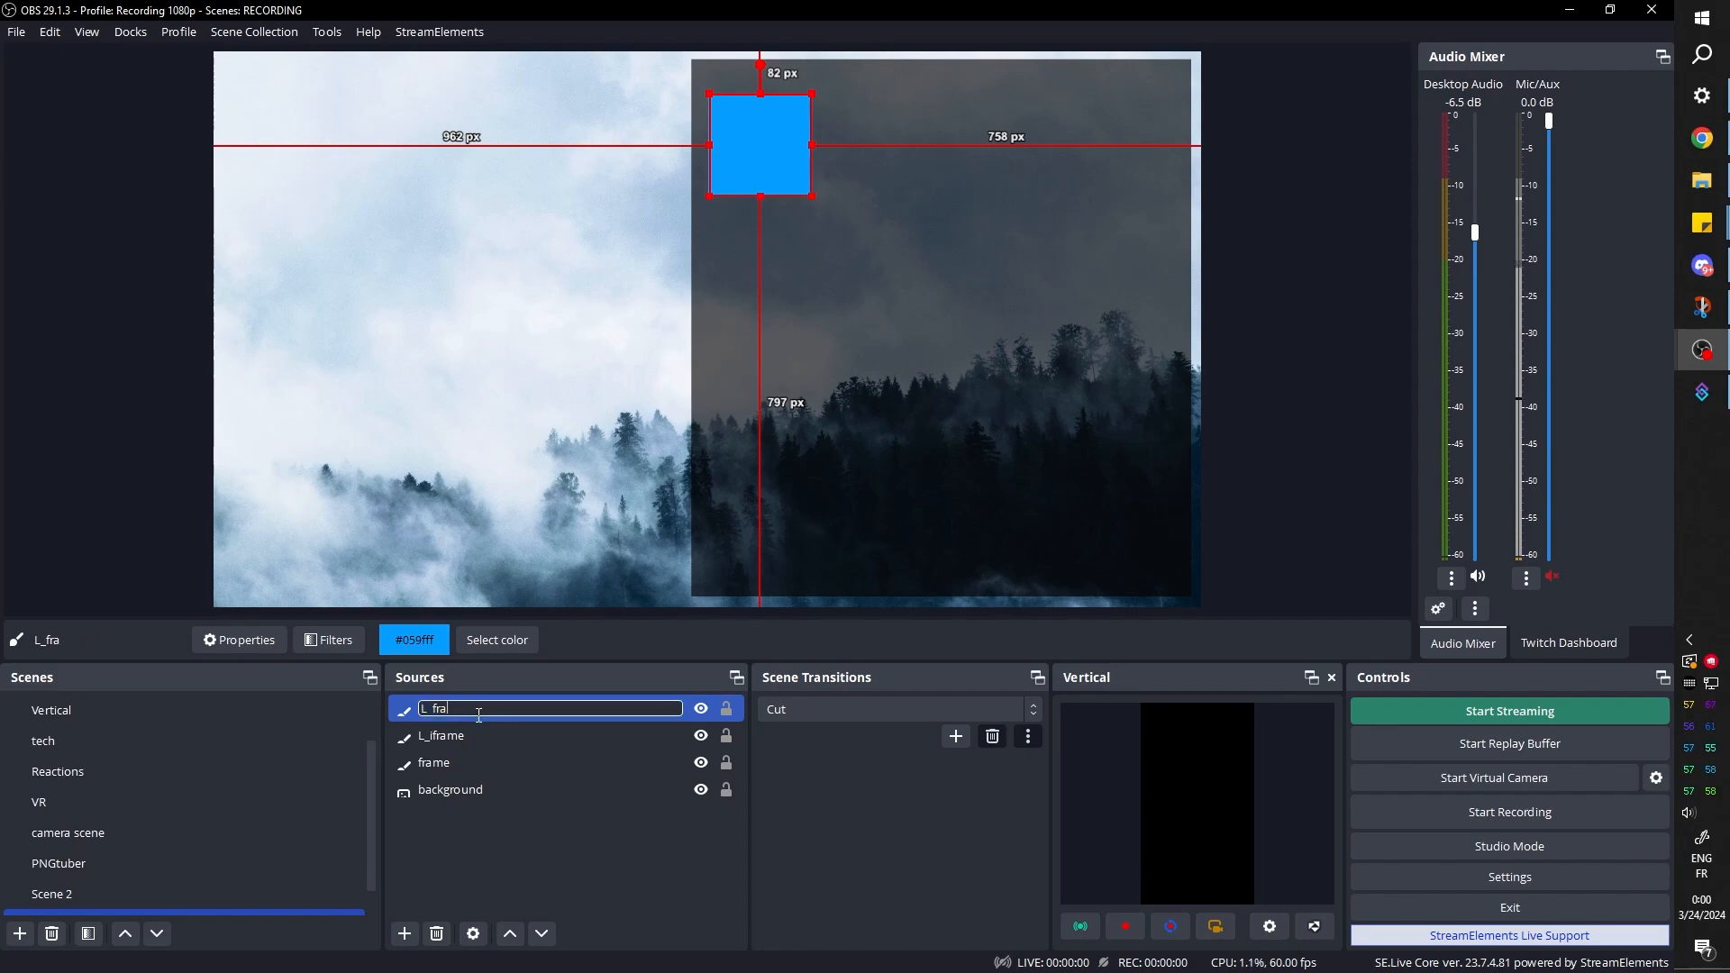
pyautogui.write('me')
pyautogui.press('Return')
# Change the L_frame source's color to light grey, #bcbcbc
pyautogui.click(494, 640)
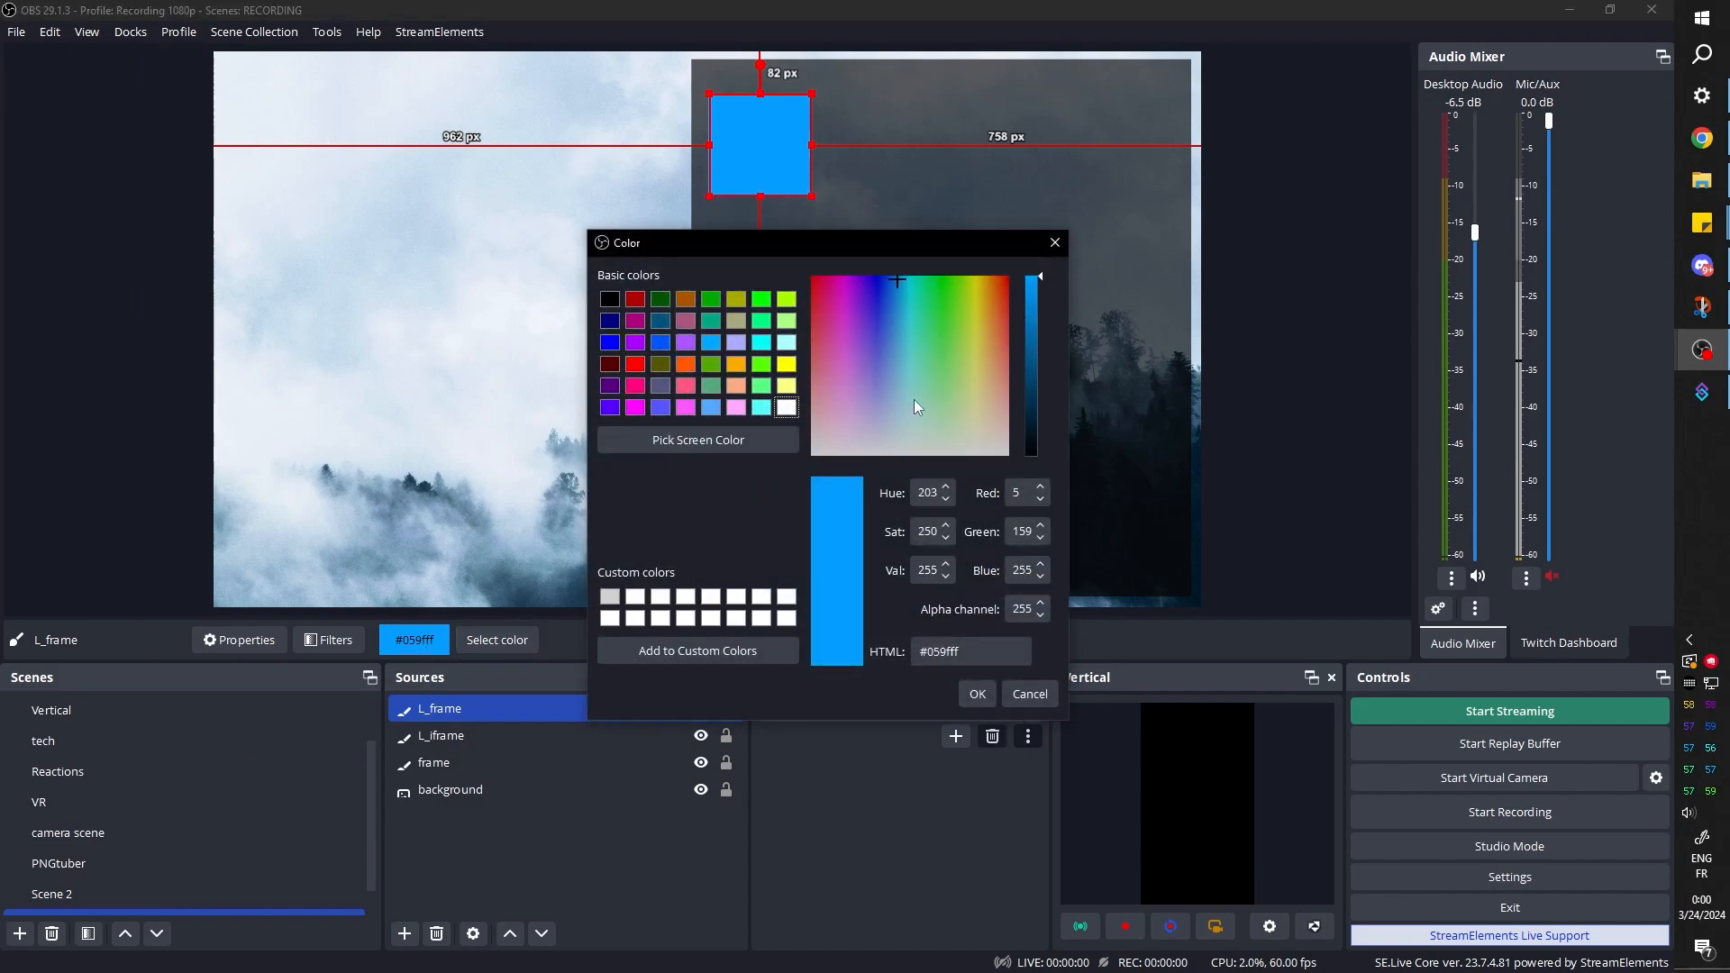
pyautogui.moveTo(914, 402); pyautogui.dragTo(912, 456)
pyautogui.moveTo(1042, 284); pyautogui.dragTo(1044, 332)
pyautogui.moveTo(1040, 334); pyautogui.dragTo(1040, 331)
pyautogui.click(978, 693)
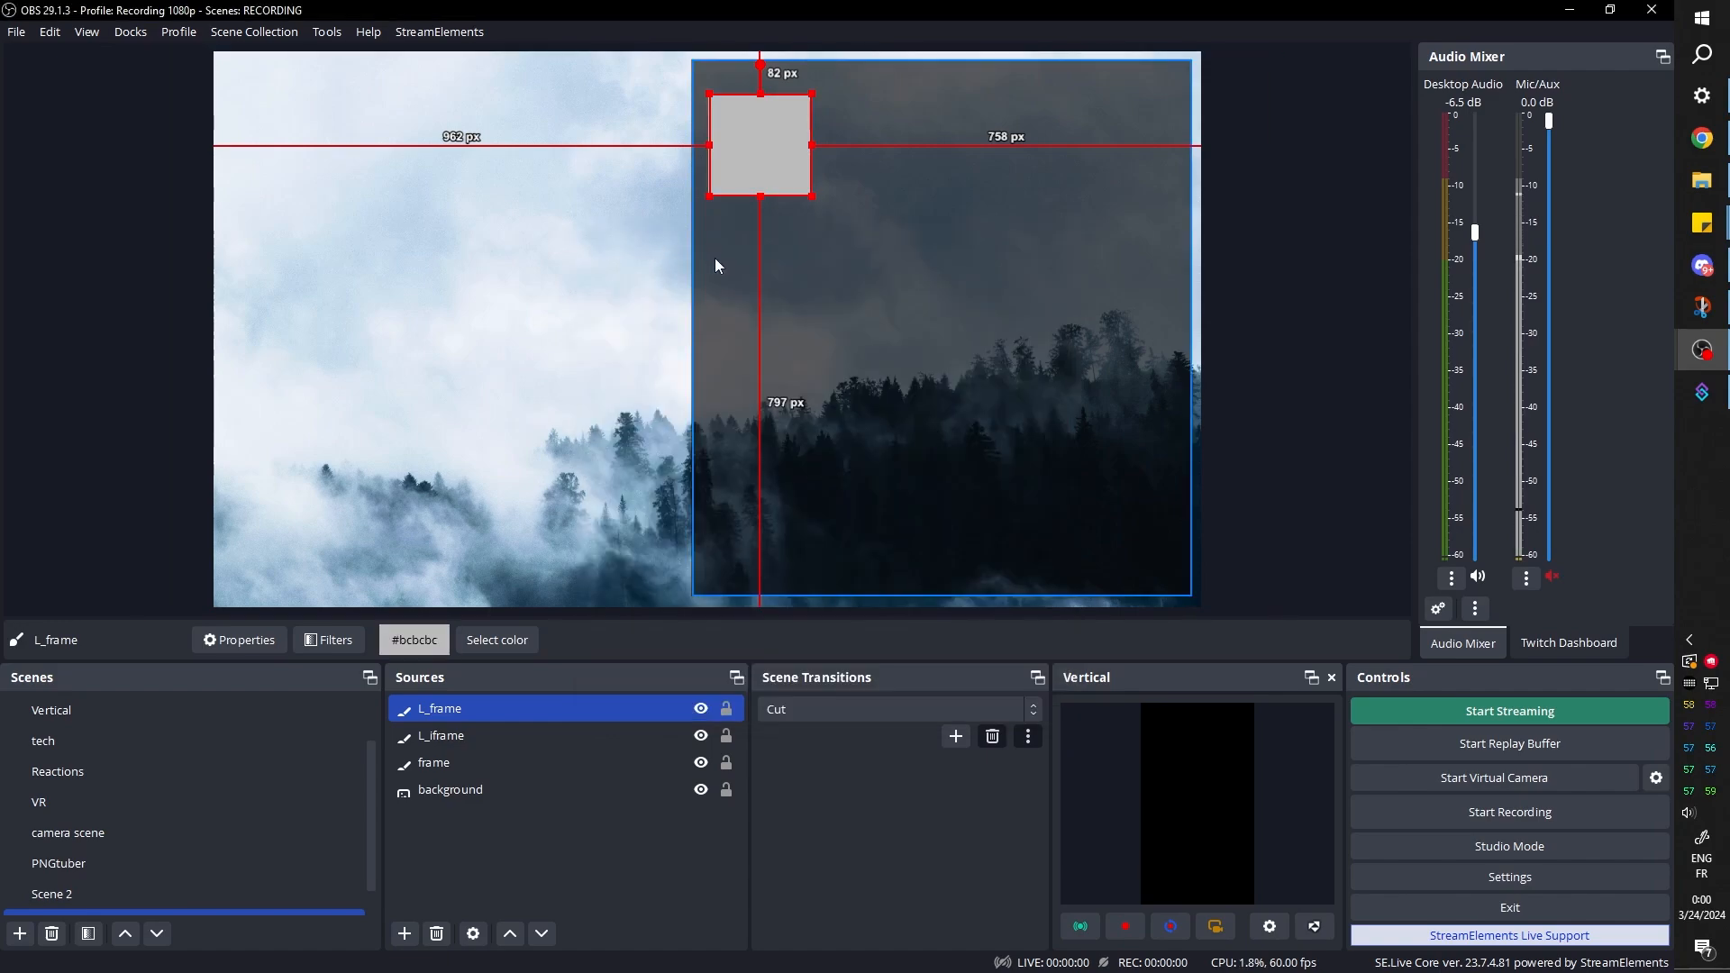
# Stretch L_frame into a wide, slightly lower bar with margins of about 94 px above and 99 px on the right, and layer L_iframe above it
pyautogui.moveTo(809, 144); pyautogui.dragTo(1144, 144)
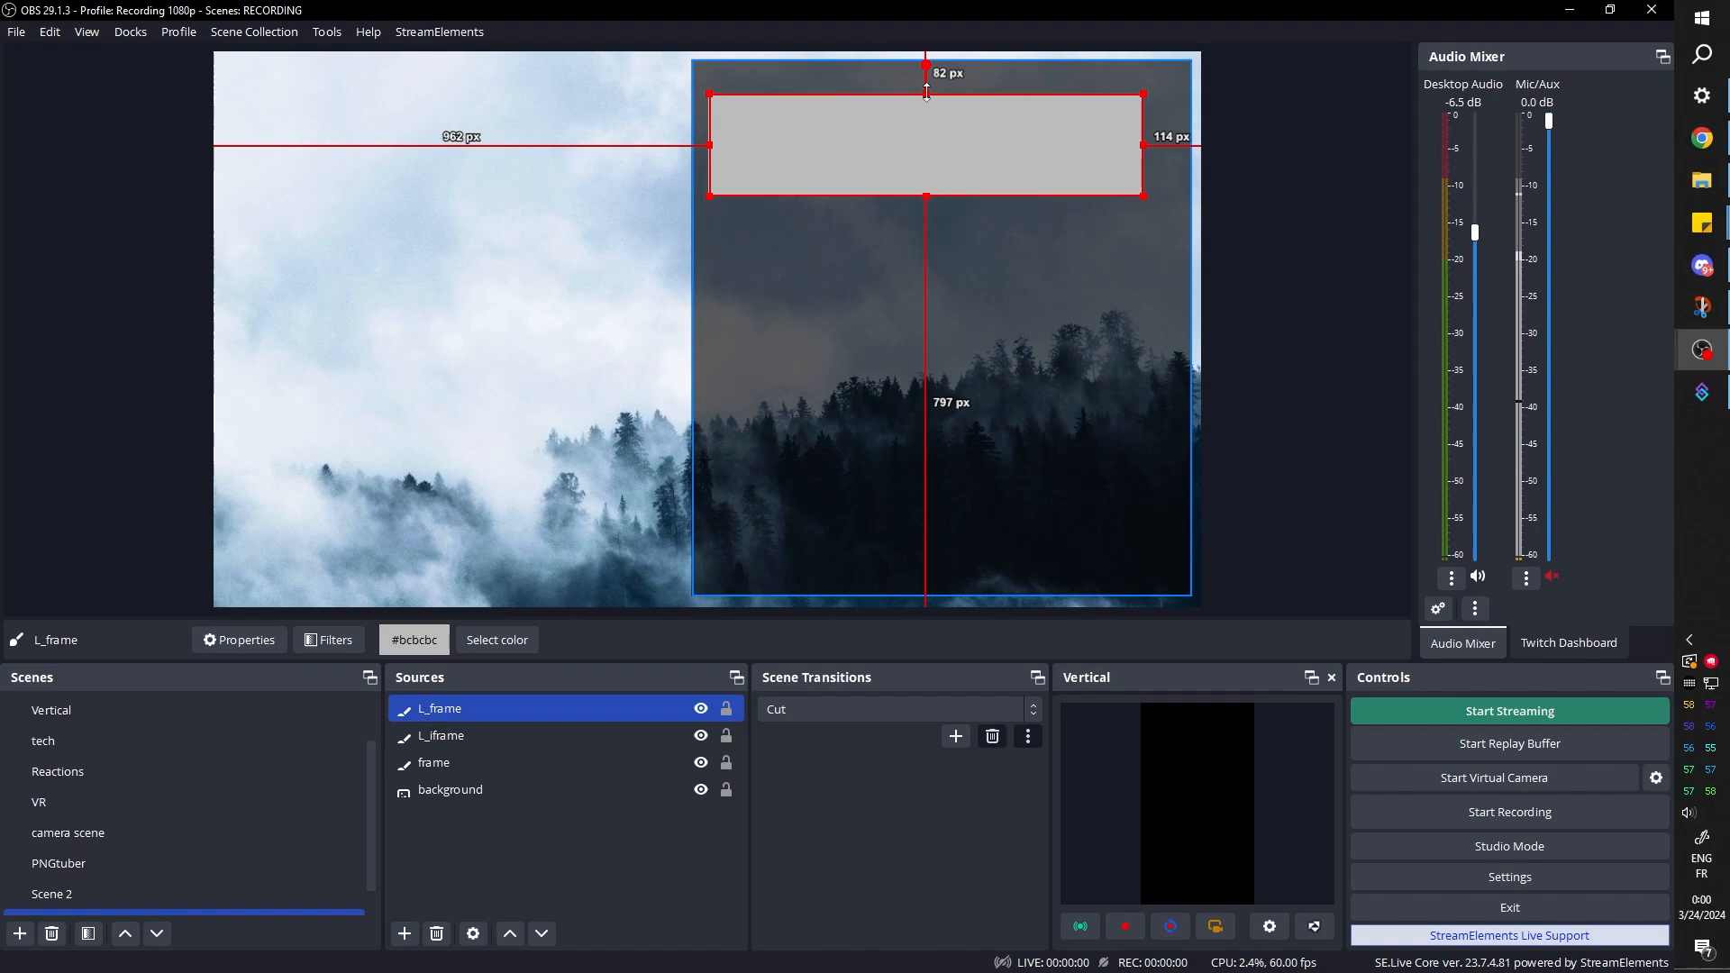
pyautogui.moveTo(908, 148); pyautogui.dragTo(915, 147)
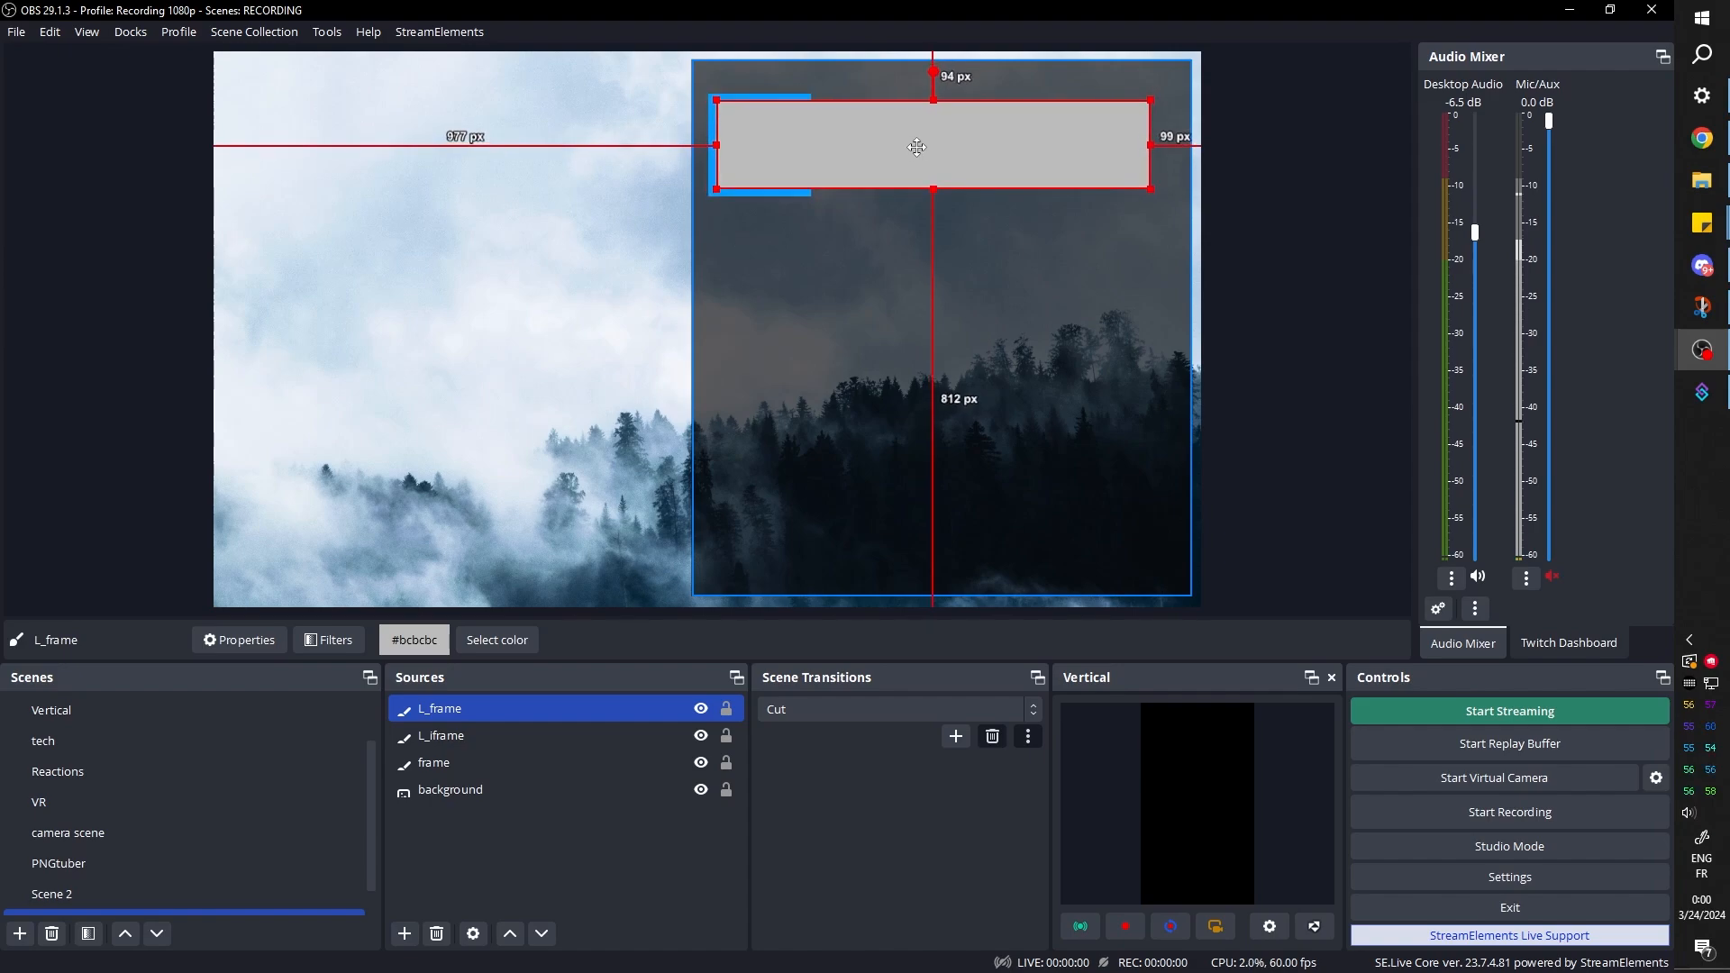
pyautogui.keyDown('ctrl'); pyautogui.click(470, 735); pyautogui.keyUp('ctrl')
pyautogui.moveTo(469, 718); pyautogui.dragTo(469, 743)
pyautogui.click(450, 710)
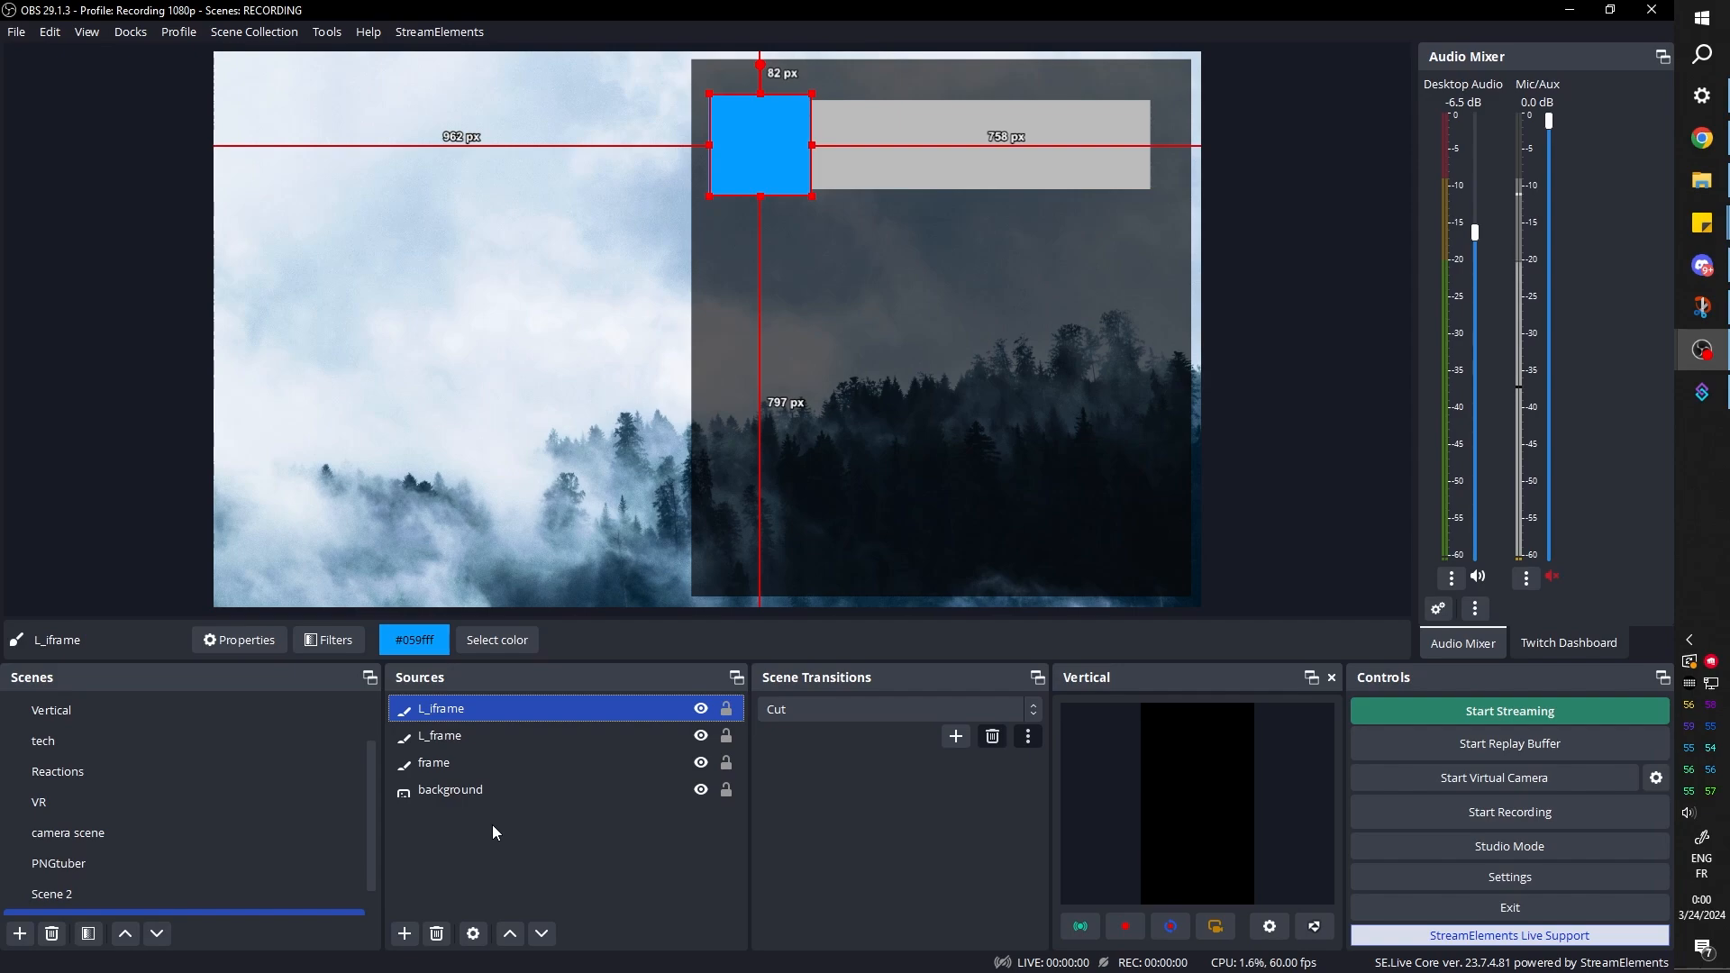
# Try to resize L_iframe and L_frame together on the canvas, and undo the resize
pyautogui.click(460, 734)
pyautogui.click(457, 710)
pyautogui.click(454, 733)
pyautogui.click(452, 711)
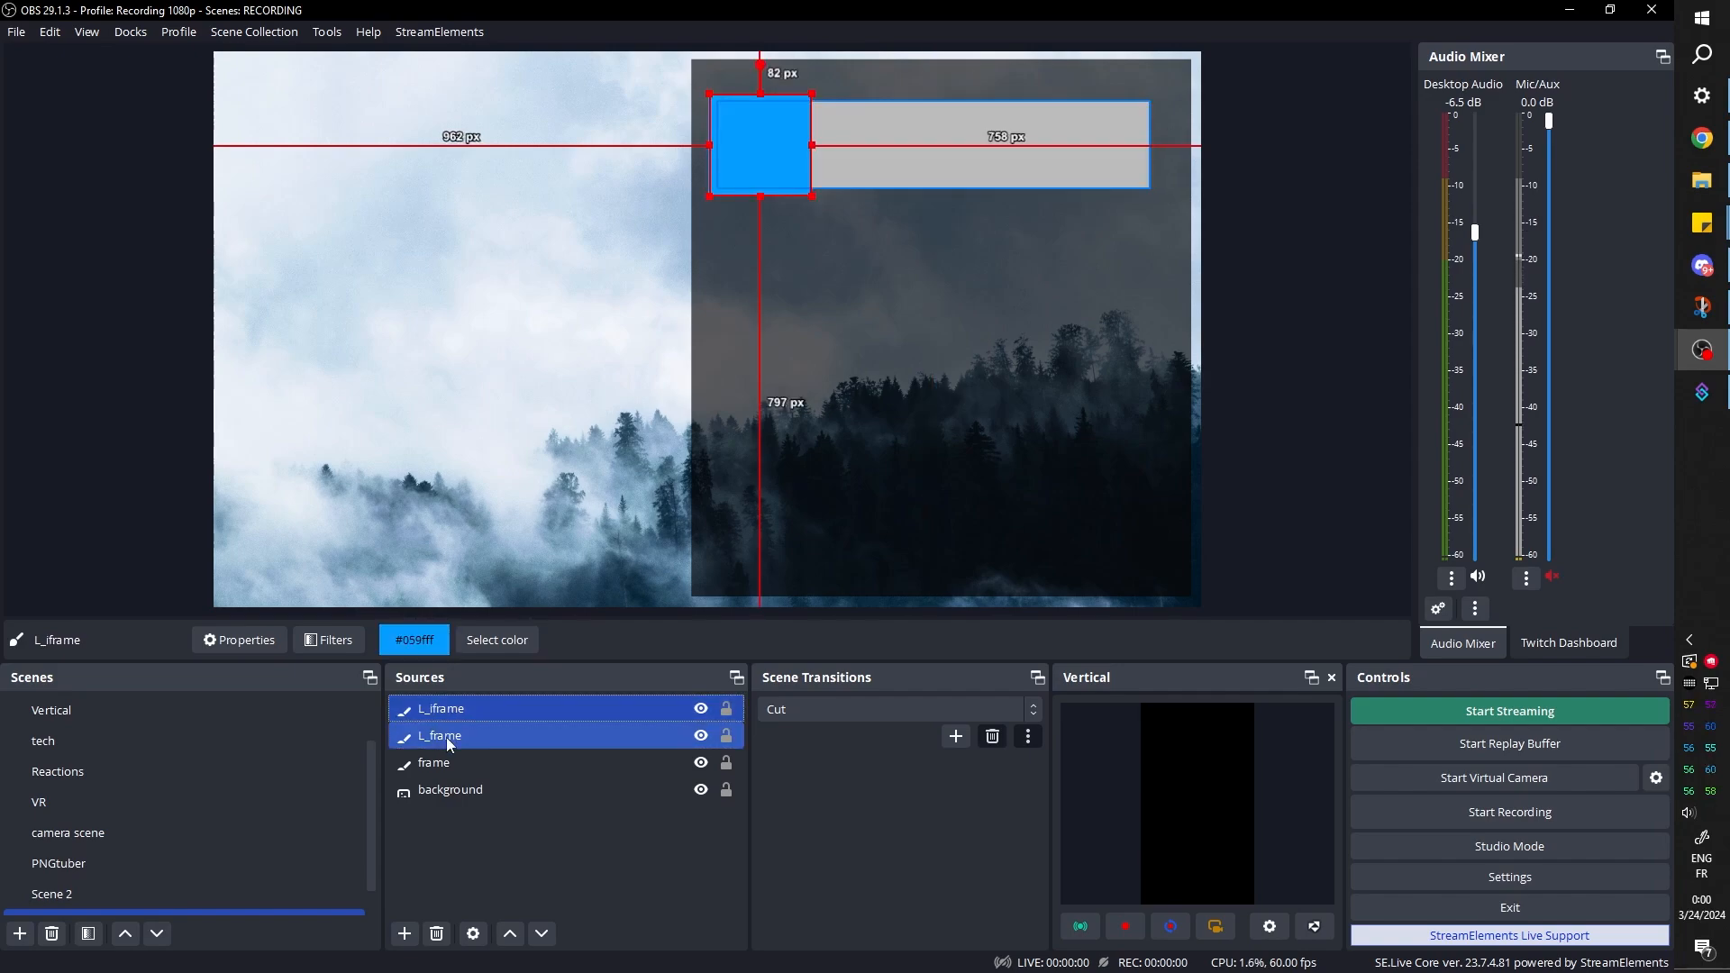
pyautogui.click(446, 737)
pyautogui.click(447, 710)
pyautogui.keyDown('ctrl'); pyautogui.click(453, 737); pyautogui.keyUp('ctrl')
pyautogui.moveTo(1151, 102); pyautogui.dragTo(1084, 165)
pyautogui.hotkey('ctrl', 'z')
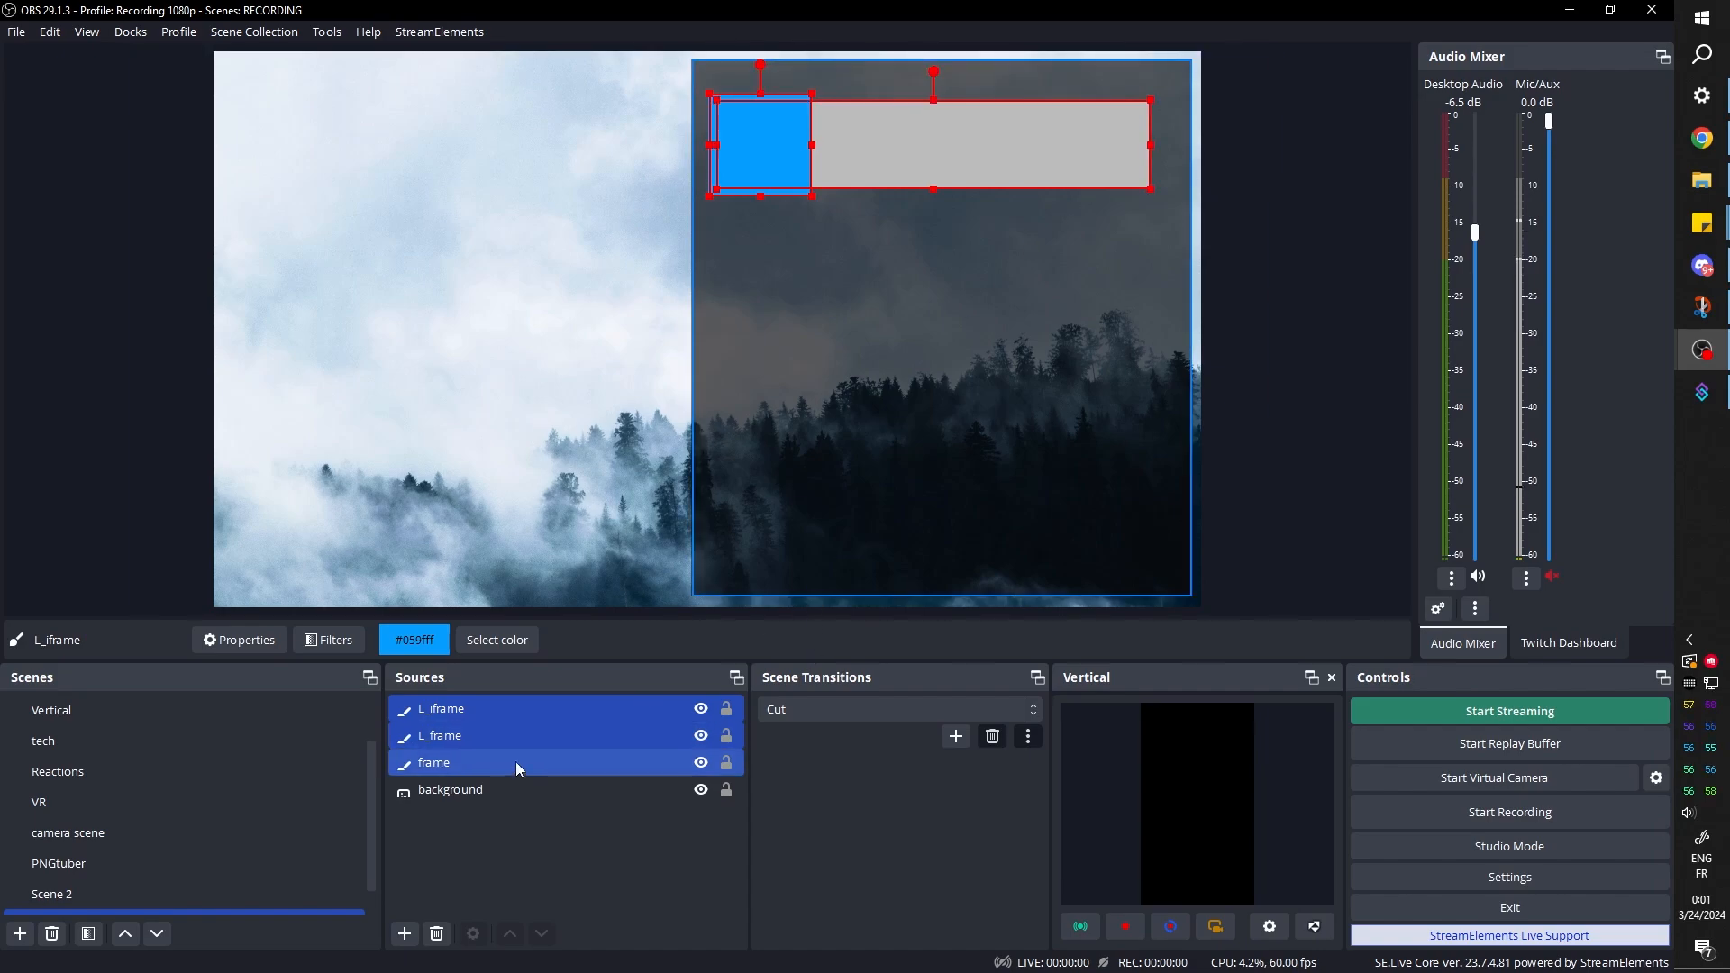
# Group L_iframe and L_frame and name the group label1
pyautogui.rightClick(436, 734)
pyautogui.click(505, 103)
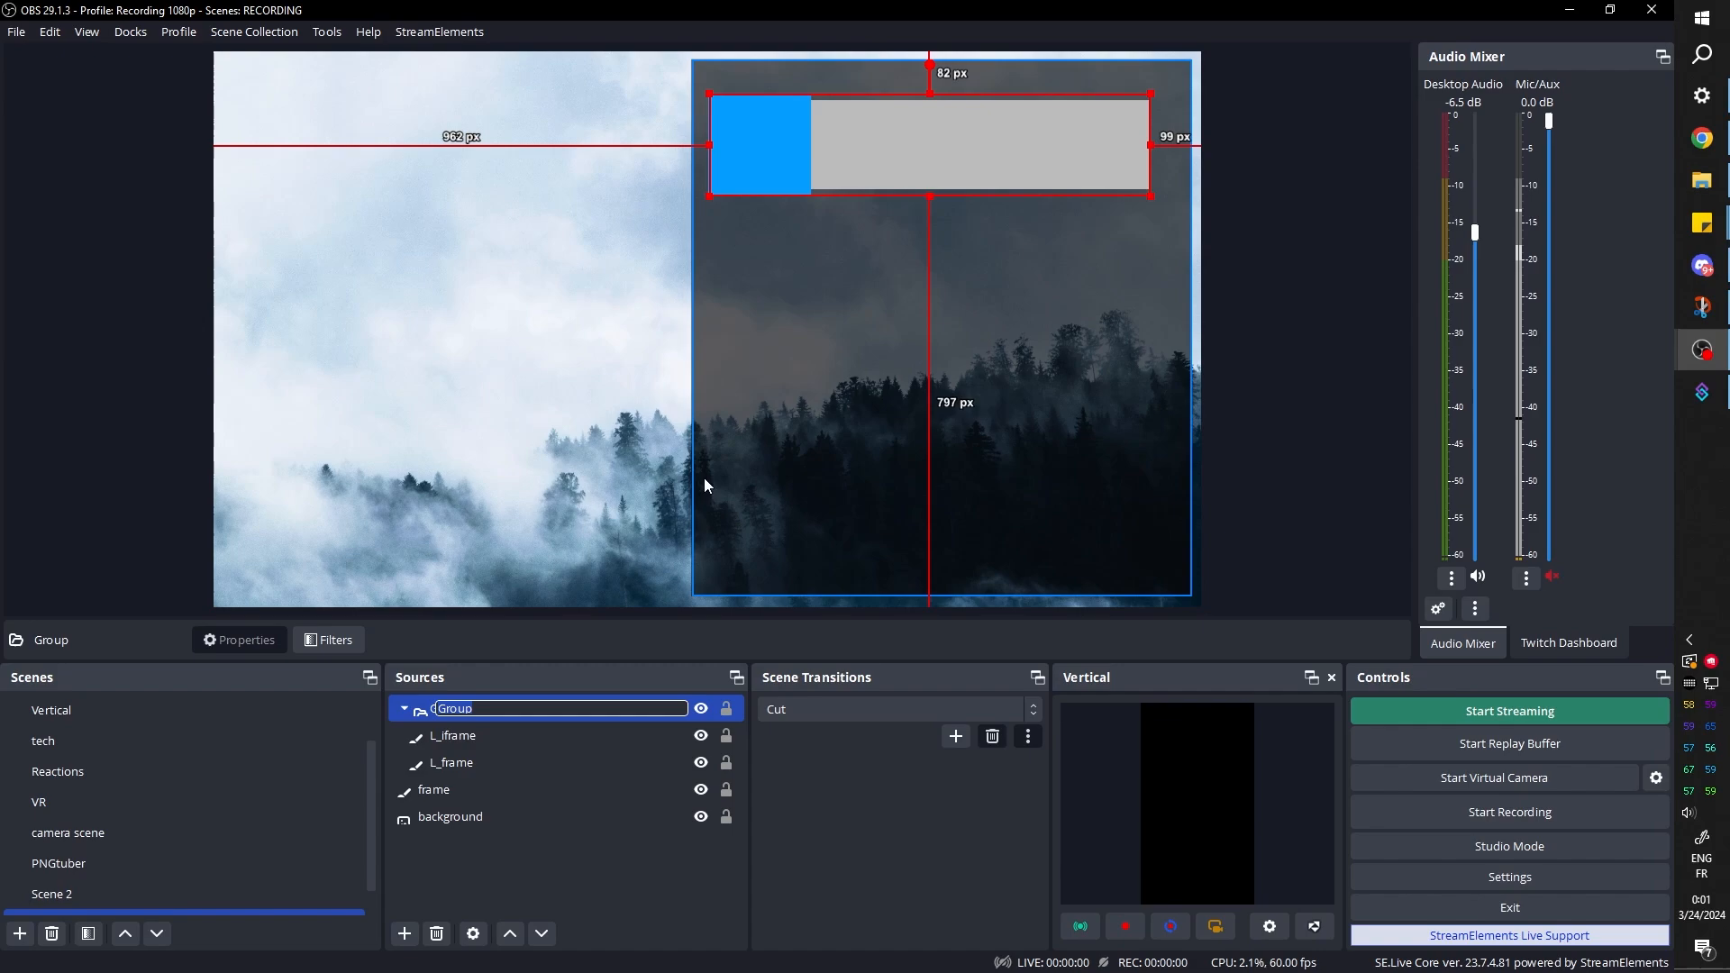
pyautogui.write('la')
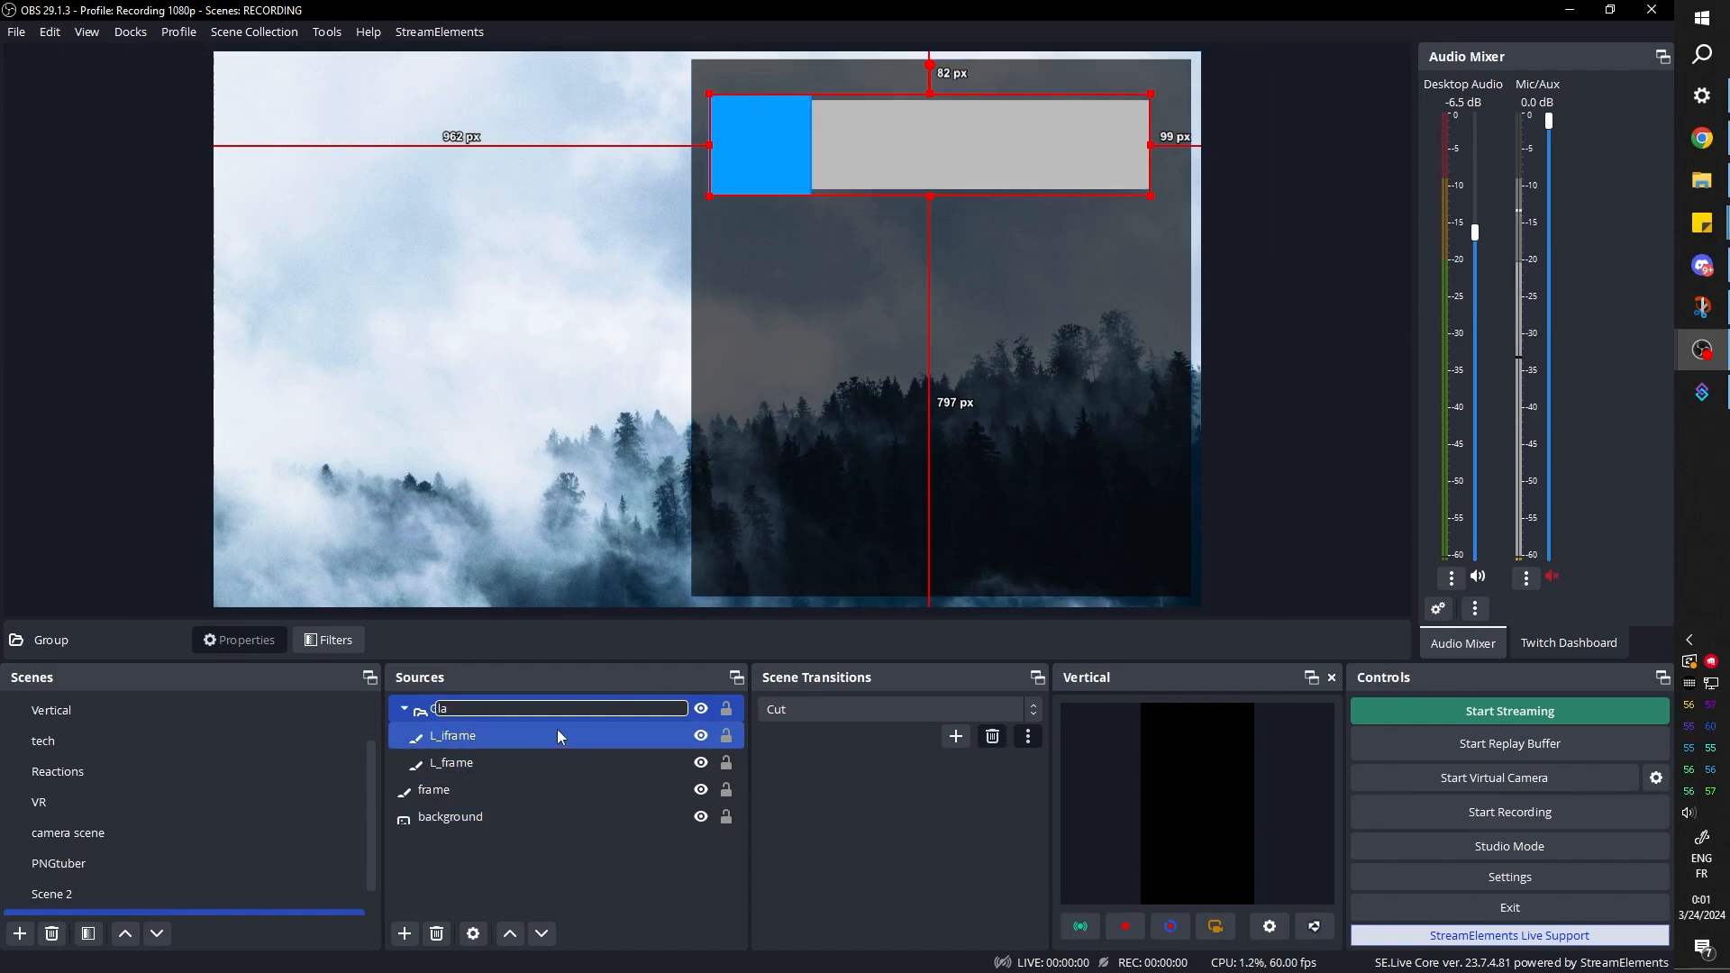
pyautogui.write('bel1')
pyautogui.press('Return')
# Shrink the label1 group and move it near the frame's upper-left corner, about 67 px below the canvas top and 392 px from its right edge
pyautogui.moveTo(1151, 94); pyautogui.dragTo(973, 165)
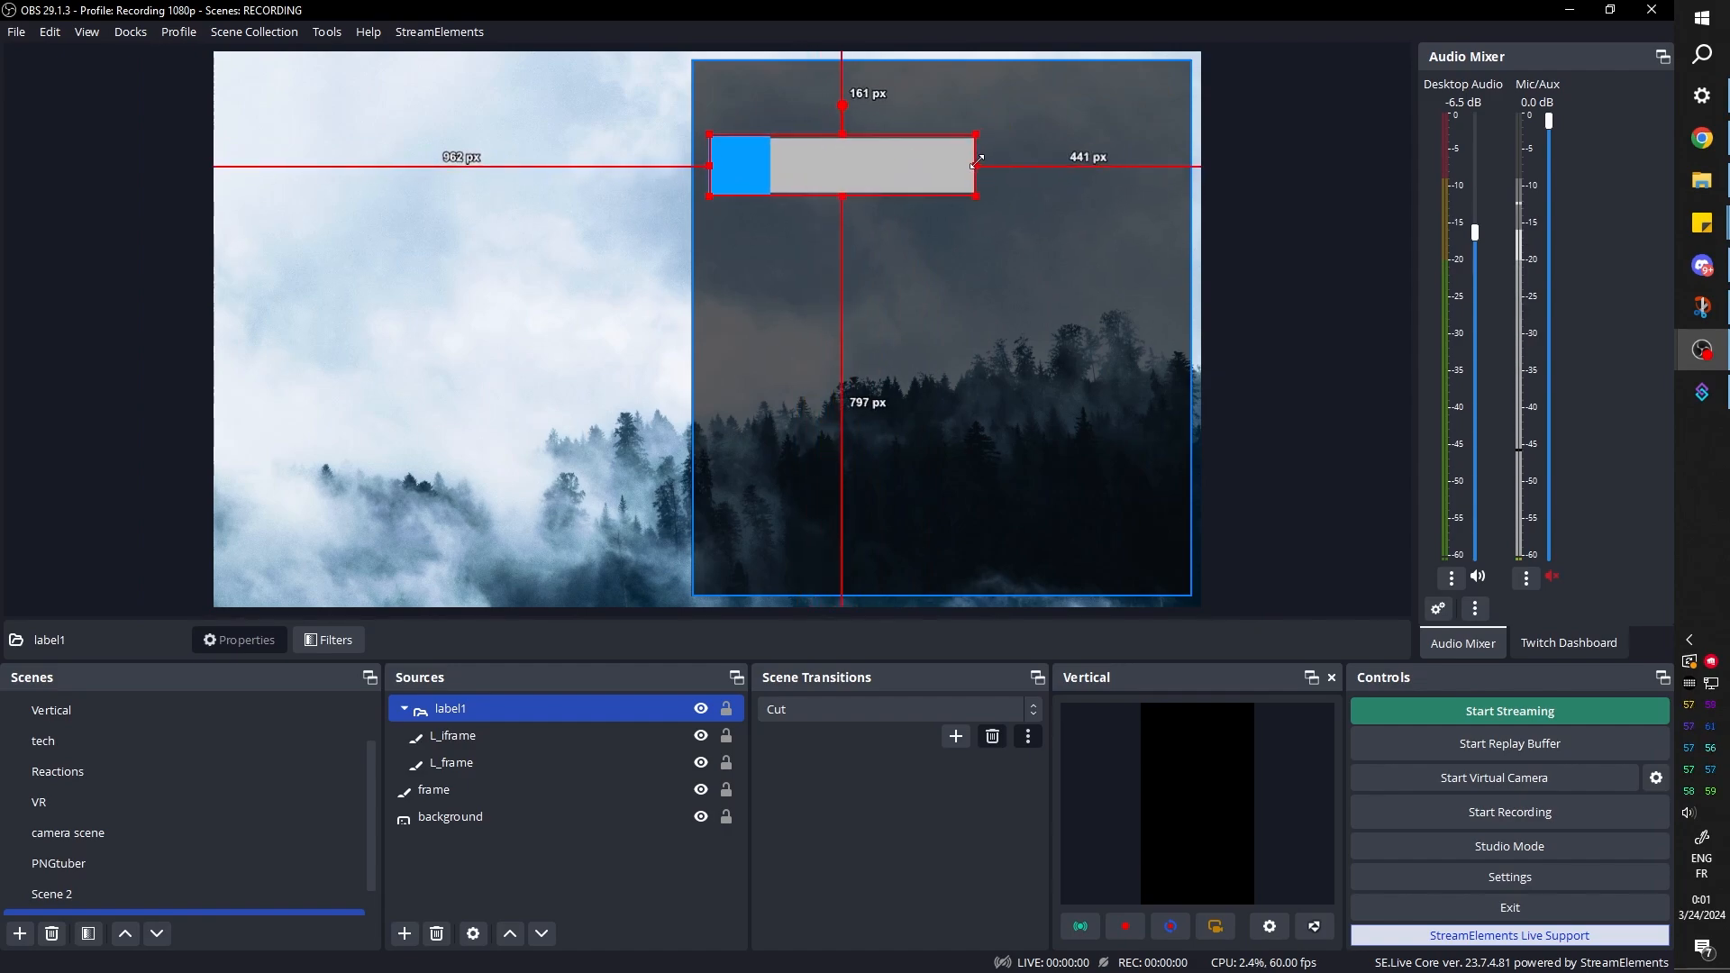
pyautogui.moveTo(867, 171); pyautogui.dragTo(886, 126)
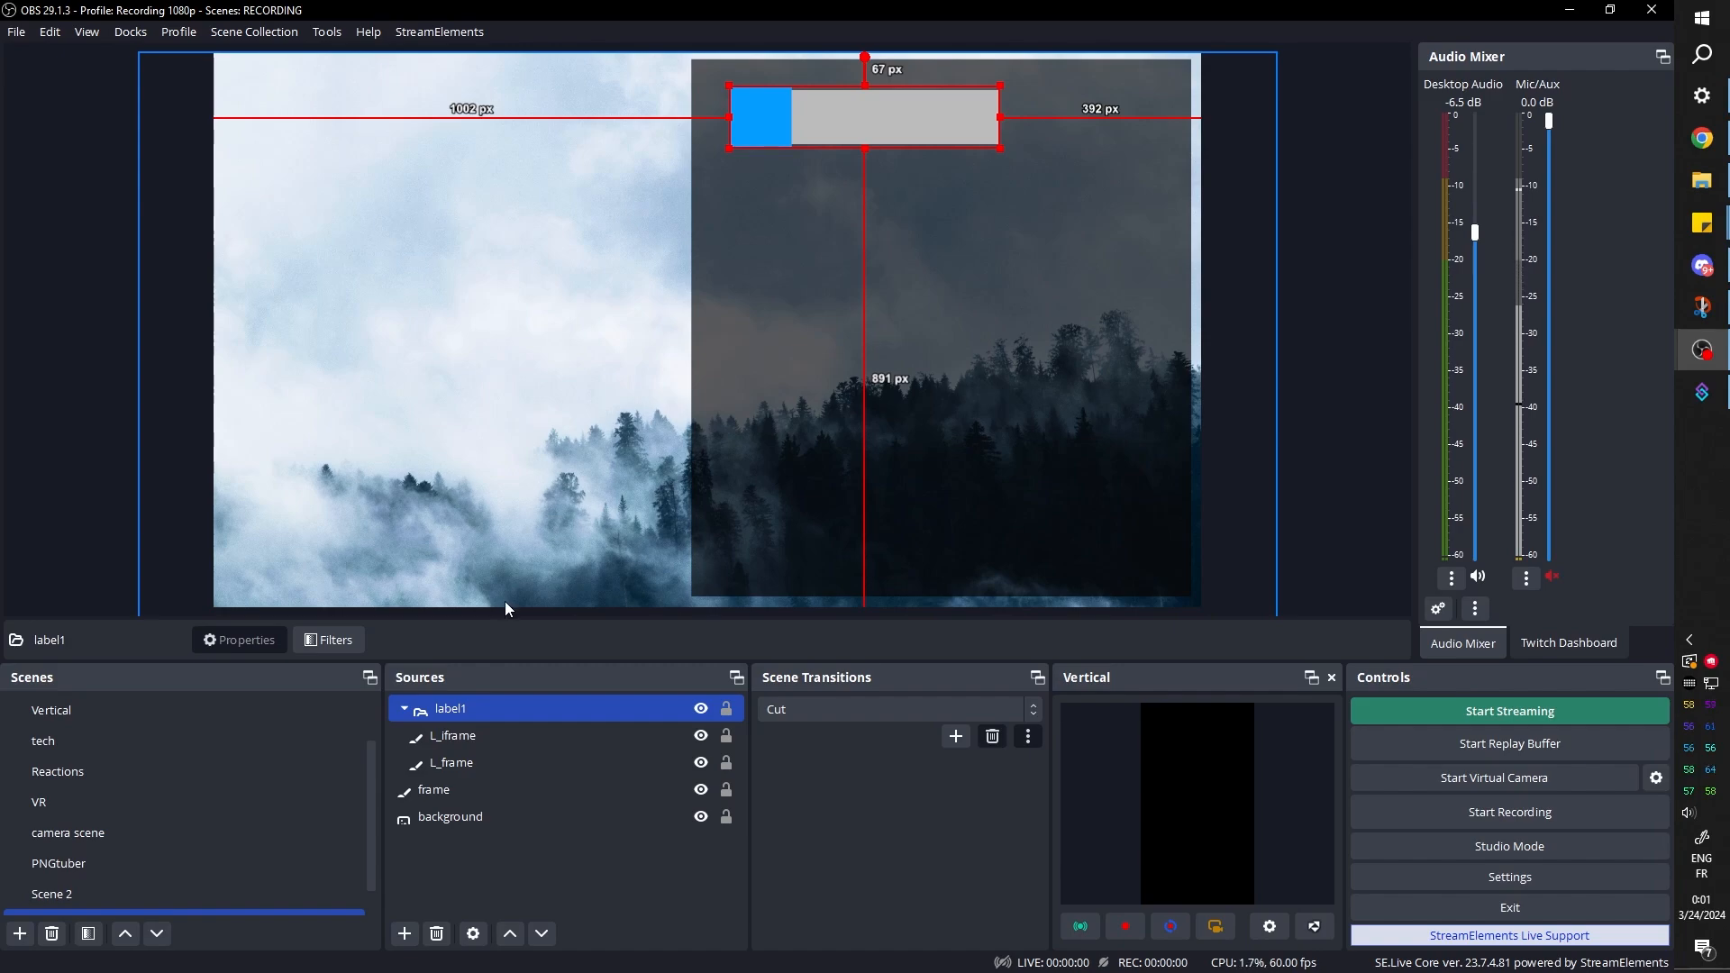
pyautogui.click(486, 871)
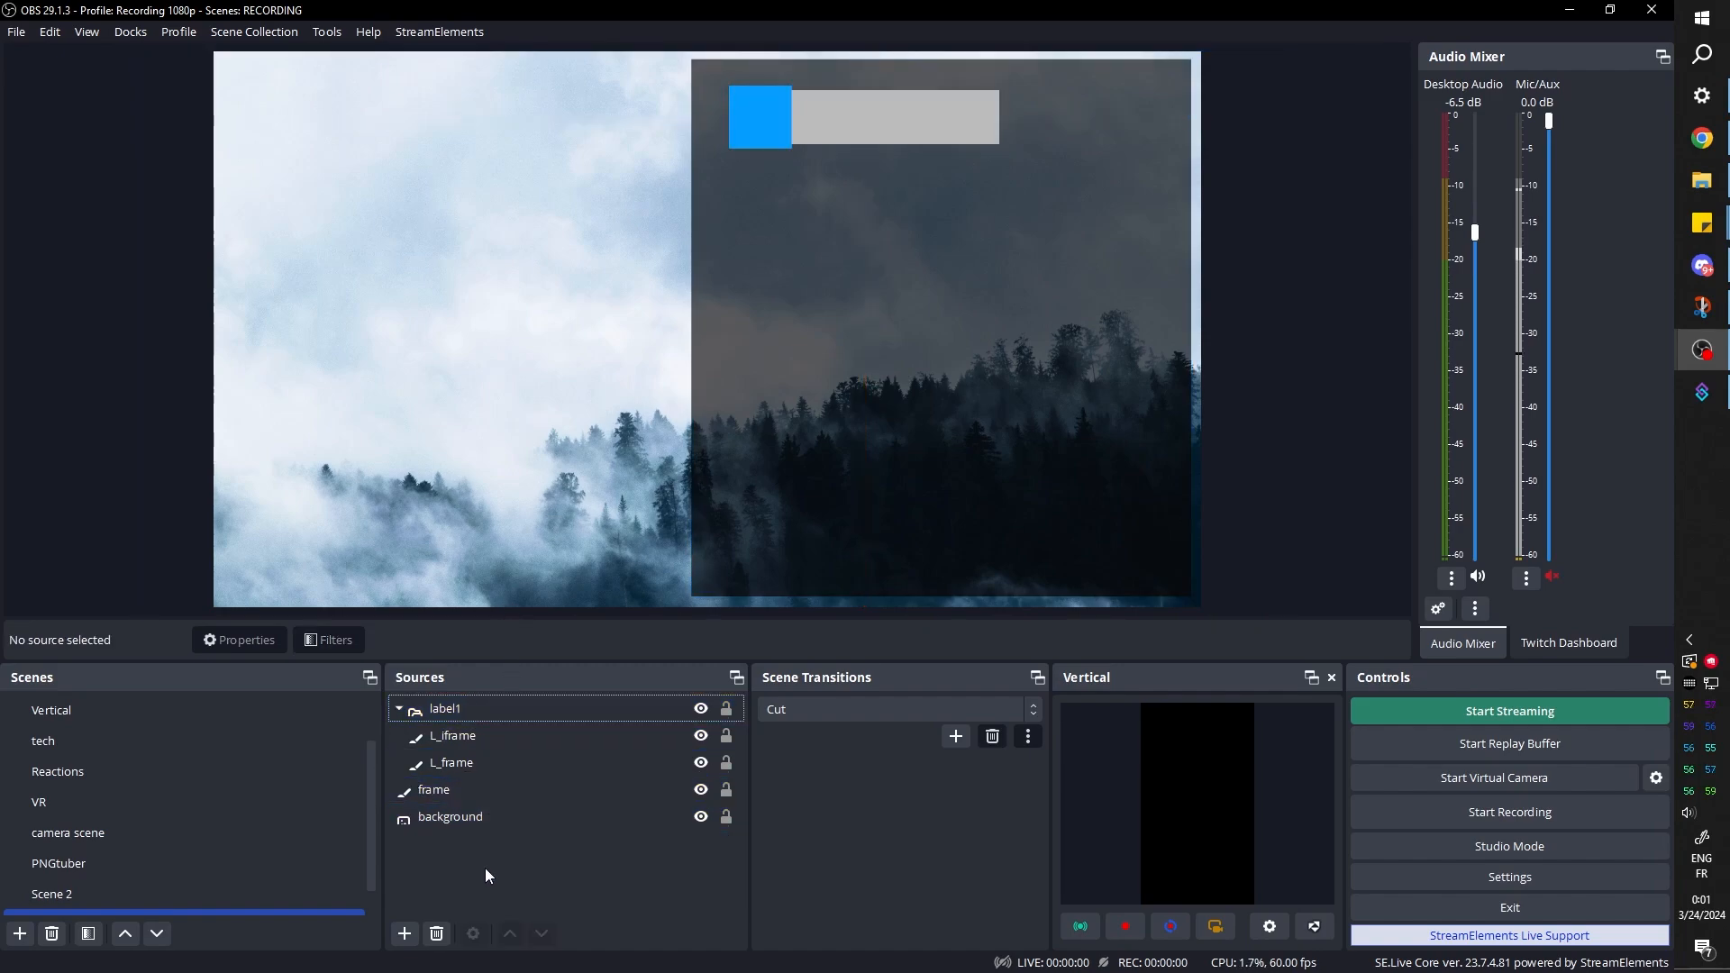
# Add a Color Source named clips frame with default properties and shrink it into the canvas's lower-left corner, about 697 px below the top edge
pyautogui.click(404, 934)
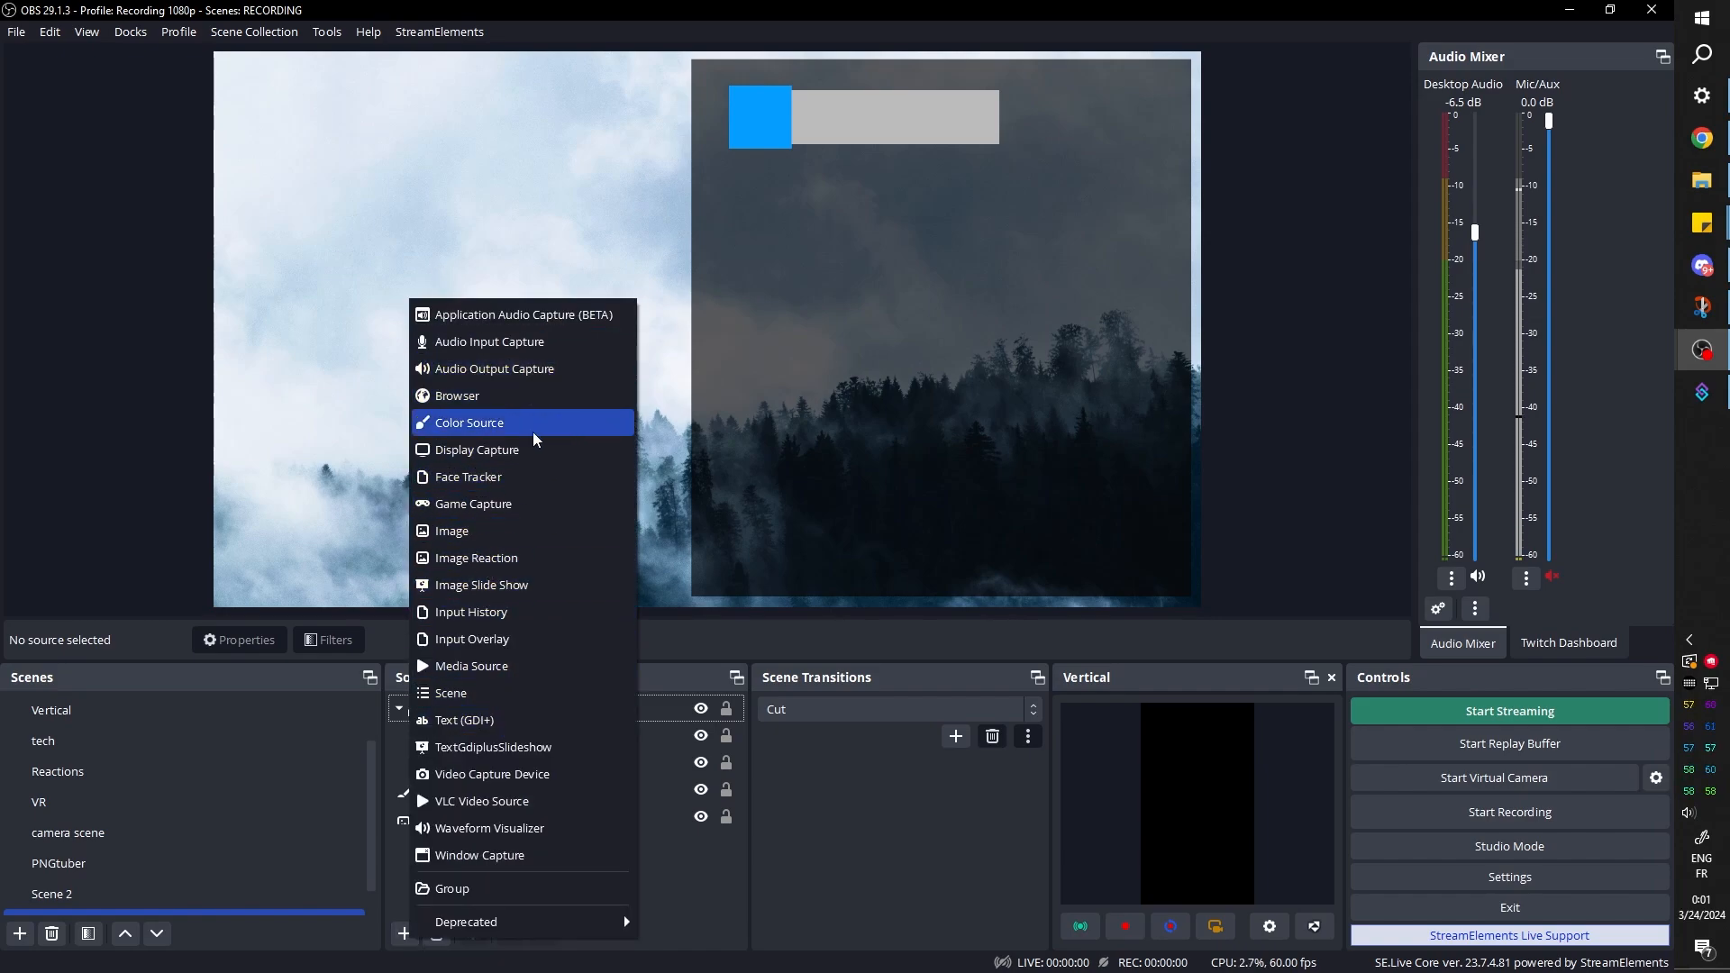
pyautogui.click(494, 423)
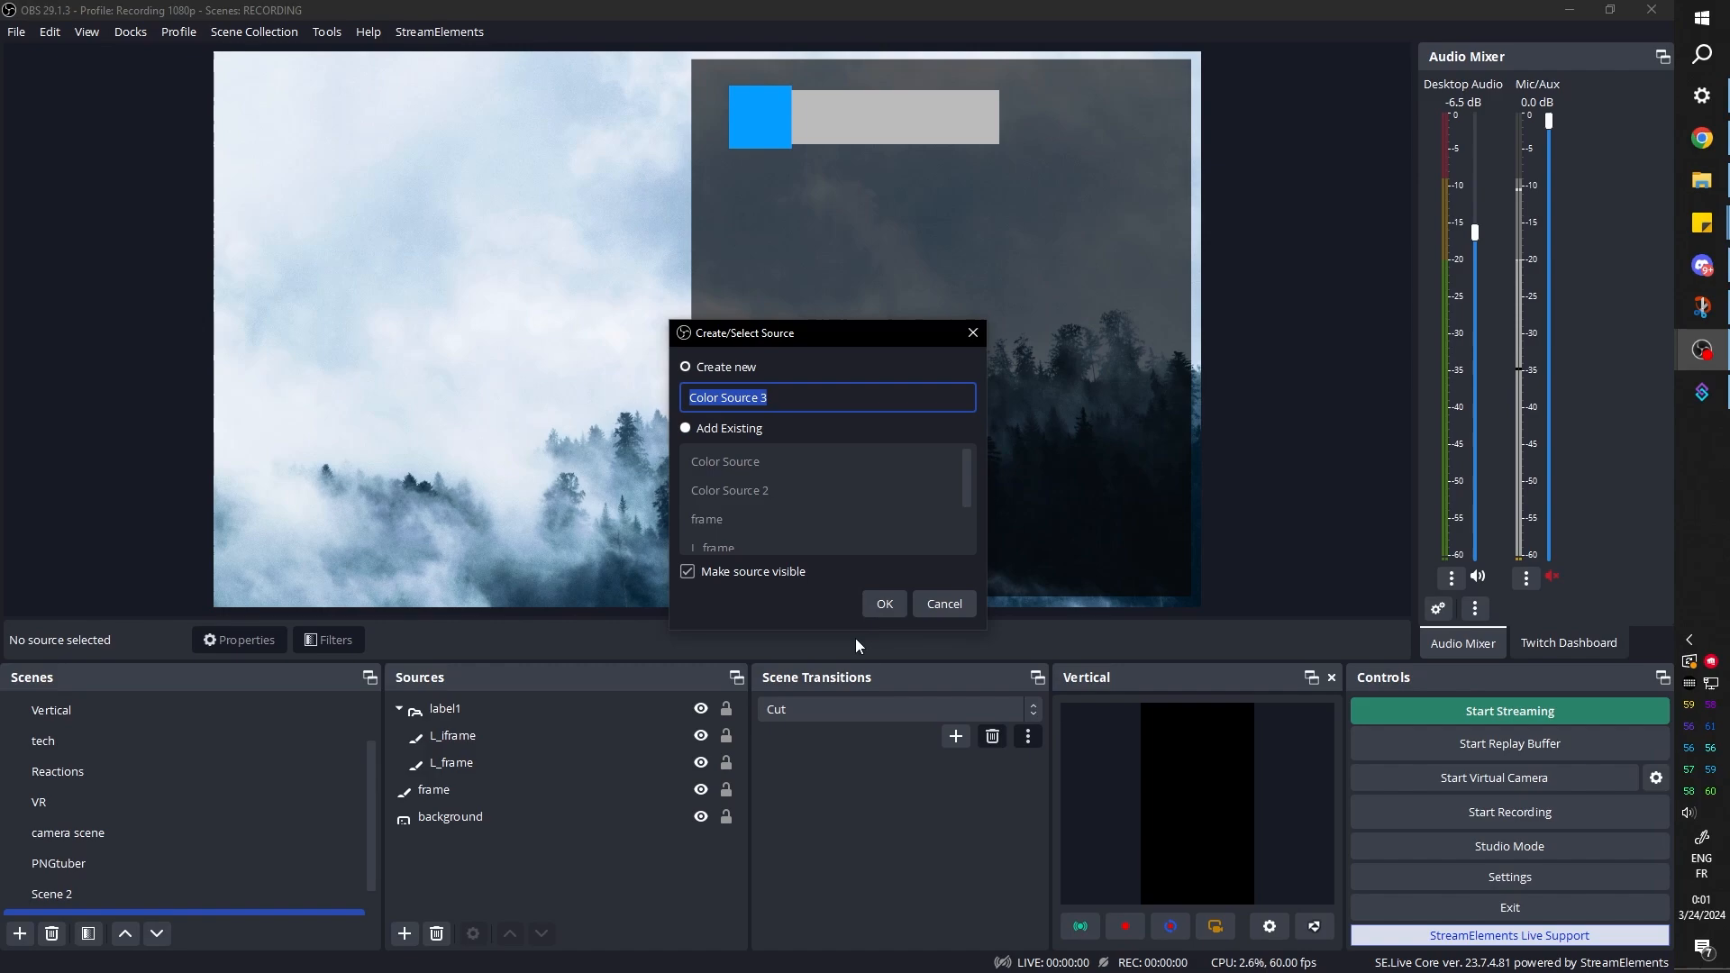
pyautogui.write('clips ')
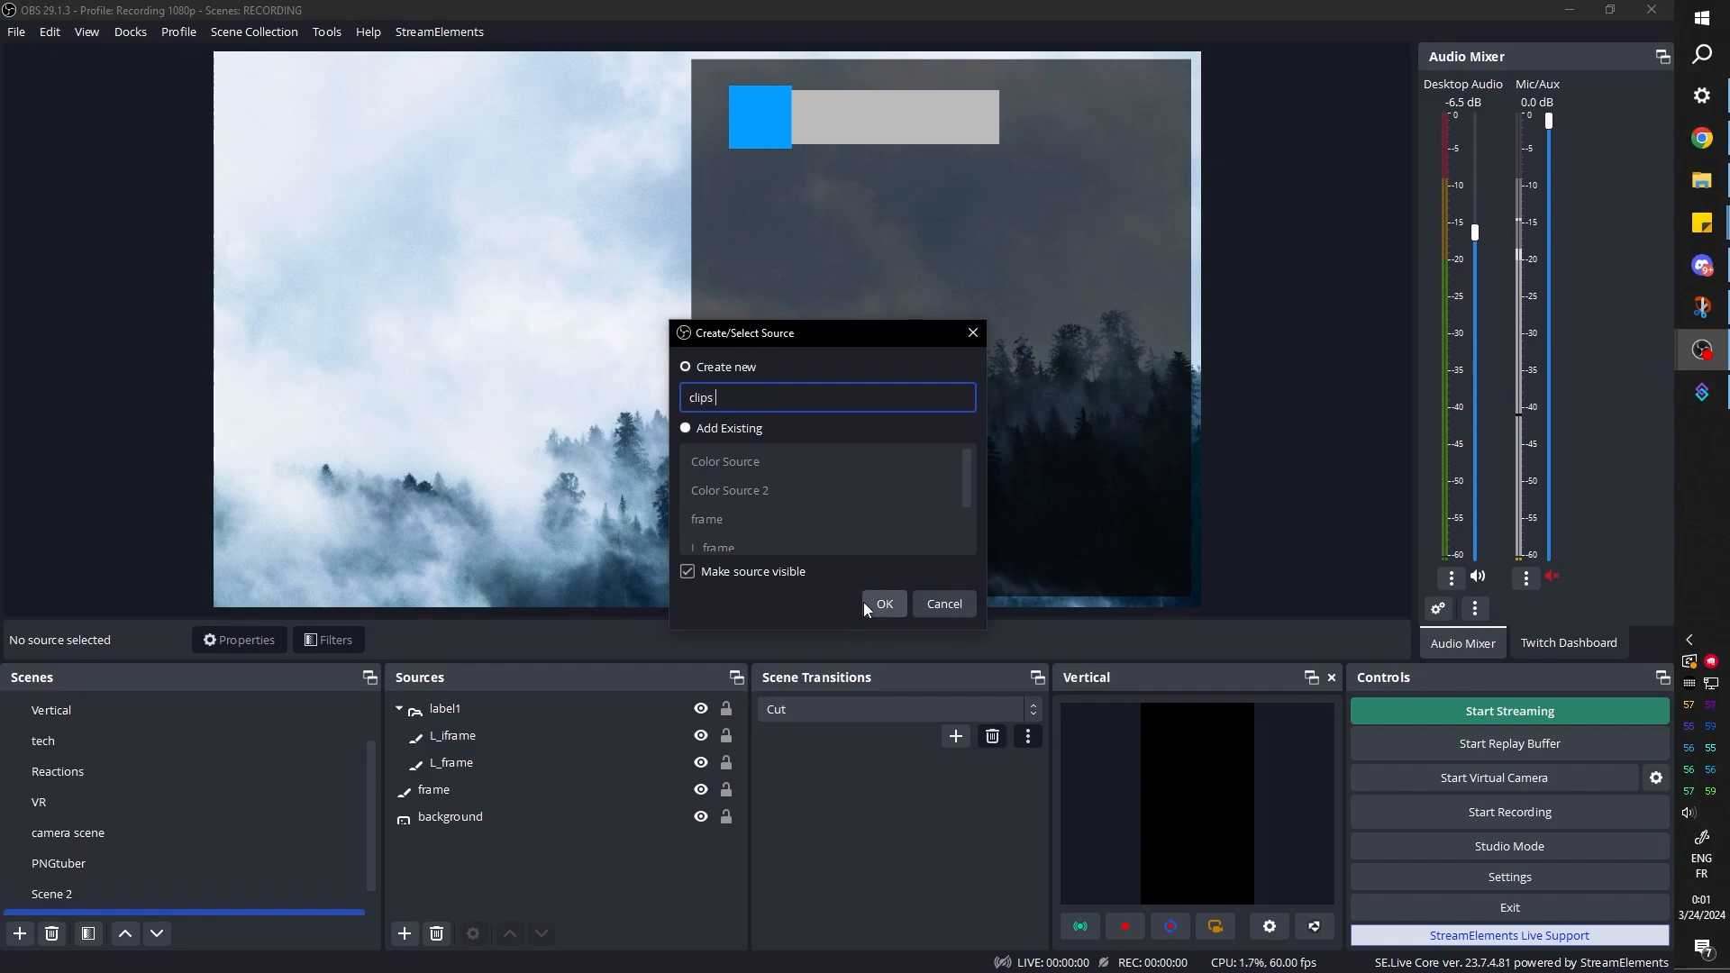
pyautogui.write('frame')
pyautogui.click(863, 602)
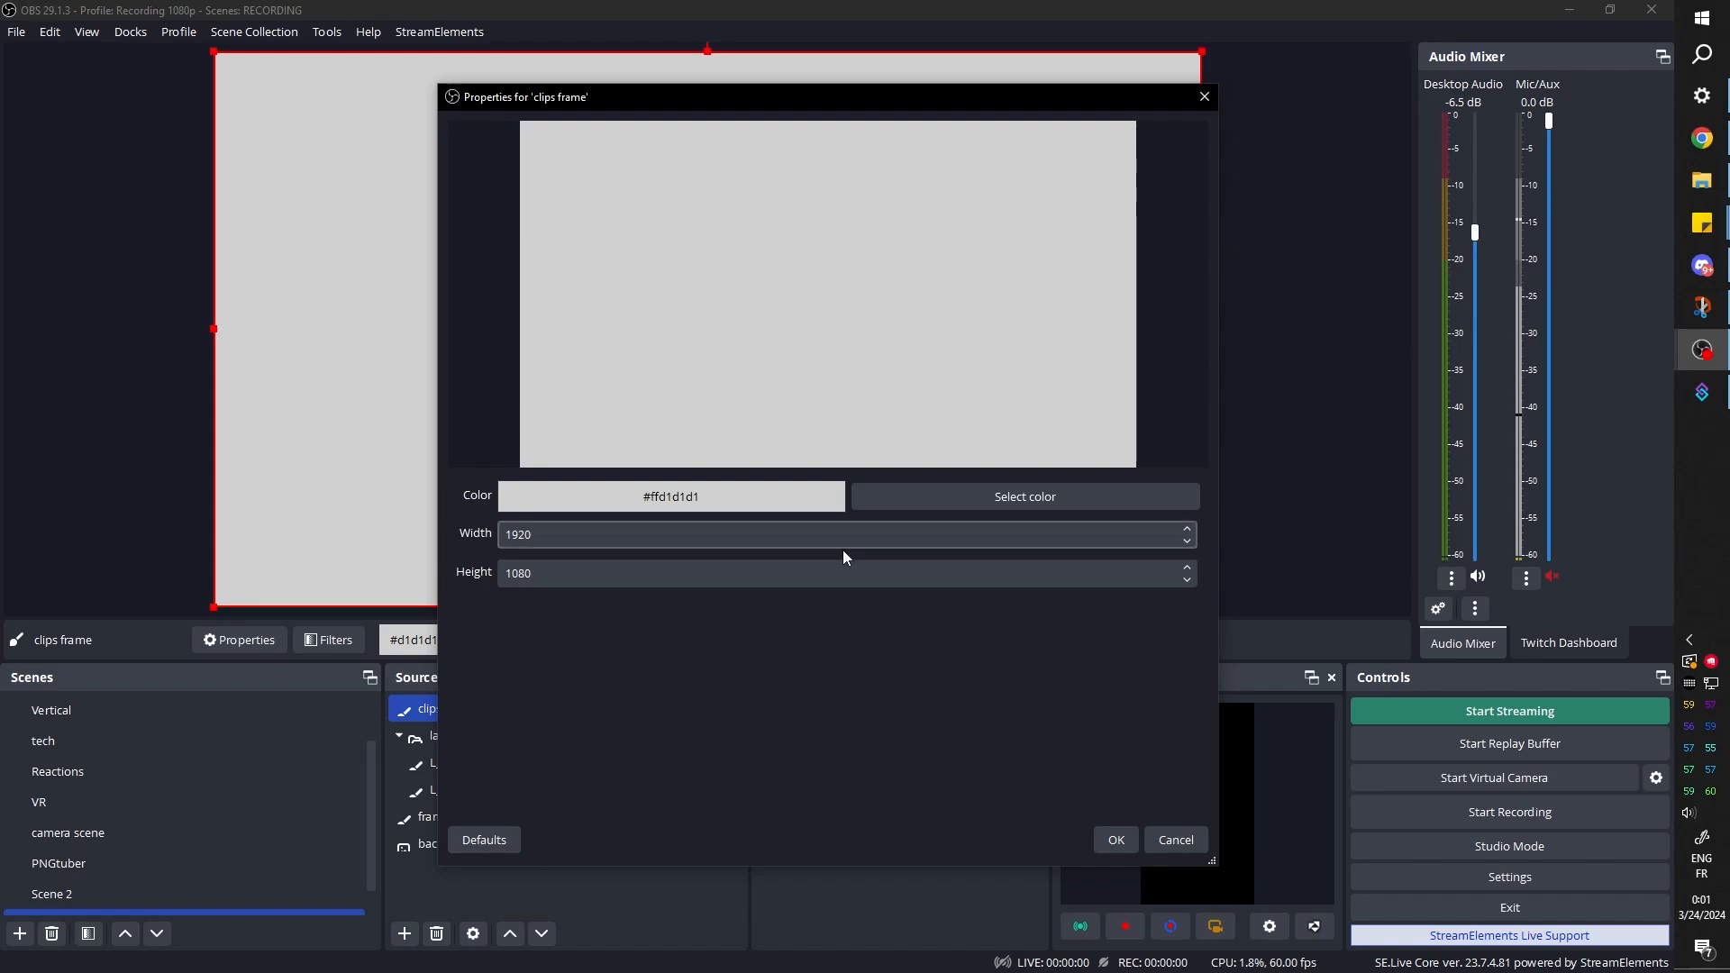
pyautogui.click(1116, 839)
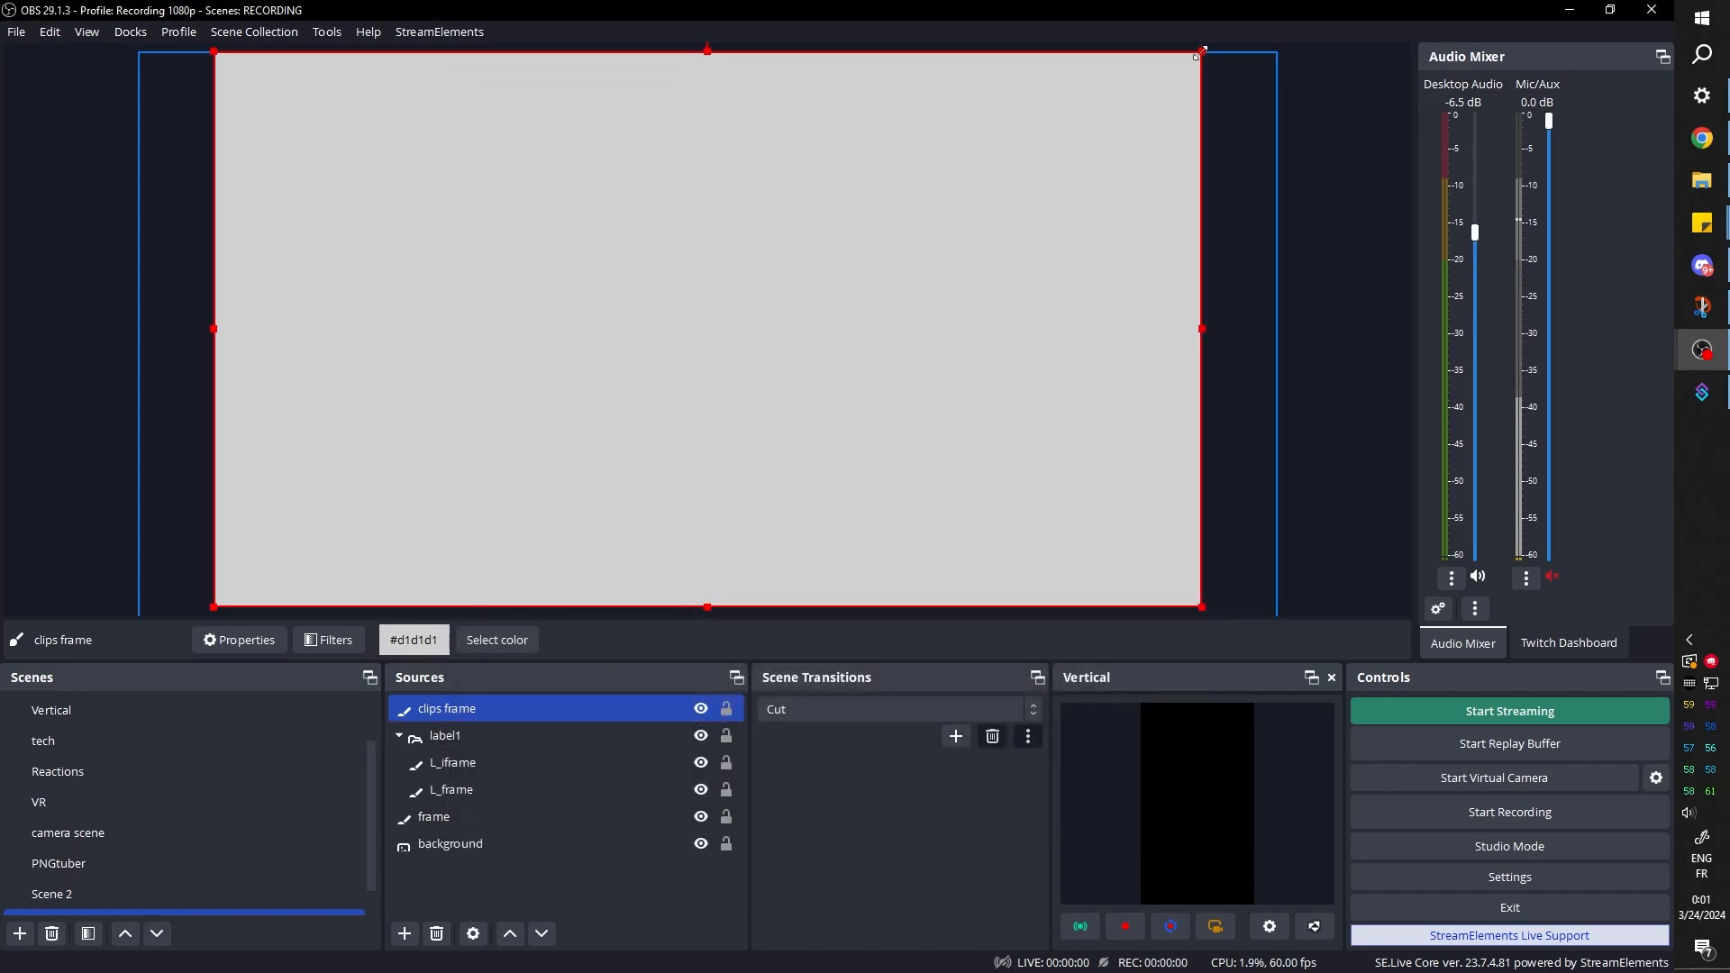
pyautogui.moveTo(1202, 51); pyautogui.dragTo(549, 408)
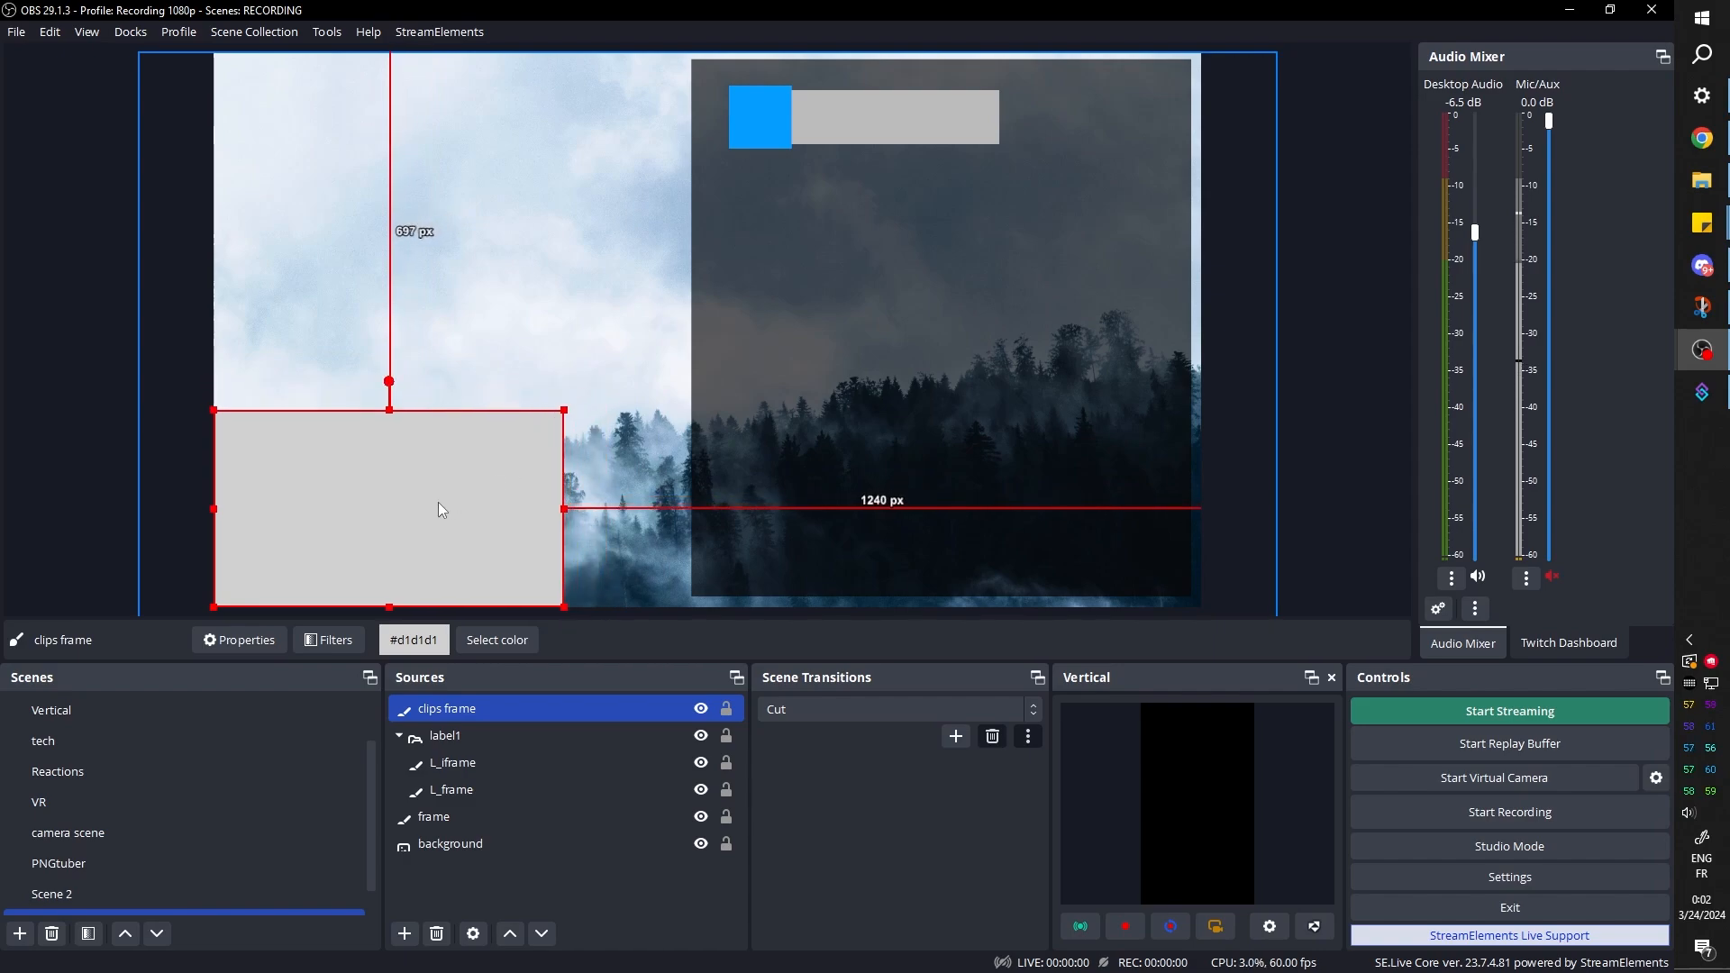
# Resize the clips frame and place it in the canvas's upper-left area, about 84 px from the left edge
pyautogui.moveTo(437, 501); pyautogui.dragTo(456, 452)
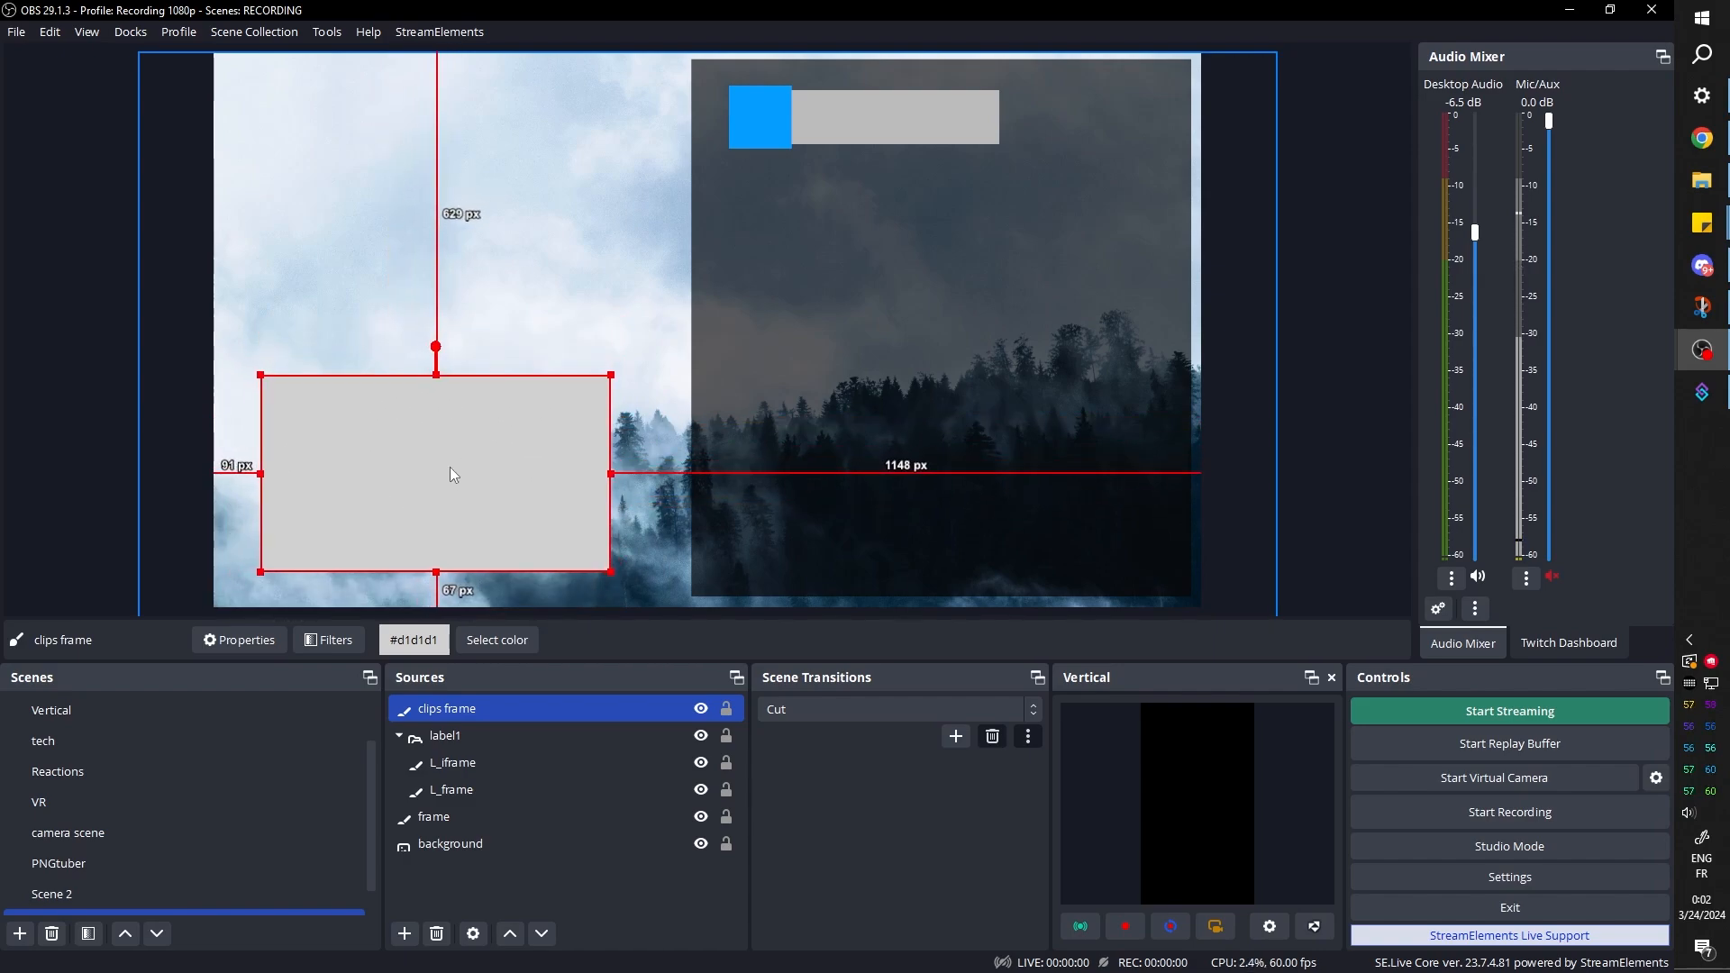
pyautogui.moveTo(603, 380); pyautogui.dragTo(575, 398)
pyautogui.moveTo(459, 450); pyautogui.dragTo(474, 457)
pyautogui.moveTo(587, 403); pyautogui.dragTo(588, 402)
pyautogui.moveTo(493, 461); pyautogui.dragTo(466, 144)
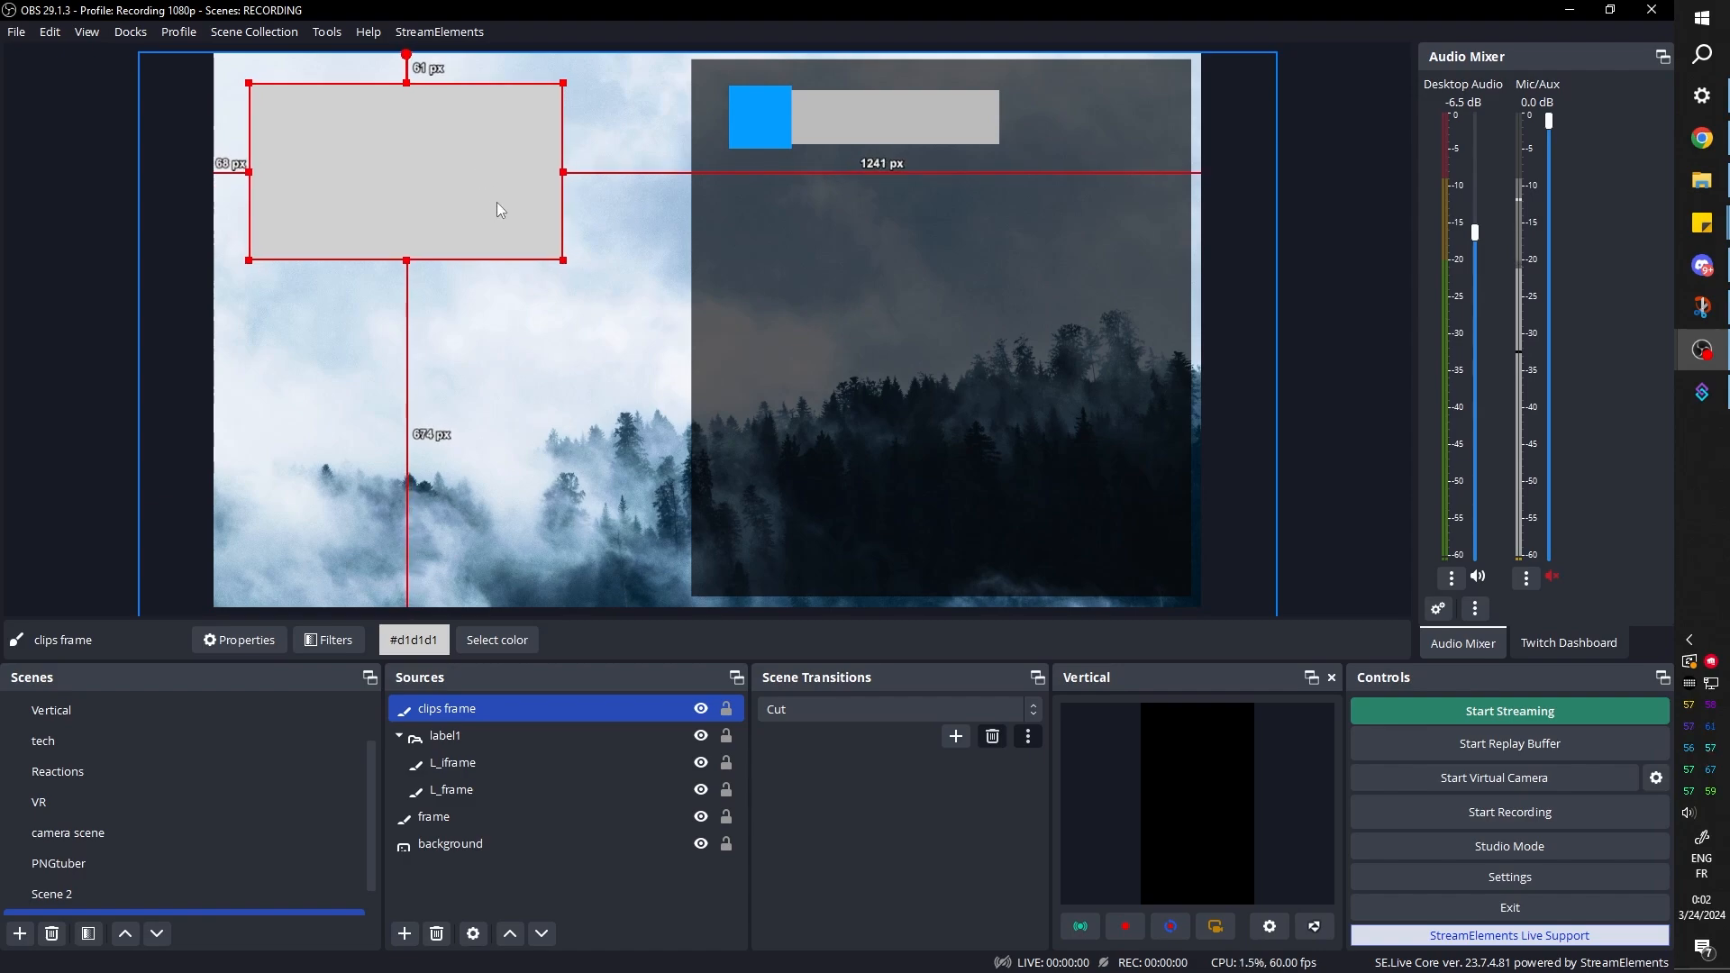
pyautogui.moveTo(560, 261); pyautogui.dragTo(586, 284)
pyautogui.moveTo(422, 200); pyautogui.dragTo(429, 203)
# Add a Color Correction filter to clips frame and reduce its opacity to about 0.39
pyautogui.click(458, 708)
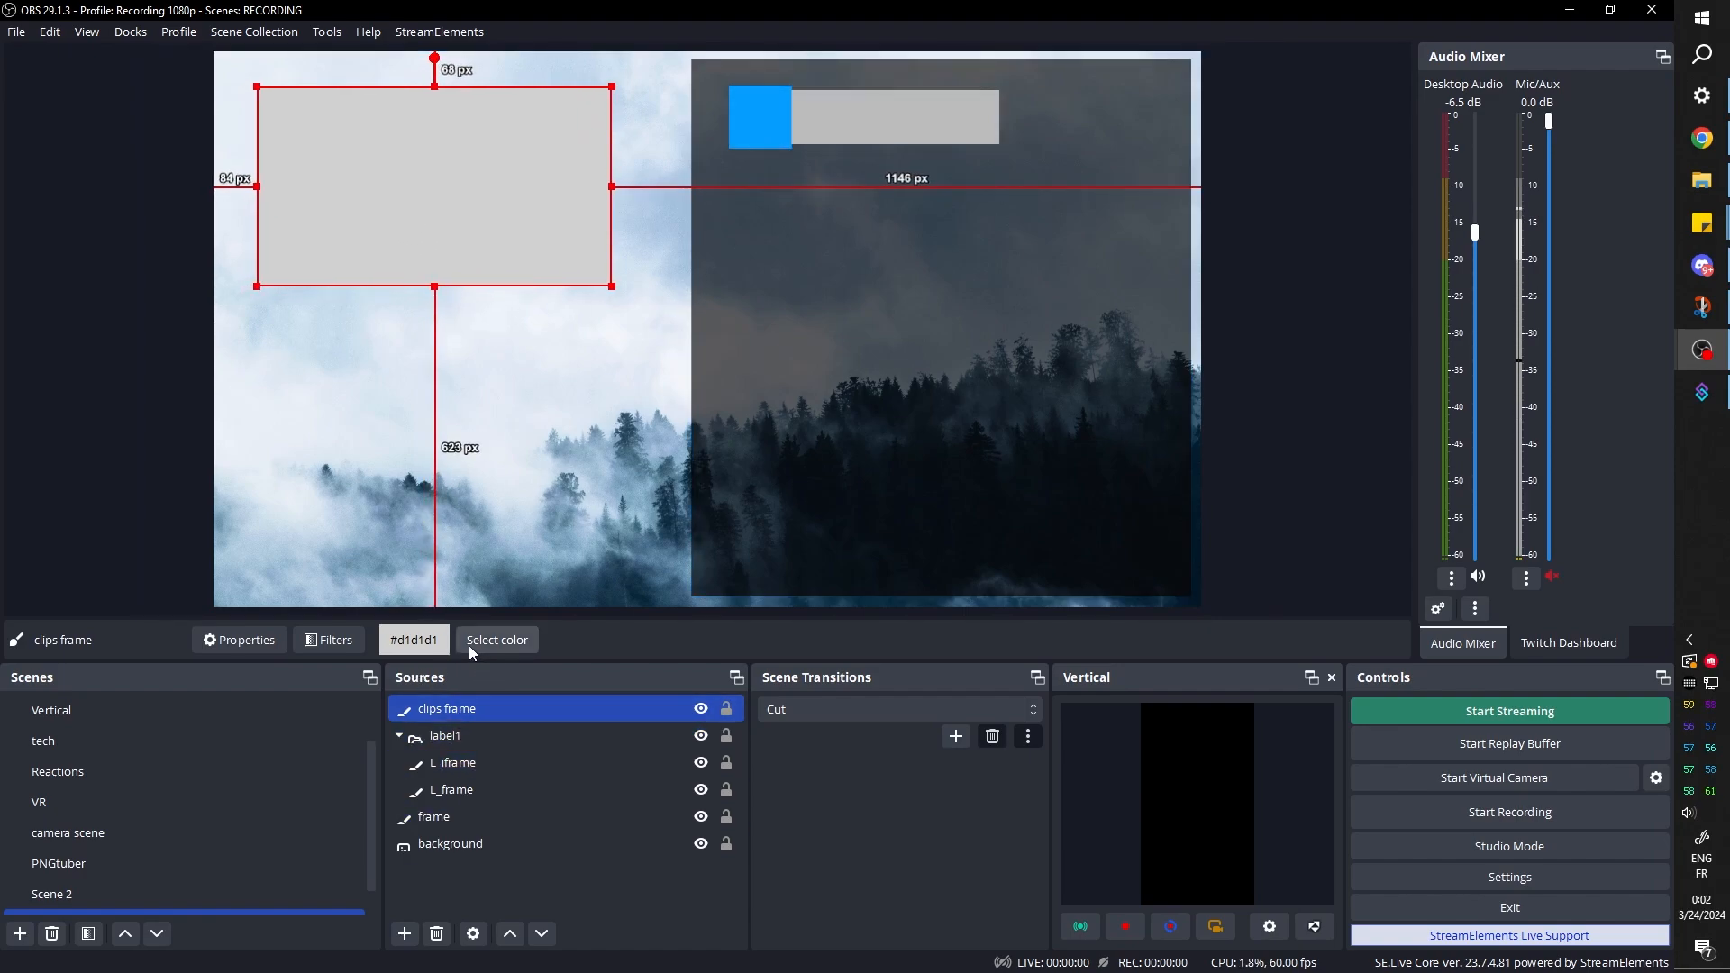
pyautogui.click(332, 640)
pyautogui.click(465, 792)
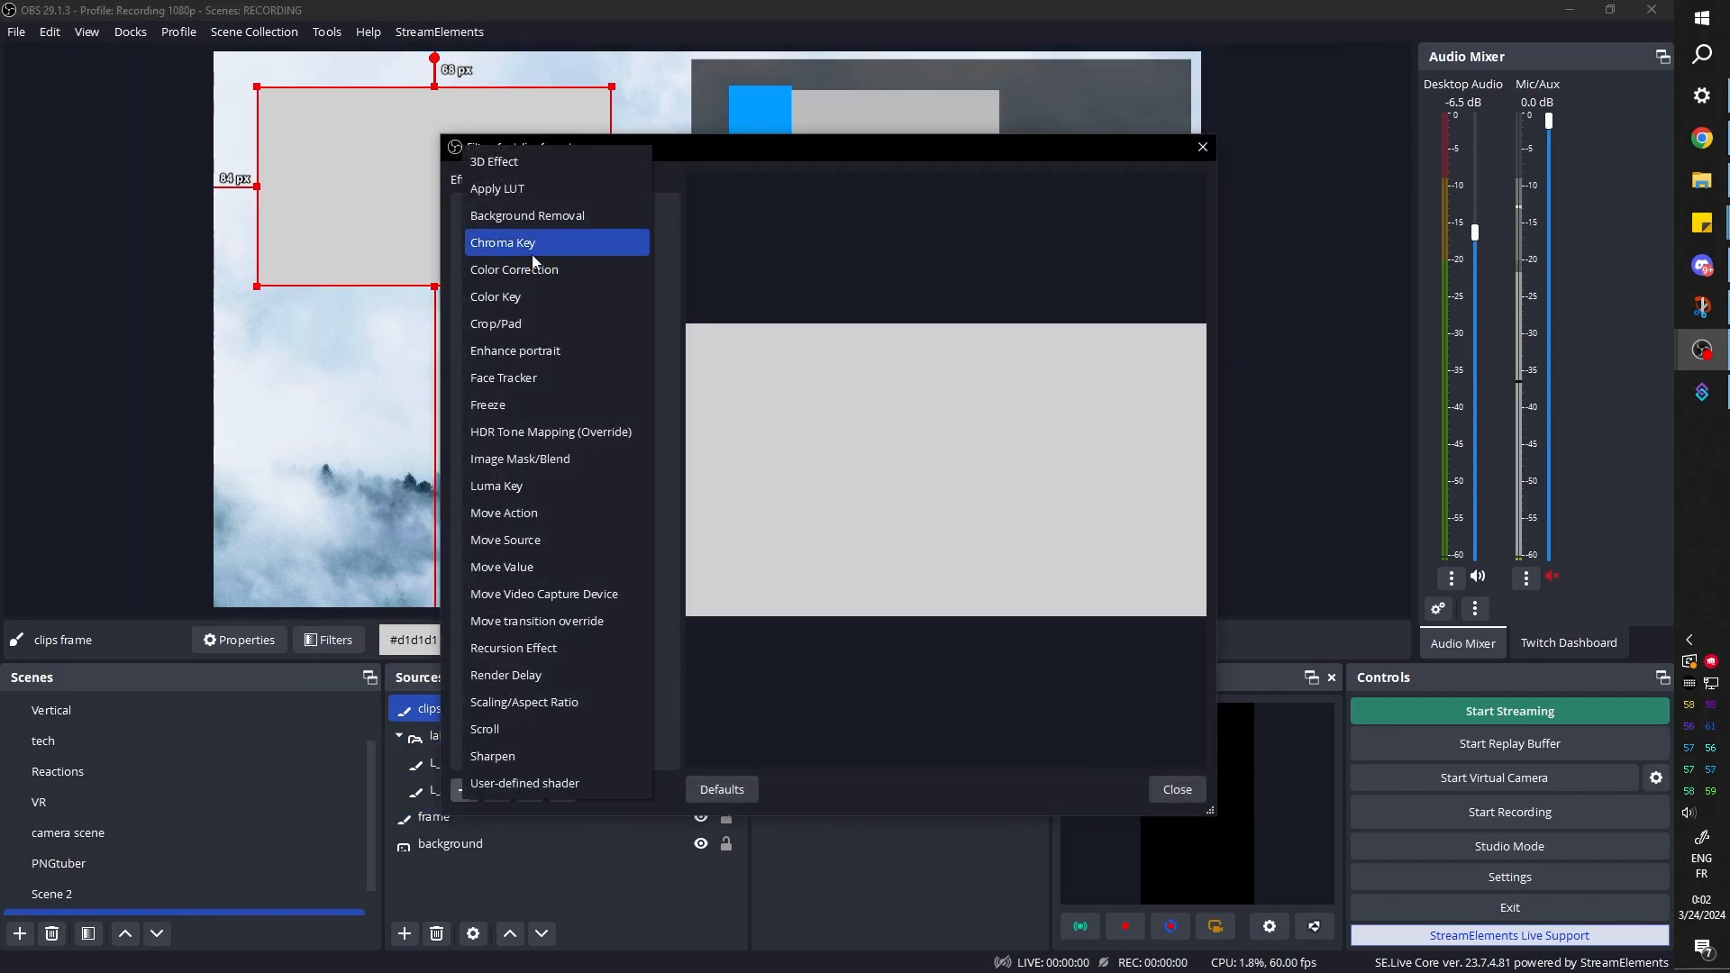
pyautogui.click(527, 262)
pyautogui.click(780, 519)
pyautogui.moveTo(1121, 593); pyautogui.dragTo(904, 576)
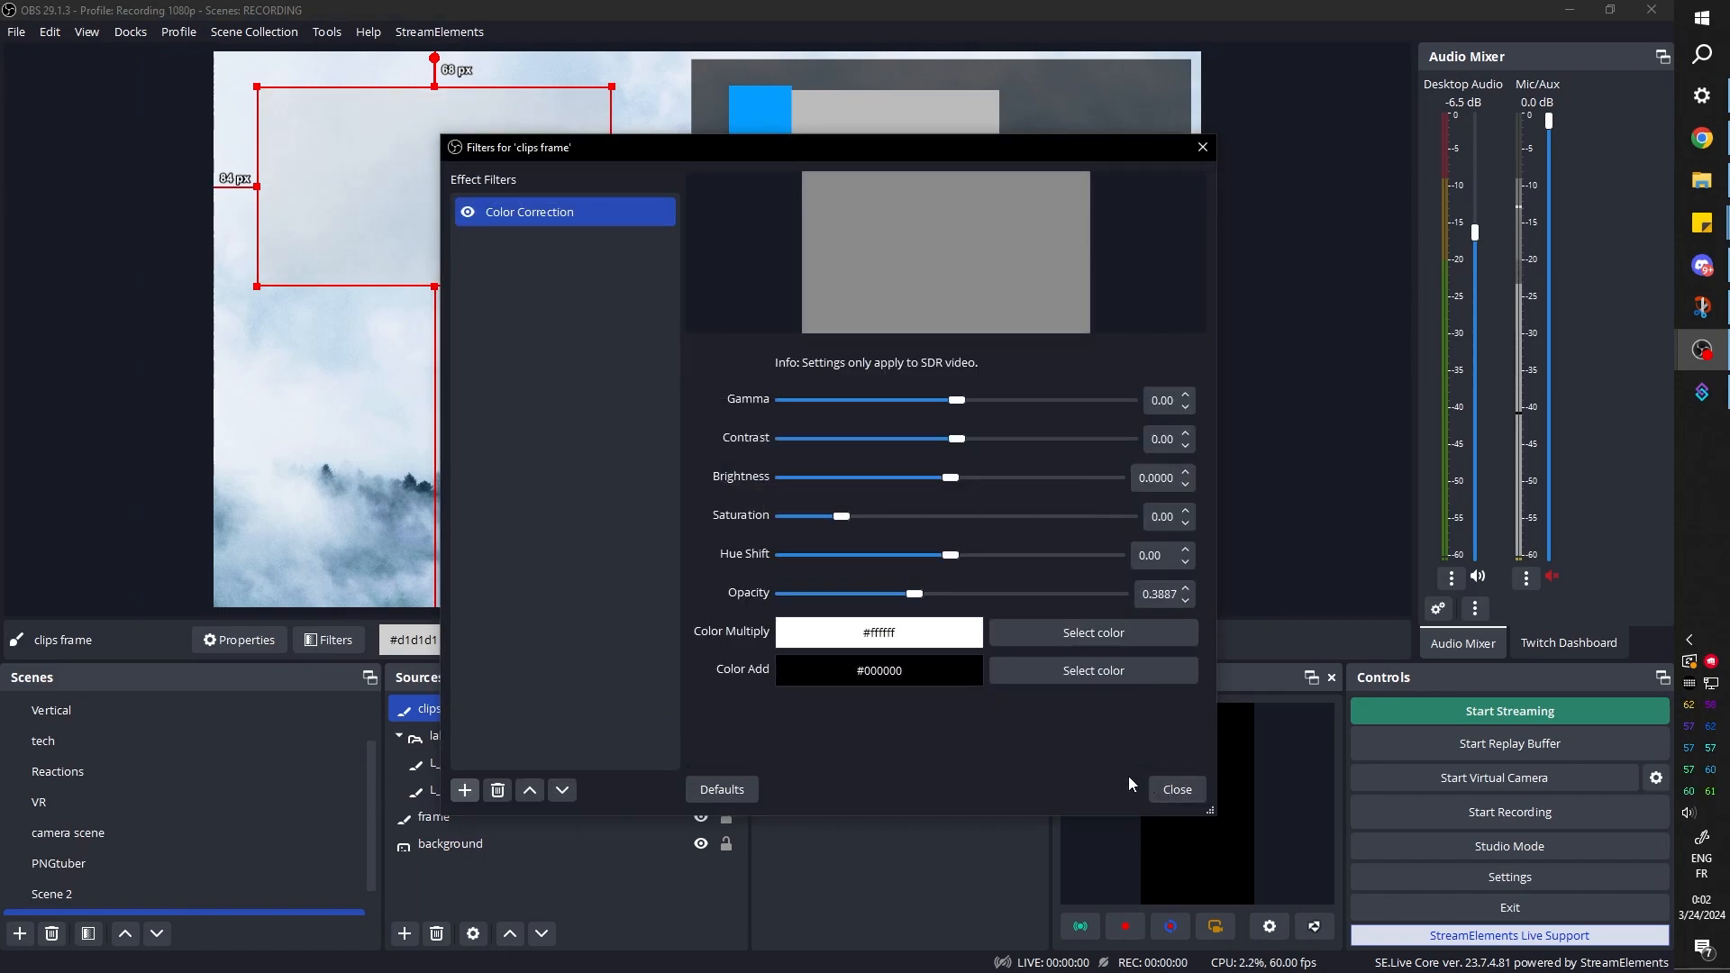
pyautogui.click(1167, 788)
# Duplicate the L_frame source and move the copy into the label1 group between L_iframe and L_frame
pyautogui.click(411, 818)
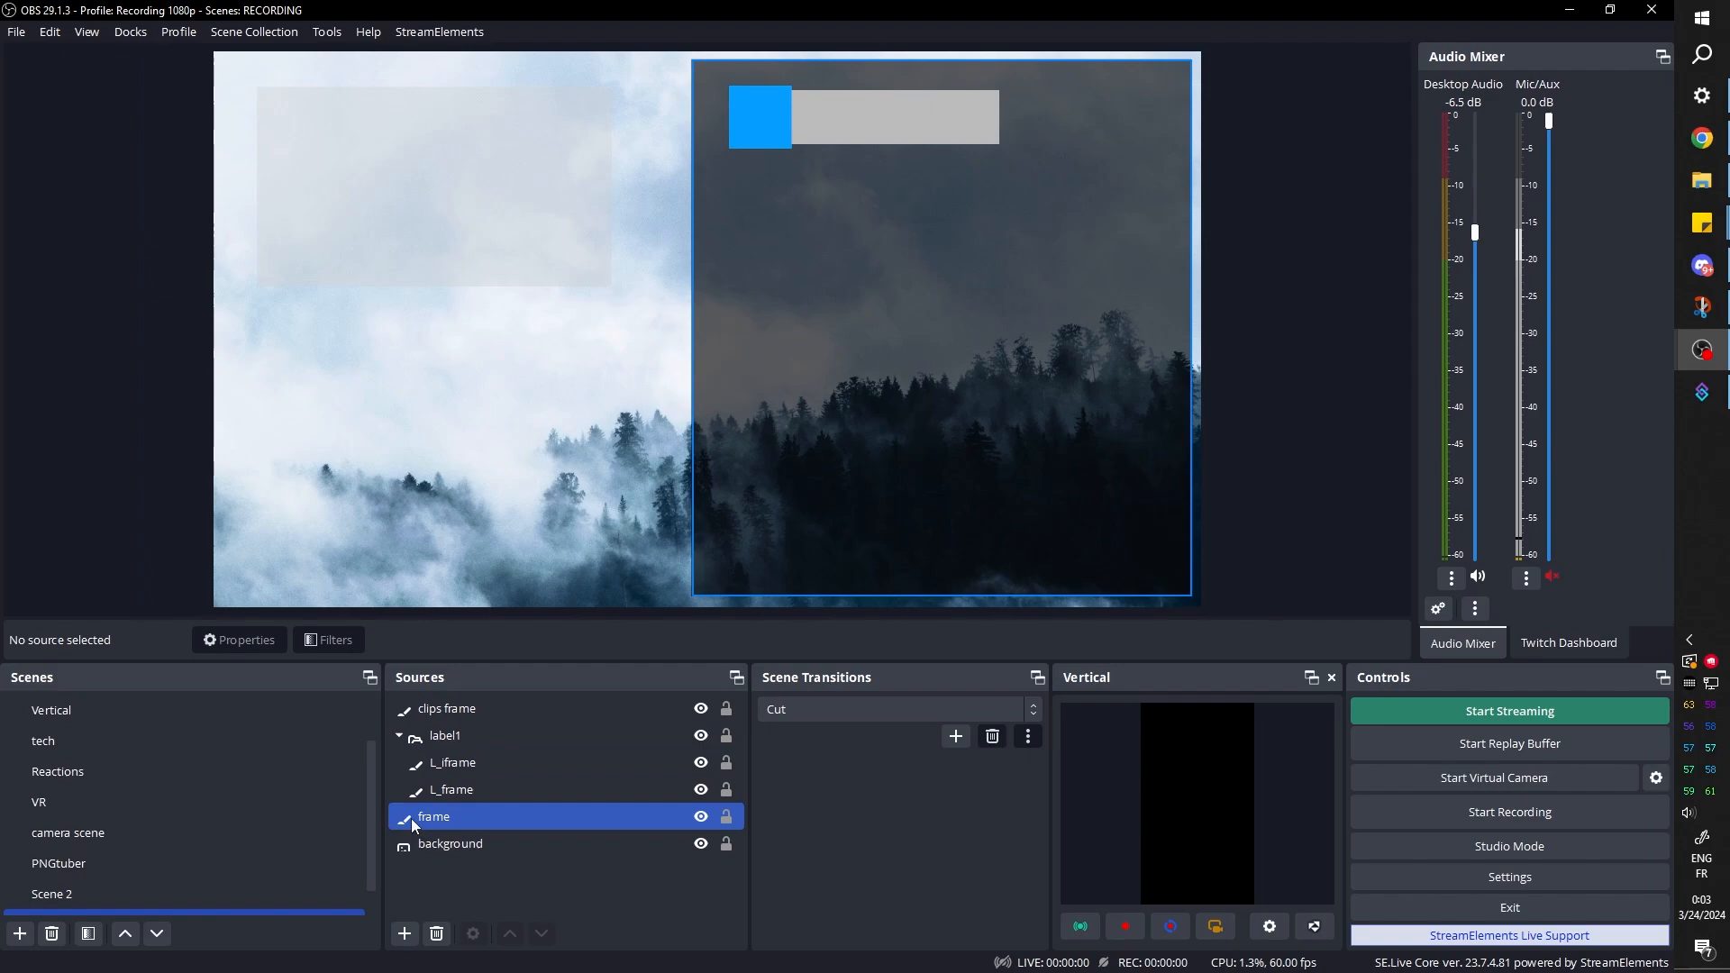
pyautogui.click(397, 741)
pyautogui.click(451, 764)
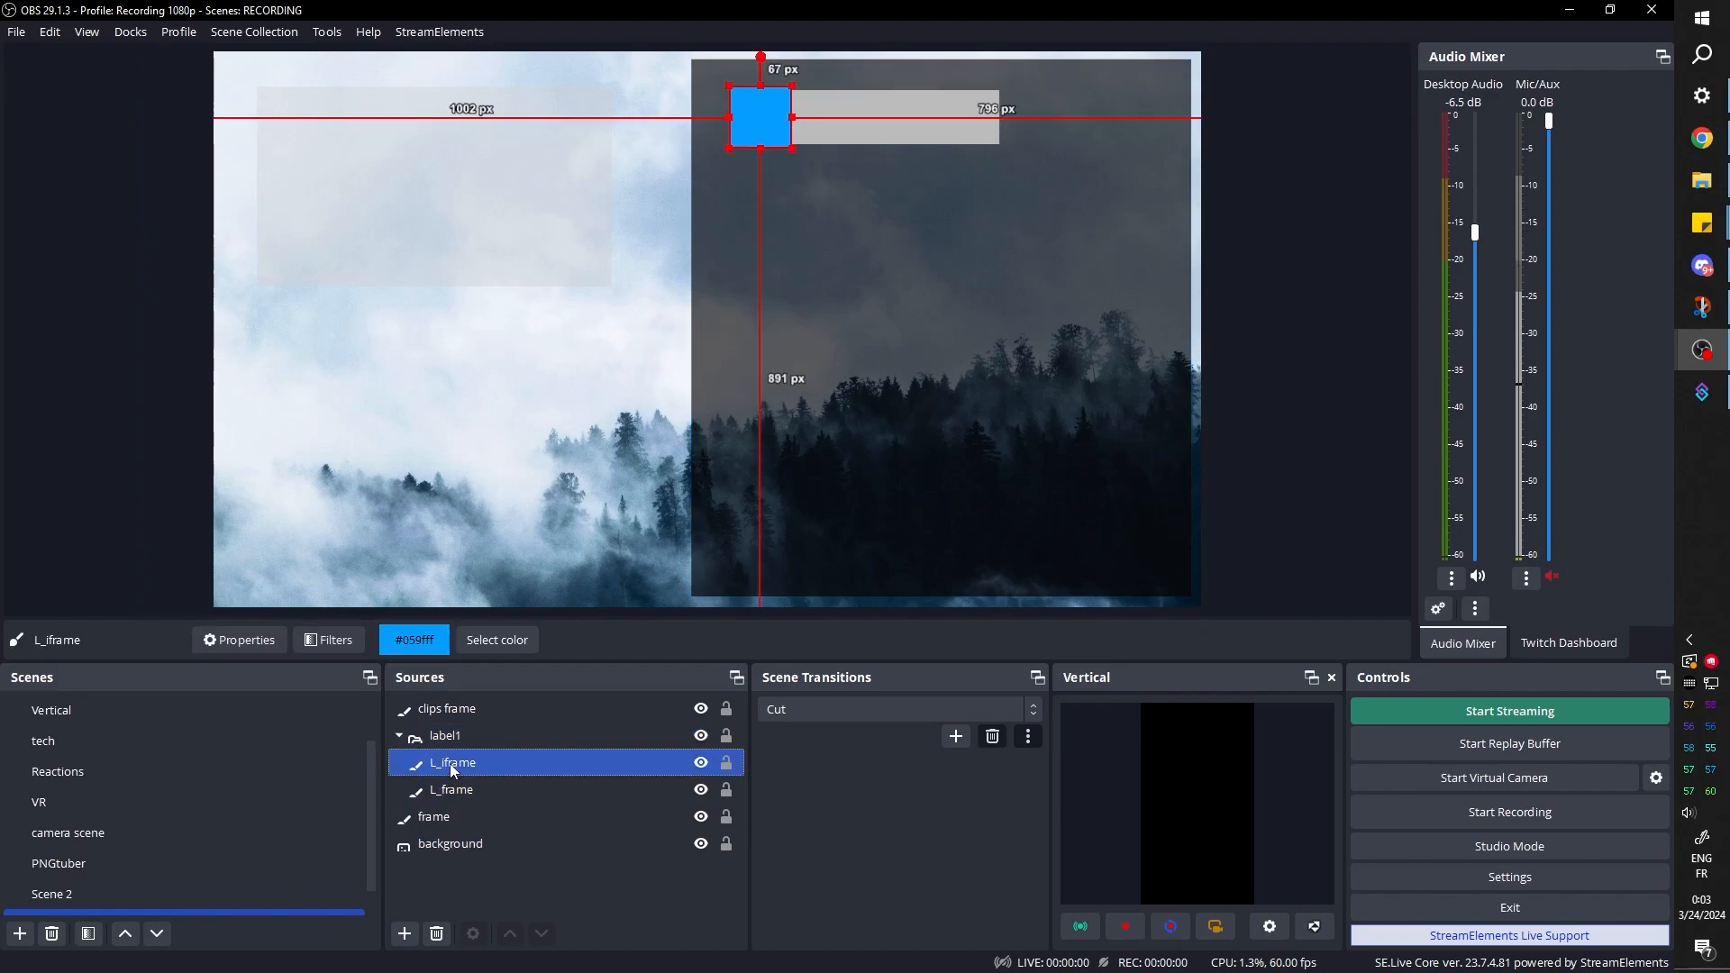
pyautogui.click(448, 791)
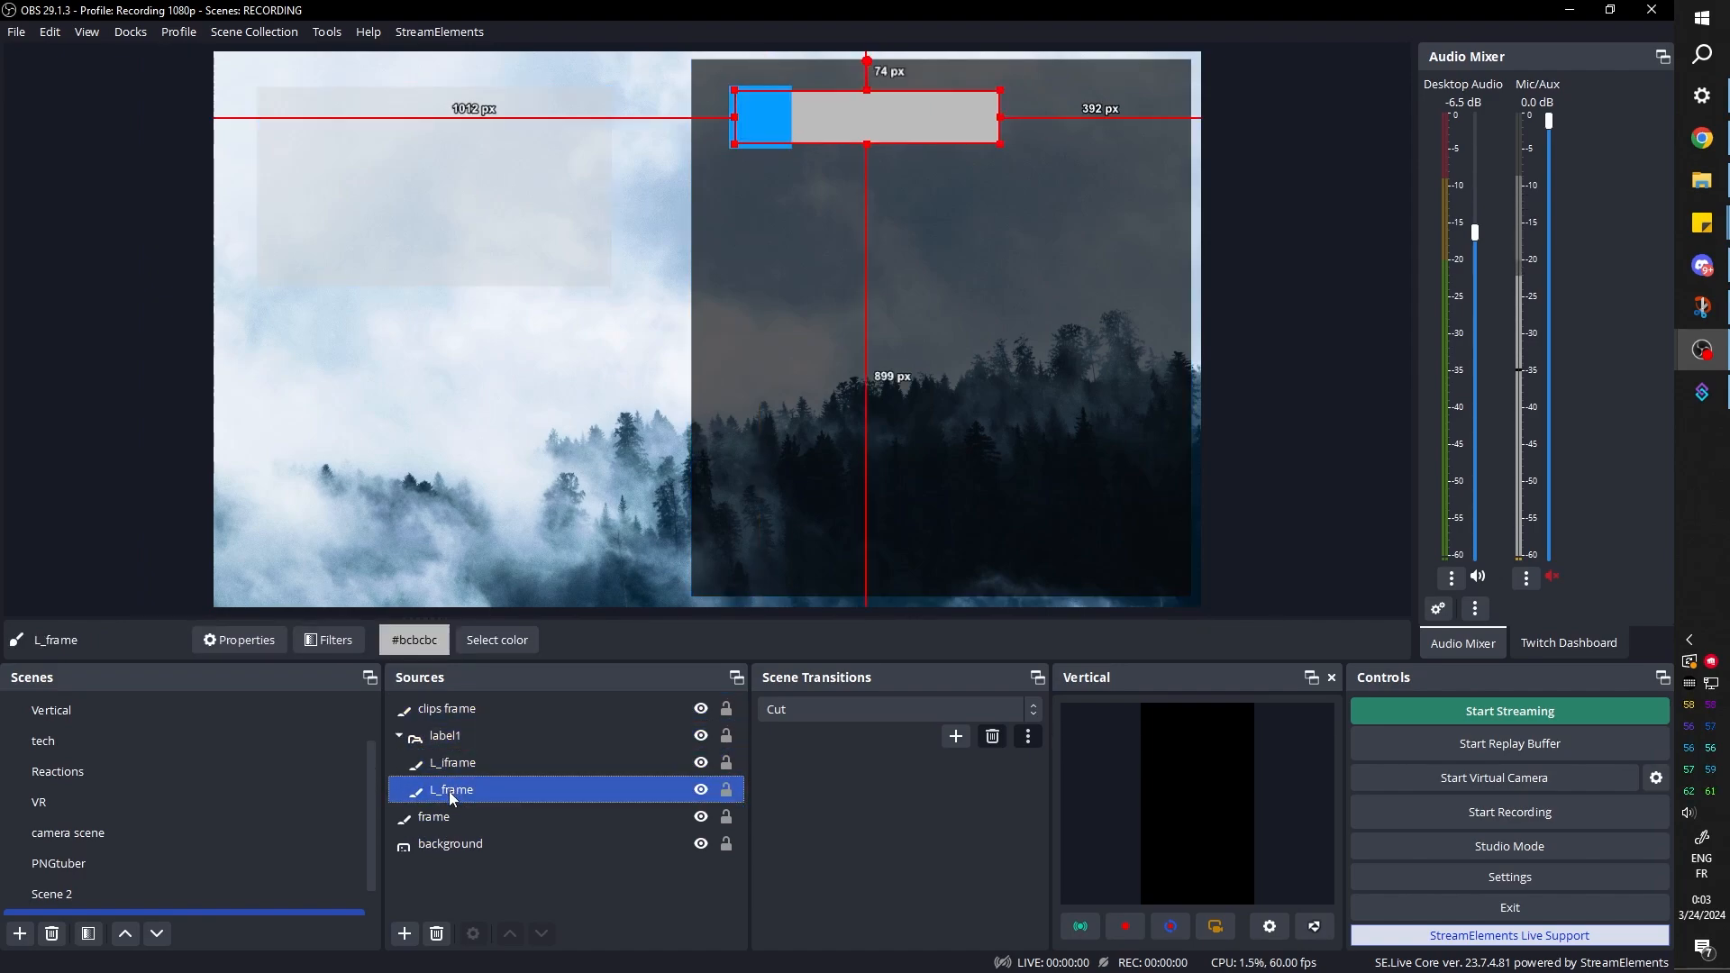
pyautogui.rightClick(445, 799)
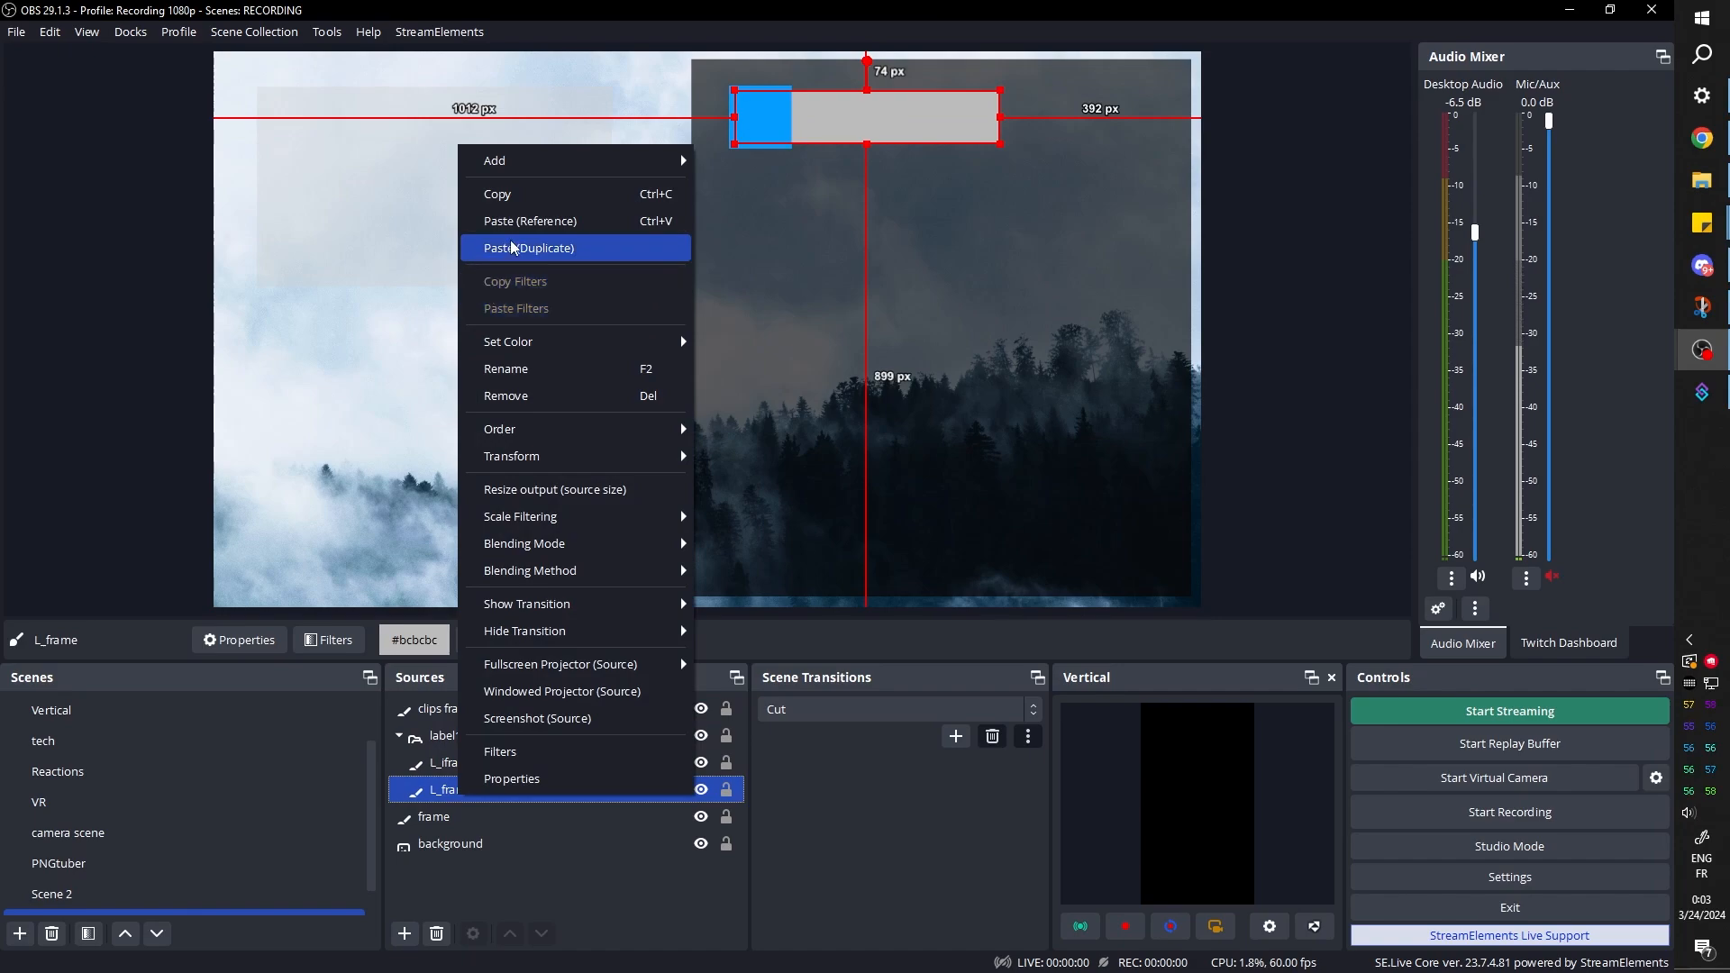
pyautogui.click(506, 200)
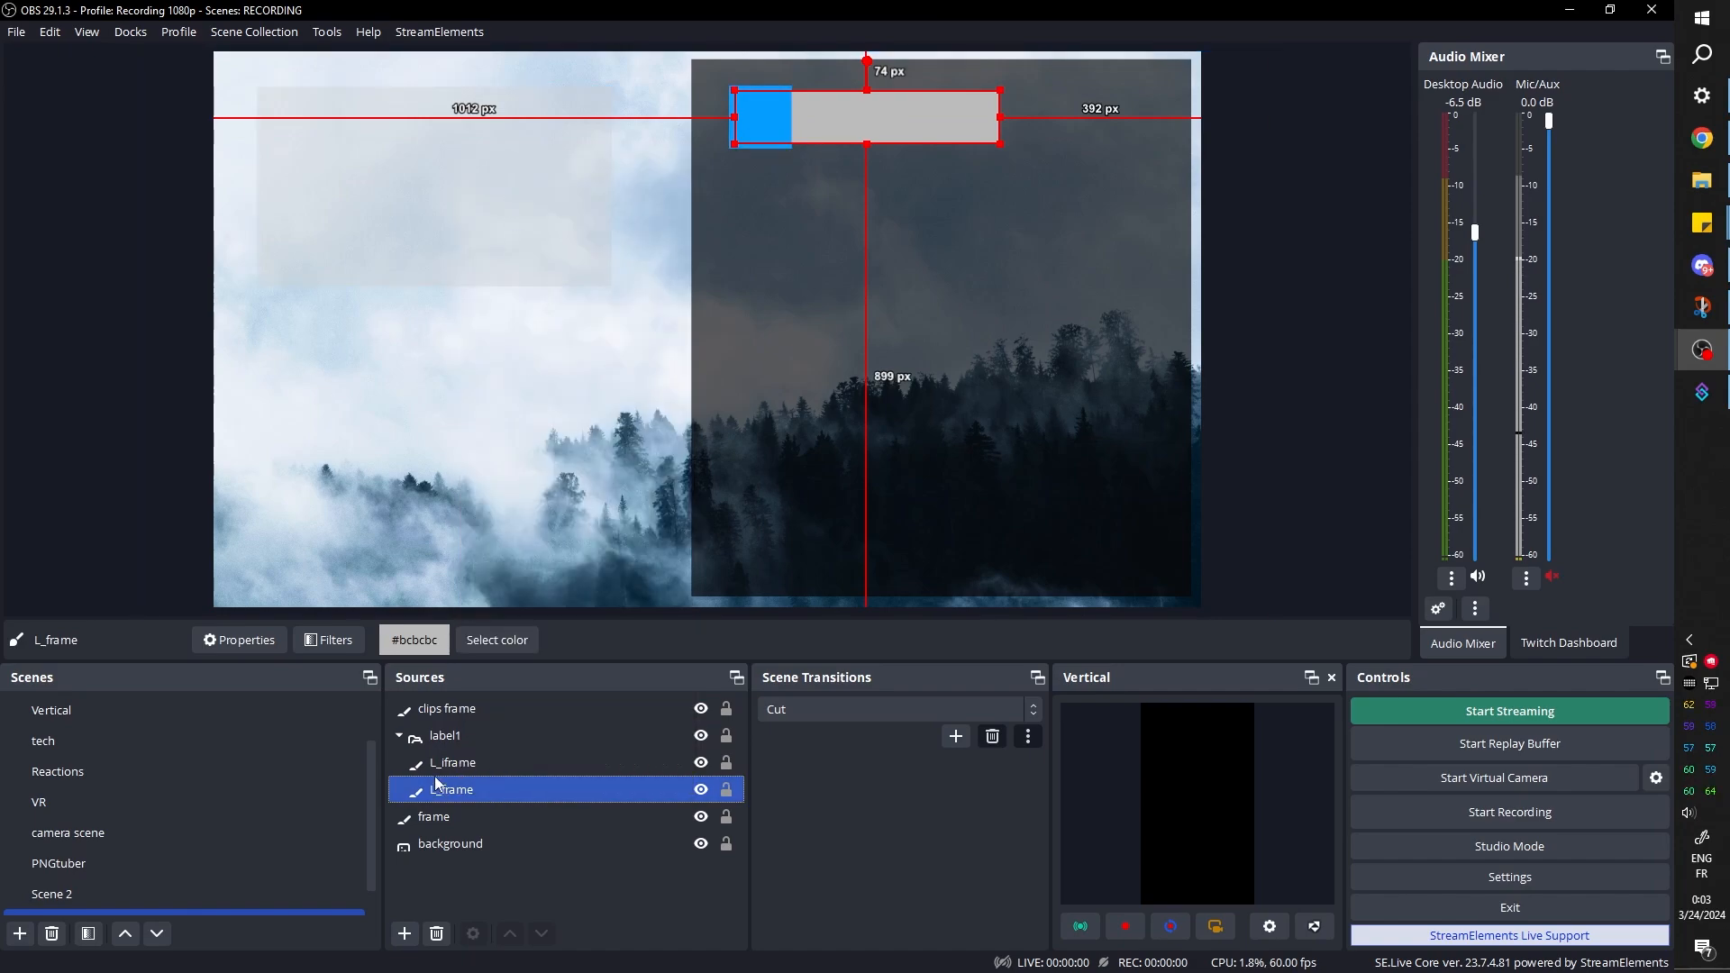
pyautogui.rightClick(436, 783)
pyautogui.click(530, 239)
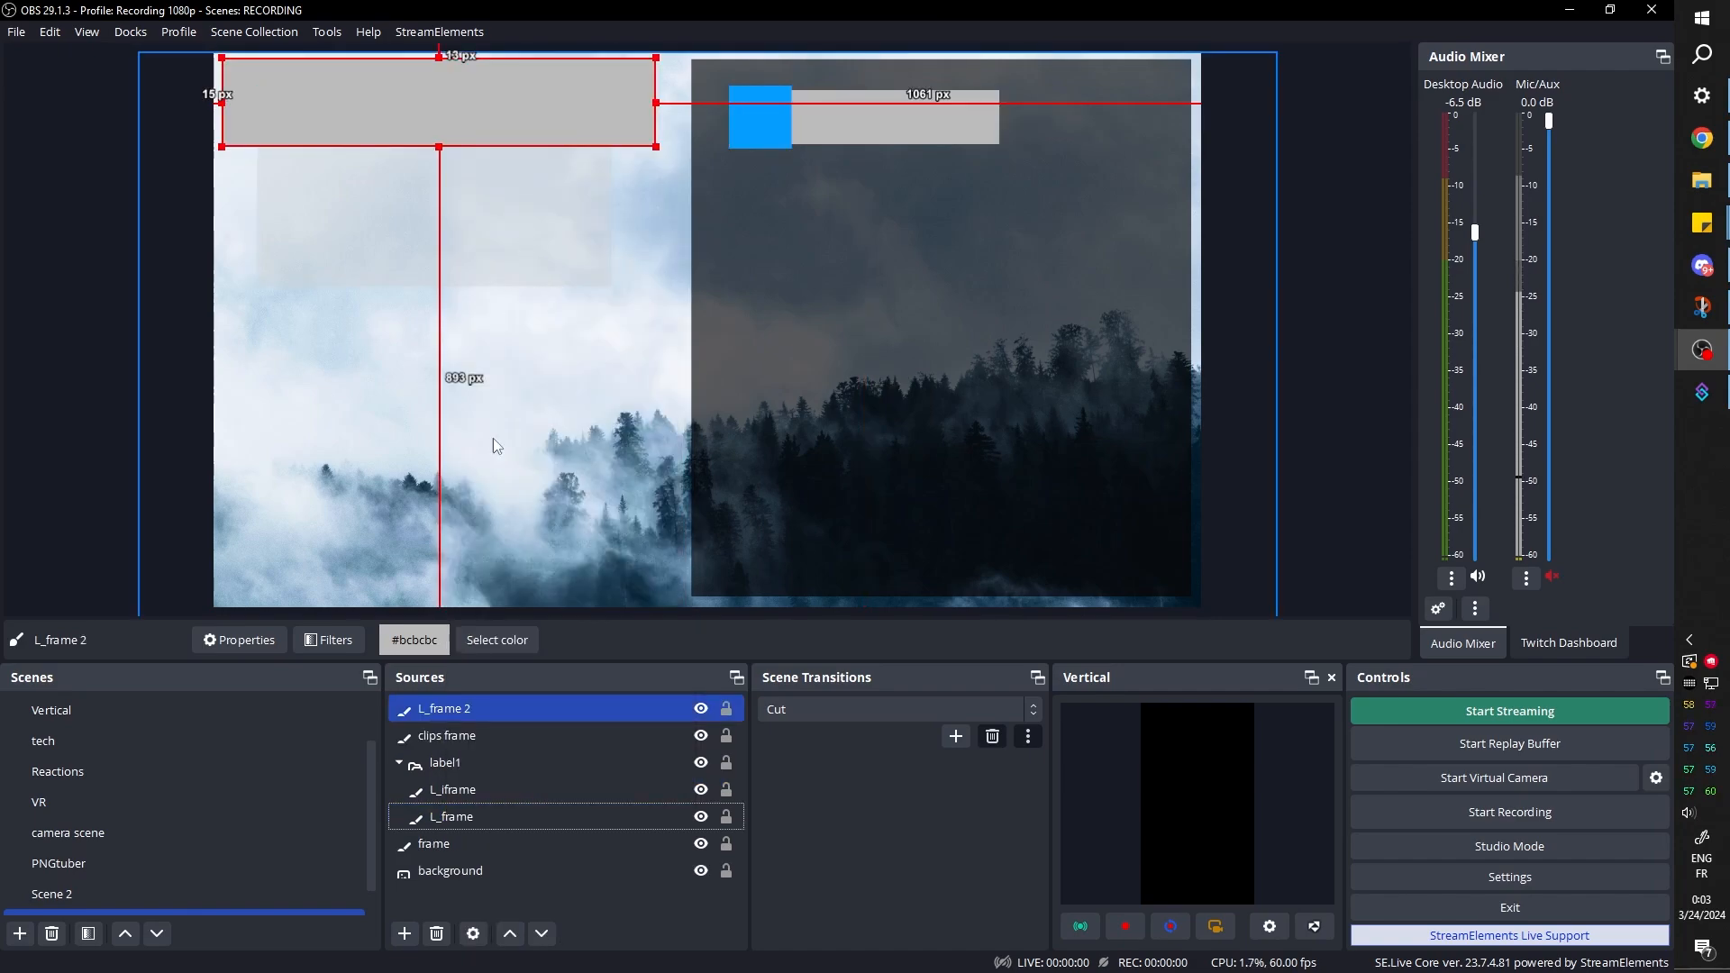
pyautogui.moveTo(466, 712); pyautogui.dragTo(470, 804)
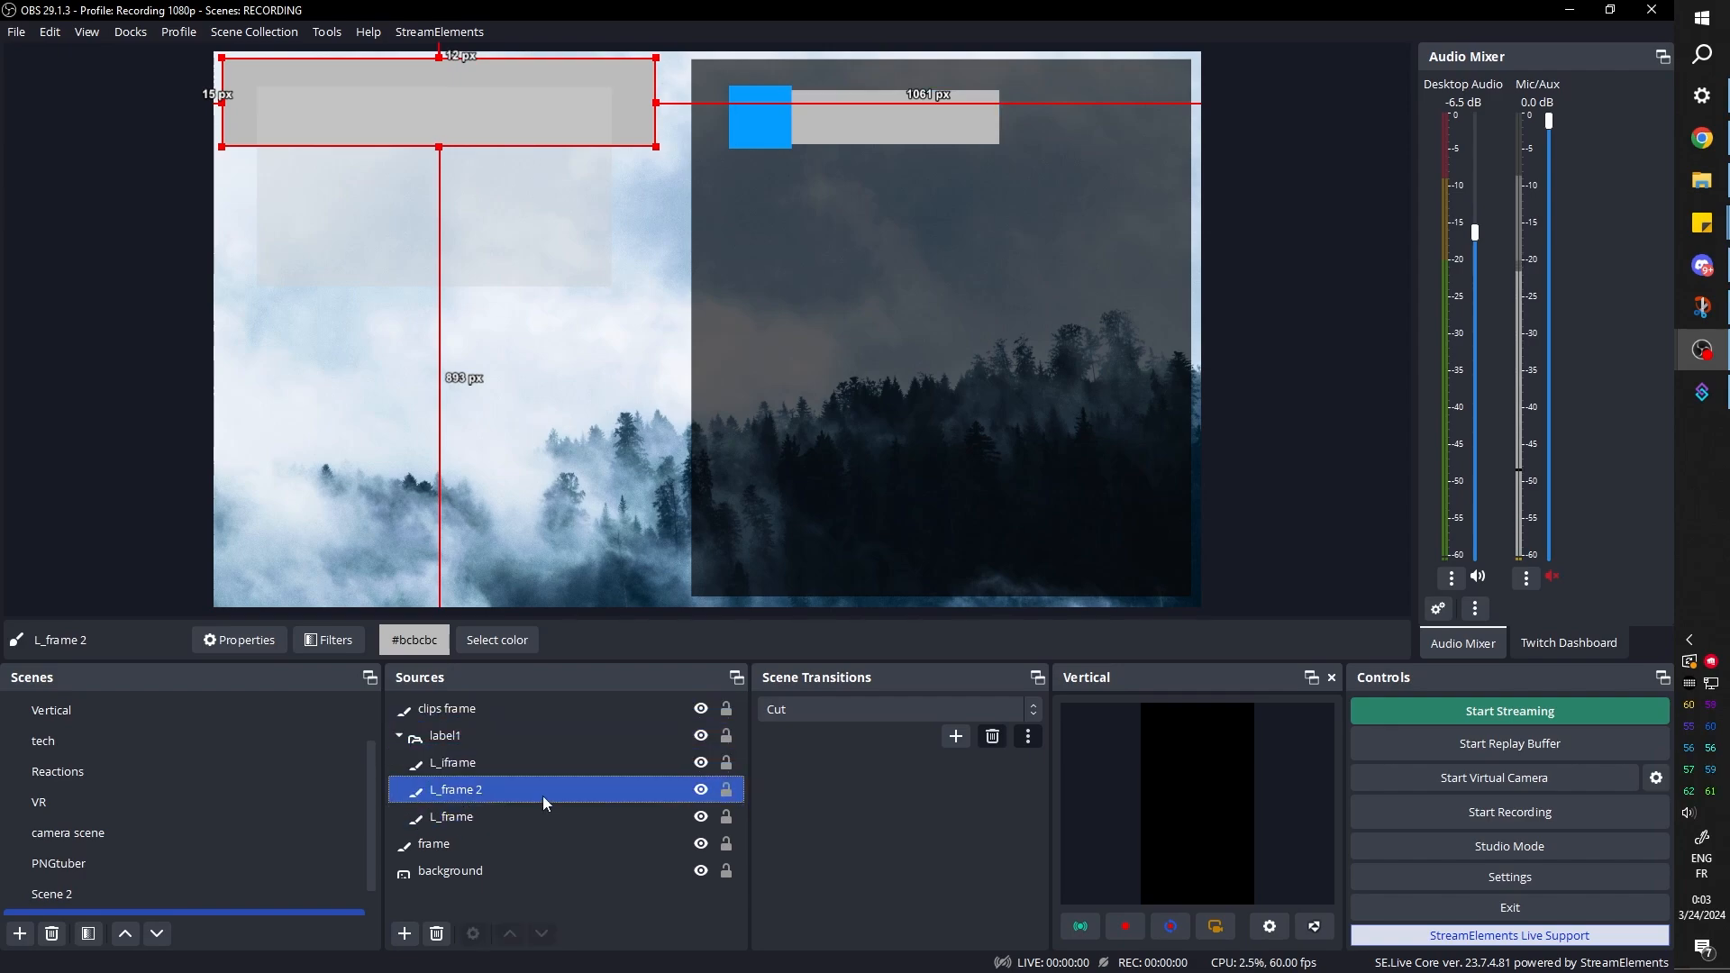
# Recolor L_frame 2 with the blue #059fff sampled from the L_iframe square on the canvas
pyautogui.click(491, 640)
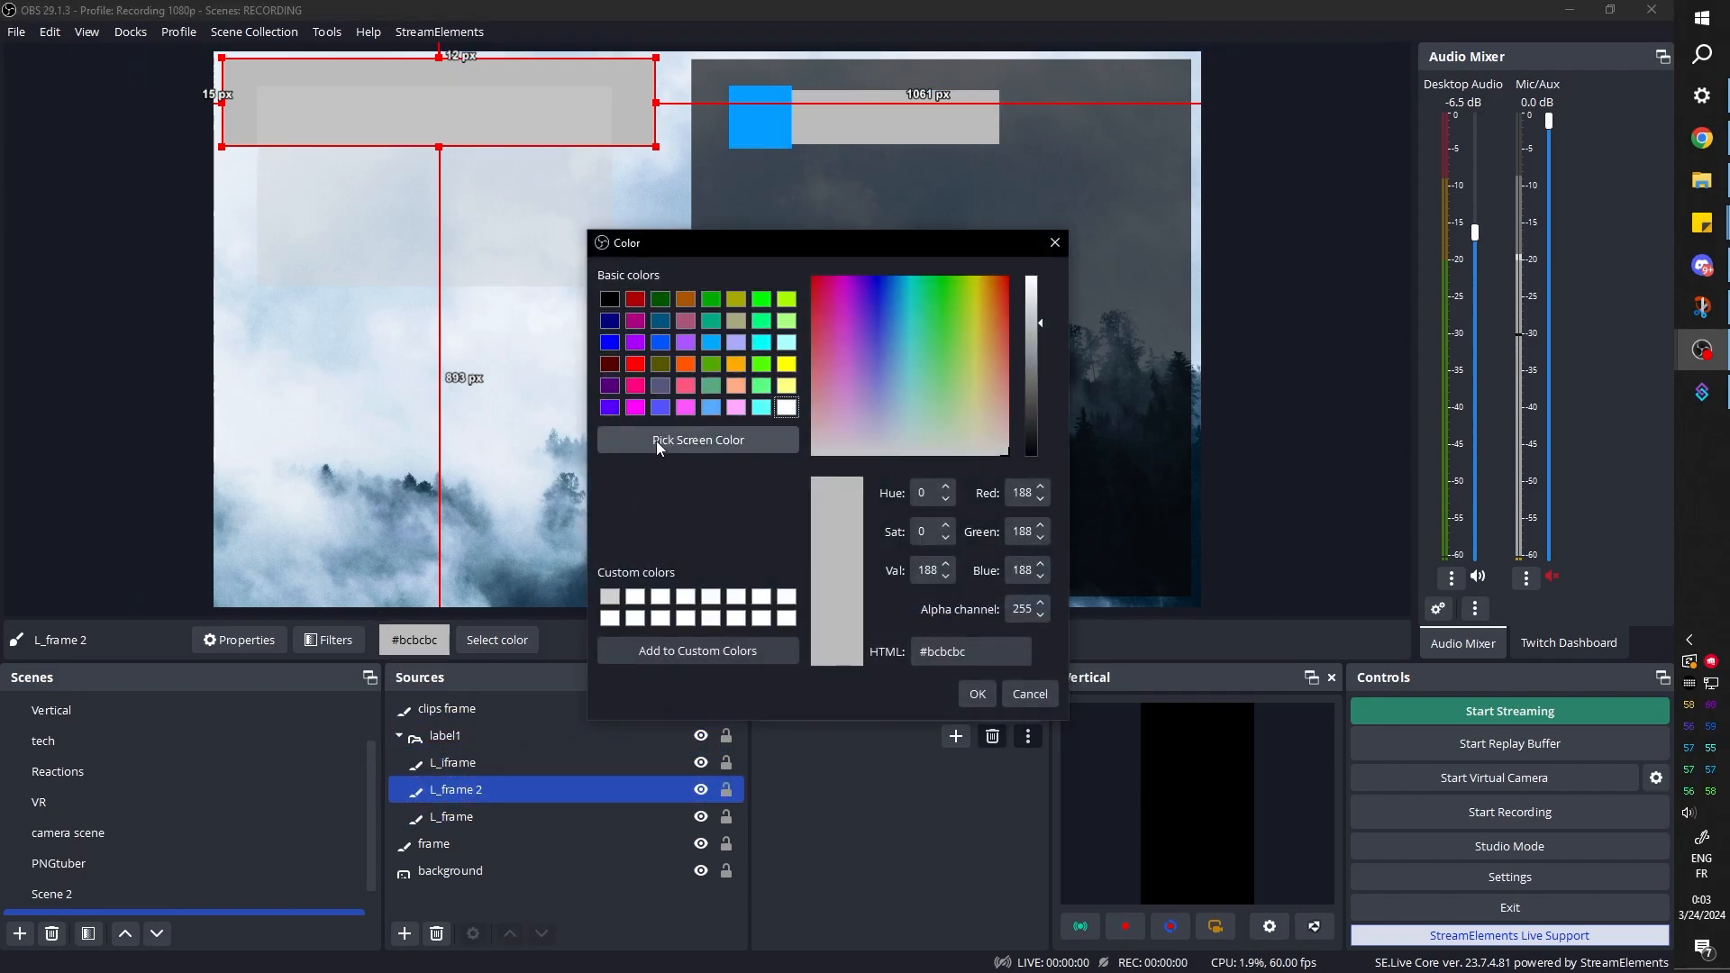
pyautogui.click(656, 442)
pyautogui.click(760, 140)
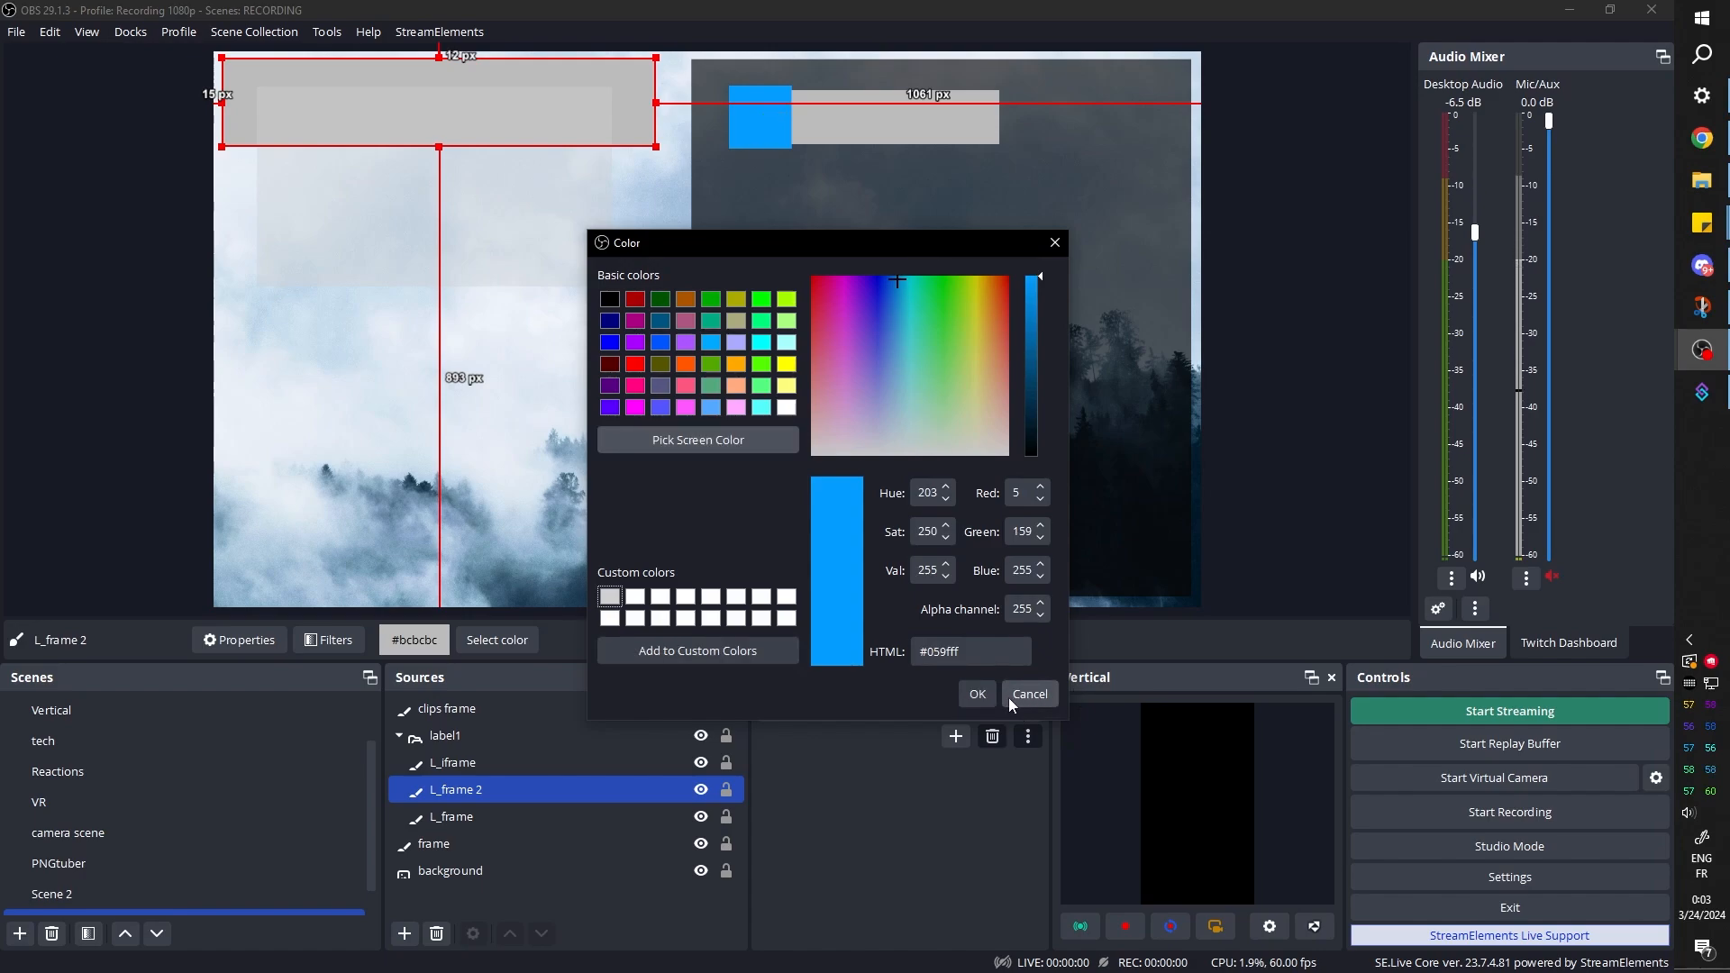
pyautogui.click(977, 694)
# Reshape L_frame 2 into a thin bar along the label bar's lower edge, about 163 px below the canvas top and 406 px from its right edge
pyautogui.moveTo(300, 75); pyautogui.dragTo(787, 374)
pyautogui.moveTo(695, 145); pyautogui.dragTo(723, 175)
pyautogui.doubleClick(455, 789)
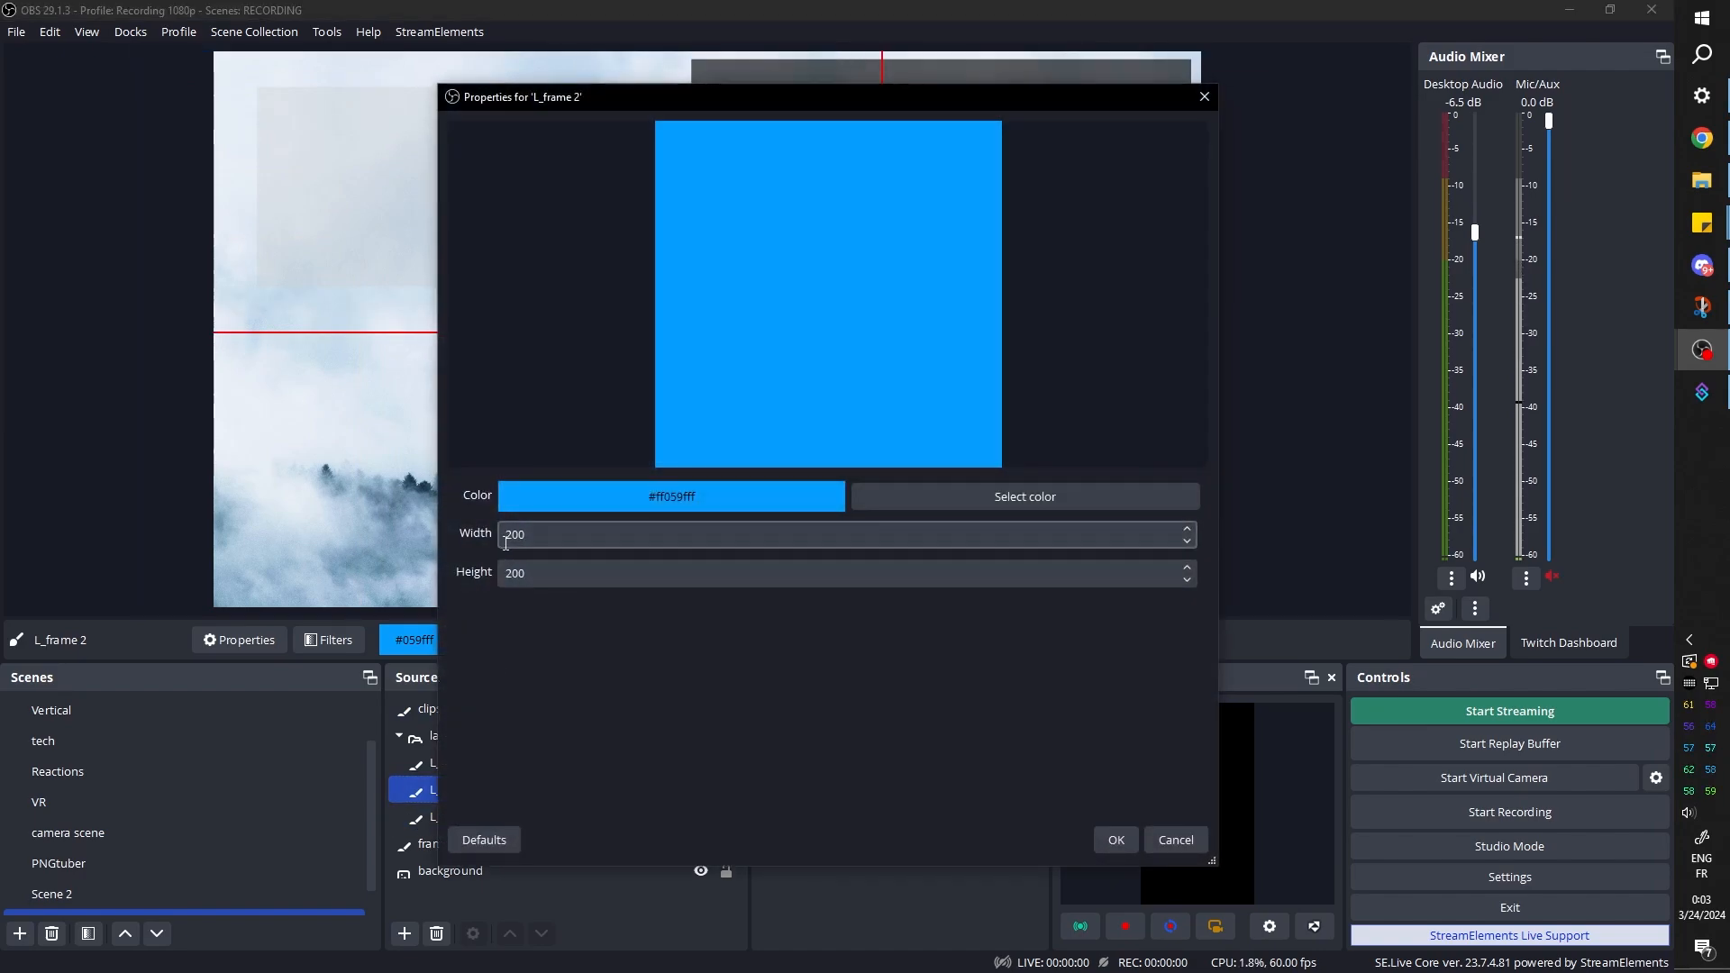
pyautogui.moveTo(528, 537); pyautogui.dragTo(492, 573)
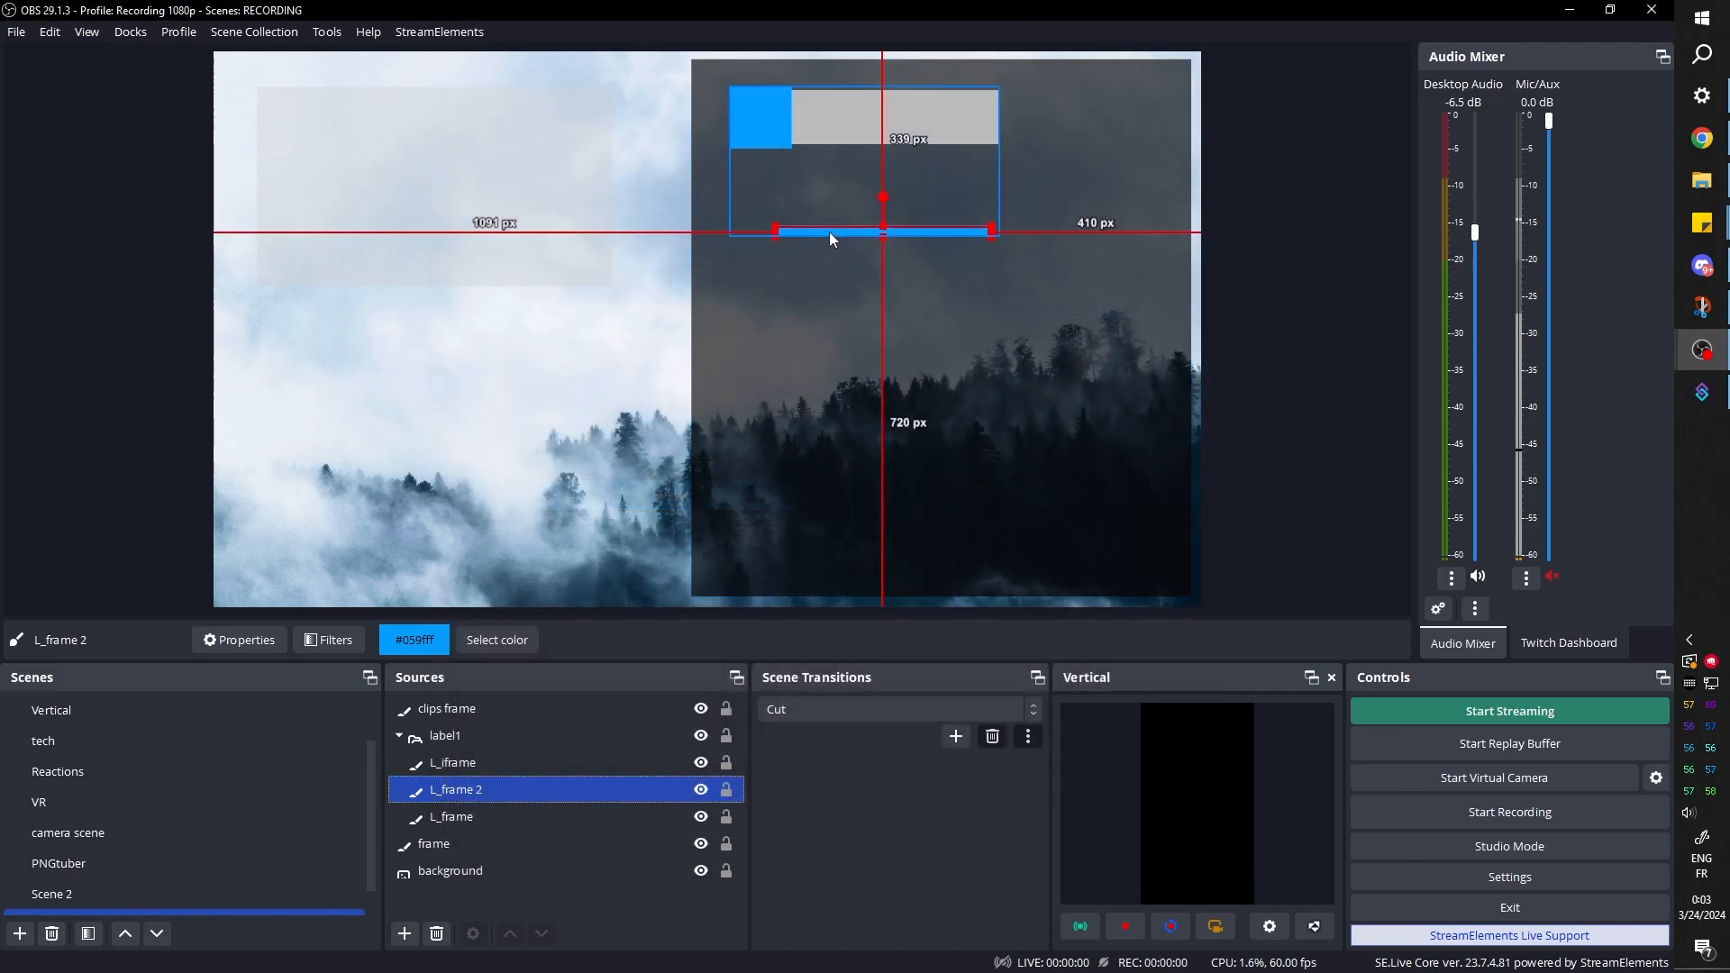
pyautogui.moveTo(811, 230); pyautogui.dragTo(782, 141)
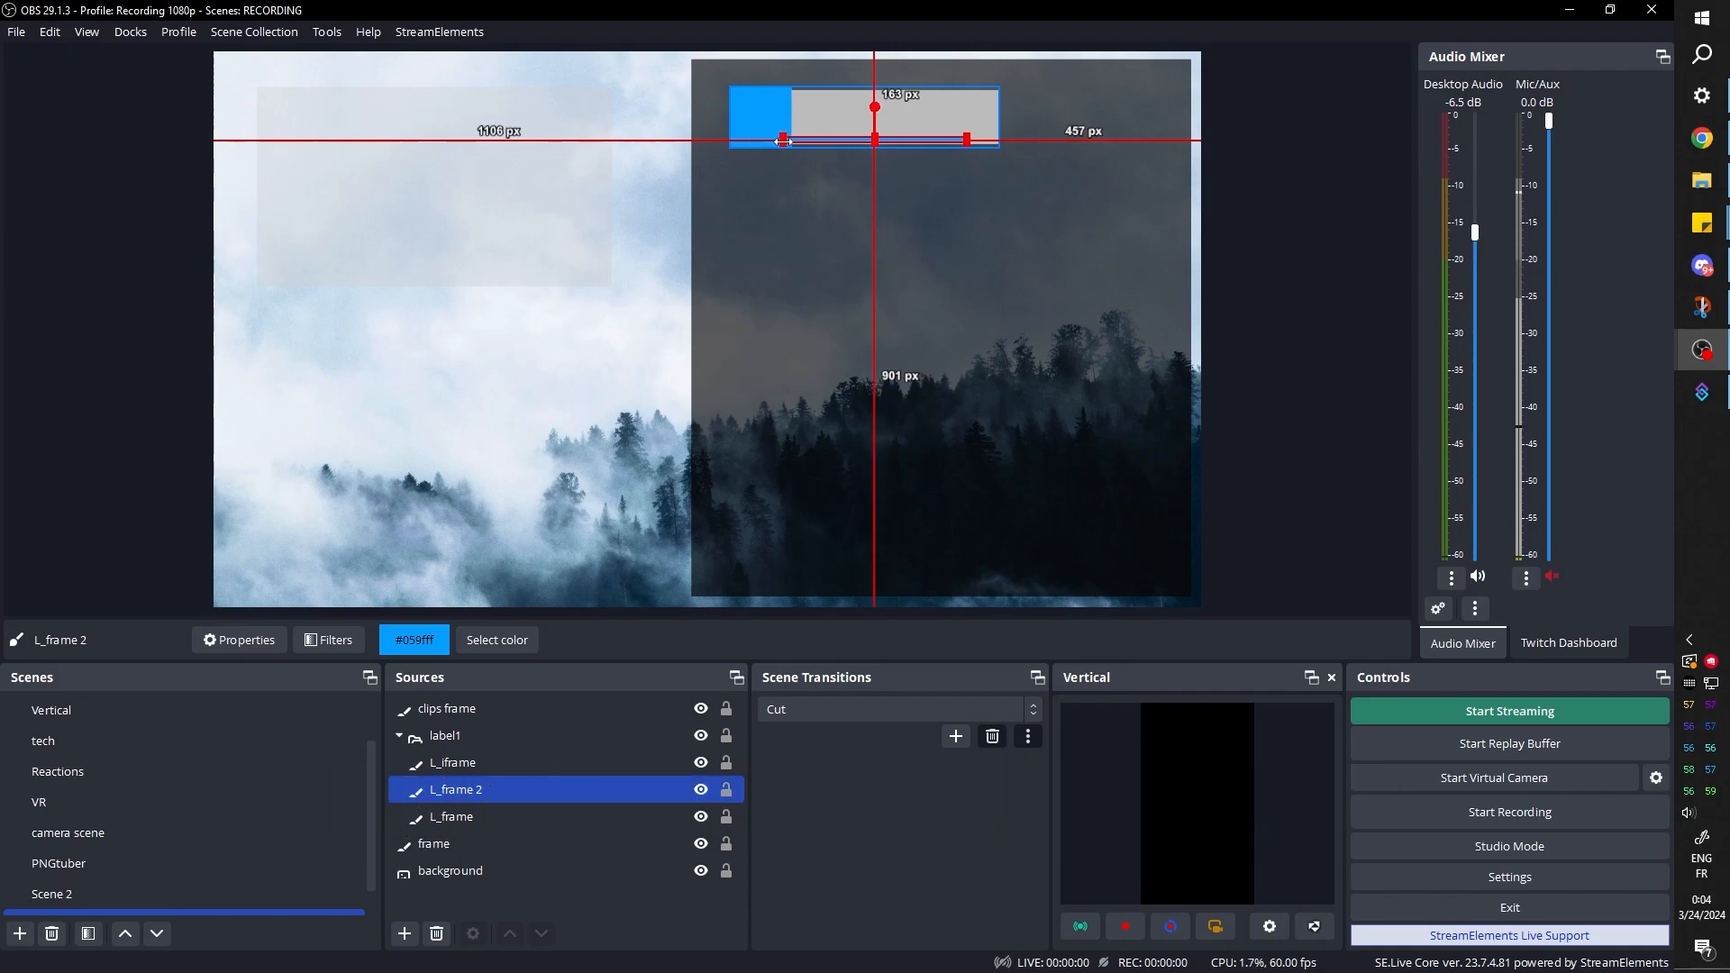
pyautogui.click(97, 160)
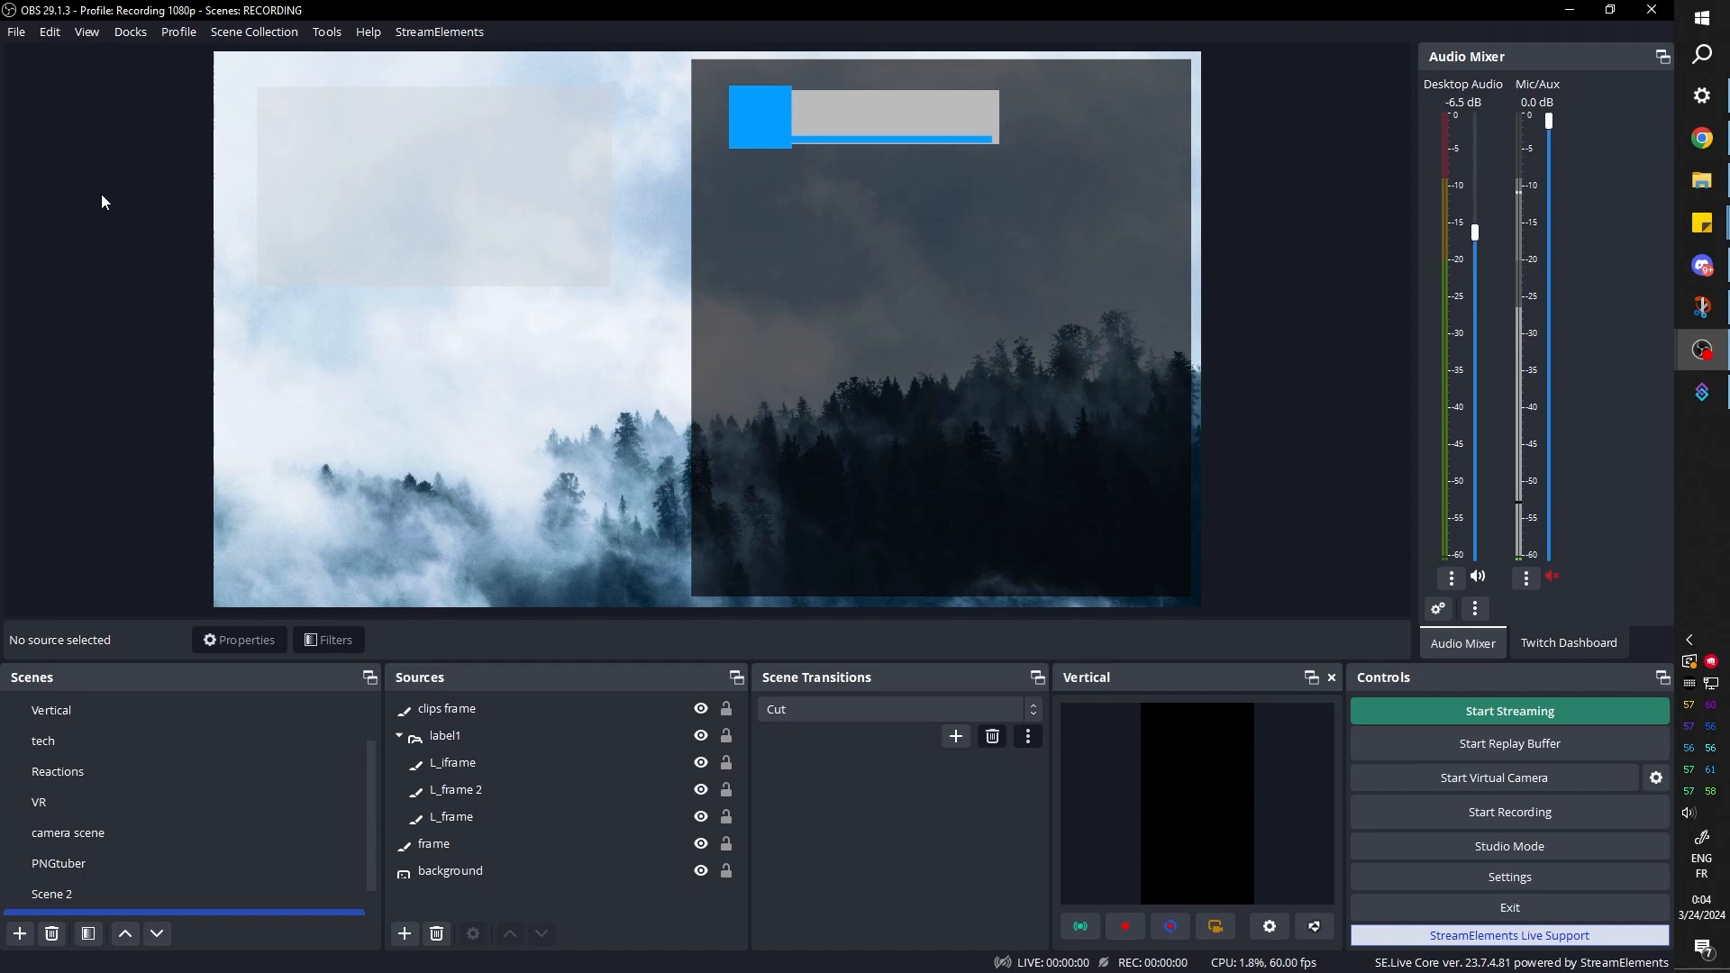
# Adjust the thin L_frame 2 bar so its left end starts just clear of the blue square
pyautogui.click(483, 816)
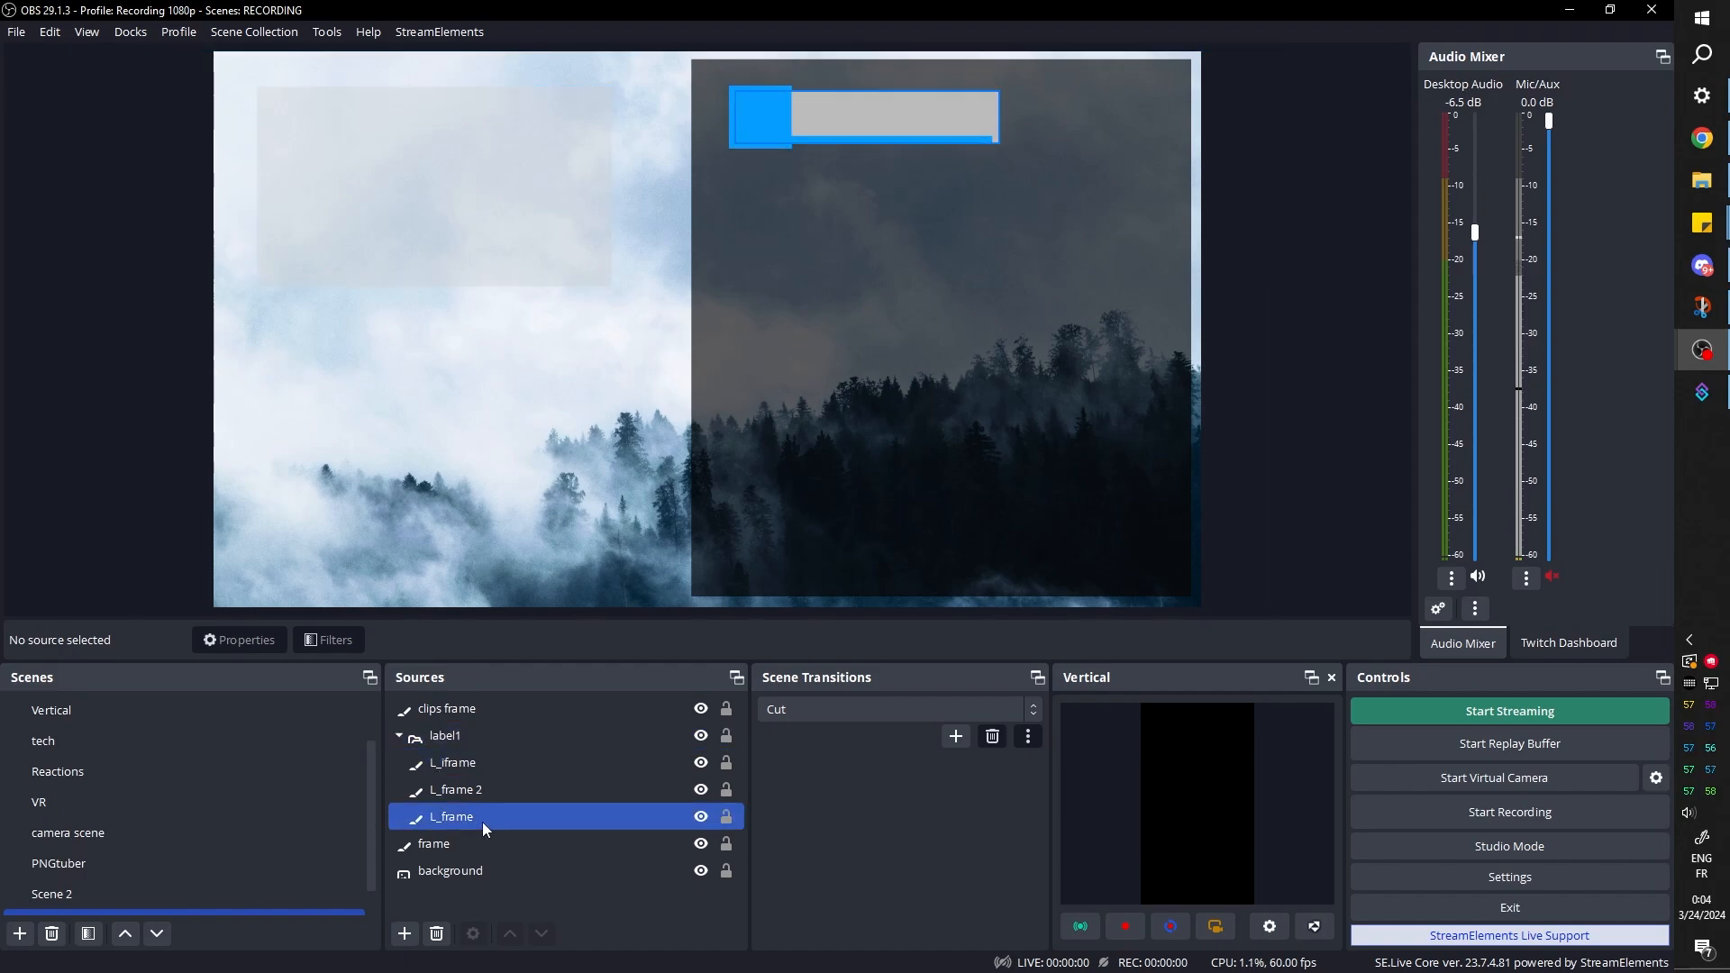
pyautogui.click(483, 789)
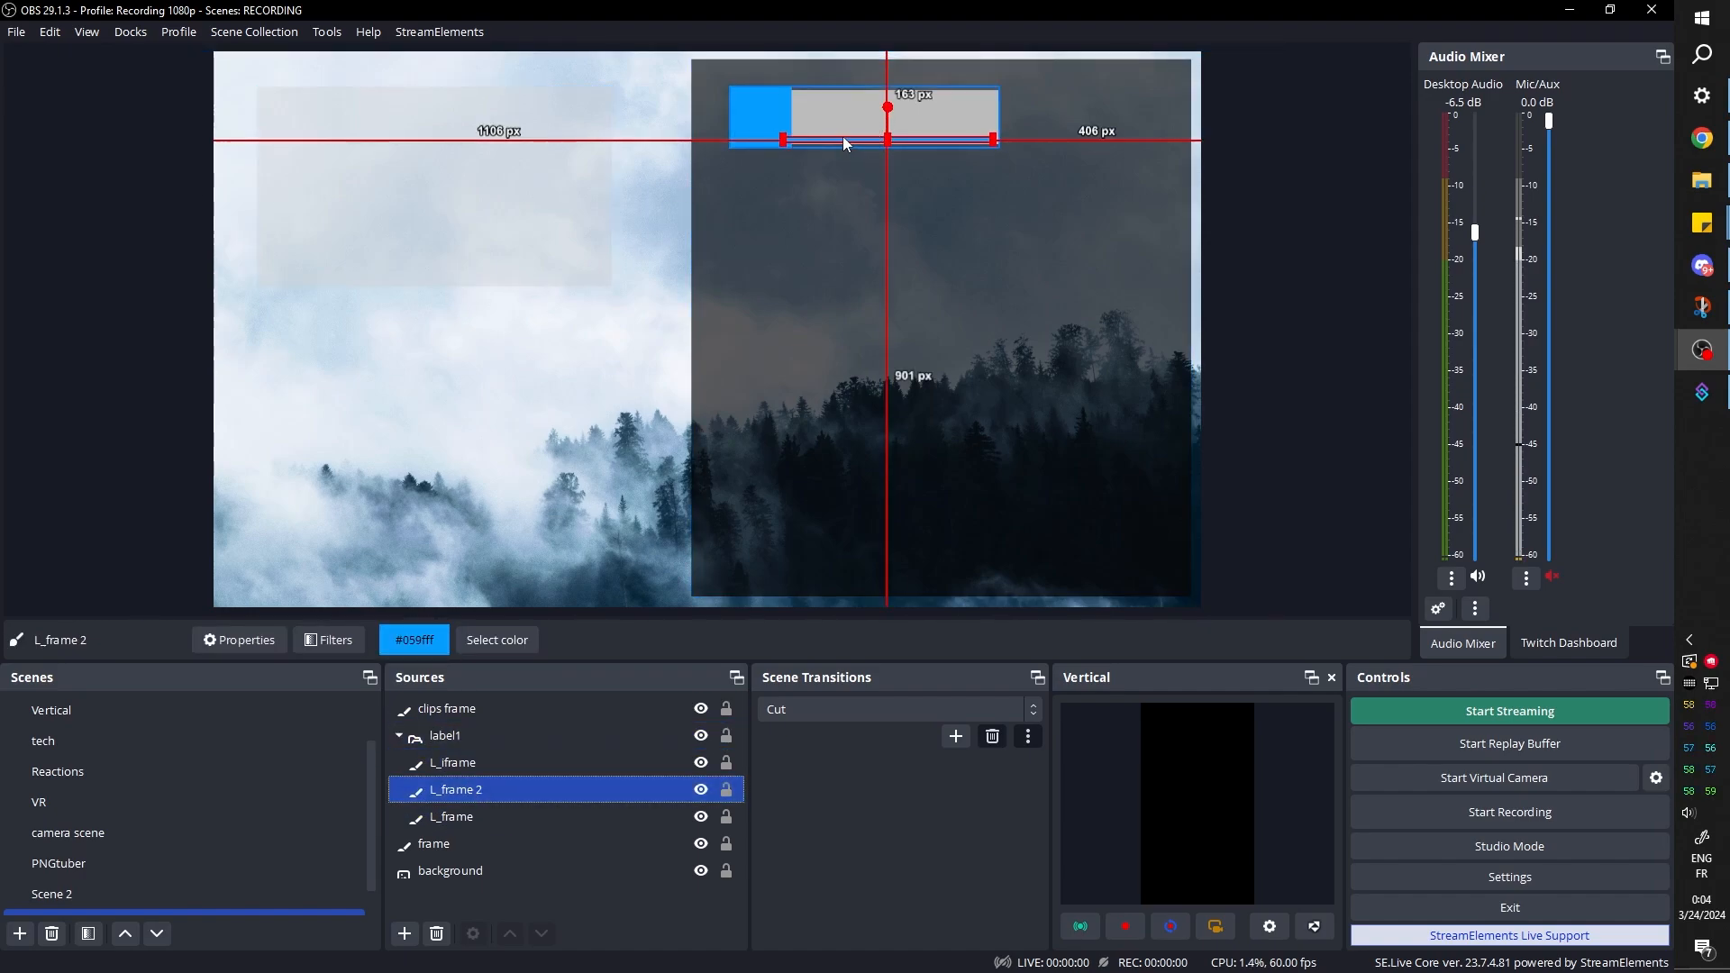
pyautogui.moveTo(840, 139); pyautogui.dragTo(845, 140)
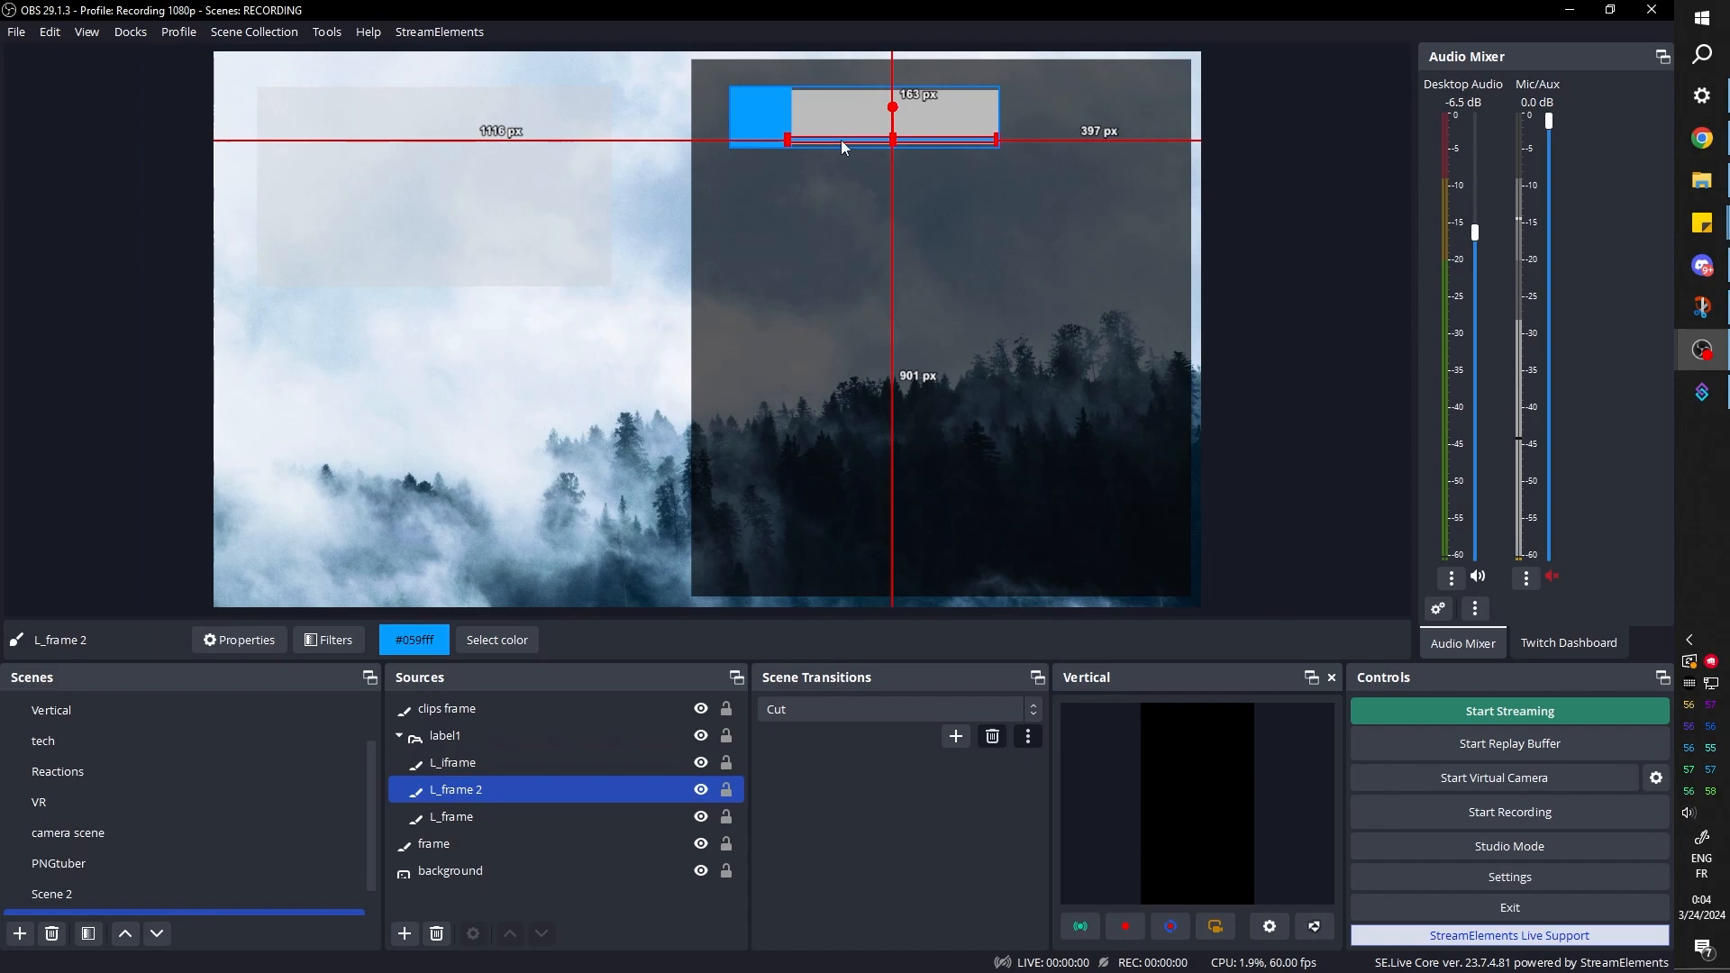
pyautogui.click(451, 870)
# Duplicate the L_iframe source and place the copy beside the label bar, about 74 px below the canvas top
pyautogui.click(460, 771)
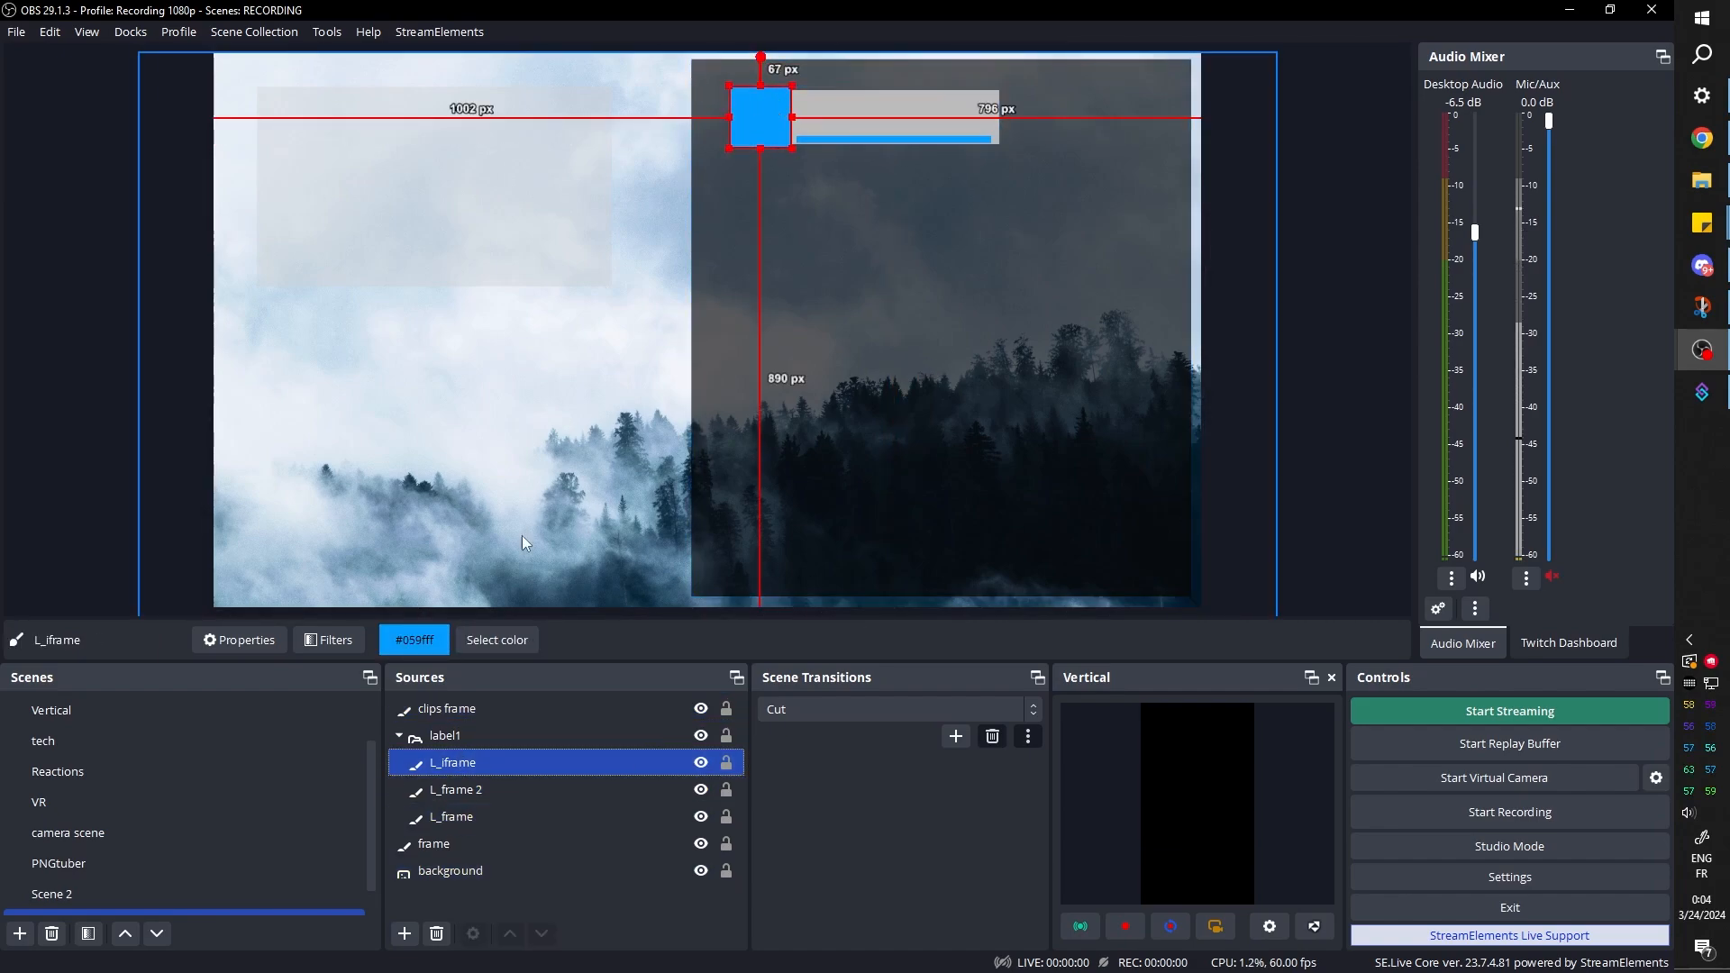
pyautogui.rightClick(448, 761)
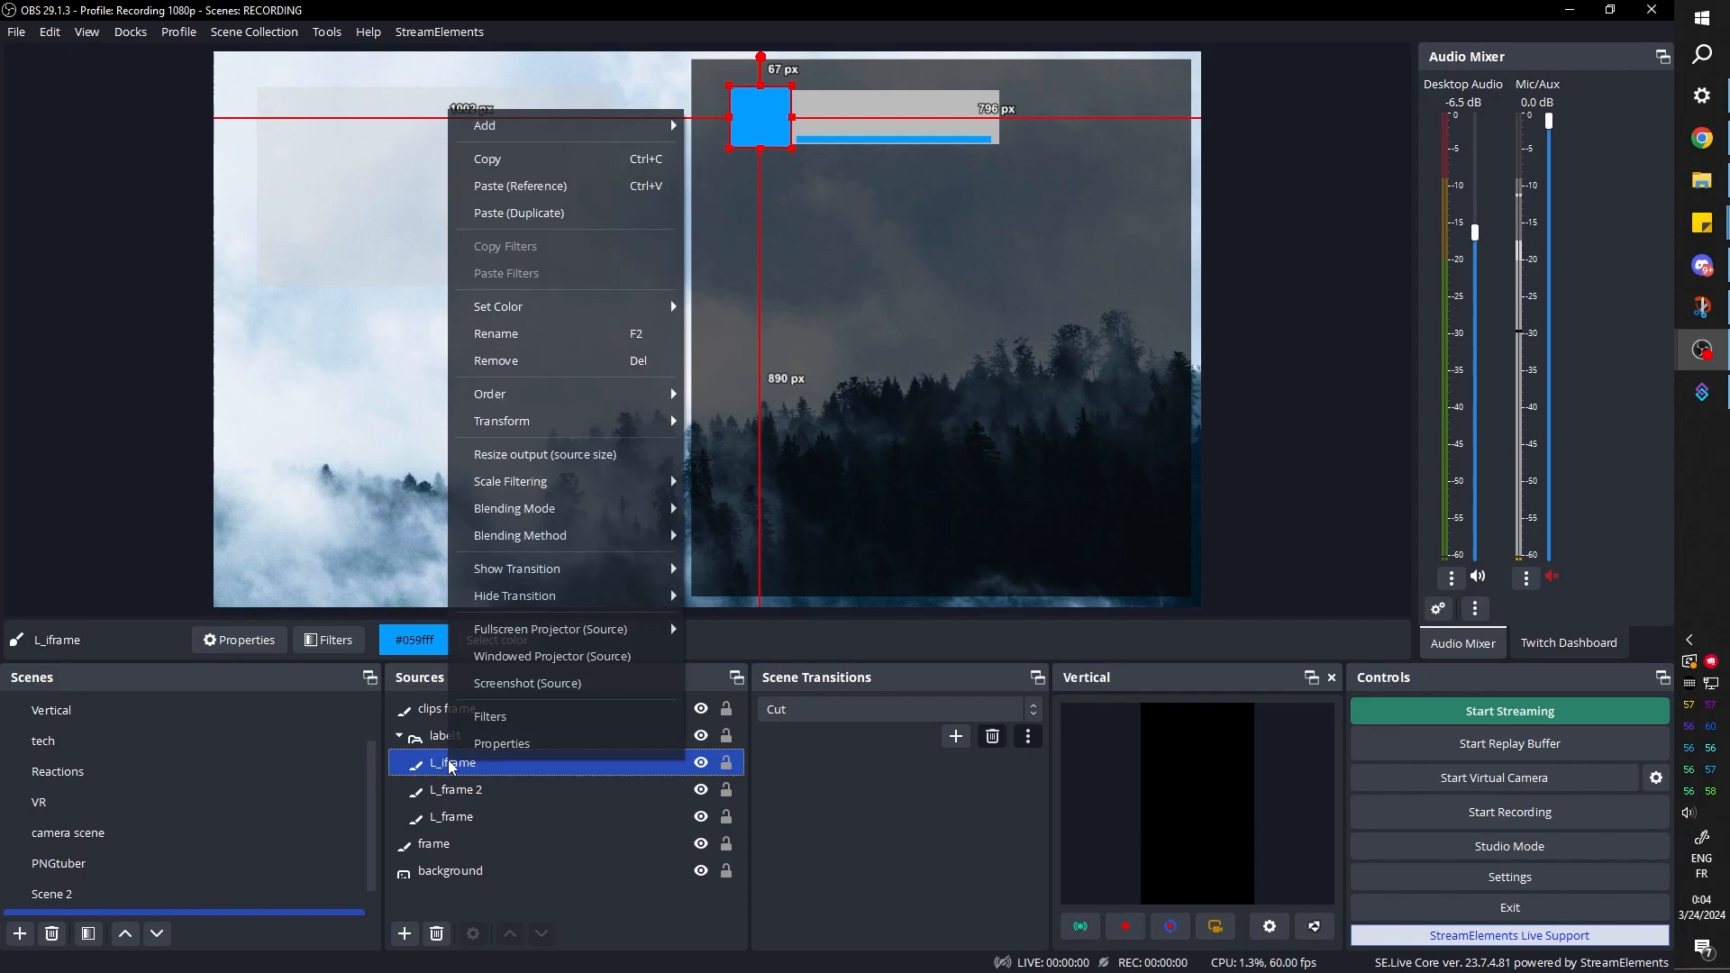
pyautogui.click(480, 171)
pyautogui.rightClick(462, 763)
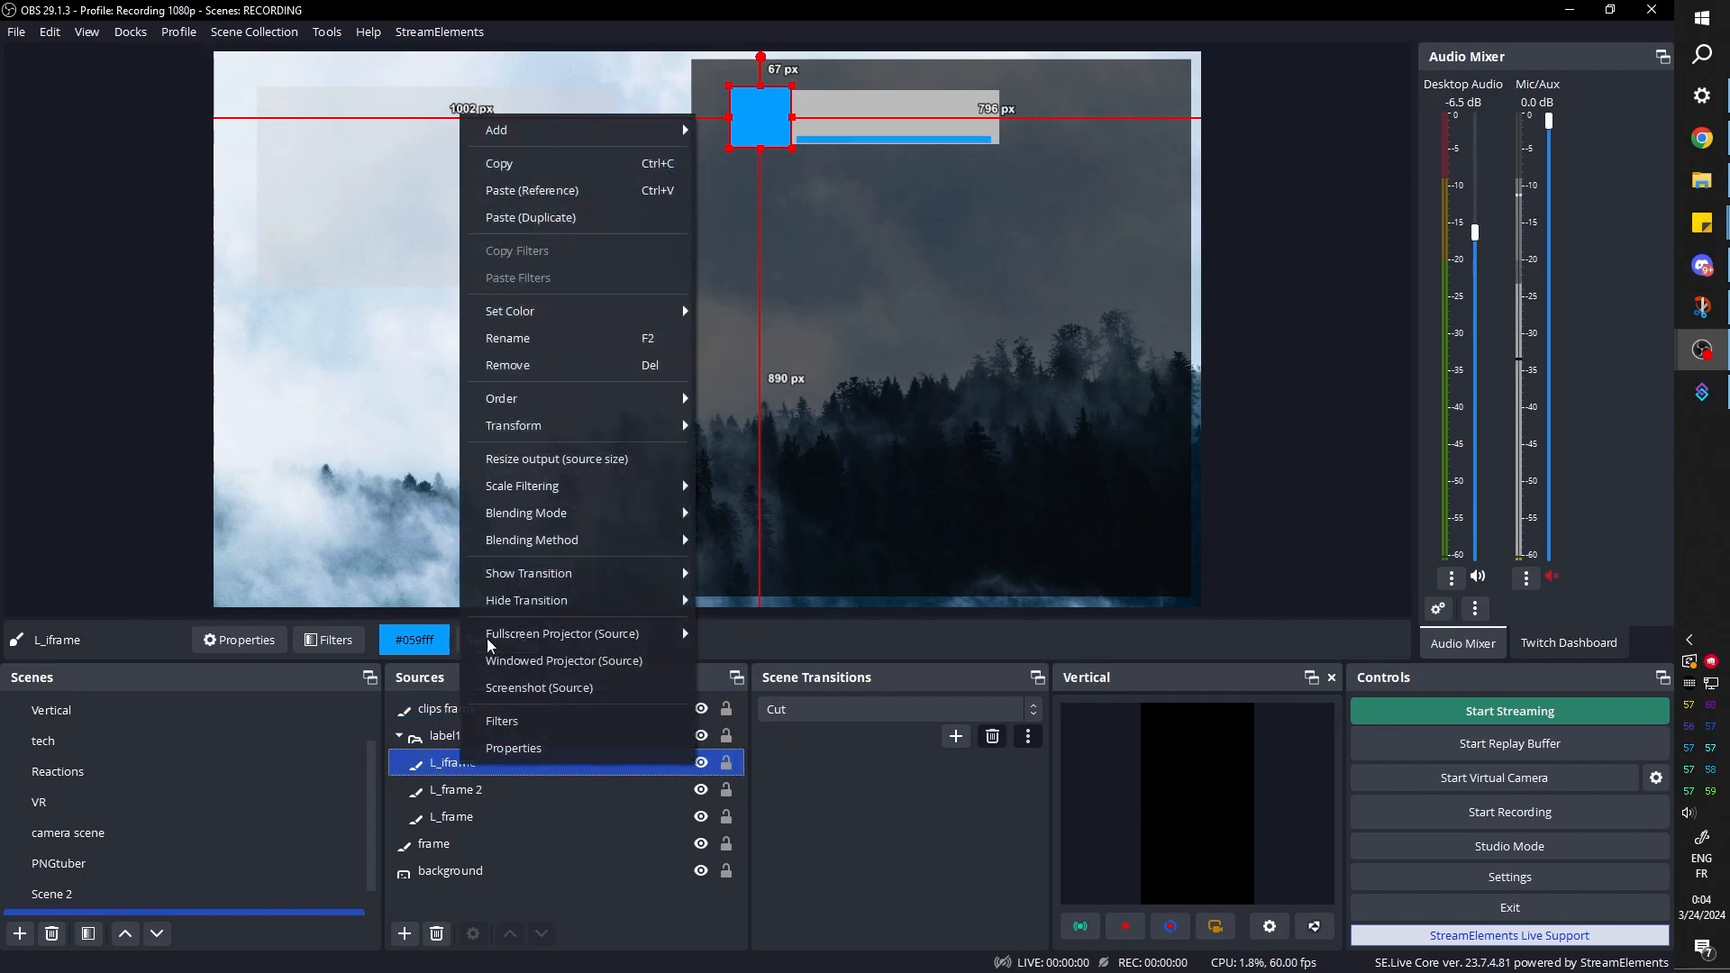
pyautogui.click(514, 219)
pyautogui.moveTo(256, 84); pyautogui.dragTo(679, 122)
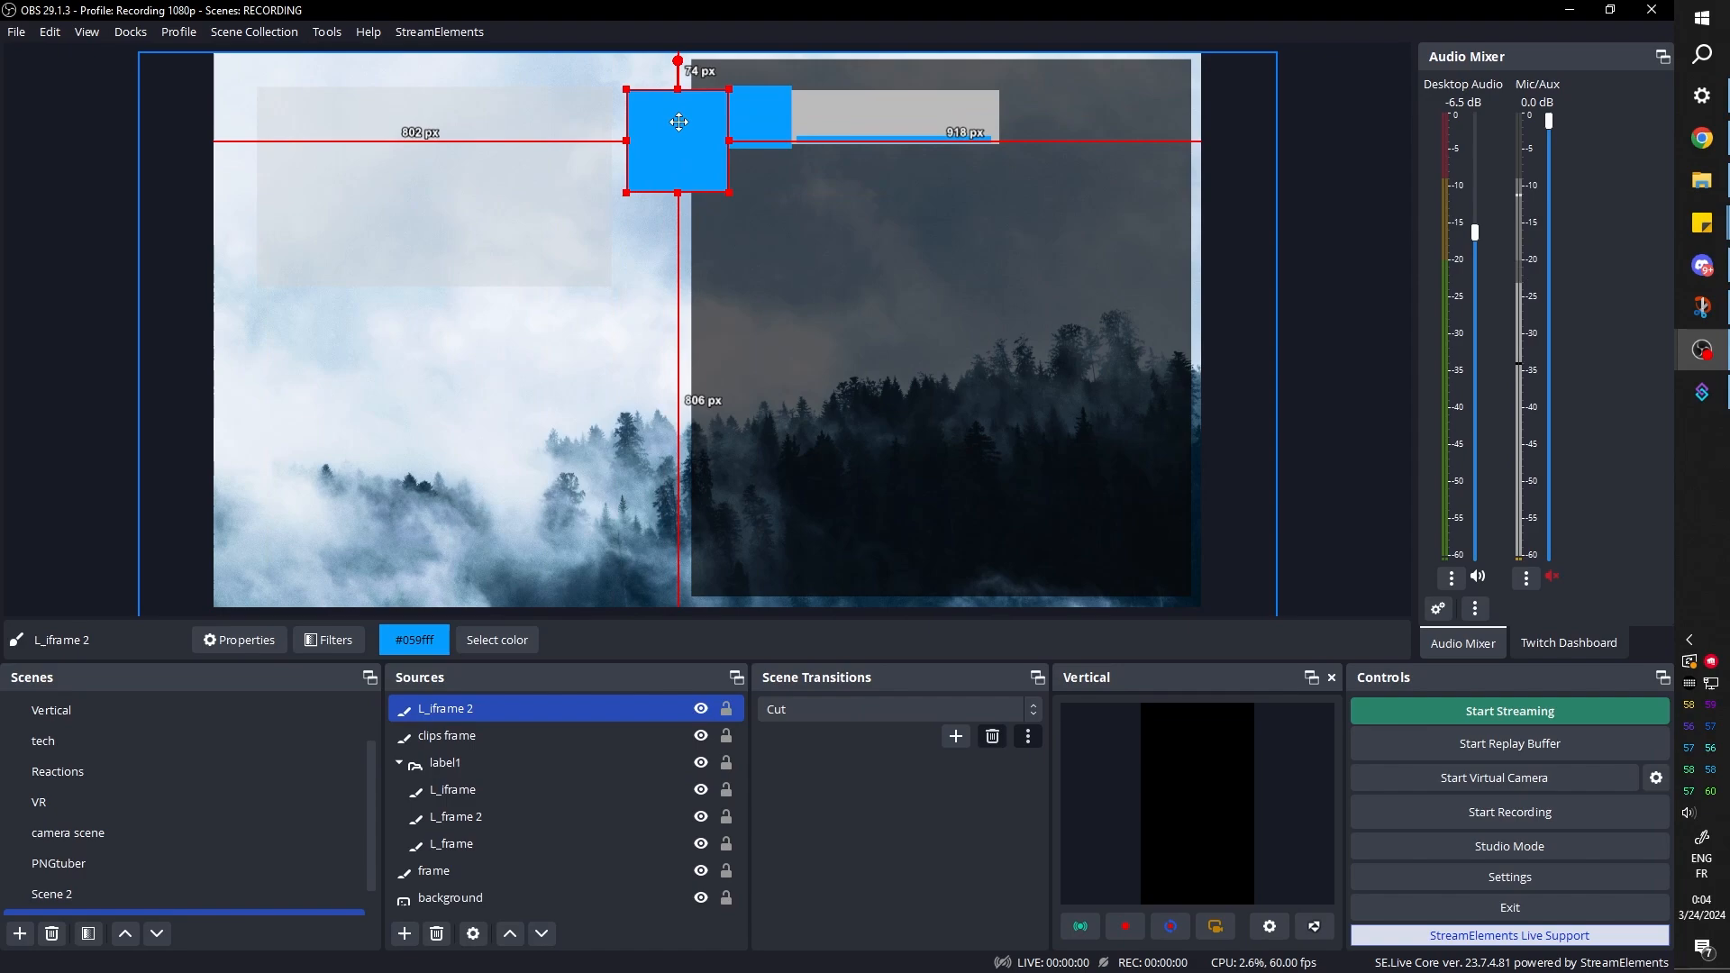
# Set the color of L_iframe 2 to white (#ffffff)
pyautogui.click(497, 639)
pyautogui.click(787, 408)
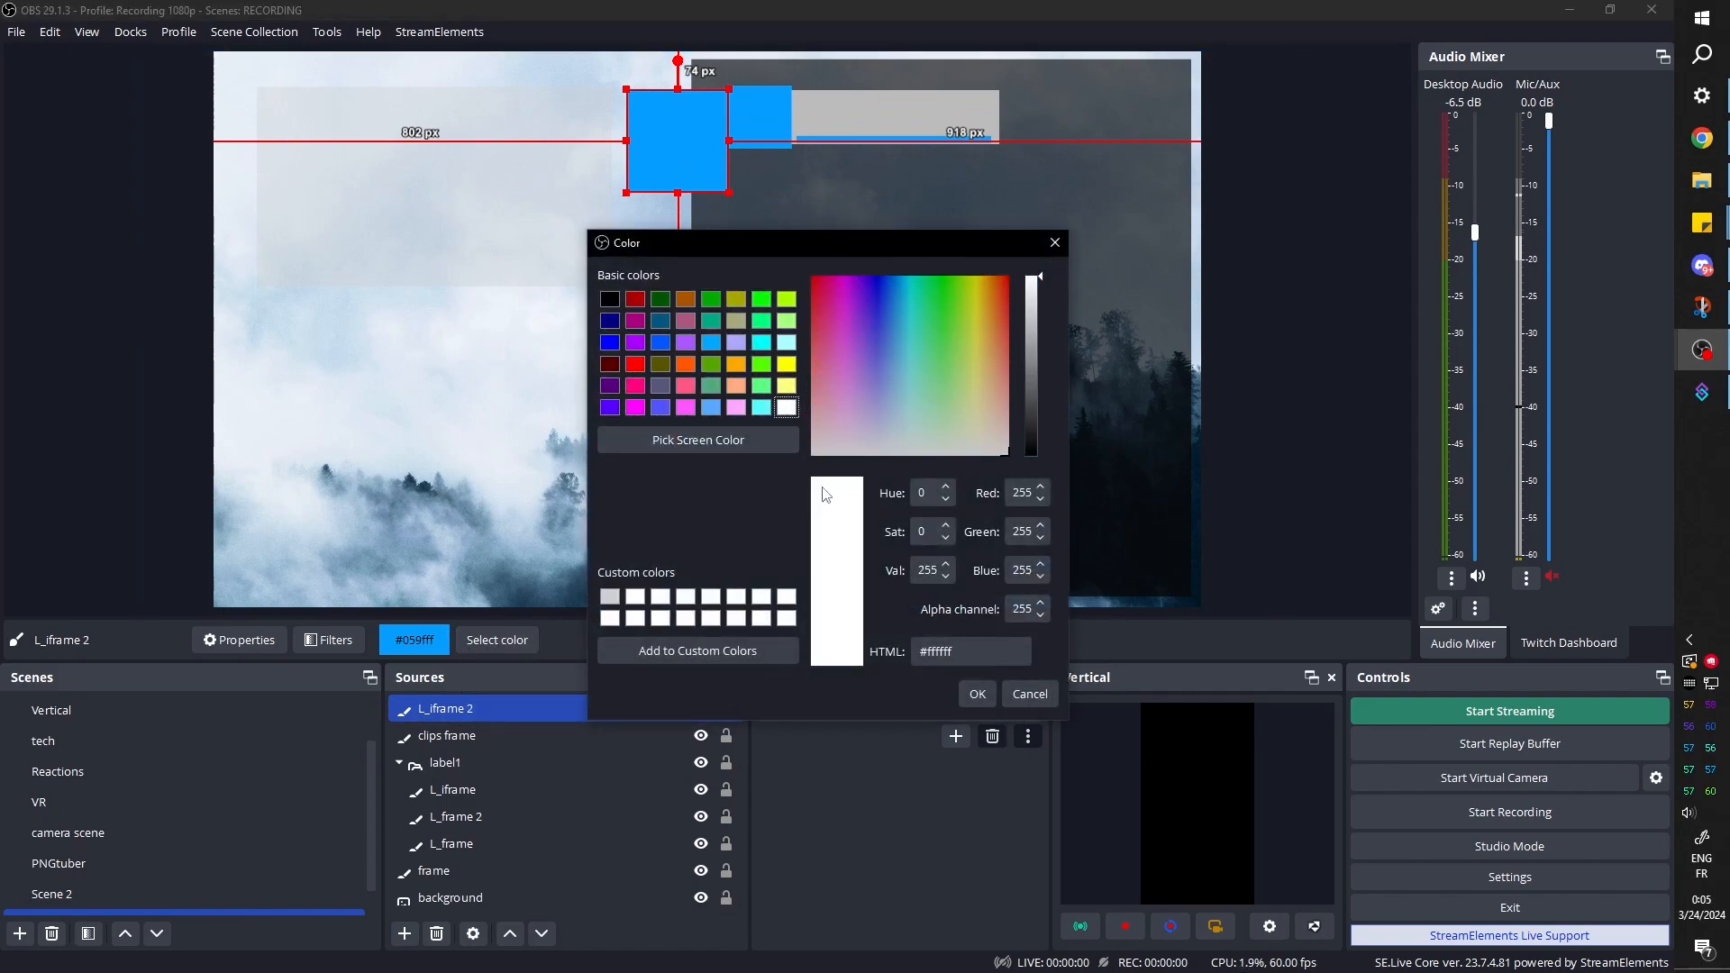
pyautogui.click(977, 694)
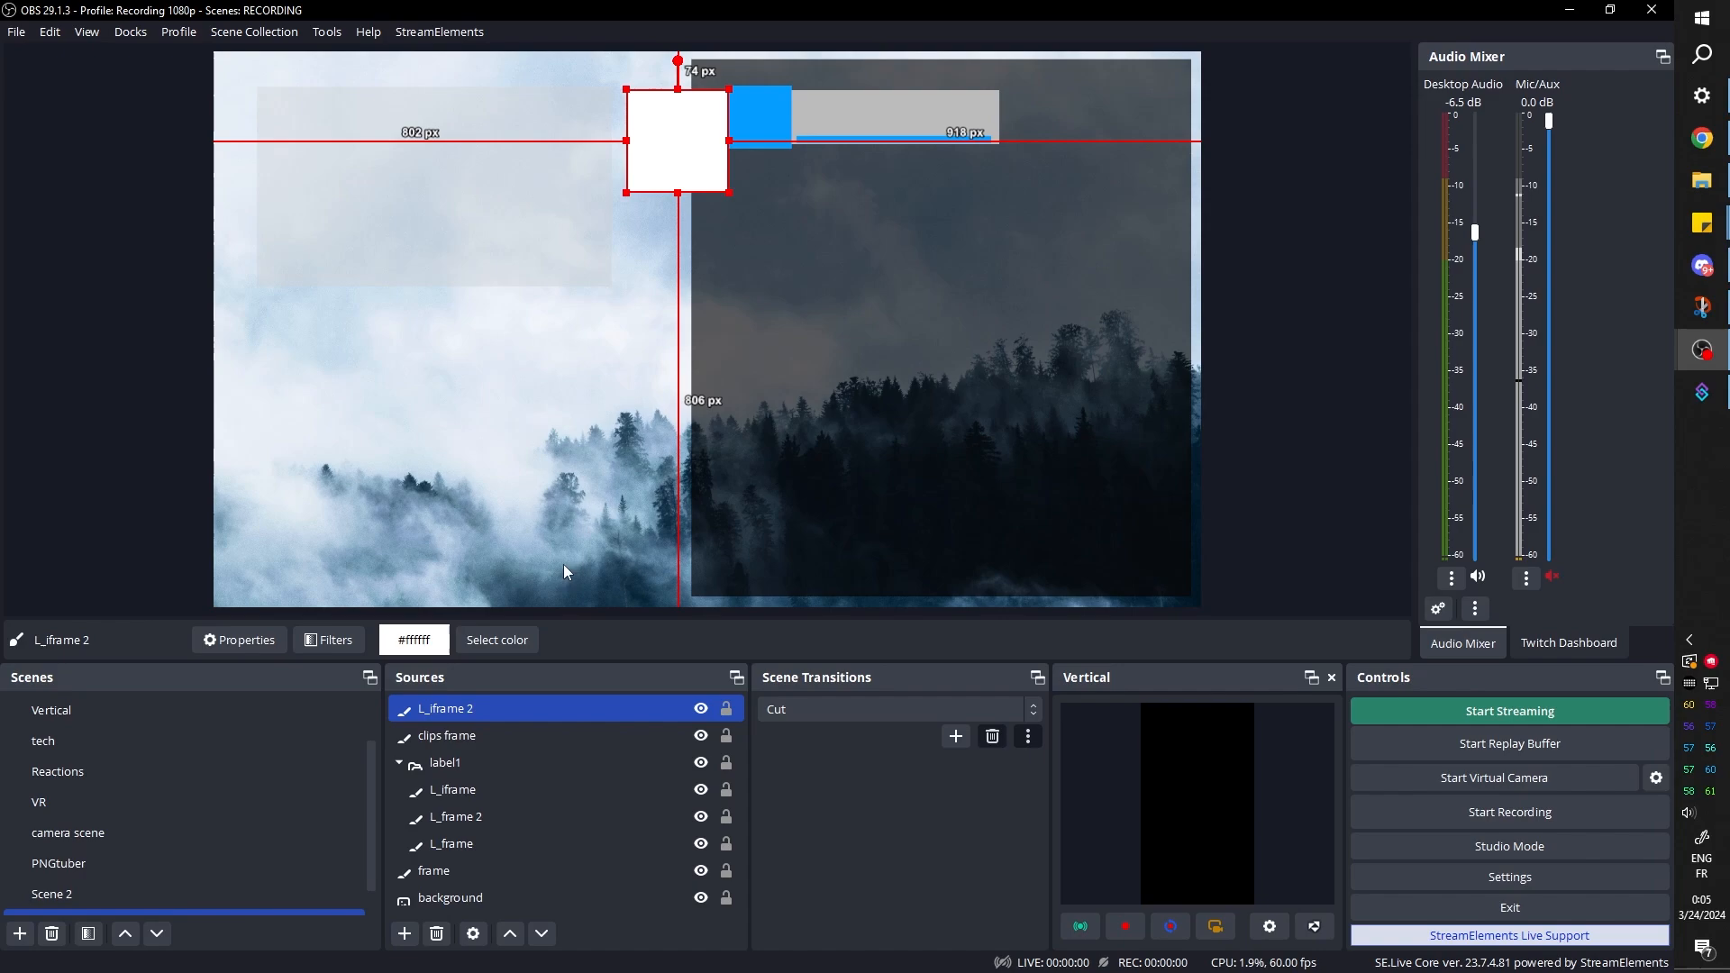
# Shrink L_iframe 2 and place it over the blue square's upper-left corner, about 55 px below the canvas top and 991 px from its left edge
pyautogui.moveTo(675, 137); pyautogui.dragTo(768, 119)
pyautogui.moveTo(826, 185); pyautogui.dragTo(762, 118)
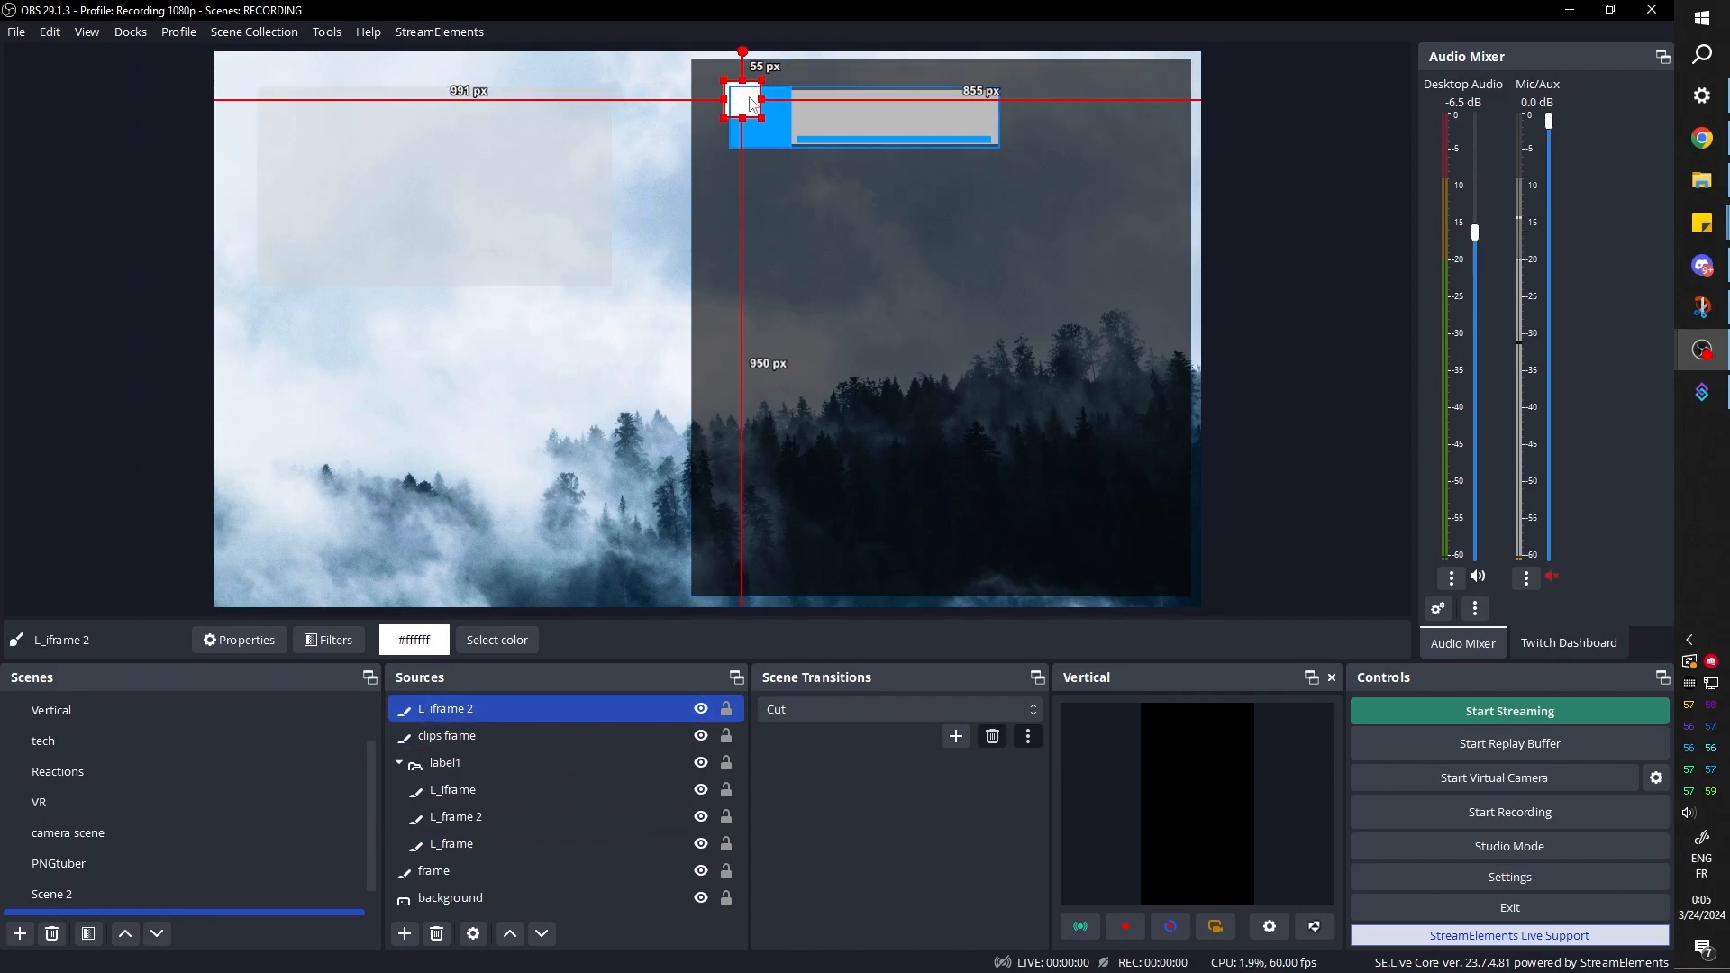
pyautogui.keyDown('ctrl'); pyautogui.click(403, 757); pyautogui.keyUp('ctrl')
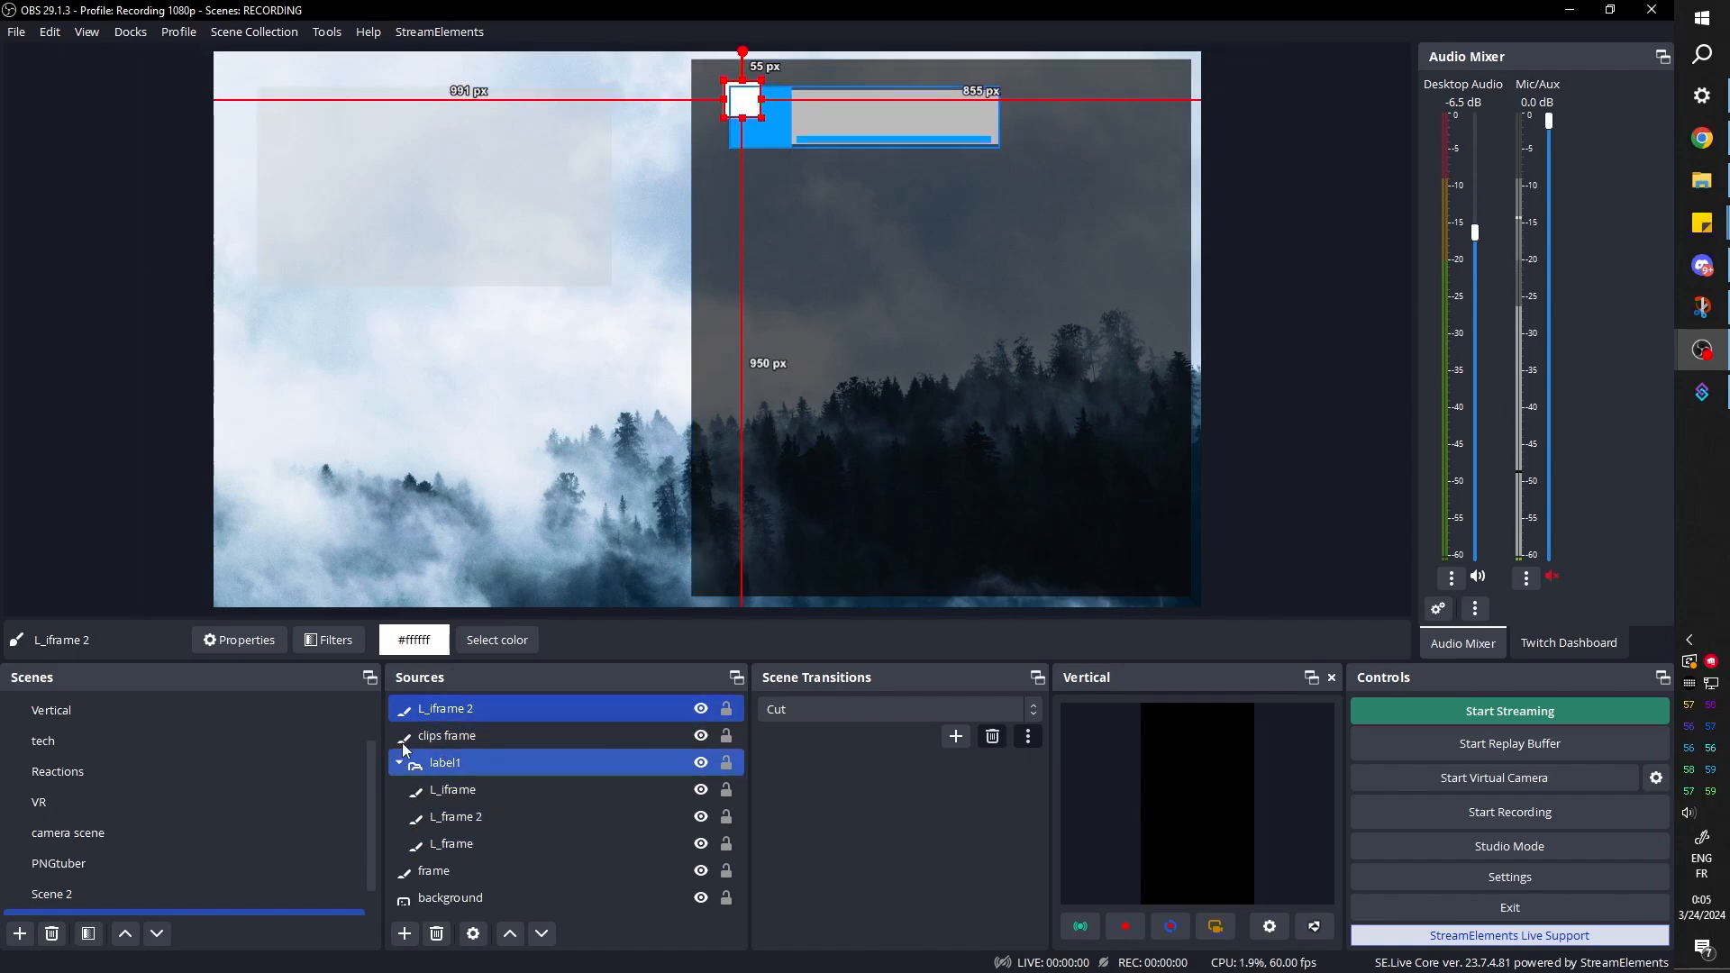
# Add a User-defined shader filter with its default name to L_iframe 2
pyautogui.click(344, 647)
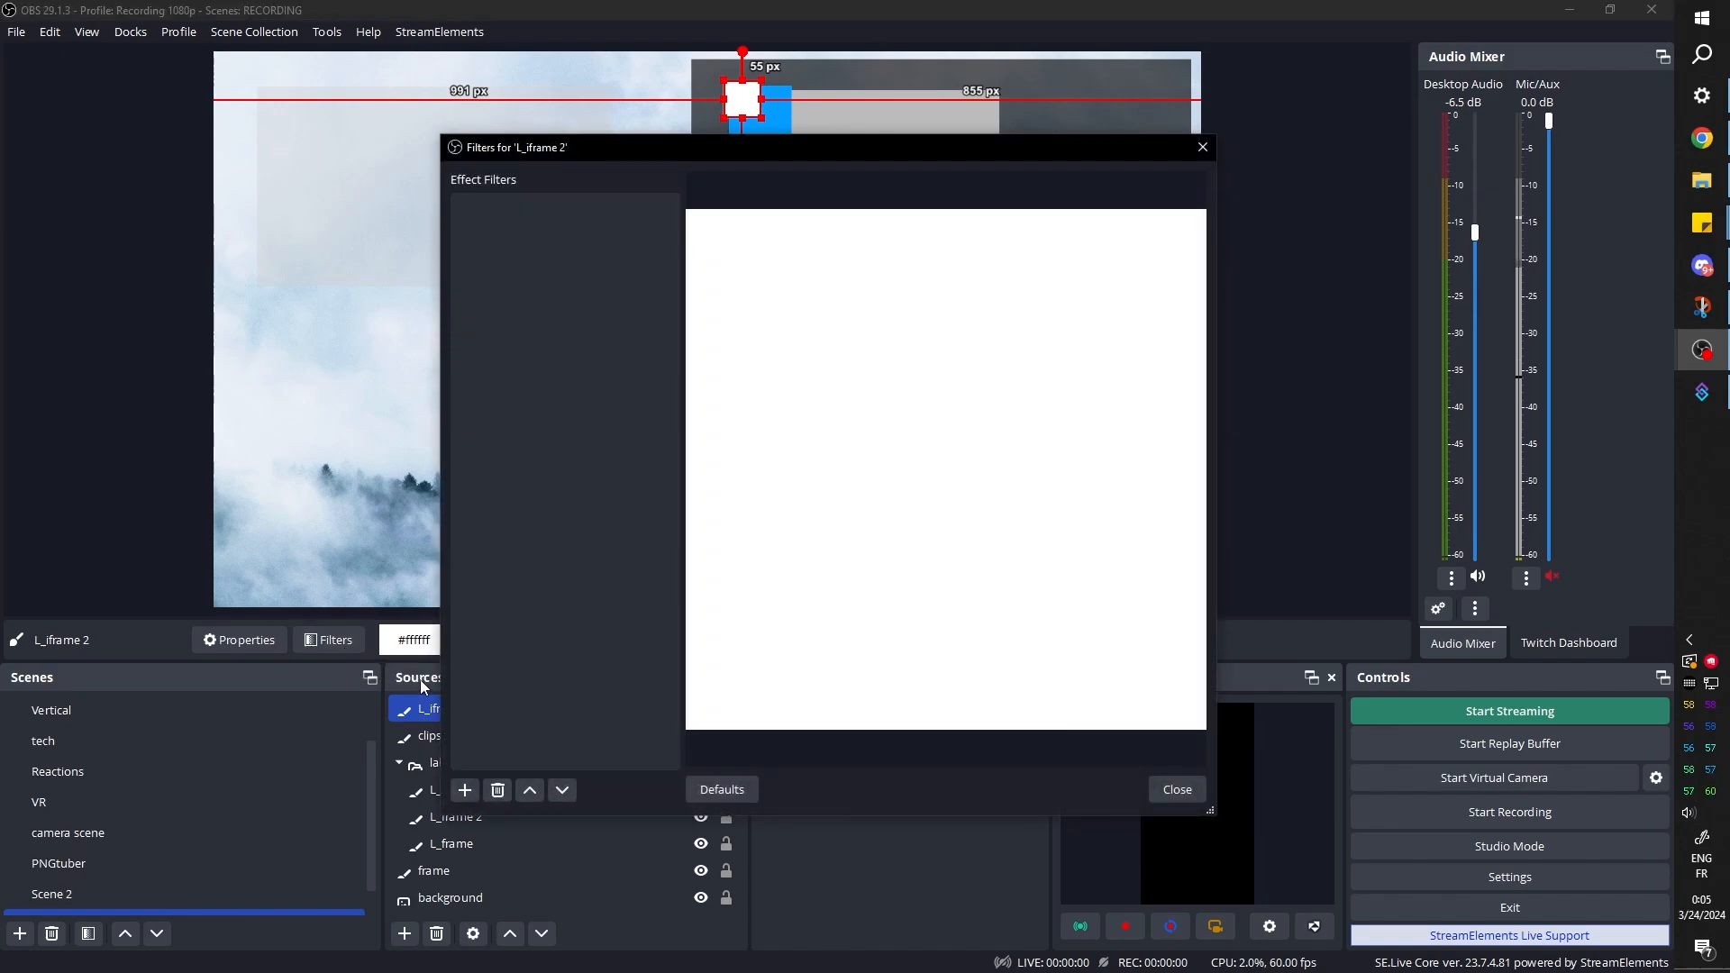
pyautogui.click(456, 791)
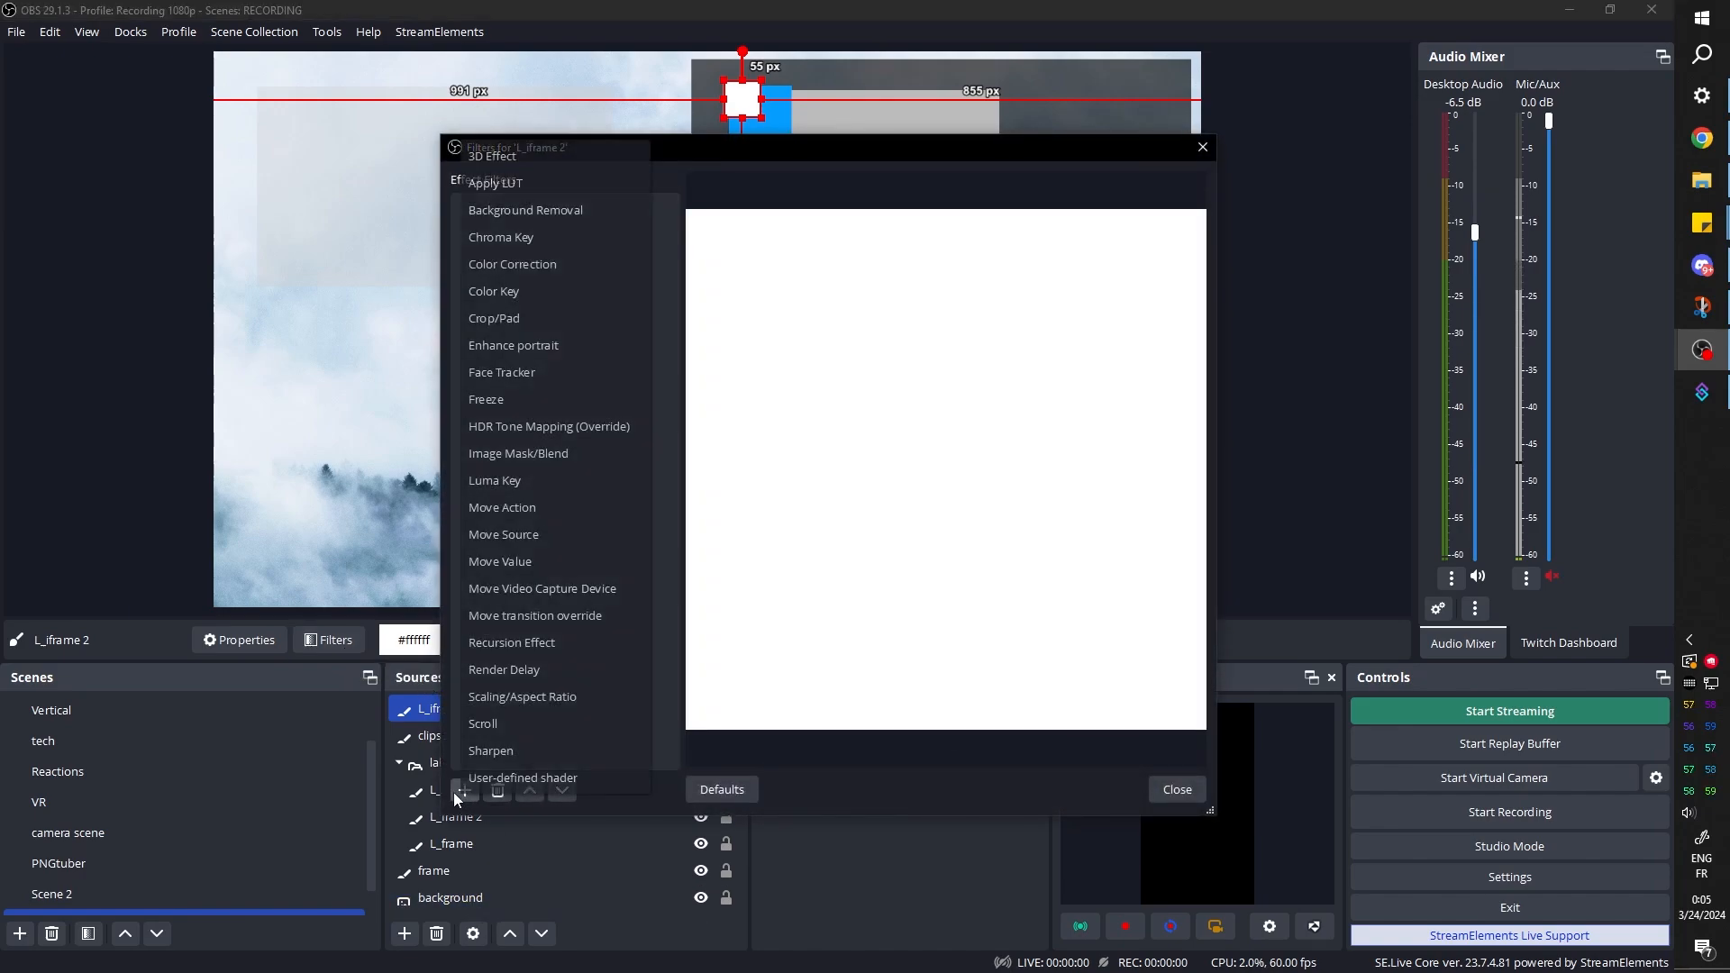
pyautogui.click(581, 779)
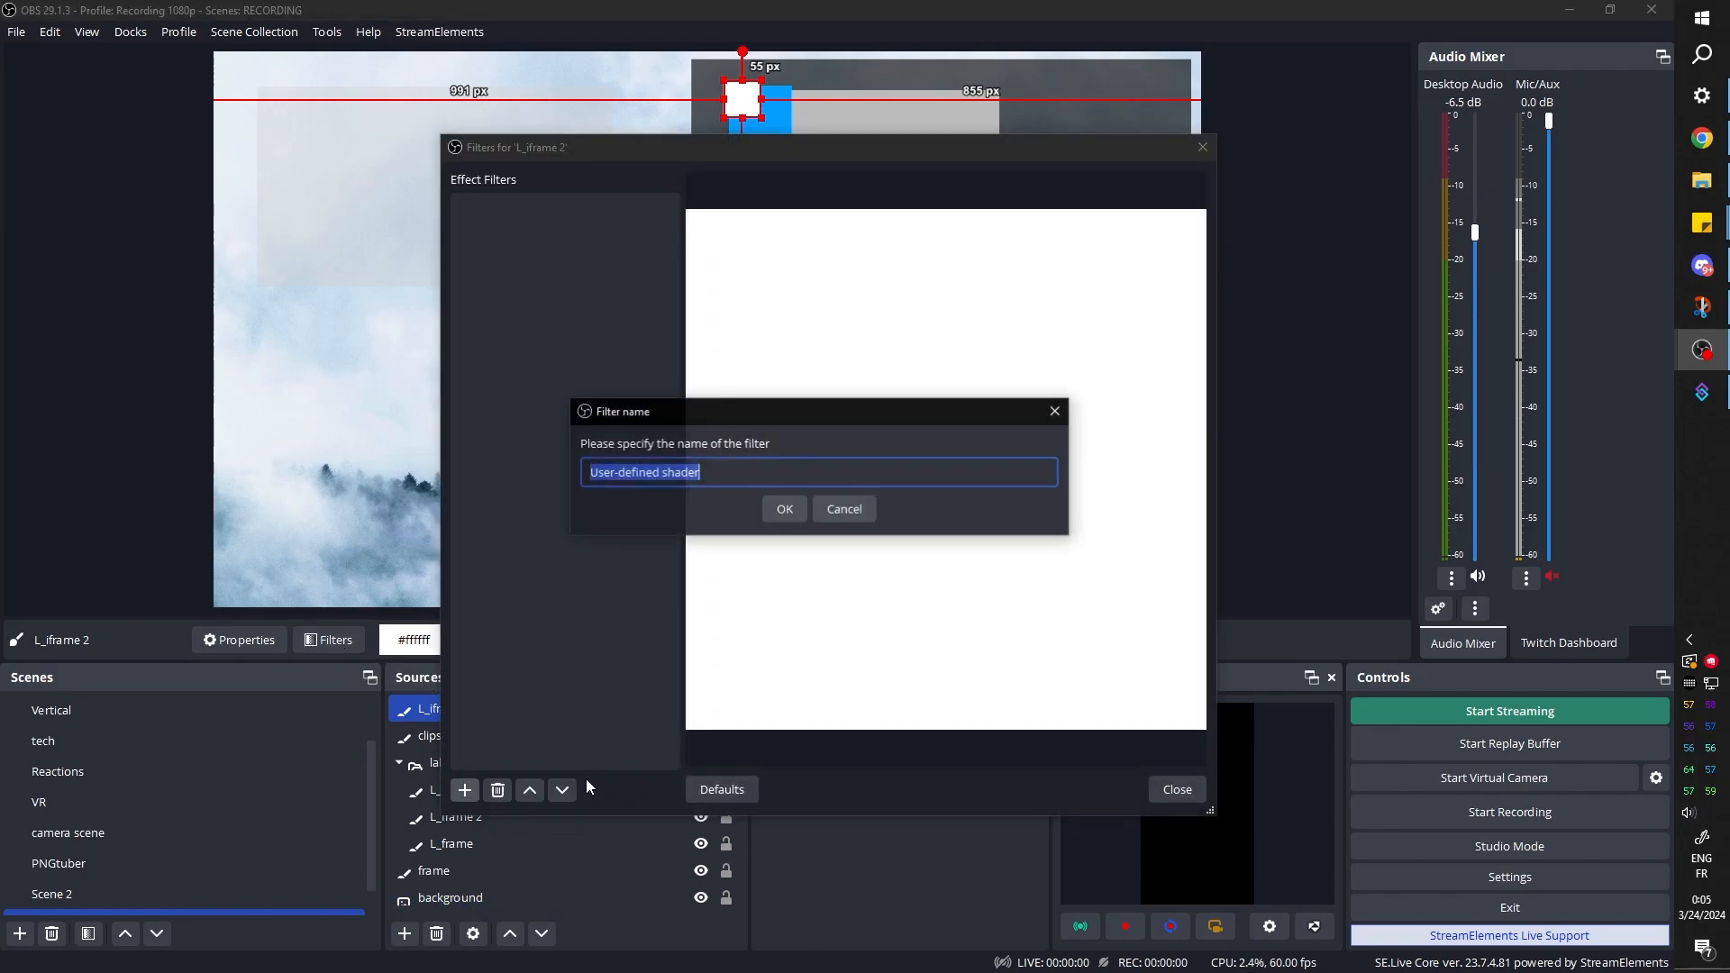
pyautogui.click(786, 509)
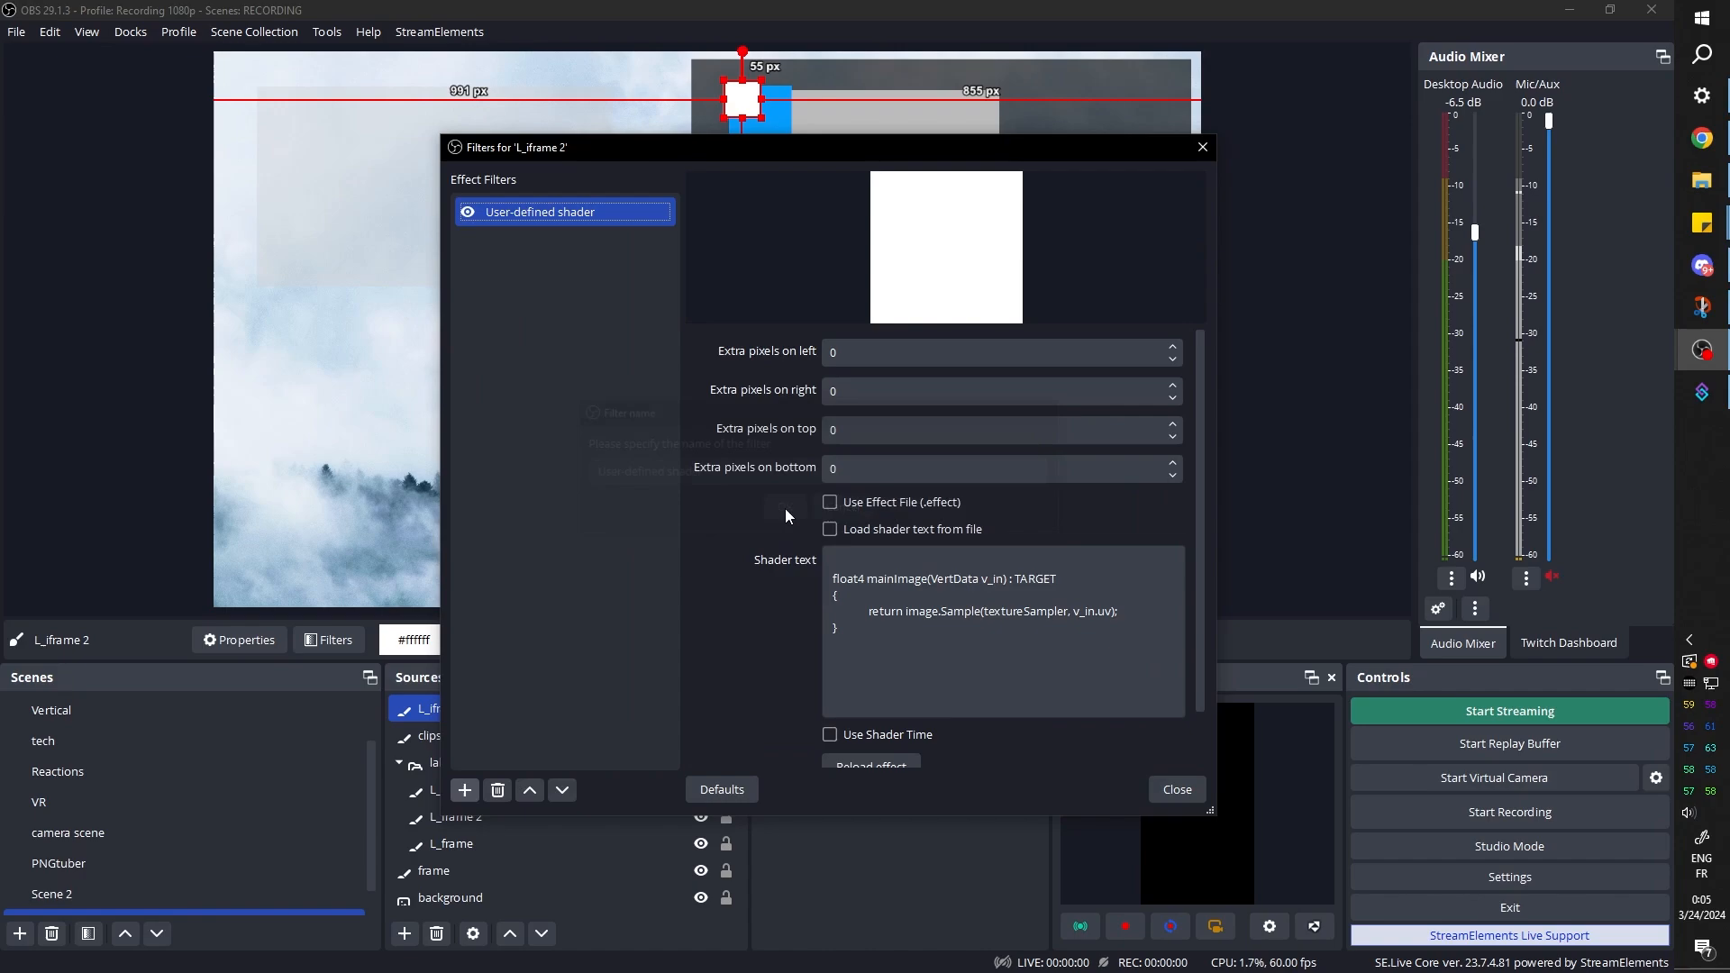
# Load the shader text for L_iframe 2's User-defined shader filter from the example file corner-pin.shader
pyautogui.click(829, 530)
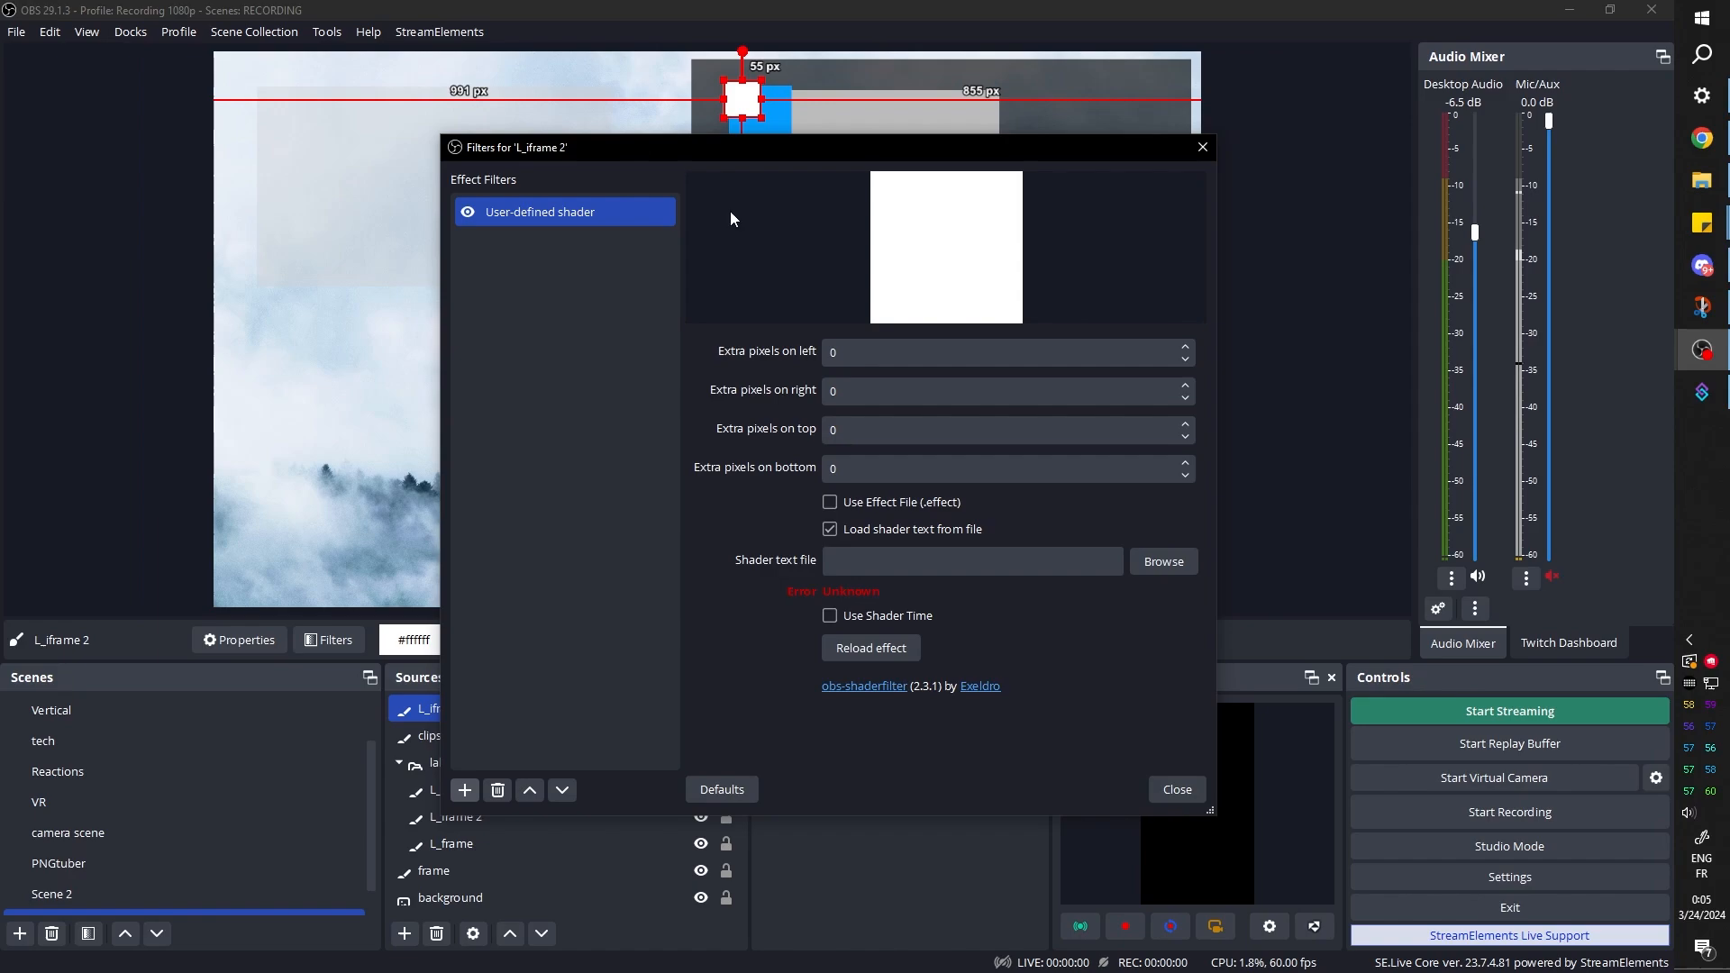
pyautogui.click(1162, 563)
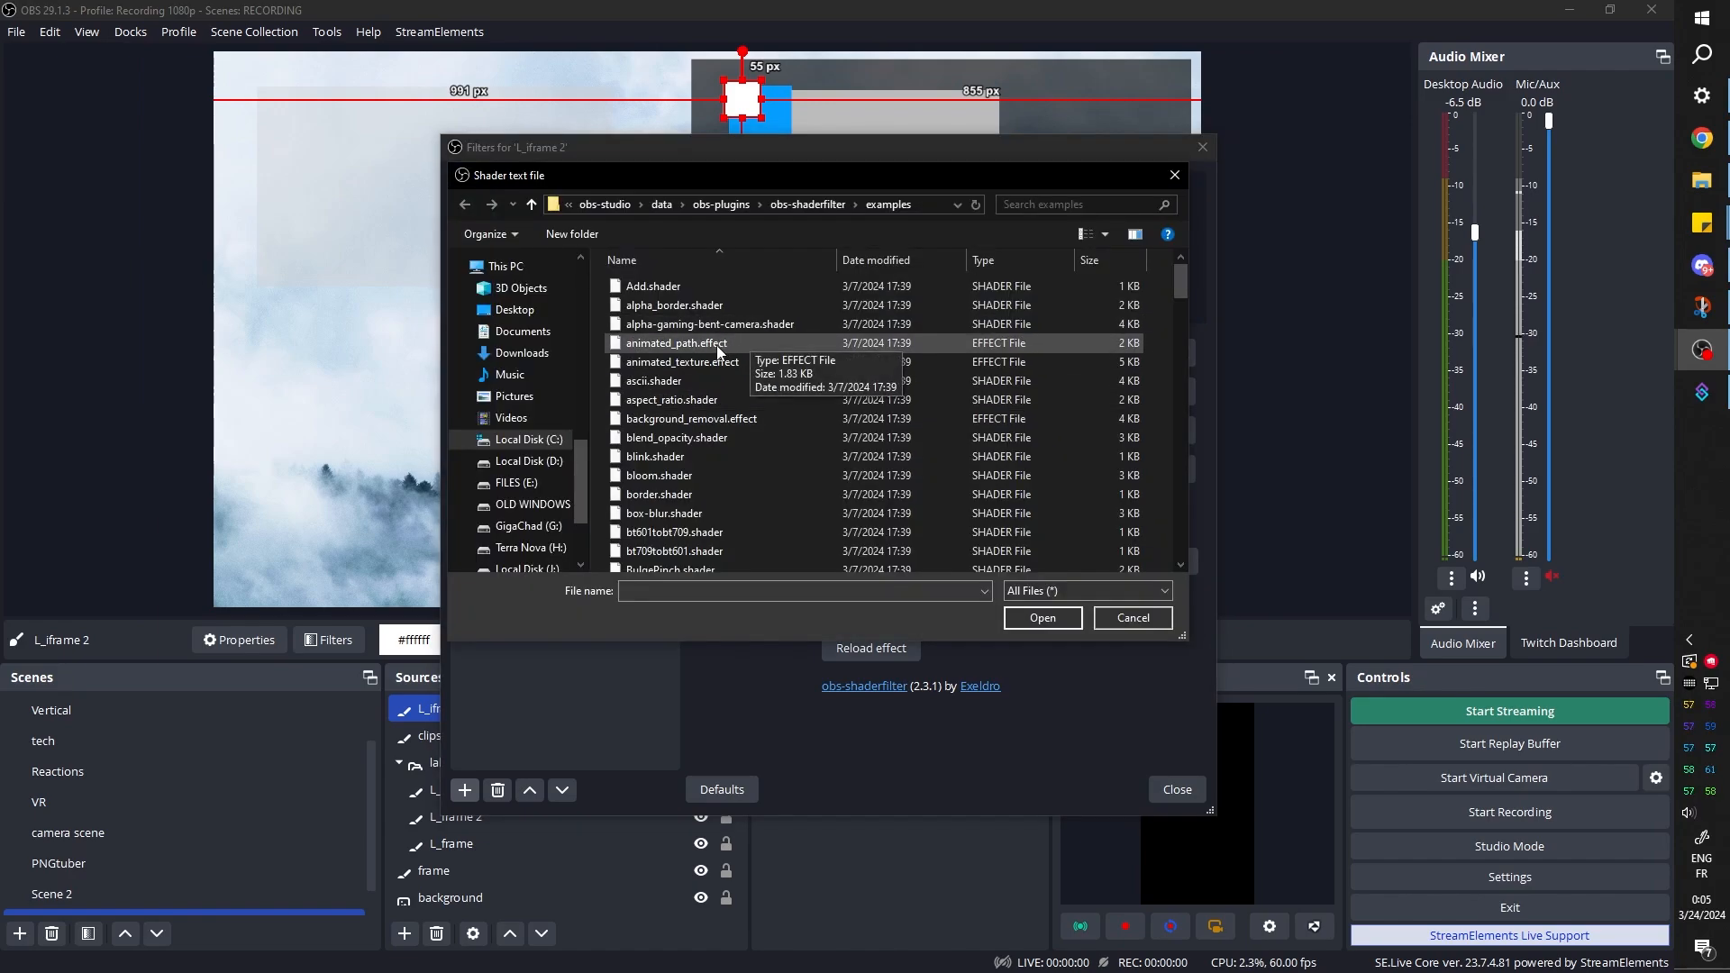
pyautogui.click(704, 361)
pyautogui.press('c')
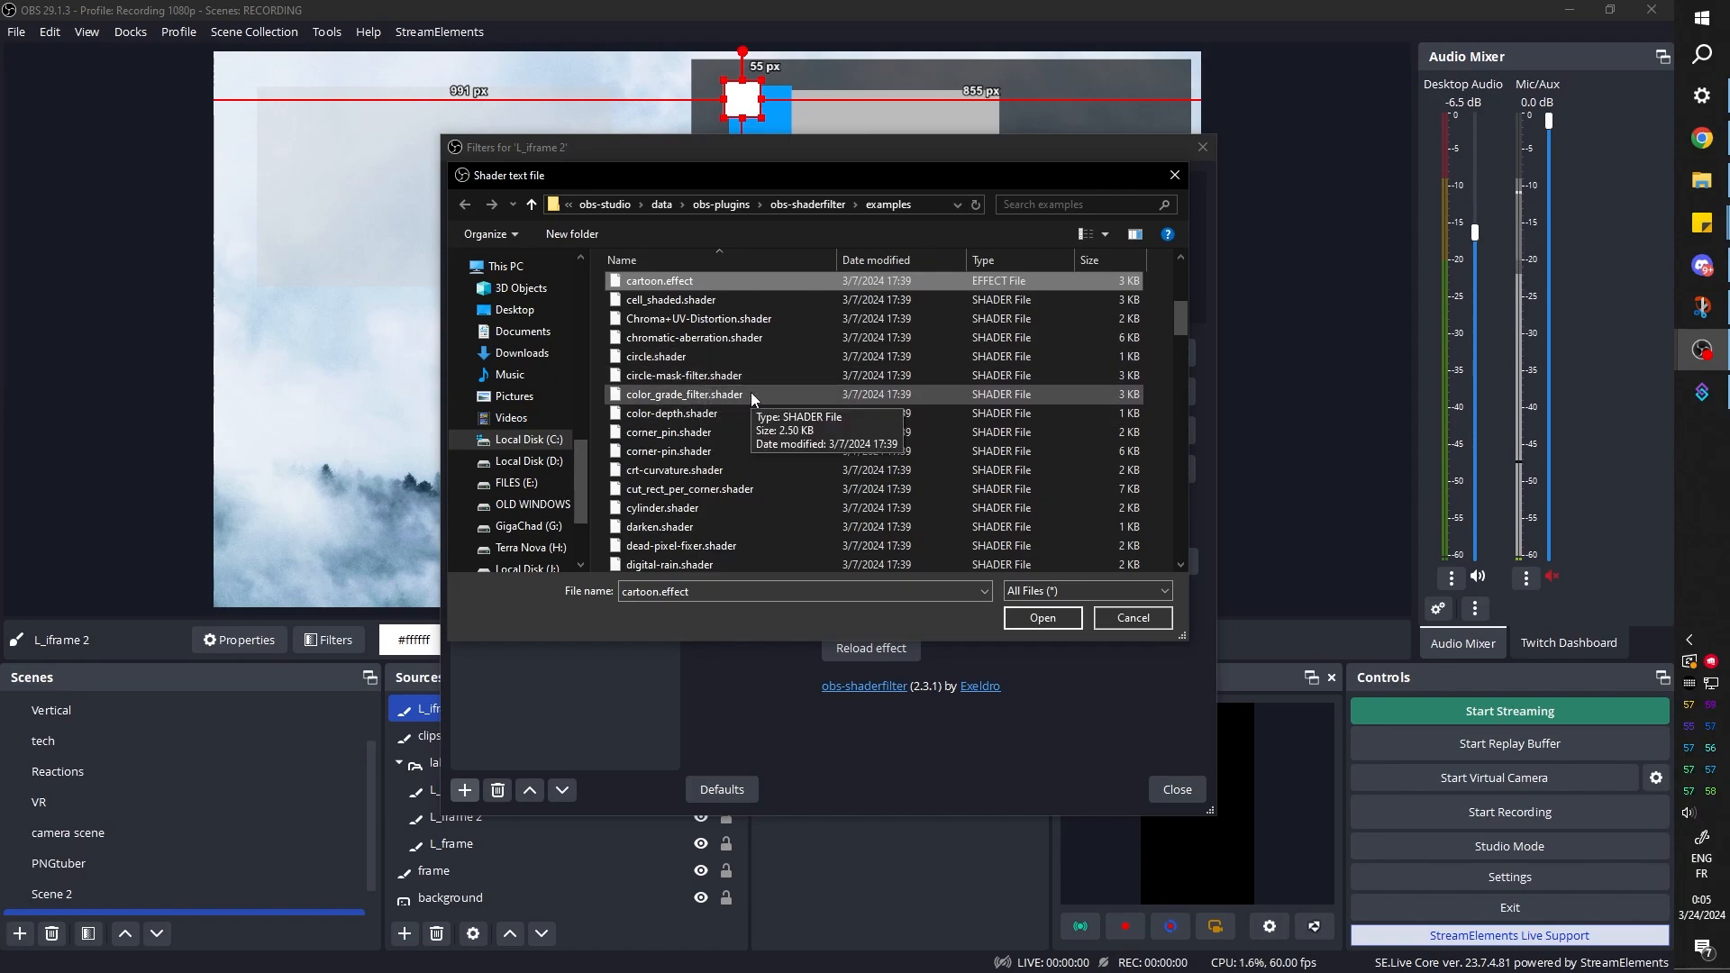
pyautogui.press('Escape')
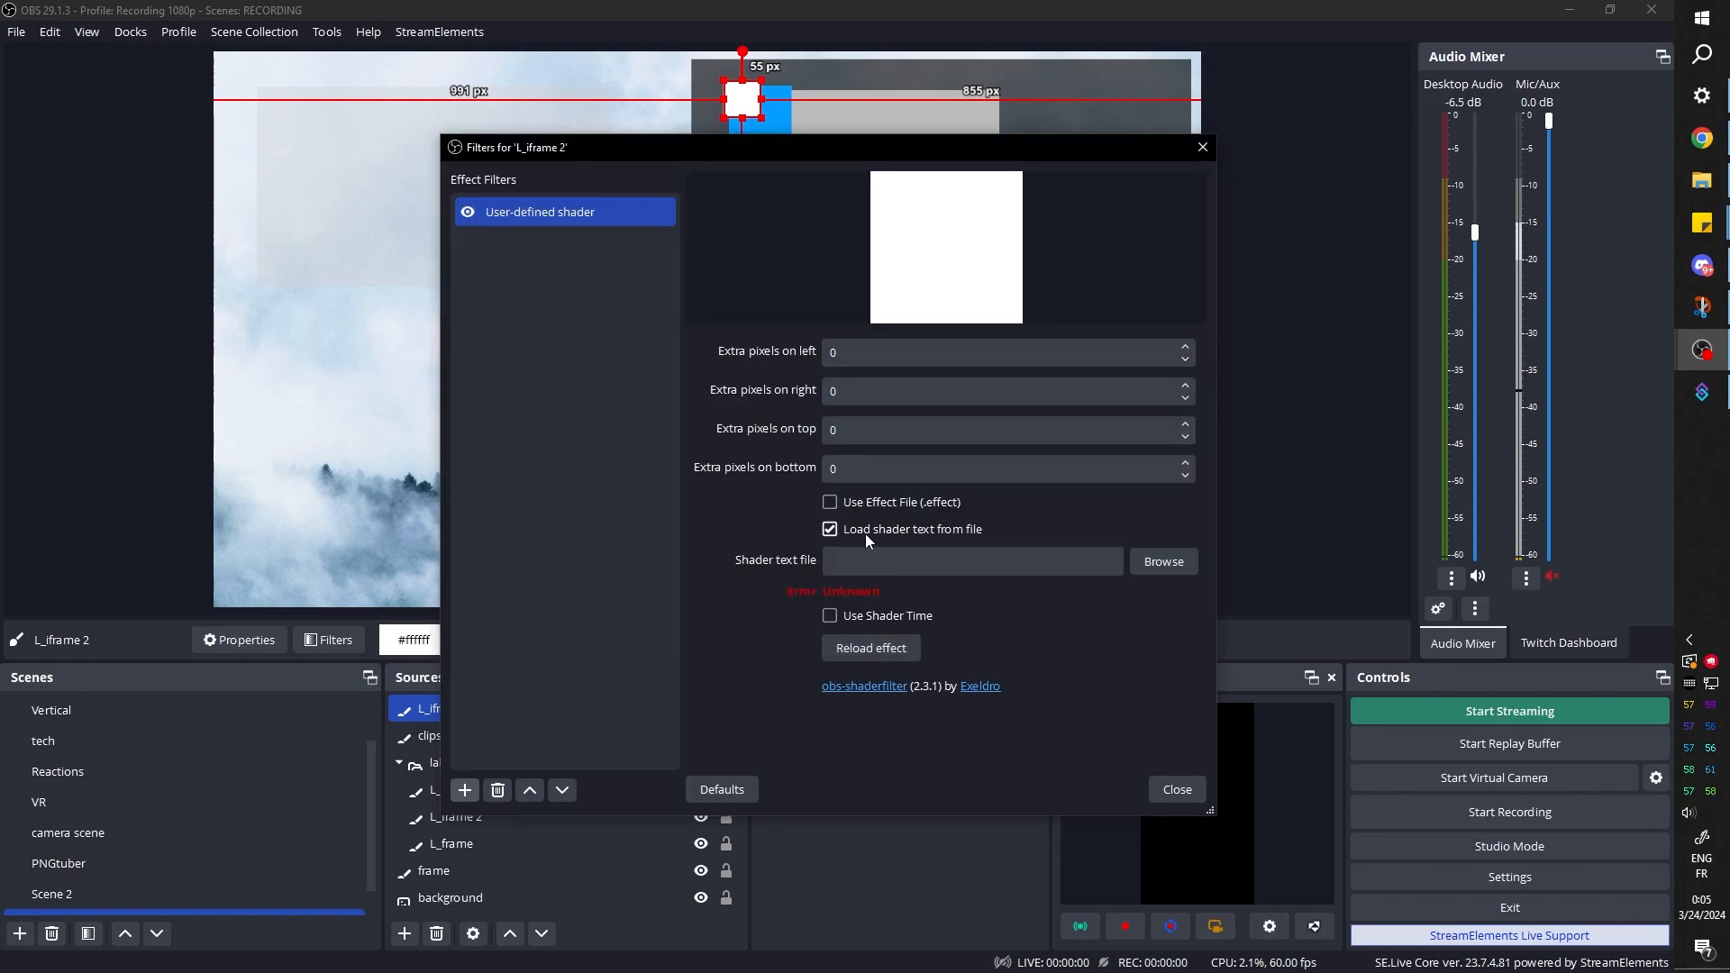
pyautogui.click(1163, 561)
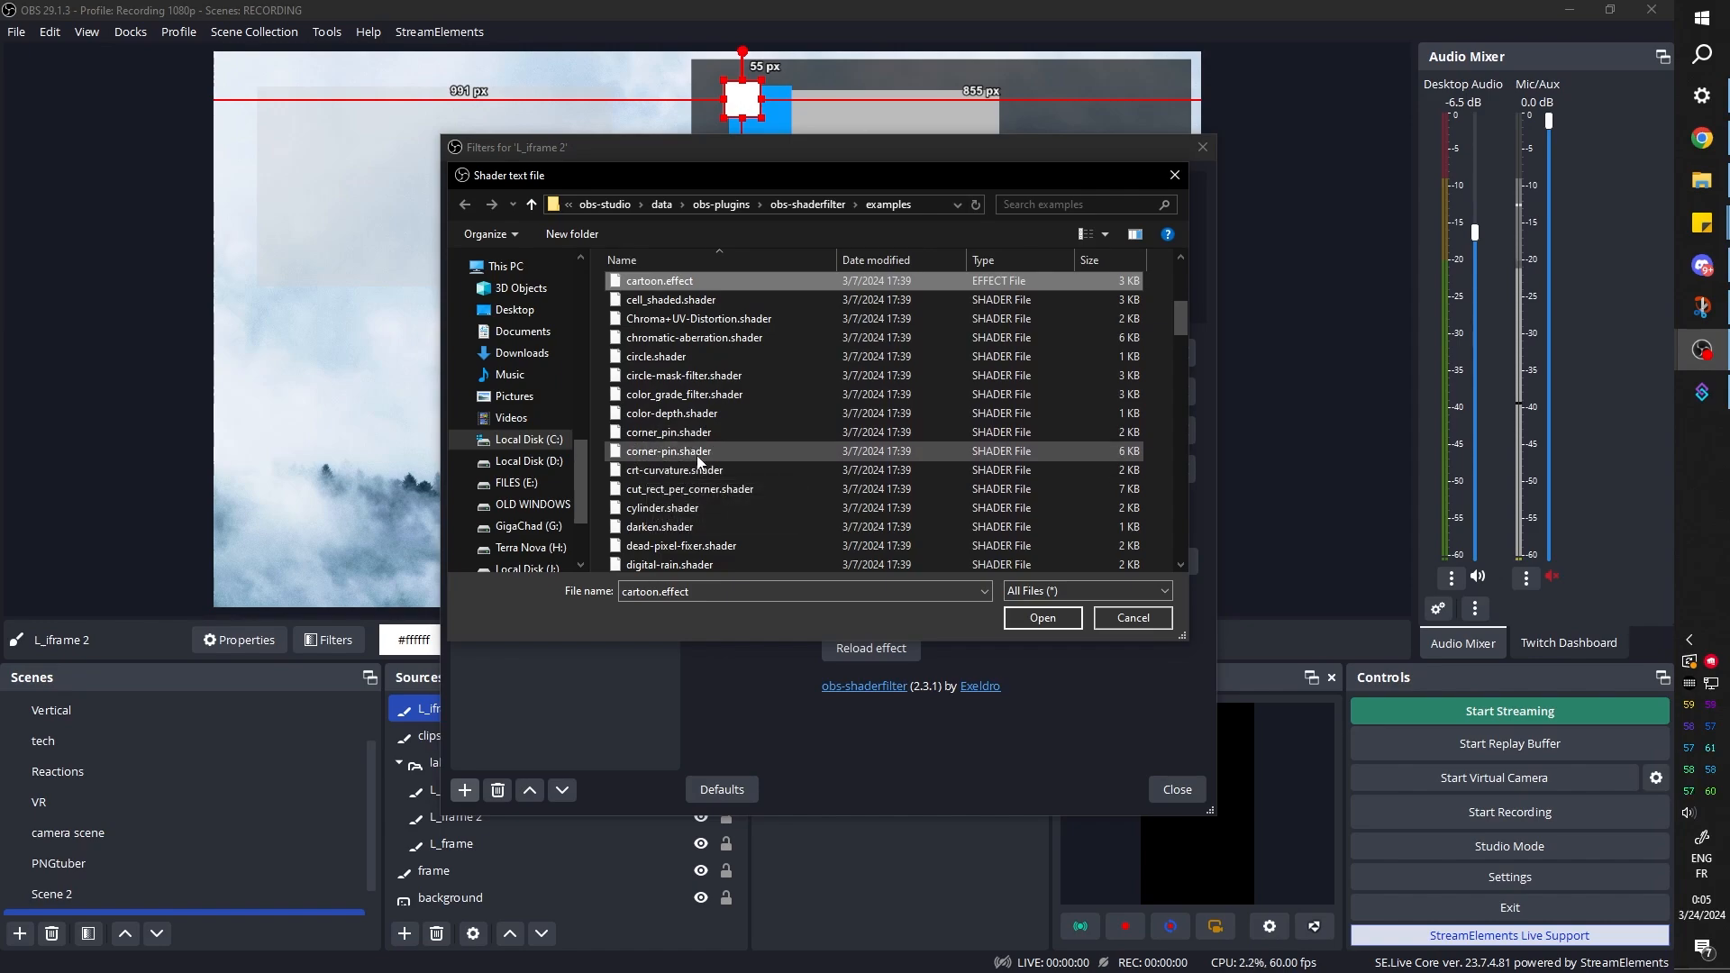
pyautogui.doubleClick(699, 453)
pyautogui.scroll(-1, 718, 559)
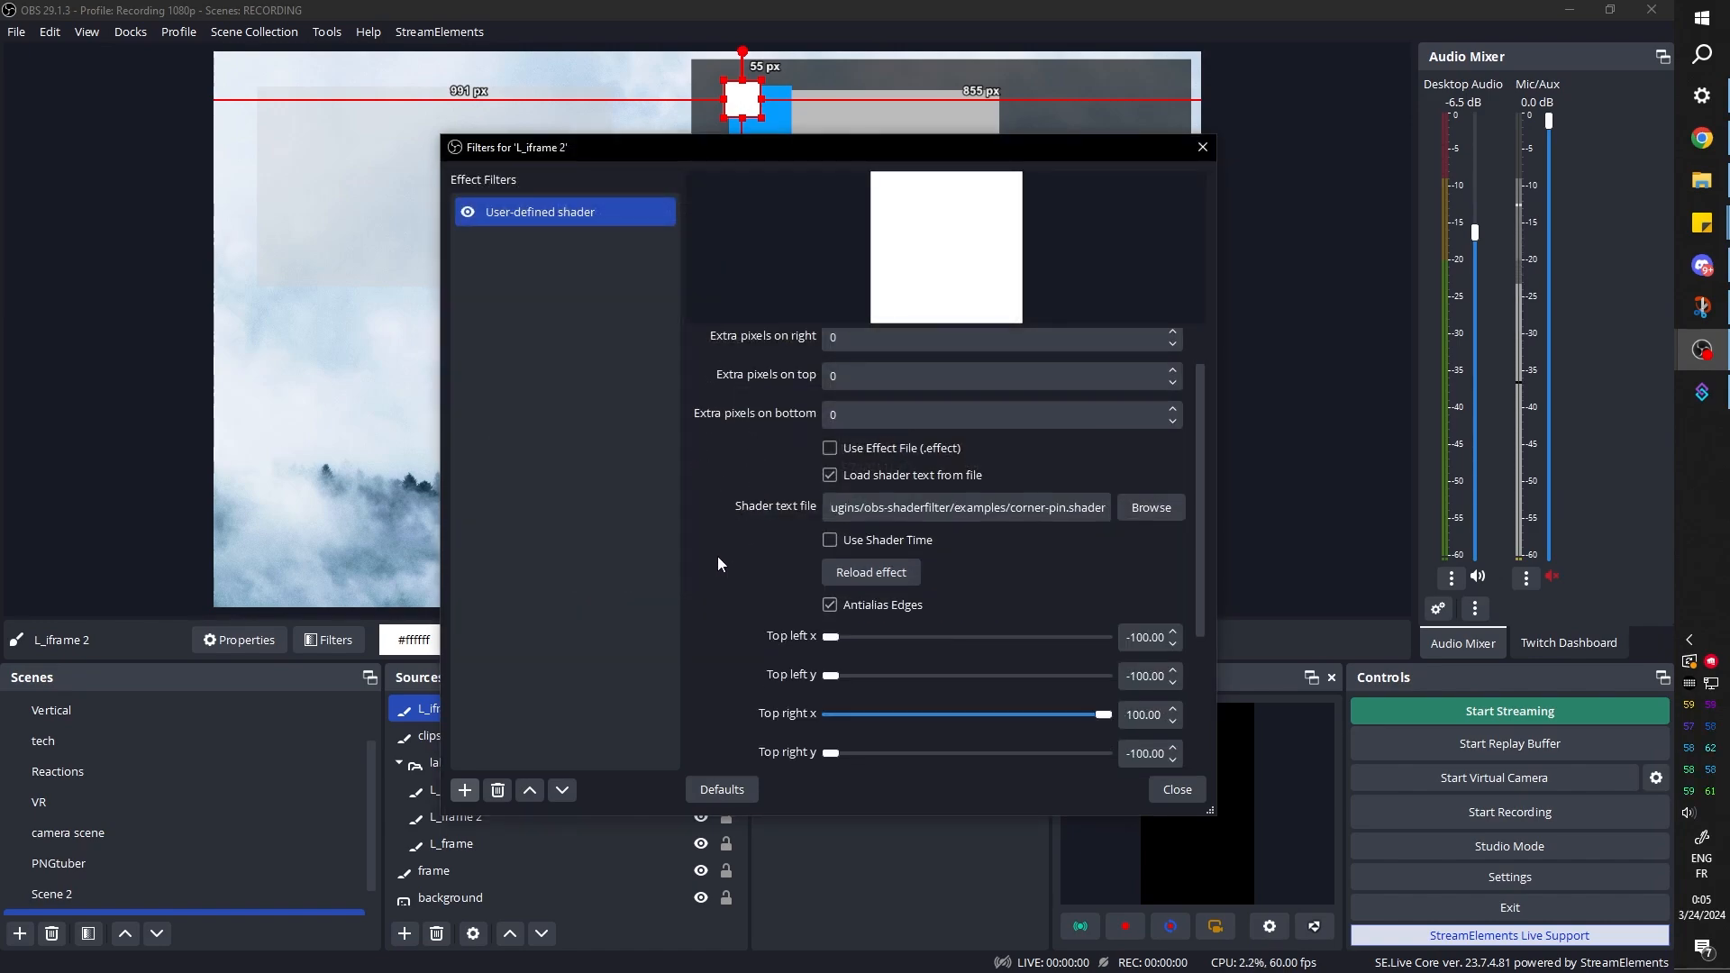
# Set the corner-pin shader's Bottom right x to -100 and adjust the resulting white triangle at the blue square's upper-left corner
pyautogui.scroll(-2, 717, 564)
pyautogui.scroll(1, 720, 564)
pyautogui.scroll(-1, 721, 564)
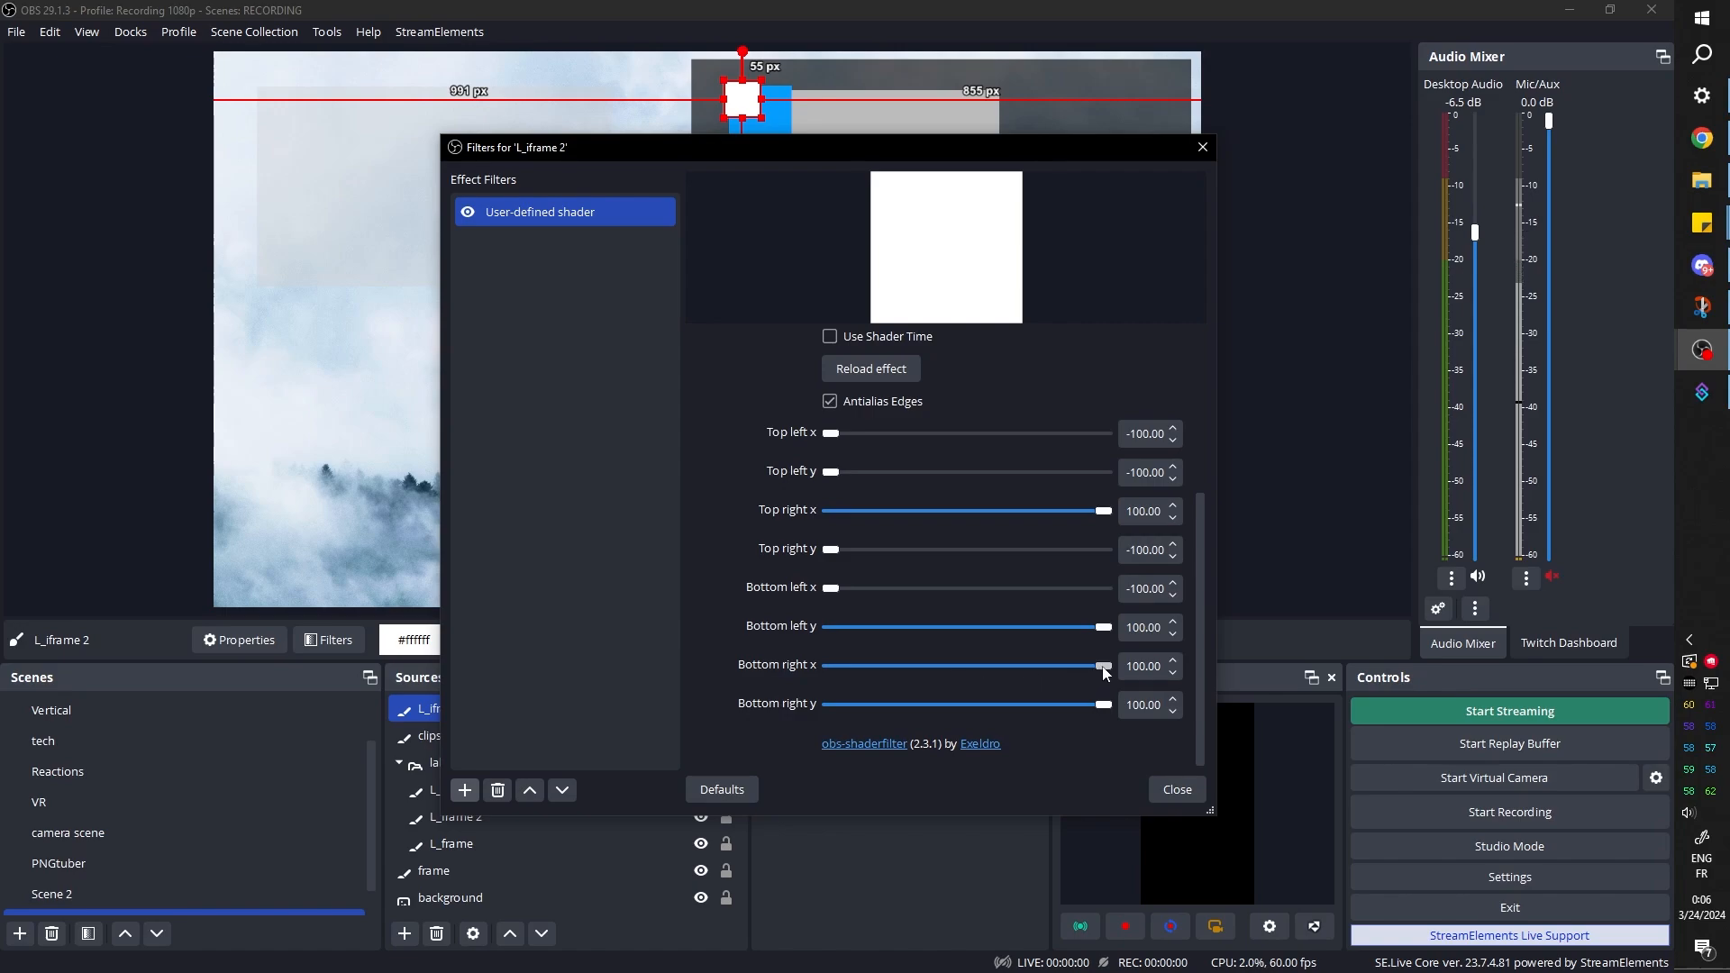
pyautogui.moveTo(1106, 673); pyautogui.dragTo(803, 646)
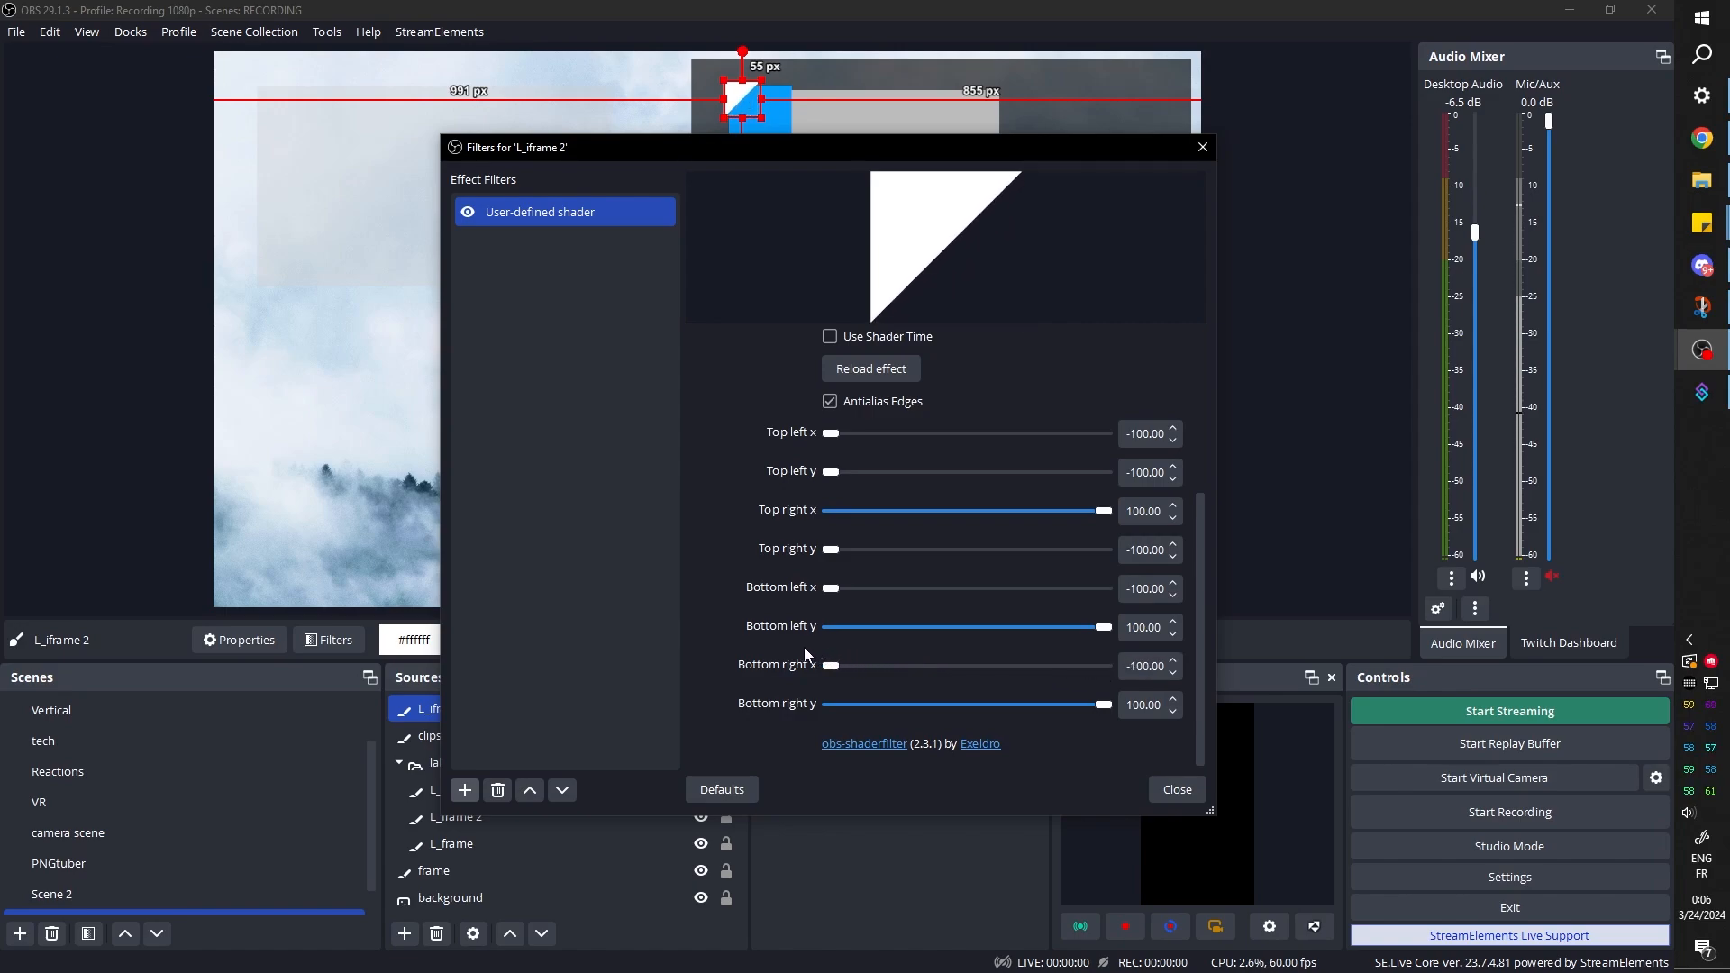
pyautogui.click(1176, 790)
pyautogui.moveTo(743, 99); pyautogui.dragTo(735, 92)
pyautogui.click(1339, 214)
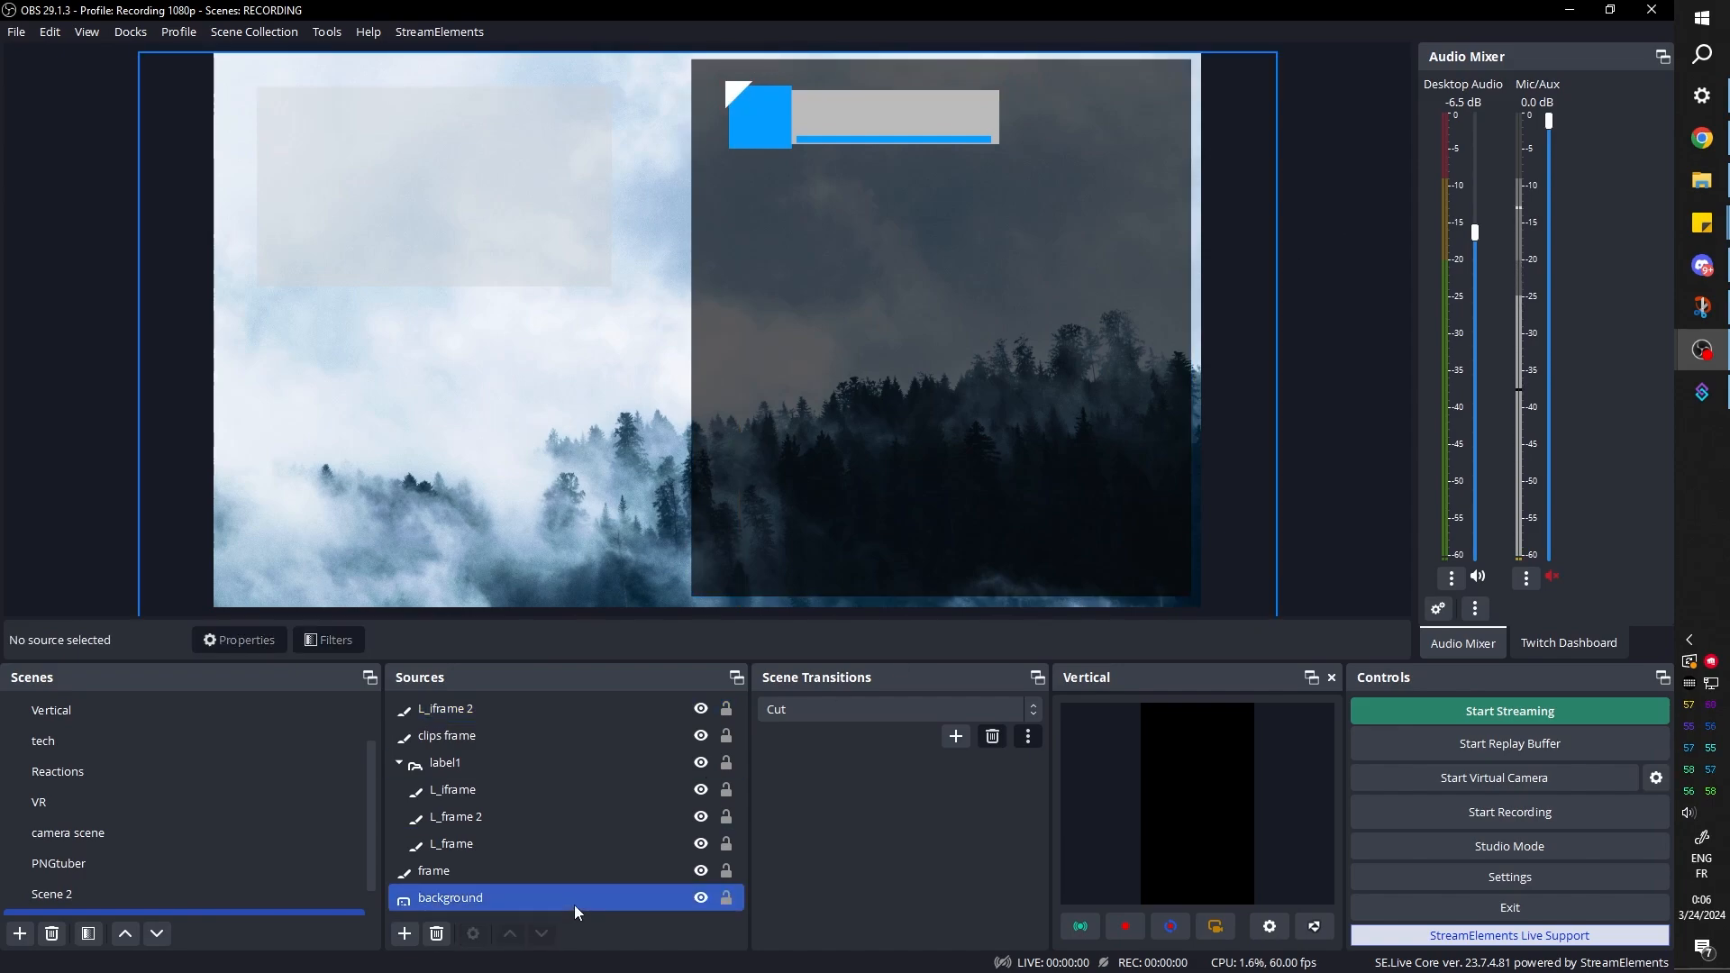
# Add a User-defined shader filter with its default name to the blue L_iframe source in the label1 group
pyautogui.click(776, 132)
pyautogui.keyDown('ctrl'); pyautogui.click(450, 811); pyautogui.keyUp('ctrl')
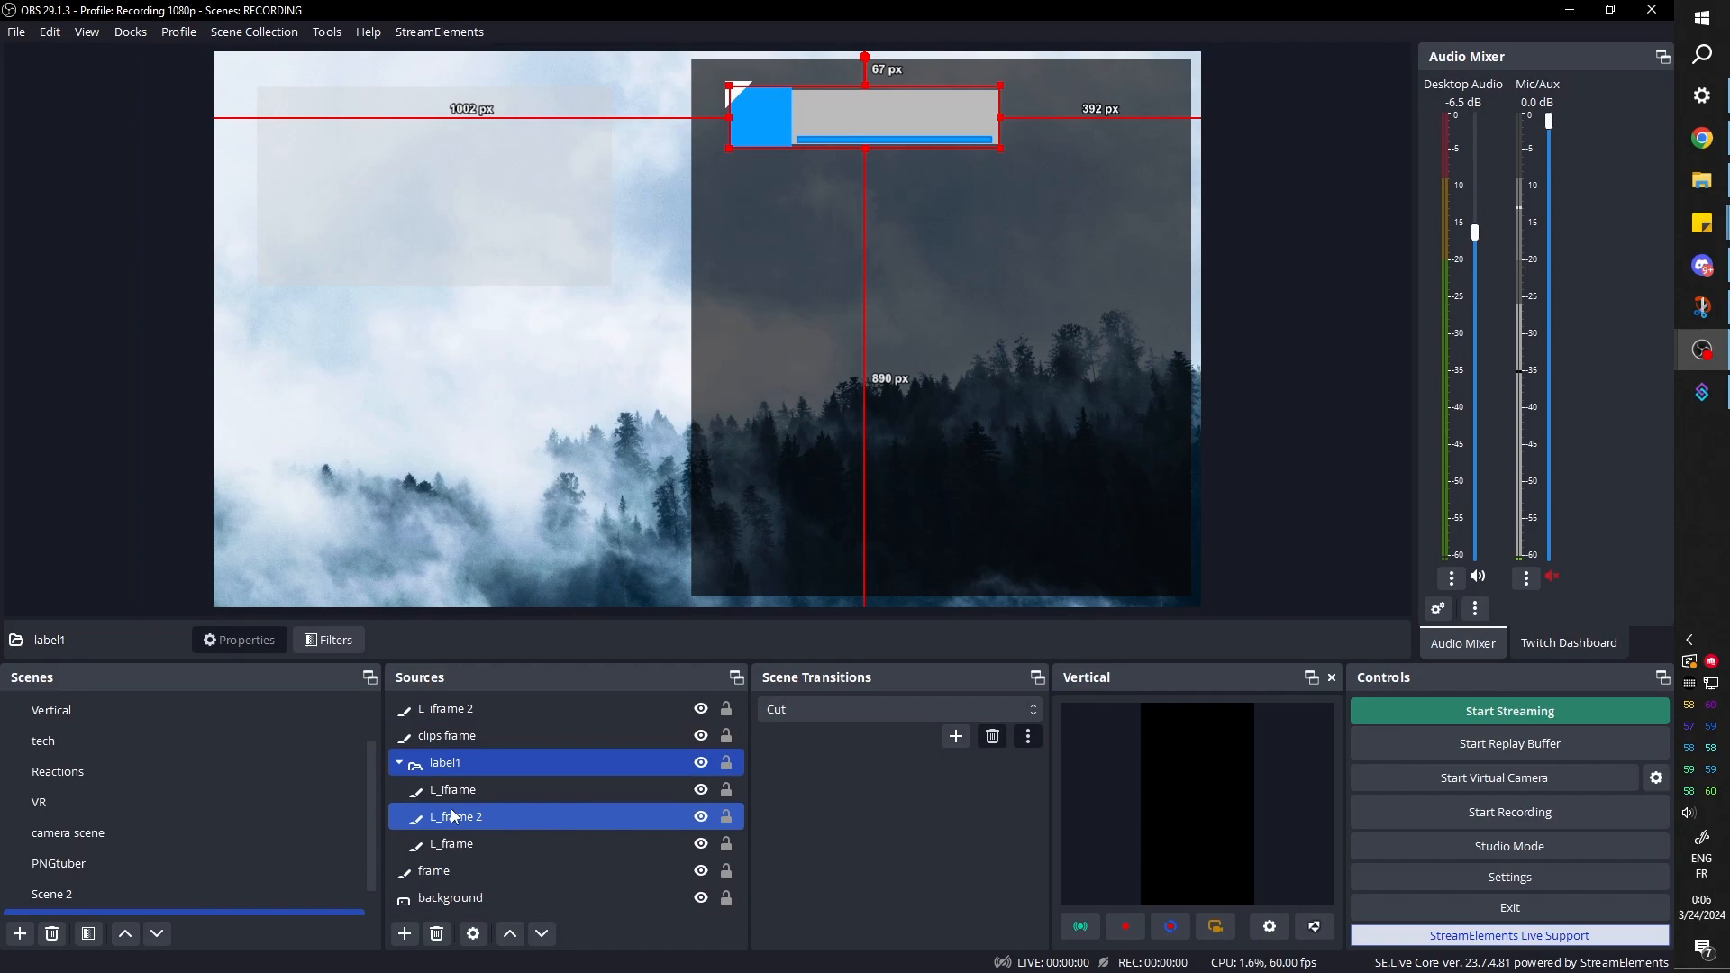
pyautogui.click(462, 793)
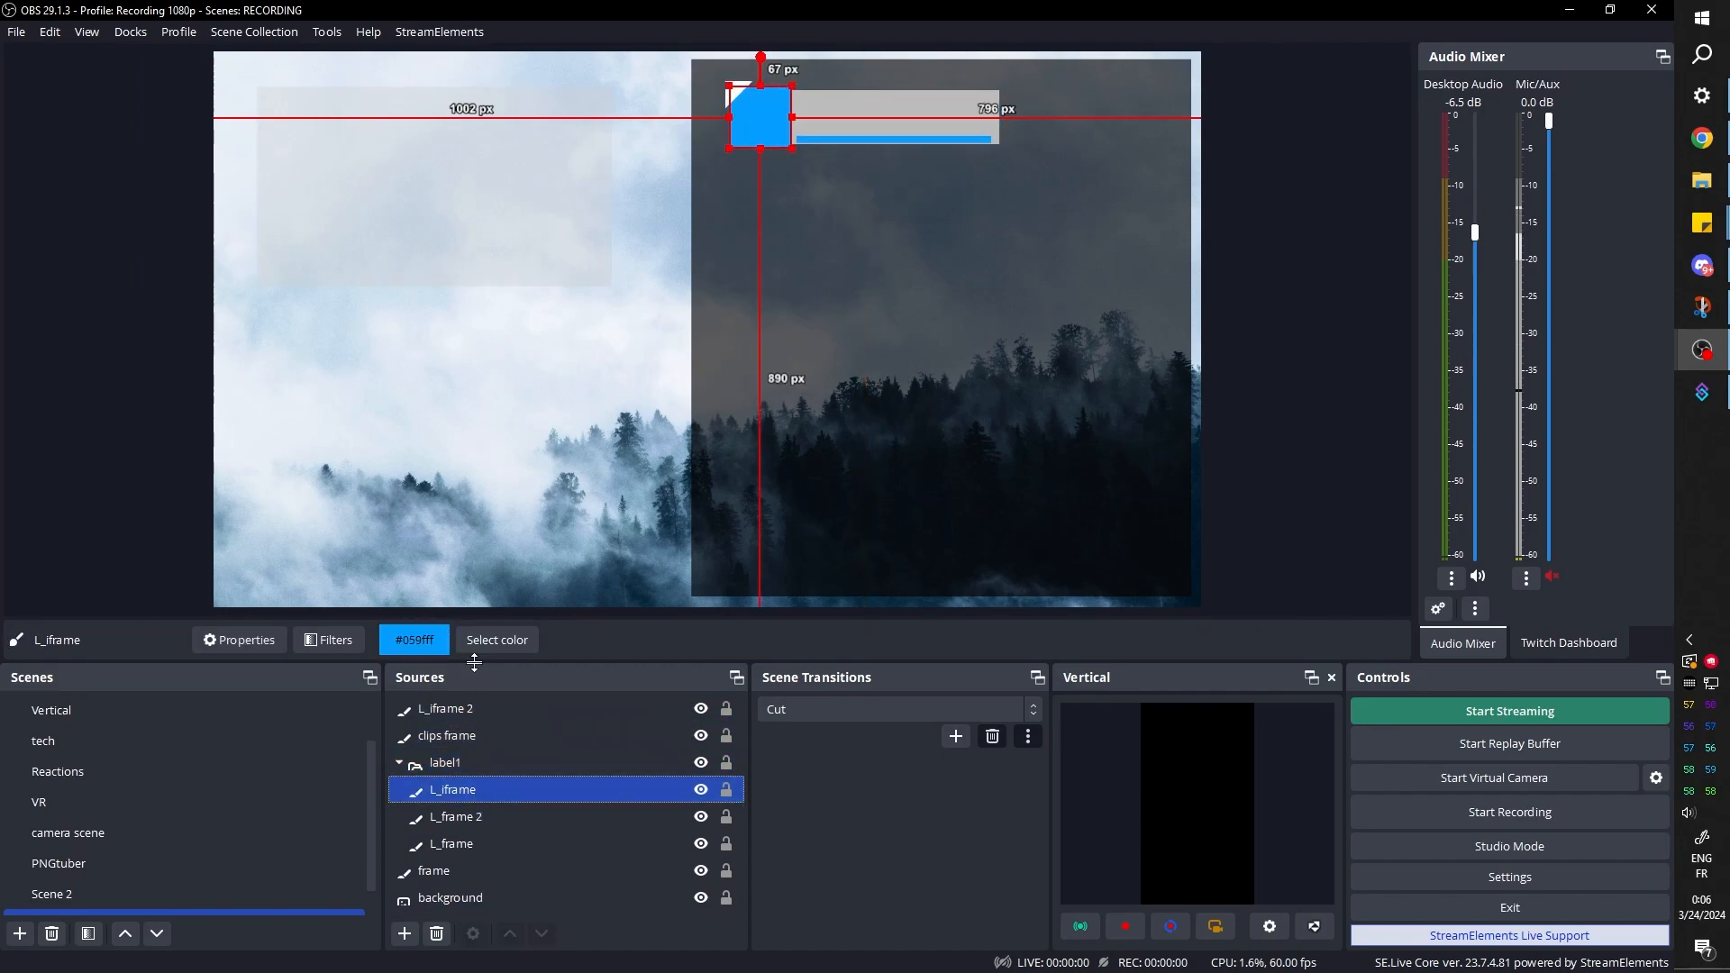
pyautogui.click(322, 641)
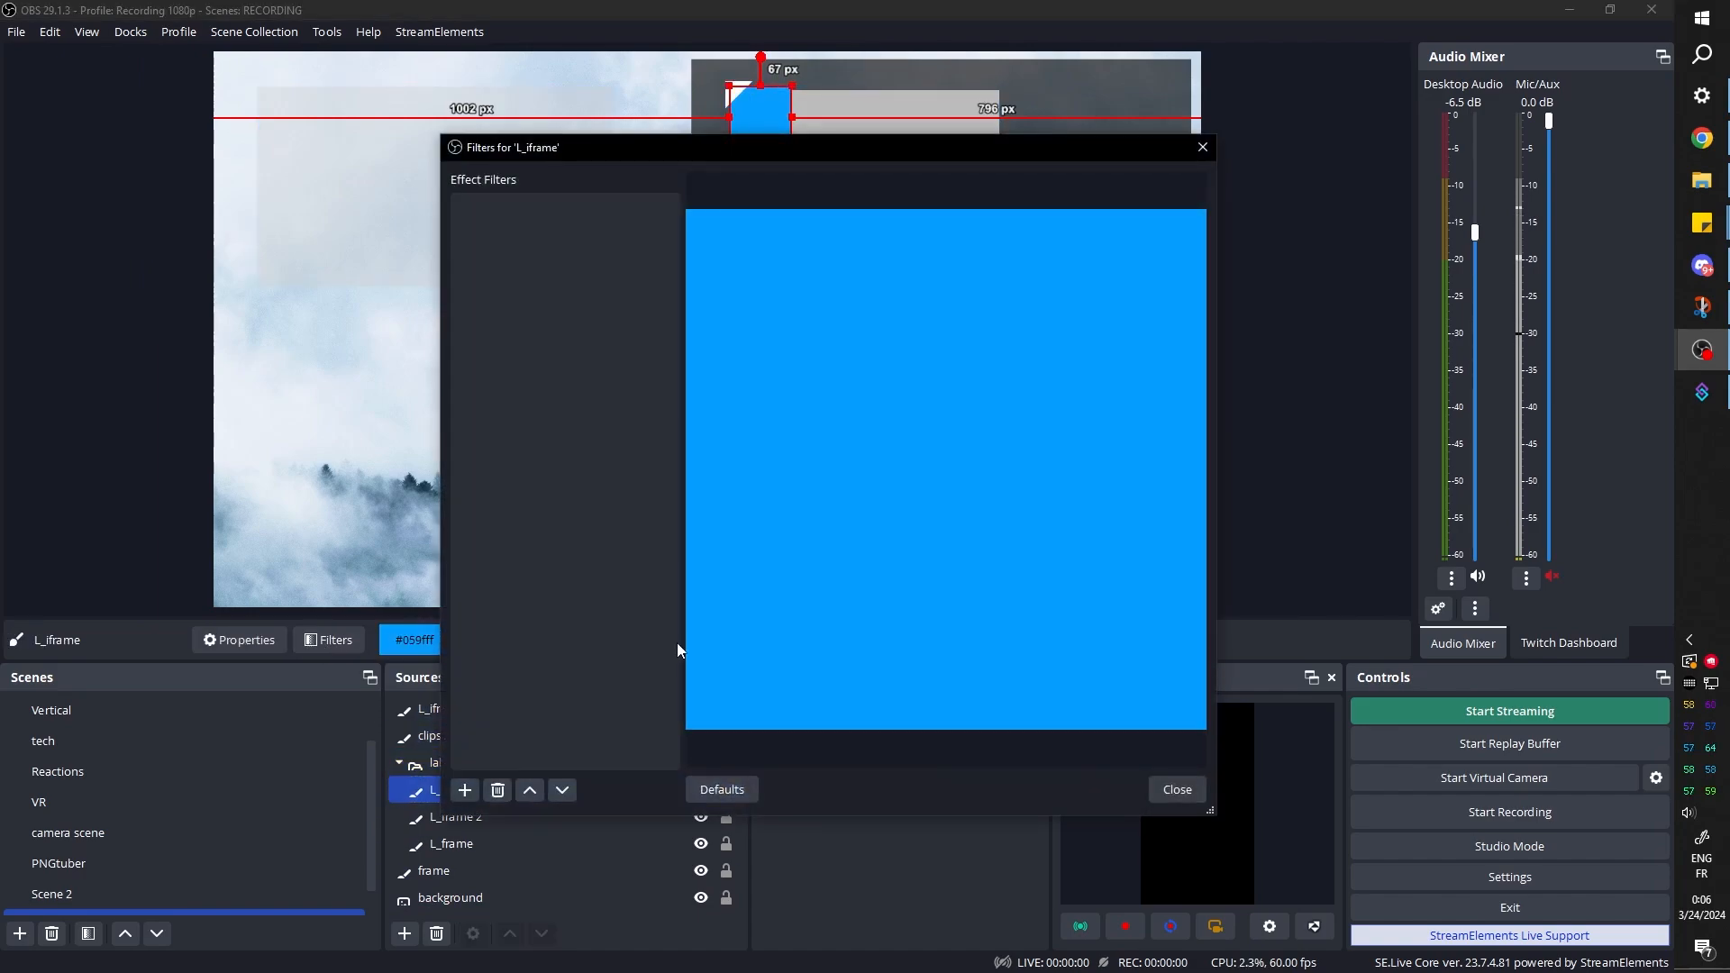
pyautogui.click(465, 790)
pyautogui.click(532, 766)
pyautogui.click(784, 507)
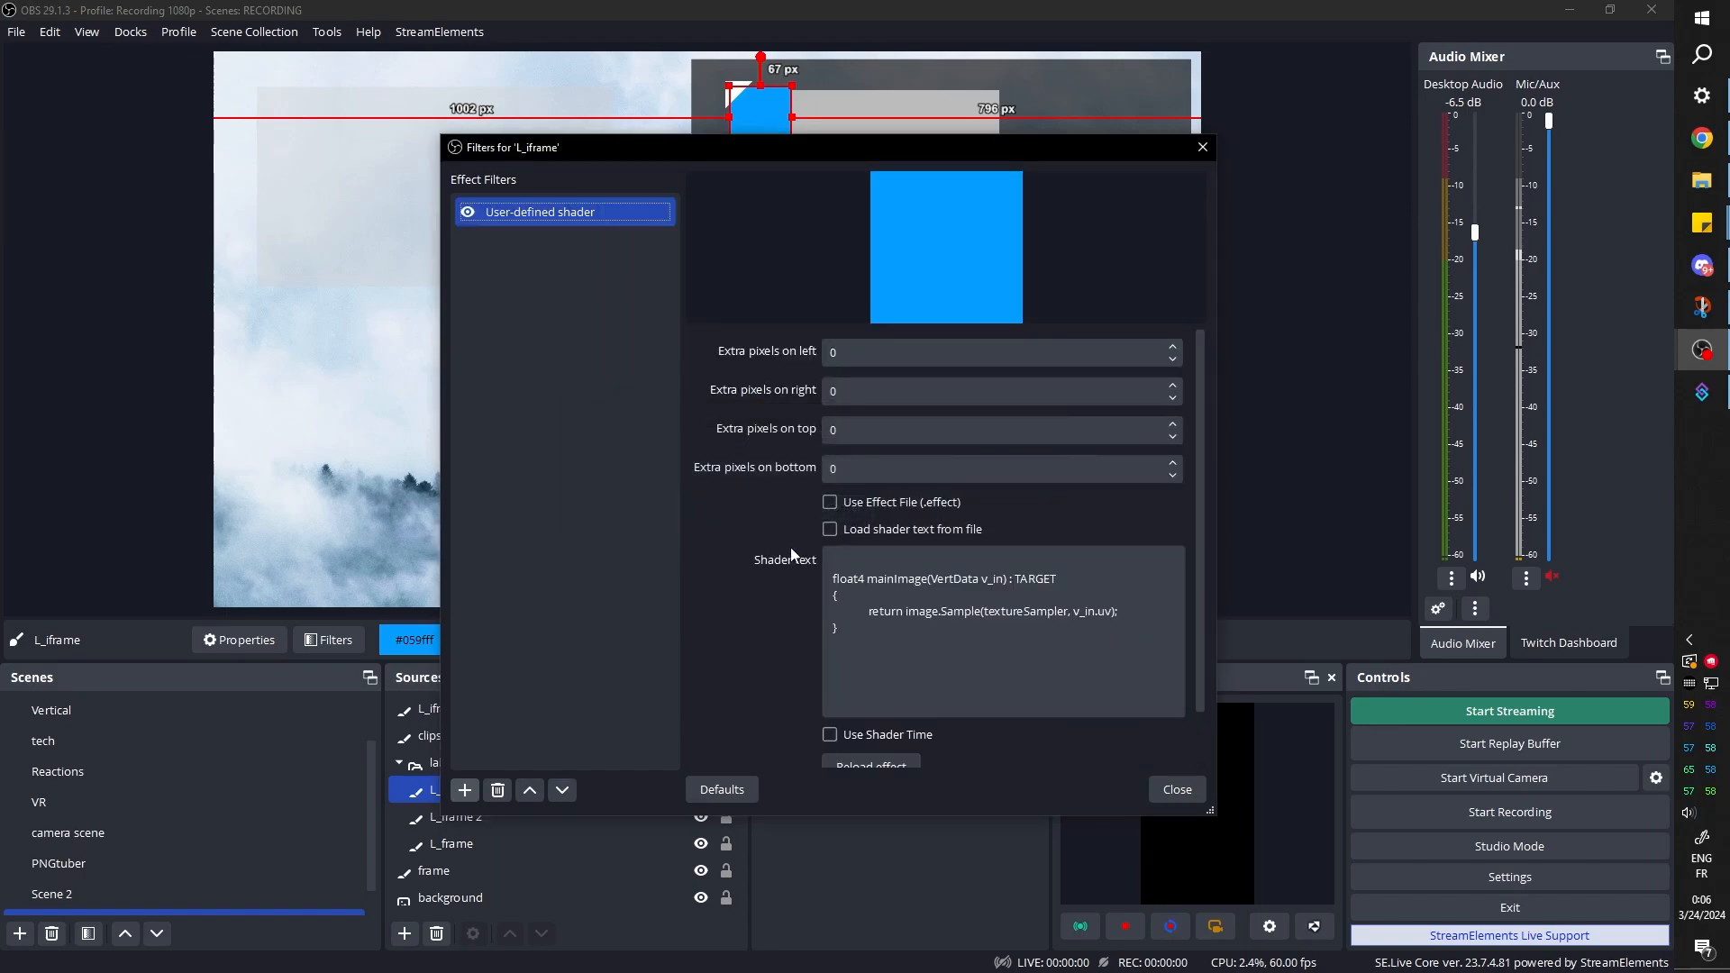
# Load the shader text for L_iframe's filter from the example file rounded_rect.shader
pyautogui.click(830, 529)
pyautogui.click(1162, 565)
pyautogui.click(676, 463)
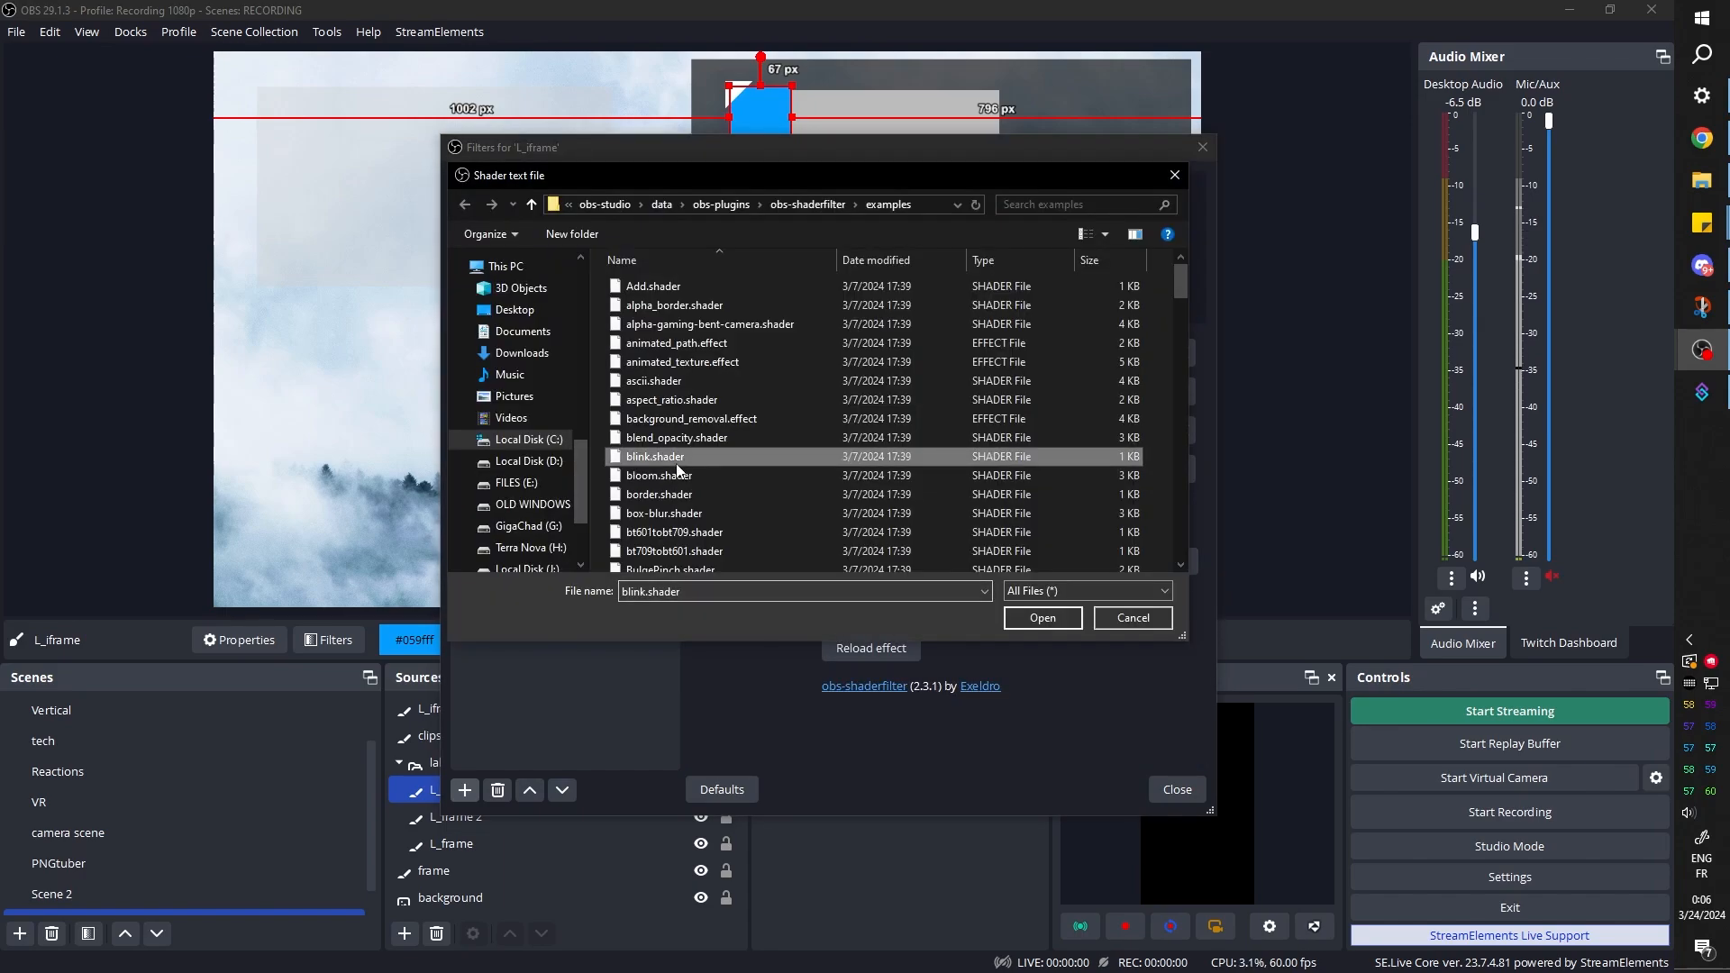
pyautogui.press('r')
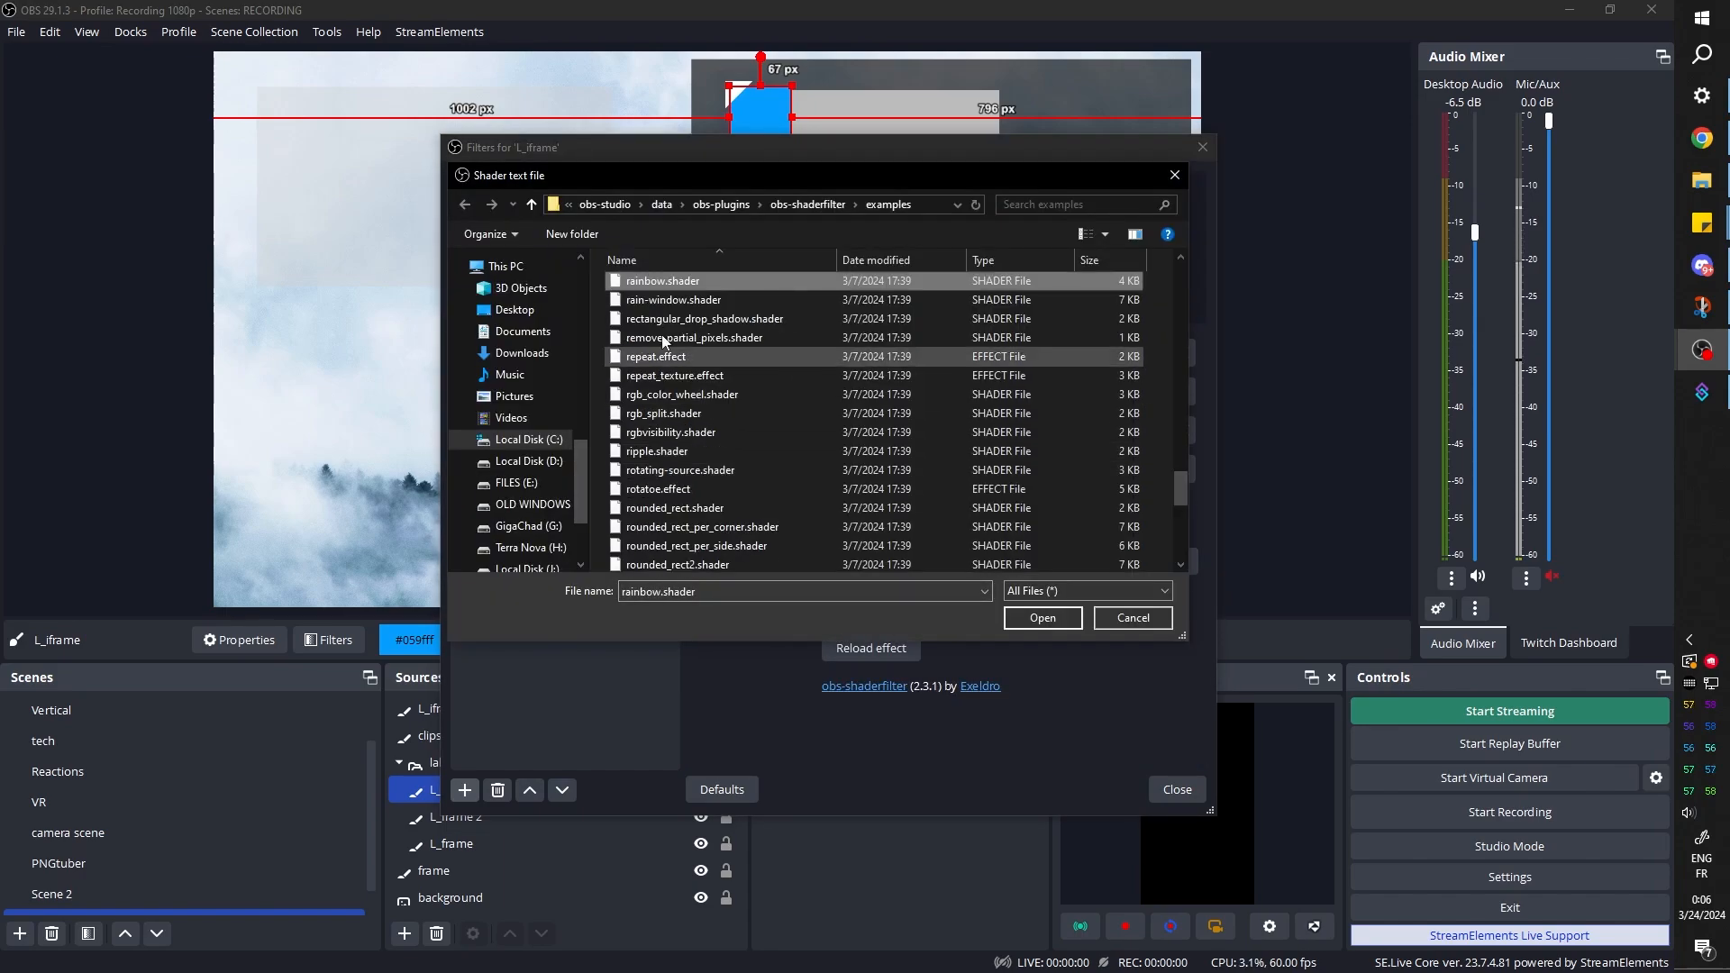
pyautogui.scroll(-1, 707, 352)
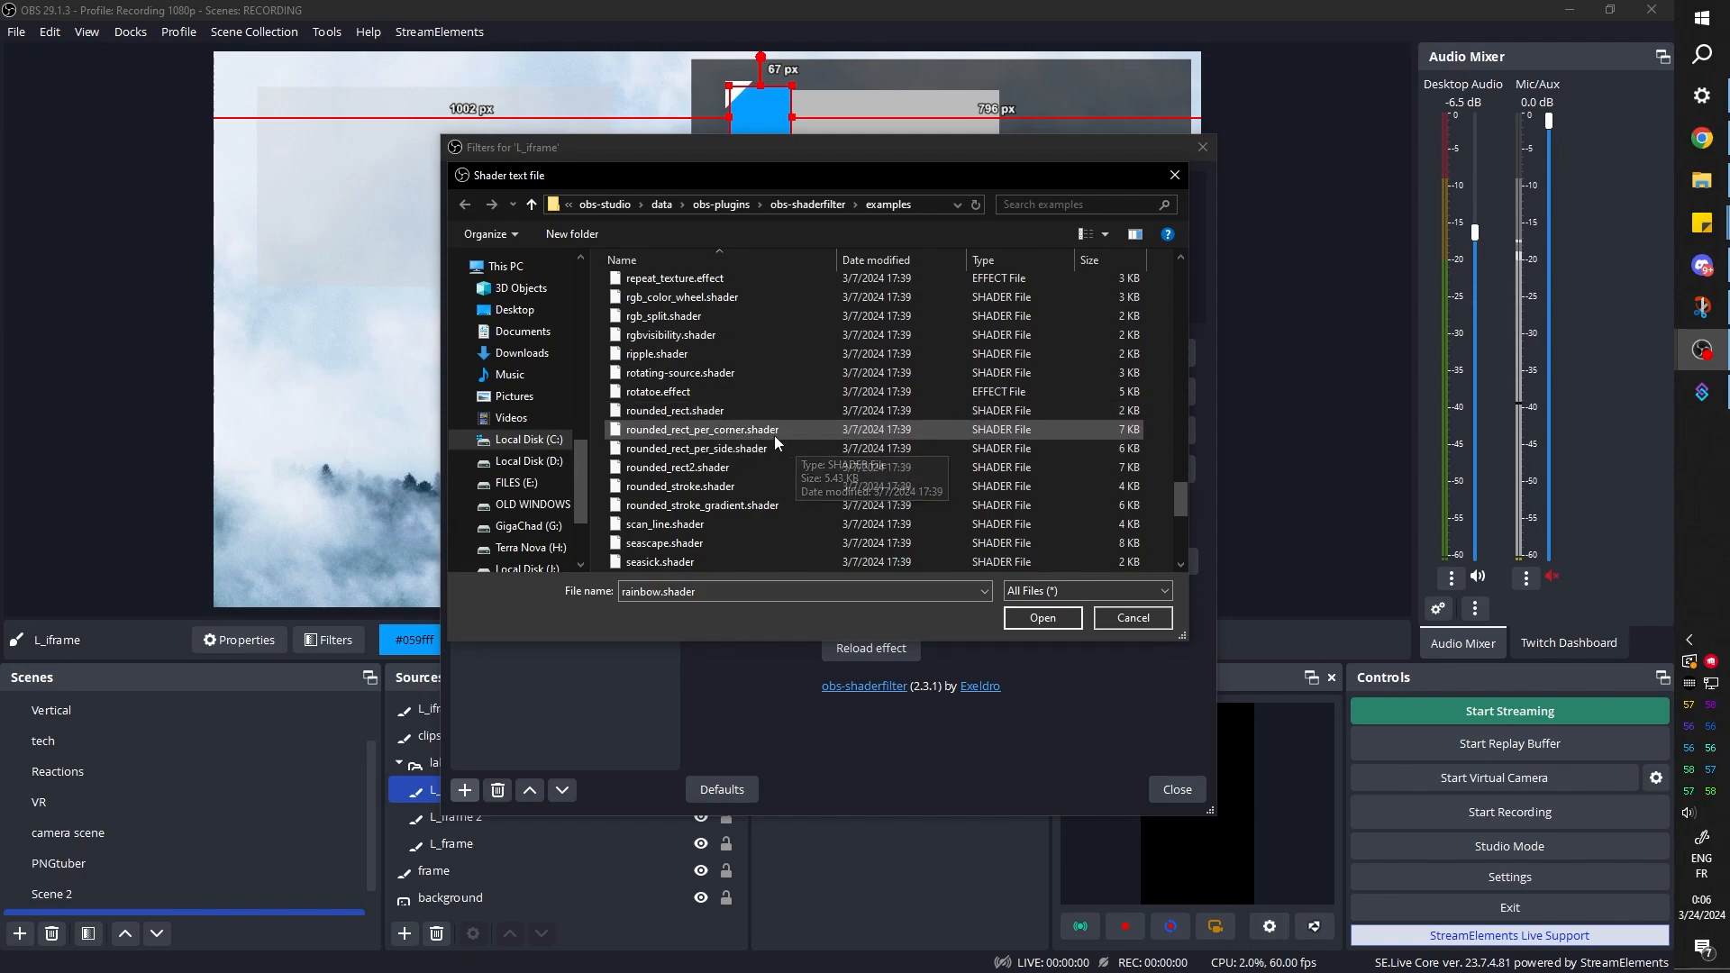
pyautogui.click(716, 412)
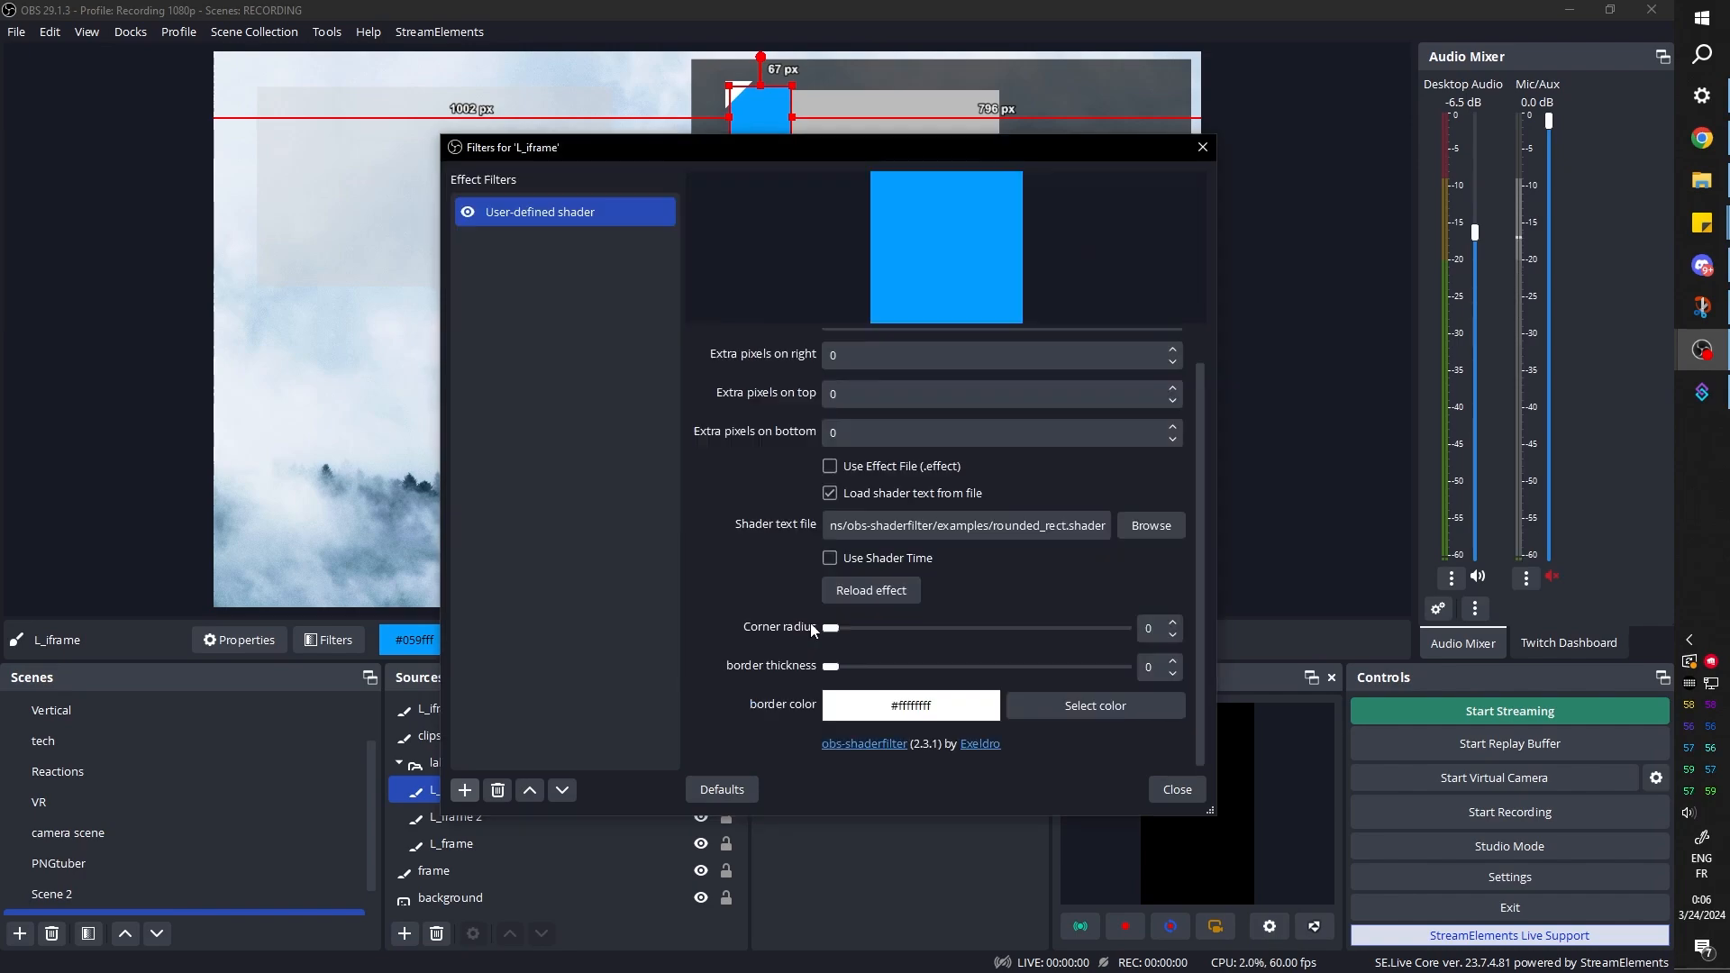
pyautogui.click(1046, 619)
# Round the blue square's corners by setting the rounded_rect shader's corner radius to 19
pyautogui.moveTo(856, 634)
pyautogui.mouseDown()
pyautogui.moveTo(874, 635)
pyautogui.moveTo(816, 630)
pyautogui.moveTo(849, 635)
pyautogui.mouseUp()
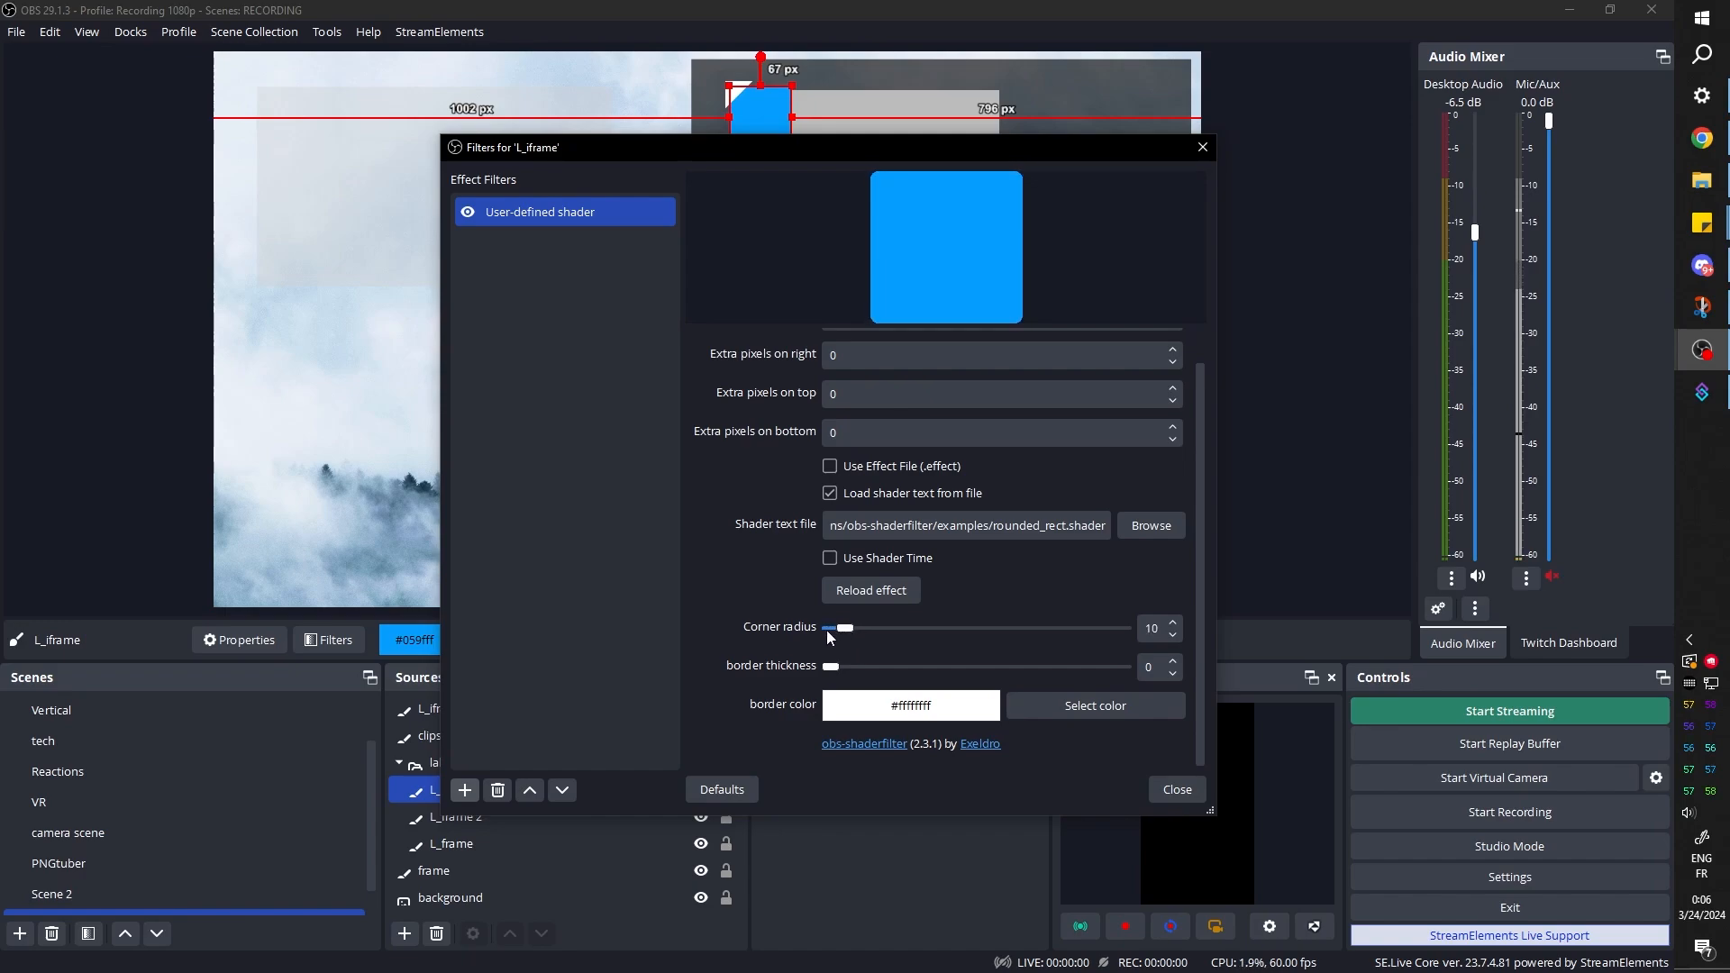
pyautogui.click(1163, 790)
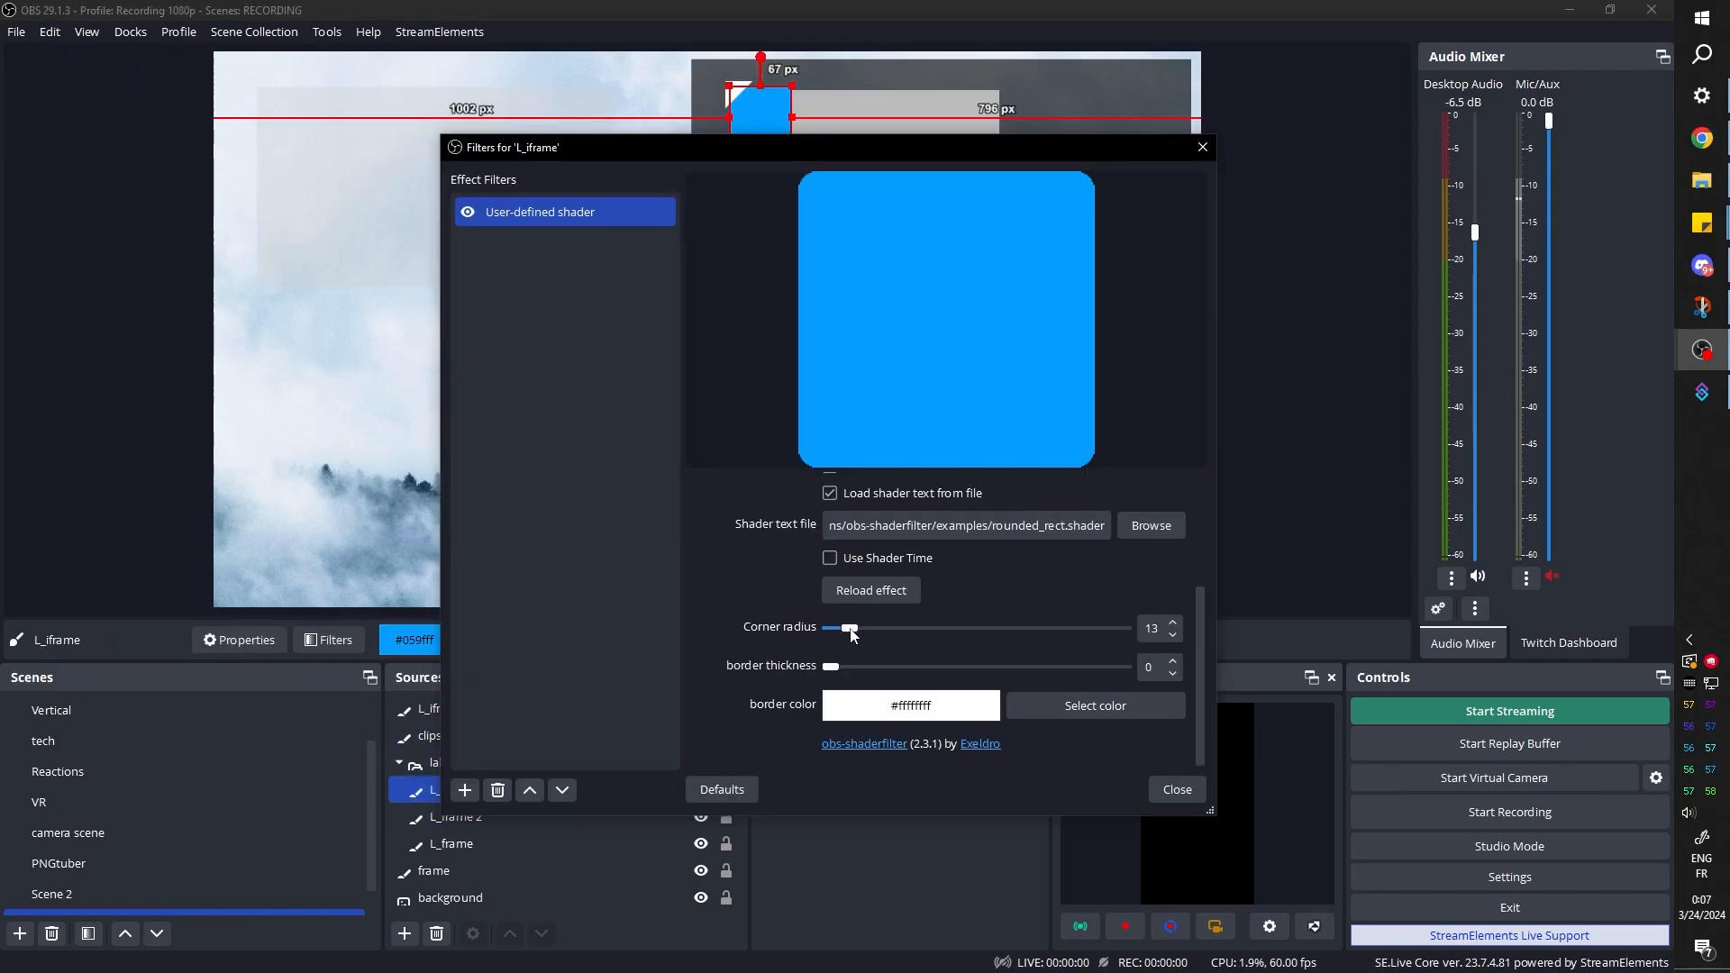
pyautogui.moveTo(852, 633); pyautogui.dragTo(861, 635)
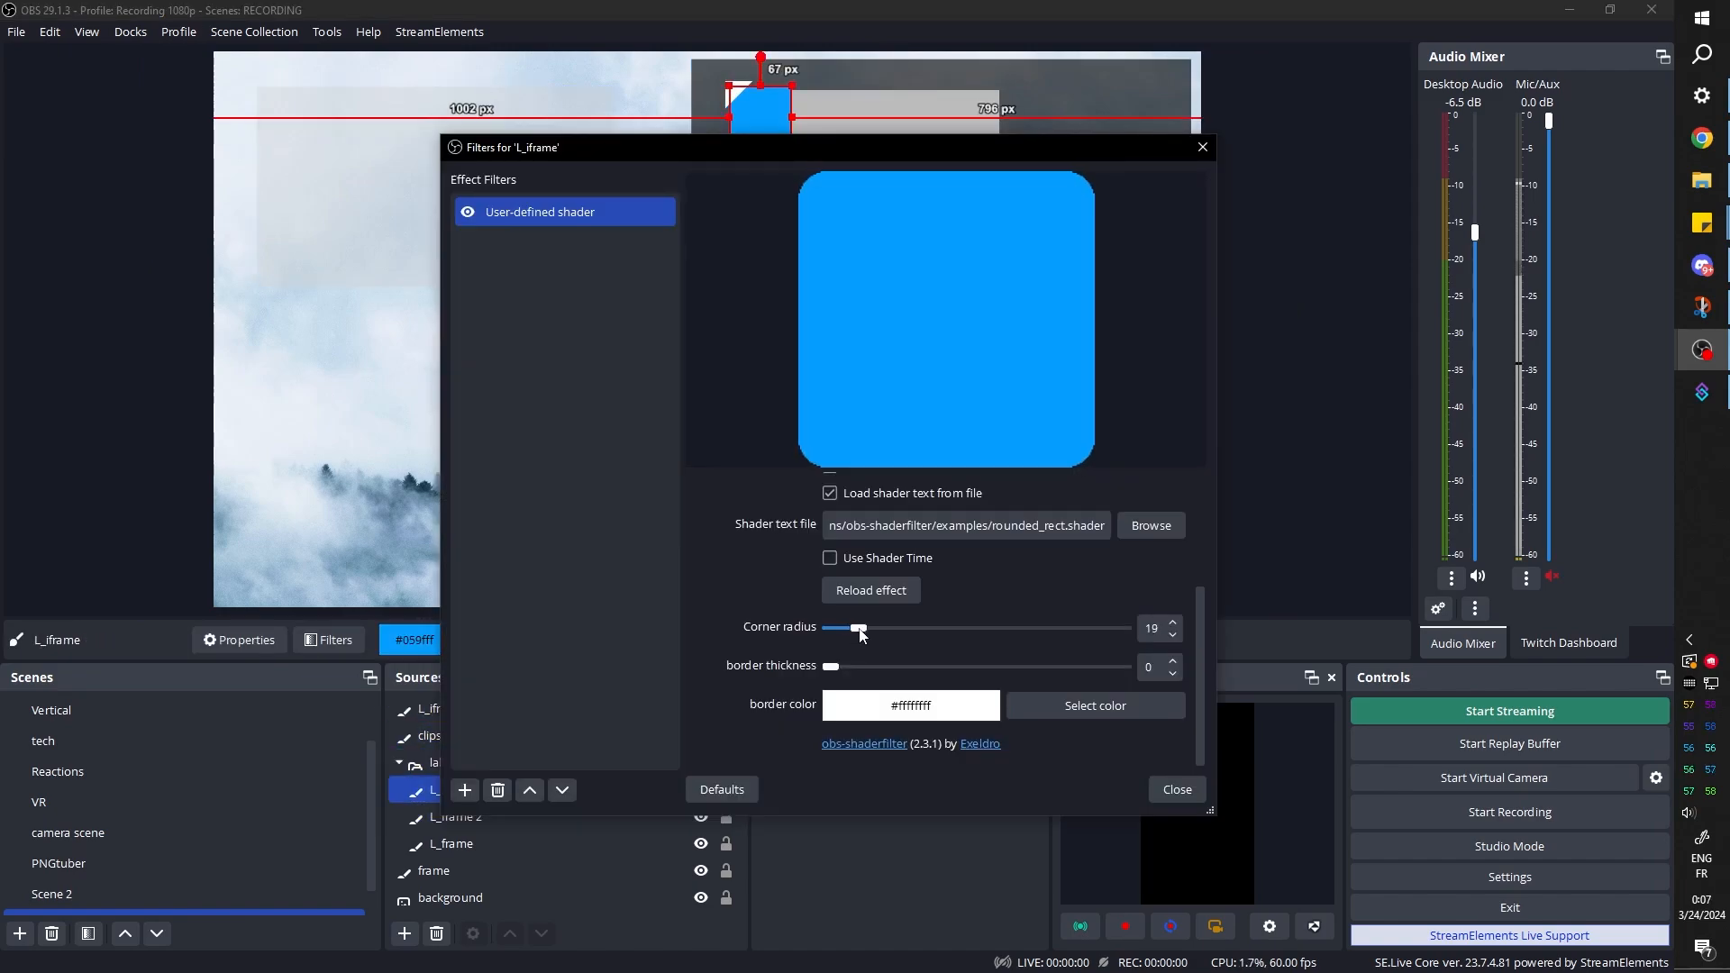
pyautogui.press('Escape')
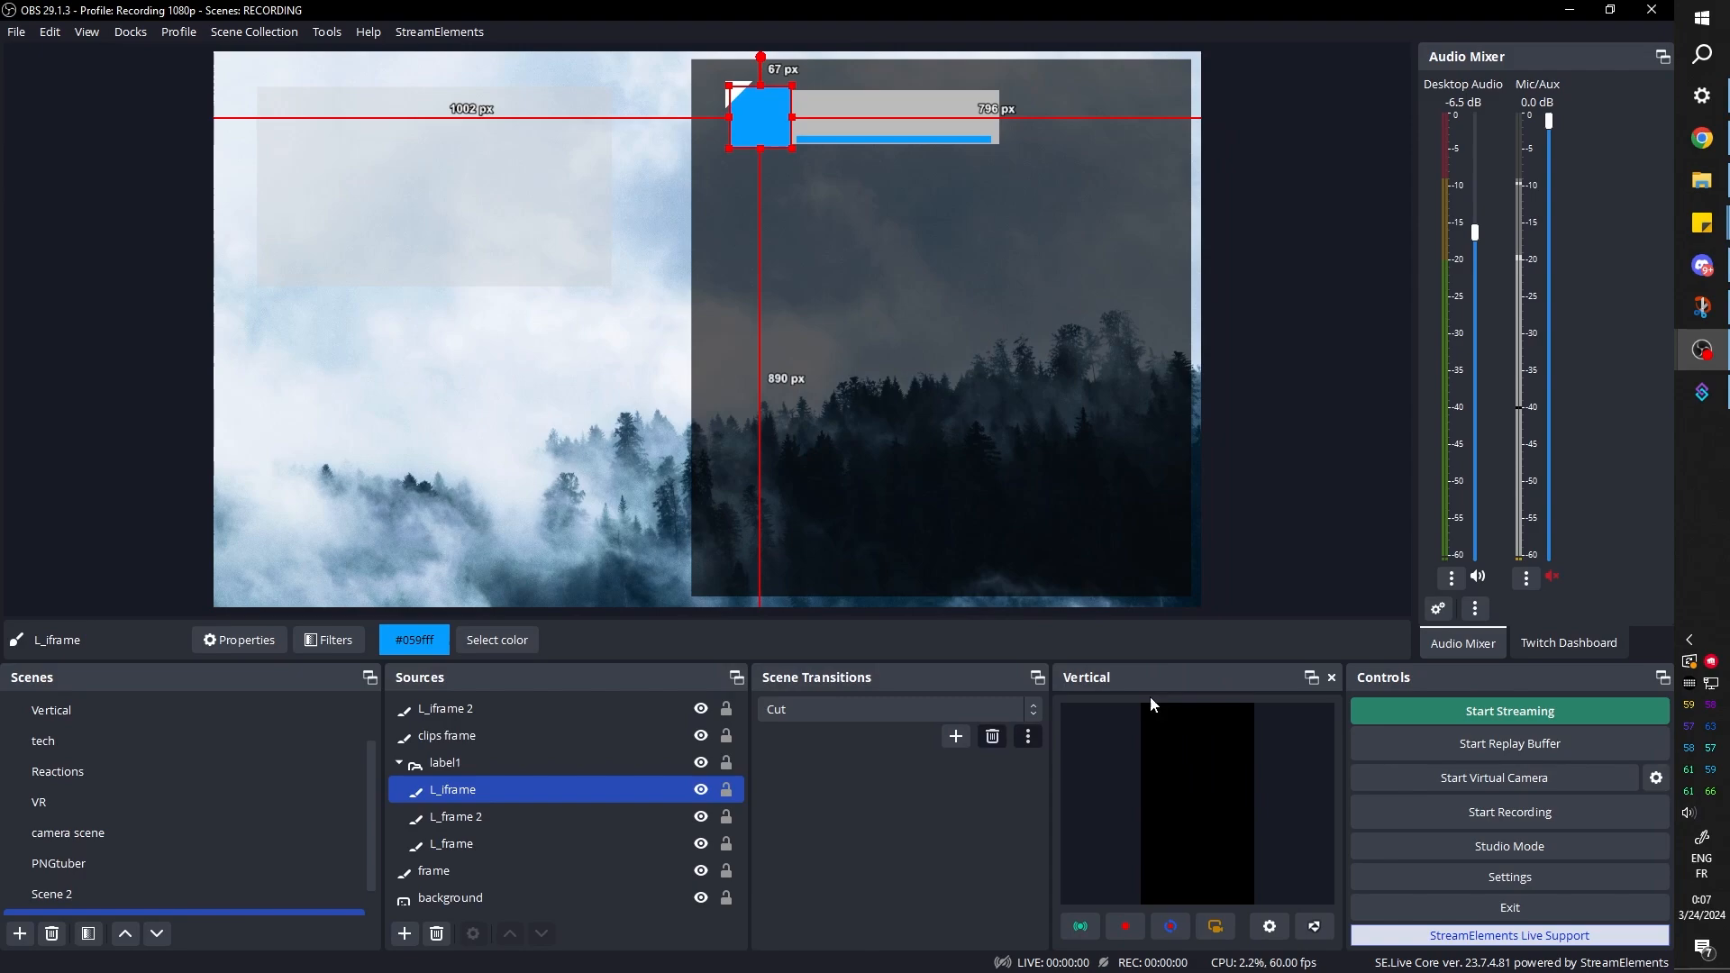
pyautogui.click(1301, 251)
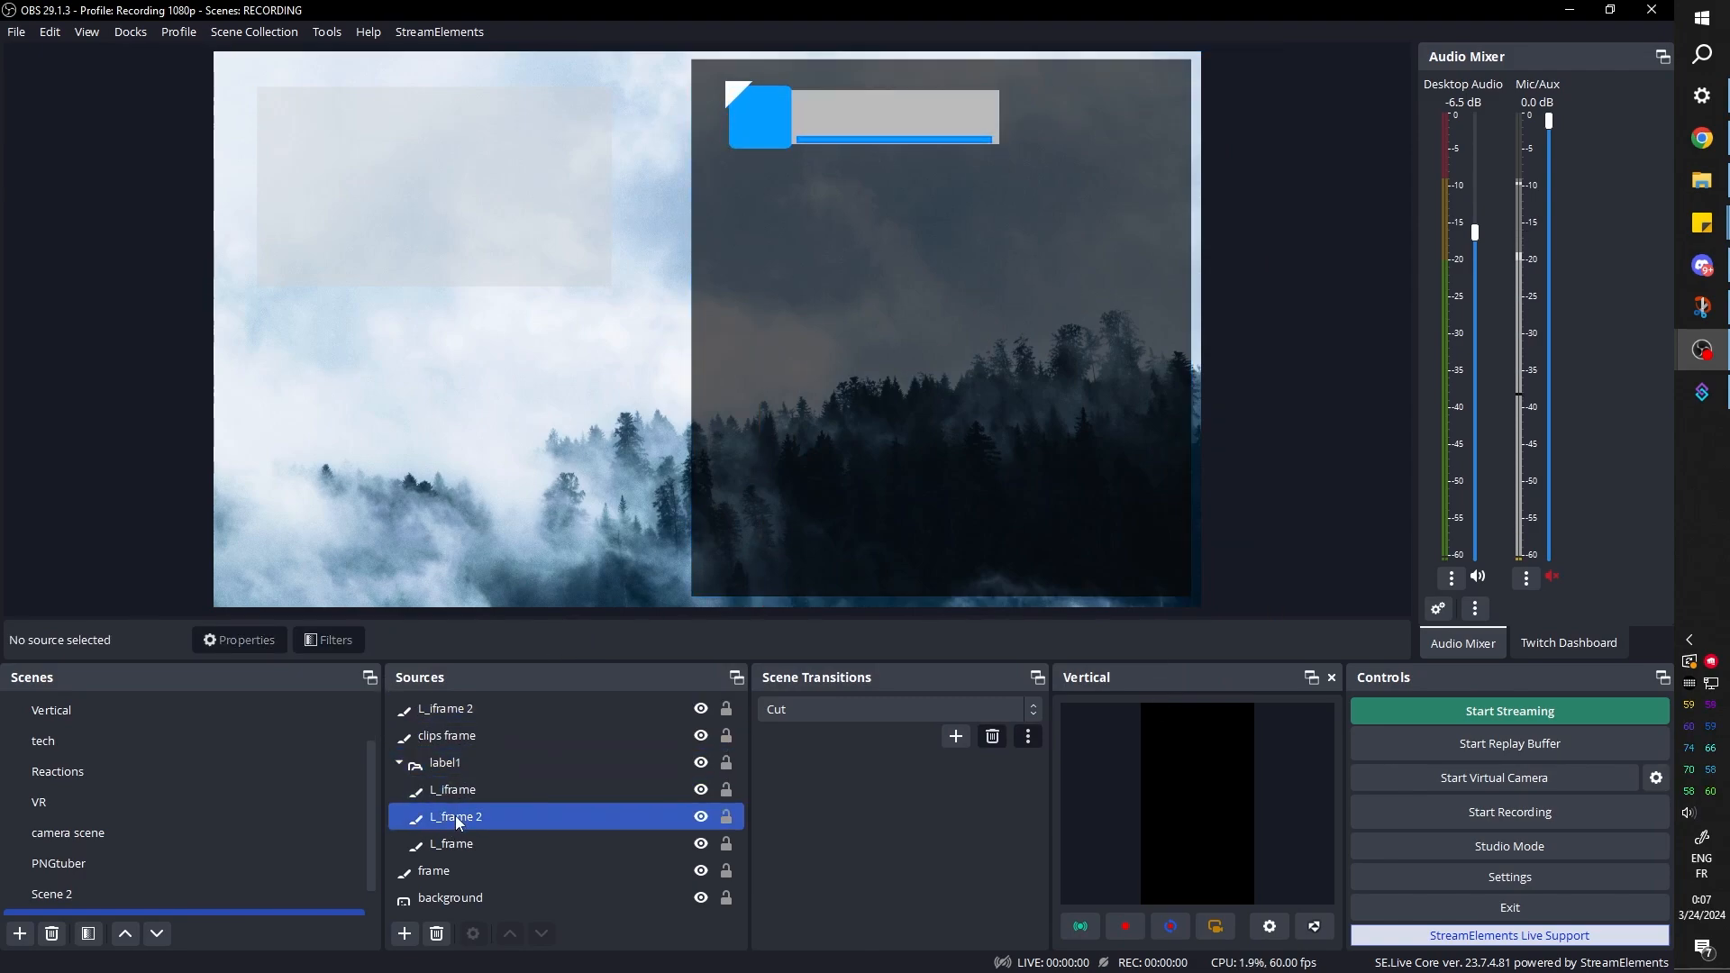
# Copy the filters of L_iframe and paste them onto the gray L_frame source in the label1 group
pyautogui.click(453, 792)
pyautogui.keyDown('ctrl'); pyautogui.click(456, 846); pyautogui.keyUp('ctrl')
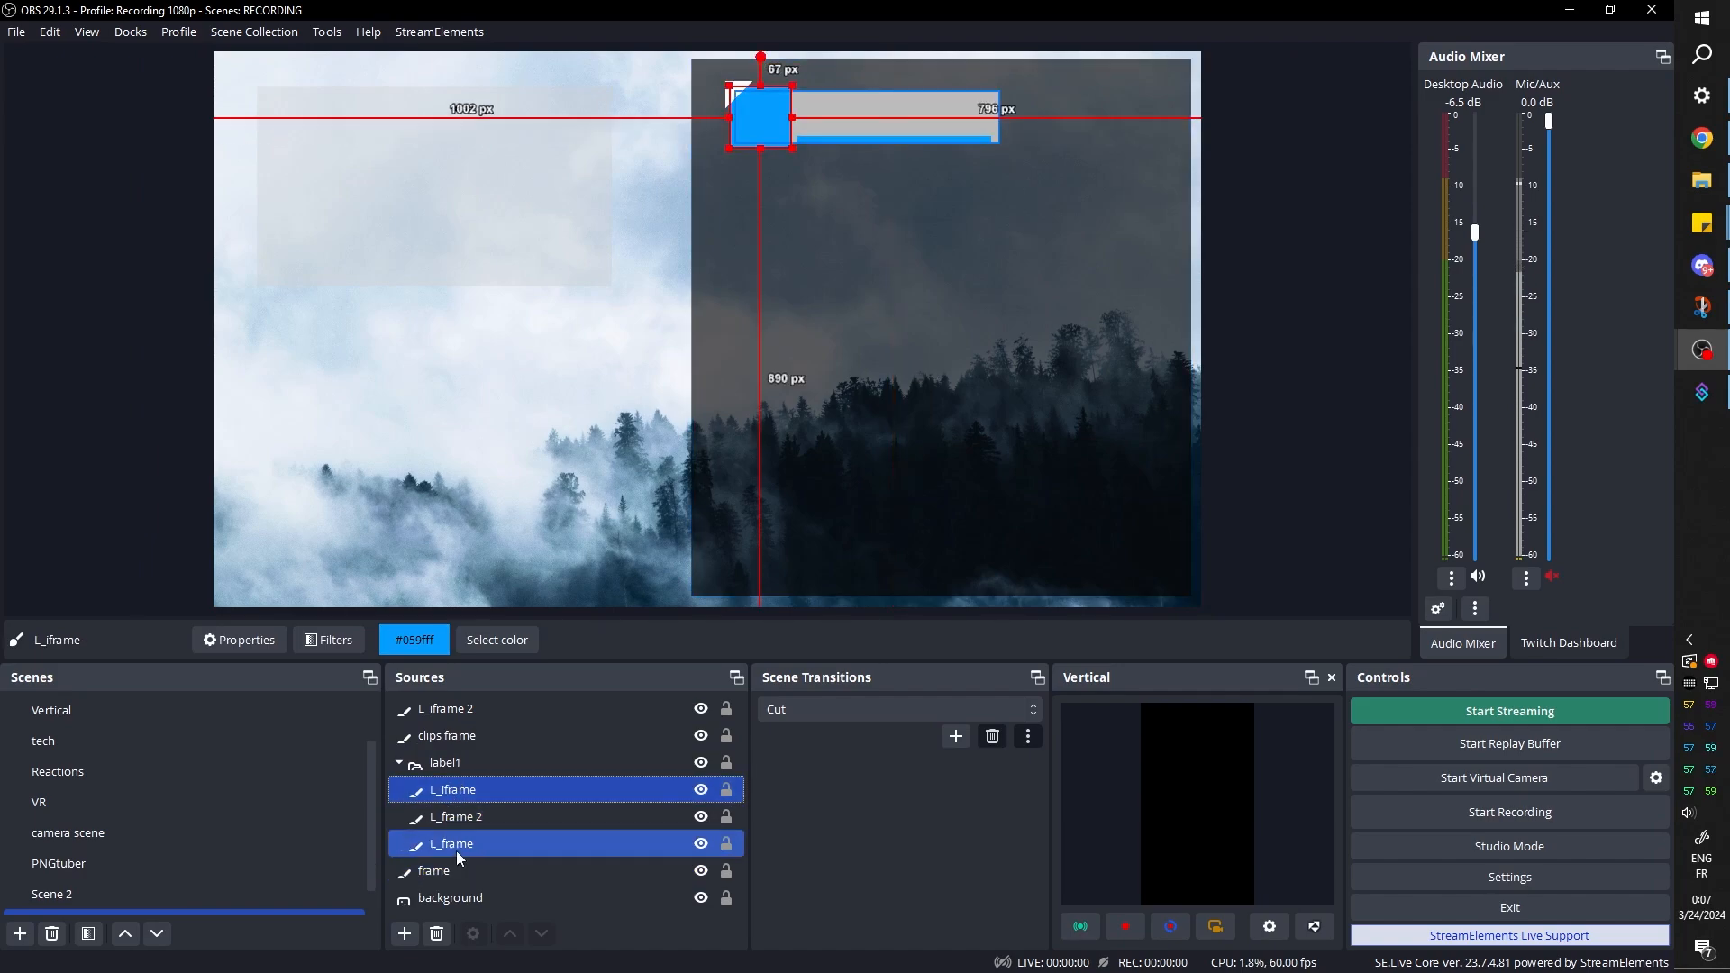
pyautogui.keyDown('ctrl'); pyautogui.click(454, 850); pyautogui.keyUp('ctrl')
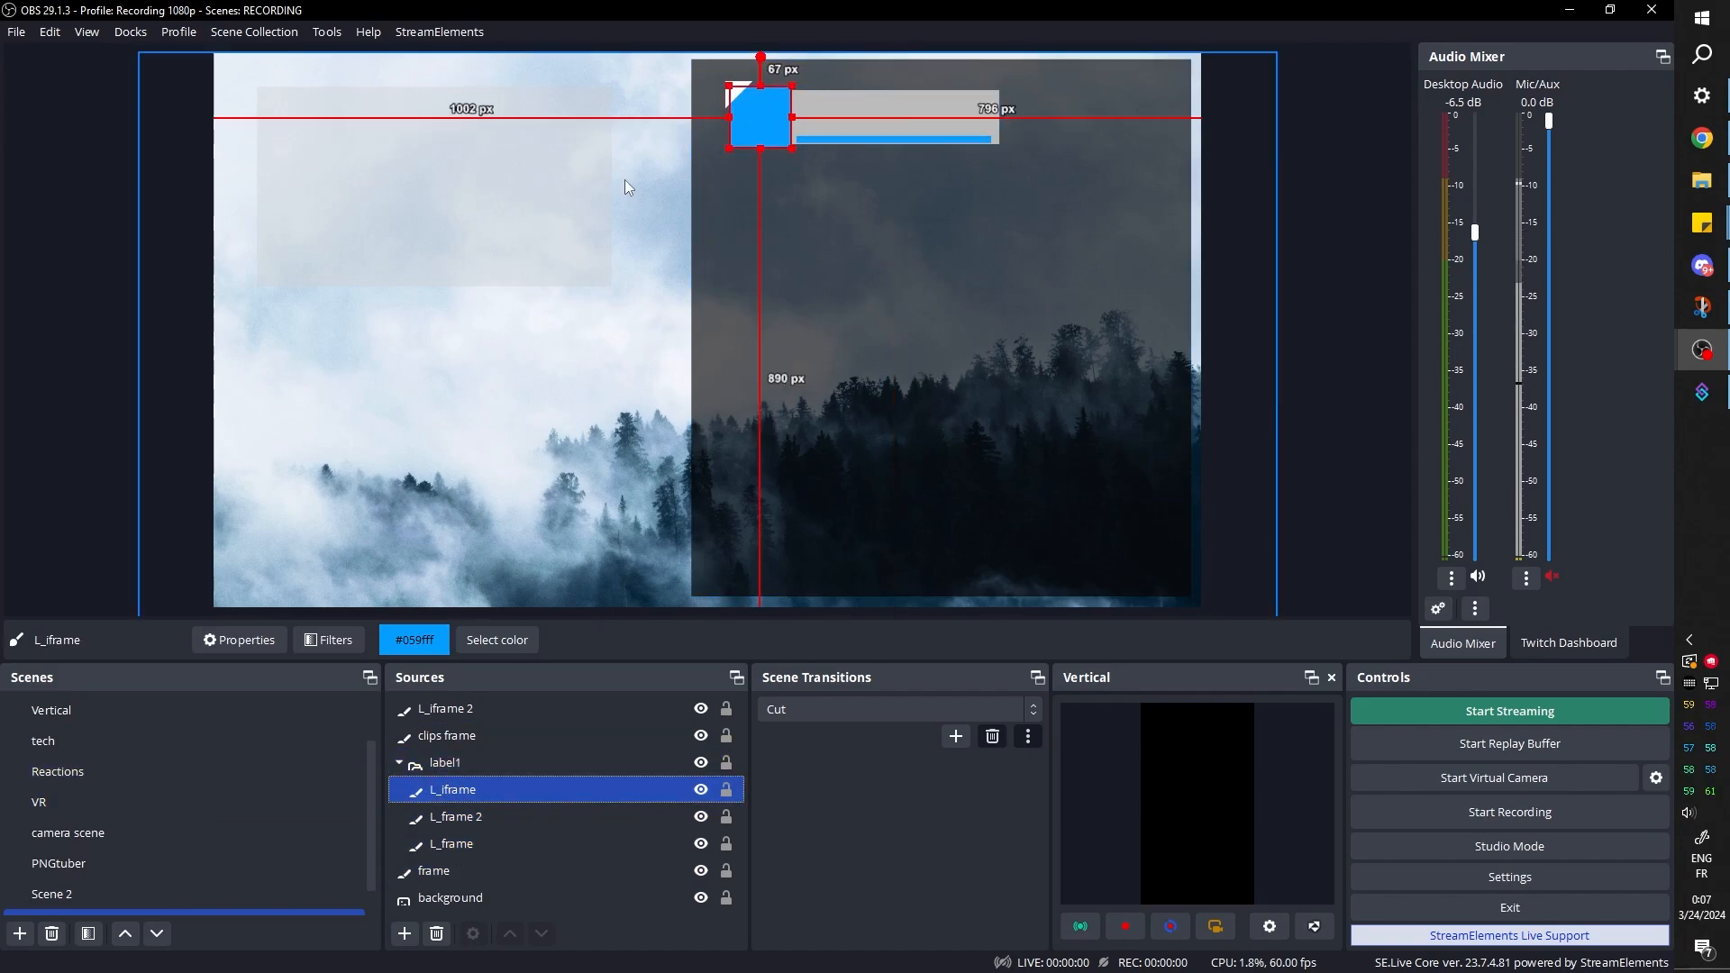
pyautogui.rightClick(450, 790)
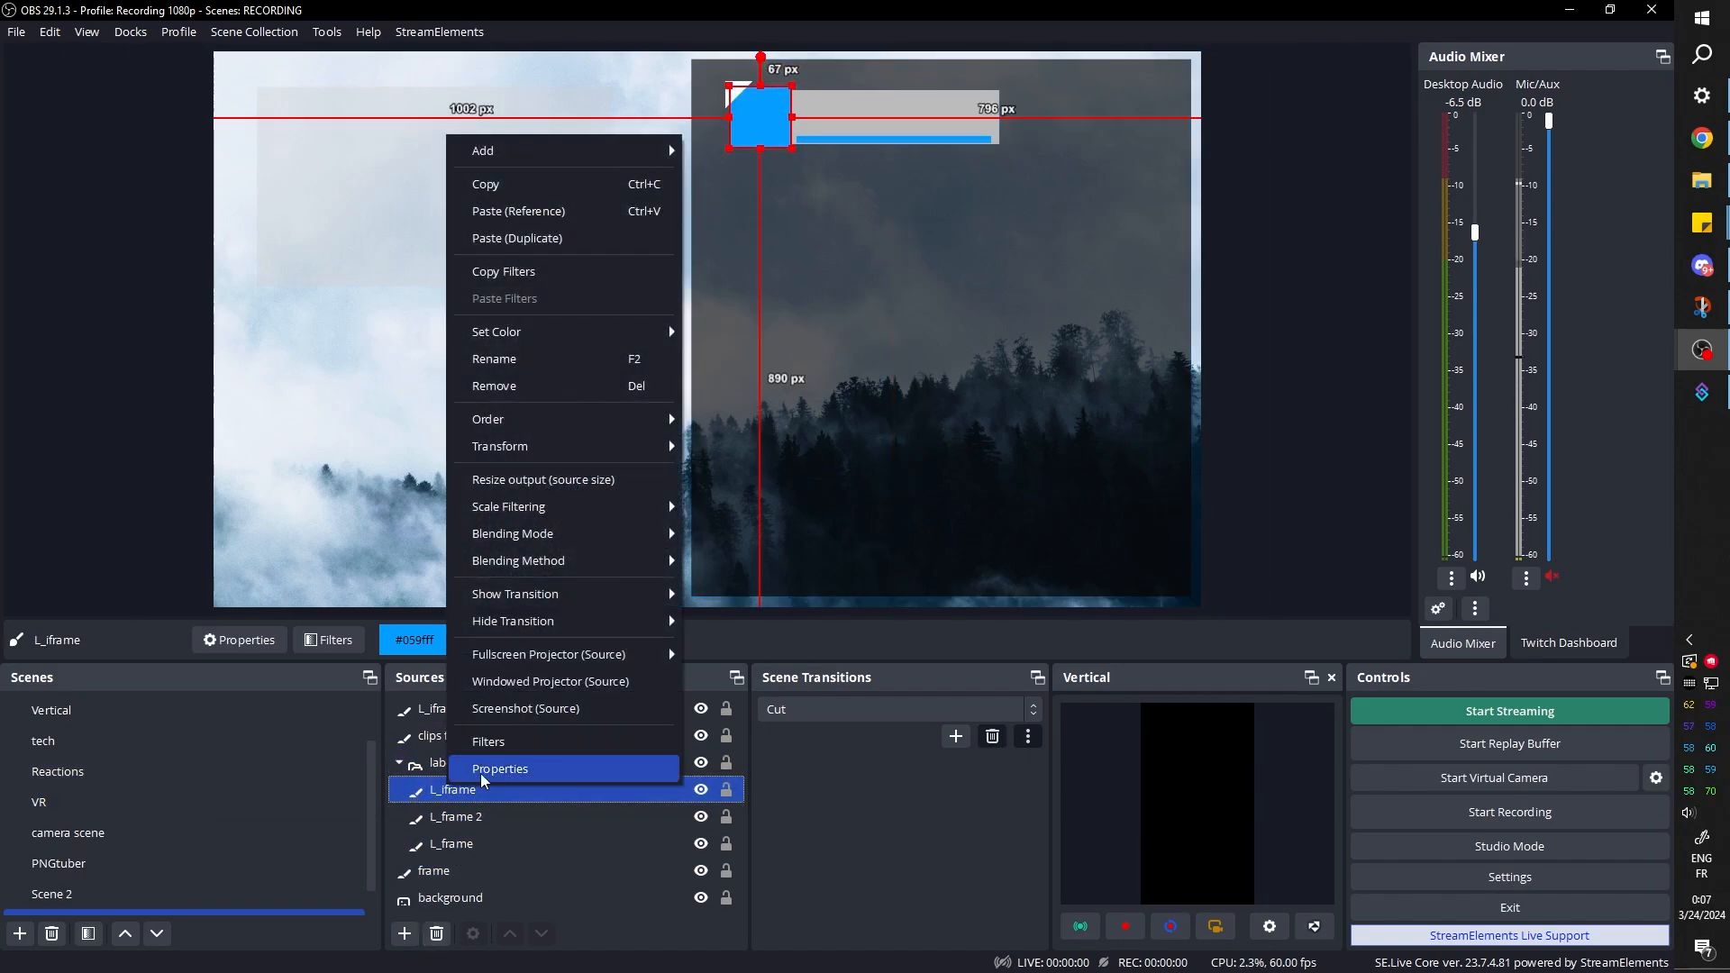
pyautogui.click(510, 280)
pyautogui.keyDown('ctrl'); pyautogui.click(491, 838); pyautogui.keyUp('ctrl')
pyautogui.click(490, 838)
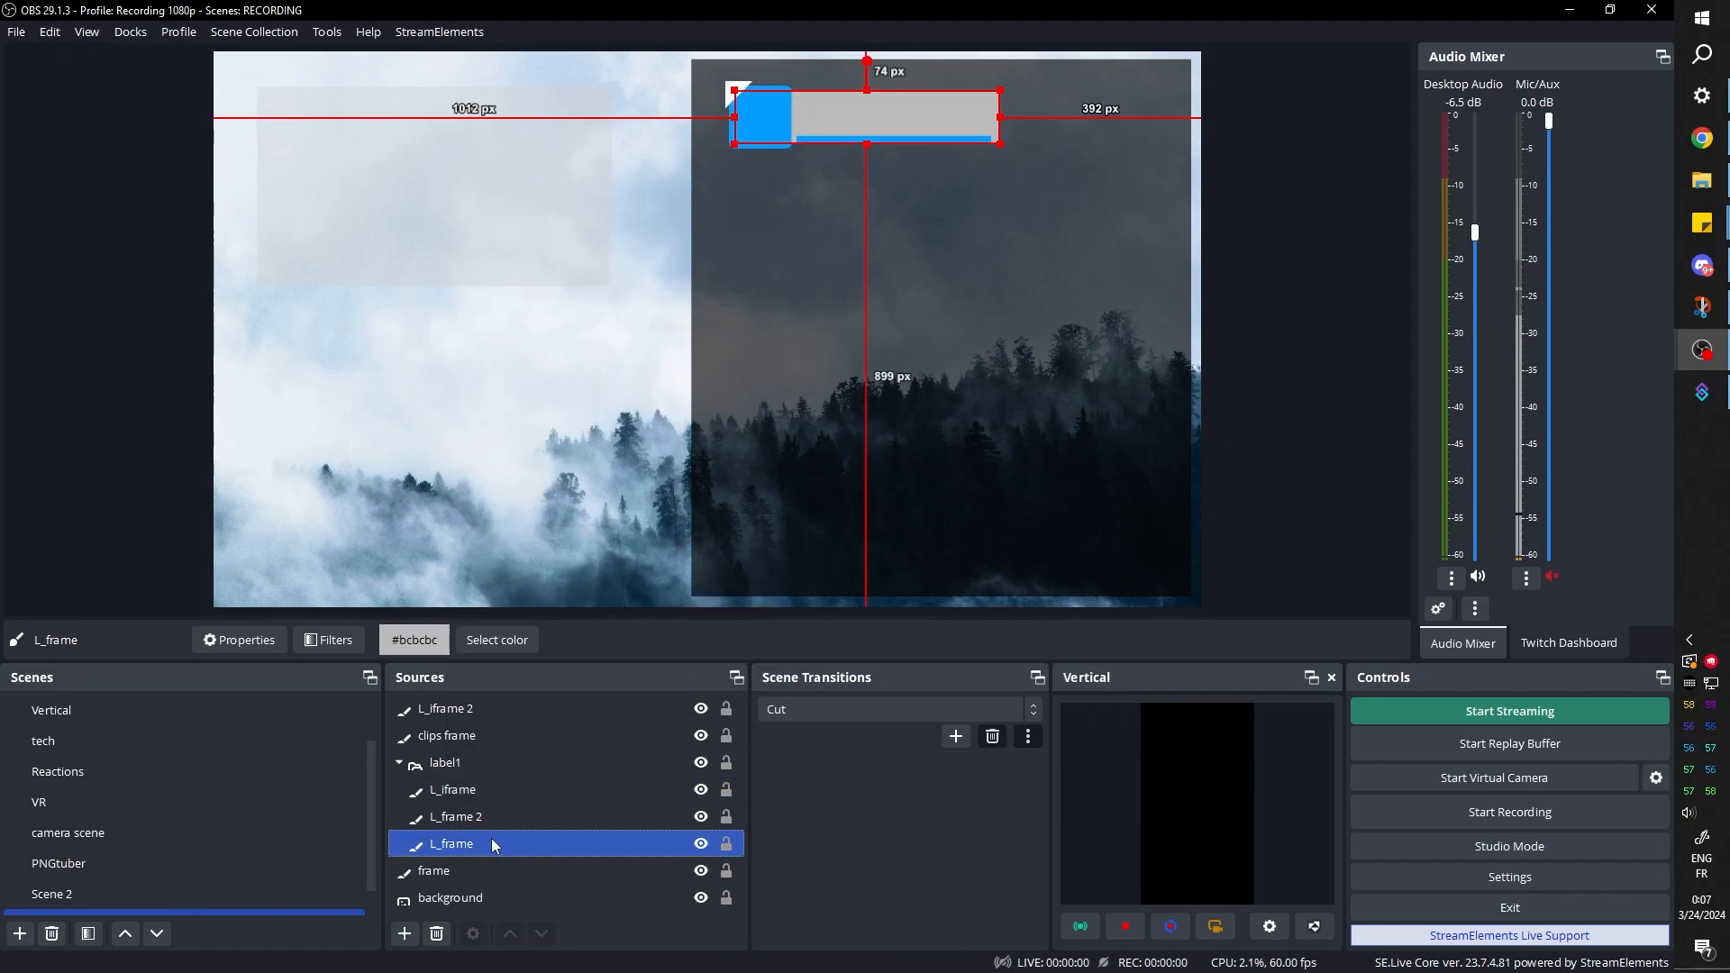
pyautogui.rightClick(485, 845)
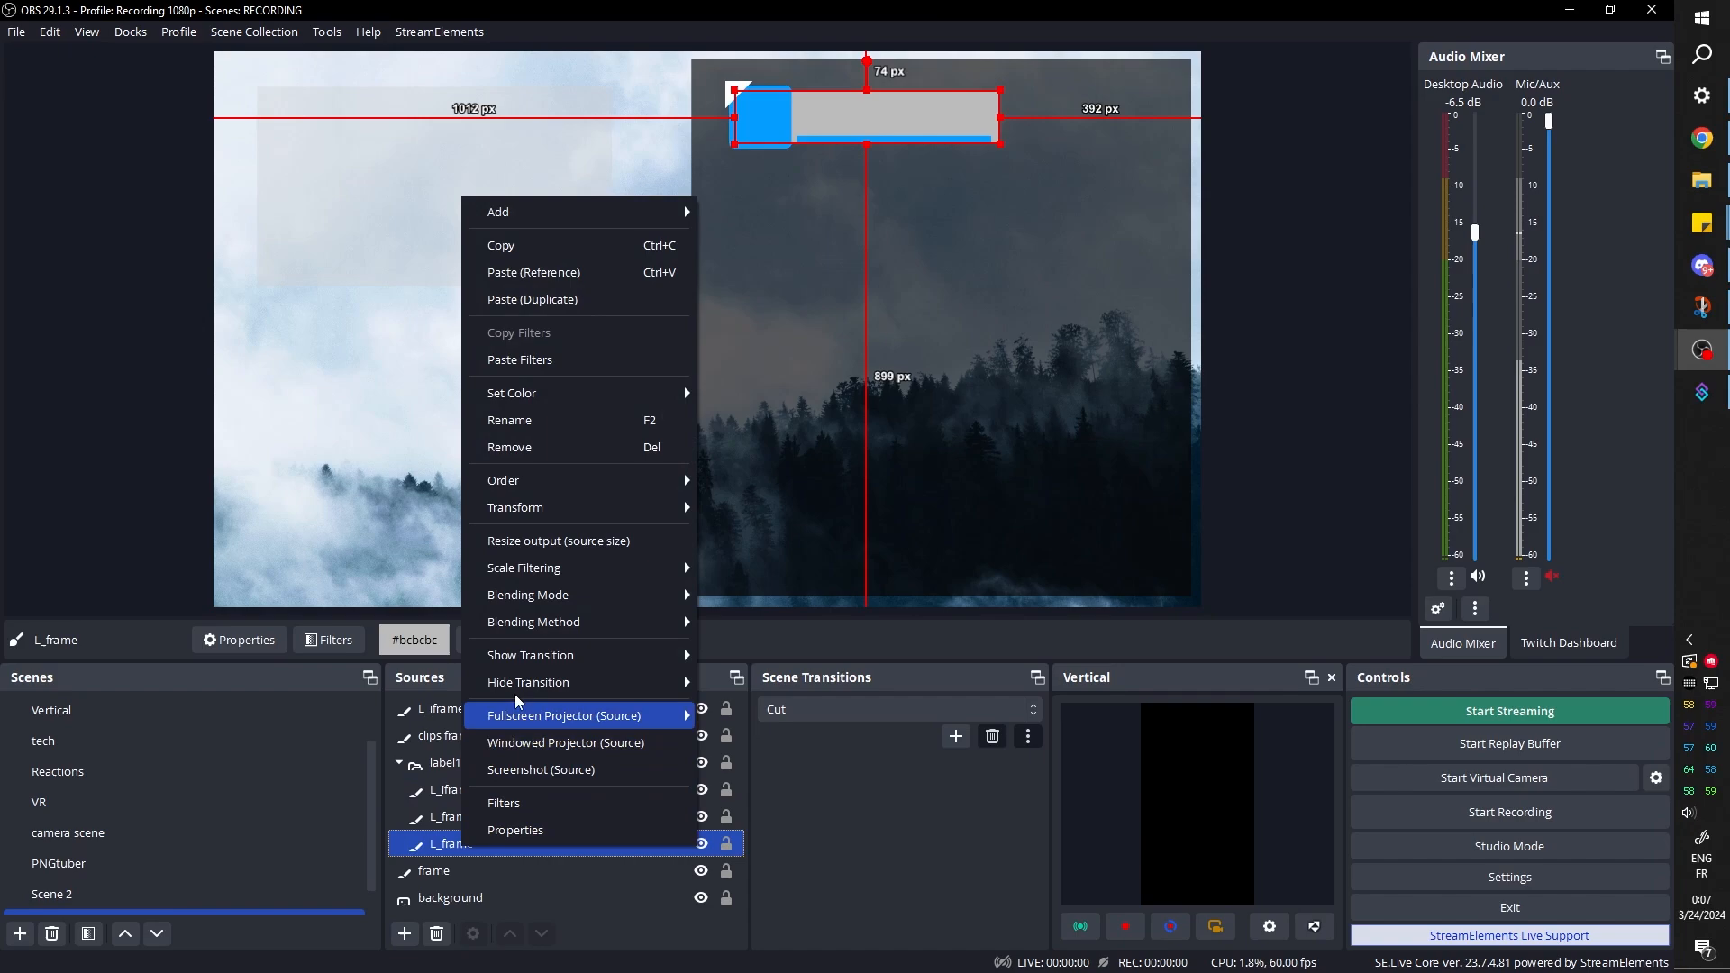
pyautogui.click(553, 361)
pyautogui.click(894, 88)
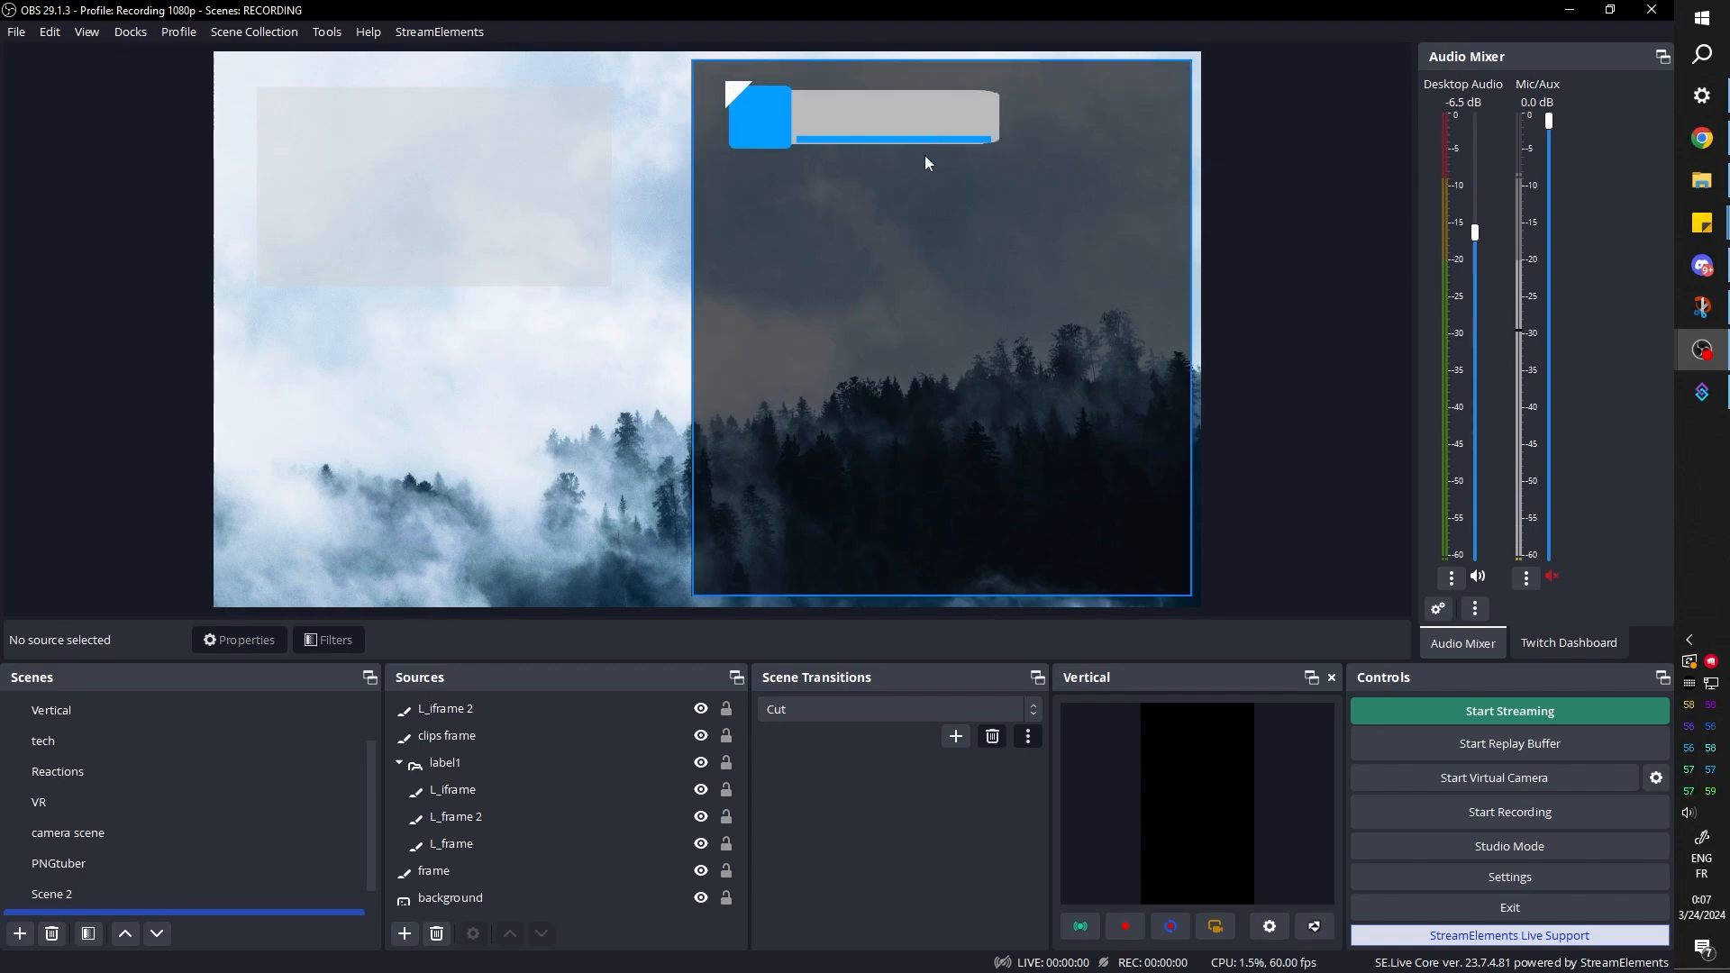
pyautogui.click(915, 121)
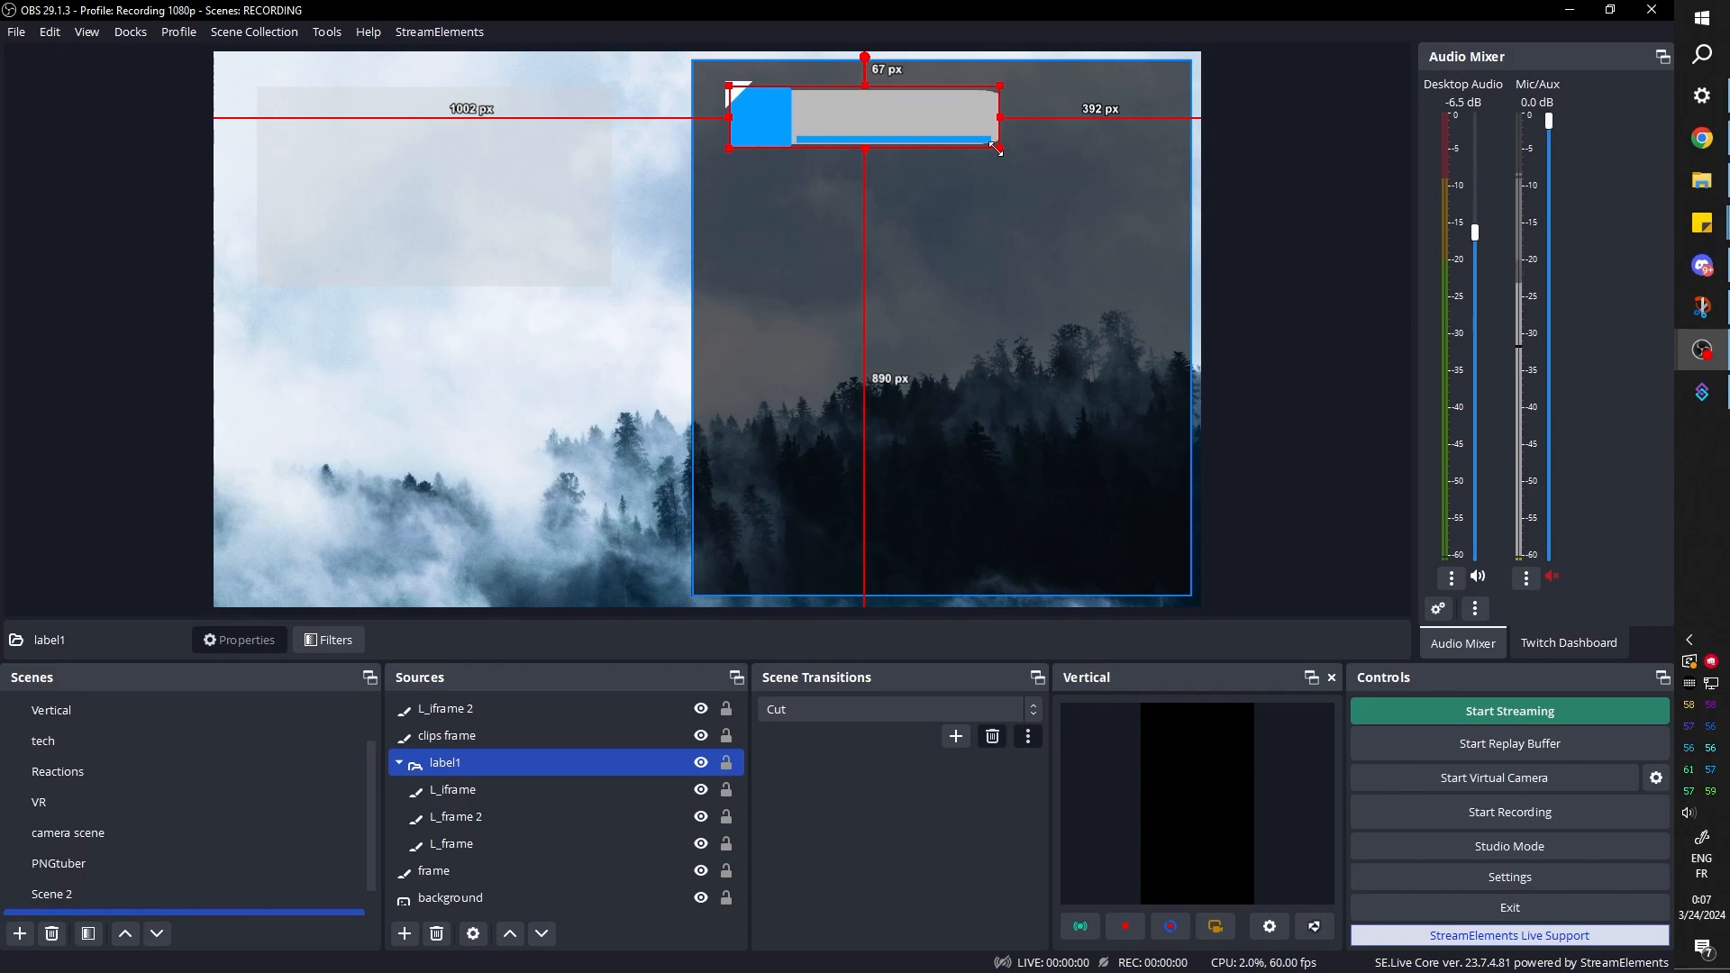
pyautogui.moveTo(996, 148); pyautogui.dragTo(998, 155)
pyautogui.hotkey('ctrl', 'z')
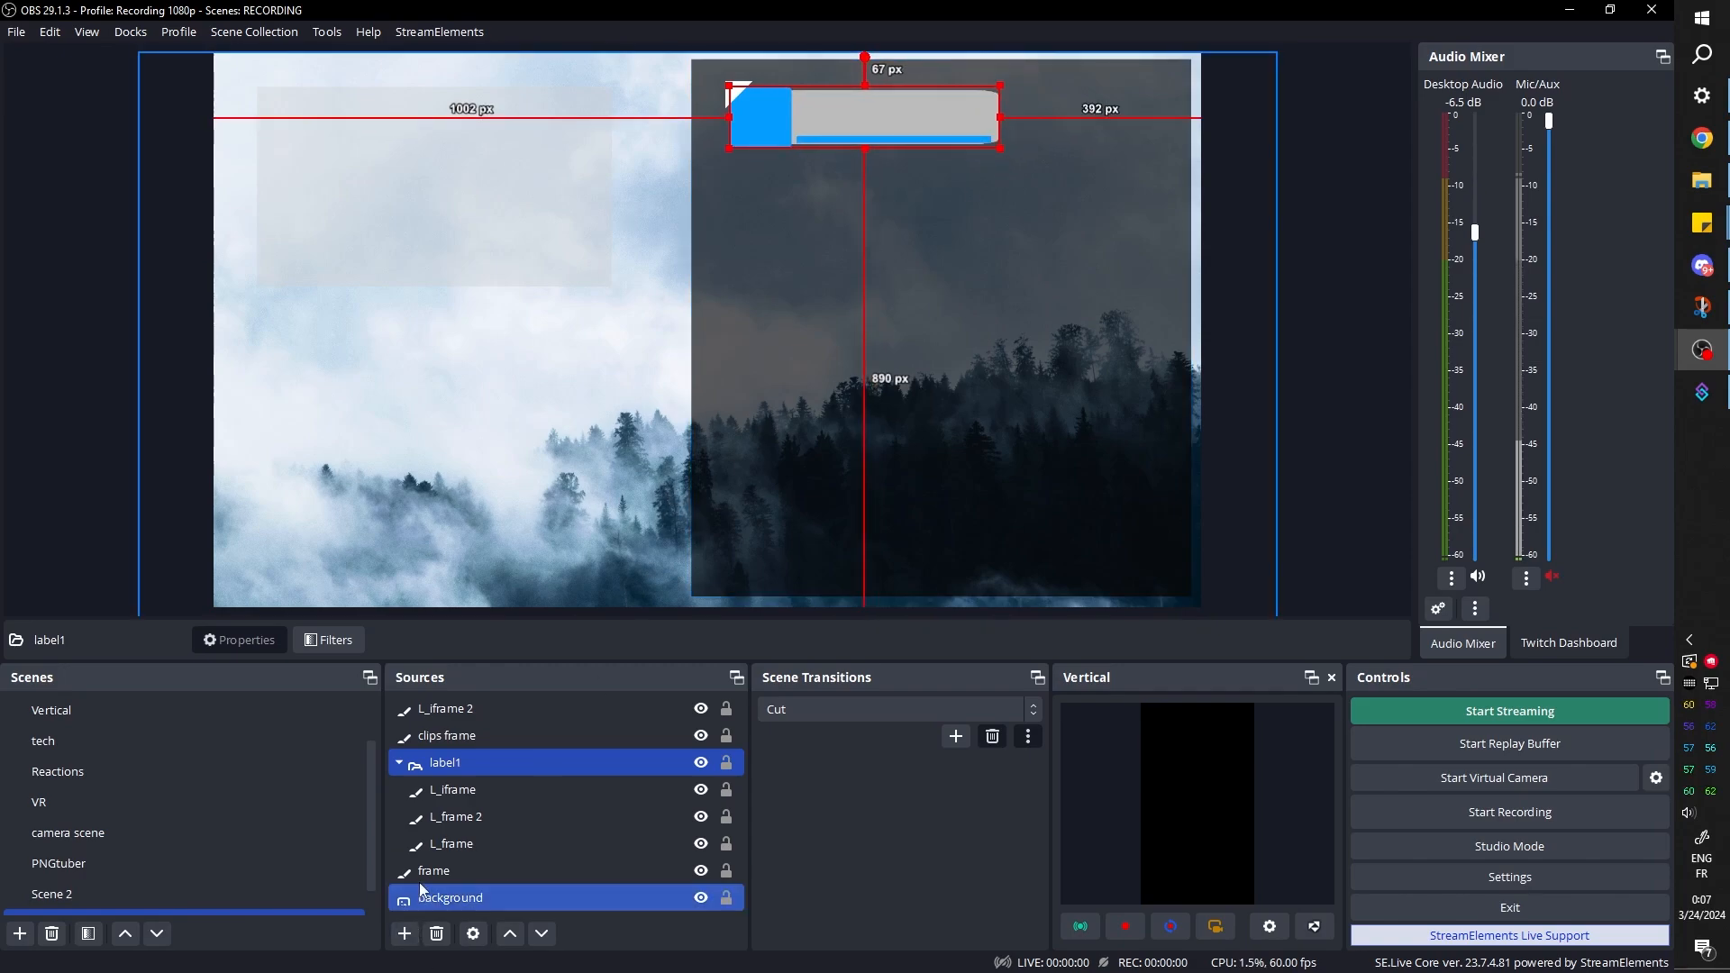
# Set the gray L_frame source's width to 400 and its height to 50
pyautogui.click(449, 844)
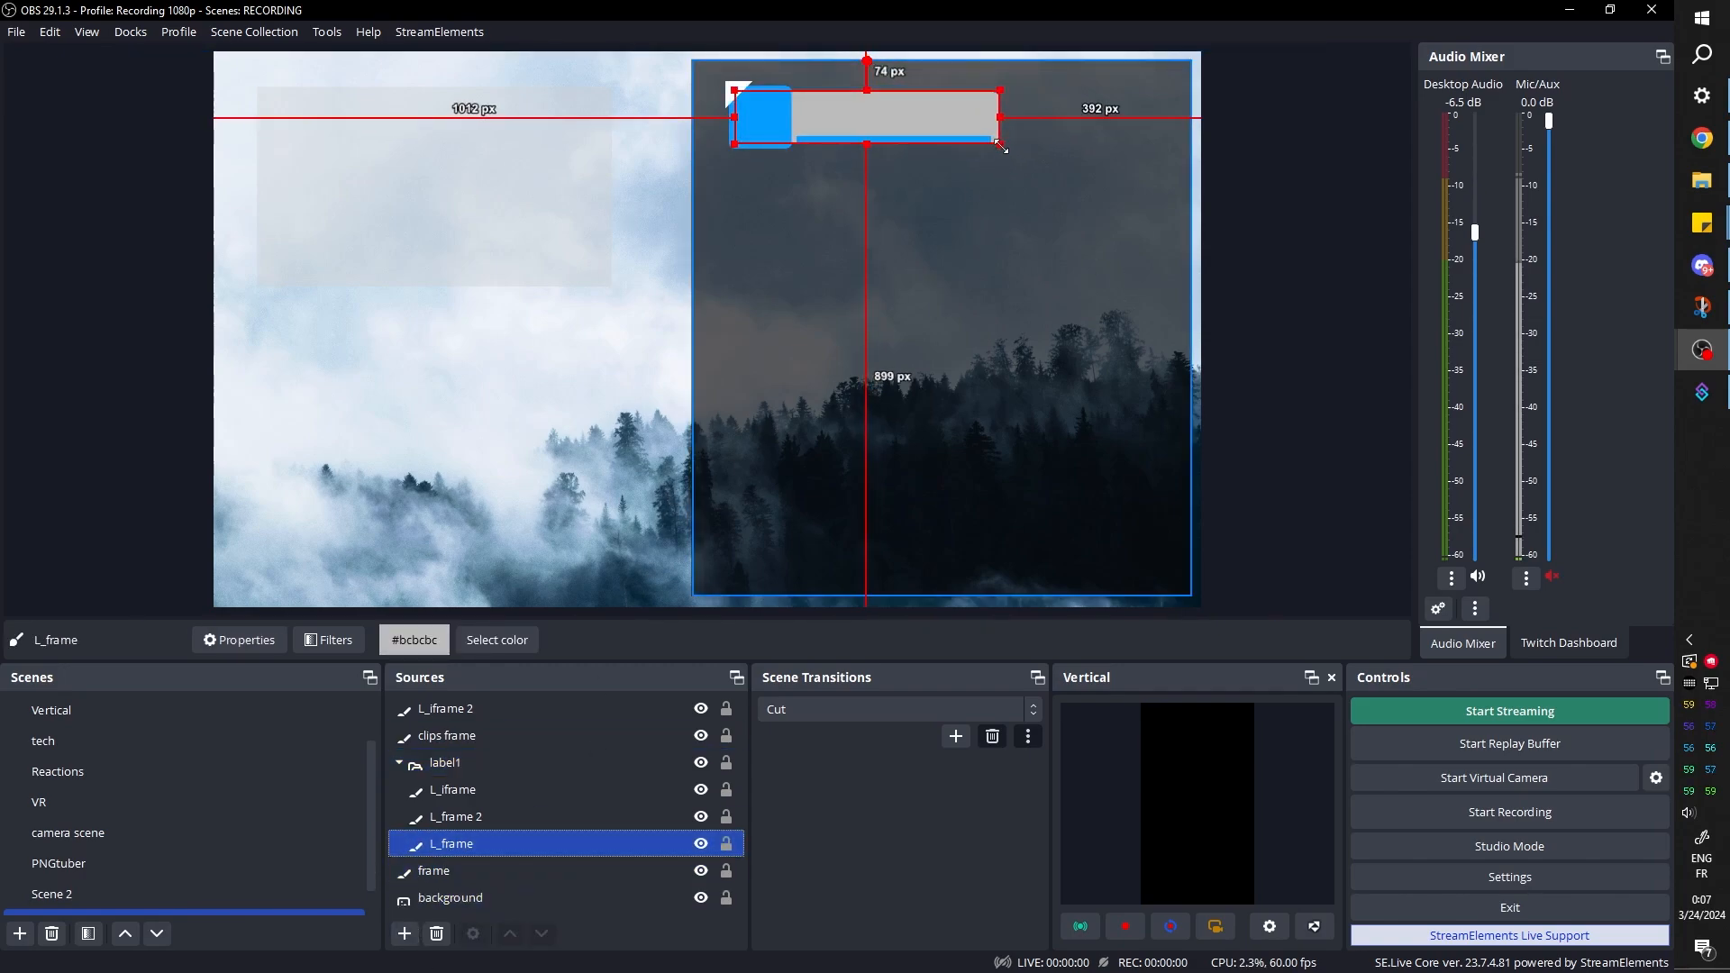
pyautogui.moveTo(1000, 144); pyautogui.dragTo(999, 166)
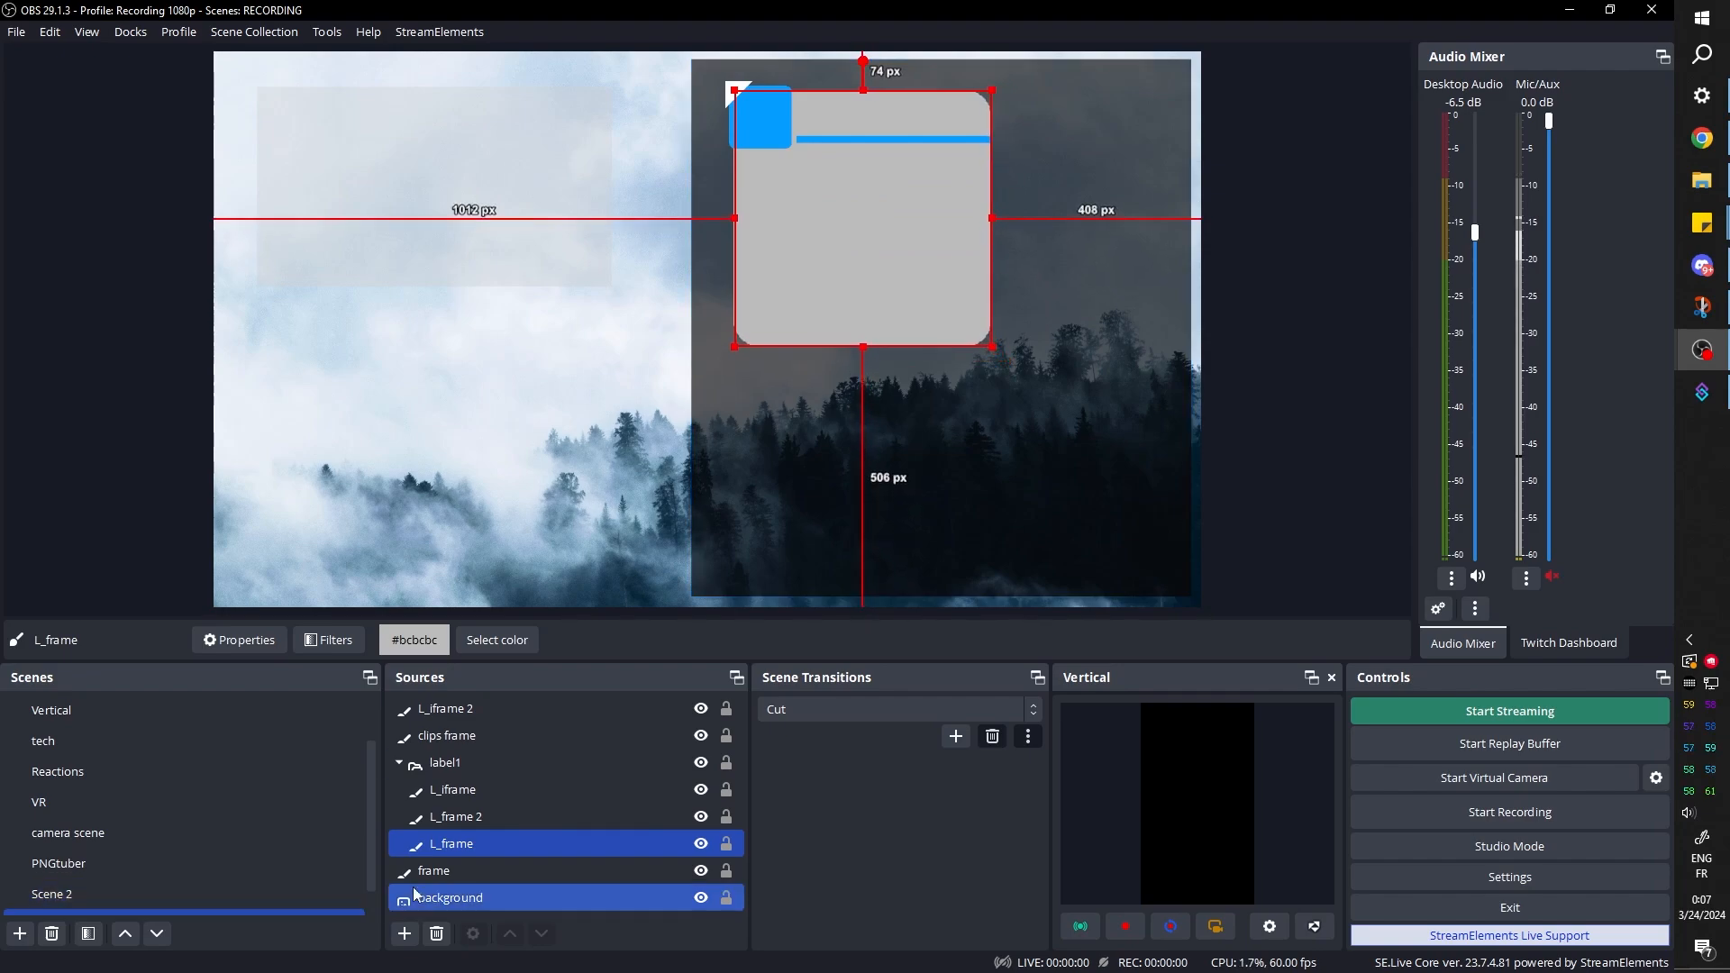
pyautogui.doubleClick(450, 846)
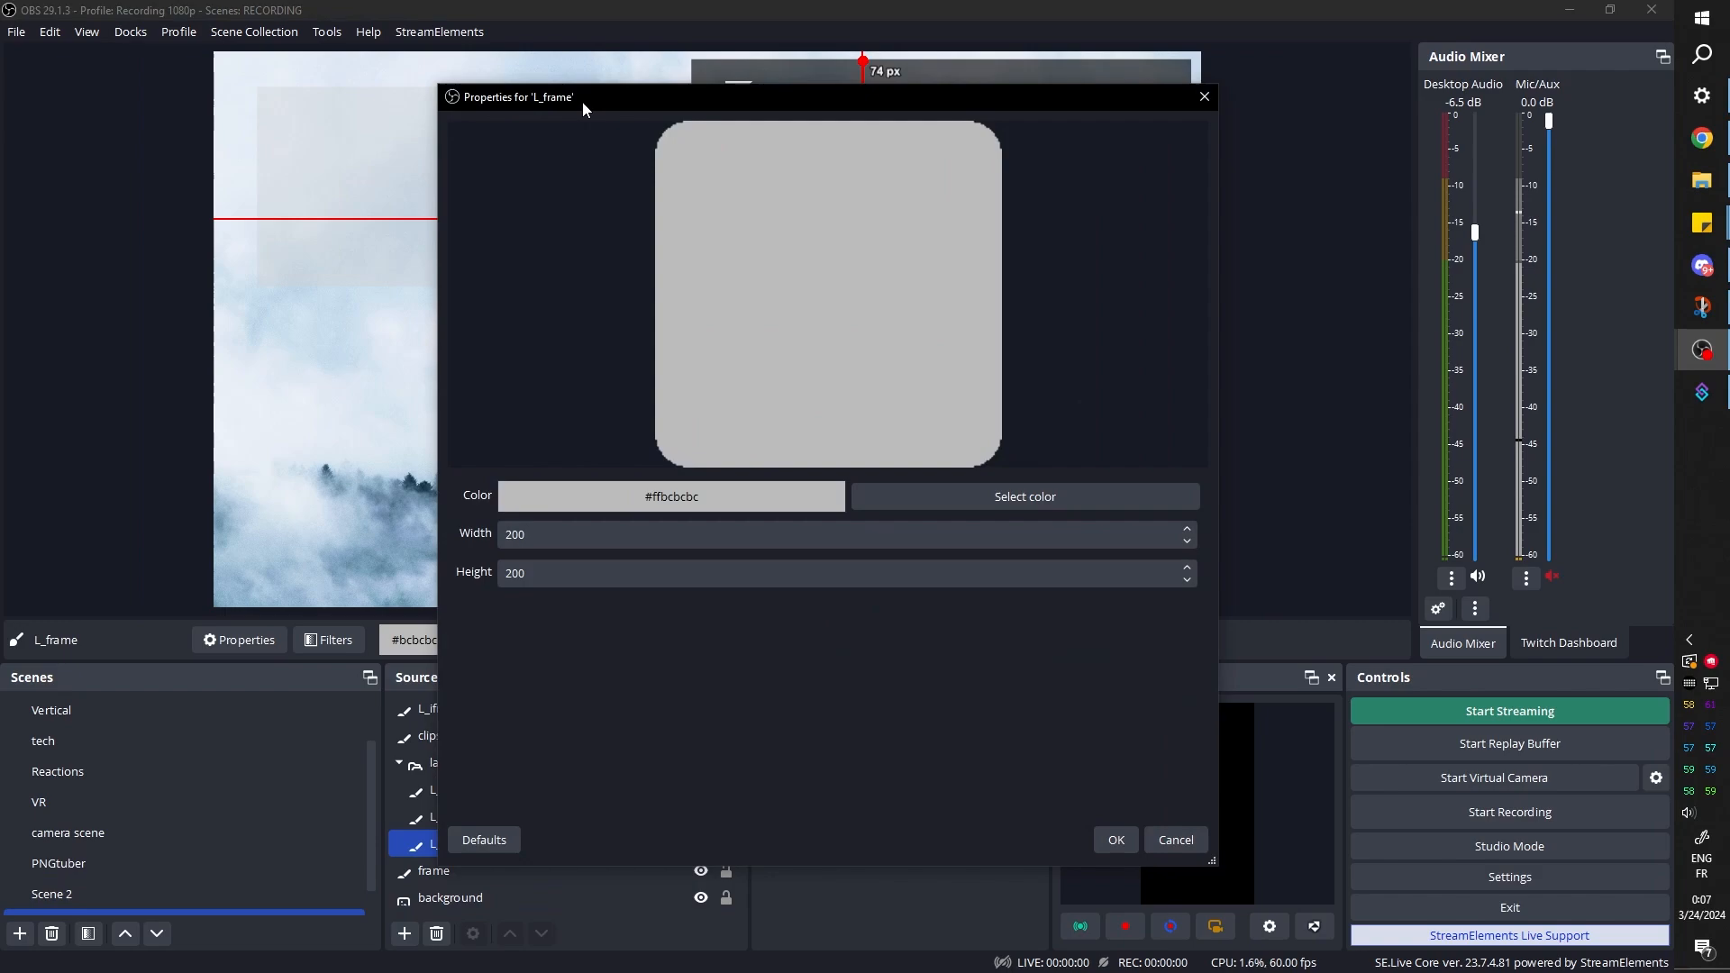
pyautogui.moveTo(582, 101); pyautogui.dragTo(1293, 89)
pyautogui.press('Delete')
pyautogui.write('4')
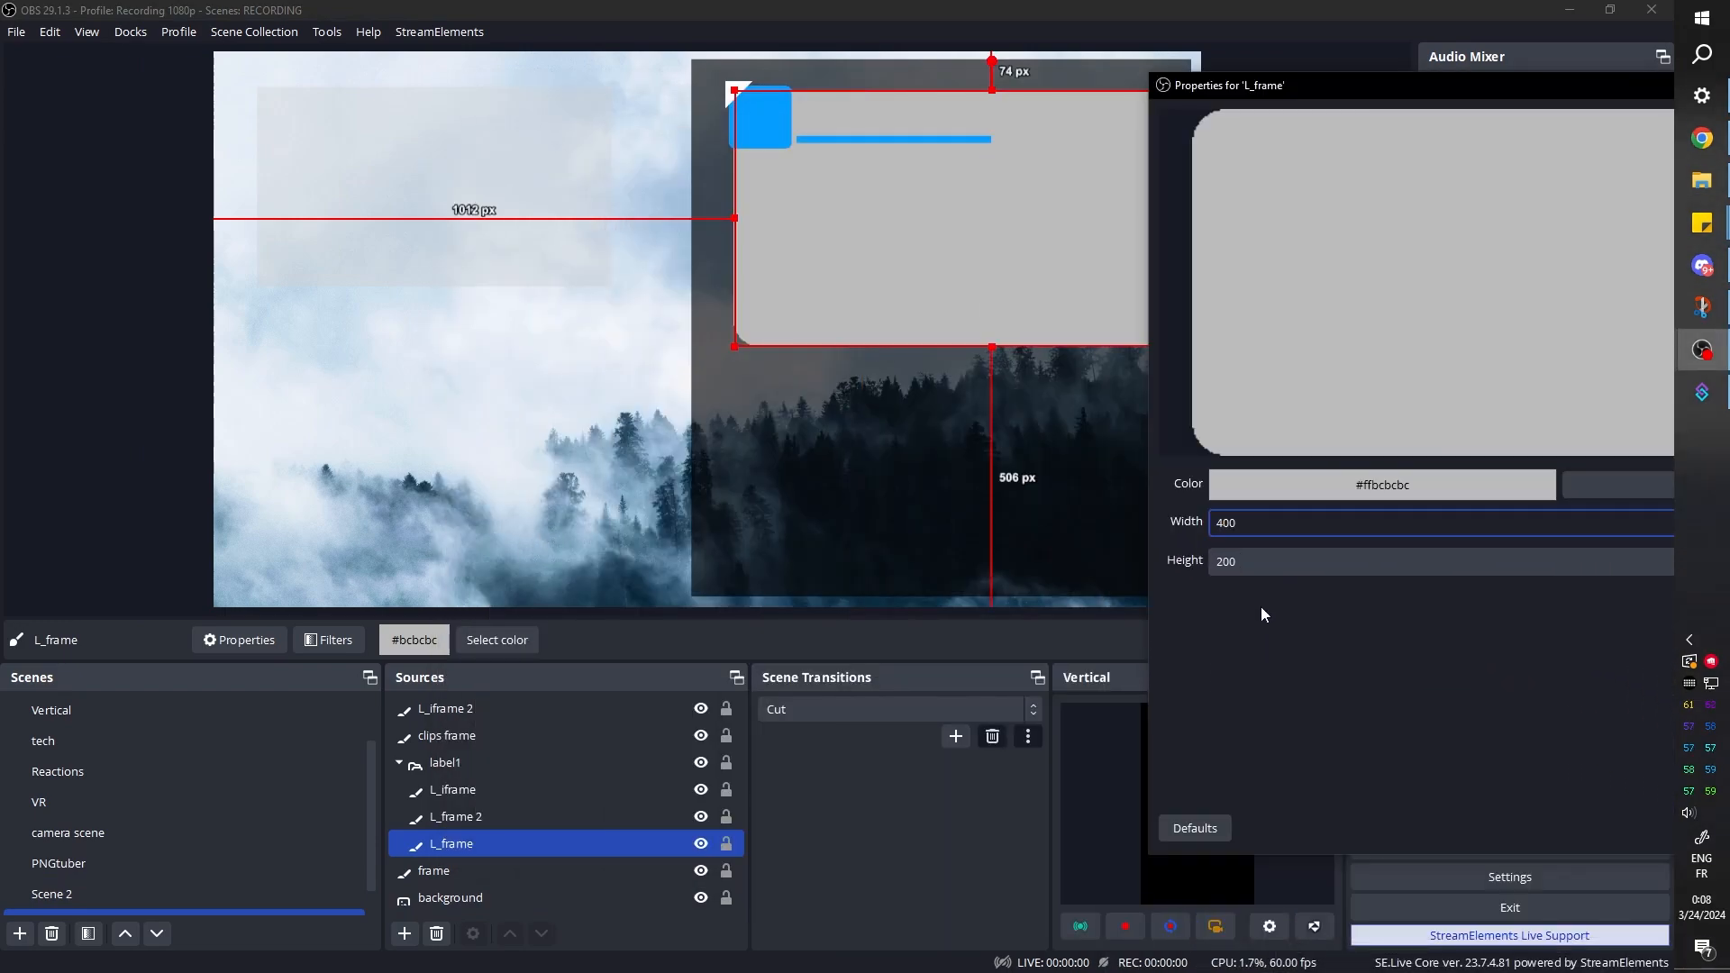
pyautogui.click(1226, 563)
pyautogui.press('Delete')
pyautogui.write('1')
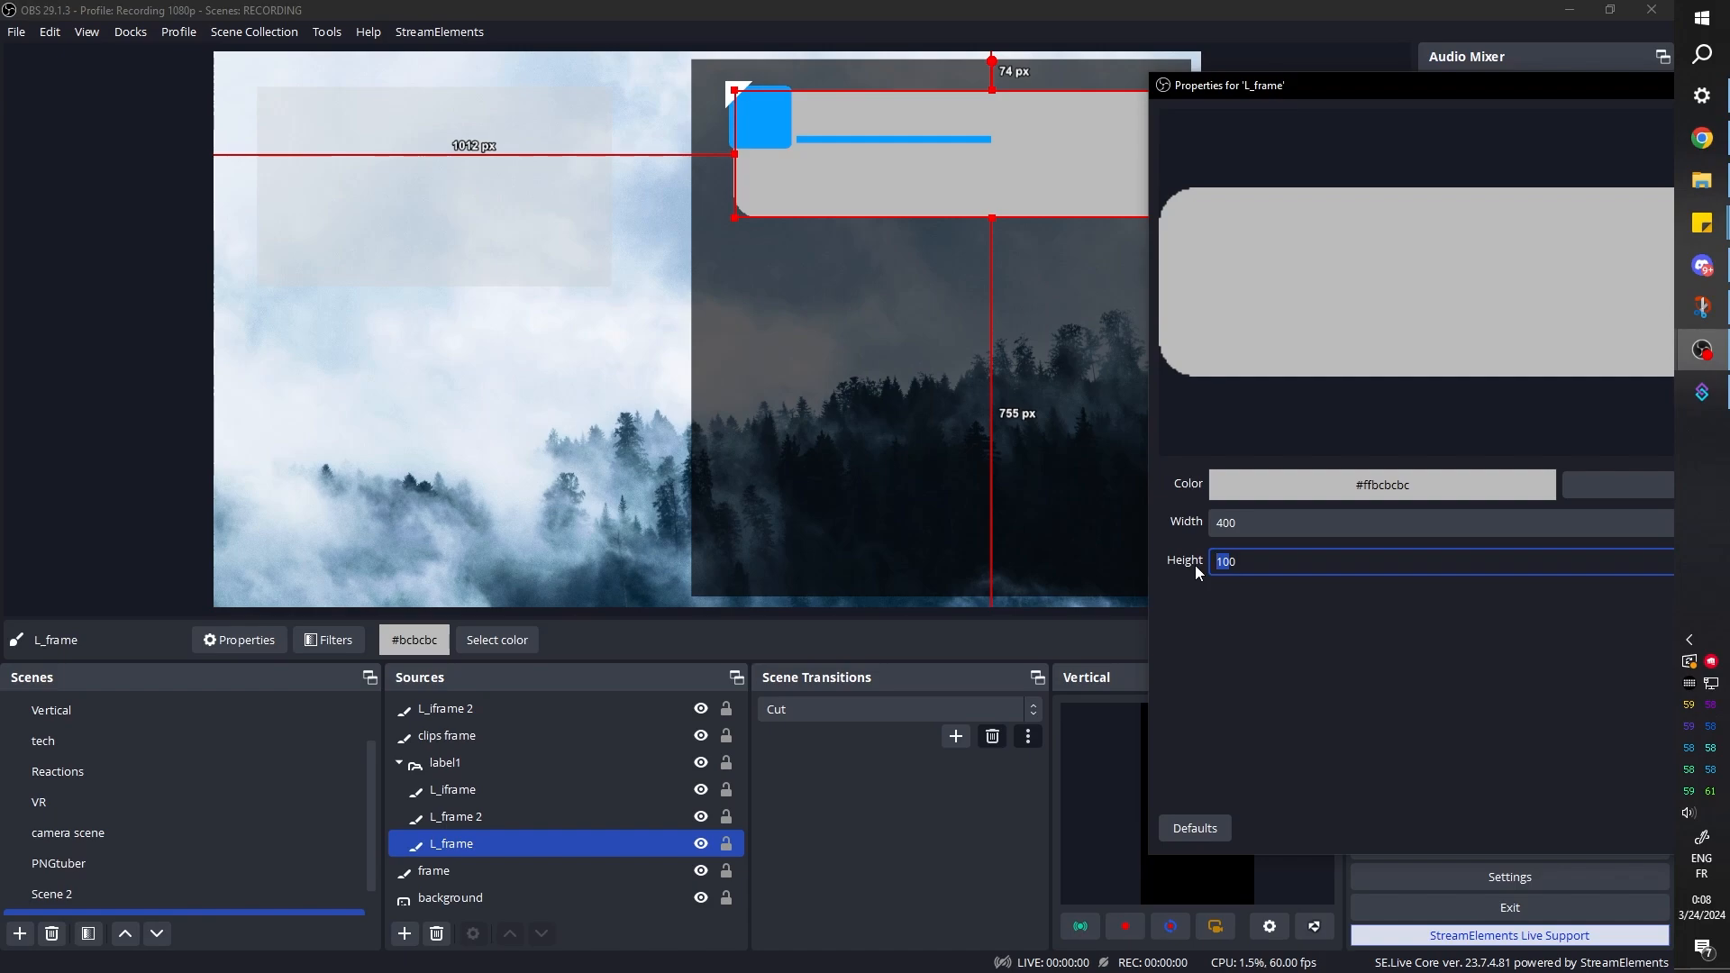
pyautogui.write('50')
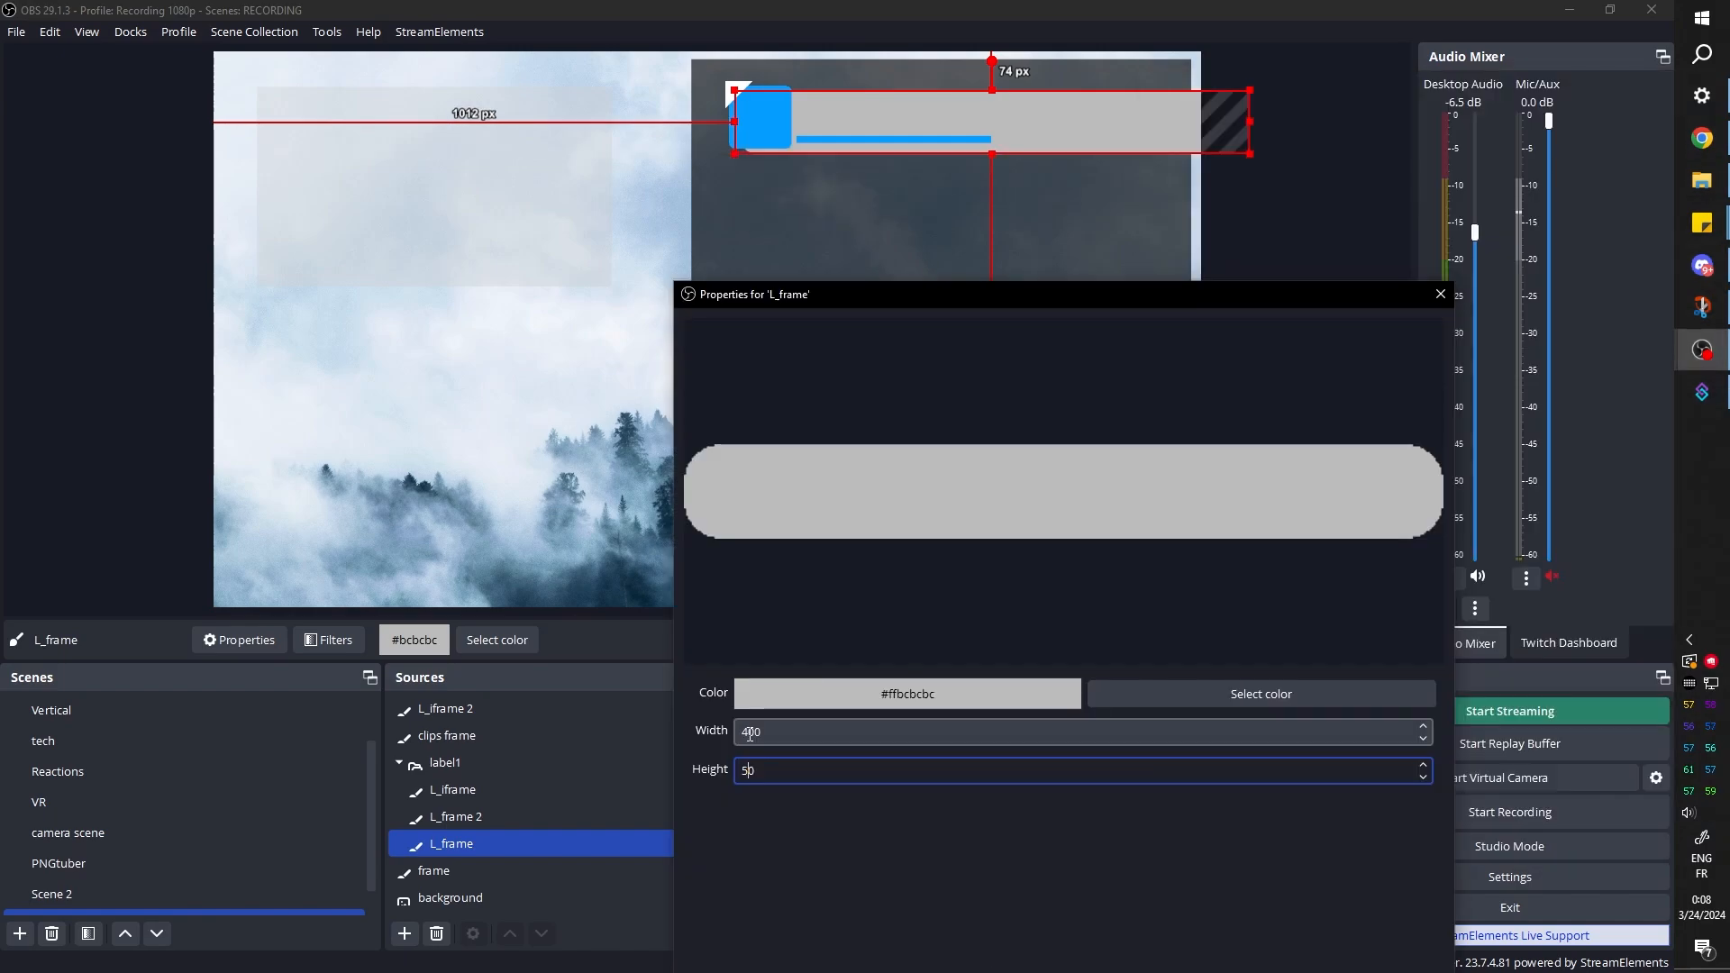
# Try several widths for the gray L_frame source and settle on a width of 230
pyautogui.moveTo(749, 733); pyautogui.dragTo(737, 732)
pyautogui.write('3')
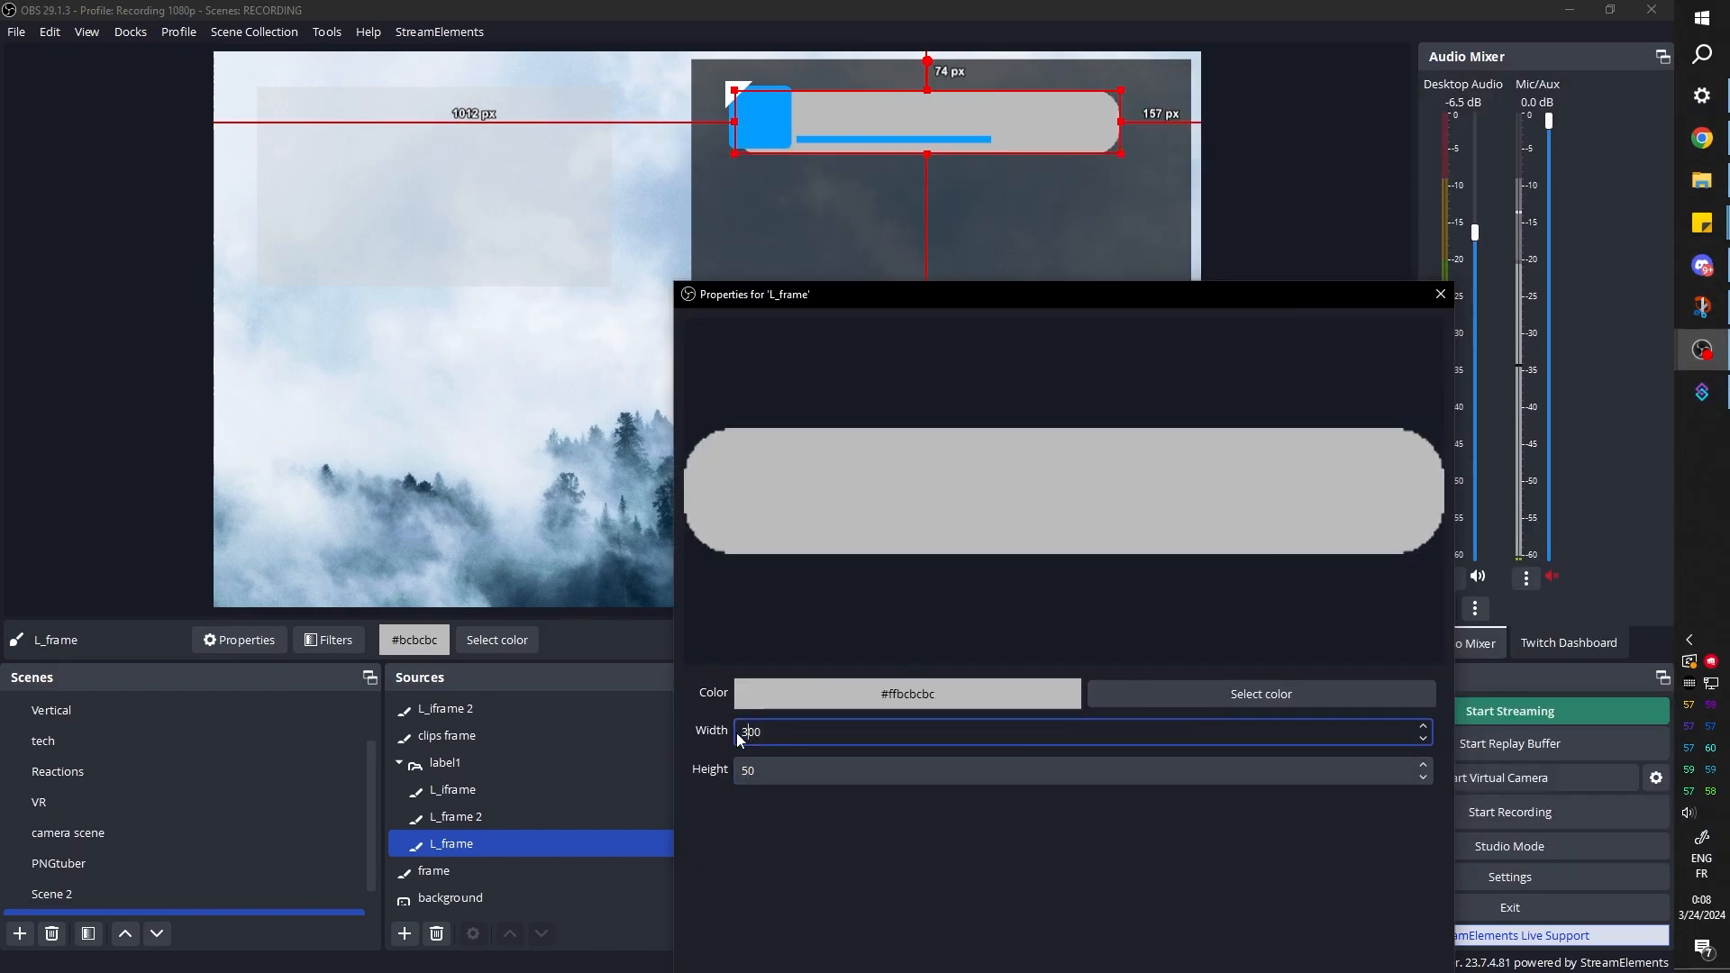
pyautogui.press('BackSpace')
pyautogui.write('2')
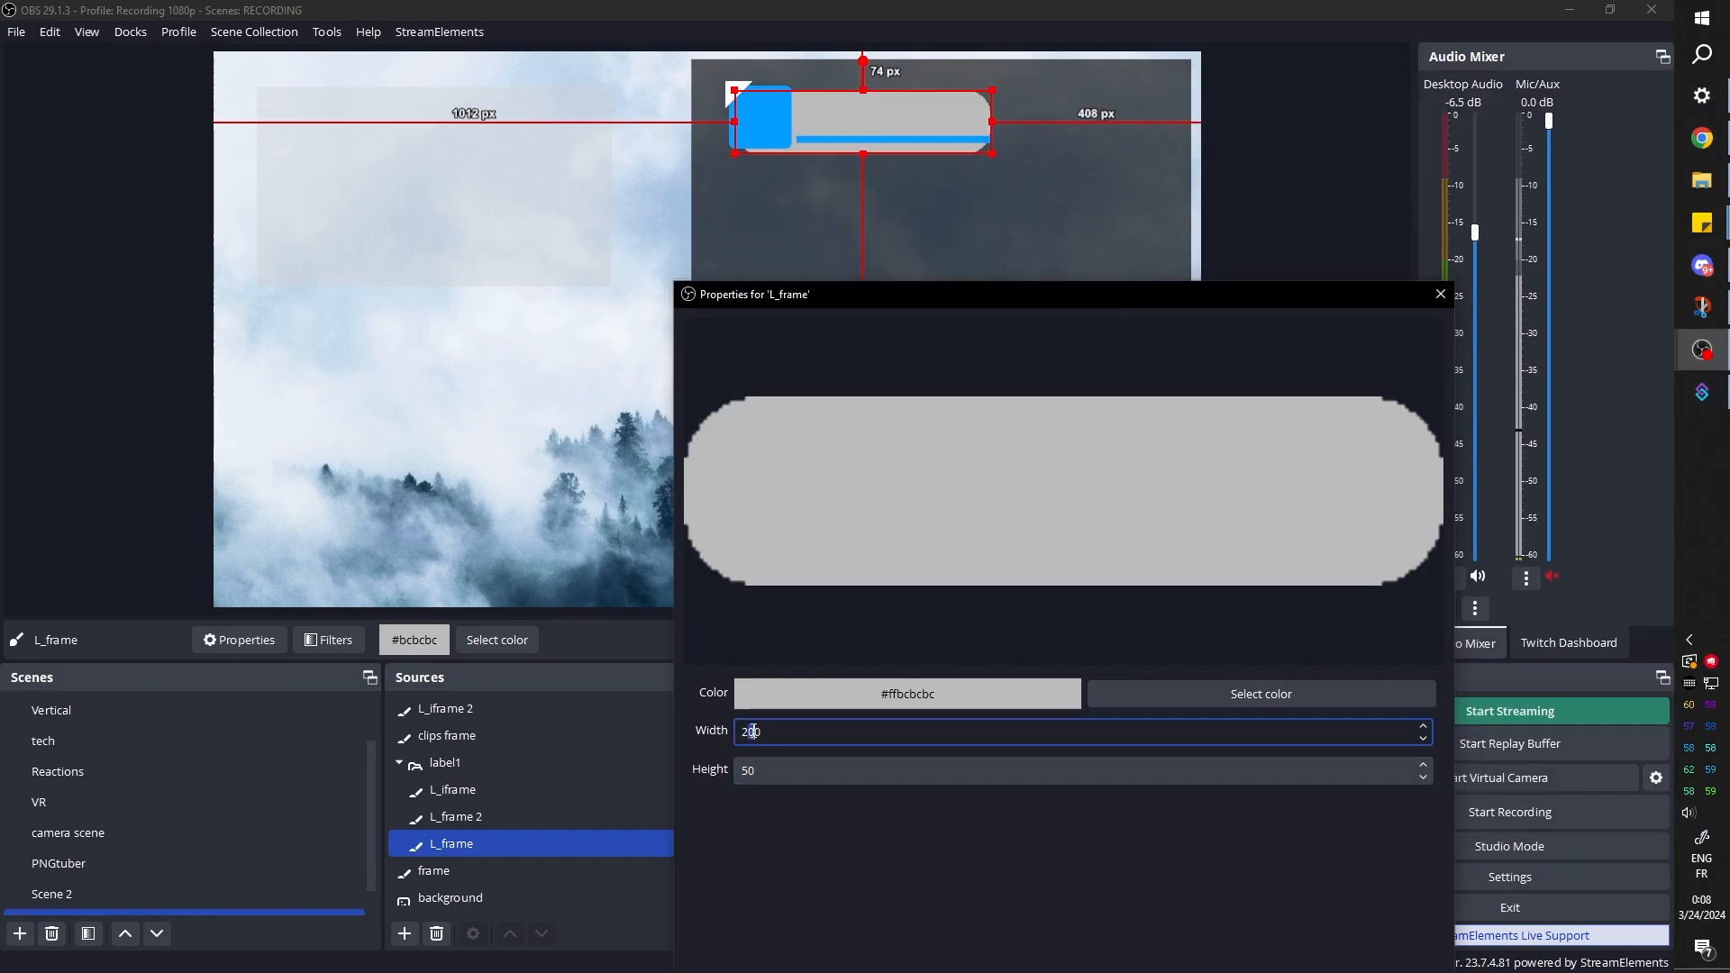
pyautogui.write('5')
pyautogui.moveTo(754, 731); pyautogui.dragTo(743, 733)
pyautogui.write('3')
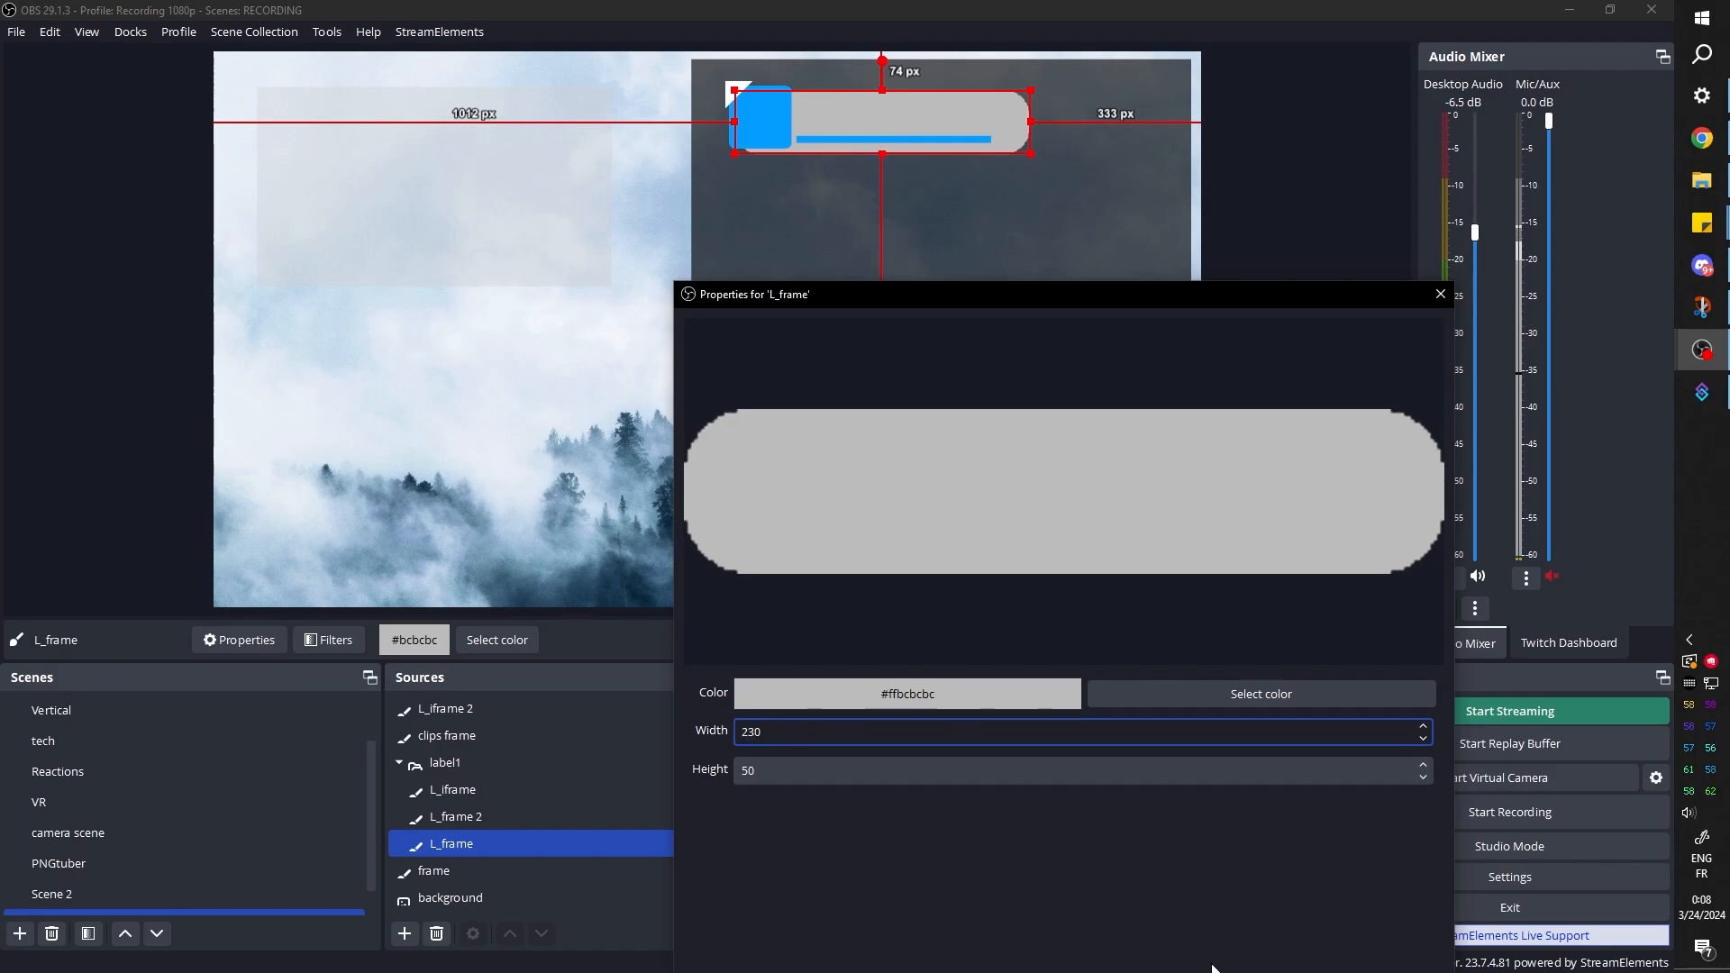
pyautogui.moveTo(1100, 292); pyautogui.dragTo(1050, 135)
pyautogui.click(1283, 894)
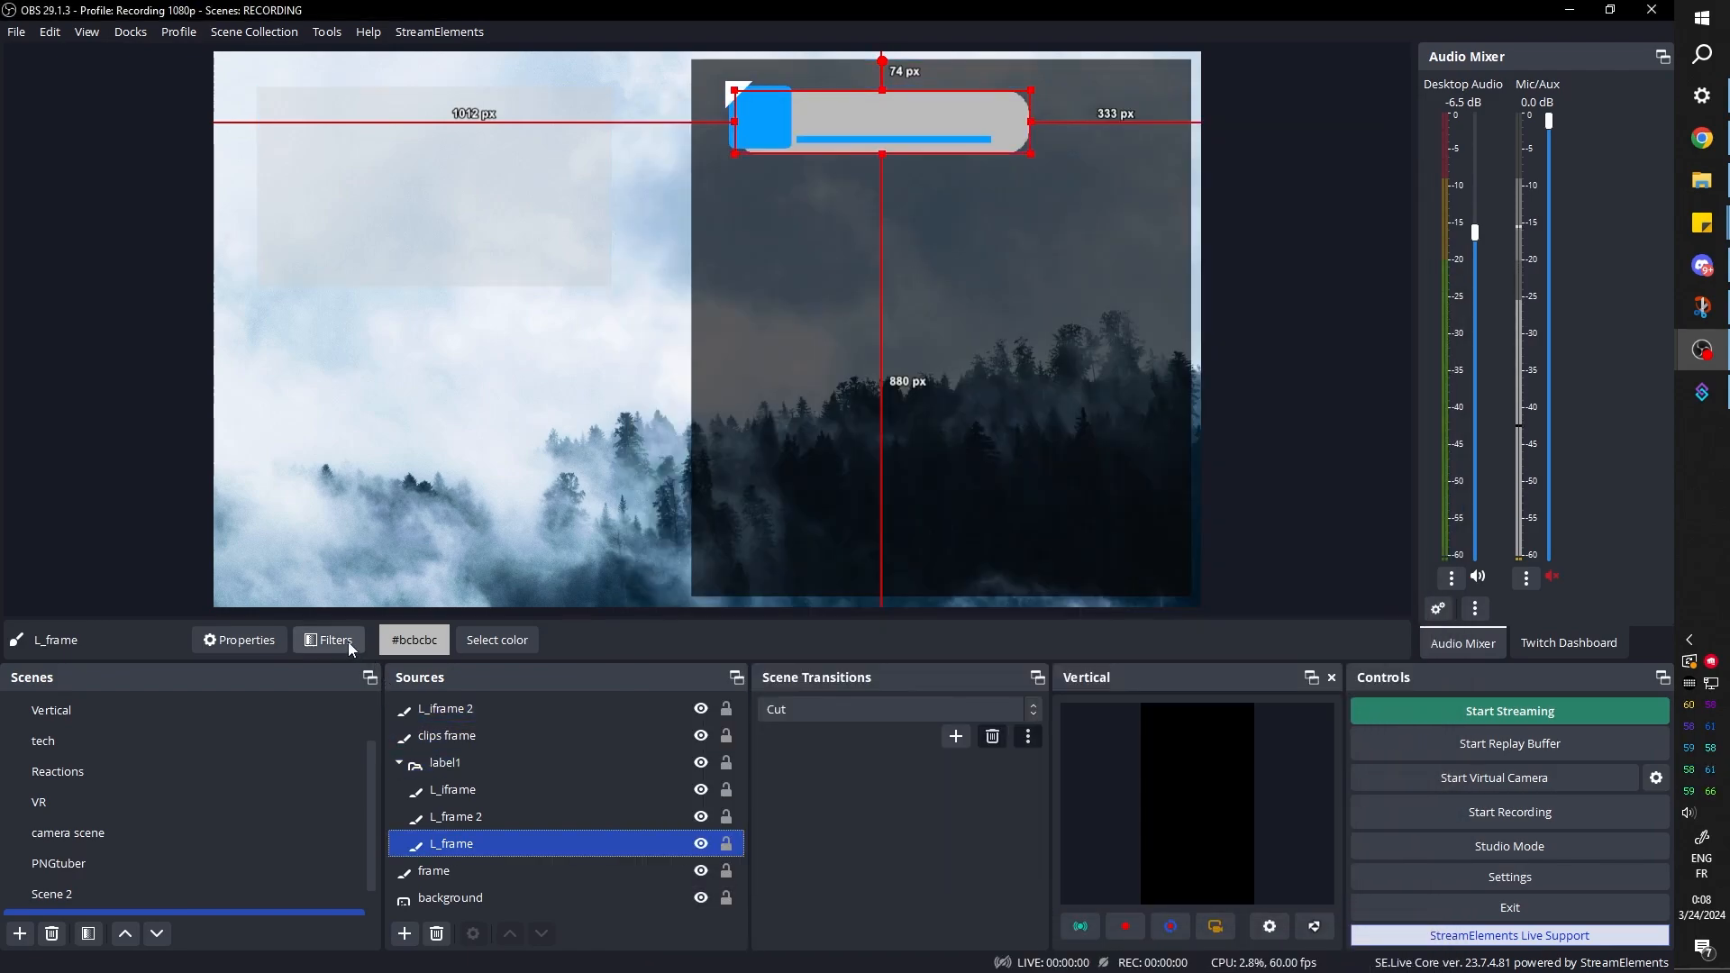
# Lower the corner radius in L_frame's rounded_rect shader filter and shrink the gray frame to fit the label beside the blue square
pyautogui.click(321, 646)
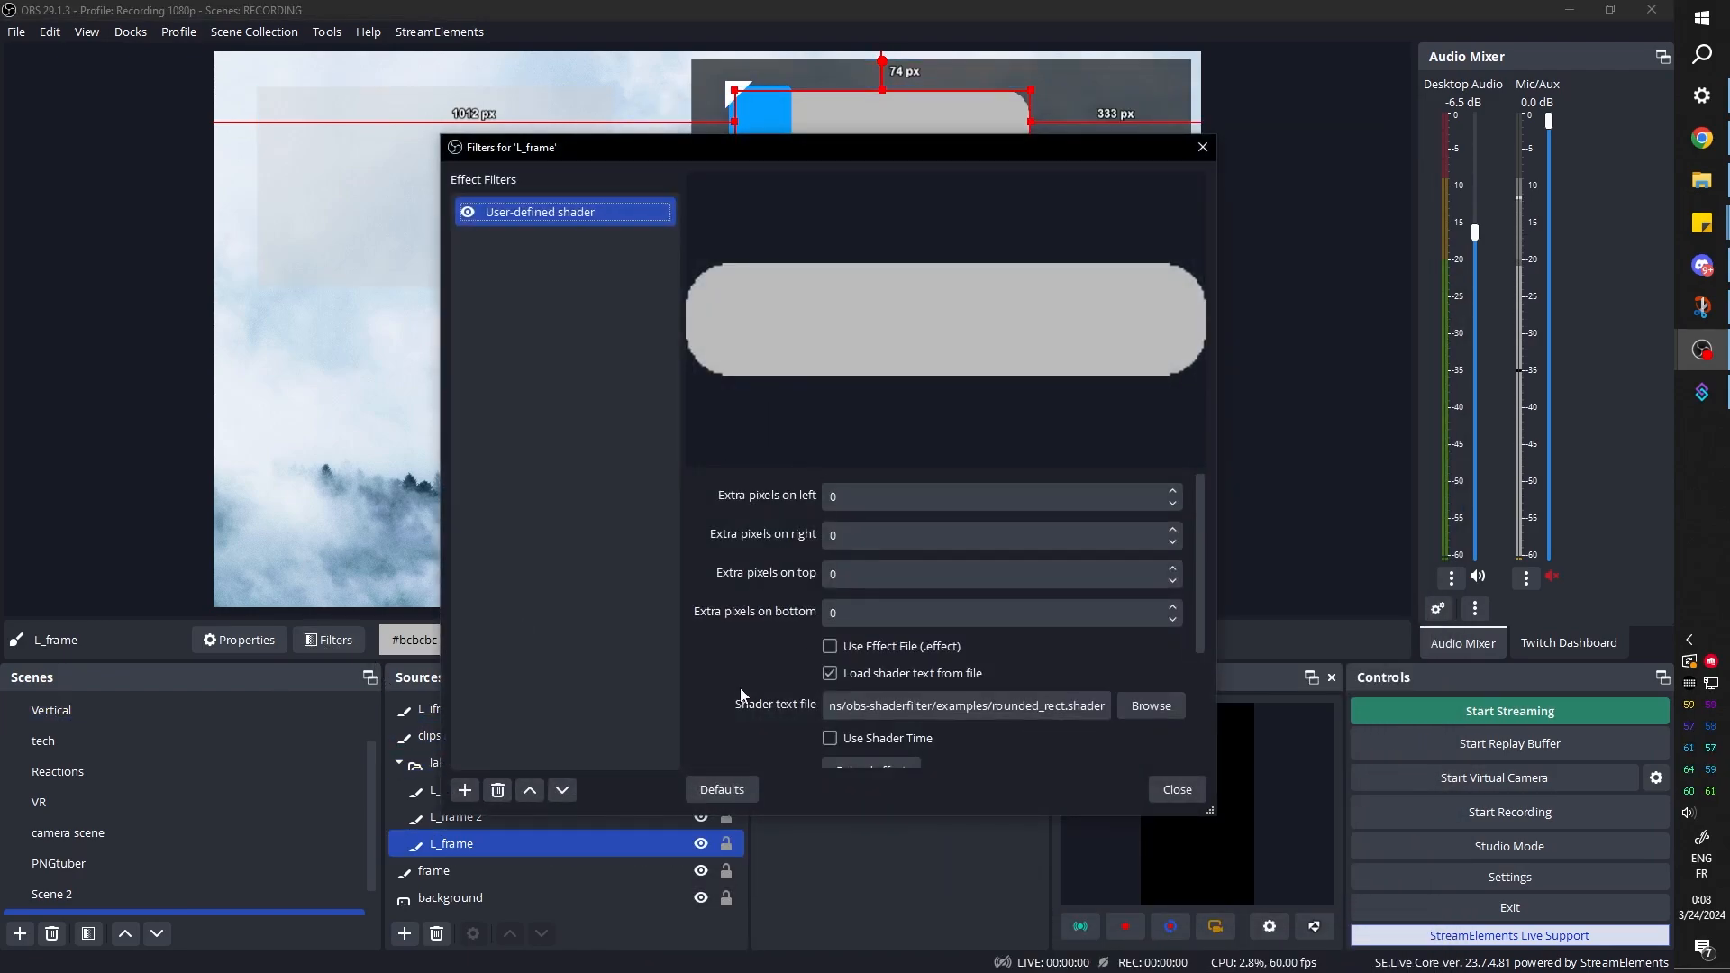
pyautogui.scroll(-4, 740, 689)
pyautogui.moveTo(859, 627); pyautogui.dragTo(853, 627)
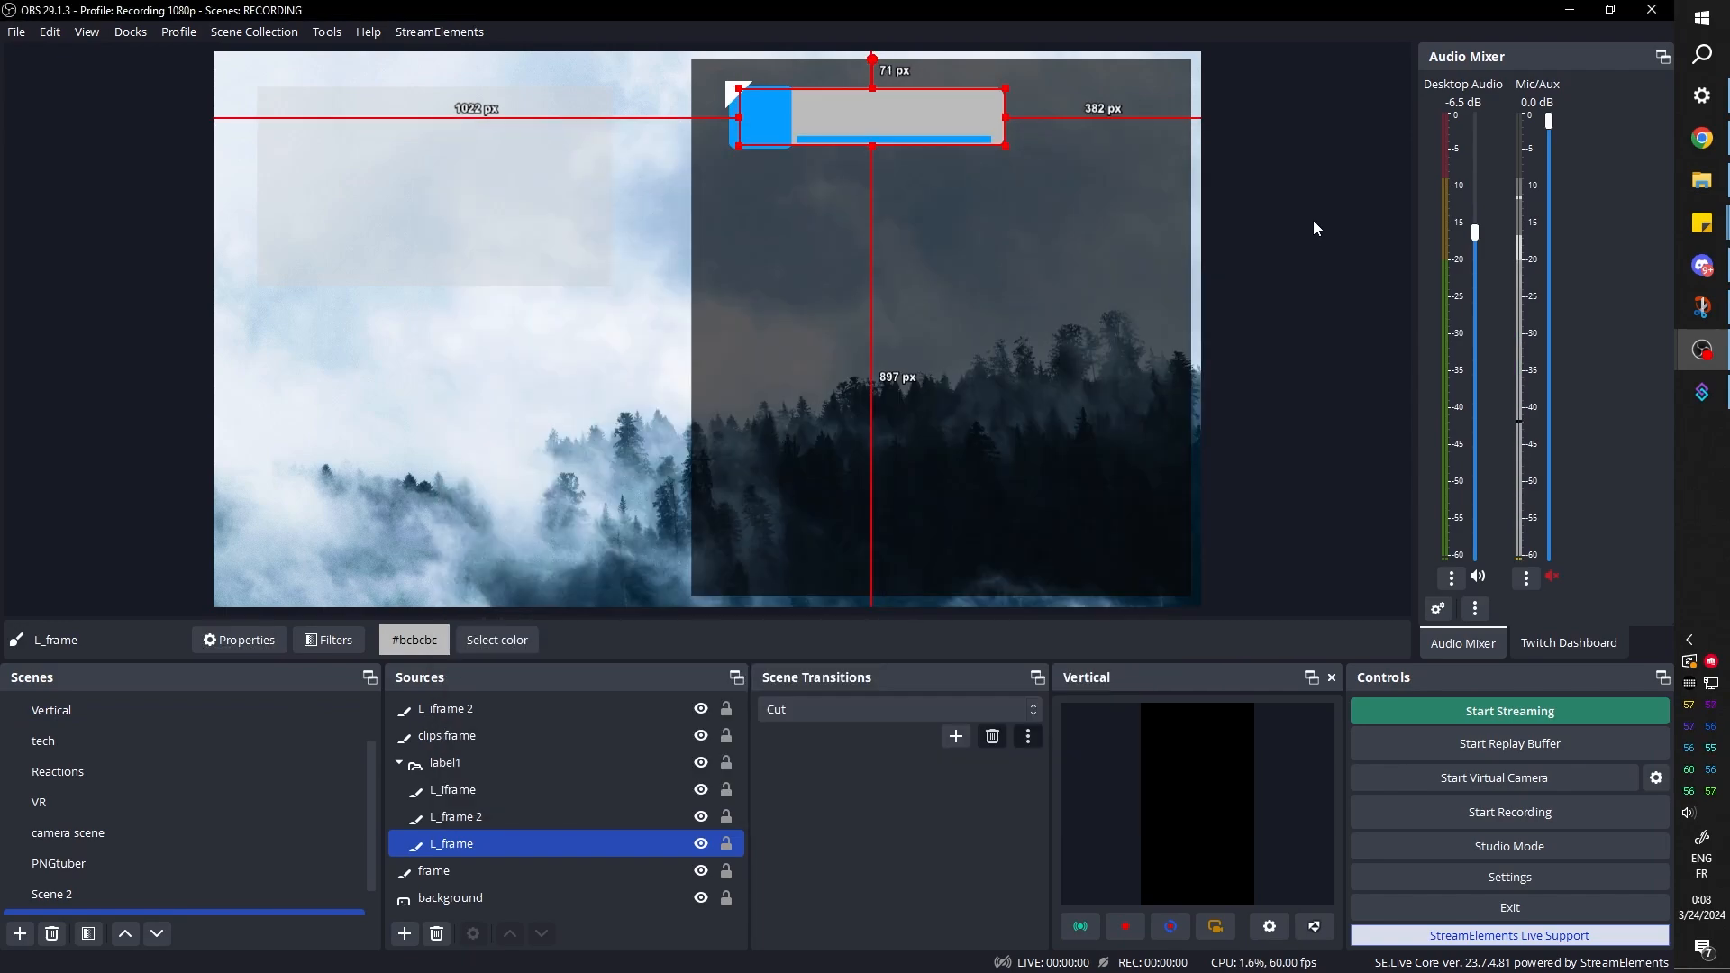
pyautogui.click(1314, 222)
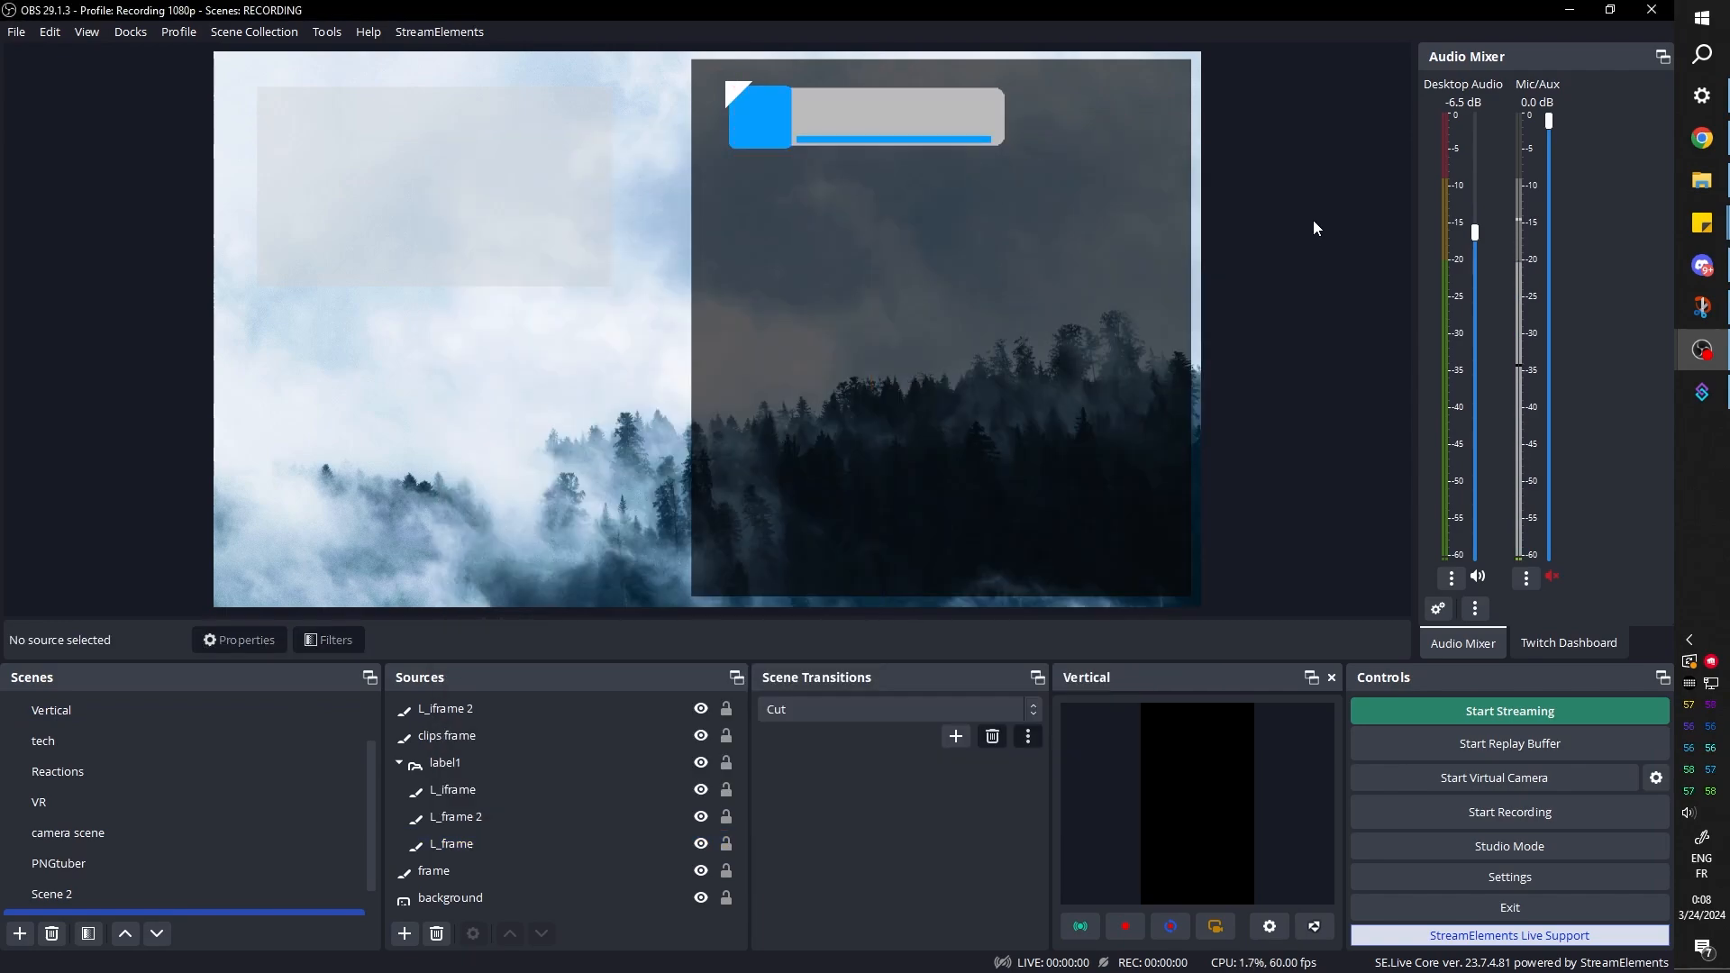
pyautogui.click(927, 122)
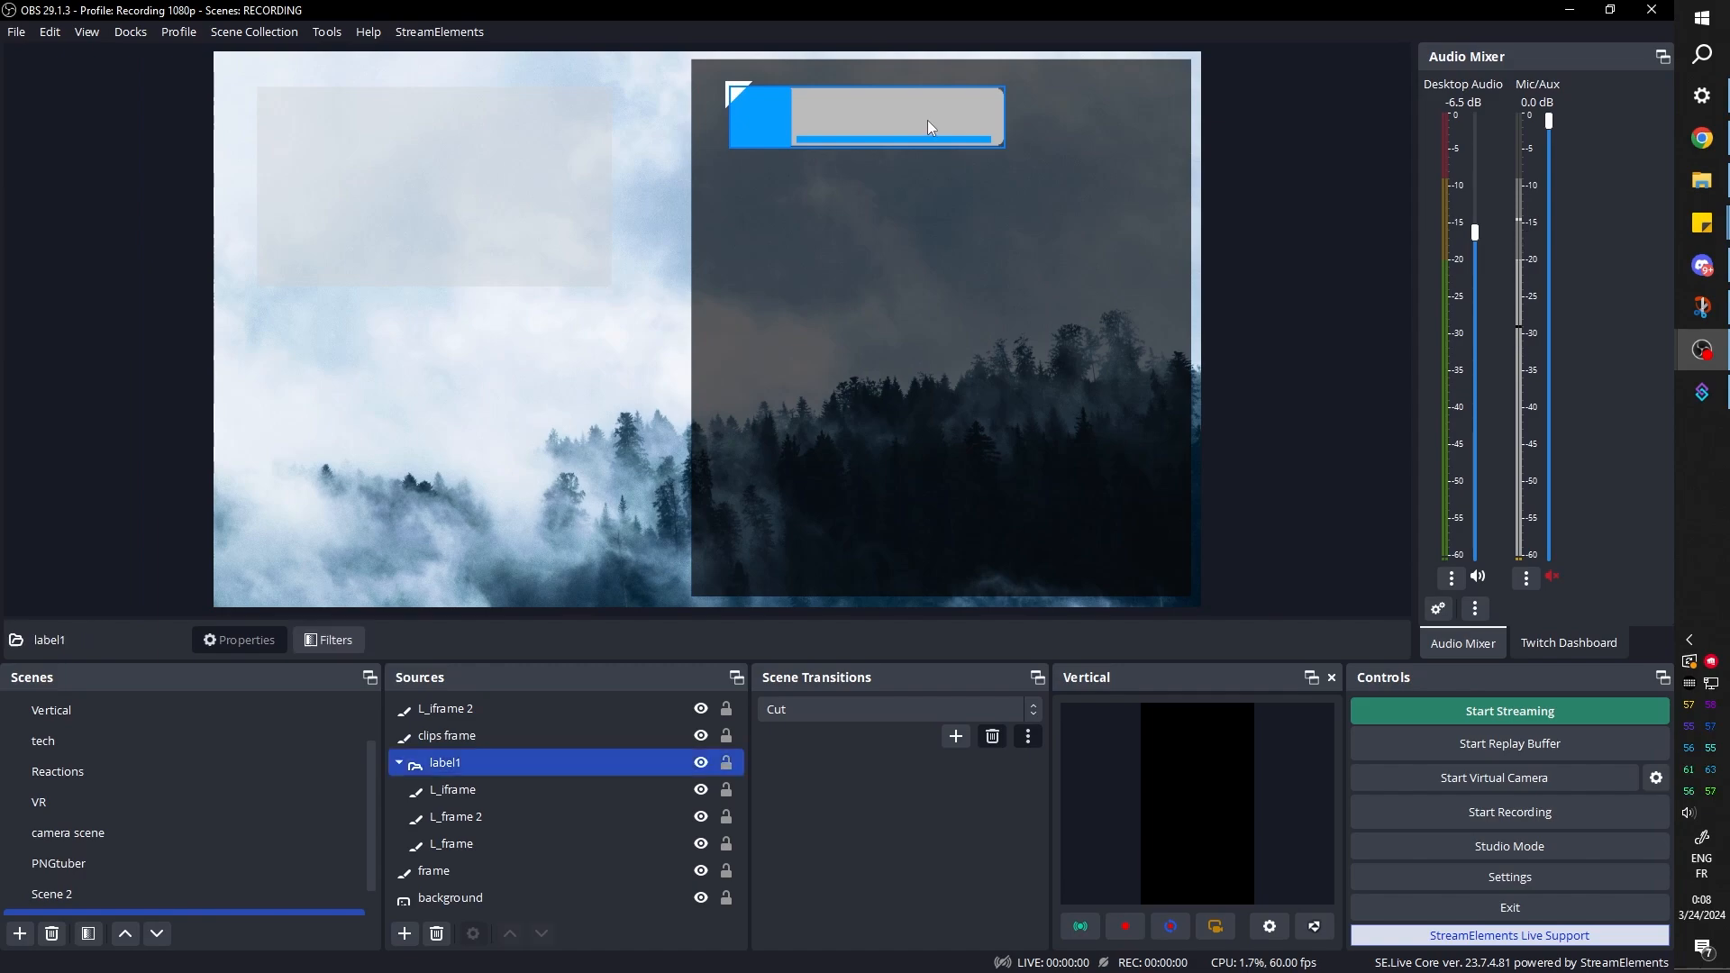
pyautogui.click(1371, 294)
# Move the white triangle L_iframe 2 to the top of the label1 group and fine-tune its position on the blue square's corner
pyautogui.click(458, 790)
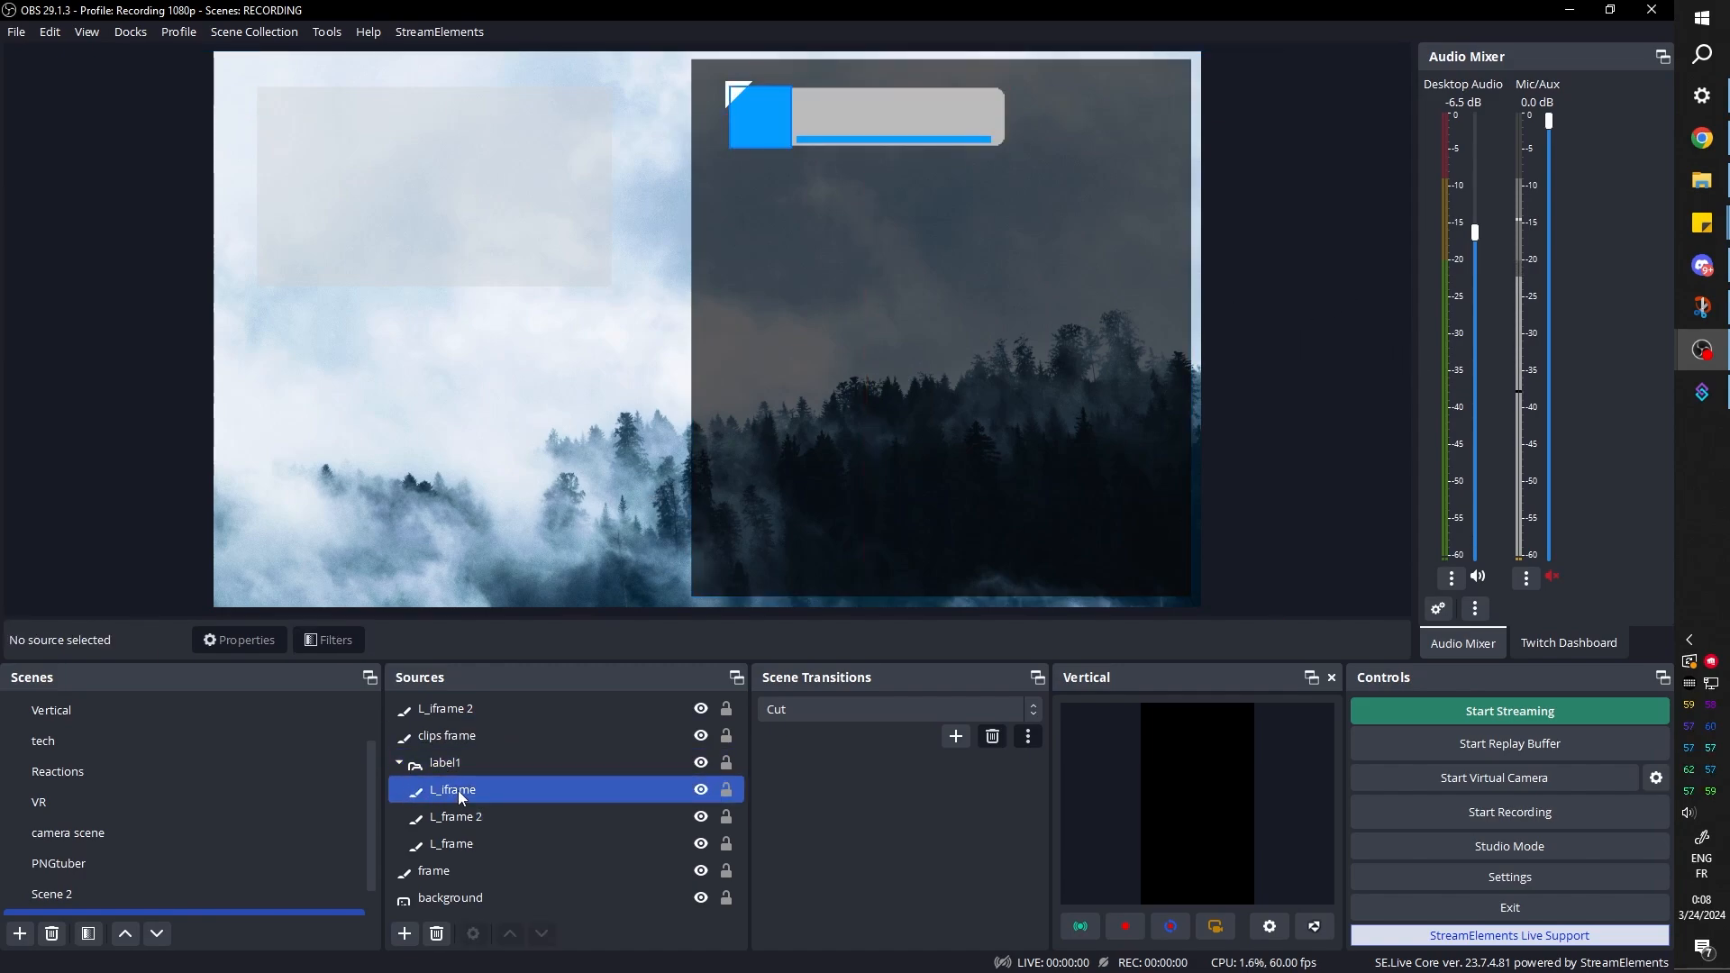
pyautogui.click(447, 712)
pyautogui.moveTo(449, 711); pyautogui.dragTo(451, 766)
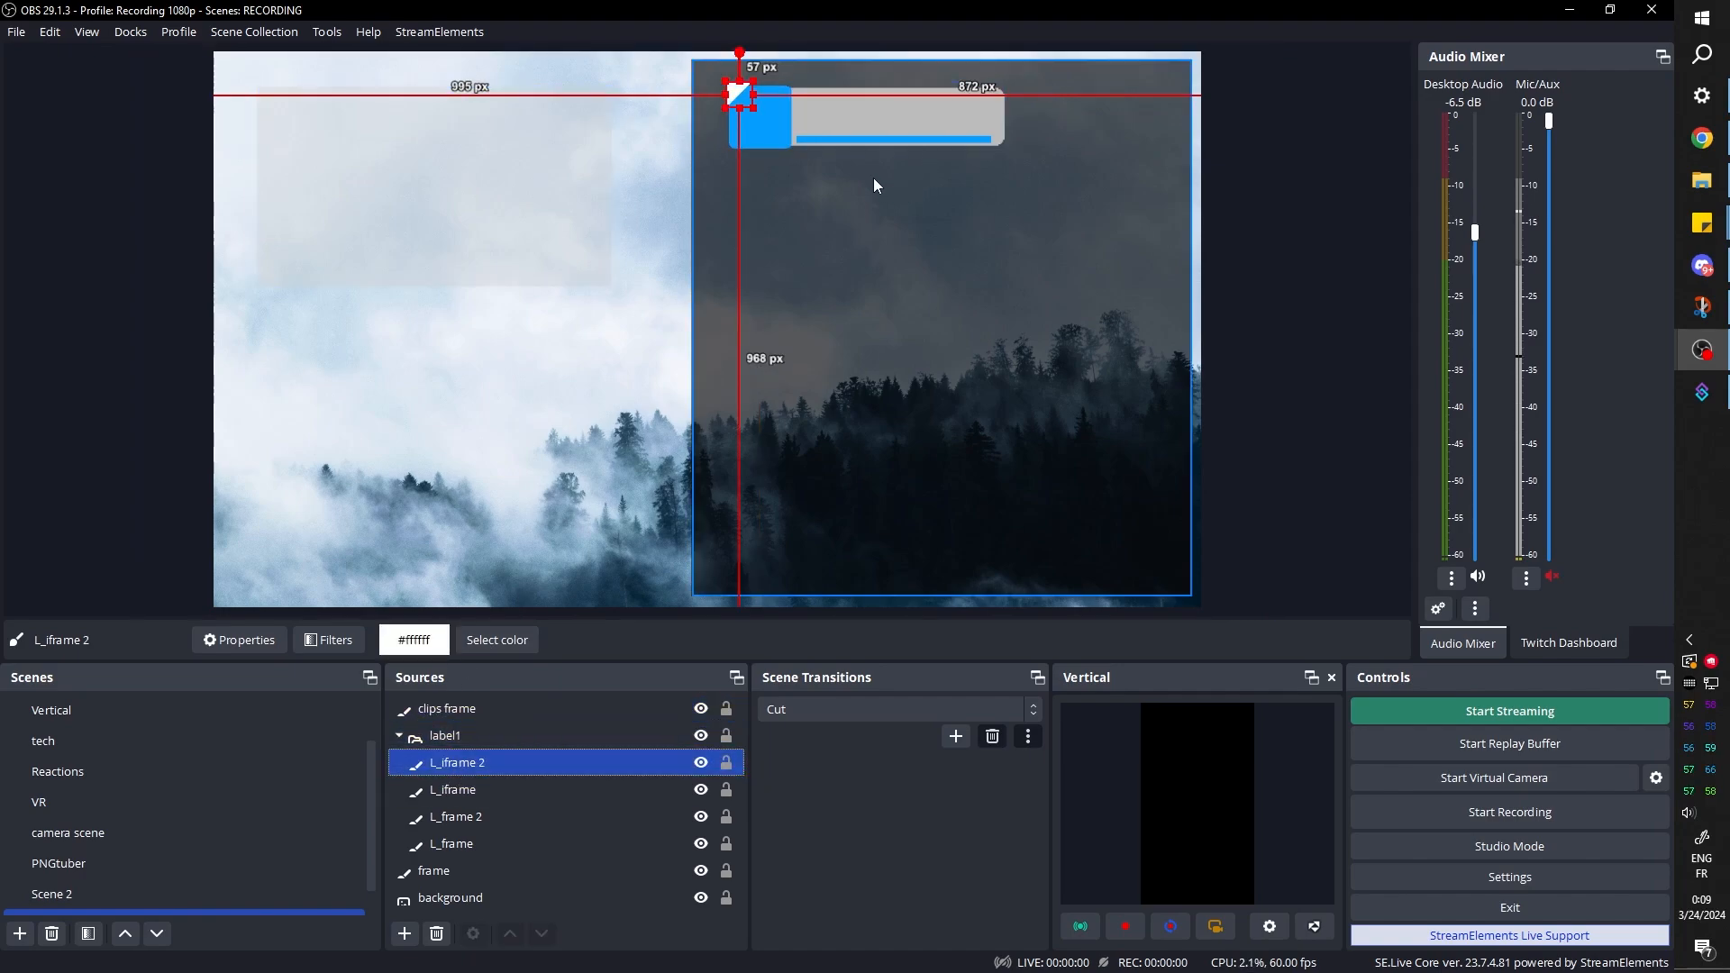
pyautogui.press('Down')
pyautogui.press('Up')
pyautogui.moveTo(738, 92); pyautogui.dragTo(739, 94)
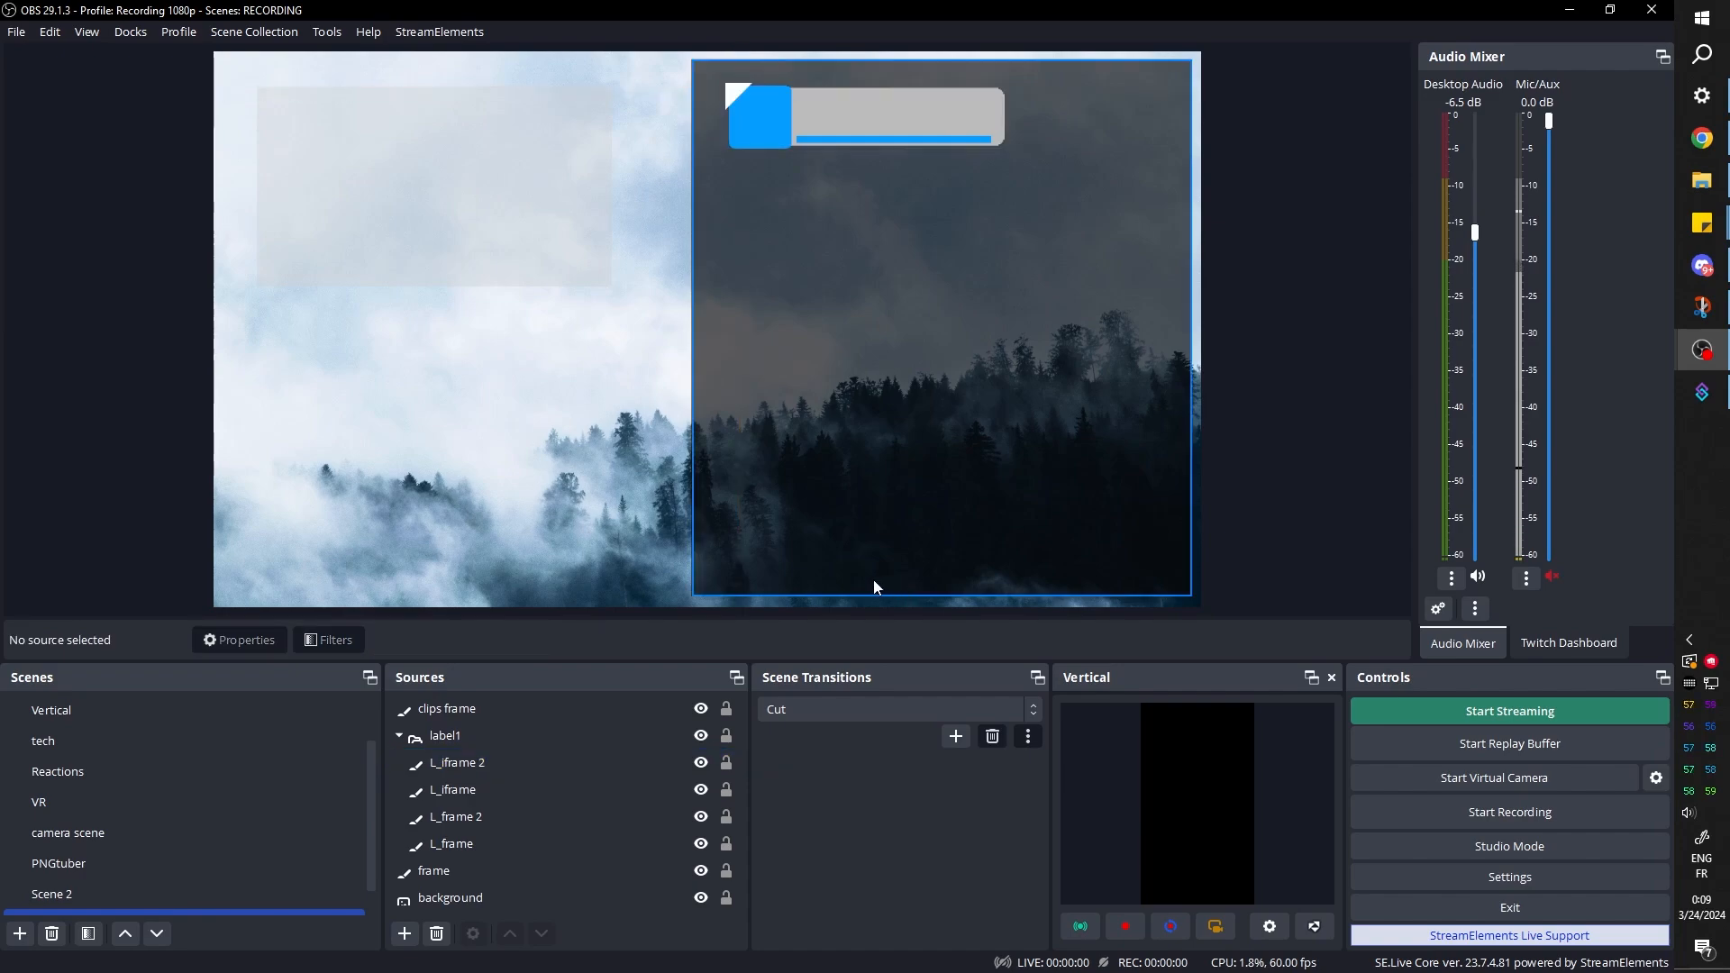
# Collapse the label1 group, then hide it and show it again
pyautogui.click(392, 739)
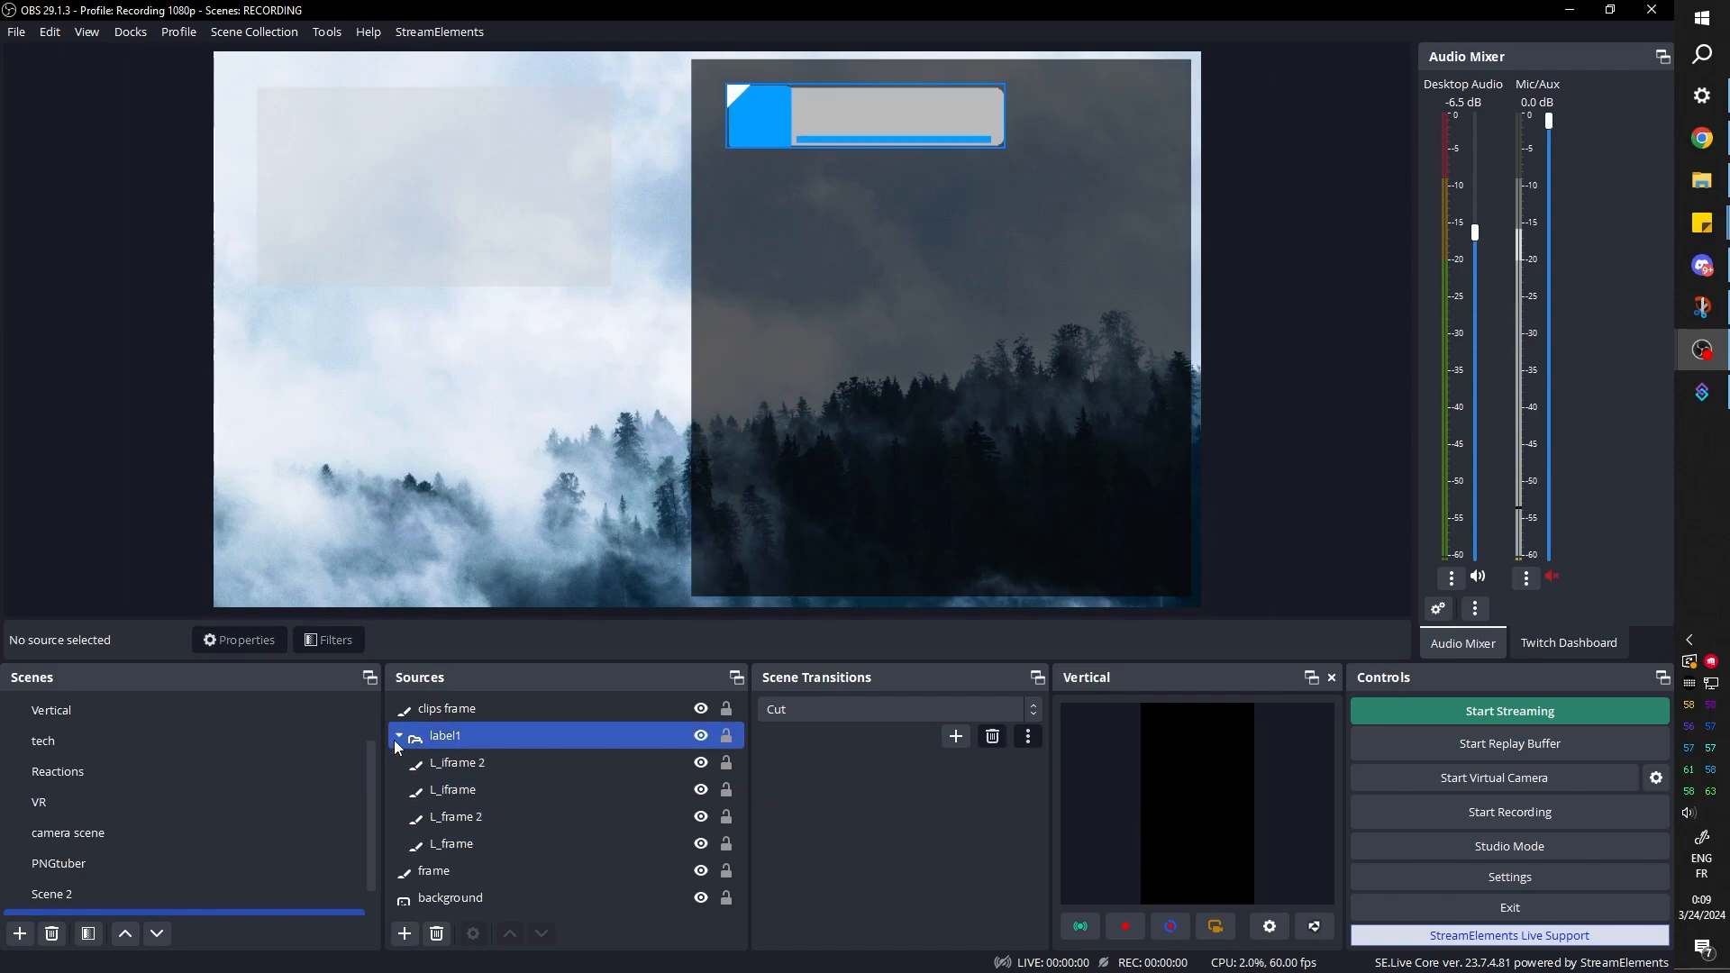
pyautogui.click(399, 735)
pyautogui.click(701, 735)
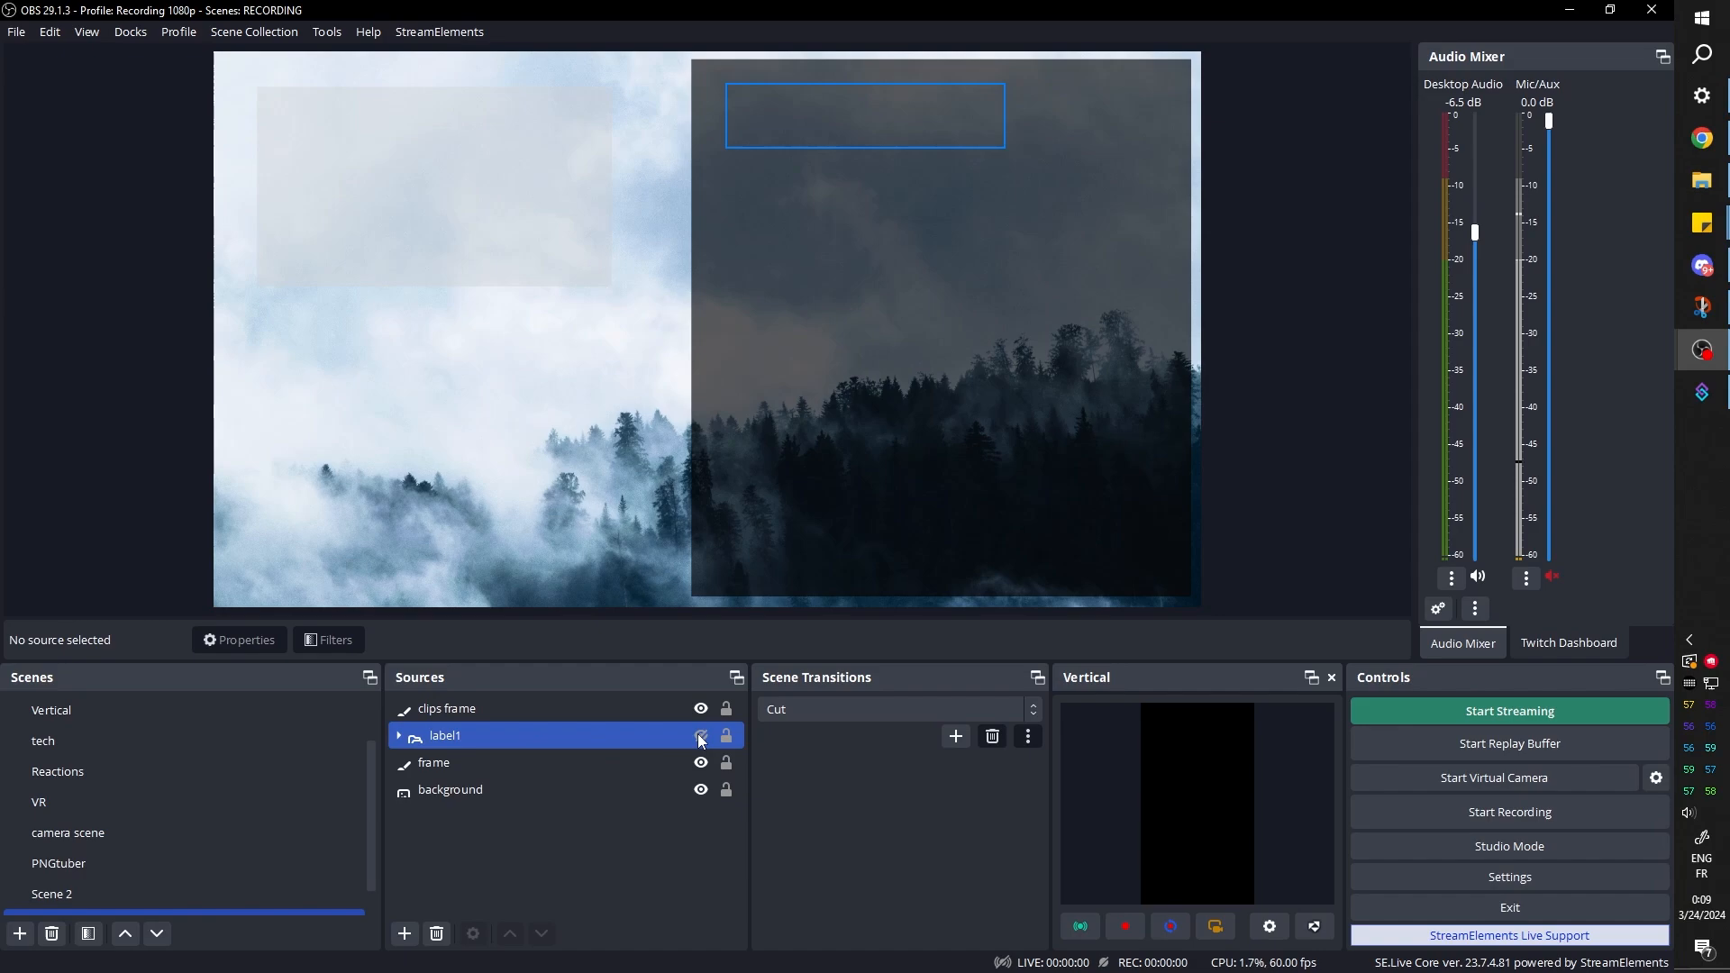
pyautogui.click(700, 737)
# Change the gray L_frame bar in the label1 group to an off-white color and collapse the group
pyautogui.click(399, 737)
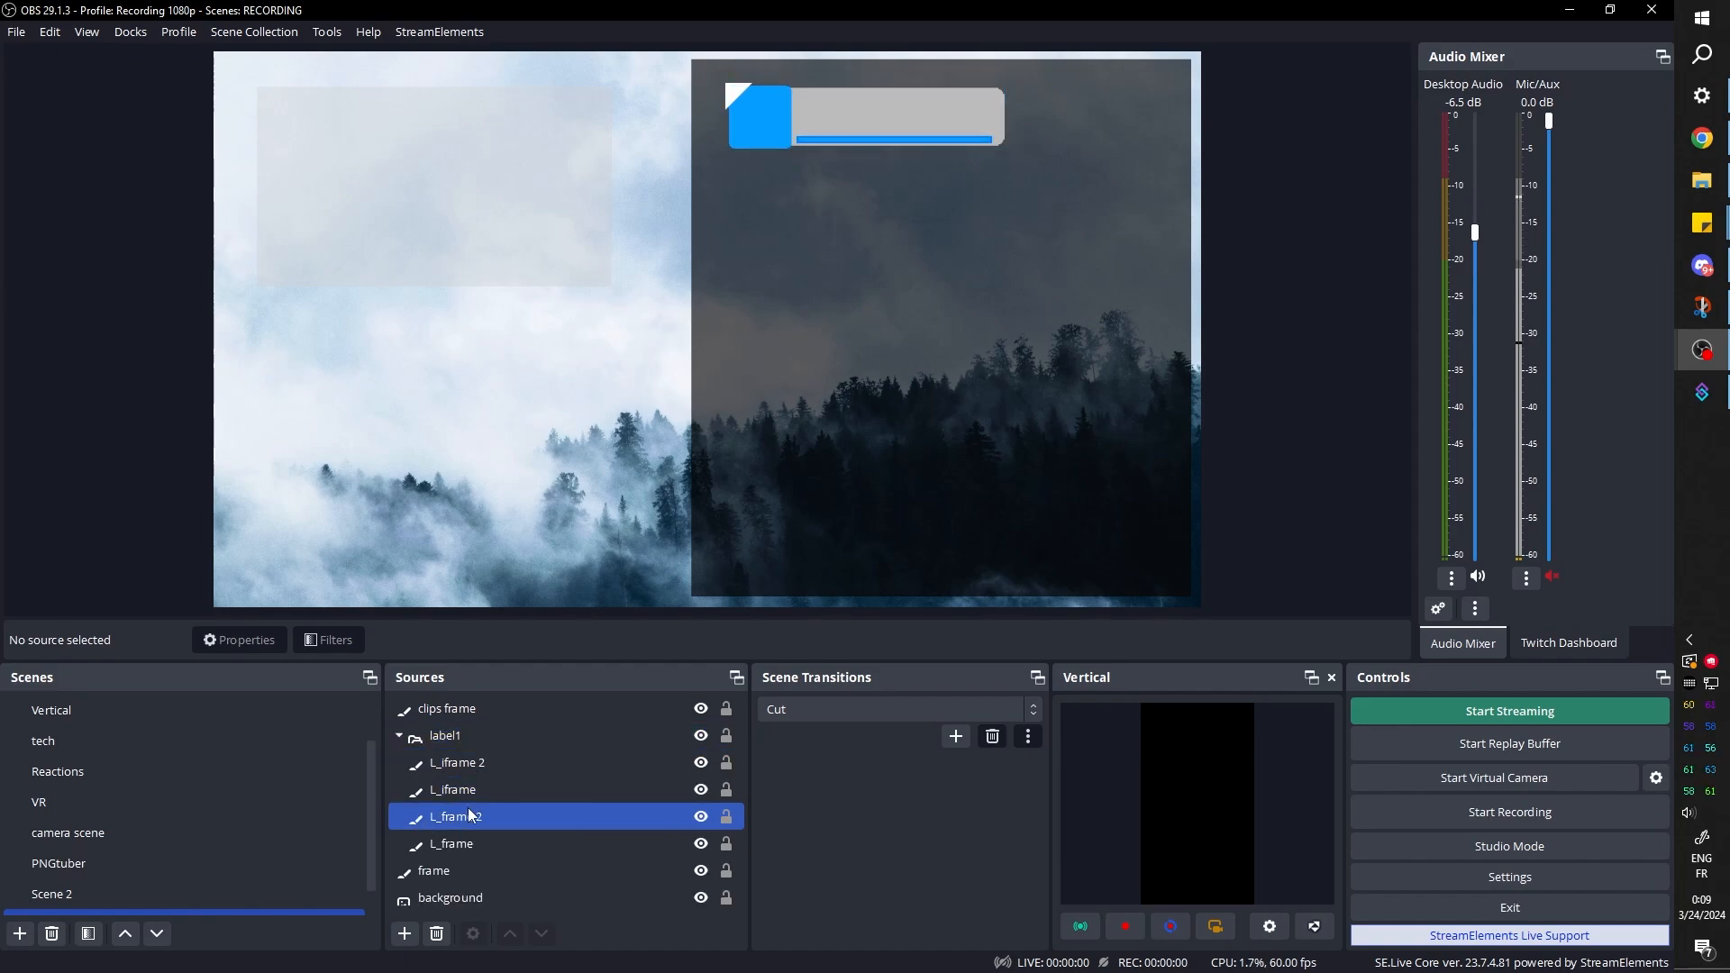
pyautogui.click(471, 839)
pyautogui.click(396, 742)
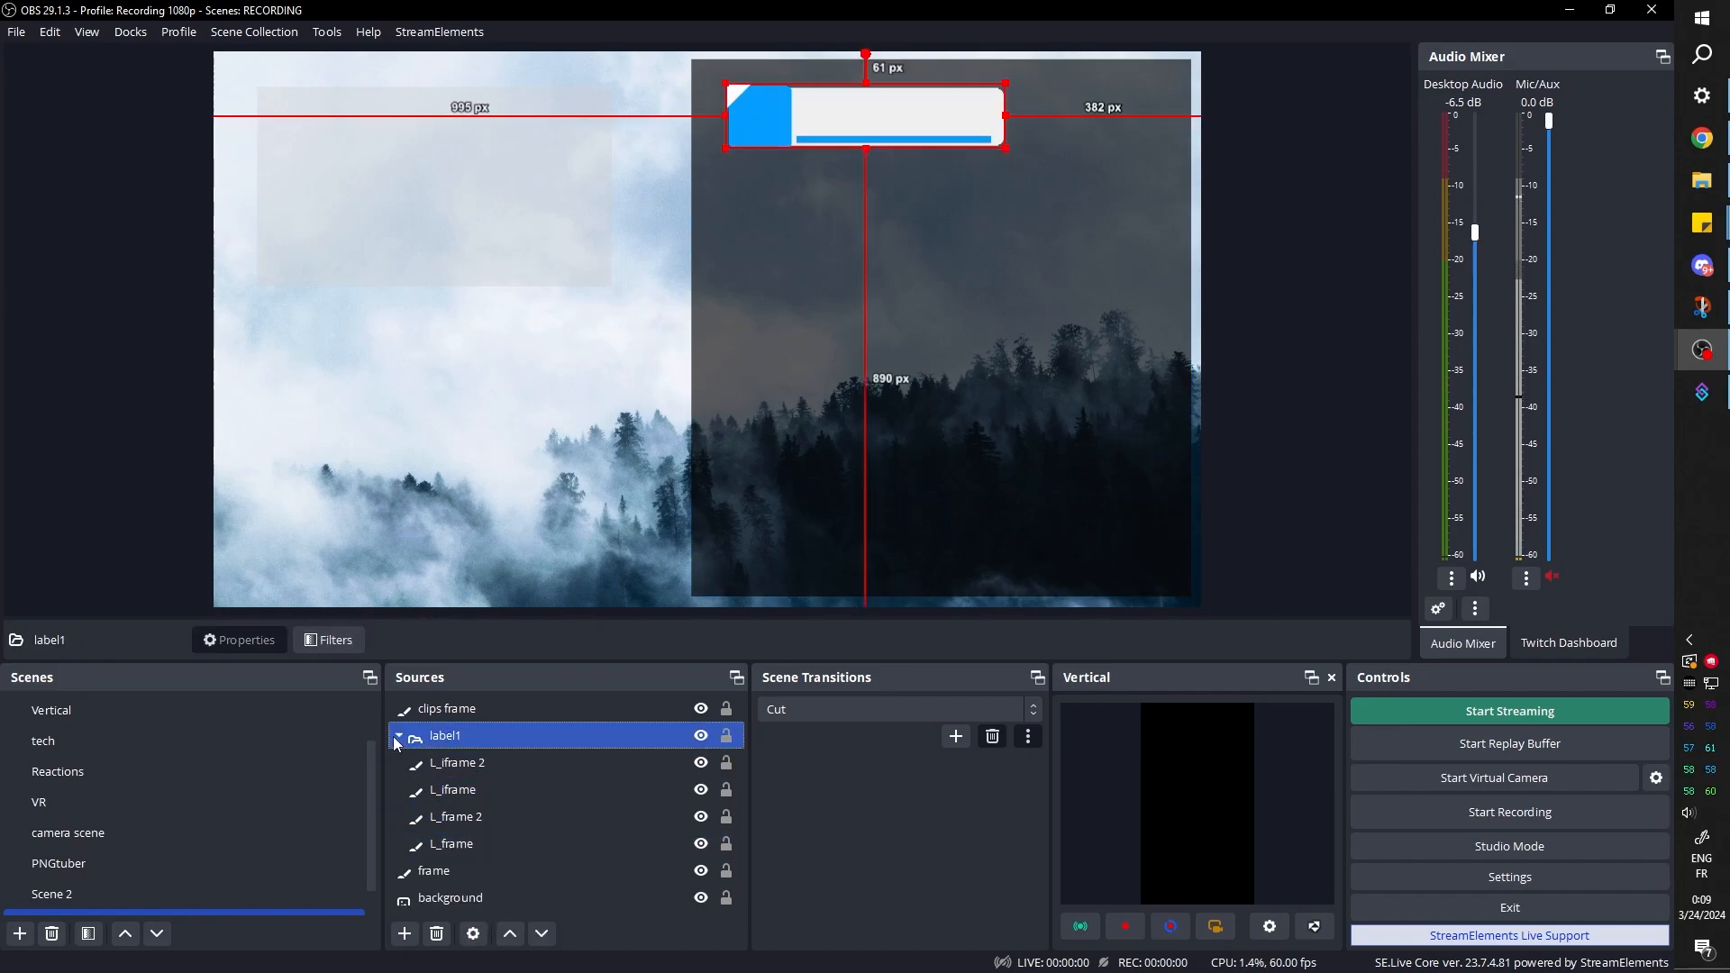
pyautogui.click(401, 742)
# Paste a duplicate of the label1 group and place it beside the original label
pyautogui.rightClick(452, 734)
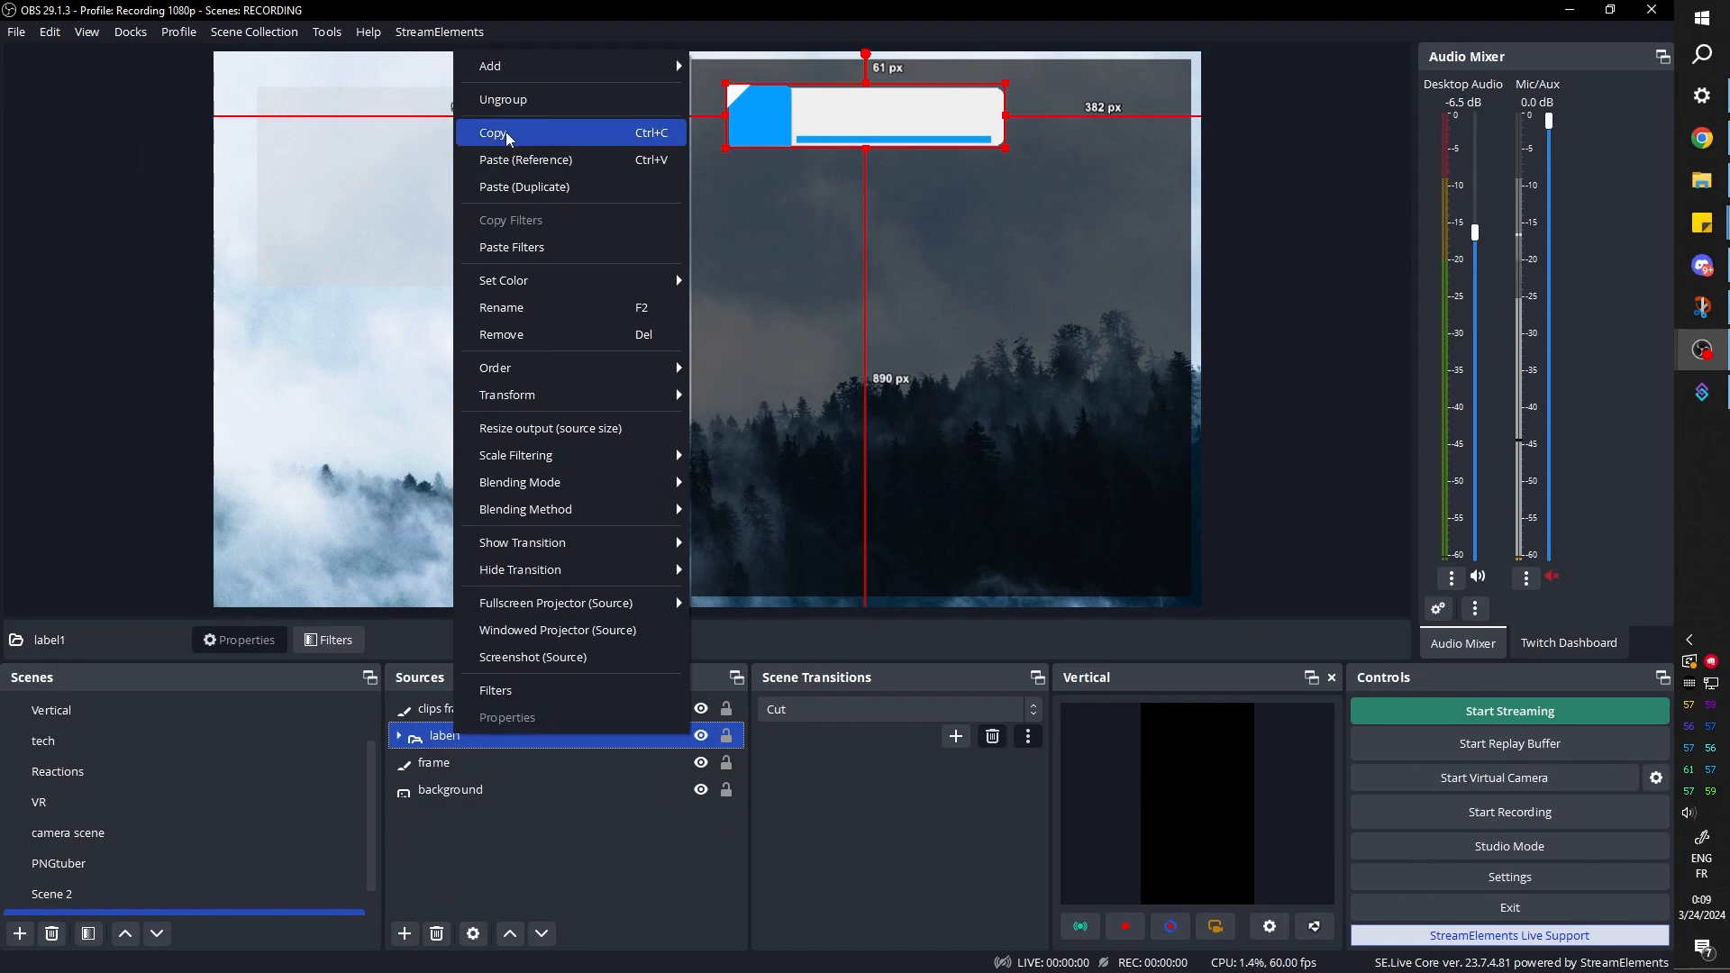
pyautogui.keyDown('ctrl'); pyautogui.click(501, 707); pyautogui.keyUp('ctrl')
pyautogui.rightClick(454, 735)
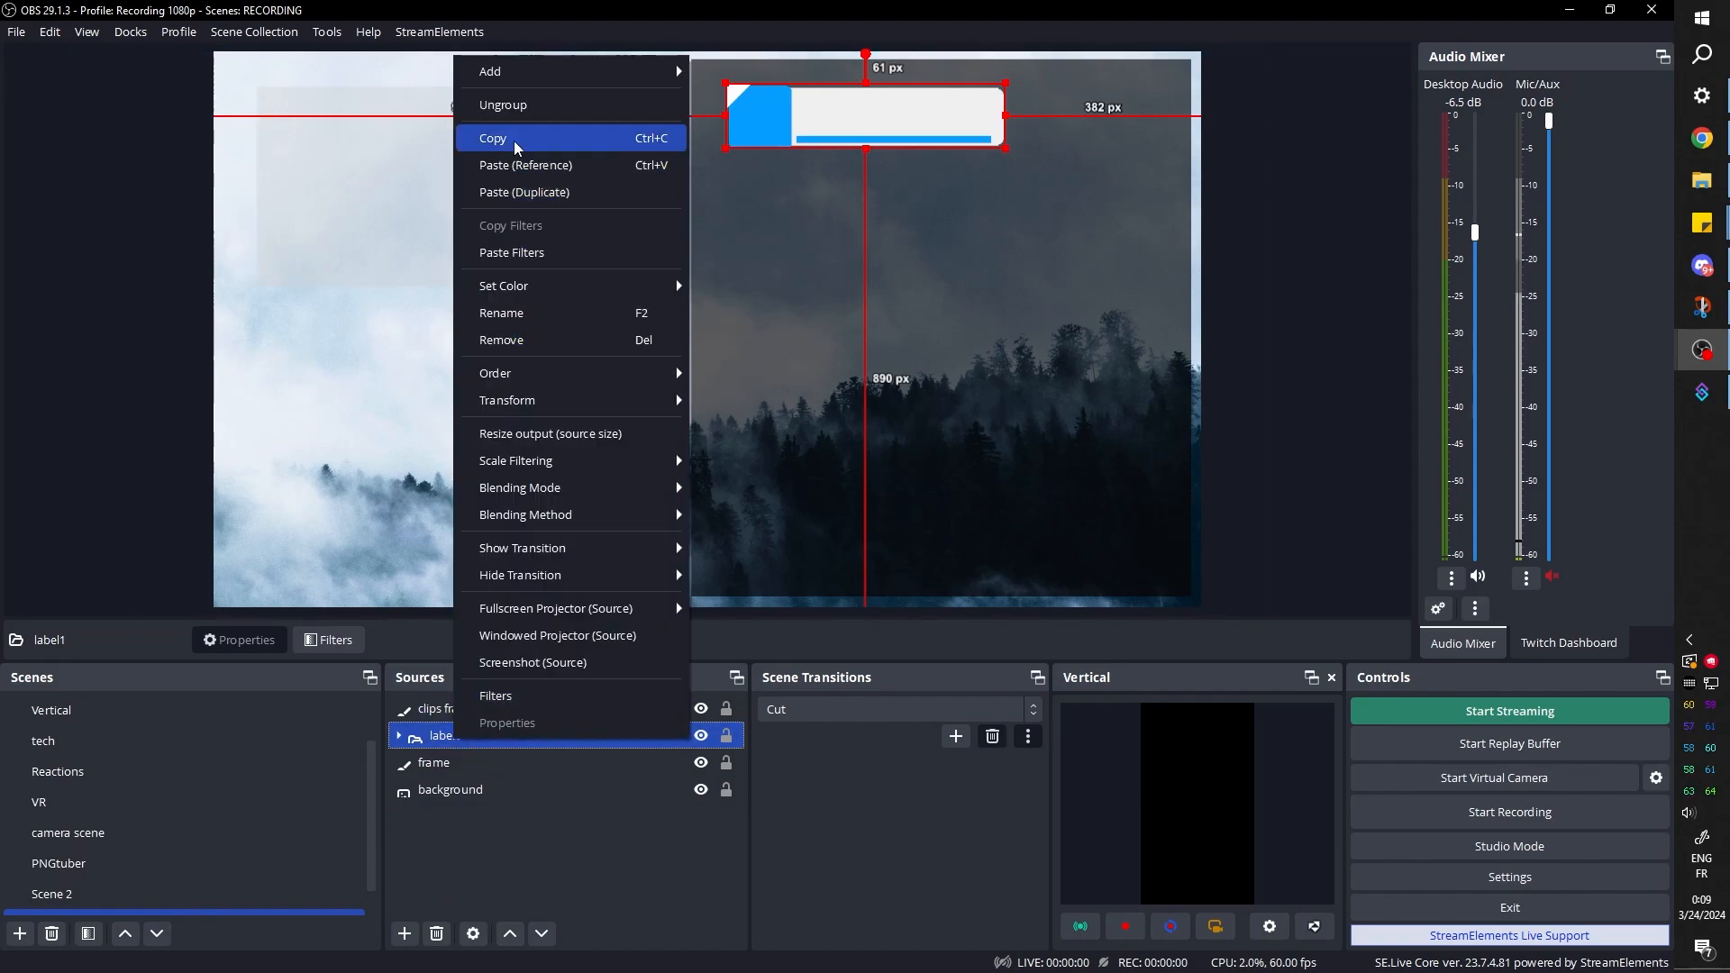
pyautogui.click(506, 192)
pyautogui.moveTo(1097, 135); pyautogui.dragTo(1040, 196)
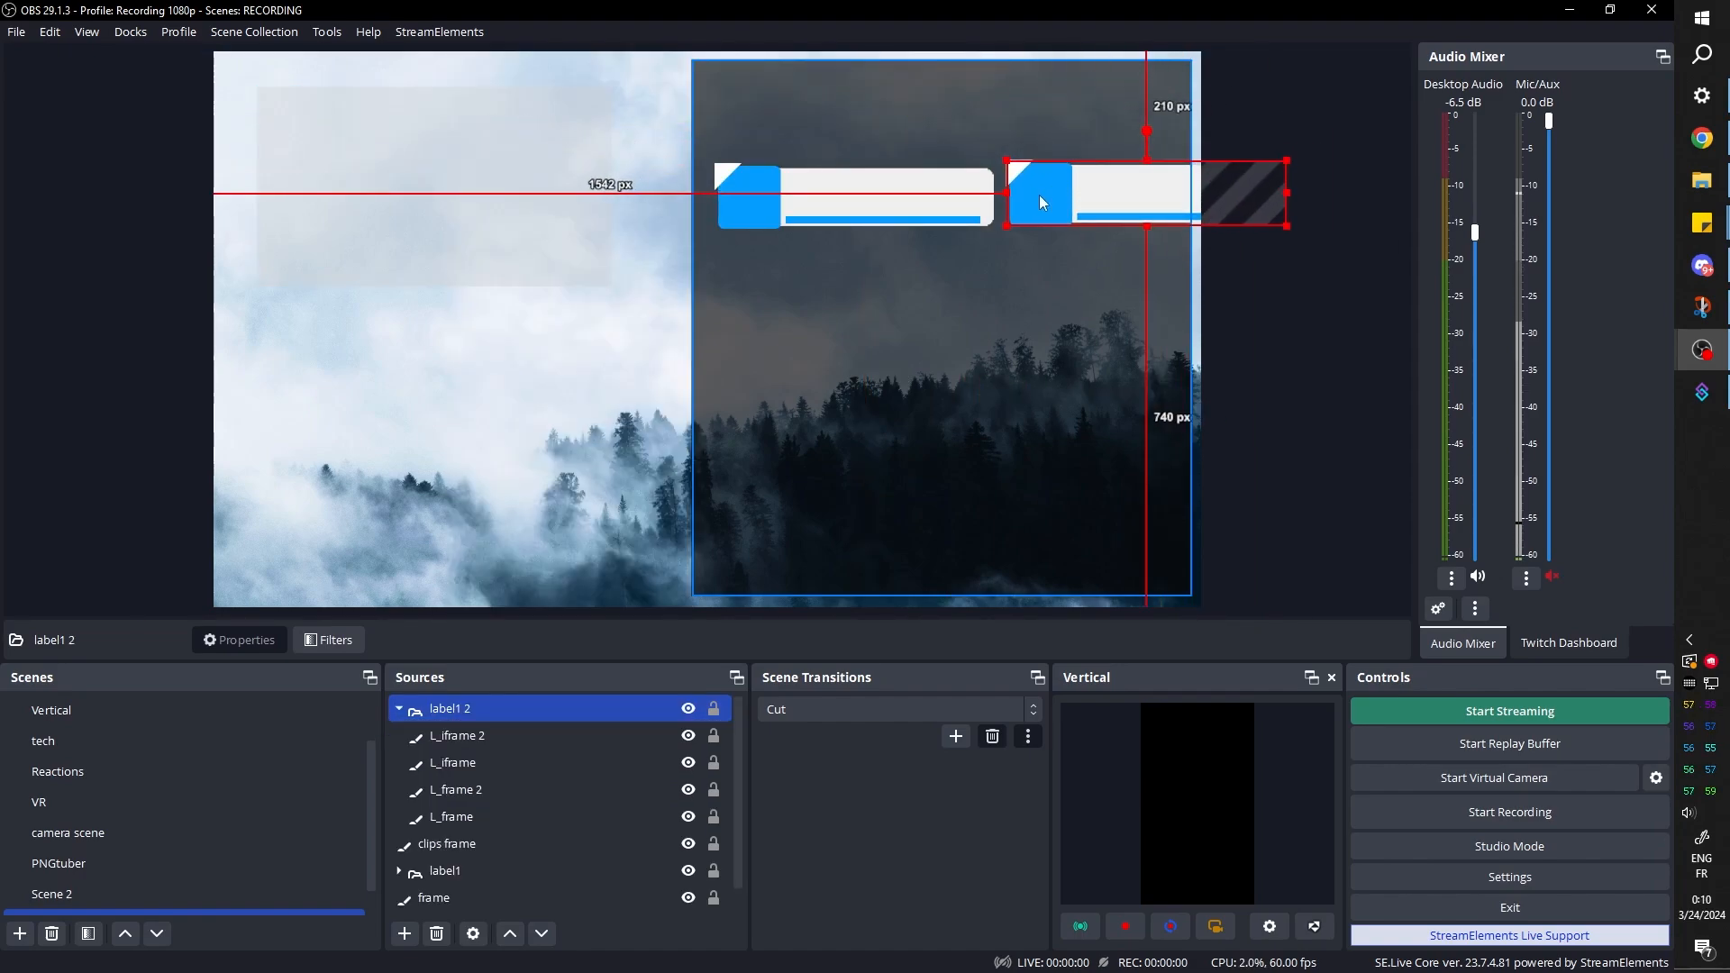
# Try to scale both label groups together, then remove the duplicate label1 2 group
pyautogui.scroll(-1, 533, 782)
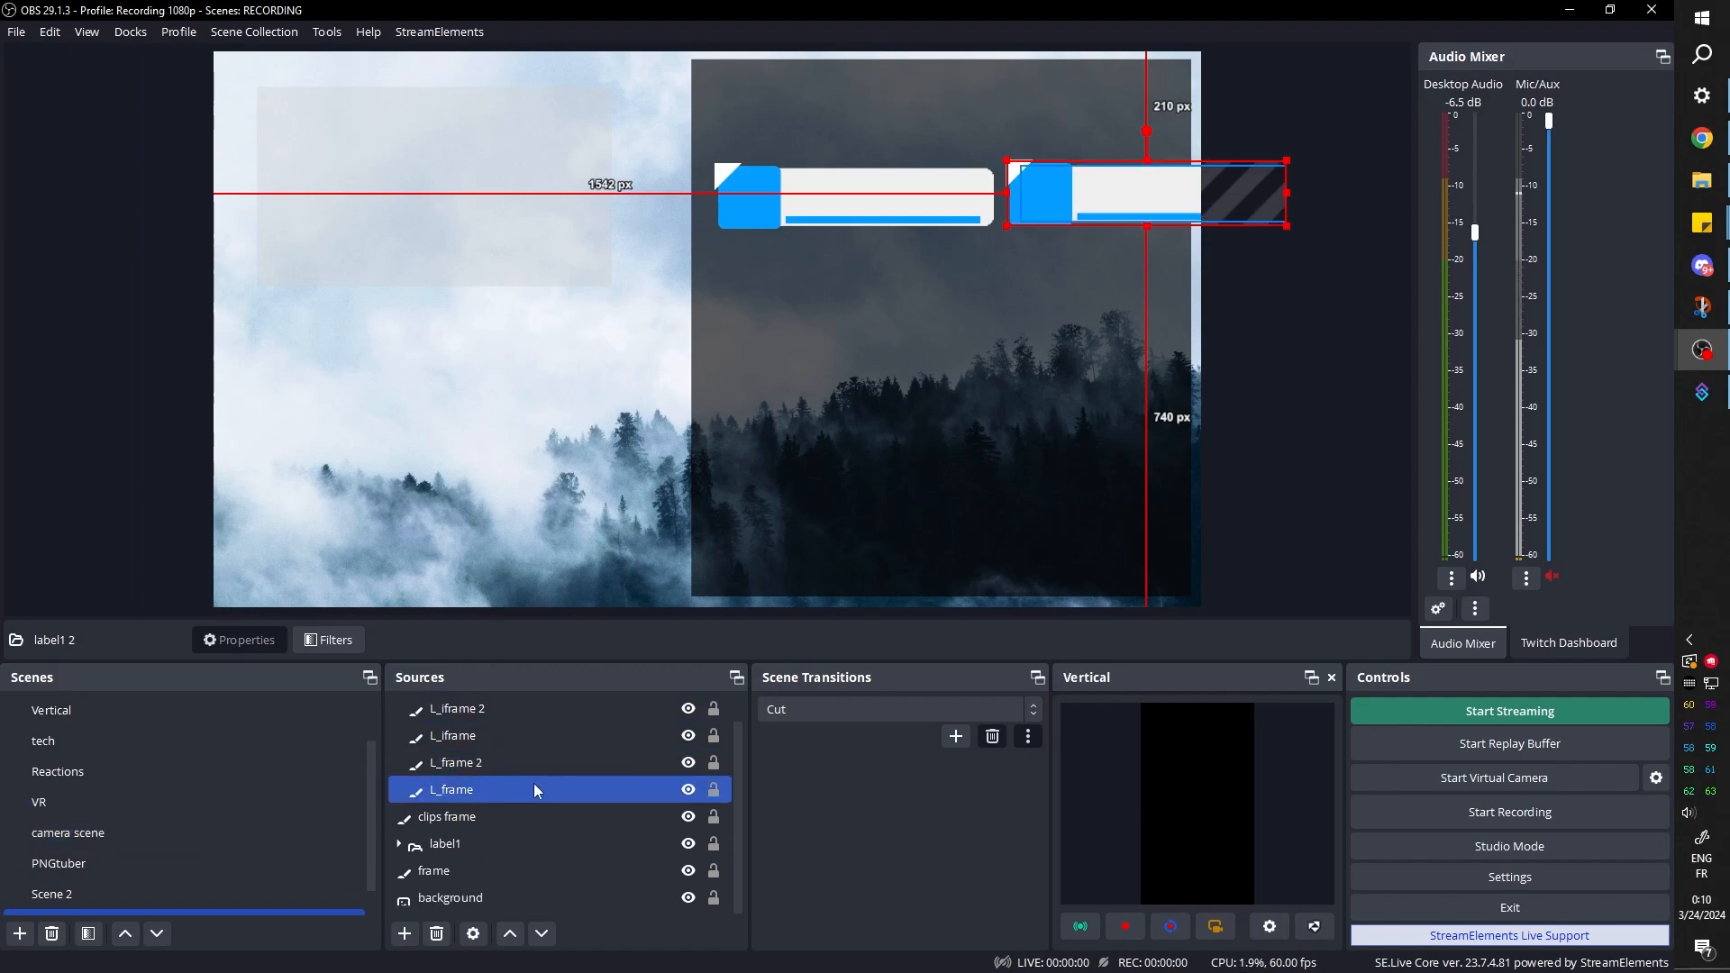
pyautogui.click(521, 874)
pyautogui.scroll(1, 512, 797)
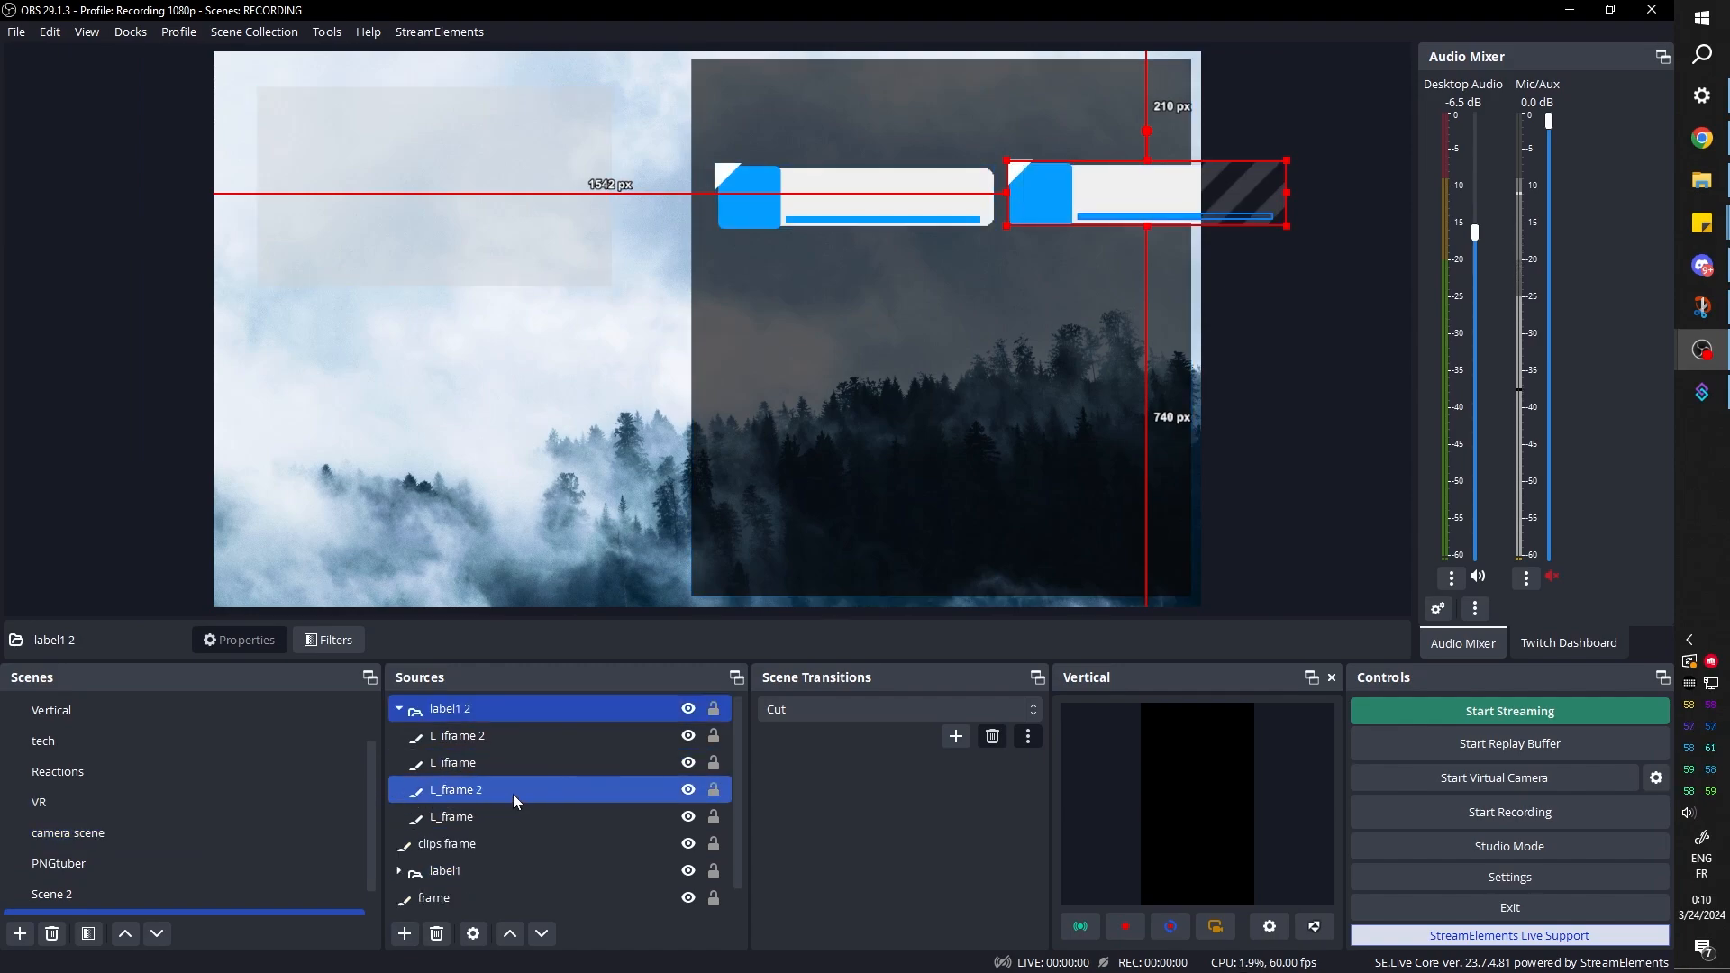
pyautogui.click(399, 709)
pyautogui.keyDown('ctrl'); pyautogui.click(446, 765); pyautogui.keyUp('ctrl')
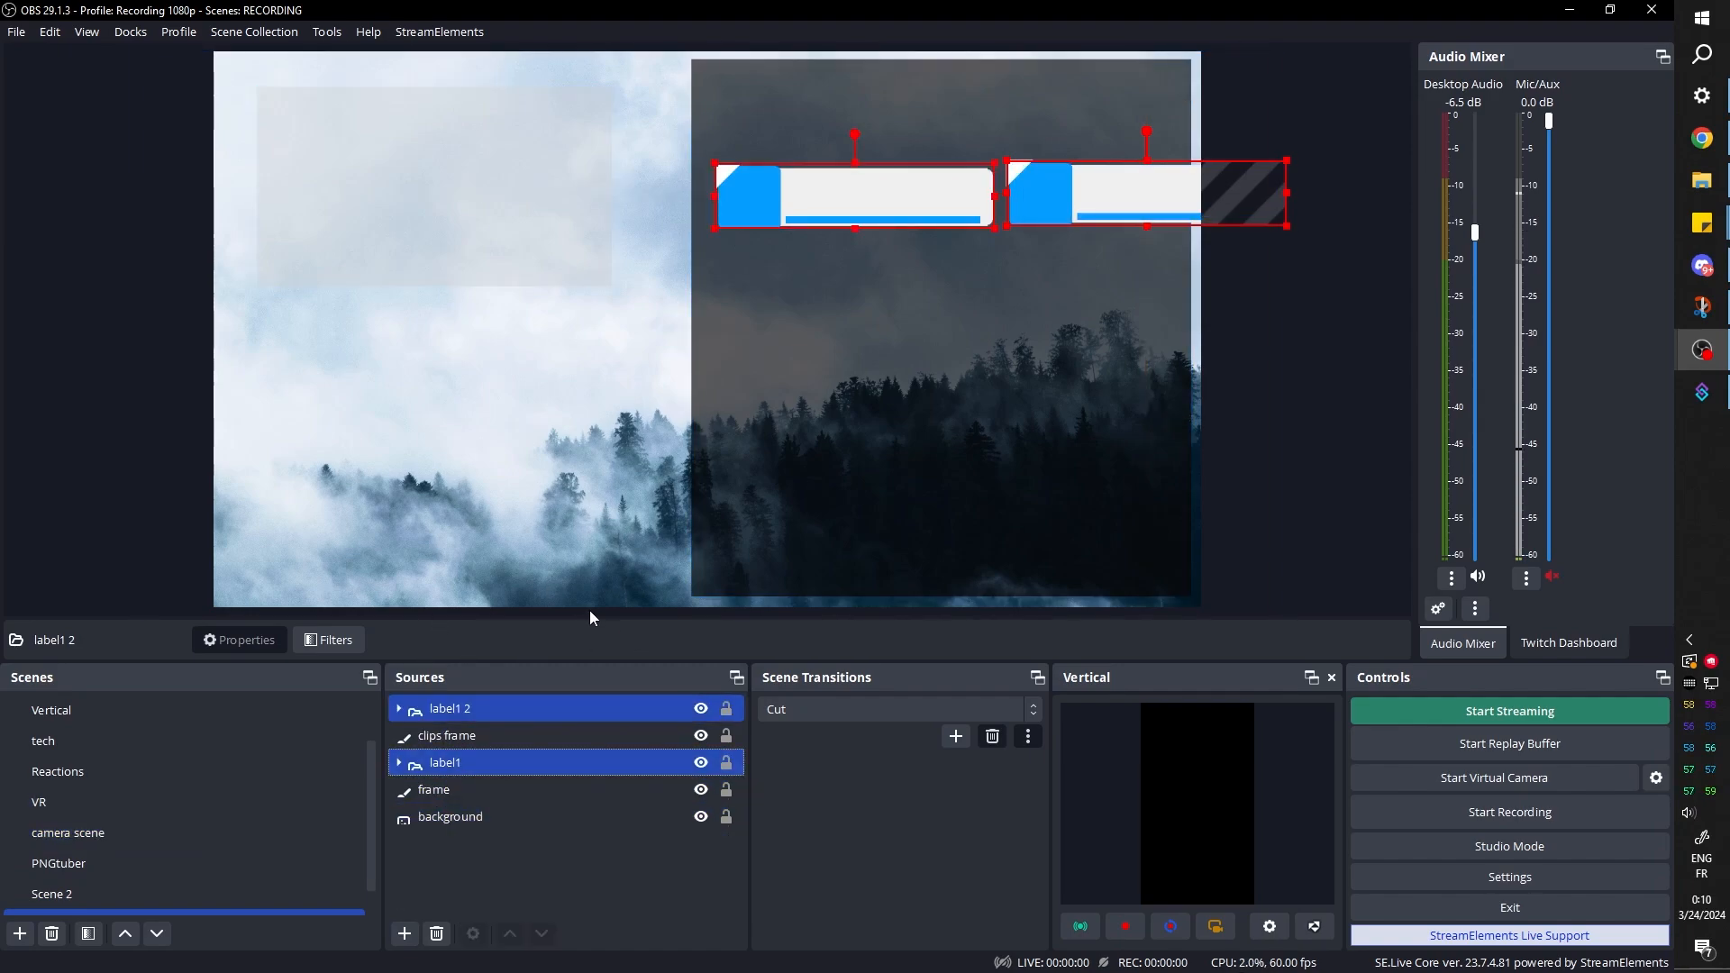
pyautogui.moveTo(1289, 157); pyautogui.dragTo(1247, 176)
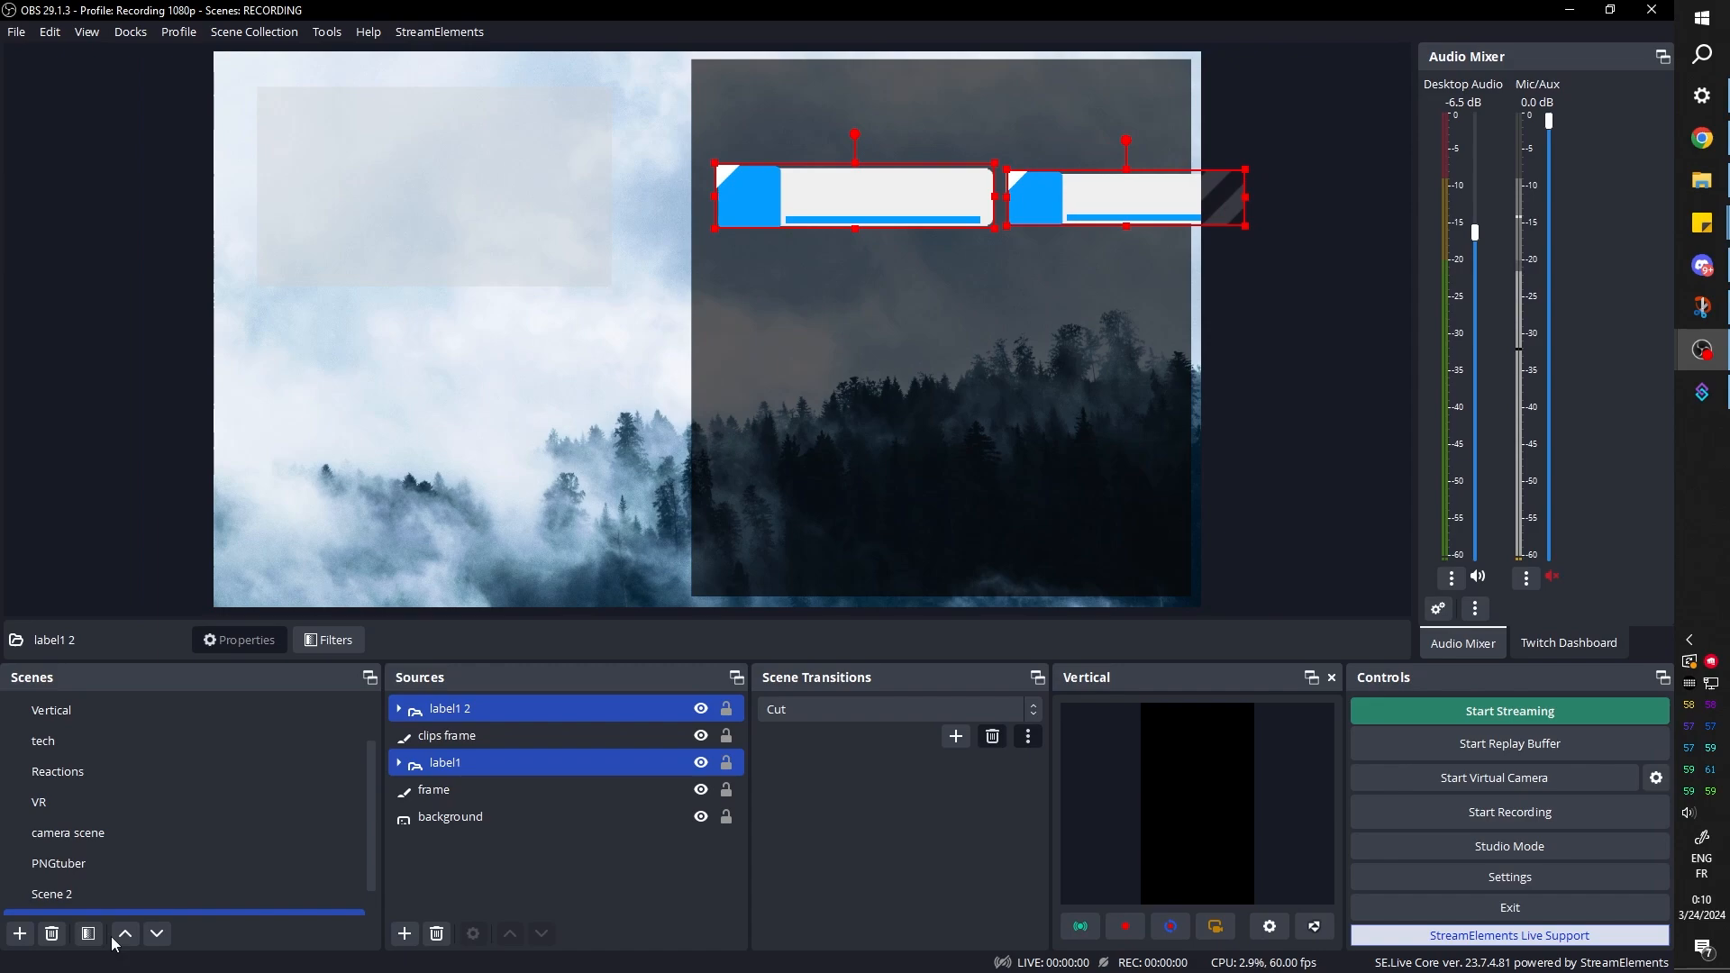
pyautogui.click(479, 761)
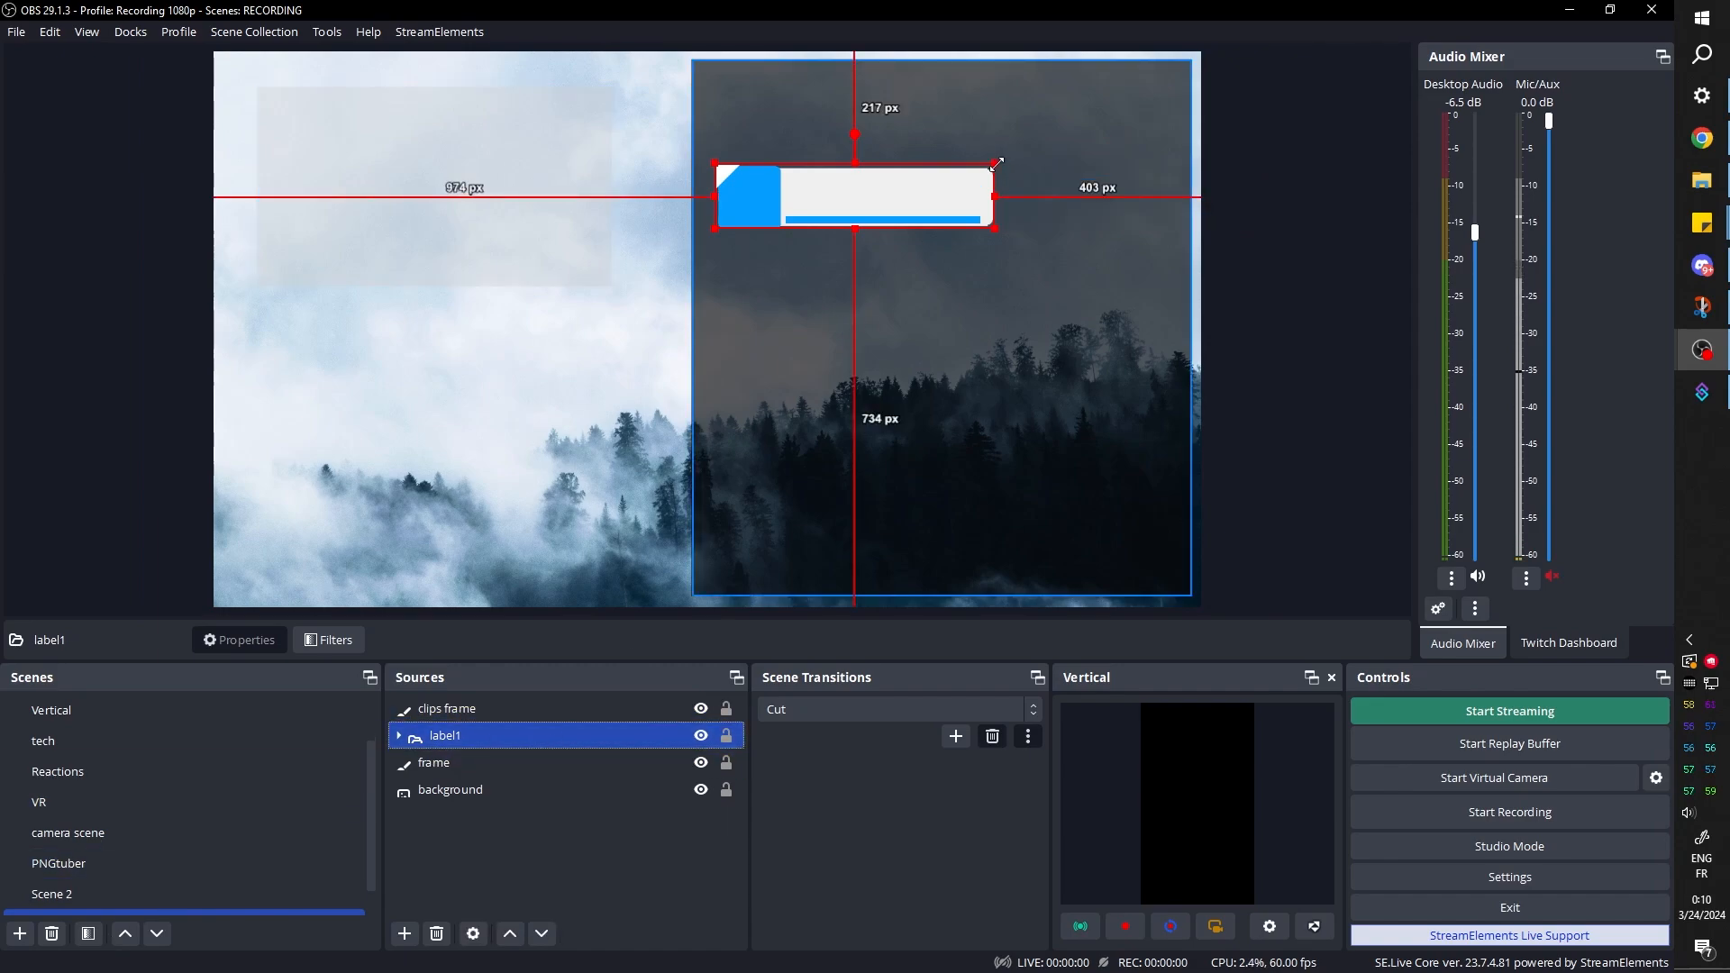
# Shrink the label1 group to about 294 px wide and place it about 35 px from the canvas top and 44 px from its right edge
pyautogui.moveTo(996, 164); pyautogui.dragTo(1118, 575)
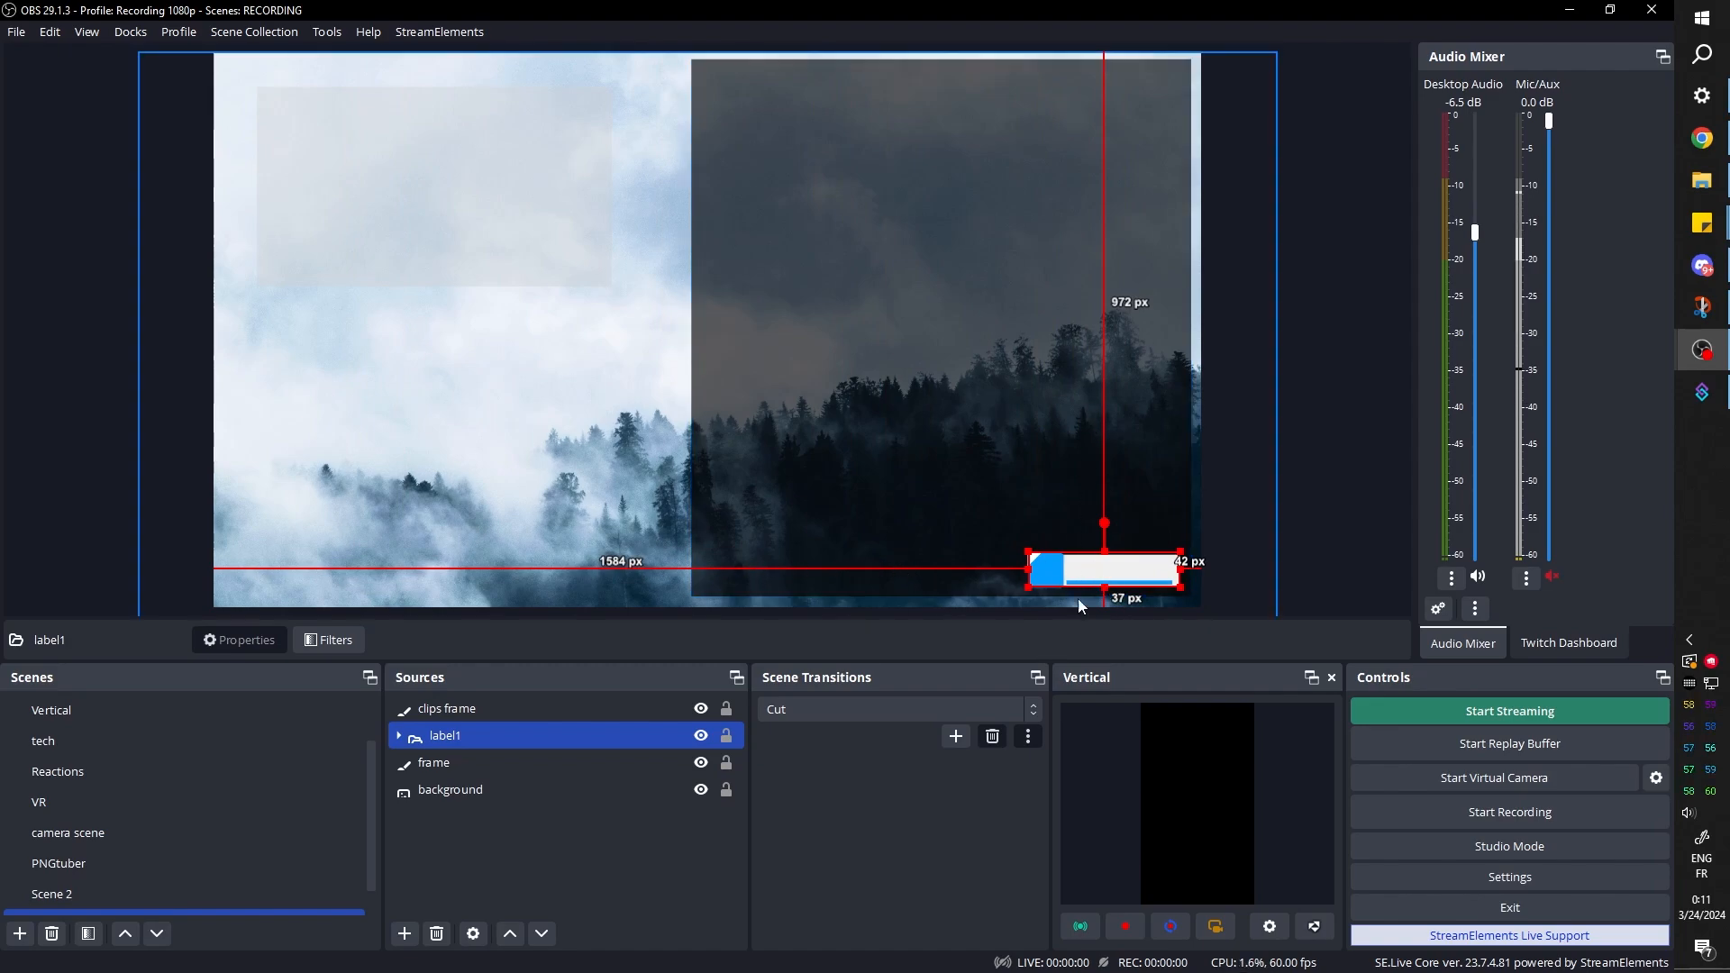
pyautogui.moveTo(1093, 573); pyautogui.dragTo(1089, 88)
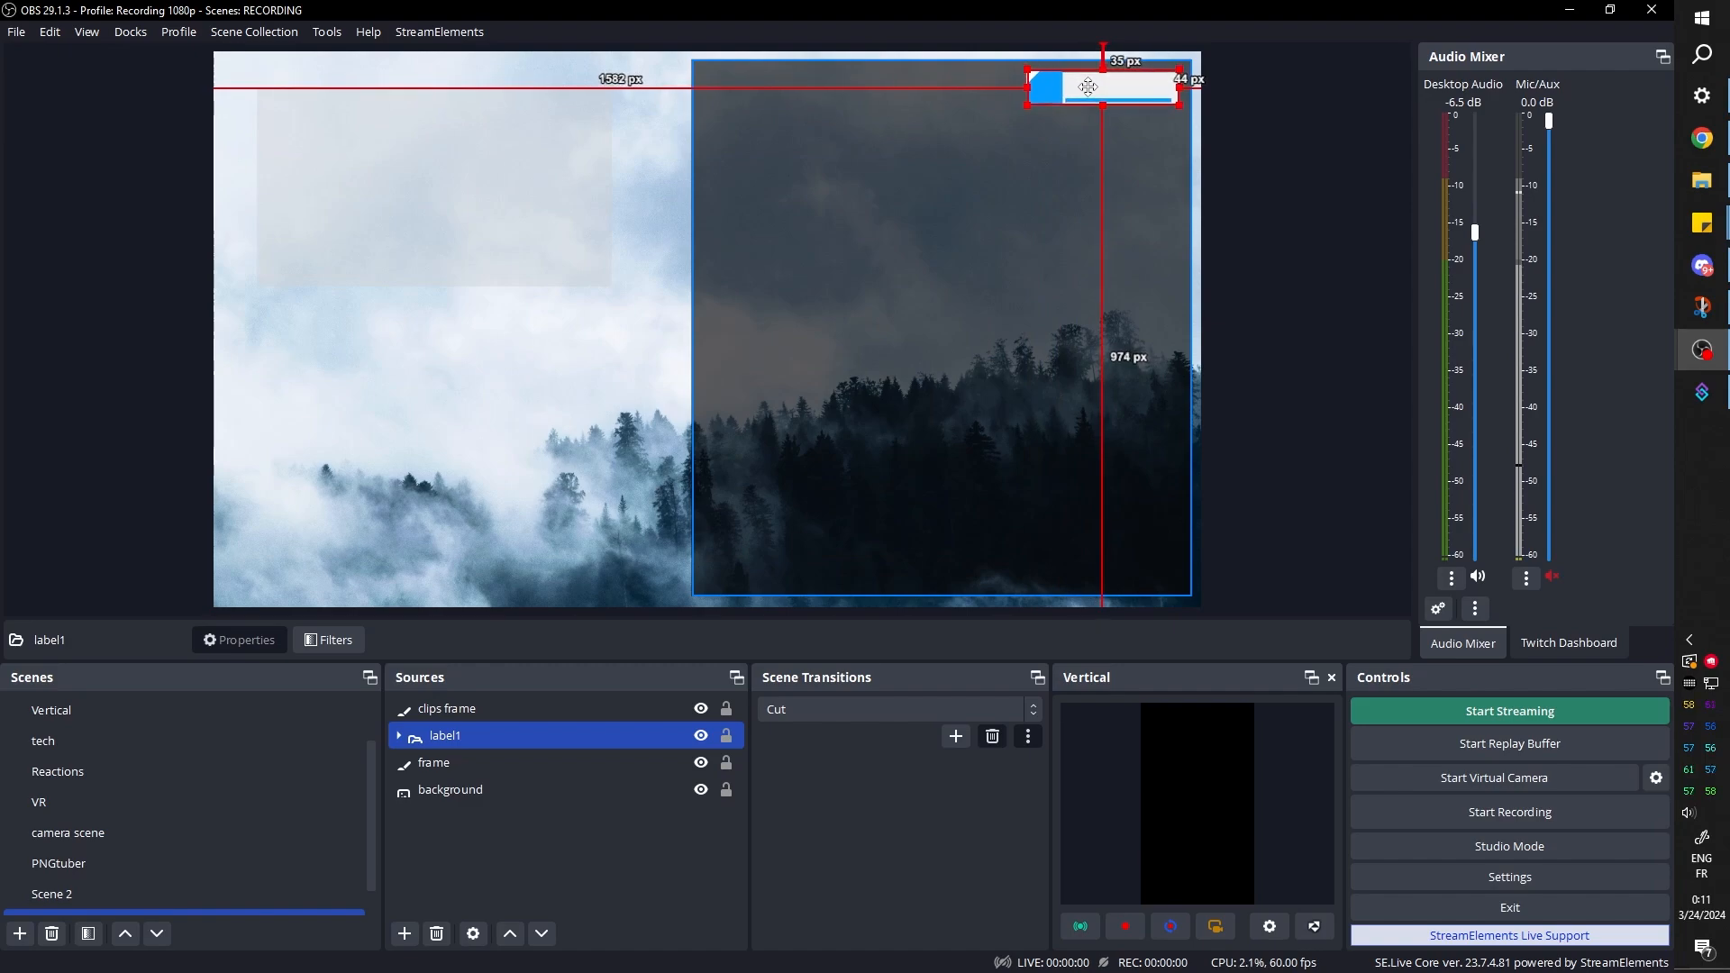
# Duplicate the label1 group, place the copy directly below the original about 135 px from the canvas top, and collapse the copy
pyautogui.rightClick(437, 737)
pyautogui.click(489, 134)
pyautogui.rightClick(502, 827)
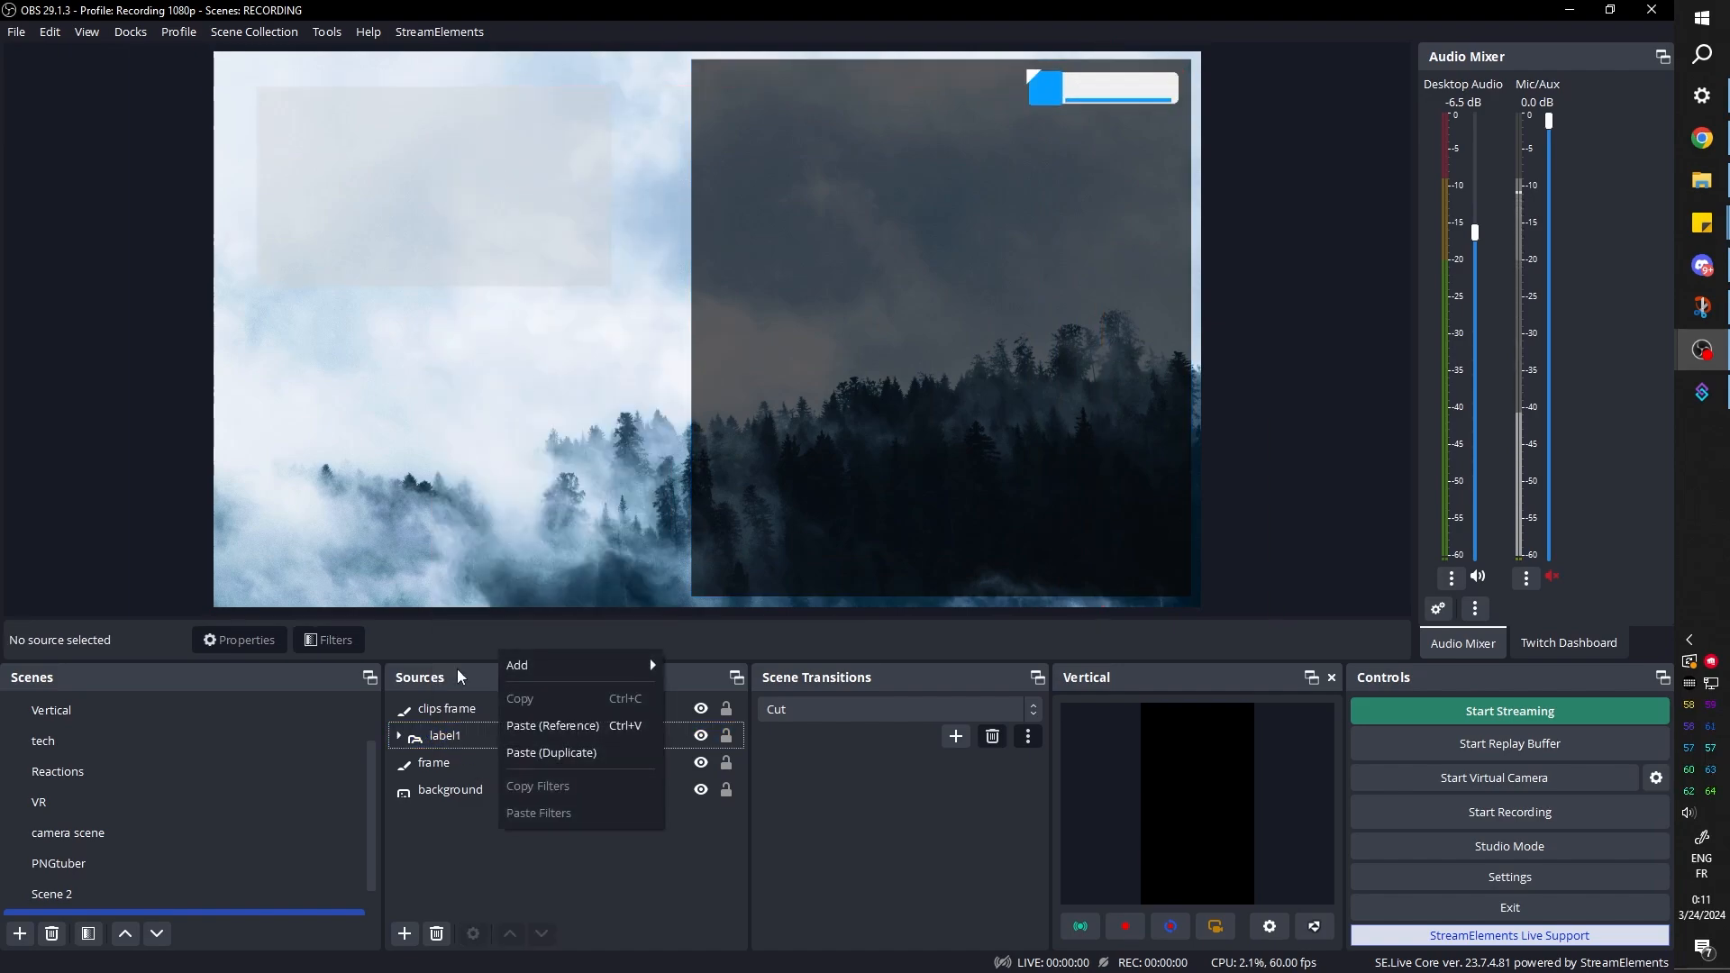
pyautogui.click(555, 753)
pyautogui.moveTo(1077, 96); pyautogui.dragTo(1076, 149)
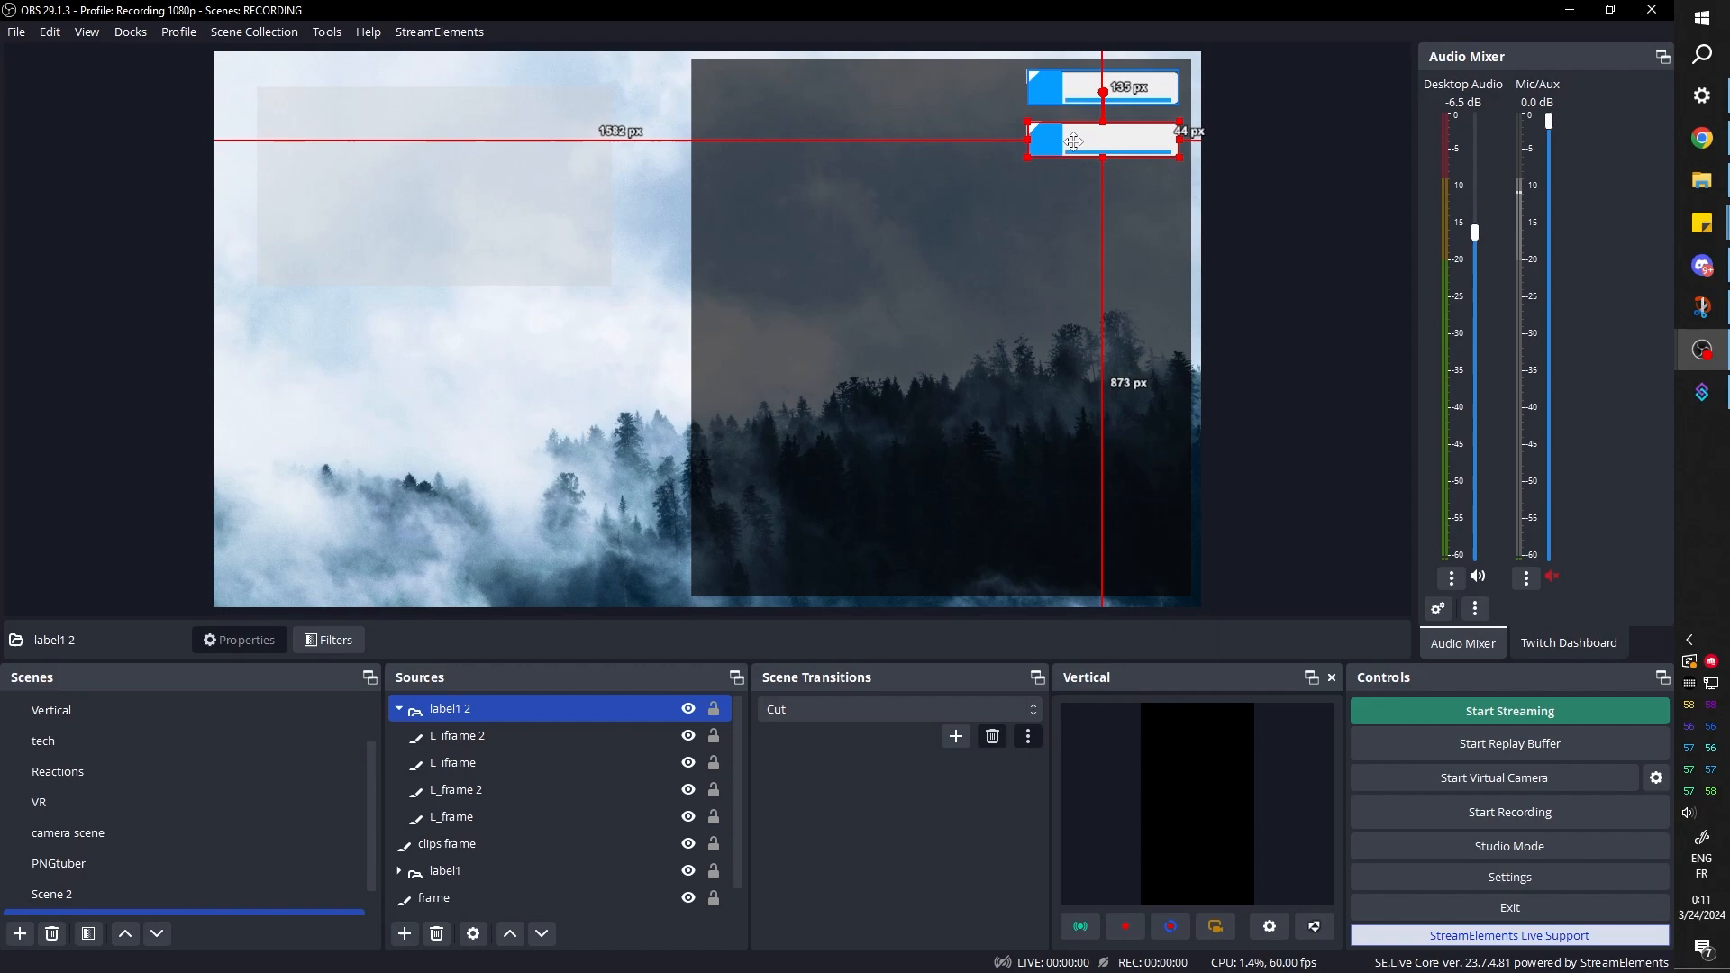
pyautogui.click(399, 709)
# Paste another duplicate of the label group and place it as a third label about 235 px from the canvas top
pyautogui.rightClick(469, 717)
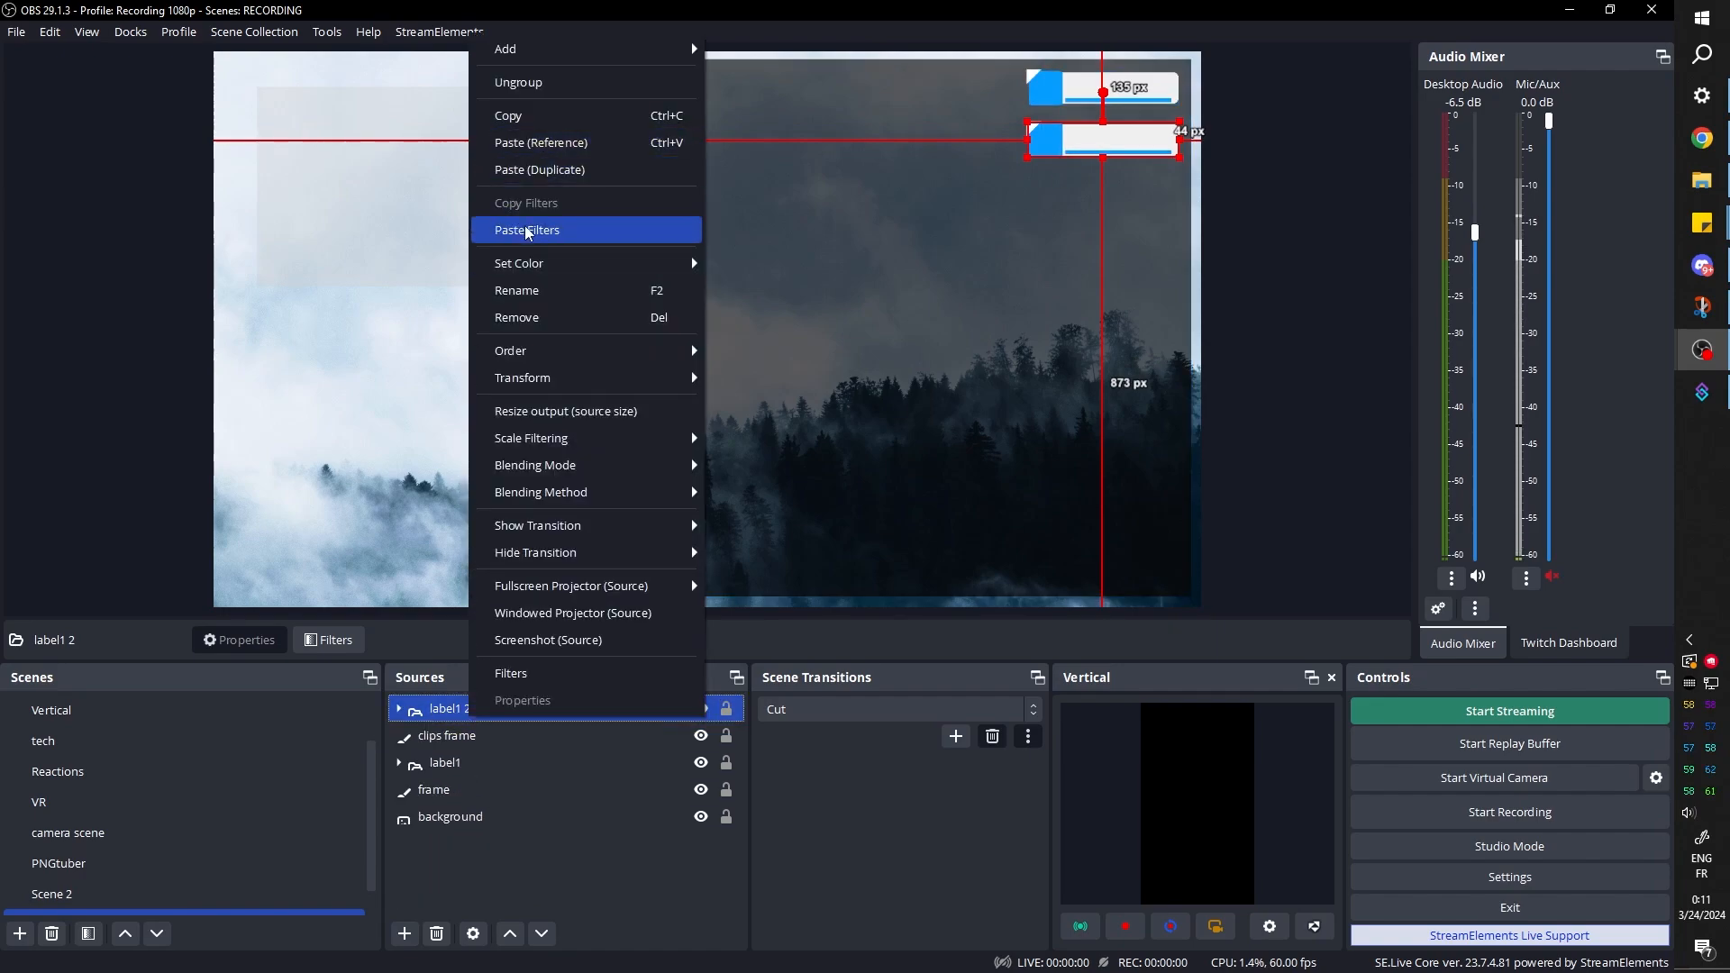
pyautogui.click(544, 171)
pyautogui.moveTo(1120, 89); pyautogui.dragTo(1121, 191)
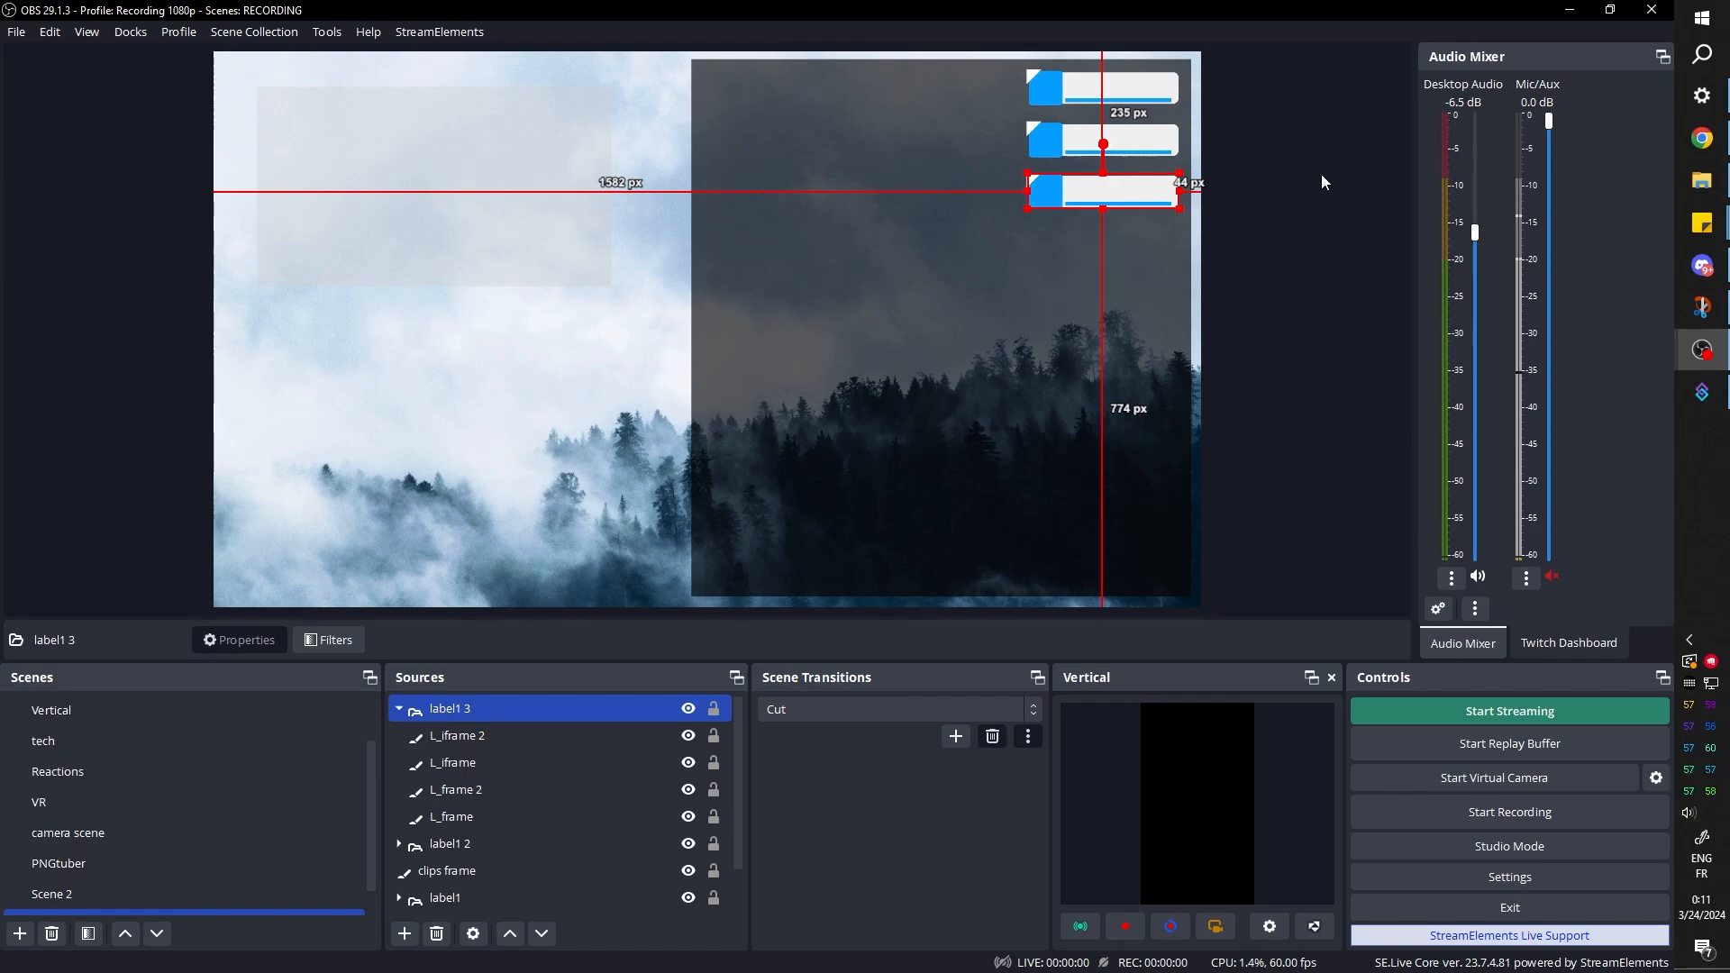
pyautogui.click(1321, 175)
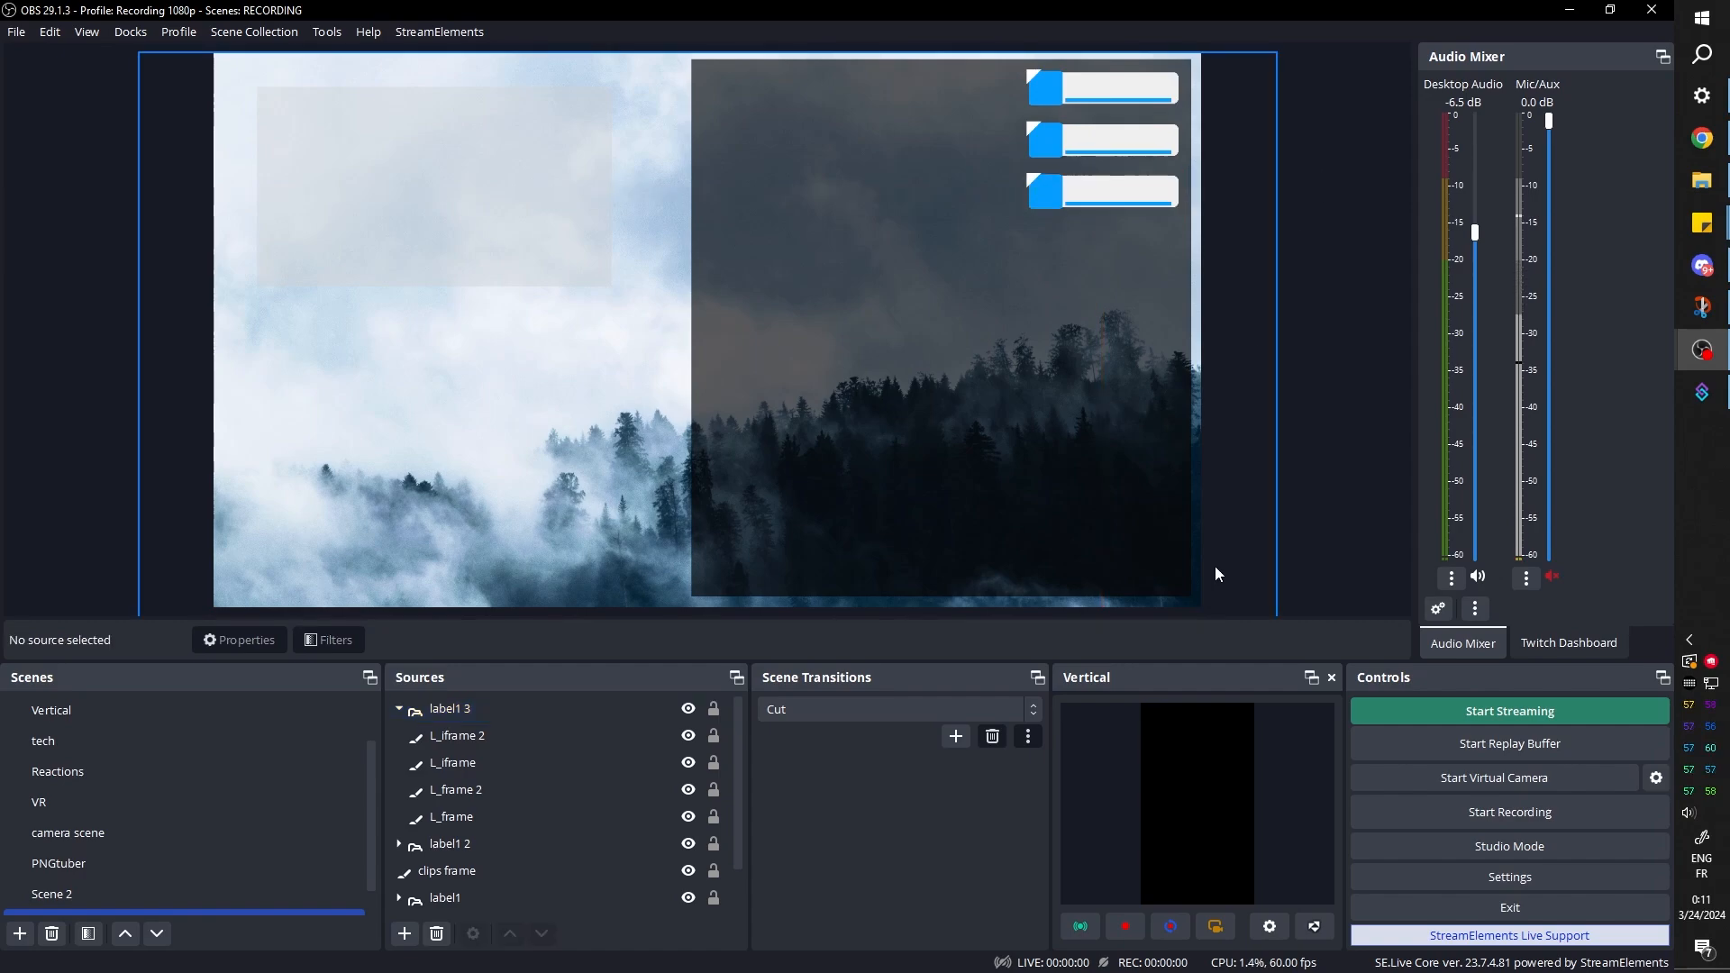
# Collapse the label1 3 group, expand the label1 group and select its L_iframe 2 source
pyautogui.click(393, 713)
pyautogui.click(398, 711)
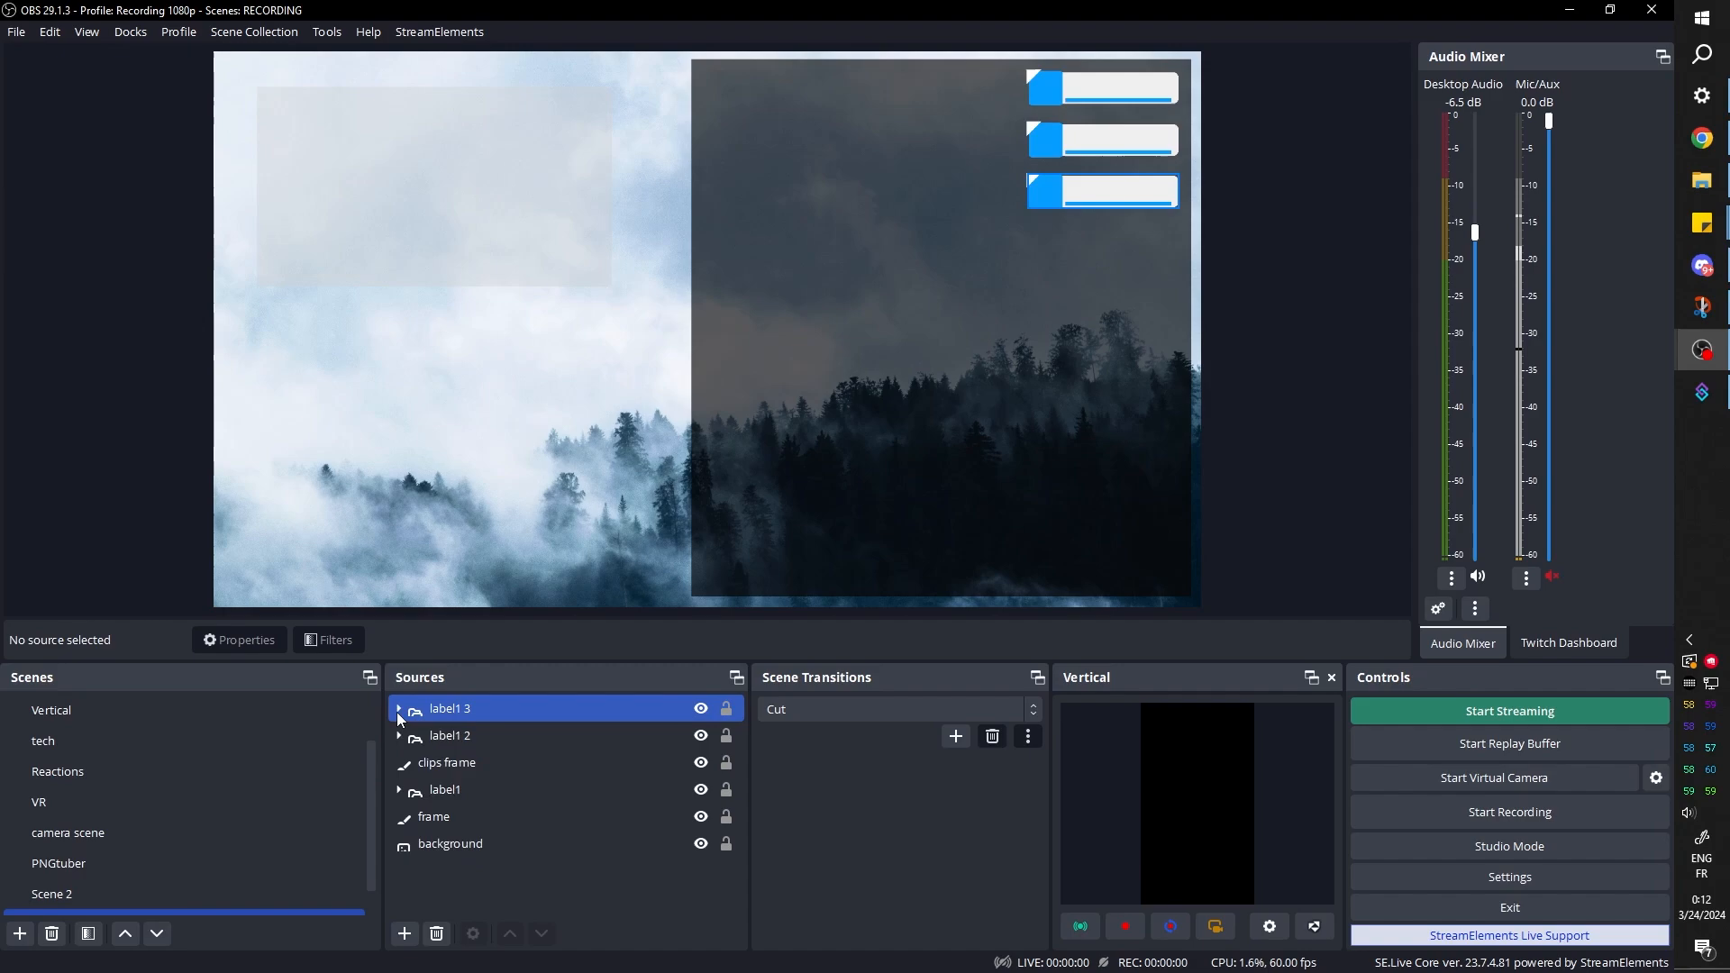
pyautogui.click(398, 791)
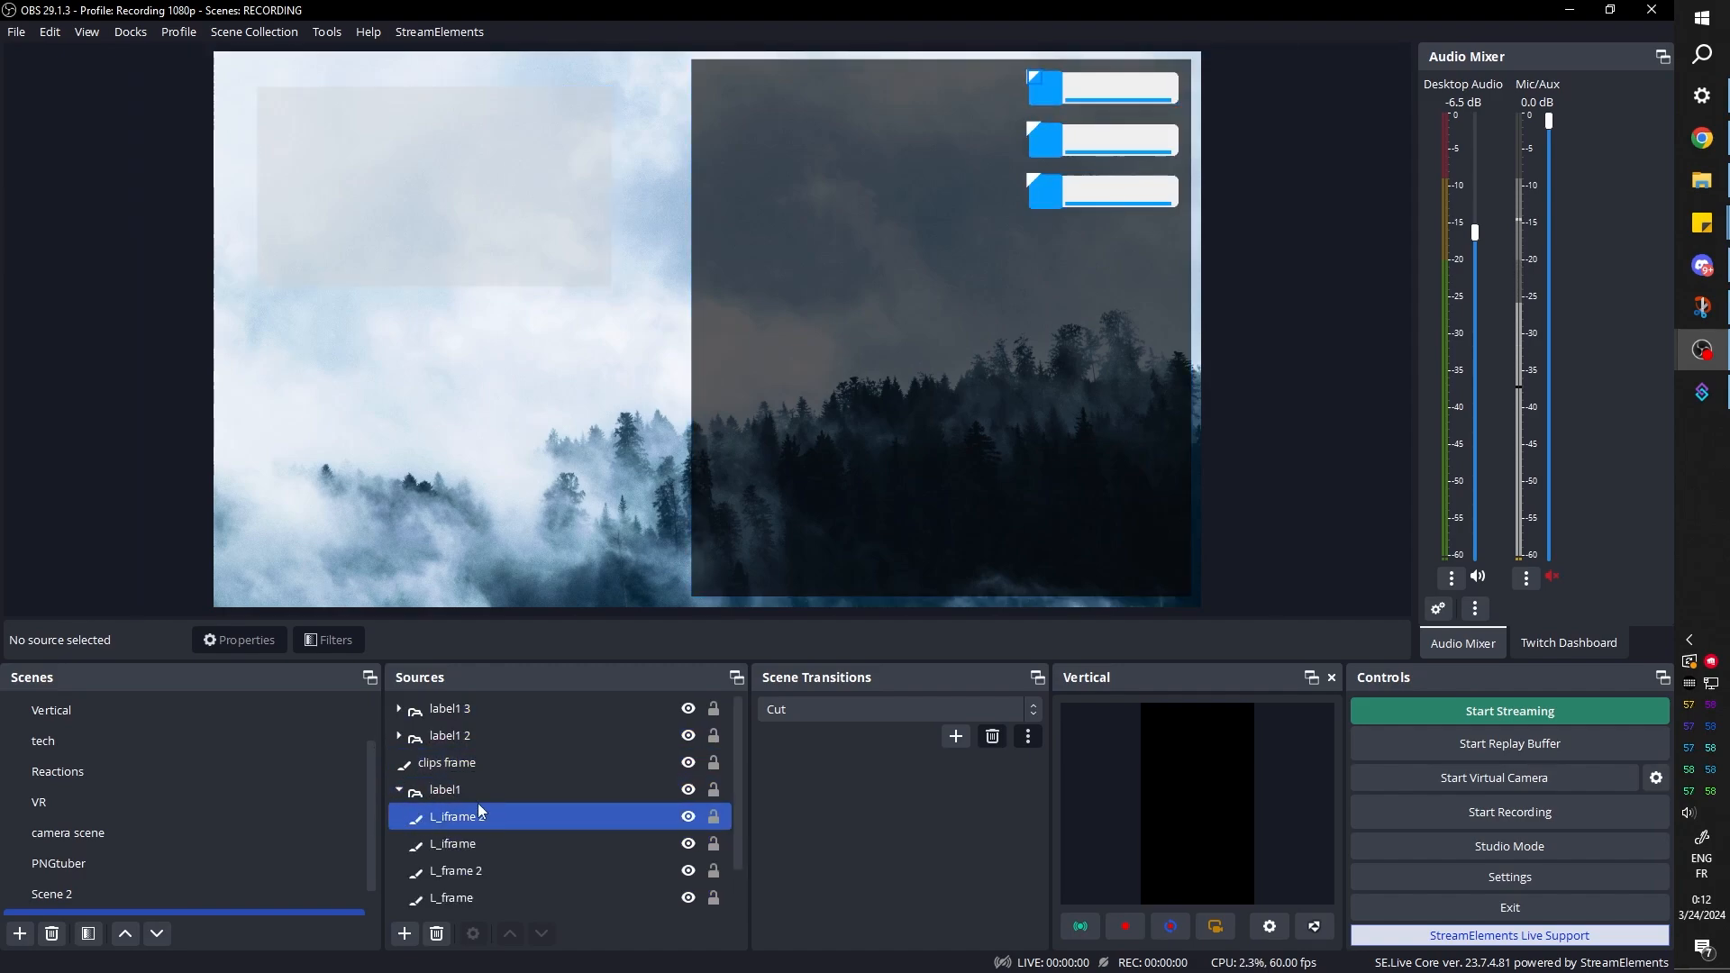
pyautogui.click(476, 817)
pyautogui.click(404, 934)
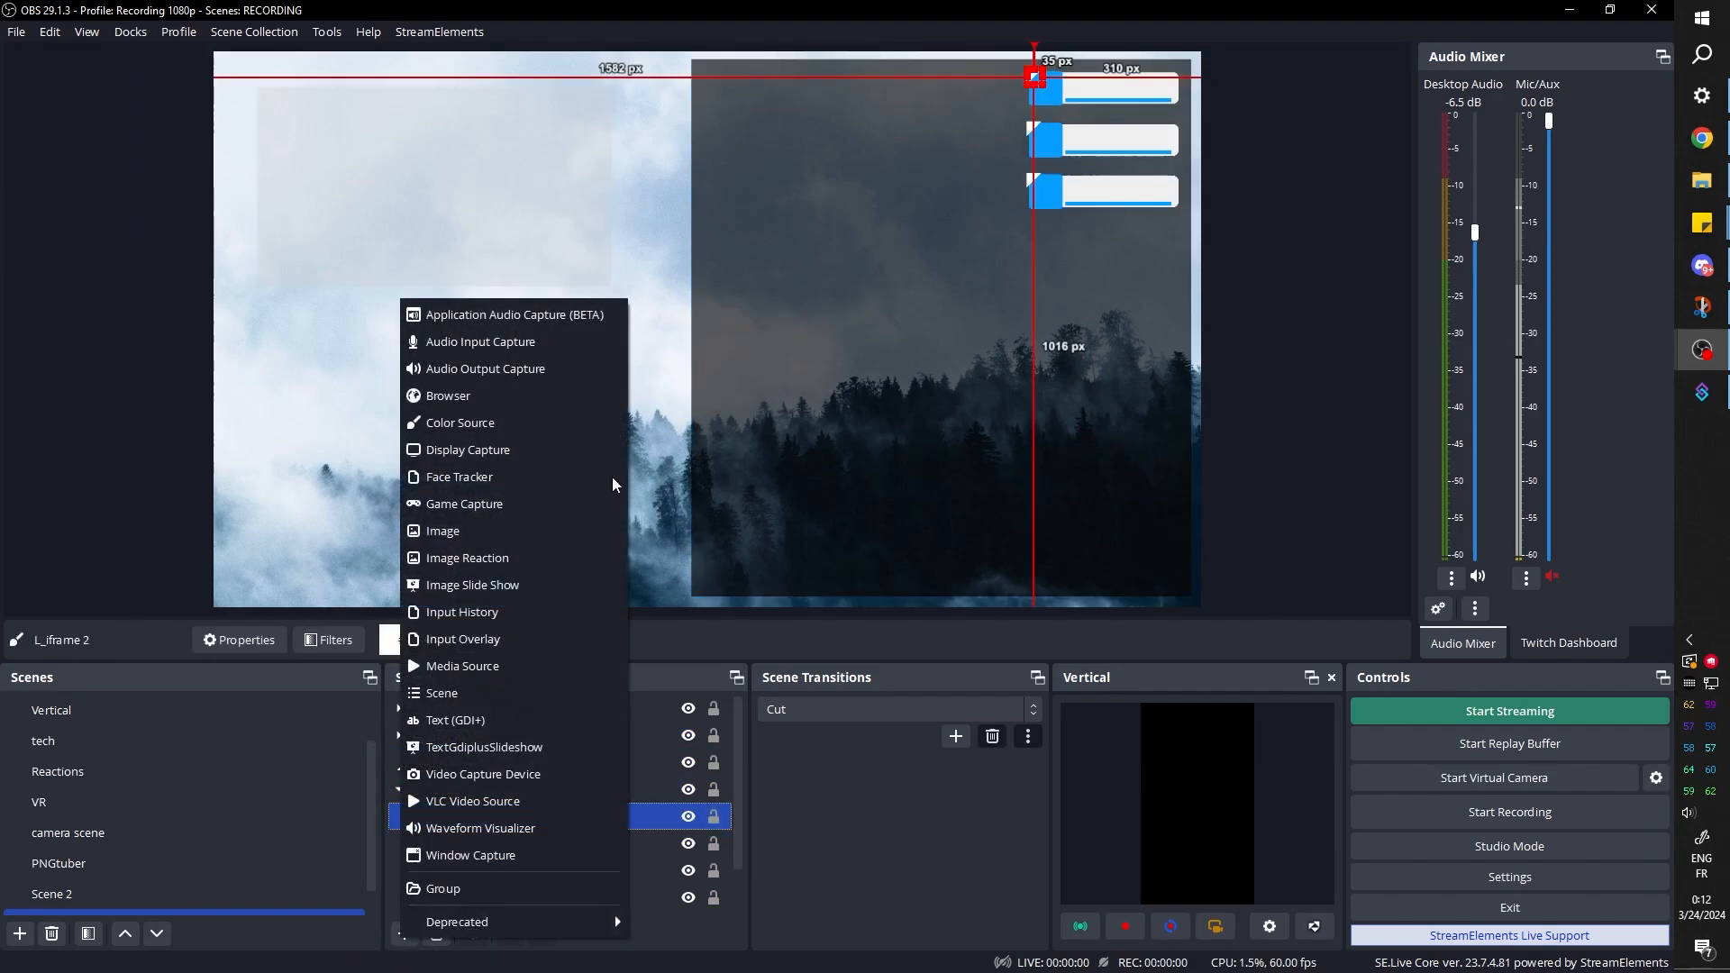
pyautogui.click(475, 533)
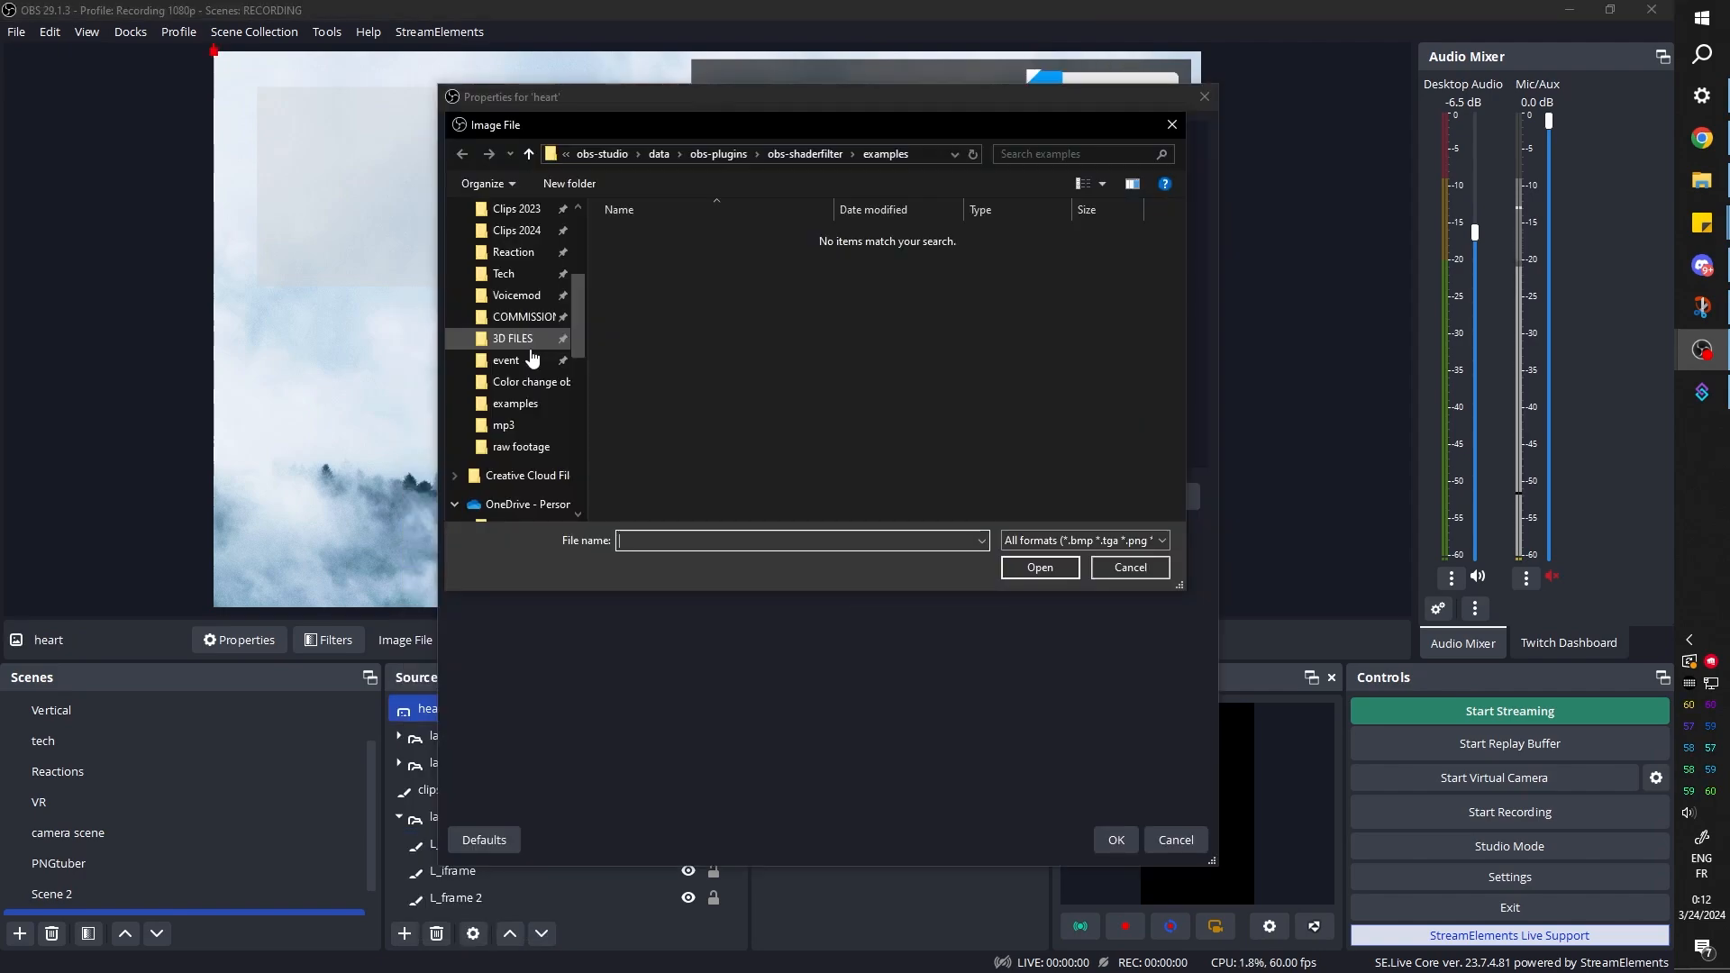
pyautogui.scroll(5, 514, 360)
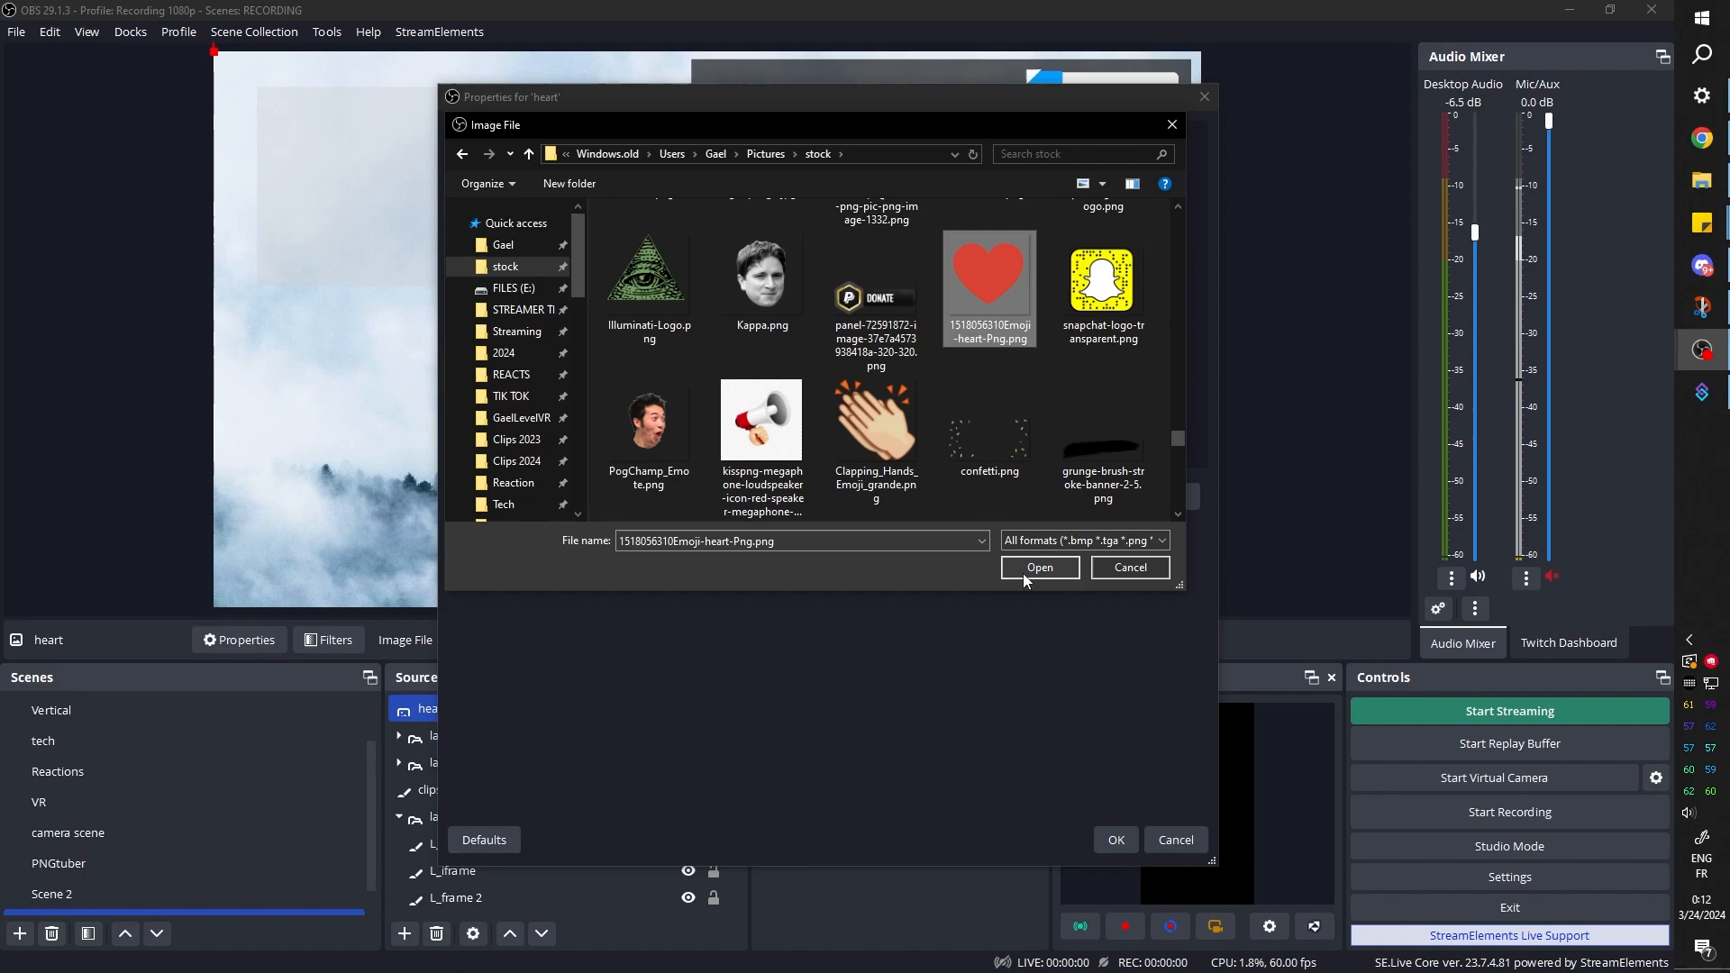
pyautogui.click(1023, 573)
pyautogui.click(1103, 845)
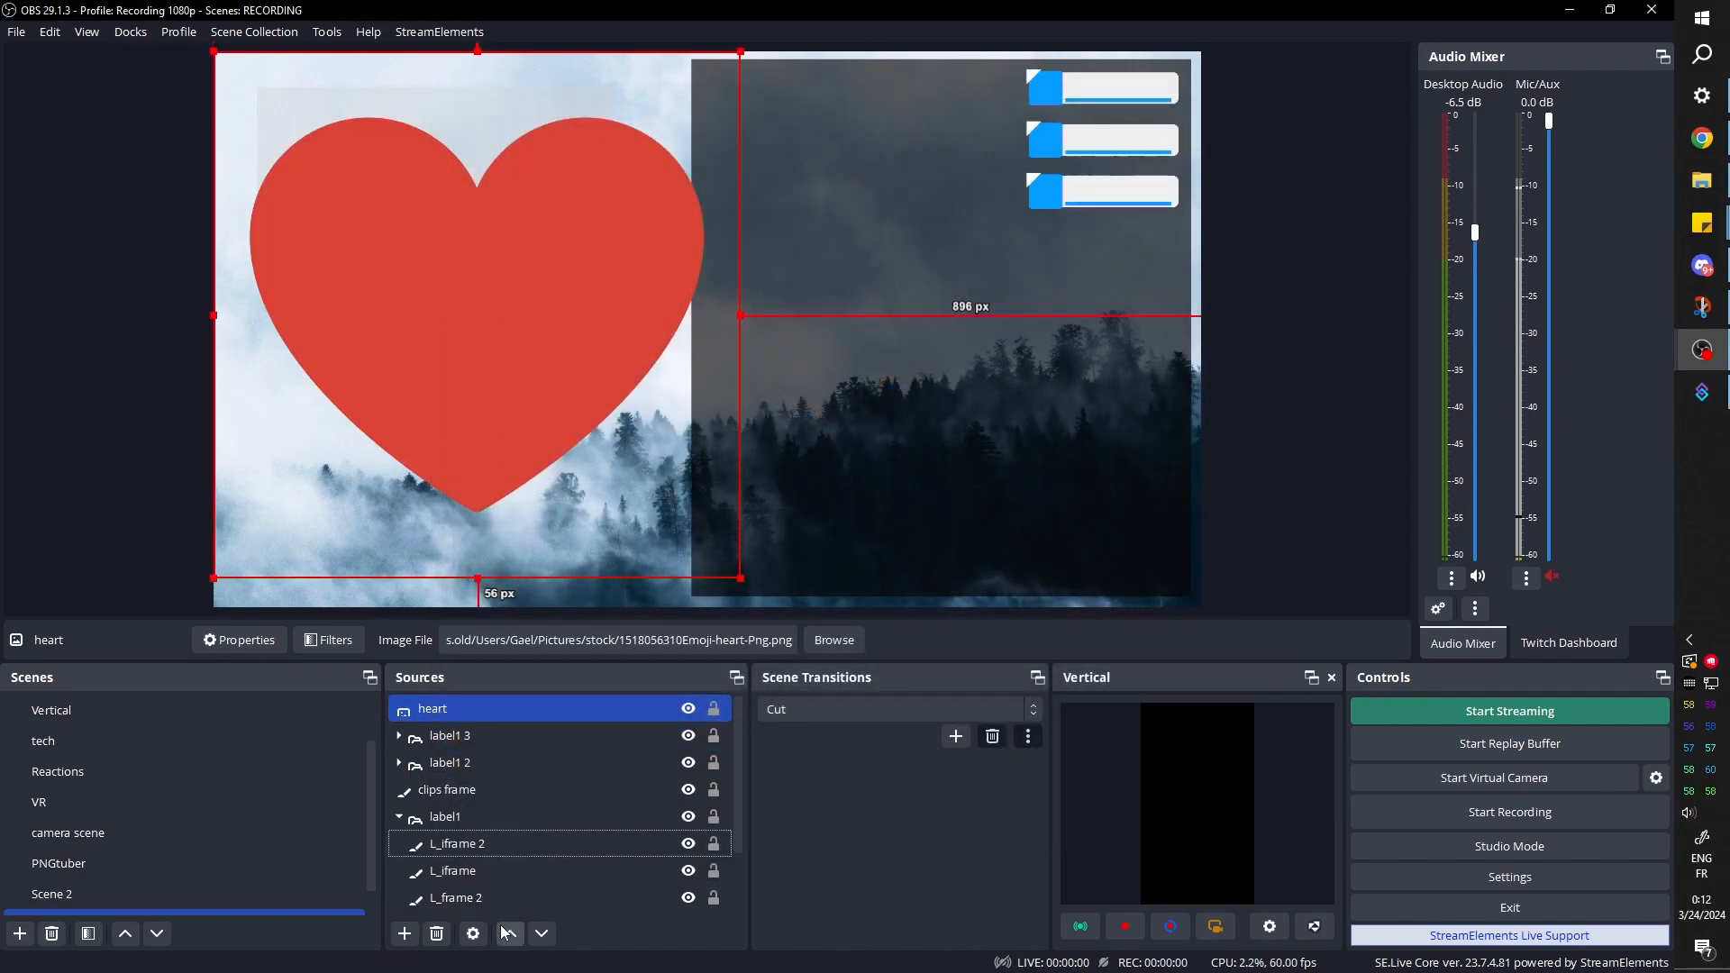
# Turn the heart image black with a Color Correction filter whose Color Multiply is #000000
pyautogui.click(329, 640)
pyautogui.click(465, 790)
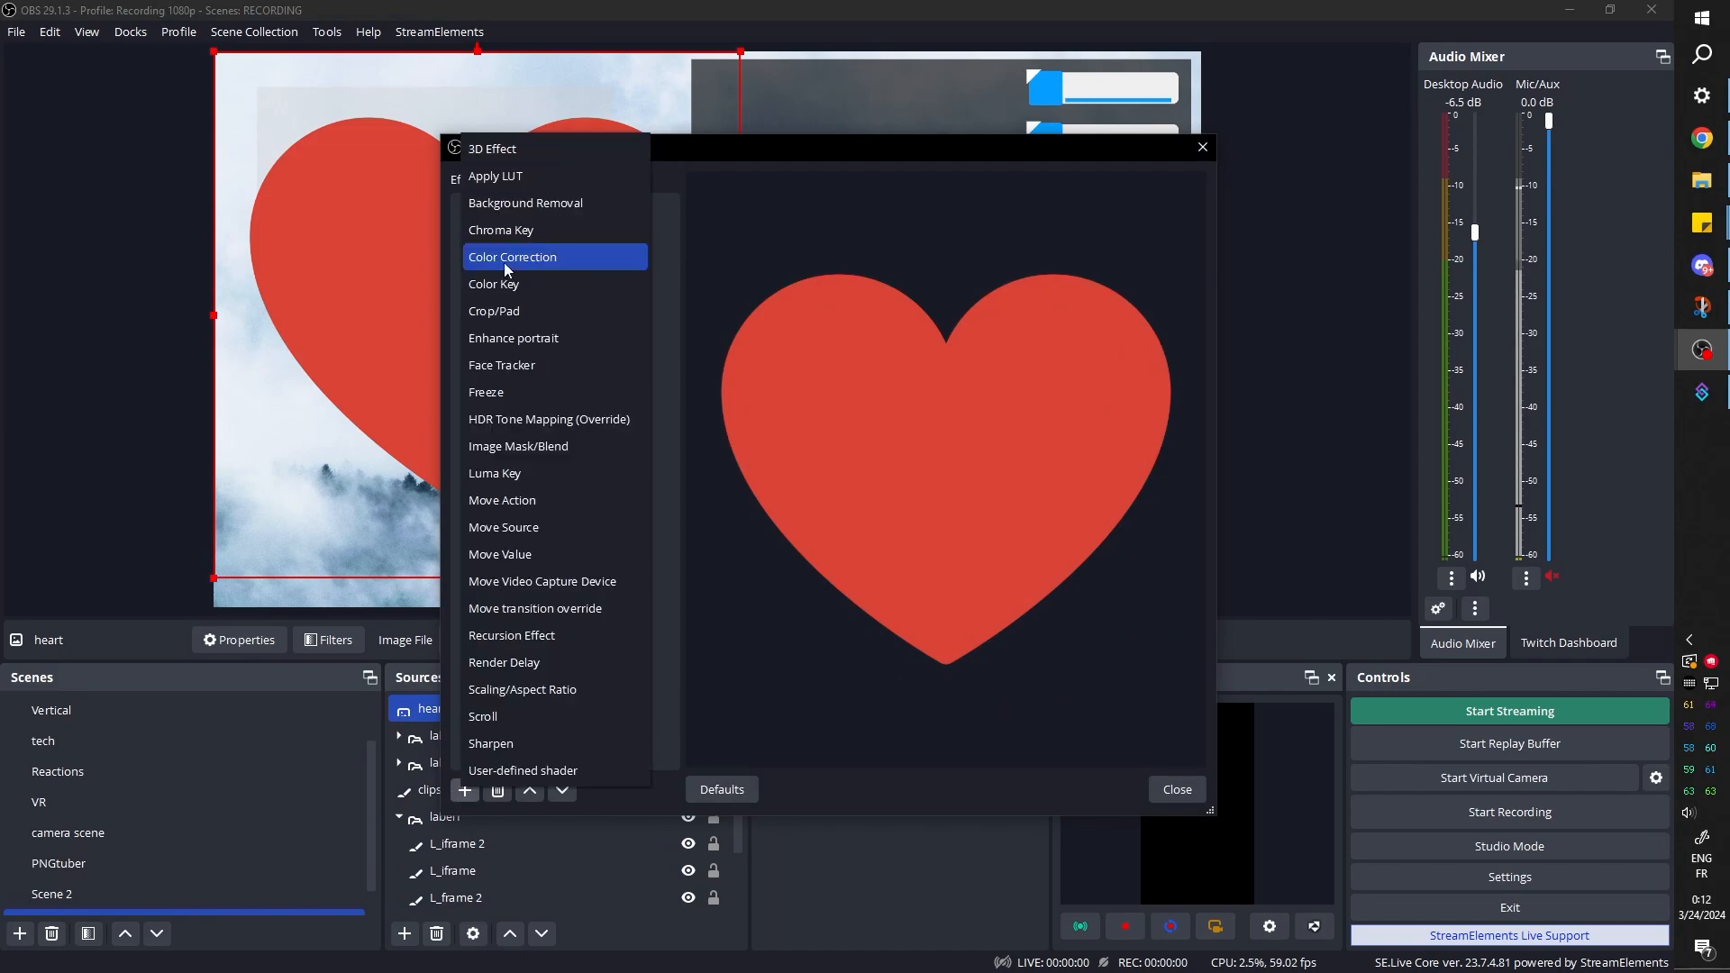
pyautogui.click(540, 270)
pyautogui.click(771, 519)
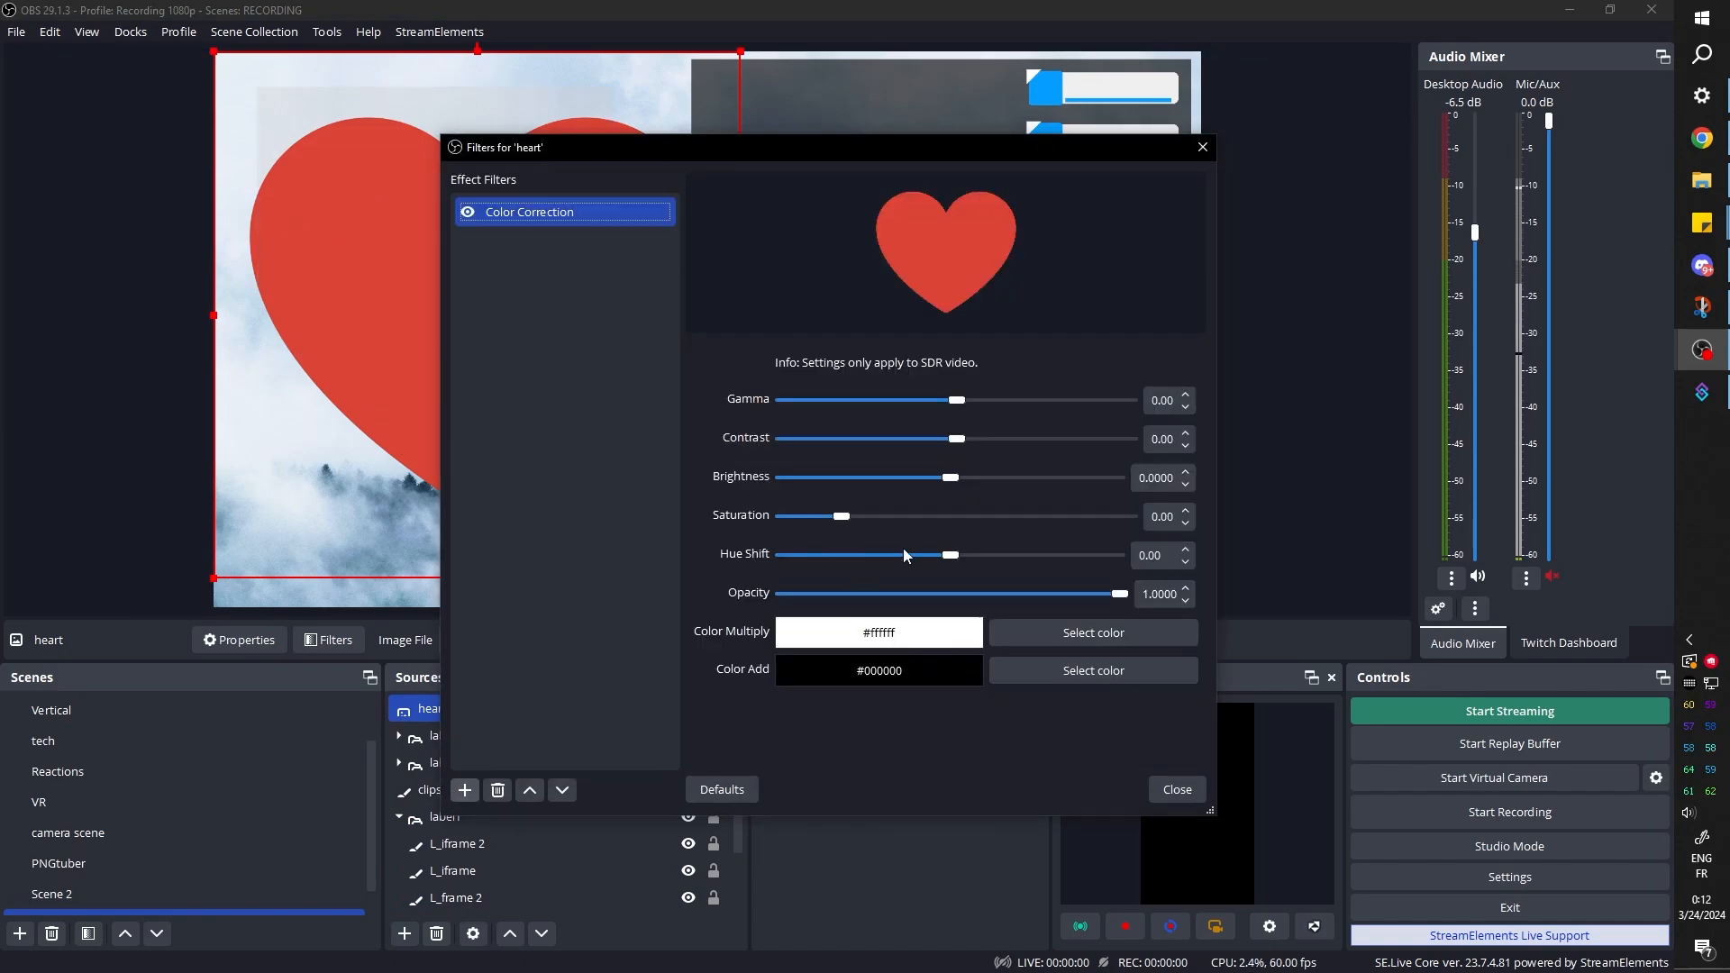
pyautogui.click(1057, 633)
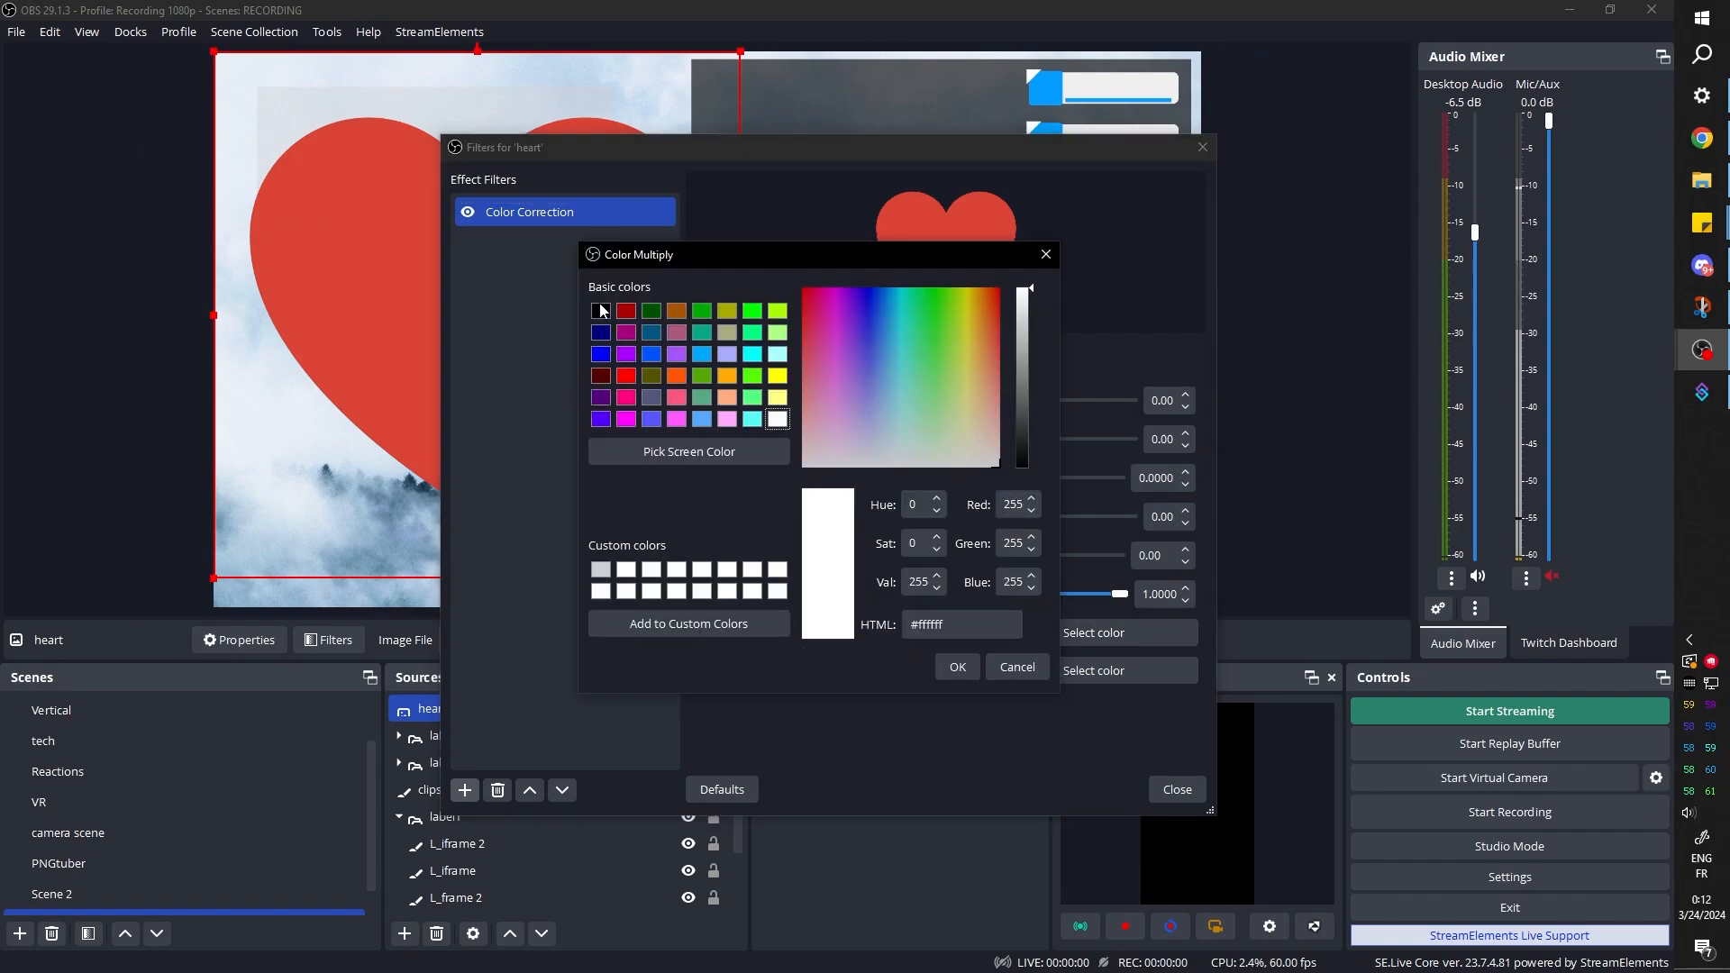
pyautogui.click(601, 311)
pyautogui.click(954, 665)
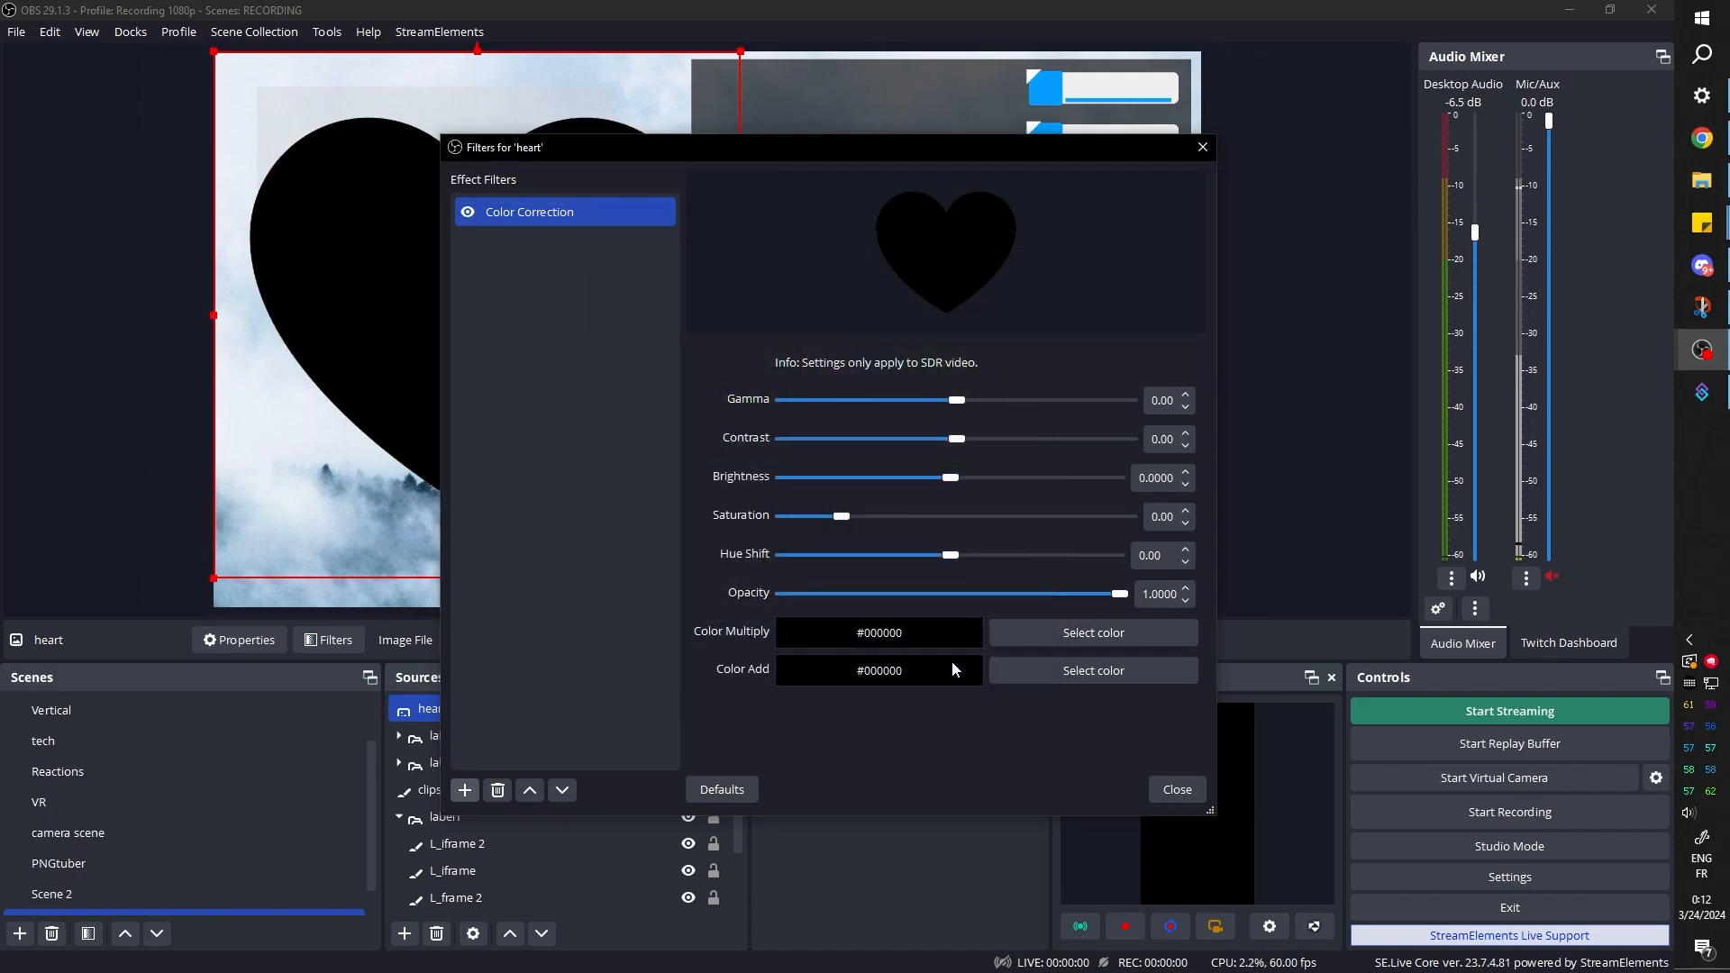
pyautogui.click(1186, 789)
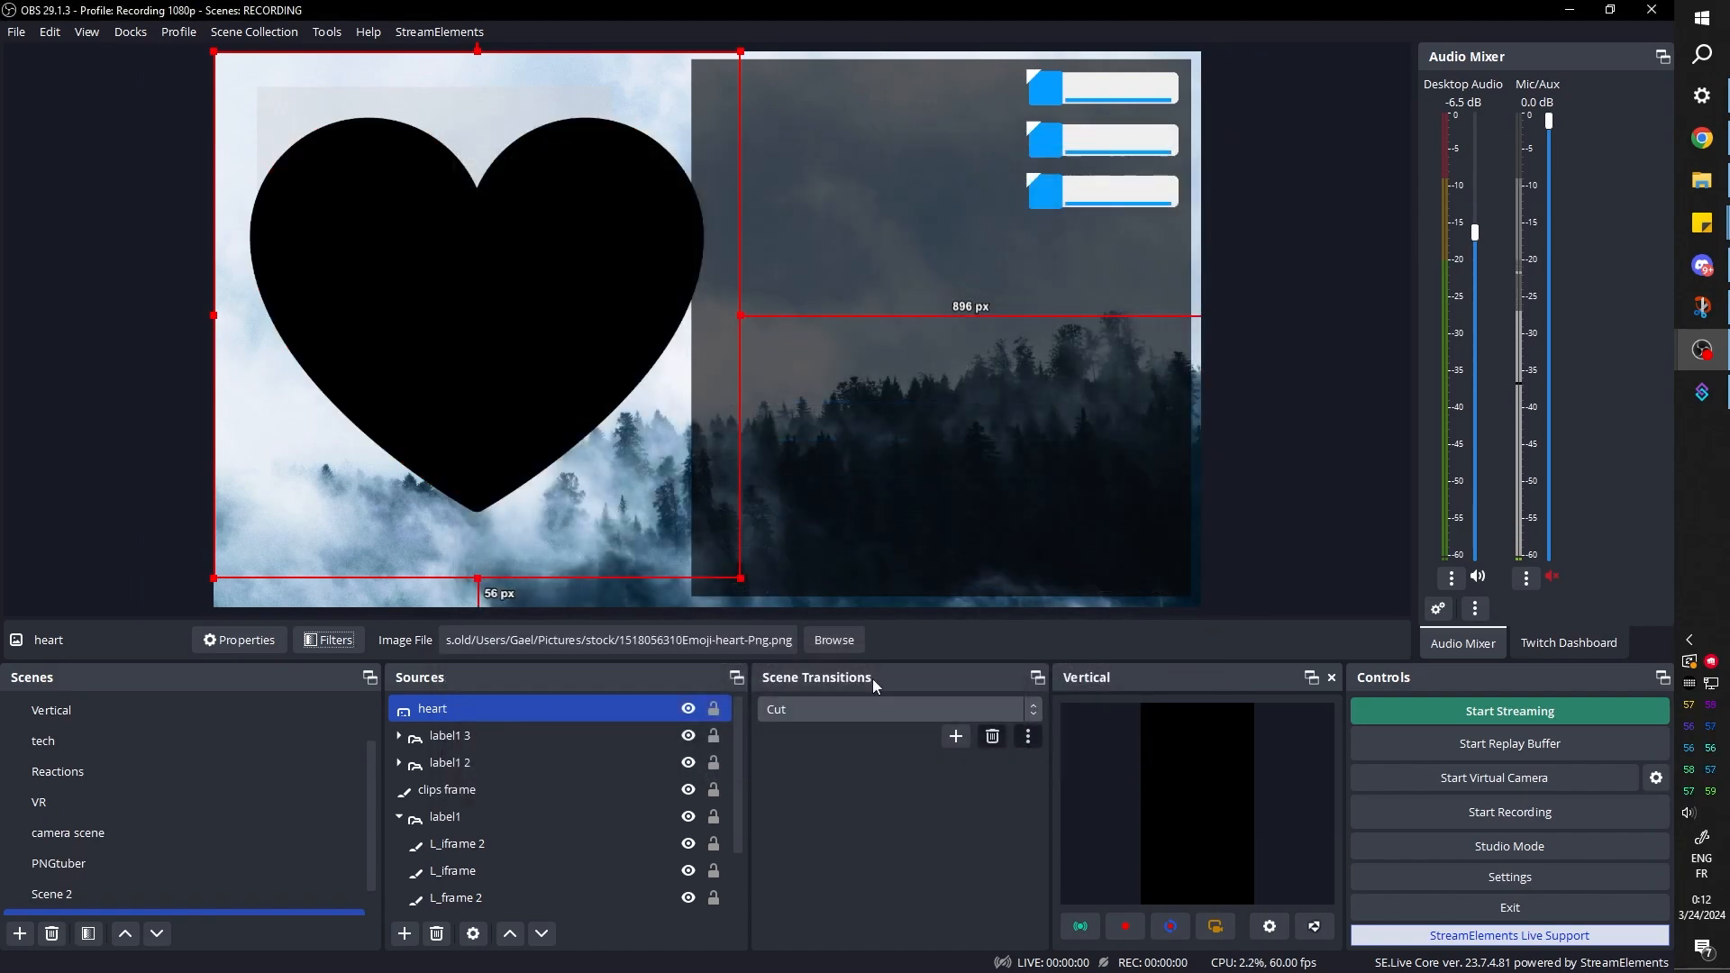
# Shrink the heart and place it on the first label's blue square, about 48 px from the canvas top and 276 px from its right edge
pyautogui.moveTo(210, 579); pyautogui.dragTo(663, 128)
pyautogui.moveTo(676, 77); pyautogui.dragTo(1041, 86)
pyautogui.click(1313, 263)
pyautogui.click(1048, 89)
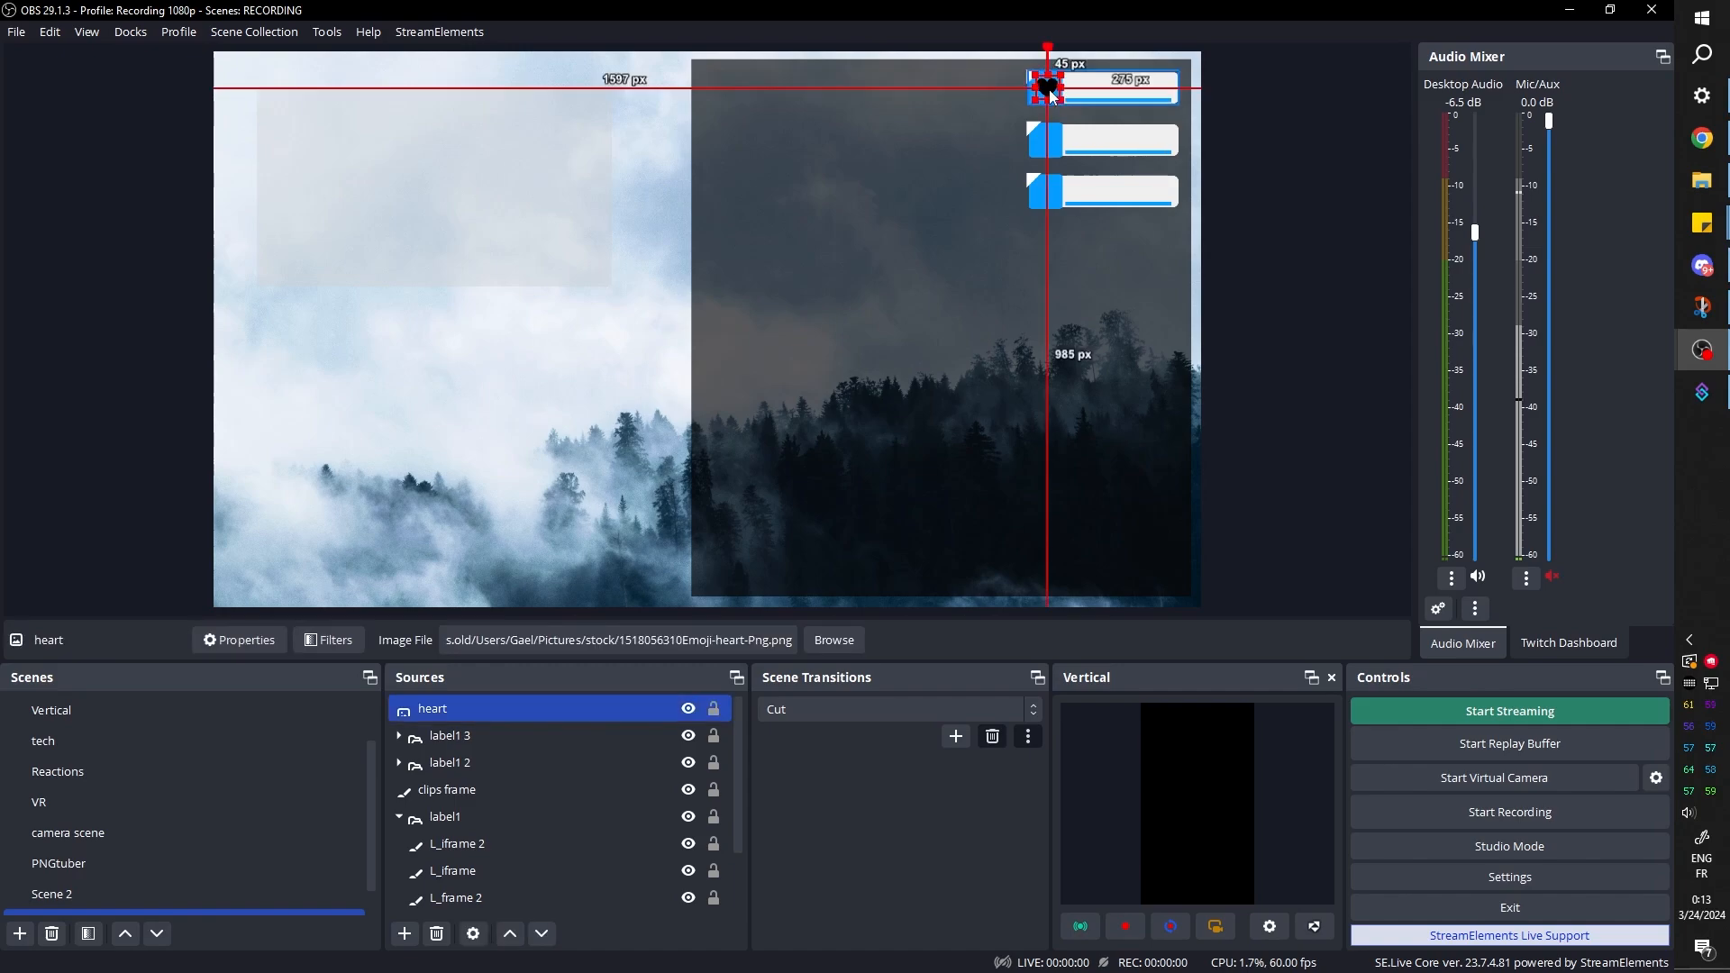
pyautogui.click(1283, 236)
# Create a new image source named bits and open the stock pictures folder for its image file
pyautogui.click(407, 933)
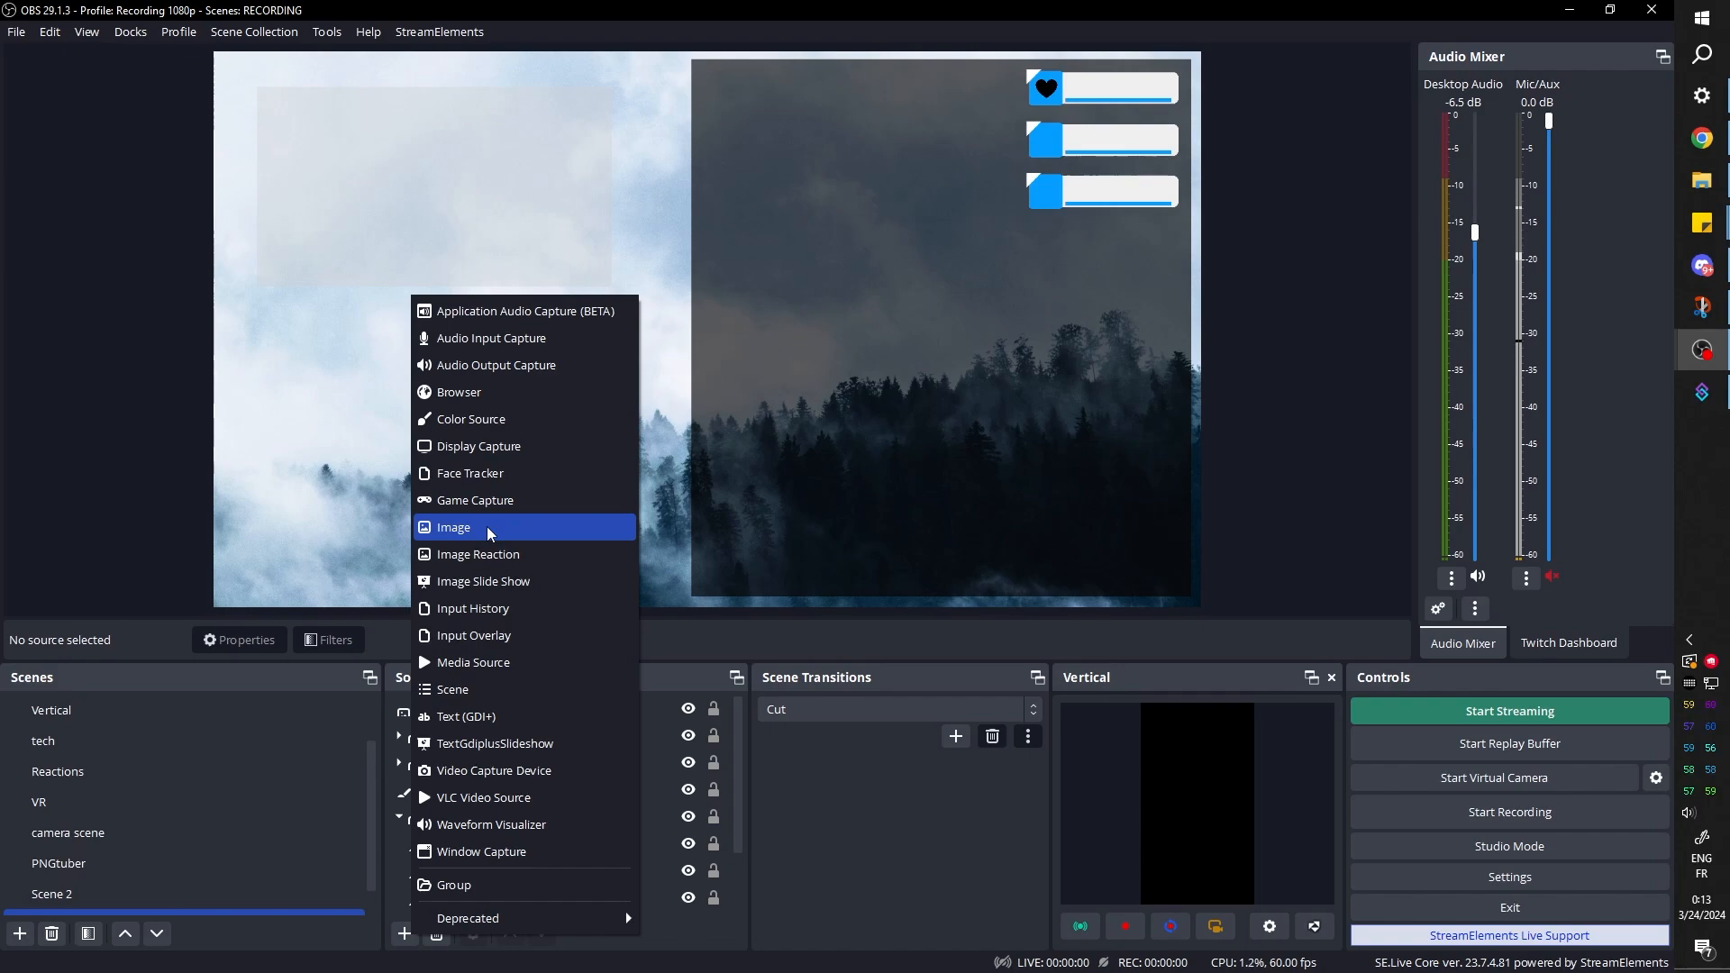
pyautogui.click(487, 526)
pyautogui.write('bits')
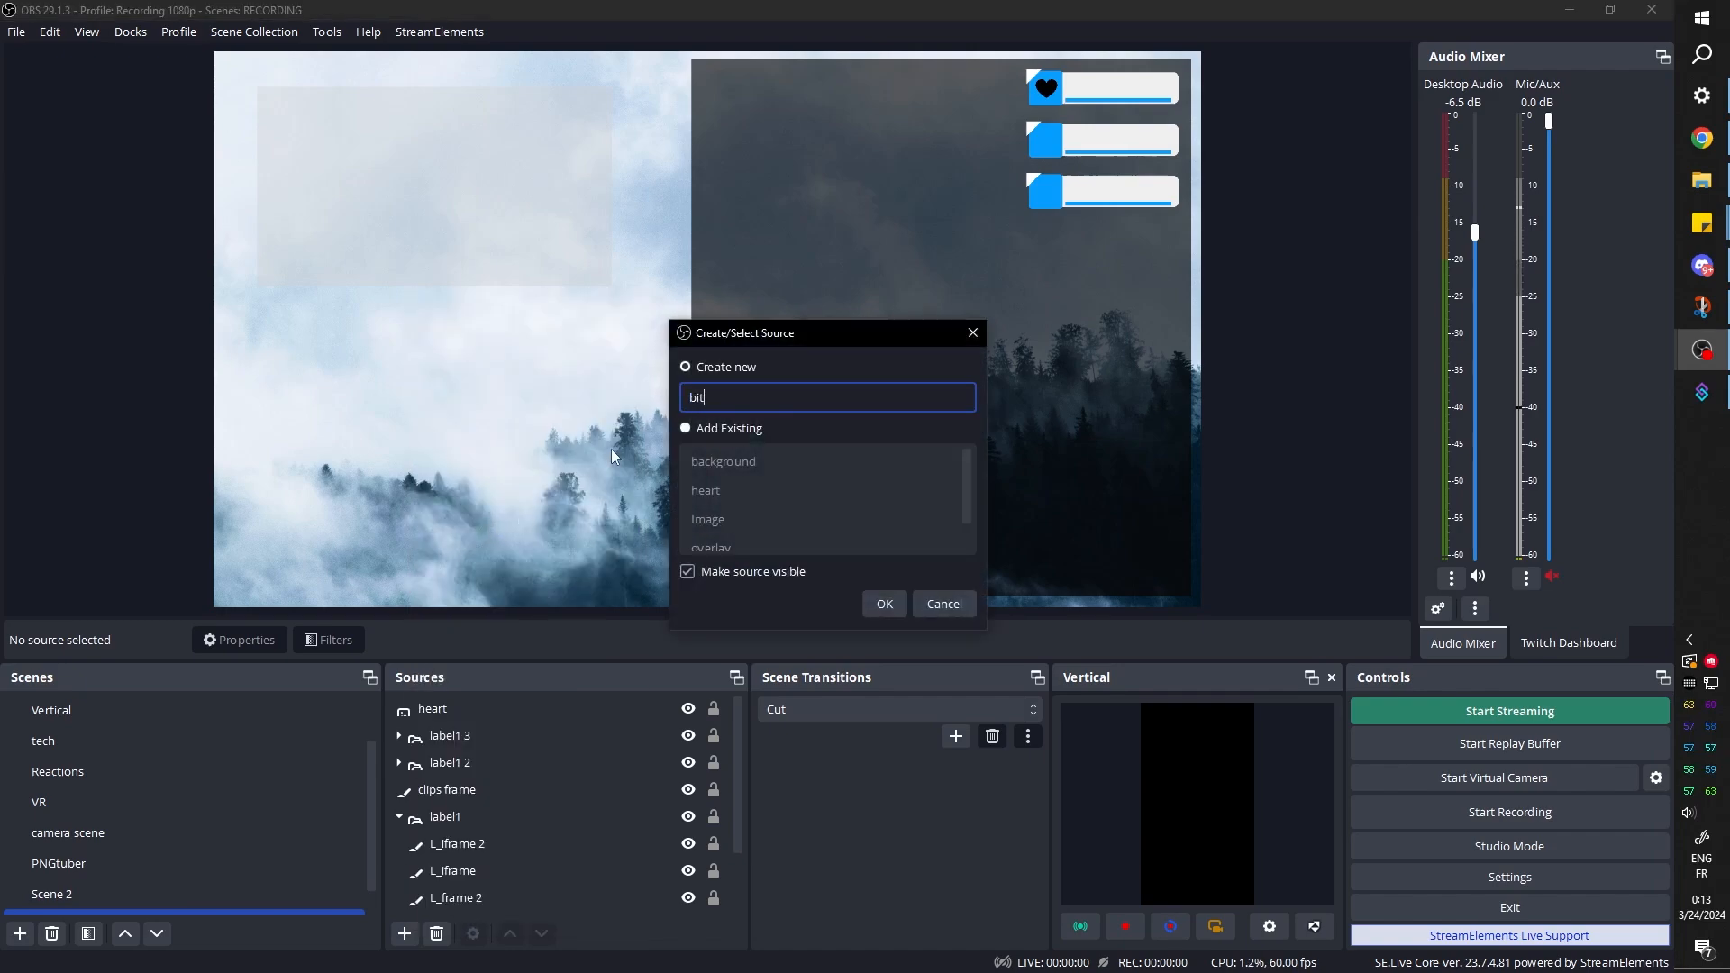
pyautogui.press('Return')
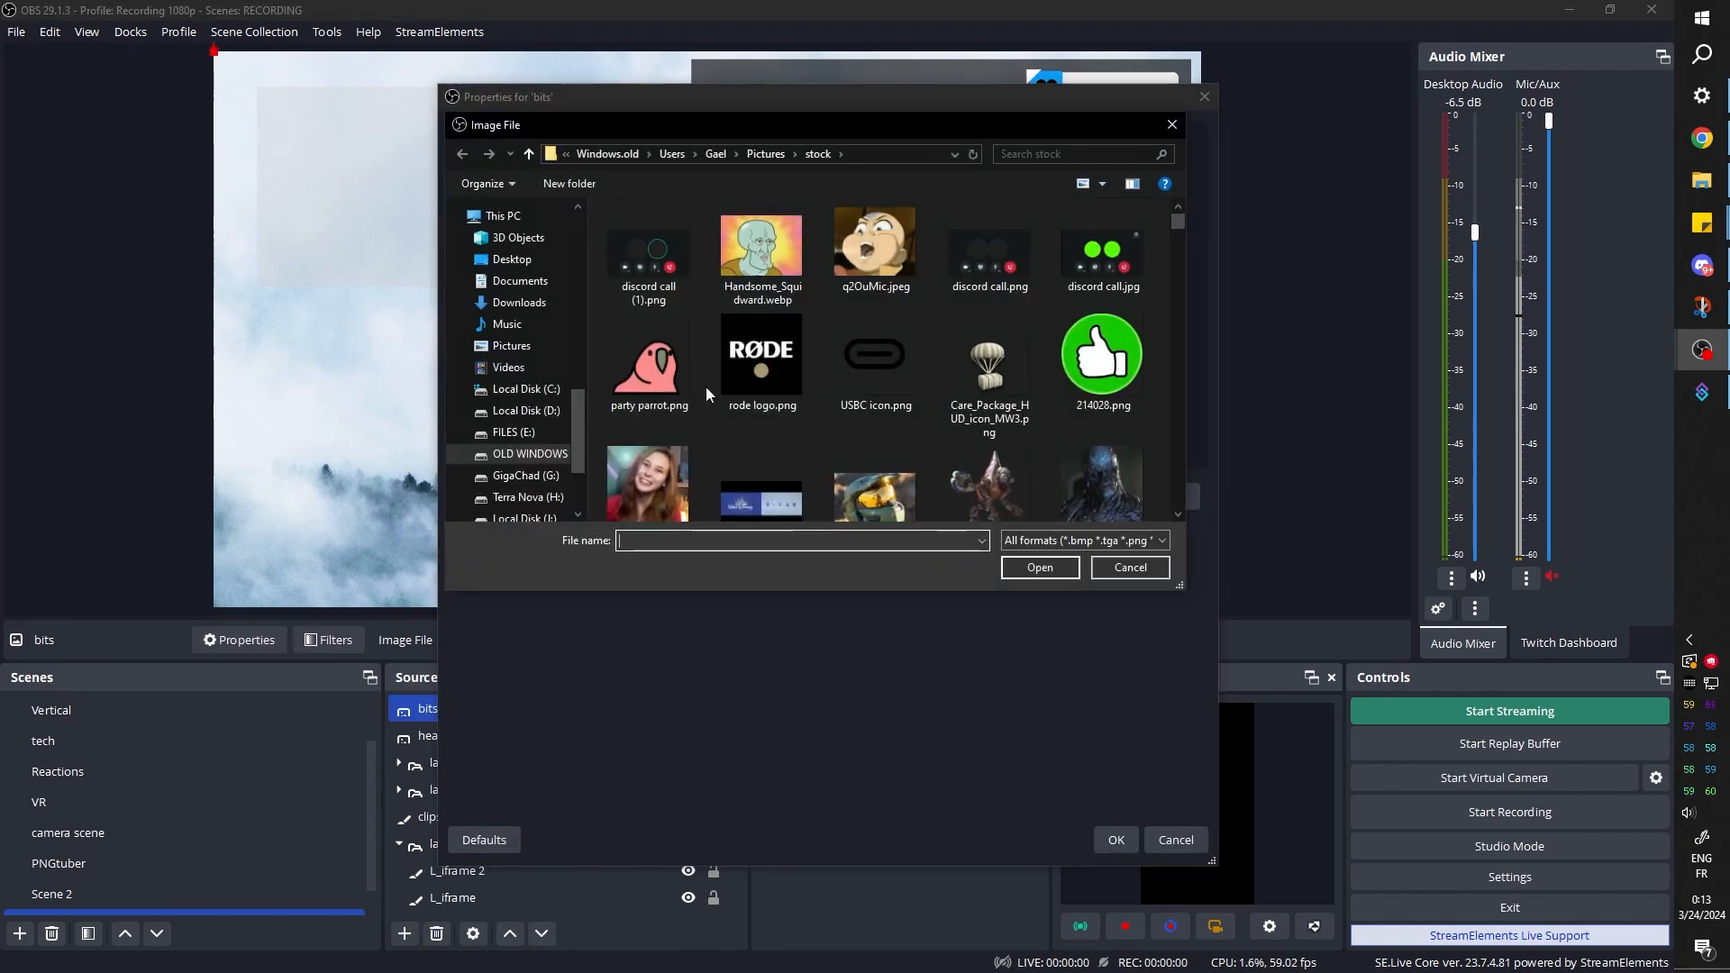
# Look through the stock pictures folder for a purple gem image that suits the bits source
pyautogui.click(746, 355)
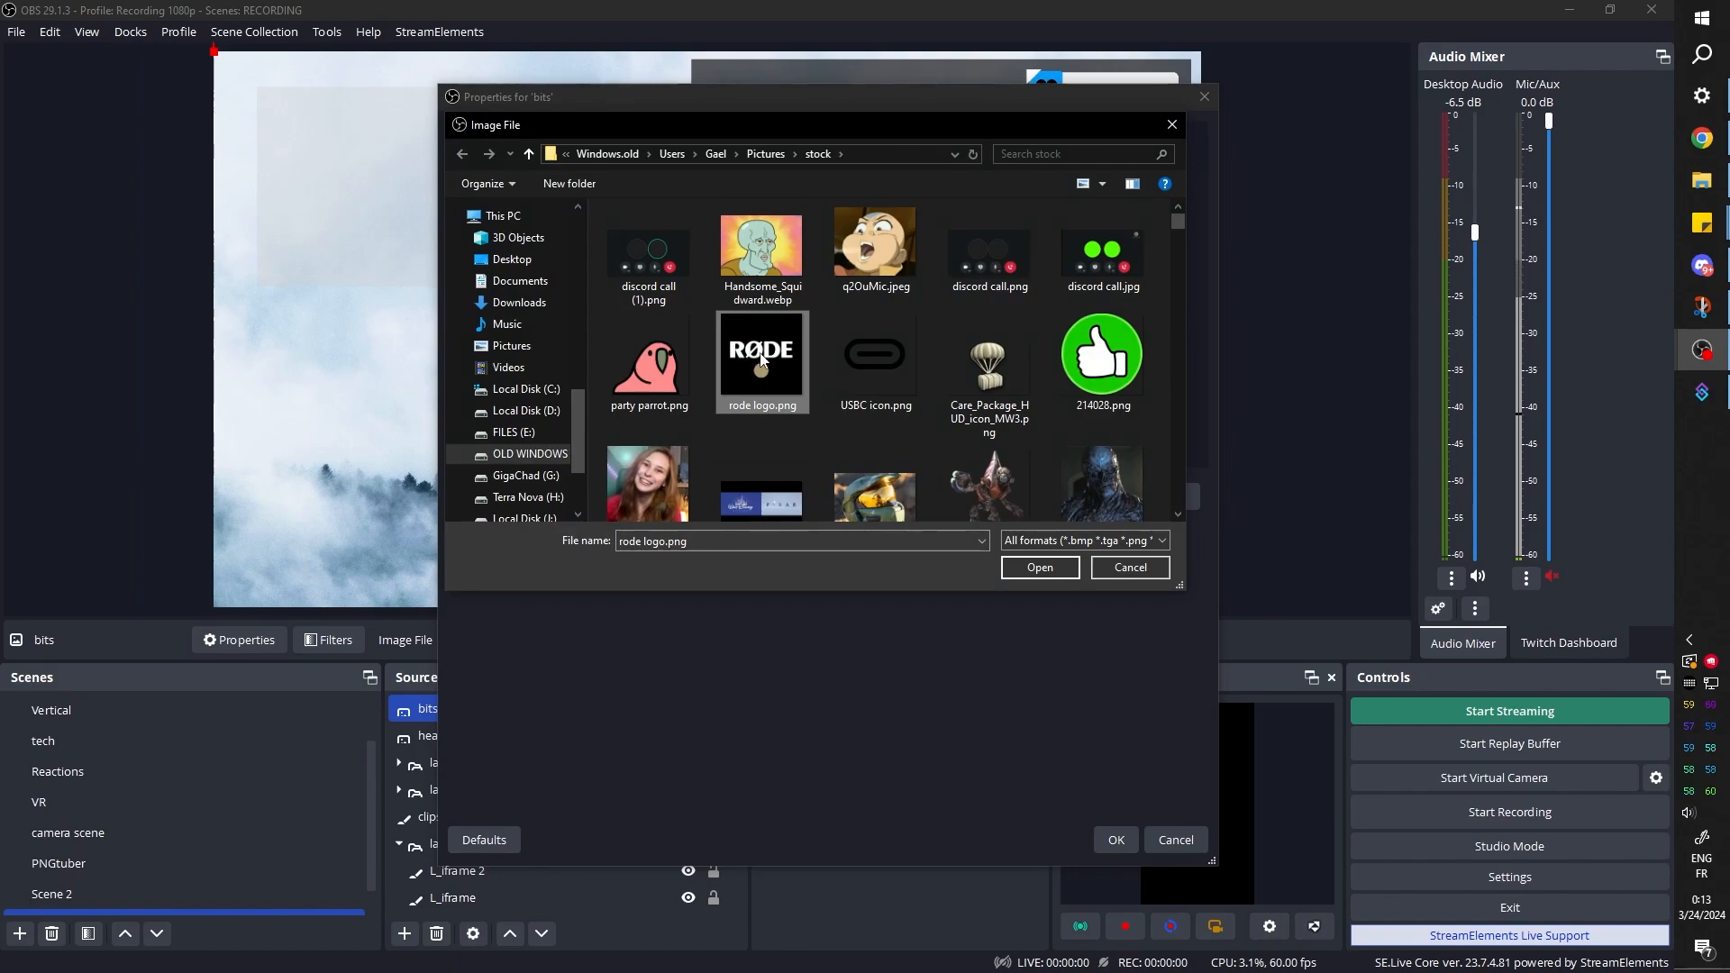
pyautogui.press('b')
pyautogui.scroll(-1, 759, 353)
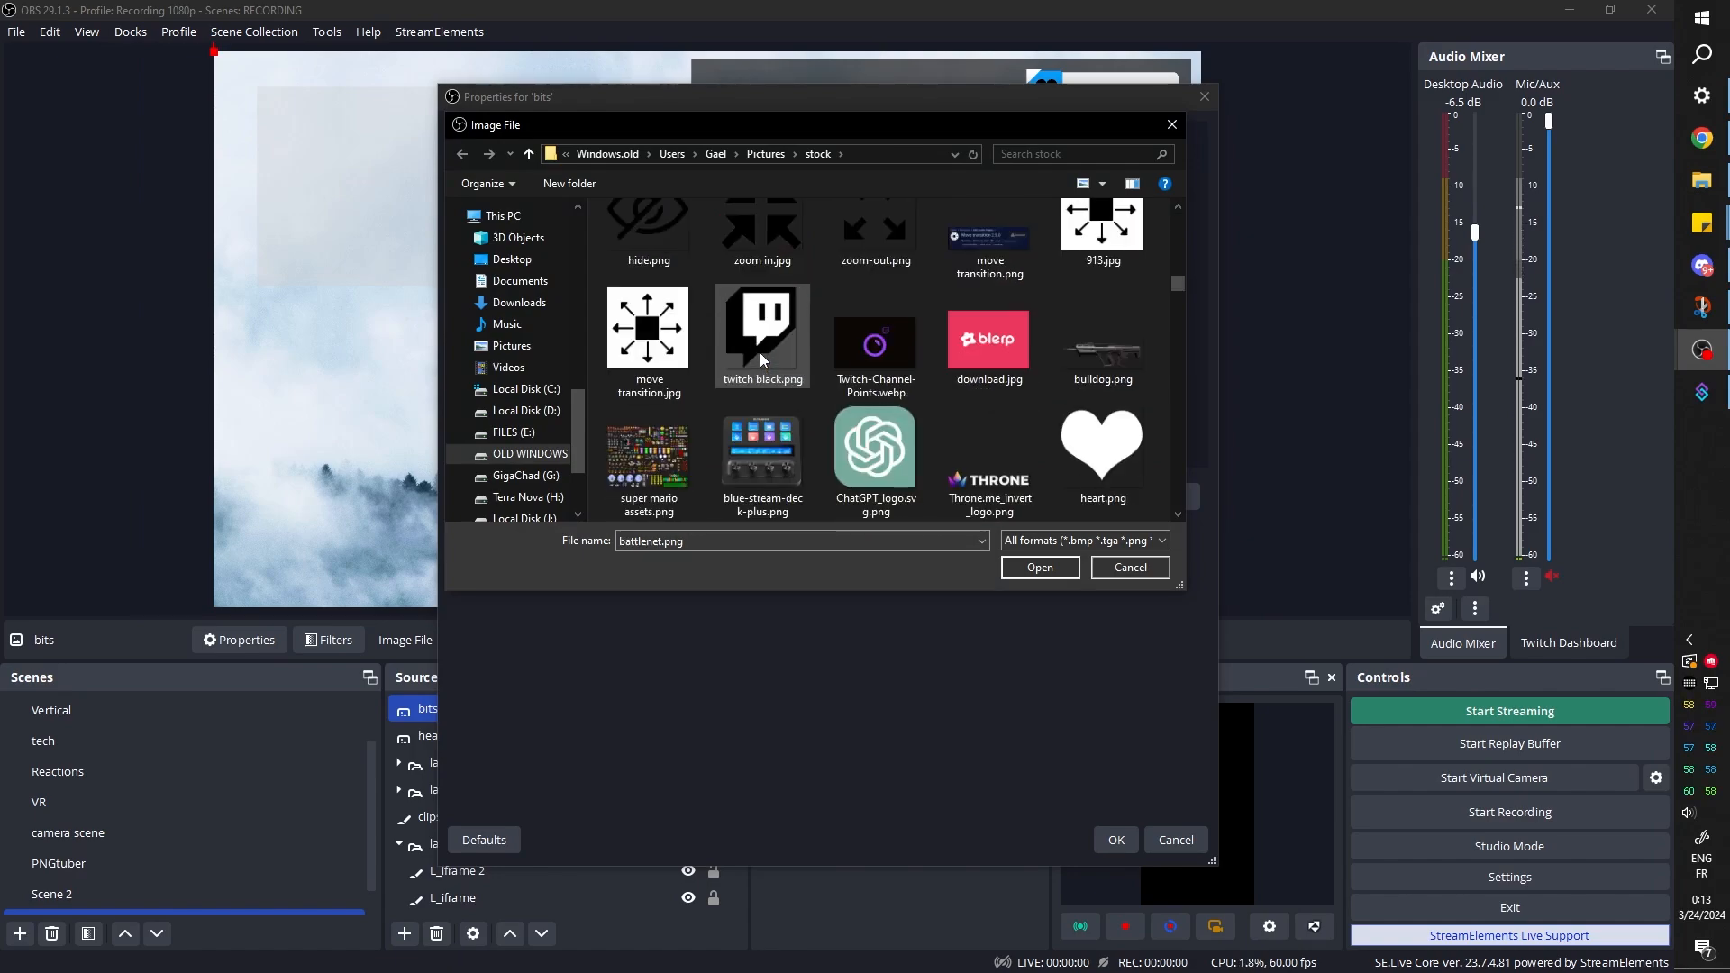
pyautogui.scroll(-8, 759, 353)
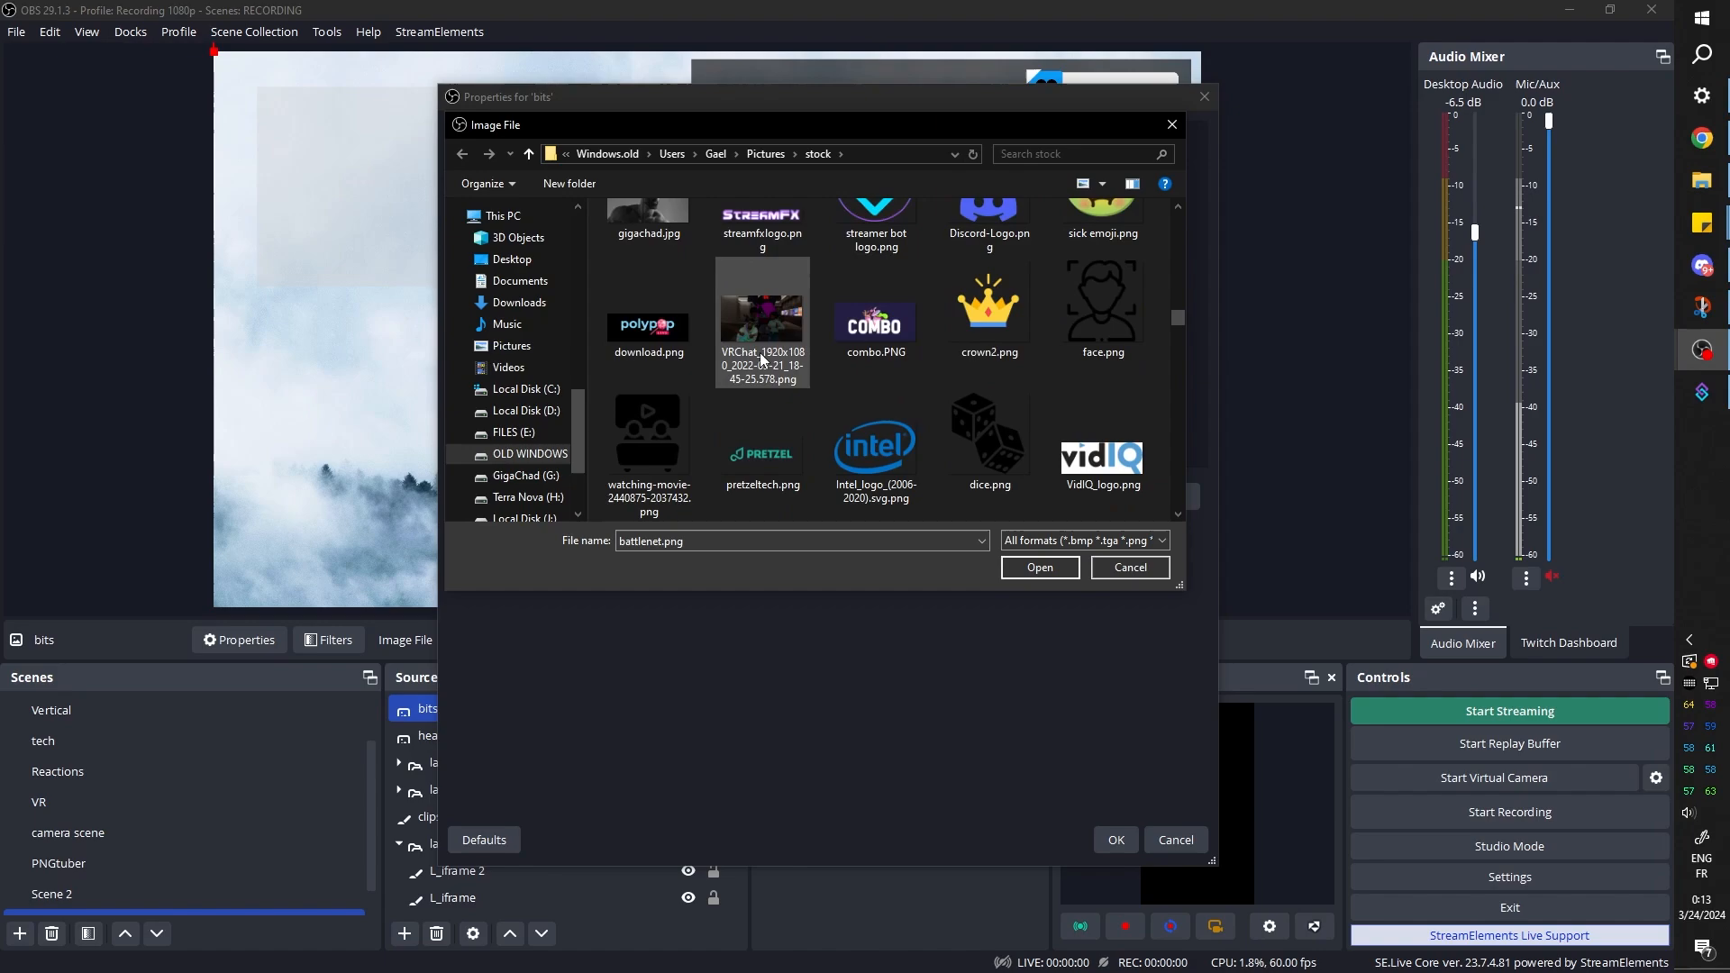
pyautogui.scroll(-6, 761, 359)
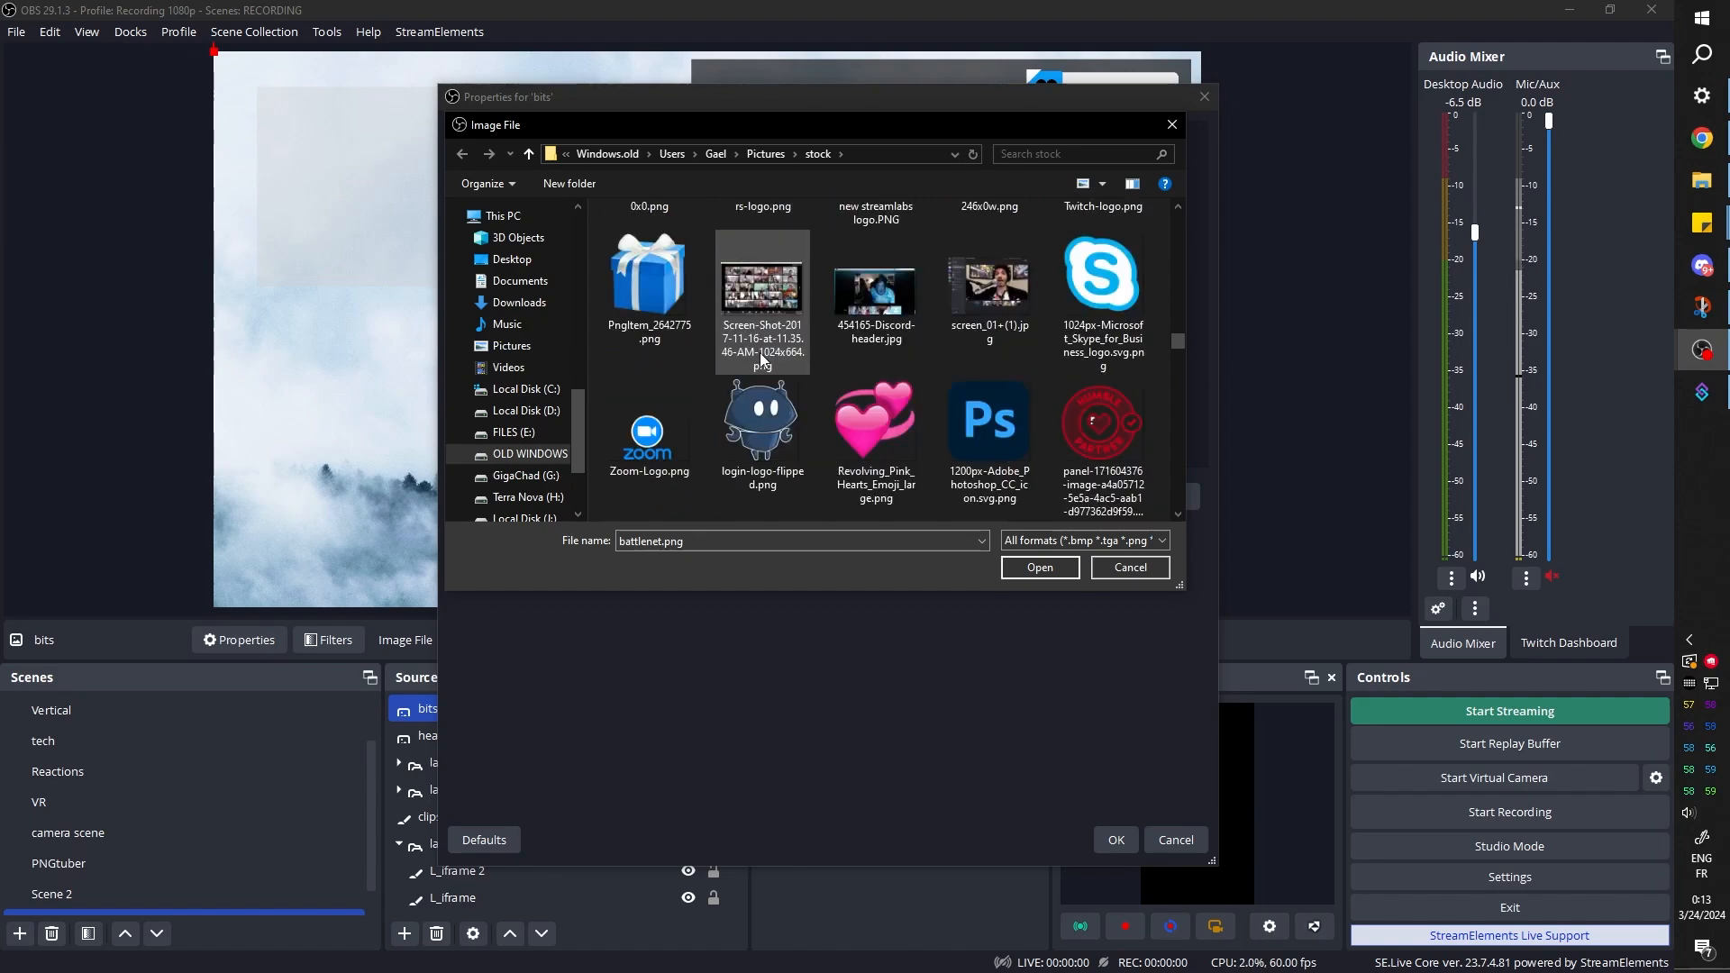
pyautogui.scroll(-6, 803, 380)
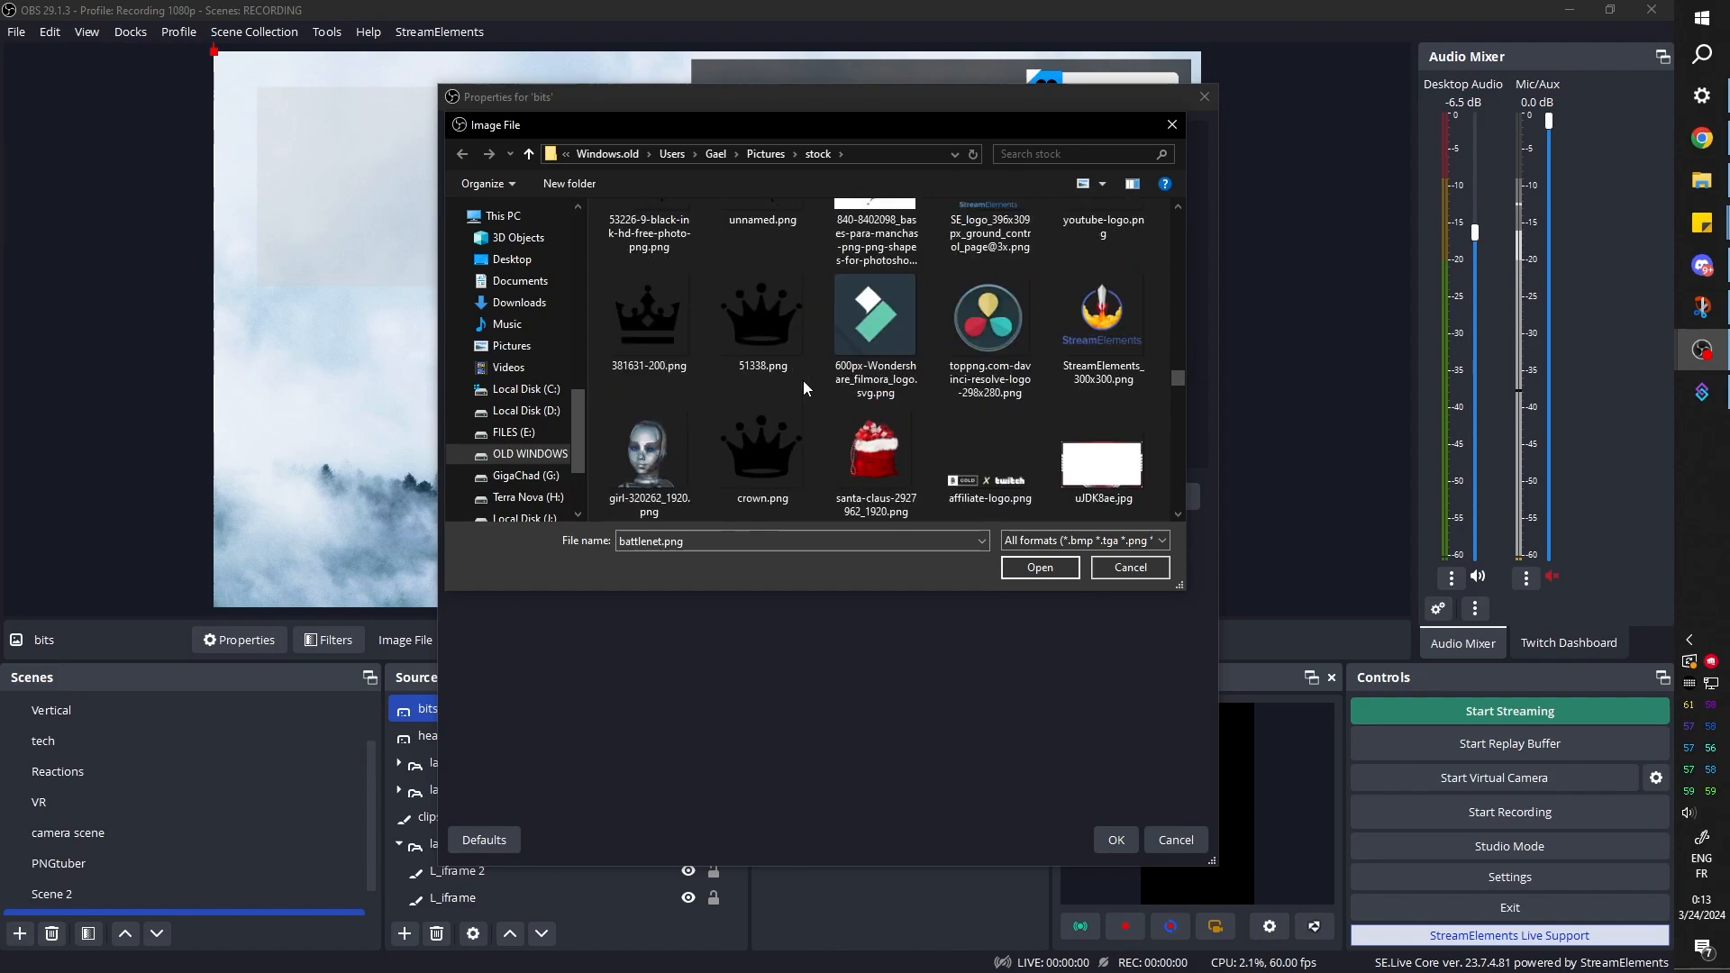
pyautogui.scroll(-6, 803, 382)
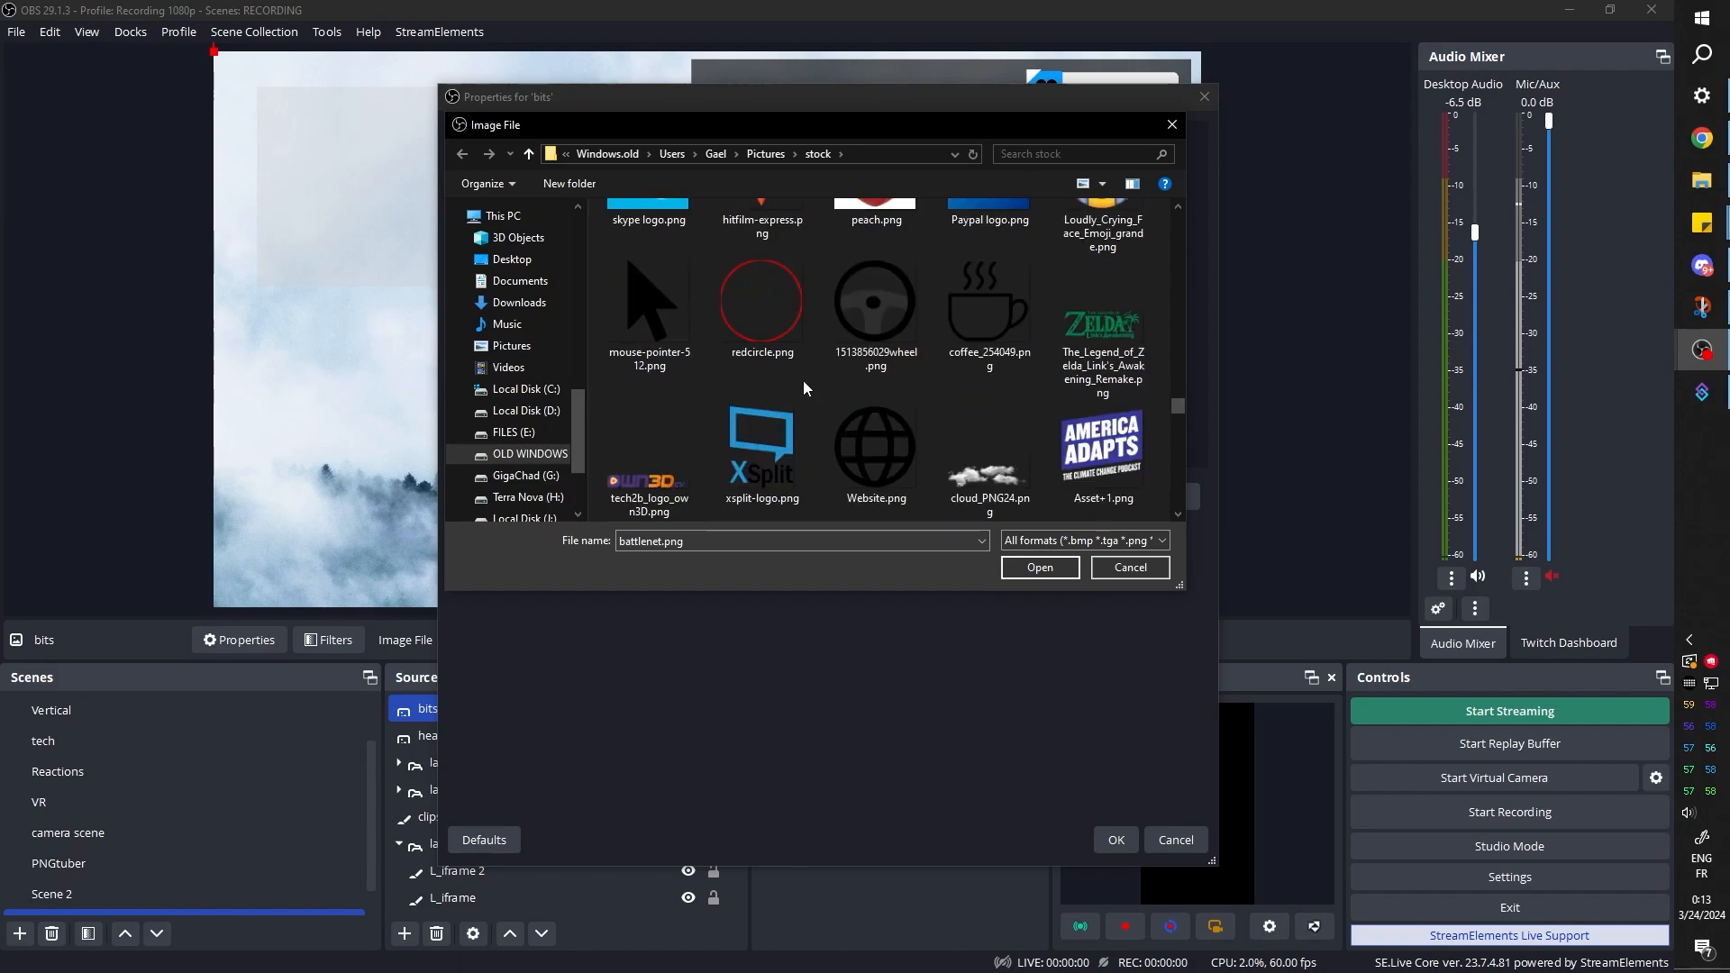
pyautogui.scroll(-4, 803, 380)
pyautogui.scroll(2, 802, 380)
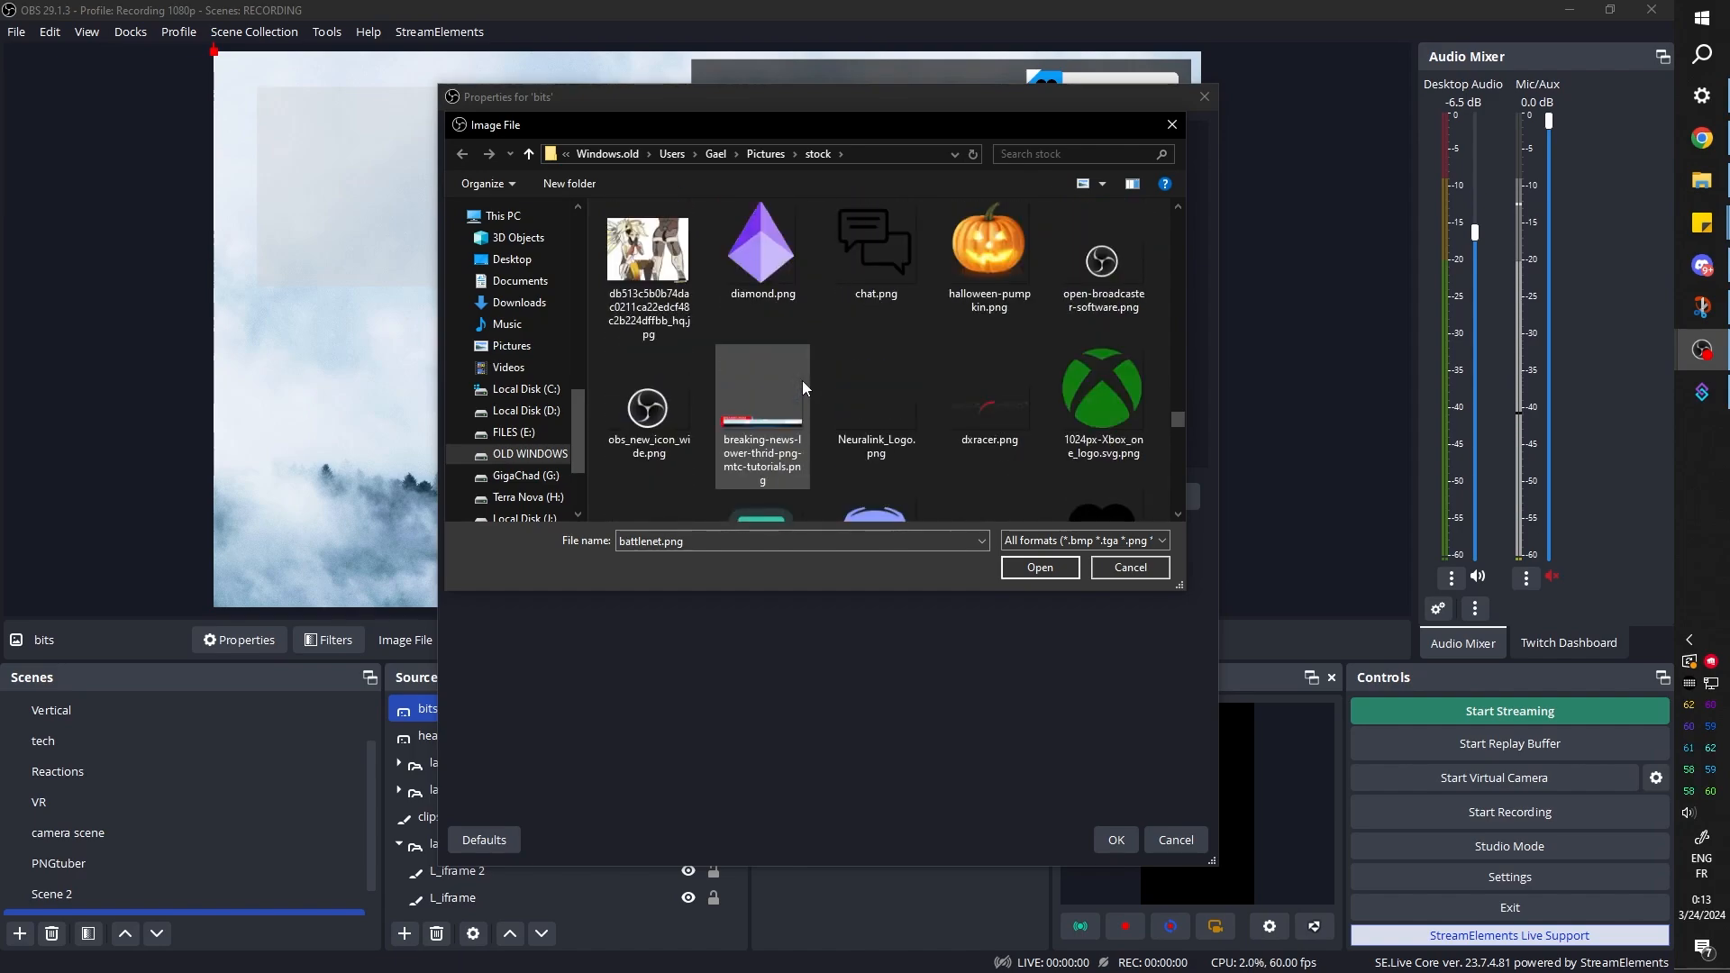
pyautogui.click(767, 269)
pyautogui.press('b')
pyautogui.press('b')
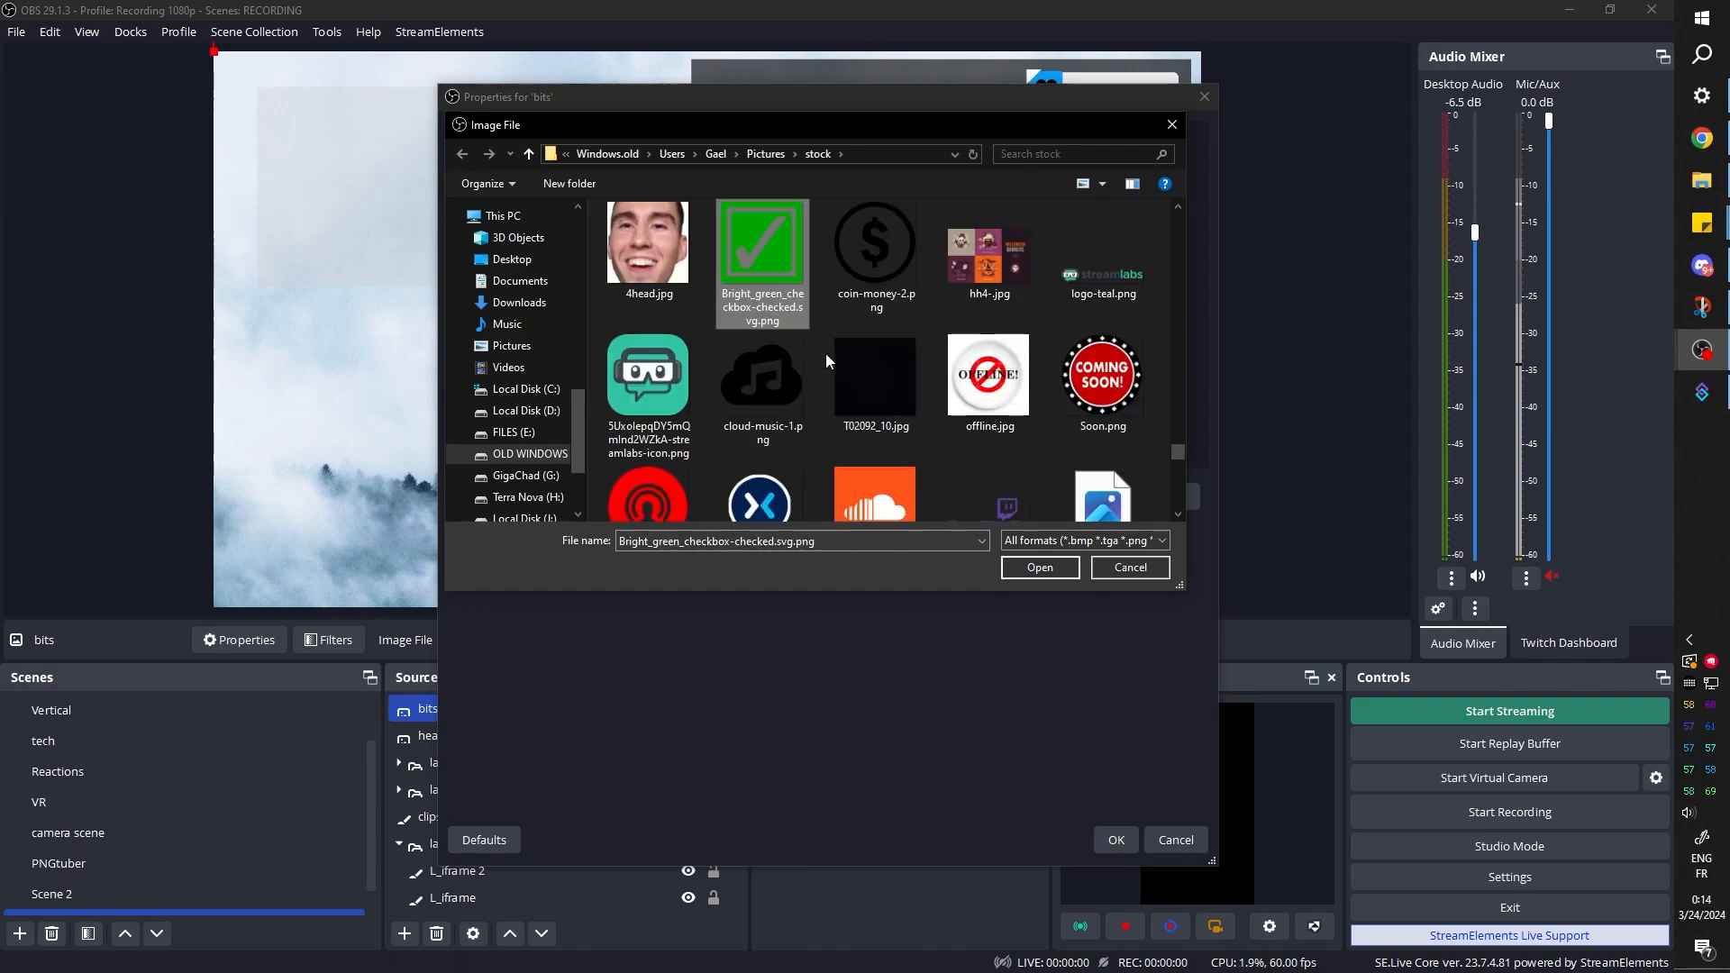
pyautogui.press('c')
pyautogui.press('c')
pyautogui.scroll(-5, 827, 355)
# Load 100.gif as the image of the bits source
pyautogui.click(996, 462)
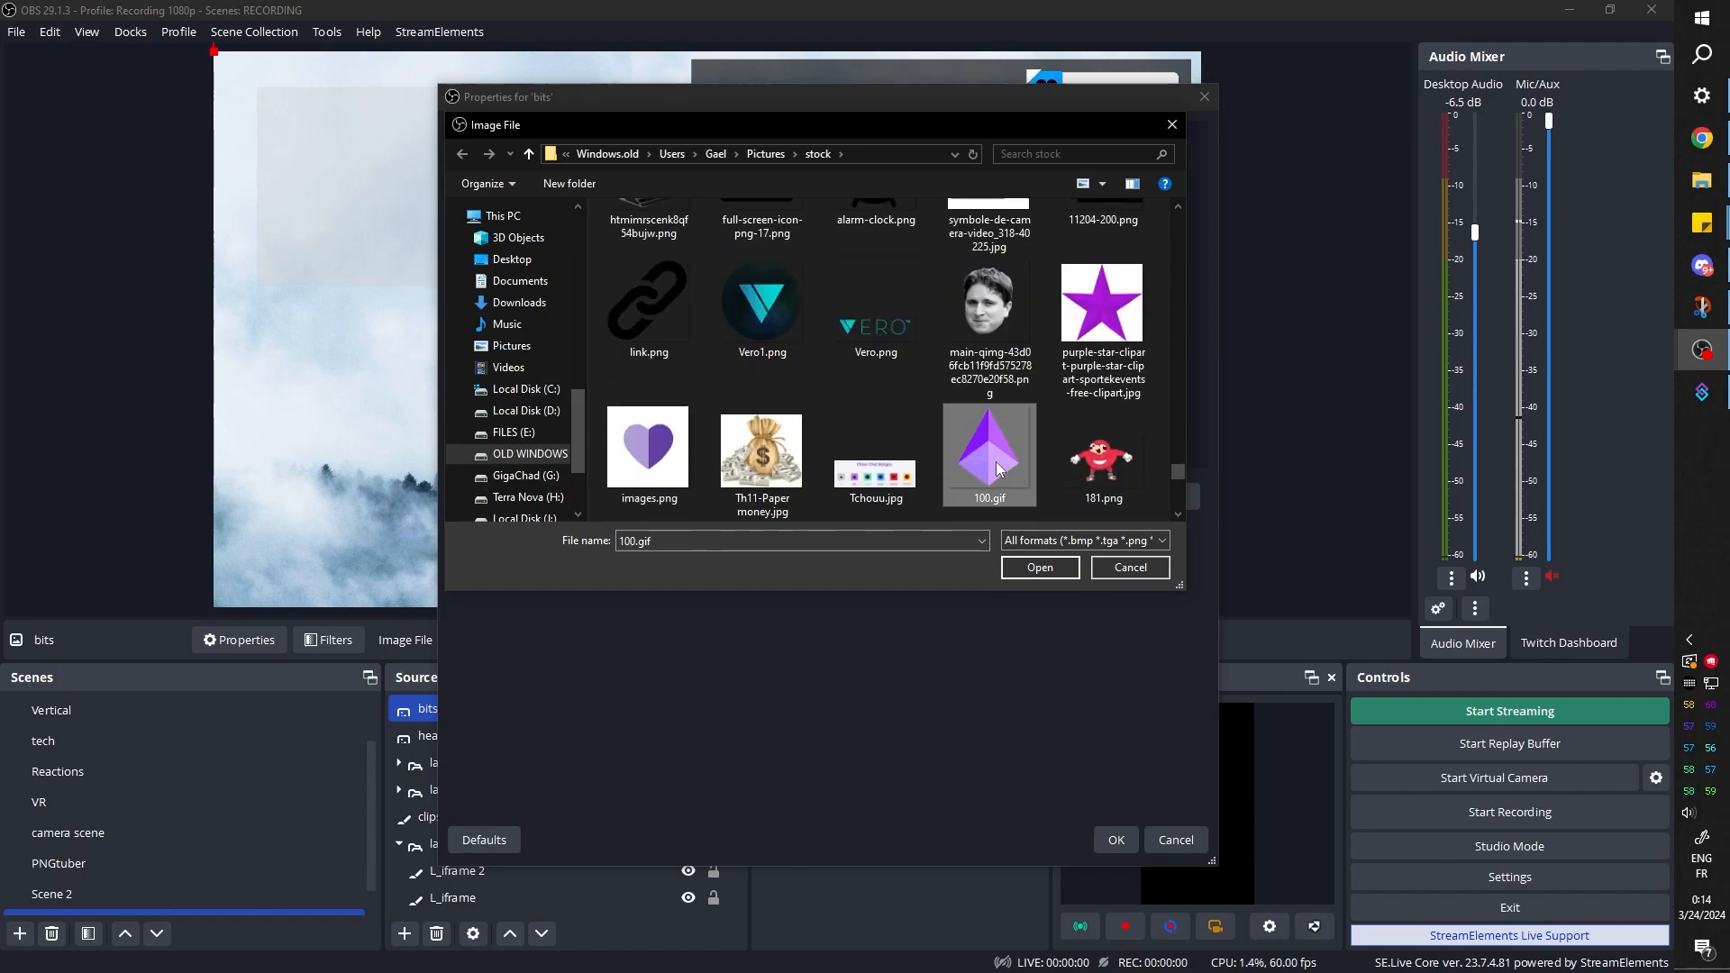
pyautogui.click(1038, 567)
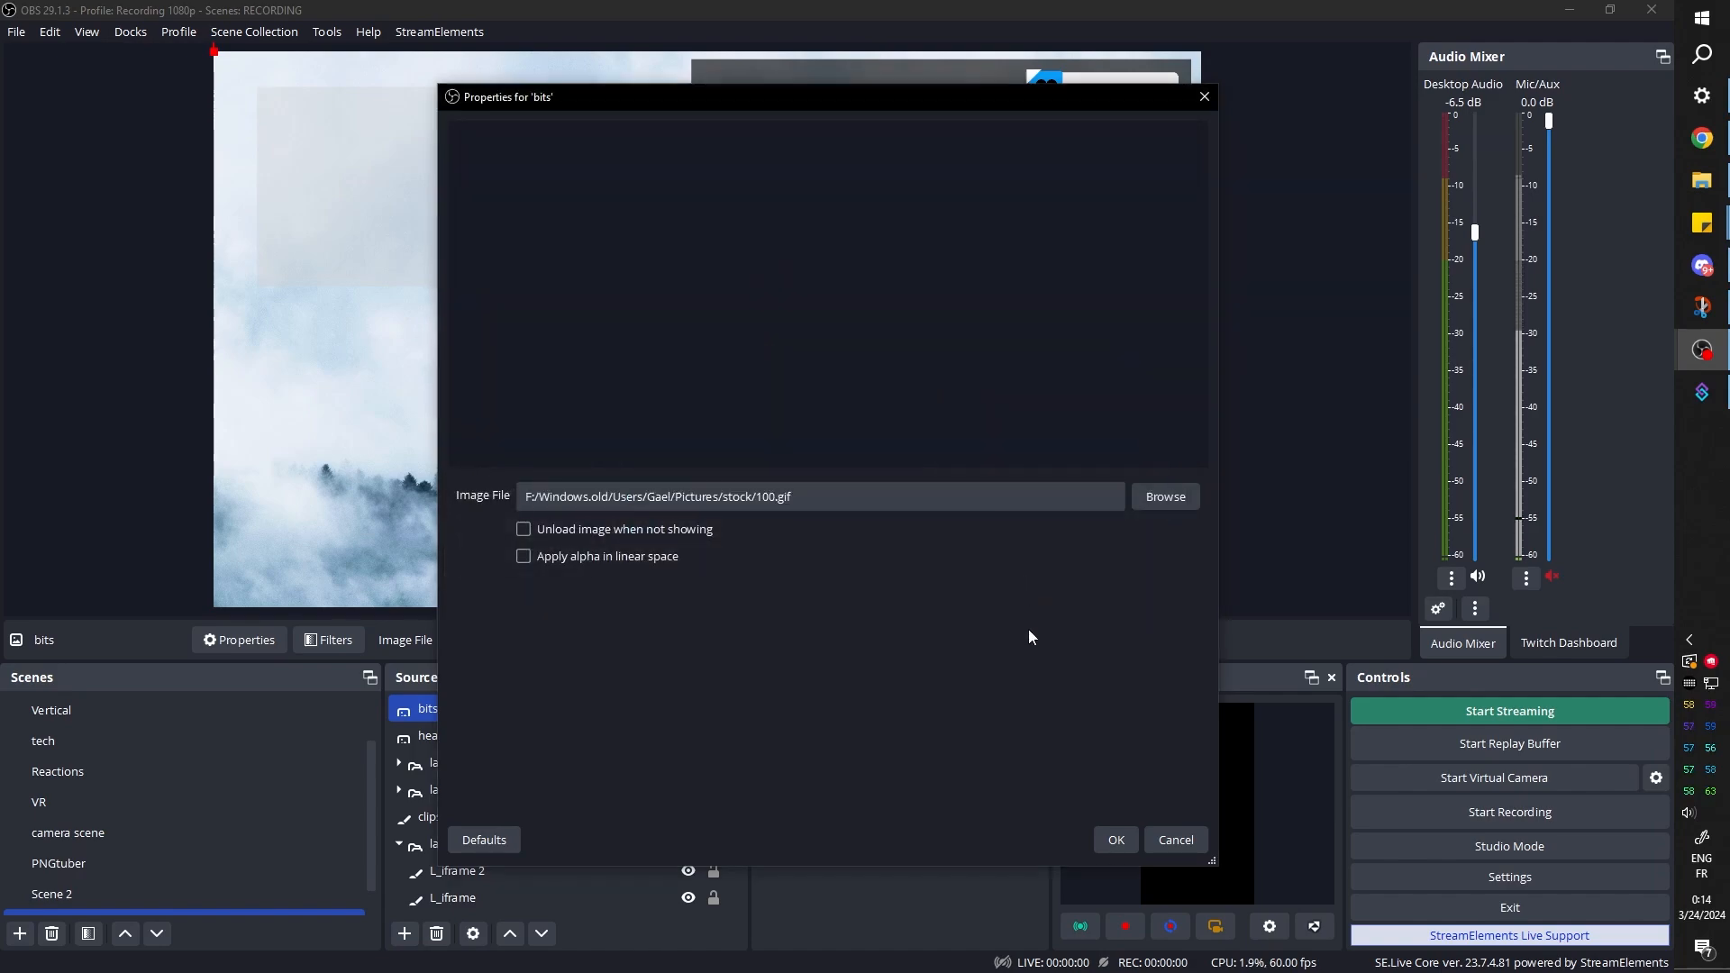
pyautogui.click(1116, 840)
# Shrink the bits gem and place it on the second label's blue square, about 145 px from the canvas top and 276 px from its right edge
pyautogui.moveTo(310, 202); pyautogui.dragTo(1018, 158)
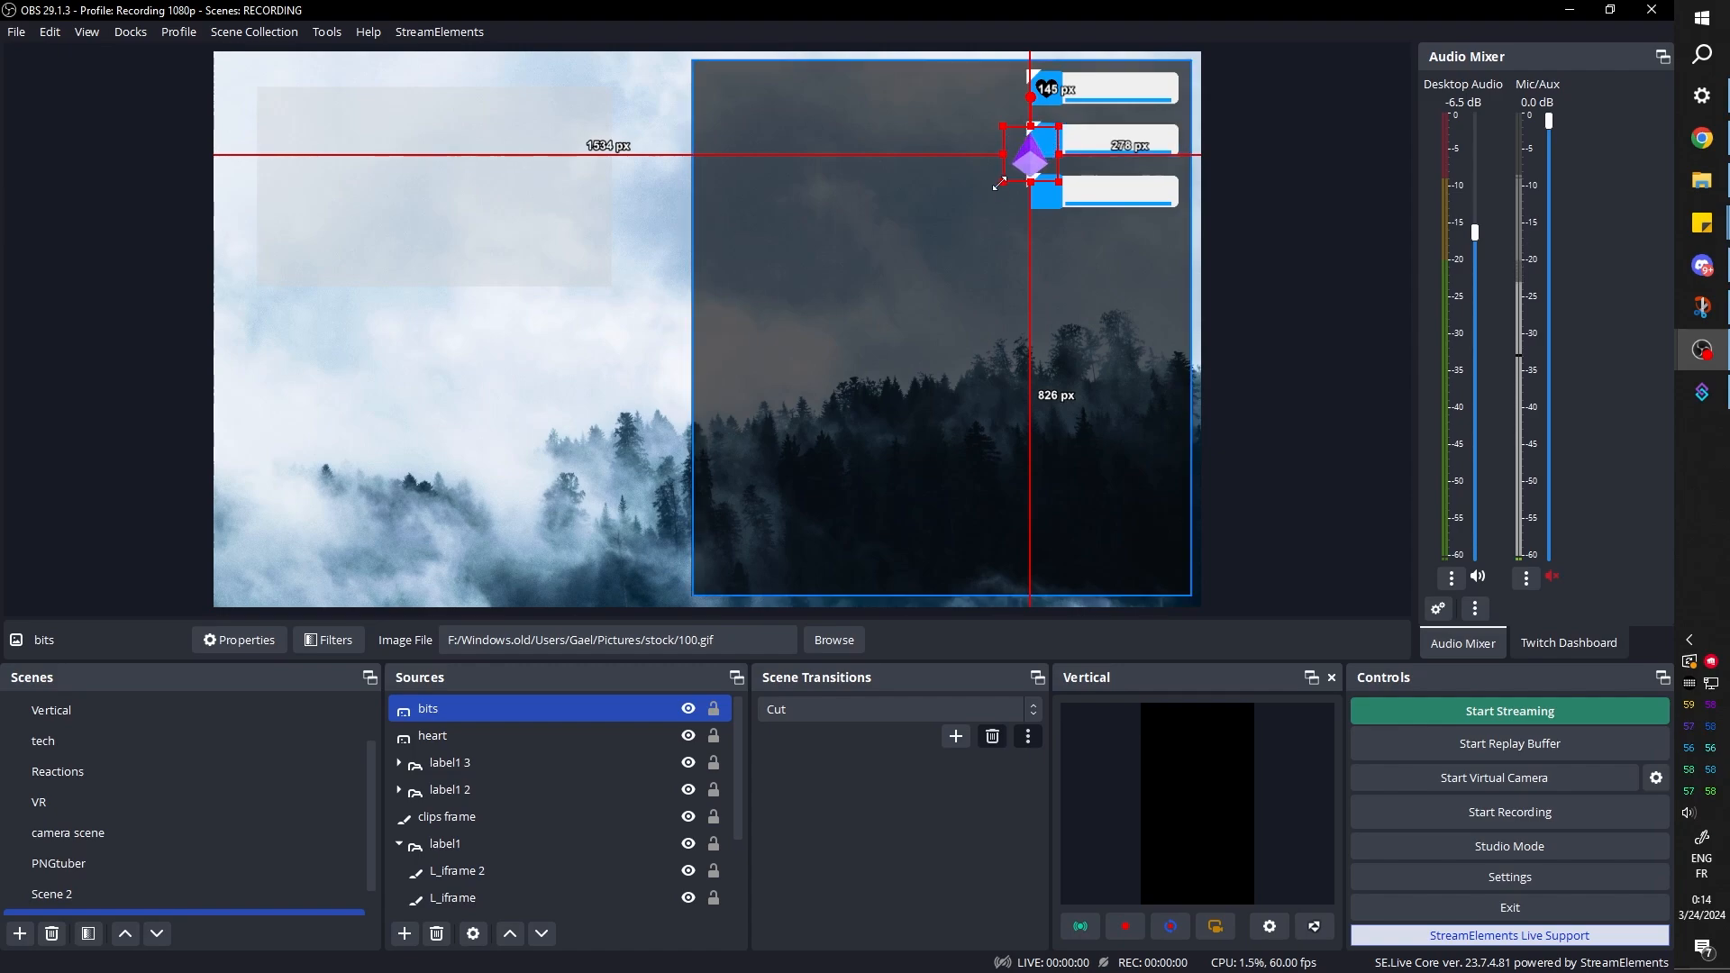
pyautogui.moveTo(999, 184); pyautogui.dragTo(1030, 155)
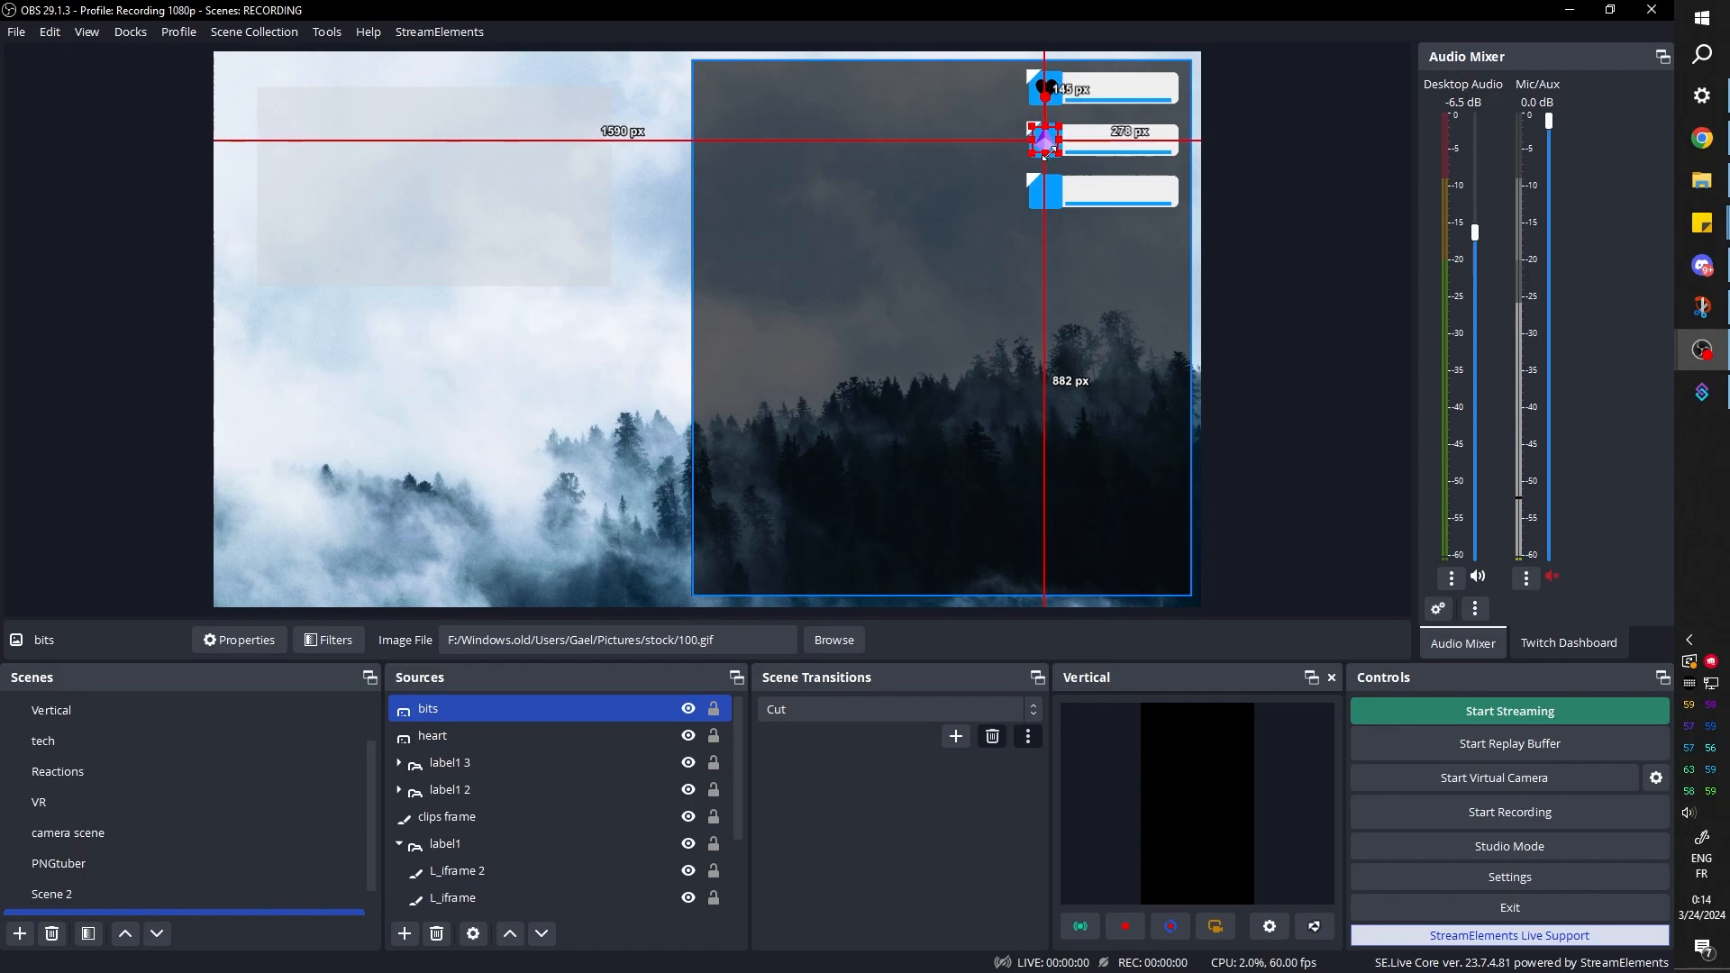
pyautogui.click(1305, 164)
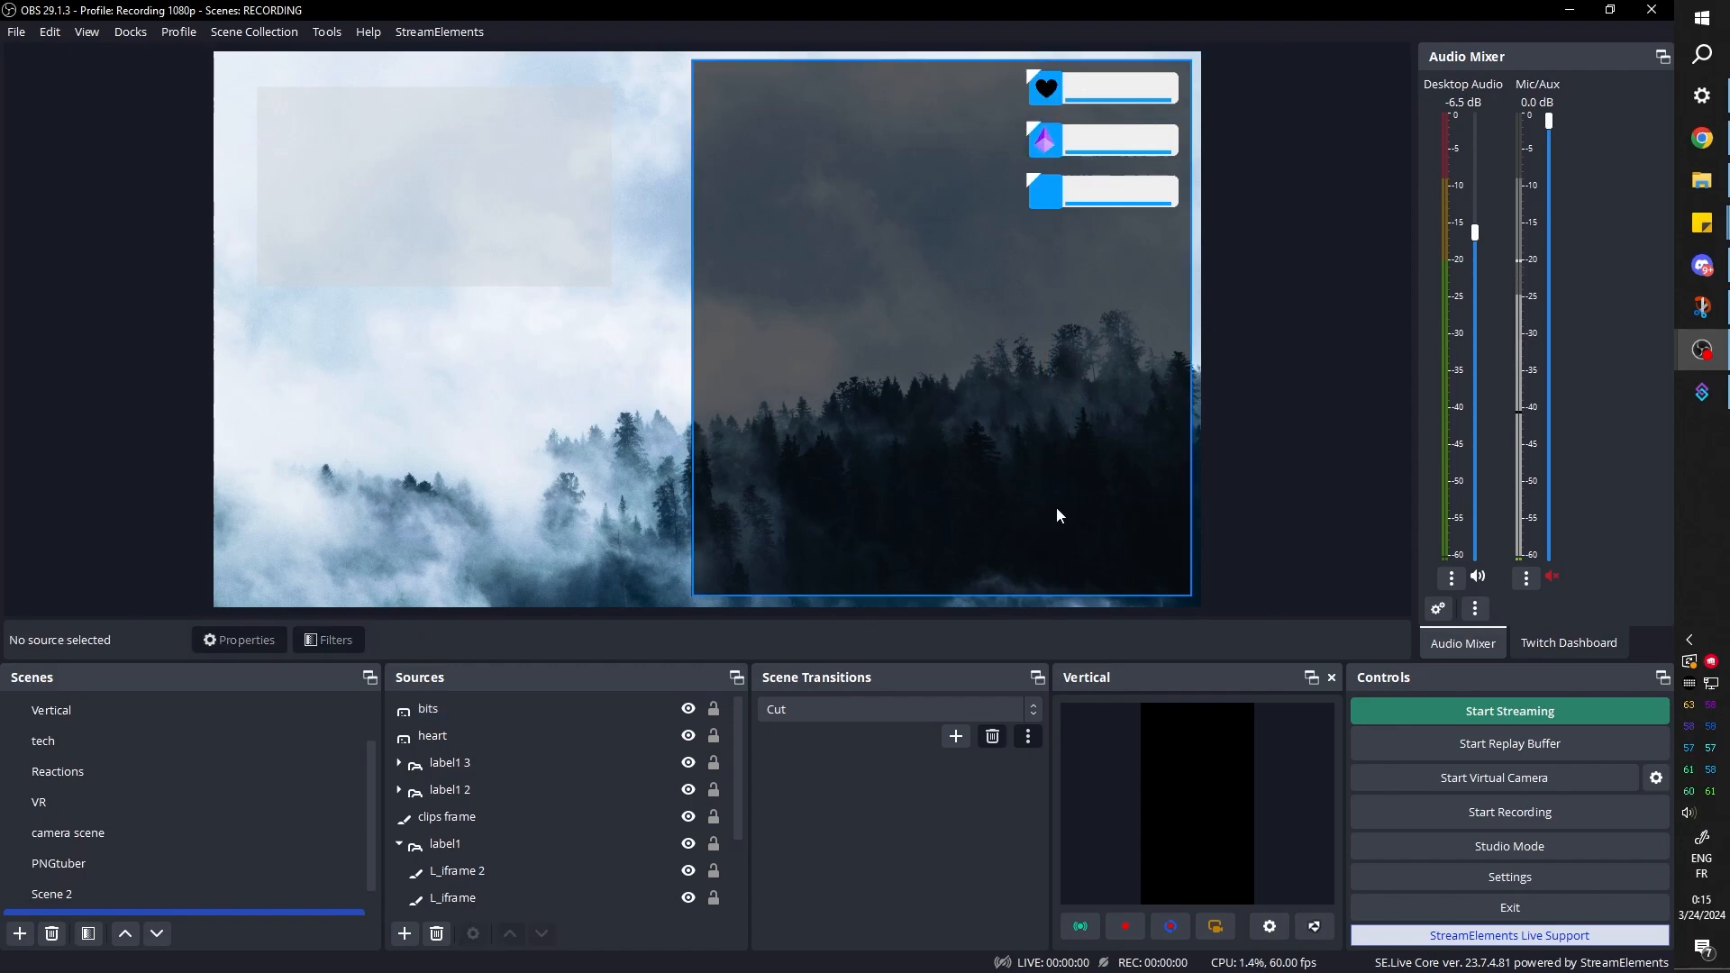
pyautogui.click(1044, 142)
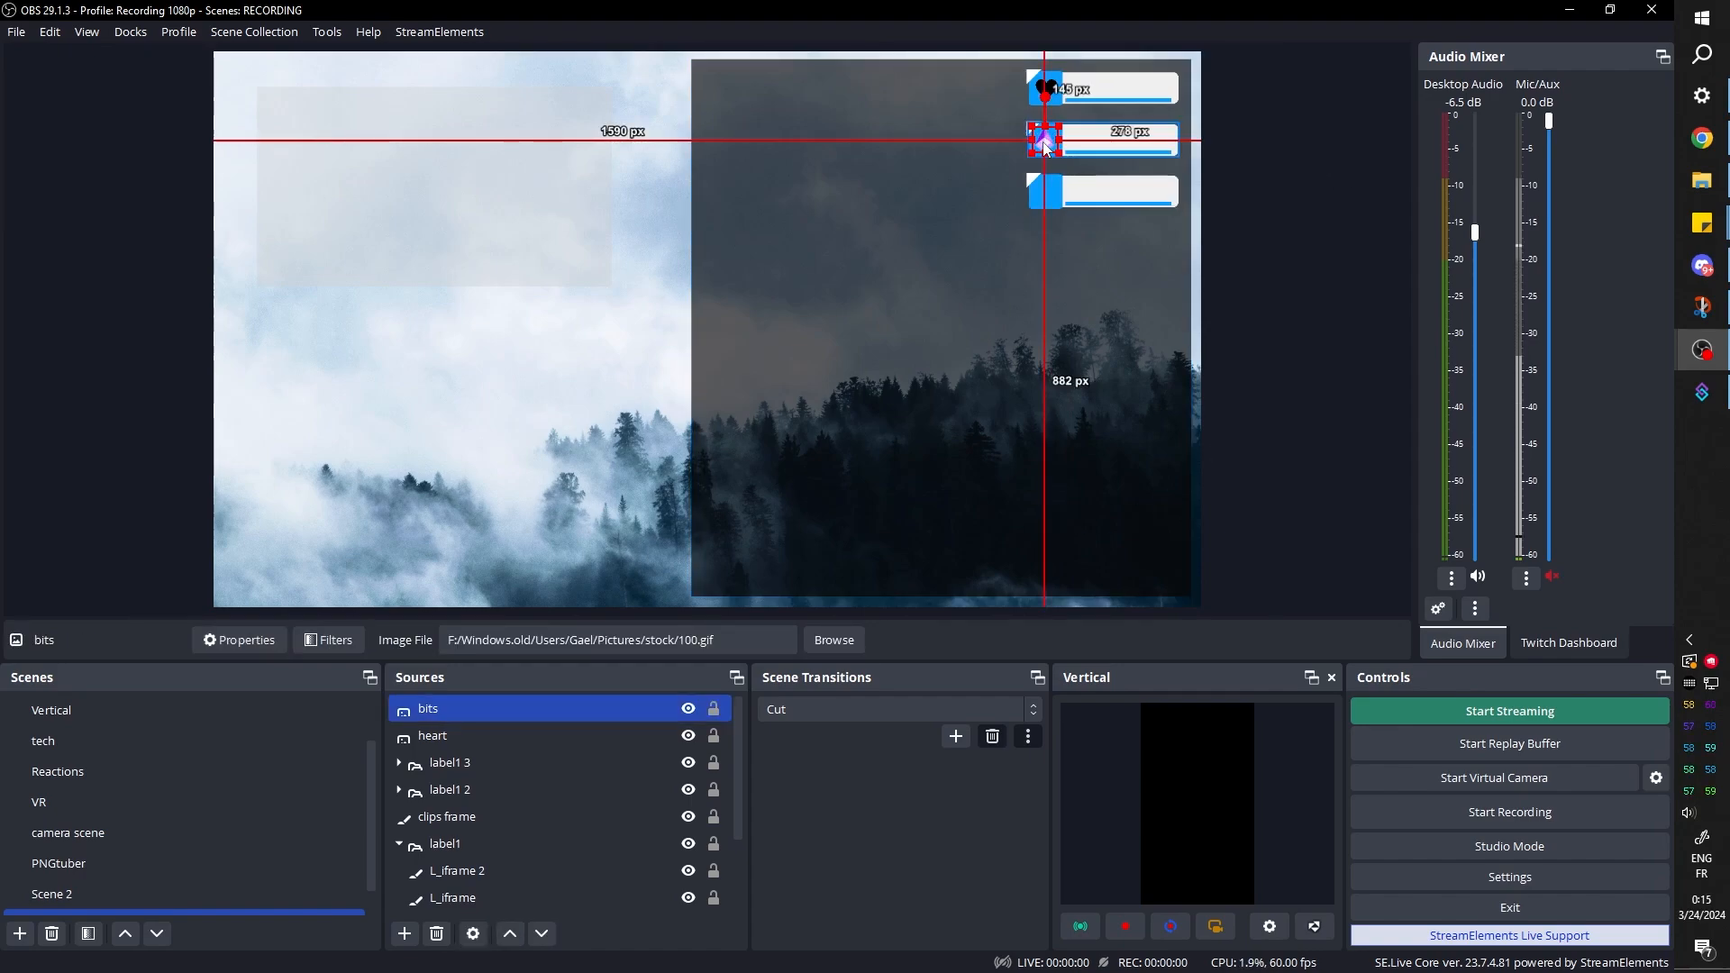
pyautogui.press('Right')
pyautogui.click(1321, 164)
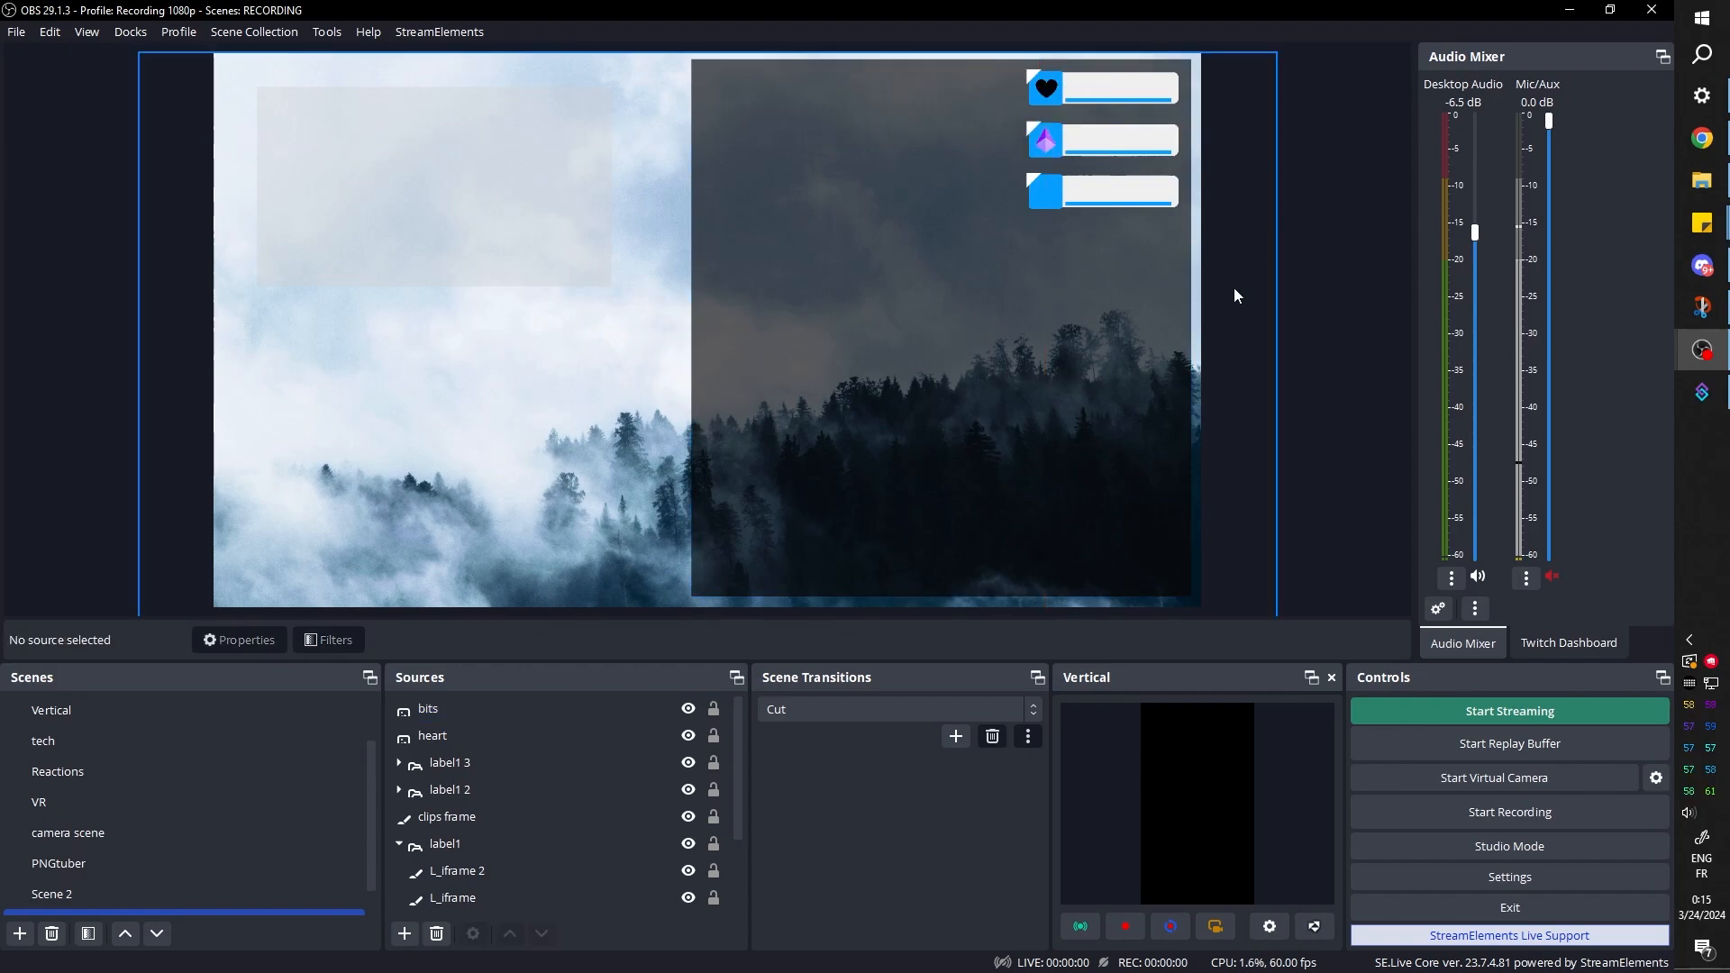
pyautogui.click(430, 711)
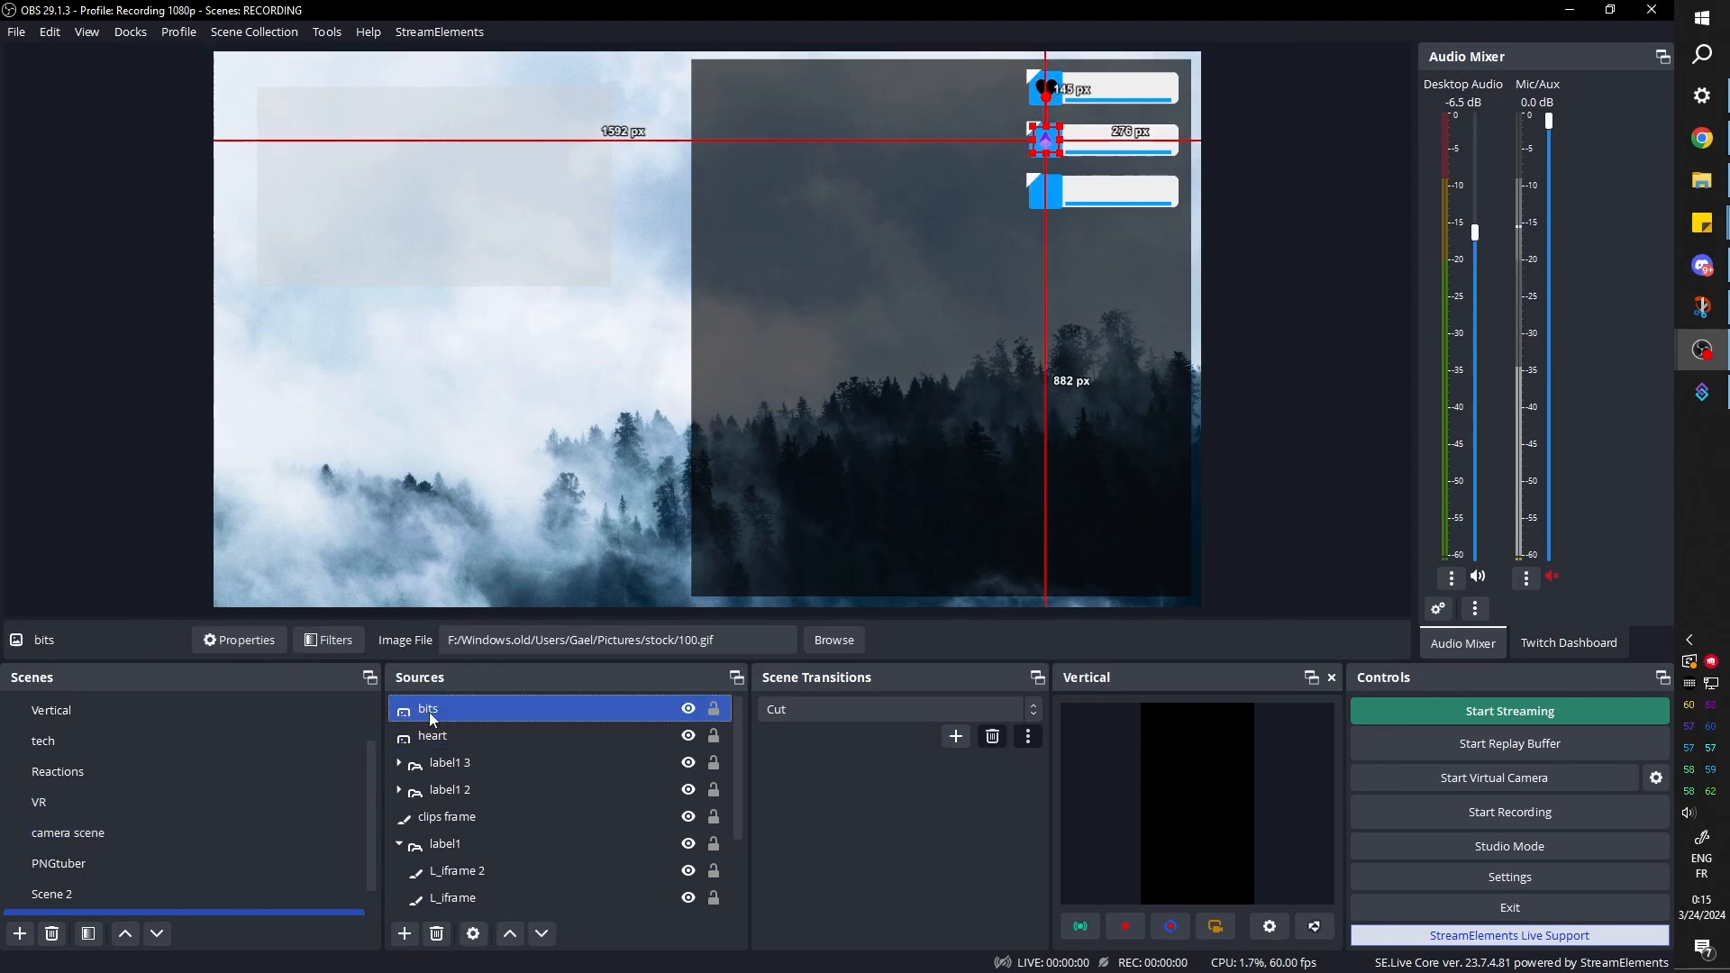
pyautogui.click(319, 641)
pyautogui.press('Escape')
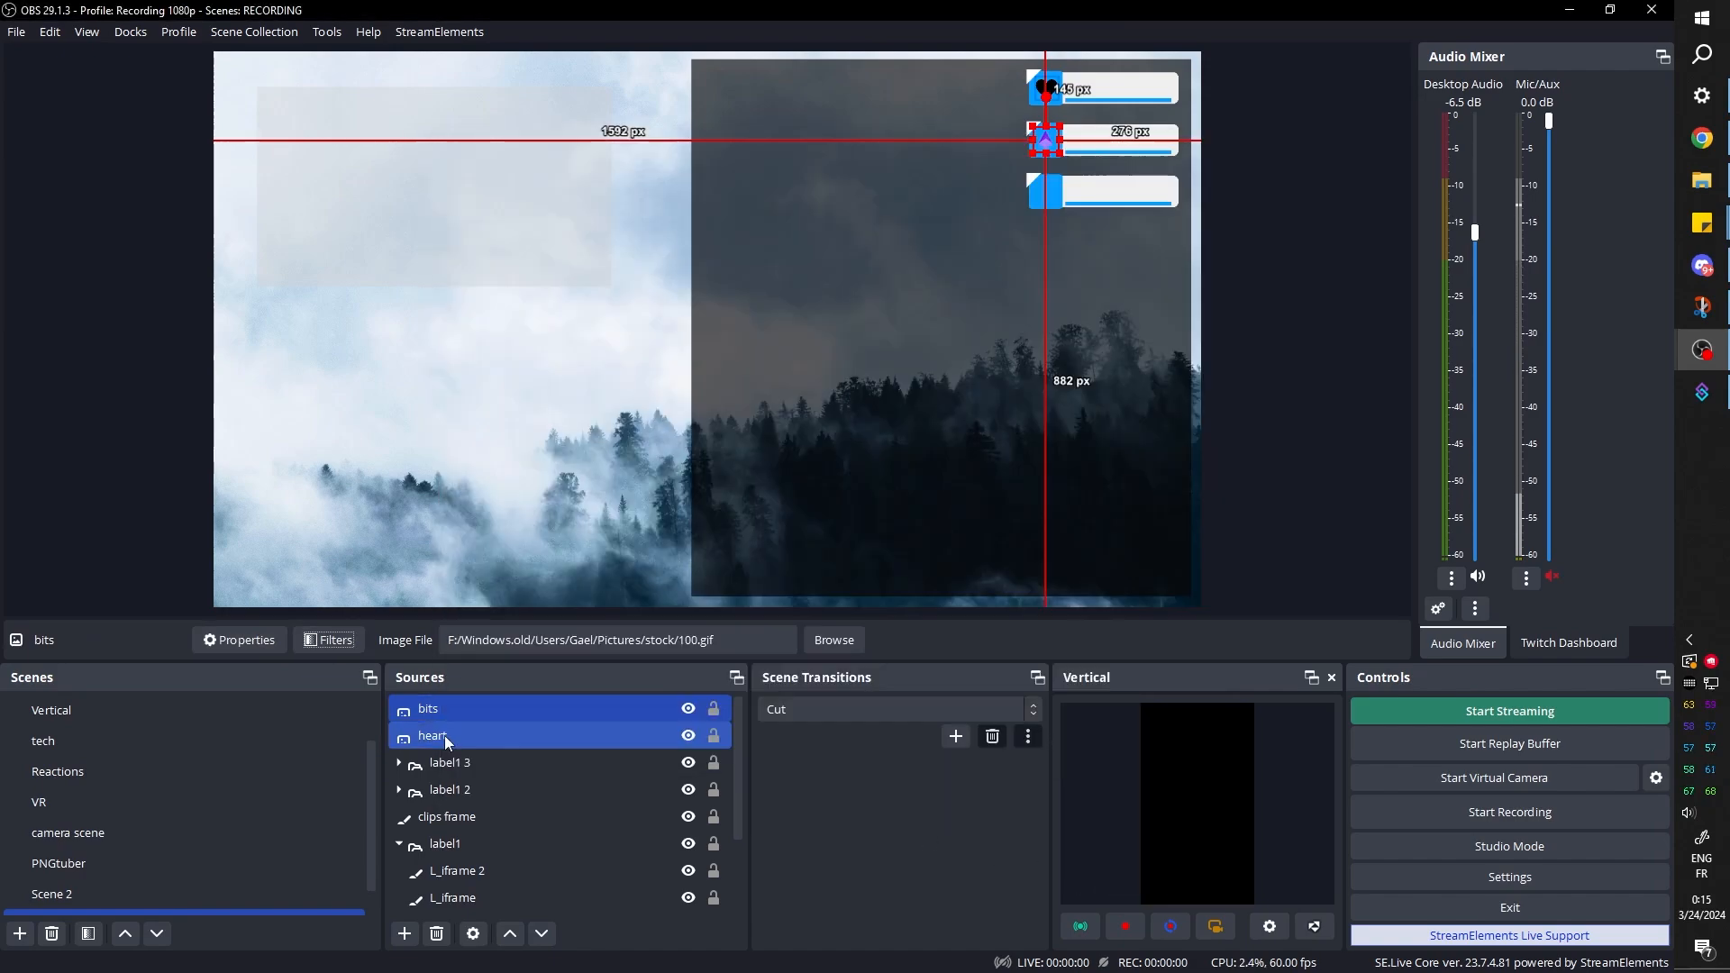
# Paste the copied filters onto the heart source
pyautogui.click(445, 735)
pyautogui.rightClick(445, 735)
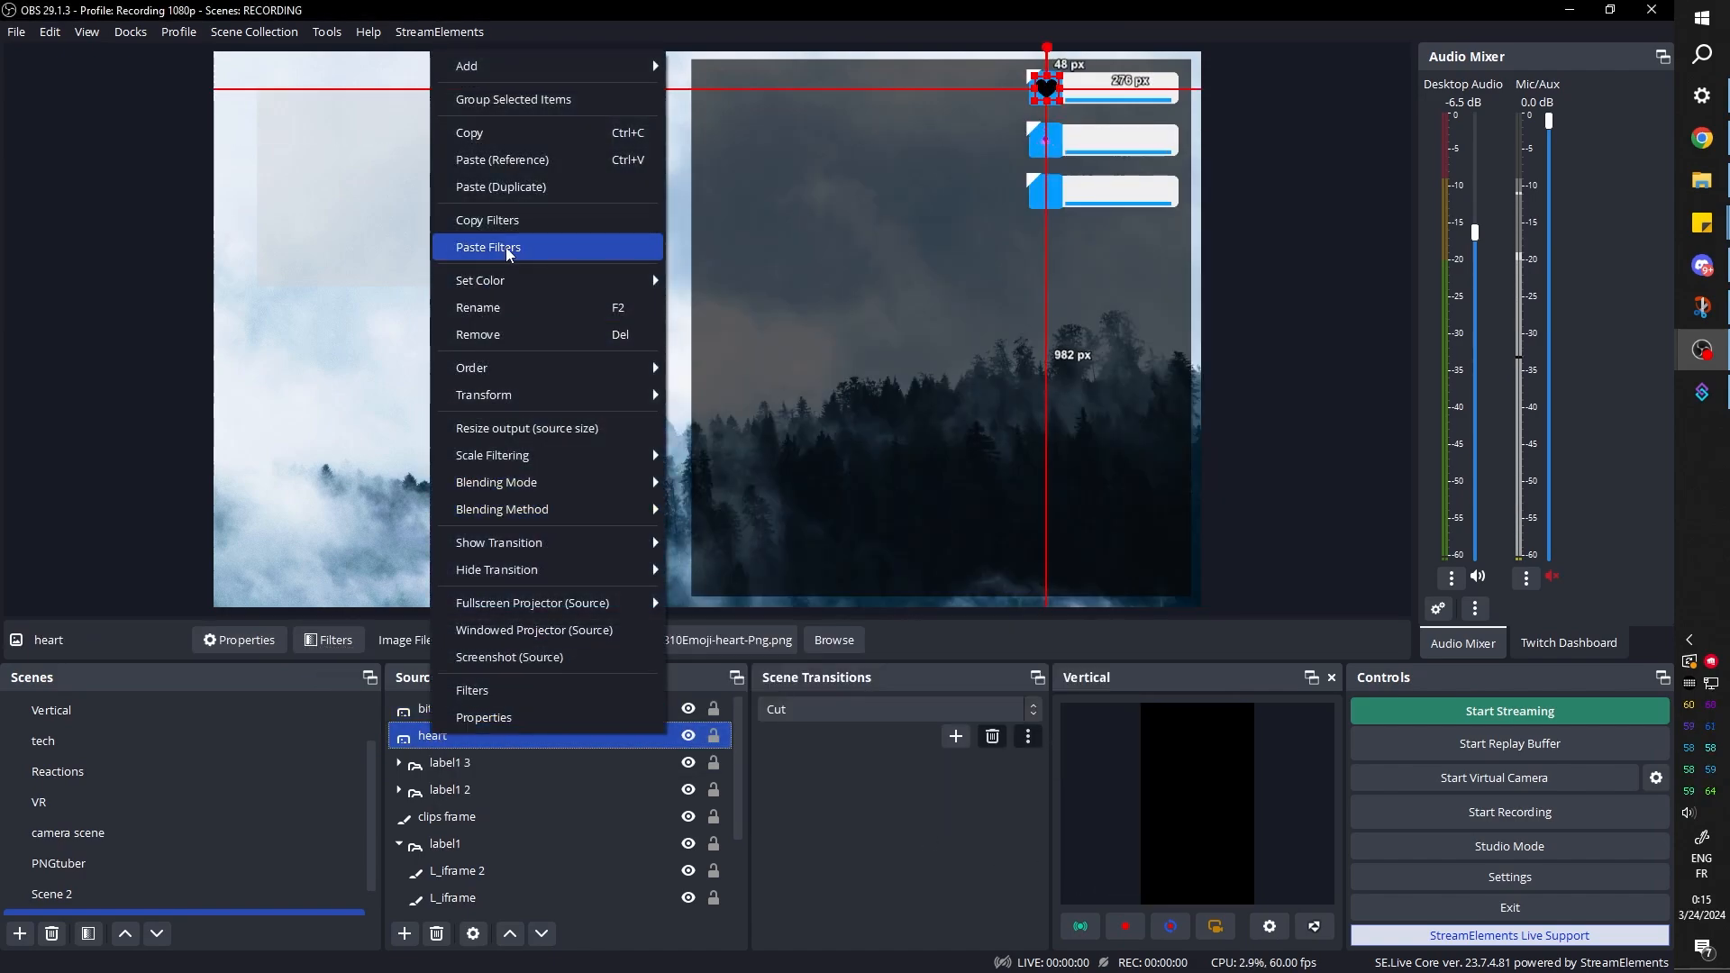
pyautogui.click(505, 254)
pyautogui.click(506, 255)
# Remove the User-defined shader filter from the heart source, keeping only its Color Correction filter
pyautogui.click(443, 711)
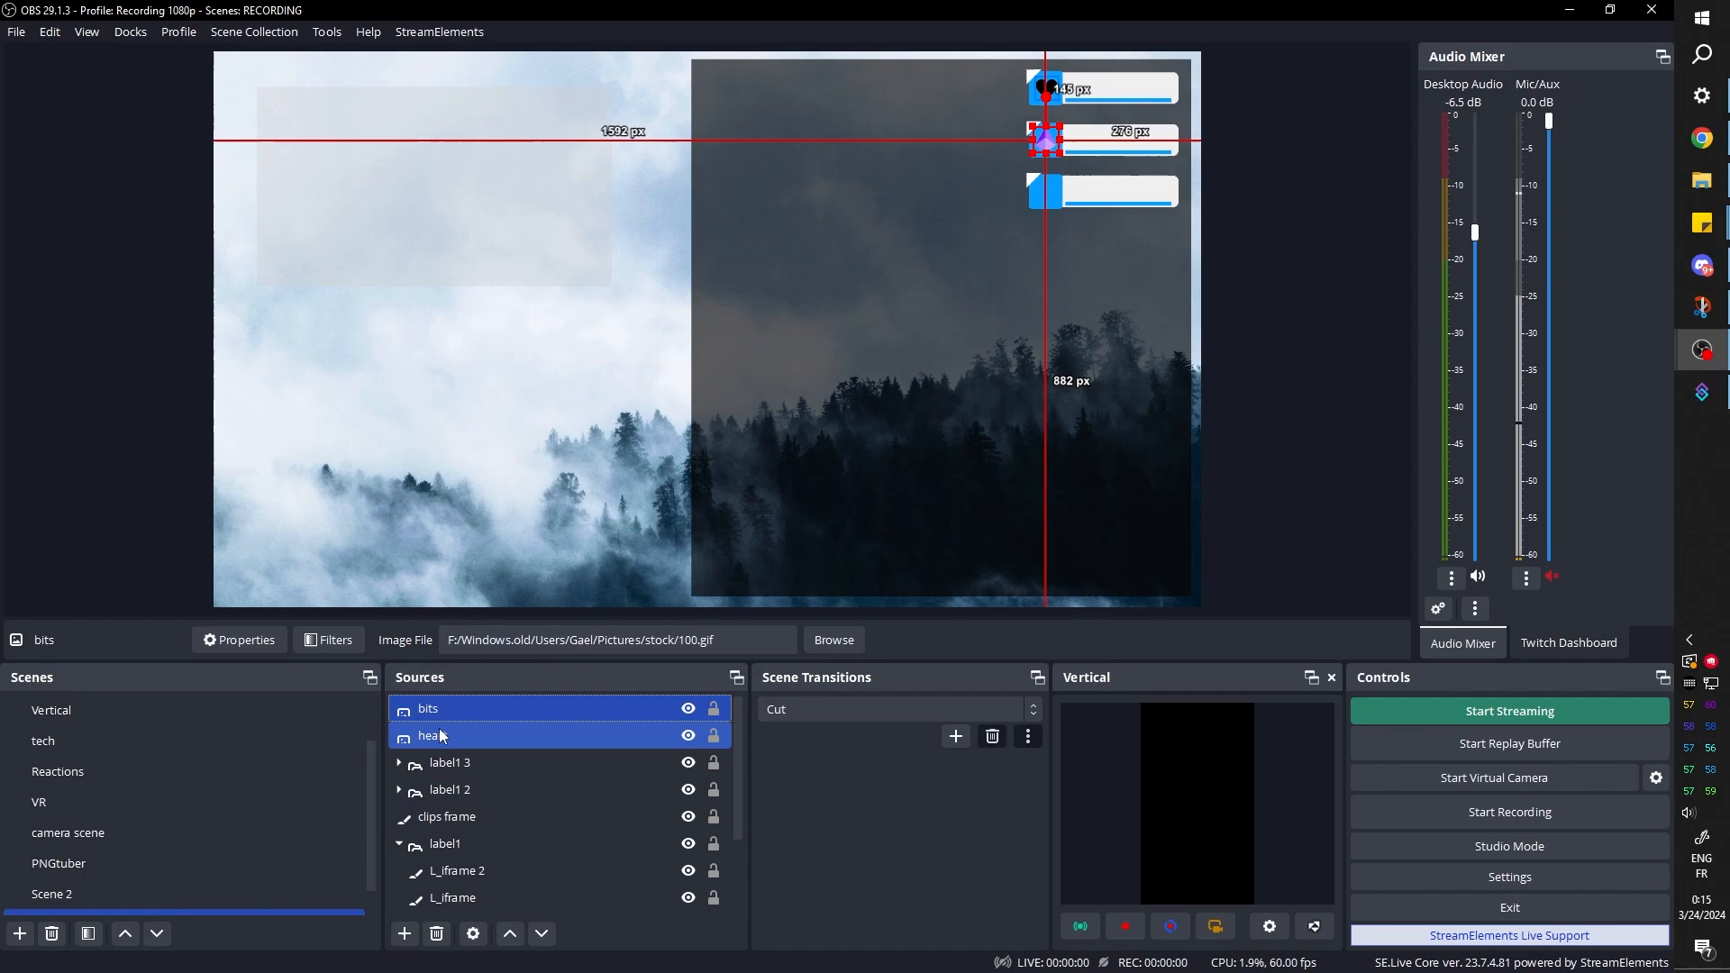
pyautogui.click(441, 735)
pyautogui.click(328, 640)
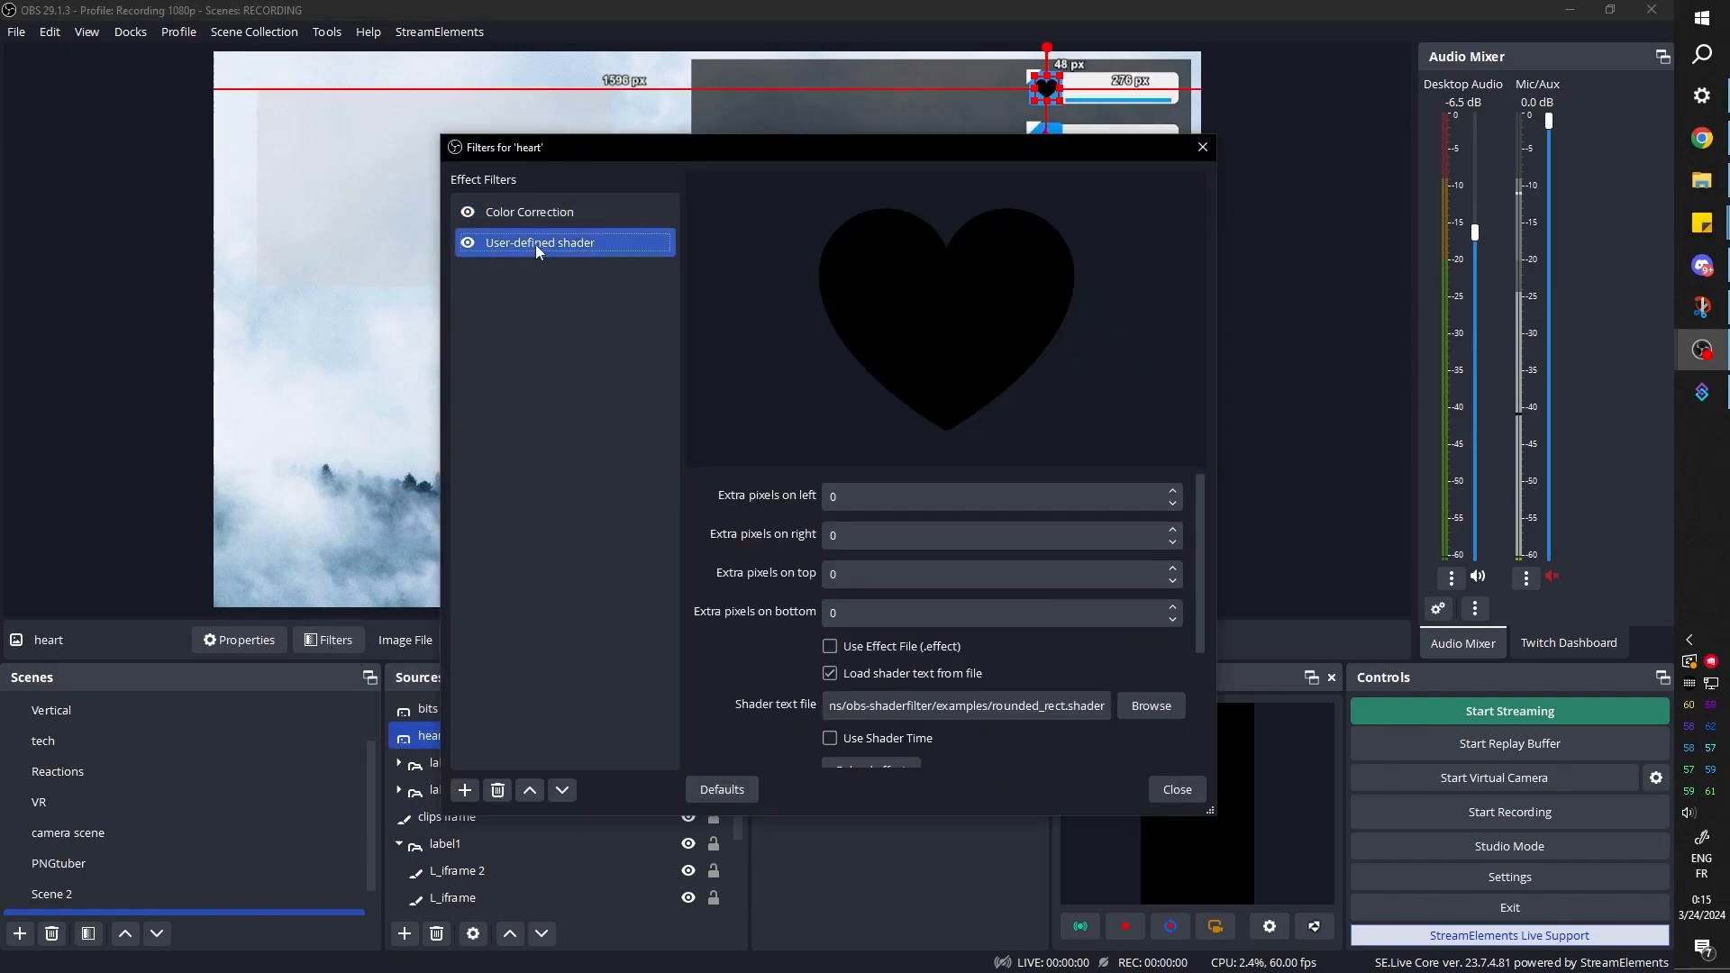
pyautogui.click(498, 791)
pyautogui.click(917, 501)
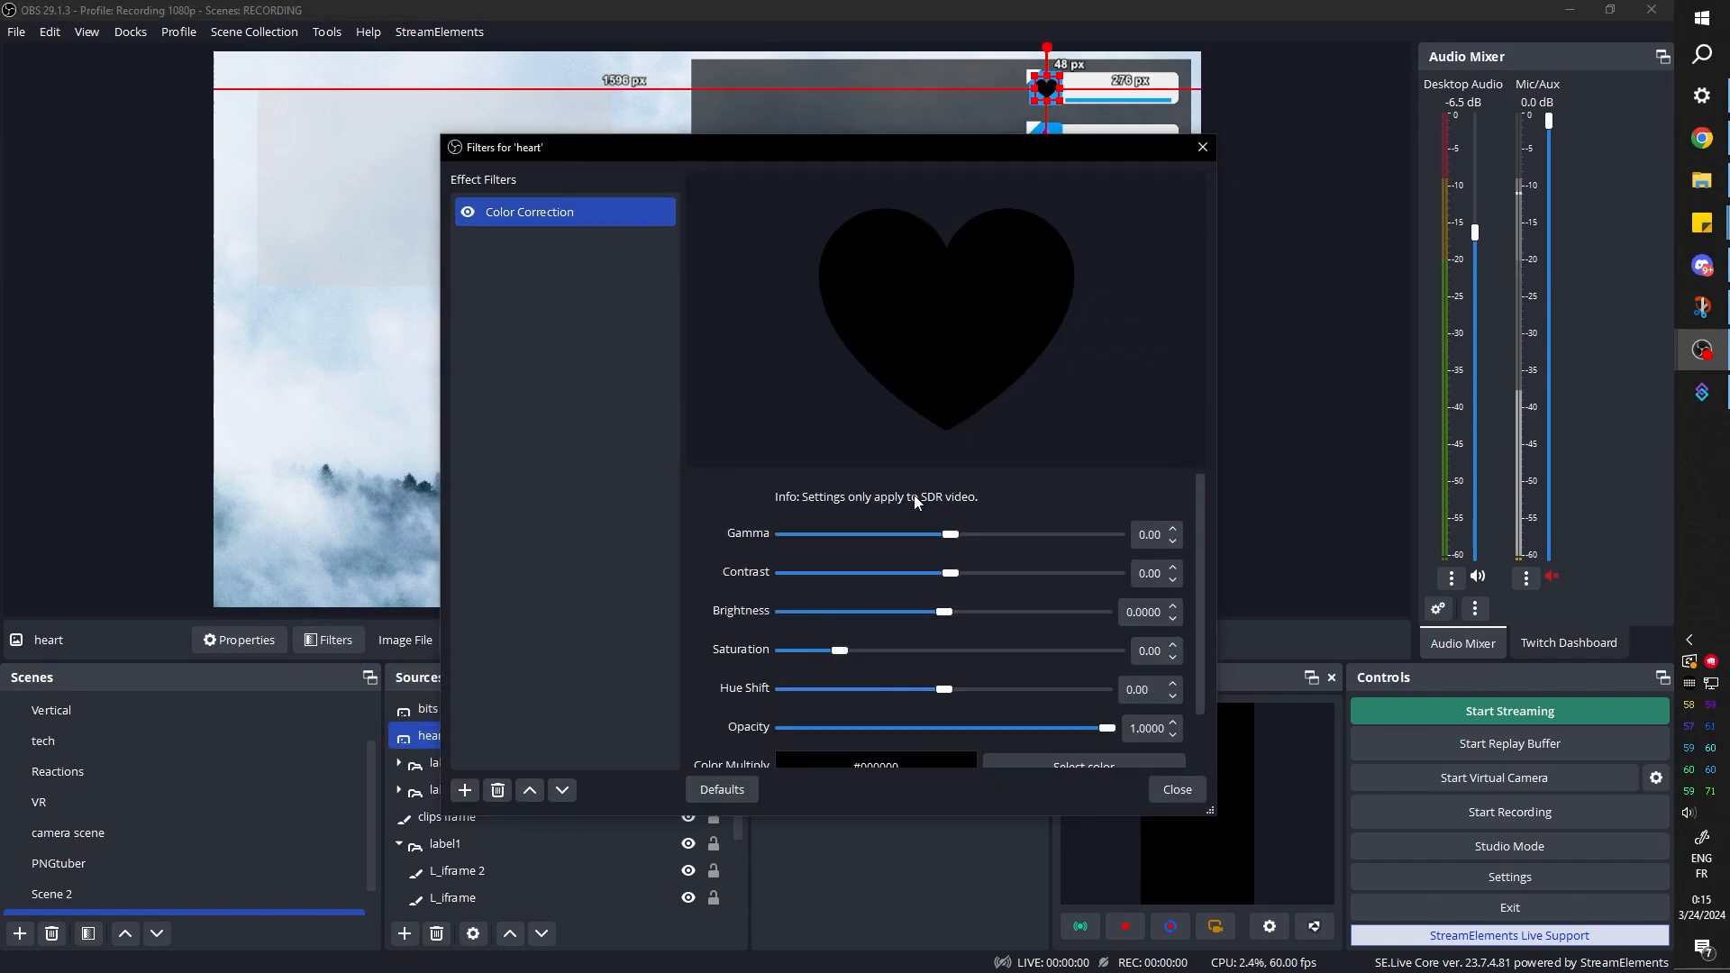
pyautogui.click(1180, 788)
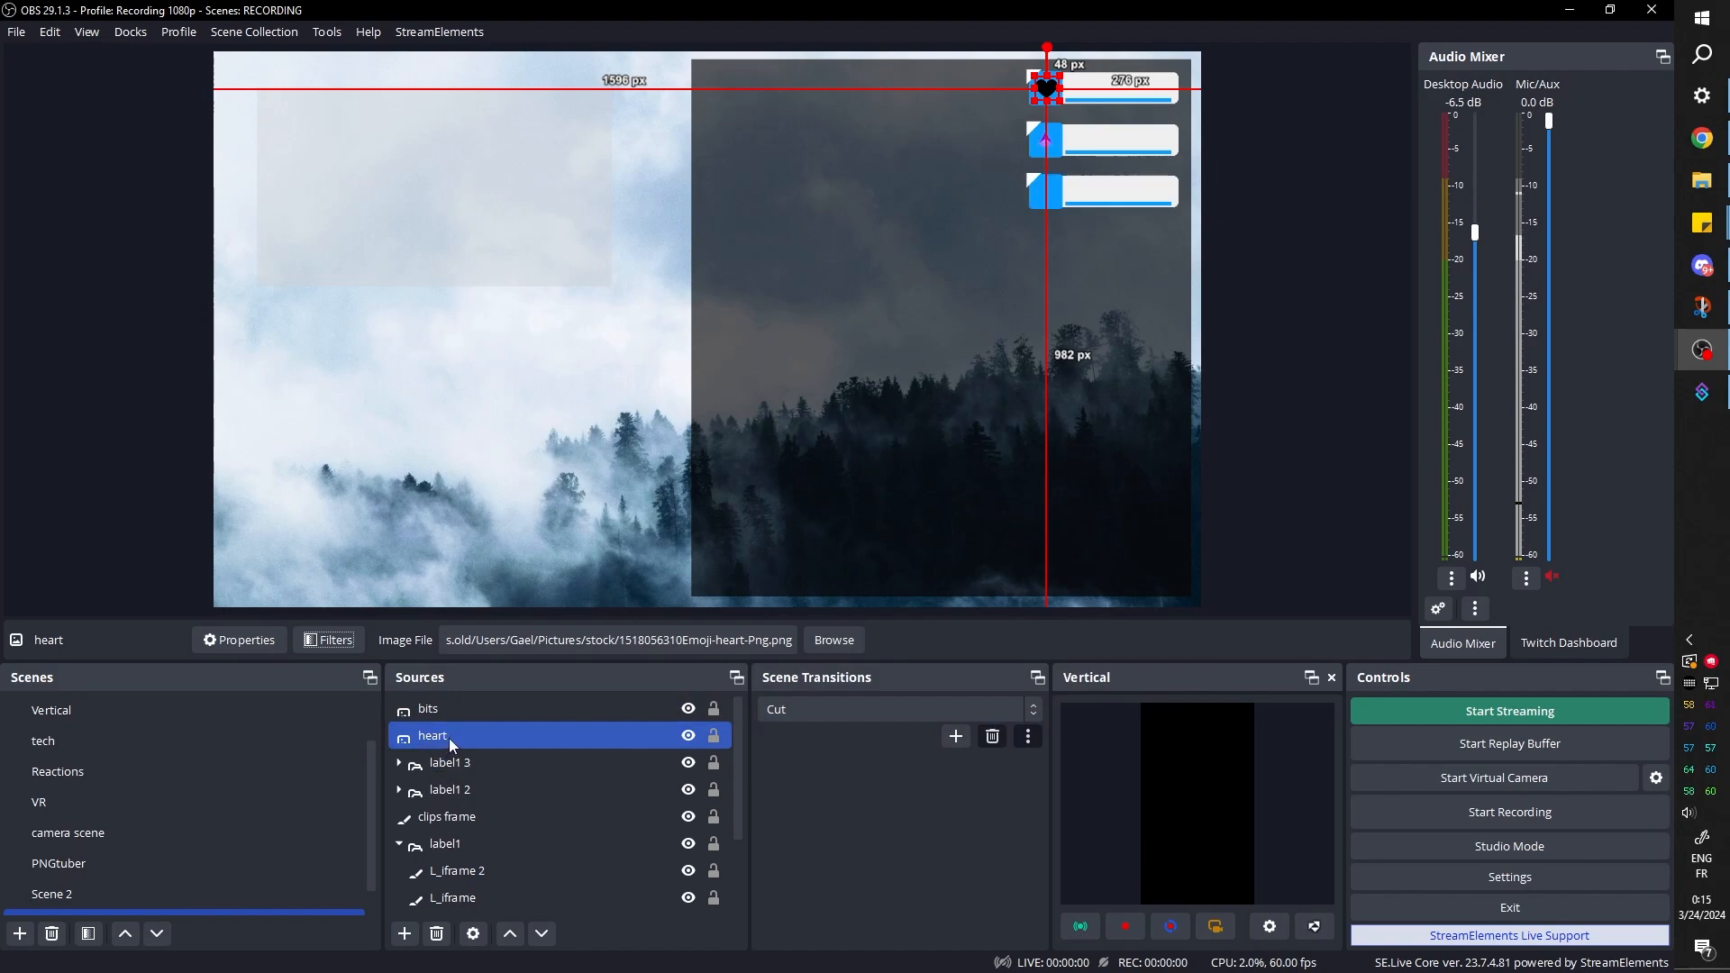
# Copy the heart source's filters and paste them onto the bits source
pyautogui.rightClick(449, 738)
pyautogui.click(483, 222)
pyautogui.click(450, 704)
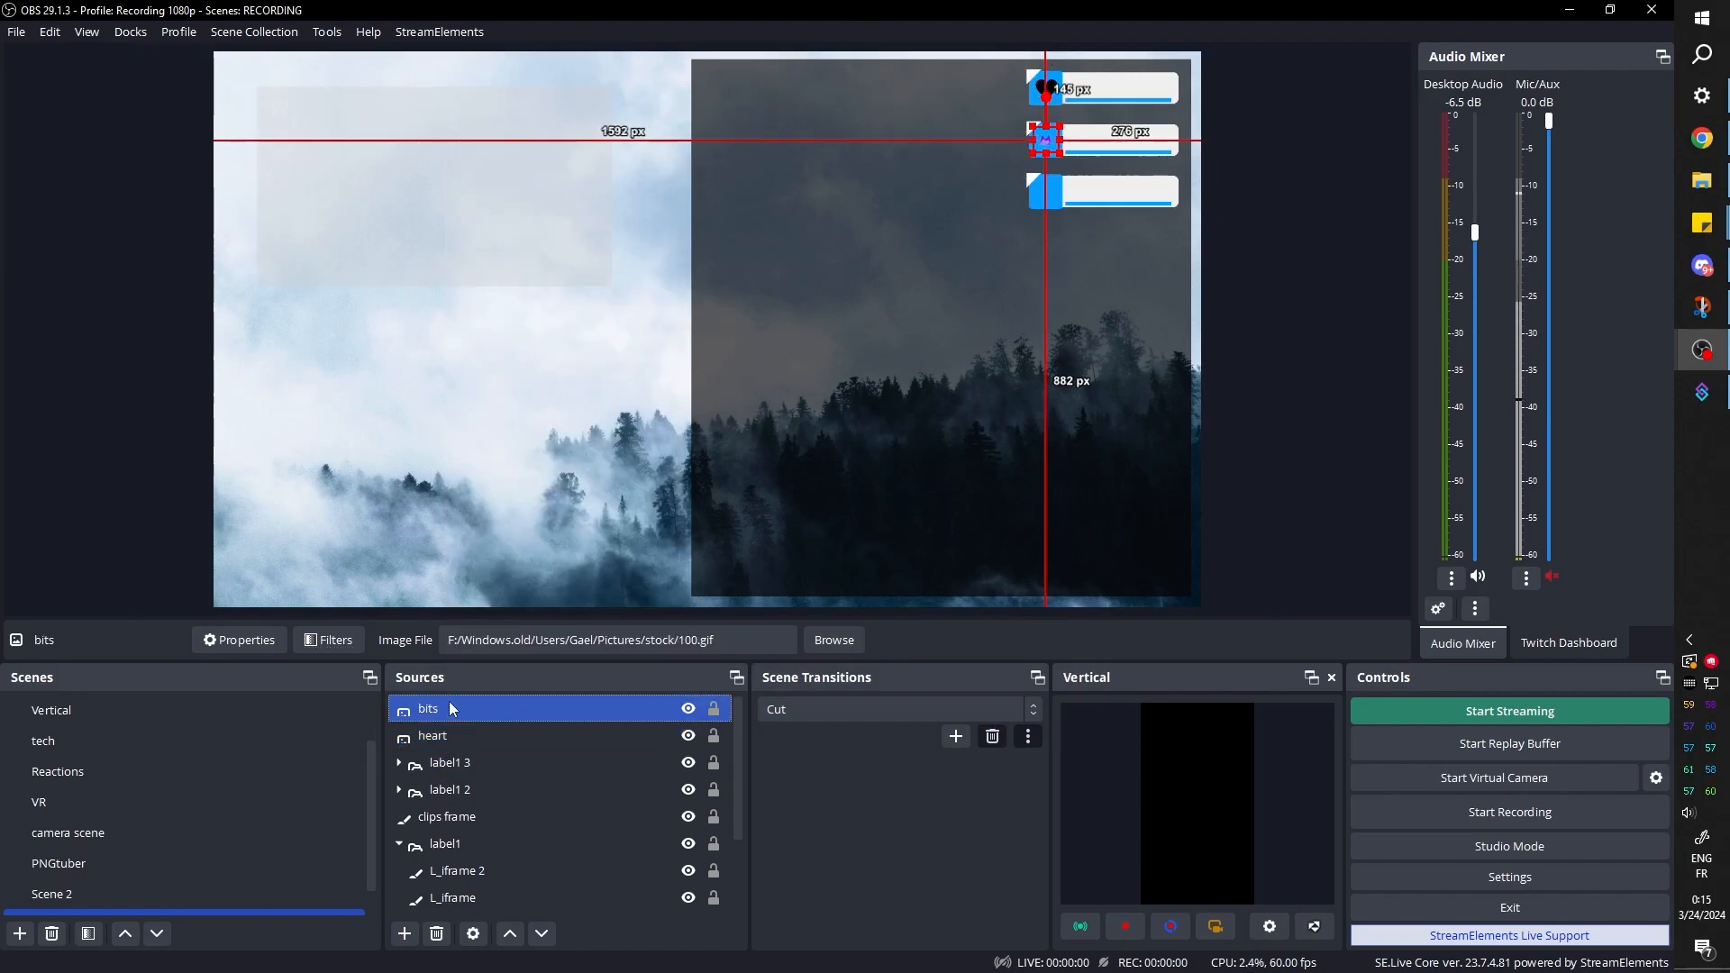
pyautogui.rightClick(453, 709)
pyautogui.click(470, 227)
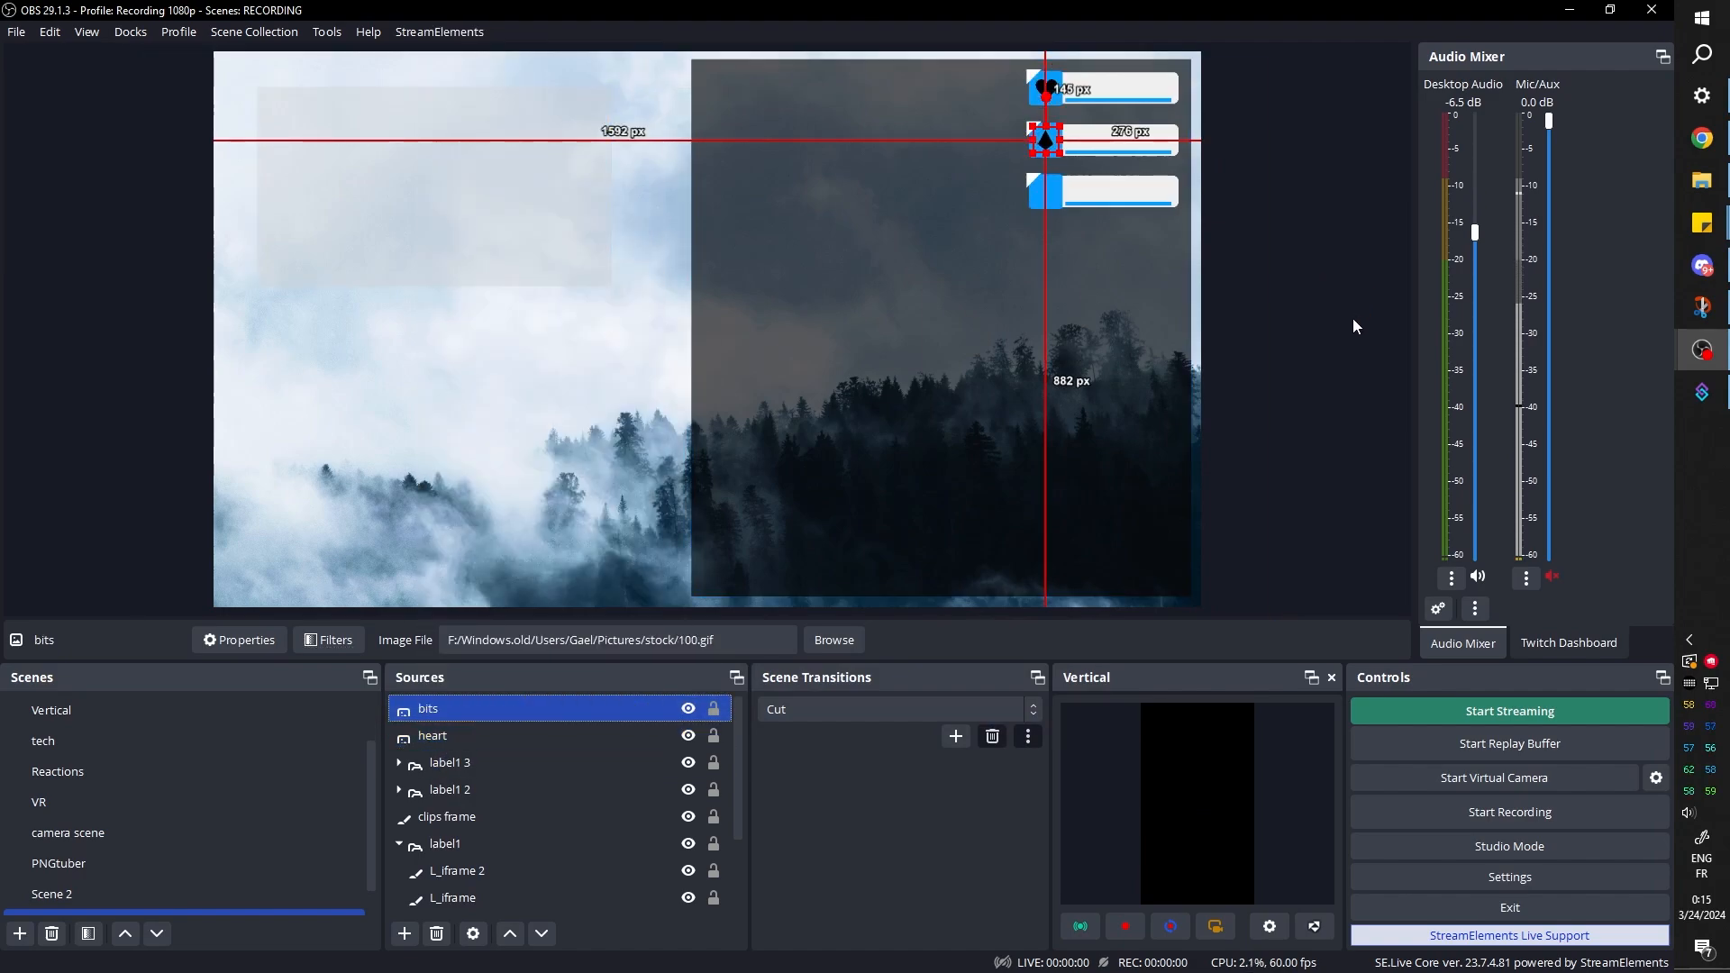
# Add a new Image source named "crown"
pyautogui.click(404, 934)
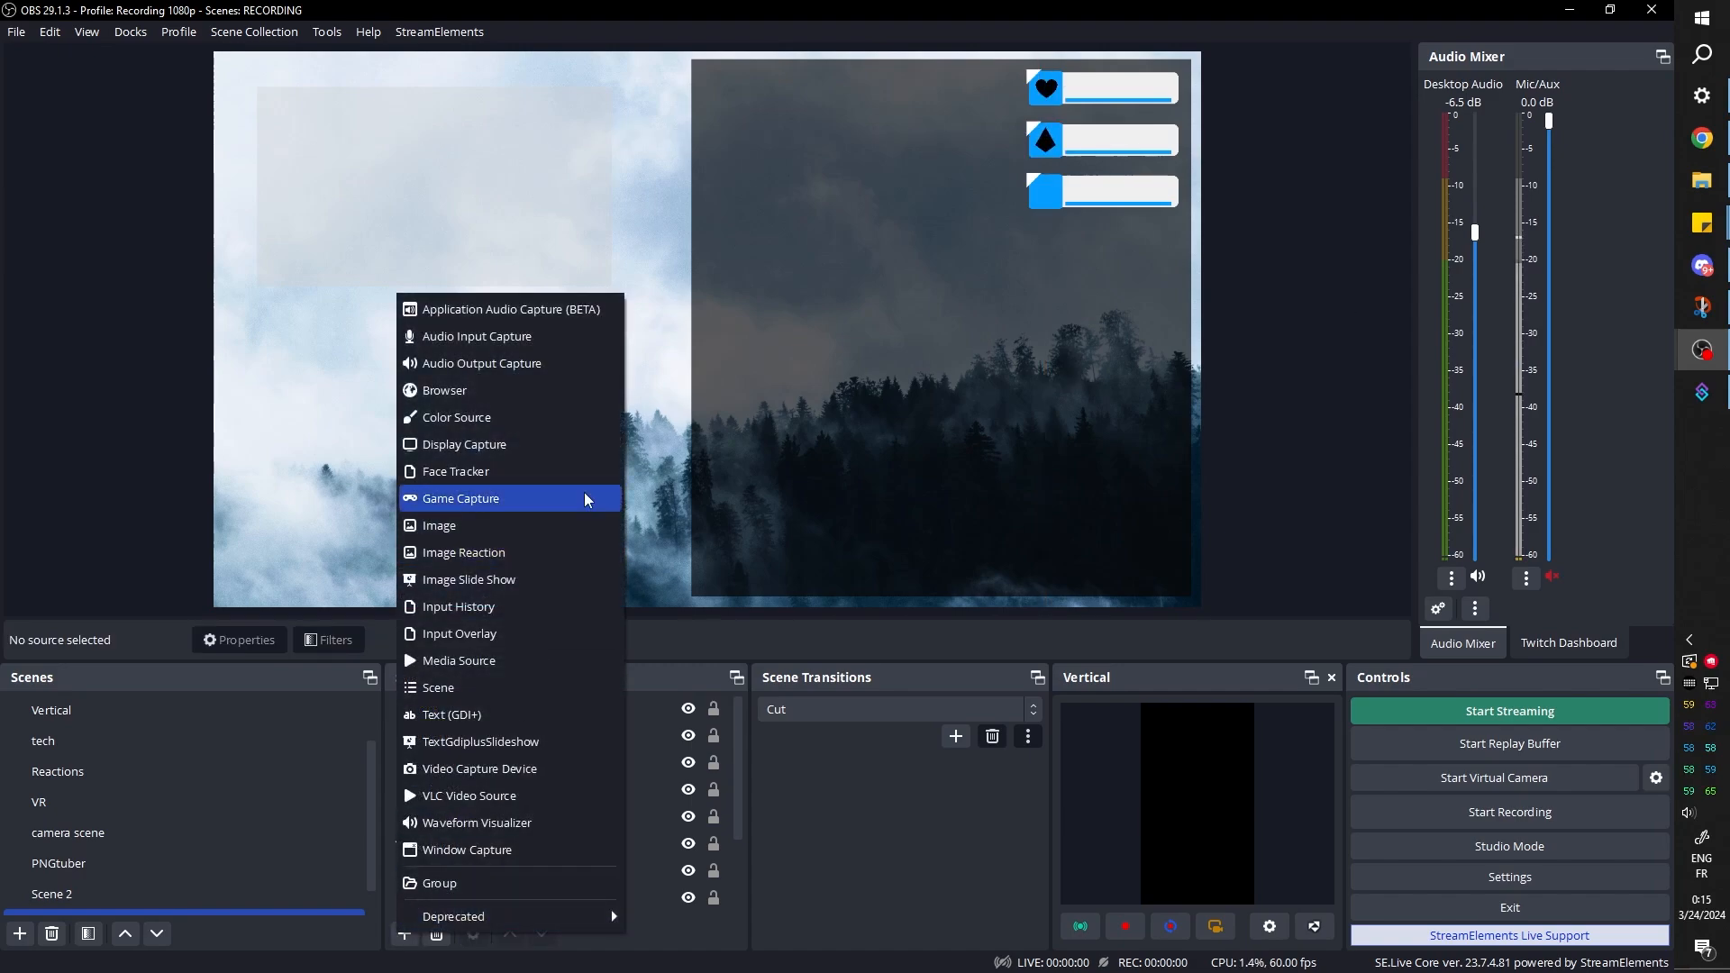
pyautogui.click(507, 534)
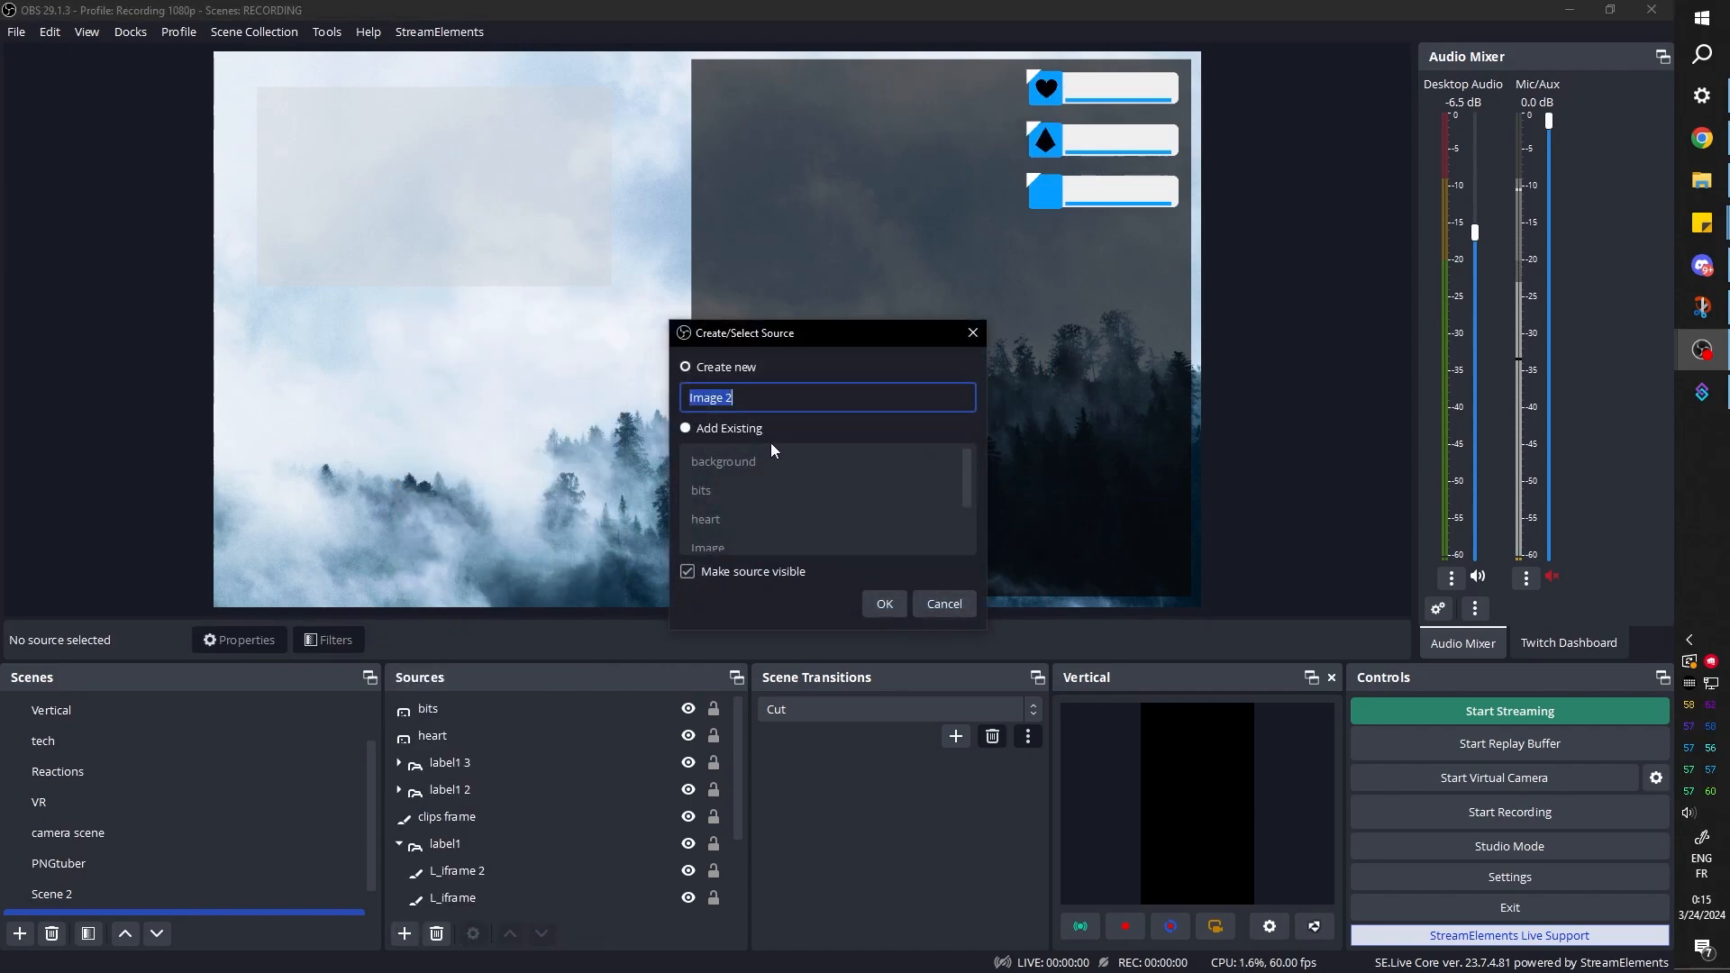
pyautogui.write('crown')
pyautogui.press('Return')
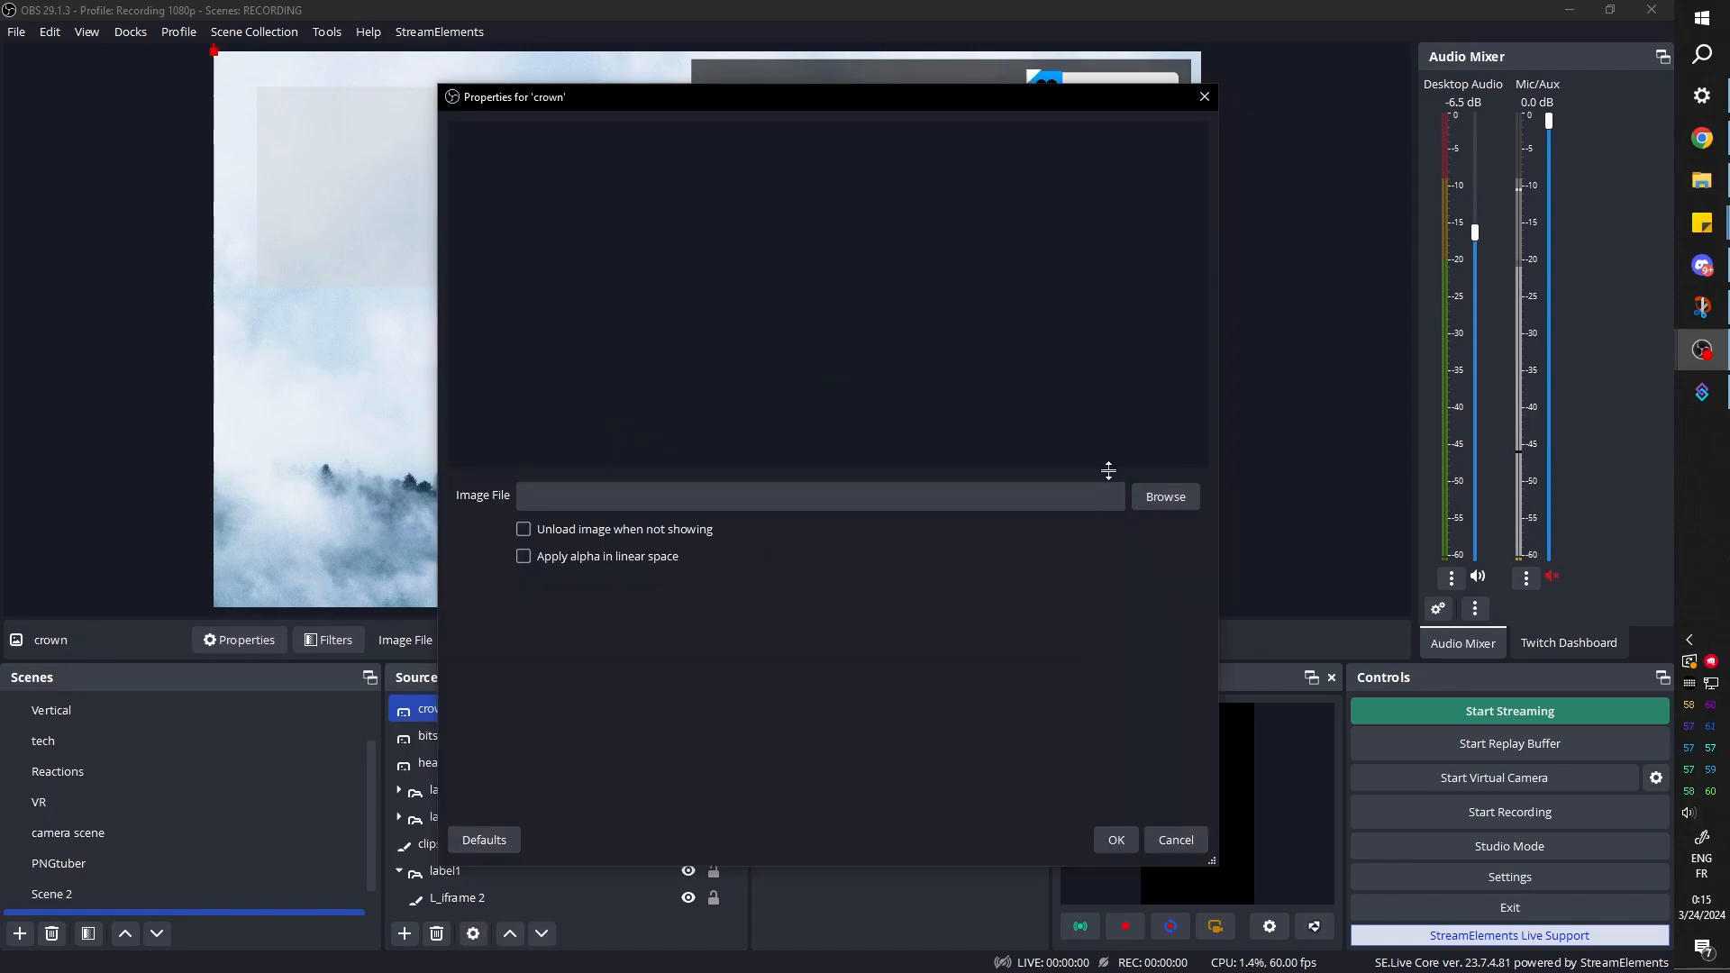
# Load 381631-200.png from the stock pictures folder as the image of the crown source
pyautogui.click(1164, 496)
pyautogui.scroll(-3, 692, 381)
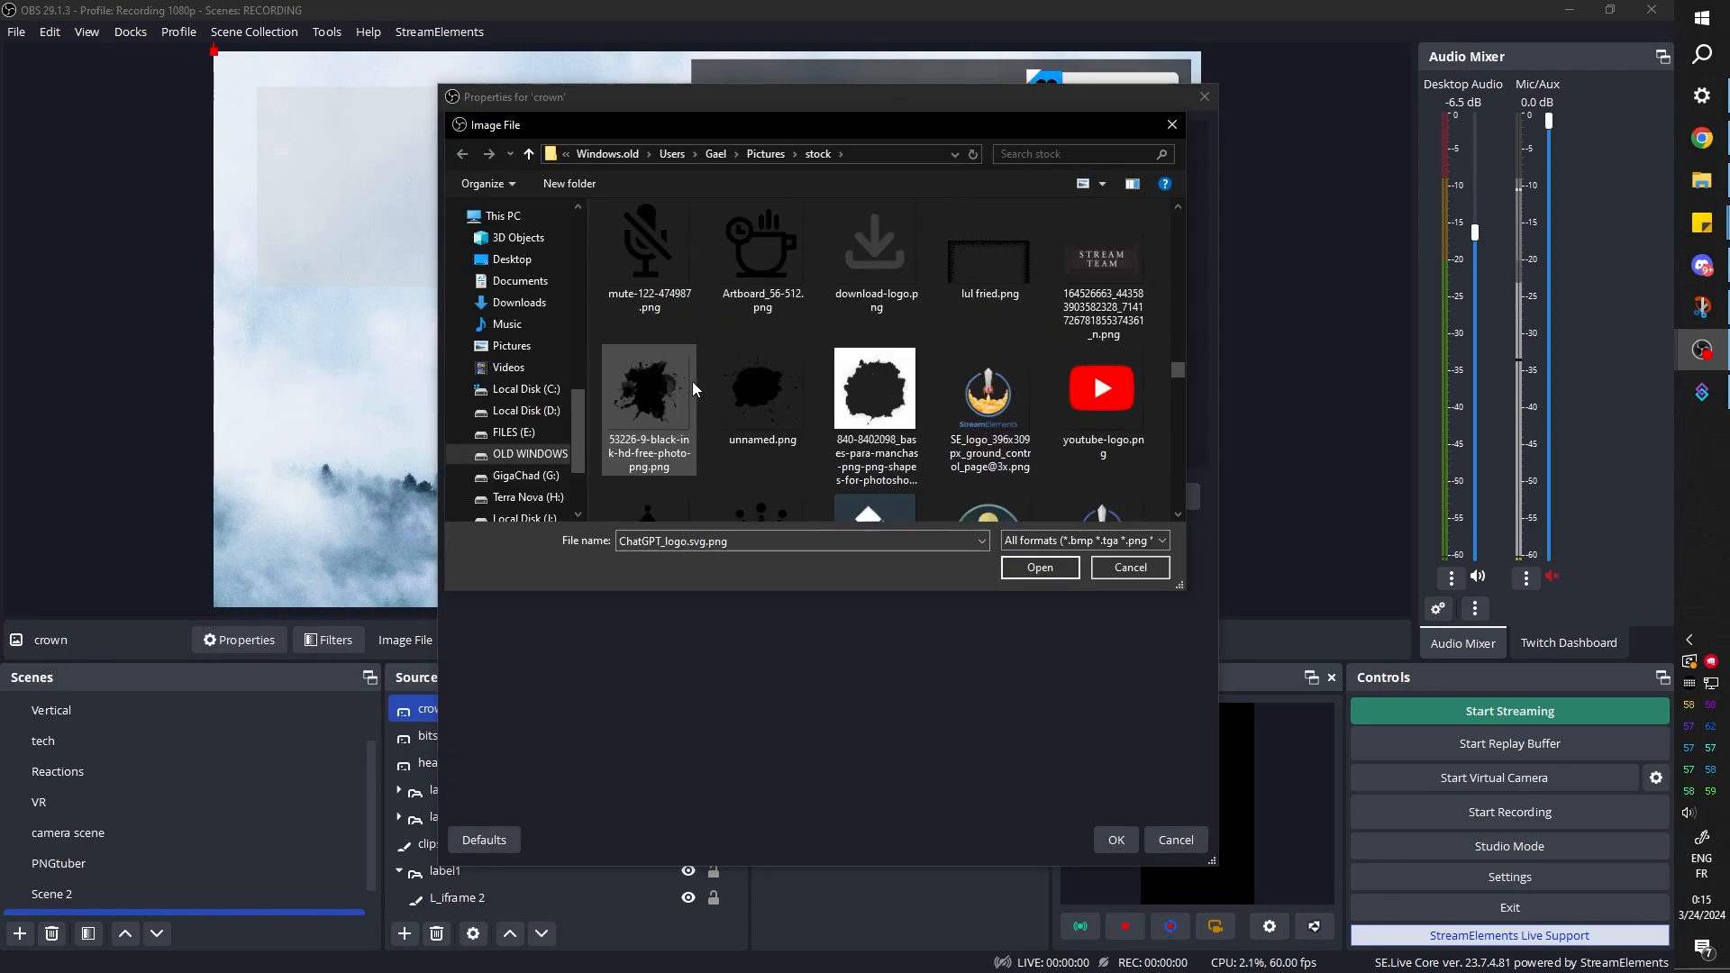
pyautogui.click(667, 437)
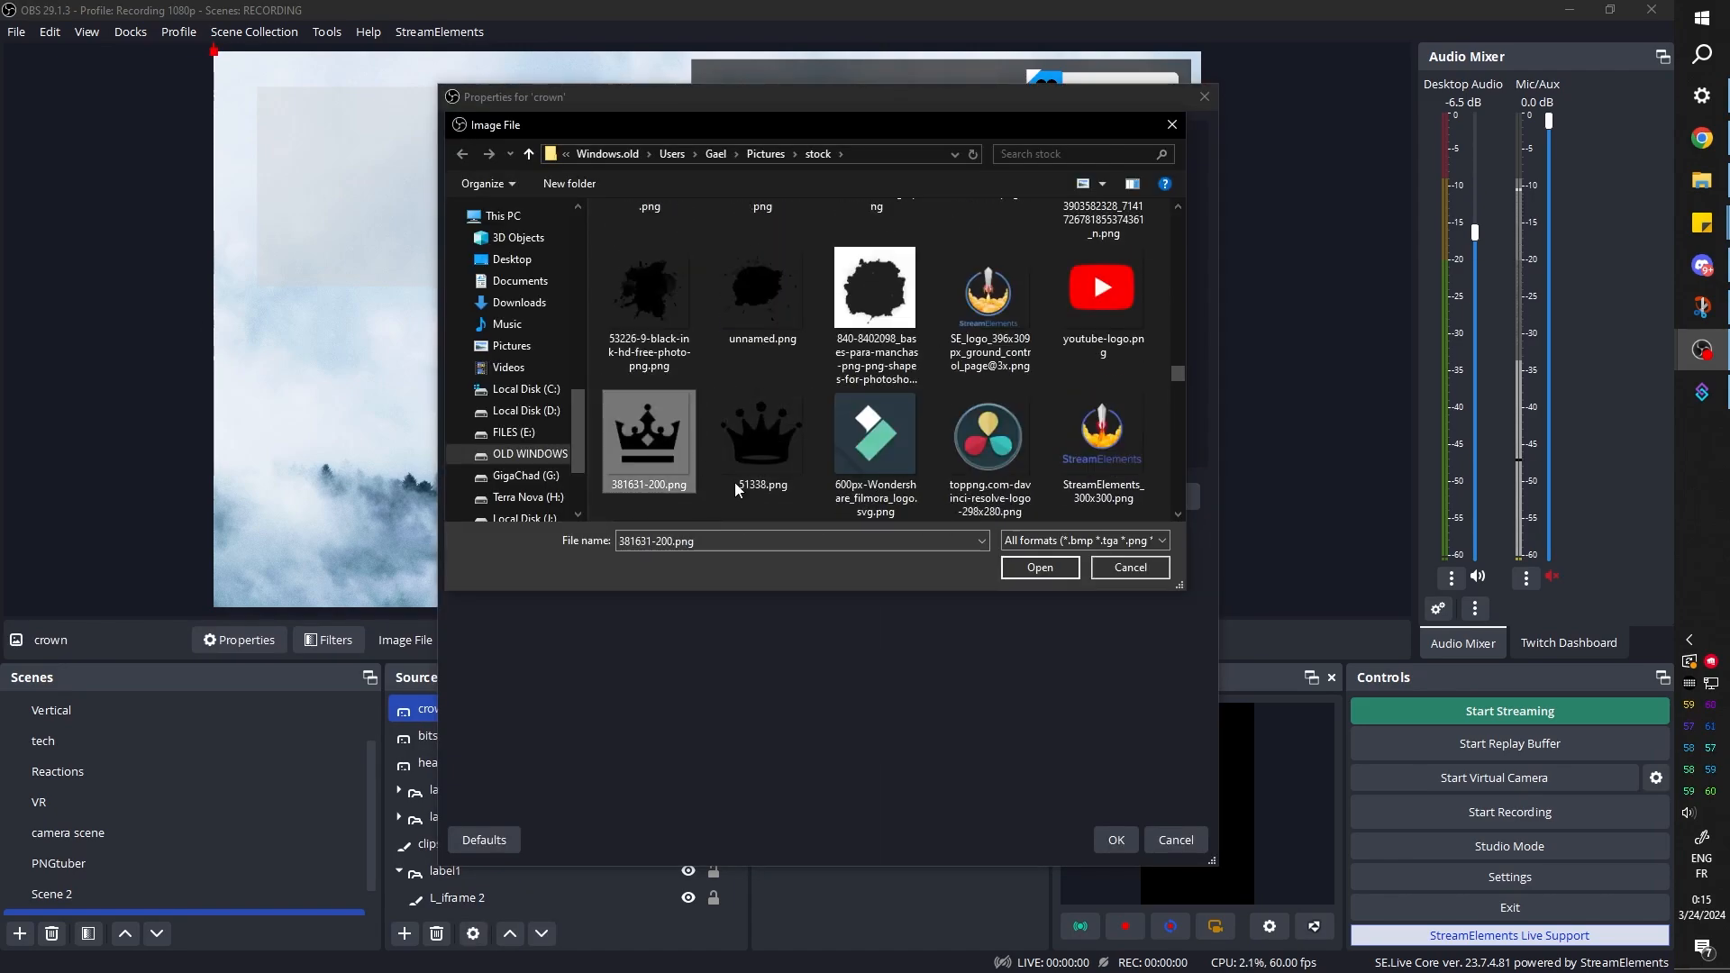
pyautogui.click(1115, 840)
pyautogui.click(1042, 577)
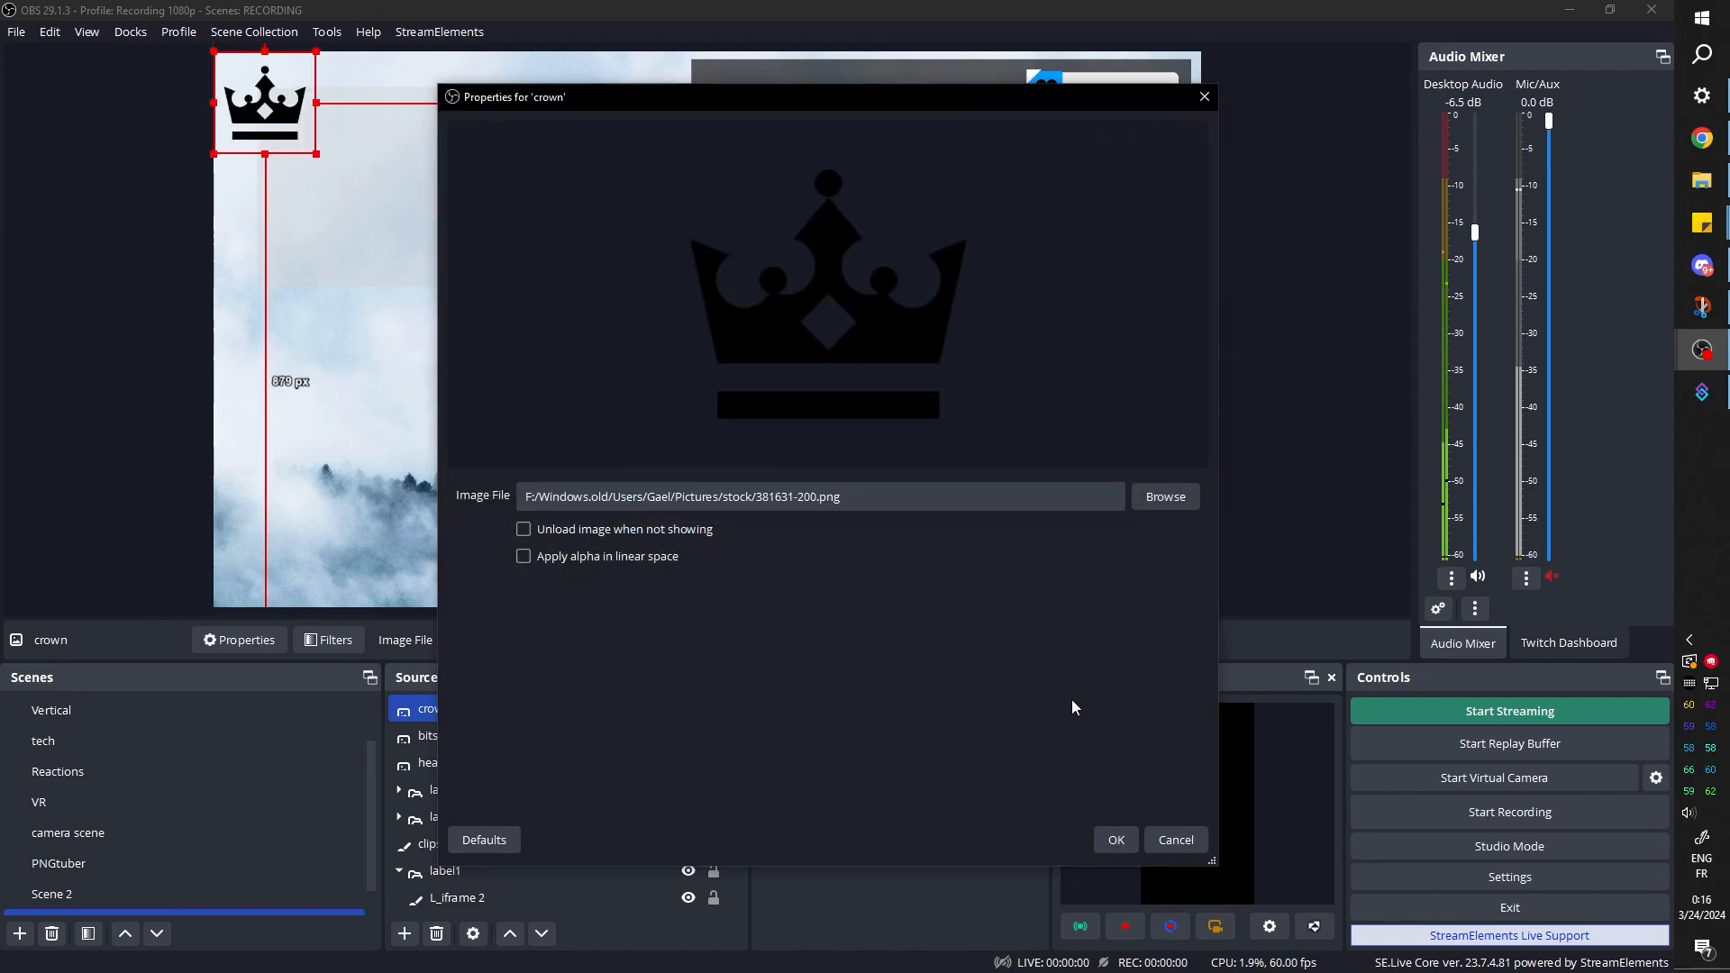
pyautogui.click(1115, 839)
pyautogui.click(710, 411)
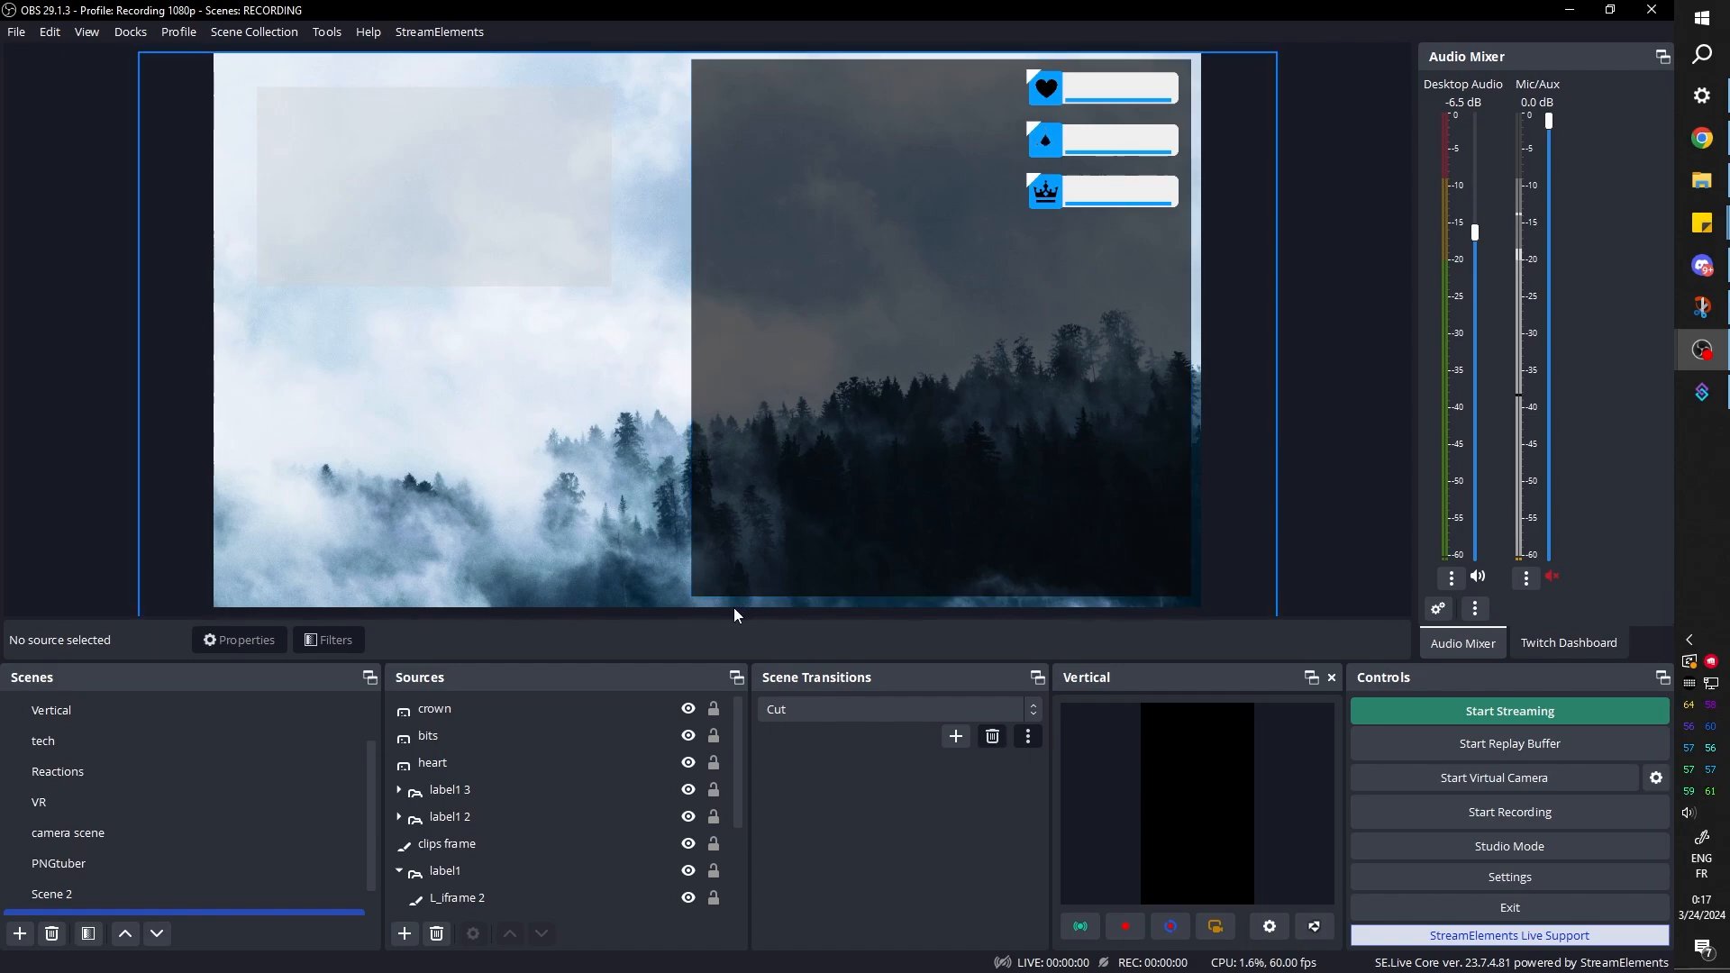
# Resize the dark frame source to start about 1028 px from the canvas's left edge, with about 15 px of margin below it
pyautogui.scroll(-2, 461, 842)
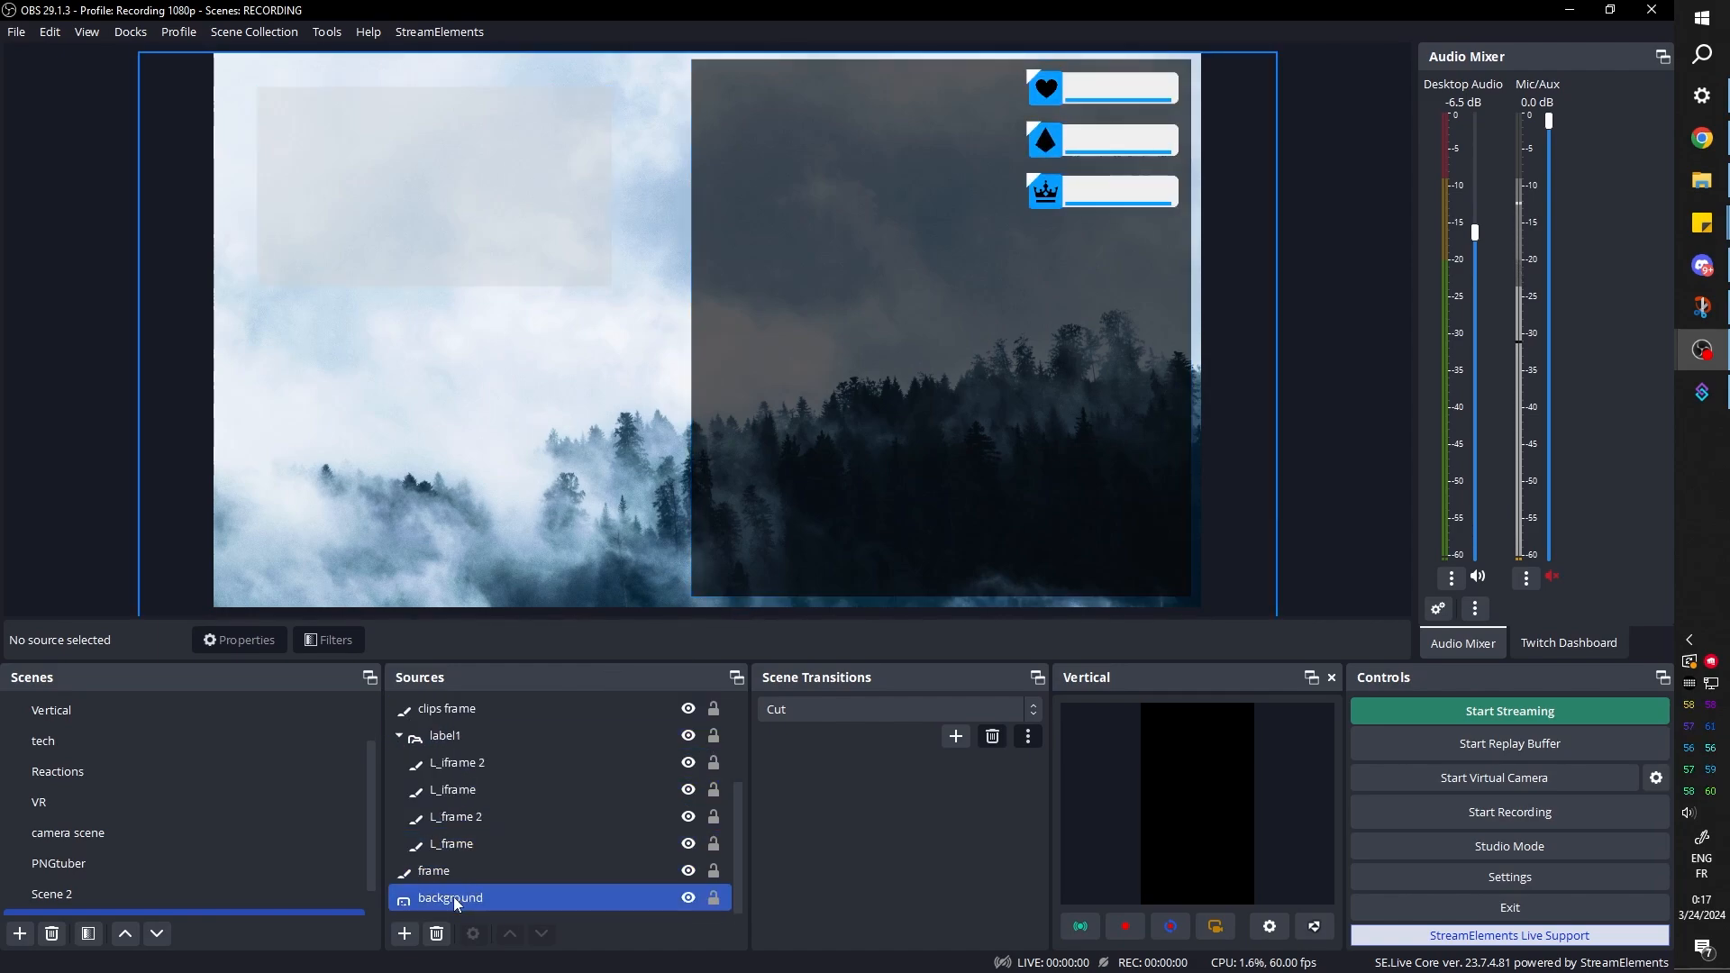
pyautogui.click(450, 898)
pyautogui.click(450, 873)
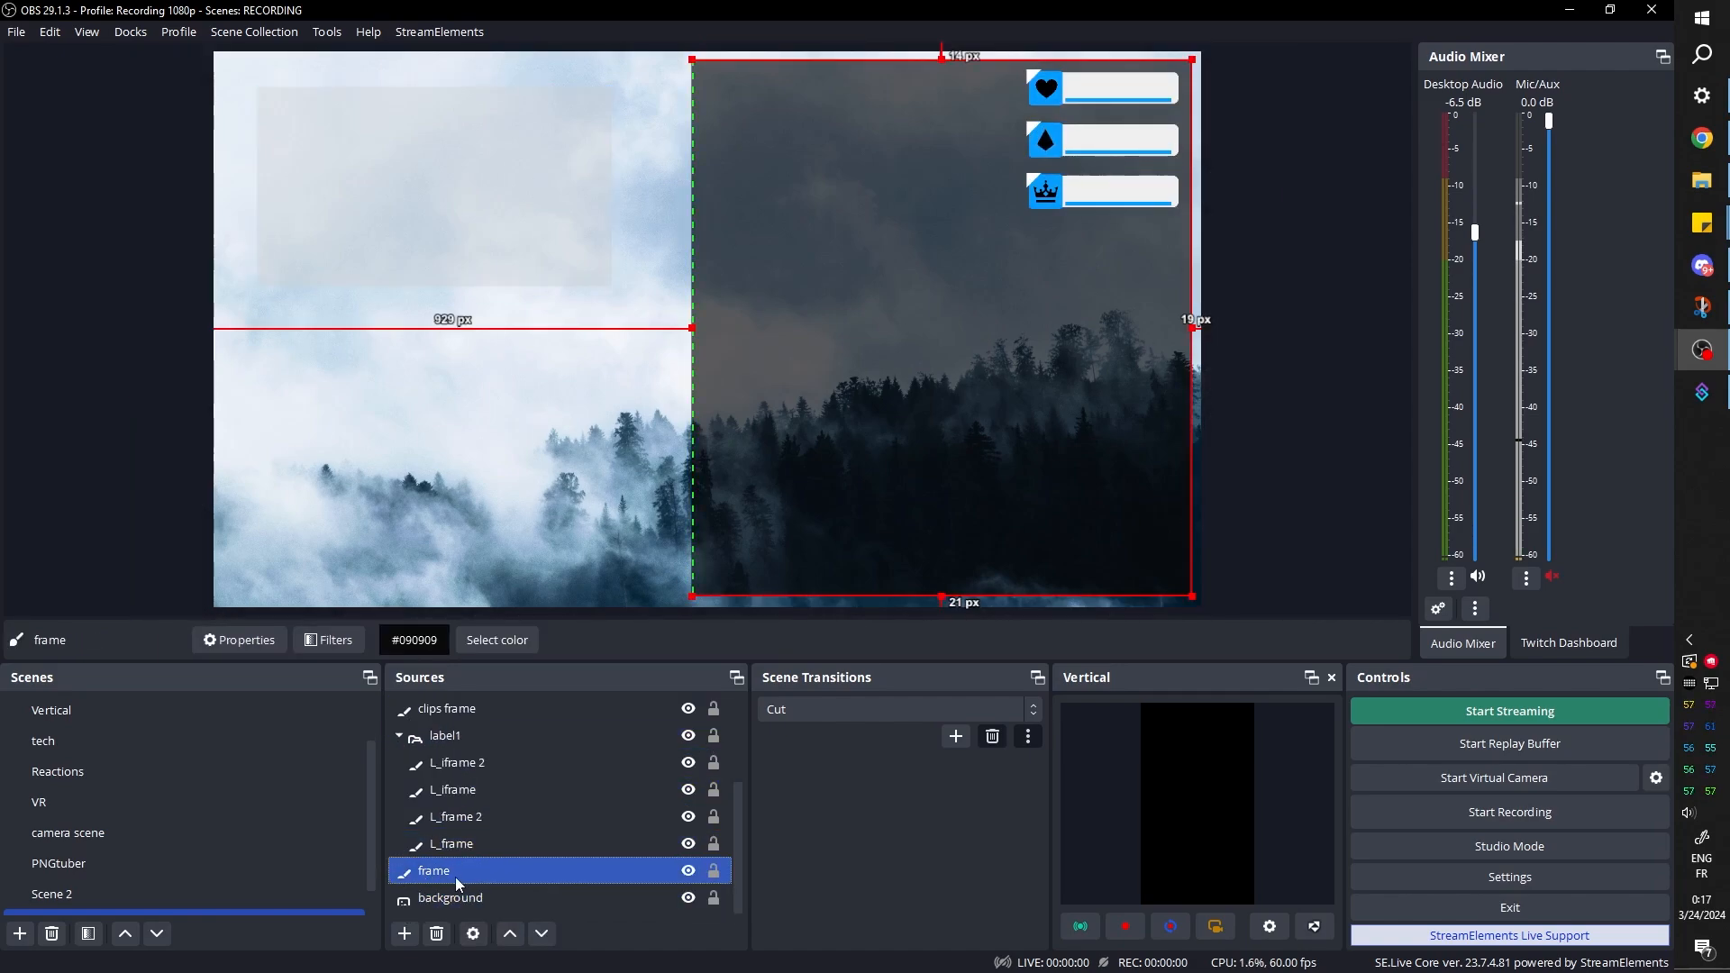
pyautogui.moveTo(696, 329); pyautogui.dragTo(645, 328)
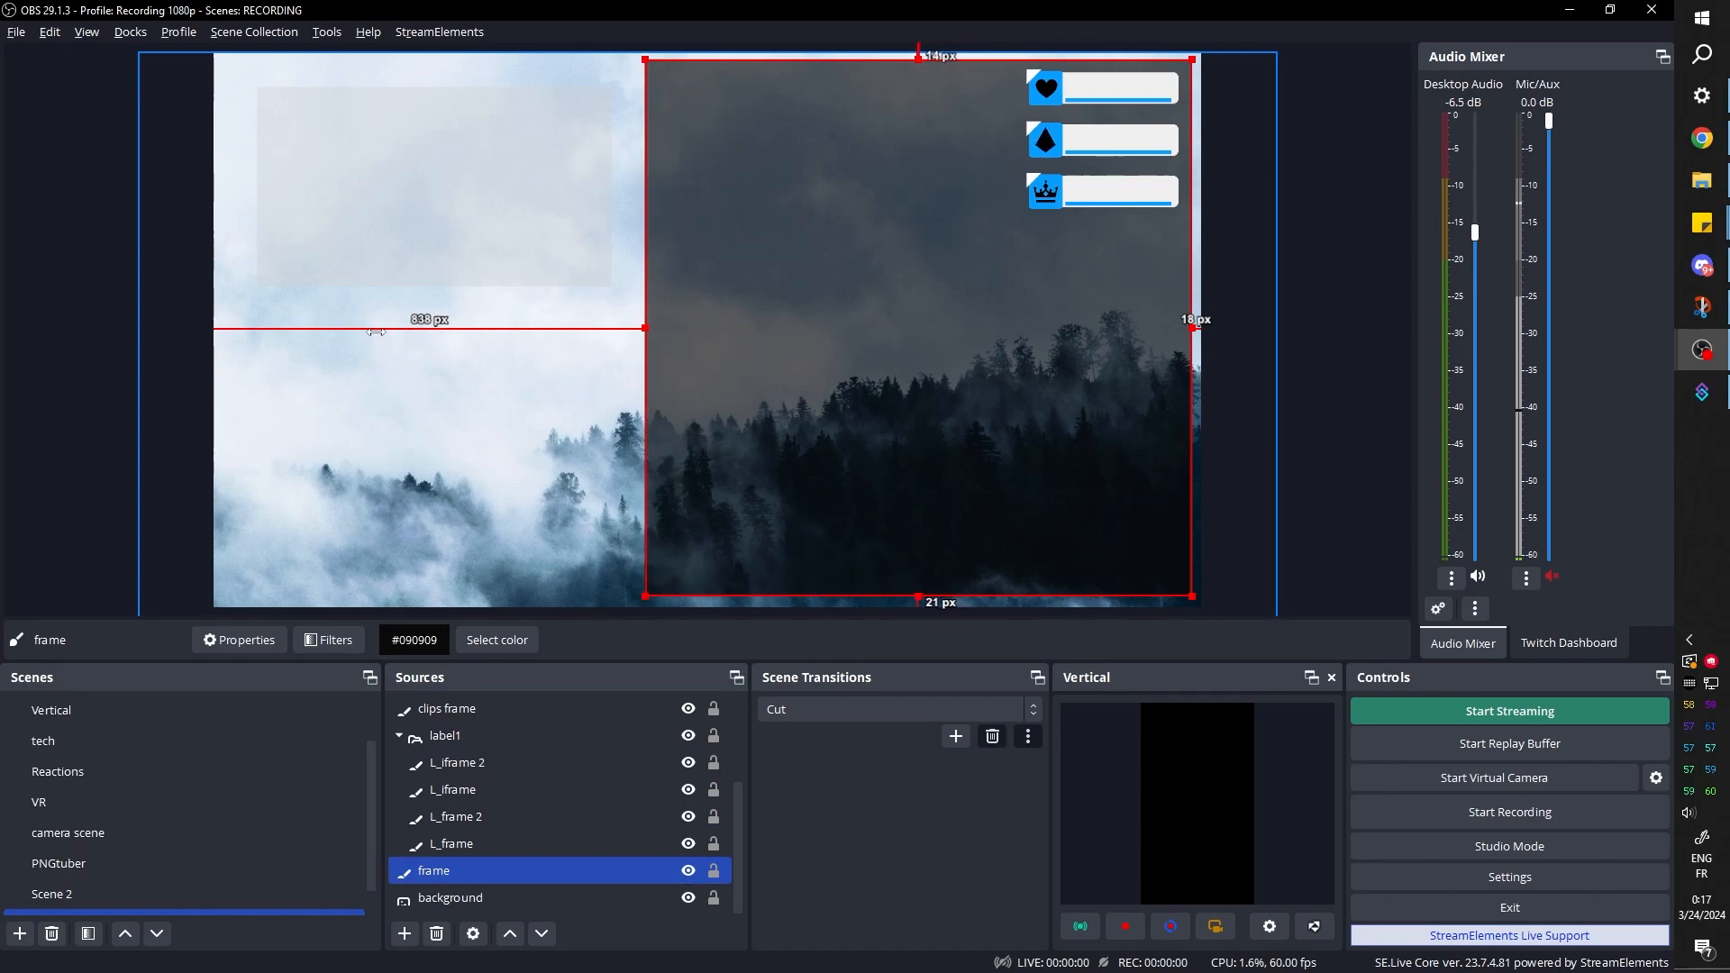
pyautogui.moveTo(918, 595); pyautogui.dragTo(918, 366)
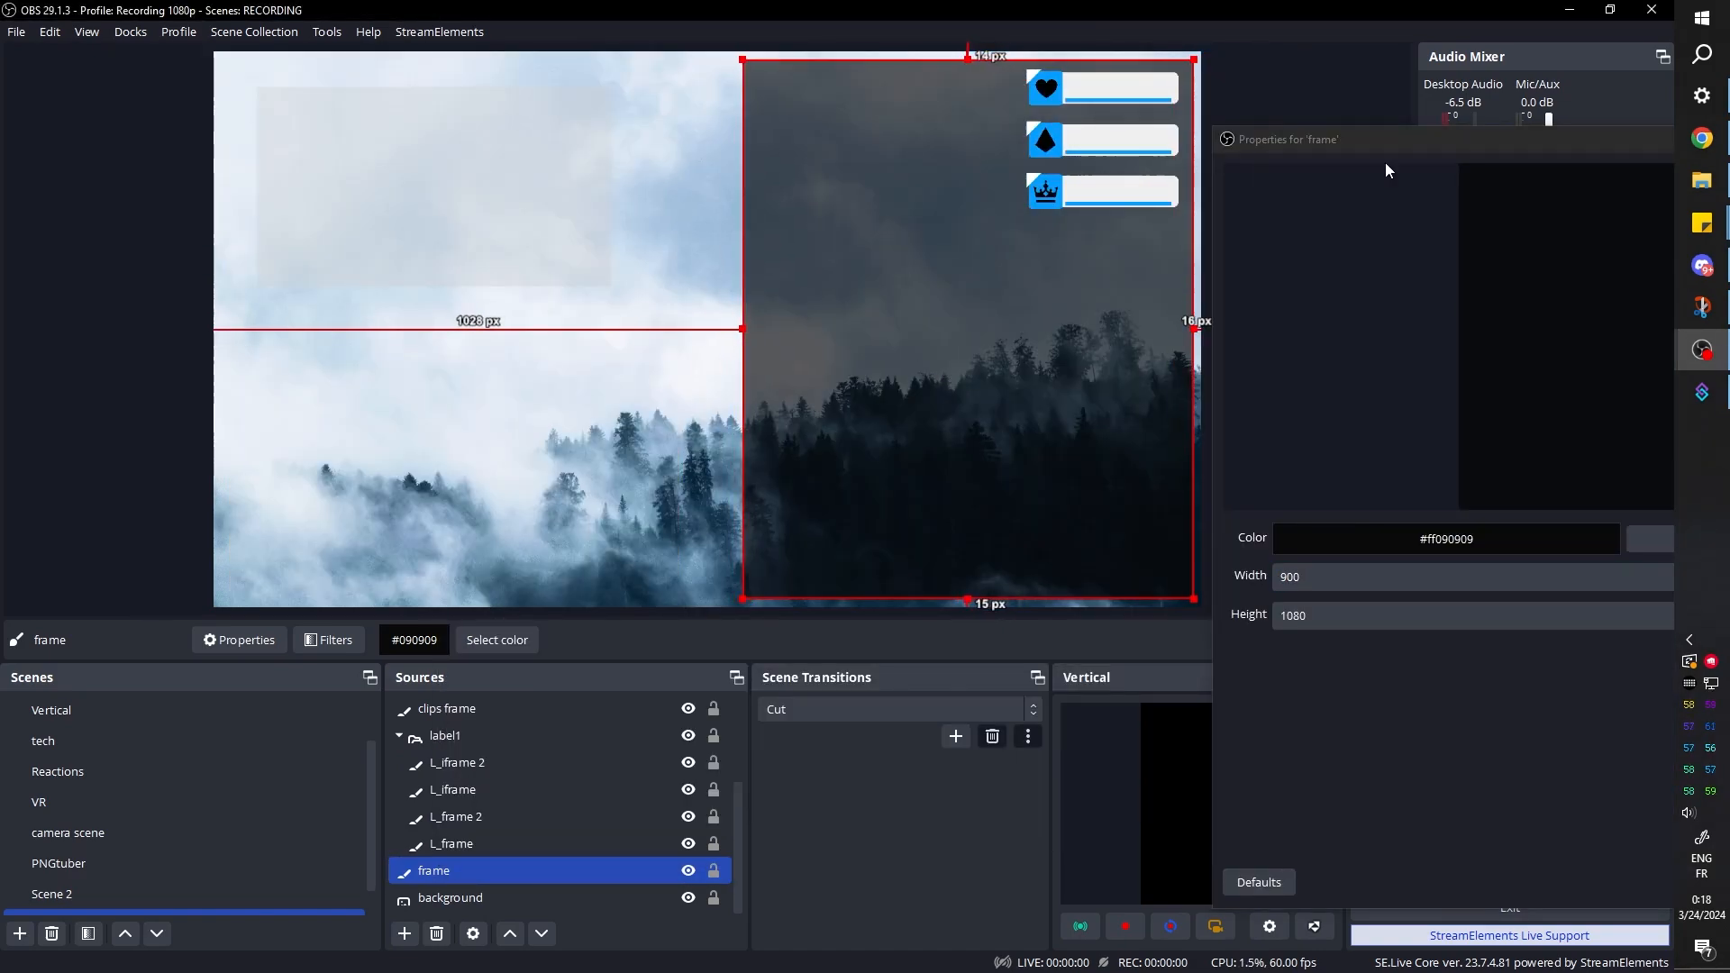
pyautogui.click(329, 640)
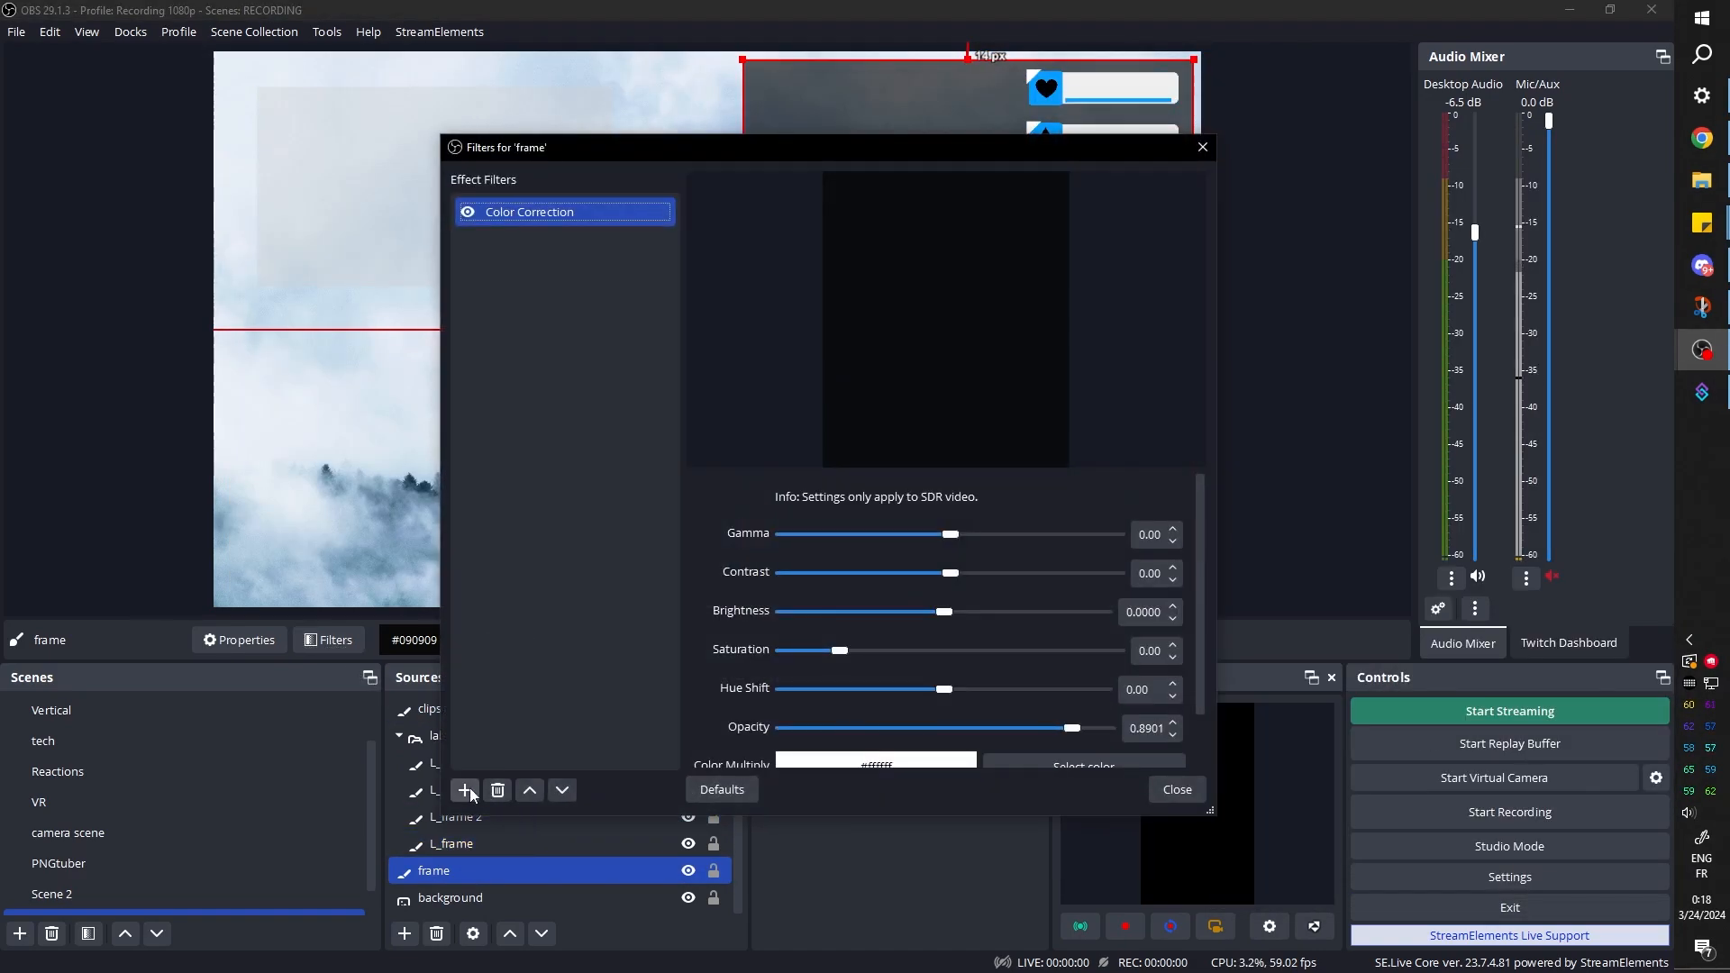
pyautogui.press('Escape')
# Copy the filters of the L_iframe source and paste them onto the frame source
pyautogui.click(456, 791)
pyautogui.rightClick(456, 791)
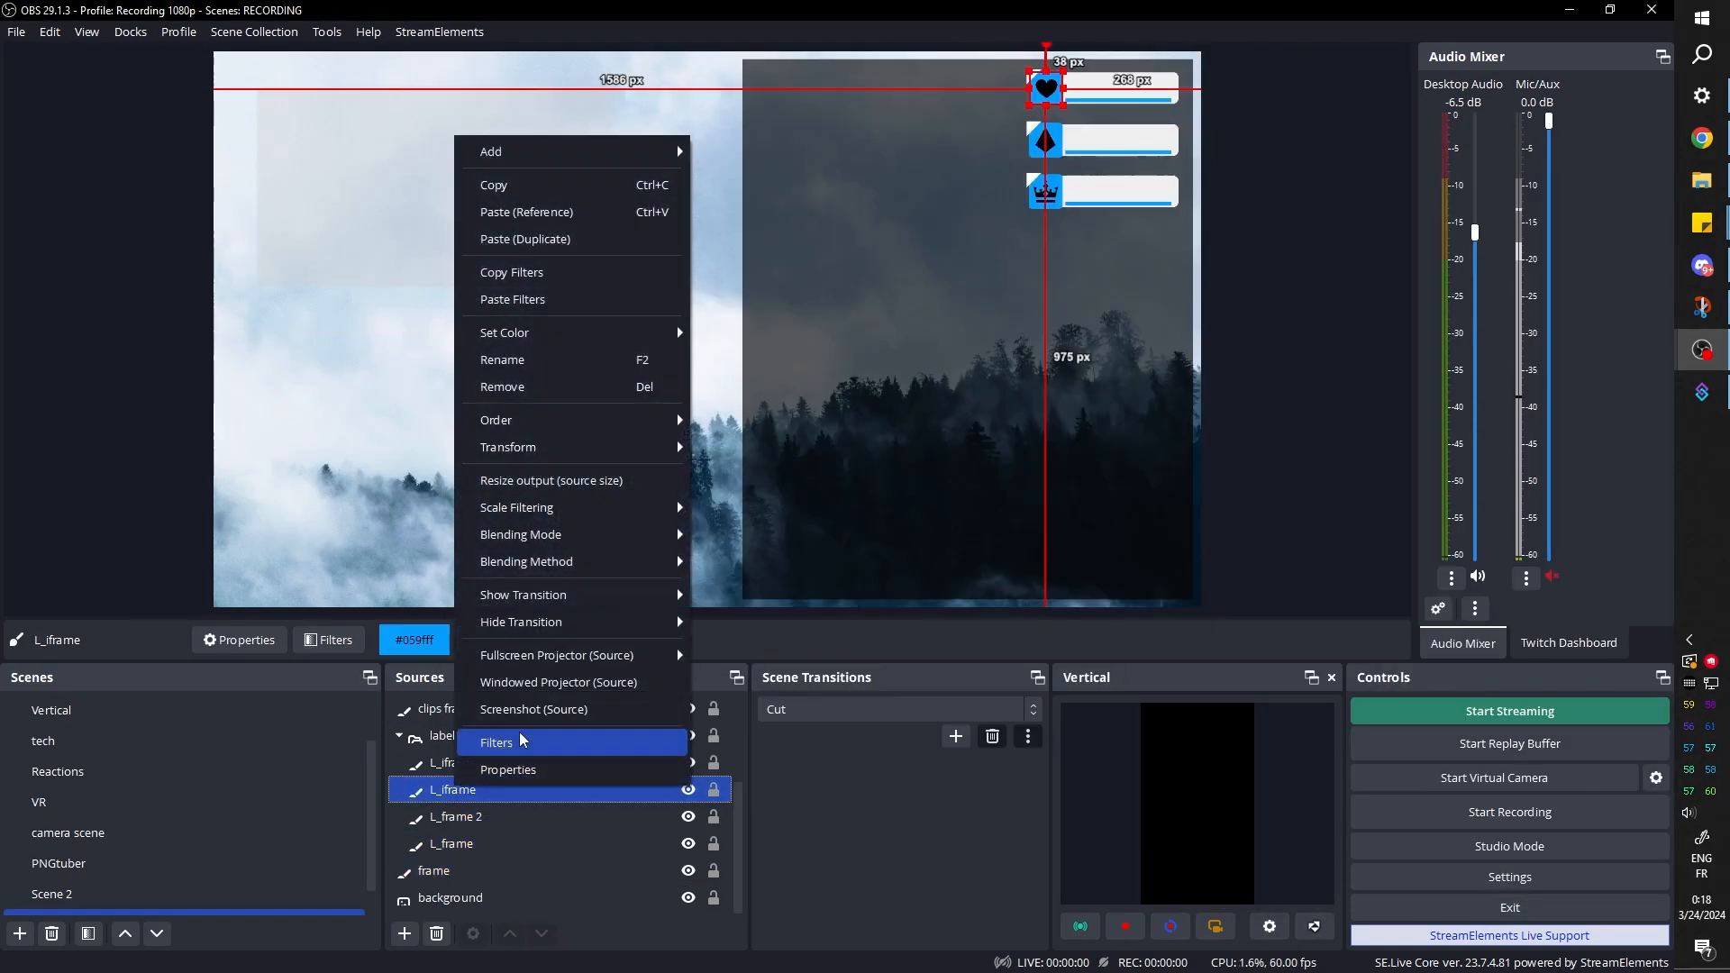
pyautogui.click(509, 272)
pyautogui.click(434, 870)
pyautogui.rightClick(436, 869)
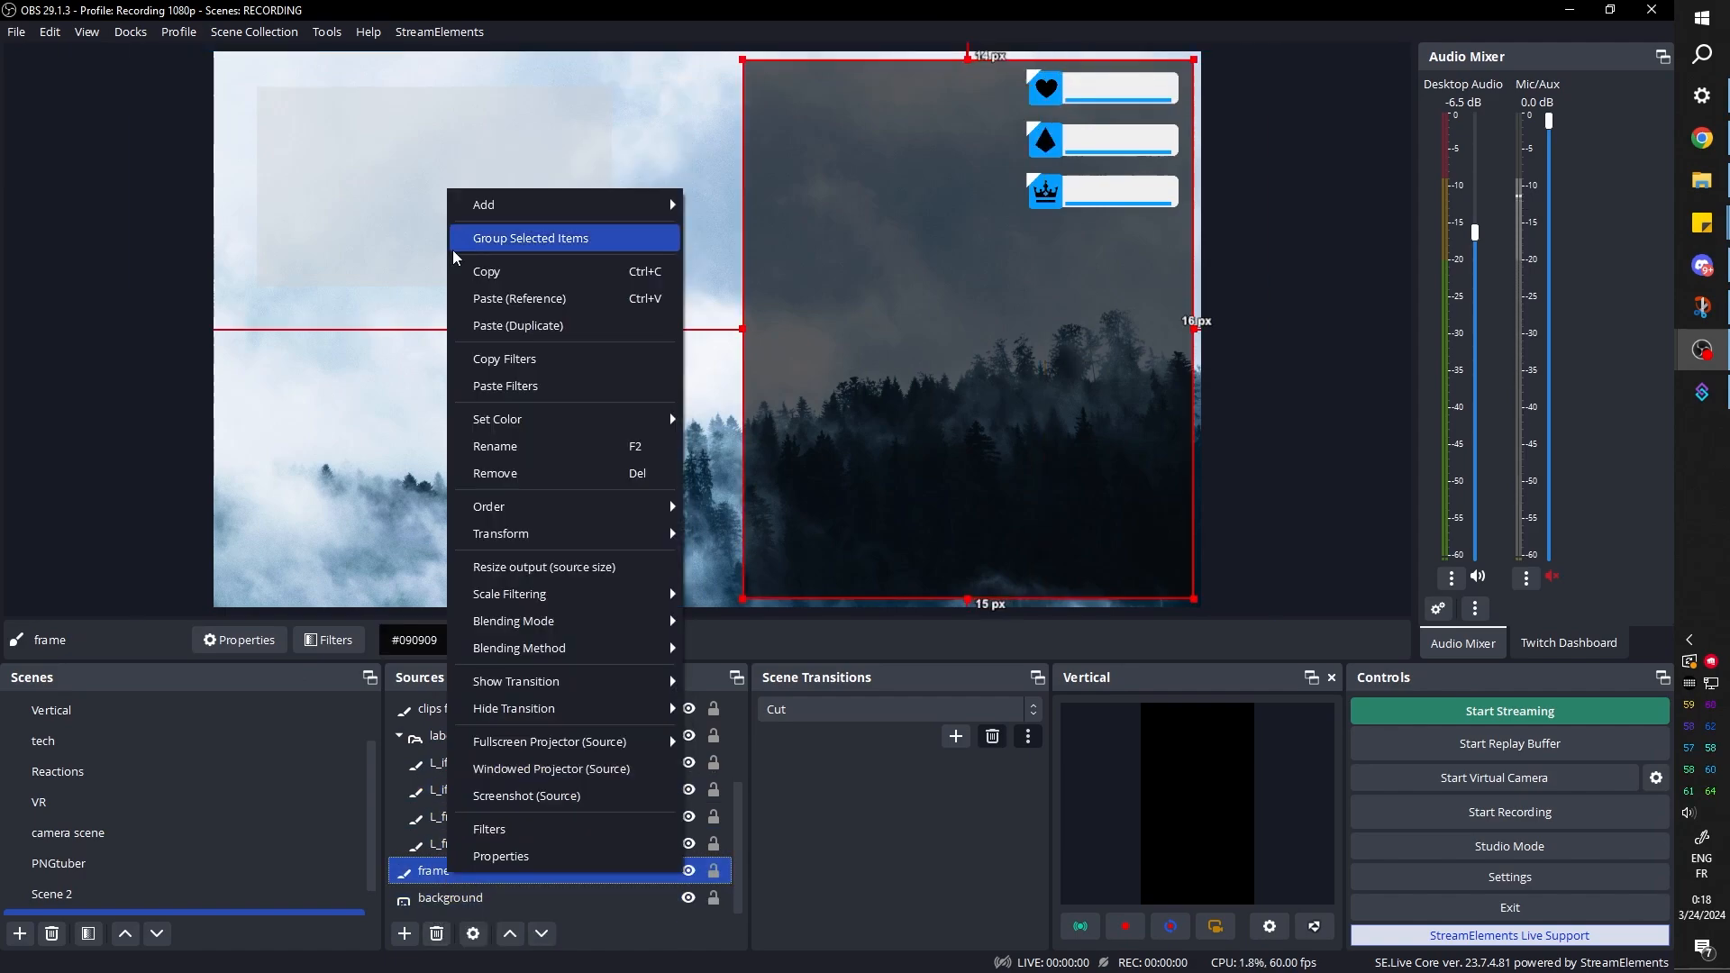
pyautogui.click(814, 85)
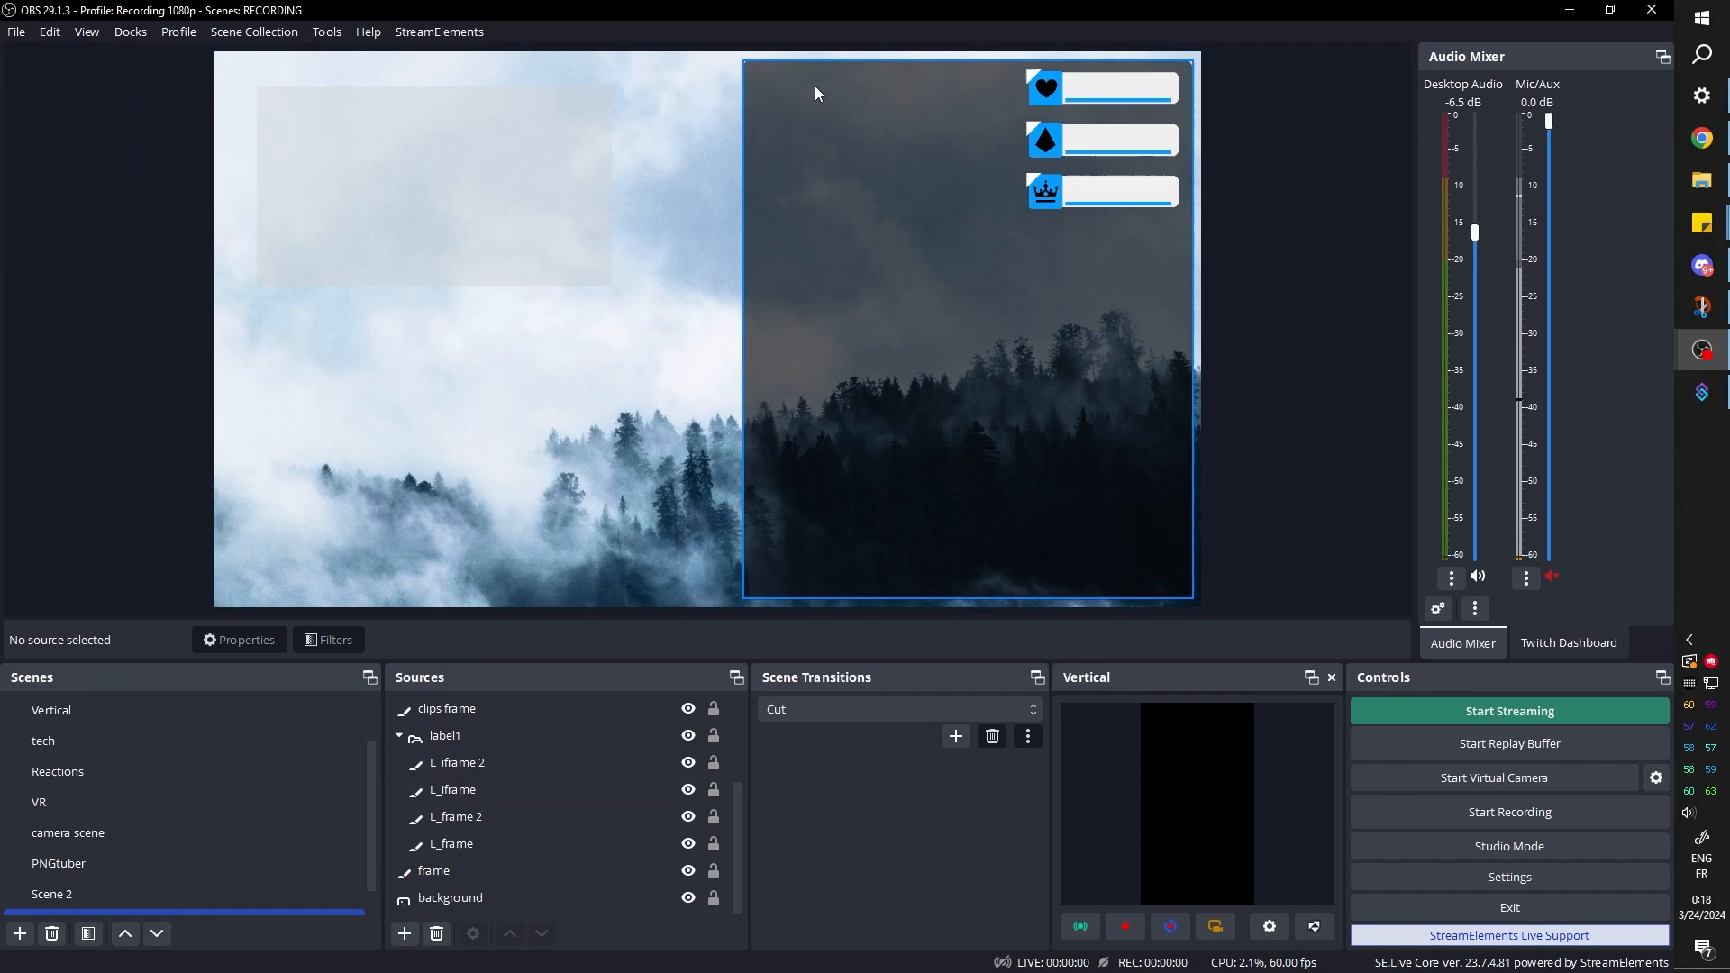
# Set the corner radius to 36 in the frame source's User-defined shader filter
pyautogui.click(438, 876)
pyautogui.click(329, 640)
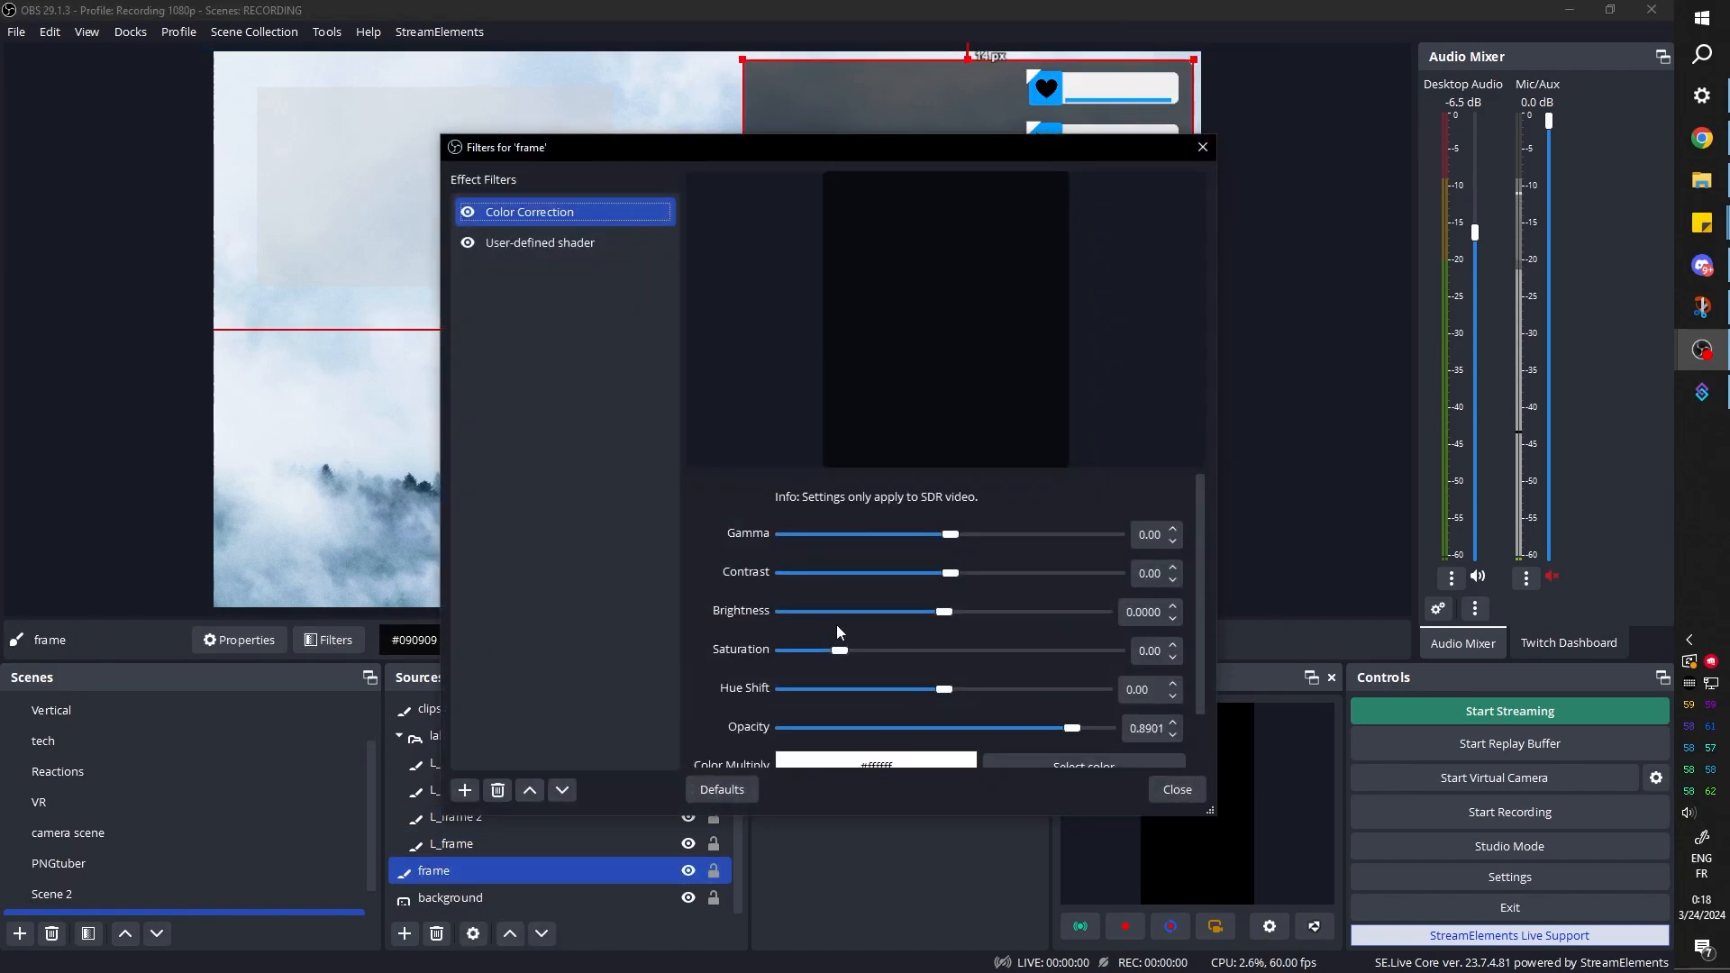
pyautogui.click(523, 243)
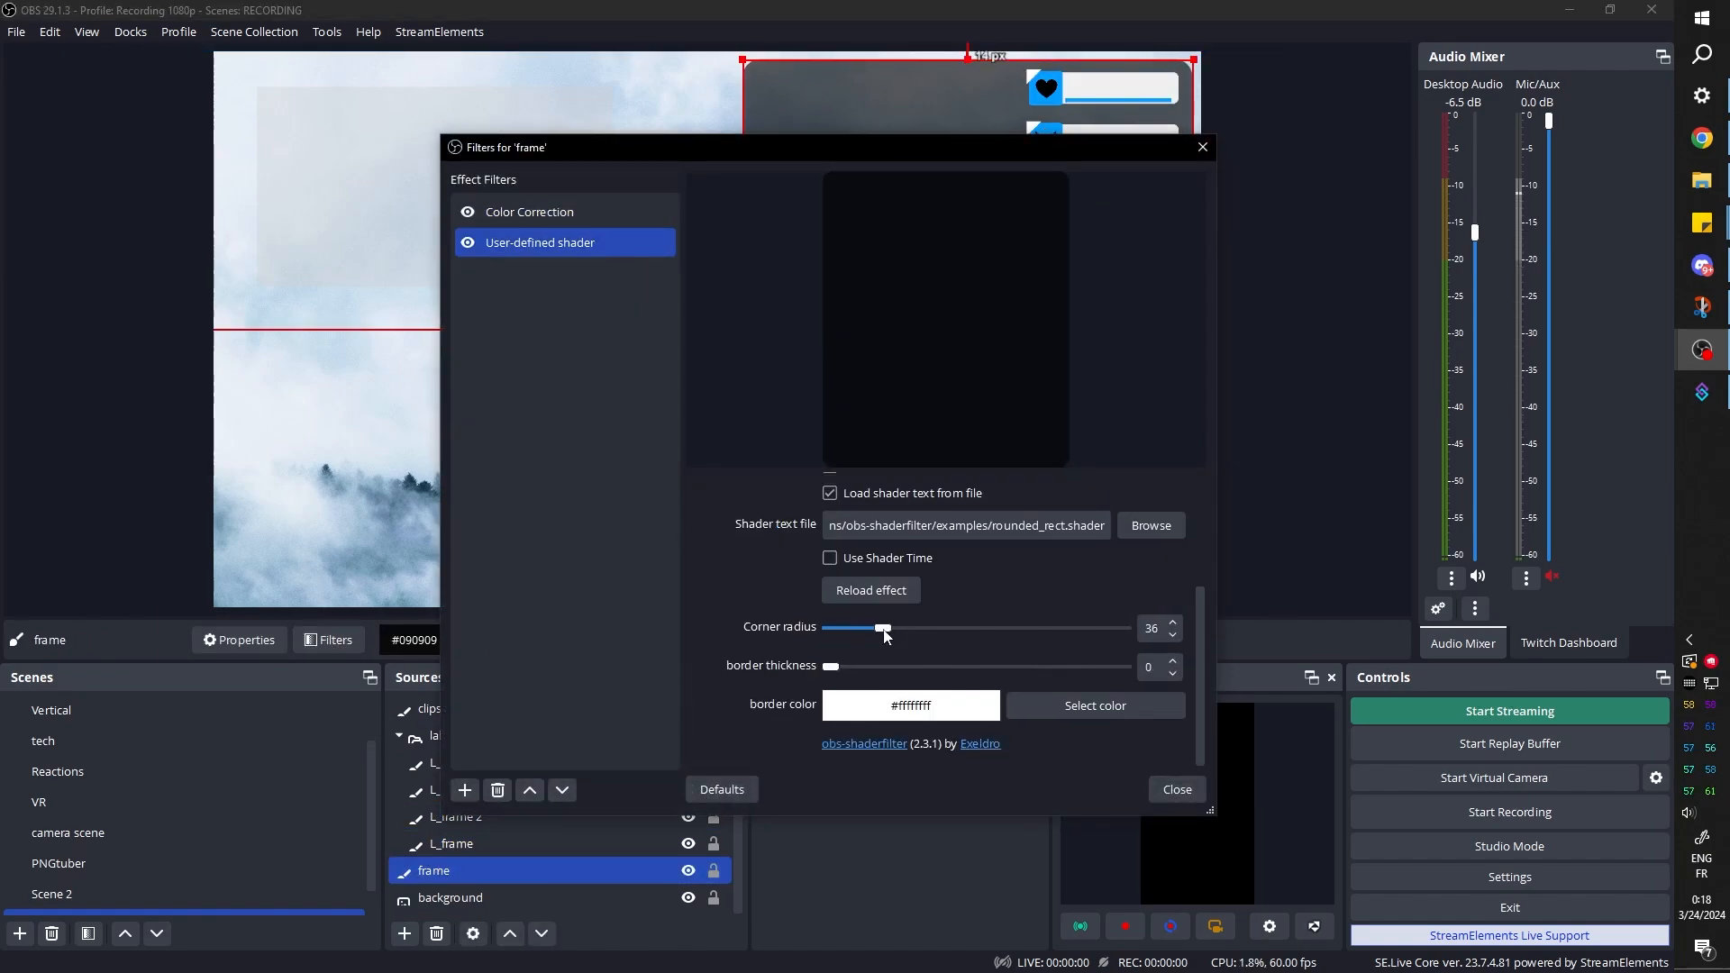
pyautogui.click(526, 216)
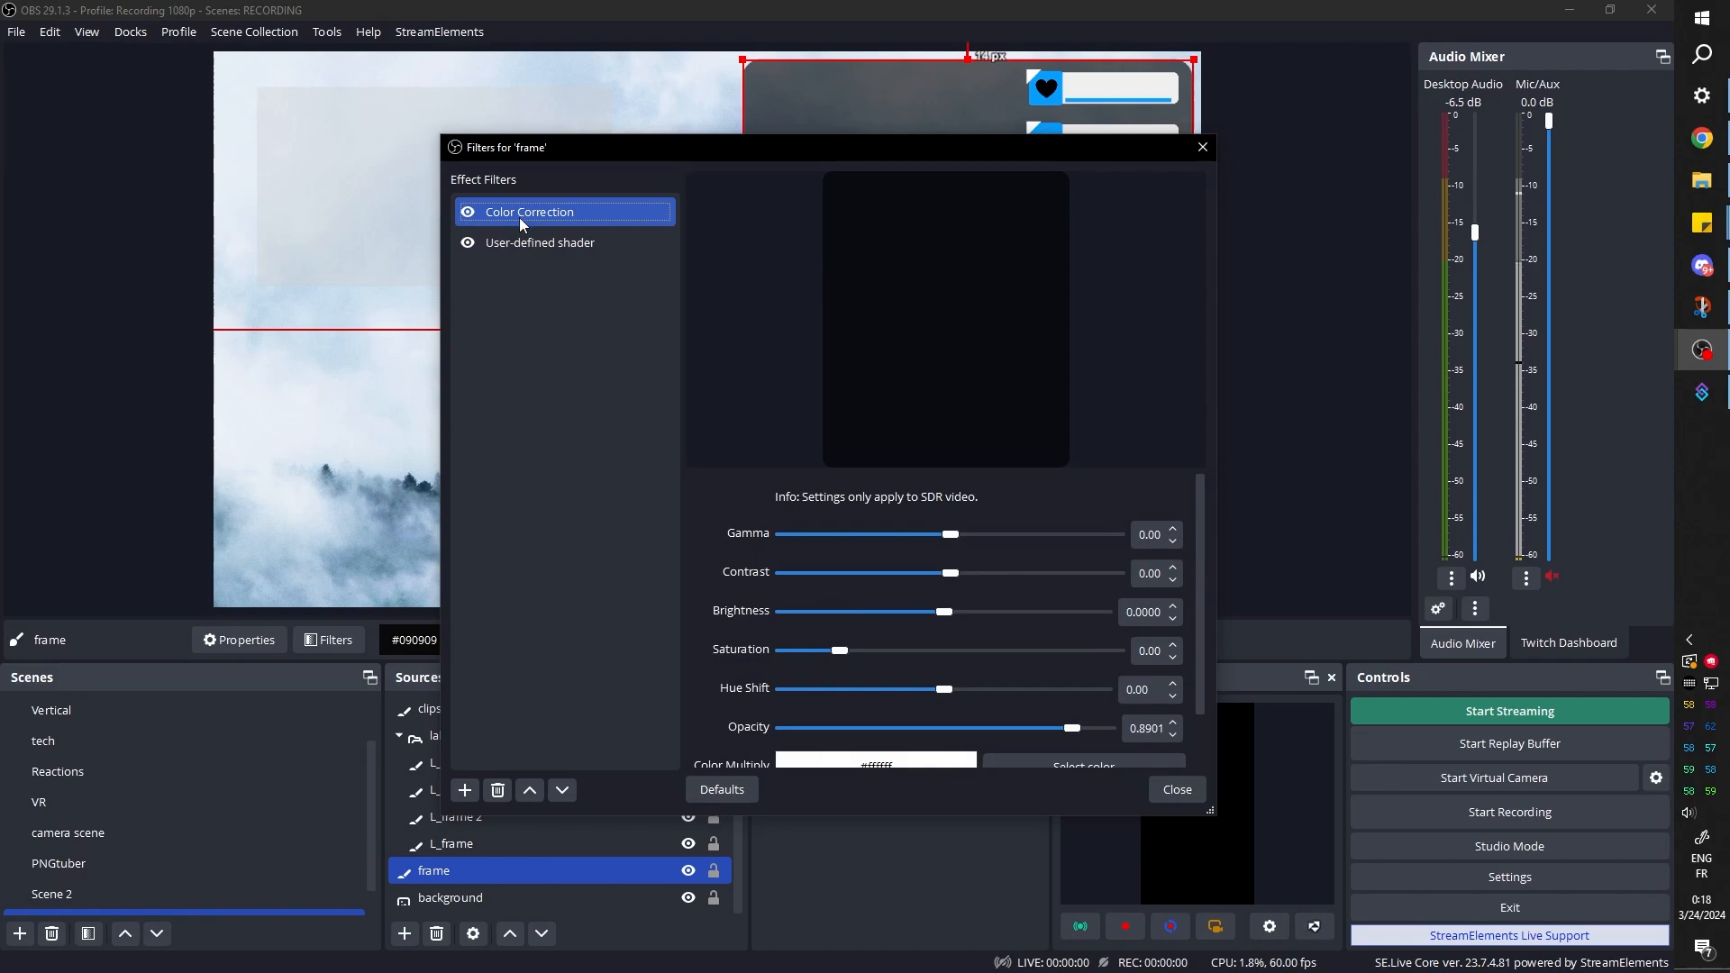
pyautogui.click(1176, 789)
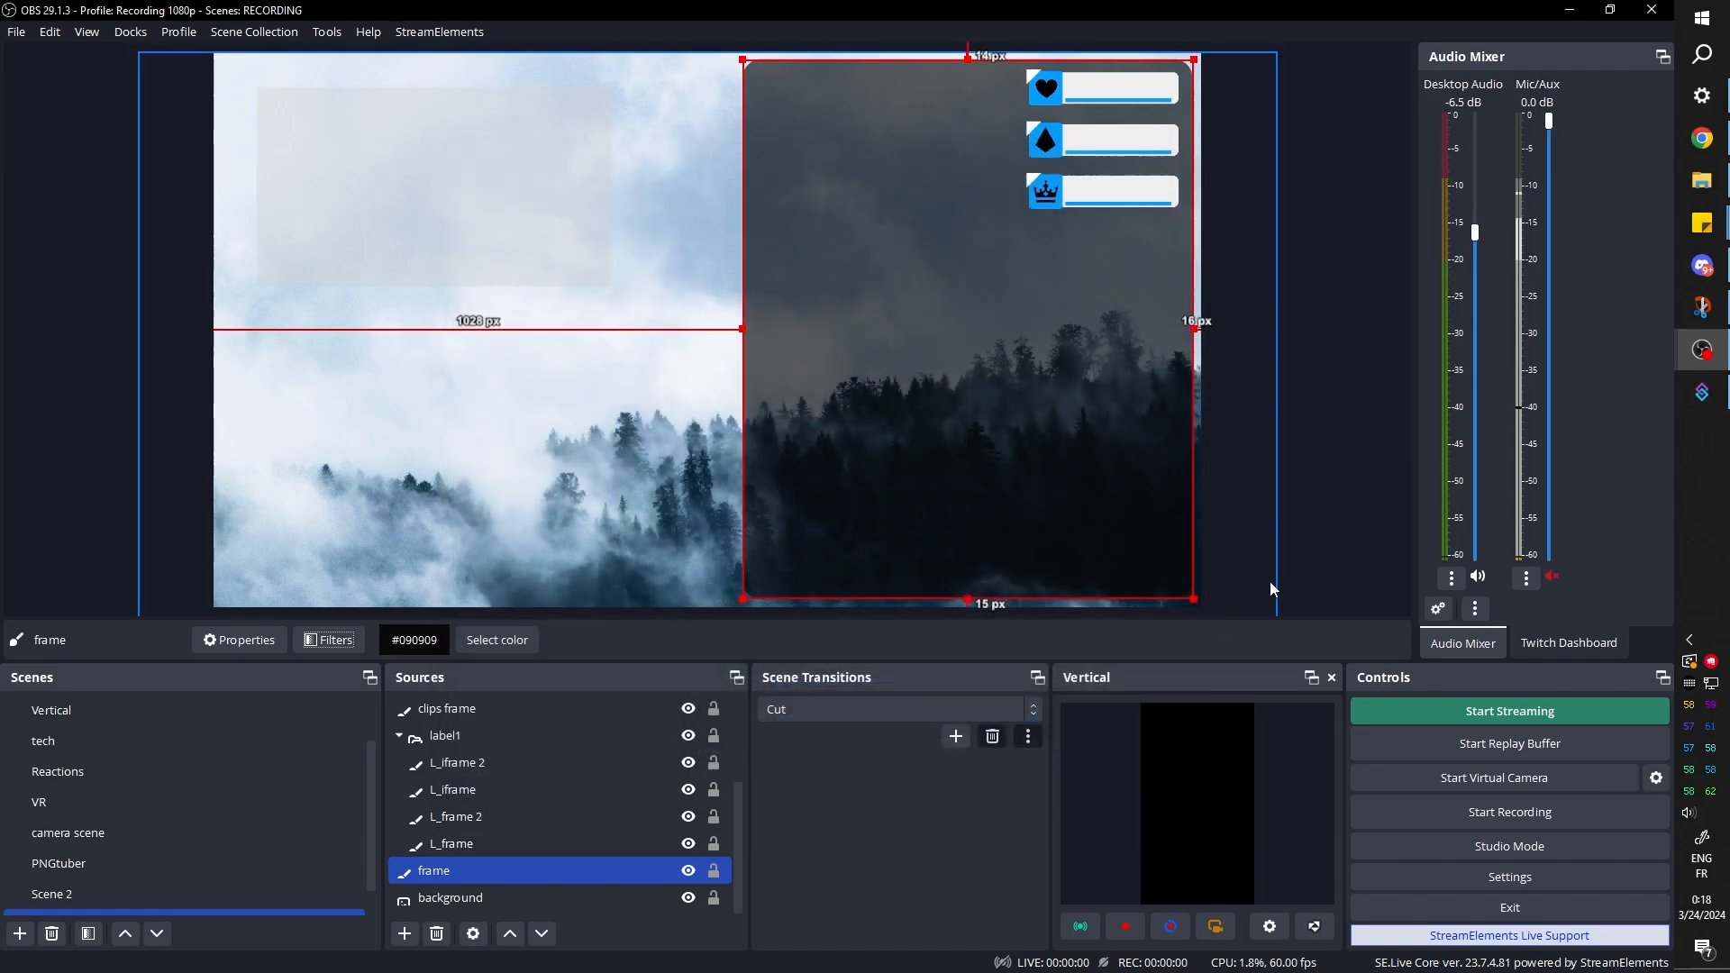
pyautogui.click(1332, 410)
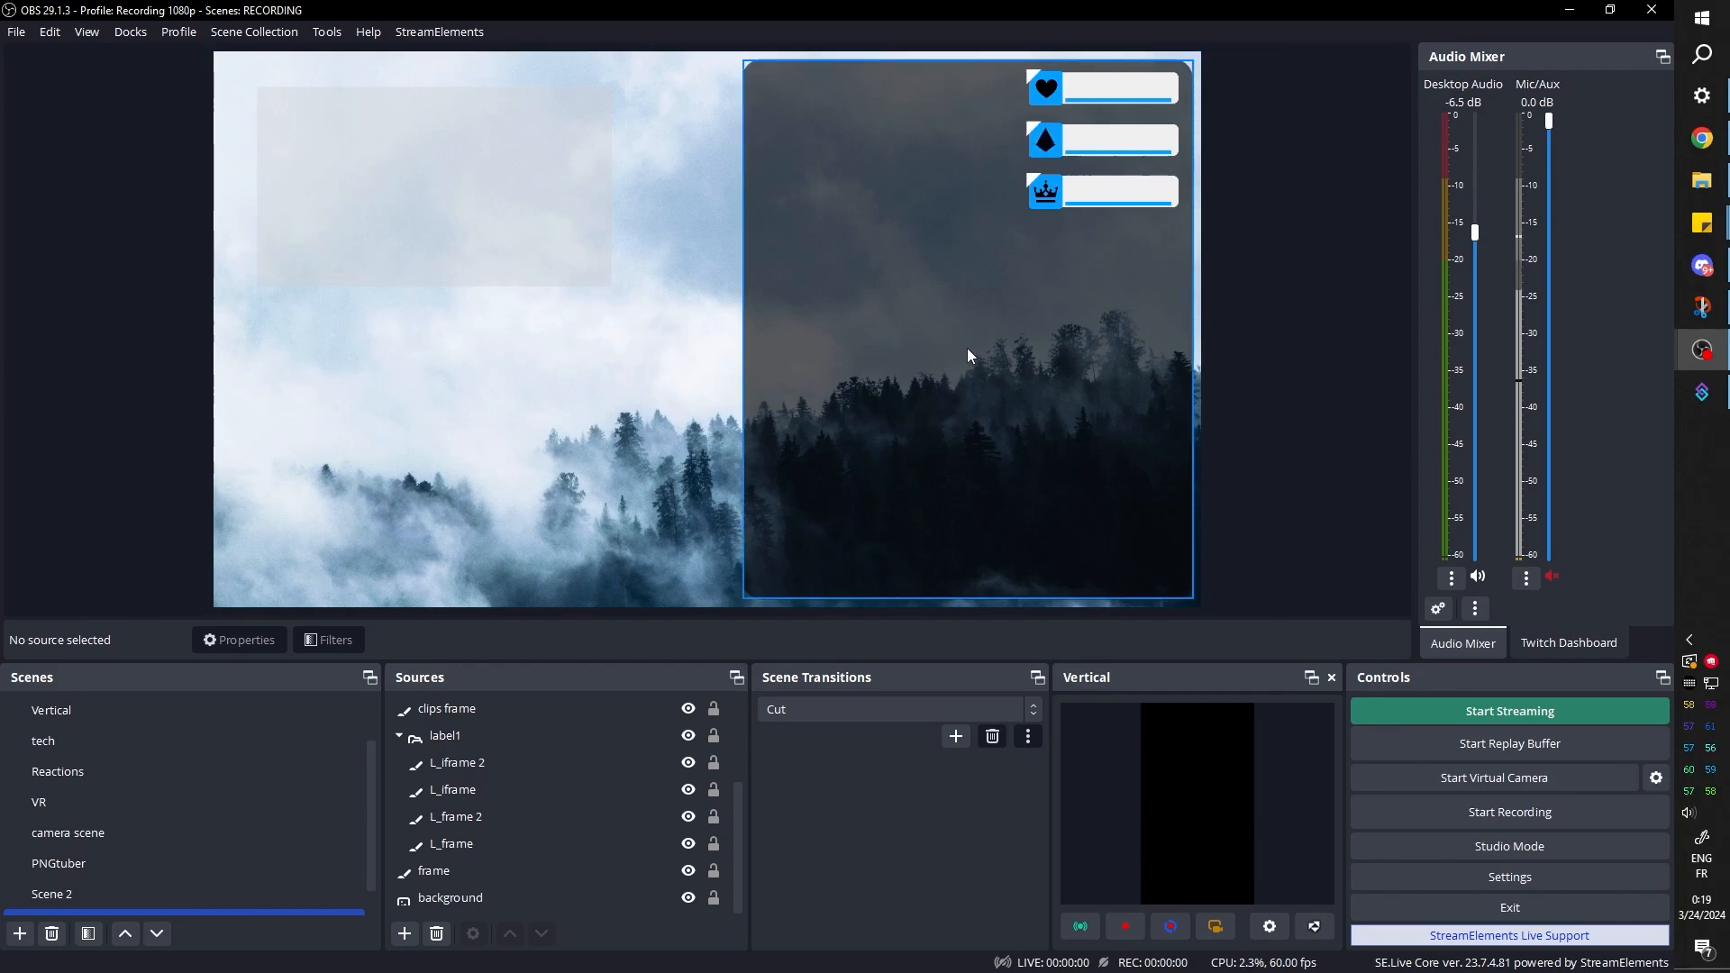
# Duplicate the frame source as an independent copy in the same scene
pyautogui.click(436, 869)
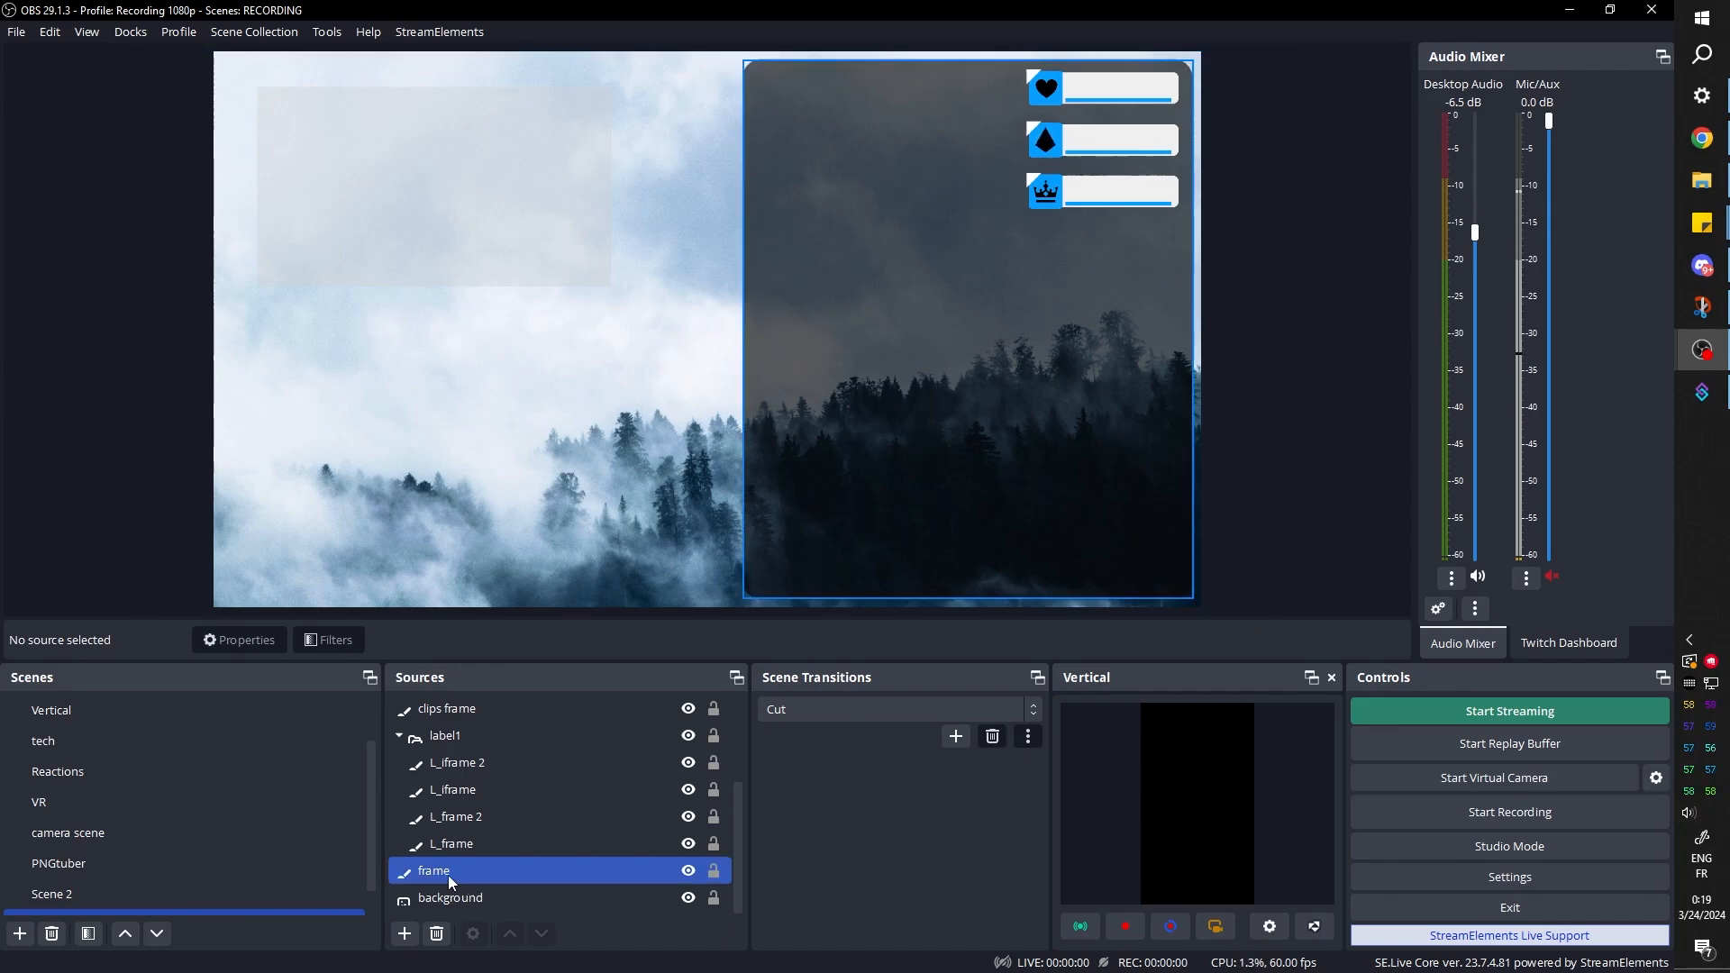
pyautogui.keyDown('ctrl'); pyautogui.click(490, 842); pyautogui.keyUp('ctrl')
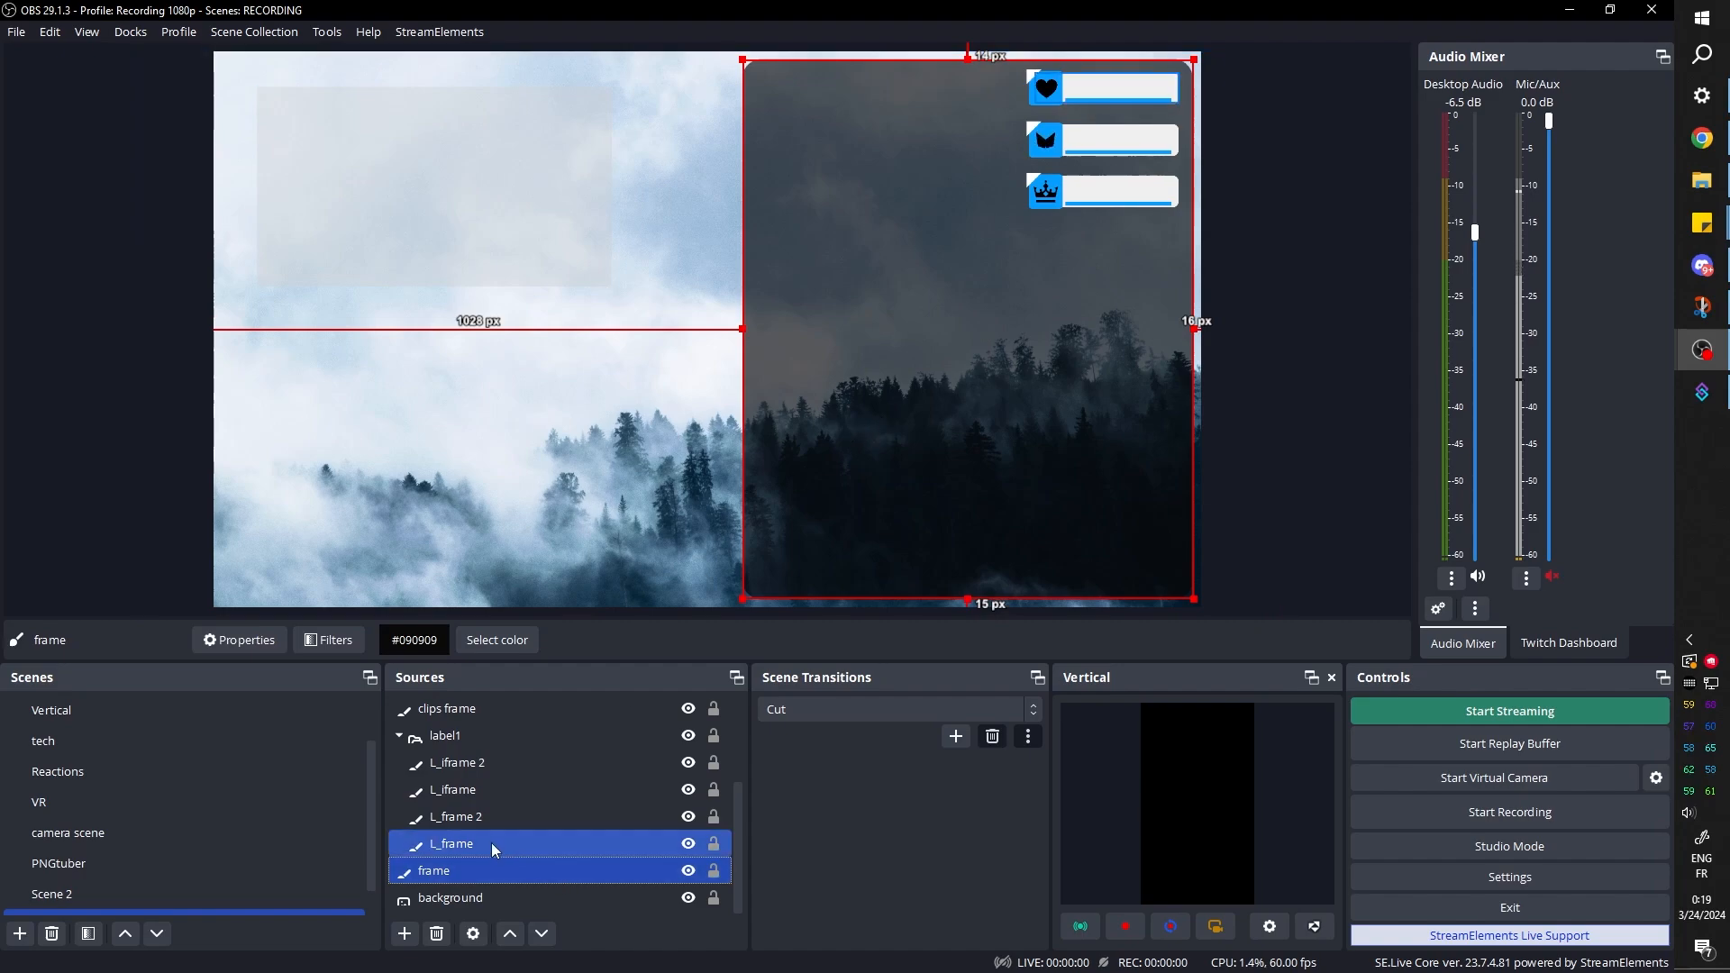
pyautogui.rightClick(436, 872)
pyautogui.click(466, 269)
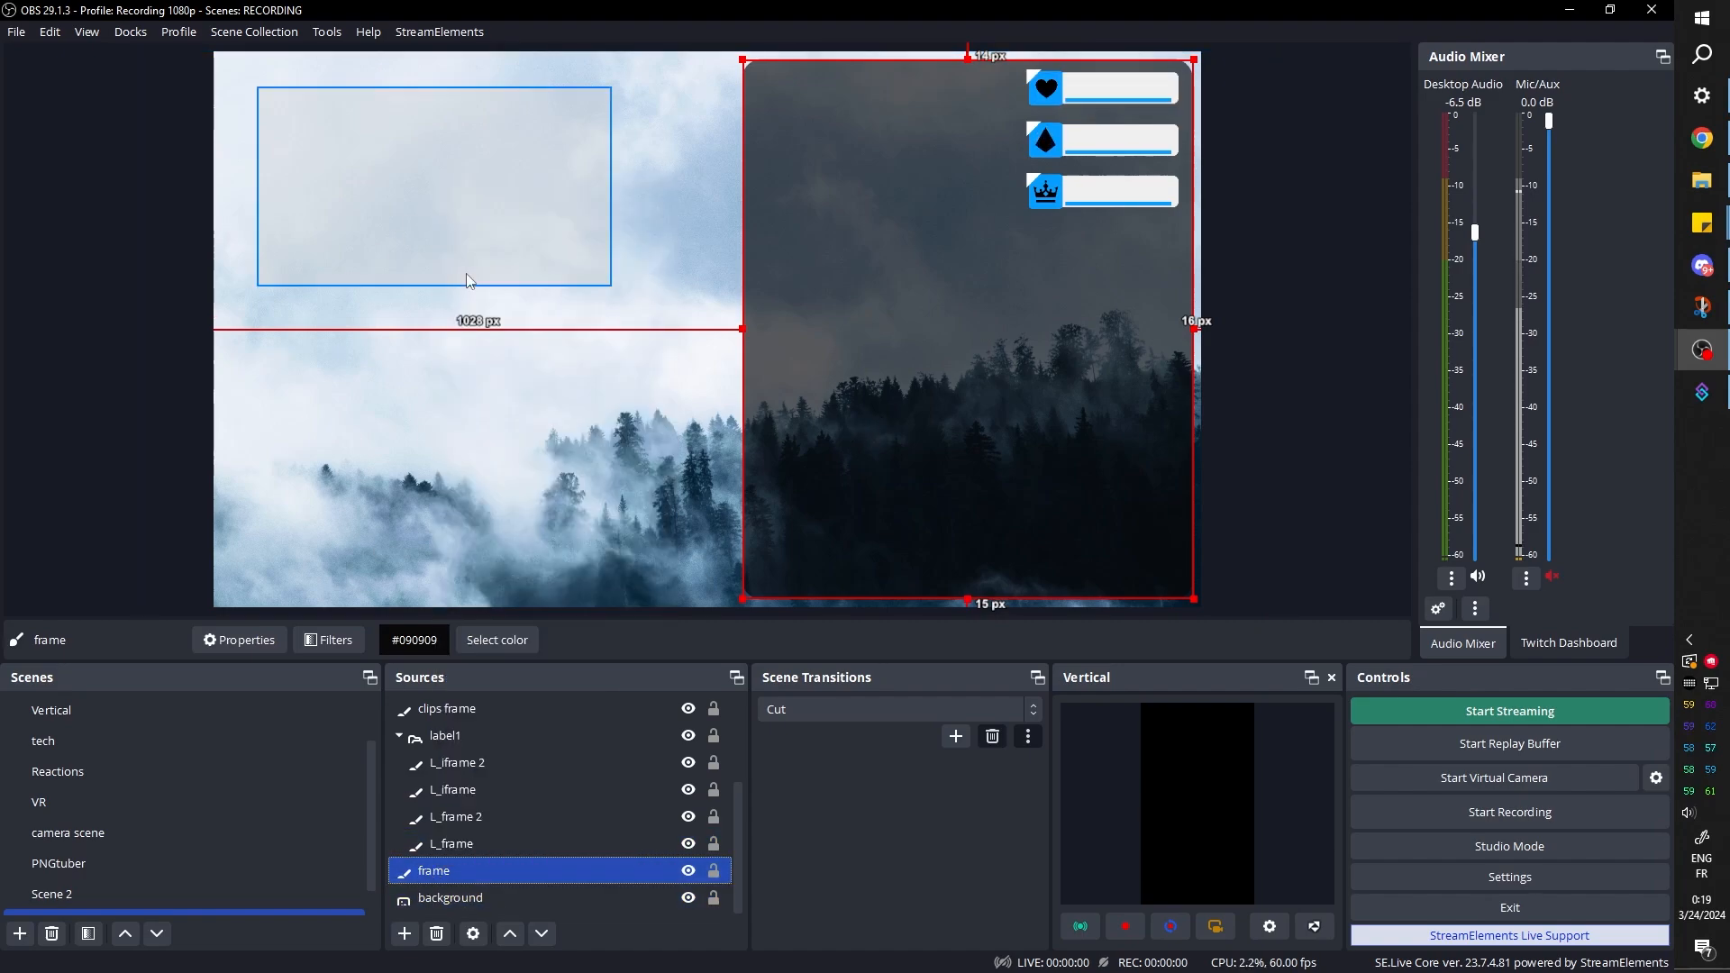
pyautogui.rightClick(493, 870)
pyautogui.click(560, 318)
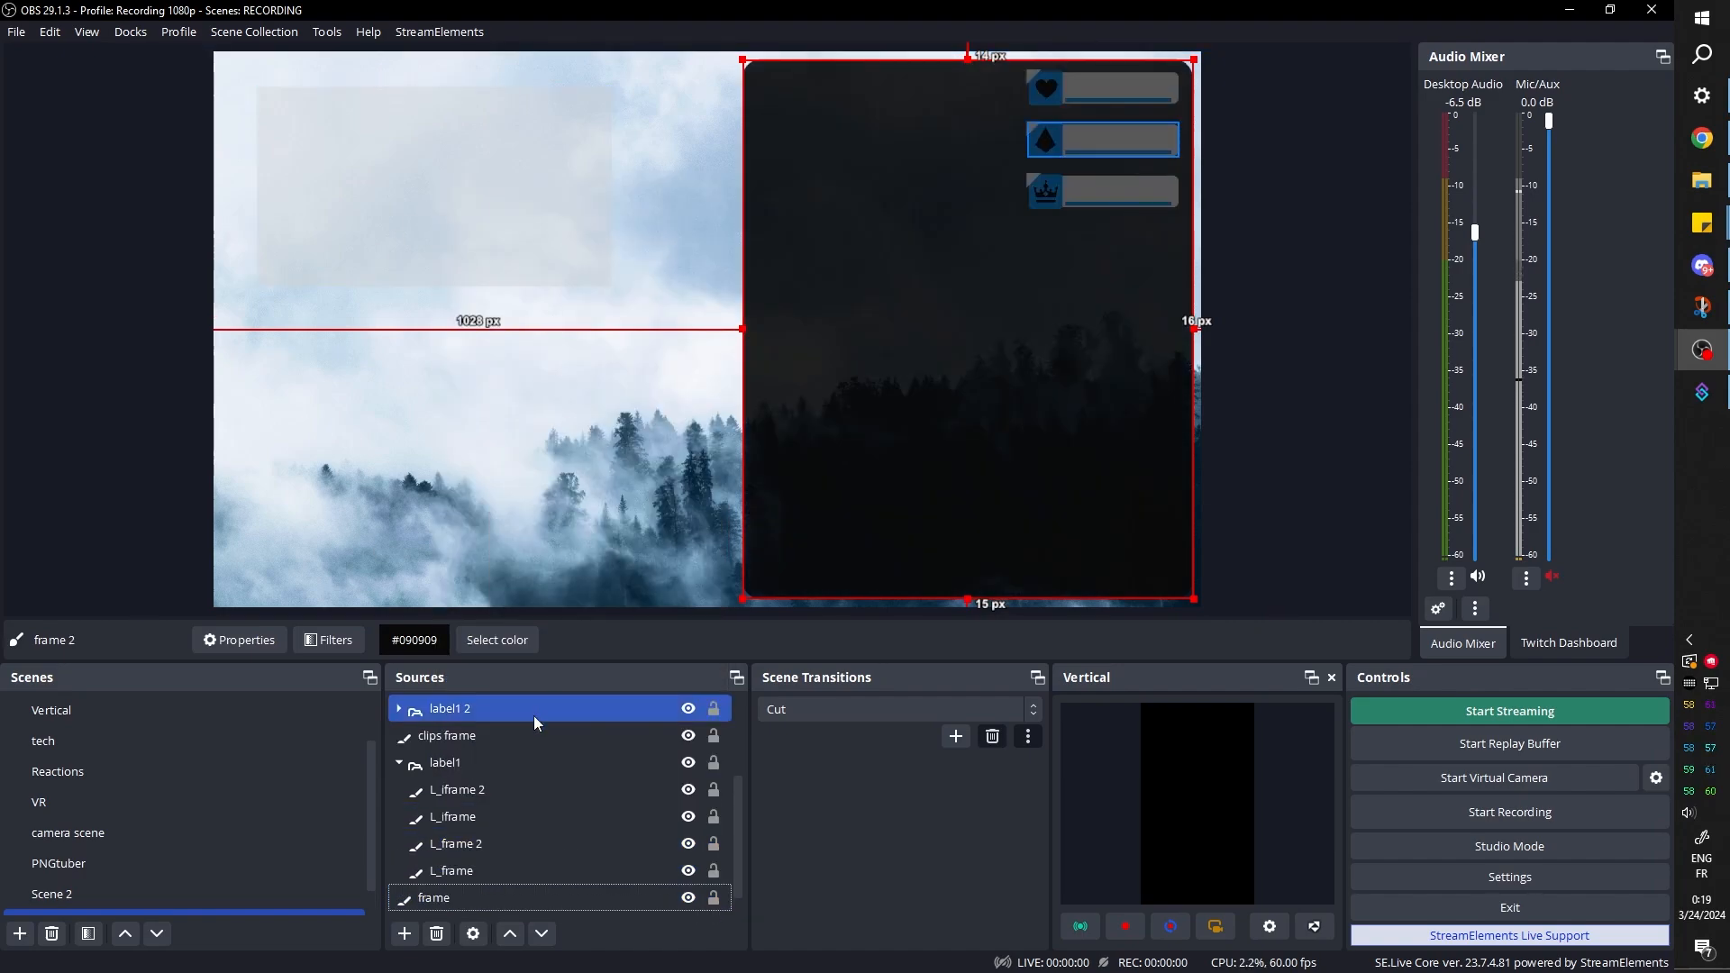
# Rename the duplicated frame source as "chatbox frame"
pyautogui.click(446, 712)
pyautogui.click(446, 712)
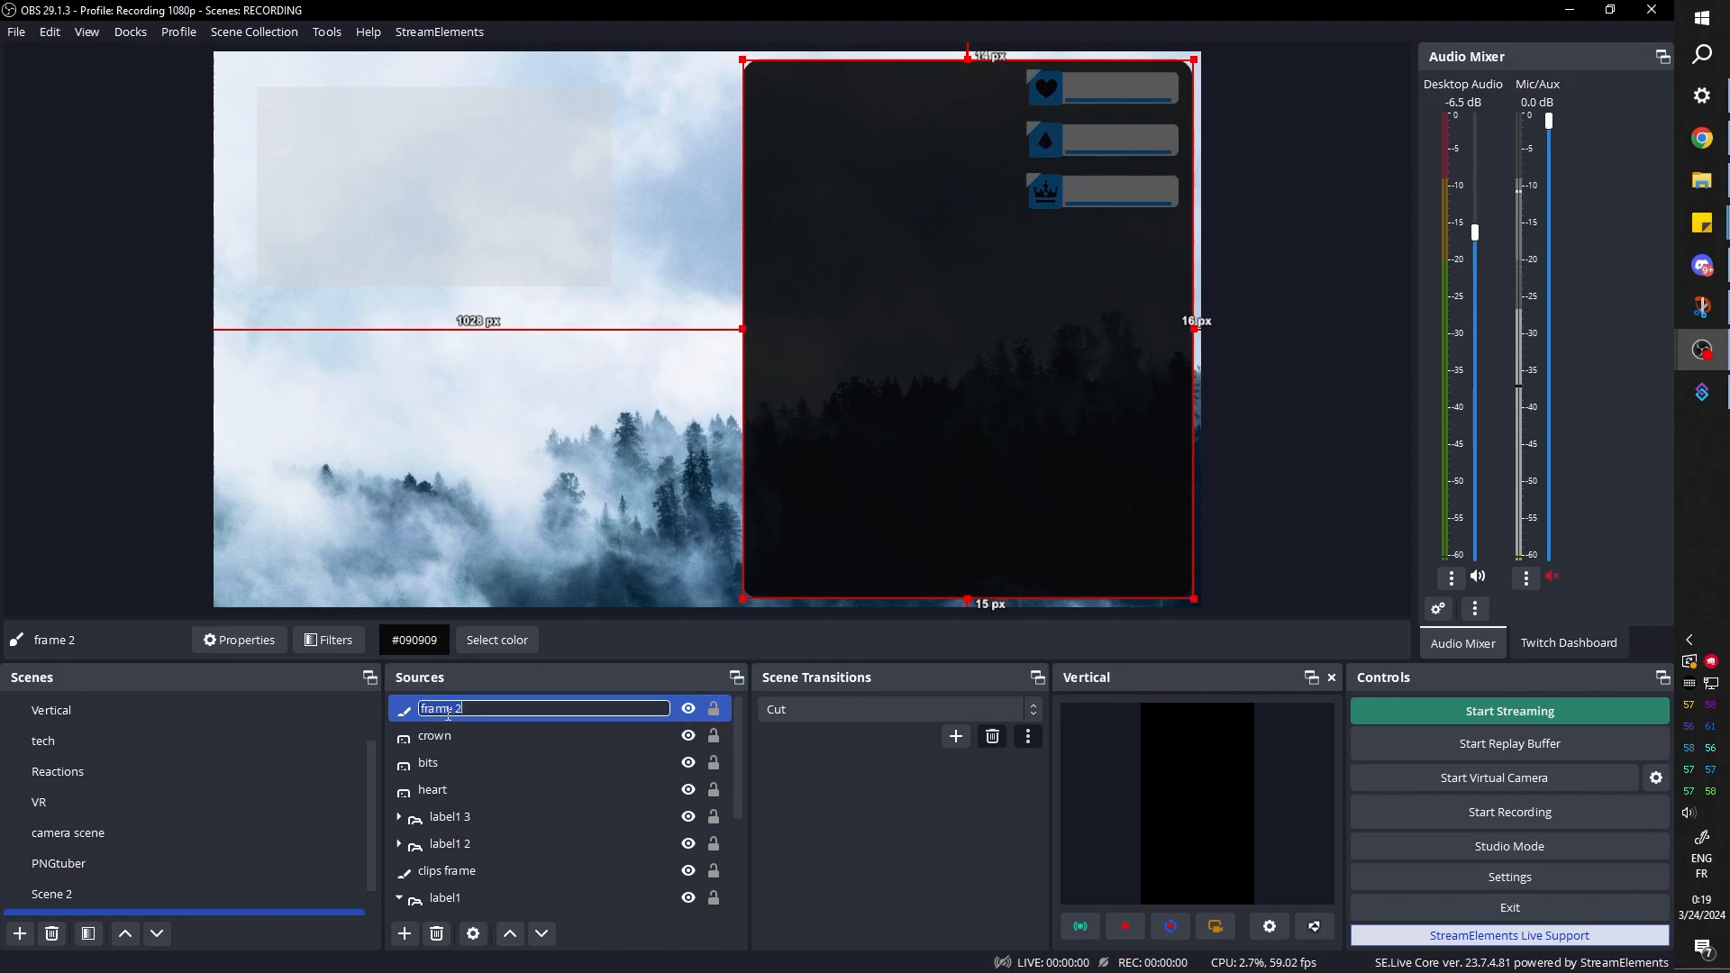
pyautogui.write('chatbox frame')
pyautogui.press('Return')
# Shrink the chatbox frame inside the dark frame to about 1071 px from the canvas's left edge, 351 px from its top and 254 px from its right
pyautogui.moveTo(743, 59); pyautogui.dragTo(757, 77)
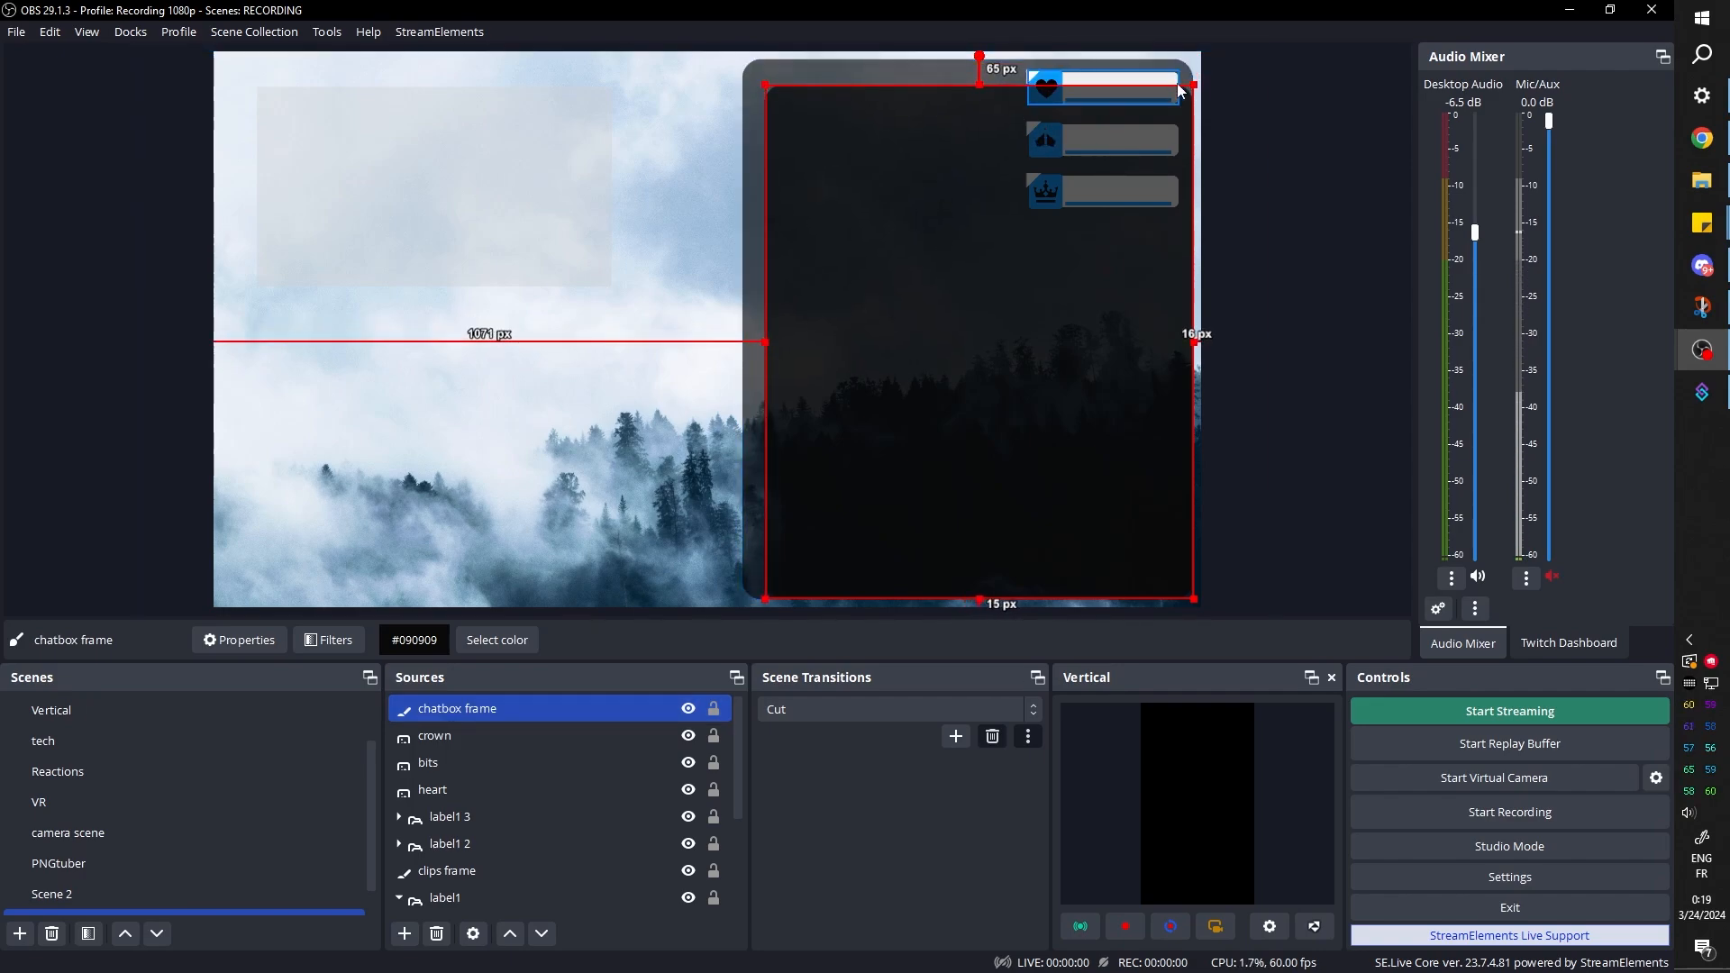
pyautogui.moveTo(1192, 86); pyautogui.dragTo(892, 225)
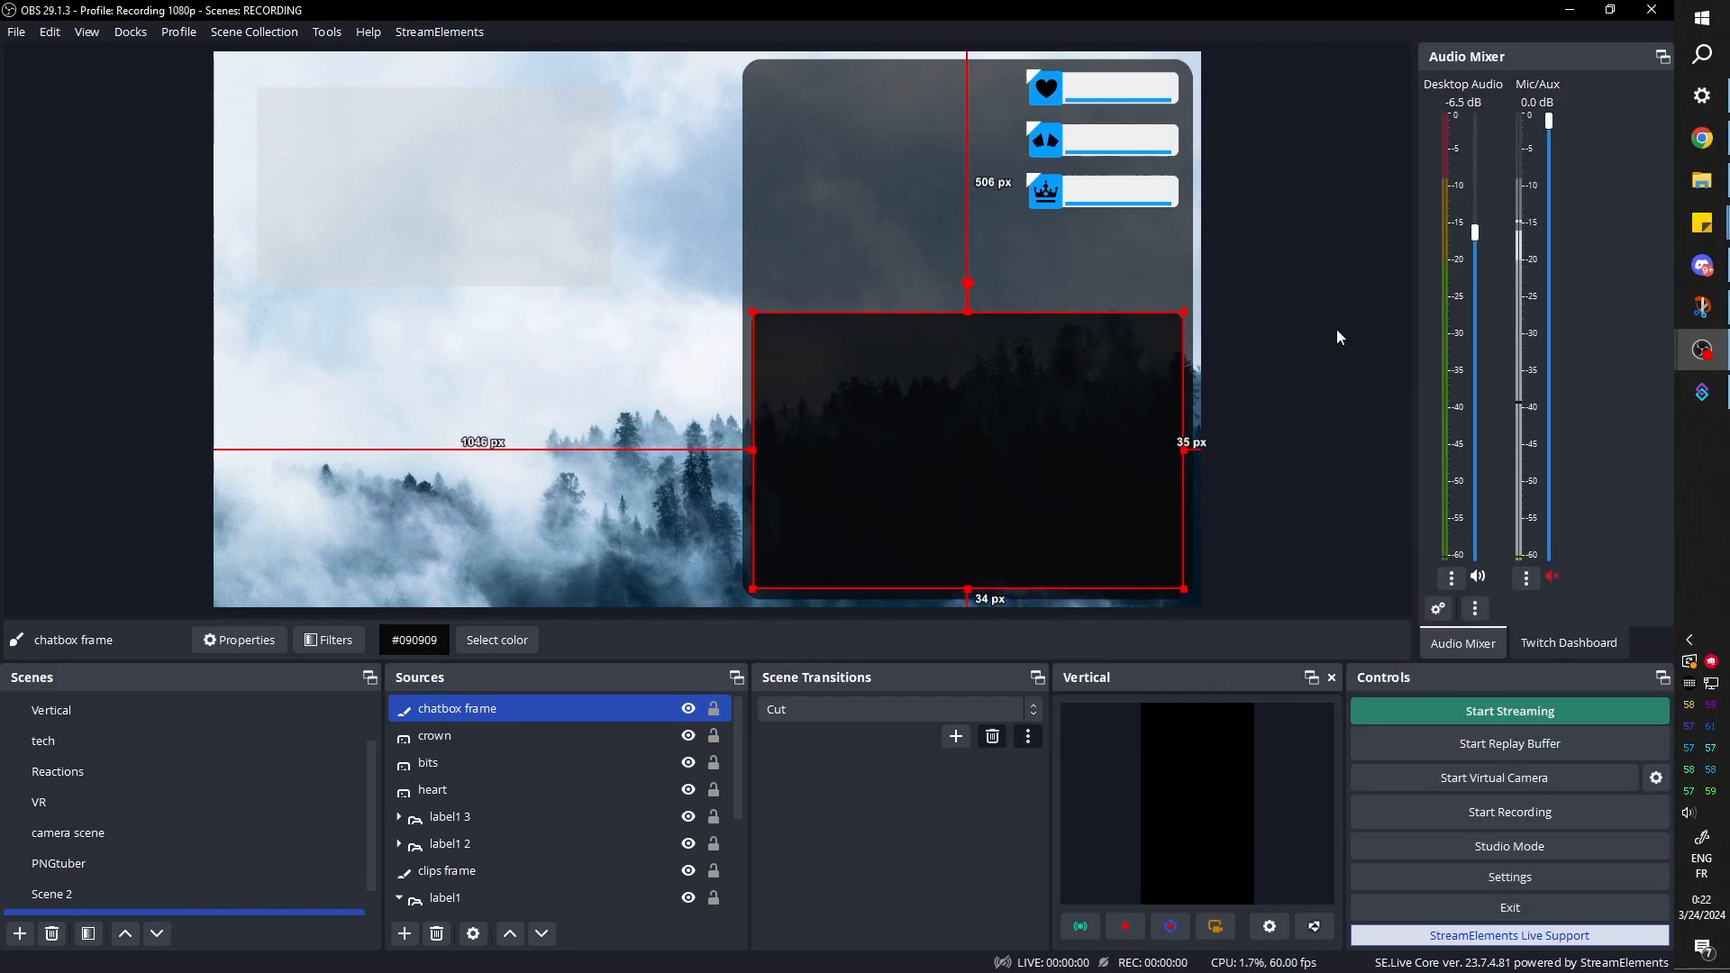
pyautogui.click(1376, 419)
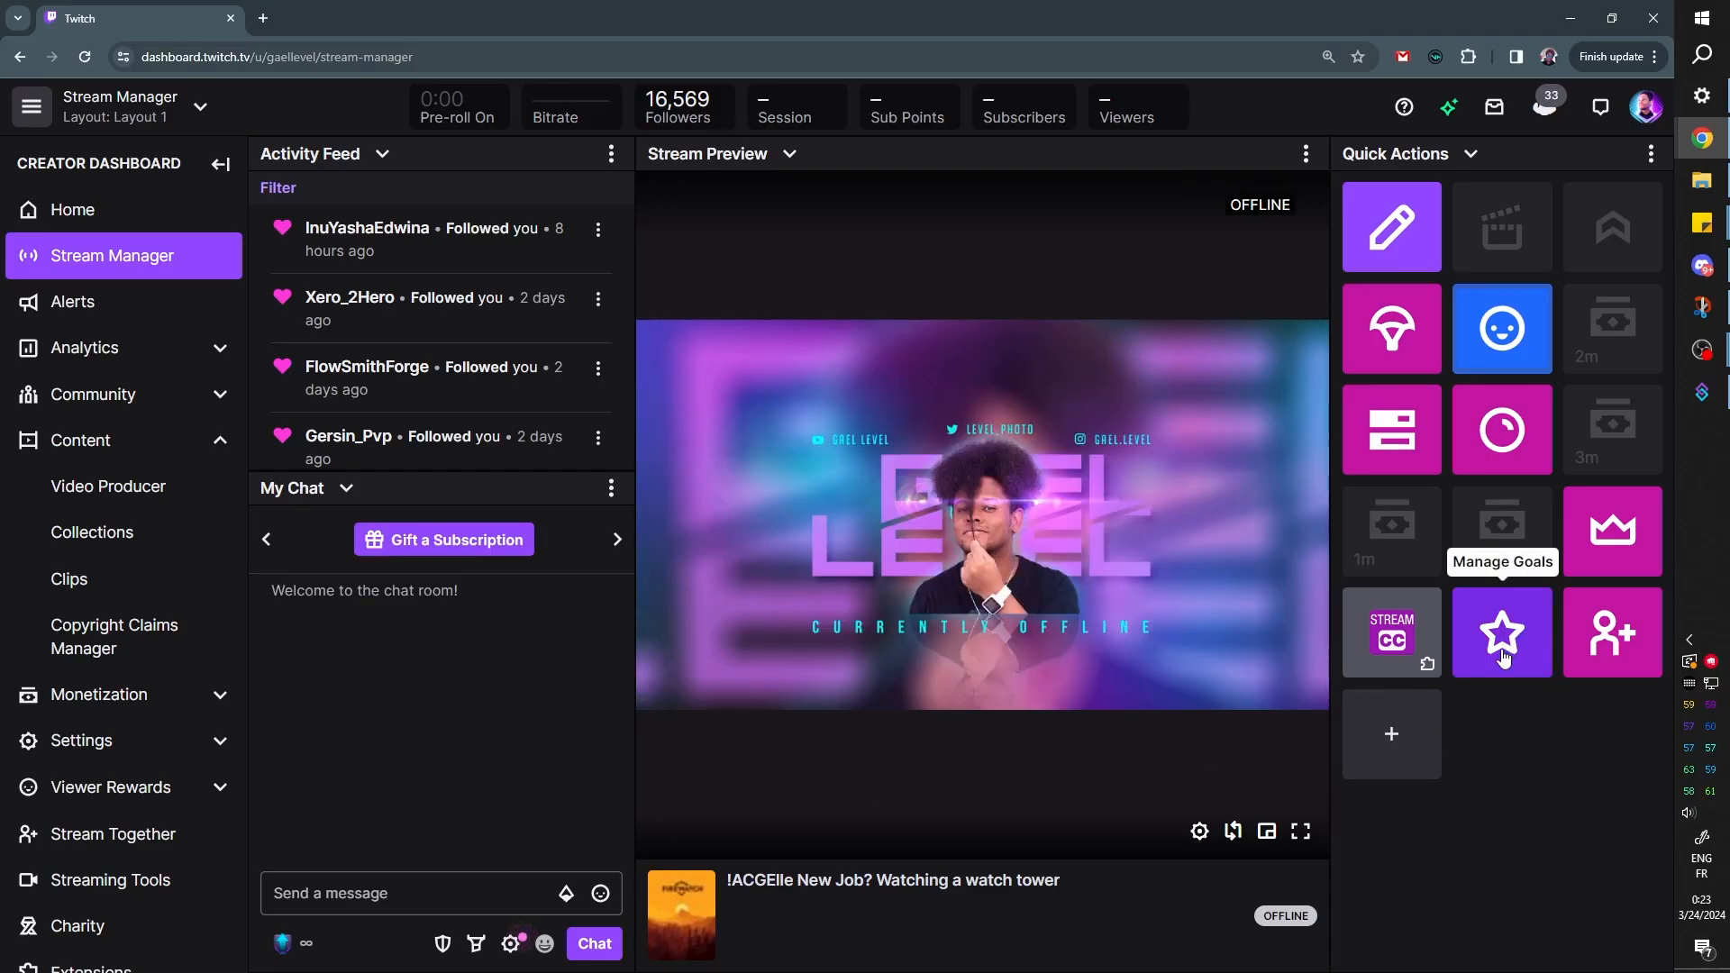
# Open the Twitch goal manager and set a subscription goal of 40 counted by Total Sub Points
pyautogui.click(1520, 633)
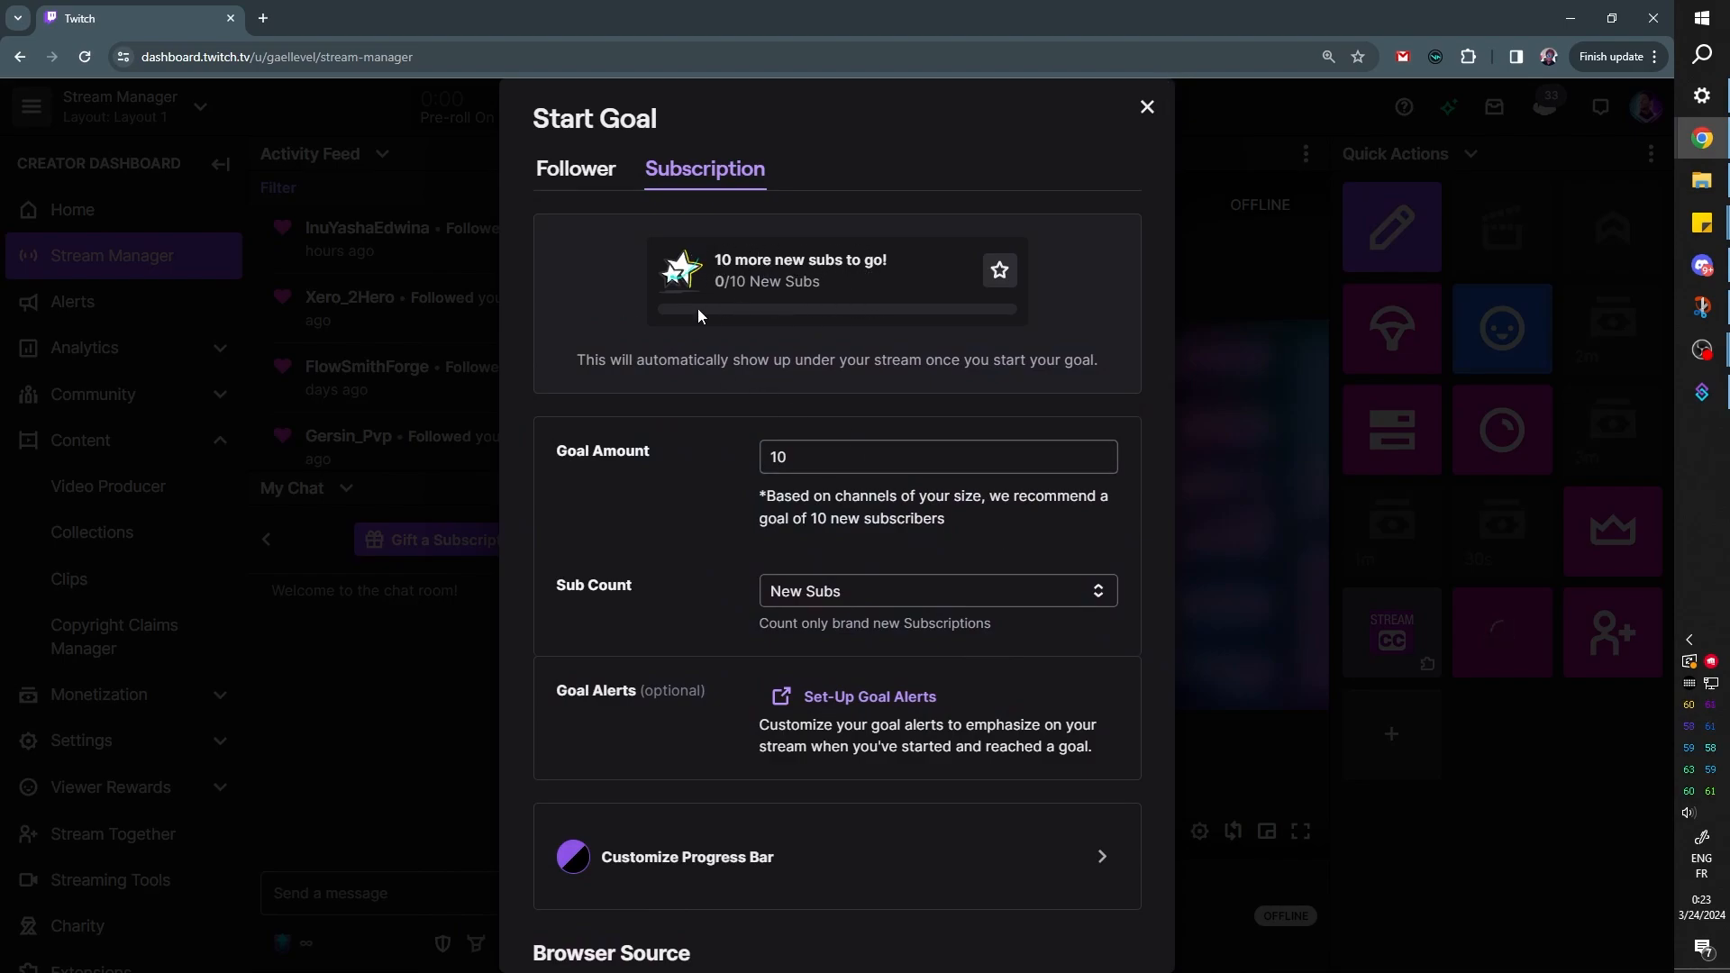
pyautogui.click(577, 171)
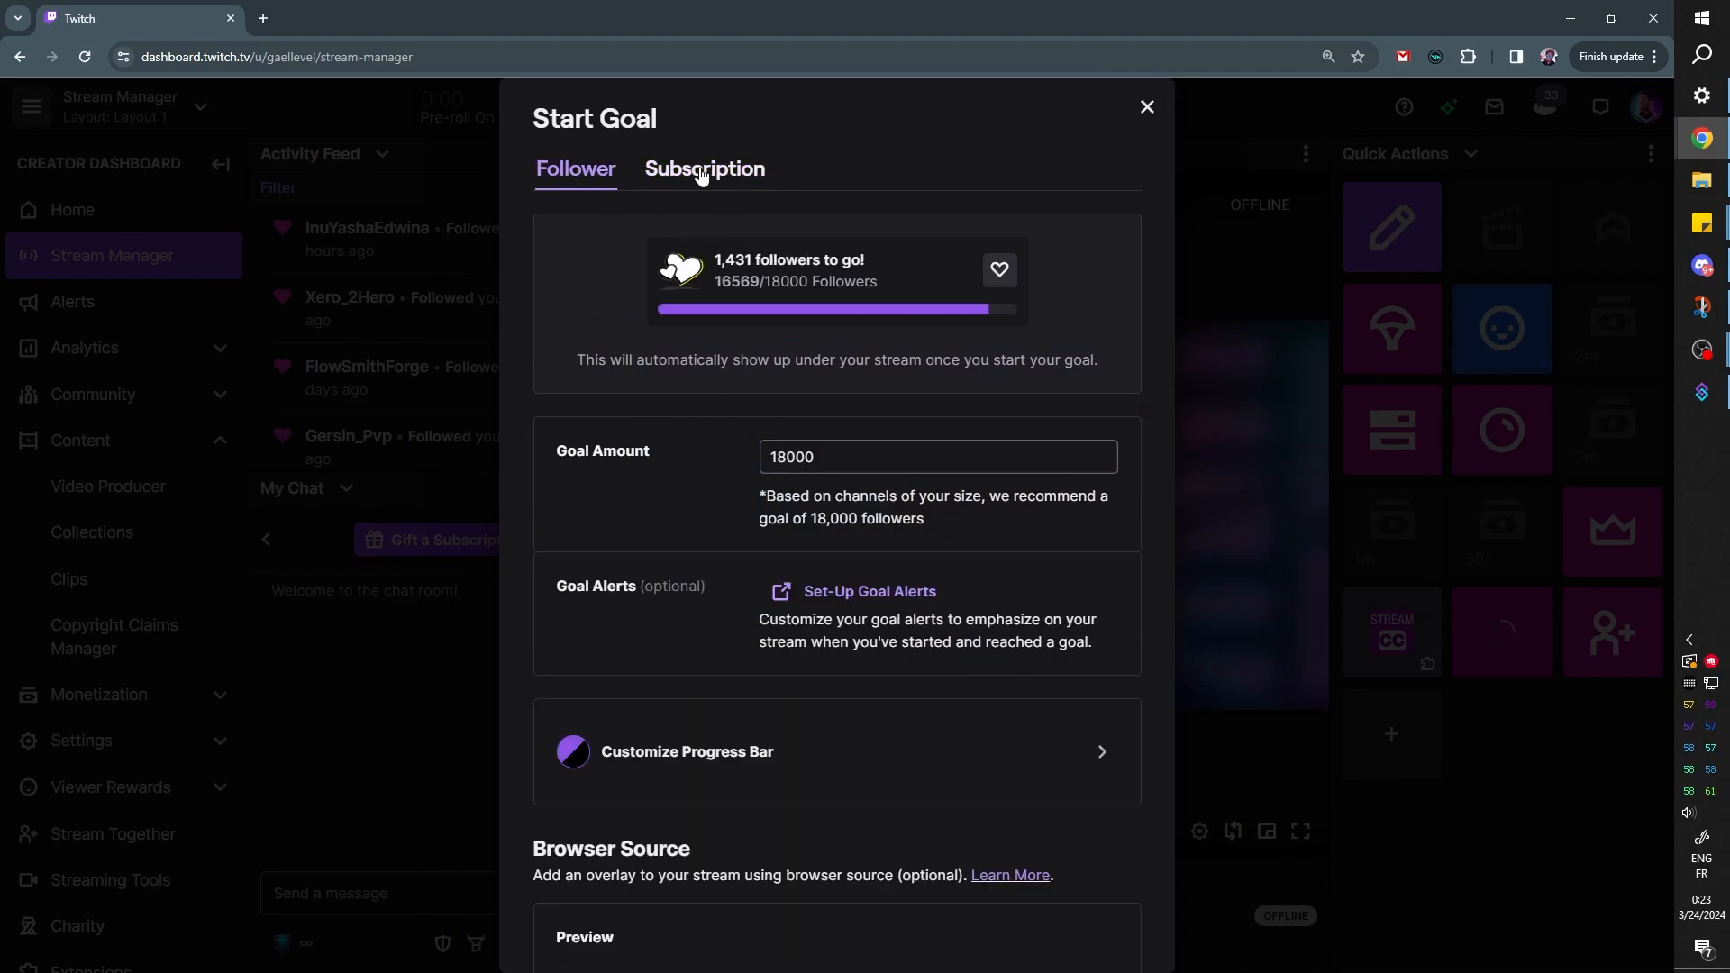
pyautogui.click(702, 173)
pyautogui.scroll(-6, 649, 494)
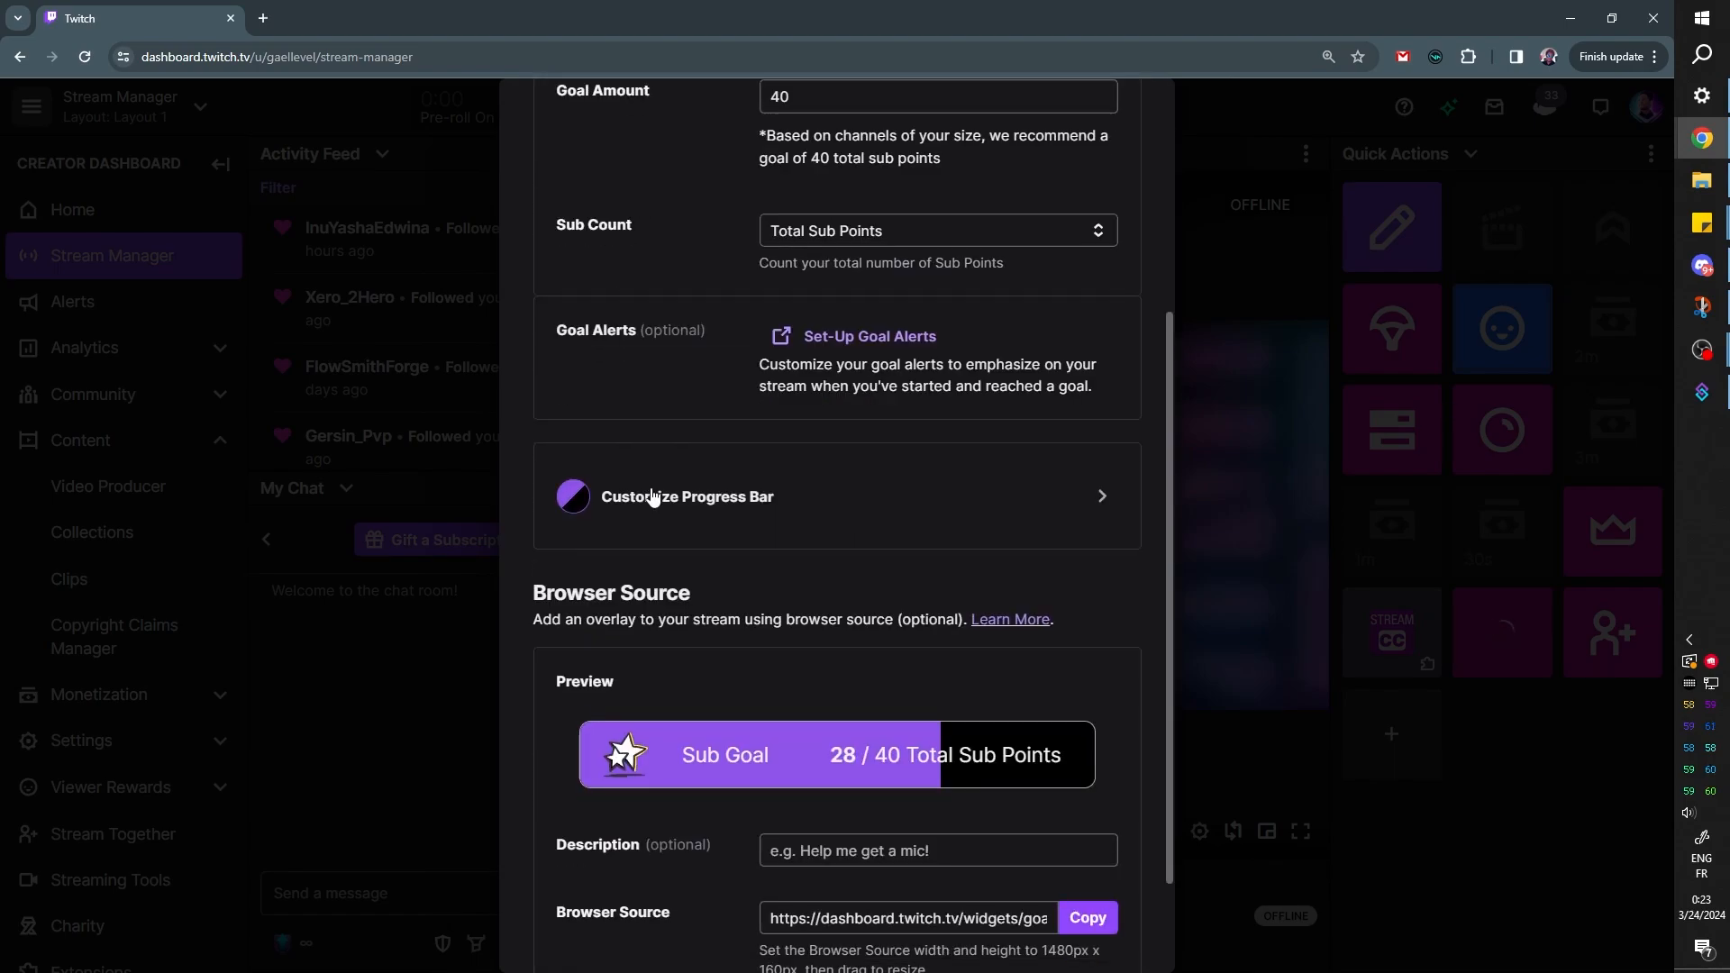
# Check the progress bar color options, copy the subscription goal's browser source URL and start the goal
pyautogui.click(996, 373)
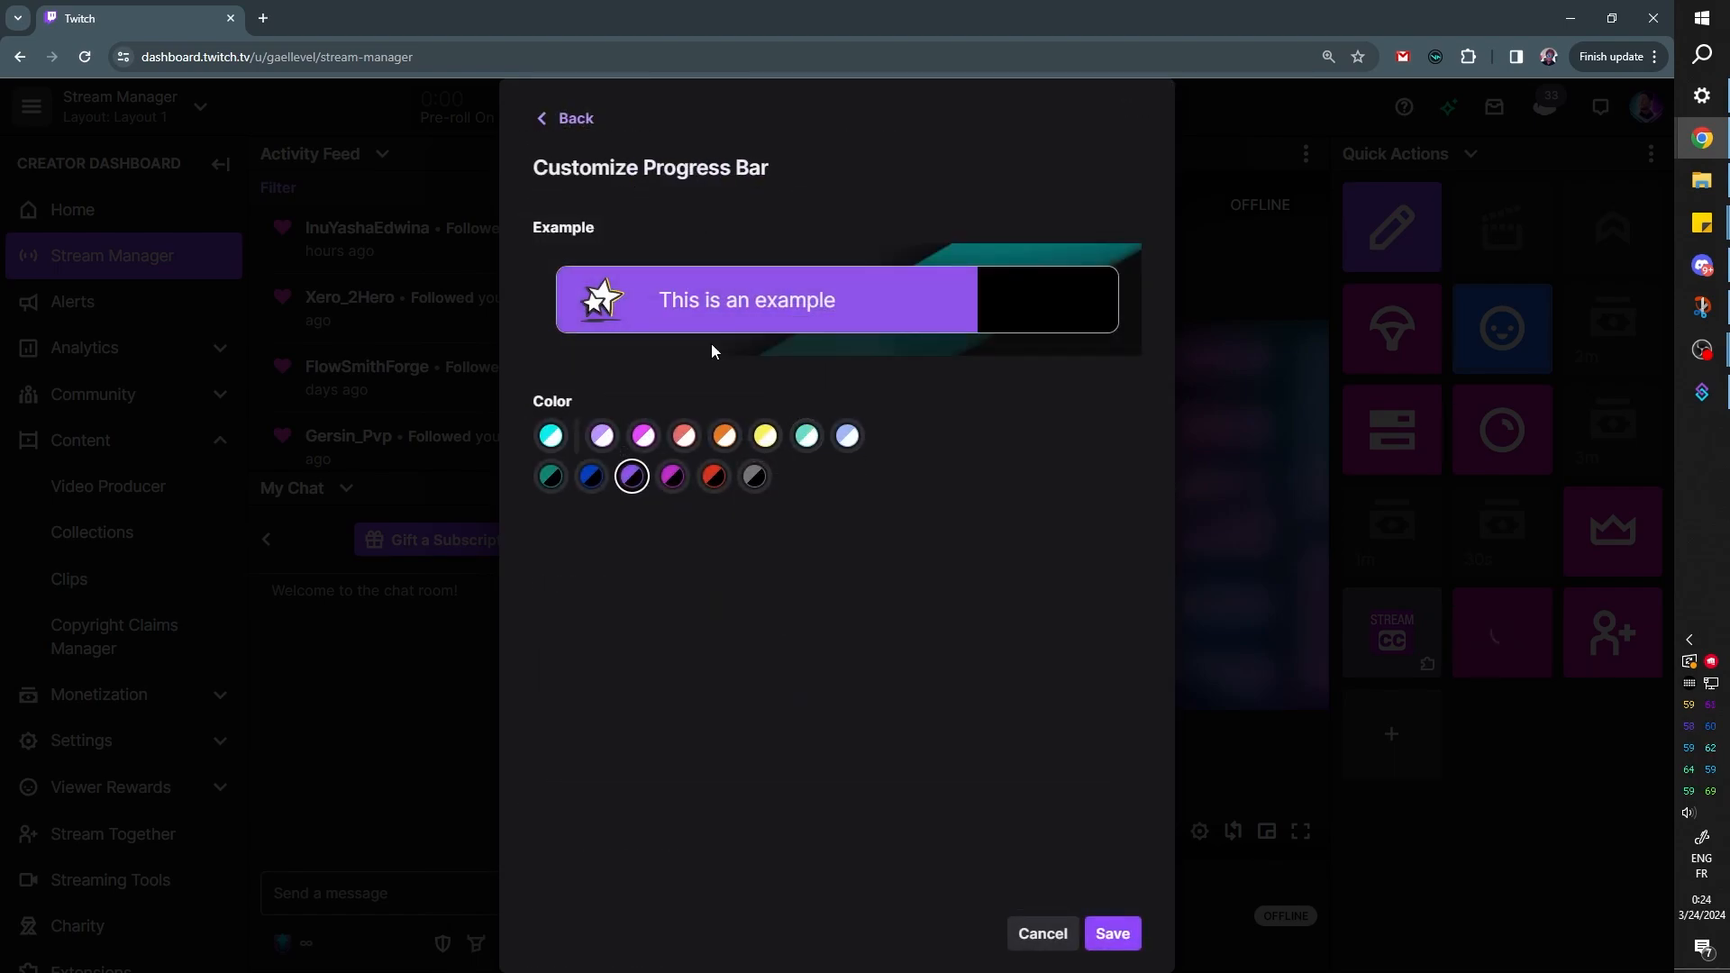
pyautogui.click(549, 119)
pyautogui.scroll(-6, 662, 667)
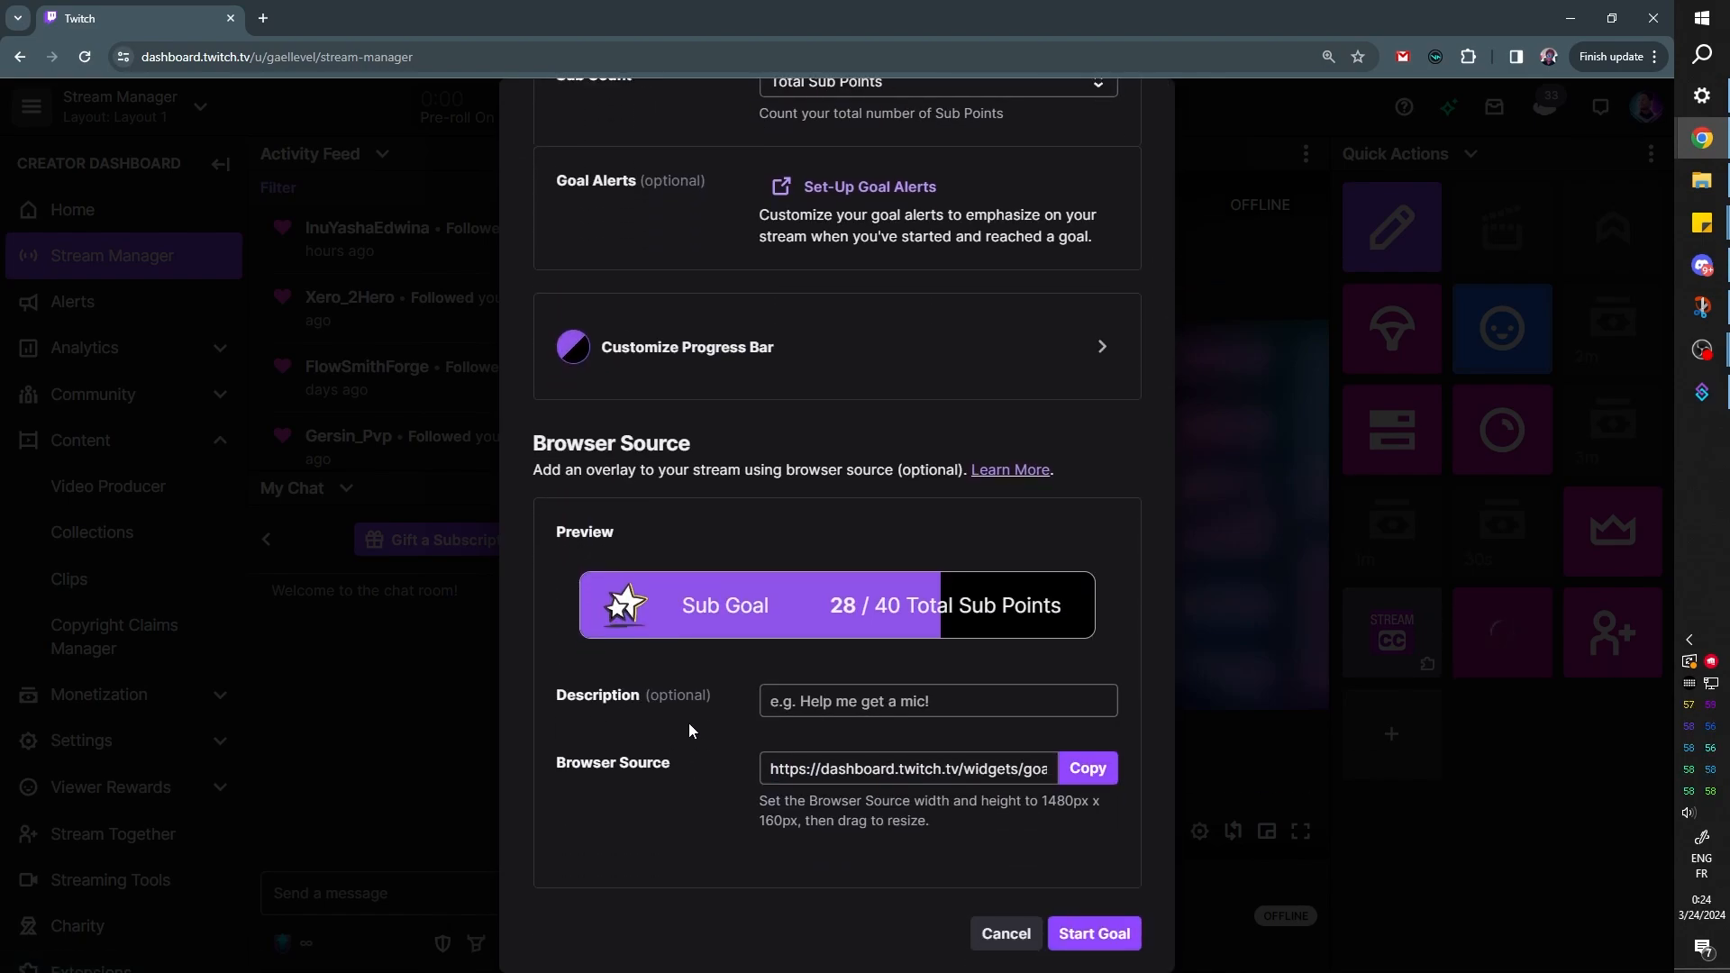
pyautogui.click(1086, 782)
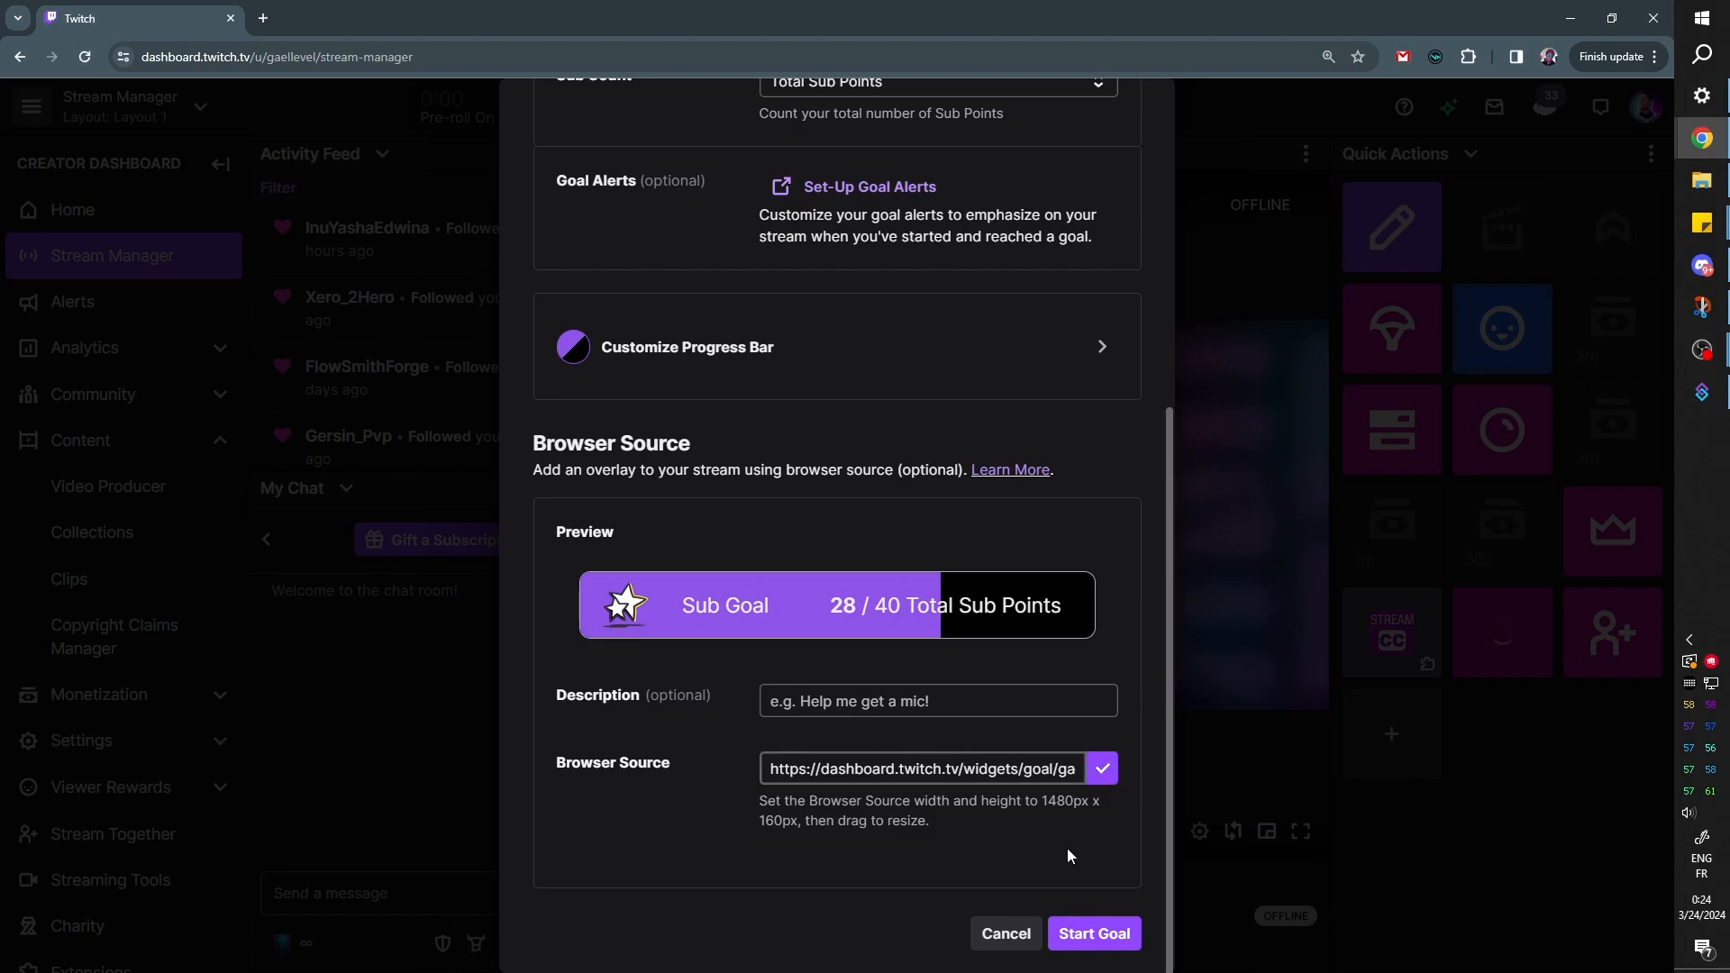
pyautogui.click(1093, 937)
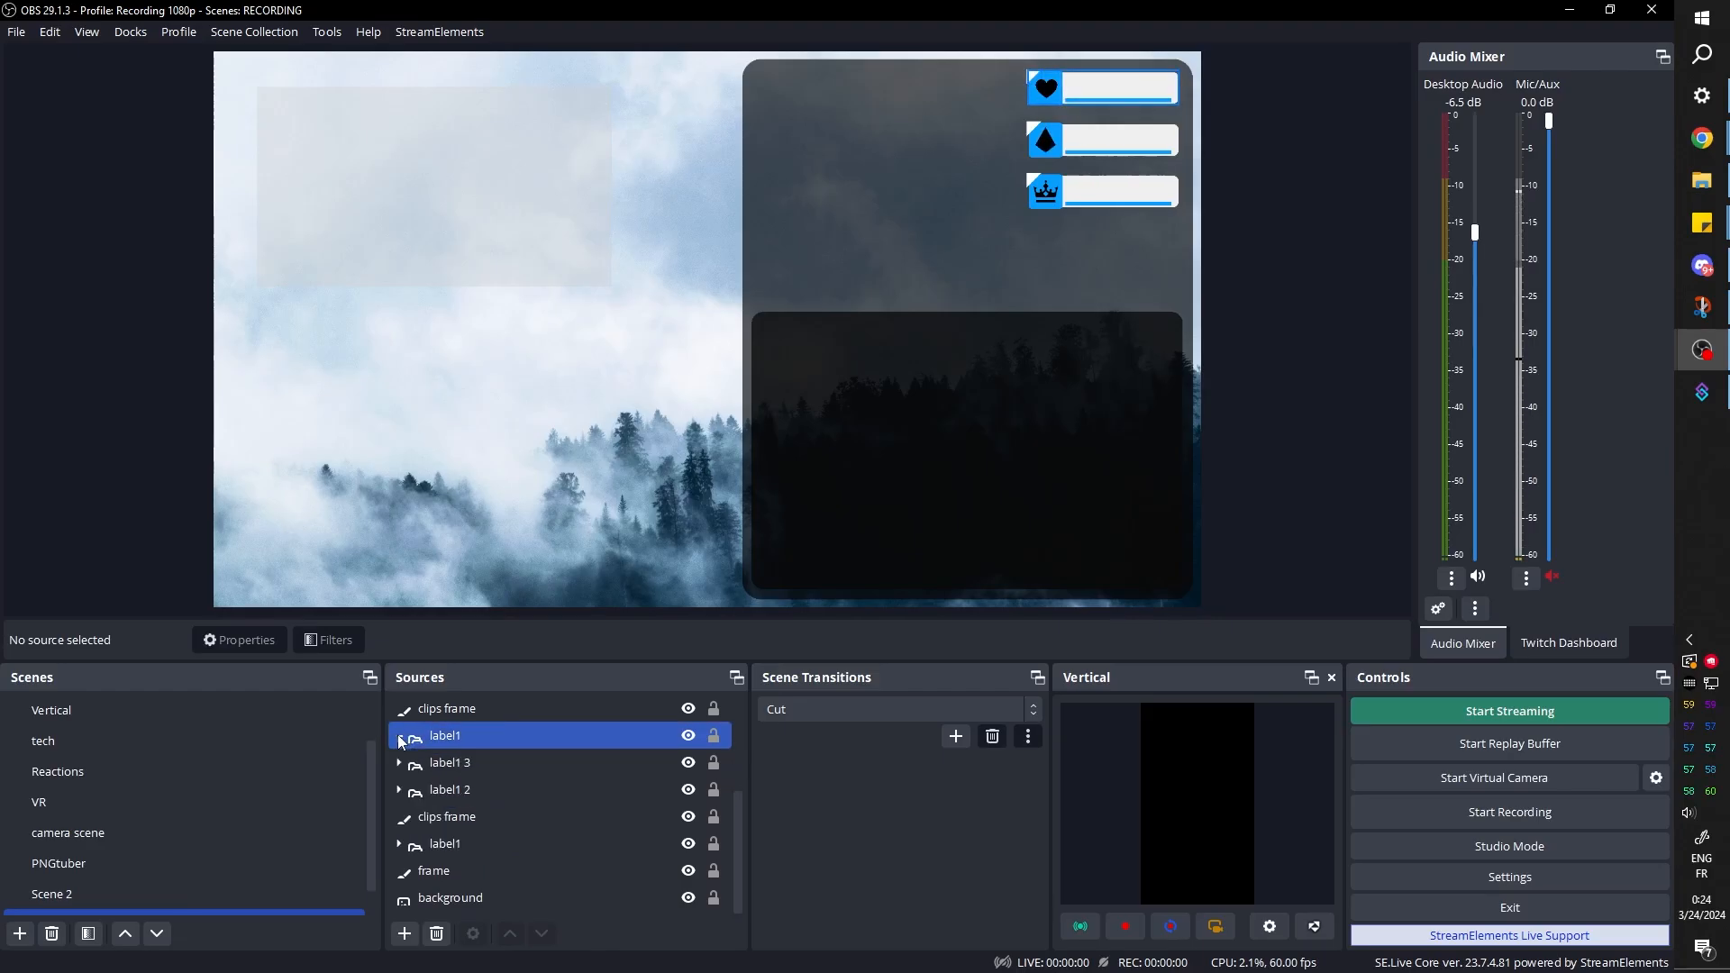
# Switch to OBS and add a browser source named "Sub goal" with the copied goal URL, sized 840 by 80
pyautogui.click(410, 766)
pyautogui.click(406, 934)
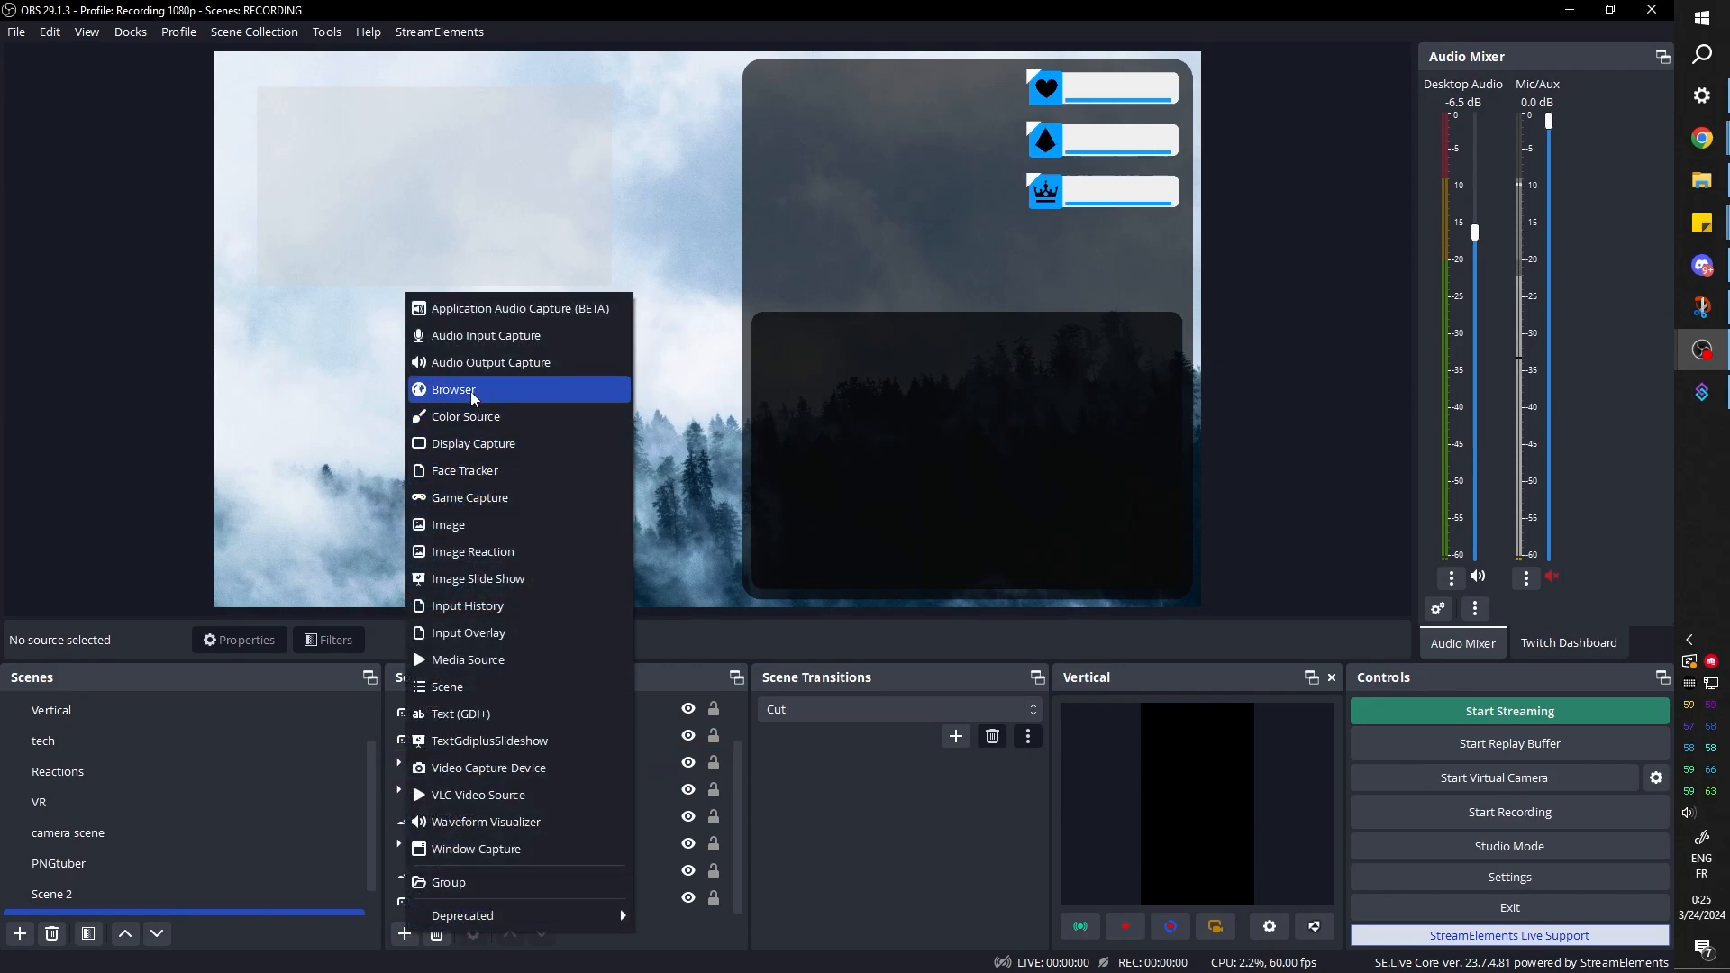
pyautogui.click(527, 387)
pyautogui.write('Sub goal')
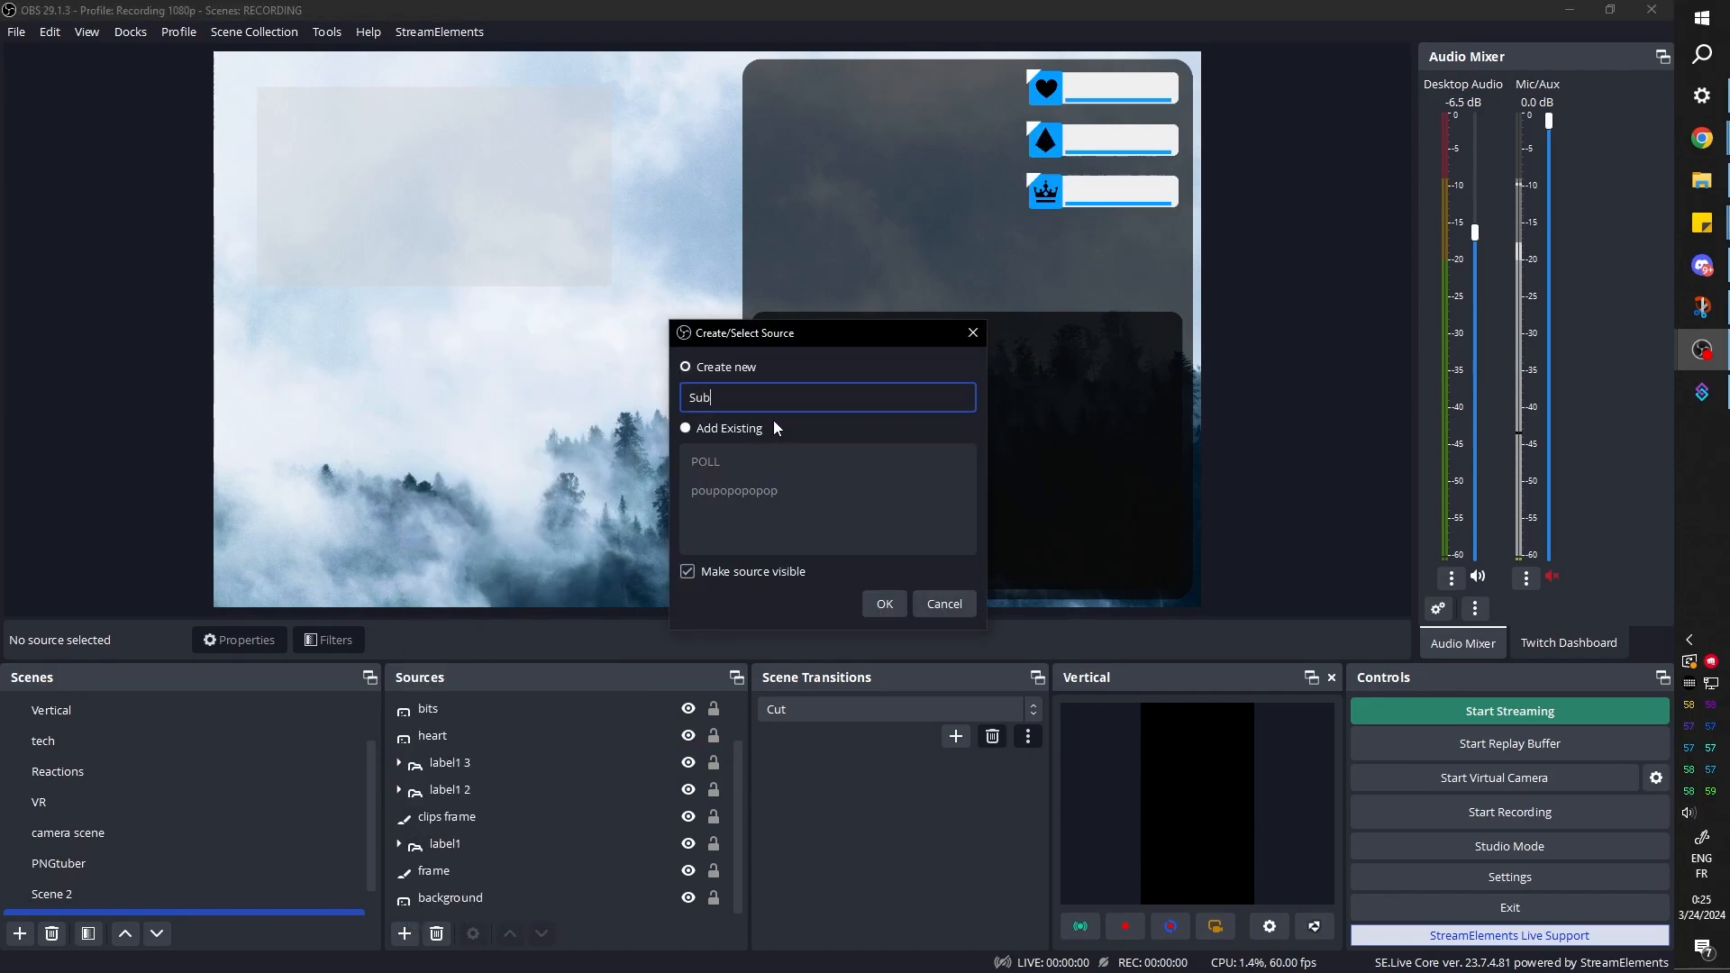
pyautogui.press('Return')
pyautogui.hotkey('ctrl', 'v')
pyautogui.click(1116, 839)
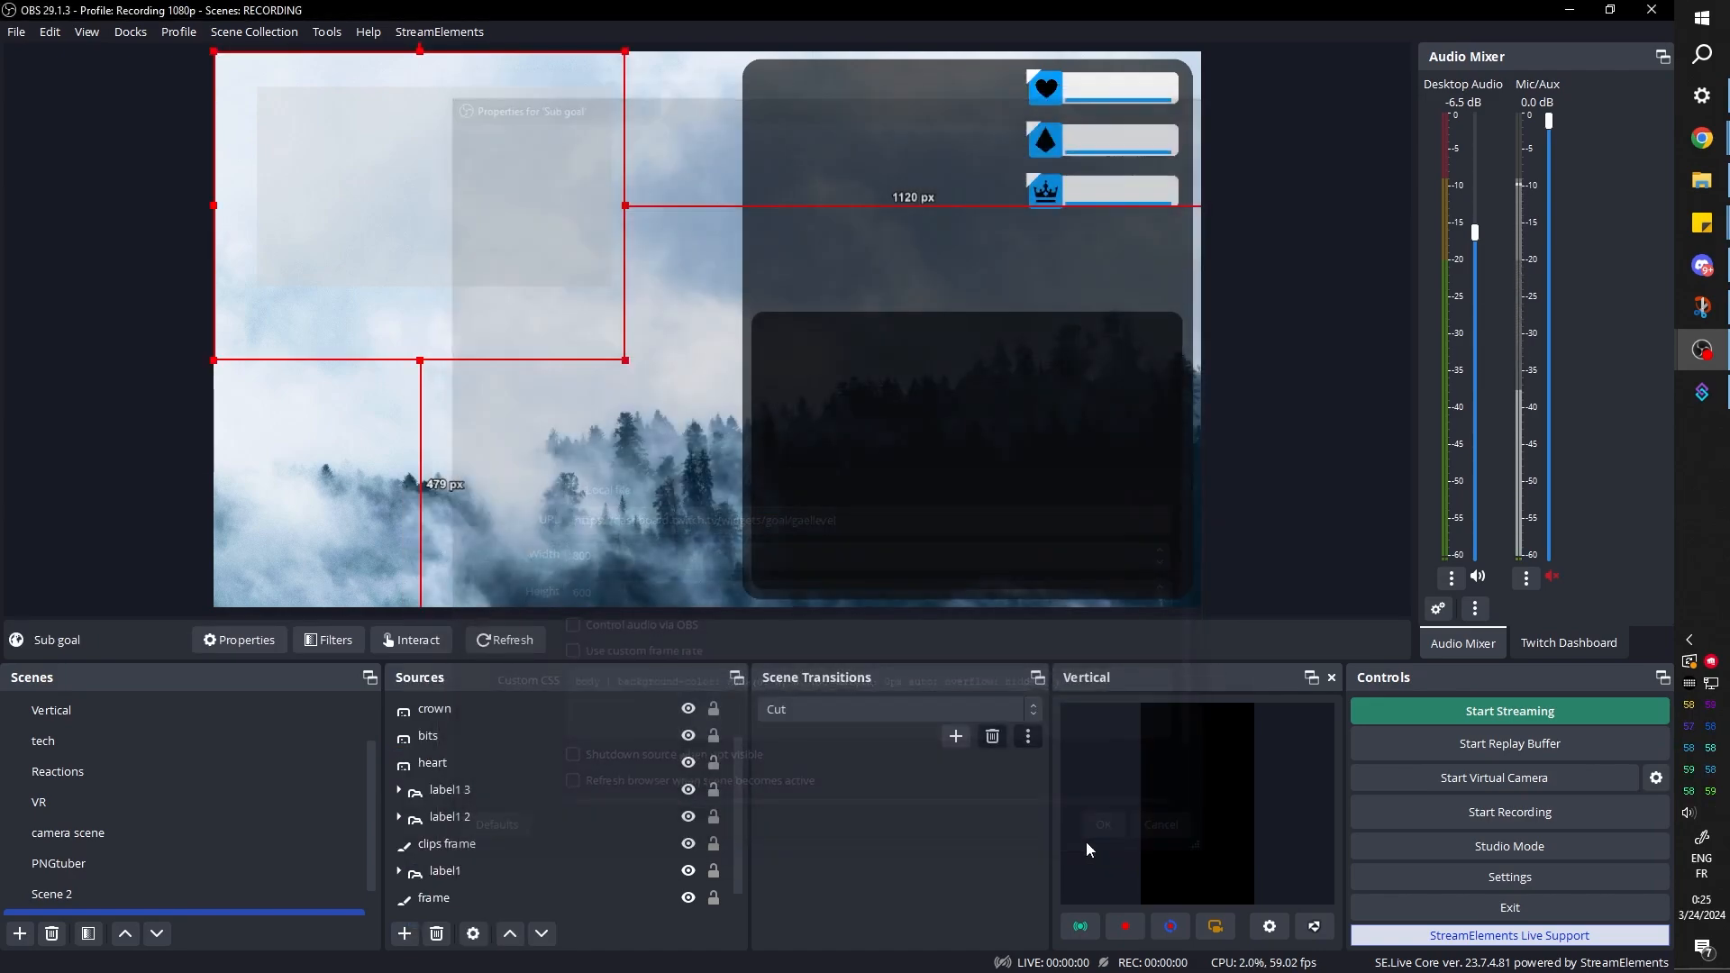
pyautogui.scroll(1, 496, 828)
pyautogui.doubleClick(468, 707)
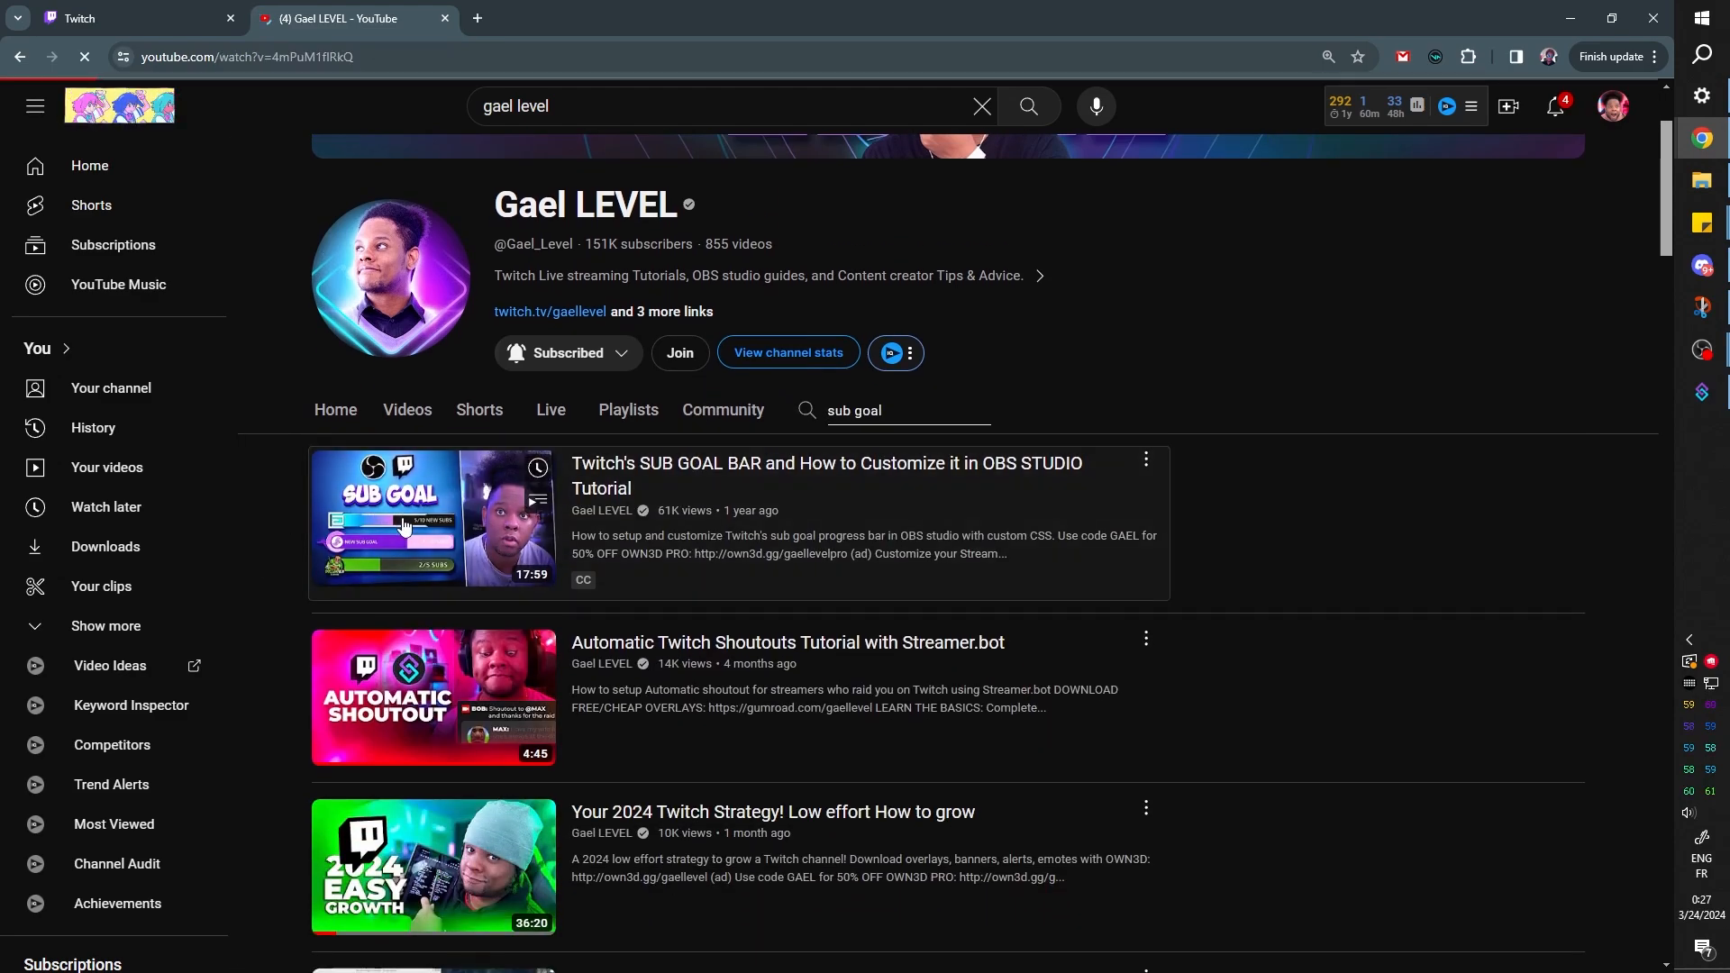
# Open the YouTube tutorial on Twitch's sub goal bar, and inspect the goal overlay page's star image to get its .goal_widget__image CSS rule
pyautogui.click(386, 512)
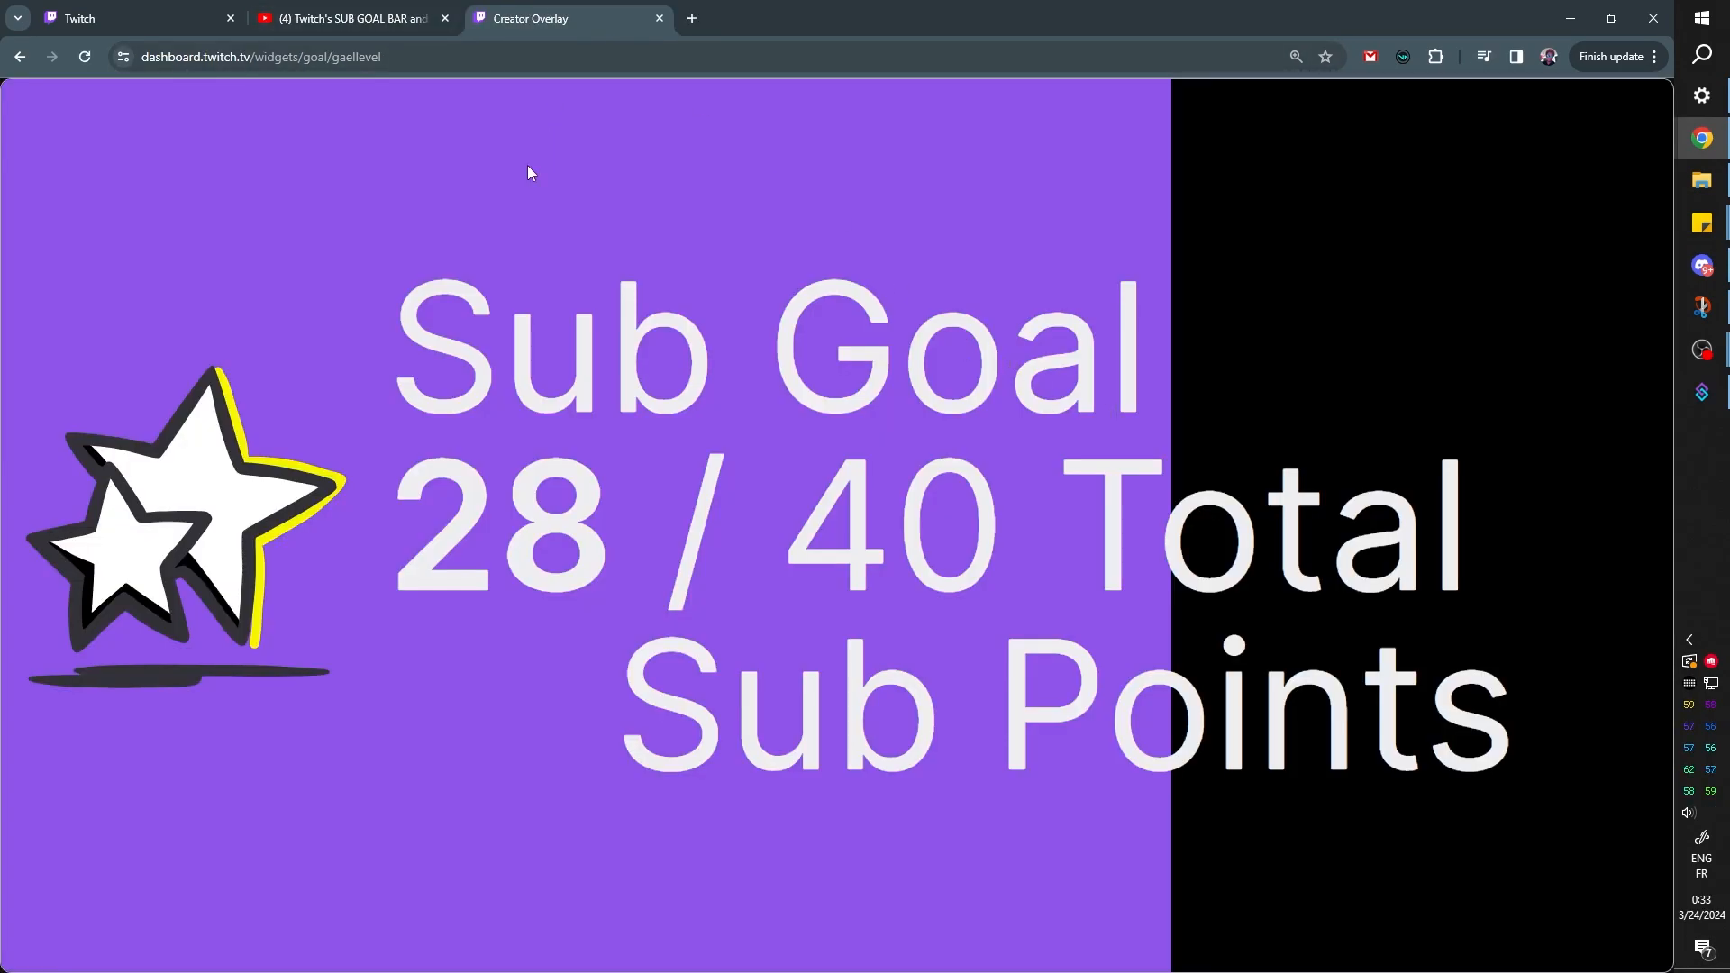
pyautogui.press('F12')
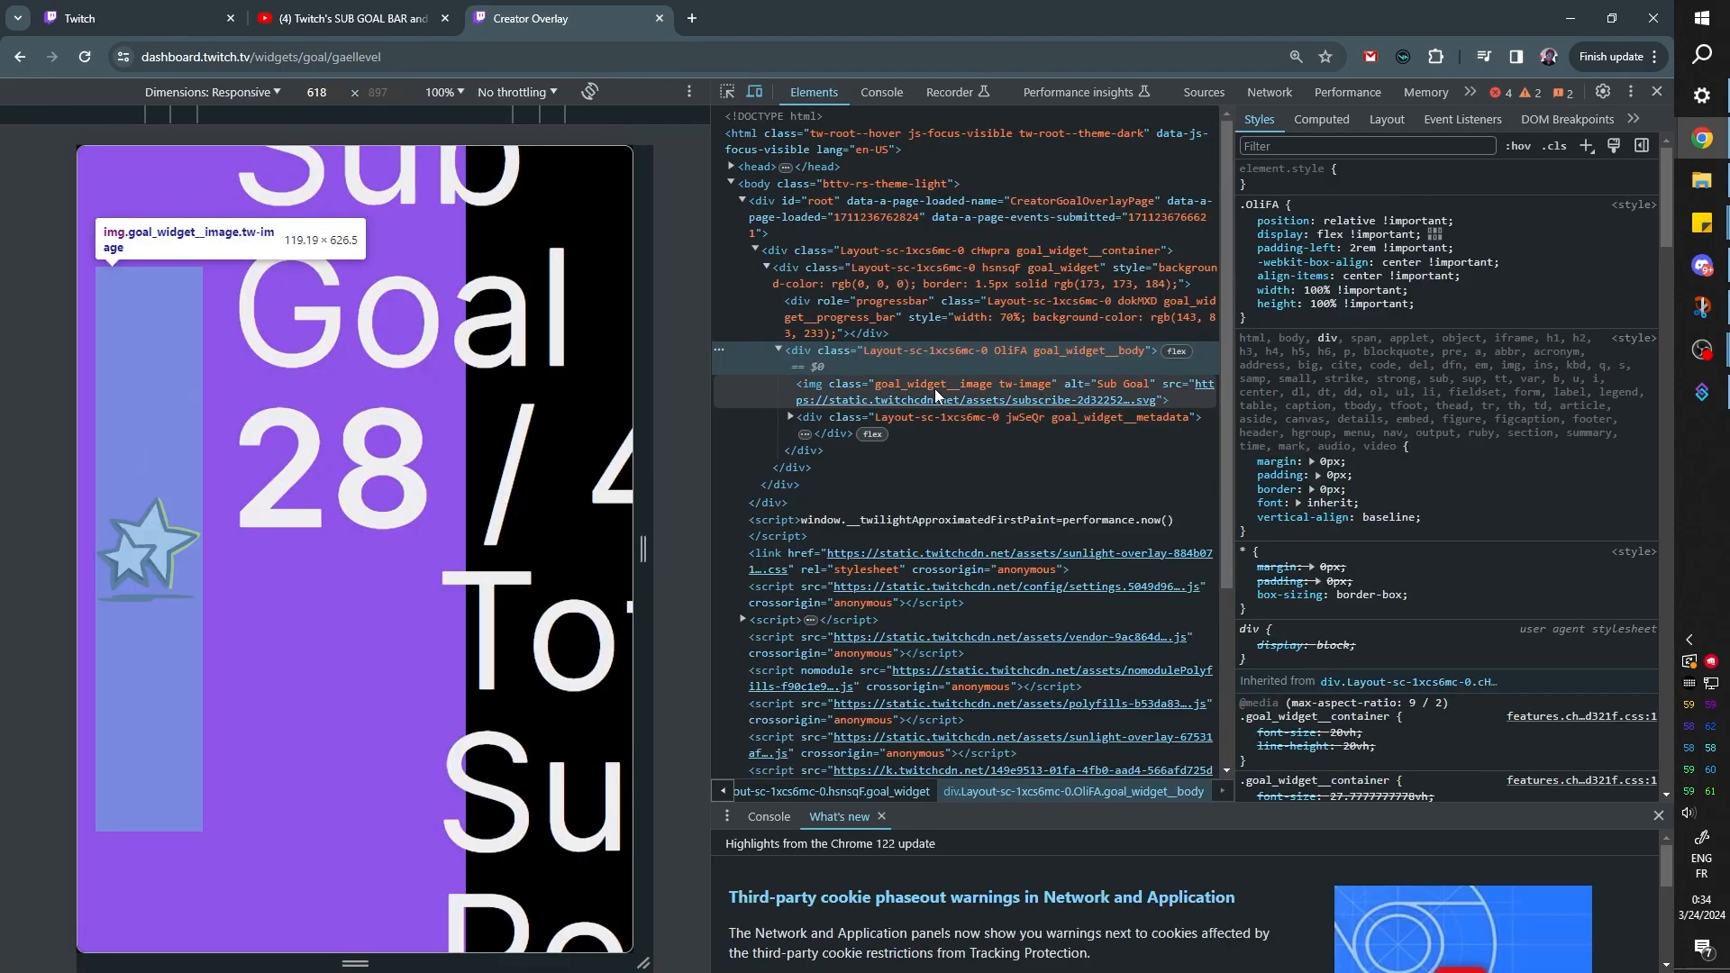
pyautogui.click(933, 387)
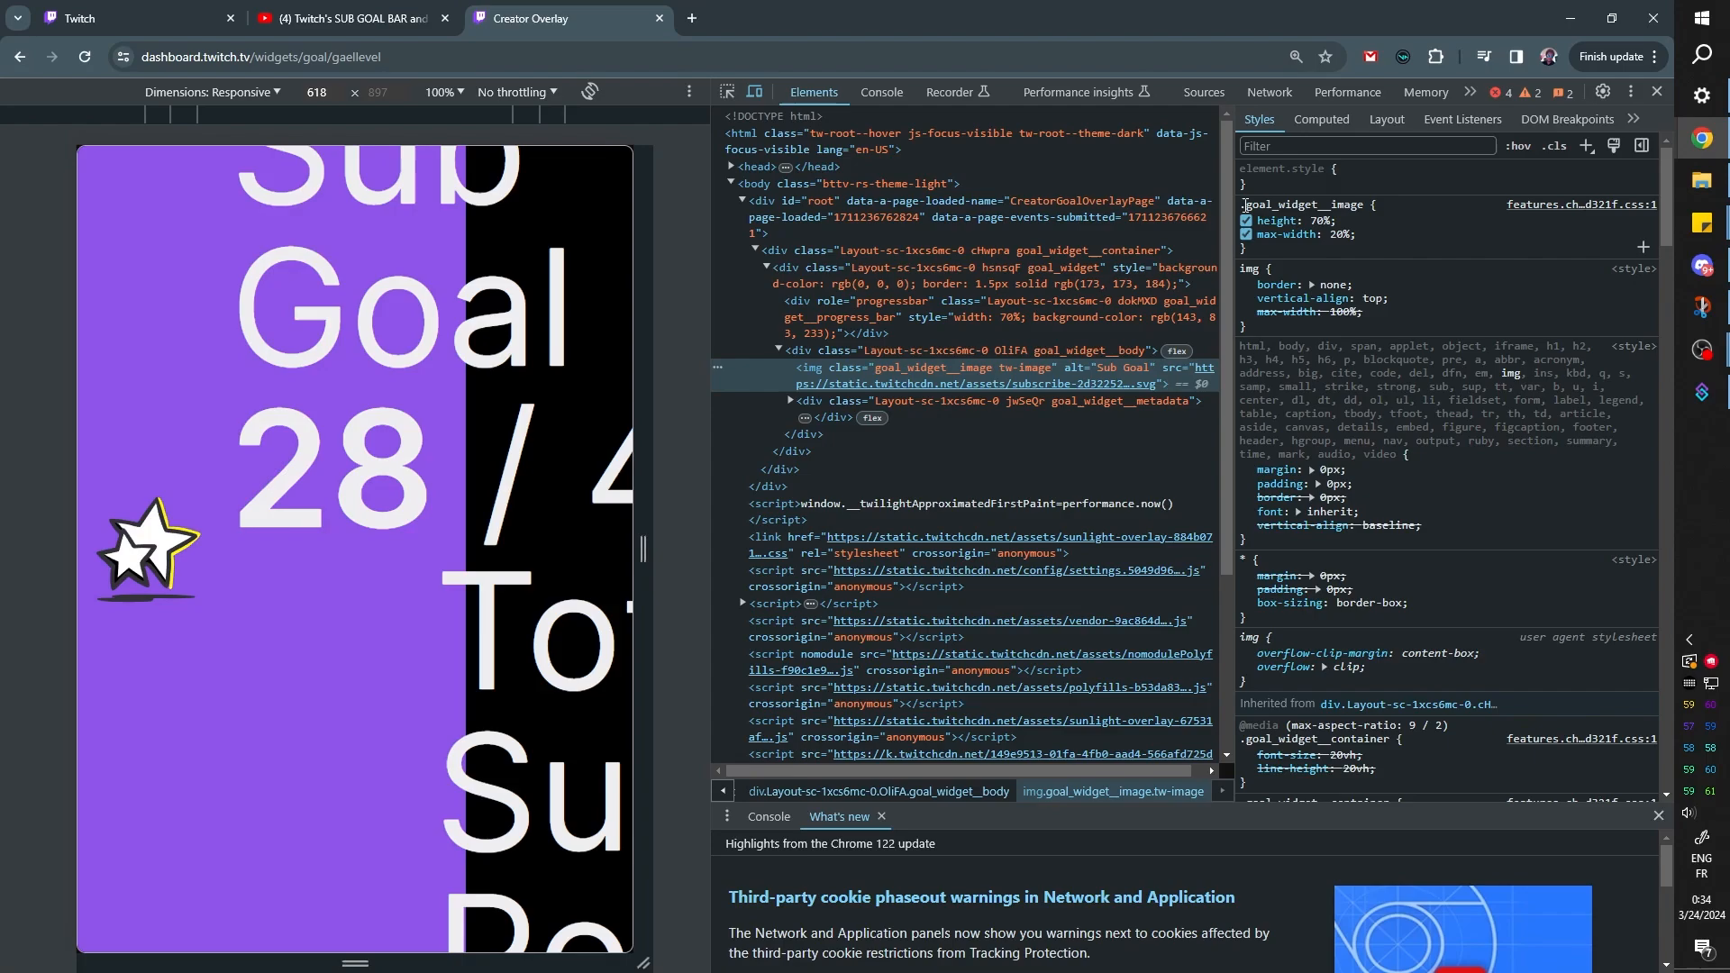
pyautogui.moveTo(1245, 206); pyautogui.dragTo(1360, 208)
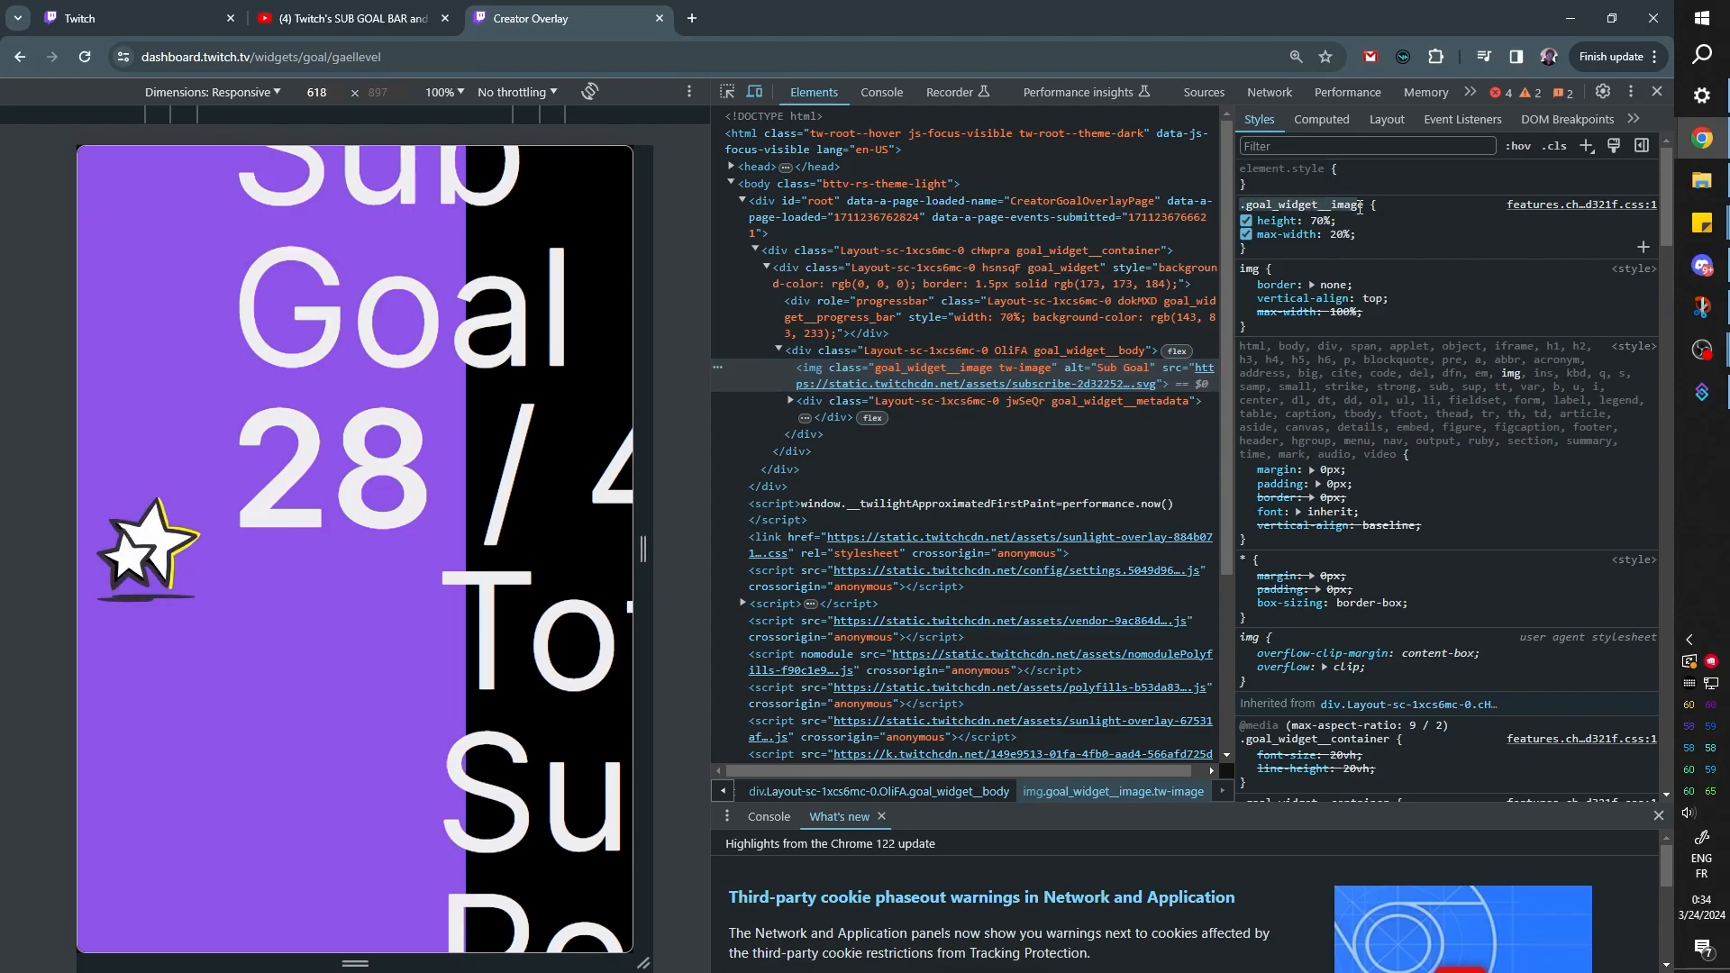
# Switch to OBS and clear the default custom CSS in the Sub goal source's properties
pyautogui.click(1702, 349)
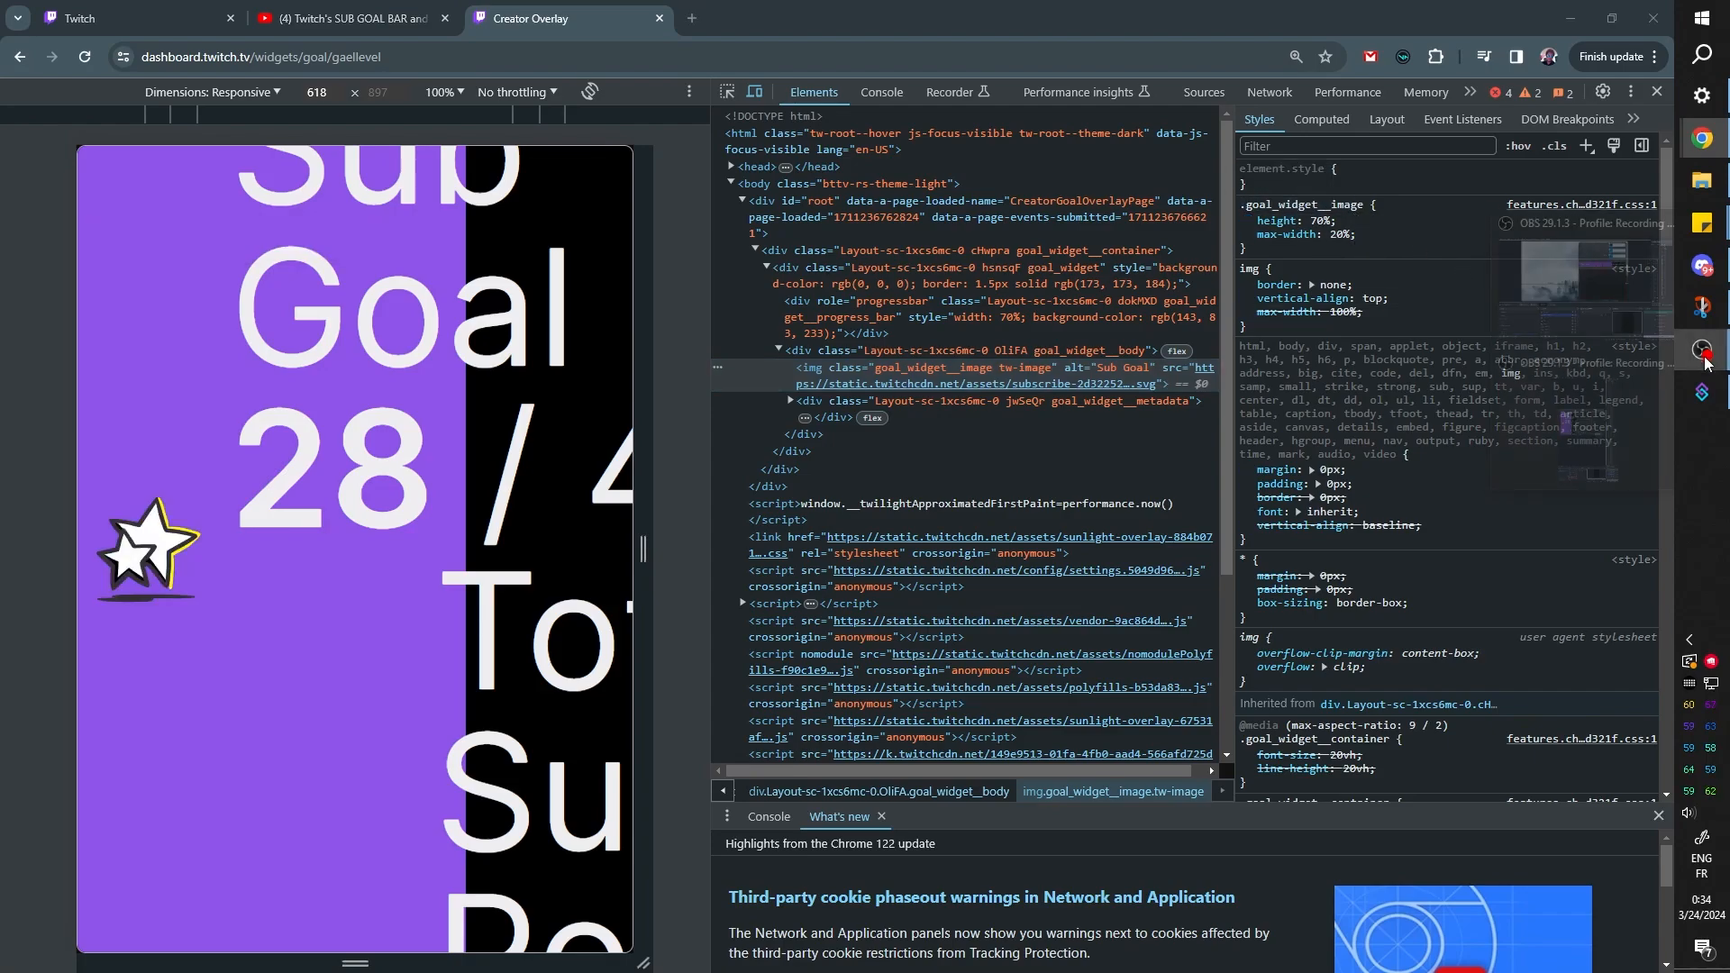
pyautogui.click(1554, 293)
pyautogui.doubleClick(452, 708)
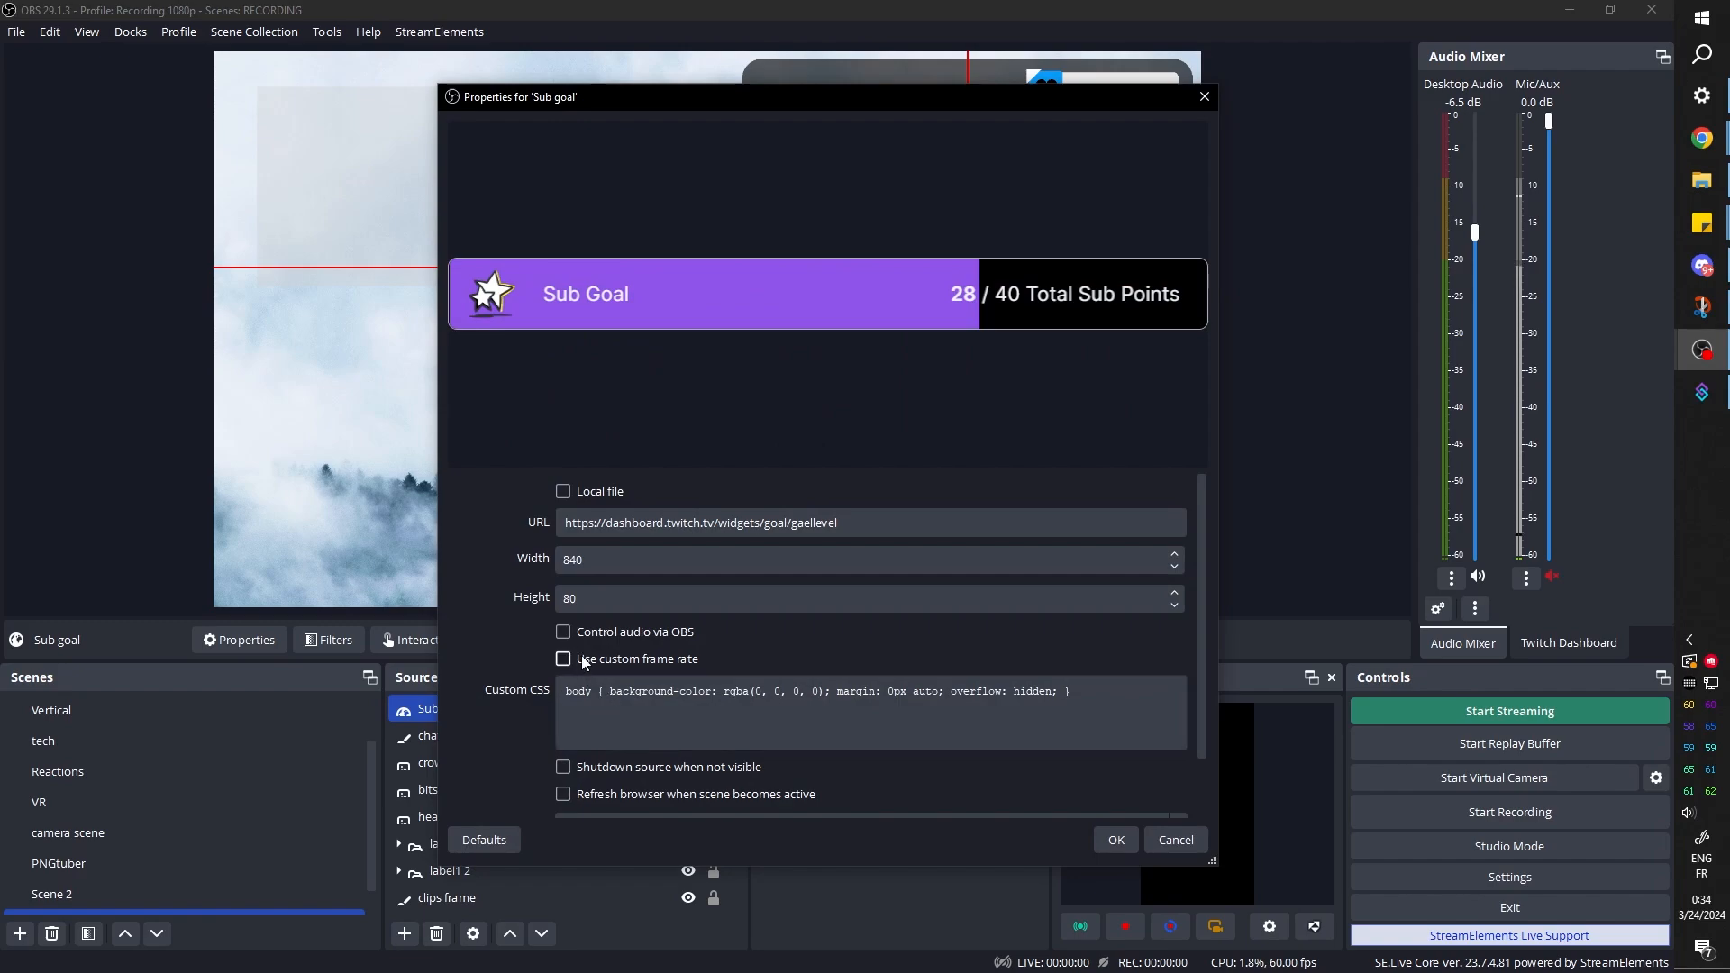
pyautogui.moveTo(690, 471); pyautogui.dragTo(690, 260)
pyautogui.moveTo(1072, 481); pyautogui.dragTo(493, 469)
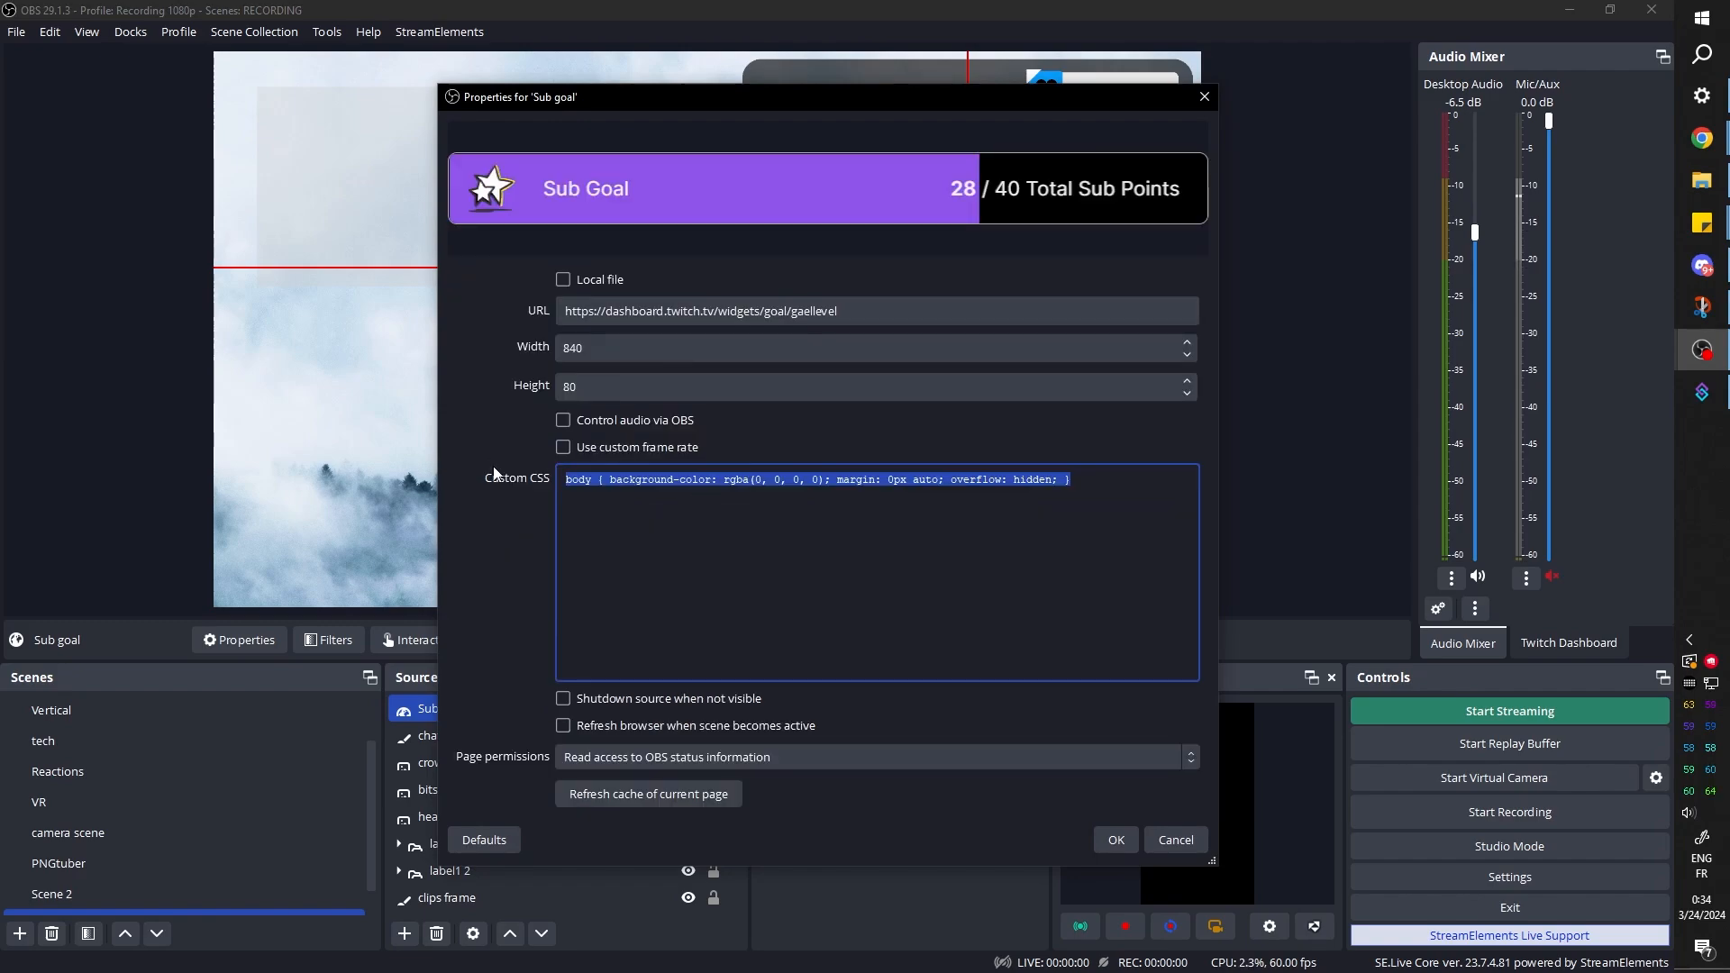
pyautogui.press('BackSpace')
# Paste the .goal_widget__image rule from the overlay page into the Sub goal source's custom CSS, undoing the mistaken URL paste
pyautogui.hotkey('ctrl', 'v')
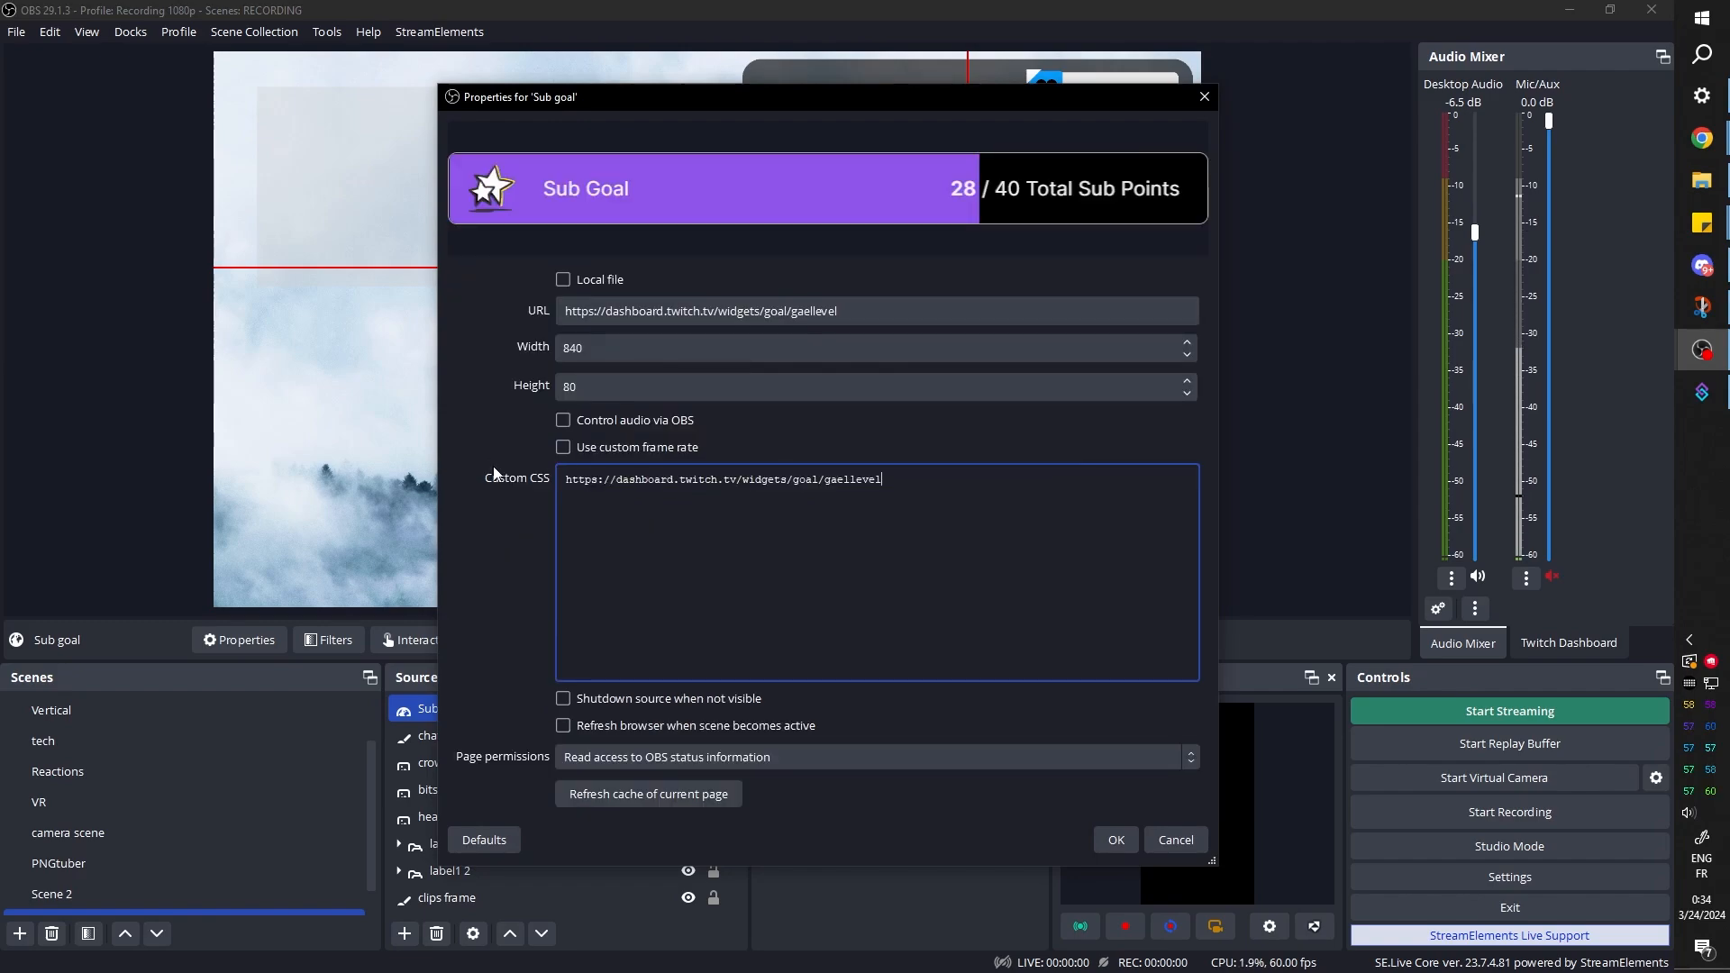
pyautogui.hotkey('ctrl', 'z')
pyautogui.hotkey('alt', 'Tab')
pyautogui.rightClick(720, 510)
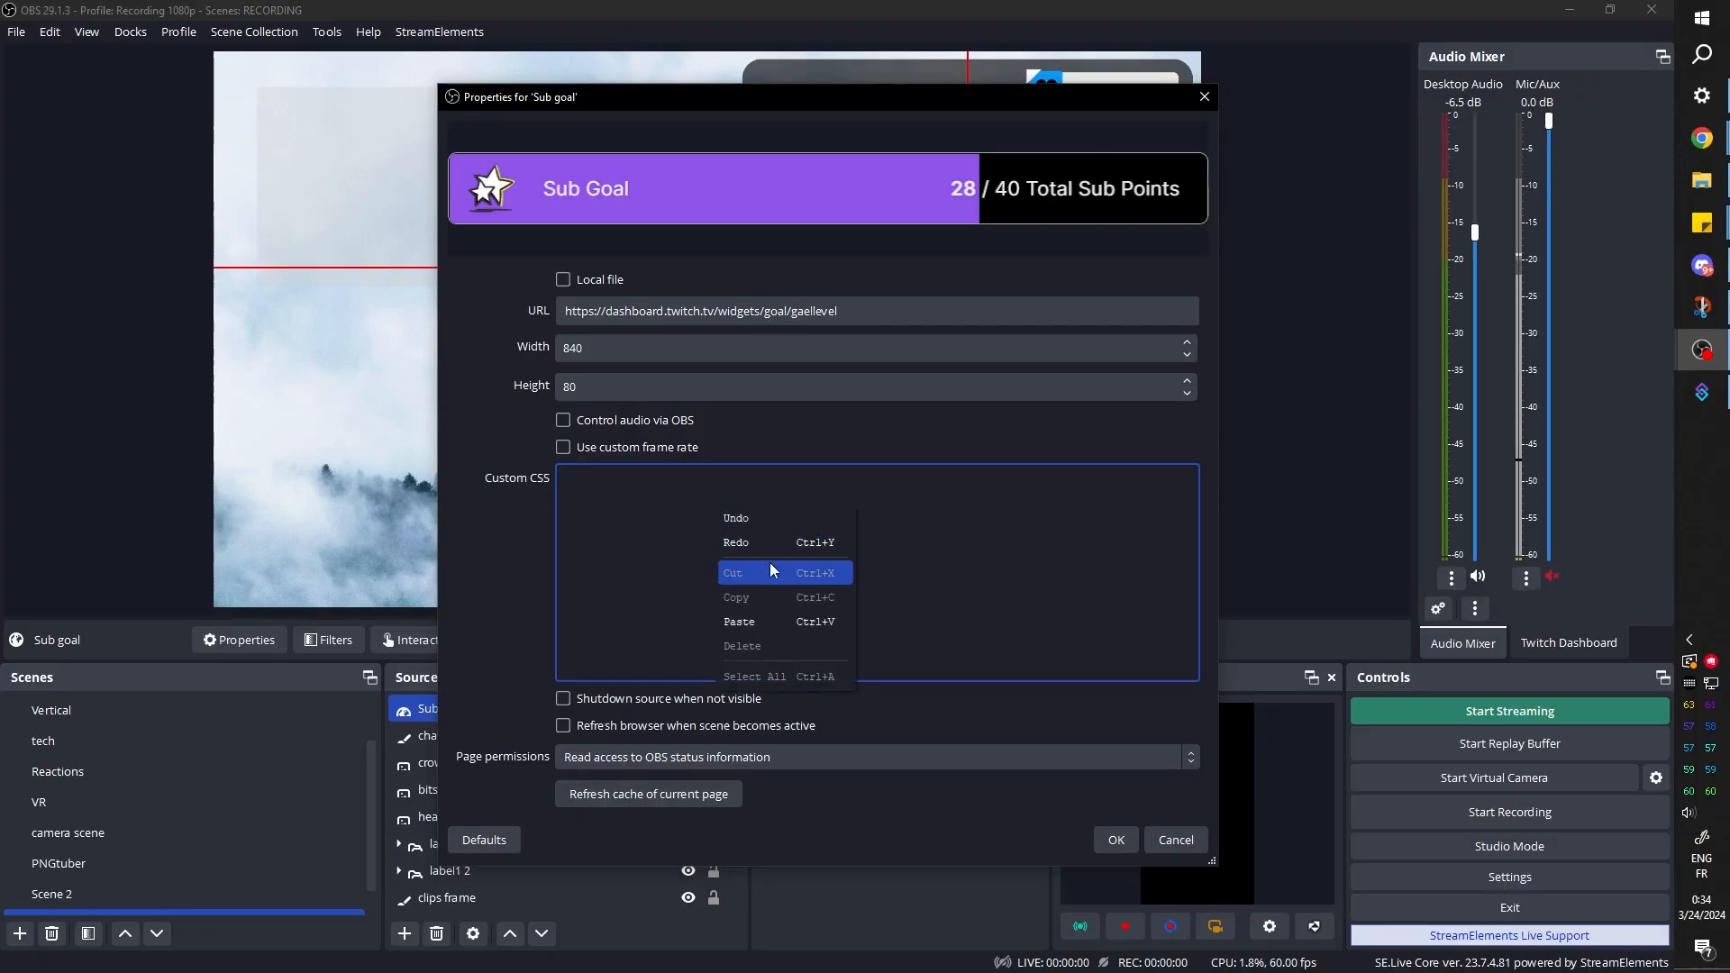
pyautogui.click(761, 621)
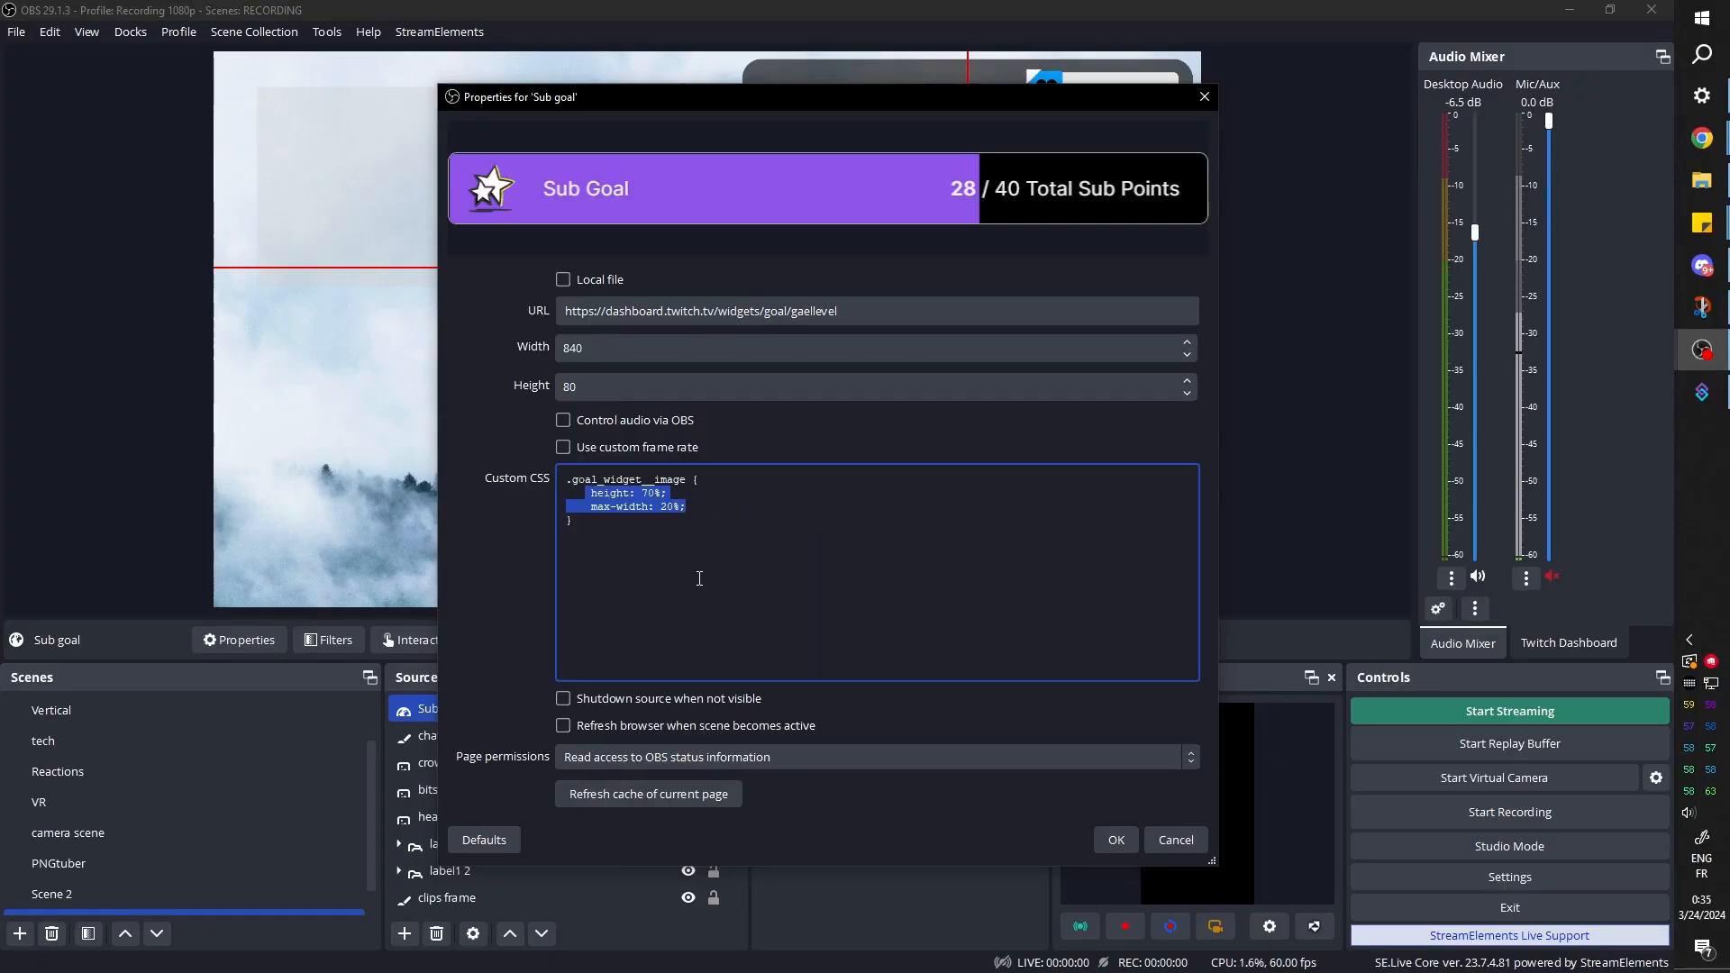
# Replace the .goal_widget__image rule's height and max-width with opacity:0 !important, also trying display:hidden
pyautogui.press('BackSpace')
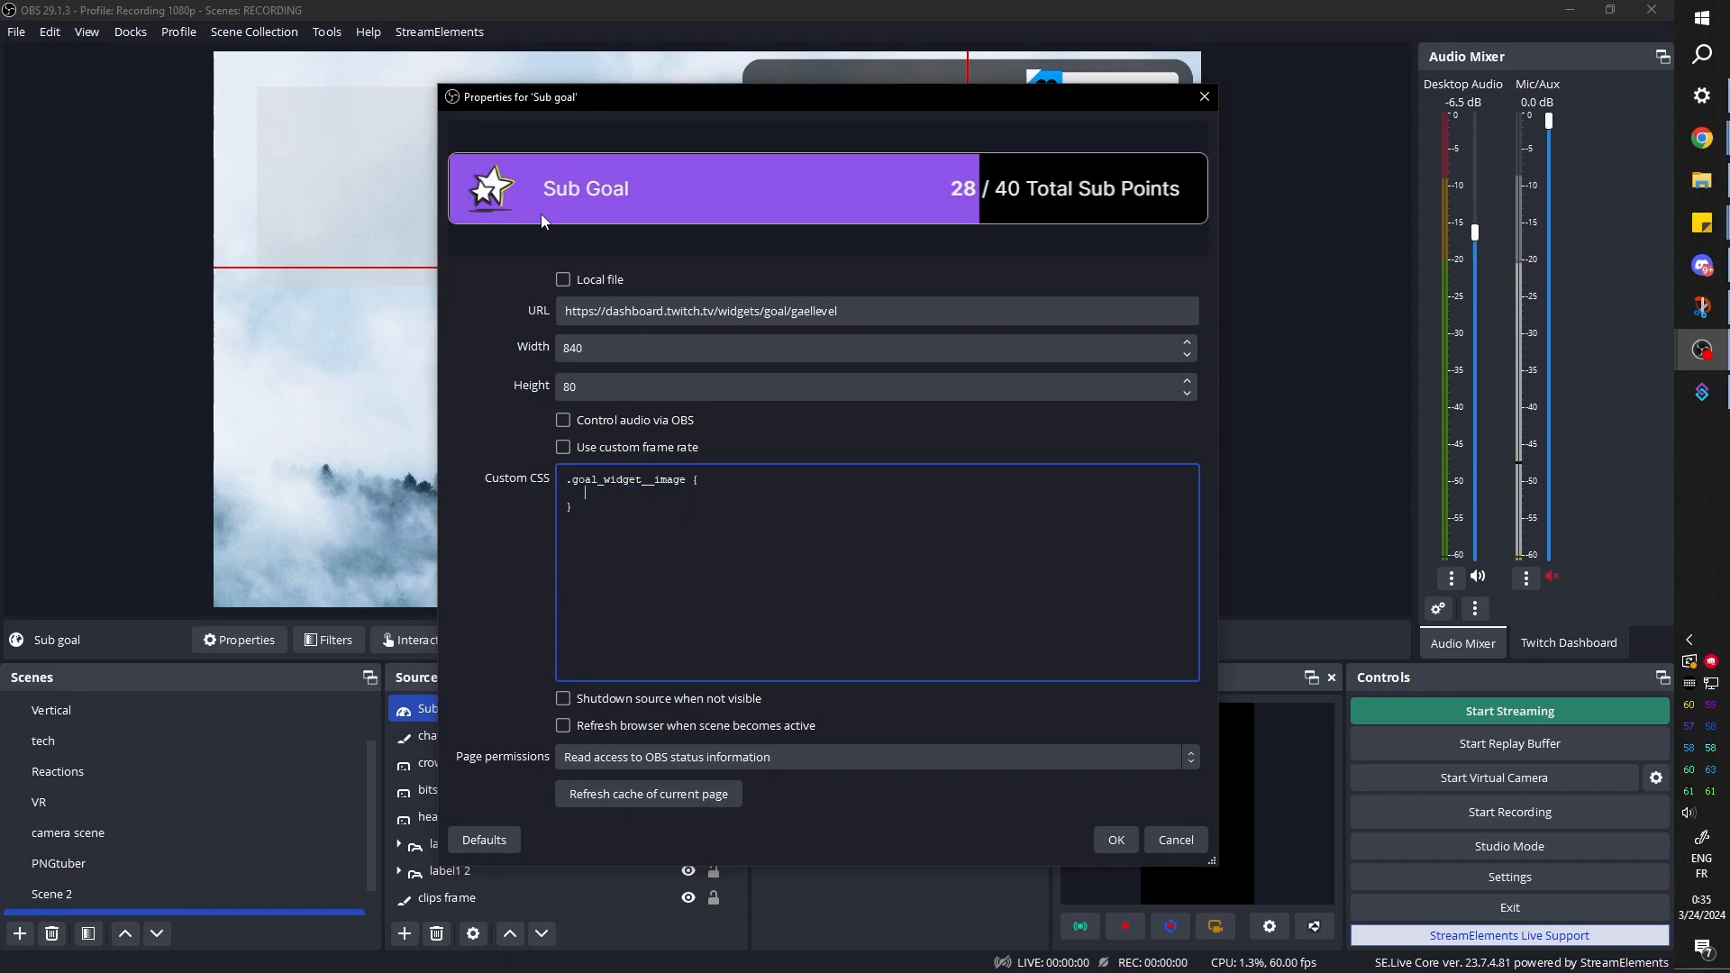
pyautogui.moveTo(585, 493); pyautogui.dragTo(673, 495)
pyautogui.write('opacity:0 !important;')
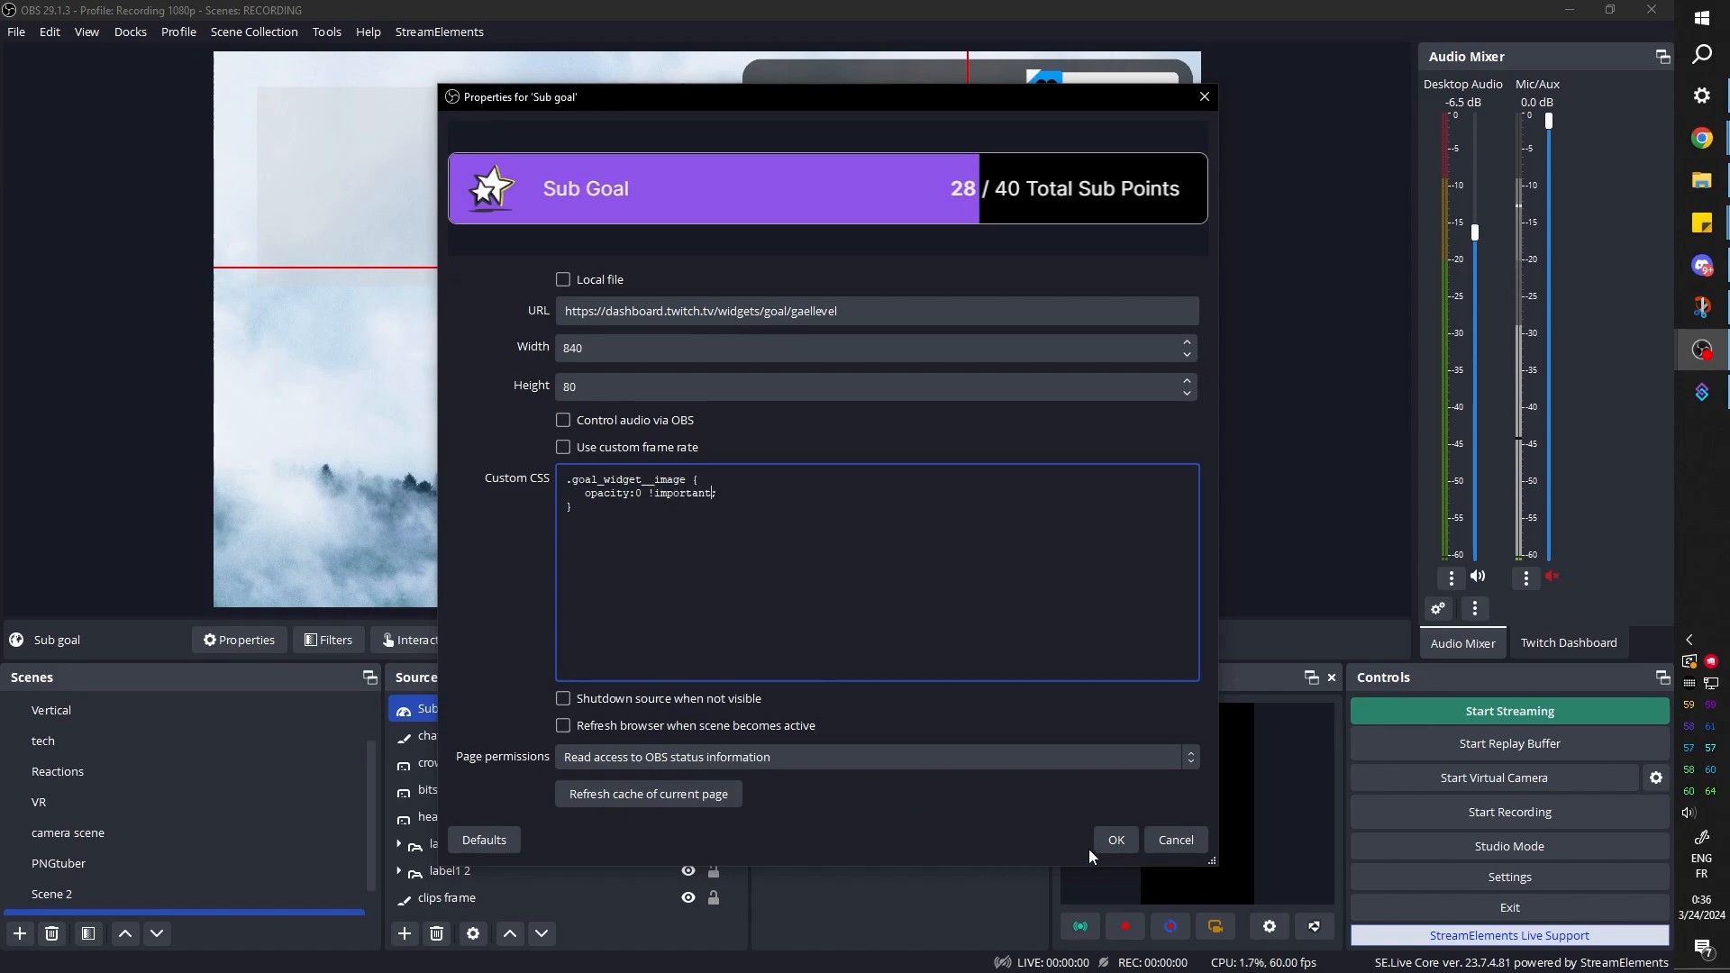
pyautogui.click(1145, 837)
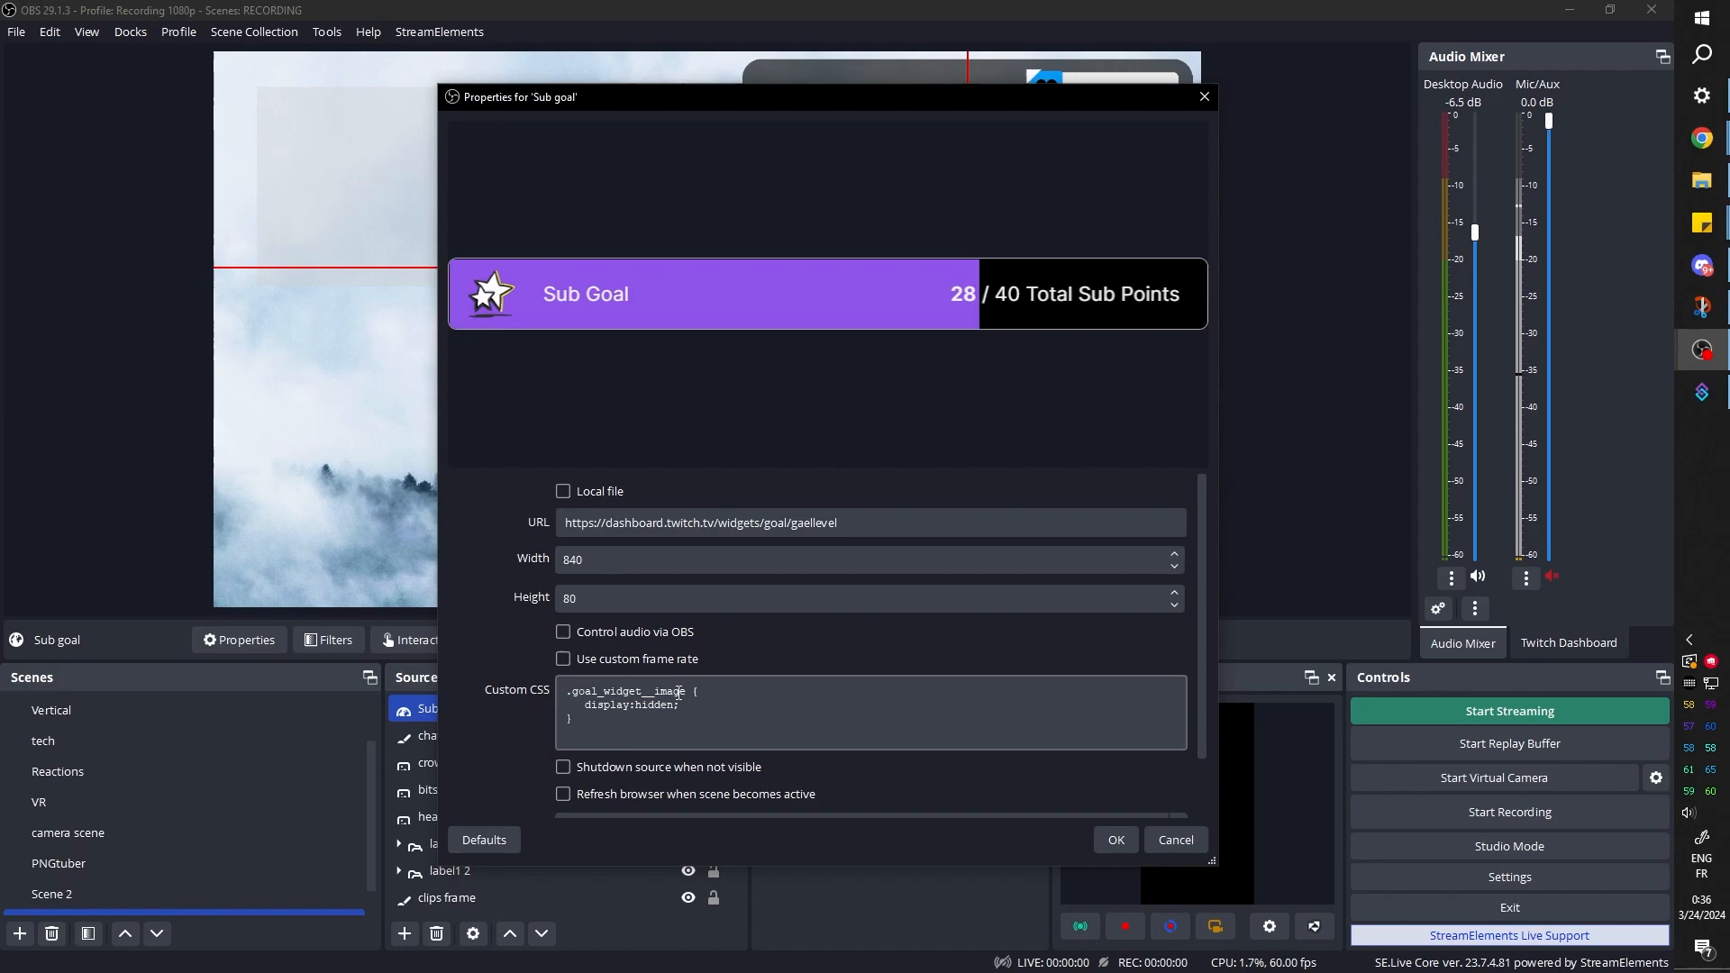
pyautogui.click(679, 692)
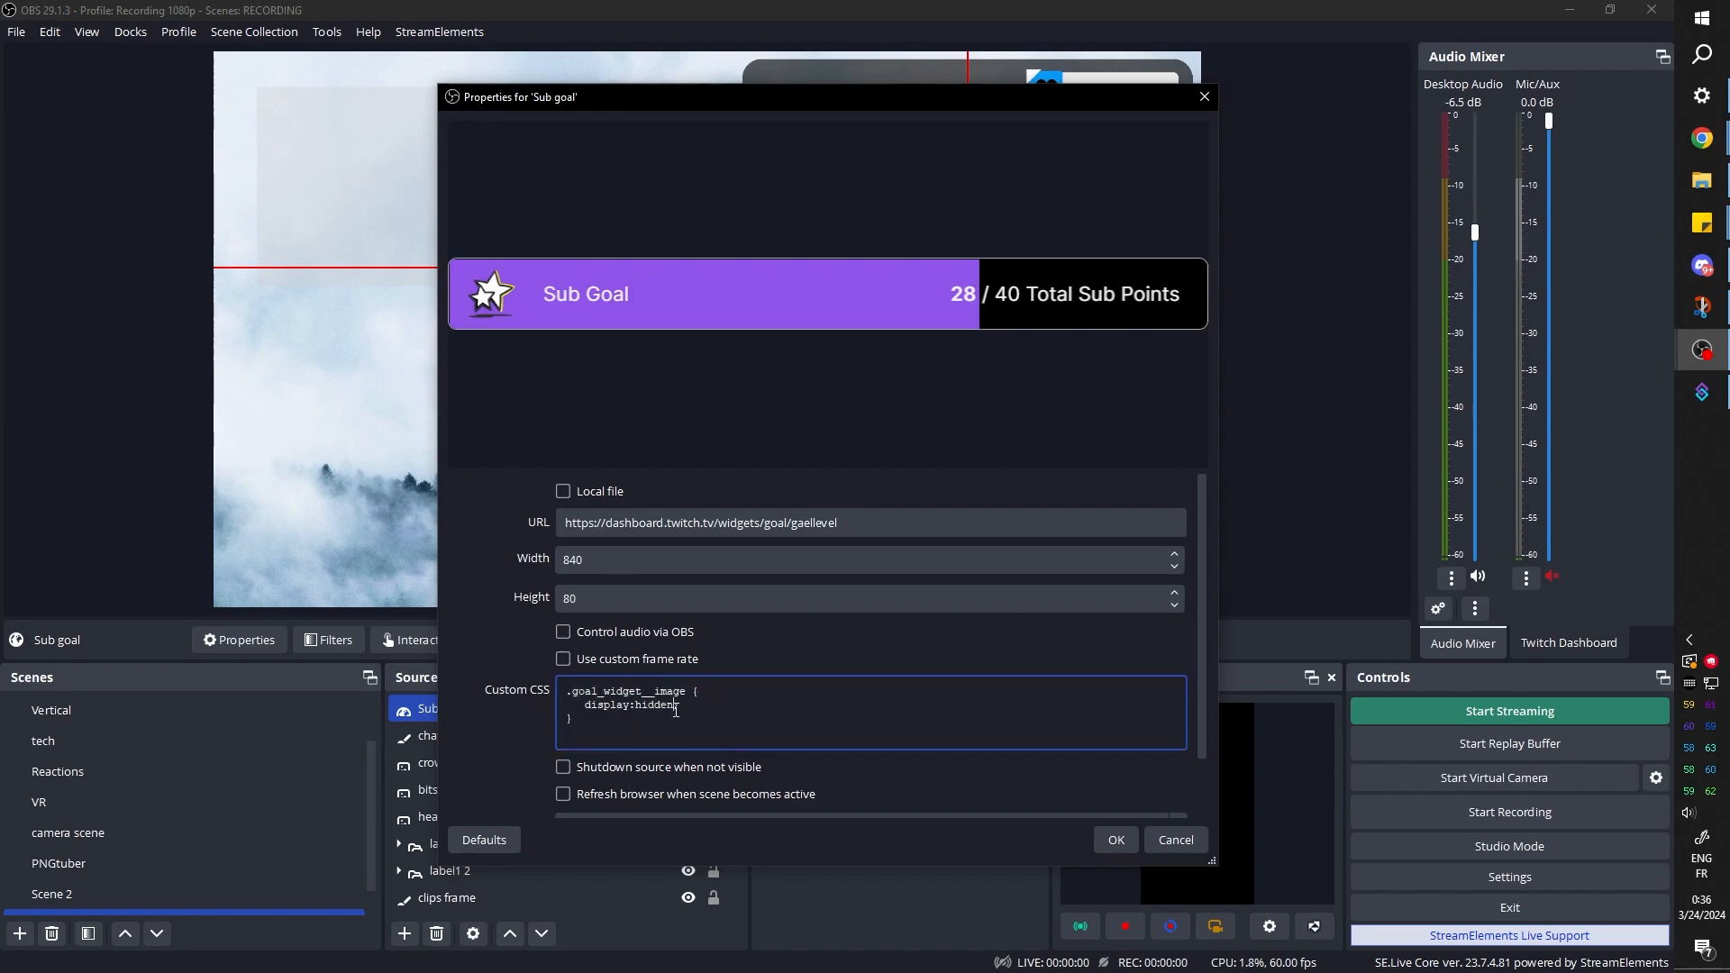
pyautogui.scroll(-1, 717, 740)
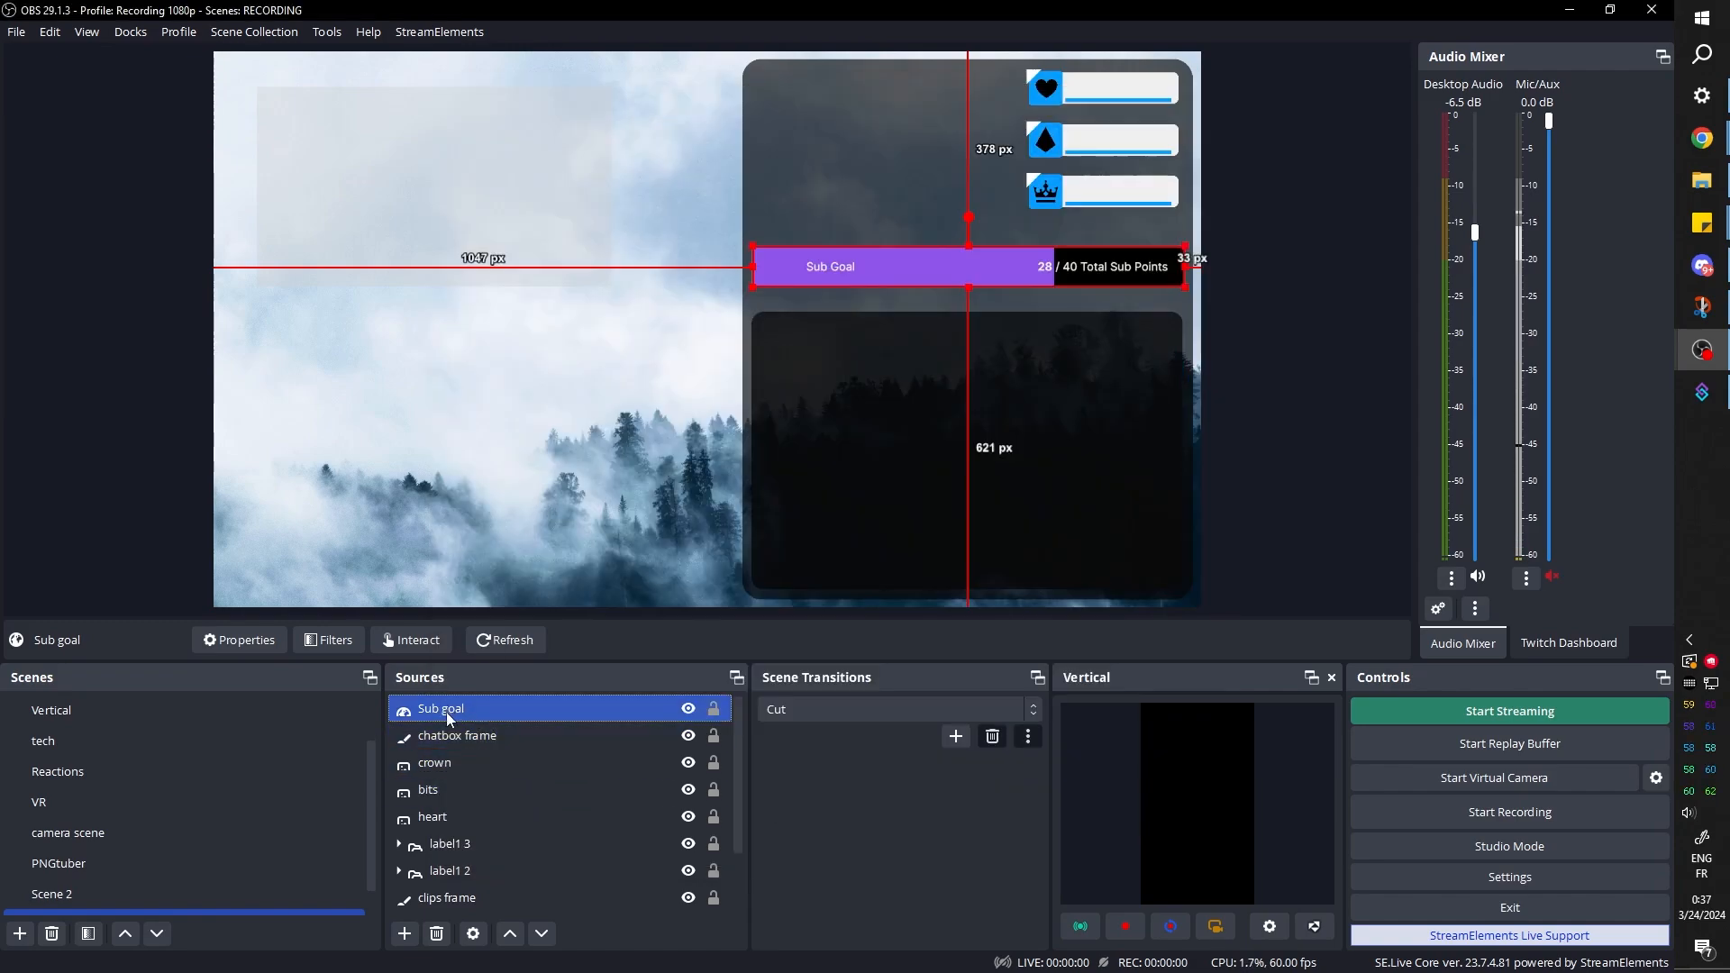
# Paste another rule into the Sub goal source's custom CSS to hide the bar's "Sub Goal" title text
pyautogui.doubleClick(446, 712)
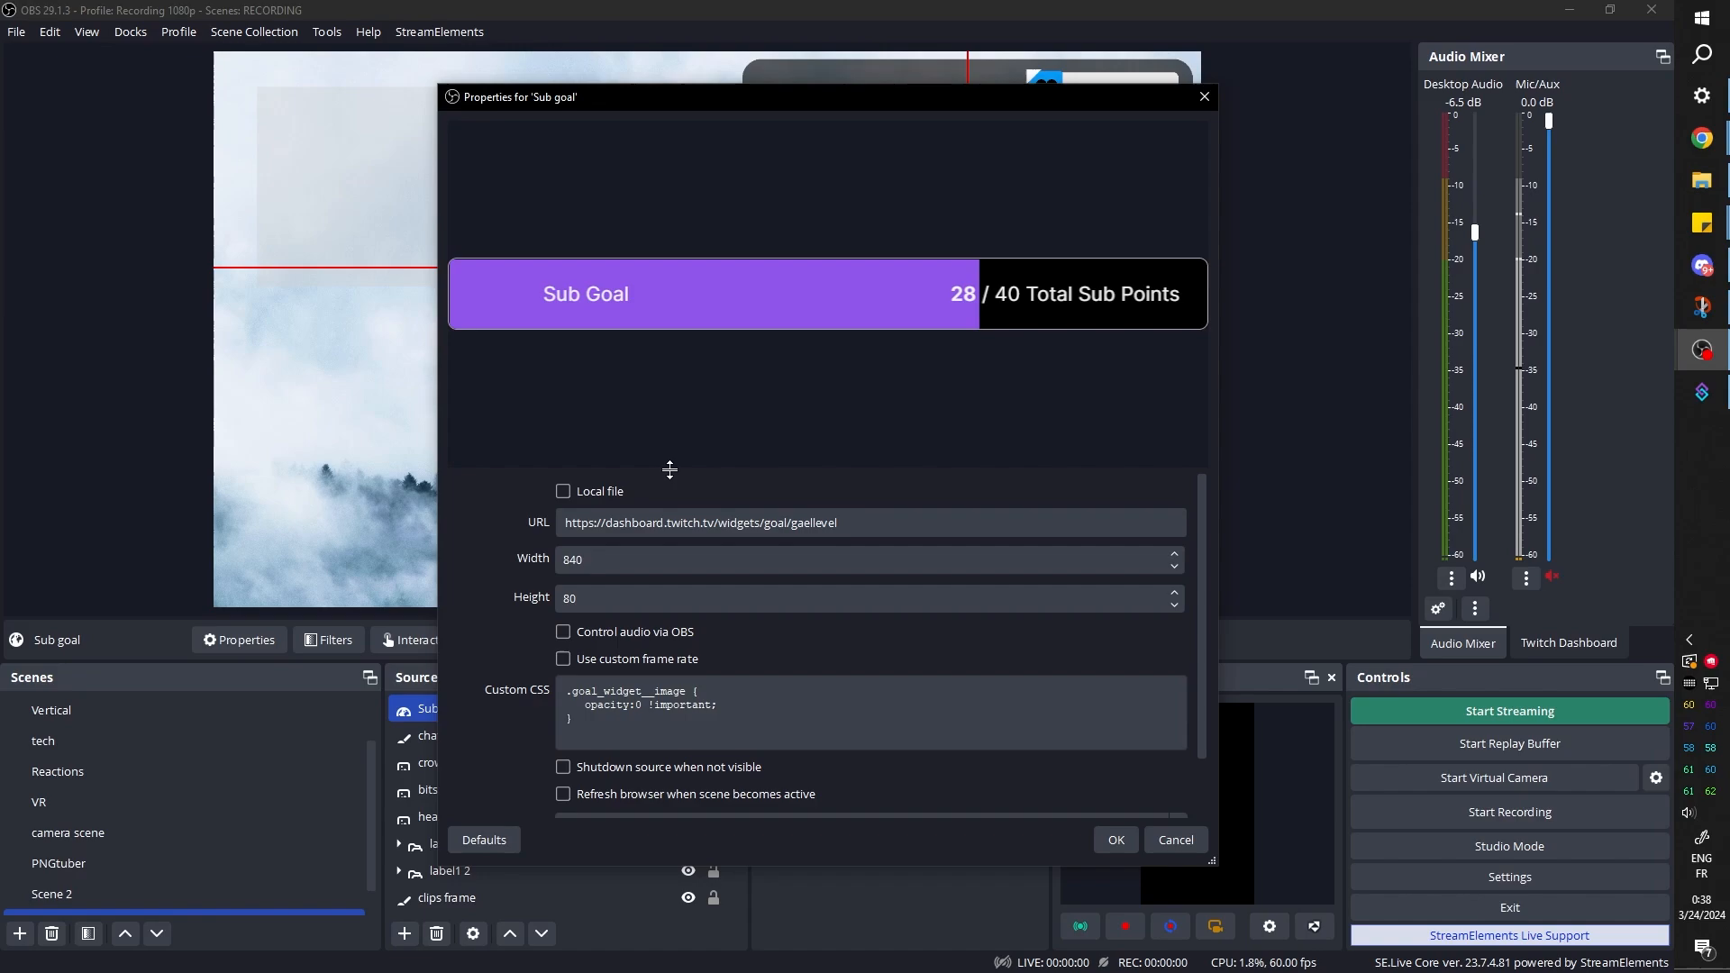
pyautogui.moveTo(669, 467); pyautogui.dragTo(681, 238)
pyautogui.click(683, 563)
pyautogui.write('.xxjeD {     display: flex !important;     -webkit-box-align: center !important;     align-items: center !important; }')
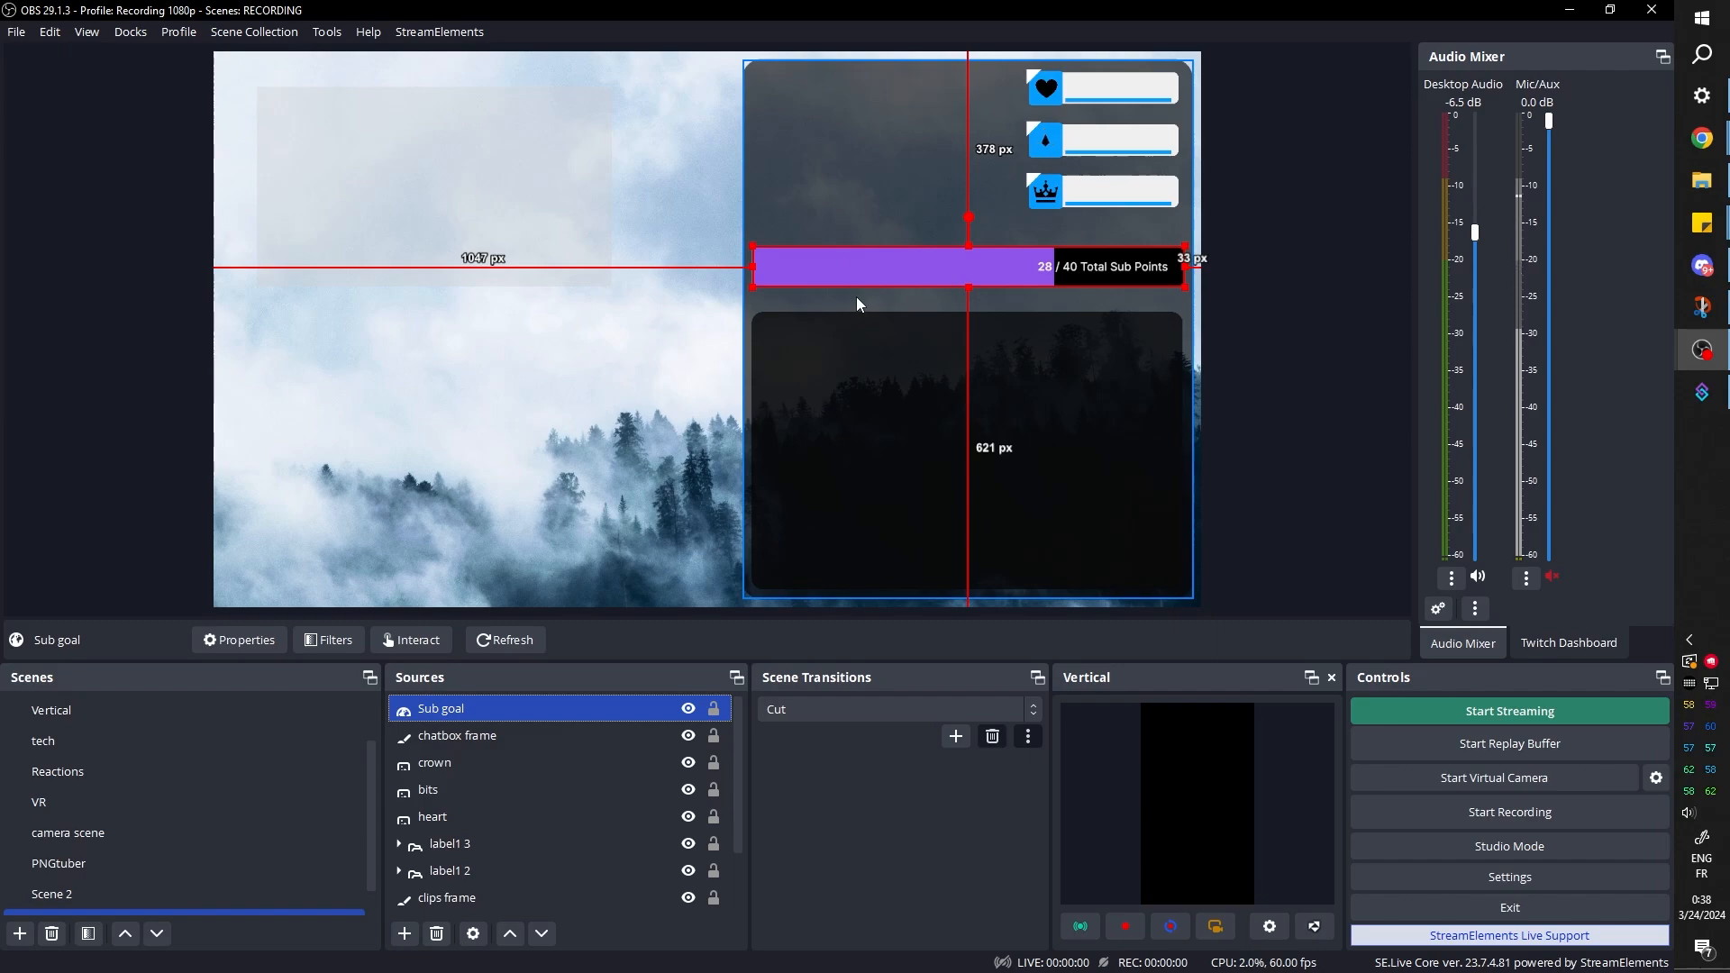
# Add a Color Correction filter to the Sub goal source with Hue Shift 36.59 and raised saturation for a vivid blue bar
pyautogui.click(337, 640)
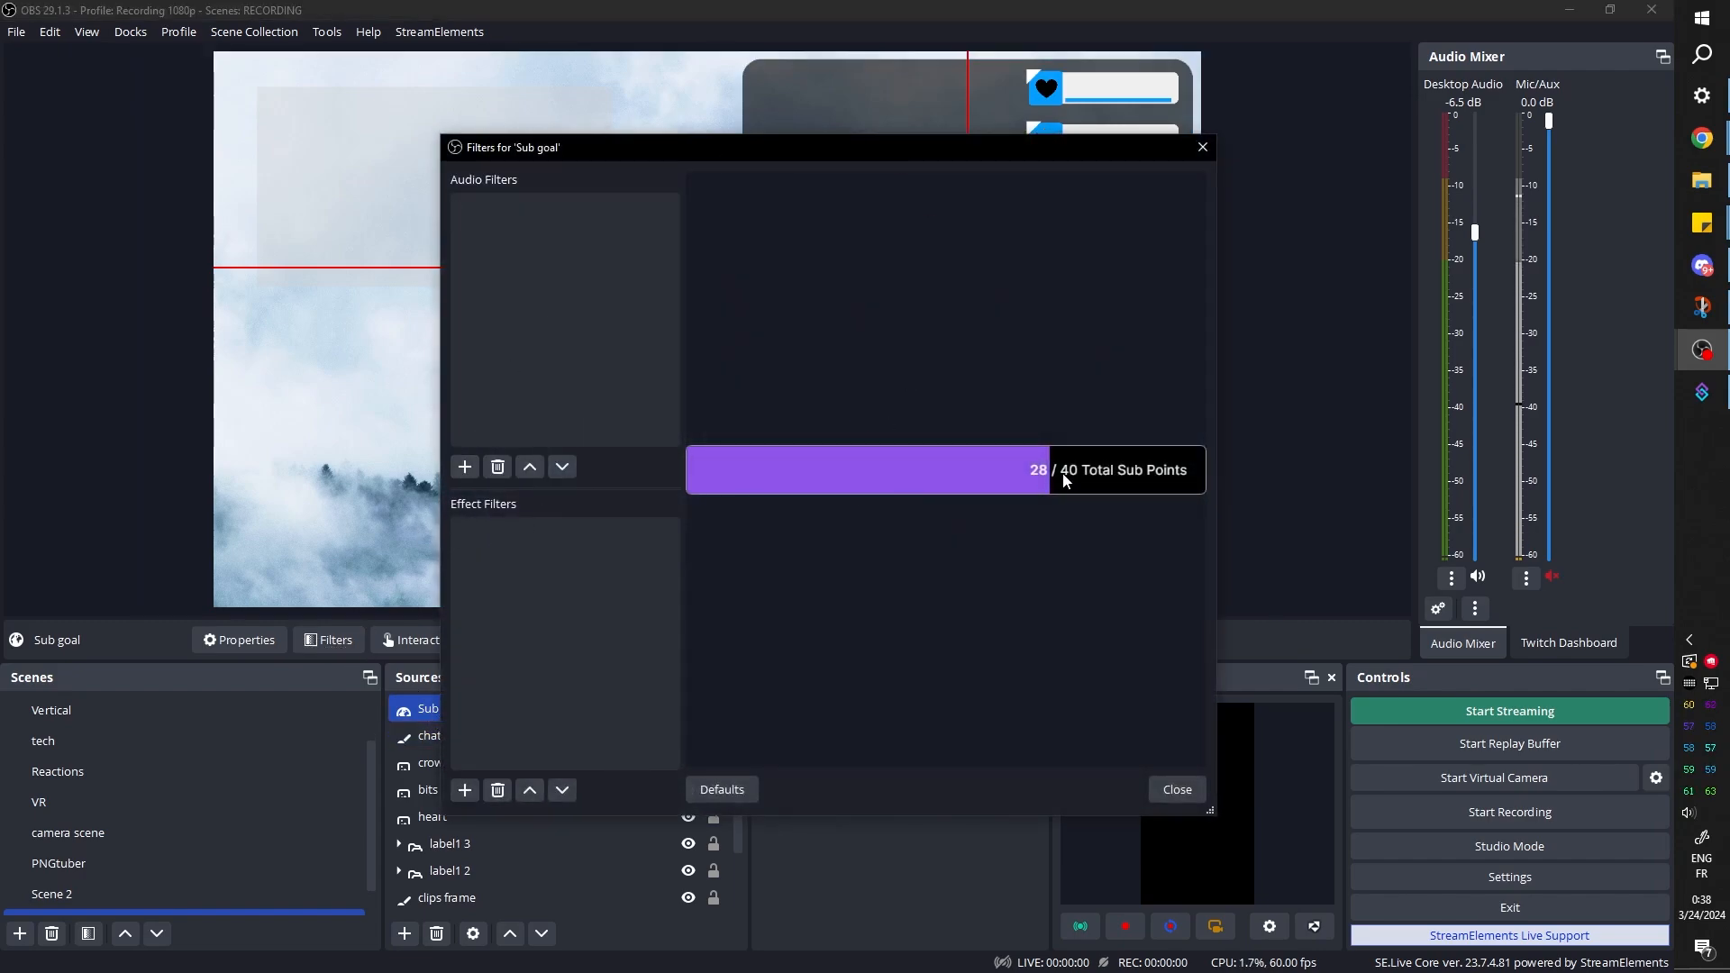
pyautogui.click(465, 790)
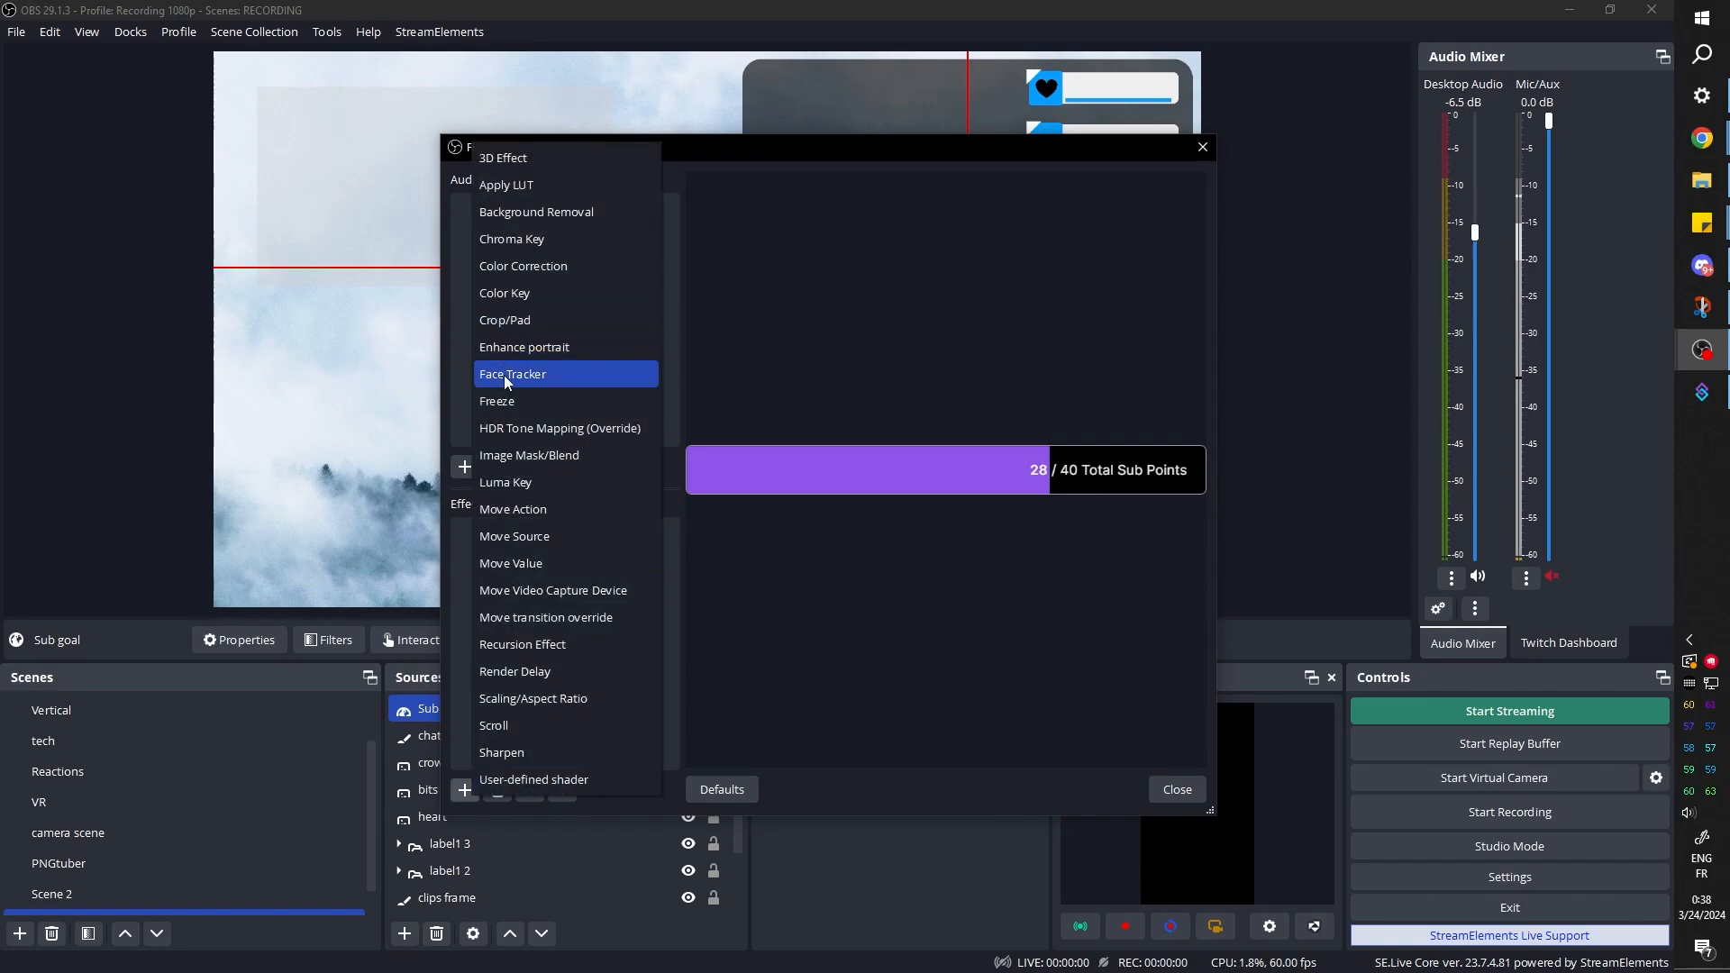
pyautogui.click(524, 268)
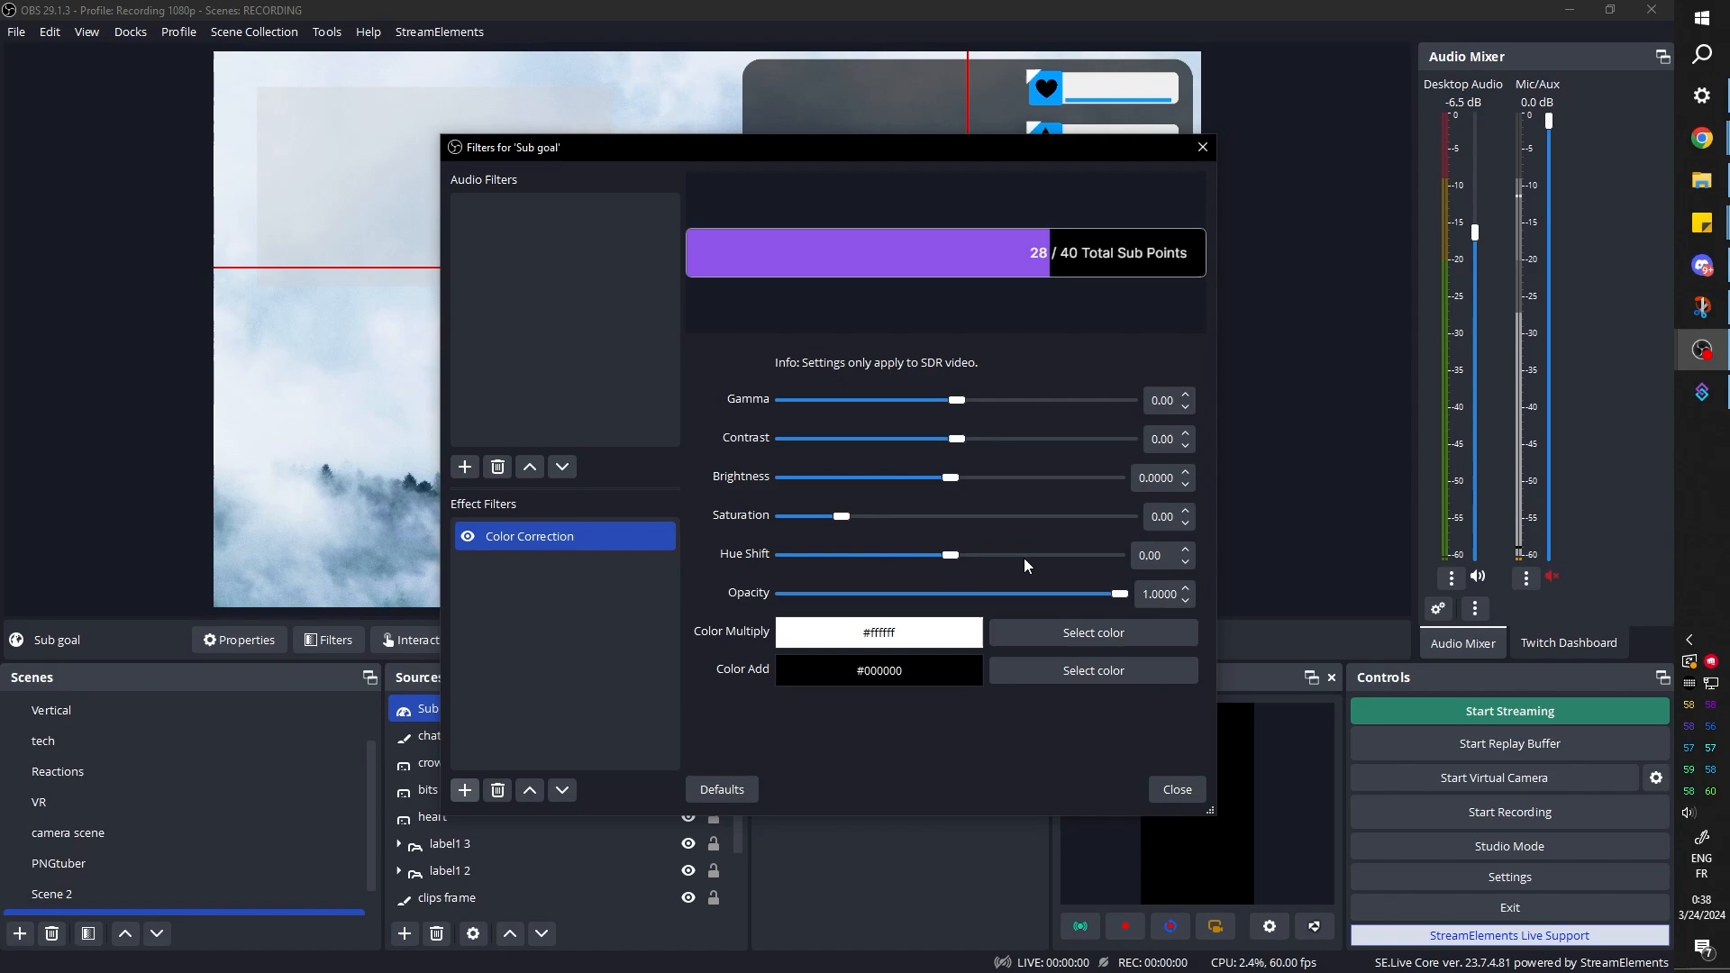
pyautogui.moveTo(954, 556); pyautogui.dragTo(985, 557)
pyautogui.moveTo(803, 160); pyautogui.dragTo(825, 358)
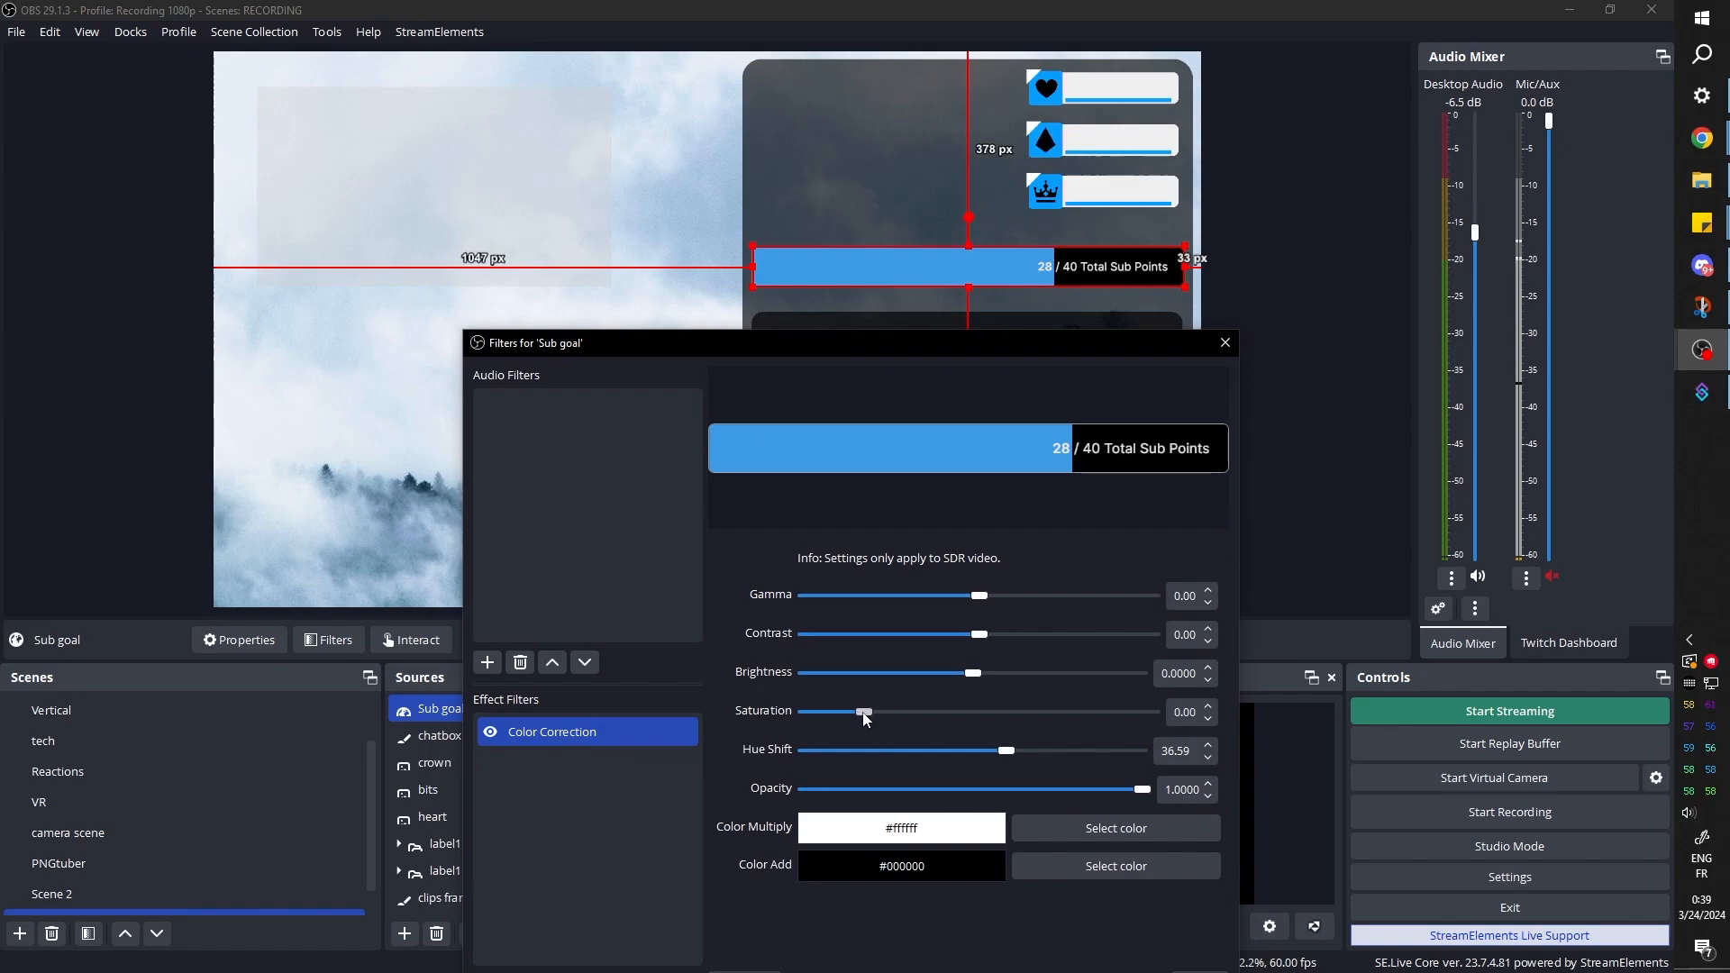
pyautogui.moveTo(867, 717); pyautogui.dragTo(943, 717)
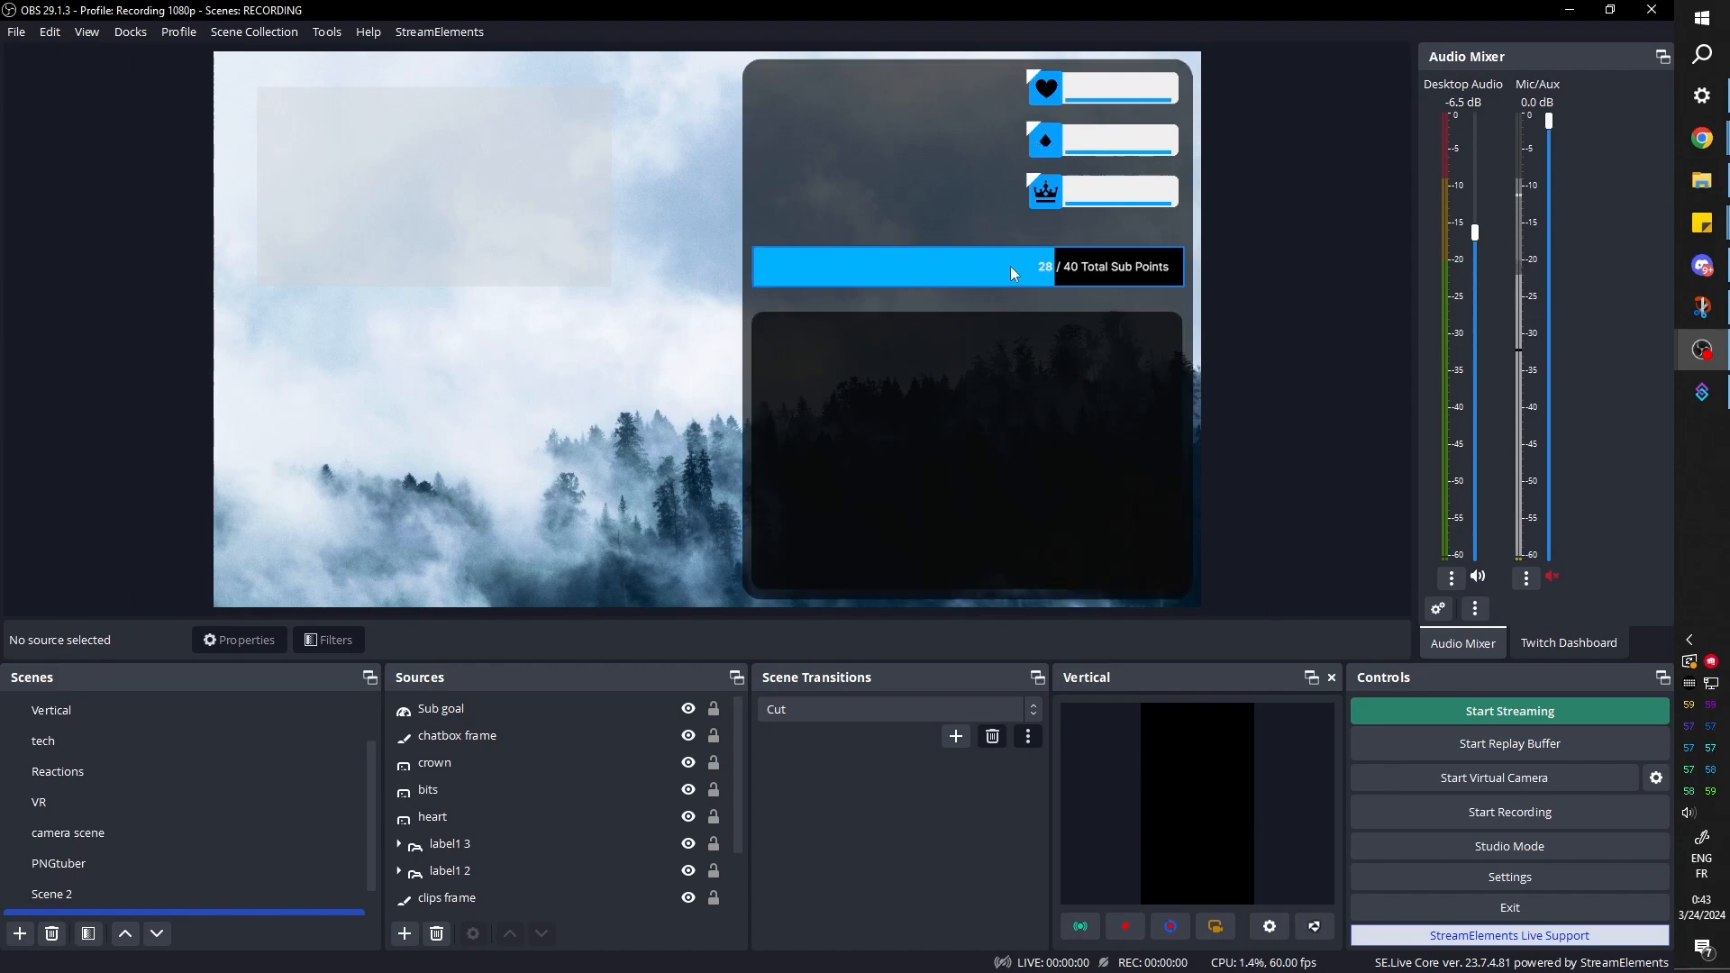
# Set the Sub goal browser source's height to 50
pyautogui.doubleClick(439, 708)
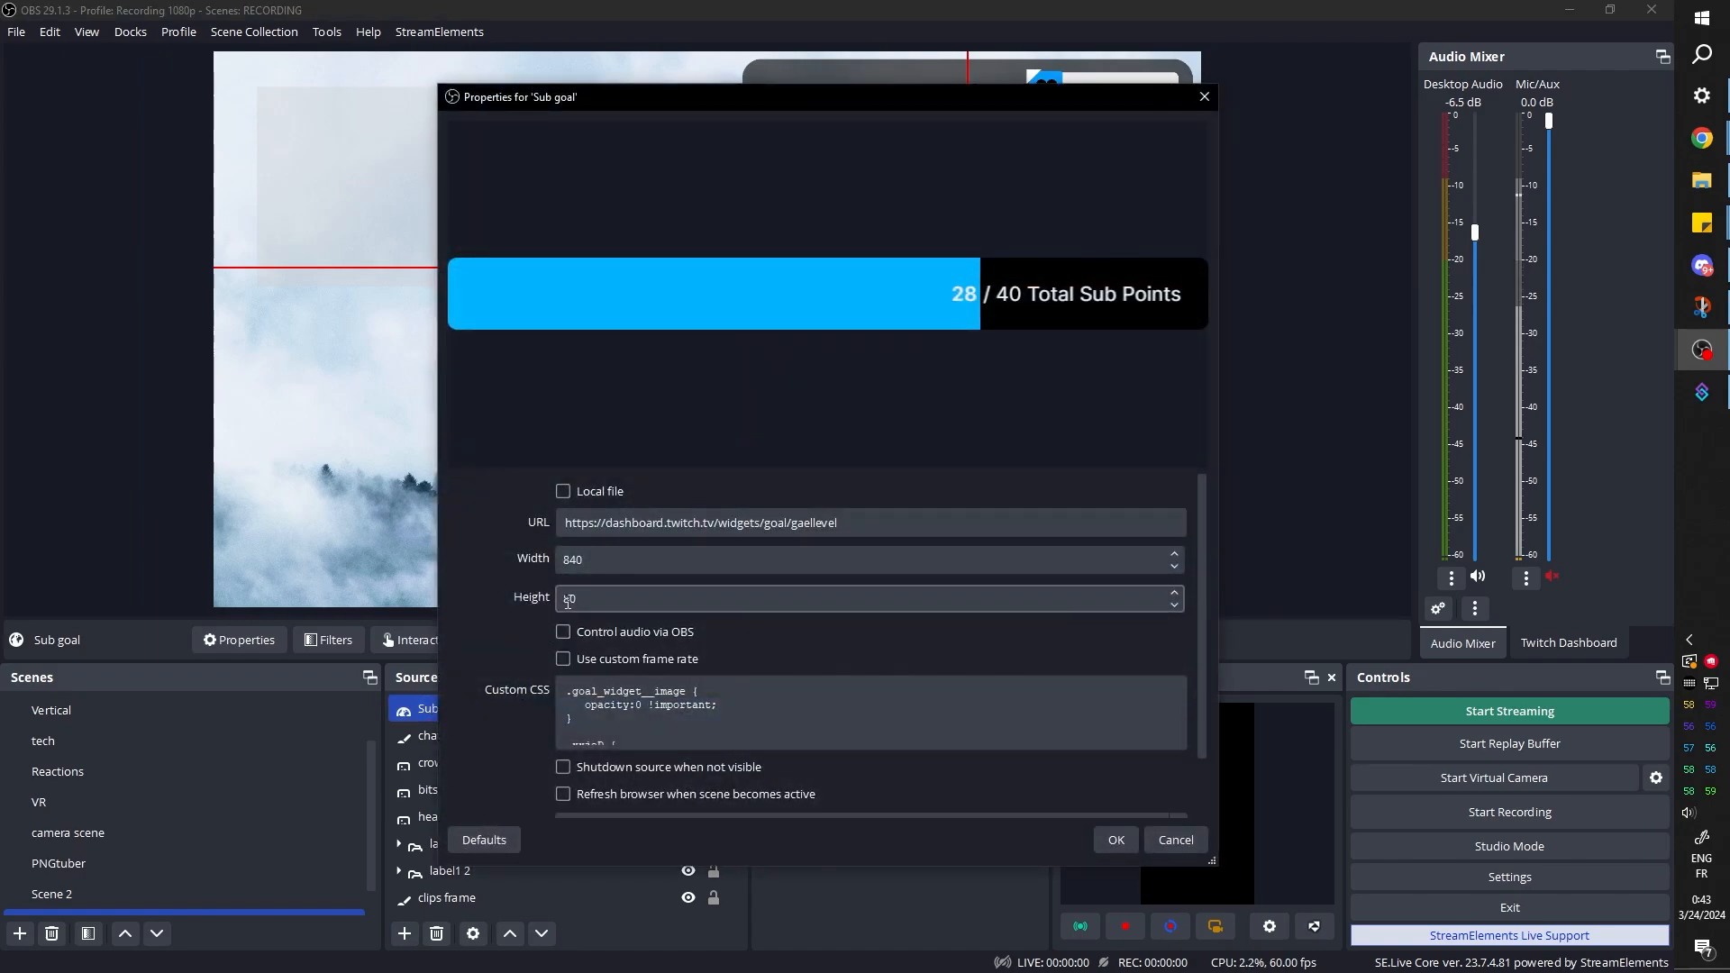
pyautogui.click(568, 601)
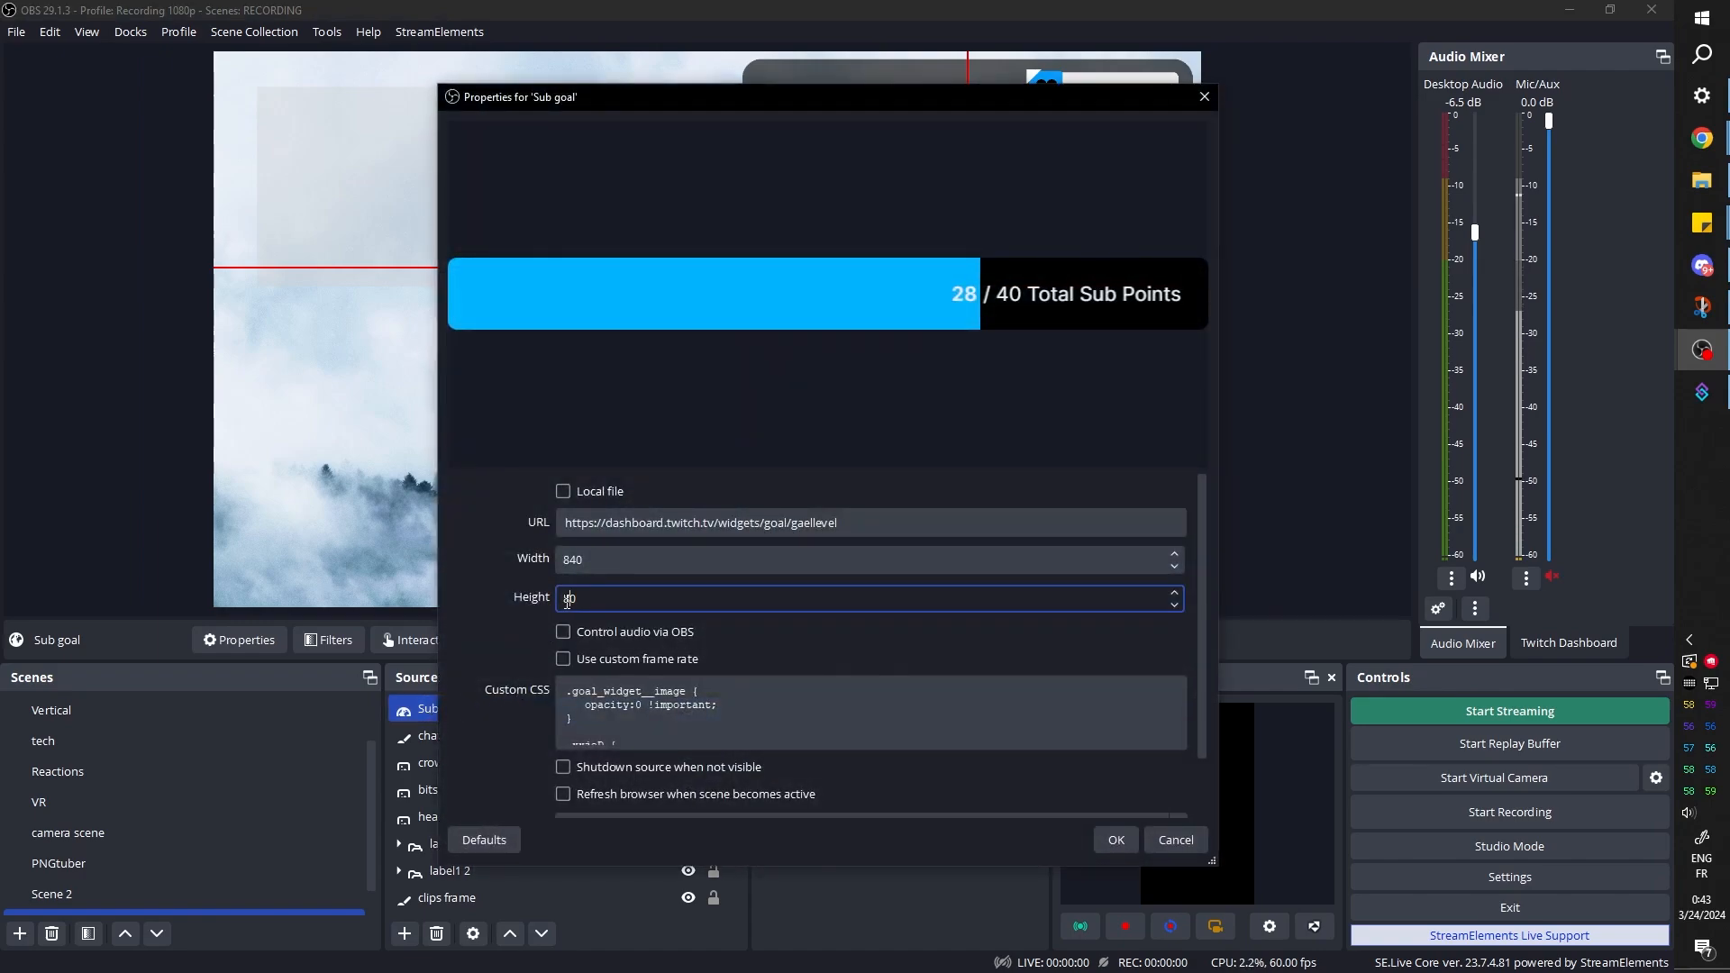
pyautogui.click(1117, 839)
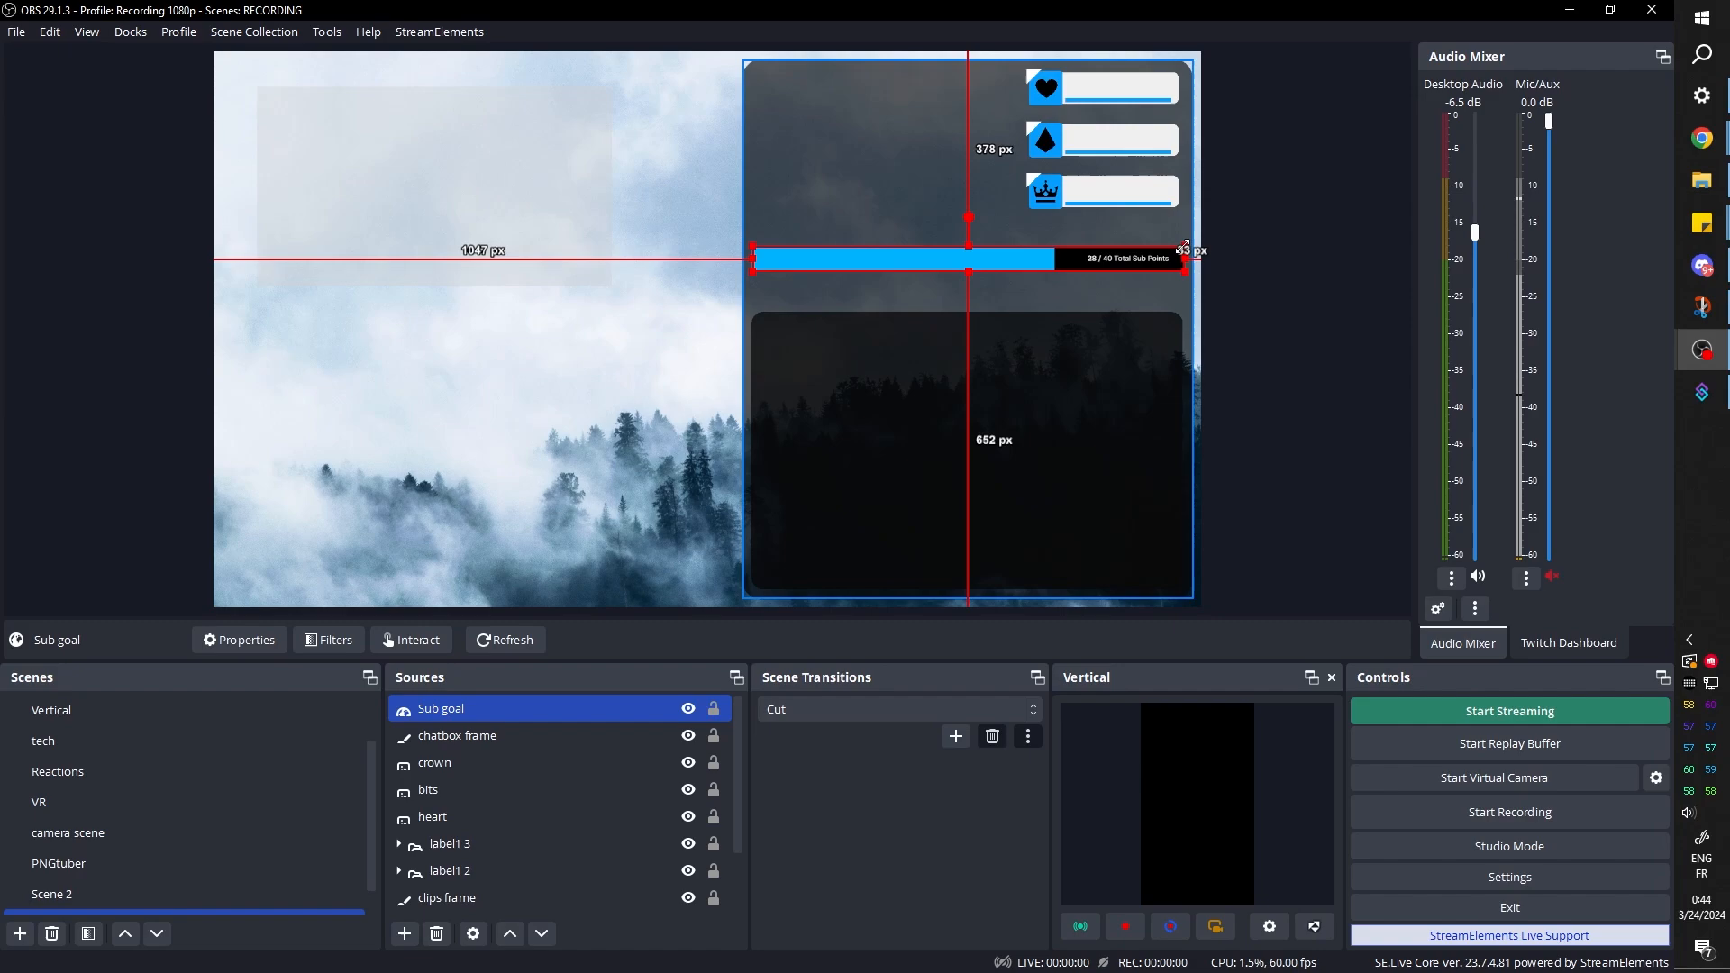
# Shrink the Sub goal bar slightly so it sits inside the width of the chatbox frame beneath it
pyautogui.moveTo(1183, 248)
pyautogui.mouseDown()
pyautogui.moveTo(1199, 250)
pyautogui.moveTo(1174, 250)
pyautogui.mouseUp()
pyautogui.click(934, 433)
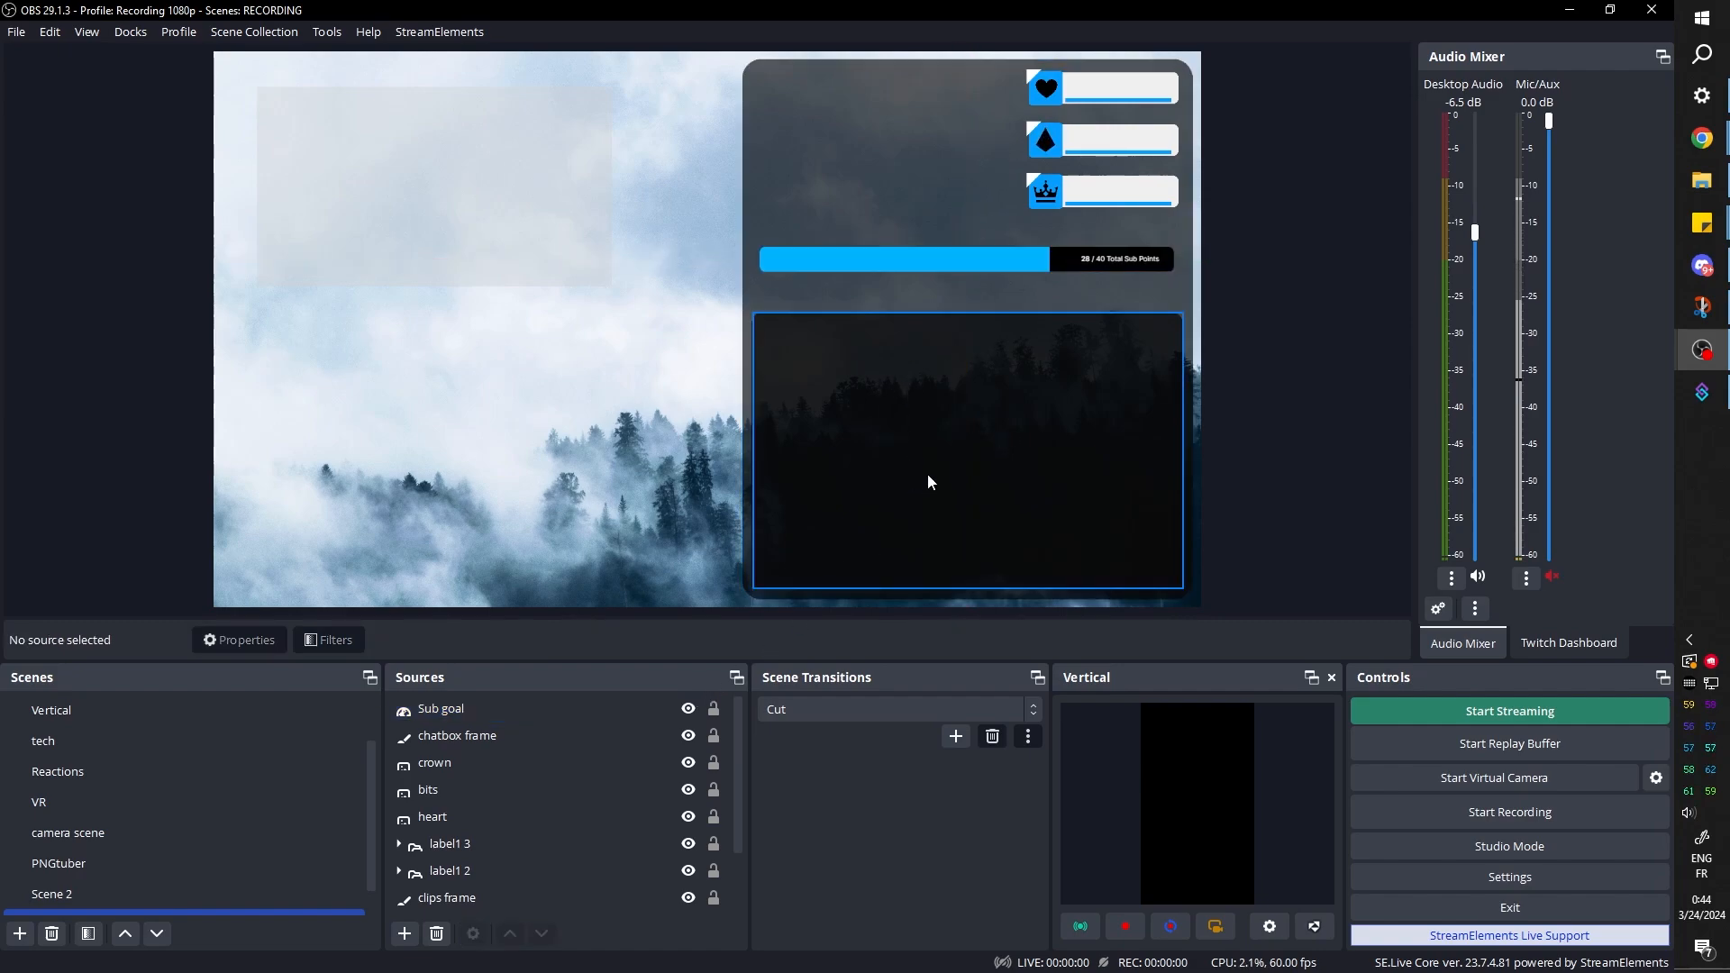
# Duplicate the chatbox frame source and place the copy directly below Sub goal in the source order
pyautogui.click(808, 536)
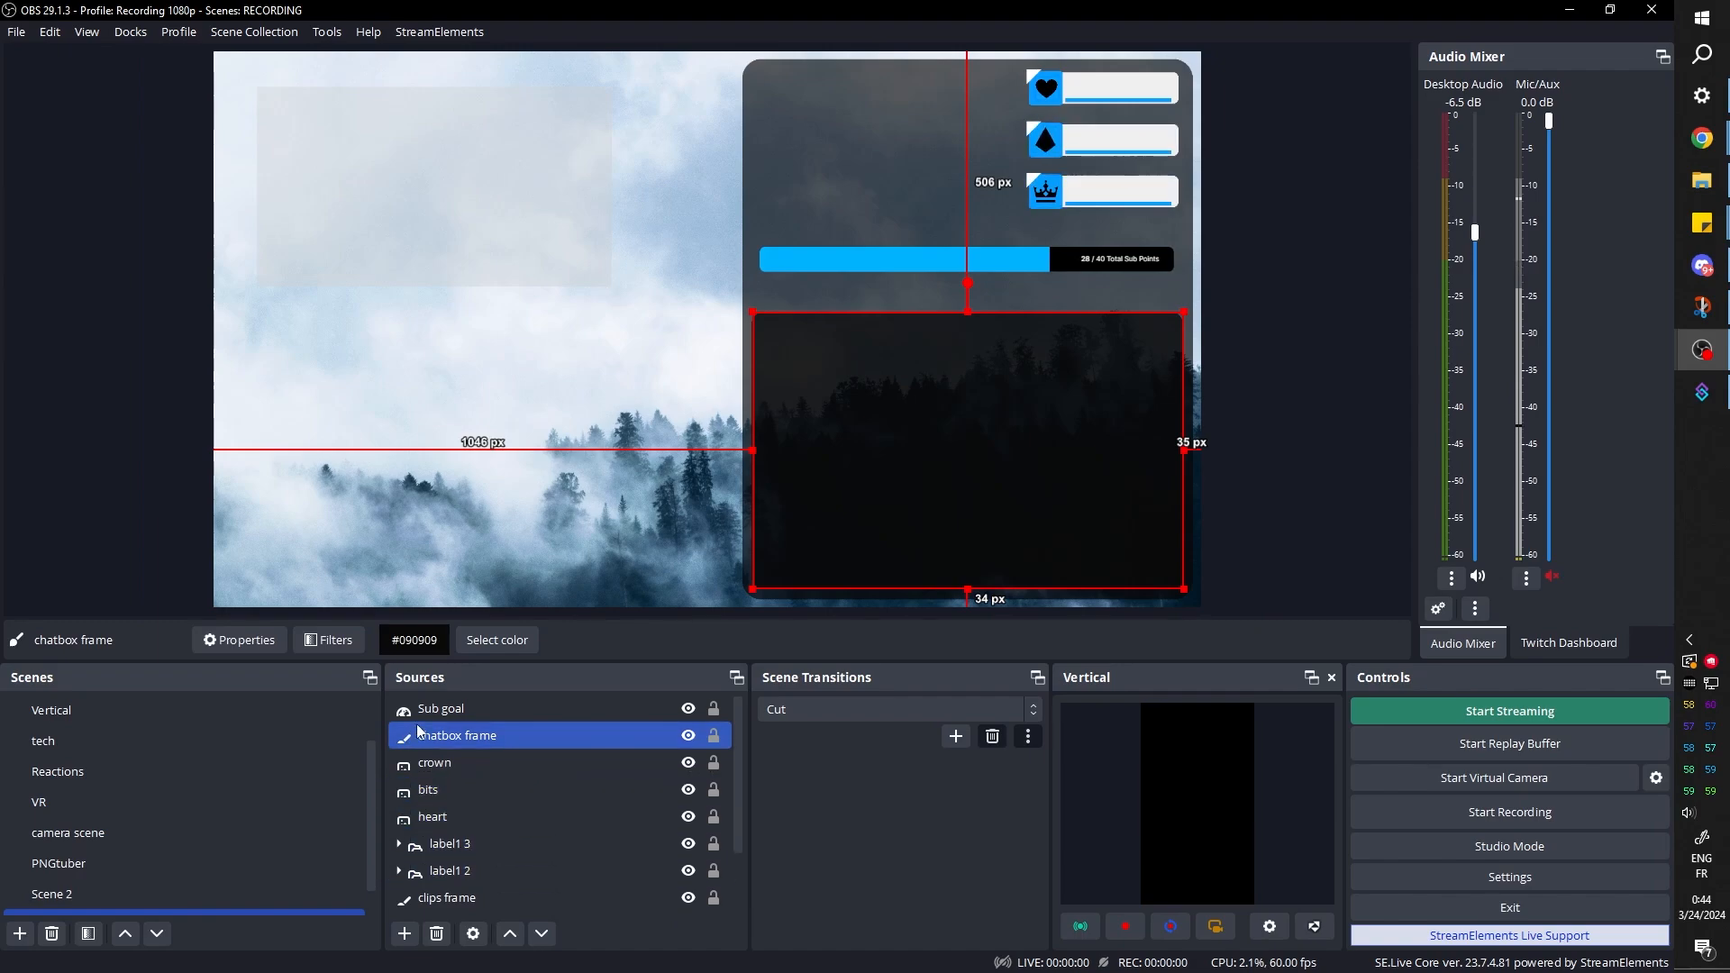
pyautogui.rightClick(455, 735)
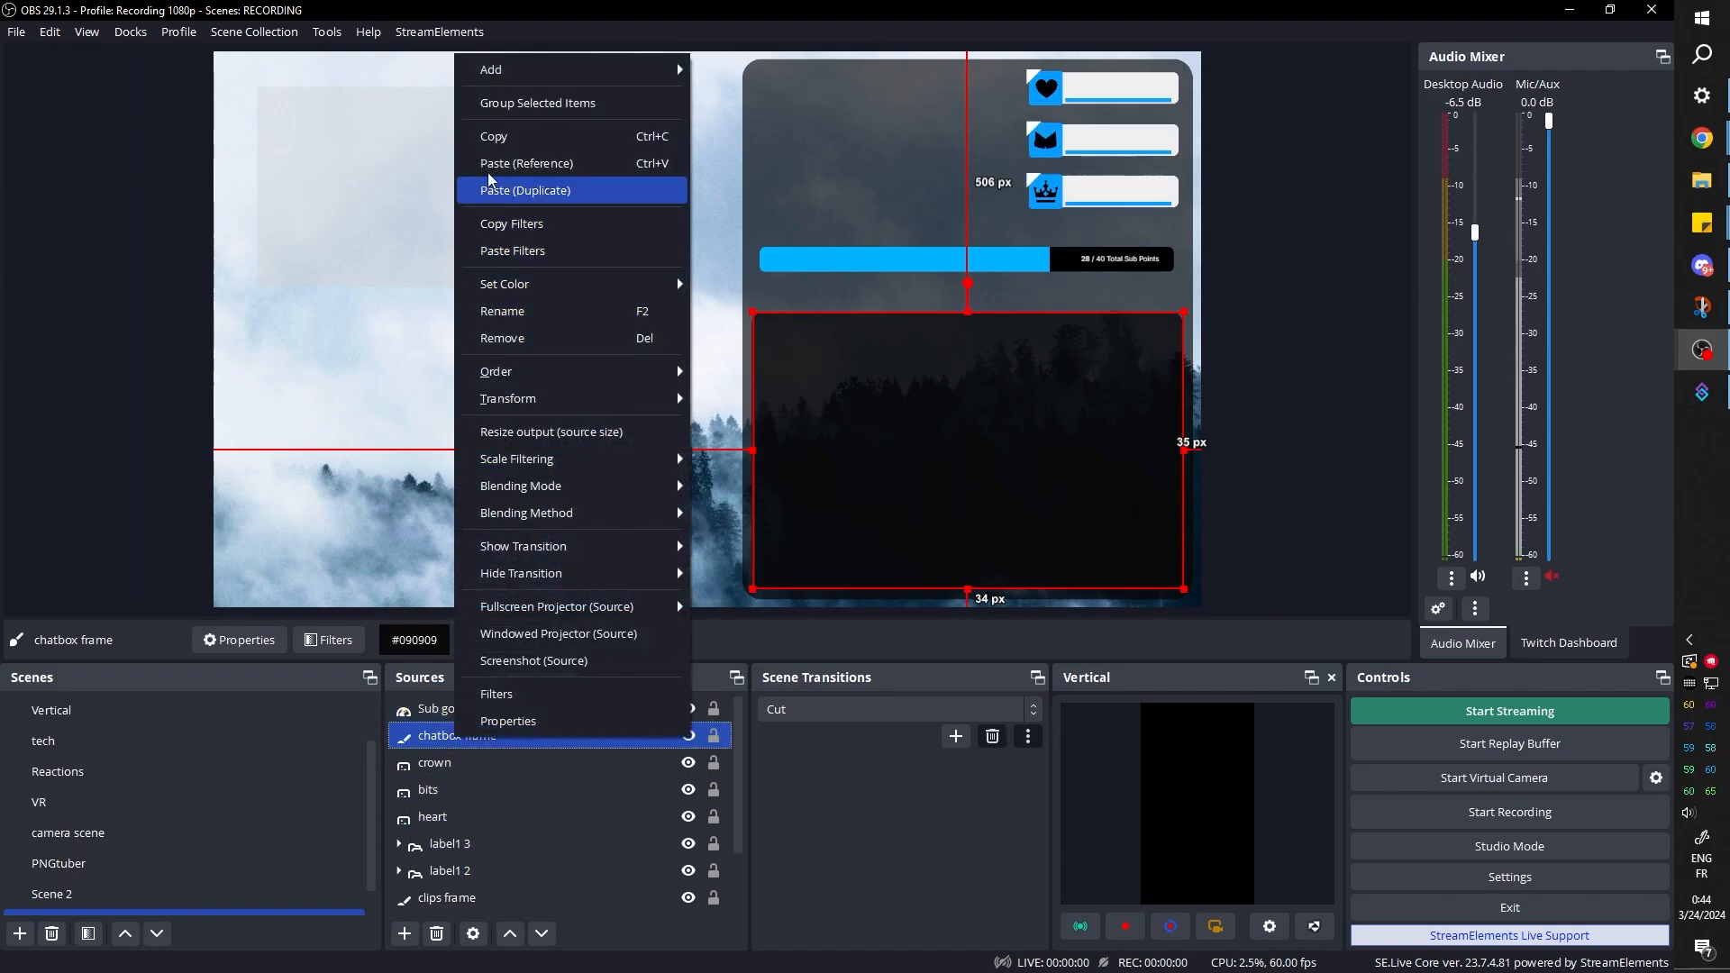
pyautogui.click(492, 138)
pyautogui.rightClick(470, 735)
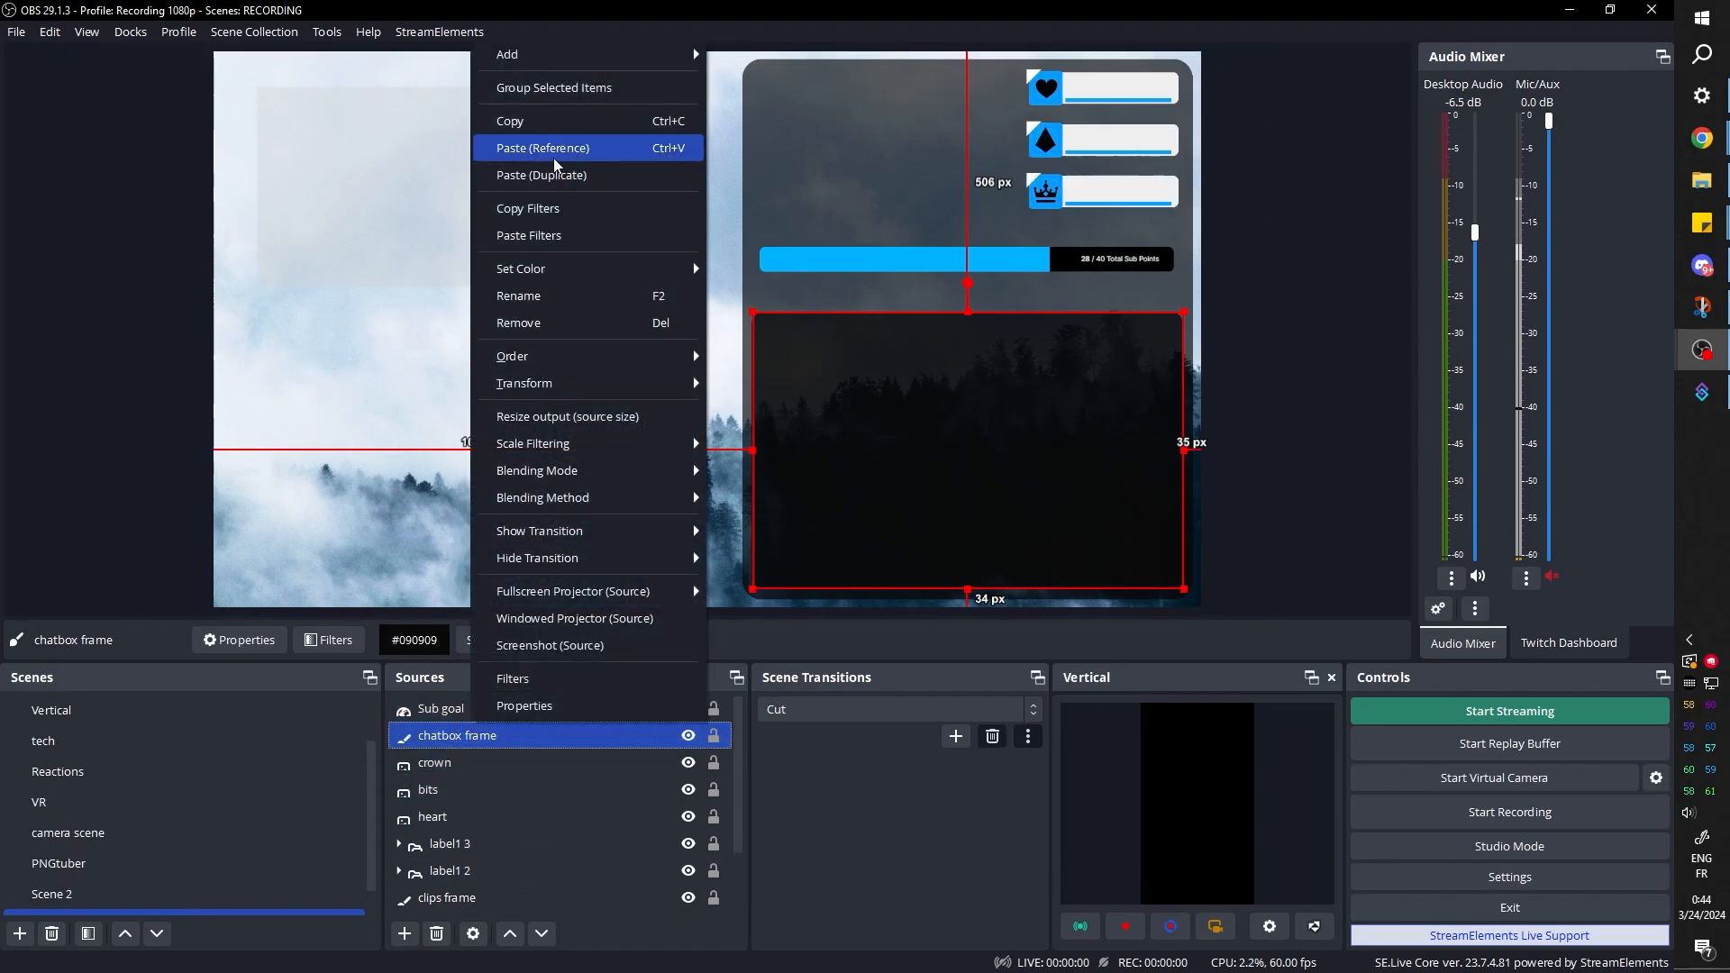
pyautogui.click(519, 175)
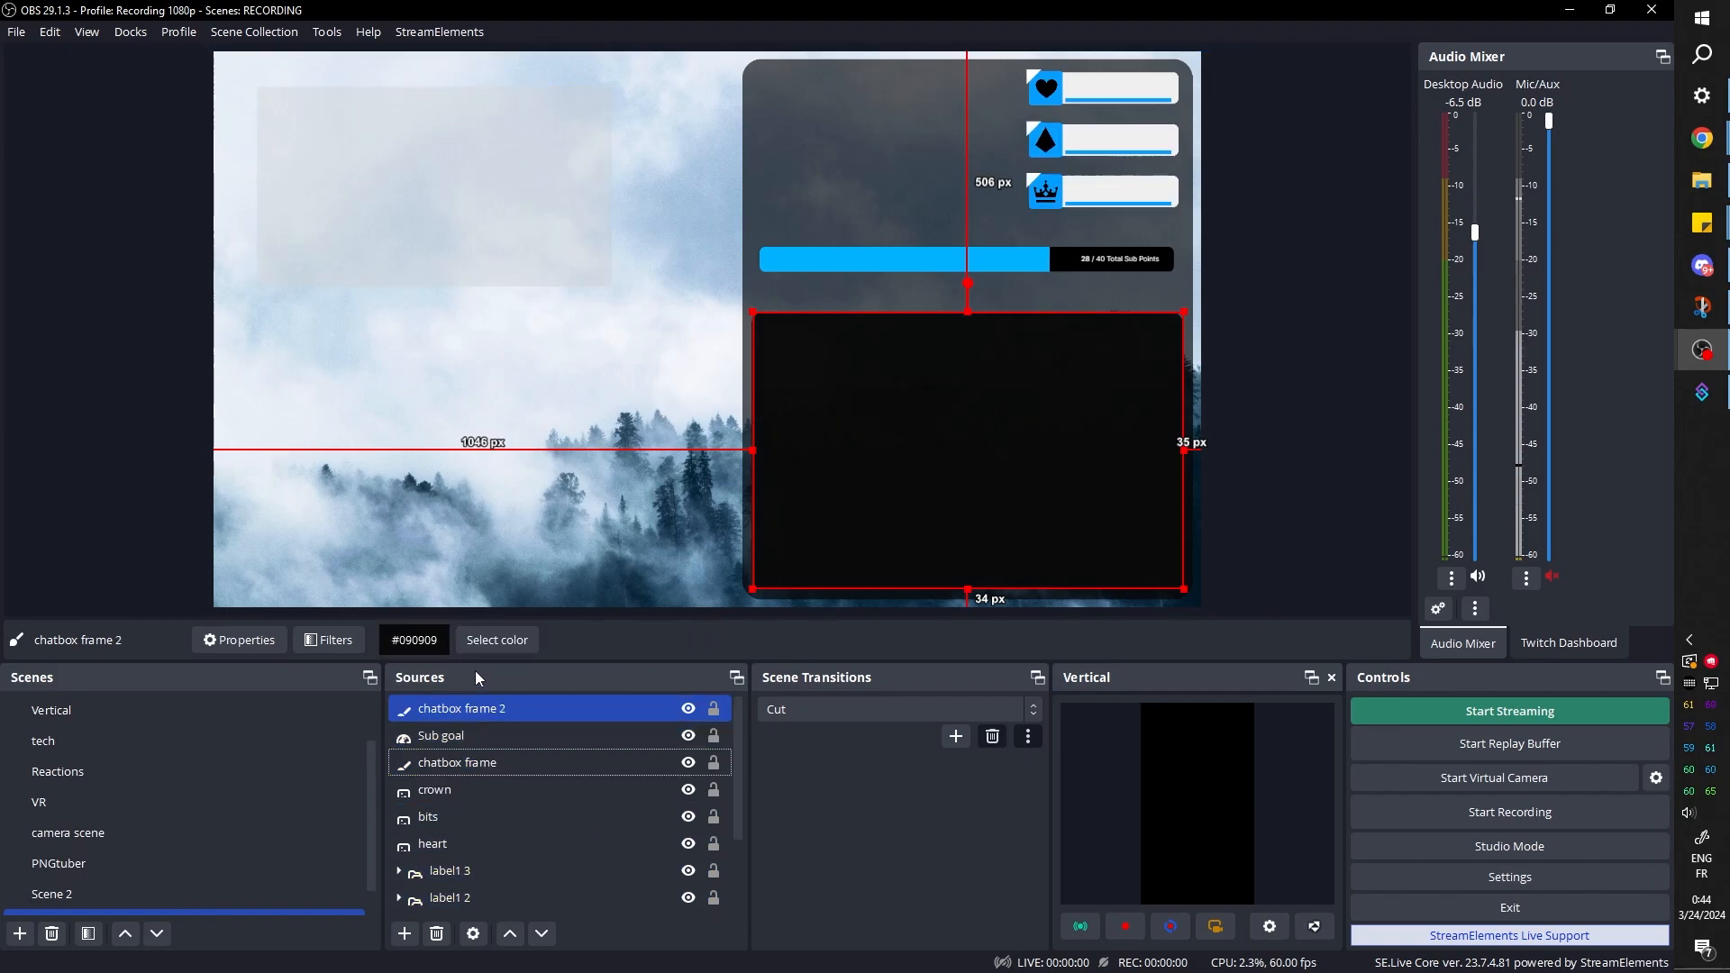
pyautogui.moveTo(465, 711); pyautogui.dragTo(458, 748)
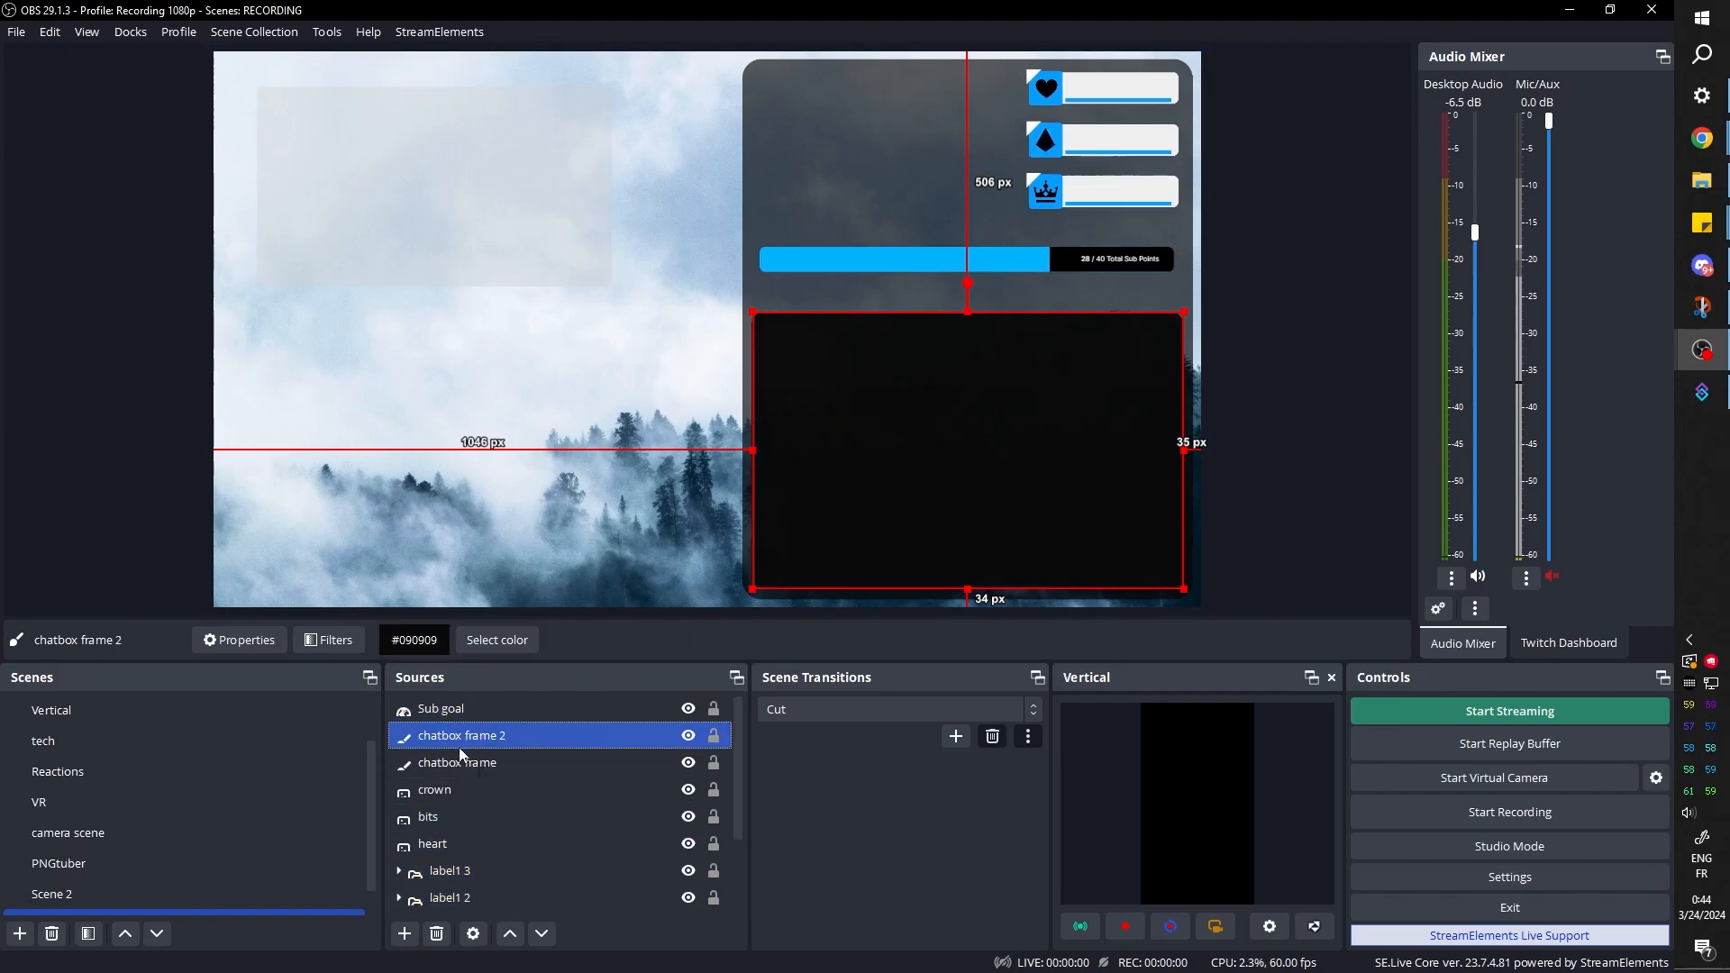
# Move the duplicated chatbox frame up behind the Sub goal bar and reduce its source height to a thin strip
pyautogui.moveTo(921, 430); pyautogui.dragTo(919, 388)
pyautogui.doubleClick(448, 743)
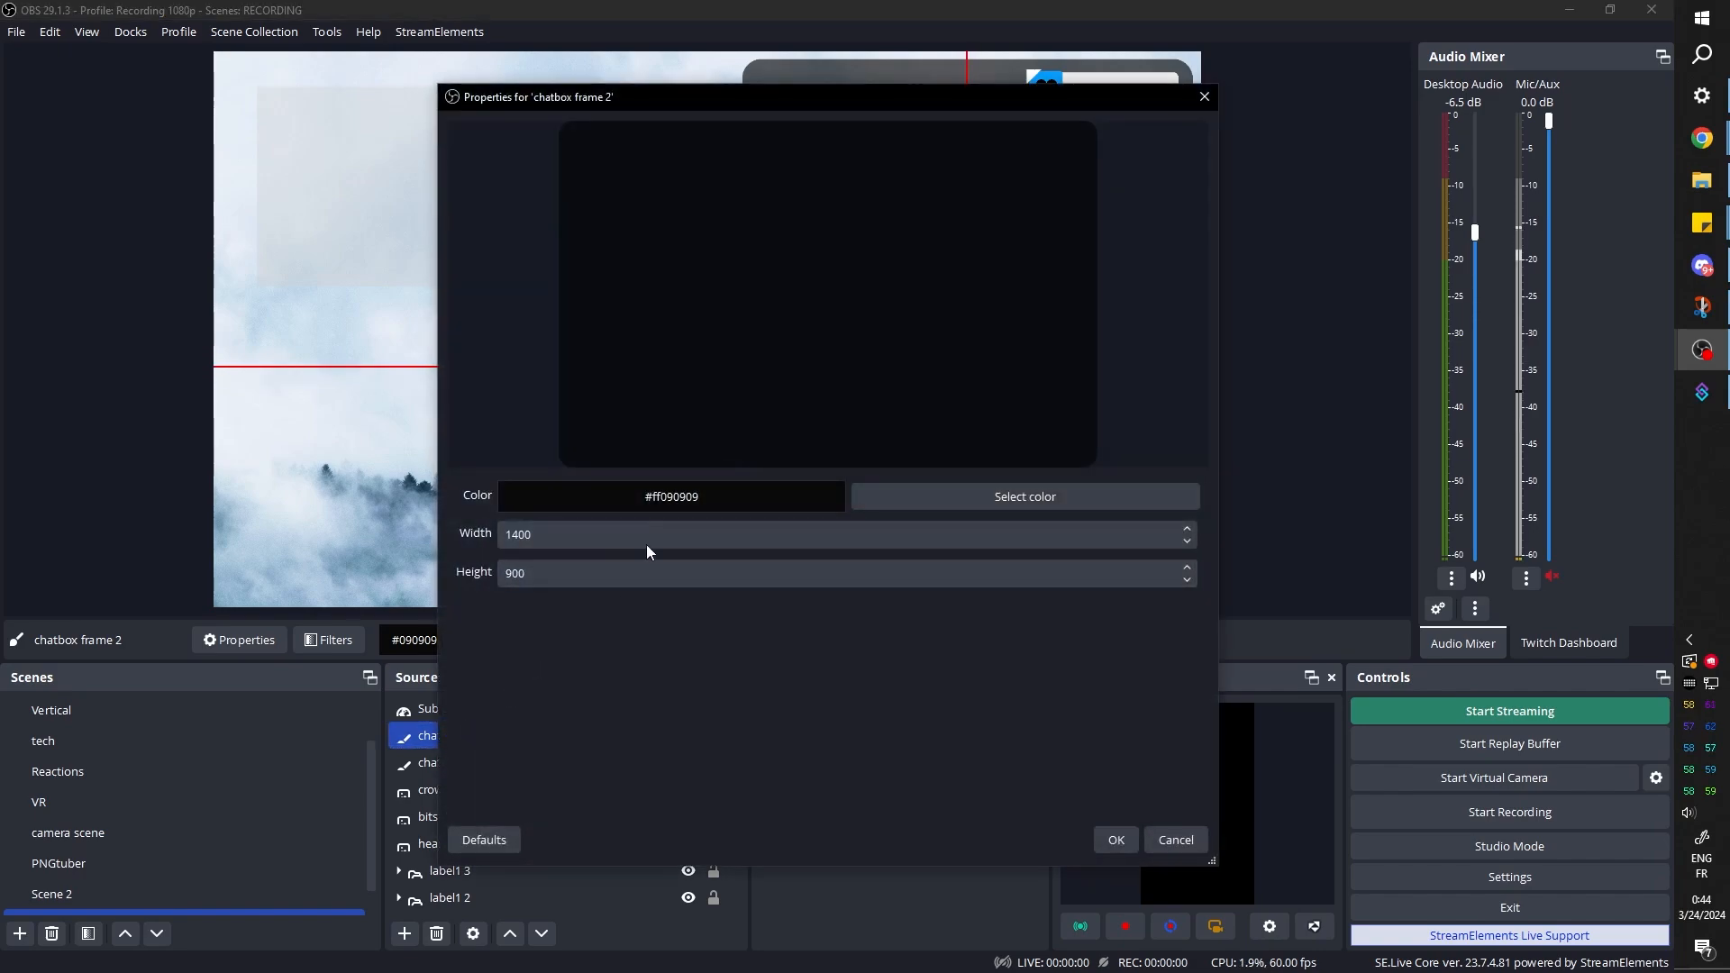
pyautogui.moveTo(498, 100); pyautogui.dragTo(1198, 142)
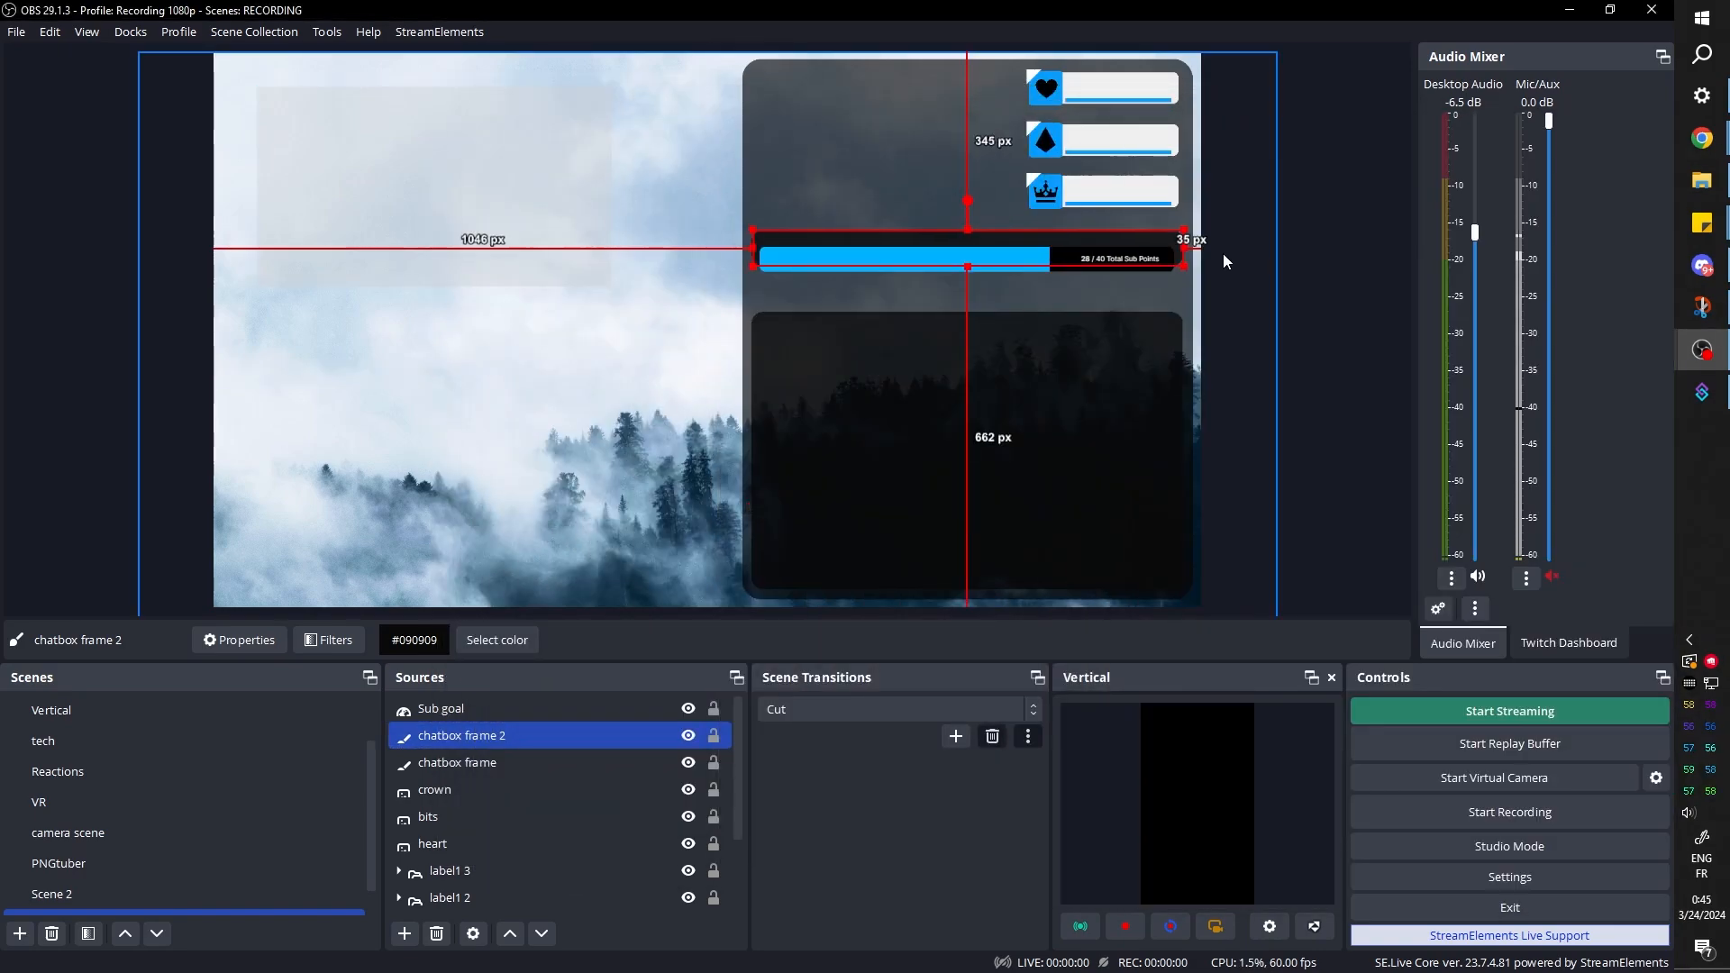
# Nudge the thin duplicated frame down until it is vertically centred around the Sub goal bar, and deselect it
pyautogui.press('Down')
pyautogui.press('Down')
pyautogui.press('Down')
pyautogui.press('Down')
pyautogui.press('Down')
pyautogui.press('Down')
pyautogui.press('Down')
pyautogui.press('Down')
pyautogui.press('Down')
pyautogui.press('Down')
pyautogui.press('Down')
pyautogui.press('Down')
pyautogui.press('Down')
pyautogui.press('Down')
pyautogui.press('Down')
pyautogui.press('Down')
pyautogui.press('Down')
pyautogui.press('Down')
pyautogui.press('Down')
pyautogui.press('Down')
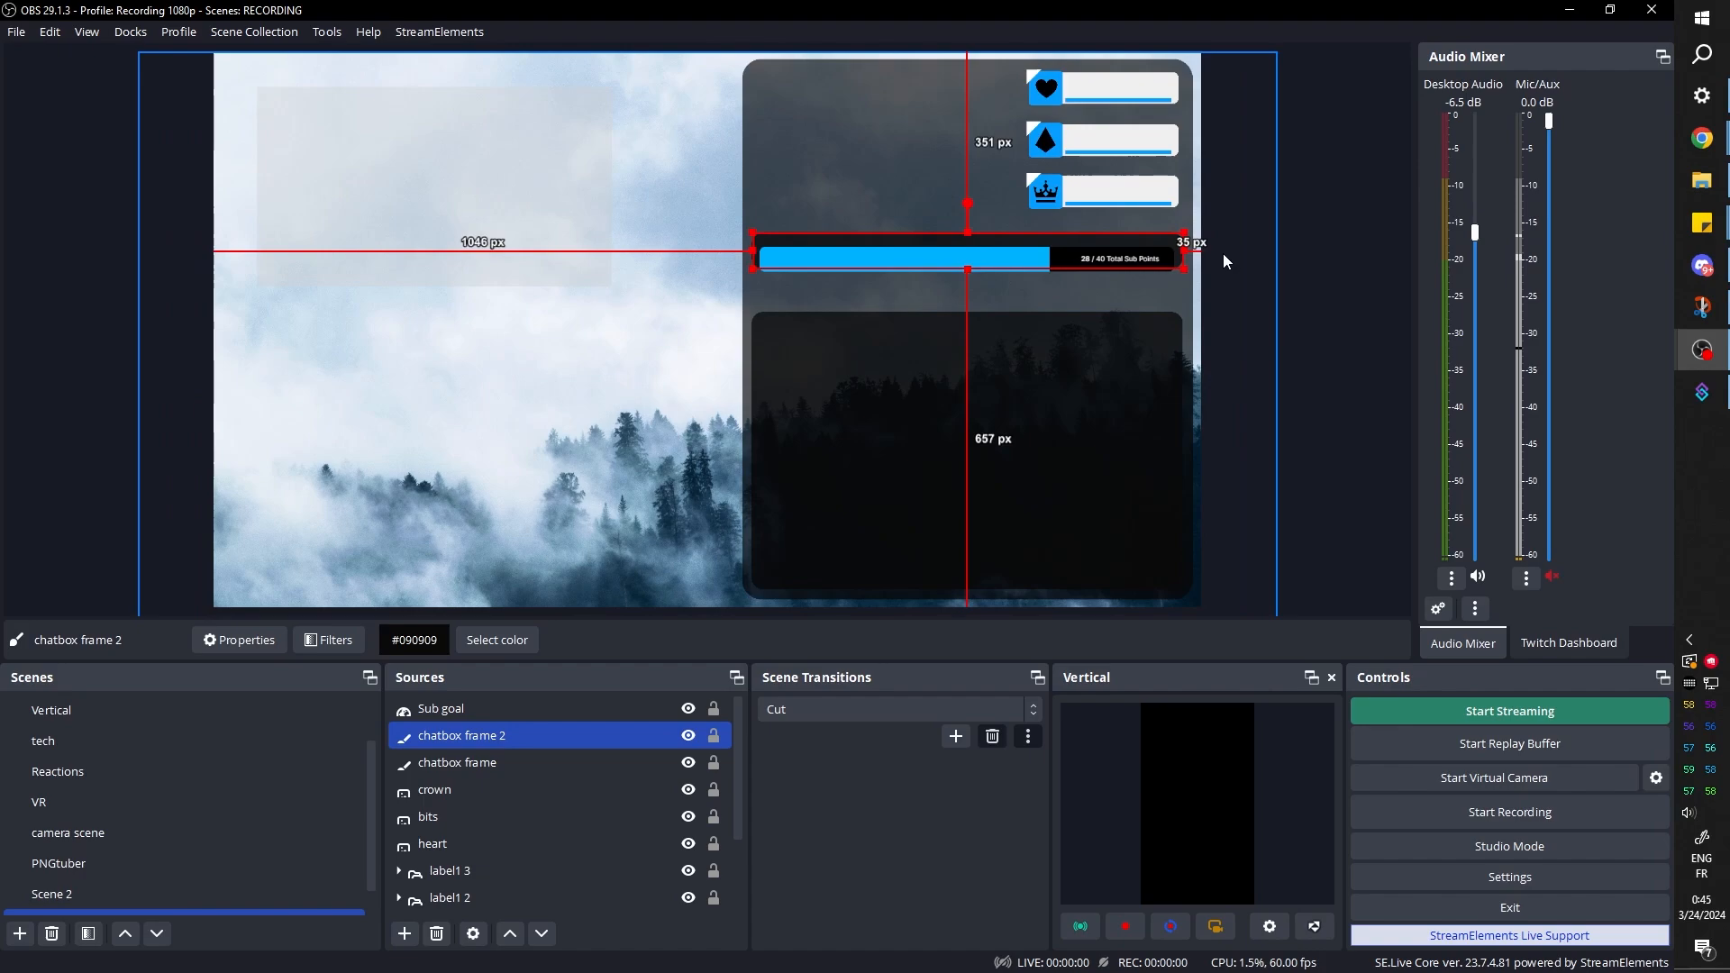
pyautogui.press('Down')
pyautogui.press('Down')
pyautogui.press('Down')
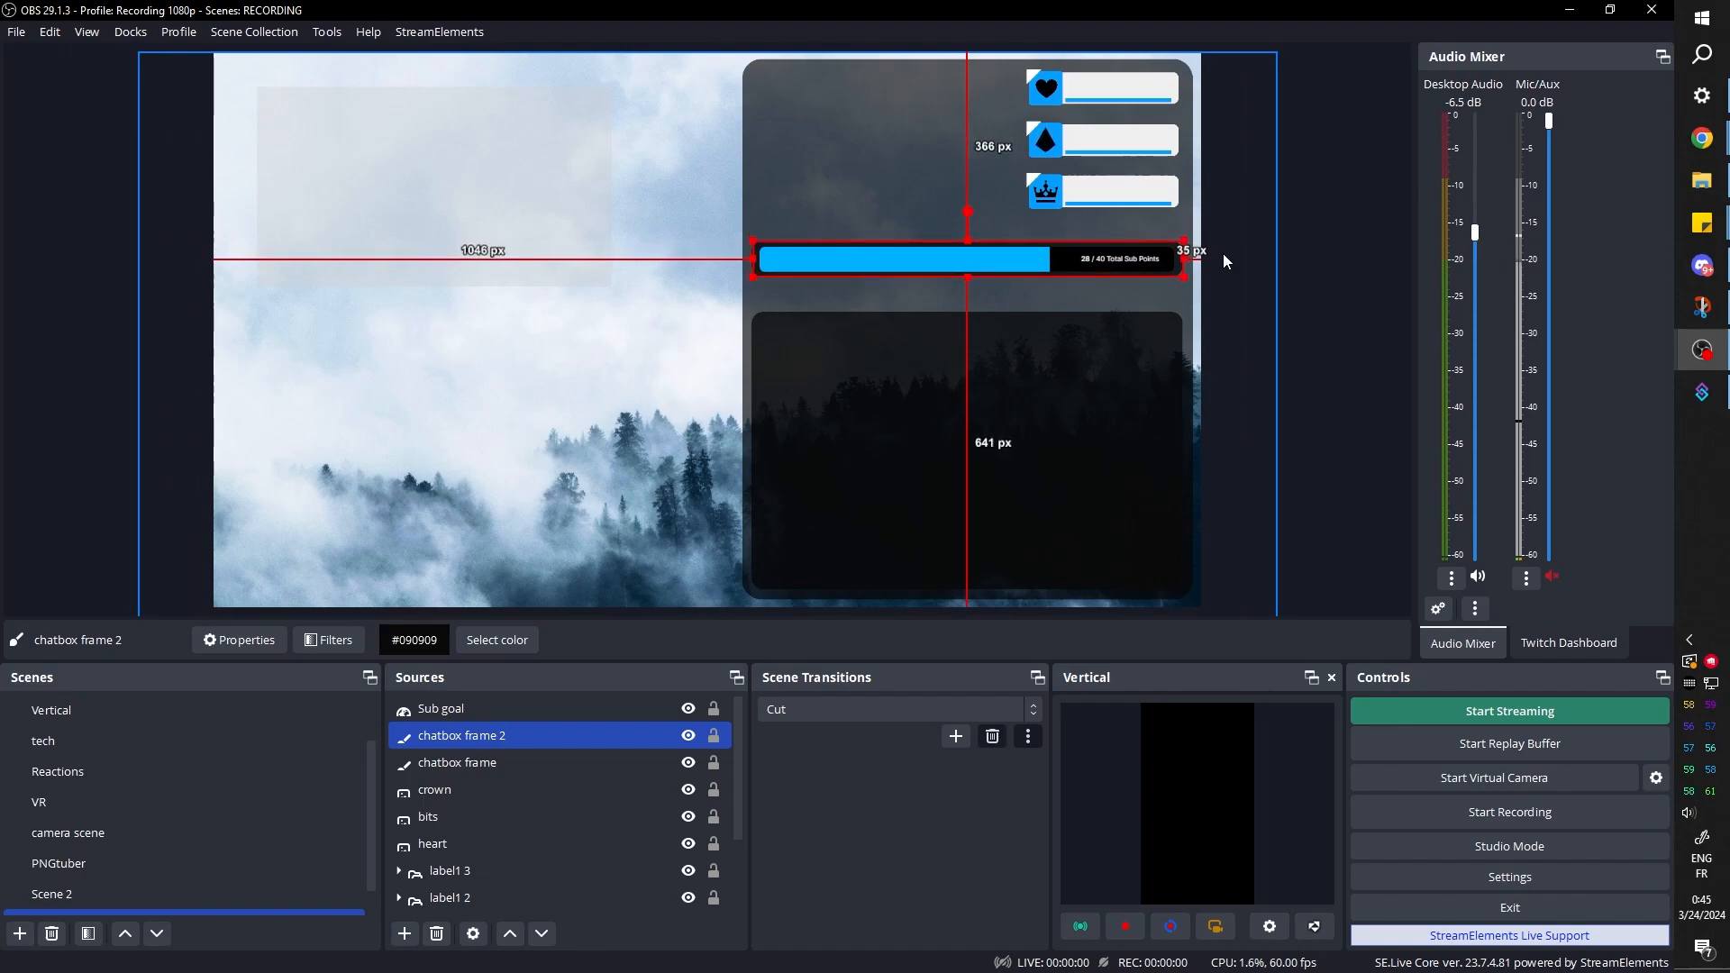
pyautogui.click(1317, 286)
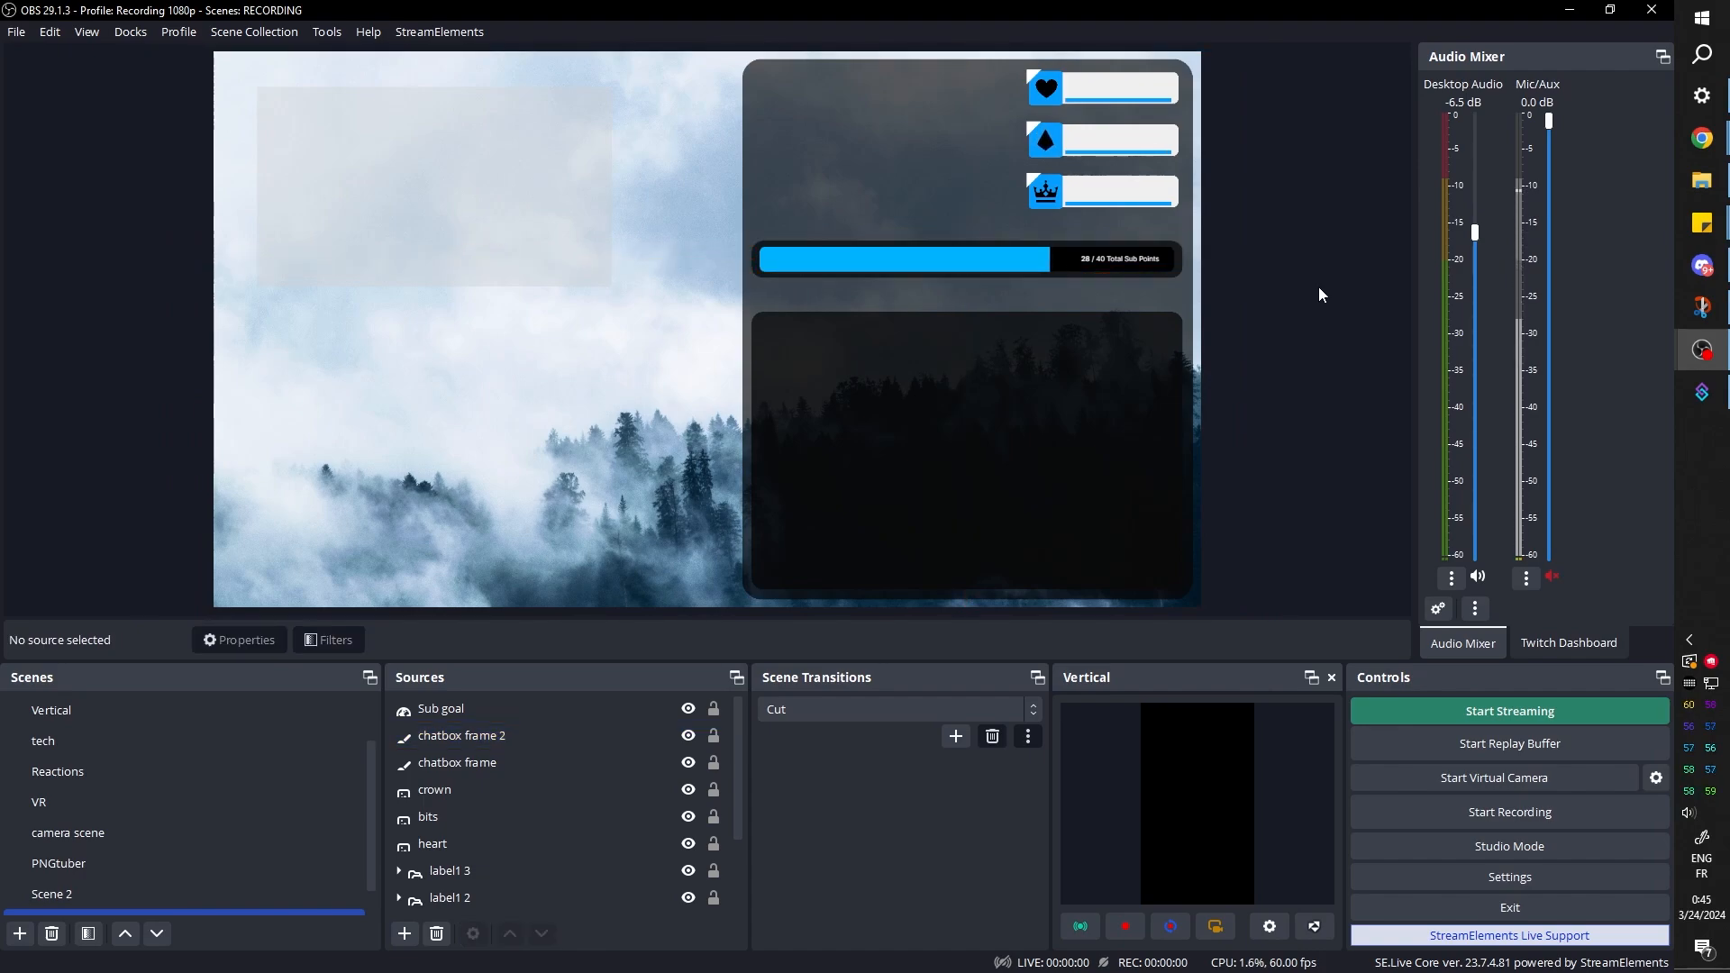
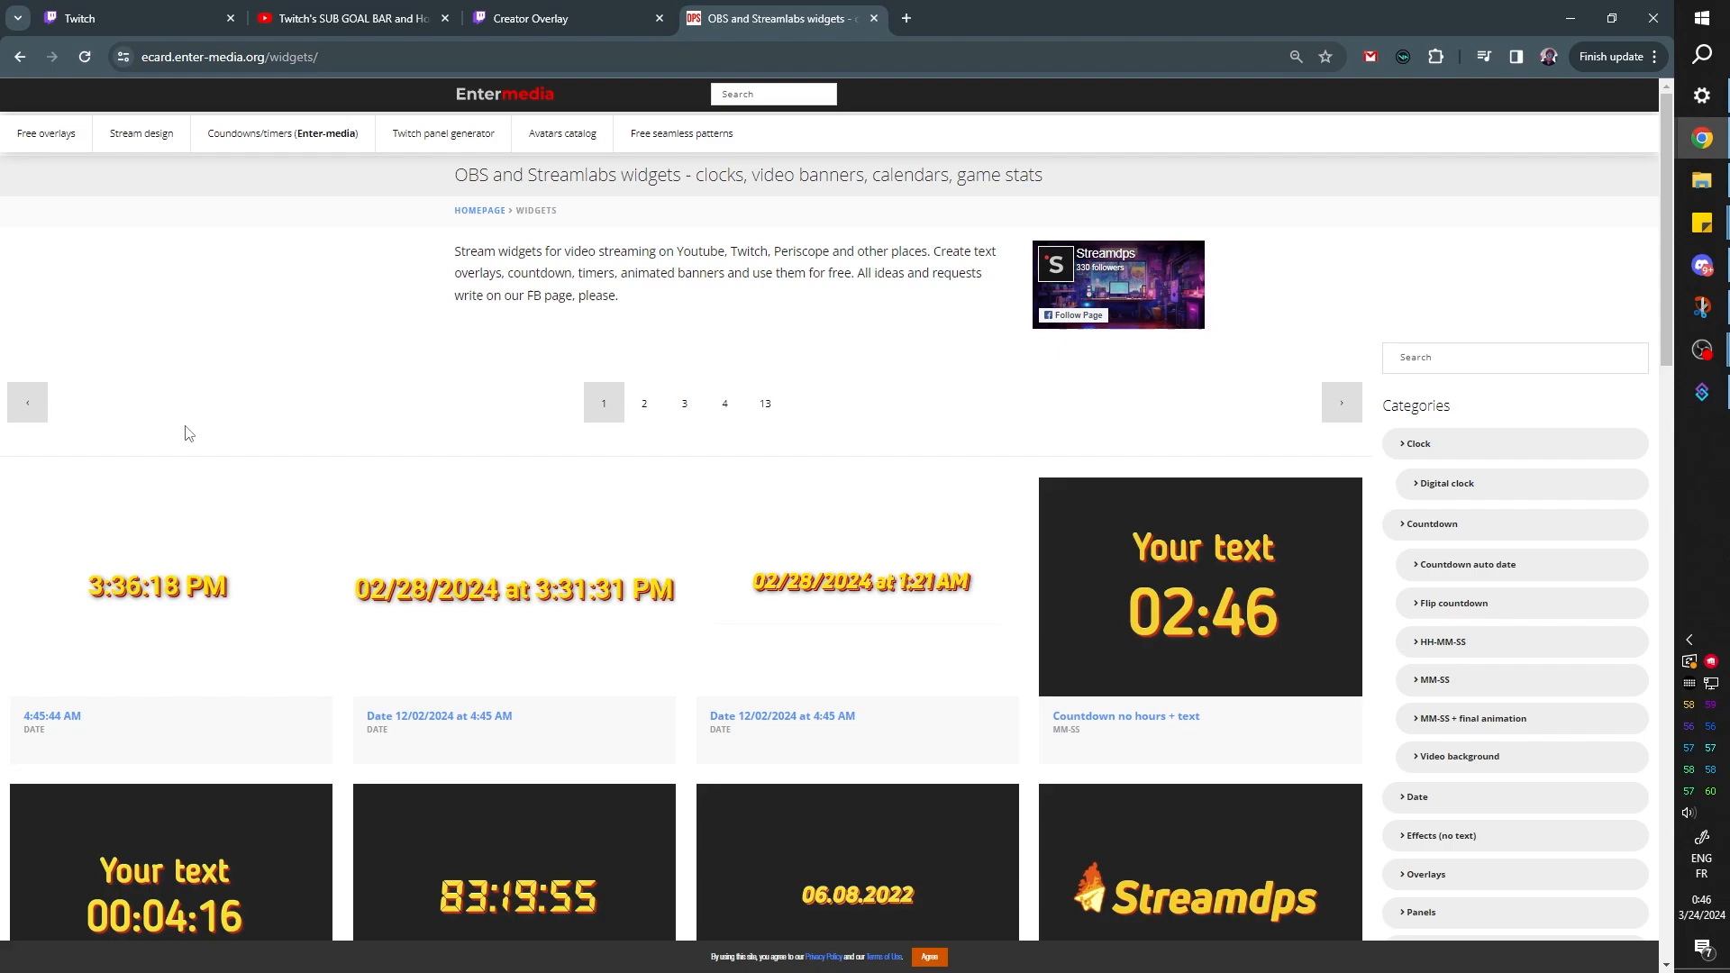
# Look through the first two pages of stream widgets, and open a countdown with effects to examine its text, time and link settings
pyautogui.scroll(-15, 186, 425)
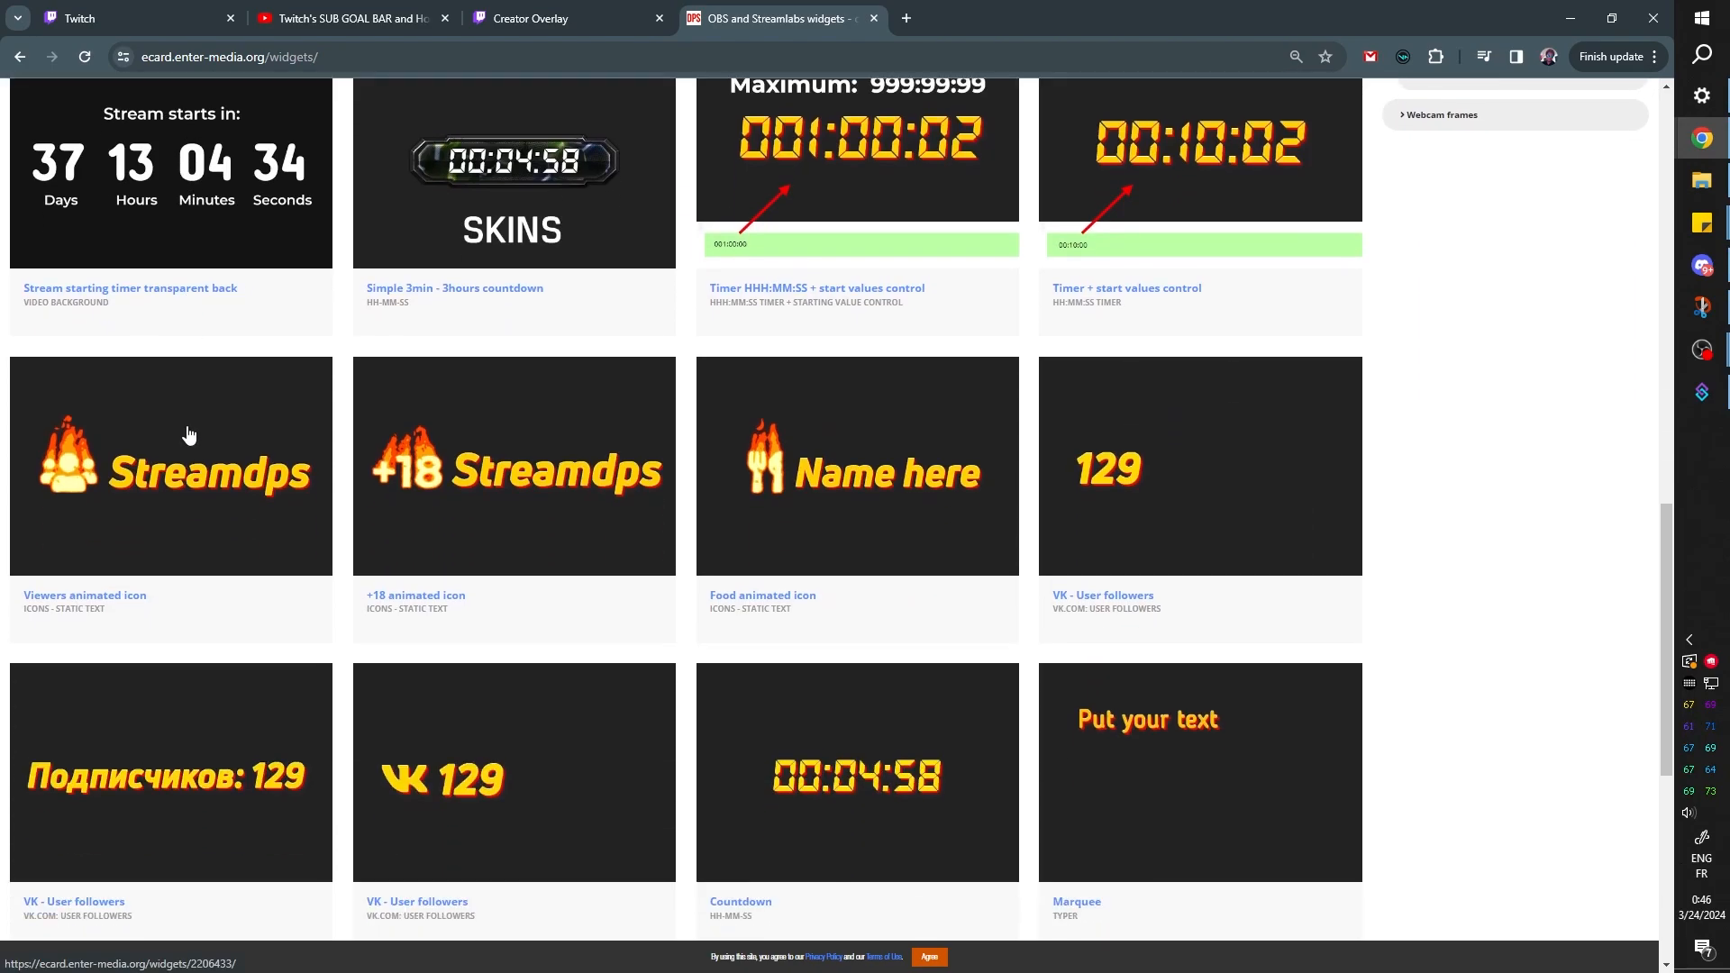
pyautogui.scroll(-7, 14, 338)
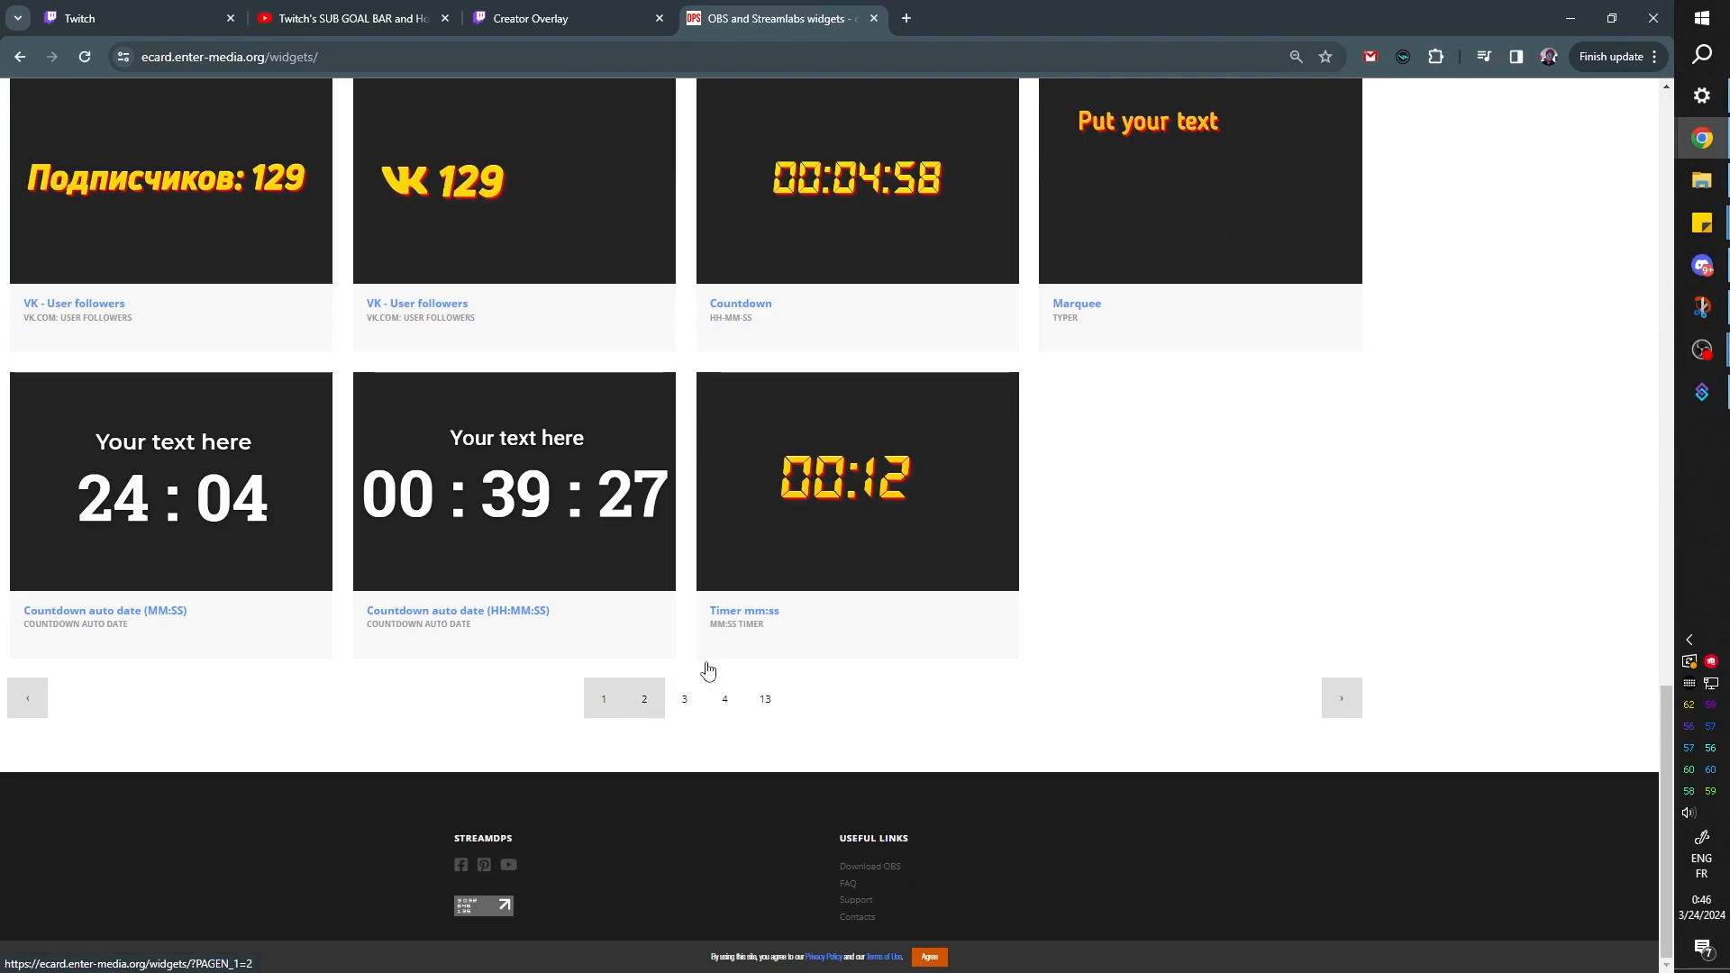
pyautogui.click(644, 699)
pyautogui.scroll(-3, 9, 396)
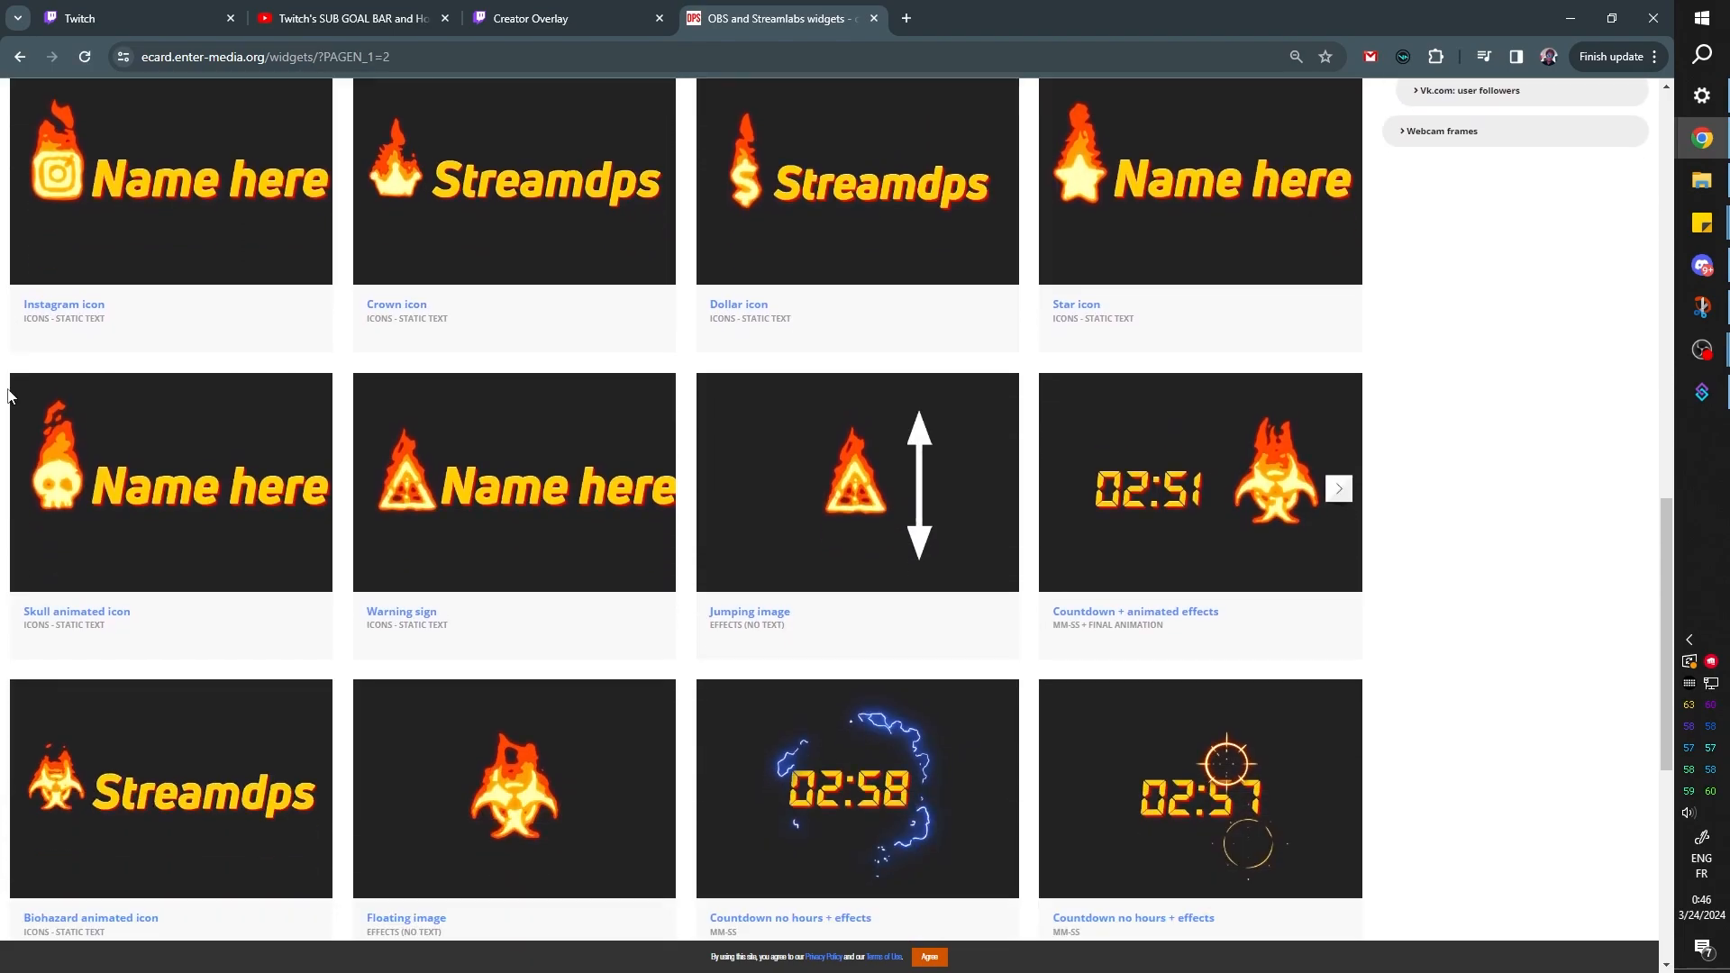
pyautogui.scroll(-5, 9, 396)
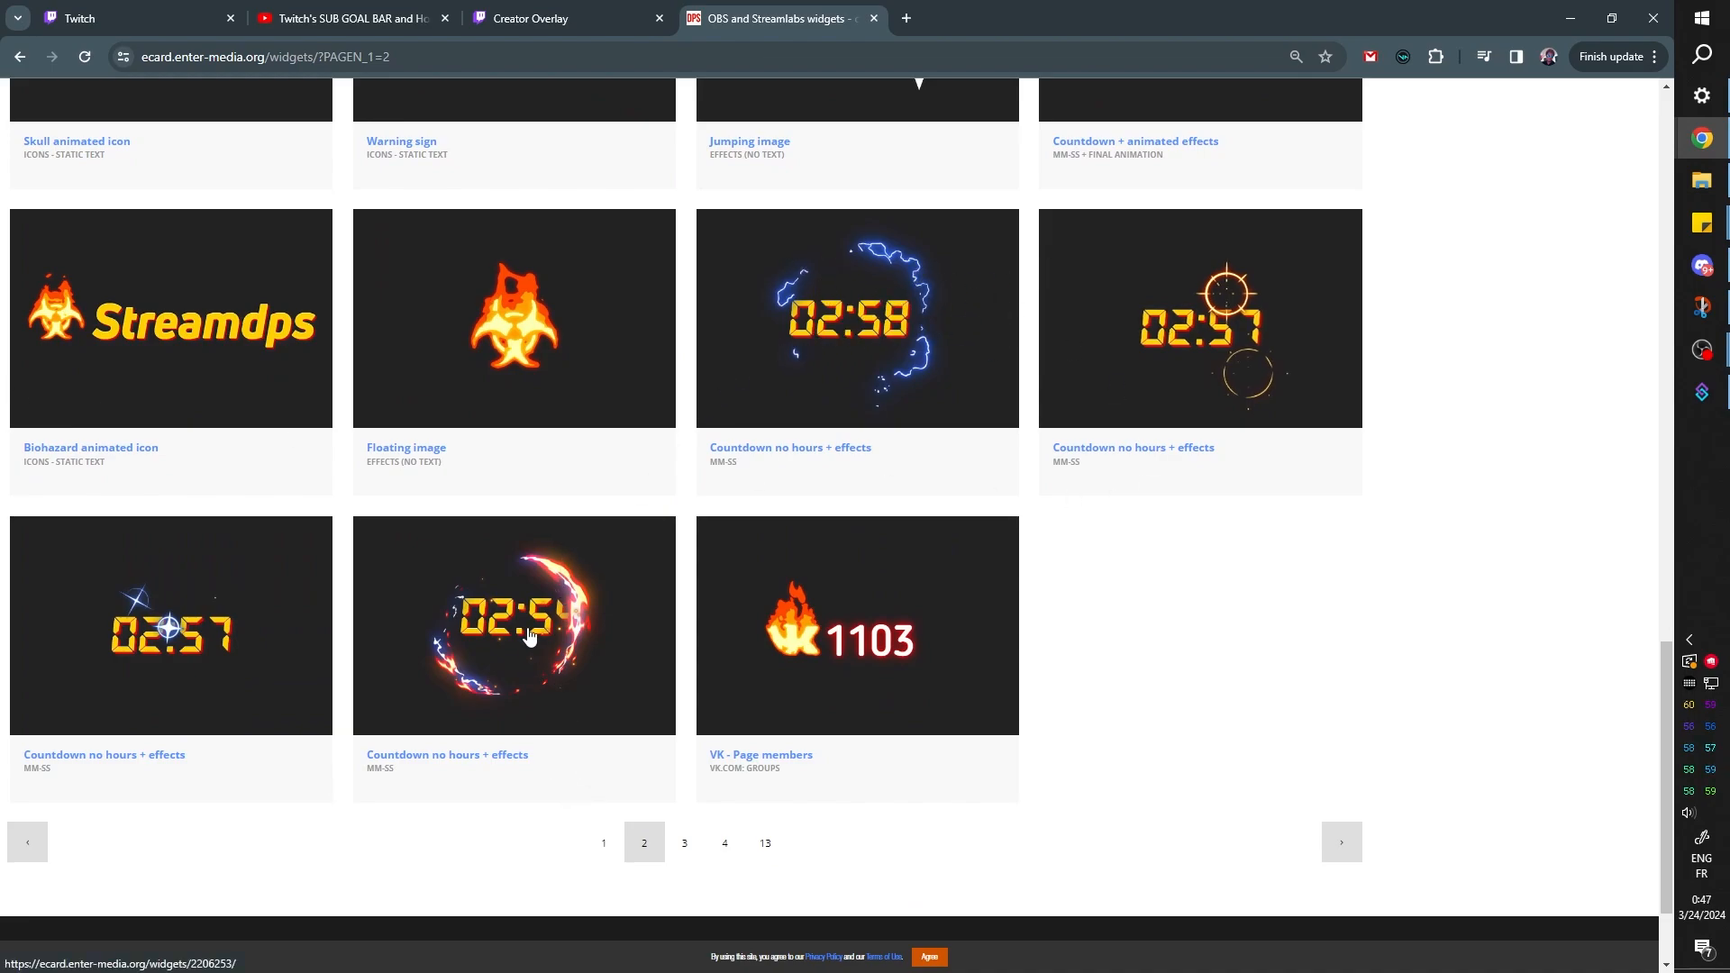
pyautogui.click(530, 638)
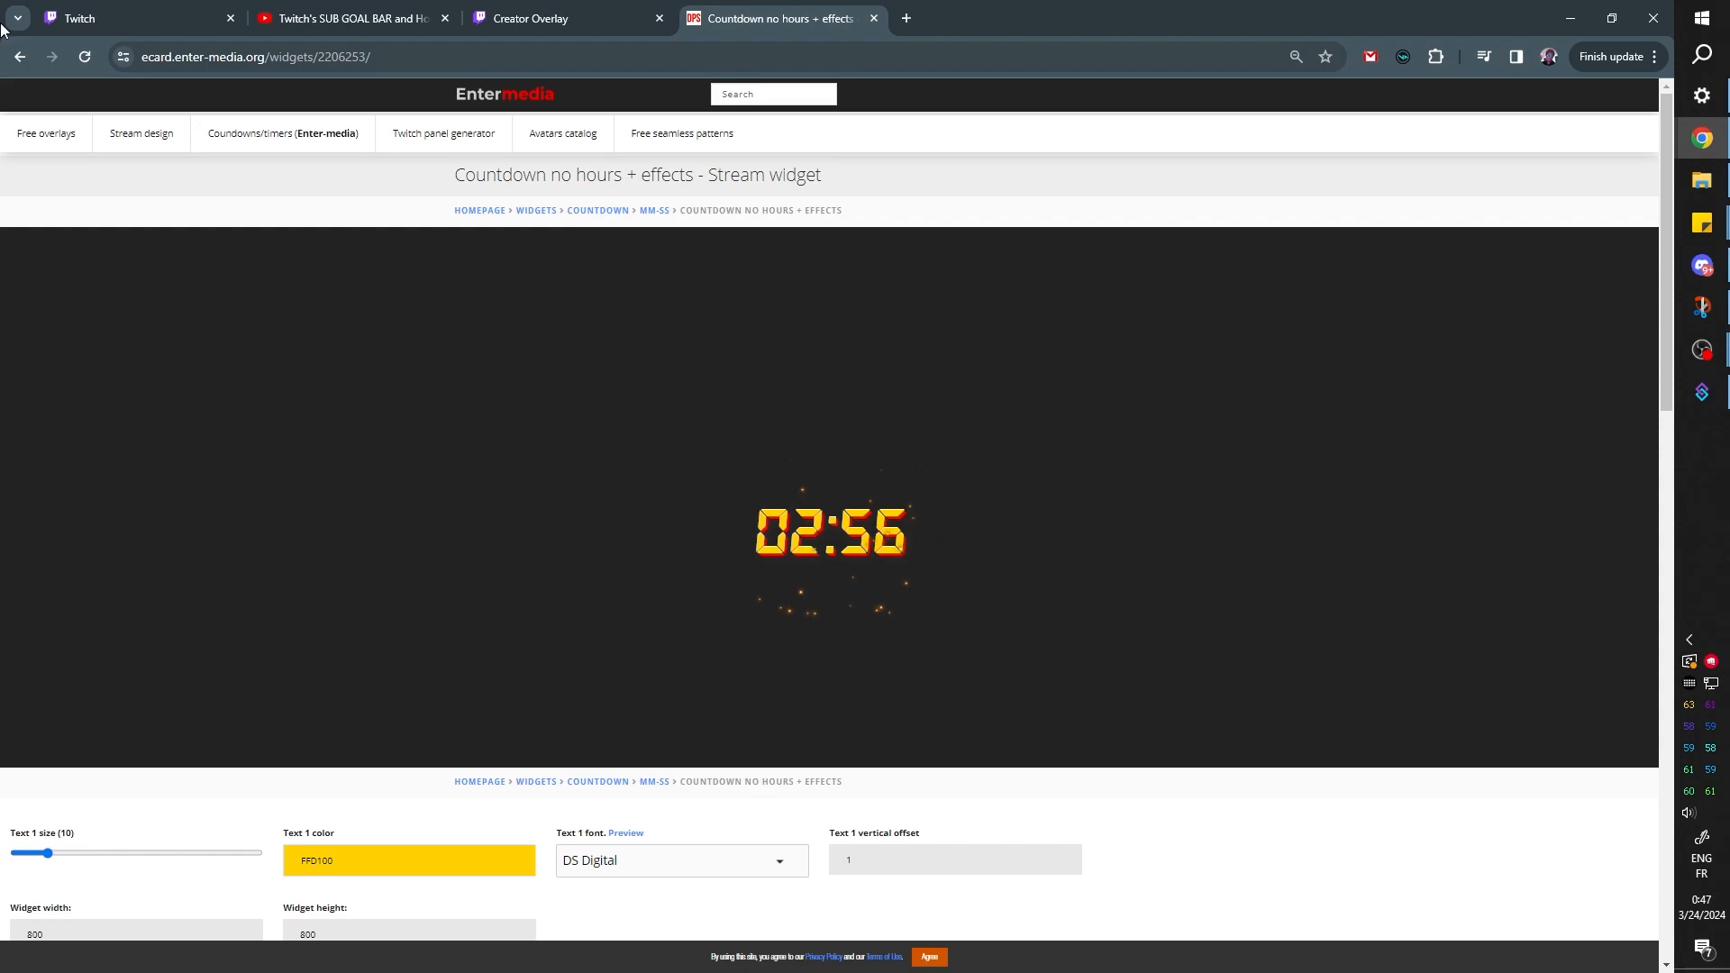
pyautogui.scroll(-10, 851, 527)
pyautogui.scroll(-1, 910, 618)
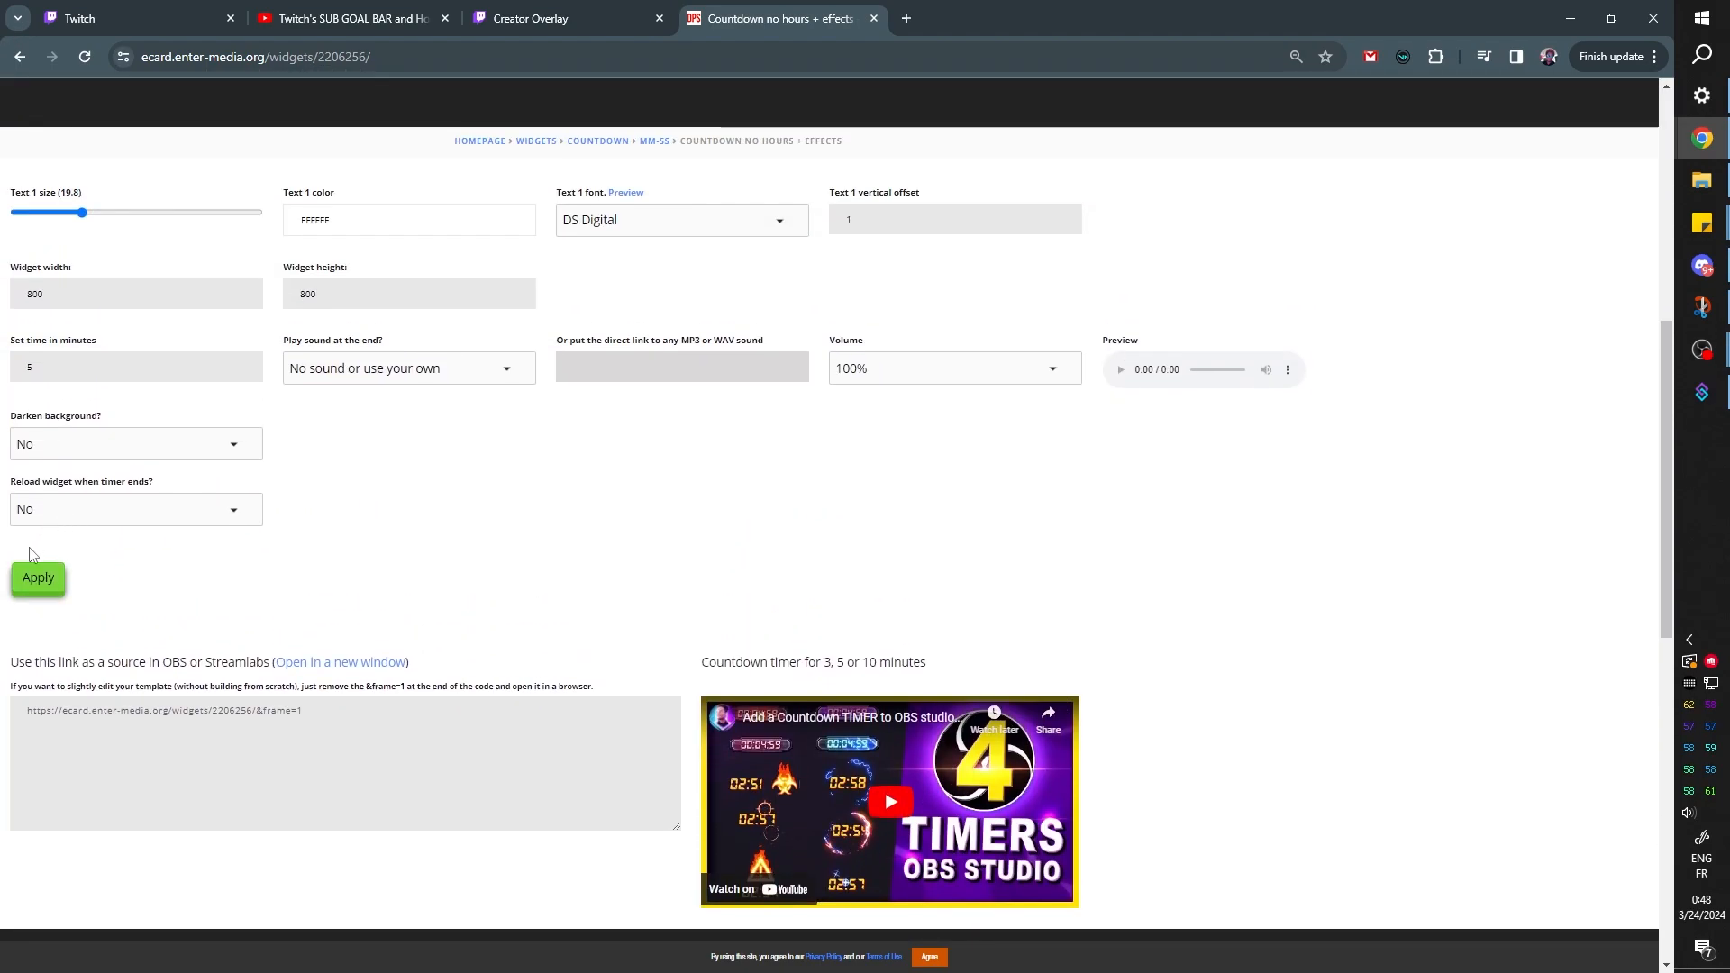
pyautogui.scroll(3, 1041, 522)
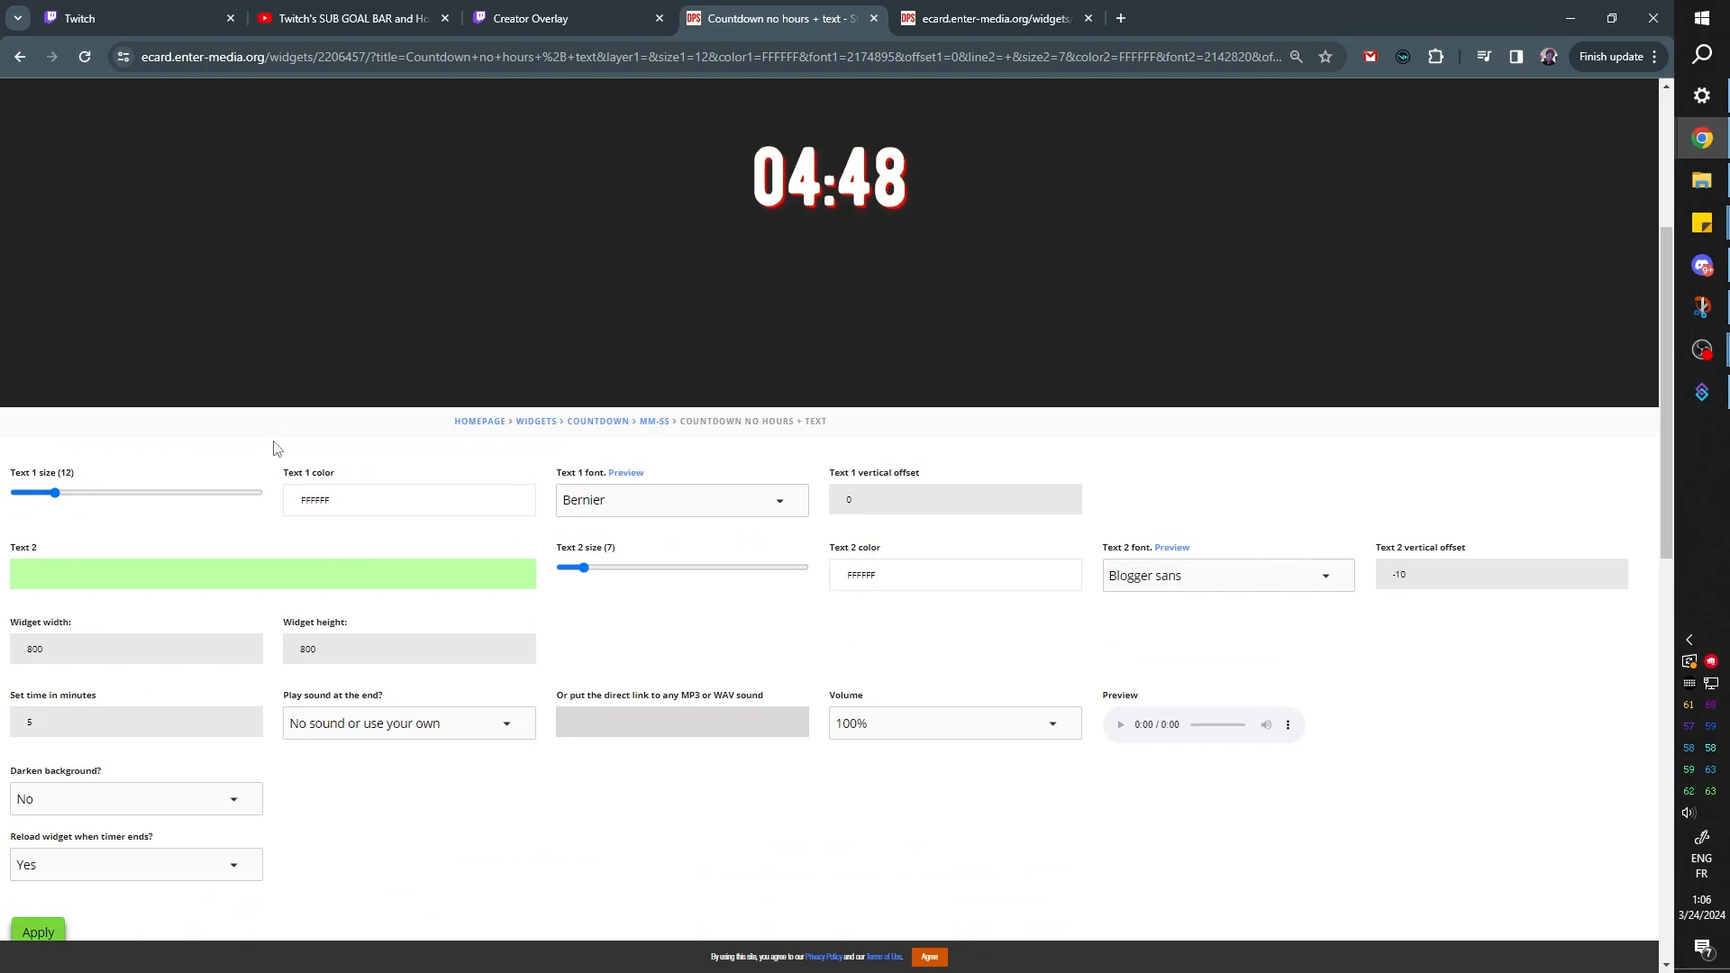
pyautogui.scroll(-2, 277, 448)
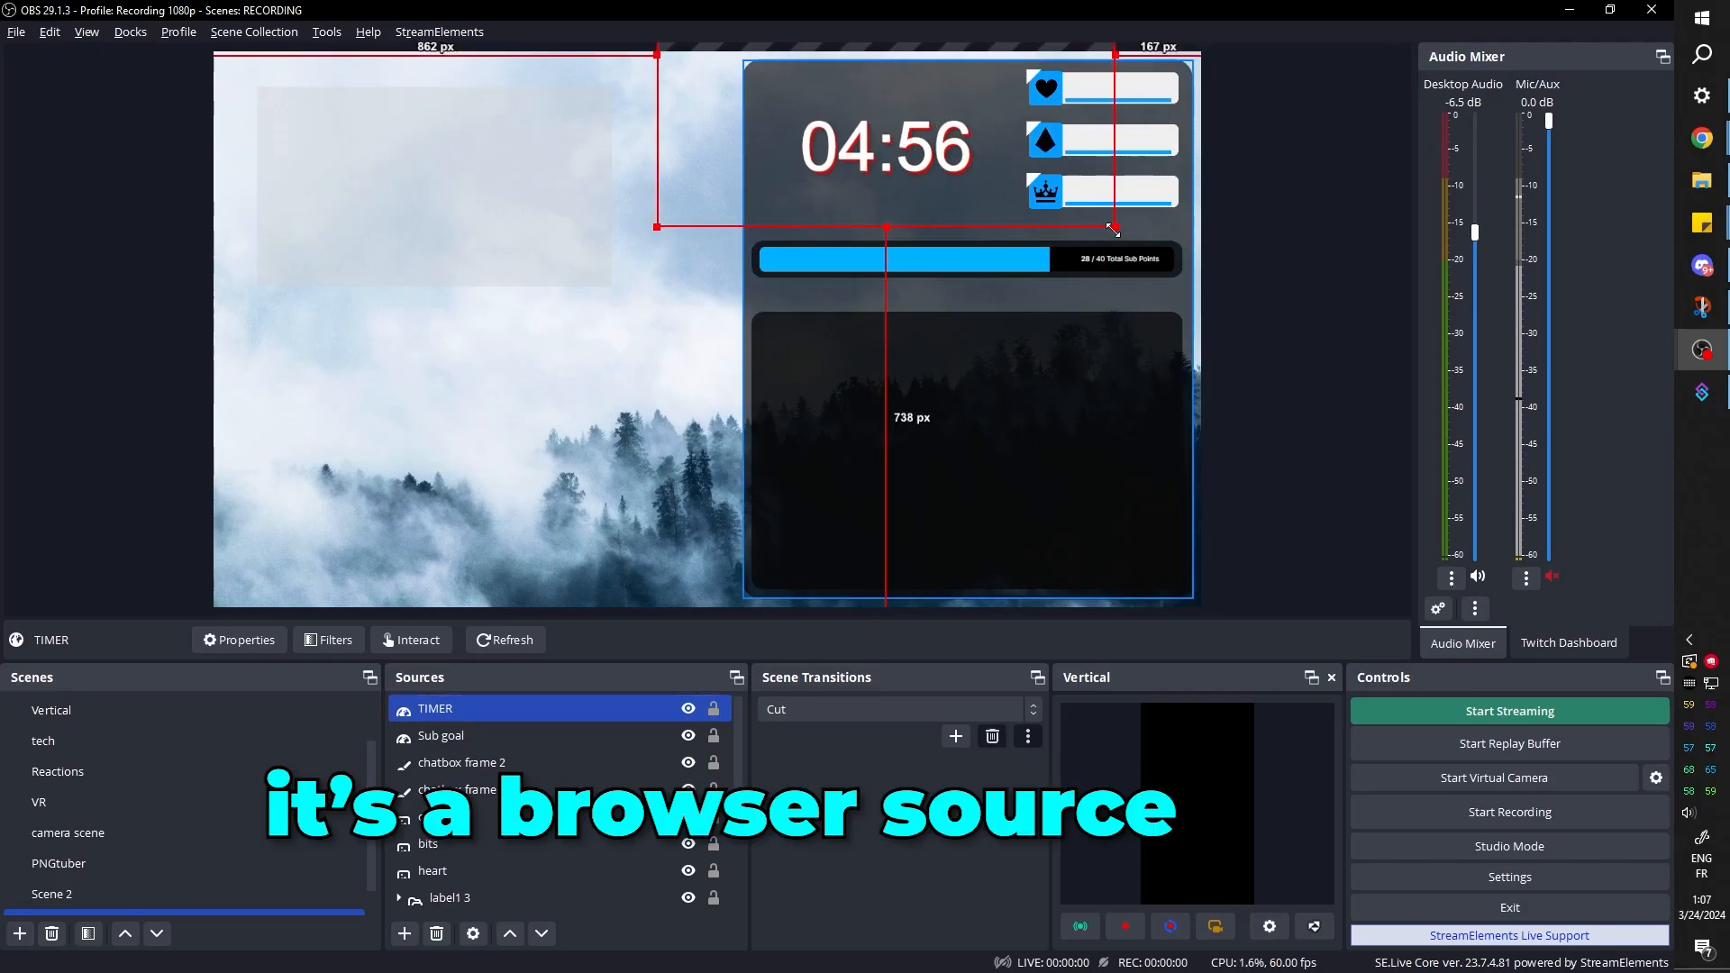
# Enlarge the TIMER source and place it beside the icon labels, and turn its red shadow blue with an effect filter
pyautogui.moveTo(1114, 231); pyautogui.dragTo(1165, 280)
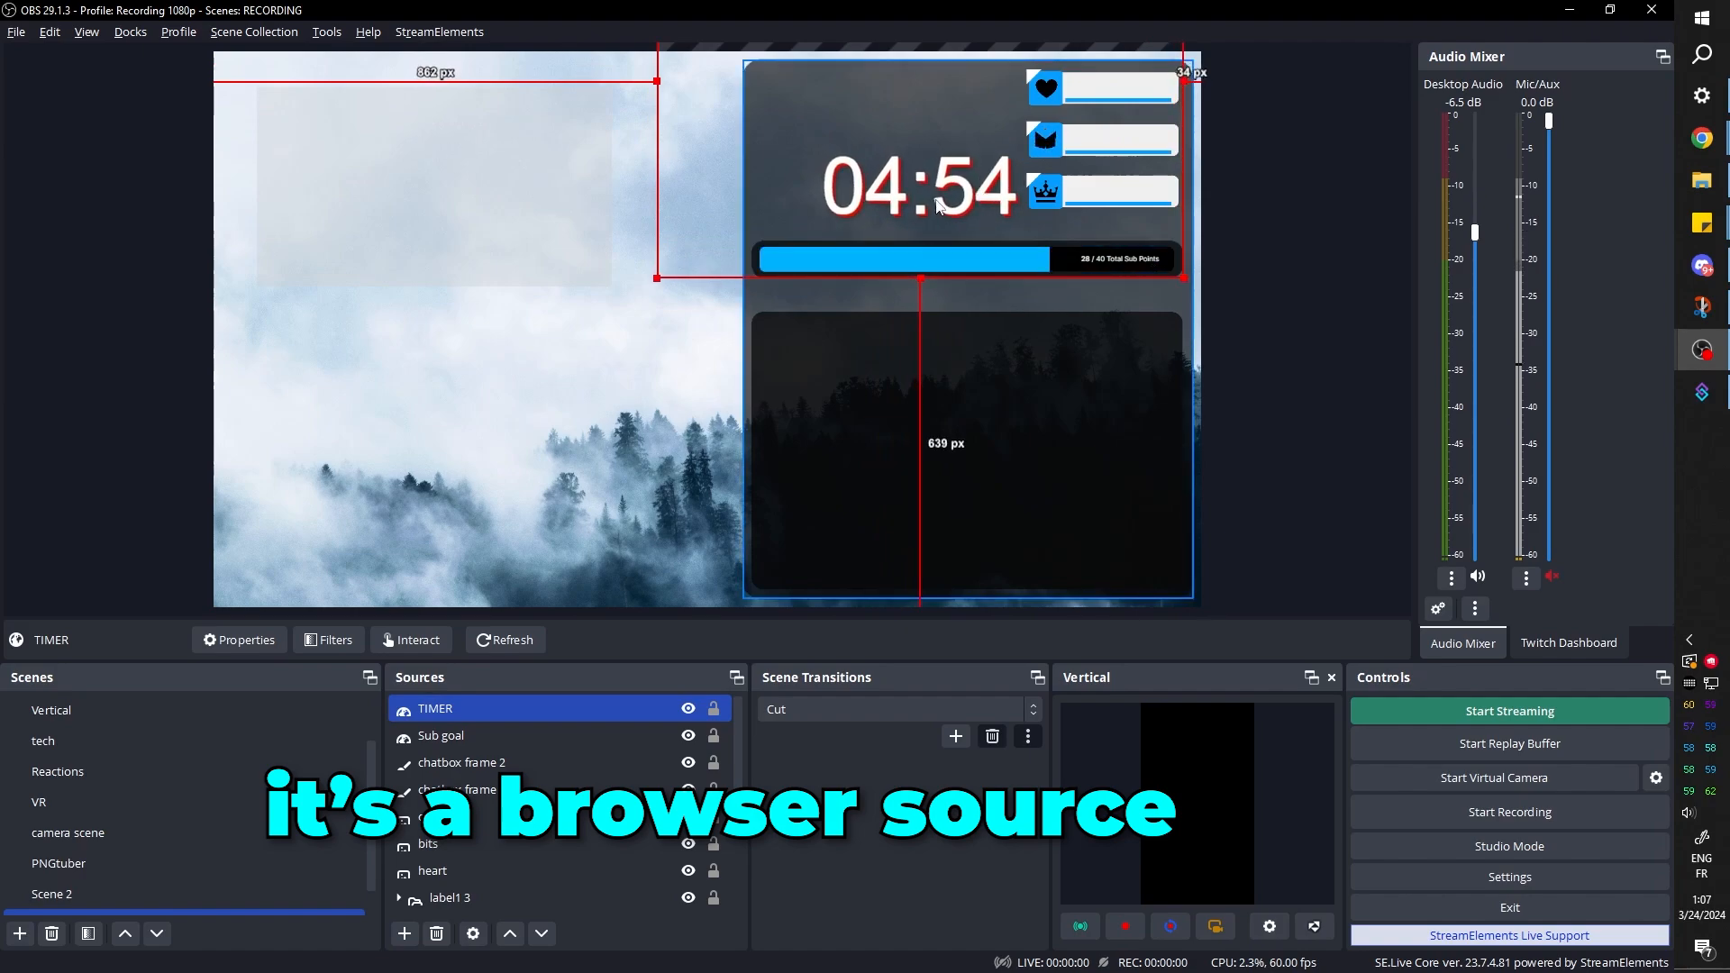
pyautogui.moveTo(935, 199); pyautogui.dragTo(906, 162)
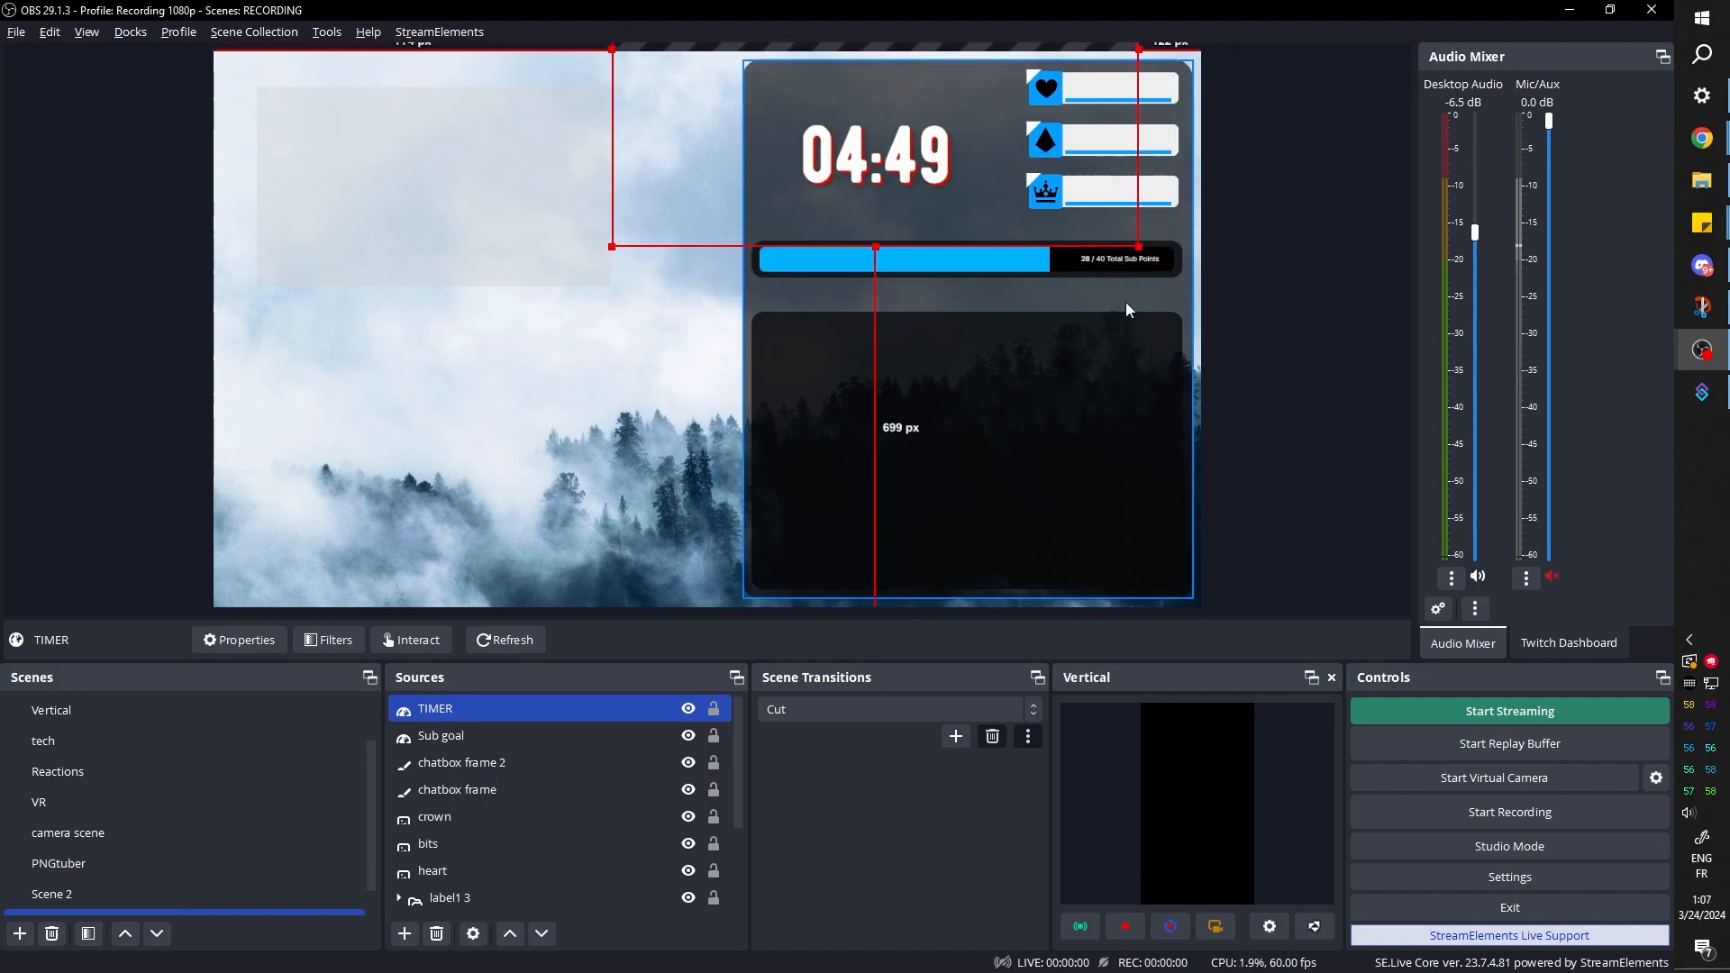
pyautogui.moveTo(1139, 246); pyautogui.dragTo(1147, 284)
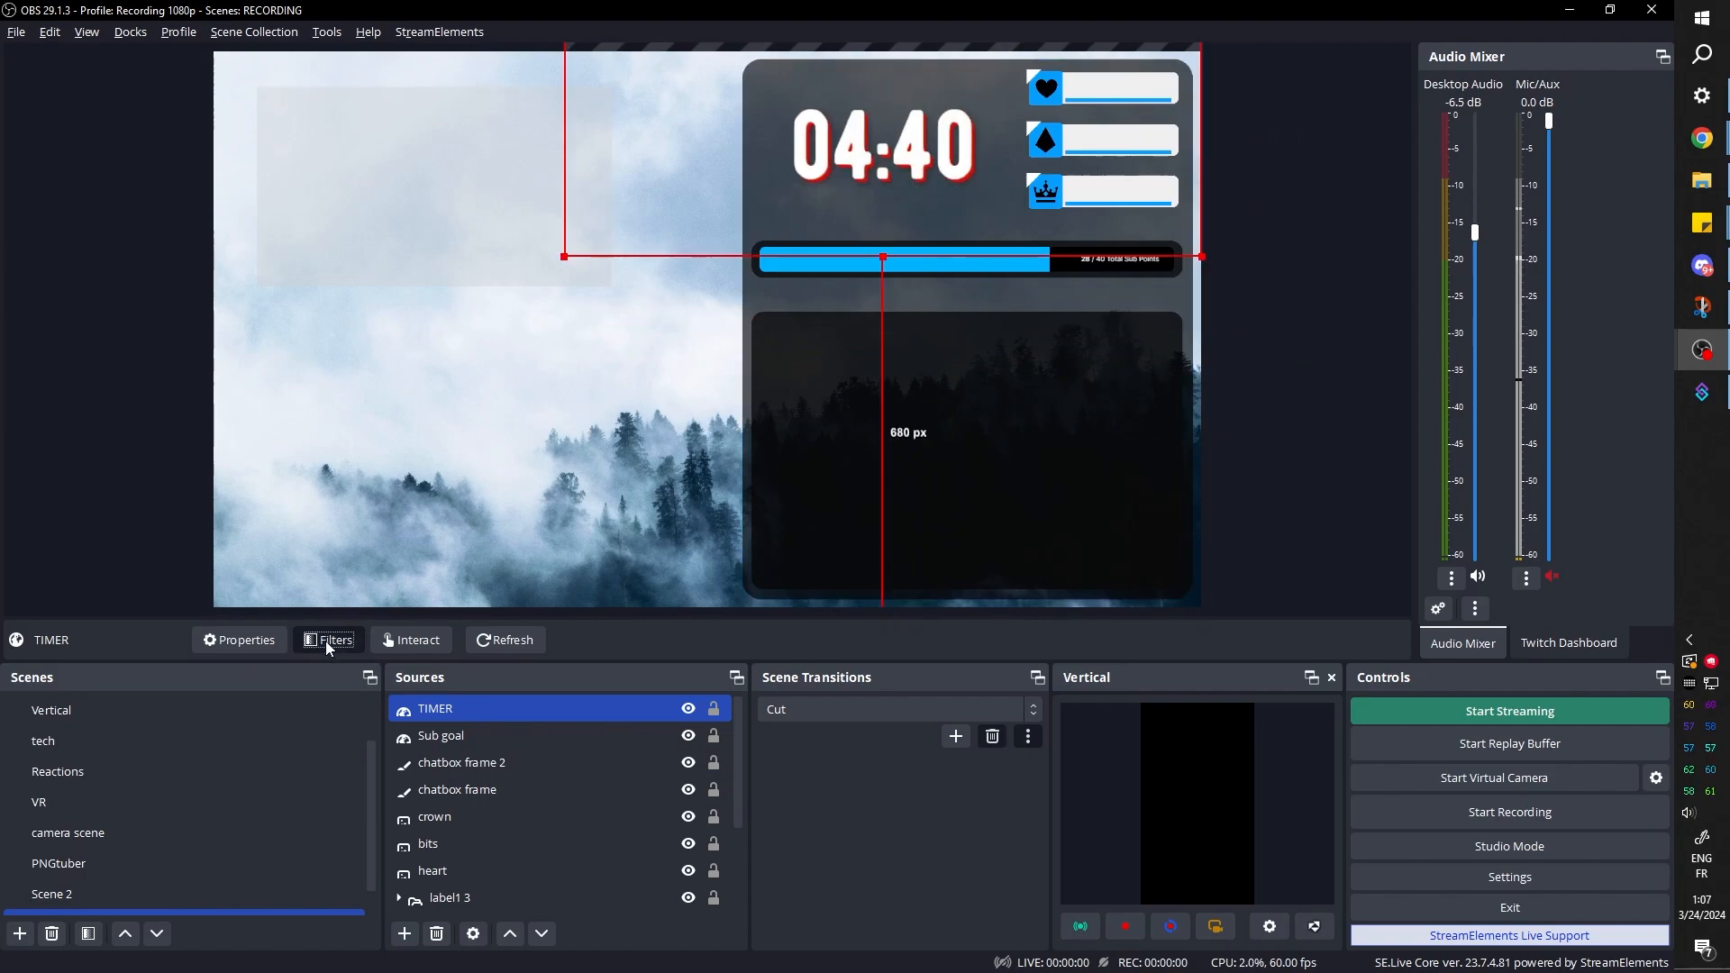
pyautogui.click(326, 641)
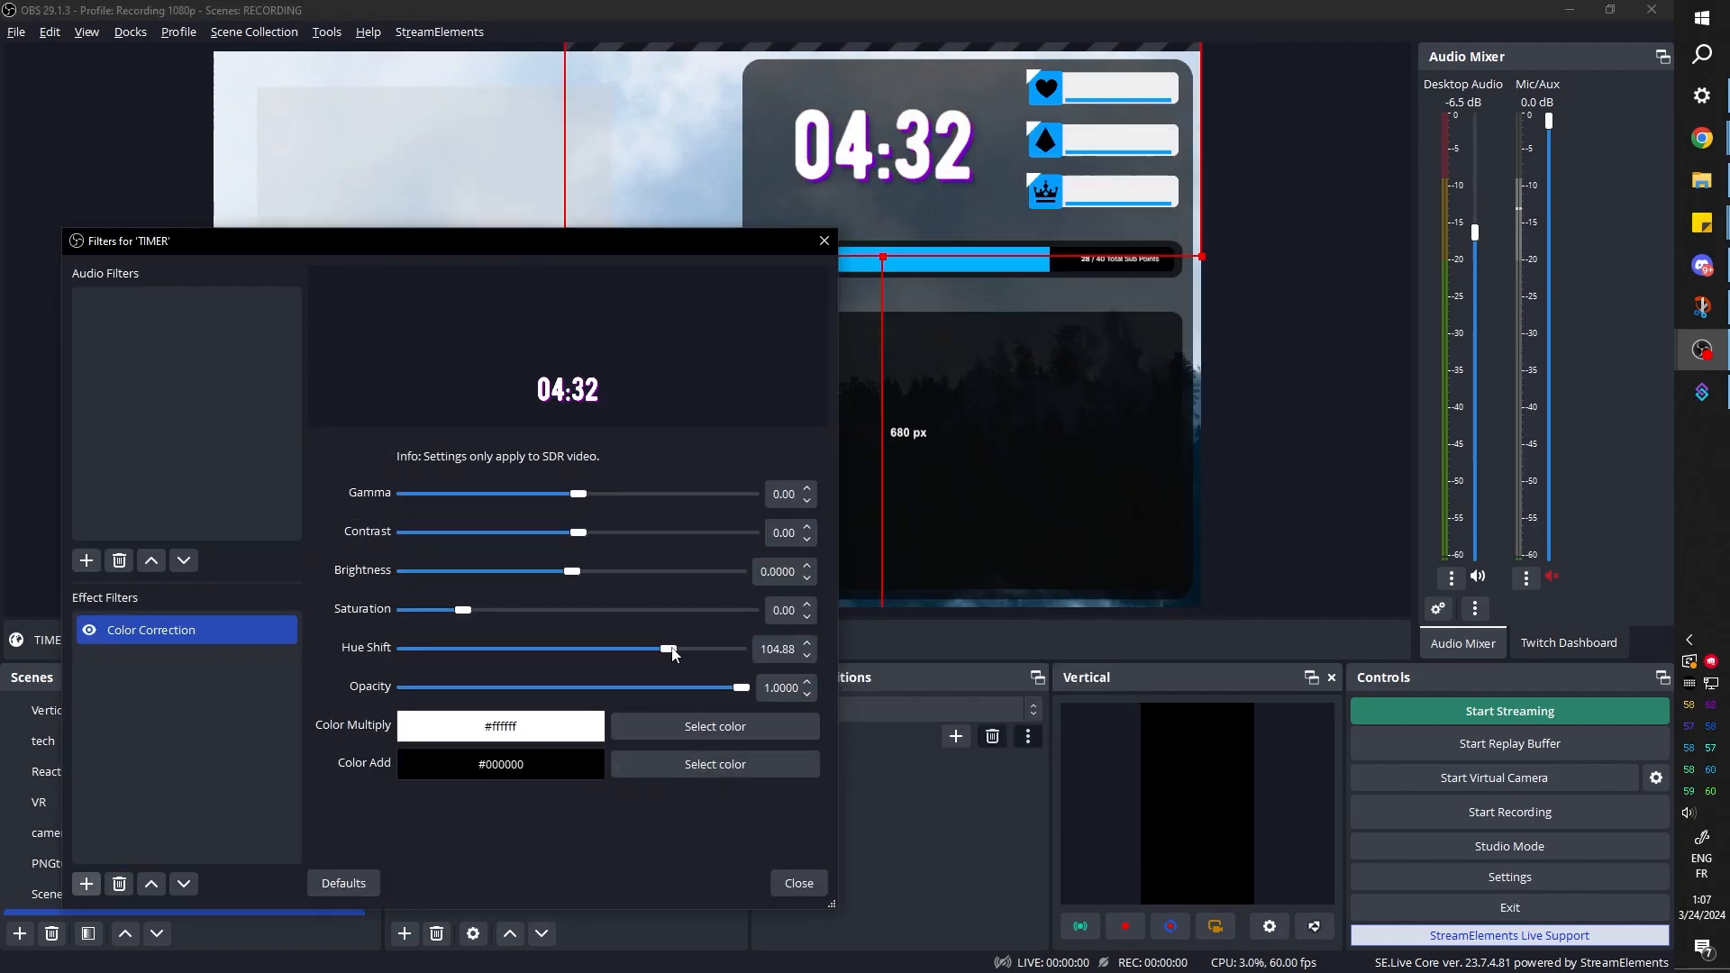
pyautogui.moveTo(665, 649); pyautogui.dragTo(701, 651)
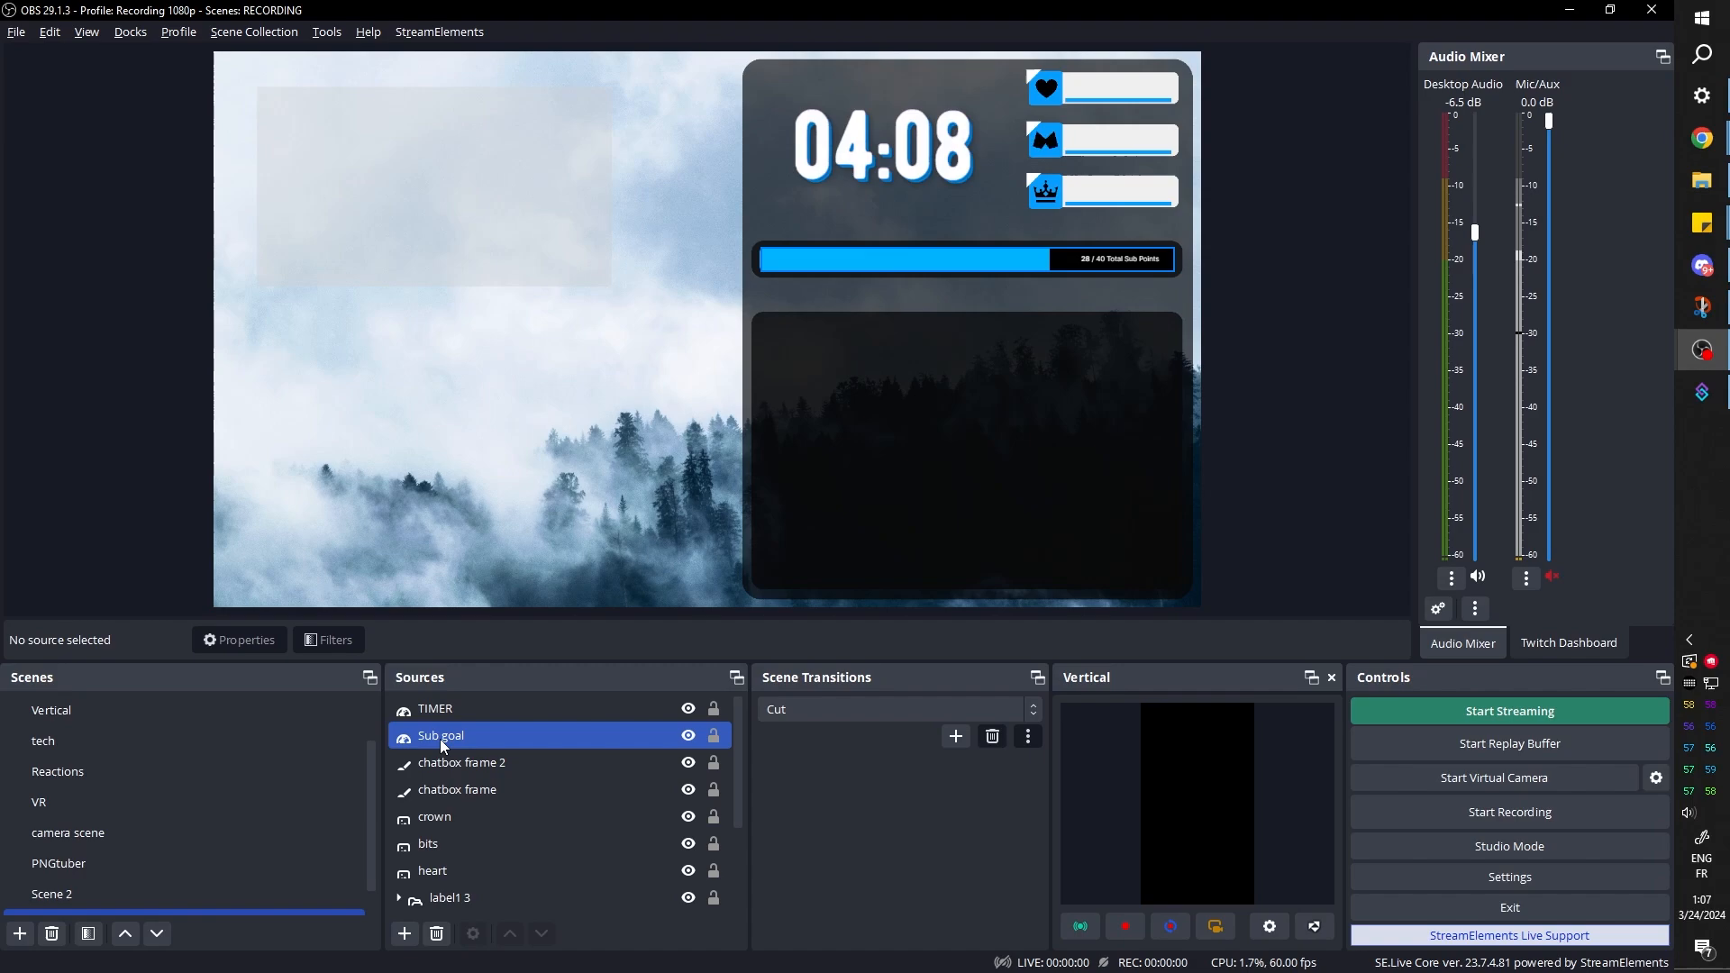
# Group the Sub goal and chatbox frame 2 sources under the name sub goal full
pyautogui.click(439, 732)
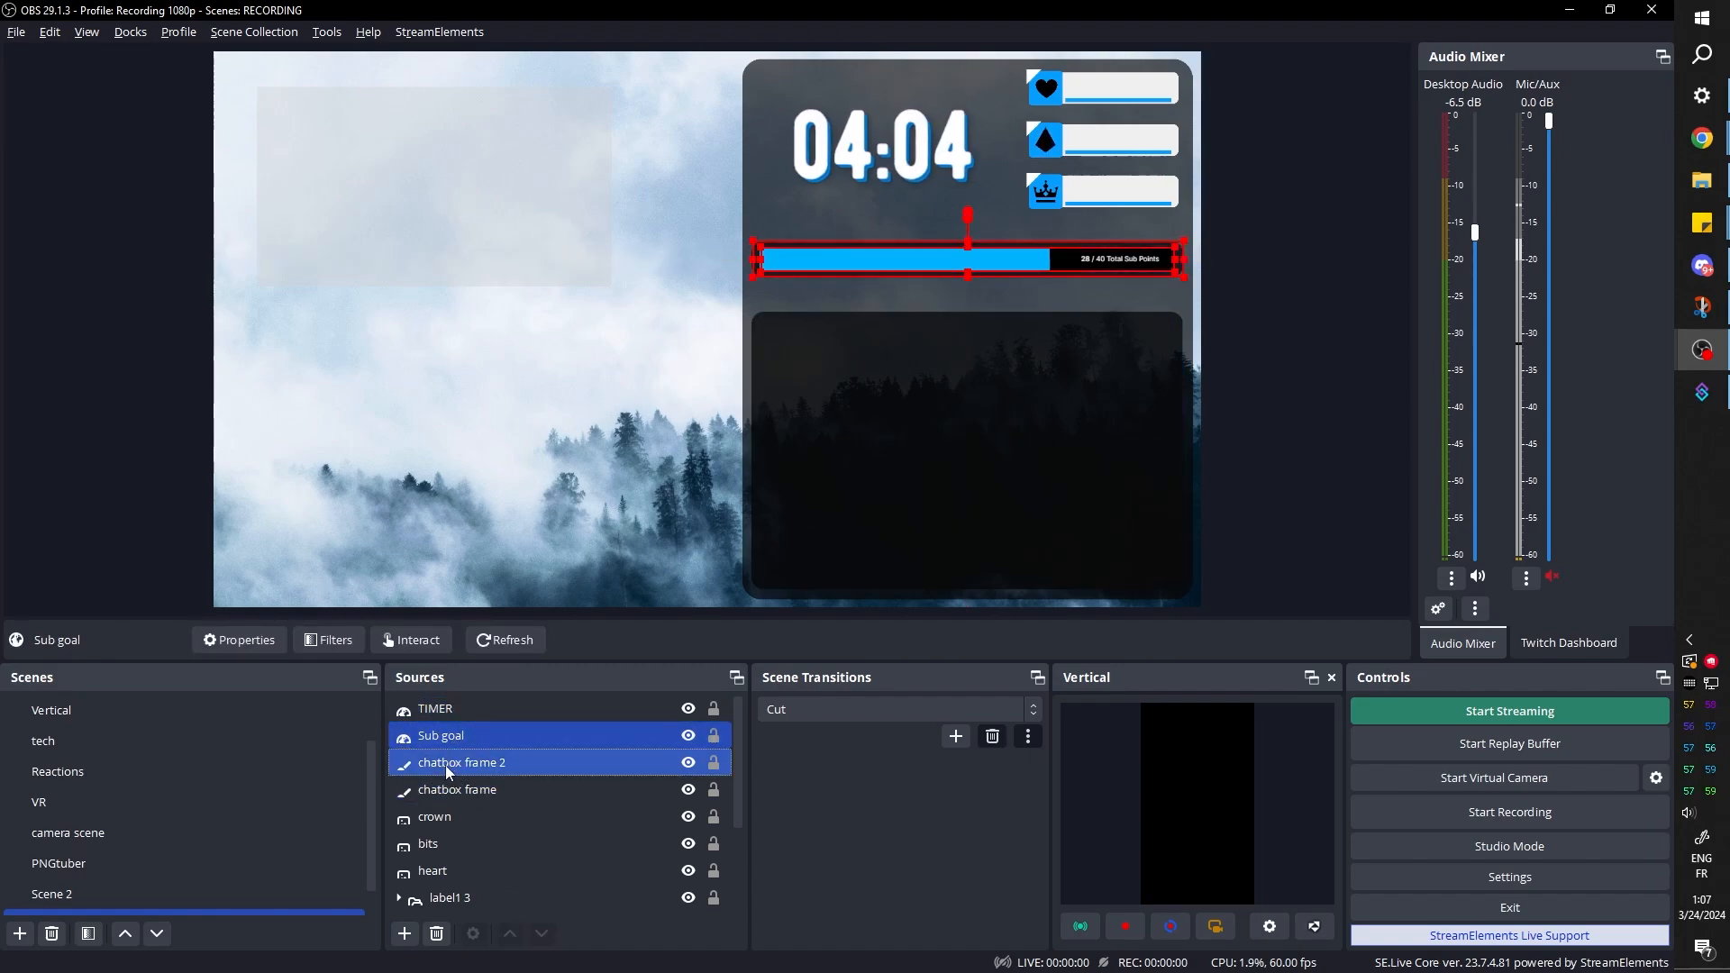
pyautogui.rightClick(446, 765)
pyautogui.click(480, 132)
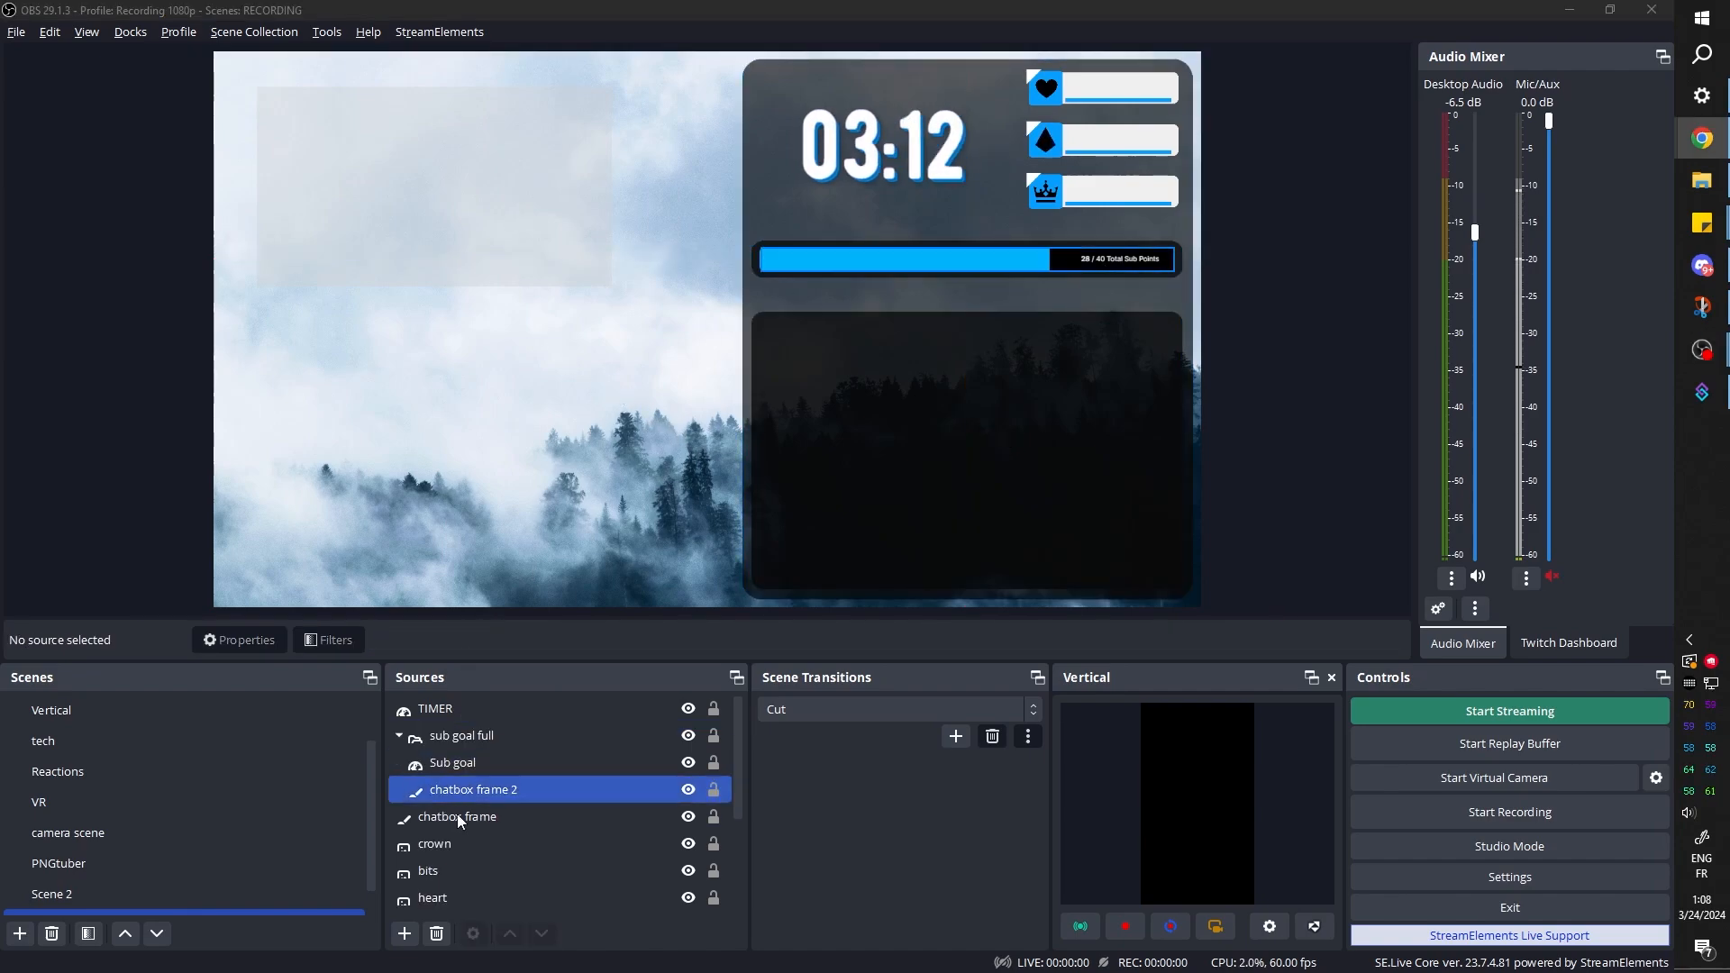
# Duplicate the crown source and place the copy over the left end of the sub goal bar
pyautogui.click(450, 838)
pyautogui.rightClick(452, 843)
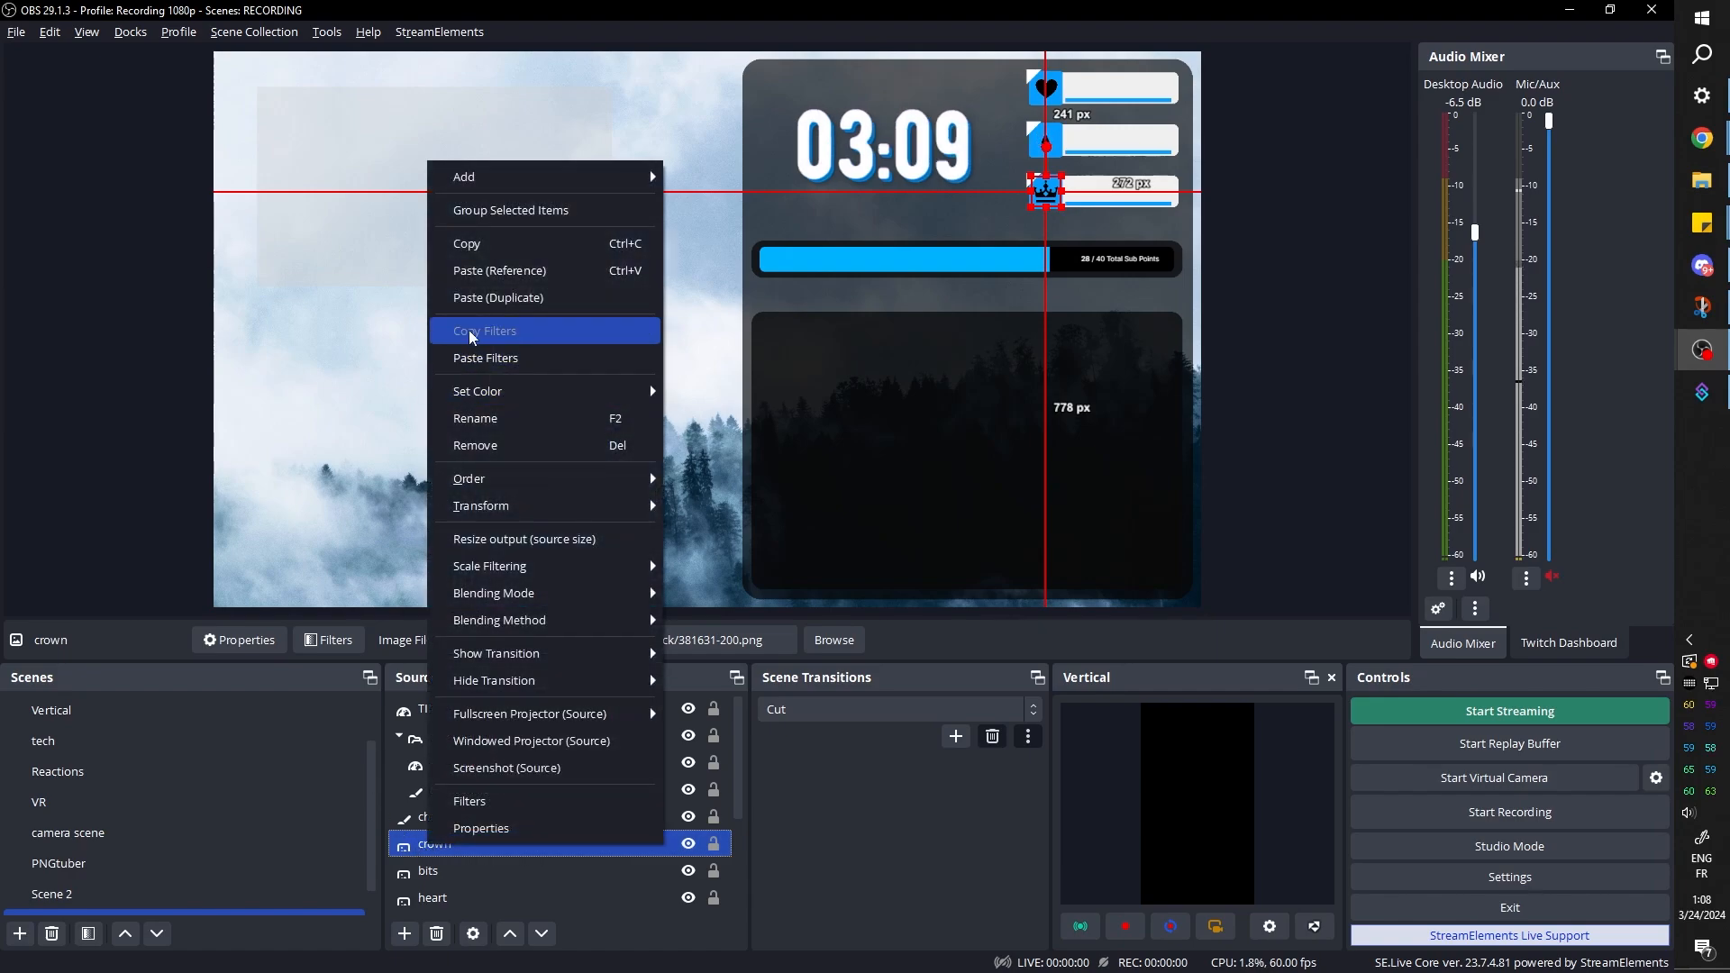
pyautogui.click(466, 243)
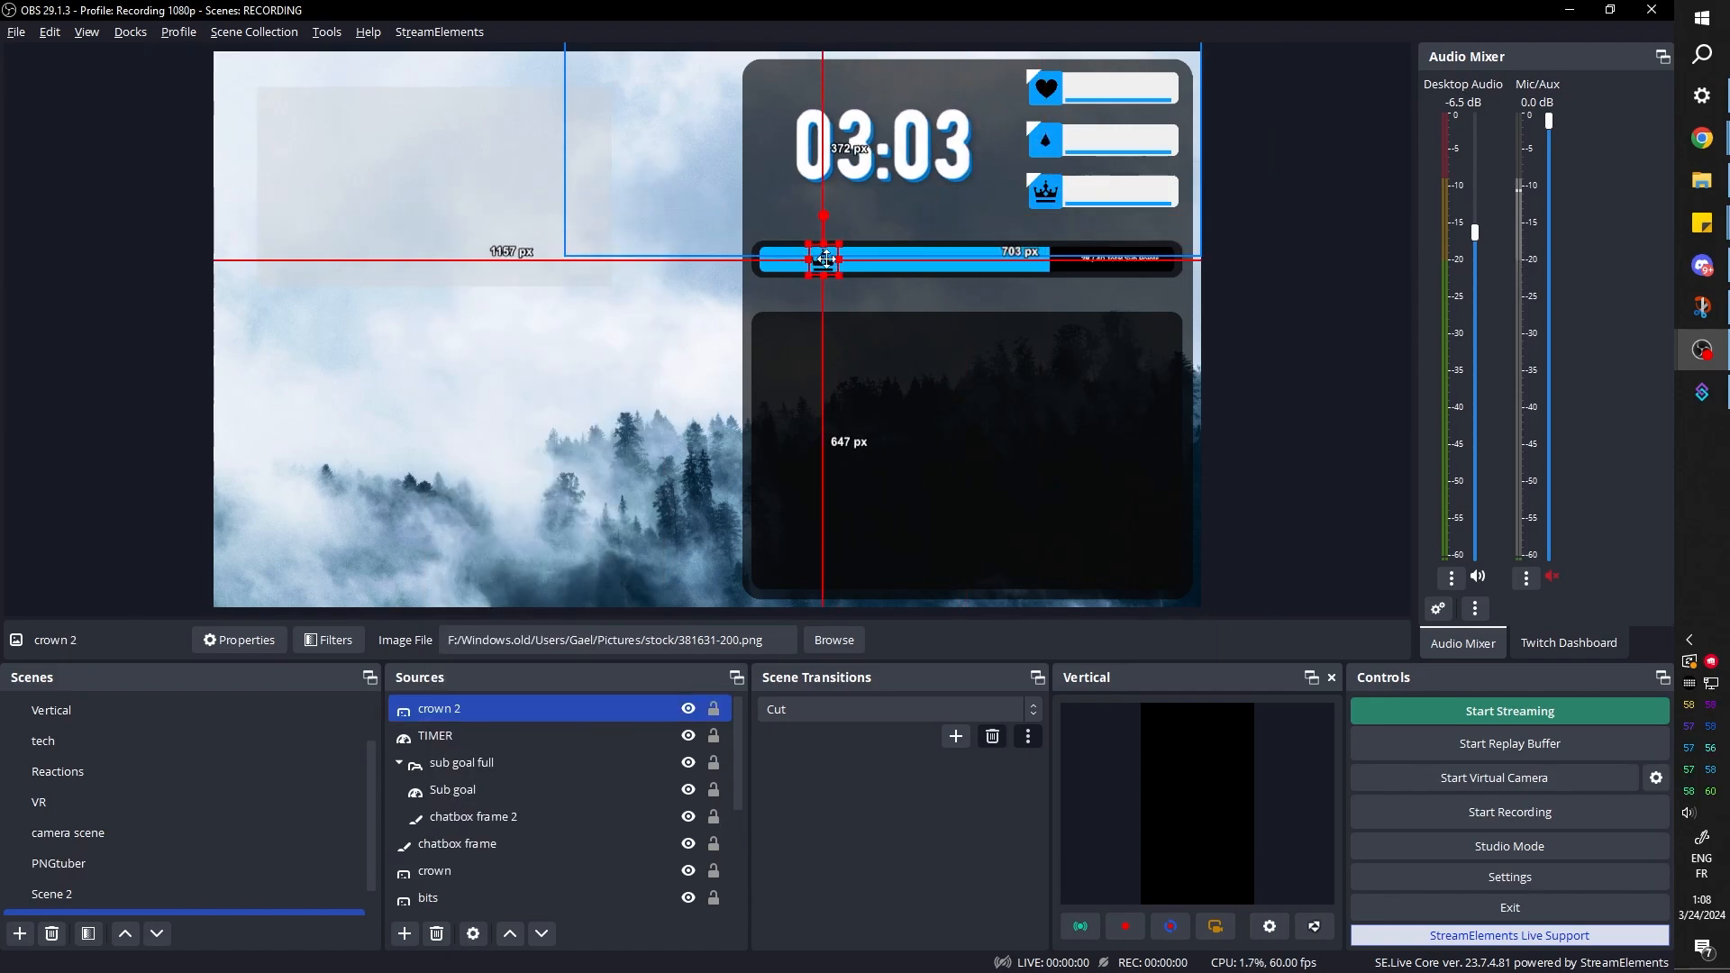
pyautogui.moveTo(775, 259); pyautogui.dragTo(780, 255)
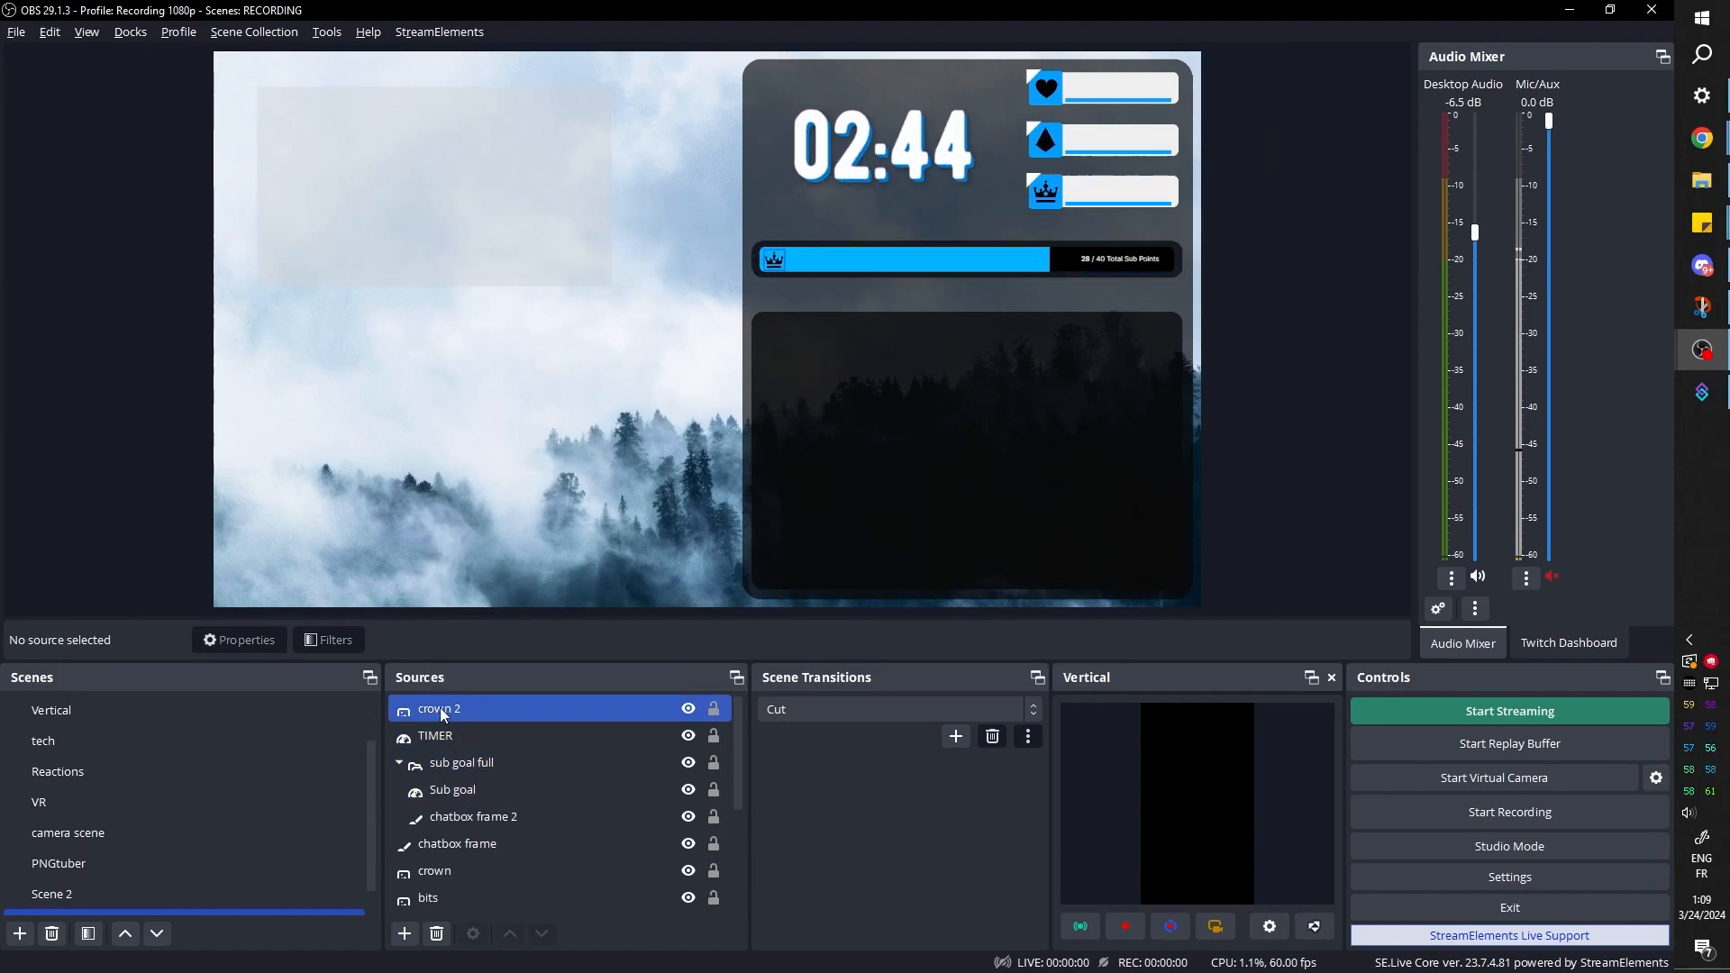
# Make the crown 2 icon white by adding a Color Correction filter with Color Add set to #ffffff
pyautogui.click(433, 708)
pyautogui.click(328, 640)
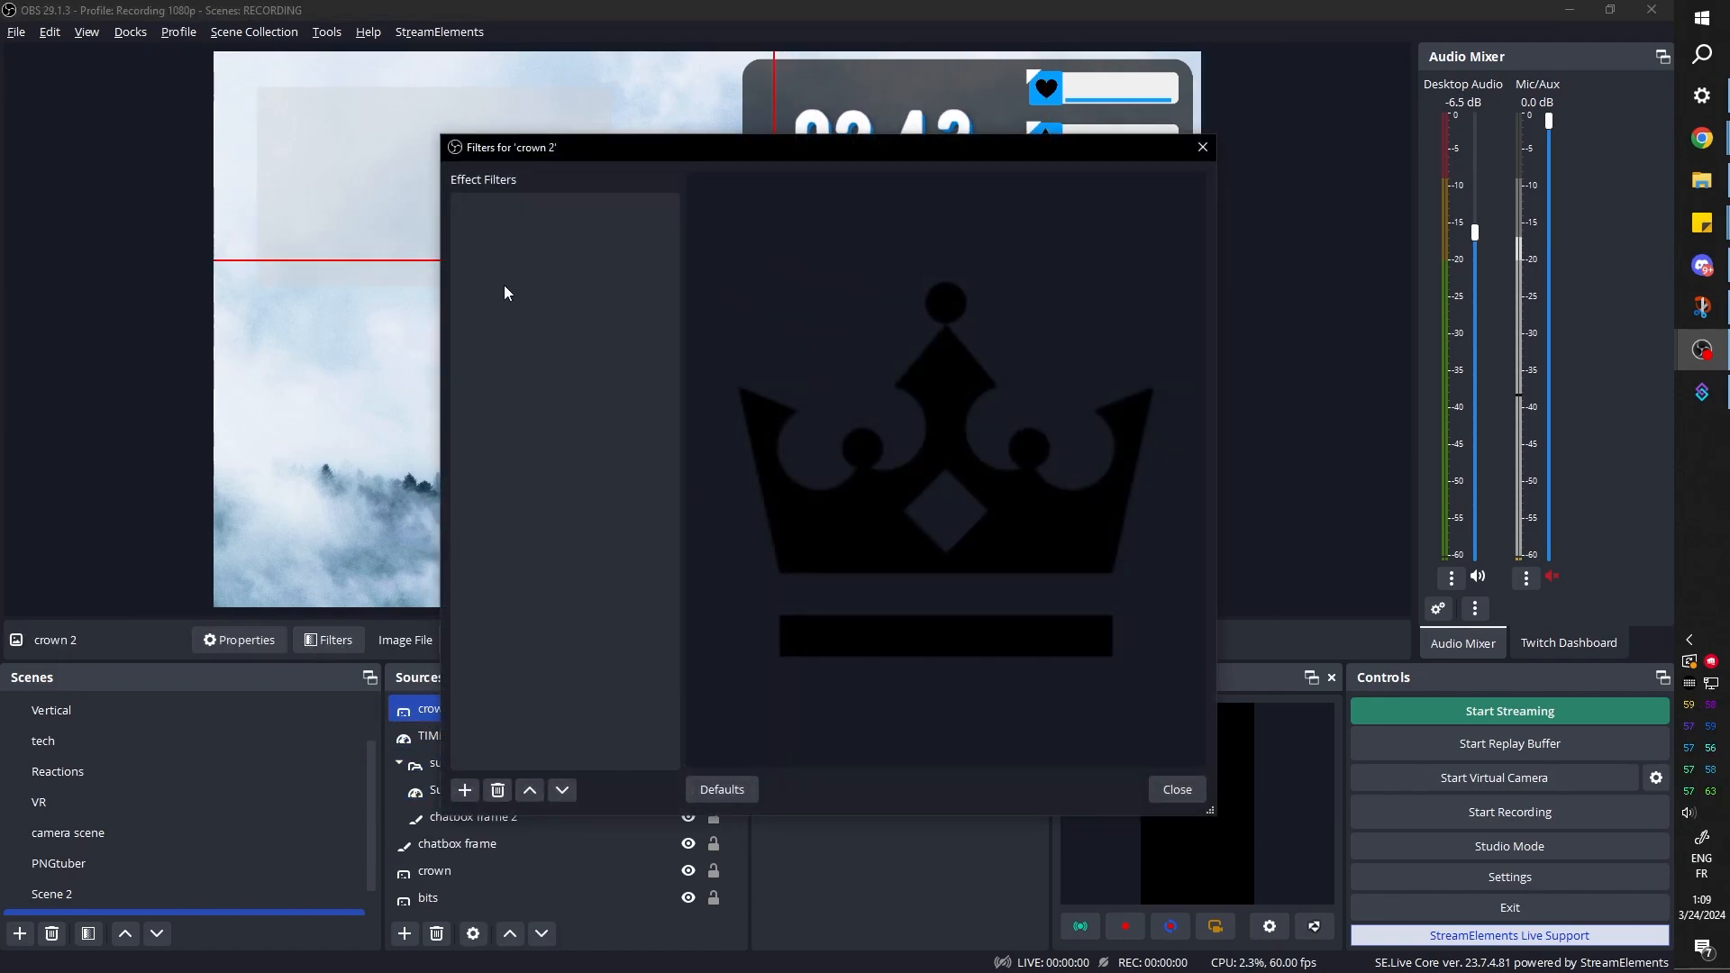
pyautogui.click(464, 790)
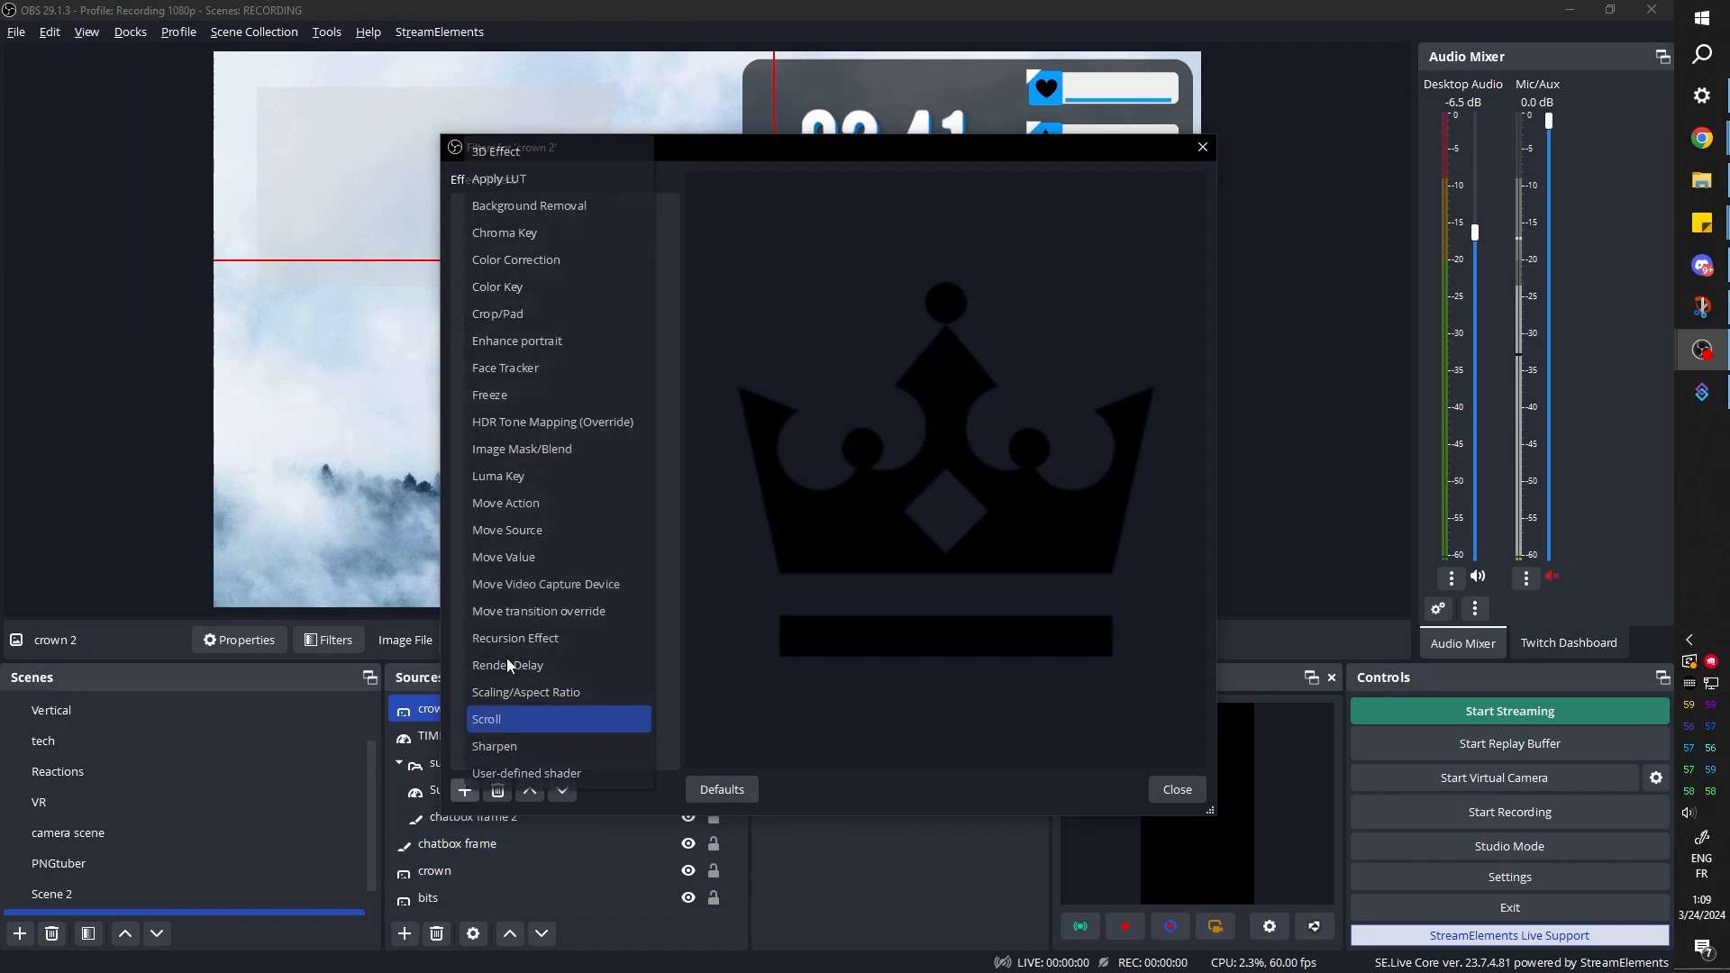
pyautogui.click(504, 284)
pyautogui.click(780, 506)
pyautogui.click(1056, 672)
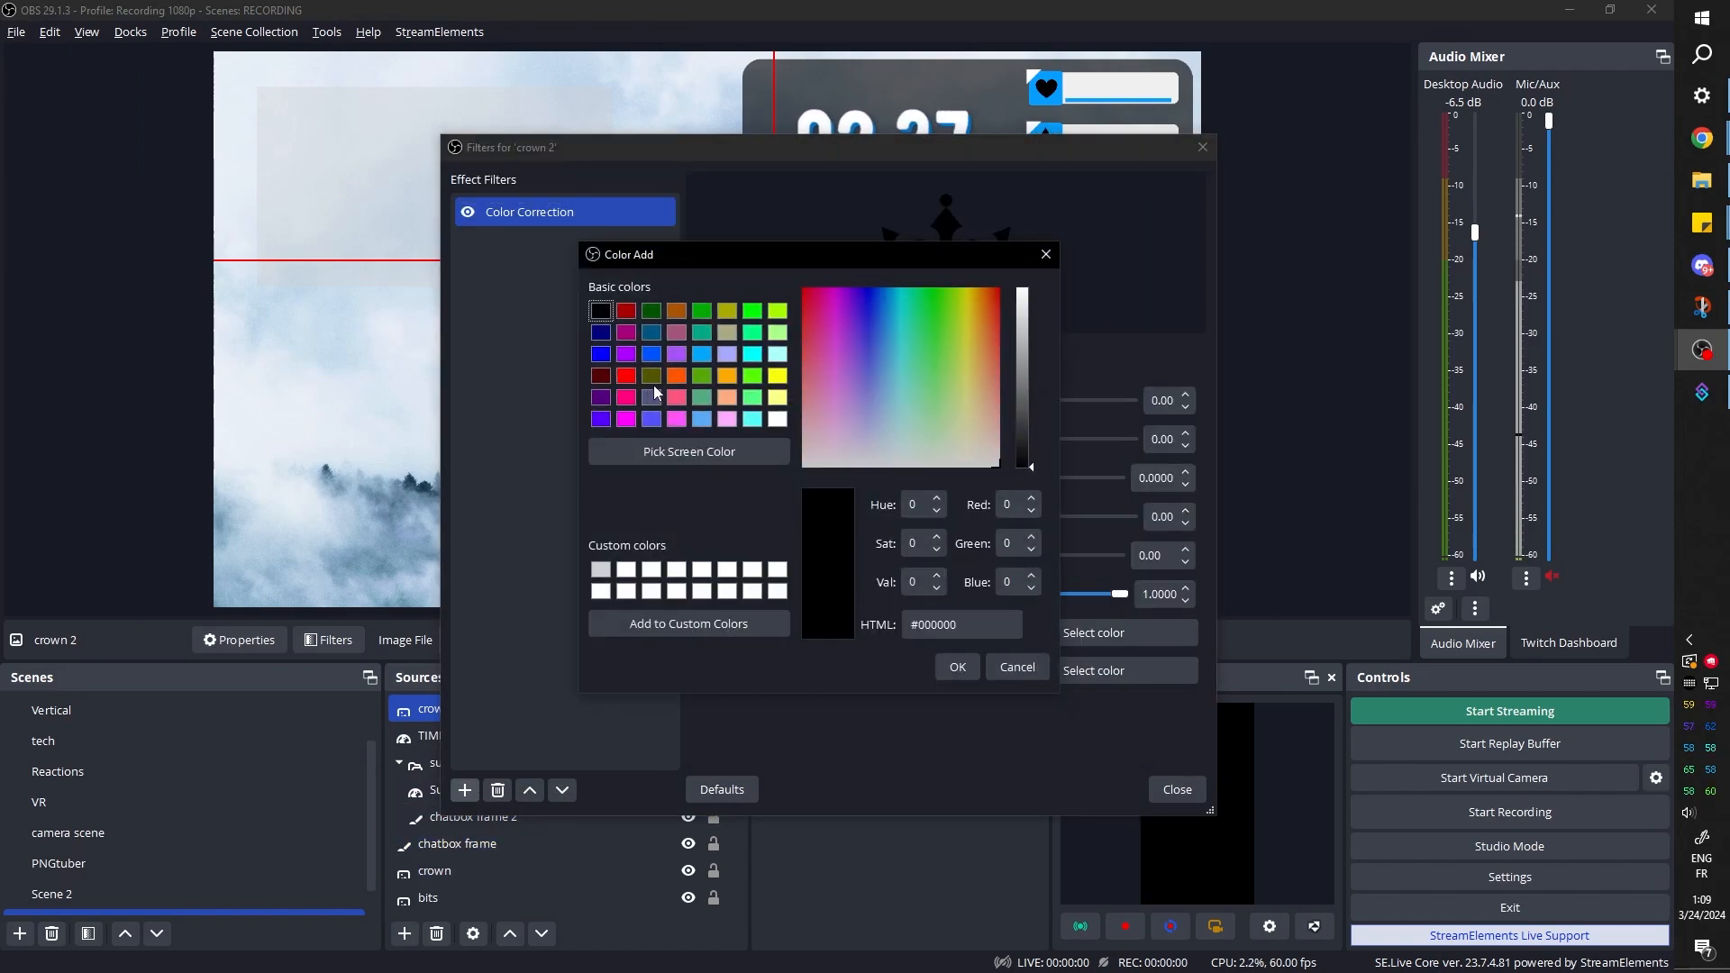
pyautogui.click(775, 420)
pyautogui.click(957, 667)
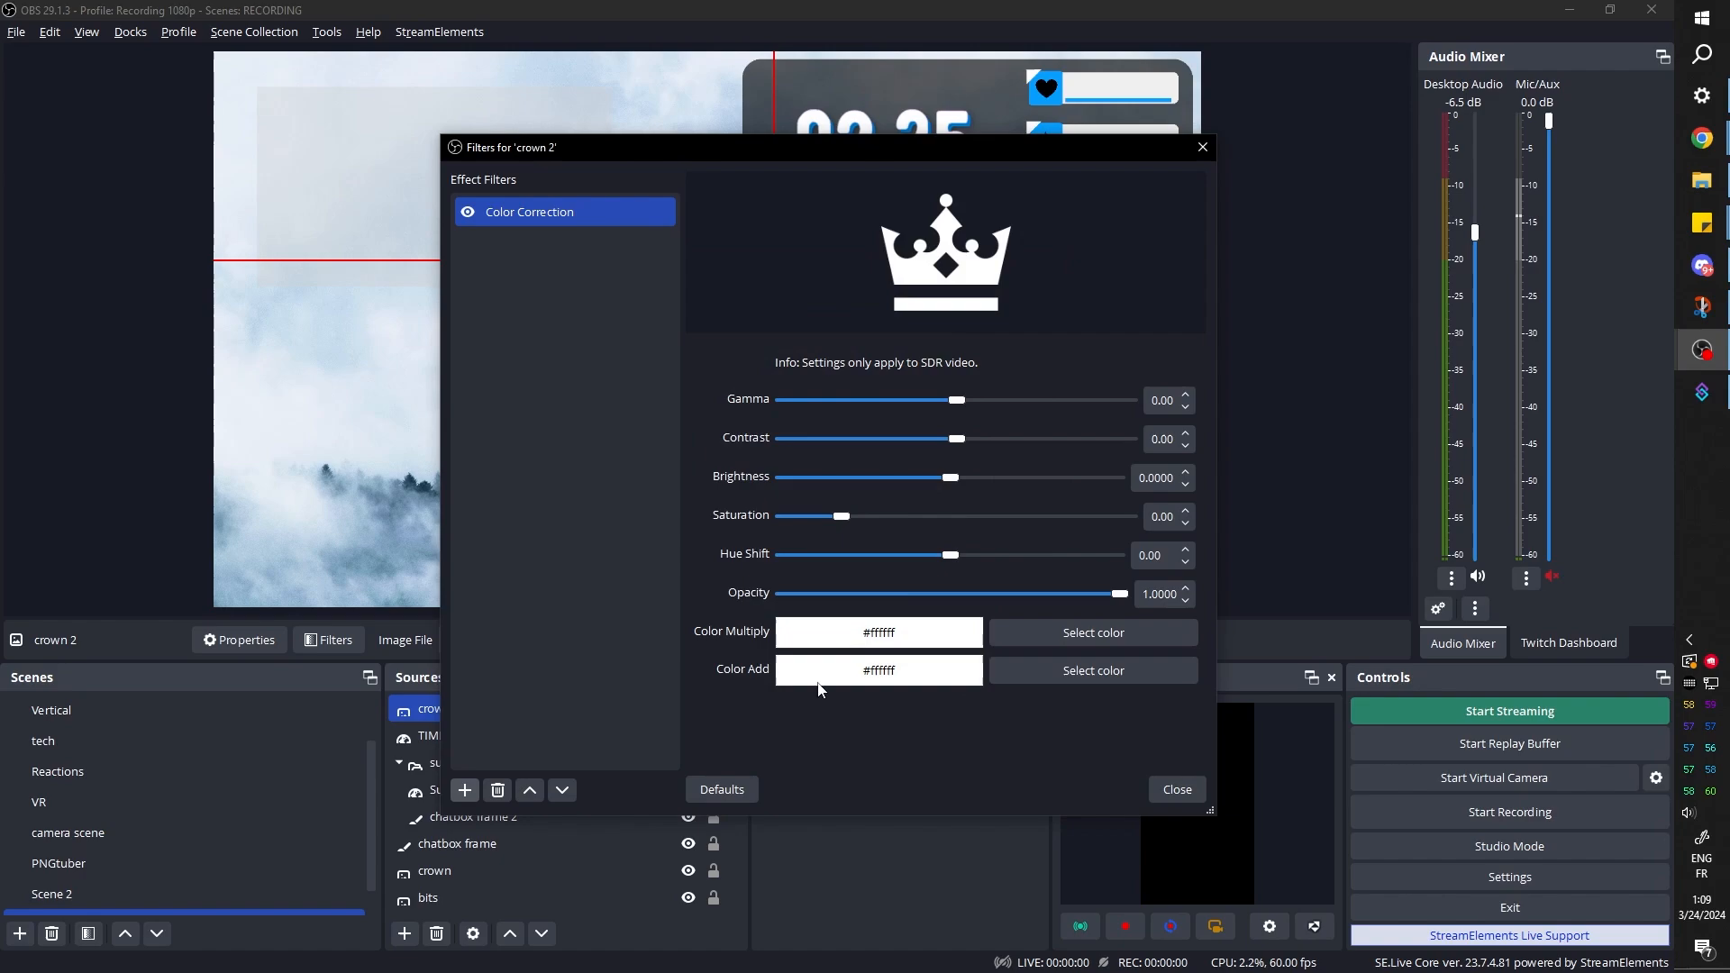
pyautogui.click(1176, 789)
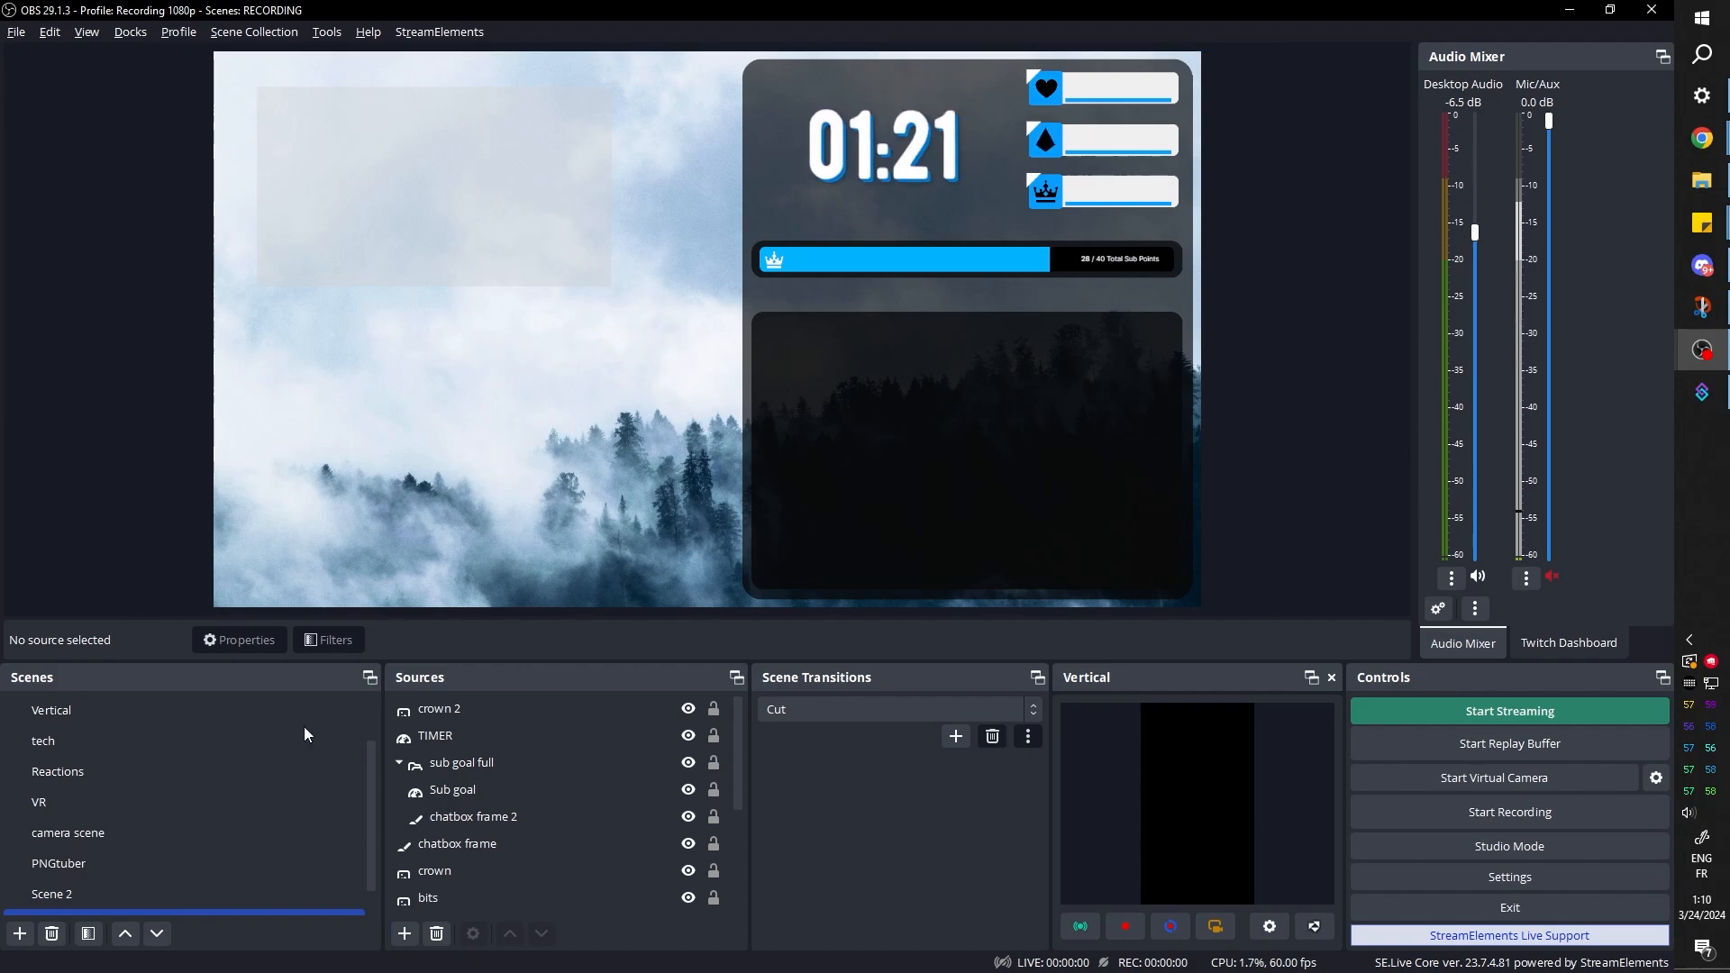
# Create a new scene named Socials
pyautogui.scroll(-1, 237, 759)
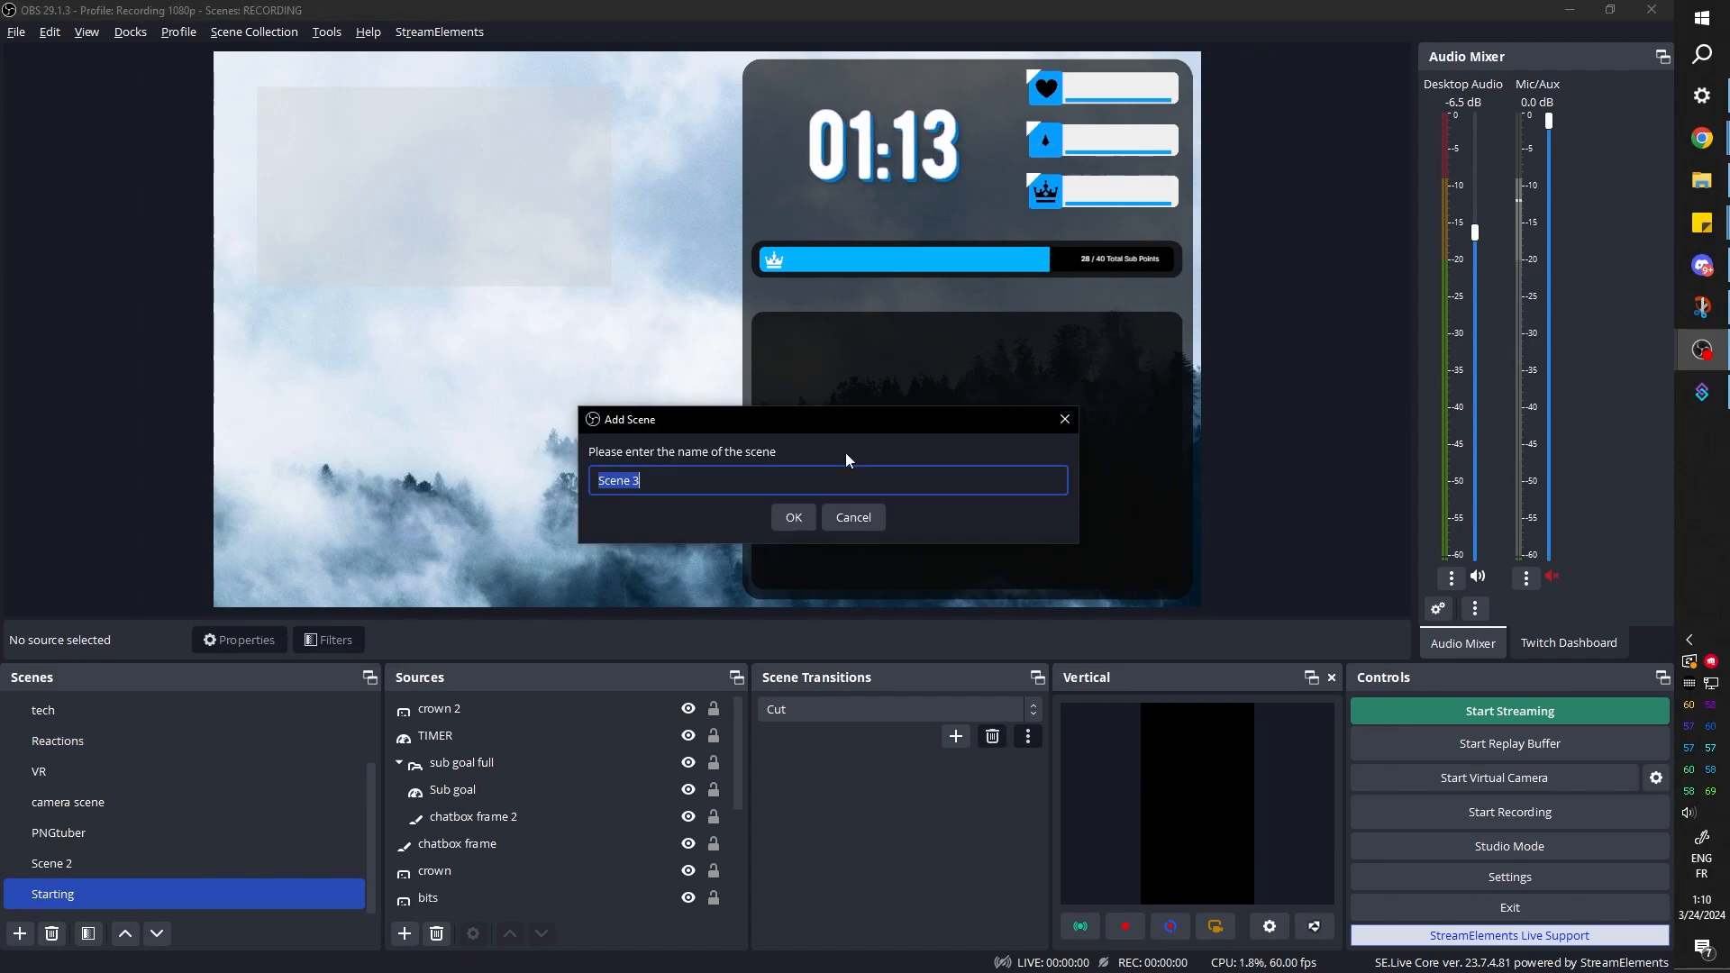
pyautogui.write('Socials')
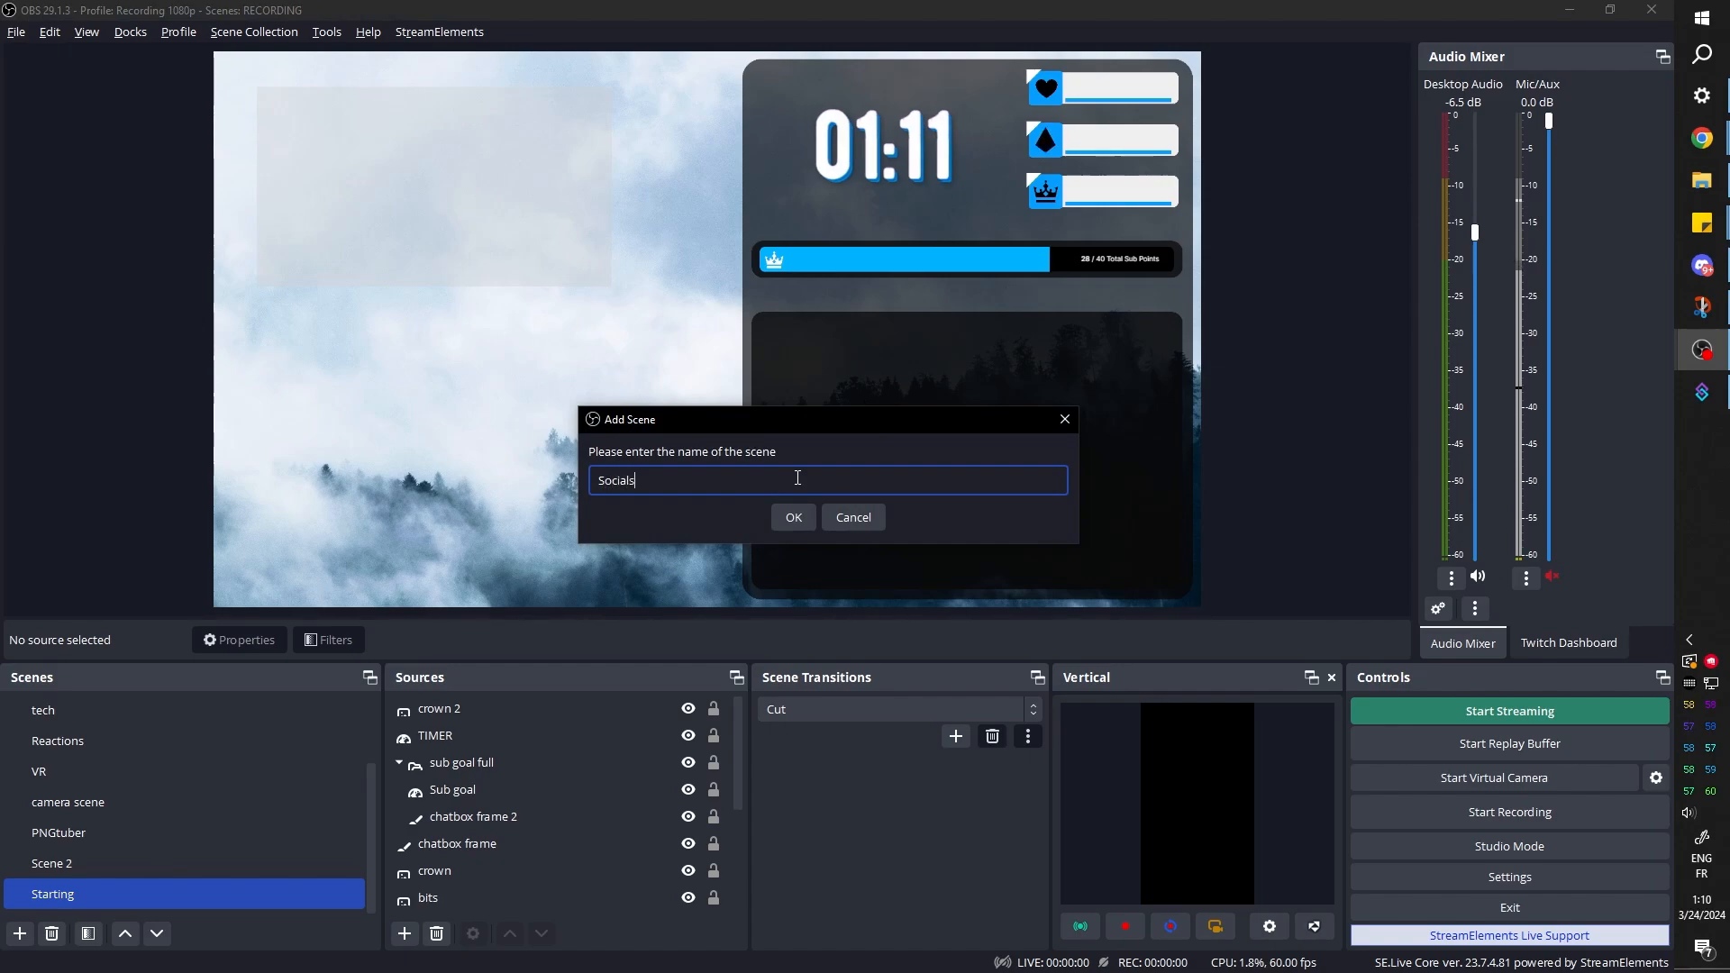
pyautogui.press('Return')
# Add a color source named Social back to the scene, with a width of 1400 and a height of 300
pyautogui.click(404, 934)
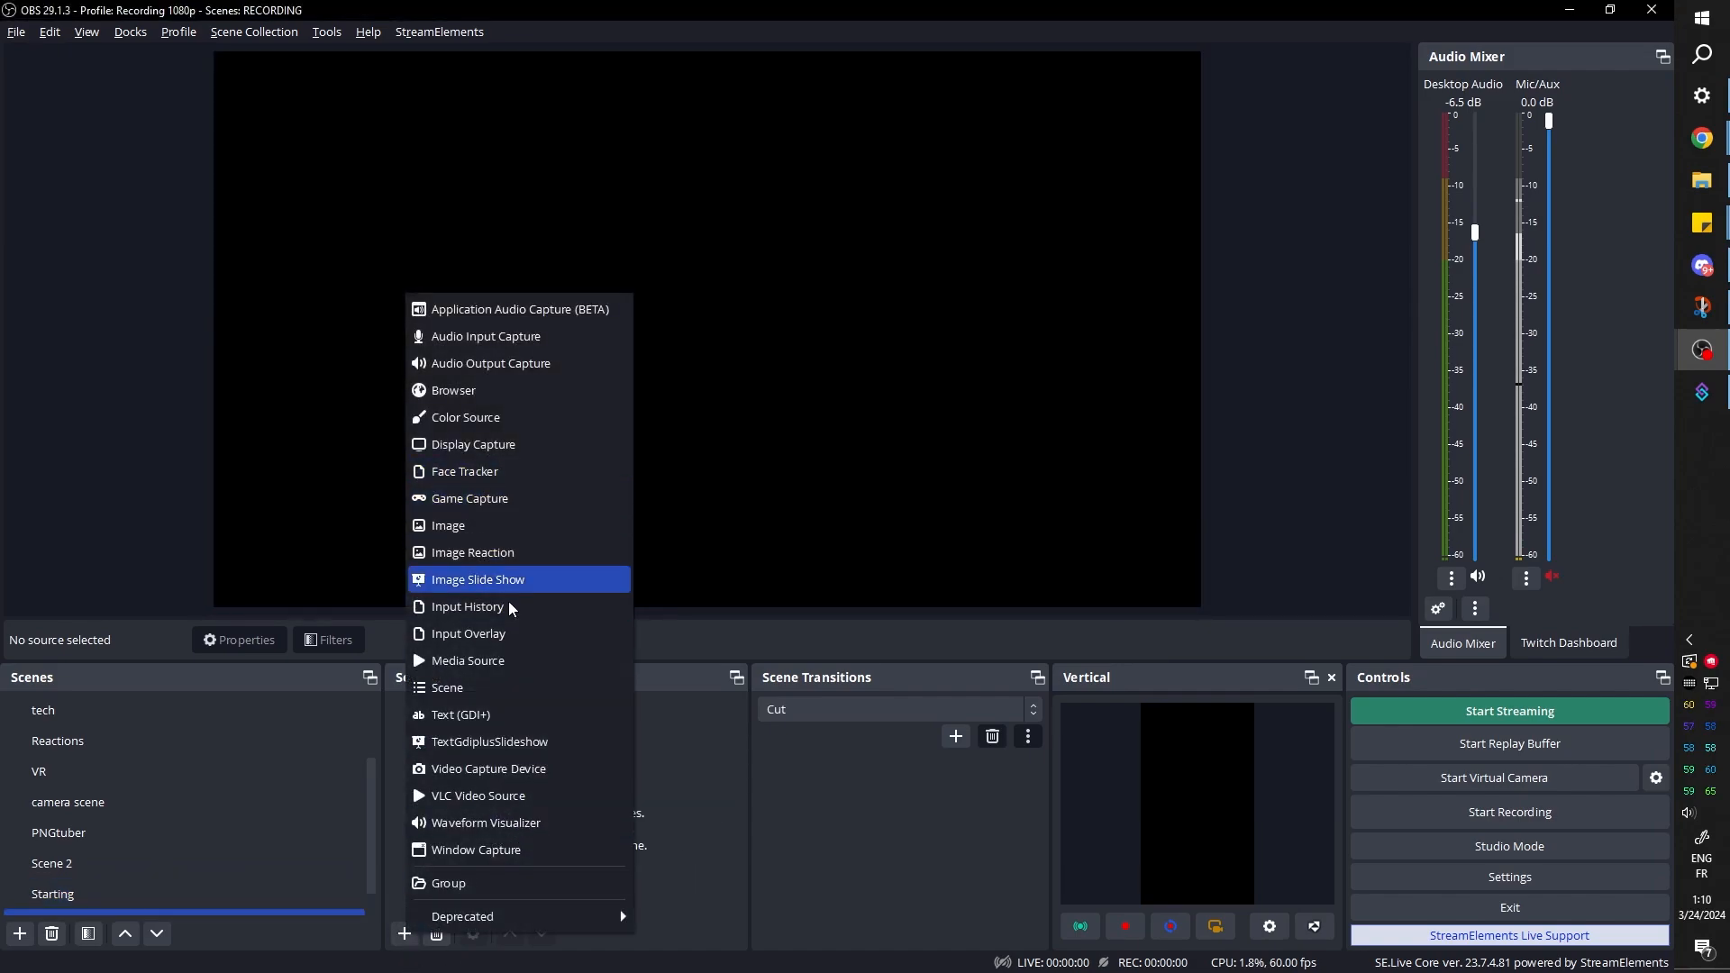
pyautogui.click(477, 419)
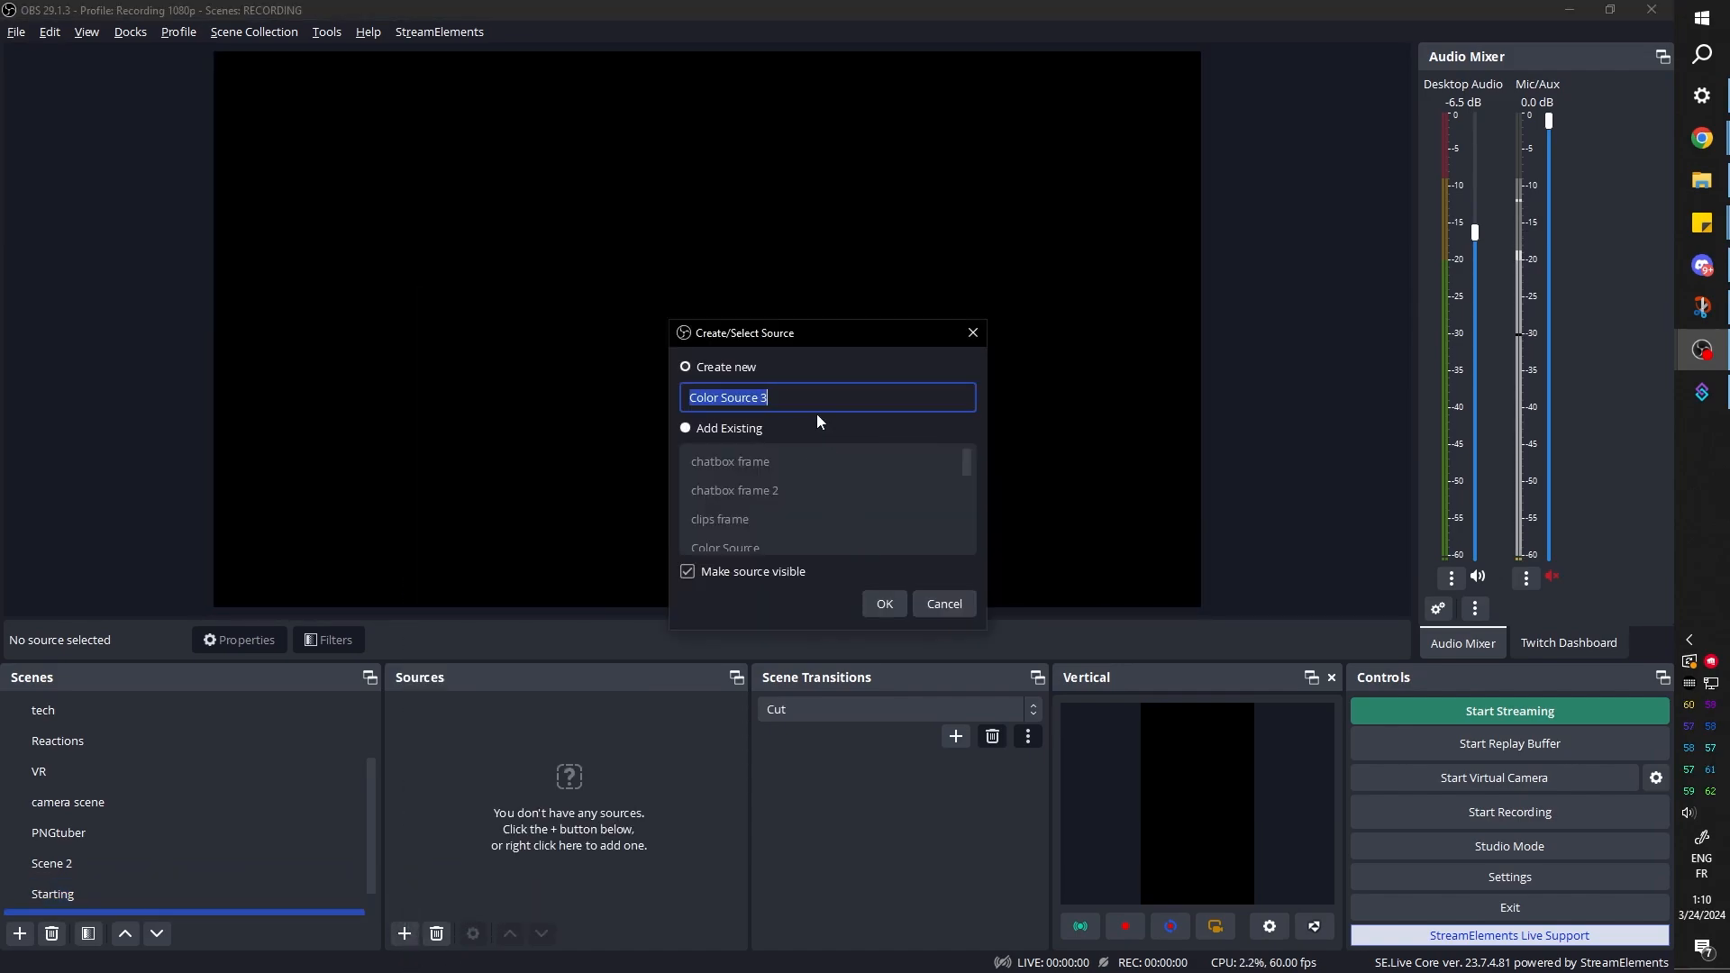
pyautogui.write('Social back')
pyautogui.press('Return')
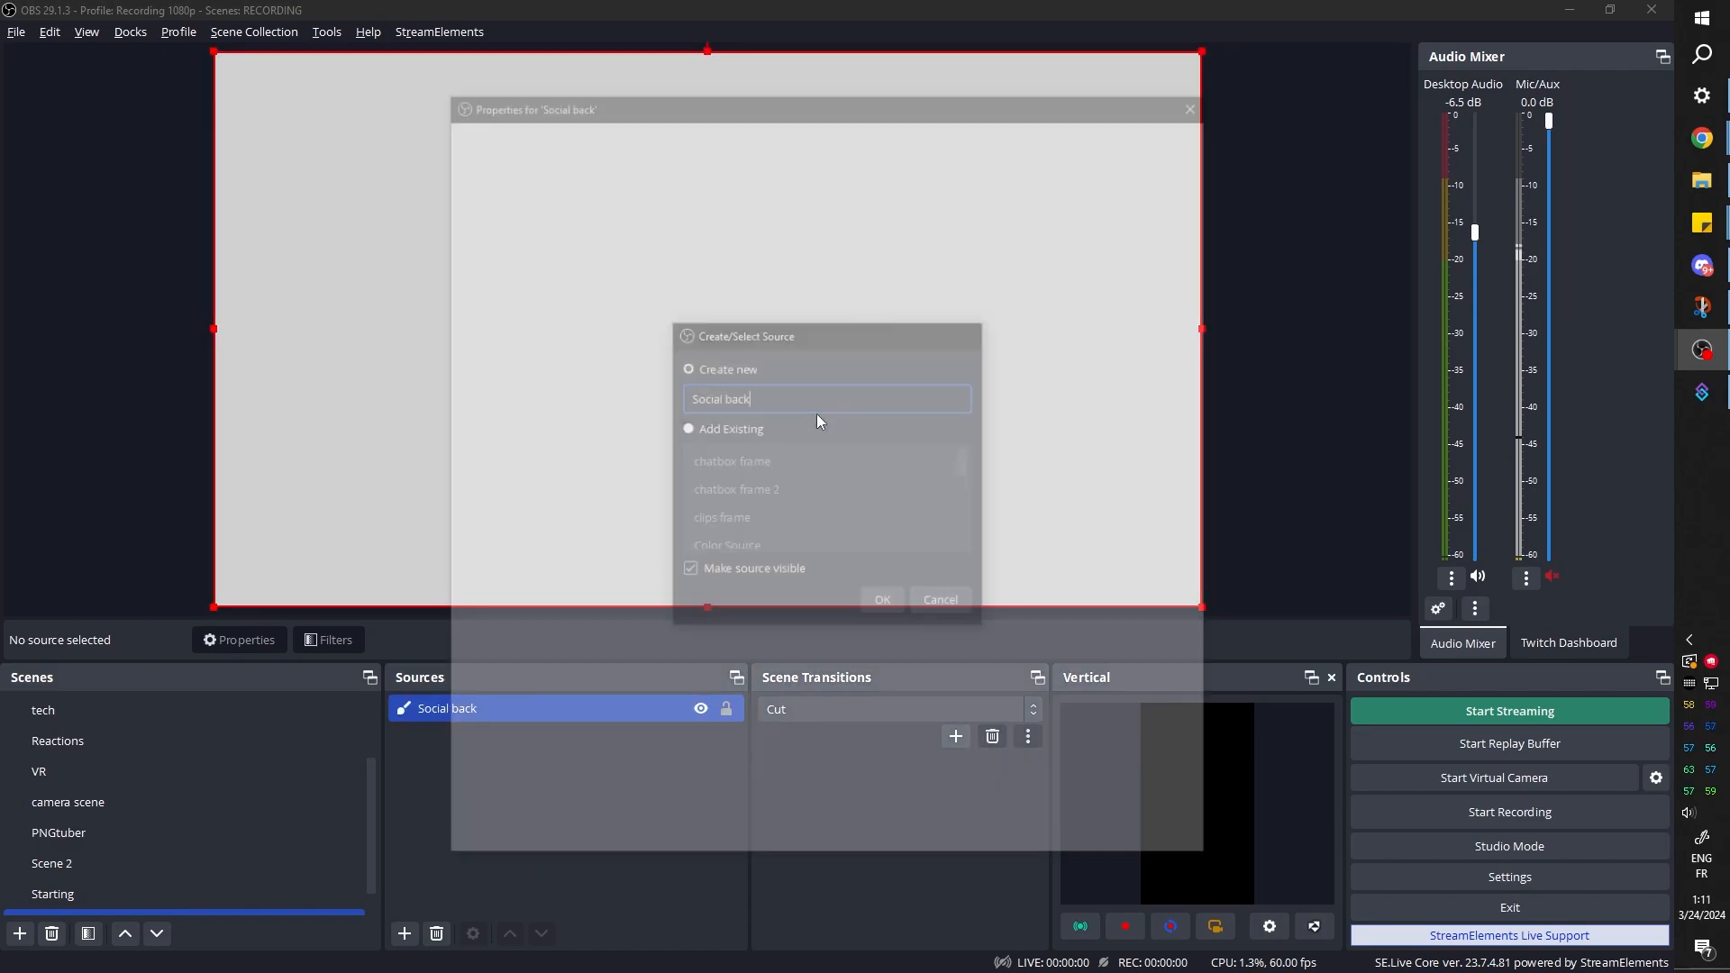
pyautogui.doubleClick(838, 517)
pyautogui.write('600')
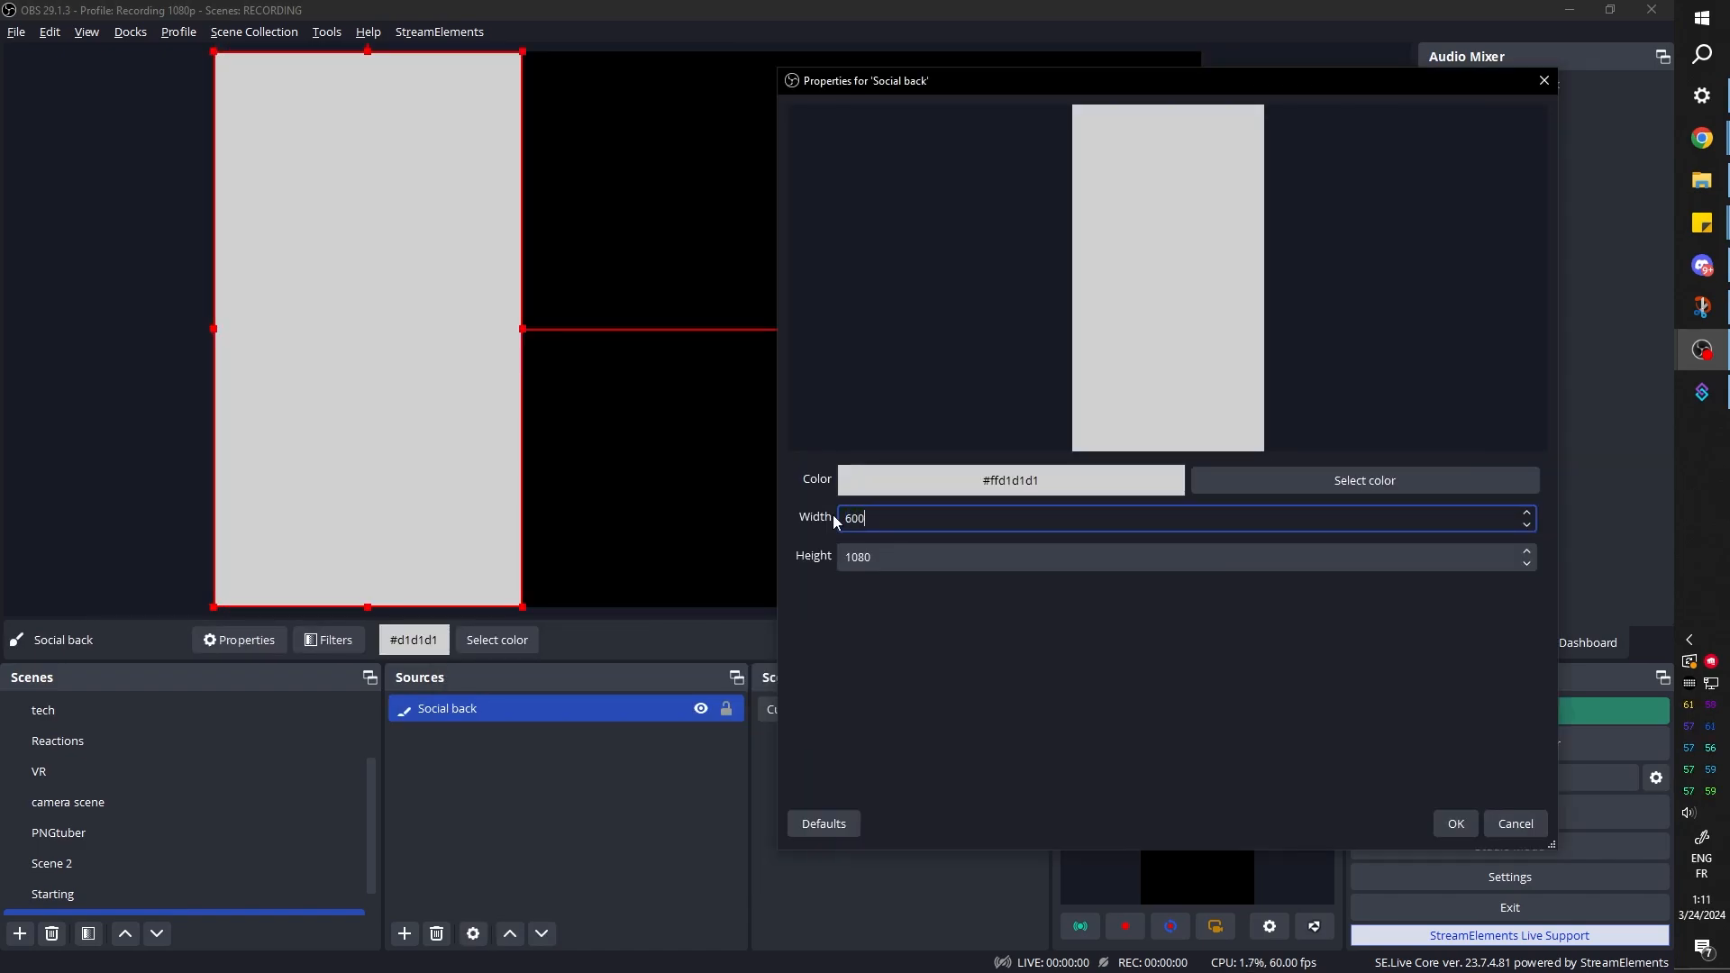
pyautogui.press('BackSpace')
pyautogui.press('BackSpace')
pyautogui.press('BackSpace')
pyautogui.write('10001400')
pyautogui.doubleClick(847, 557)
pyautogui.write('900300')
pyautogui.click(1455, 824)
# Centre Social back on the canvas and round its corners with an effect filter
pyautogui.hotkey('ctrl', 'd')
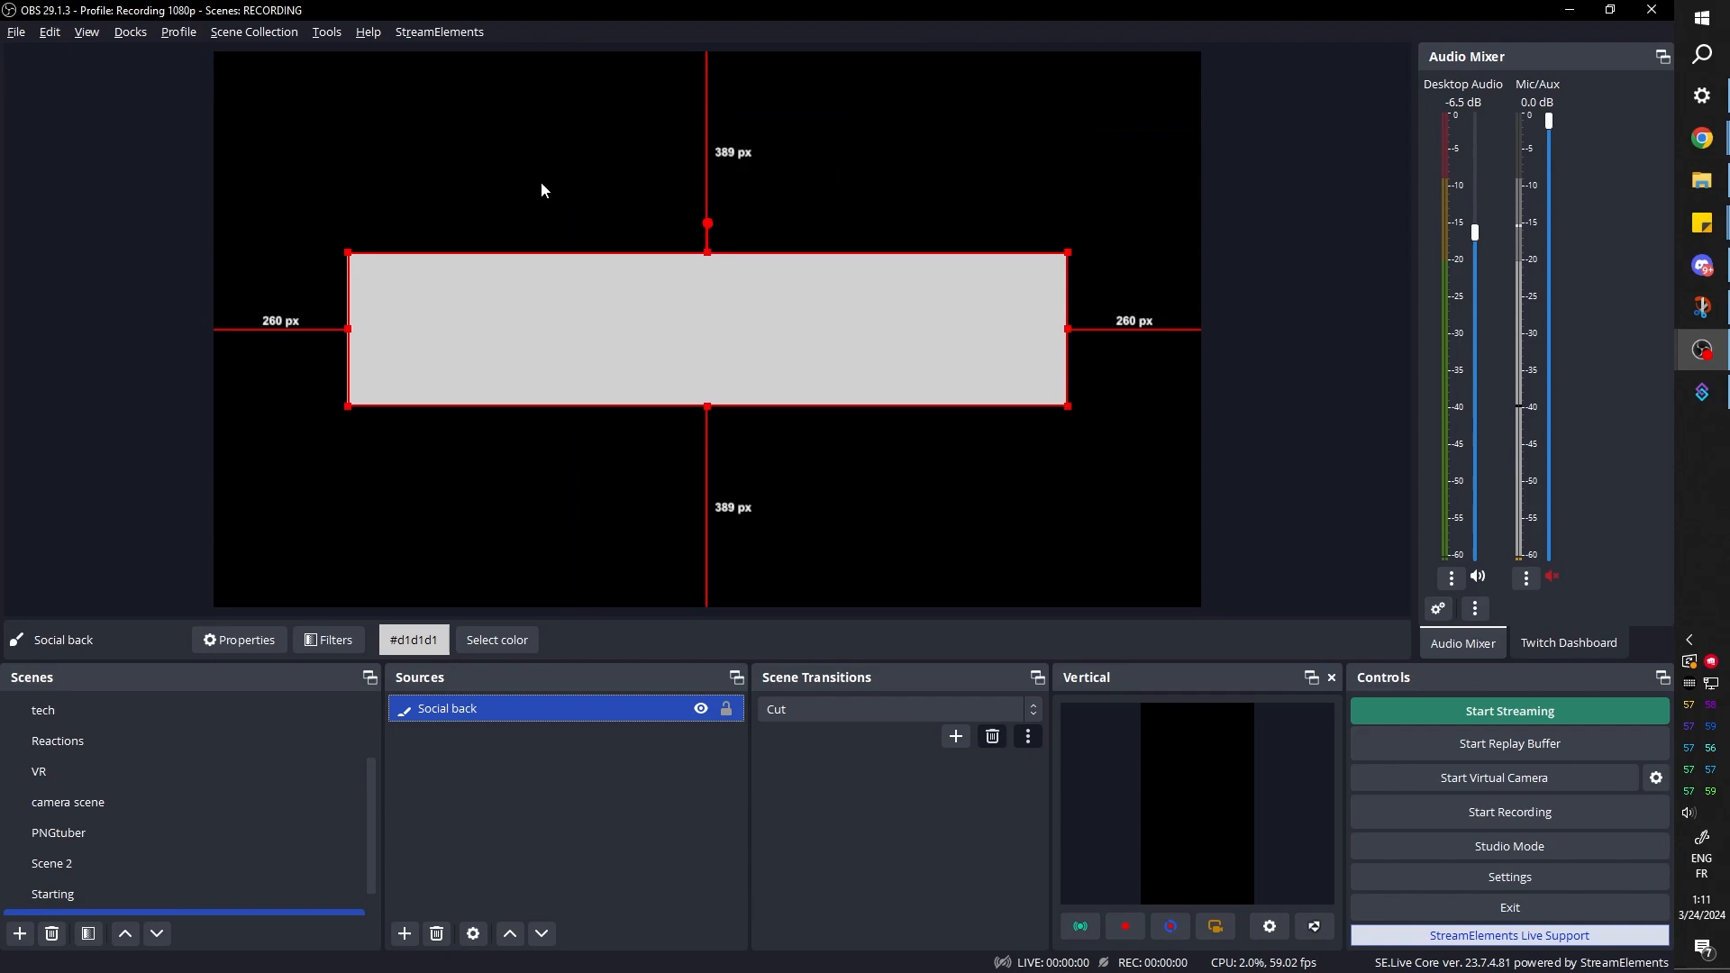
pyautogui.doubleClick(467, 711)
pyautogui.click(465, 791)
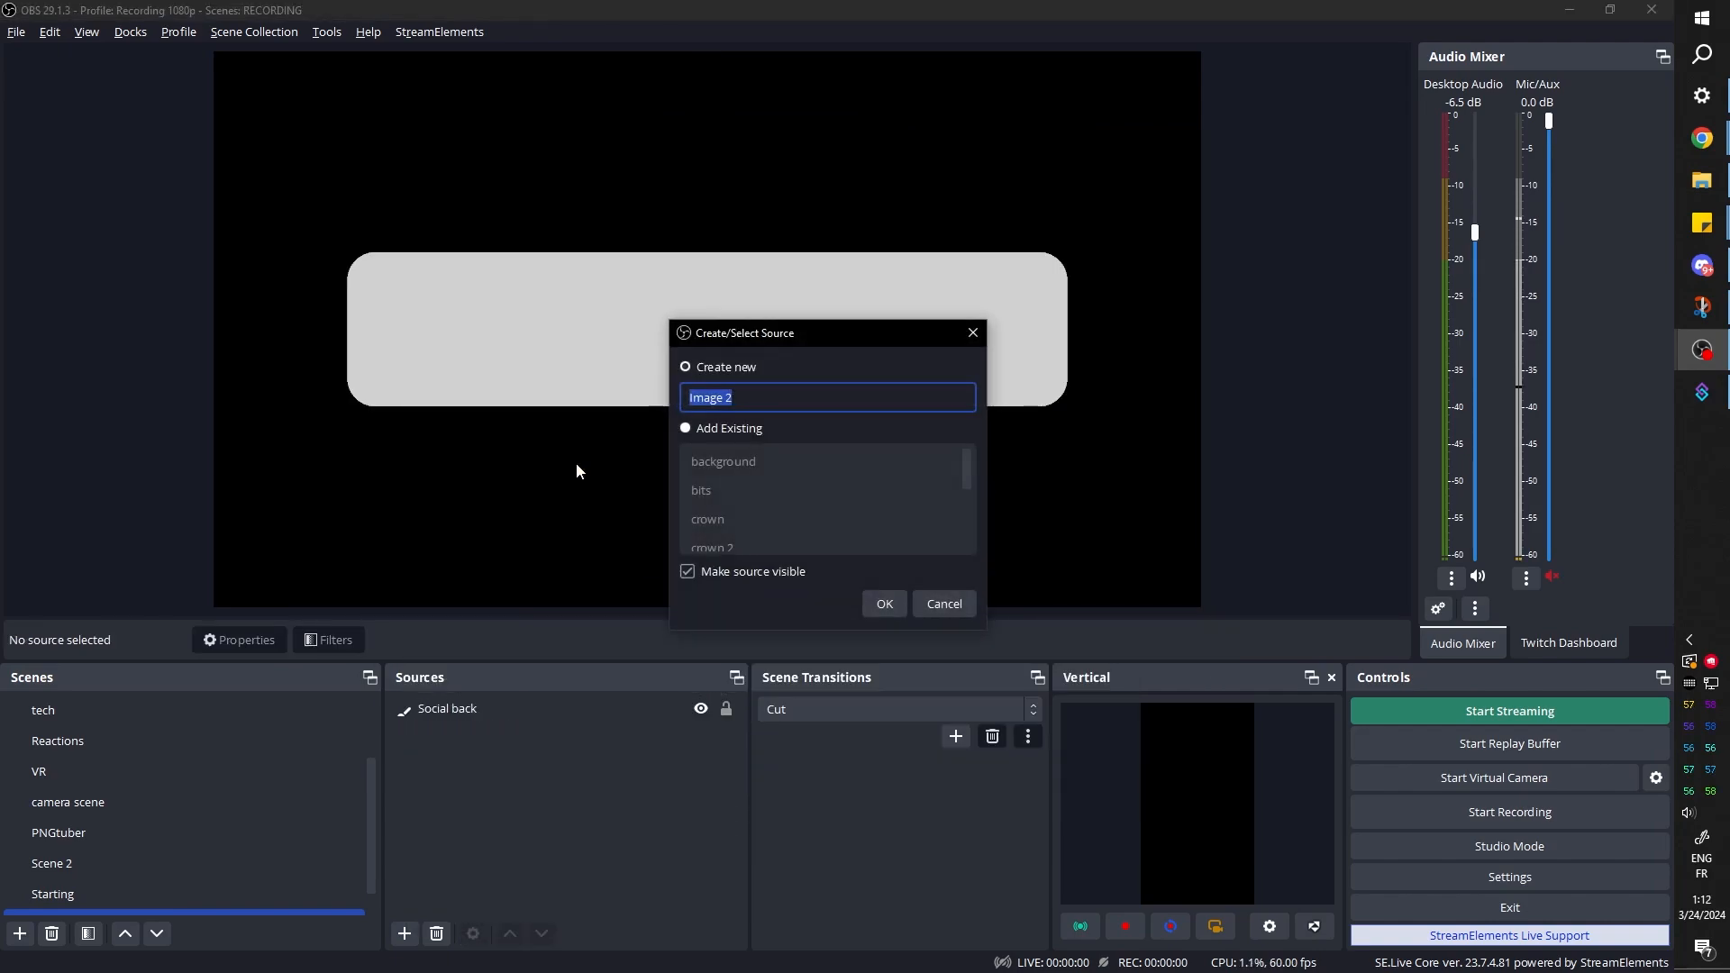
# Add an image source above Social back and load the portrait photo 2IMG_4966.png into it
pyautogui.click(884, 603)
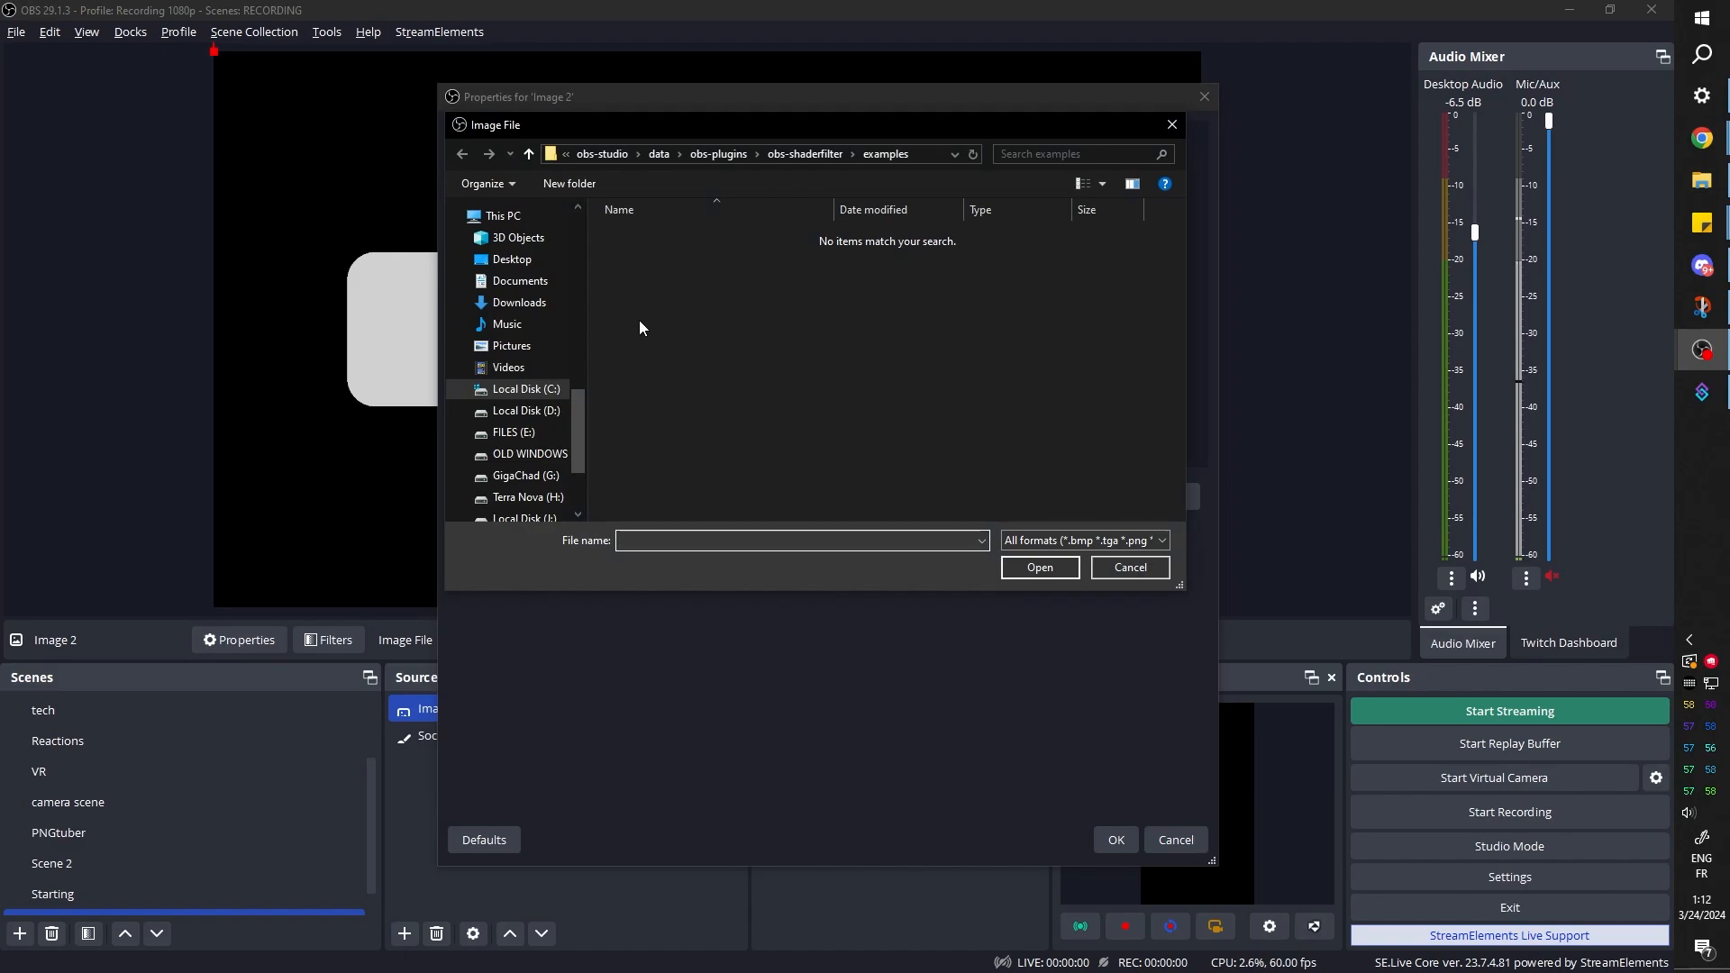
pyautogui.scroll(5, 543, 294)
pyautogui.scroll(8, 542, 308)
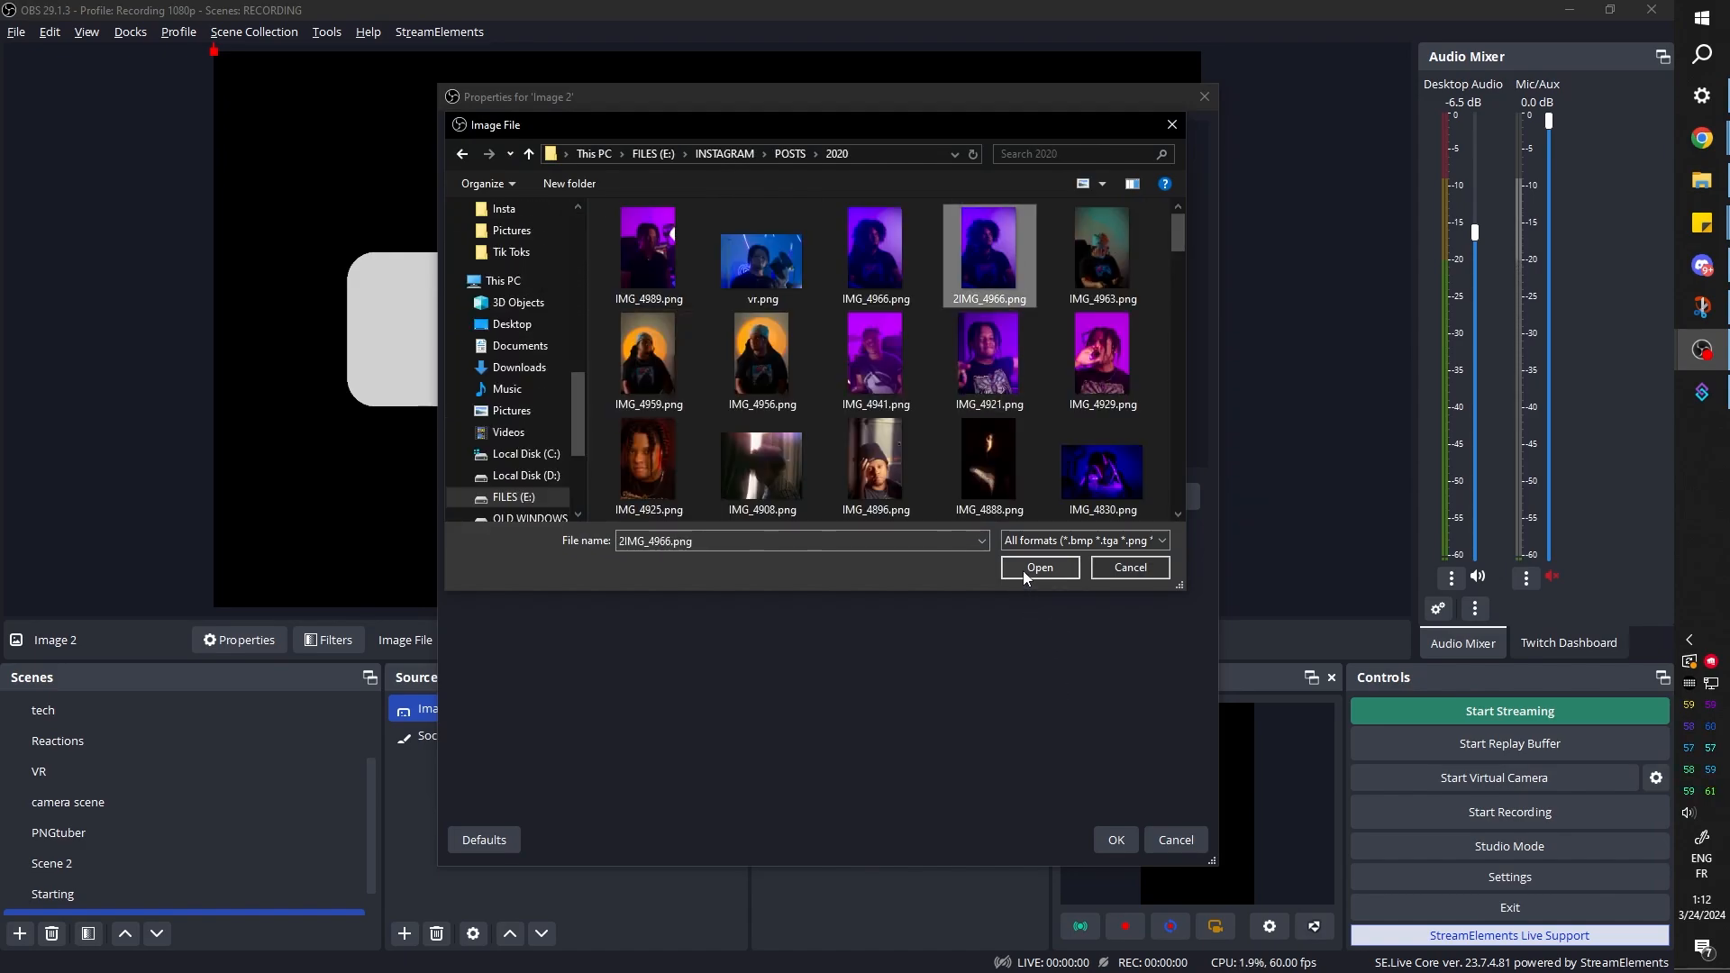
pyautogui.click(1027, 568)
pyautogui.click(1121, 847)
# Move the photo so its left edge lines up with the left edge of Social back, and copy the photo source
pyautogui.moveTo(215, 53); pyautogui.dragTo(483, 321)
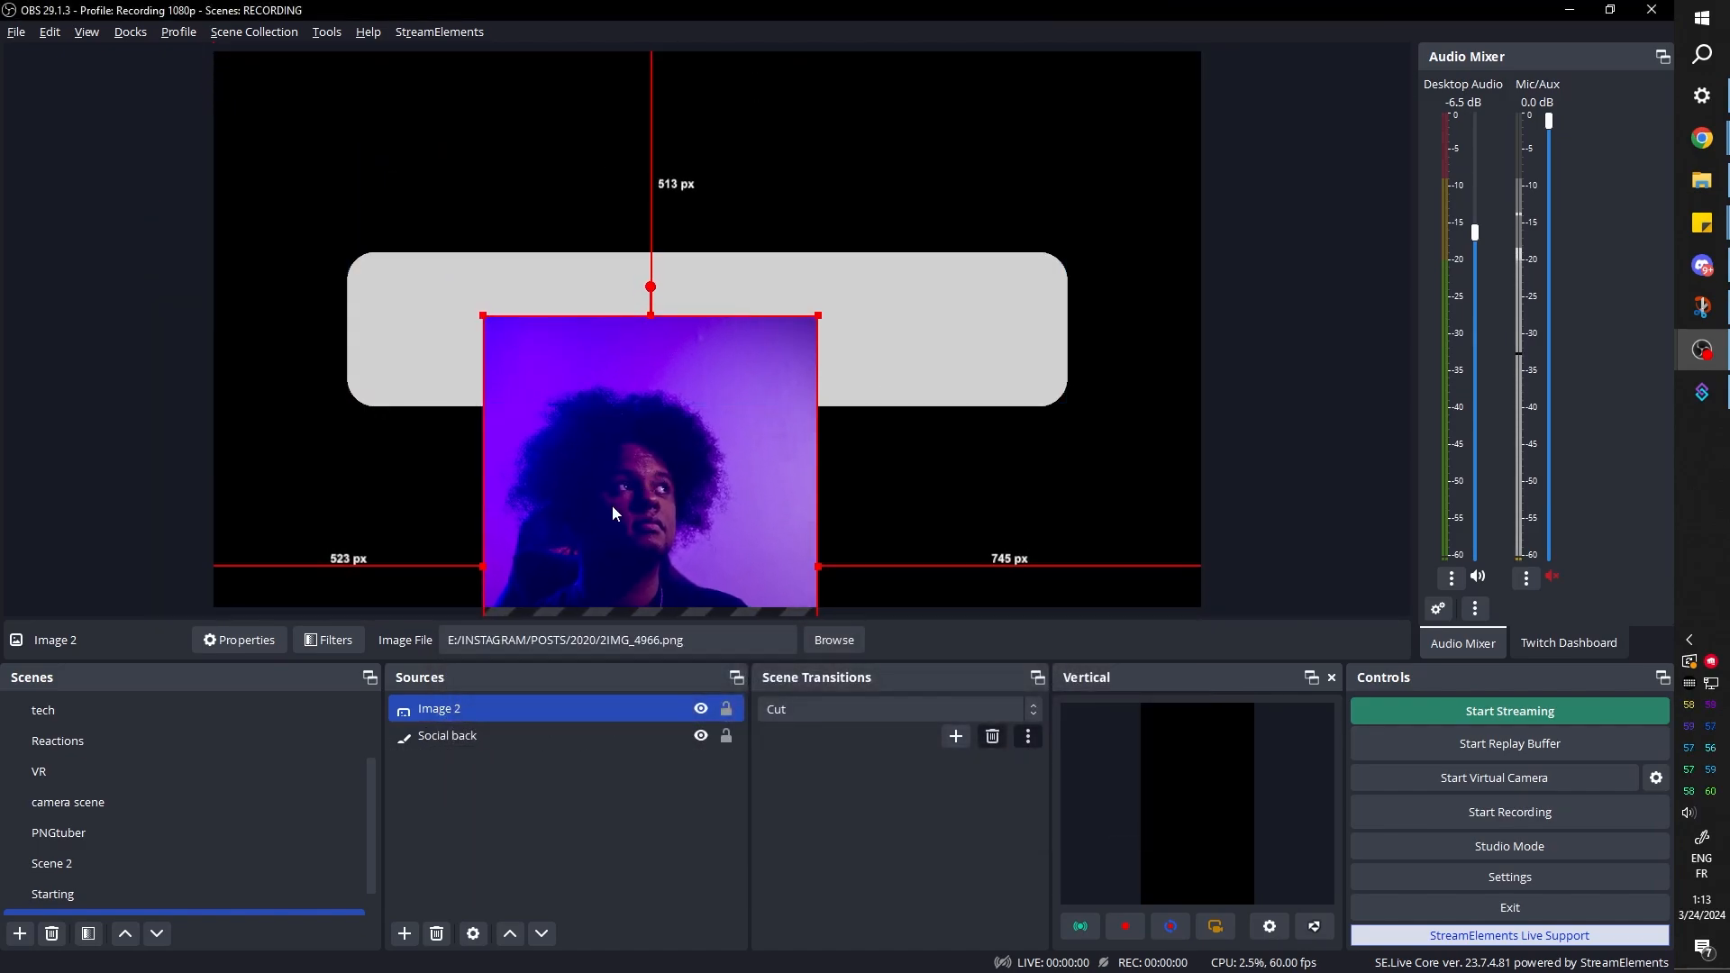
pyautogui.moveTo(612, 505); pyautogui.dragTo(473, 324)
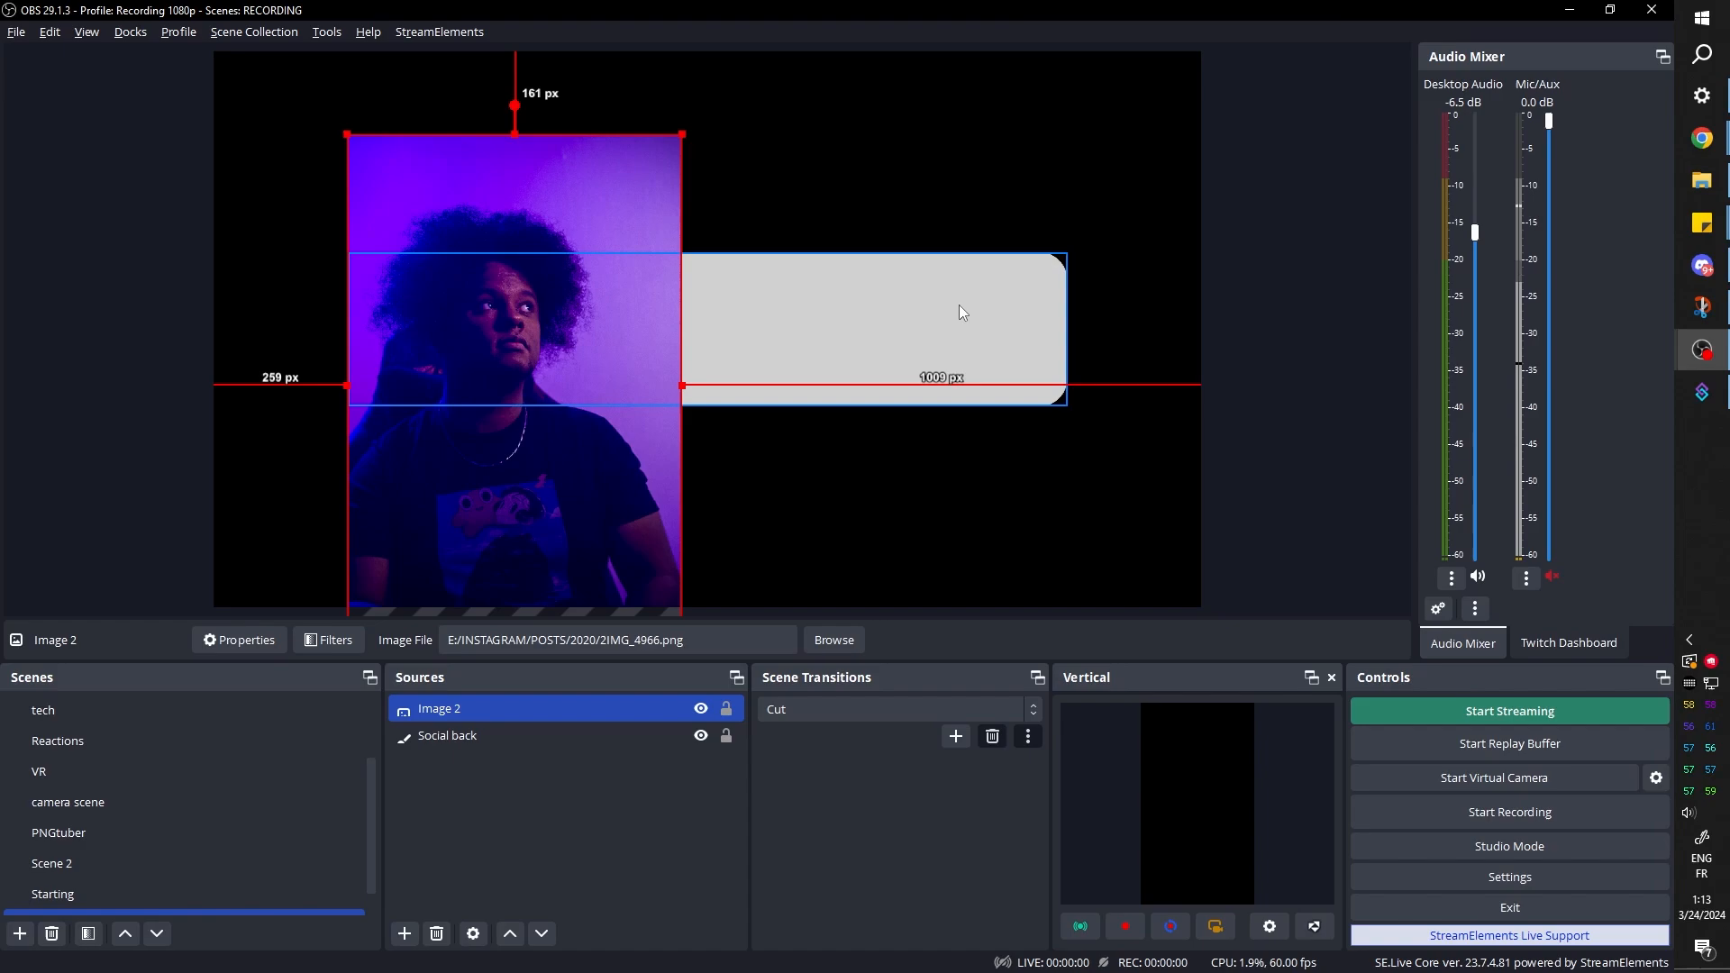
pyautogui.rightClick(447, 704)
pyautogui.click(472, 112)
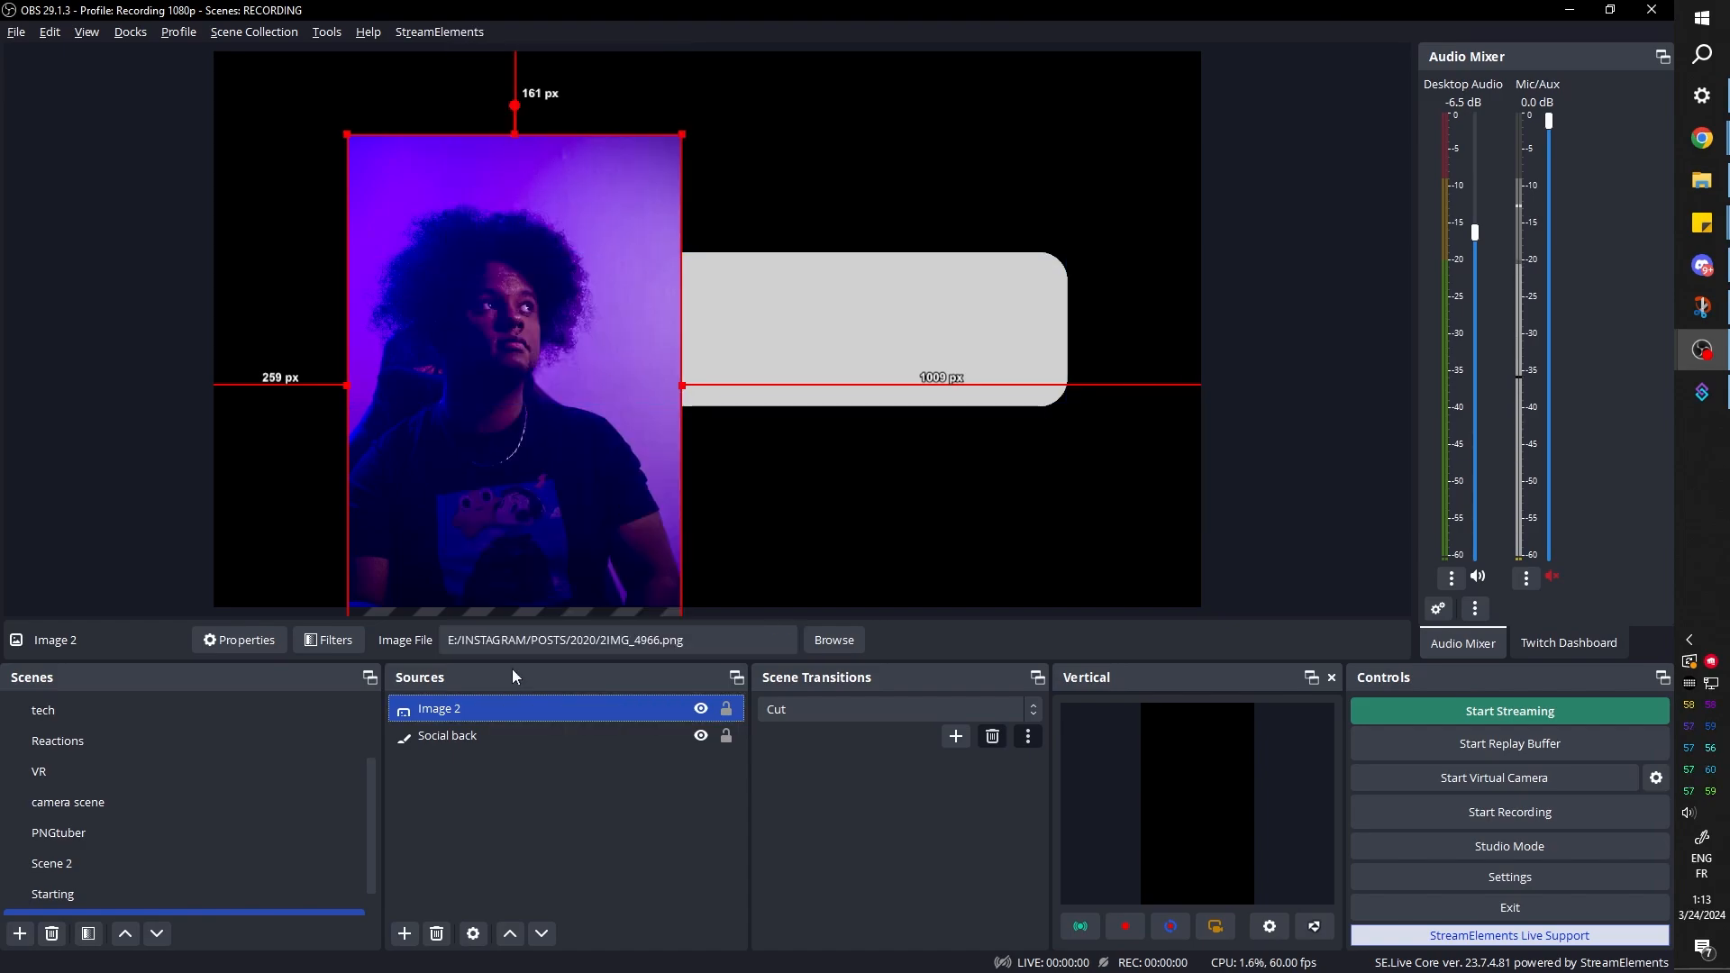
# Paste a duplicate of the photo source, load IMG_4929.png into it and place it beside the first photo
pyautogui.rightClick(462, 701)
pyautogui.click(534, 154)
pyautogui.click(834, 640)
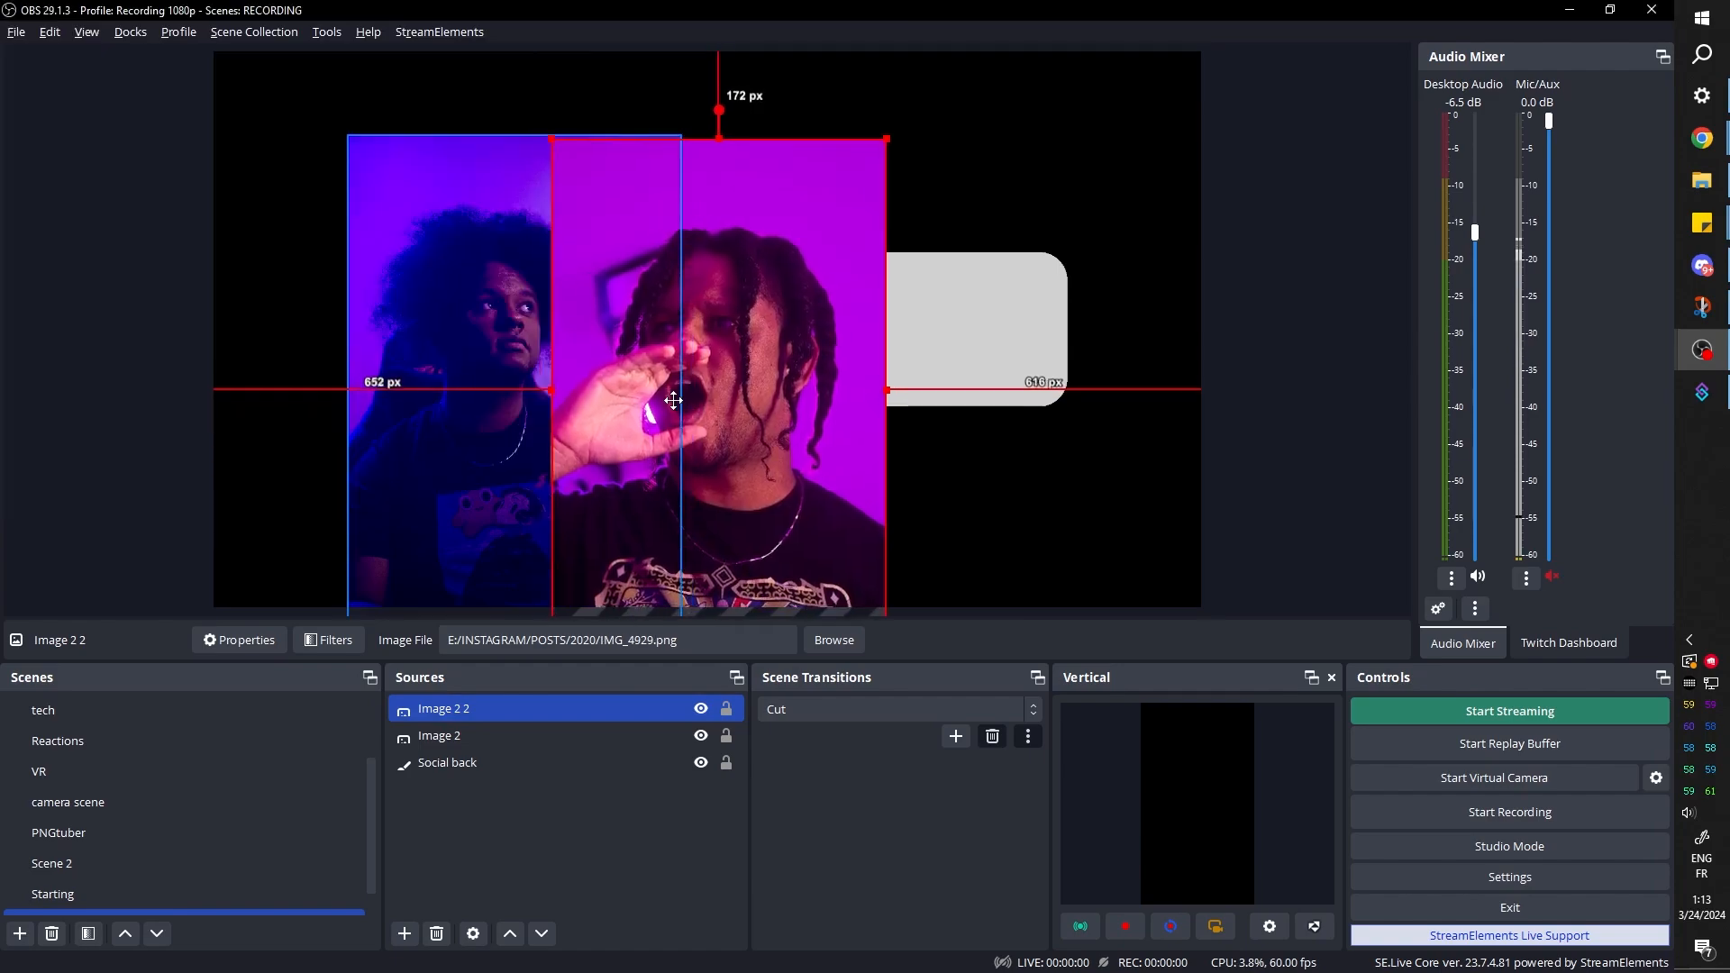
pyautogui.moveTo(672, 398)
pyautogui.mouseDown()
pyautogui.moveTo(718, 387)
pyautogui.moveTo(689, 372)
pyautogui.moveTo(656, 404)
pyautogui.mouseUp()
# Paste a third photo source, load the blue portrait with round sunglasses, and place it as a smaller image beside the second photo
pyautogui.hotkey('ctrl', 'v')
pyautogui.click(834, 640)
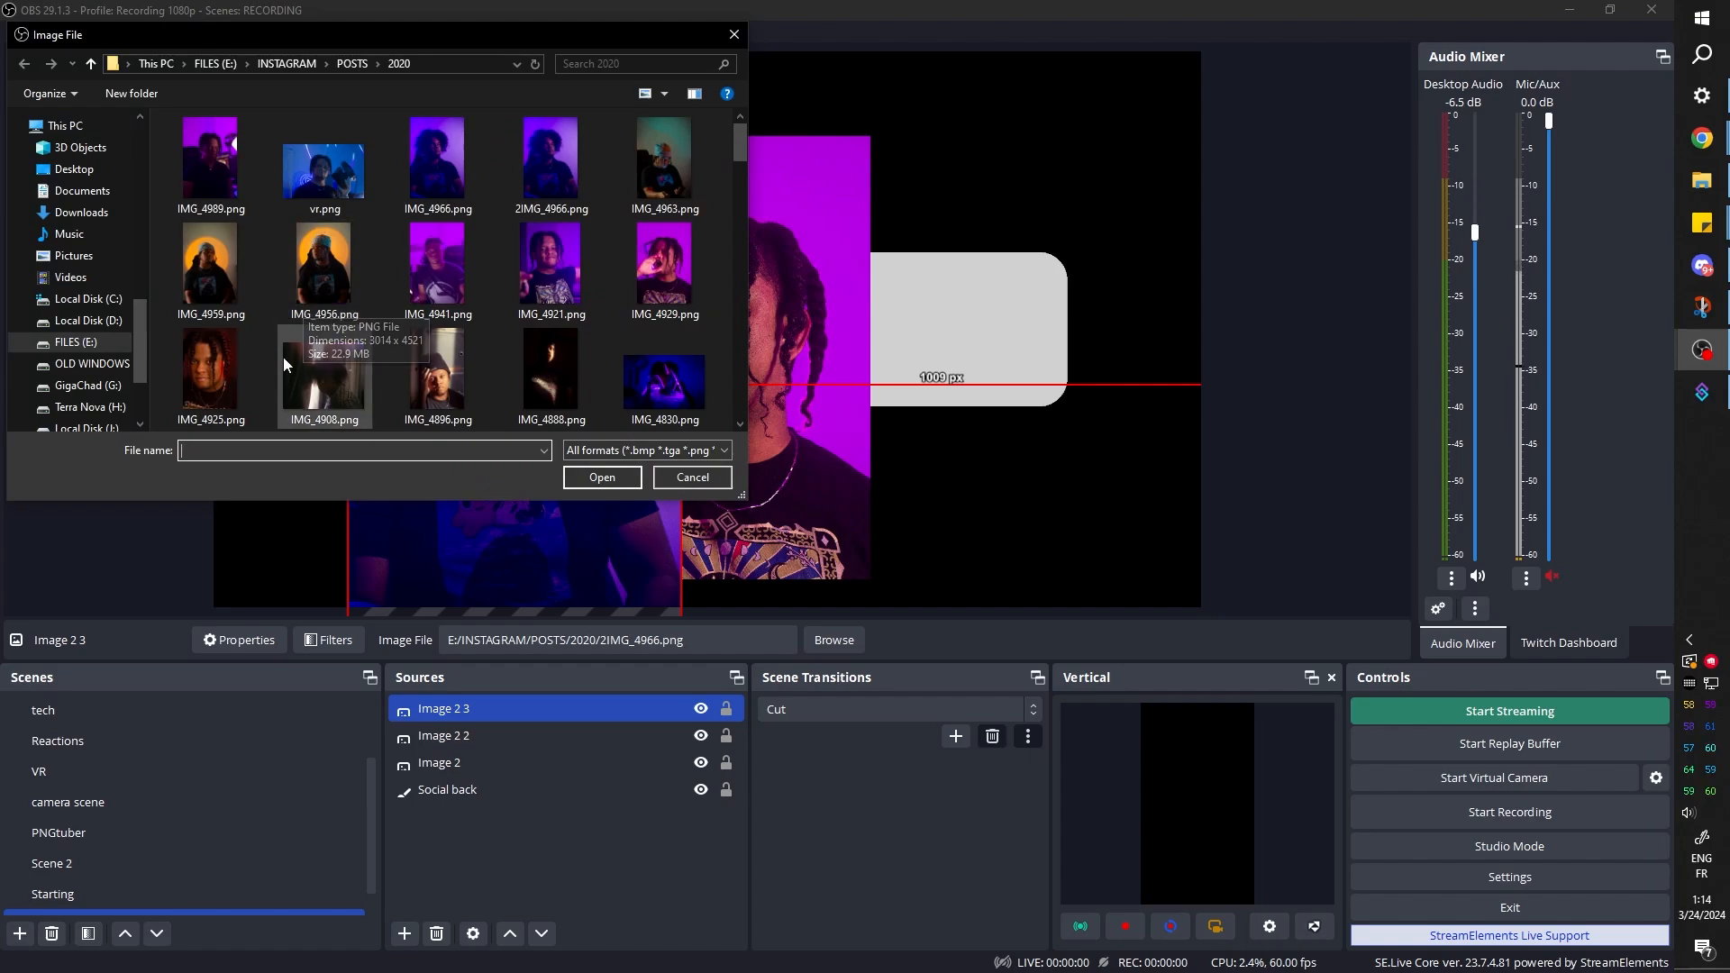
pyautogui.scroll(-5, 280, 270)
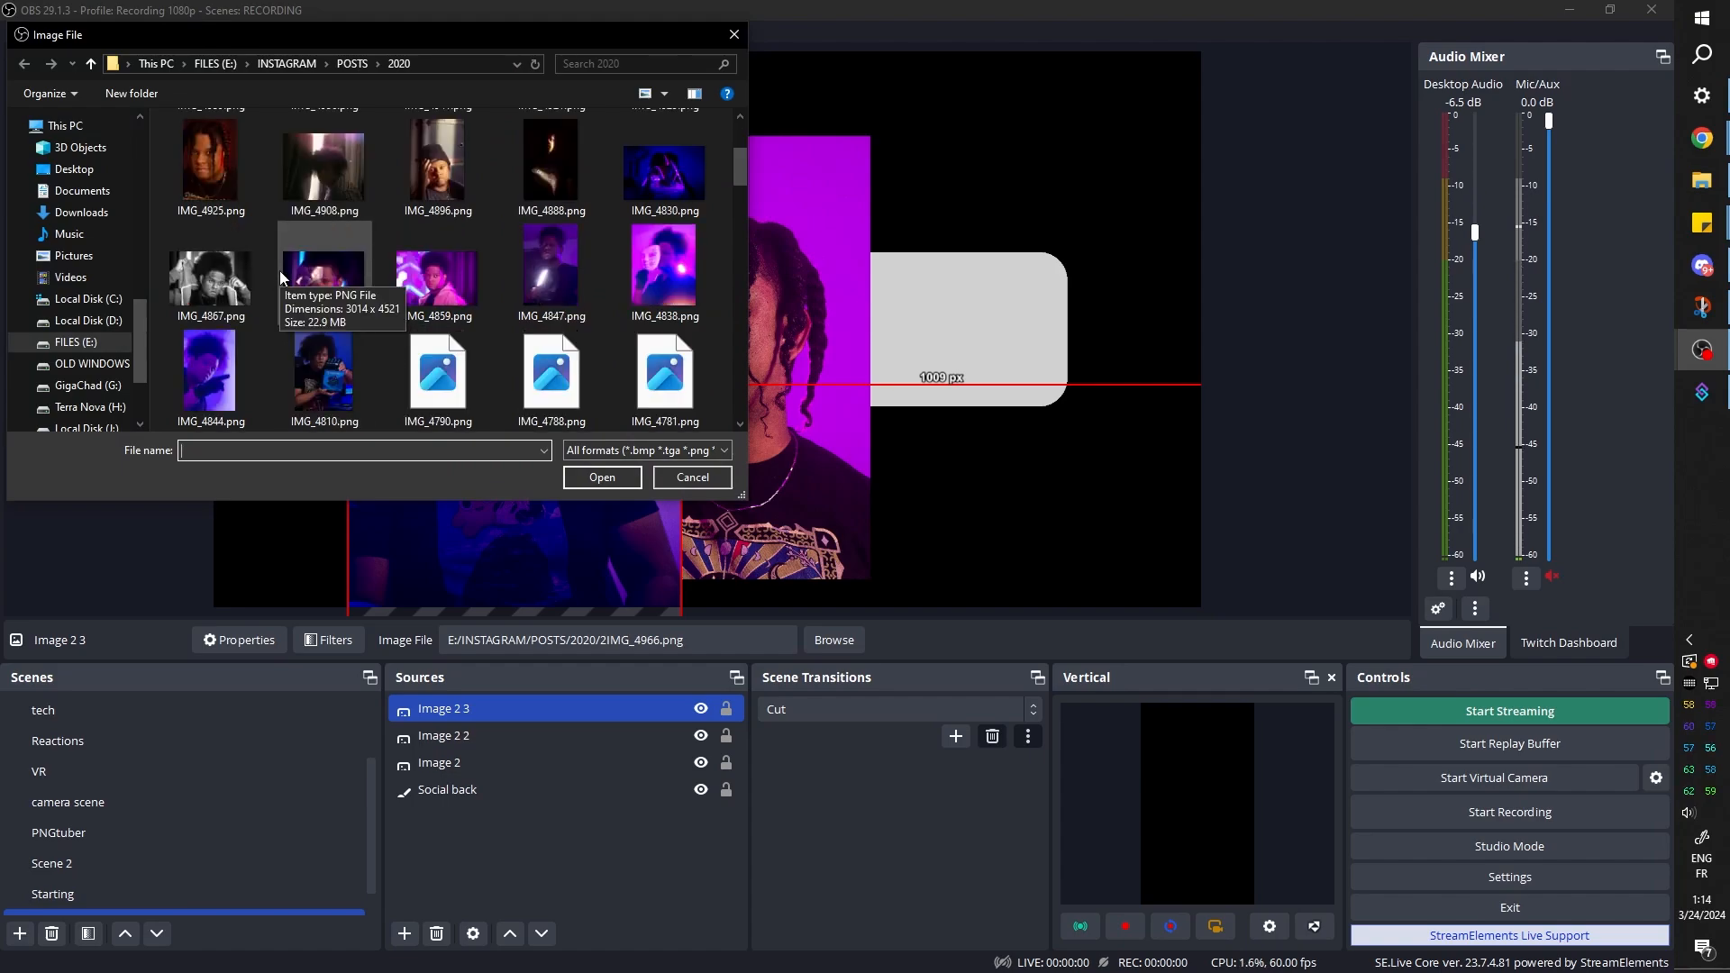
pyautogui.doubleClick(324, 370)
pyautogui.moveTo(965, 402); pyautogui.dragTo(841, 476)
# Group the three photo sources and name the group pics
pyautogui.click(461, 773)
pyautogui.keyDown('shift'); pyautogui.click(451, 714); pyautogui.keyUp('shift')
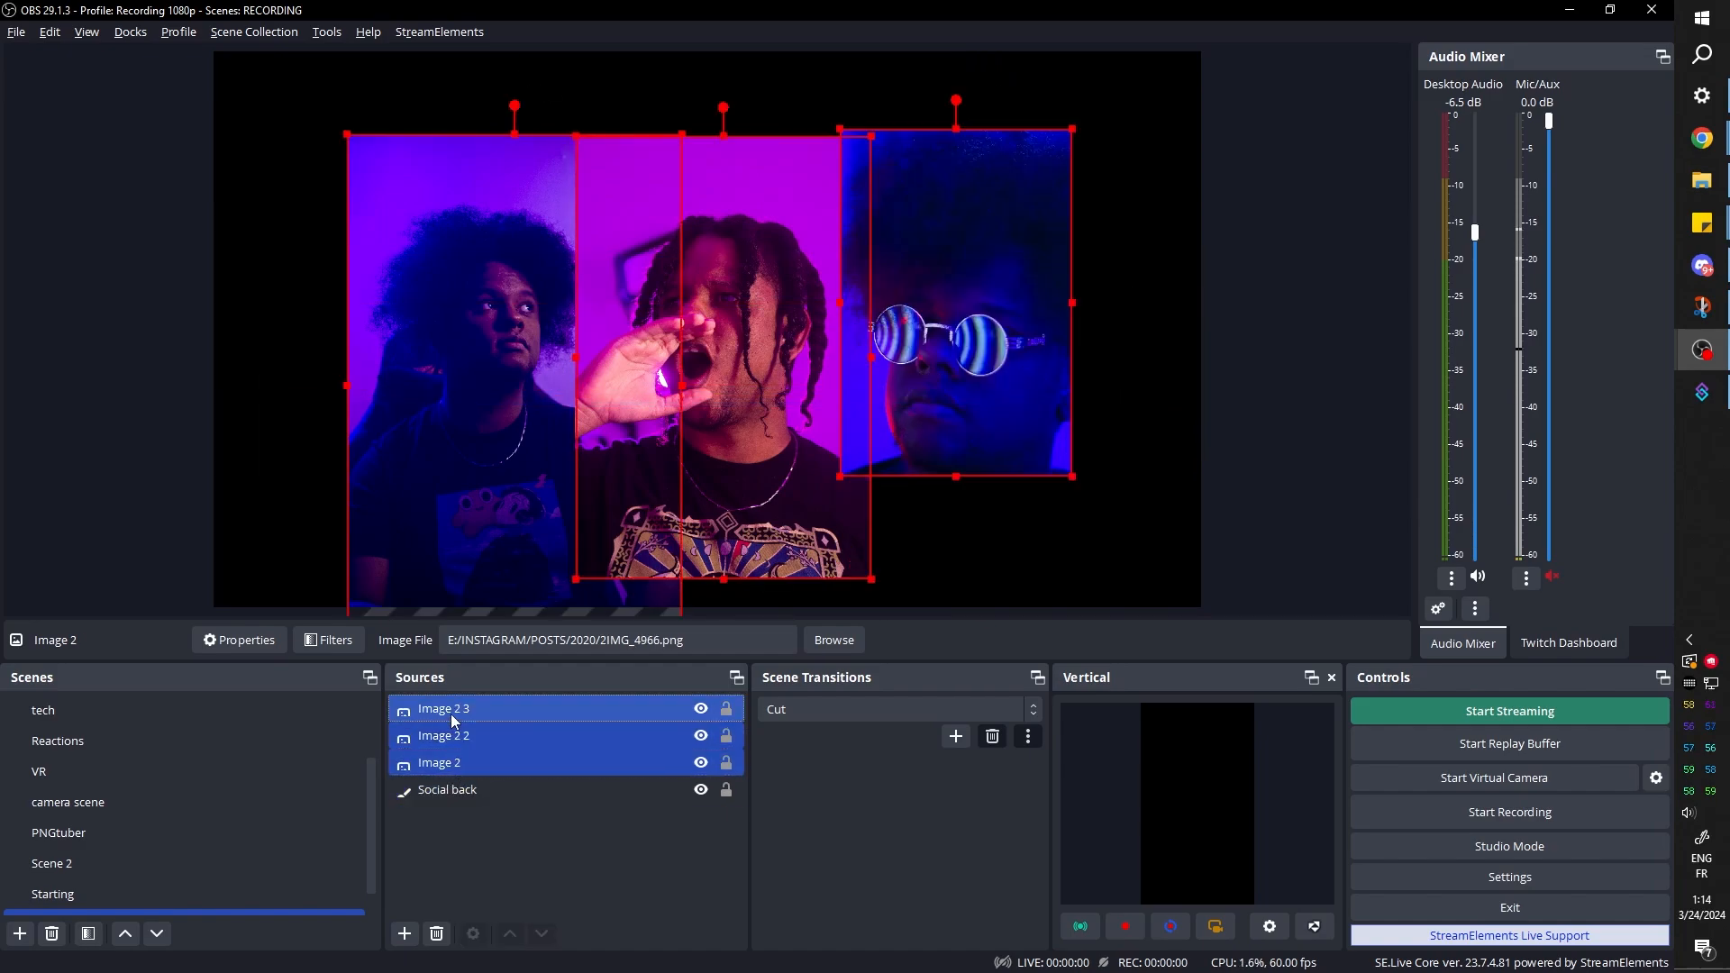
pyautogui.rightClick(451, 714)
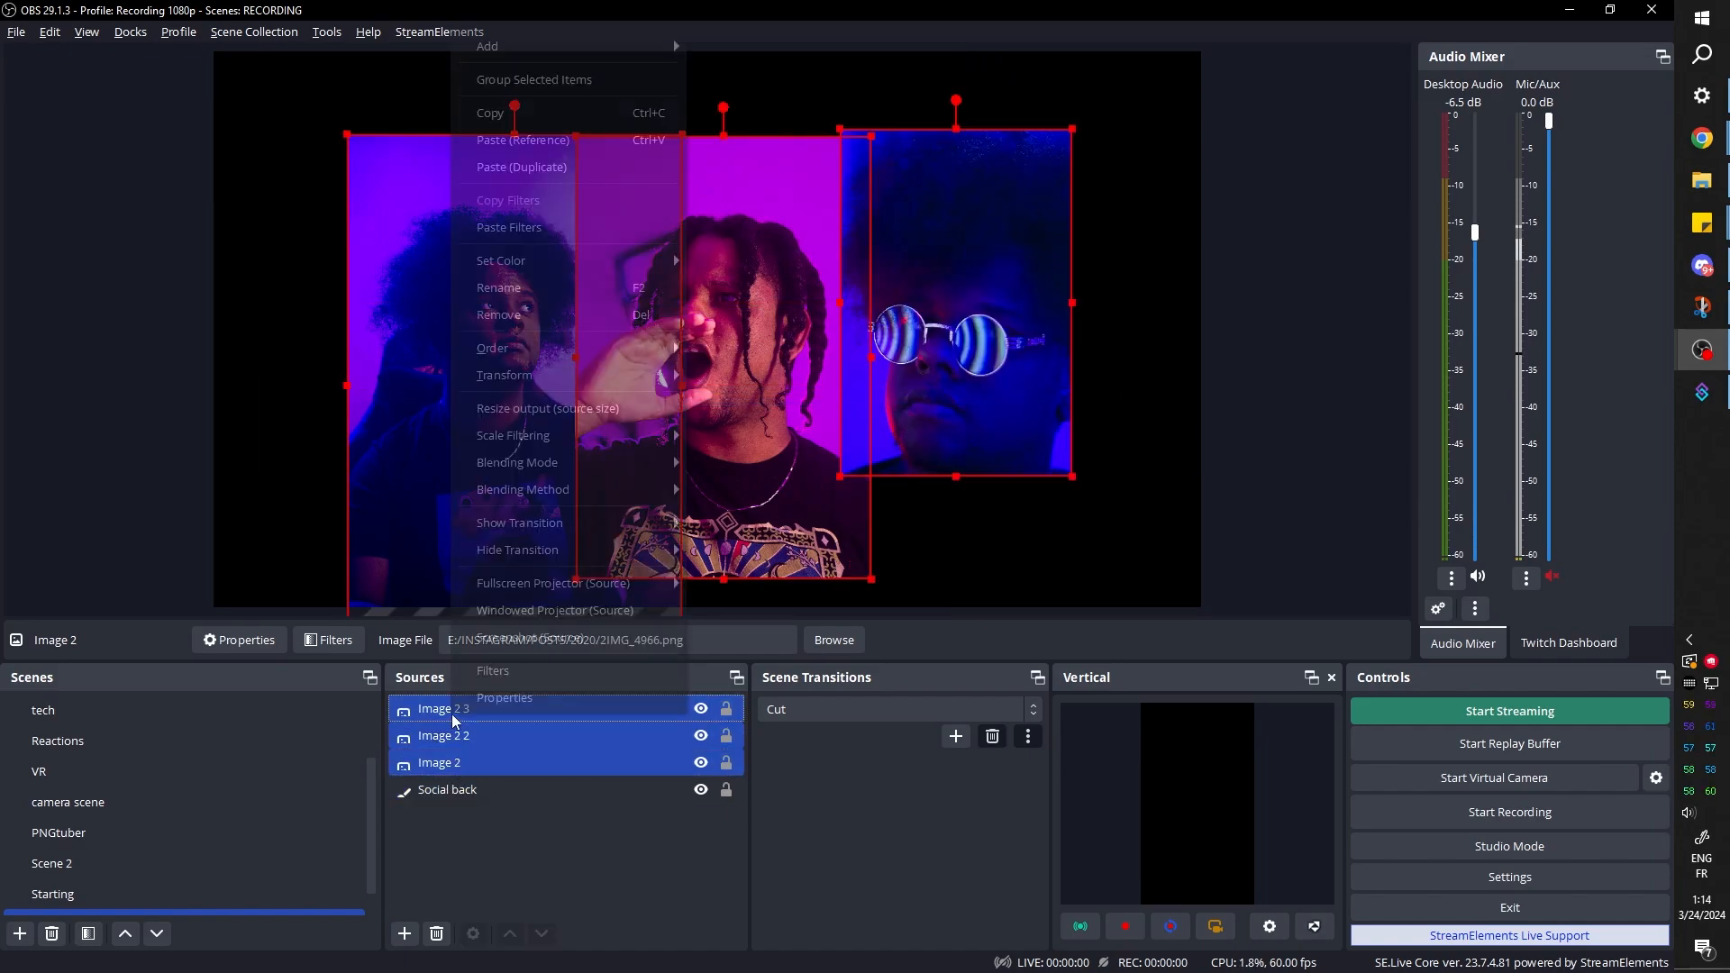
pyautogui.click(495, 84)
pyautogui.write('pics')
pyautogui.press('Return')
# Add a user-defined shader filter to the pics group and try an example shader with Social back as the other image
pyautogui.click(320, 645)
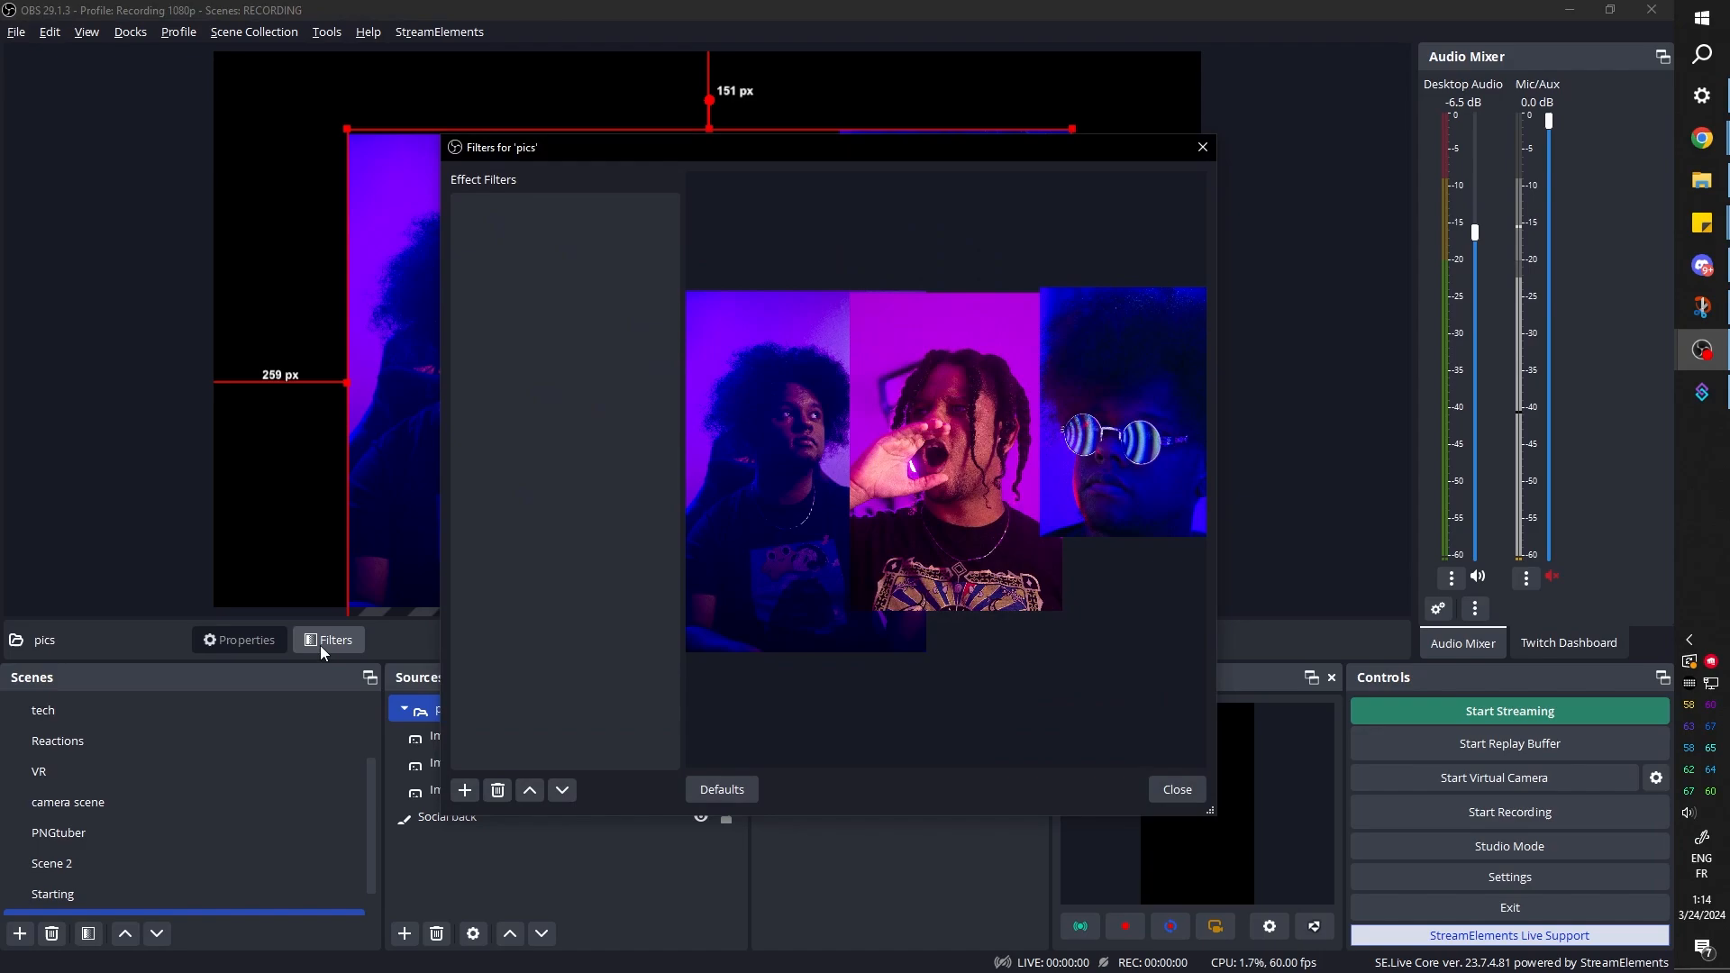
pyautogui.click(465, 793)
pyautogui.click(505, 759)
pyautogui.click(841, 508)
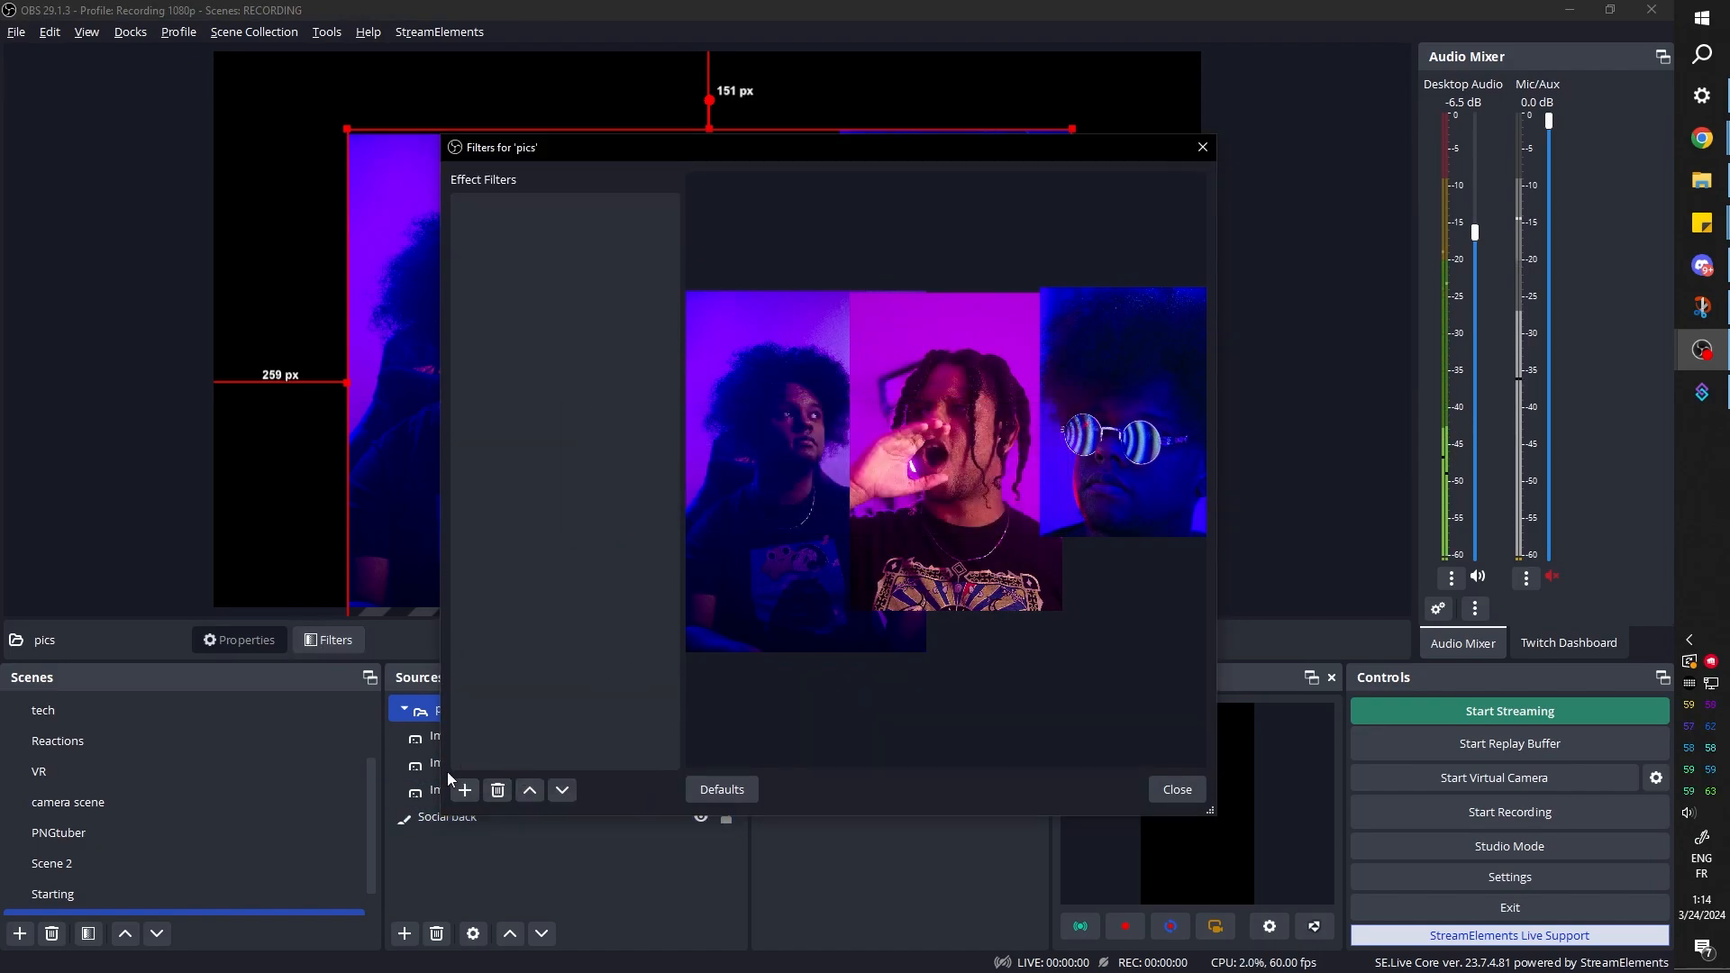
pyautogui.click(465, 791)
pyautogui.click(494, 775)
pyautogui.press('Return')
pyautogui.click(1155, 561)
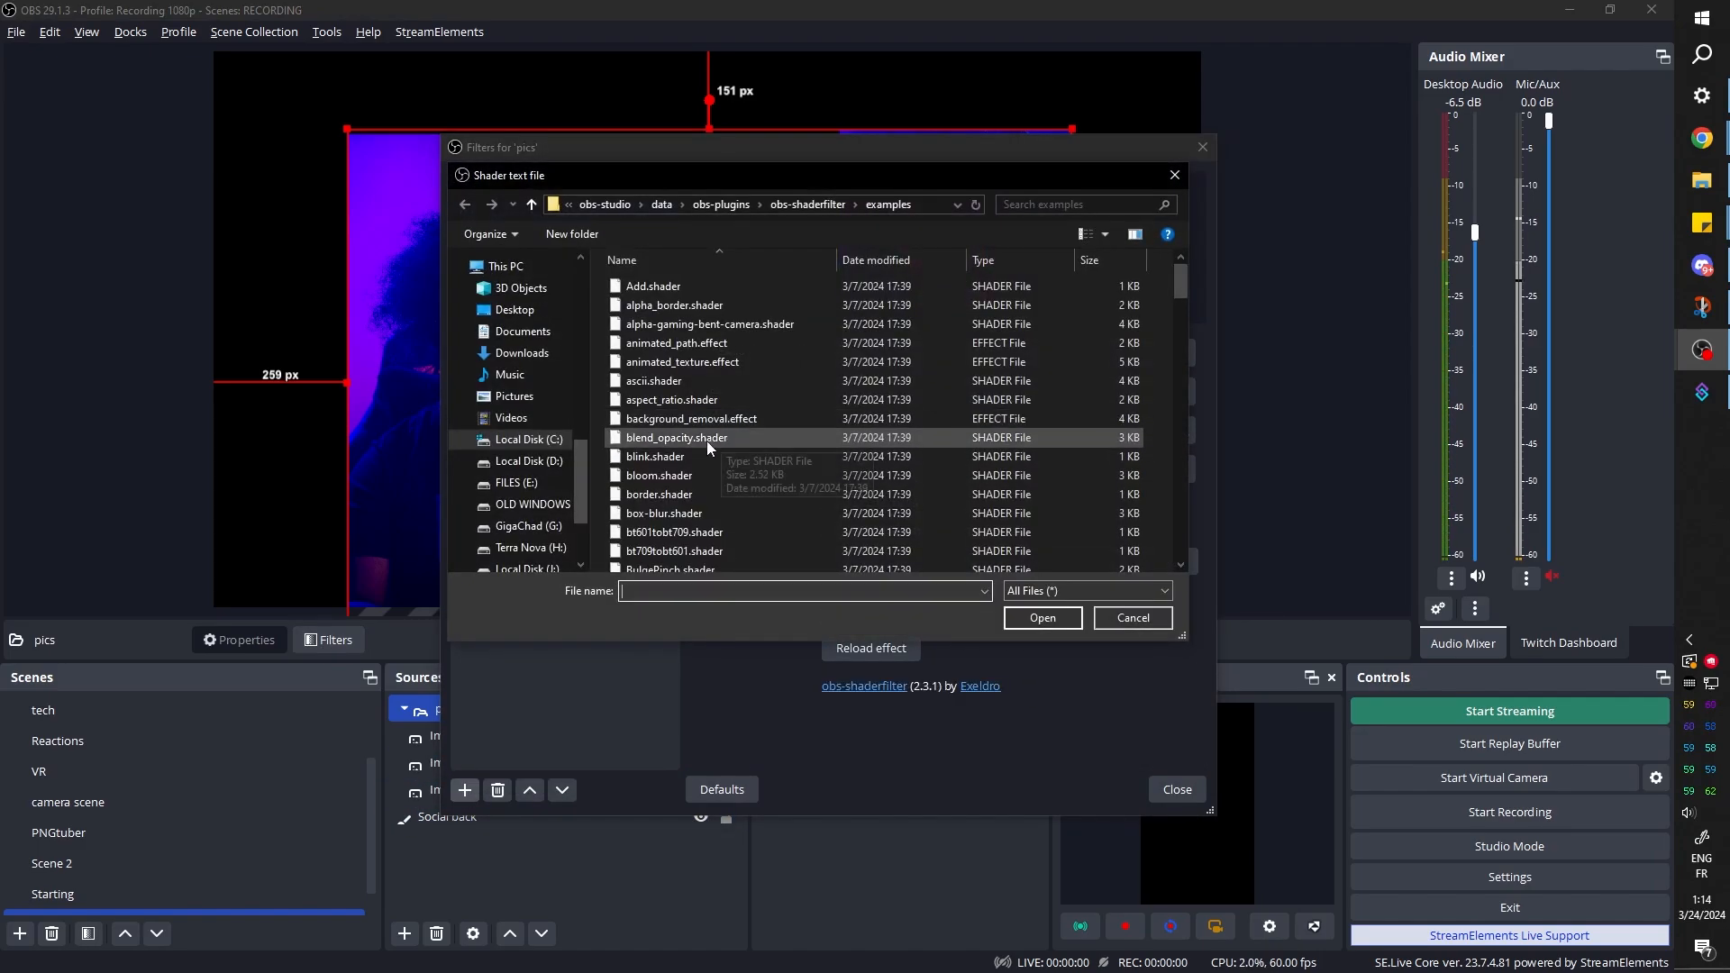
pyautogui.click(706, 439)
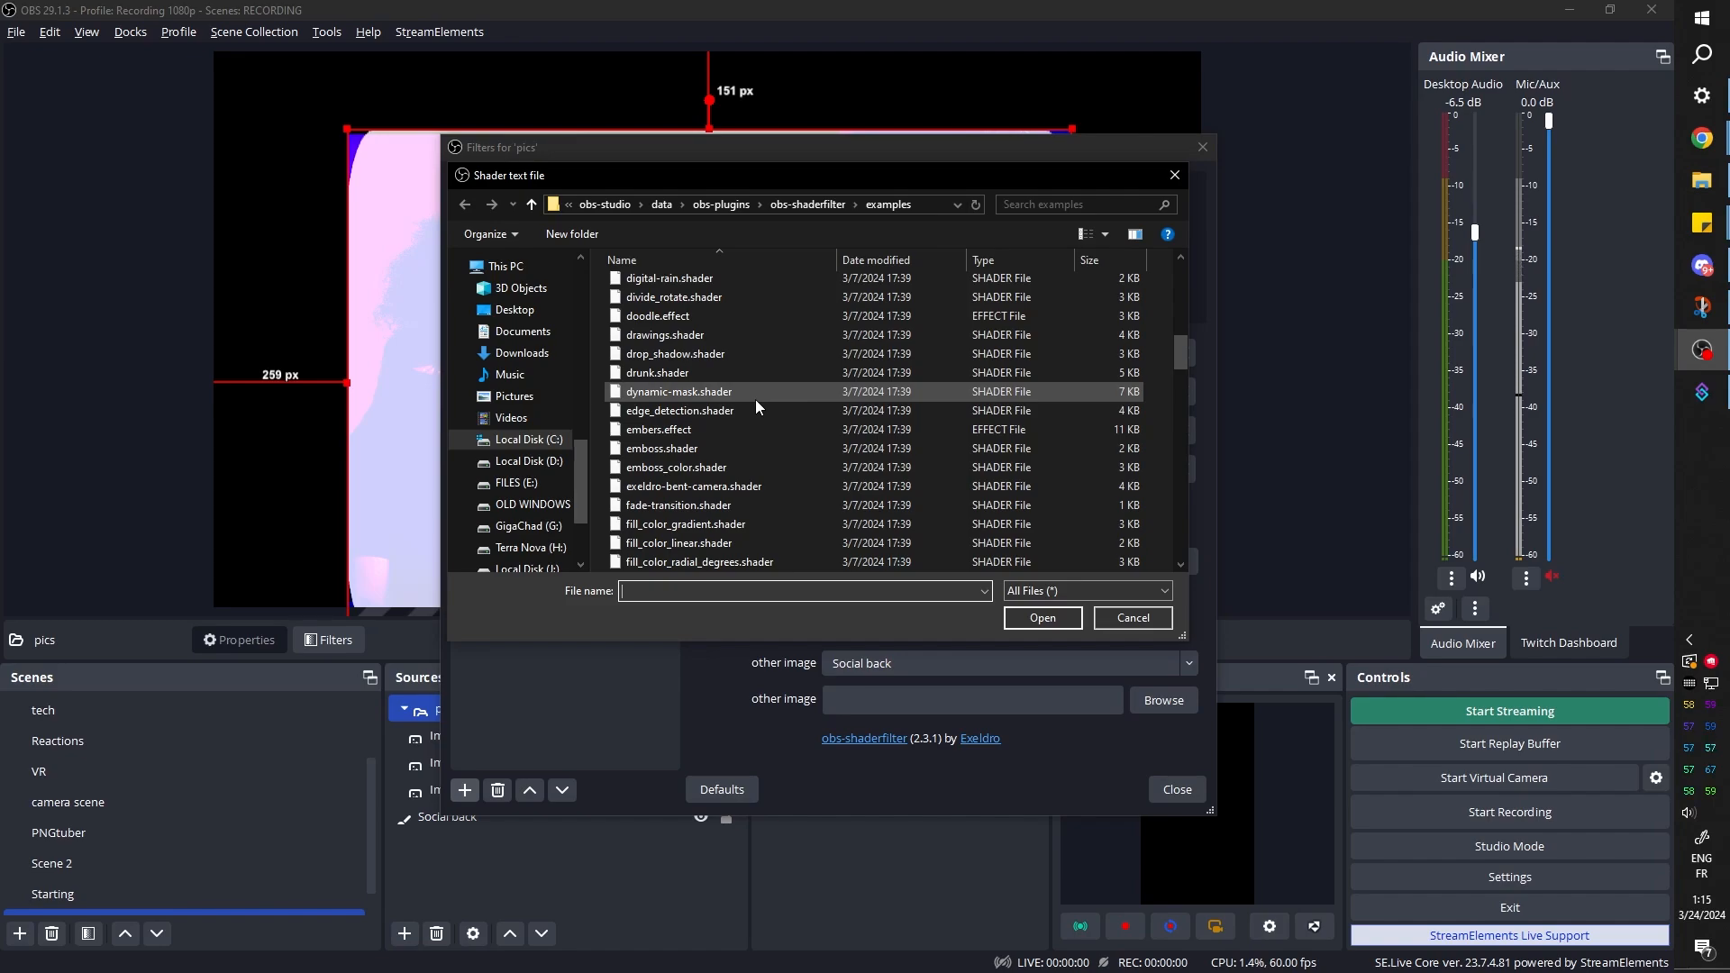
# Load dynamic-mask.shader with Social back as input source, and set the alpha channel's Alpha Input Value to -2.24
pyautogui.click(755, 398)
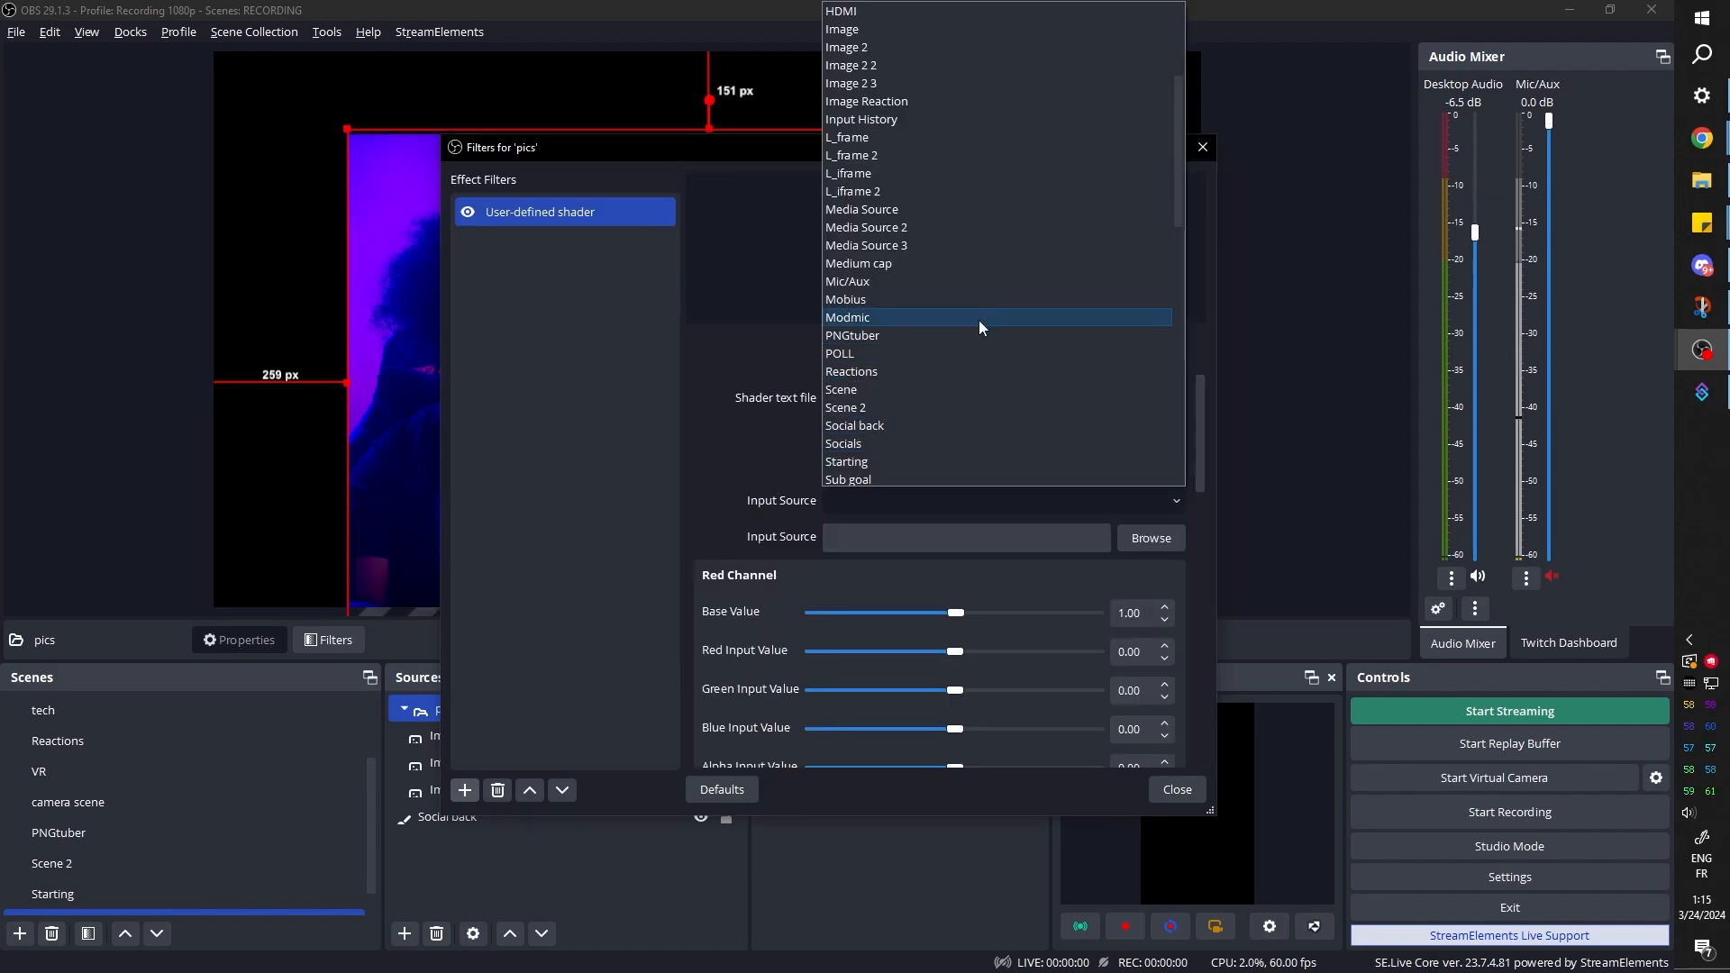
pyautogui.click(917, 428)
pyautogui.scroll(-5, 697, 614)
pyautogui.scroll(-8, 698, 615)
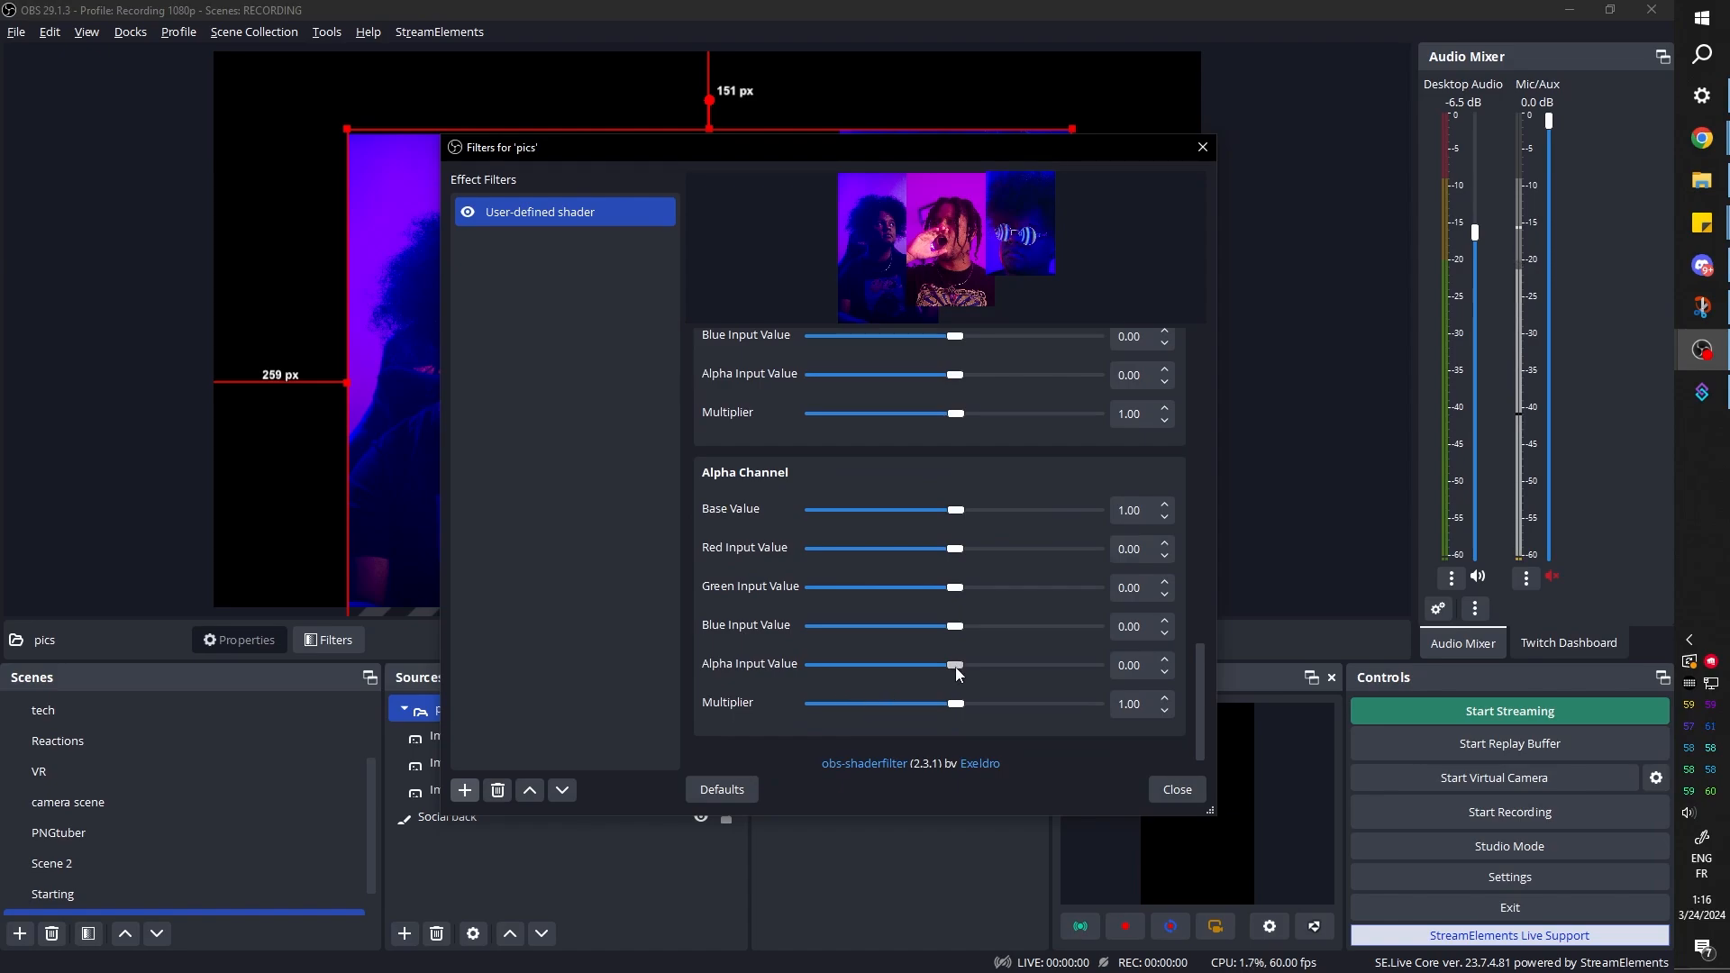
pyautogui.moveTo(955, 667); pyautogui.dragTo(955, 710)
pyautogui.moveTo(954, 711); pyautogui.dragTo(951, 712)
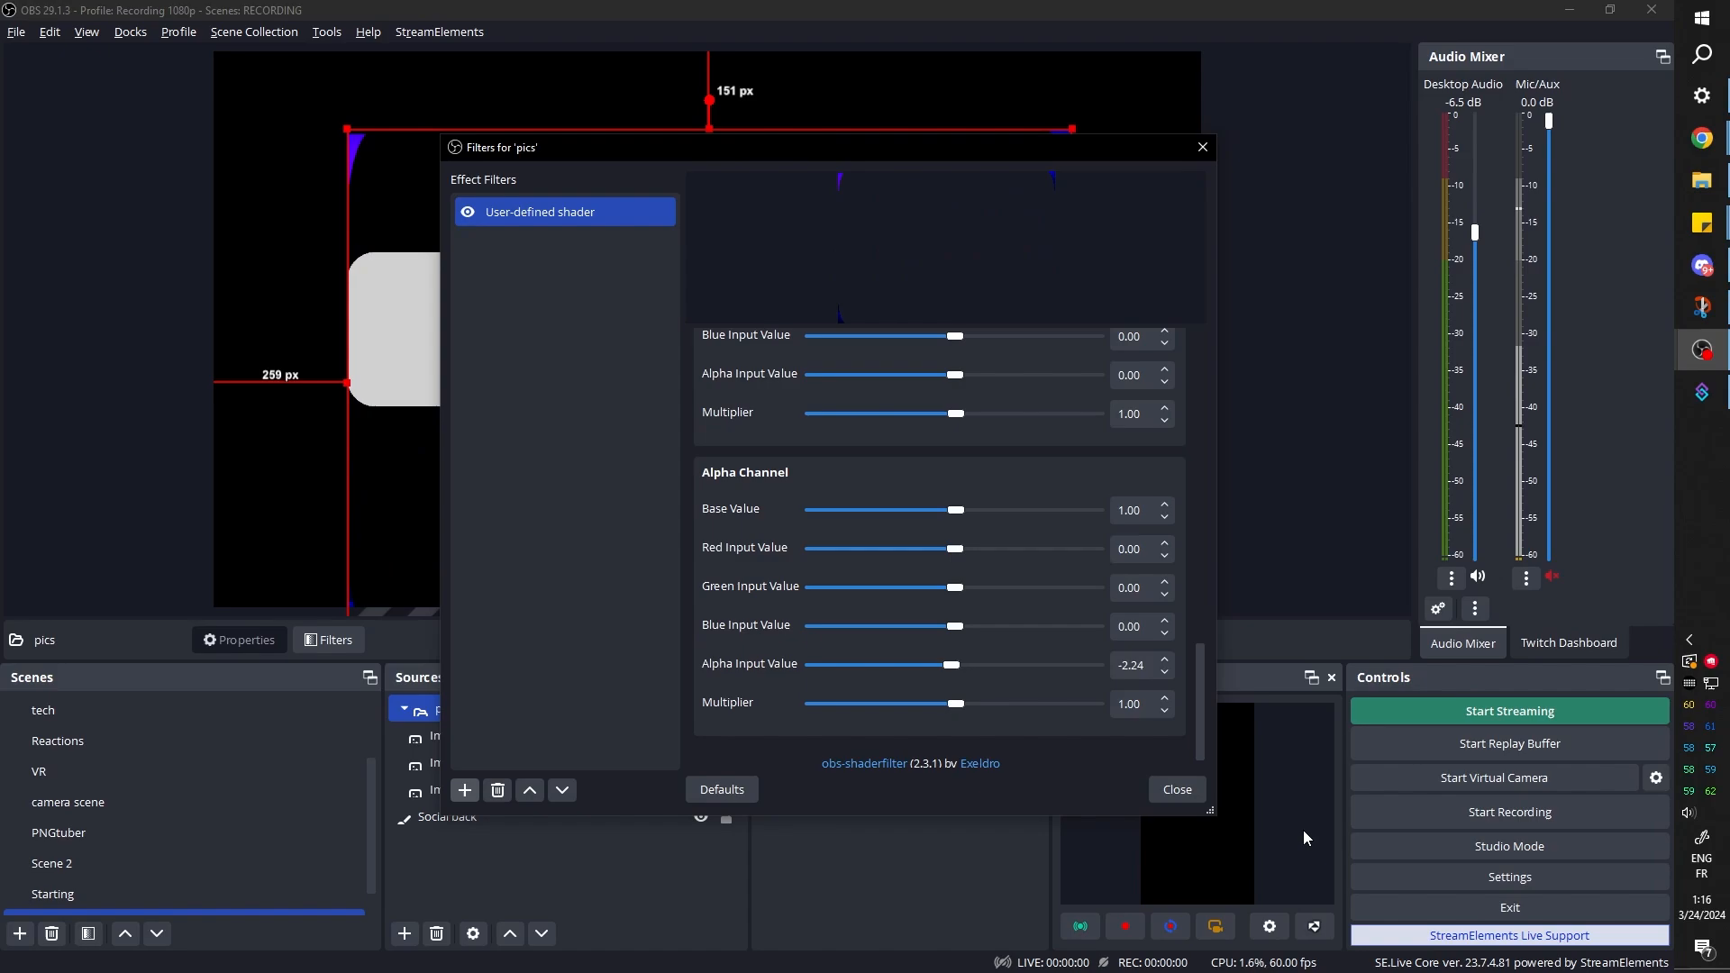
pyautogui.press('Escape')
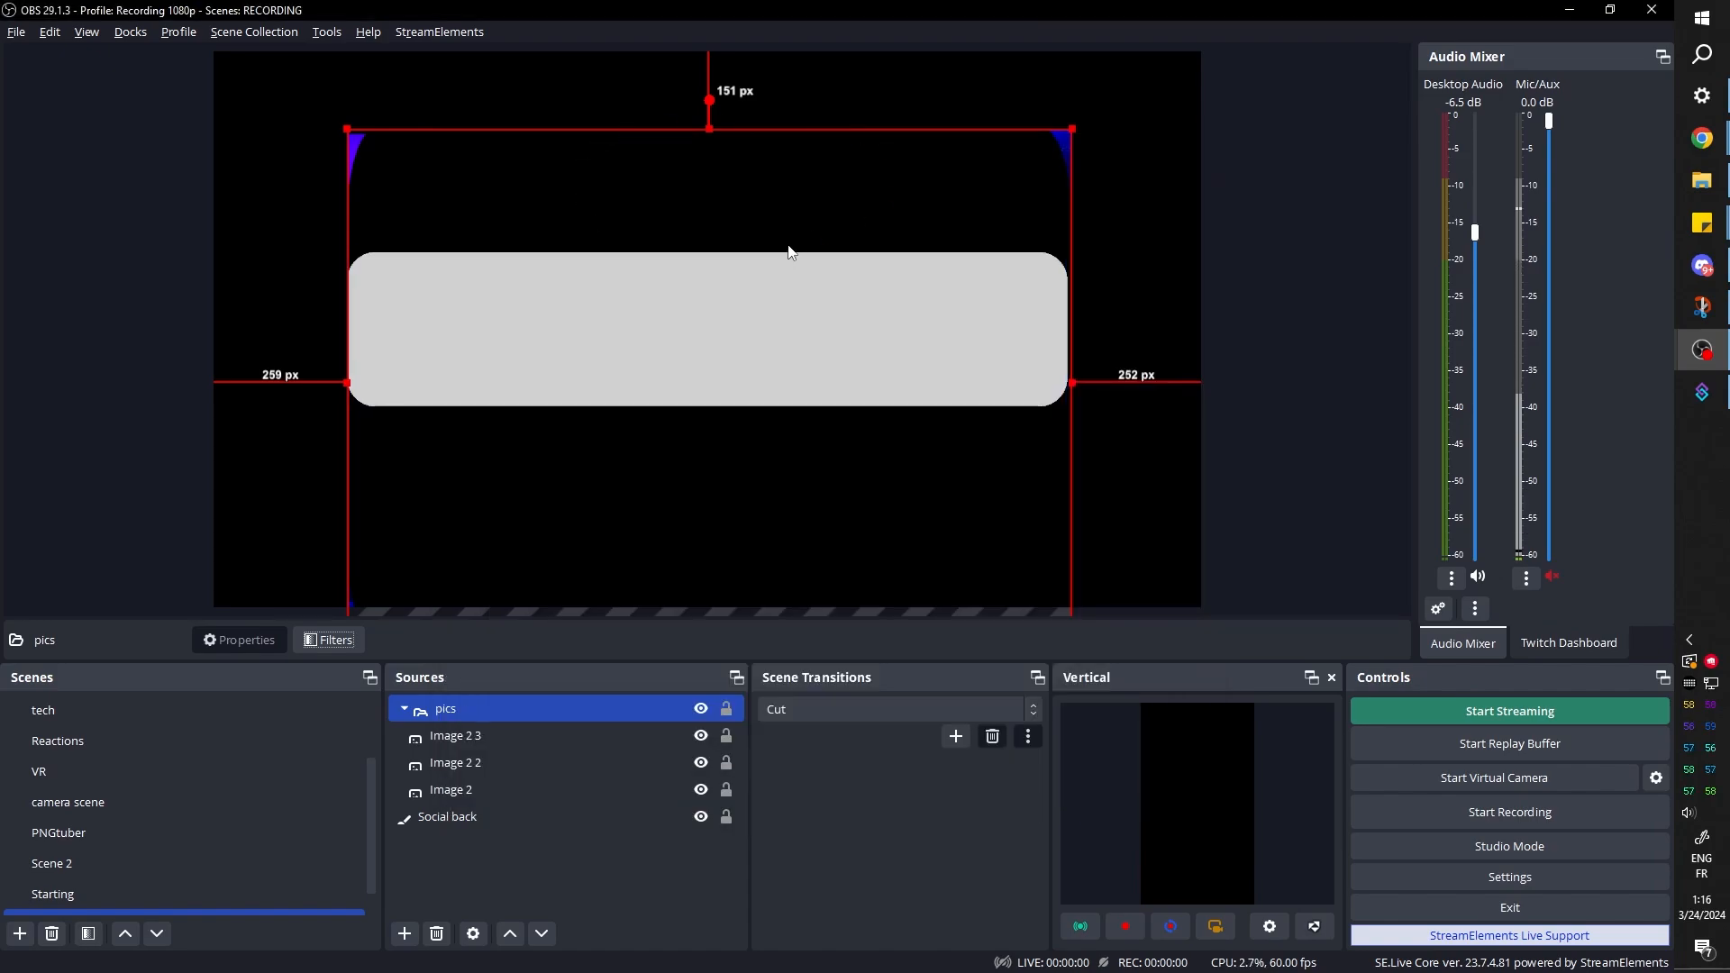
# Disable the shader filter on the pics group and centre the group on the canvas
pyautogui.click(468, 789)
pyautogui.click(482, 829)
pyautogui.click(441, 708)
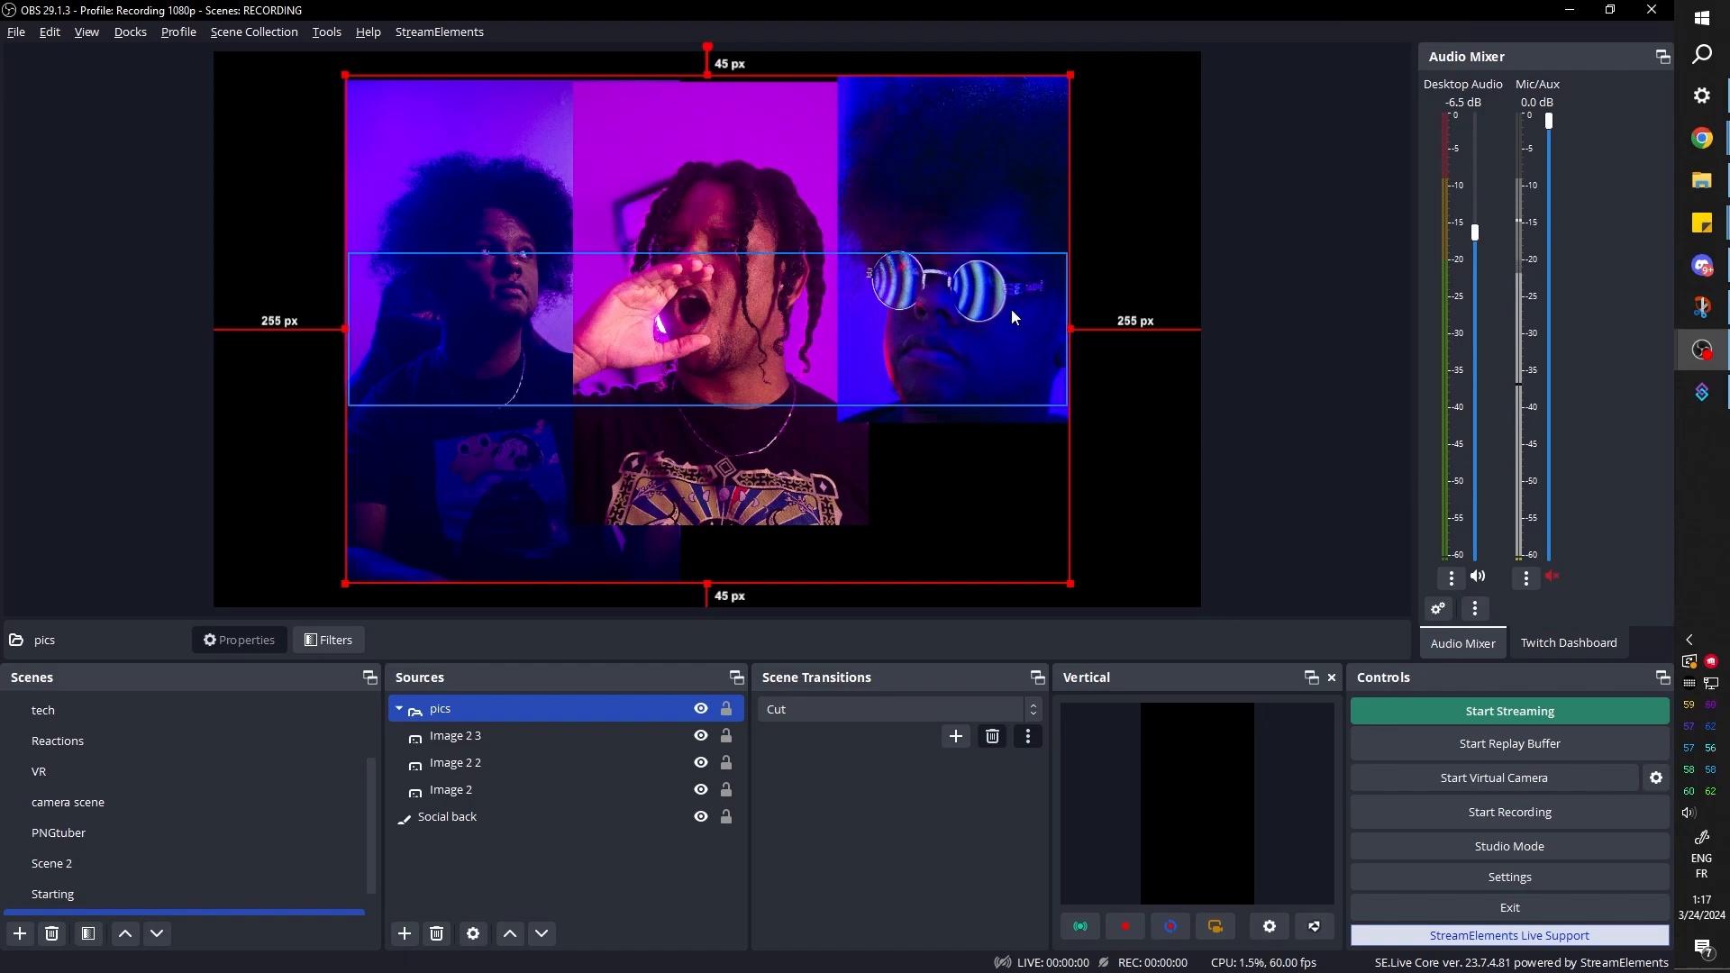
# Add a color source named alpha cut above the pics group, with a width of 1000 and a height of 1080
pyautogui.click(481, 740)
pyautogui.click(474, 861)
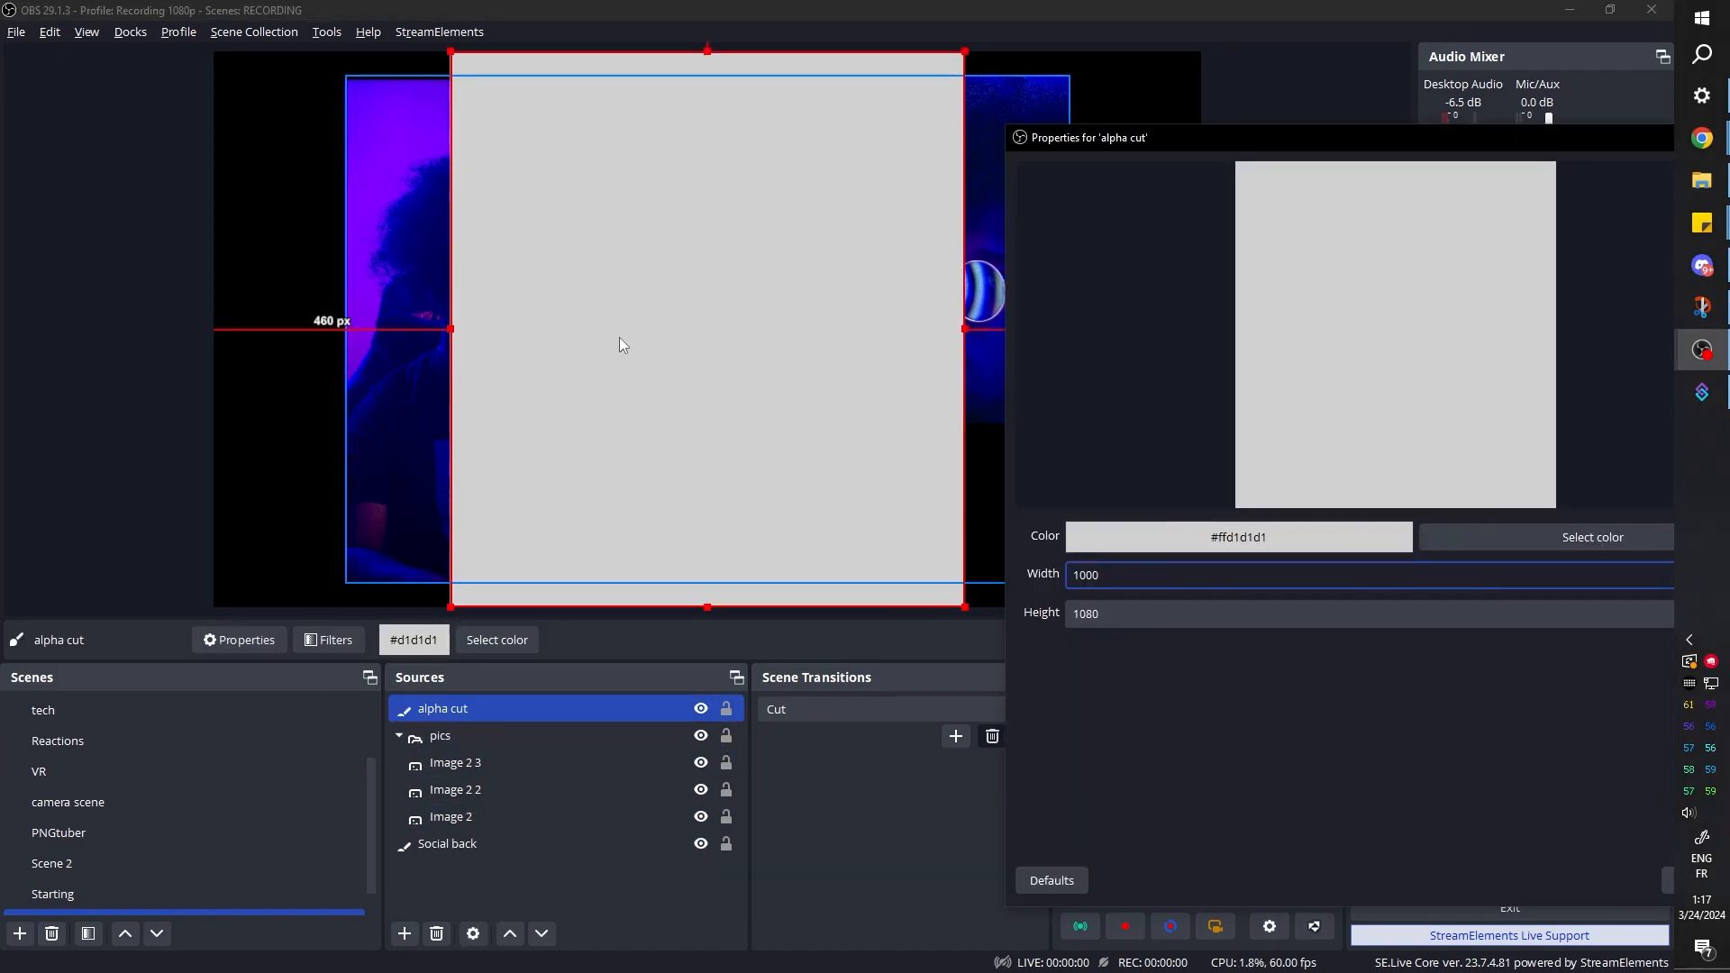
pyautogui.click(640, 350)
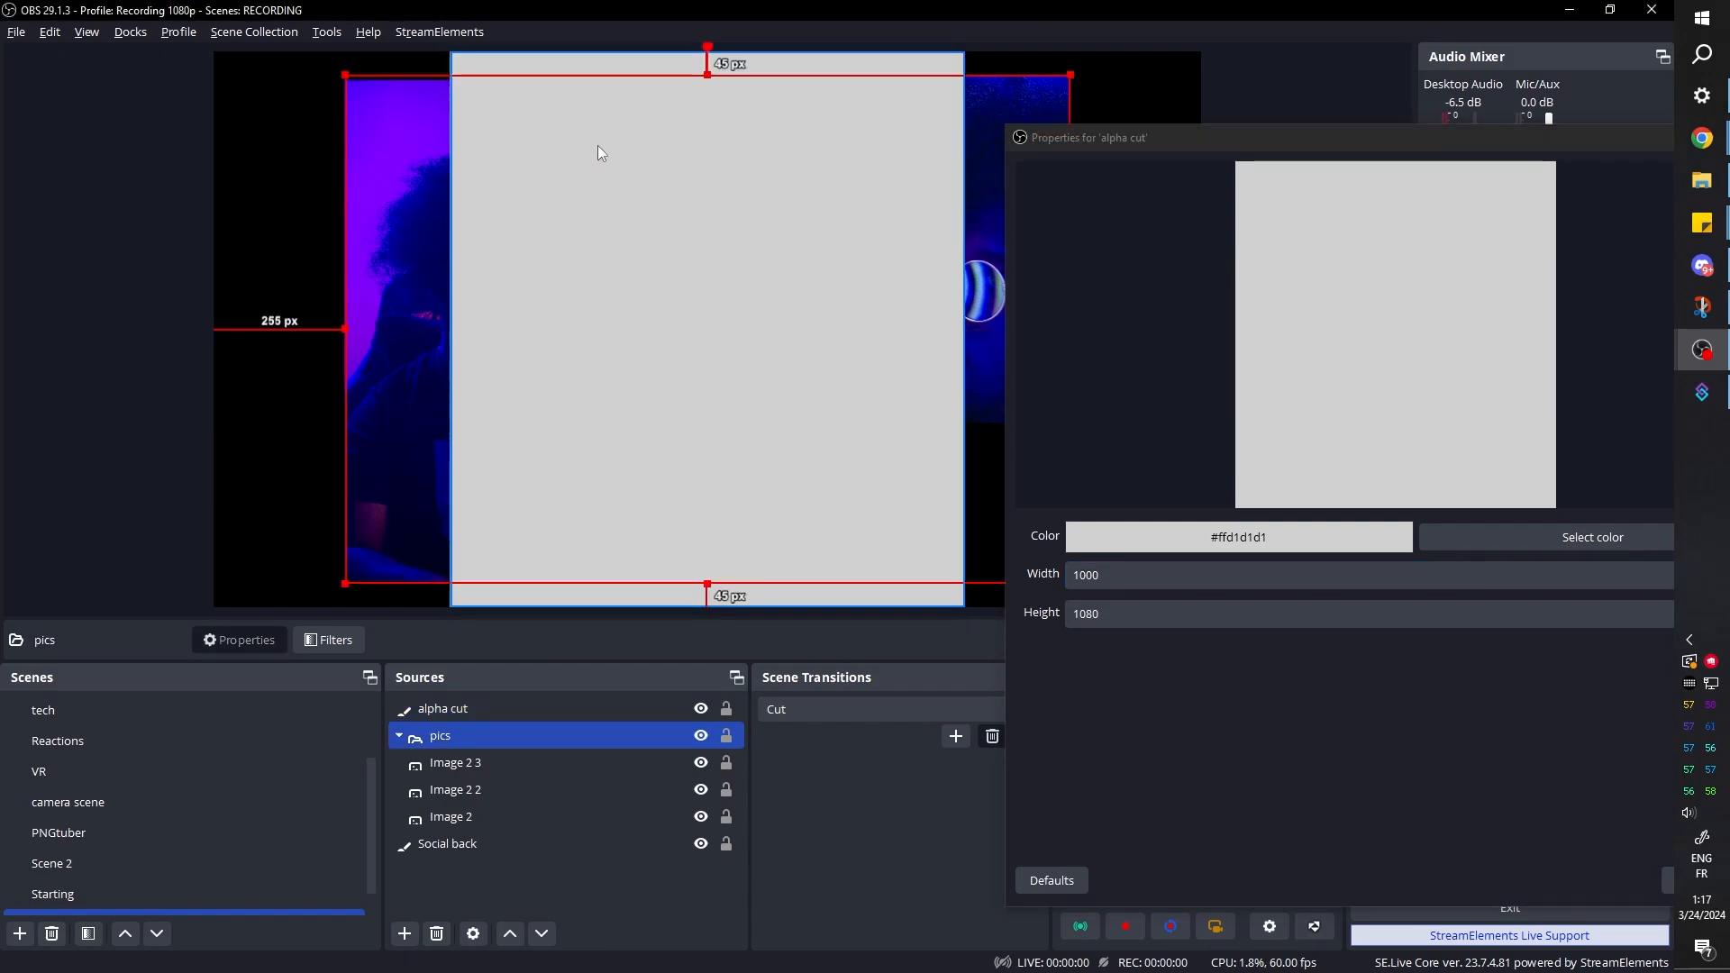
# Set alpha cut's positional alignment to Center and centre it on the canvas
pyautogui.click(588, 68)
pyautogui.hotkey('ctrl', 'e')
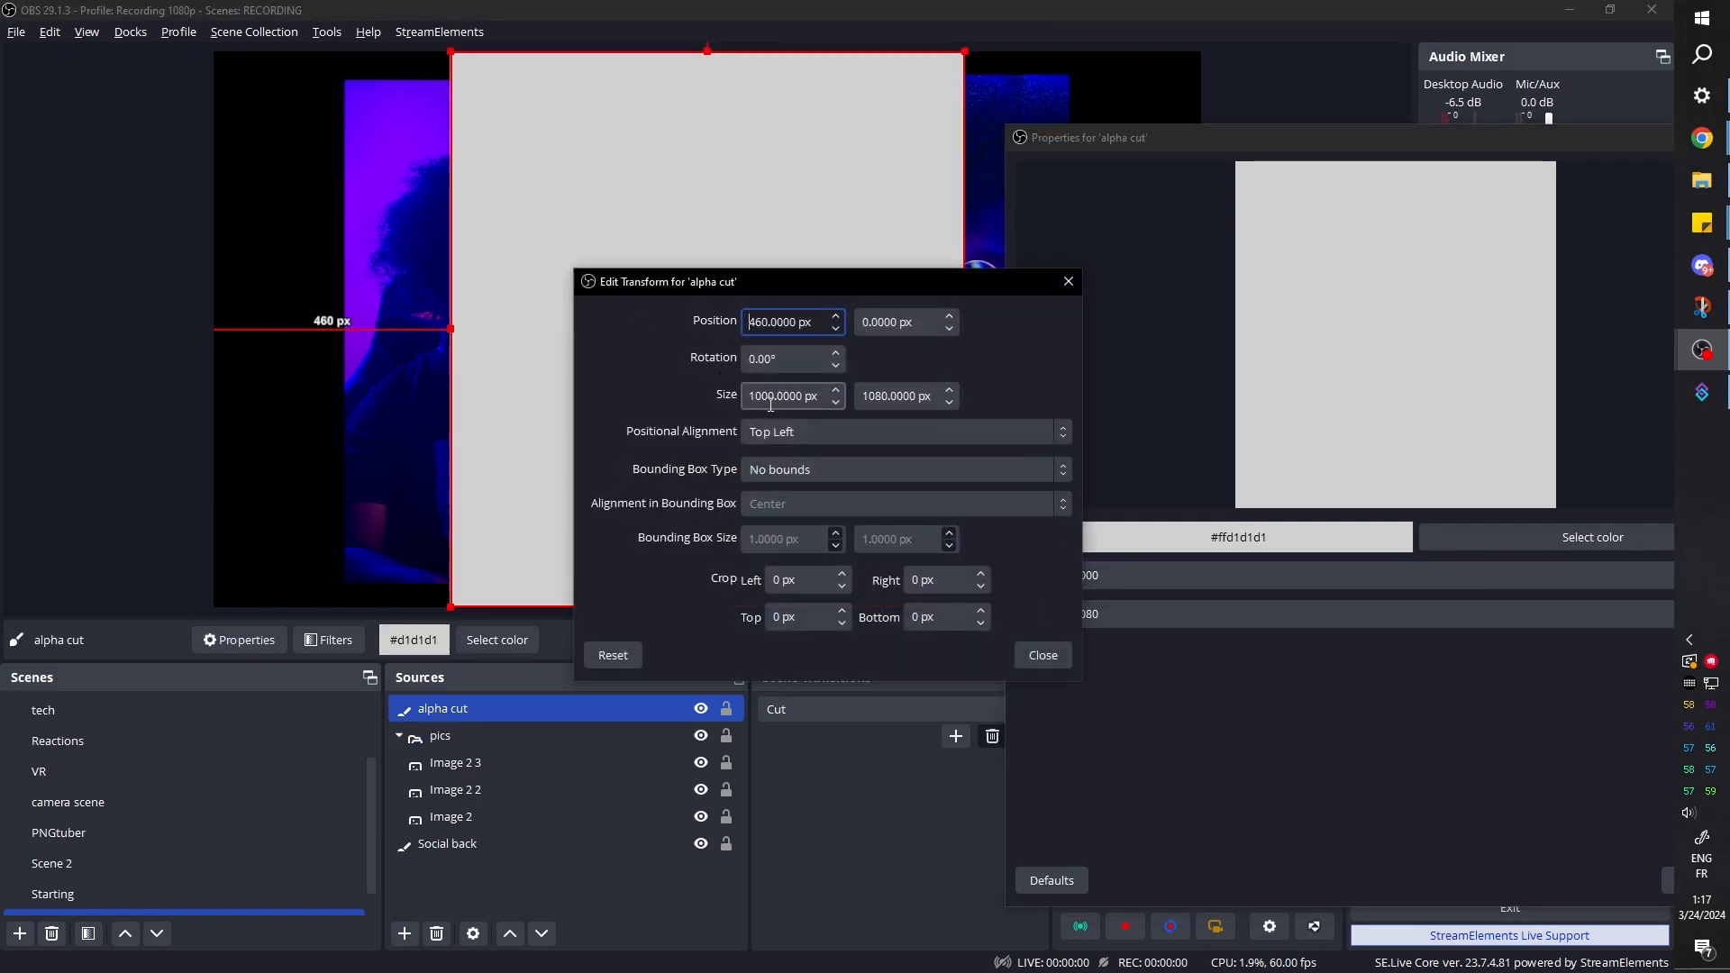
pyautogui.click(799, 439)
pyautogui.click(827, 530)
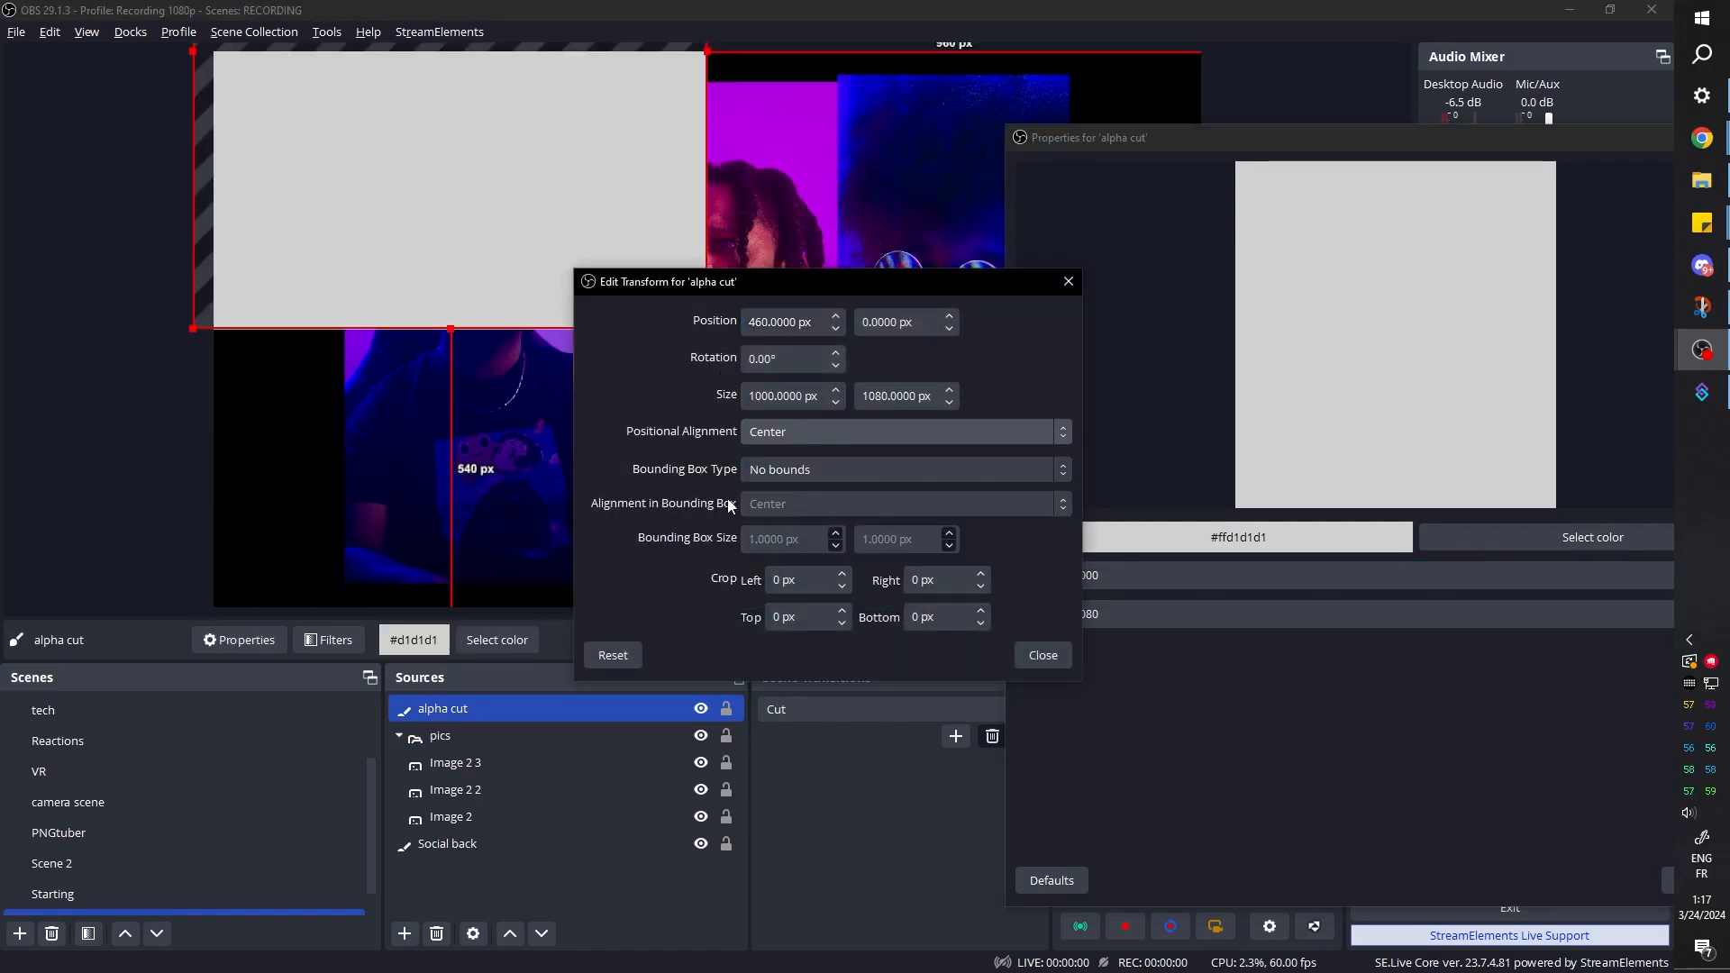
pyautogui.press('Escape')
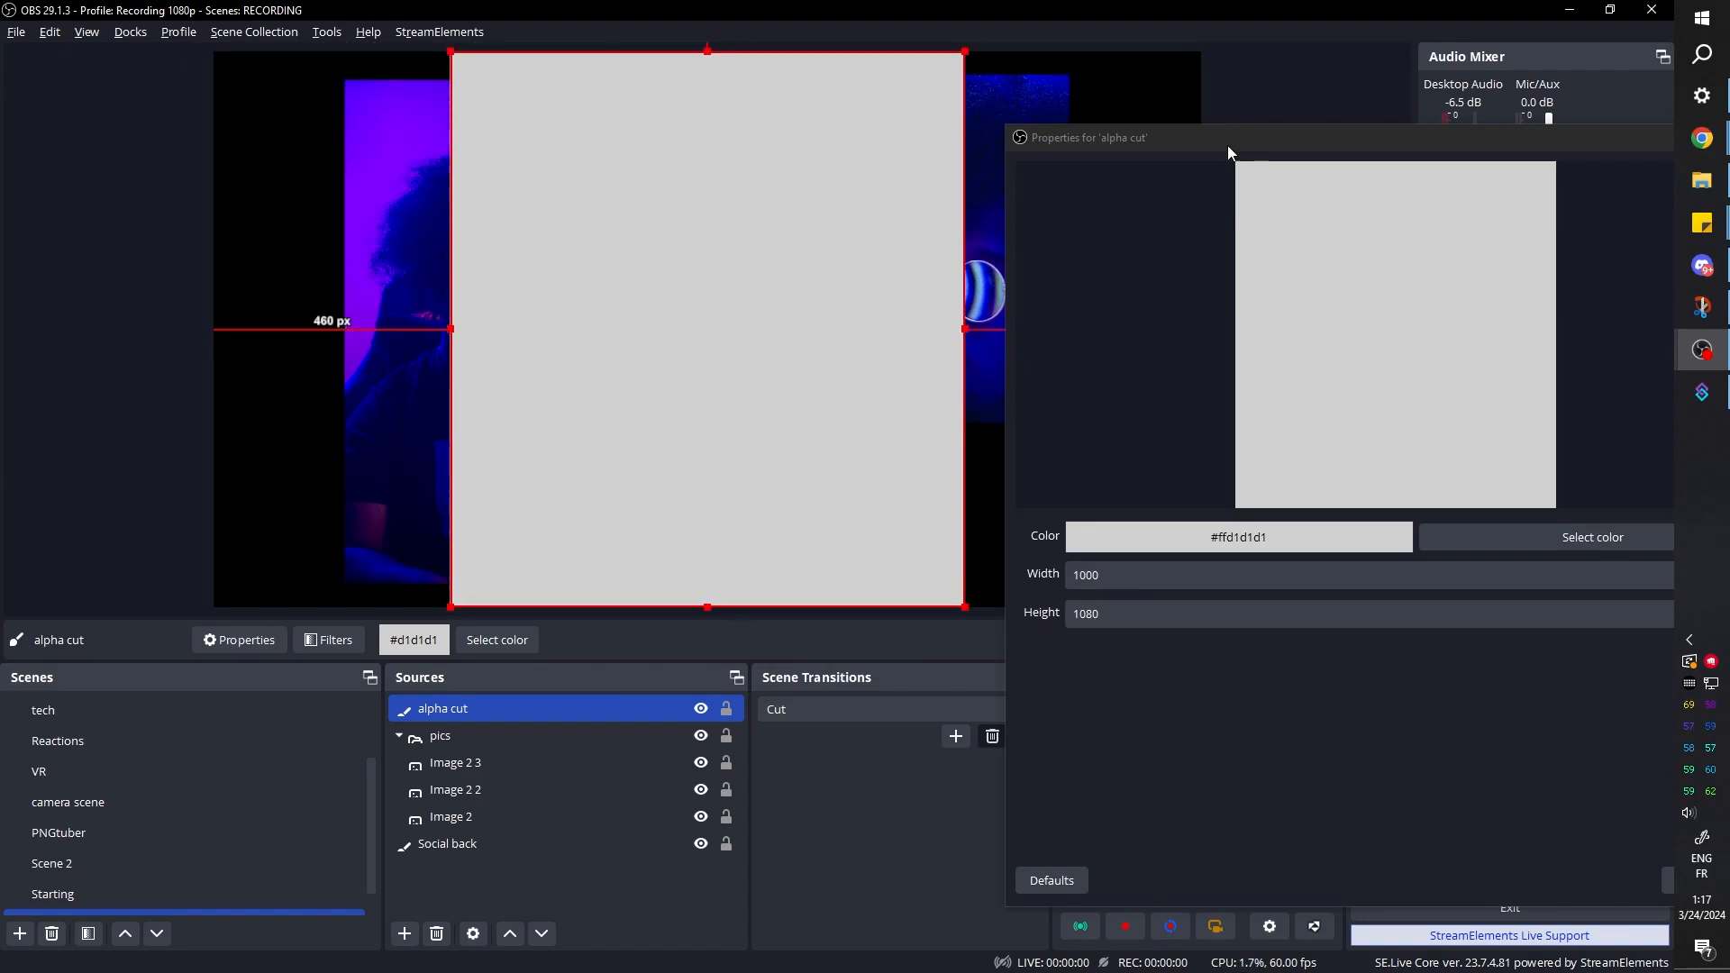
# Resize alpha cut to a width of 1410 and a height of 990 to cover pics, and recolor it blue-violet
pyautogui.moveTo(1219, 142); pyautogui.dragTo(1282, 105)
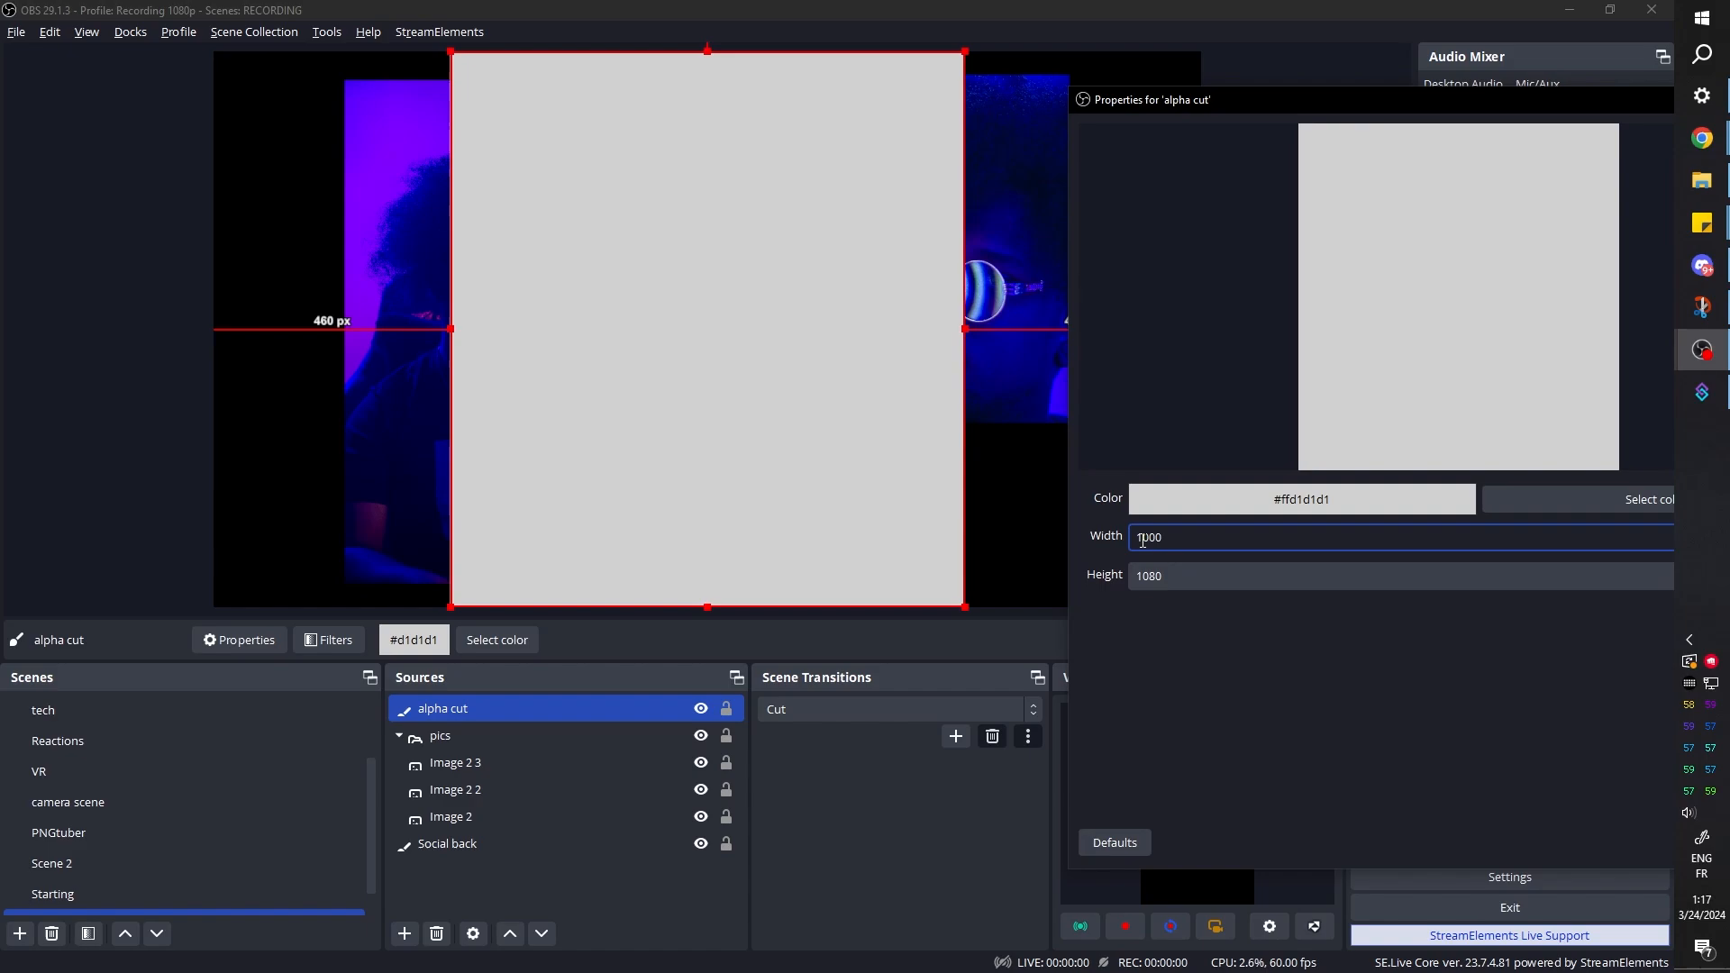
pyautogui.press('BackSpace')
pyautogui.write('2')
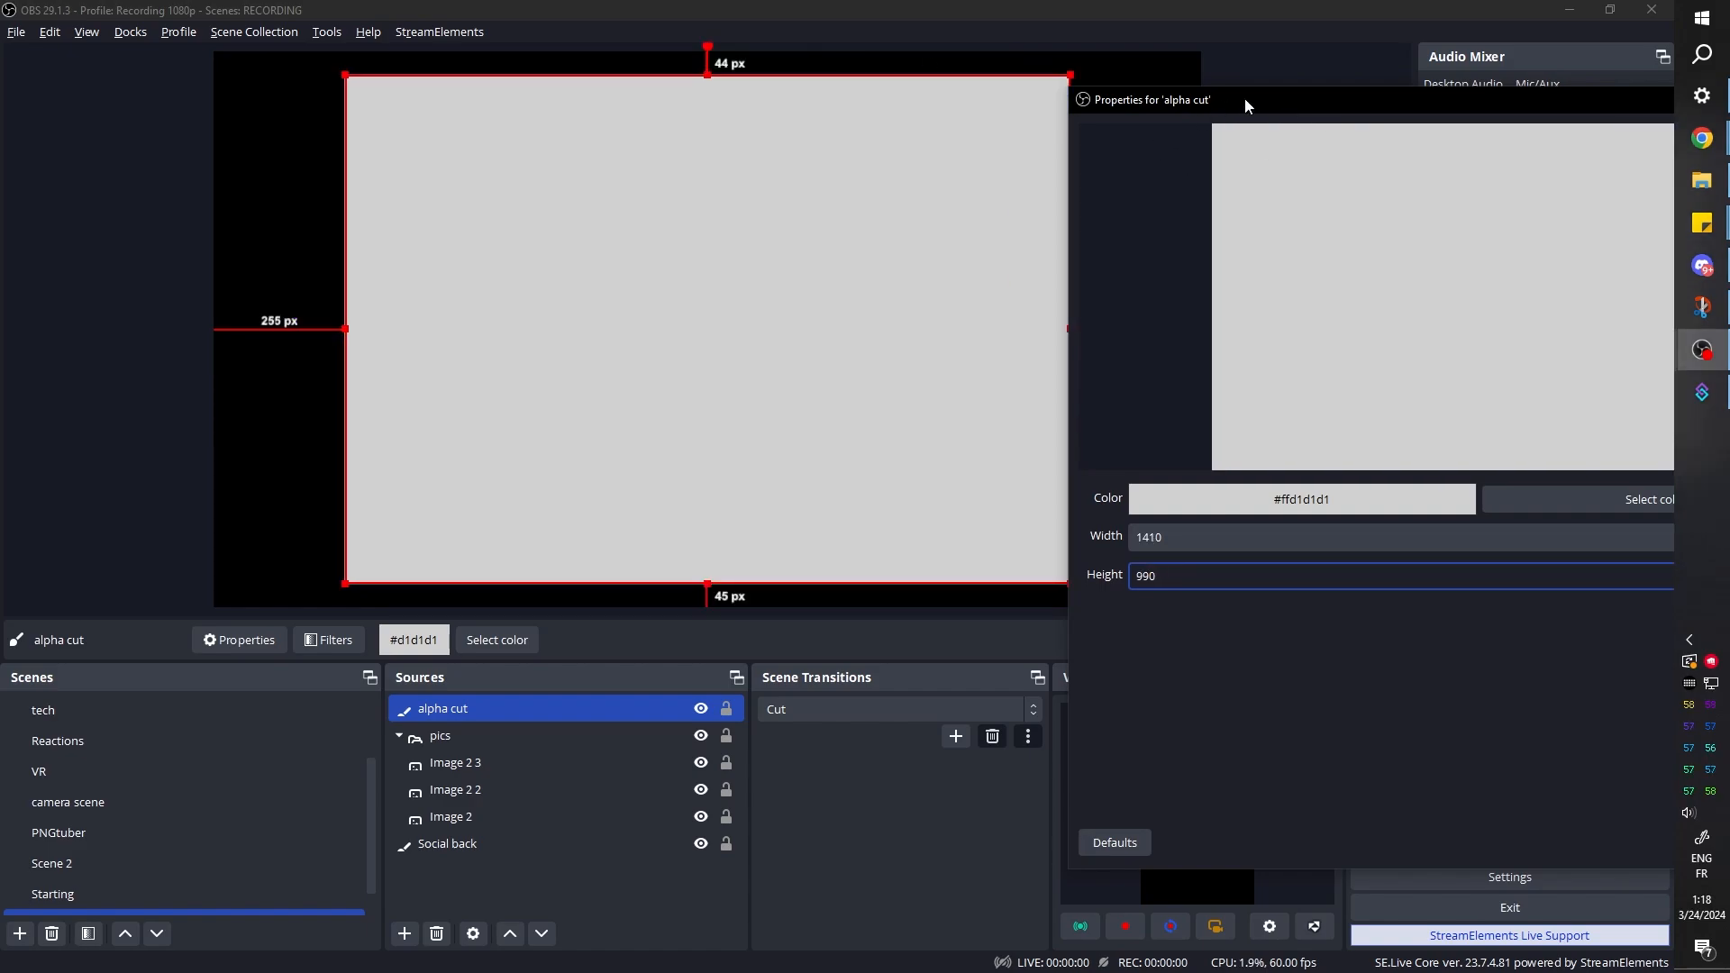
pyautogui.moveTo(1245, 107); pyautogui.dragTo(648, 72)
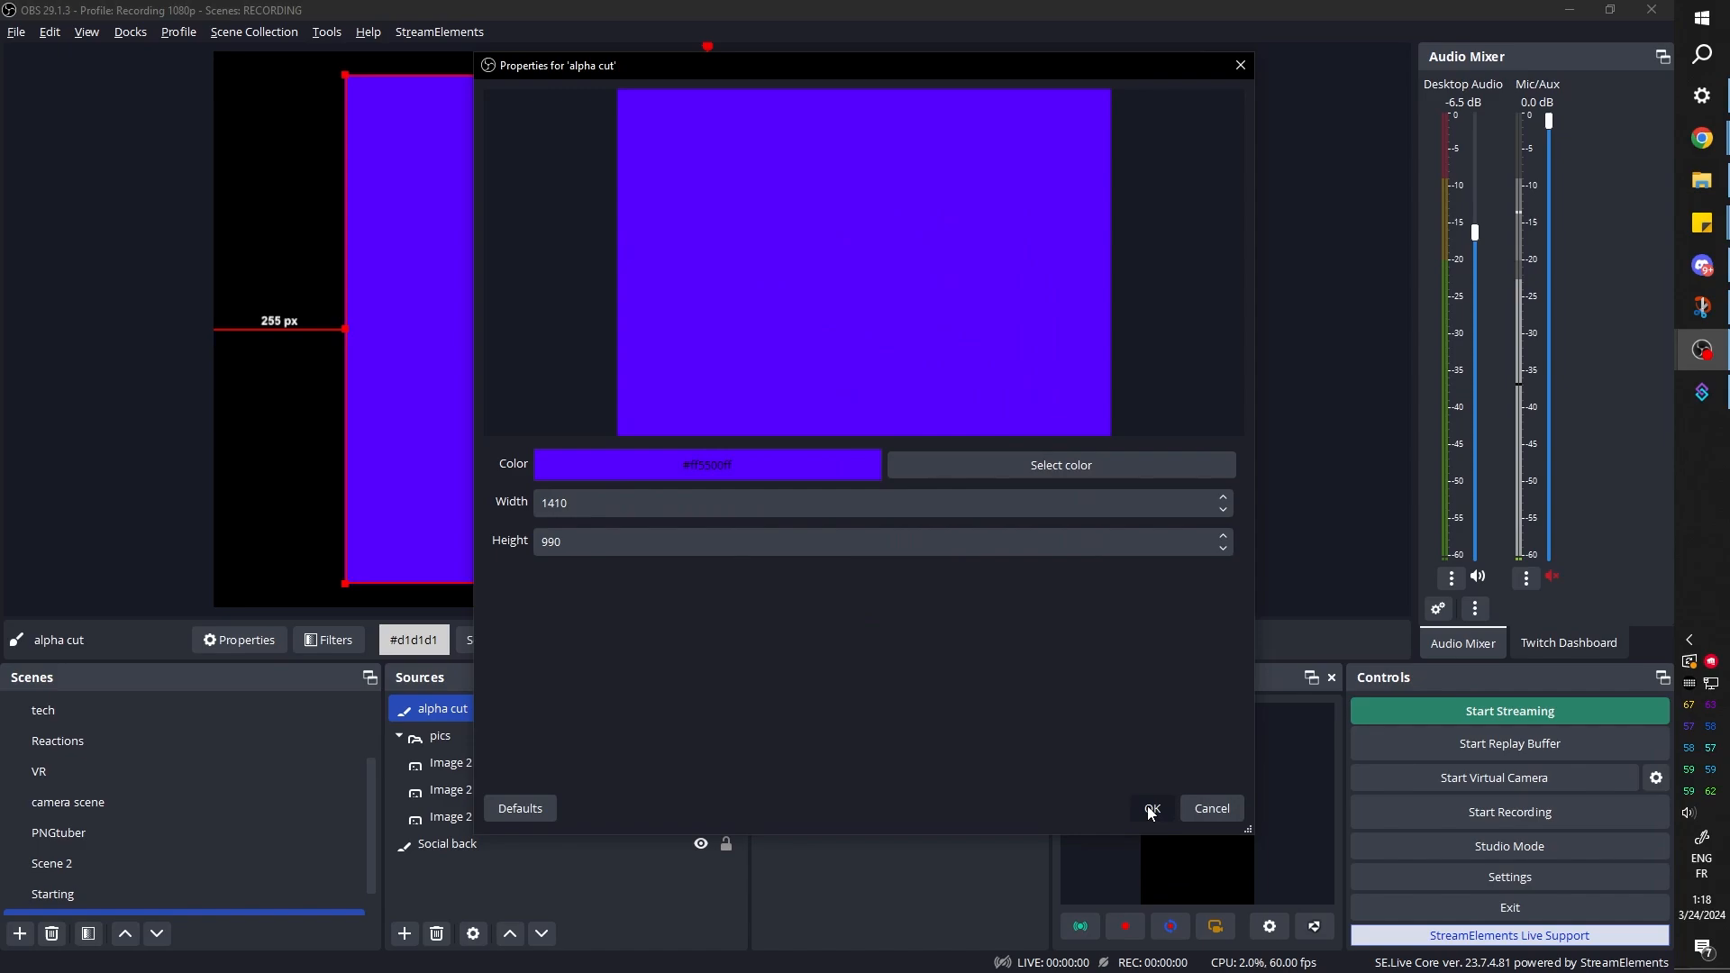
pyautogui.click(1151, 810)
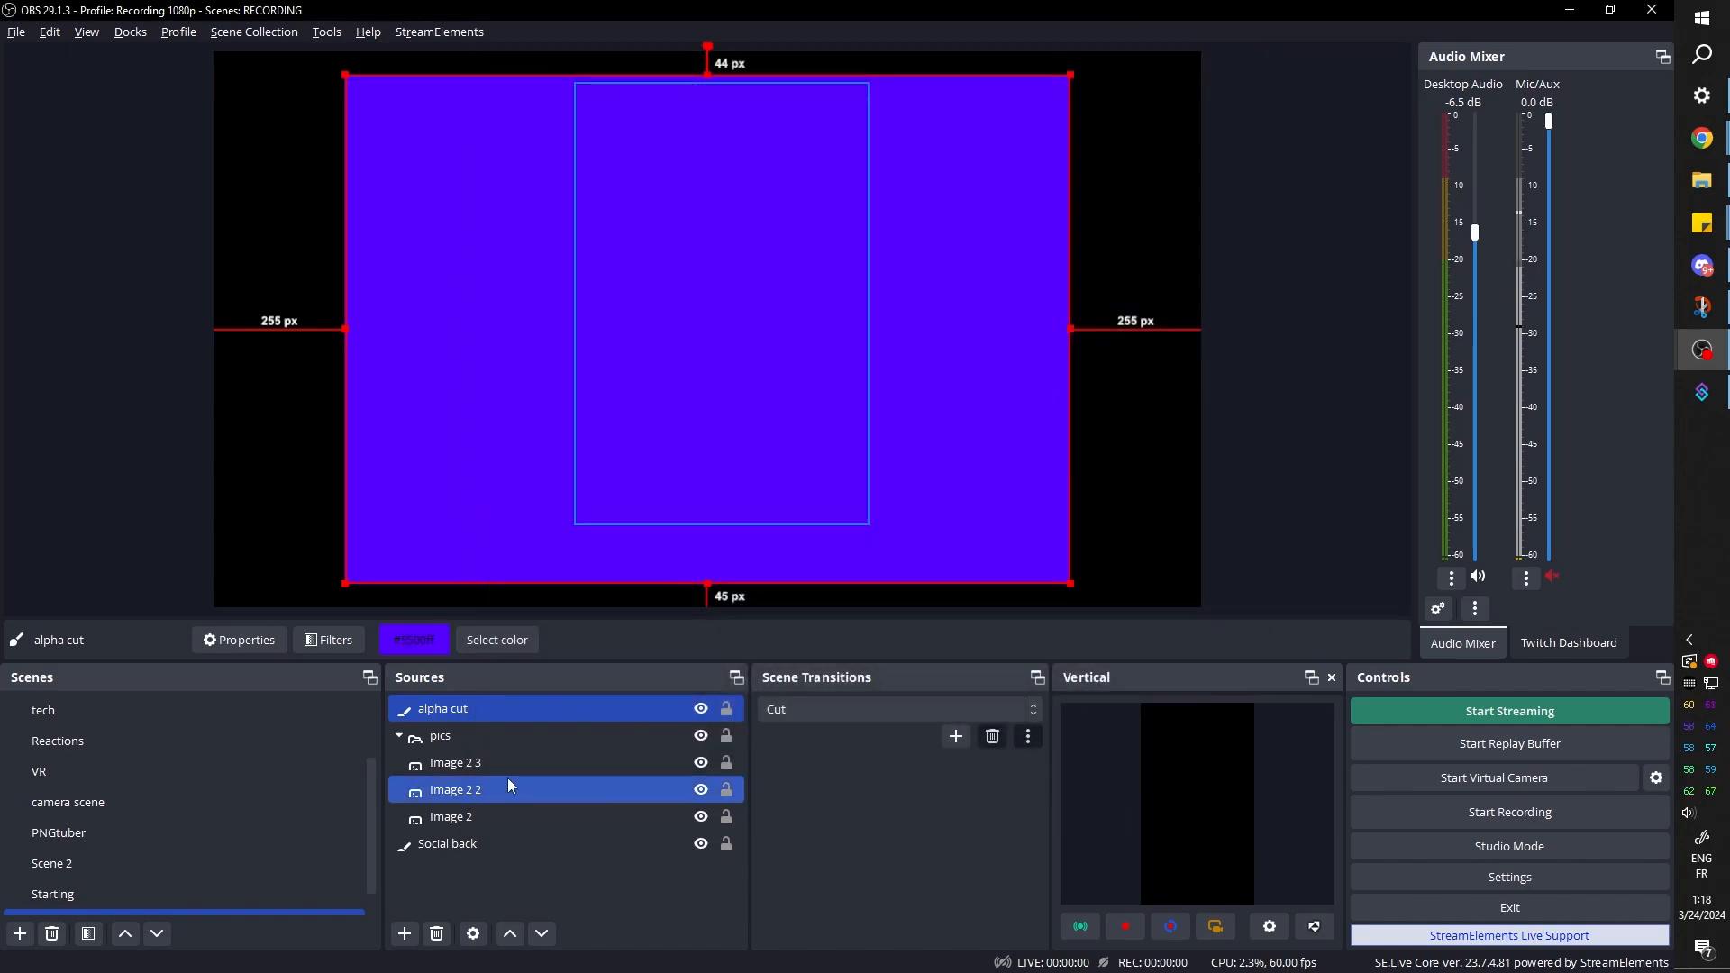
# Move Social back above alpha cut in the source order and make alpha cut visible again
pyautogui.click(461, 847)
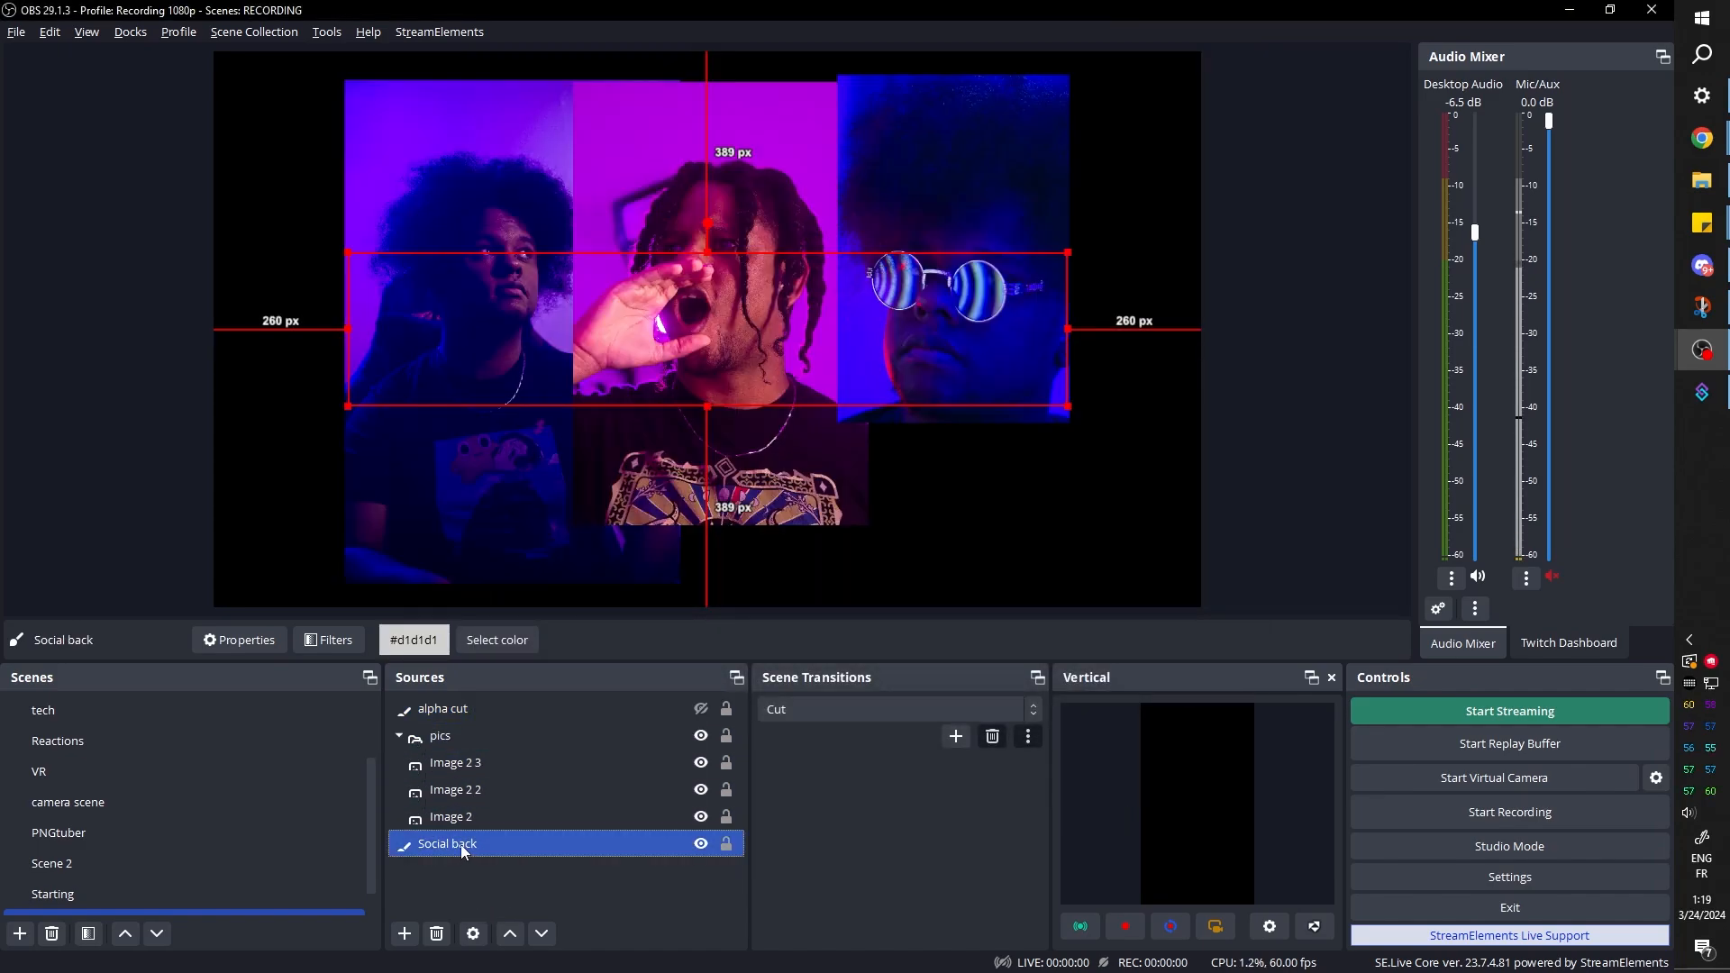
pyautogui.moveTo(461, 845); pyautogui.dragTo(458, 703)
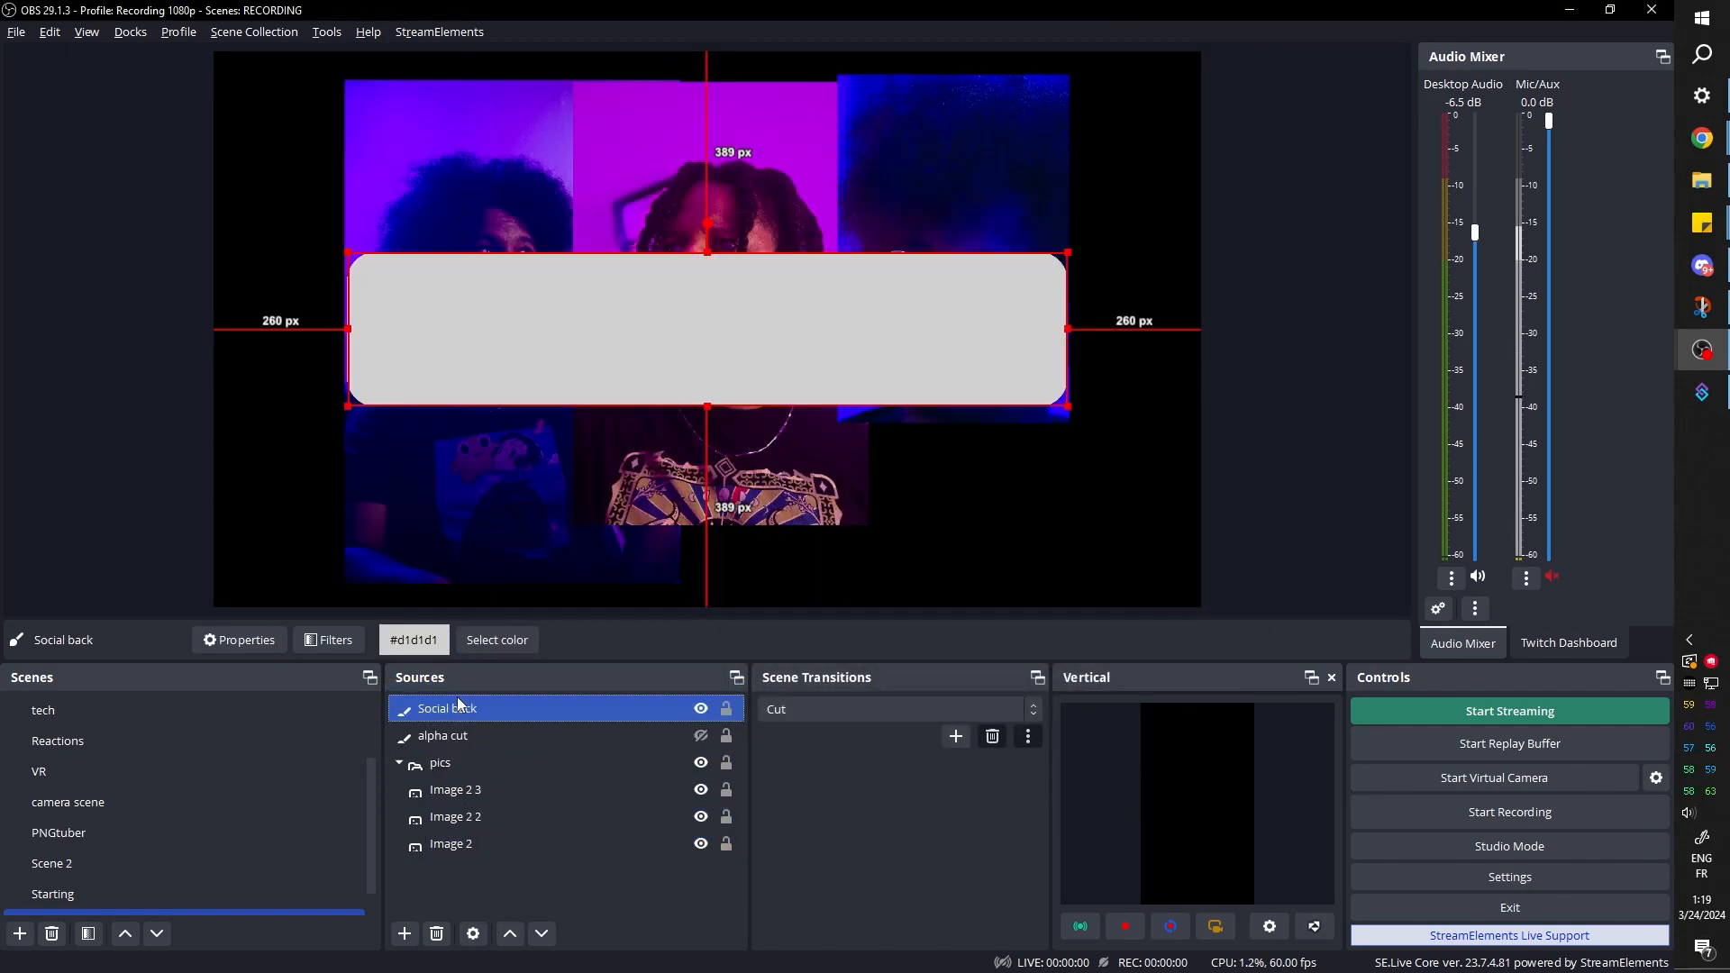
pyautogui.click(701, 735)
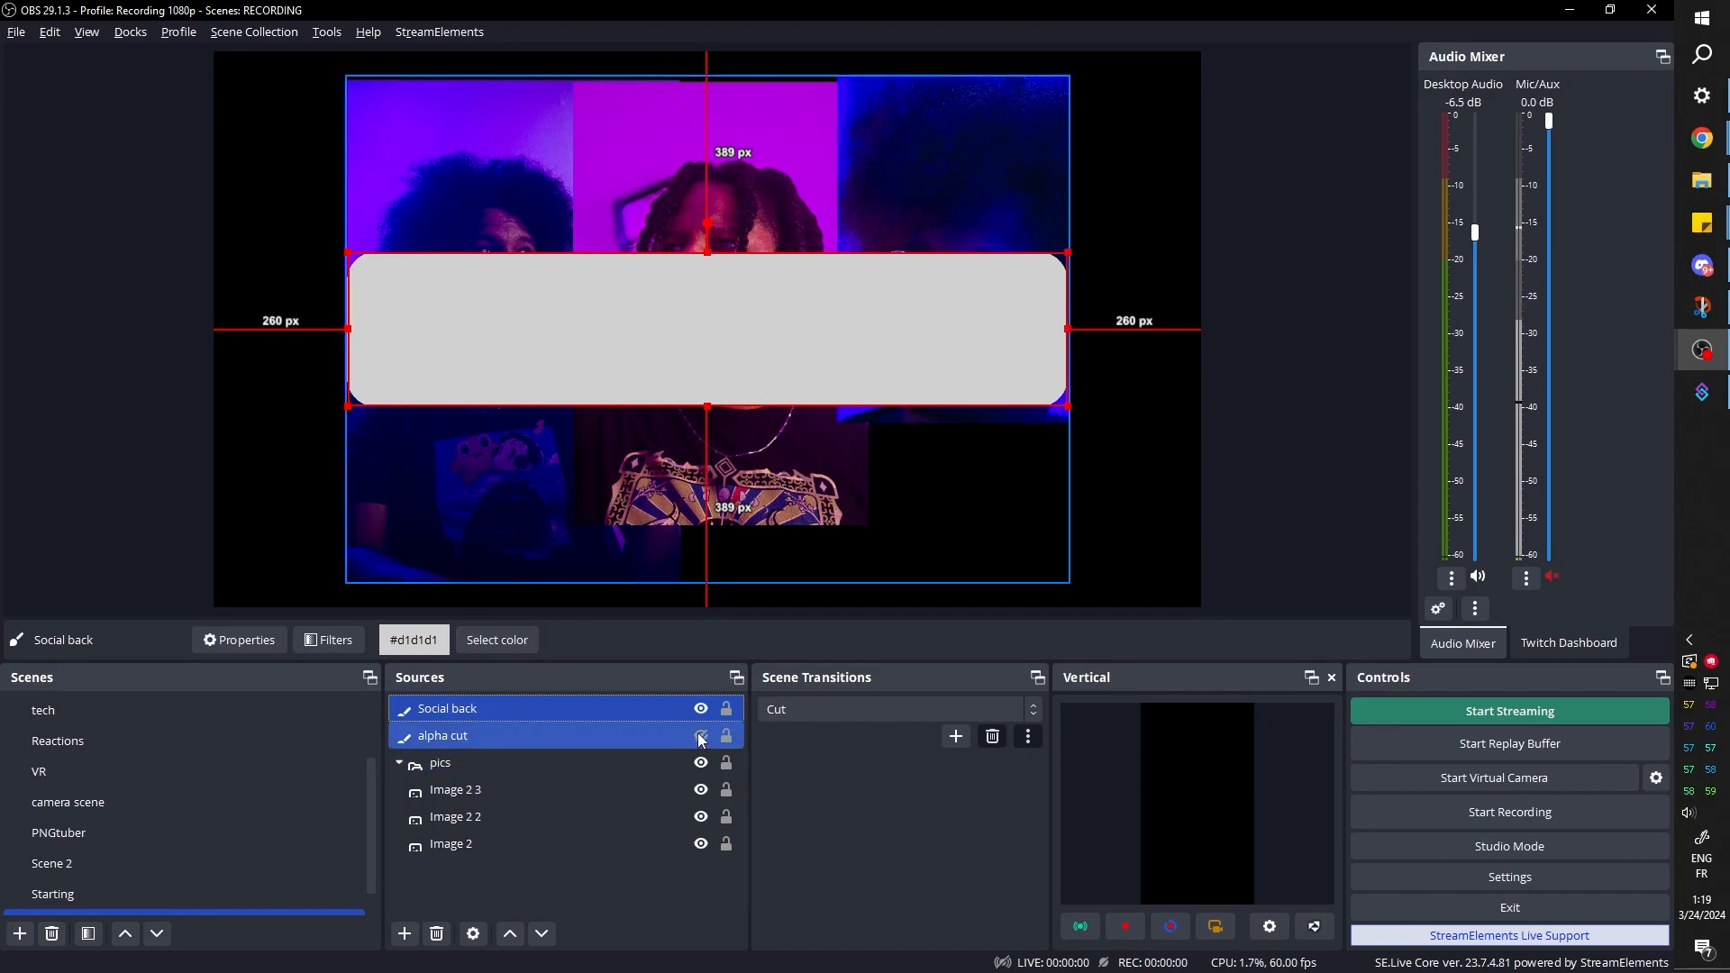
pyautogui.keyDown('ctrl'); pyautogui.click(839, 210); pyautogui.keyUp('ctrl')
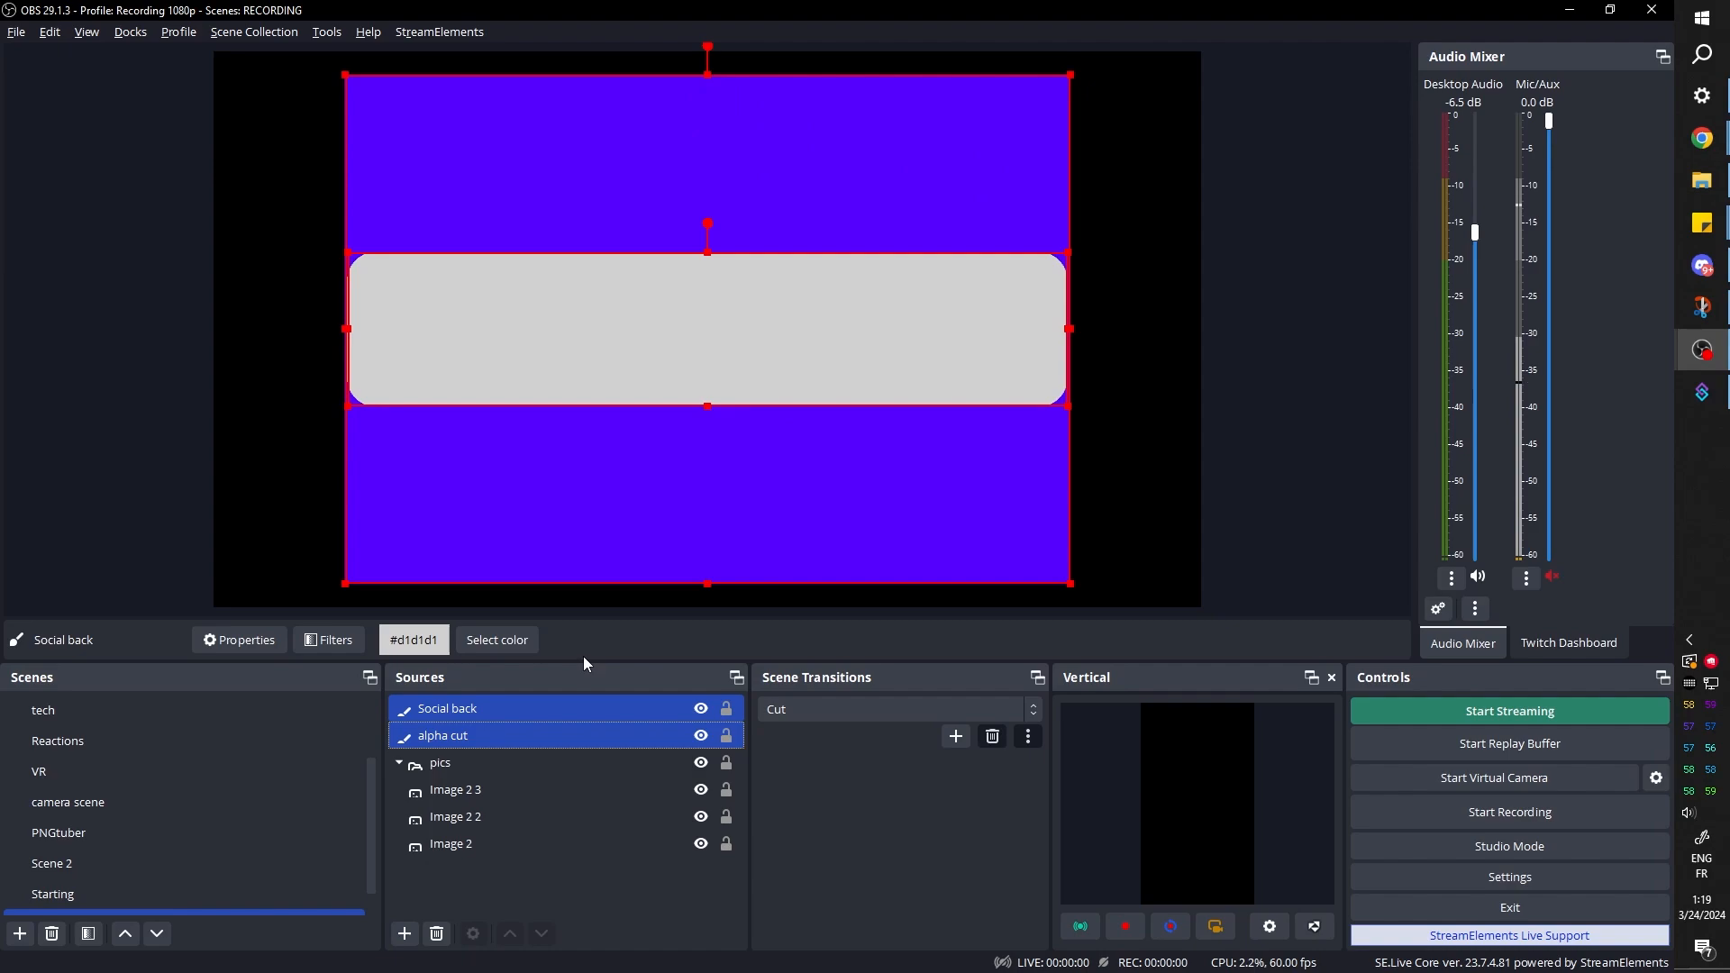
# Group Social back and alpha cut and name the group alpha ting
pyautogui.rightClick(467, 723)
pyautogui.click(540, 85)
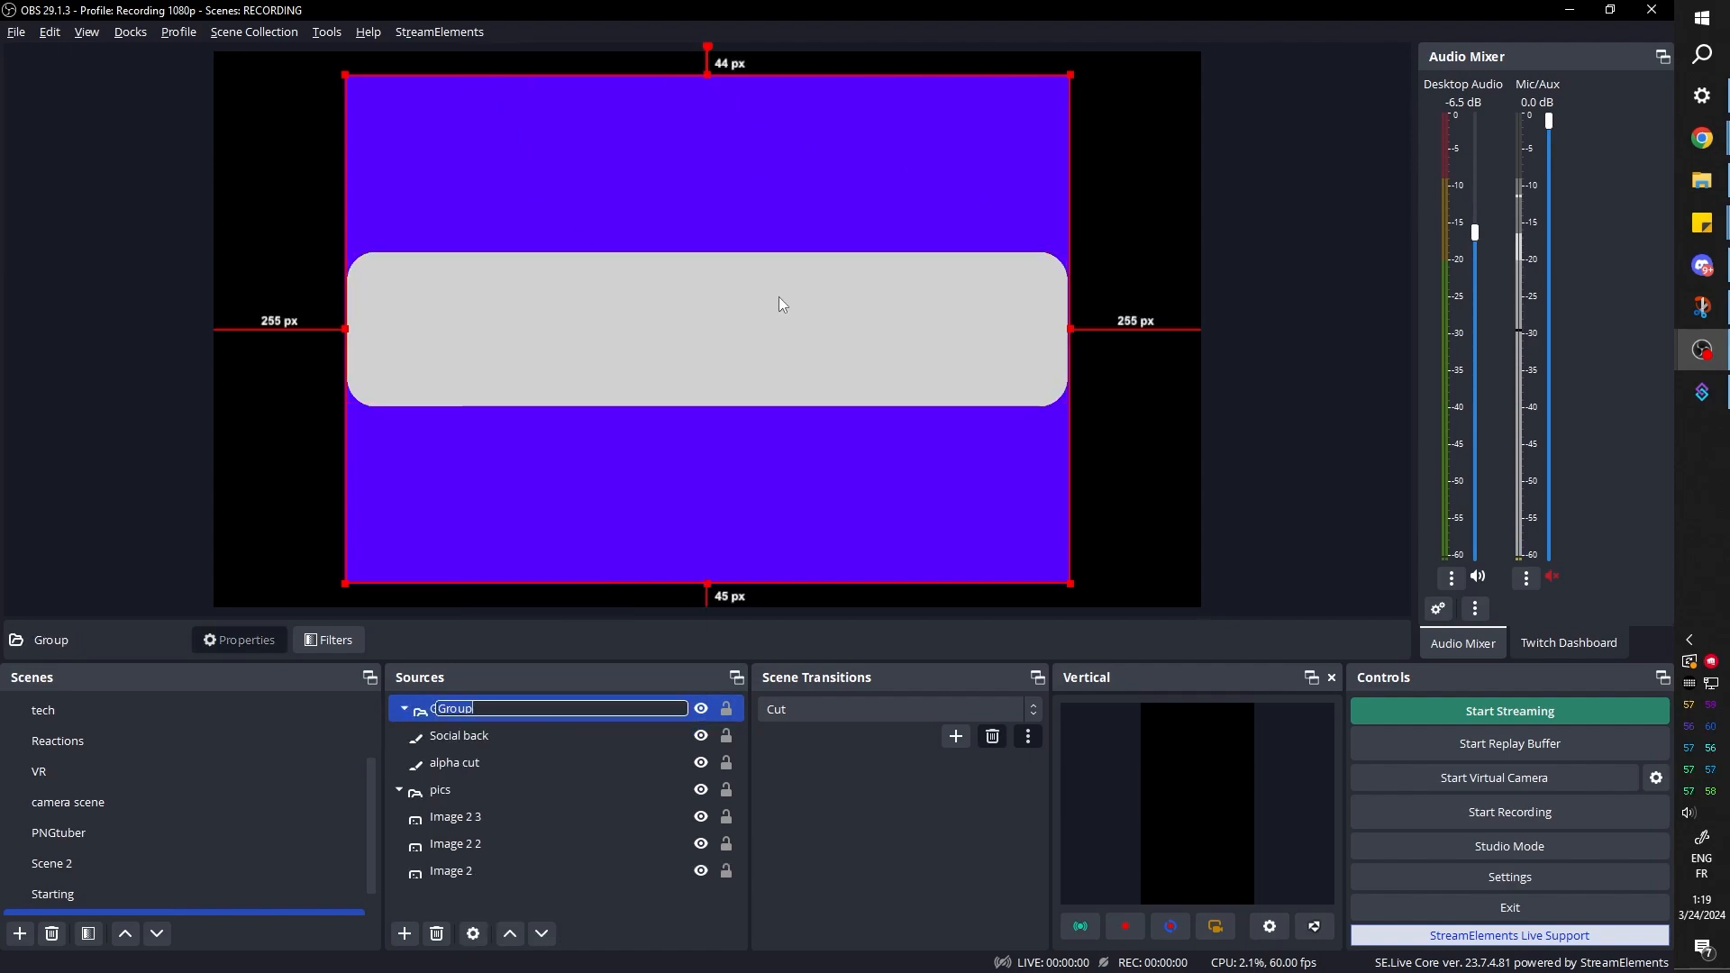
pyautogui.write('alpha ting')
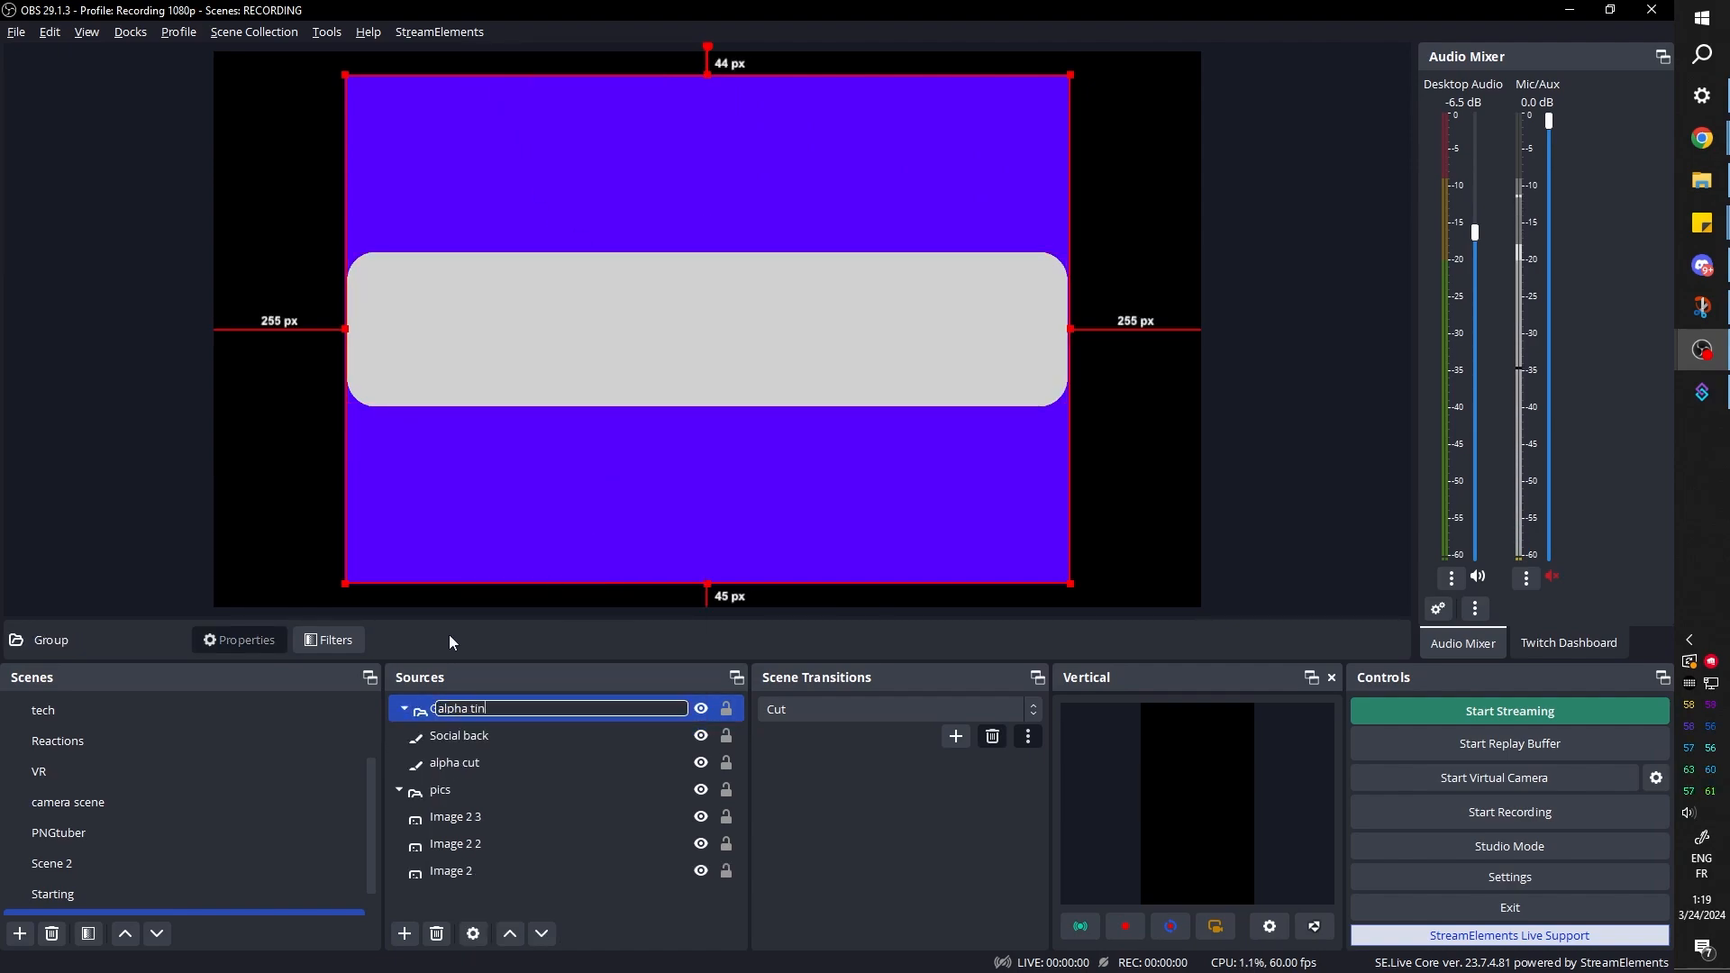
pyautogui.press('Return')
# Add a Color Correction filter to alpha cut and set its opacity to 0
pyautogui.click(461, 764)
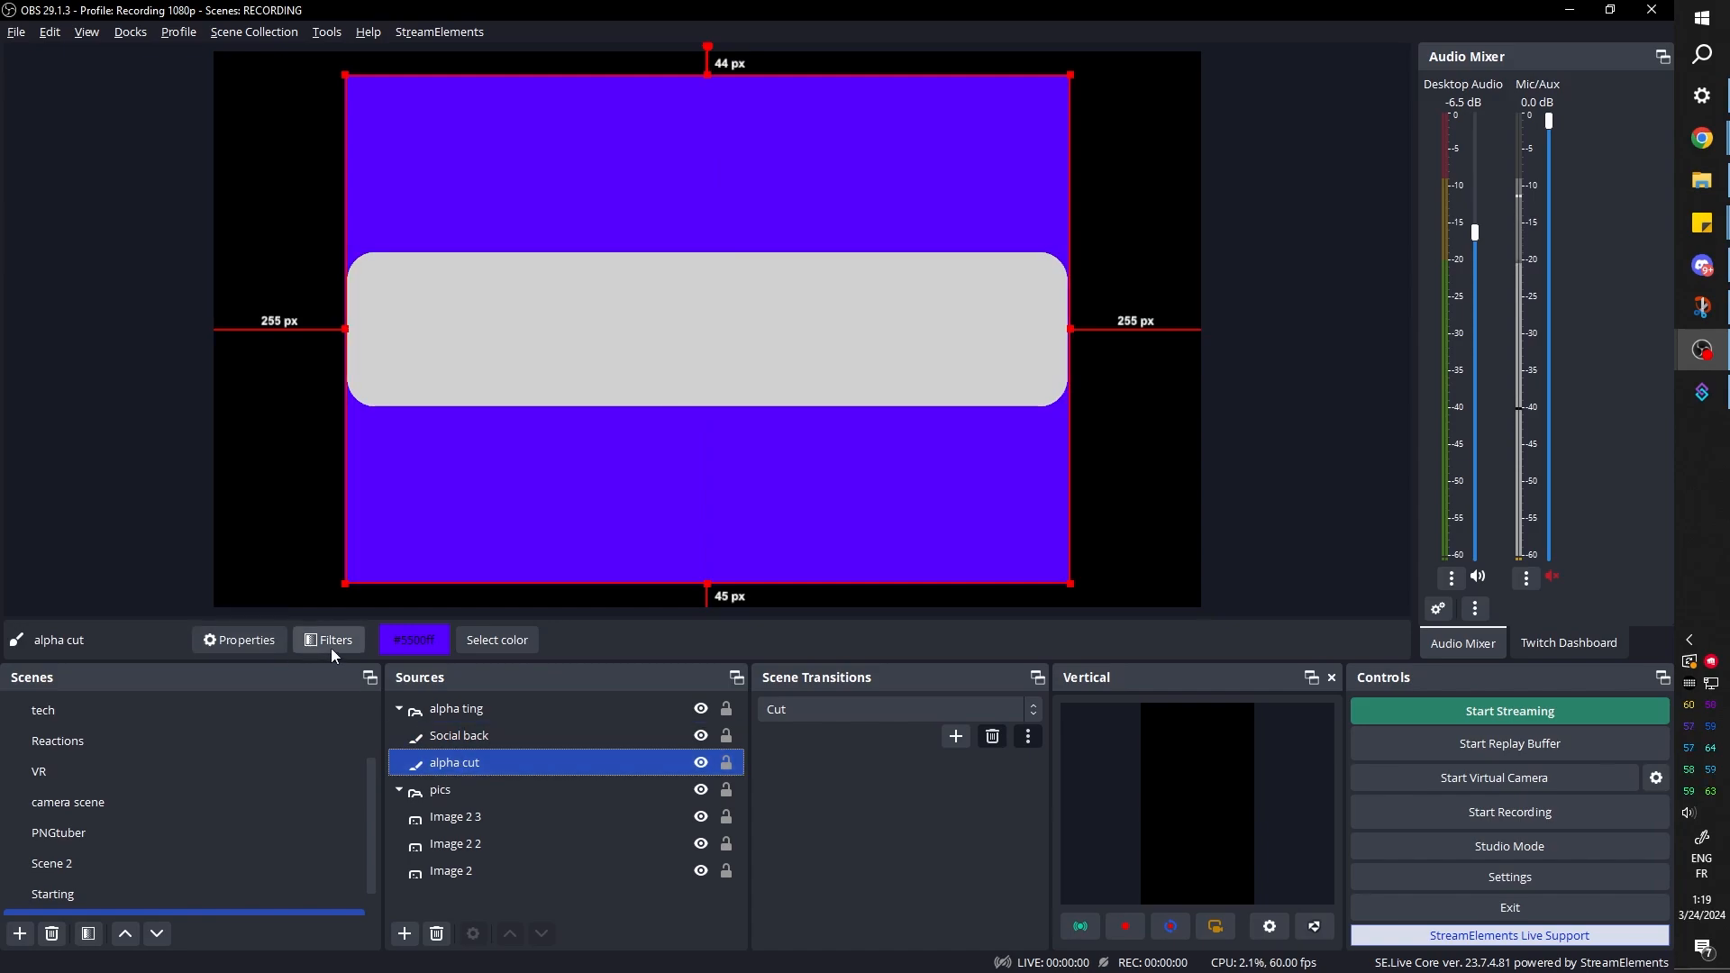
pyautogui.click(330, 641)
pyautogui.click(465, 790)
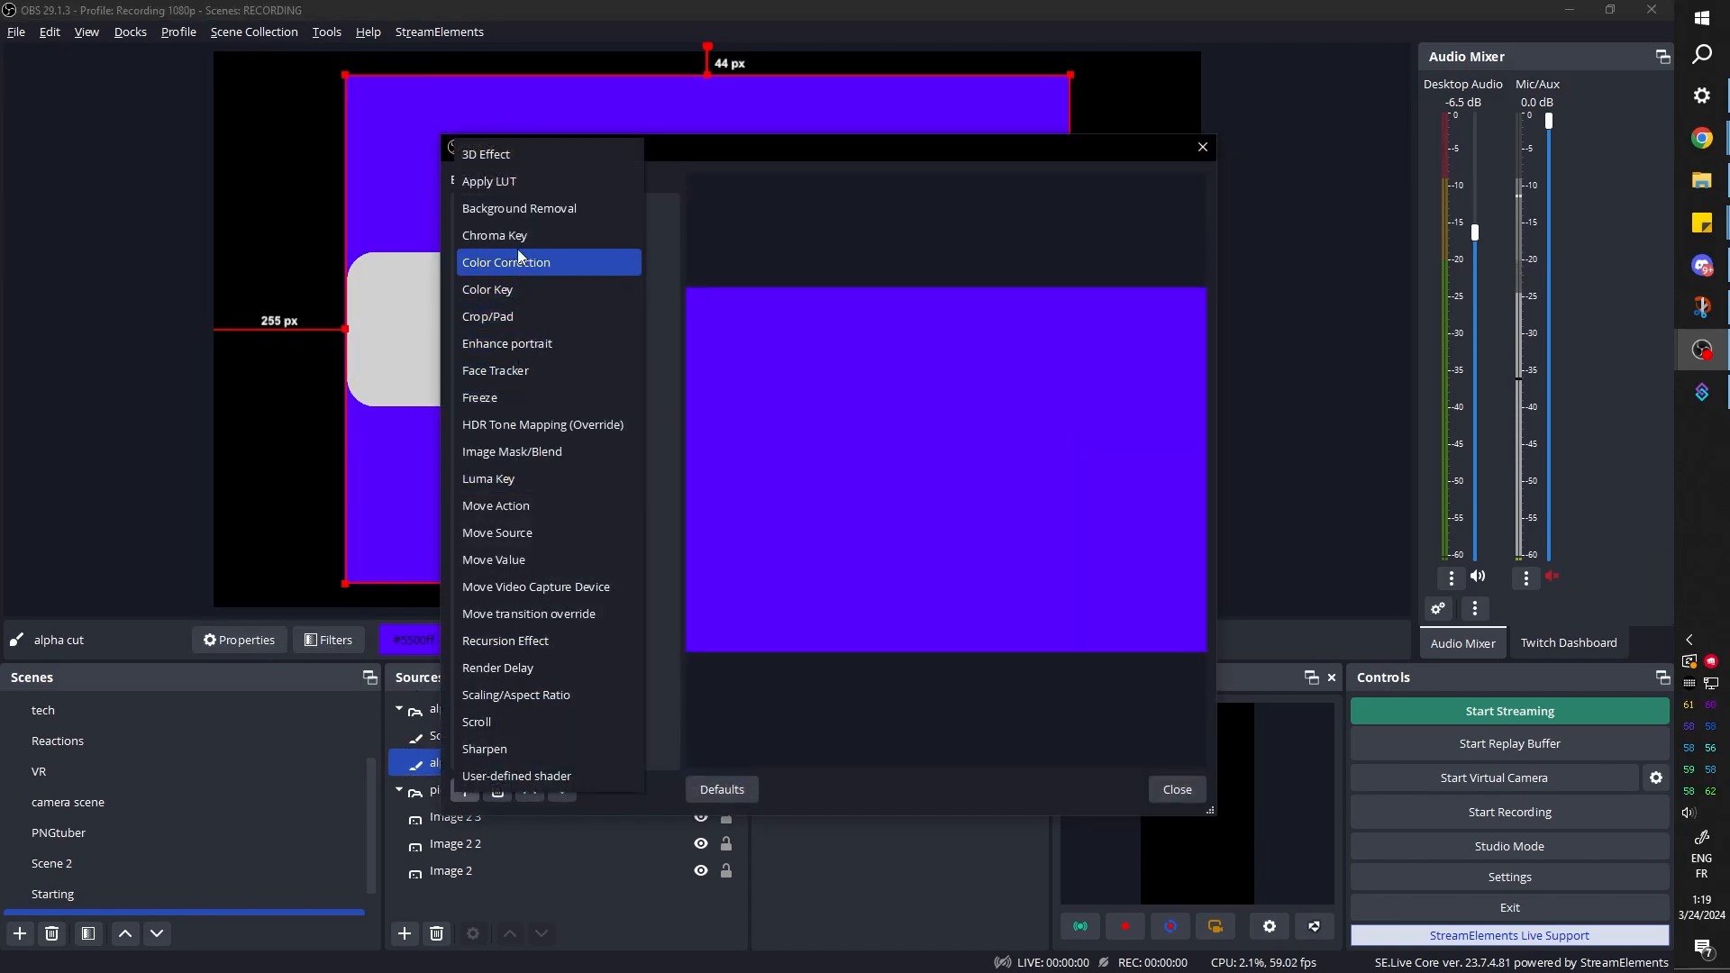
pyautogui.click(521, 258)
pyautogui.moveTo(1117, 595); pyautogui.dragTo(744, 595)
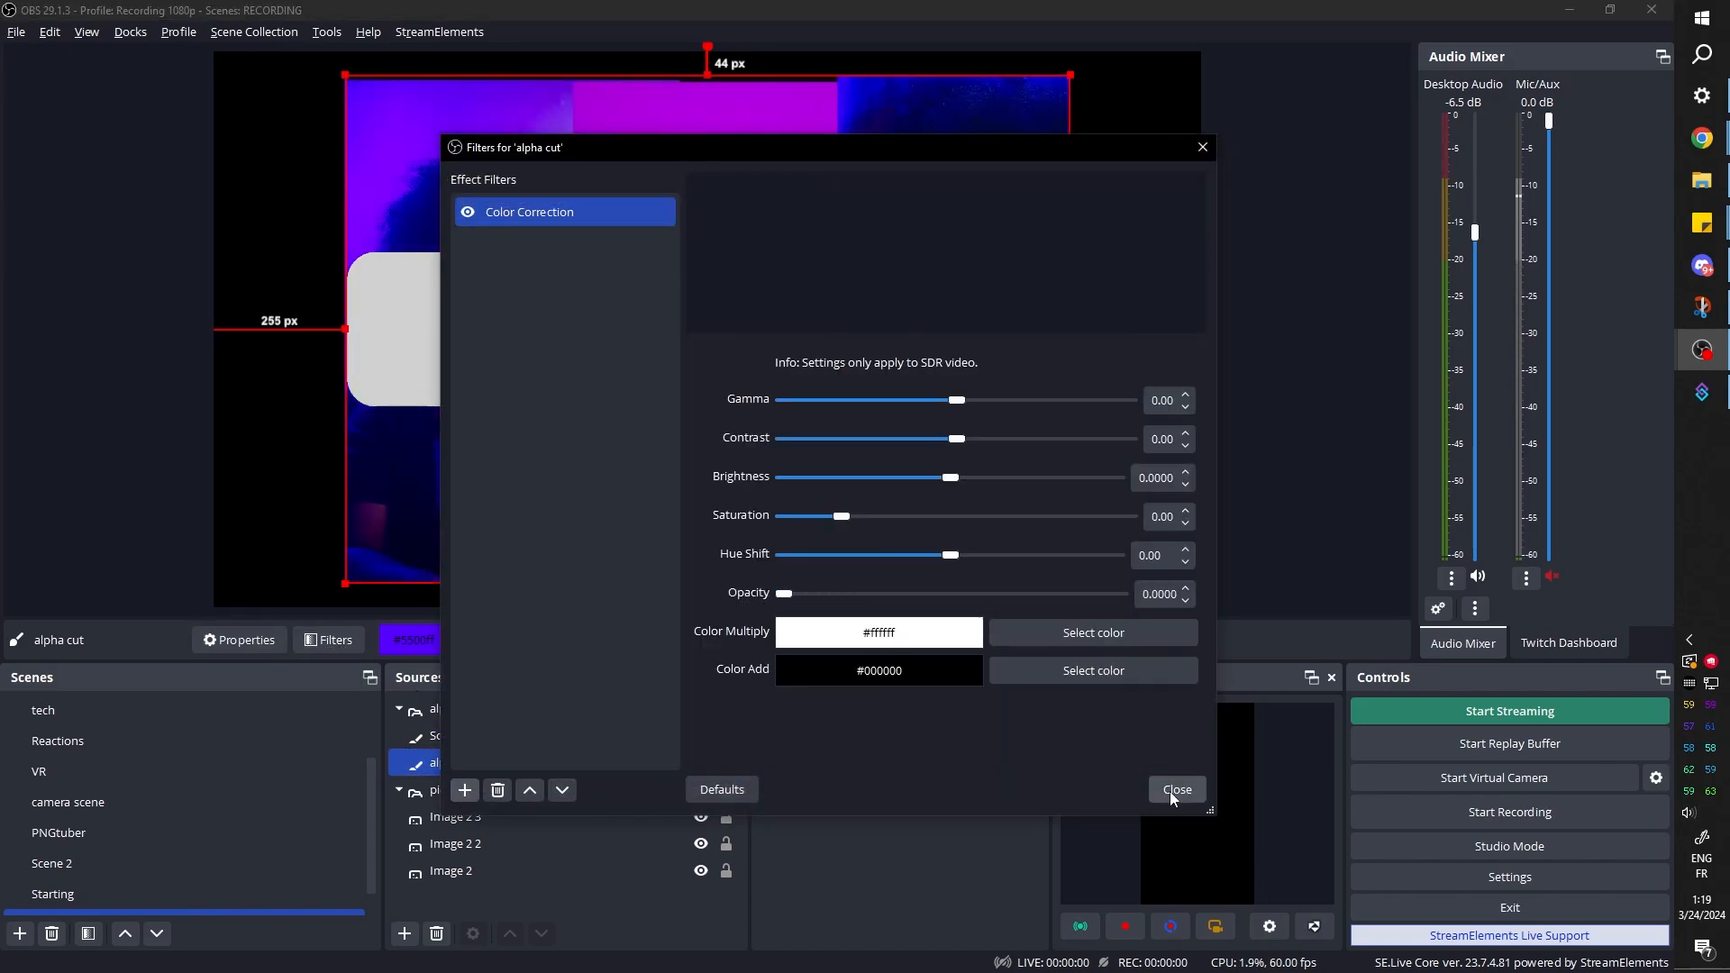
pyautogui.click(1174, 789)
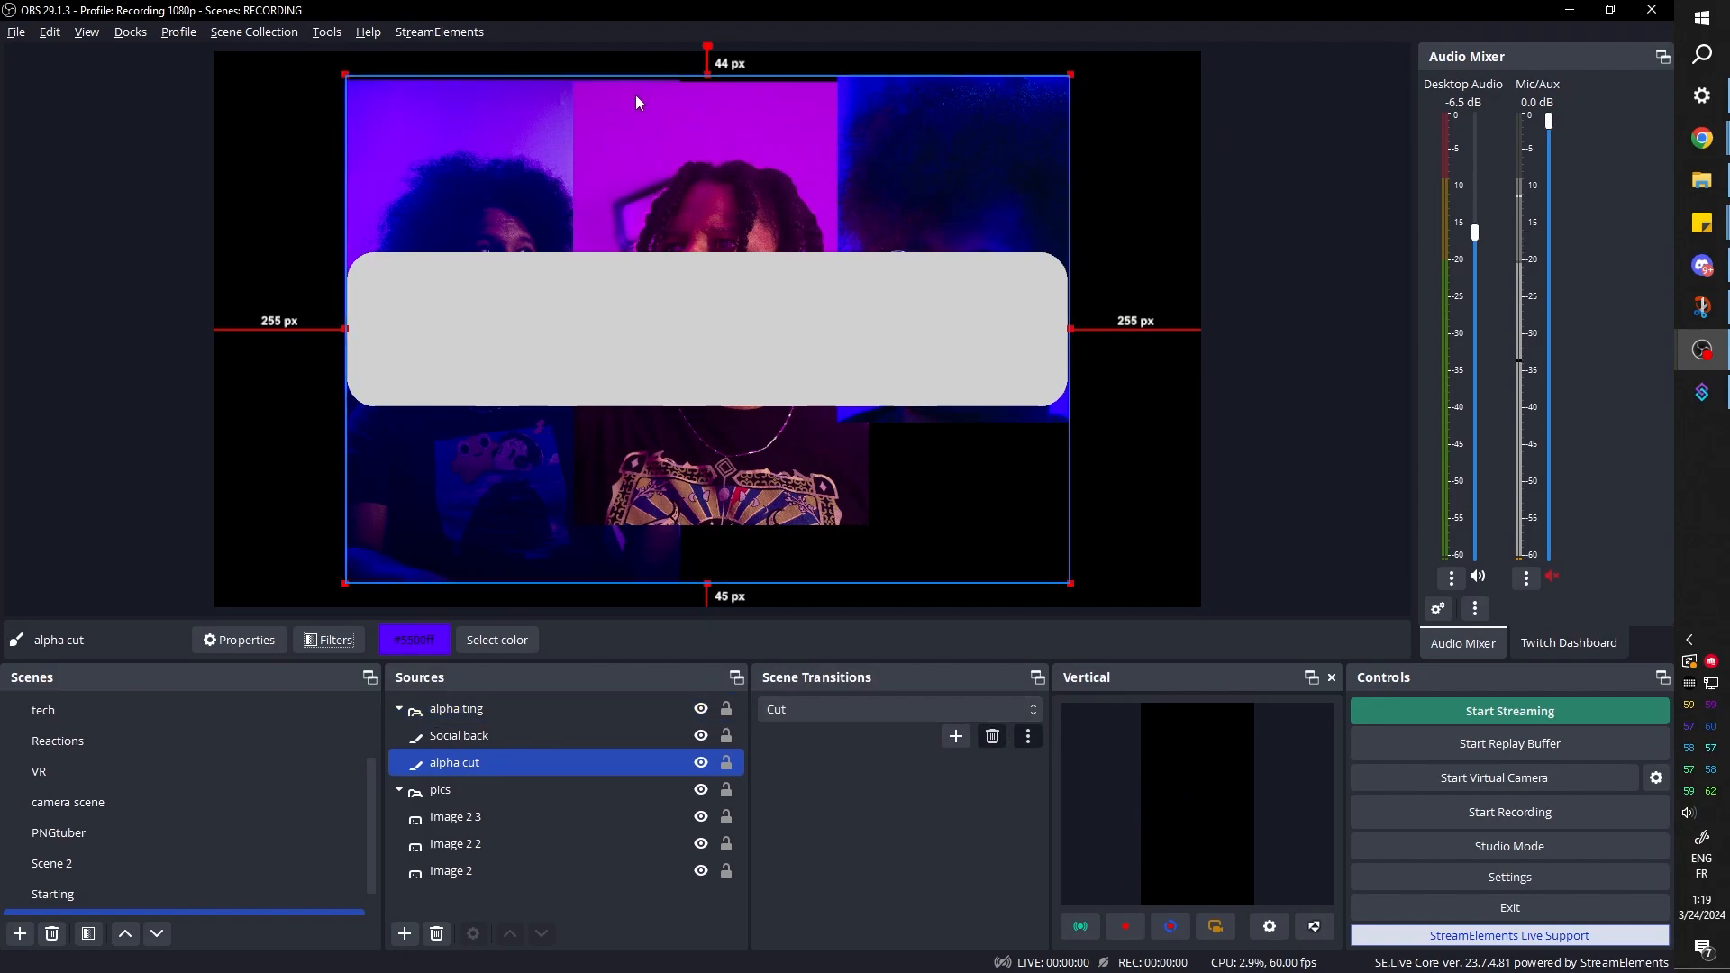
# Enable the User-defined shader filter on the pics group
pyautogui.click(483, 744)
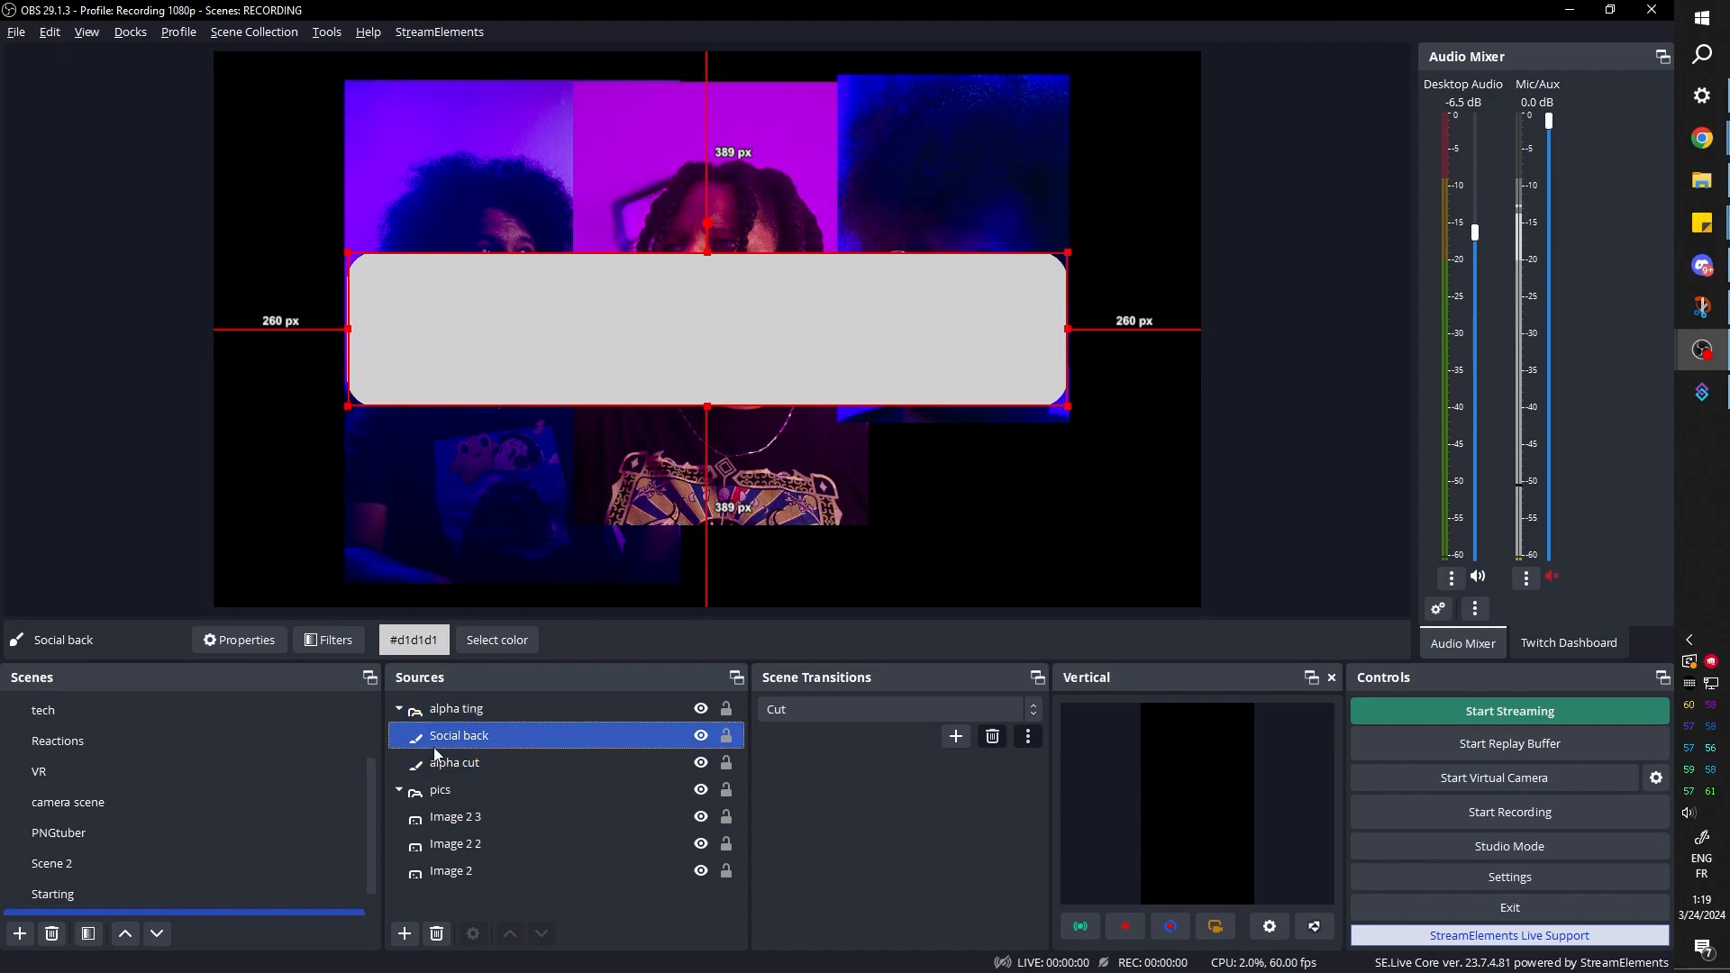
pyautogui.keyDown('ctrl'); pyautogui.click(445, 792); pyautogui.keyUp('ctrl')
pyautogui.click(445, 793)
pyautogui.click(330, 639)
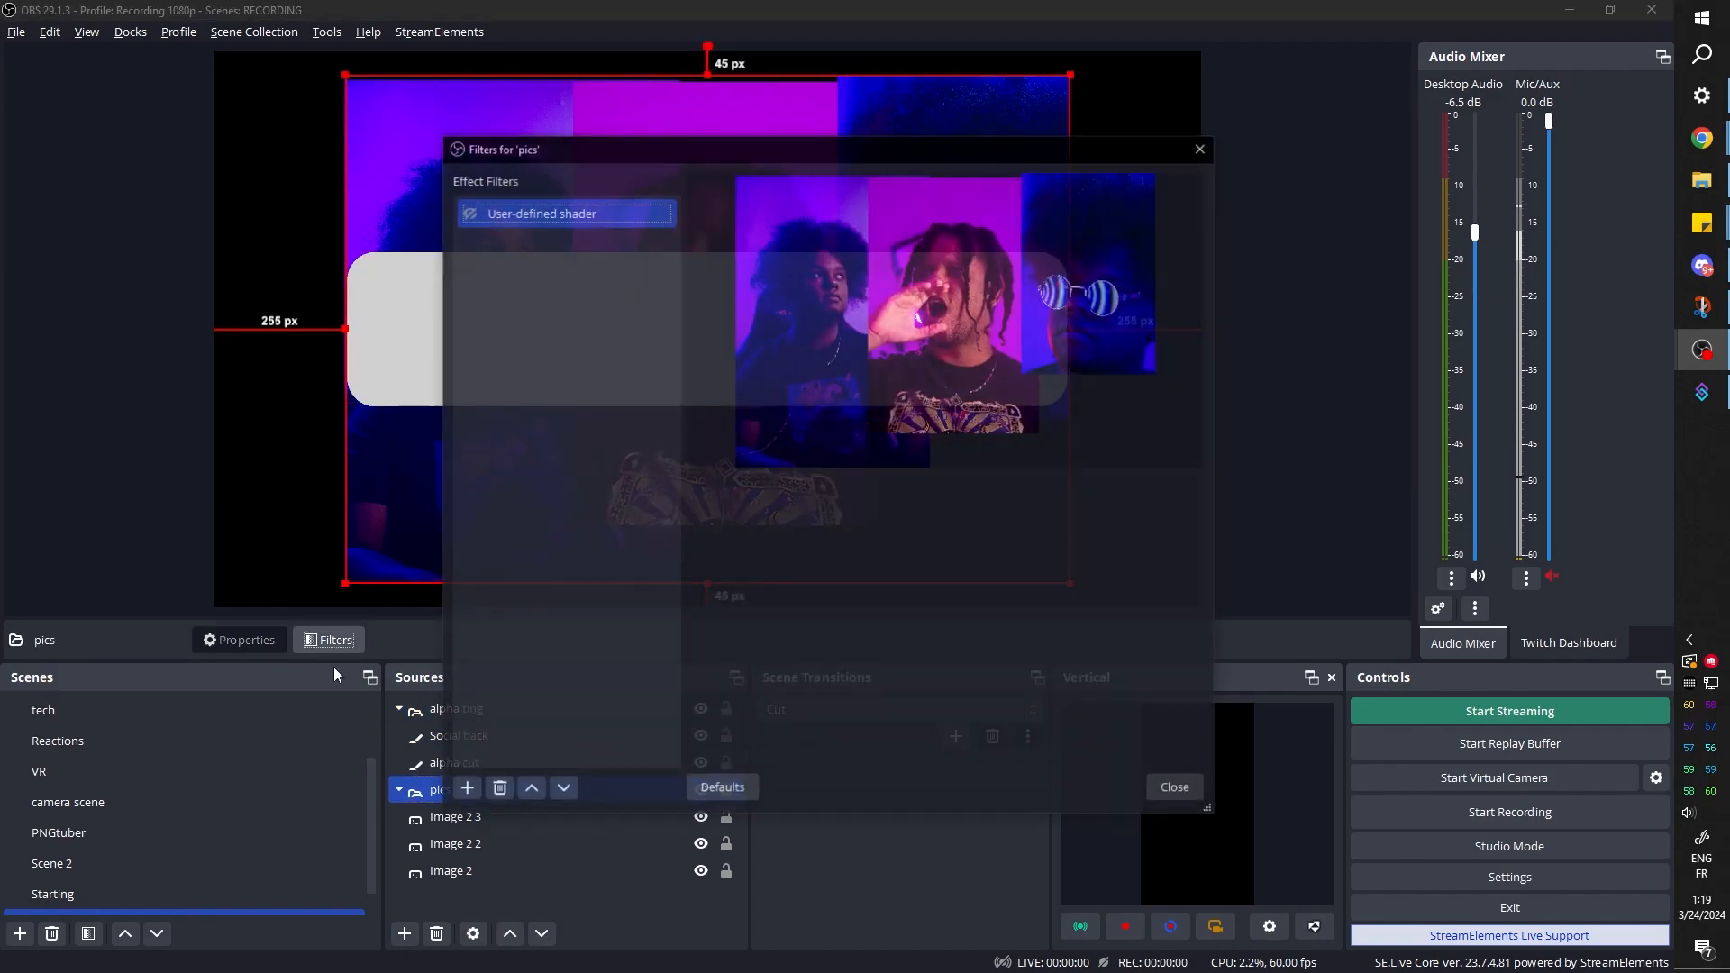
pyautogui.moveTo(566, 146); pyautogui.dragTo(1103, 164)
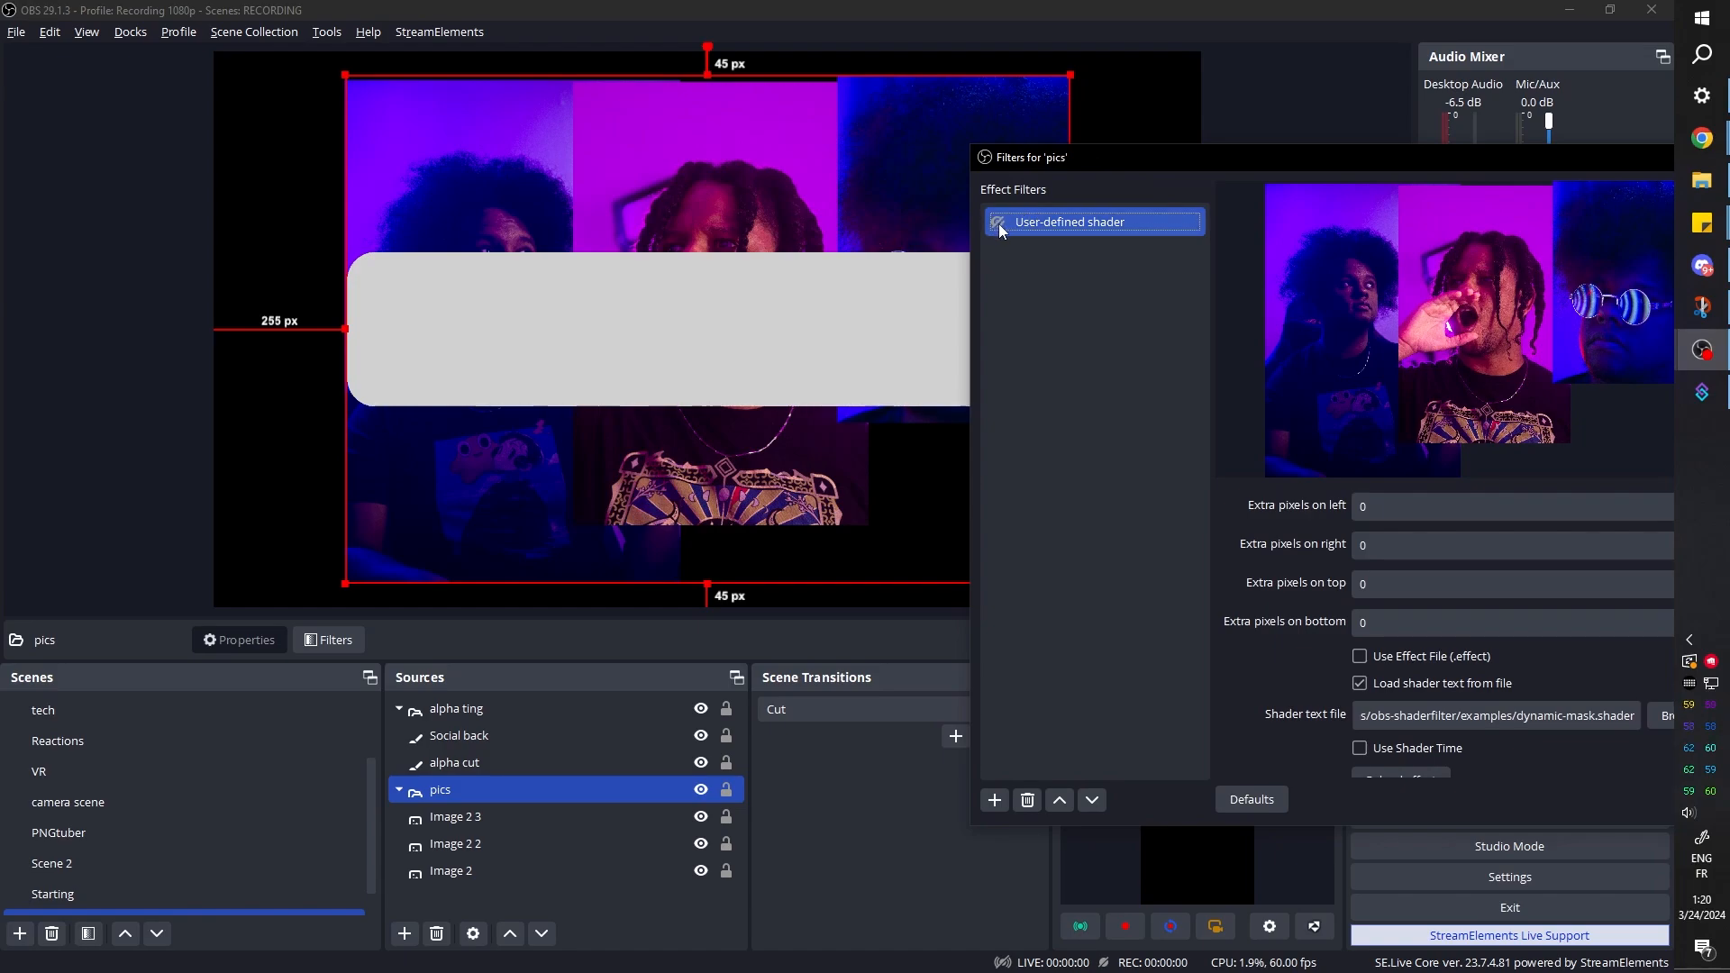
pyautogui.click(998, 223)
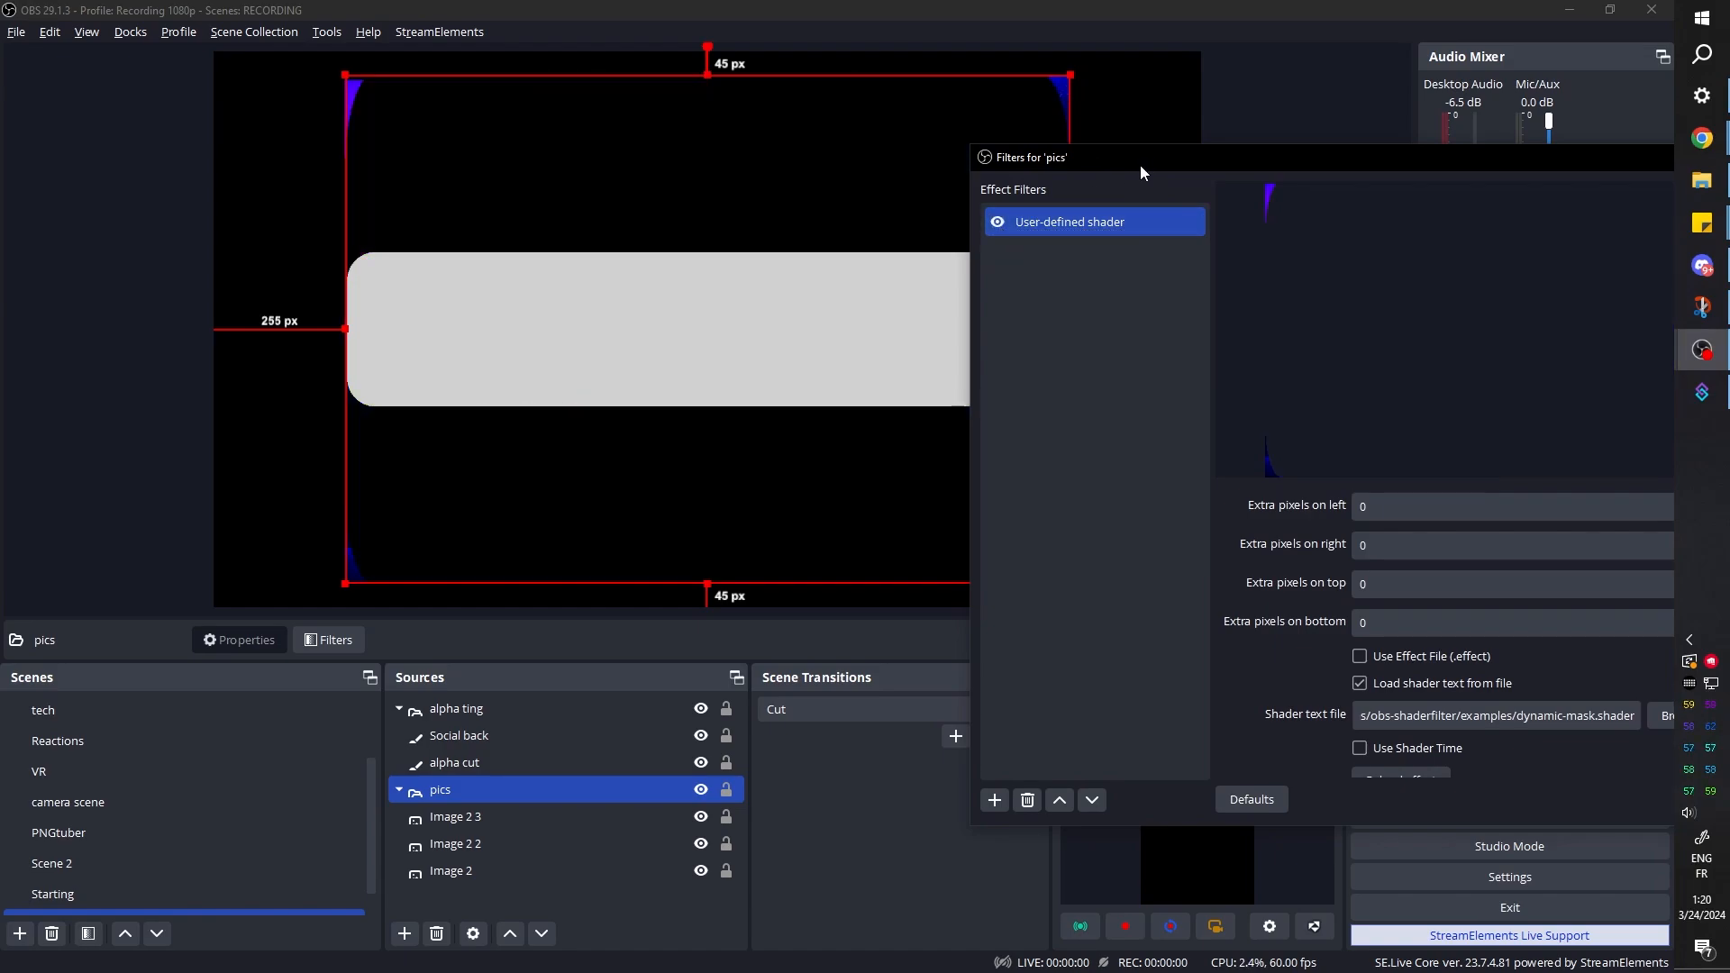
pyautogui.moveTo(1139, 165); pyautogui.dragTo(836, 117)
# Set the shader filter's input source to alpha ting
pyautogui.scroll(-3, 957, 625)
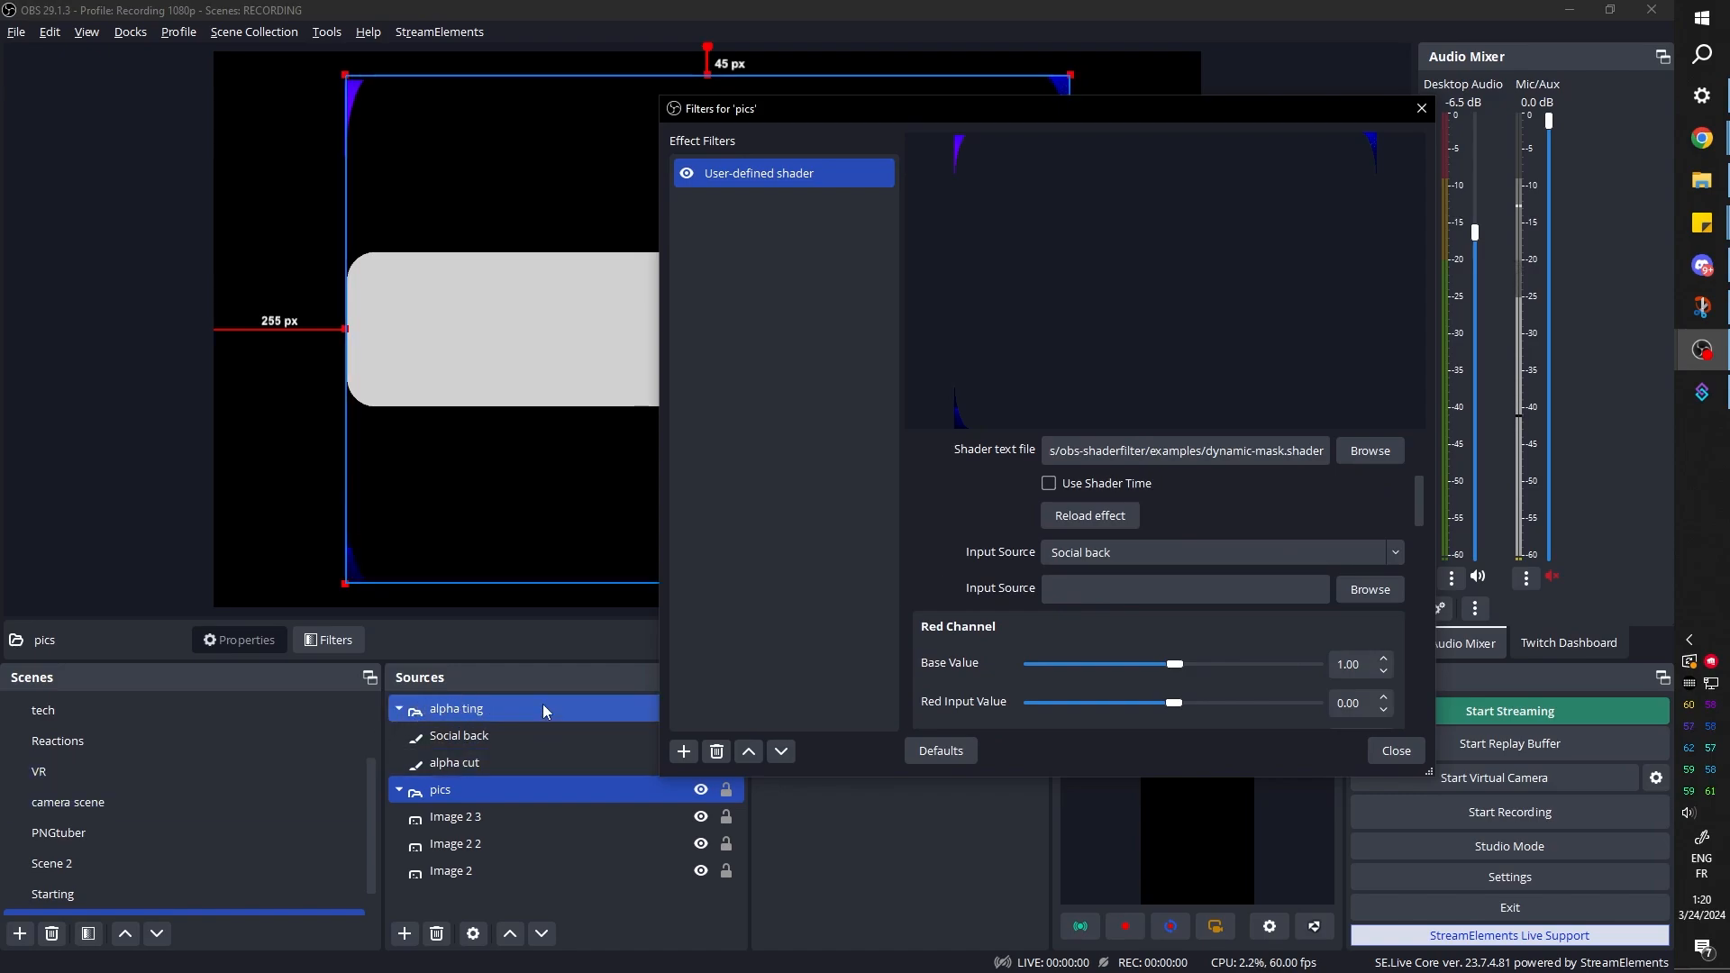
pyautogui.click(1388, 552)
pyautogui.click(1148, 223)
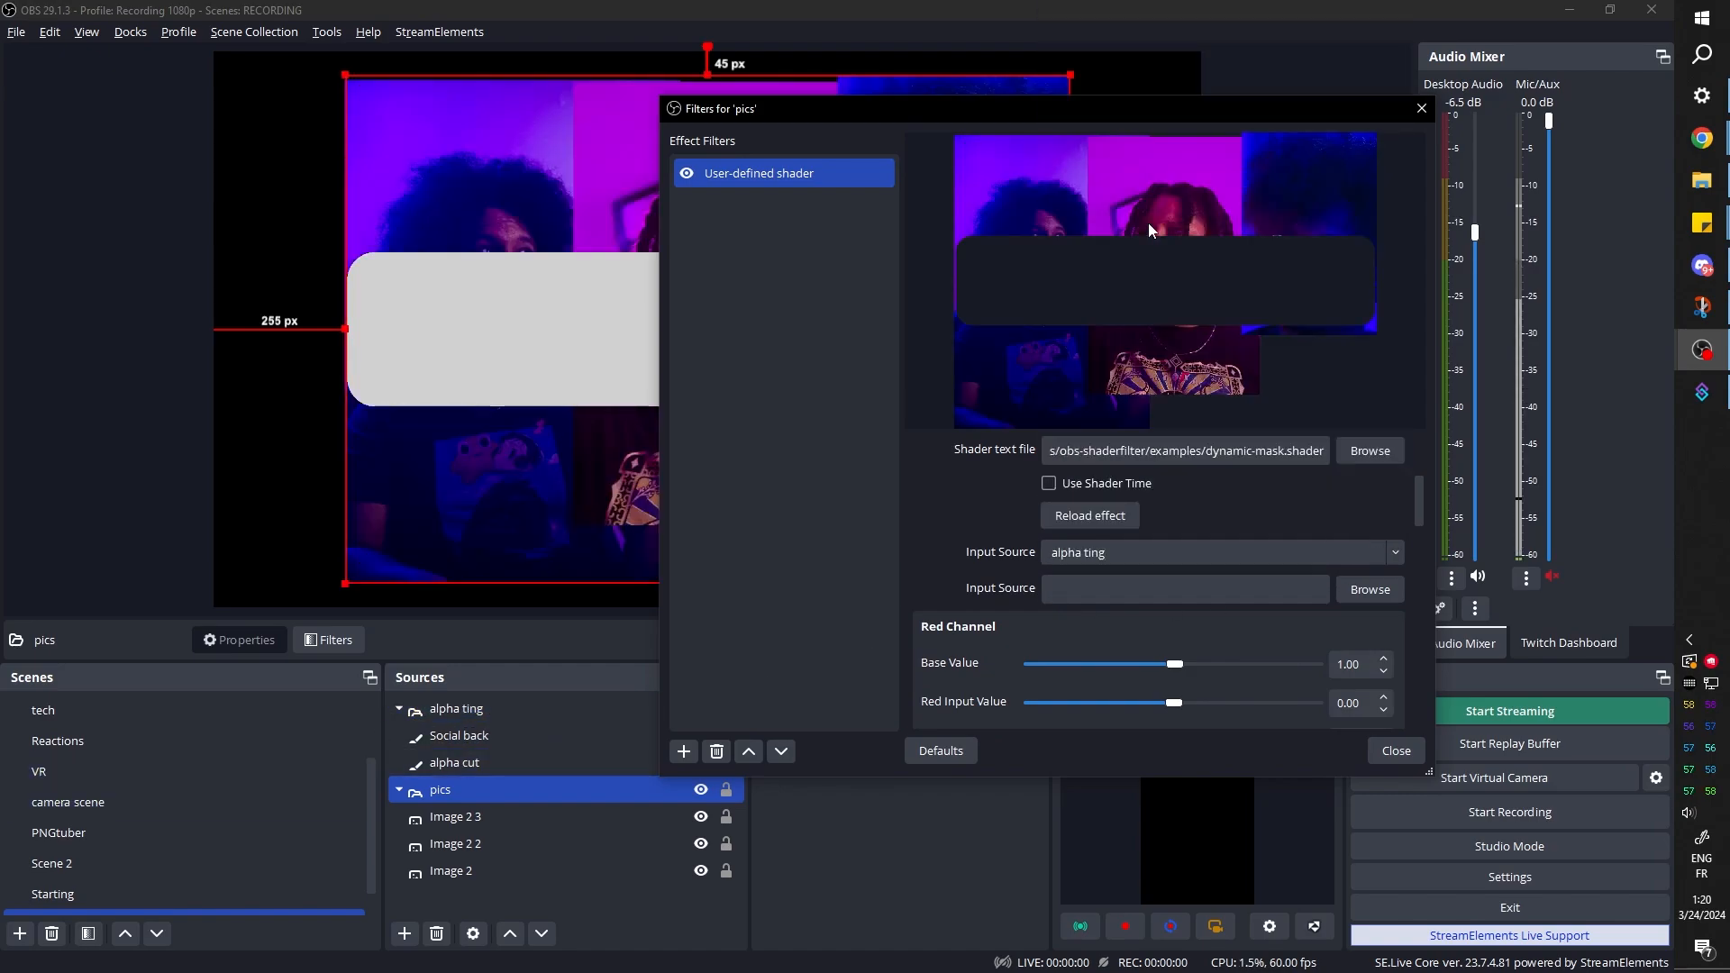
# Adjust the shader's Alpha Channel to a Base Value of -0.96 and an Alpha Input Value of 6.71
pyautogui.scroll(-4, 923, 530)
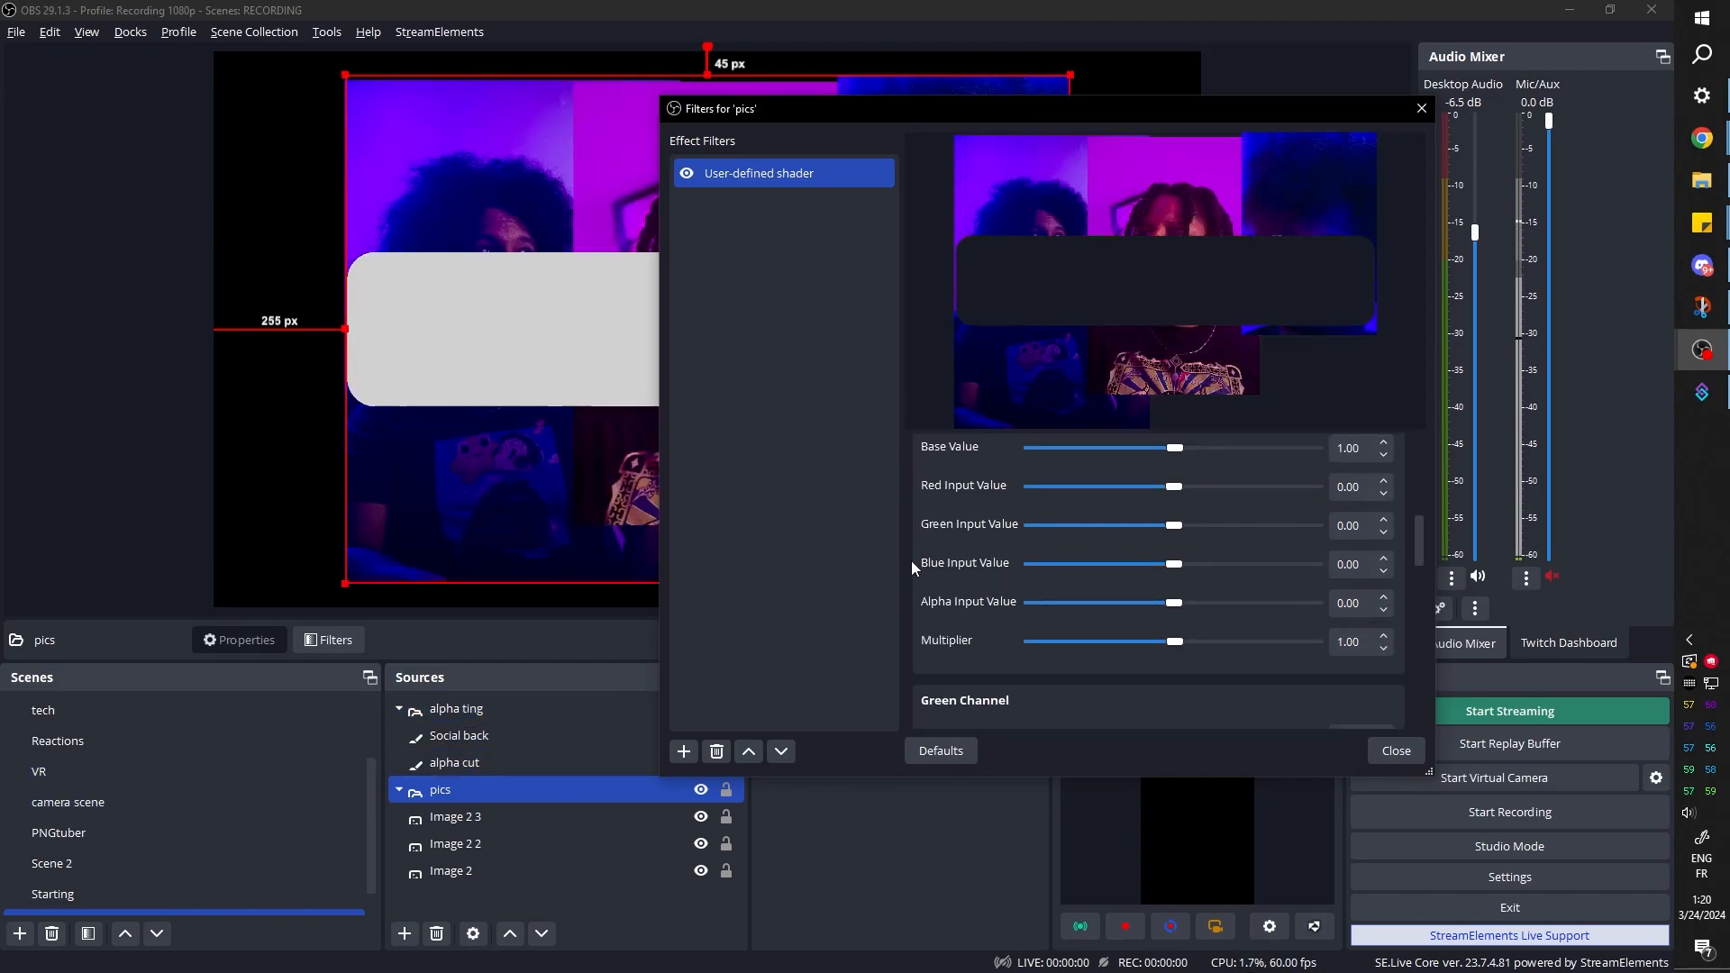
pyautogui.scroll(-5, 912, 572)
pyautogui.moveTo(1173, 609); pyautogui.dragTo(1179, 611)
pyautogui.moveTo(1174, 663); pyautogui.dragTo(1184, 670)
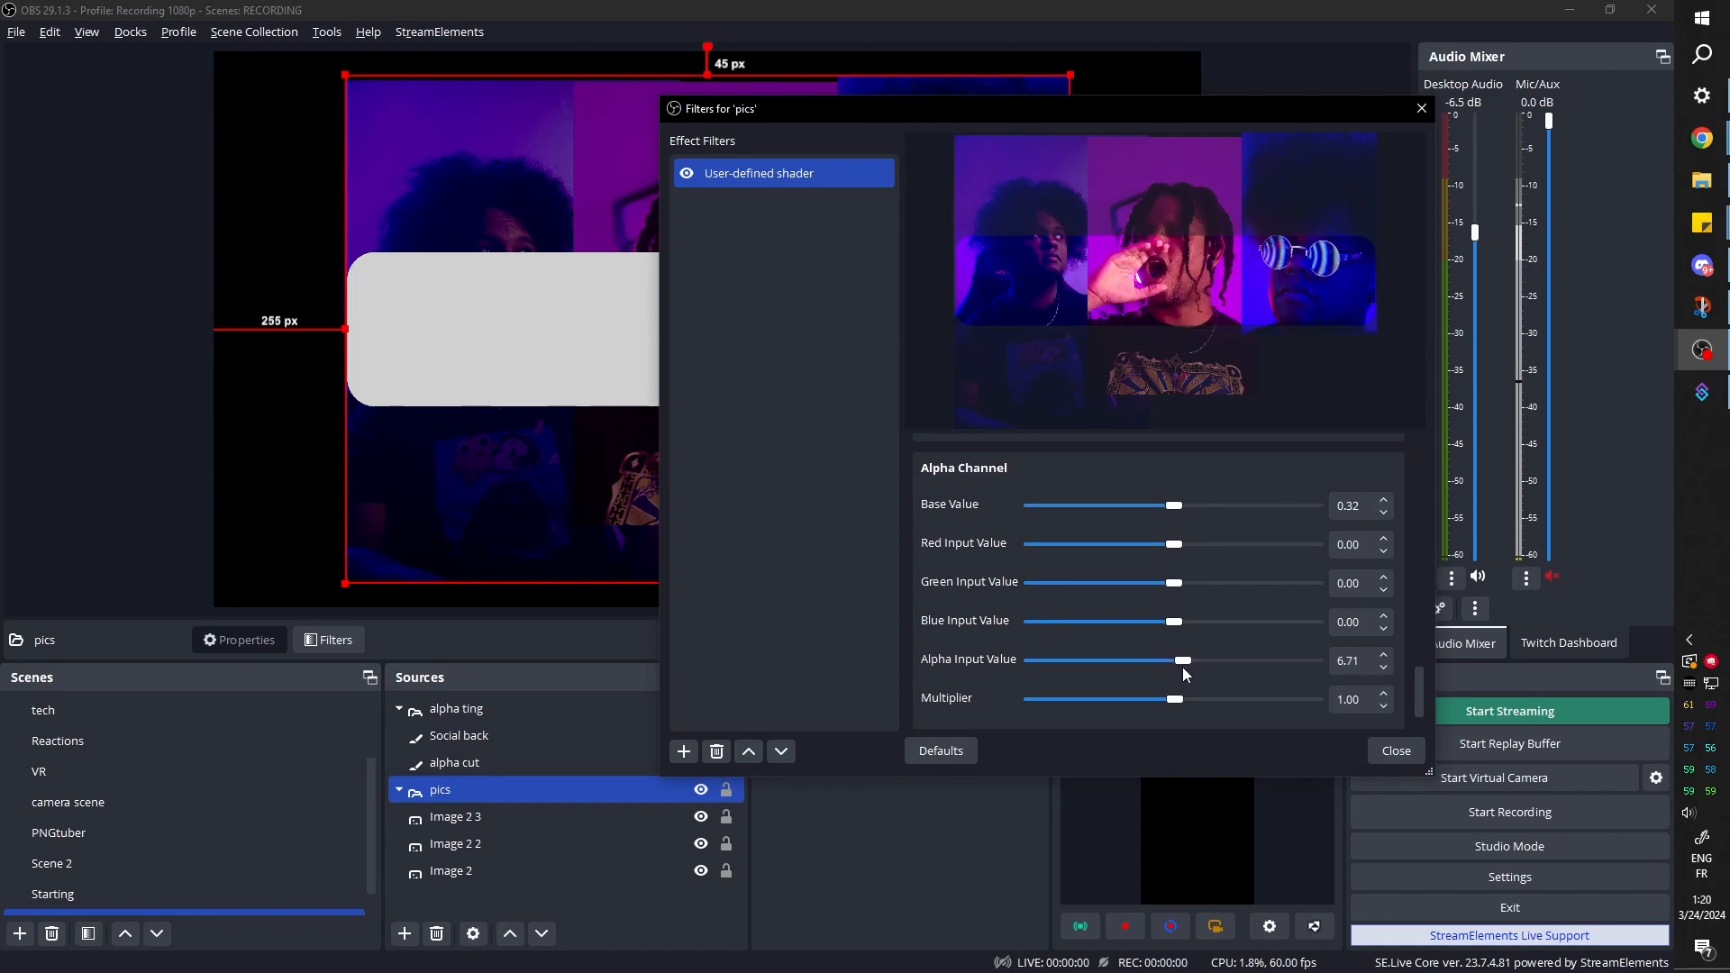
pyautogui.moveTo(1178, 510); pyautogui.dragTo(1176, 510)
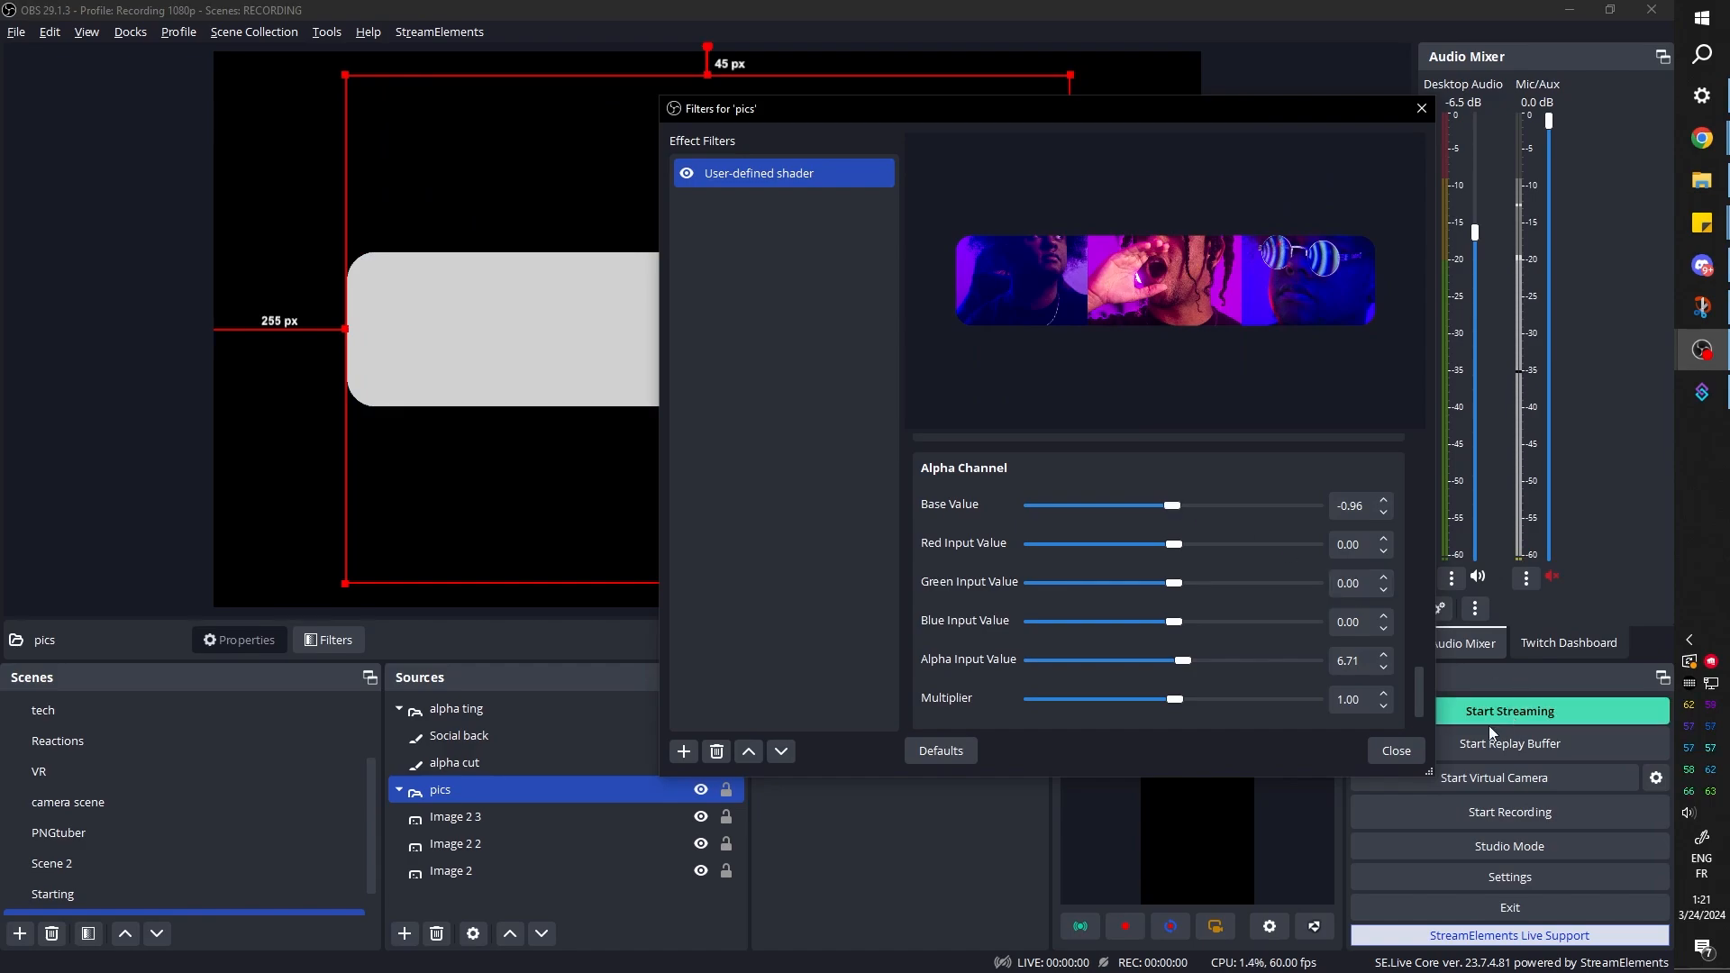
pyautogui.click(1396, 751)
# Hide the alpha ting group so only the masked photos show
pyautogui.click(534, 817)
pyautogui.keyDown('ctrl'); pyautogui.click(642, 717); pyautogui.keyUp('ctrl')
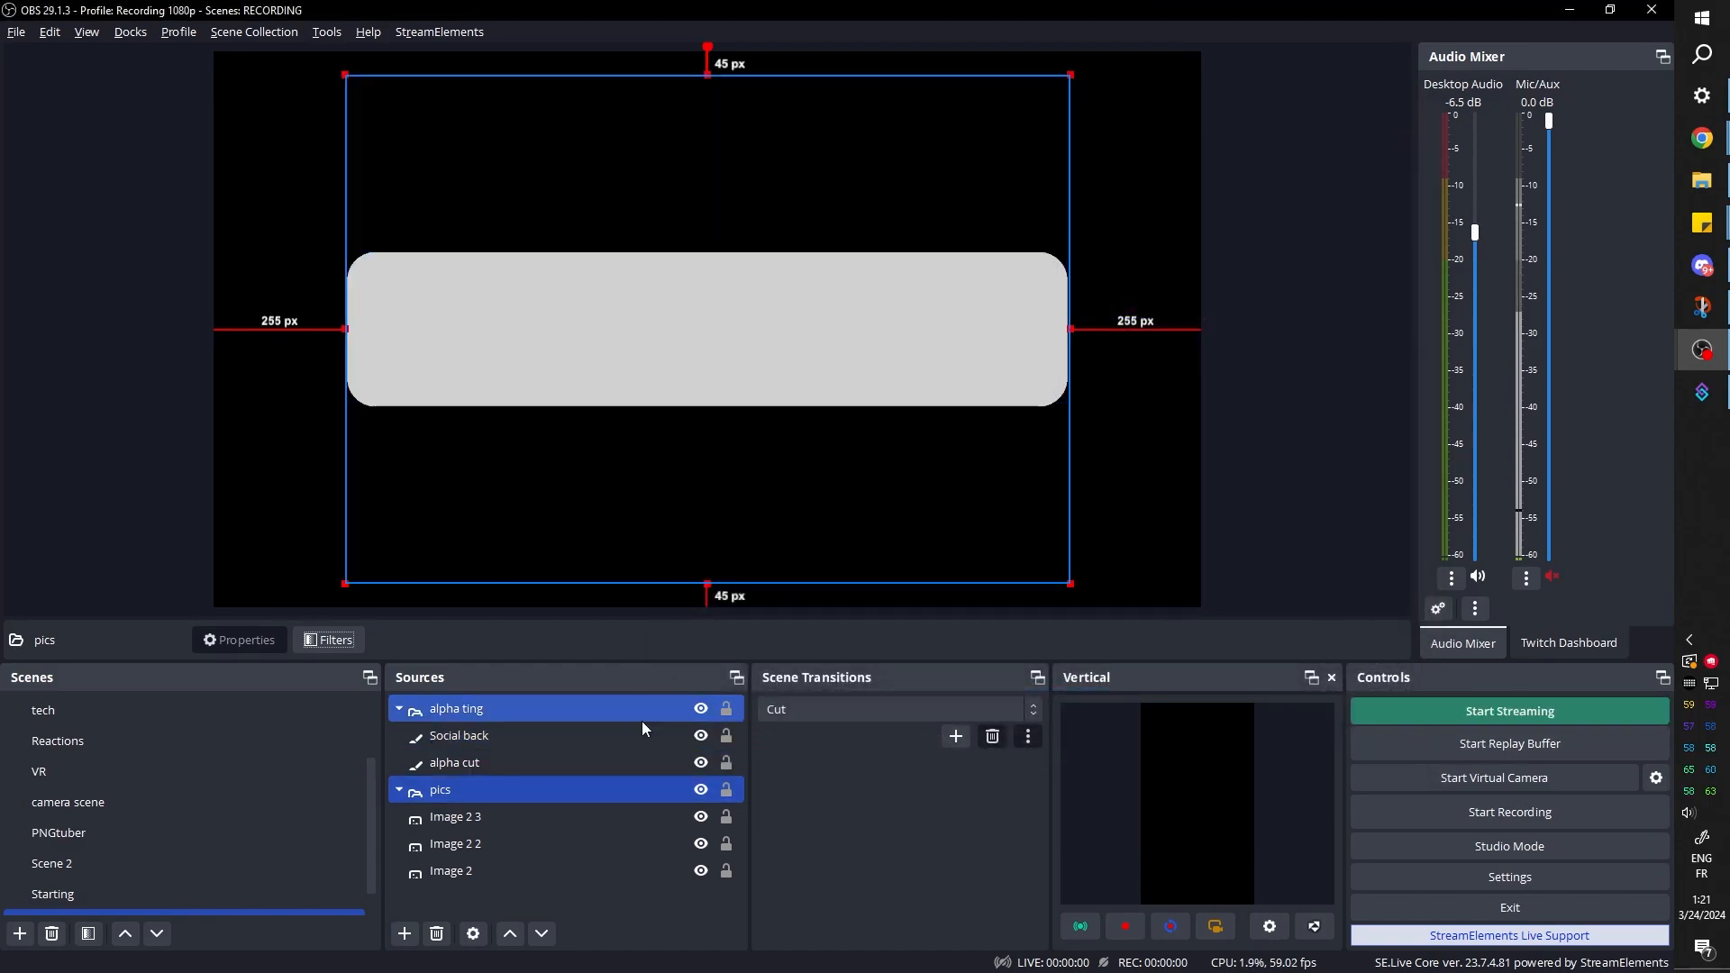
pyautogui.click(702, 711)
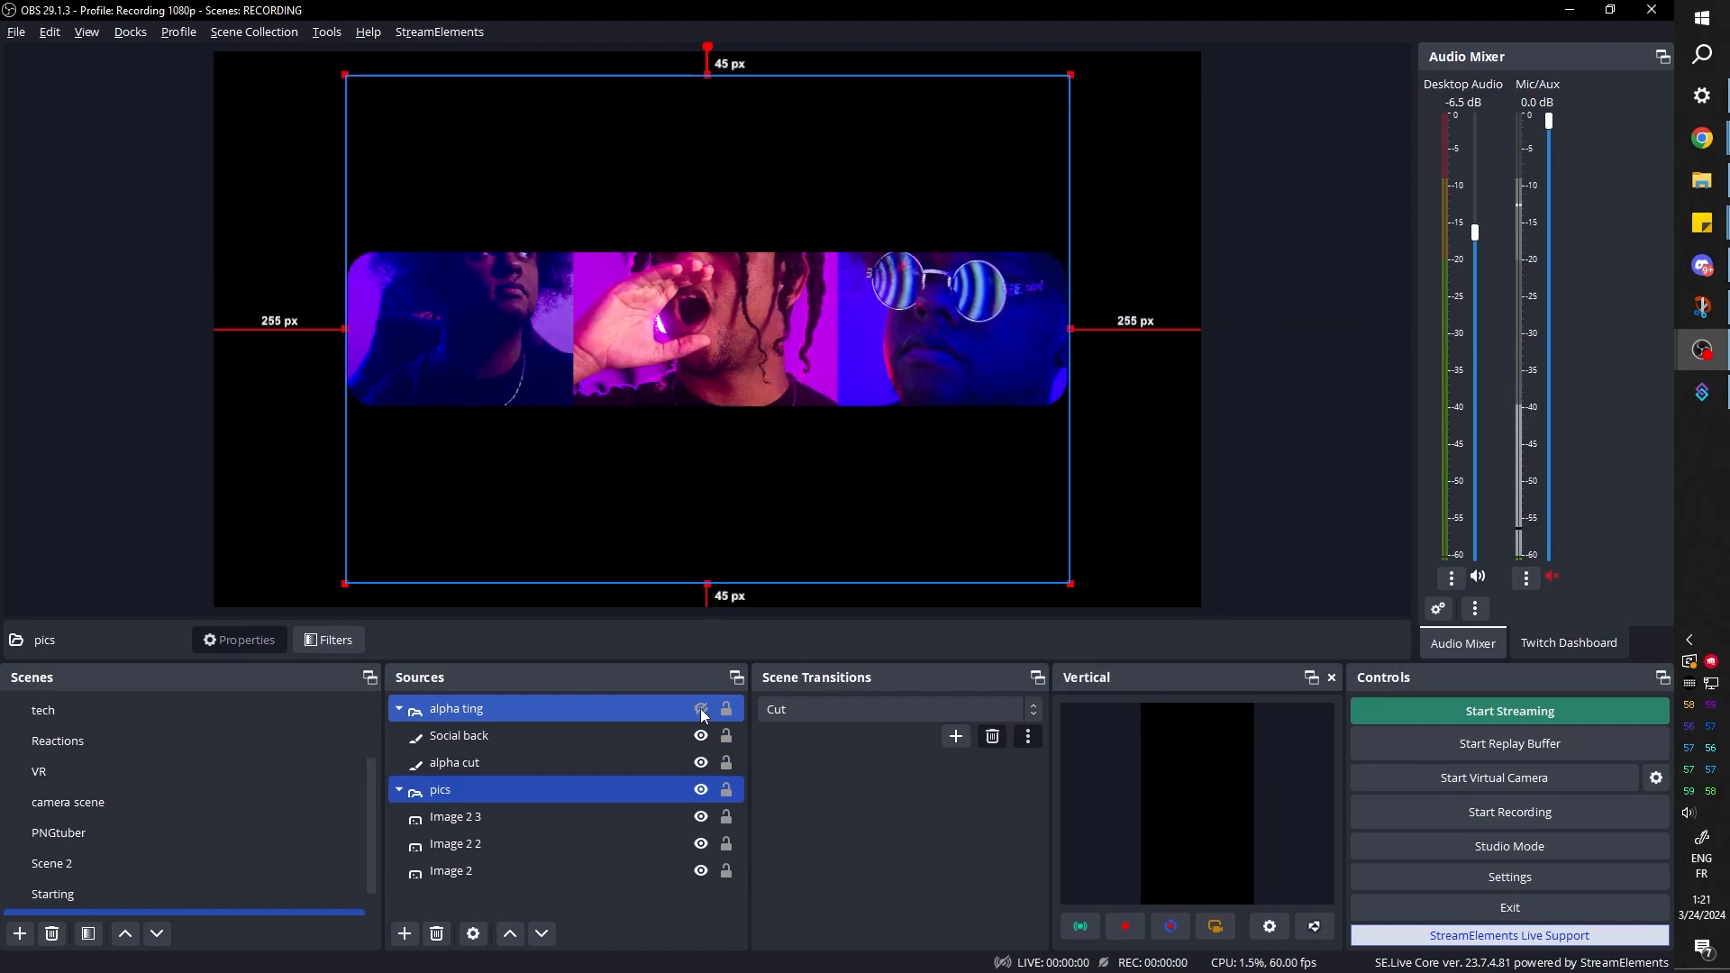
# Shift Image 2 2 down to about 132 px and Image 2 to about 101 px from the canvas's upper edge
pyautogui.click(452, 843)
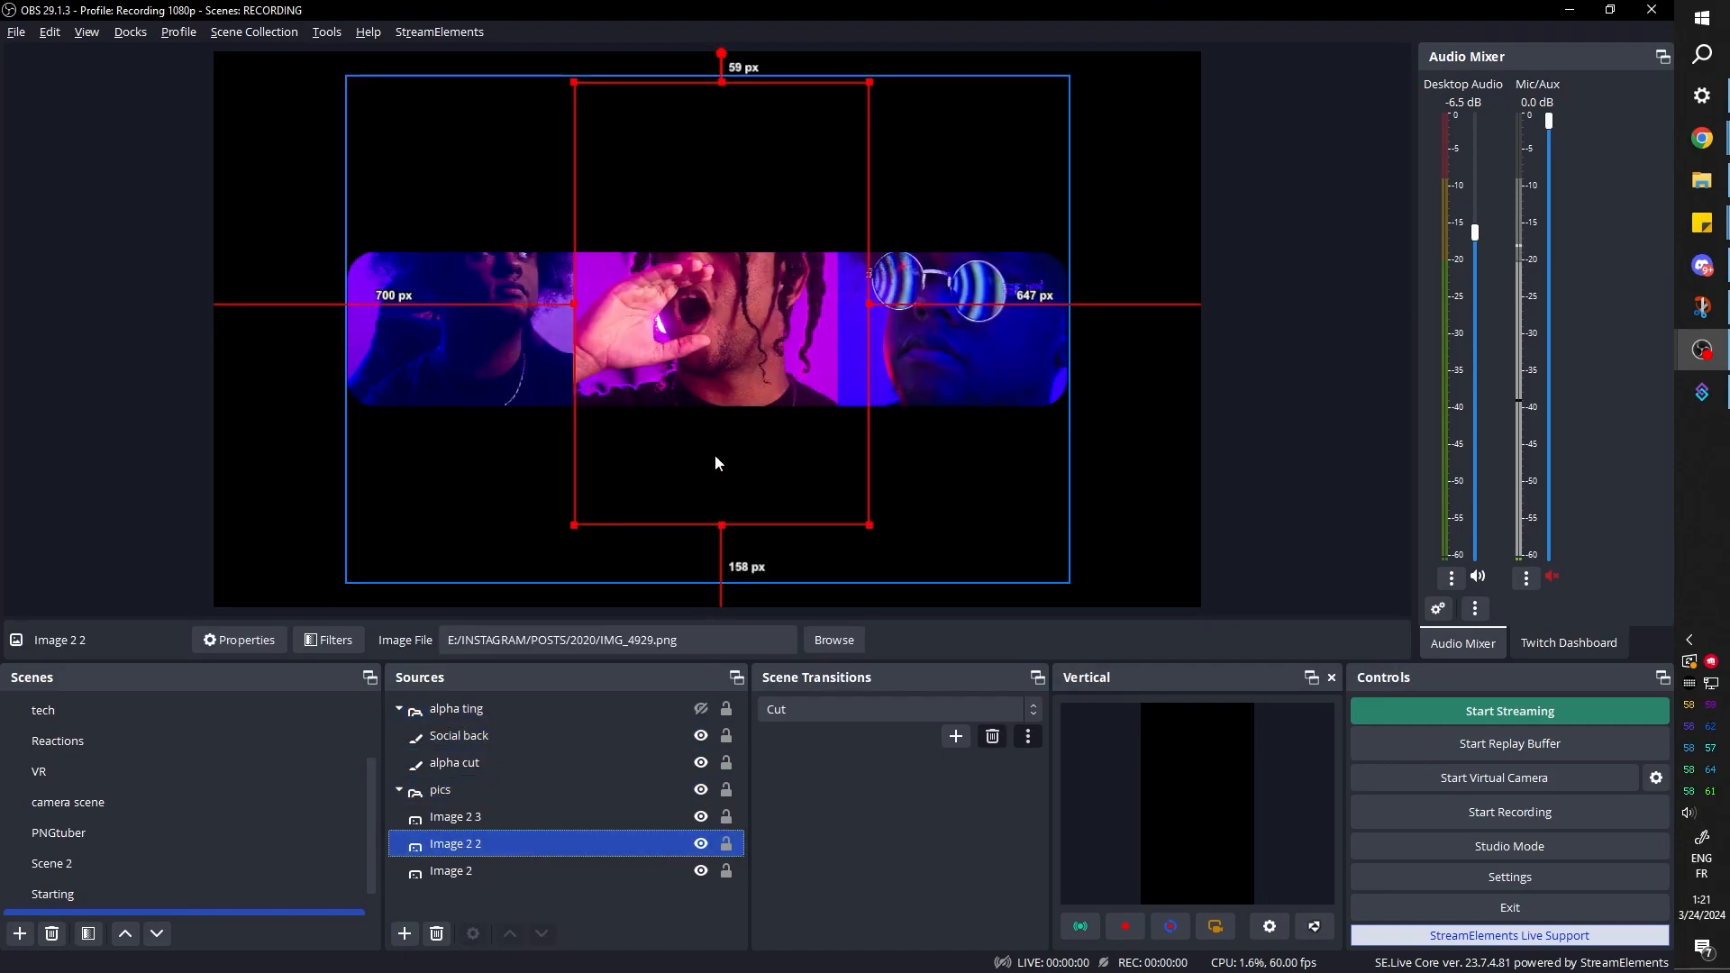
pyautogui.moveTo(716, 456); pyautogui.dragTo(716, 496)
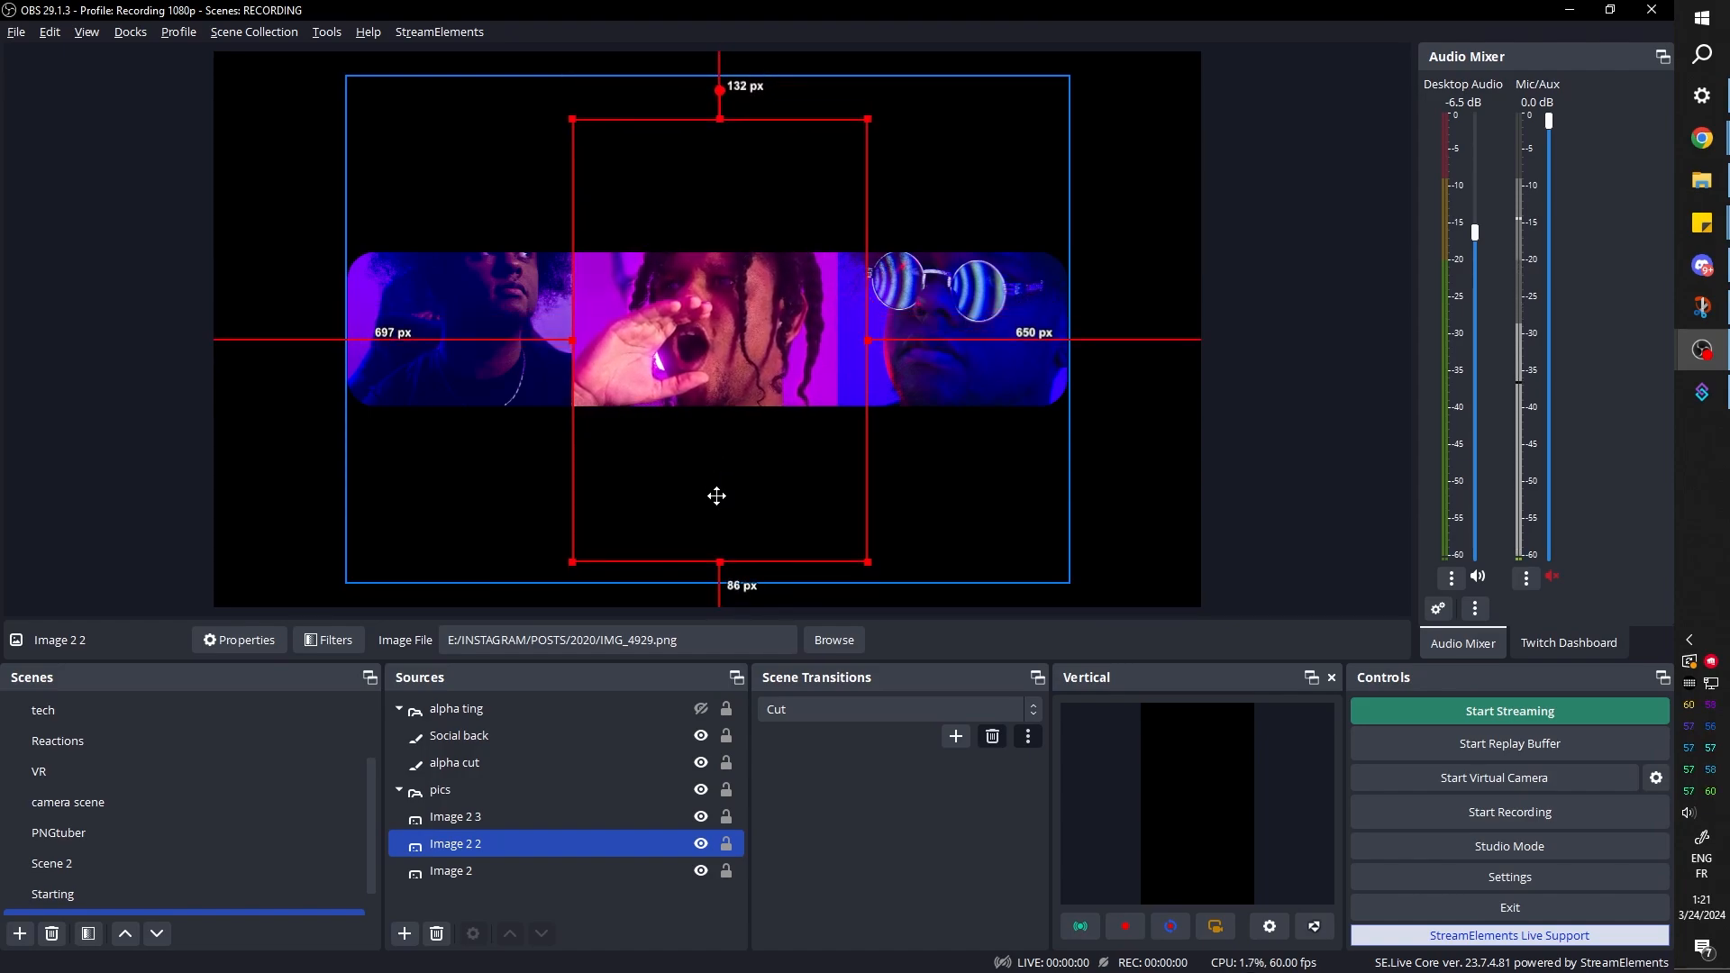
pyautogui.click(451, 871)
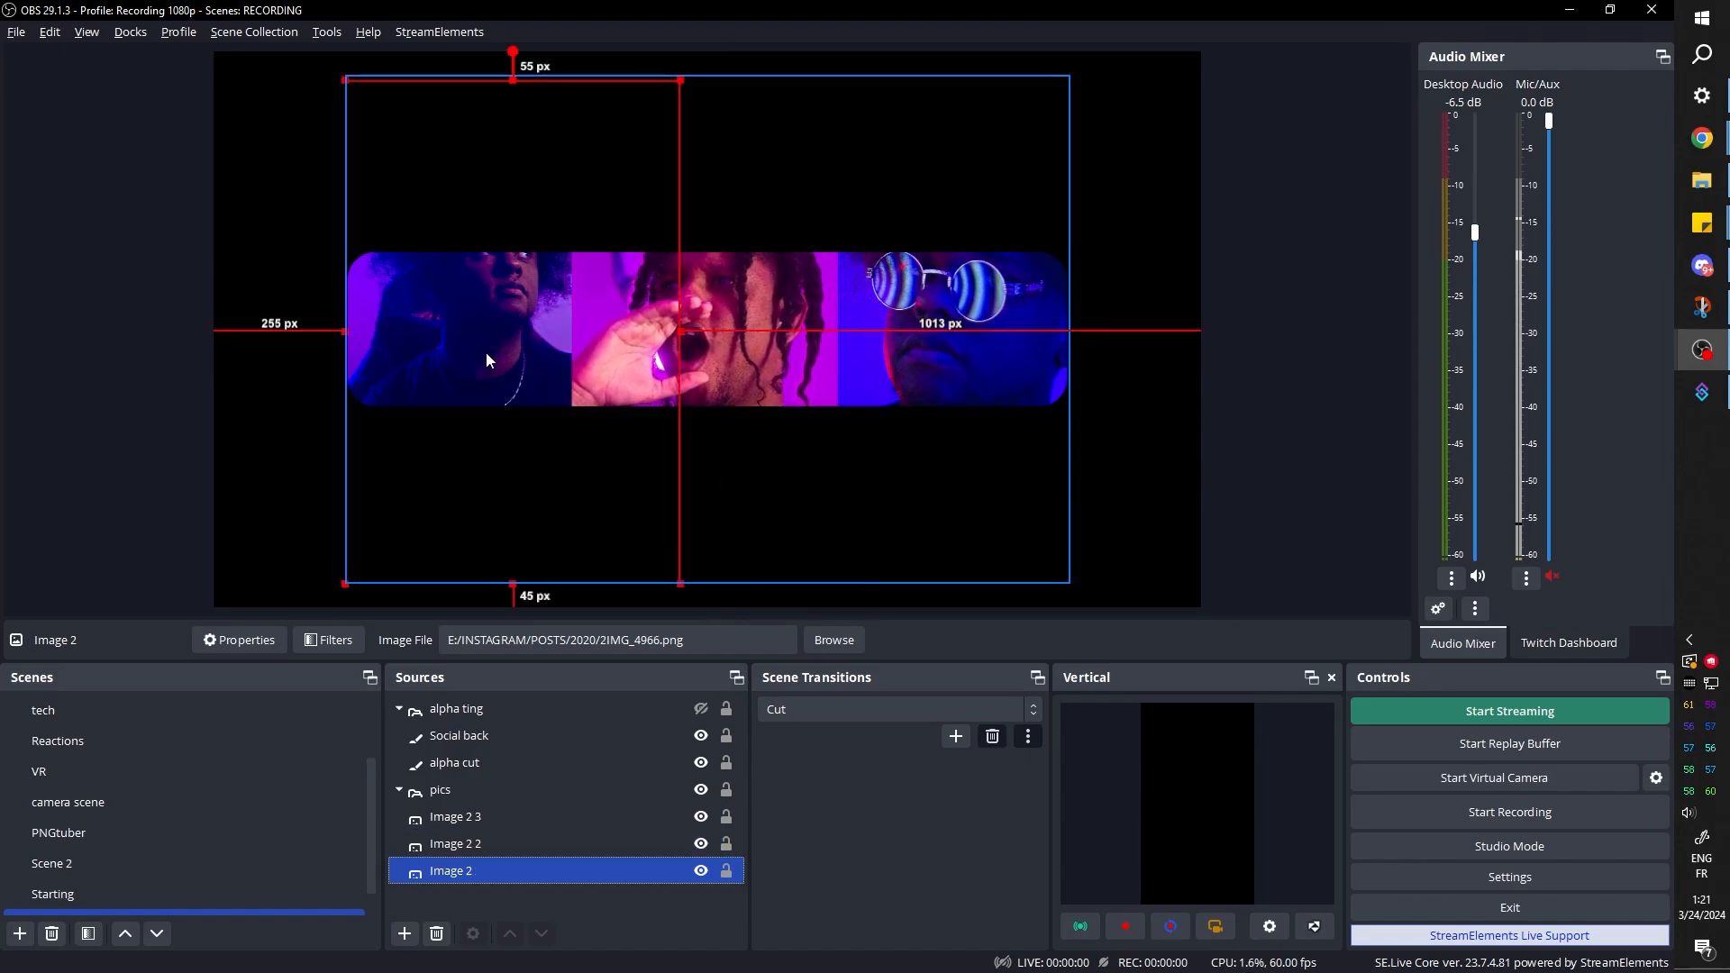
pyautogui.moveTo(489, 359)
pyautogui.mouseDown()
pyautogui.moveTo(486, 379)
pyautogui.moveTo(486, 329)
pyautogui.moveTo(486, 378)
pyautogui.mouseUp()
# Move Social back up to about 332 px from the canvas's upper edge to reposition the photo mask
pyautogui.keyDown('ctrl'); pyautogui.click(478, 763); pyautogui.keyUp('ctrl')
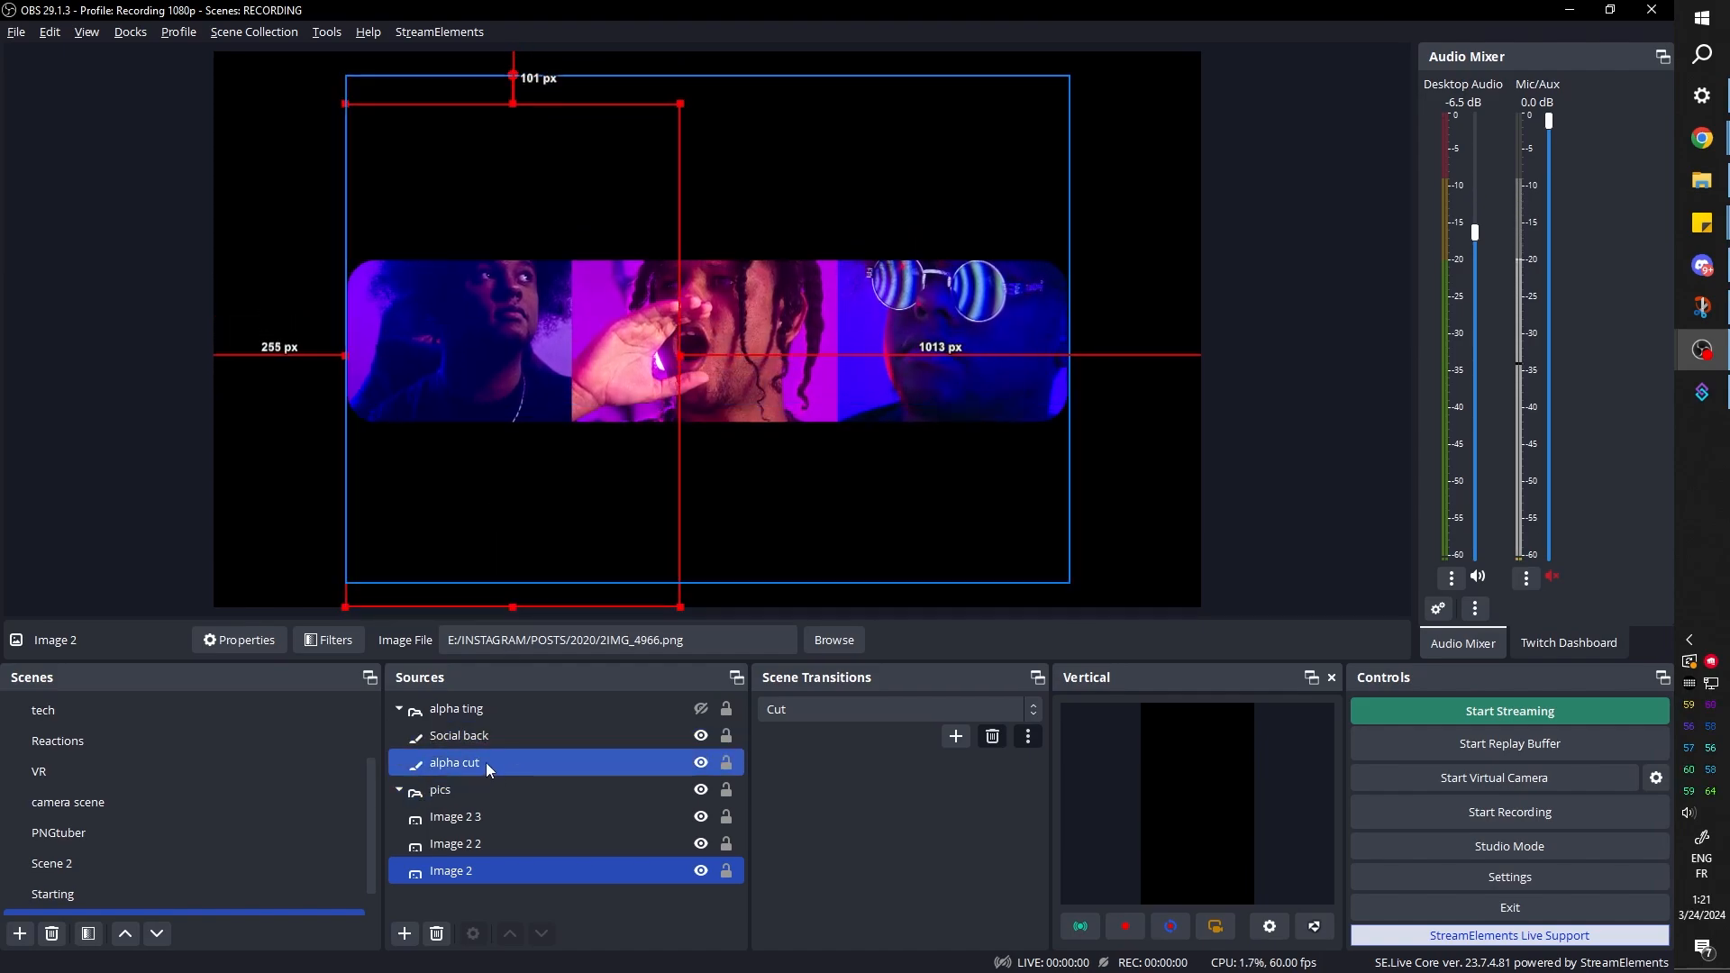
pyautogui.keyDown('ctrl'); pyautogui.click(477, 763); pyautogui.keyUp('ctrl')
pyautogui.keyDown('ctrl'); pyautogui.click(490, 737); pyautogui.keyUp('ctrl')
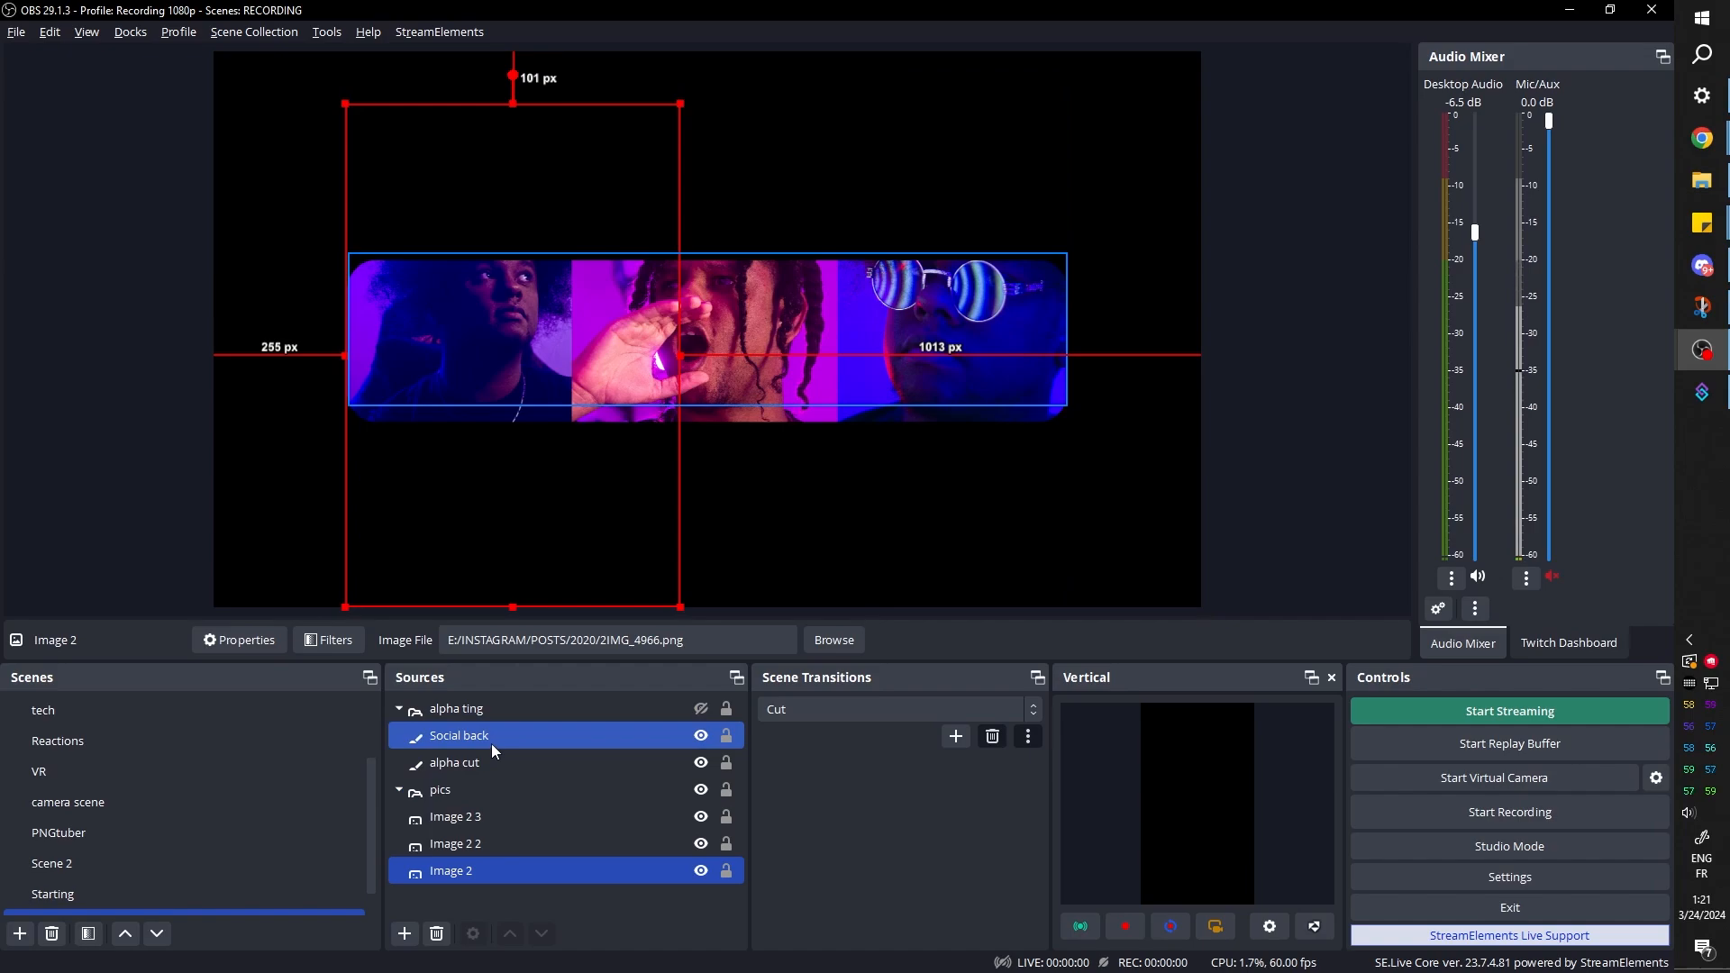
pyautogui.click(490, 744)
pyautogui.moveTo(604, 346); pyautogui.dragTo(602, 315)
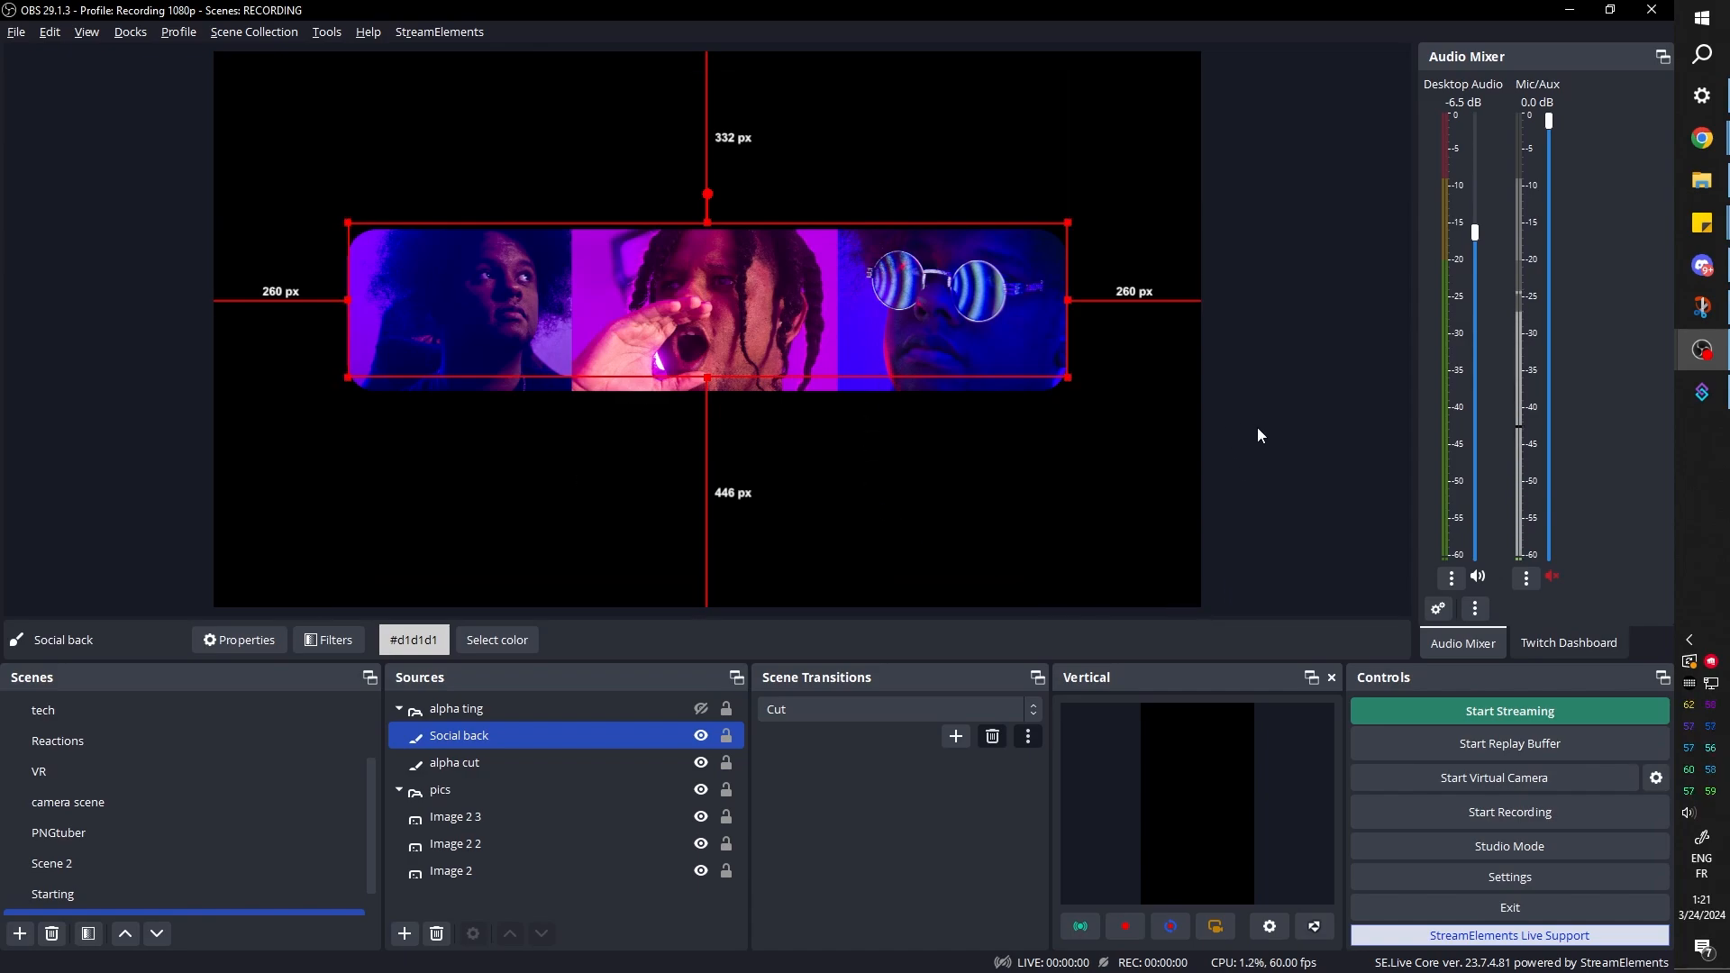
# Add an image source named icons and load youtube.png from the Social media folder
pyautogui.click(405, 933)
pyautogui.click(453, 531)
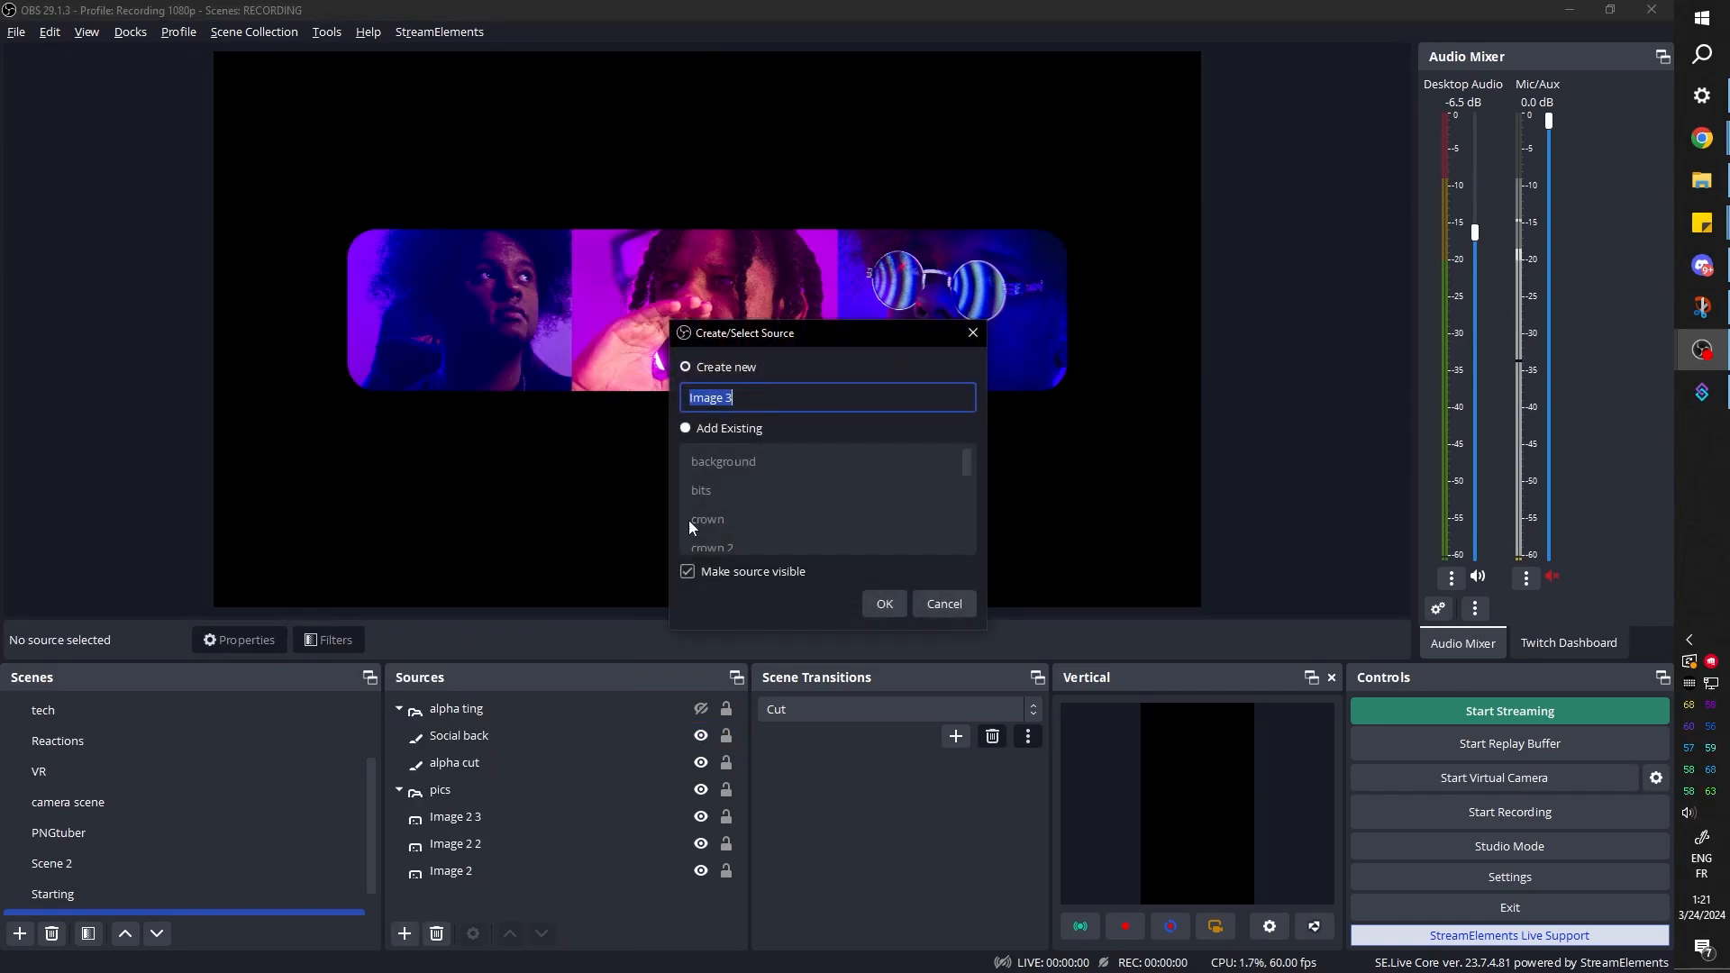
pyautogui.write('icons')
pyautogui.click(887, 603)
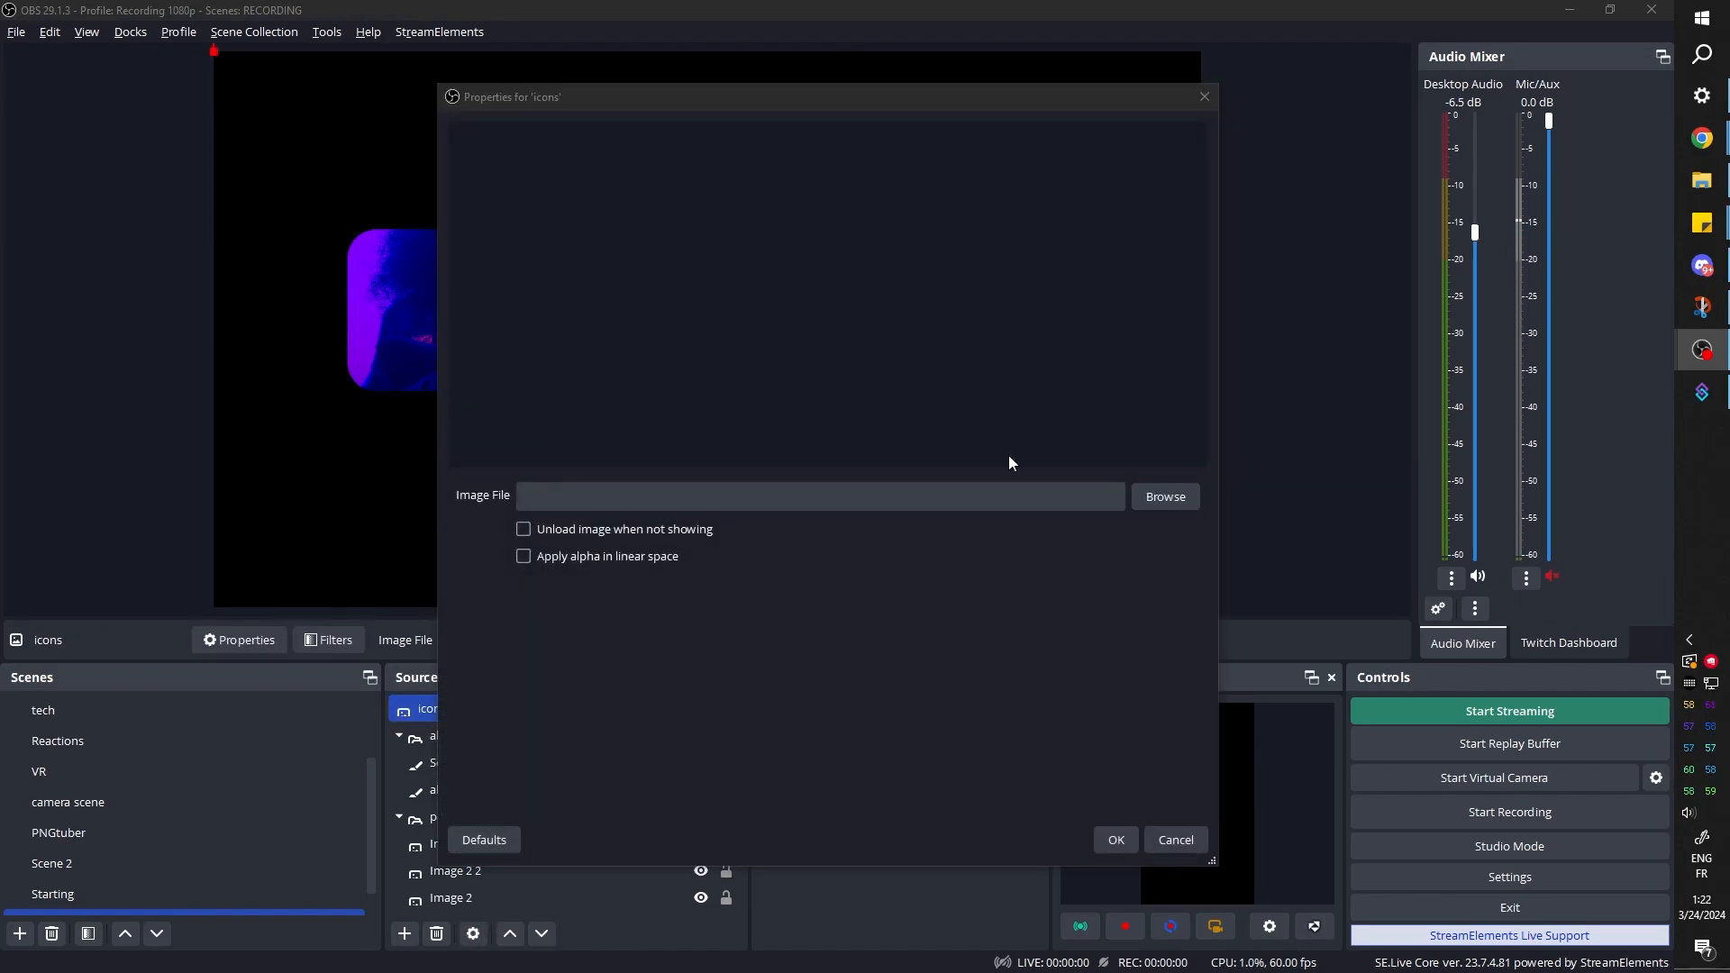
pyautogui.click(1166, 497)
pyautogui.scroll(-15, 782, 408)
pyautogui.doubleClick(762, 349)
pyautogui.doubleClick(973, 343)
pyautogui.click(1116, 839)
# Scale the YouTube icon down to about 90 px wide and place it over the first photo of the bar
pyautogui.moveTo(348, 135); pyautogui.dragTo(494, 263)
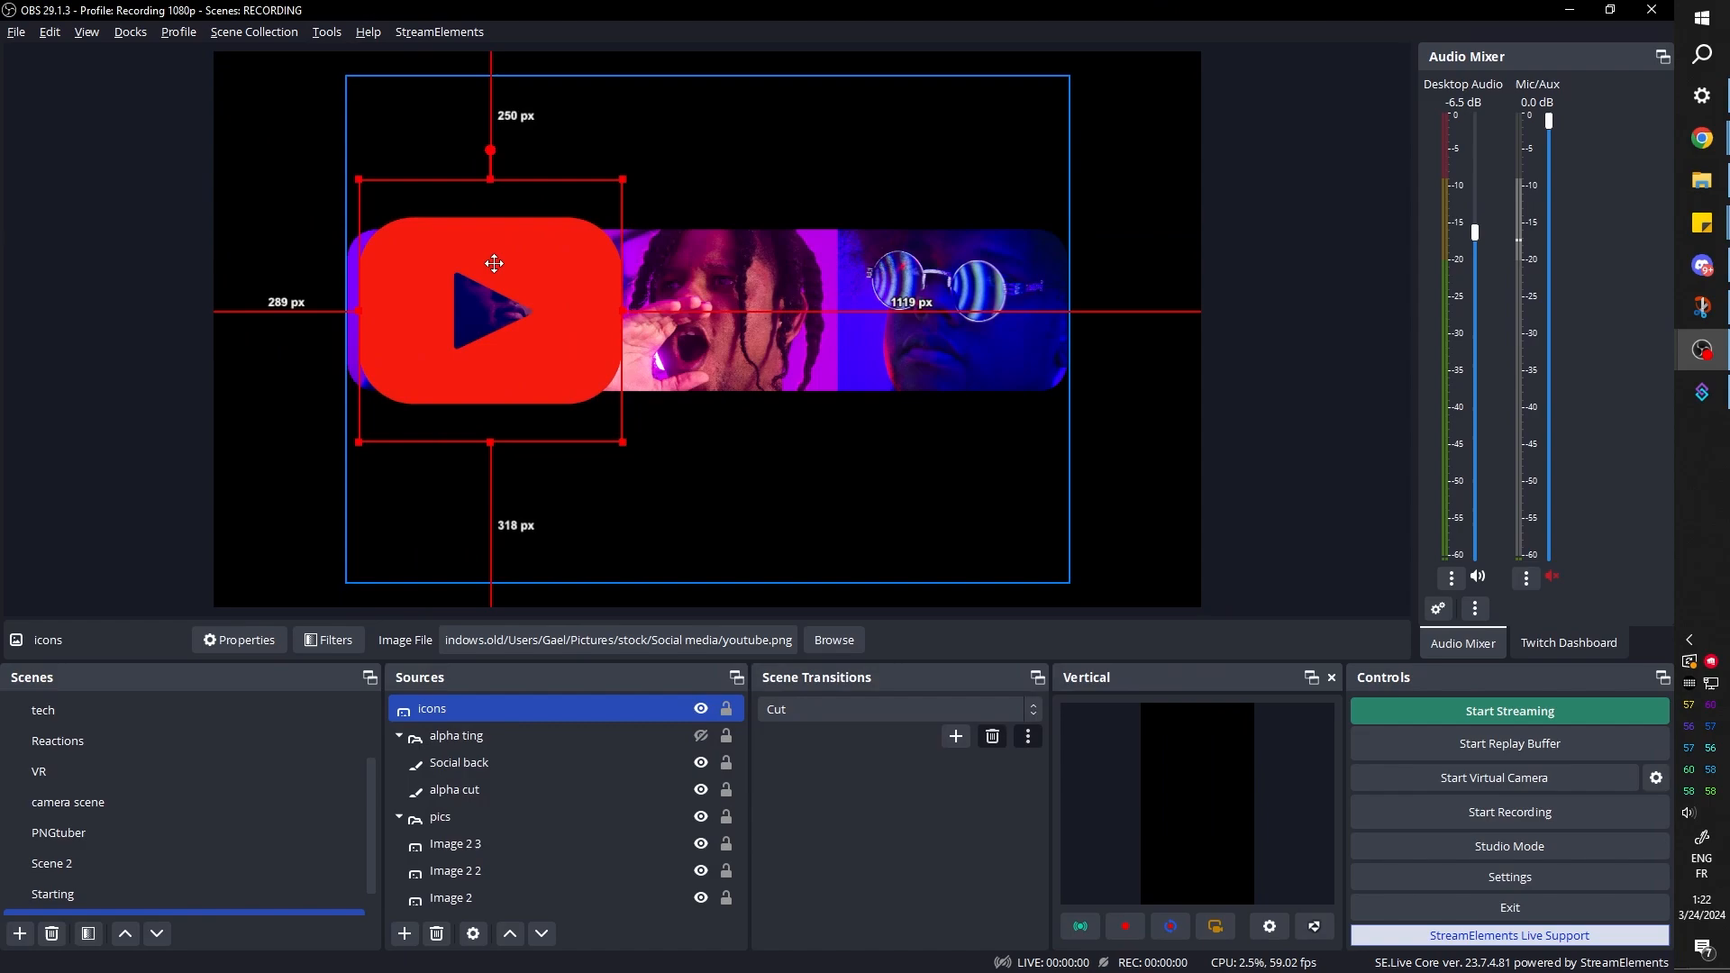
pyautogui.moveTo(621, 441); pyautogui.dragTo(405, 226)
pyautogui.moveTo(382, 203); pyautogui.dragTo(707, 314)
# Duplicate the icon for the other two photos, loading the Instagram logo for the middle one and the TikTok logo for the last
pyautogui.rightClick(489, 709)
pyautogui.click(540, 160)
pyautogui.click(833, 640)
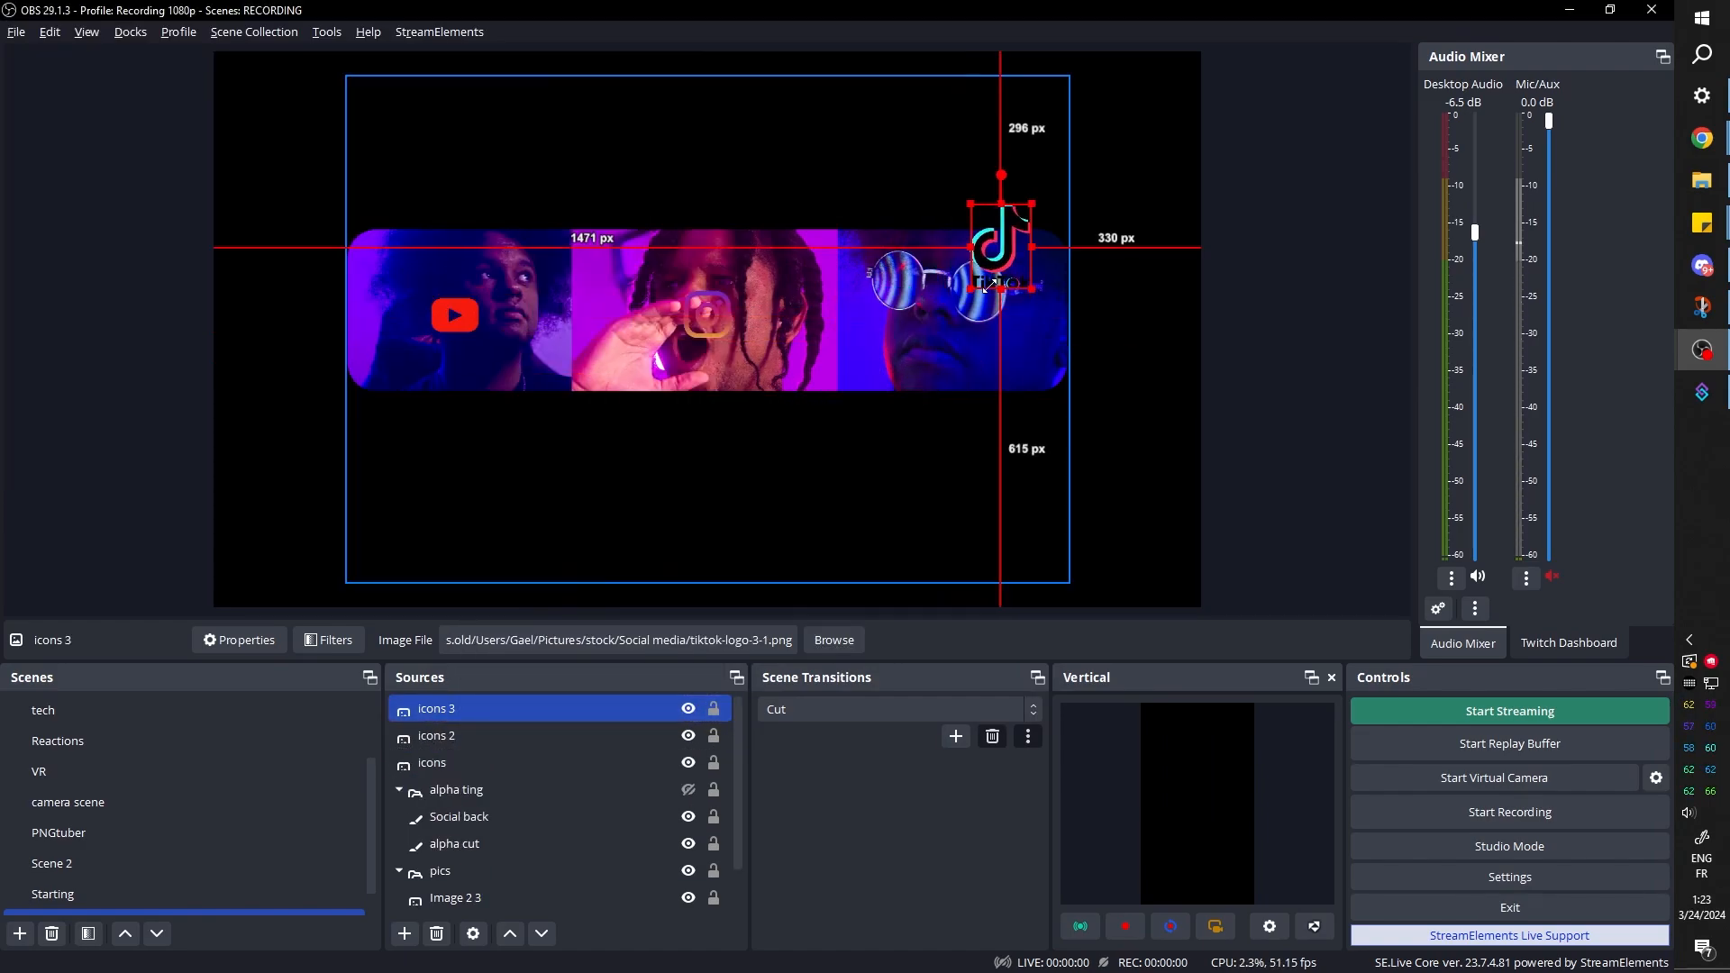
pyautogui.moveTo(977, 243); pyautogui.dragTo(954, 316)
pyautogui.click(135, 456)
# Lower the icons toward the bar's lower edge and swap the images so TikTok is in the middle and Instagram on the last photo
pyautogui.click(458, 360)
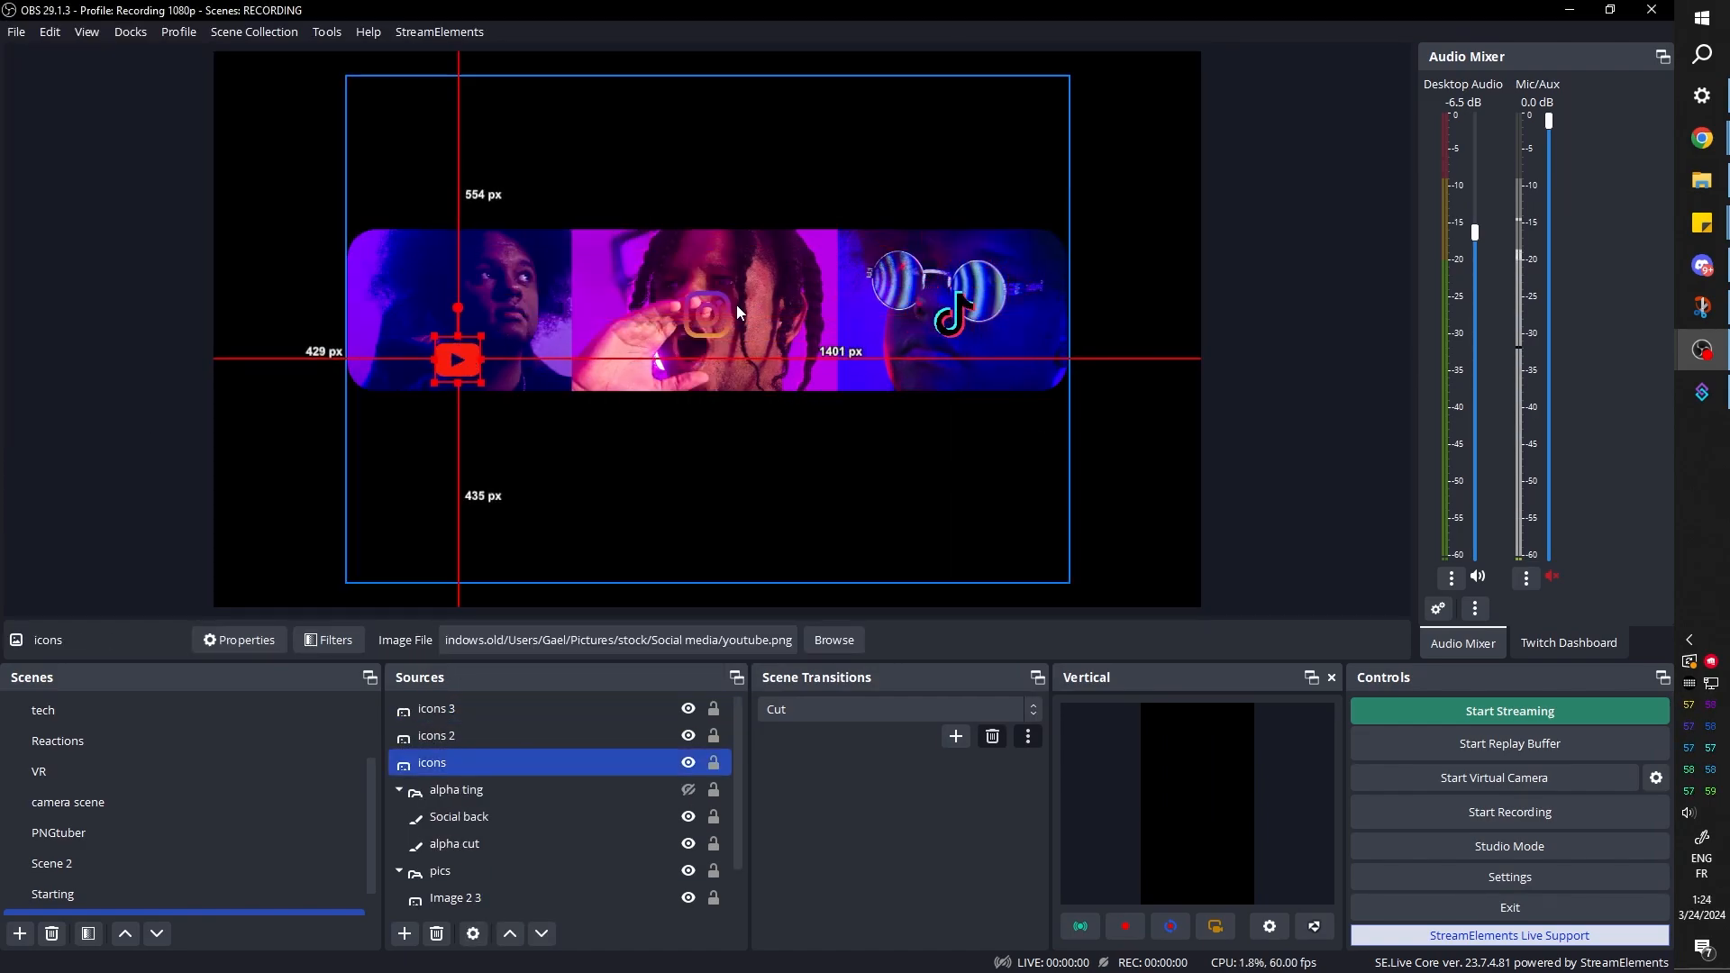
pyautogui.moveTo(708, 315); pyautogui.dragTo(707, 358)
pyautogui.click(110, 386)
# Add the existing Socials scene as a source in the Starting scene
pyautogui.click(128, 901)
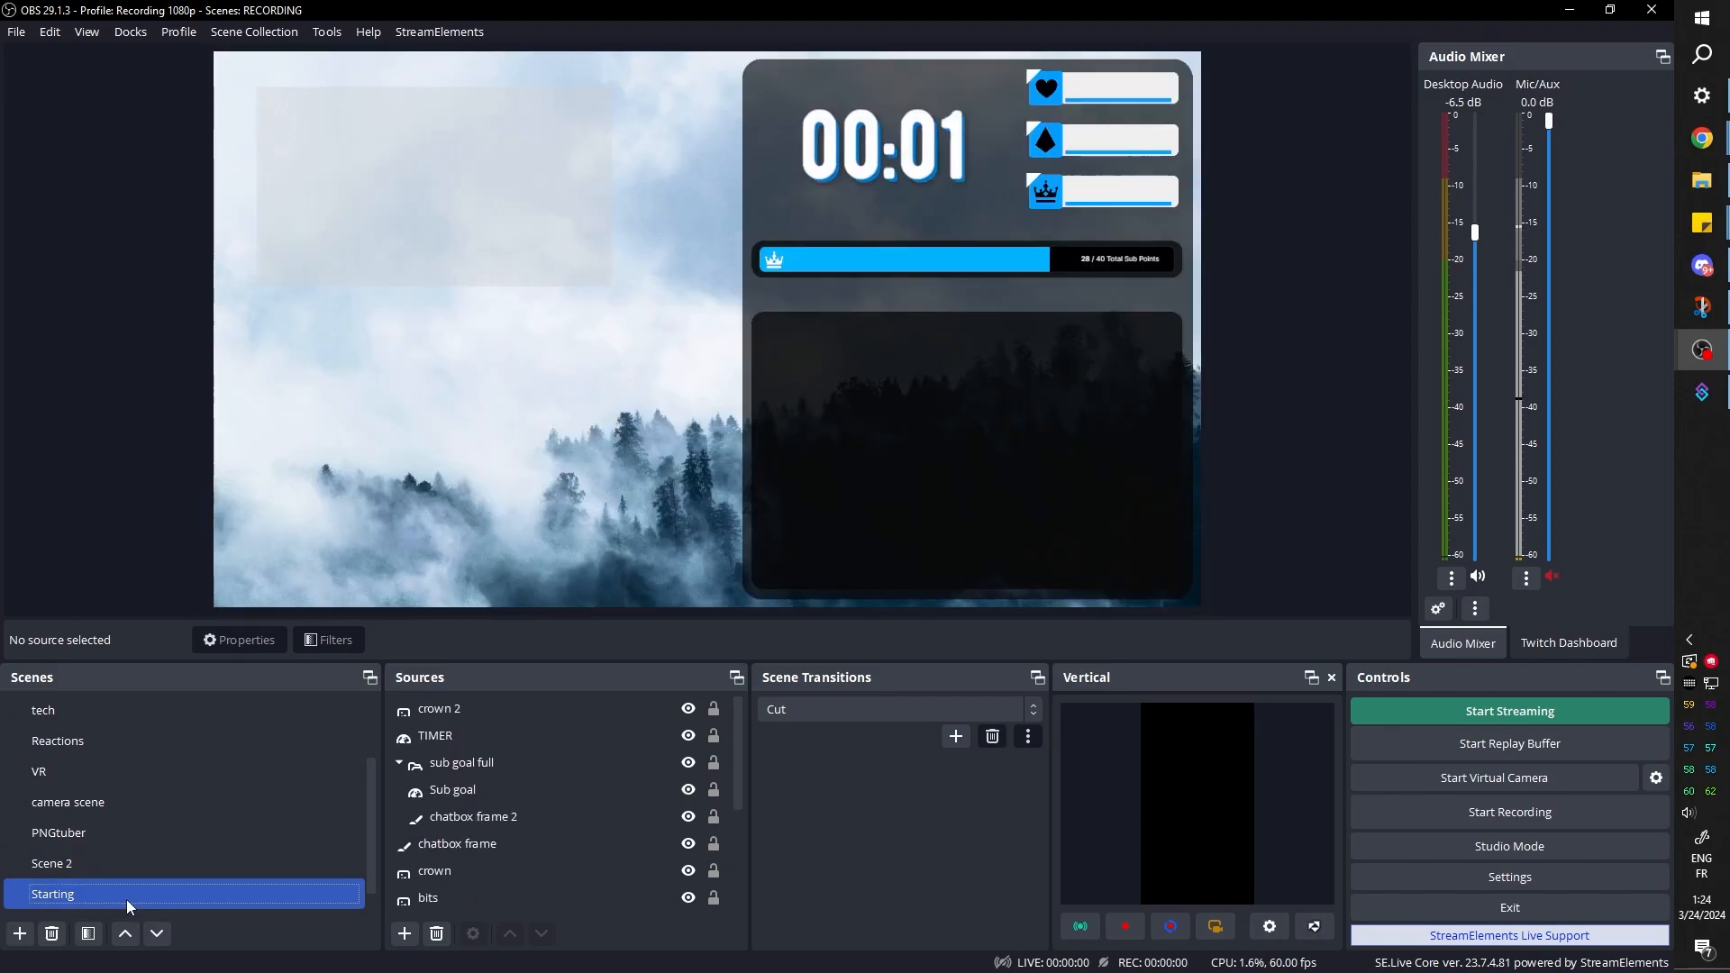
pyautogui.click(405, 934)
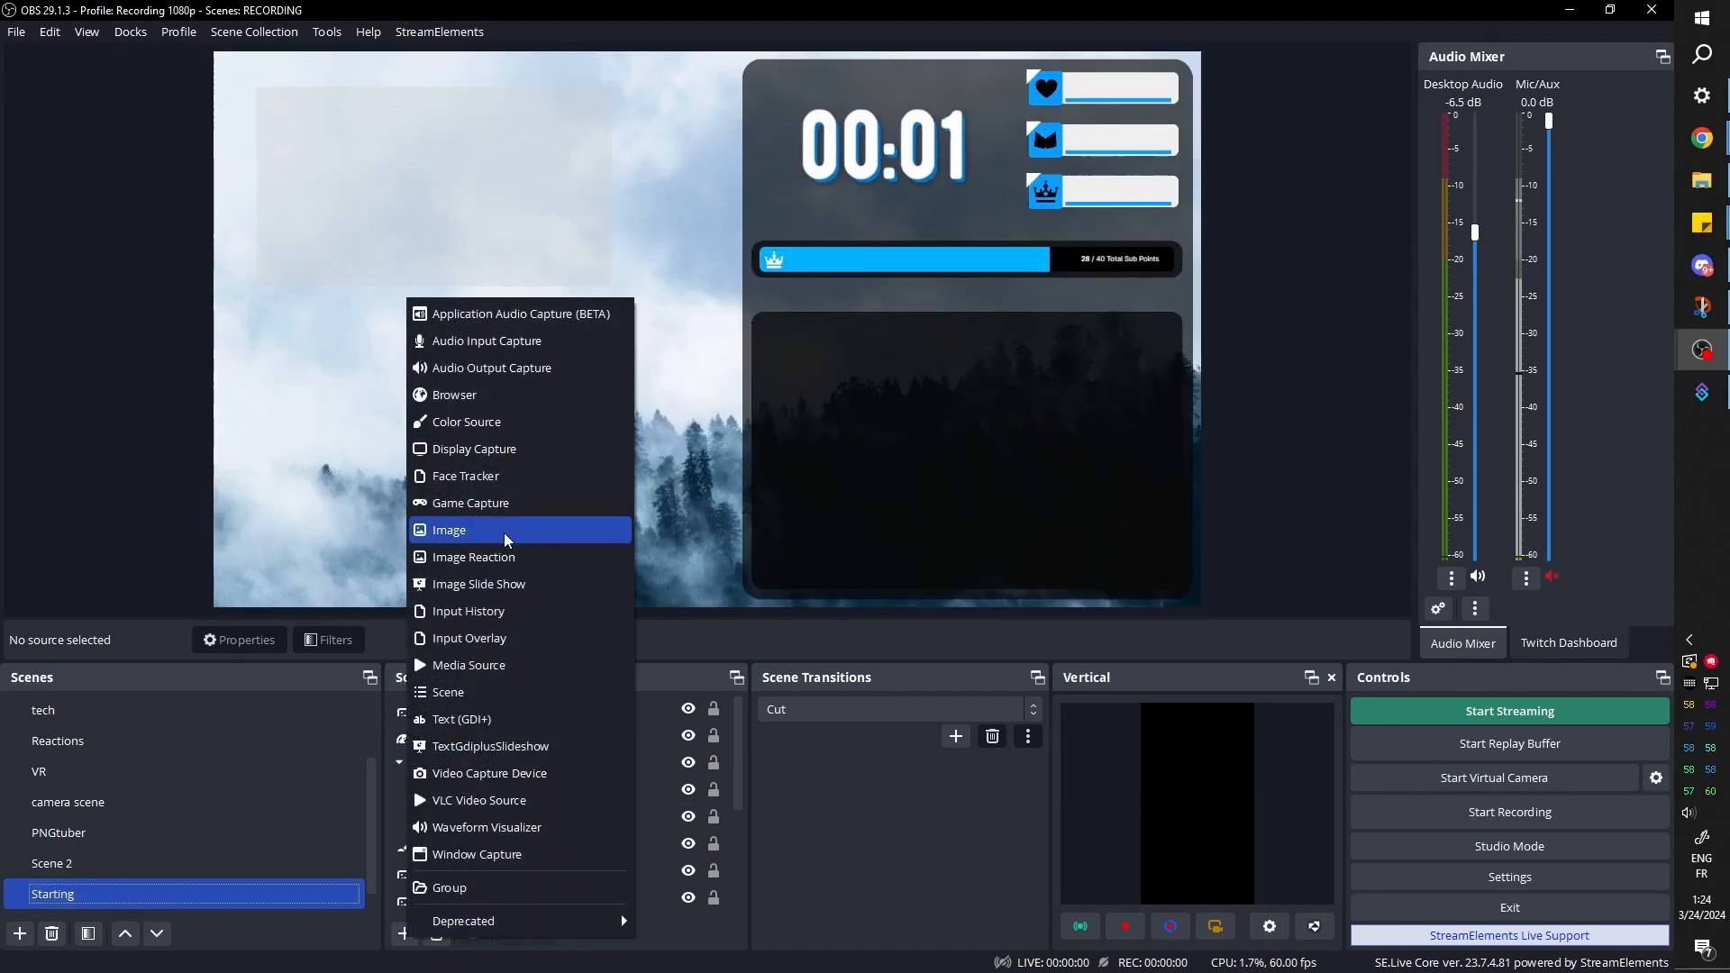
pyautogui.click(507, 692)
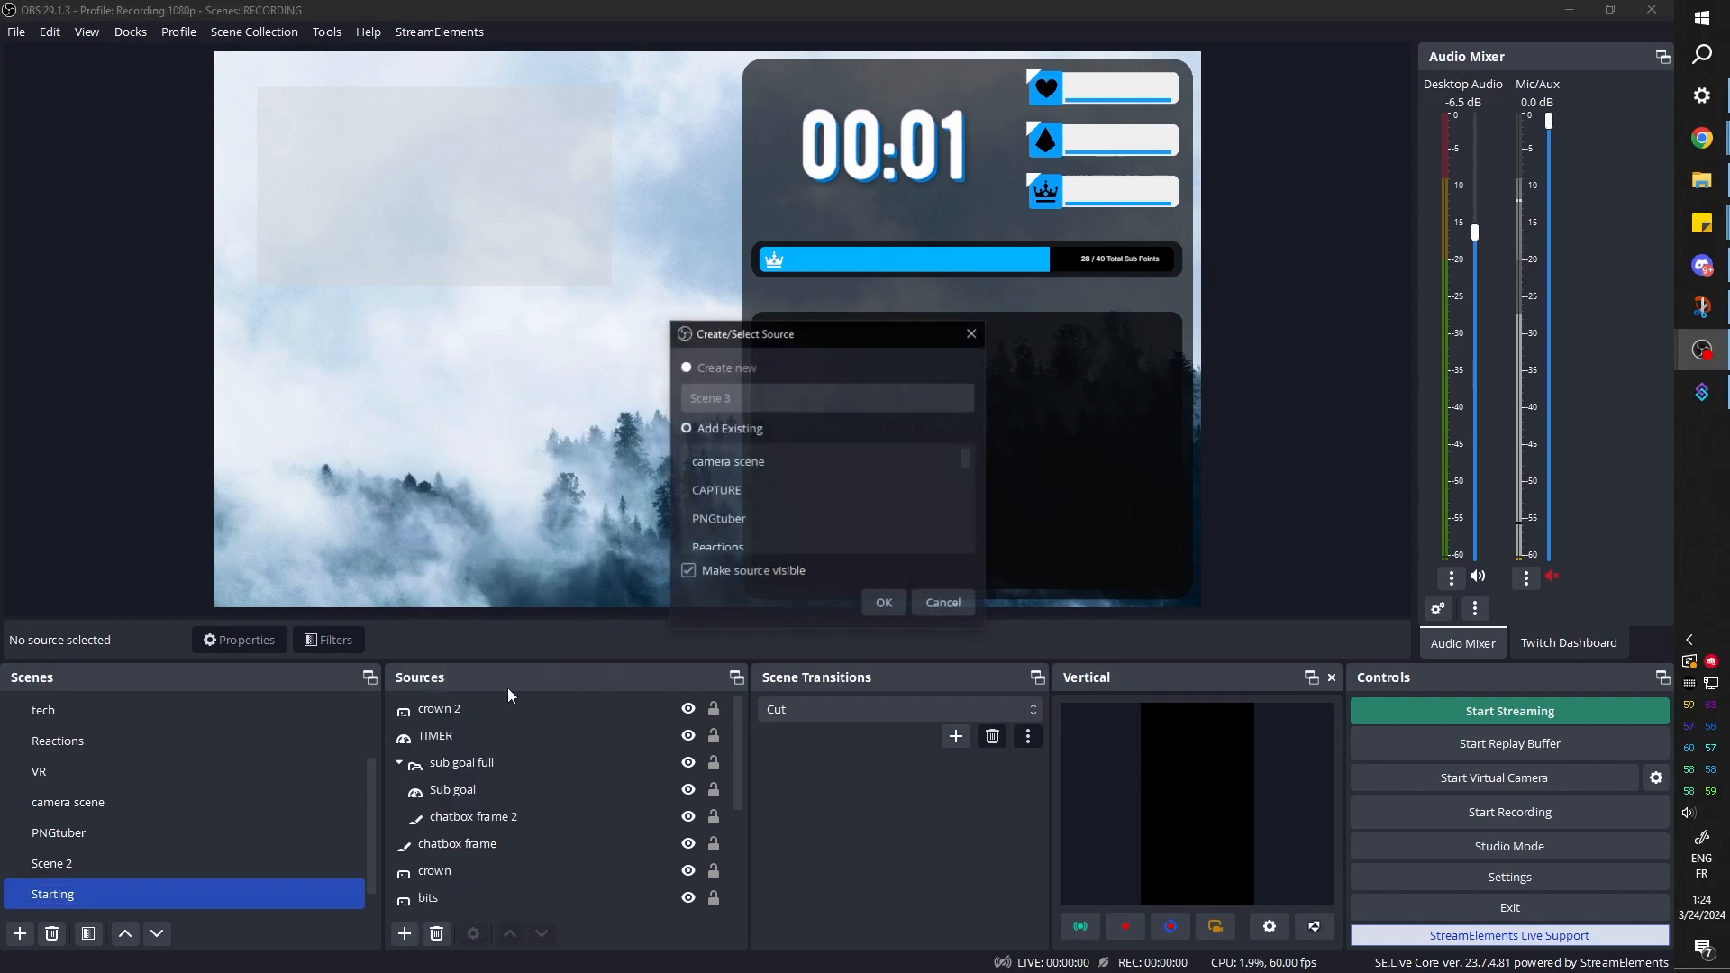
pyautogui.click(770, 463)
pyautogui.click(883, 605)
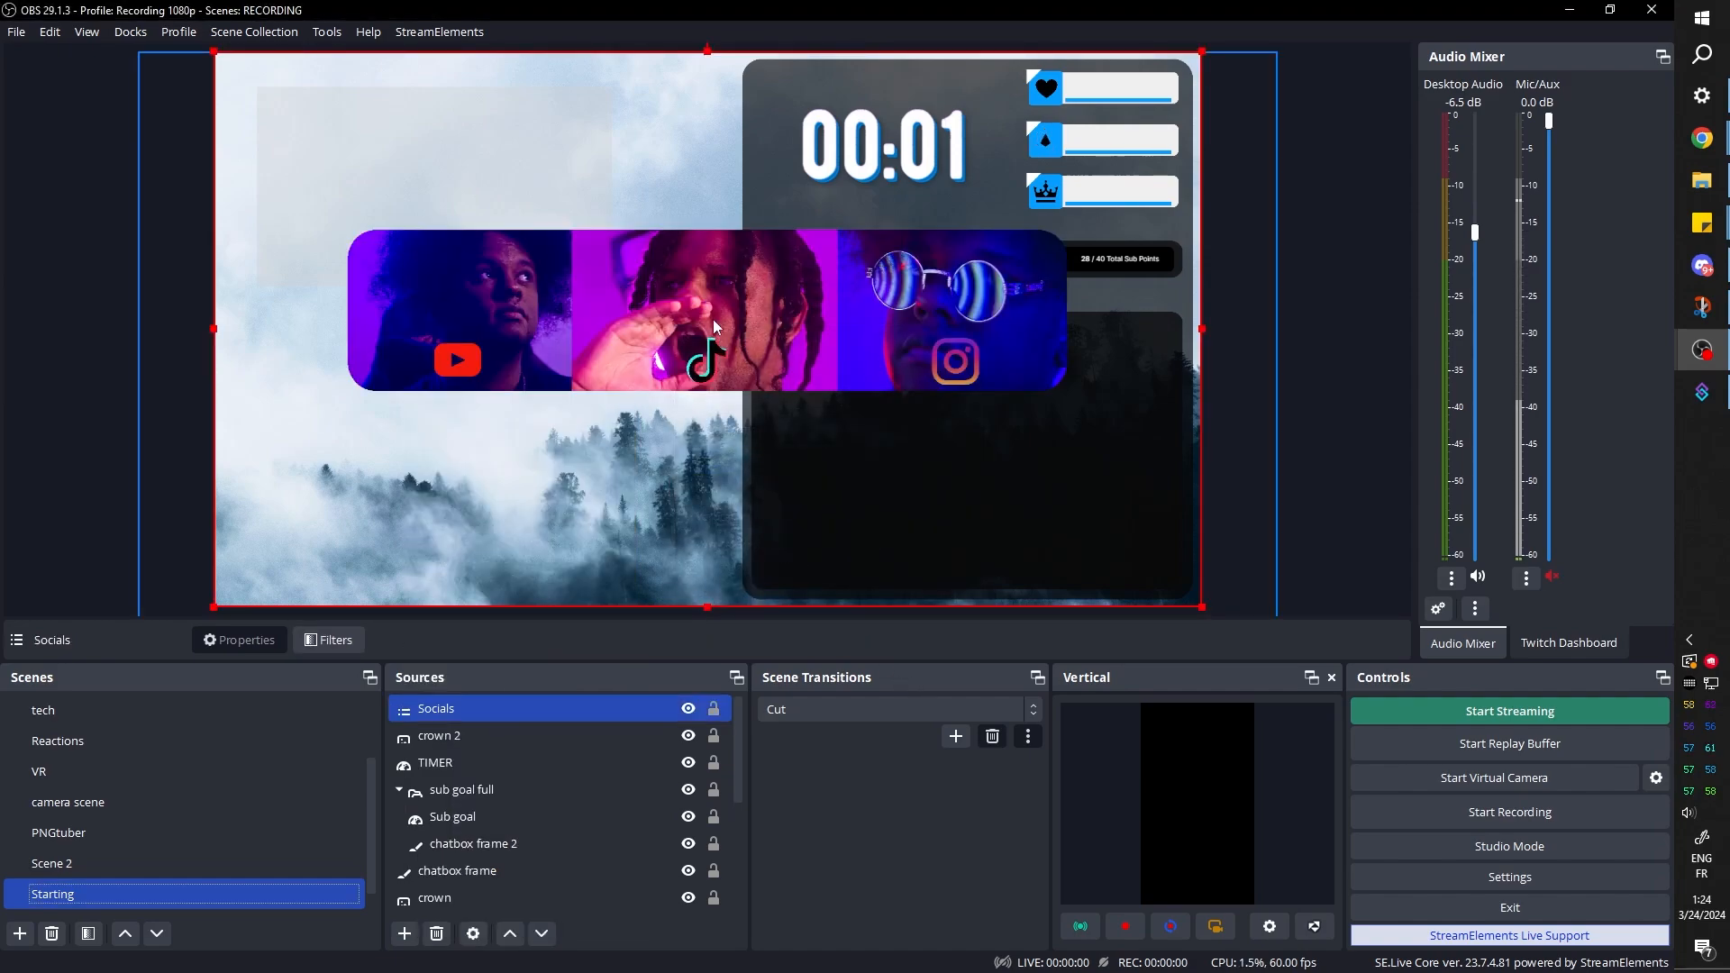
# Crop the Socials source to the photo bar and shrink it into the canvas's lower-left area, about 108 px from the left edge
pyautogui.moveTo(705, 311); pyautogui.dragTo(613, 348)
pyautogui.moveTo(620, 105); pyautogui.dragTo(620, 276)
pyautogui.moveTo(435, 368); pyautogui.dragTo(566, 284)
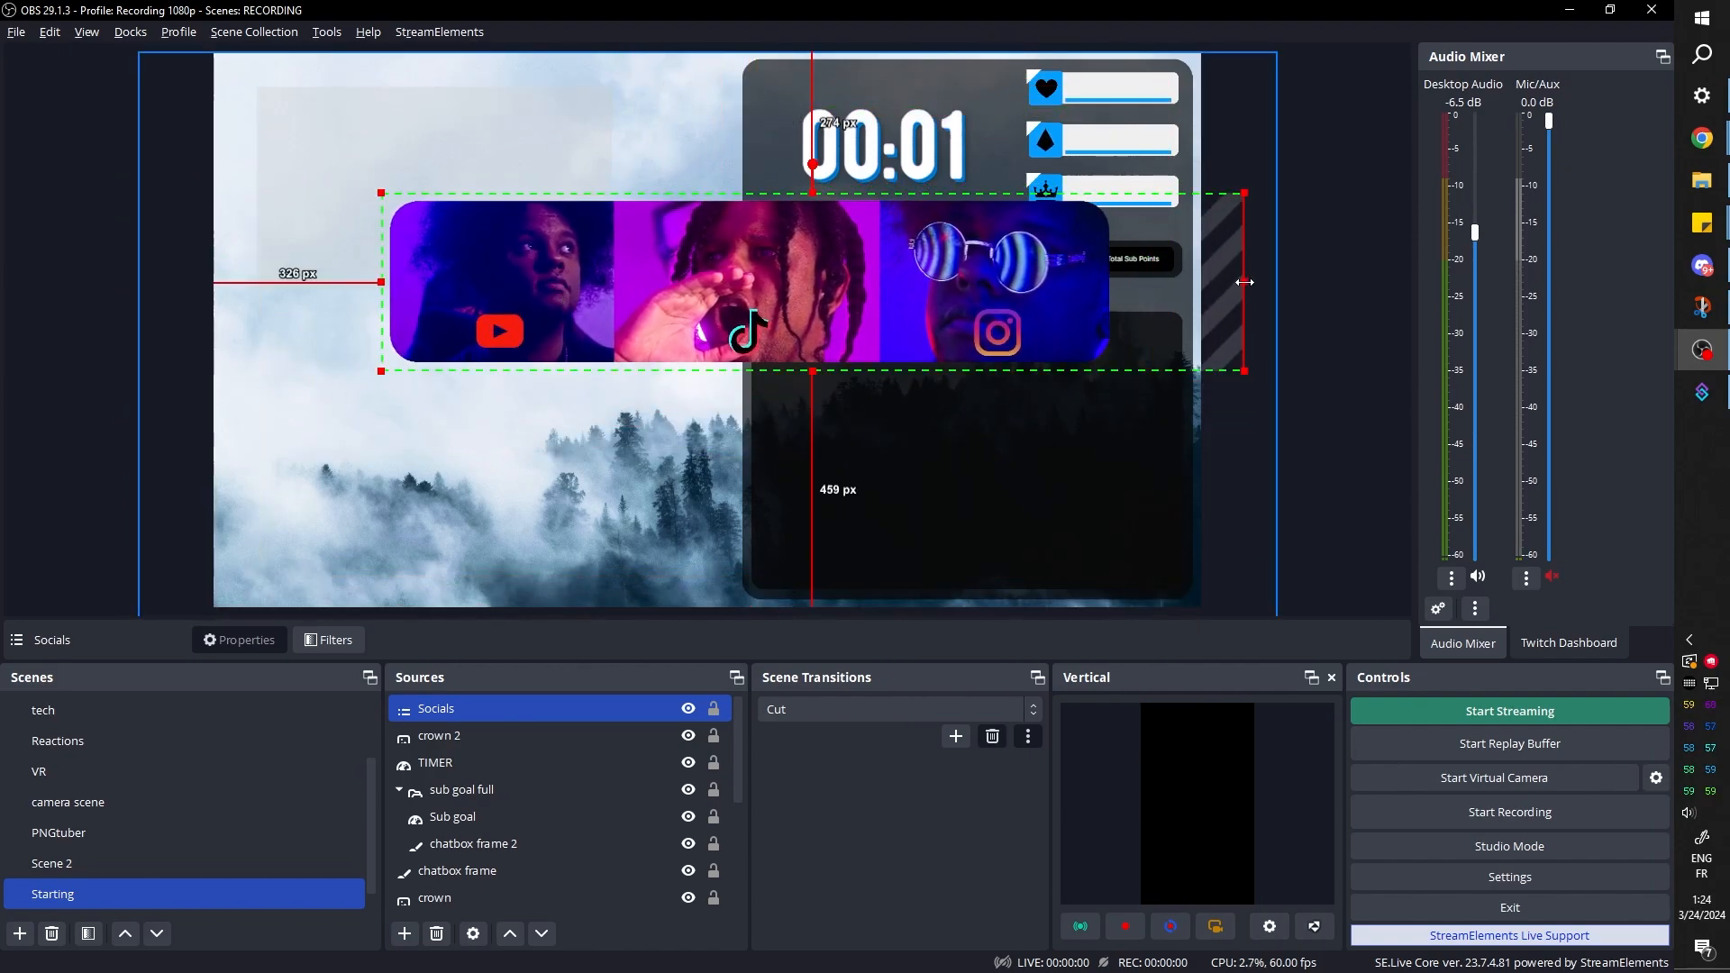
pyautogui.moveTo(1243, 284); pyautogui.dragTo(1110, 290)
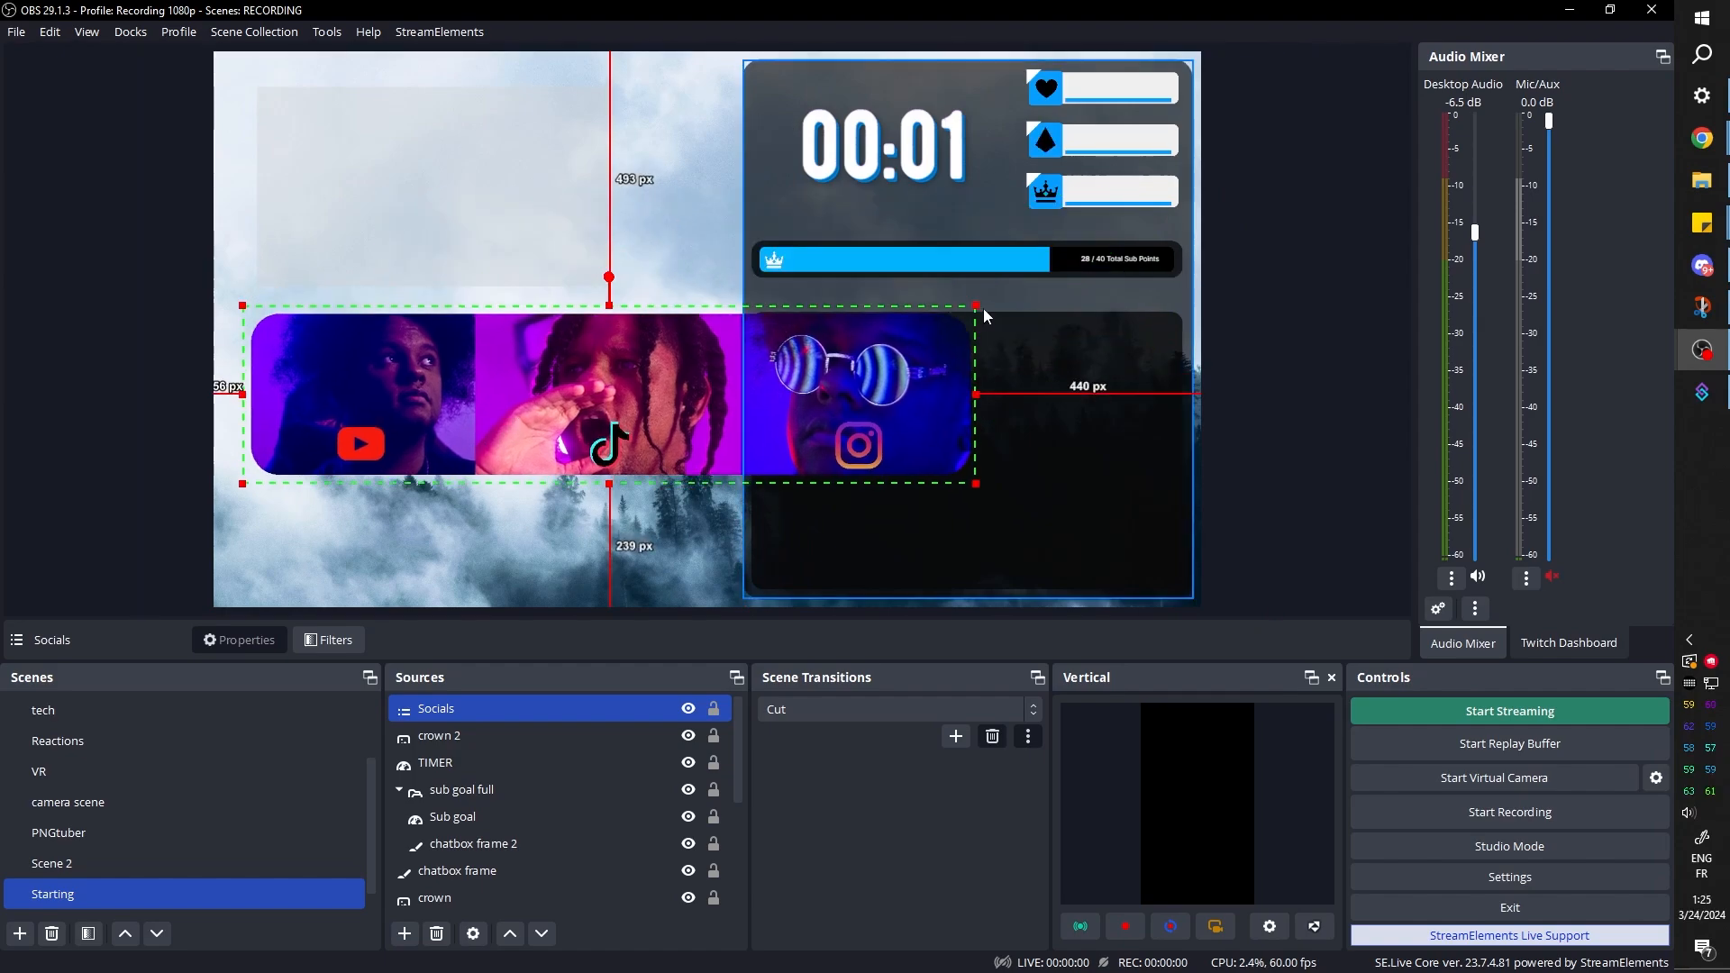
pyautogui.moveTo(980, 312); pyautogui.dragTo(599, 395)
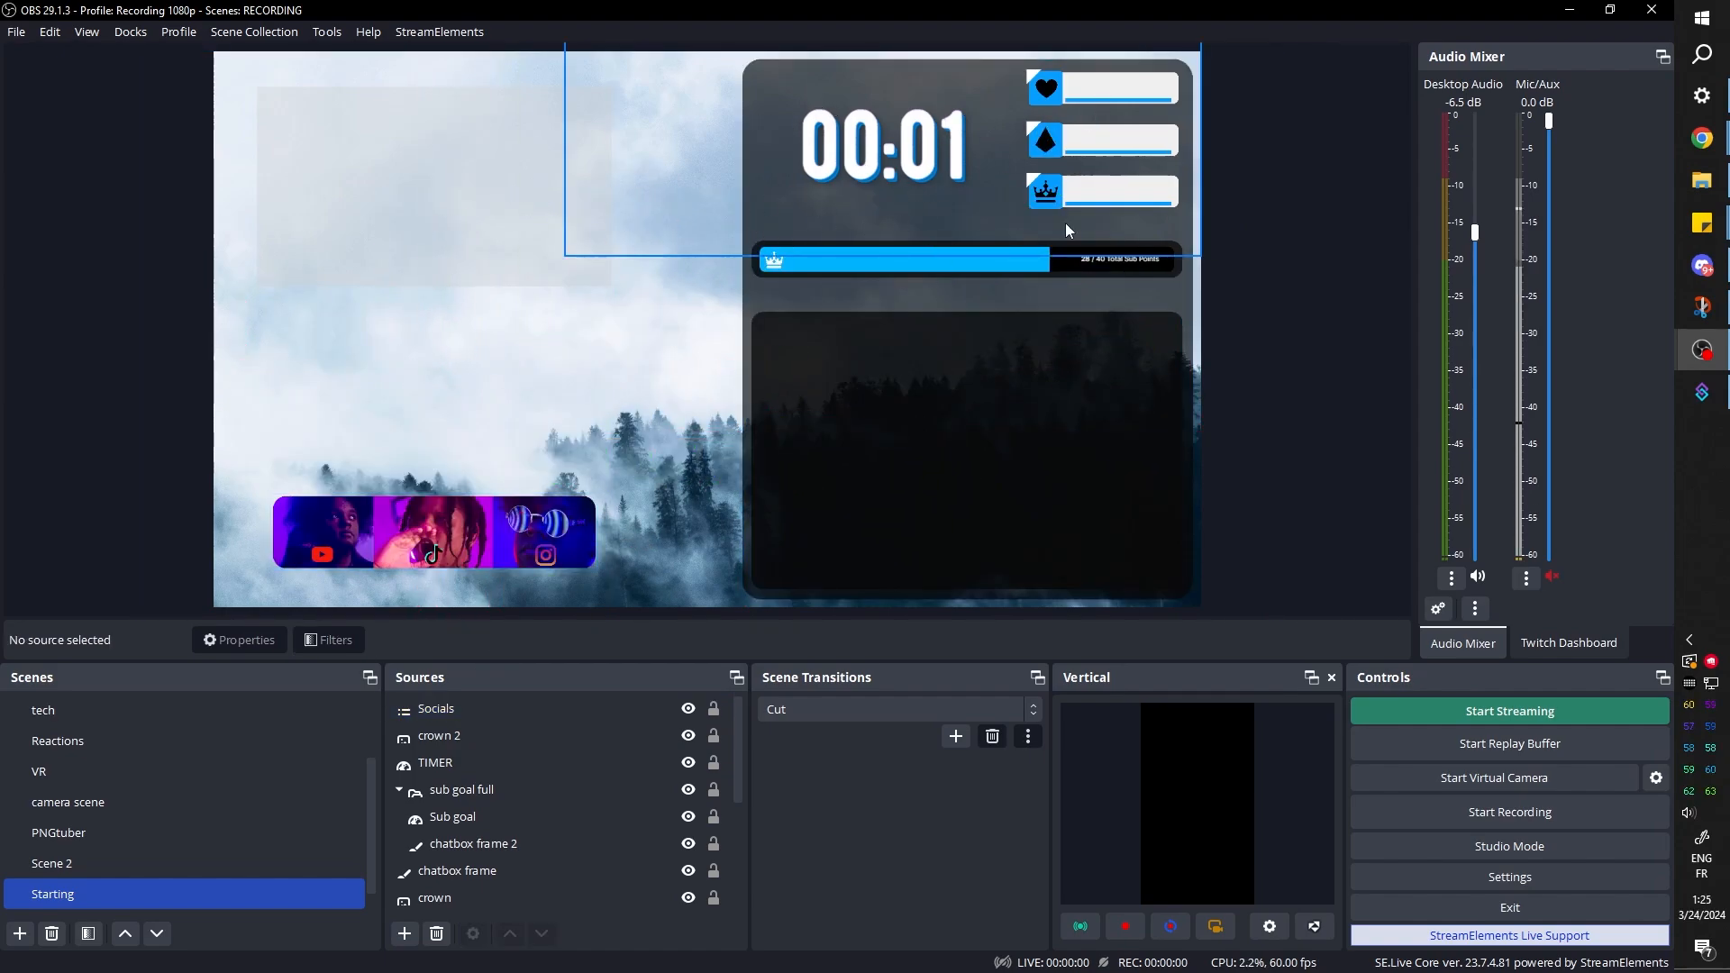
pyautogui.click(423, 541)
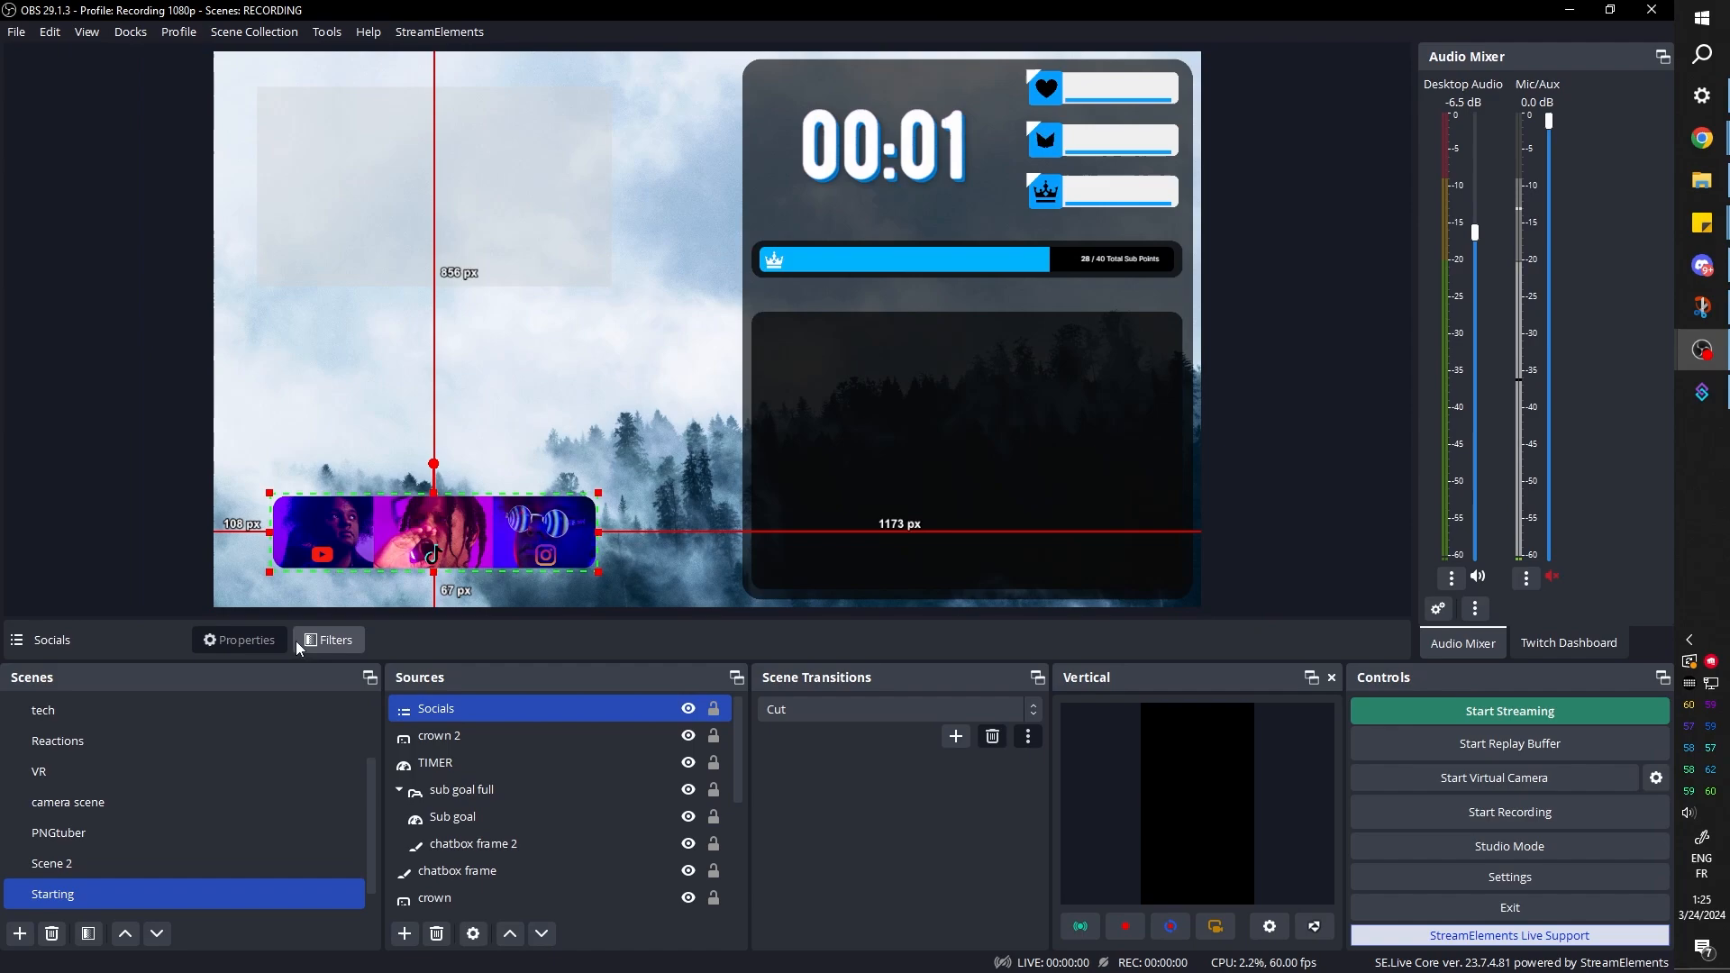
# In the Socials scene, add a Color Correction filter to the YouTube icon and set its Color Add to #ffffff
pyautogui.scroll(-1, 90, 883)
pyautogui.click(98, 897)
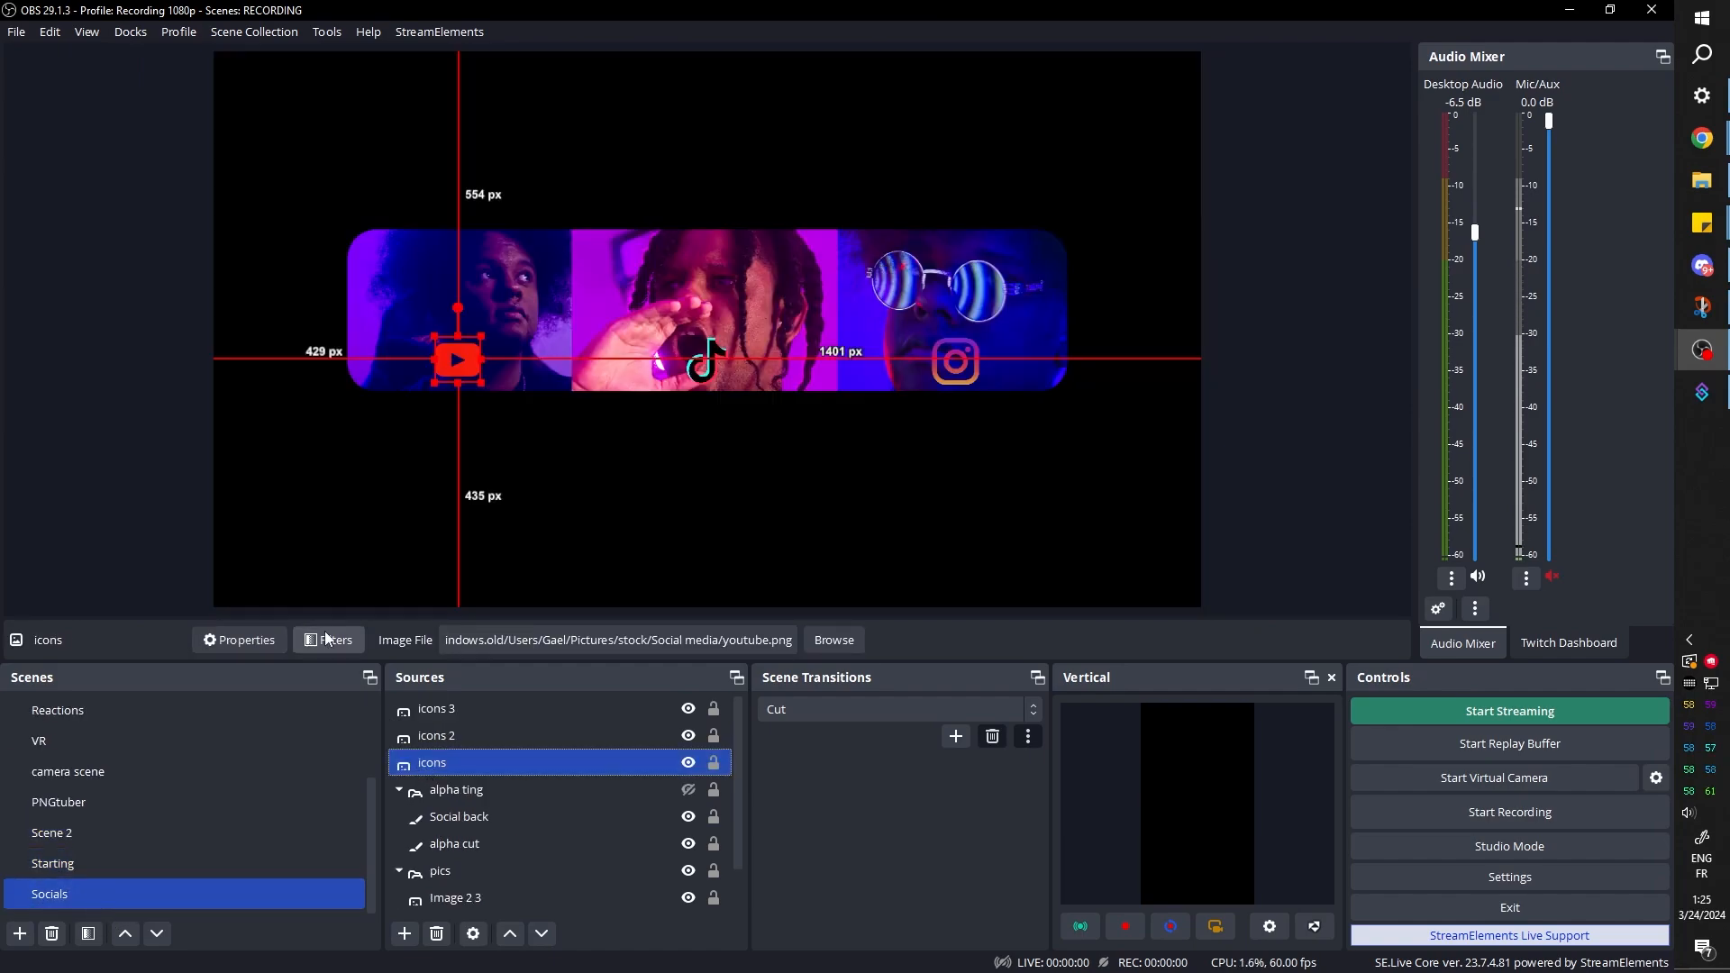
pyautogui.click(331, 645)
pyautogui.click(465, 790)
pyautogui.click(537, 261)
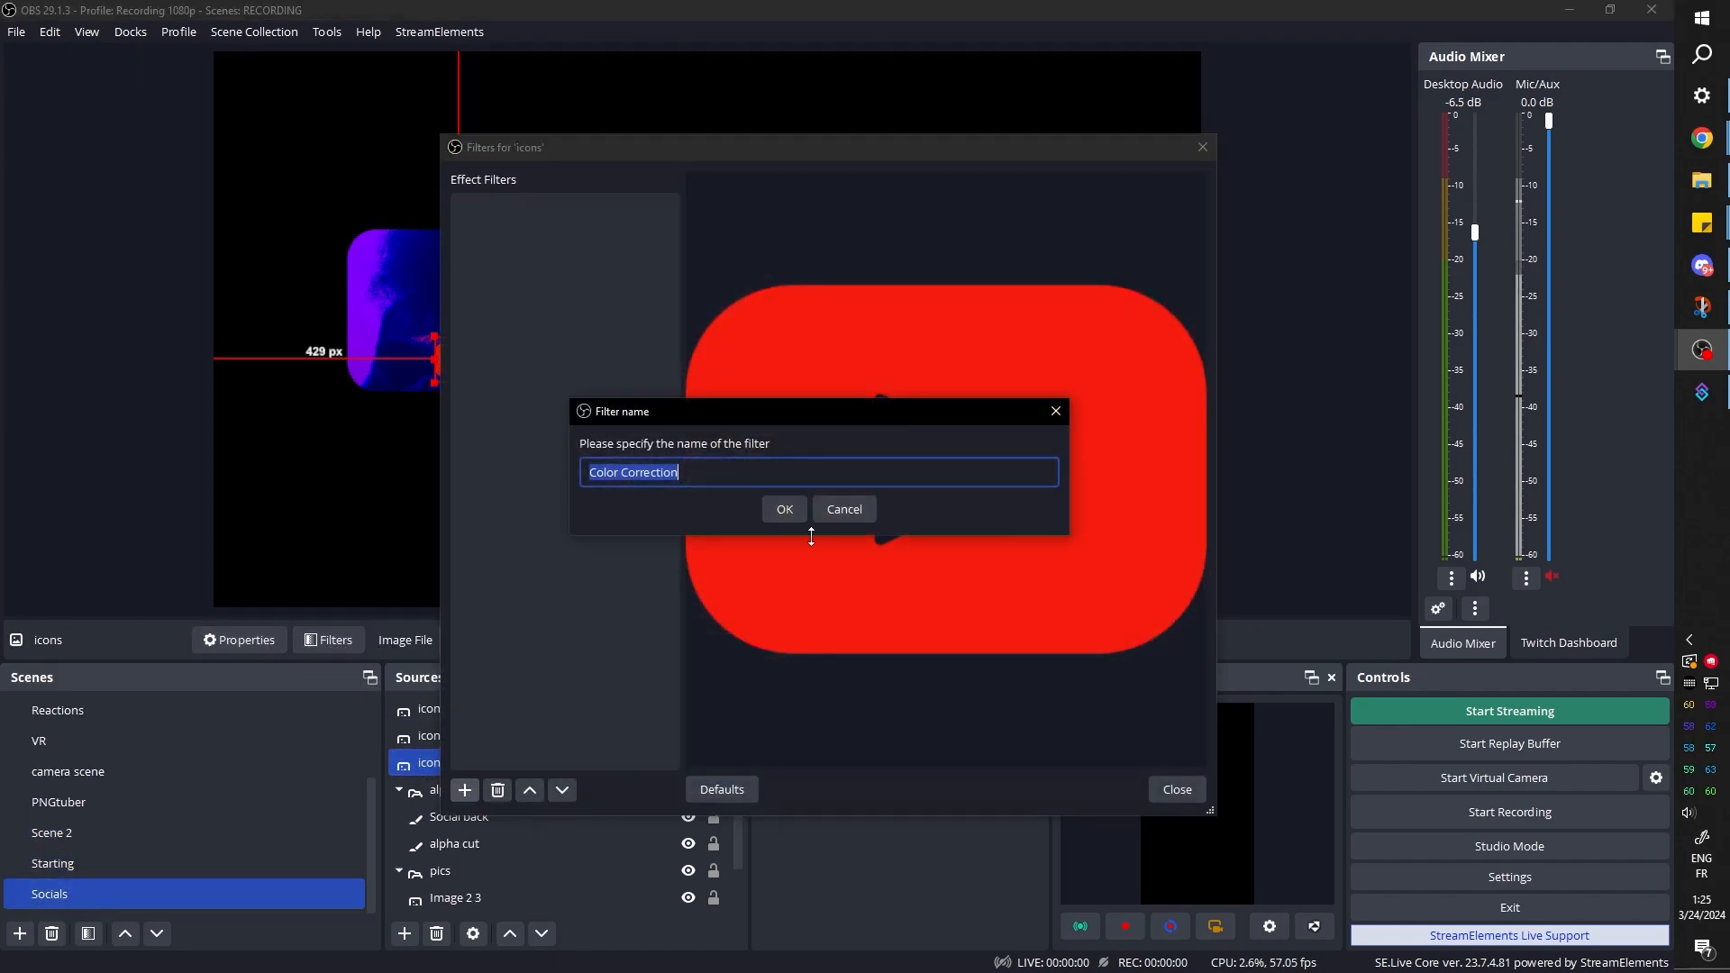
pyautogui.press('Return')
pyautogui.click(1060, 672)
pyautogui.click(777, 419)
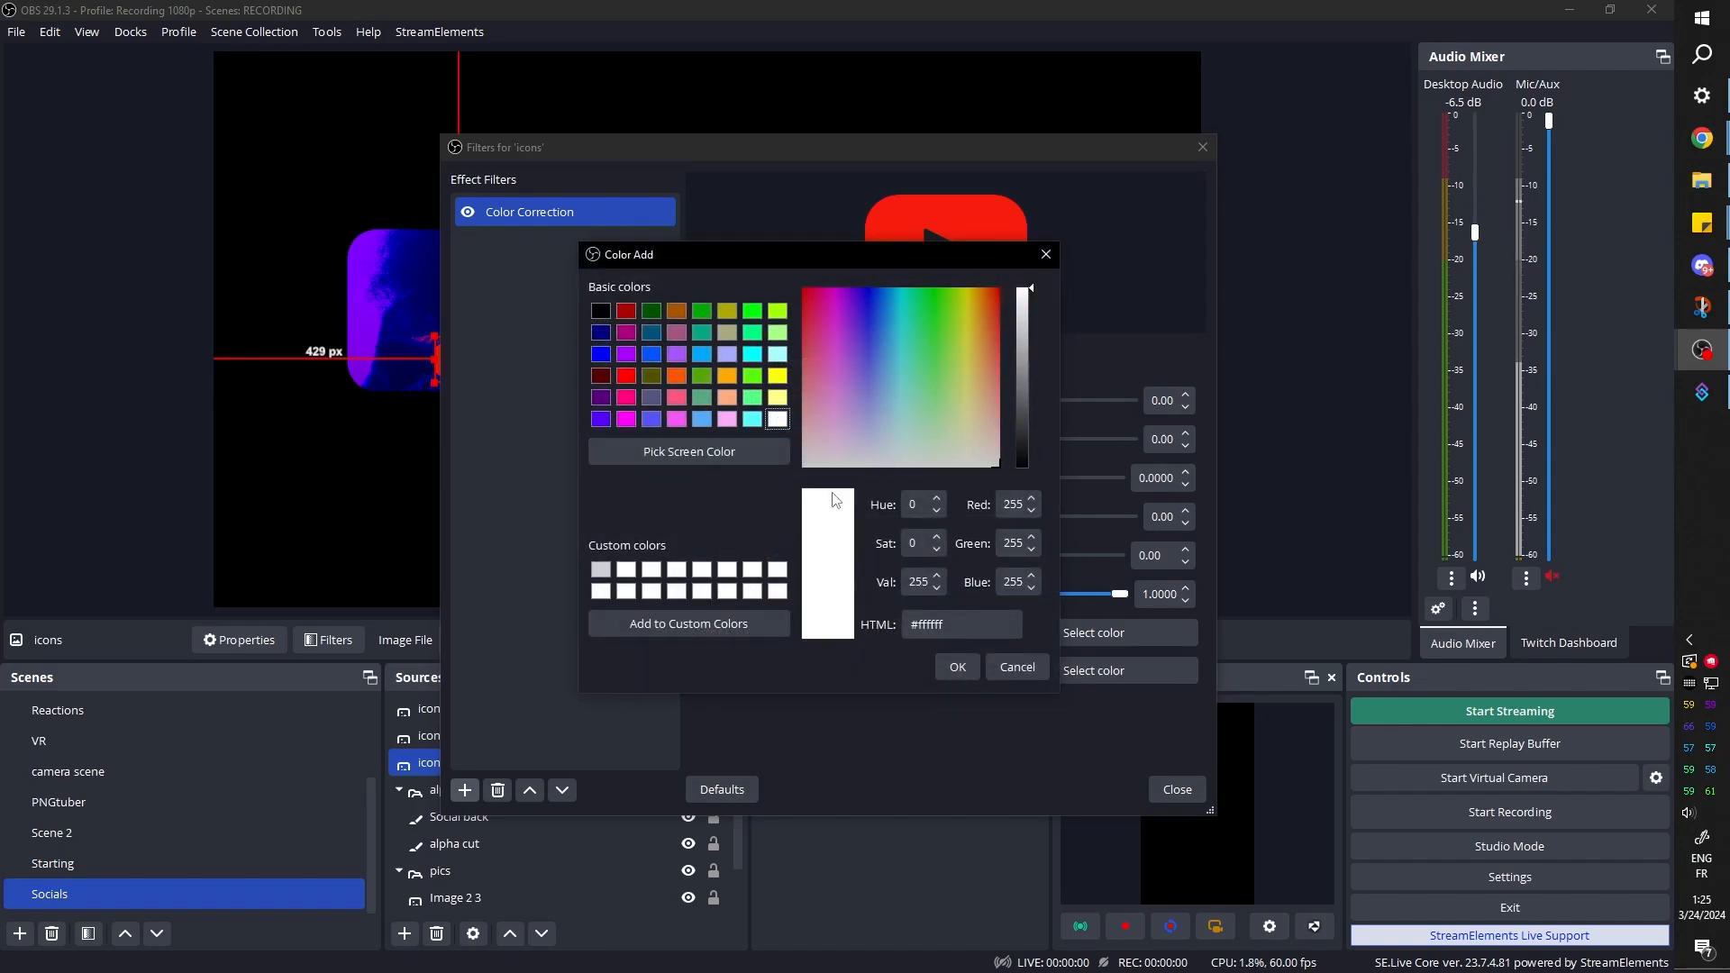
pyautogui.click(956, 666)
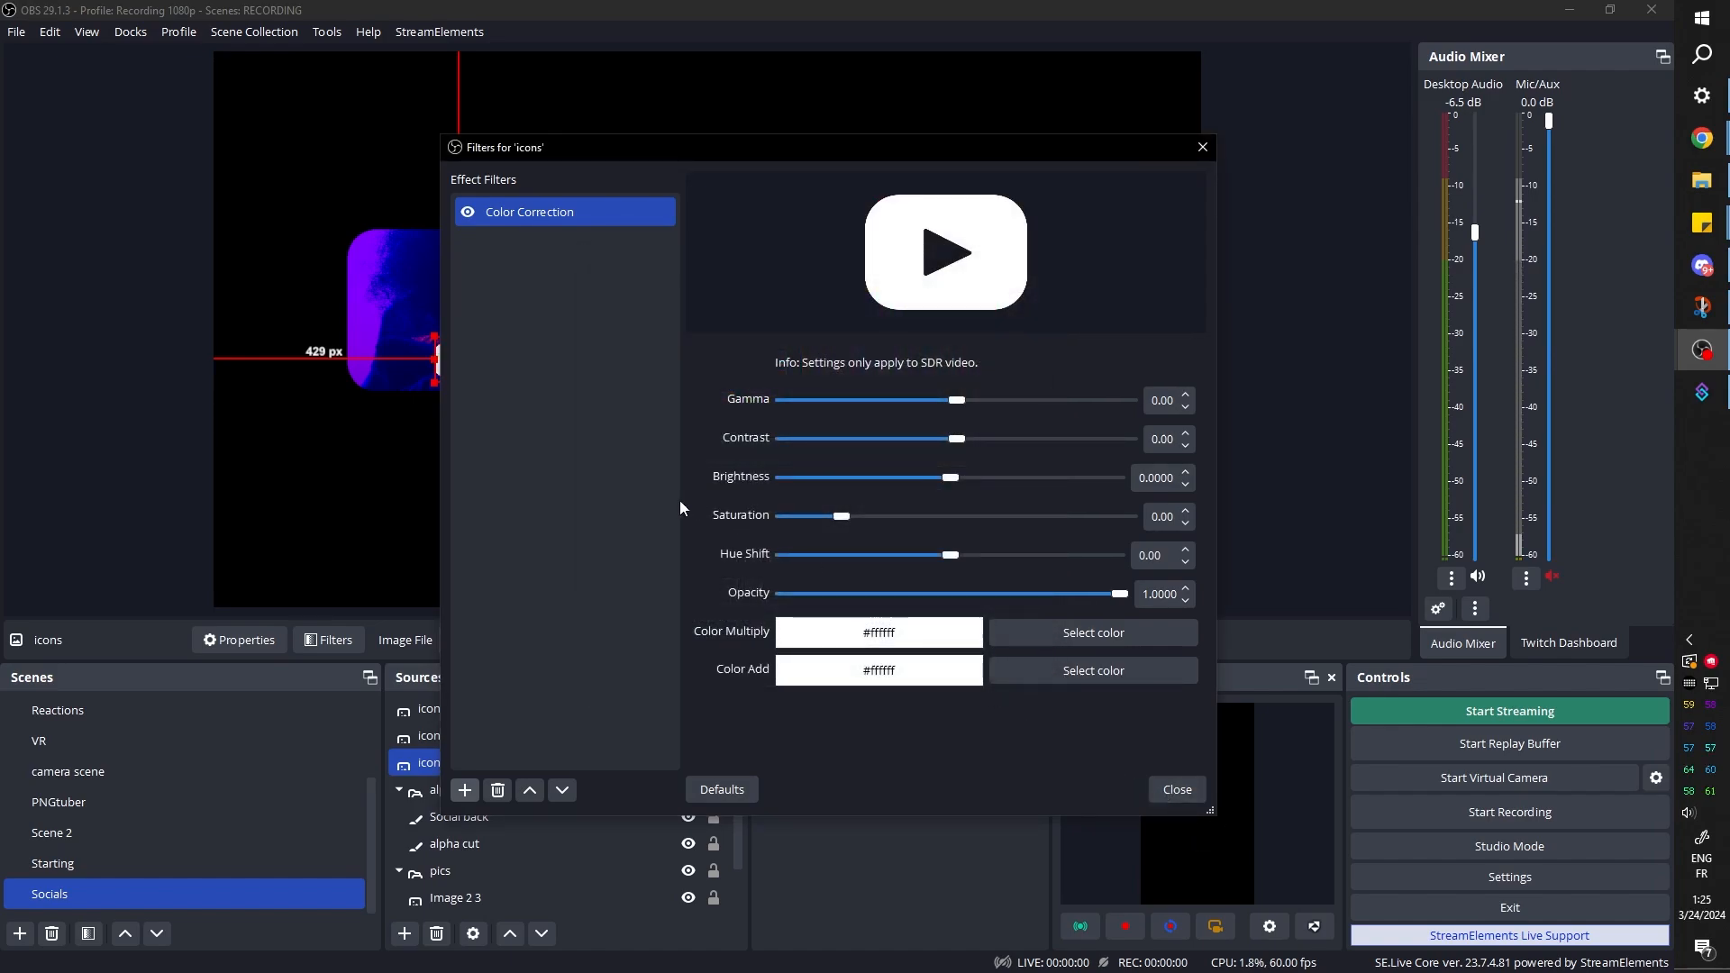
pyautogui.rightClick(537, 216)
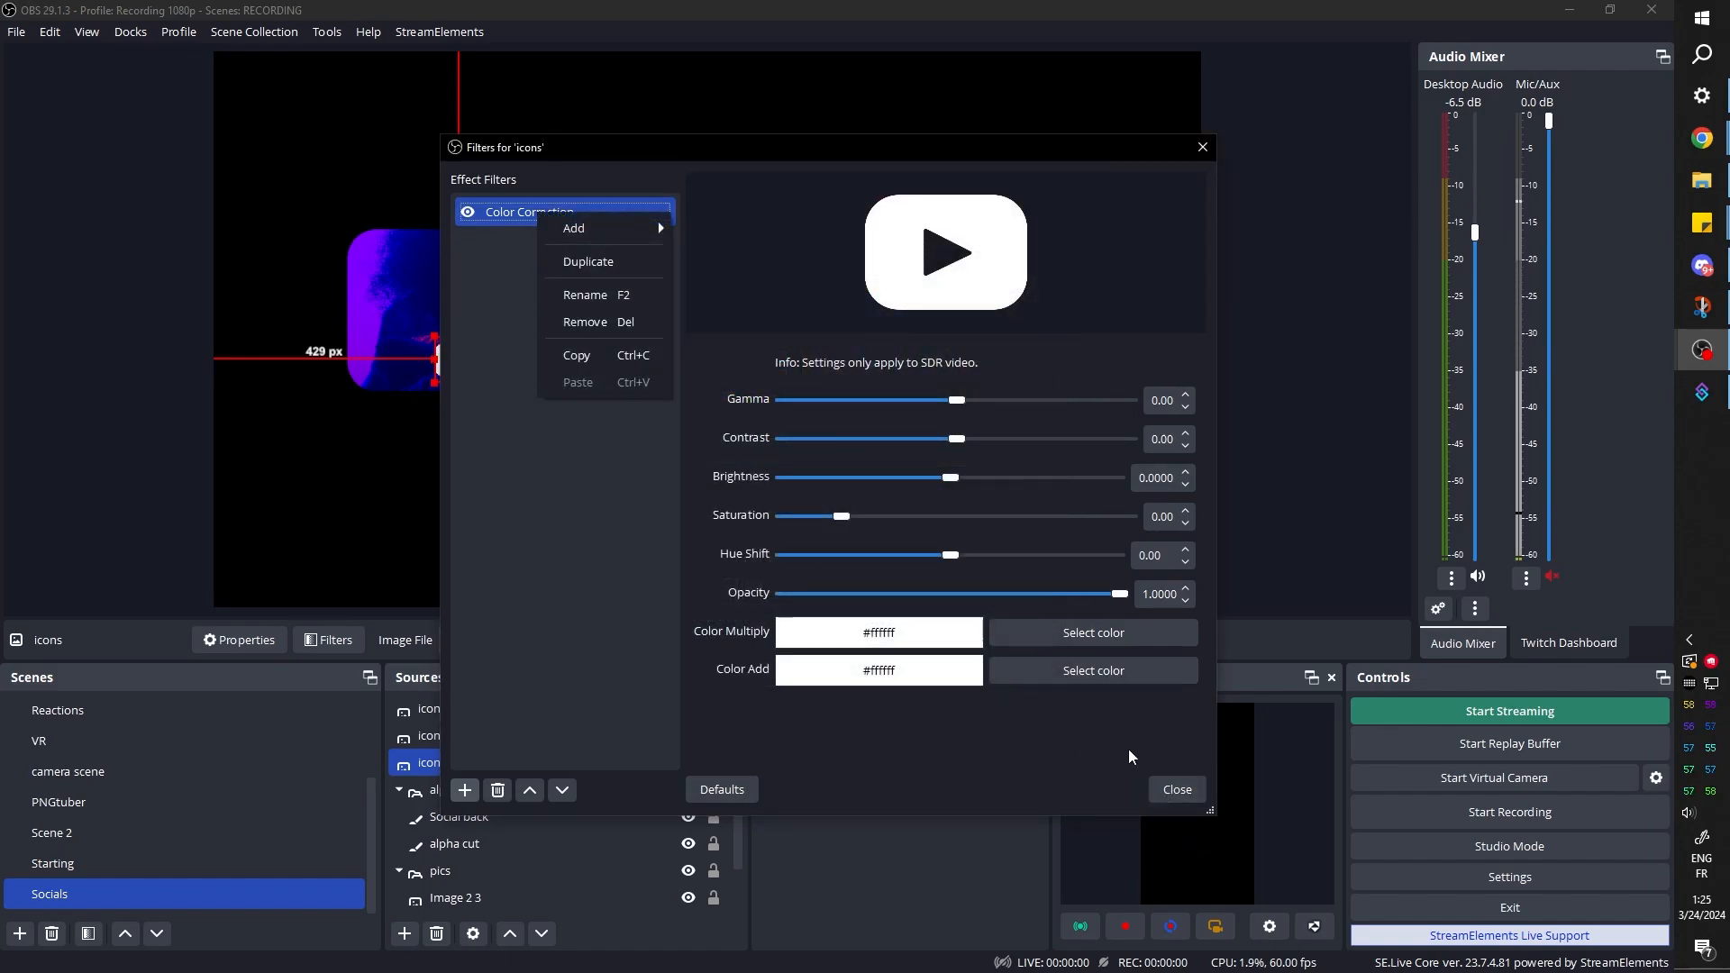
pyautogui.click(1177, 789)
# Copy the YouTube icon's color correction filter and paste it onto the Instagram and TikTok icons
pyautogui.rightClick(459, 761)
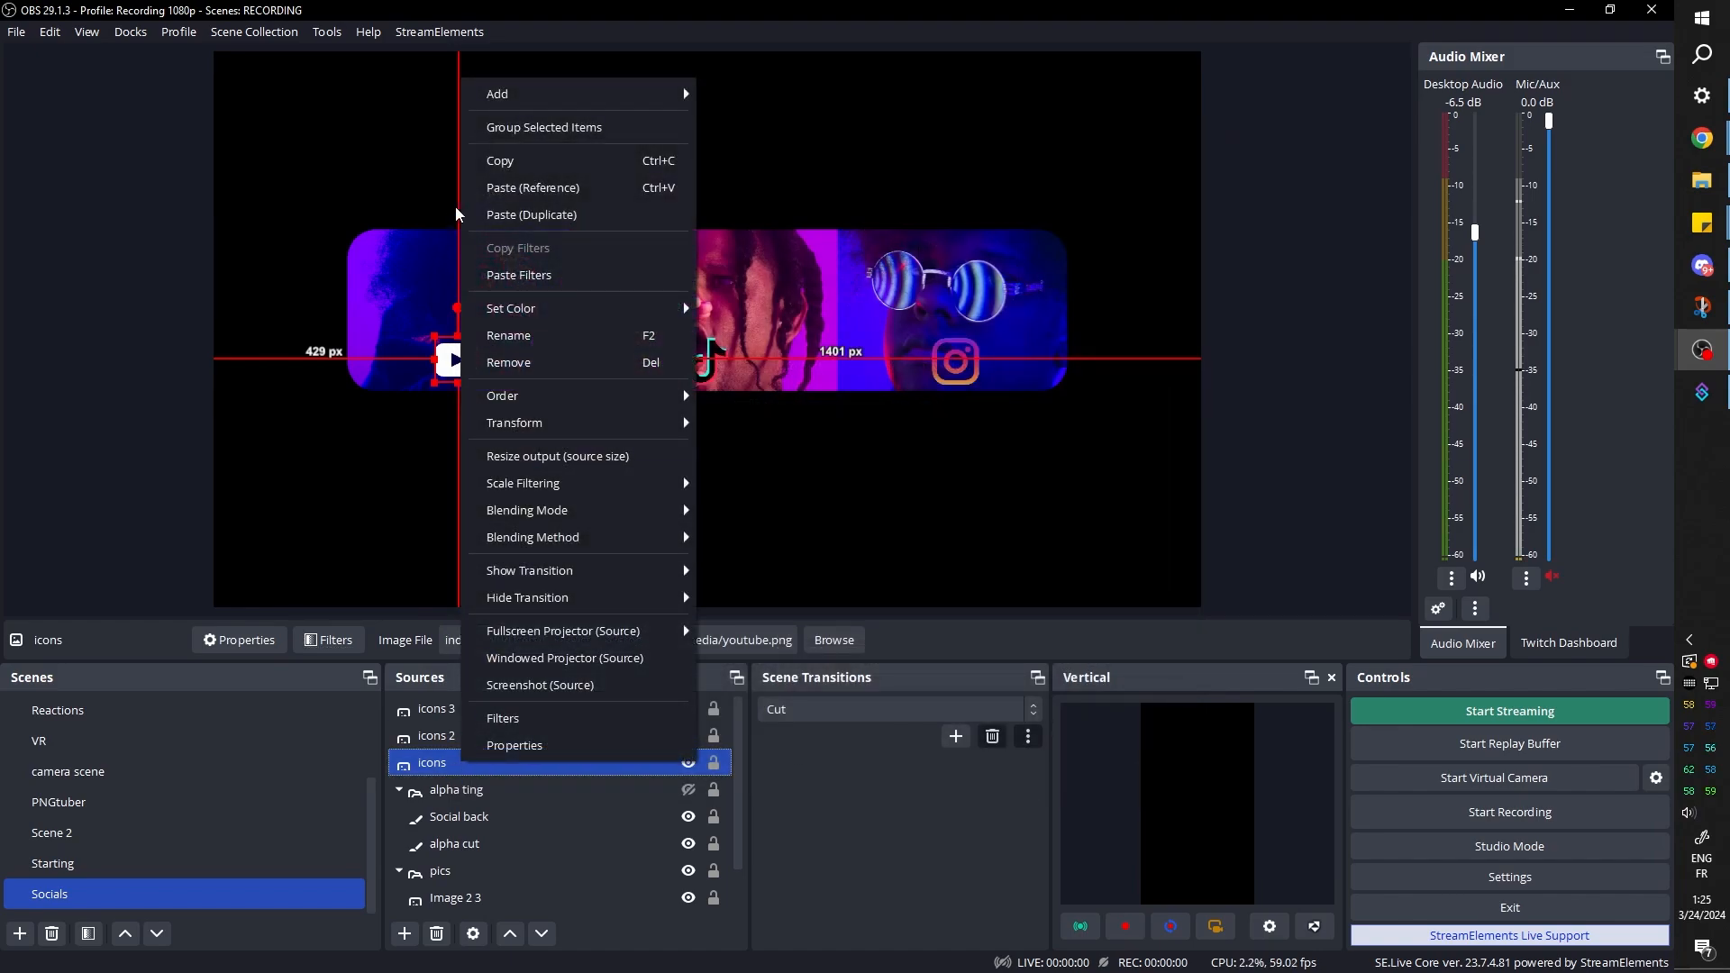
pyautogui.click(514, 162)
pyautogui.rightClick(431, 767)
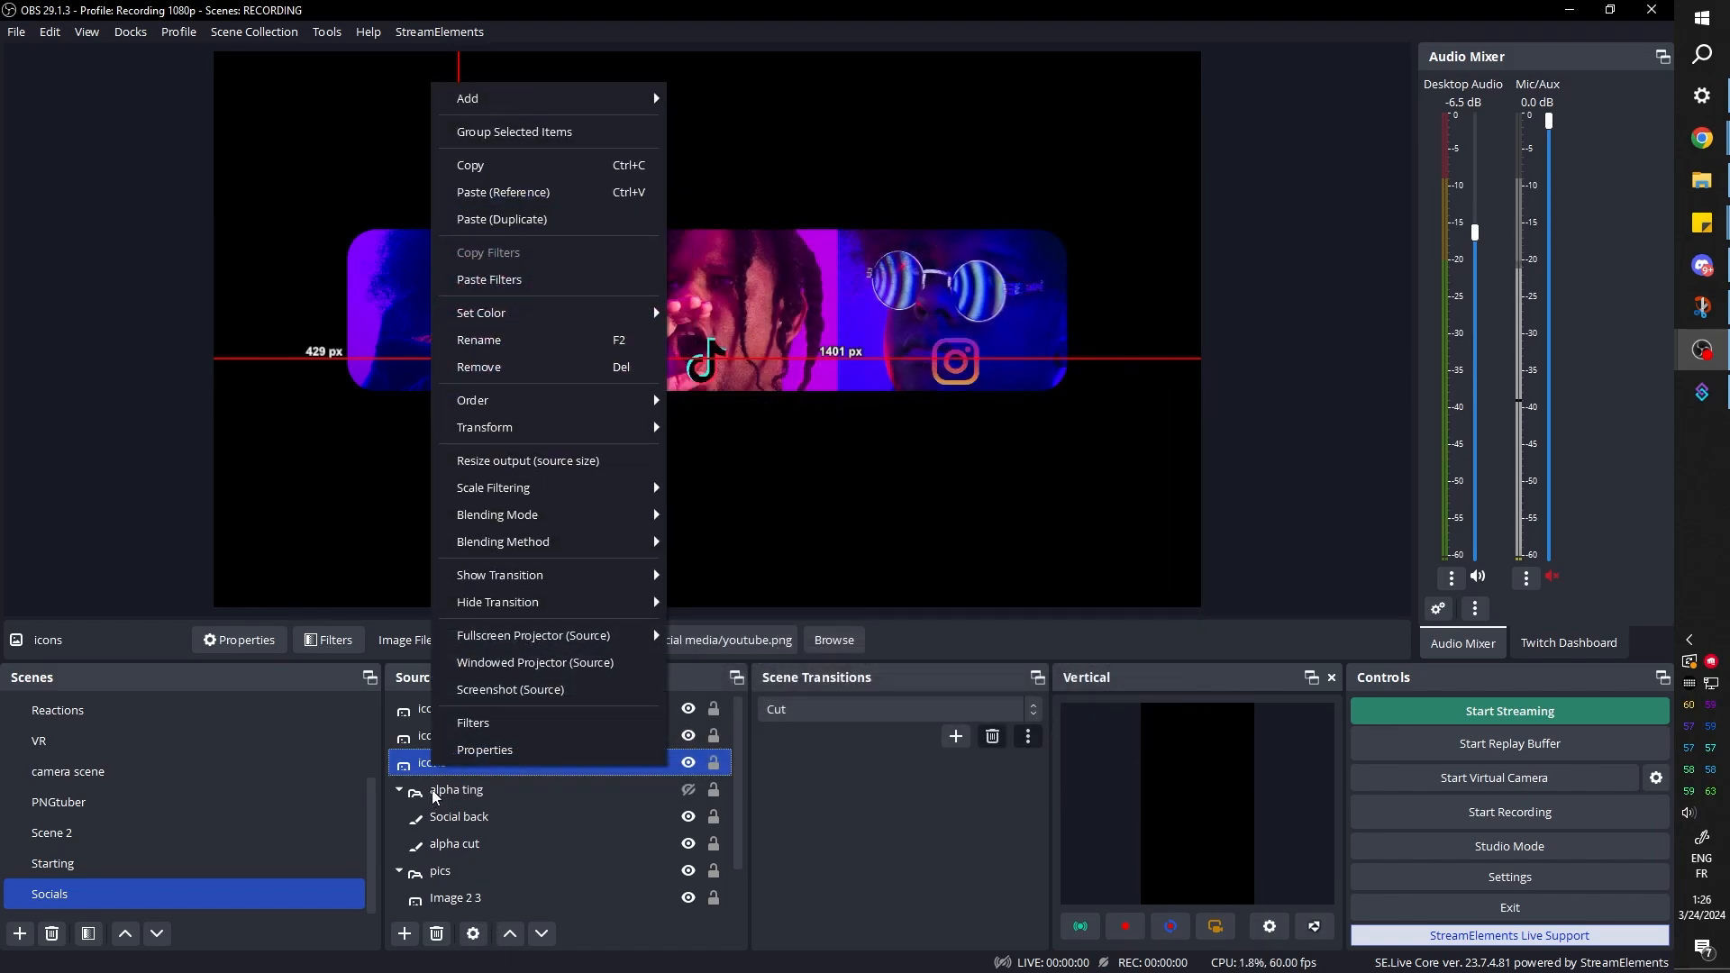
pyautogui.click(432, 791)
pyautogui.click(451, 763)
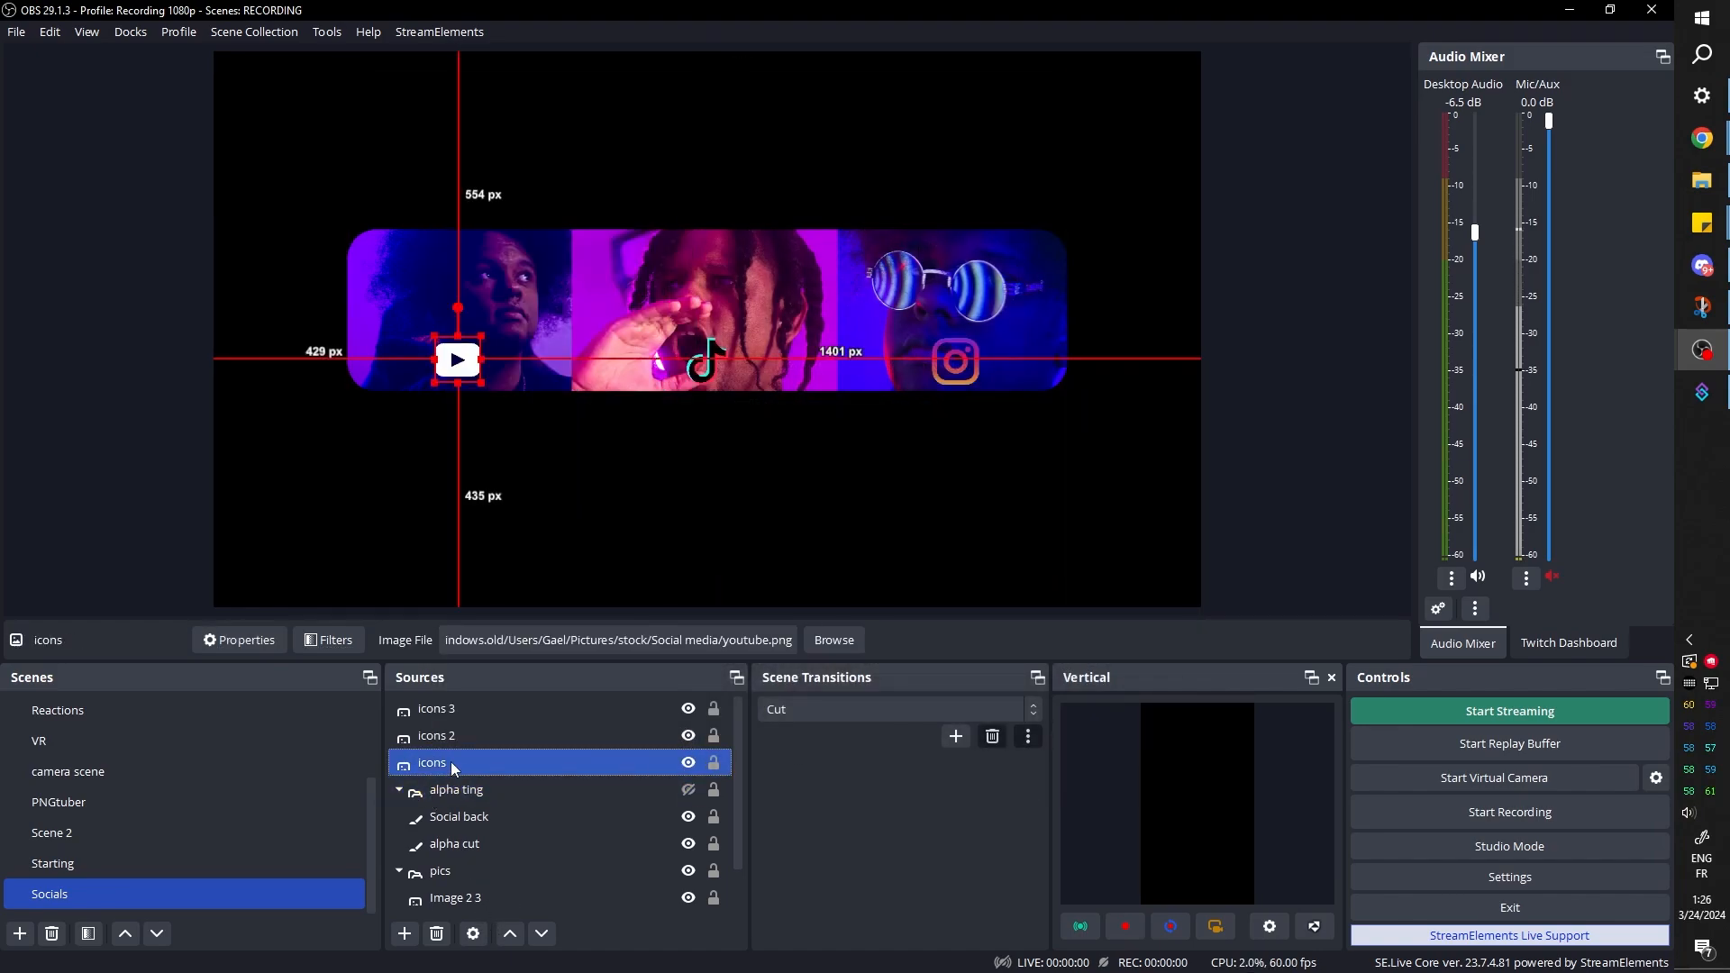
pyautogui.rightClick(451, 761)
pyautogui.click(539, 244)
pyautogui.click(451, 735)
pyautogui.rightClick(448, 734)
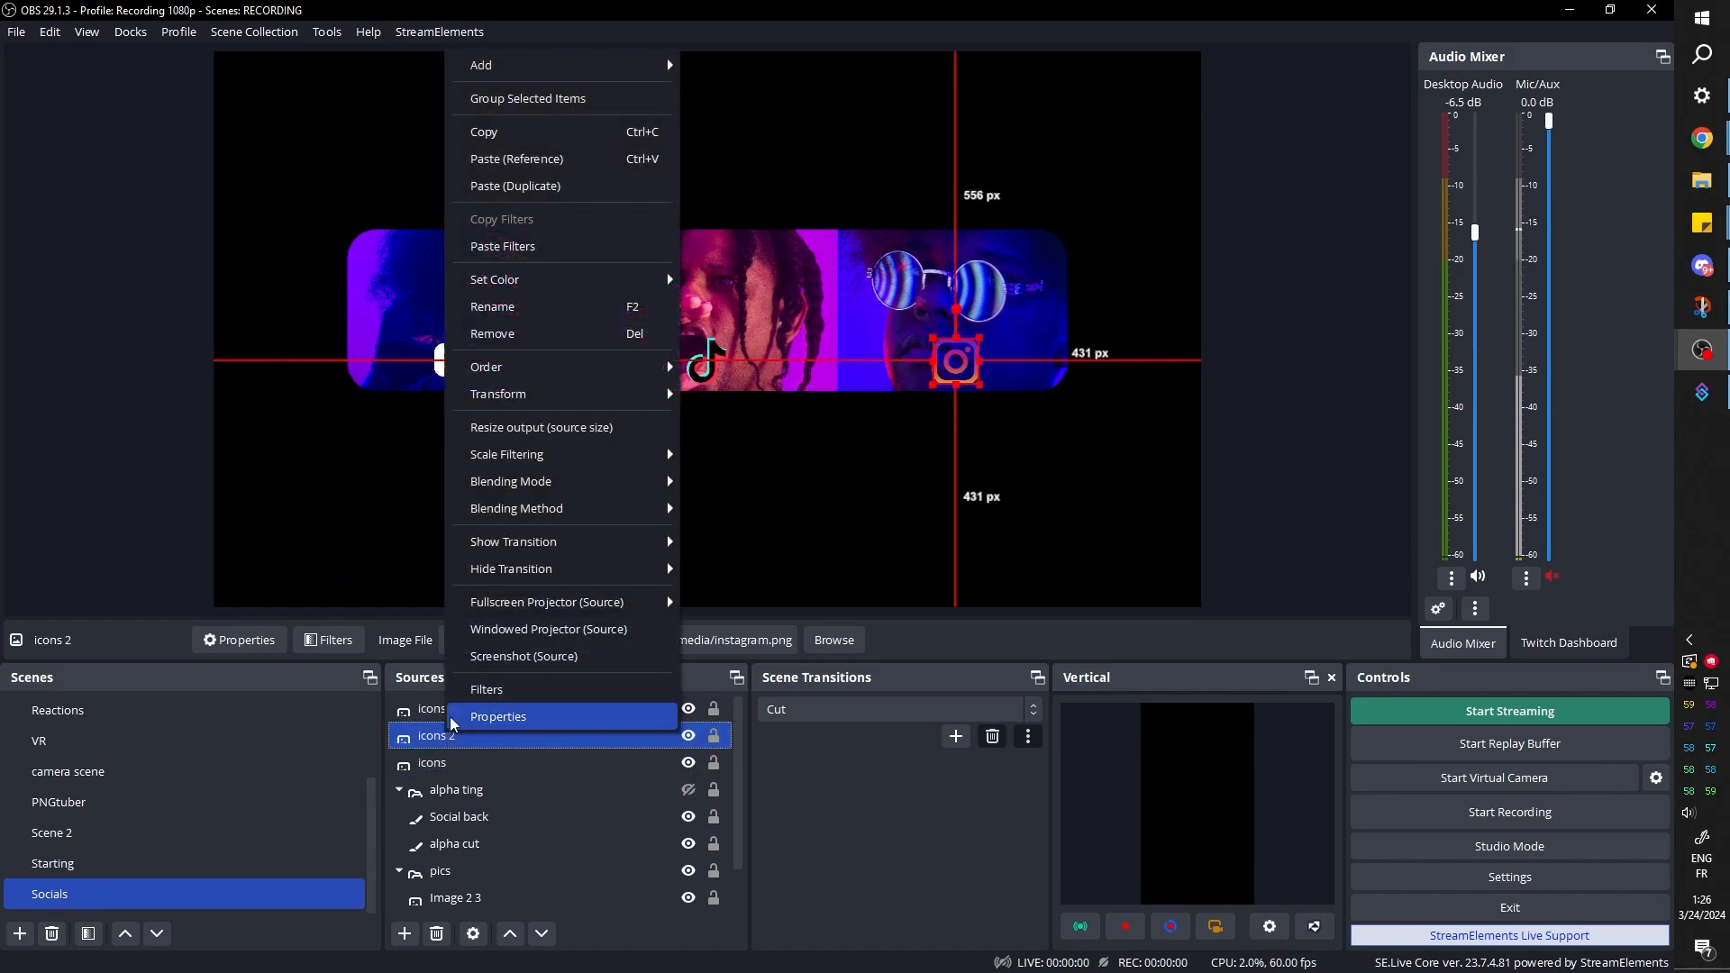
pyautogui.click(521, 253)
pyautogui.click(440, 716)
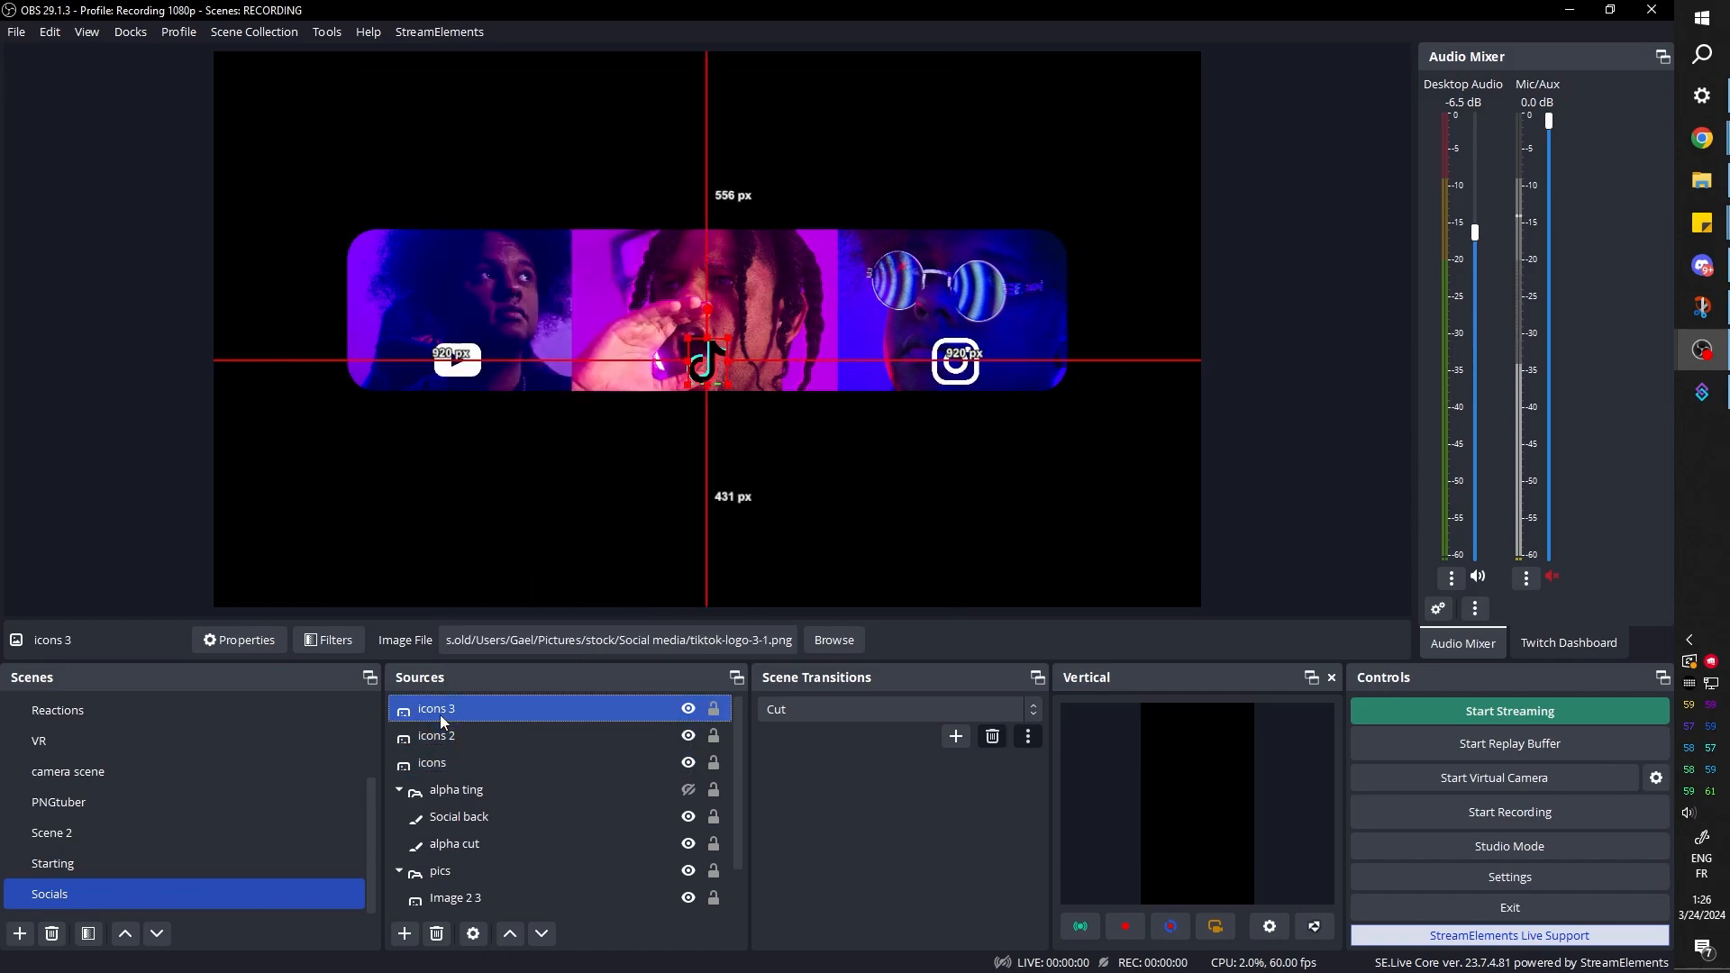
pyautogui.click(162, 458)
# In the Starting scene, paste a duplicate of the goal bar's chatbox frame 2 and move the copy over the social photo bar
pyautogui.click(108, 867)
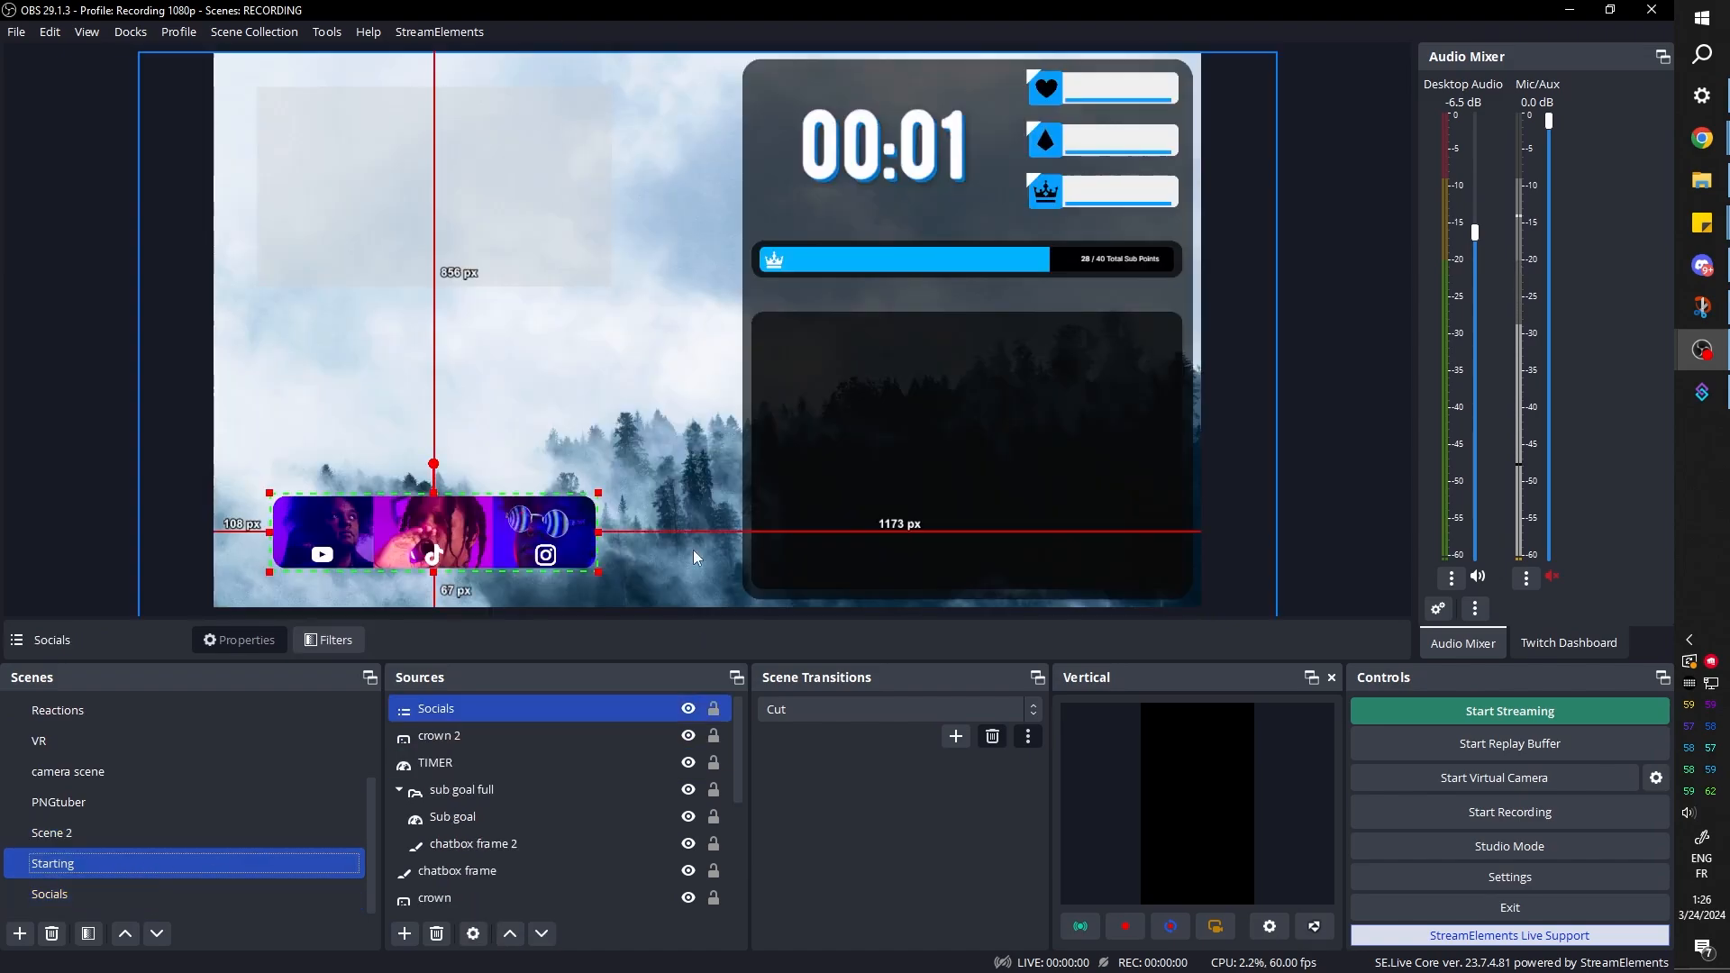
pyautogui.click(46, 213)
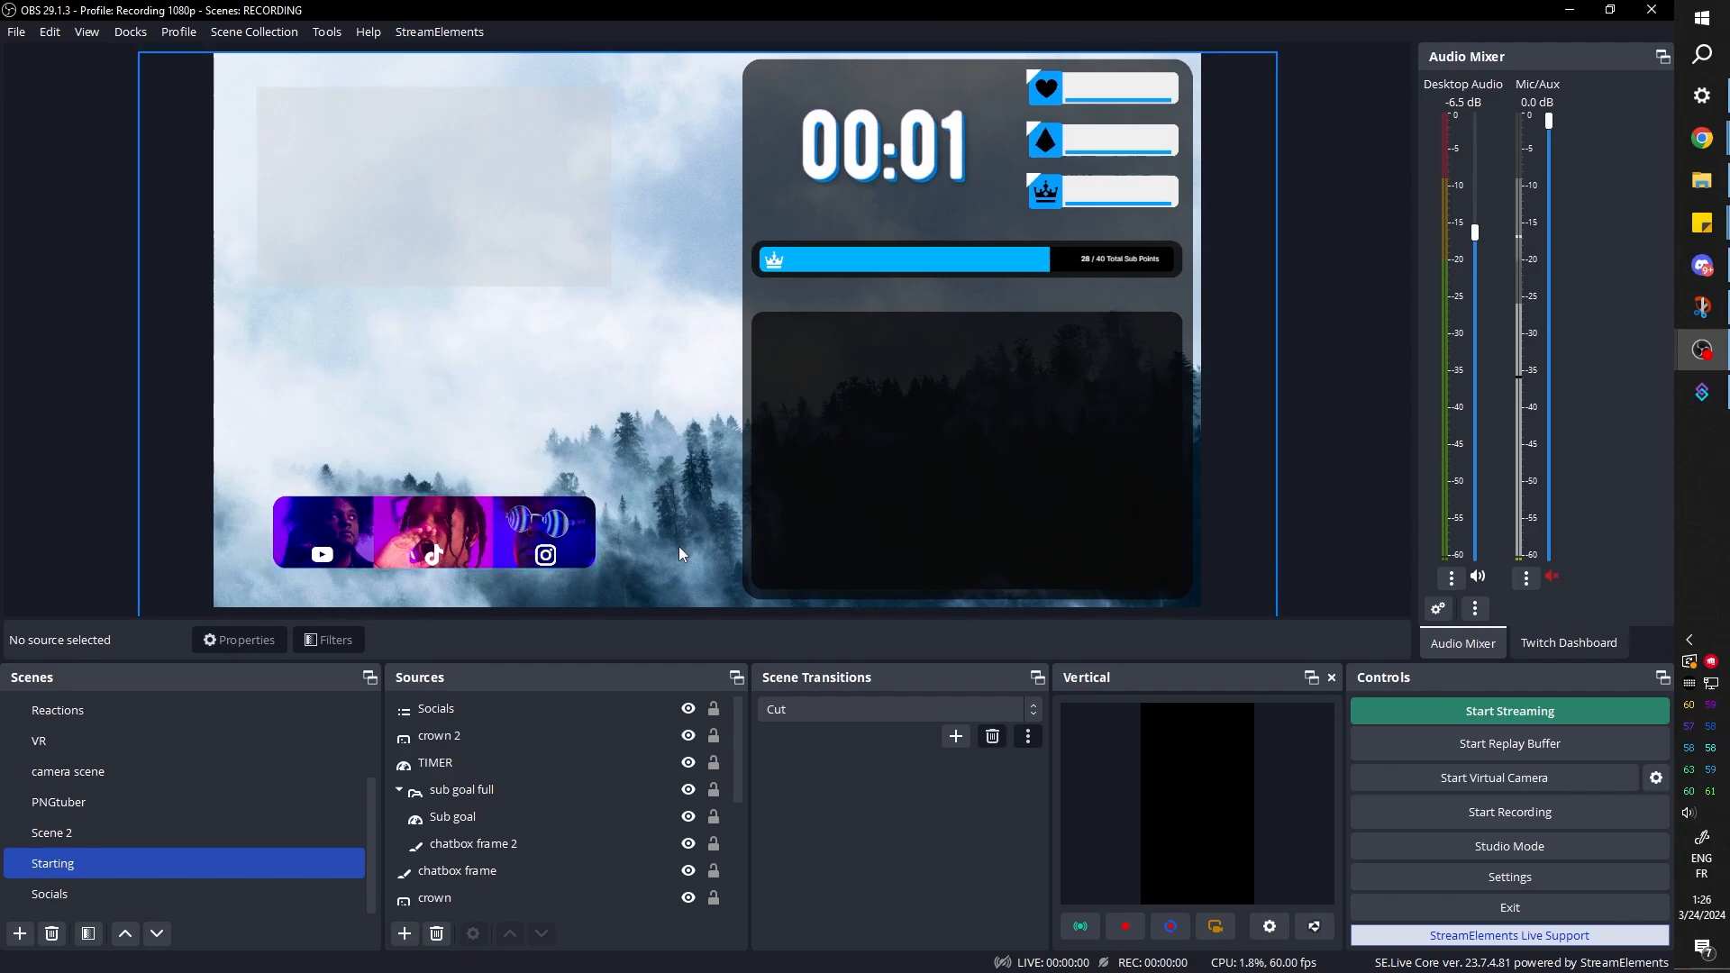
pyautogui.click(487, 849)
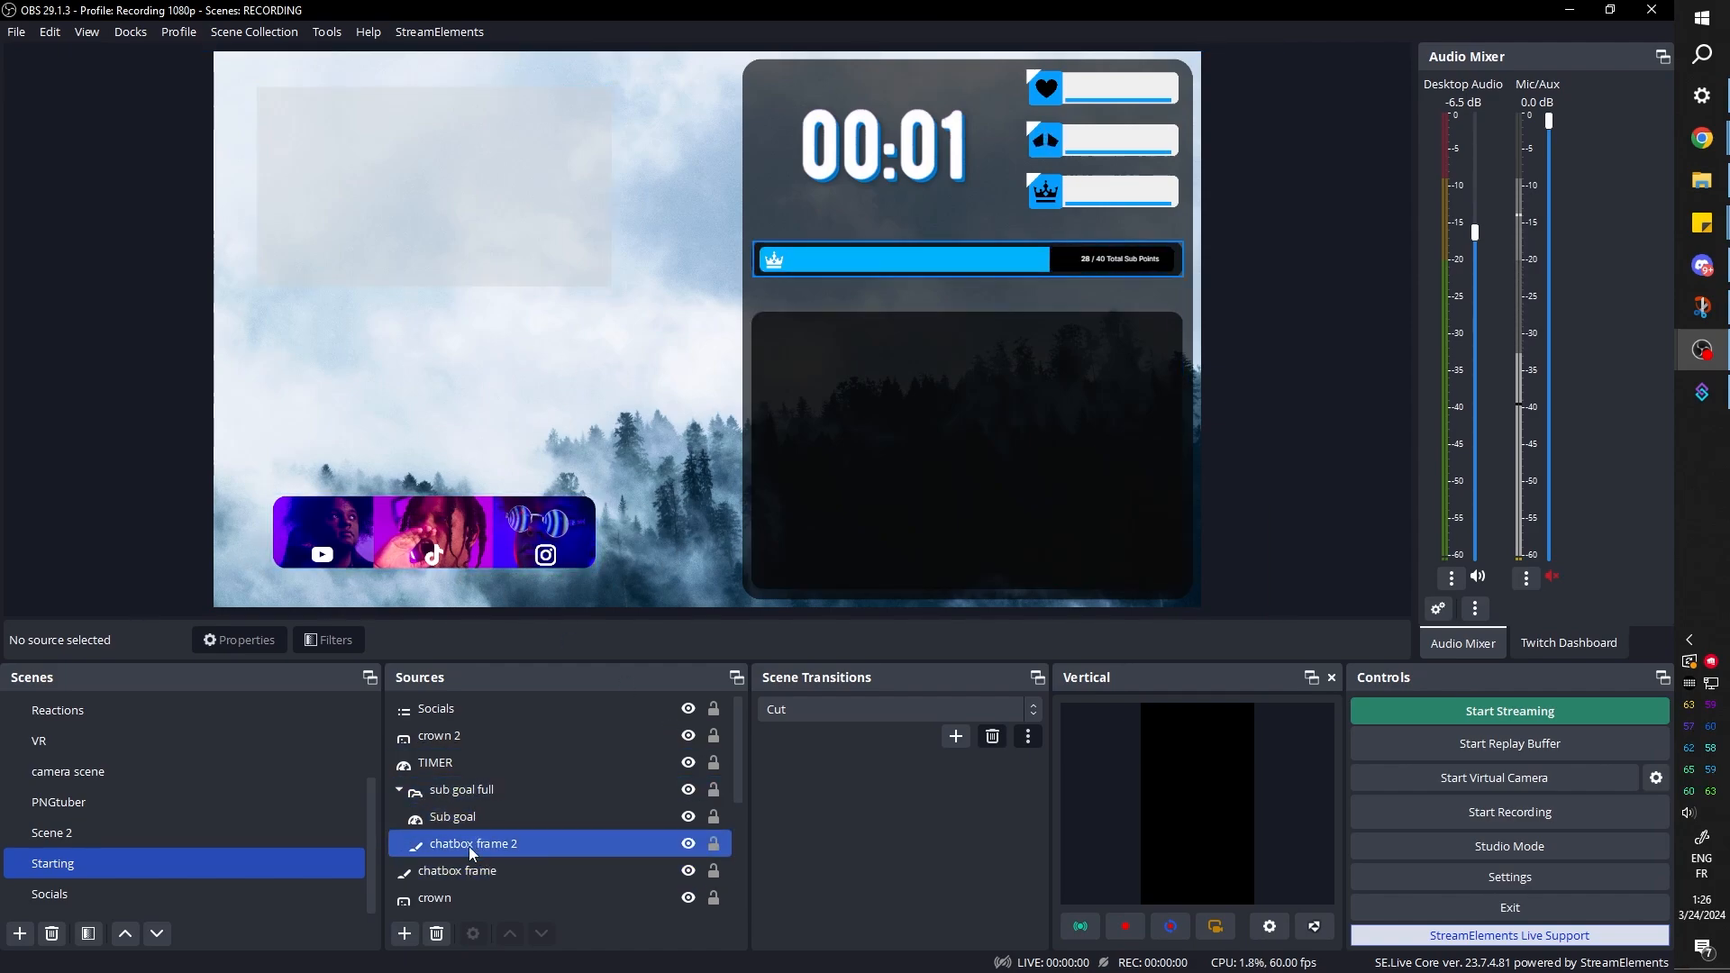
pyautogui.click(472, 848)
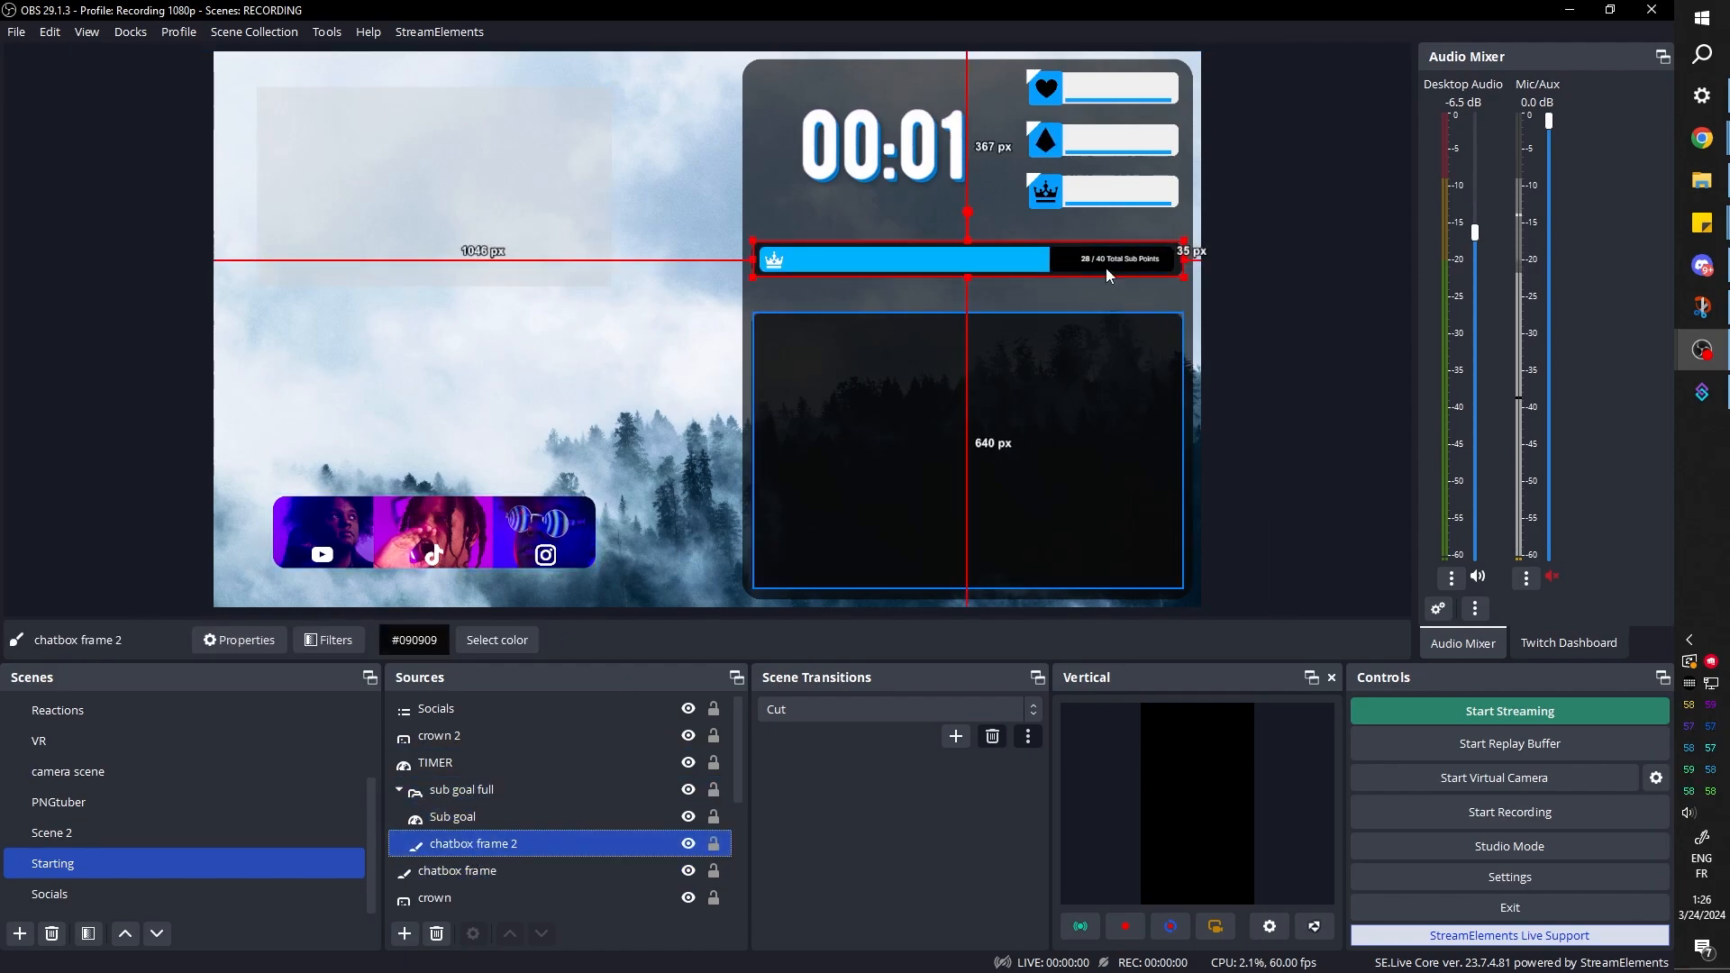
pyautogui.rightClick(464, 855)
pyautogui.press('Escape')
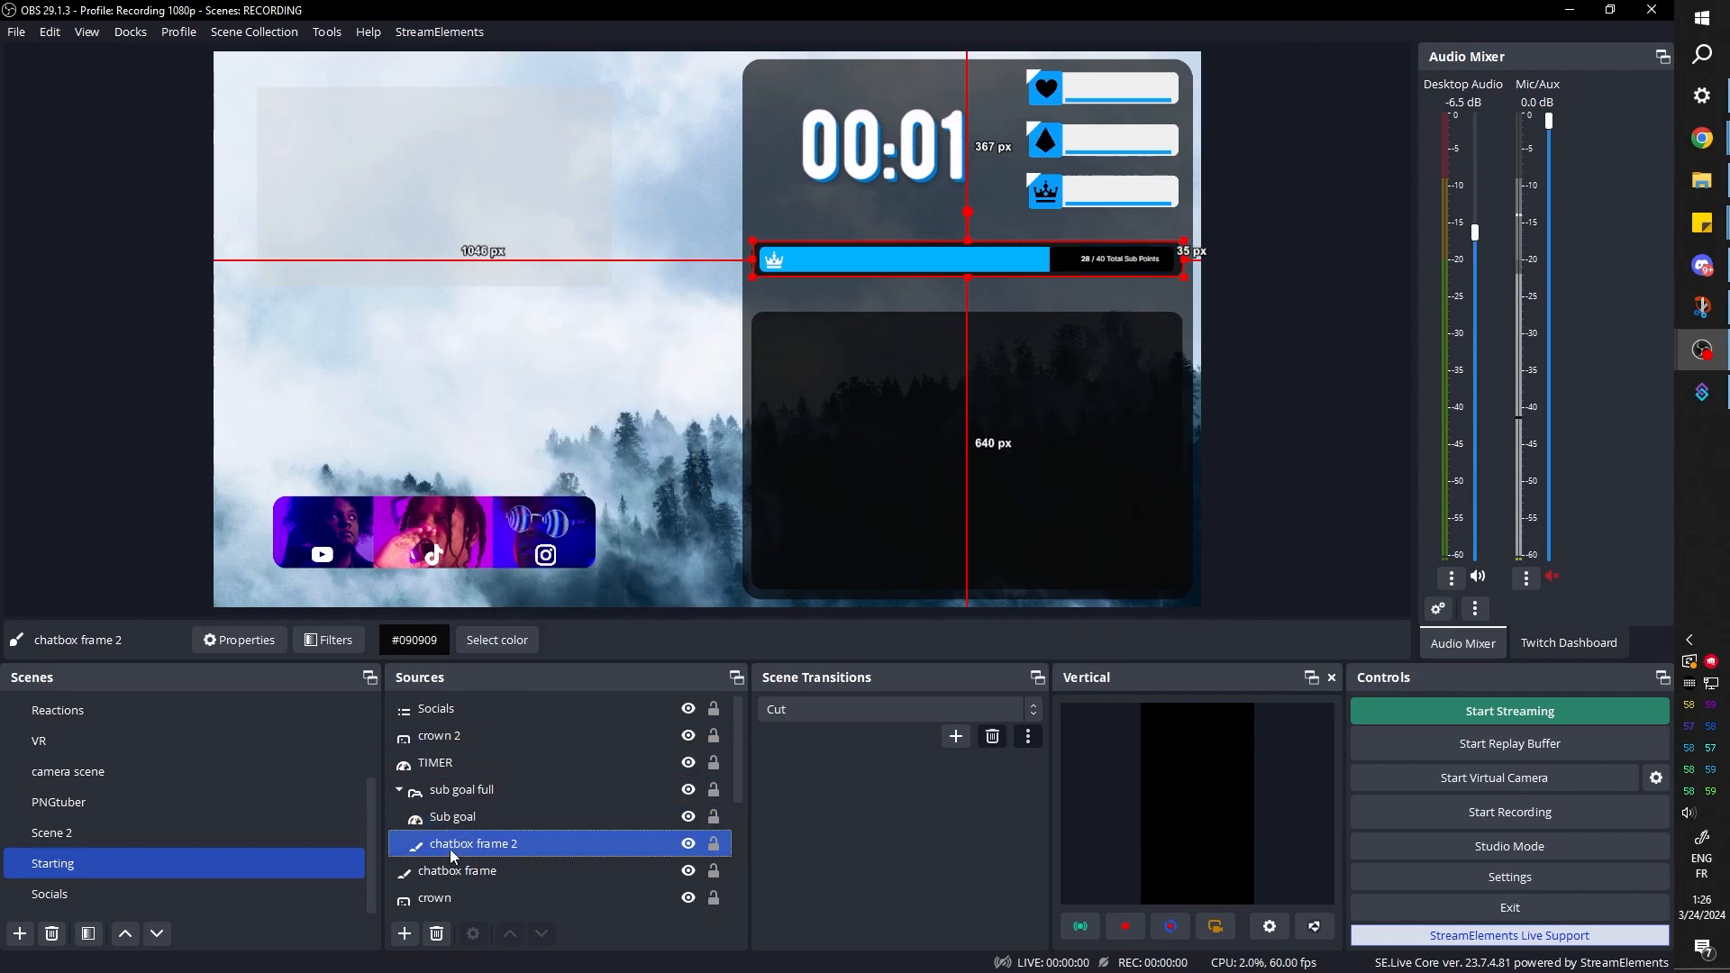
pyautogui.rightClick(450, 851)
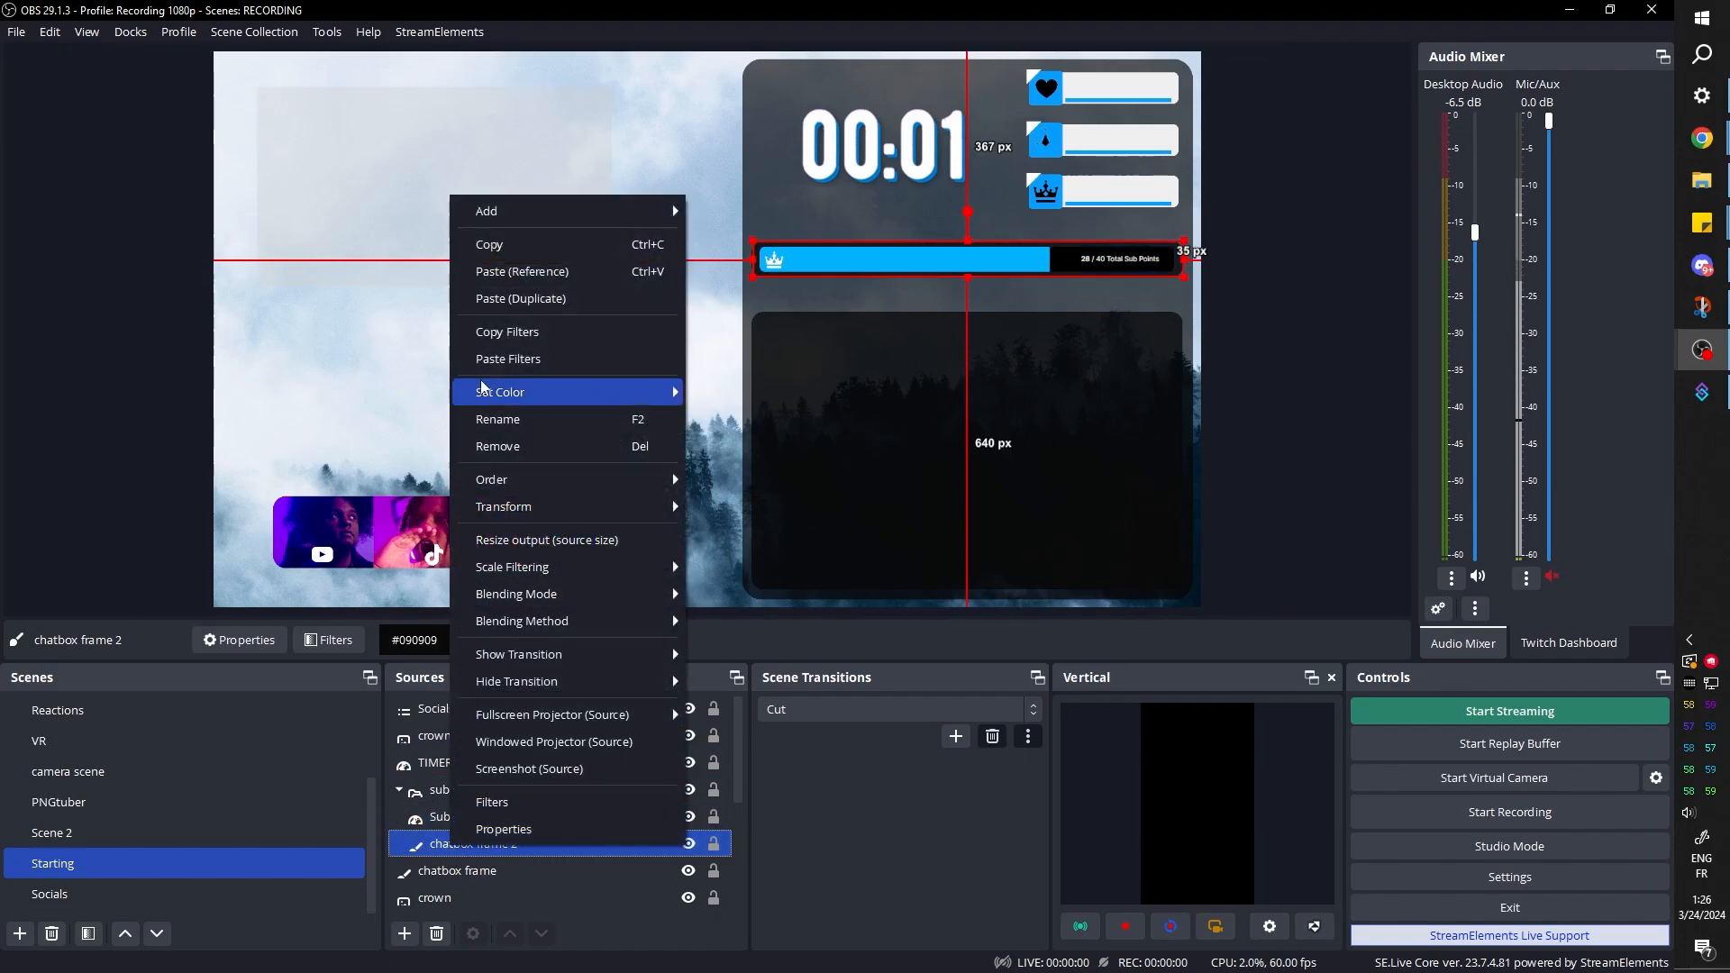
pyautogui.click(534, 301)
pyautogui.moveTo(435, 69); pyautogui.dragTo(438, 535)
# Fit the duplicated frame around the photo bar, about 655 by 168 px, and place it beneath the Socials source
pyautogui.hotkey('ctrl', 'e')
pyautogui.click(762, 434)
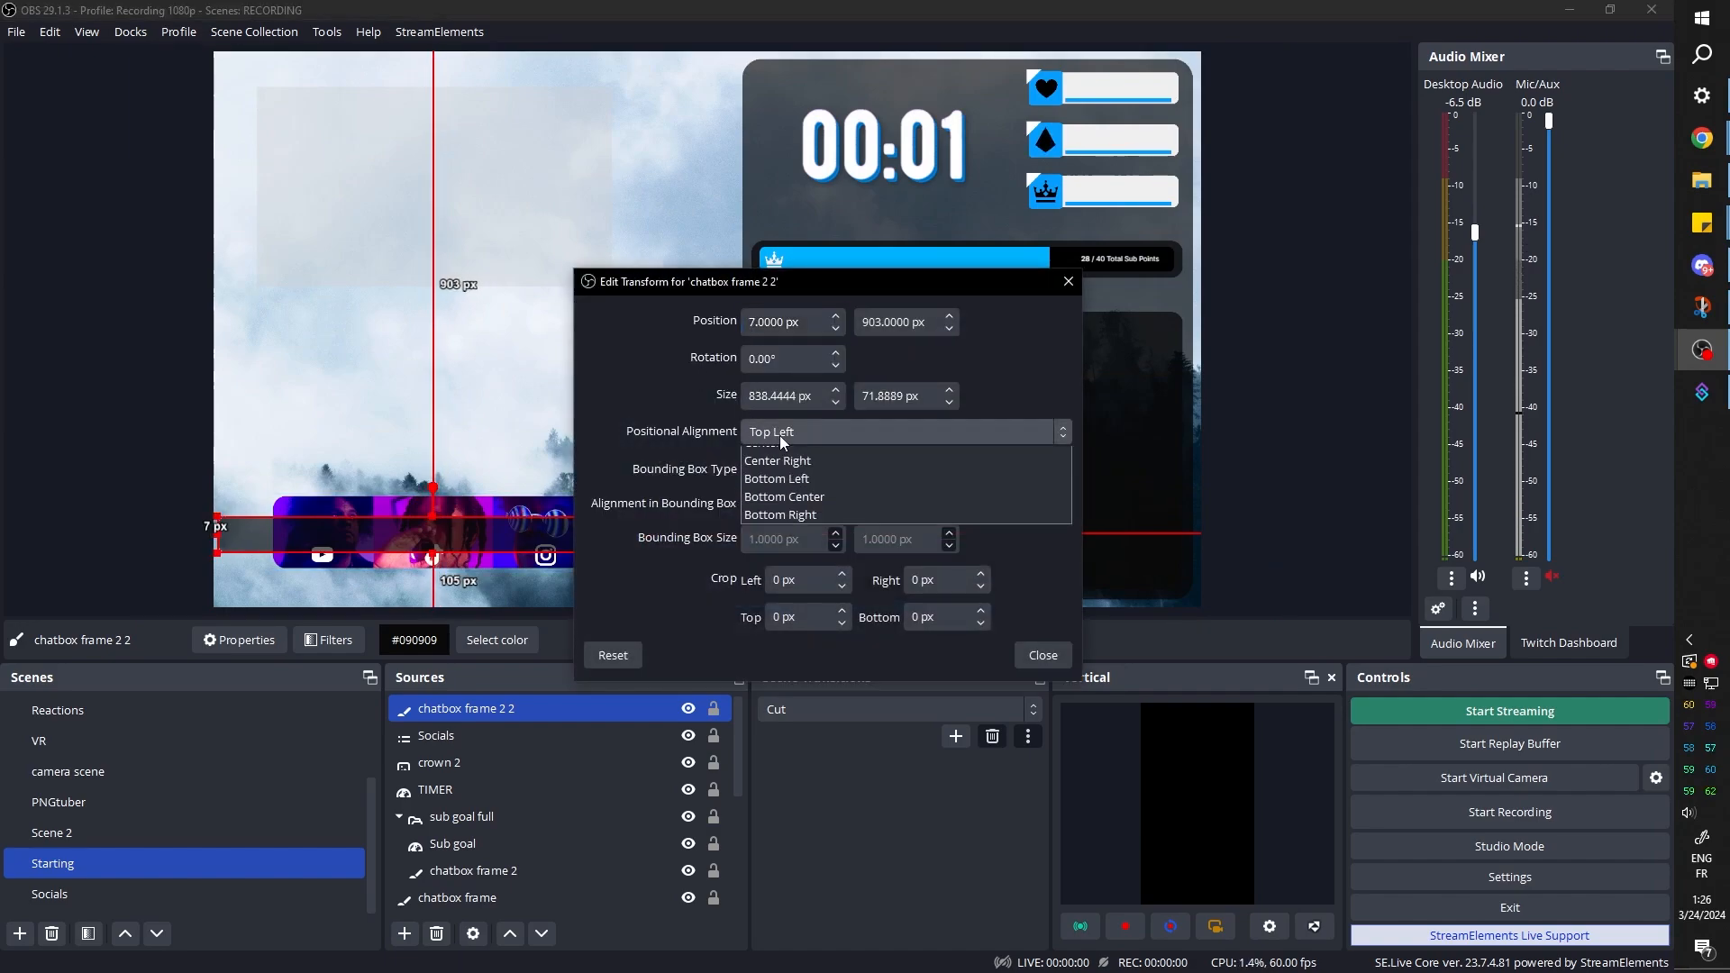
pyautogui.click(798, 530)
pyautogui.click(1025, 662)
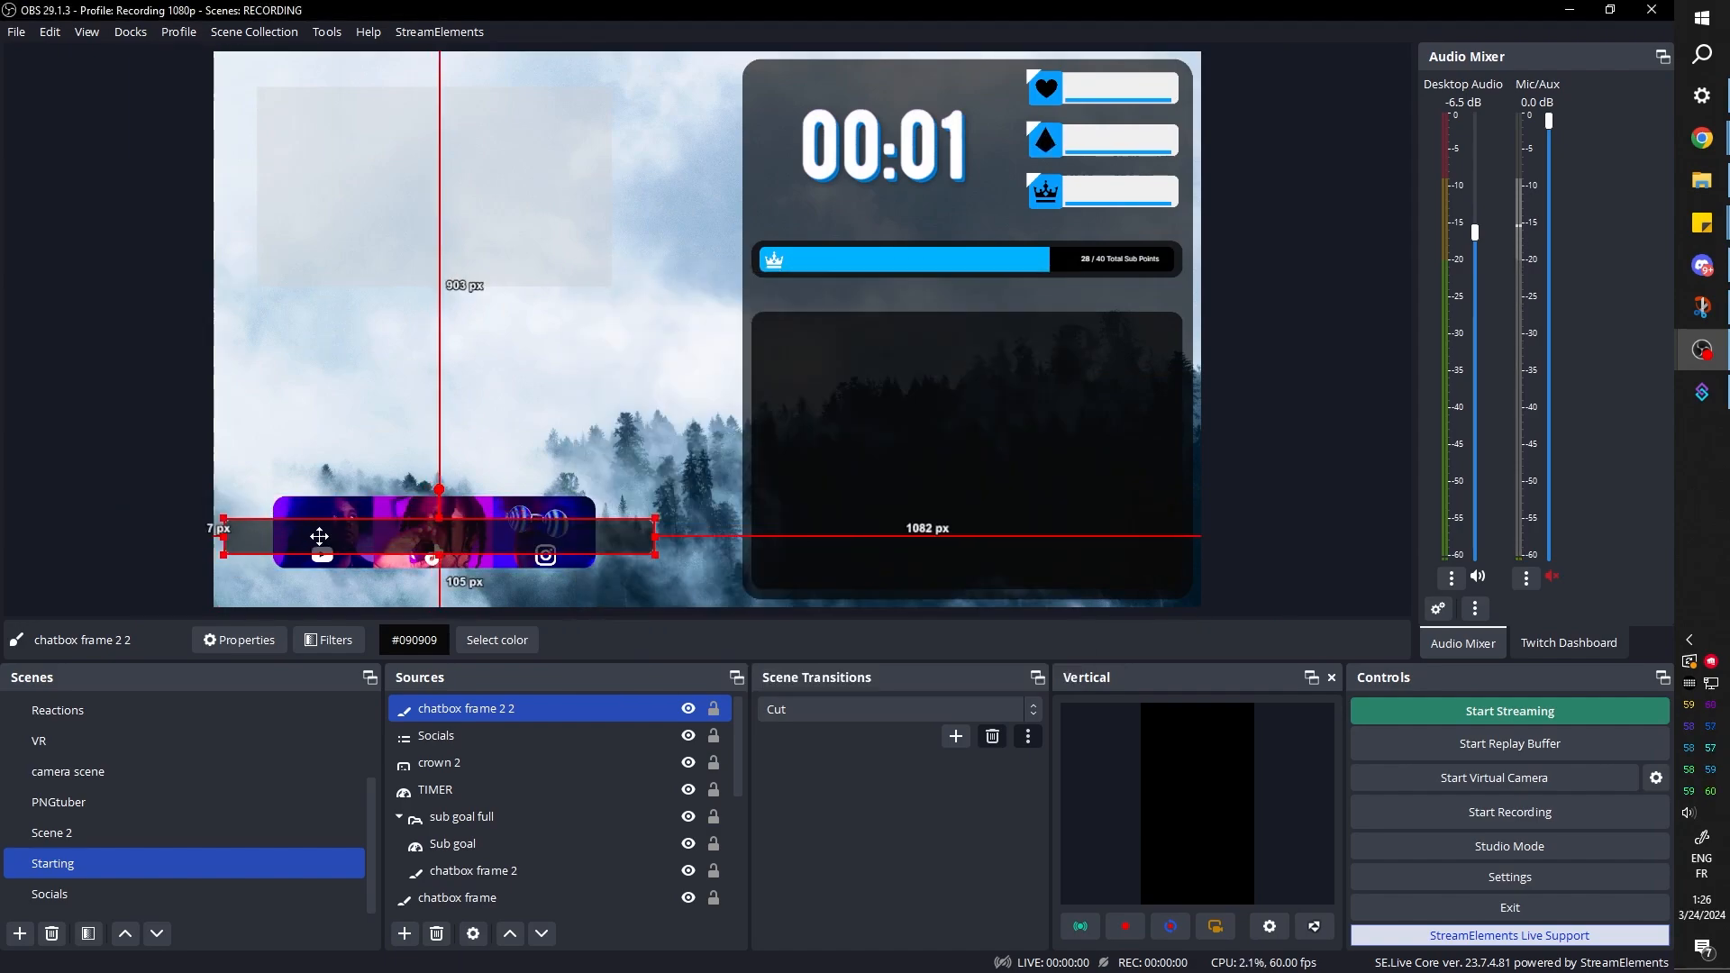
pyautogui.moveTo(320, 537); pyautogui.dragTo(312, 533)
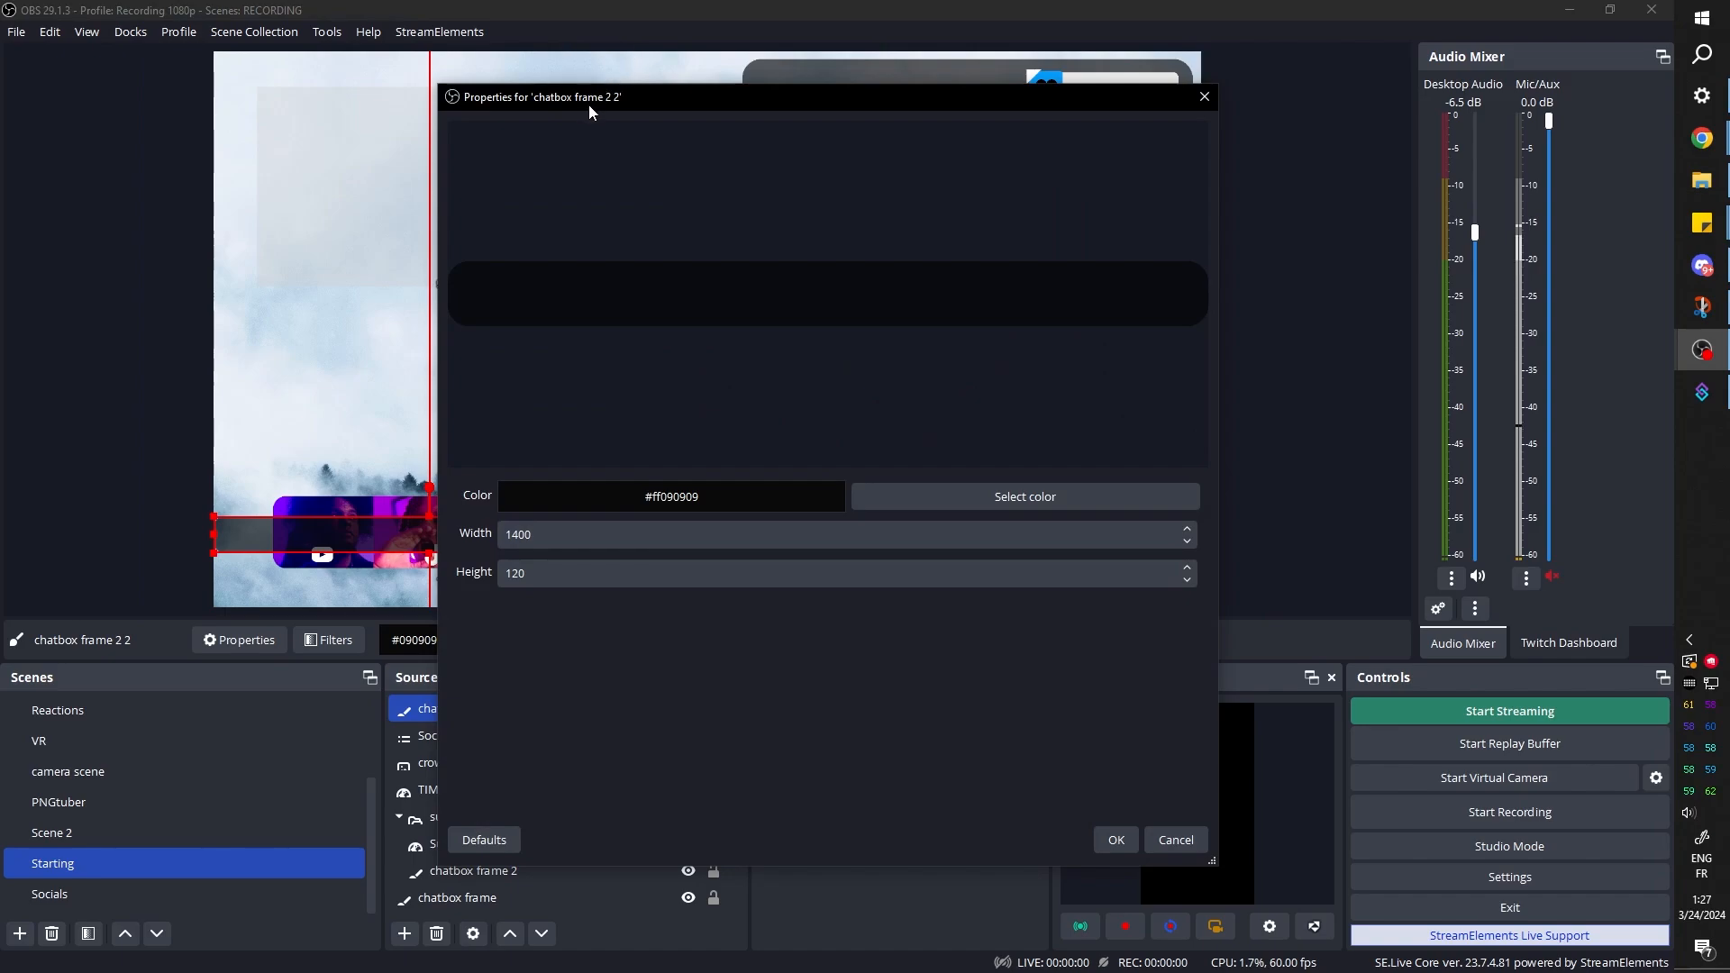
pyautogui.moveTo(589, 106); pyautogui.dragTo(840, 92)
pyautogui.click(1366, 825)
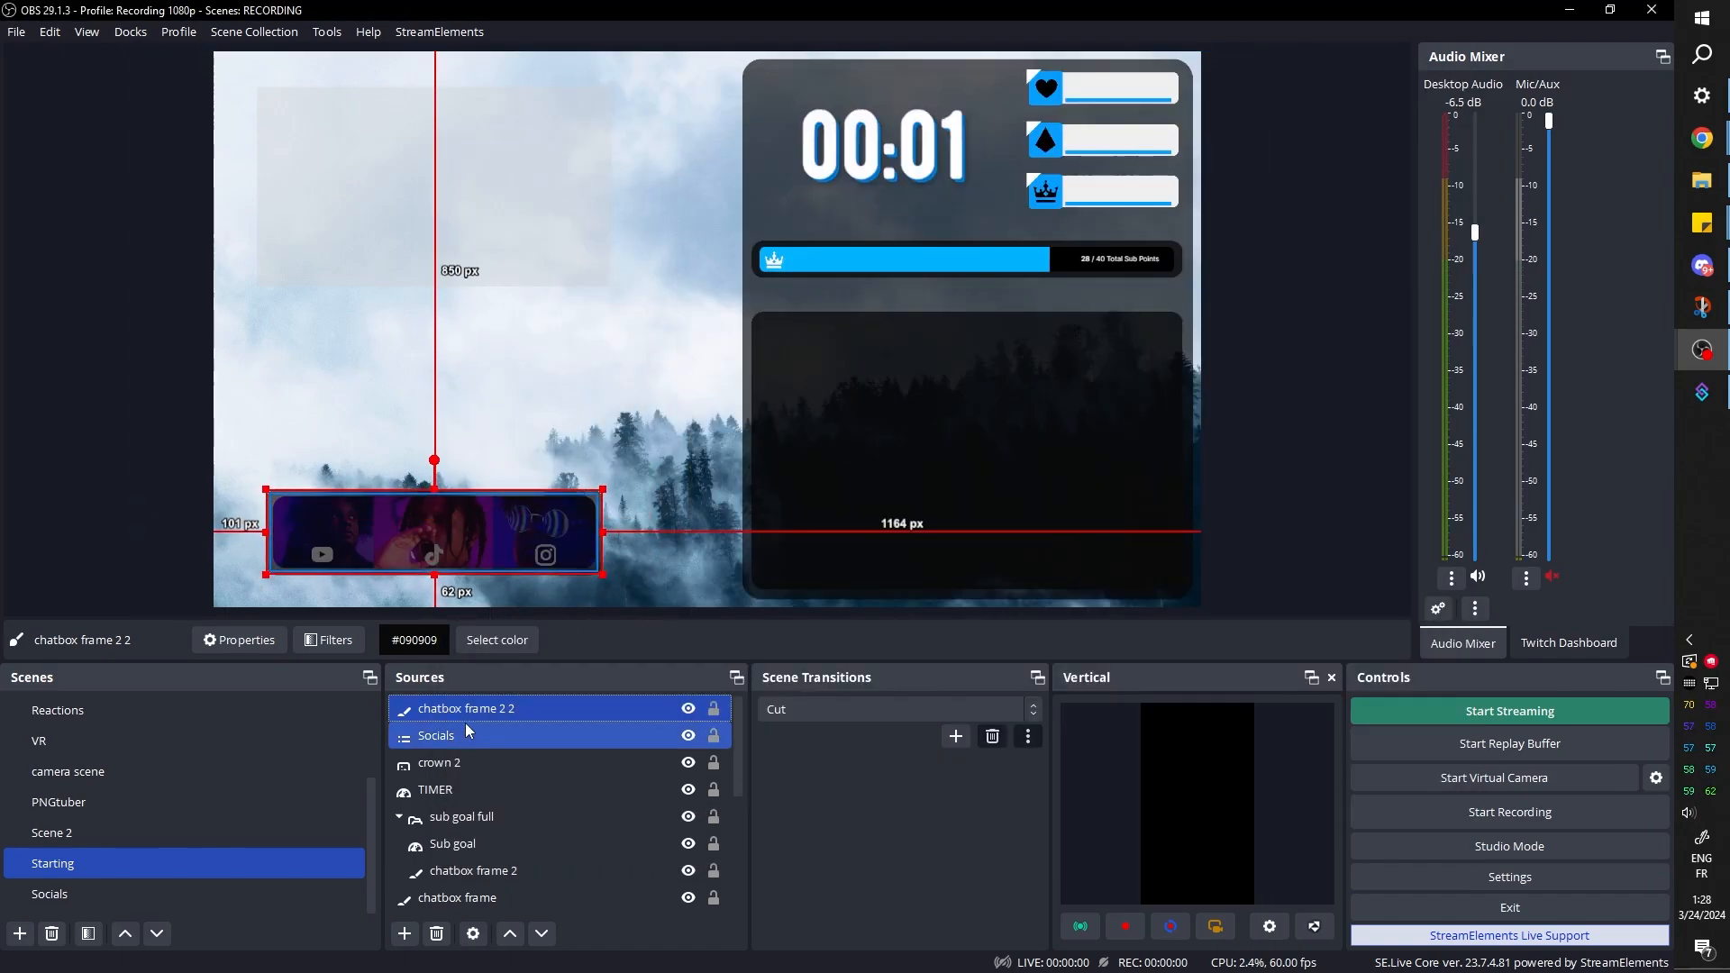
pyautogui.moveTo(465, 710); pyautogui.dragTo(459, 739)
pyautogui.click(33, 362)
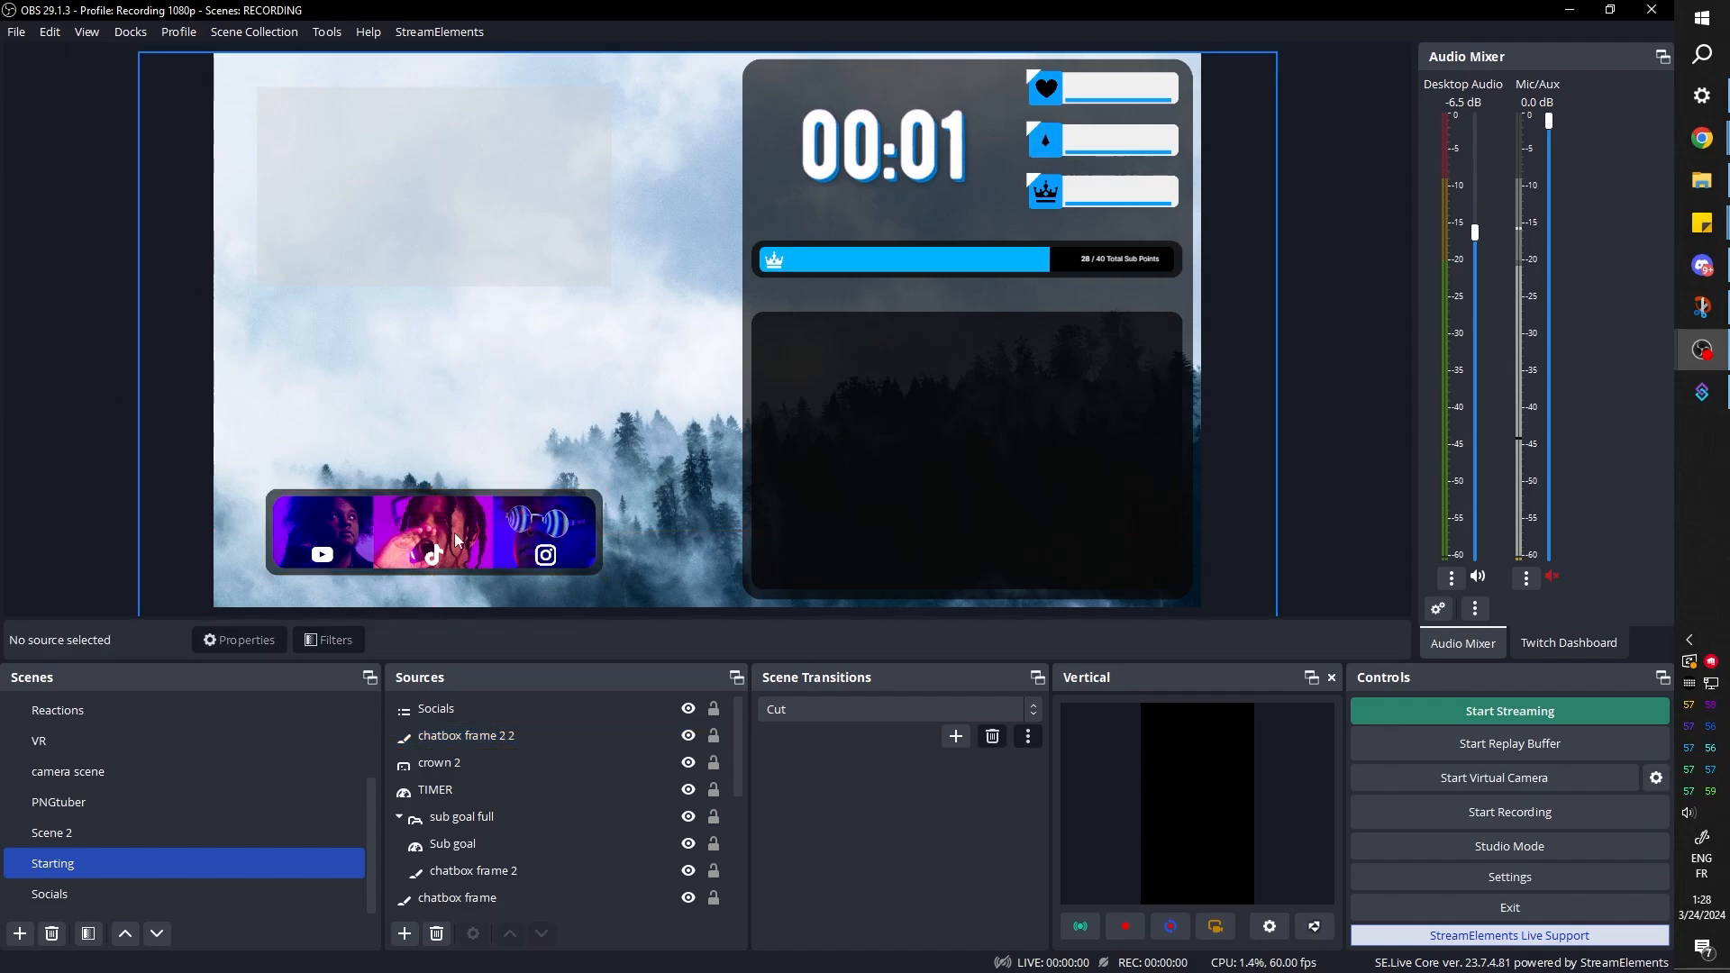
# Add a new Text (GDI+) source above Socials that reads STARTING and SOON on two lines
pyautogui.click(436, 710)
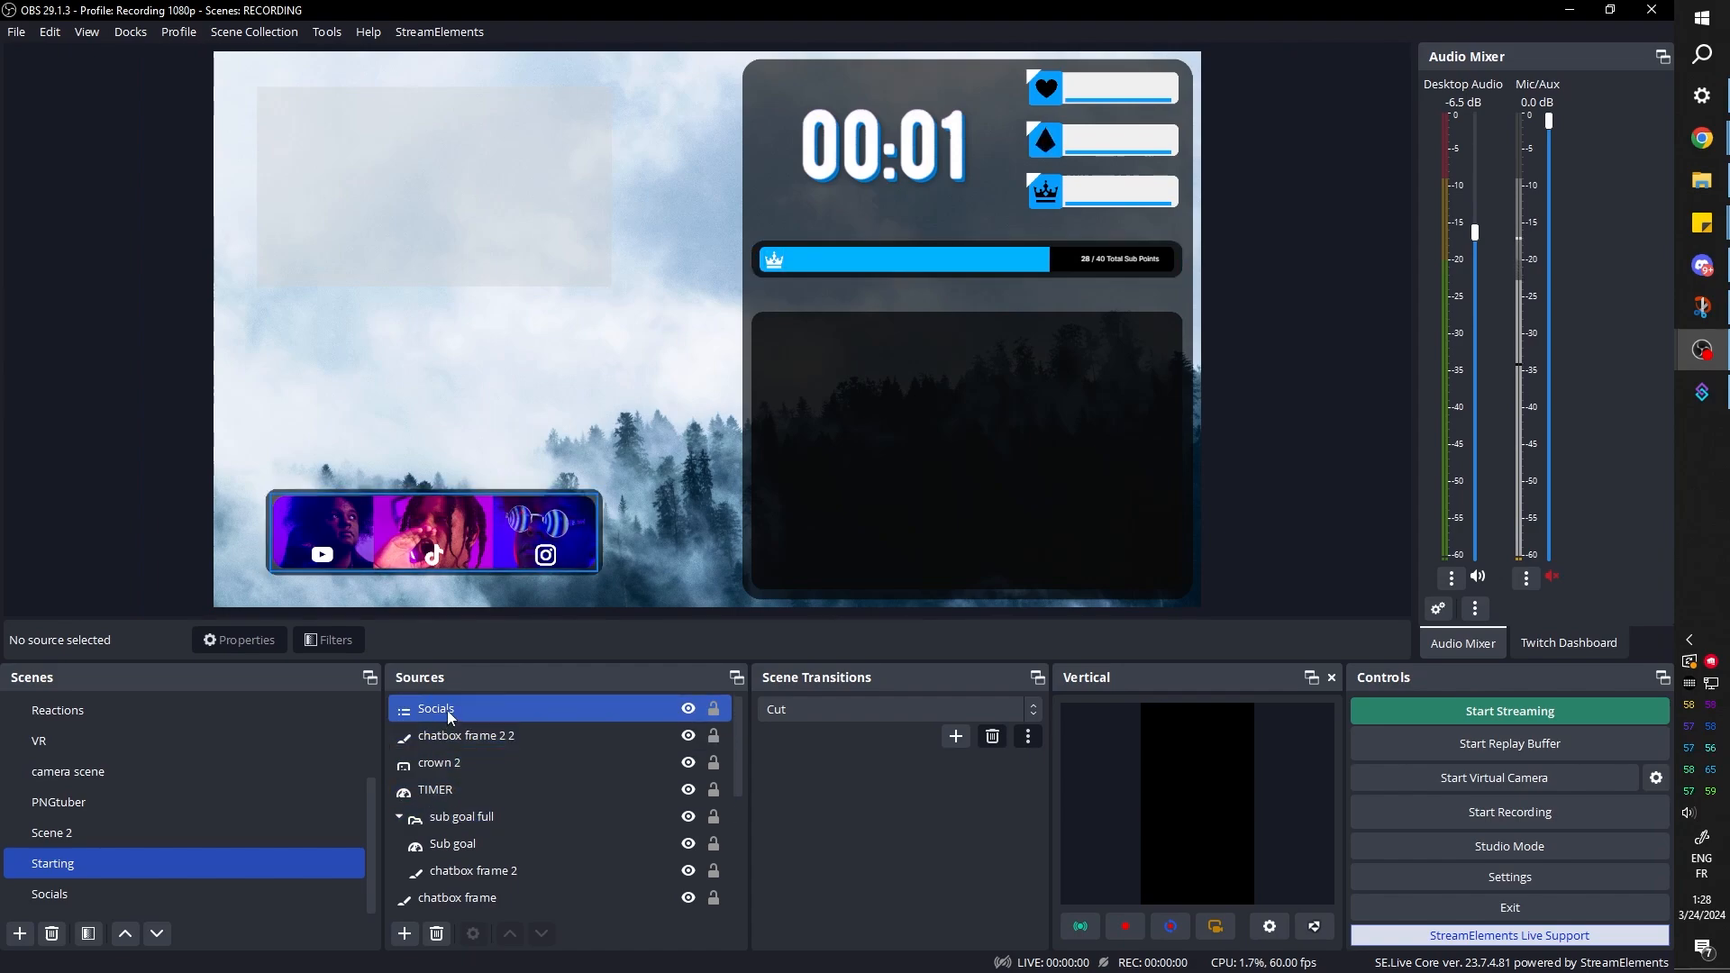
pyautogui.click(405, 934)
pyautogui.click(441, 724)
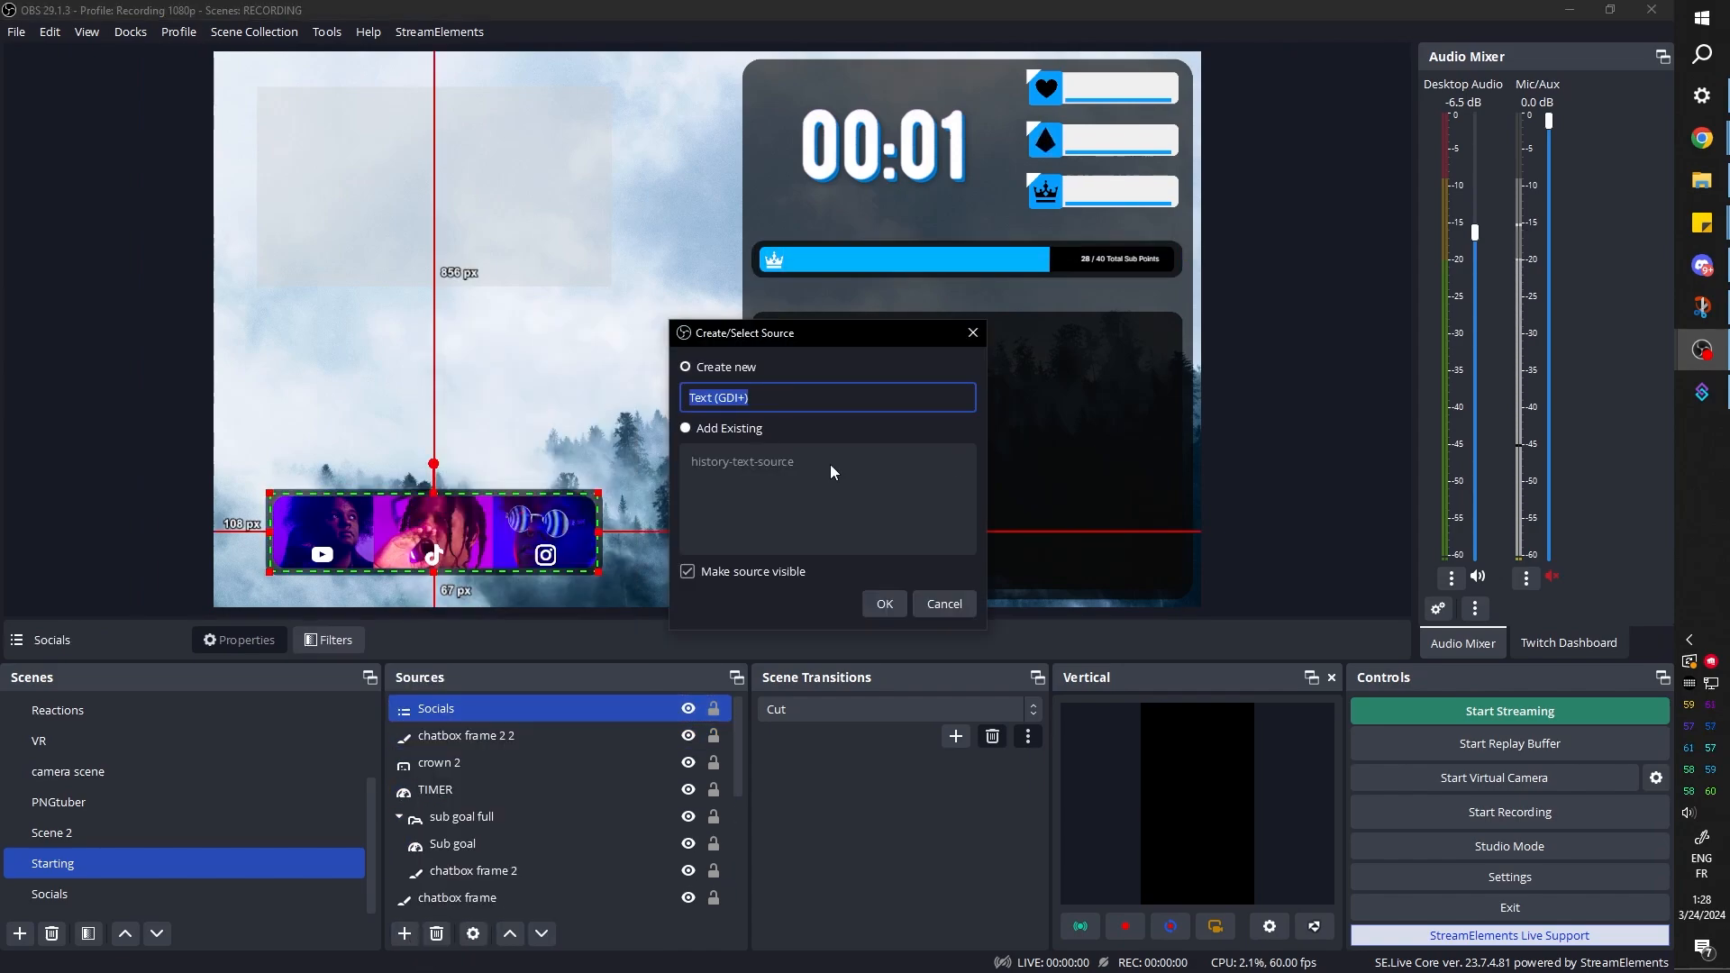
pyautogui.press('Return')
pyautogui.click(722, 568)
pyautogui.write('STARTING')
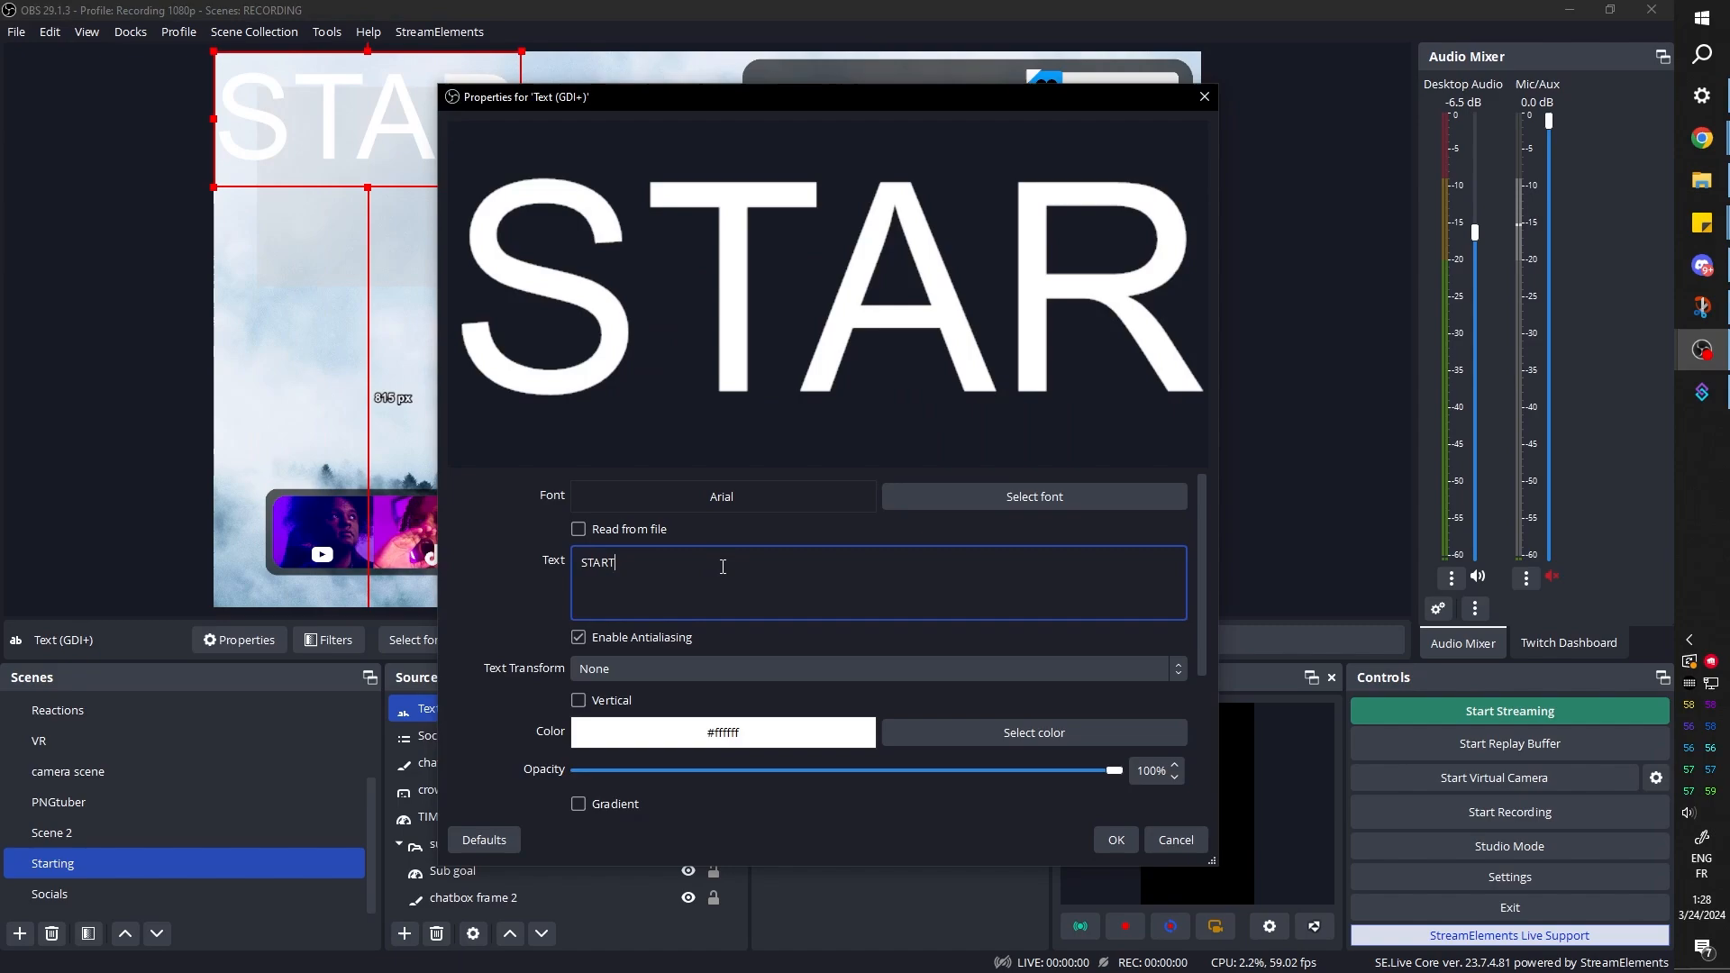
pyautogui.press('Return')
pyautogui.write('SOON')
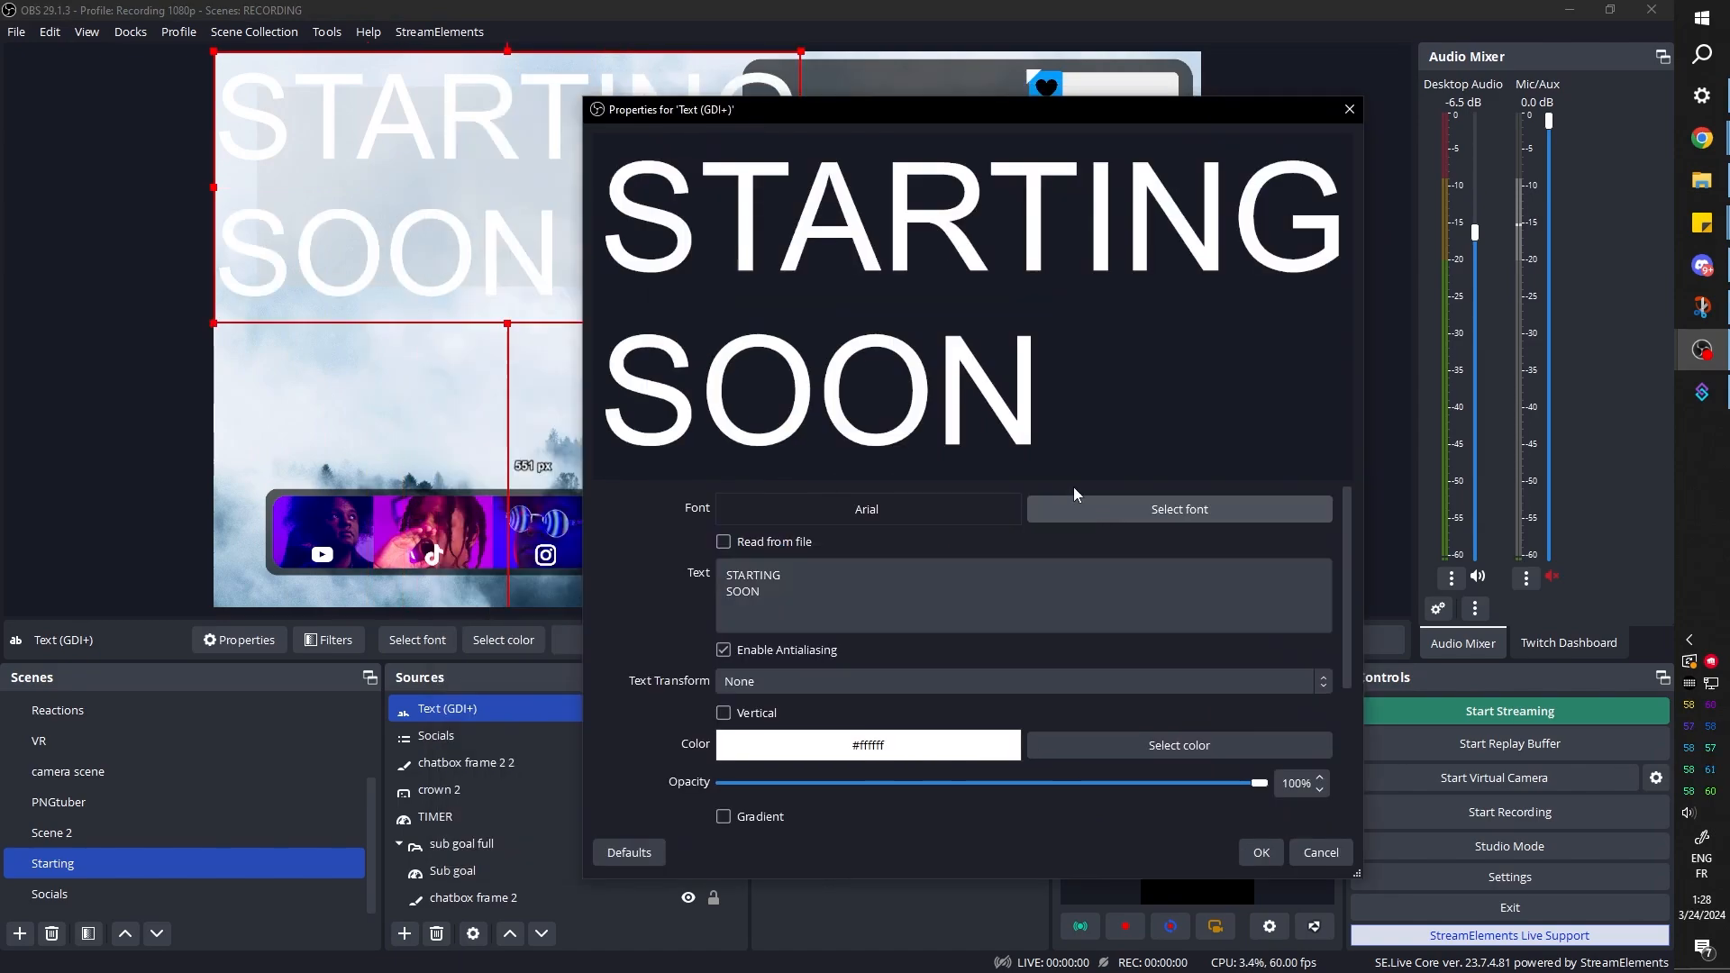
# Try the Bebas Neue and BoomBox 2 fonts on the STARTING SOON text
pyautogui.click(1073, 497)
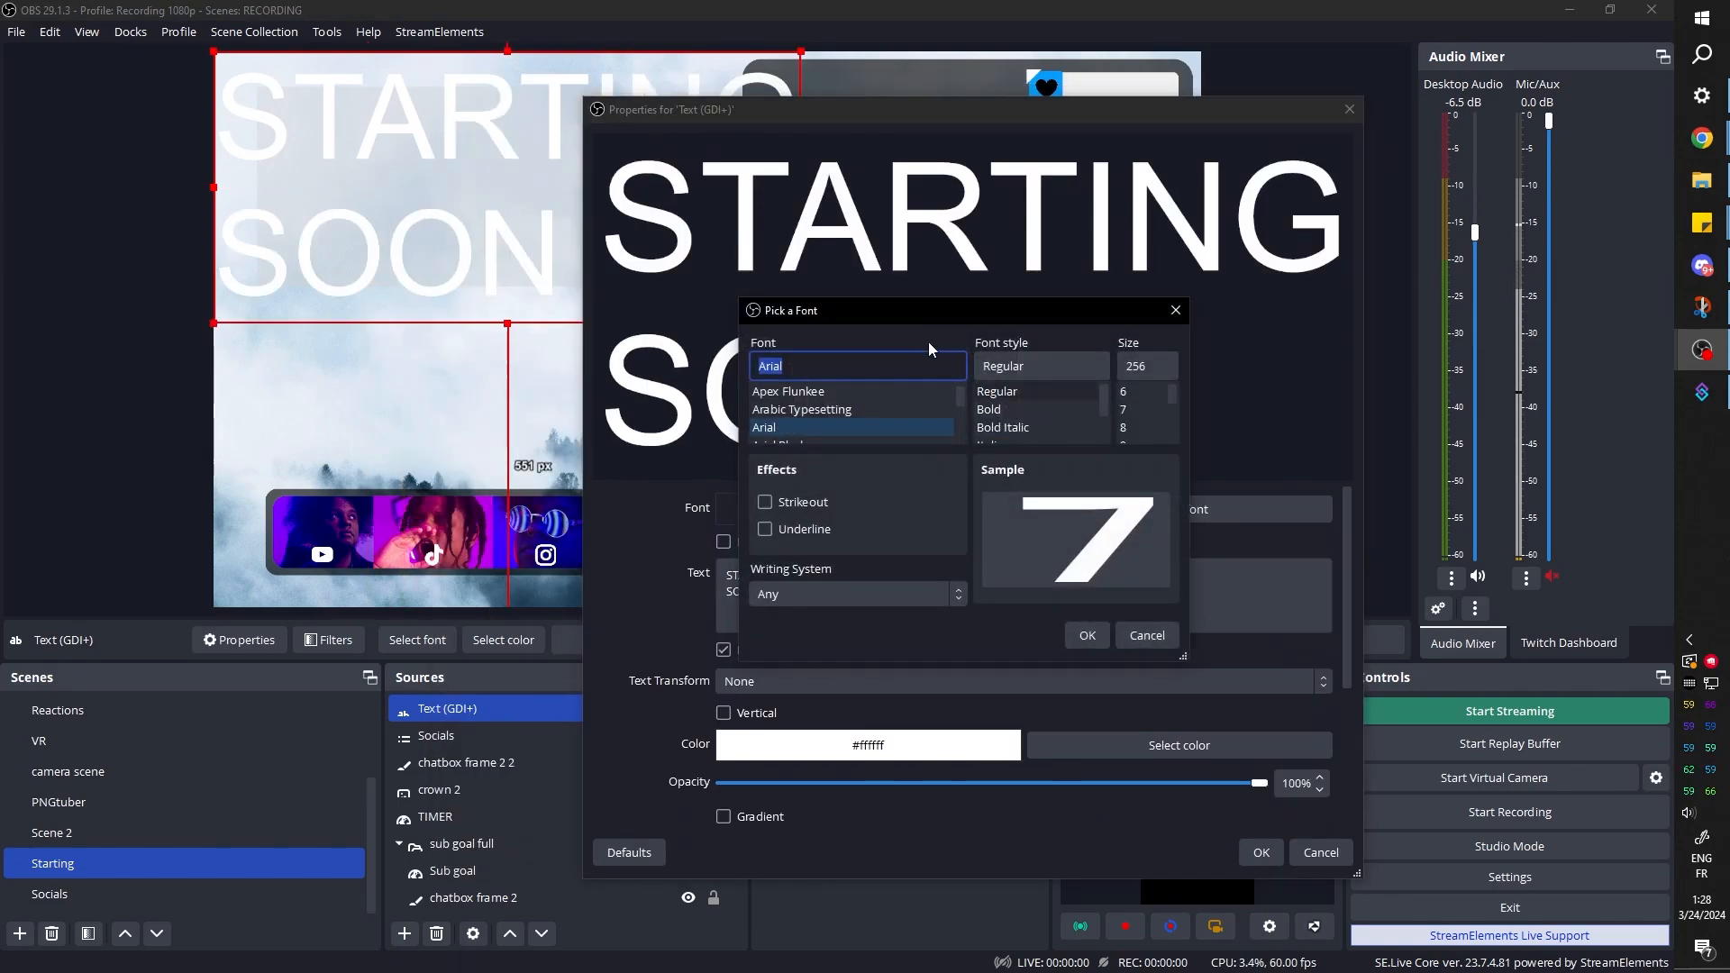
pyautogui.write('Bebas Neue')
pyautogui.click(1084, 634)
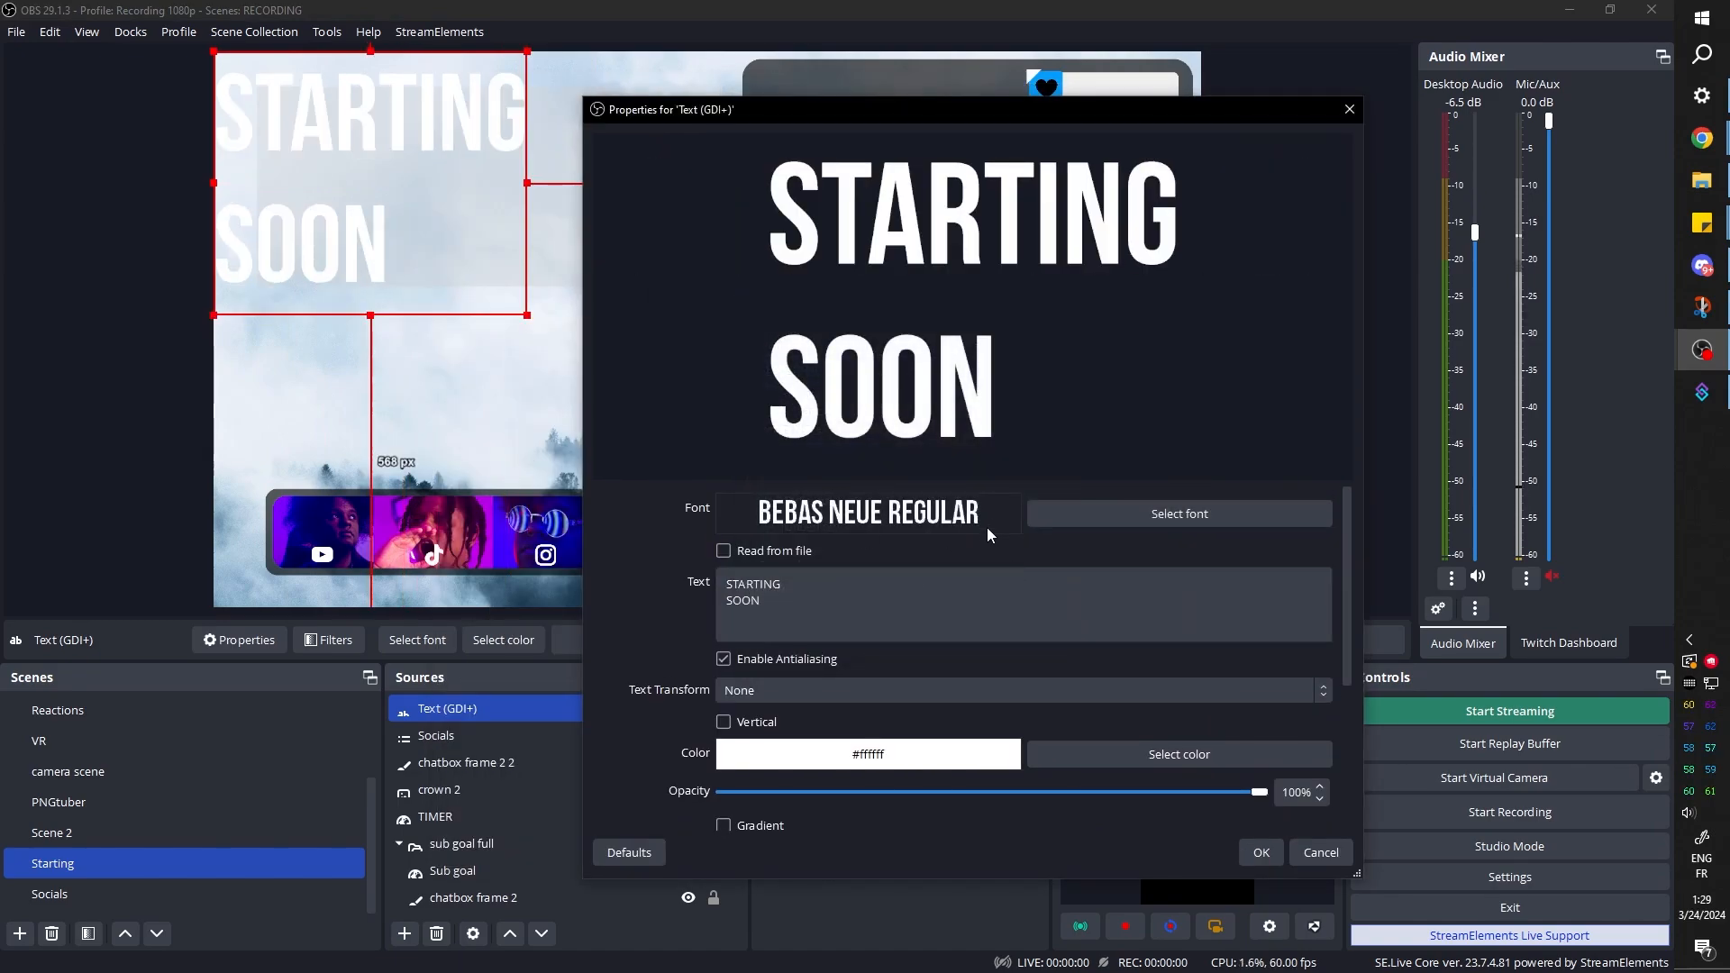
pyautogui.click(1037, 514)
pyautogui.click(903, 409)
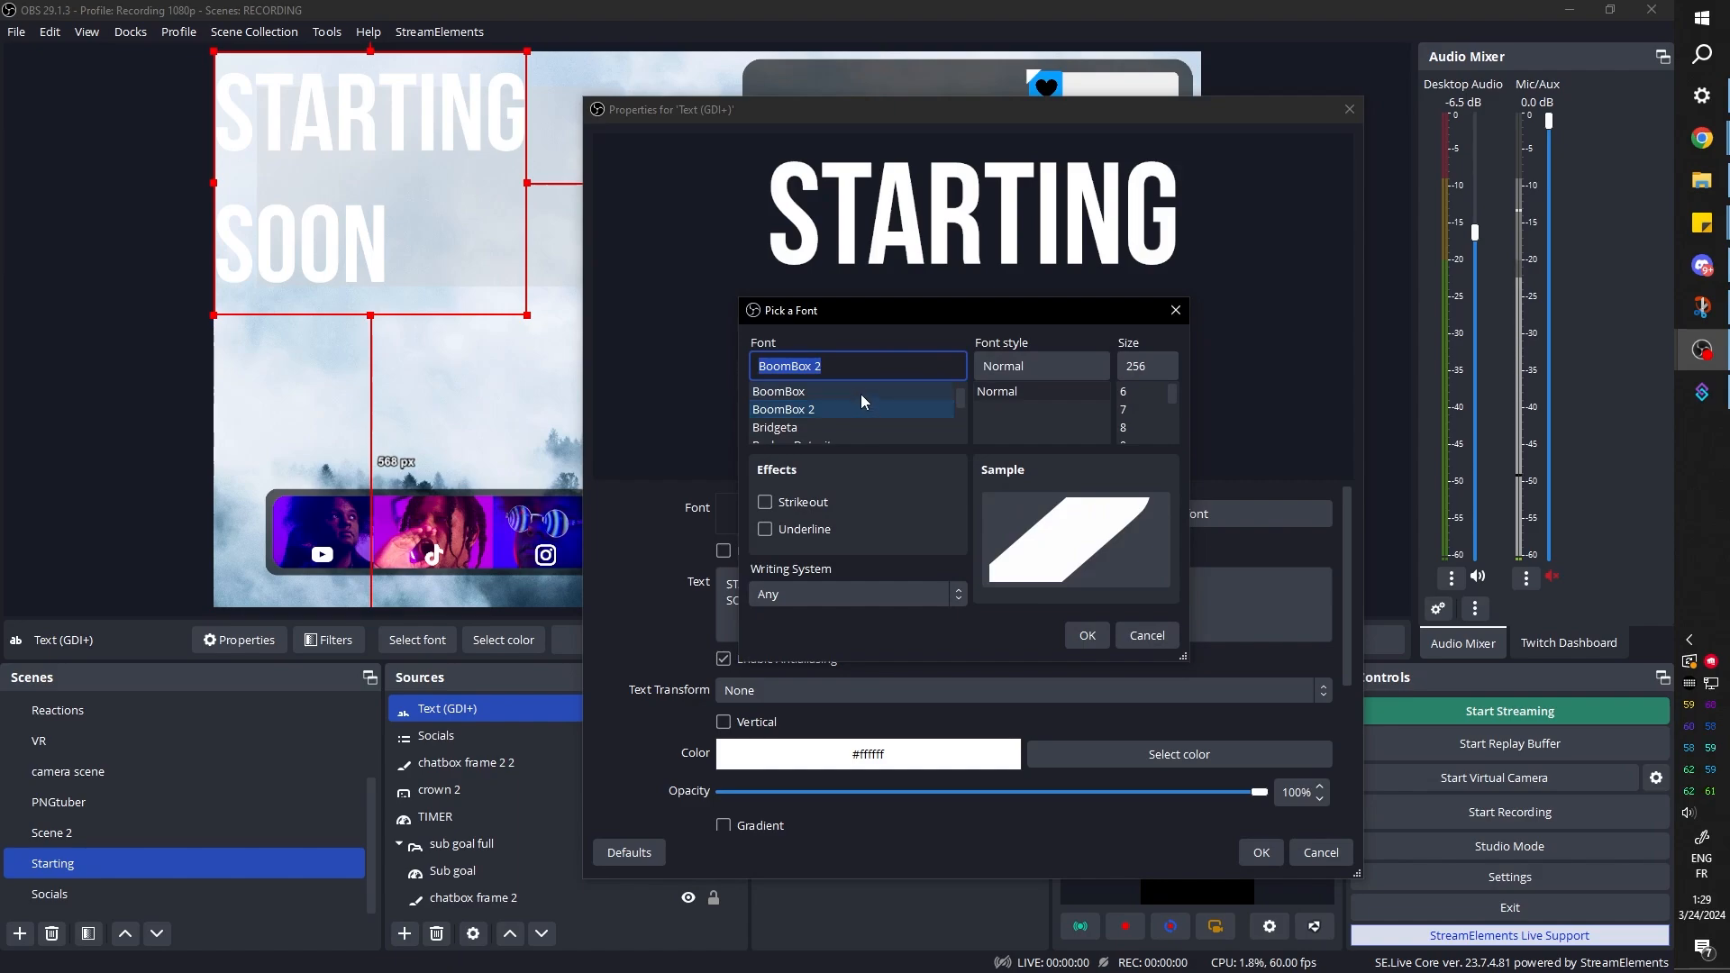
pyautogui.click(1088, 636)
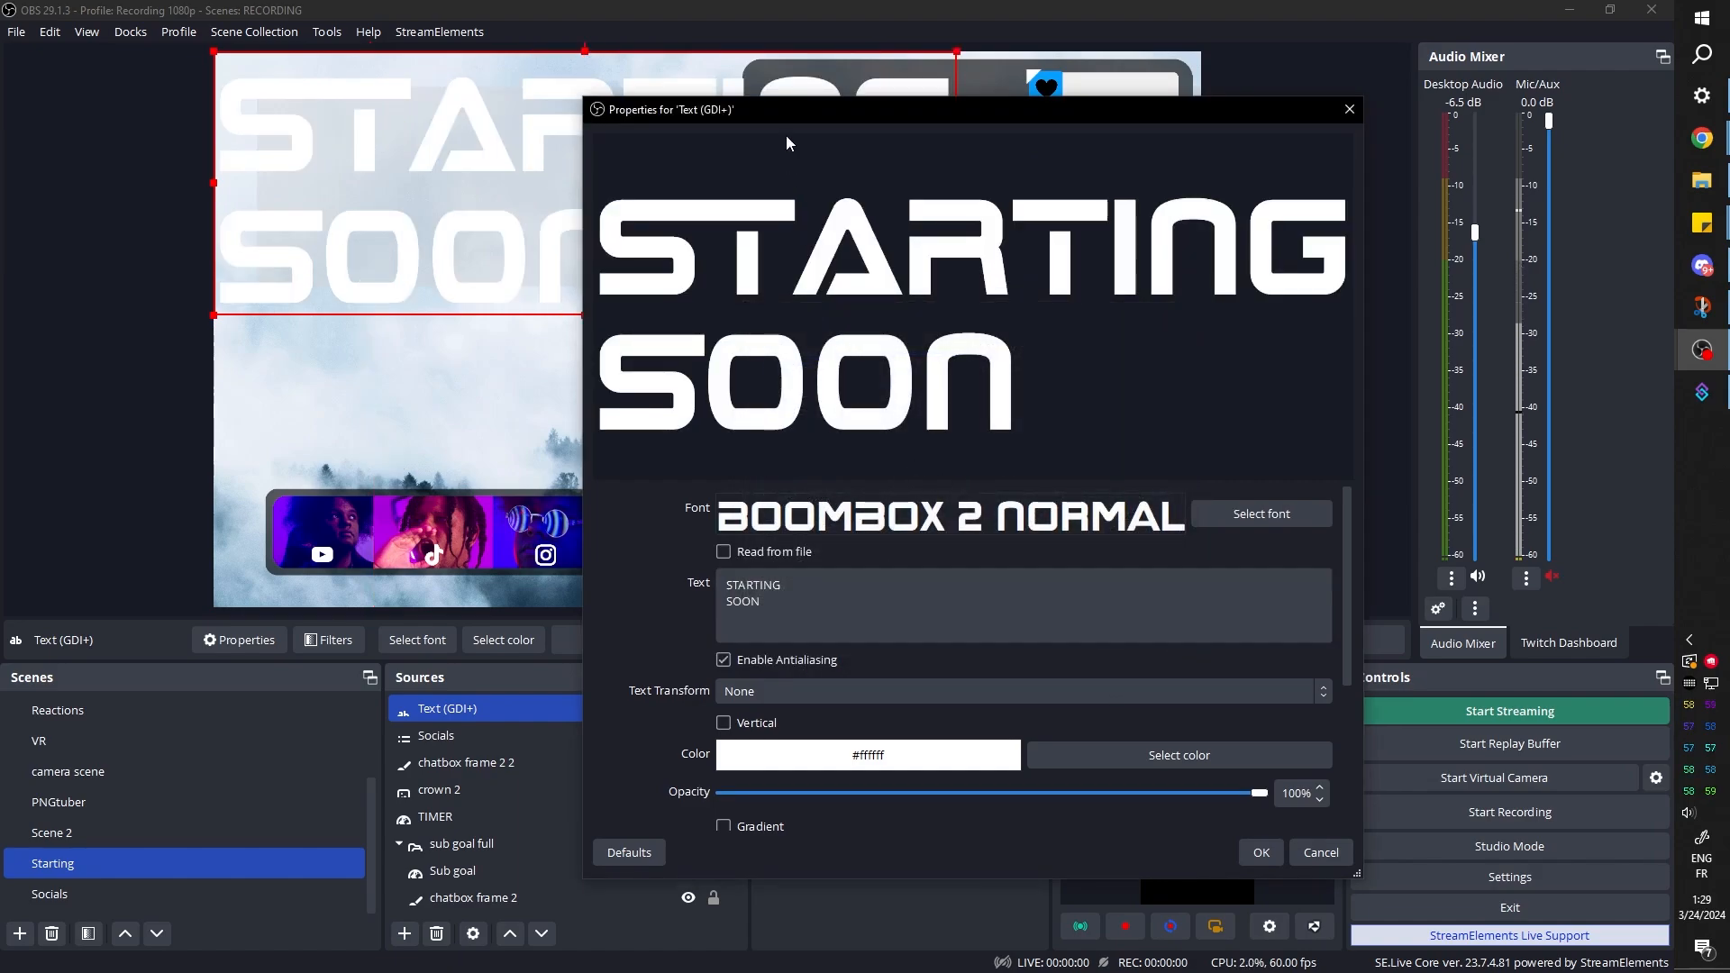
# Set the Montserrat Black text to size 400 and move it above the photo bar, about 31 px from the canvas's left edge
pyautogui.moveTo(798, 118); pyautogui.dragTo(957, 202)
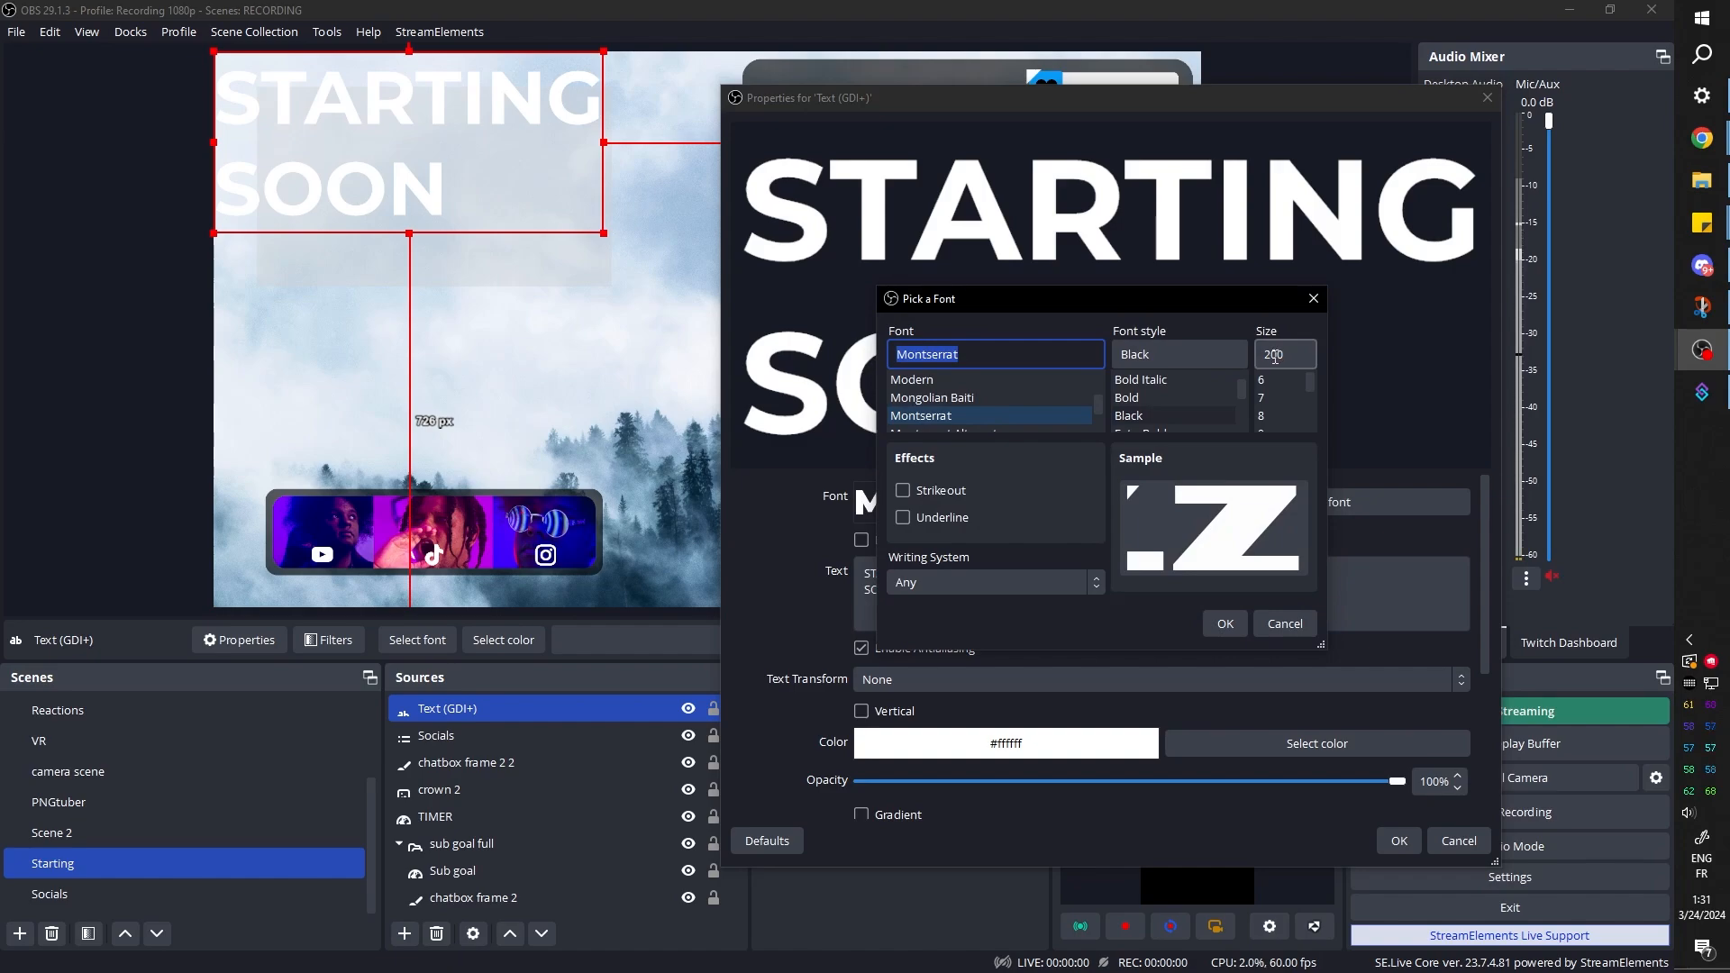
pyautogui.click(1265, 356)
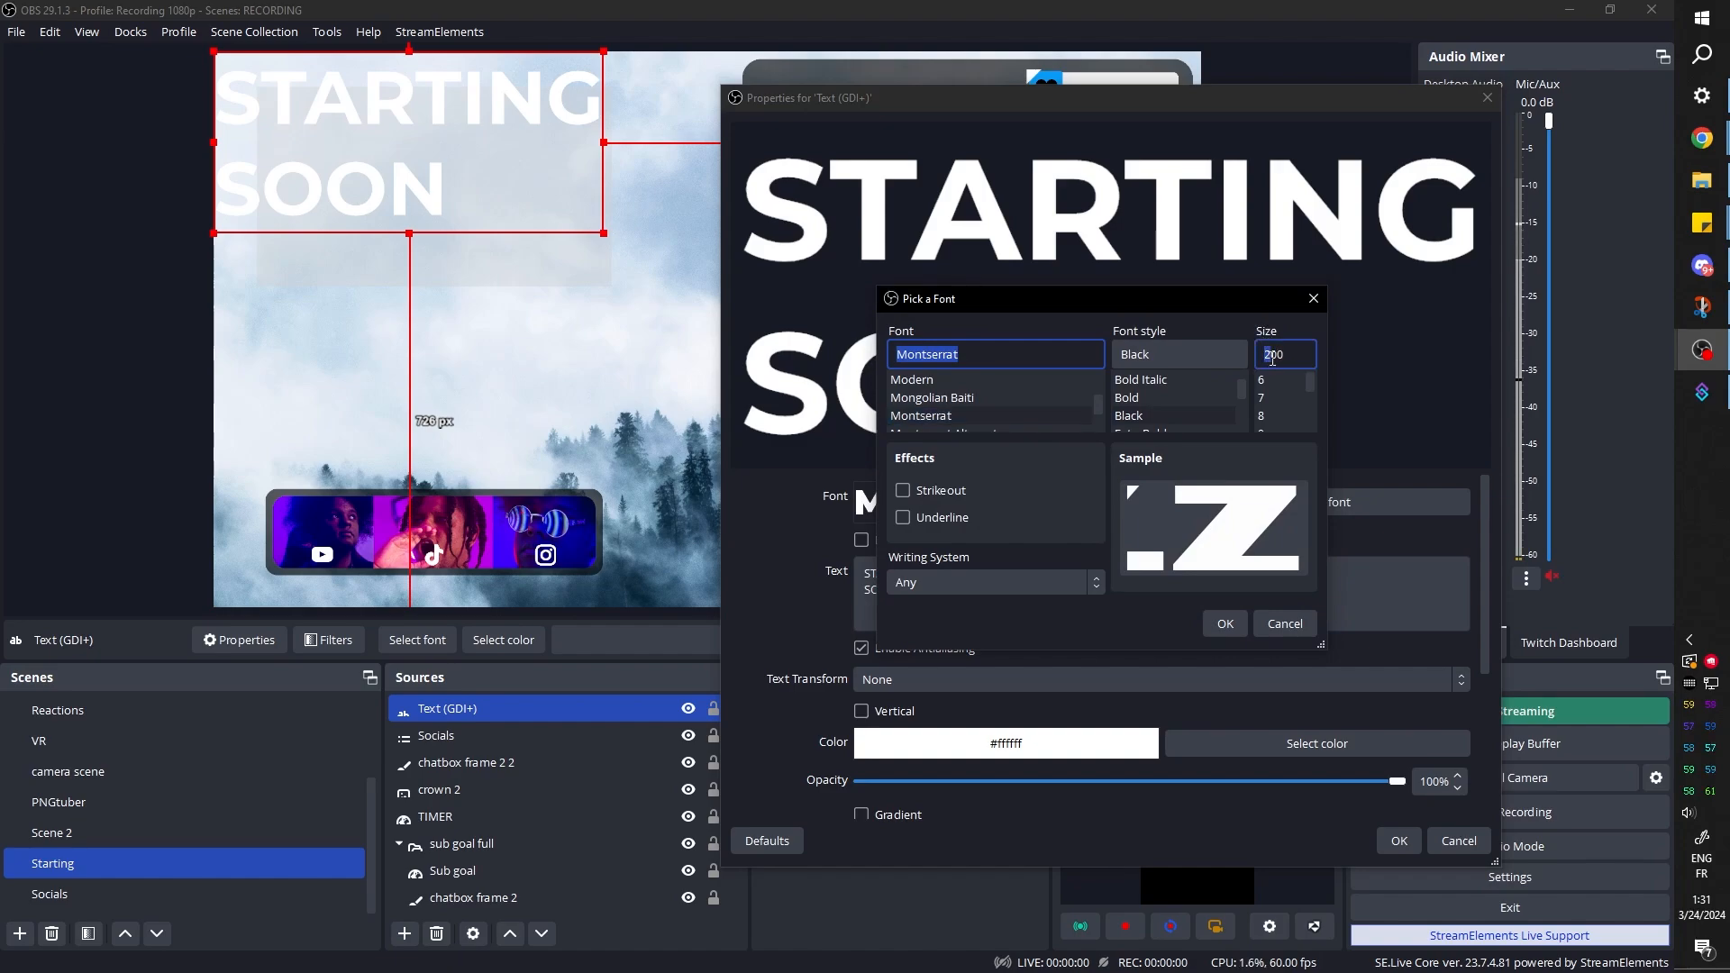
pyautogui.write('4')
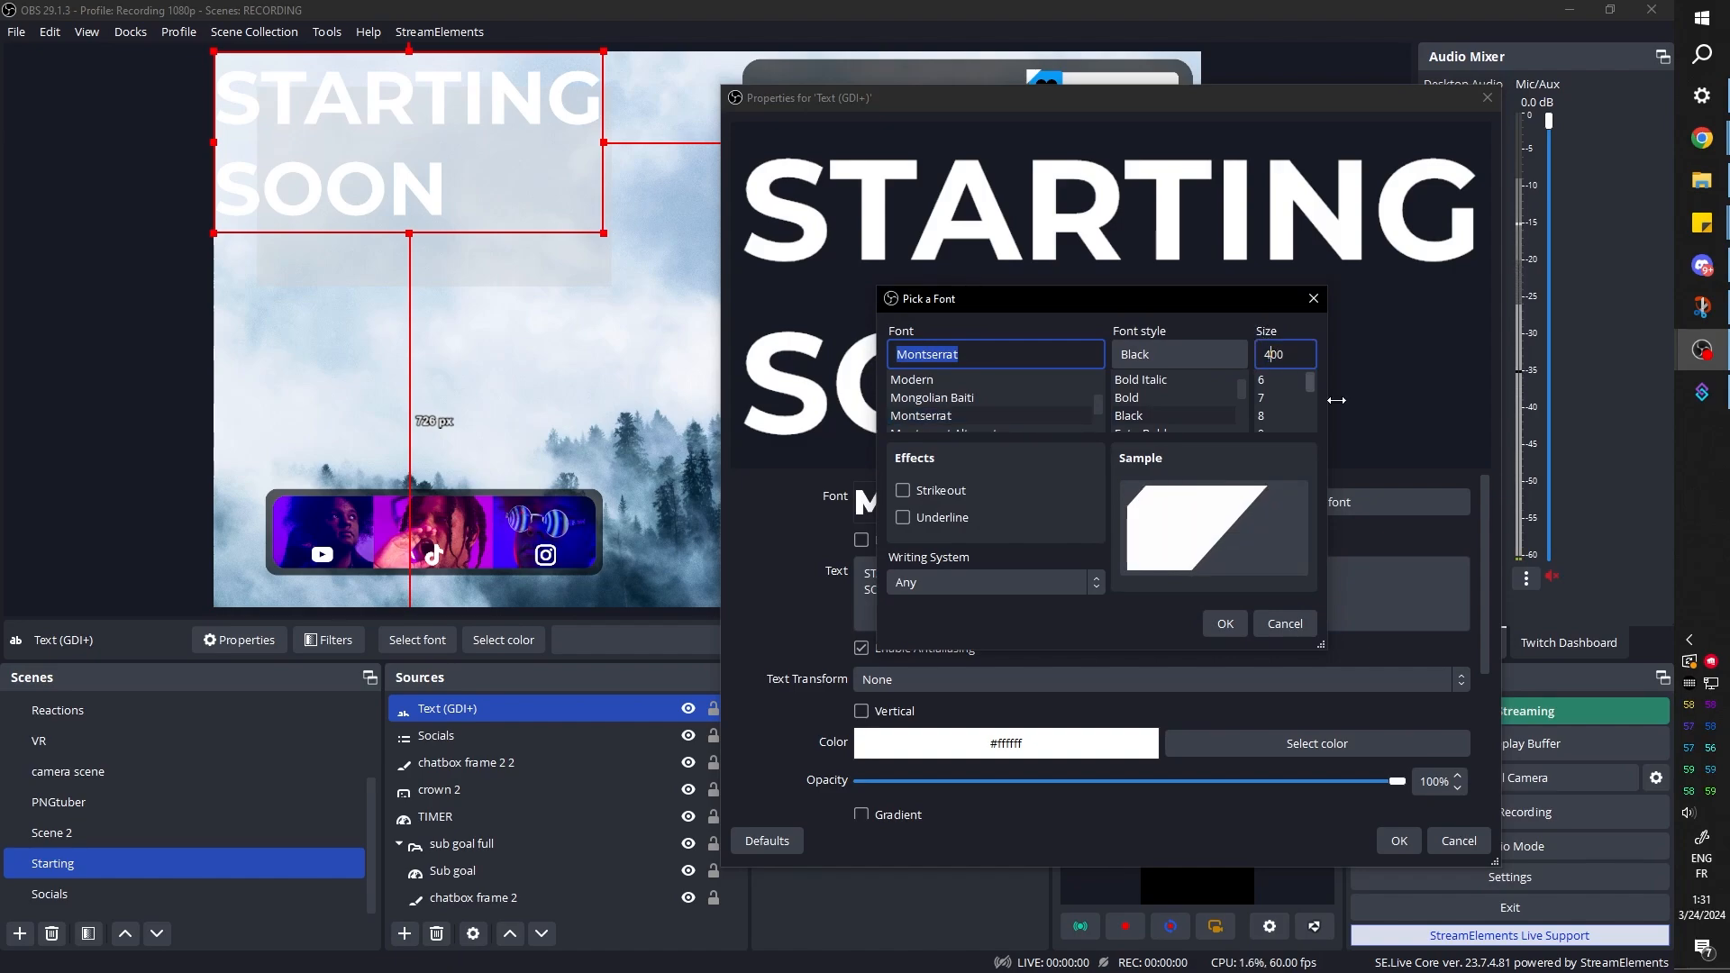
pyautogui.click(1224, 625)
pyautogui.moveTo(923, 98); pyautogui.dragTo(1360, 391)
pyautogui.moveTo(990, 413); pyautogui.dragTo(613, 280)
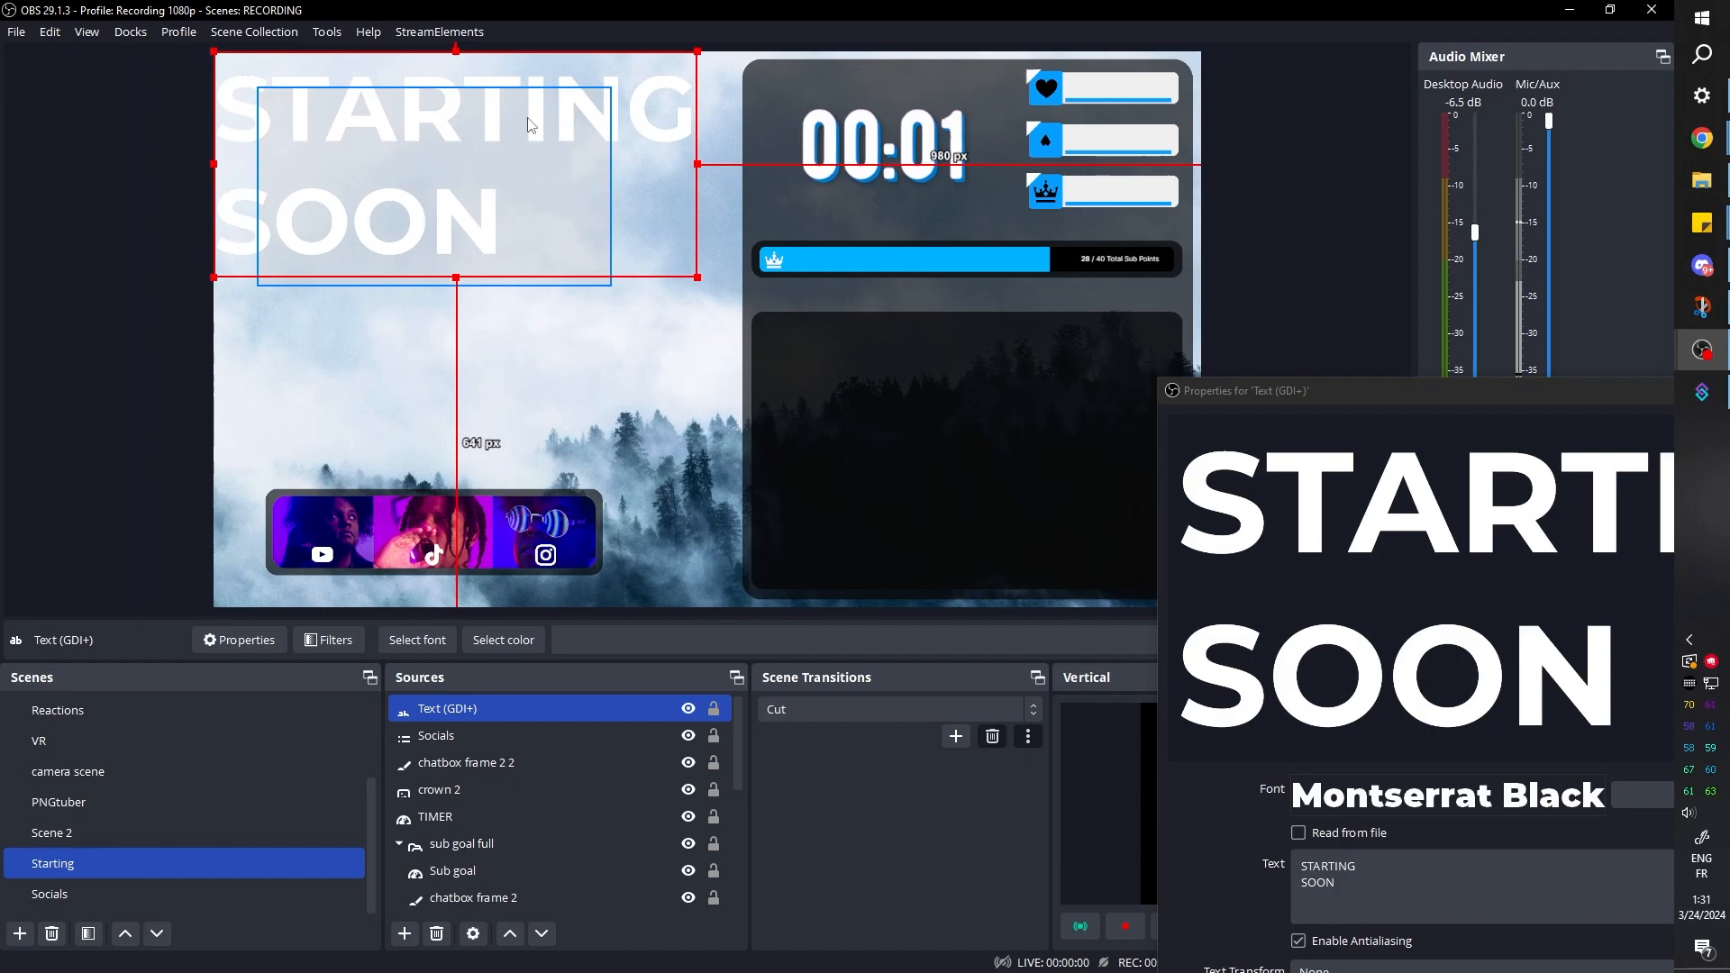
pyautogui.moveTo(611, 116); pyautogui.dragTo(629, 291)
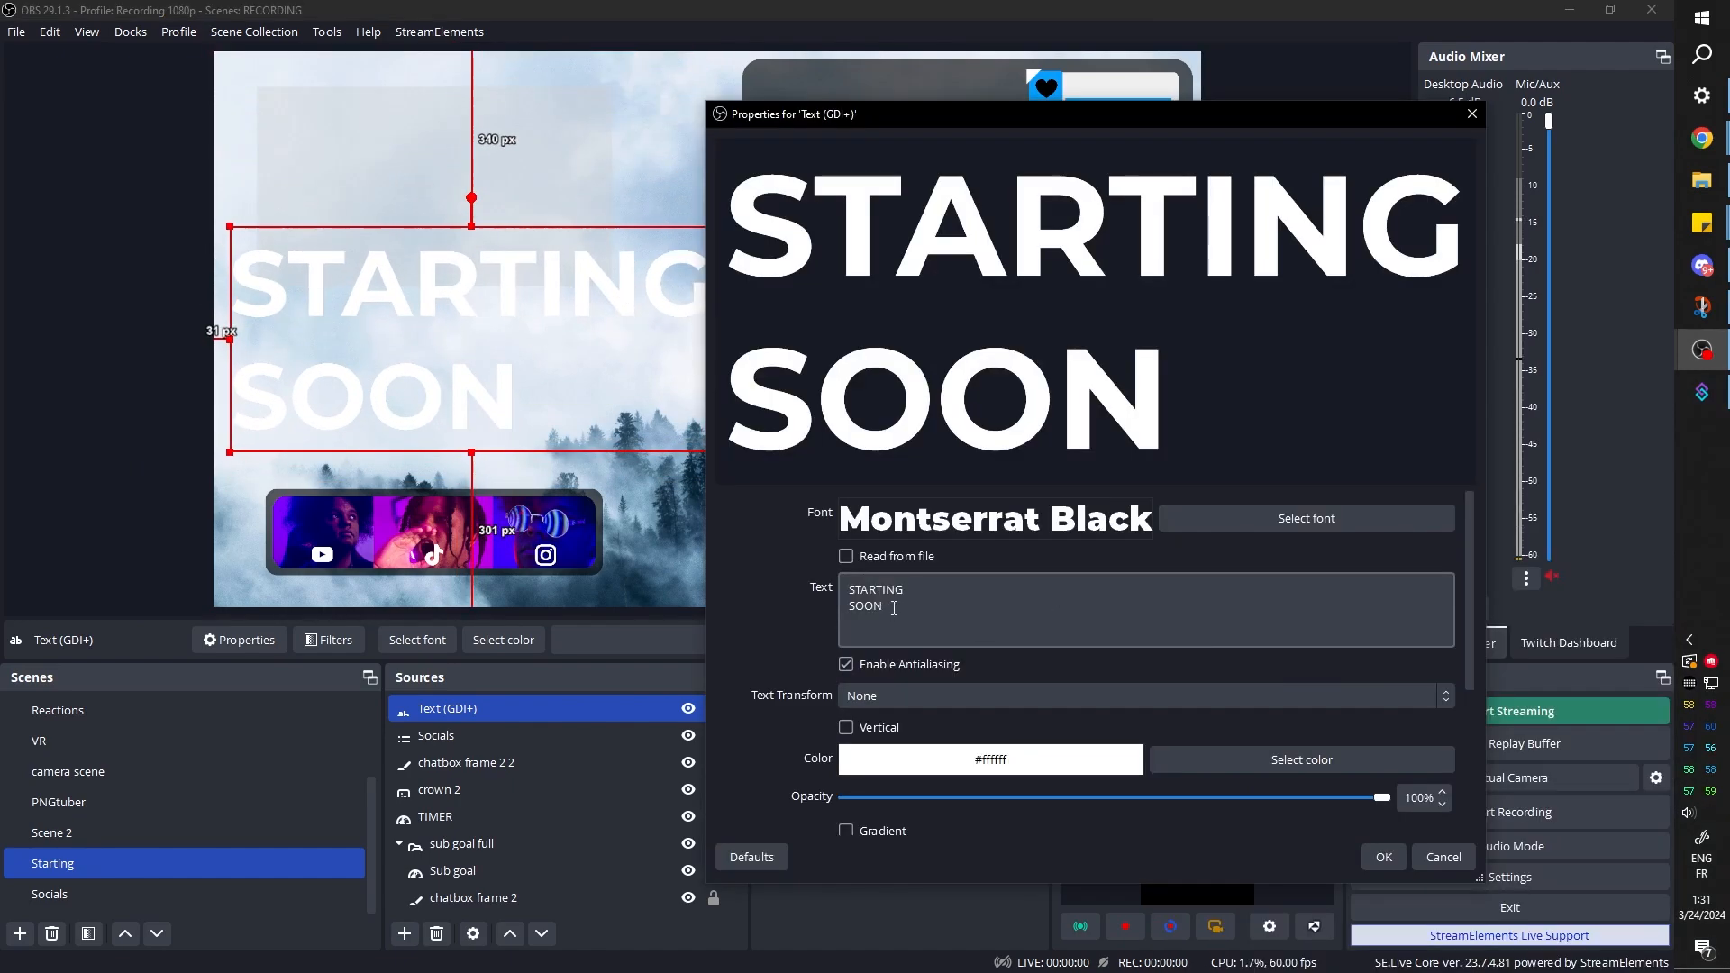
# Remove the SOON line from the text source so that it reads only STARTING
pyautogui.moveTo(885, 610); pyautogui.dragTo(836, 608)
pyautogui.press('BackSpace')
pyautogui.press('BackSpace')
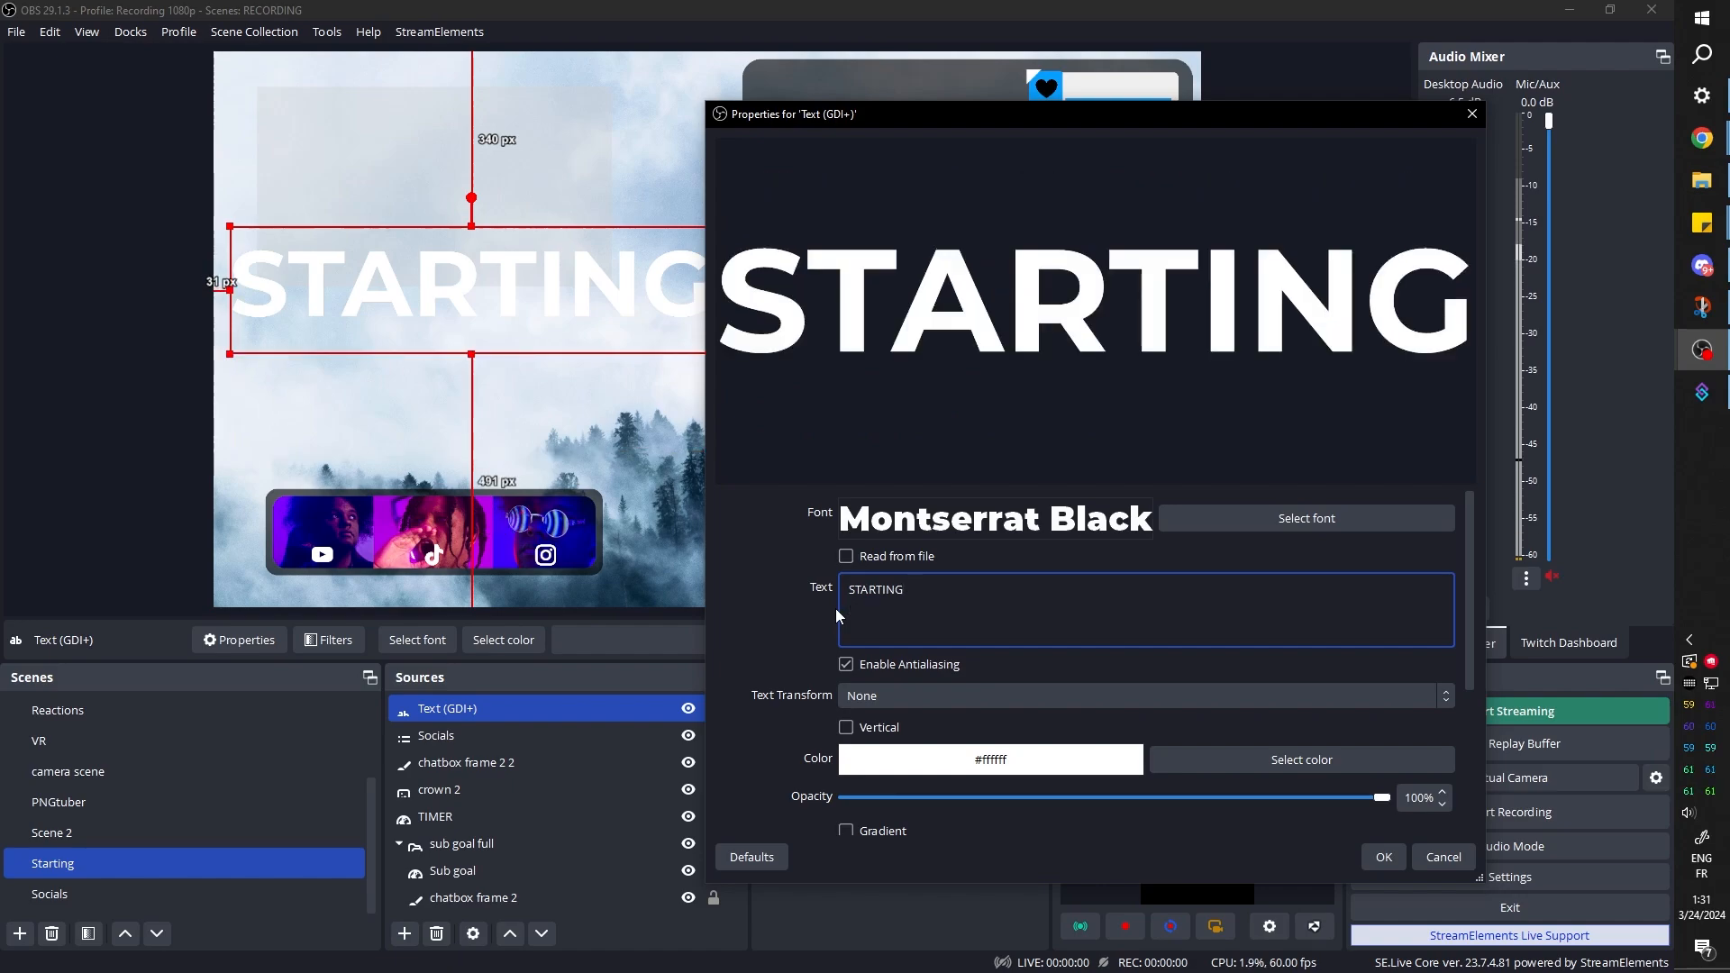
pyautogui.click(1384, 856)
# Paste a duplicate of the STARTING text source, change its text to SOON and move it off the original word
pyautogui.rightClick(521, 712)
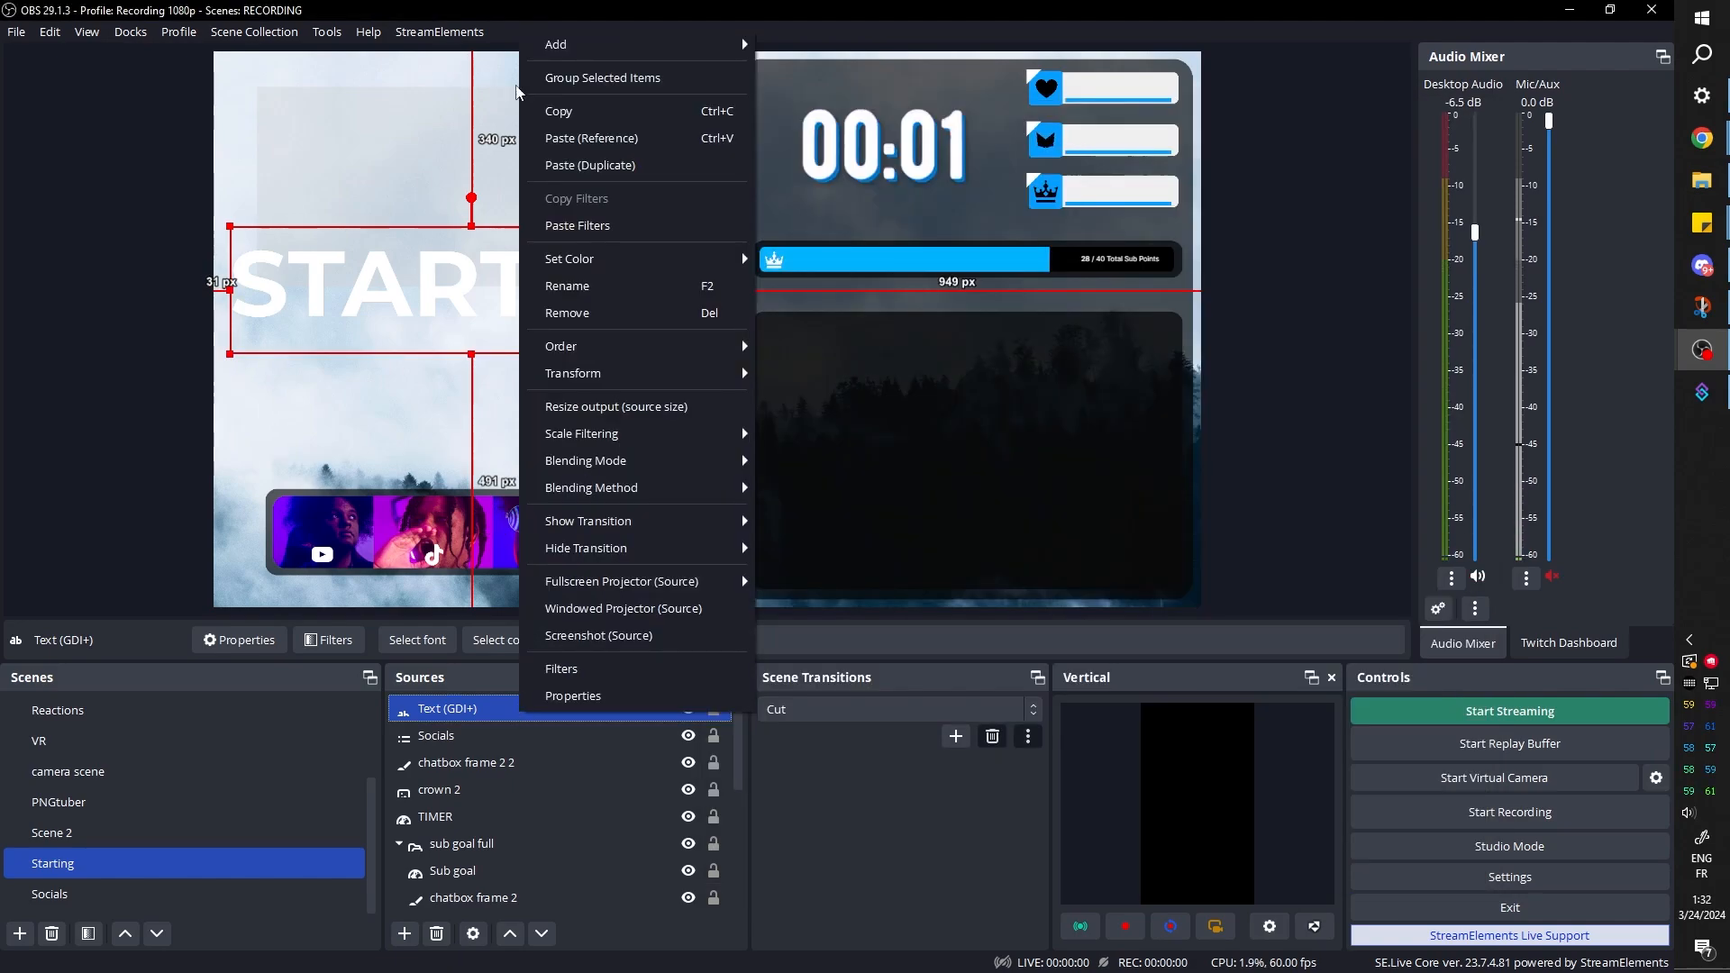
pyautogui.click(552, 109)
pyautogui.rightClick(521, 717)
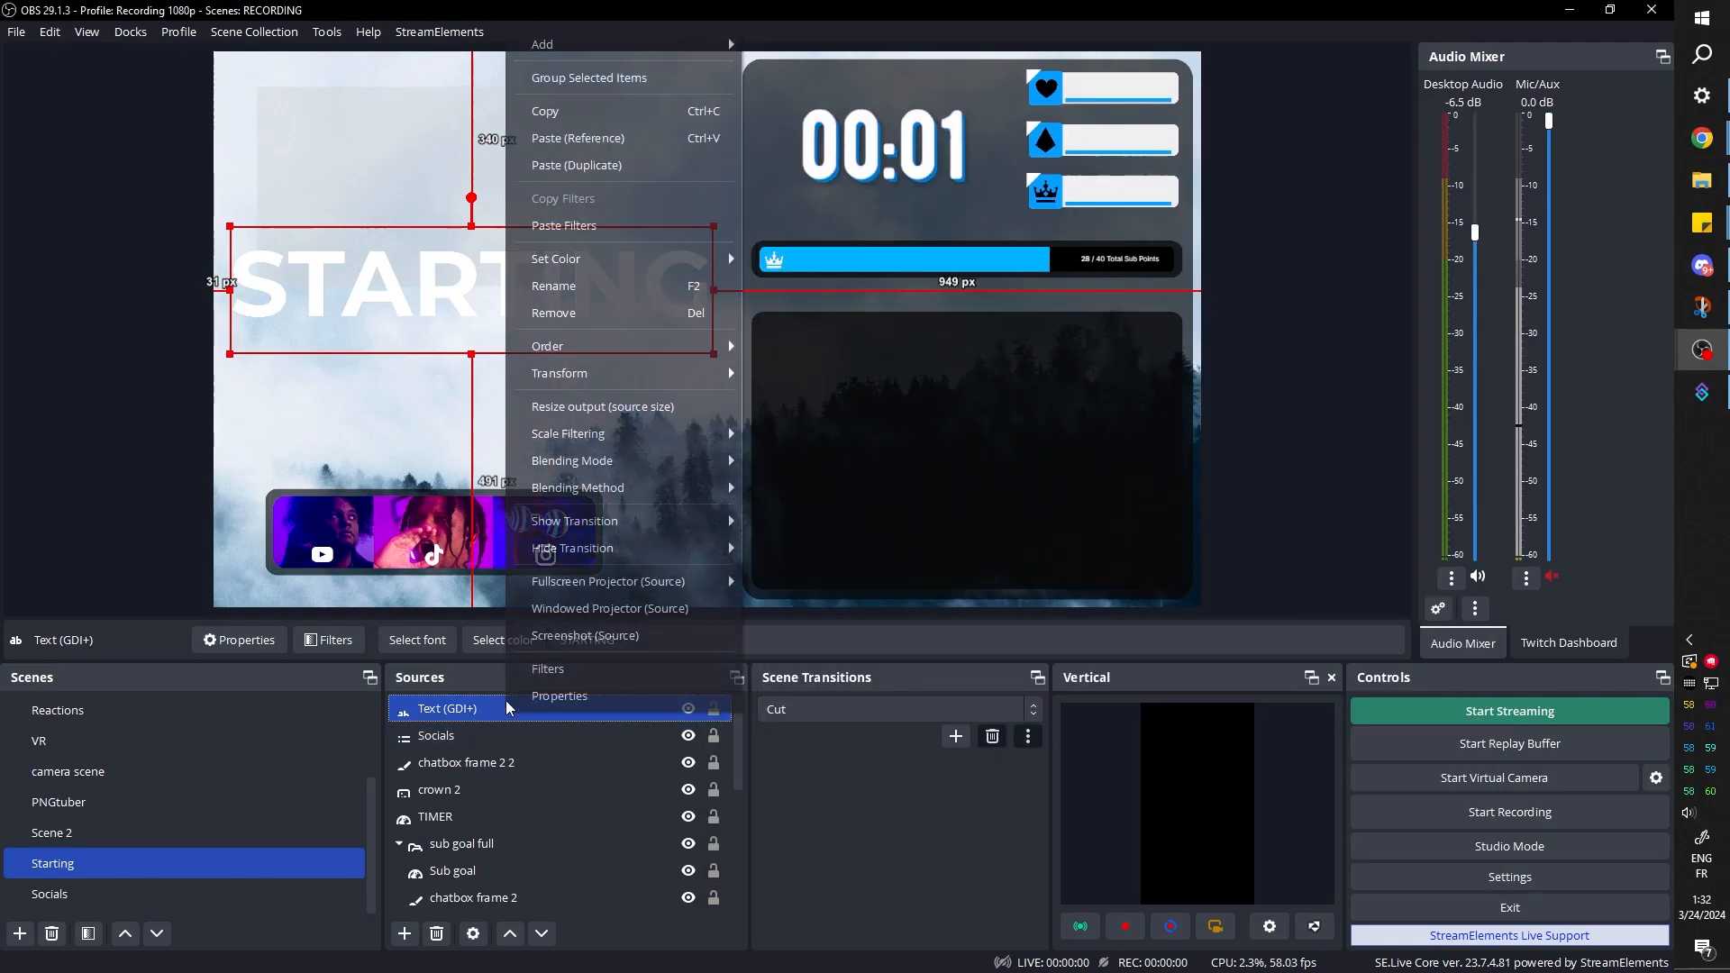
pyautogui.click(562, 169)
pyautogui.moveTo(627, 641); pyautogui.dragTo(568, 641)
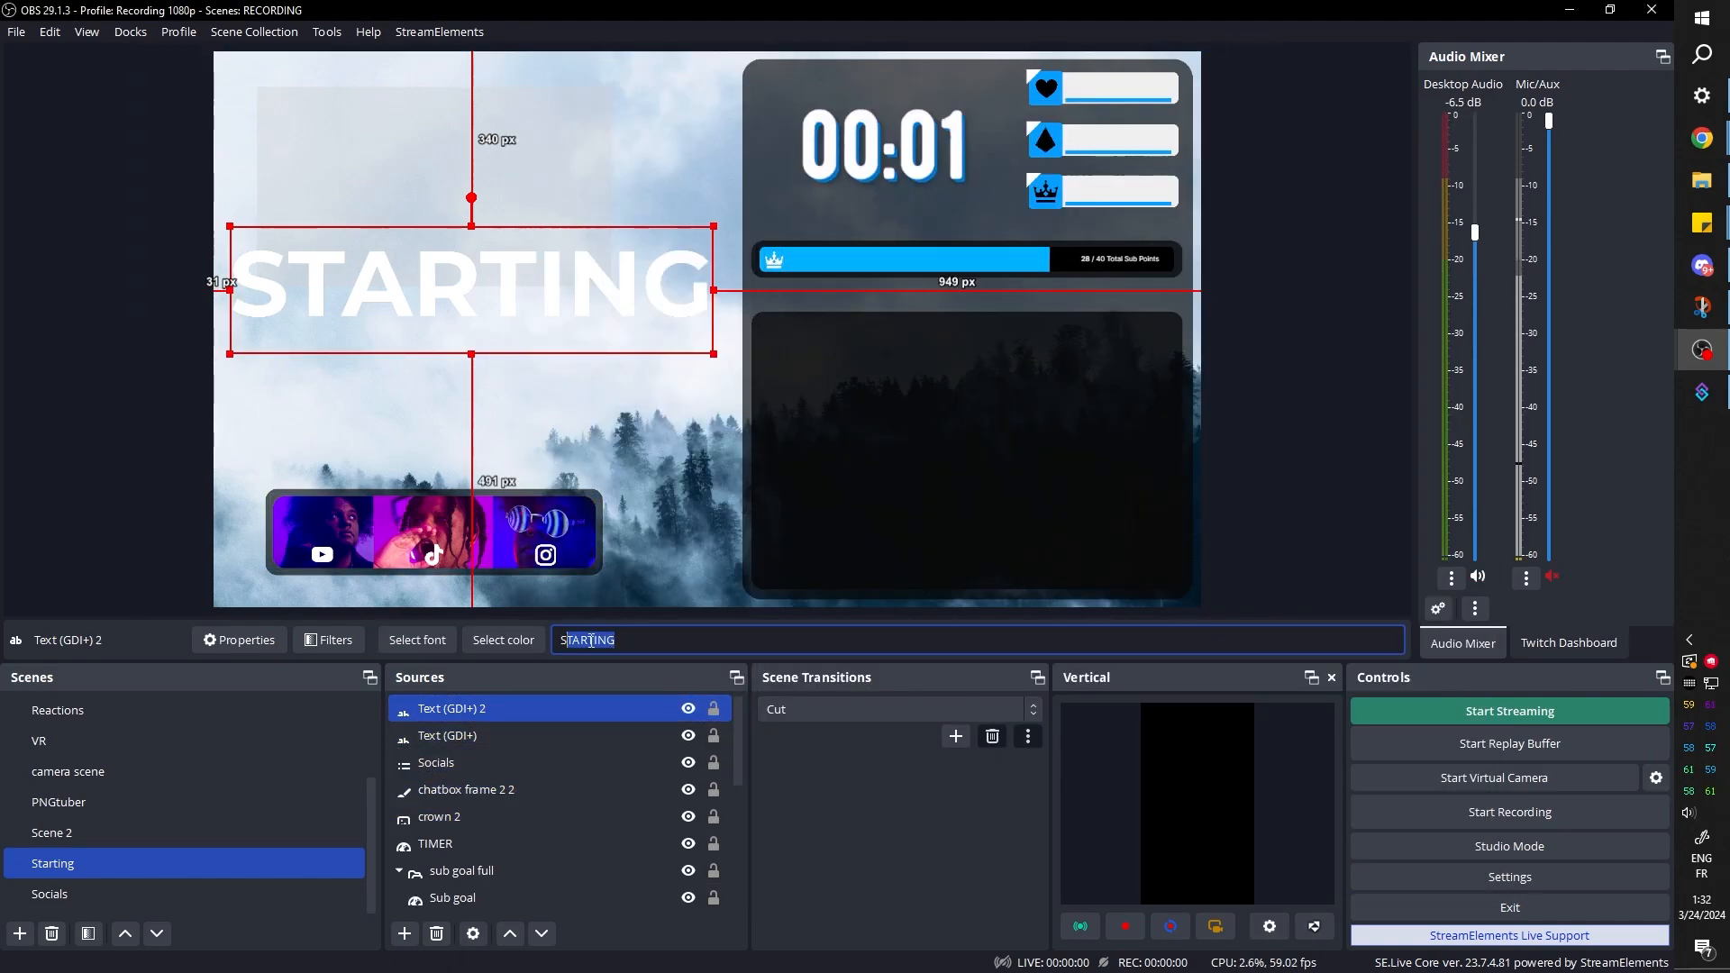
pyautogui.write('OON')
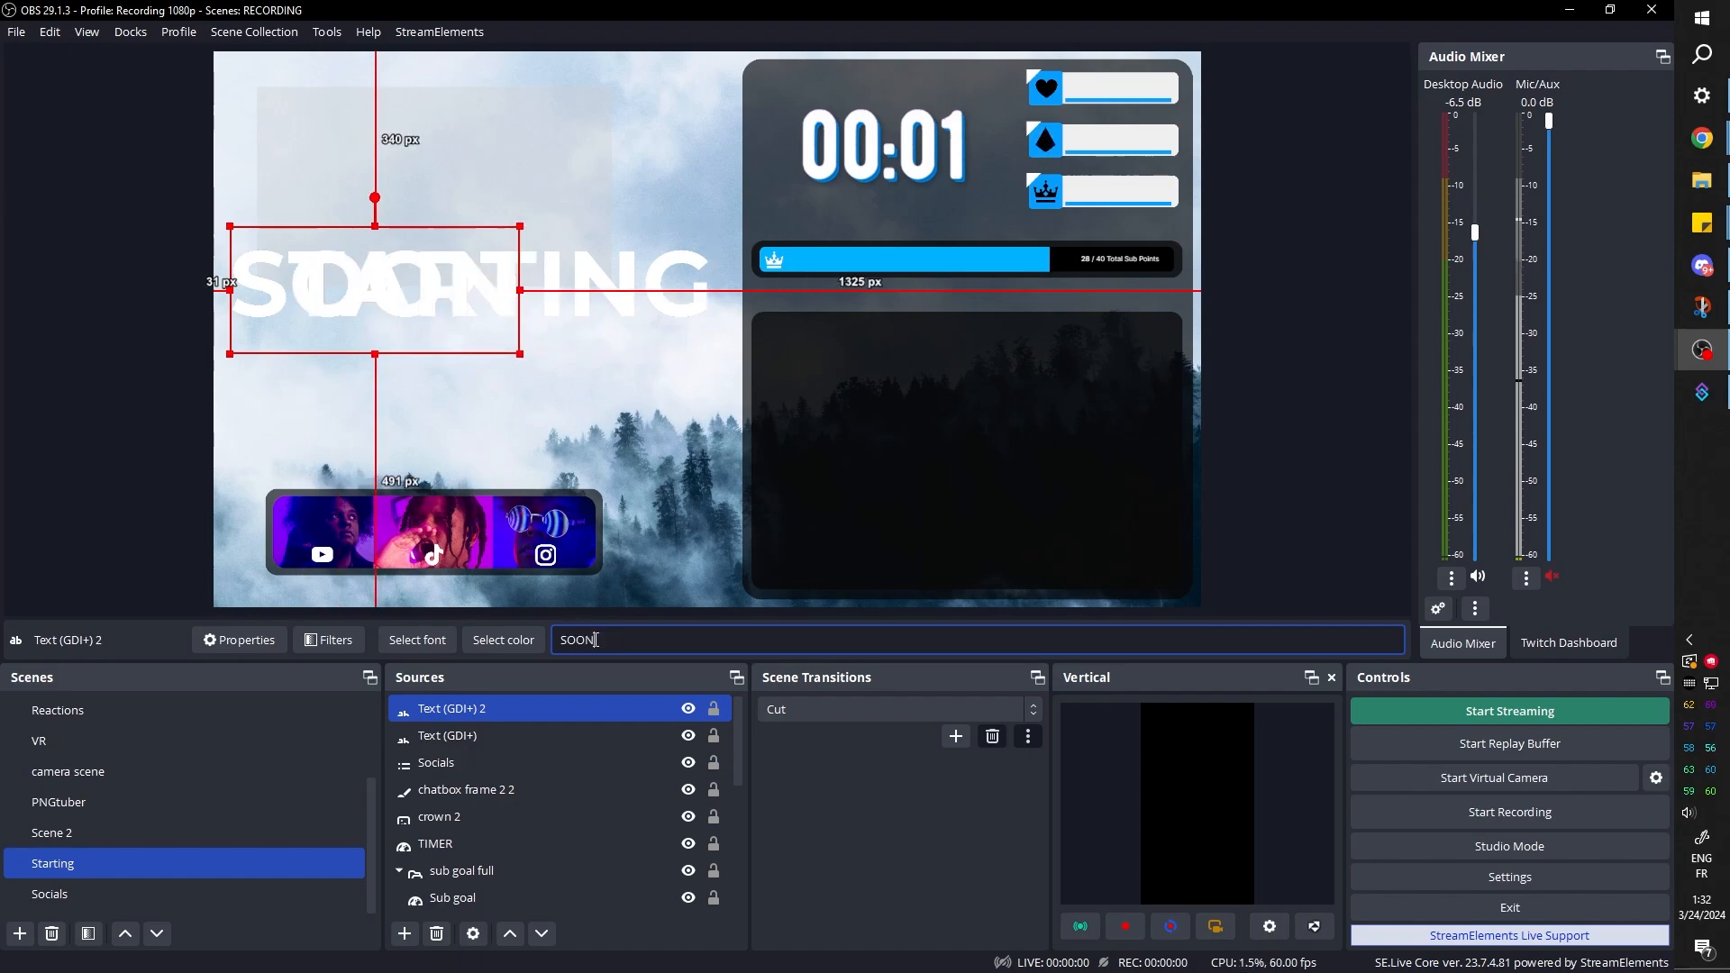
pyautogui.moveTo(358, 271); pyautogui.dragTo(562, 357)
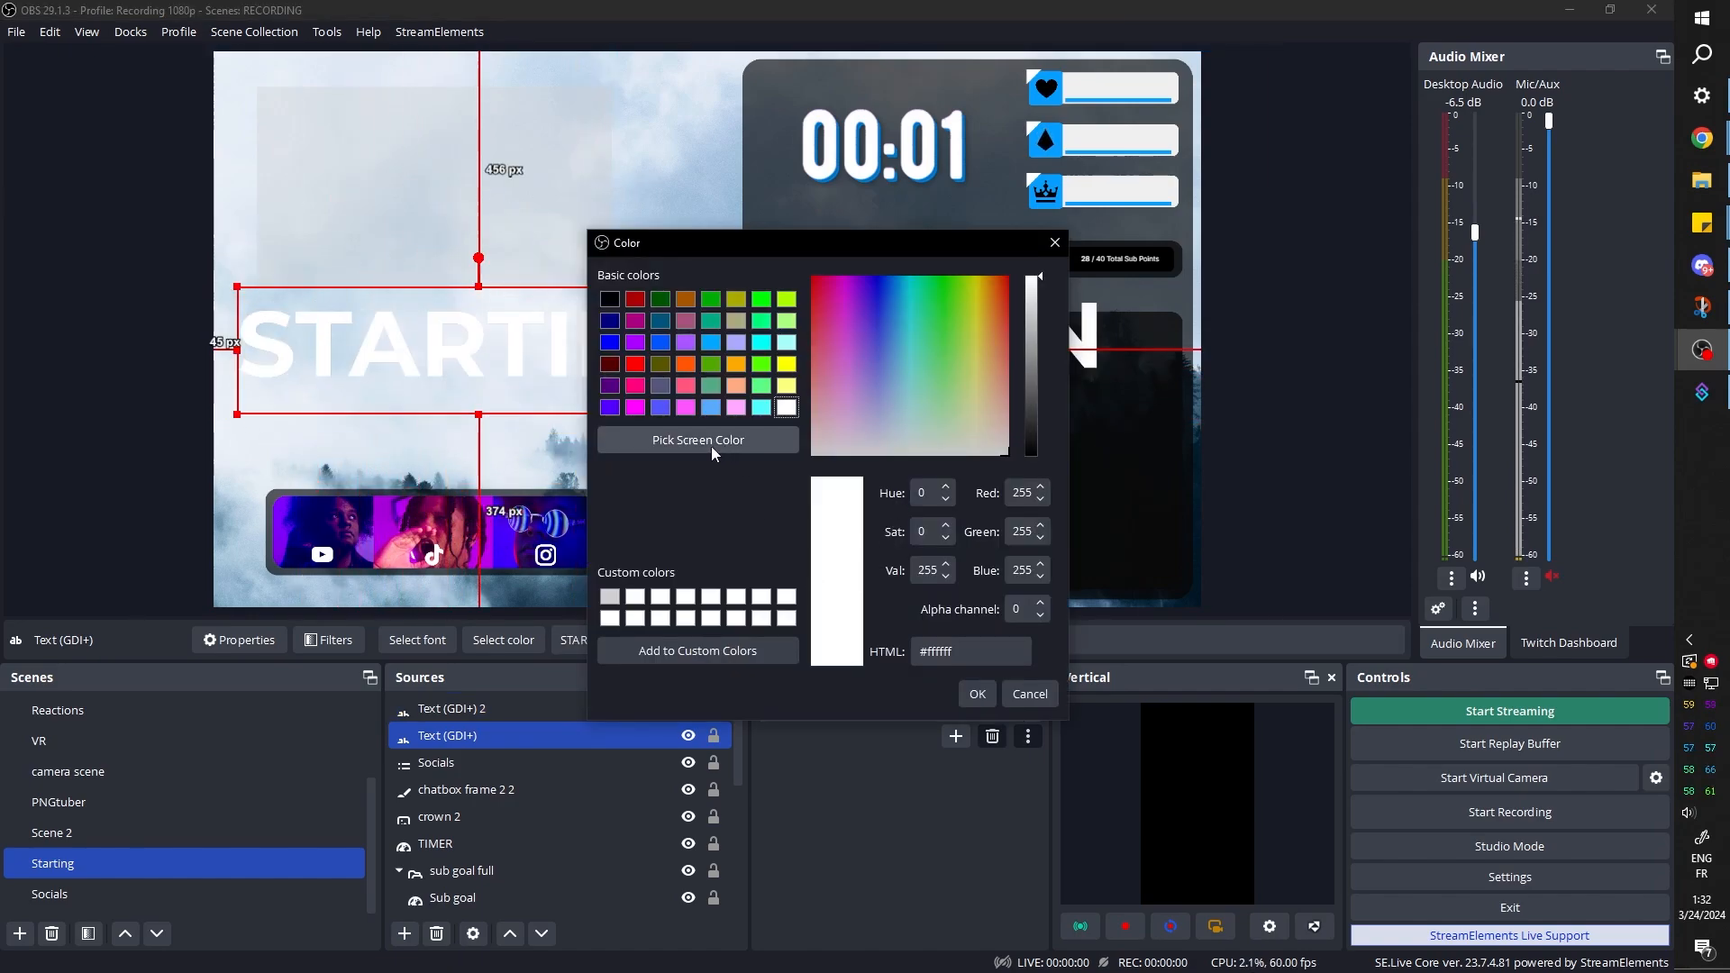
# Color the STARTING text #181b1d by sampling the dark panel, and shrink the SOON text beneath the word's right end
pyautogui.click(701, 439)
pyautogui.click(1163, 334)
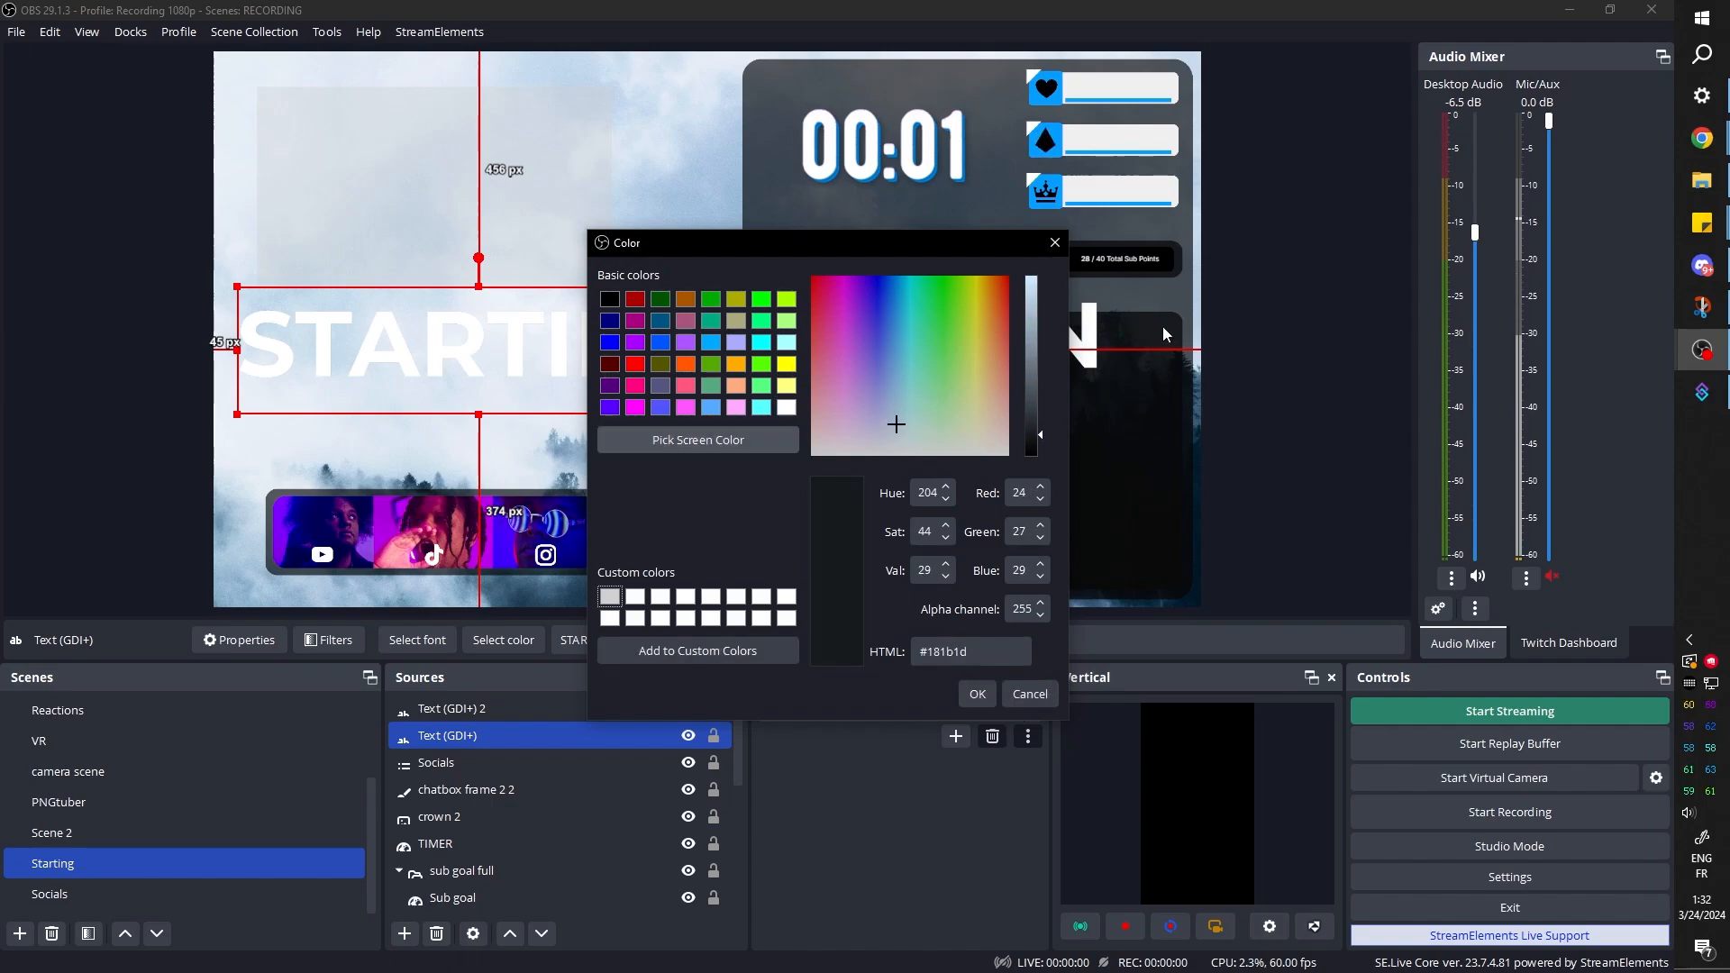
pyautogui.press('Return')
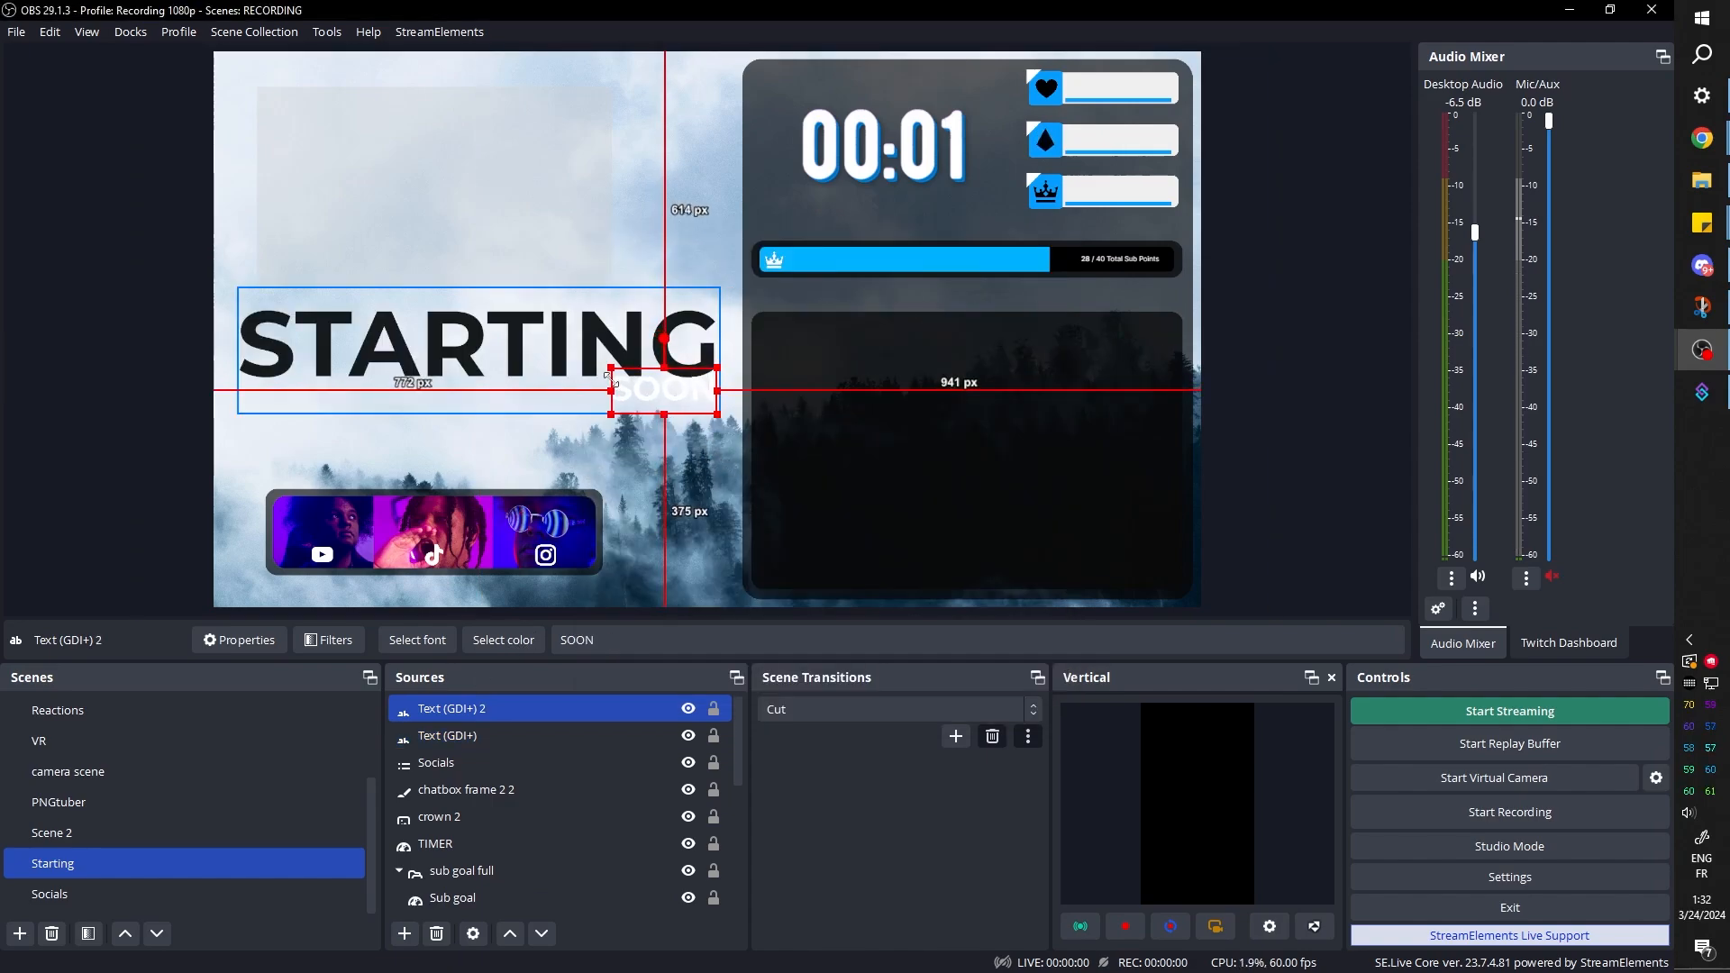
pyautogui.moveTo(610, 367); pyautogui.dragTo(620, 372)
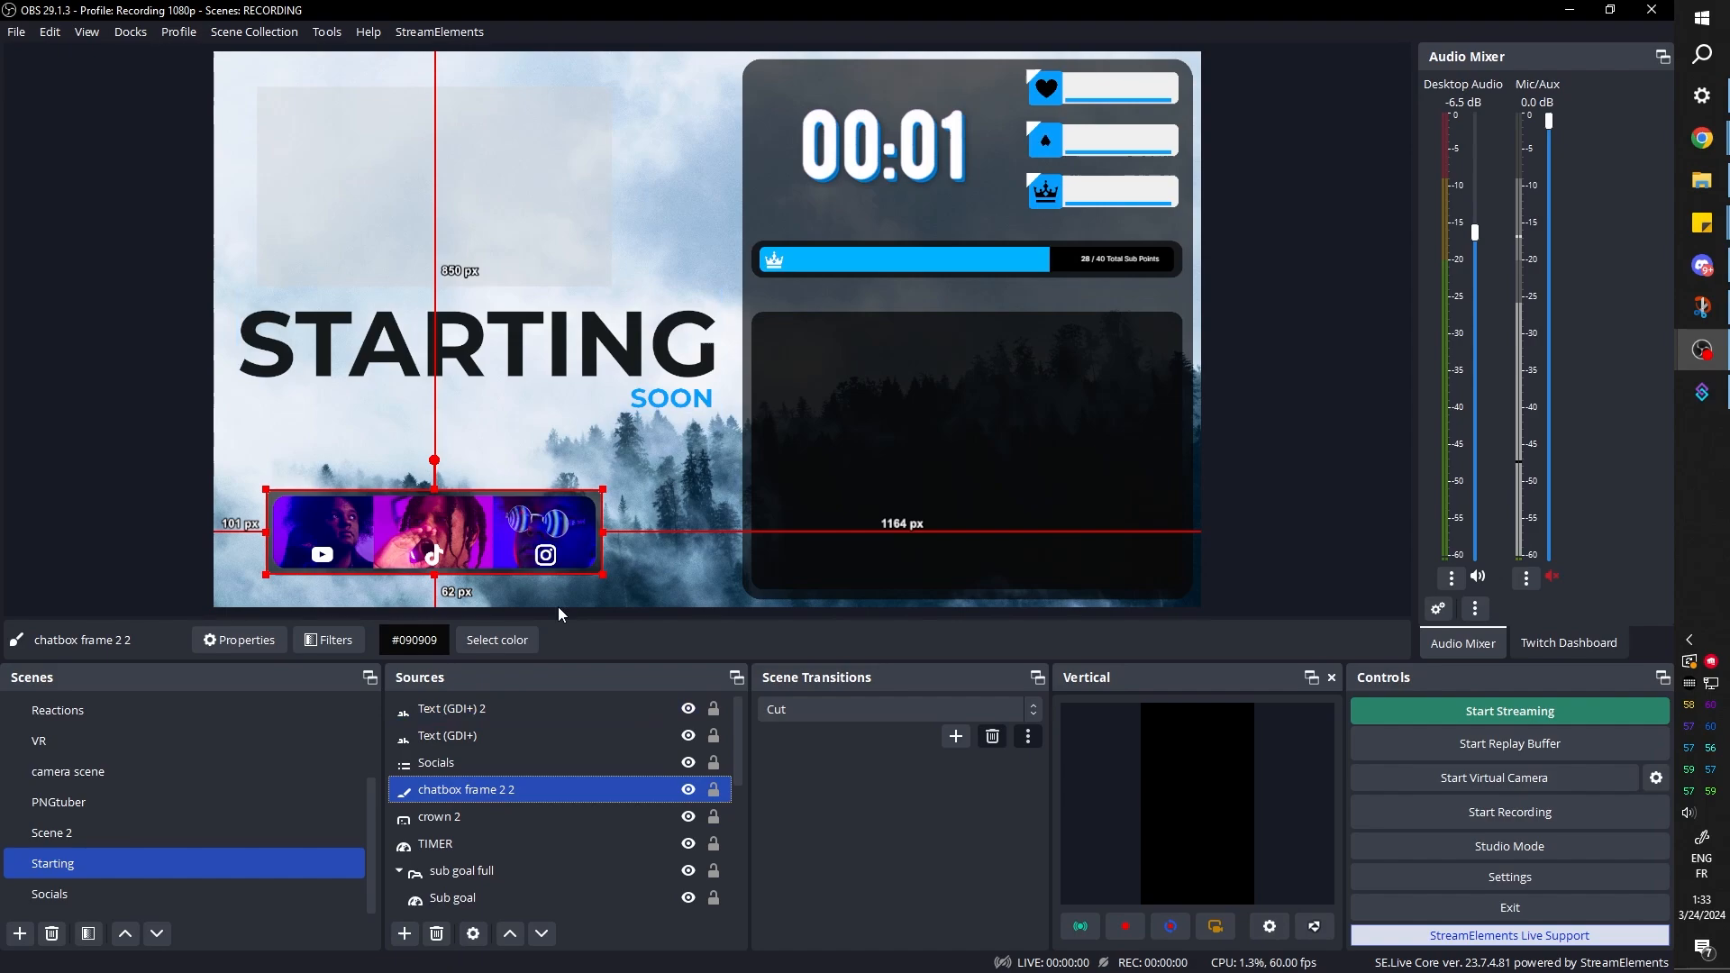
# Paste a duplicate of the photo bar's frame and turn the copy into a thin #059fff bar beside SOON
pyautogui.rightClick(459, 797)
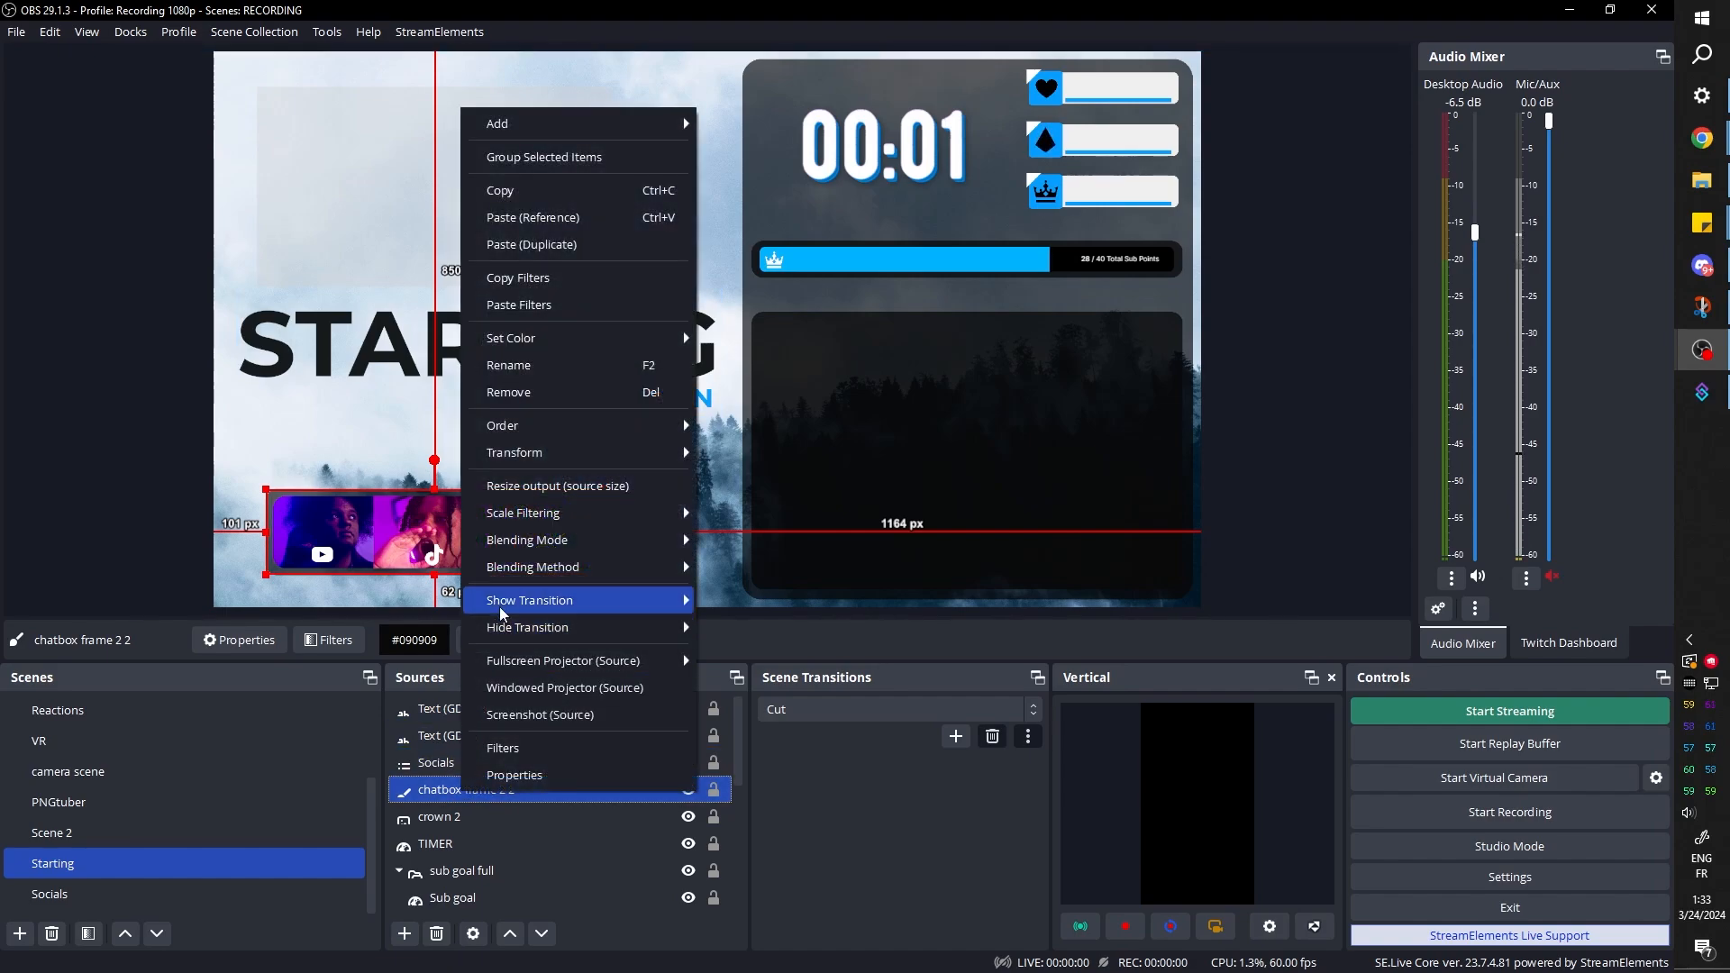
pyautogui.click(532, 244)
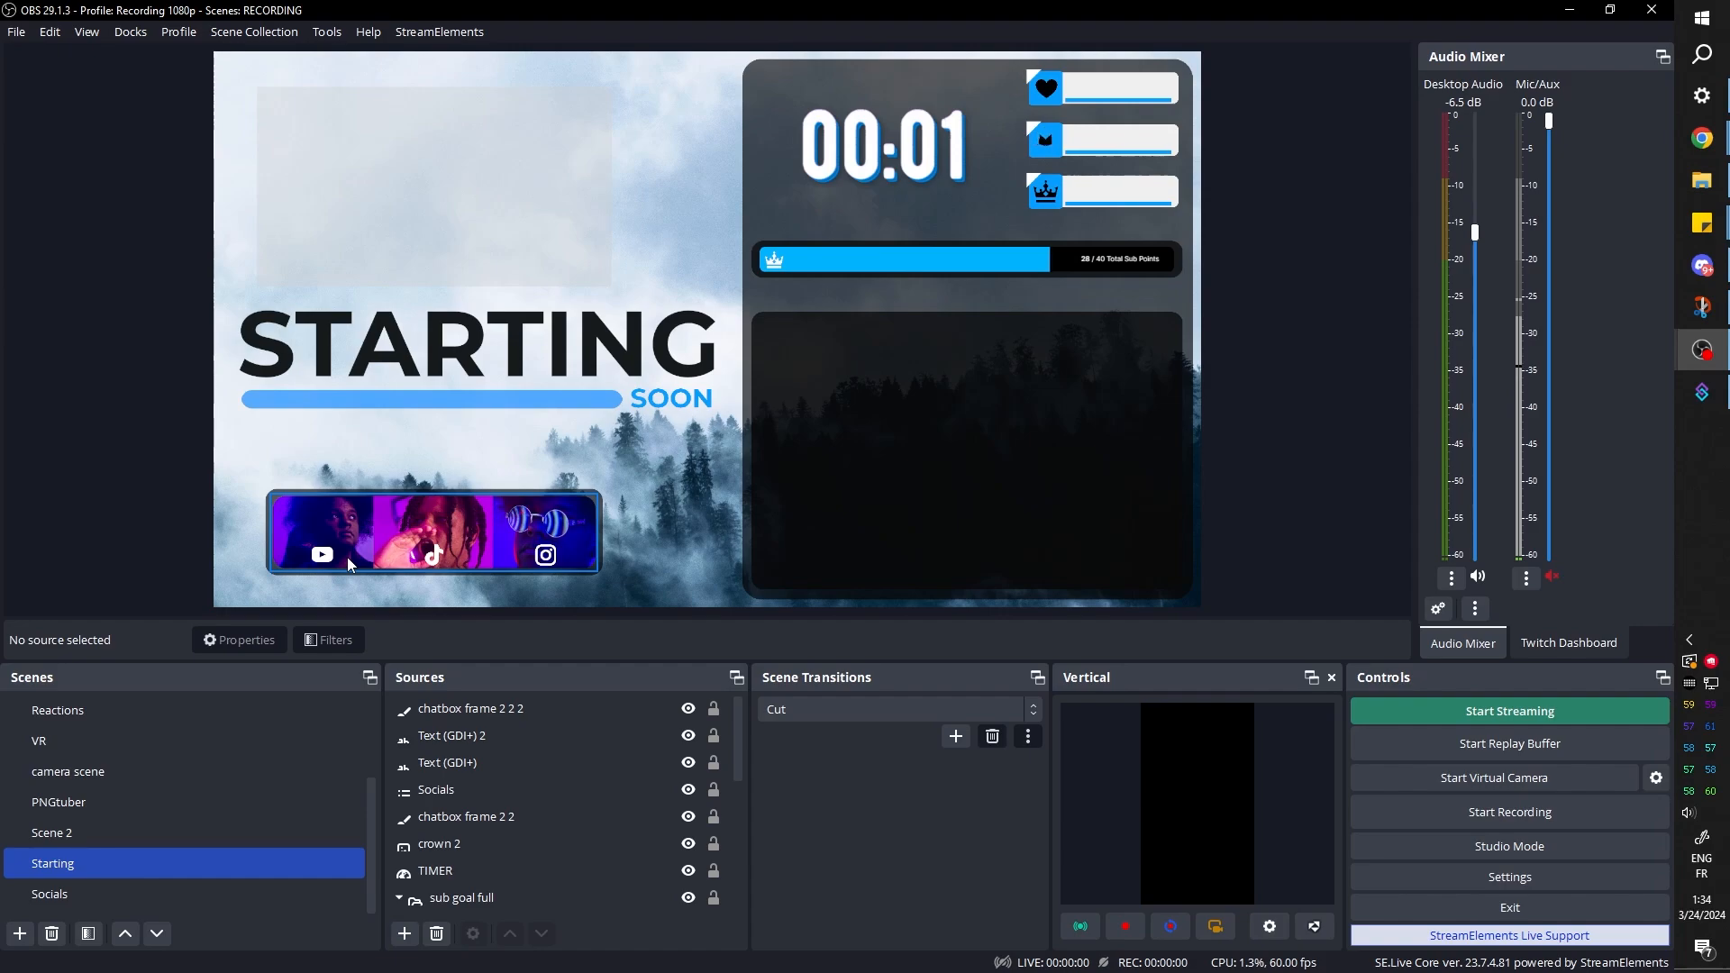
# Group the blue bar and both text sources under the name Main Text
pyautogui.click(612, 709)
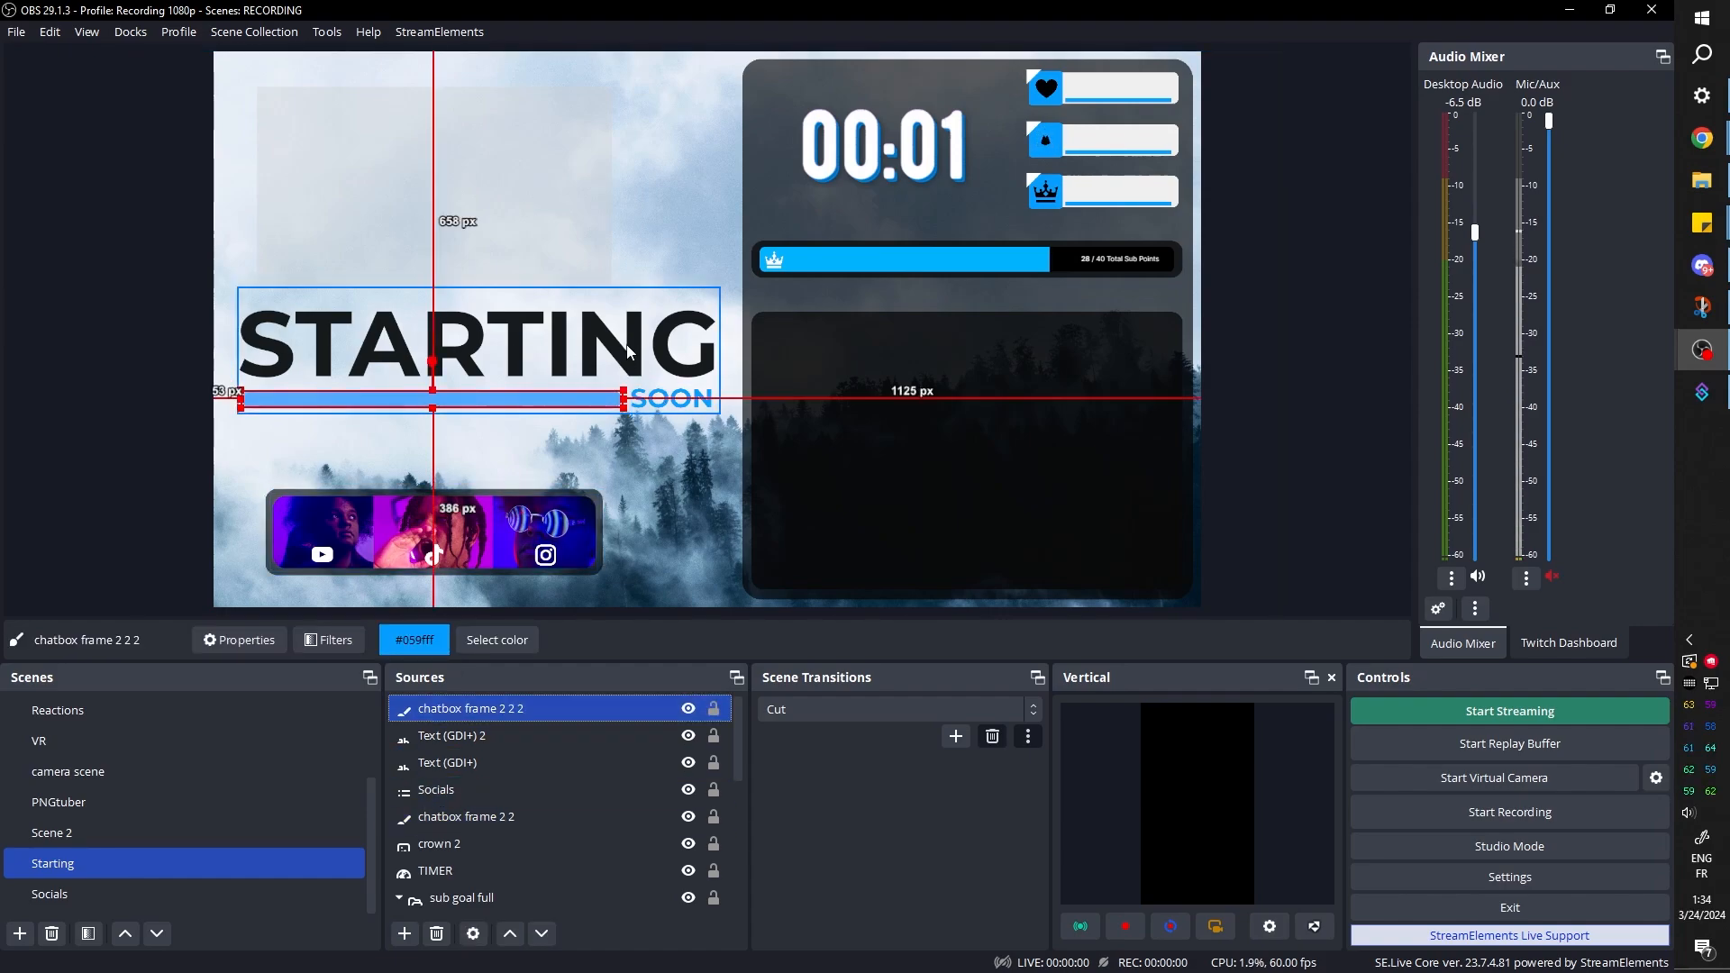
pyautogui.keyDown('shift'); pyautogui.click(454, 764); pyautogui.keyUp('shift')
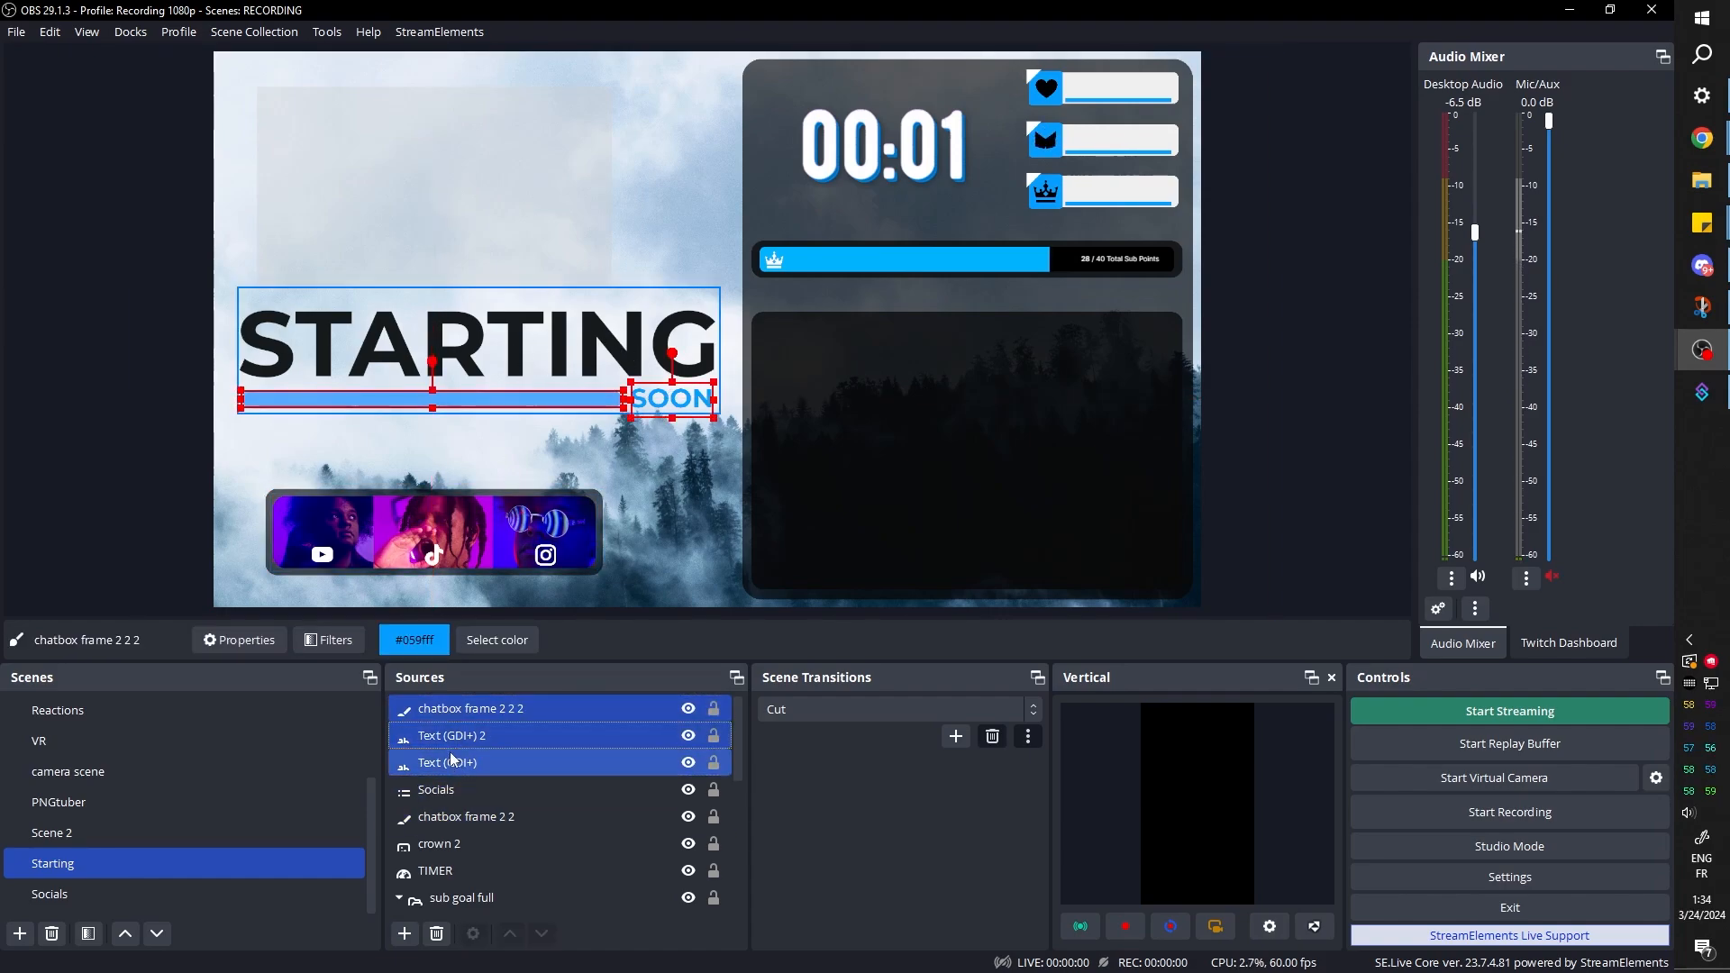
pyautogui.rightClick(453, 759)
pyautogui.click(499, 127)
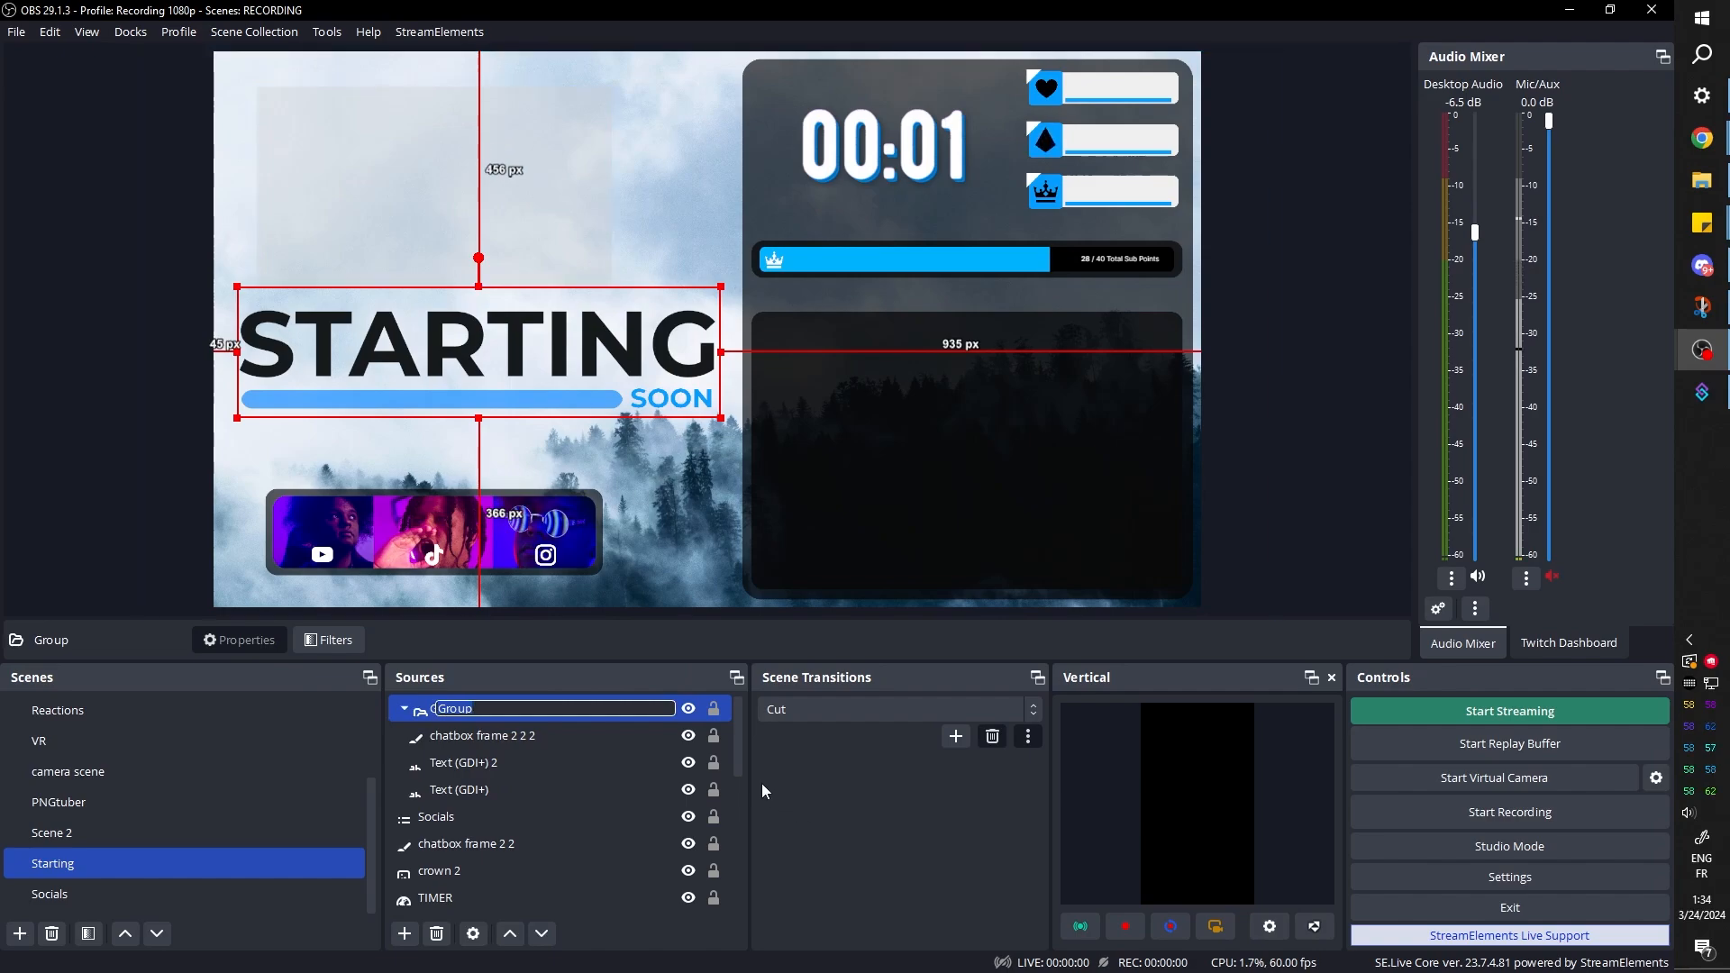
pyautogui.write('Main Text')
pyautogui.press('Return')
# Move the Main Text group to the upper left of the canvas and shrink it slightly
pyautogui.moveTo(402, 354); pyautogui.dragTo(394, 187)
pyautogui.moveTo(715, 122); pyautogui.dragTo(668, 134)
pyautogui.moveTo(442, 185); pyautogui.dragTo(458, 137)
# Move the clips frame between the heading and the photo bar and set its color to #ffffff
pyautogui.moveTo(355, 245); pyautogui.dragTo(444, 348)
pyautogui.scroll(-5, 511, 872)
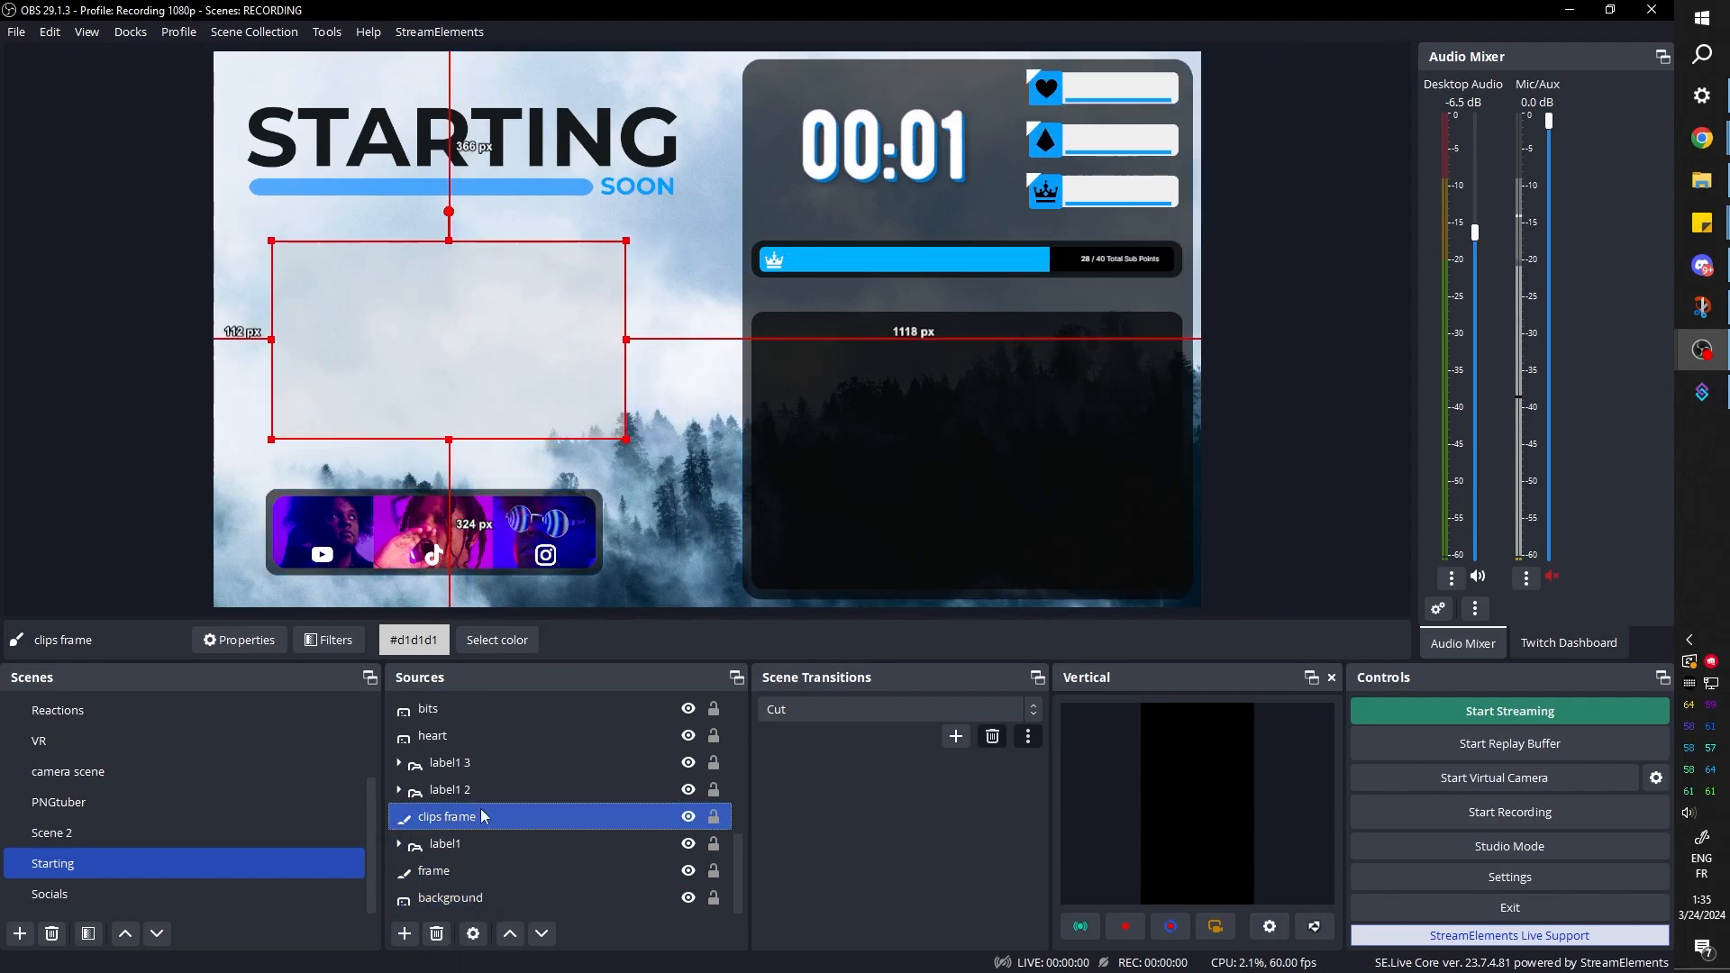
pyautogui.click(504, 641)
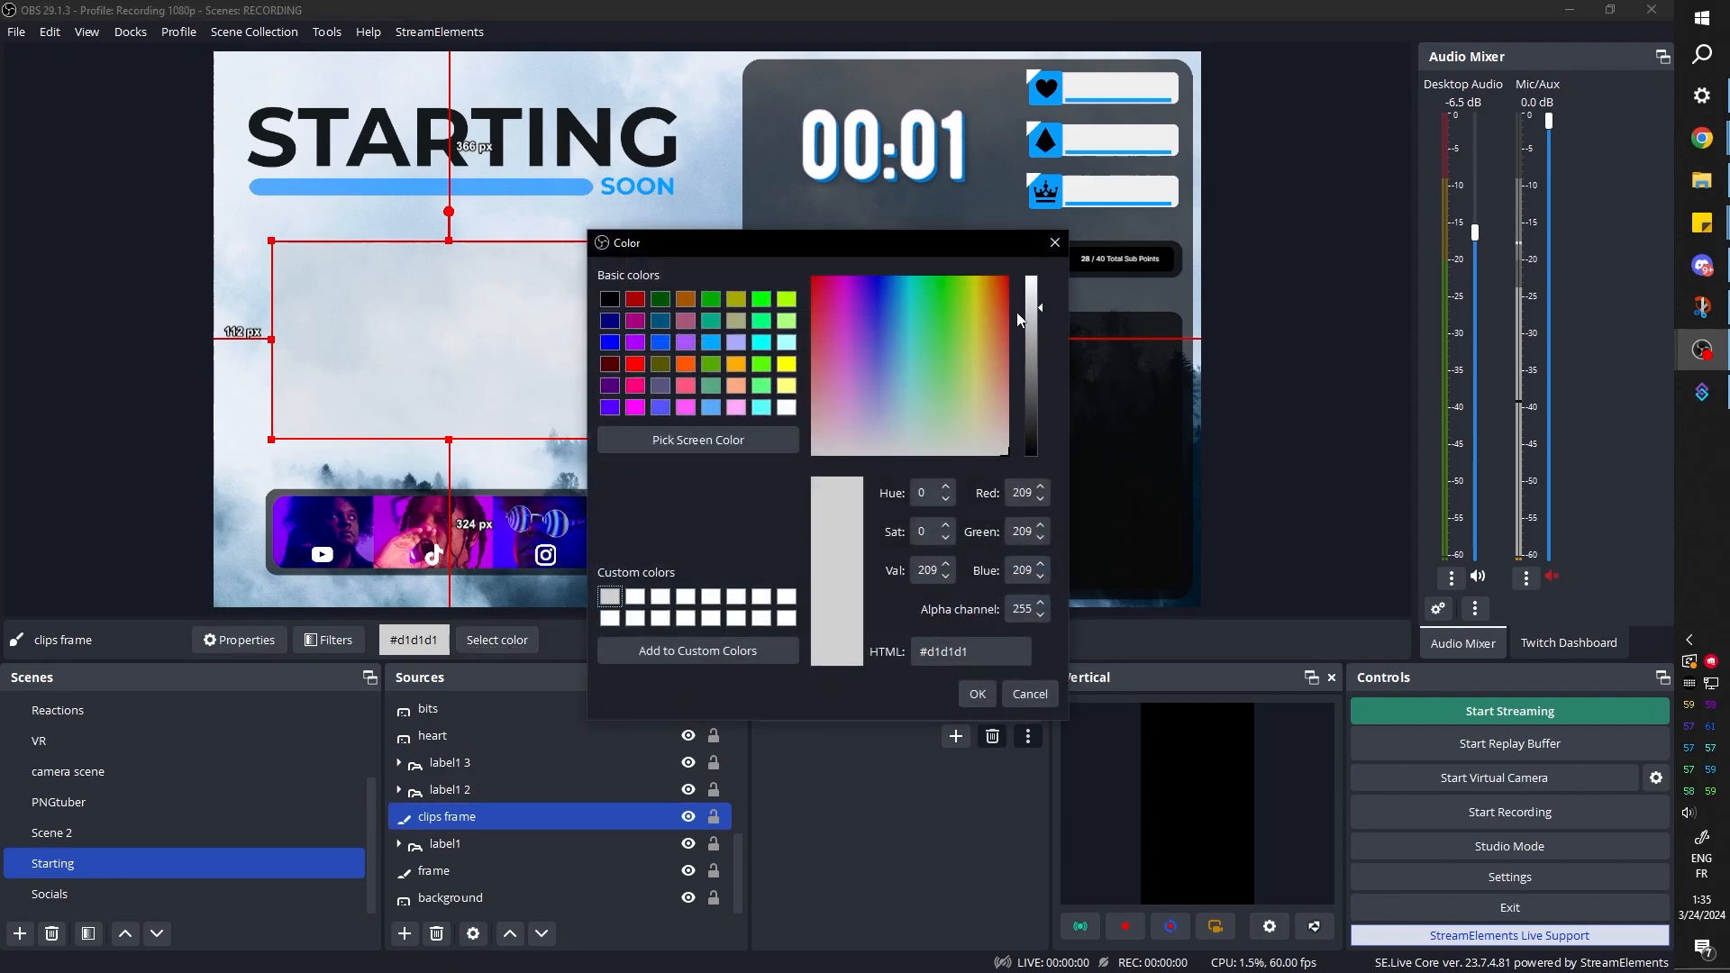
pyautogui.moveTo(1038, 307); pyautogui.dragTo(1037, 269)
pyautogui.click(977, 694)
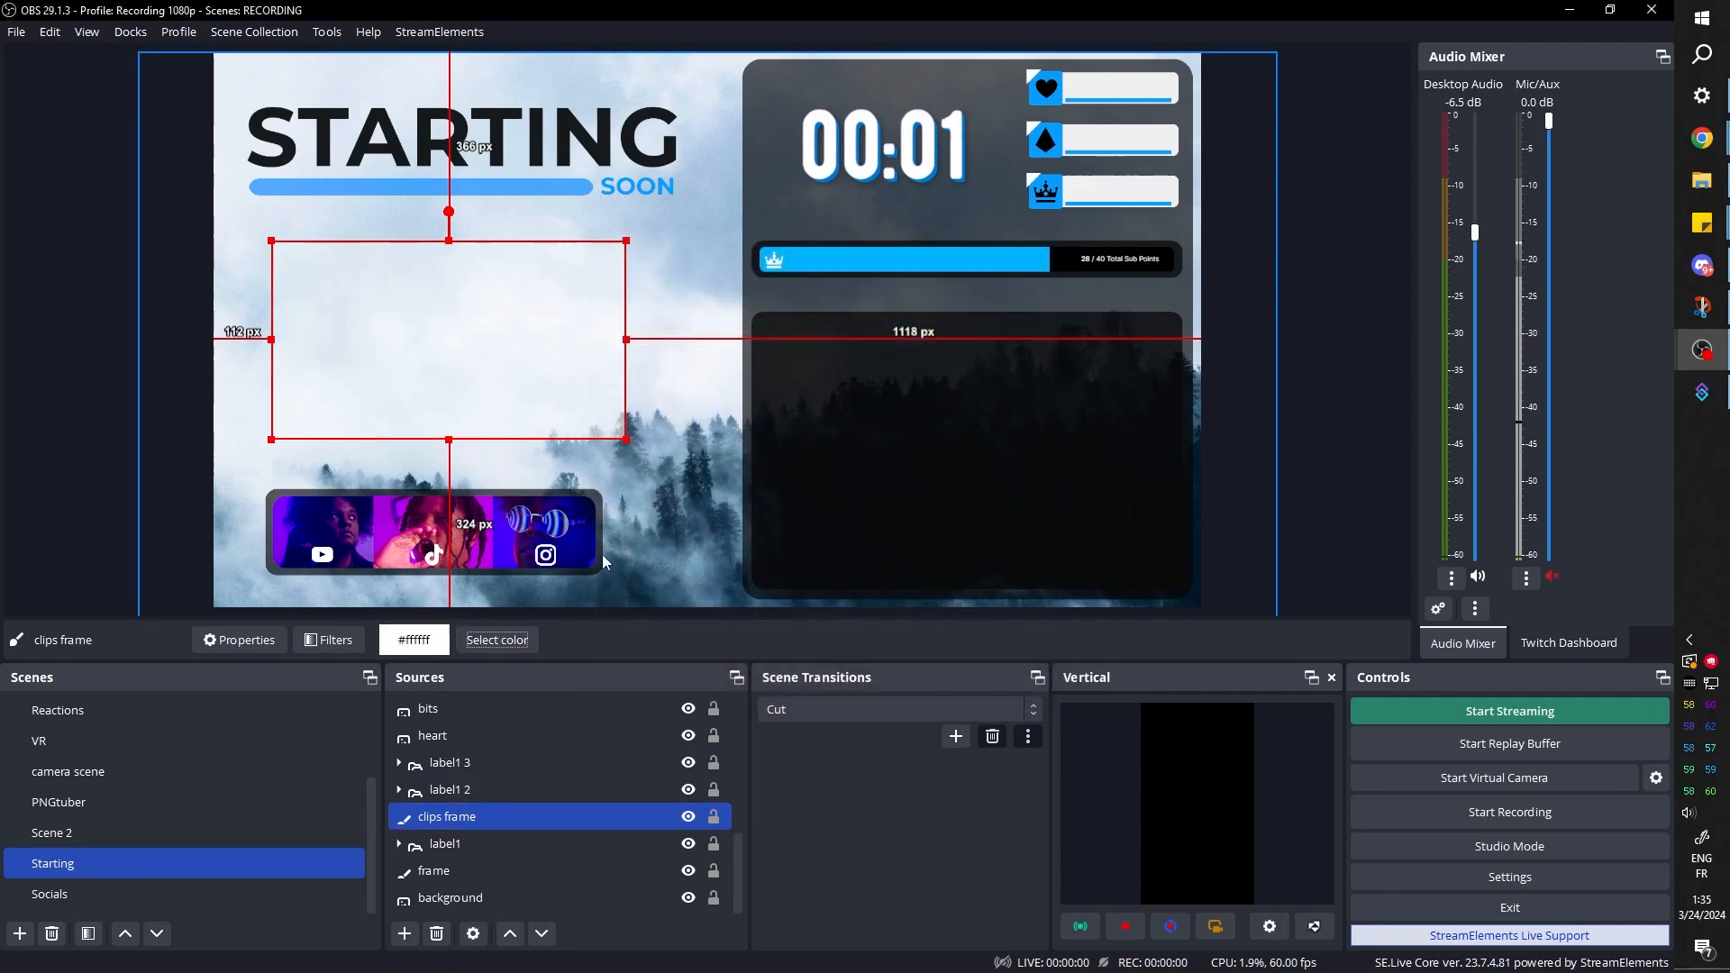
# Enlarge the clips frame to about the heading's width and nudge the Main Text group to about 68 px from the canvas's left edge
pyautogui.moveTo(420, 354); pyautogui.dragTo(509, 332)
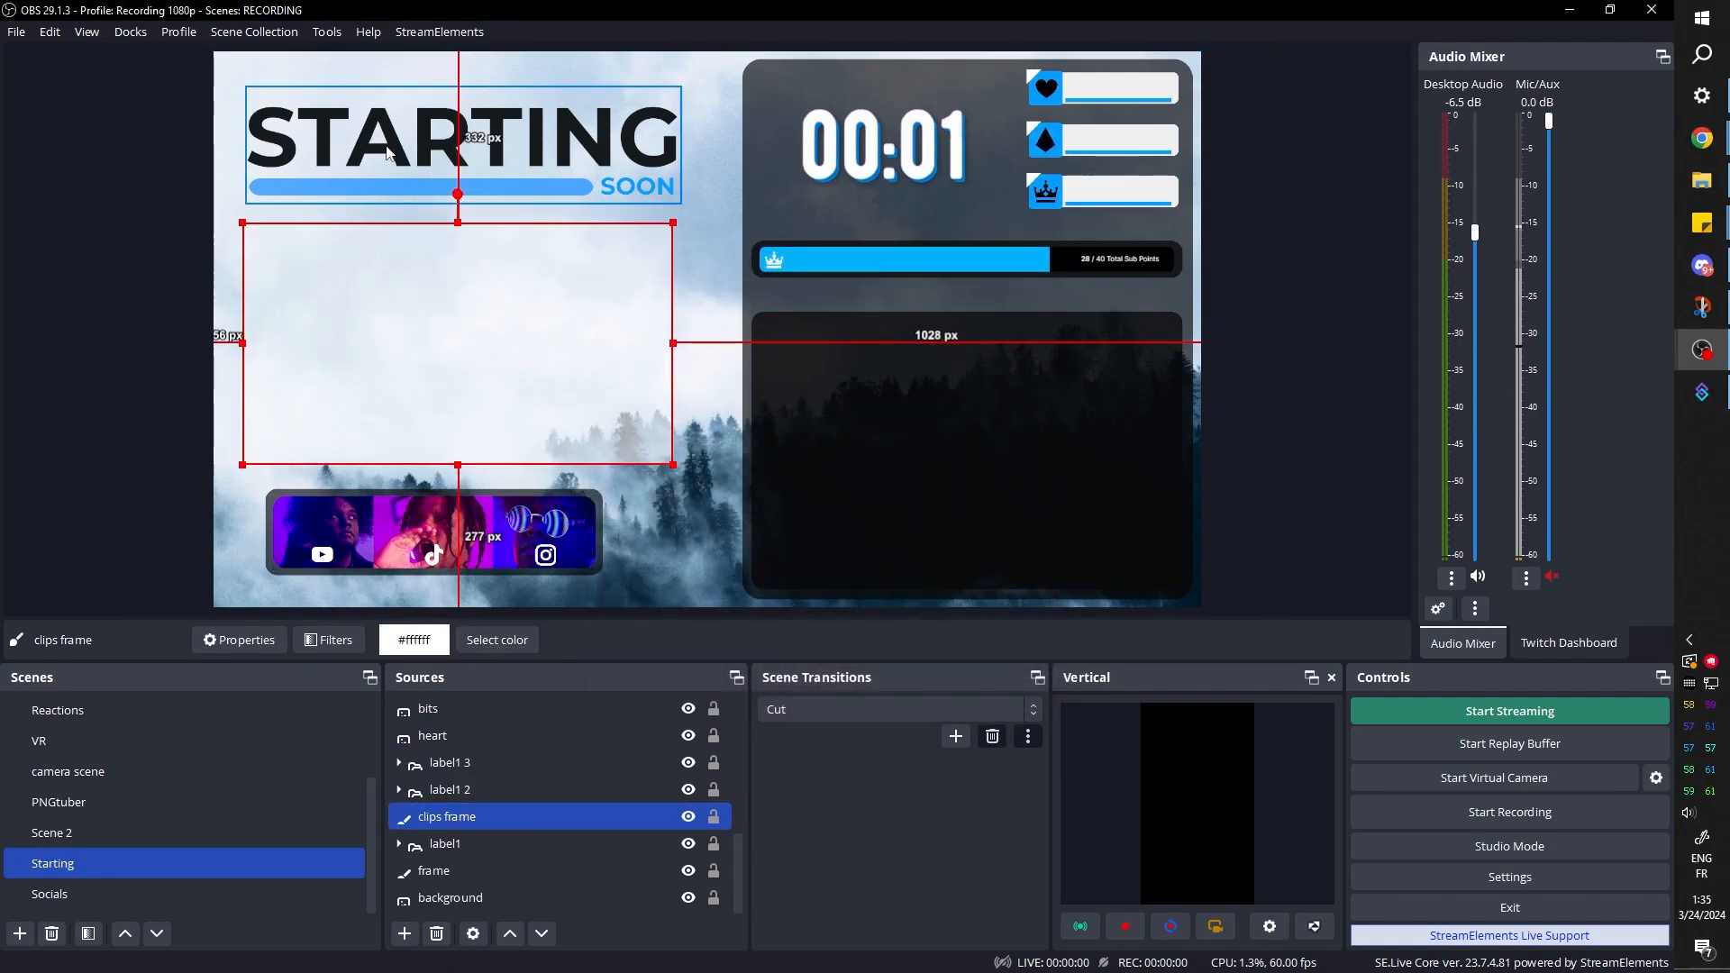
pyautogui.moveTo(376, 149); pyautogui.dragTo(380, 148)
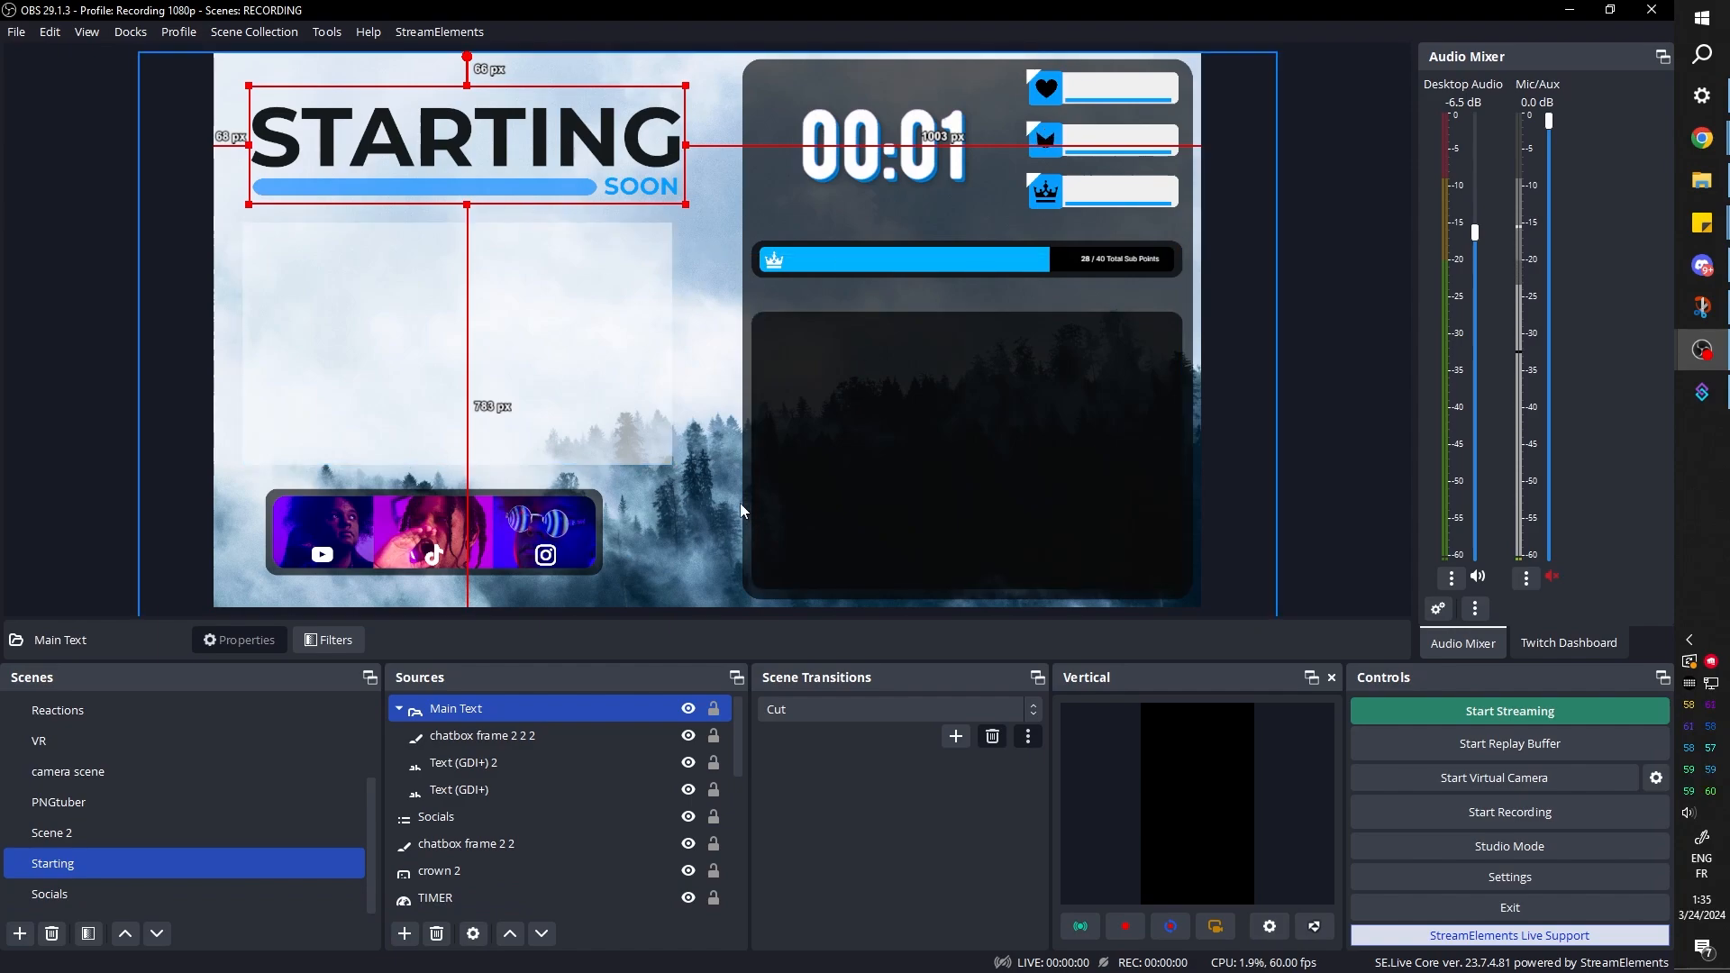
# Create a new scene named Starting Full
pyautogui.click(19, 935)
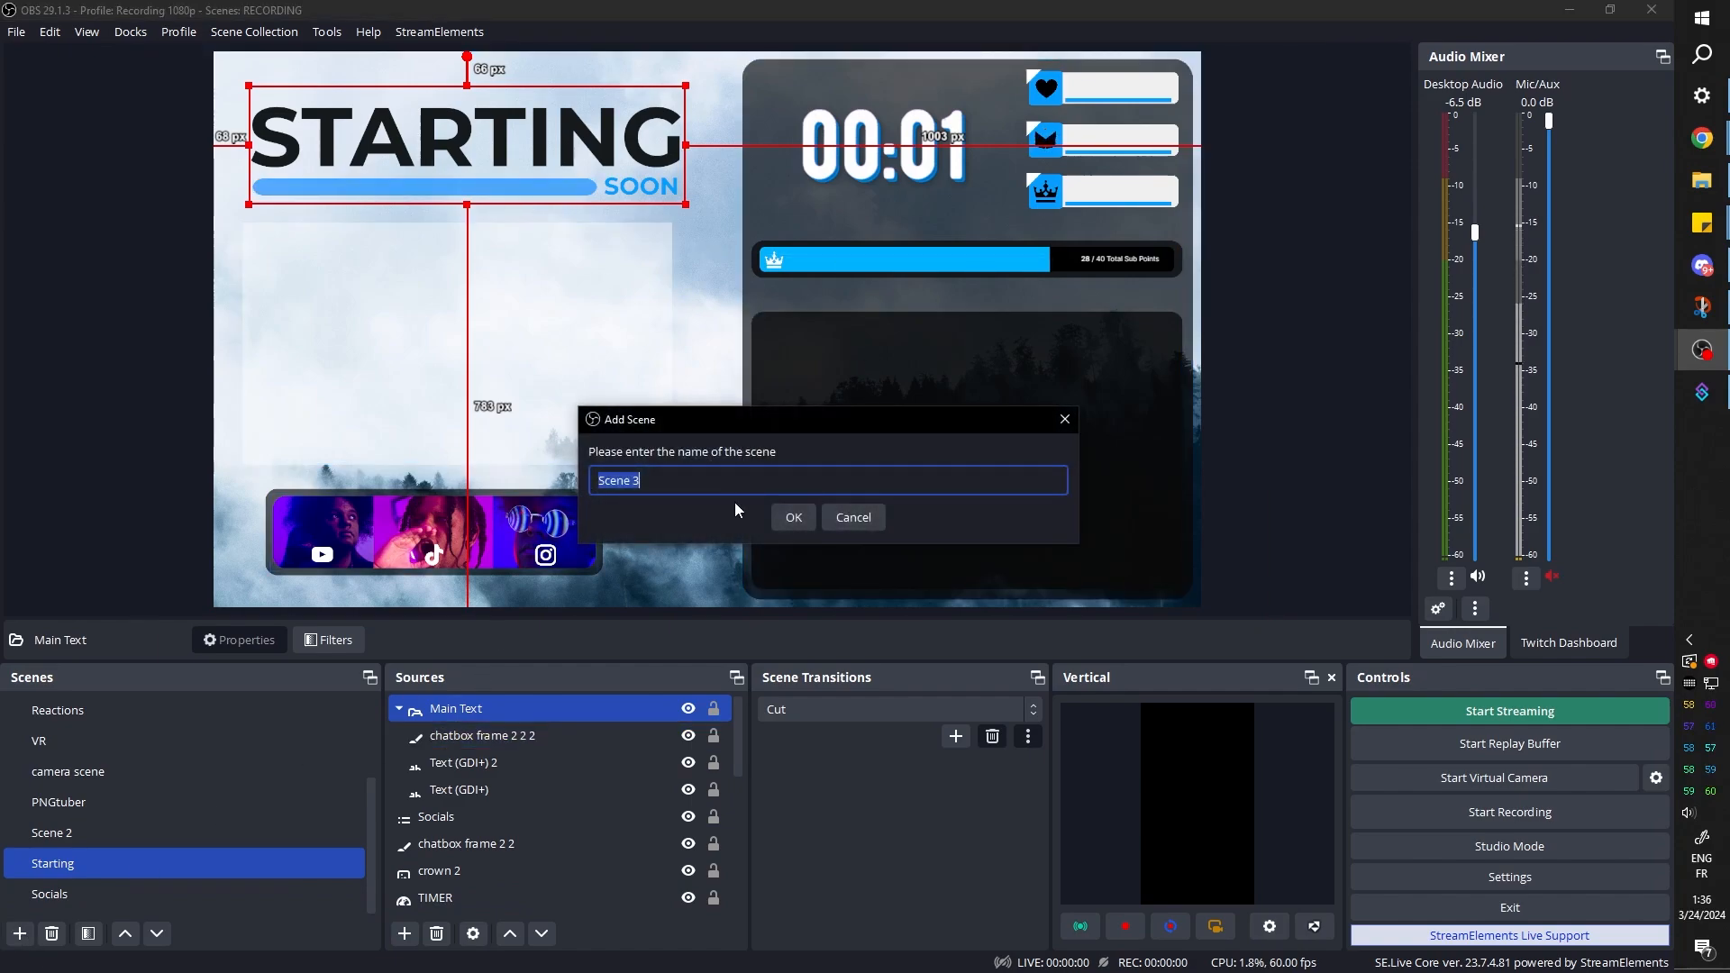
pyautogui.write('Starting Full')
pyautogui.press('Return')
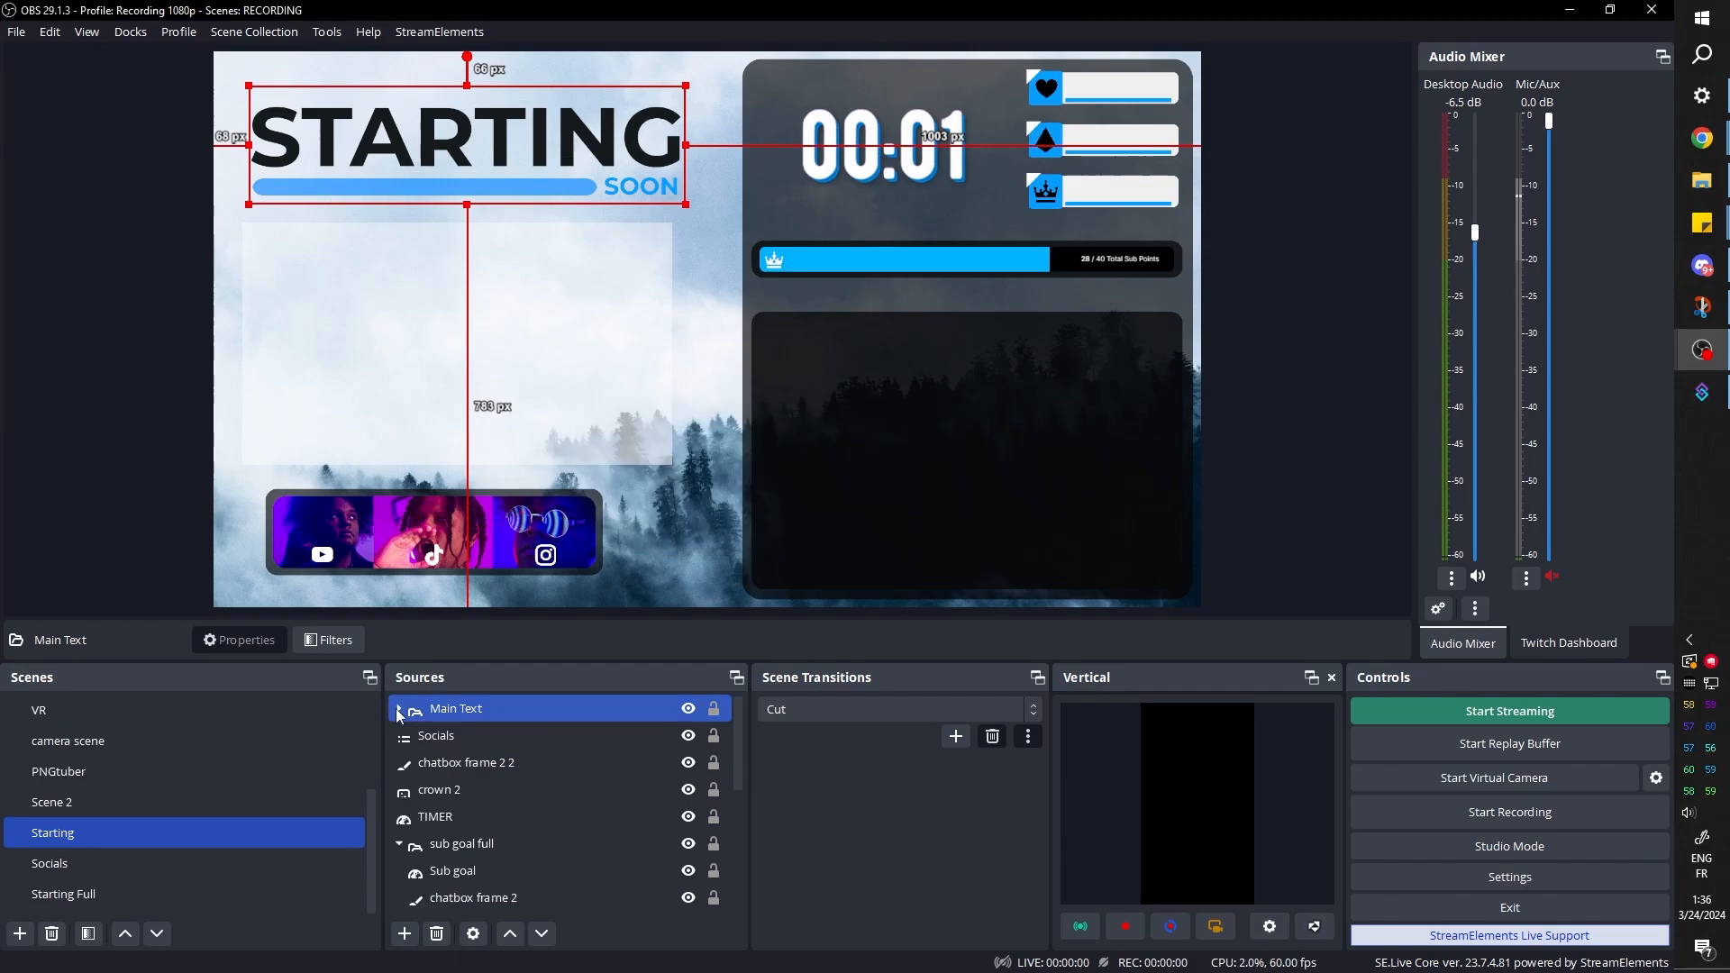
# Copy the Main Text group from the Starting scene and paste it as a reference into Starting Full
pyautogui.click(399, 708)
pyautogui.rightClick(444, 712)
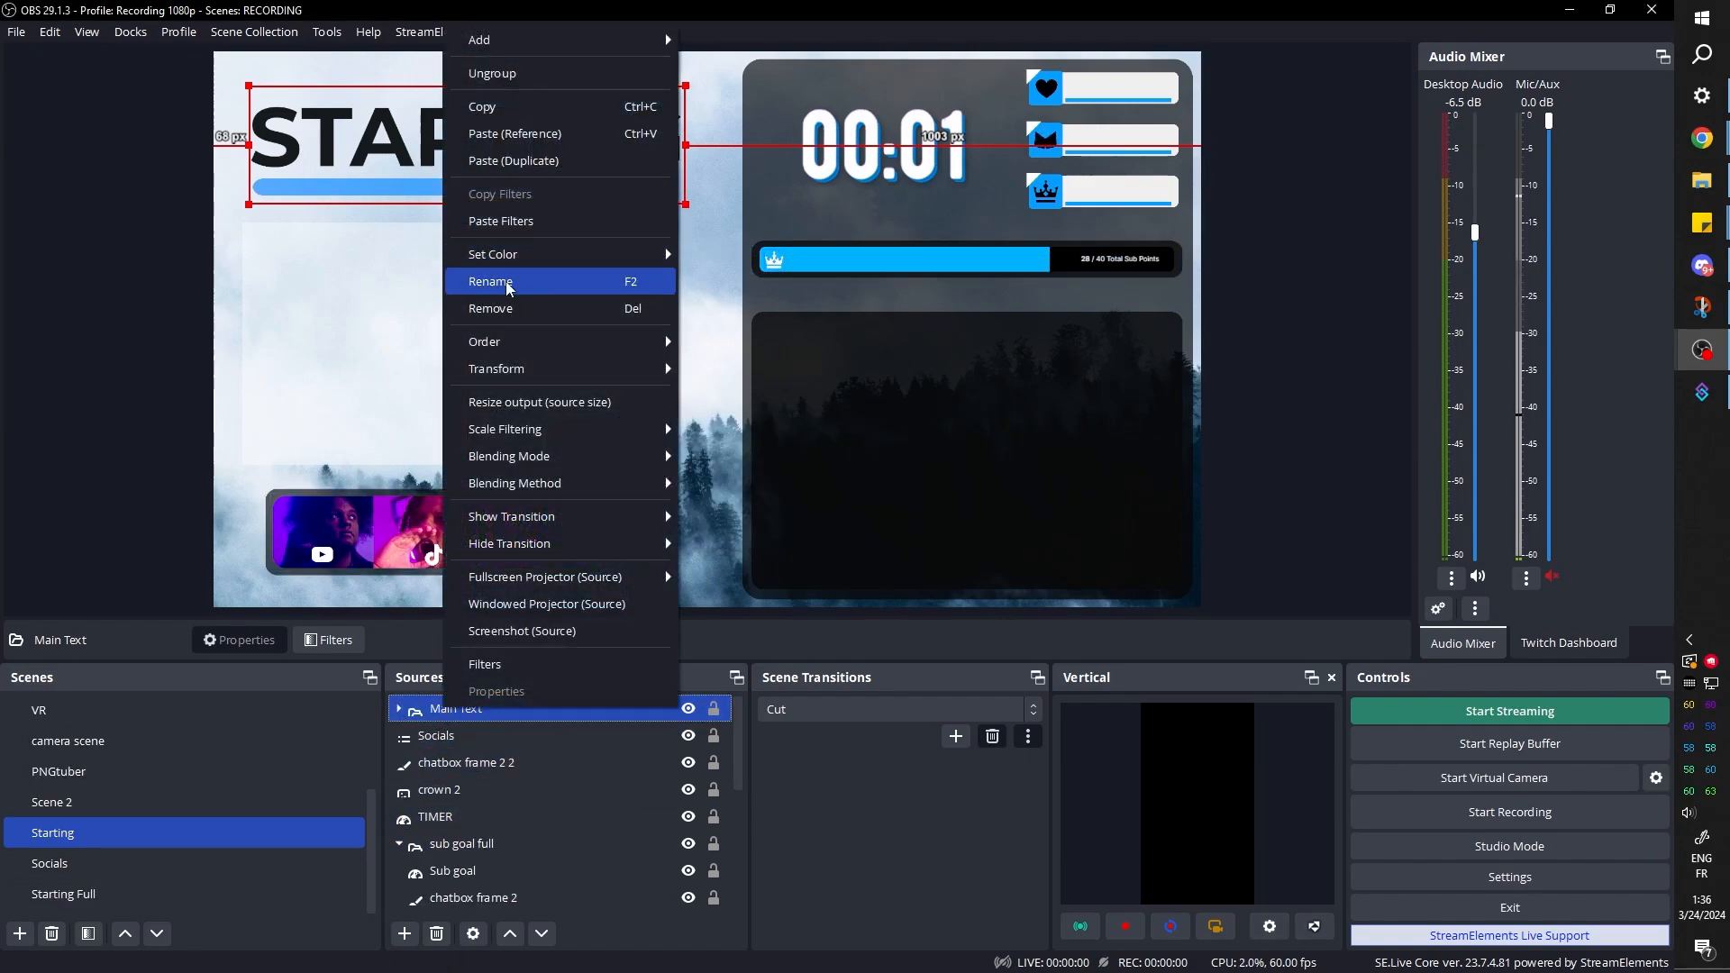
pyautogui.click(482, 107)
pyautogui.click(63, 894)
pyautogui.rightClick(485, 794)
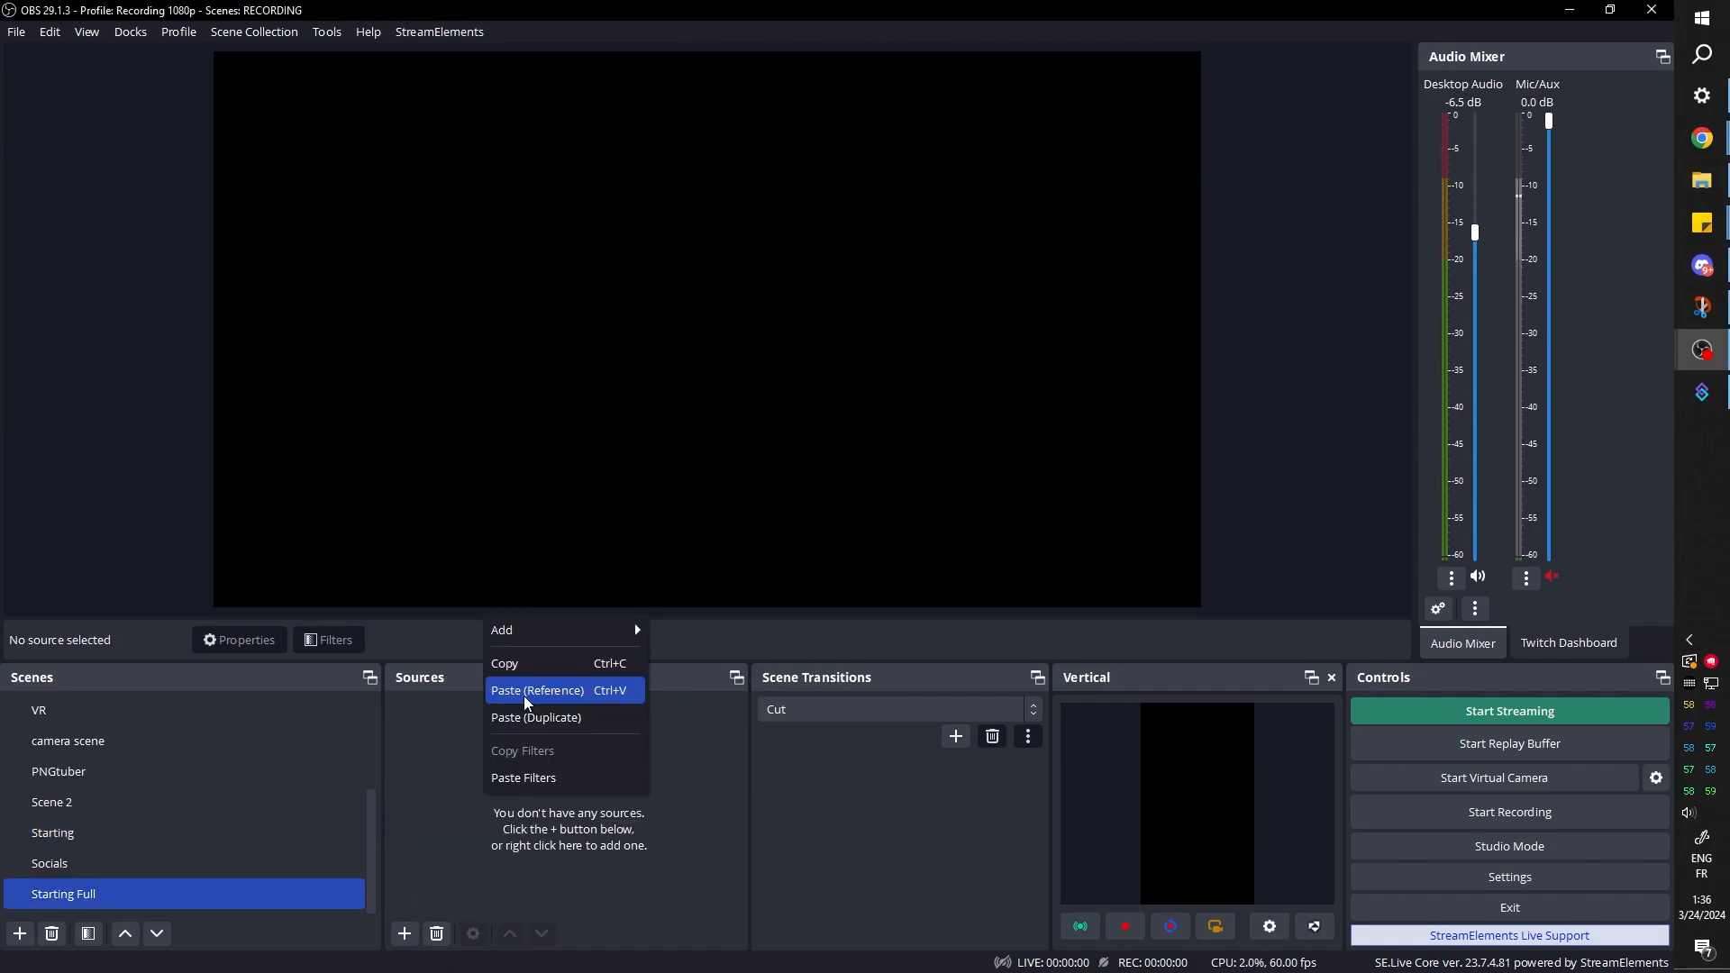
pyautogui.click(536, 691)
# Group the Socials source with its frame as socialsss and paste a reference to the group into Starting Full
pyautogui.click(53, 833)
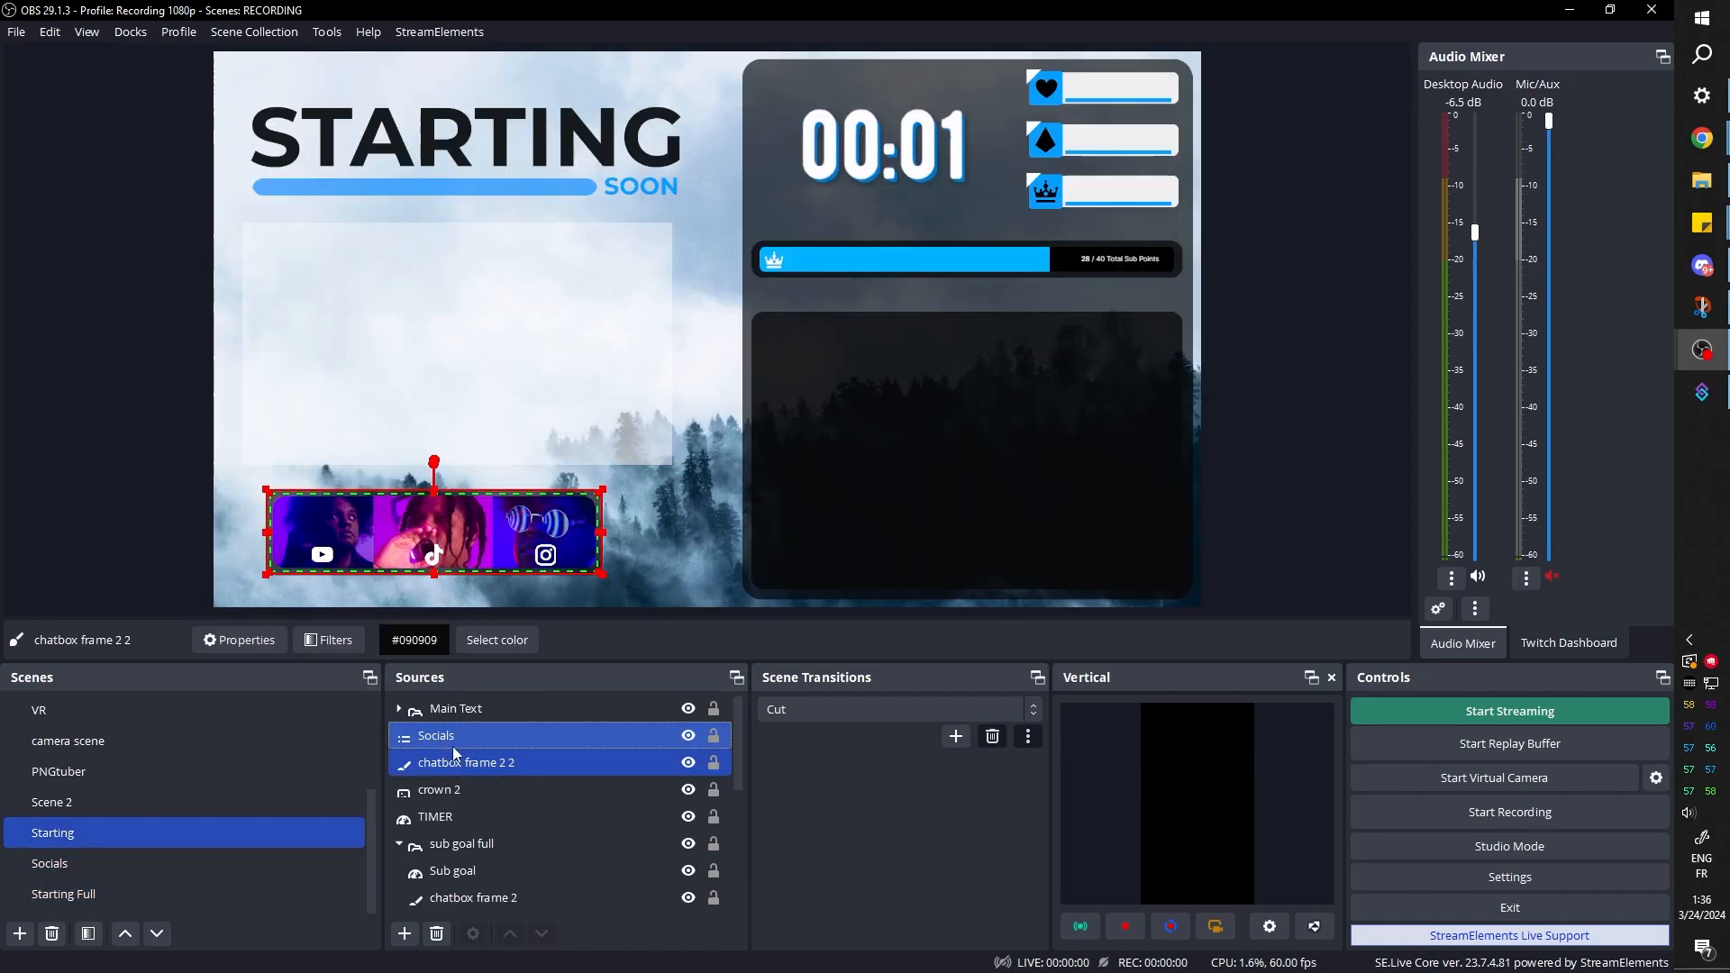
pyautogui.rightClick(532, 731)
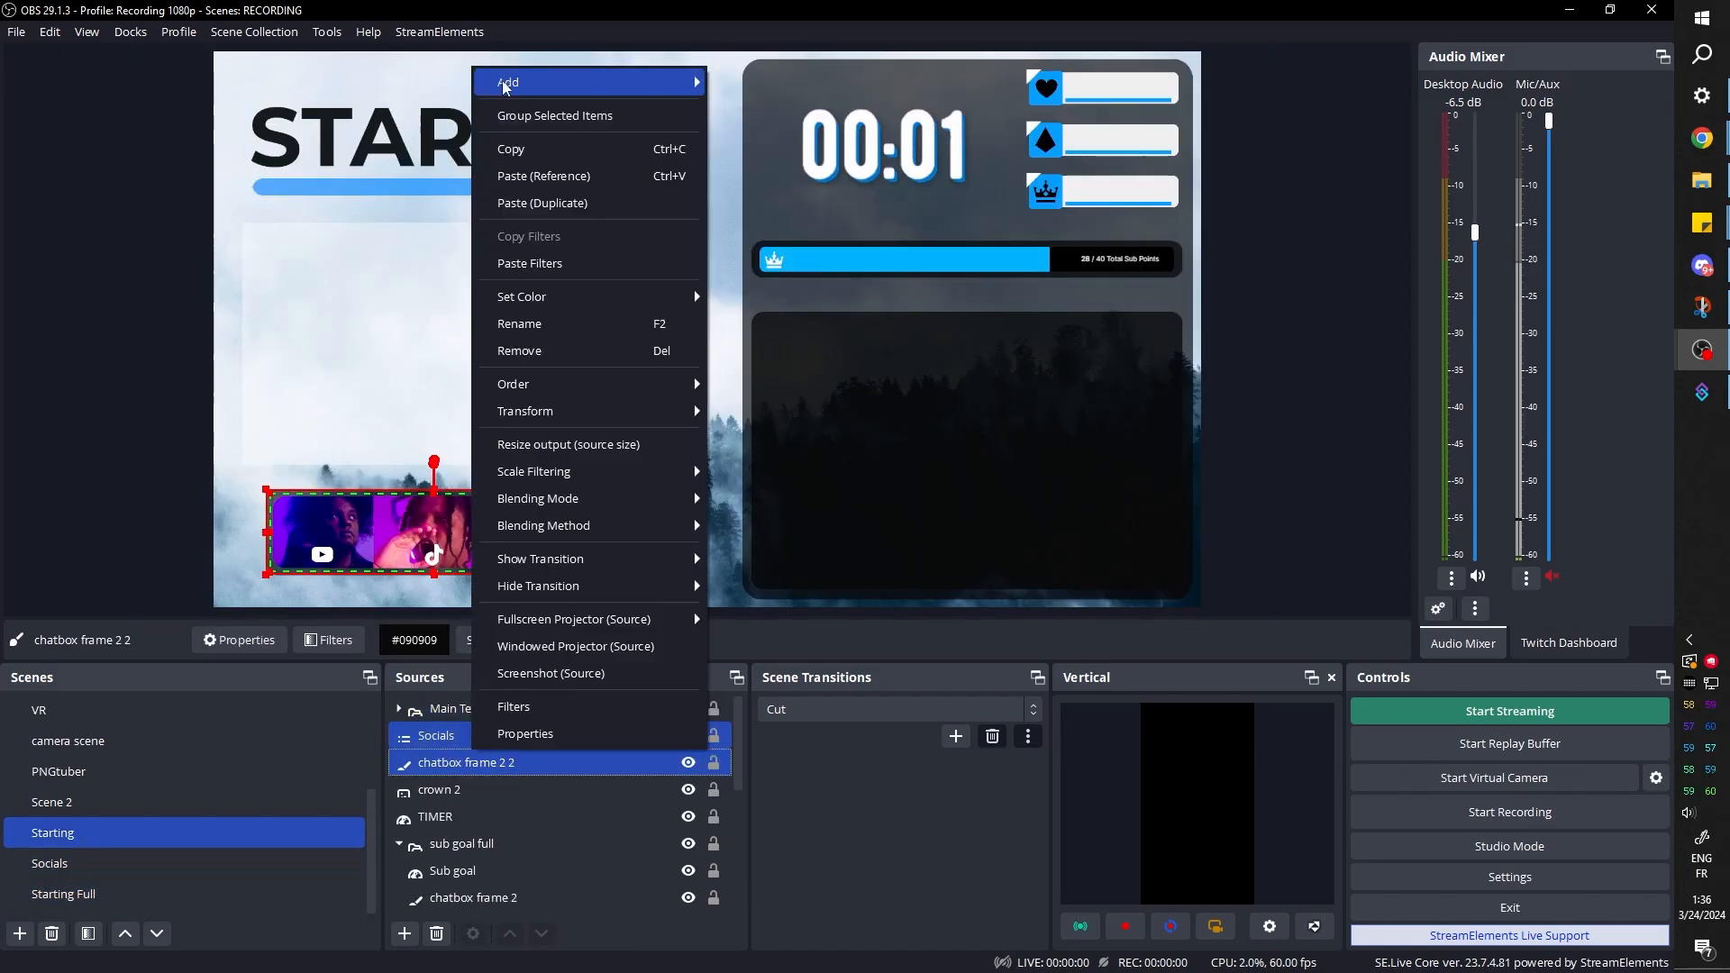
pyautogui.click(505, 112)
pyautogui.click(36, 886)
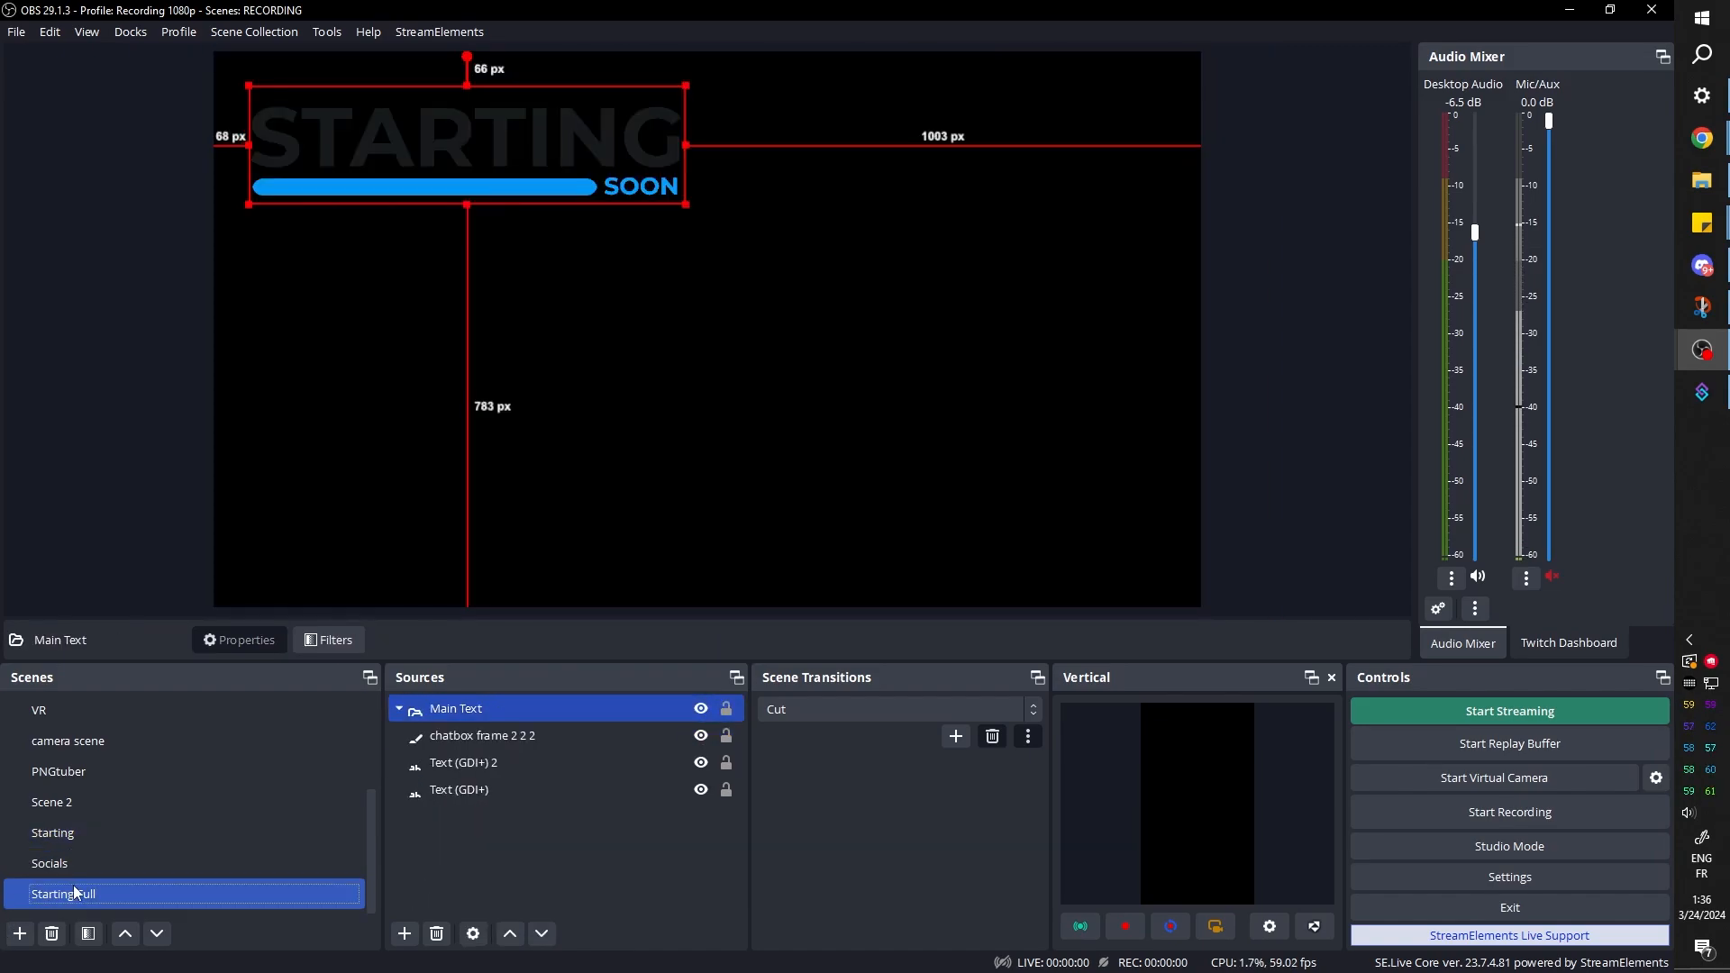
pyautogui.rightClick(475, 838)
pyautogui.click(511, 757)
# Copy the clips frame and the background from the Starting scene into Starting Full
pyautogui.click(317, 827)
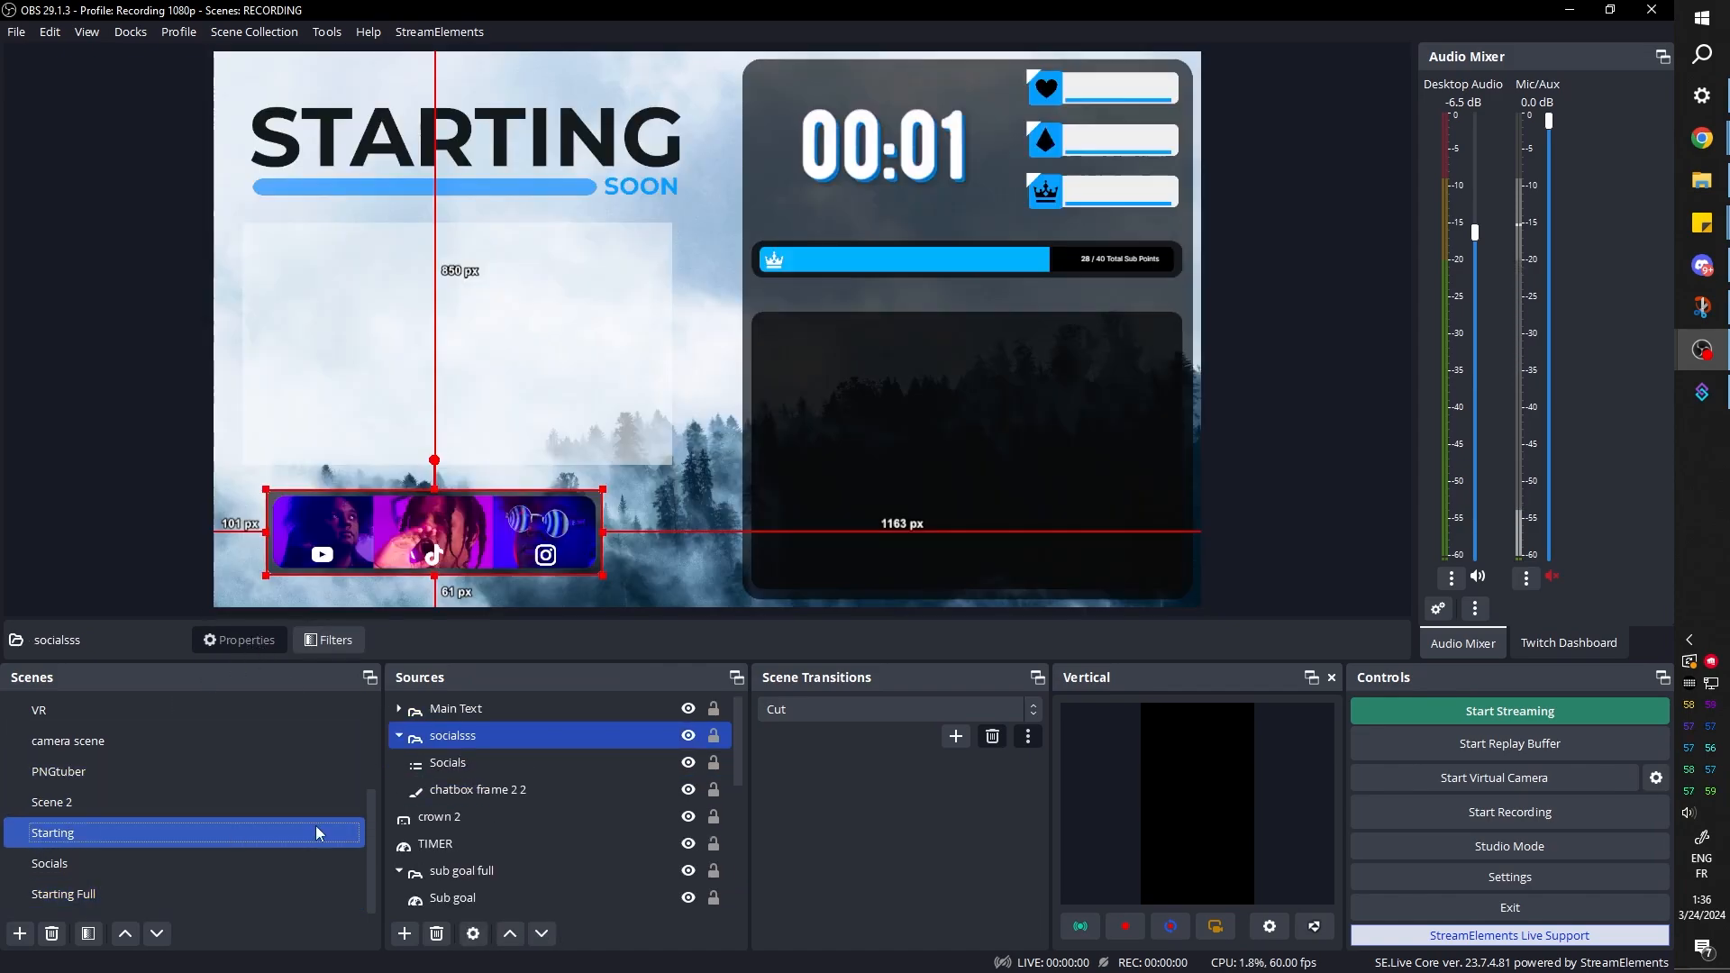
pyautogui.click(399, 737)
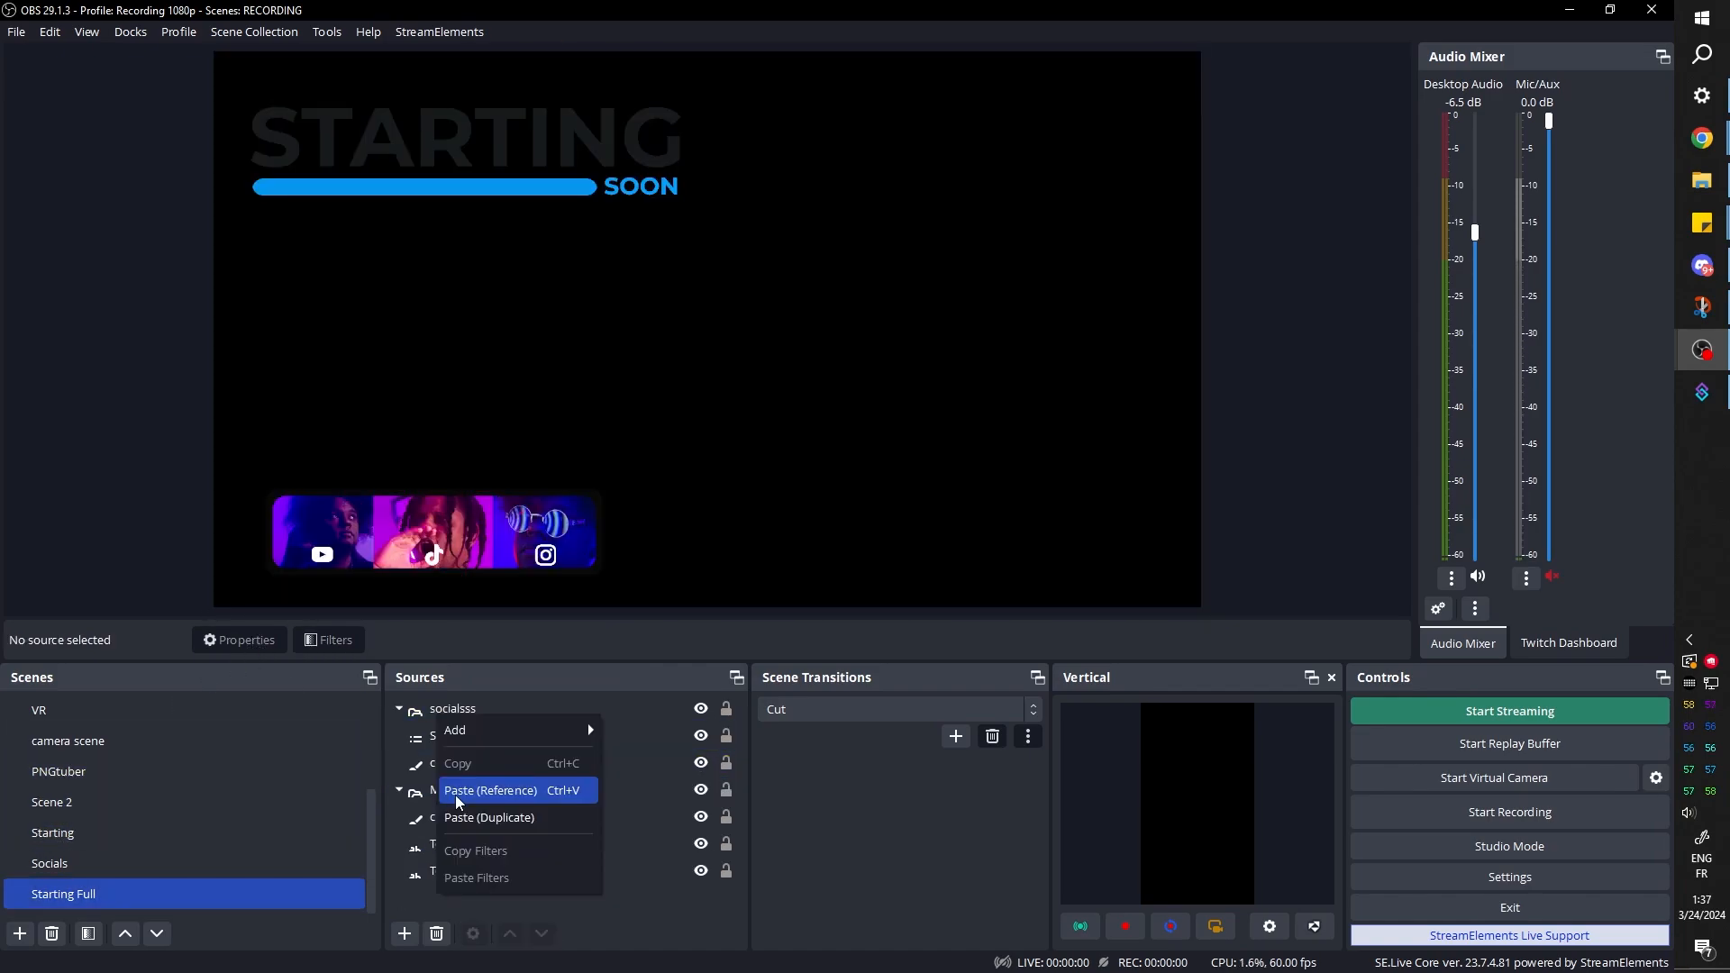
pyautogui.click(456, 795)
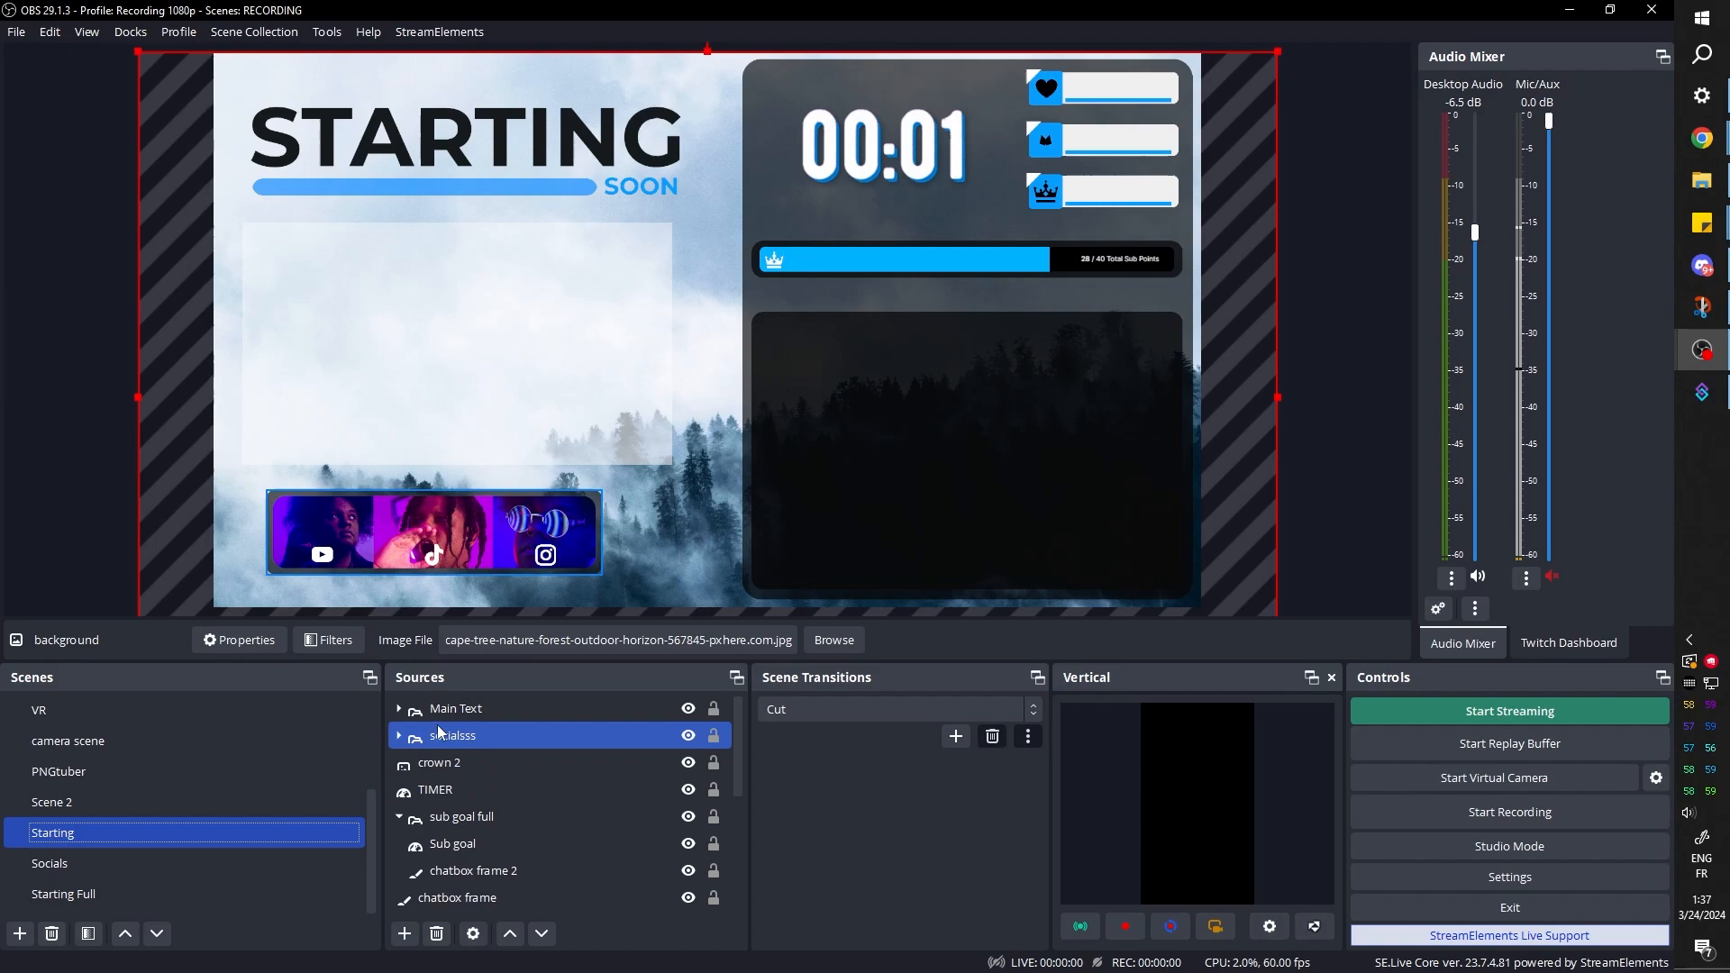
# Remove the Main Text and socialsss groups from the Starting scene
pyautogui.click(441, 714)
pyautogui.press('Delete')
pyautogui.click(892, 511)
pyautogui.press('Delete')
pyautogui.click(895, 510)
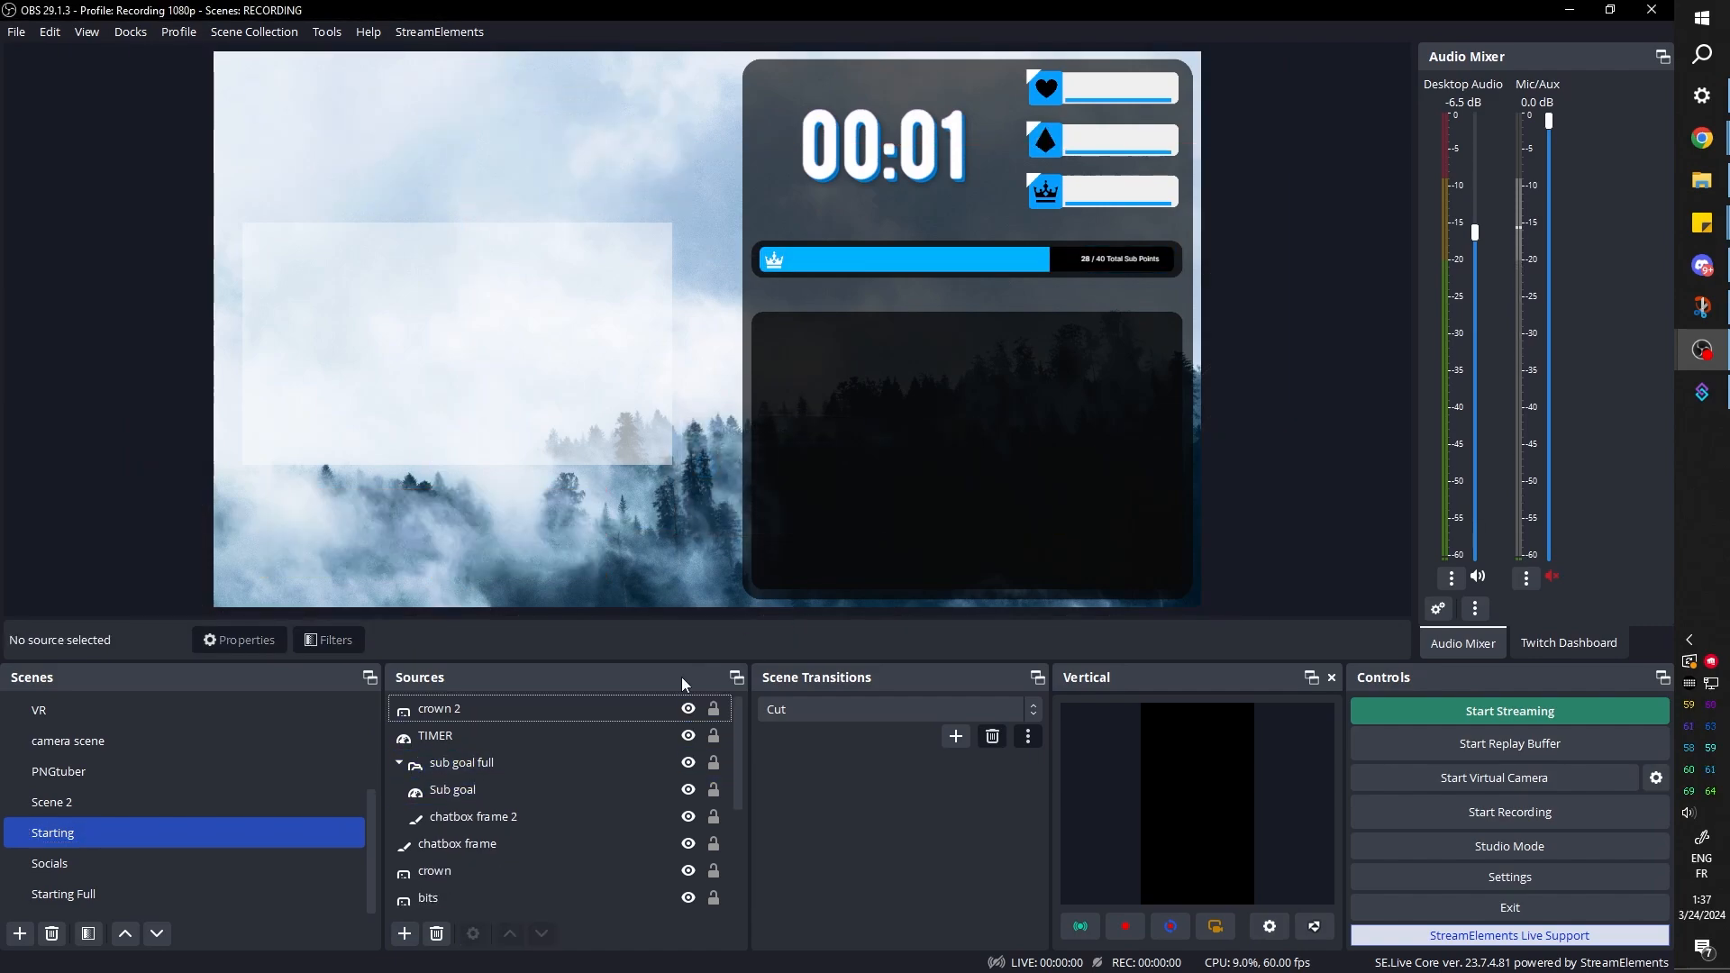
# Move the crown 2 image into the sub goal full group and collapse the group
pyautogui.click(441, 708)
pyautogui.keyDown('ctrl'); pyautogui.click(448, 737); pyautogui.keyUp('ctrl')
pyautogui.click(431, 710)
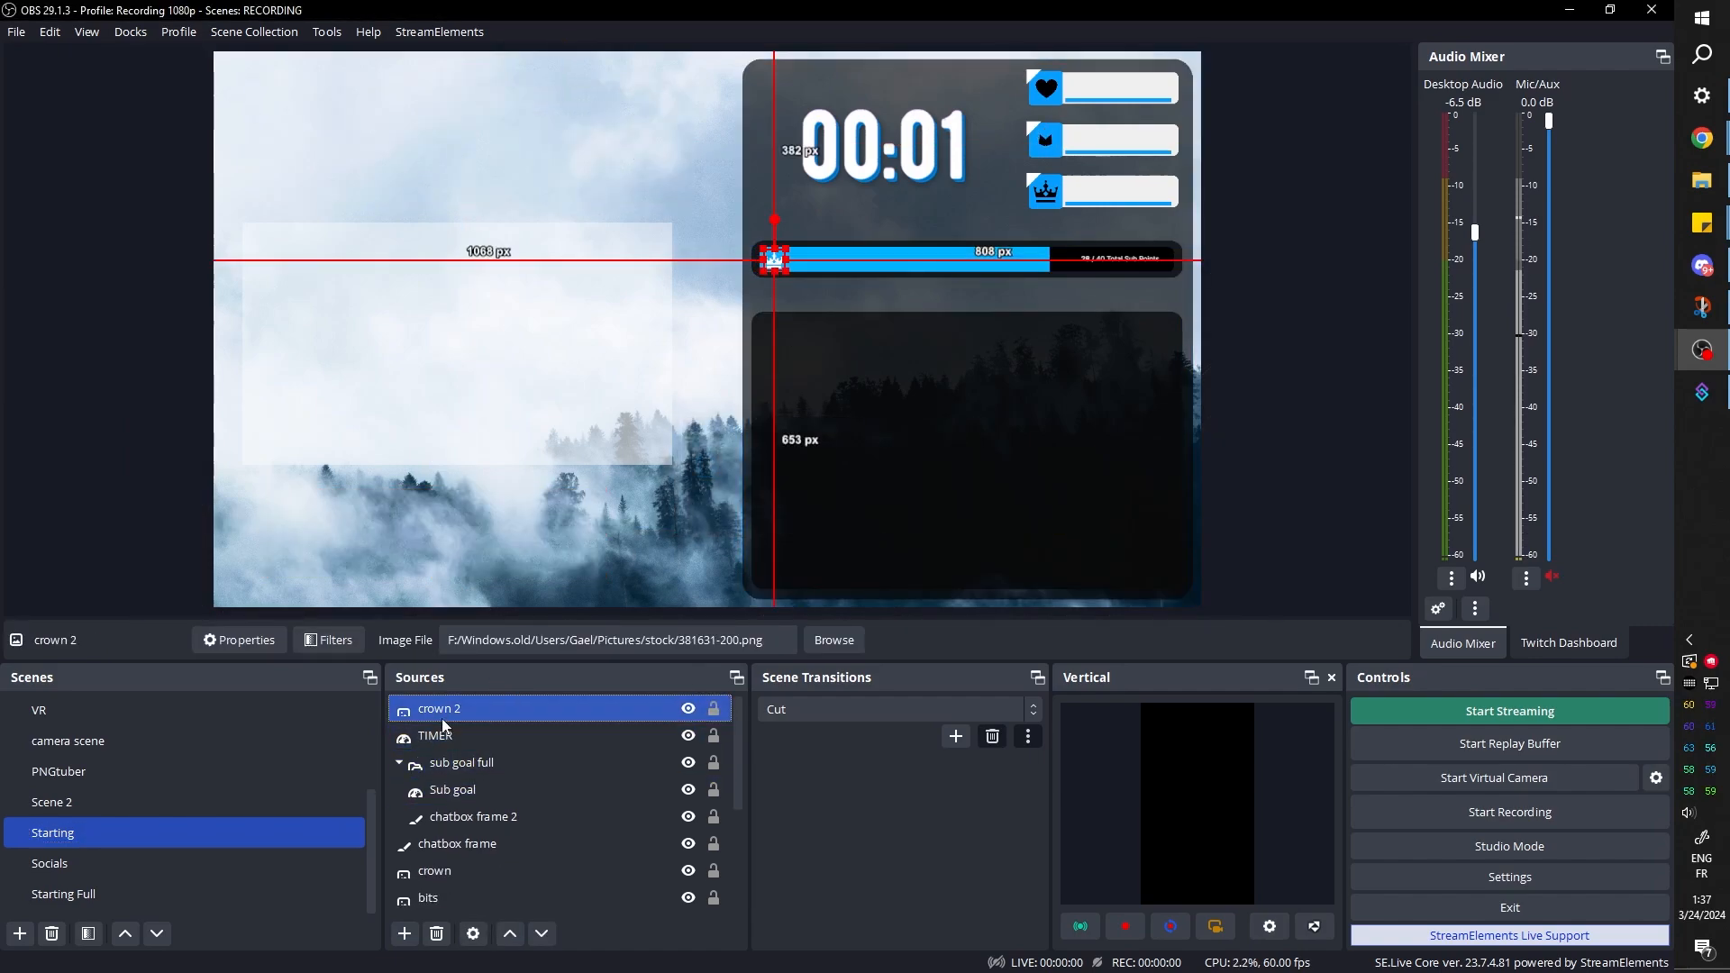
pyautogui.moveTo(430, 711); pyautogui.dragTo(436, 778)
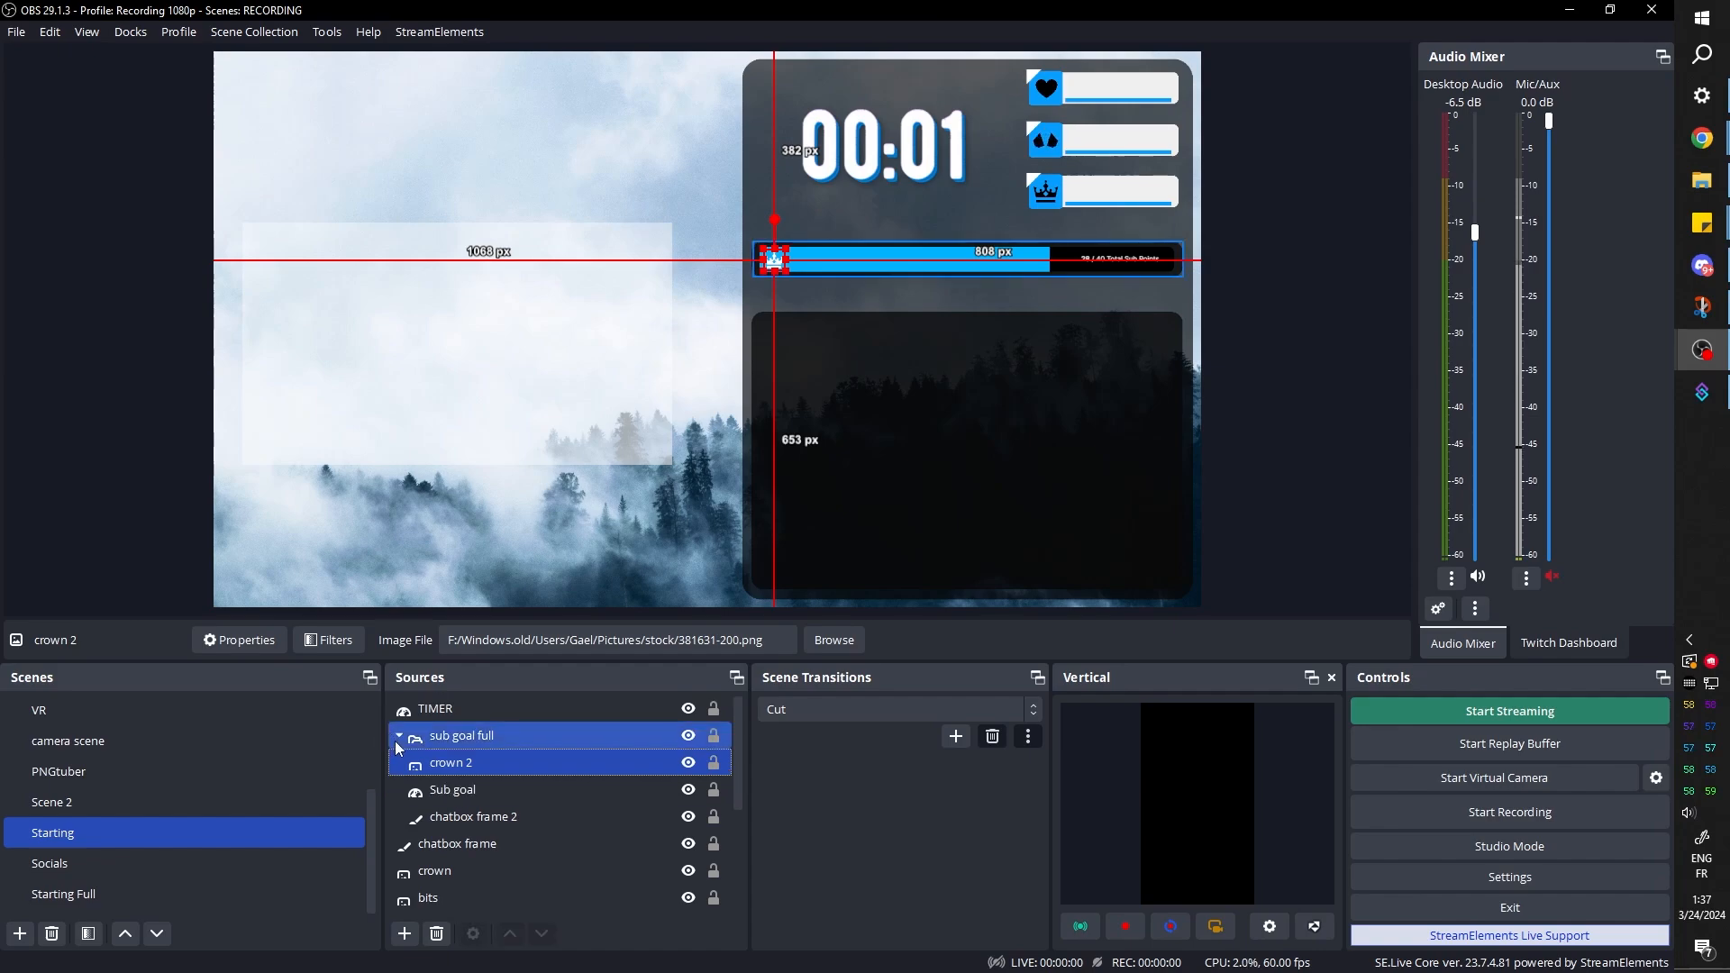
pyautogui.click(397, 737)
# Remove the background and the clips frame from the Starting scene
pyautogui.scroll(-2, 469, 825)
pyautogui.click(491, 896)
pyautogui.press('Delete')
pyautogui.click(893, 511)
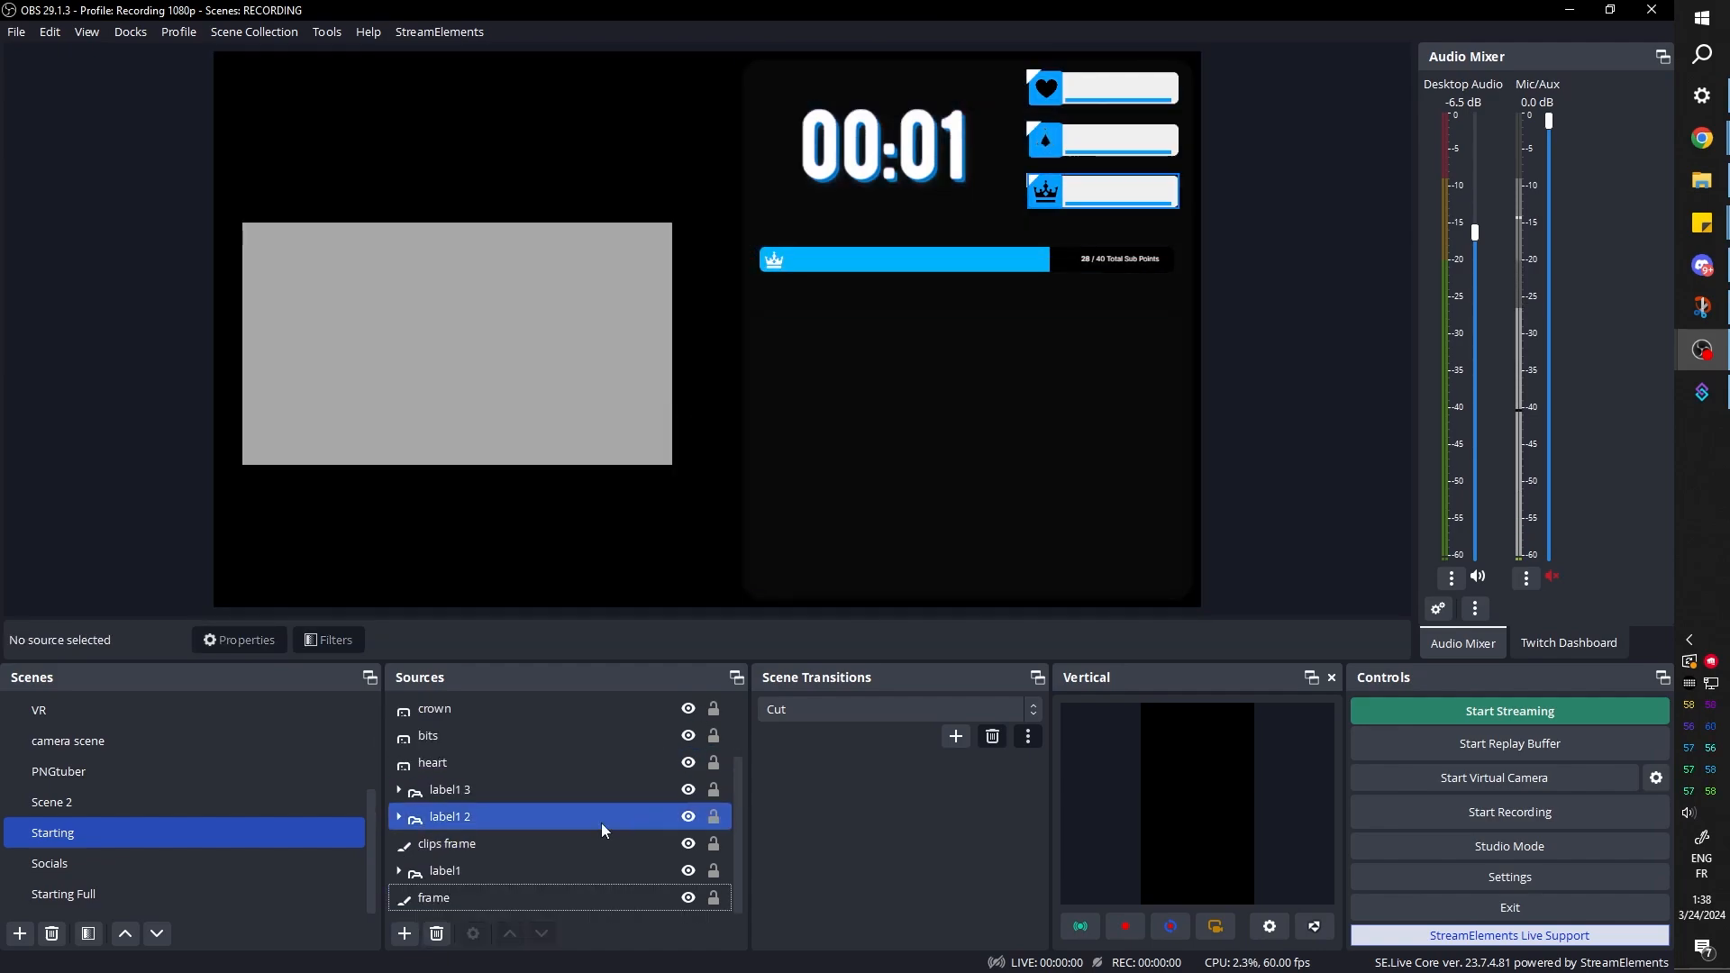
pyautogui.click(461, 899)
pyautogui.click(486, 844)
pyautogui.press('Delete')
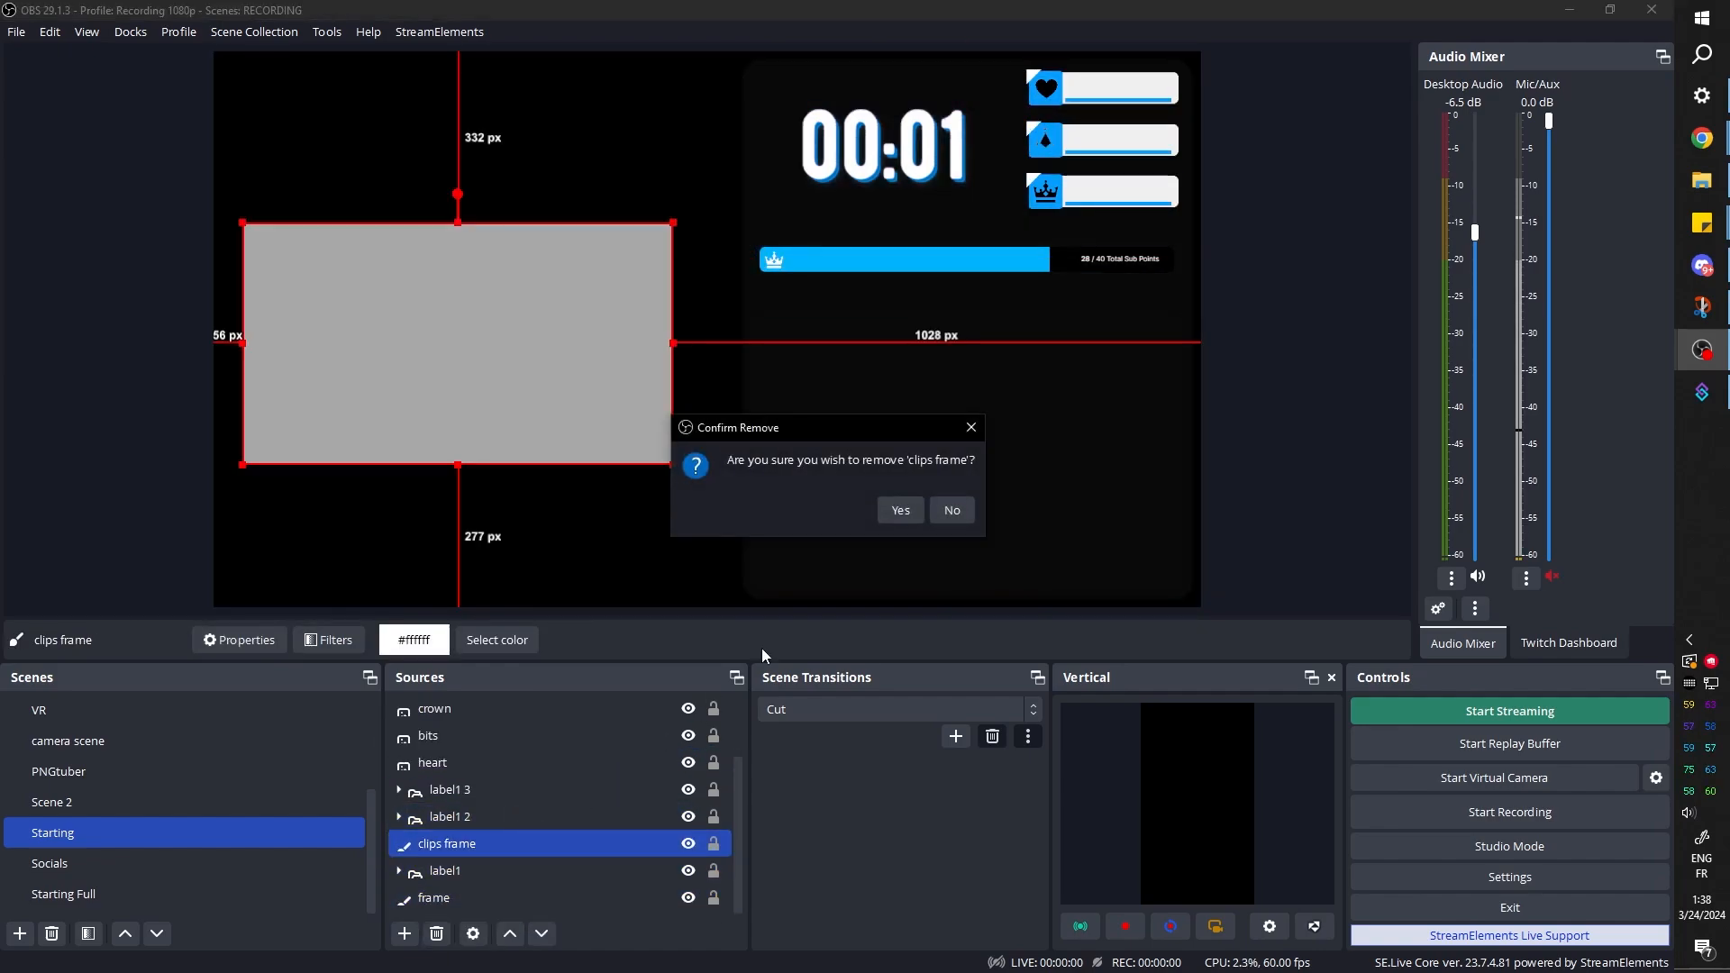
pyautogui.click(898, 511)
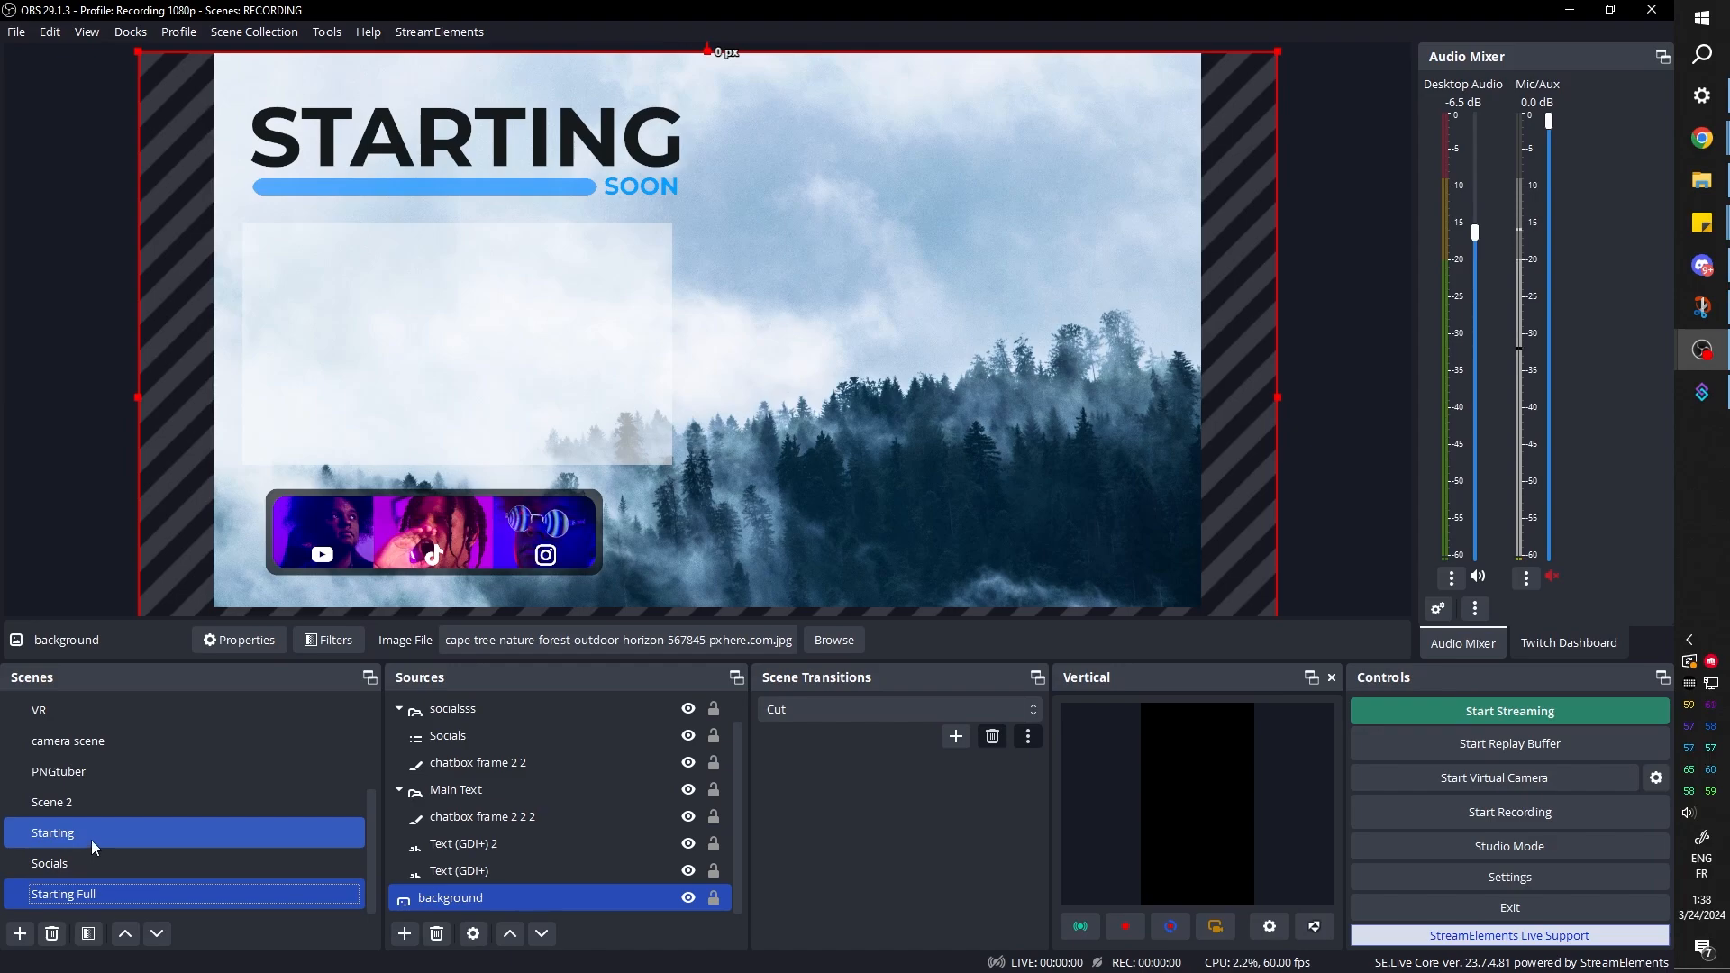
pyautogui.click(91, 840)
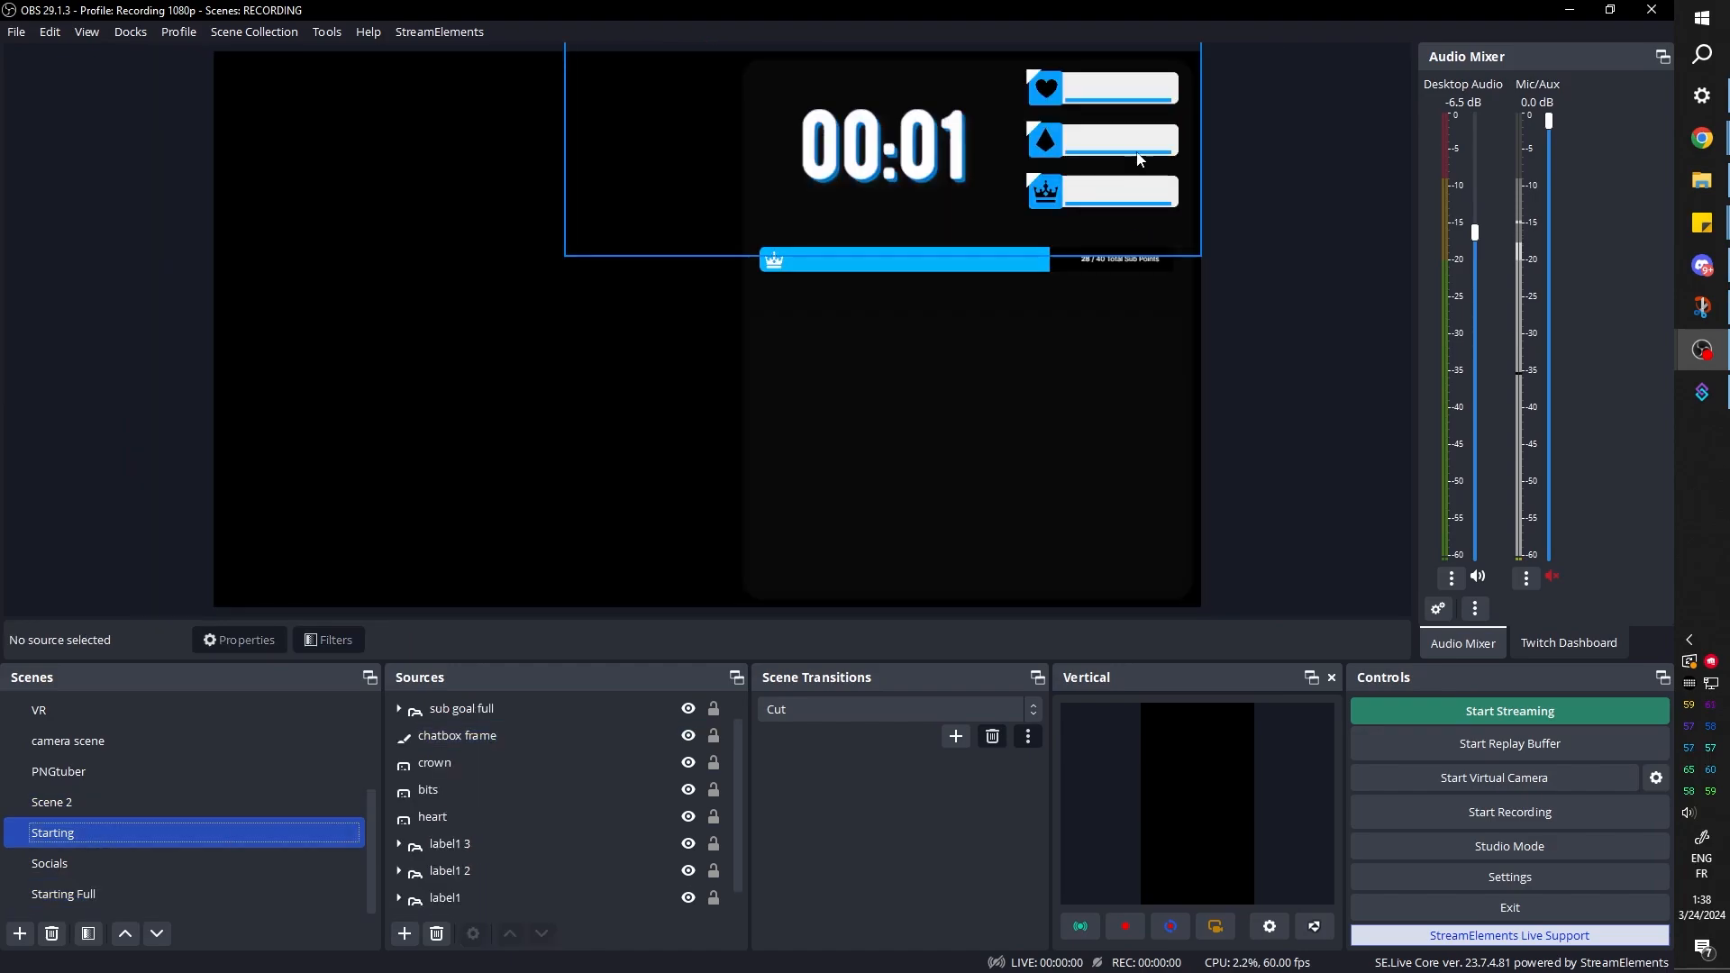
# Collapse the groups in Starting Full and add the existing Starting scene as a source there
pyautogui.click(81, 894)
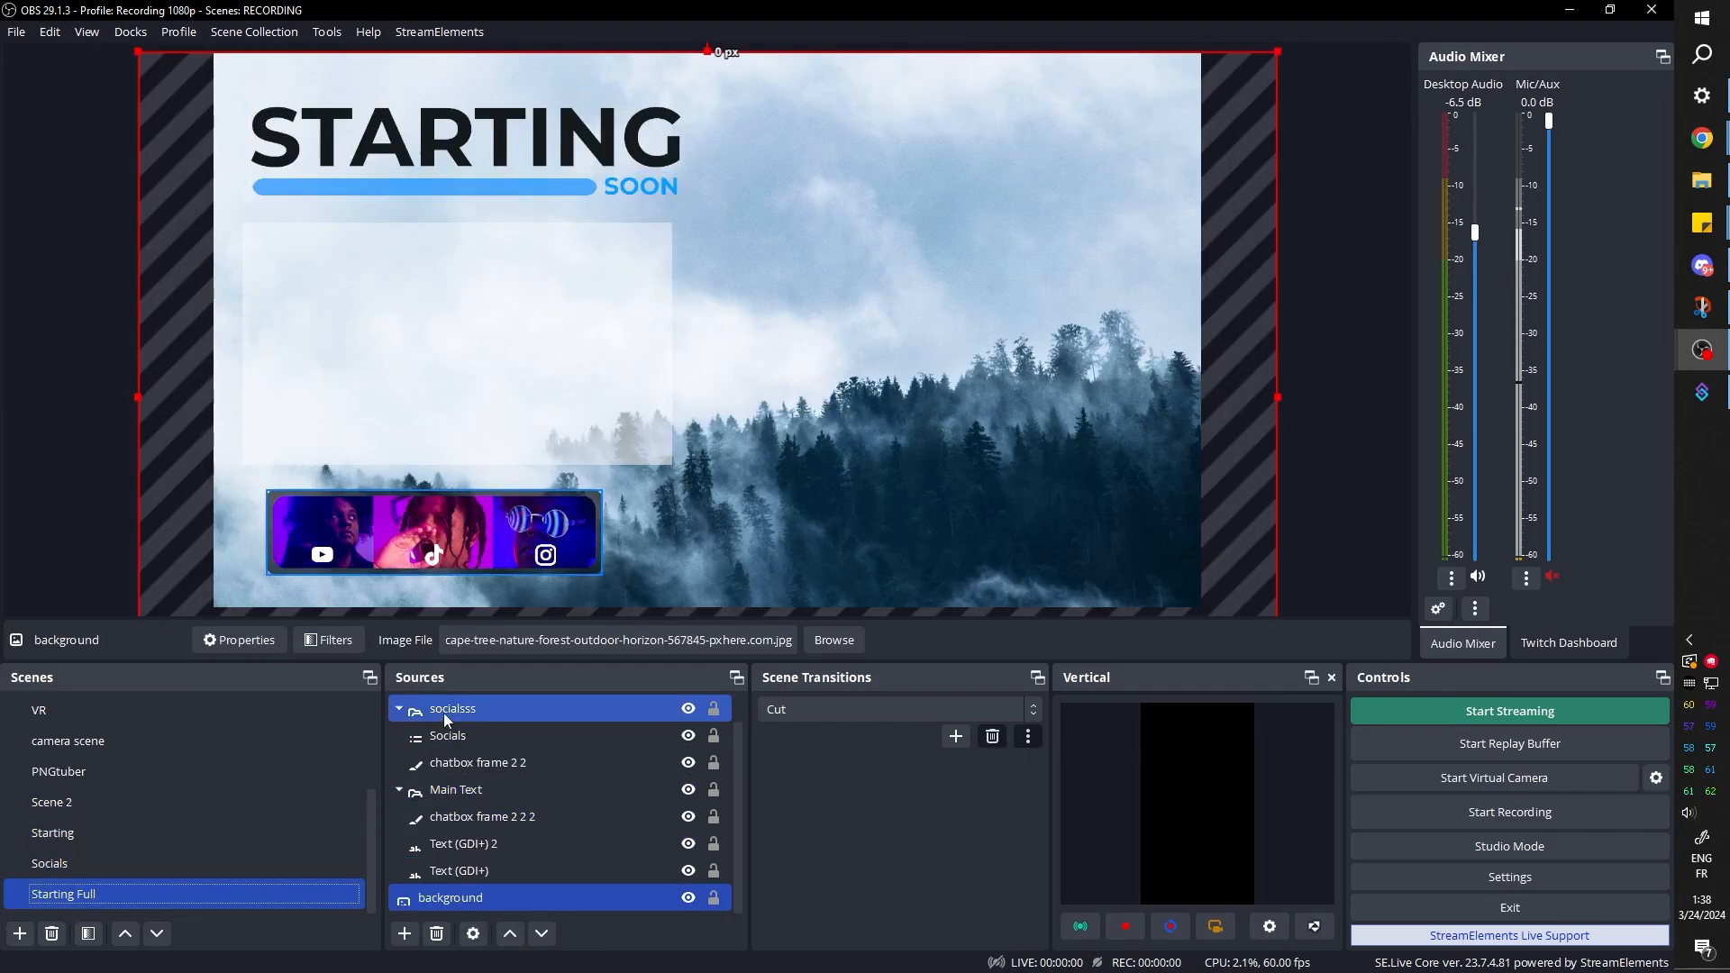
pyautogui.click(399, 710)
pyautogui.click(400, 764)
pyautogui.click(405, 933)
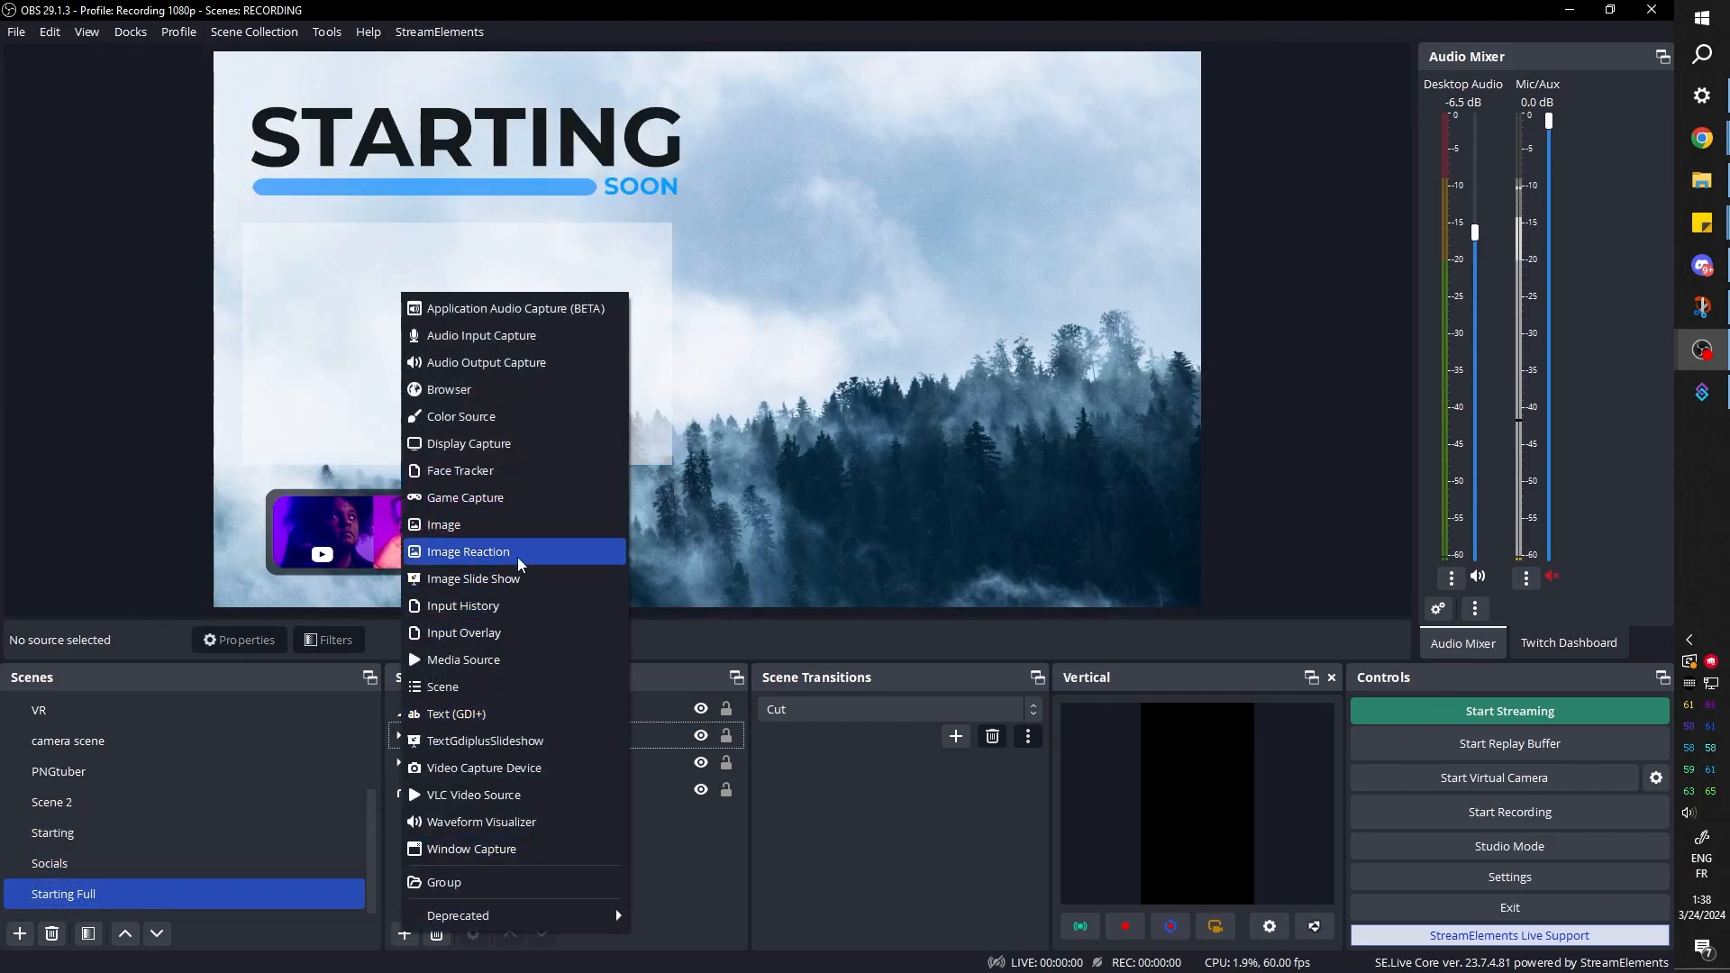
pyautogui.click(483, 694)
pyautogui.click(777, 519)
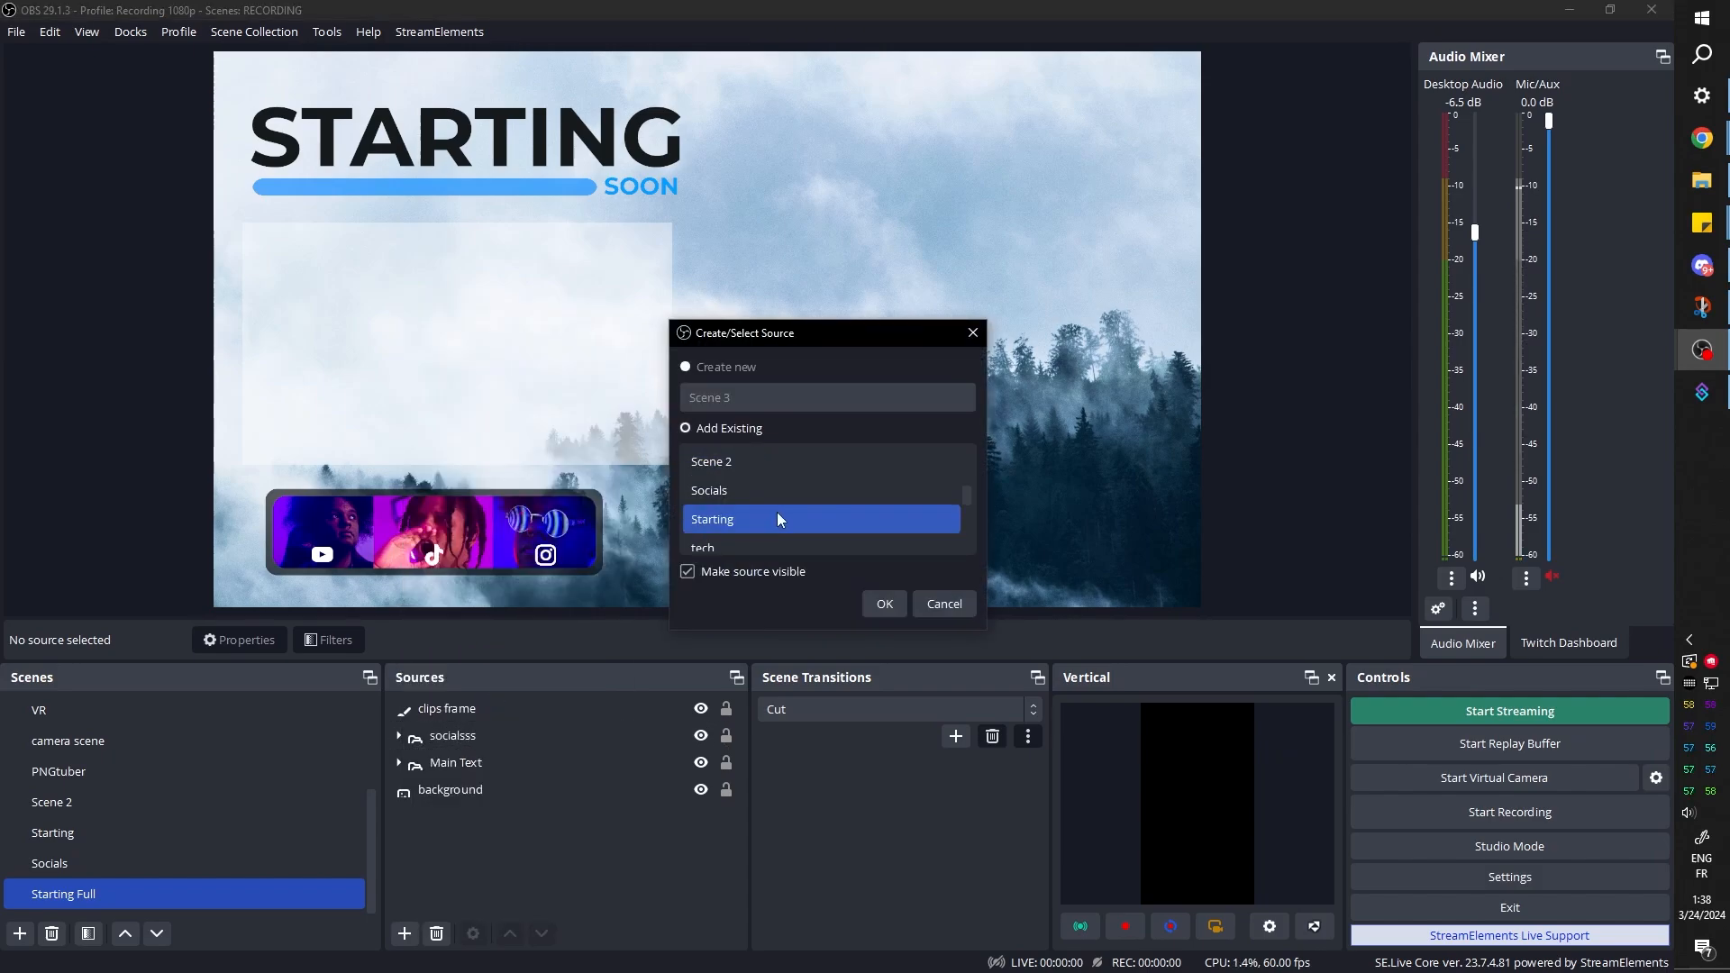
pyautogui.click(883, 604)
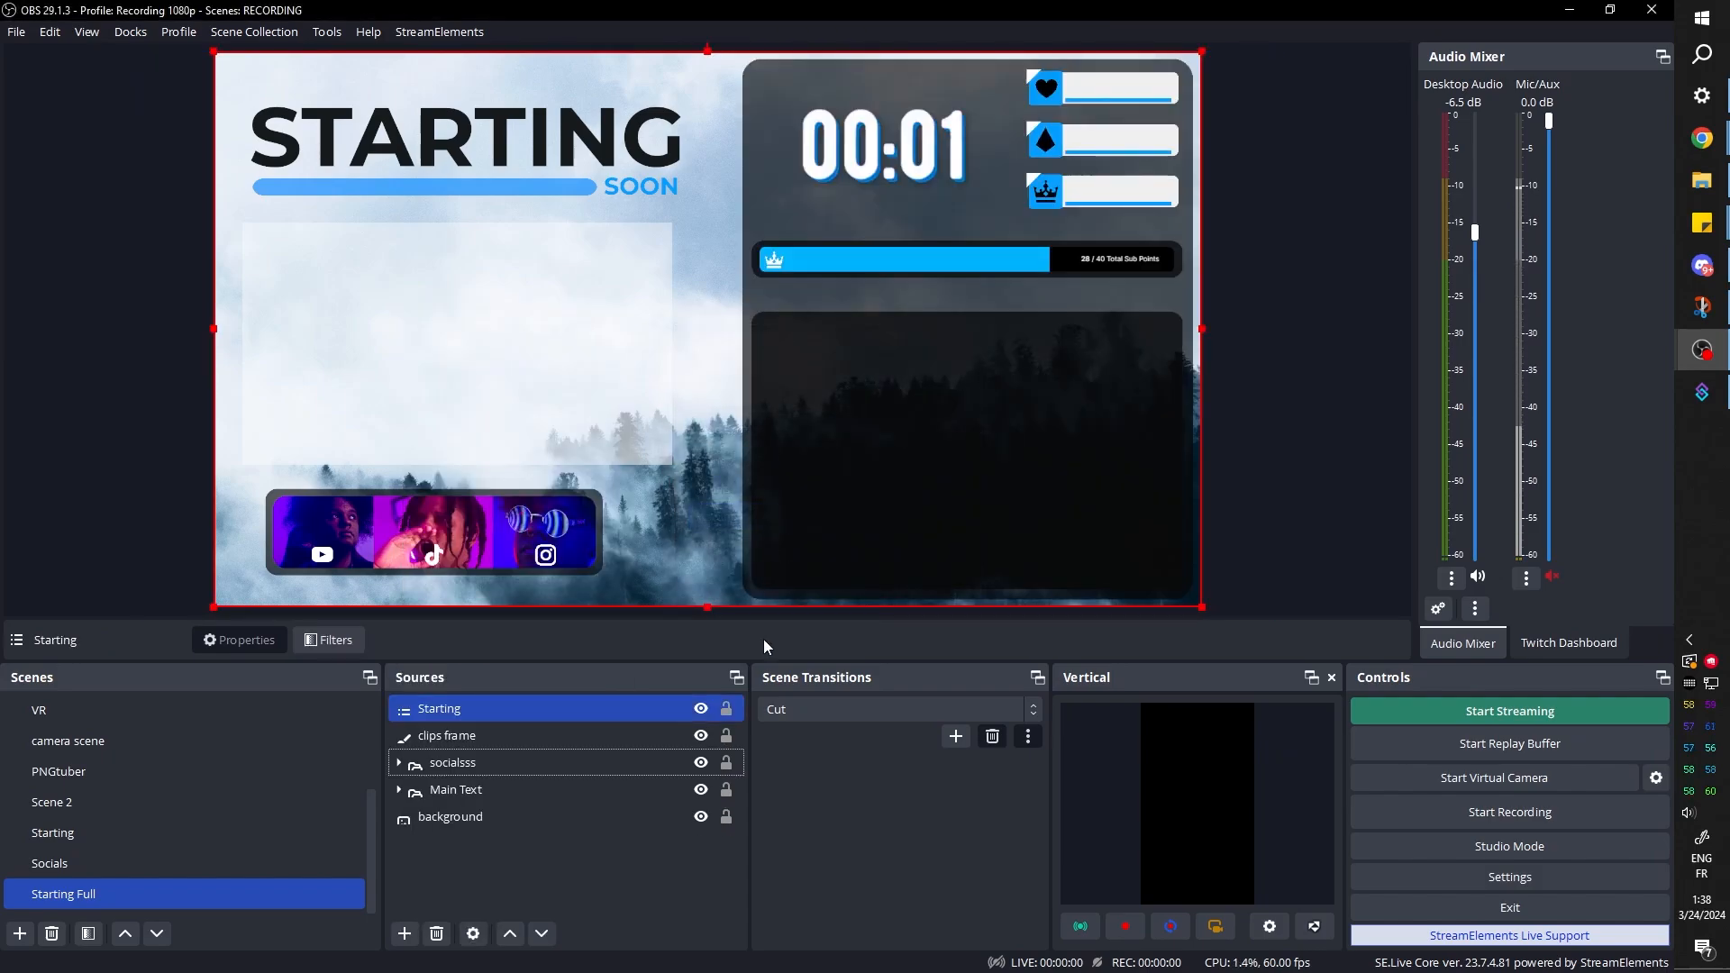
pyautogui.click(455, 790)
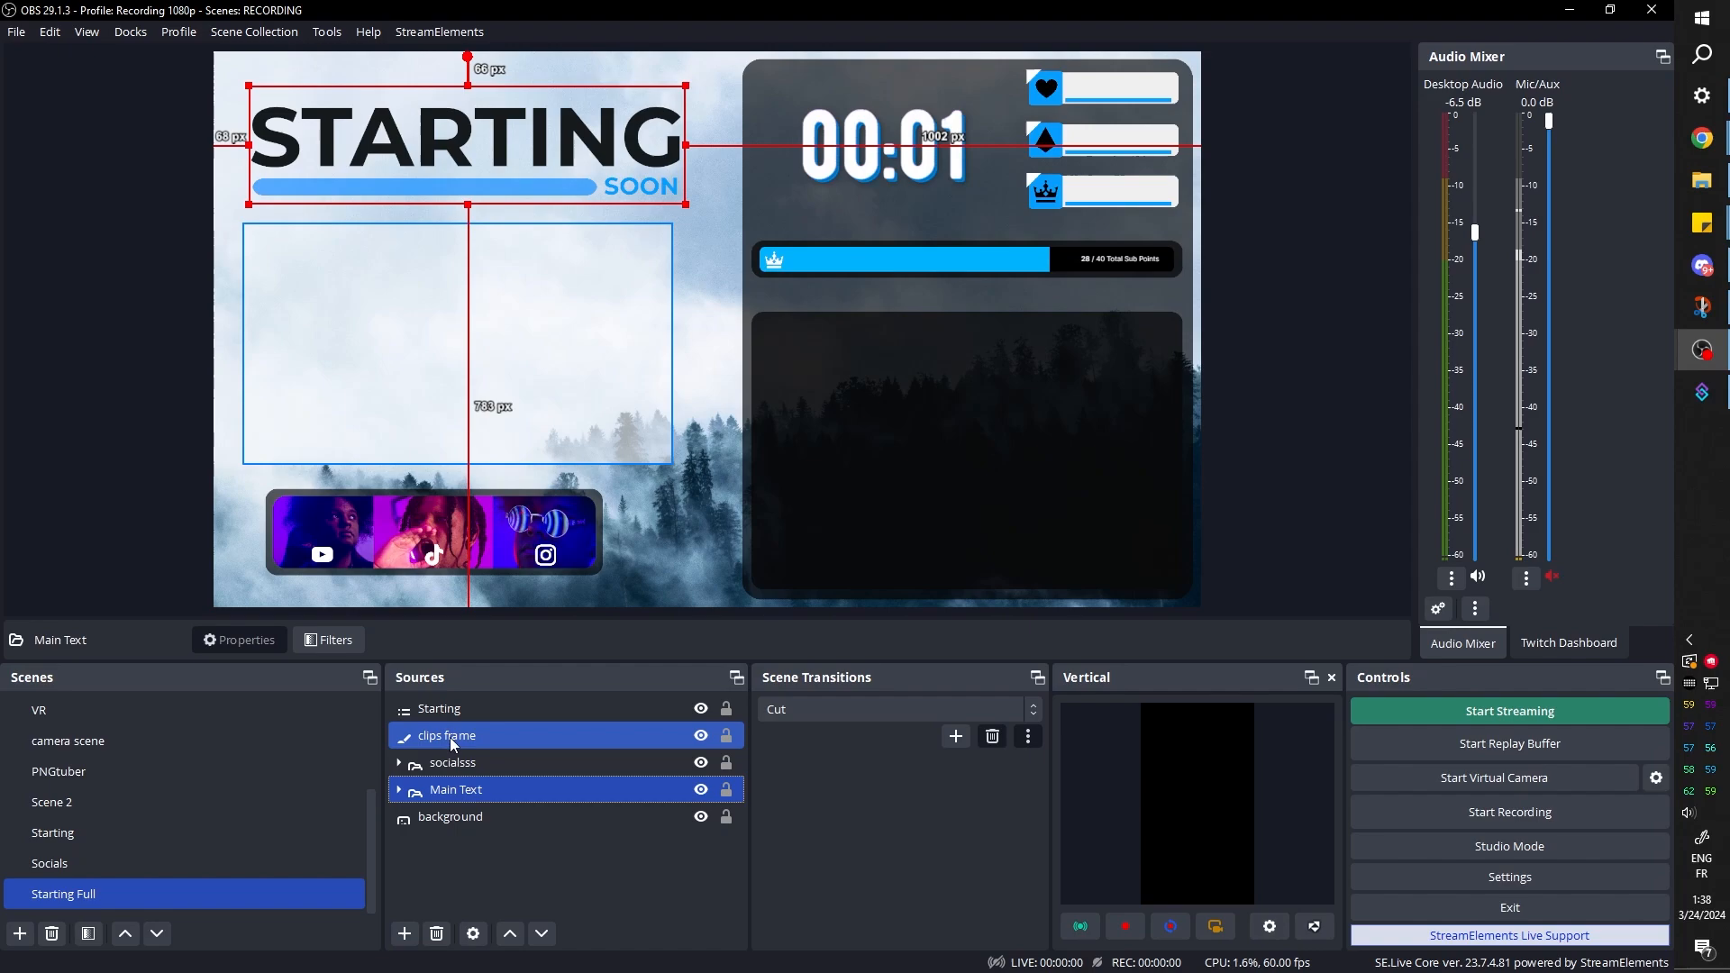
pyautogui.click(453, 737)
pyautogui.click(327, 640)
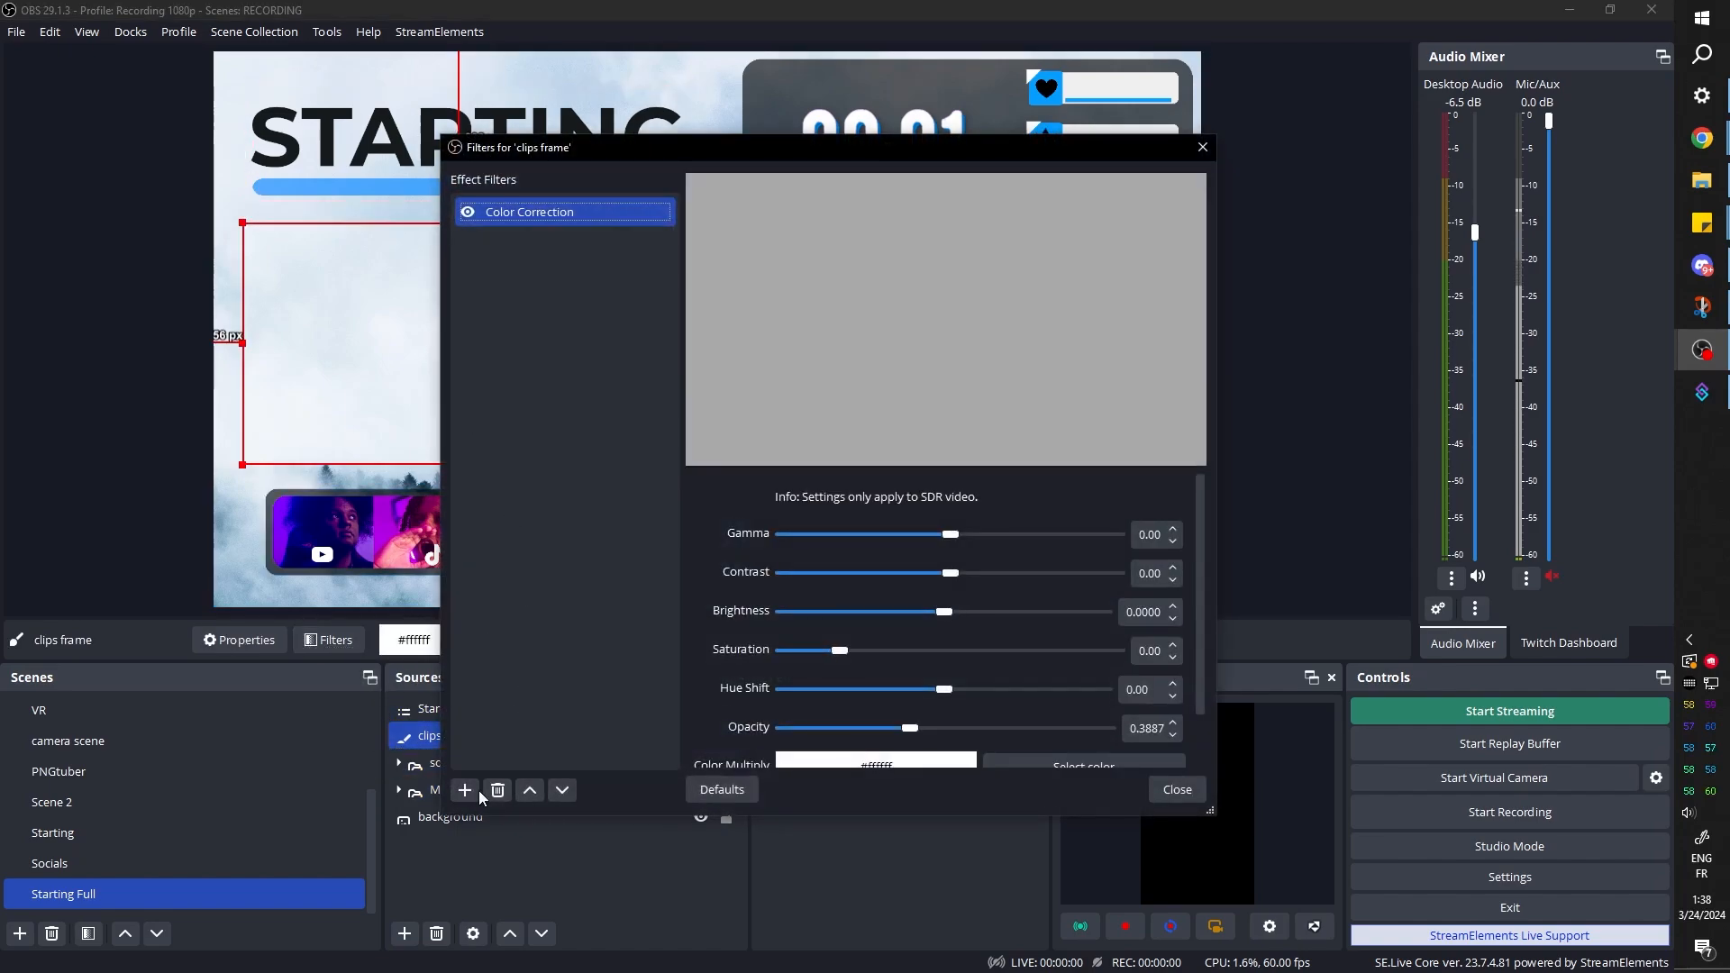
pyautogui.press('Escape')
# Copy the filters of the photo bar's frame in the socialsss group and paste them onto the clips frame
pyautogui.click(399, 764)
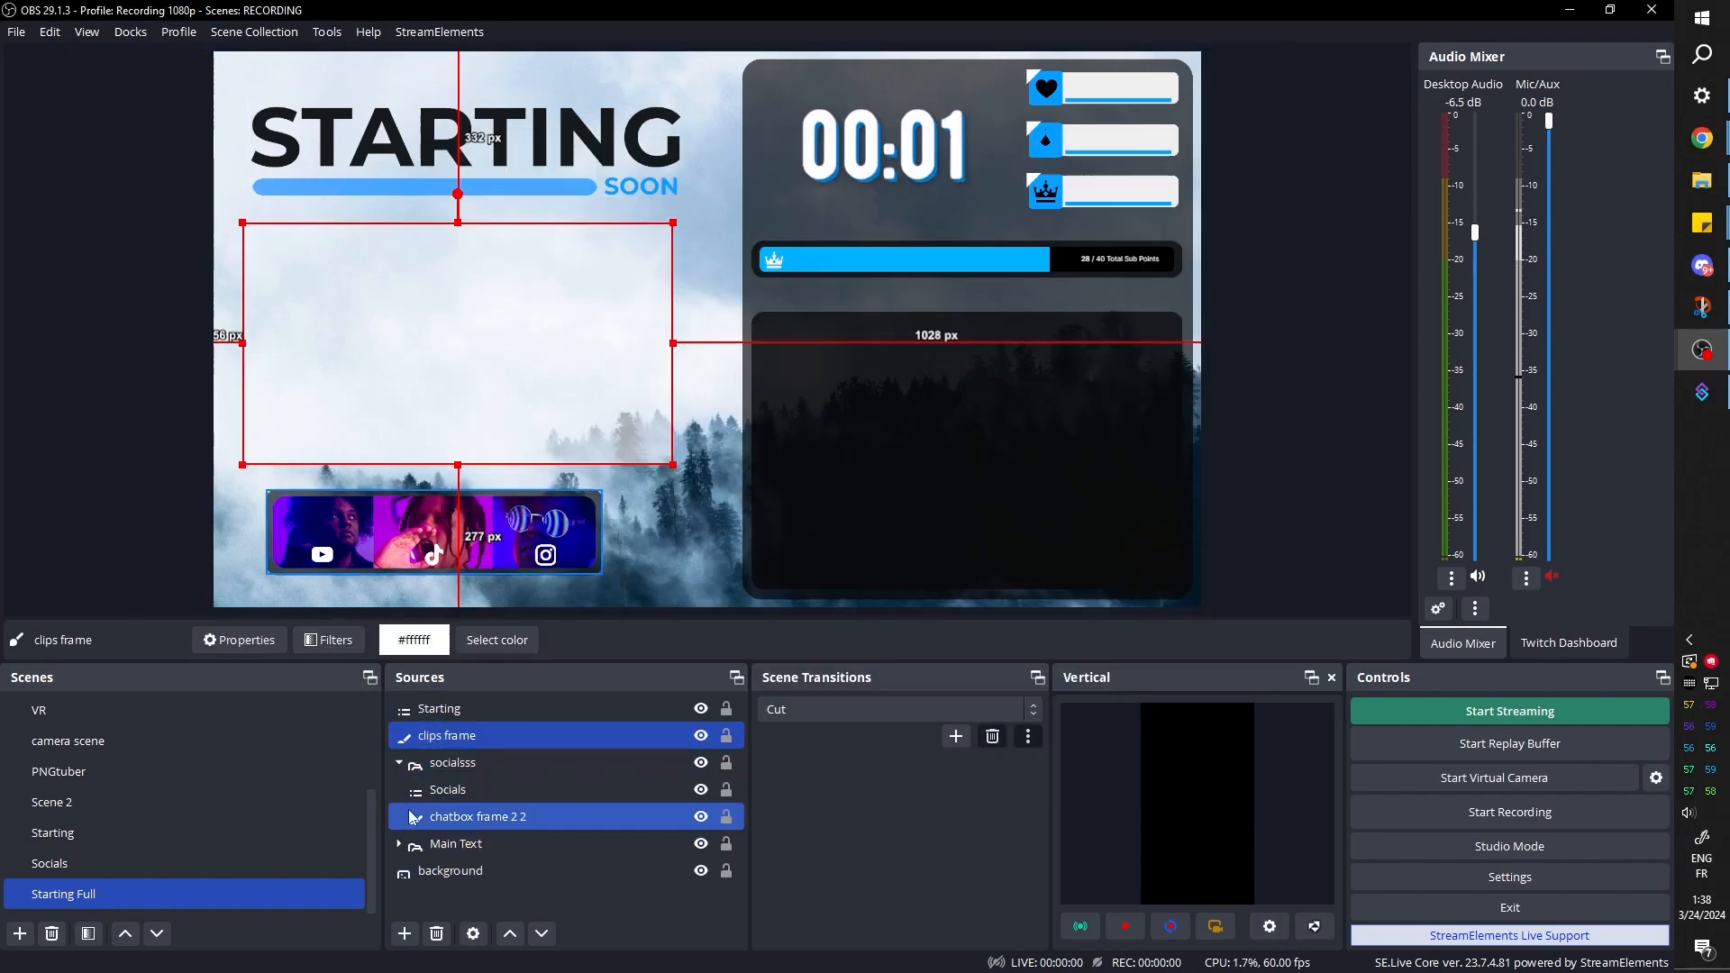
pyautogui.click(511, 818)
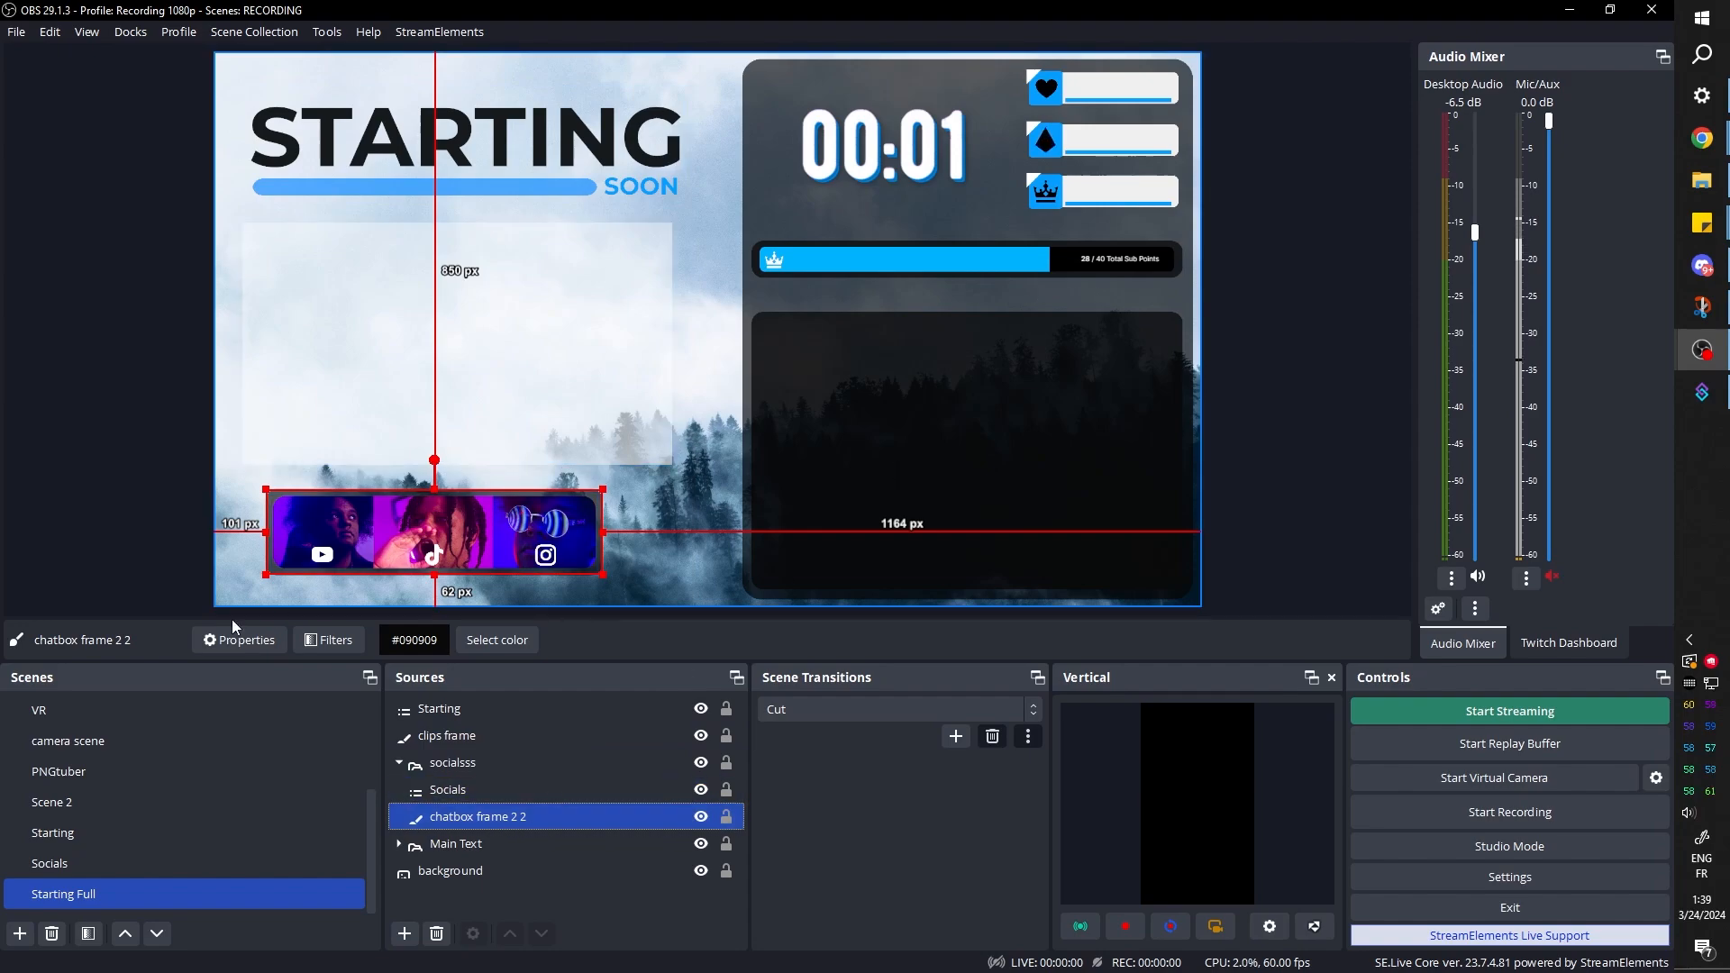
pyautogui.rightClick(448, 743)
pyautogui.click(529, 258)
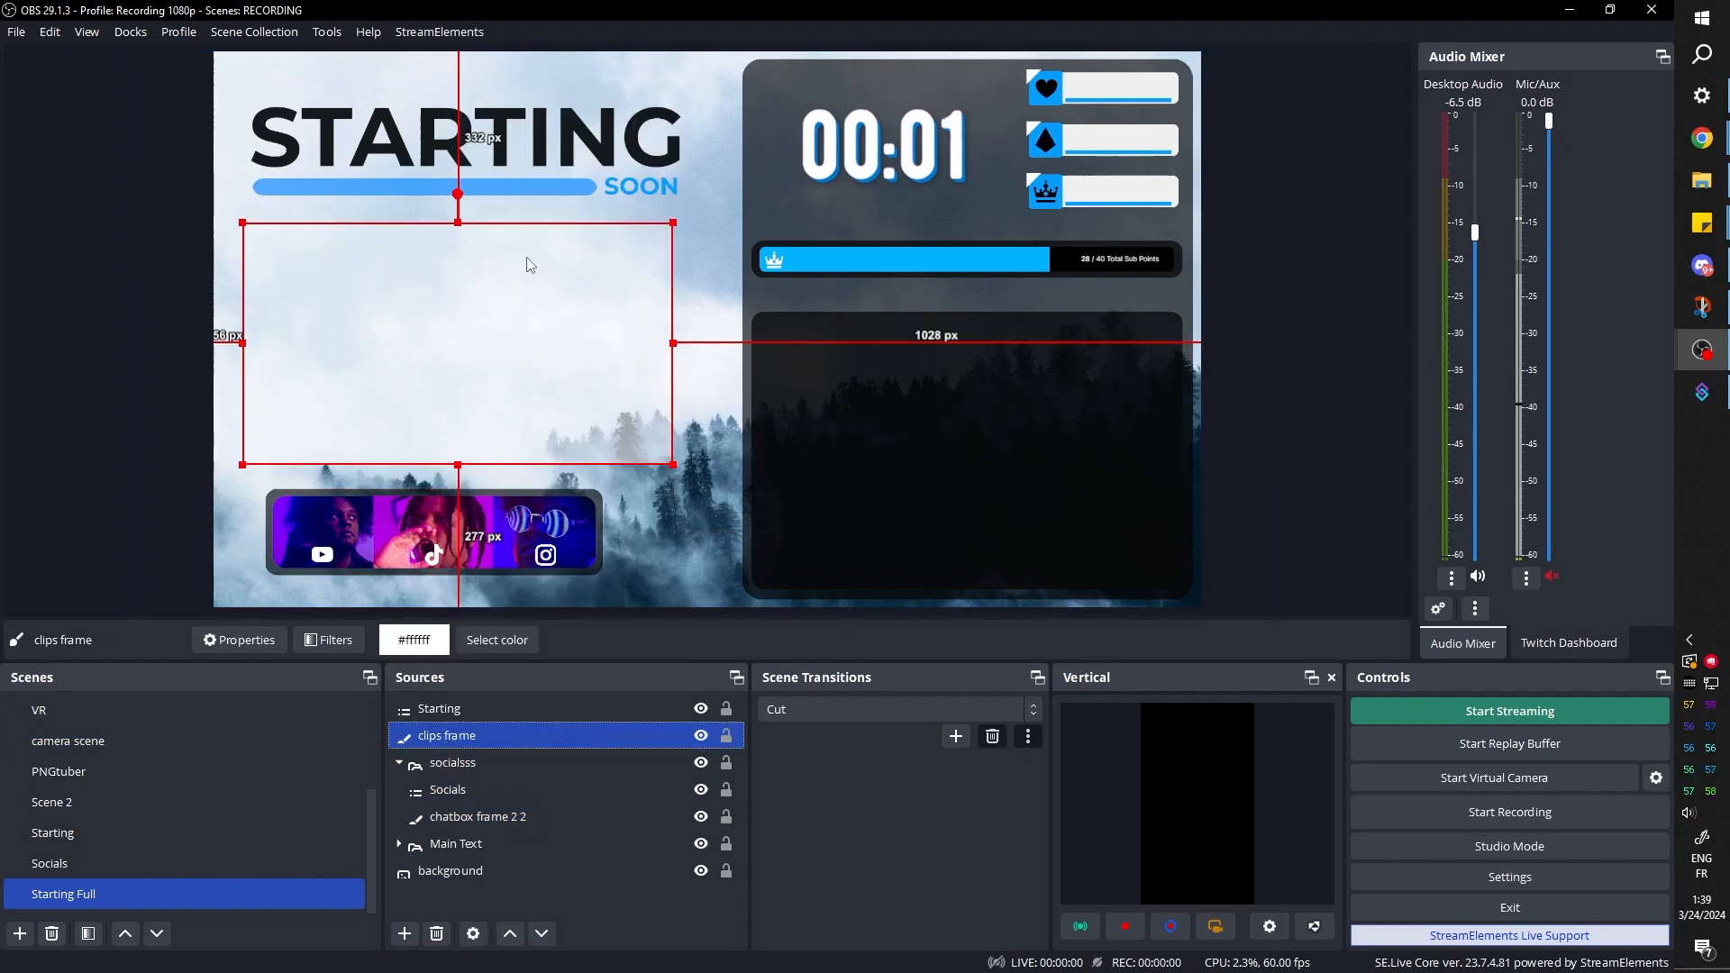
# Add a new VLC Video Source with the default name to the Starting Full scene
pyautogui.click(172, 424)
pyautogui.click(431, 737)
pyautogui.click(407, 900)
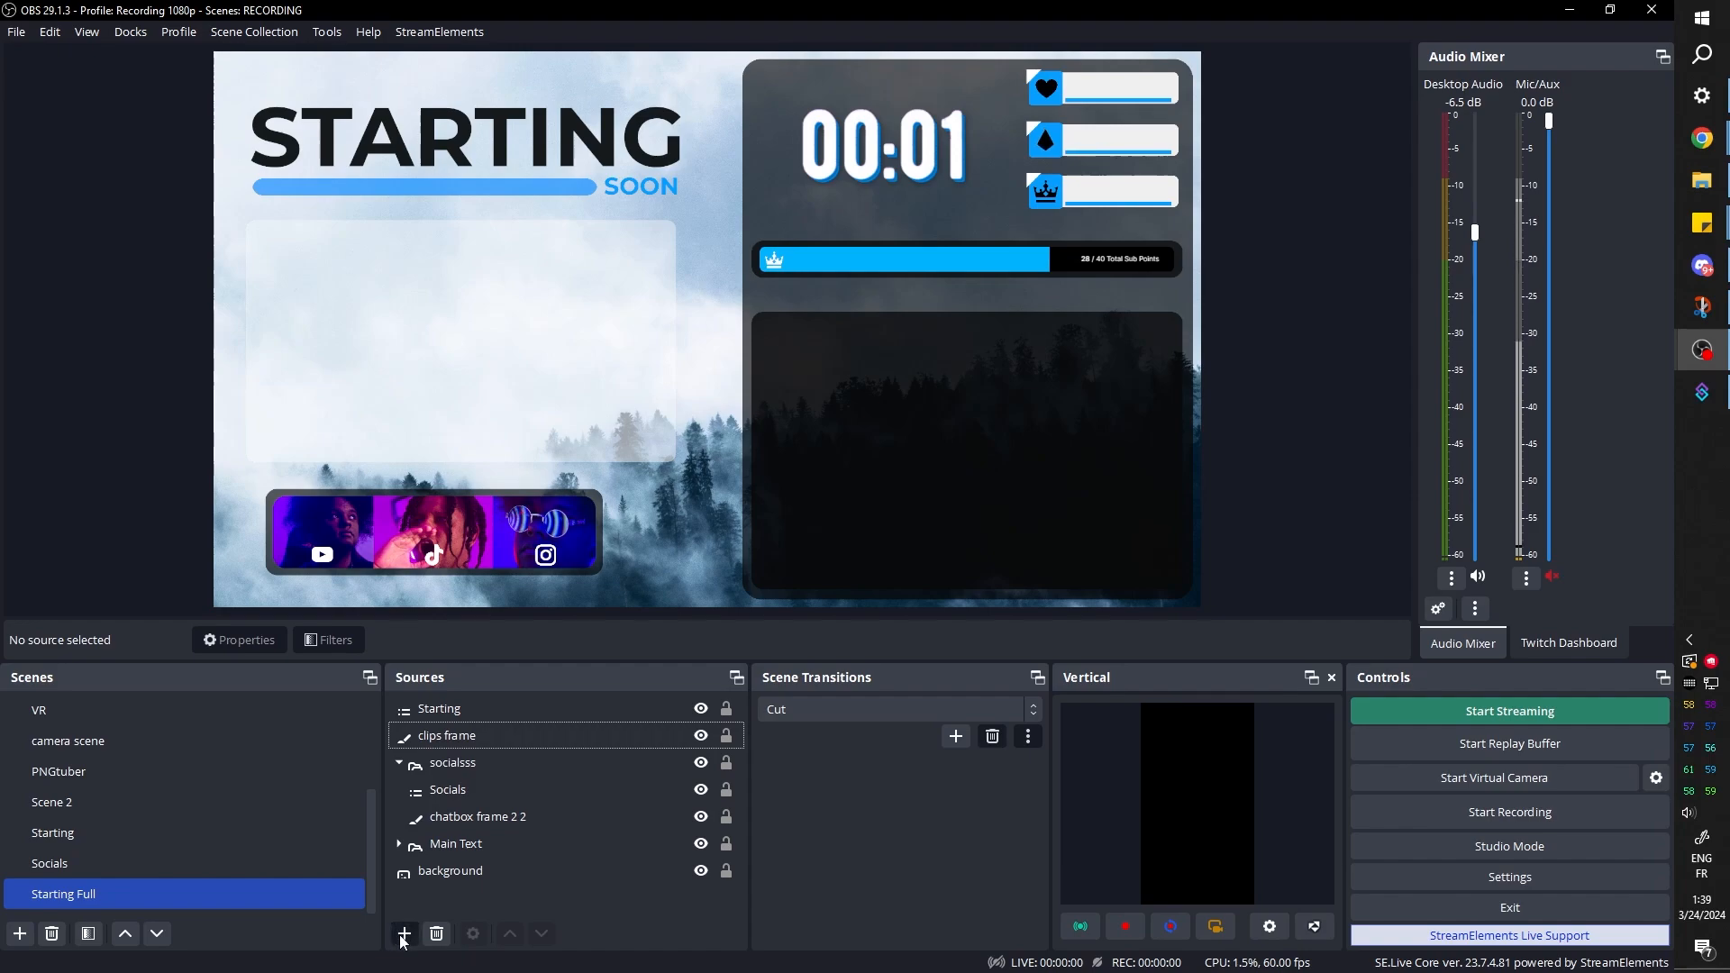
pyautogui.click(399, 934)
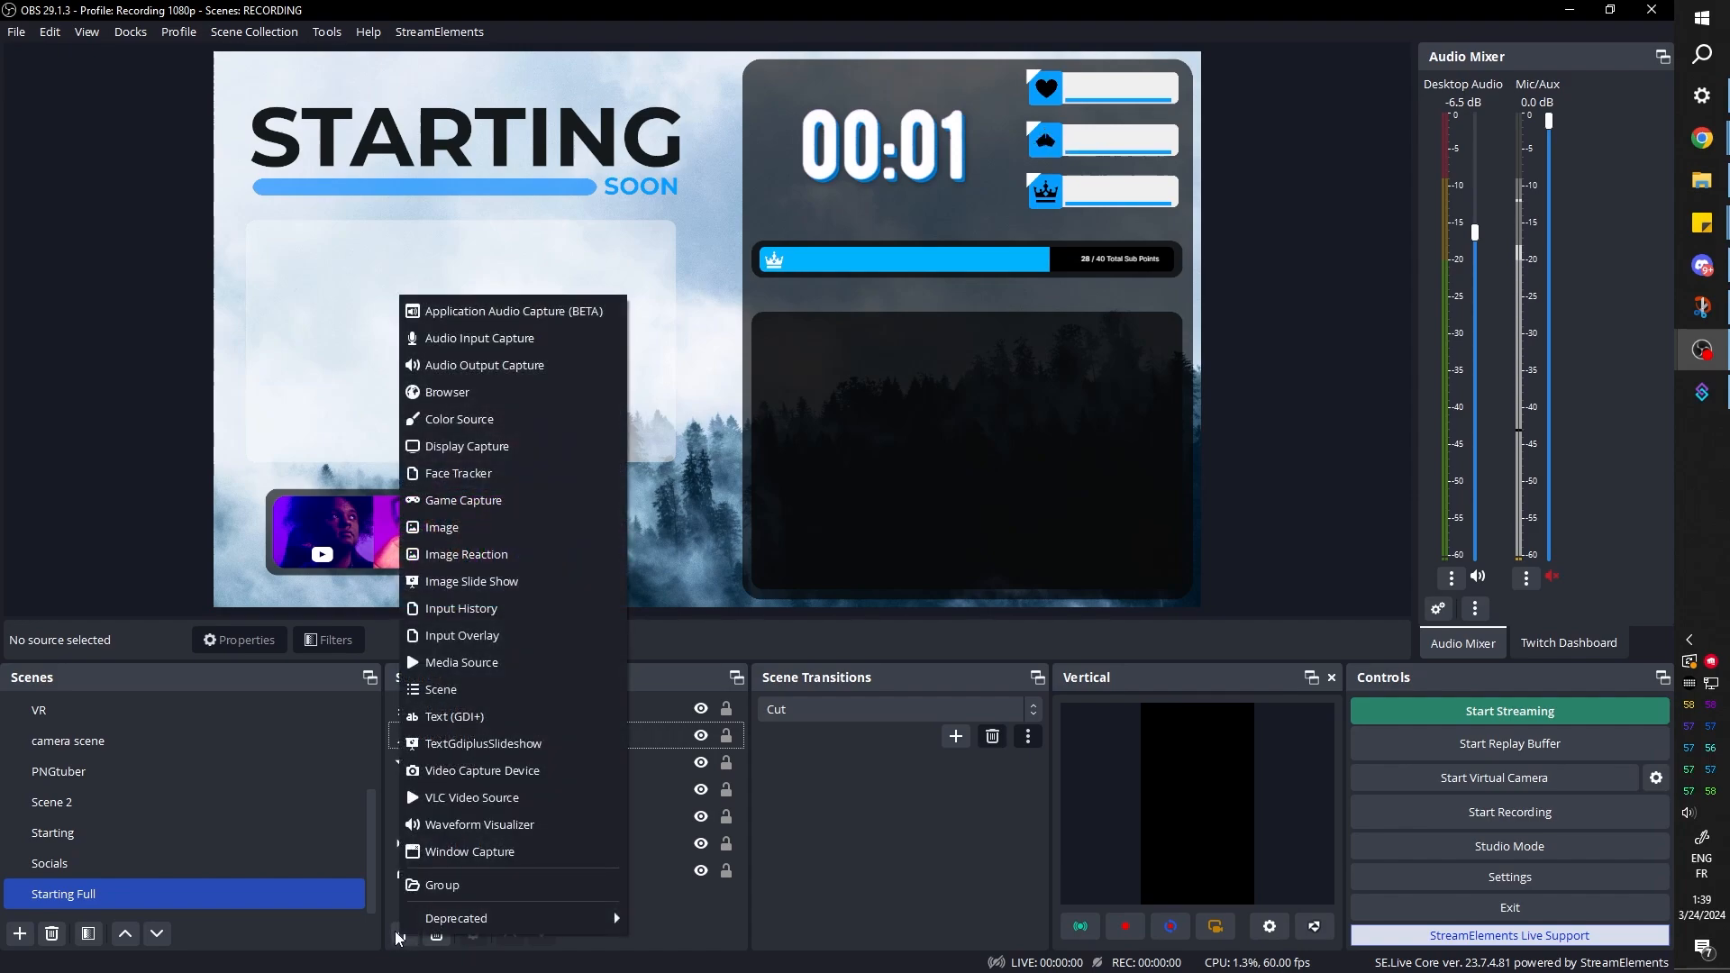
pyautogui.click(479, 800)
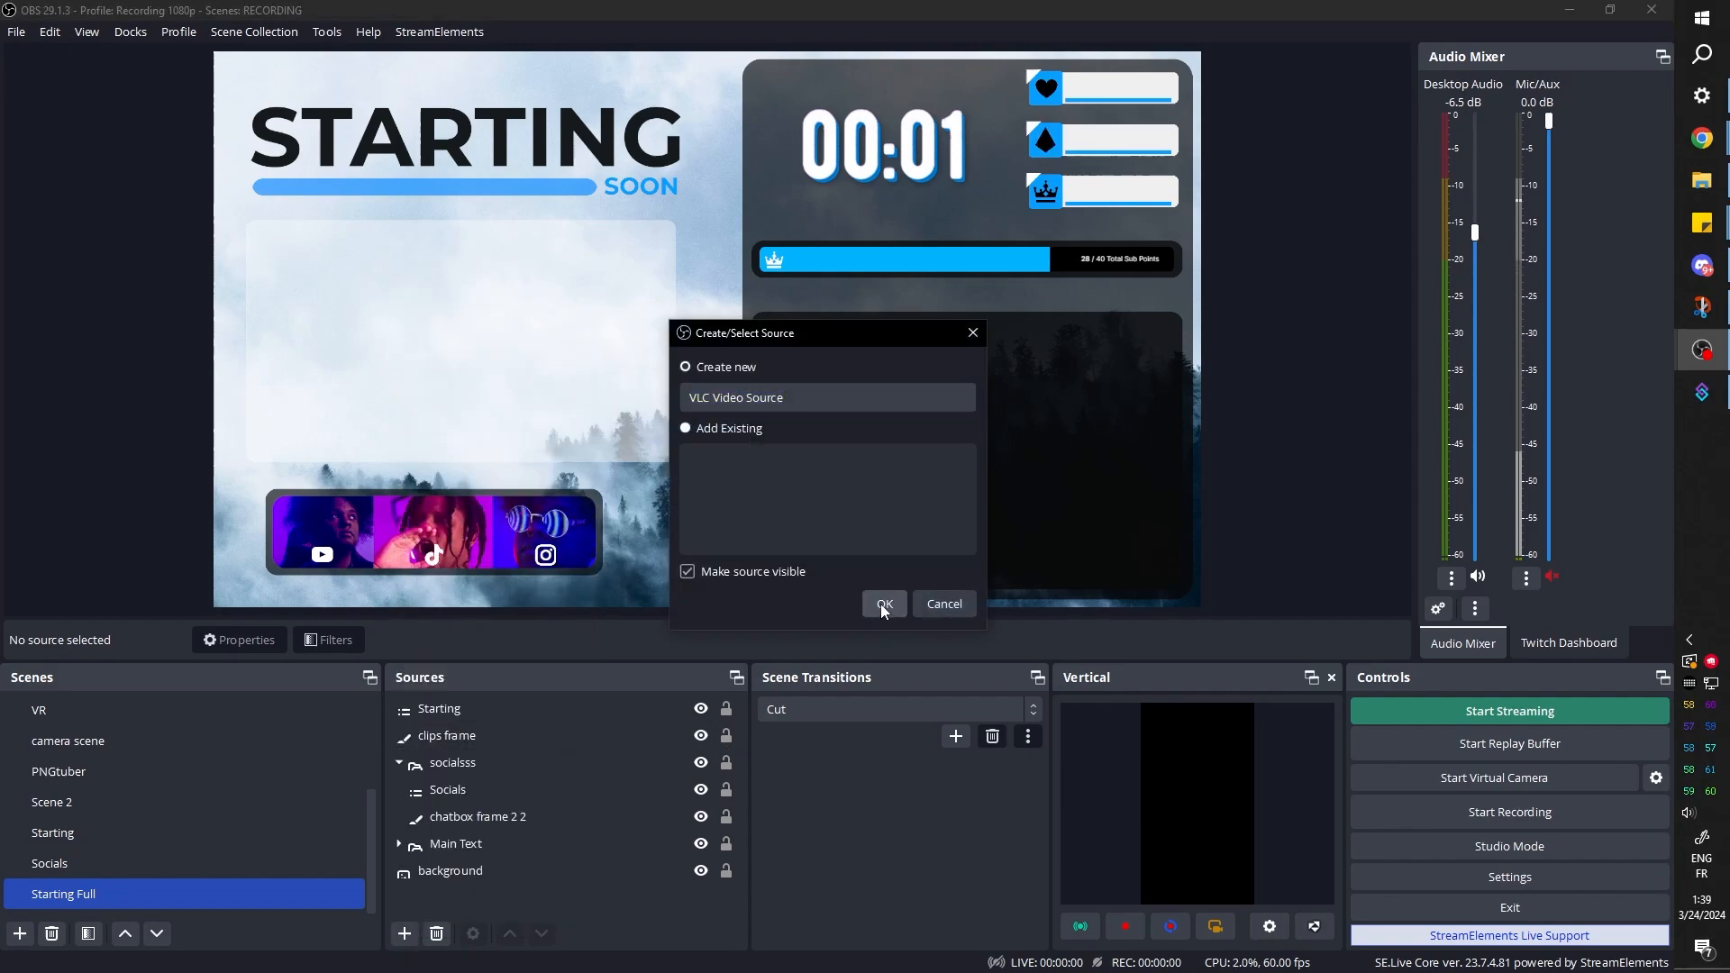
pyautogui.click(882, 605)
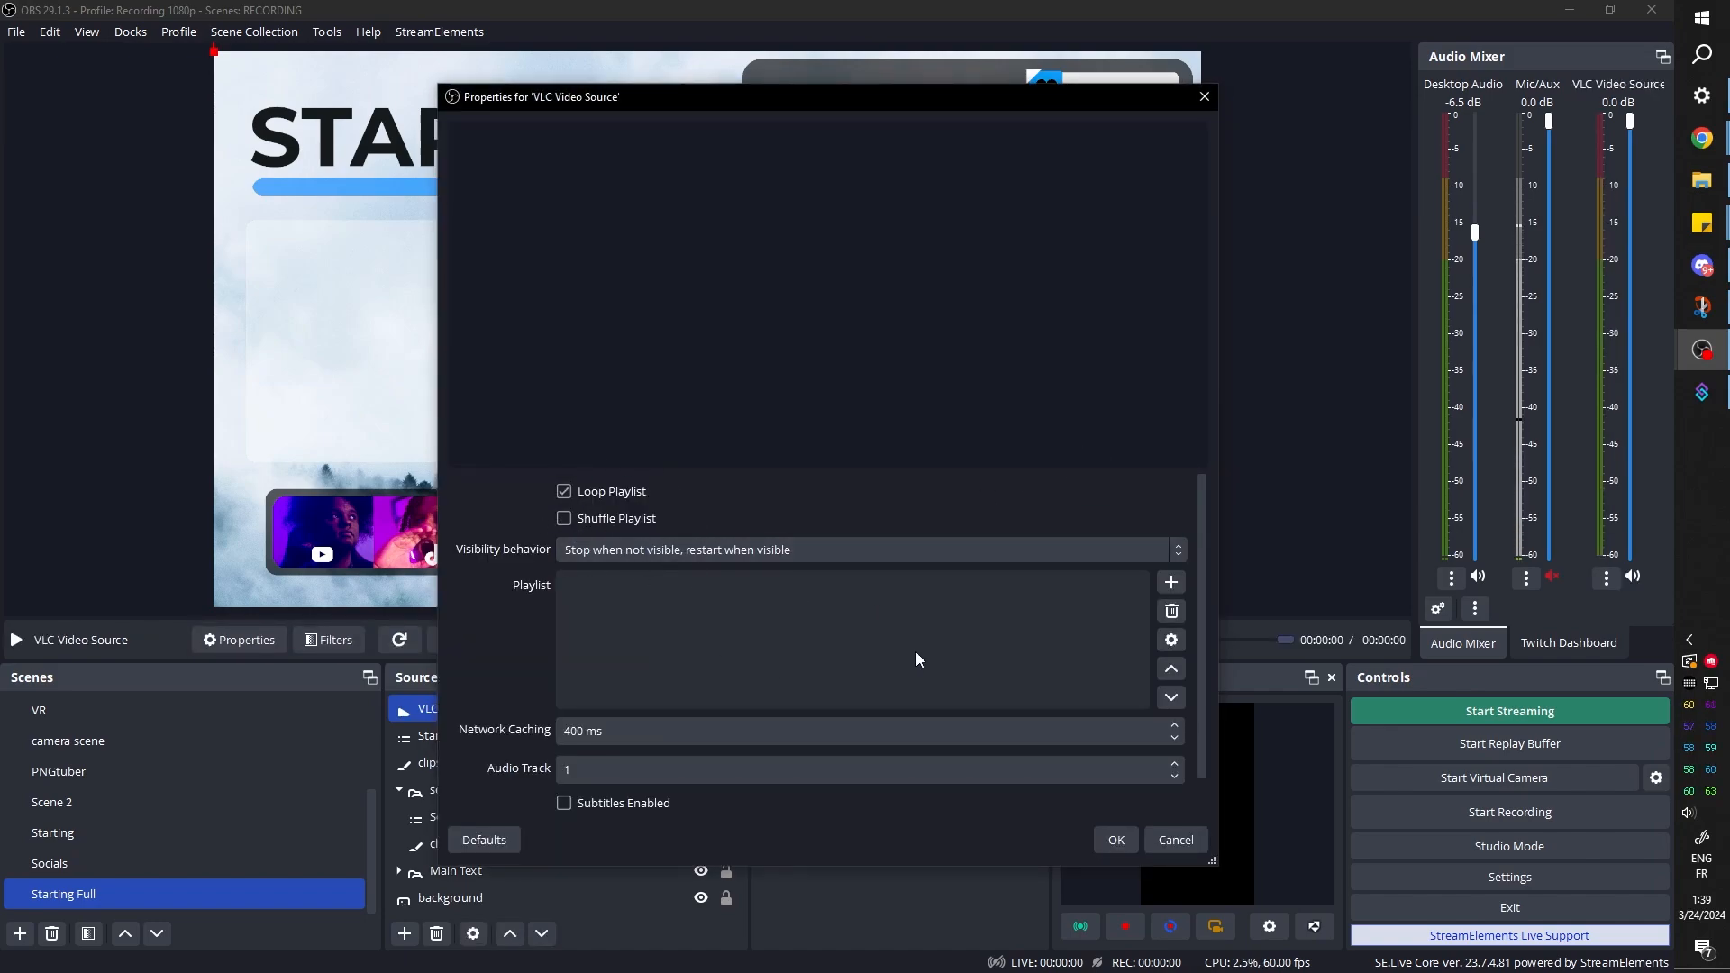
# Add the 01_jan directory from Twitch clip comp/Clips 2024 to the VLC Video Source playlist
pyautogui.click(1173, 586)
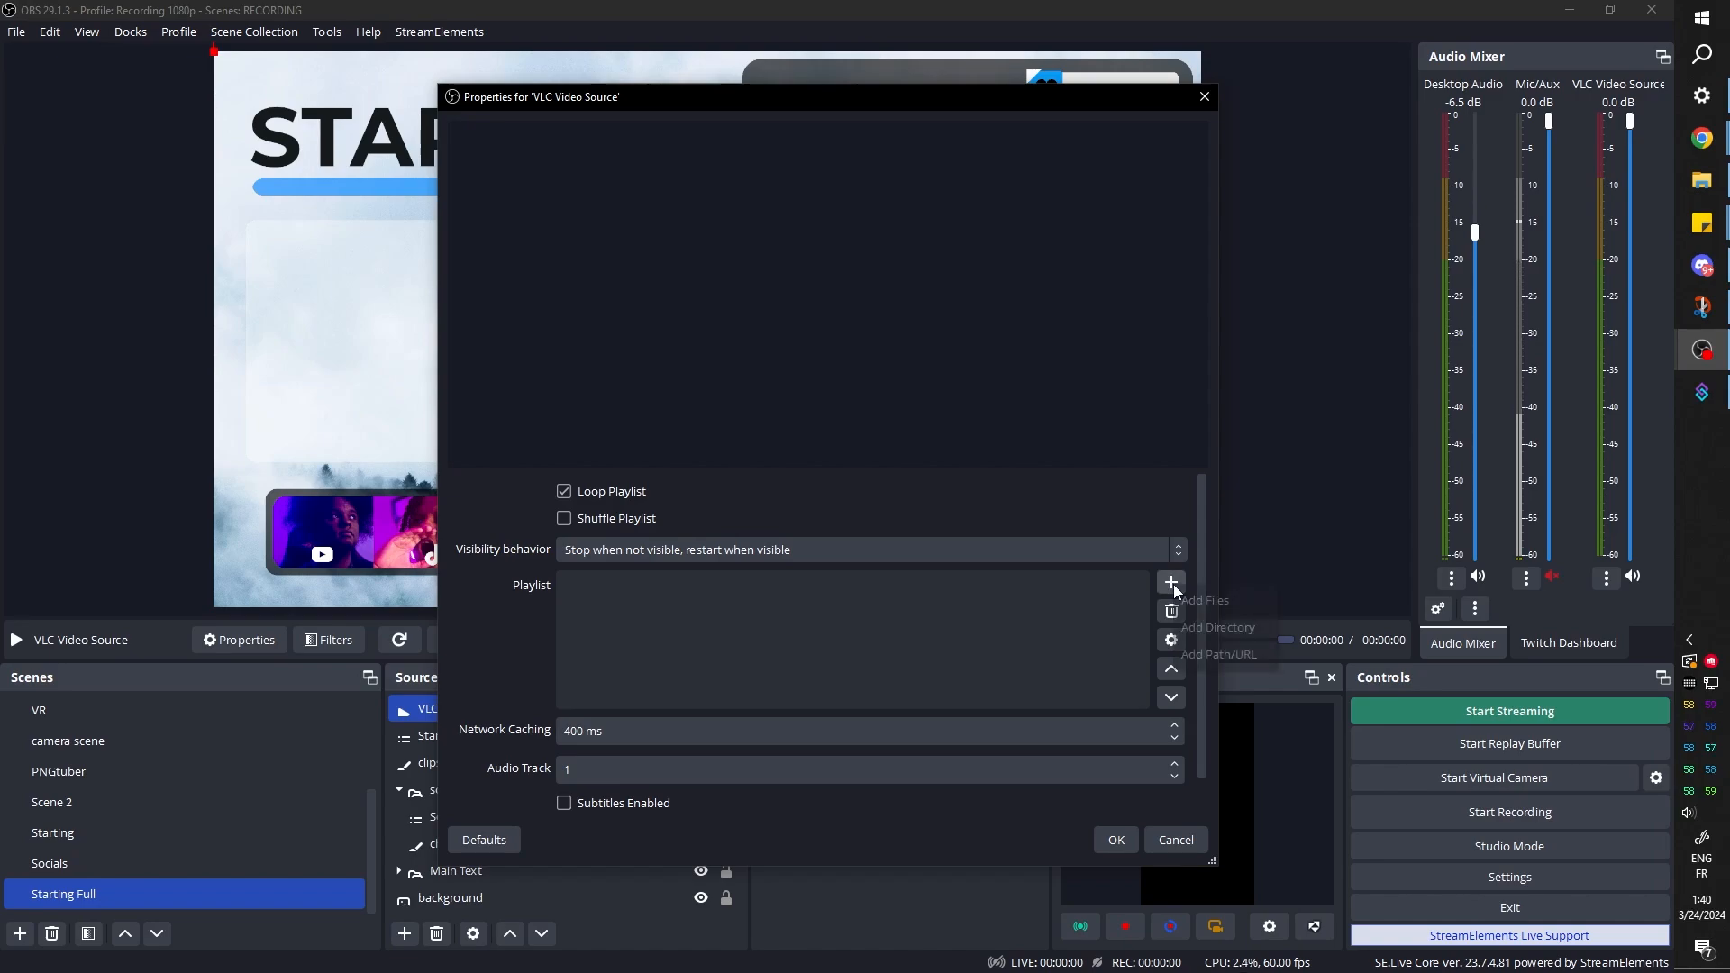
pyautogui.click(1216, 629)
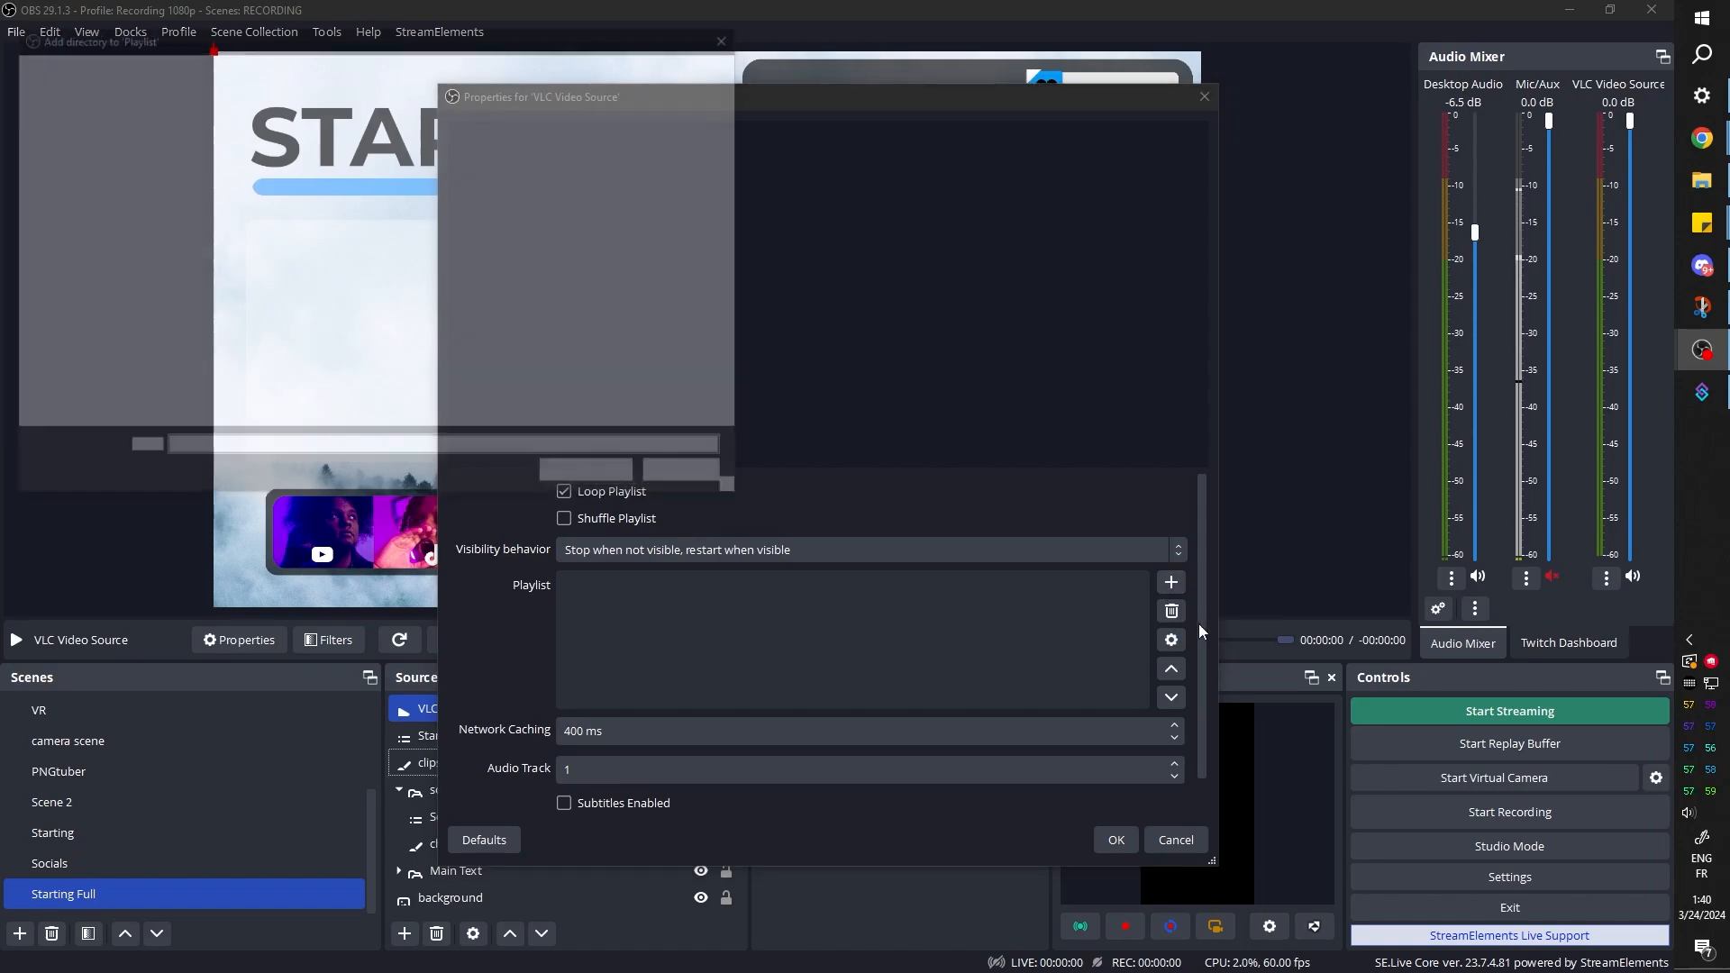
pyautogui.click(79, 206)
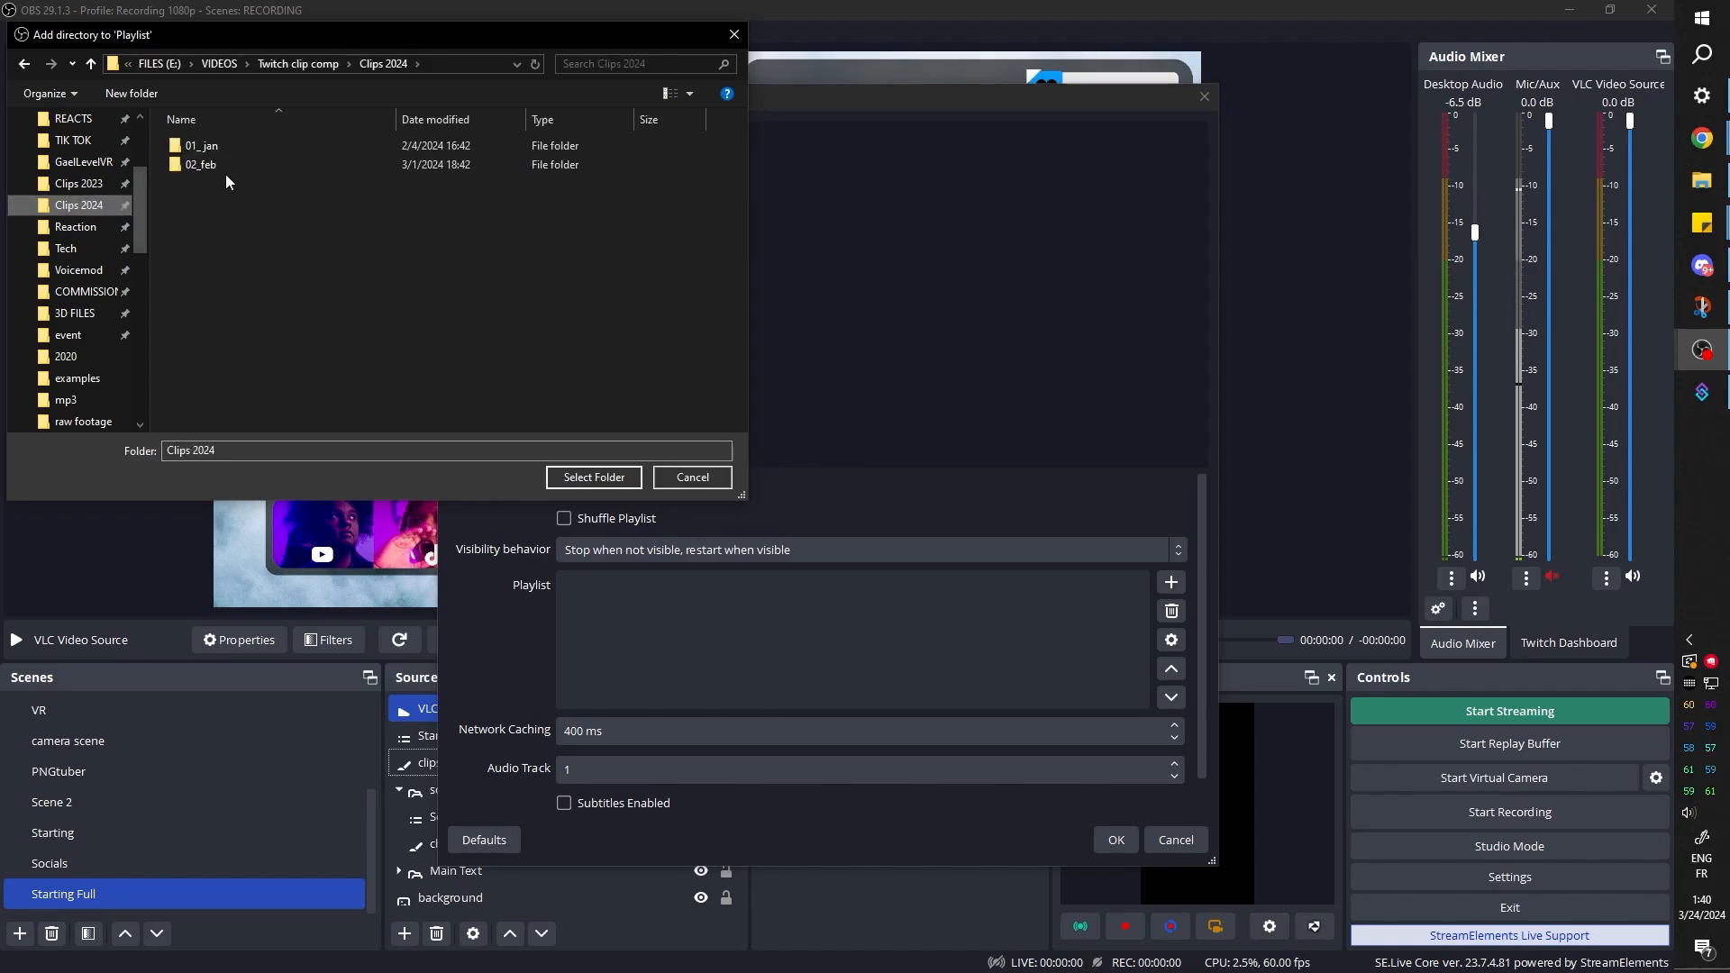
pyautogui.doubleClick(214, 148)
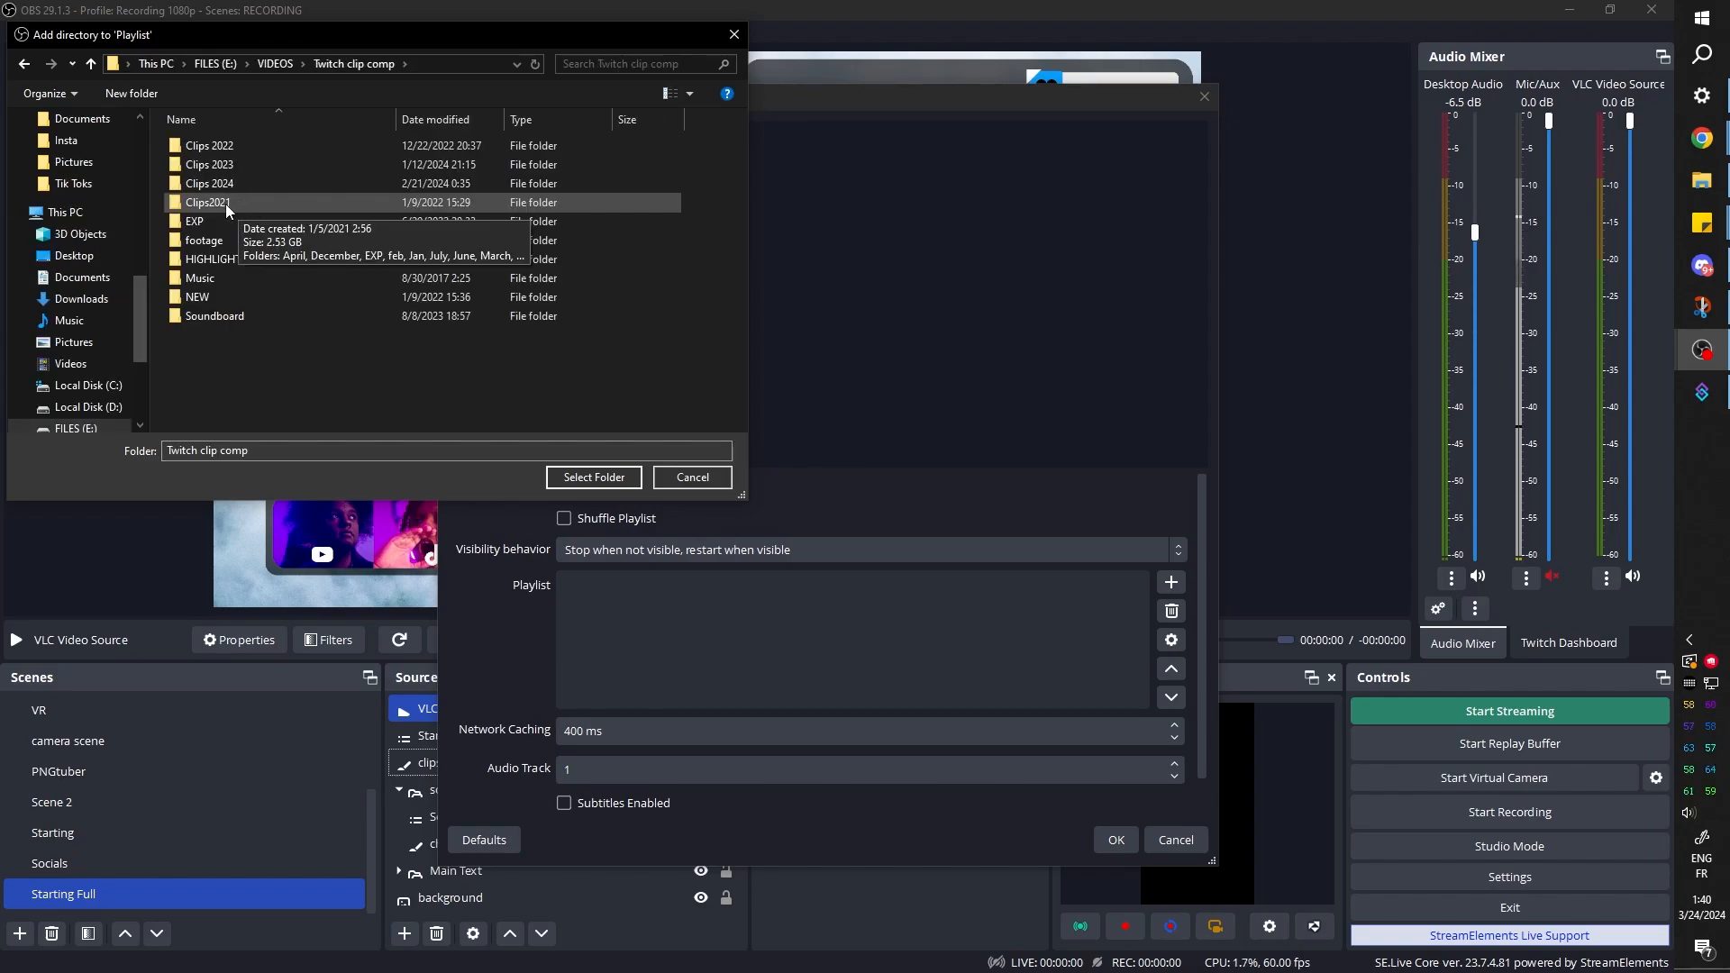
pyautogui.click(225, 204)
pyautogui.click(211, 146)
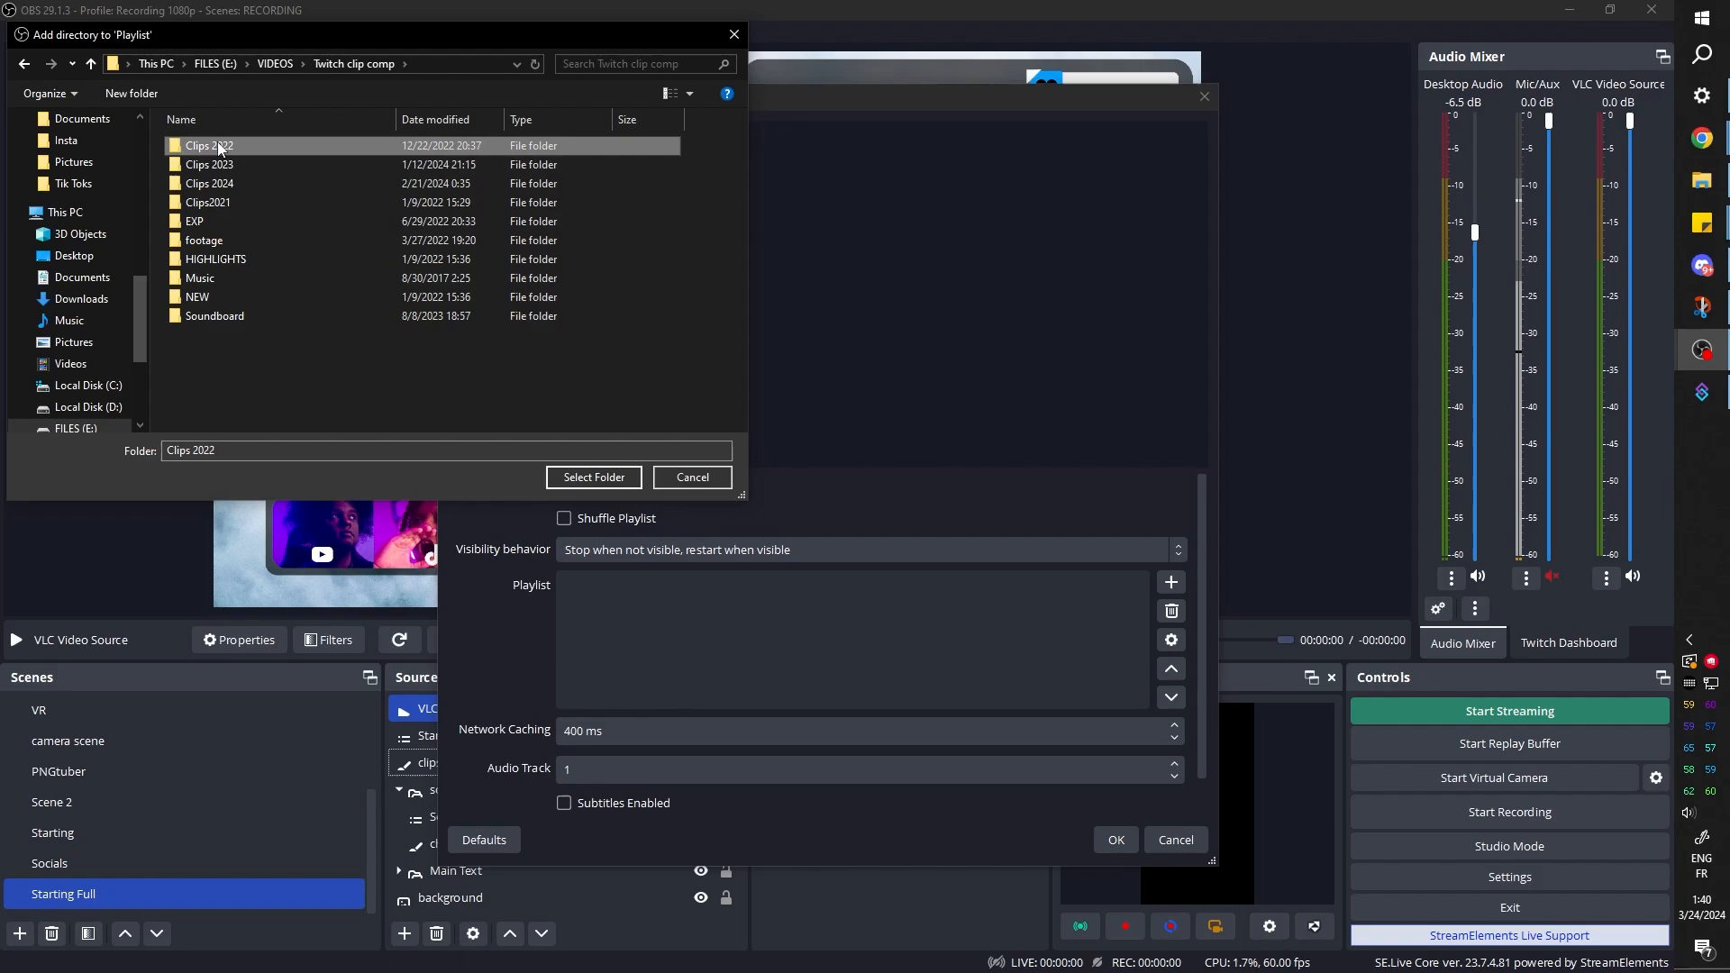
pyautogui.click(227, 208)
pyautogui.doubleClick(225, 203)
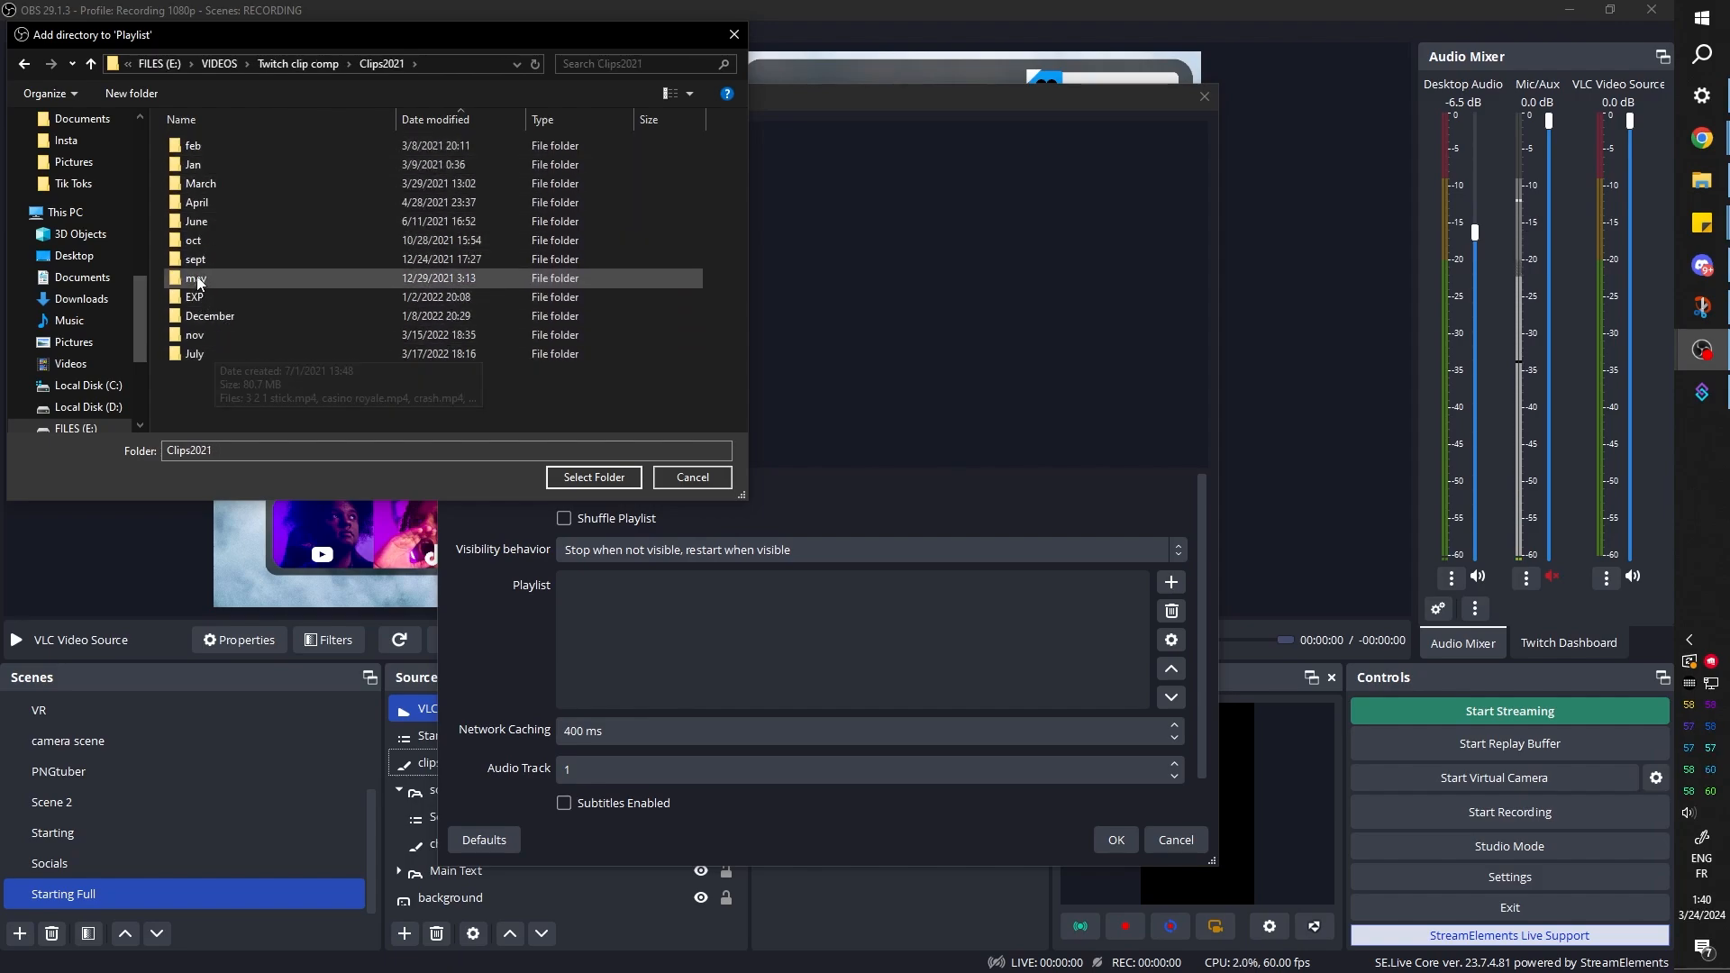
pyautogui.click(300, 65)
pyautogui.click(194, 145)
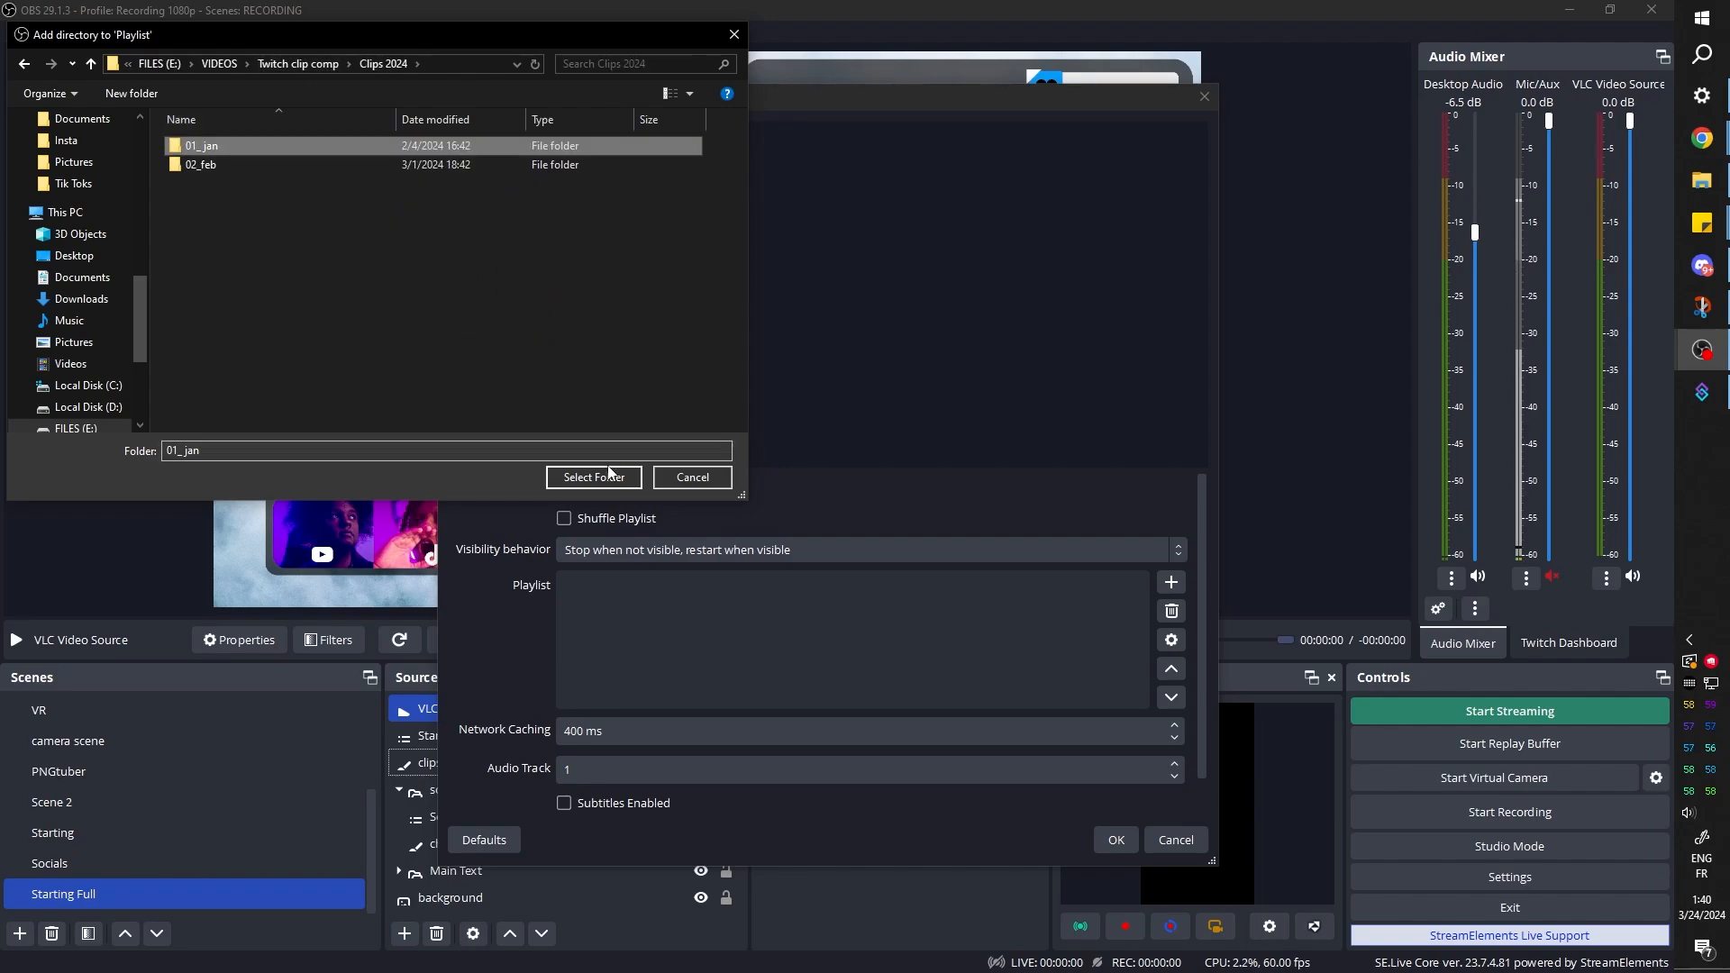
pyautogui.click(594, 477)
# Add the 02_feb directory from Clips 2024 to the playlist, enable Shuffle Playlist, and apply the source properties
pyautogui.click(1171, 582)
pyautogui.click(1186, 628)
pyautogui.click(244, 168)
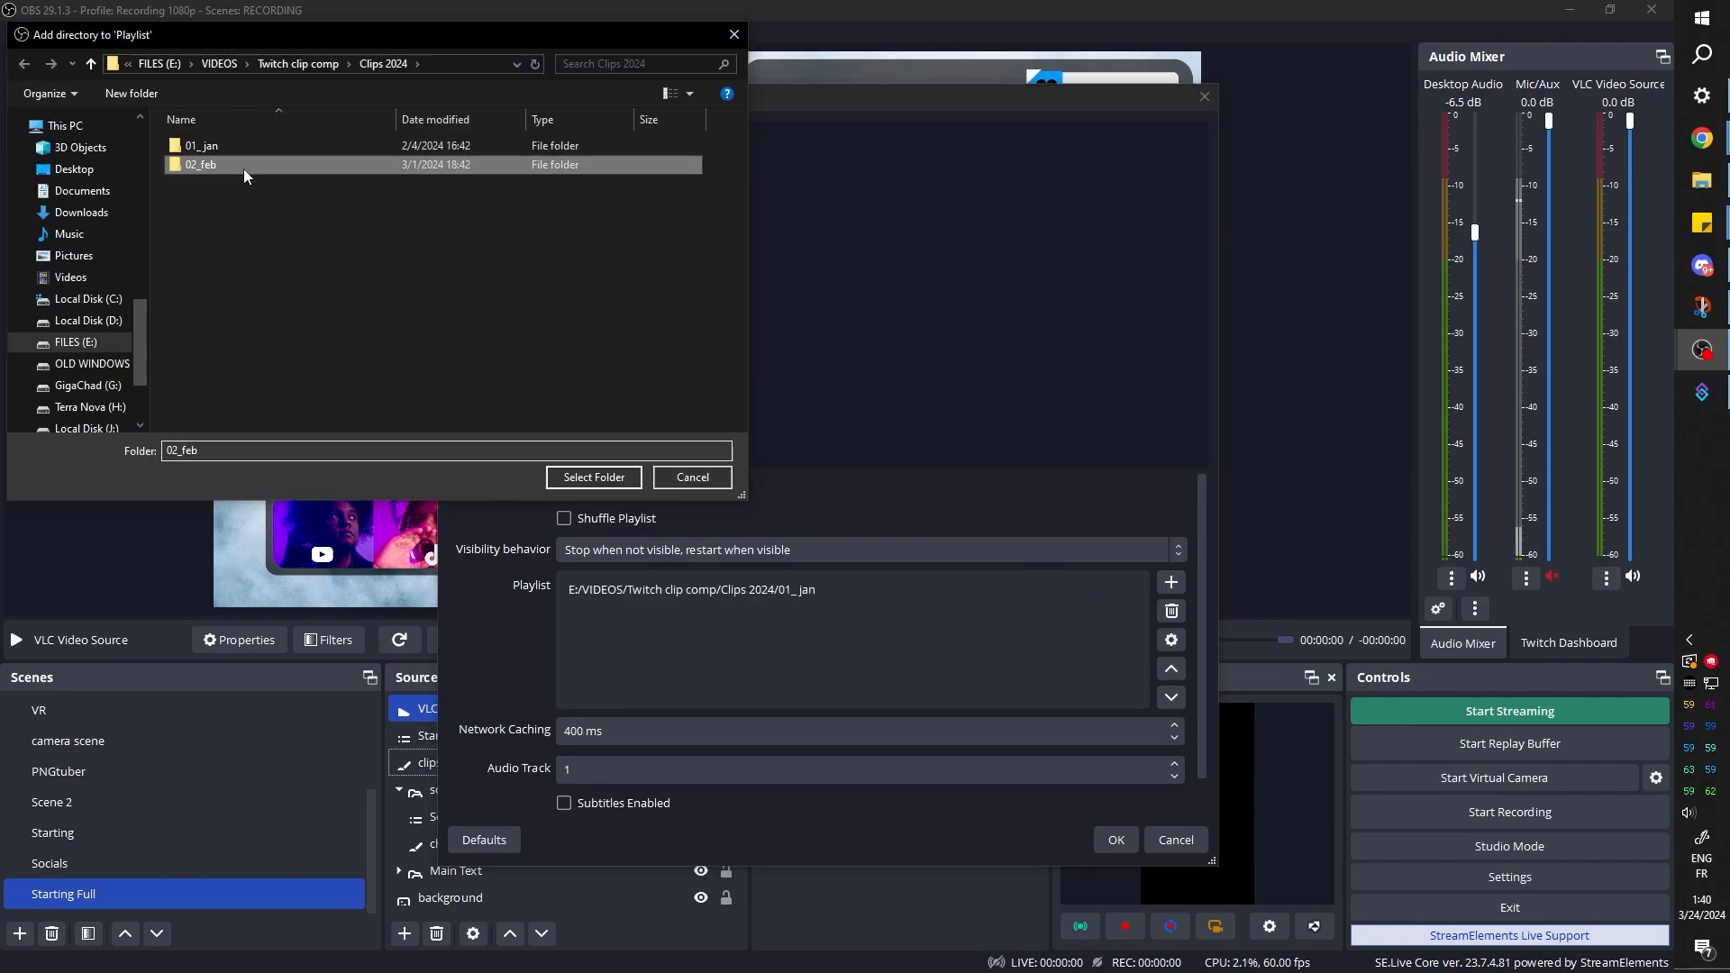
pyautogui.click(593, 476)
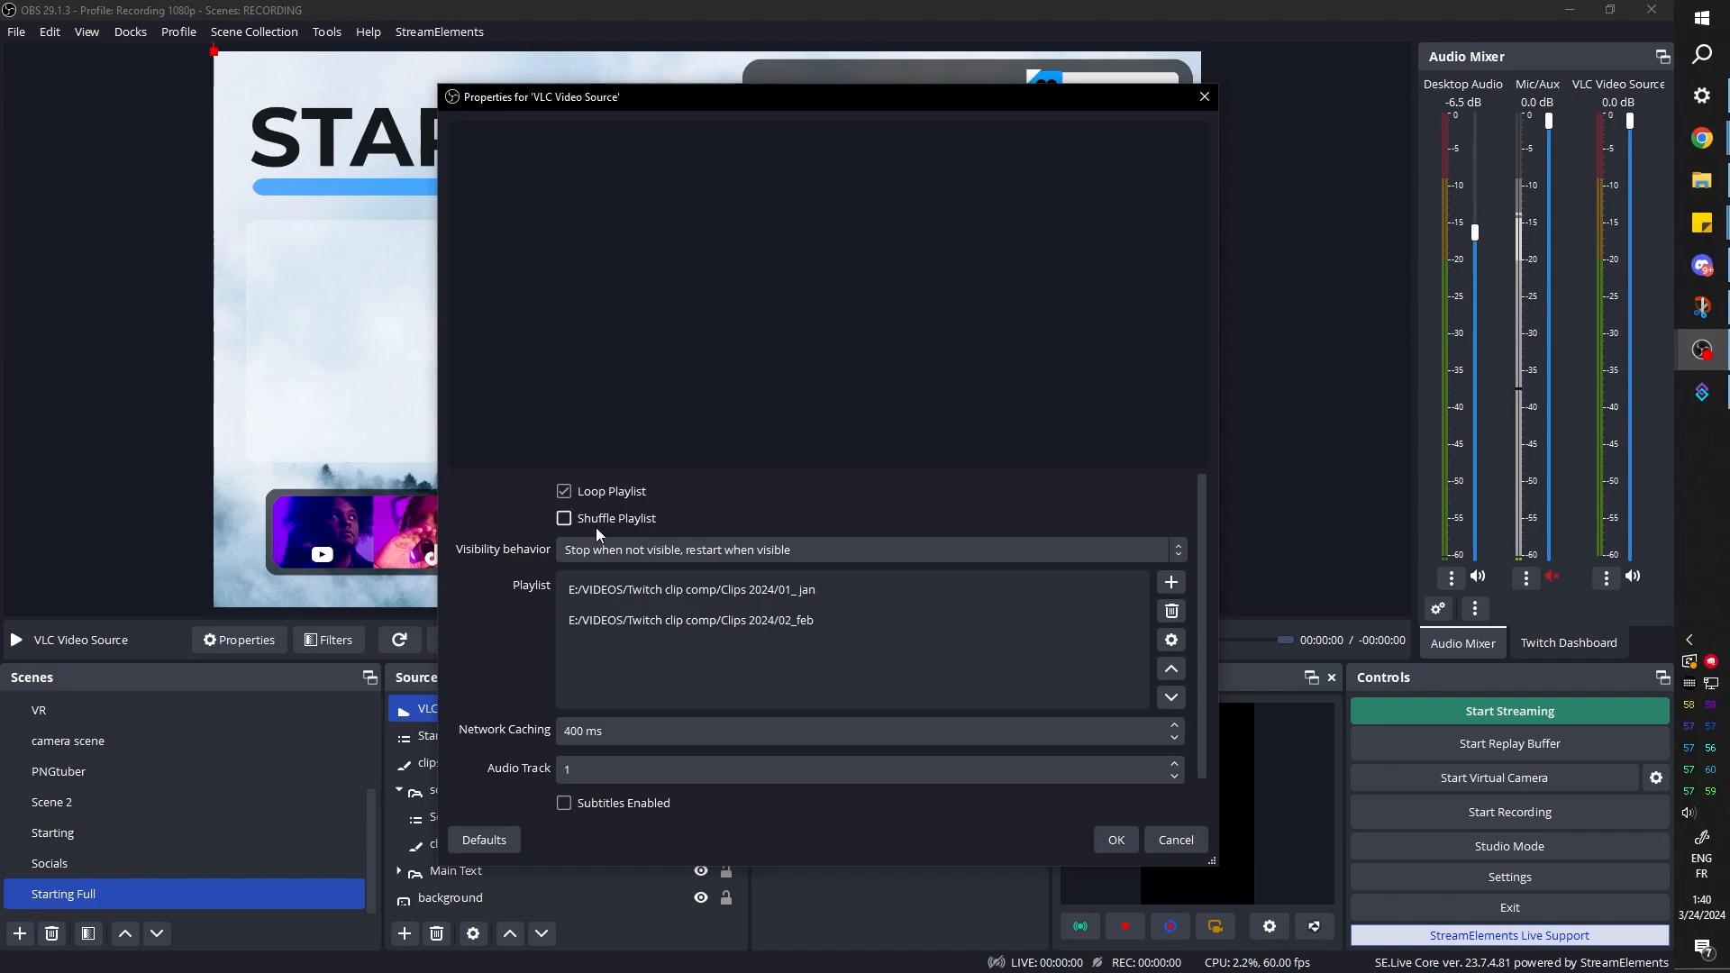
pyautogui.click(573, 519)
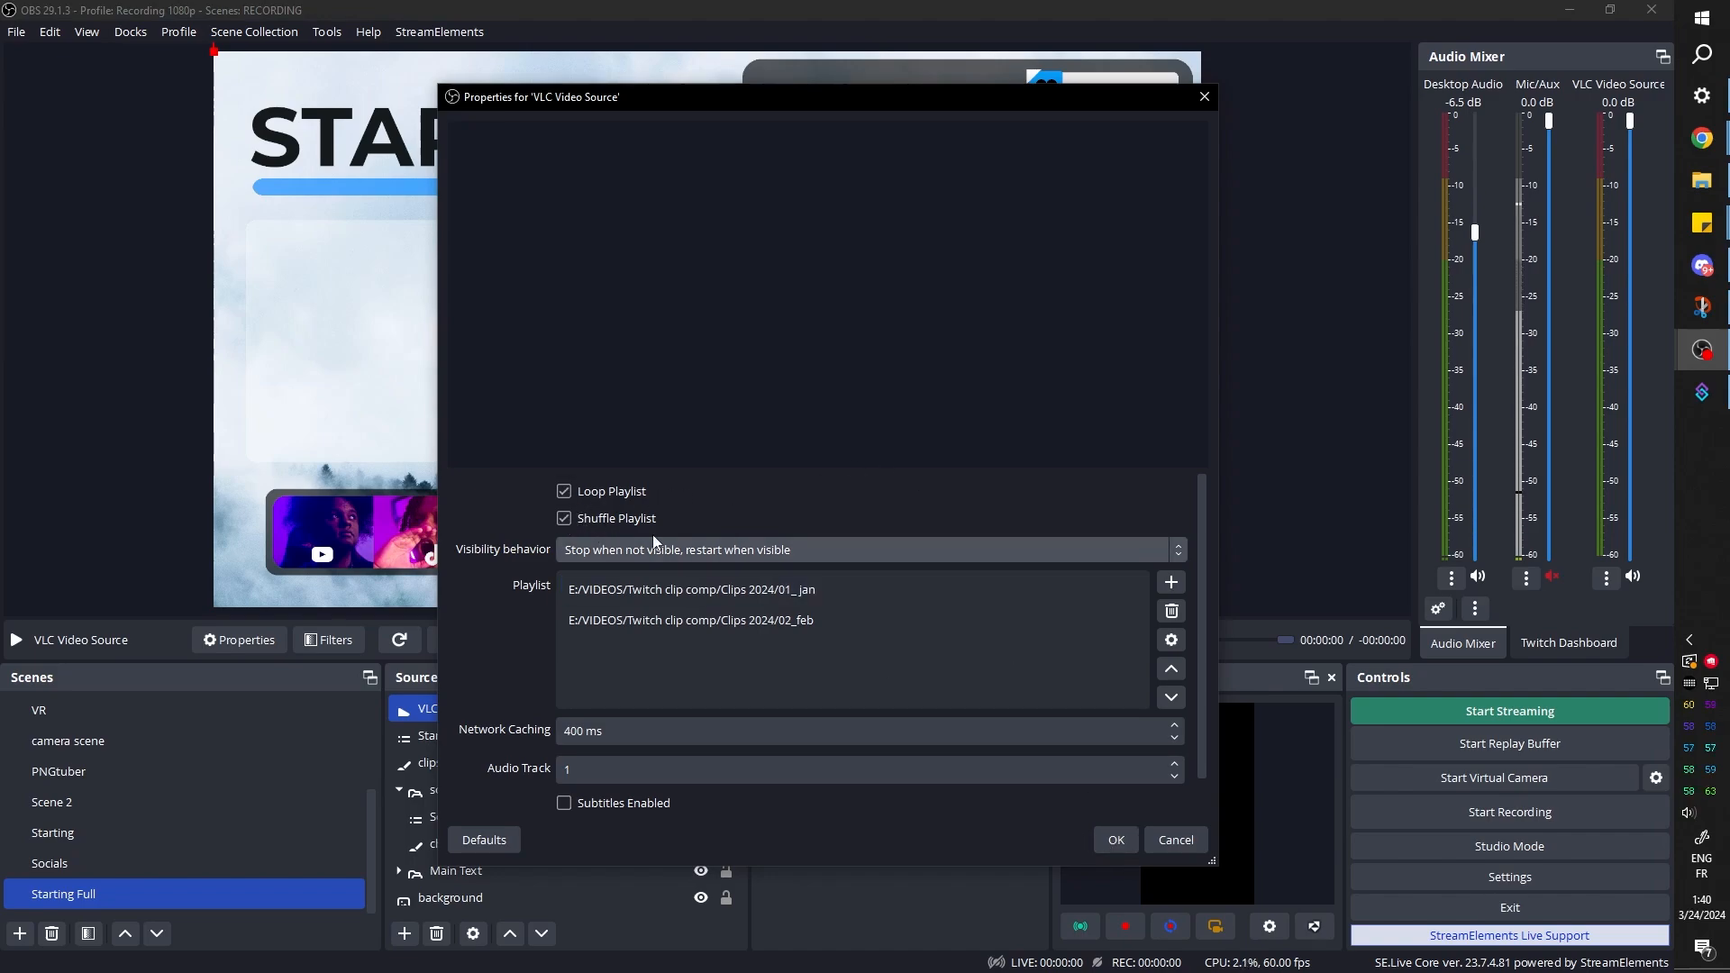
pyautogui.click(1110, 843)
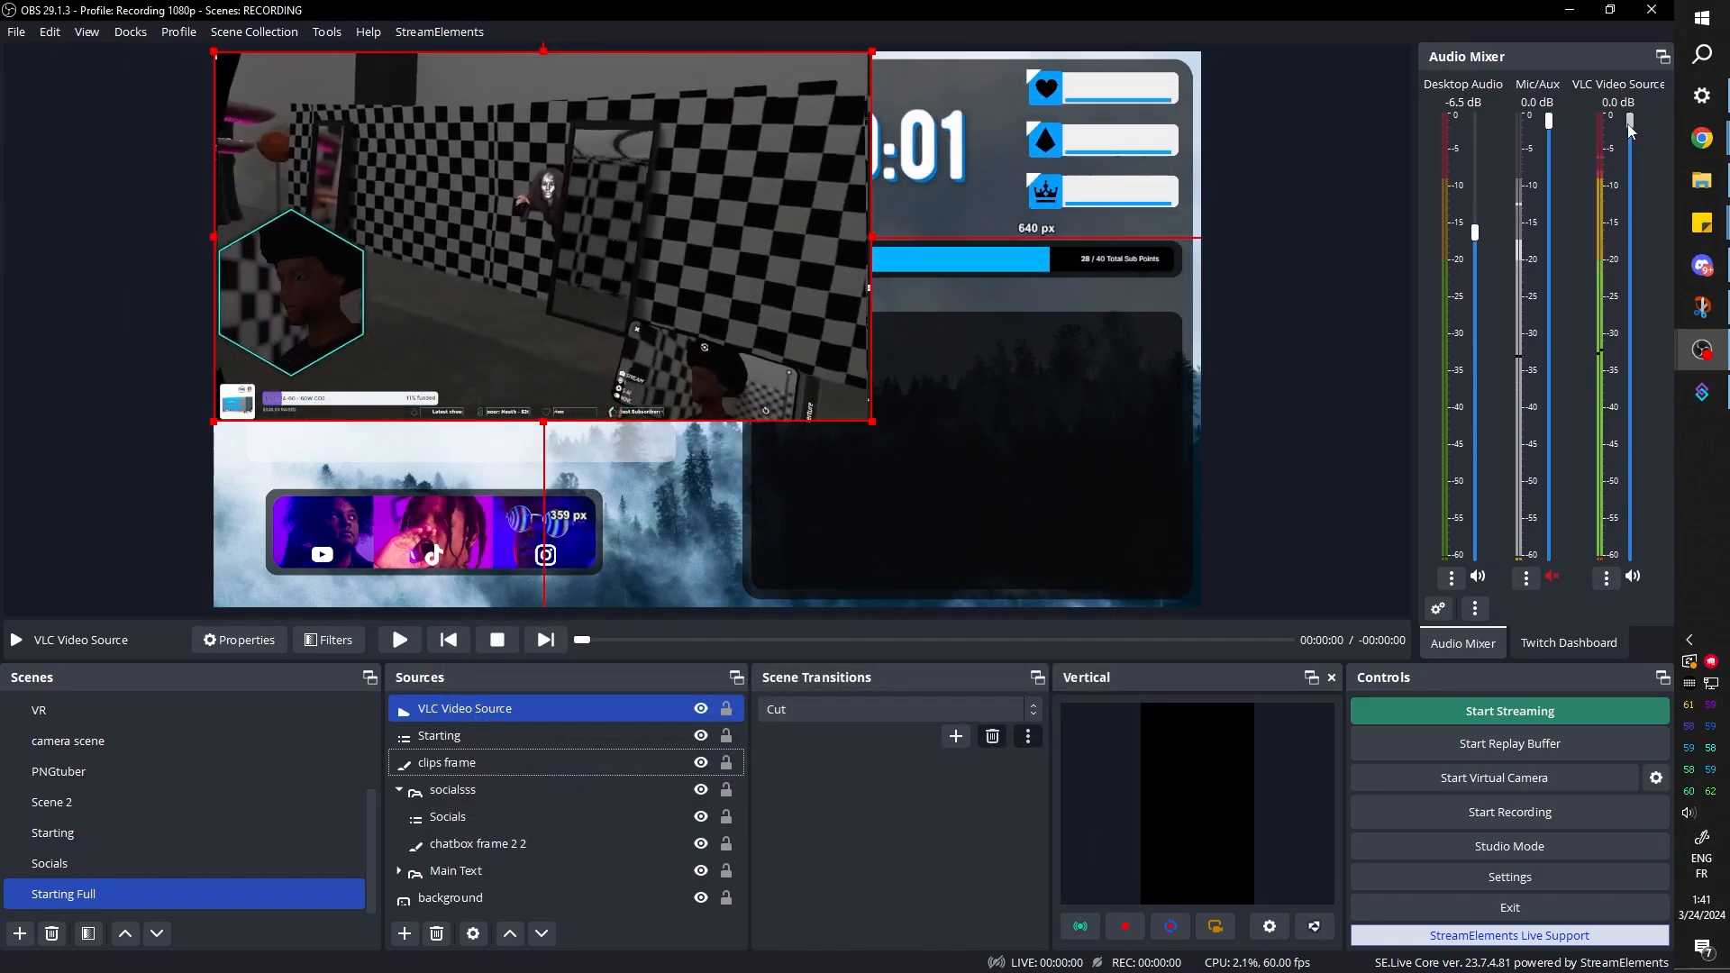
# Lower the VLC Video Source volume to about -17.8 dB and move the video, scaled down, over the clips frame
pyautogui.moveTo(1630, 129); pyautogui.dragTo(1629, 331)
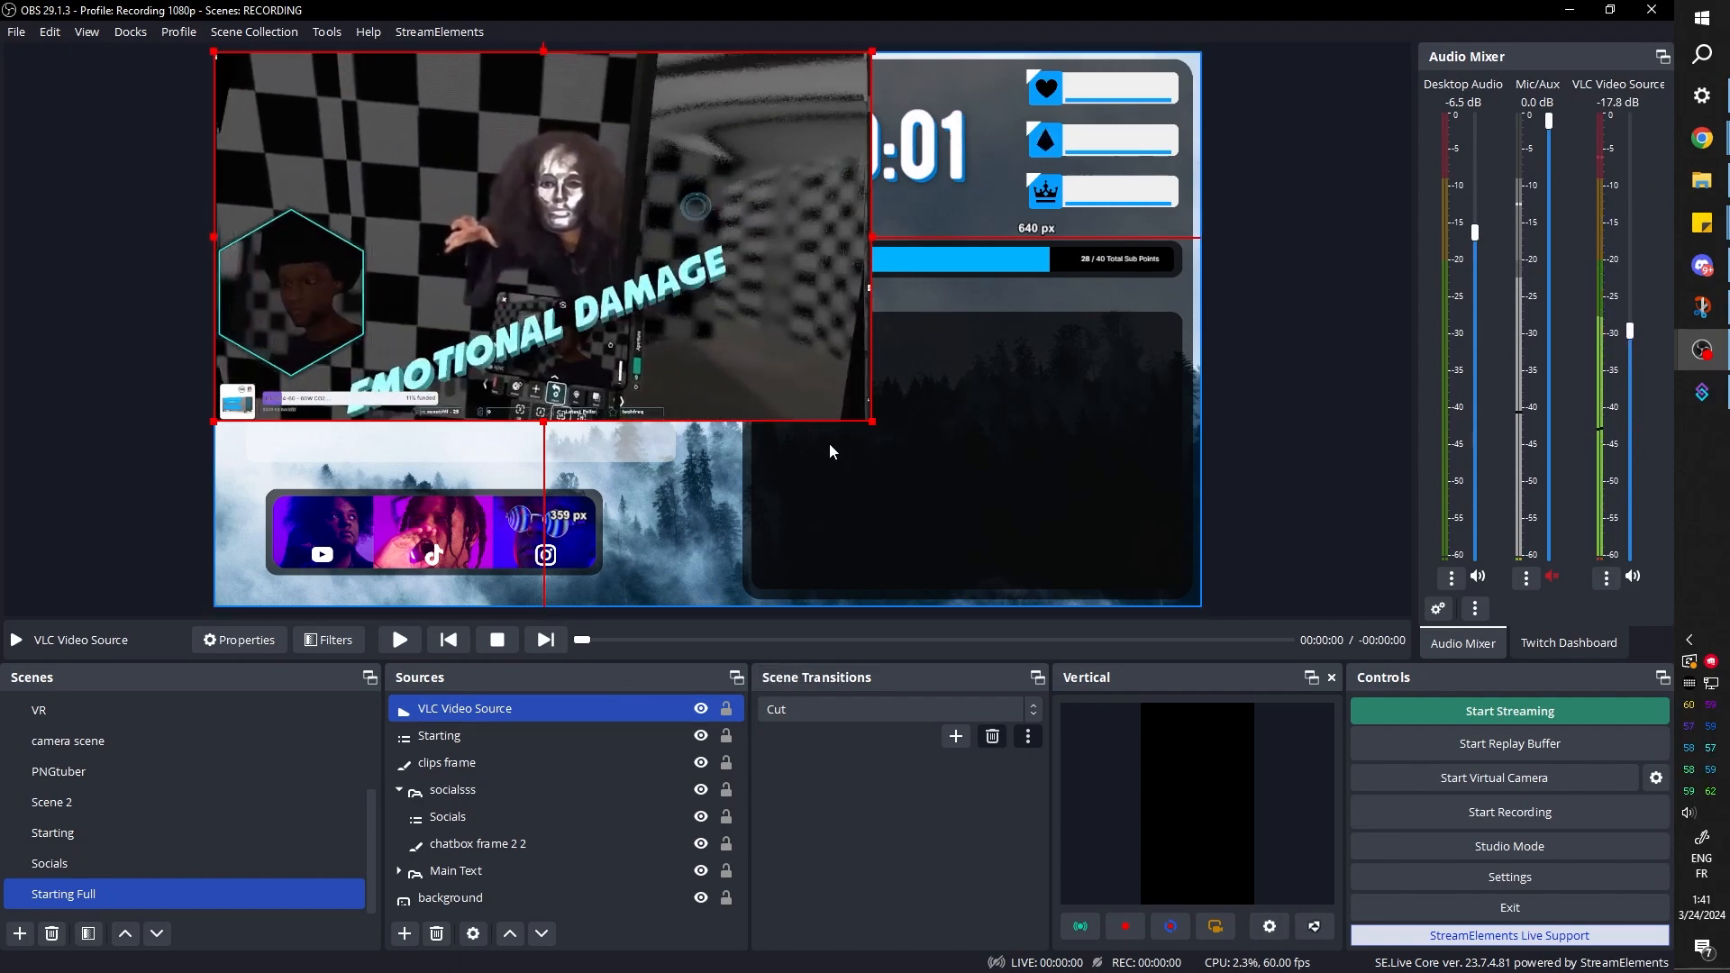
pyautogui.moveTo(396, 145); pyautogui.dragTo(458, 373)
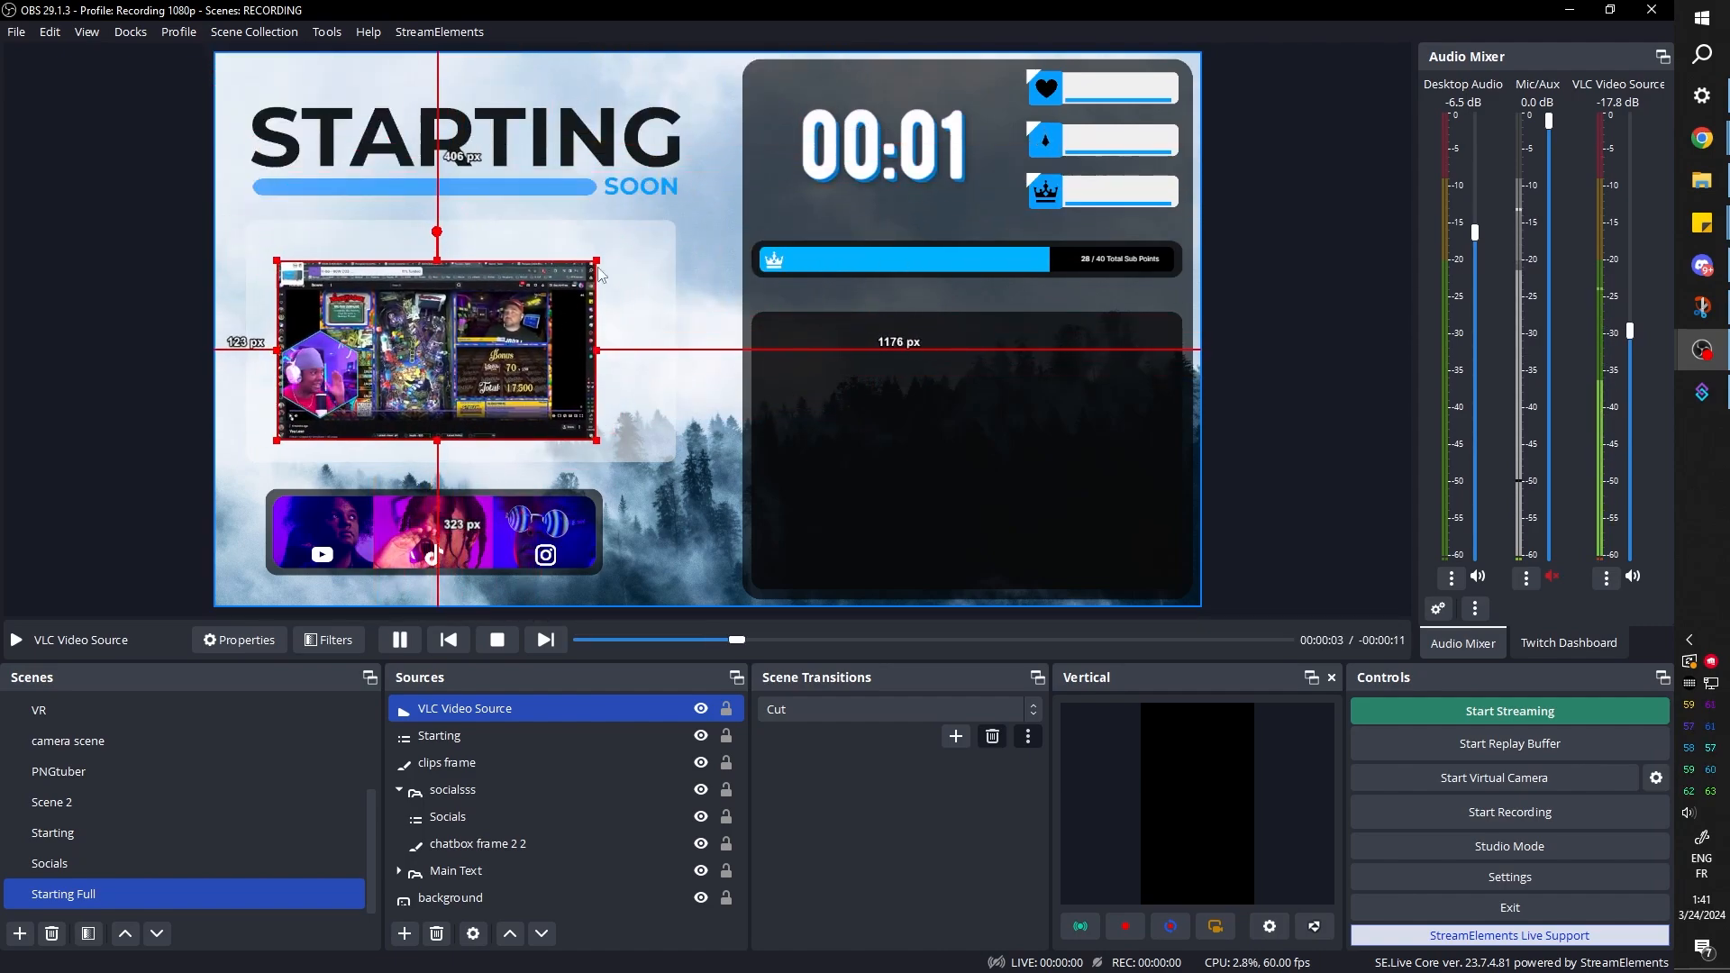
# Paste the copied filters onto the VLC Video Source and remove its Color Correction filter
pyautogui.rightClick(468, 714)
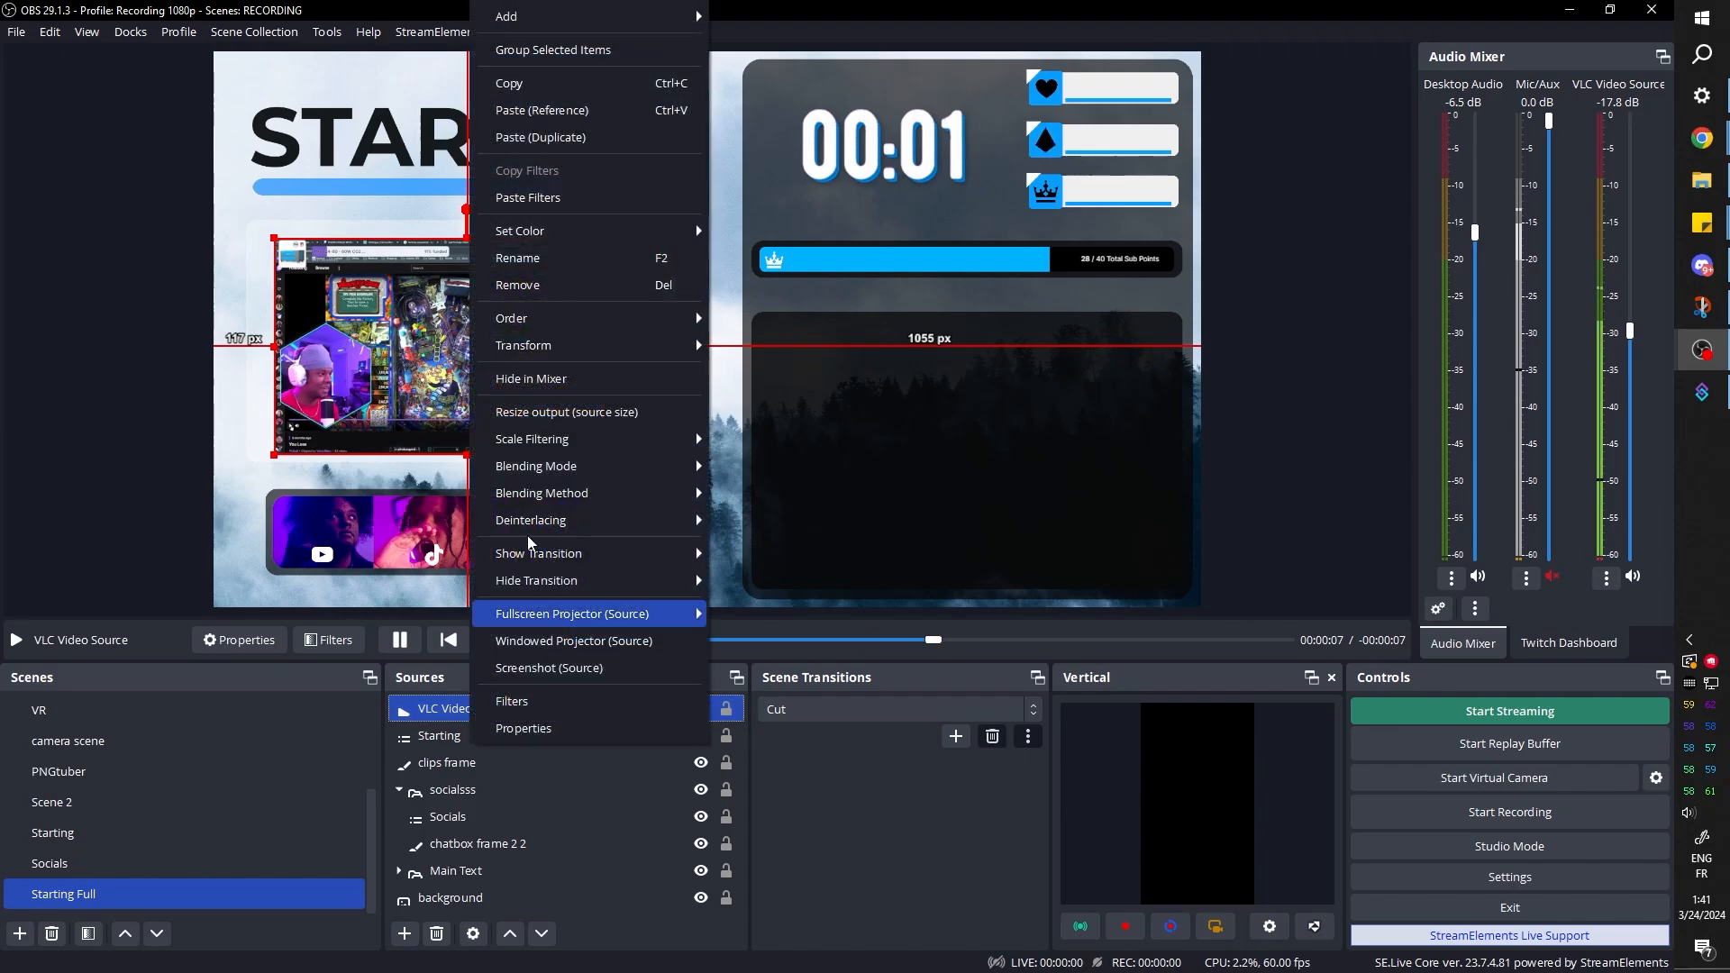
pyautogui.click(558, 200)
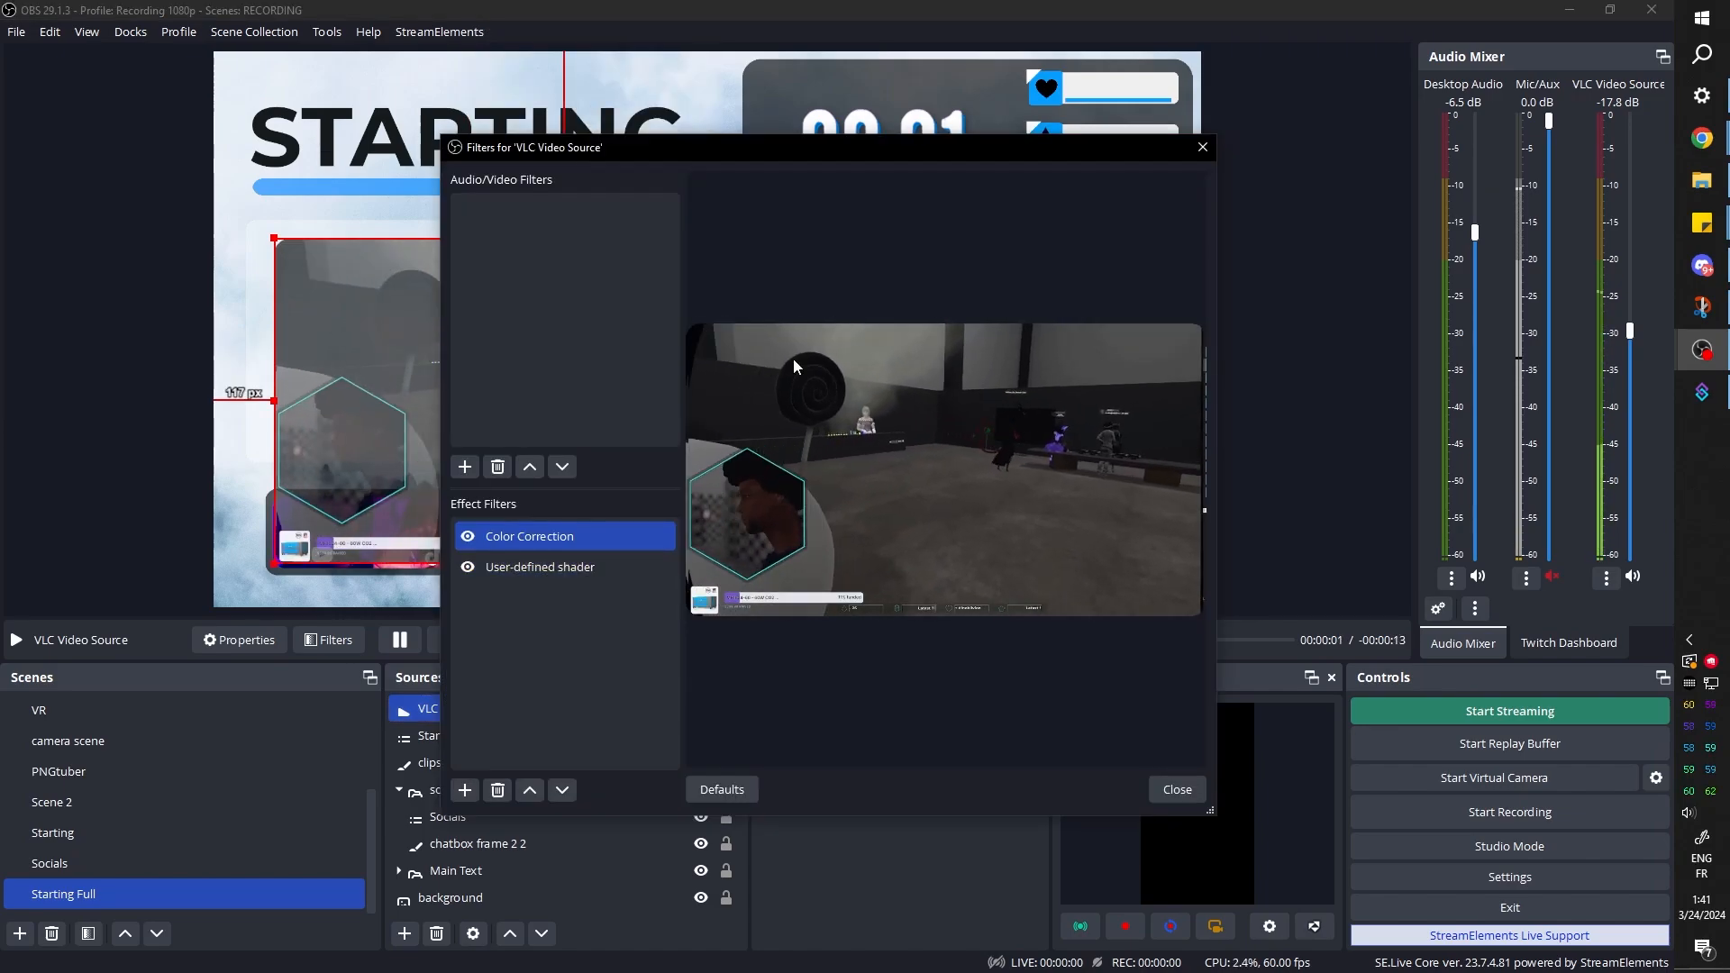
pyautogui.click(529, 537)
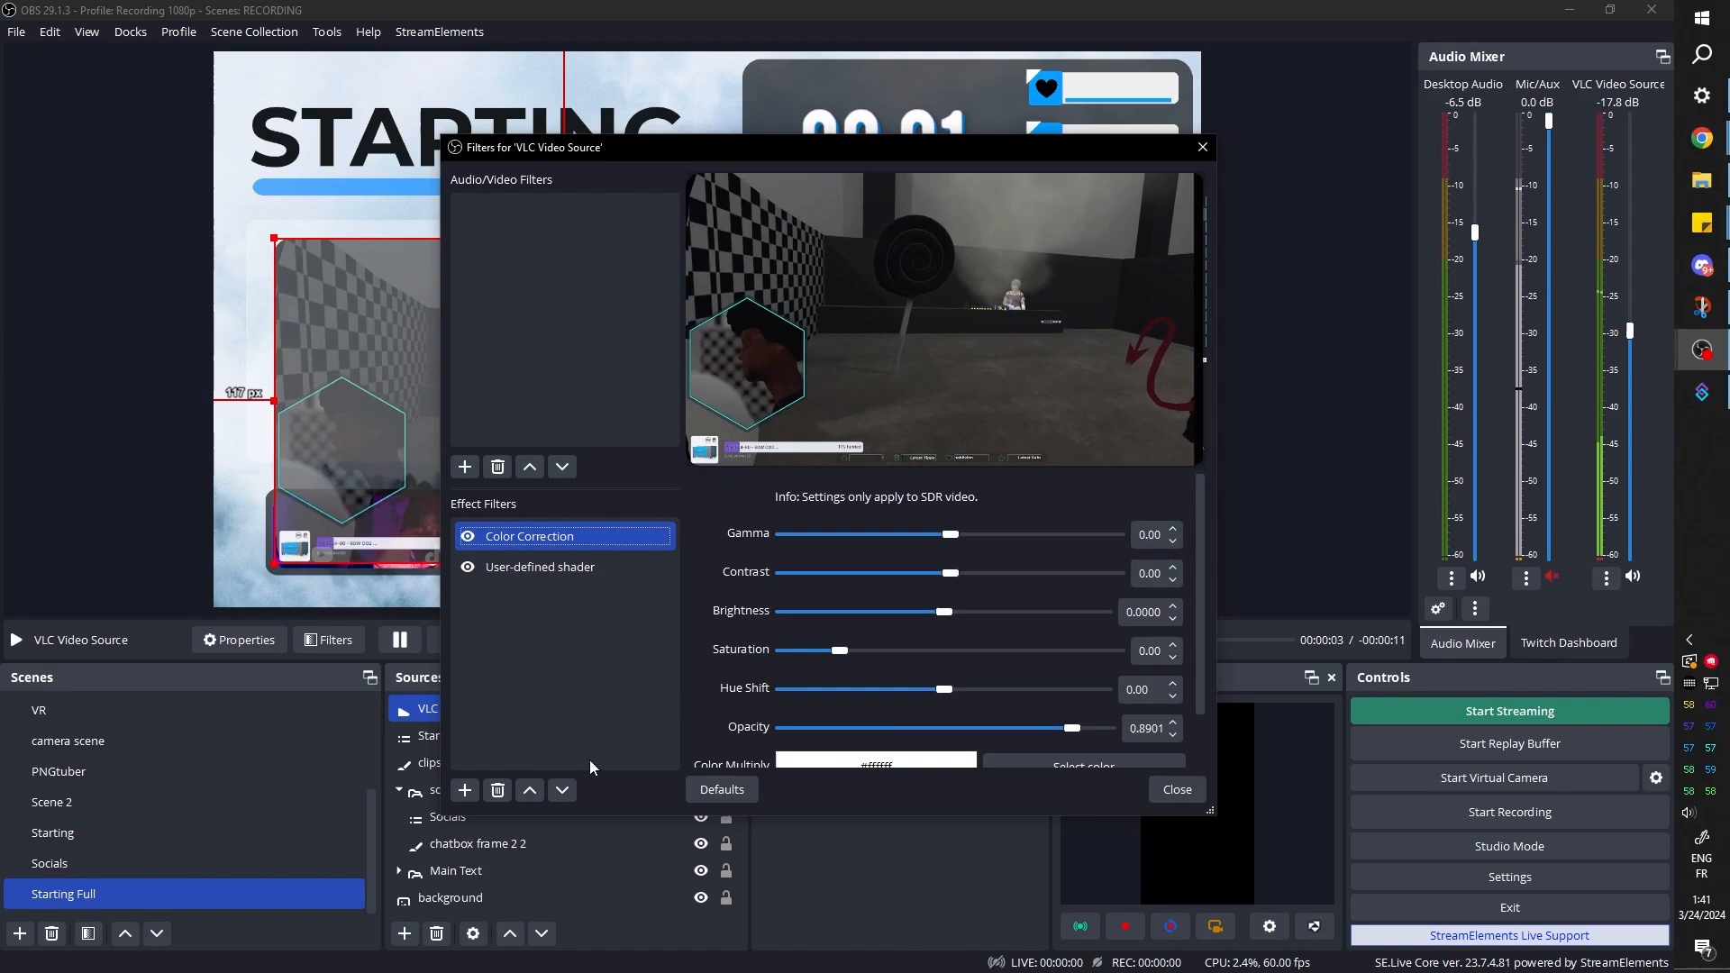
pyautogui.click(498, 790)
pyautogui.click(1011, 501)
pyautogui.click(1177, 790)
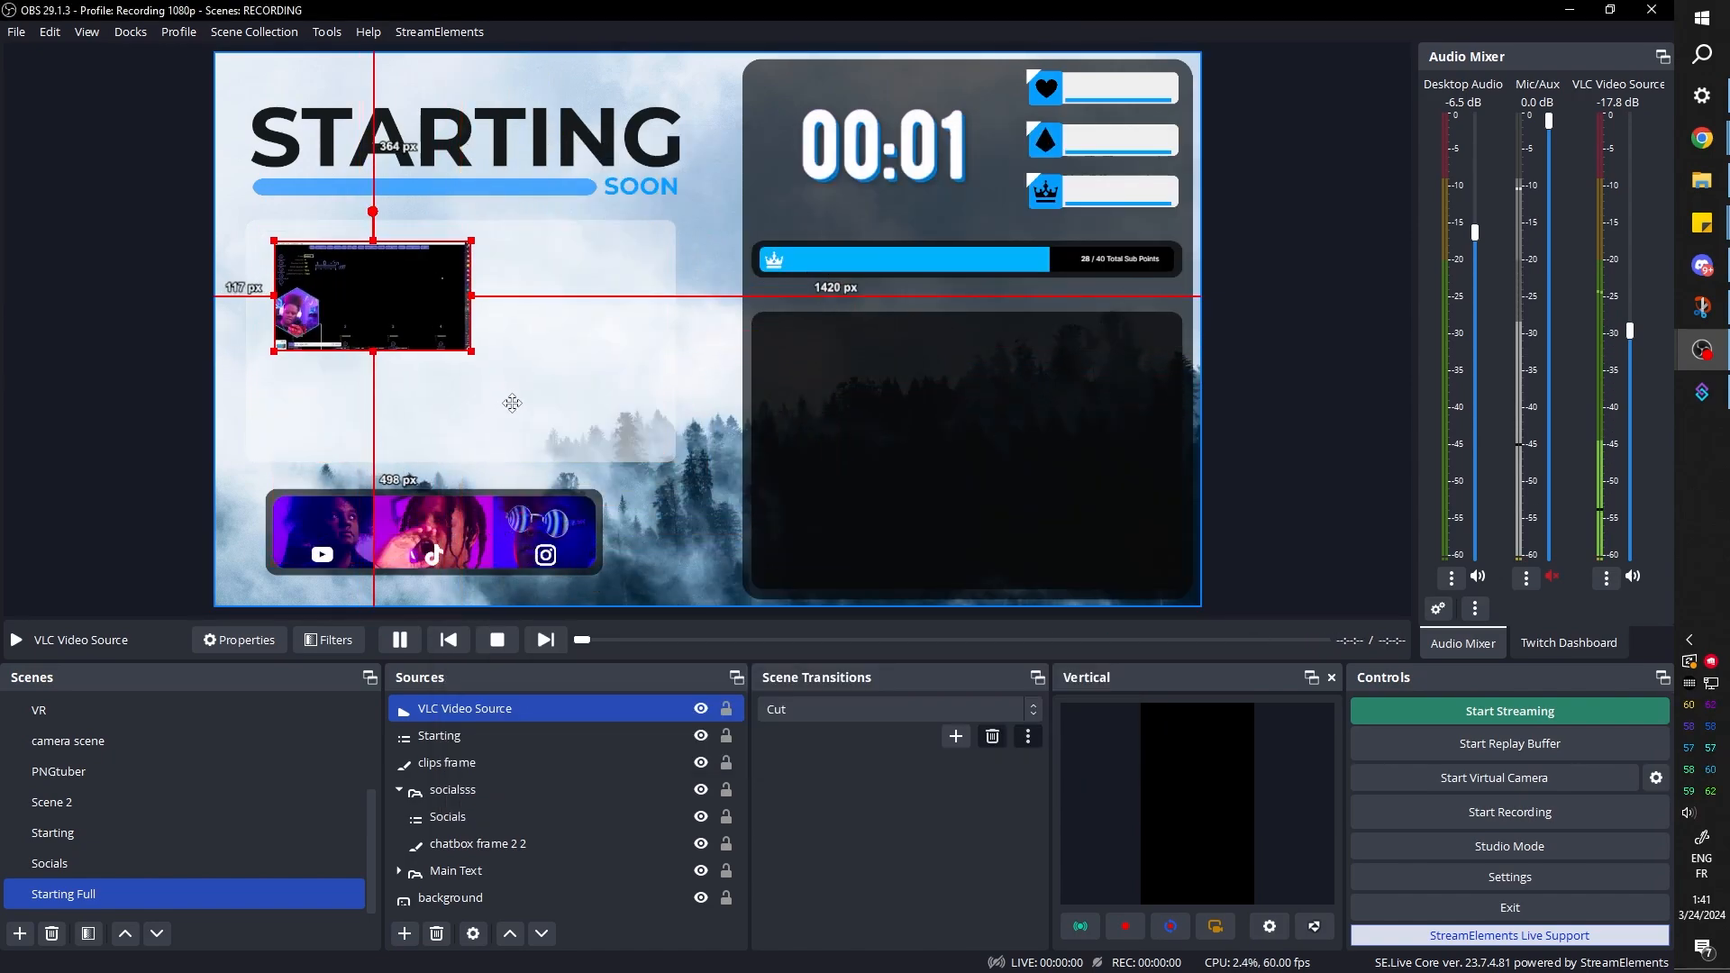
# Fit the video inside the clips frame at about 791 × 445 px and set its positional alignment to Center
pyautogui.moveTo(502, 374); pyautogui.dragTo(450, 351)
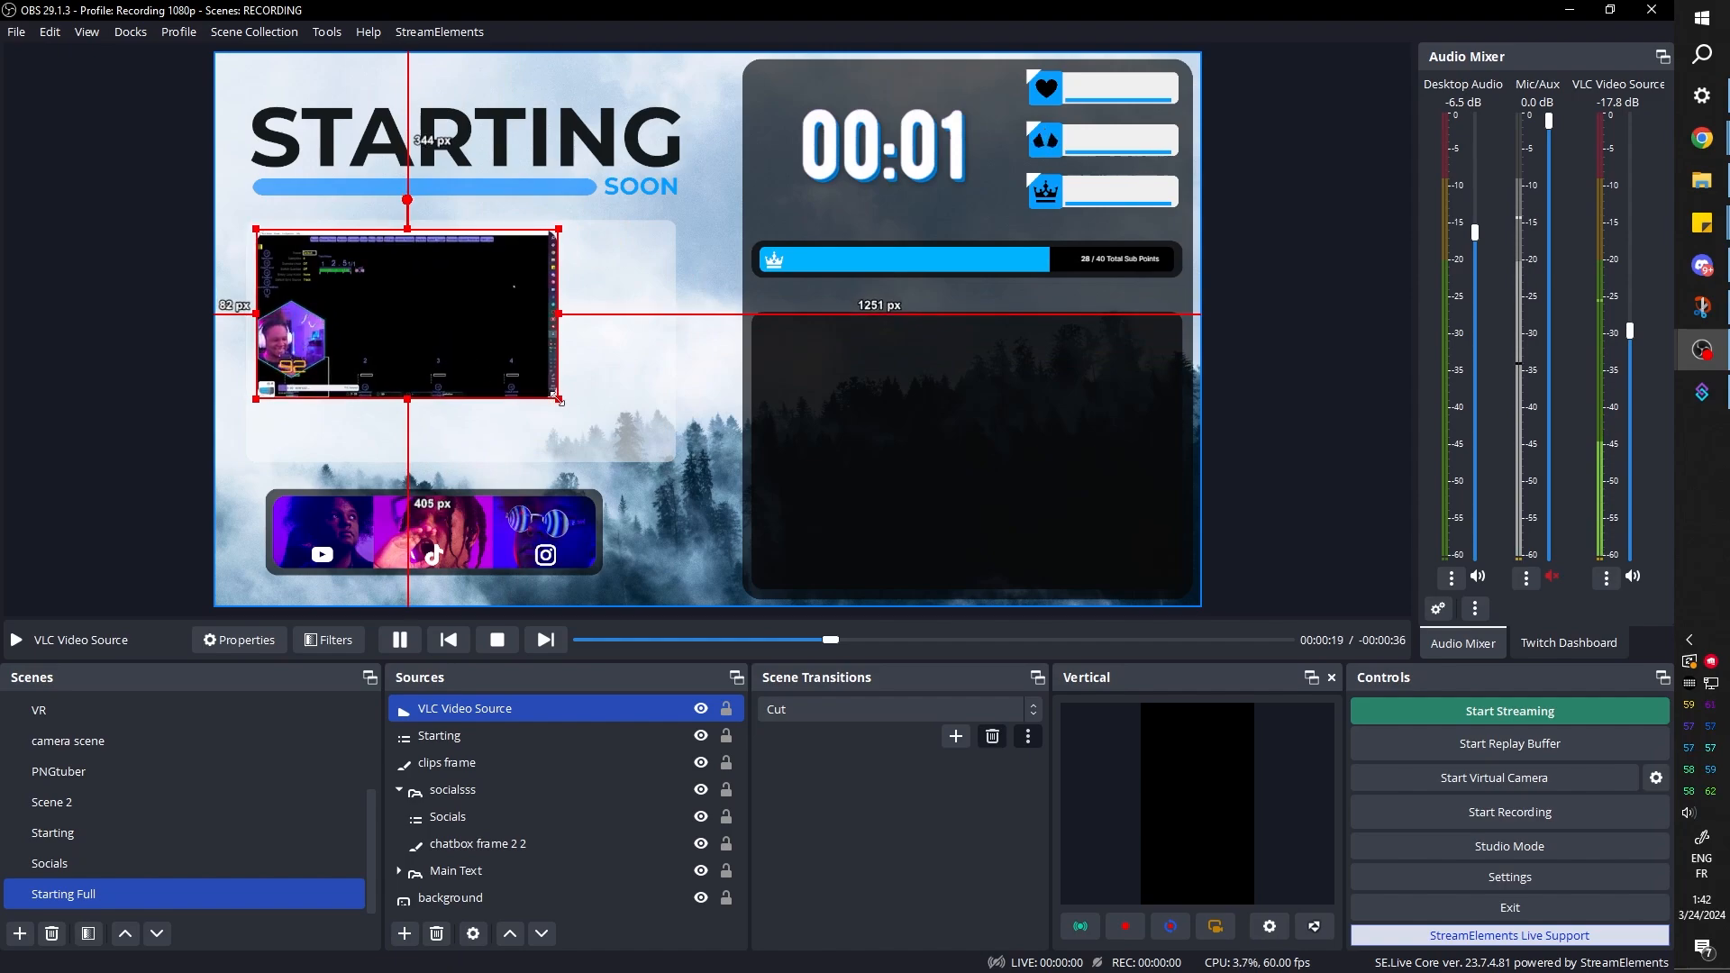
pyautogui.moveTo(556, 397); pyautogui.dragTo(643, 459)
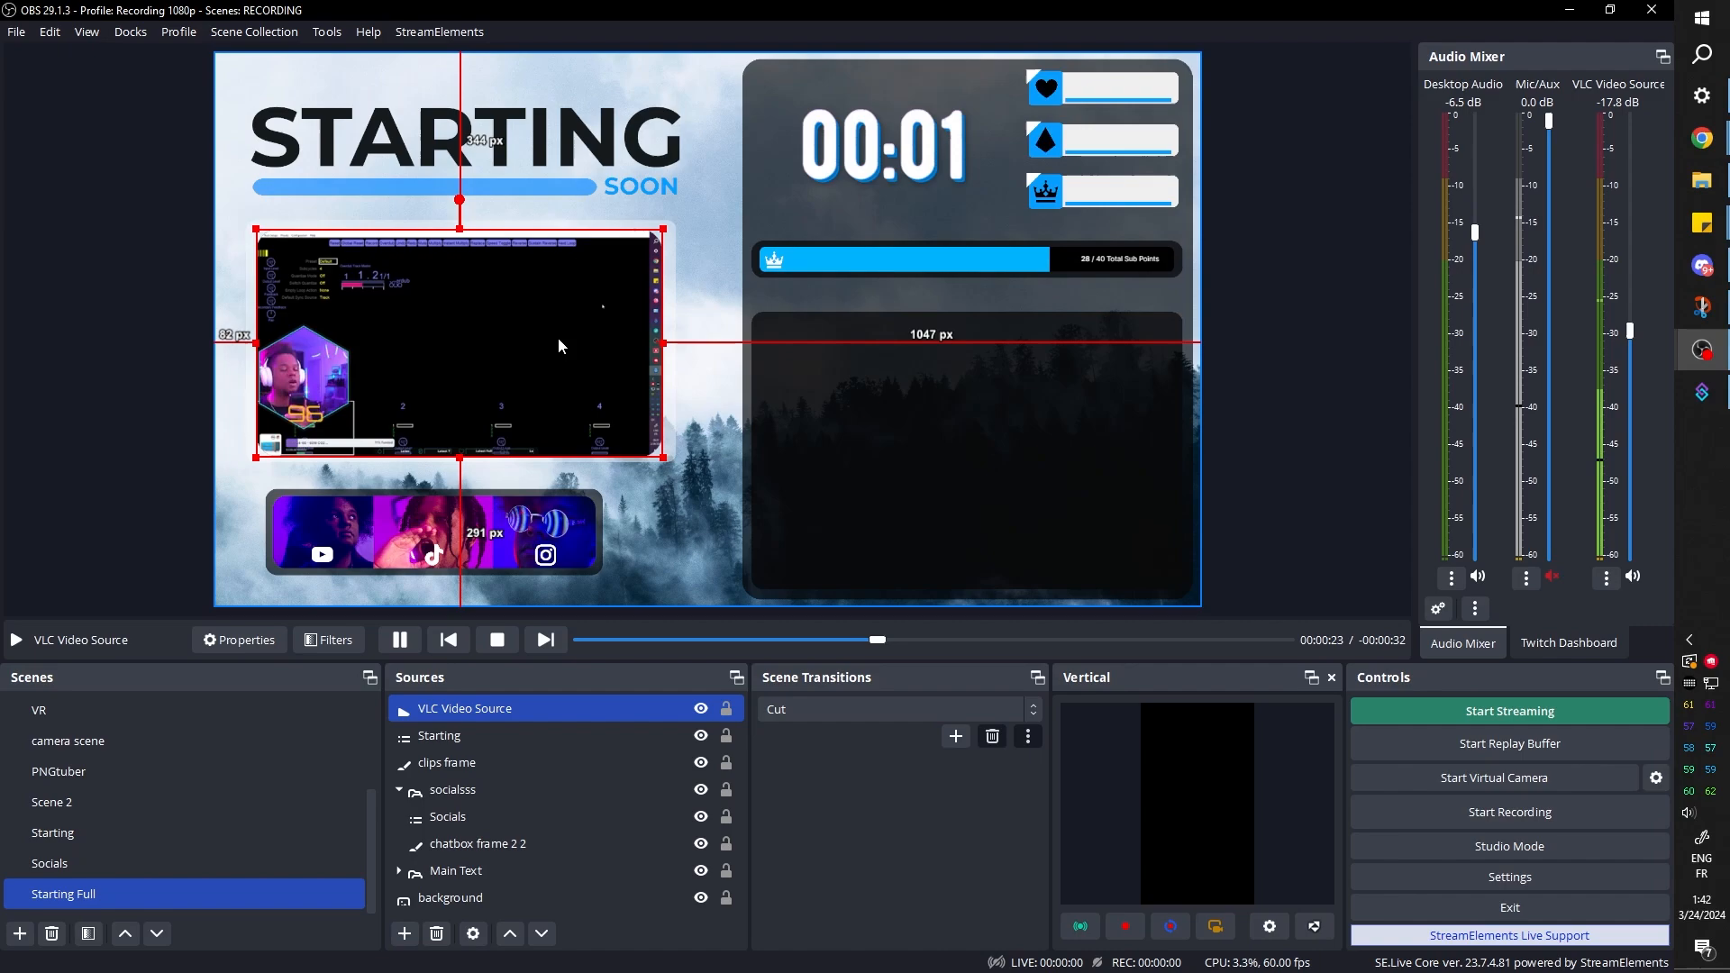
pyautogui.hotkey('ctrl', 'e')
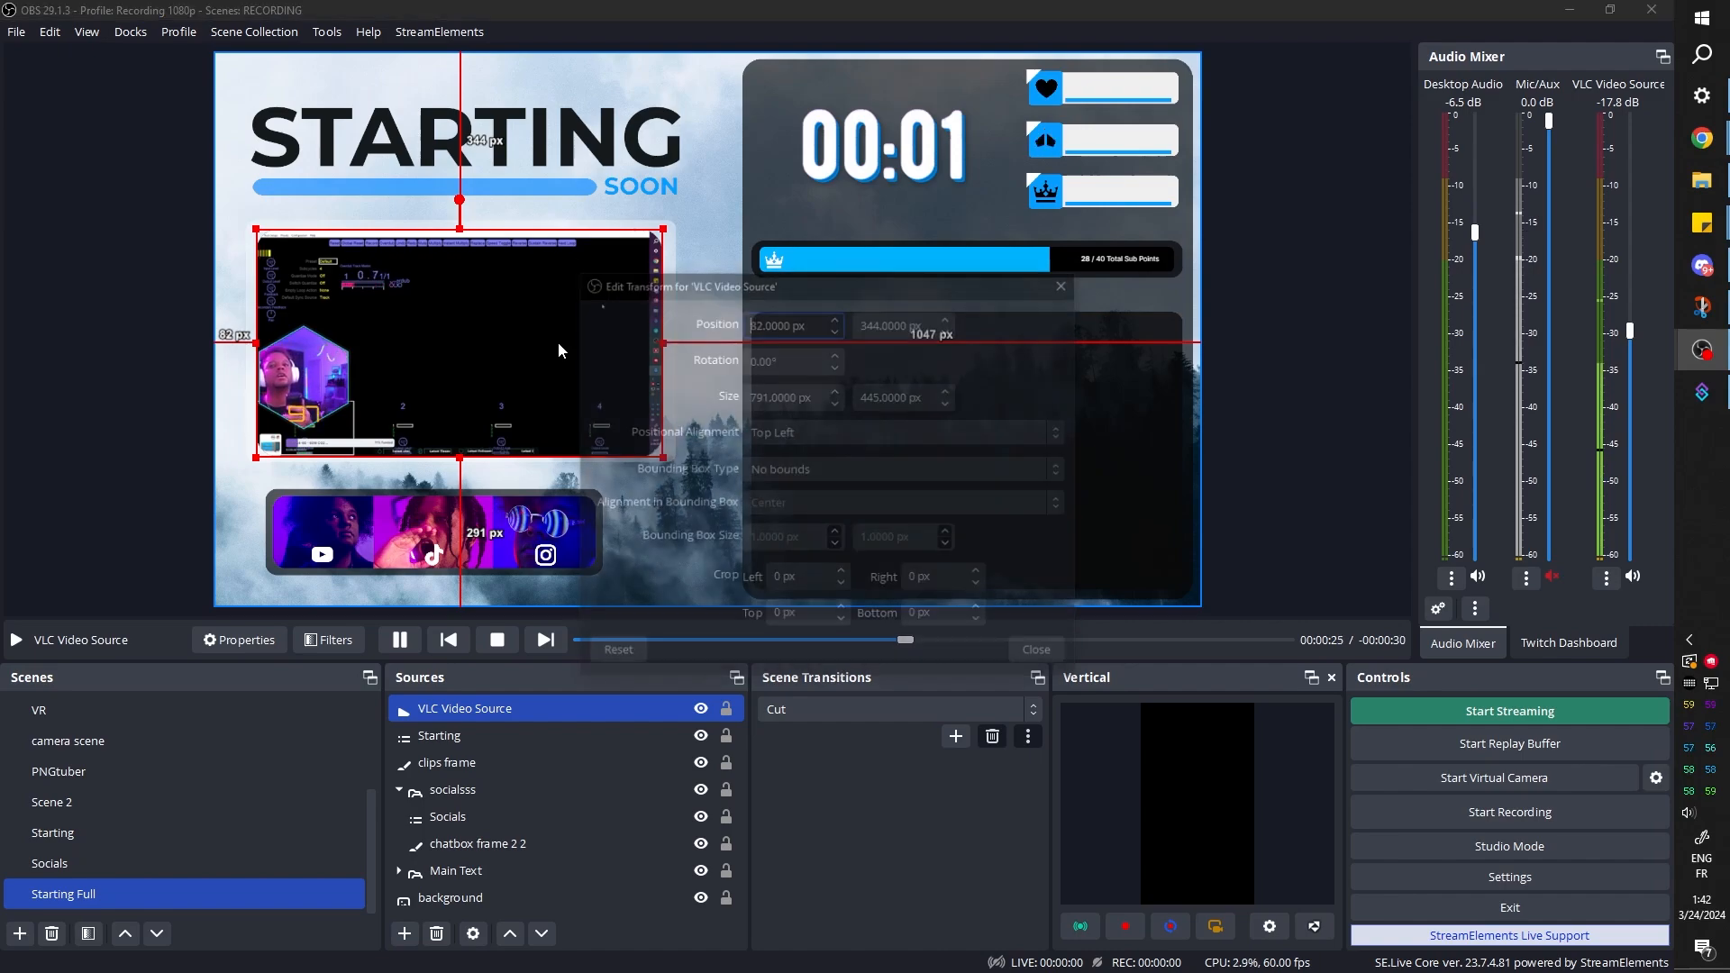
pyautogui.click(804, 434)
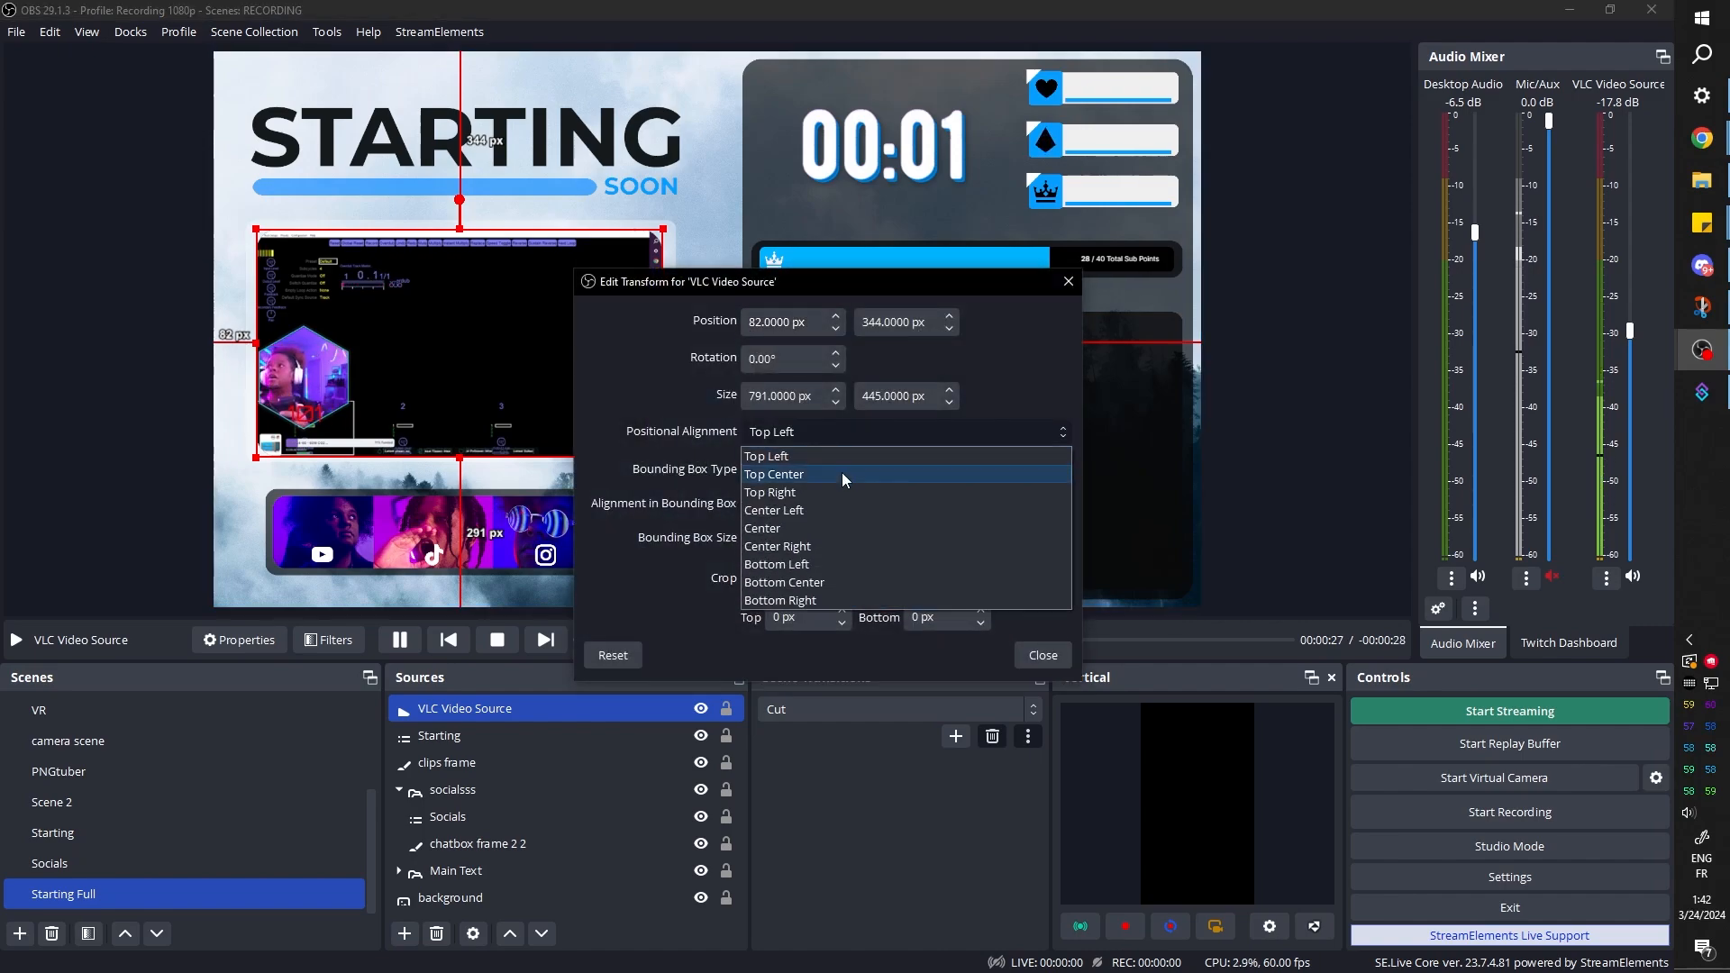
pyautogui.click(830, 527)
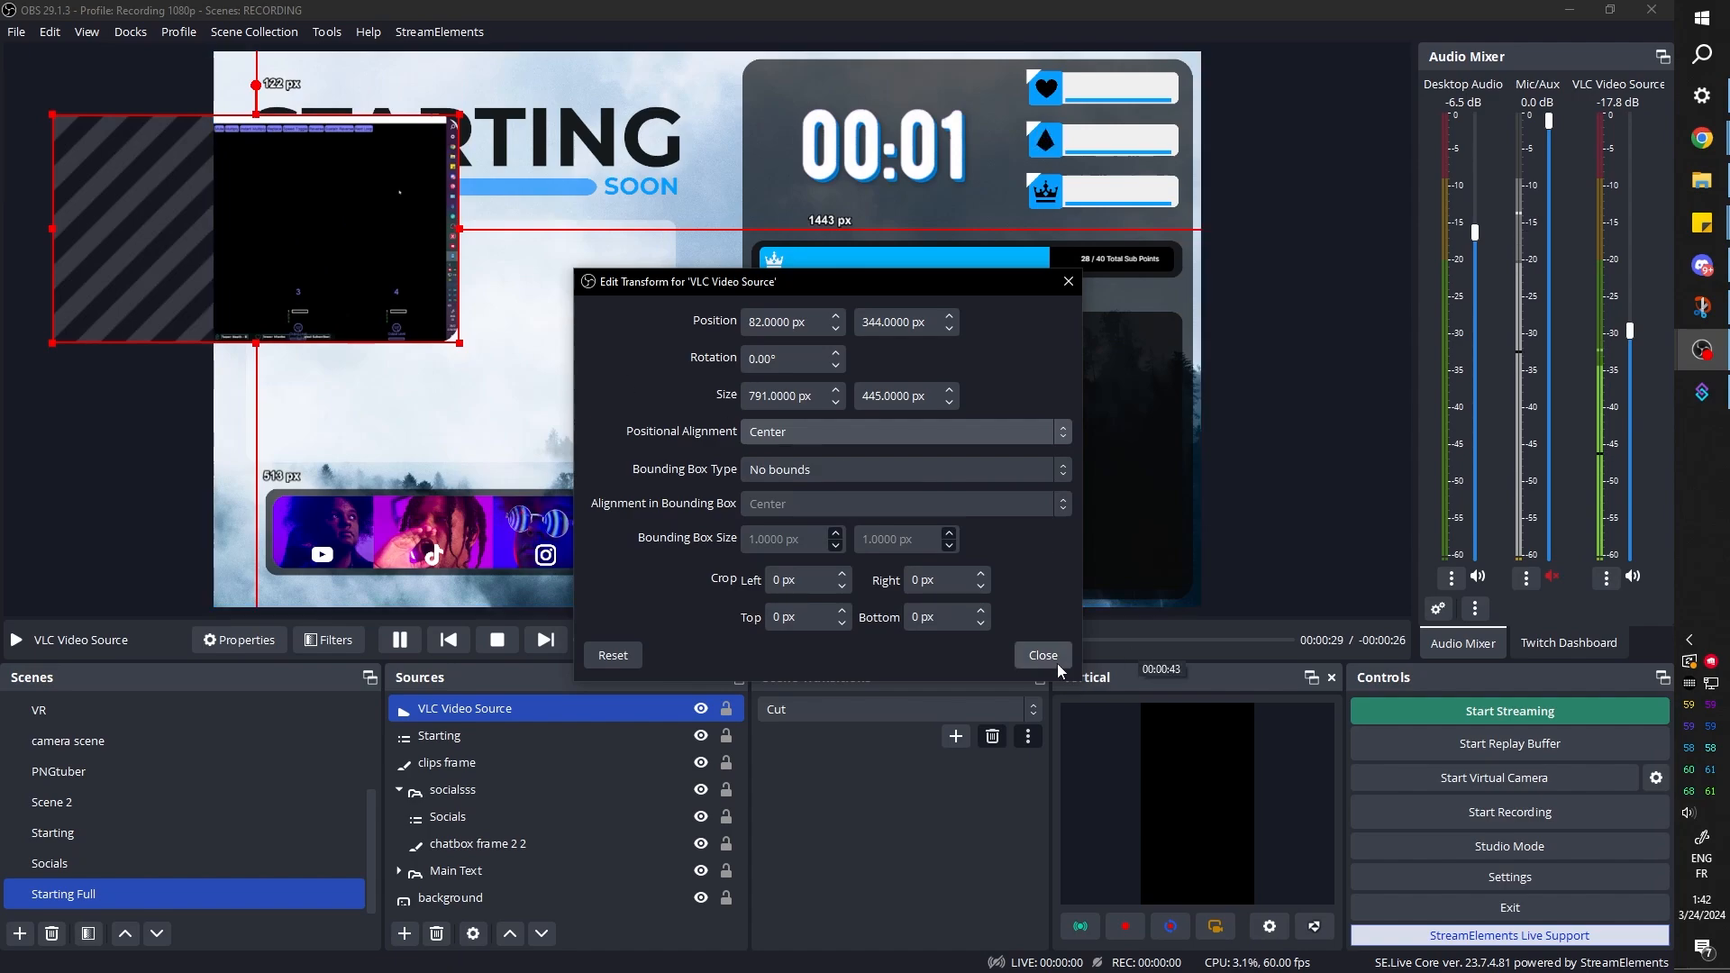
pyautogui.click(1042, 655)
# Skip to another clip, pause playback, and fit the video back inside the clips frame at about 800 × 450 px
pyautogui.moveTo(348, 259); pyautogui.dragTo(557, 377)
pyautogui.click(545, 640)
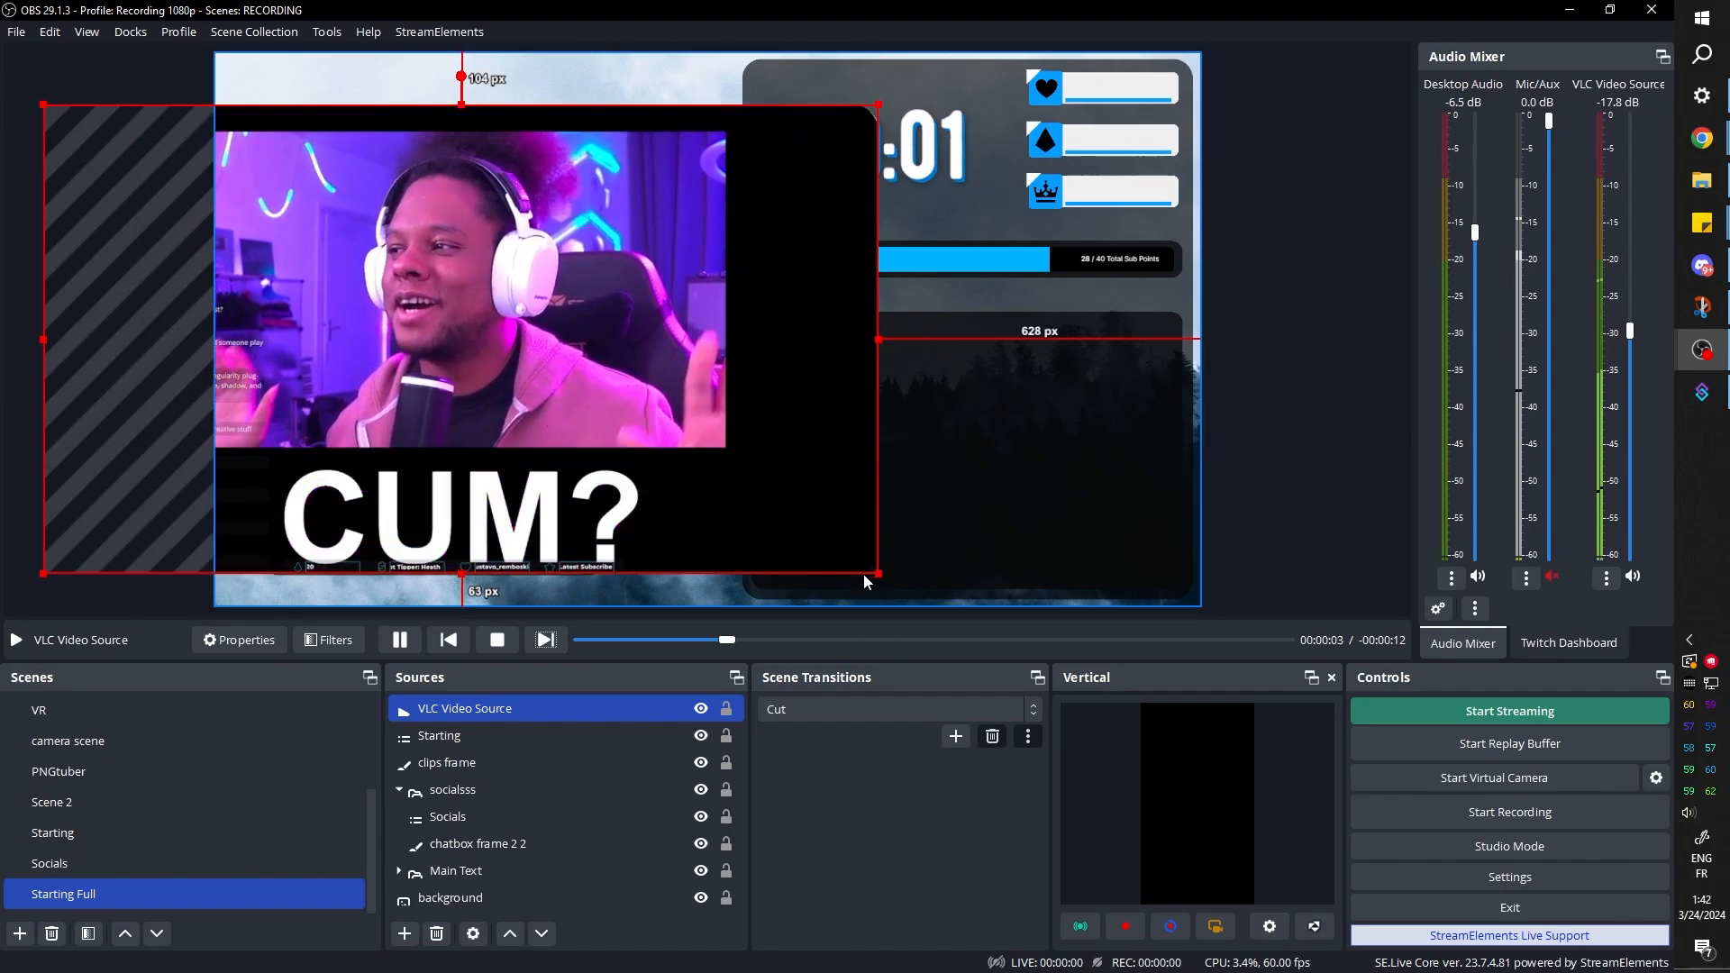
pyautogui.click(545, 640)
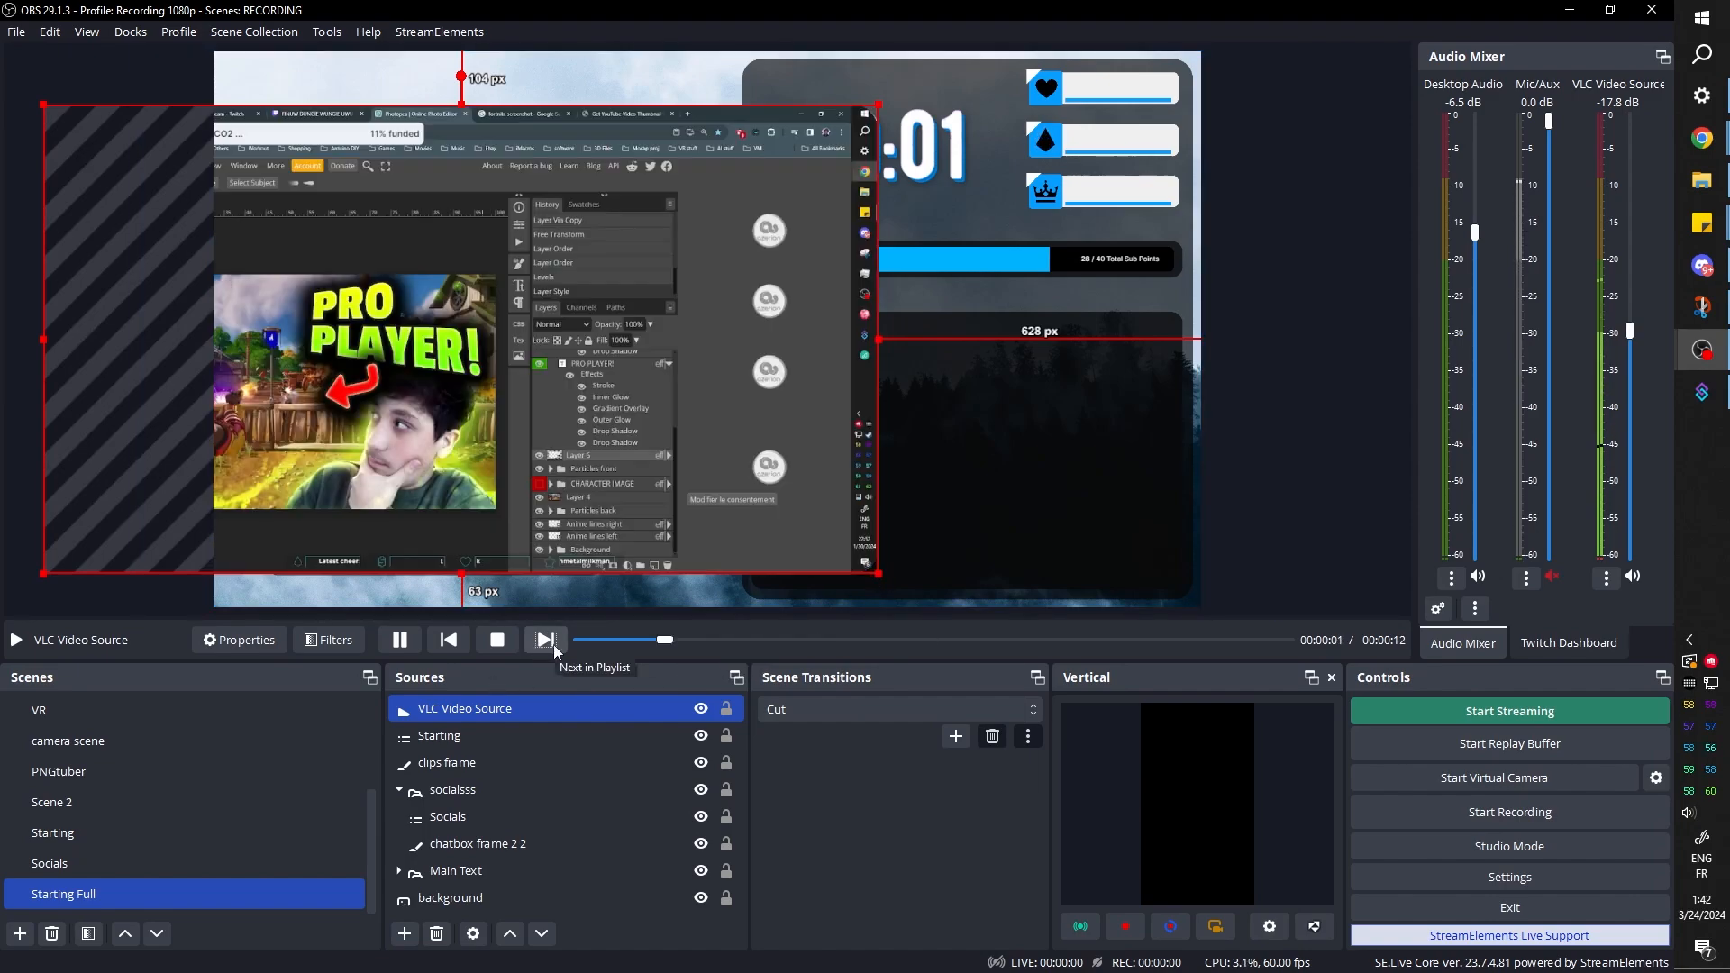
pyautogui.click(400, 640)
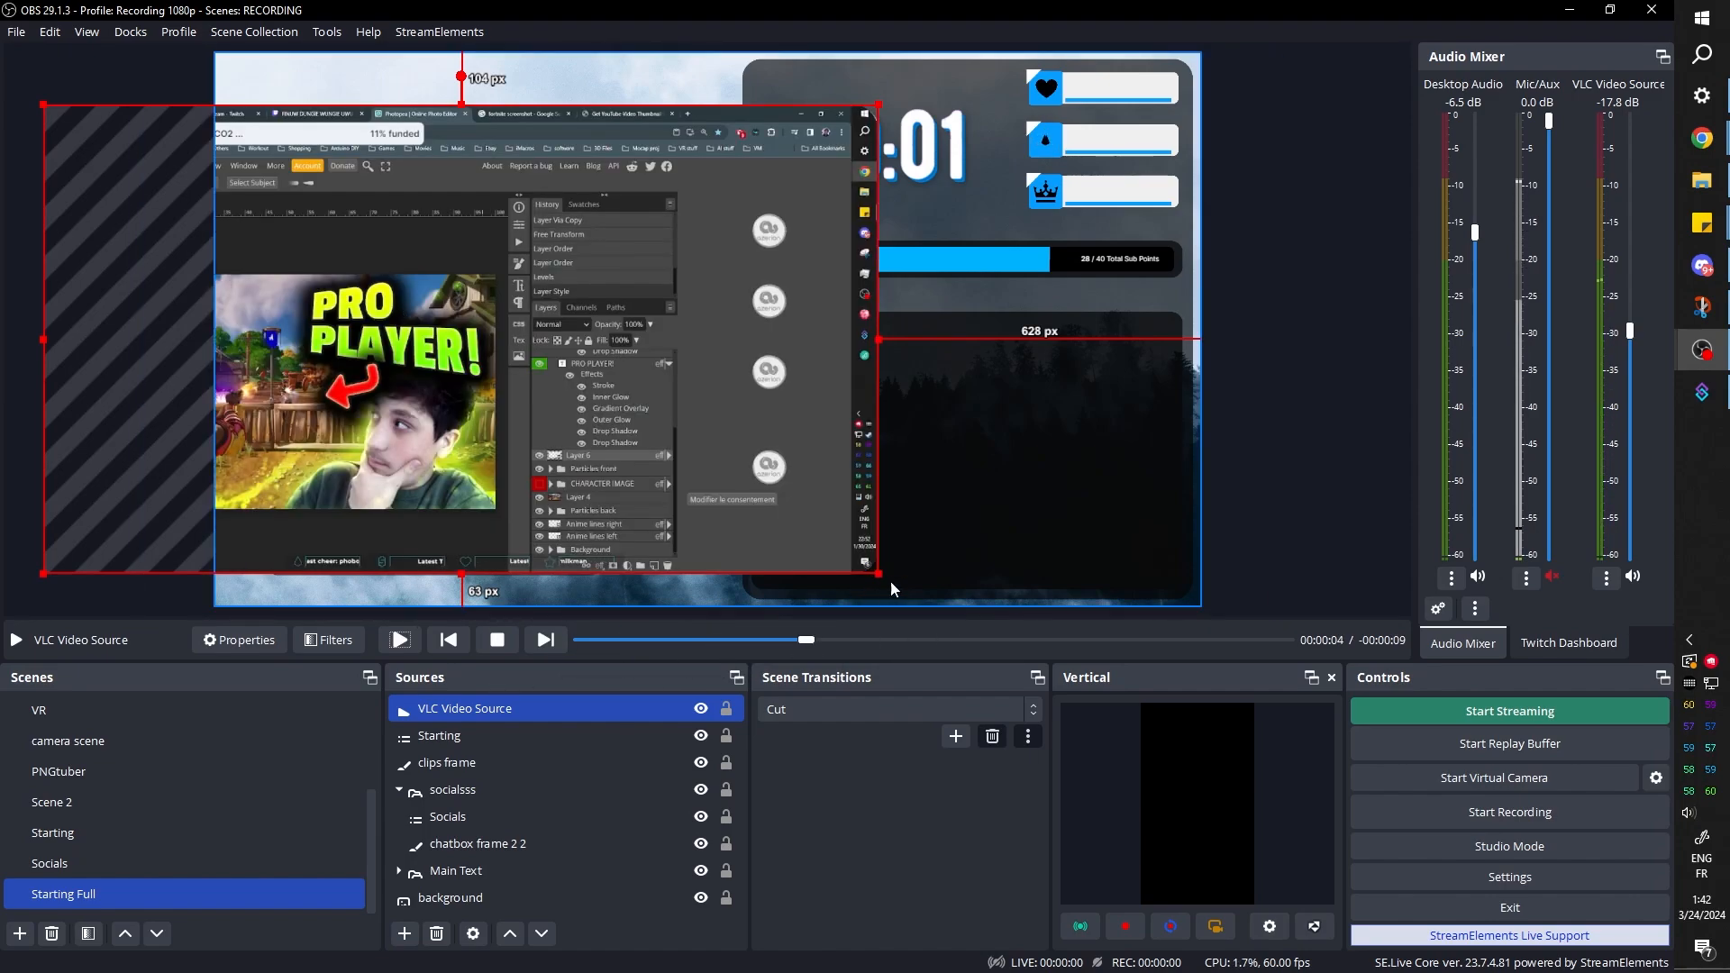
pyautogui.moveTo(878, 573); pyautogui.dragTo(602, 449)
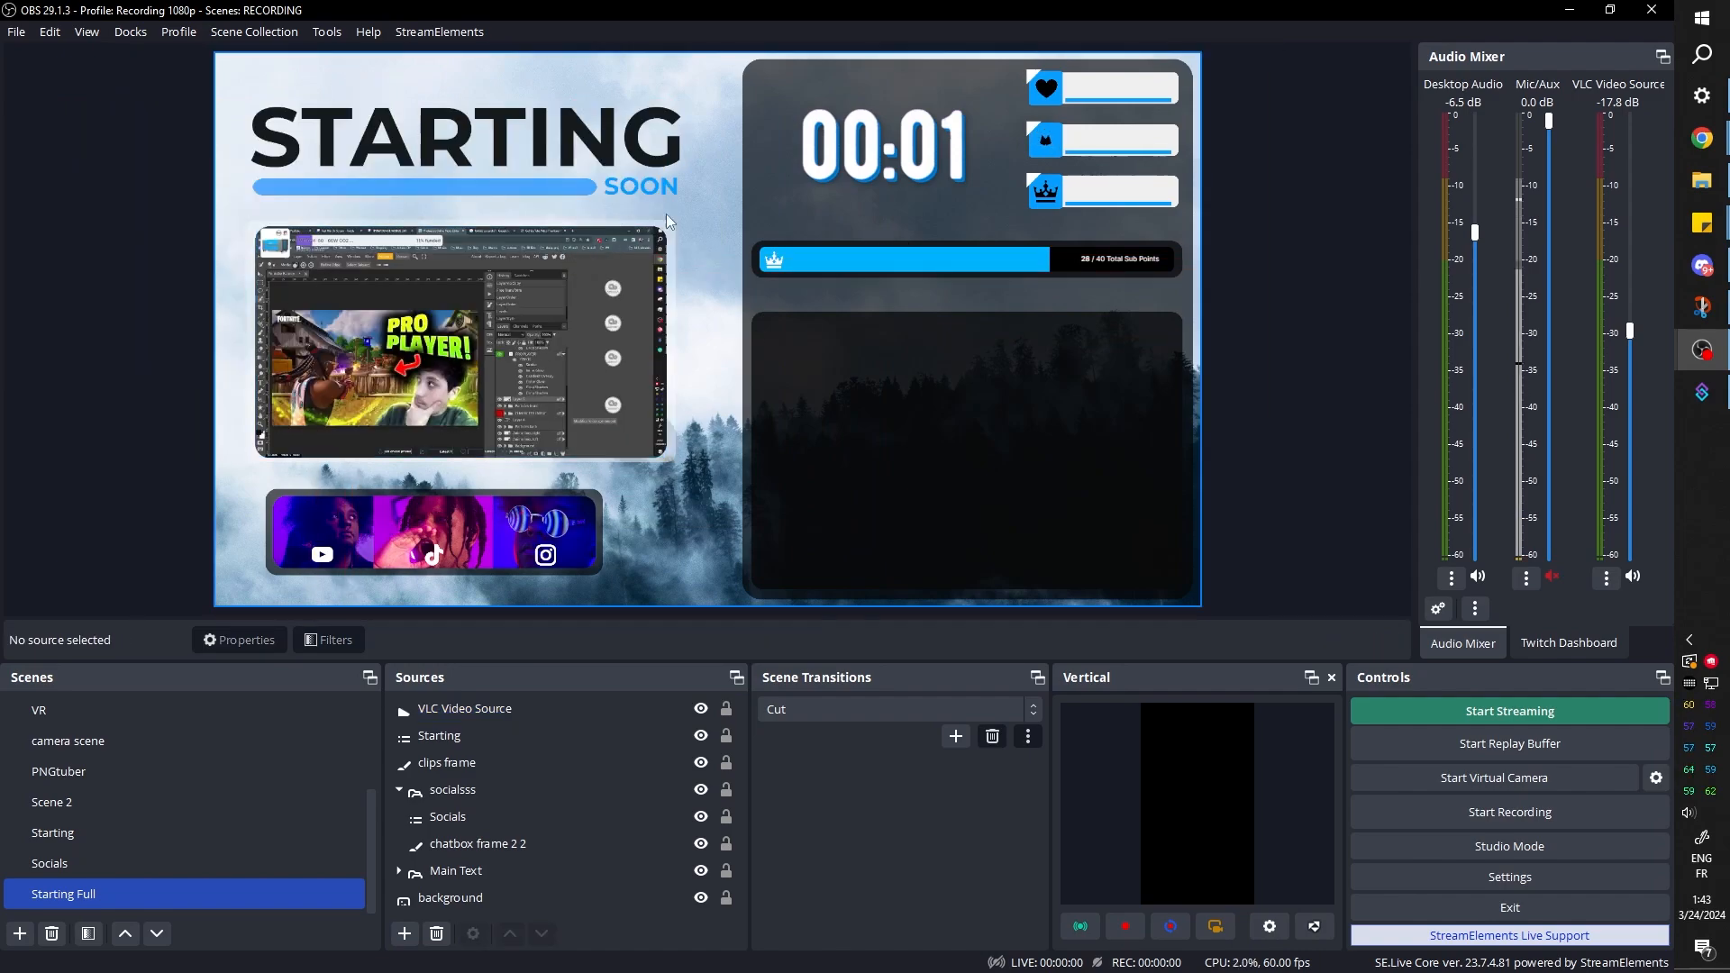
# Center both the VLC video and the clips frame on the canvas so they line up
pyautogui.click(483, 708)
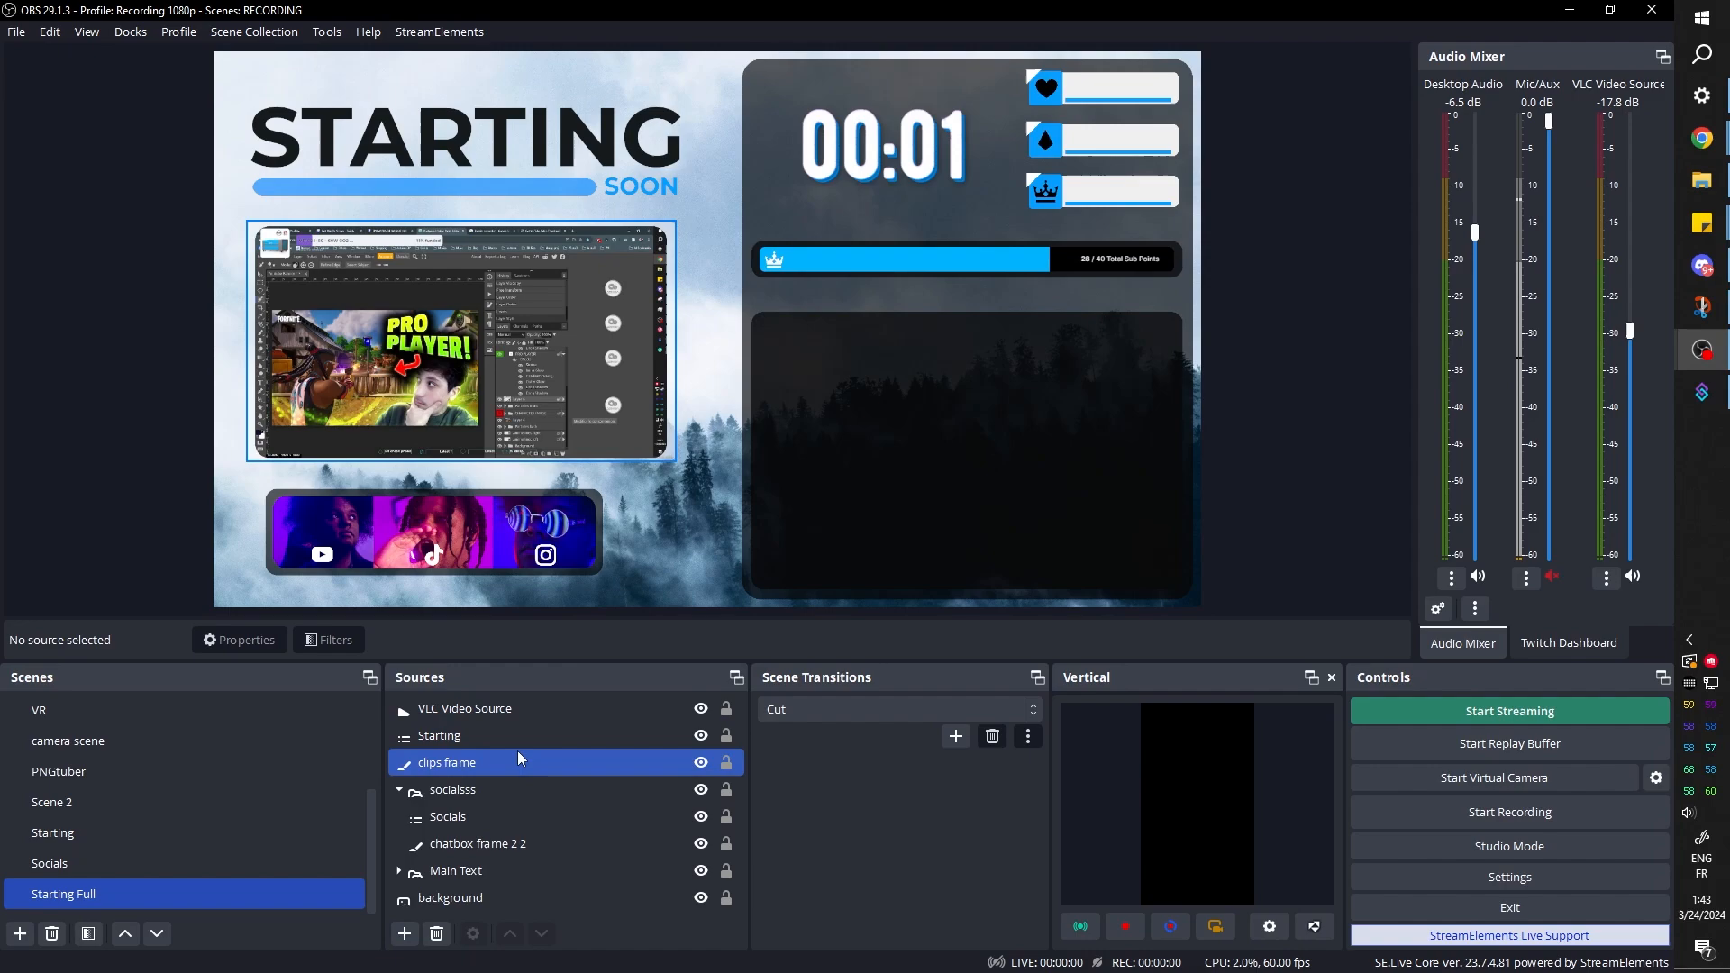
pyautogui.click(502, 706)
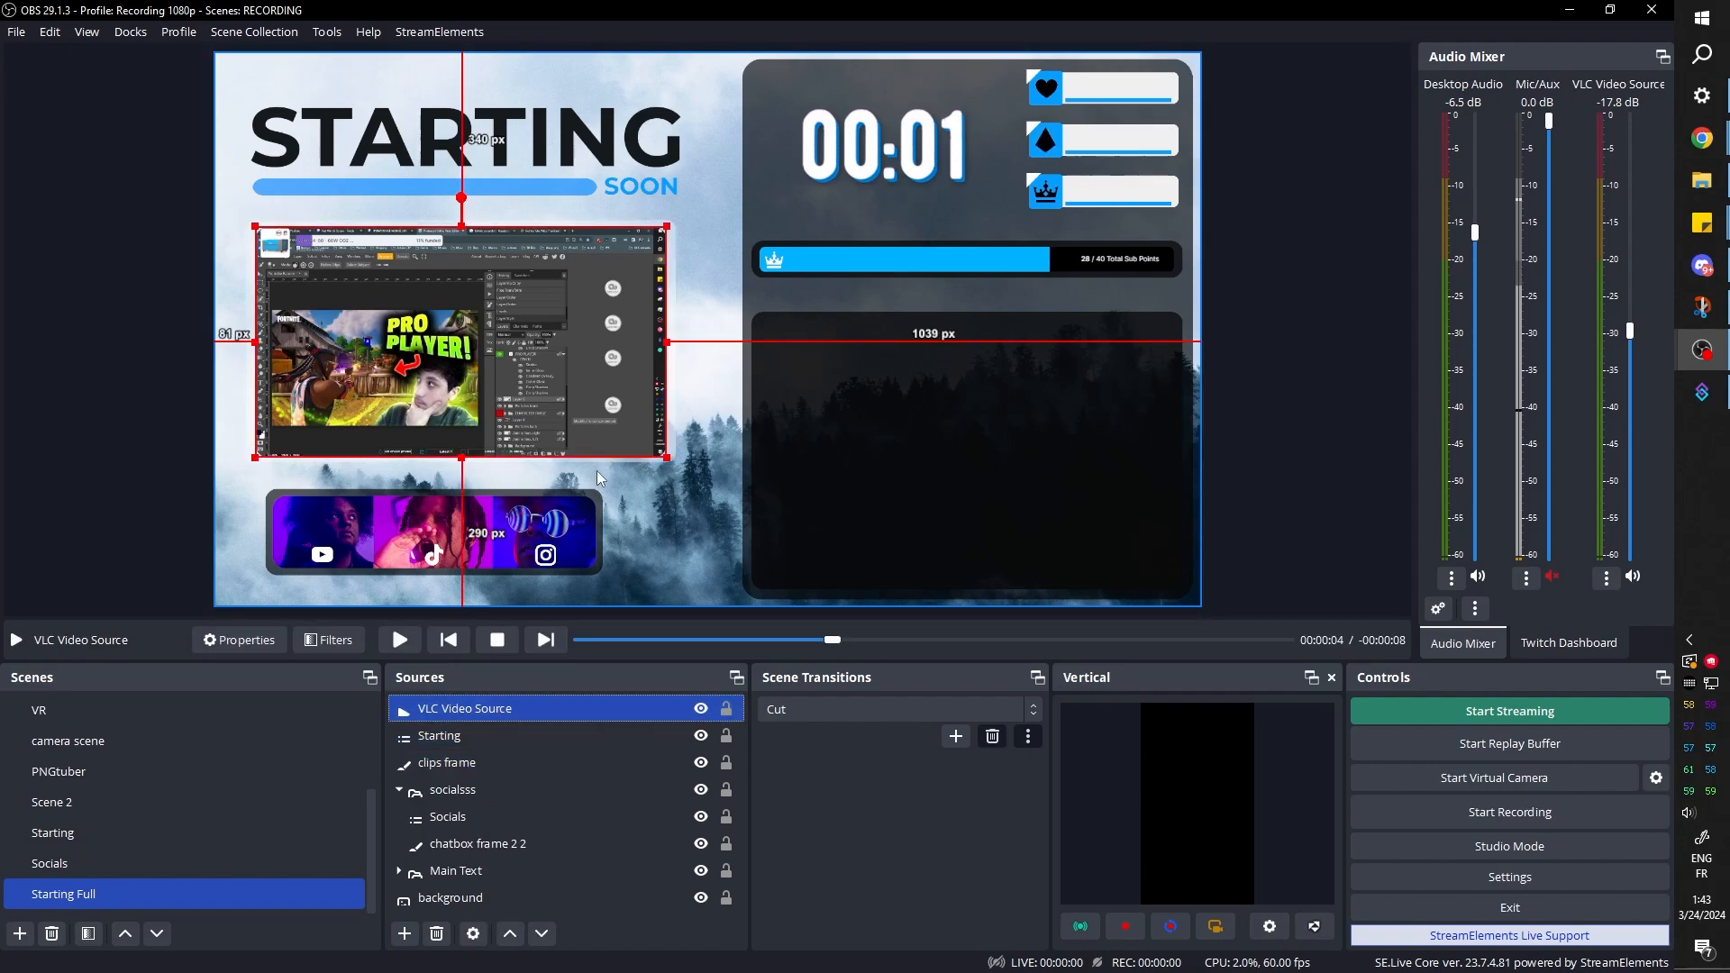
pyautogui.hotkey('ctrl', 'd')
pyautogui.click(542, 759)
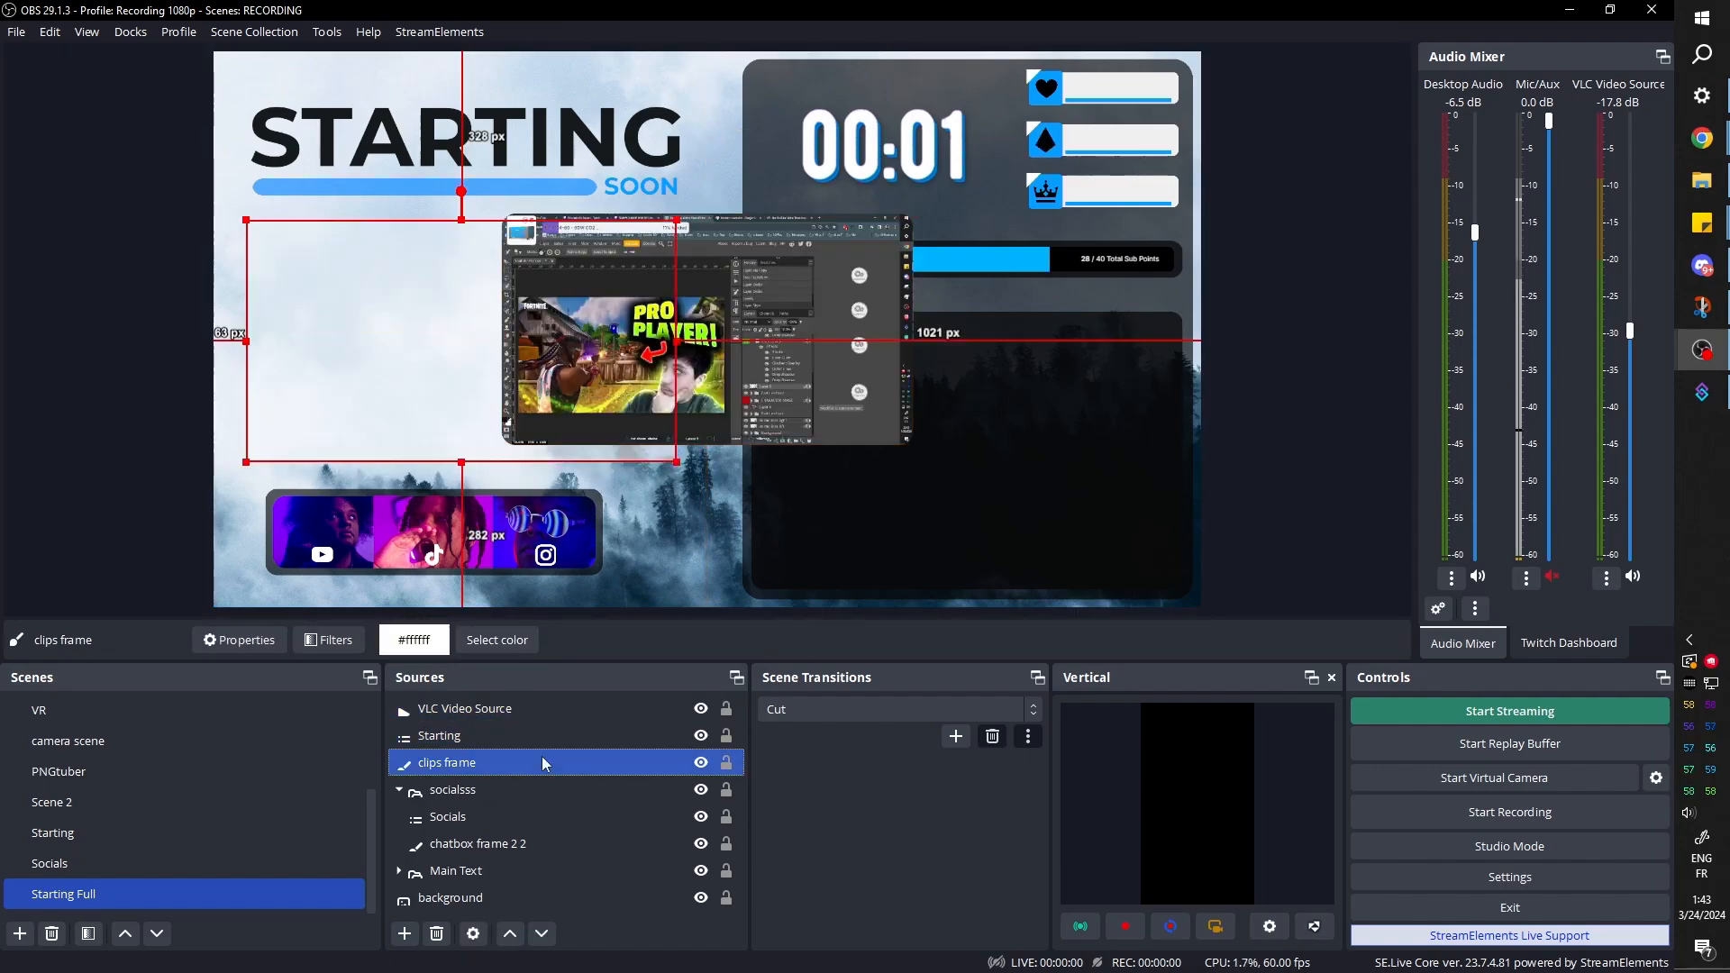
pyautogui.hotkey('ctrl', 'd')
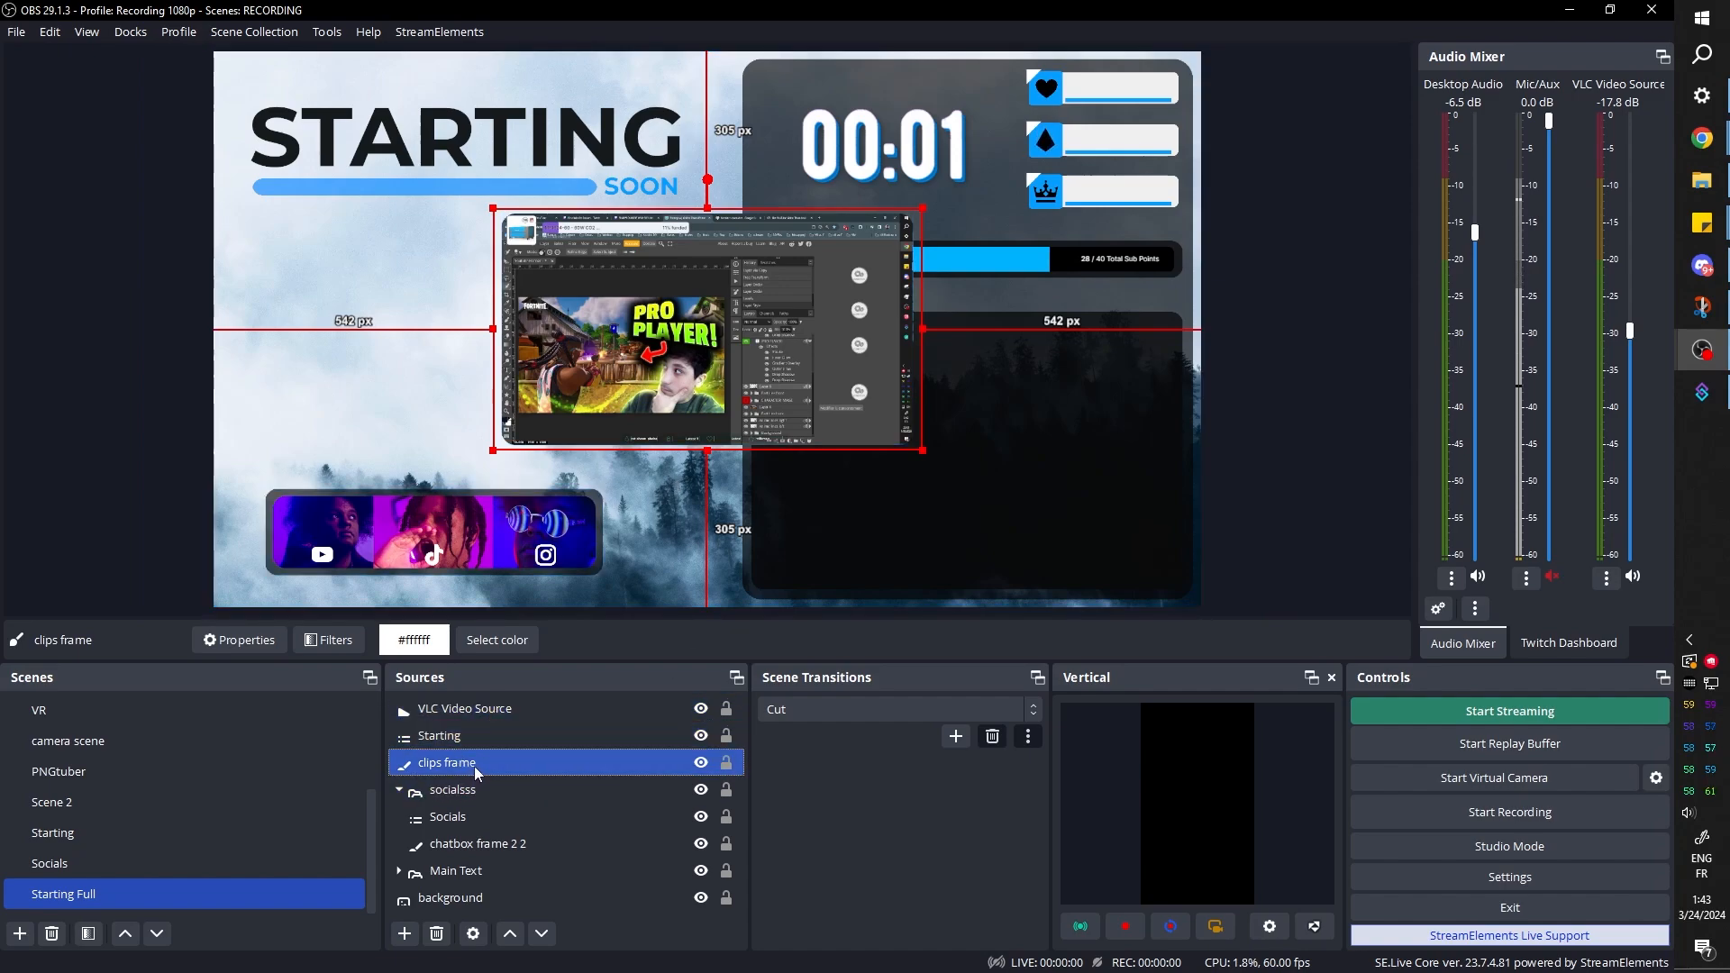
# Group the video with the clips frame as clipsssss and place the group under the STARTING SOON heading at about 768 × 432 px
pyautogui.keyDown('ctrl'); pyautogui.click(476, 712); pyautogui.keyUp('ctrl')
pyautogui.hotkey('ctrl', 'g')
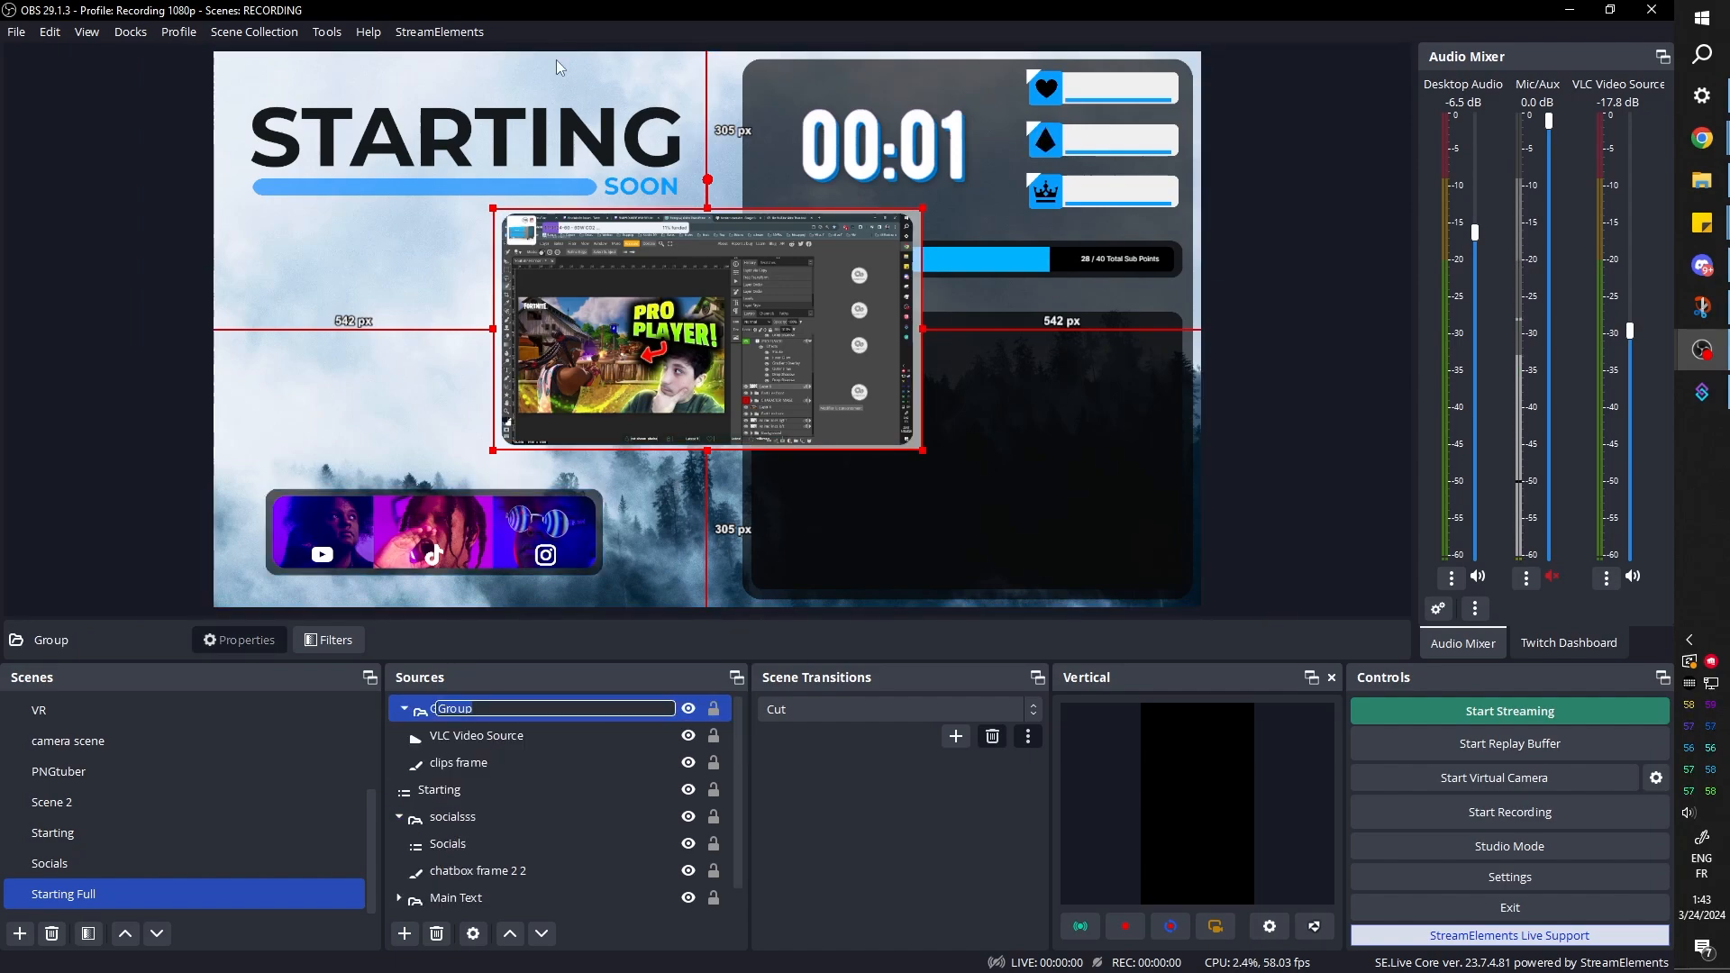
pyautogui.write('clipsssss')
pyautogui.press('Return')
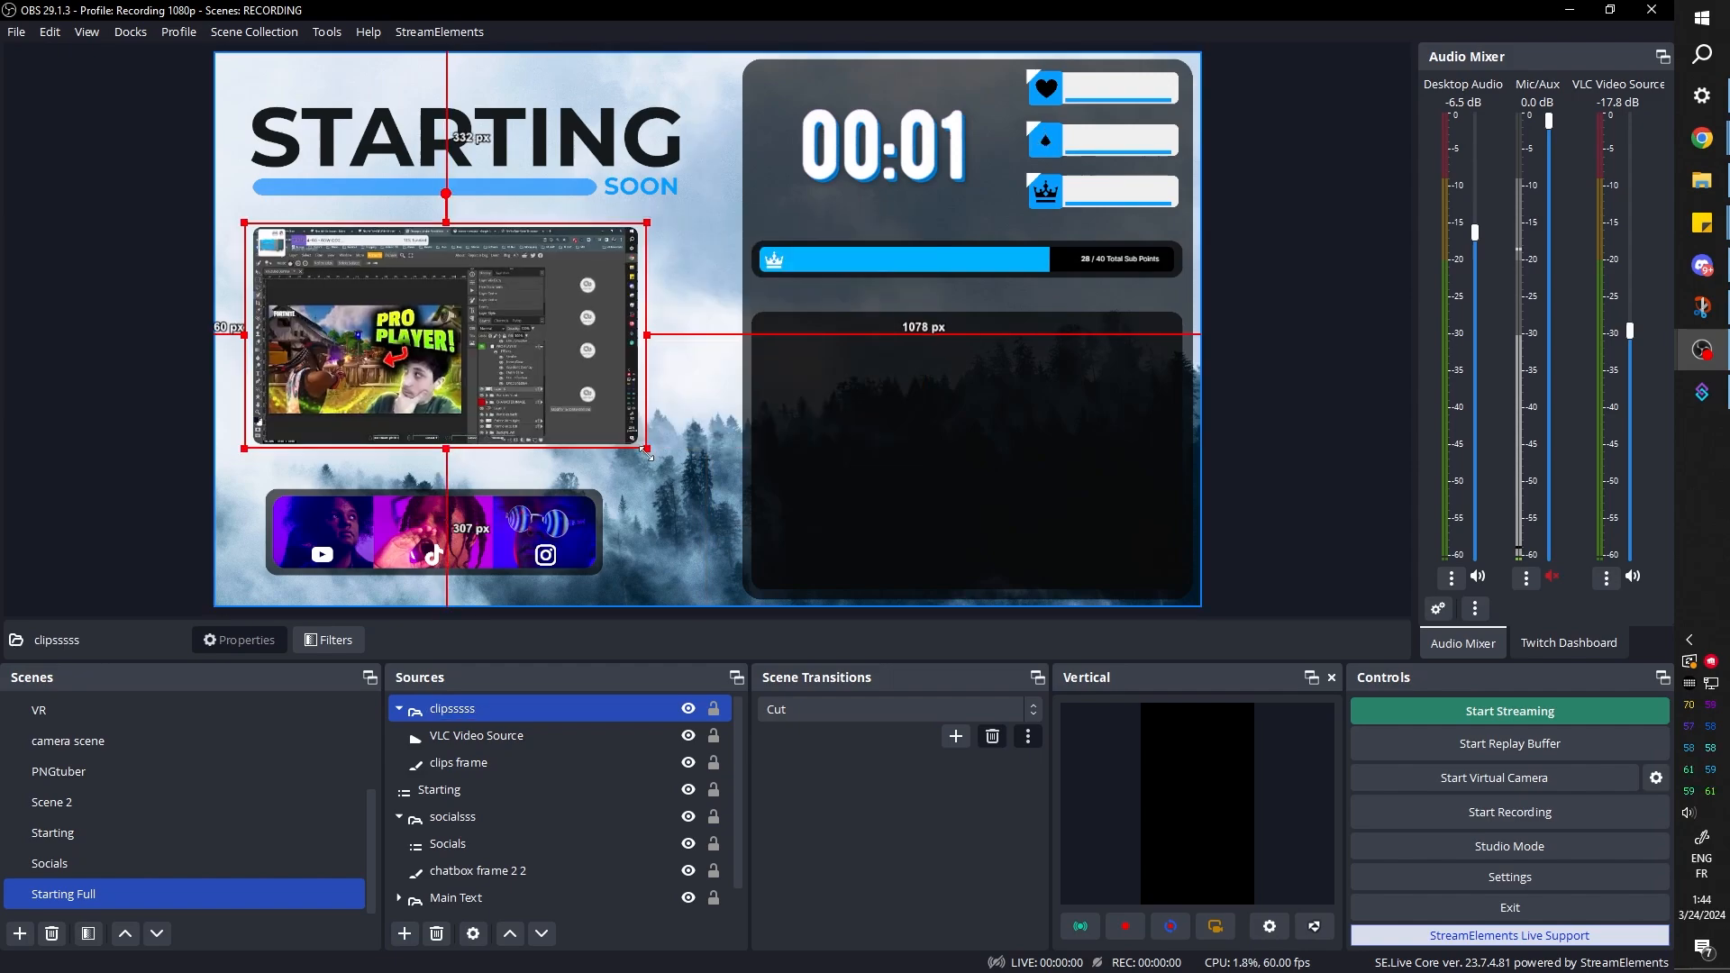
pyautogui.moveTo(641, 448); pyautogui.dragTo(636, 454)
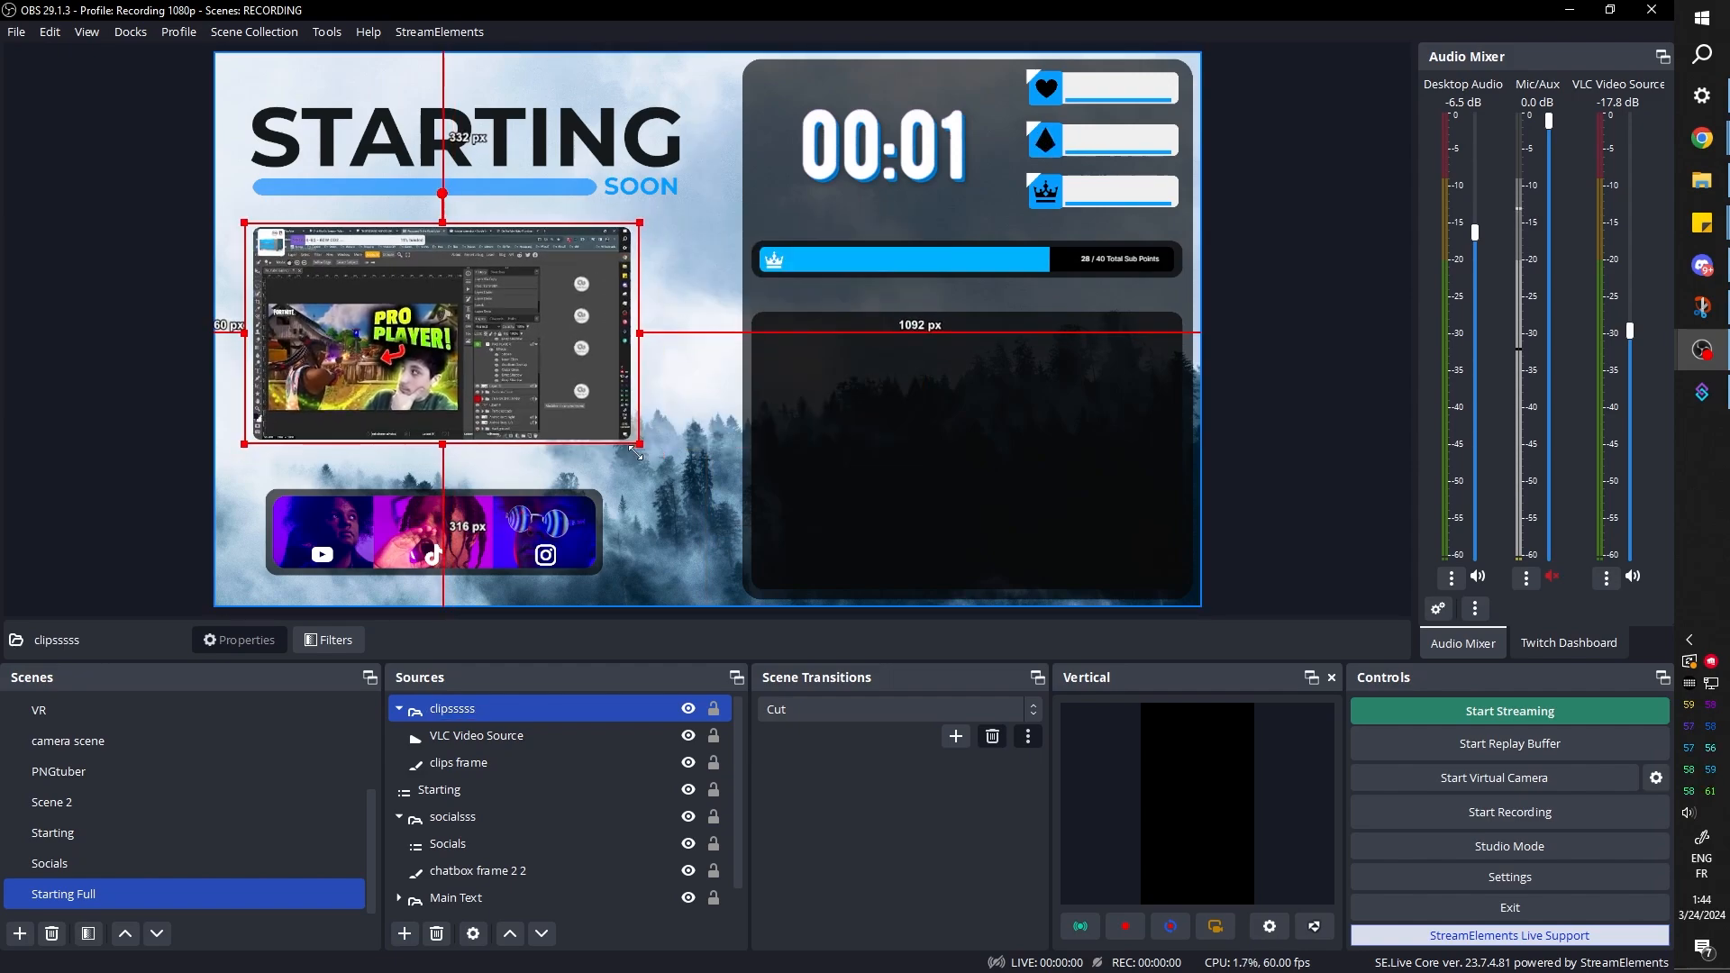
# Lower the clipsssss group under the STARTING SOON heading and align the socialsss group beneath it, about 67 px from the canvas's left edge
pyautogui.moveTo(483, 380); pyautogui.dragTo(484, 388)
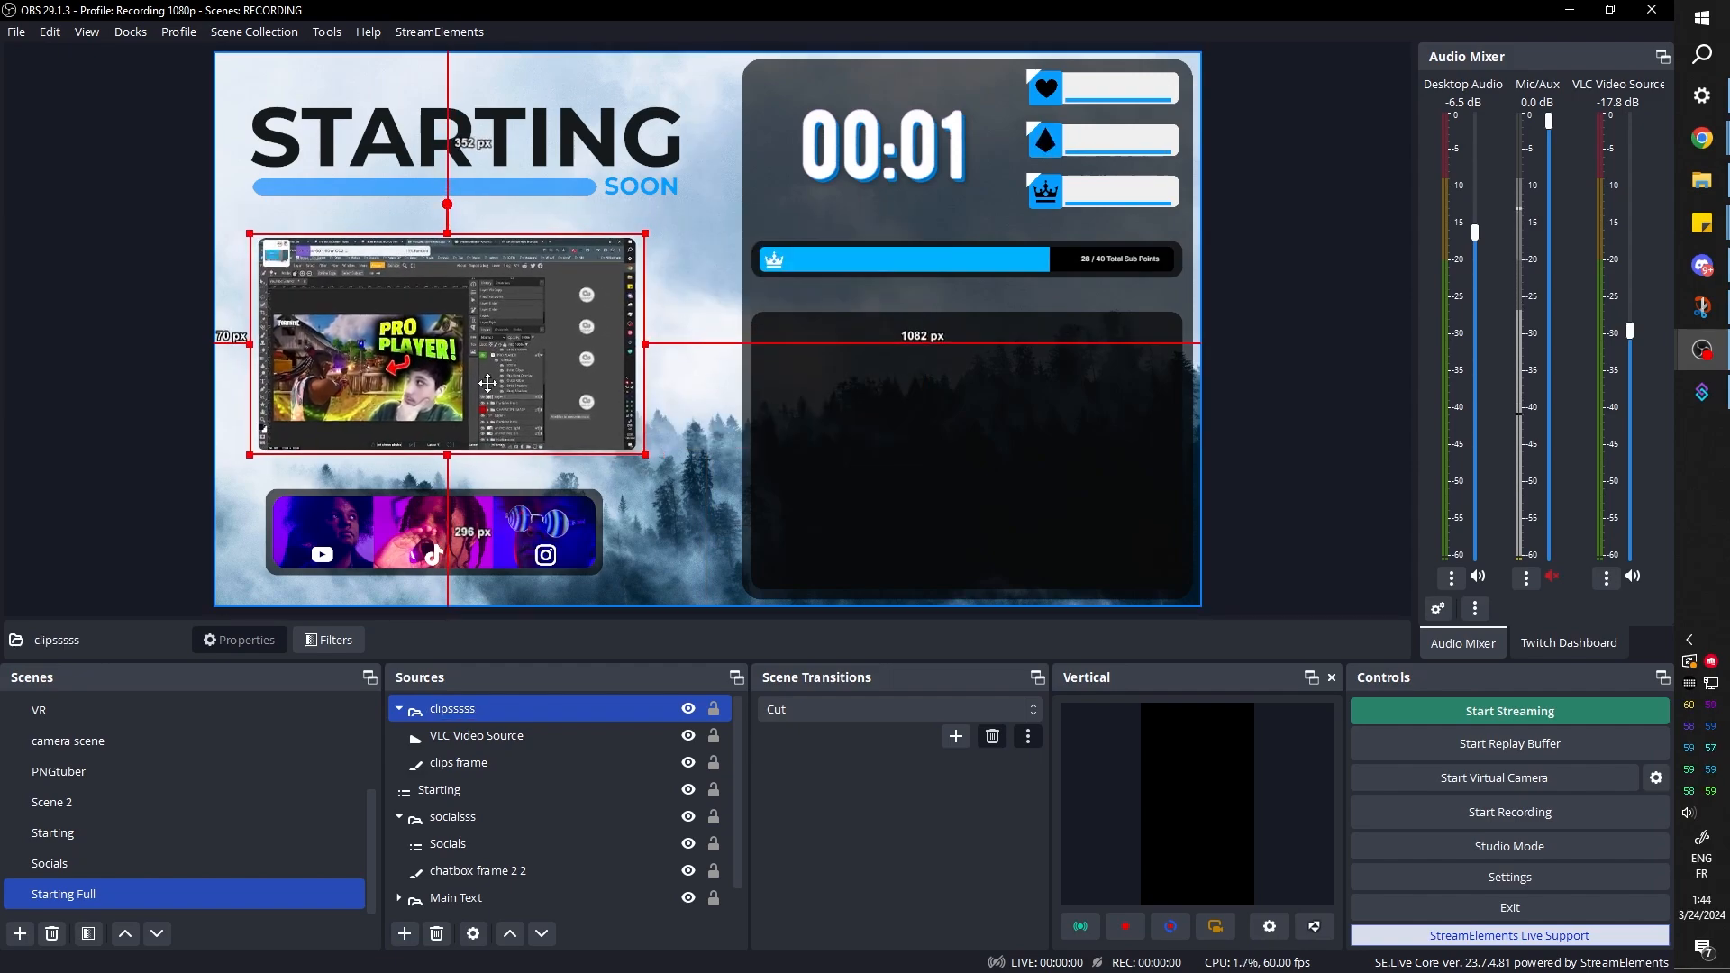
pyautogui.moveTo(482, 545); pyautogui.dragTo(465, 538)
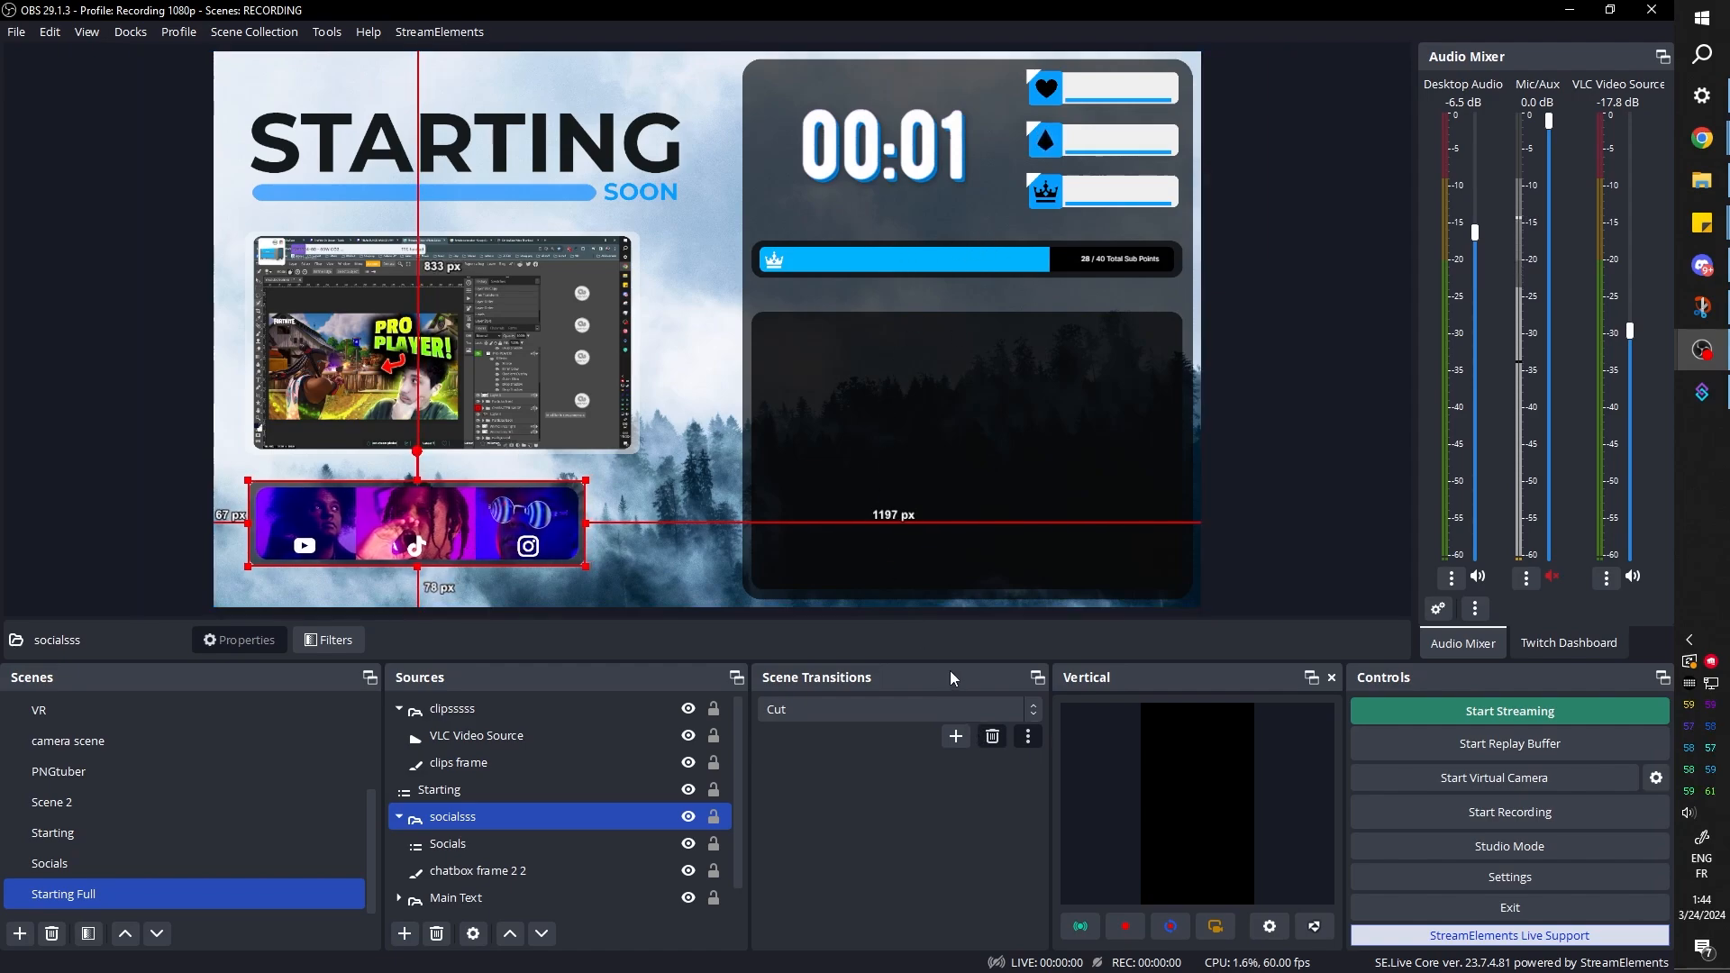
pyautogui.scroll(-1, 515, 850)
pyautogui.keyDown('ctrl'); pyautogui.click(537, 867); pyautogui.keyUp('ctrl')
pyautogui.scroll(1, 537, 862)
pyautogui.click(128, 418)
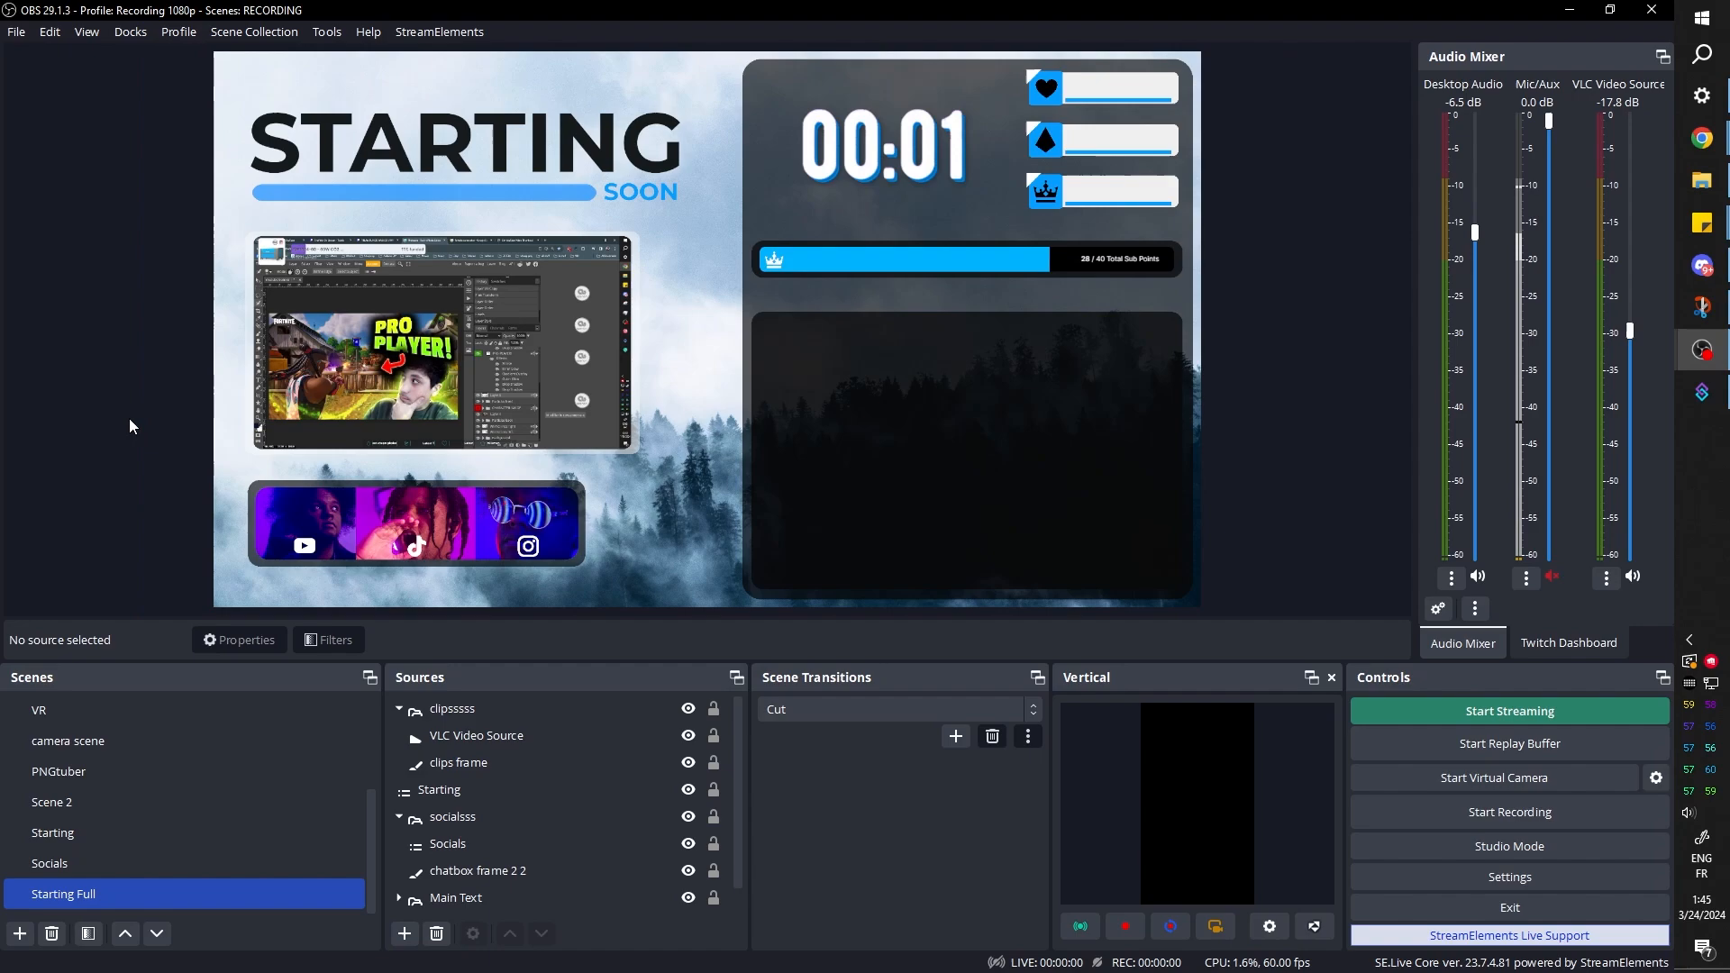
# Review the VLC Video Source properties, including the loop and shuffle options, visibility behavior and playlist folders
pyautogui.click(466, 741)
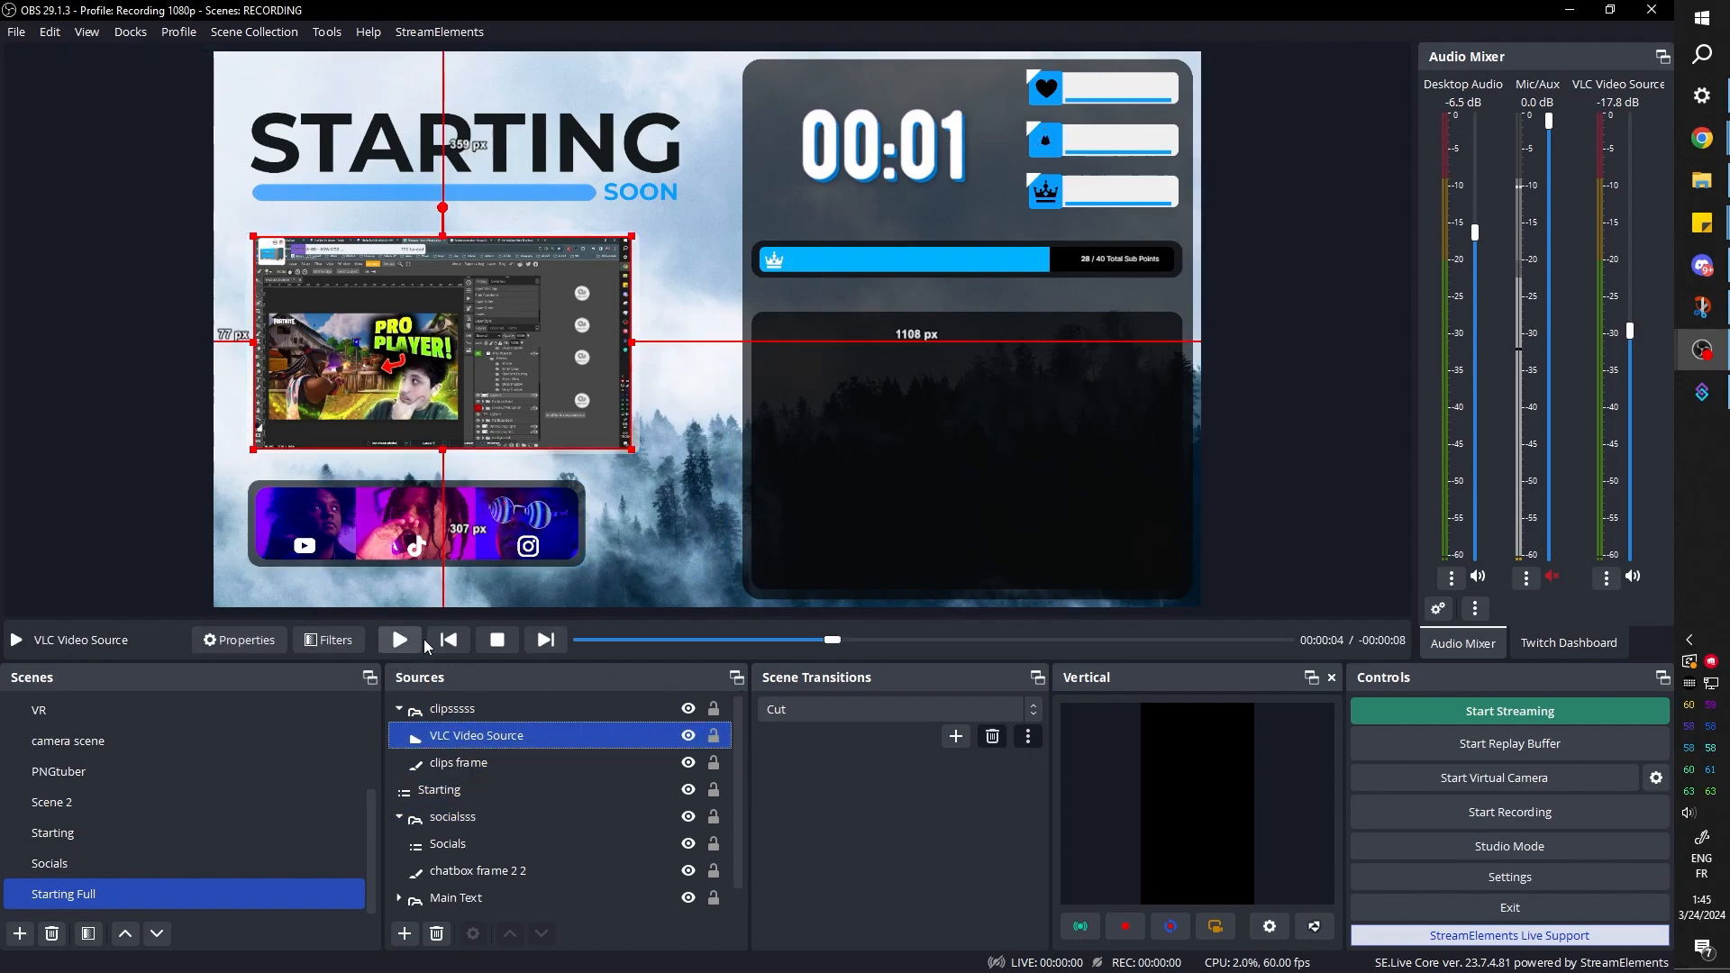
pyautogui.click(240, 640)
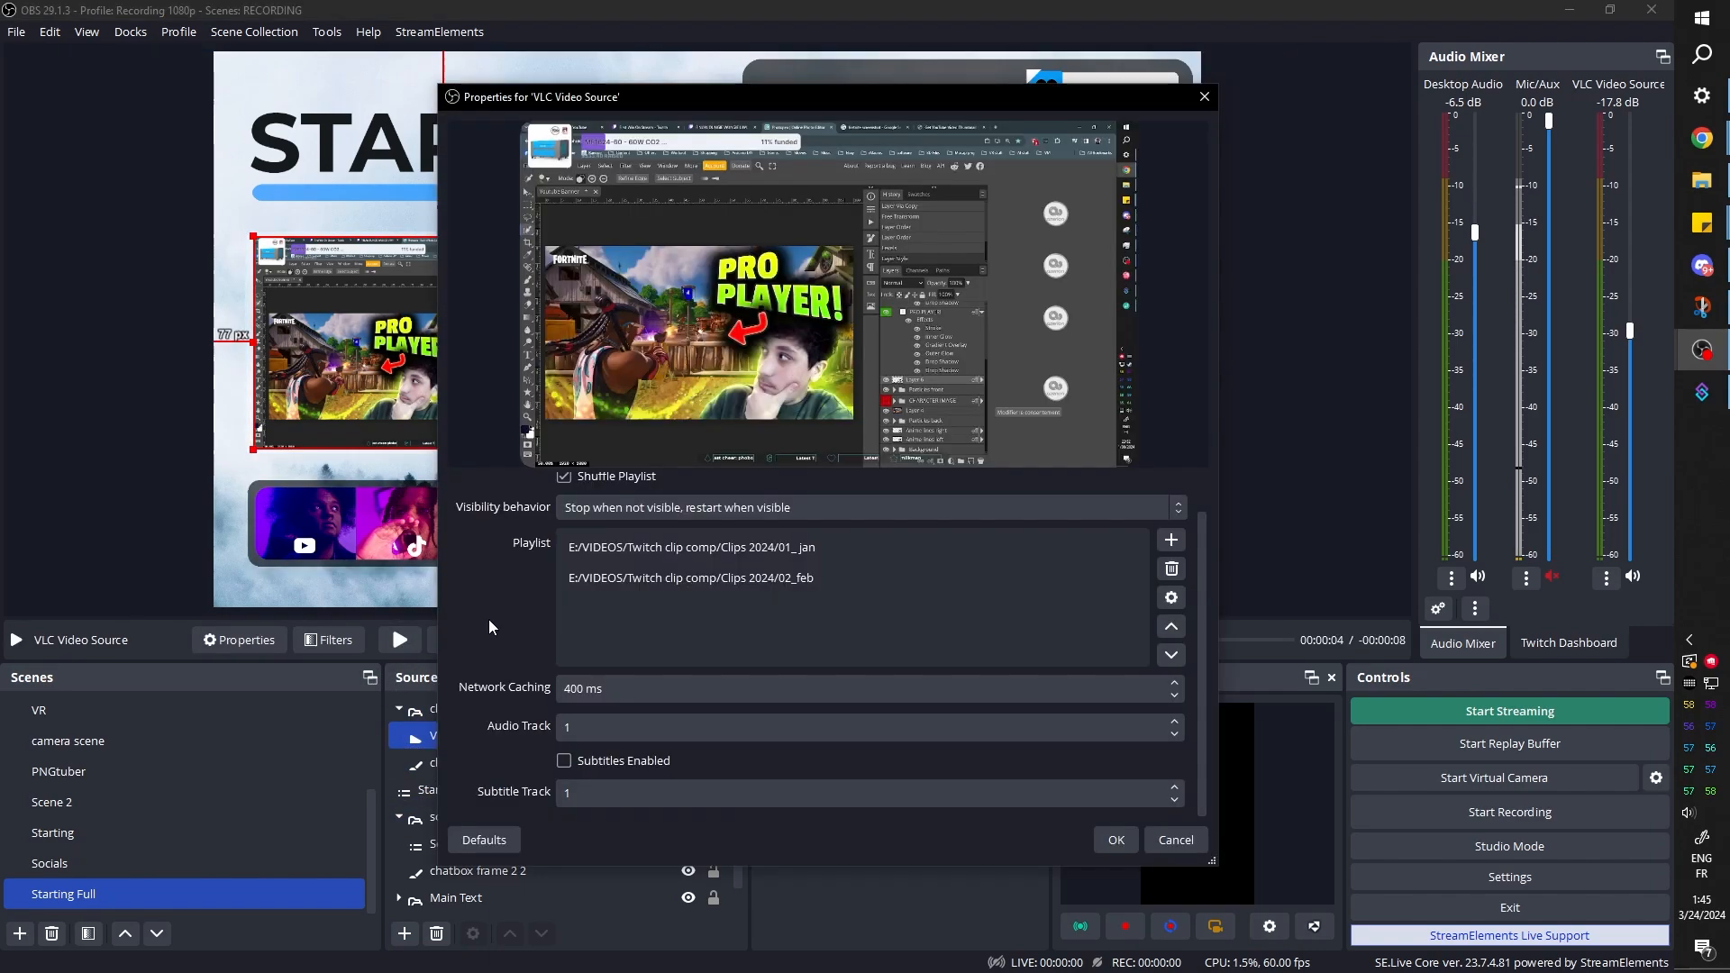
pyautogui.scroll(1, 489, 619)
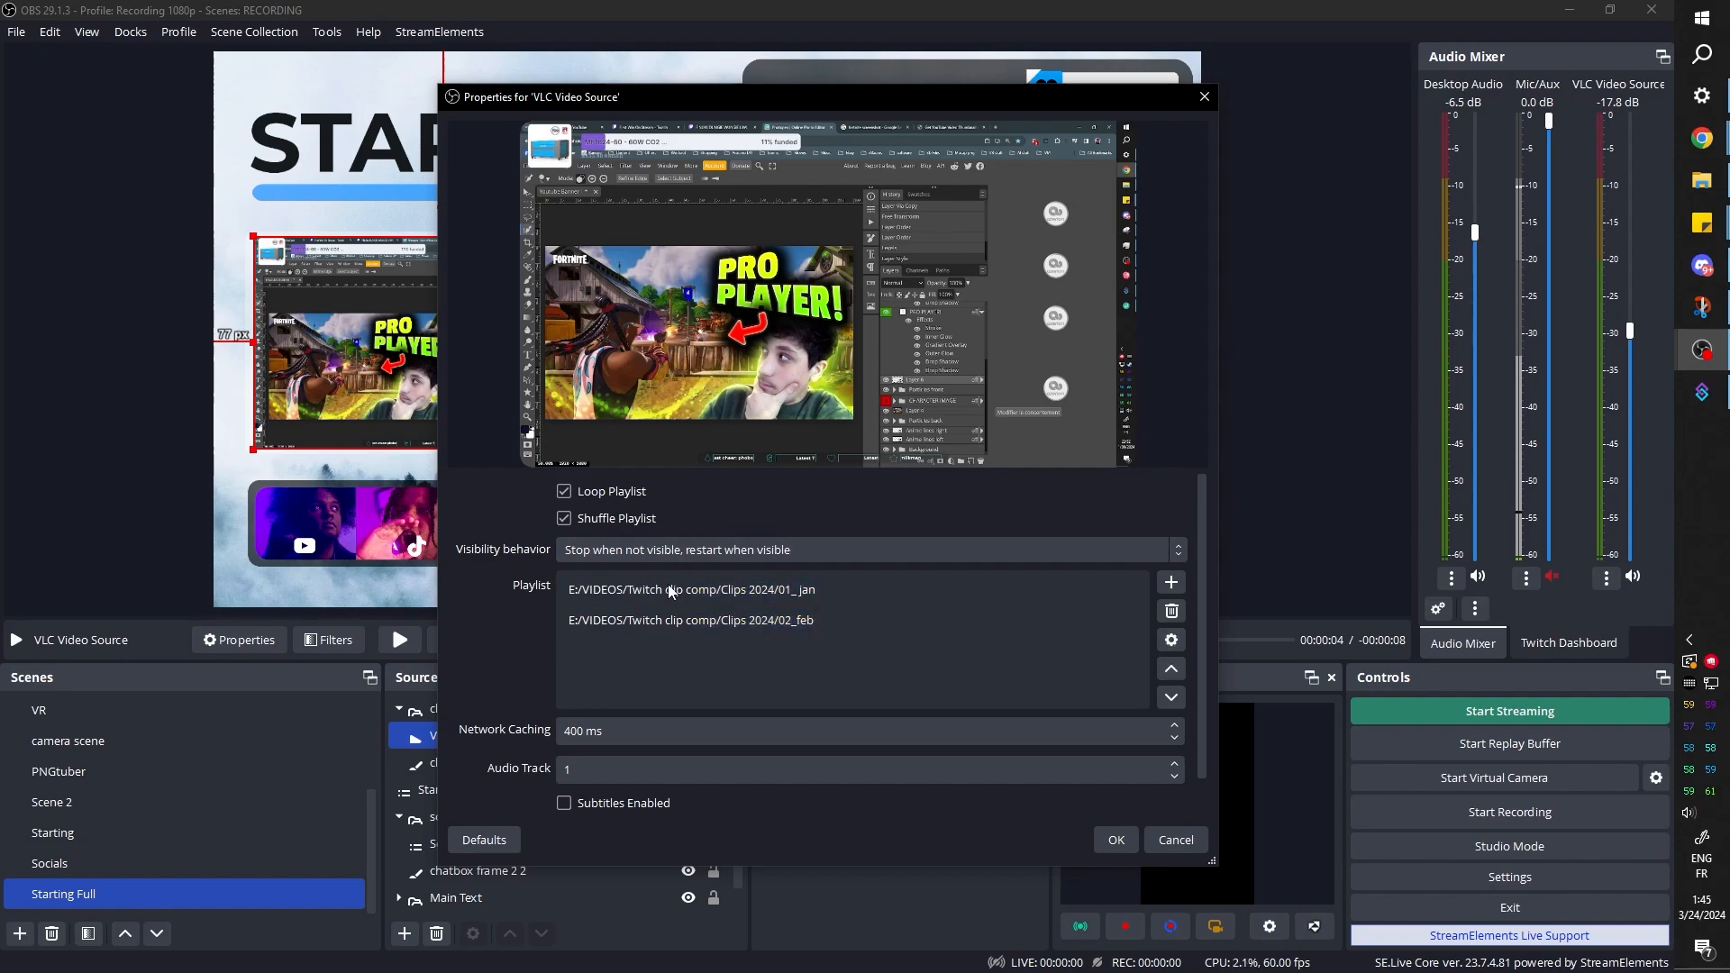
pyautogui.moveTo(669, 585); pyautogui.dragTo(775, 621)
pyautogui.click(865, 596)
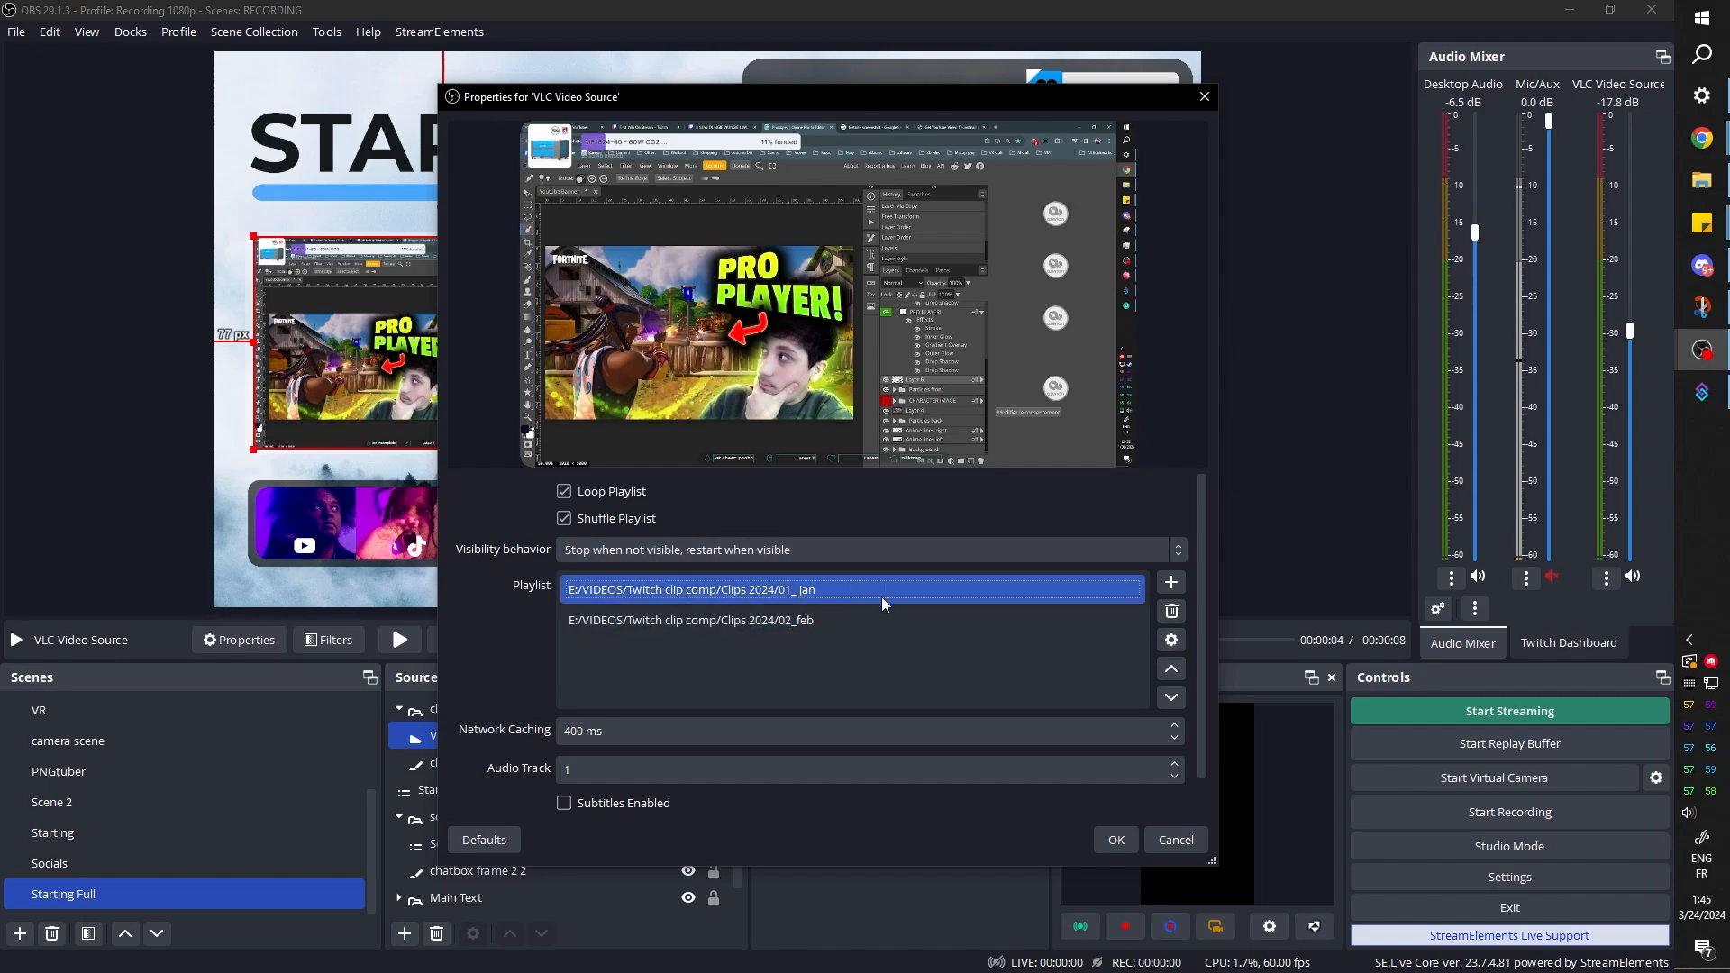
pyautogui.click(1172, 640)
pyautogui.press('Escape')
pyautogui.scroll(-1, 519, 611)
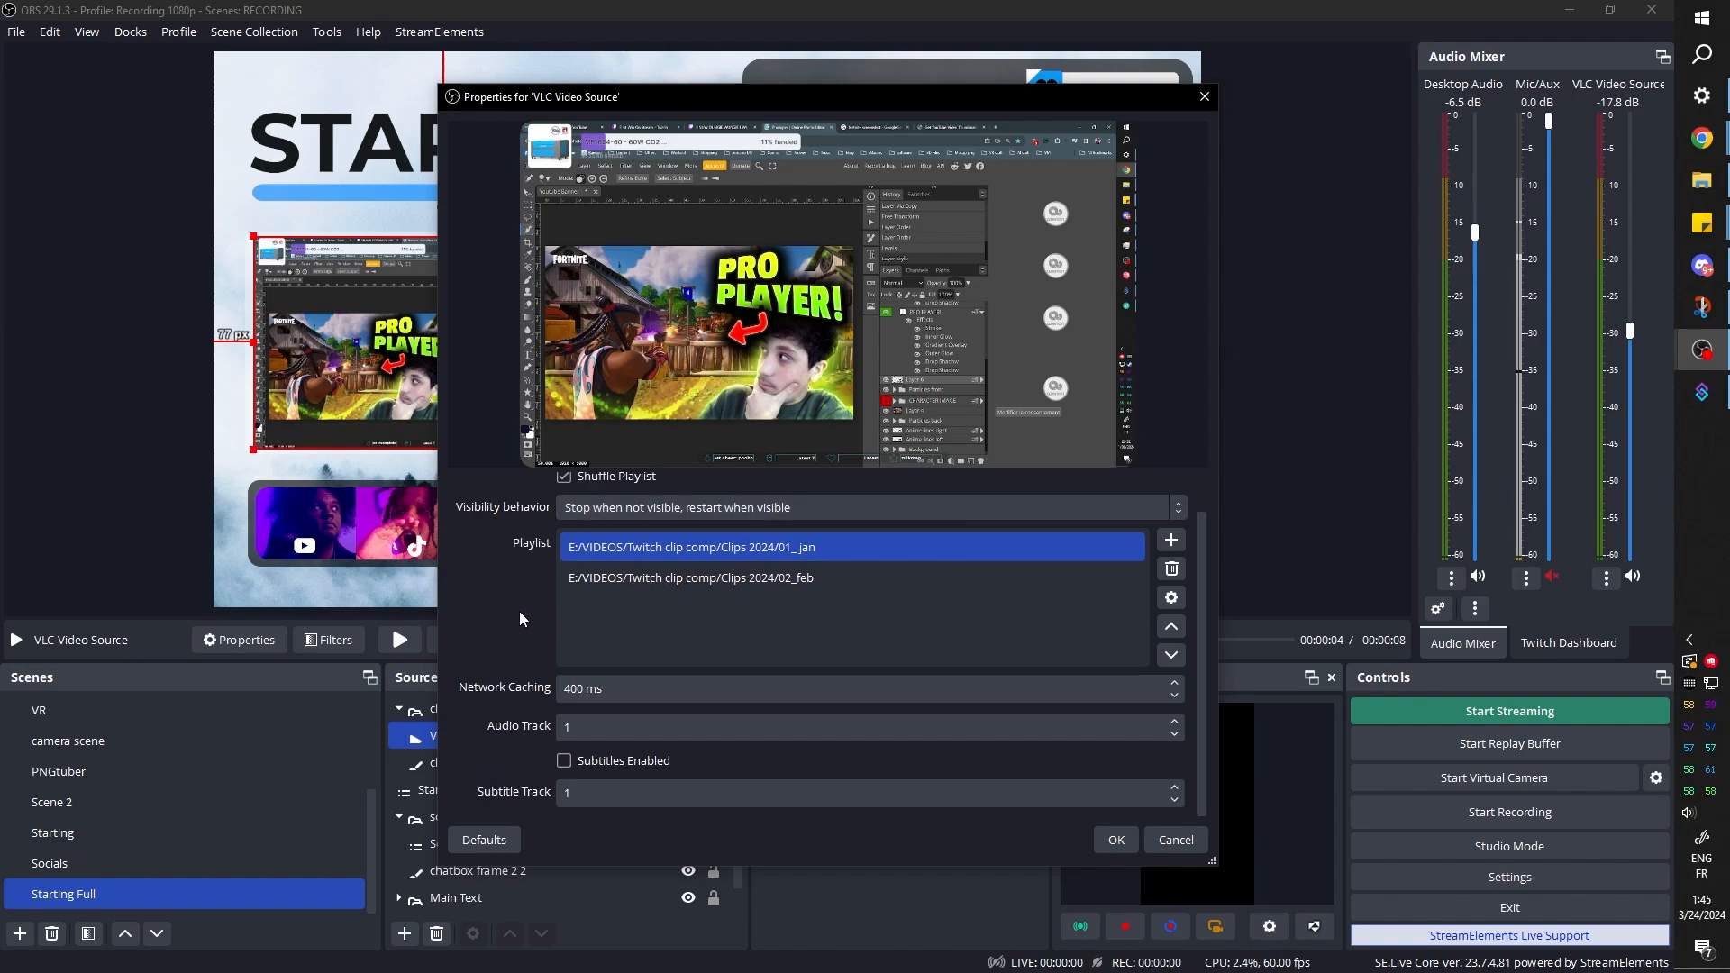
pyautogui.scroll(1, 519, 611)
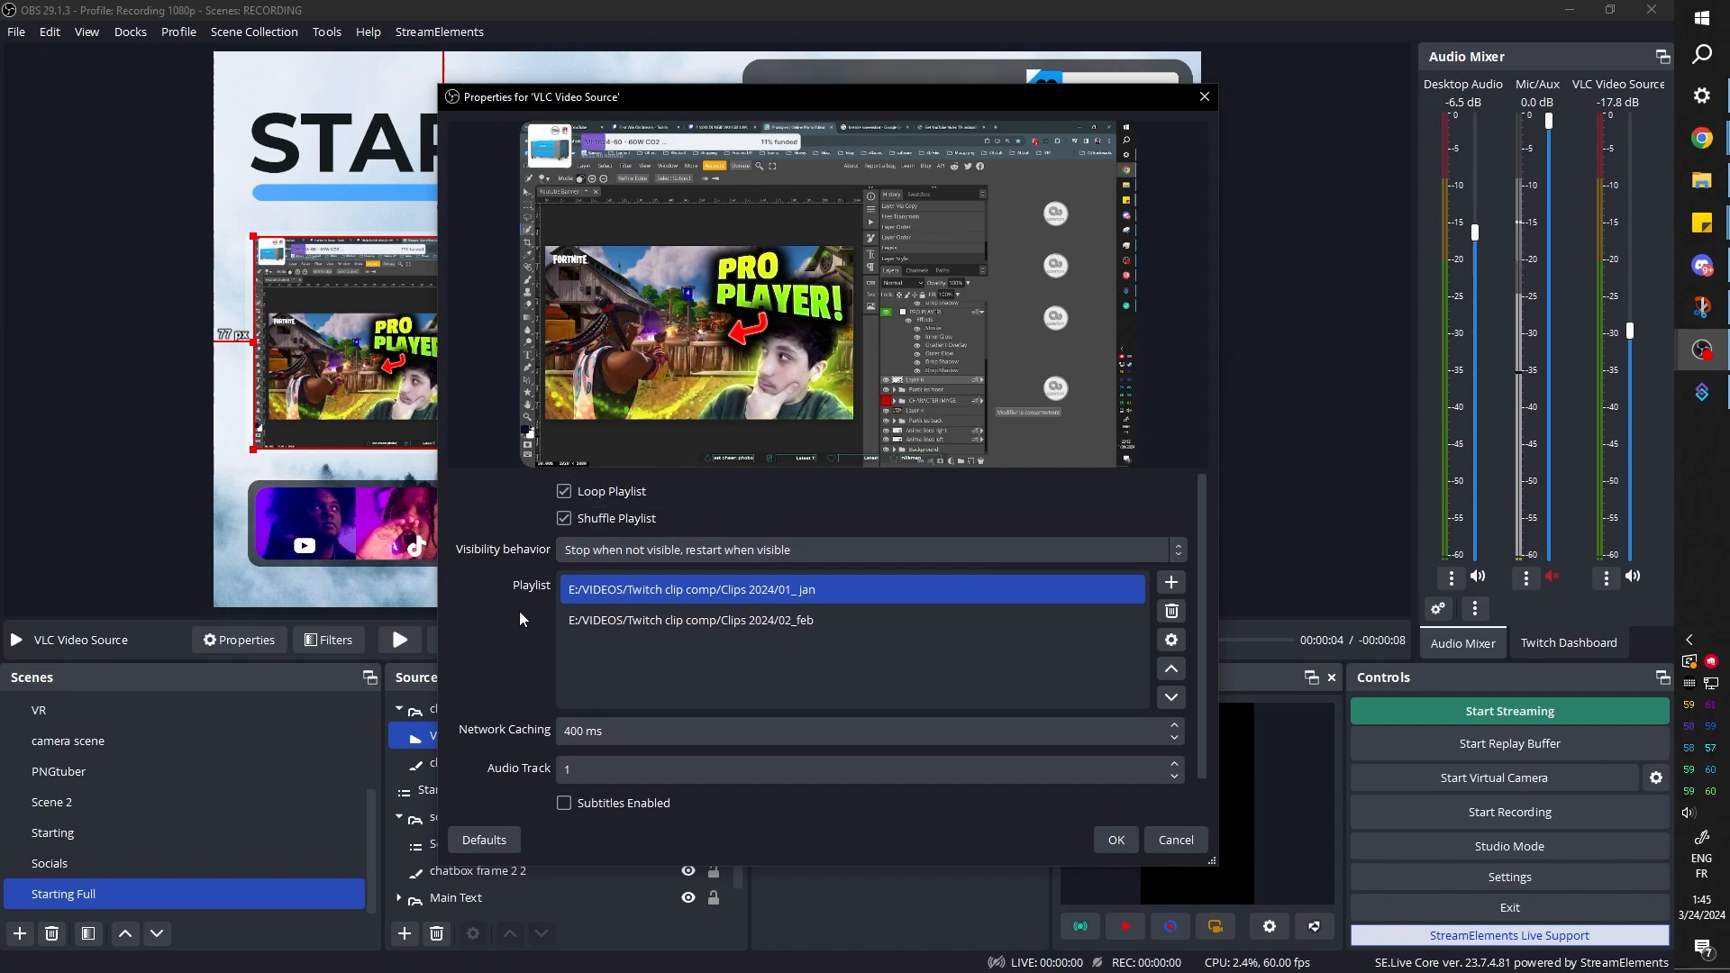
pyautogui.click(1116, 840)
# Set the VLC video's bounding box type to Scale to inner bounds in its transform settings
pyautogui.click(418, 348)
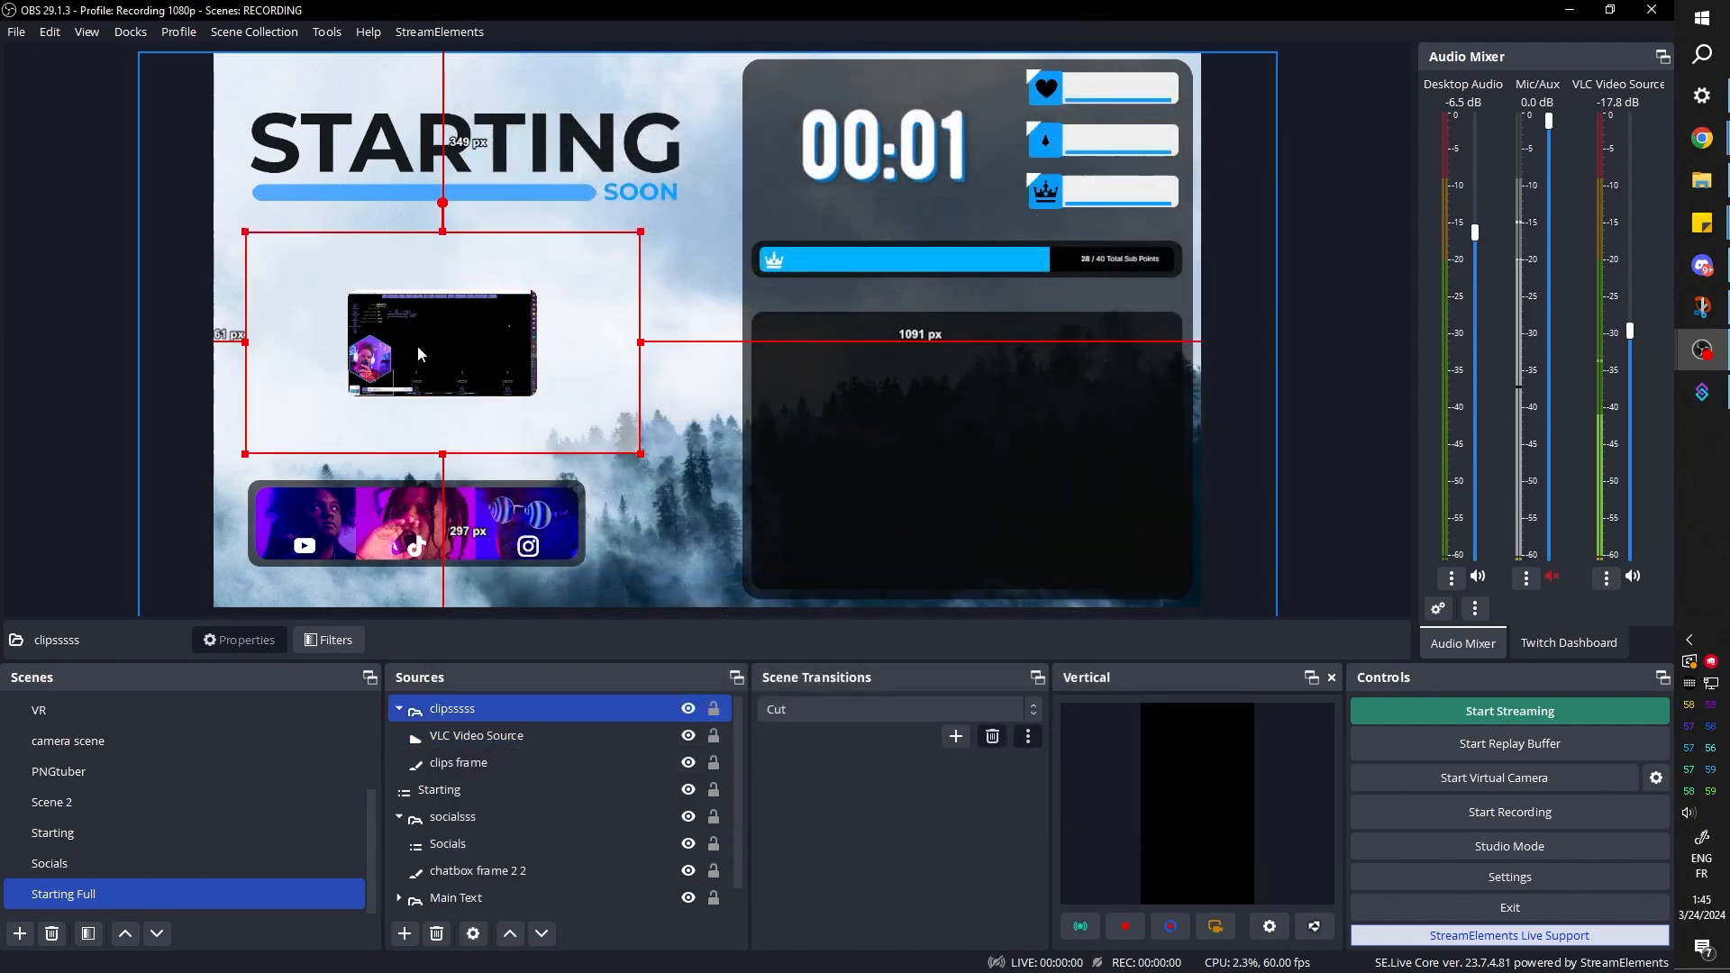
pyautogui.click(418, 348)
pyautogui.click(443, 345)
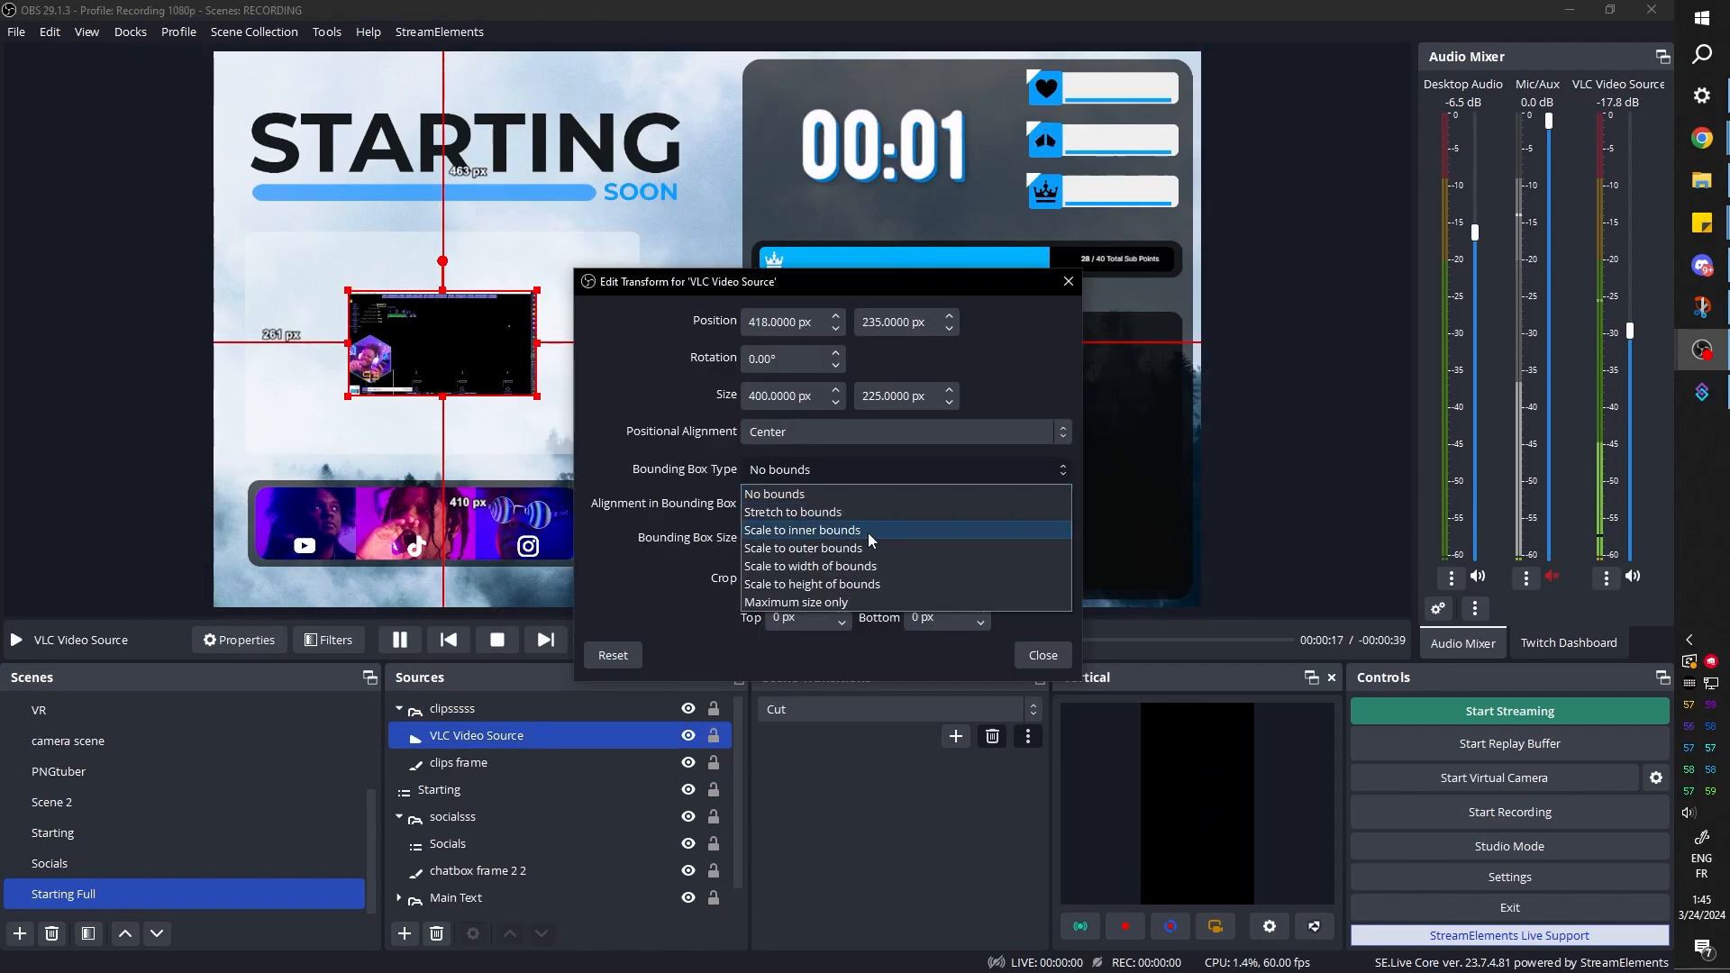
pyautogui.click(868, 533)
# Set the VLC video's bounding box size to 1280 × 720 px and finish editing its transform
pyautogui.doubleClick(768, 540)
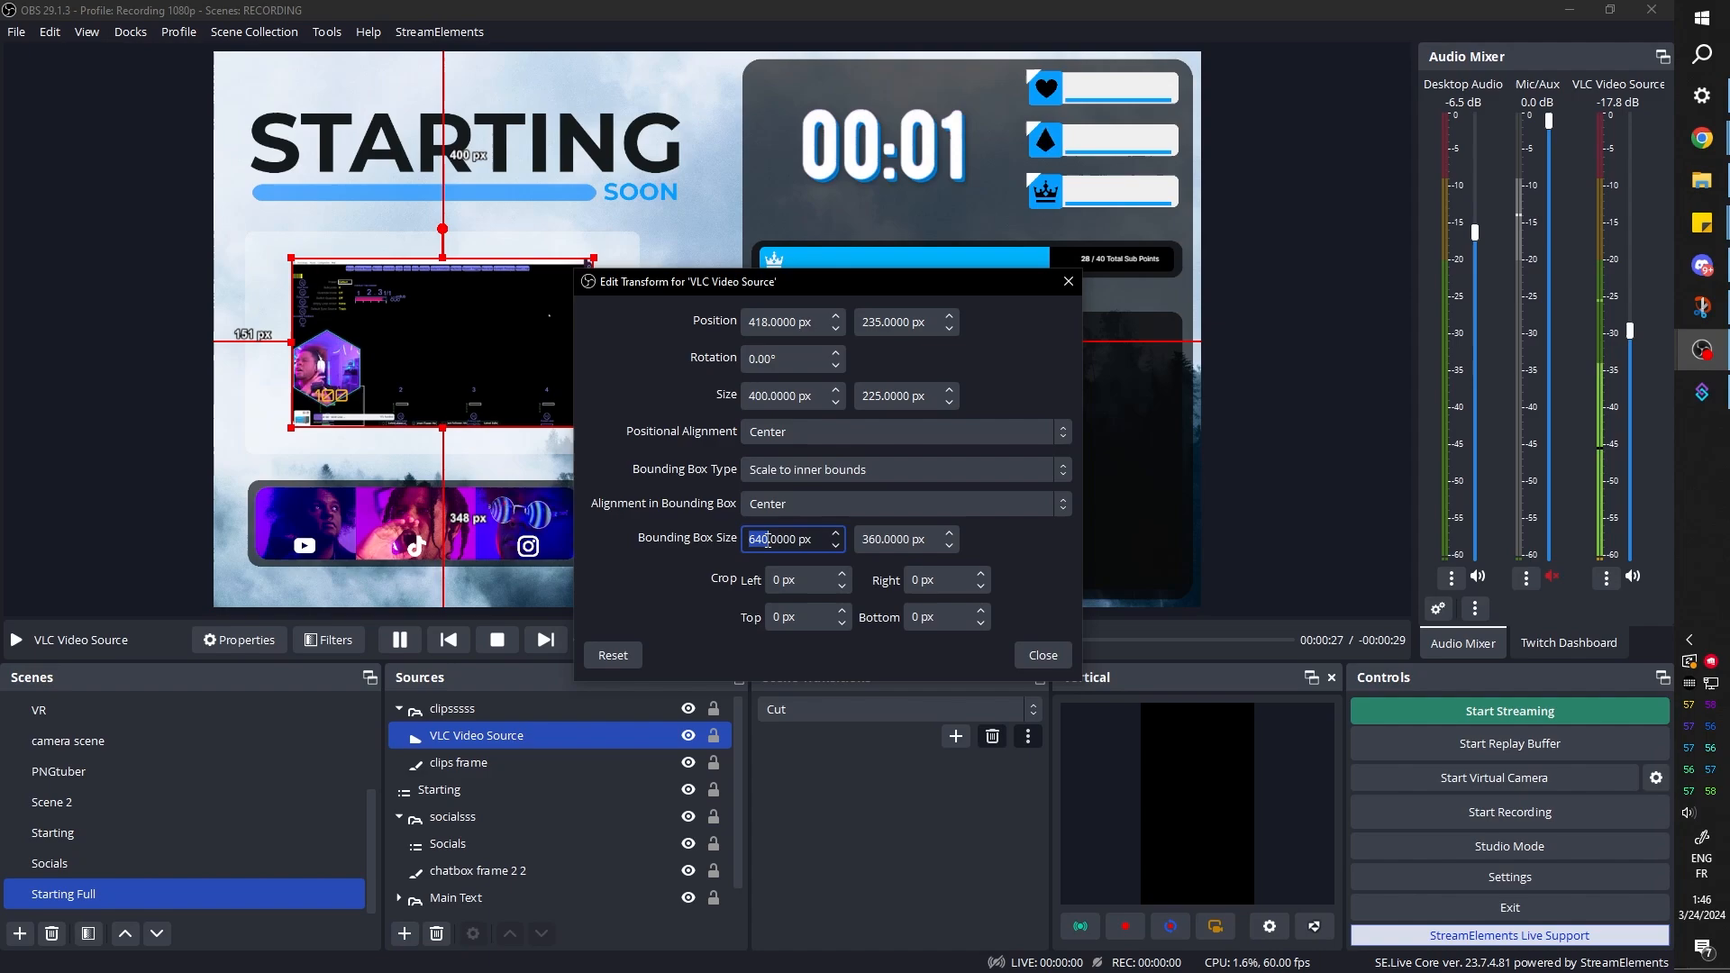
pyautogui.write('1820')
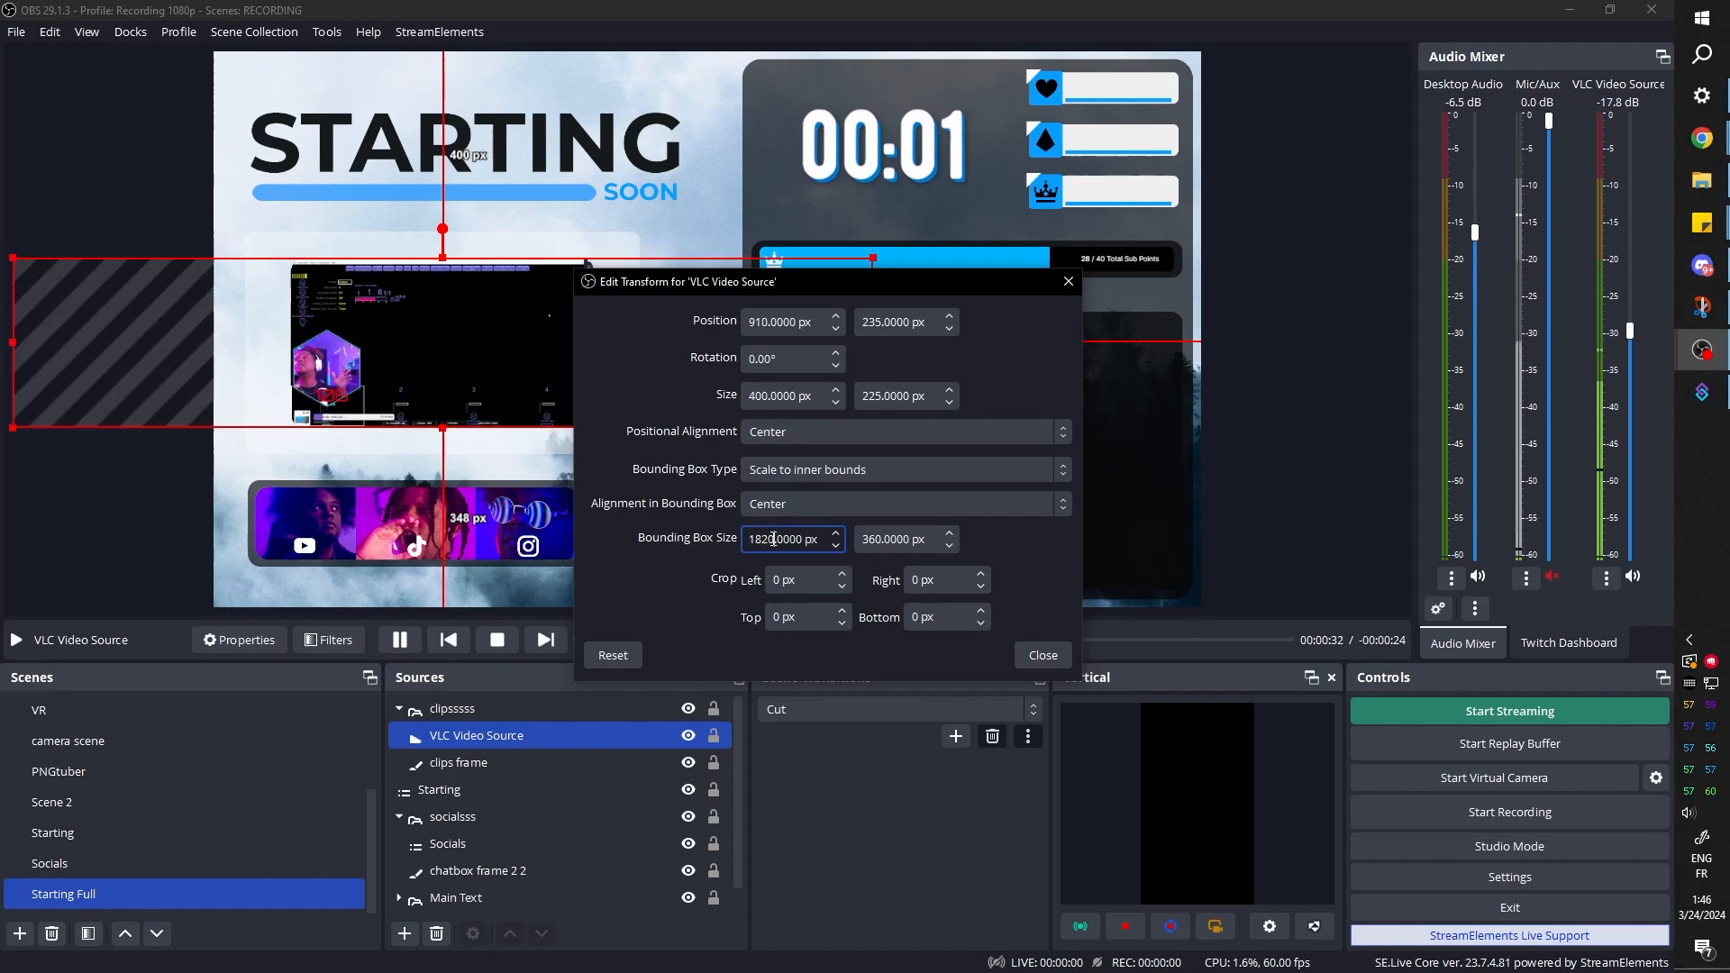
pyautogui.press('Tab')
pyautogui.click(762, 540)
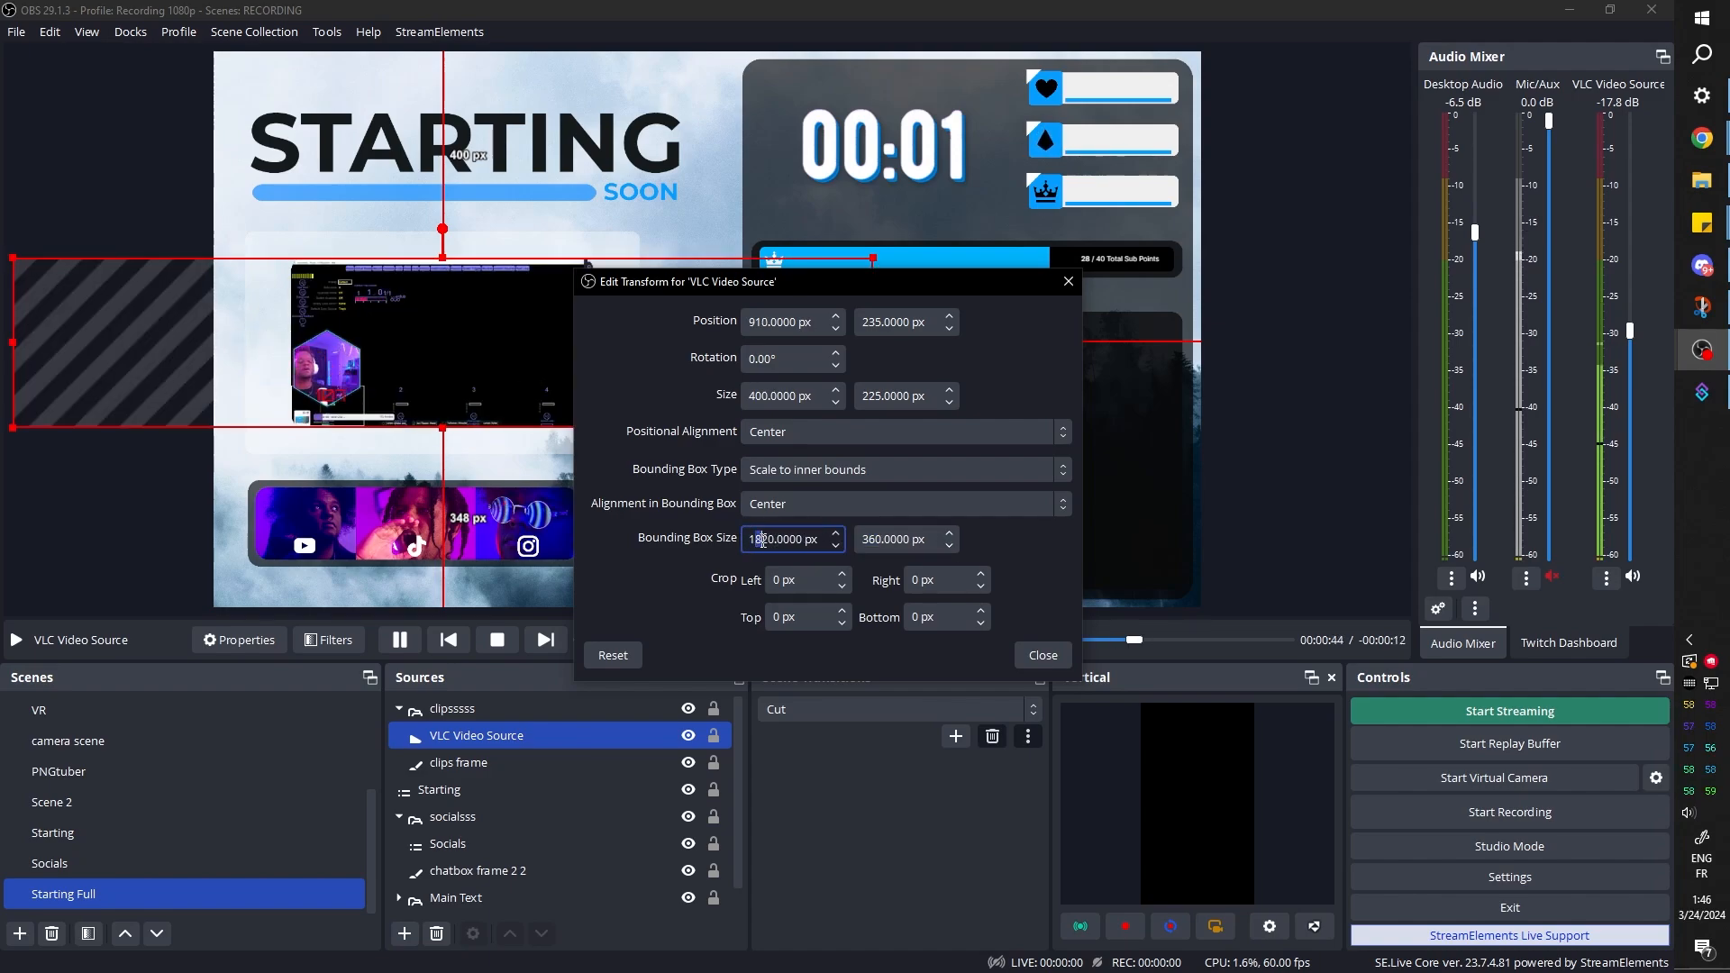
pyautogui.press('BackSpace')
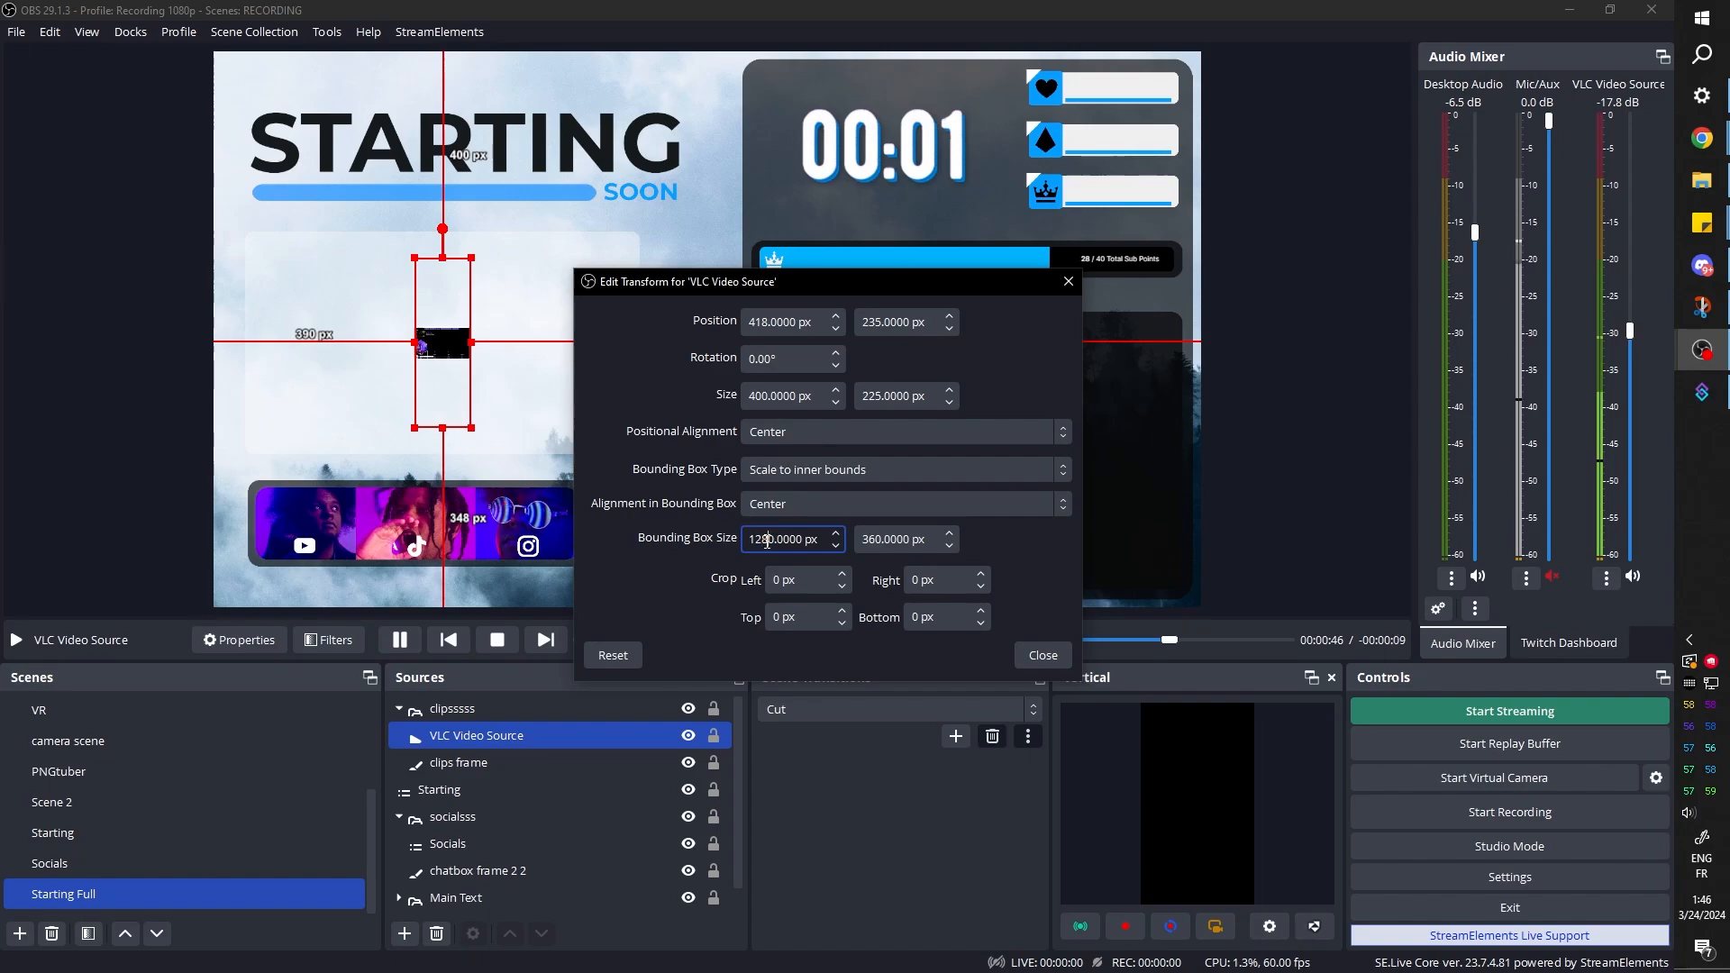
pyautogui.doubleClick(879, 541)
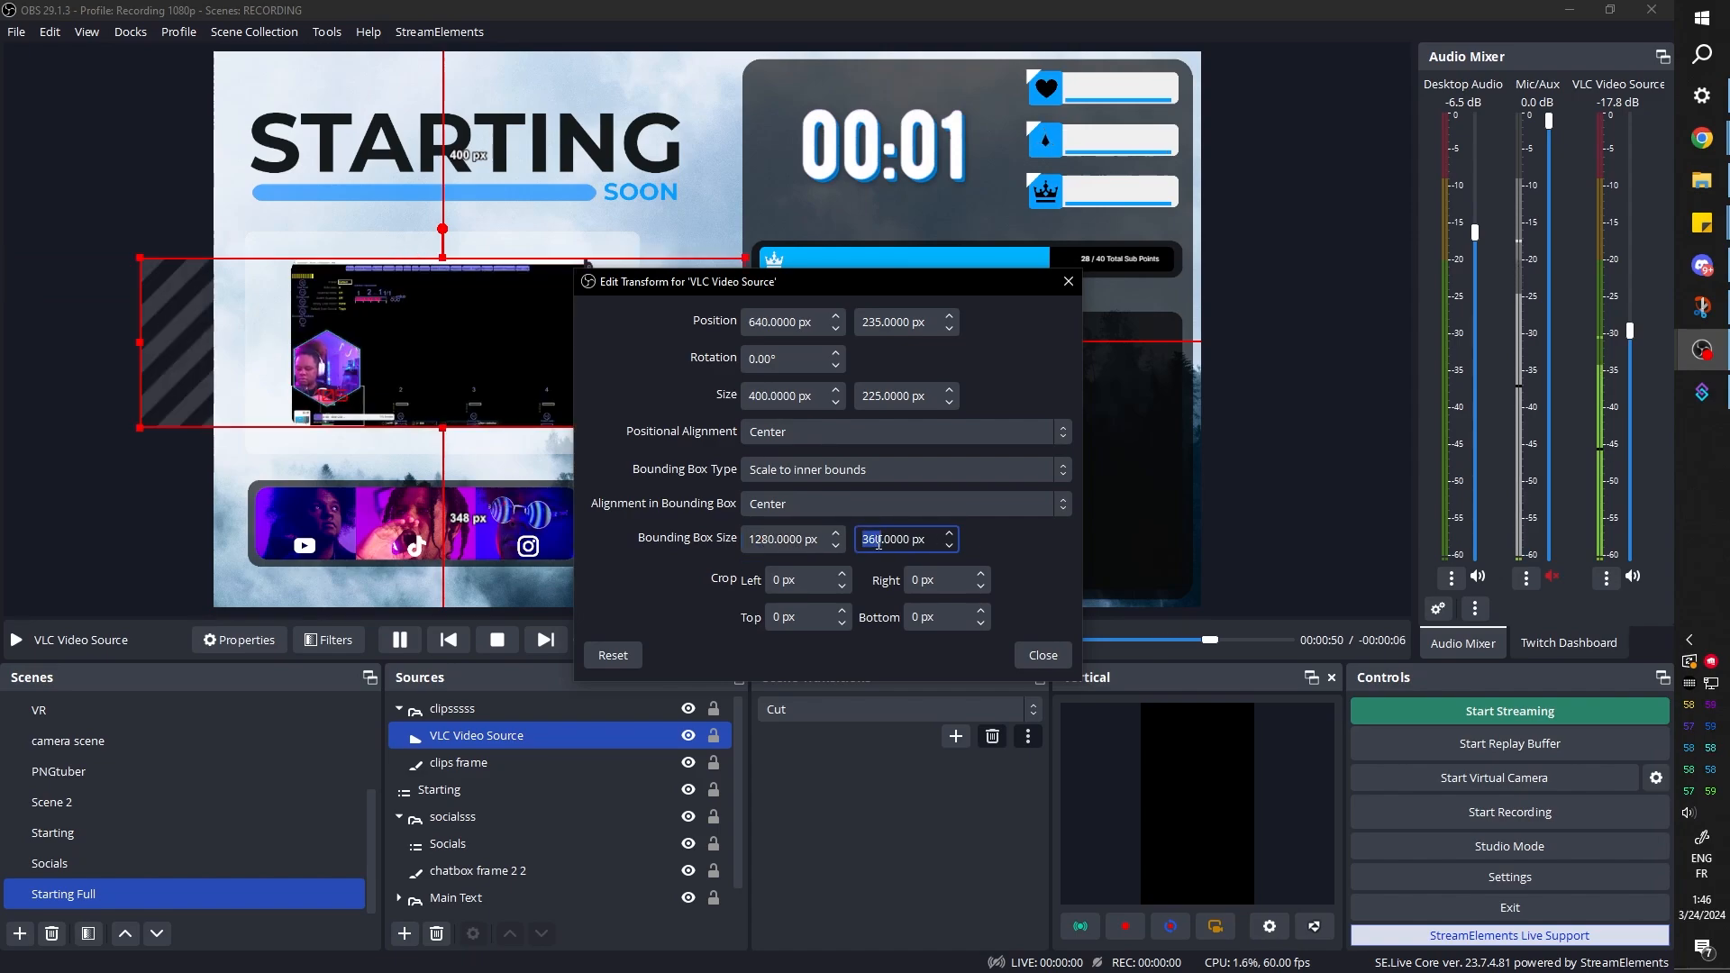
pyautogui.write('720')
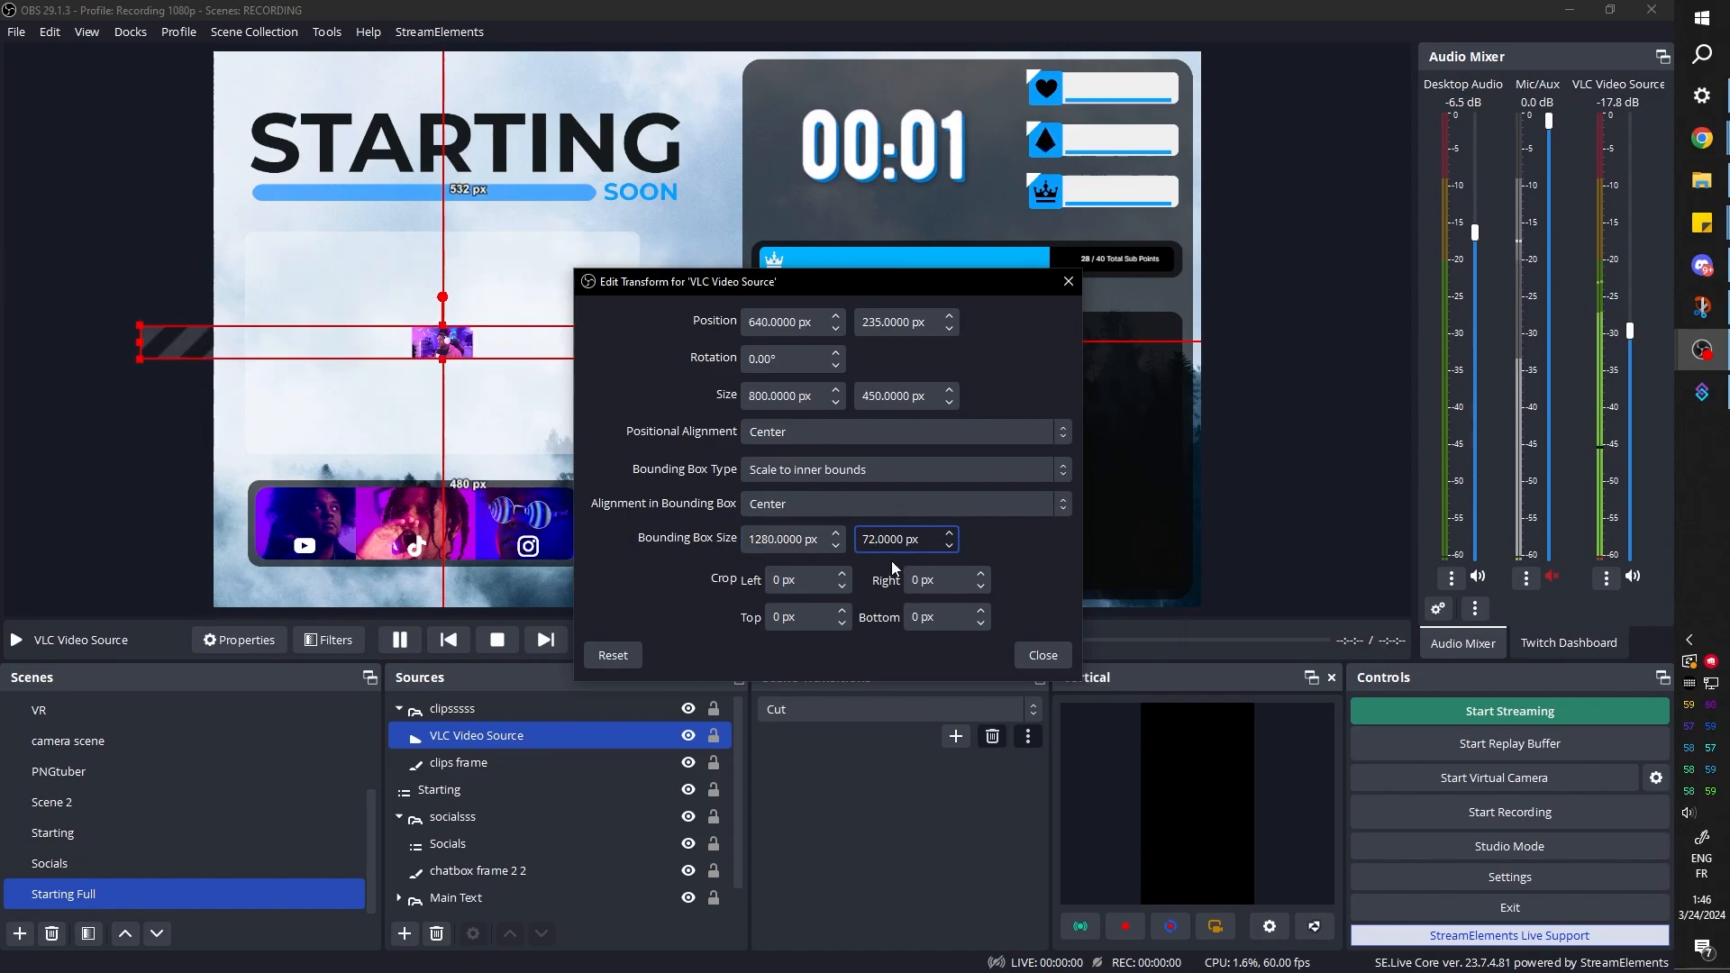
pyautogui.click(1043, 655)
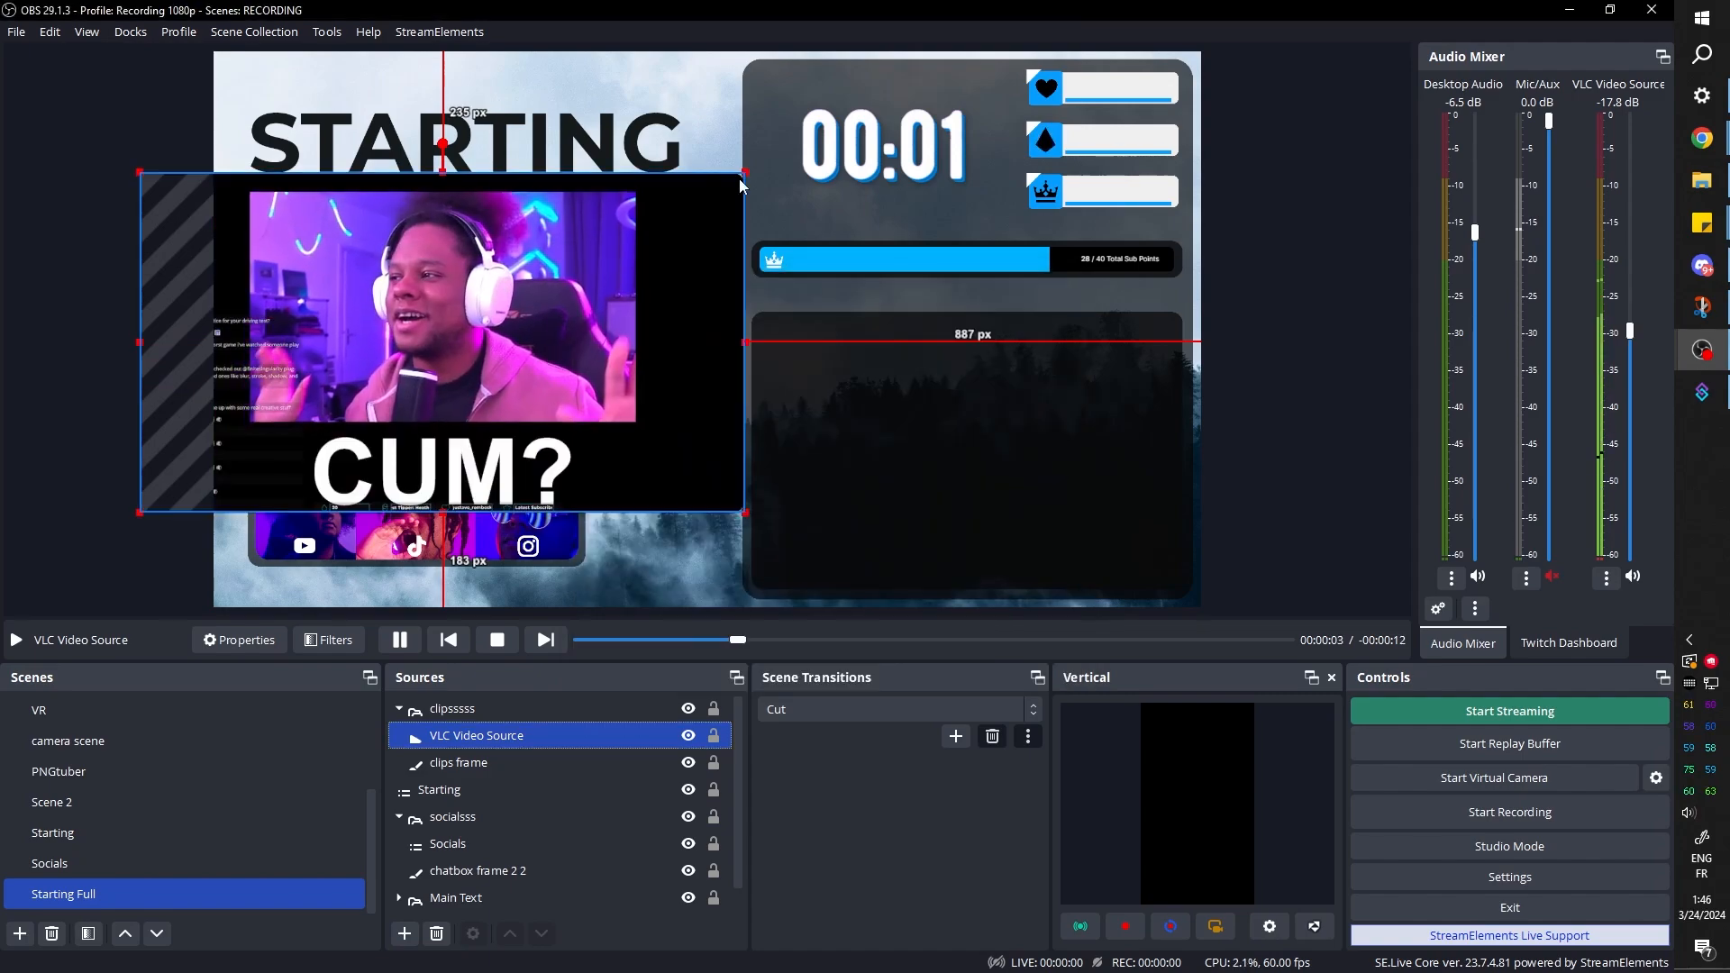
# Scale the VLC video's bounding box down to fit the clips frame and skip through two clips to check the fit
pyautogui.click(56, 330)
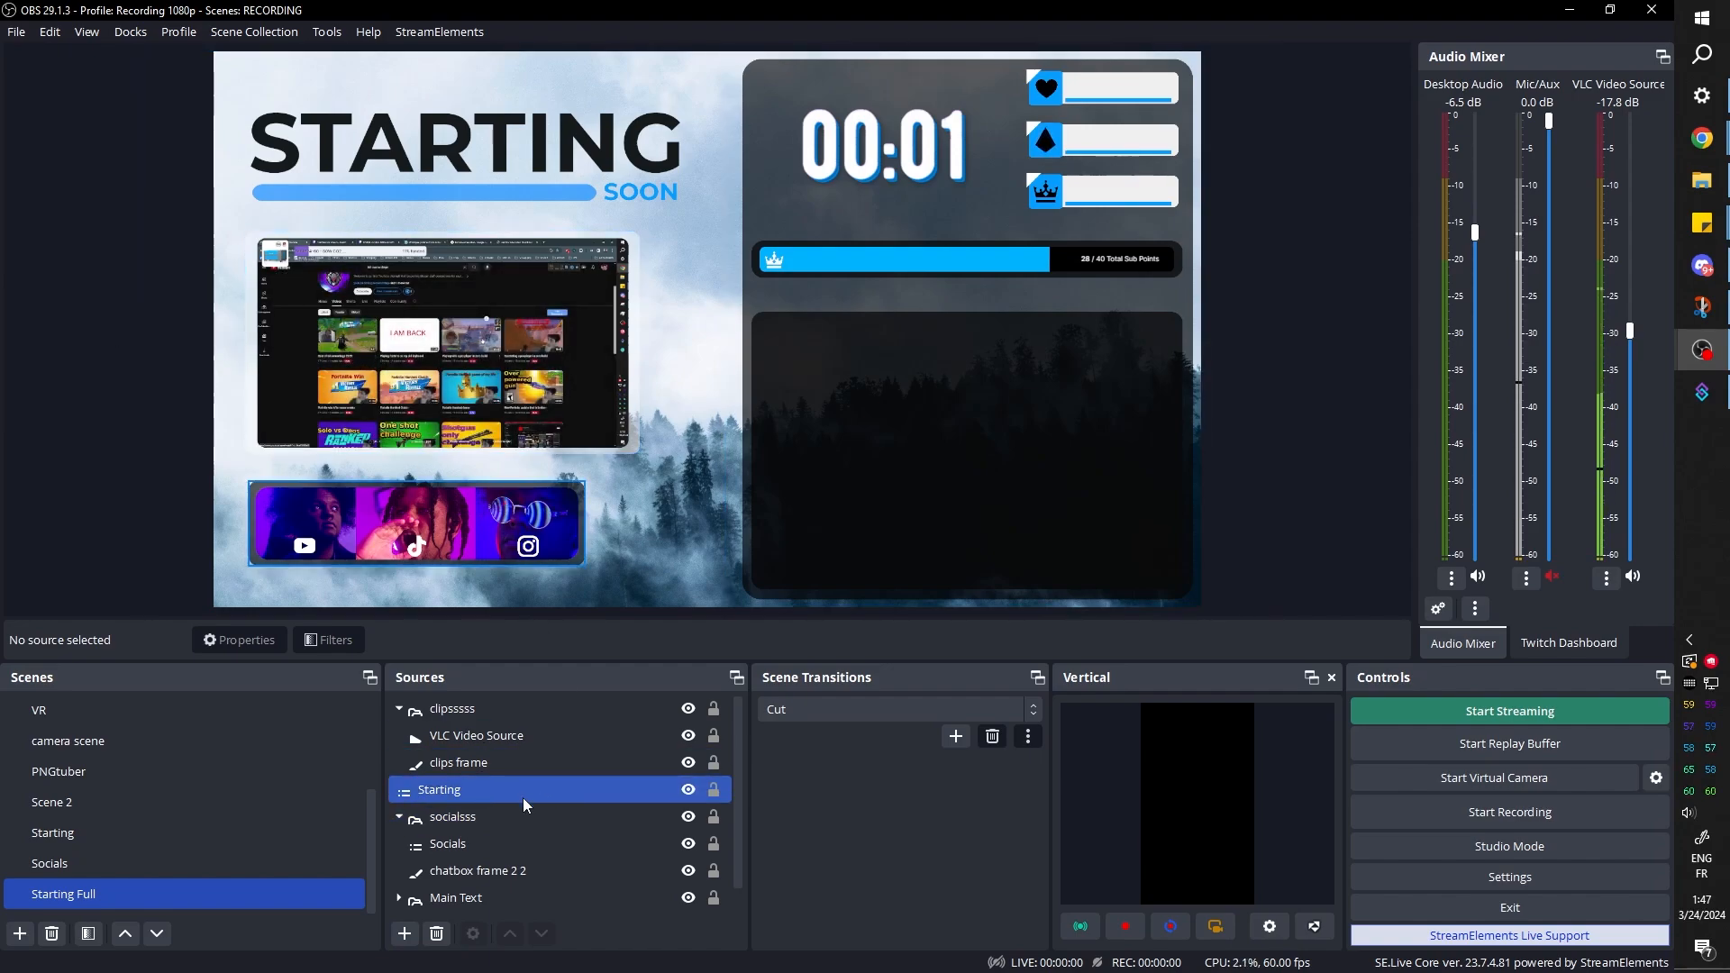
pyautogui.click(499, 743)
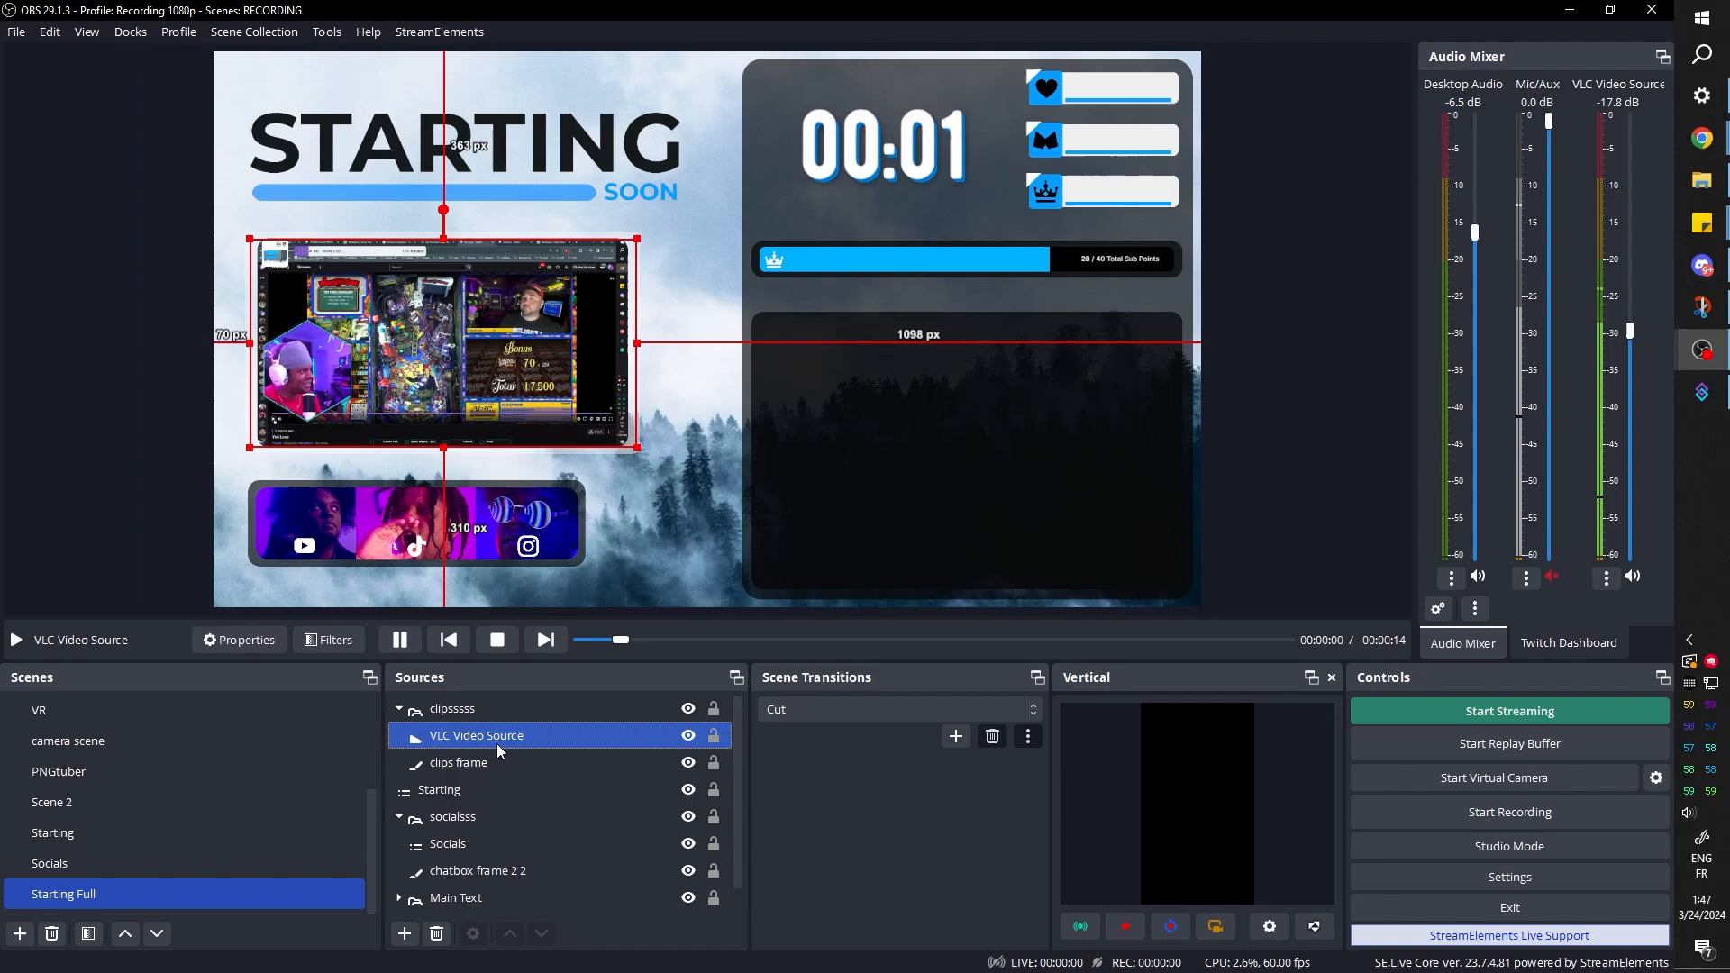
pyautogui.click(545, 639)
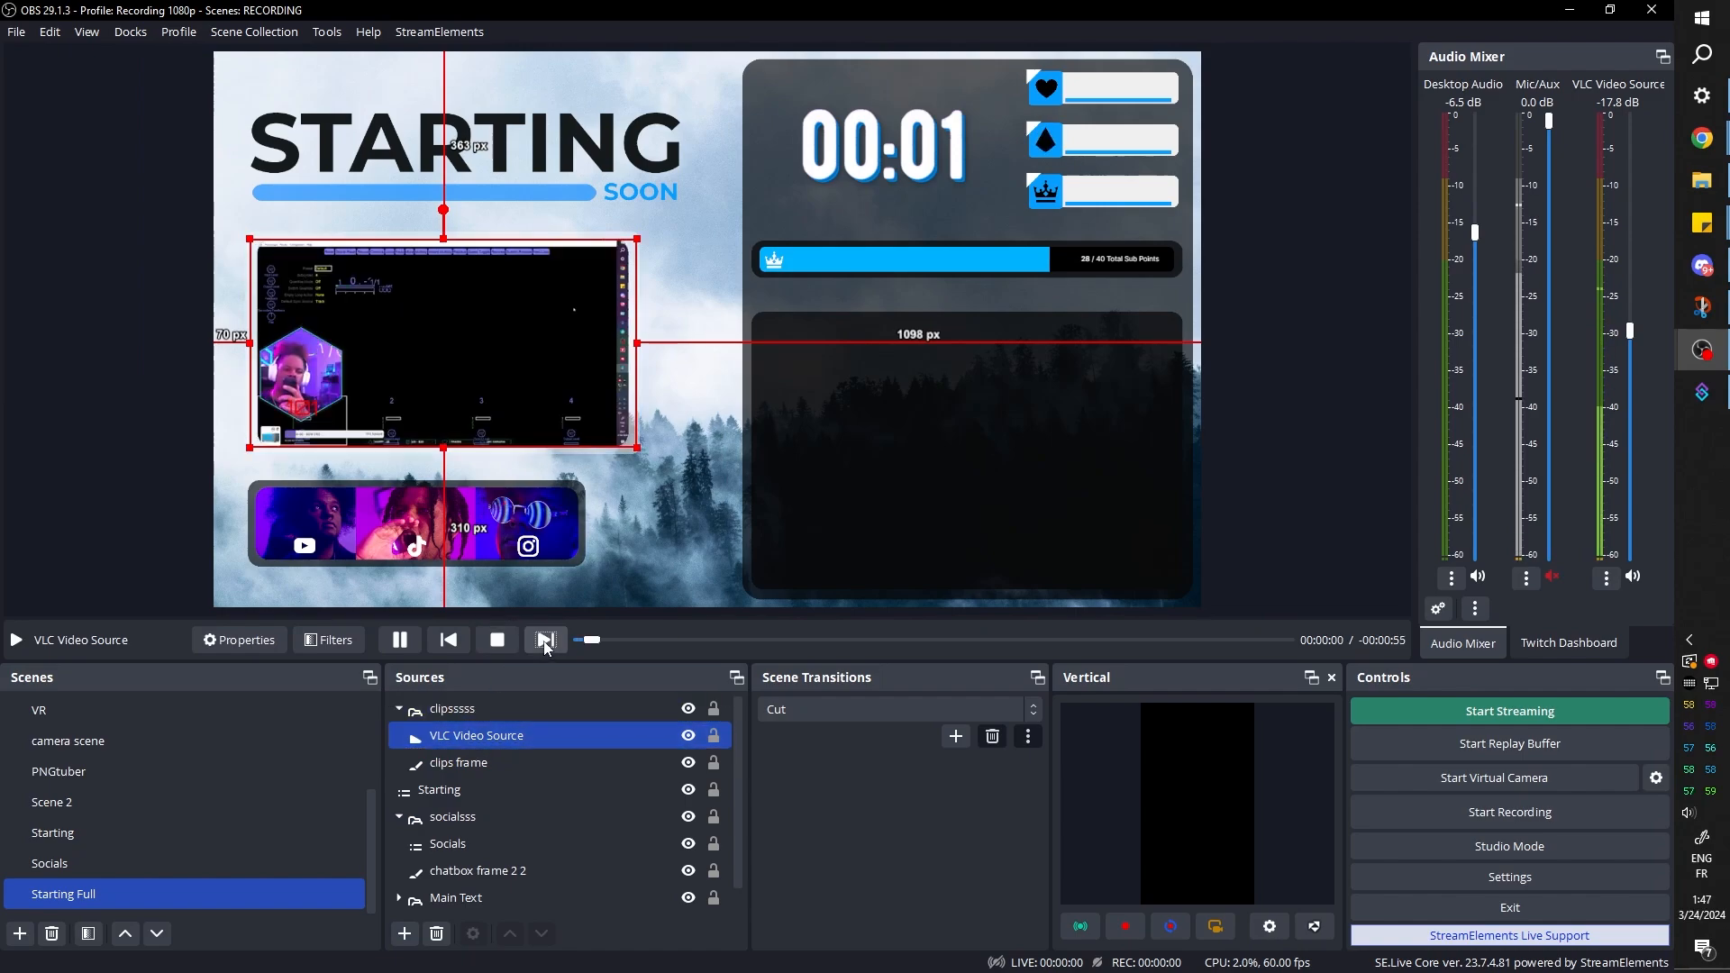
pyautogui.click(545, 639)
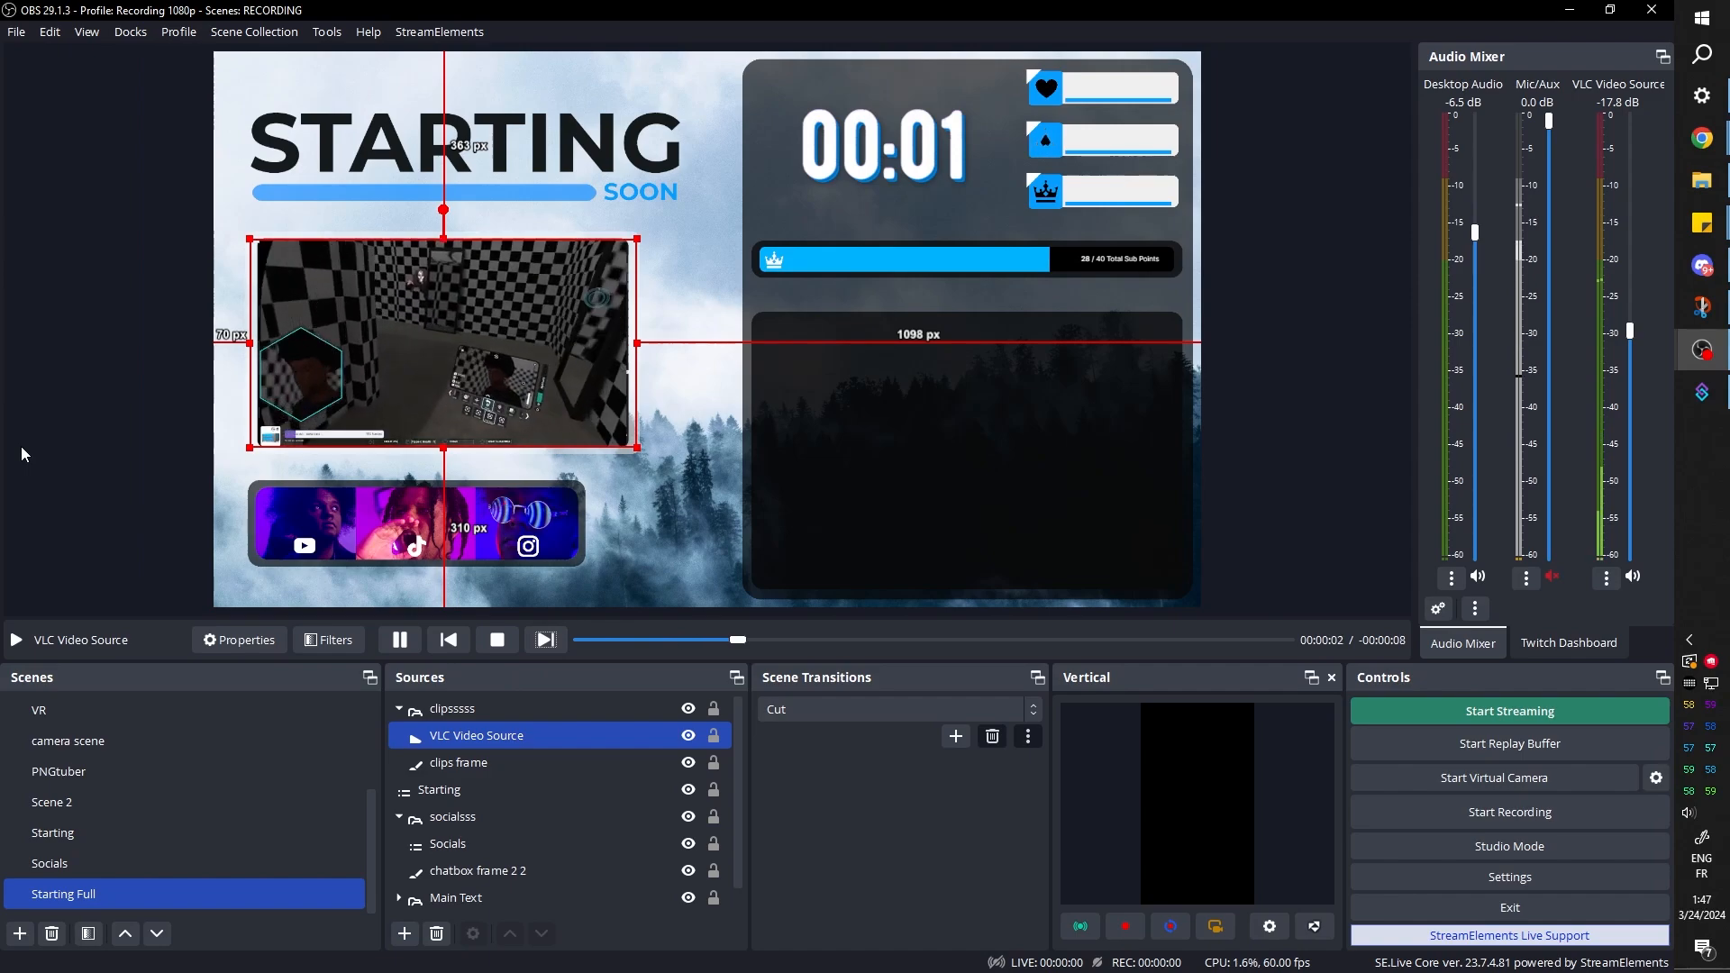
pyautogui.click(635, 244)
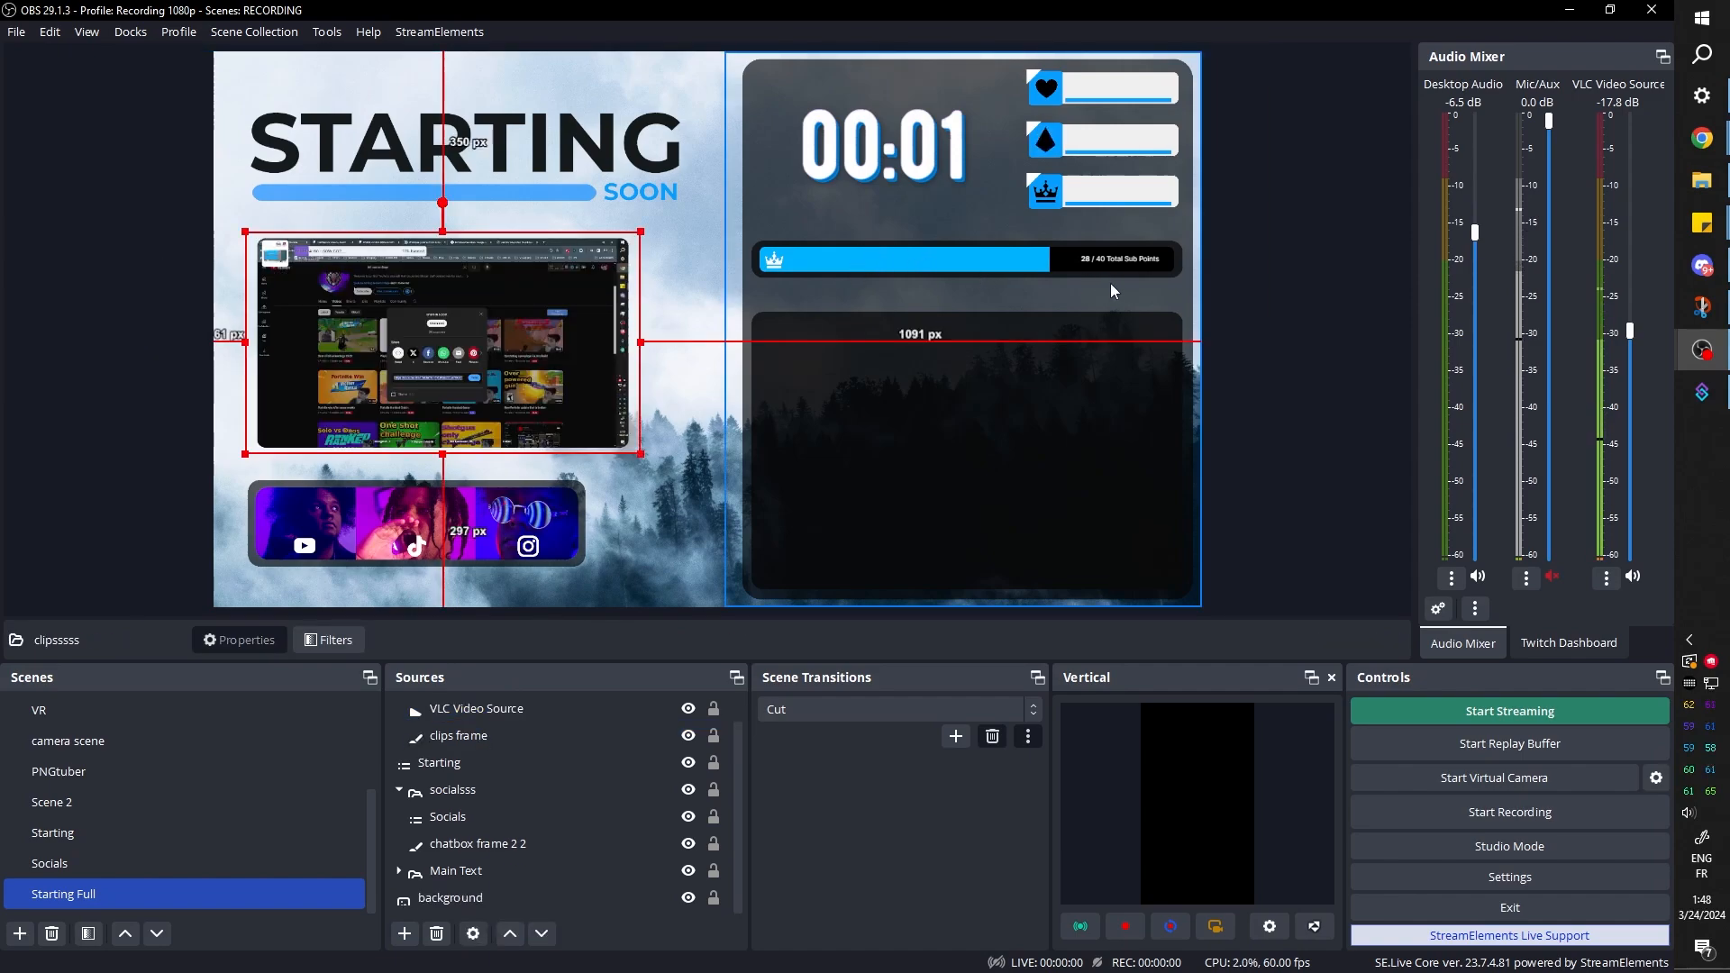
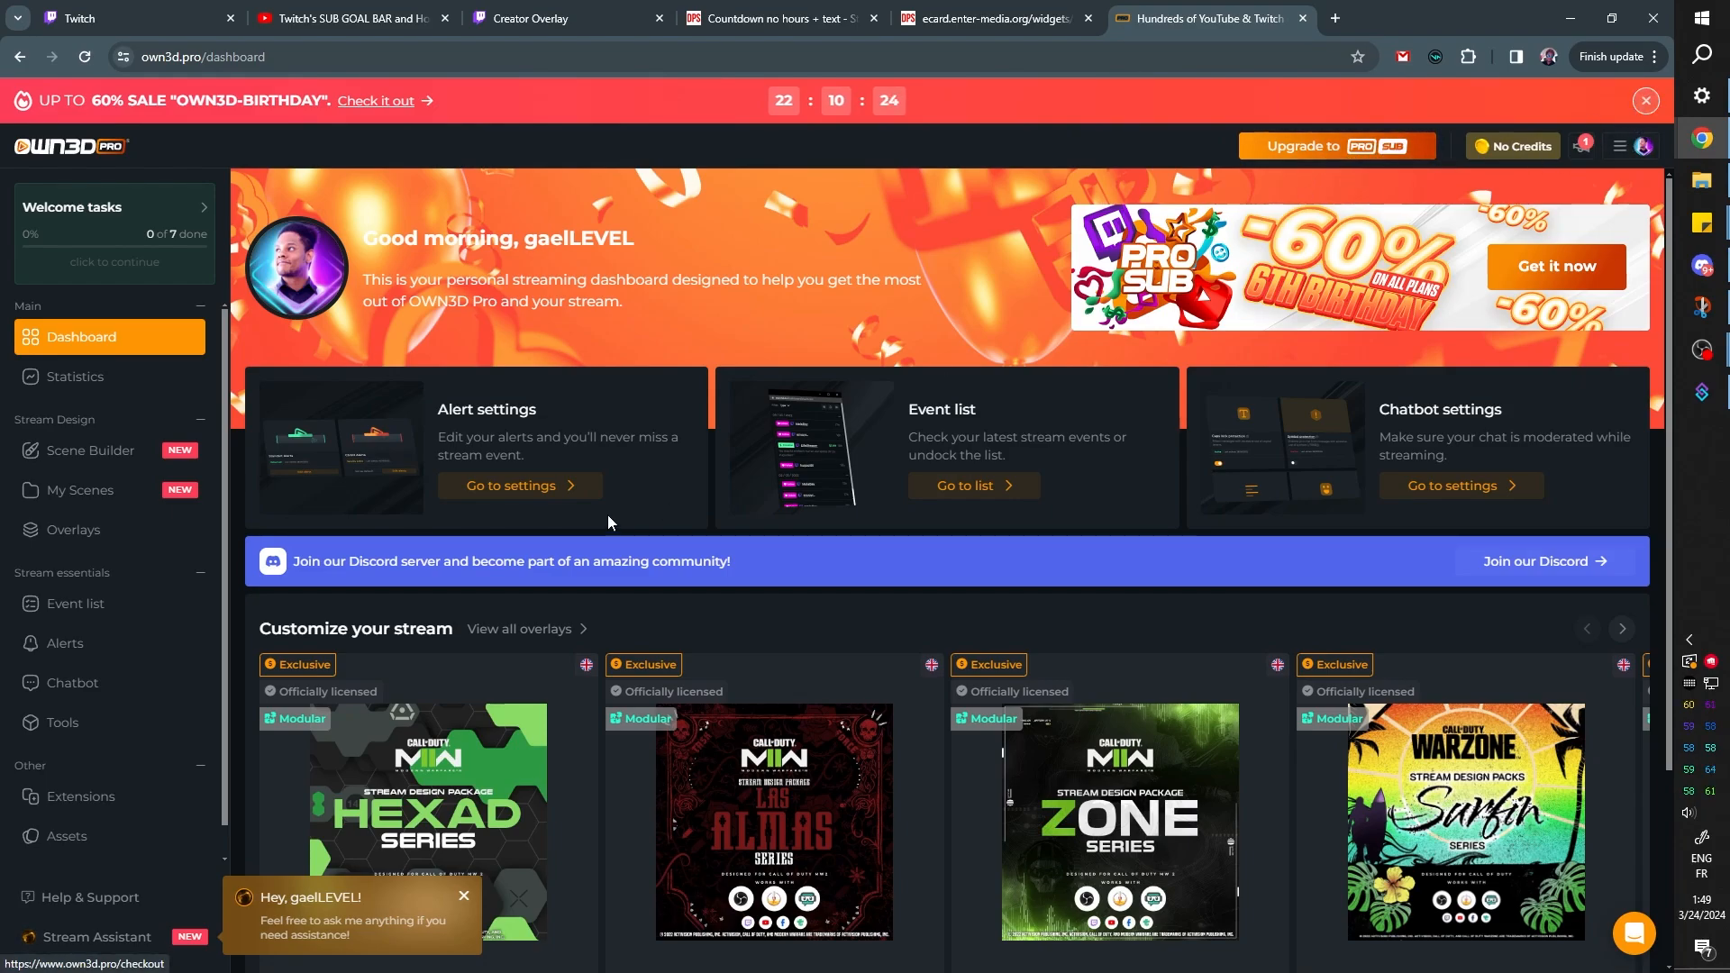
# Browse the overlay packages offered under Customize your stream, such as the Call of Duty series designs
pyautogui.scroll(-3, 608, 517)
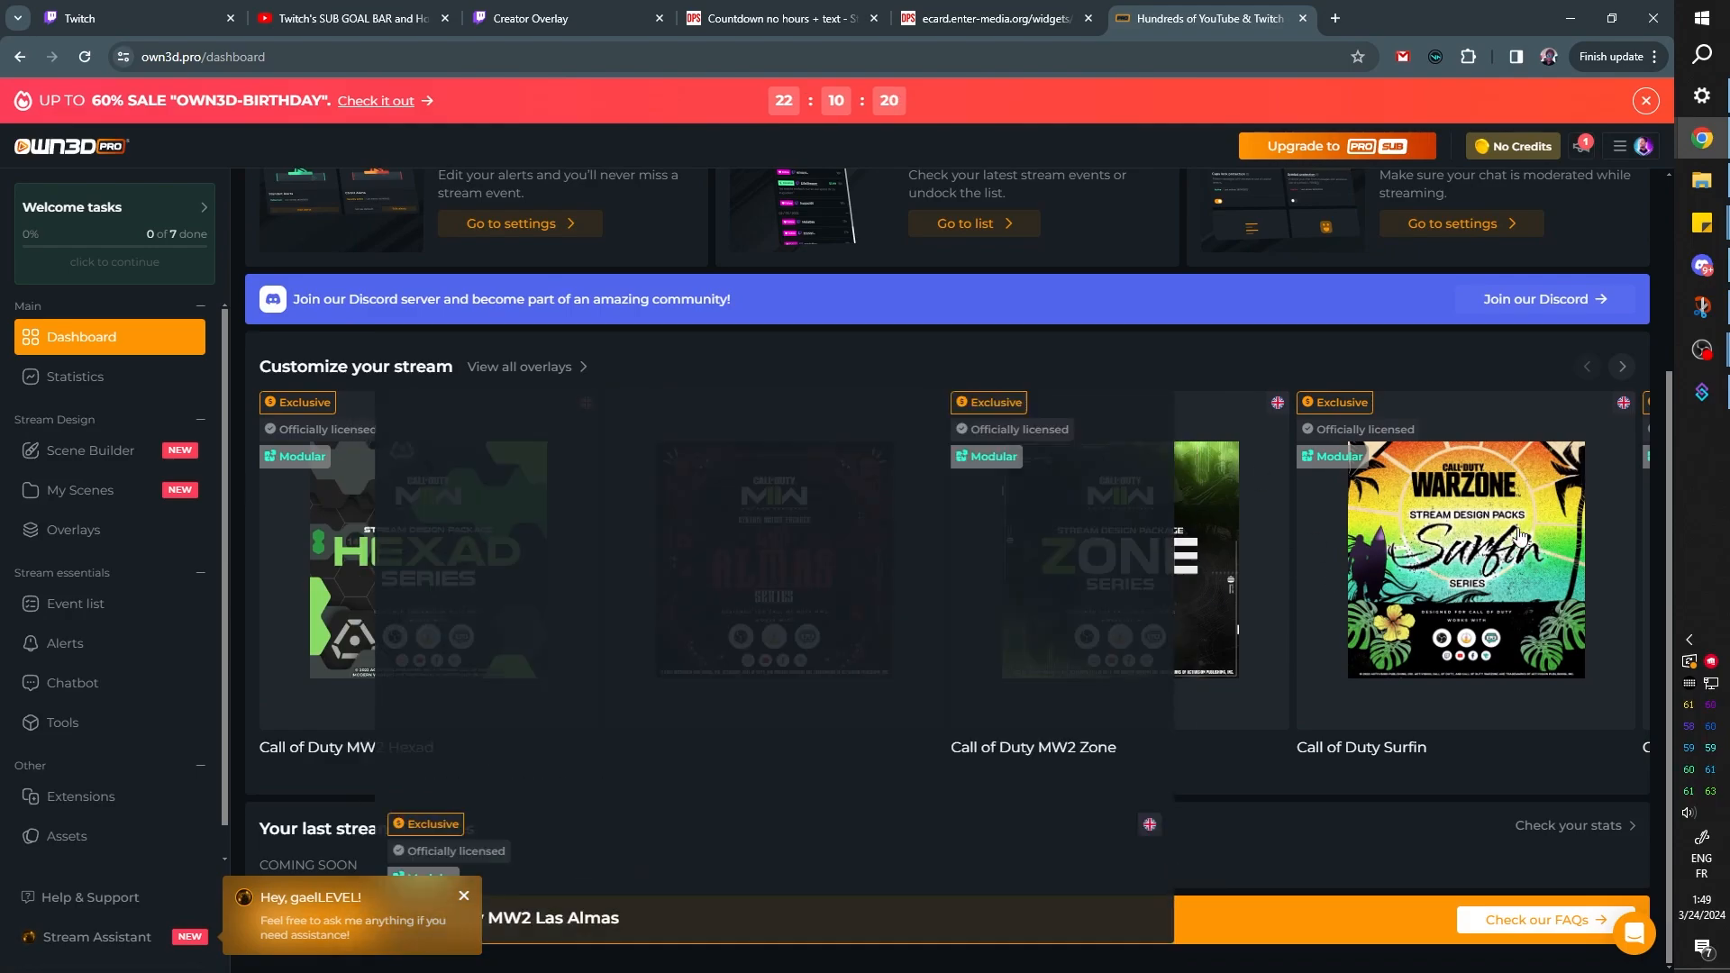
pyautogui.click(1622, 368)
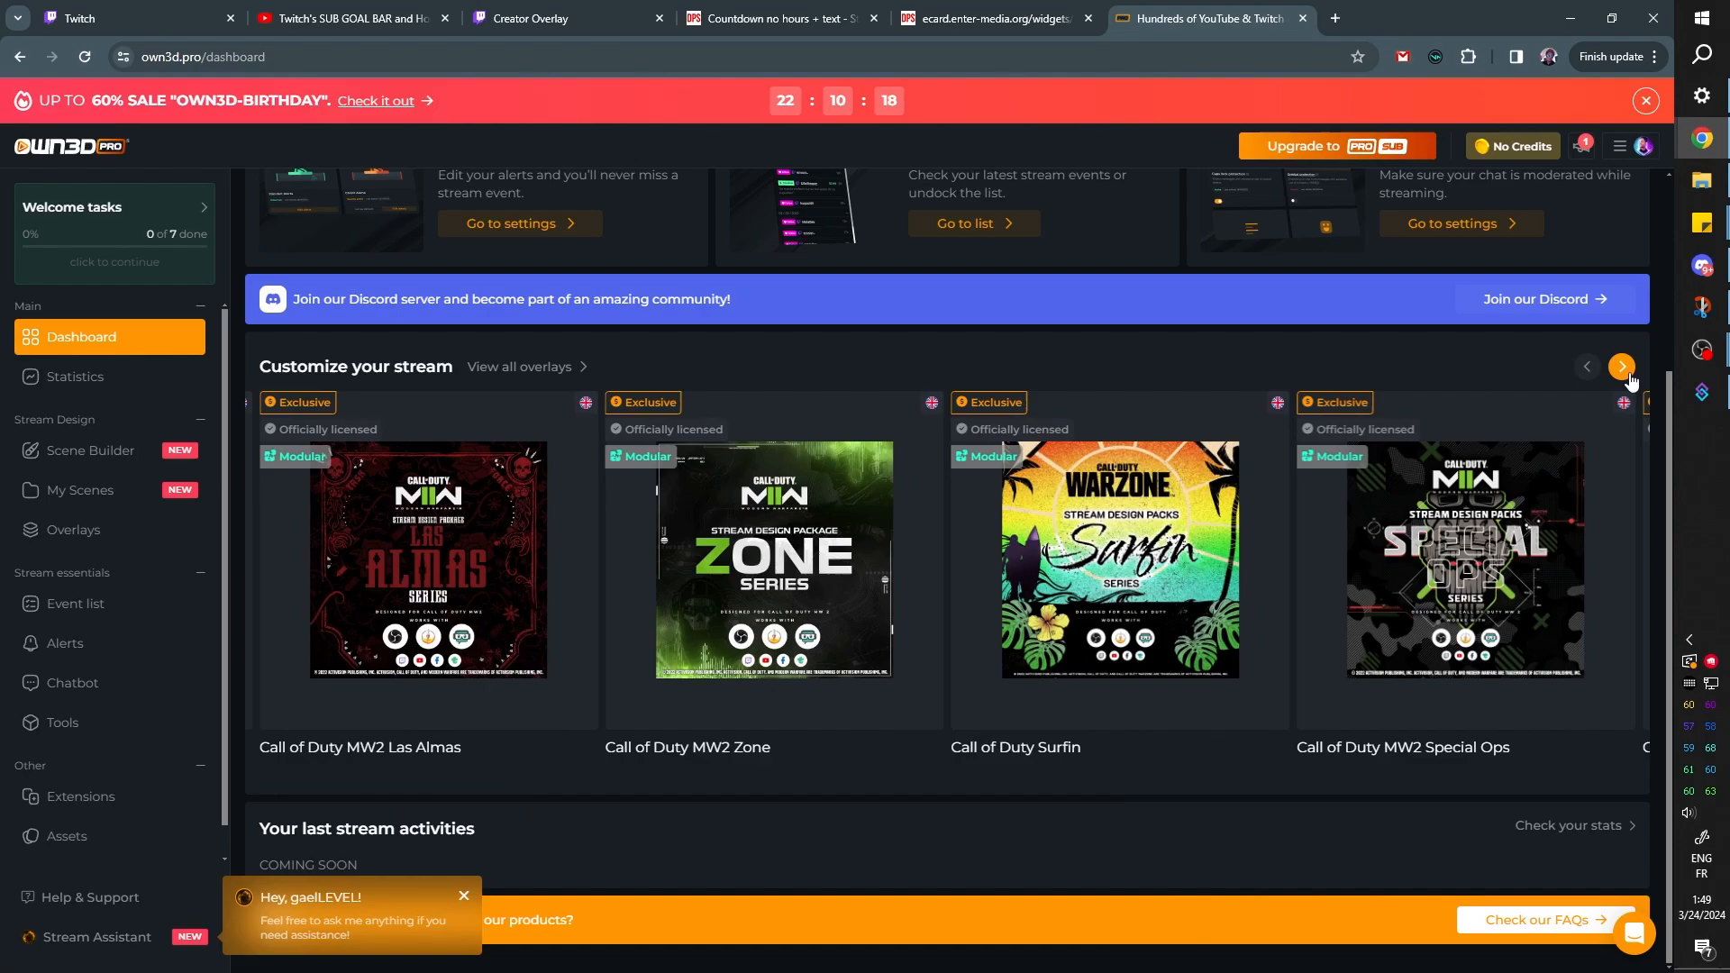
pyautogui.click(1627, 373)
pyautogui.click(1622, 368)
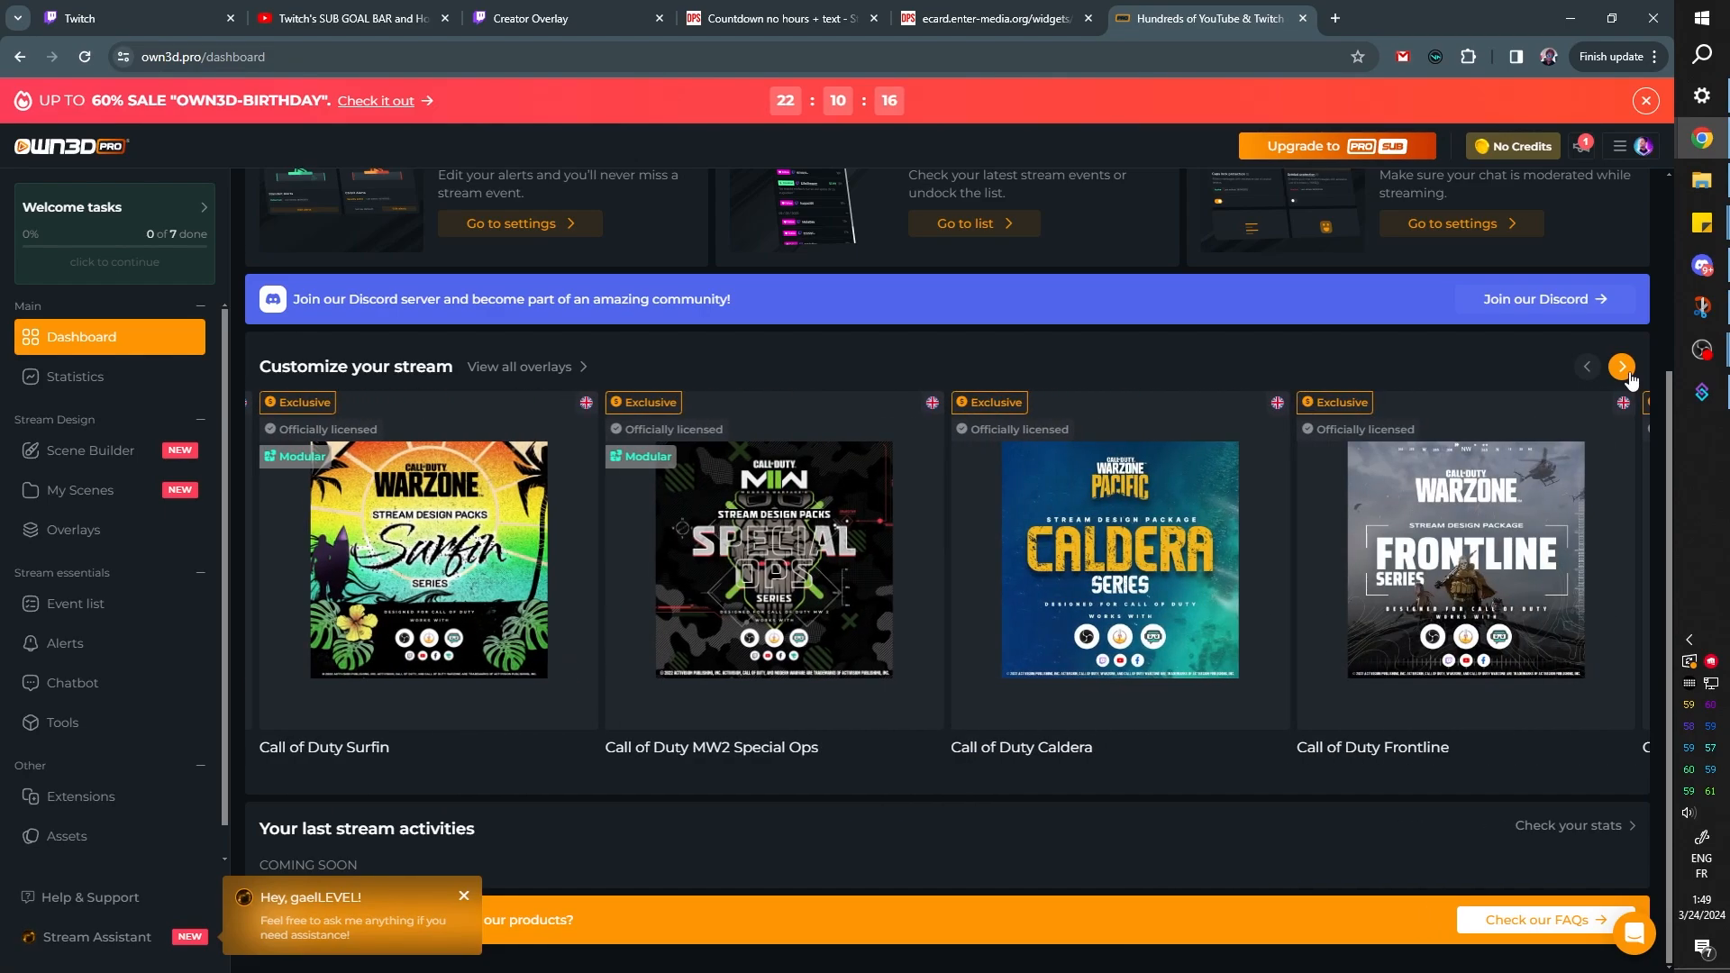
pyautogui.click(1623, 368)
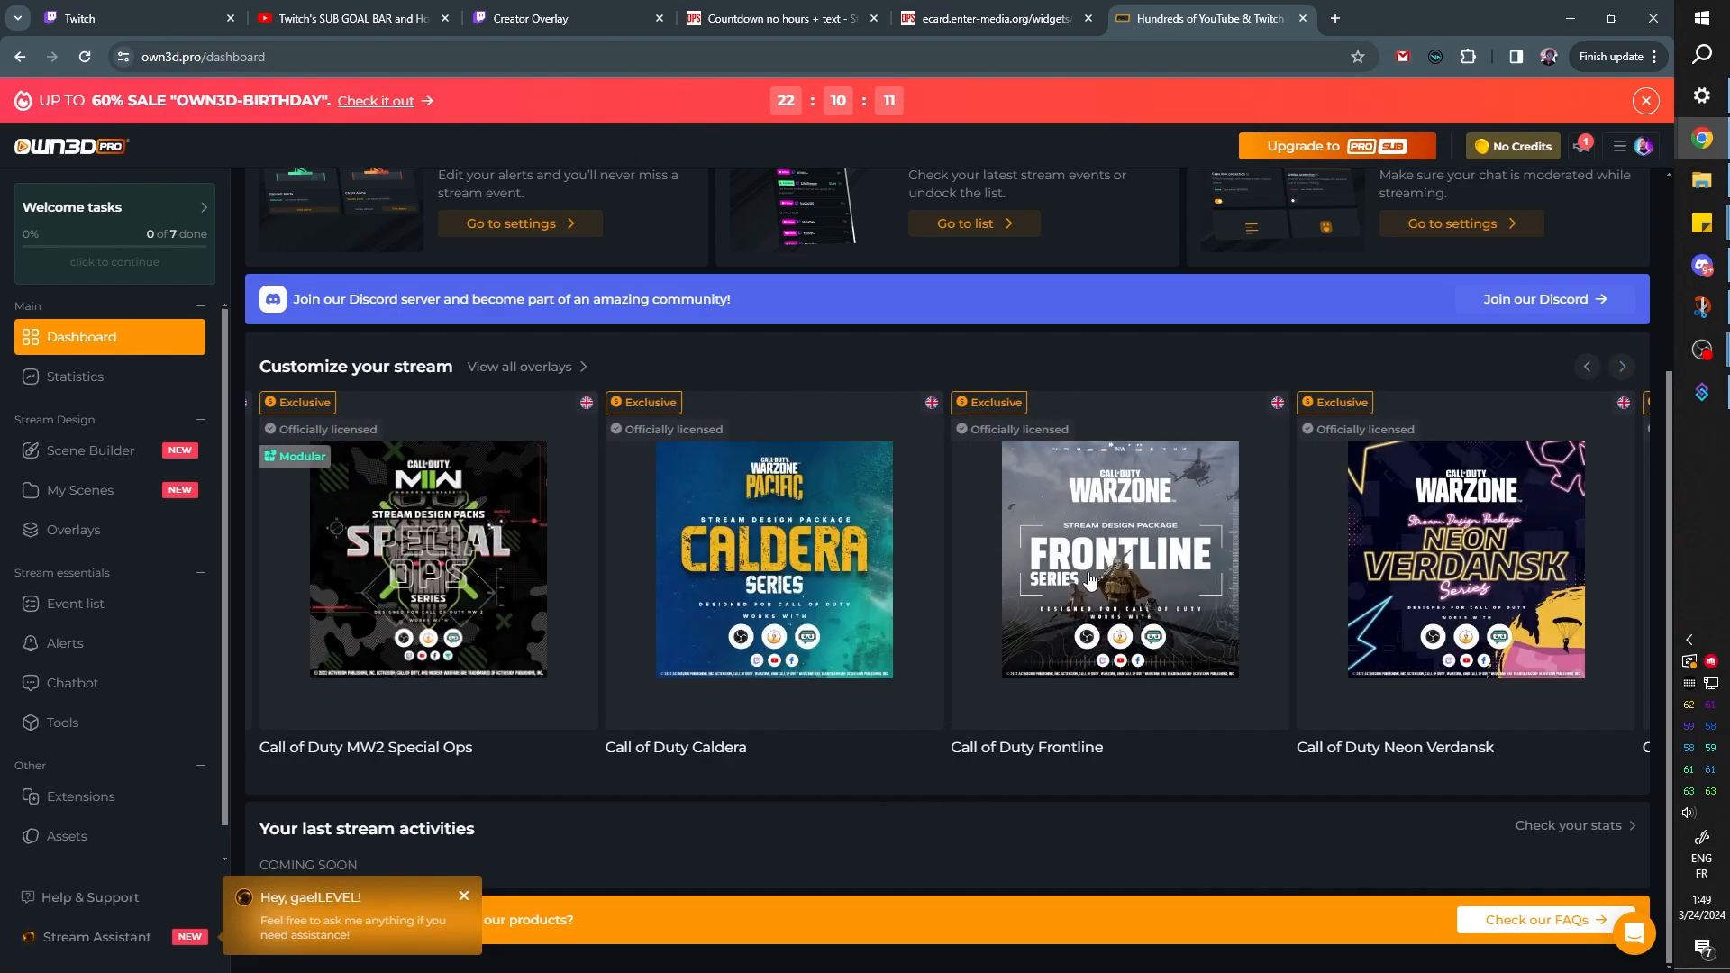
pyautogui.moveTo(1089, 581)
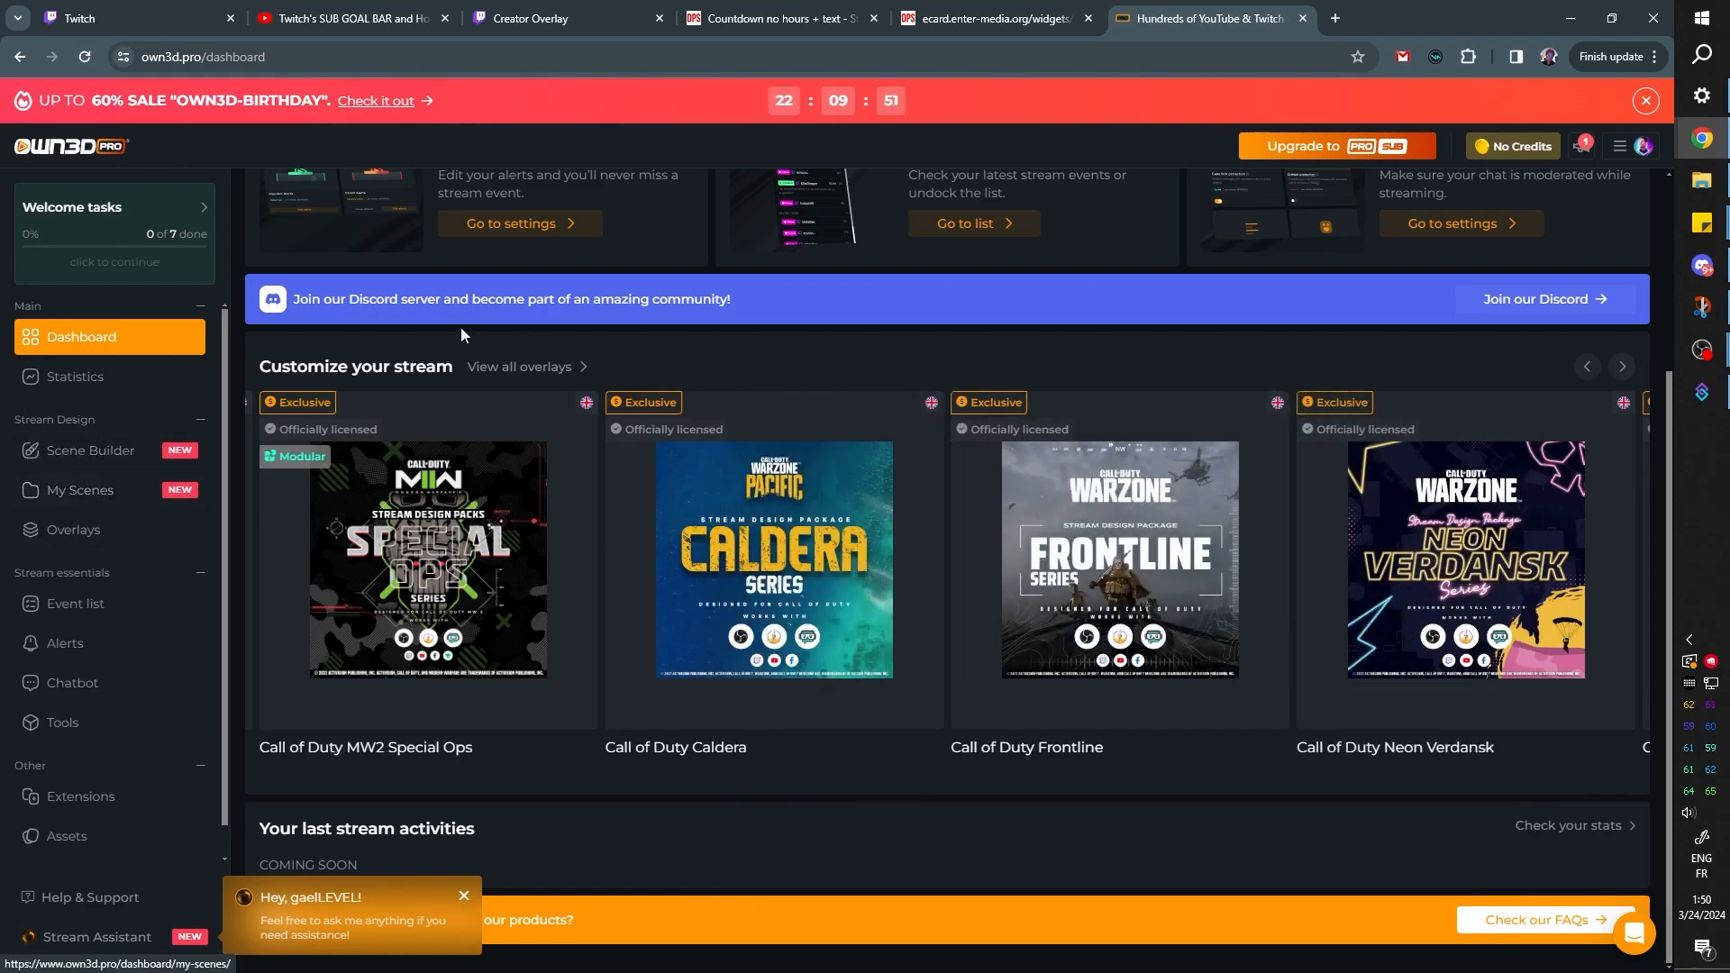
# Delete the existing New Scene from My Scenes
pyautogui.click(56, 501)
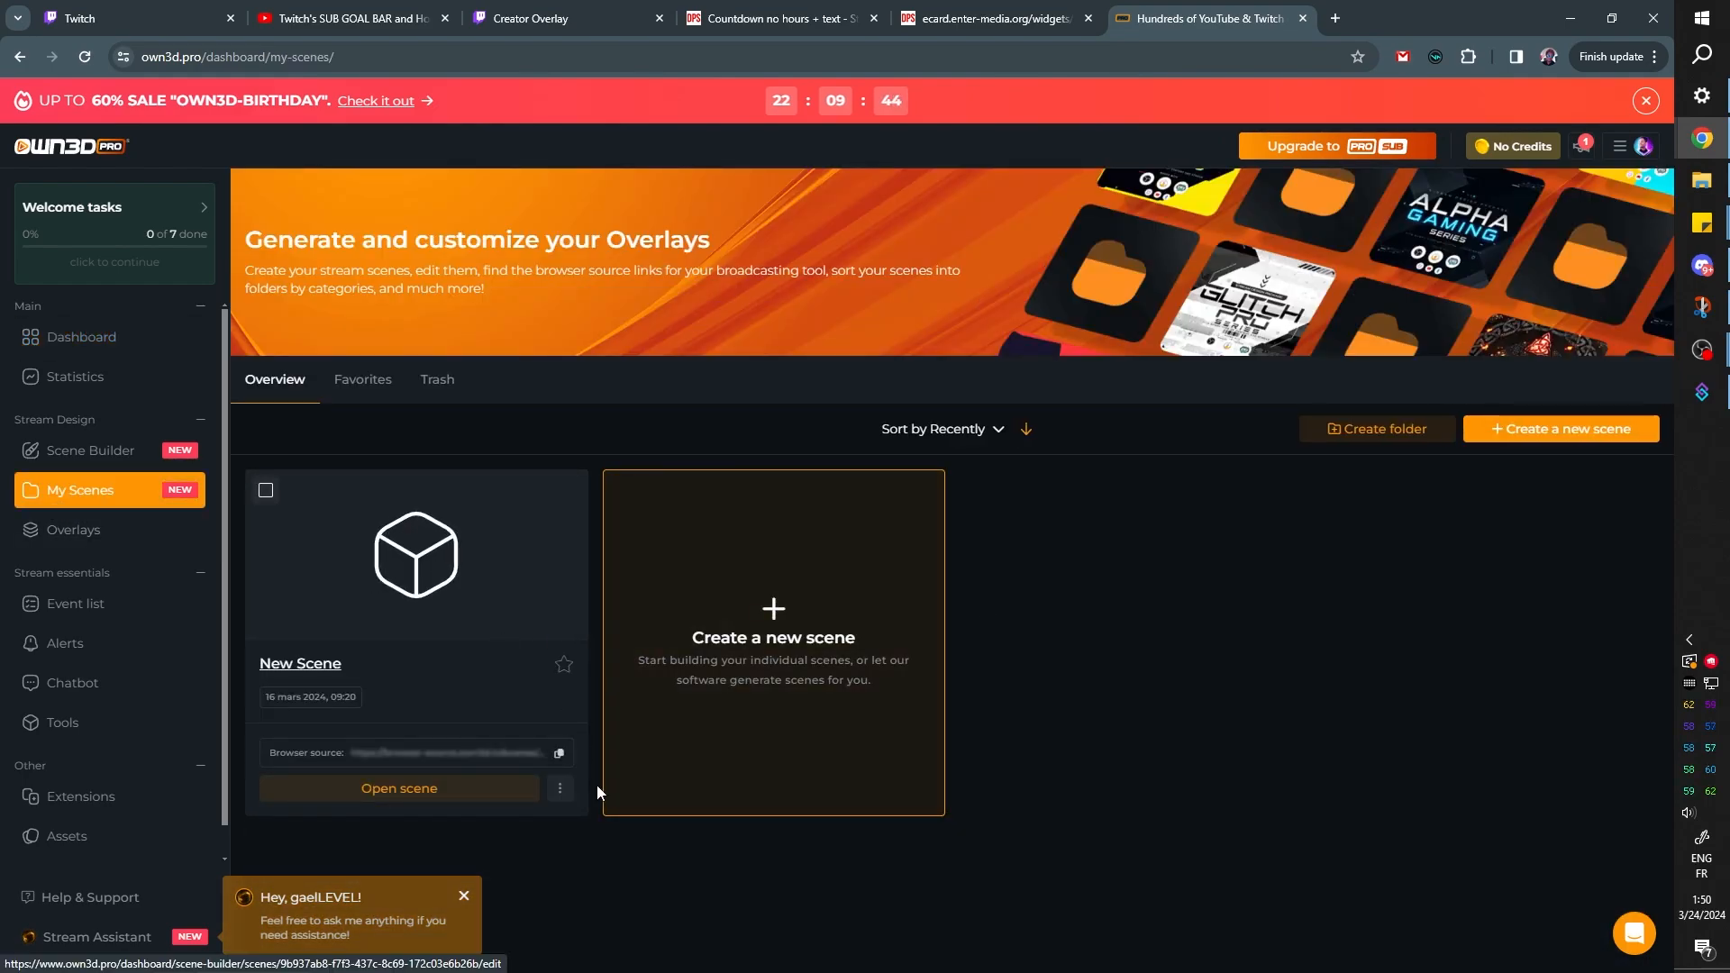
pyautogui.click(559, 788)
pyautogui.click(577, 883)
pyautogui.press('Return')
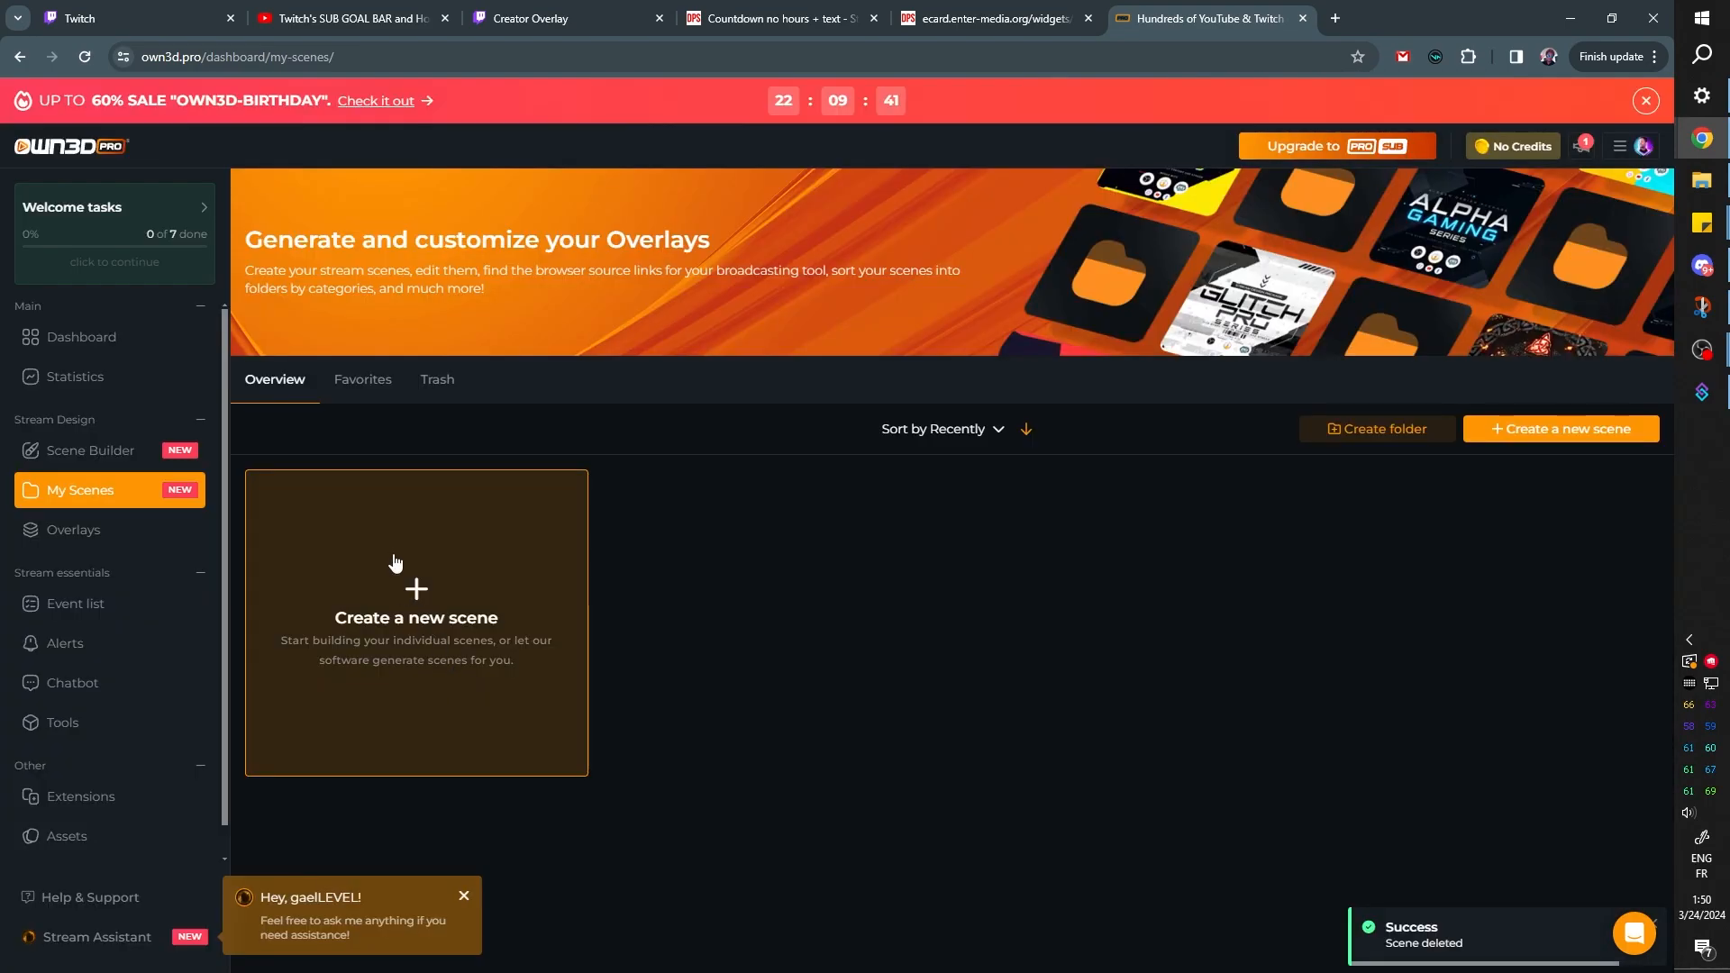
# Create an empty single scene, replacing trashed scenes including New Scene and Avoid - Starting Scene Starting 01 to free up the scene limit
pyautogui.click(394, 562)
pyautogui.click(843, 544)
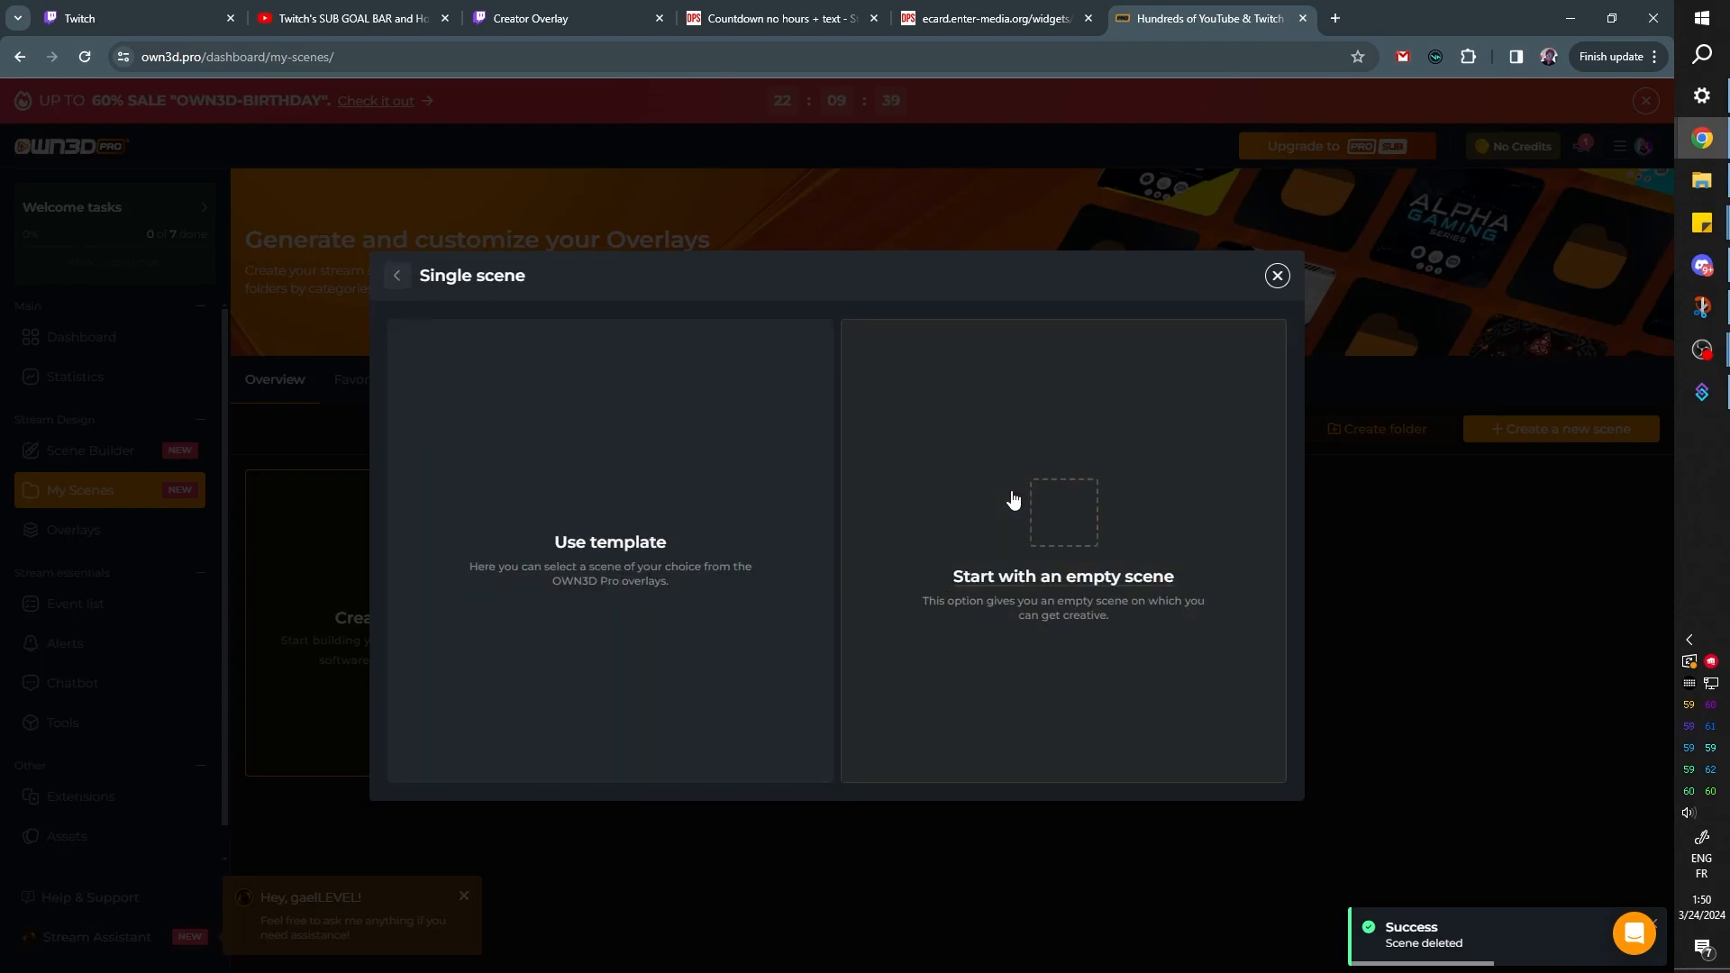
pyautogui.click(1082, 502)
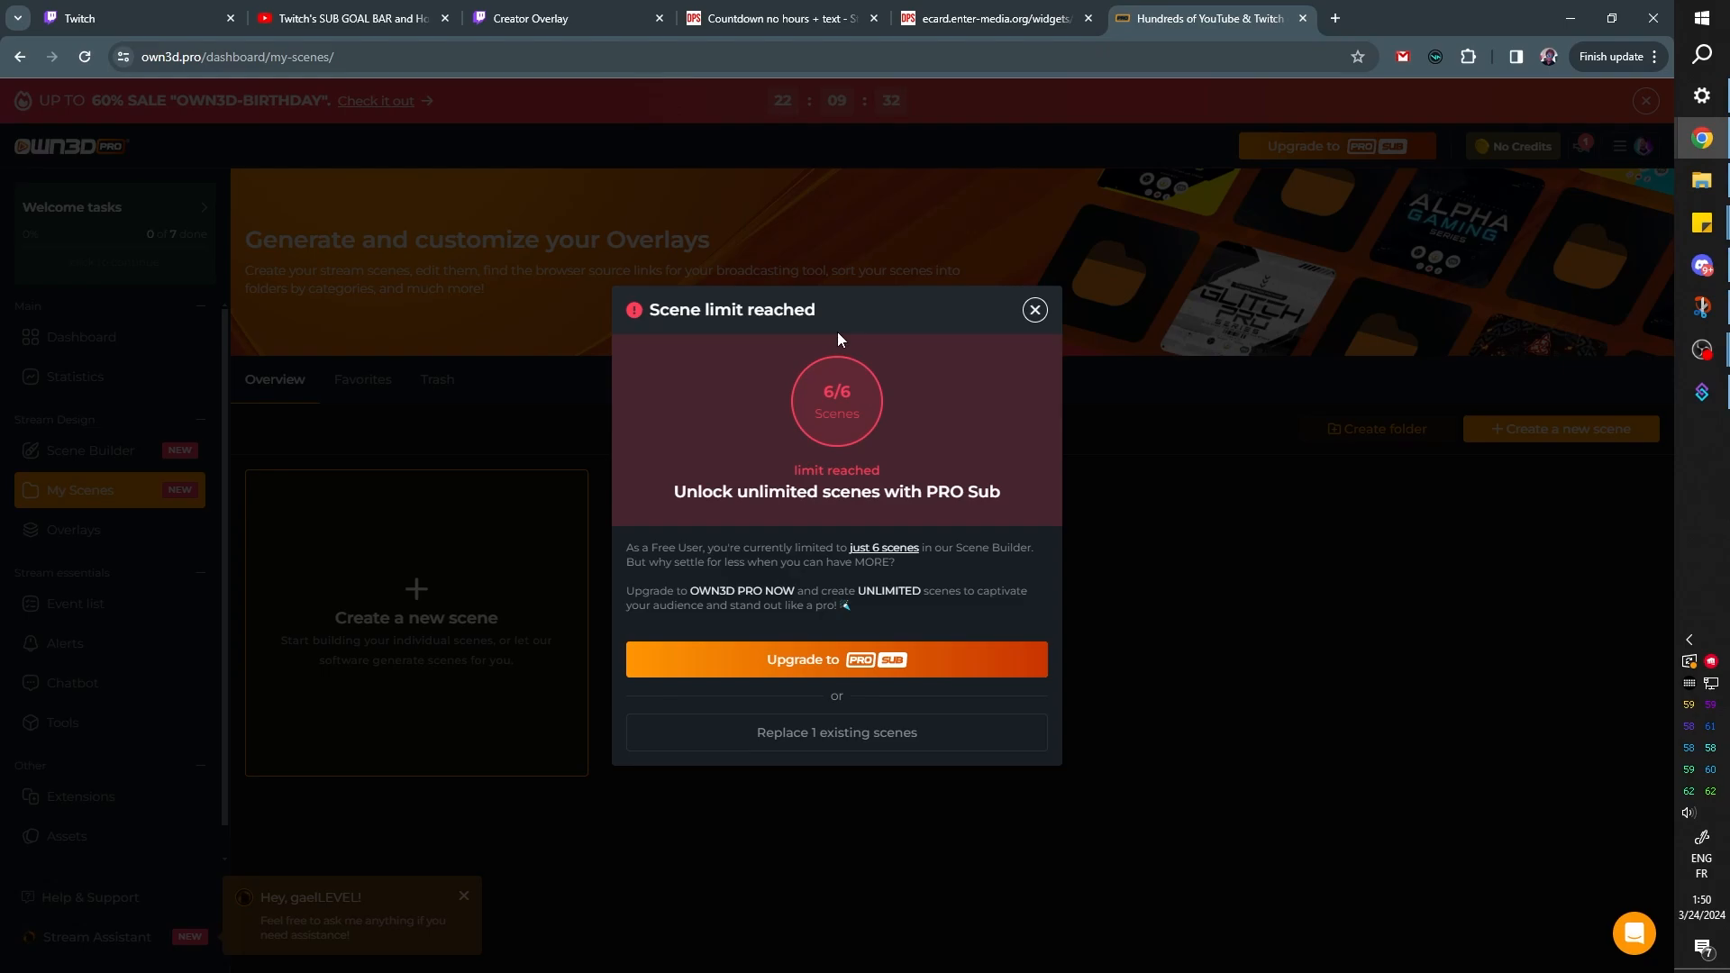
pyautogui.click(790, 733)
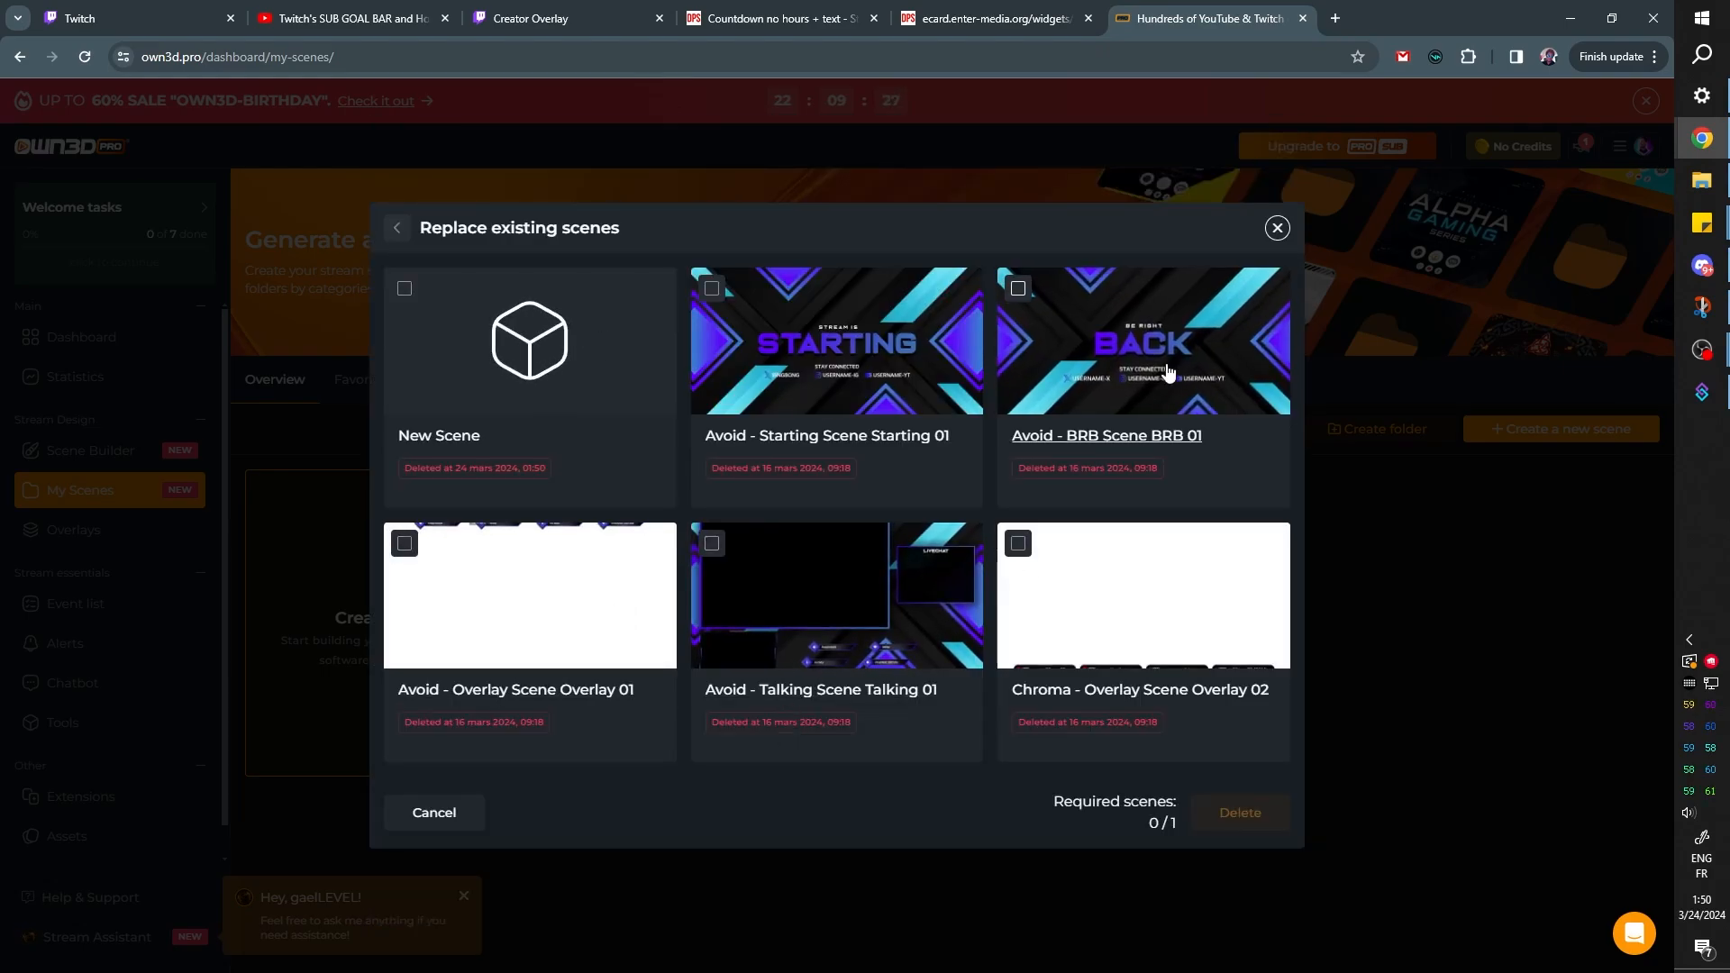
pyautogui.click(530, 351)
pyautogui.click(836, 352)
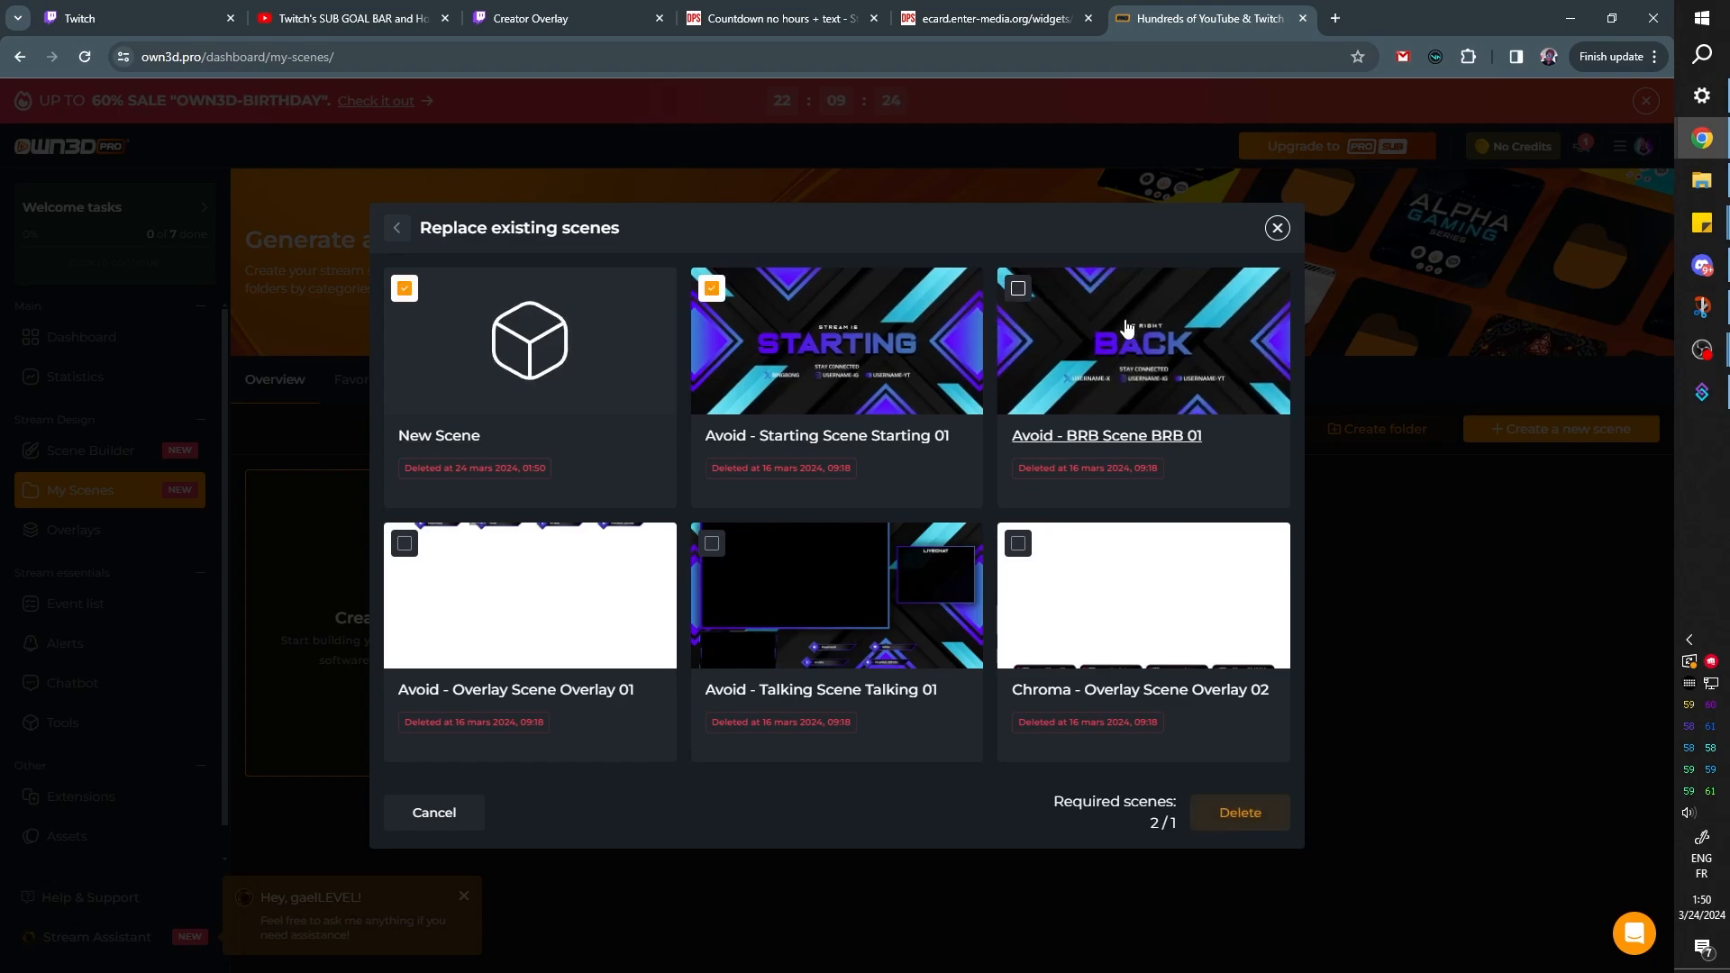
pyautogui.click(1116, 342)
pyautogui.click(1093, 579)
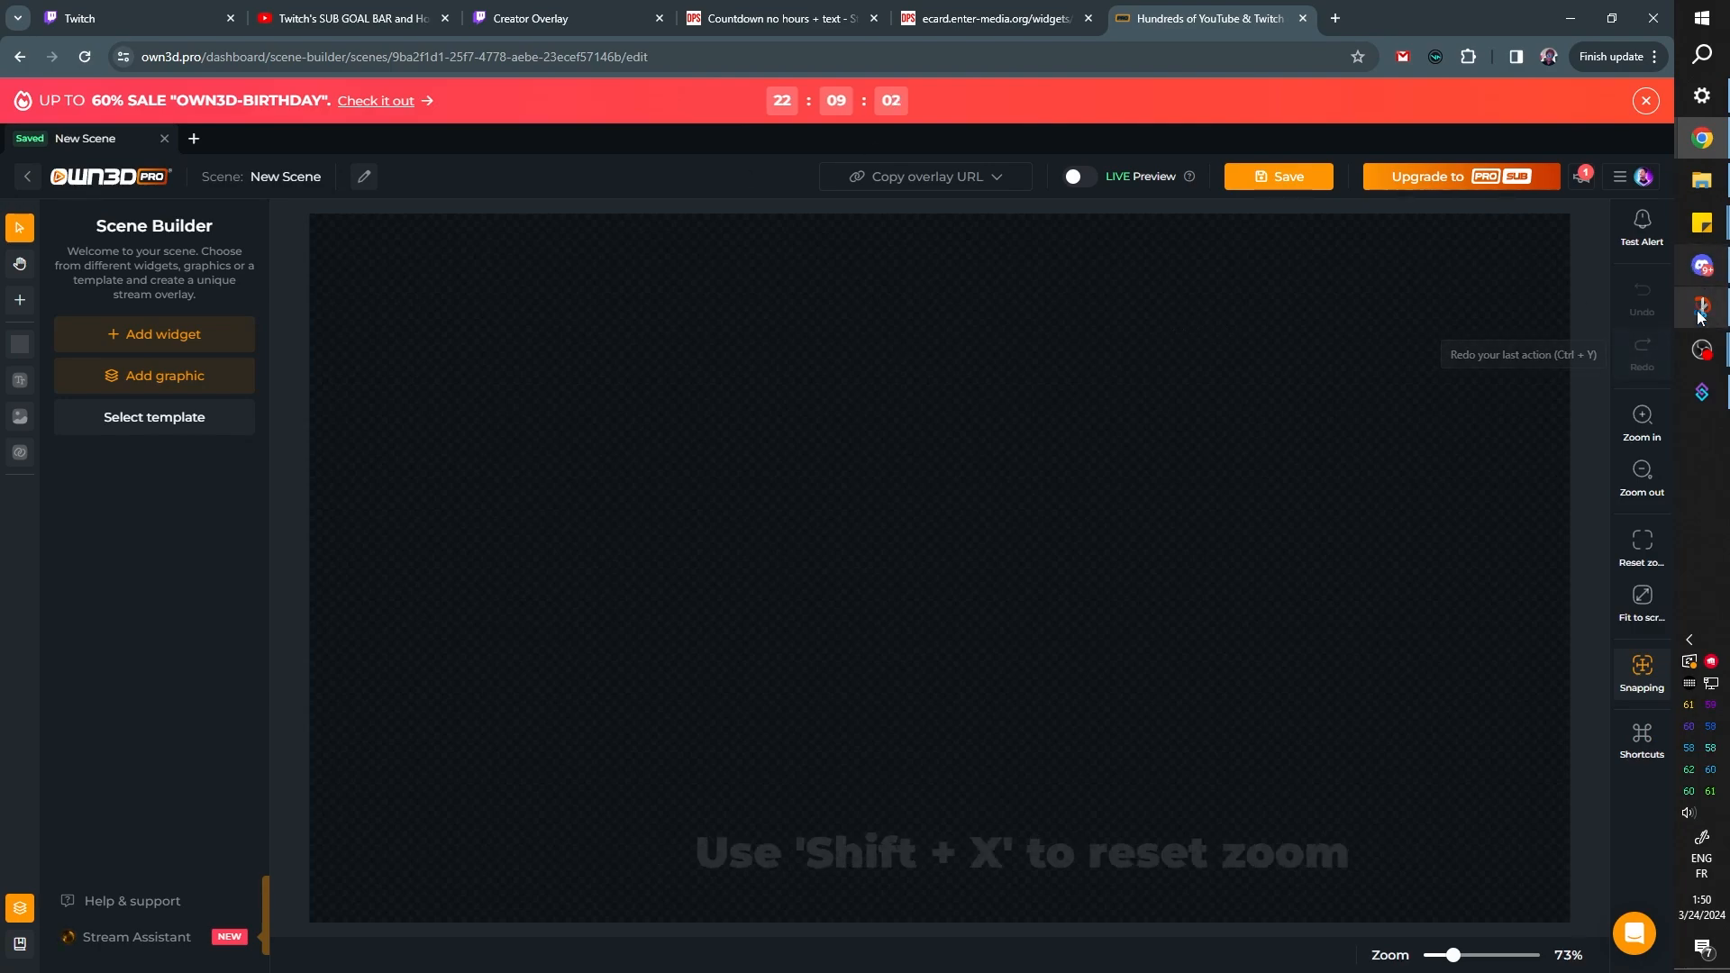
# Switch to OBS and save a screenshot of the Starting Full scene
pyautogui.moveTo(1701, 349)
pyautogui.click(1558, 285)
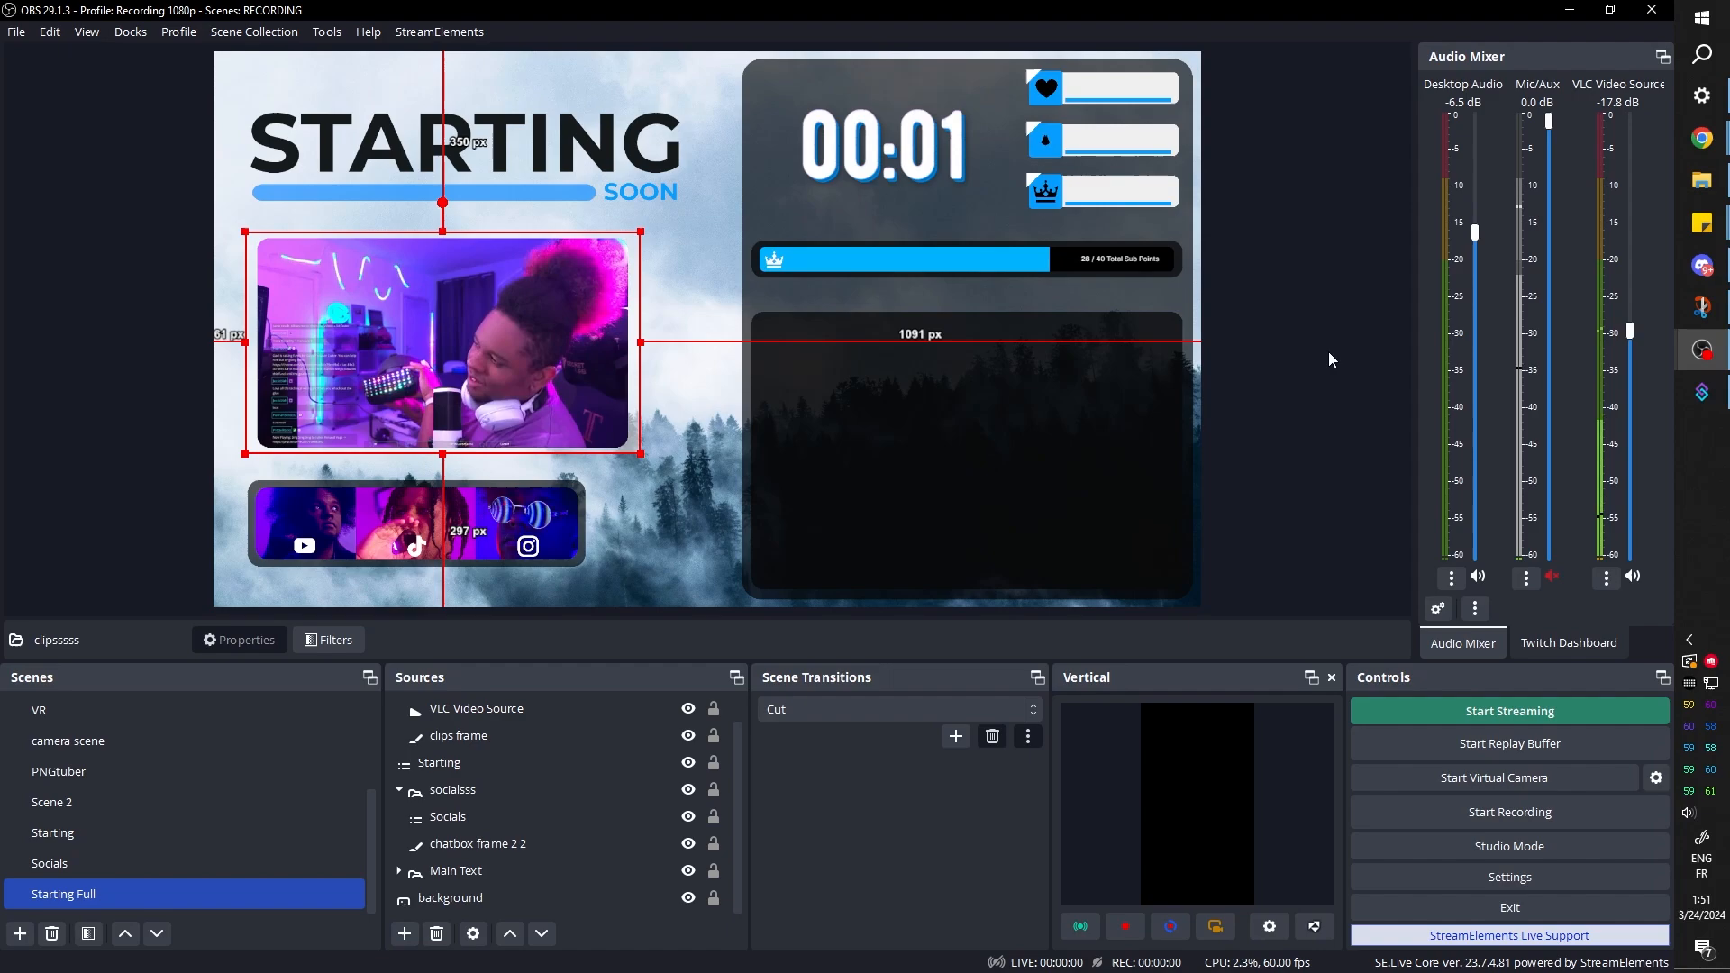
pyautogui.click(1280, 333)
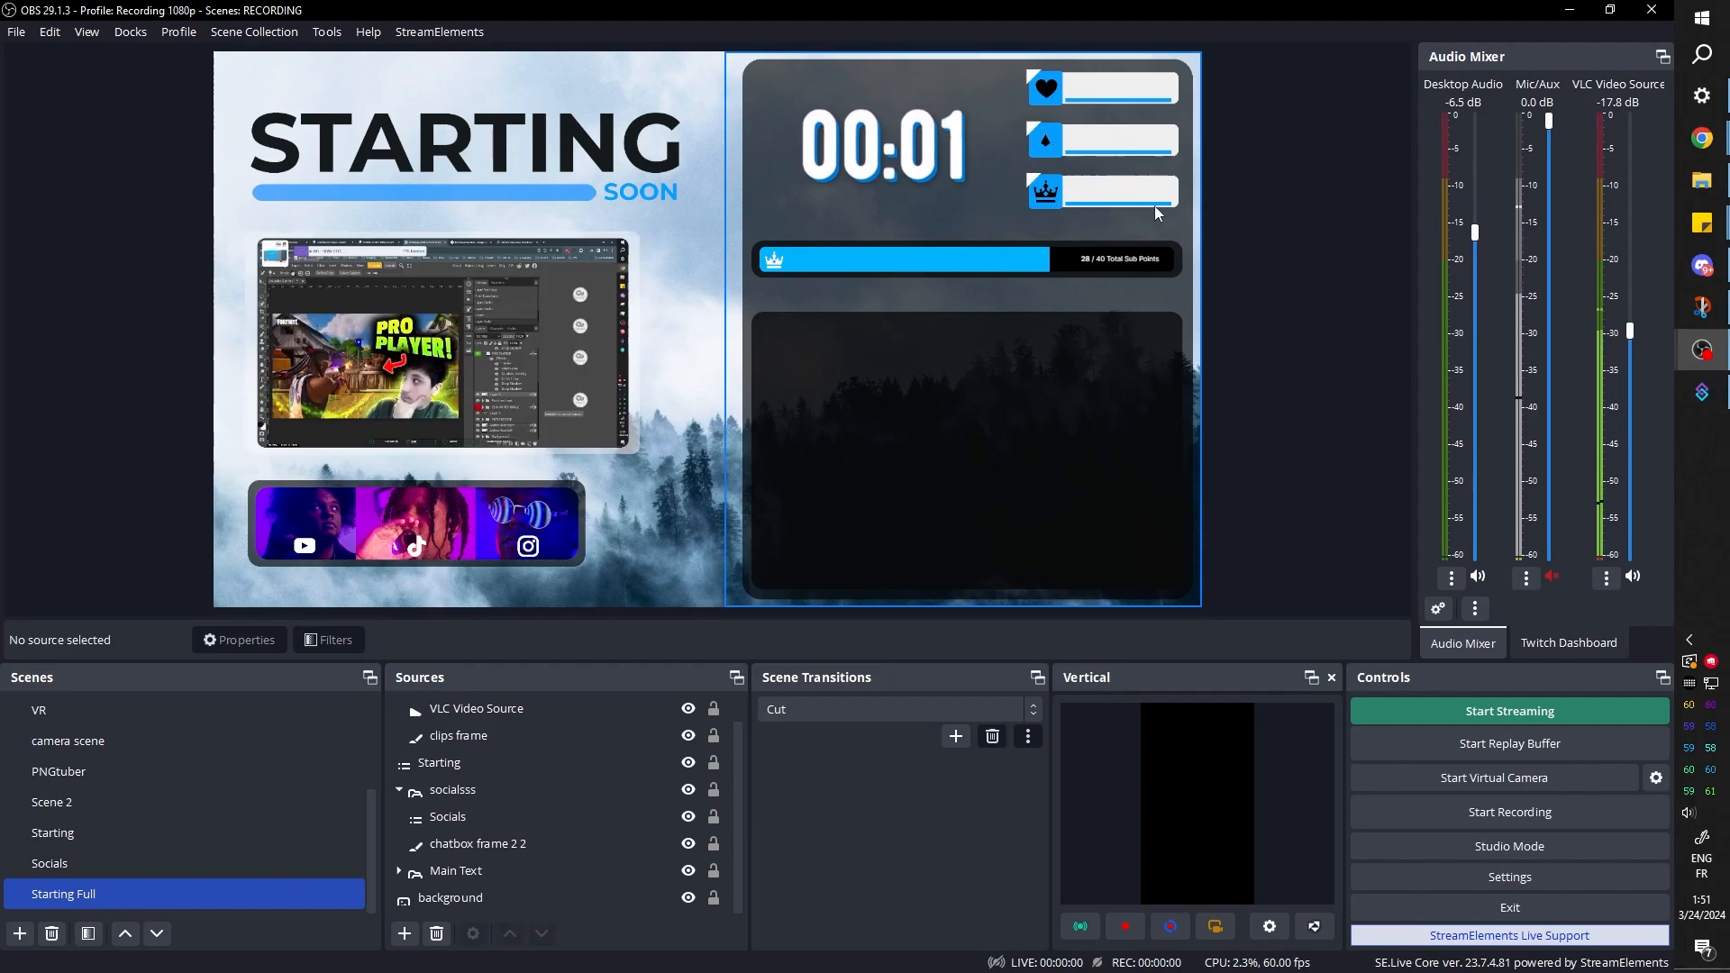
pyautogui.click(179, 32)
pyautogui.moveTo(149, 40)
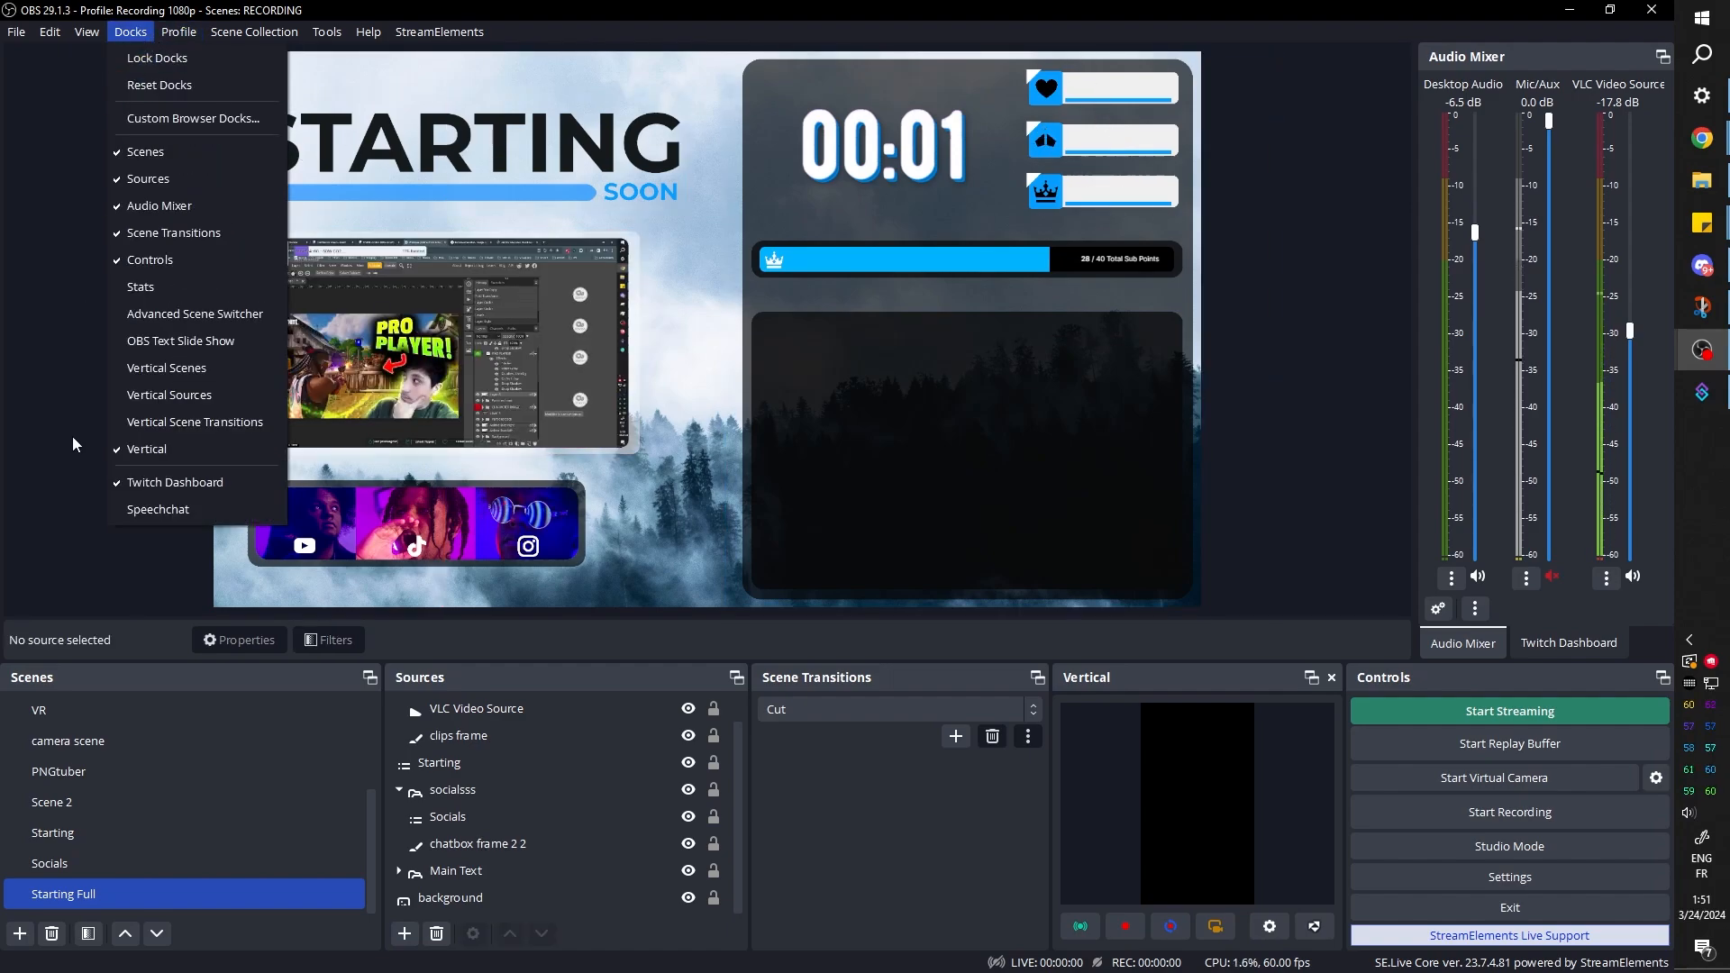
pyautogui.rightClick(121, 895)
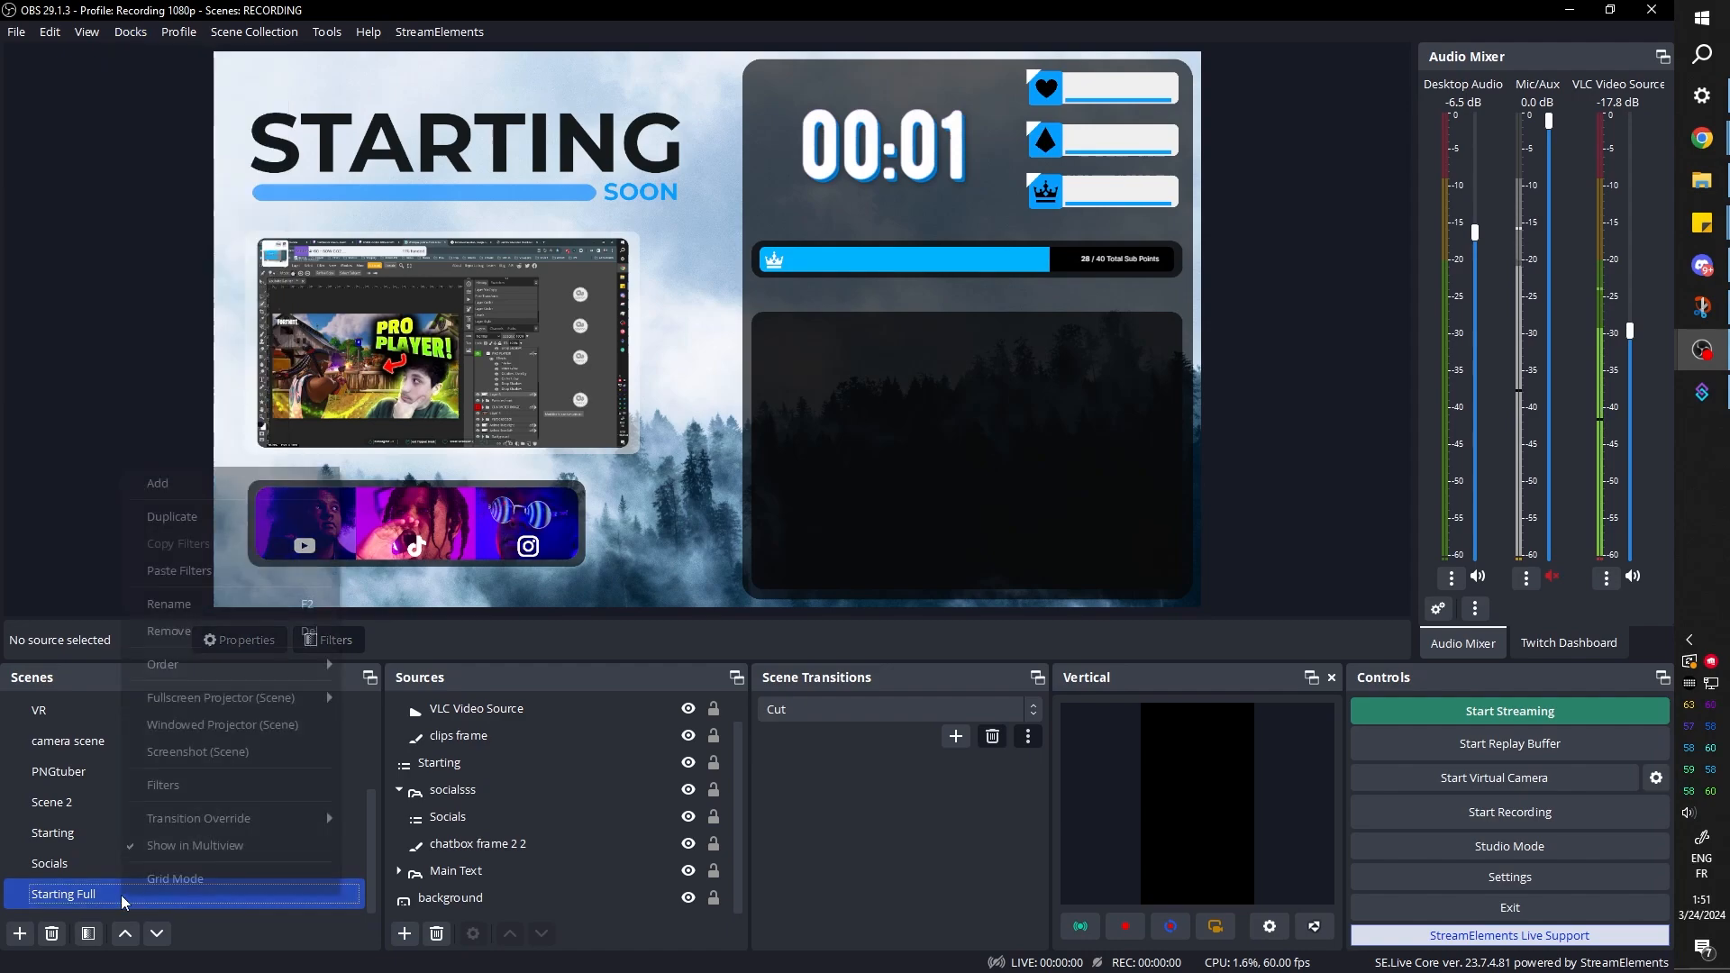
pyautogui.click(175, 754)
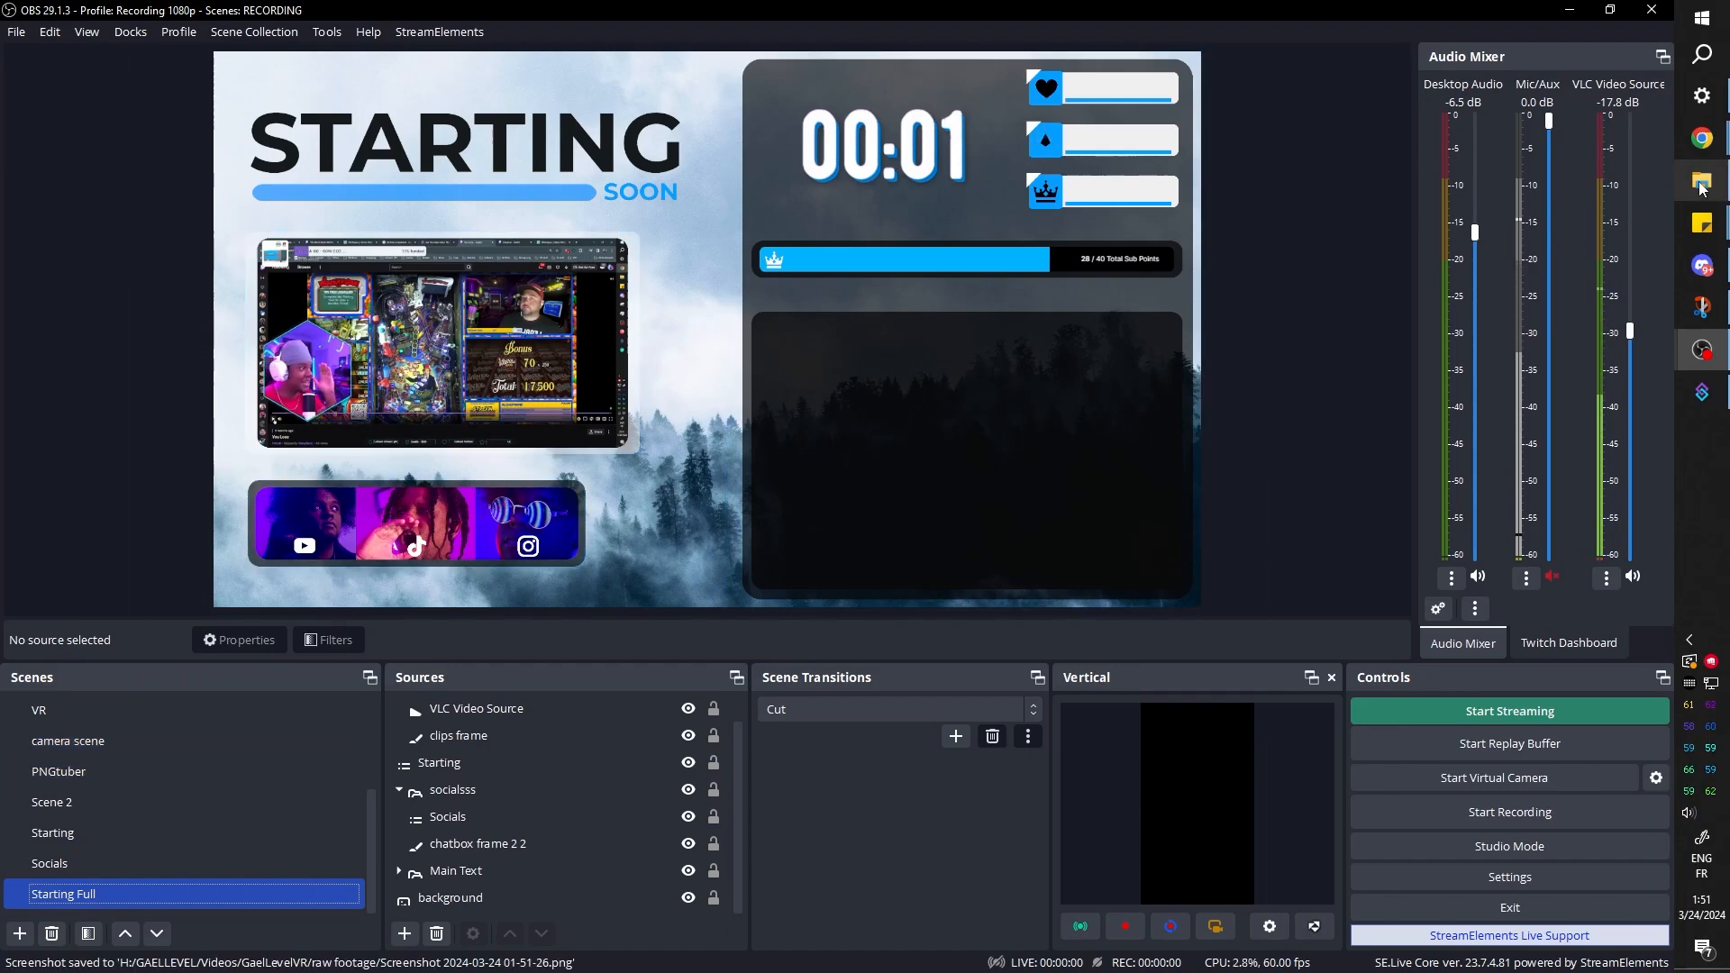
# Check the recording path in the OBS output settings and view the saved scene screenshot from that folder
pyautogui.click(1509, 877)
pyautogui.click(448, 256)
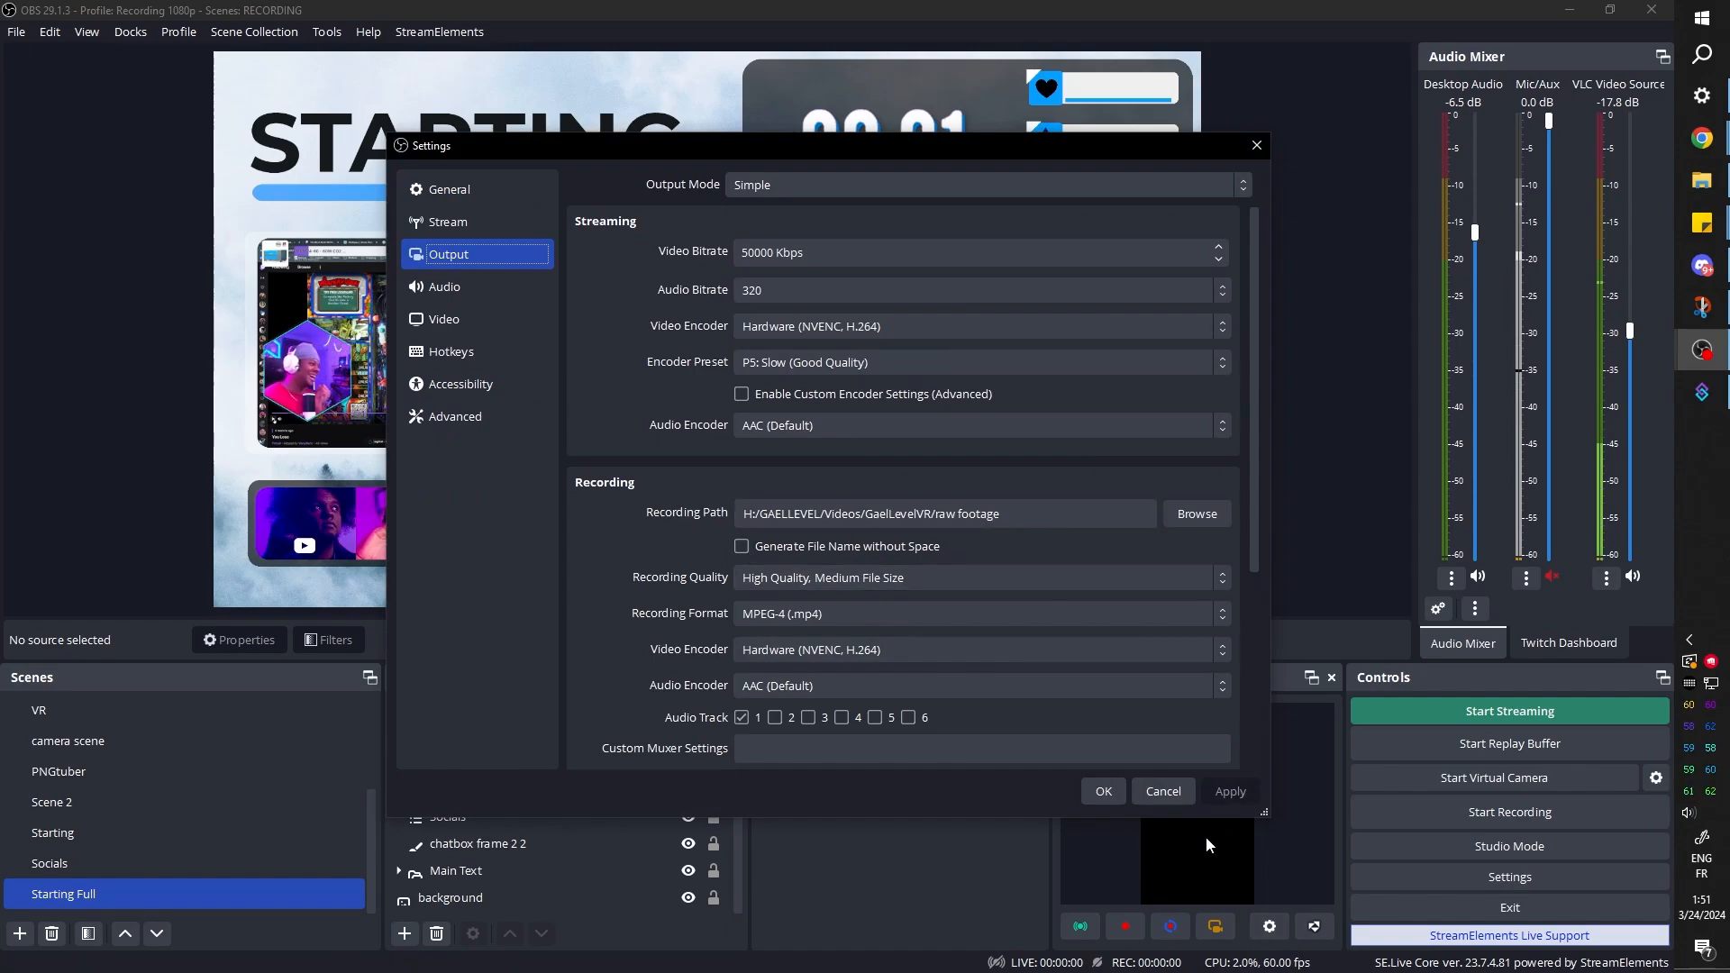
pyautogui.click(1163, 791)
pyautogui.click(1702, 180)
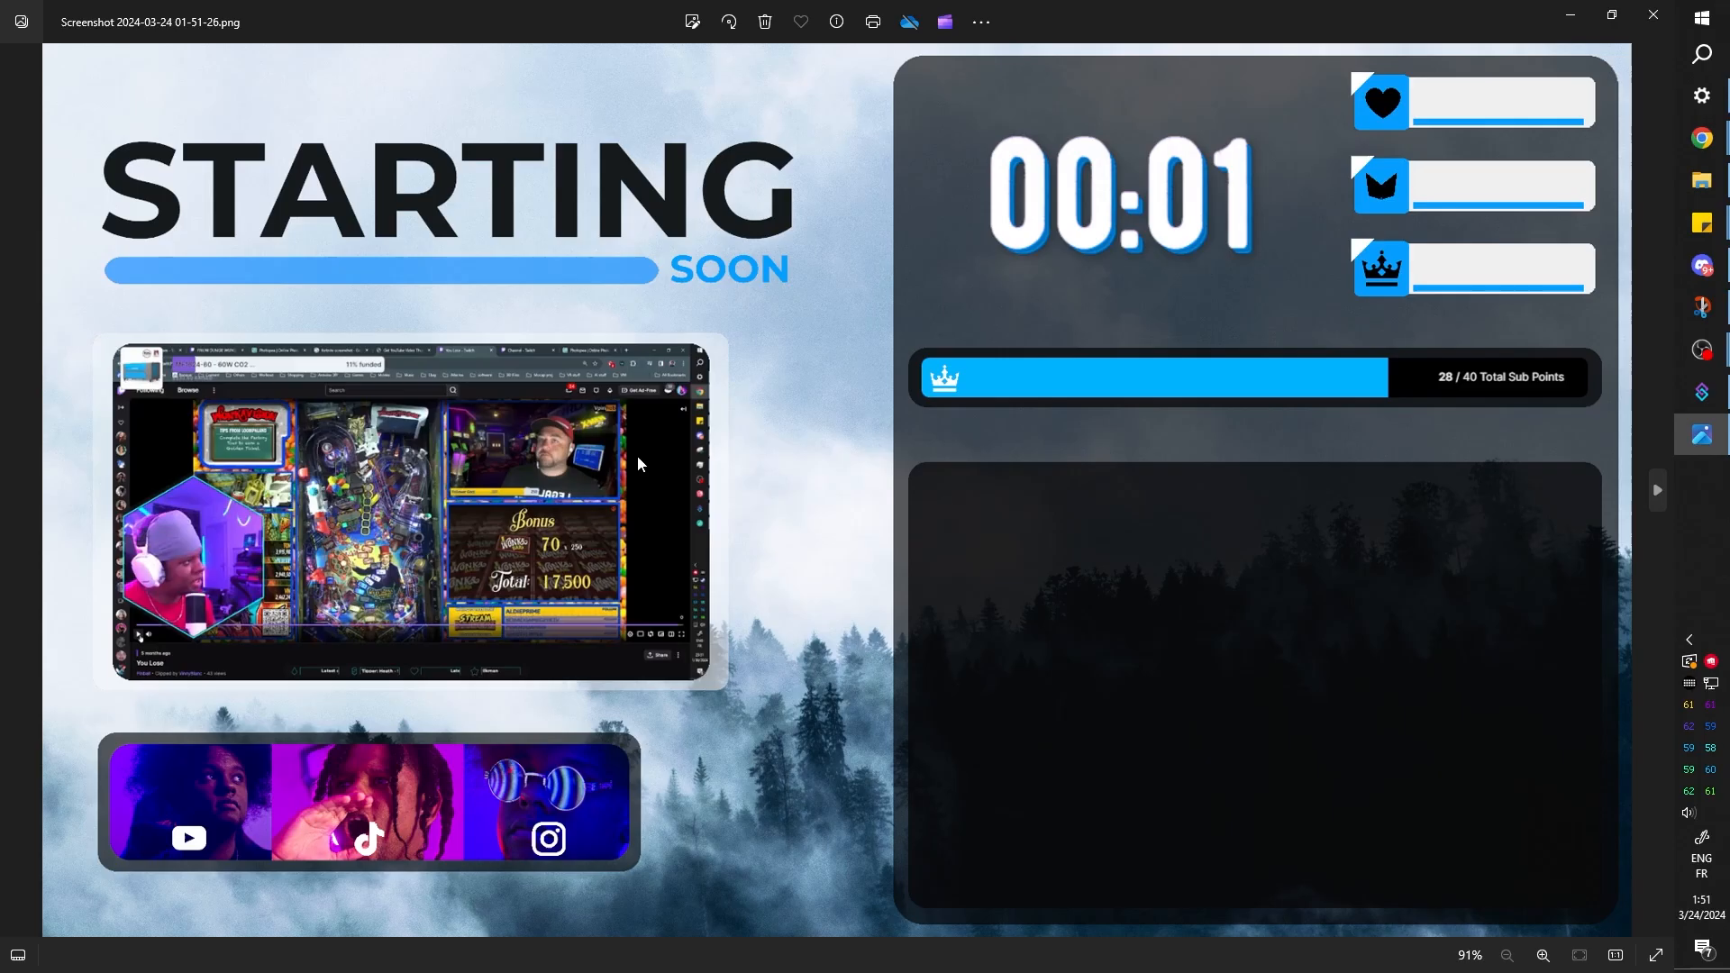
pyautogui.click(1643, 26)
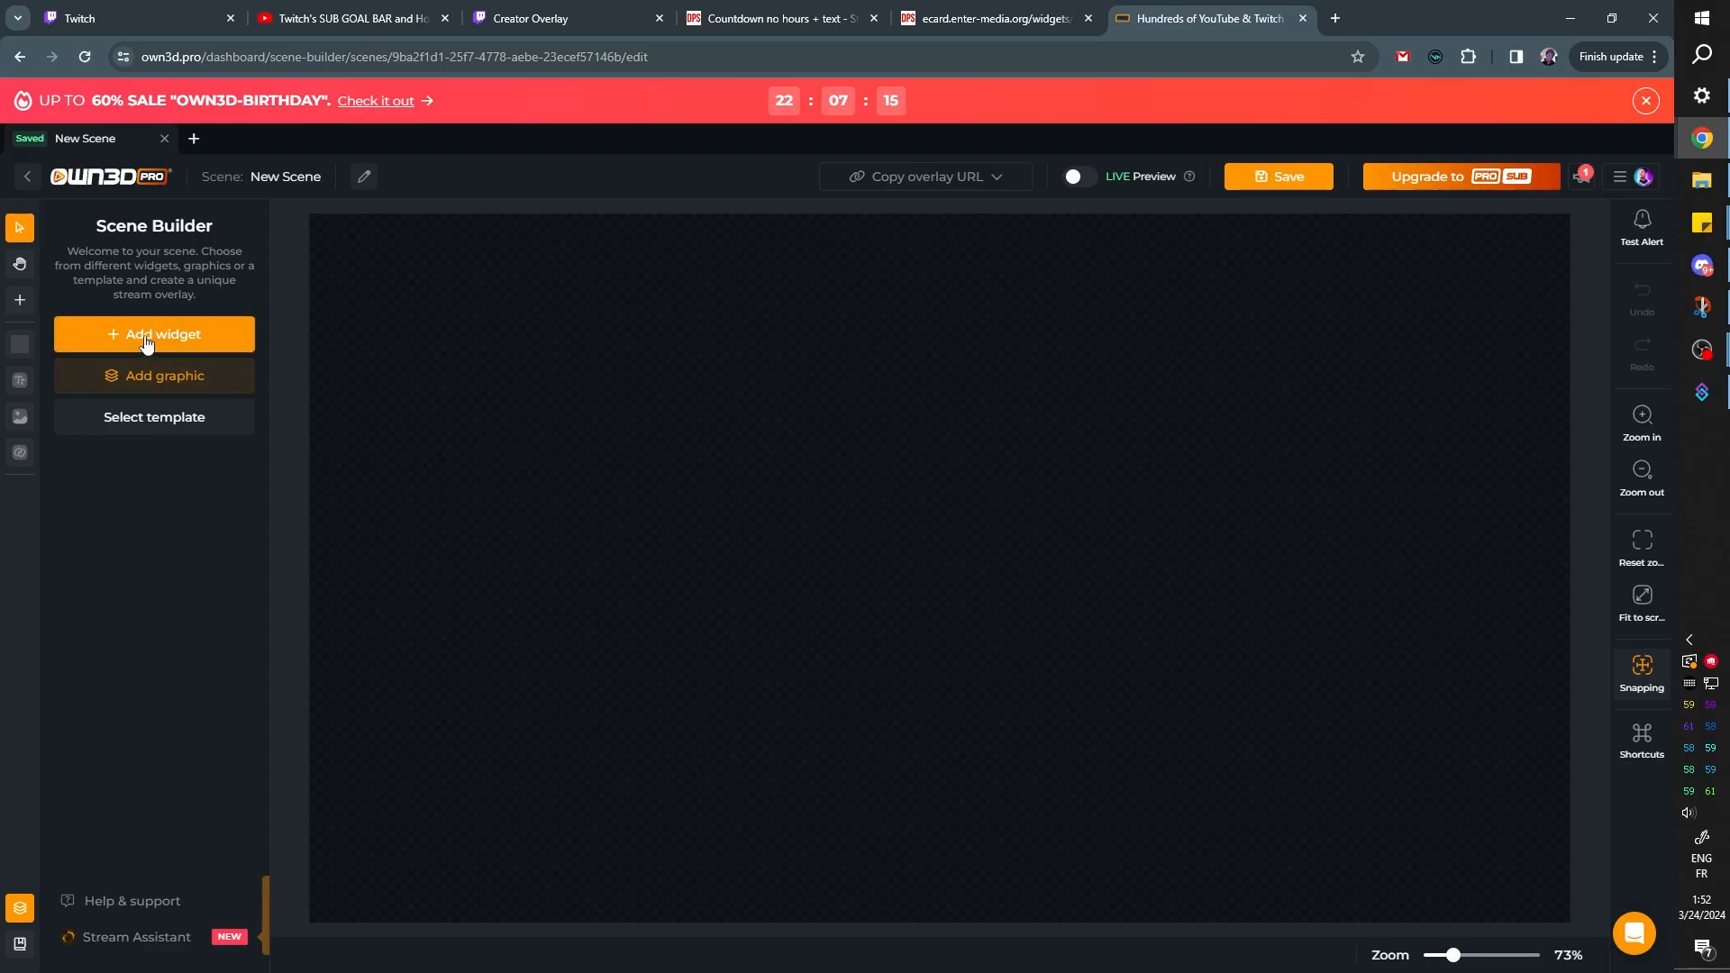
# Add an Image widget to the empty OWN3D scene, using the uploaded Starting Full screenshot as its picture
pyautogui.click(147, 344)
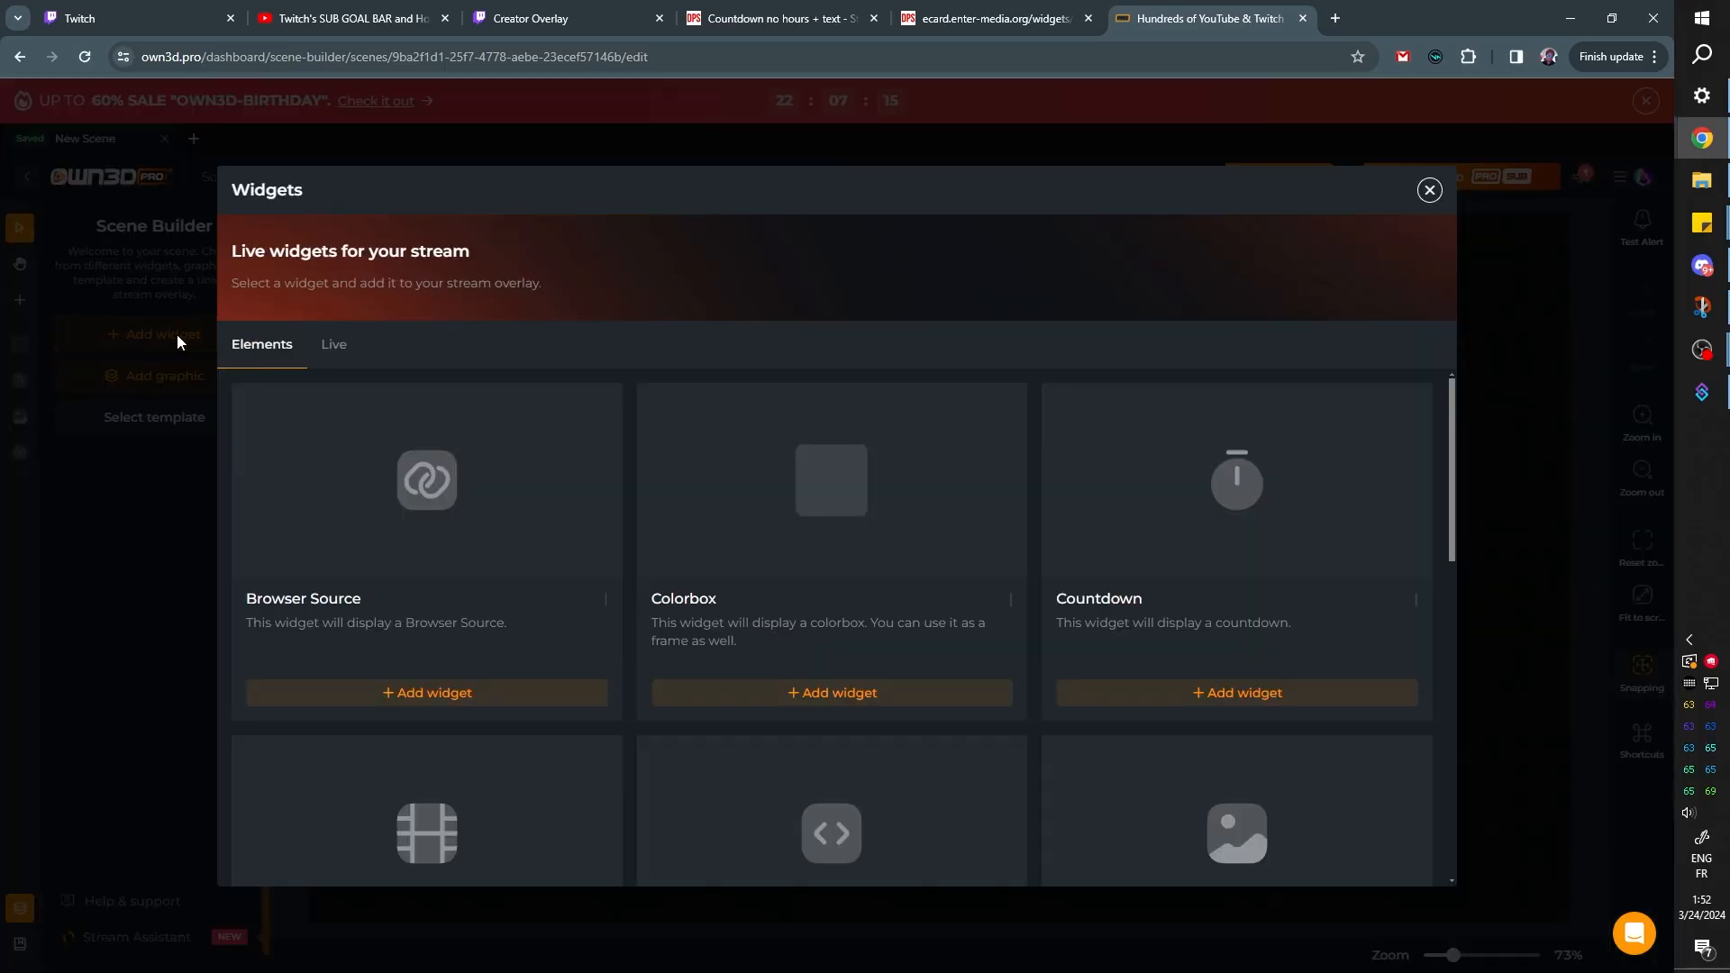
pyautogui.scroll(-4, 1189, 556)
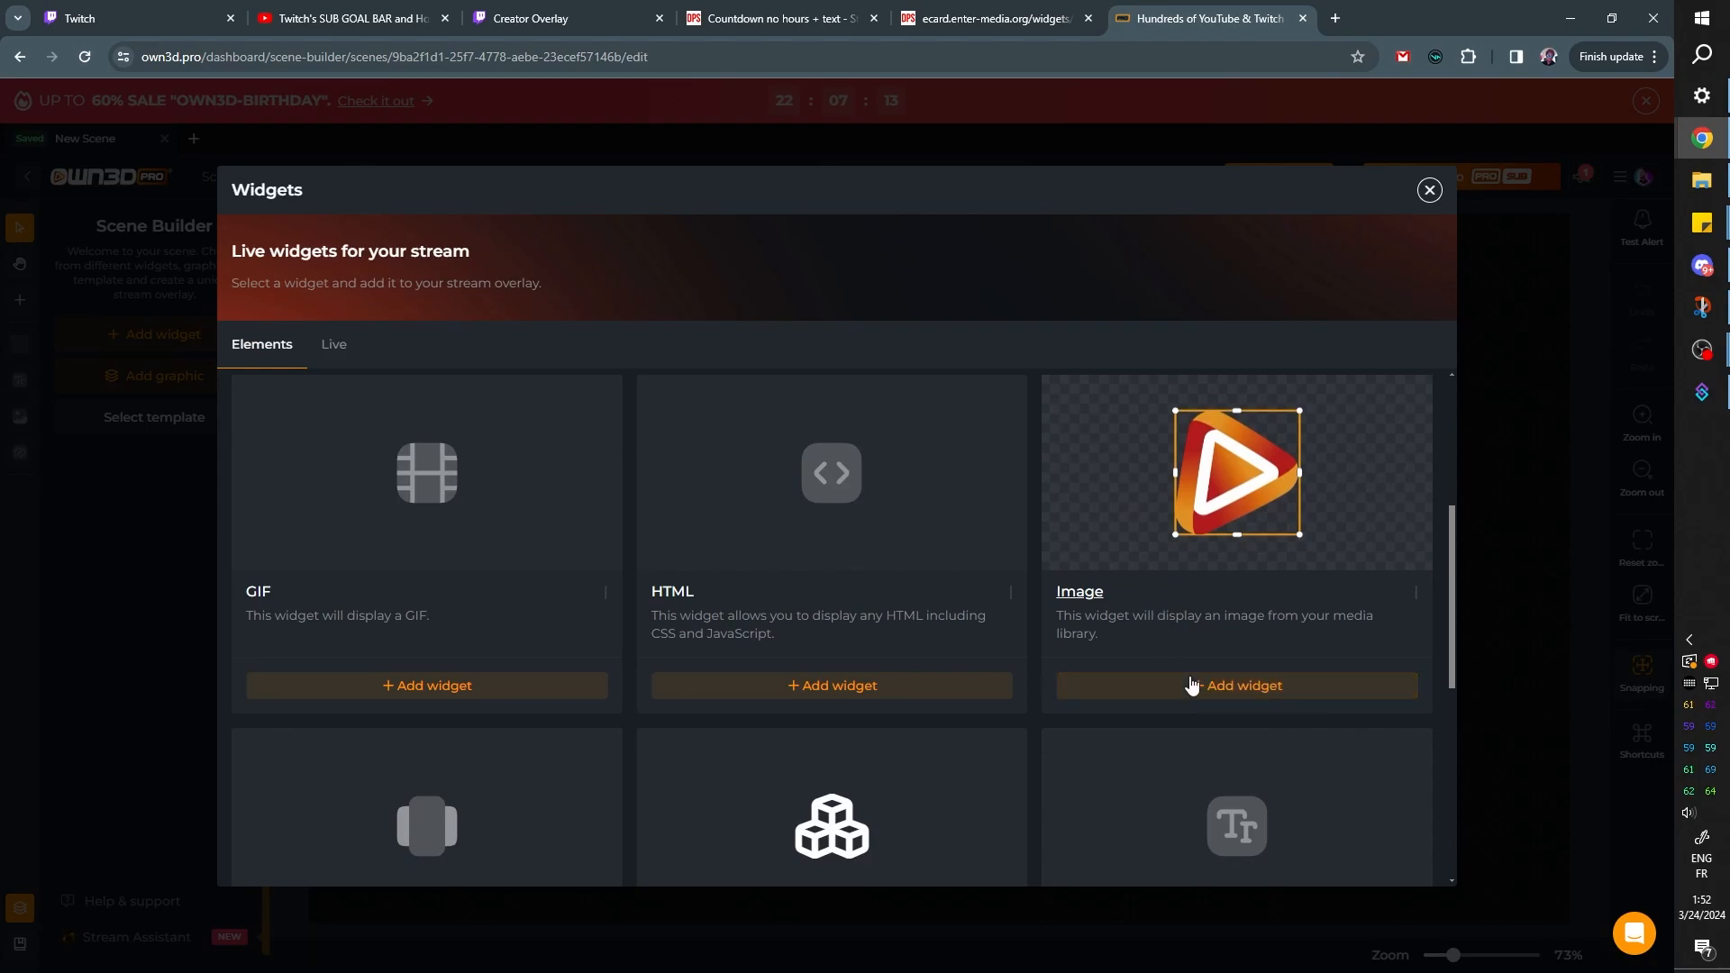
pyautogui.click(1168, 688)
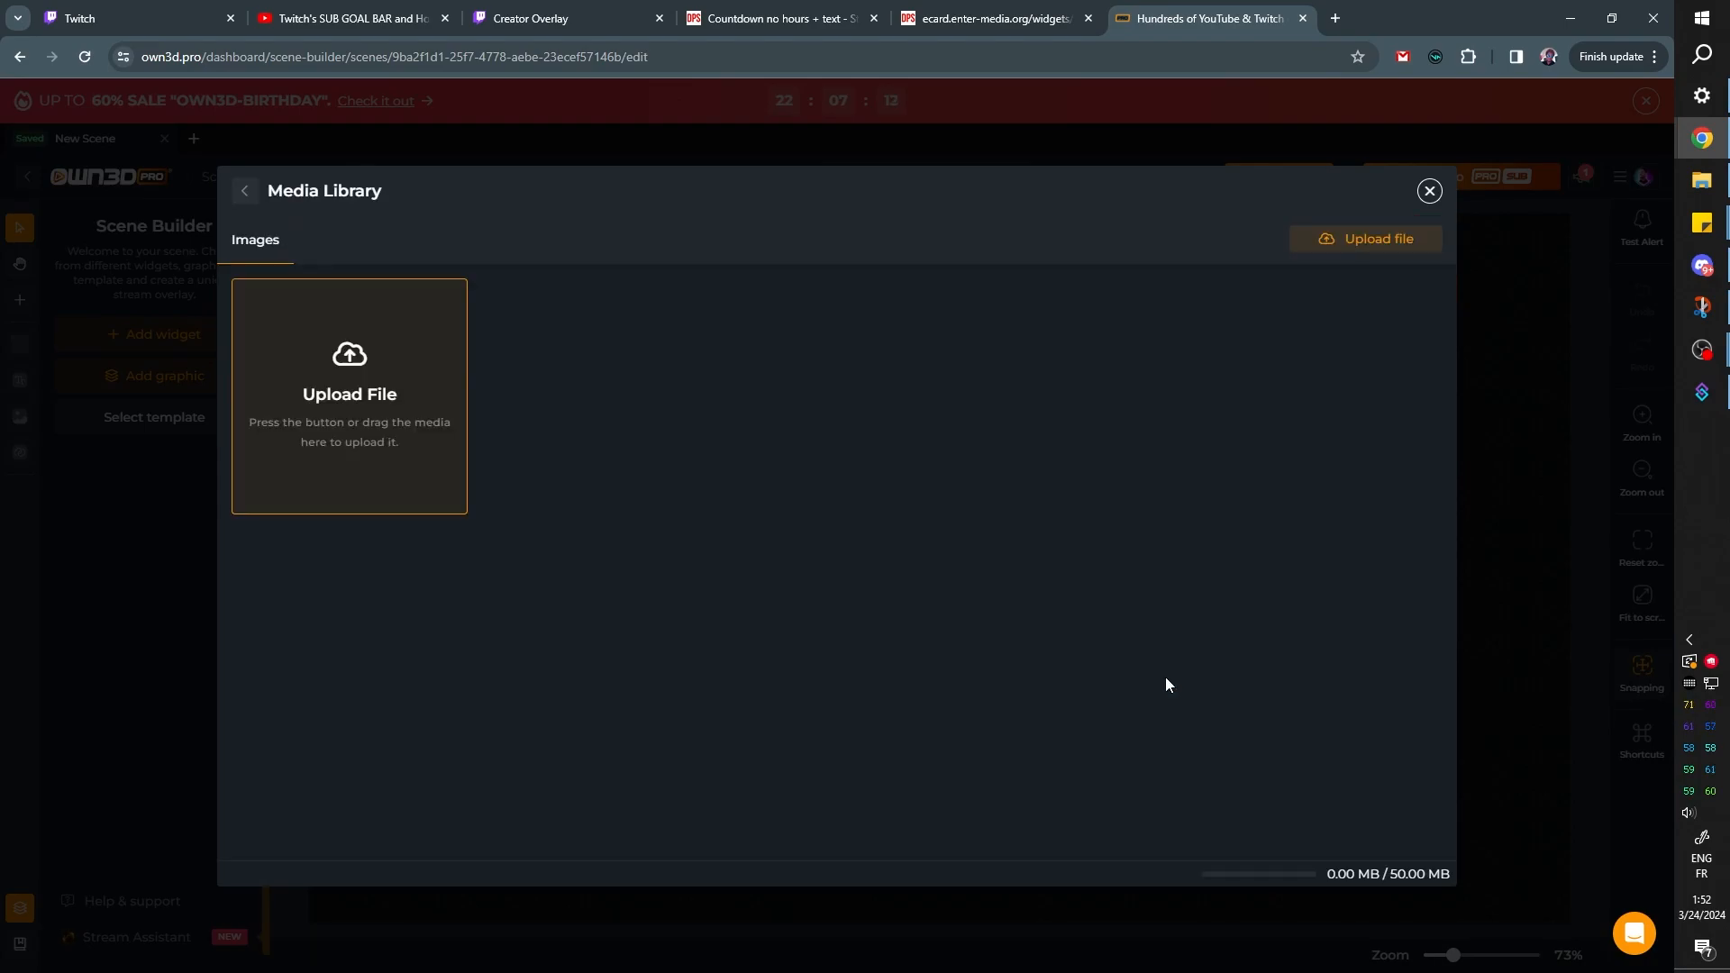
pyautogui.click(350, 387)
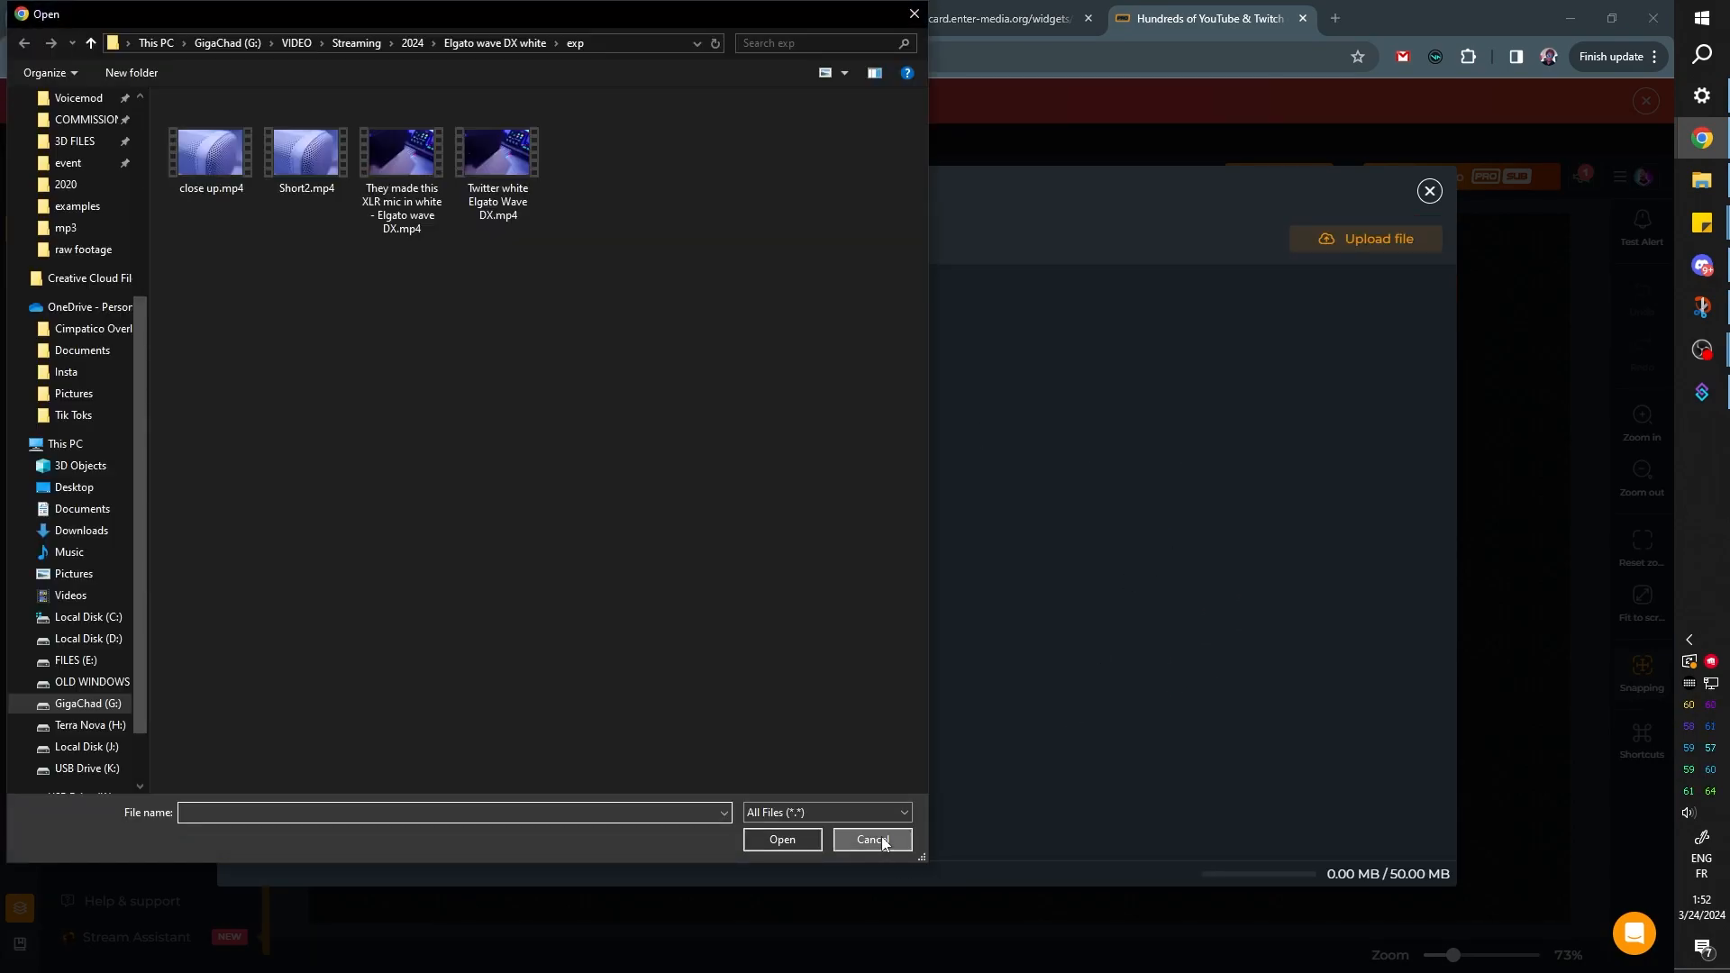
pyautogui.click(872, 840)
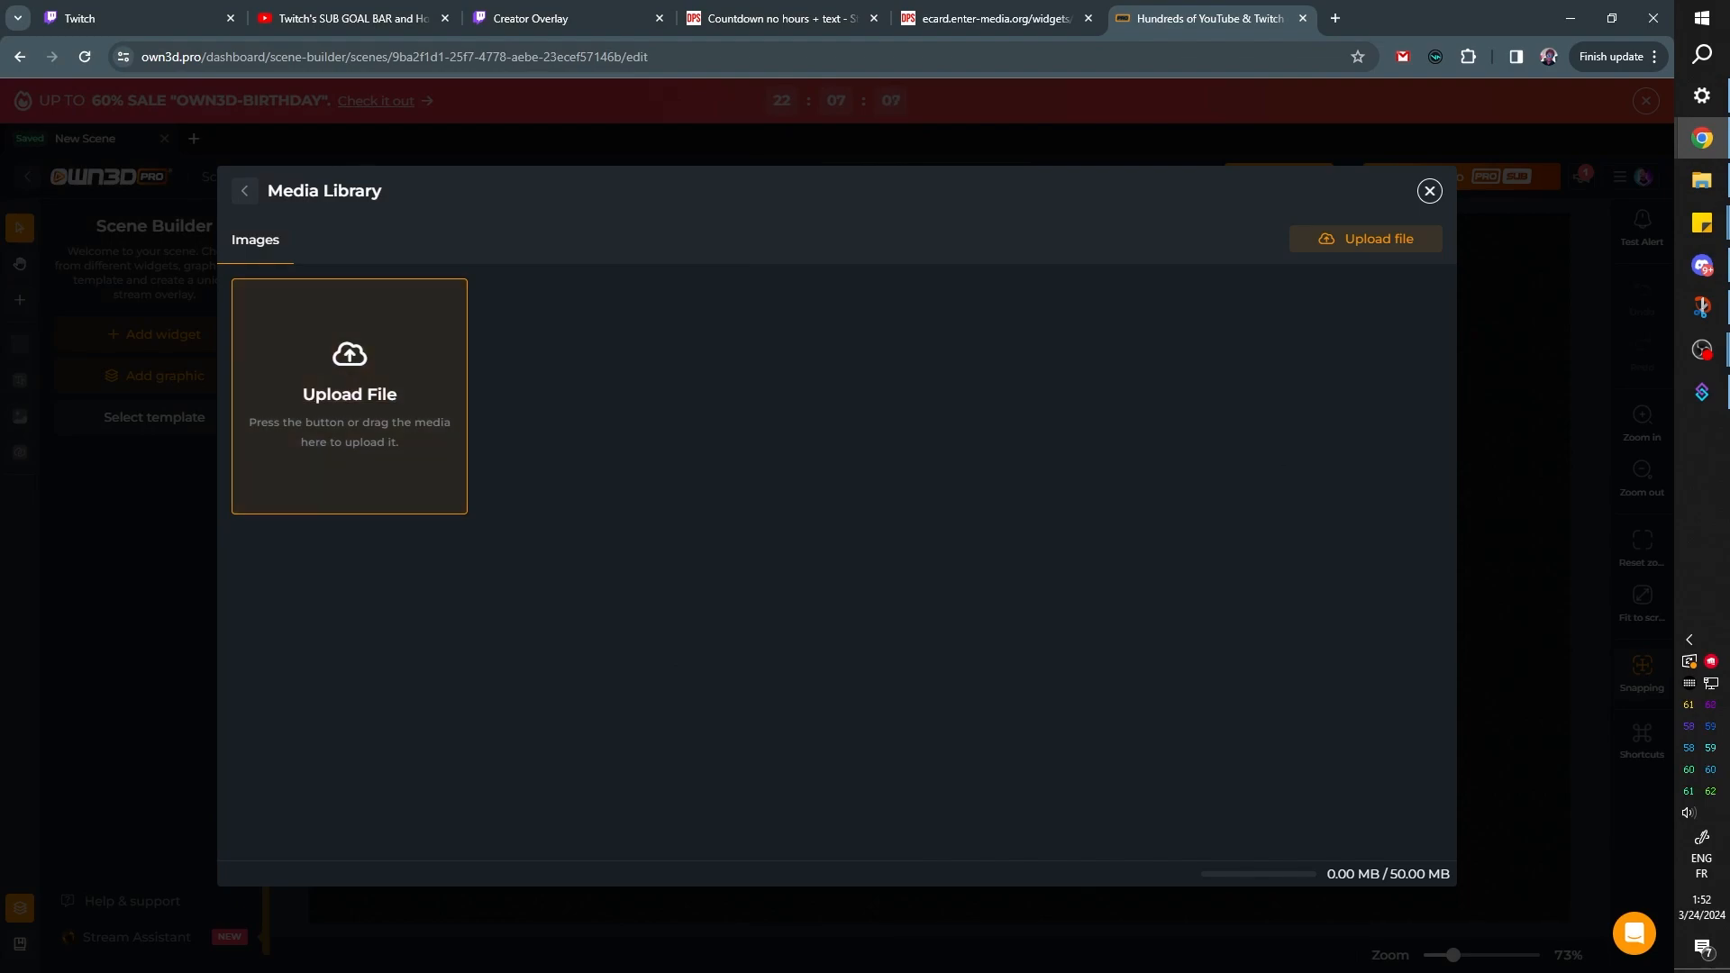
pyautogui.click(1702, 181)
pyautogui.moveTo(1105, 324); pyautogui.dragTo(270, 504)
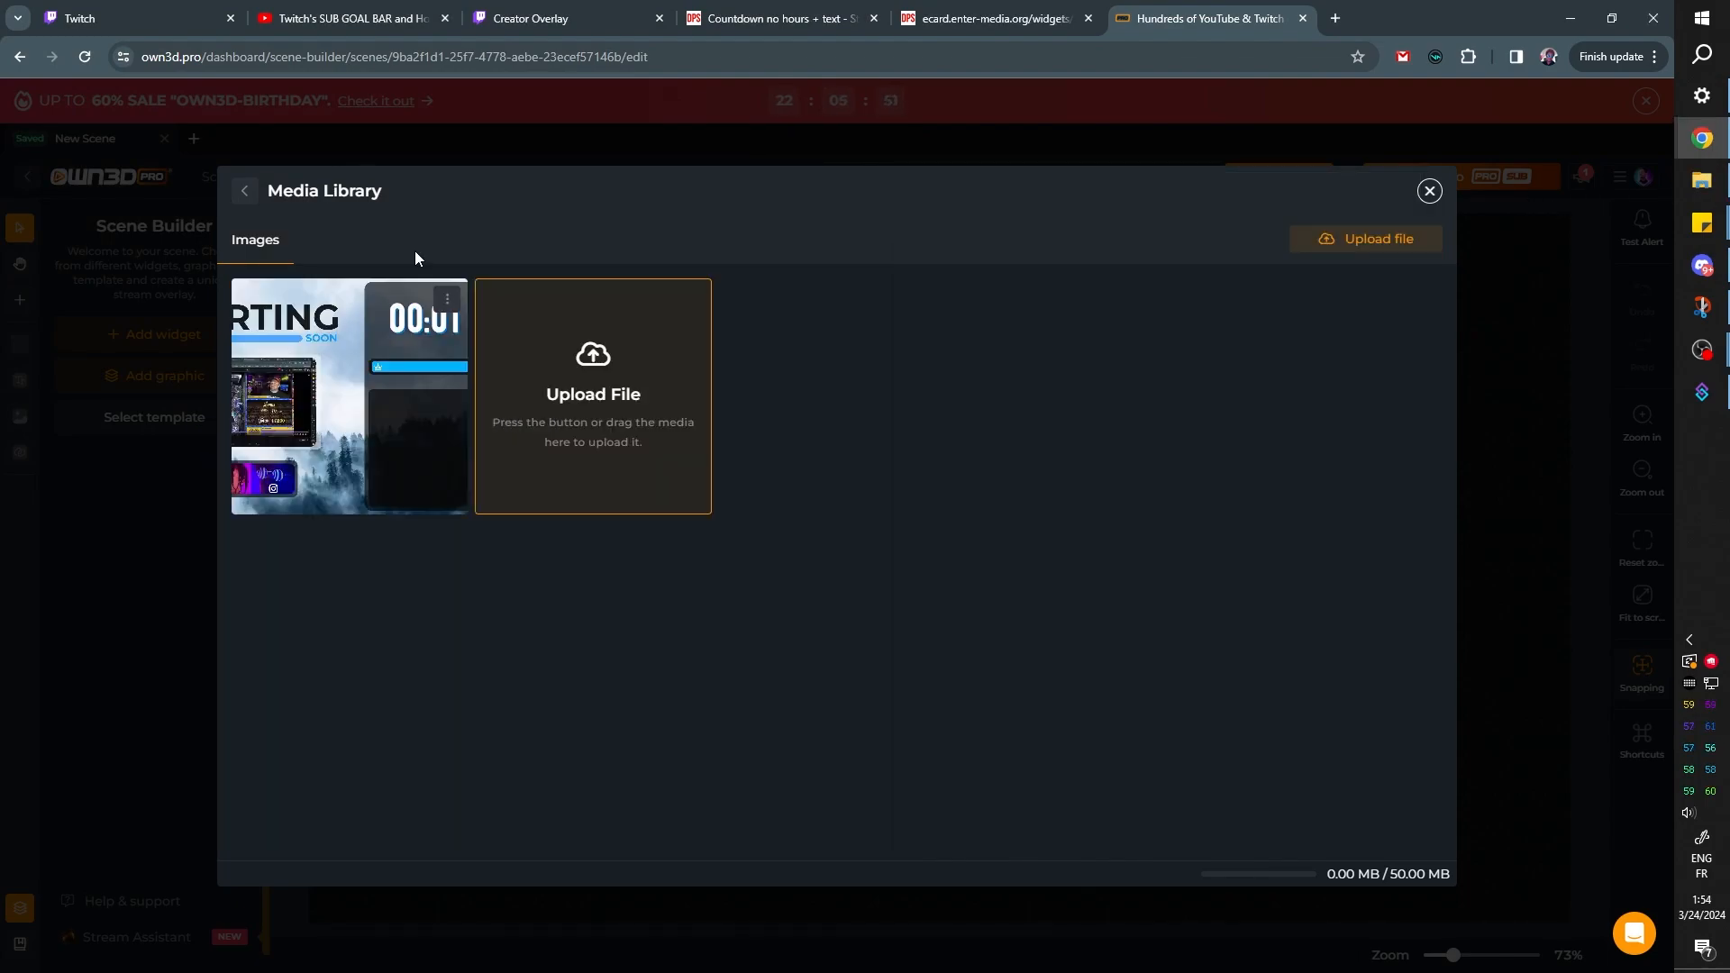
pyautogui.click(347, 420)
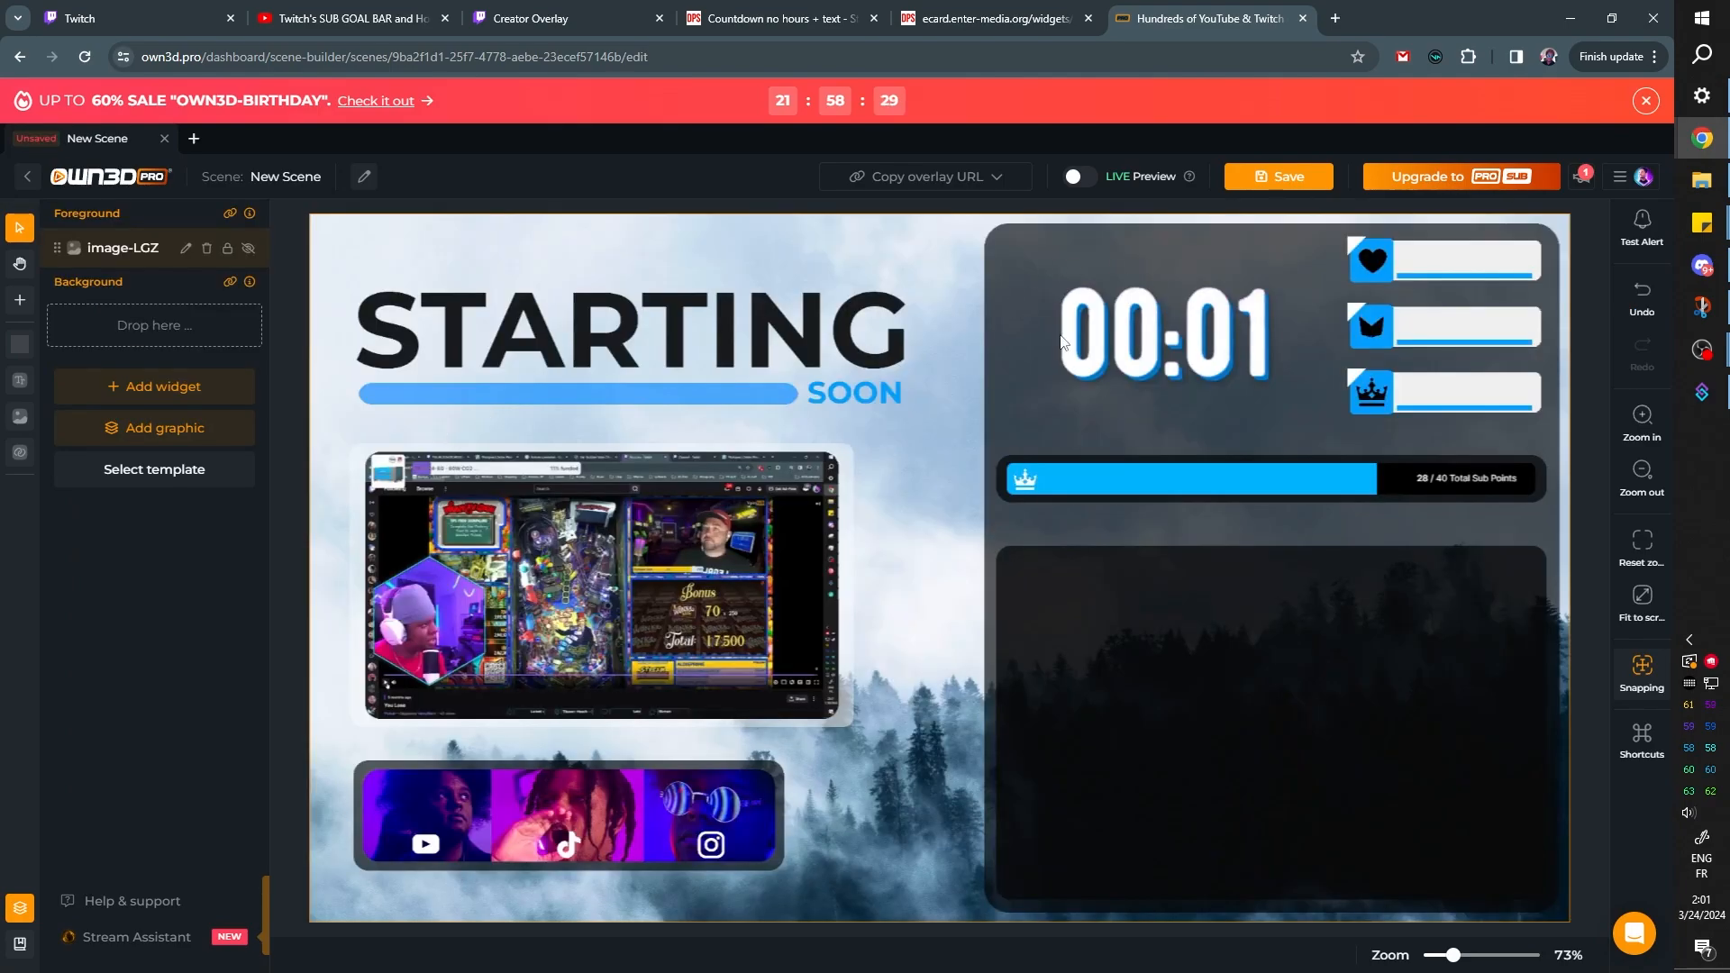
pyautogui.click(214, 633)
# Add a Latest Follower label widget and fit it over the white box beside the heart icon, about 210 × 46 px
pyautogui.click(151, 386)
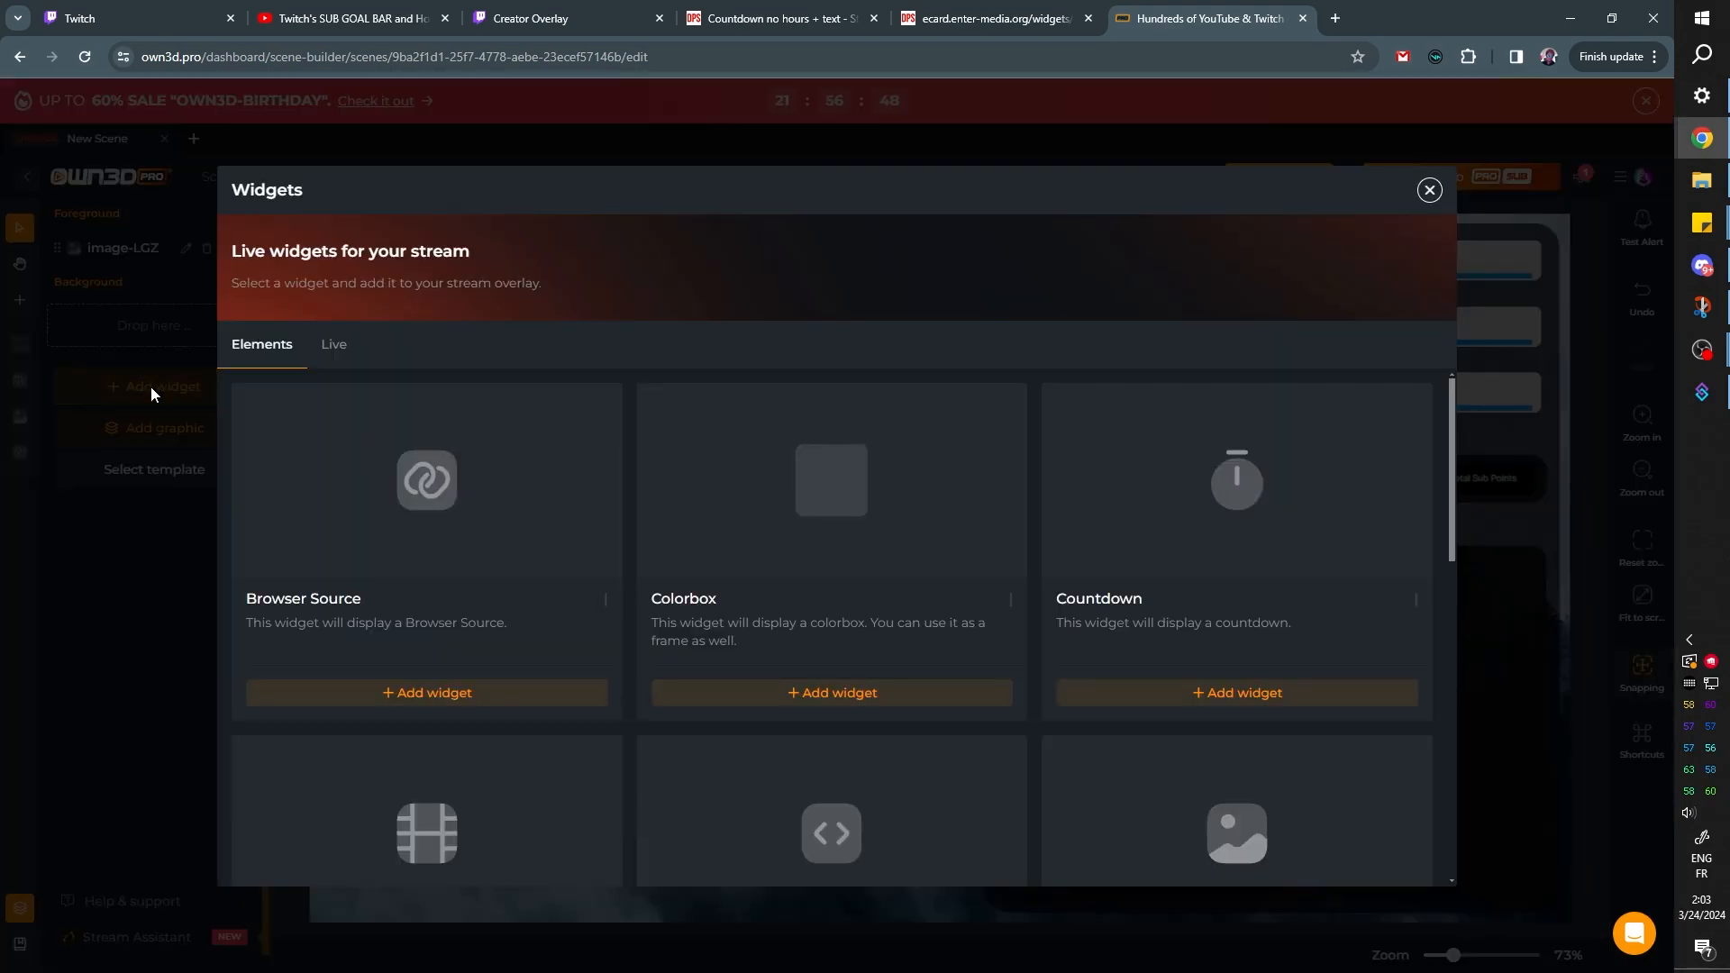
pyautogui.click(344, 349)
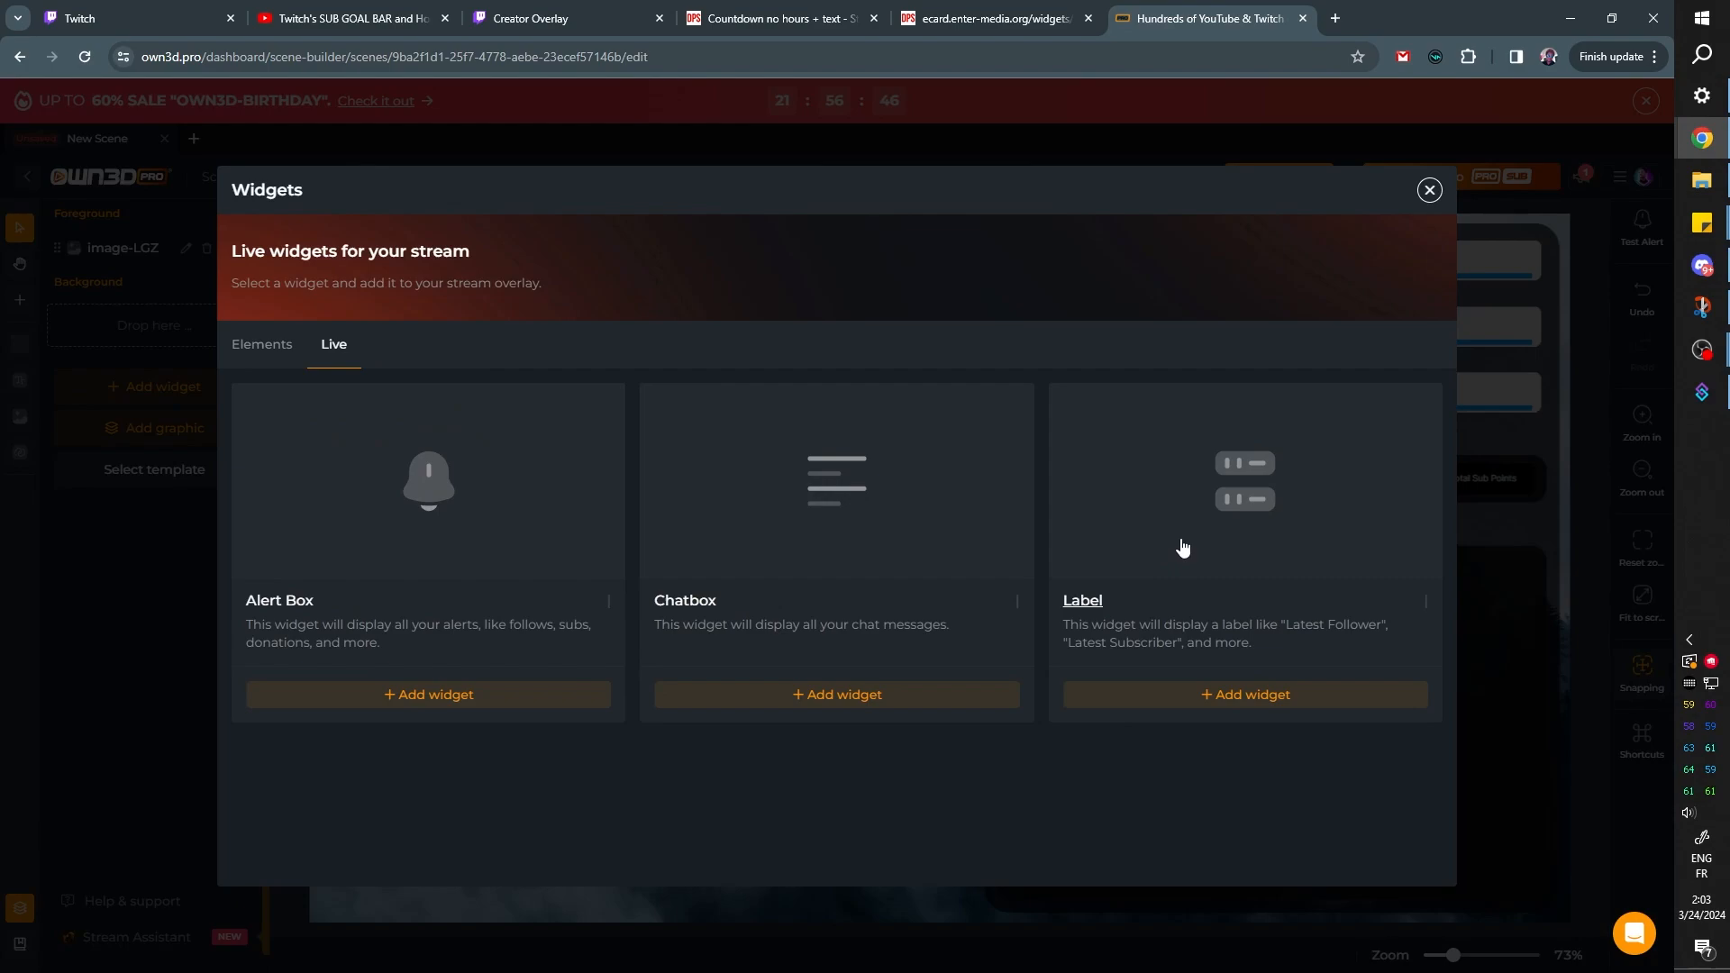
pyautogui.click(1222, 695)
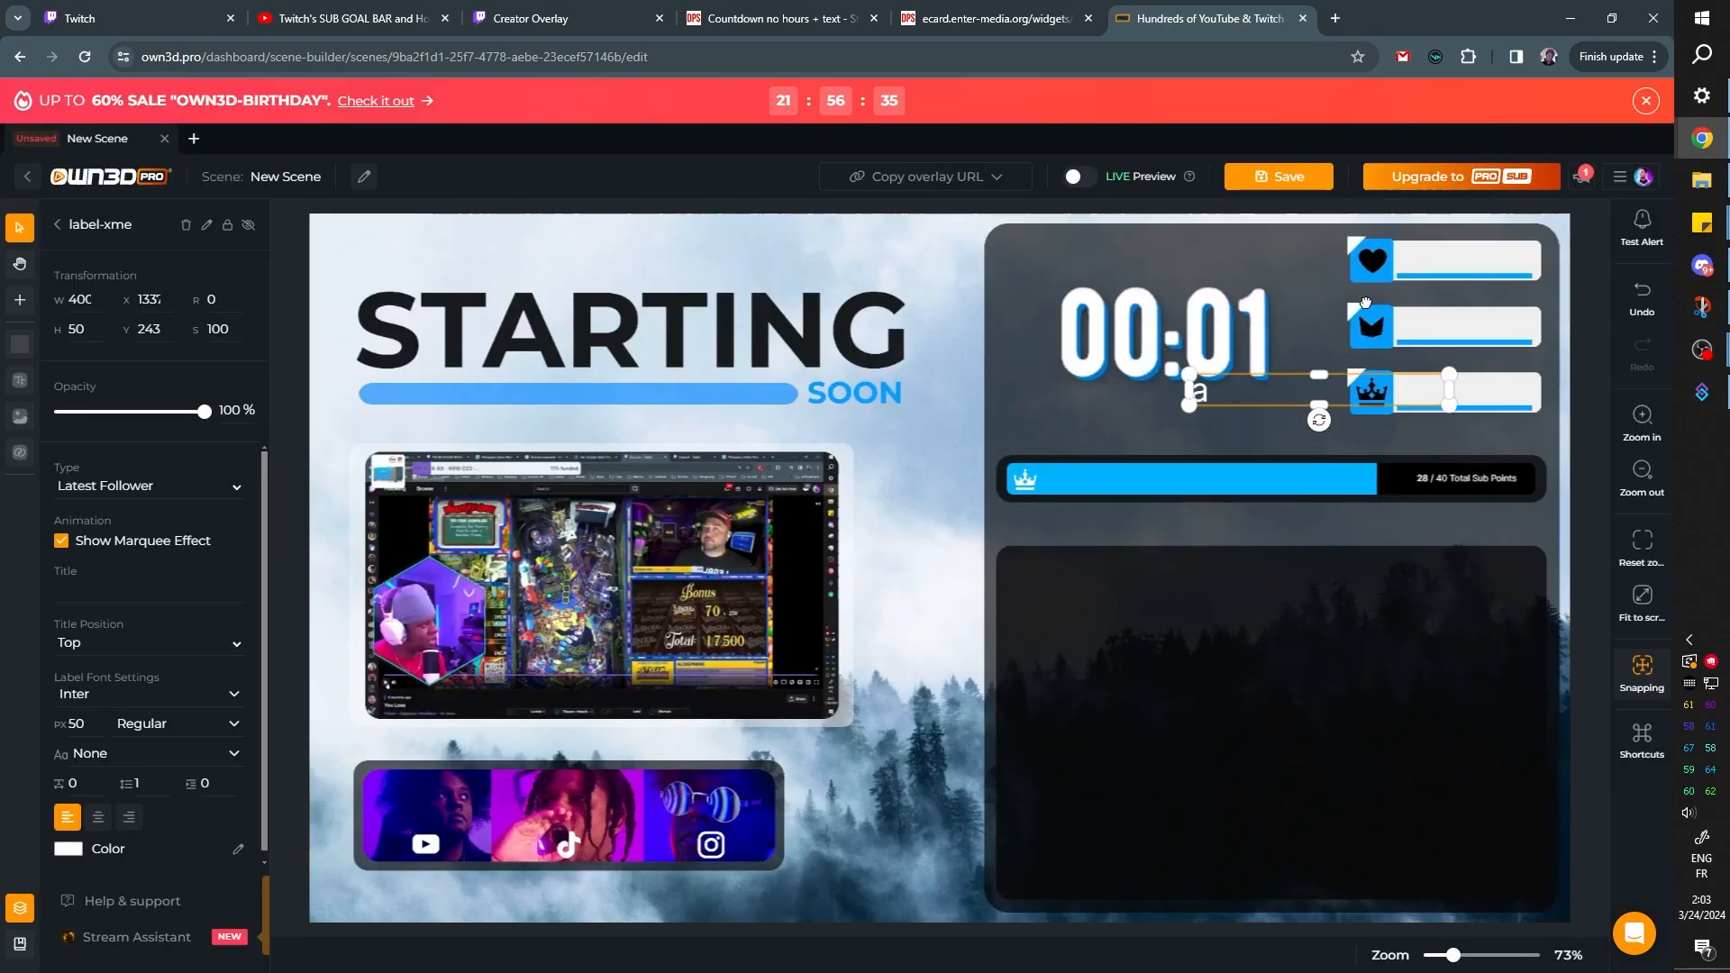
pyautogui.moveTo(1309, 390); pyautogui.dragTo(1304, 260)
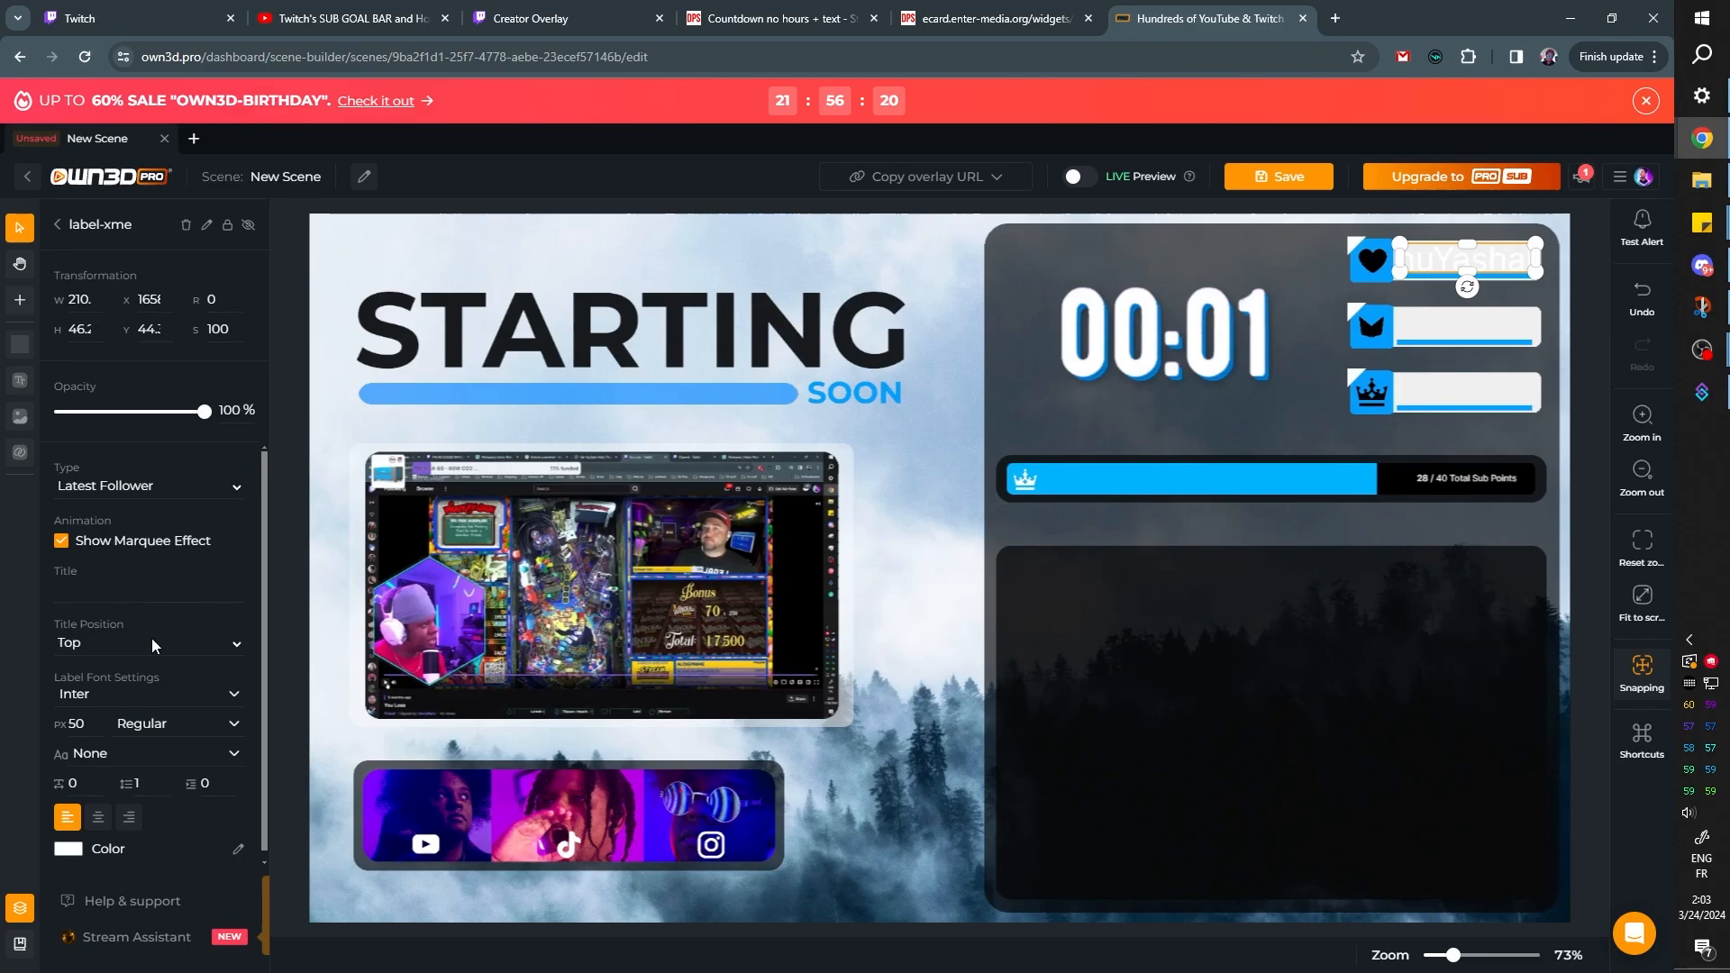
pyautogui.scroll(-1, 140, 831)
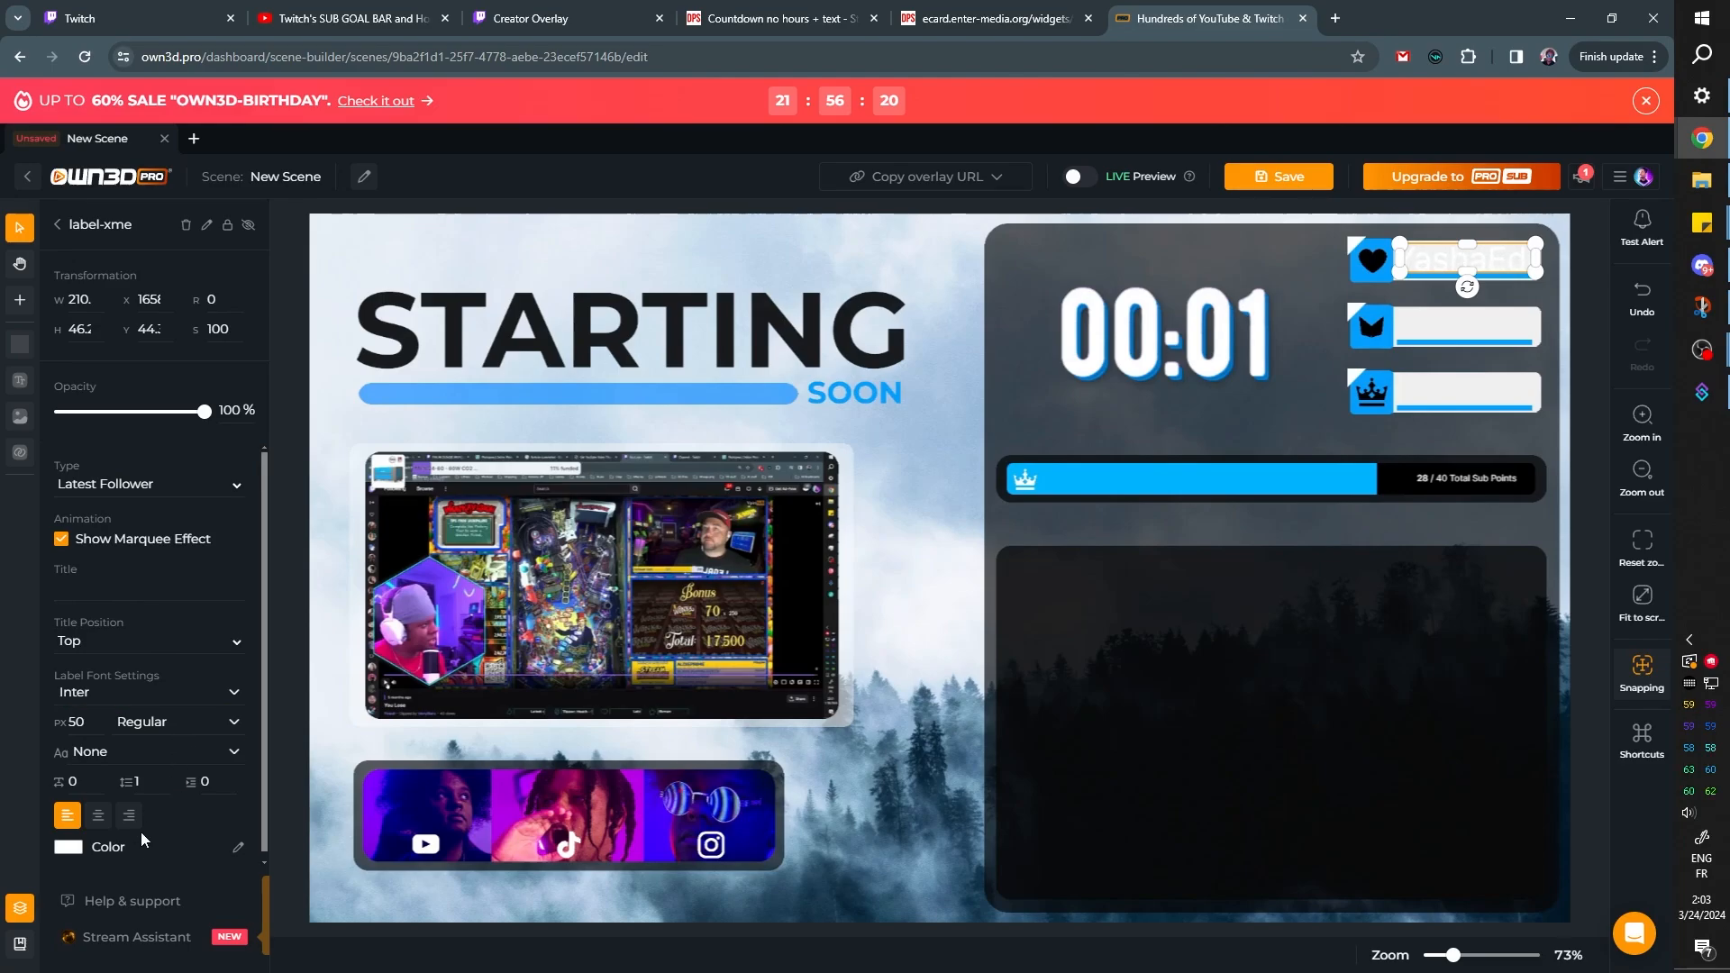
# Change the Latest Follower label's font color to dark grey
pyautogui.click(72, 840)
pyautogui.click(99, 961)
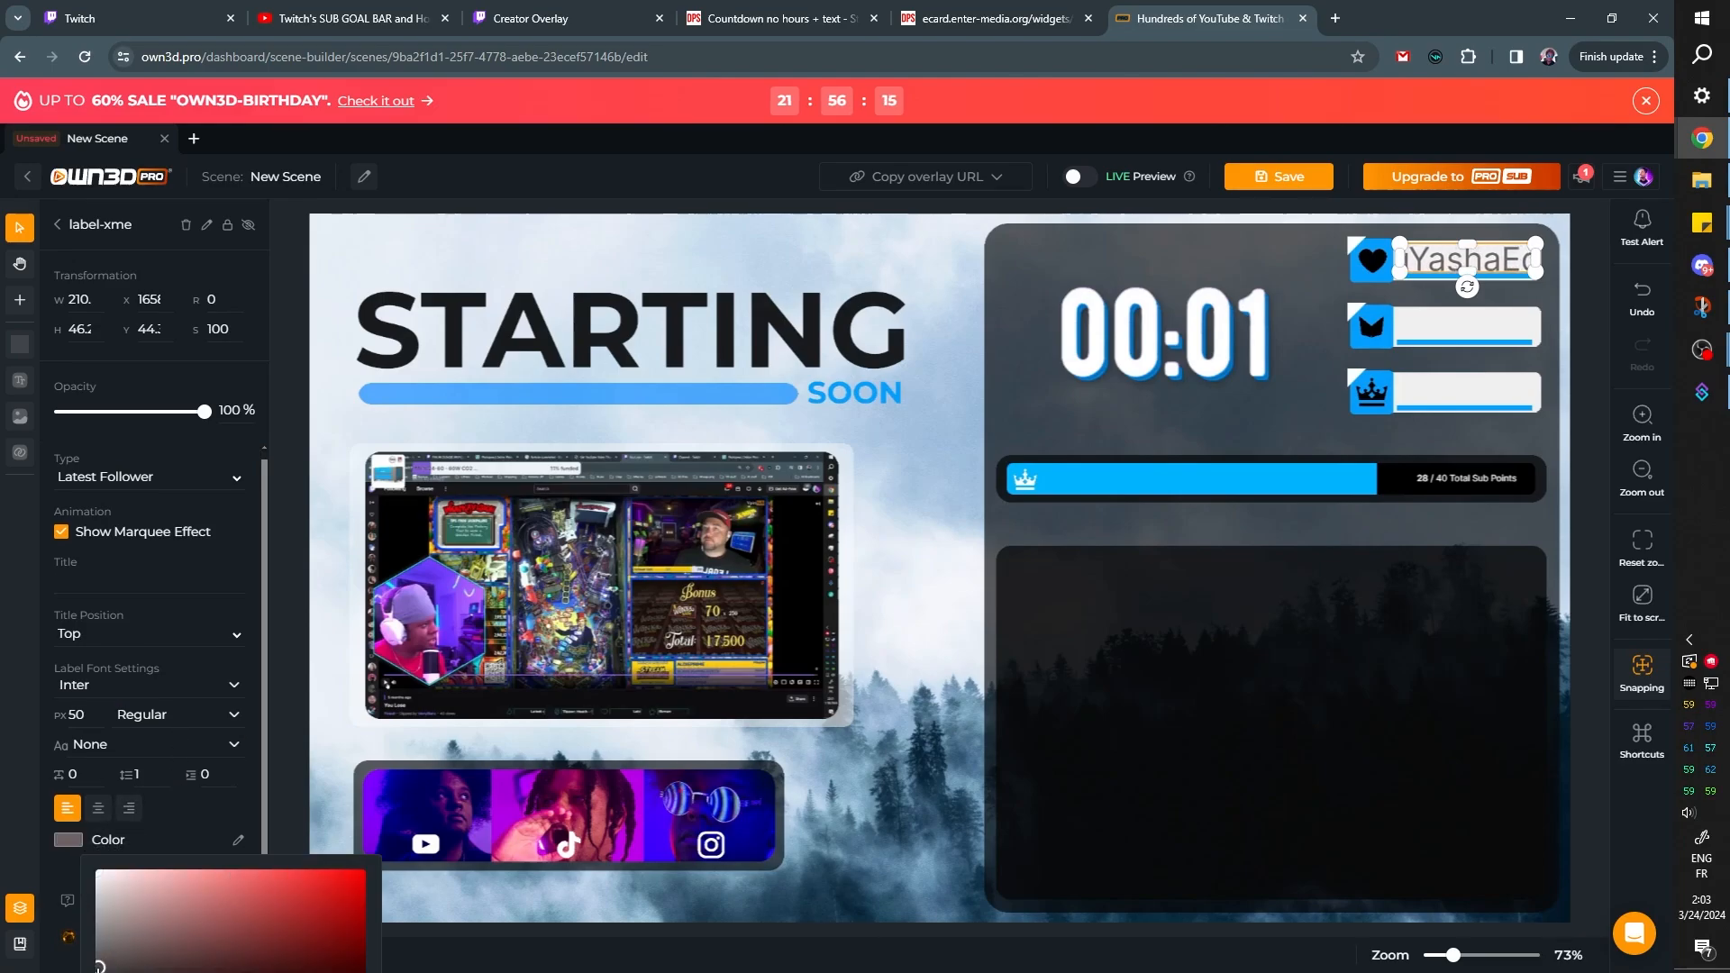
pyautogui.scroll(-1, 463, 733)
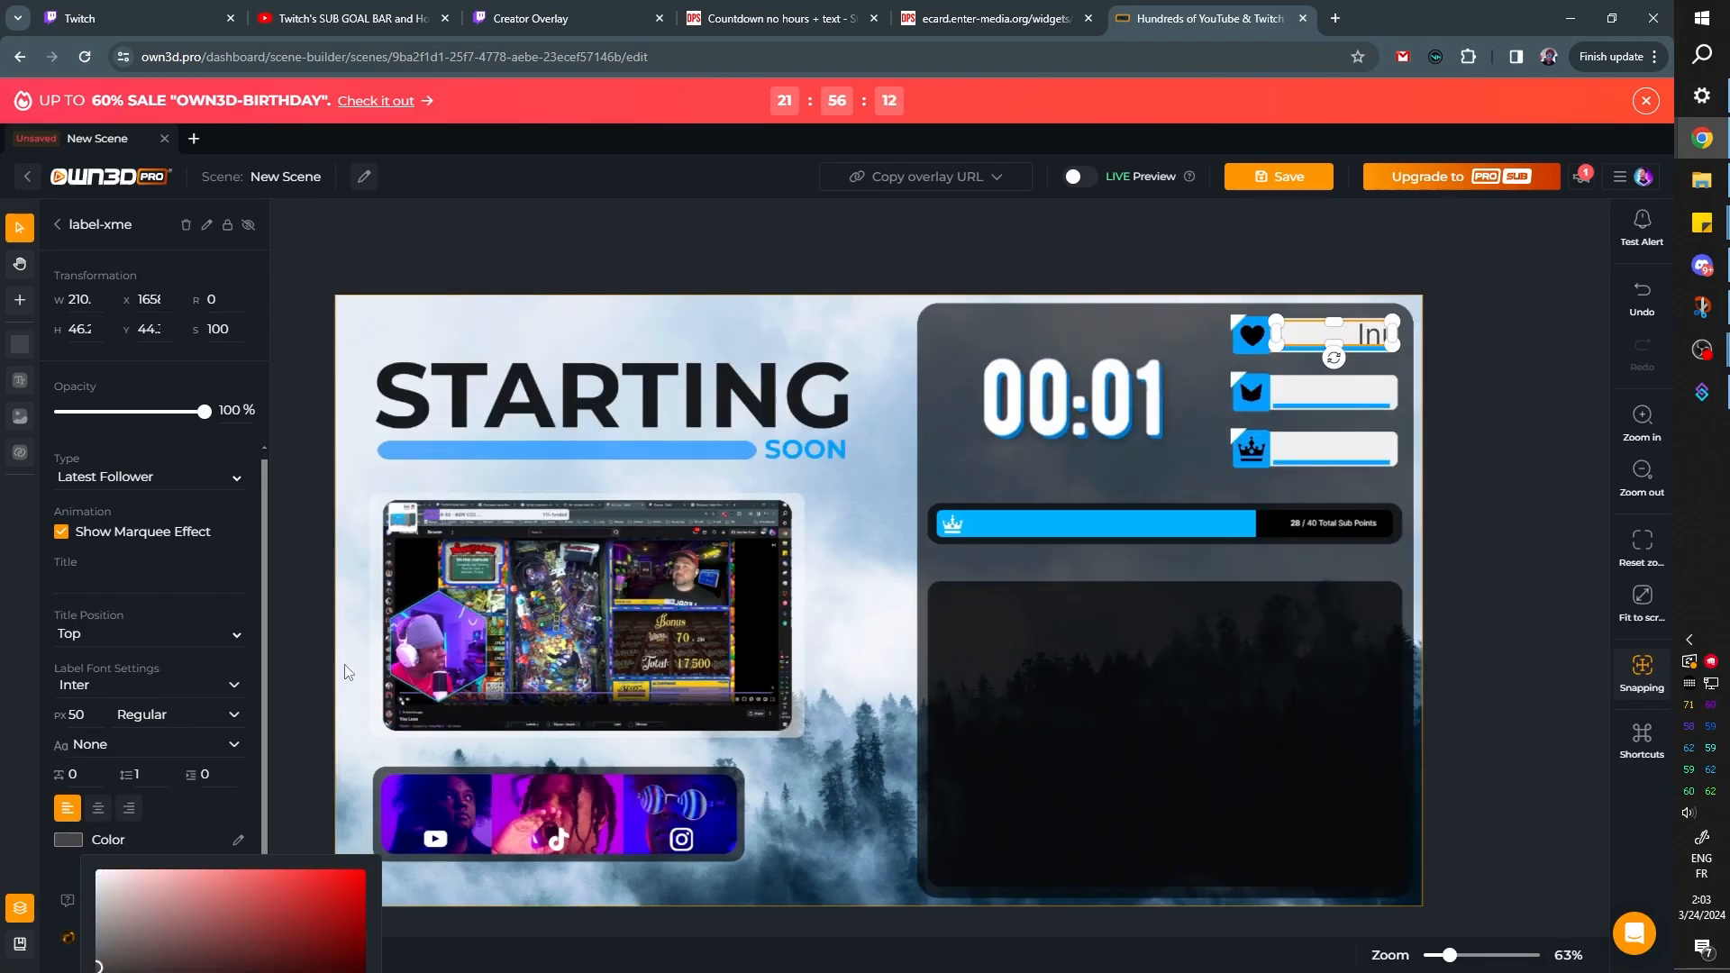
pyautogui.click(289, 802)
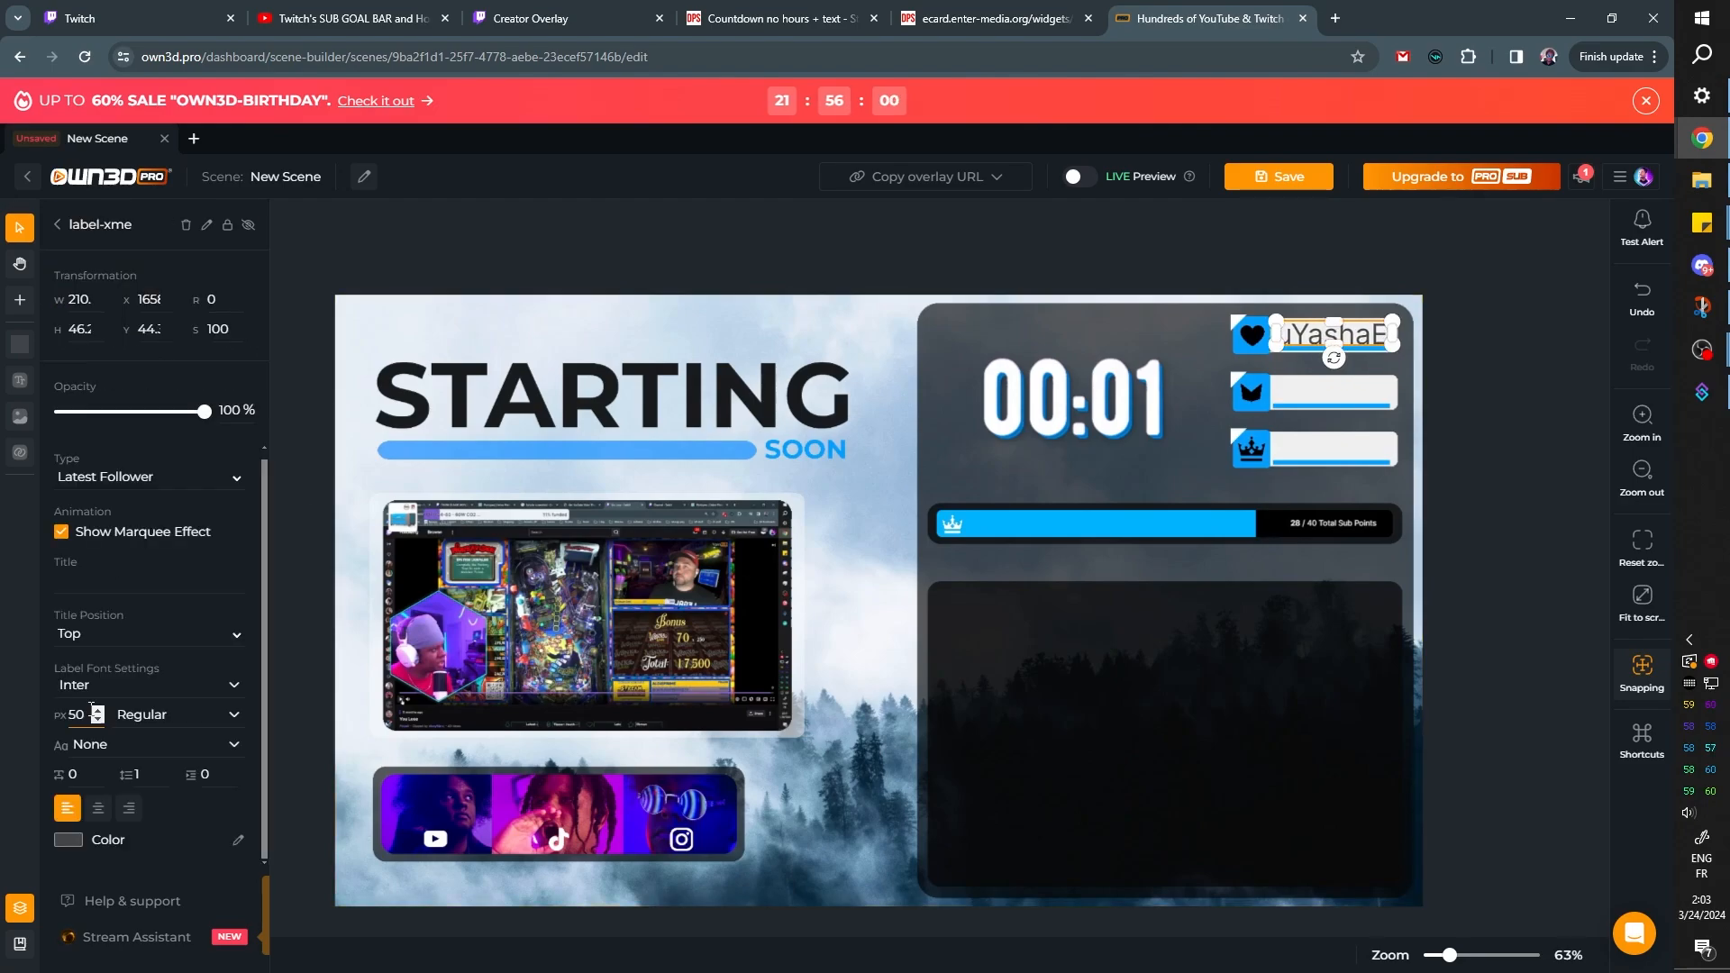
# Set the Latest Follower label's font size to 27 px
pyautogui.click(69, 842)
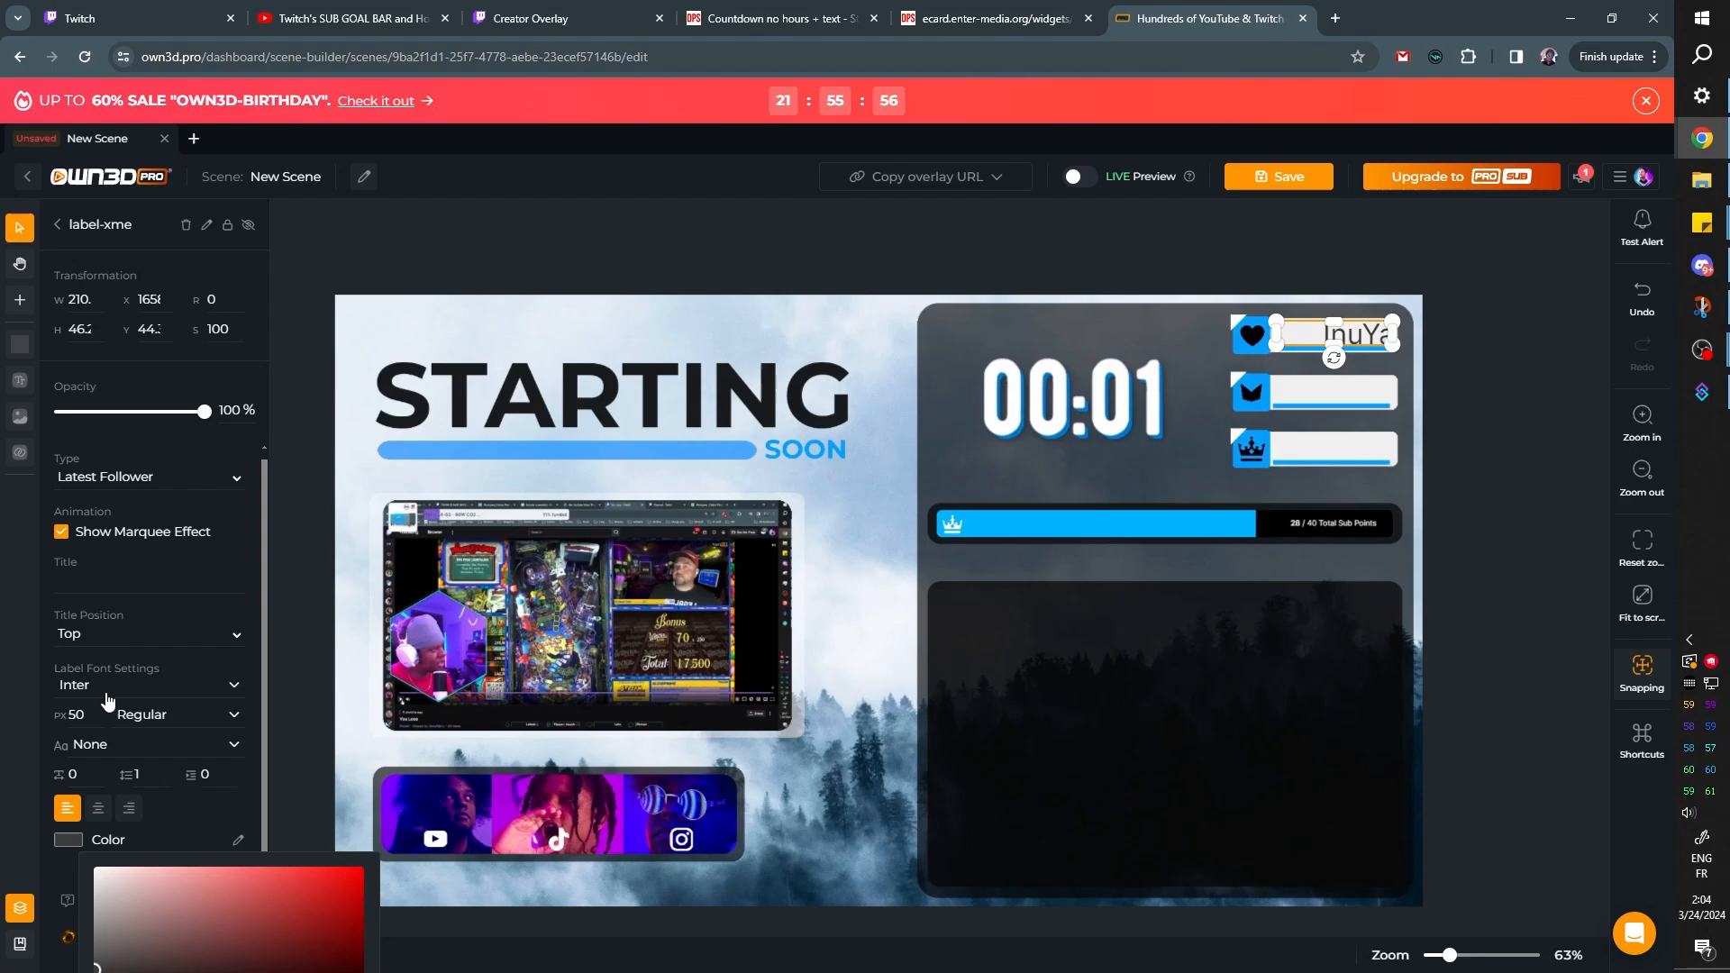
pyautogui.click(46, 586)
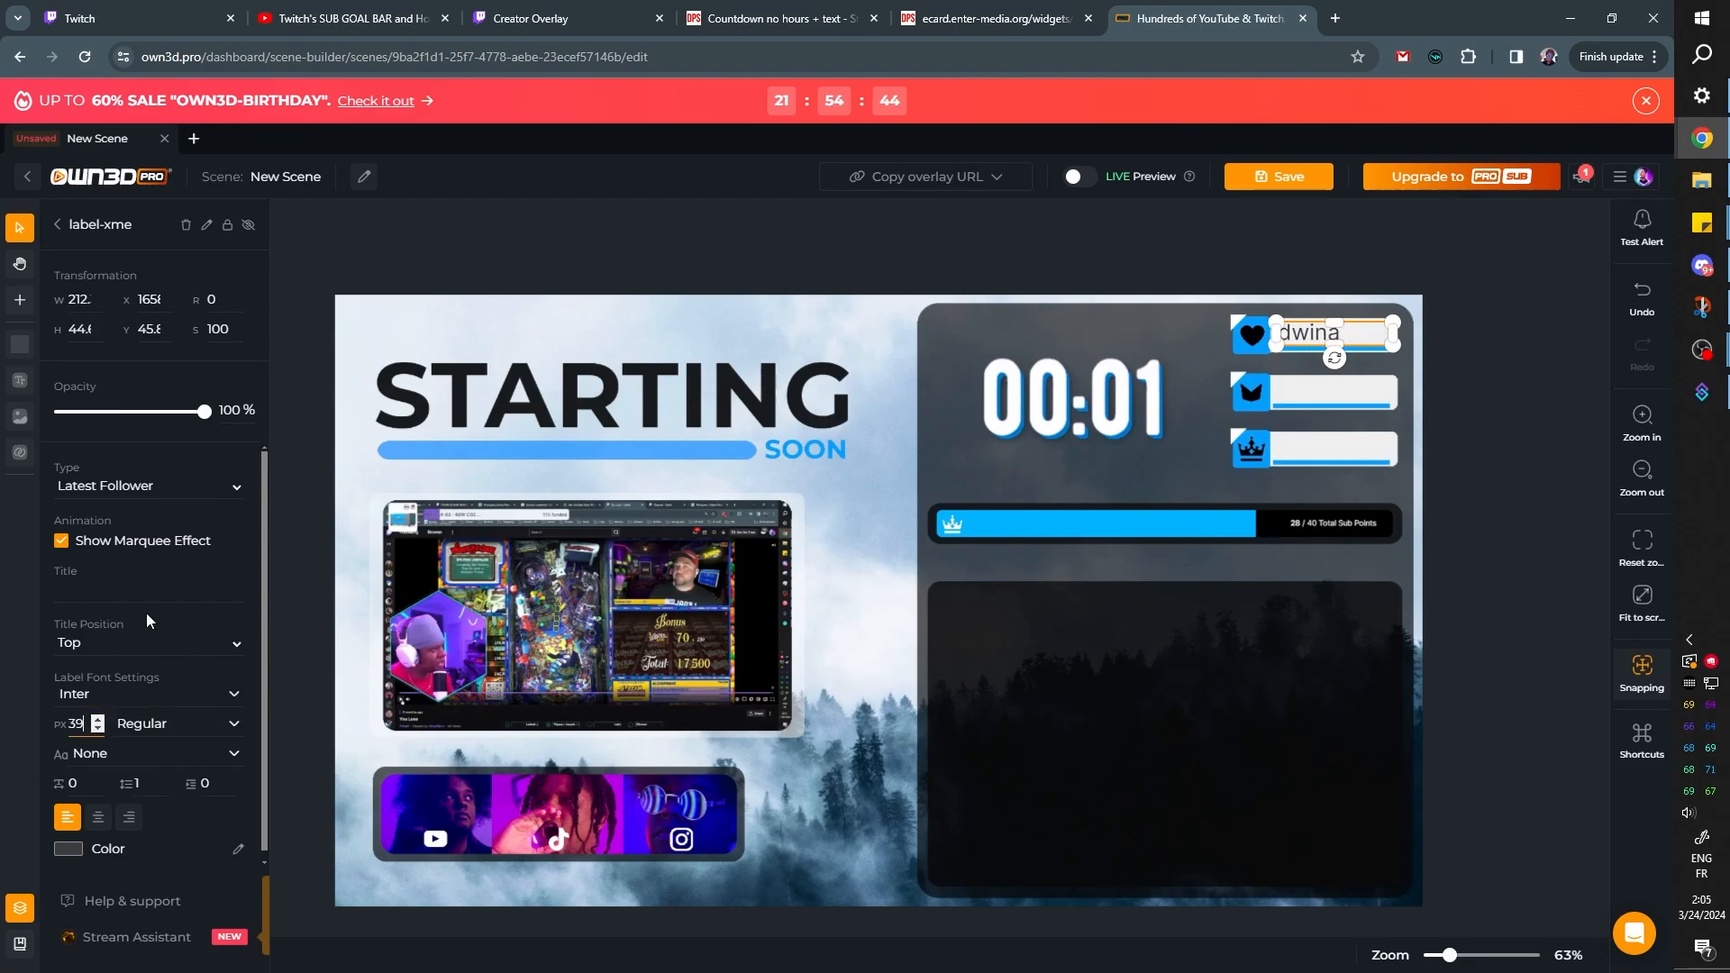
pyautogui.press('BackSpace')
pyautogui.press('BackSpace')
pyautogui.write('27')
pyautogui.scroll(-1, 145, 838)
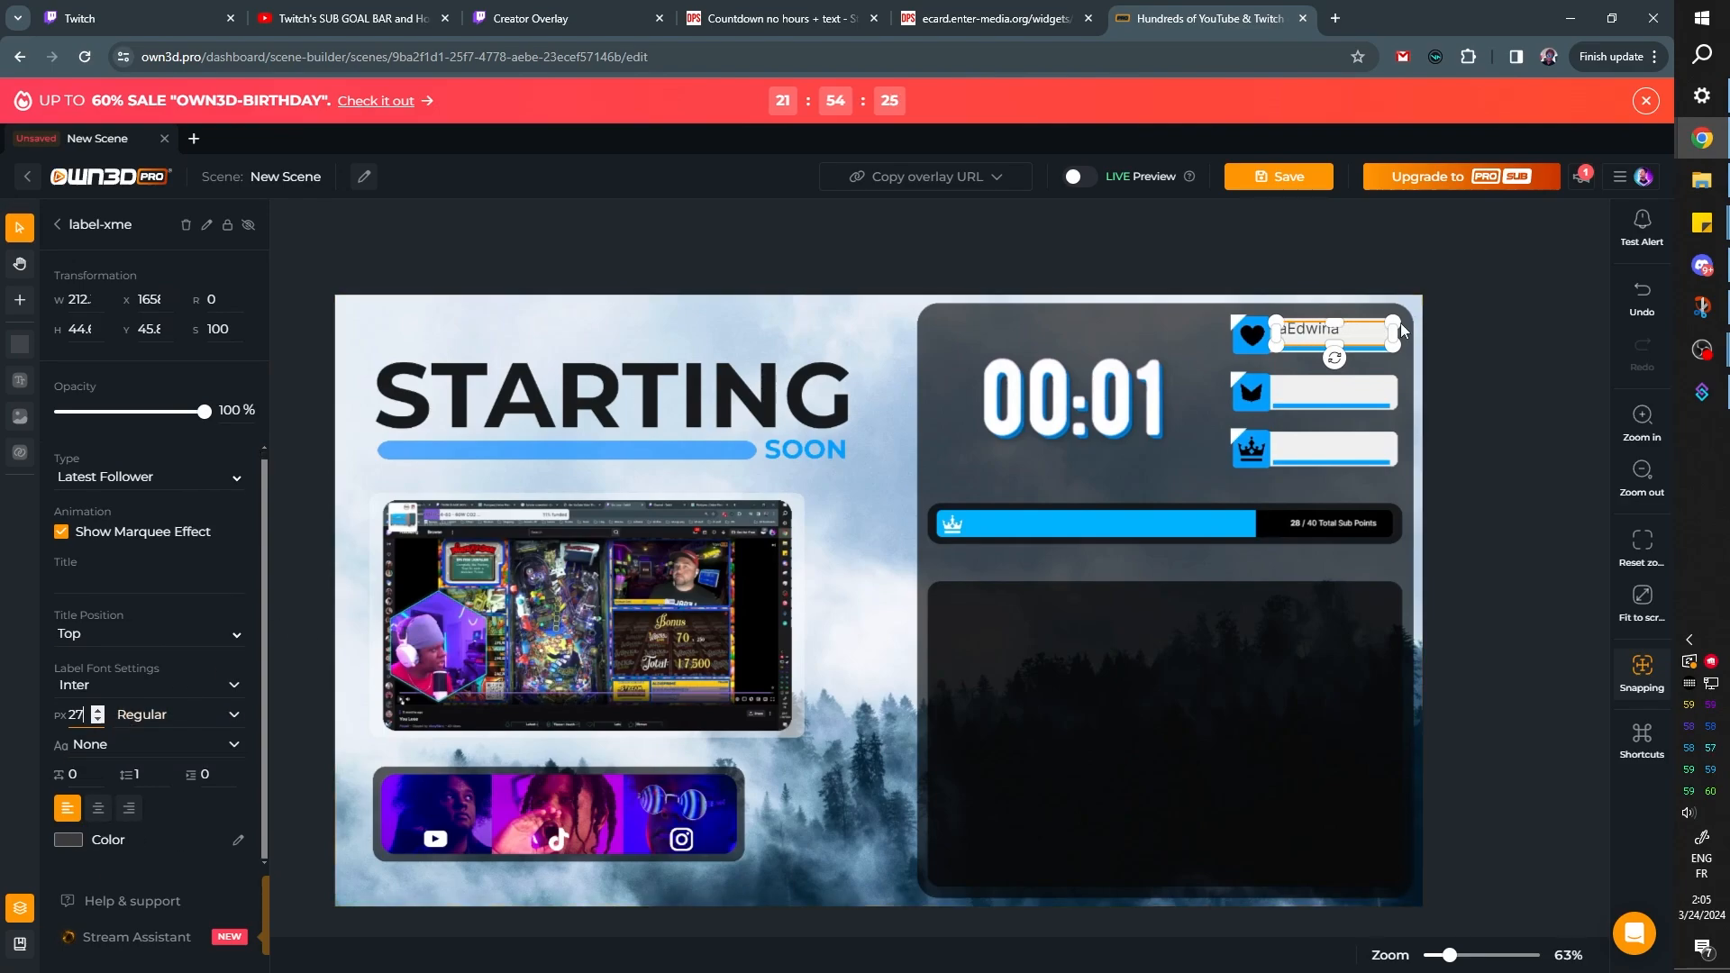
# Duplicate the Latest Follower label onto the second white box, below the heart row, and change its type to Latest Cheer
pyautogui.rightClick(1359, 337)
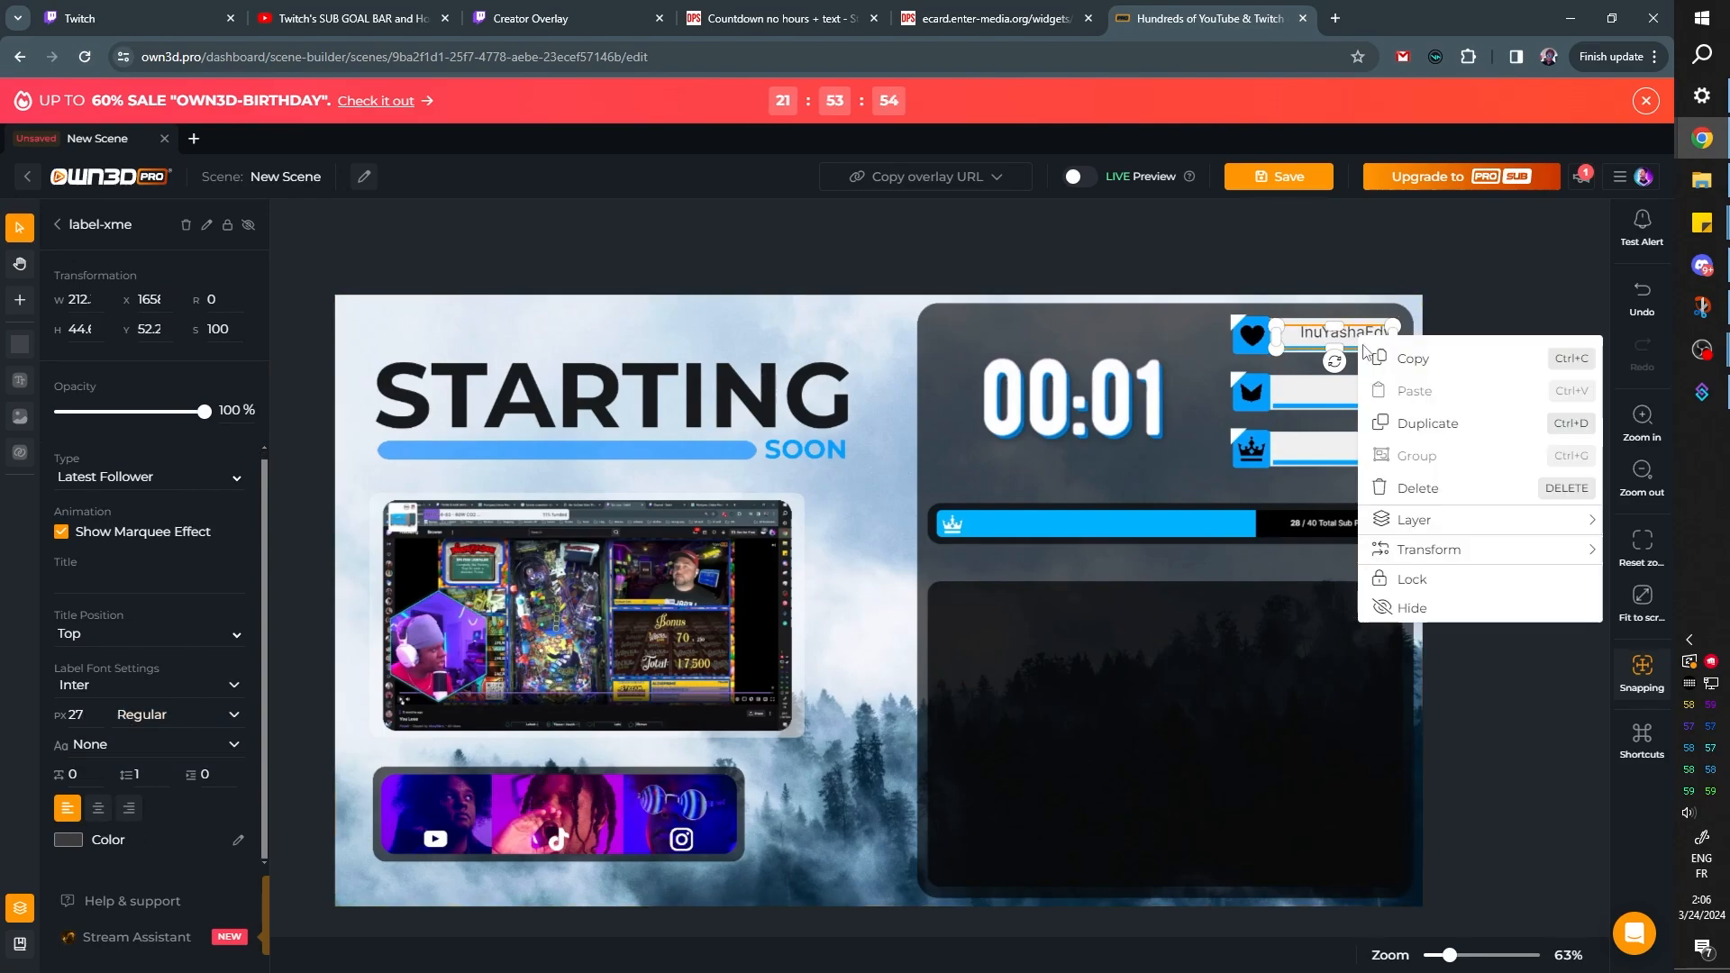
pyautogui.click(1430, 425)
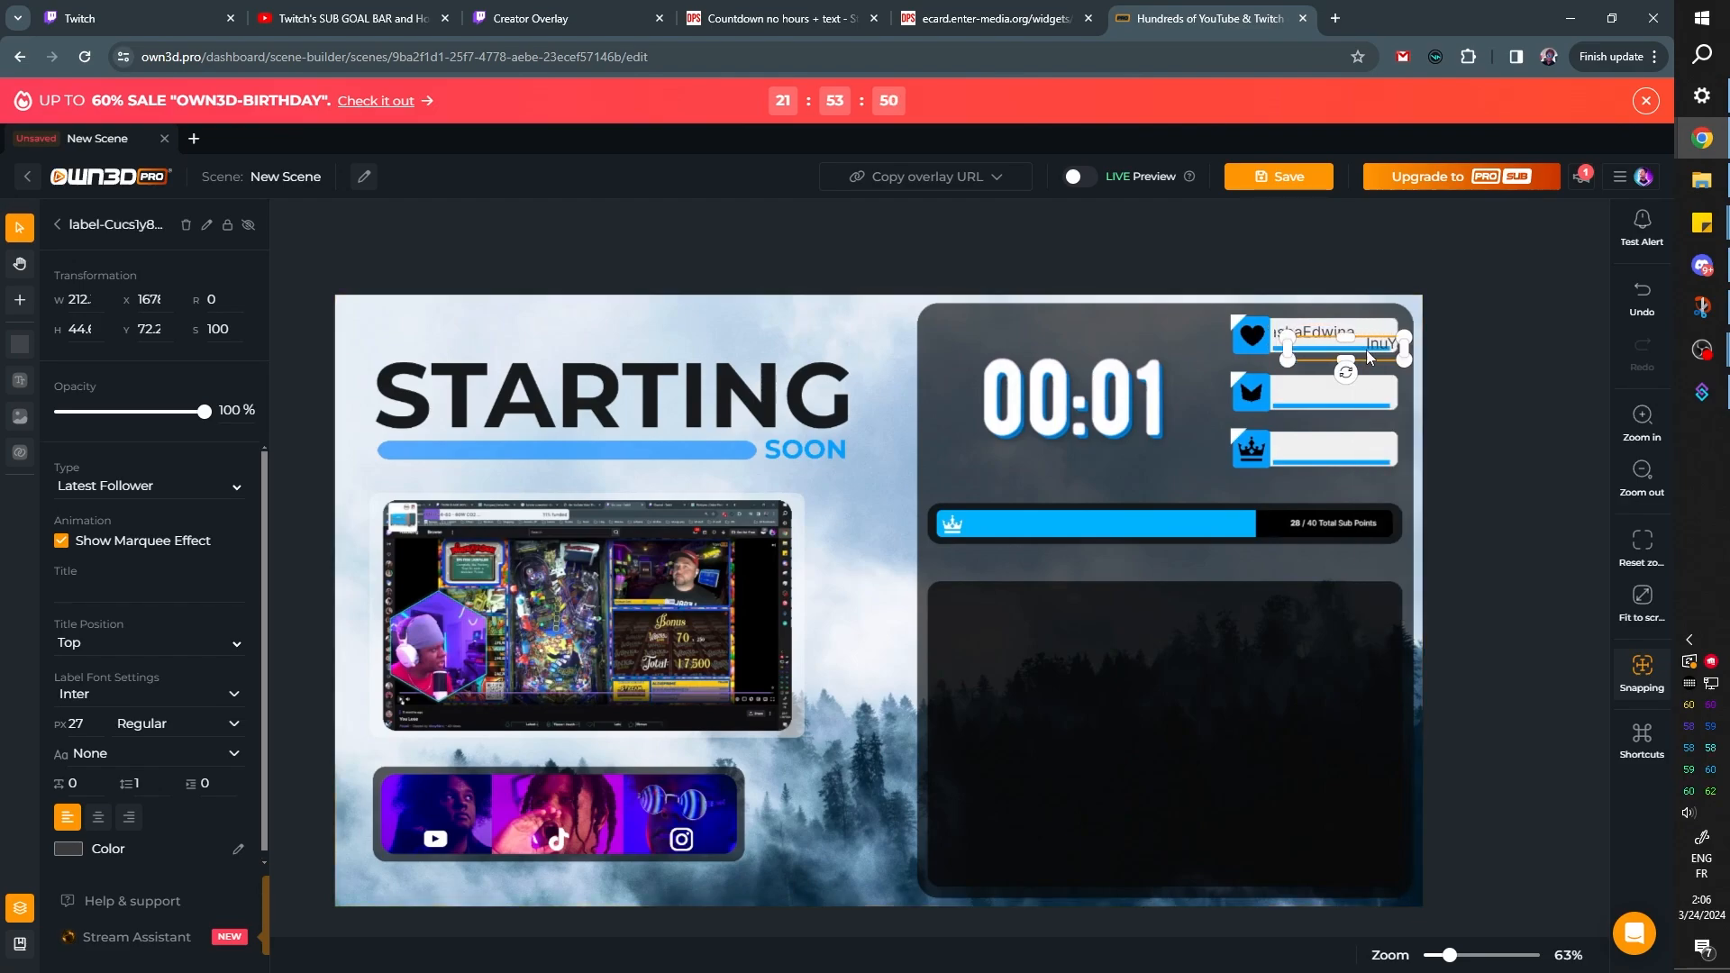
pyautogui.moveTo(1380, 344); pyautogui.dragTo(1363, 392)
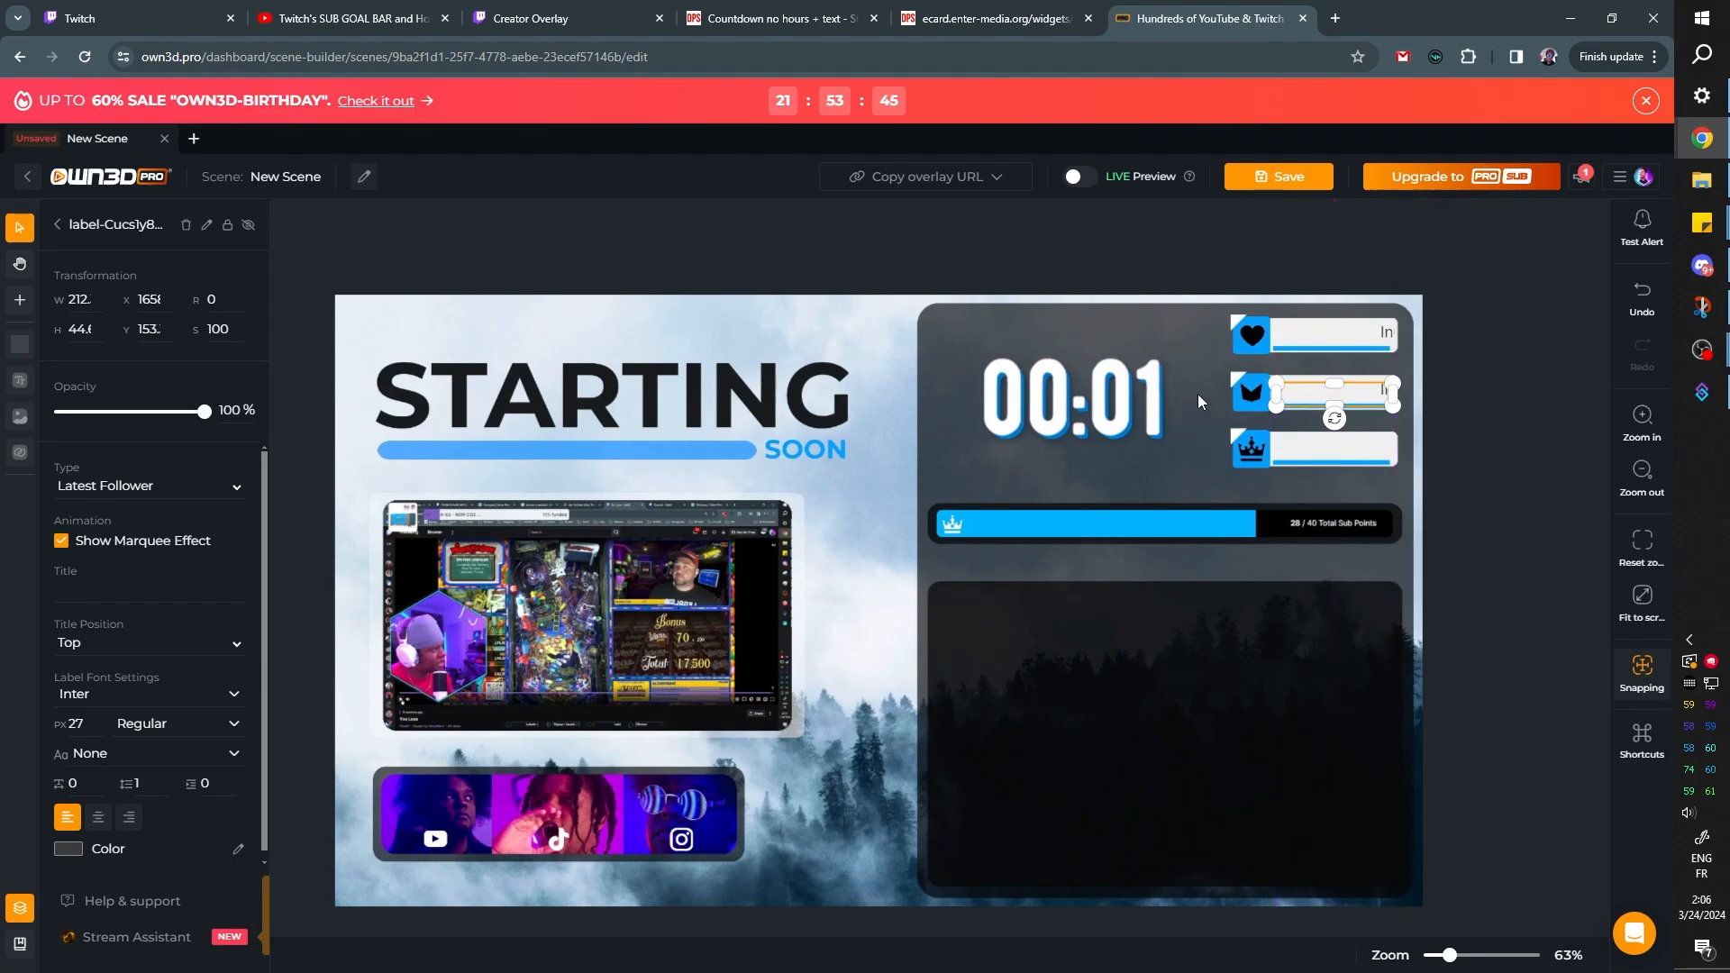
pyautogui.click(170, 491)
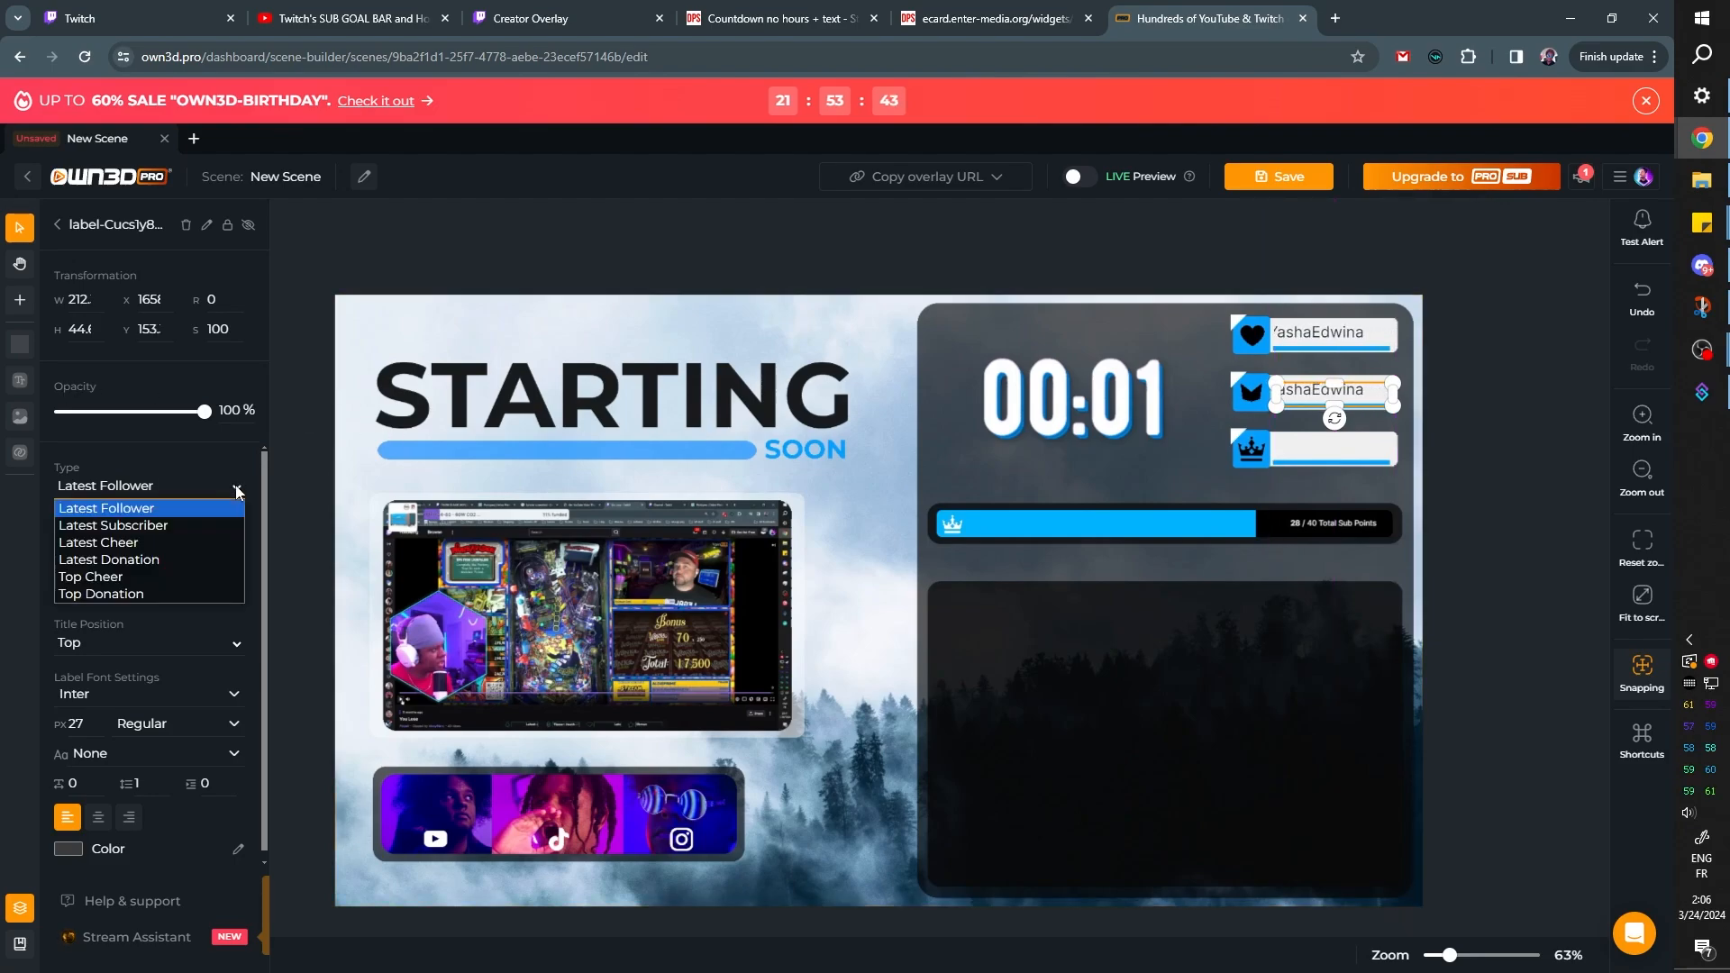
pyautogui.click(153, 542)
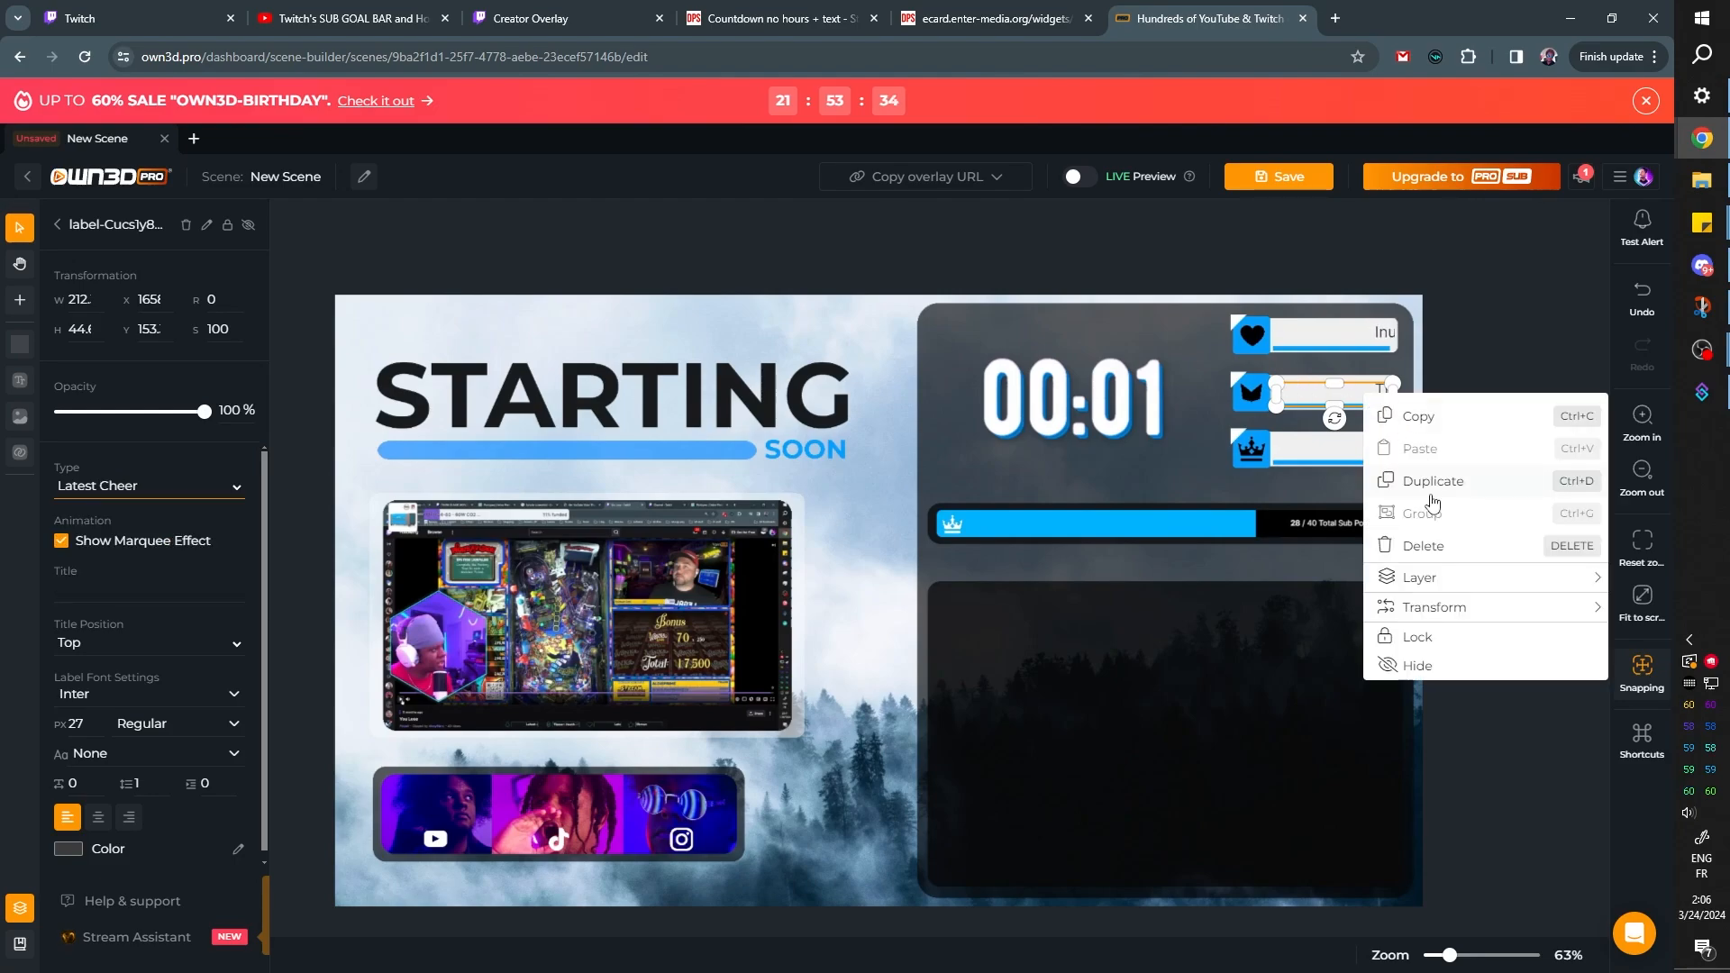
# Duplicate the Latest Cheer label onto the white box beside the crown icon and change its type to Top Cheer
pyautogui.click(1427, 483)
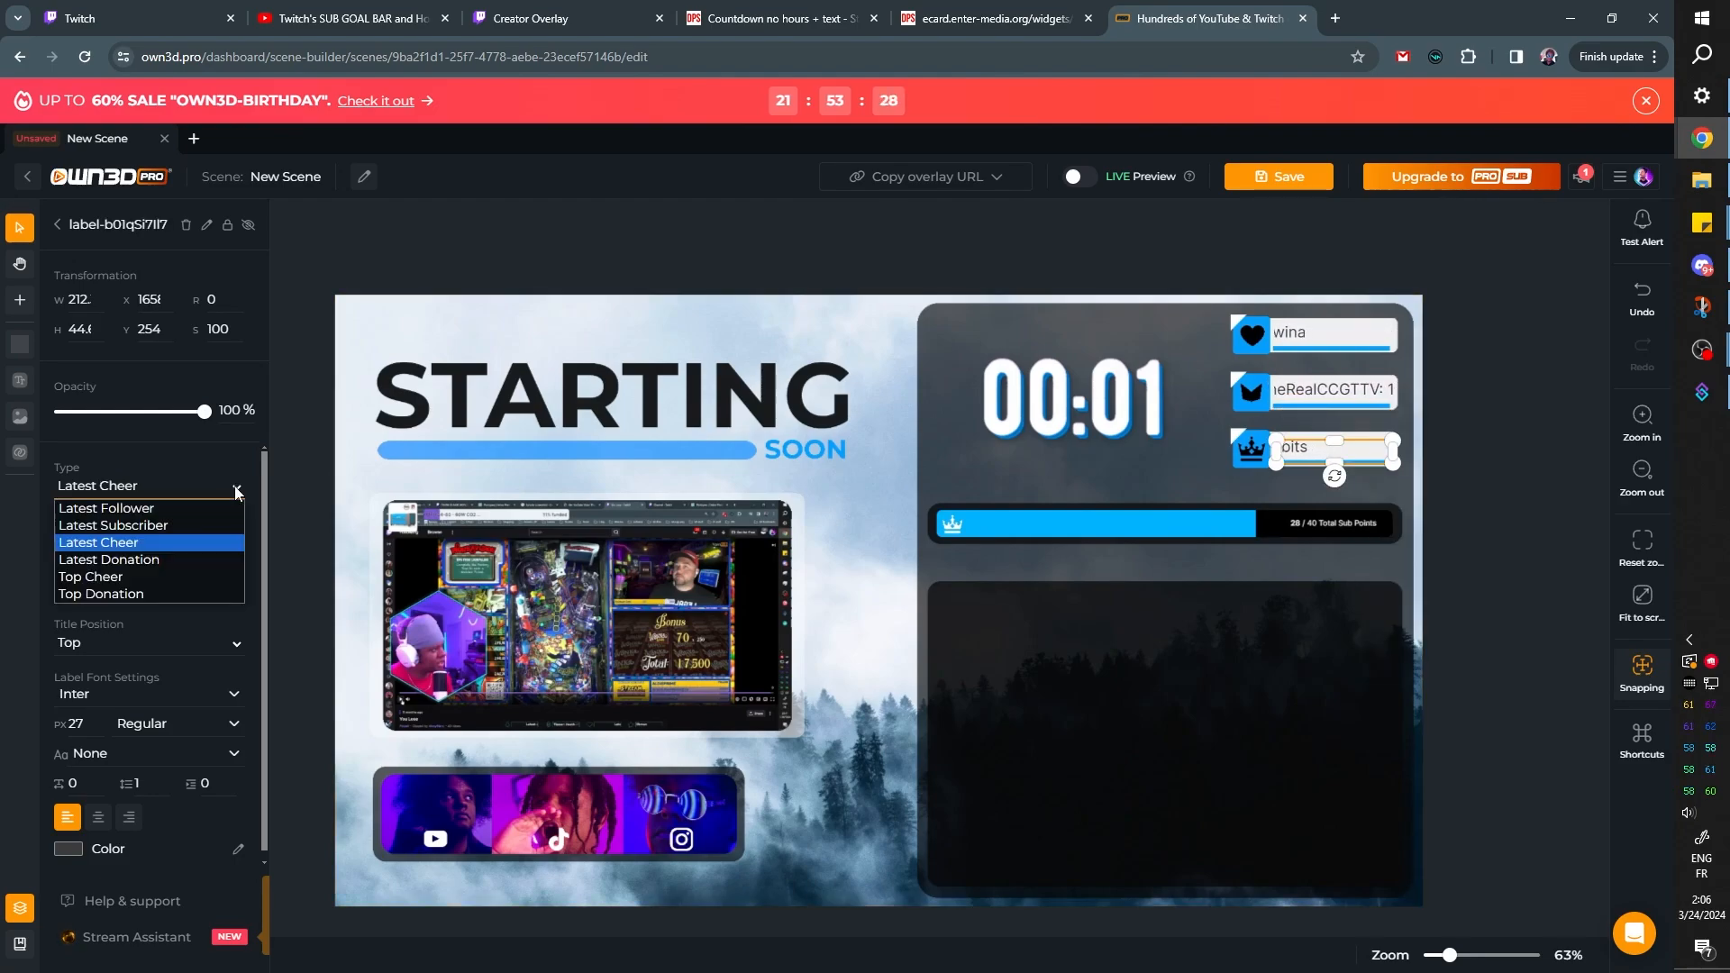
pyautogui.click(157, 591)
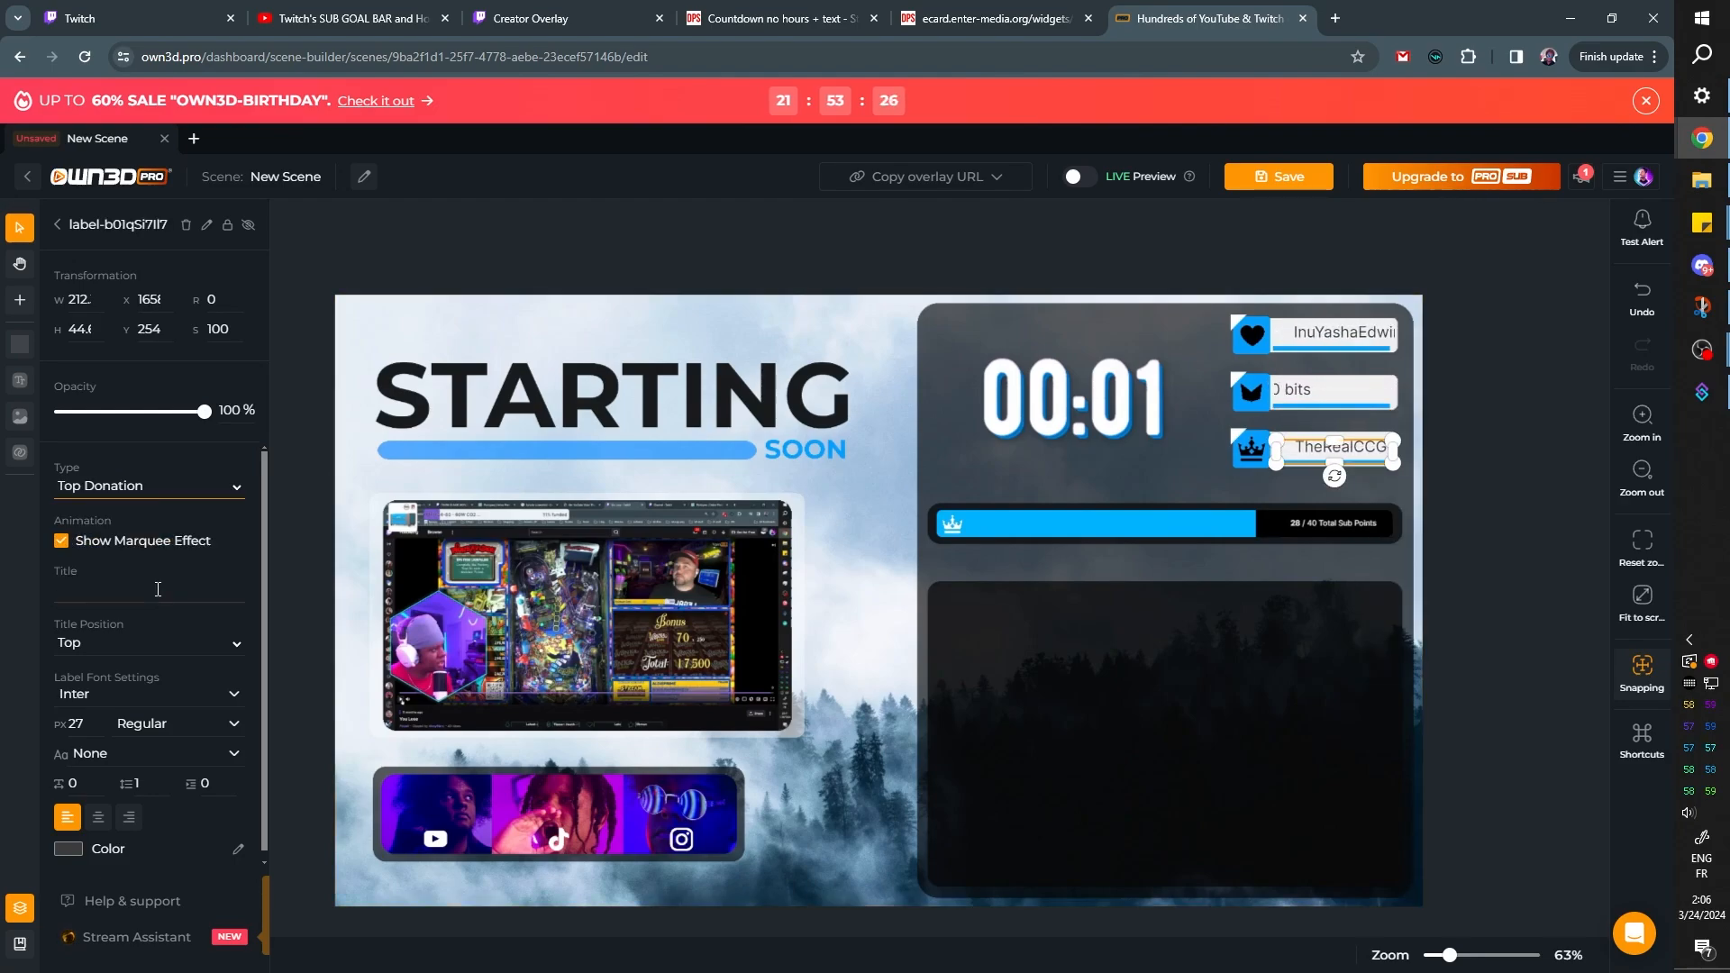
pyautogui.click(236, 490)
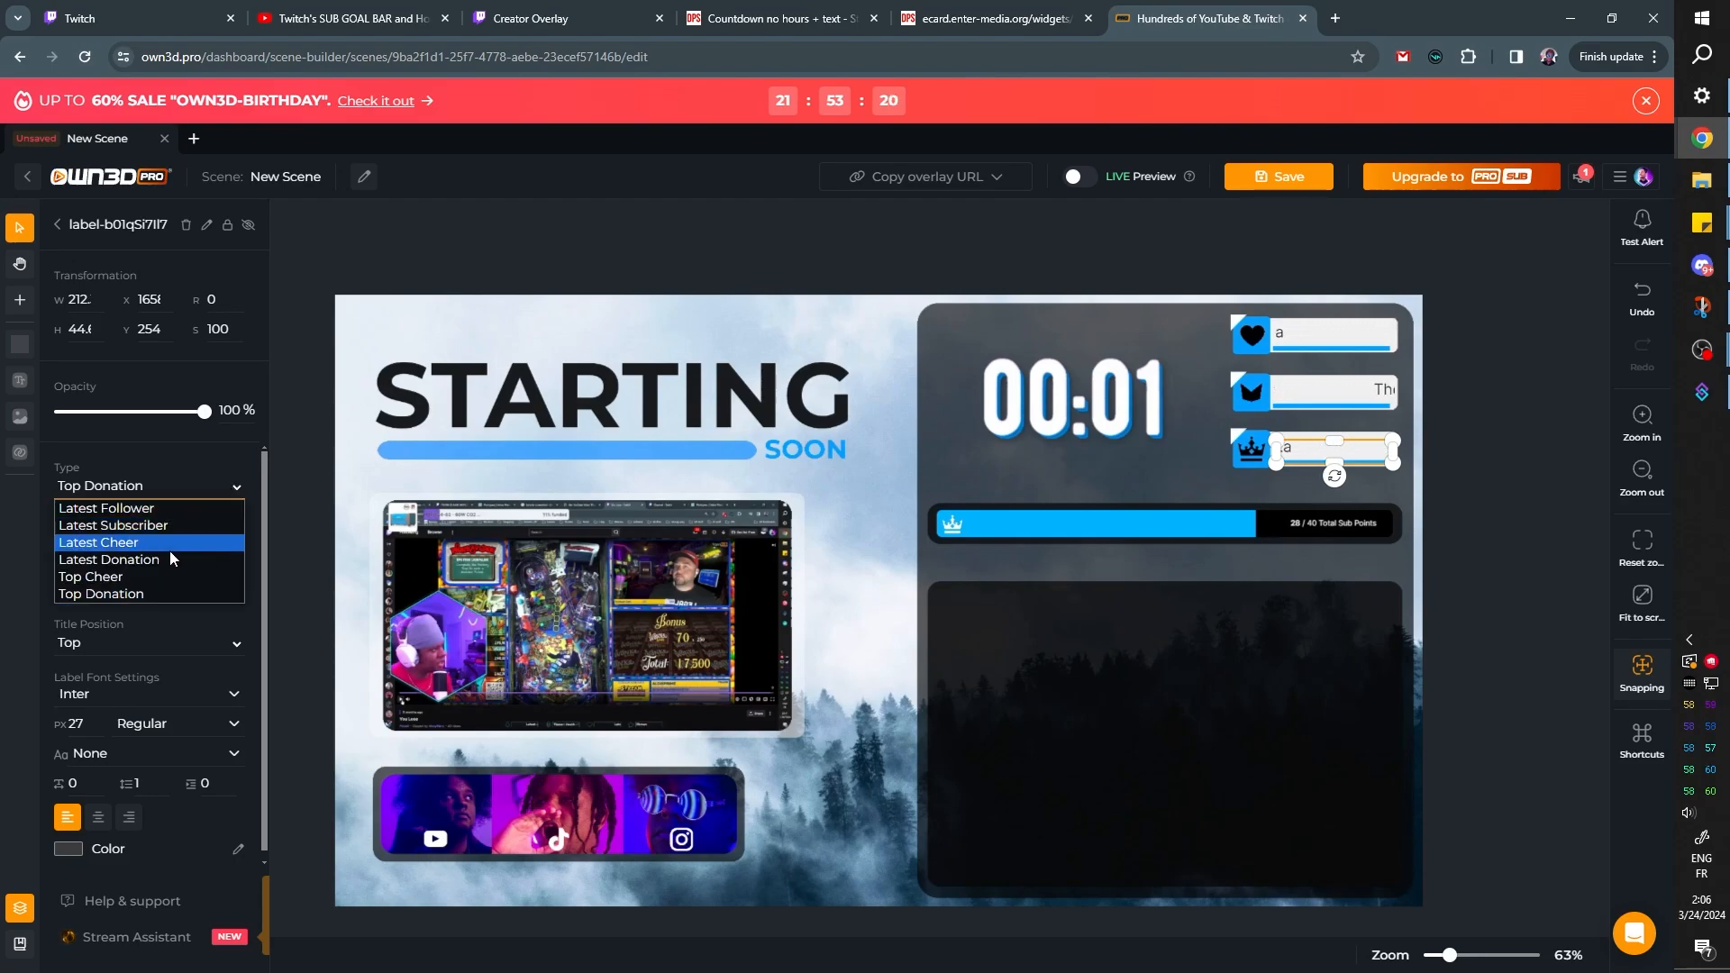
pyautogui.click(153, 576)
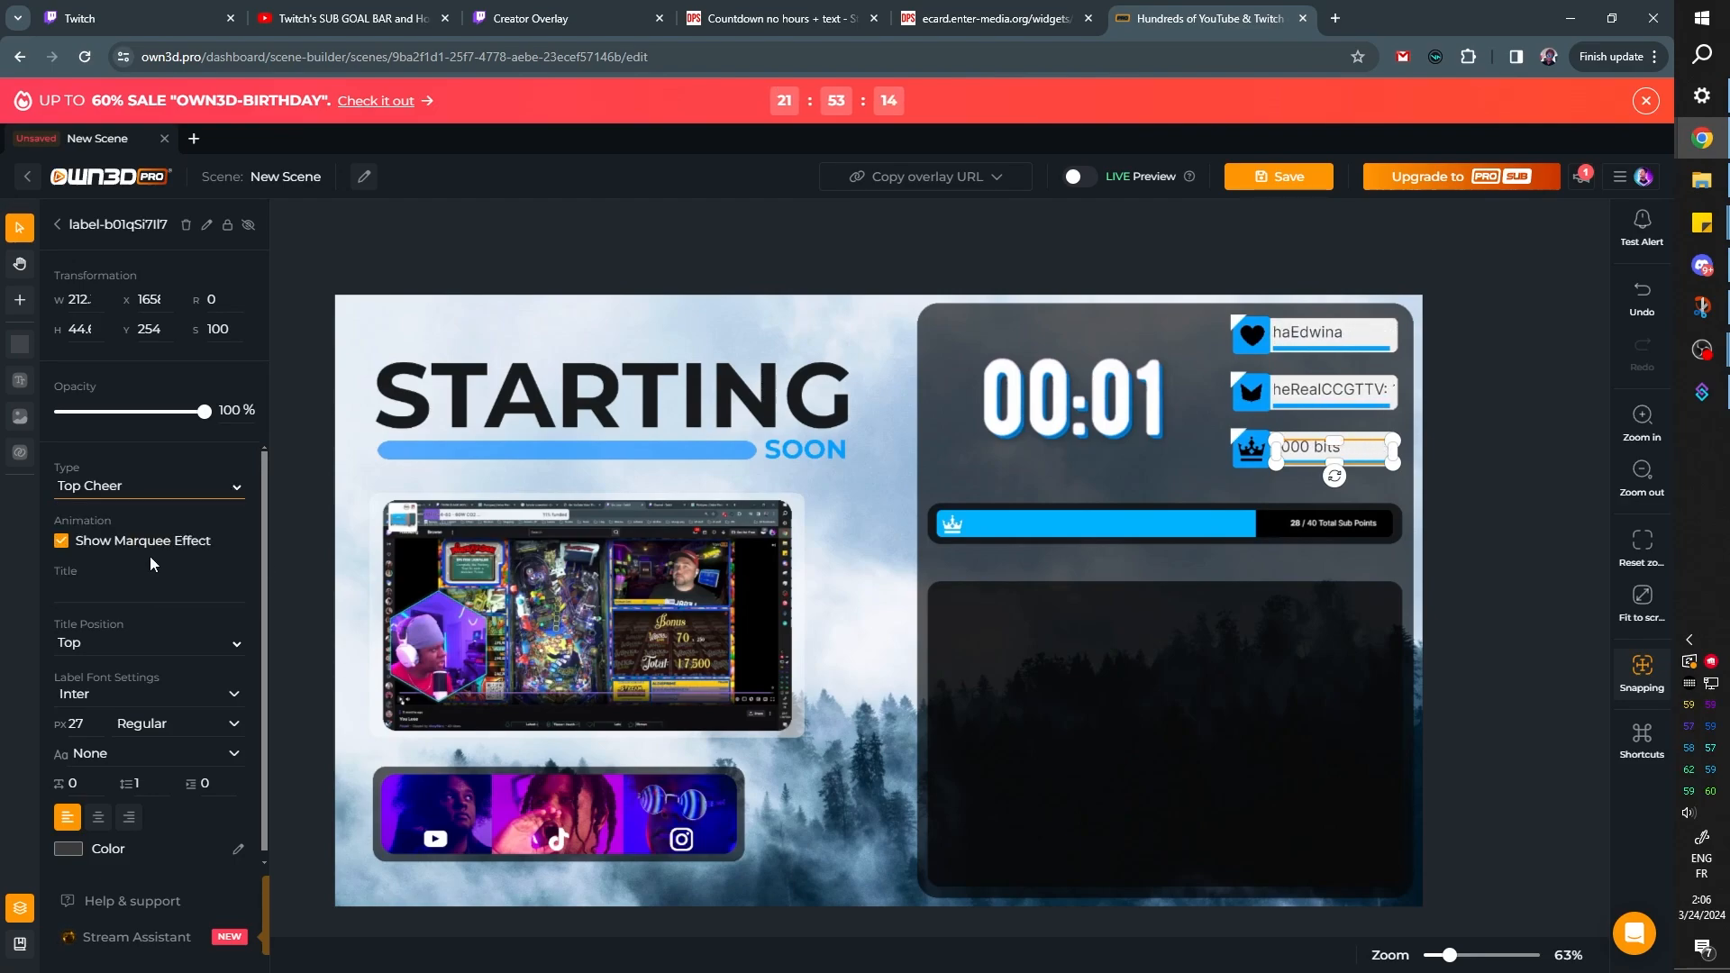
# Delete the reference screenshot image from the scene and save the scene under the name Labels
pyautogui.click(1464, 337)
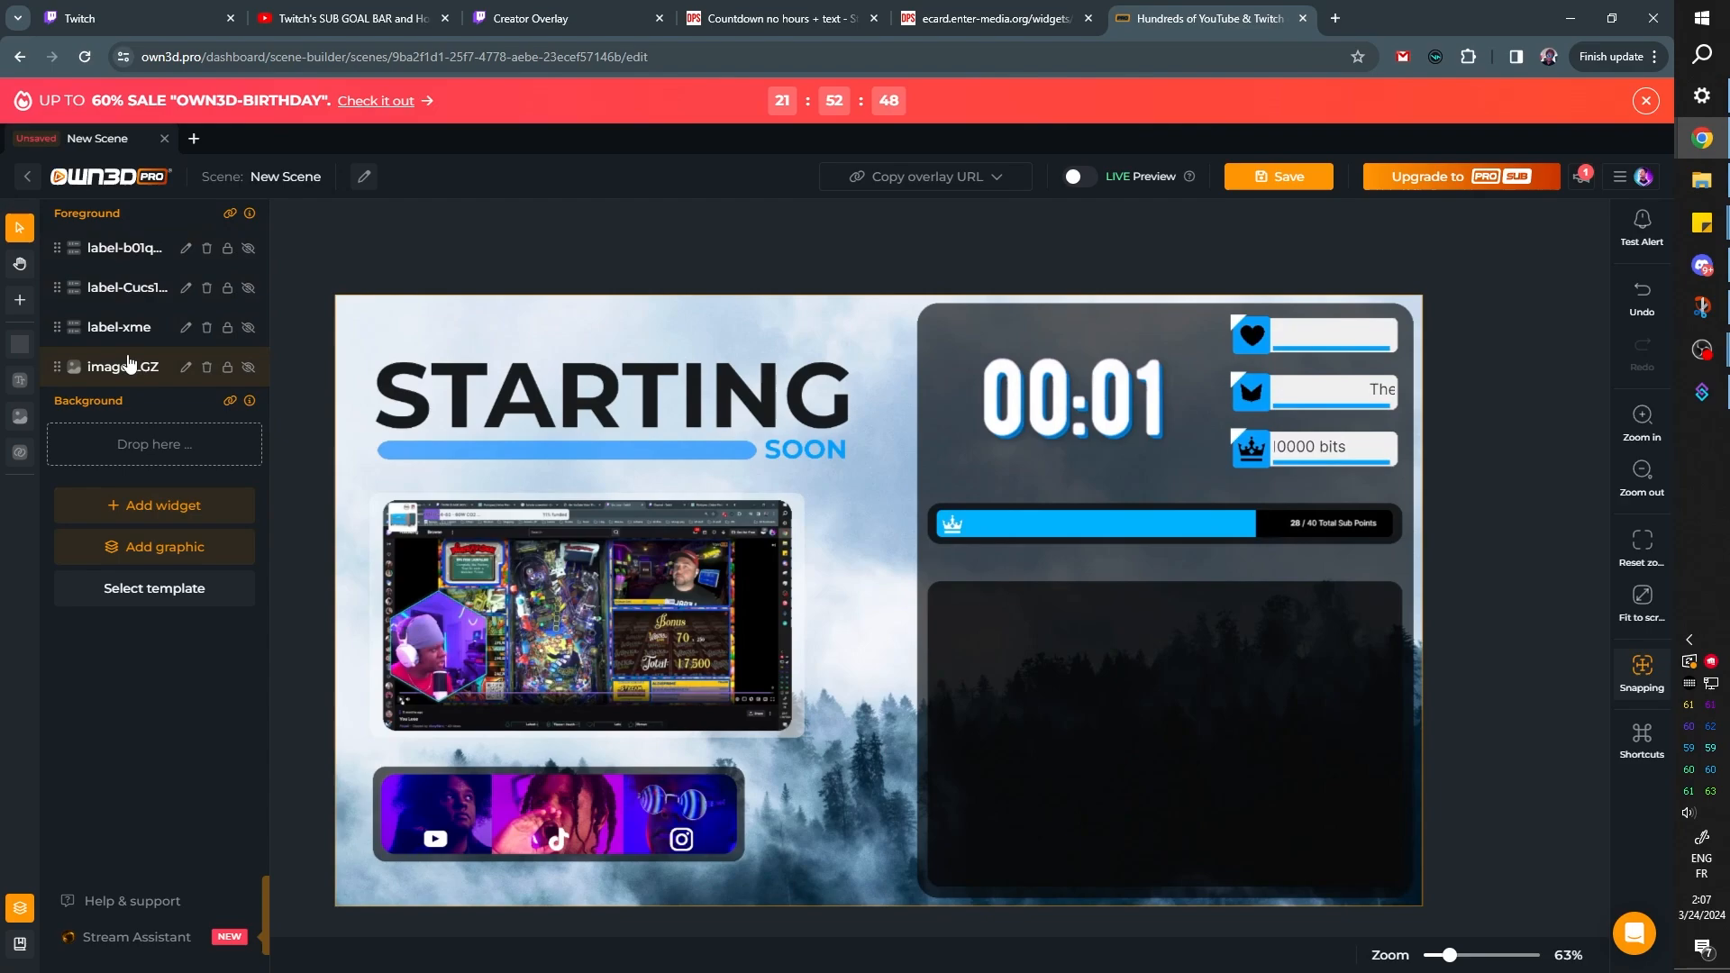
pyautogui.click(207, 367)
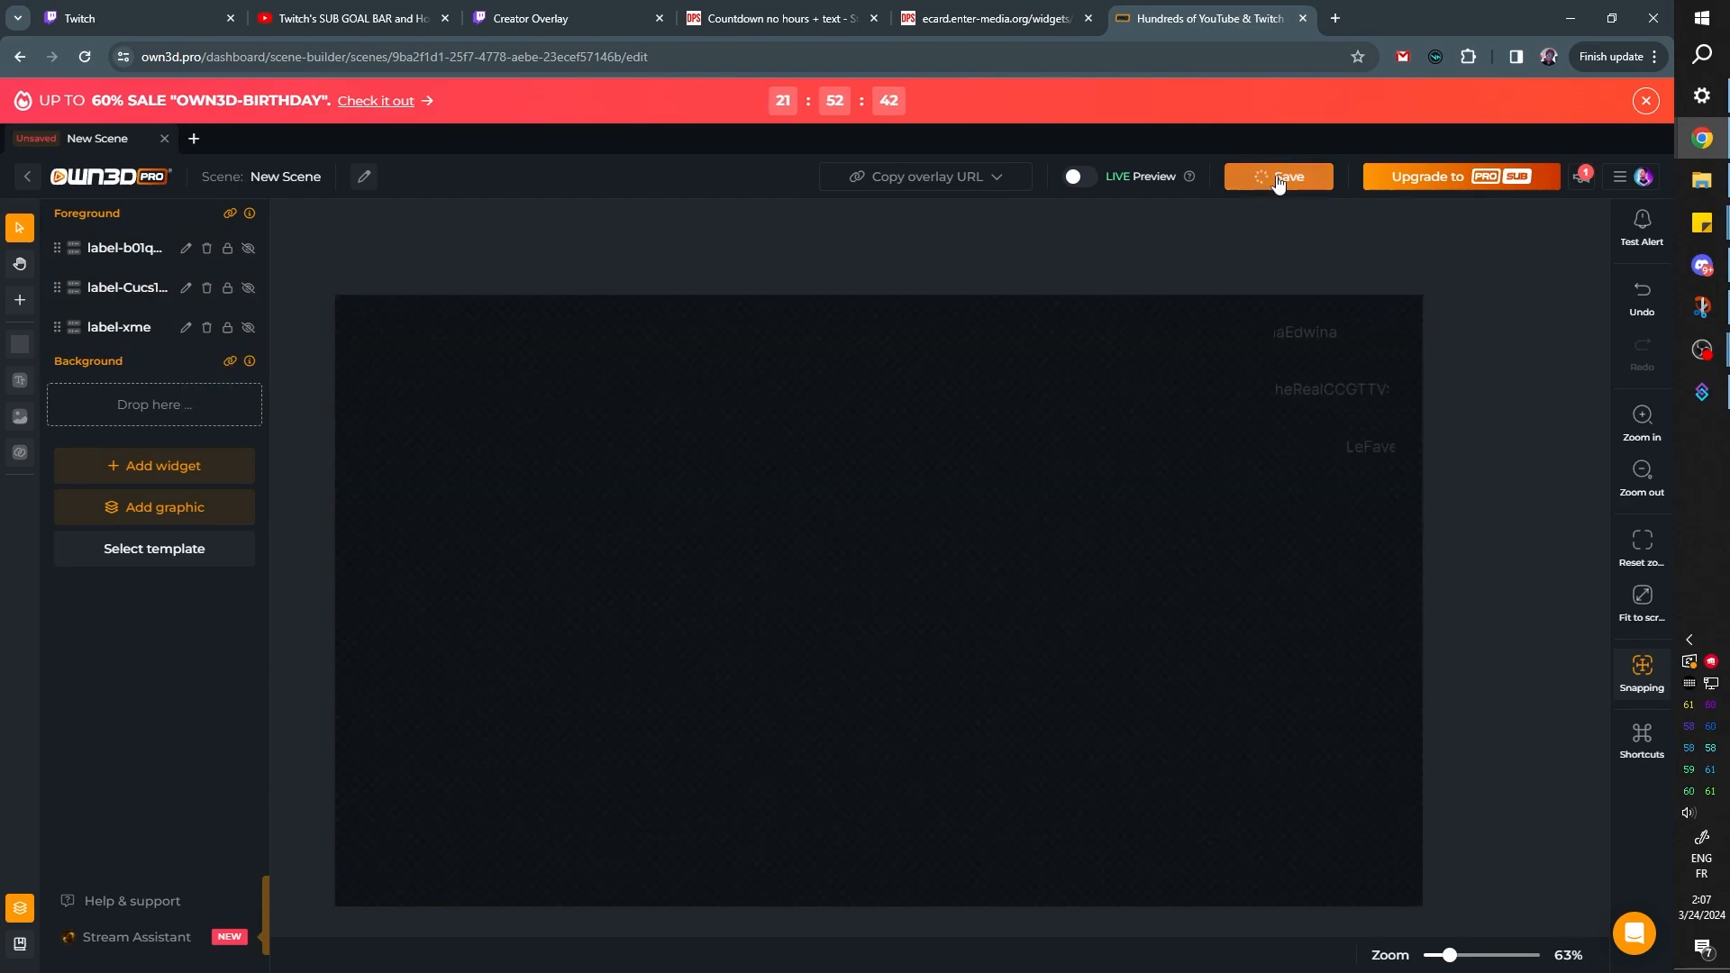
pyautogui.click(364, 176)
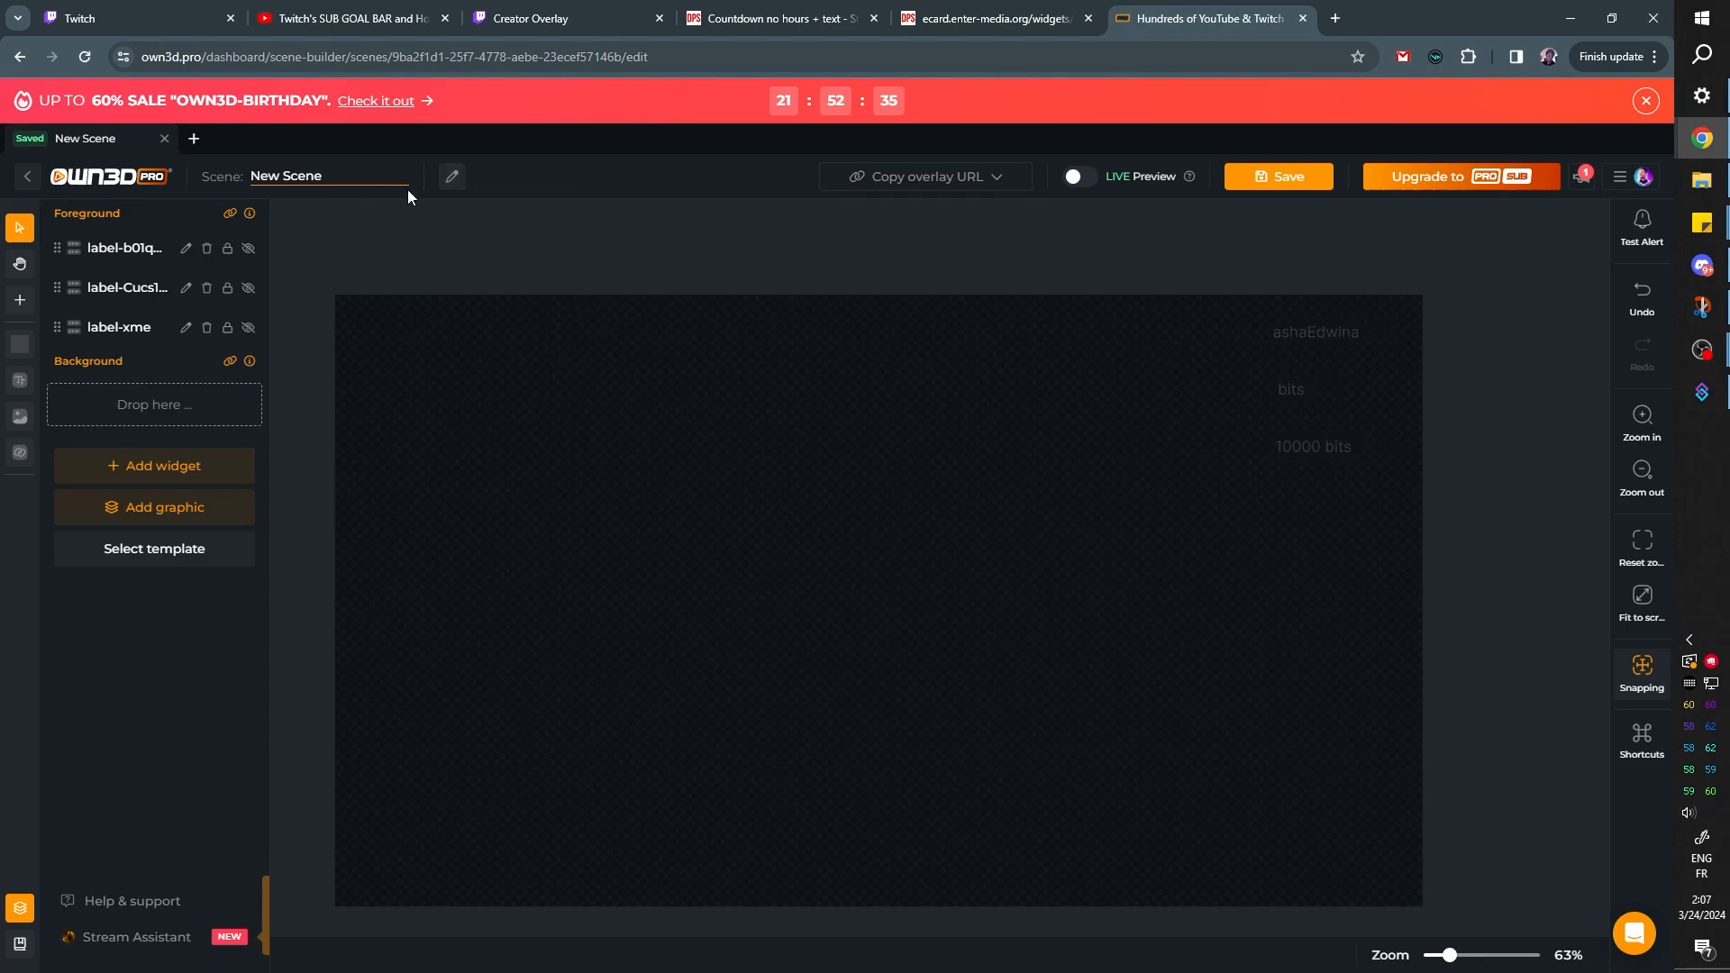
pyautogui.write('Labels')
pyautogui.press('Return')
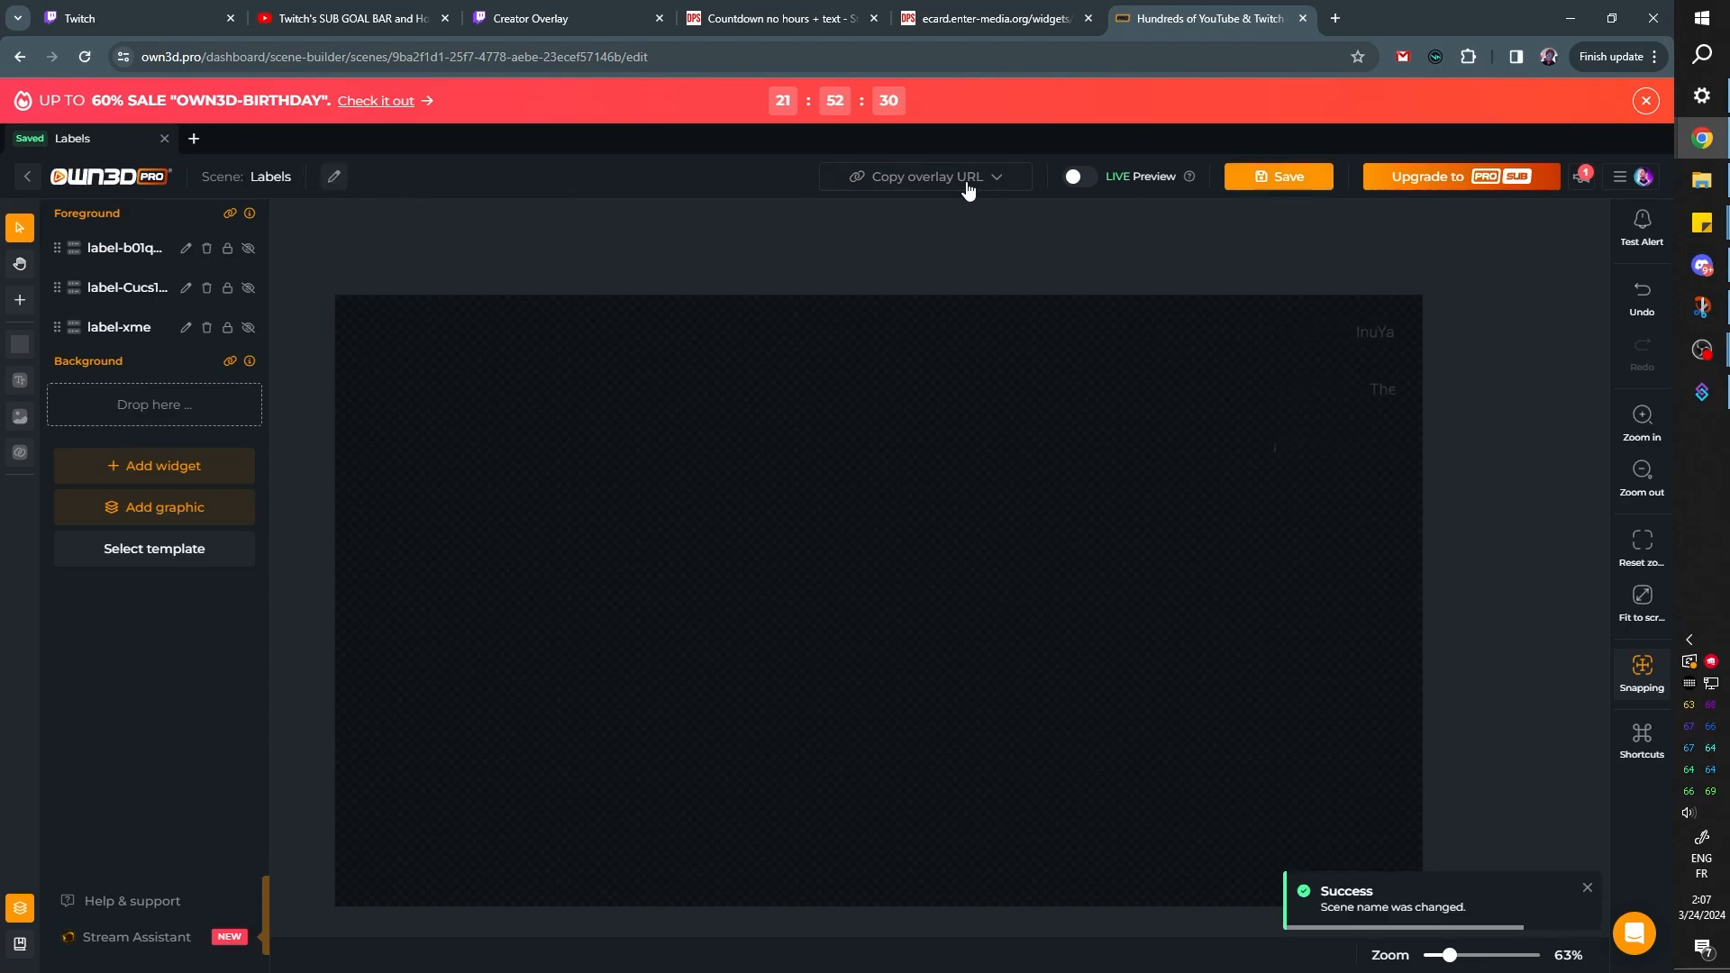
pyautogui.click(1254, 180)
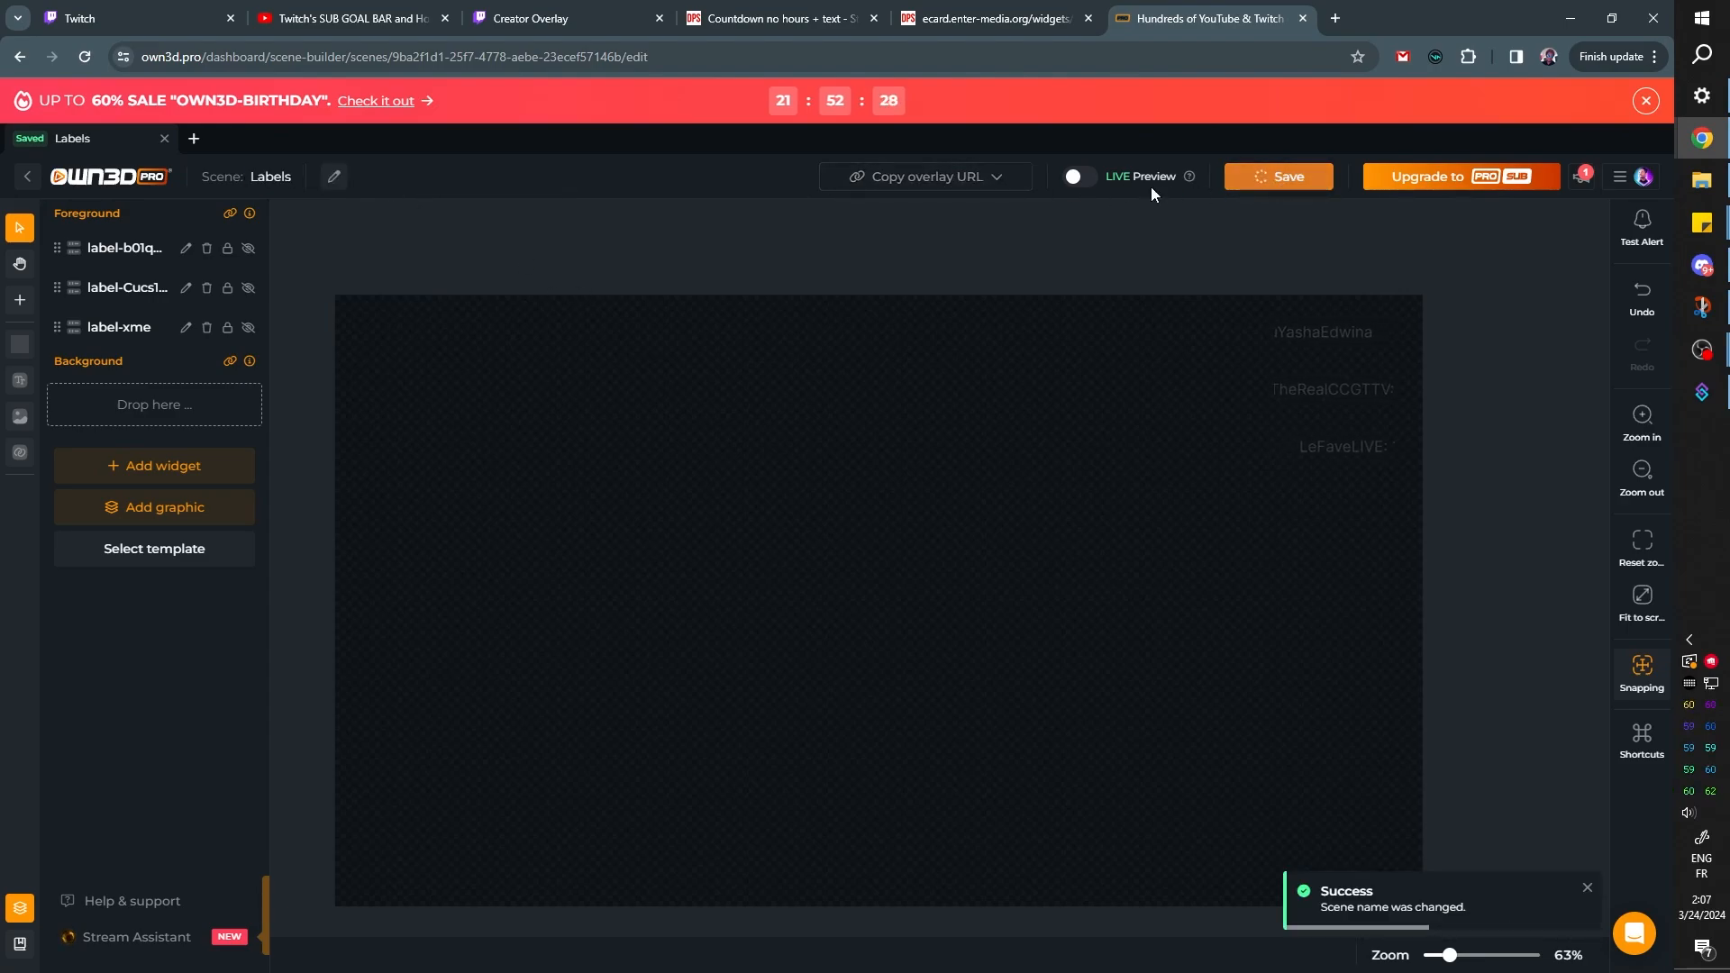
# Copy the Labels scene's overlay URL and add a new Browser source named Labels to the Starting Full scene in OBS
pyautogui.click(962, 180)
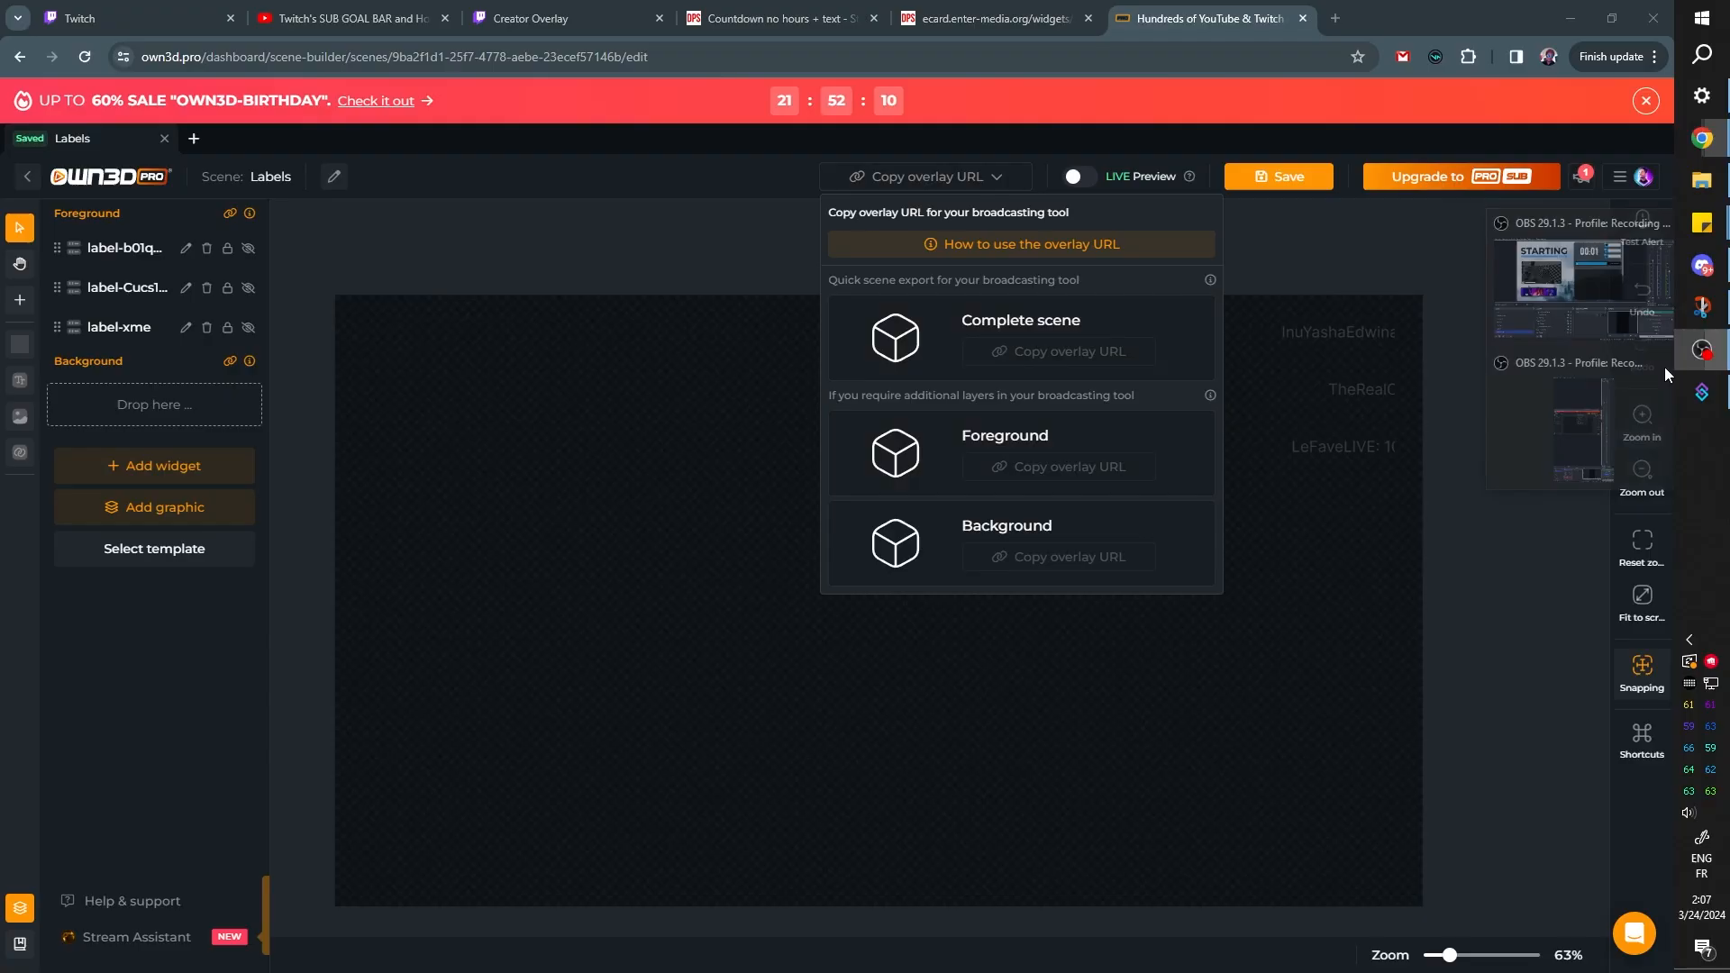
pyautogui.click(1701, 350)
pyautogui.click(455, 395)
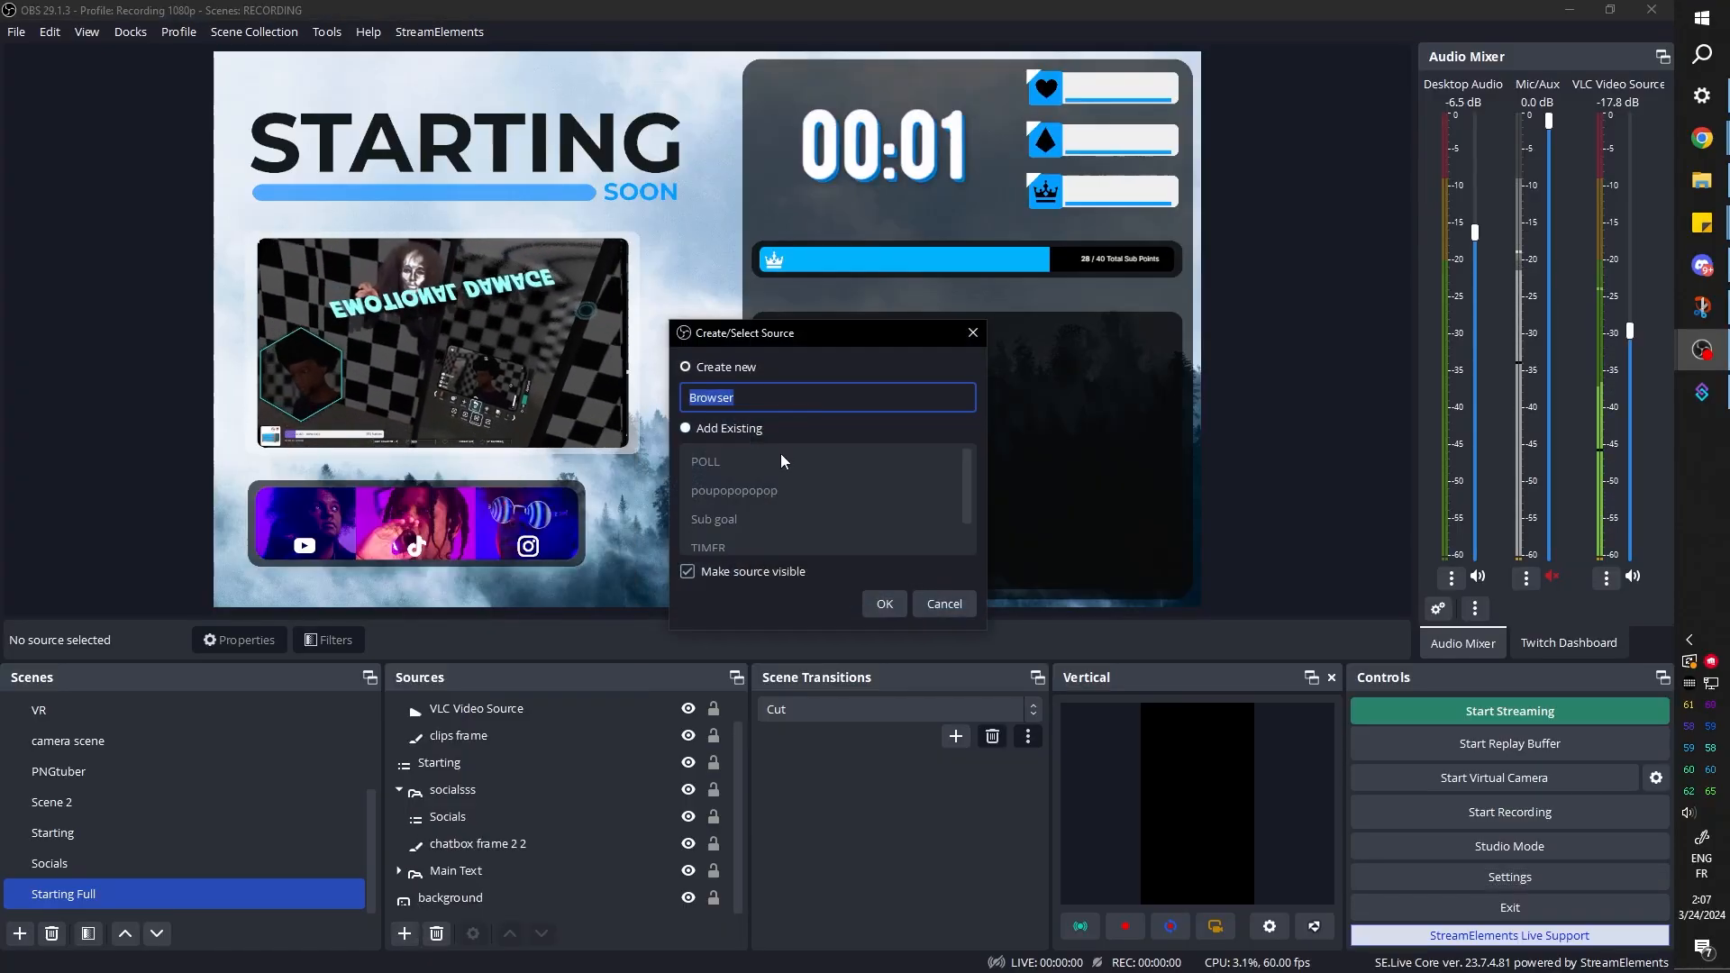
pyautogui.write('Labels')
pyautogui.press('Return')
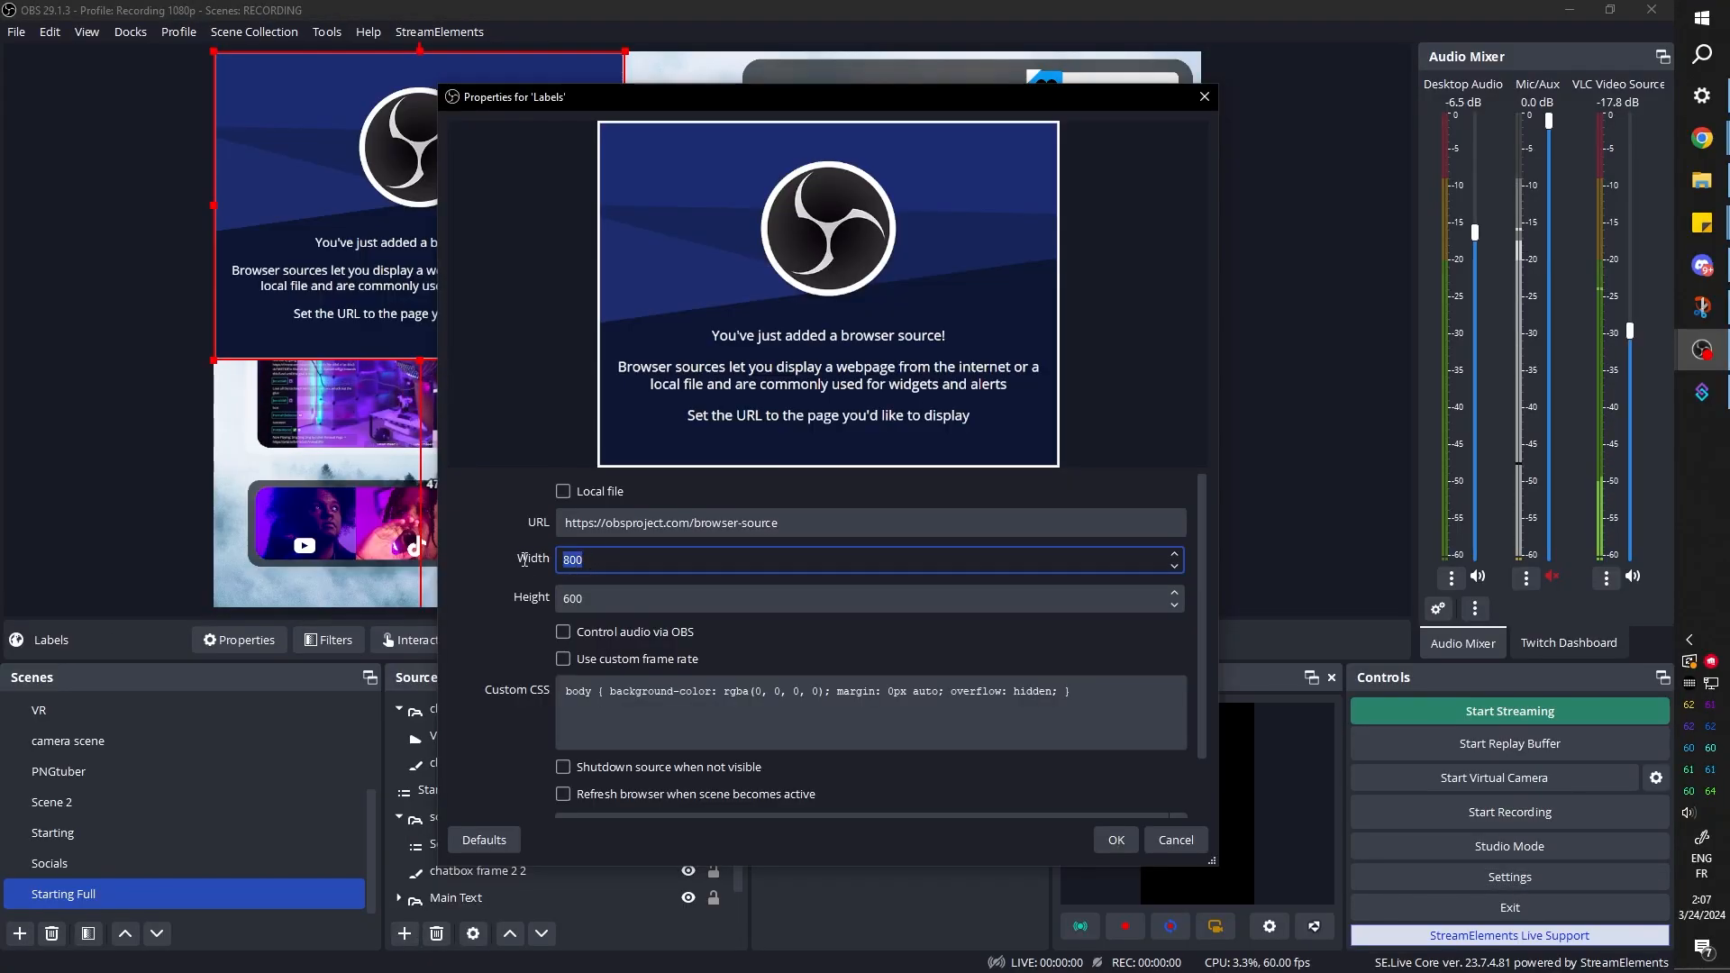
# Set the Labels browser source to 1920 × 1080 with the copied overlay URL and accept its properties
pyautogui.write('1920')
pyautogui.press('Tab')
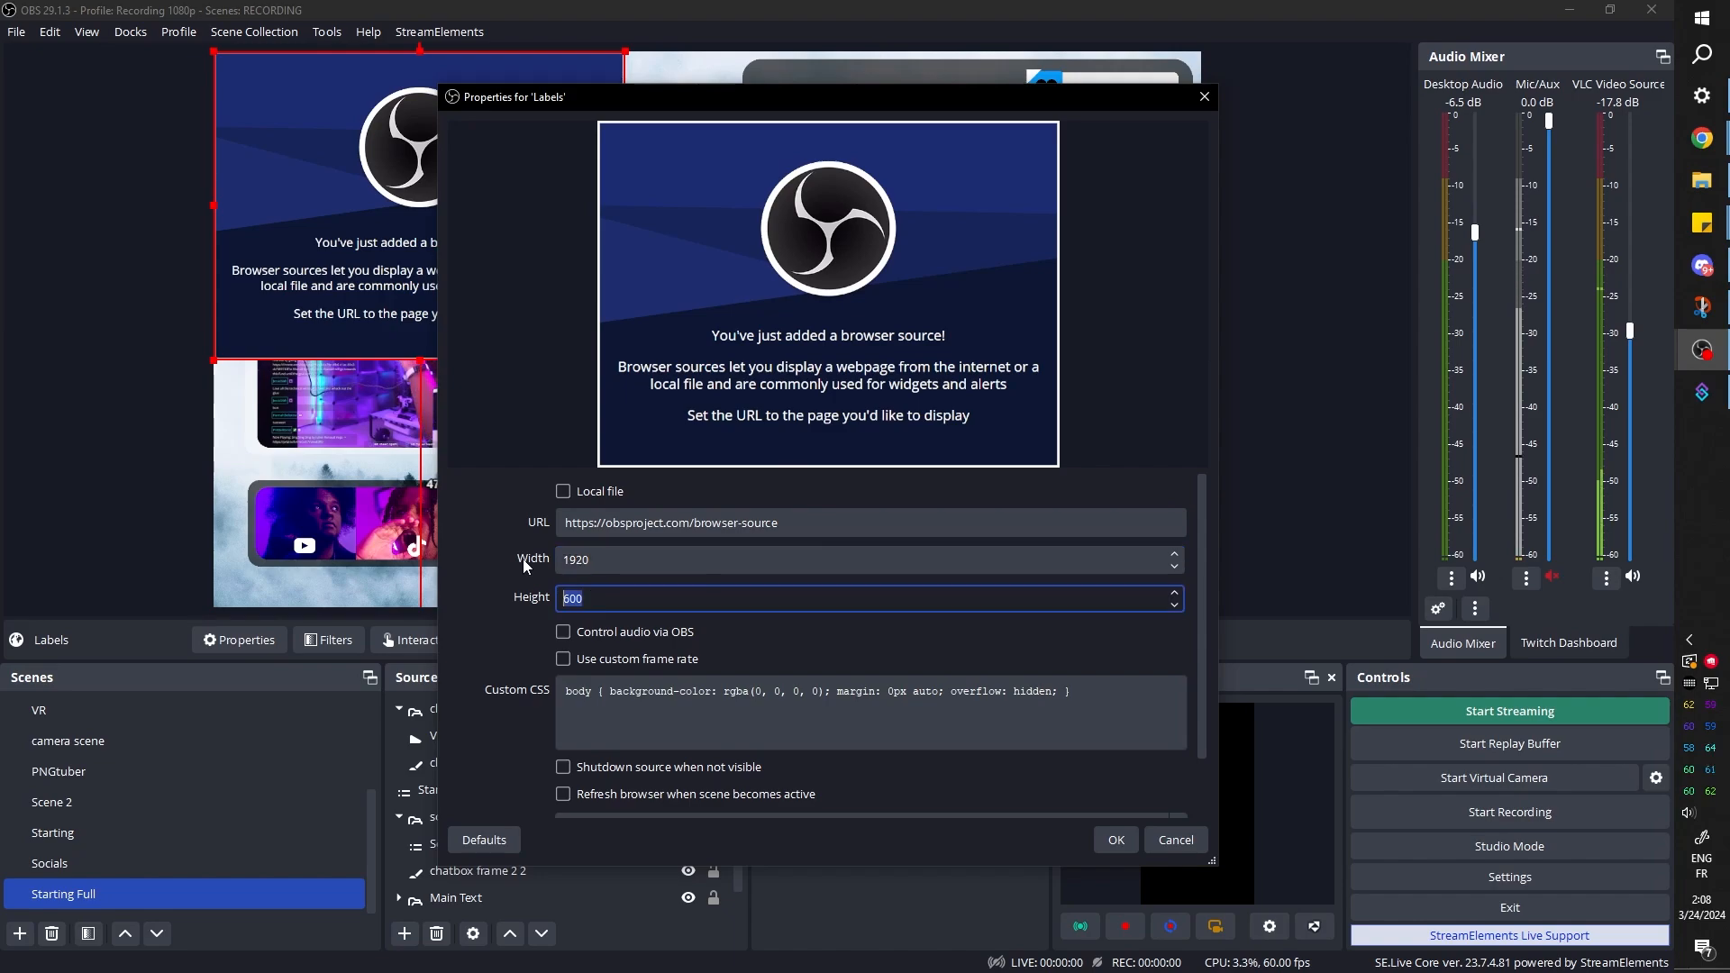
pyautogui.write('1080')
pyautogui.hotkey('shift', 'Tab')
pyautogui.hotkey('shift', 'Tab')
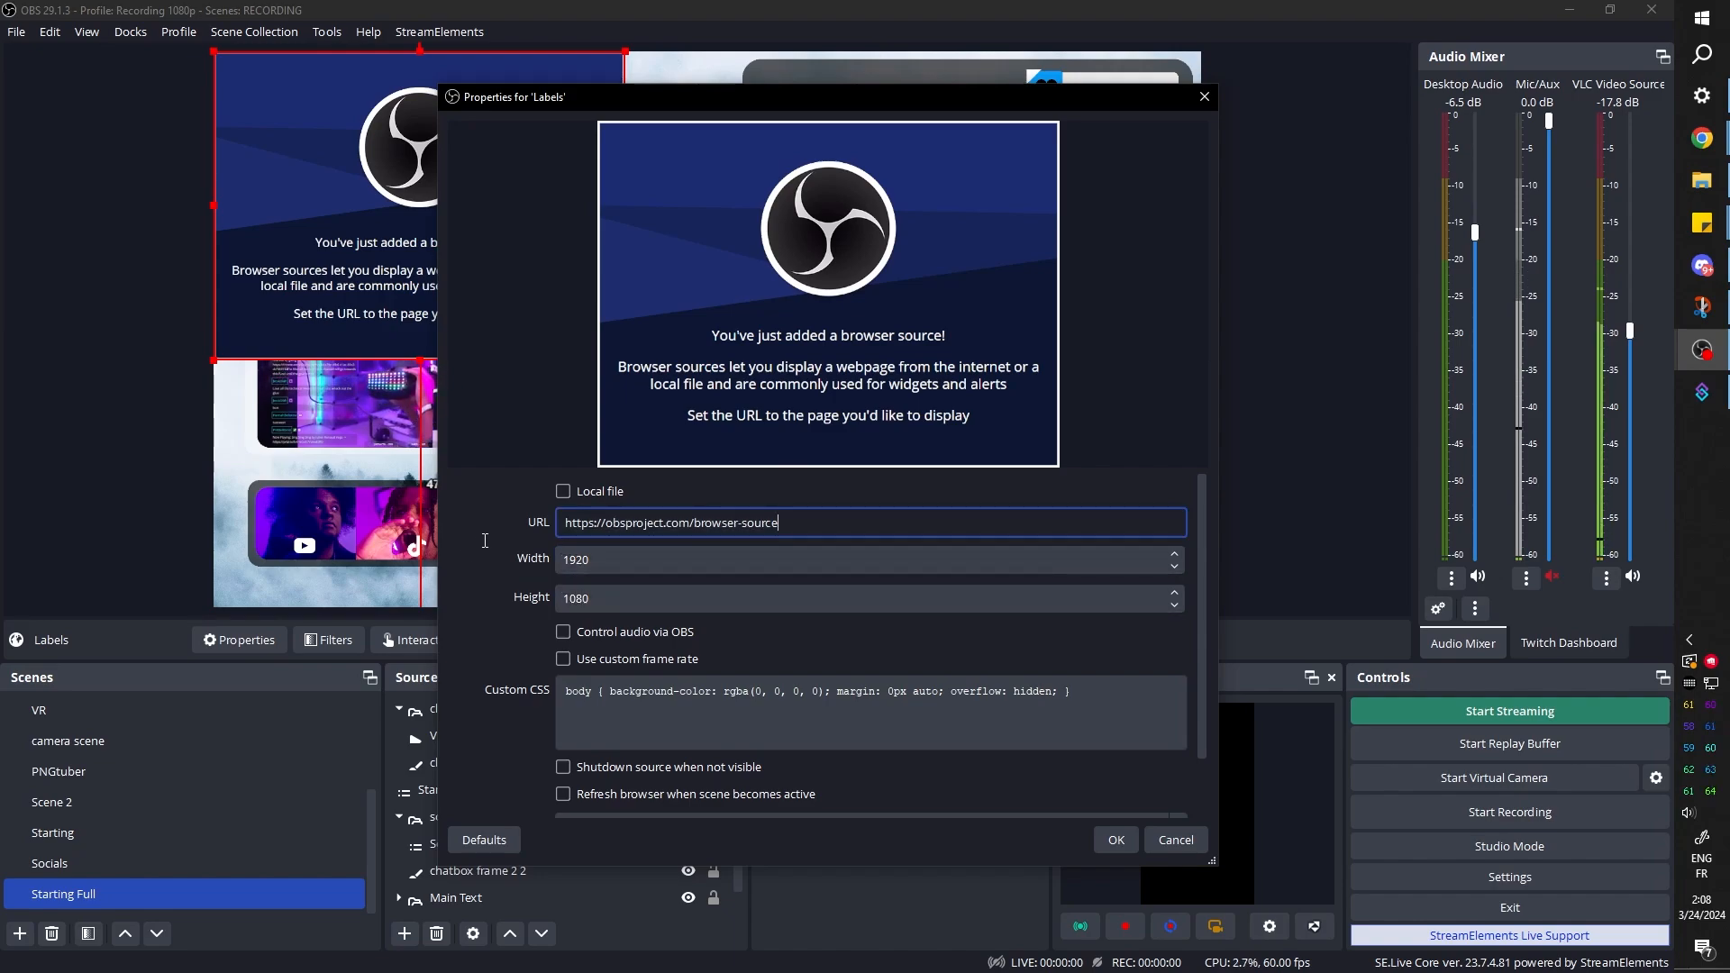
pyautogui.hotkey('ctrl', 'v')
pyautogui.click(1115, 839)
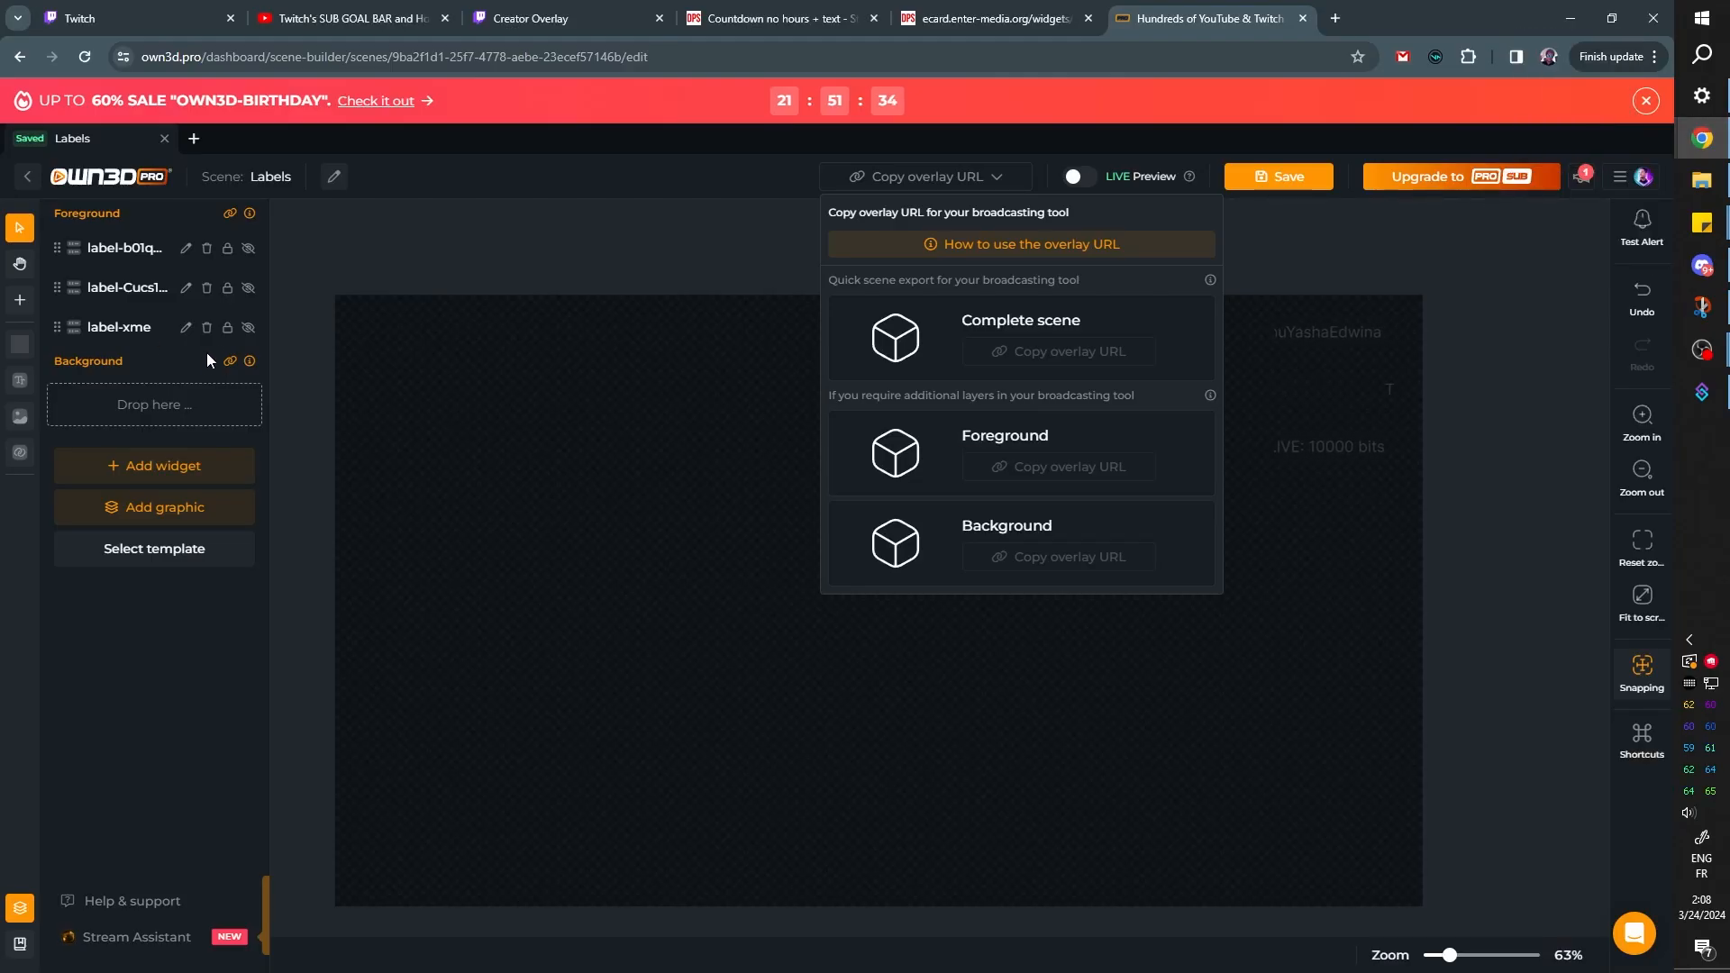
# Return to the OWN3D scene and add a Chatbox widget in the canvas's lower-right area, about 547 × 499 px
pyautogui.moveTo(1105, 324); pyautogui.dragTo(102, 398)
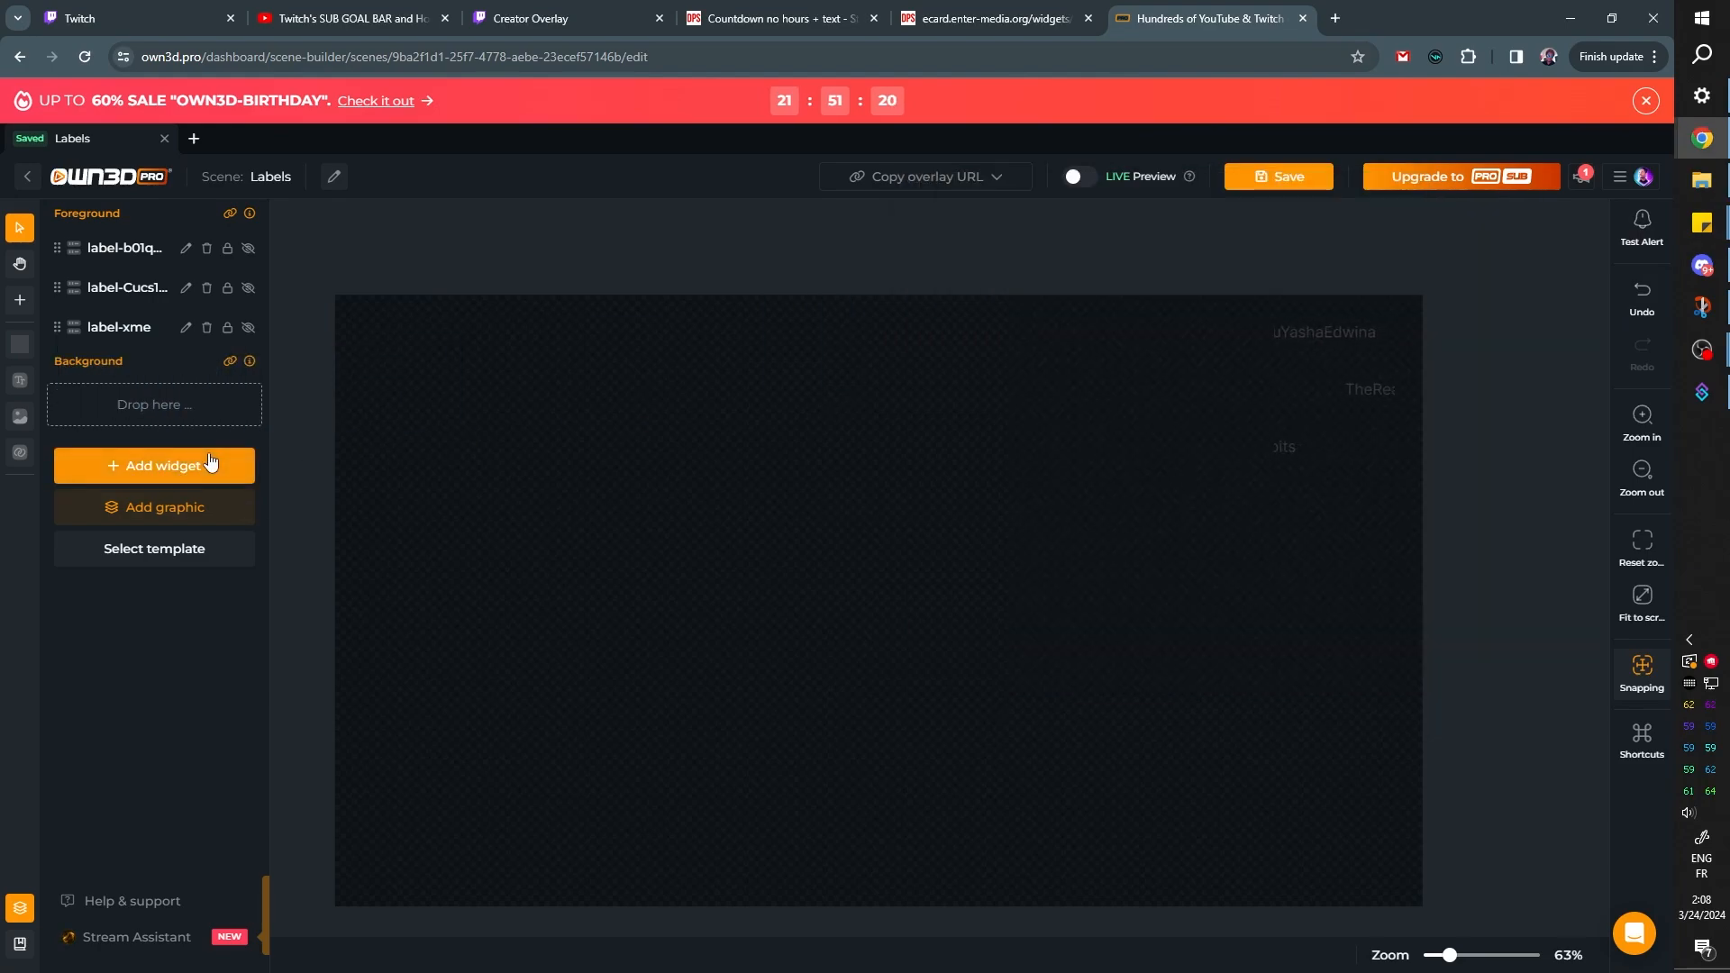
pyautogui.click(128, 477)
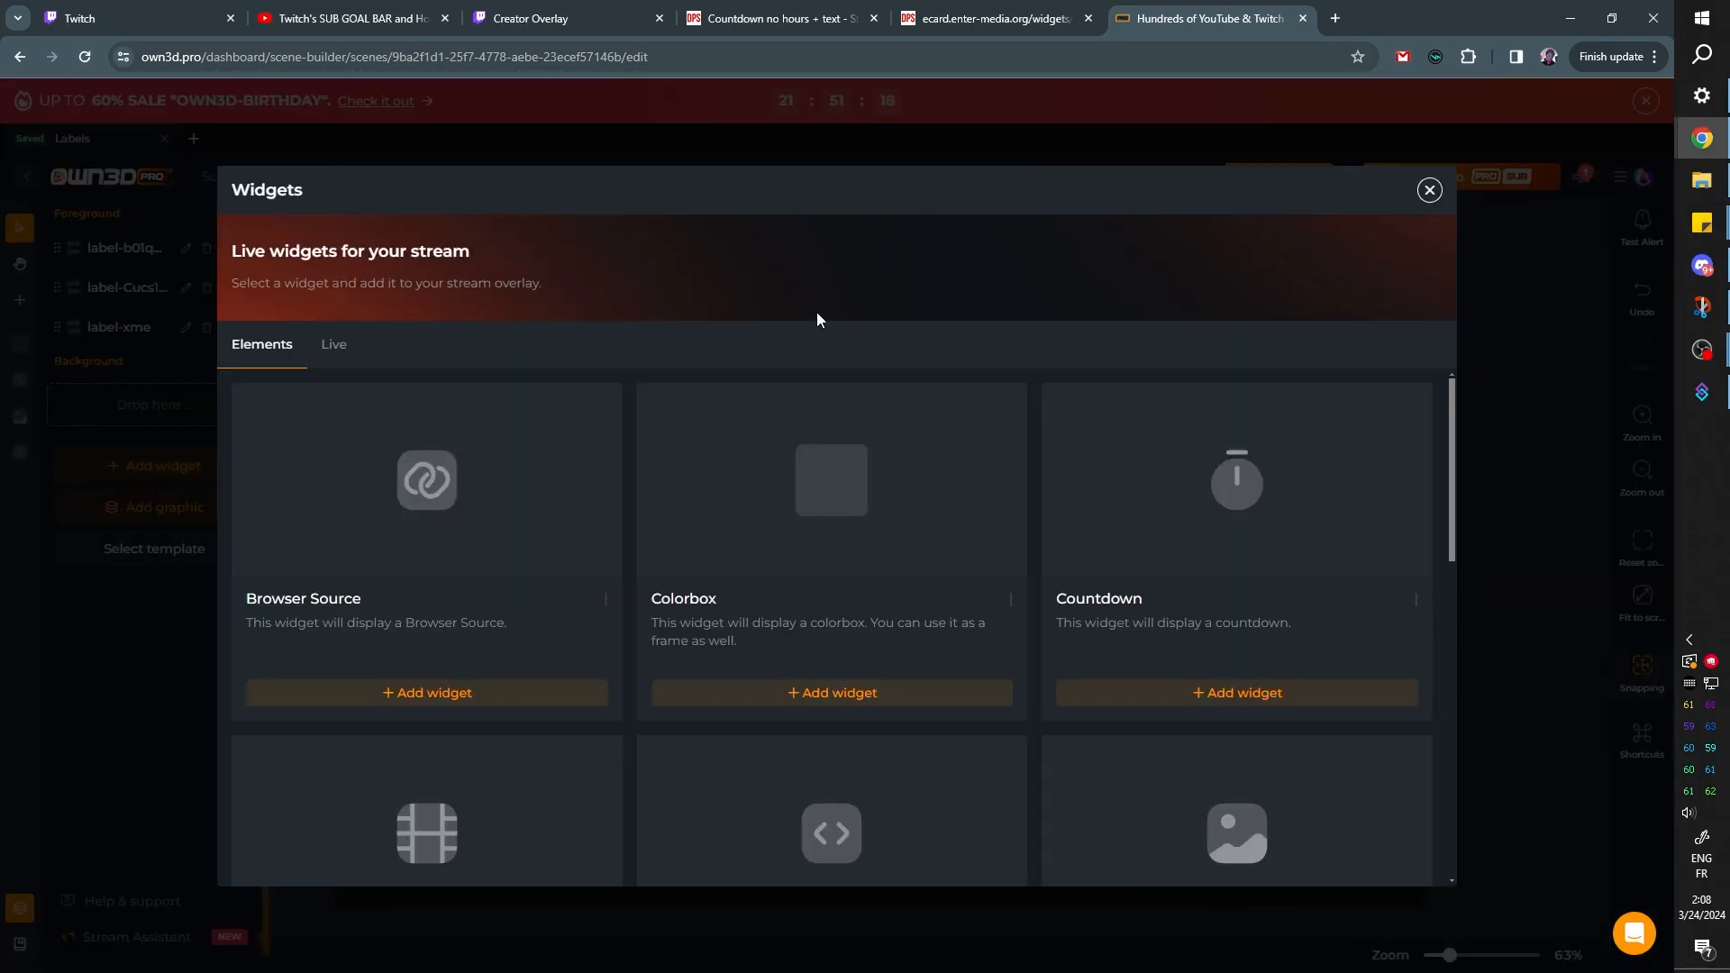
pyautogui.click(334, 346)
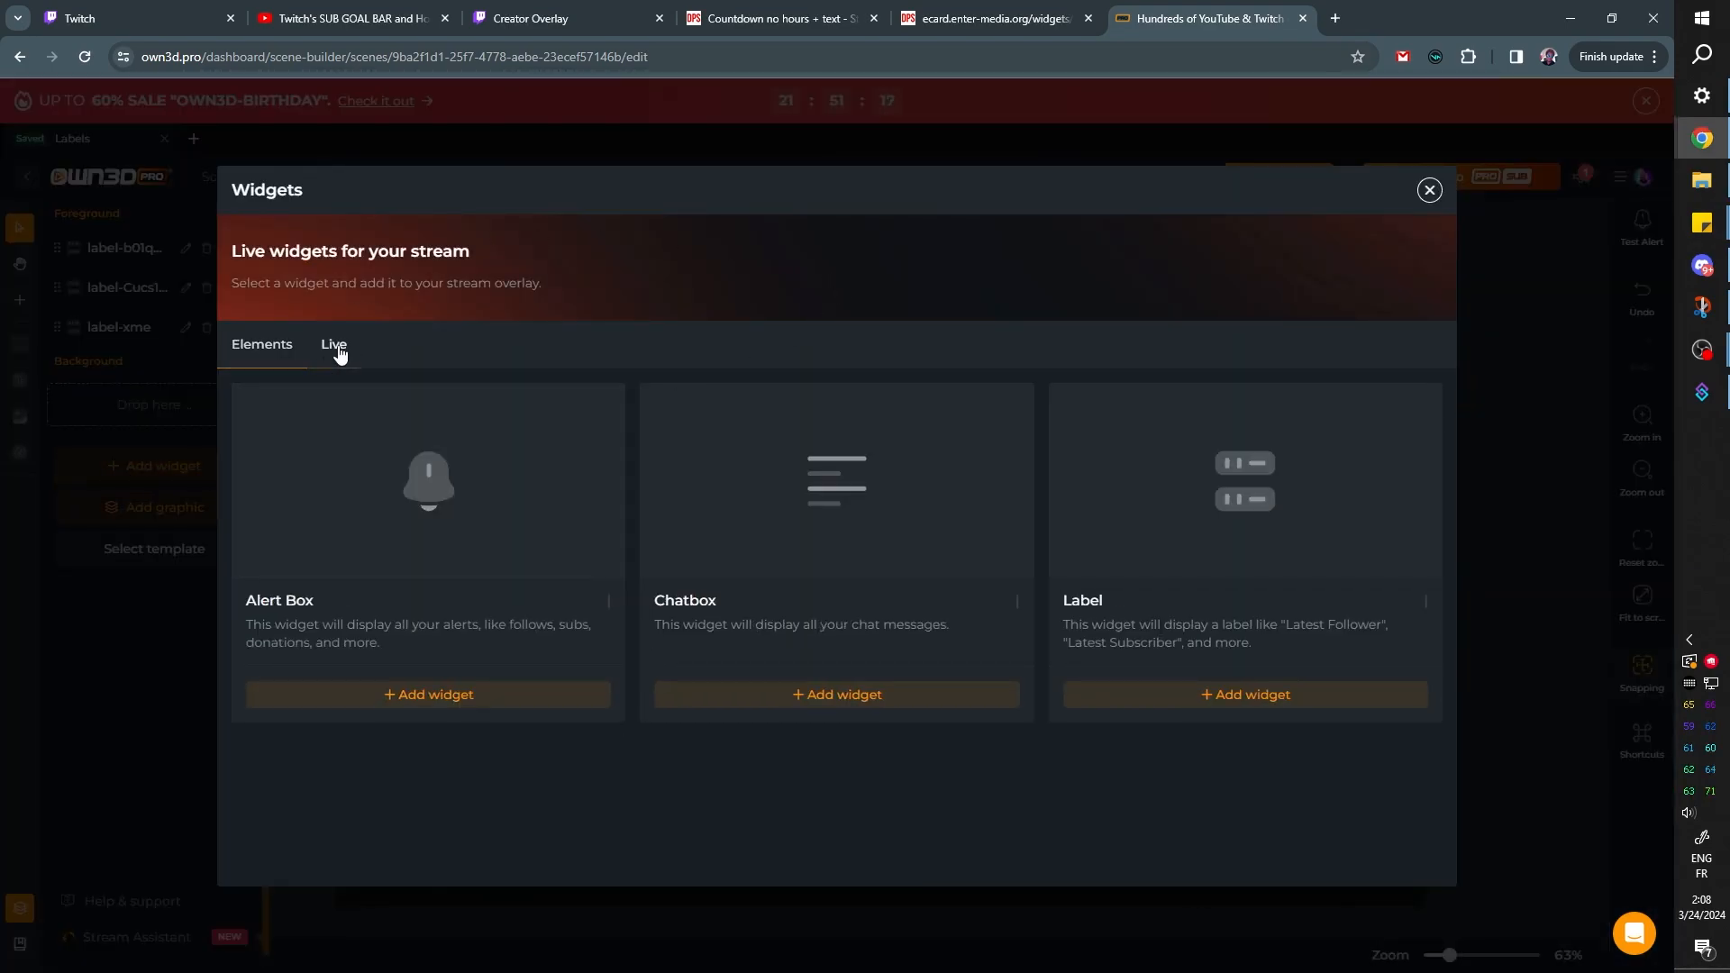
pyautogui.click(898, 503)
pyautogui.moveTo(1231, 744); pyautogui.dragTo(1371, 852)
pyautogui.moveTo(1166, 718); pyautogui.dragTo(1147, 728)
# Enable the 7TV, BTTV and FFZ third-party emotes for the chatbox
pyautogui.scroll(-1, 118, 811)
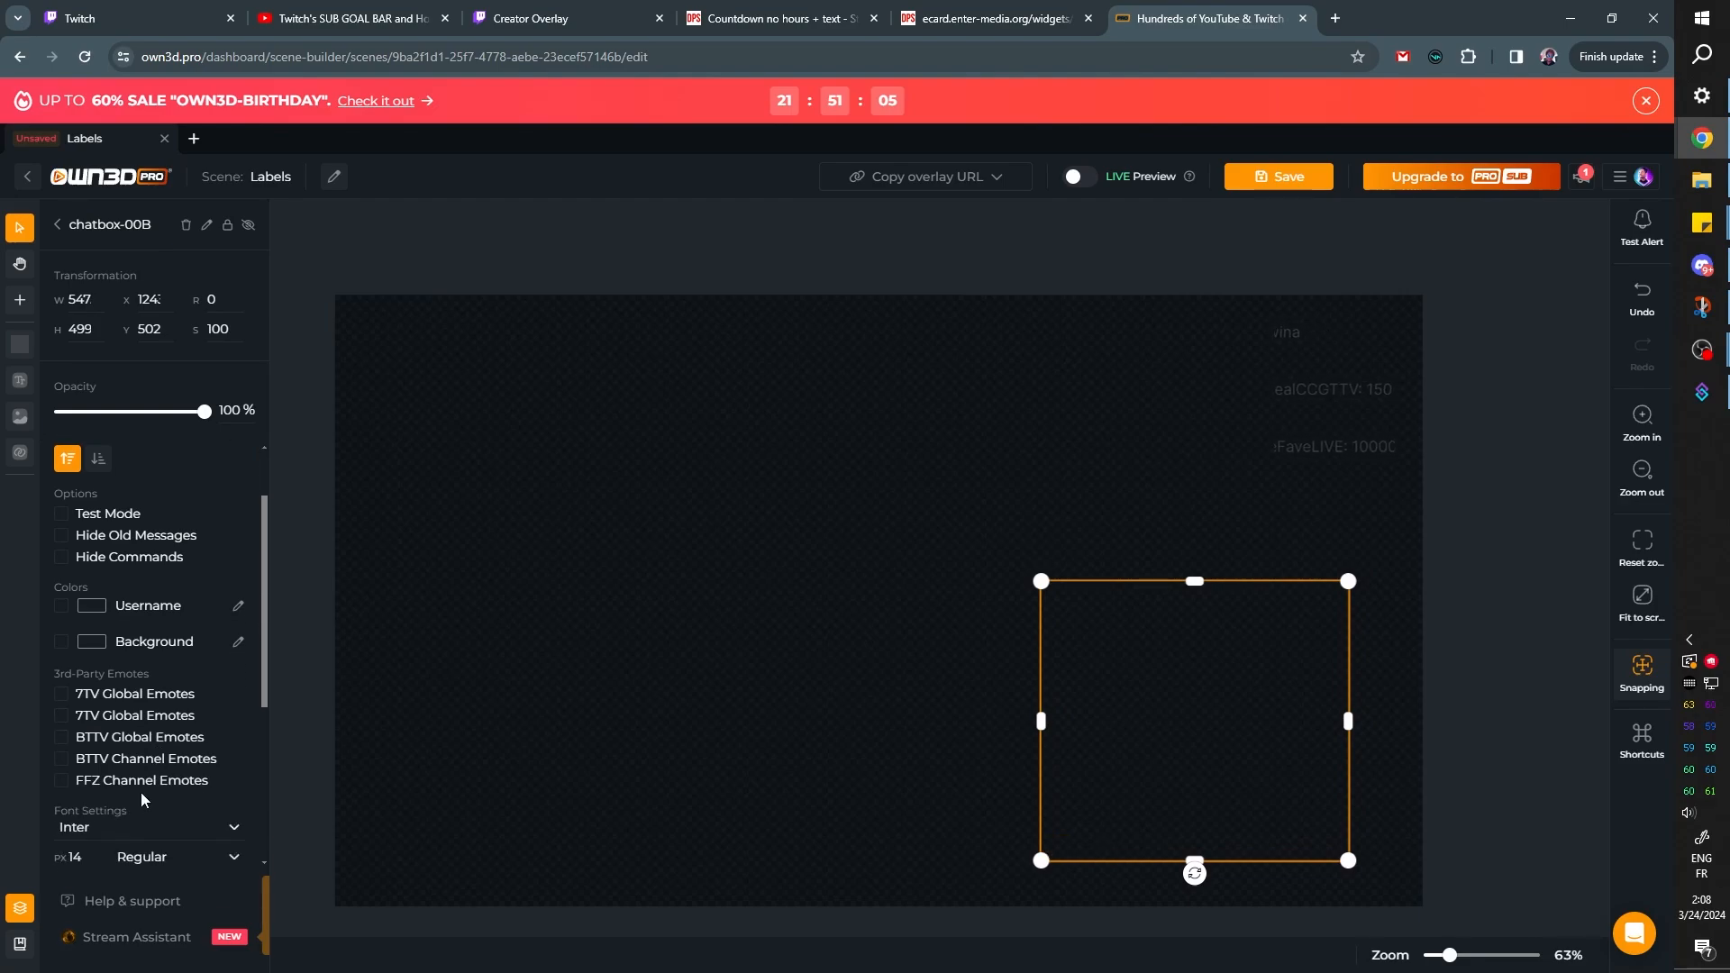
pyautogui.click(61, 759)
pyautogui.scroll(1, 83, 701)
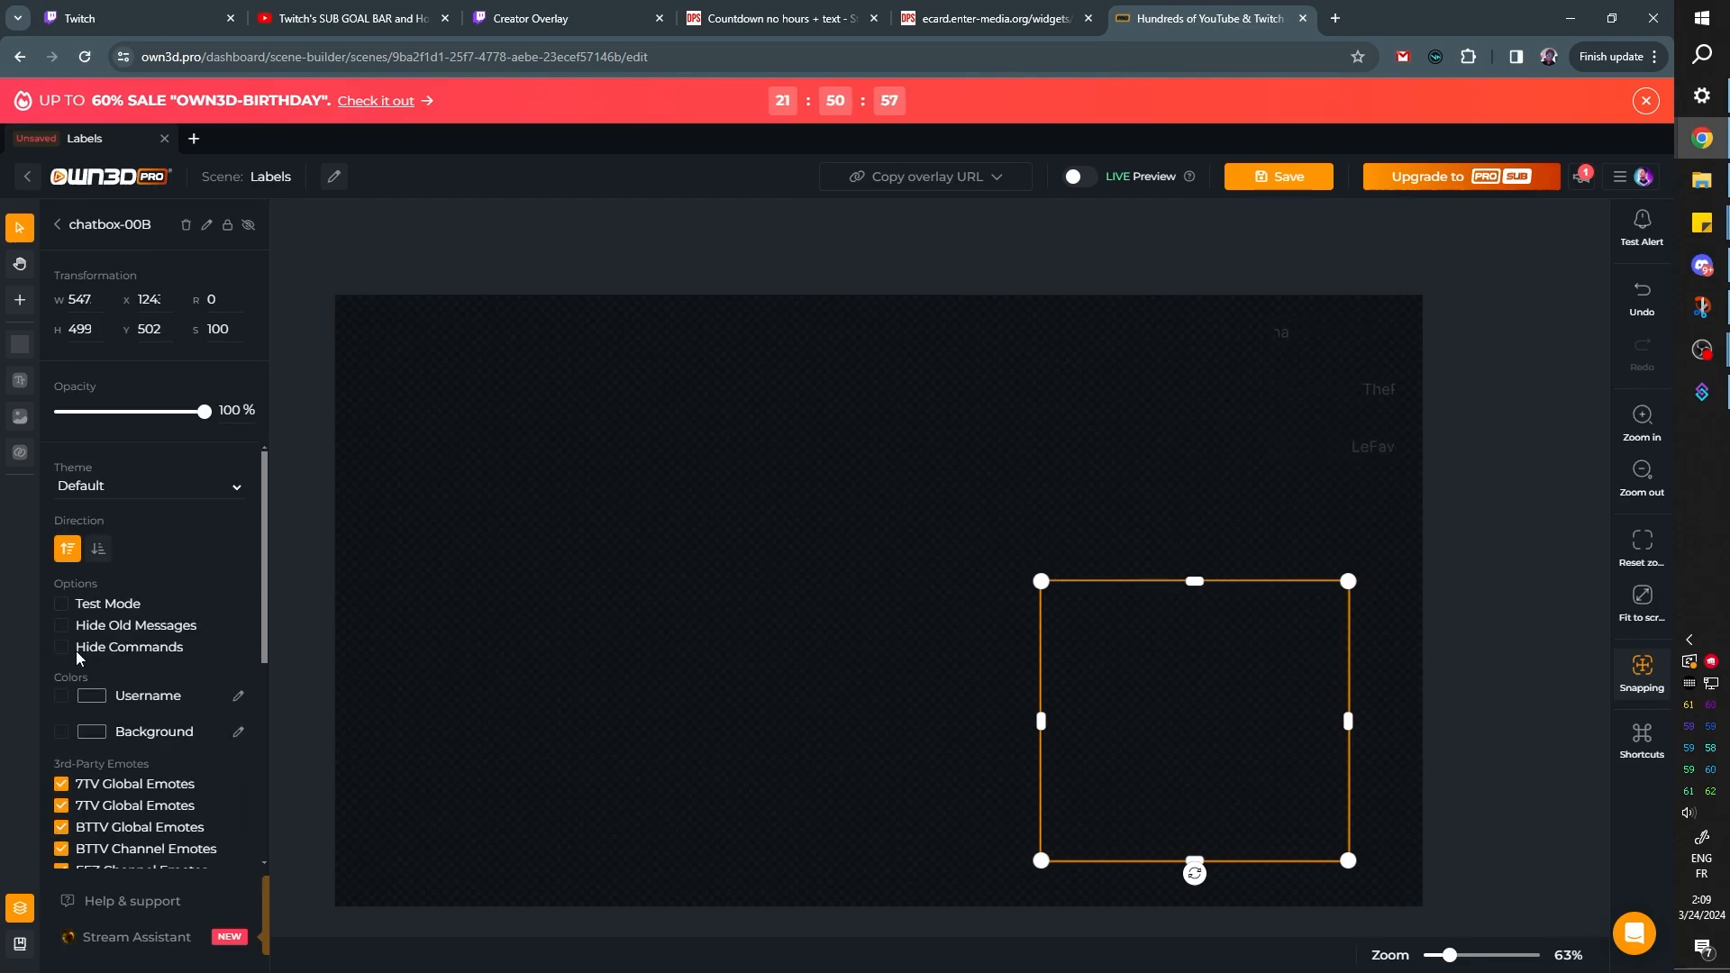
# Turn on Test Mode for the chatbox and turn off its BTTV Global Emotes
pyautogui.click(61, 604)
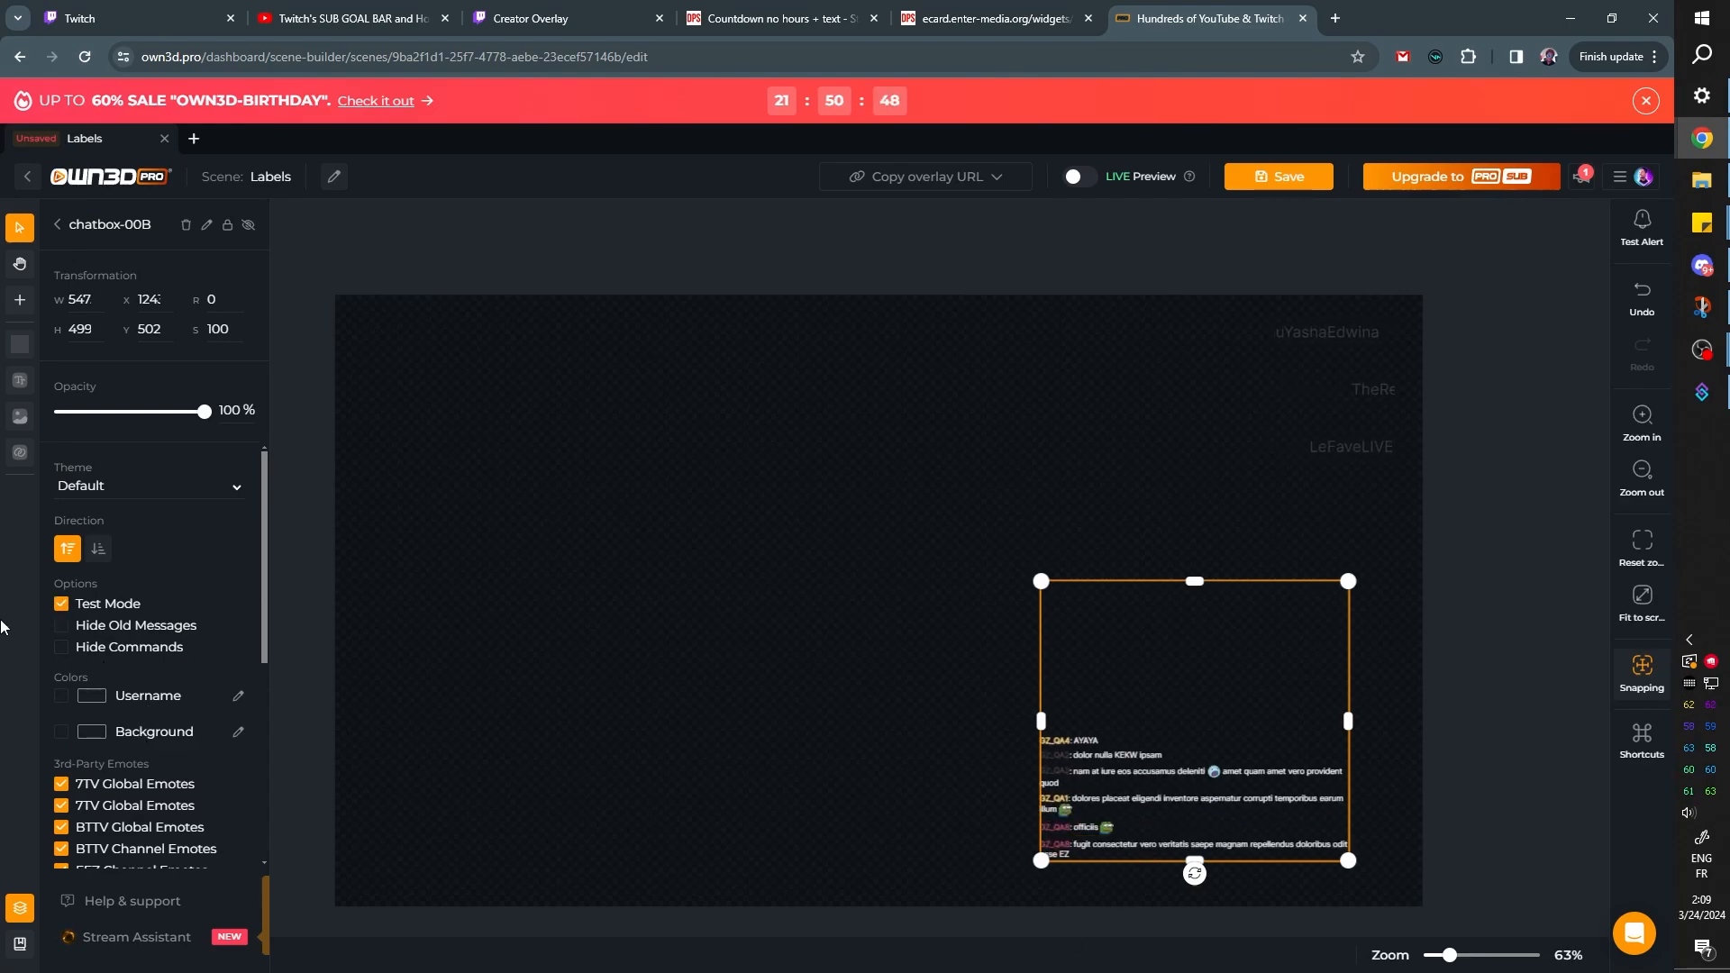
pyautogui.scroll(-2, 163, 631)
pyautogui.click(135, 614)
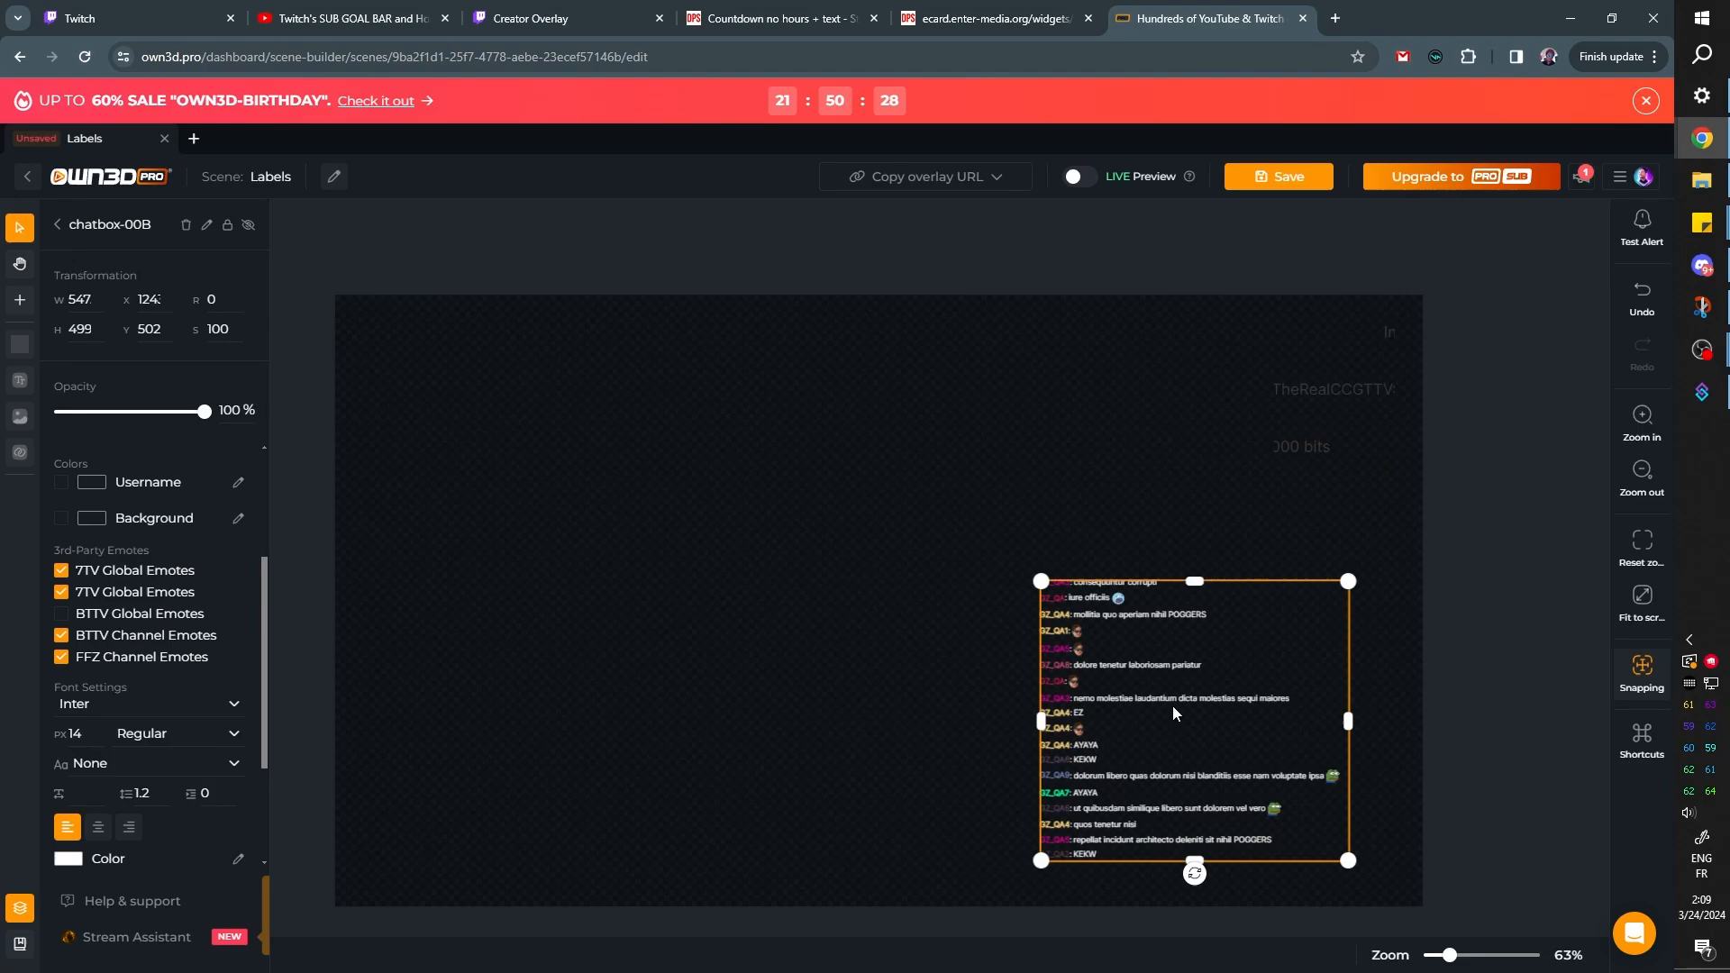
# Examine the chatbox's test messages up close and review its font, color and direction settings
pyautogui.scroll(4, 1159, 708)
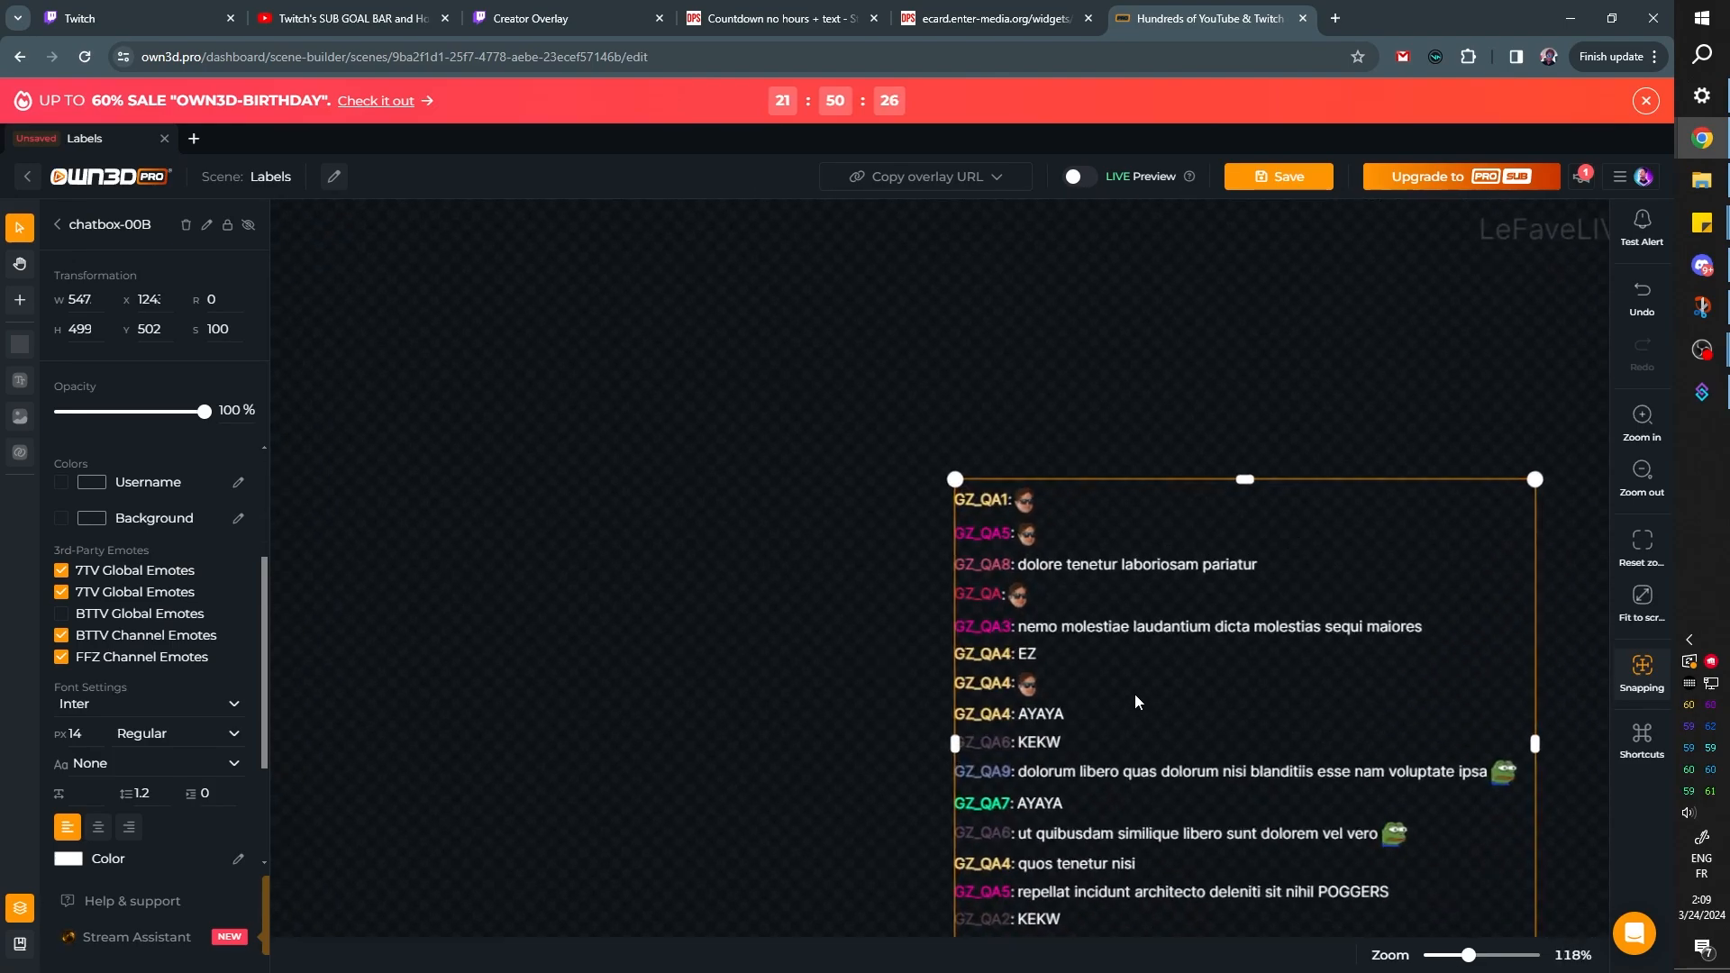
pyautogui.scroll(3, 1134, 694)
pyautogui.scroll(-2, 1133, 694)
pyautogui.scroll(1, 1095, 692)
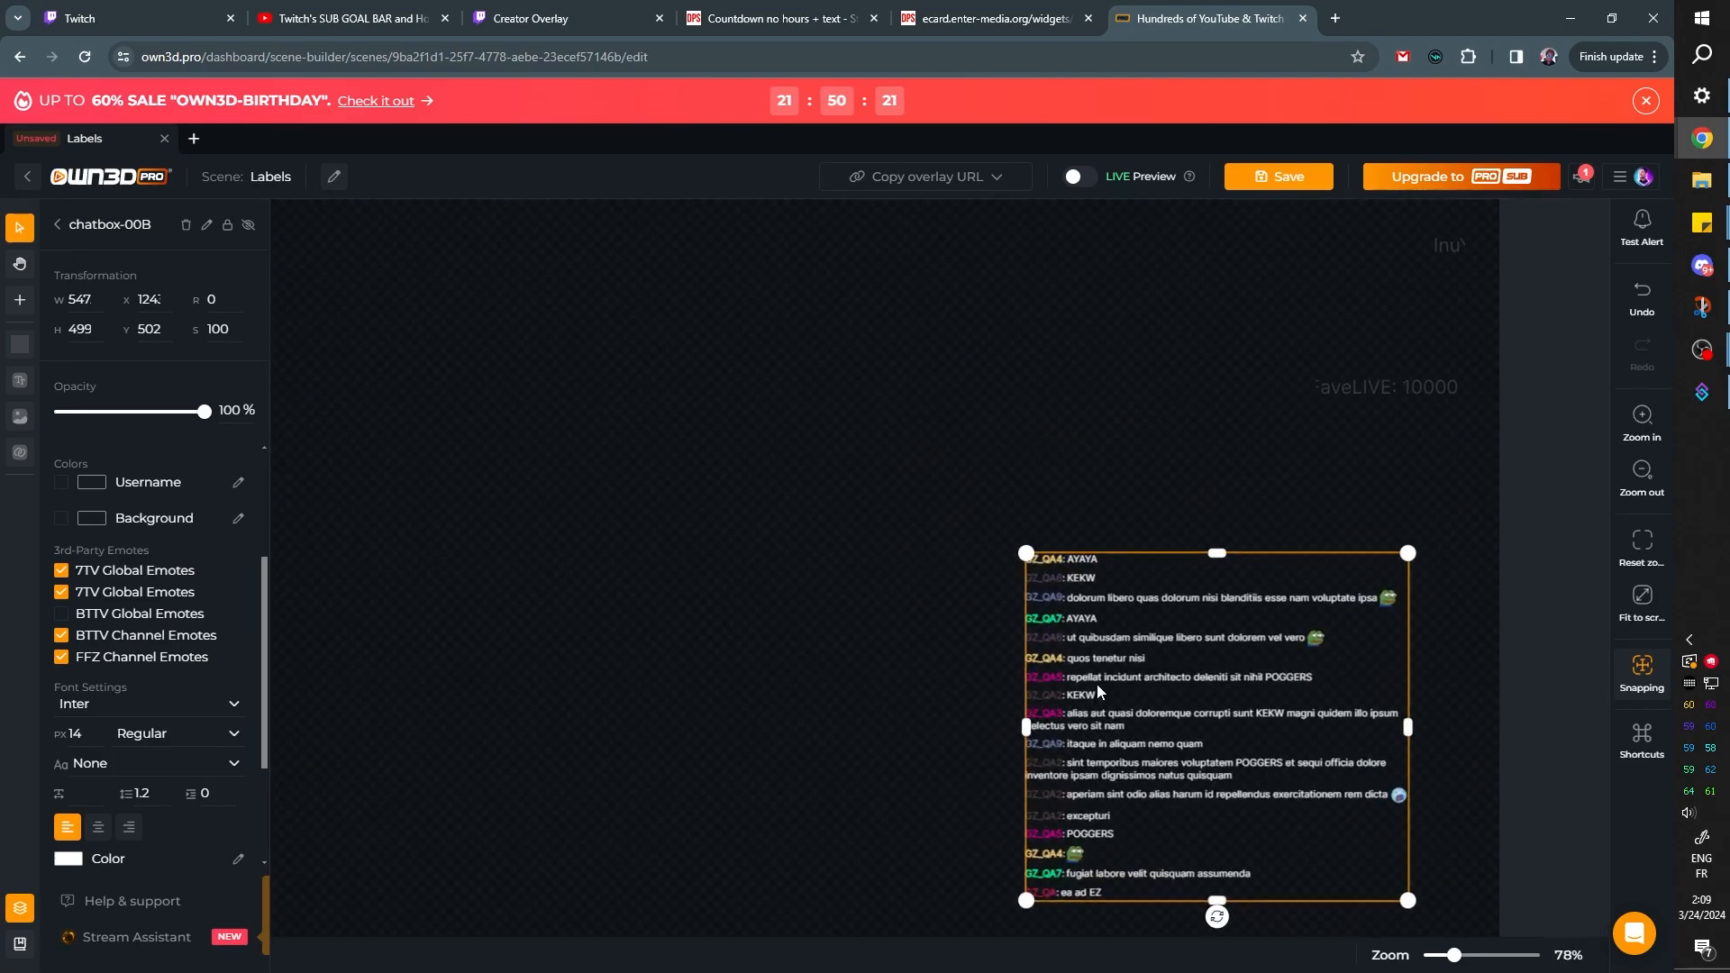
pyautogui.scroll(-1, 1096, 683)
pyautogui.scroll(3, 1095, 692)
pyautogui.scroll(-4, 1090, 702)
pyautogui.press('space')
pyautogui.moveTo(940, 678); pyautogui.dragTo(1001, 658)
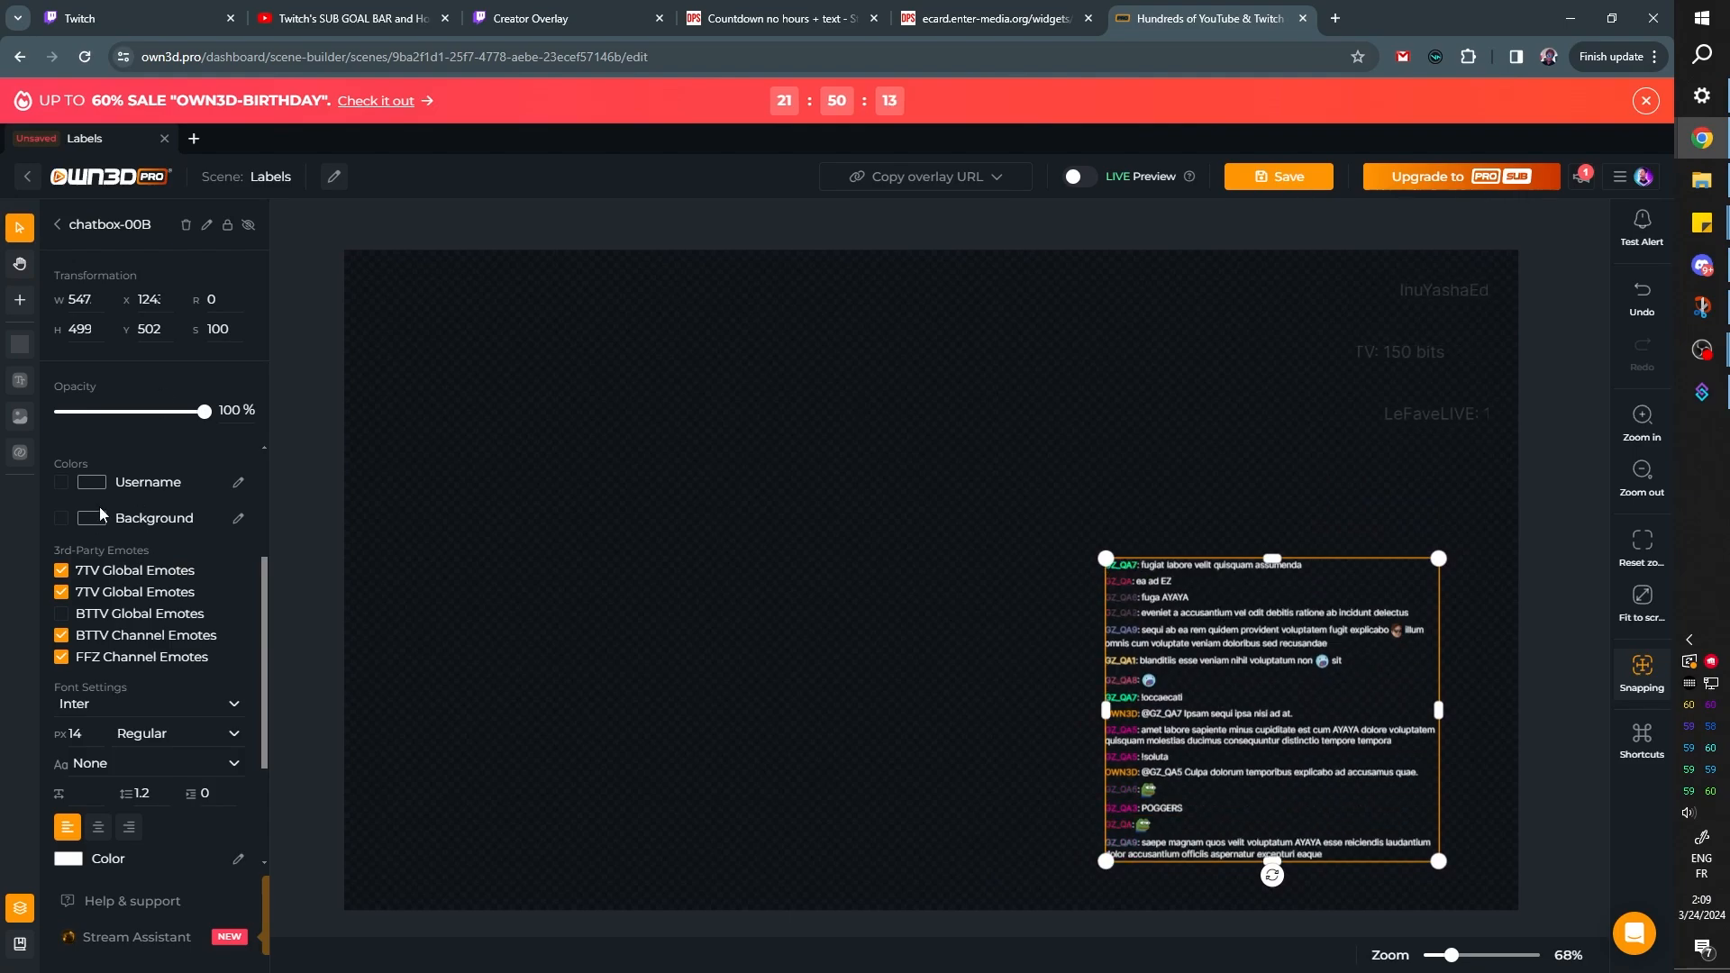
pyautogui.scroll(-2, 101, 532)
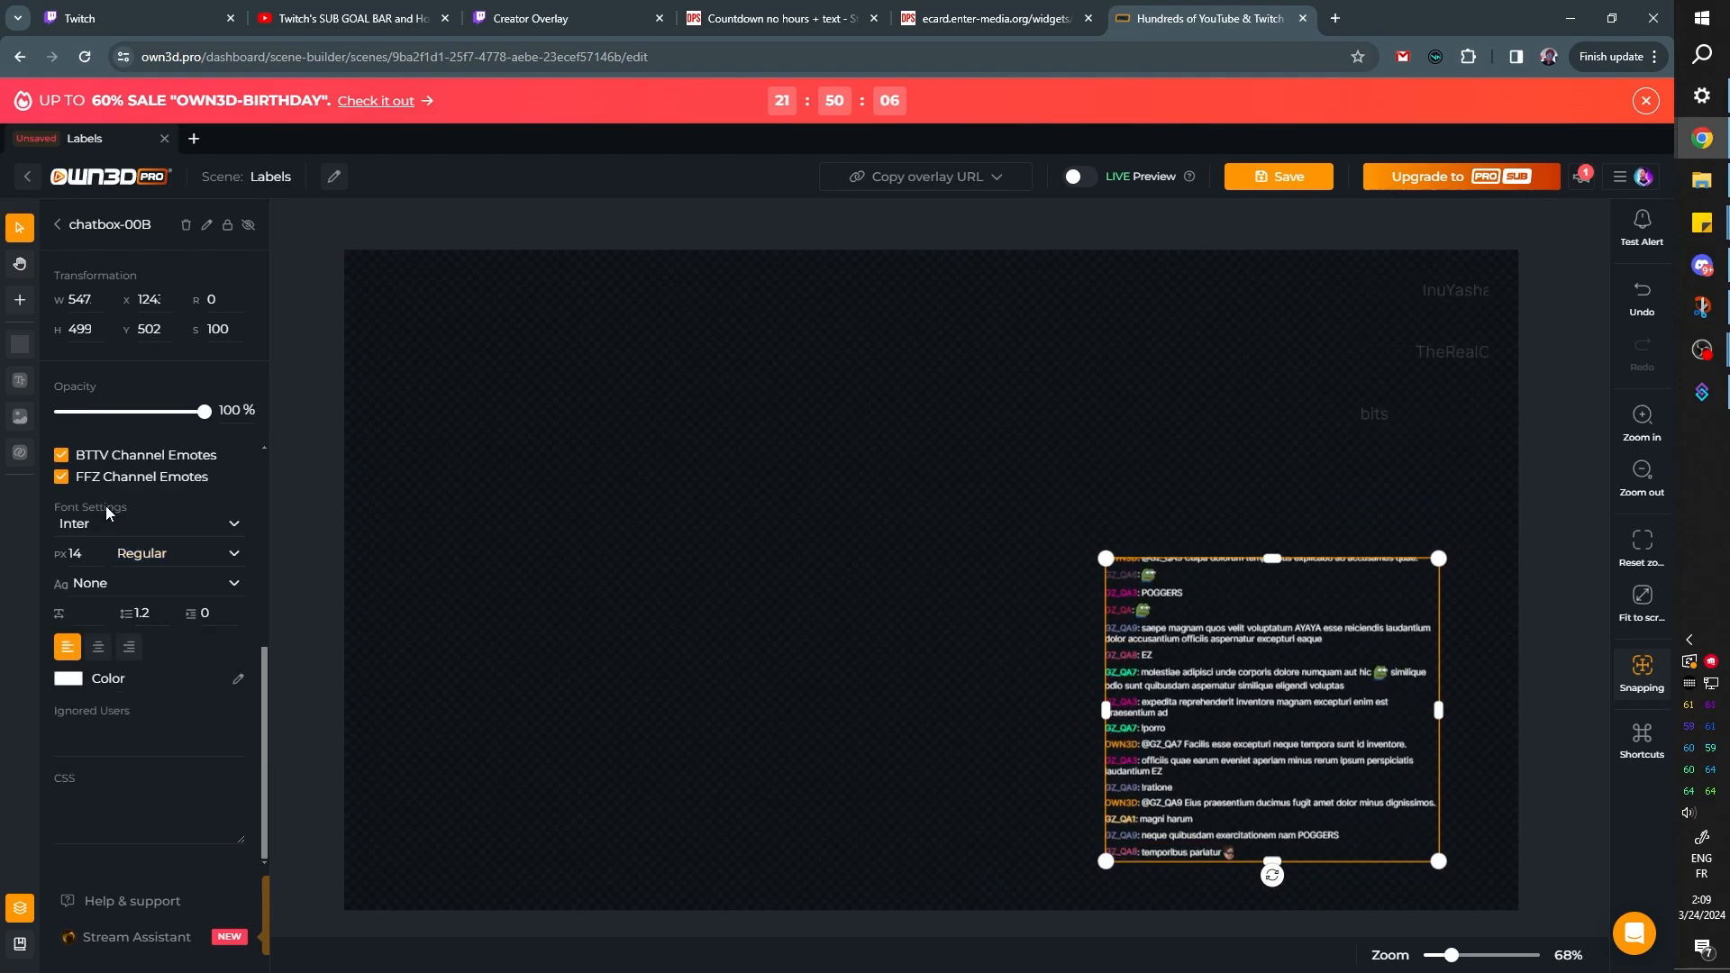
pyautogui.scroll(1, 108, 505)
pyautogui.scroll(-1, 108, 504)
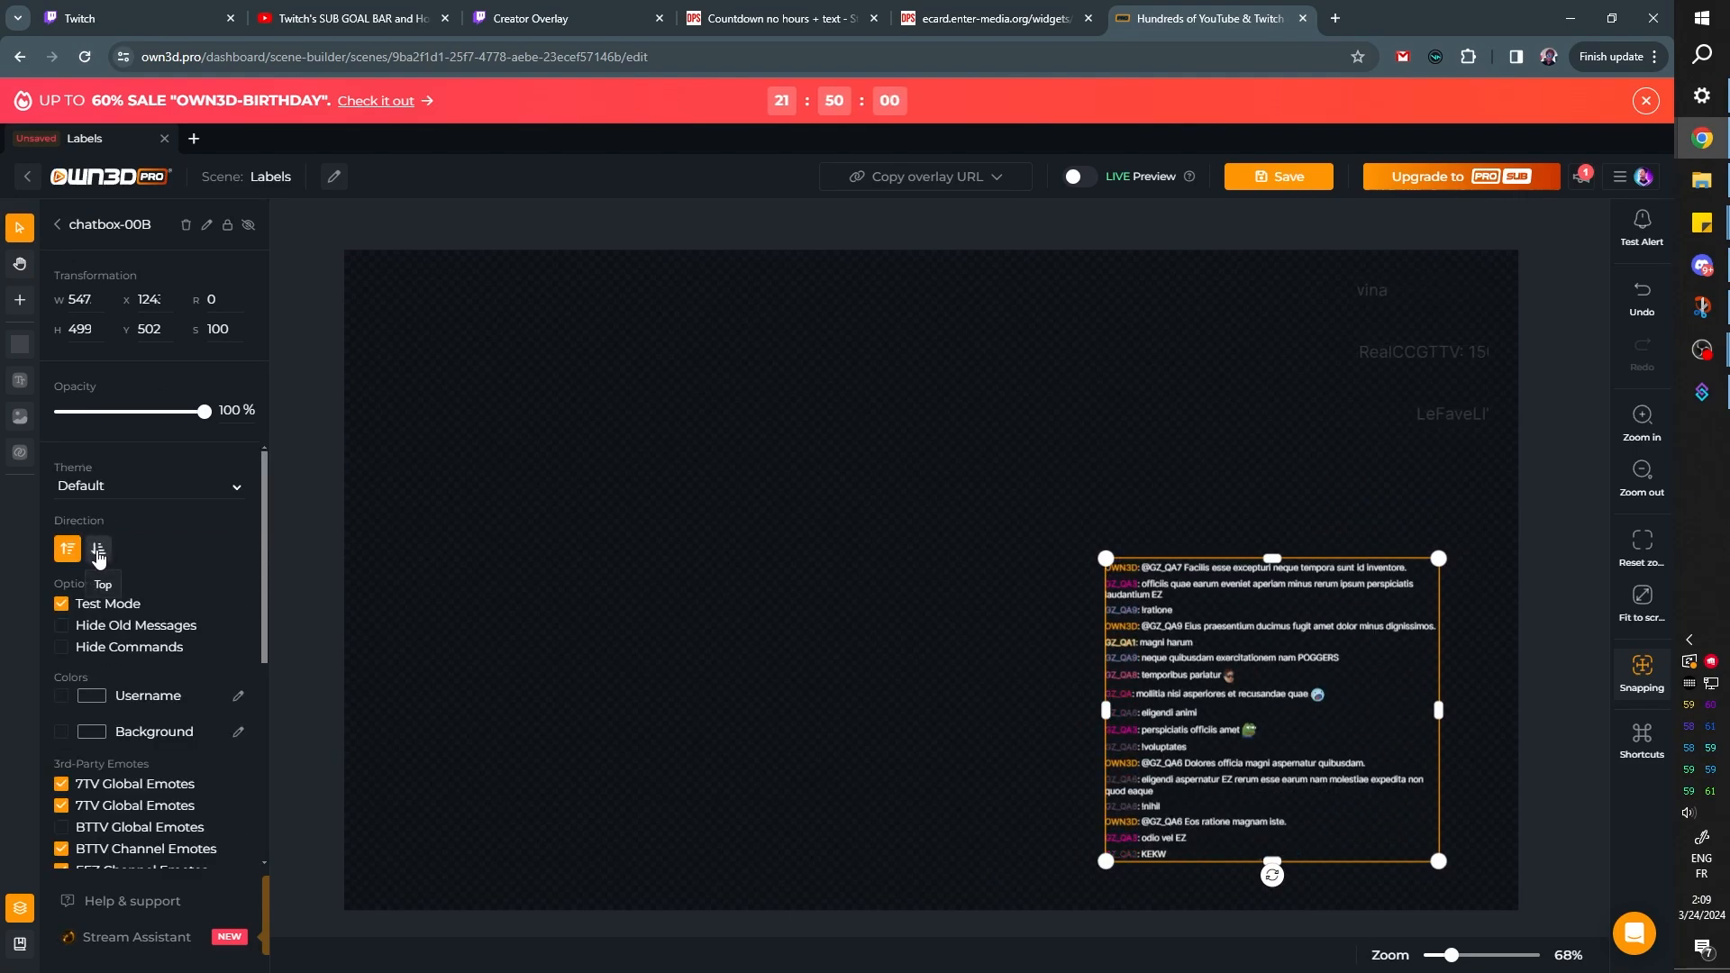
# Enable a custom username color for the chatbox and set it to blue, keeping the original message direction
pyautogui.click(99, 551)
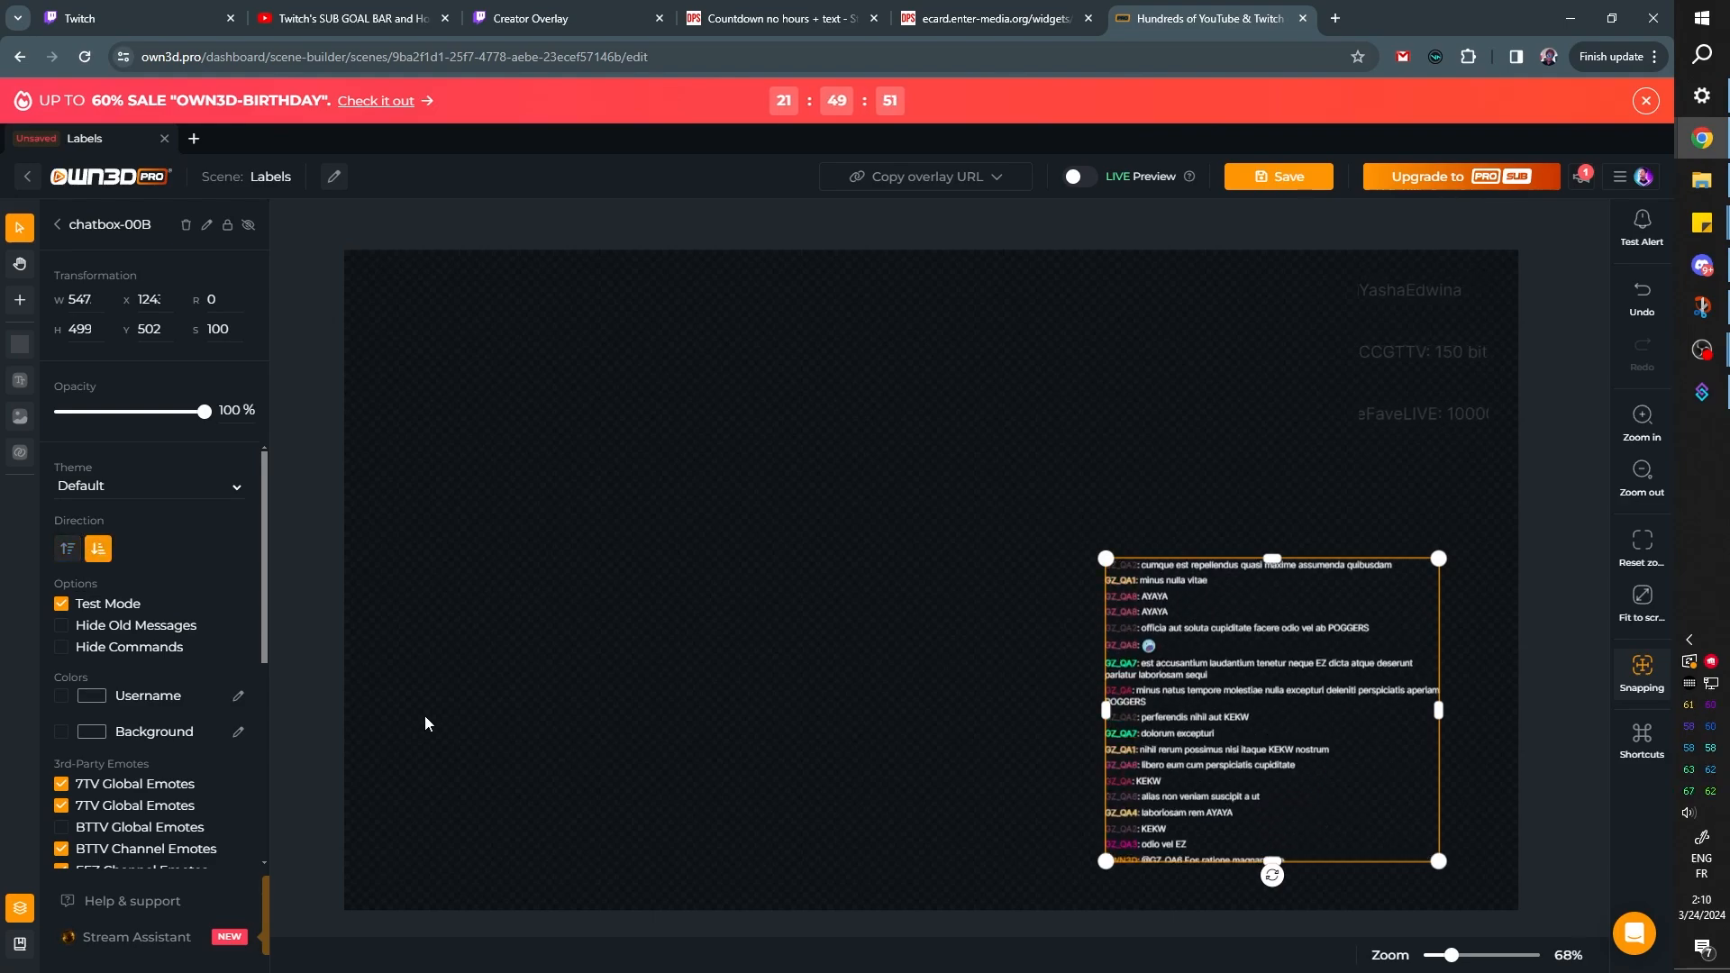
pyautogui.click(69, 551)
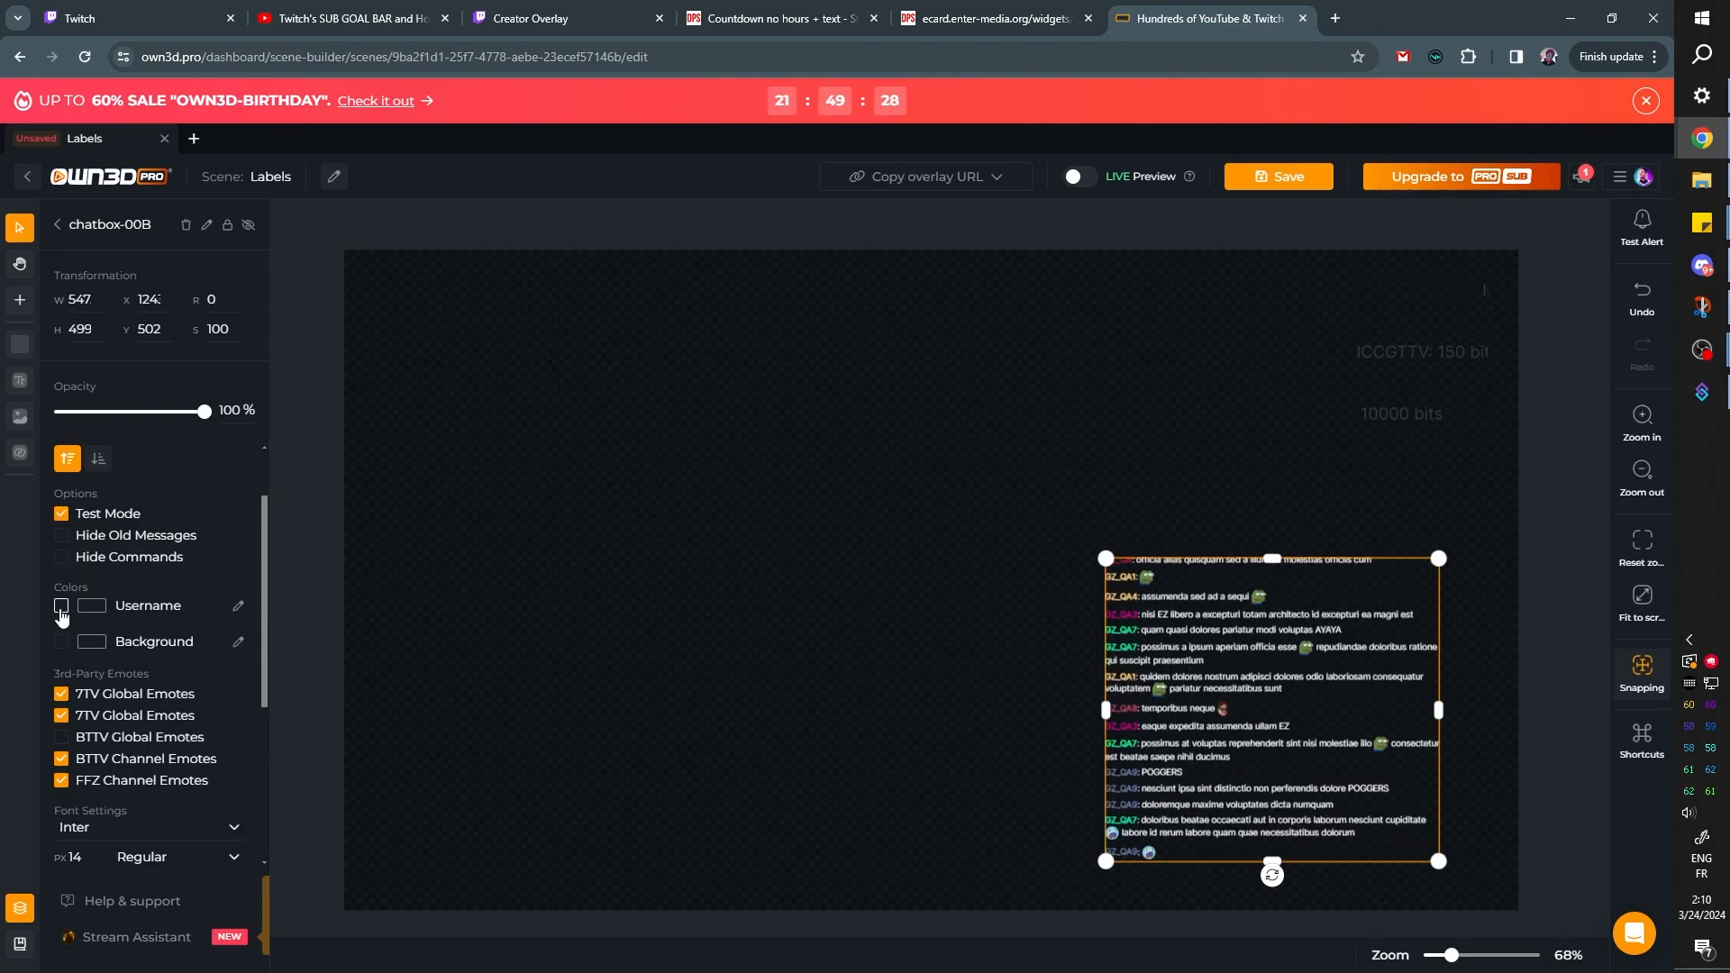
pyautogui.click(59, 609)
pyautogui.click(237, 607)
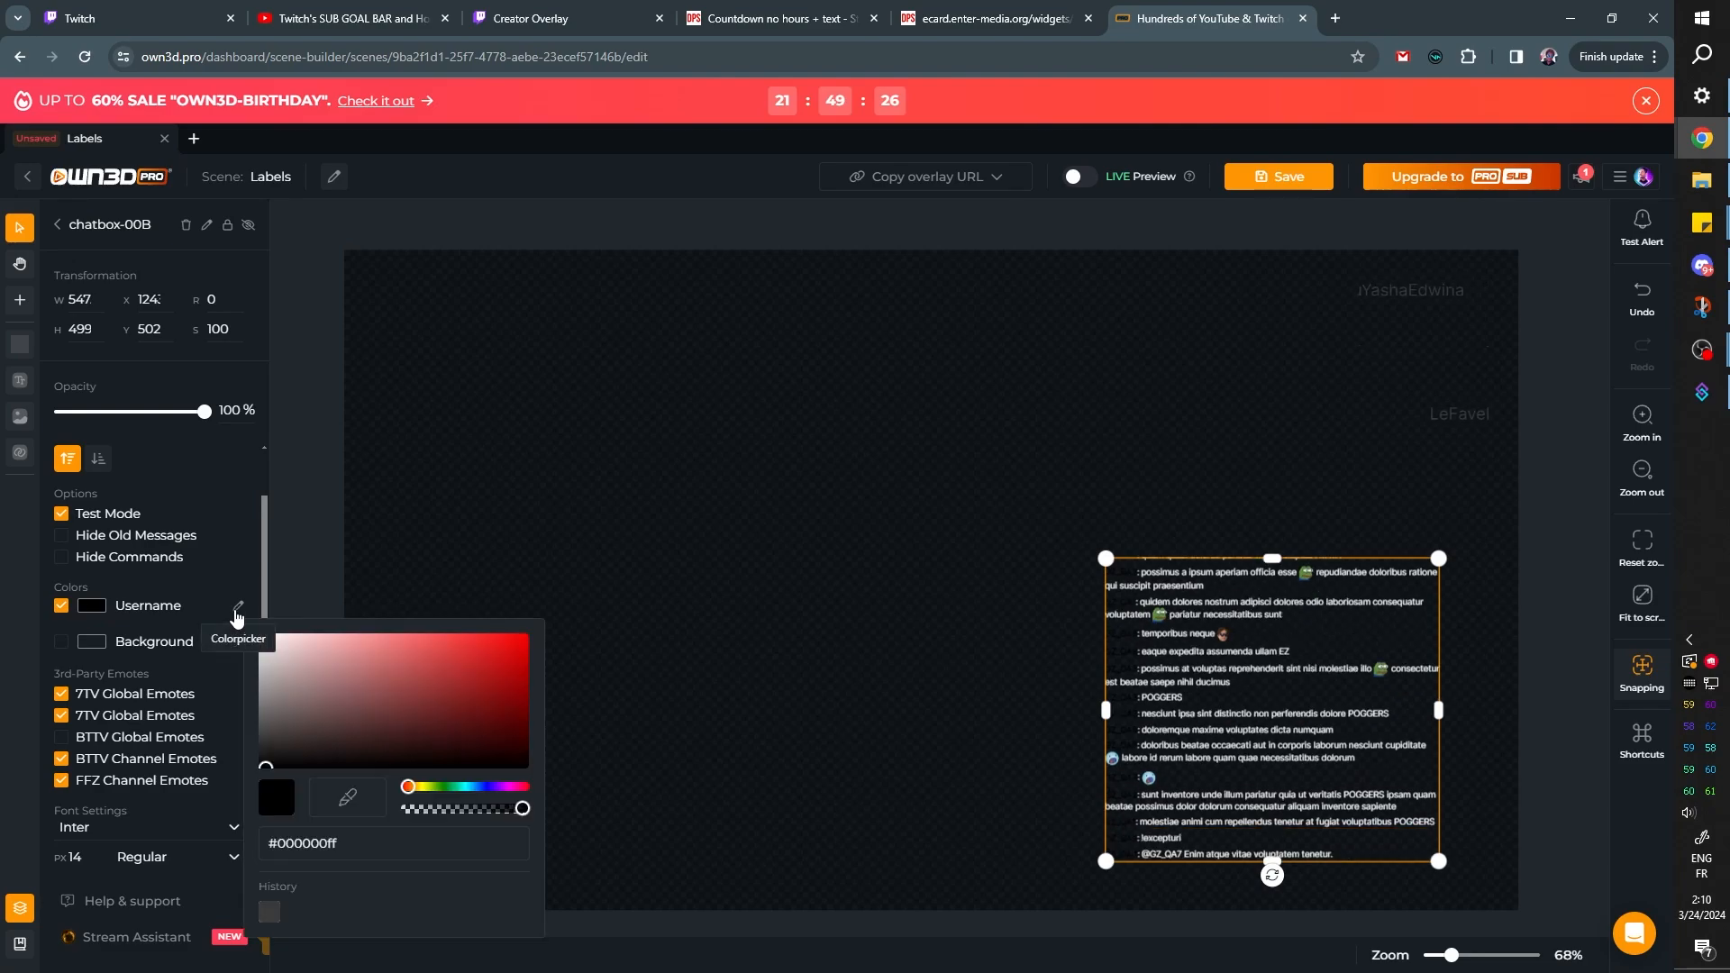
pyautogui.moveTo(458, 790); pyautogui.dragTo(472, 787)
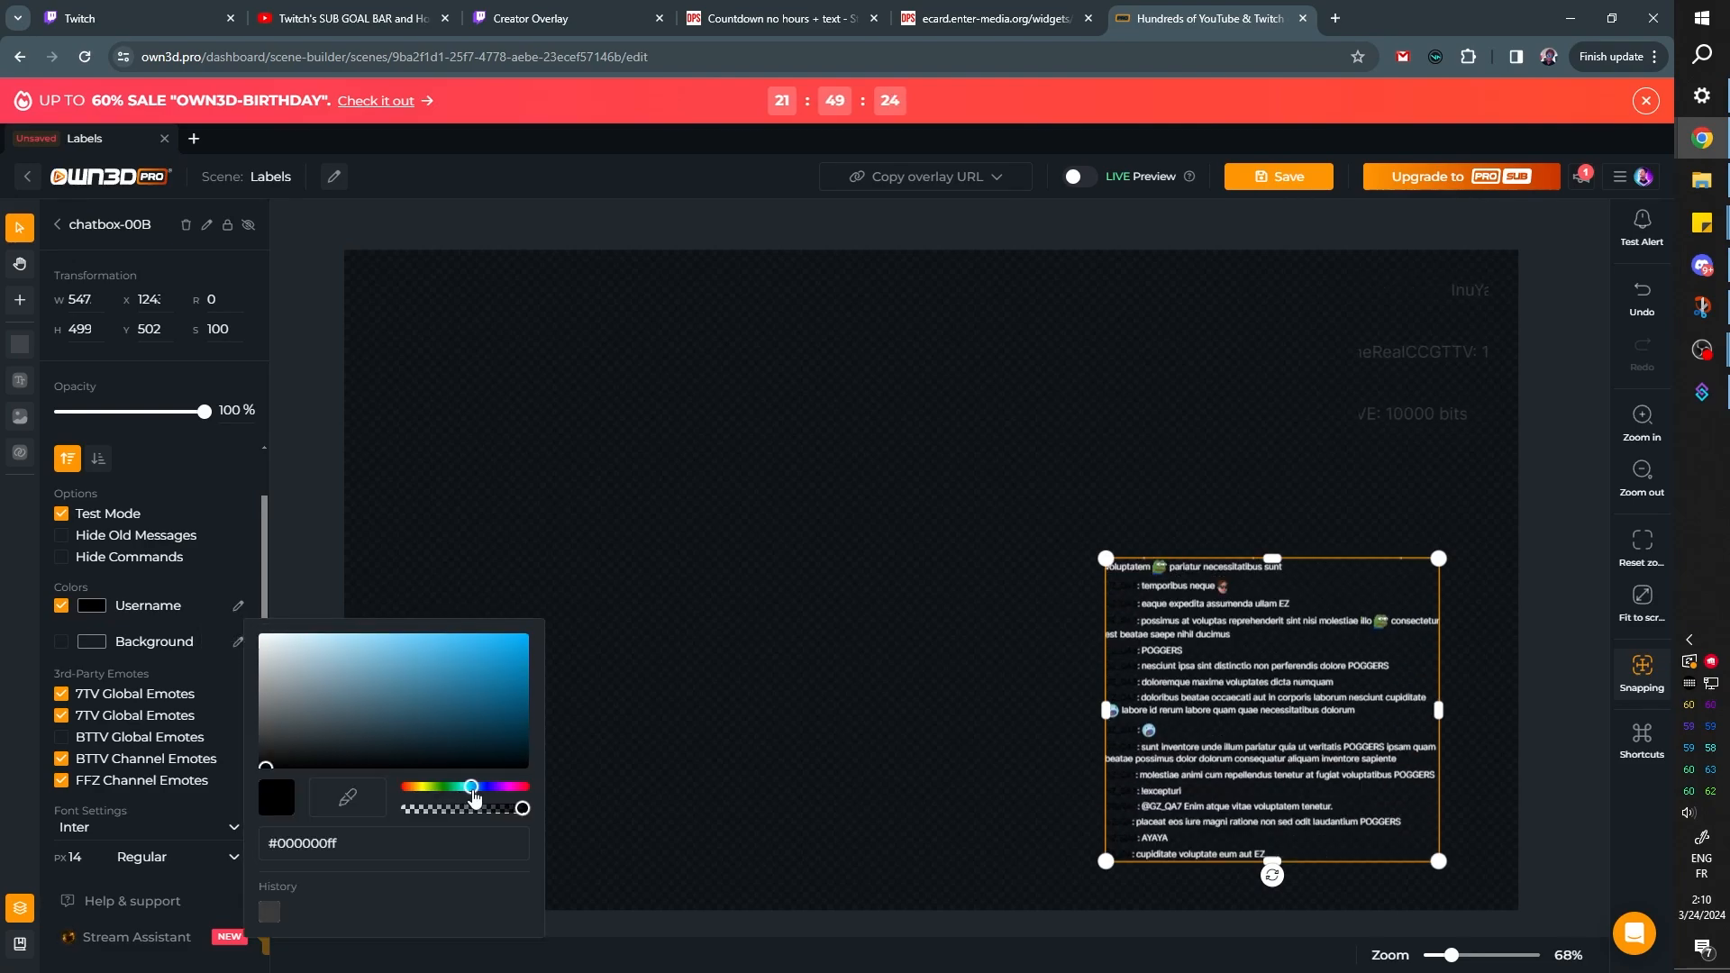
pyautogui.click(184, 512)
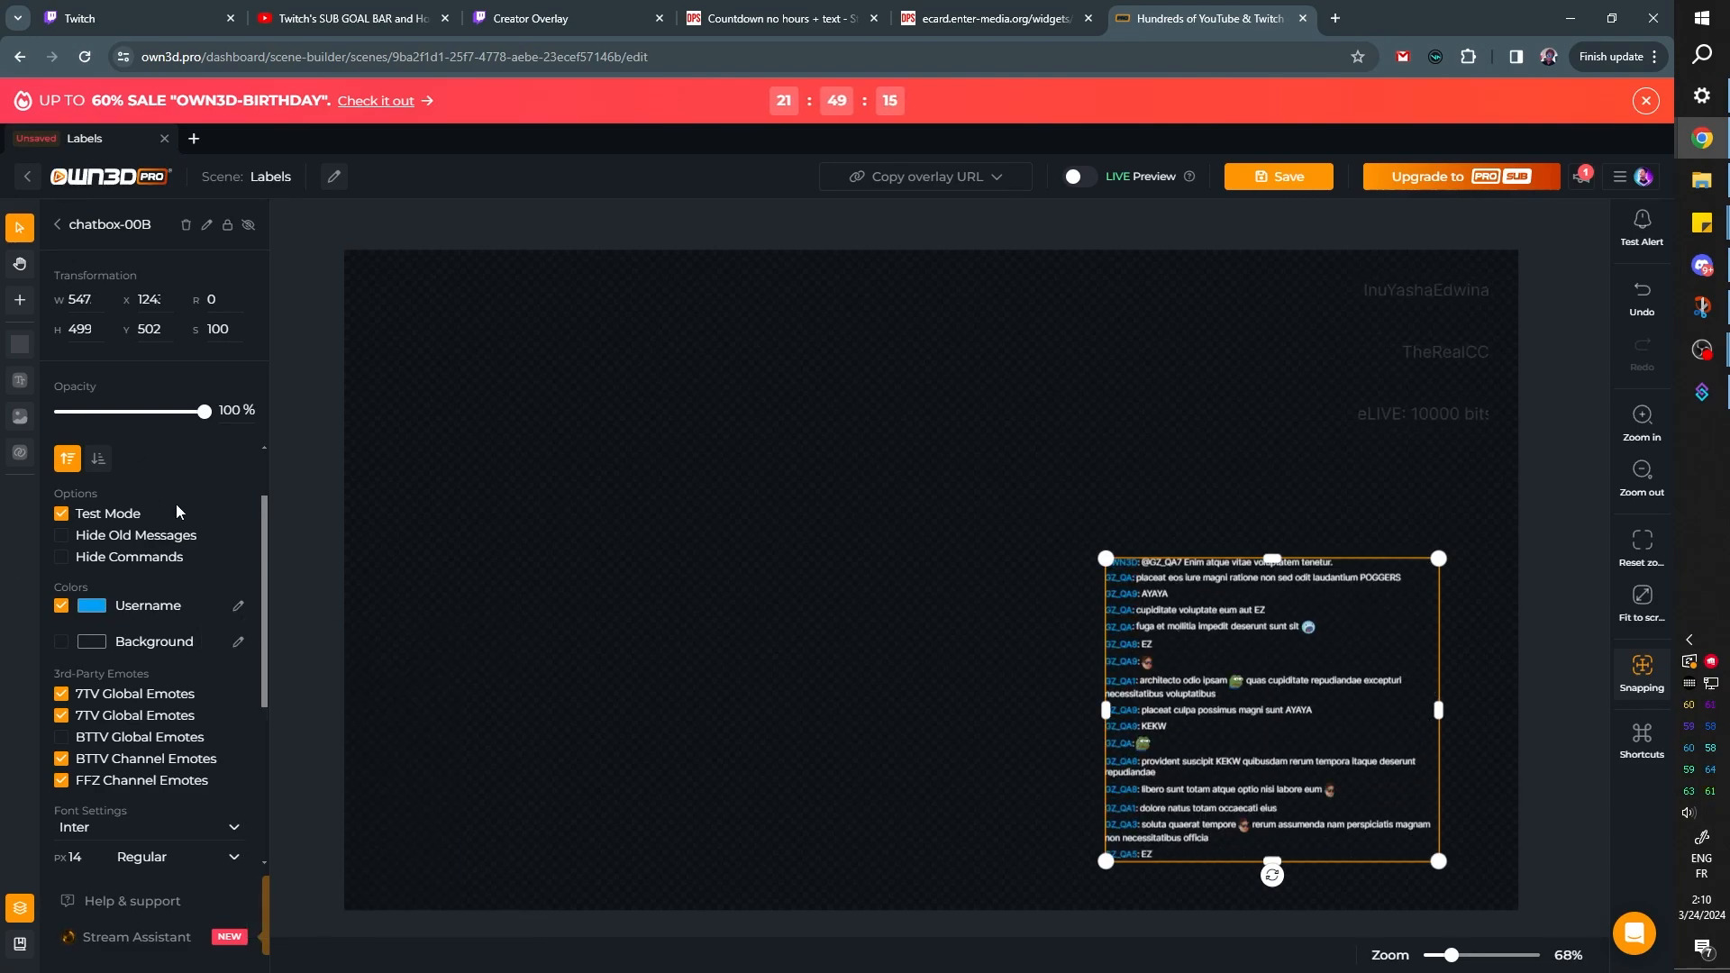
# Place the Starting layout image as a backdrop, fit the chatbox over its chat frame at about 808 × 499 px, and save
pyautogui.scroll(2, 174, 509)
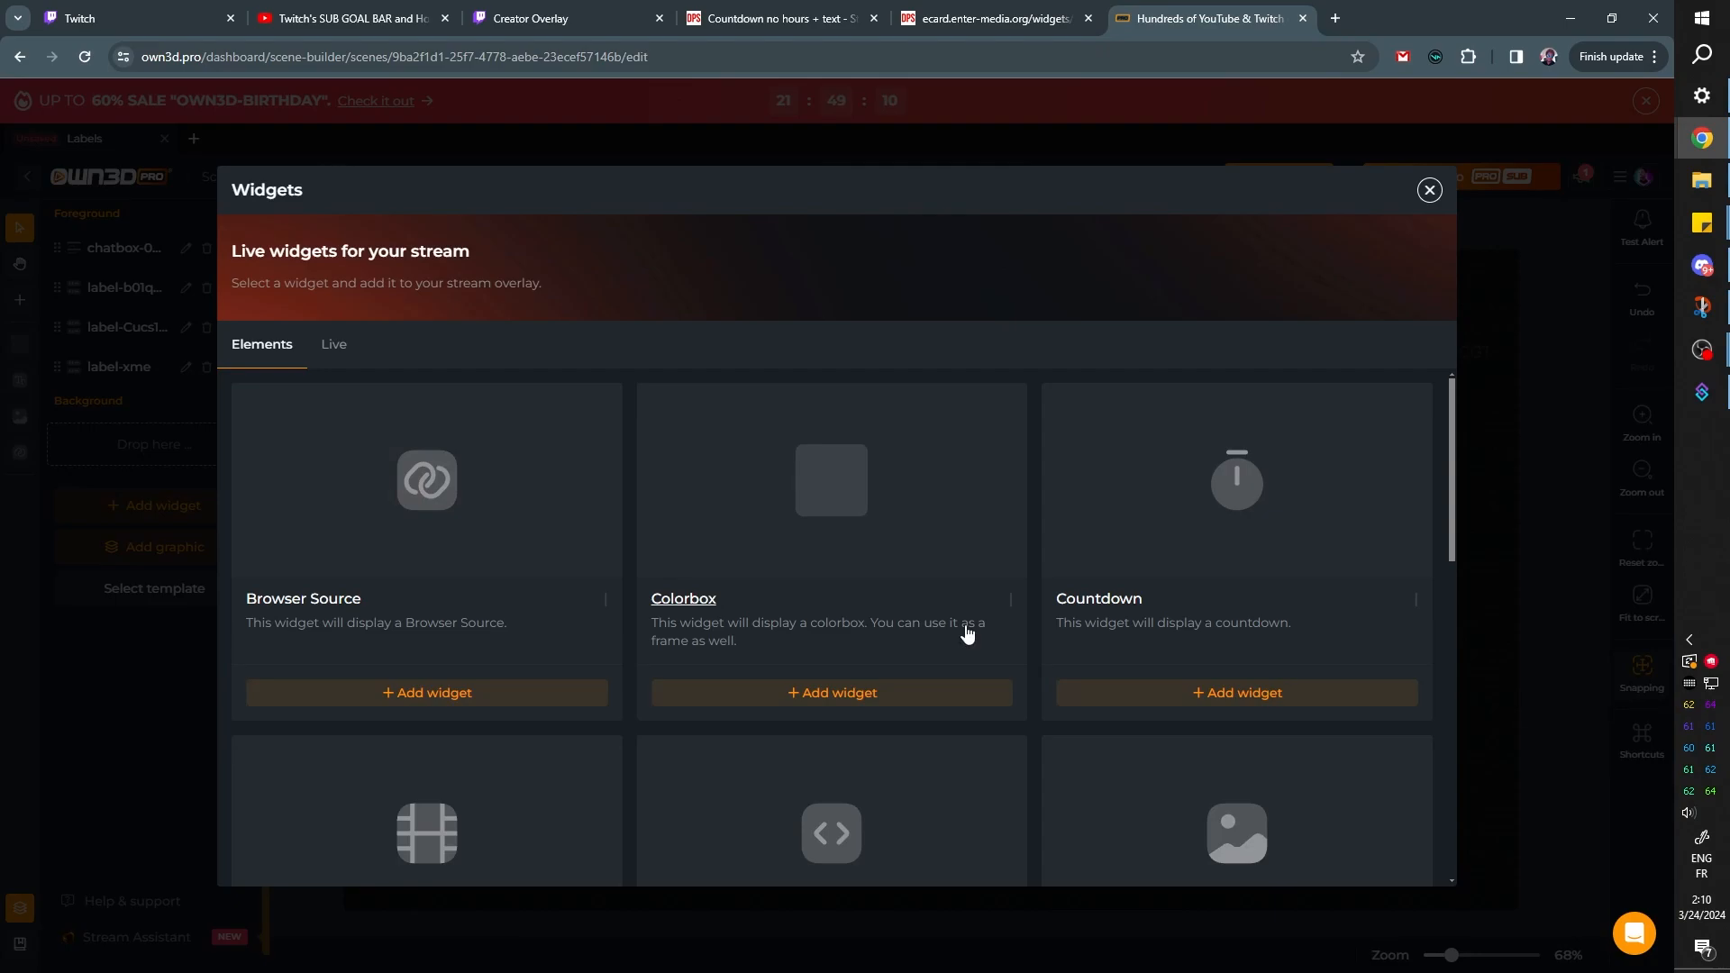
pyautogui.scroll(-5, 1036, 685)
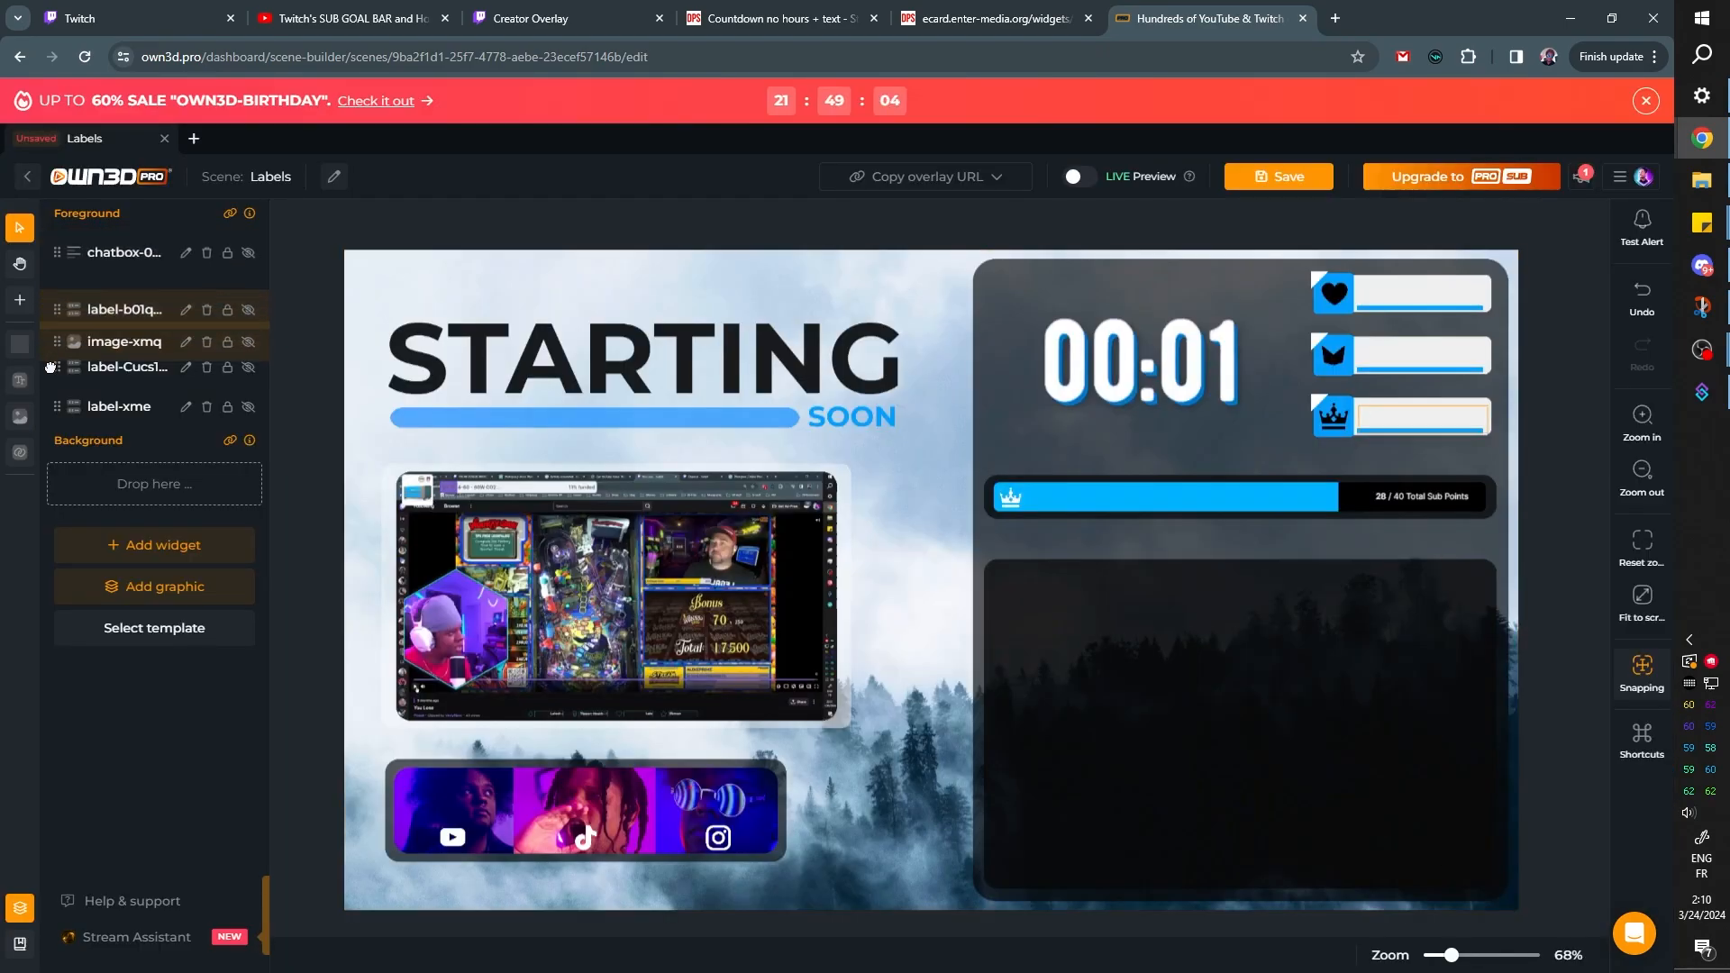
pyautogui.moveTo(54, 308); pyautogui.dragTo(55, 427)
pyautogui.click(1021, 696)
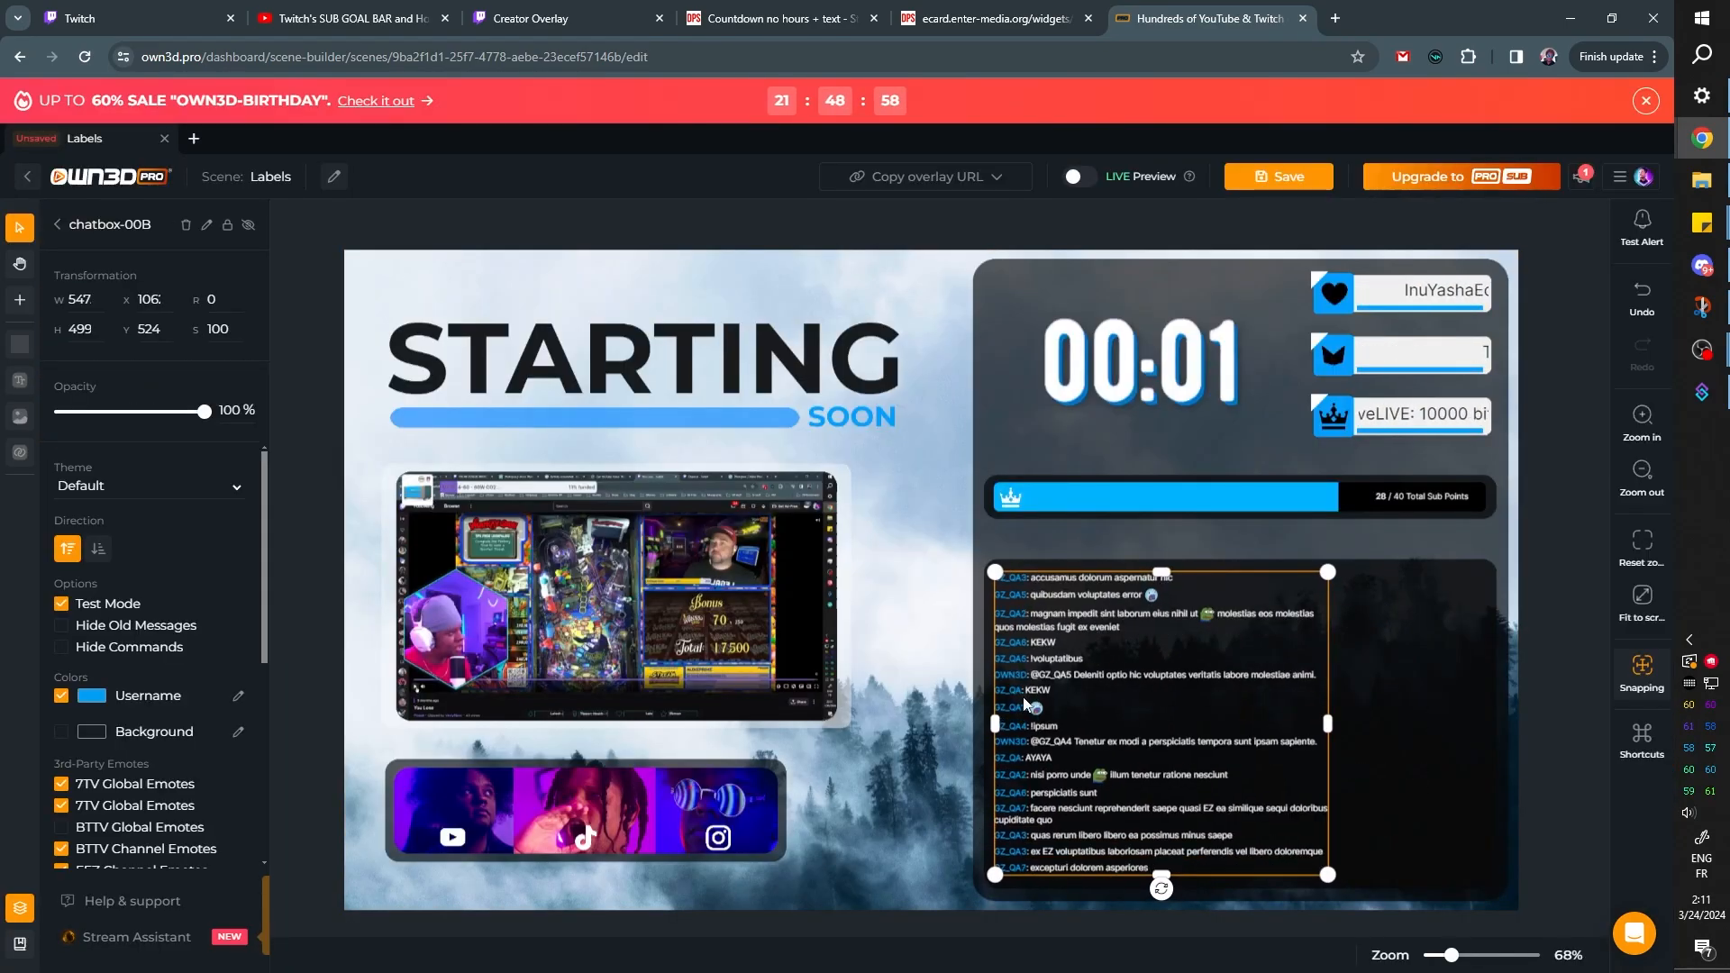
pyautogui.moveTo(1328, 723); pyautogui.dragTo(1487, 724)
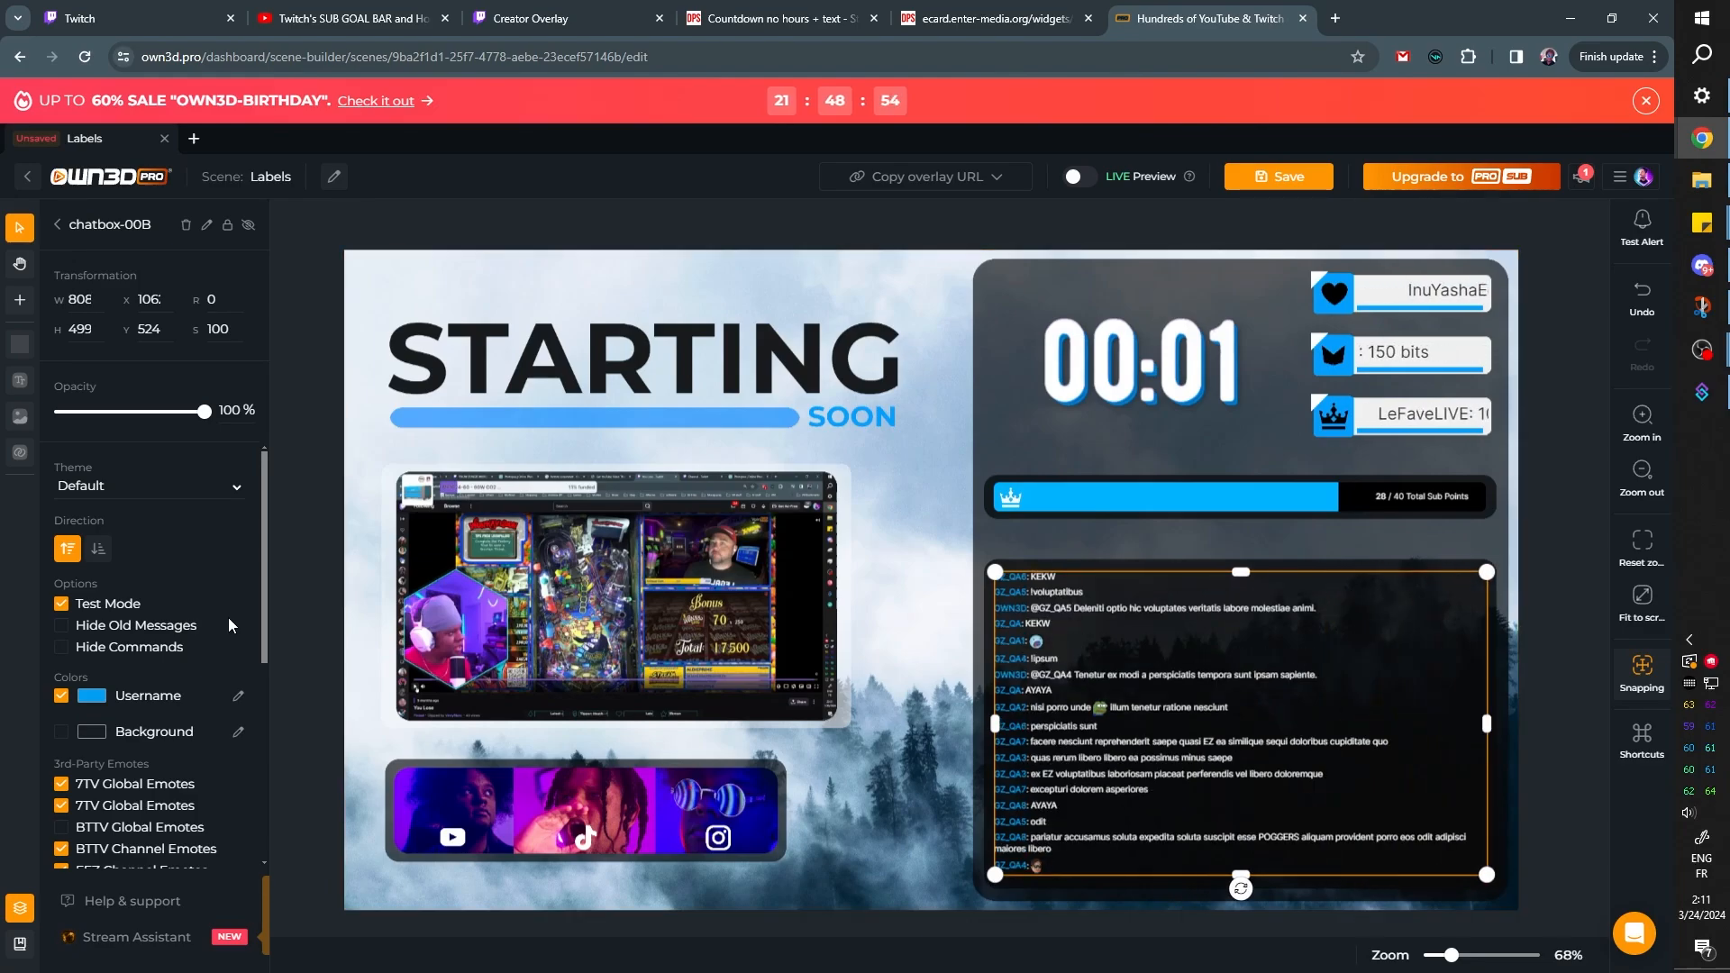
pyautogui.click(1279, 177)
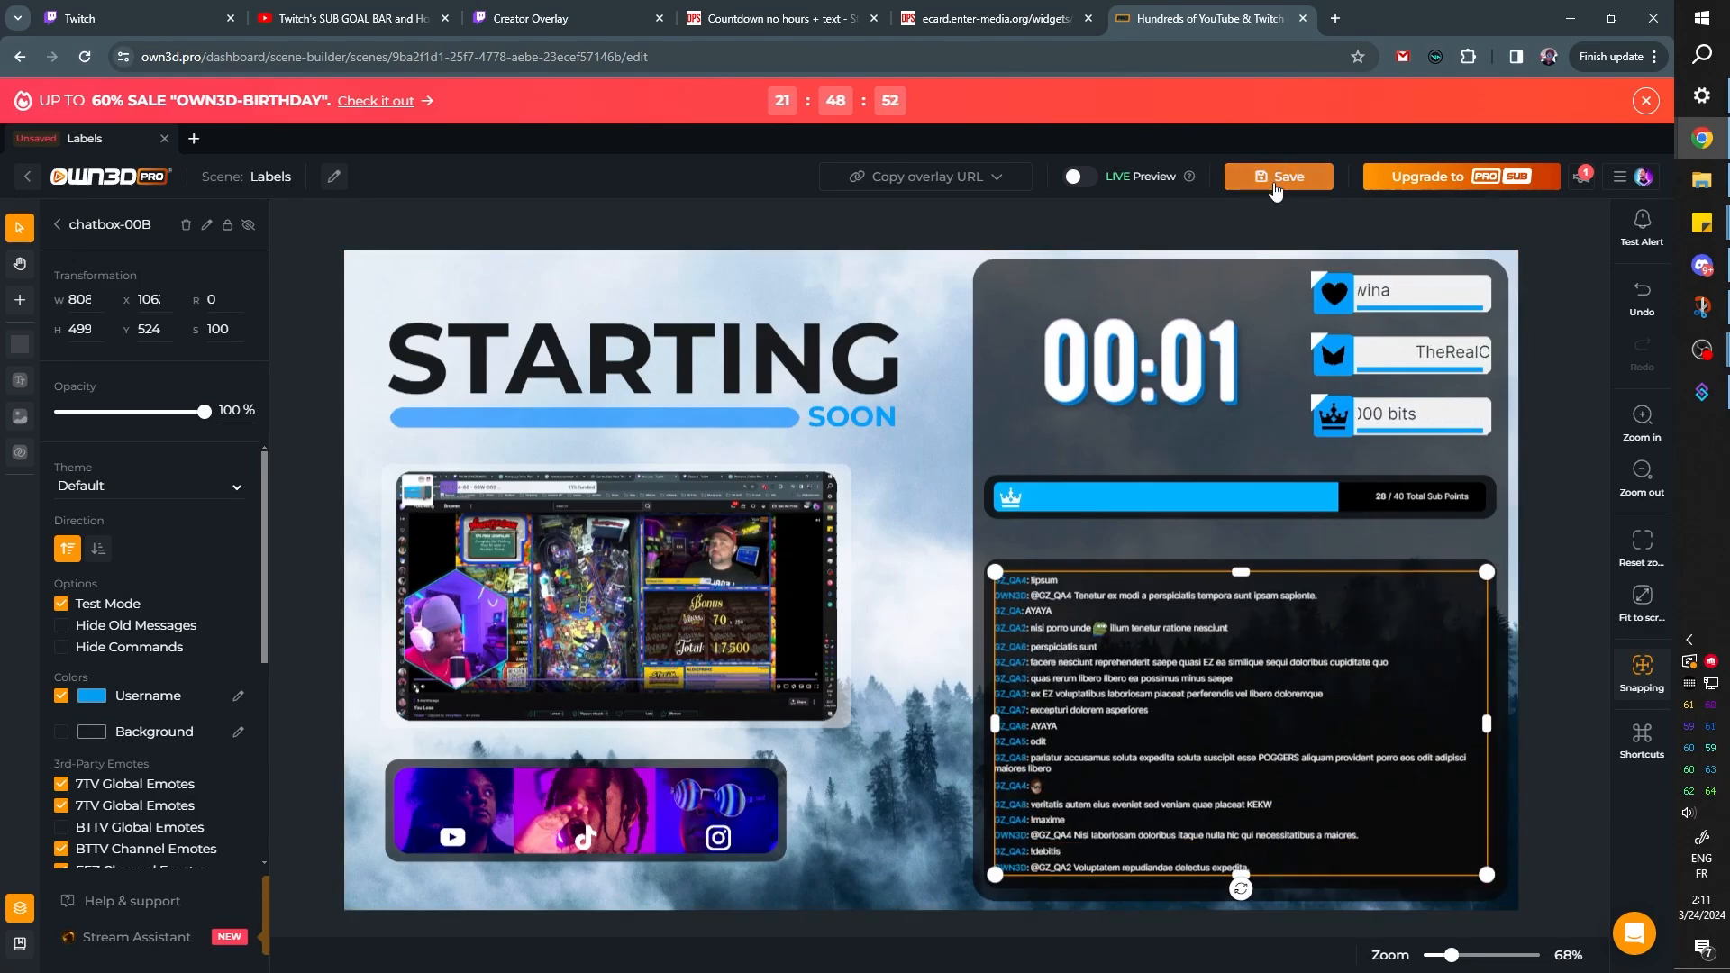
# Switch to OBS and test the chatbox by sending messages such as "!8ball will this video flop" from the Twitch chat pop-out
pyautogui.moveTo(1705, 360)
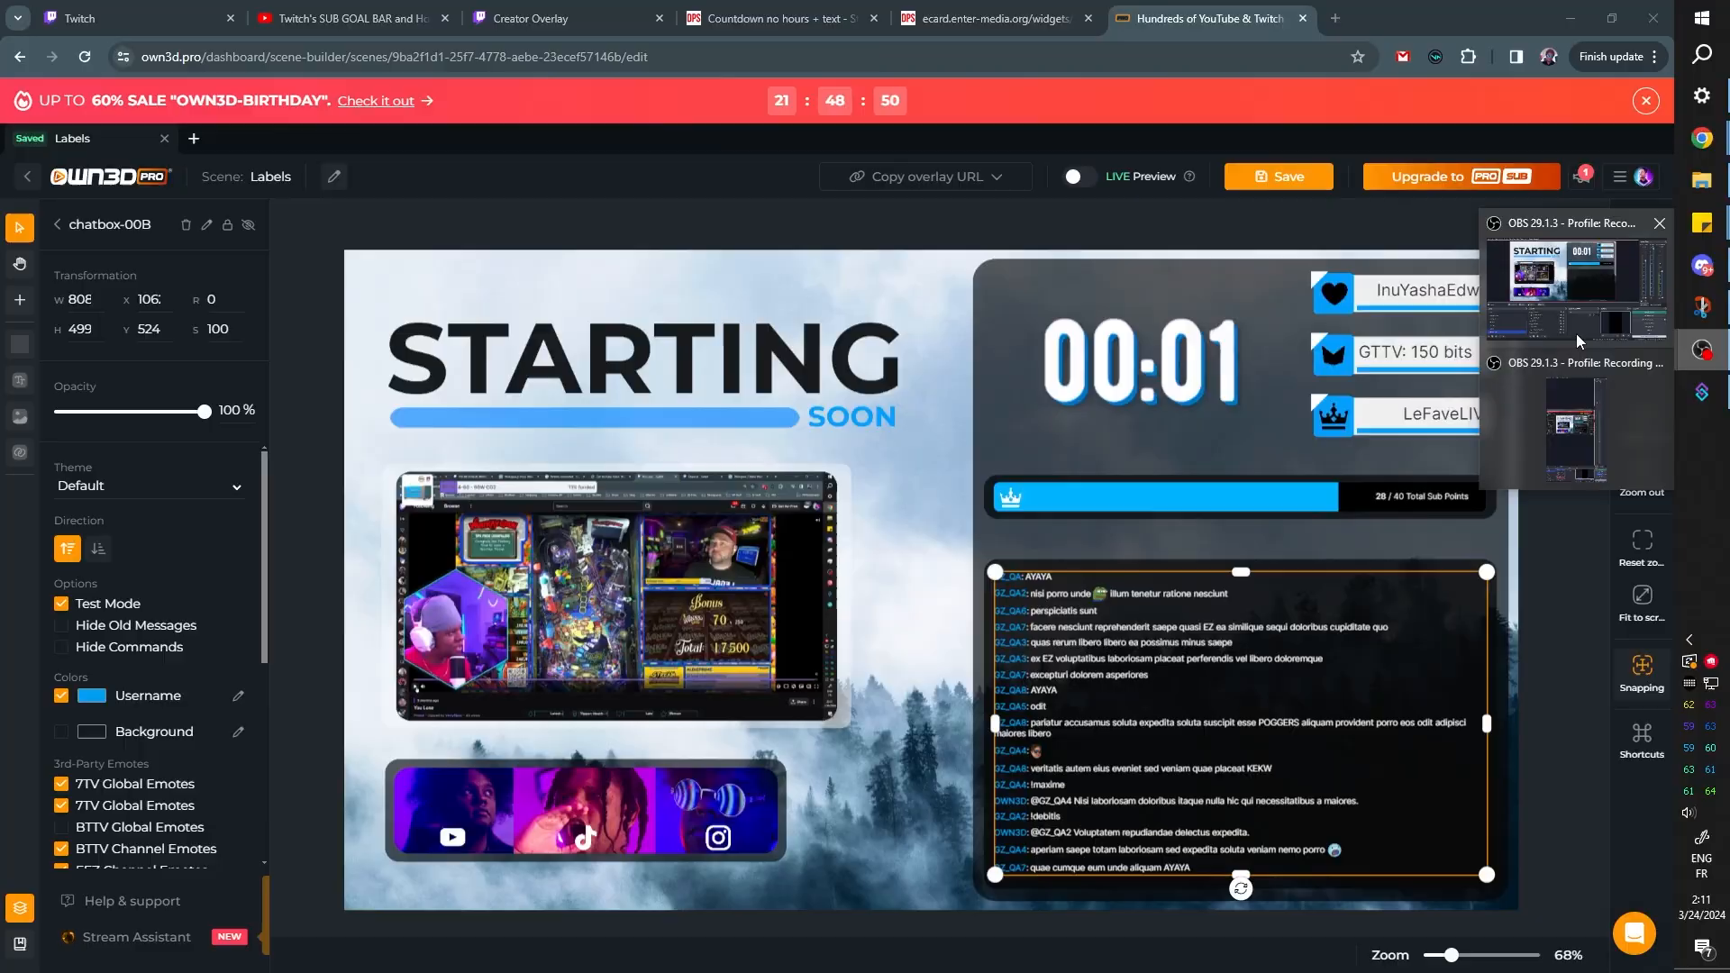
pyautogui.click(1499, 302)
pyautogui.click(430, 845)
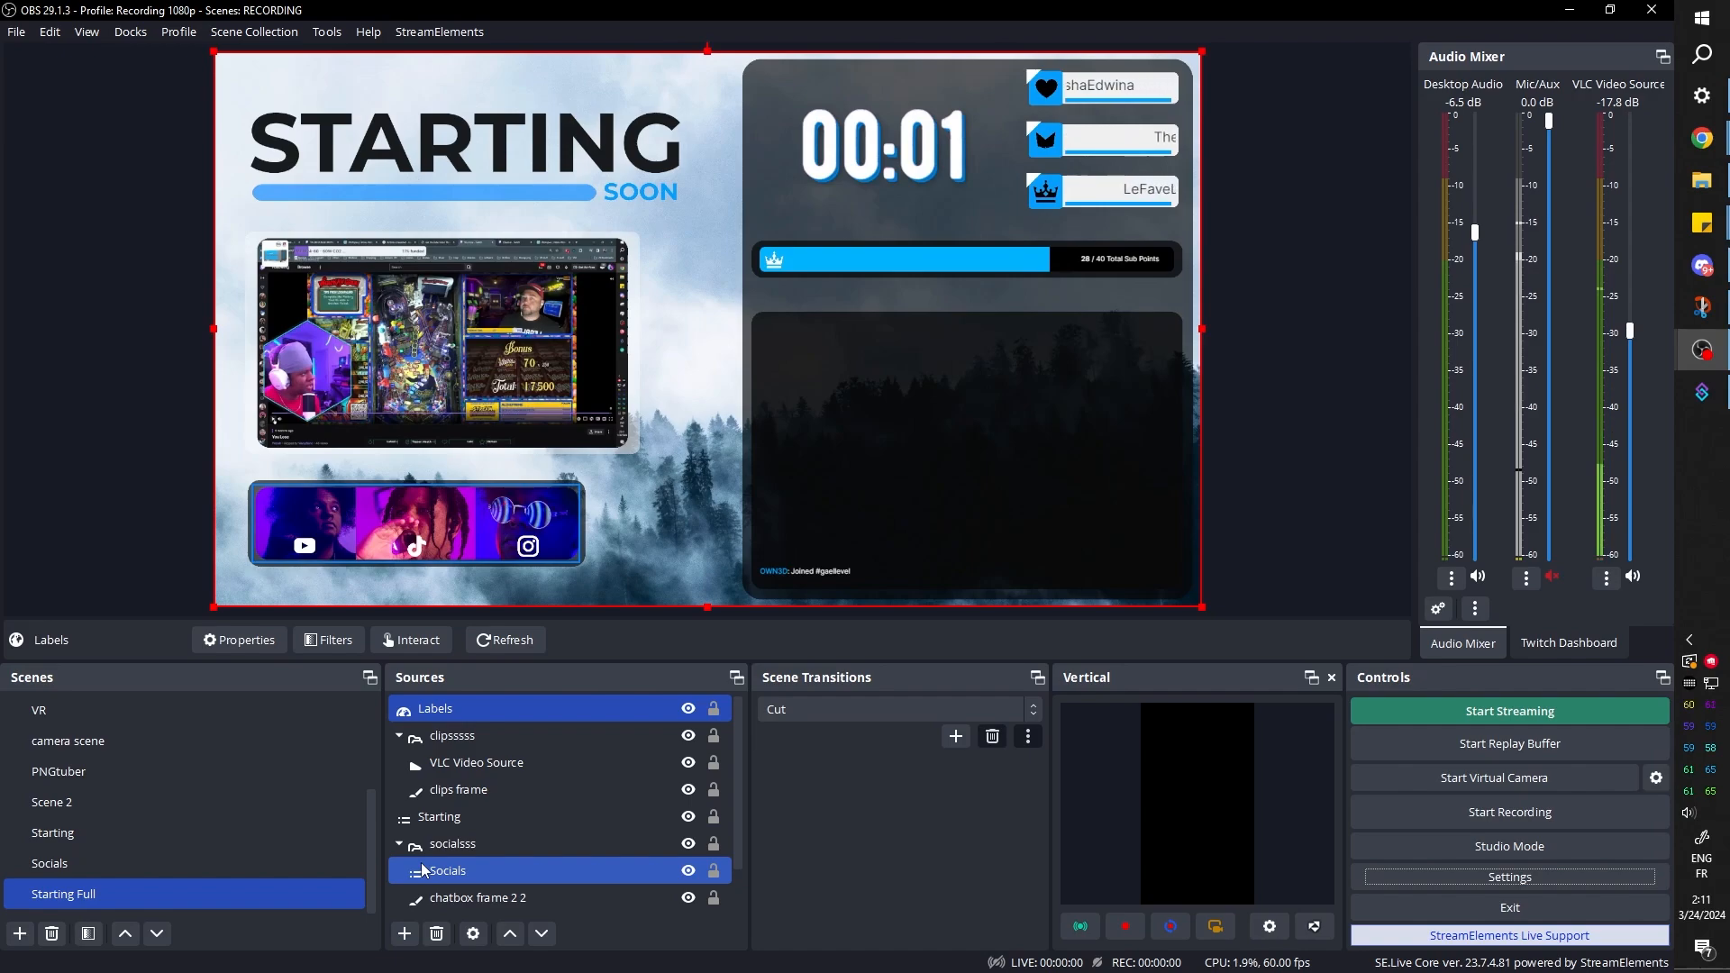
pyautogui.keyDown('ctrl'); pyautogui.click(423, 870); pyautogui.keyUp('ctrl')
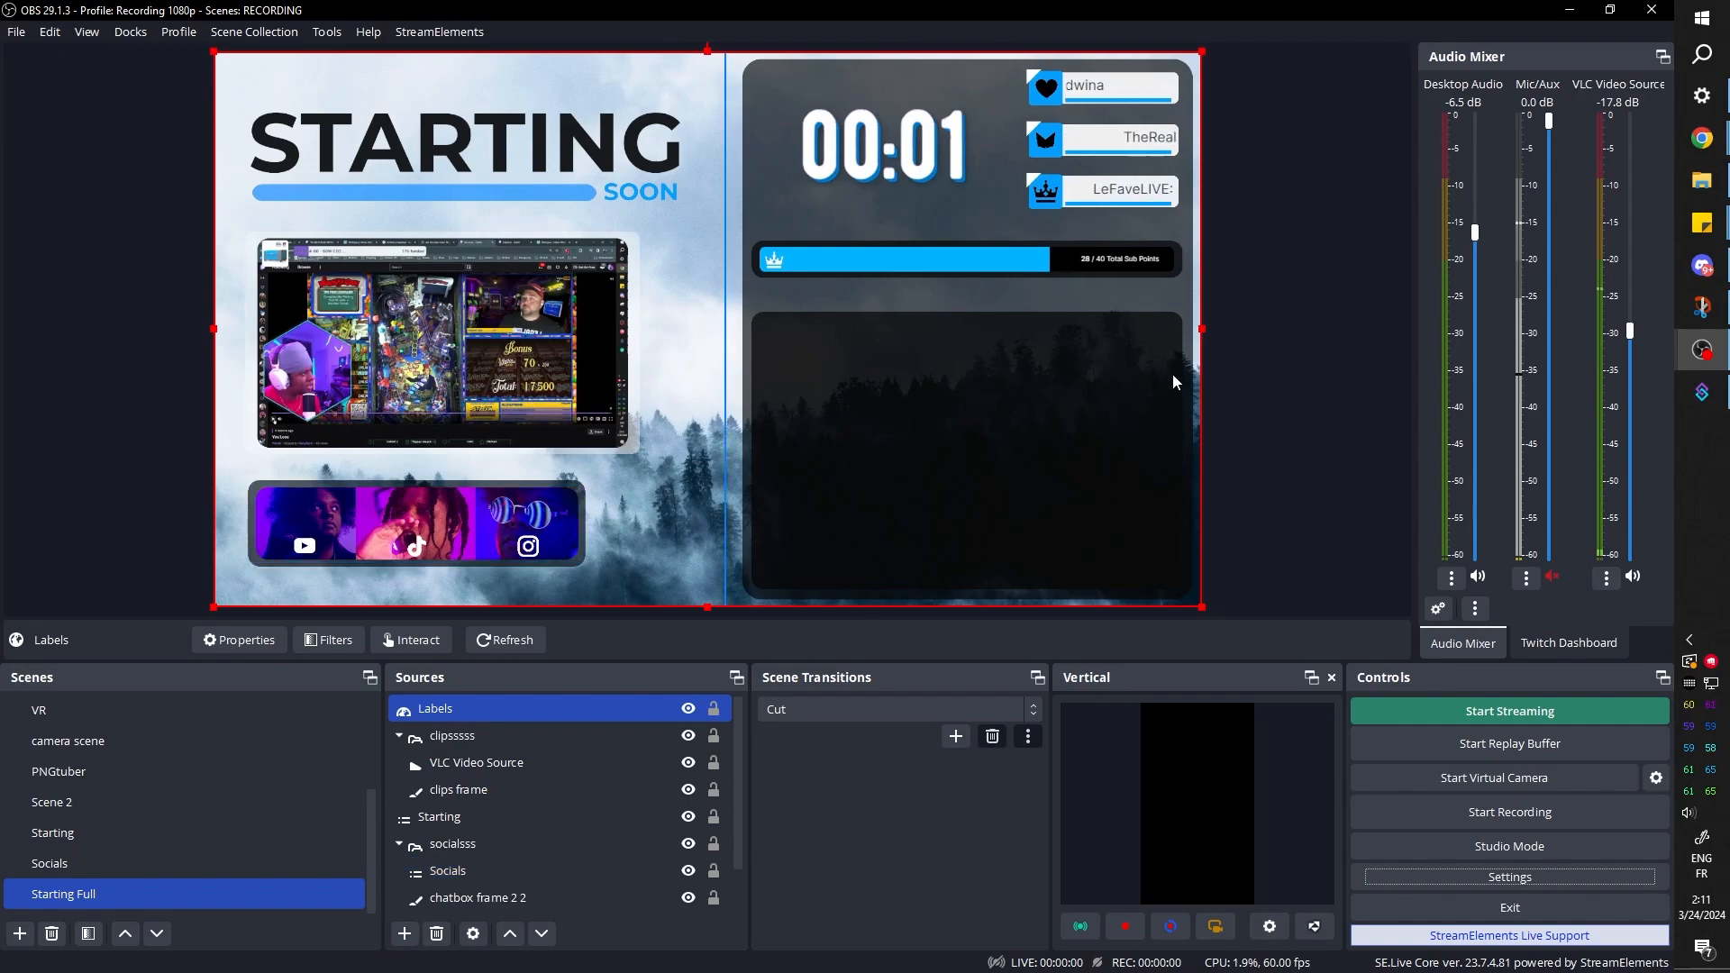
pyautogui.click(1705, 140)
pyautogui.click(1599, 238)
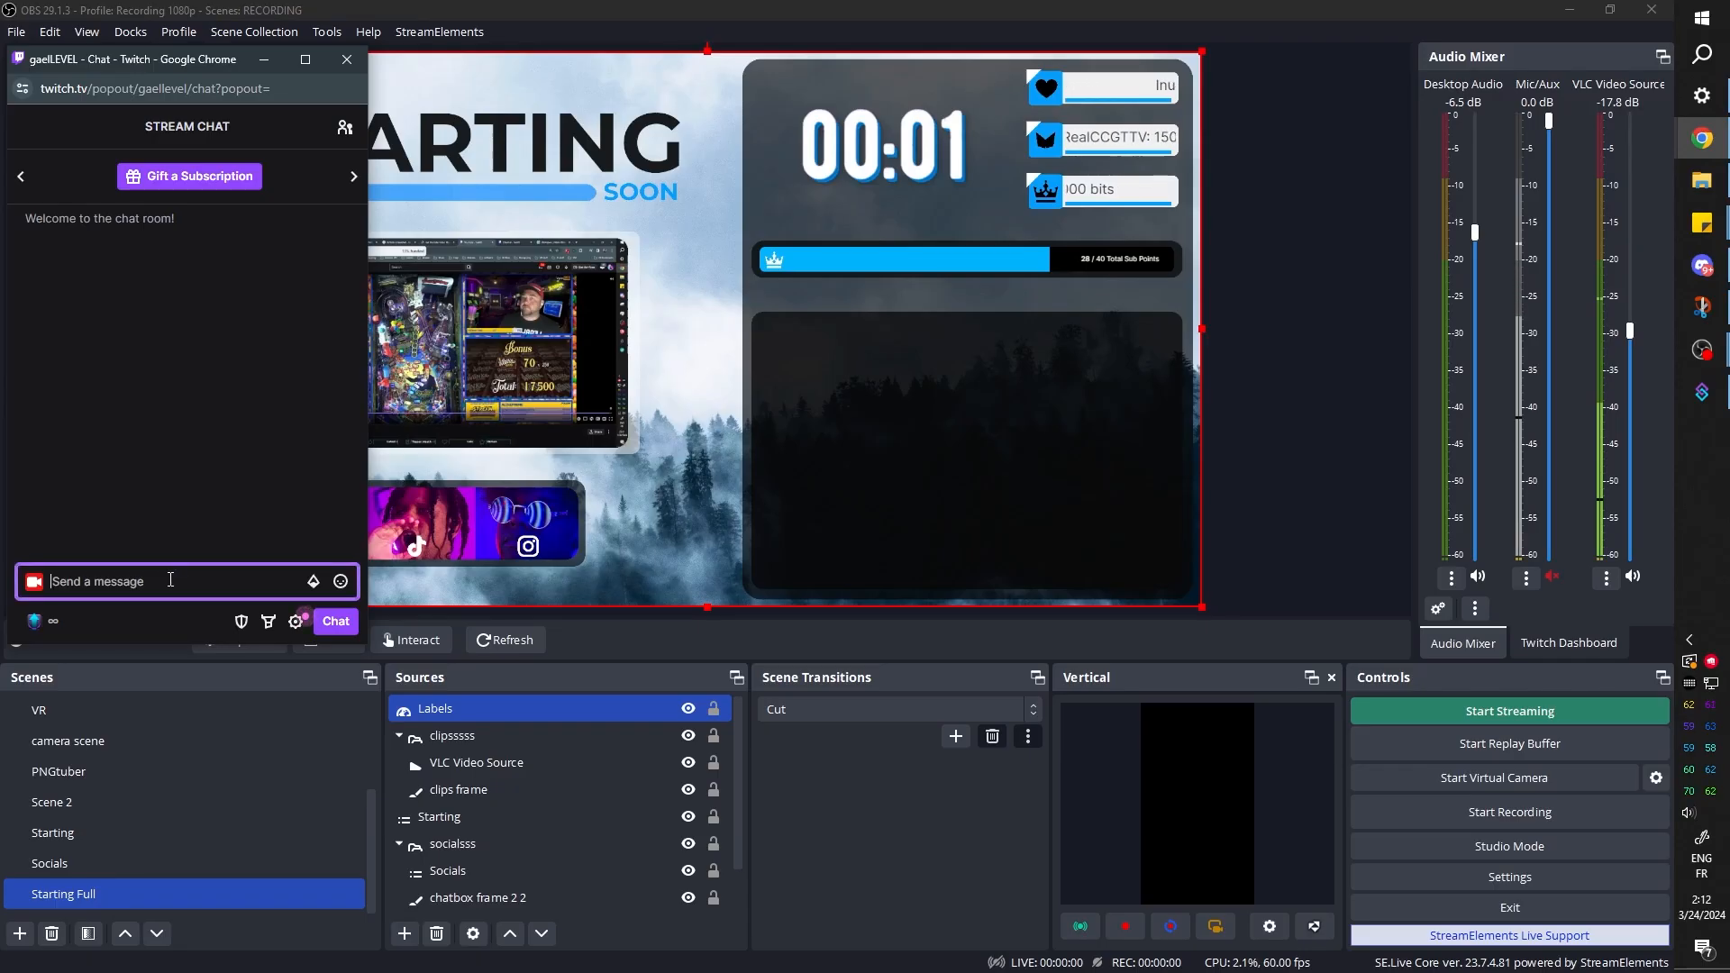
pyautogui.write('!8ball')
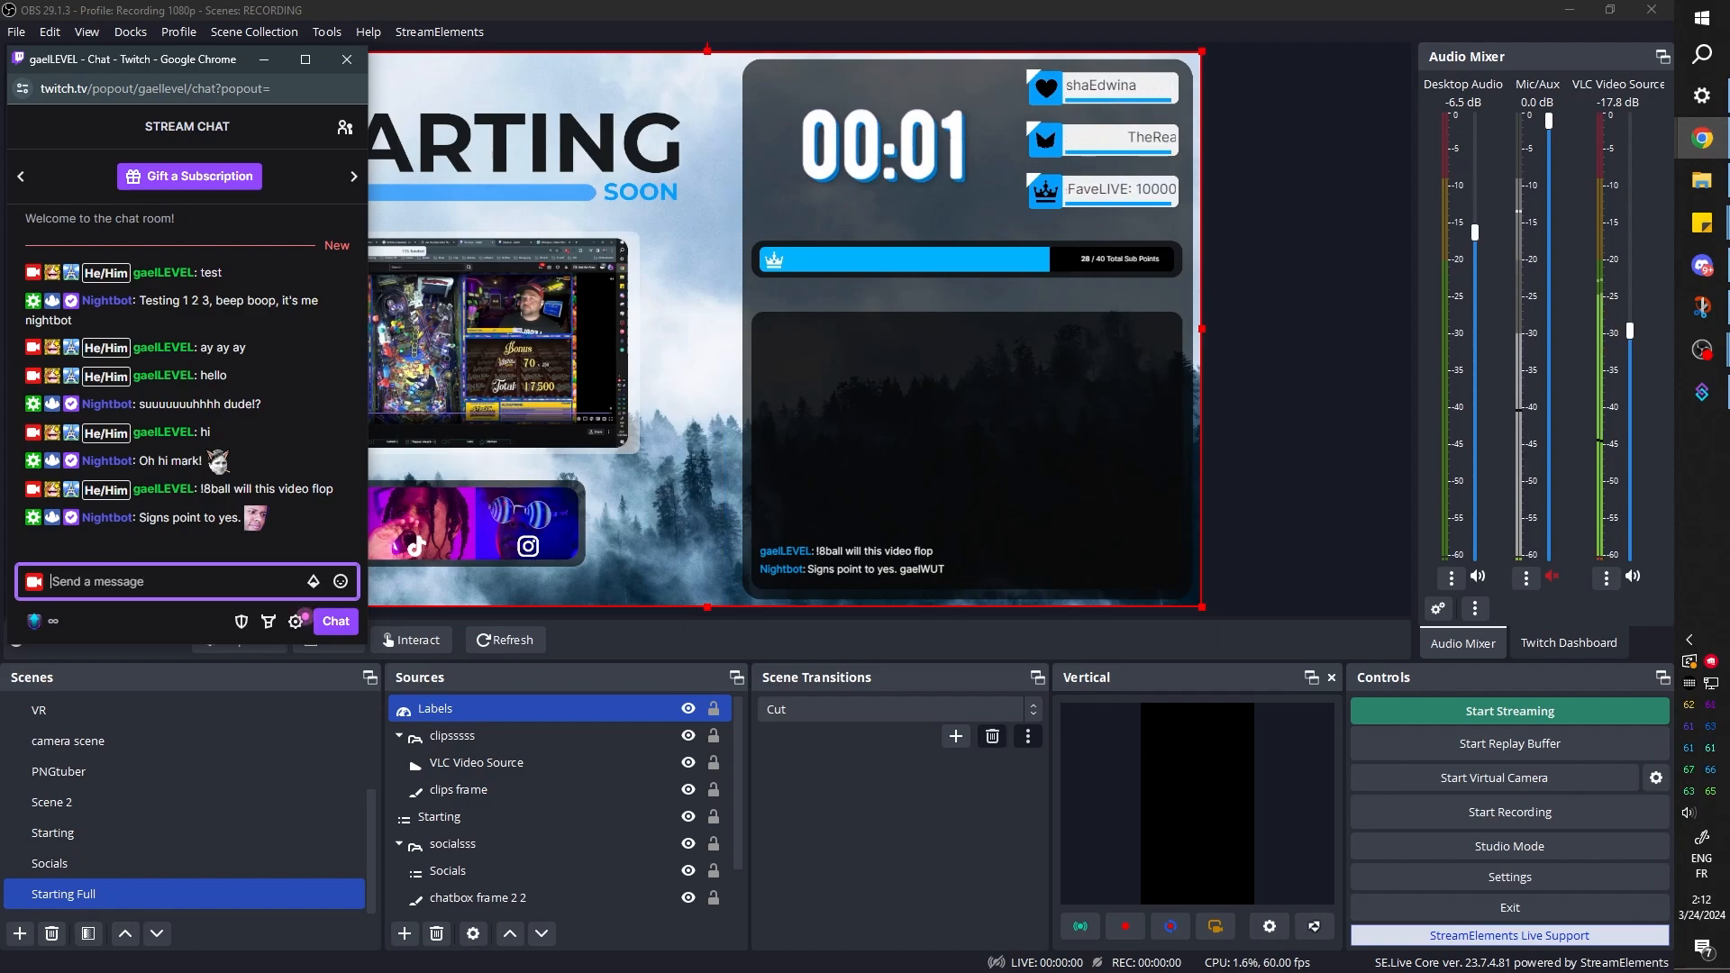
# Send the chat message "!8ball is it because I don't show my face?" in the Twitch pop-out
pyautogui.write('!8ball is ')
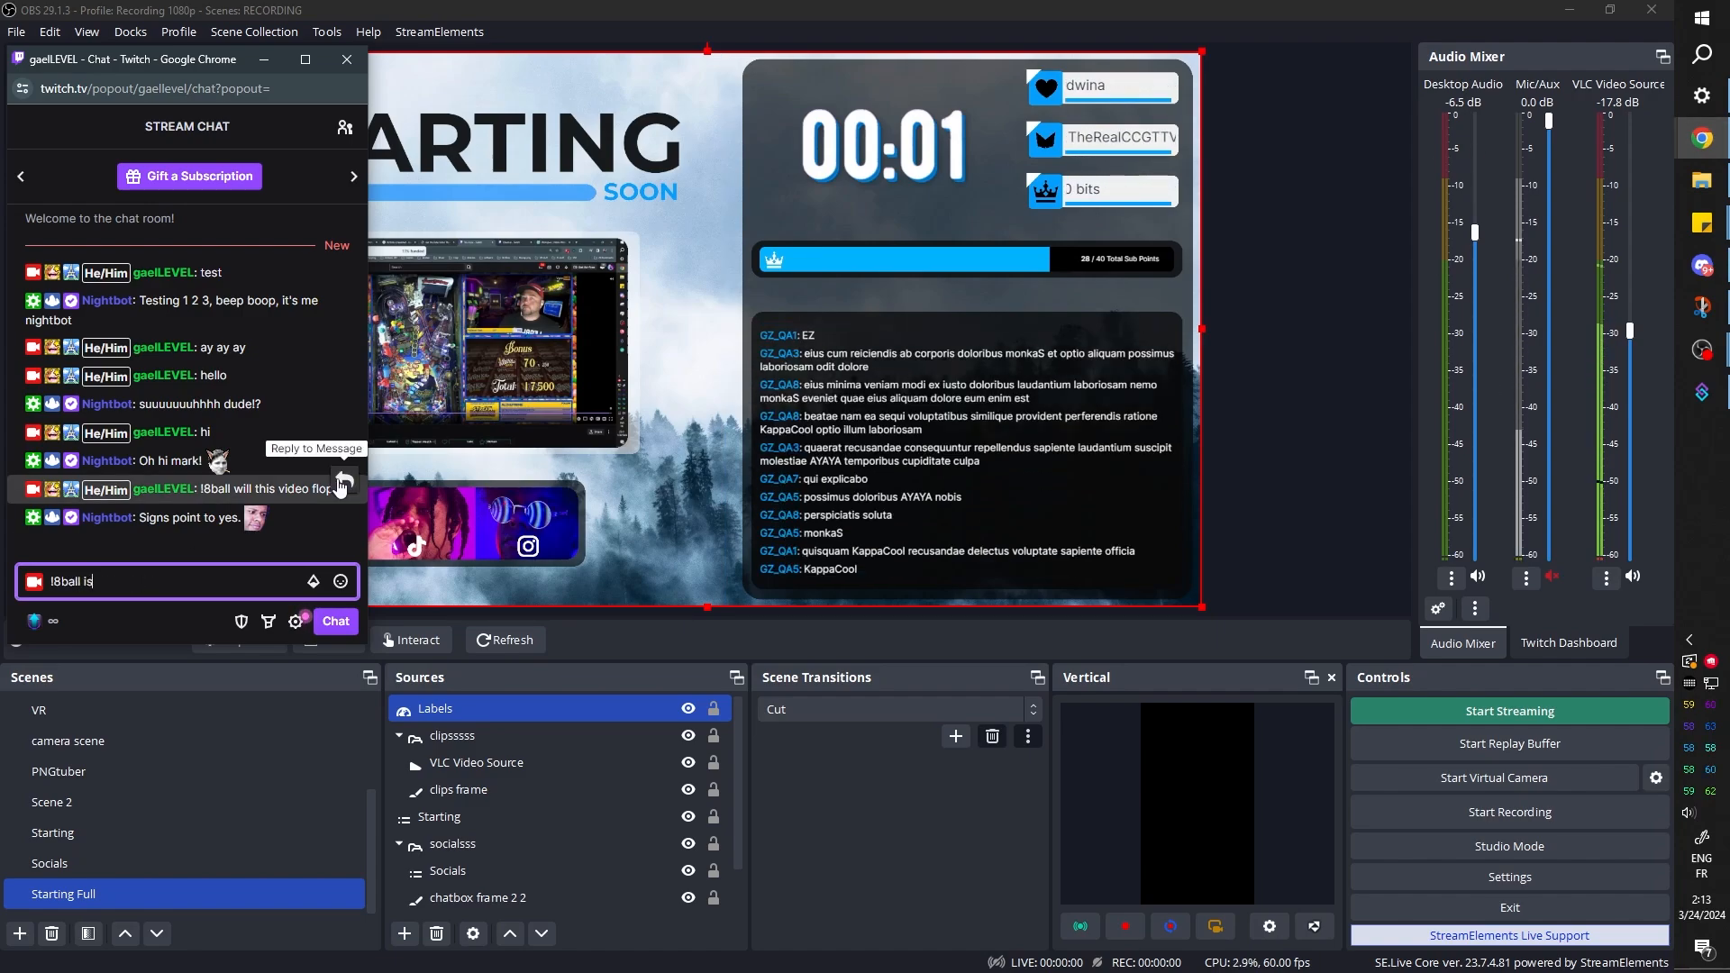
pyautogui.write('it beca')
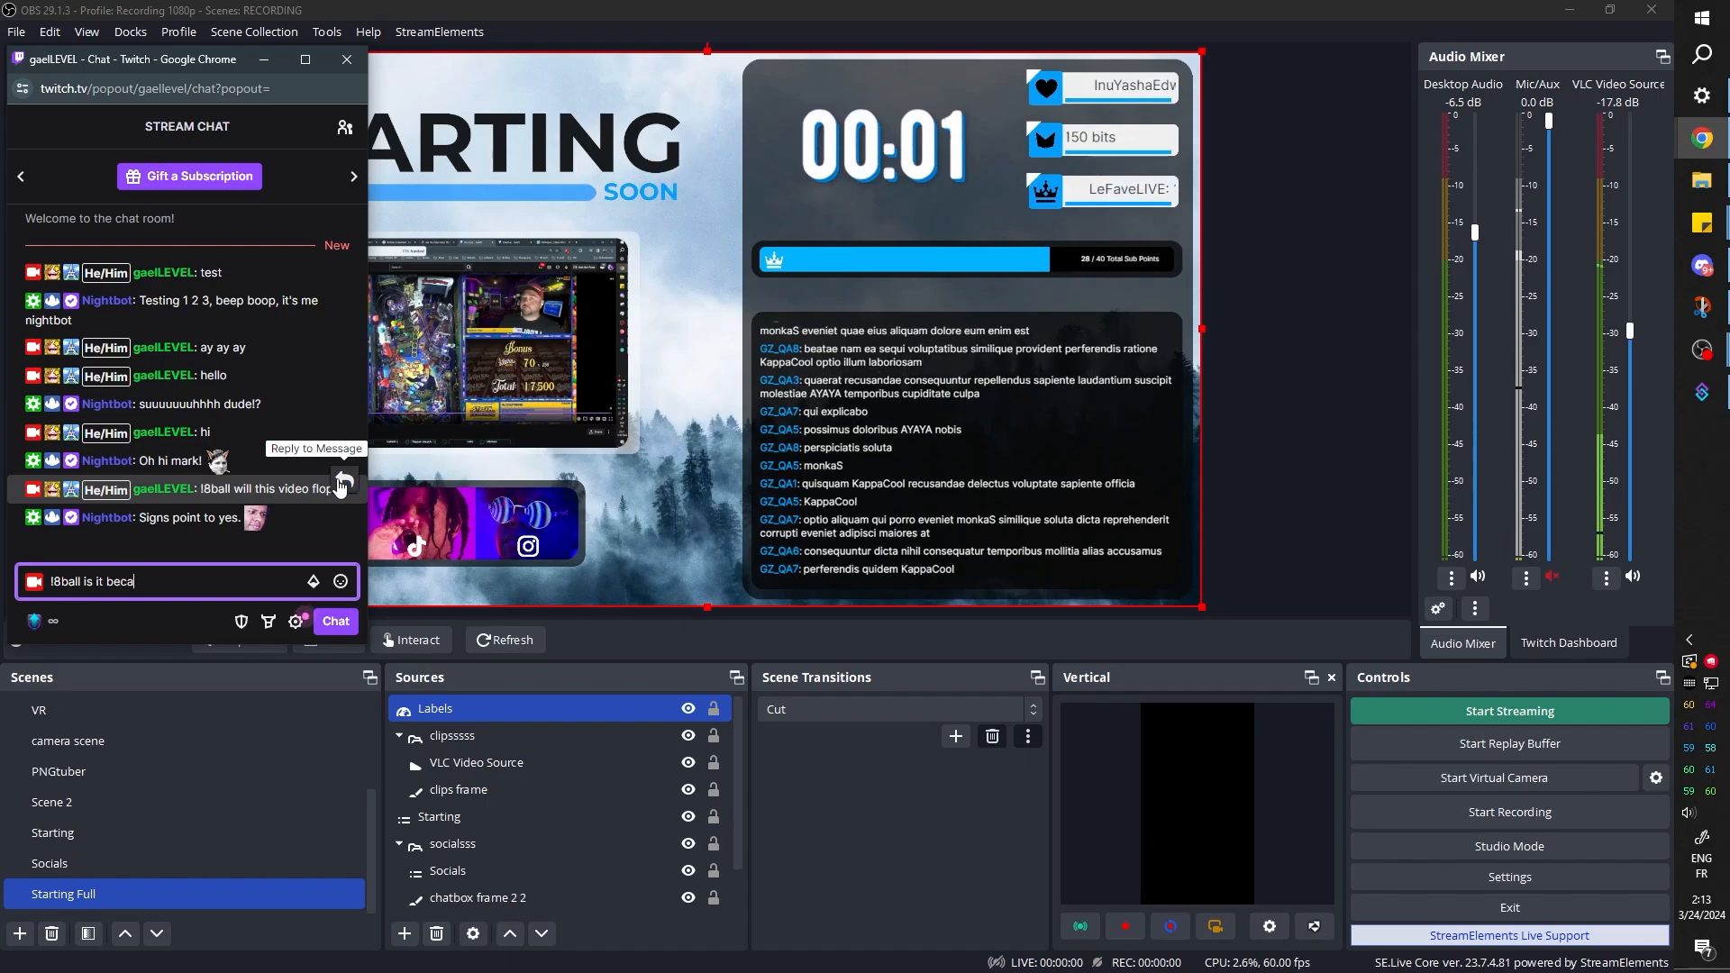
pyautogui.write("use I don't ")
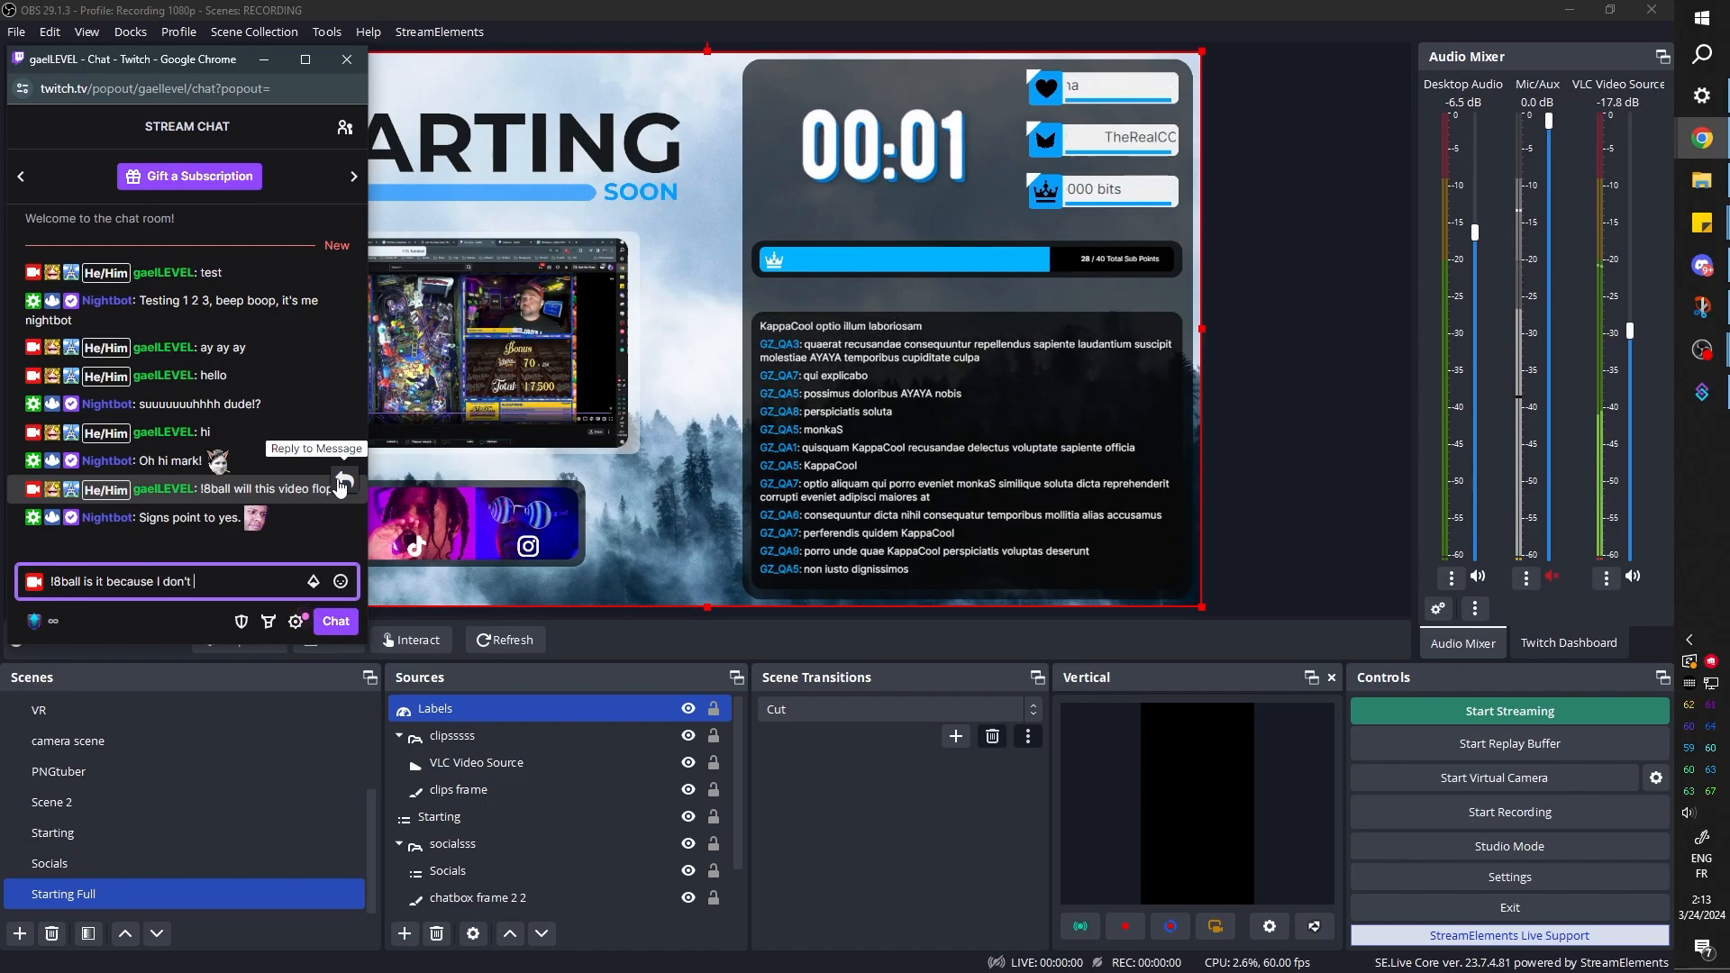
pyautogui.write('show my face?')
pyautogui.press('Return')
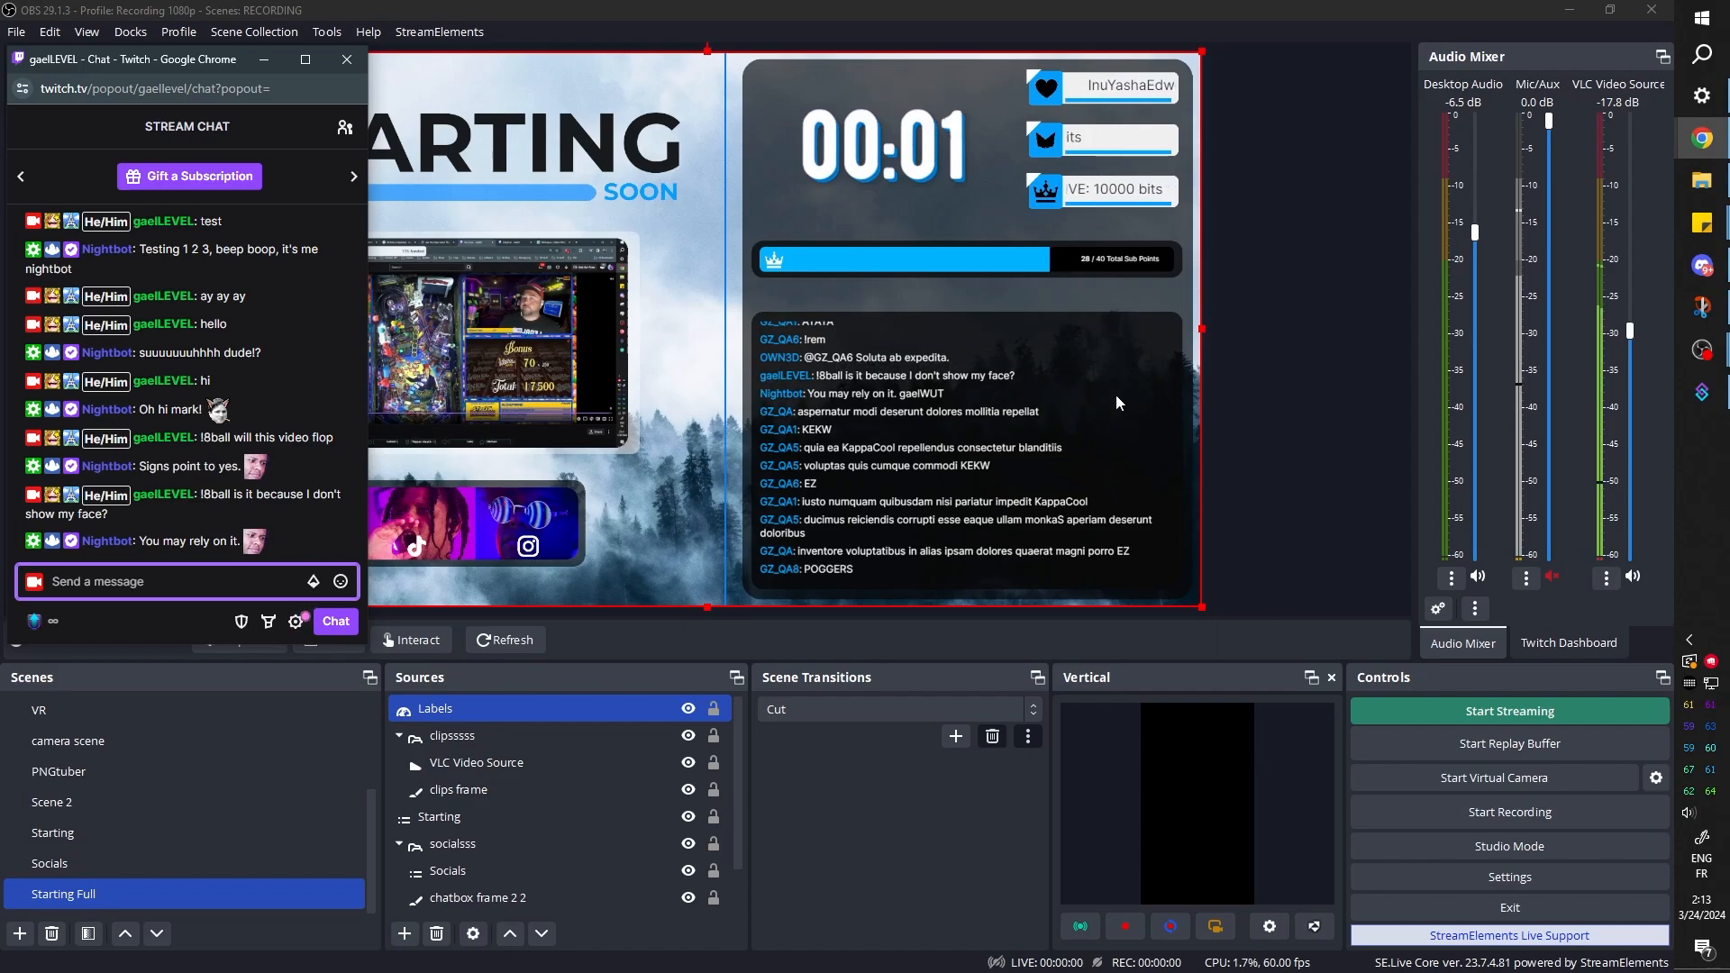
# Turn off the chatbox's Test Mode in the OWN3D scene and return to OBS
pyautogui.click(1694, 138)
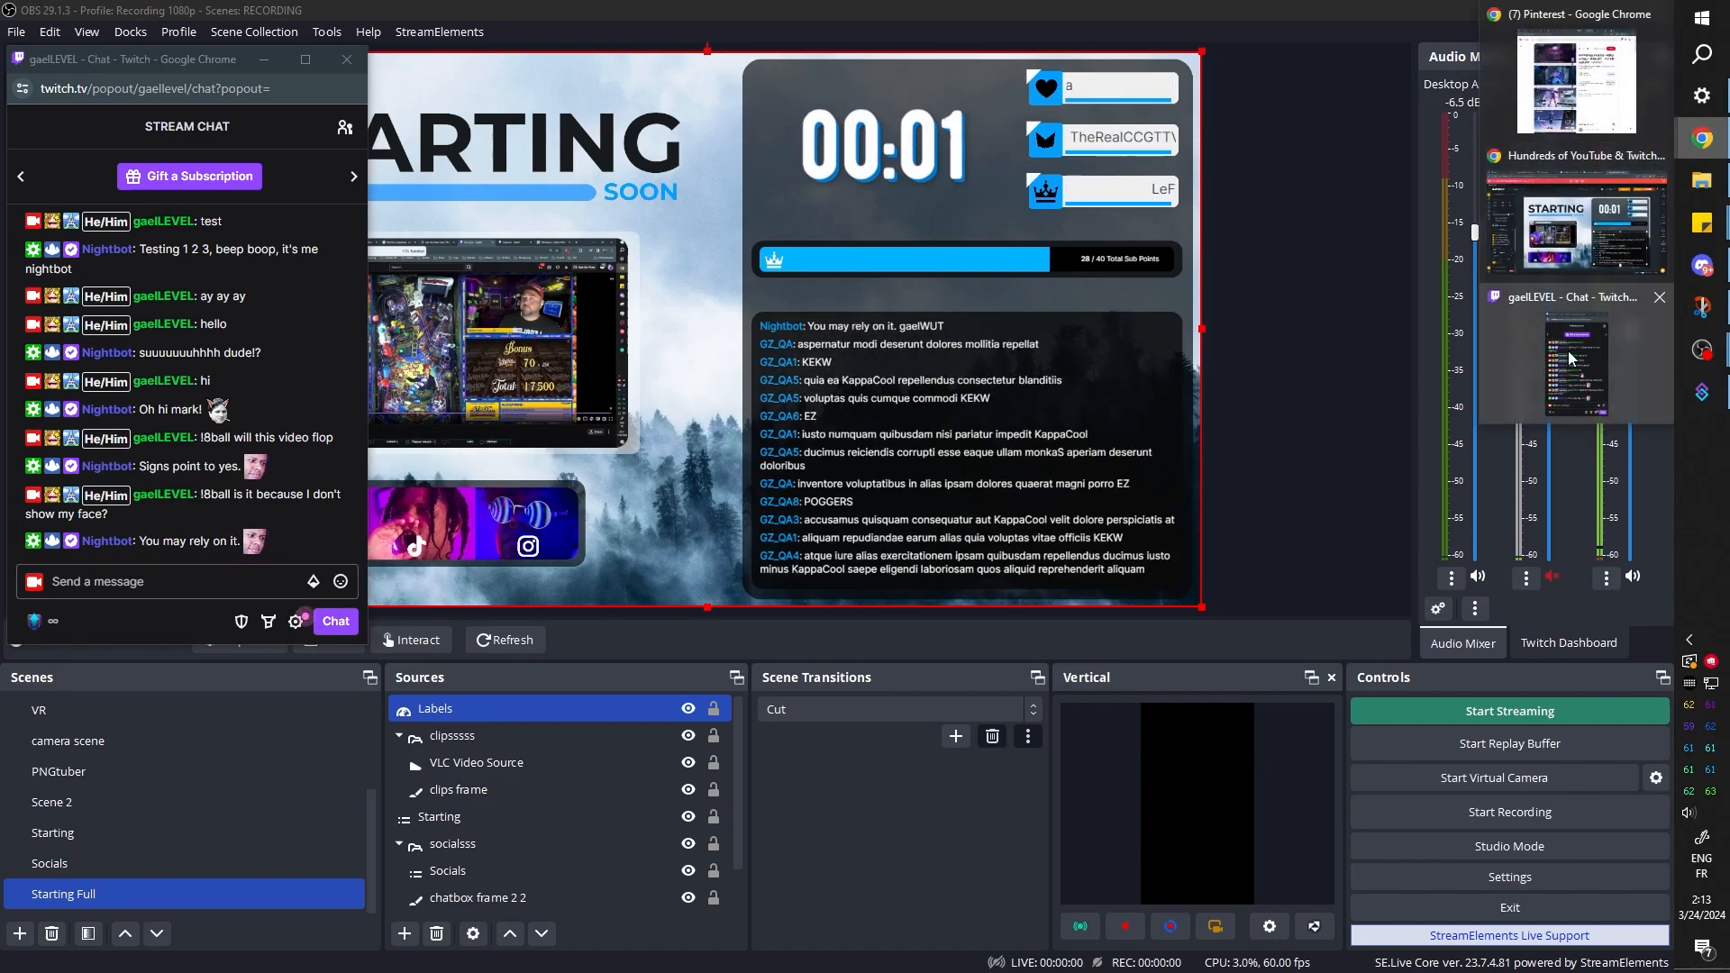
pyautogui.click(1608, 236)
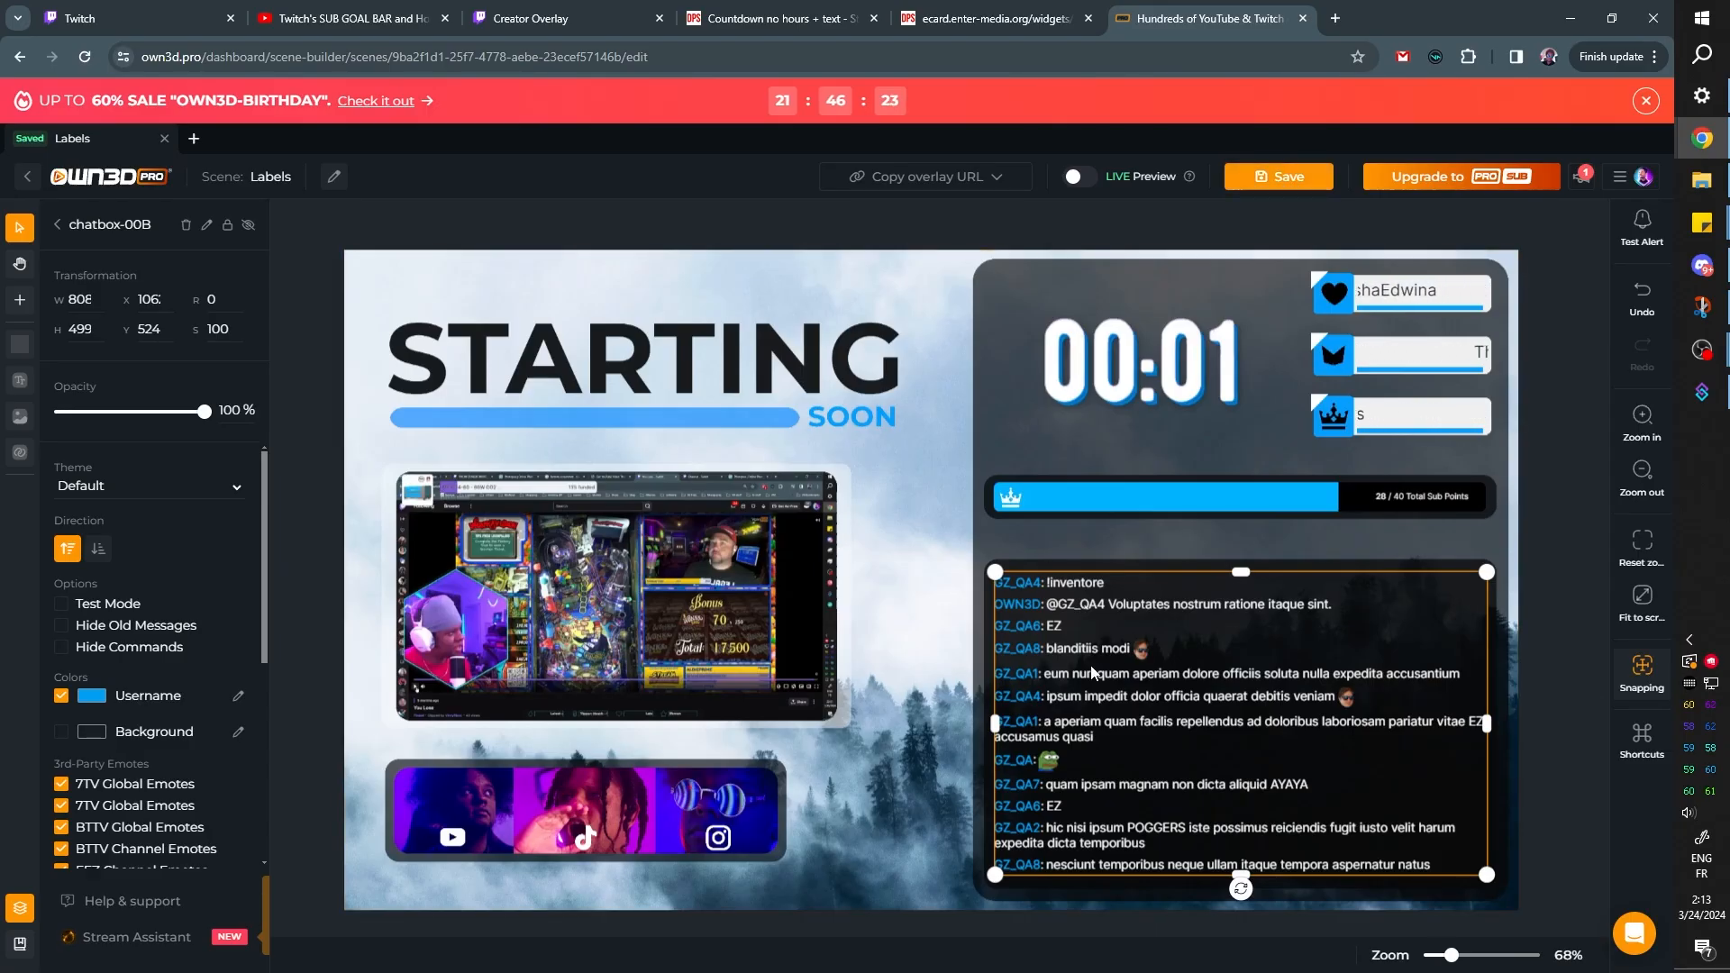
pyautogui.moveTo(1702, 353)
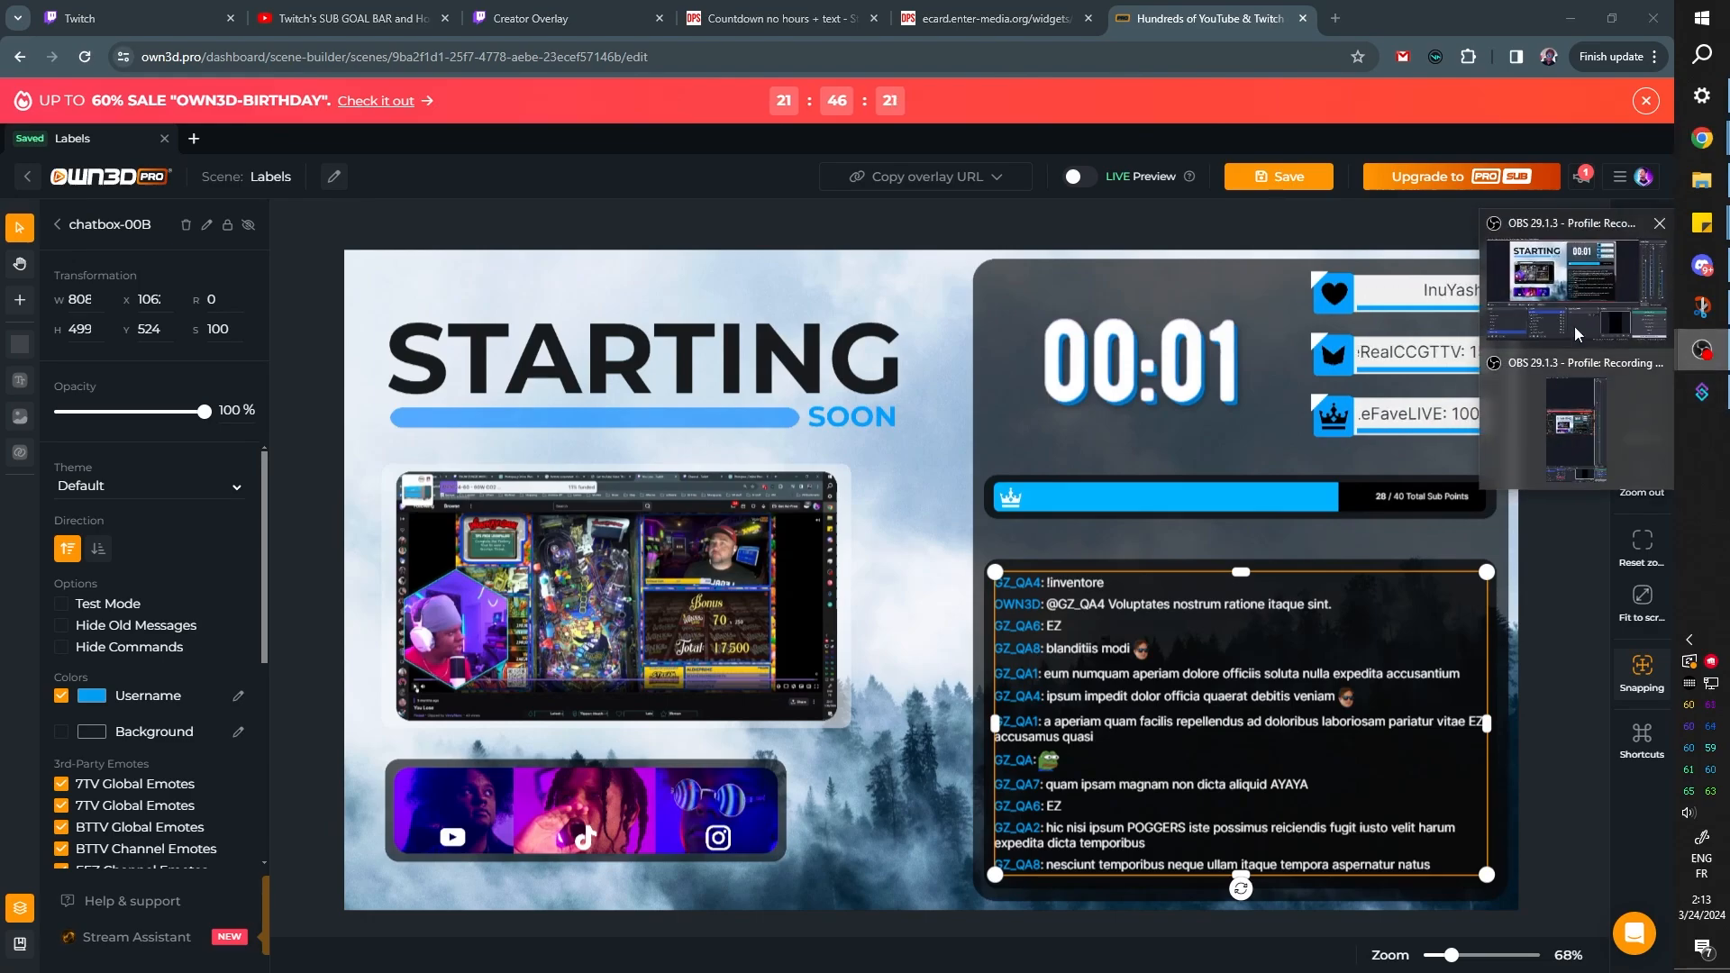
pyautogui.click(1576, 331)
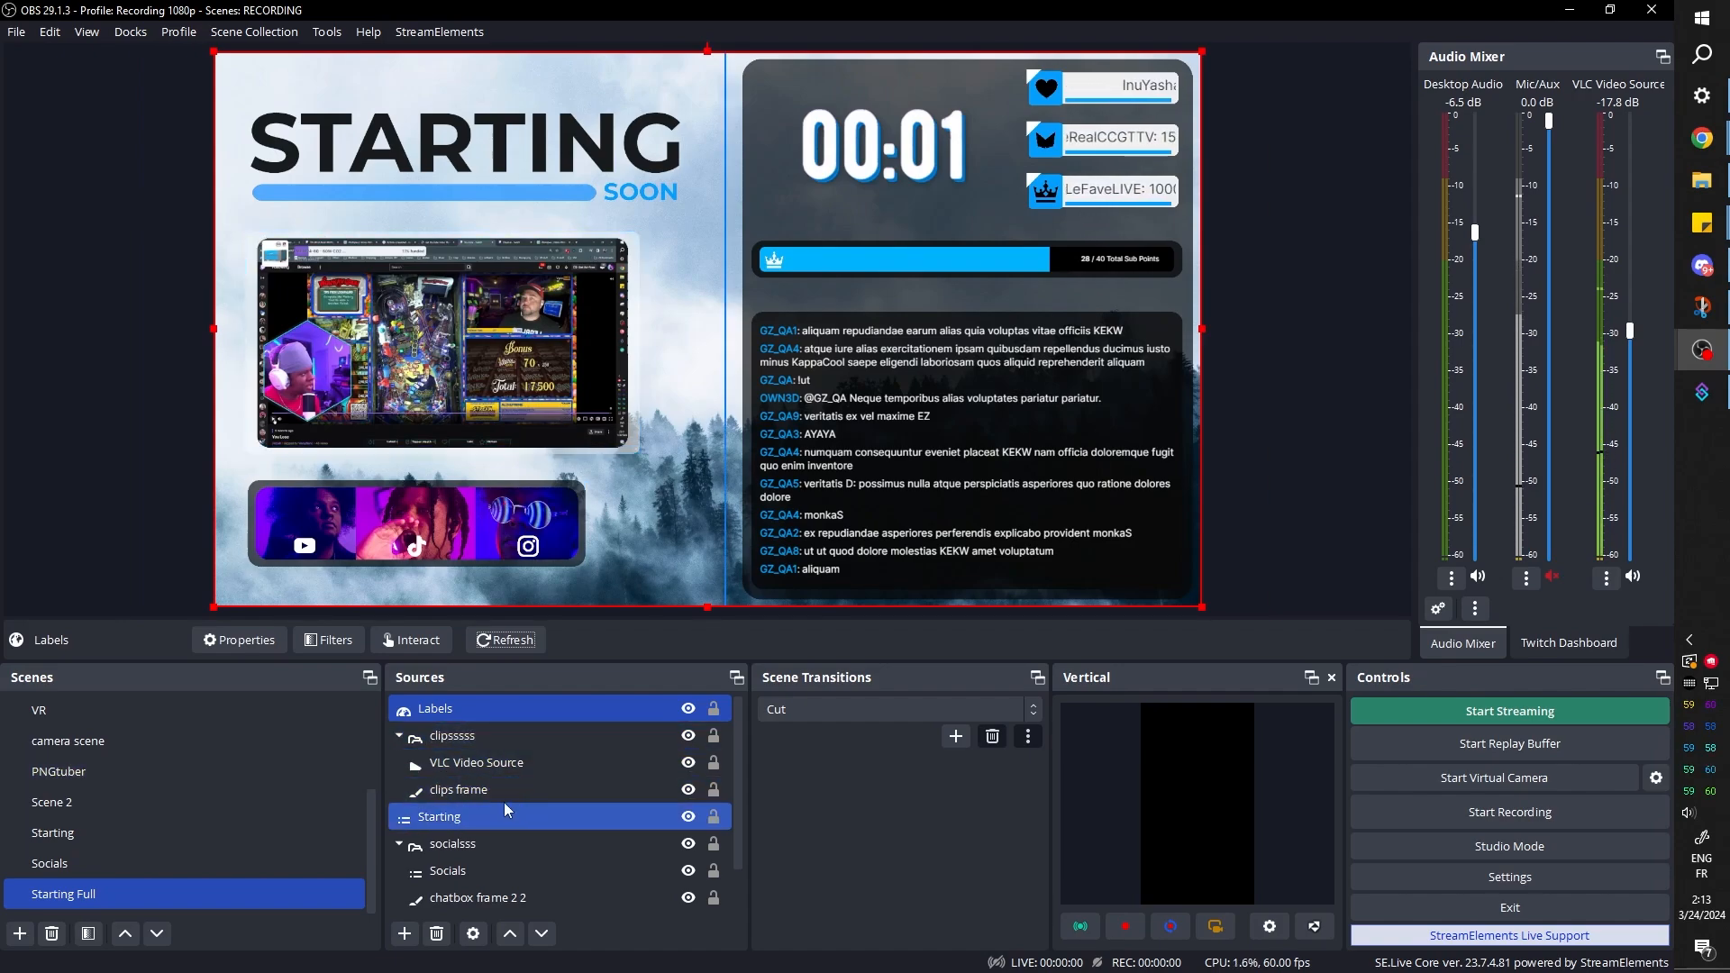
# Collapse the source groups and copy the Labels source from Starting Full into the Starting scene as a reference
pyautogui.click(399, 737)
pyautogui.click(398, 790)
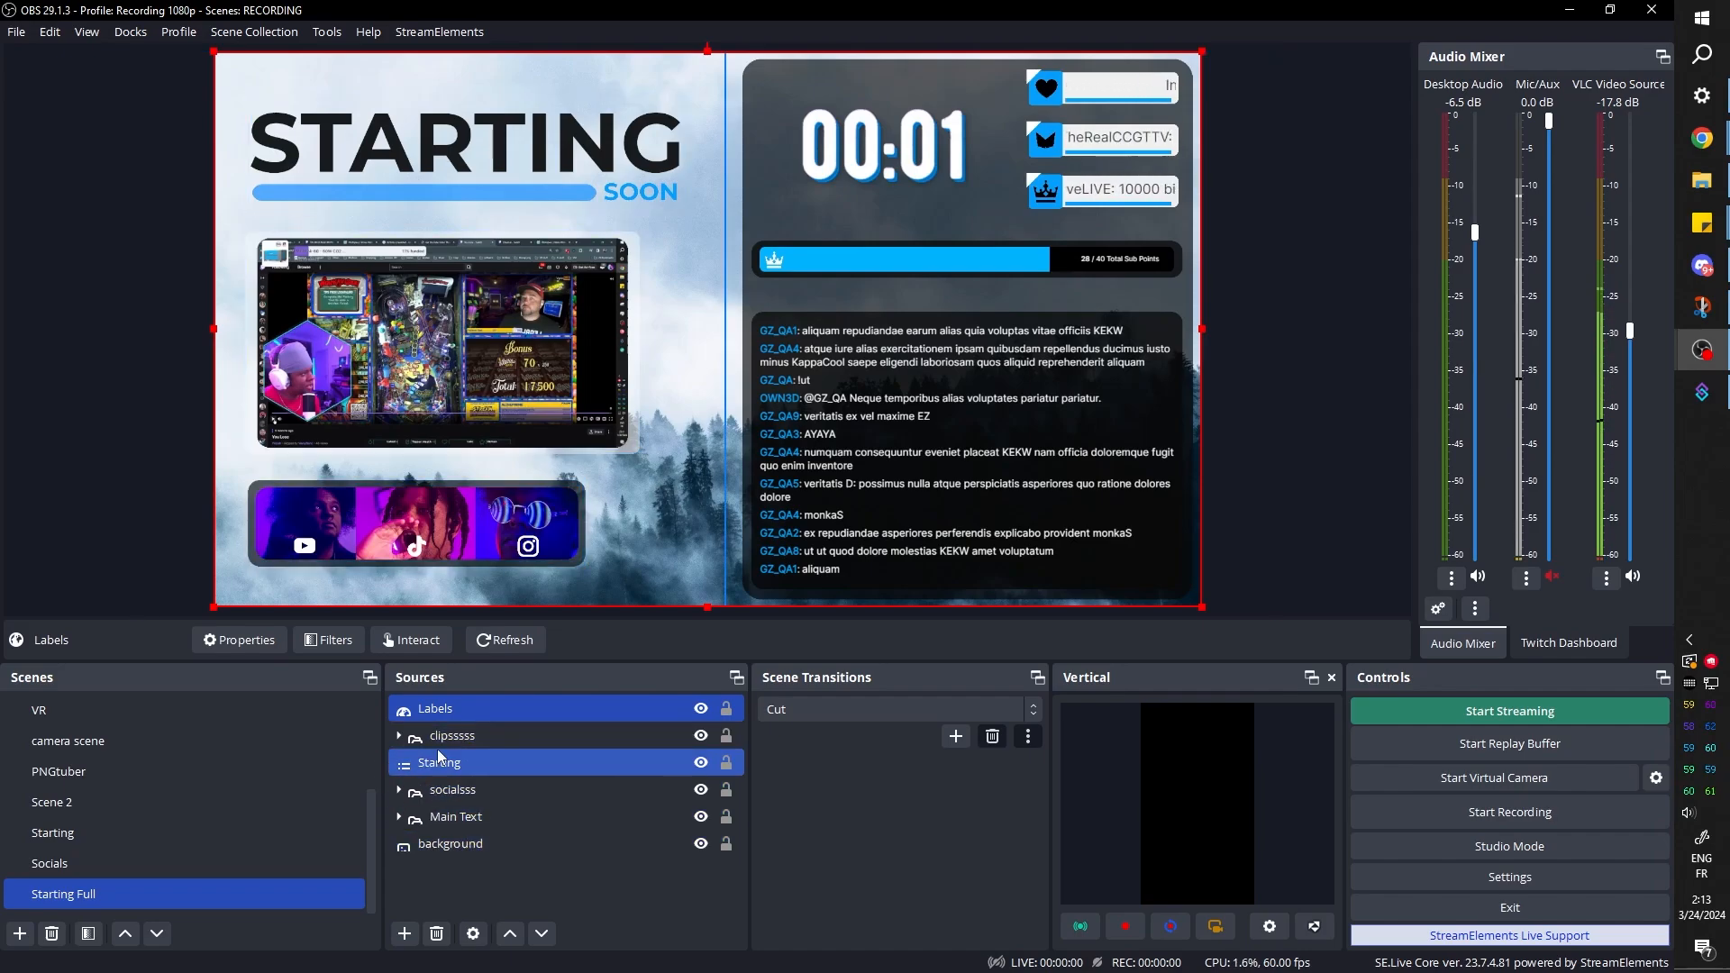
pyautogui.rightClick(437, 710)
pyautogui.click(484, 90)
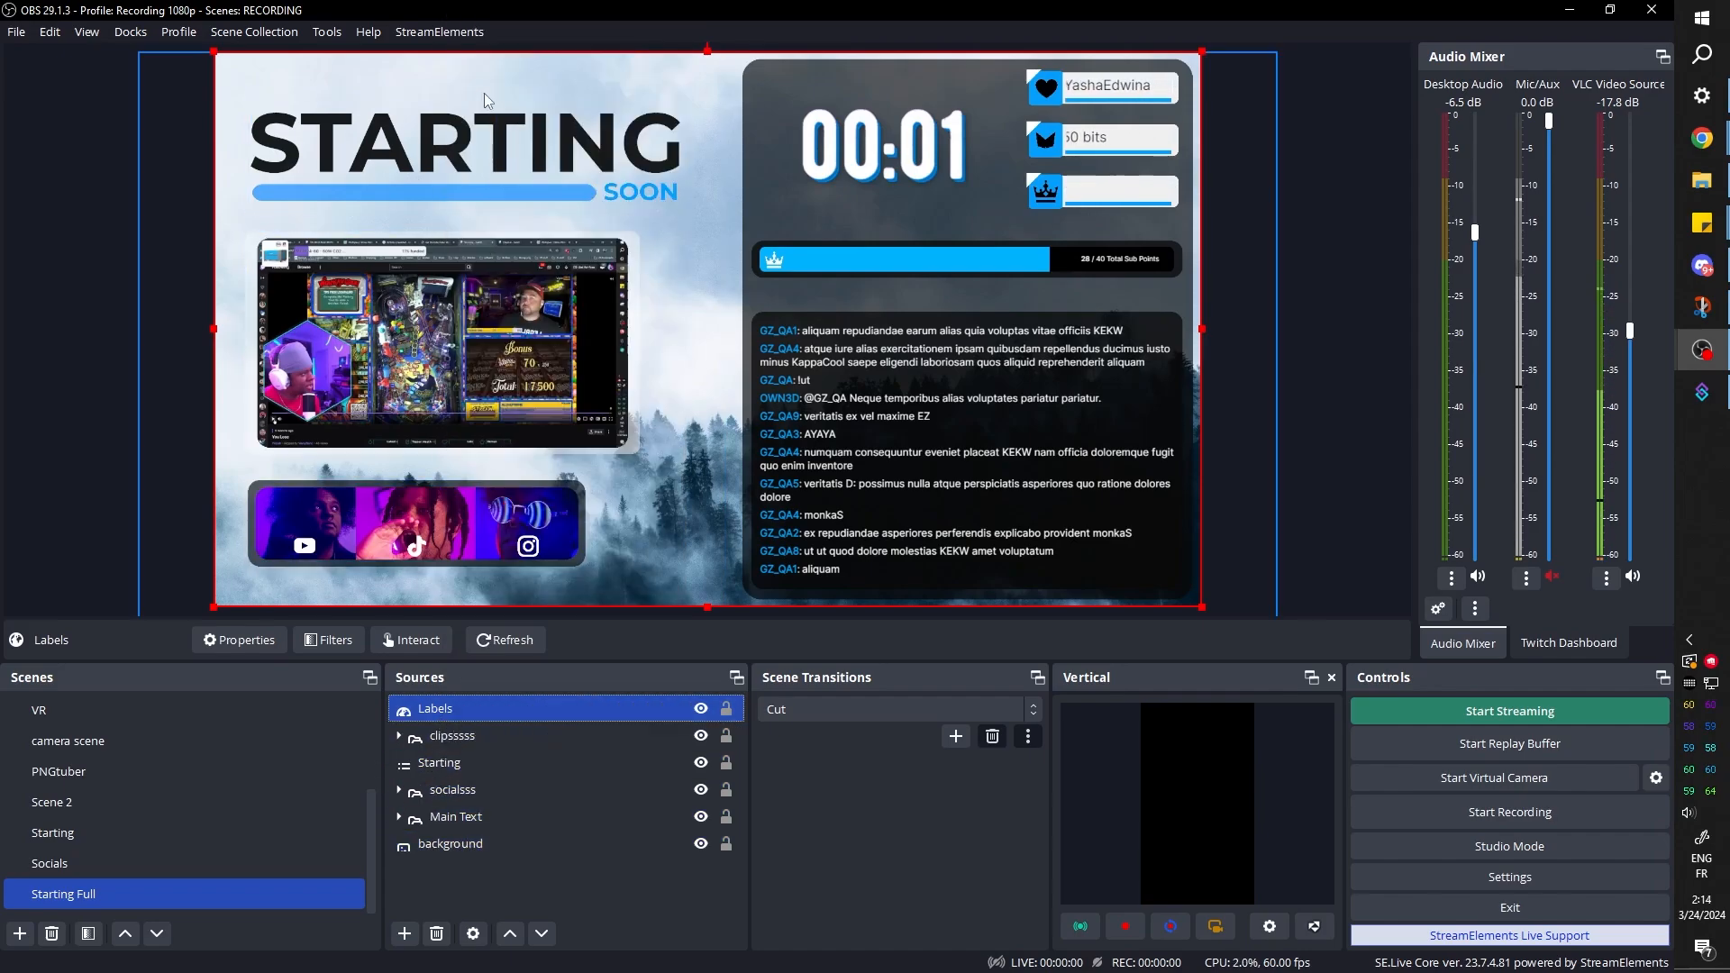
pyautogui.click(80, 838)
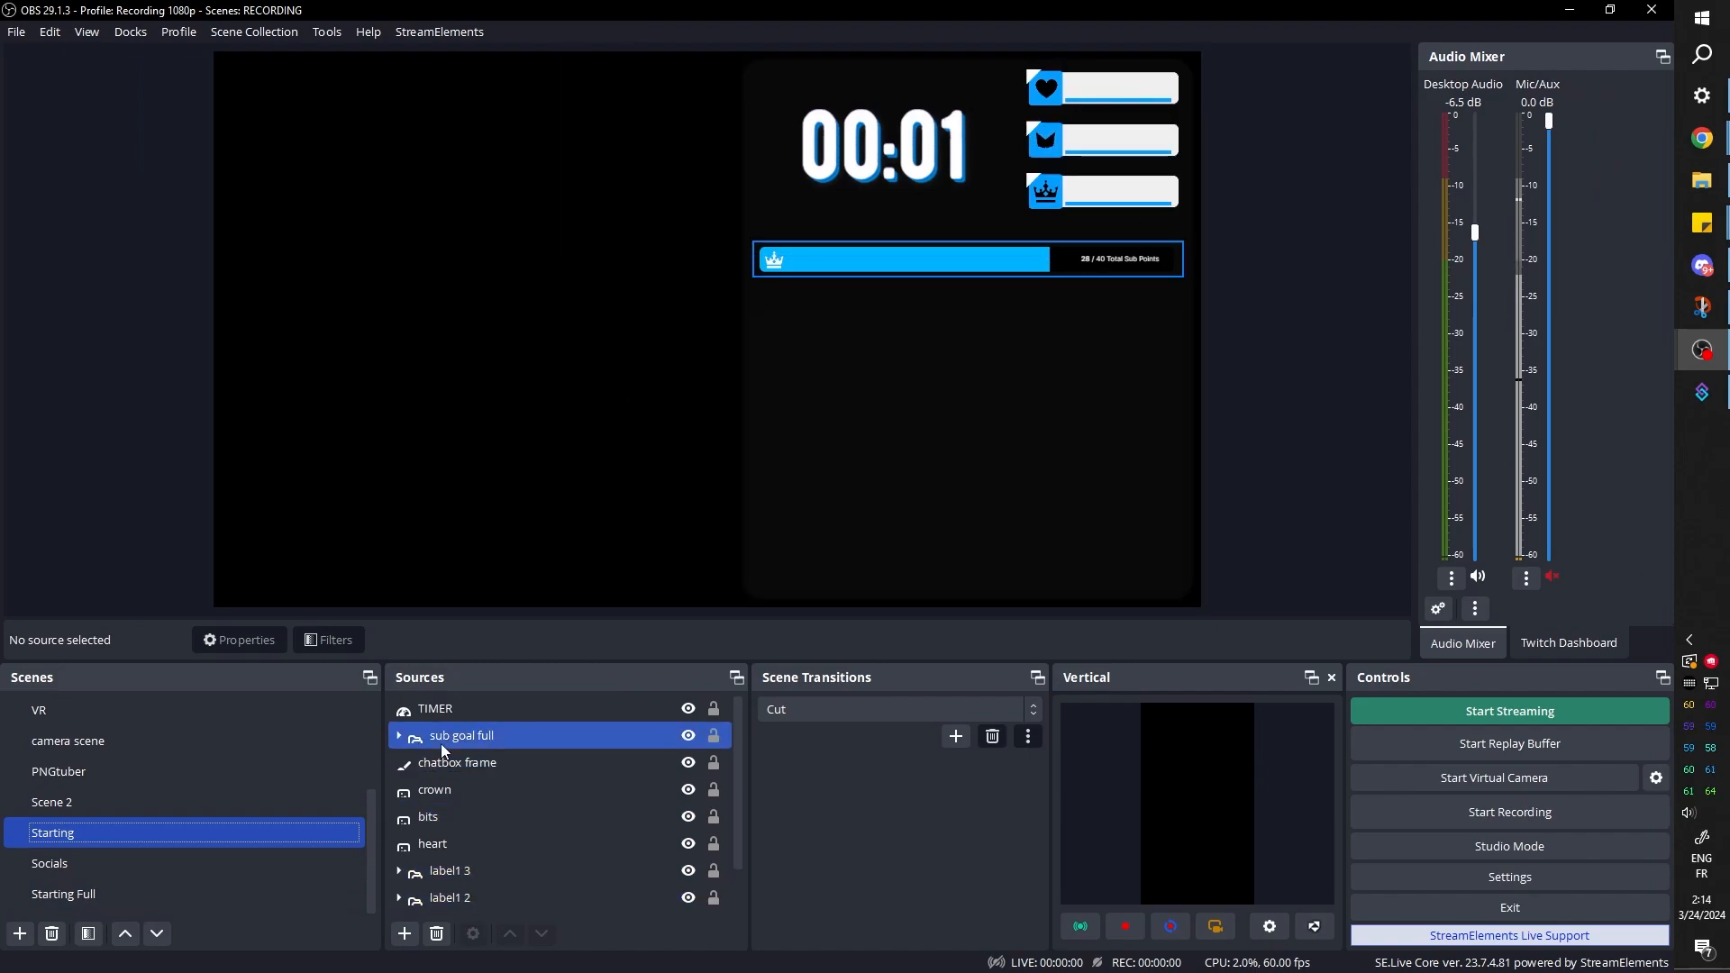
pyautogui.hotkey('ctrl', 'v')
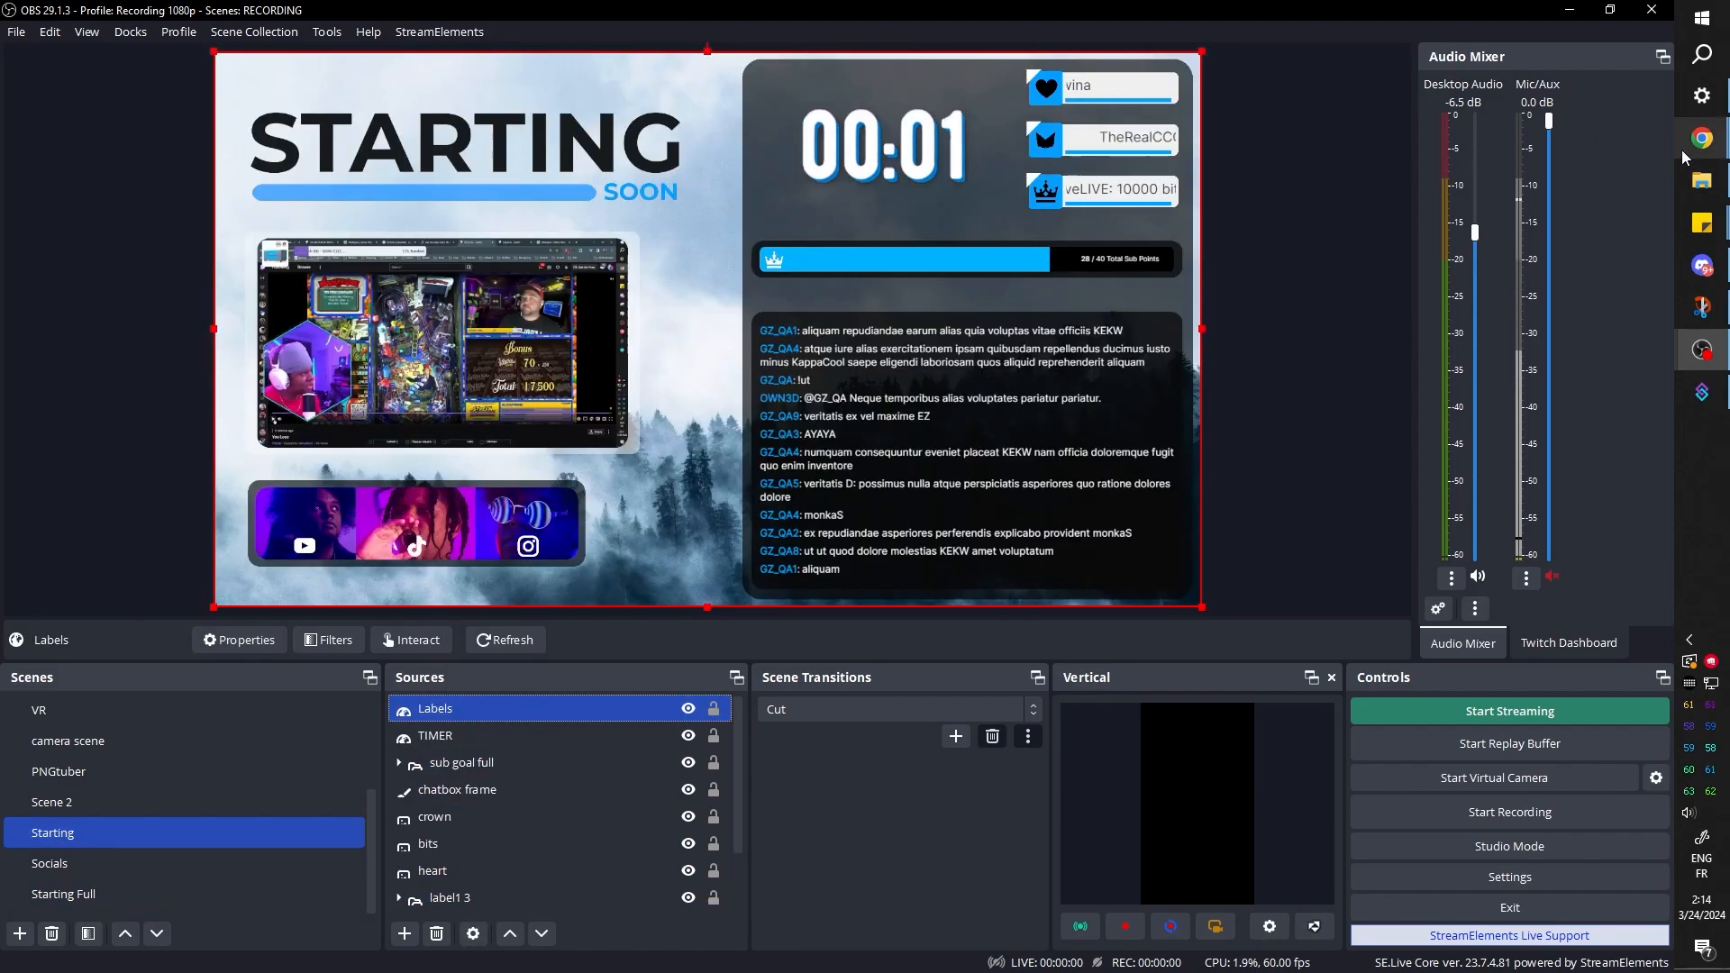
# Remove the layout backdrop from the OWN3D scene, turn the chatbox's Test Mode back on, and switch back to OBS
pyautogui.click(1702, 138)
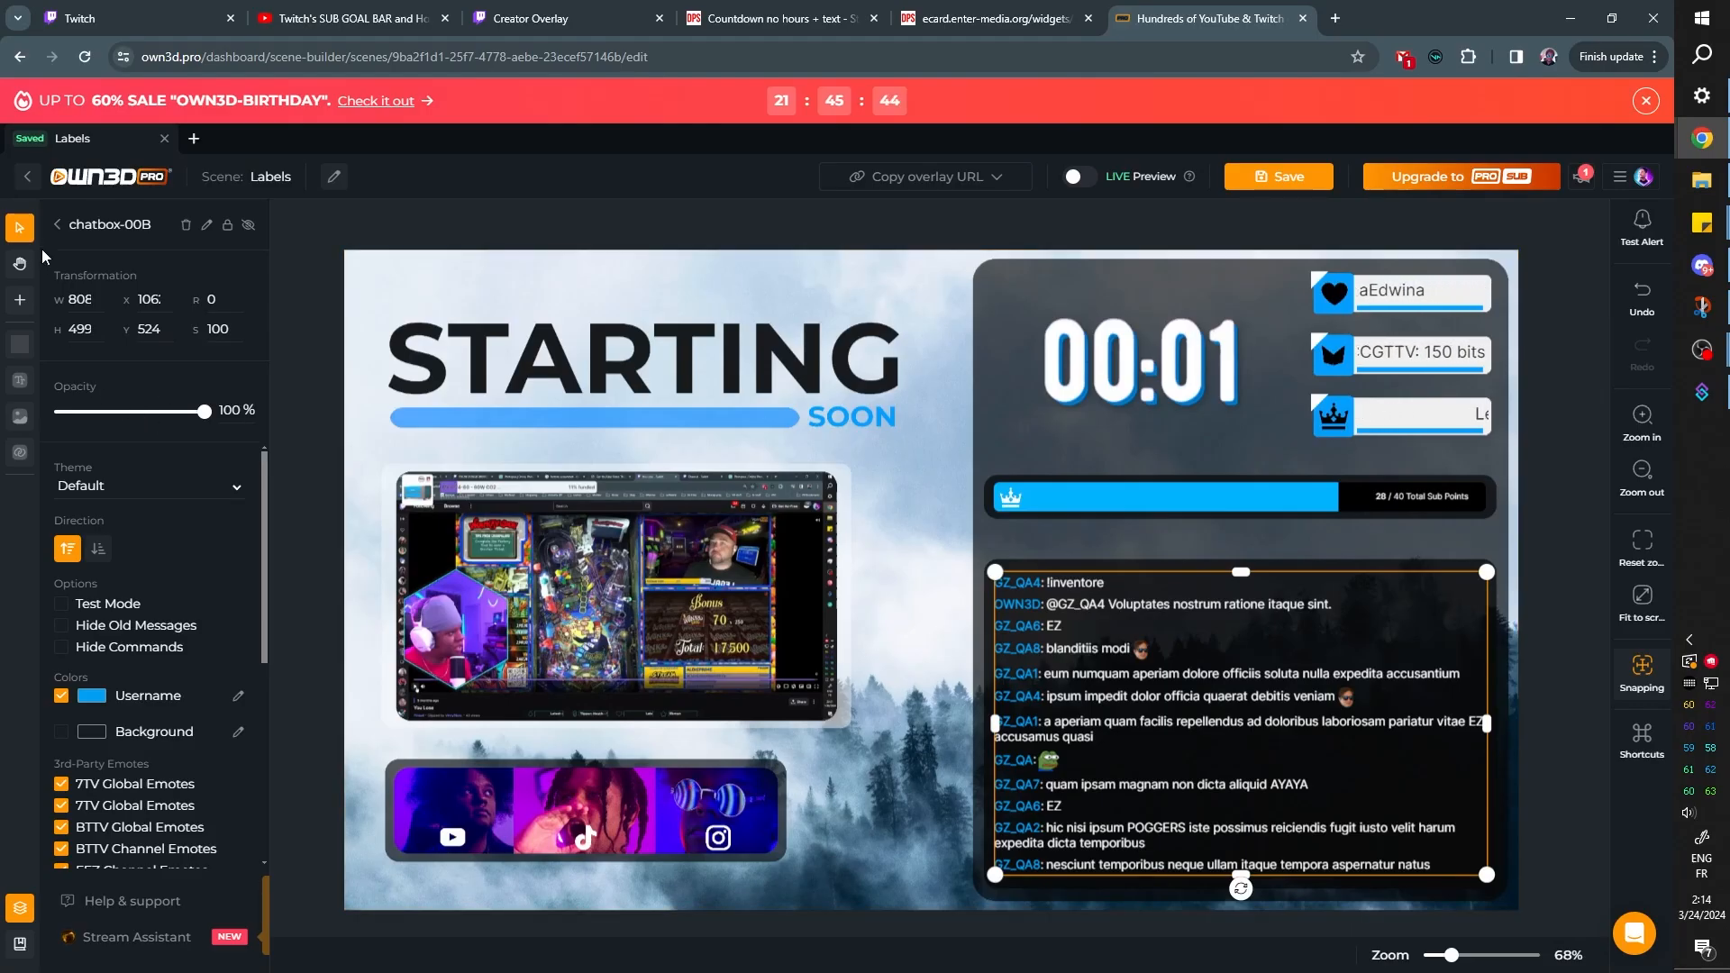
pyautogui.click(57, 224)
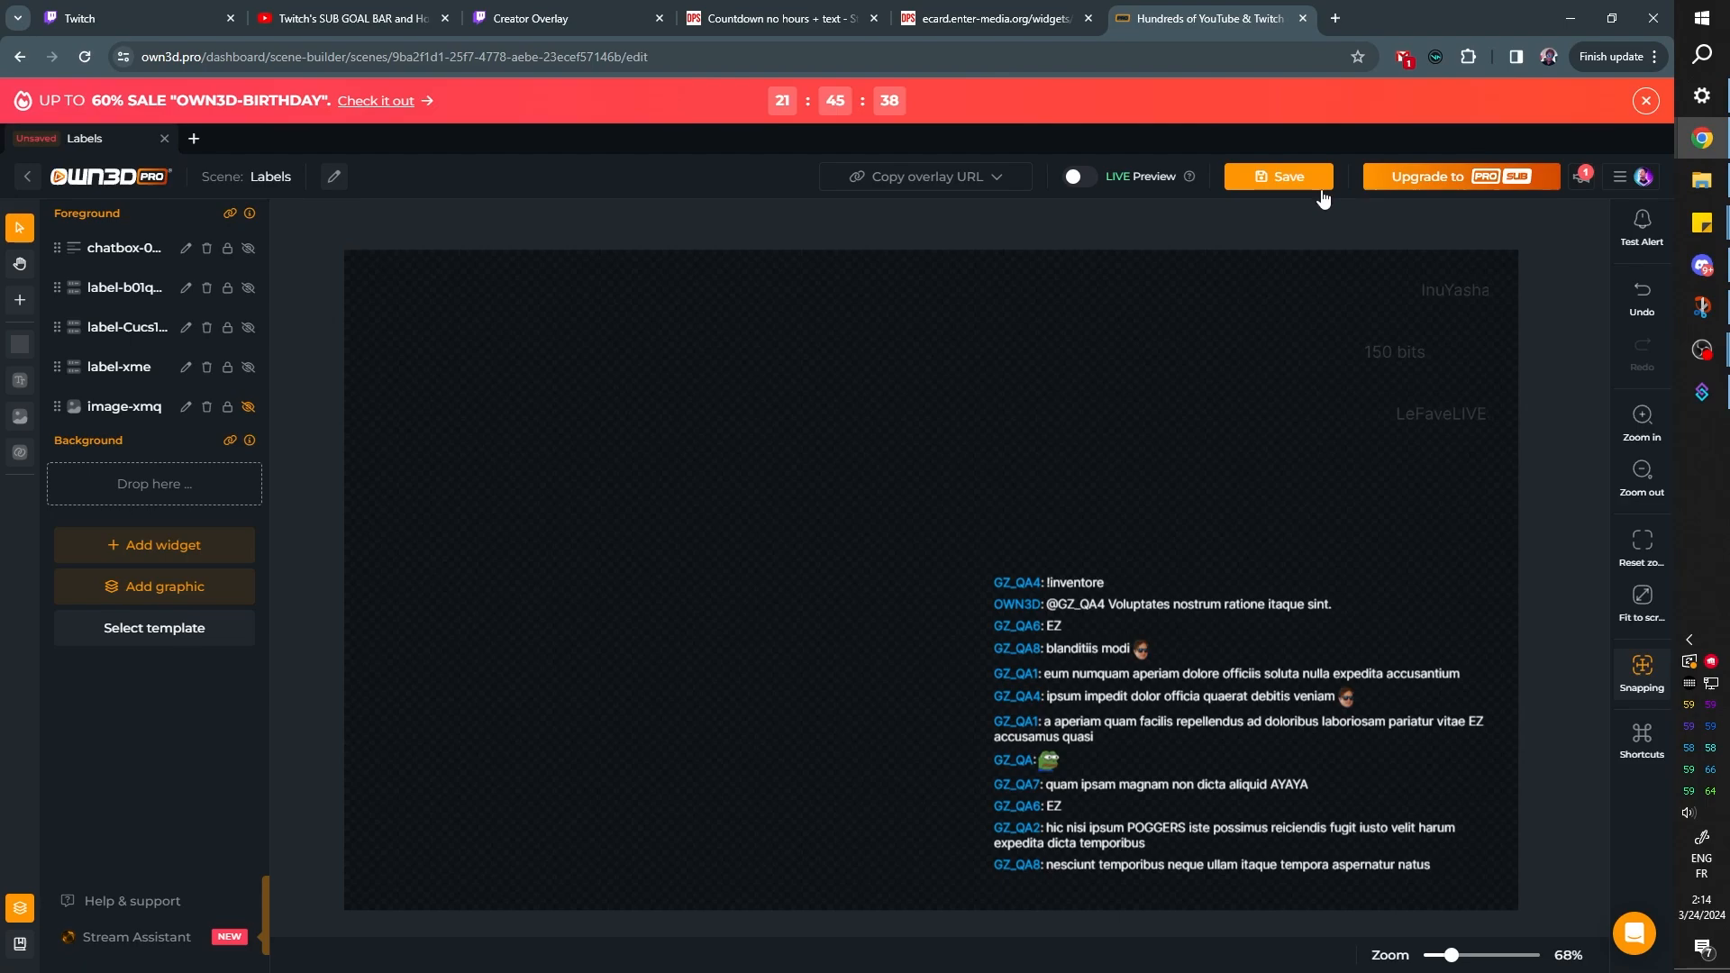
pyautogui.click(1295, 180)
pyautogui.click(61, 604)
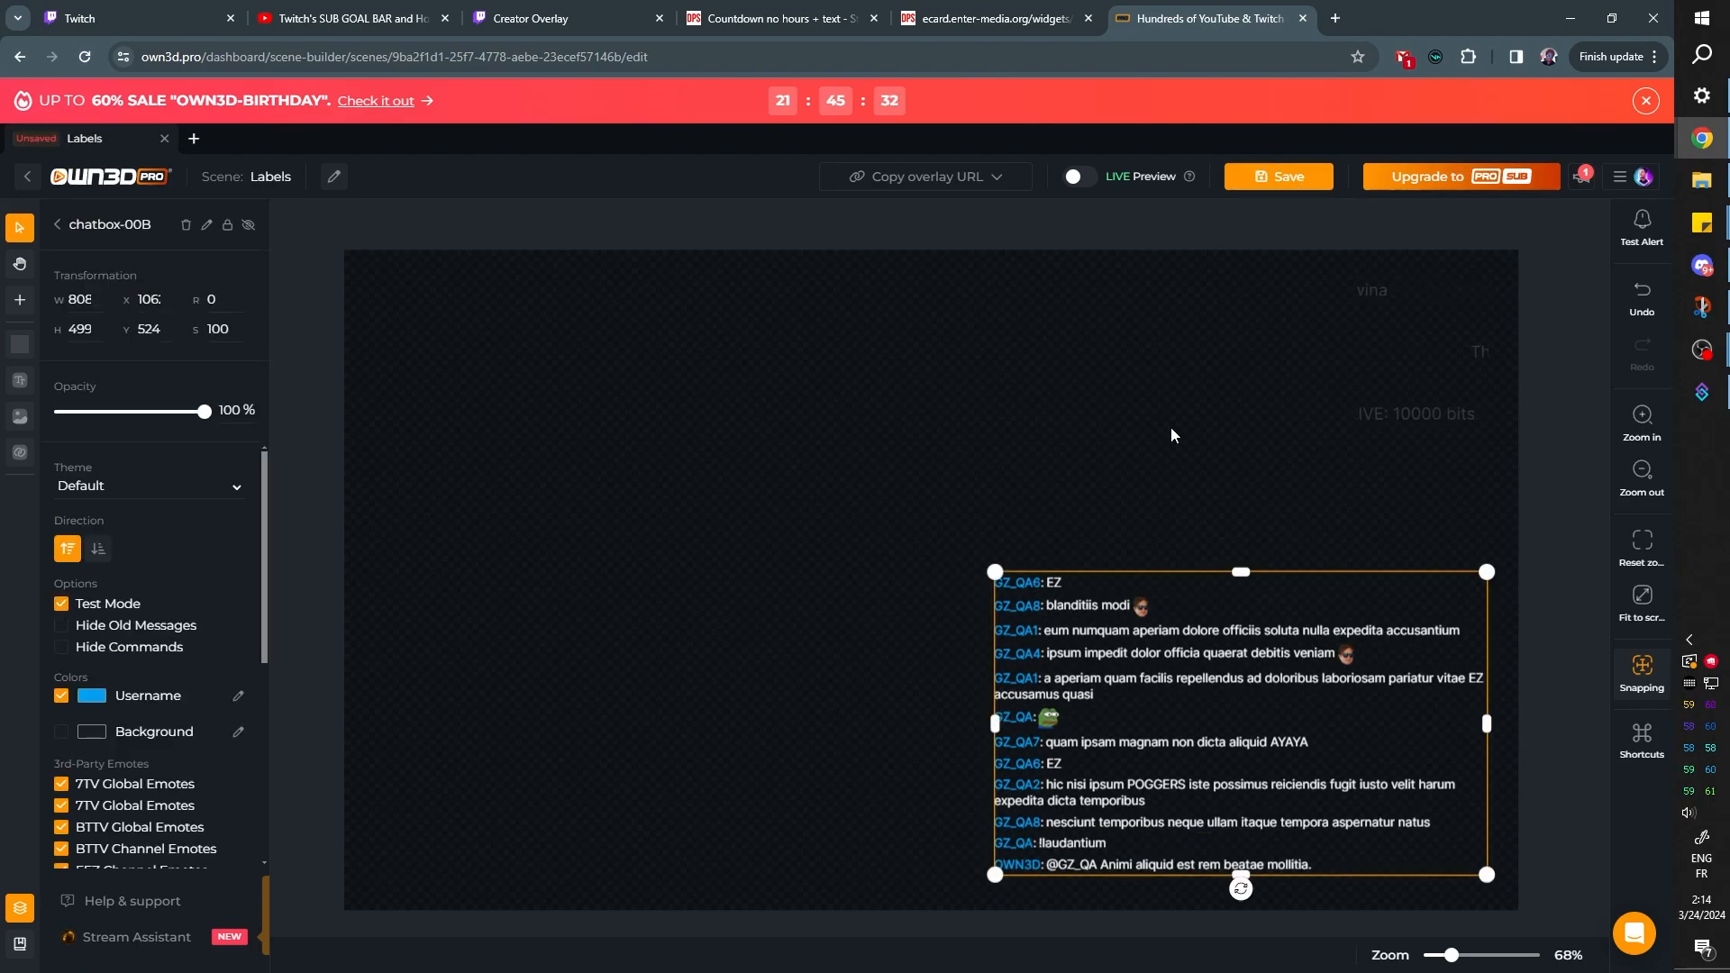
pyautogui.hotkey('alt', 'Tab')
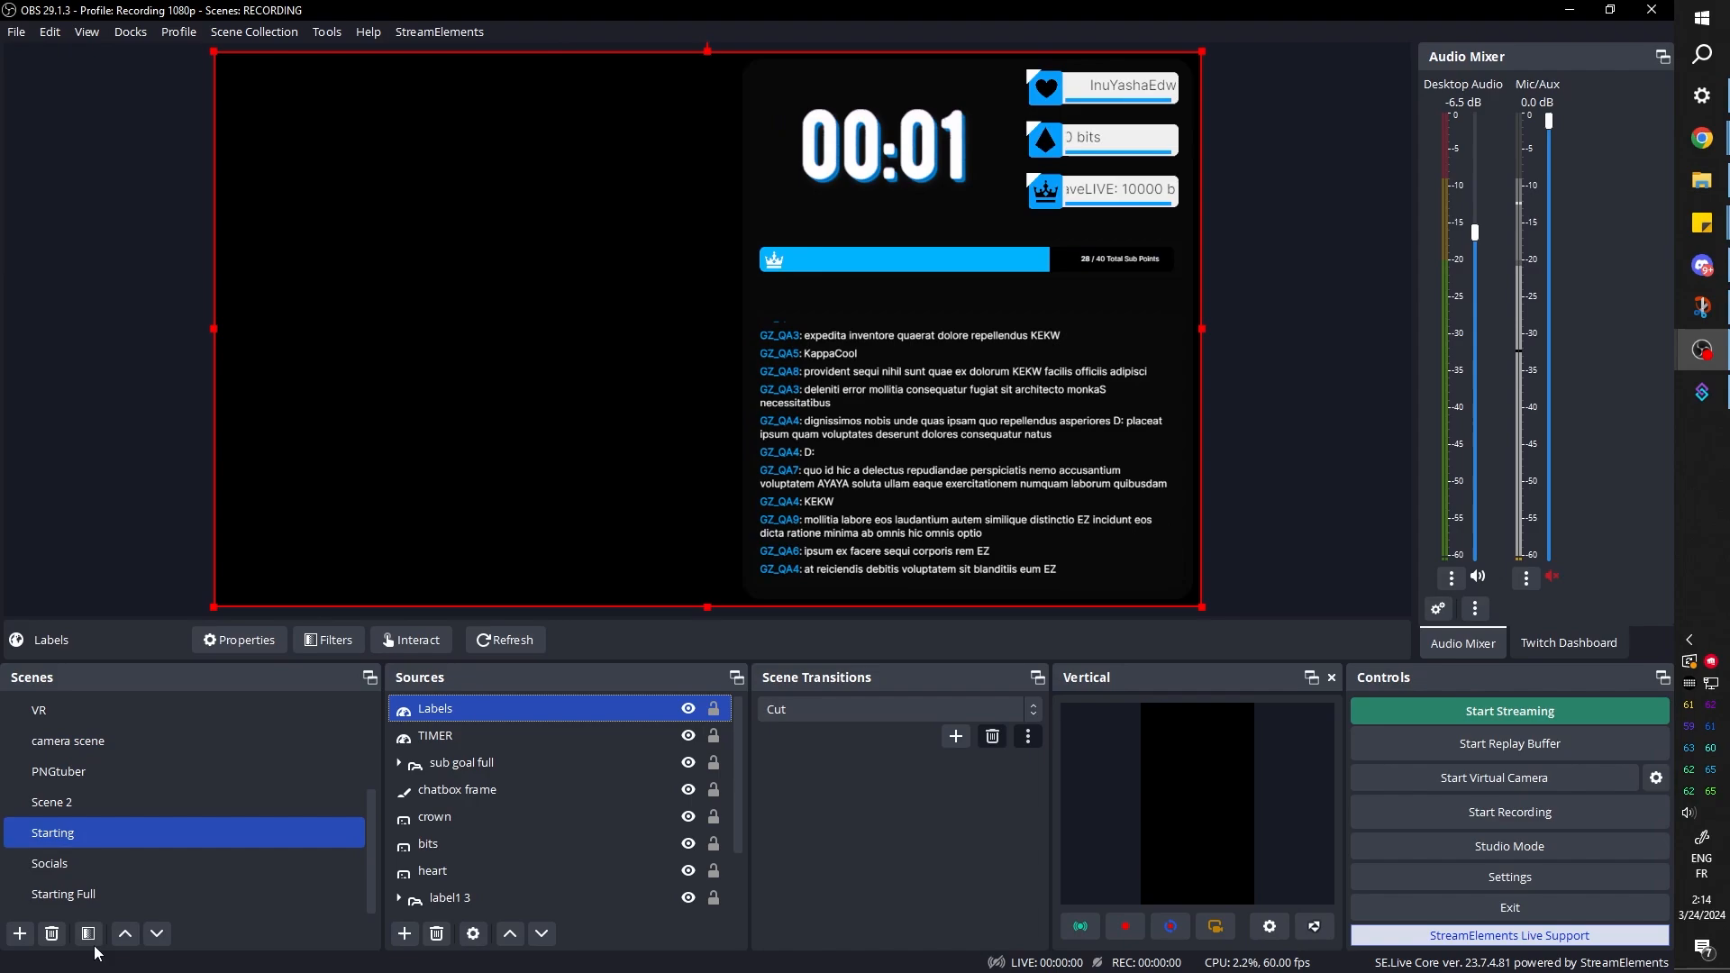
# Remove the Labels source from the Starting Full scene
pyautogui.click(90, 894)
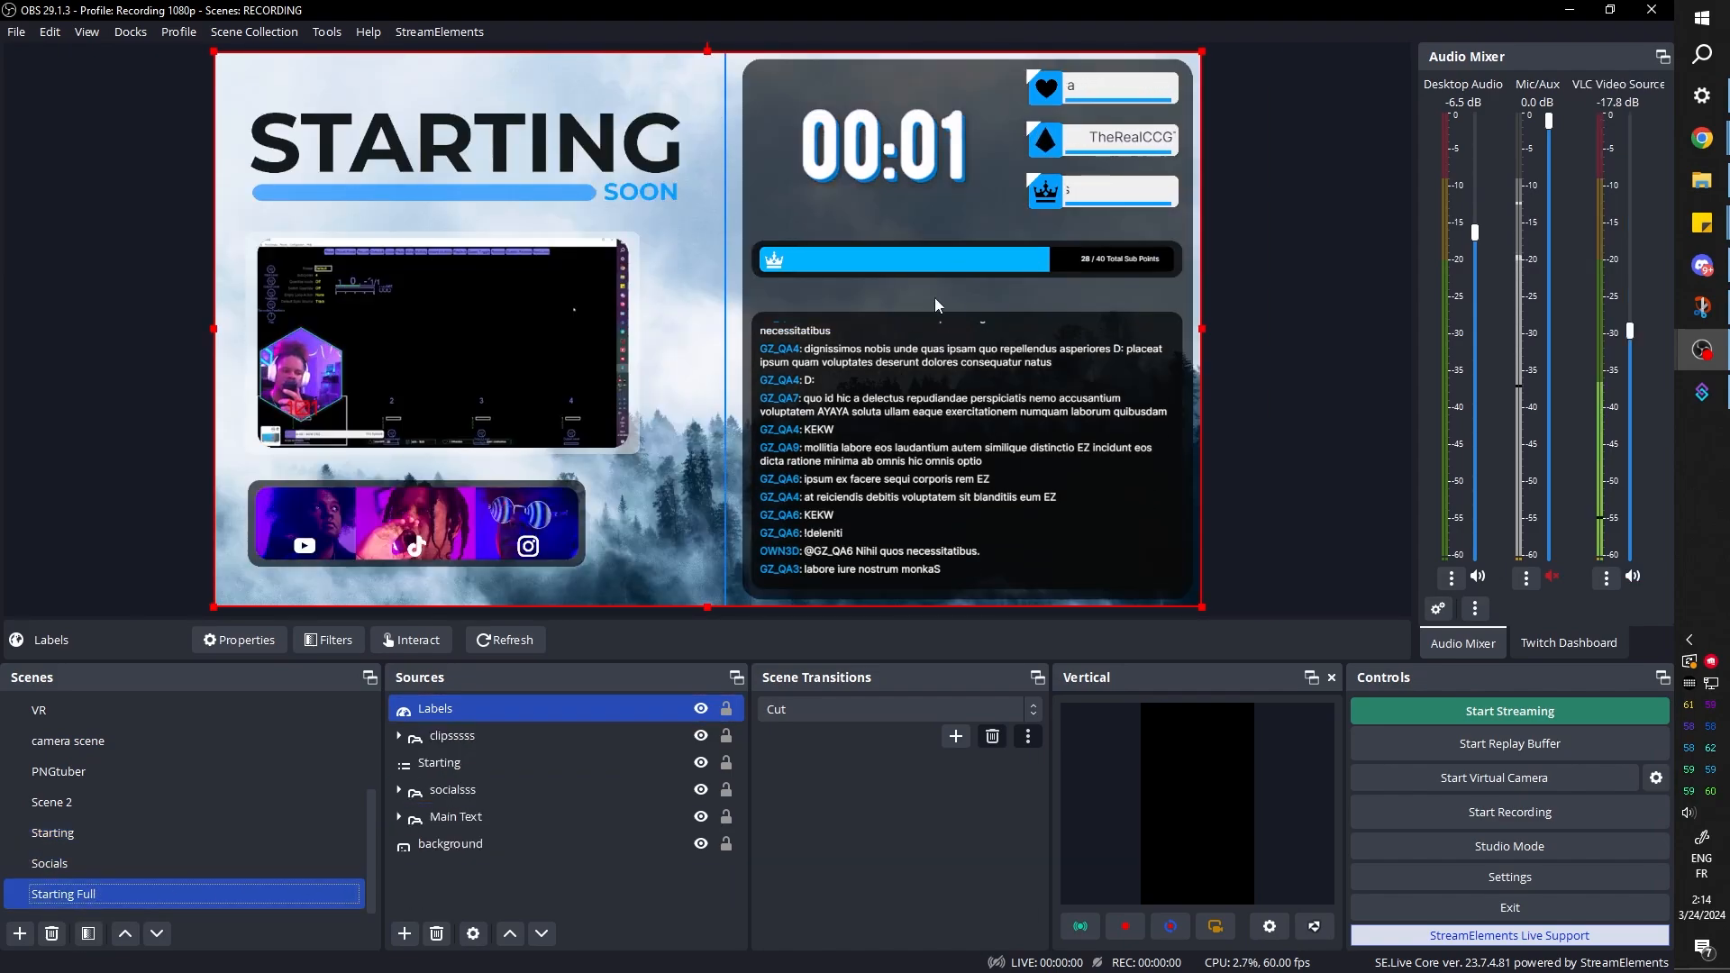
pyautogui.rightClick(425, 709)
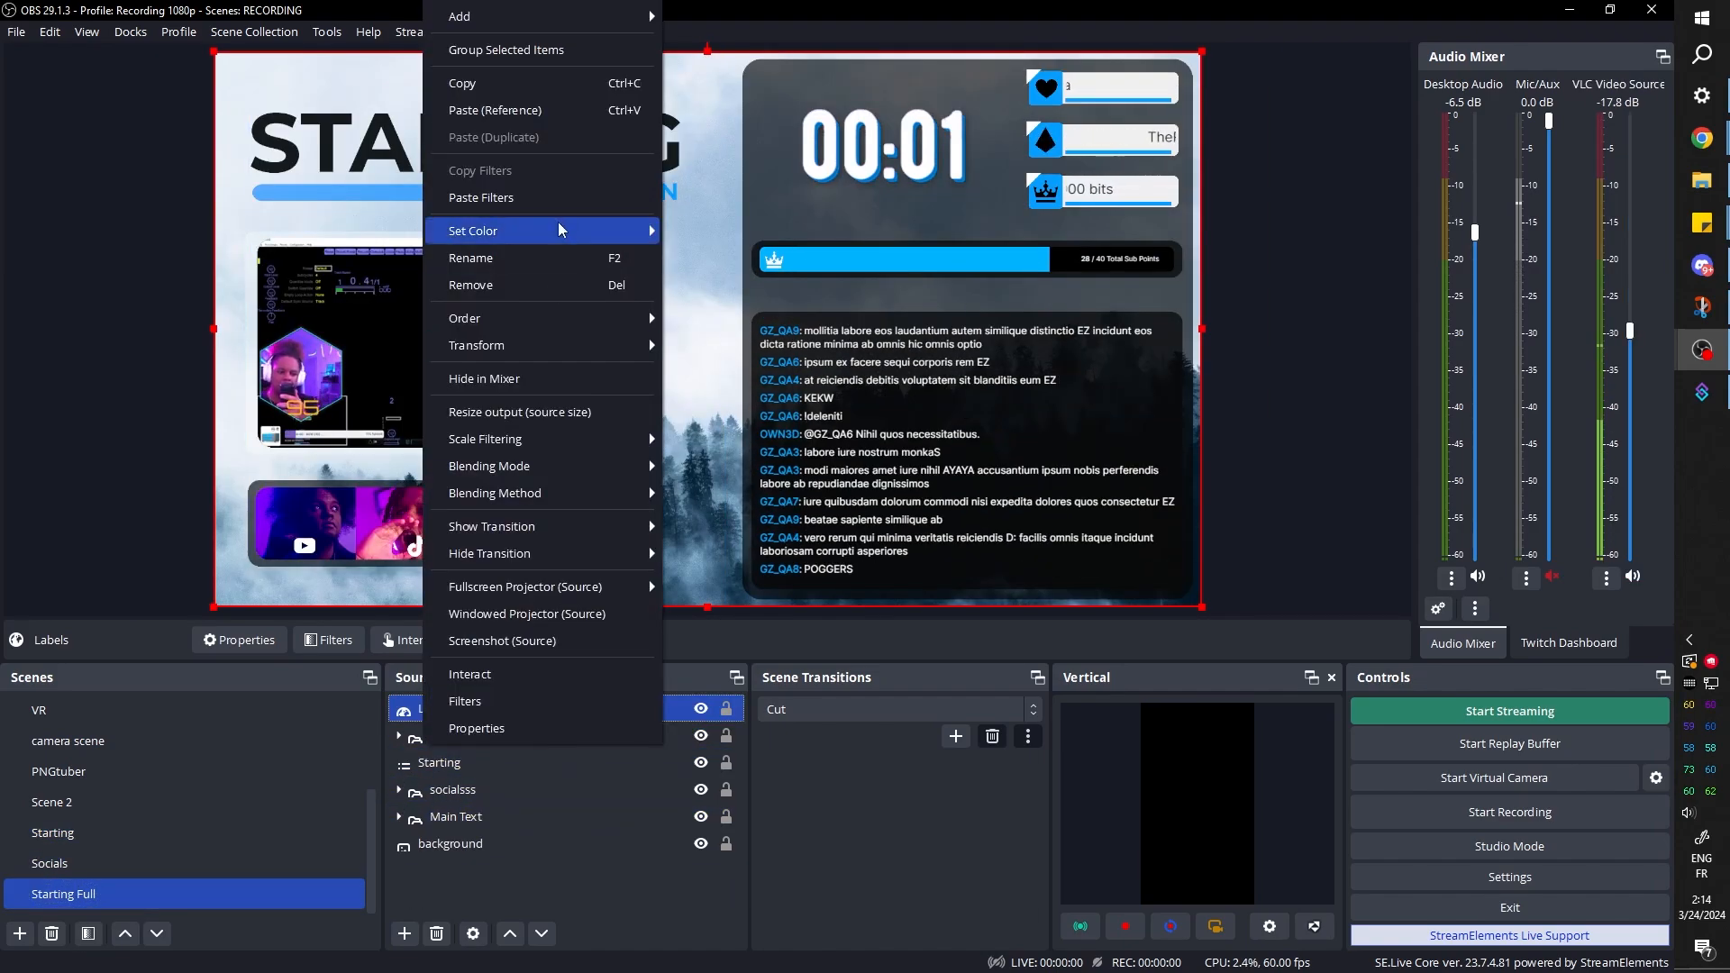
pyautogui.click(559, 285)
pyautogui.press('Return')
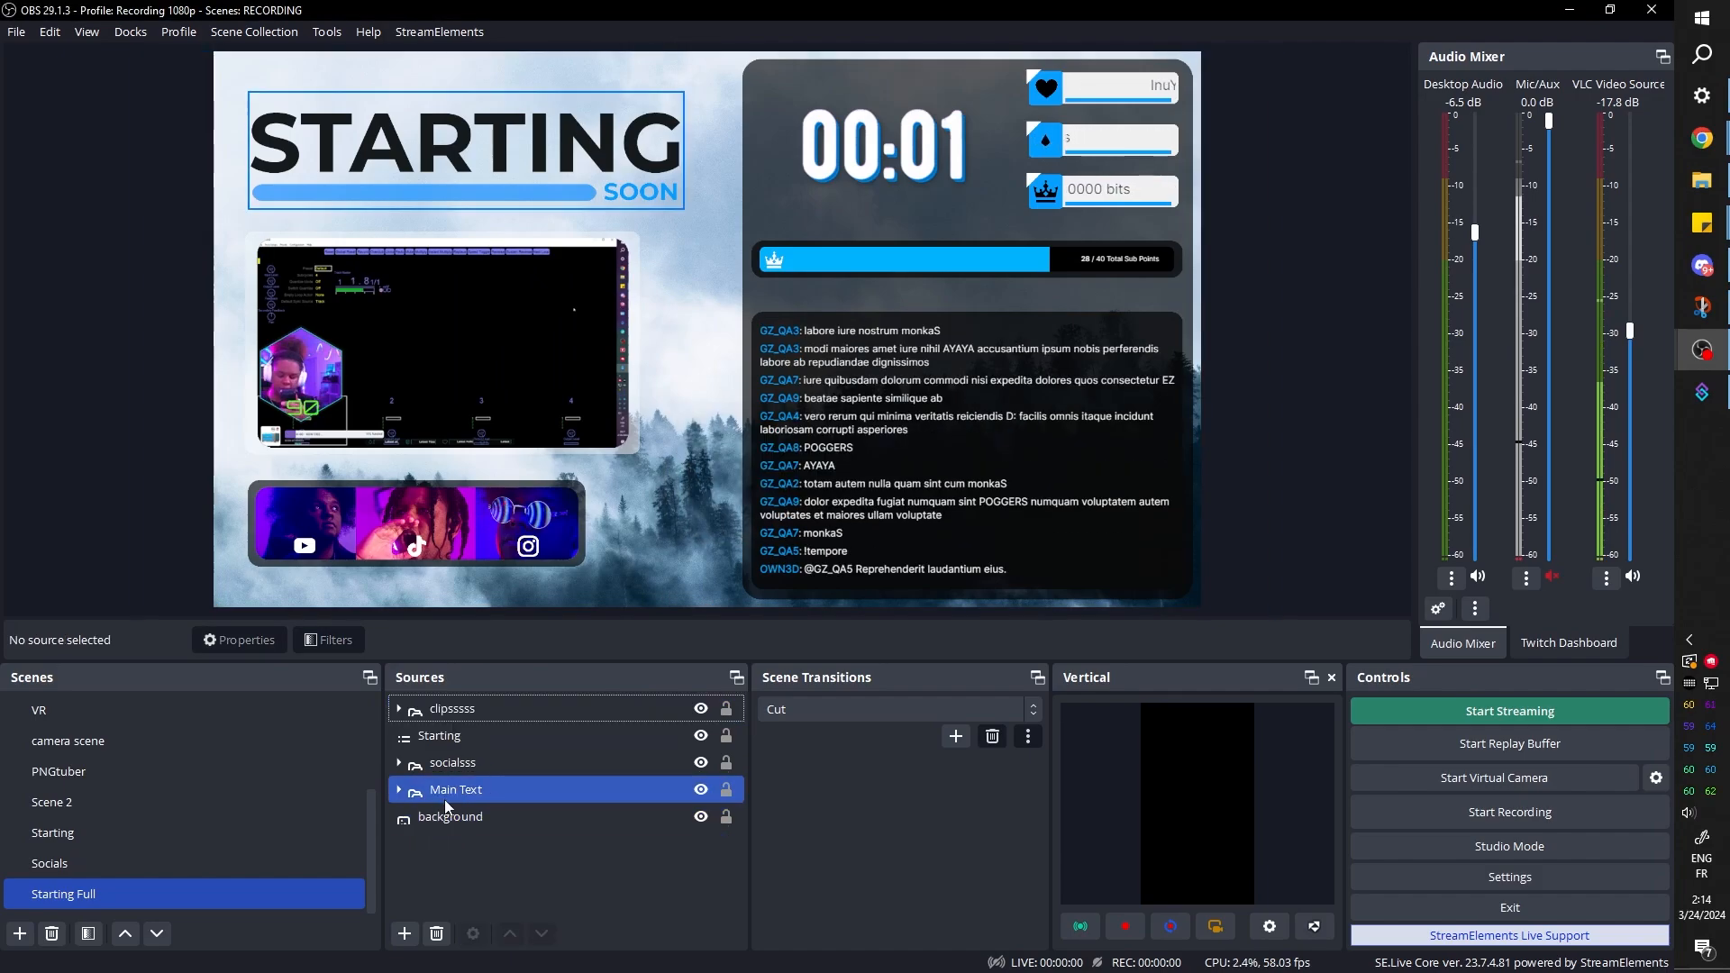
# Add a User-defined shader filter with its default name to the Starting source and enable loading the shader text from a file
pyautogui.click(448, 816)
pyautogui.click(440, 735)
pyautogui.click(339, 639)
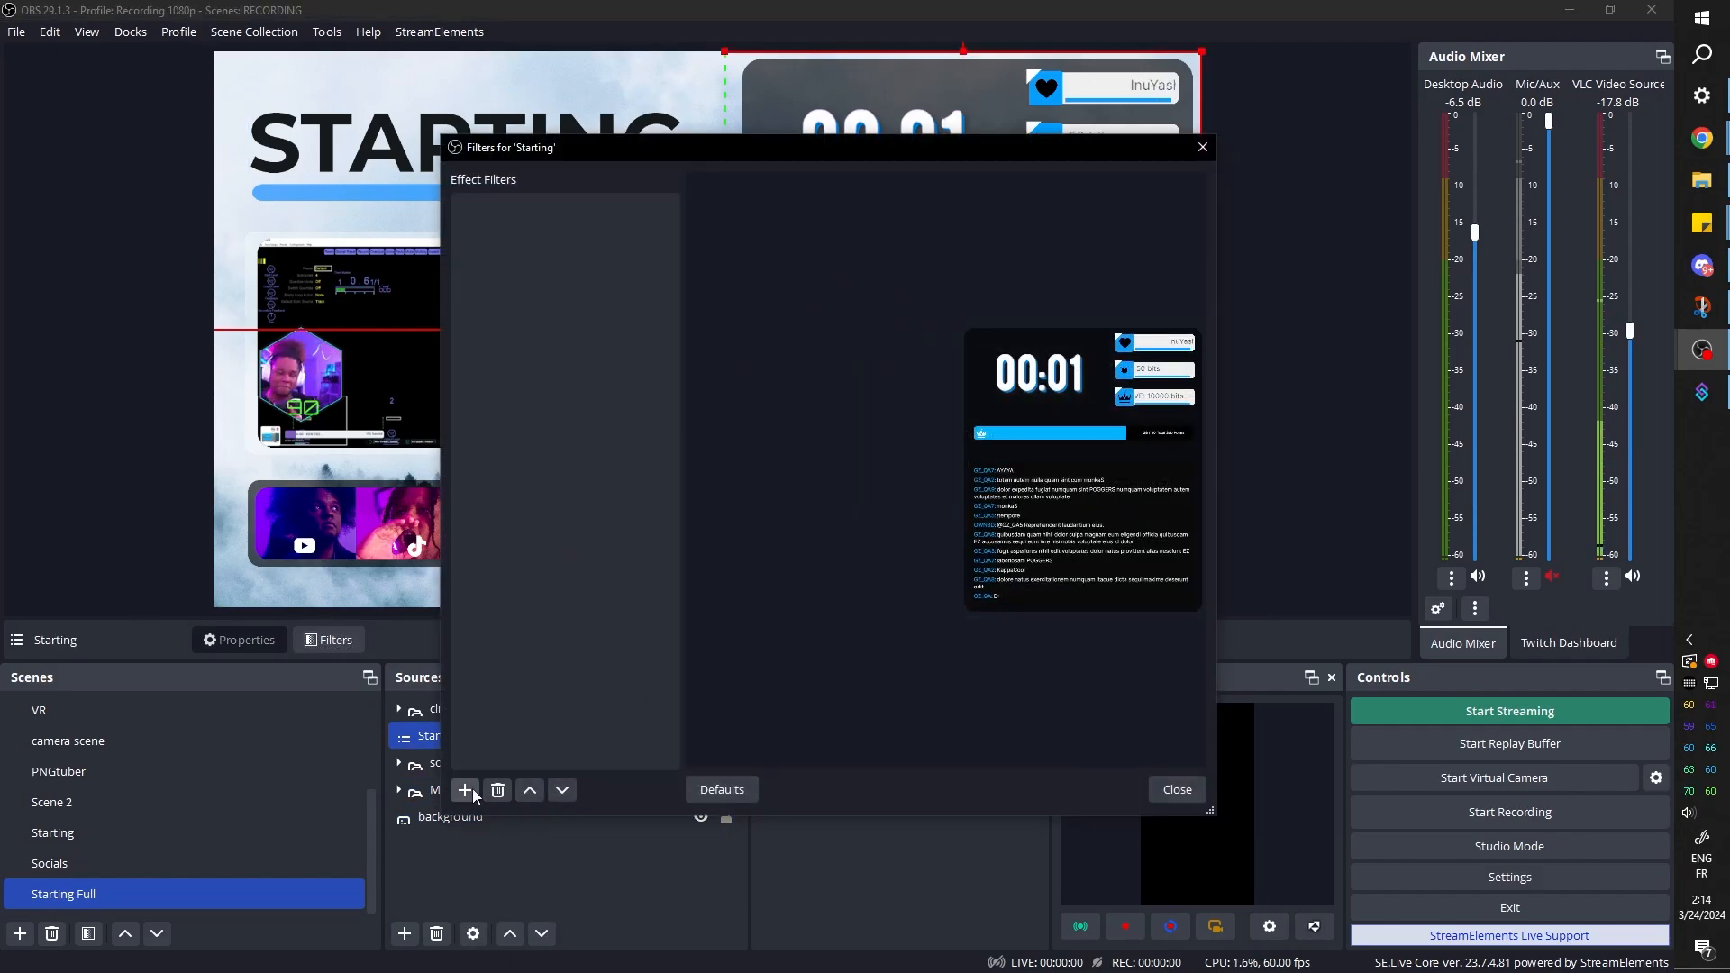
pyautogui.click(466, 790)
pyautogui.click(541, 745)
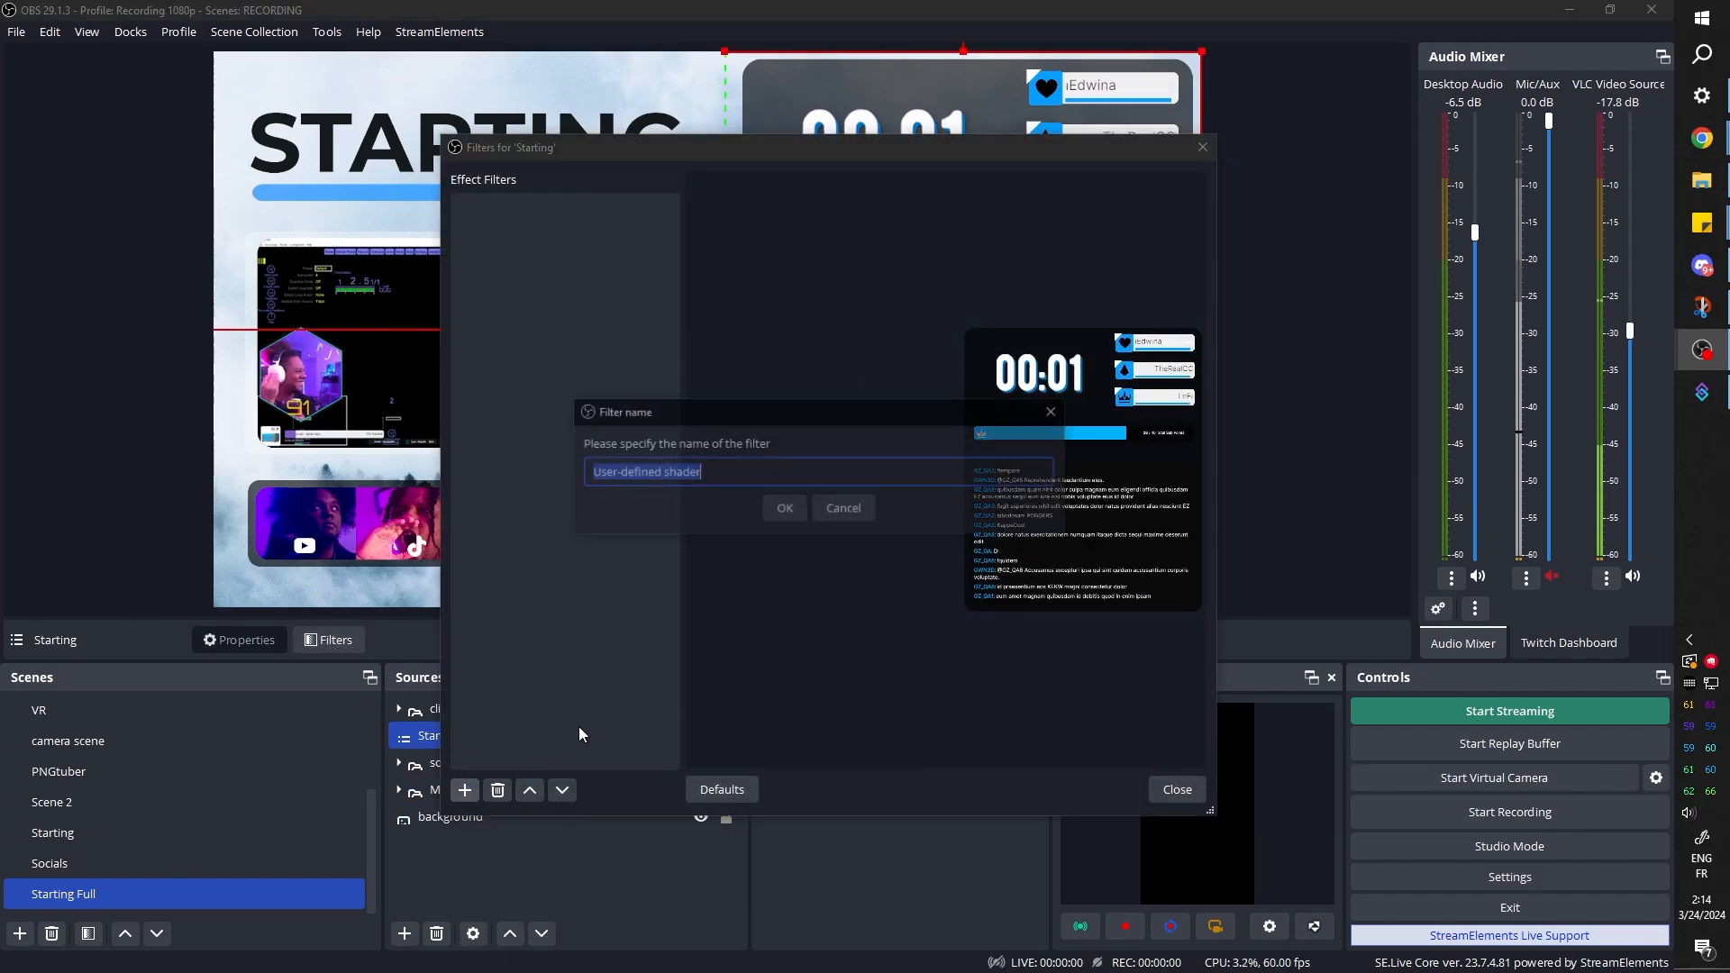
pyautogui.press('Return')
pyautogui.click(829, 529)
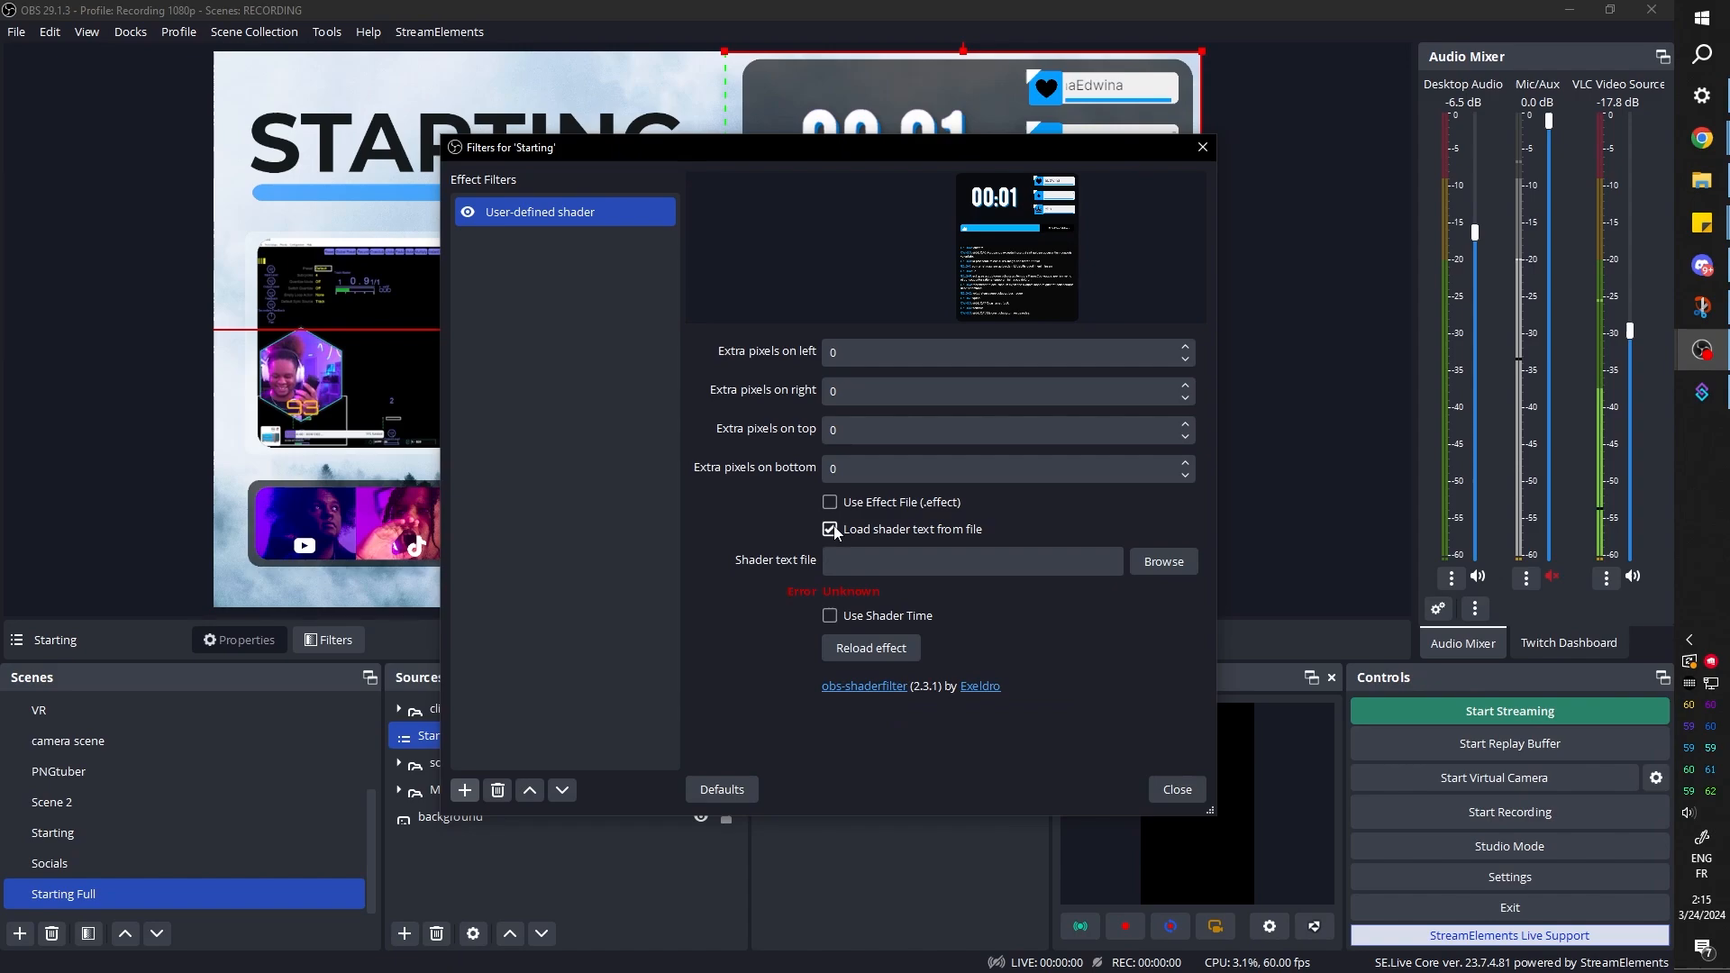
# Load Chroma+UV-Distortion.shader from the examples folder and try out its distortion settings beside the preview
pyautogui.click(1165, 561)
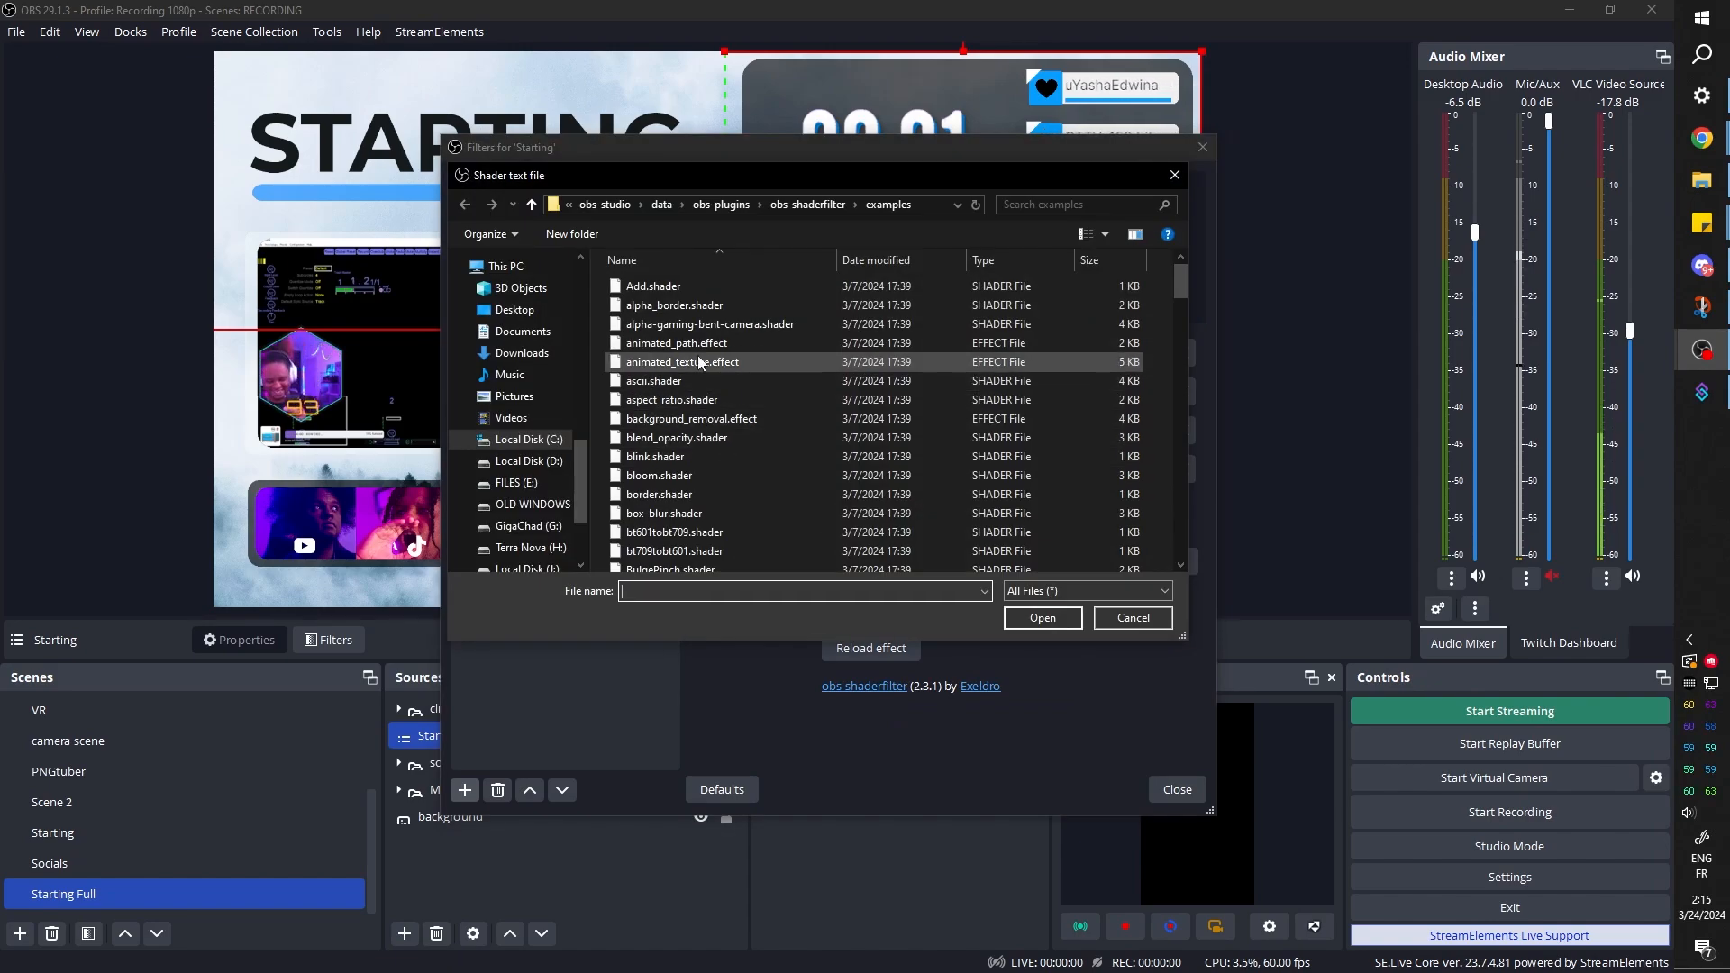
pyautogui.scroll(-3, 754, 473)
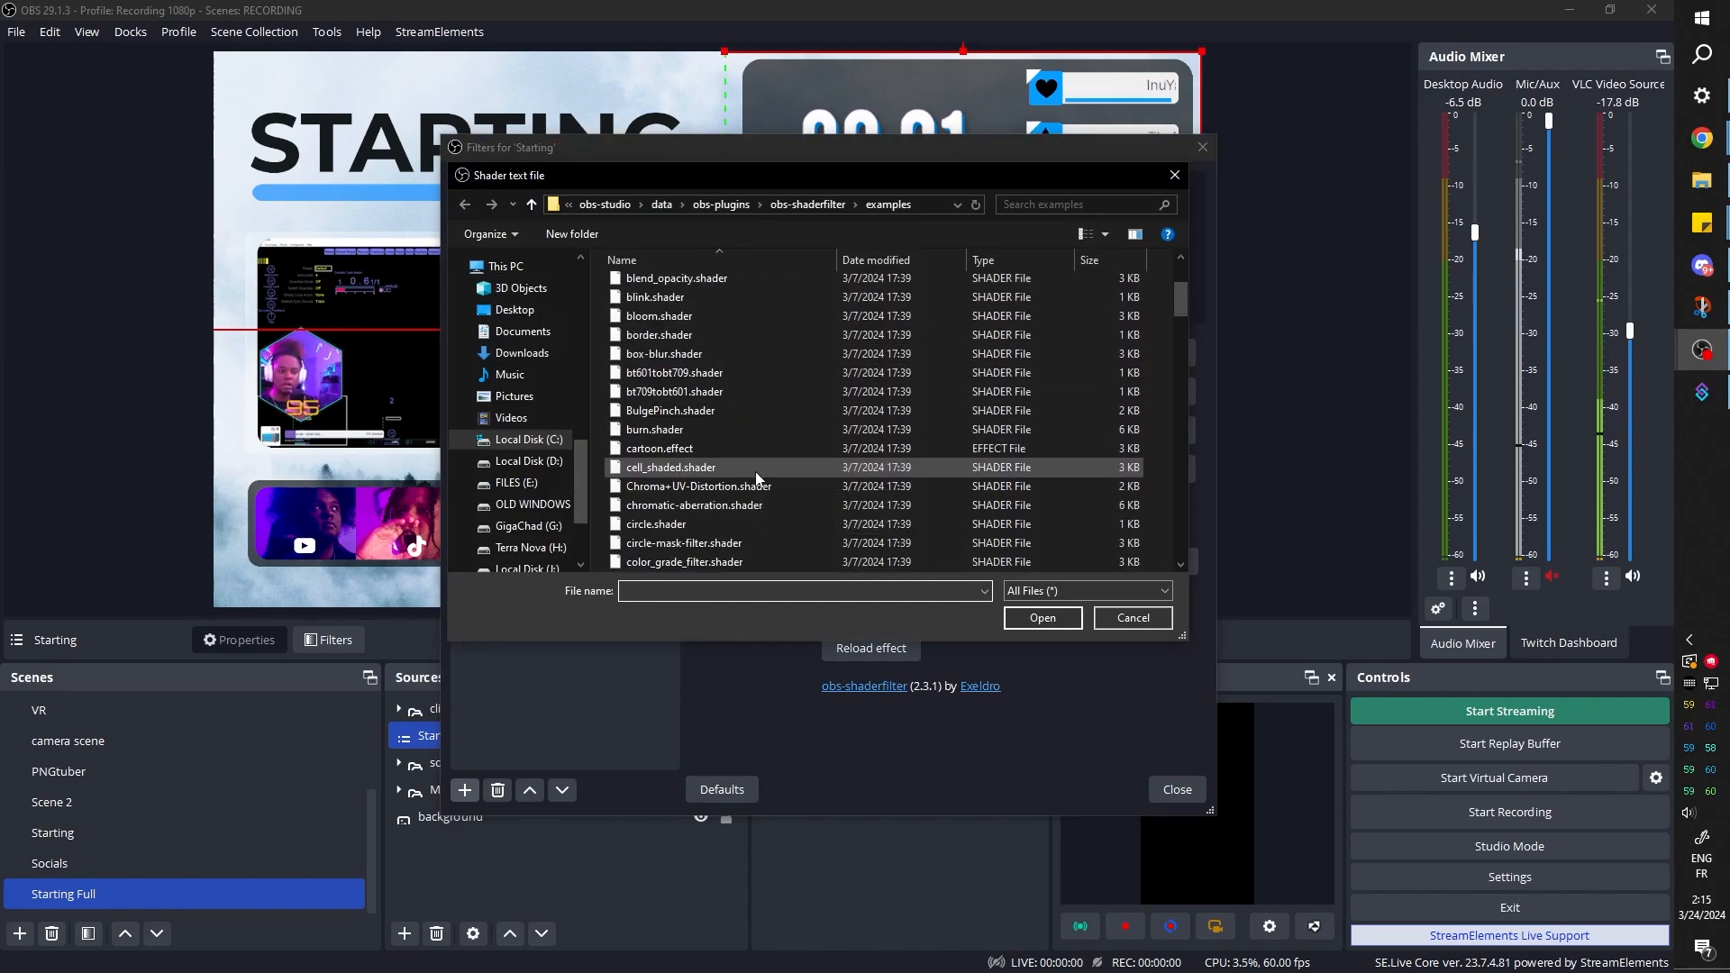
pyautogui.click(761, 488)
pyautogui.click(1042, 618)
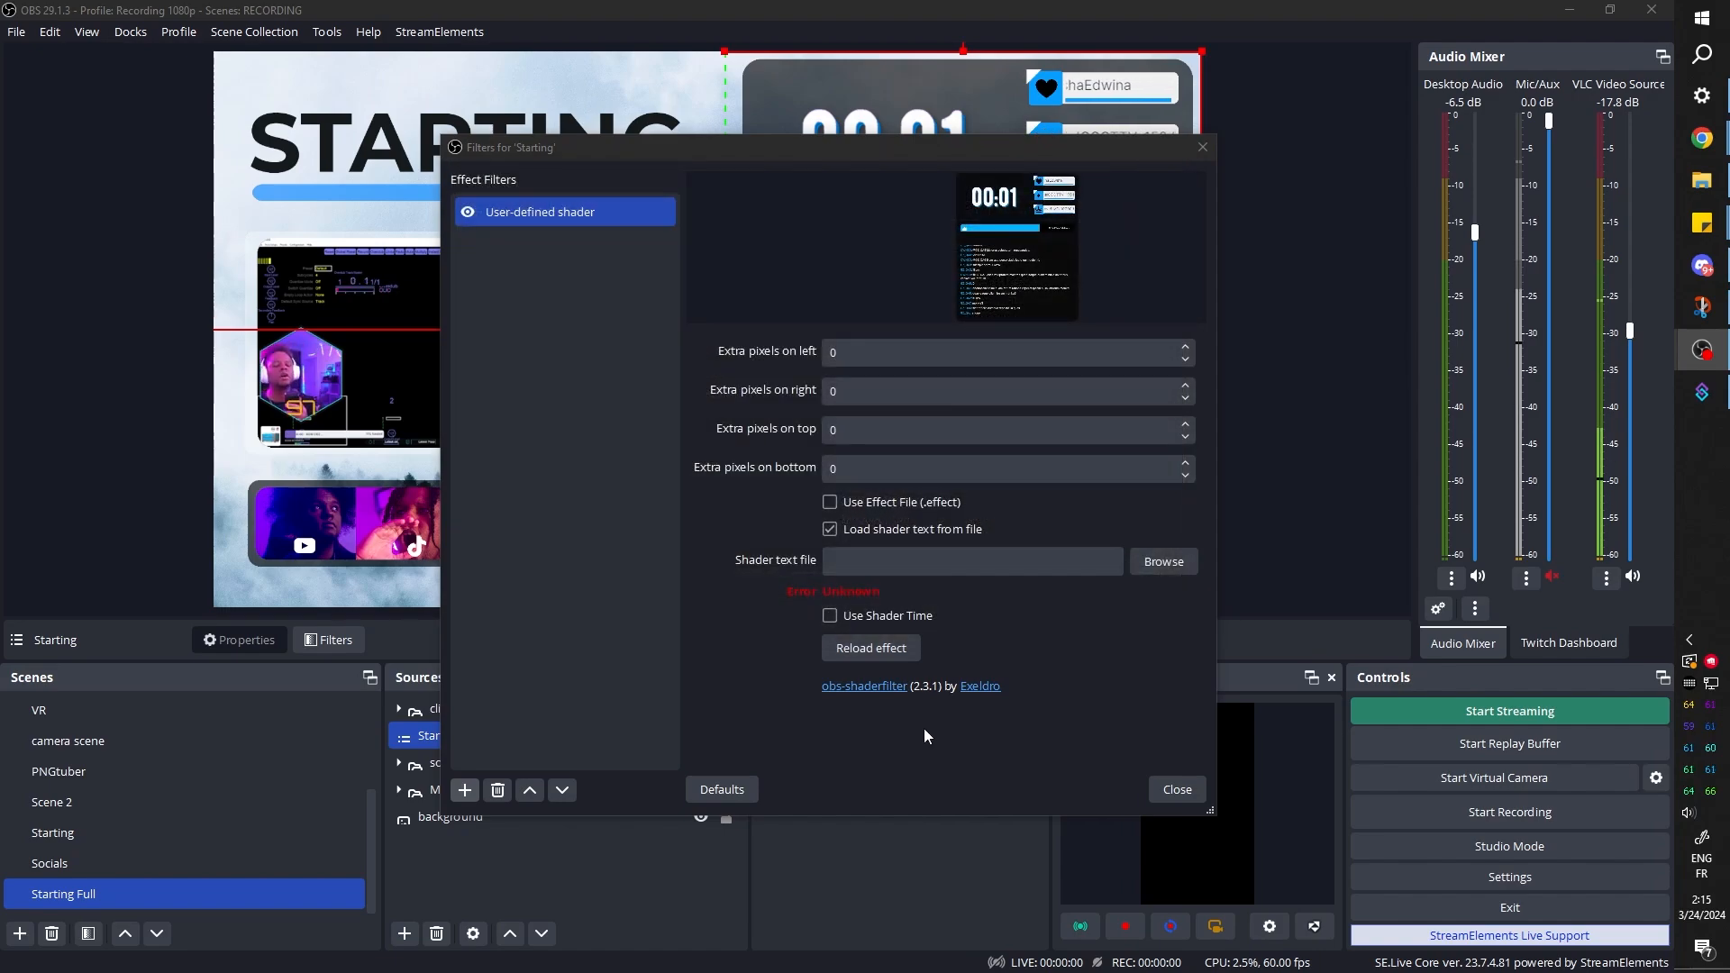
pyautogui.moveTo(778, 150); pyautogui.dragTo(160, 43)
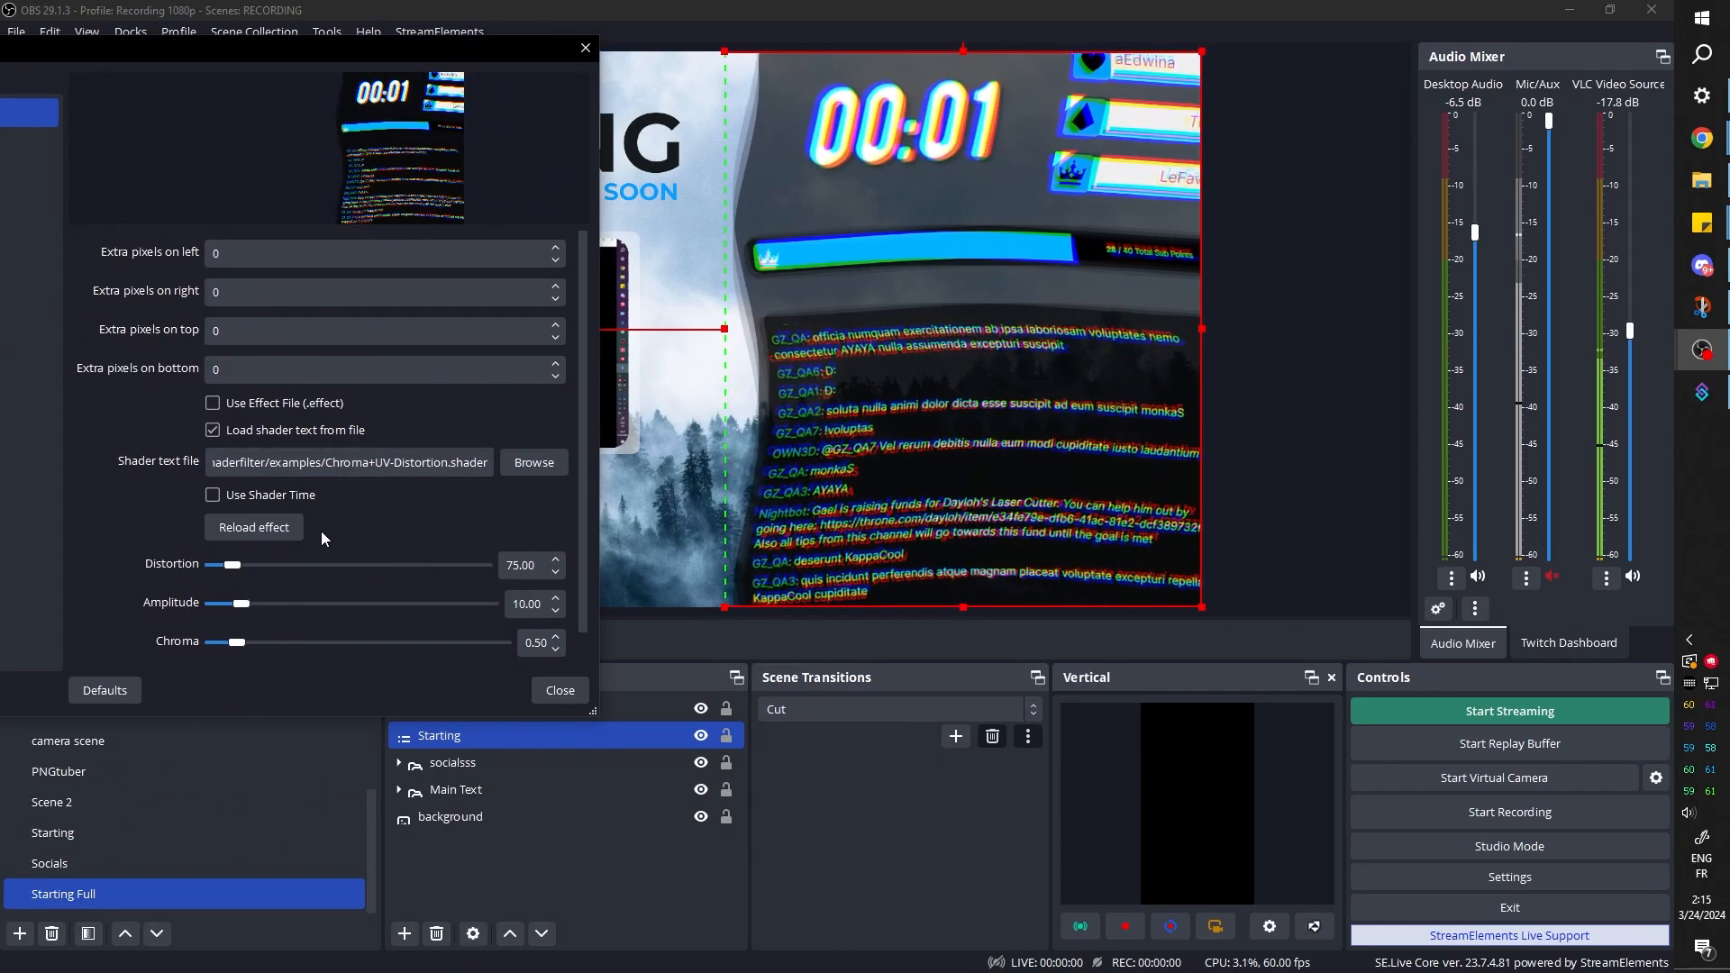
pyautogui.moveTo(231, 568); pyautogui.dragTo(242, 643)
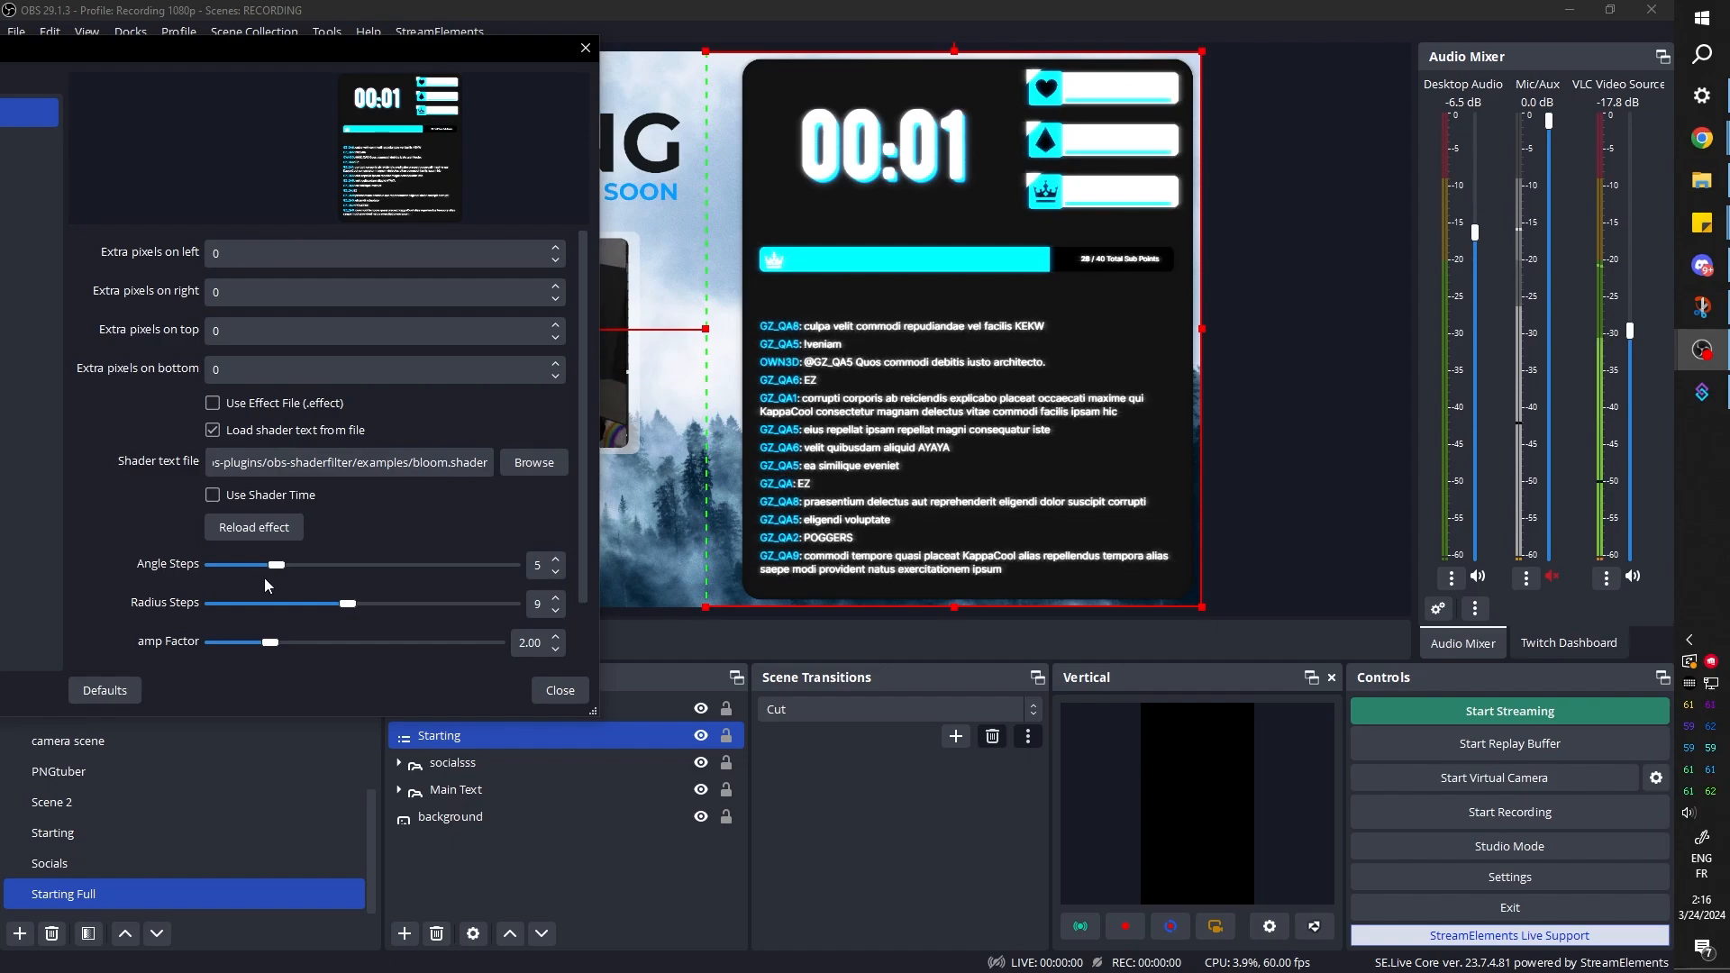
# Try the bloom shader's amp factor and look through the ascii shader's settings
pyautogui.moveTo(270, 642); pyautogui.dragTo(300, 651)
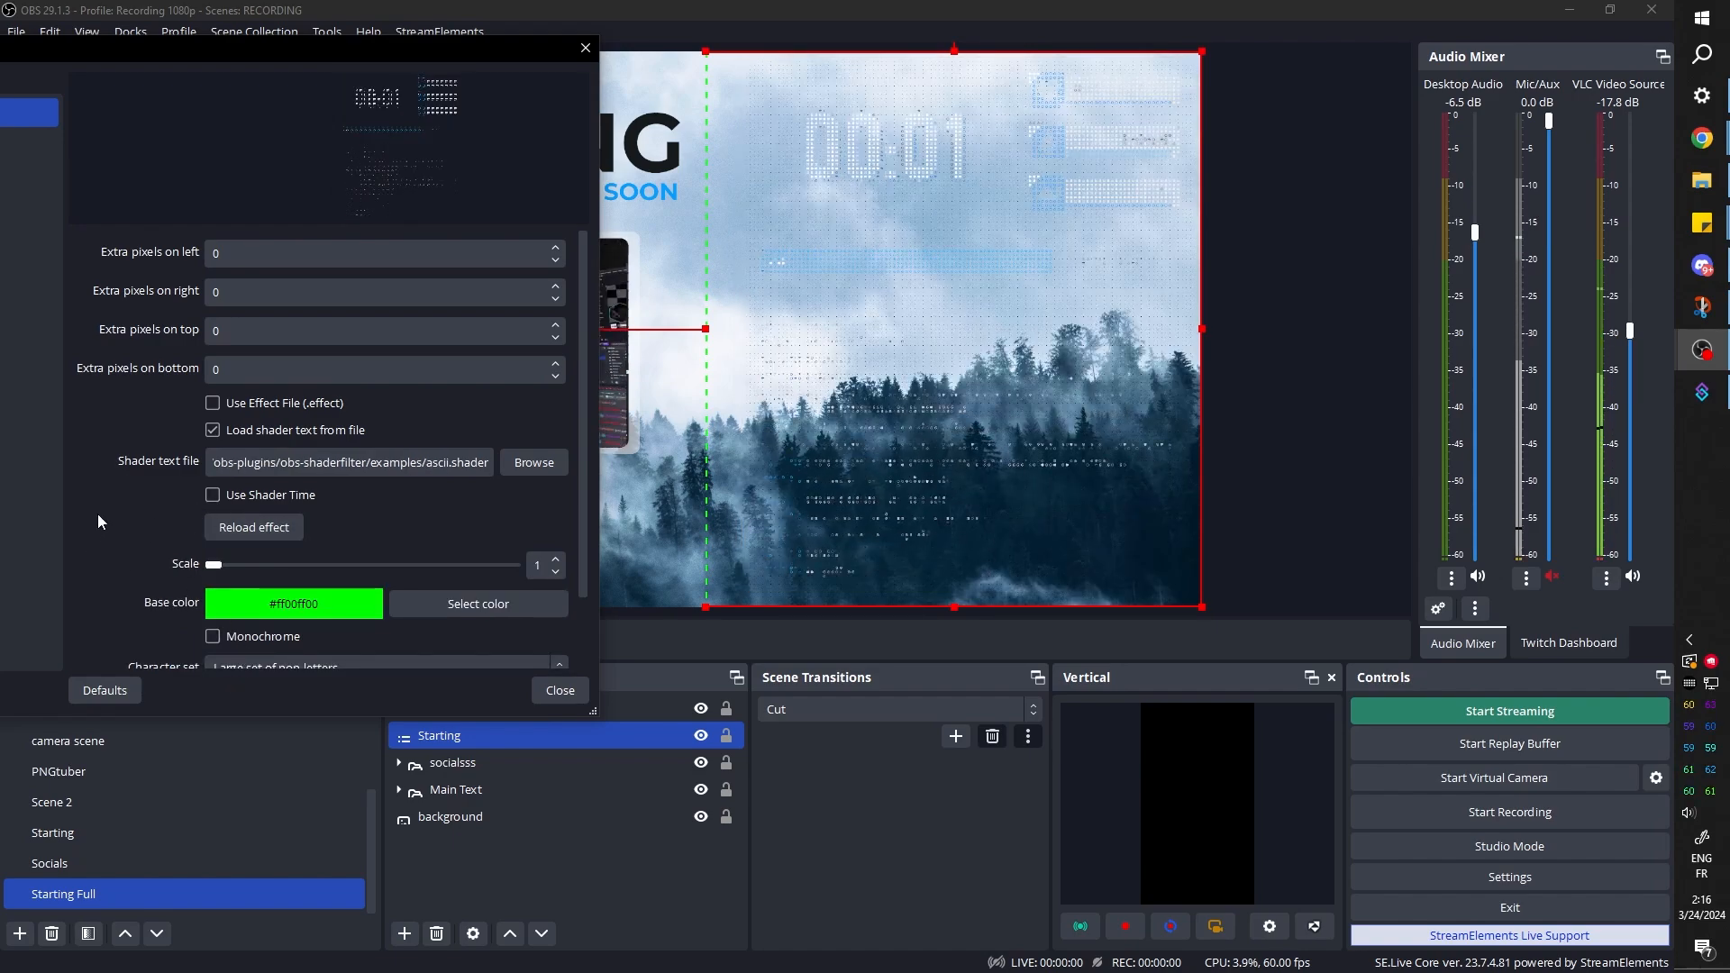
pyautogui.scroll(-2, 97, 514)
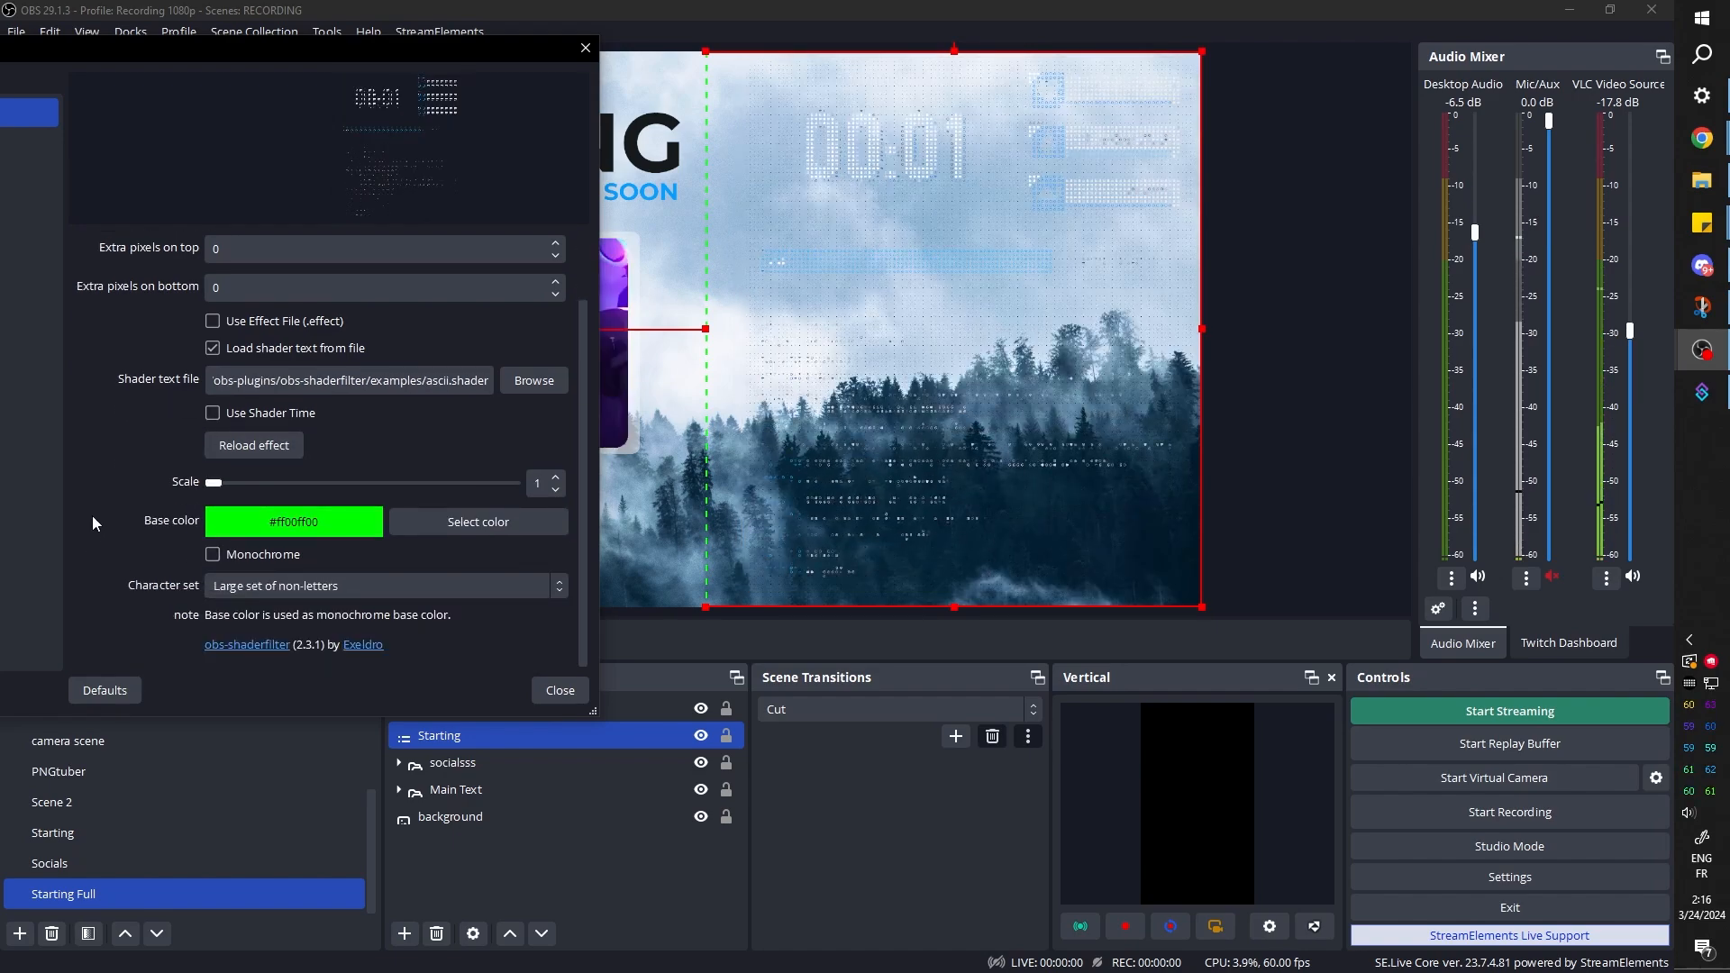
pyautogui.scroll(2, 92, 516)
# Set the BulgePinch shader's radius to 0.53 and its magnitude to 1.33
pyautogui.moveTo(236, 568)
pyautogui.mouseDown()
pyautogui.moveTo(288, 570)
pyautogui.moveTo(233, 569)
pyautogui.mouseUp()
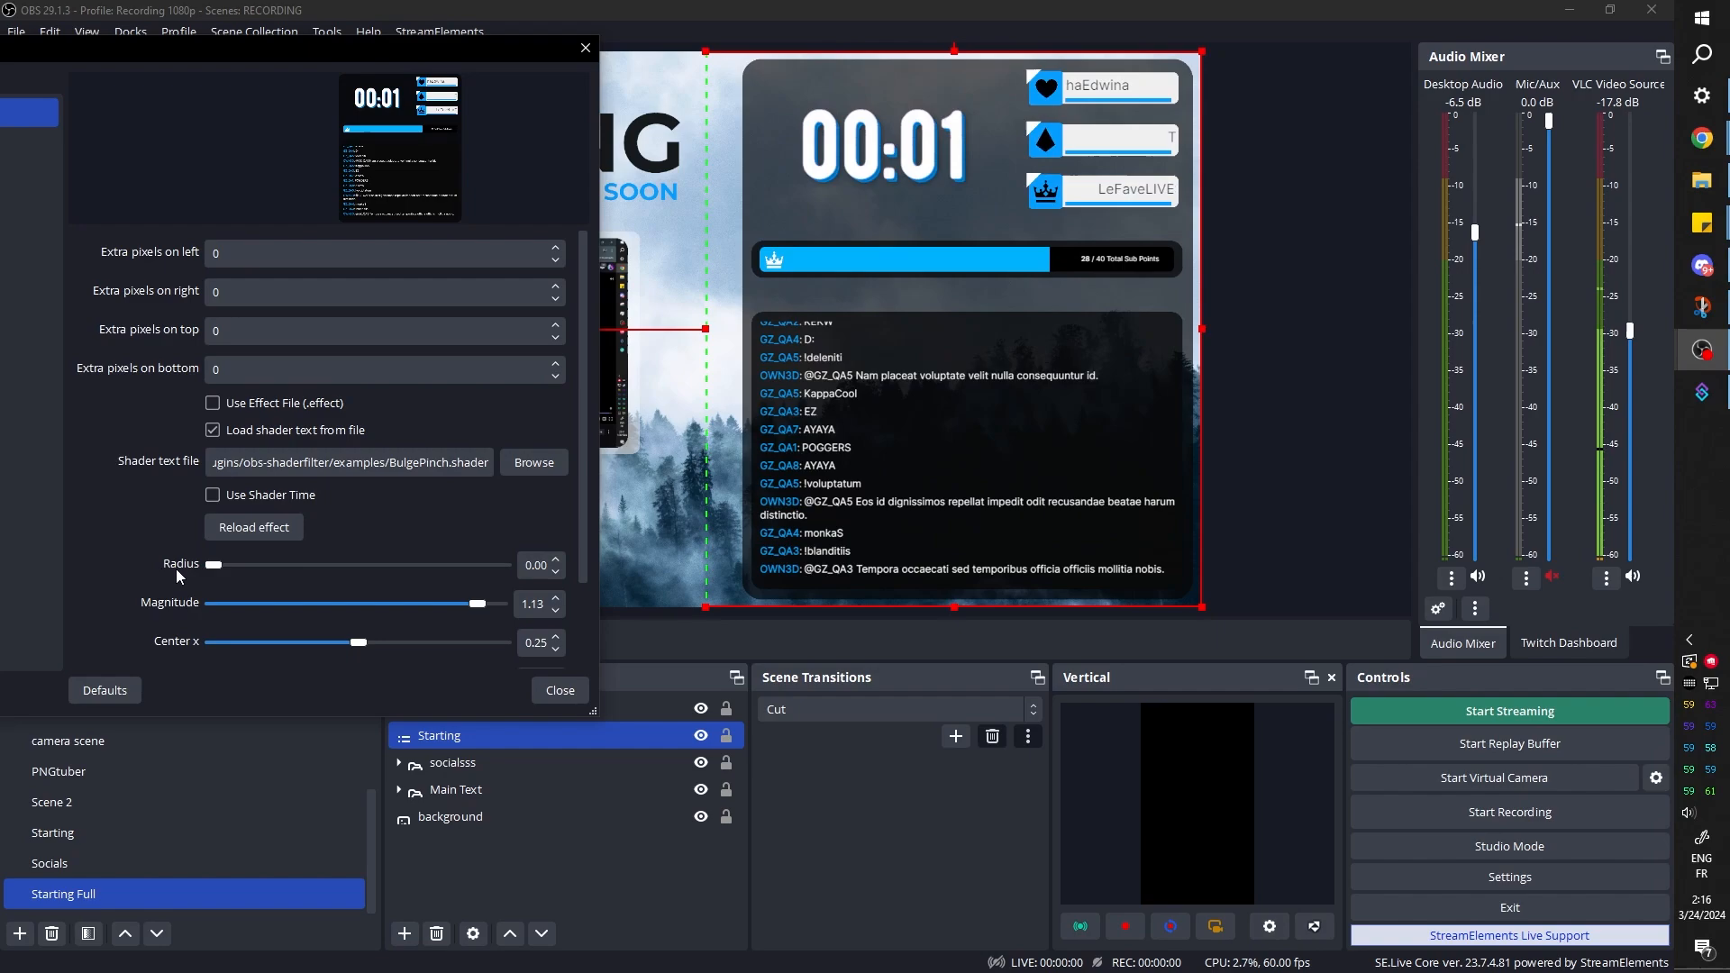
pyautogui.moveTo(209, 566); pyautogui.dragTo(289, 571)
pyautogui.moveTo(477, 603)
pyautogui.mouseDown()
pyautogui.moveTo(431, 605)
pyautogui.moveTo(503, 613)
pyautogui.mouseUp()
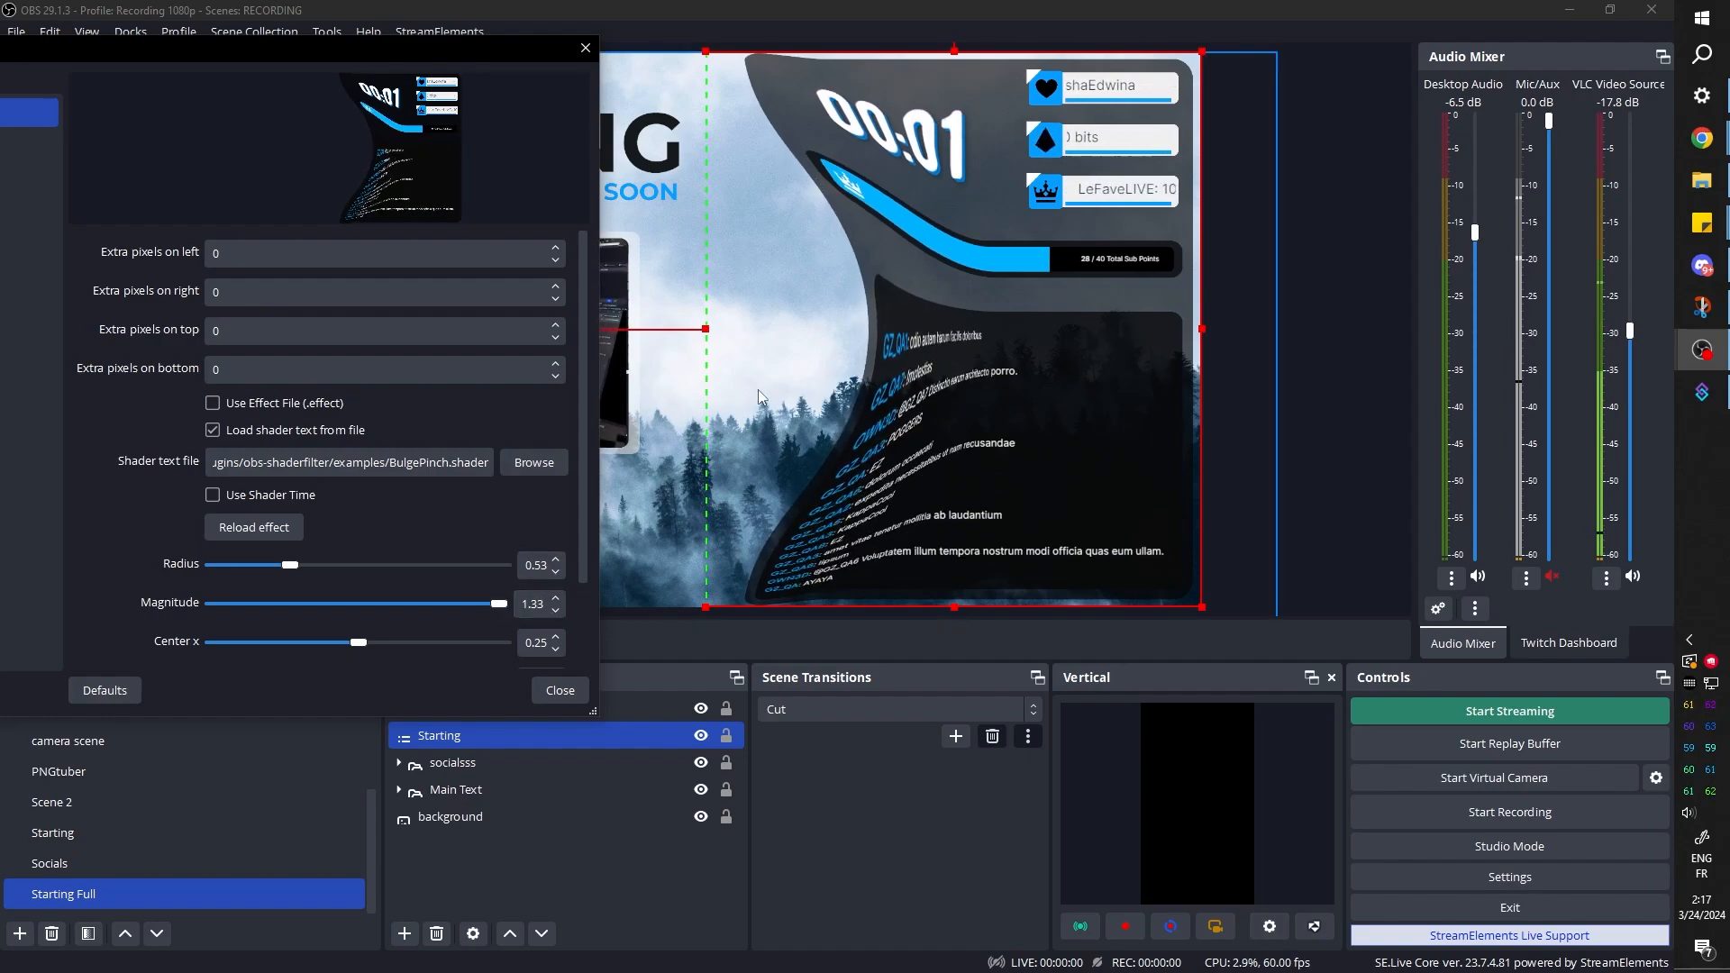
# Load chromatic-aberration.shader and set its power to 0.01, gamma to 1.31 and number of iterations to 18
pyautogui.click(526, 473)
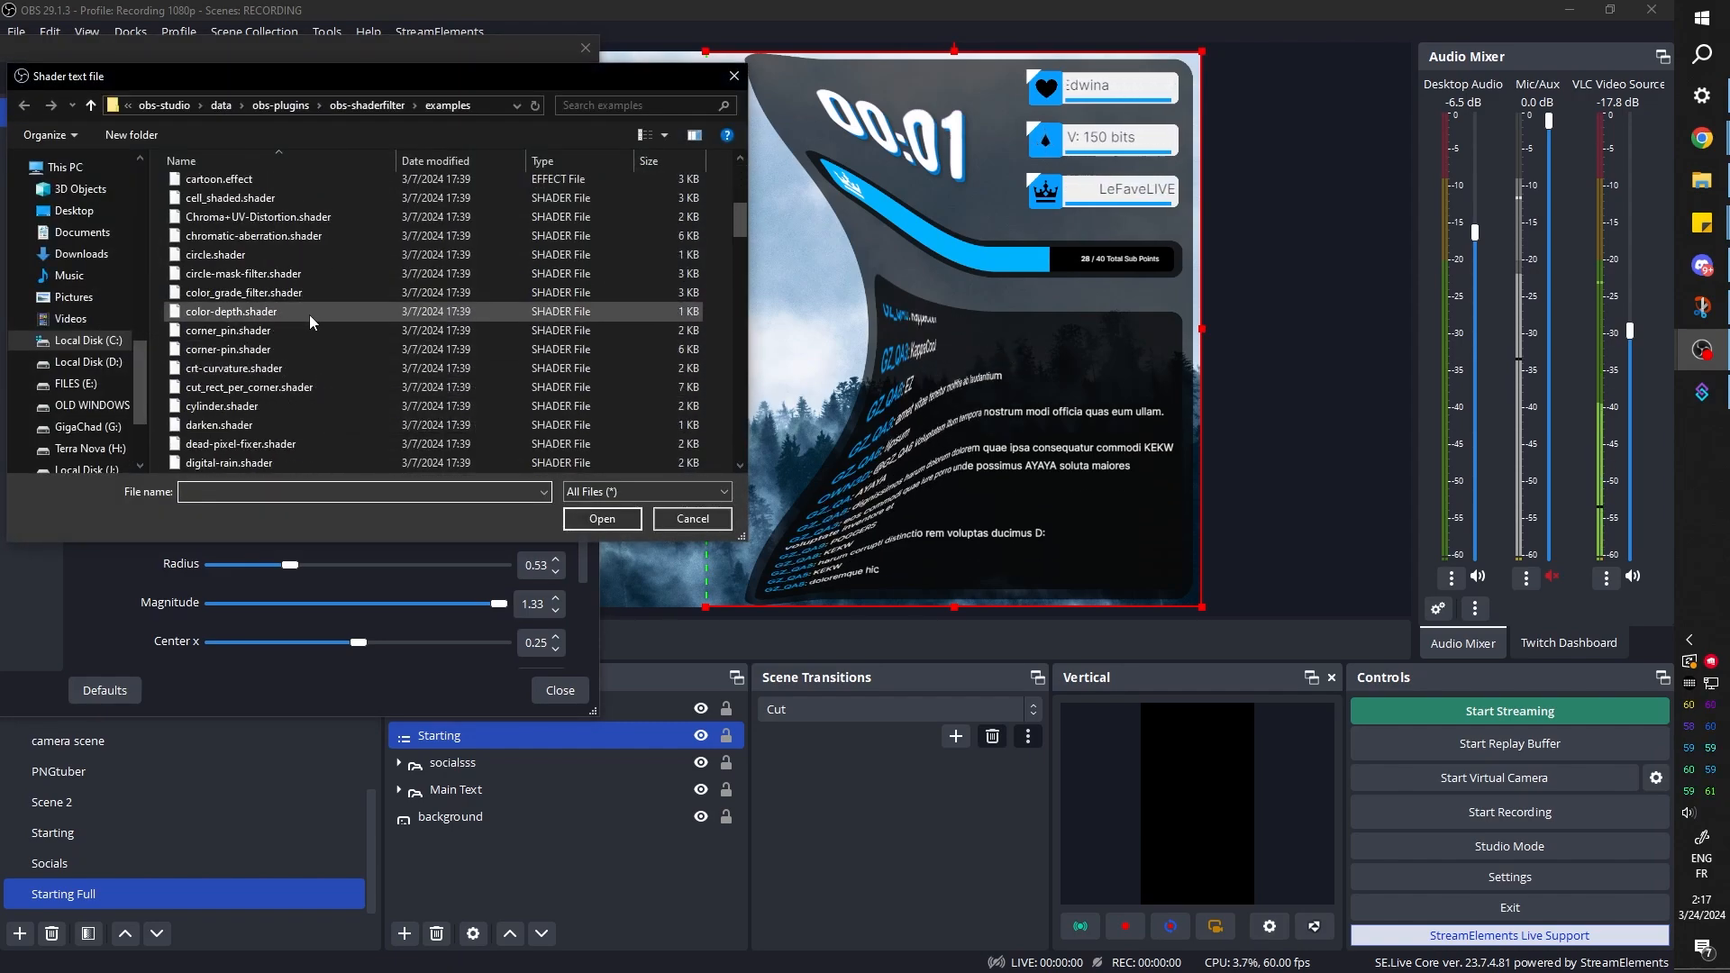
pyautogui.click(225, 236)
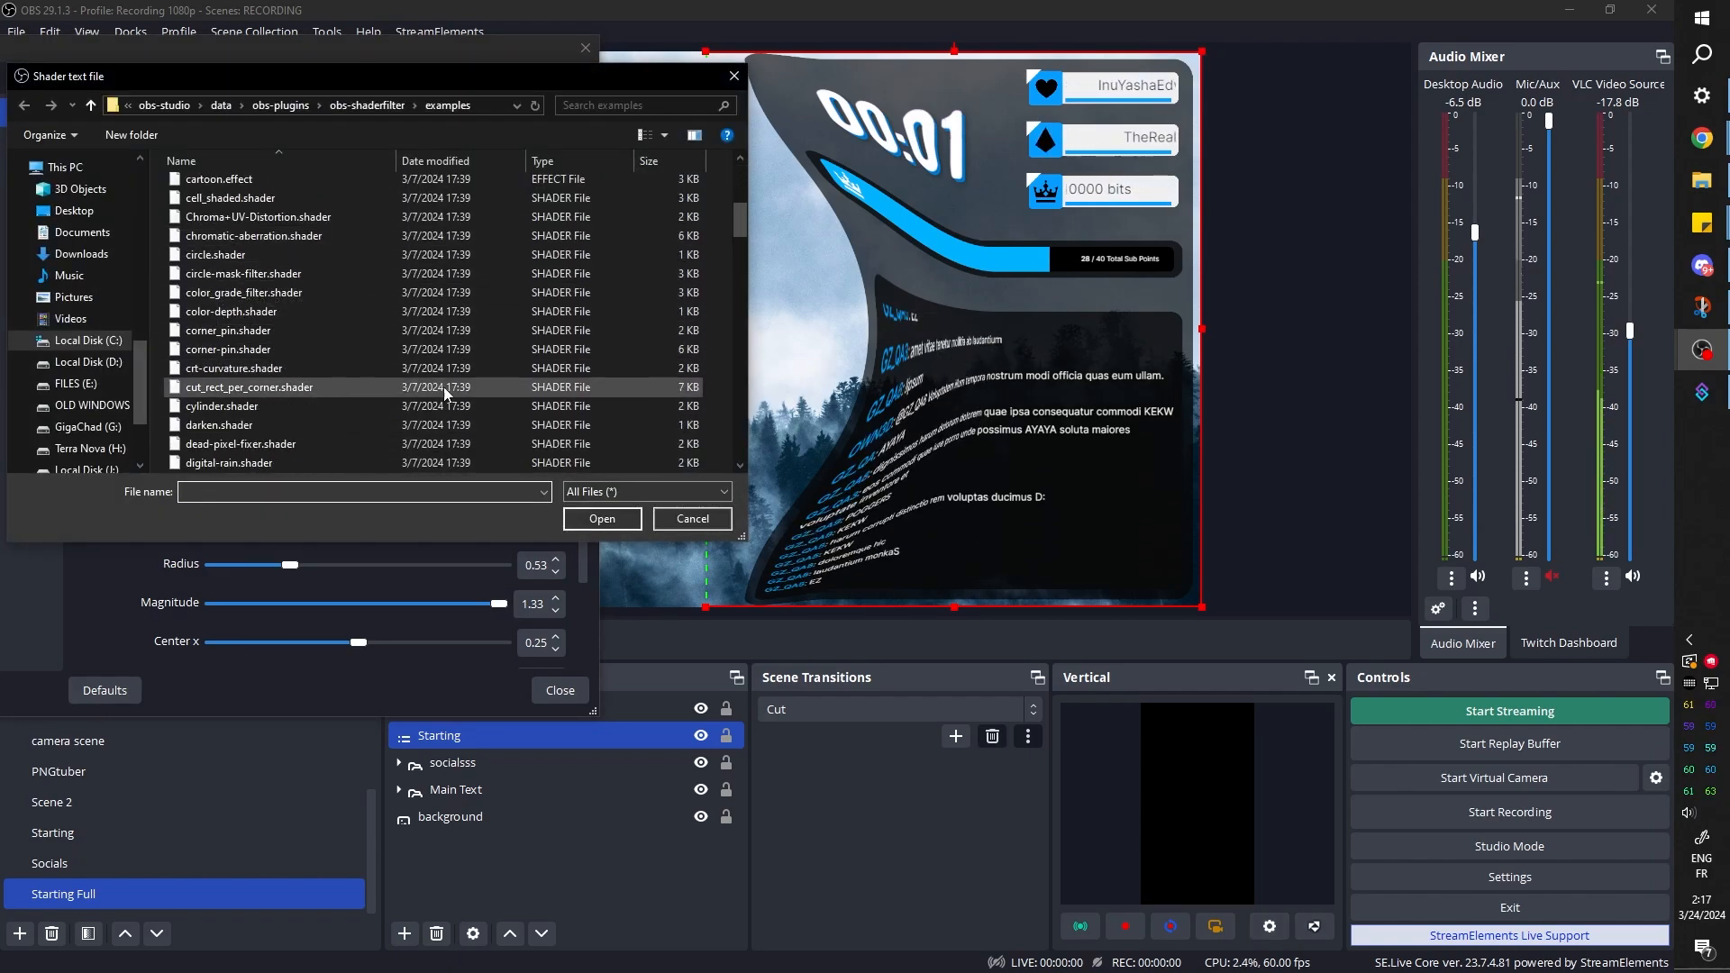
pyautogui.click(596, 521)
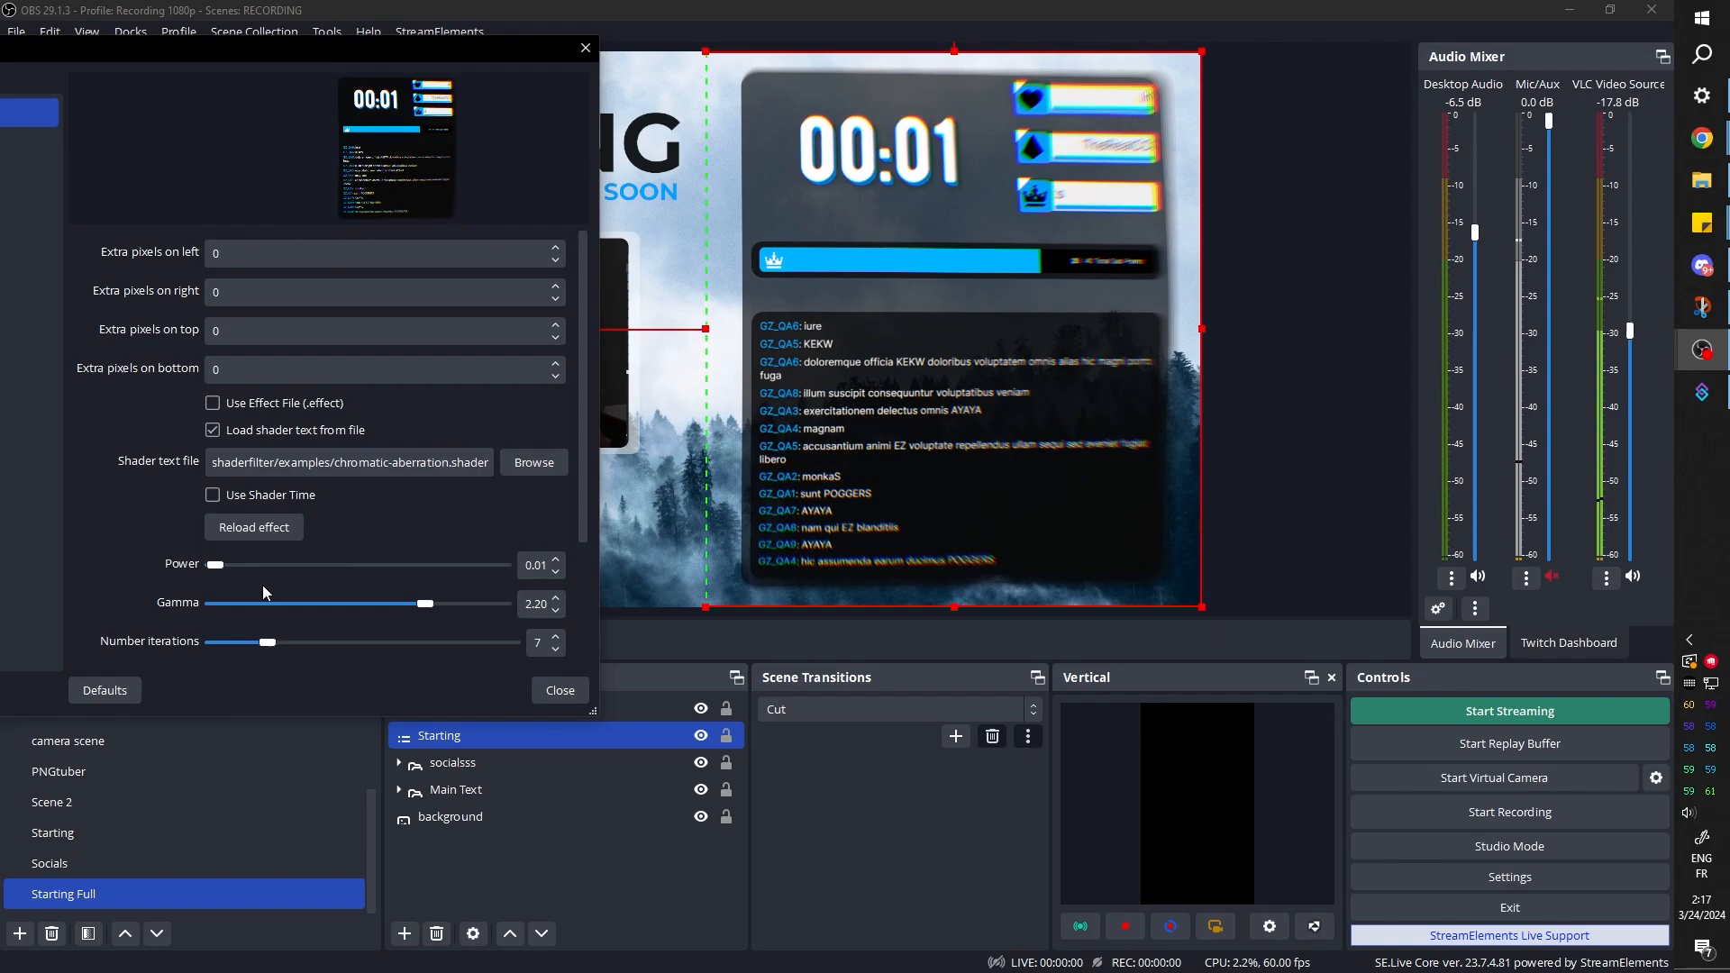
pyautogui.scroll(-2, 371, 641)
pyautogui.scroll(1, 371, 640)
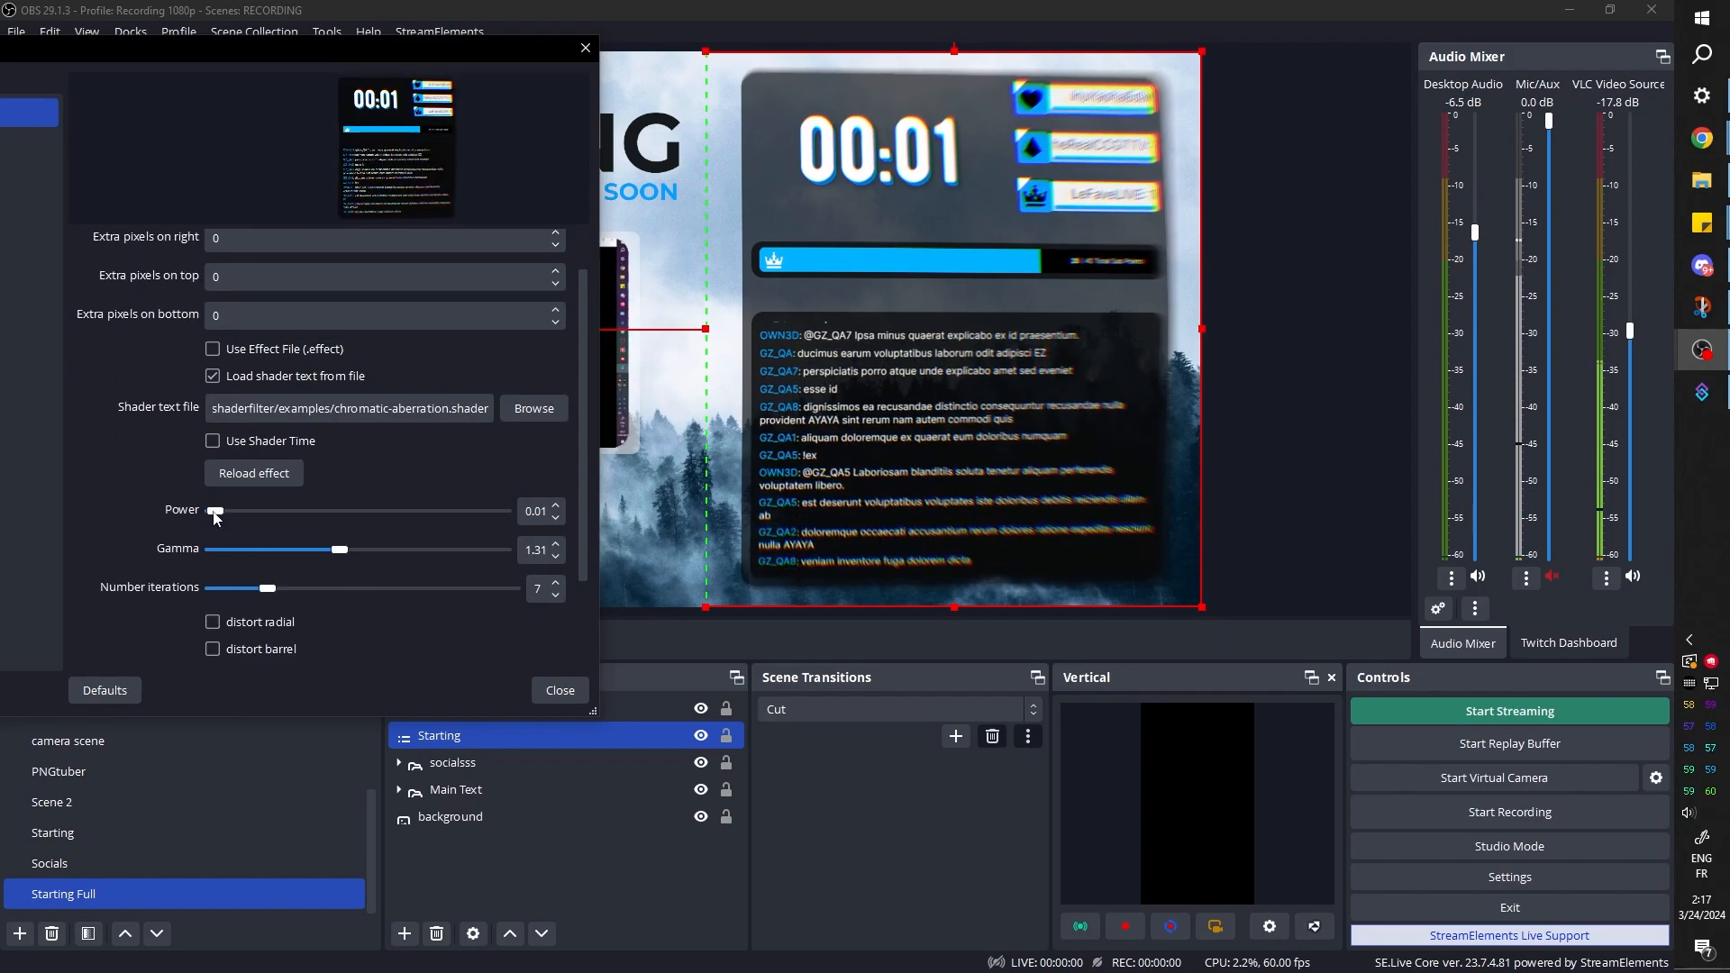
pyautogui.moveTo(215, 512)
pyautogui.mouseDown()
pyautogui.moveTo(231, 514)
pyautogui.moveTo(207, 521)
pyautogui.mouseUp()
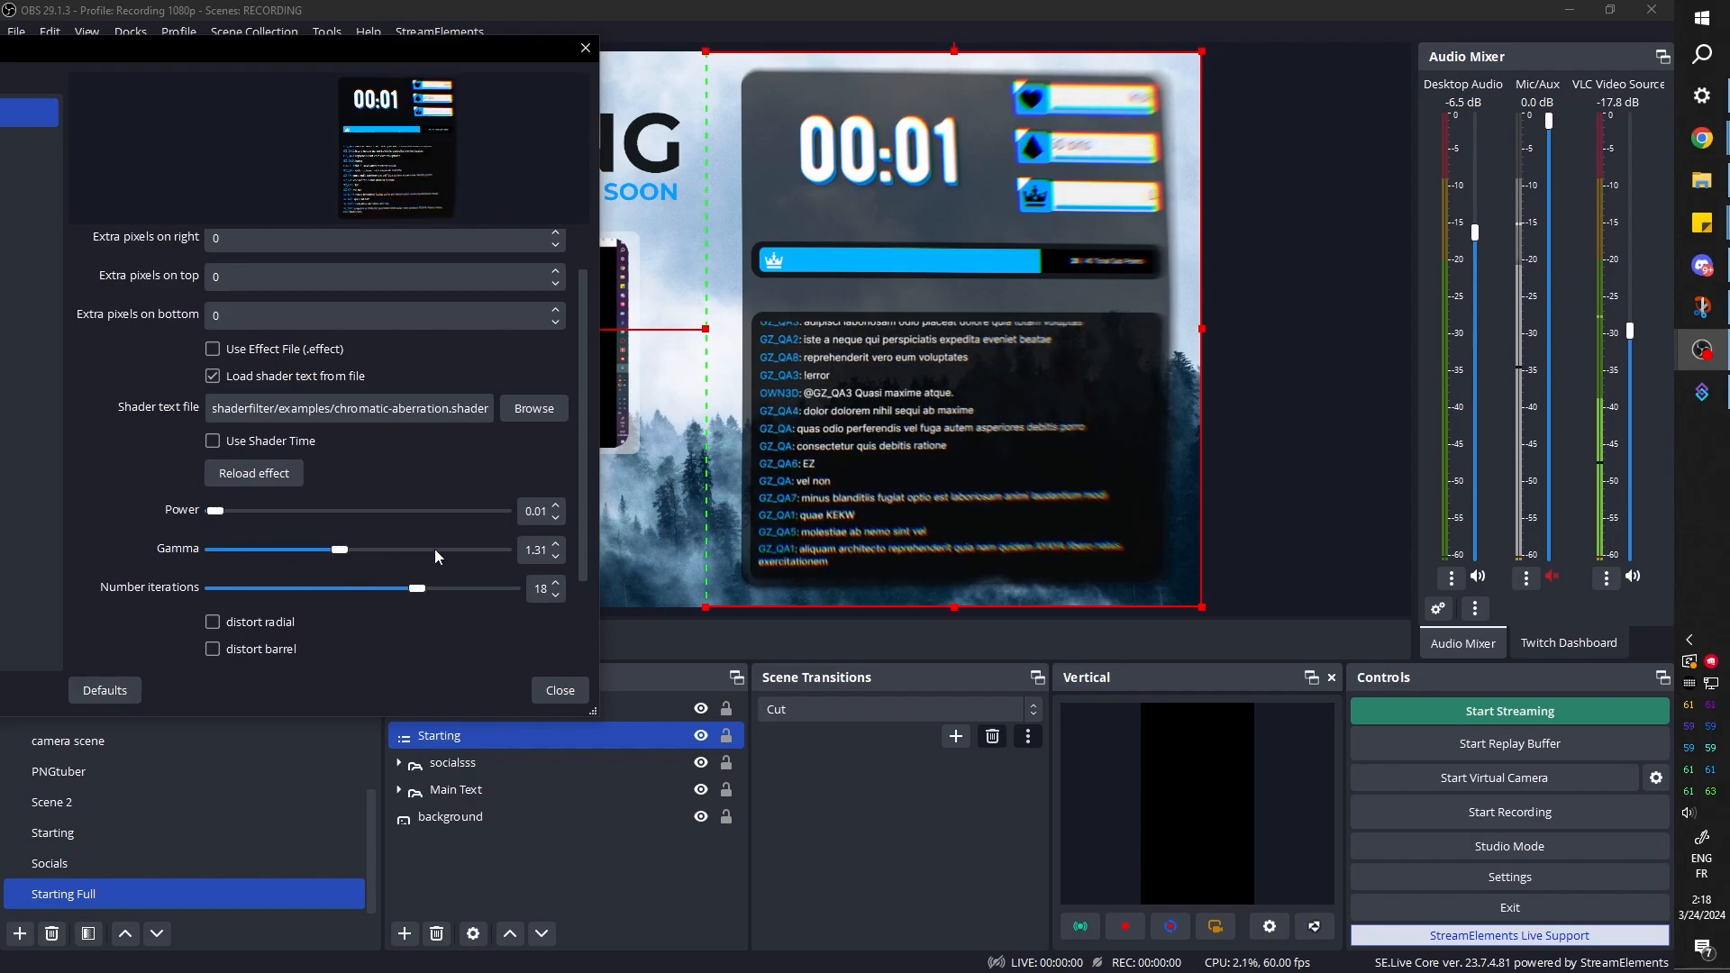
pyautogui.moveTo(470, 55); pyautogui.dragTo(81, 171)
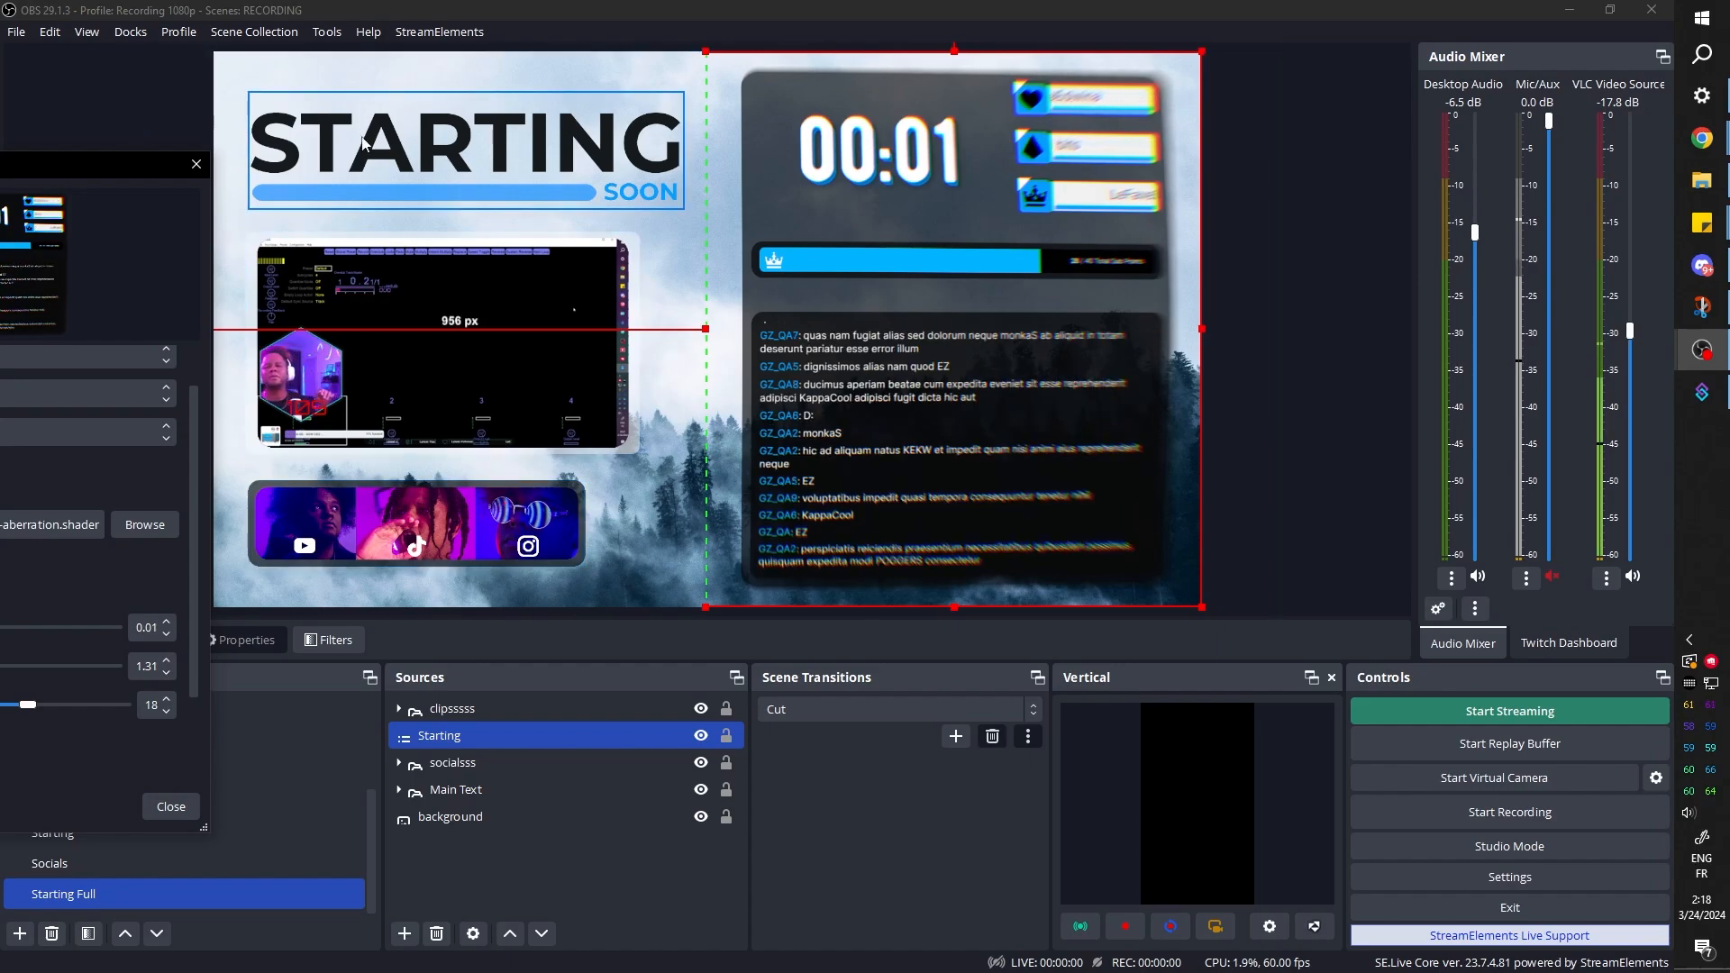
# Replace the shader file with corner-pin.shader from the examples folder
pyautogui.moveTo(90, 165); pyautogui.dragTo(541, 61)
pyautogui.click(522, 419)
pyautogui.scroll(6, 317, 329)
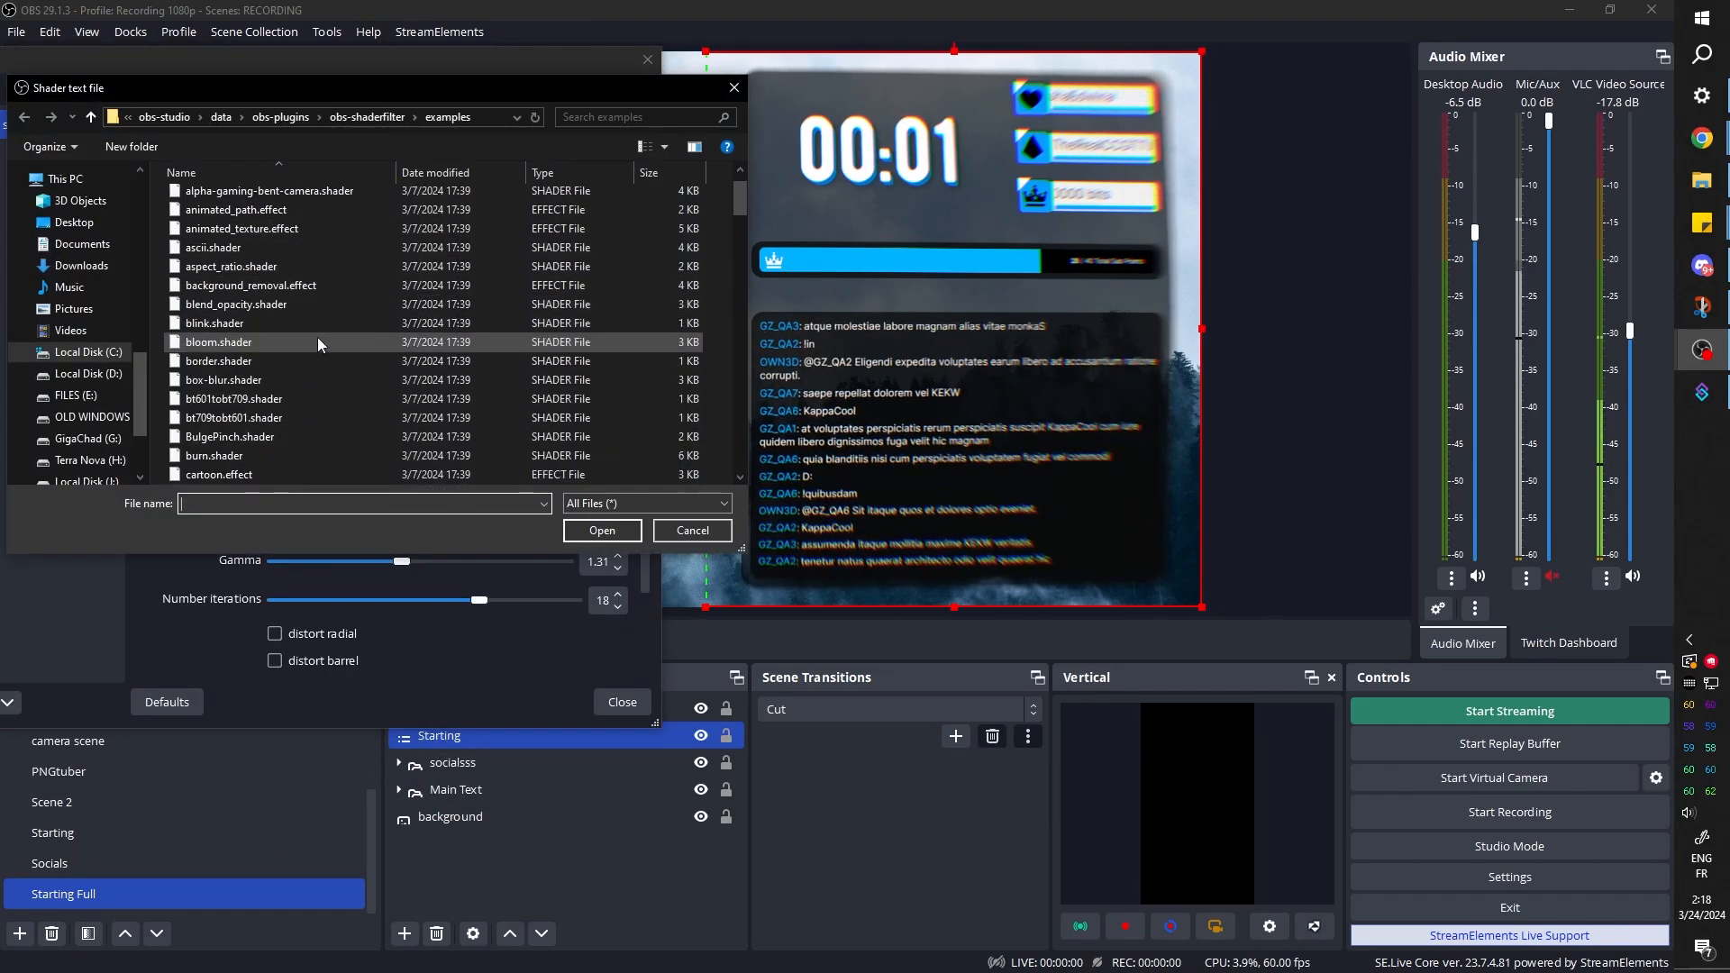
pyautogui.scroll(-5, 310, 339)
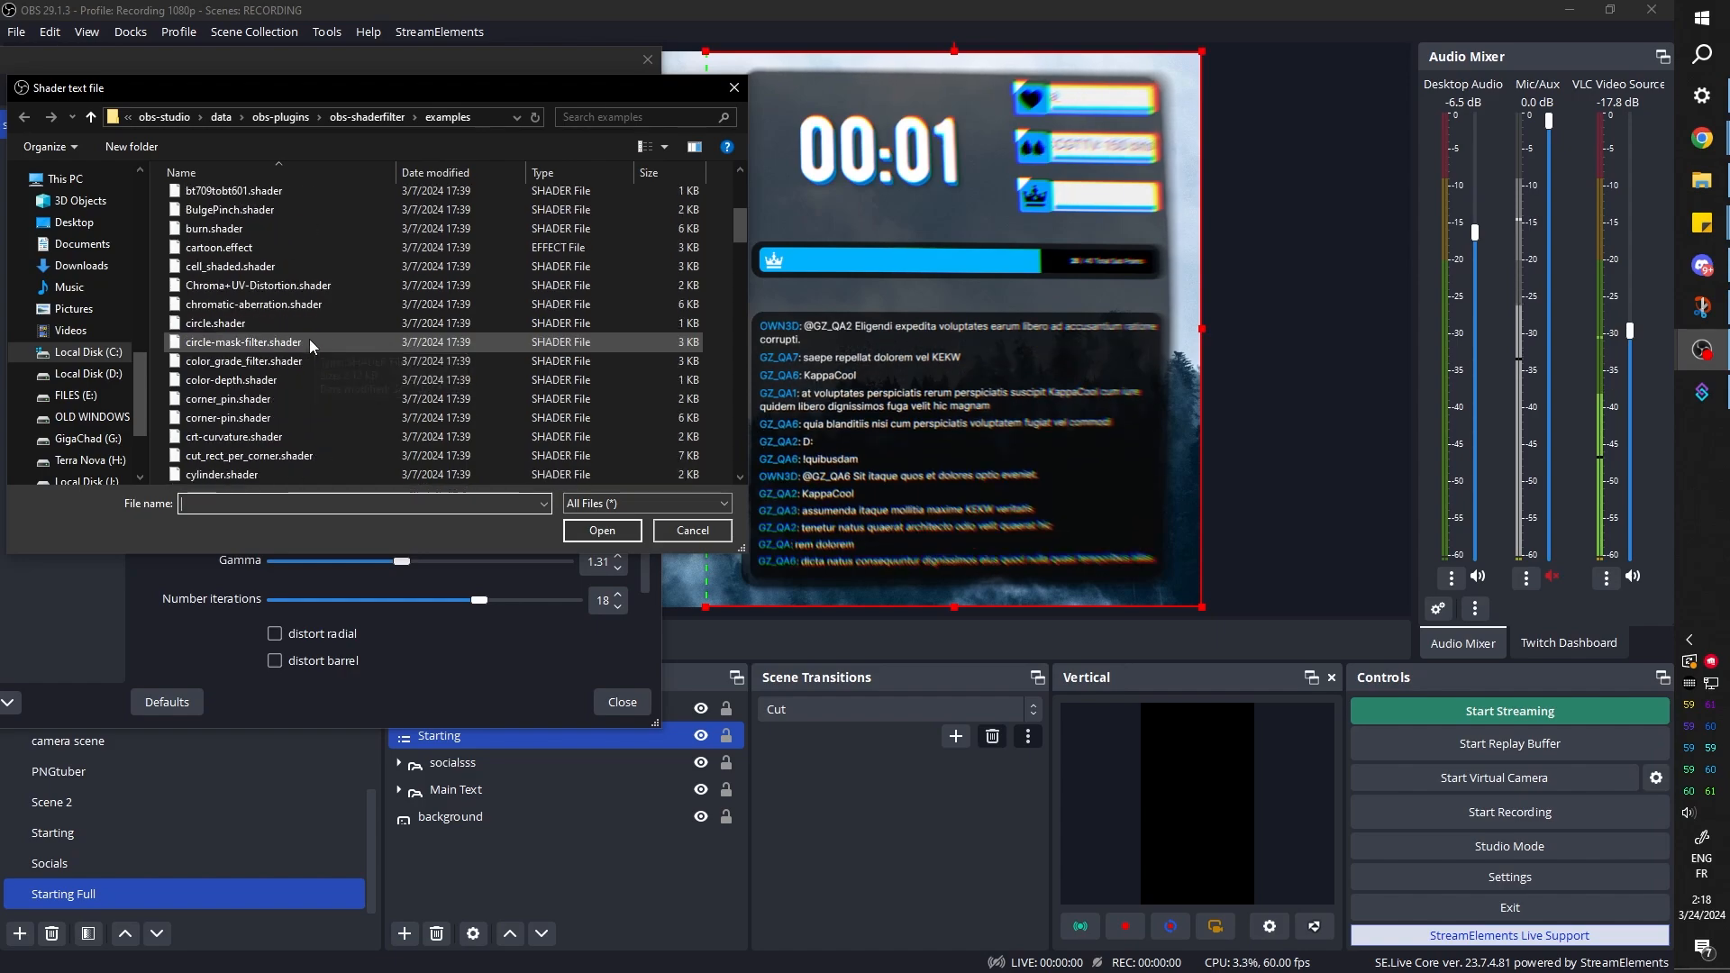
pyautogui.click(310, 417)
pyautogui.click(600, 533)
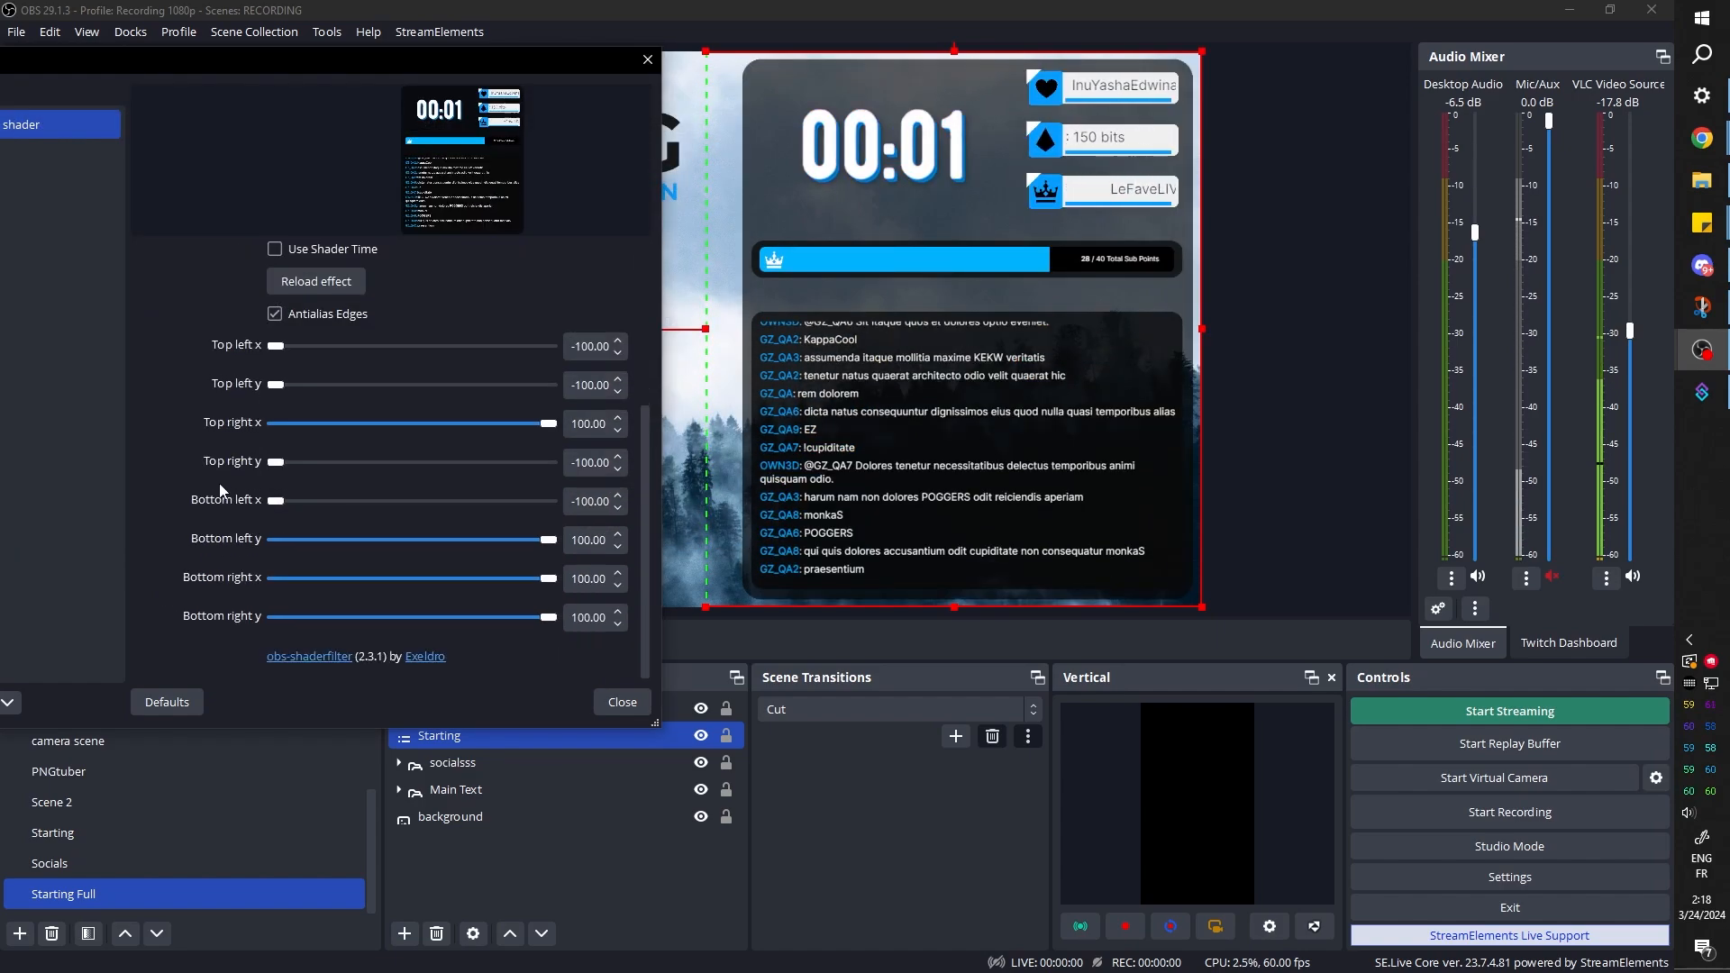
# Set the corner-pin shader's Bottom left y to 68.90 and Top left y to -67.00 to tilt the panel in perspective
pyautogui.scroll(1, 206, 504)
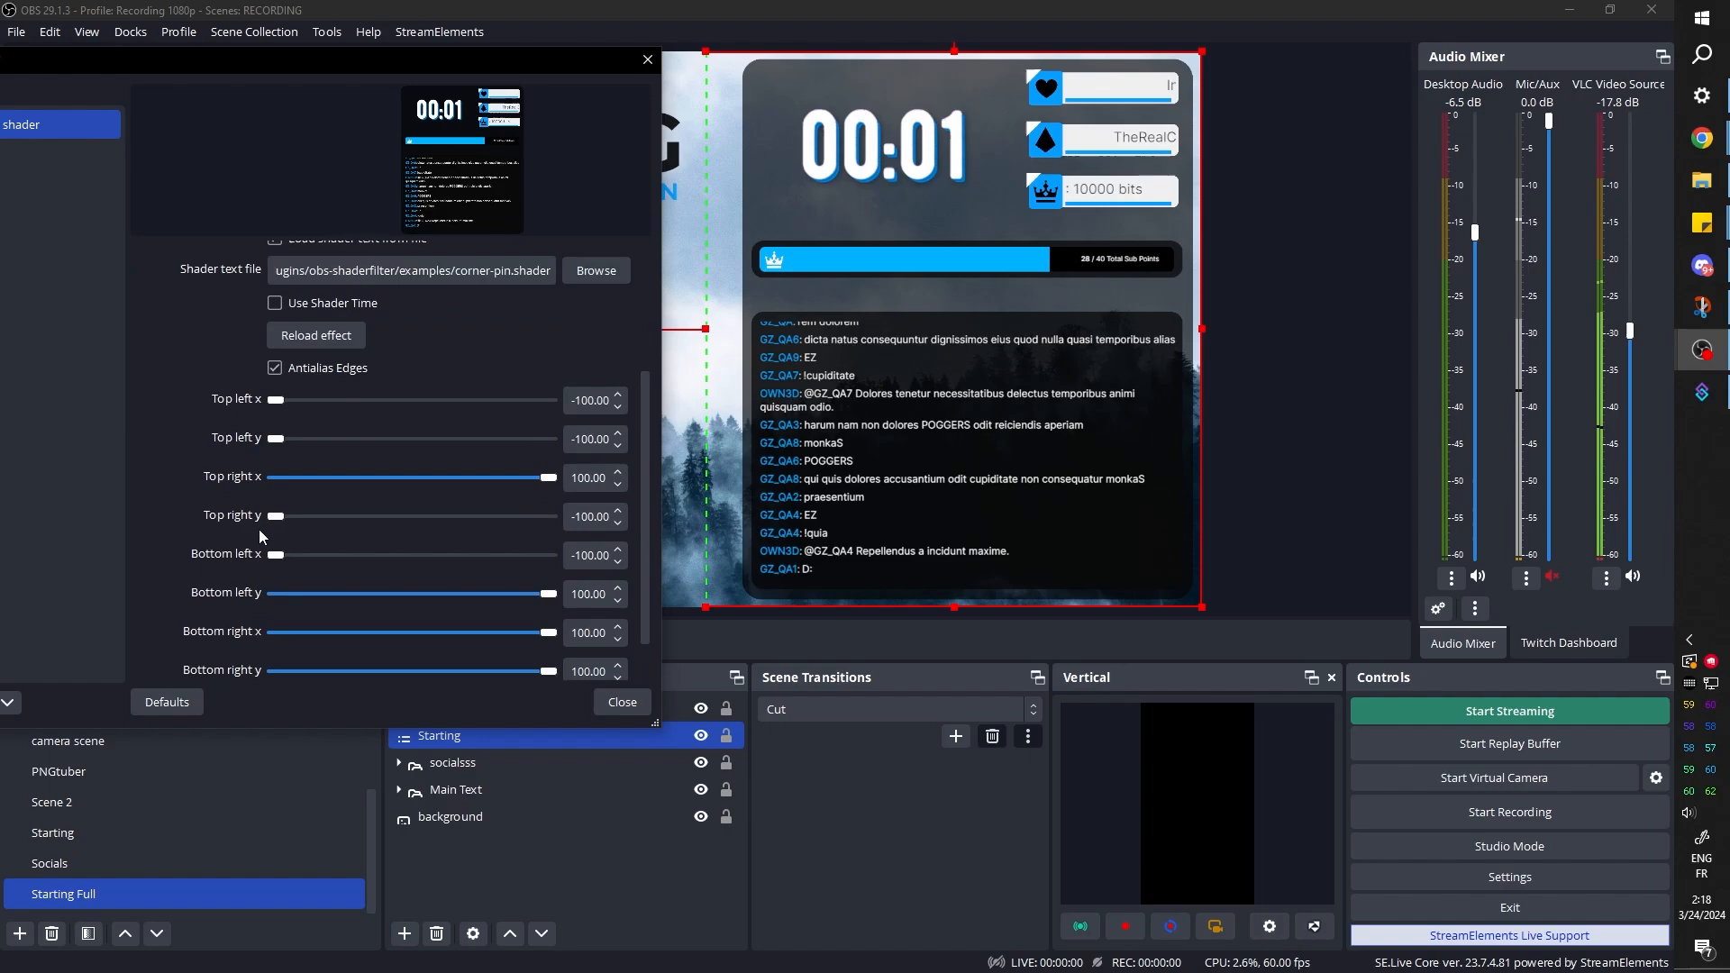
pyautogui.moveTo(547, 594); pyautogui.dragTo(506, 596)
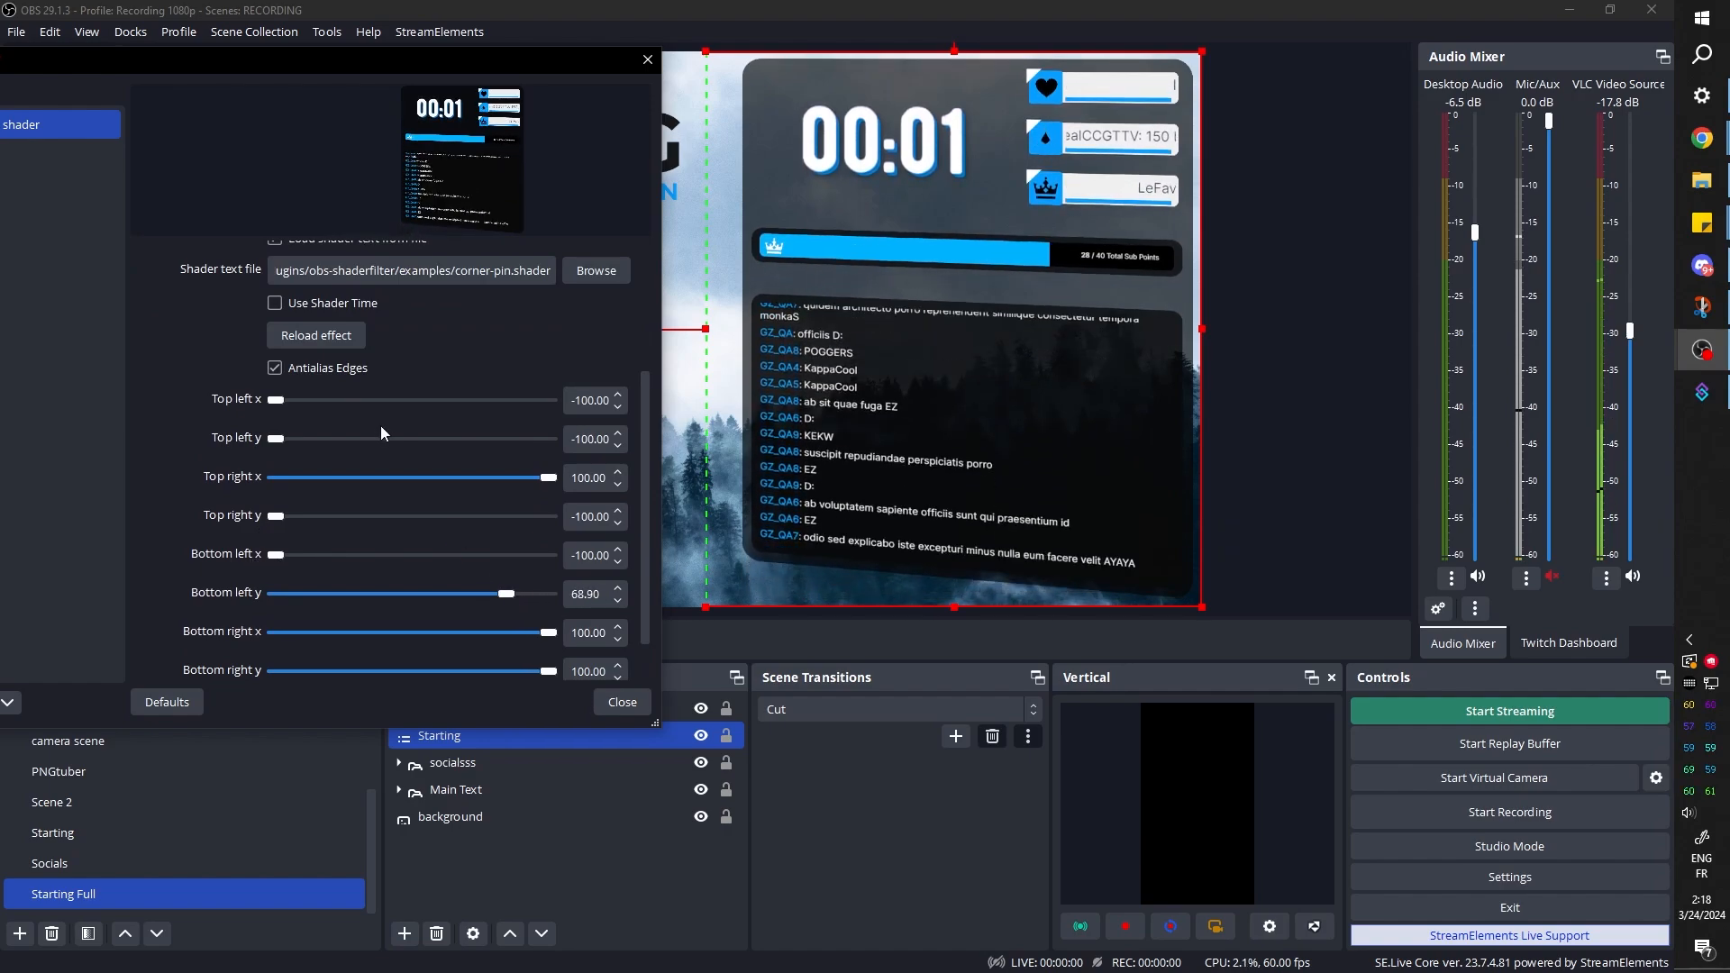
pyautogui.moveTo(287, 443); pyautogui.dragTo(320, 450)
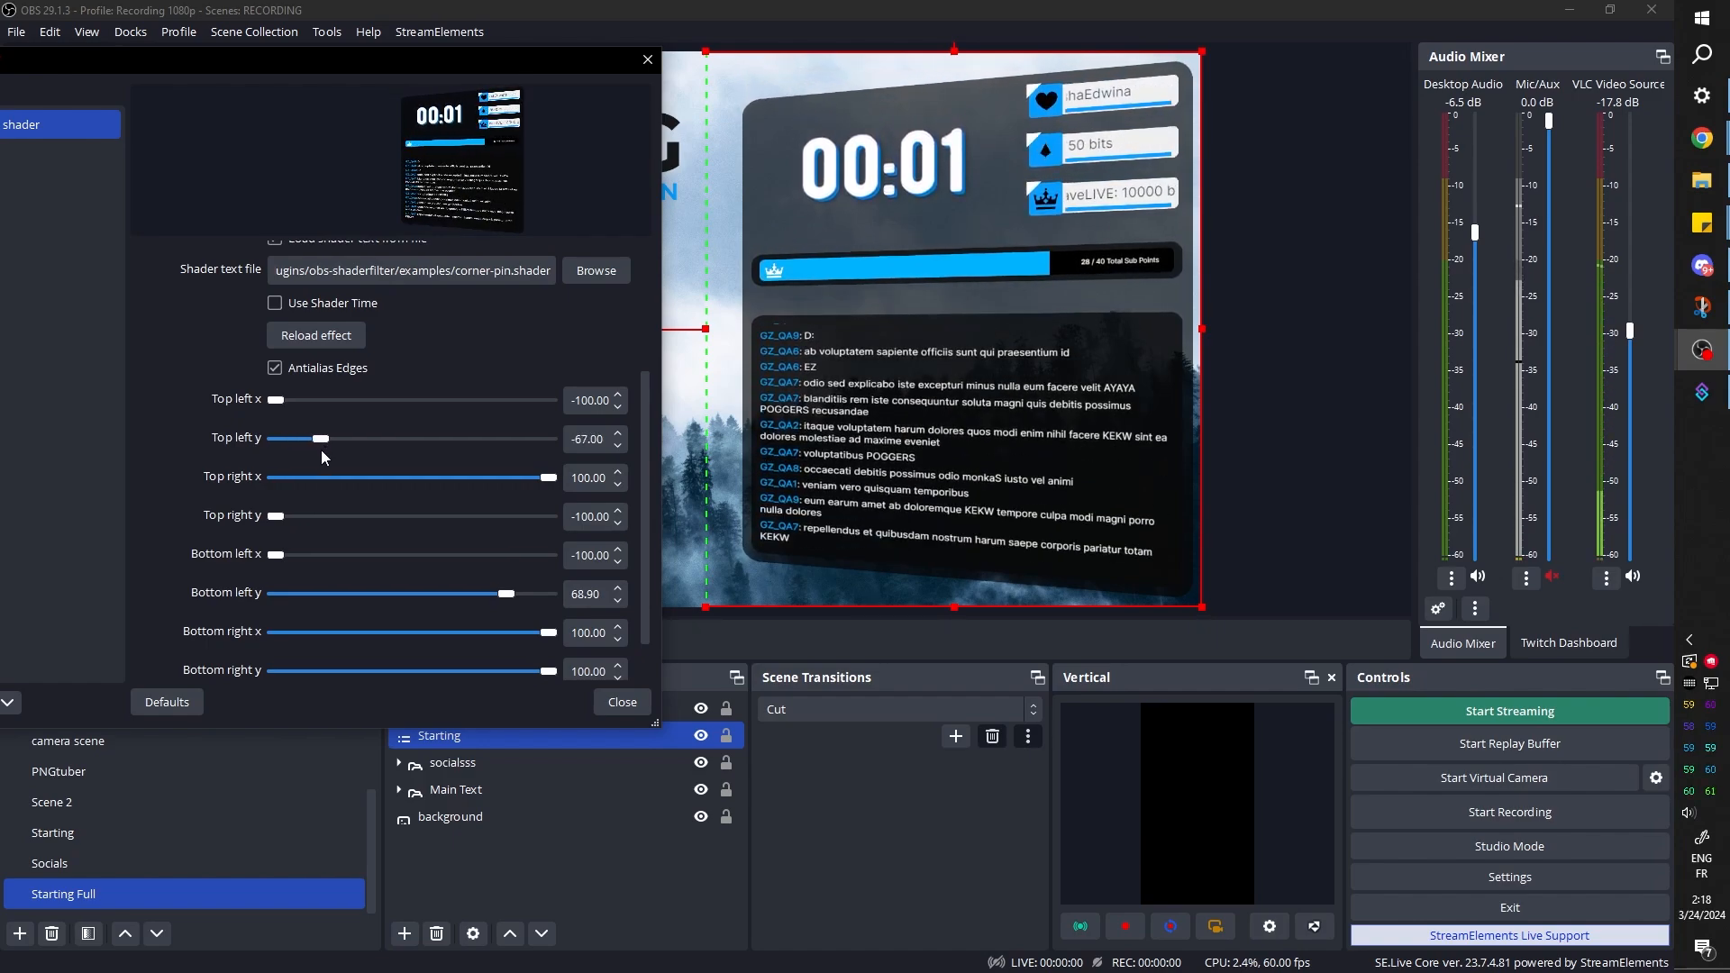
# Narrow the Starting source slightly by moving its left edge inward on the canvas, and close its filters
pyautogui.moveTo(379, 67); pyautogui.dragTo(0, 97)
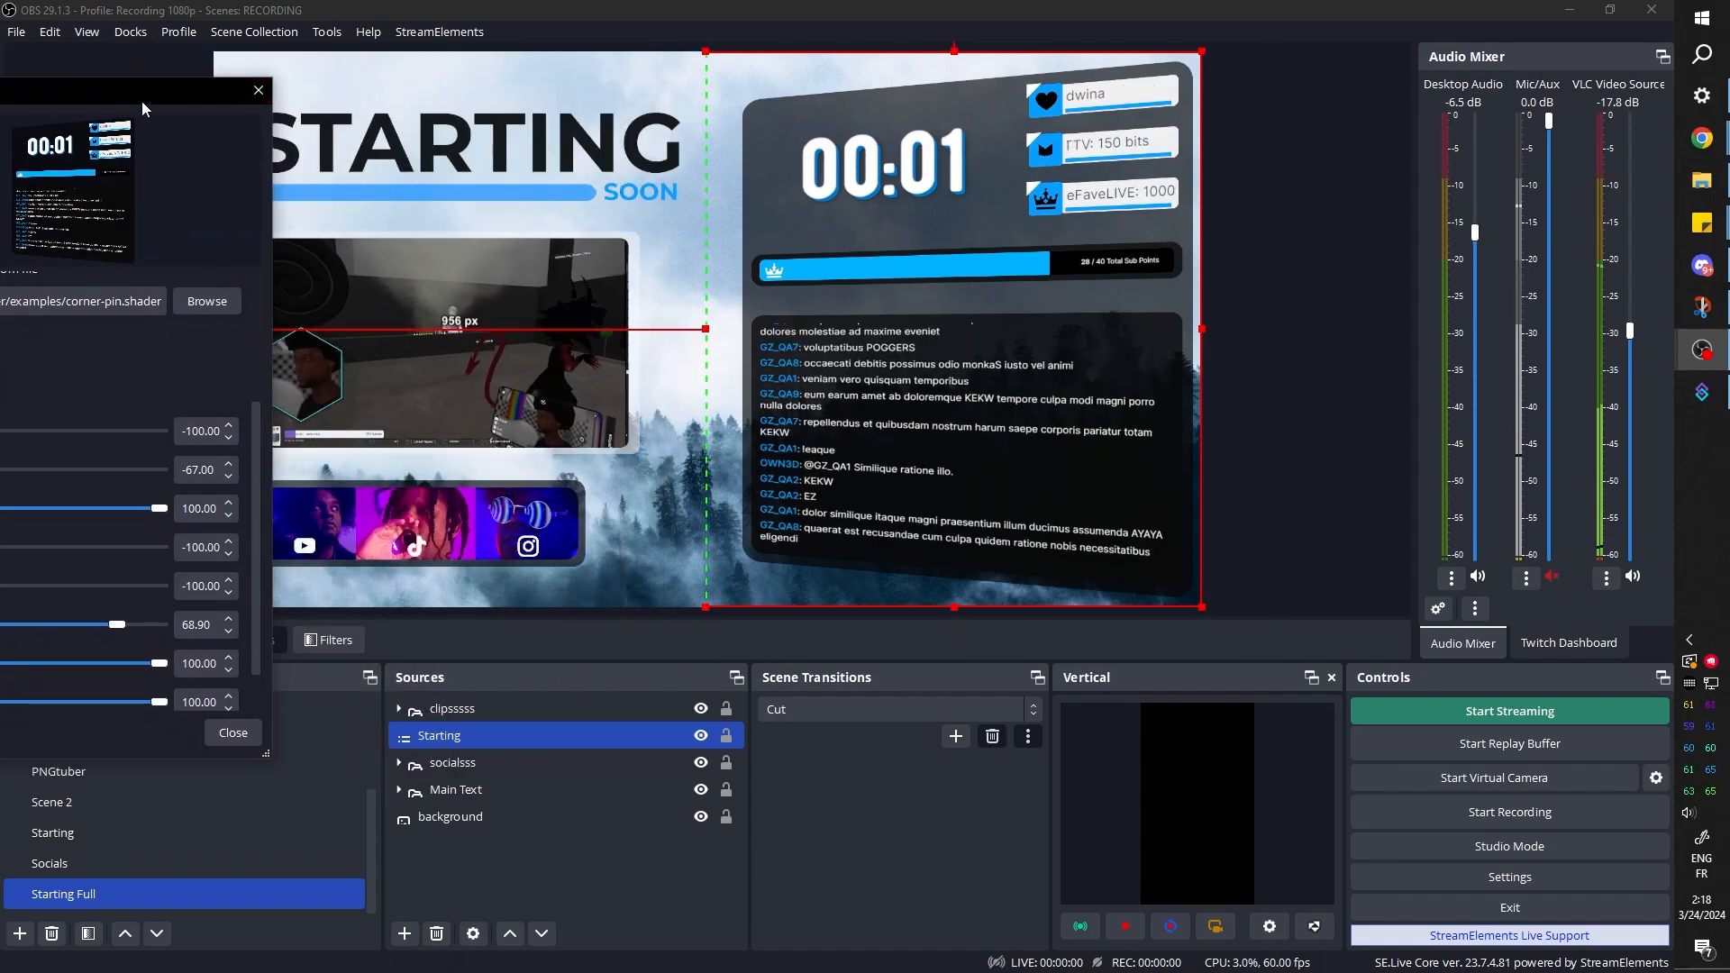
pyautogui.moveTo(139, 97); pyautogui.dragTo(466, 78)
pyautogui.moveTo(706, 329); pyautogui.dragTo(735, 331)
pyautogui.click(611, 865)
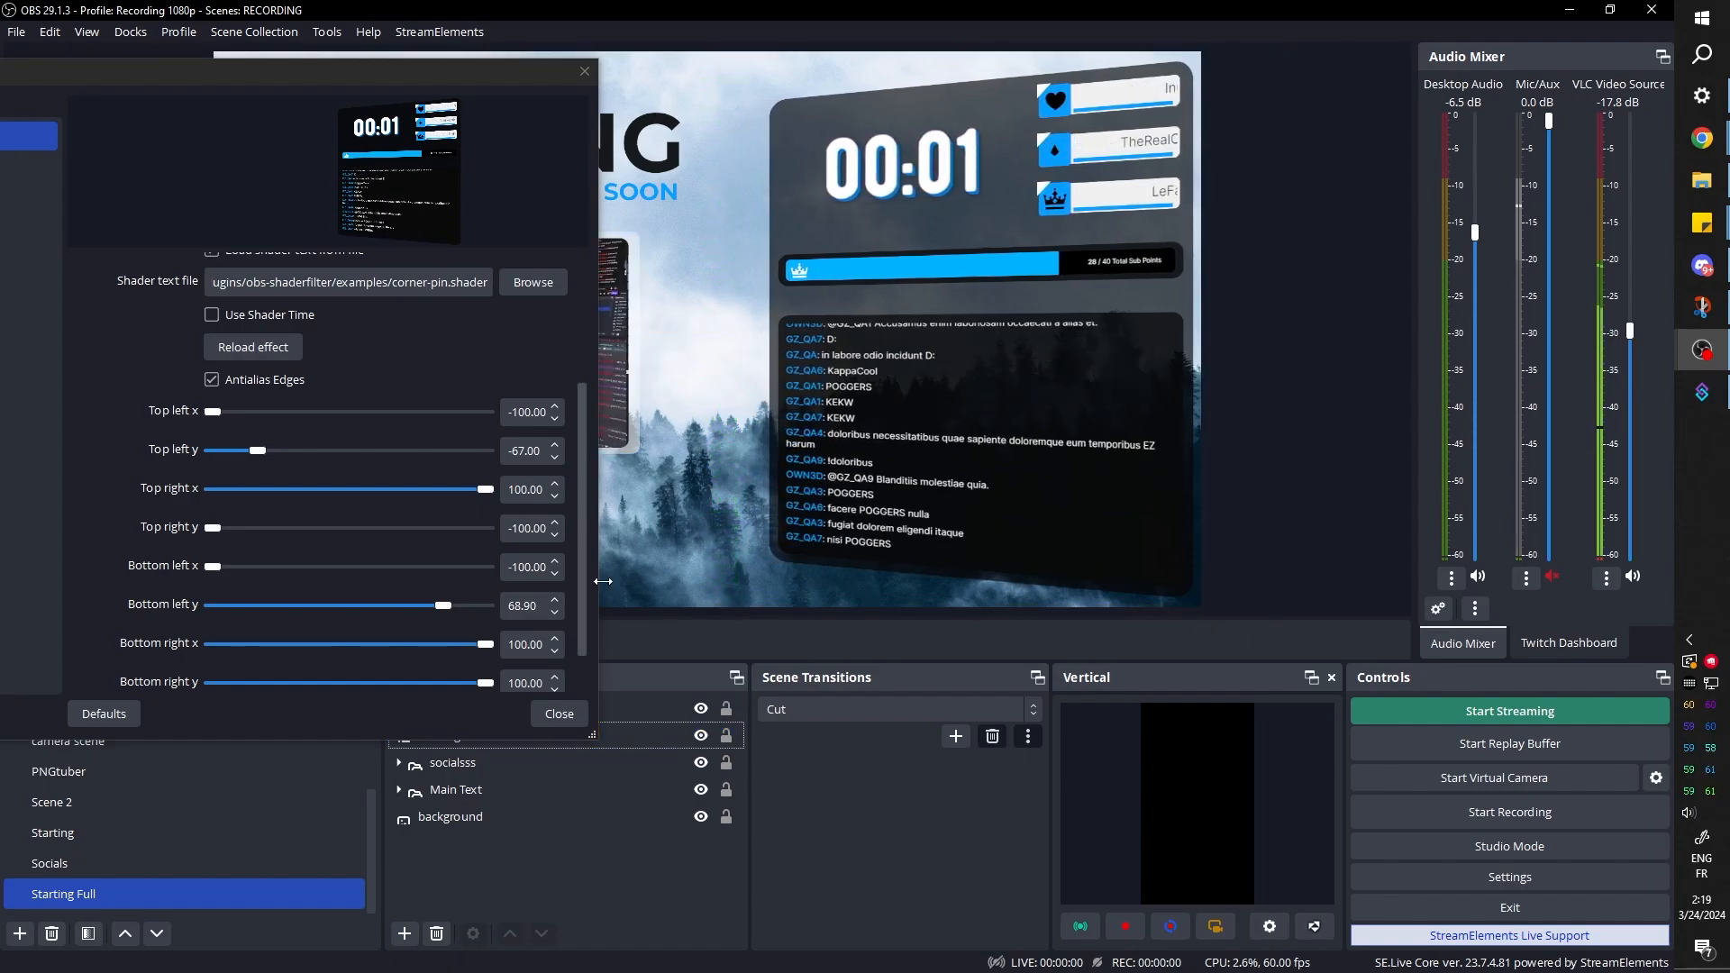
pyautogui.click(559, 714)
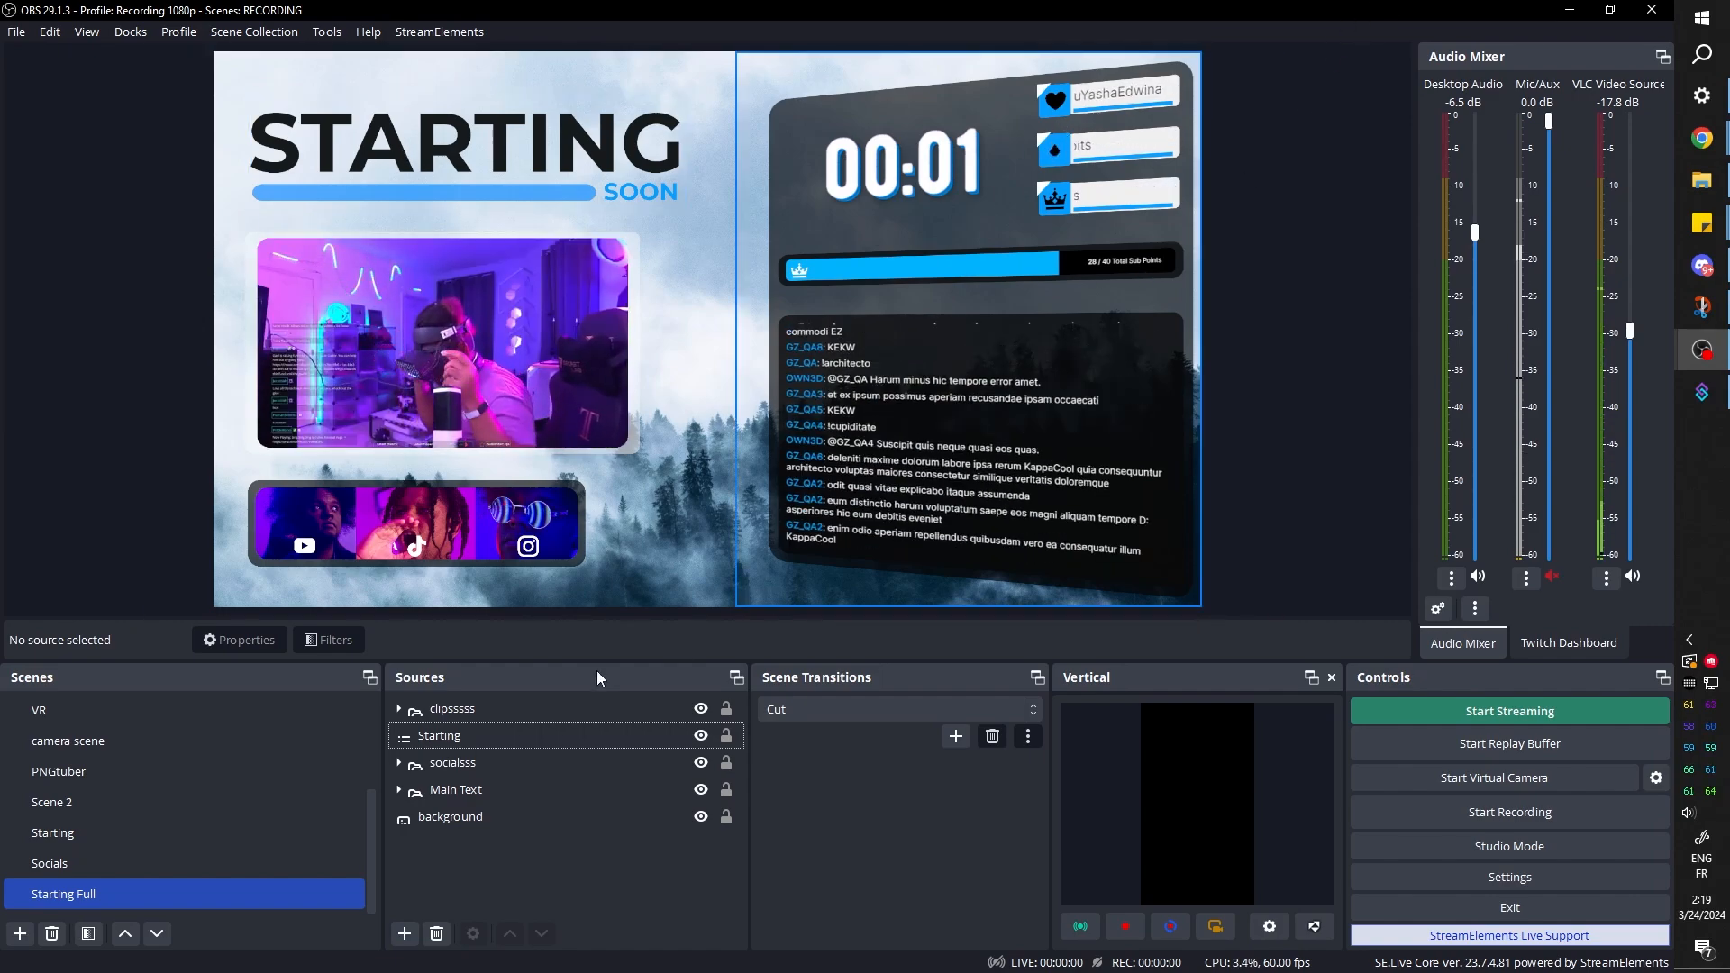
# Load VHS.shader into the Starting source's second user-defined shader filter and lower its wave size
pyautogui.click(441, 735)
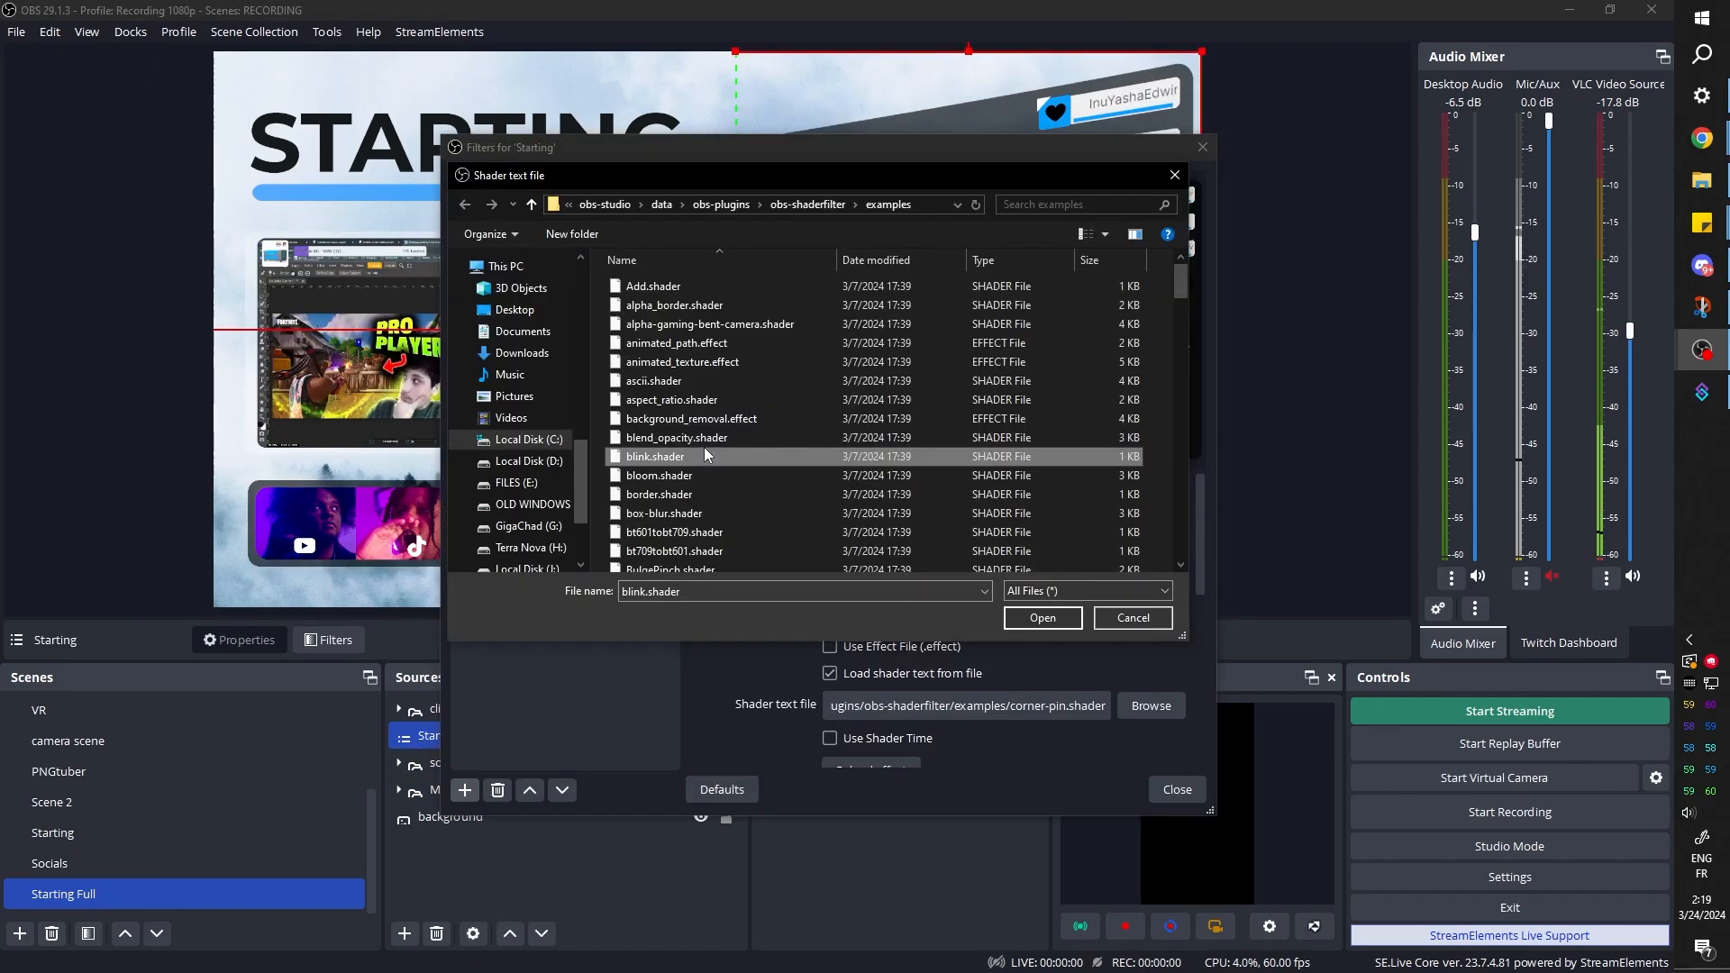
pyautogui.scroll(-3, 705, 447)
pyautogui.click(665, 467)
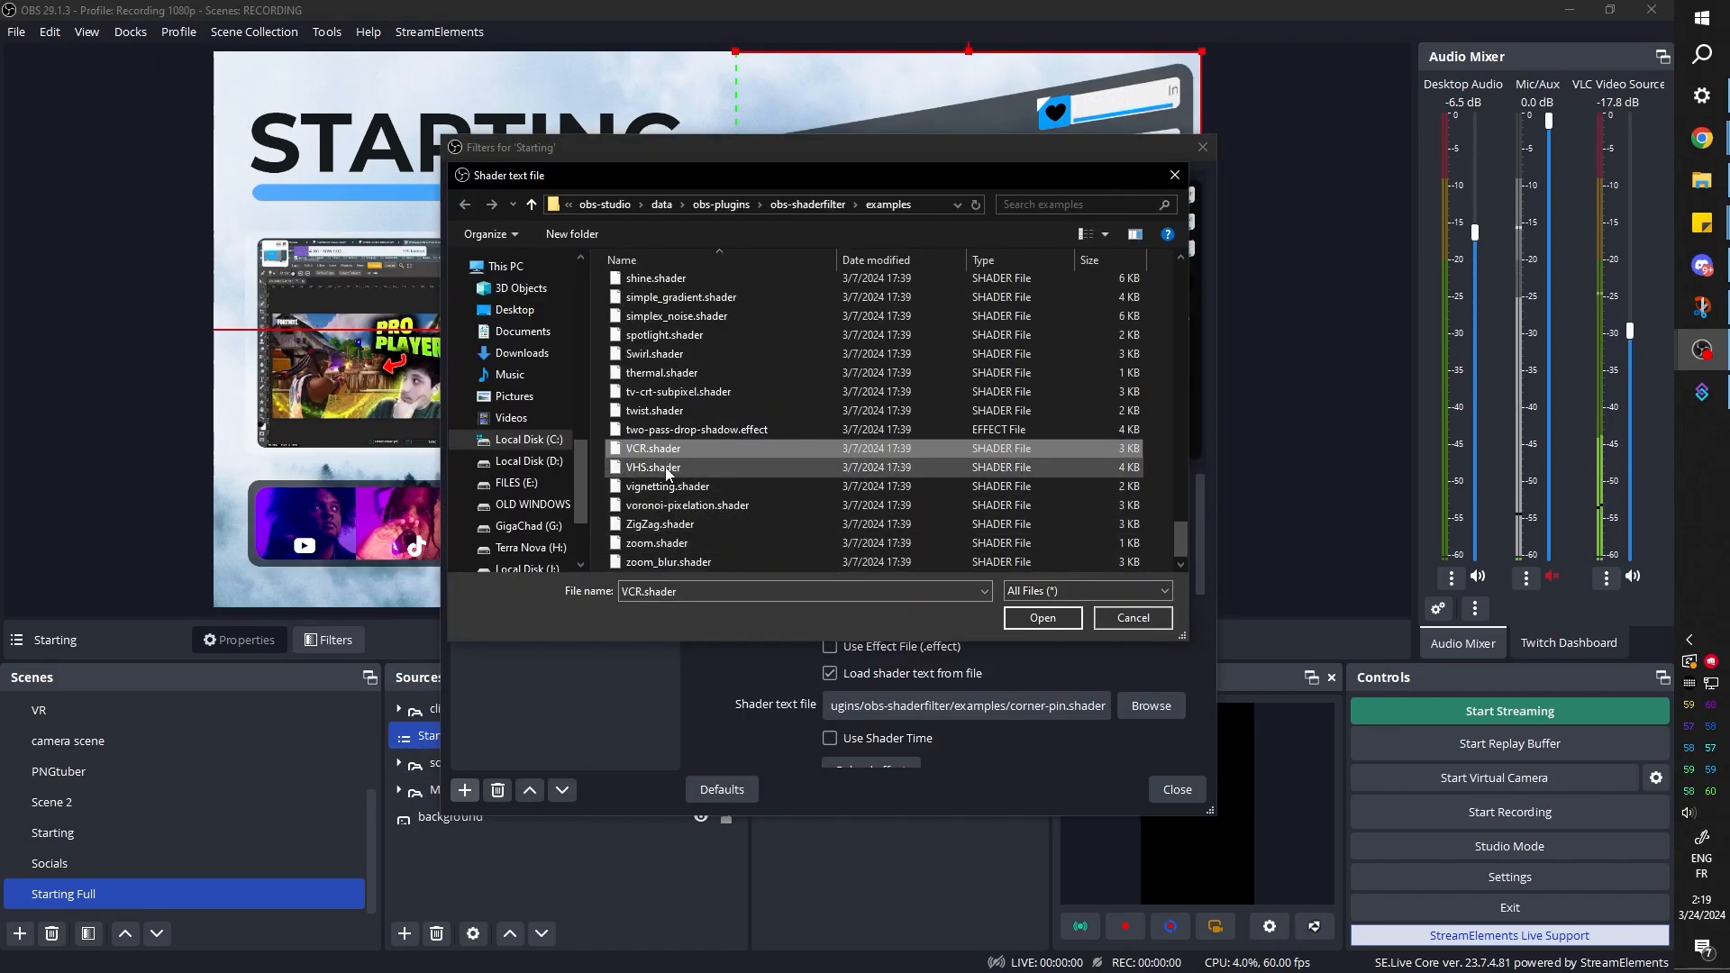
pyautogui.doubleClick(665, 466)
pyautogui.moveTo(1038, 150); pyautogui.dragTo(399, 154)
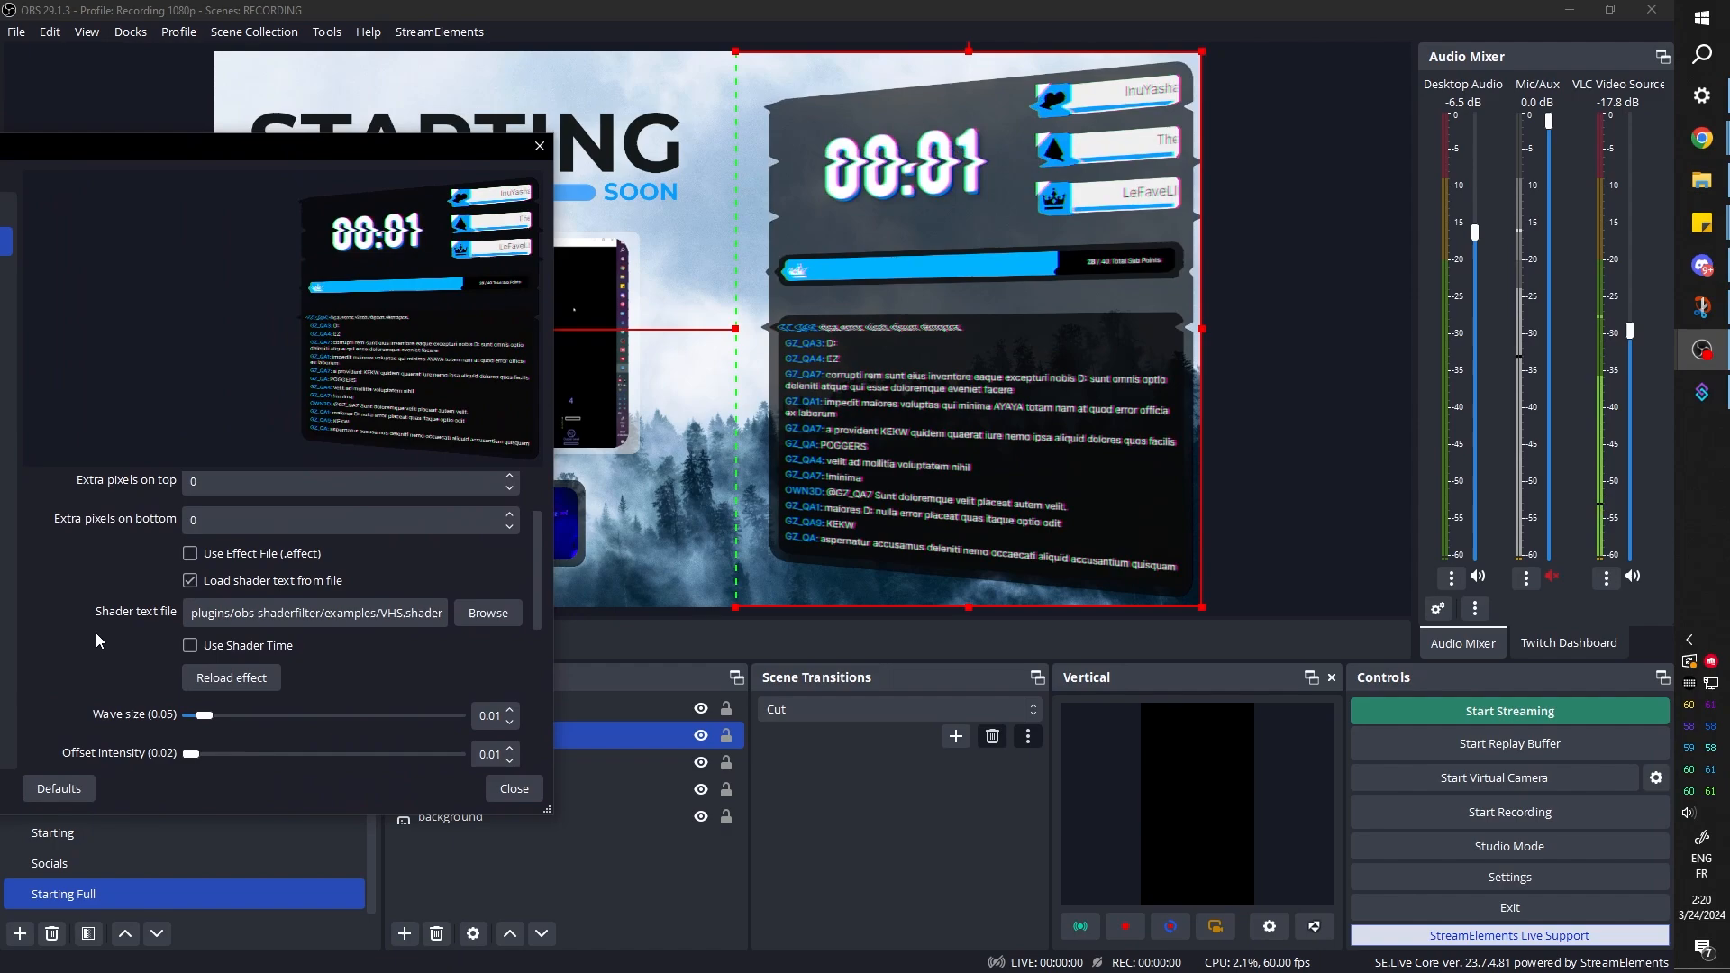
pyautogui.scroll(-3, 74, 629)
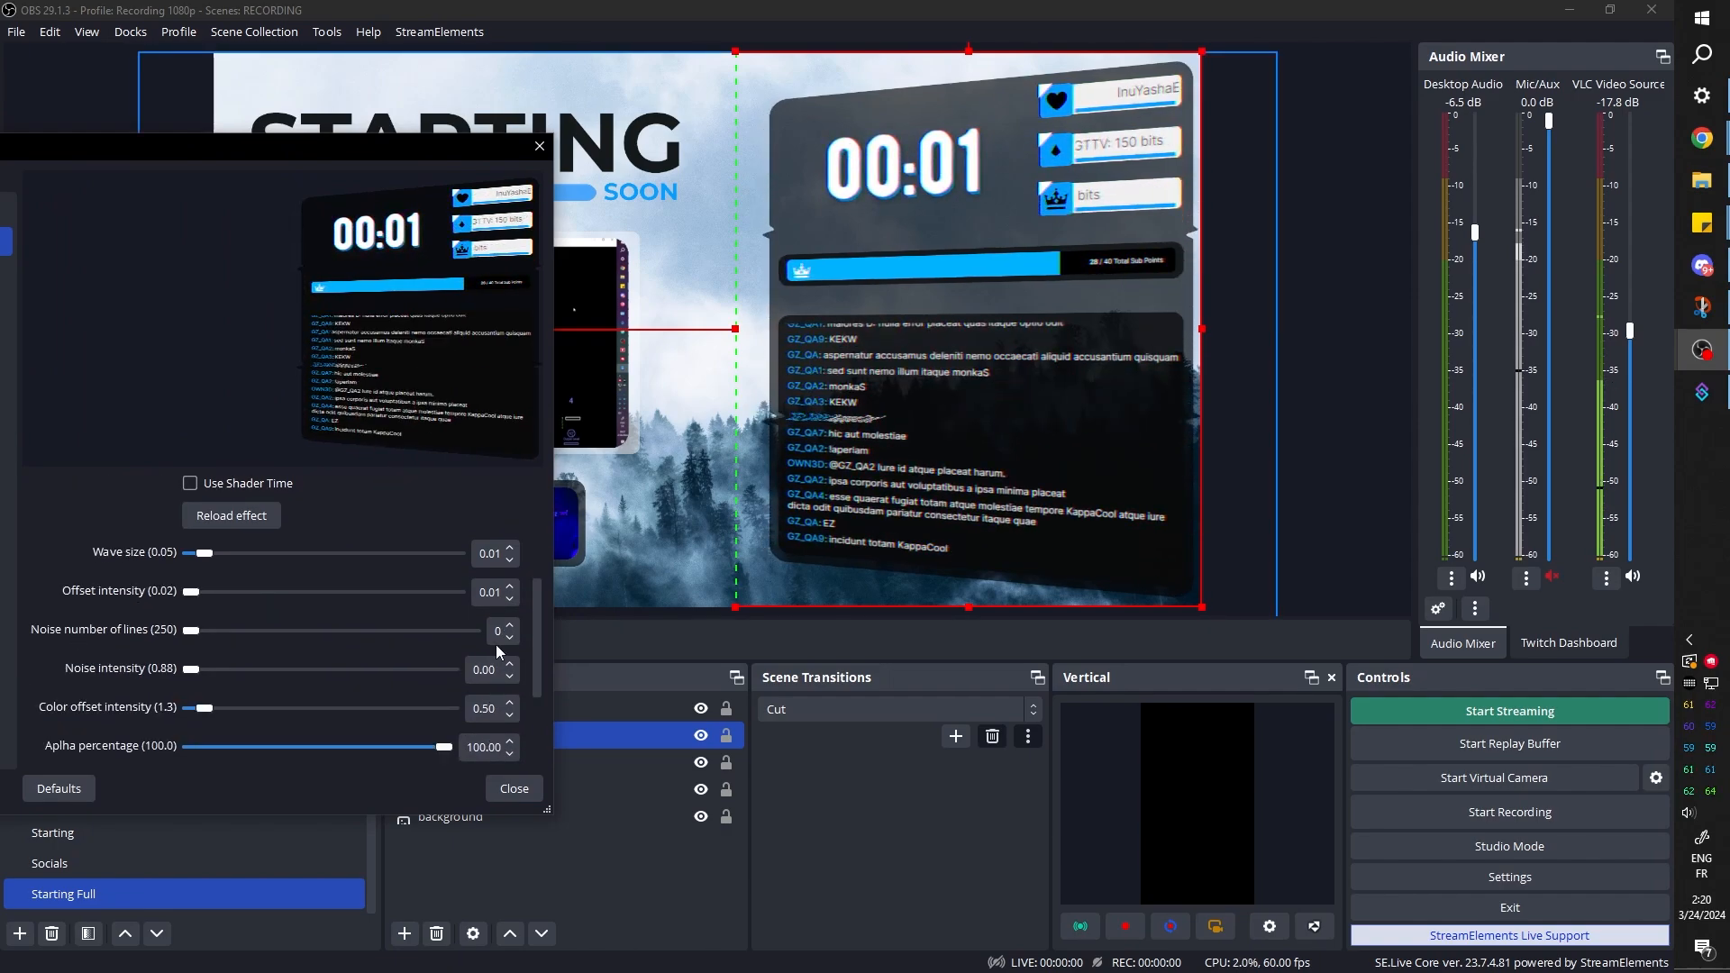
pyautogui.moveTo(203, 554); pyautogui.dragTo(162, 557)
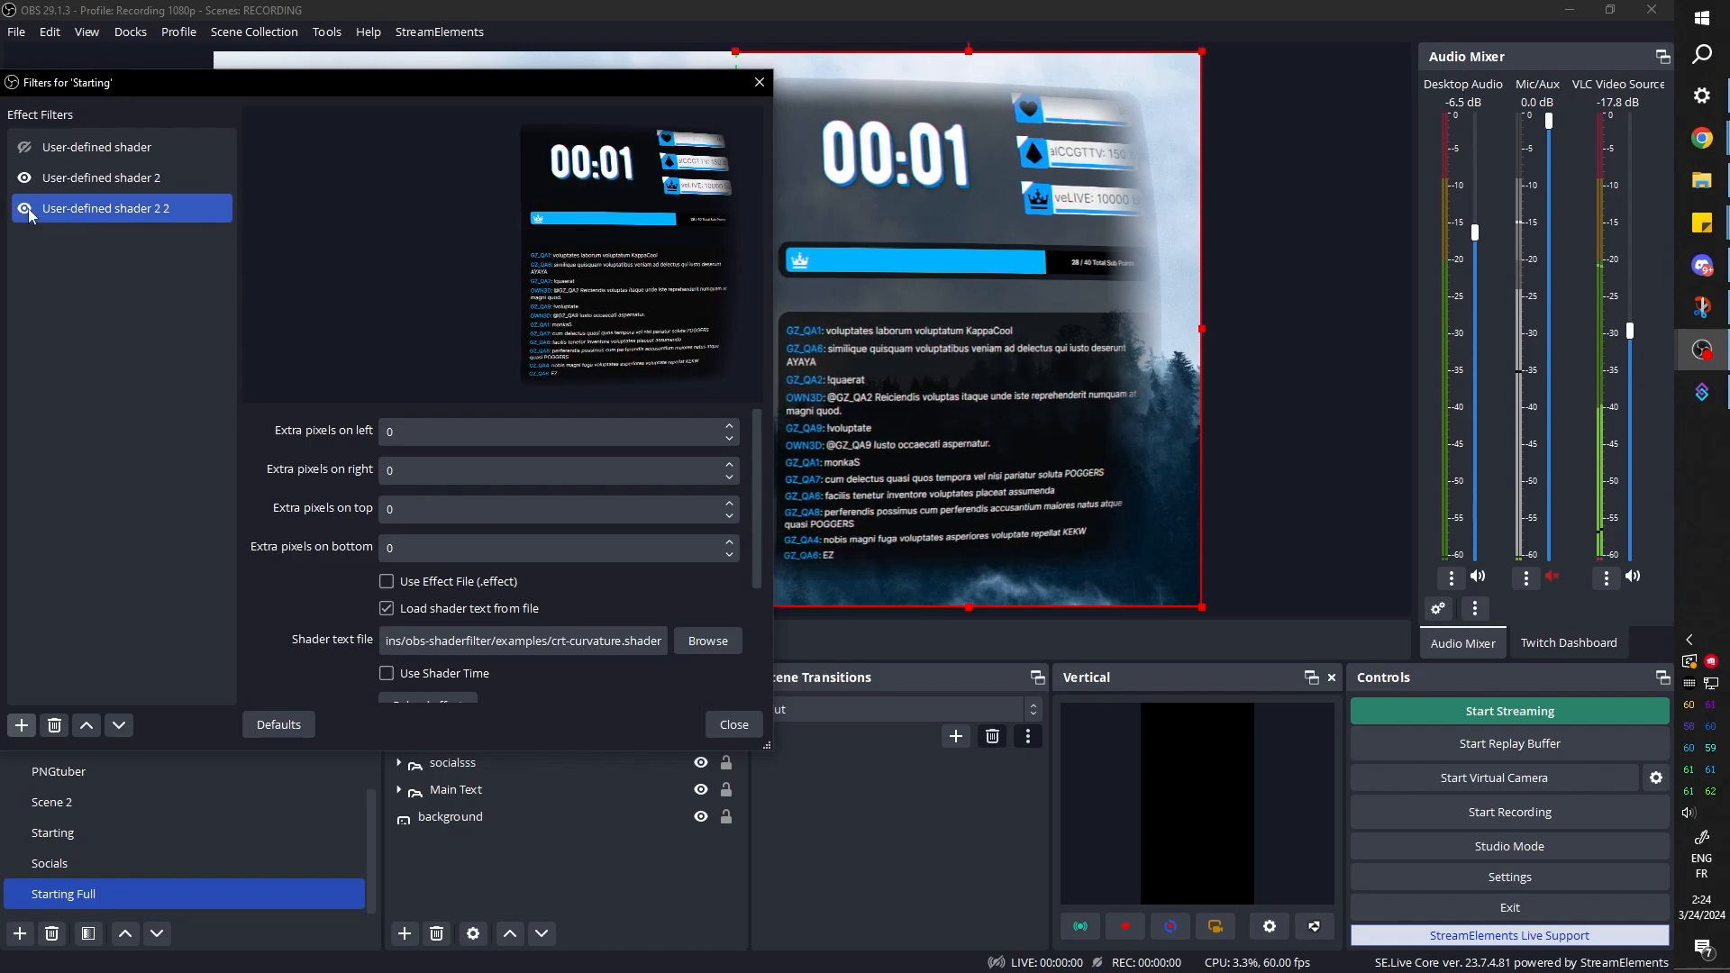
# Confirm the crt-curvature shader's border color as #000000 with alpha 0 and set its feathering to about 17.59
pyautogui.scroll(-5, 359, 594)
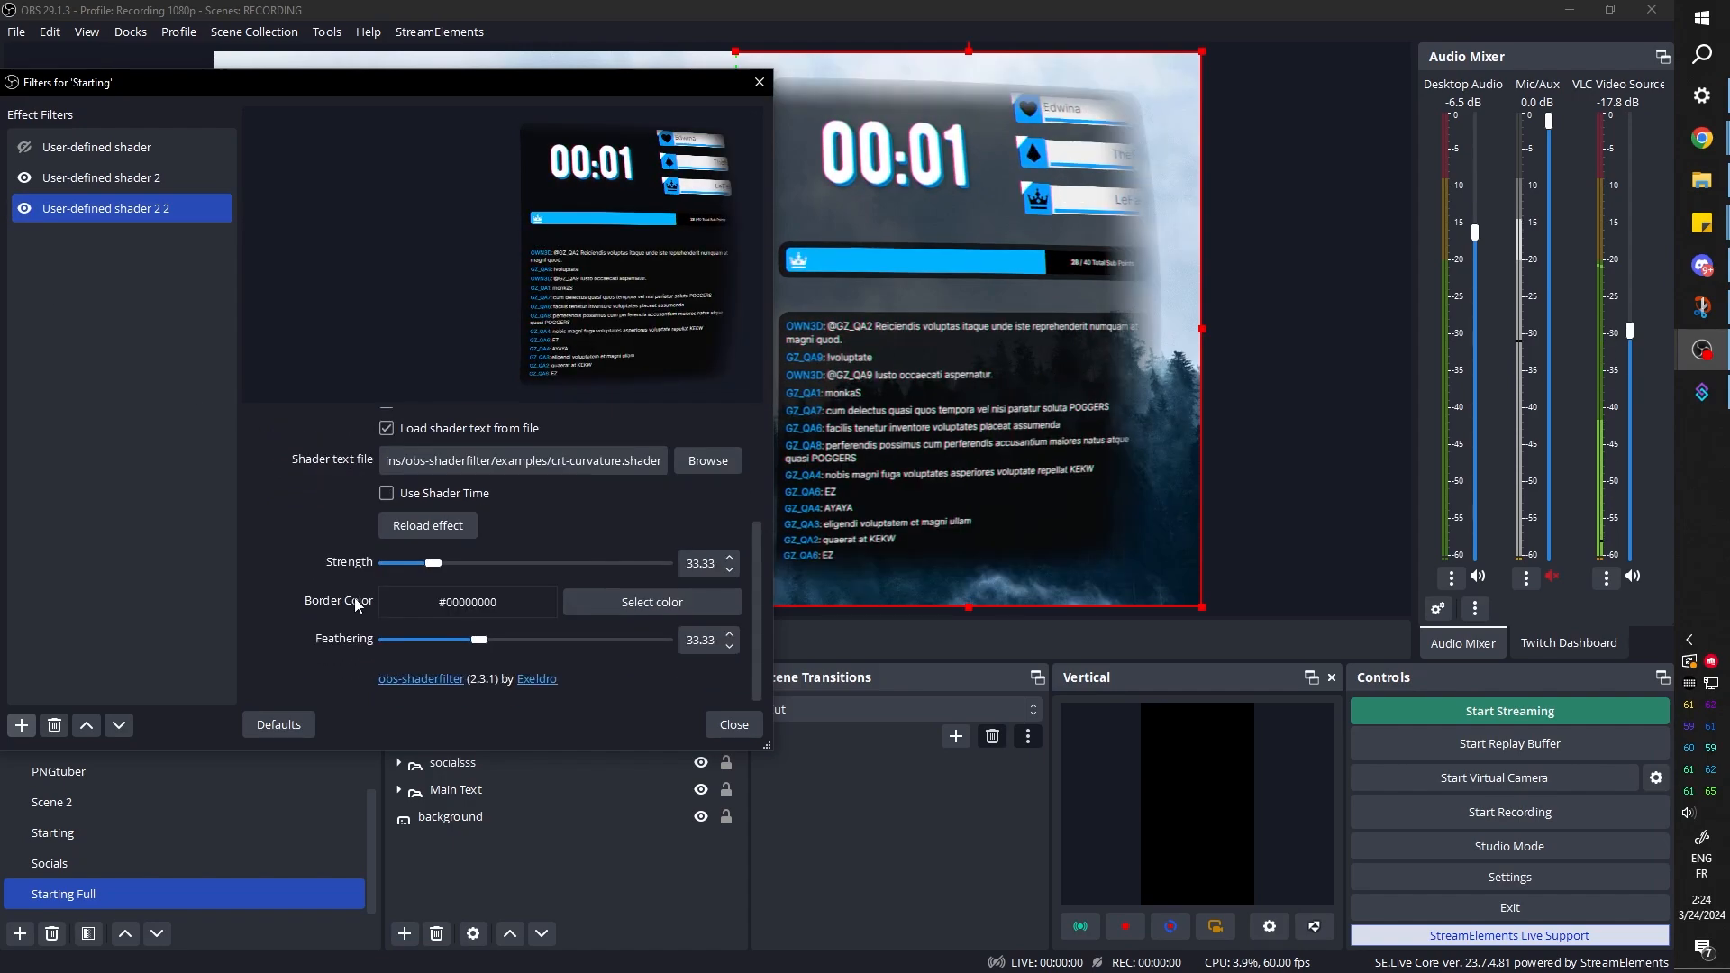
pyautogui.click(629, 606)
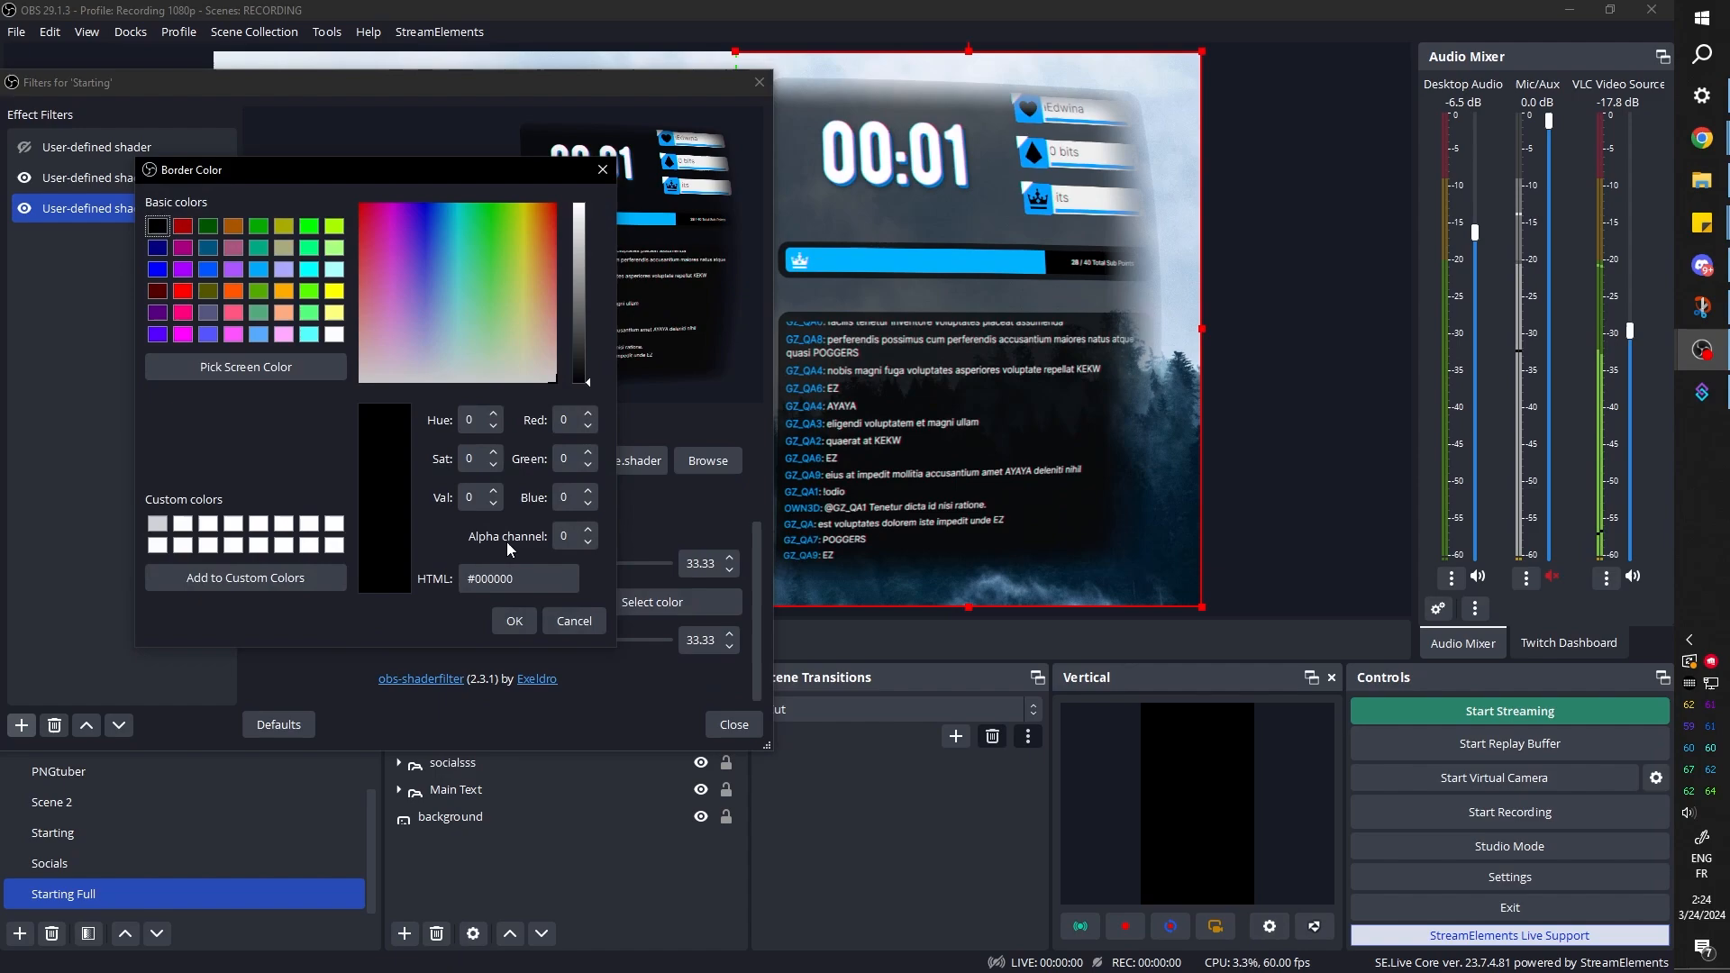
pyautogui.click(510, 624)
pyautogui.click(437, 640)
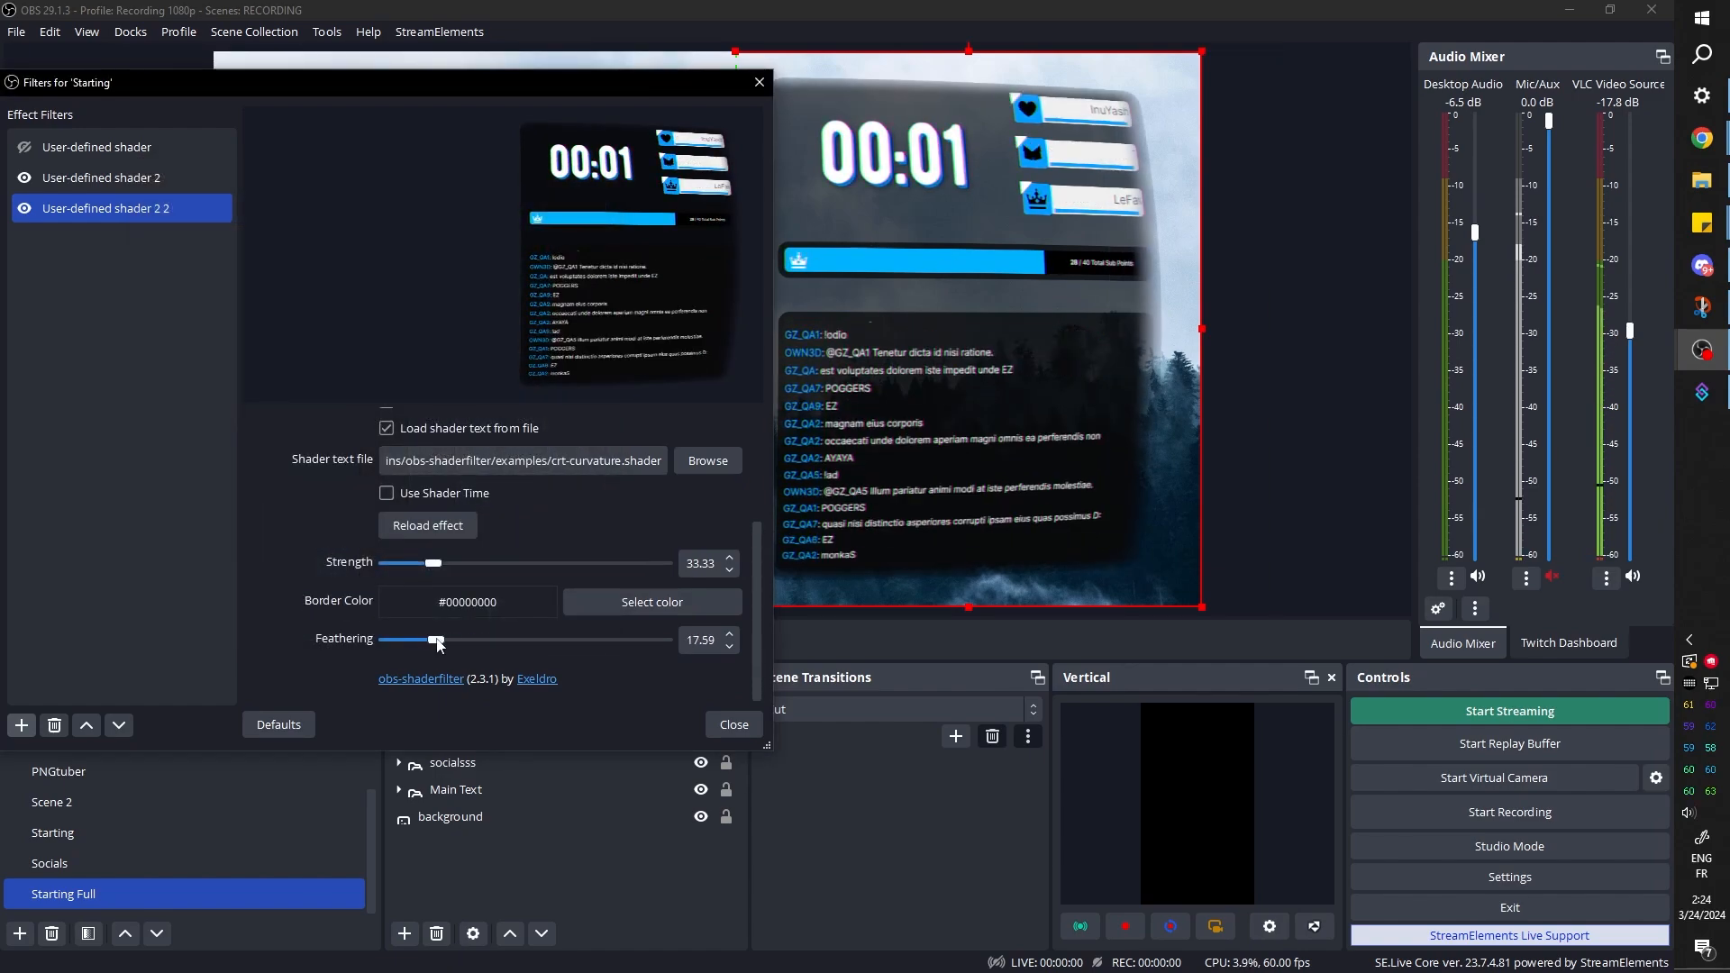
# Set the crt-curvature shader's feathering to 0.00 and reduce its strength
pyautogui.moveTo(399, 646)
pyautogui.mouseDown()
pyautogui.moveTo(413, 650)
pyautogui.moveTo(380, 648)
pyautogui.mouseUp()
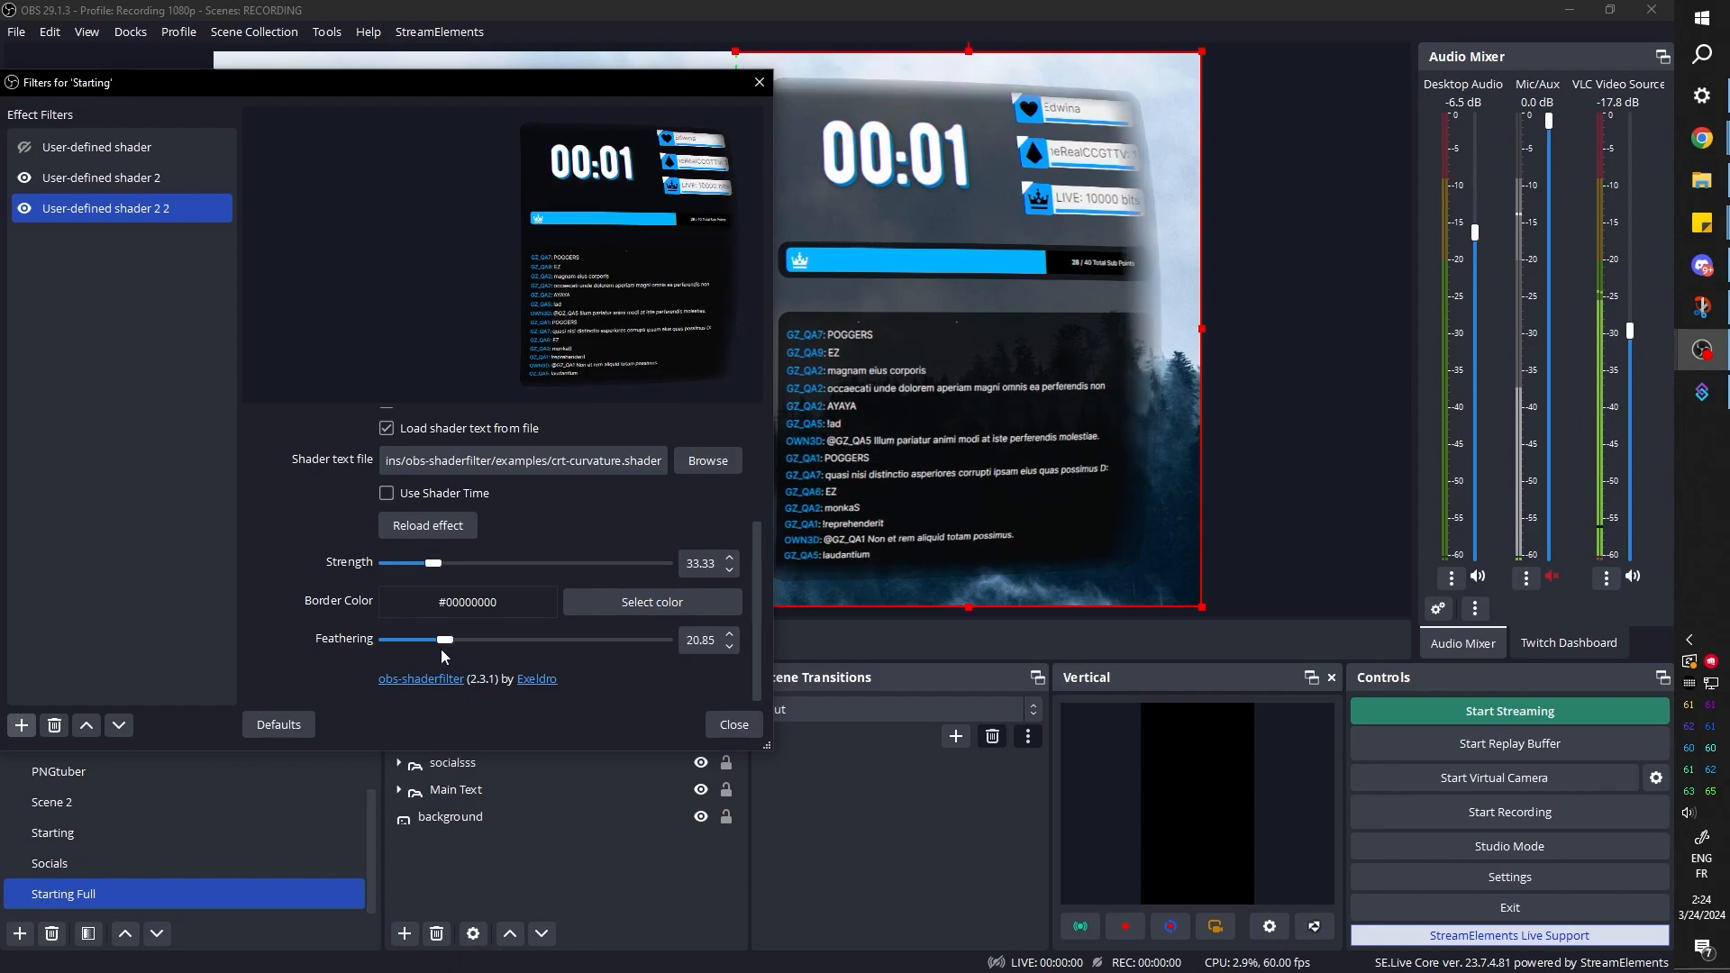
pyautogui.click(477, 571)
pyautogui.moveTo(476, 572); pyautogui.dragTo(429, 577)
# Load ripple.shader into the third user-defined shader filter with distance factor 7.333, time factor 1.140 and power factor 0.326
pyautogui.click(709, 461)
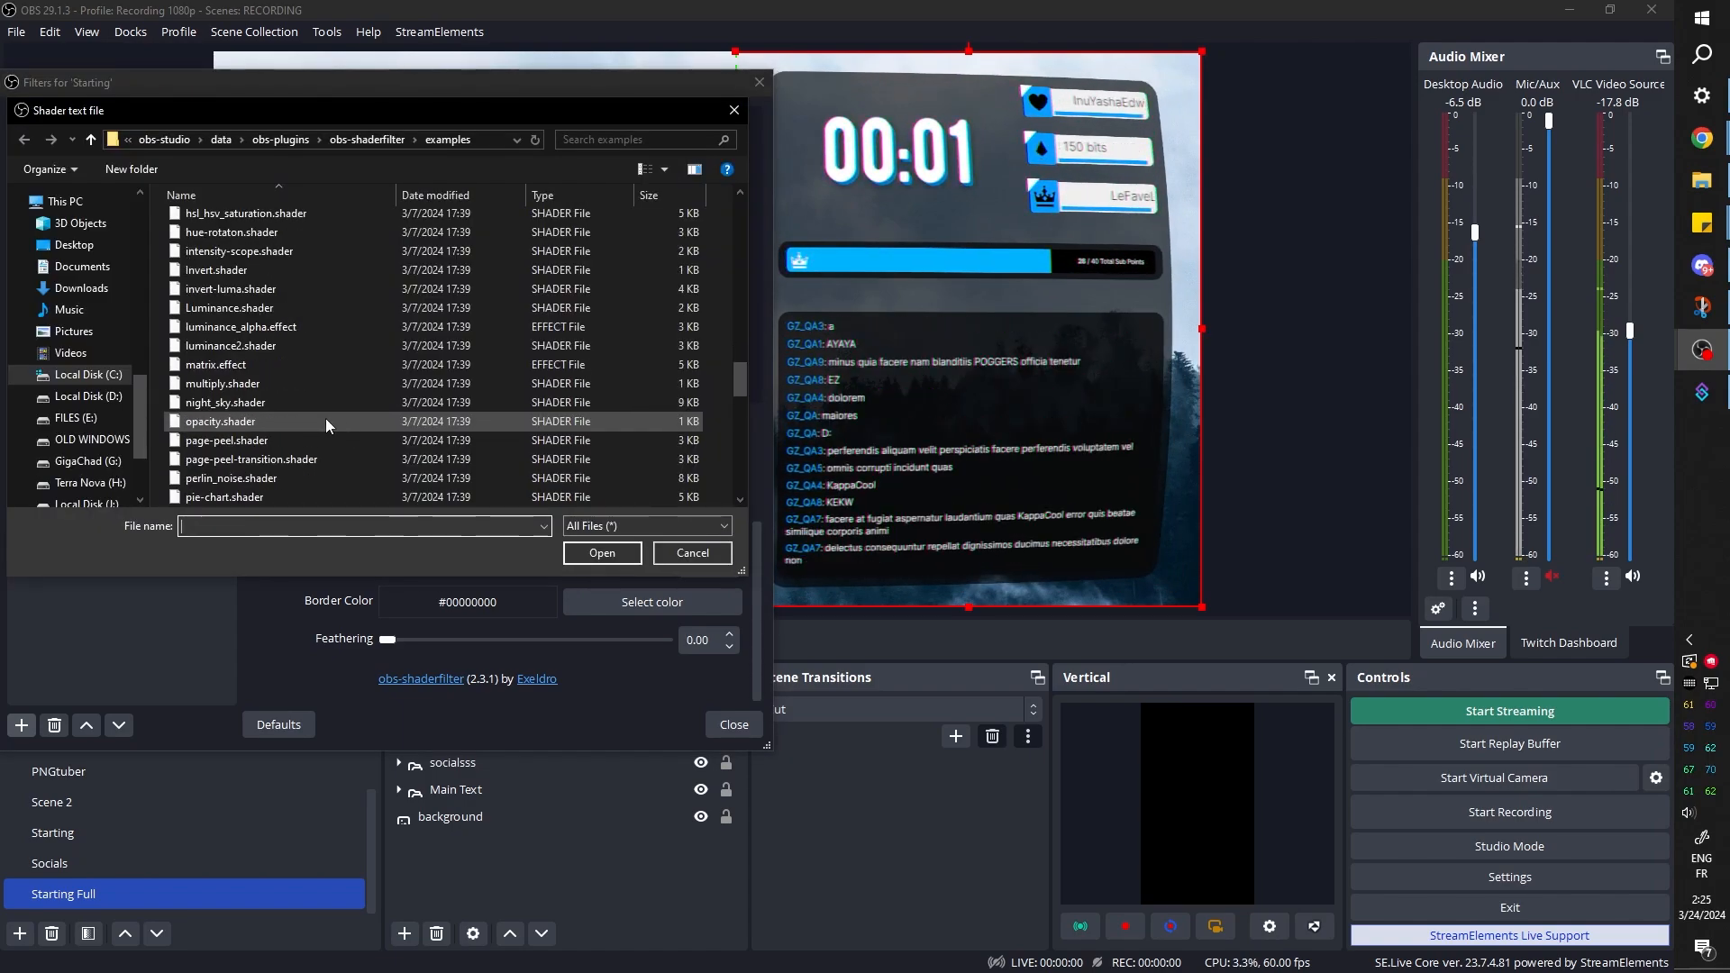
pyautogui.scroll(-2, 312, 400)
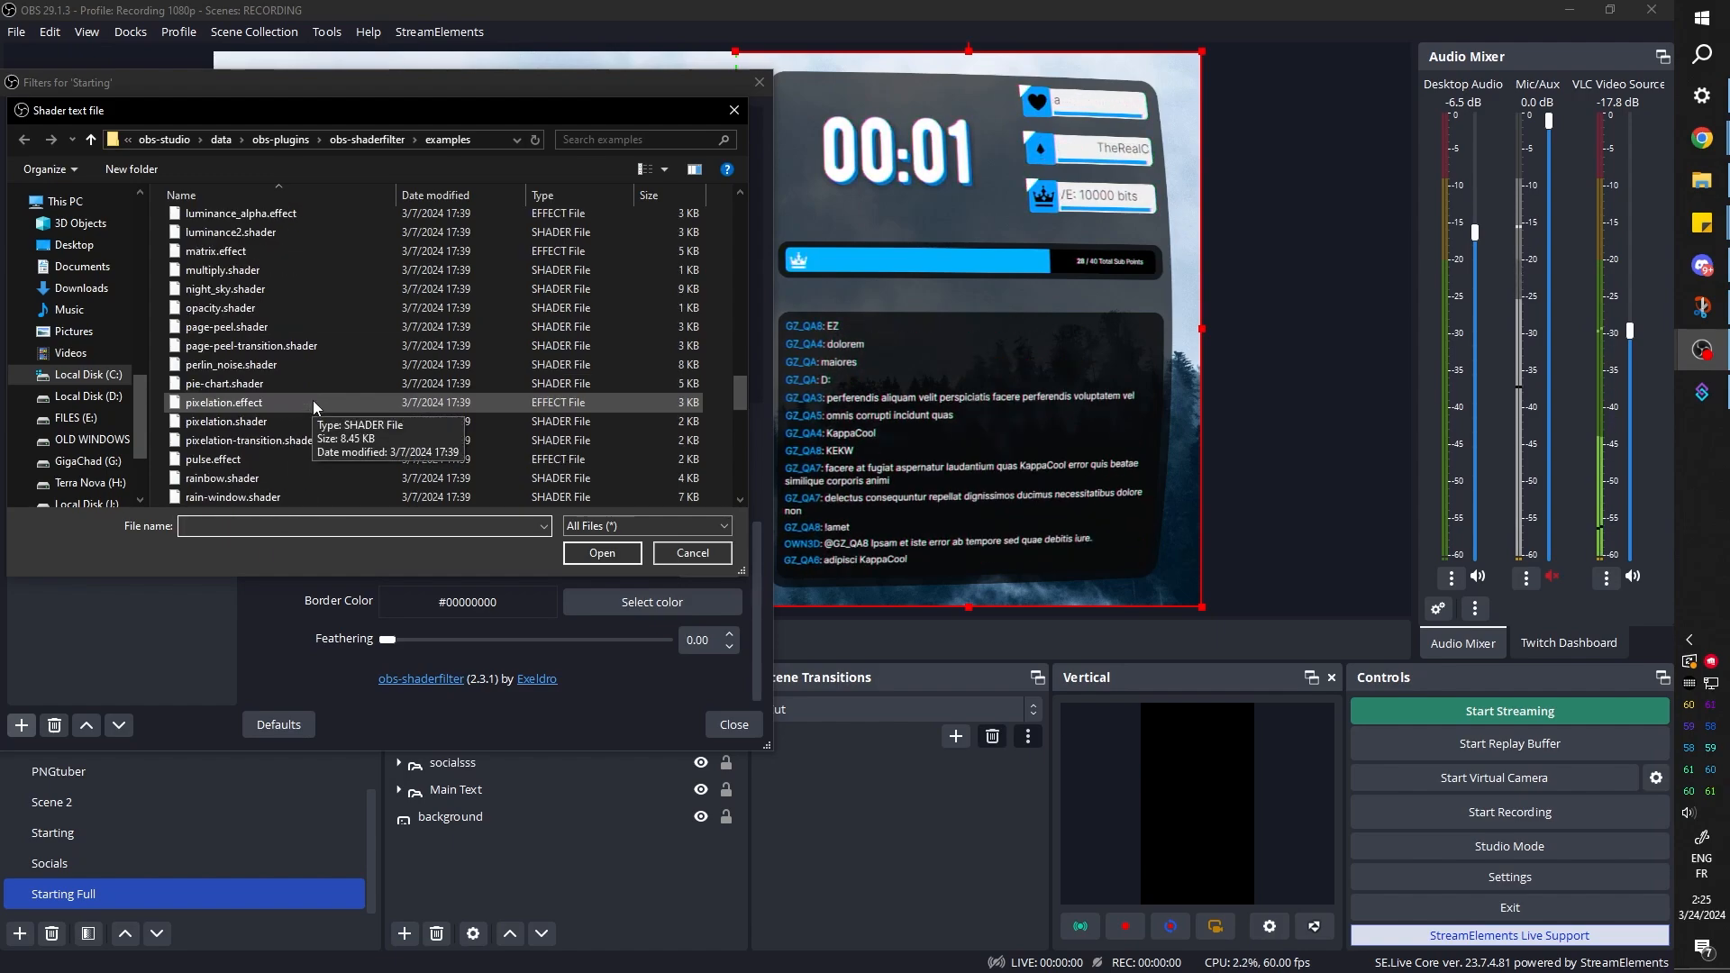
pyautogui.scroll(-3, 349, 405)
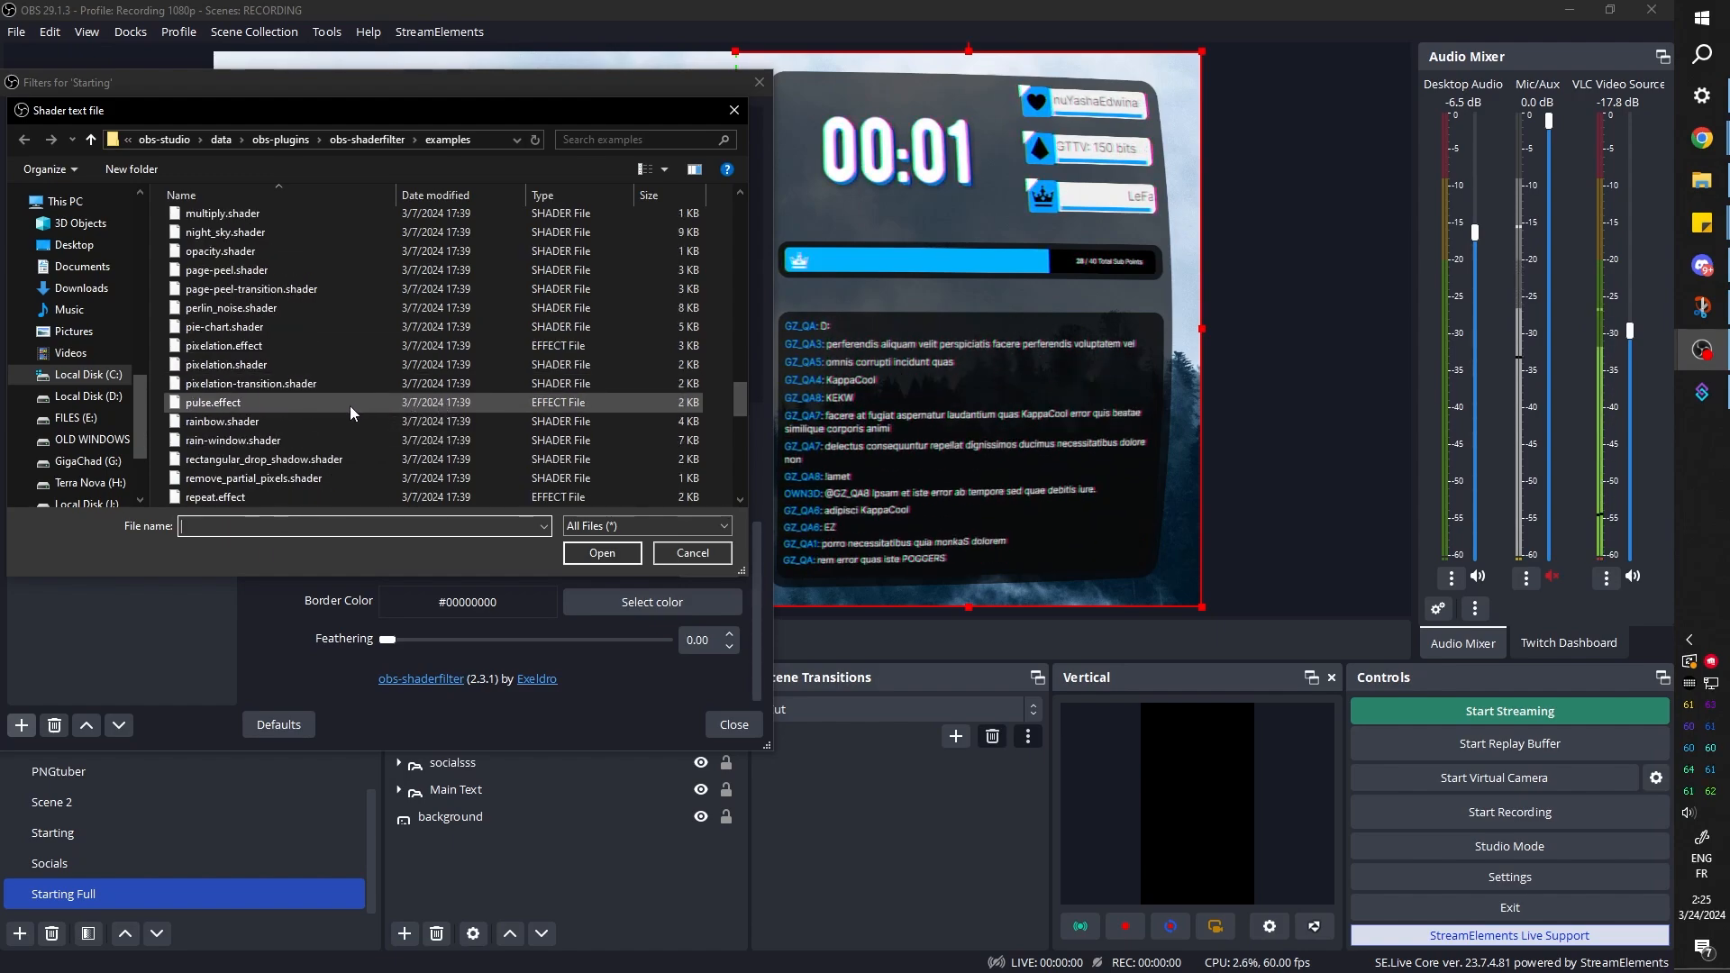
pyautogui.doubleClick(350, 477)
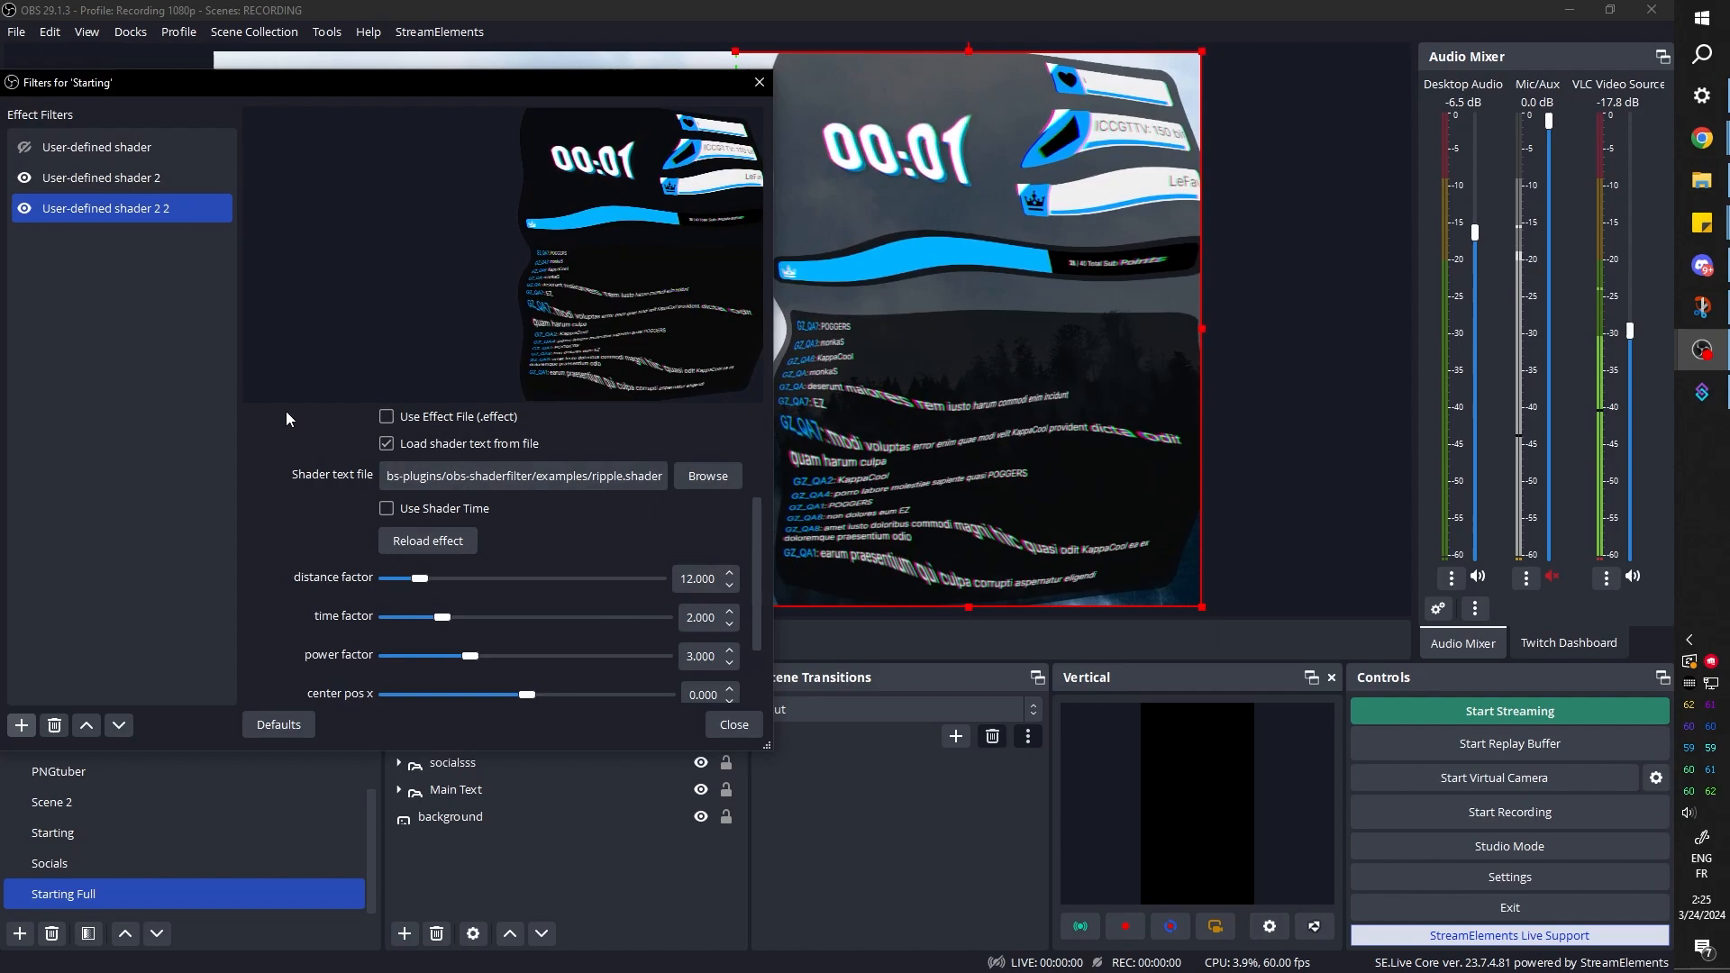
pyautogui.moveTo(424, 581); pyautogui.dragTo(445, 581)
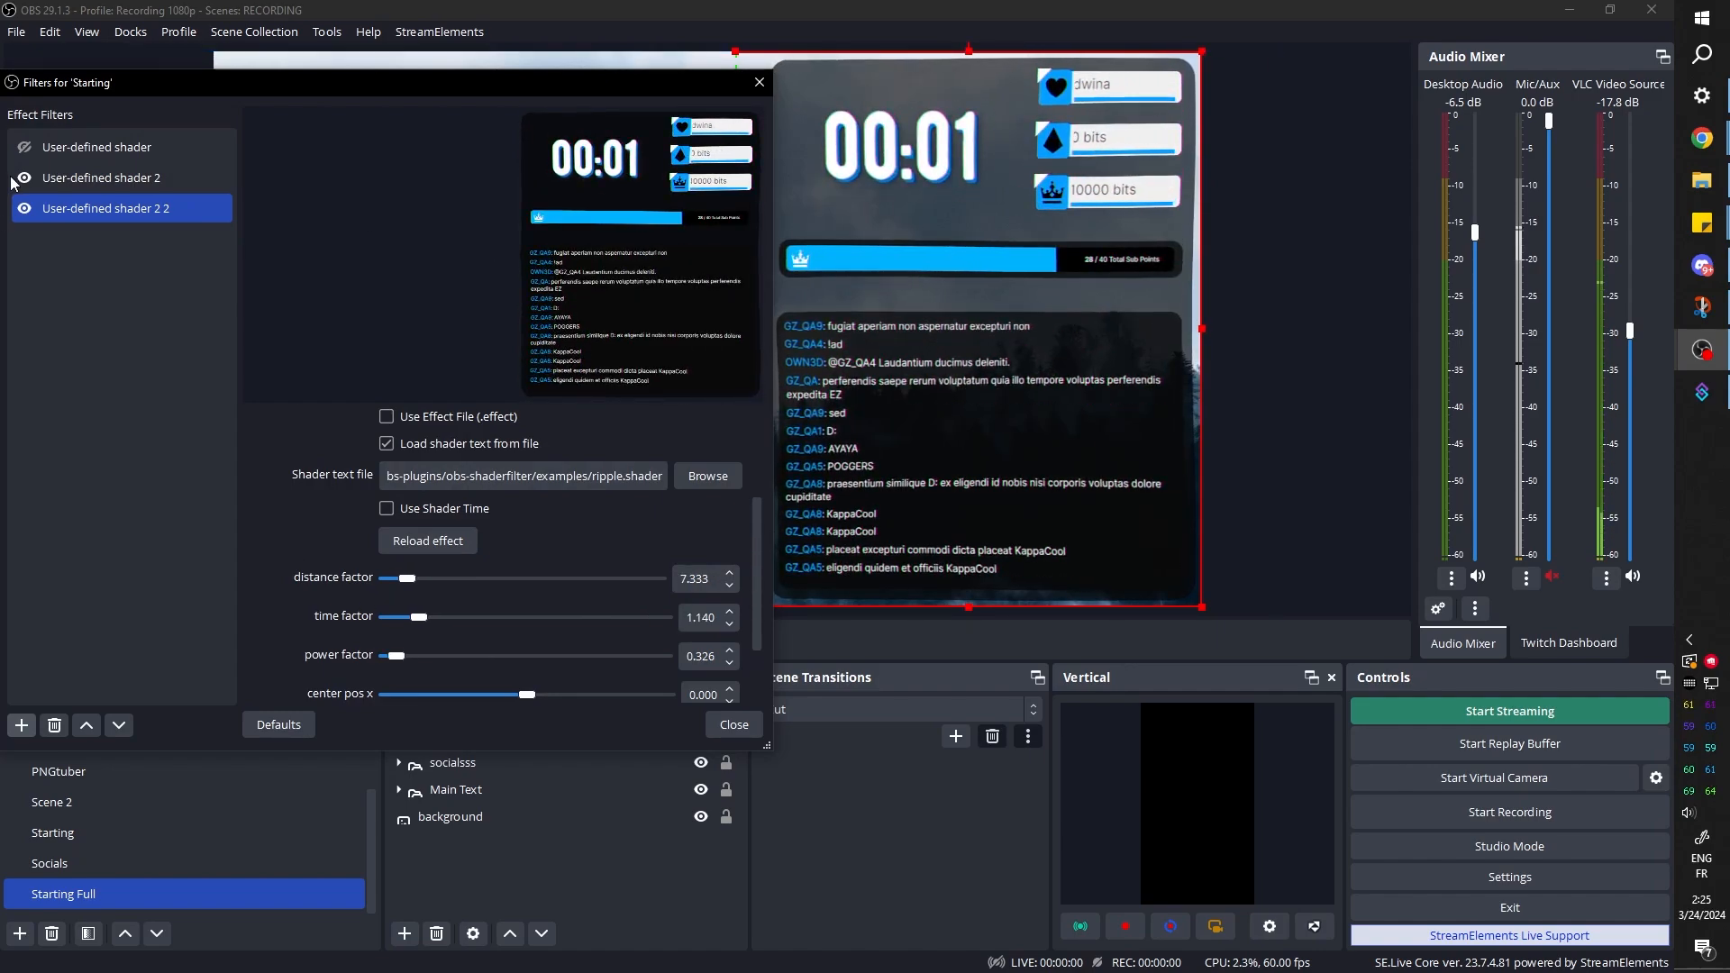
# Hide the VHS shader filter and uncover the canvas to inspect the ripple effect on its own
pyautogui.click(24, 177)
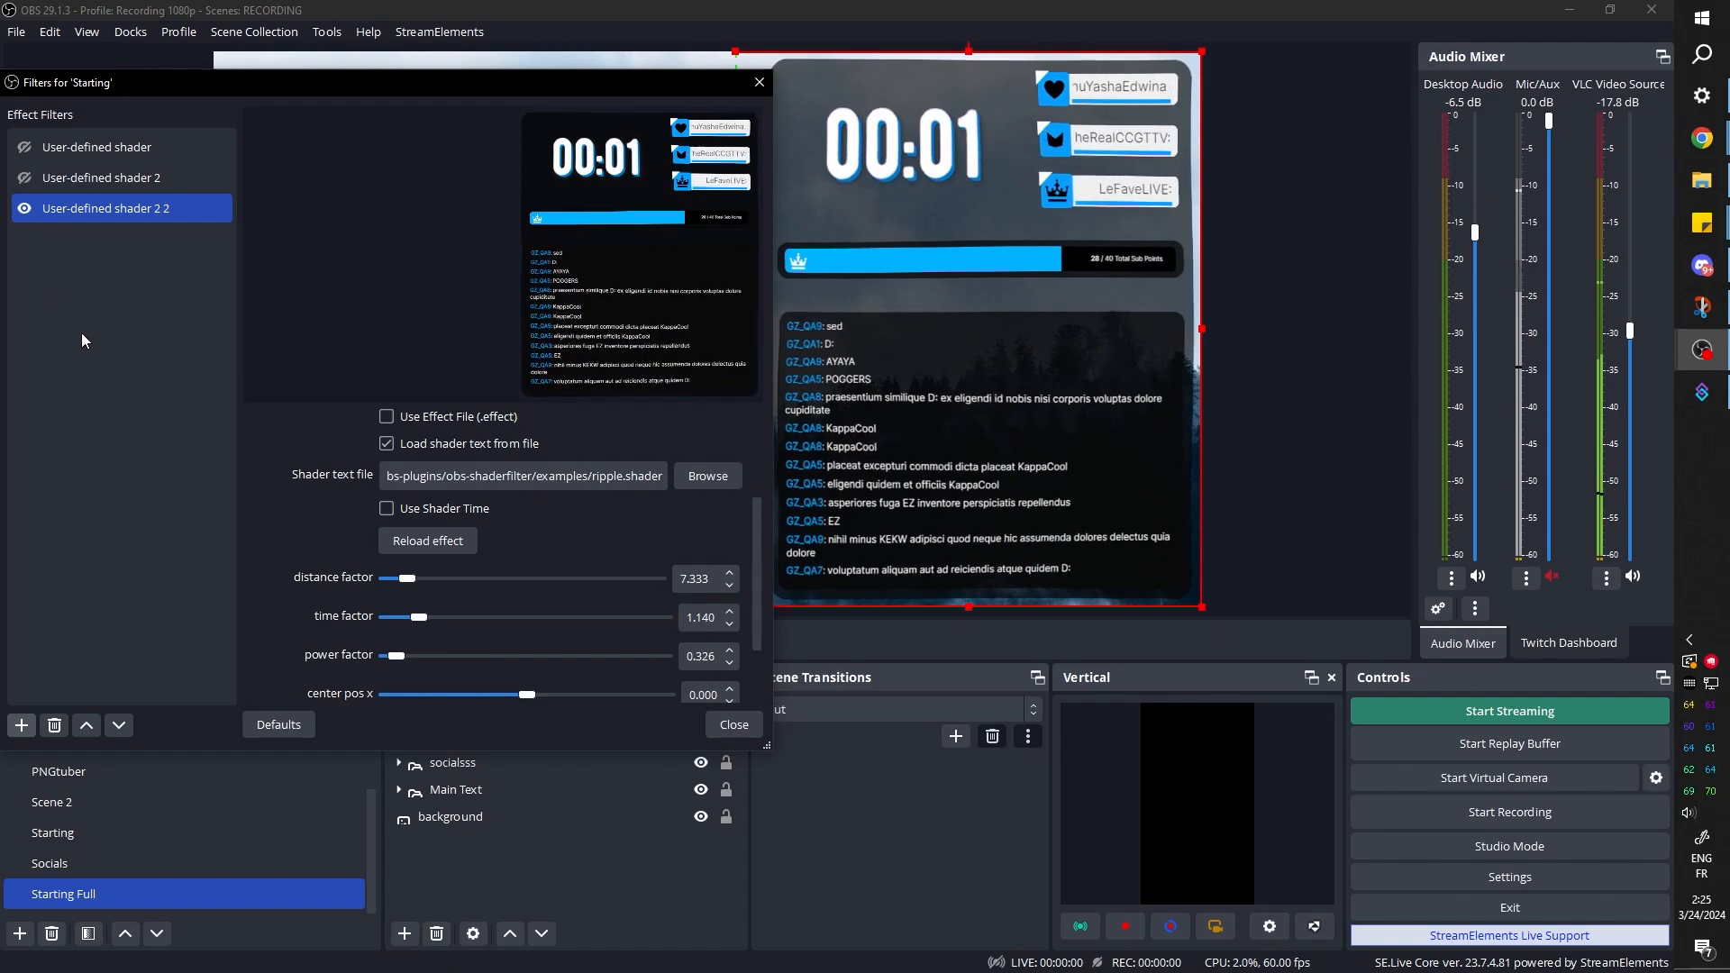
pyautogui.moveTo(677, 86); pyautogui.dragTo(526, 90)
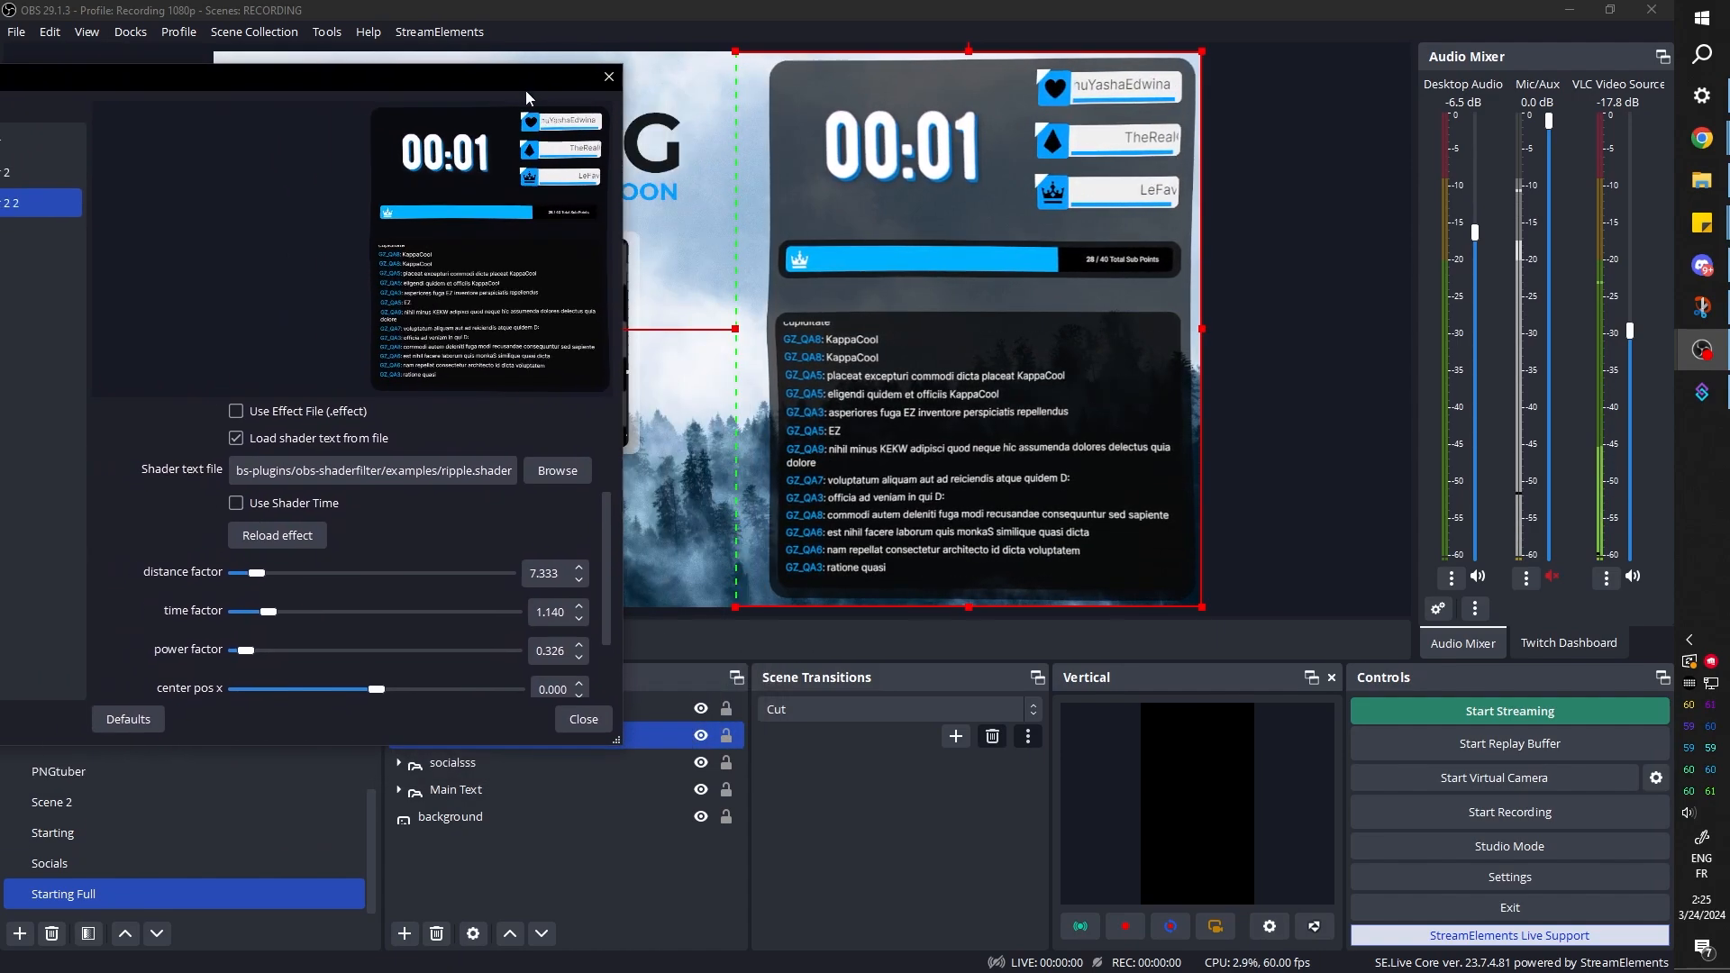
pyautogui.scroll(-2, 149, 587)
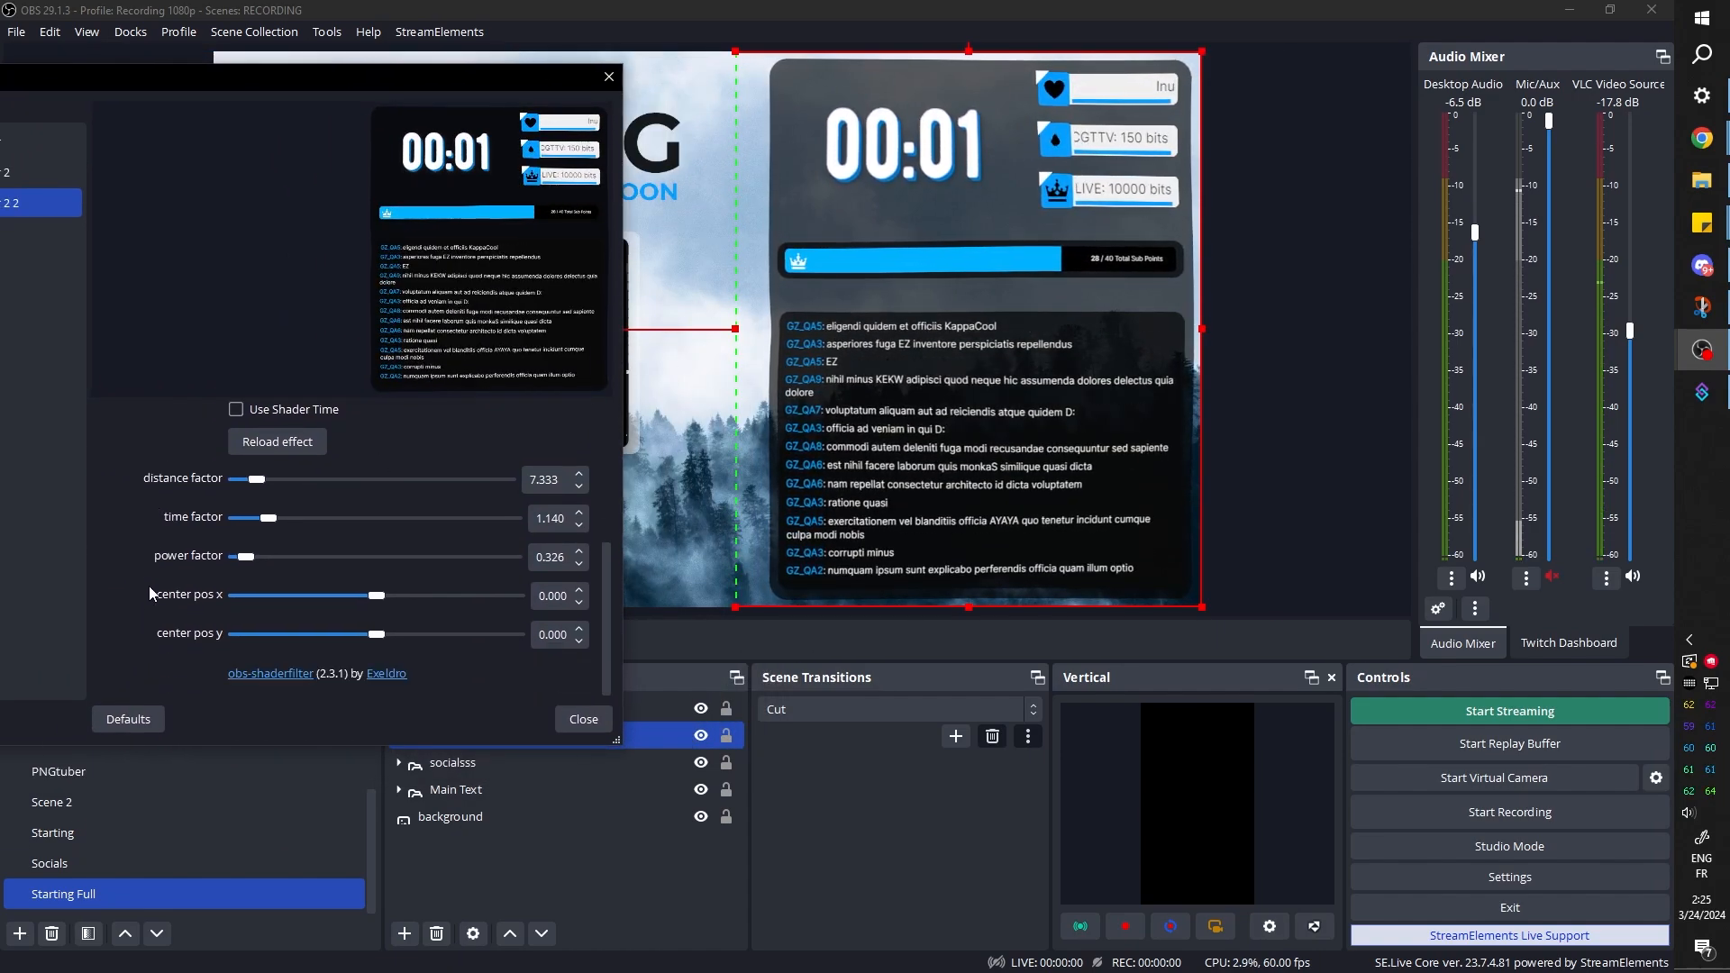
pyautogui.scroll(3, 150, 588)
# Replace the ripple shader with fisheye.shader, setting the two center percentages to 61.89 and 43.65 and power to -0.27
pyautogui.click(557, 539)
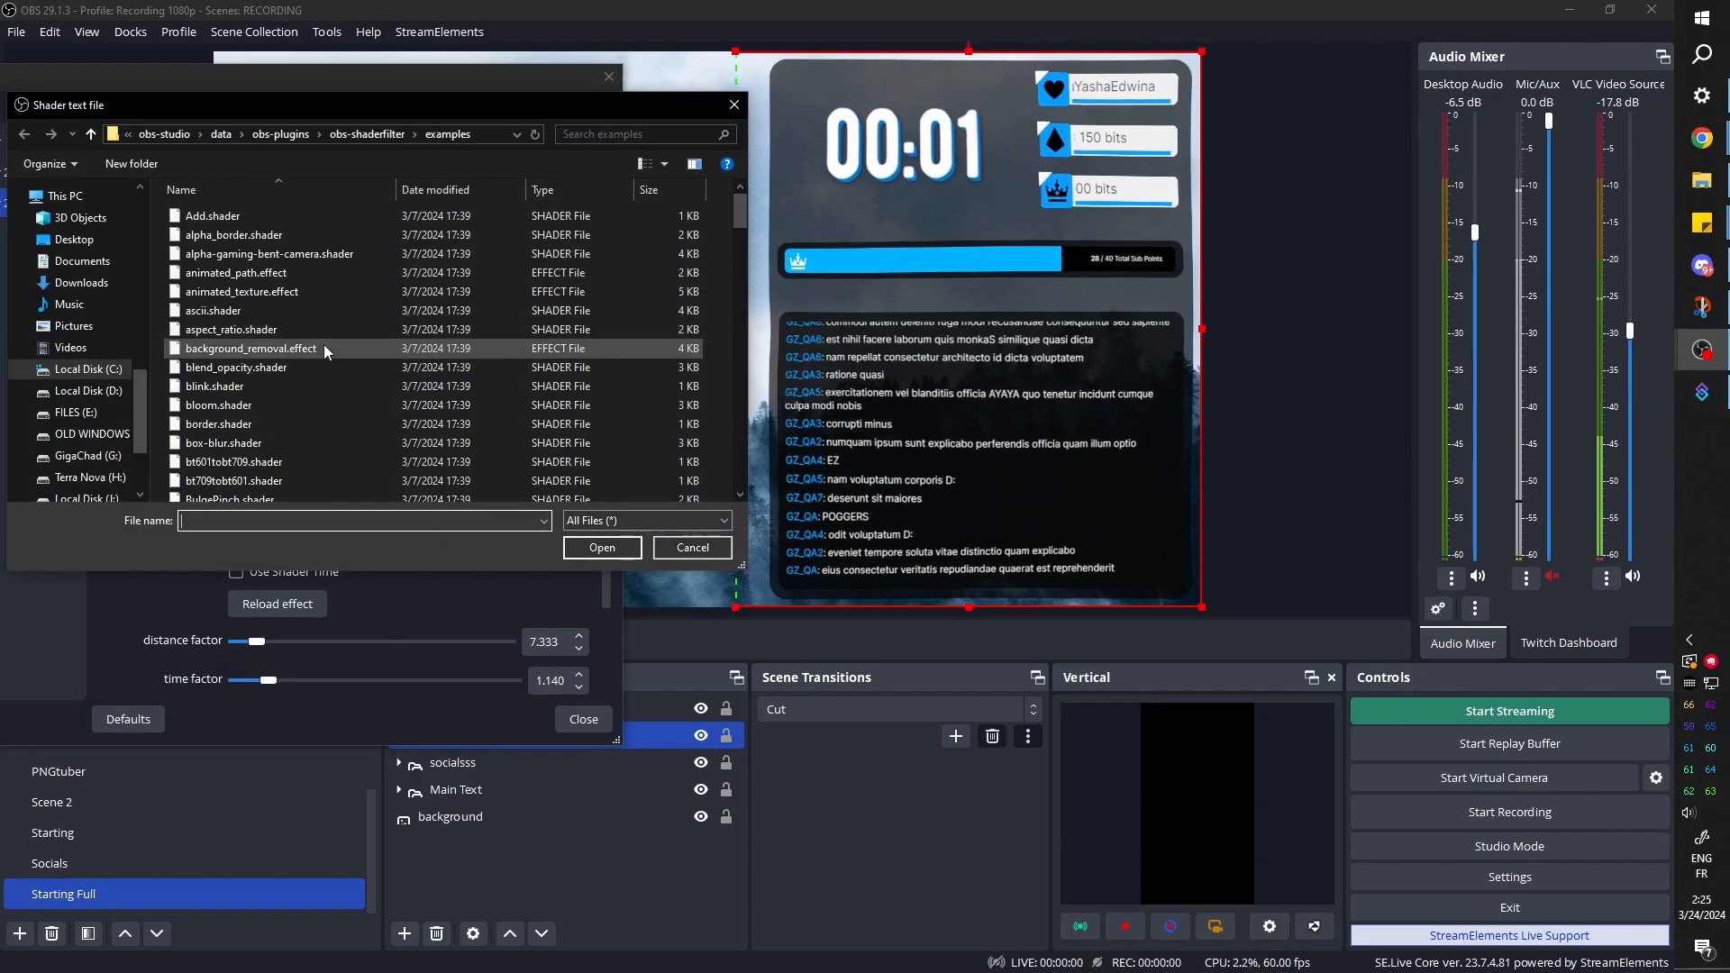
pyautogui.click(323, 349)
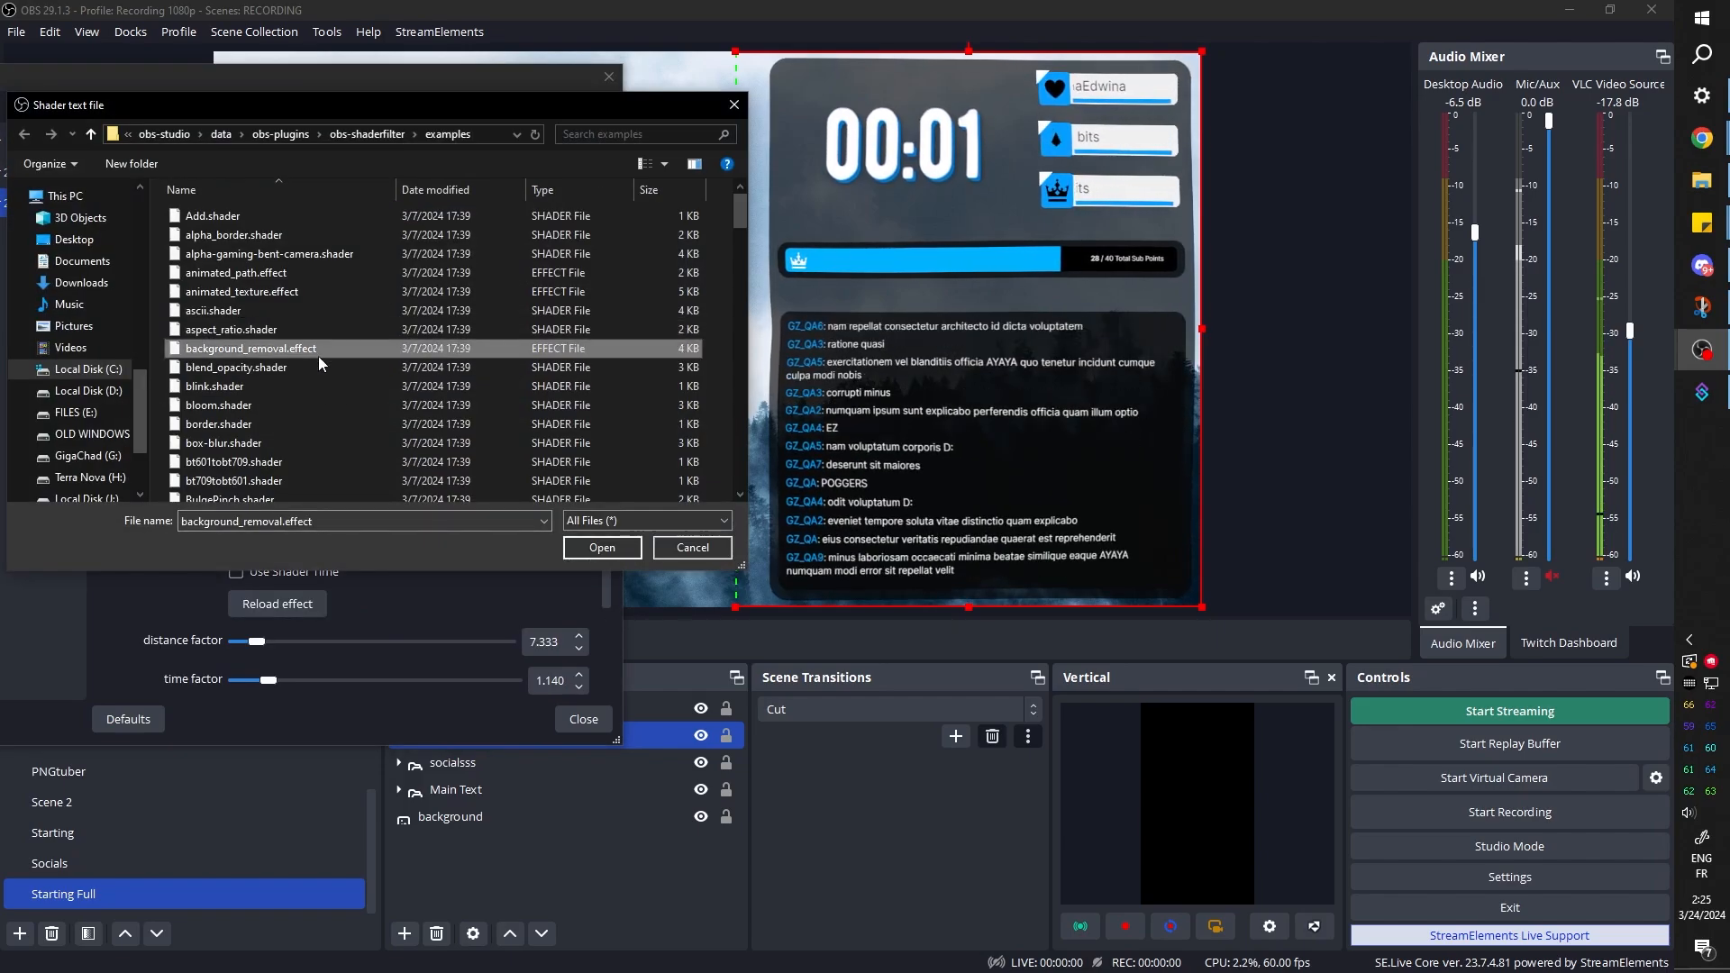
pyautogui.press('f')
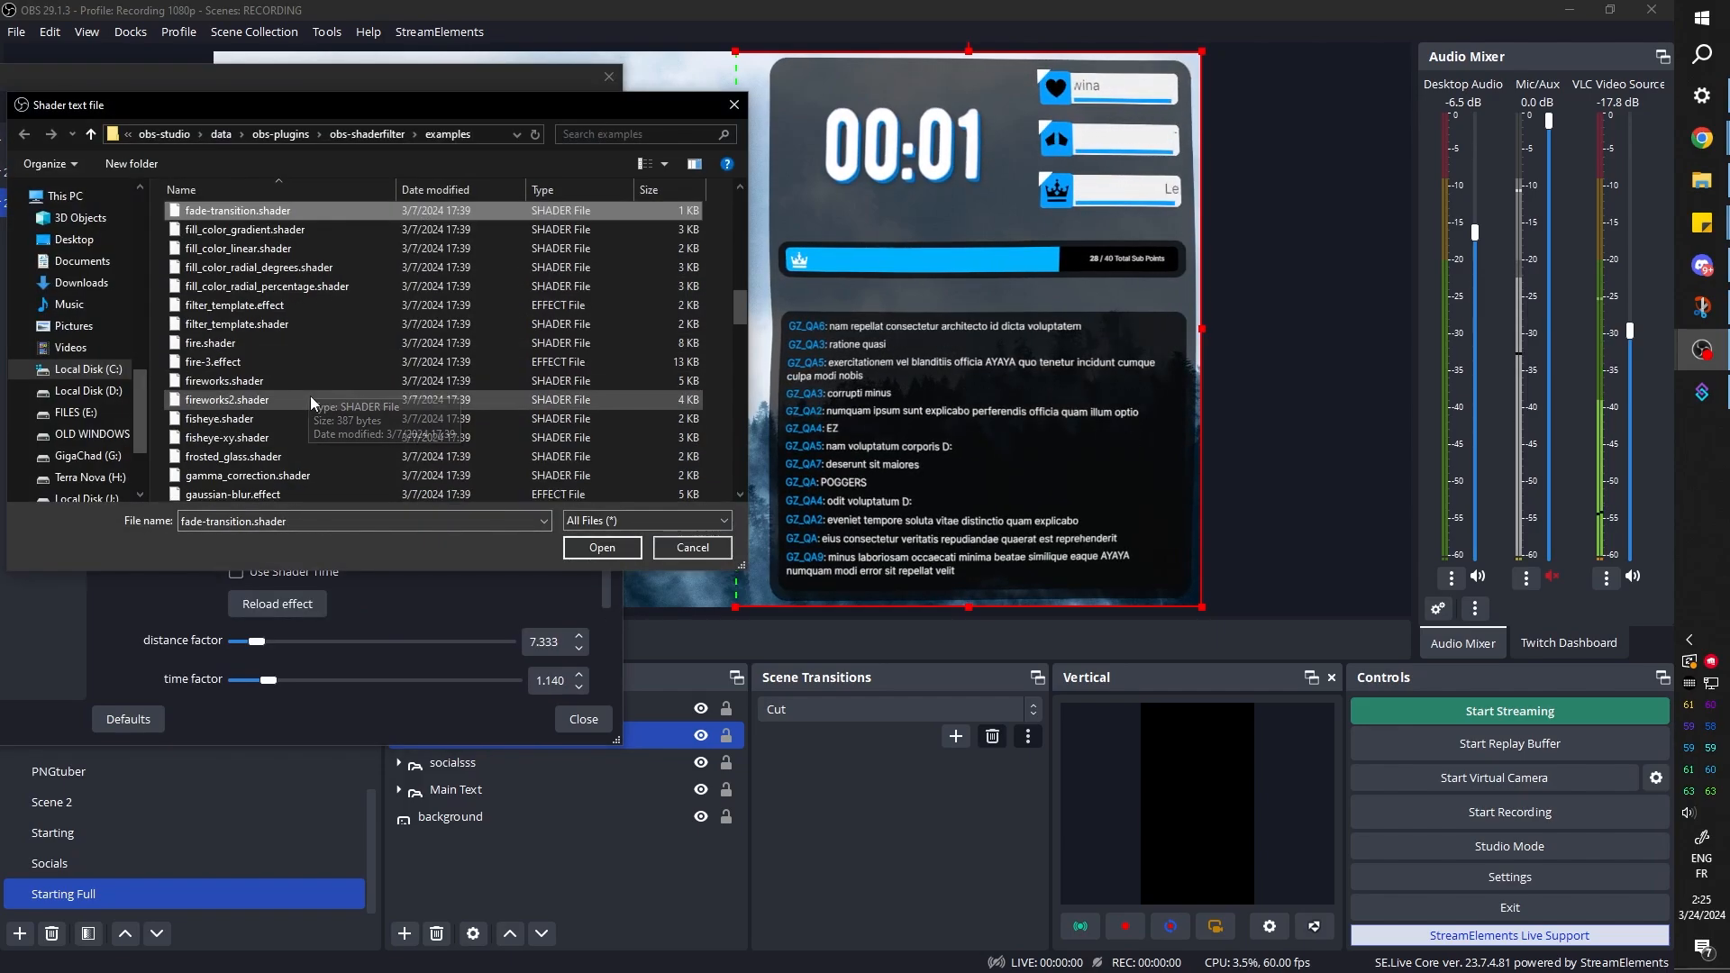
pyautogui.doubleClick(262, 420)
pyautogui.moveTo(367, 641)
pyautogui.mouseDown()
pyautogui.moveTo(211, 647)
pyautogui.moveTo(373, 658)
pyautogui.moveTo(371, 638)
pyautogui.mouseUp()
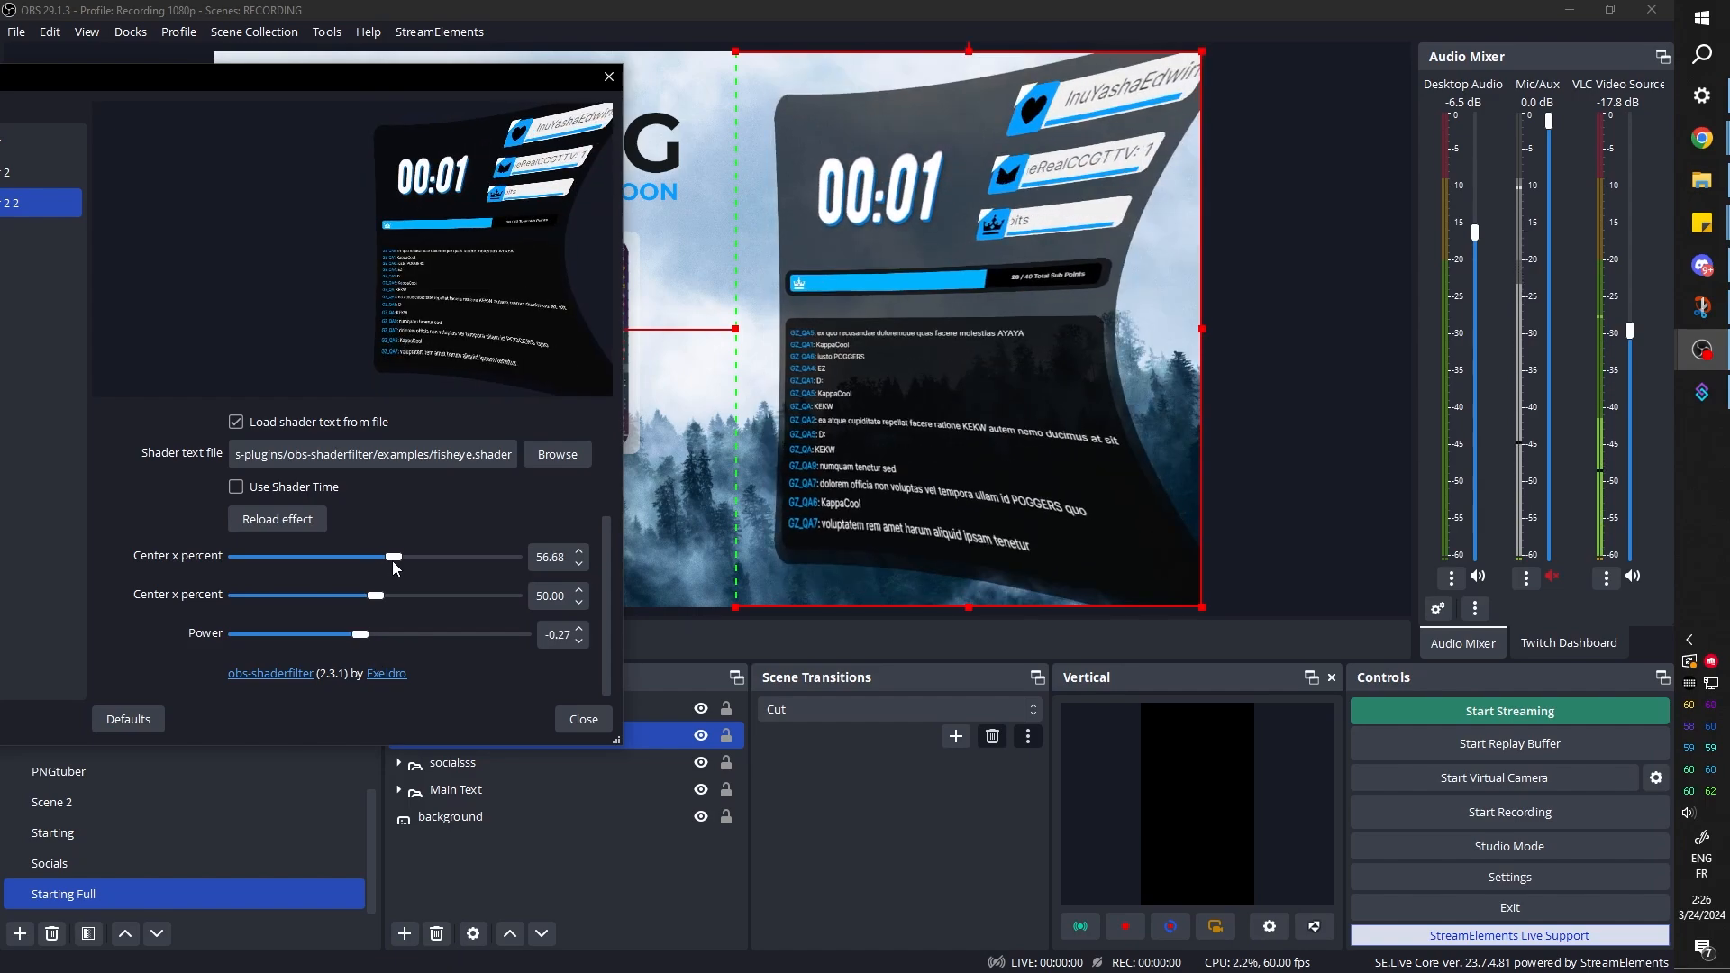
pyautogui.moveTo(393, 563); pyautogui.dragTo(407, 562)
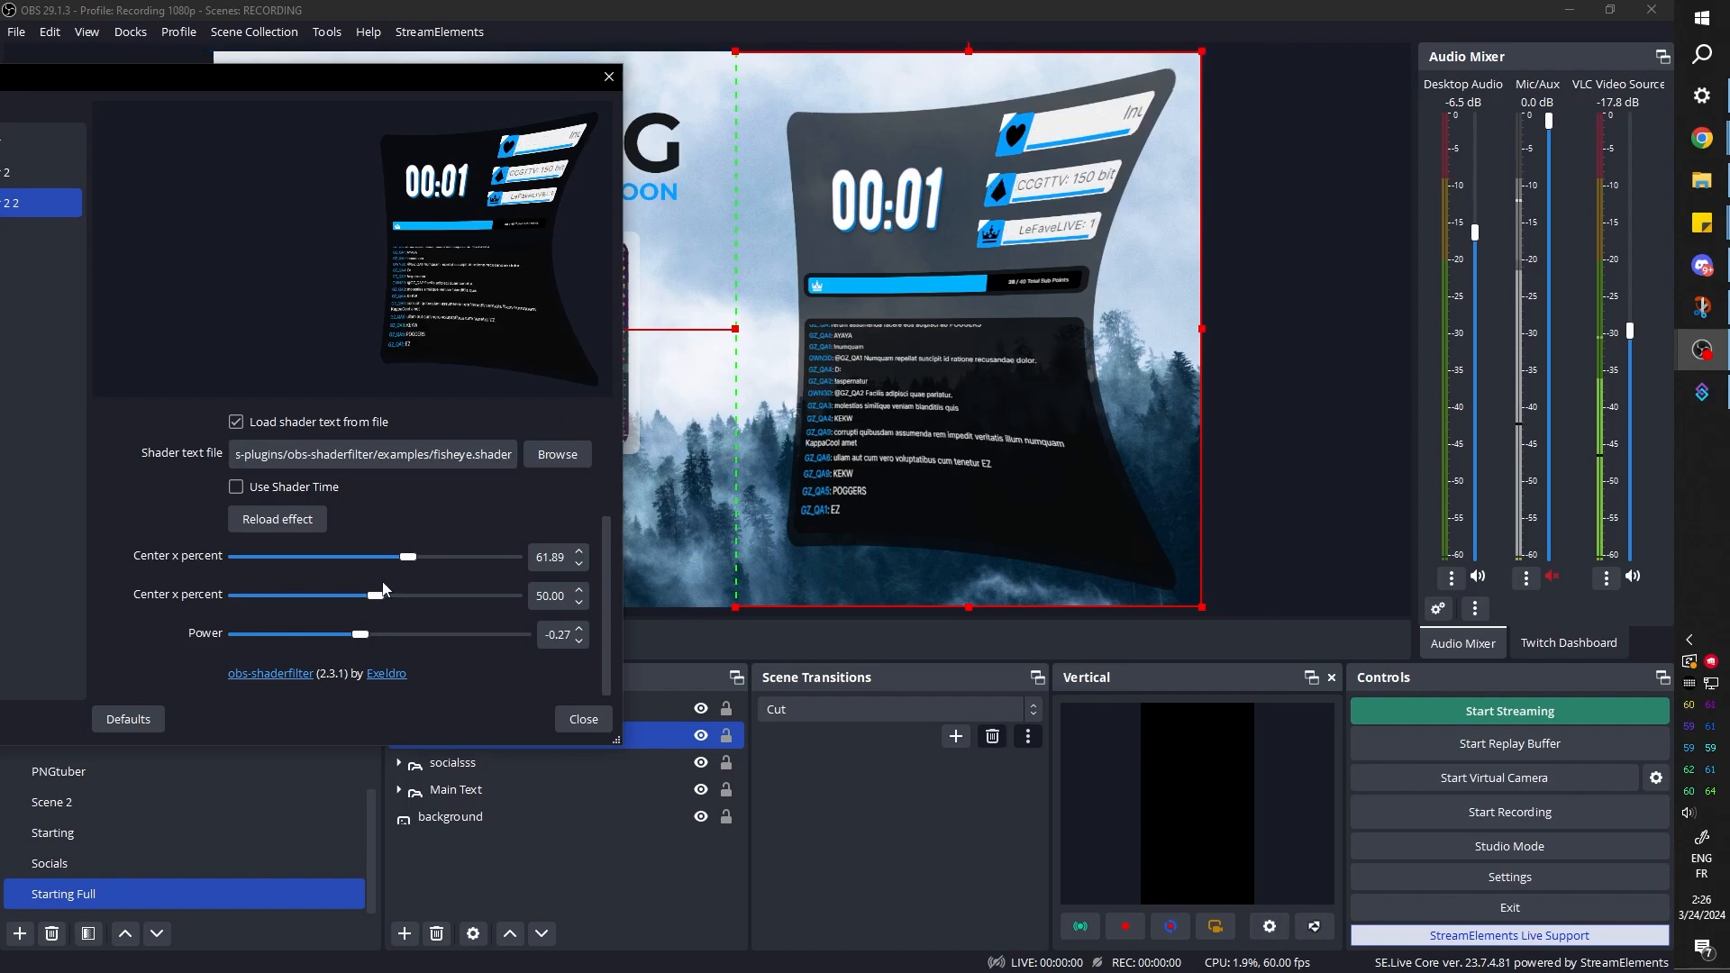
pyautogui.moveTo(383, 589); pyautogui.dragTo(392, 601)
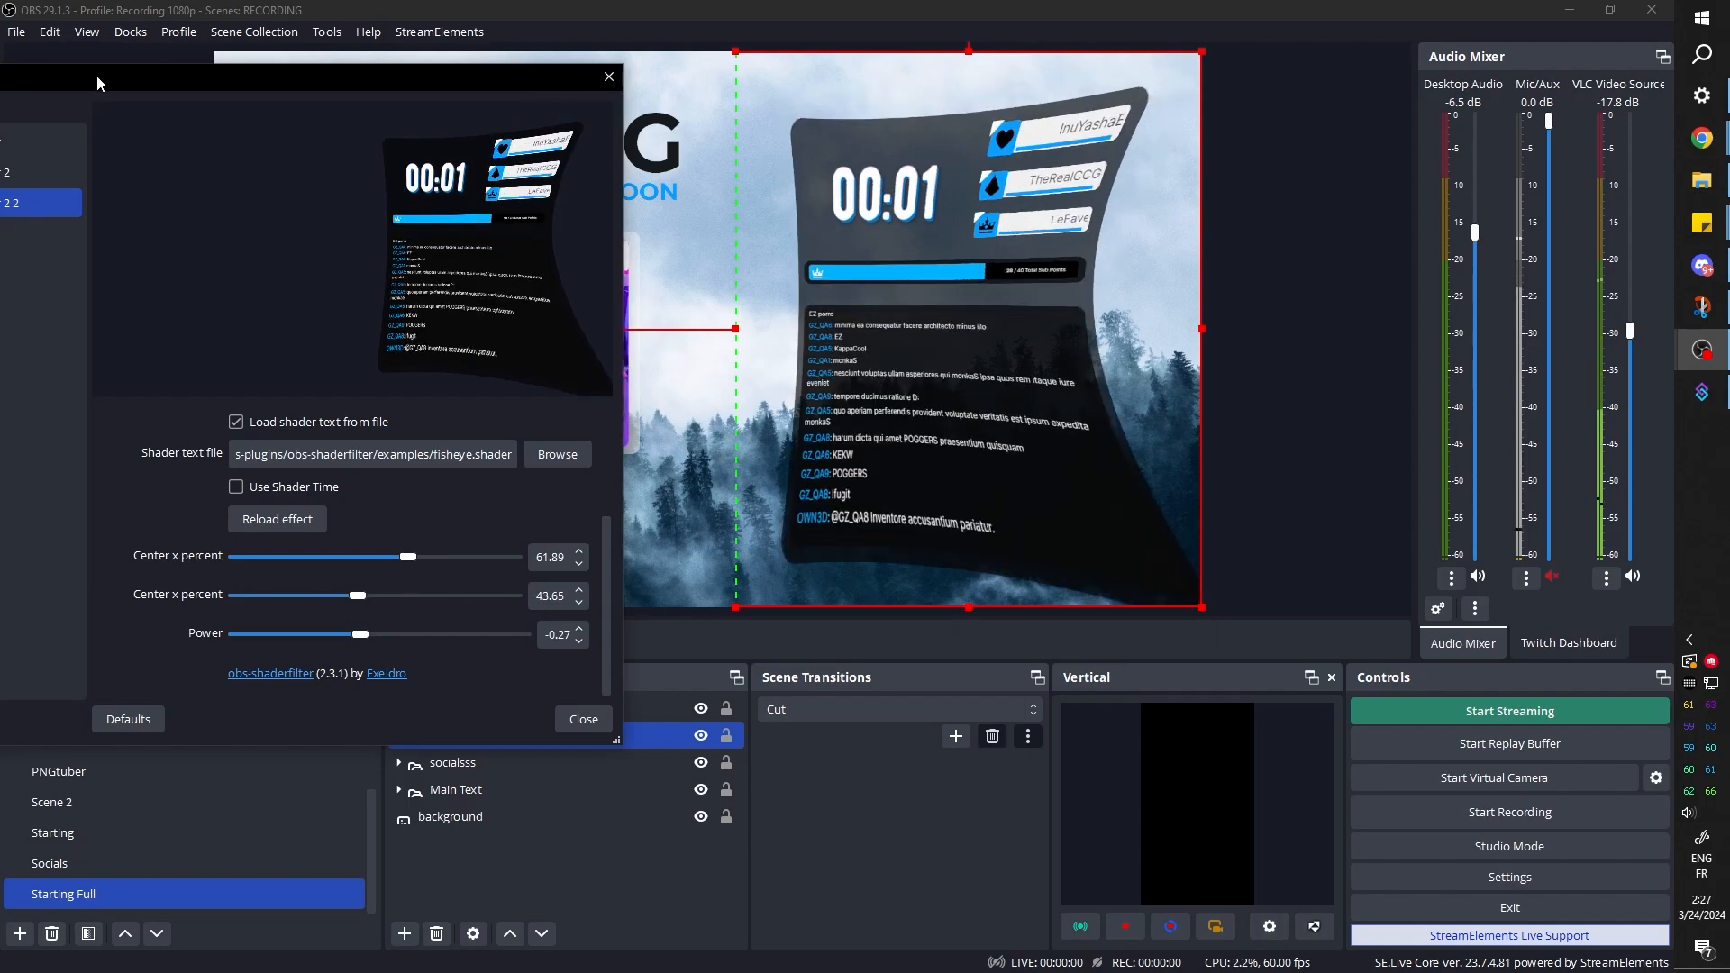
# Hide the fisheye shader filter, show the corner-pin and VHS shader filters, and close the Starting source's filters
pyautogui.moveTo(94, 78); pyautogui.dragTo(331, 72)
pyautogui.click(112, 196)
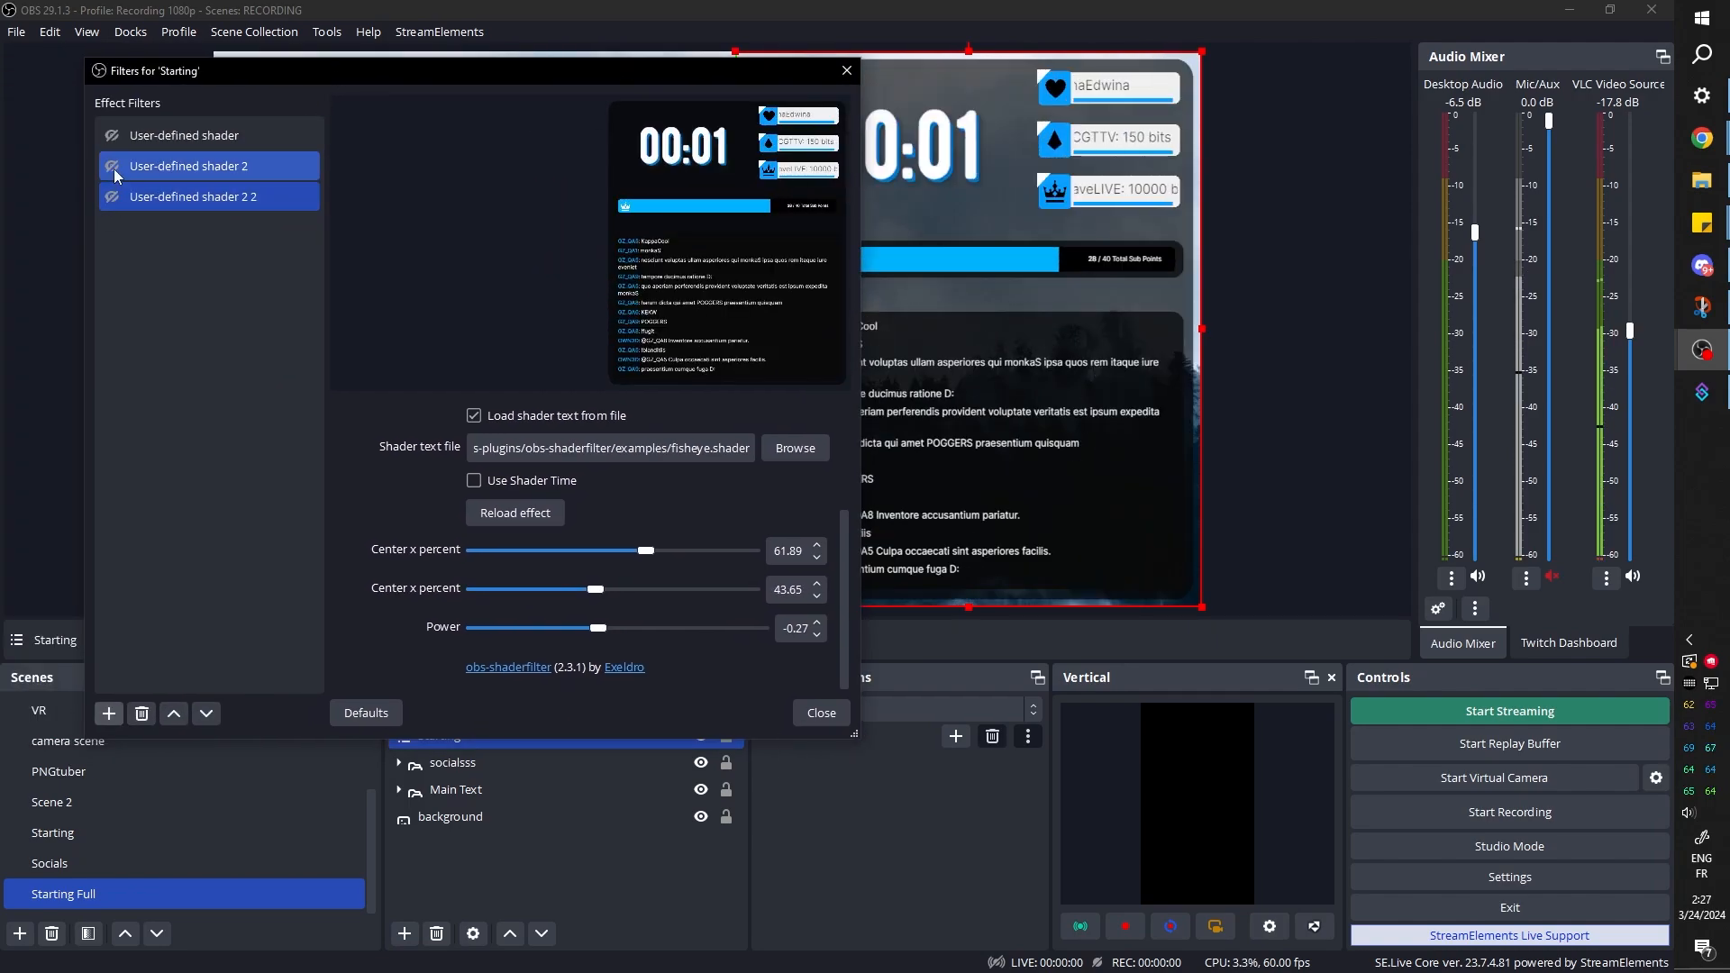
pyautogui.click(111, 166)
pyautogui.click(112, 135)
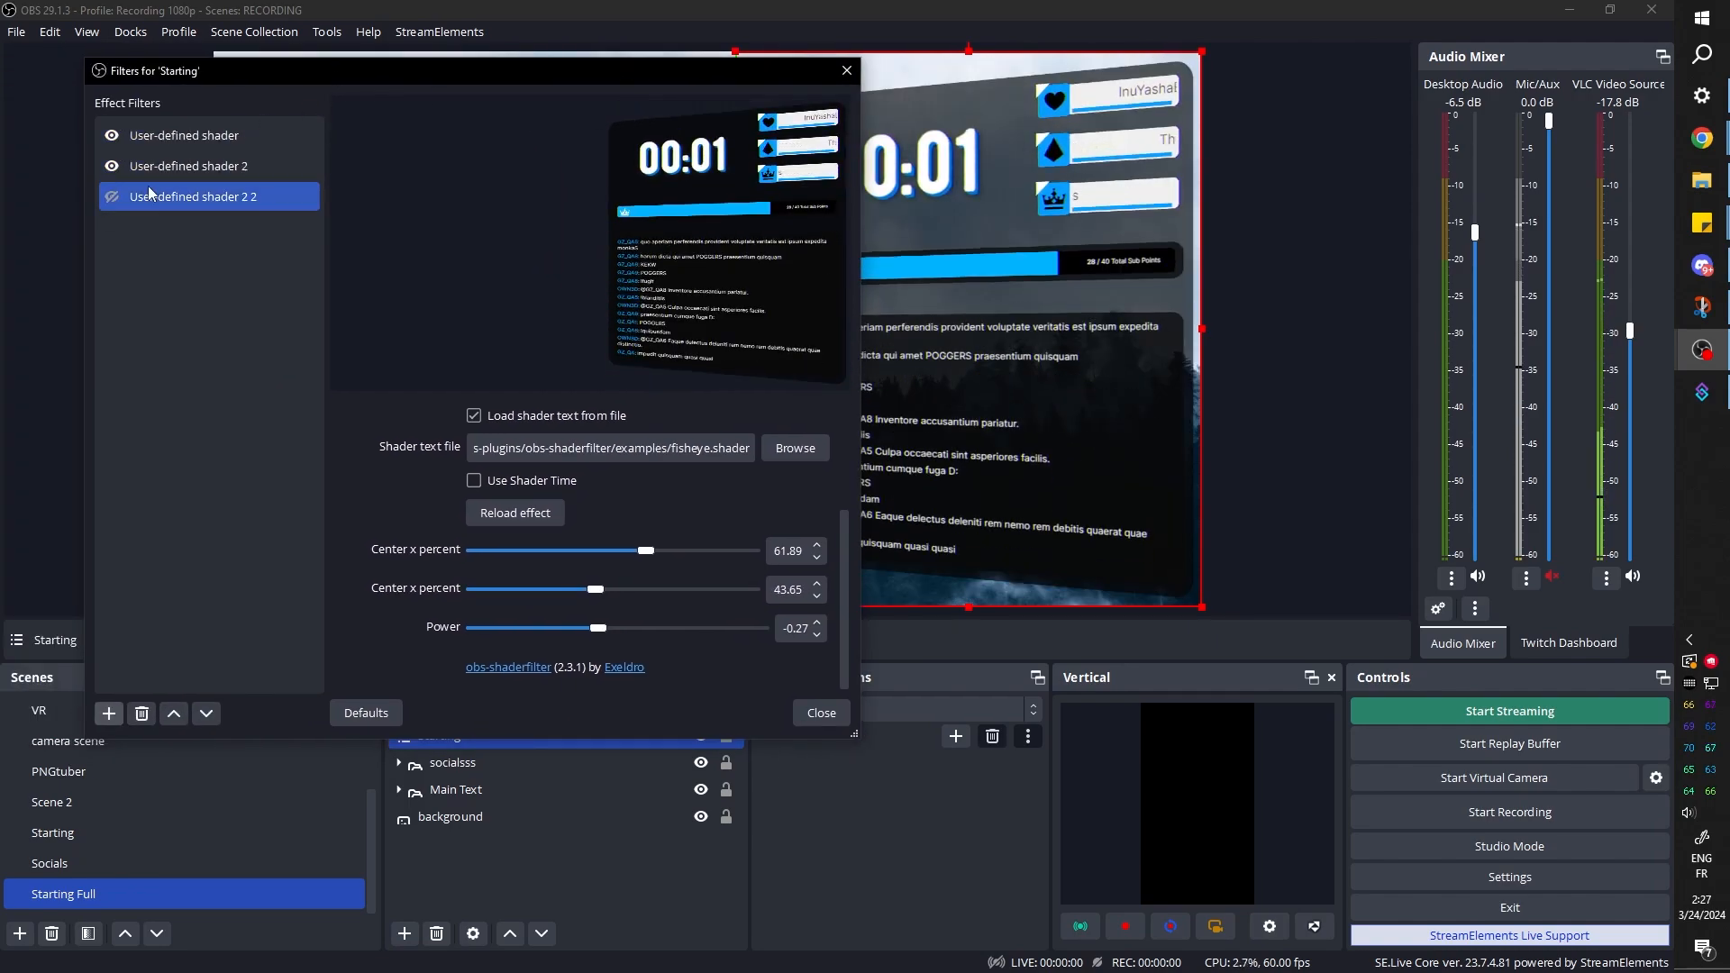
pyautogui.moveTo(390, 74); pyautogui.dragTo(155, 83)
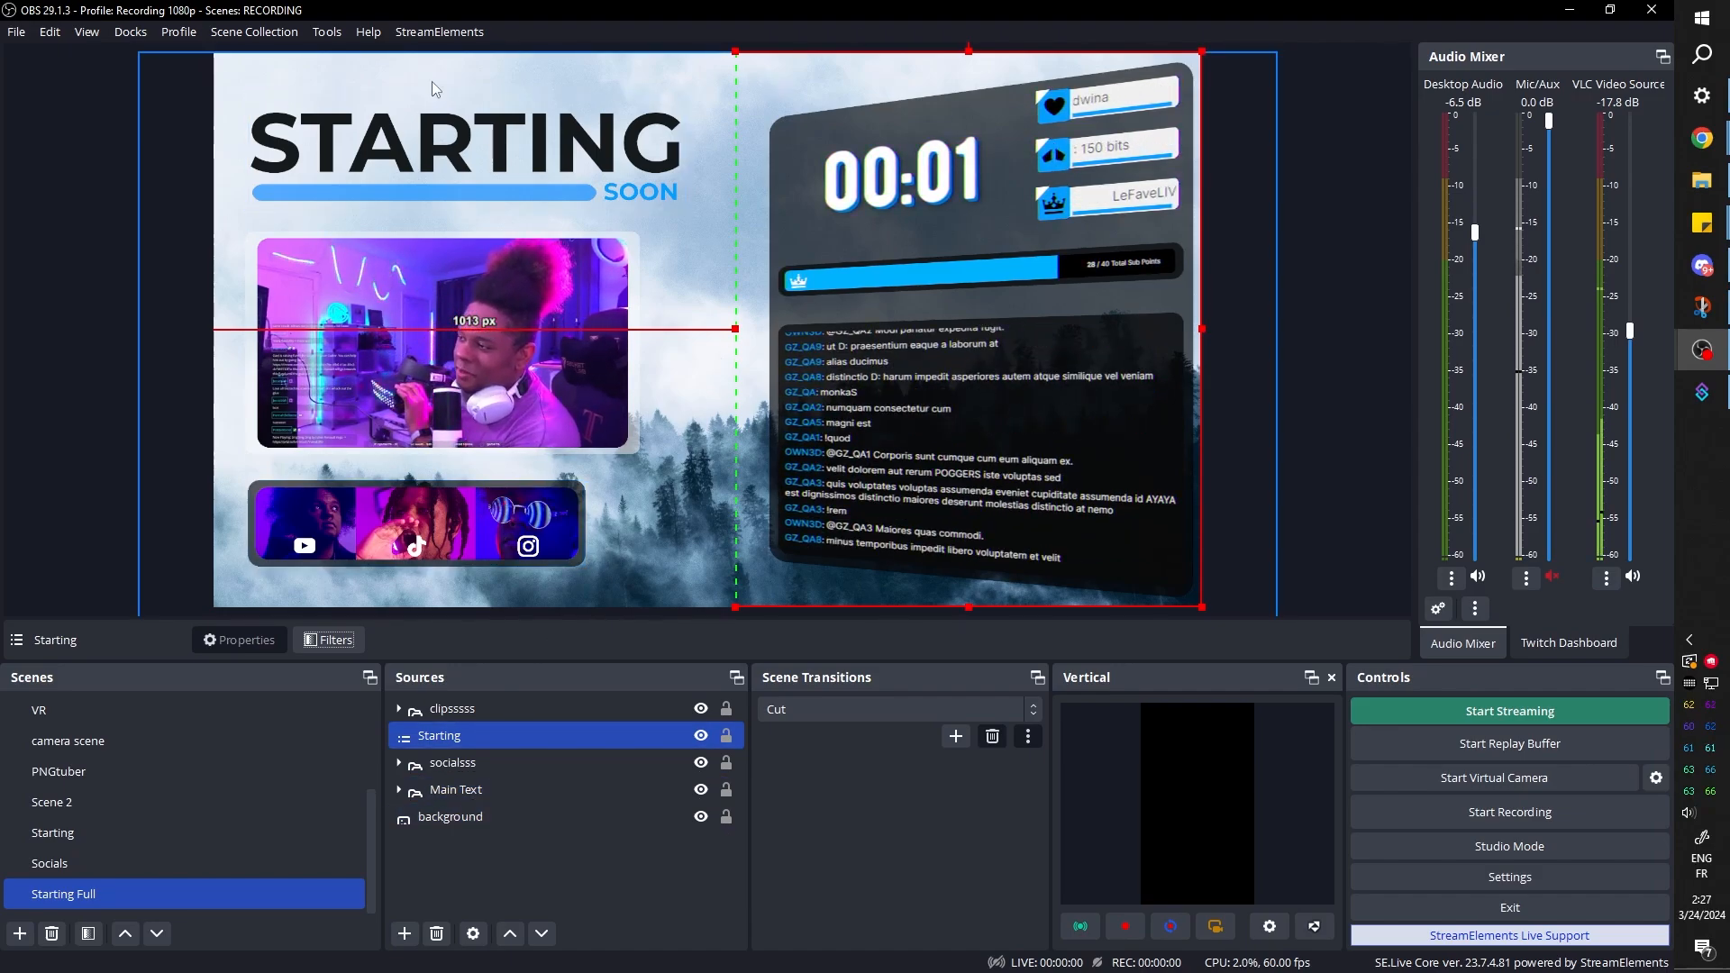
# View the Starting scene with its nested sources and return to the Starting Full scene
pyautogui.click(65, 863)
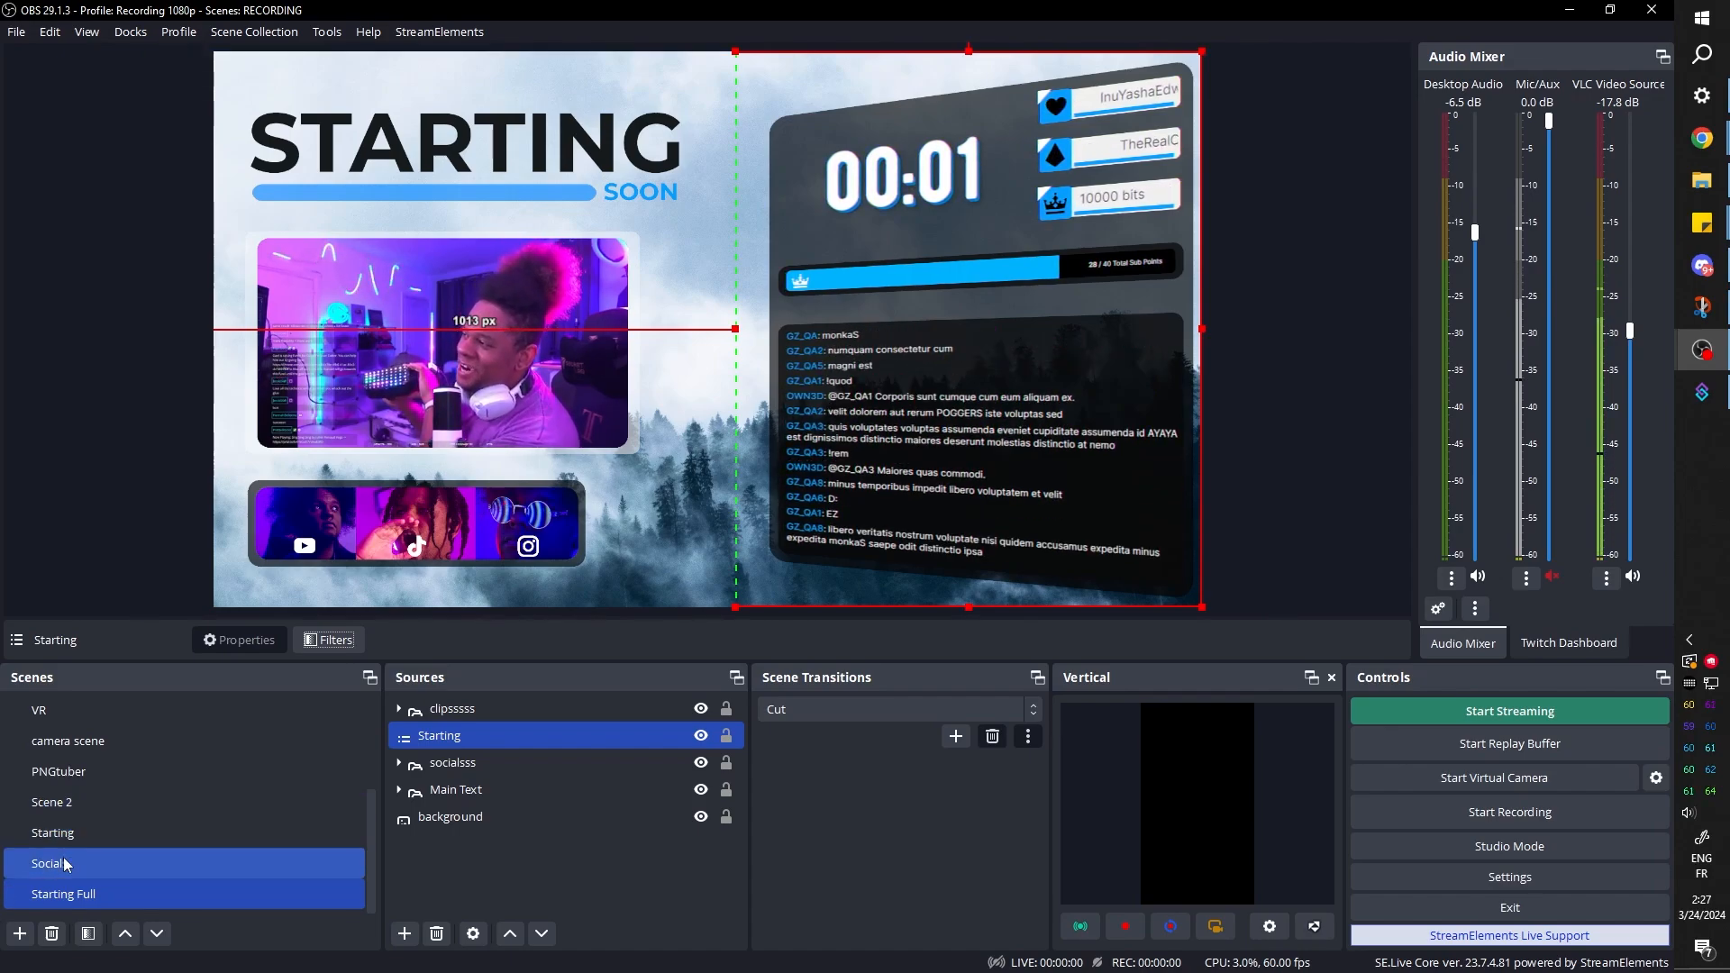
pyautogui.click(65, 832)
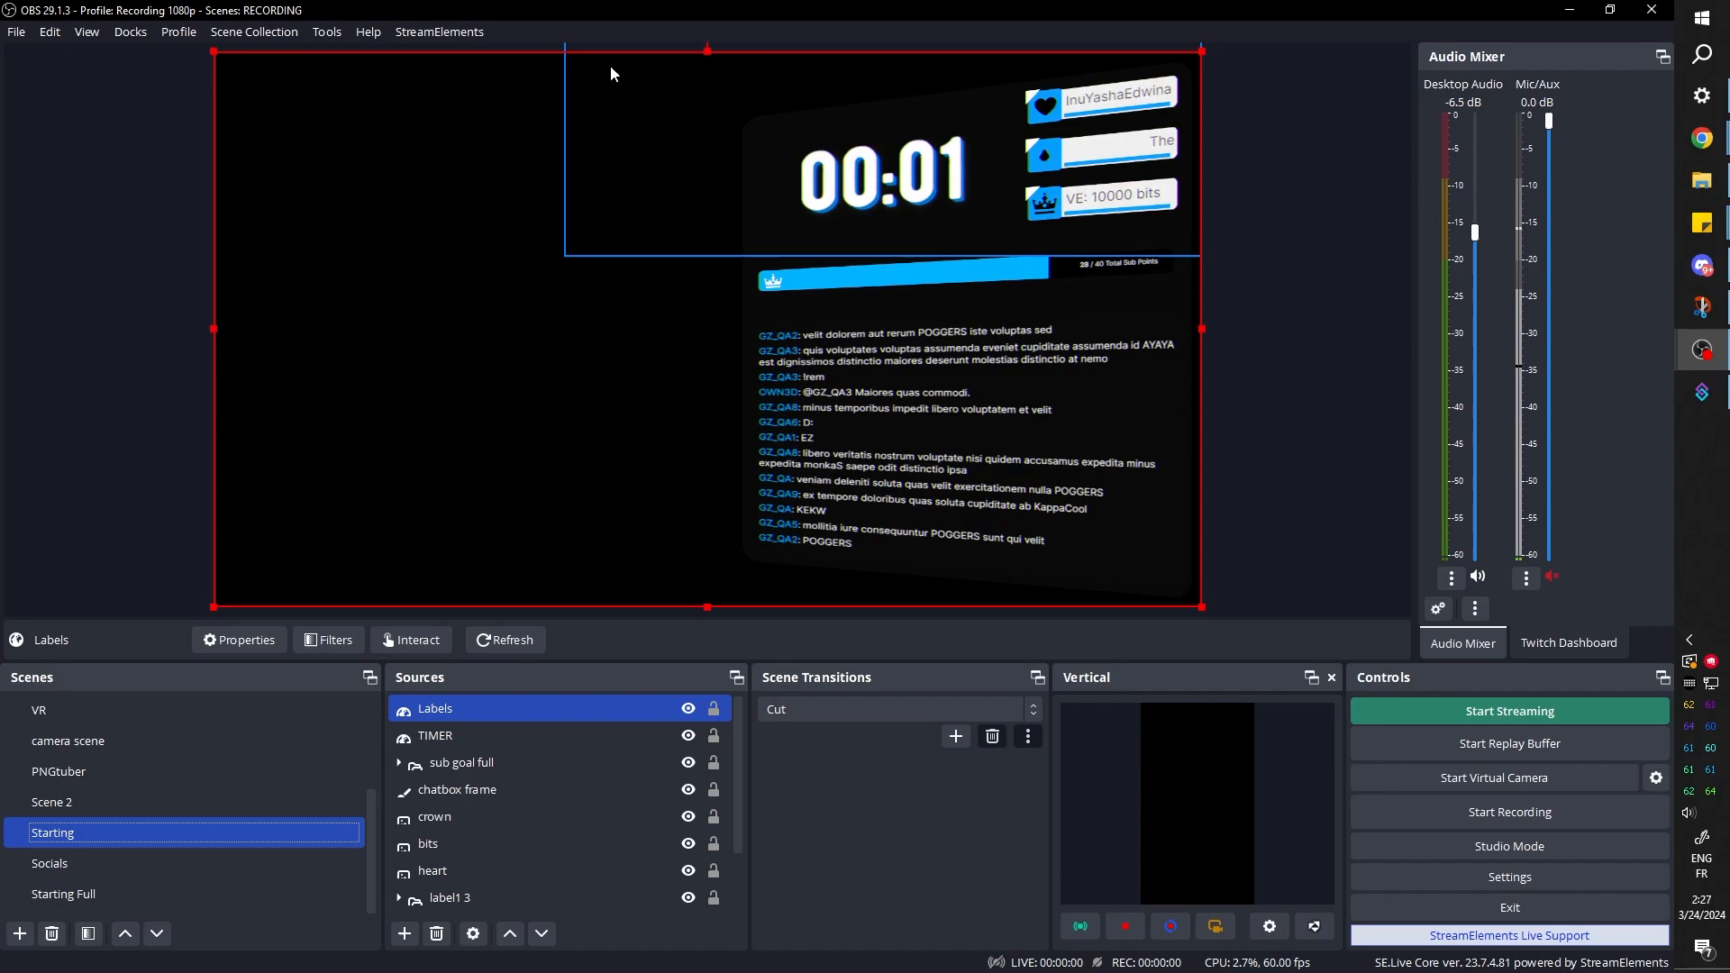
pyautogui.click(126, 892)
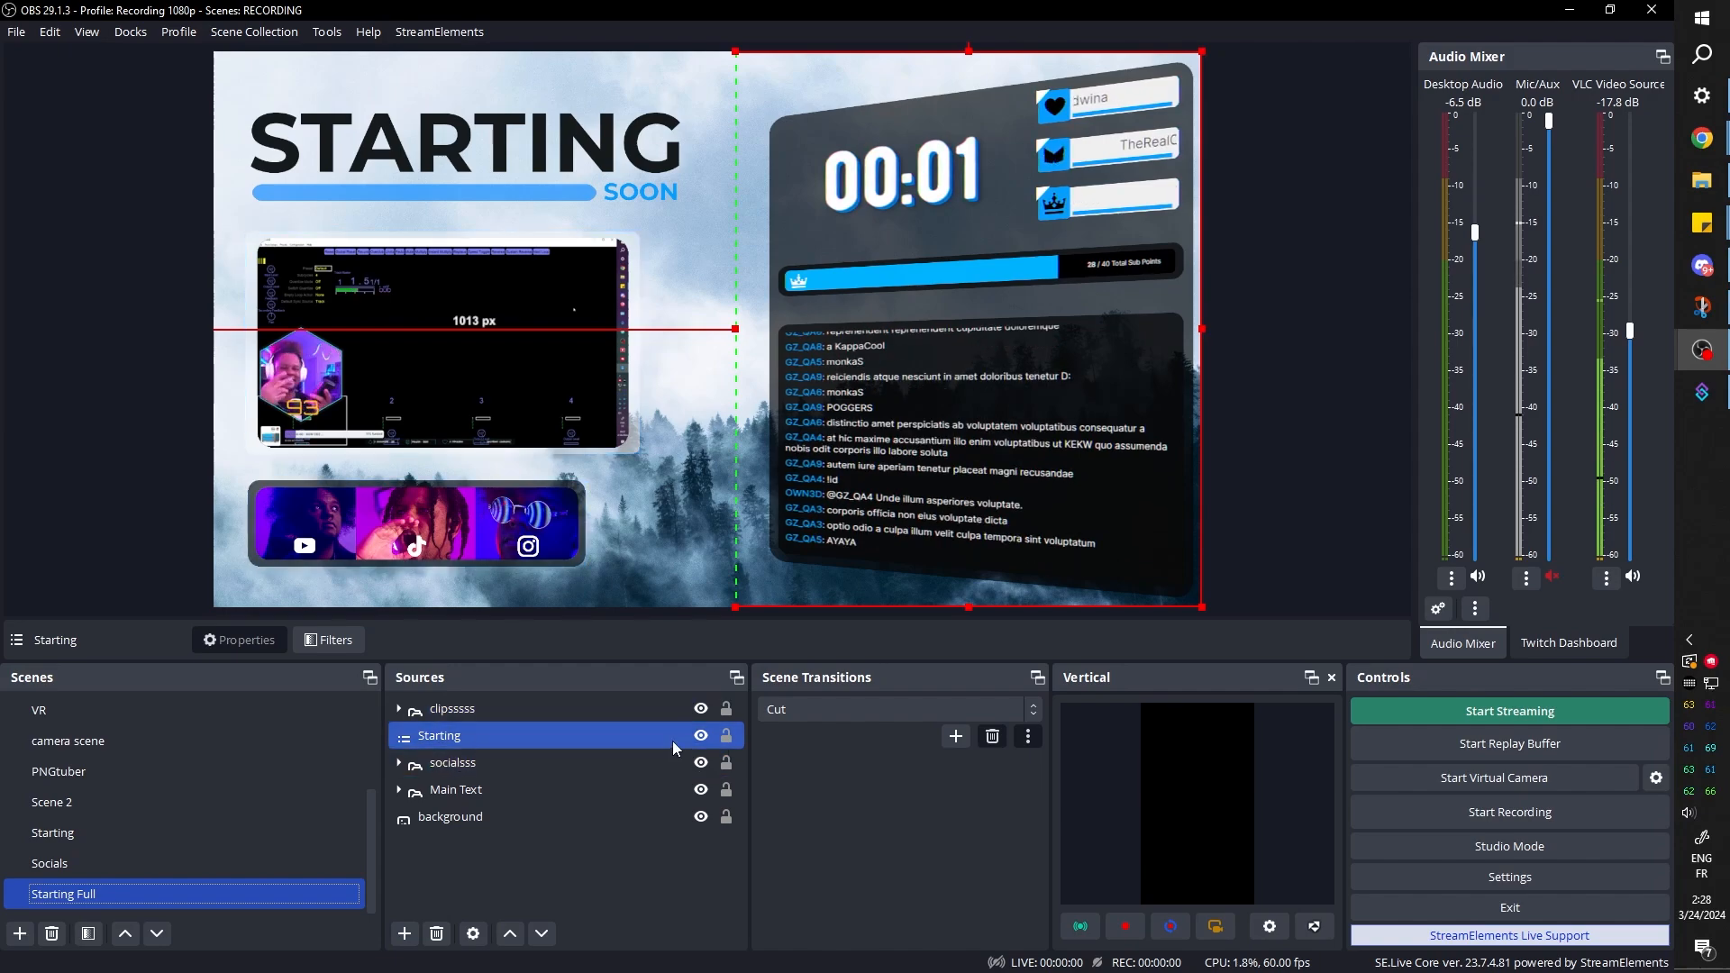
# Hide the Starting source in Starting Full, and create a scene named Starting full full containing a copy of that source
pyautogui.click(700, 735)
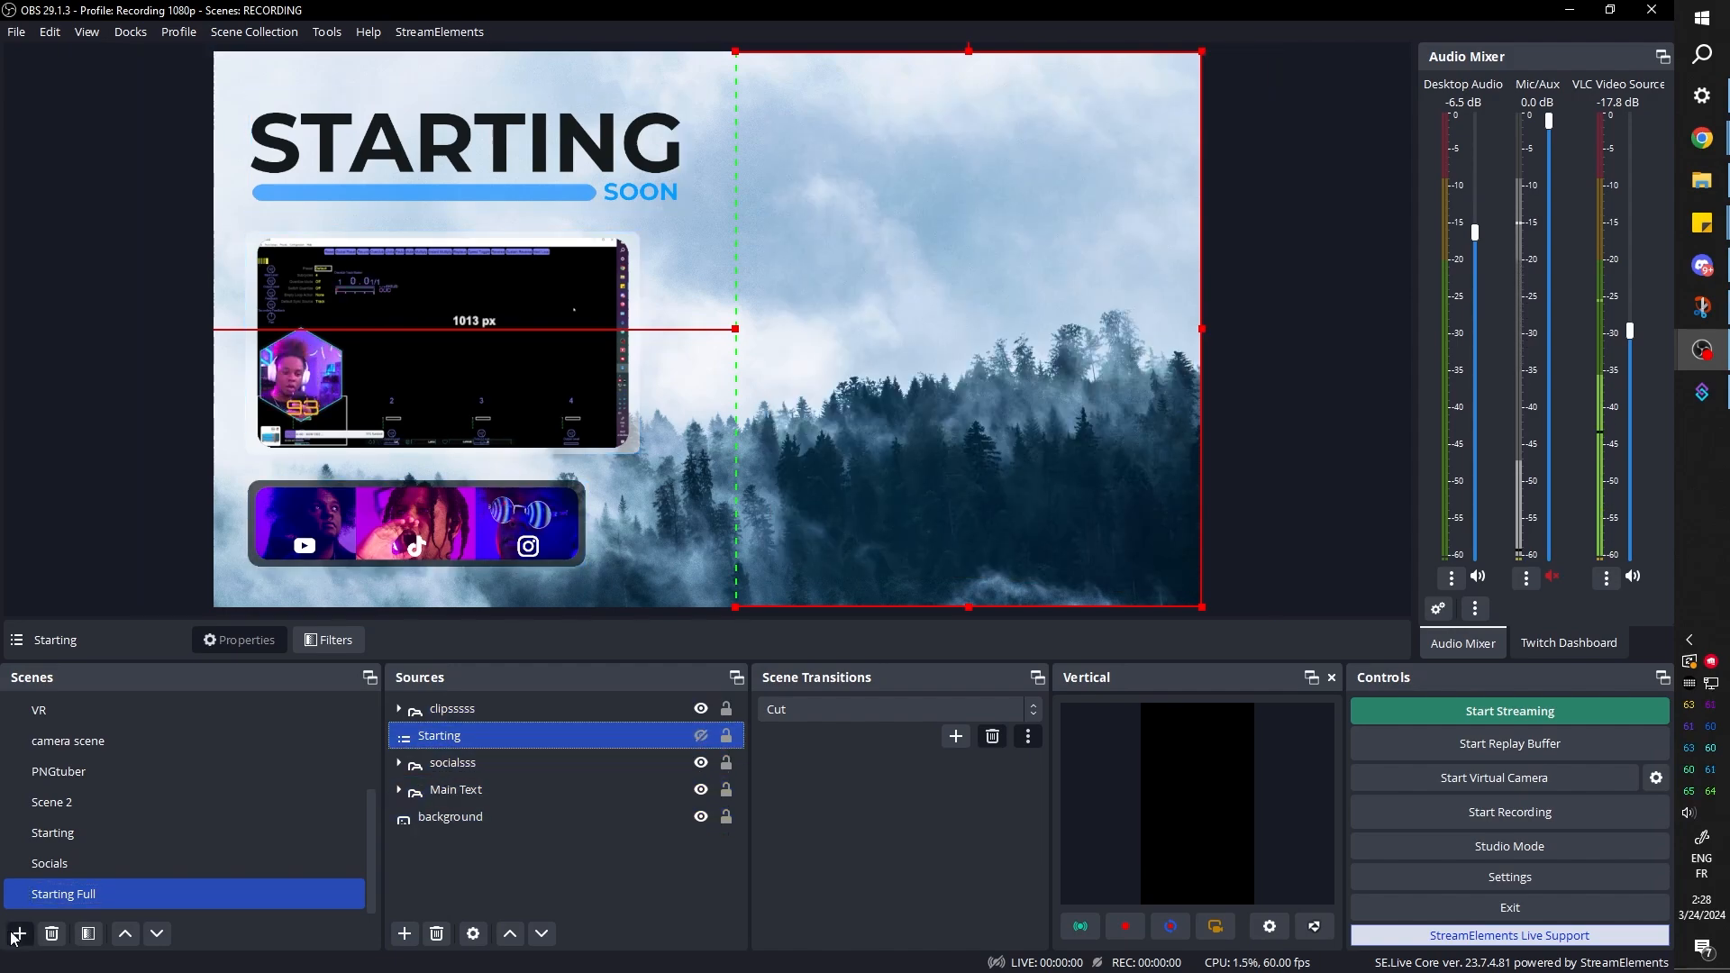
pyautogui.rightClick(454, 730)
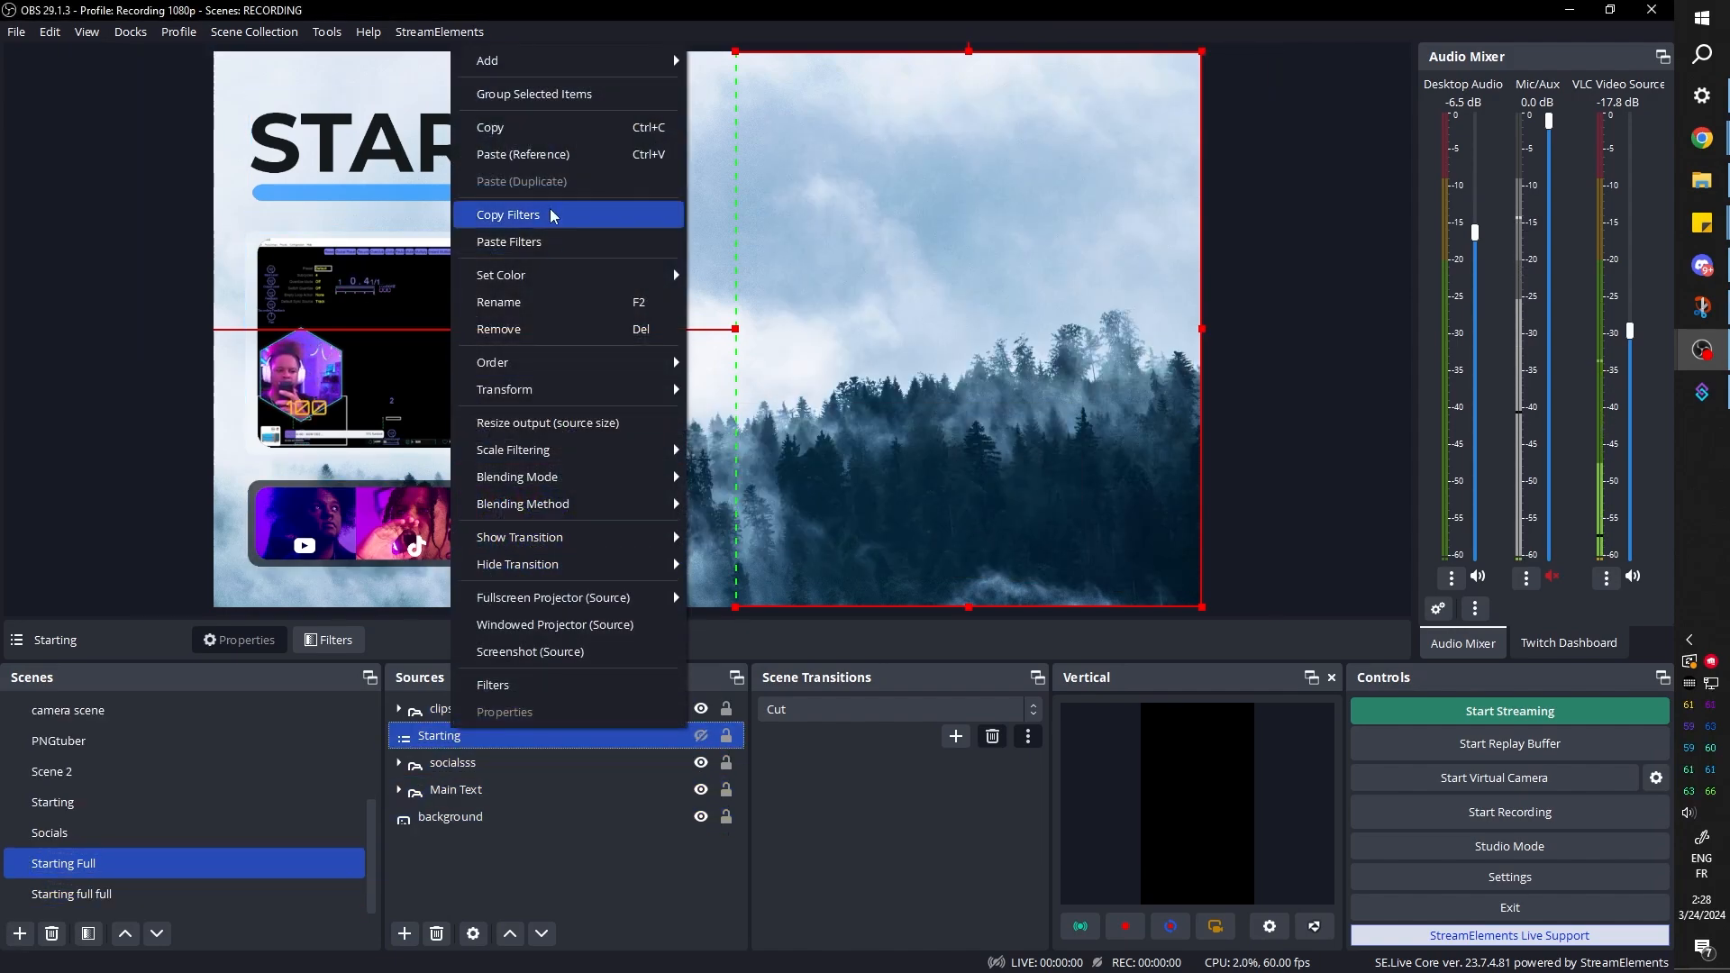
# Move the background image source from Starting Full into the Starting full full scene
pyautogui.rightClick(451, 821)
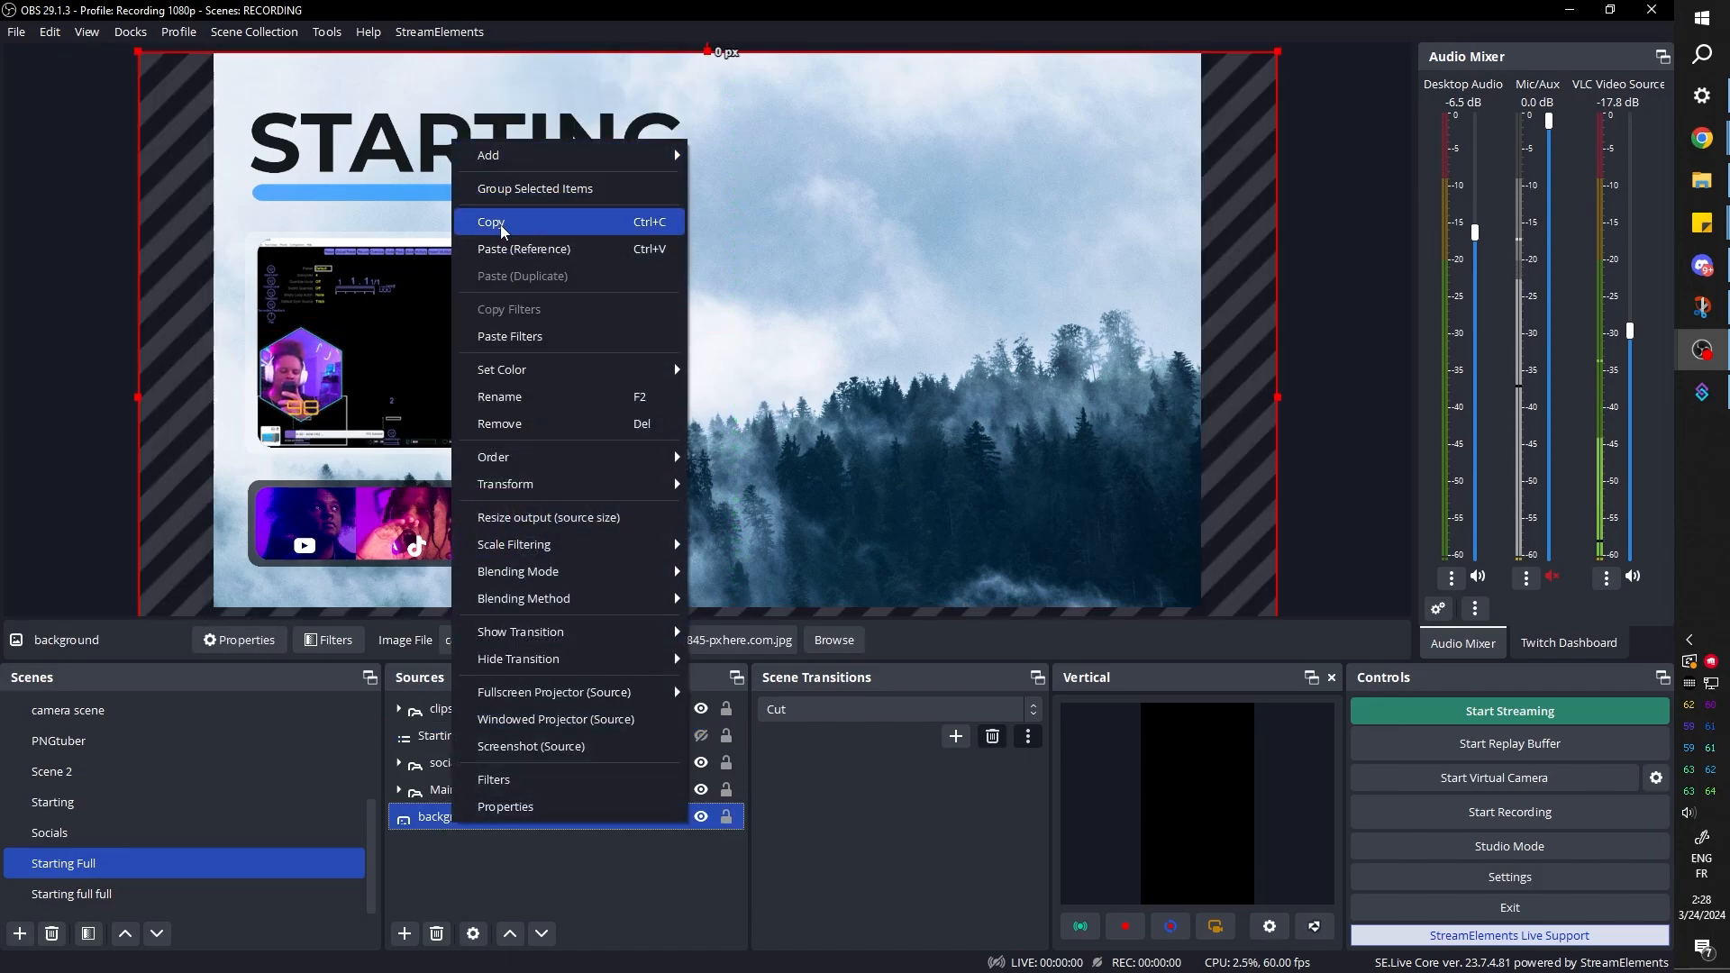
pyautogui.click(504, 222)
pyautogui.press('Delete')
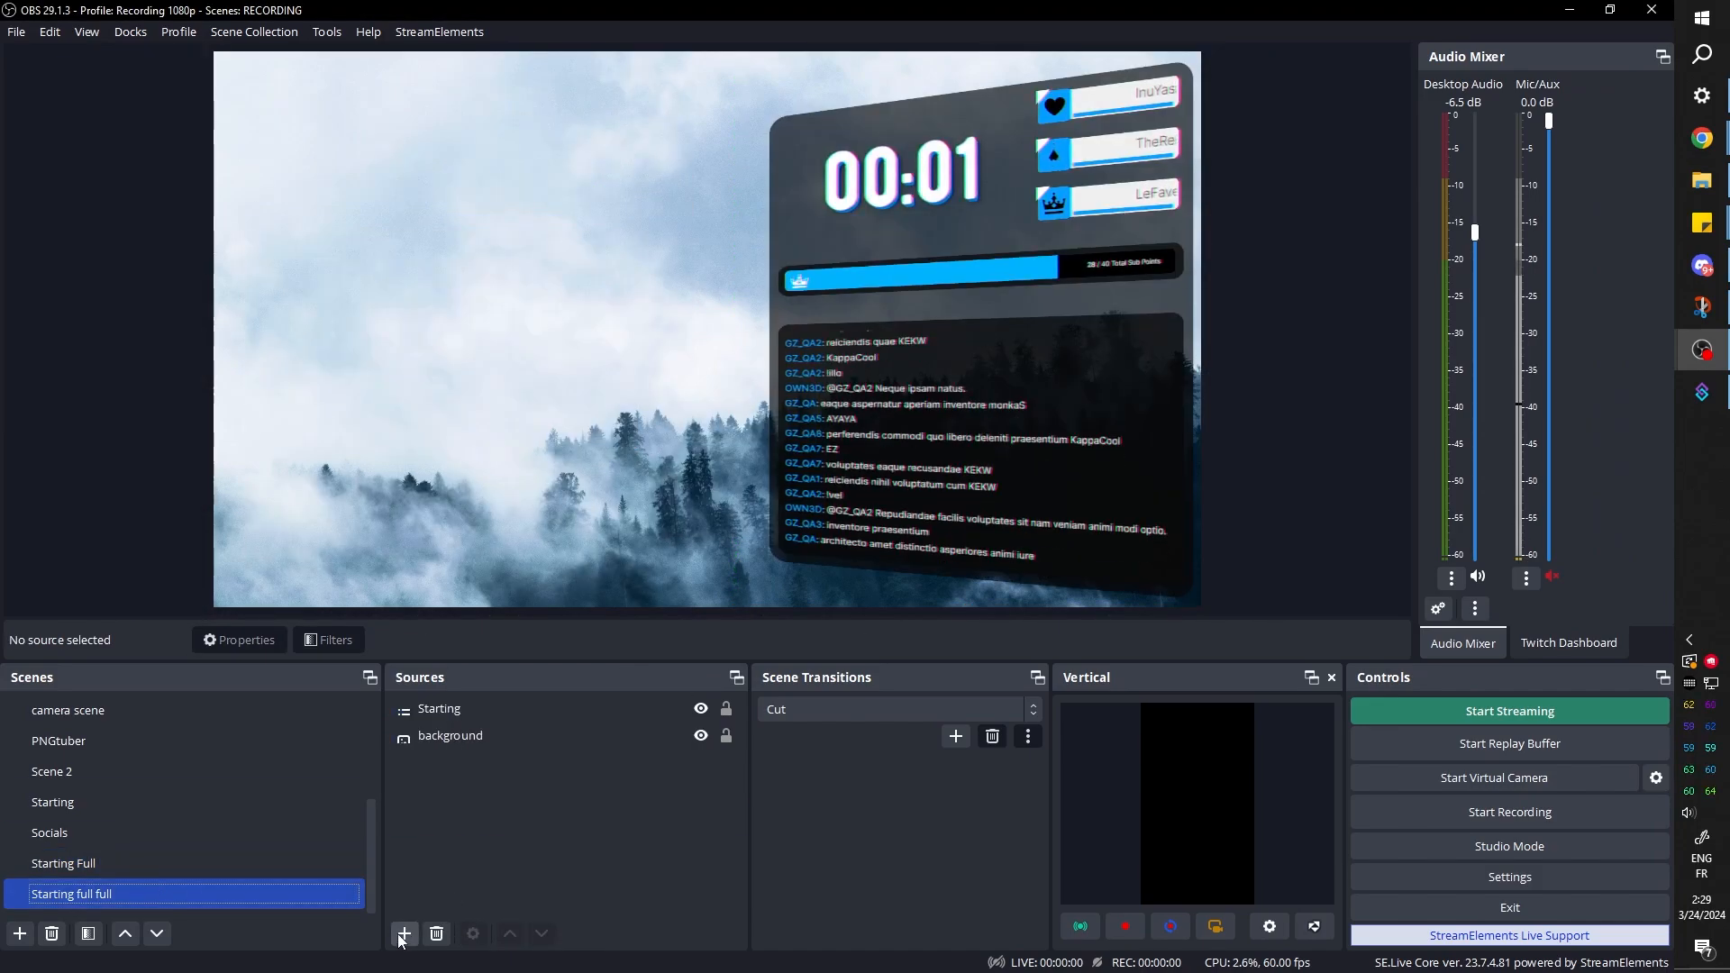
# Add the existing Starting Full scene as a source in Starting full full
pyautogui.click(402, 935)
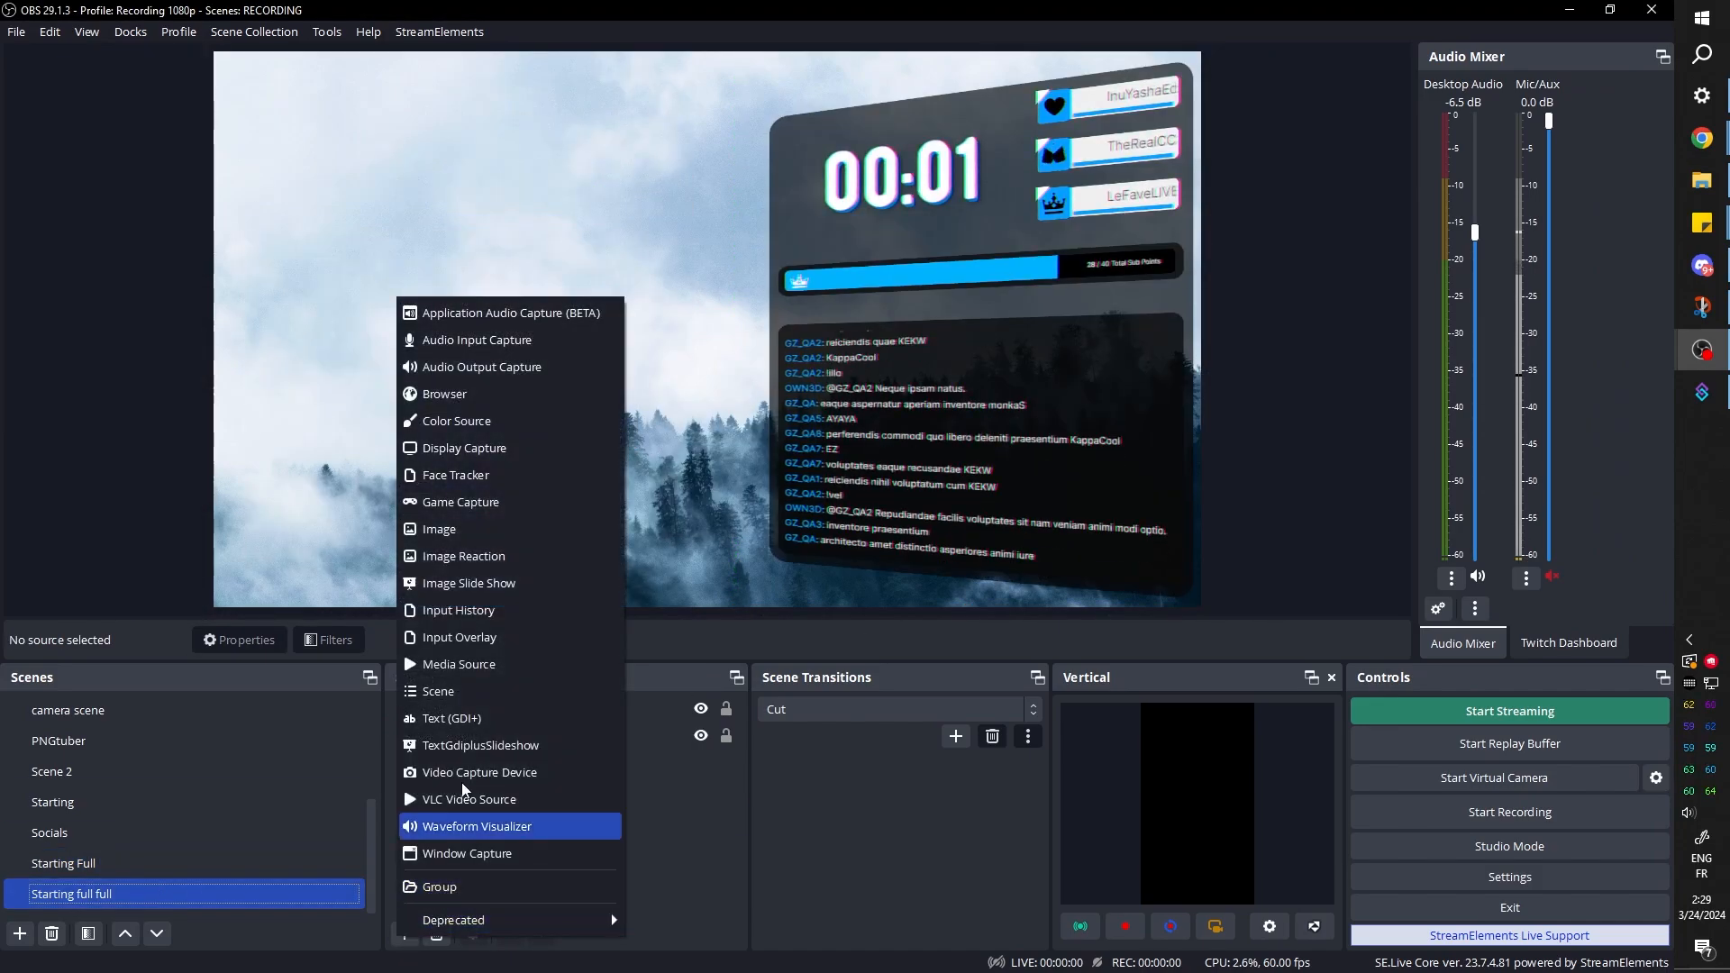
pyautogui.click(461, 691)
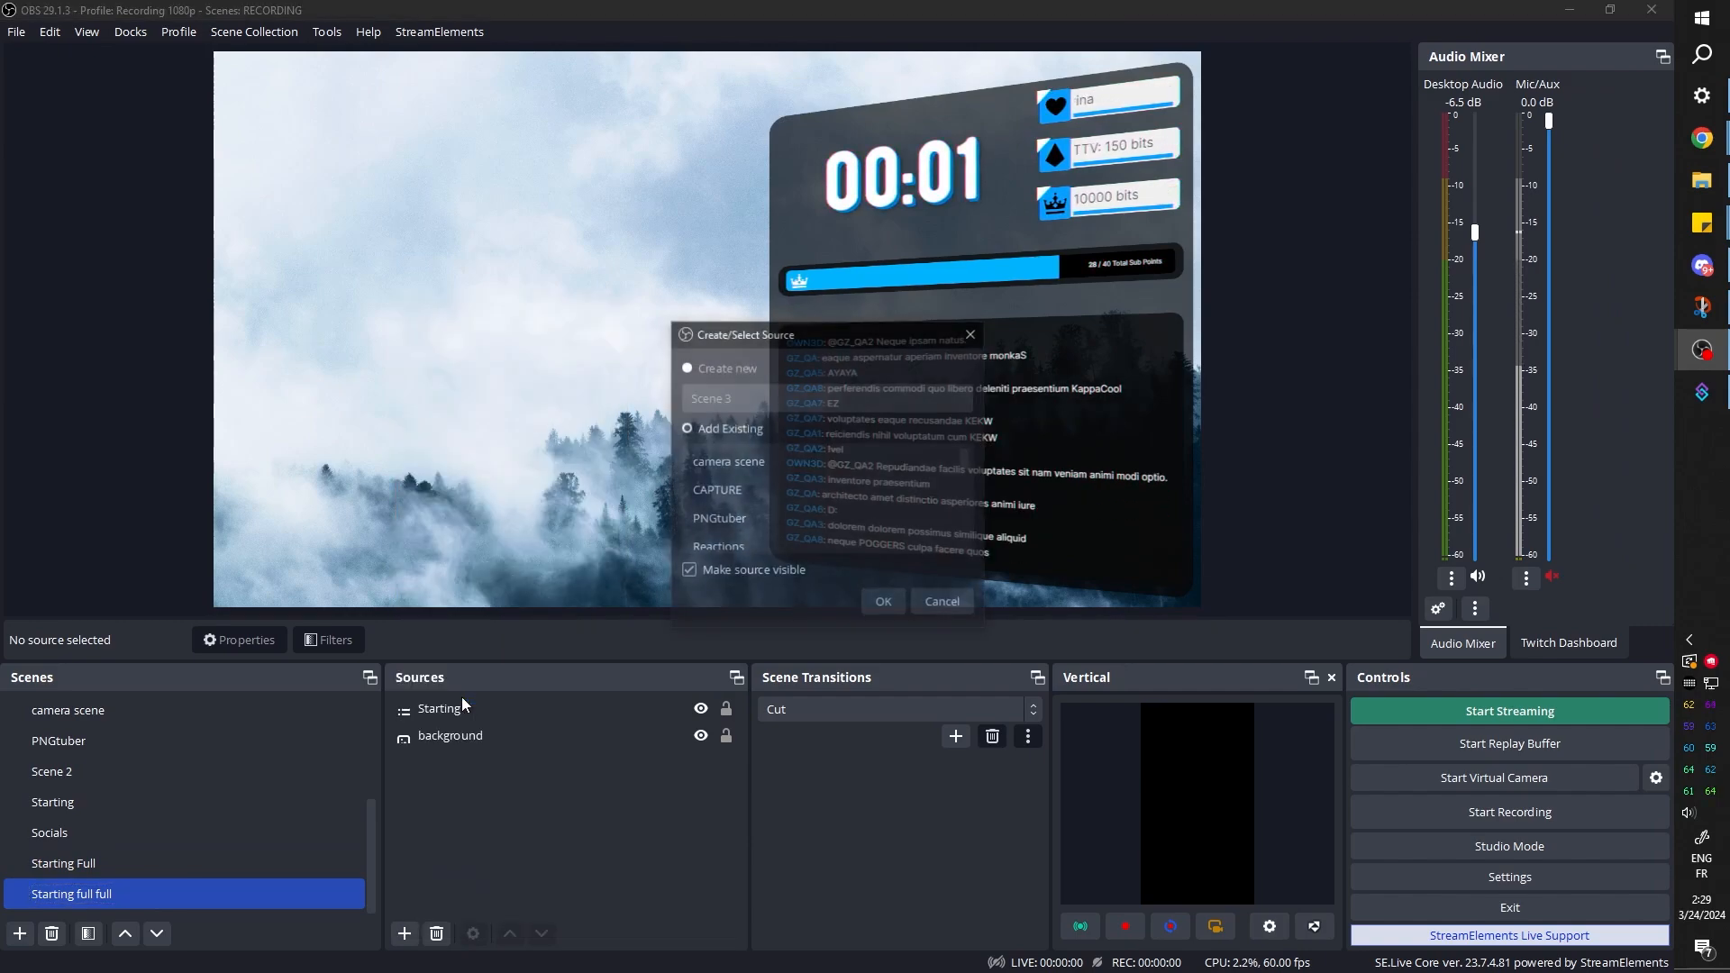
pyautogui.scroll(-3, 782, 517)
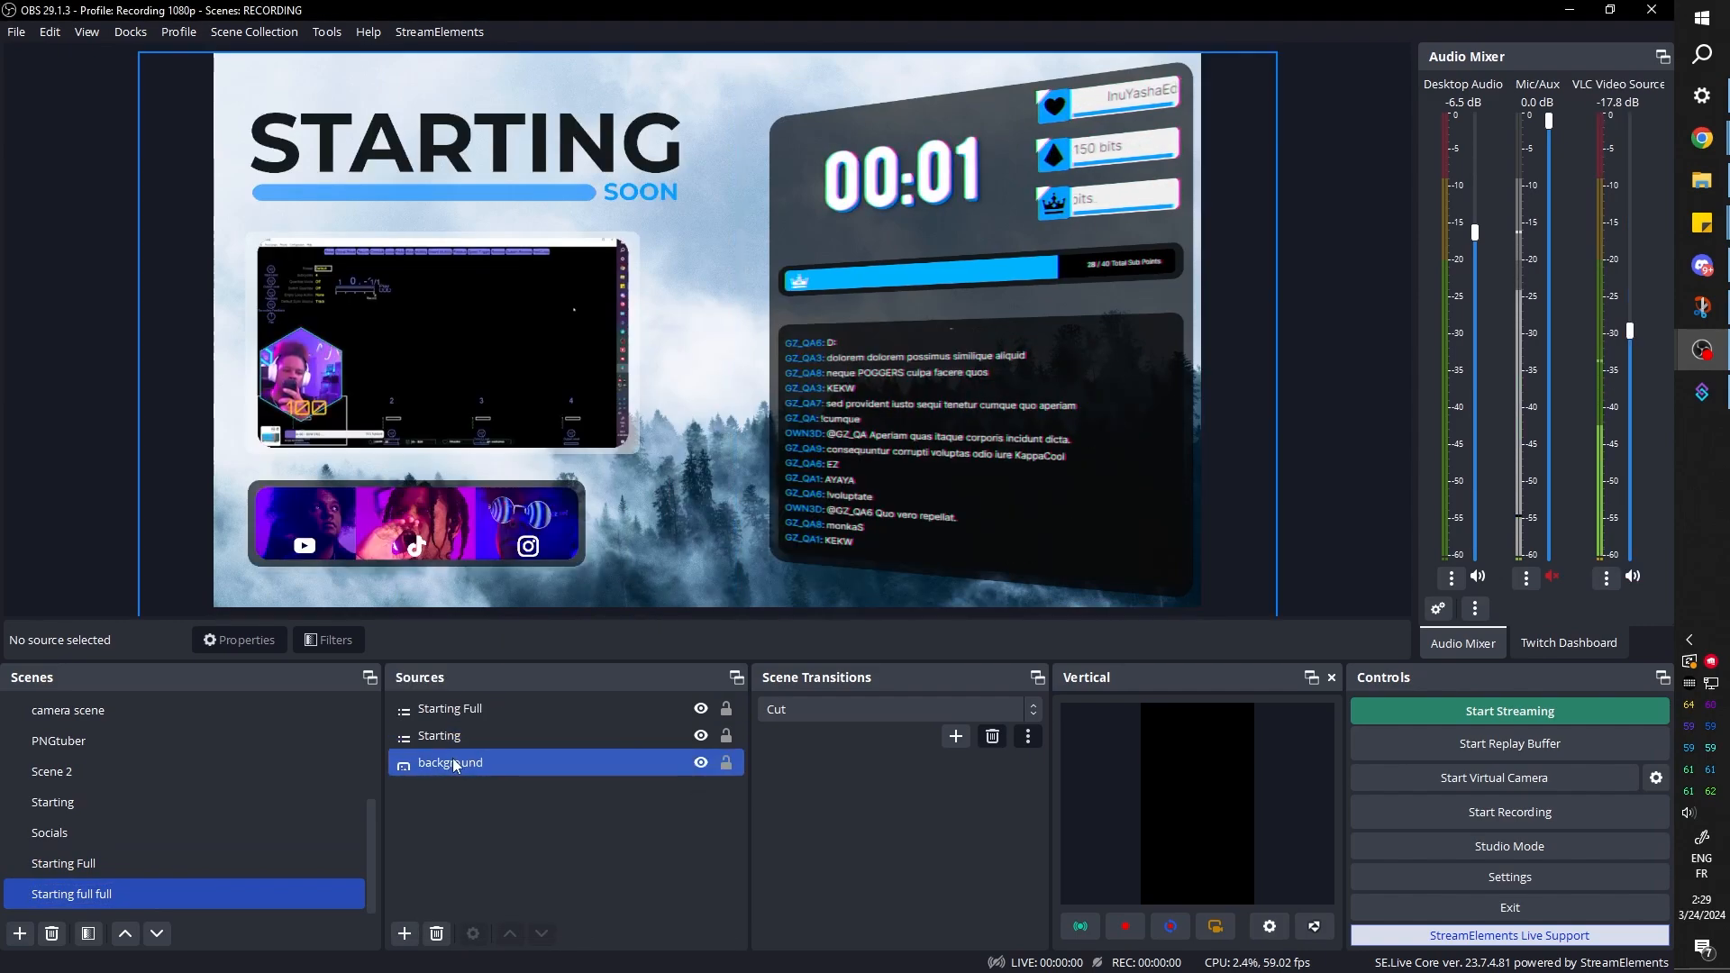
# Copy the shader filters from the Starting source and paste them onto the Starting Full source
pyautogui.rightClick(453, 738)
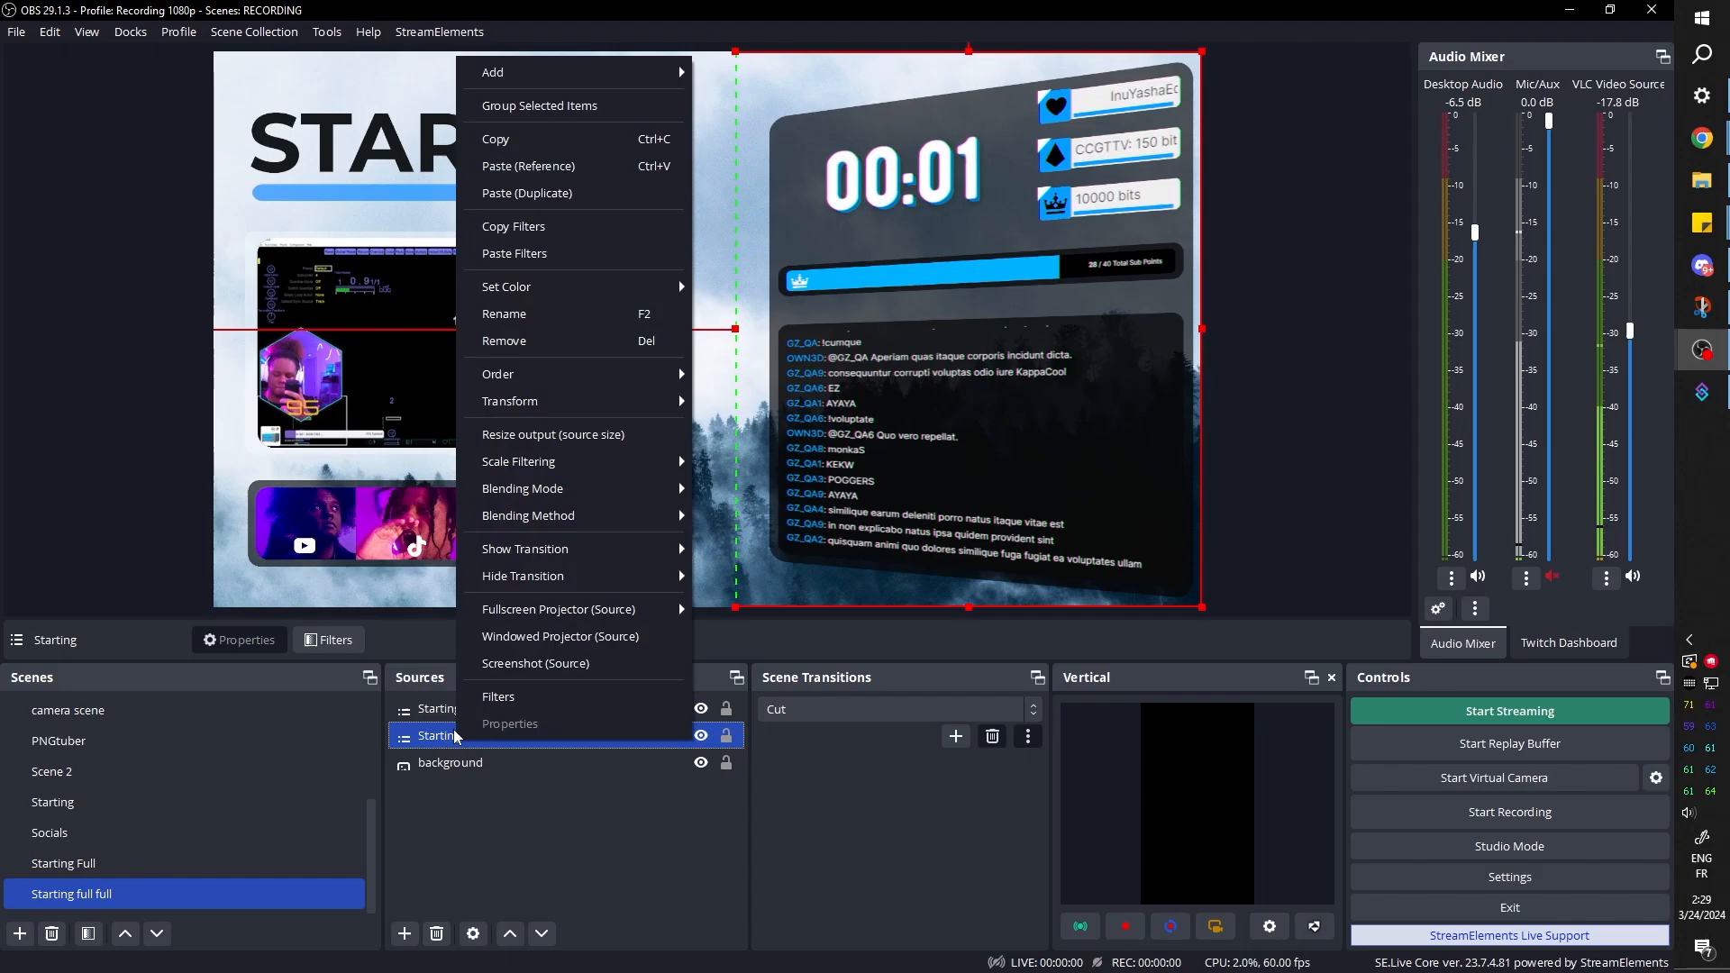
pyautogui.click(527, 226)
pyautogui.rightClick(480, 709)
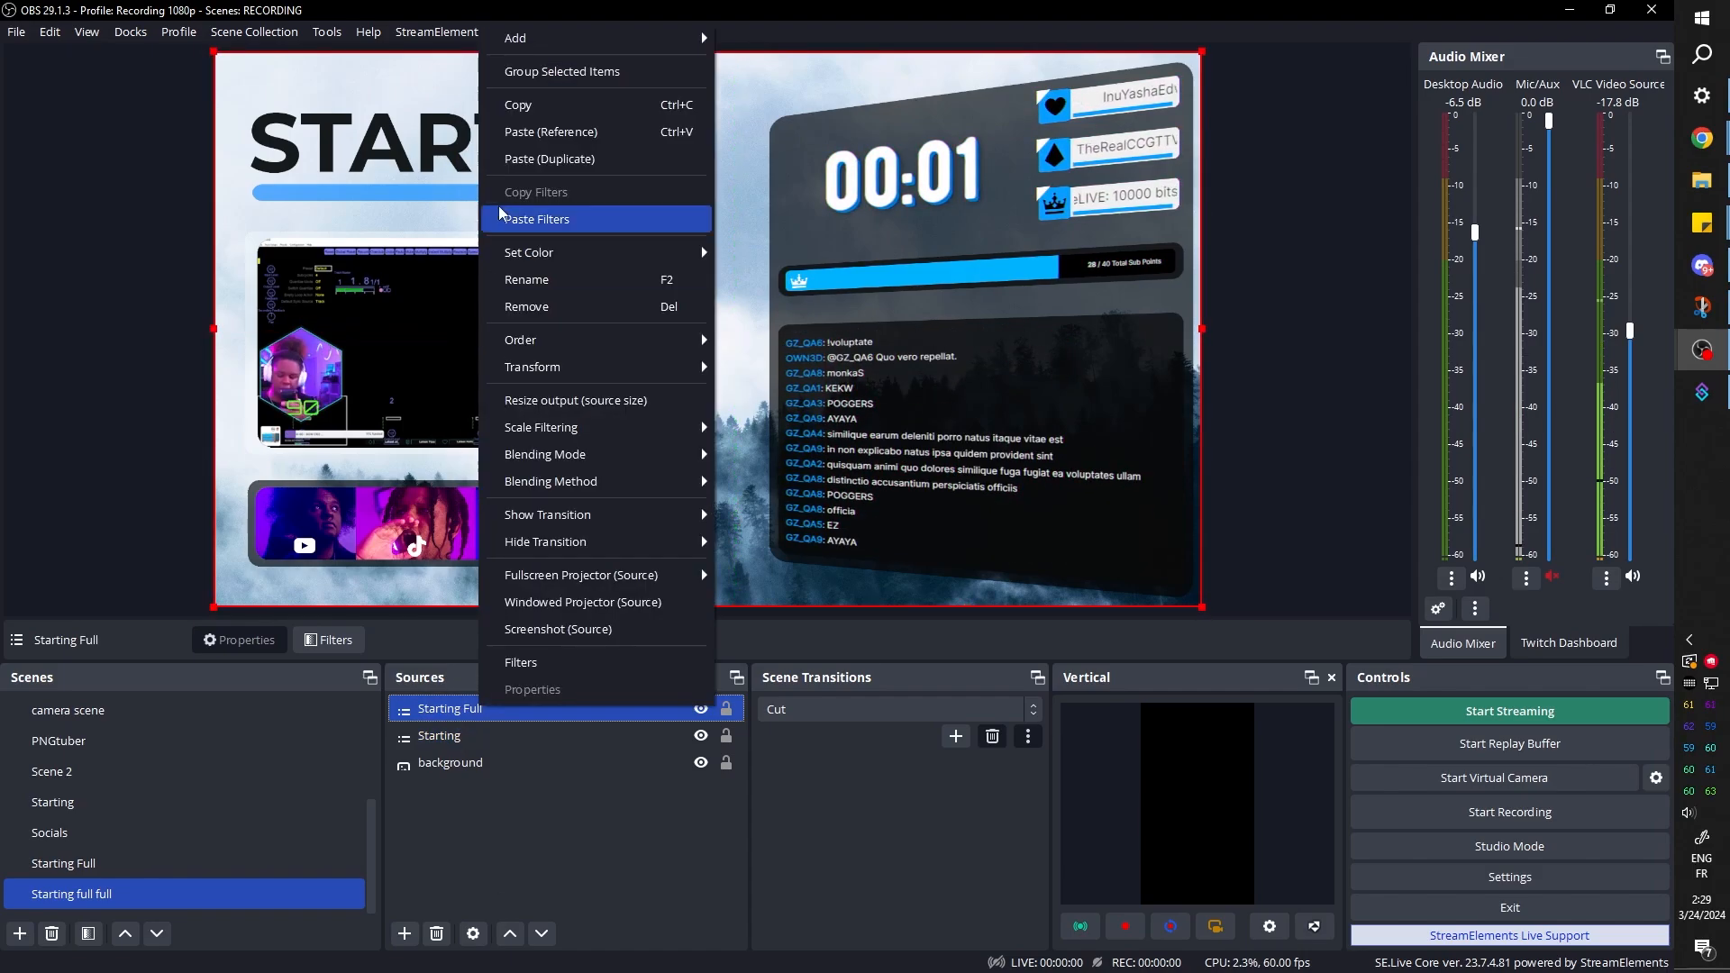
pyautogui.click(524, 221)
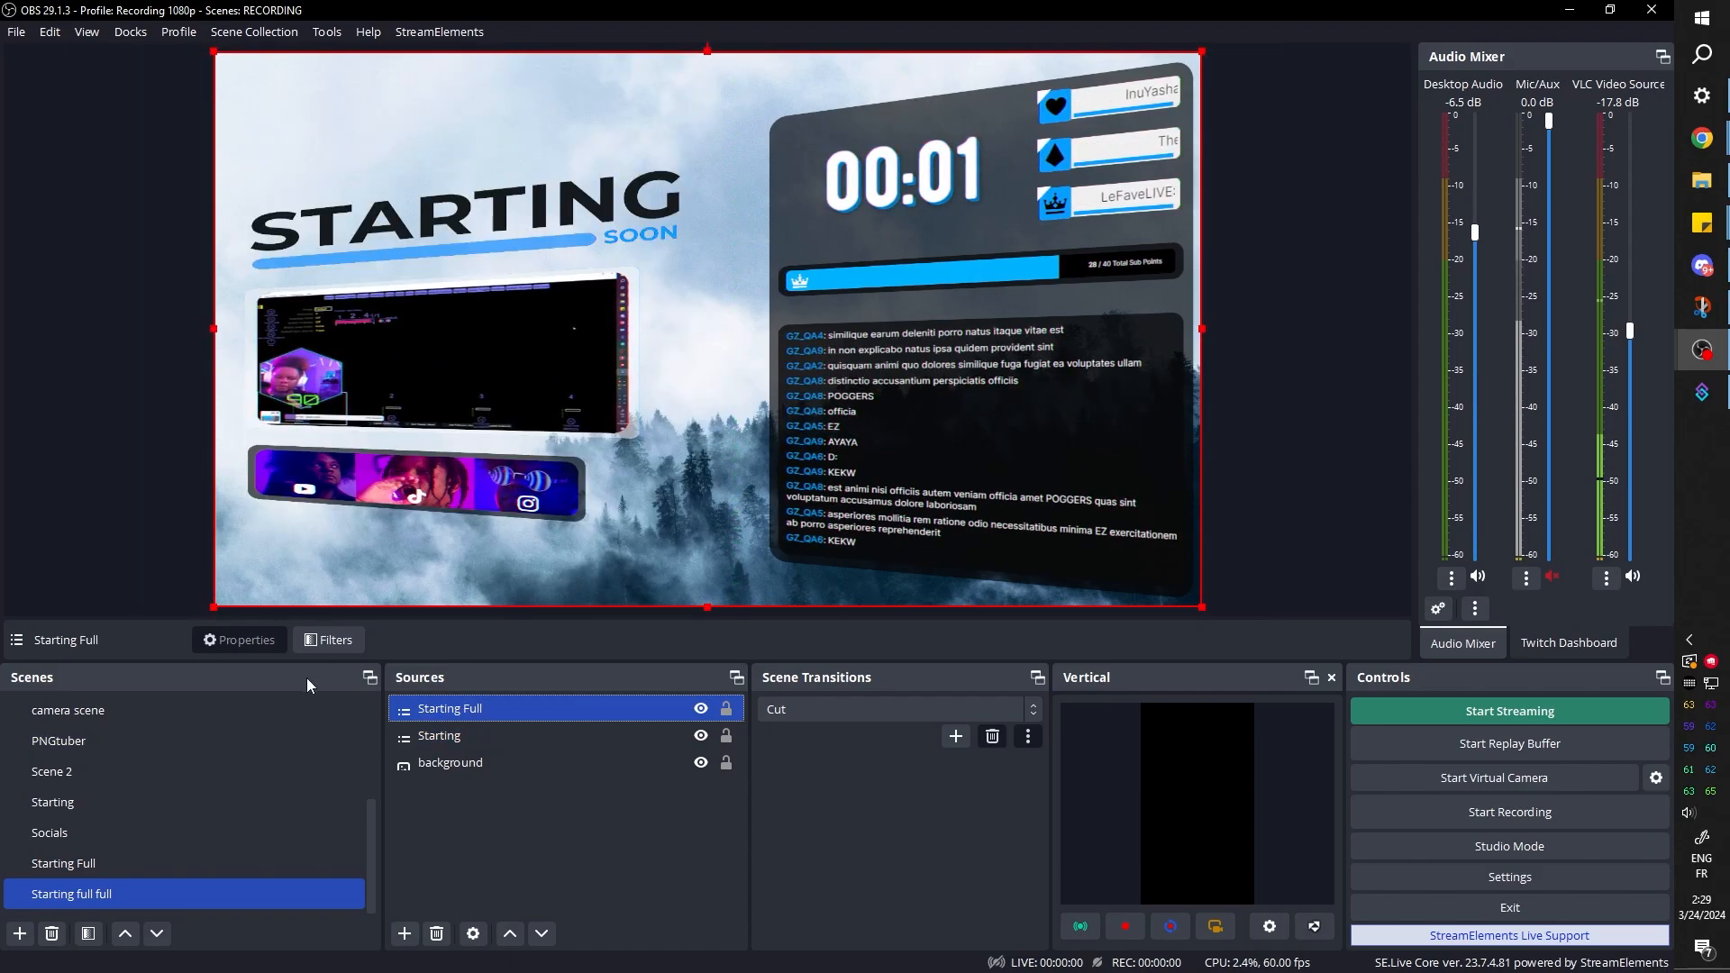
# Adjust Starting Full's corner-pin filter to top left y -100, top right y -80.20, bottom left y 99.90, and slightly reduce bottom right y
pyautogui.click(331, 642)
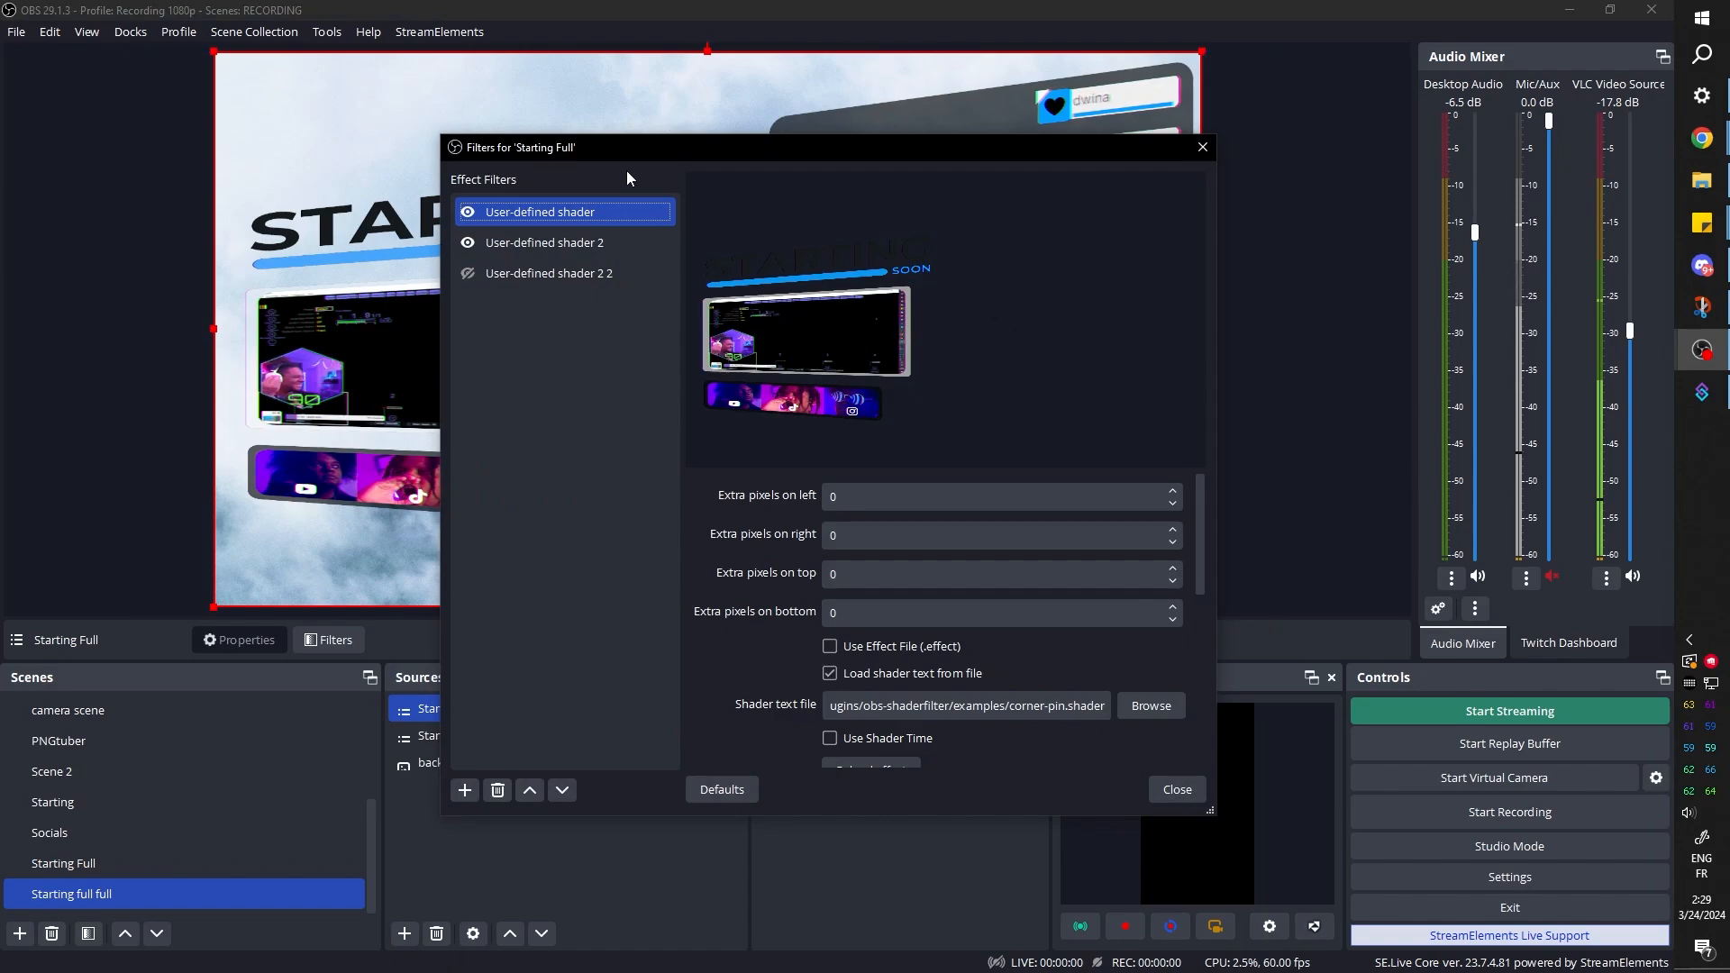
pyautogui.moveTo(625, 153); pyautogui.dragTo(872, 113)
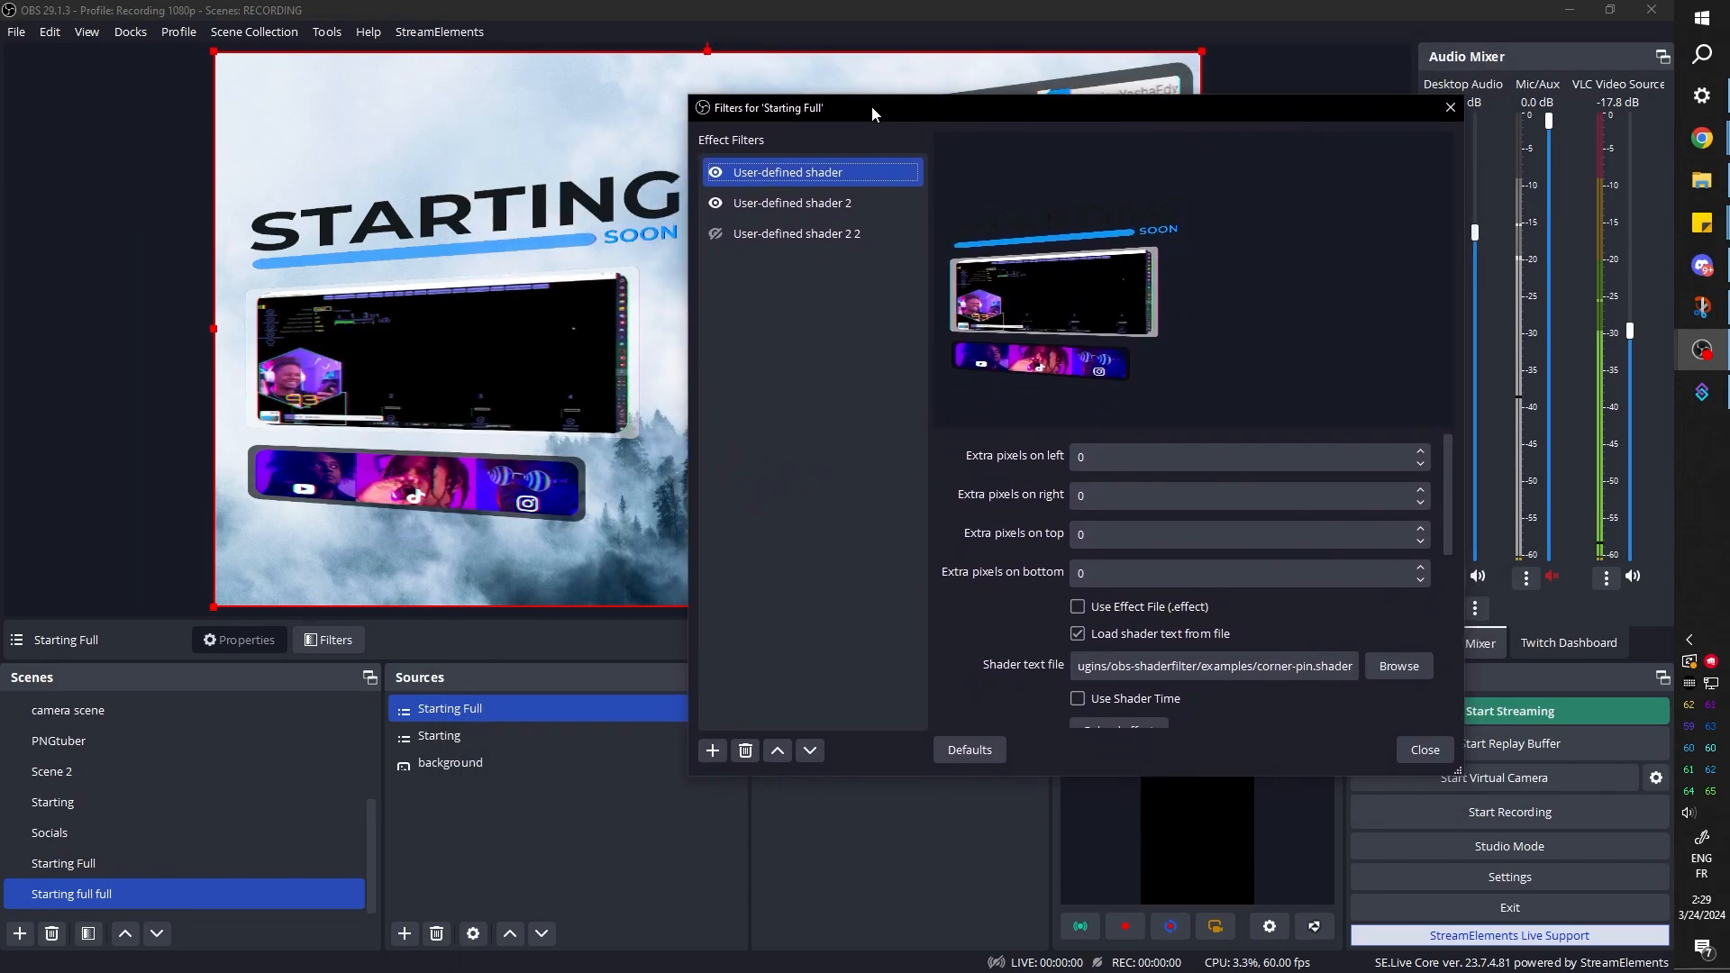
pyautogui.scroll(-8, 969, 631)
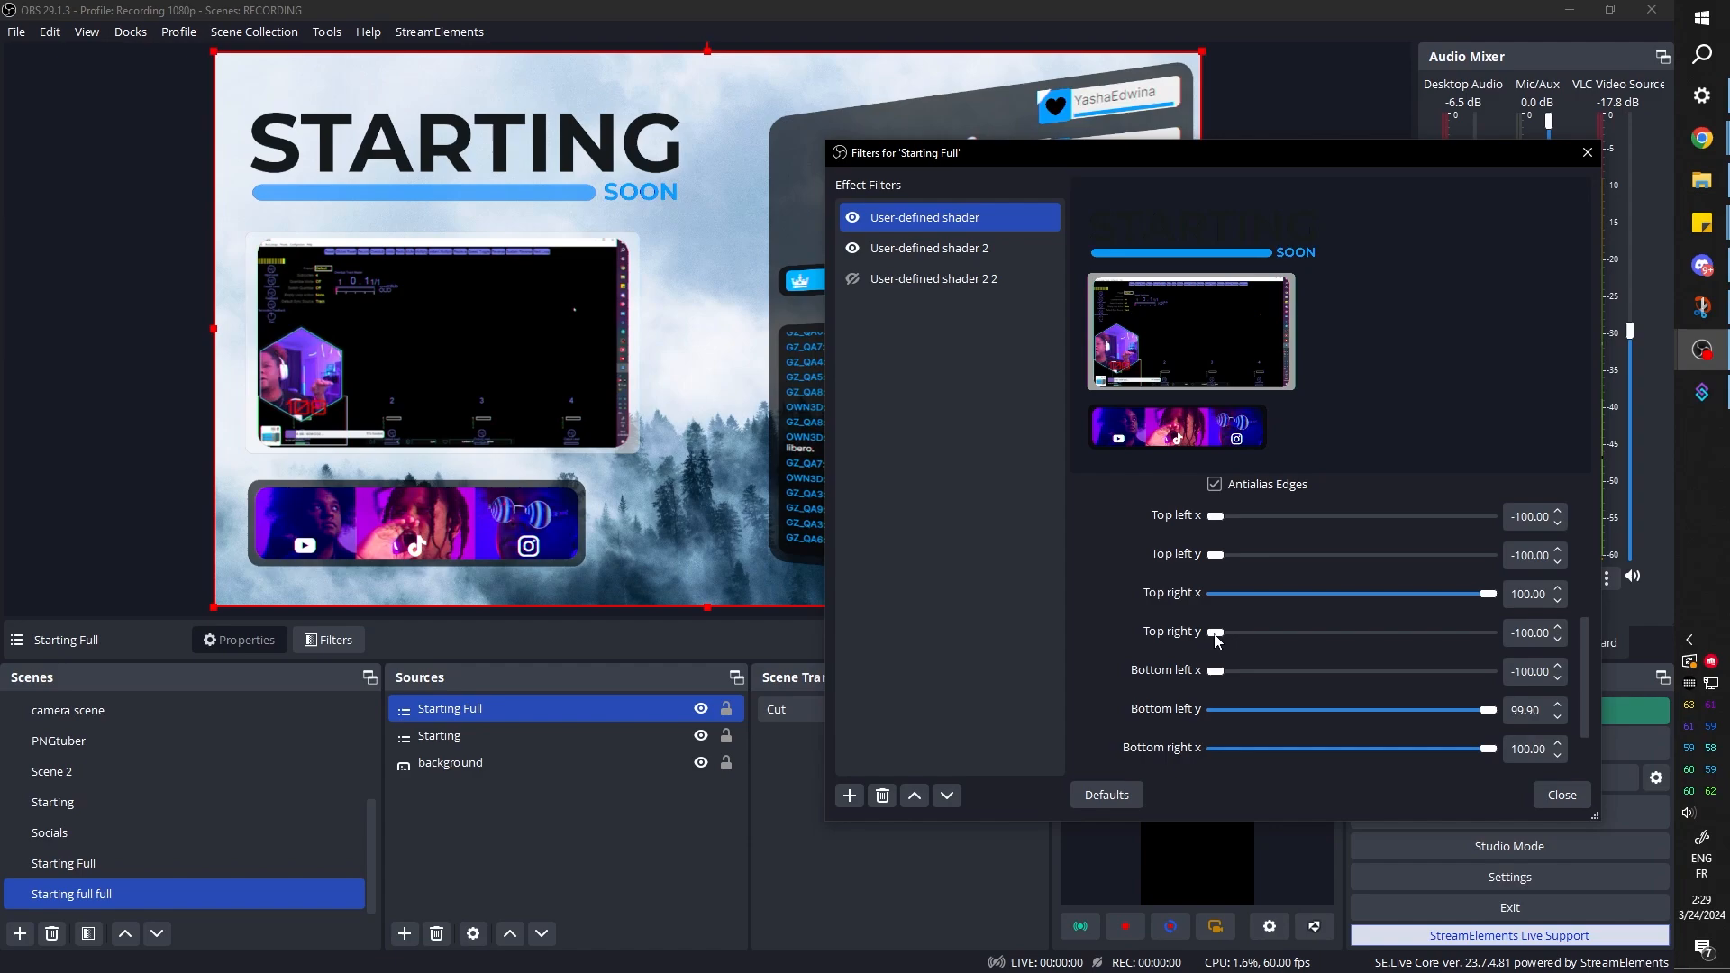
pyautogui.moveTo(1215, 637); pyautogui.dragTo(1239, 639)
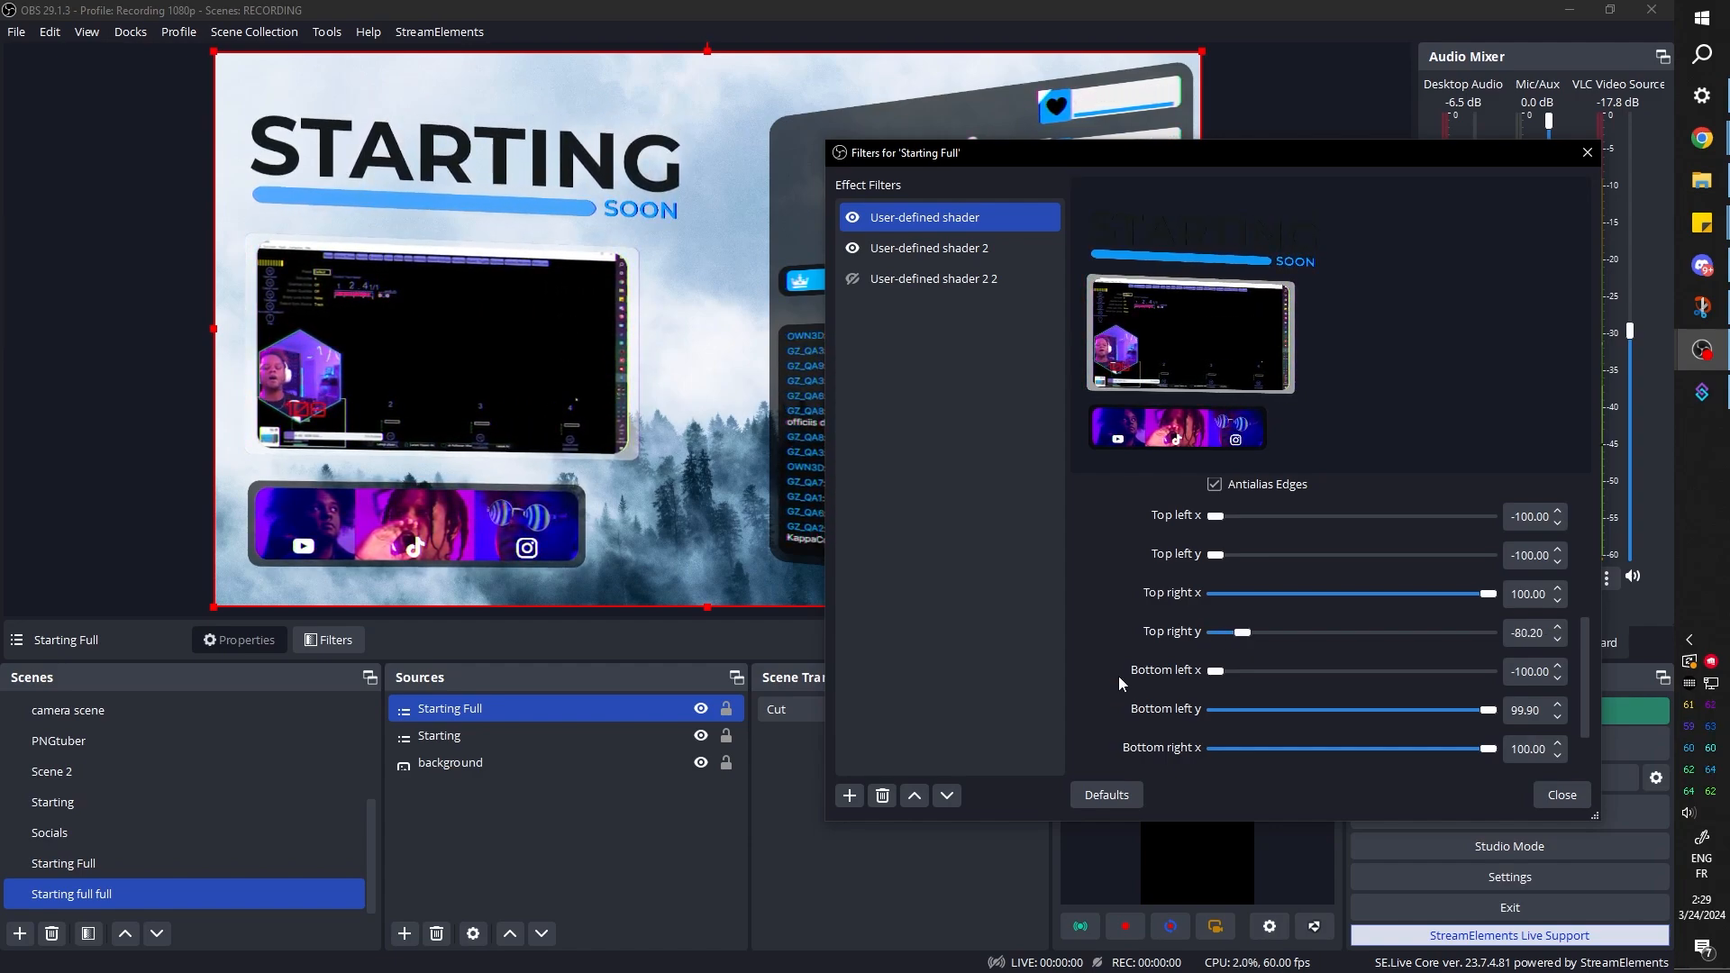
pyautogui.scroll(-1, 1126, 683)
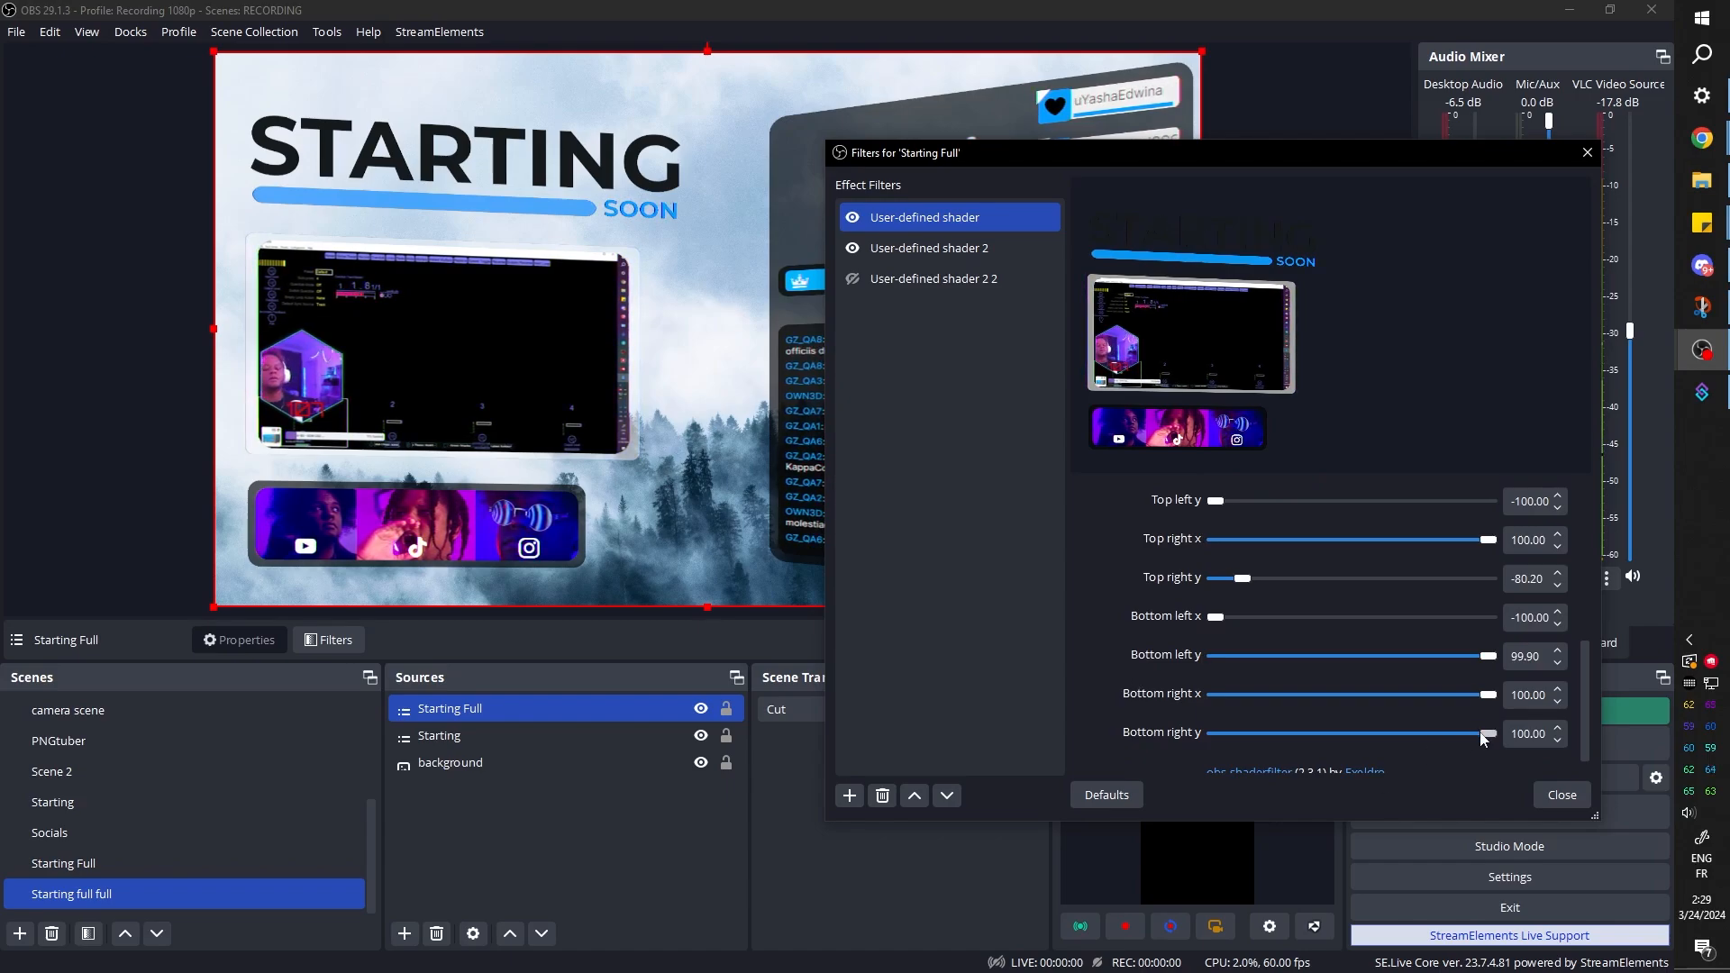
pyautogui.moveTo(1481, 733); pyautogui.dragTo(1461, 733)
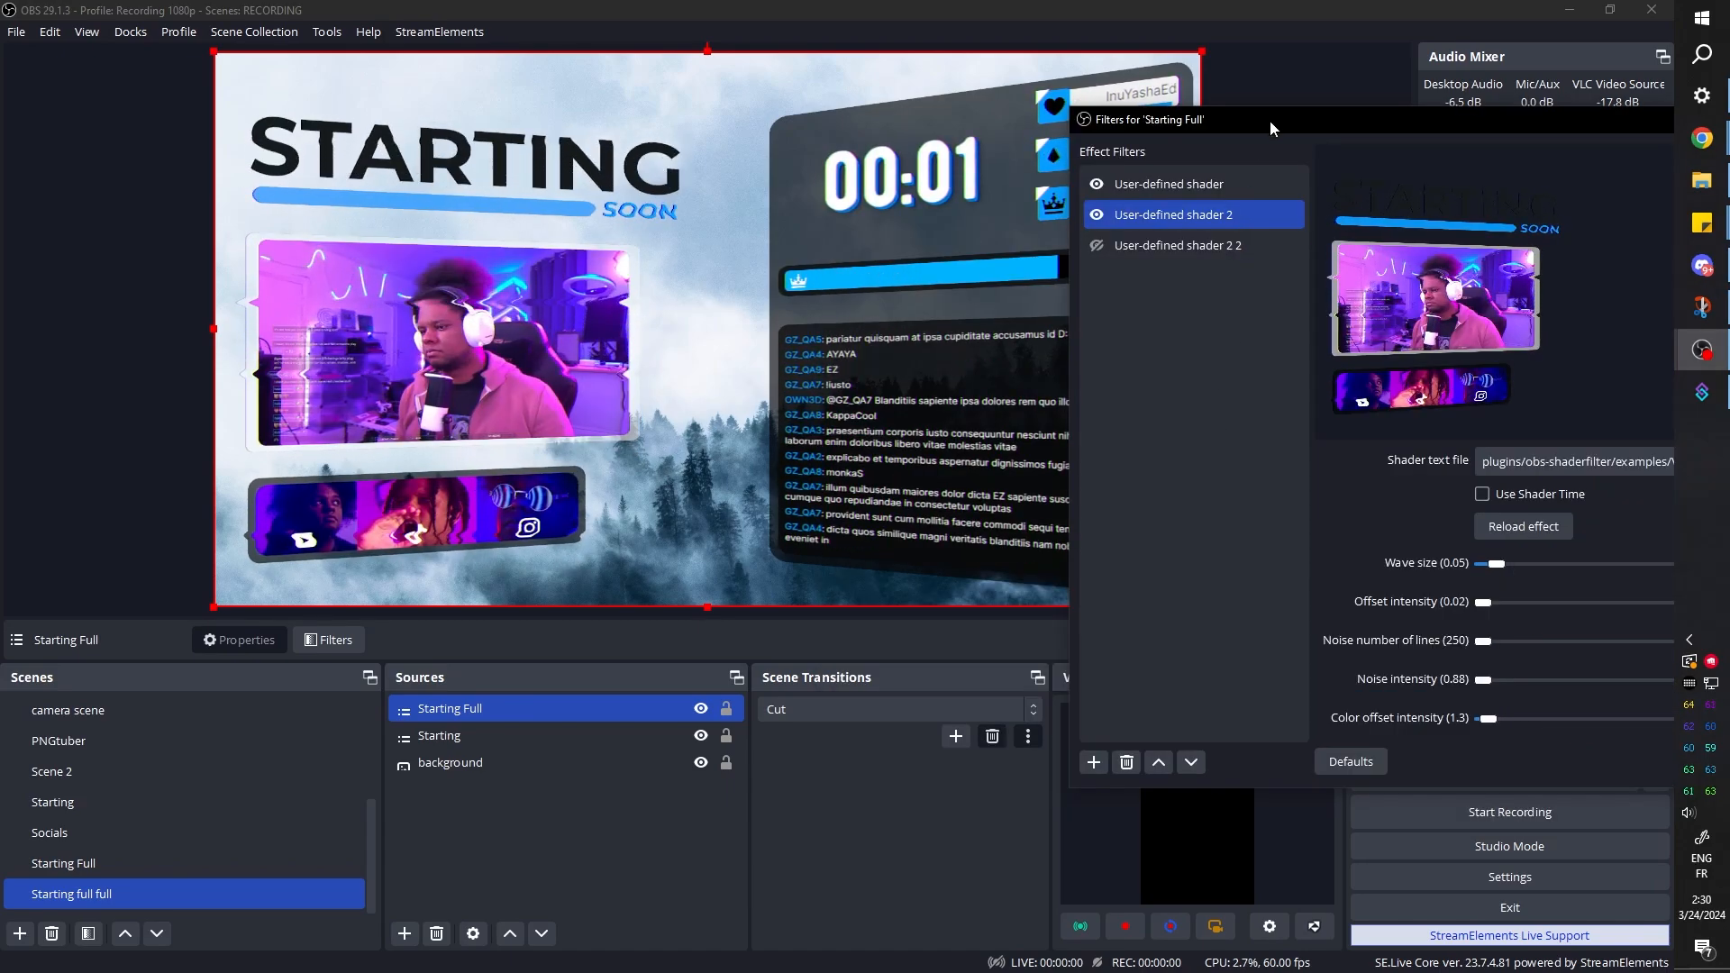
pyautogui.moveTo(1269, 121); pyautogui.dragTo(1007, 618)
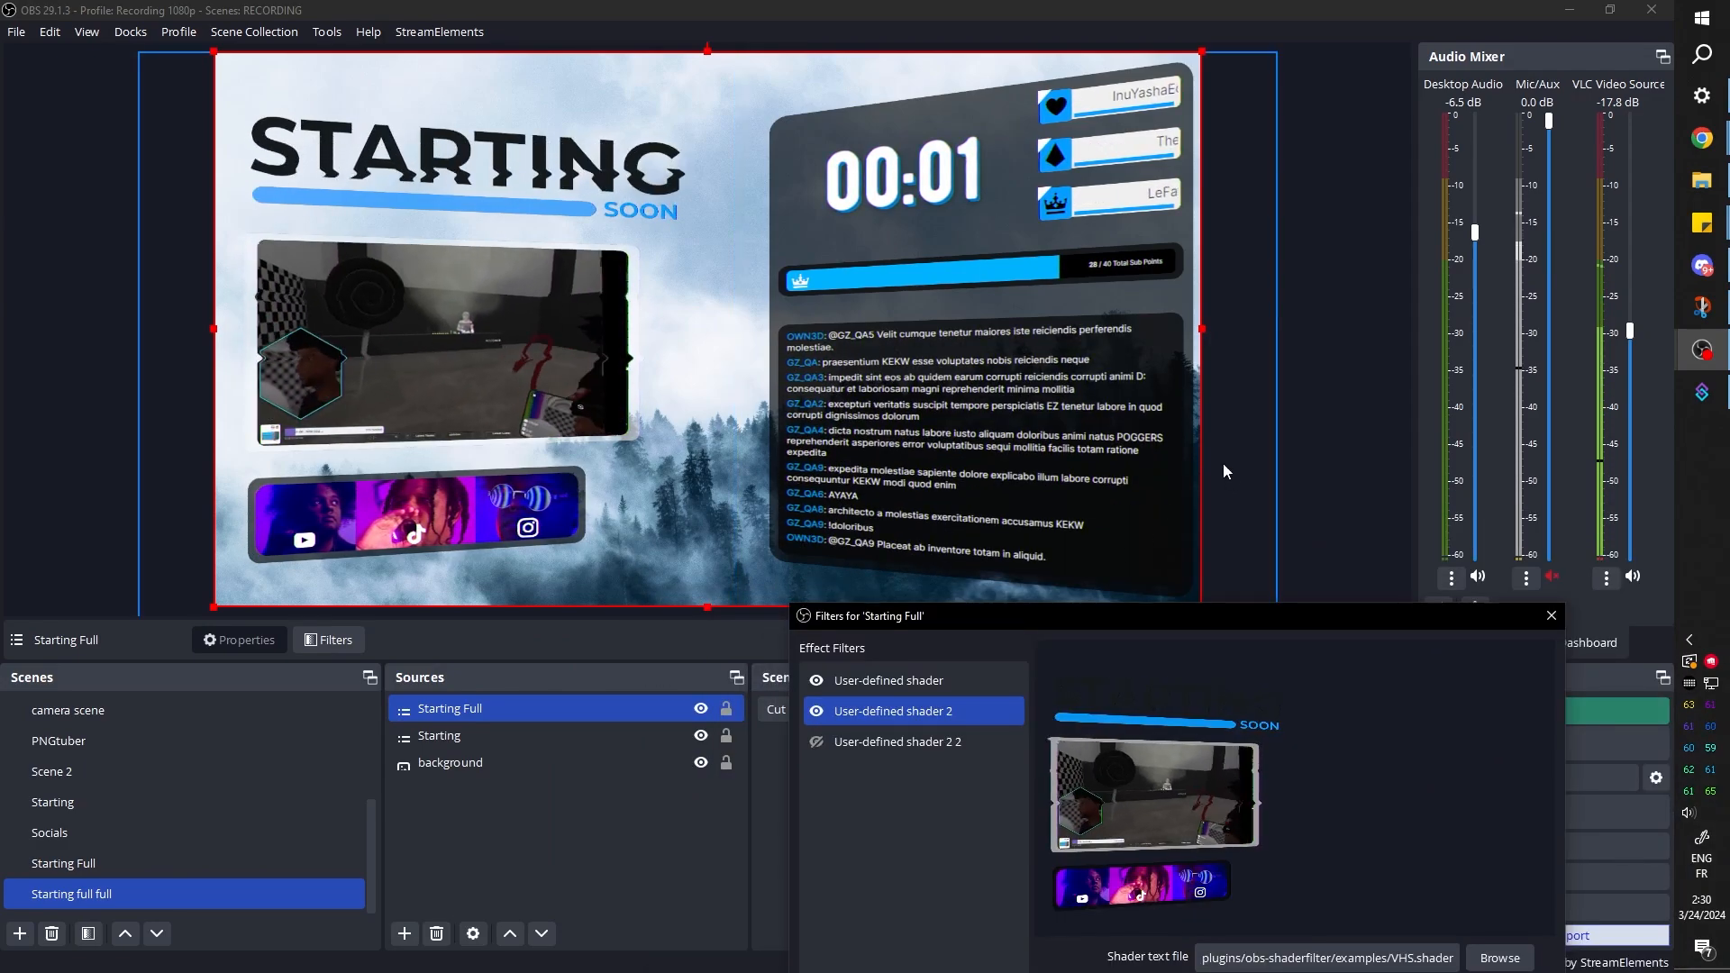
pyautogui.moveTo(1350, 619); pyautogui.dragTo(1102, 536)
pyautogui.click(1298, 538)
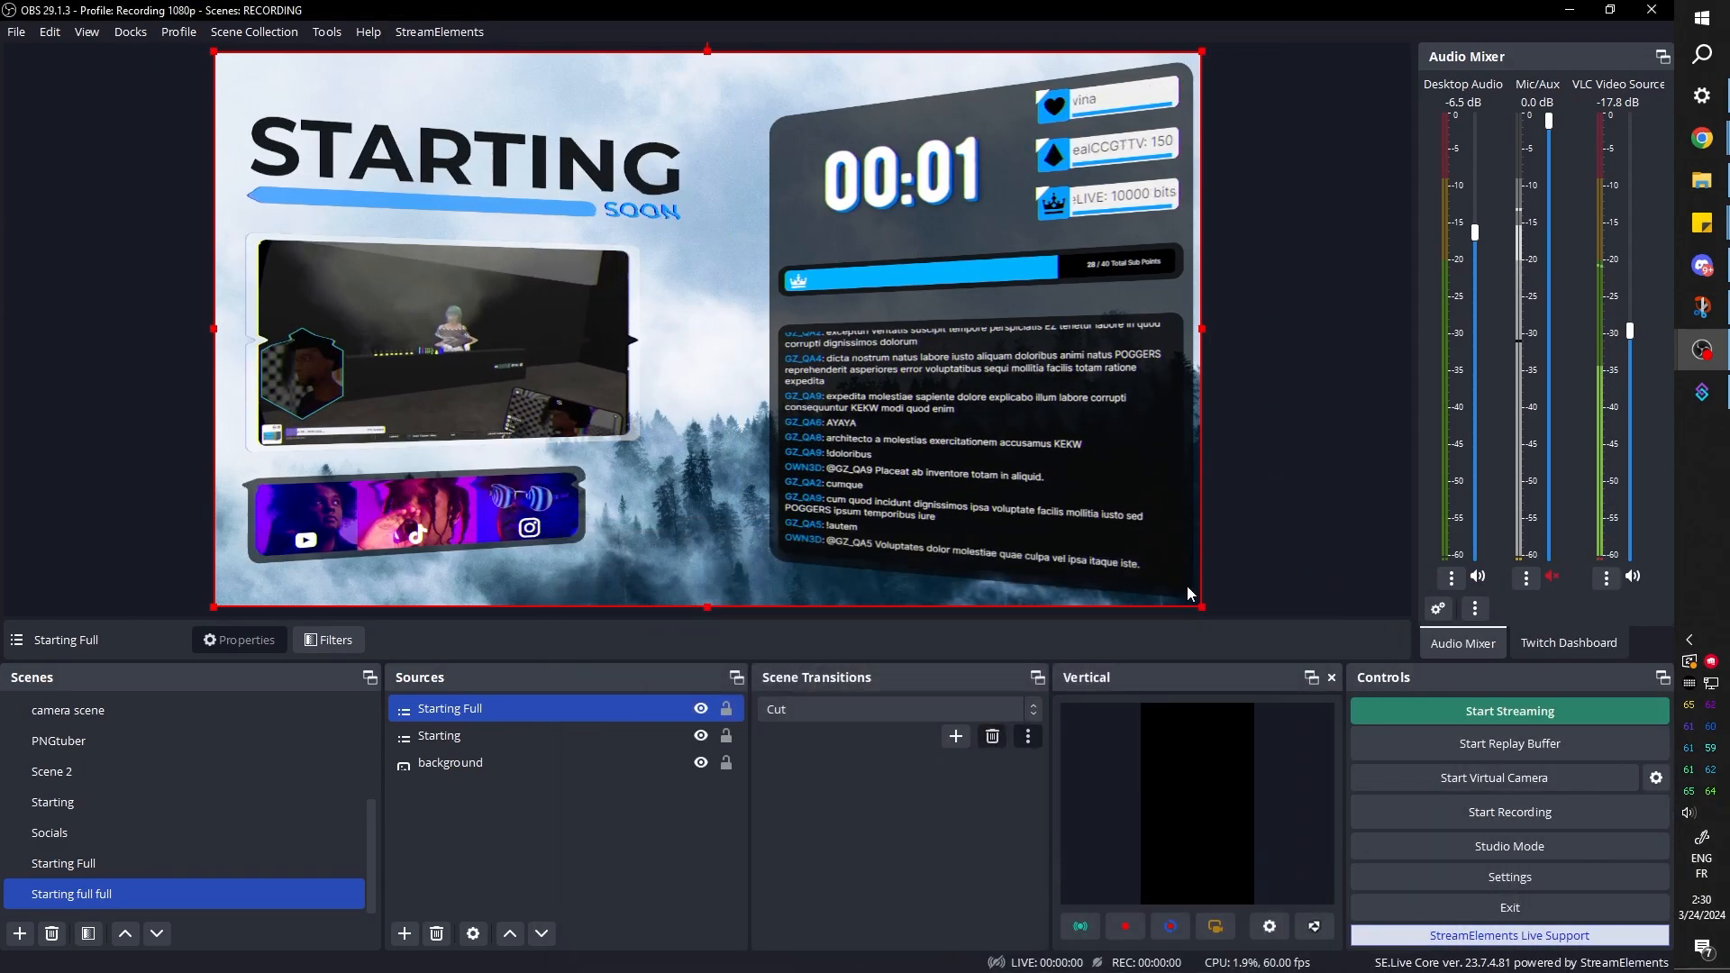
# Add a User-defined shader filter to the background source and enable loading its shader text from a file
pyautogui.click(494, 763)
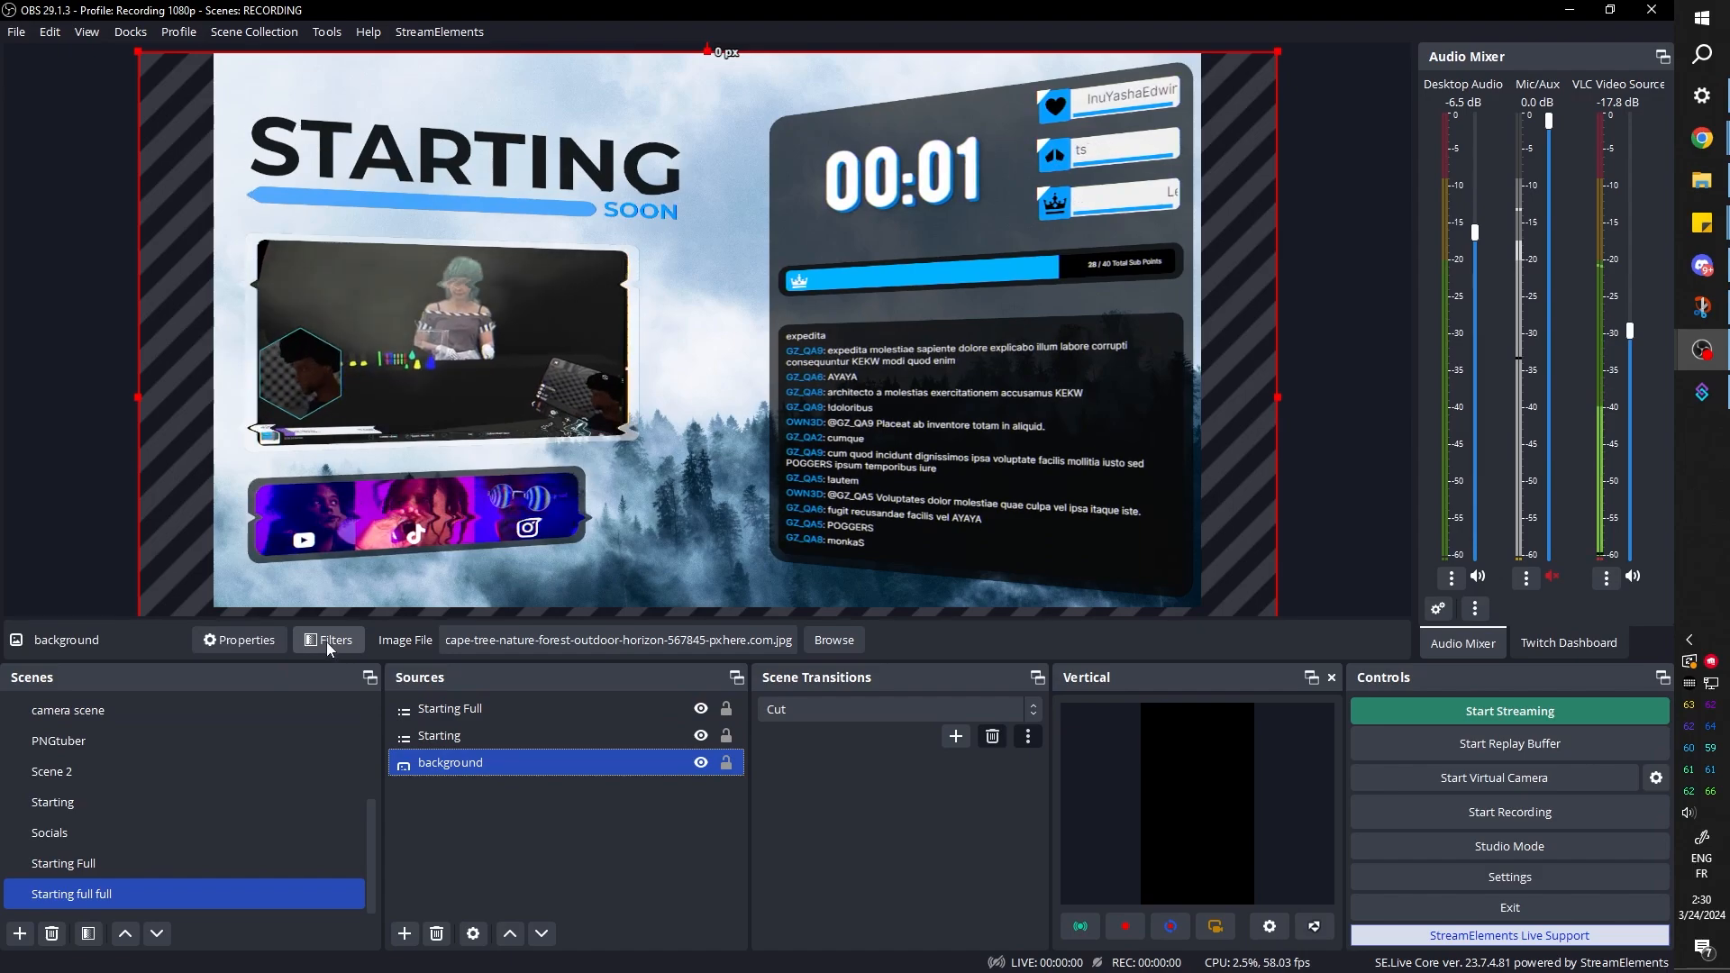
pyautogui.click(326, 641)
pyautogui.click(464, 790)
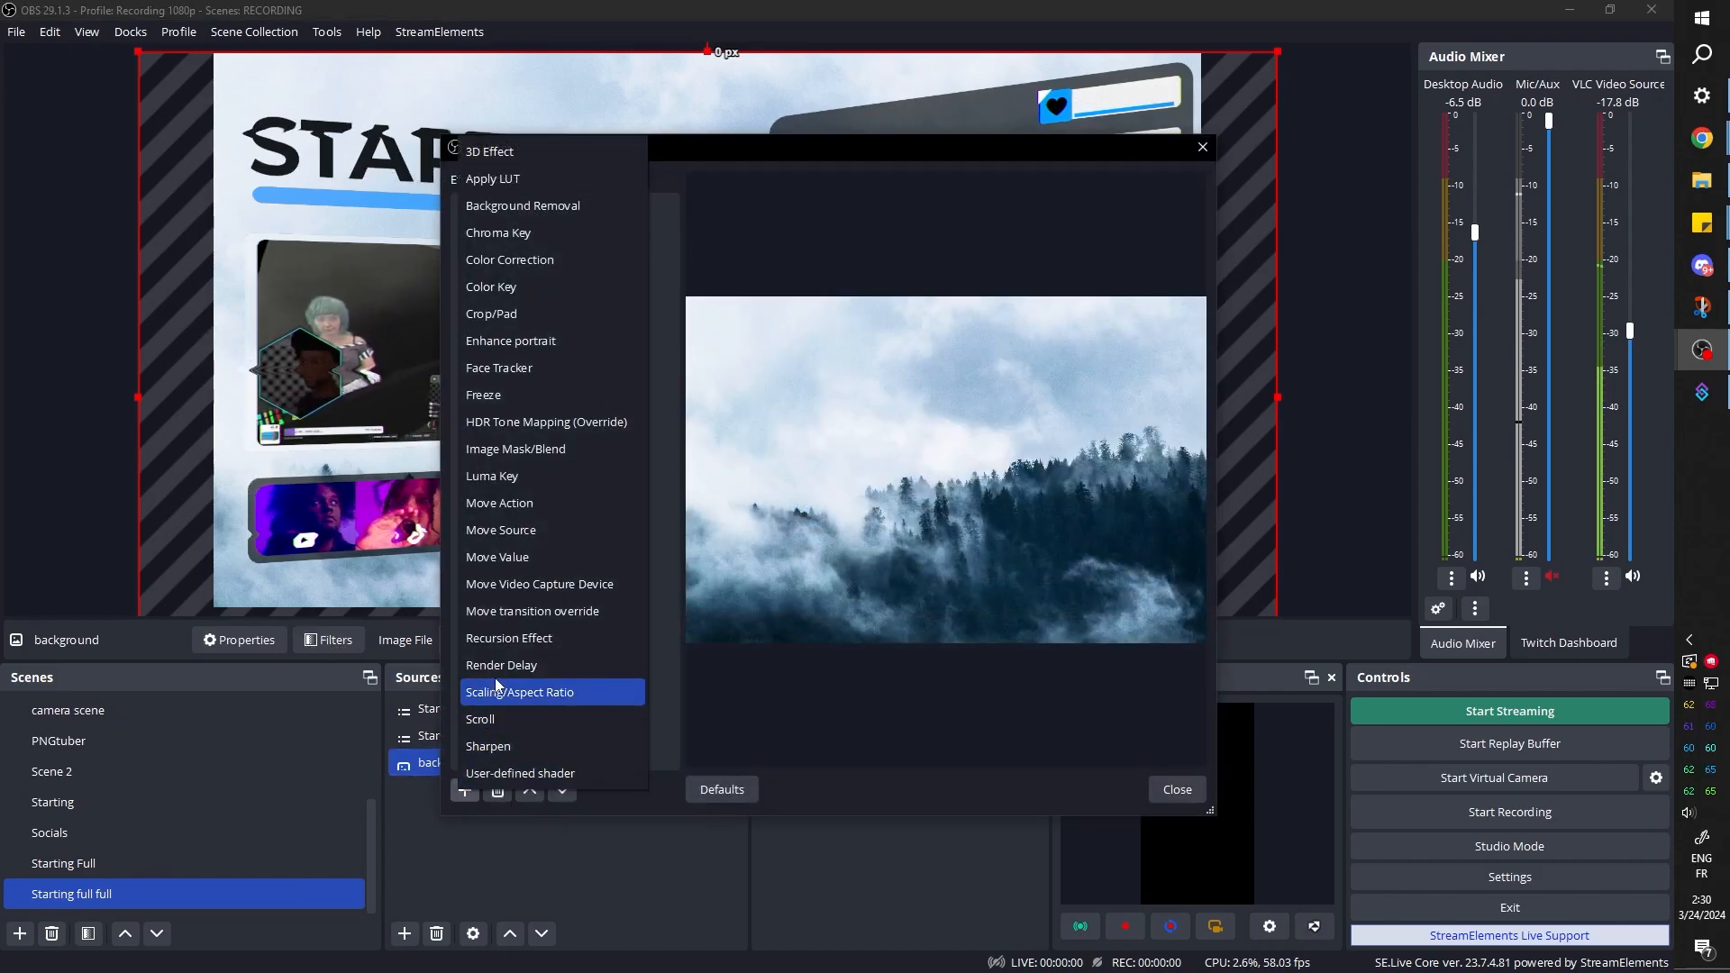
pyautogui.click(508, 773)
pyautogui.click(784, 509)
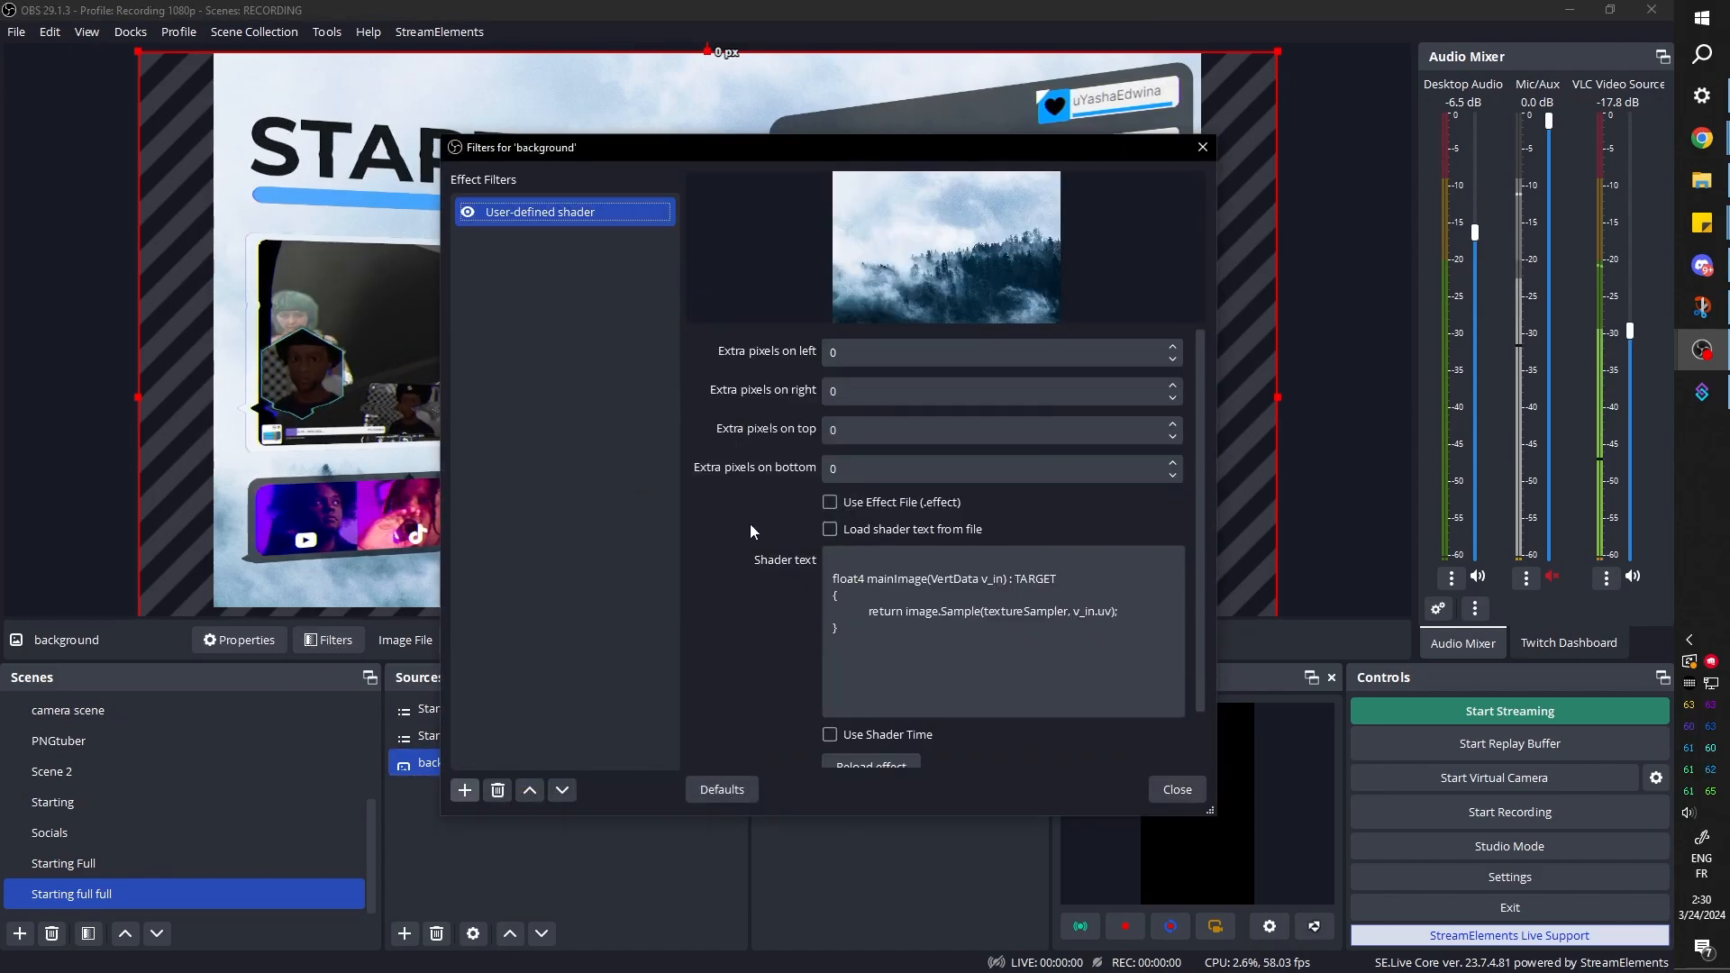
pyautogui.scroll(-2, 739, 551)
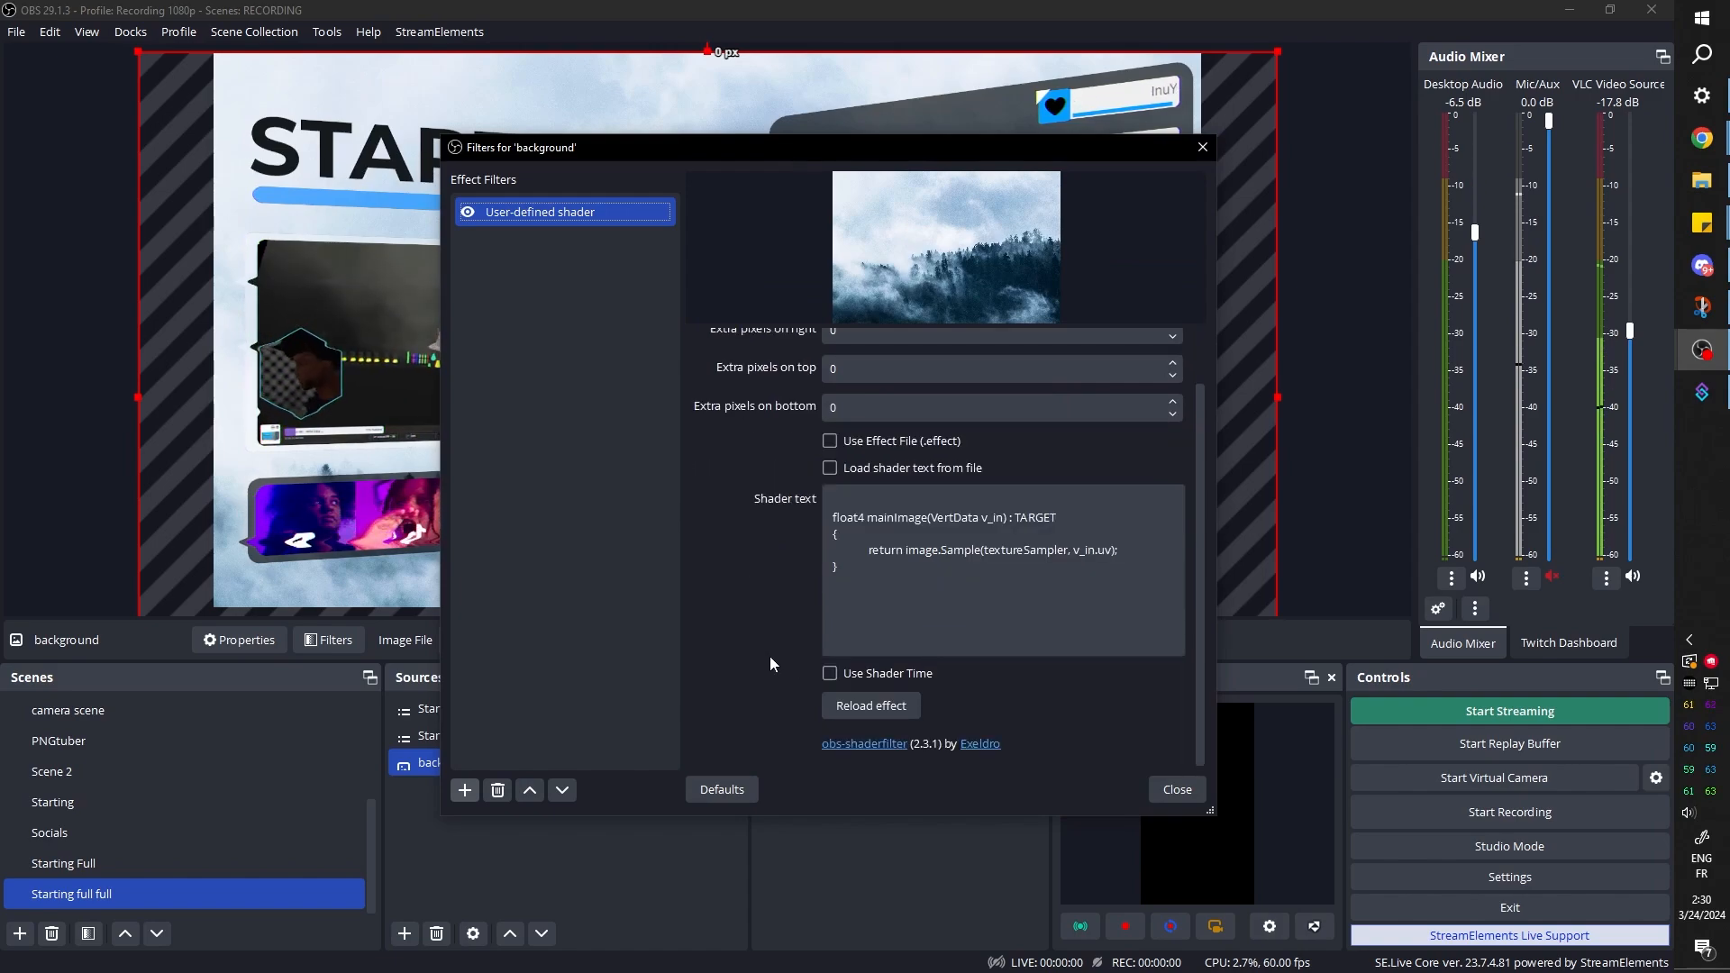
pyautogui.click(880, 471)
# Load box-blur.shader into the background's shader filter and set its blur strength to 2
pyautogui.click(1163, 561)
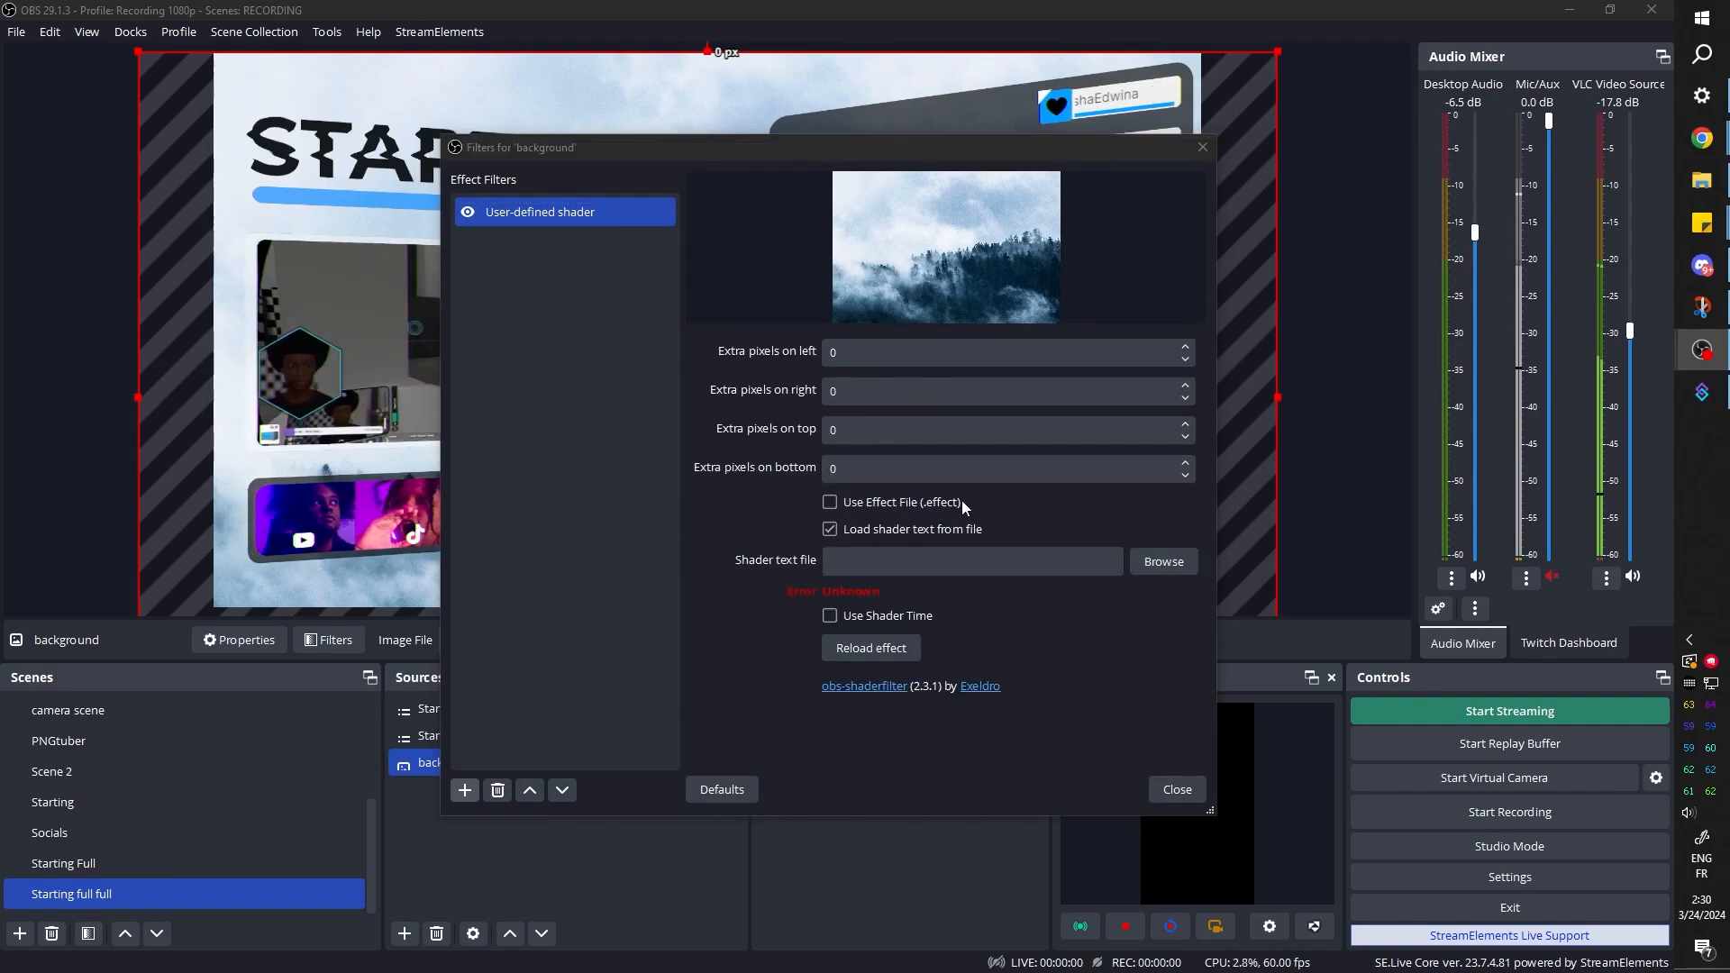
pyautogui.click(719, 461)
pyautogui.click(1033, 609)
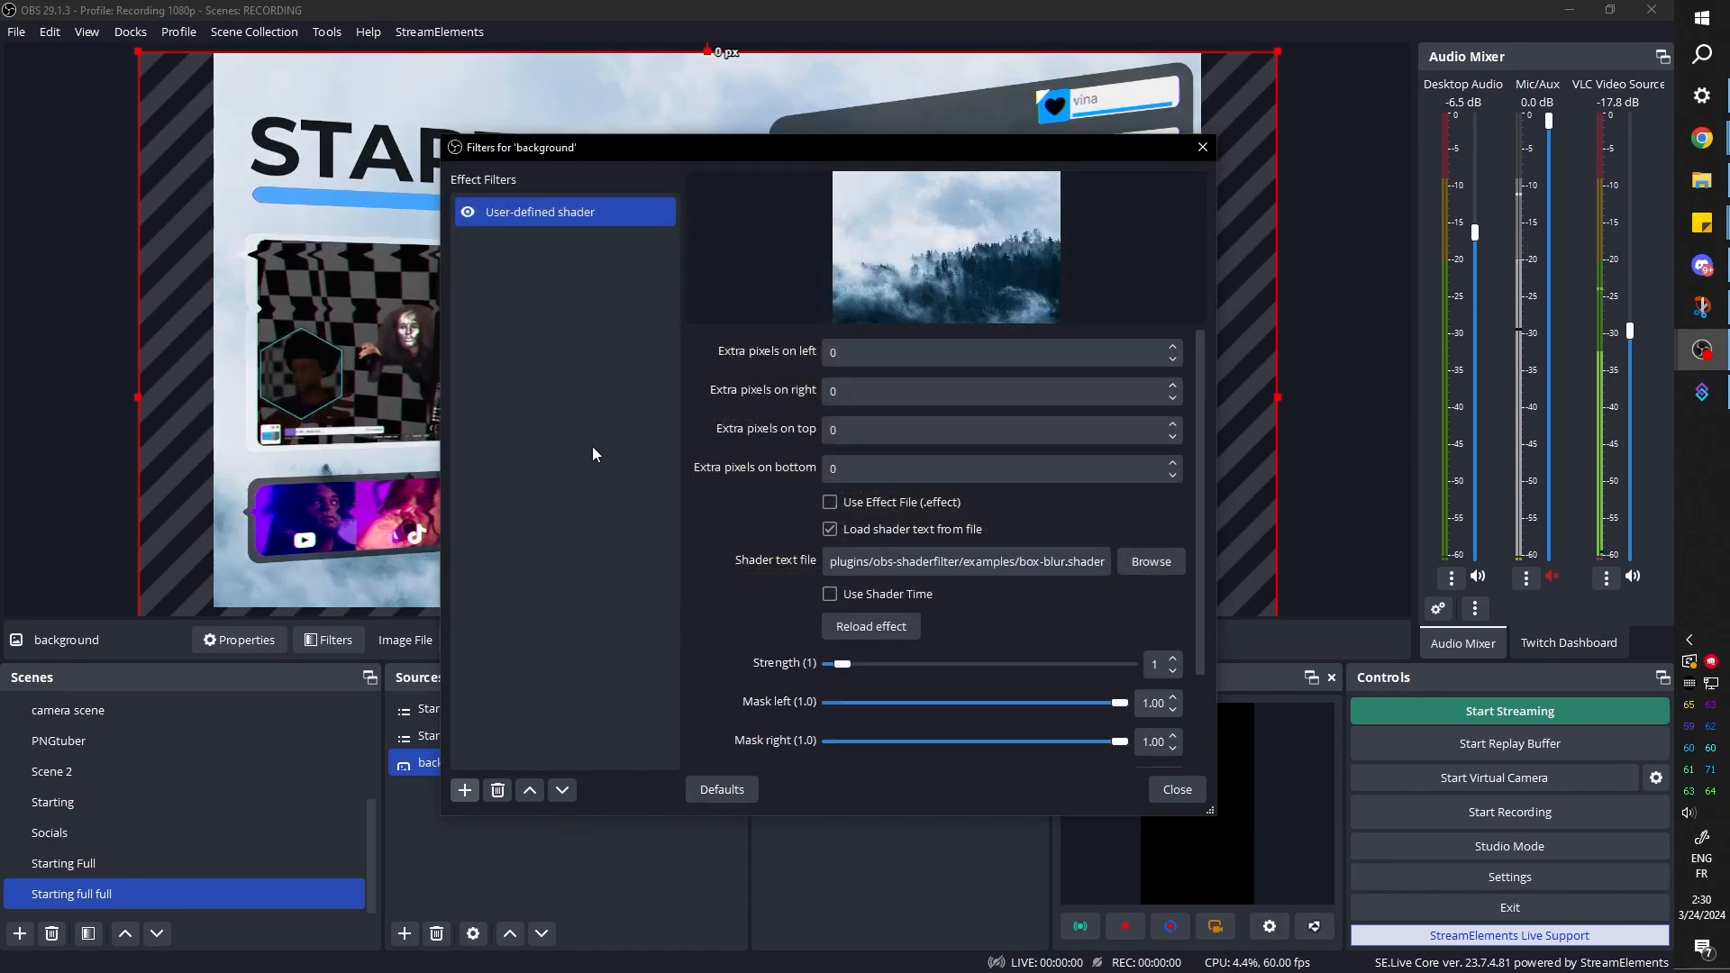
pyautogui.moveTo(632, 154); pyautogui.dragTo(1077, 127)
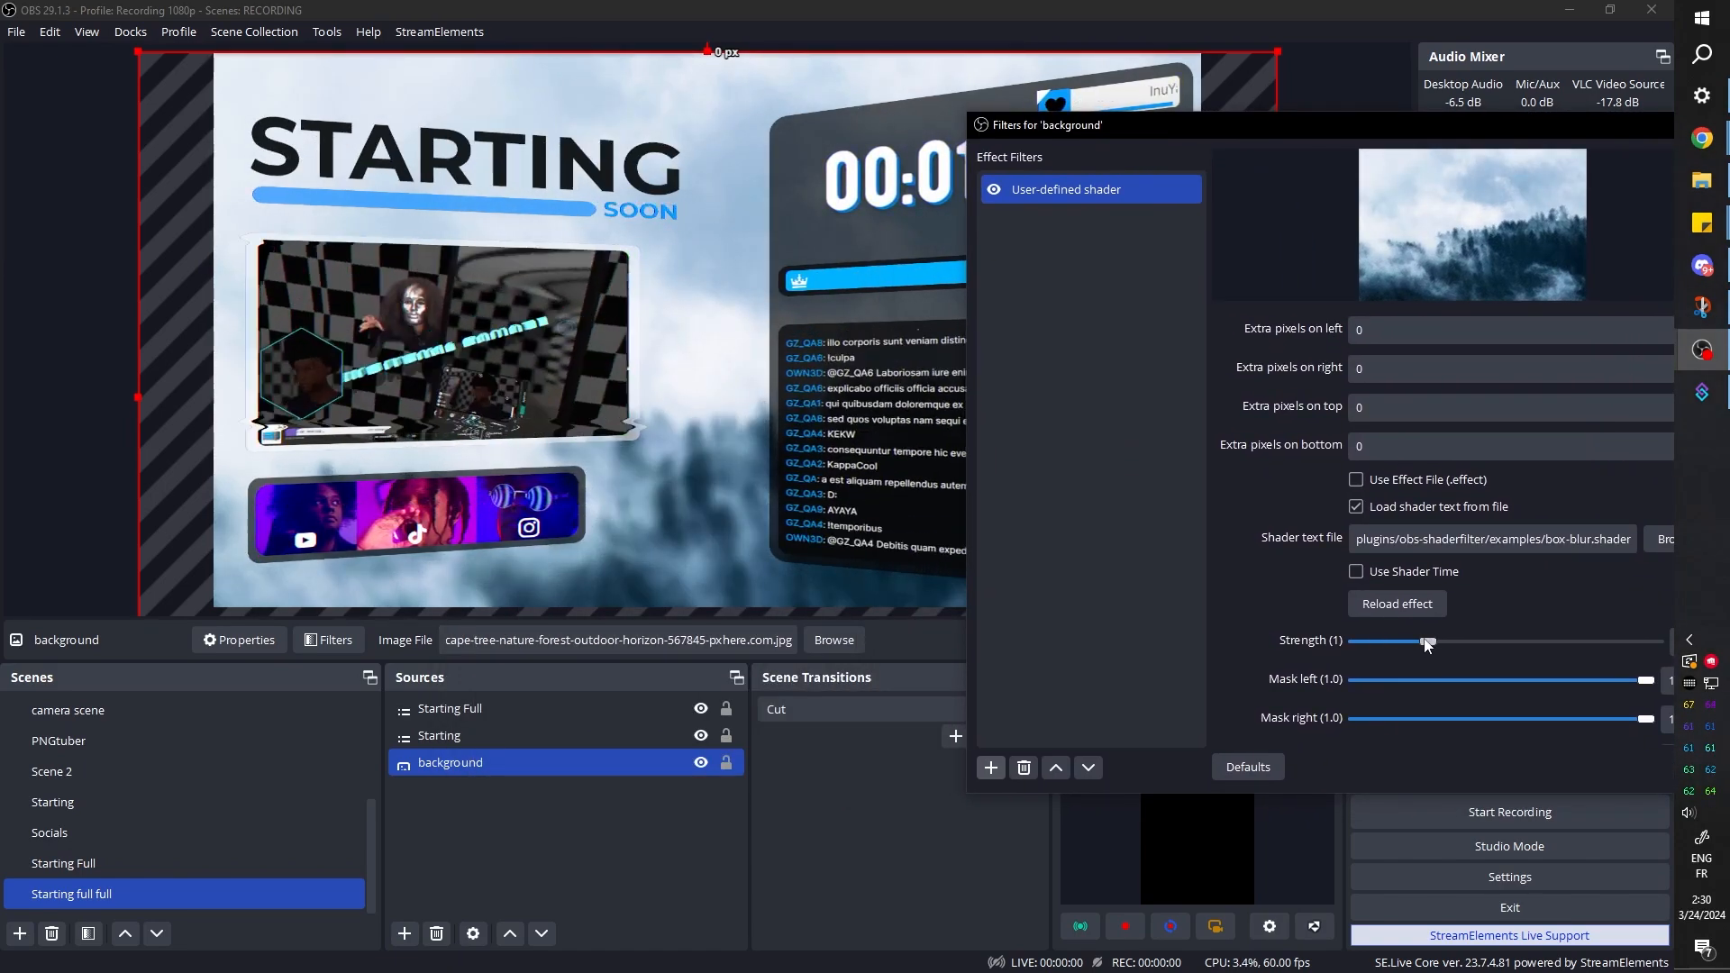
pyautogui.moveTo(1427, 642); pyautogui.dragTo(1385, 643)
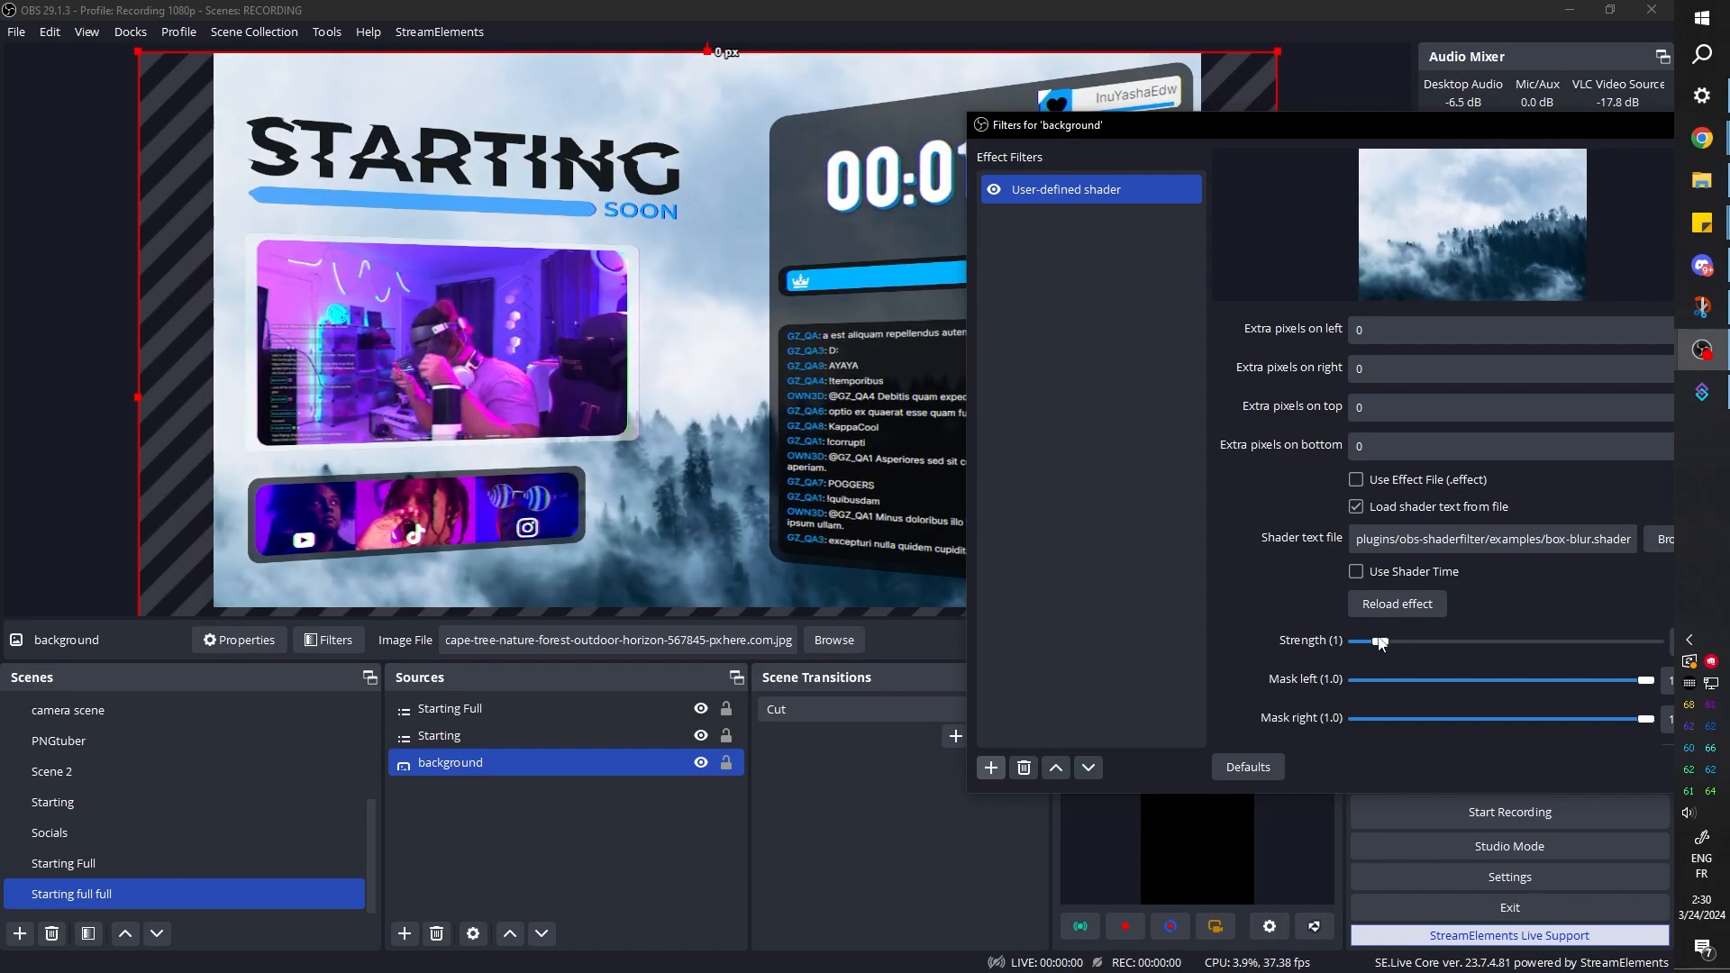
pyautogui.moveTo(1081, 125); pyautogui.dragTo(850, 82)
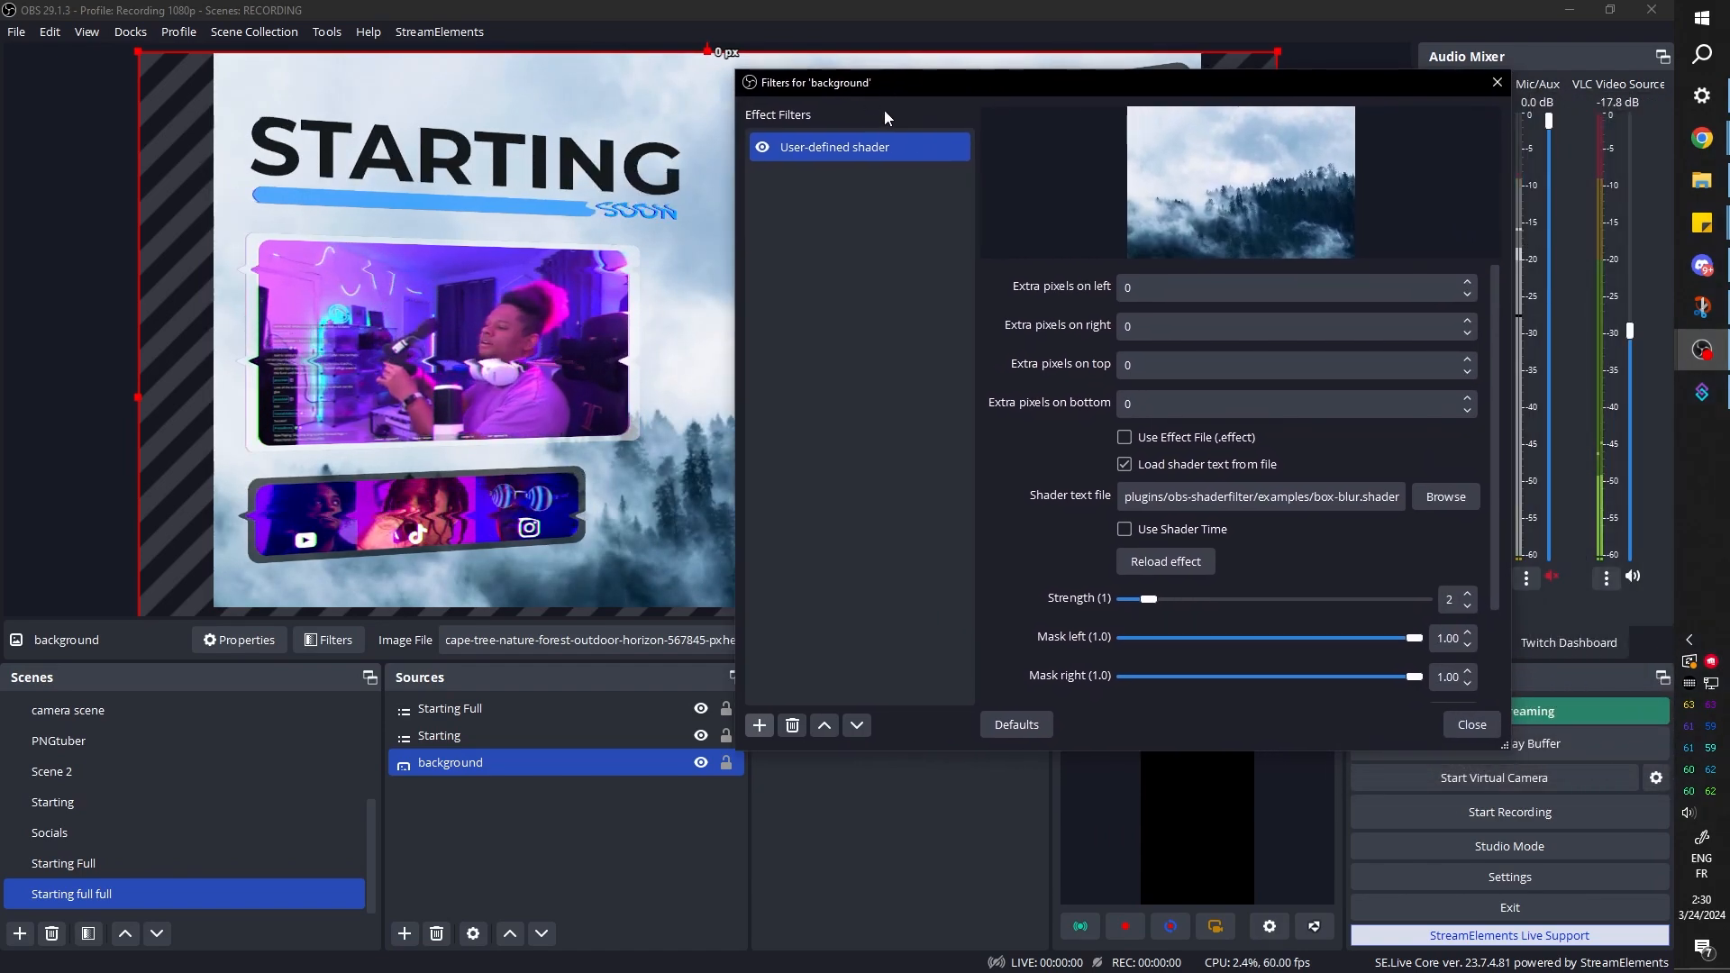
# Replace the background's shader with gaussian-blur-simple.shader, set the strength to 3, and close the filters
pyautogui.click(1446, 496)
pyautogui.doubleClick(1018, 581)
pyautogui.scroll(-5, 1036, 586)
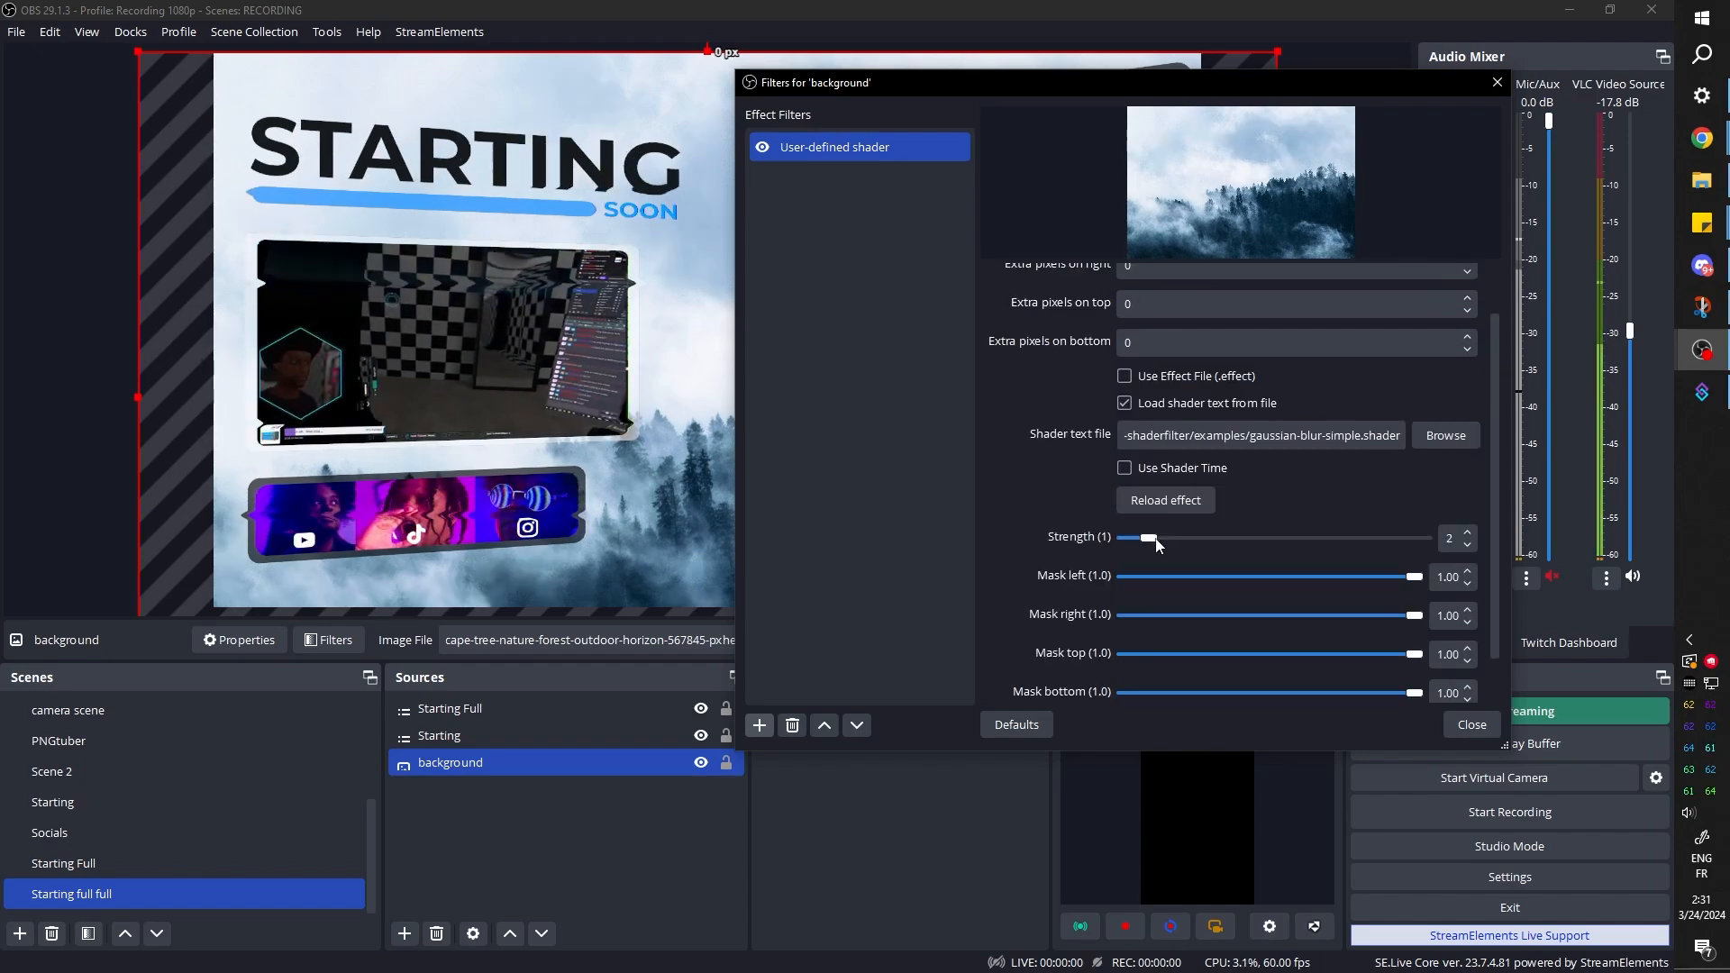
pyautogui.moveTo(1157, 544)
pyautogui.mouseDown()
pyautogui.moveTo(1237, 544)
pyautogui.moveTo(1184, 543)
pyautogui.mouseUp()
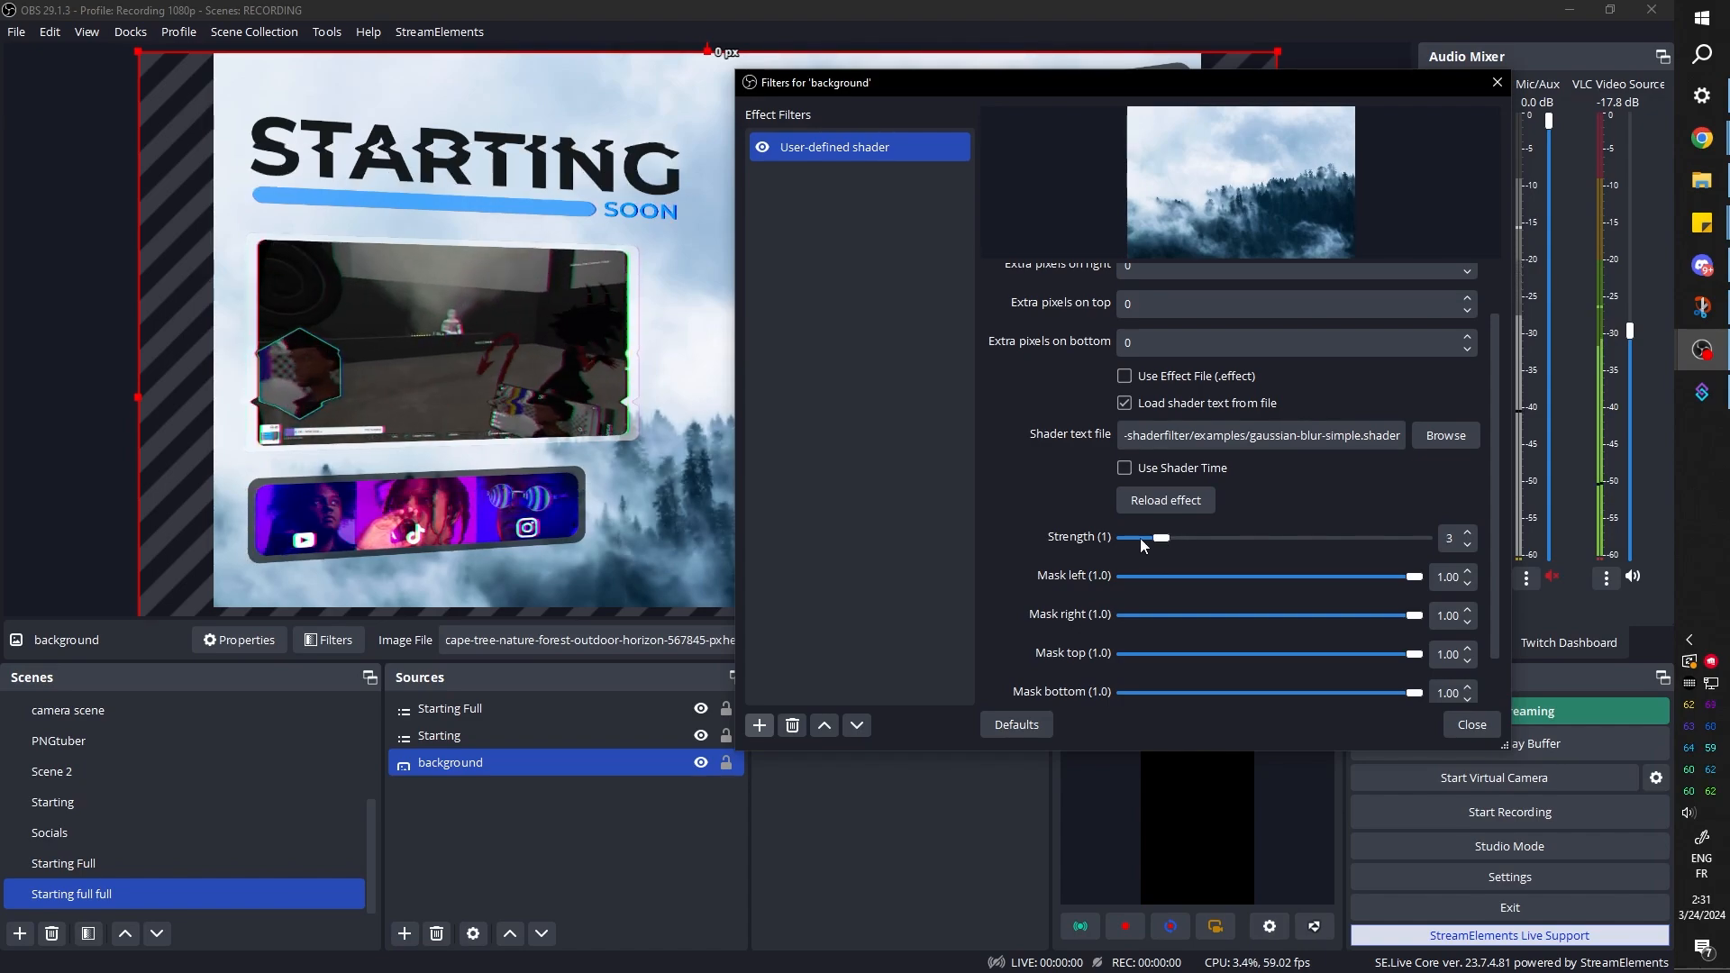
pyautogui.moveTo(968, 94); pyautogui.dragTo(955, 189)
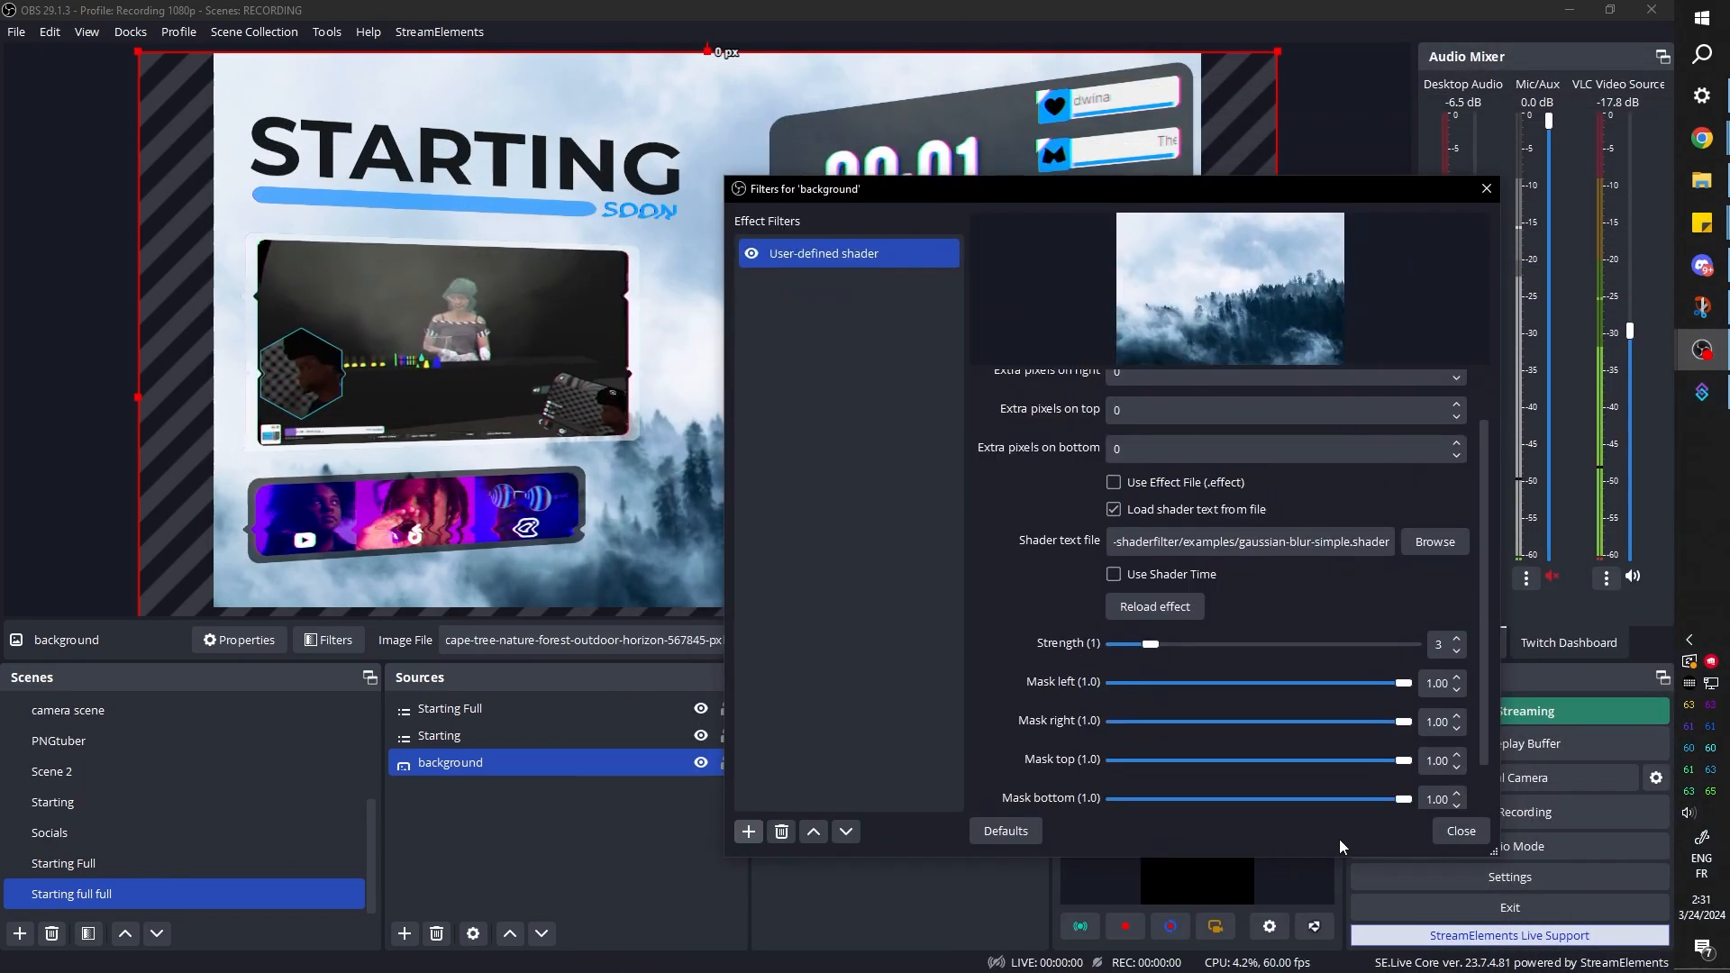
pyautogui.click(1460, 831)
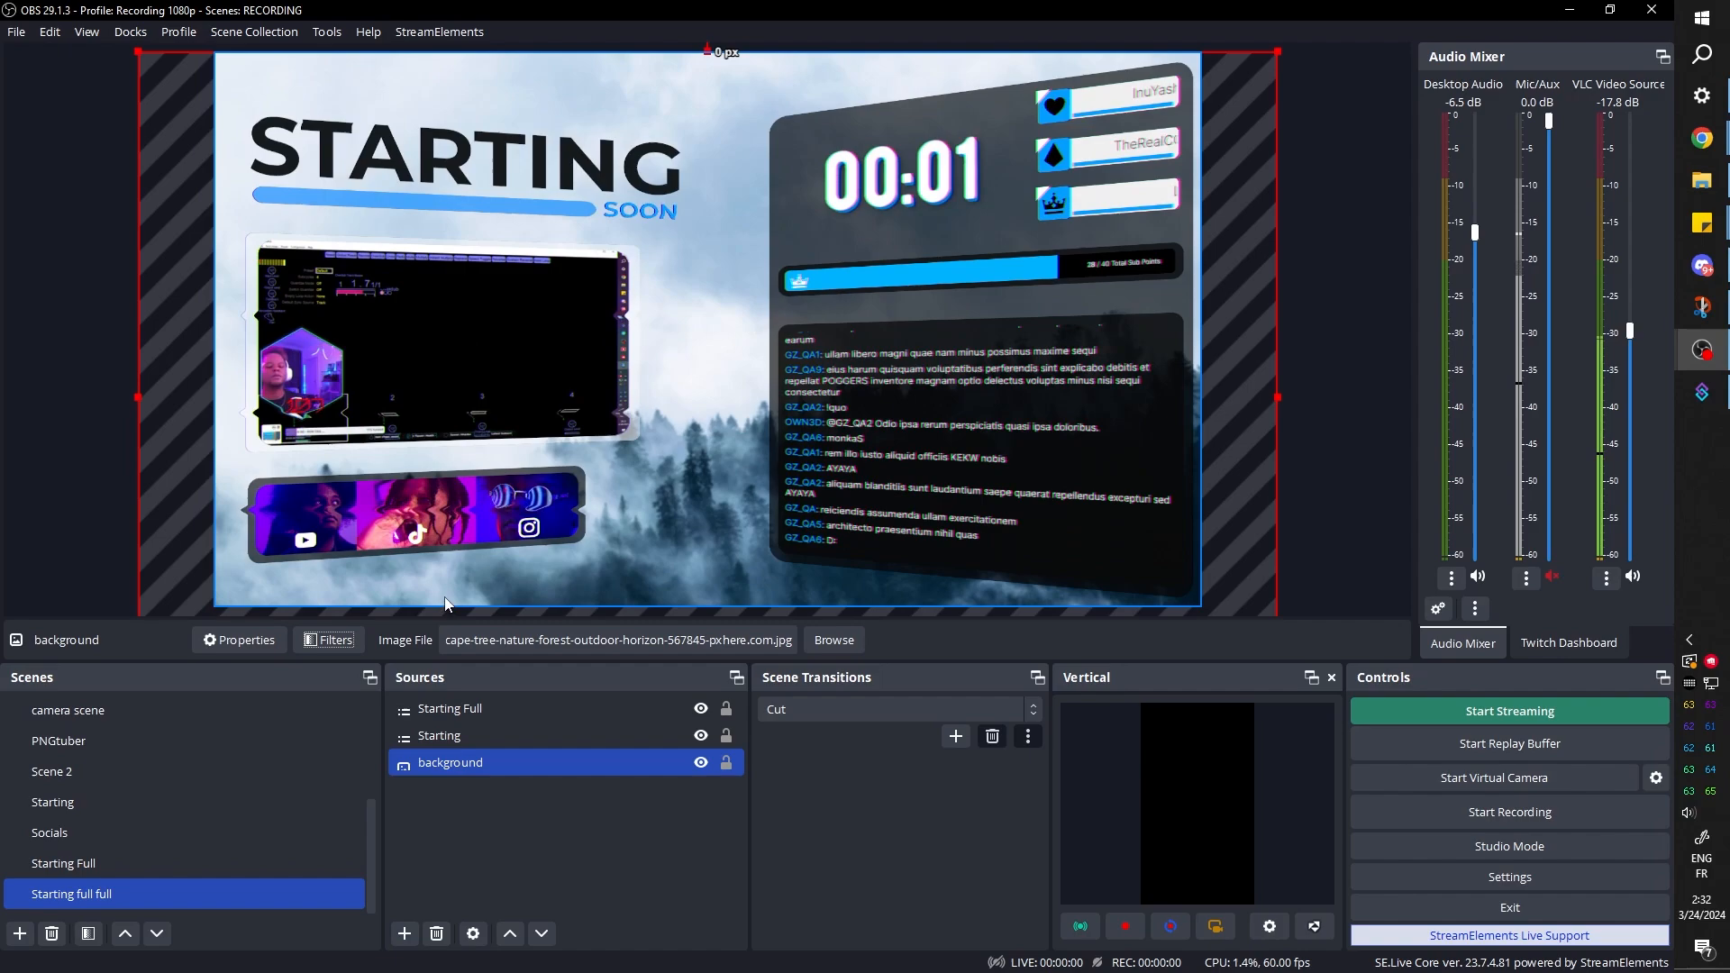
# Review the Starting Full, Socials and Starting scenes one after another
pyautogui.click(103, 865)
pyautogui.click(60, 838)
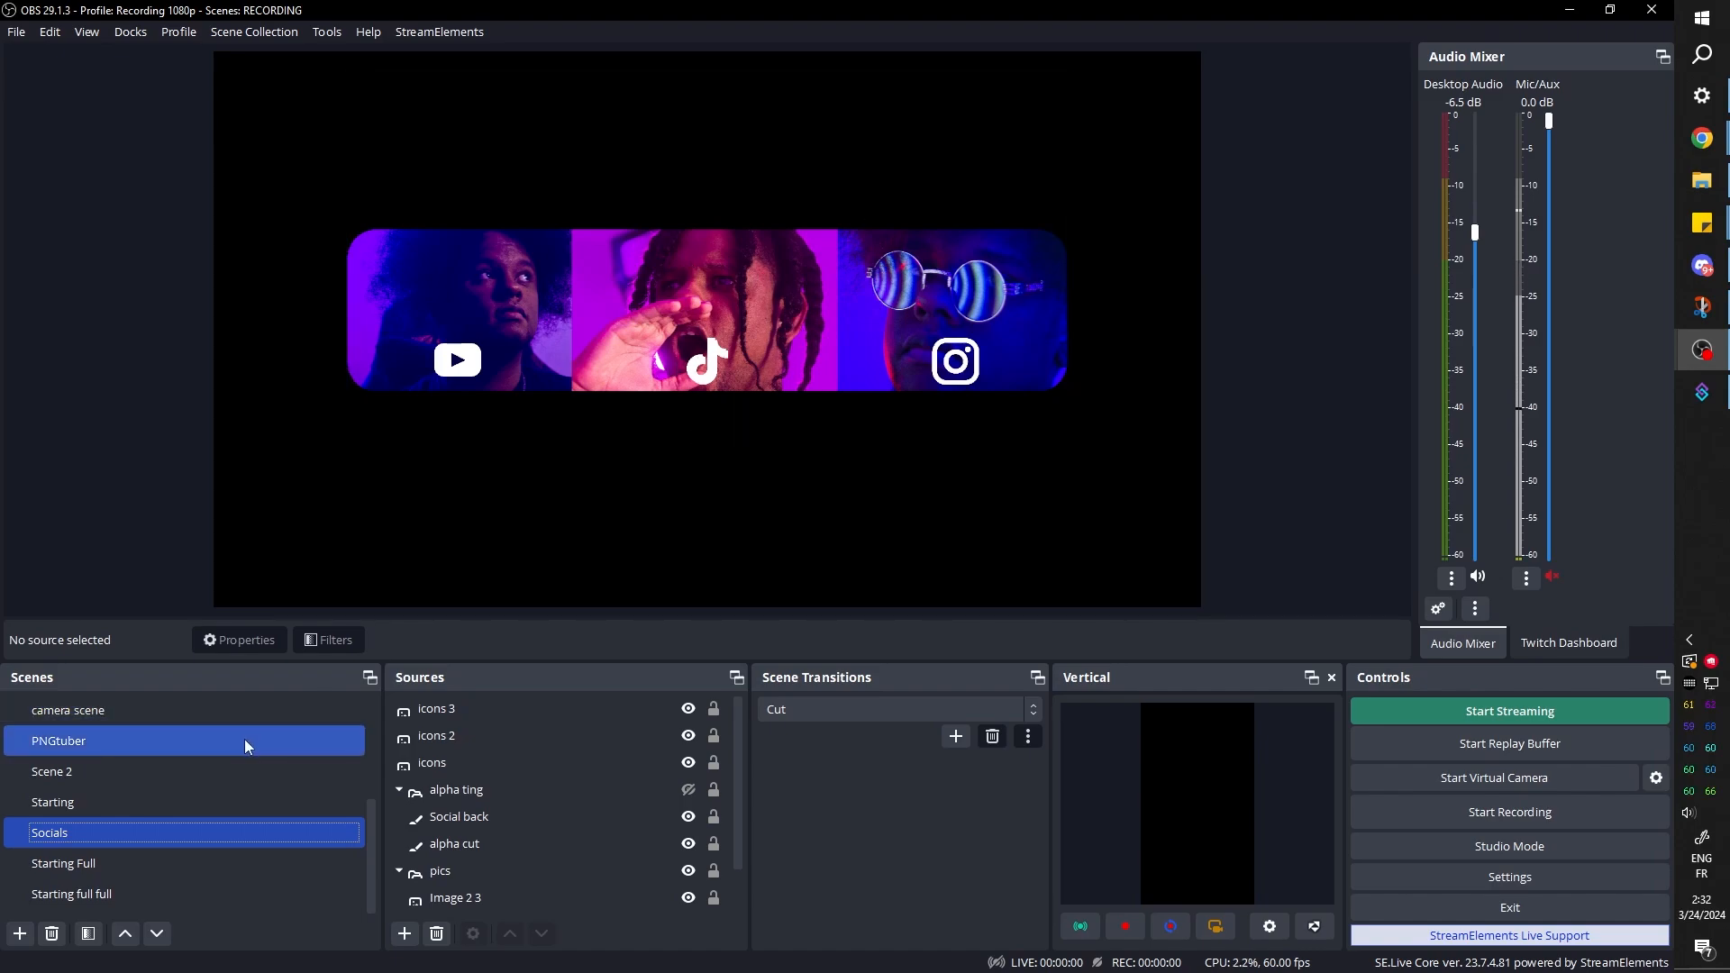
pyautogui.click(118, 807)
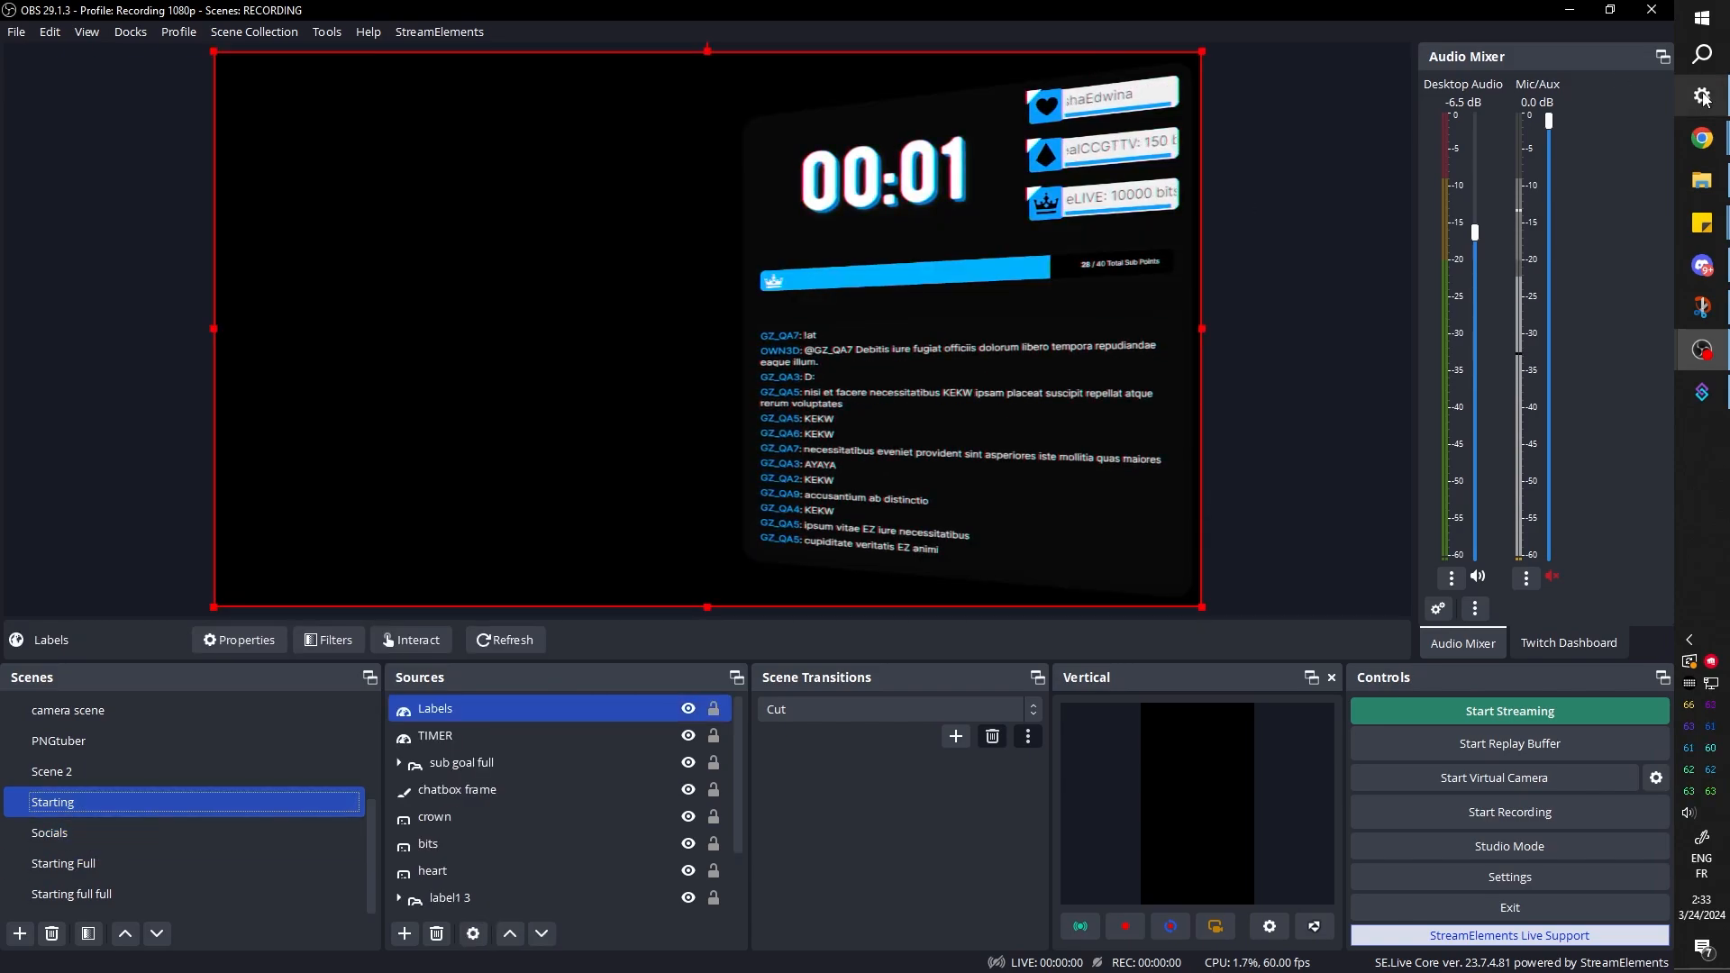
# Switch to the OWN3D scene builder in Chrome and open the graphics media library for the Labels scene
pyautogui.moveTo(1702, 138)
pyautogui.click(1566, 229)
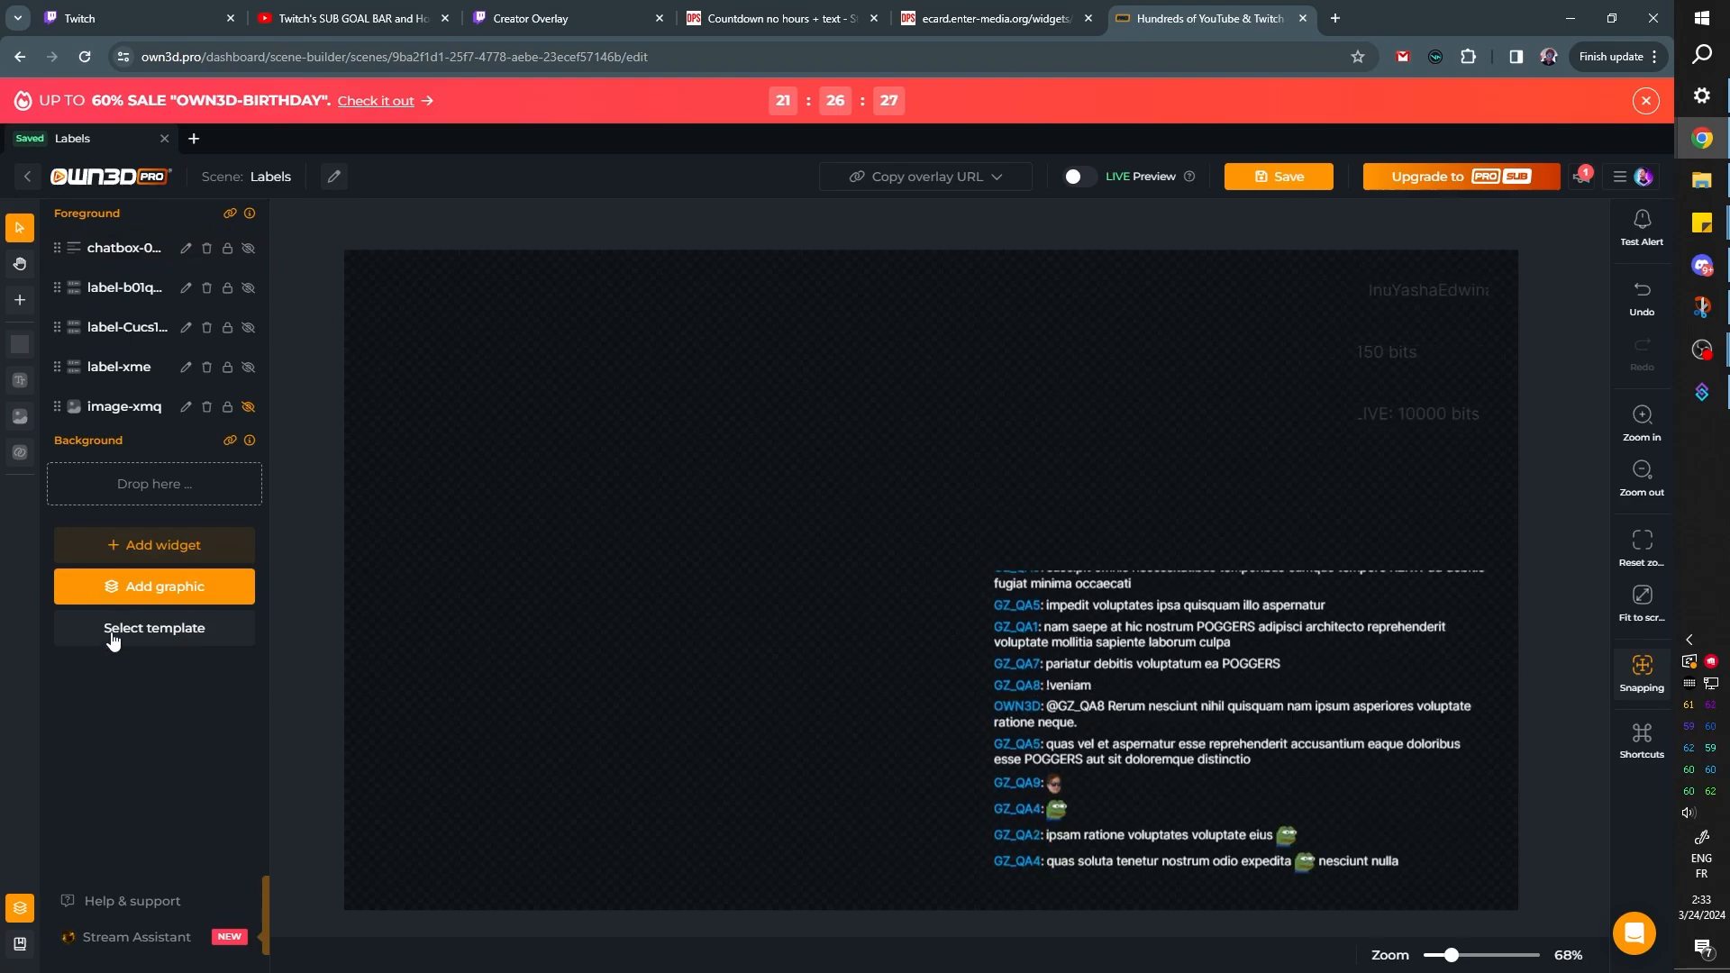
pyautogui.click(112, 586)
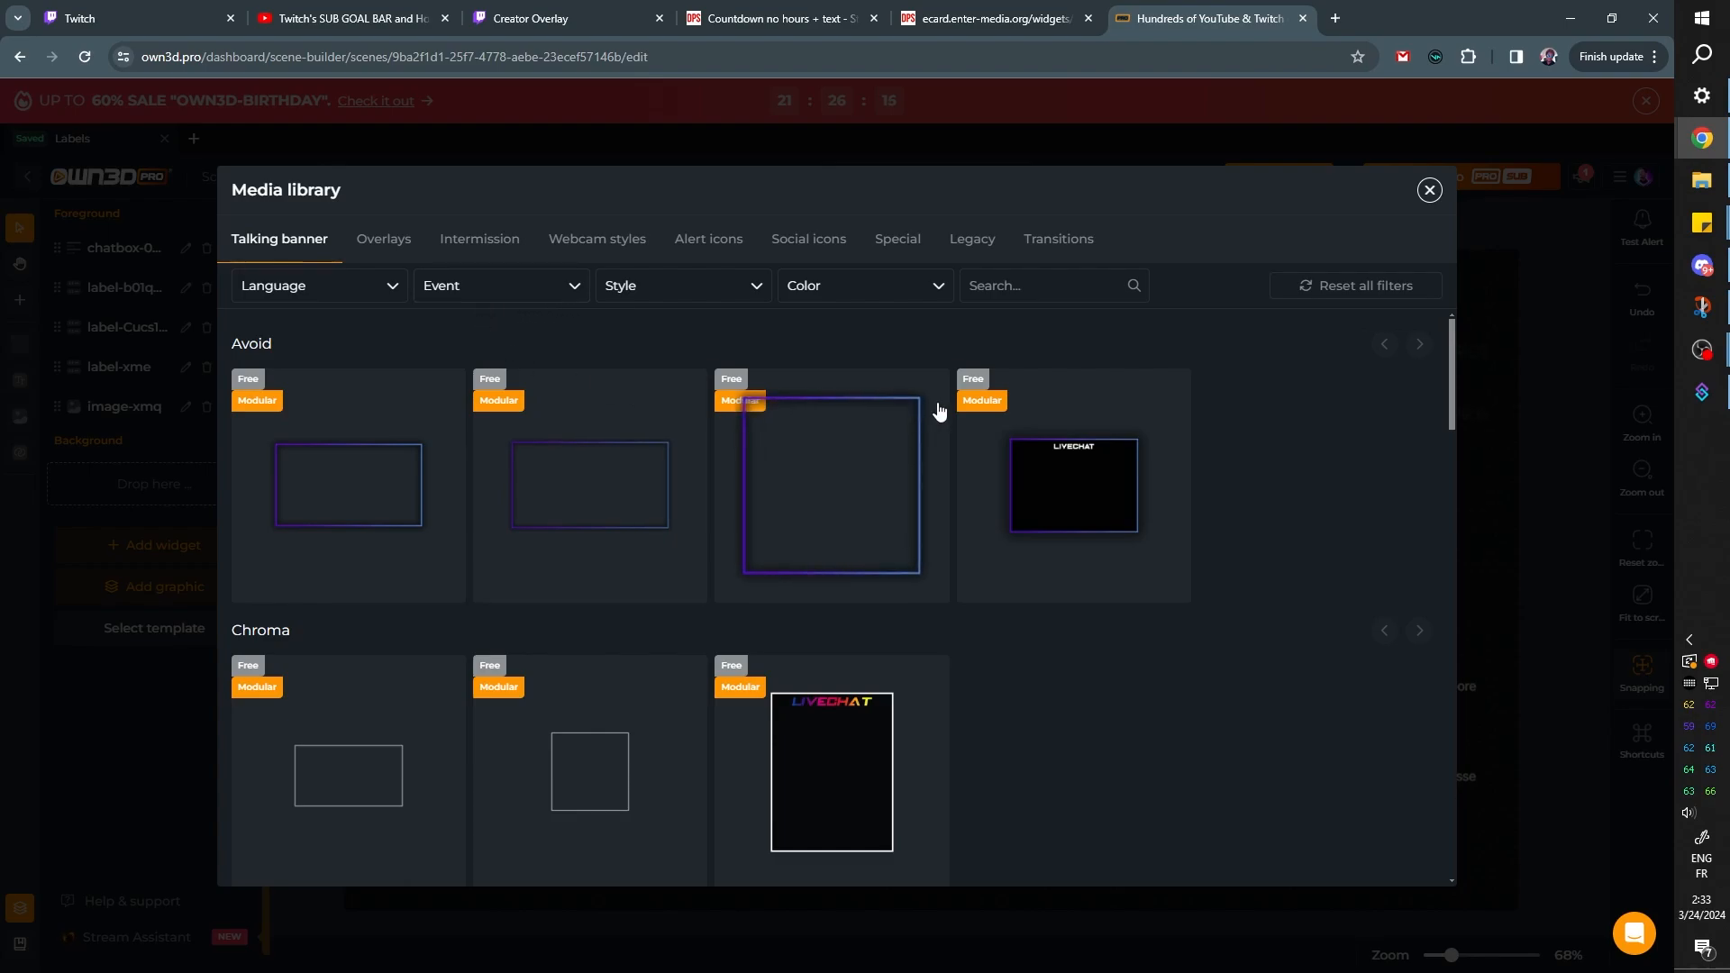
# Browse the Talking banner graphics in the media library, examining the free and included styles
pyautogui.scroll(-9, 976, 610)
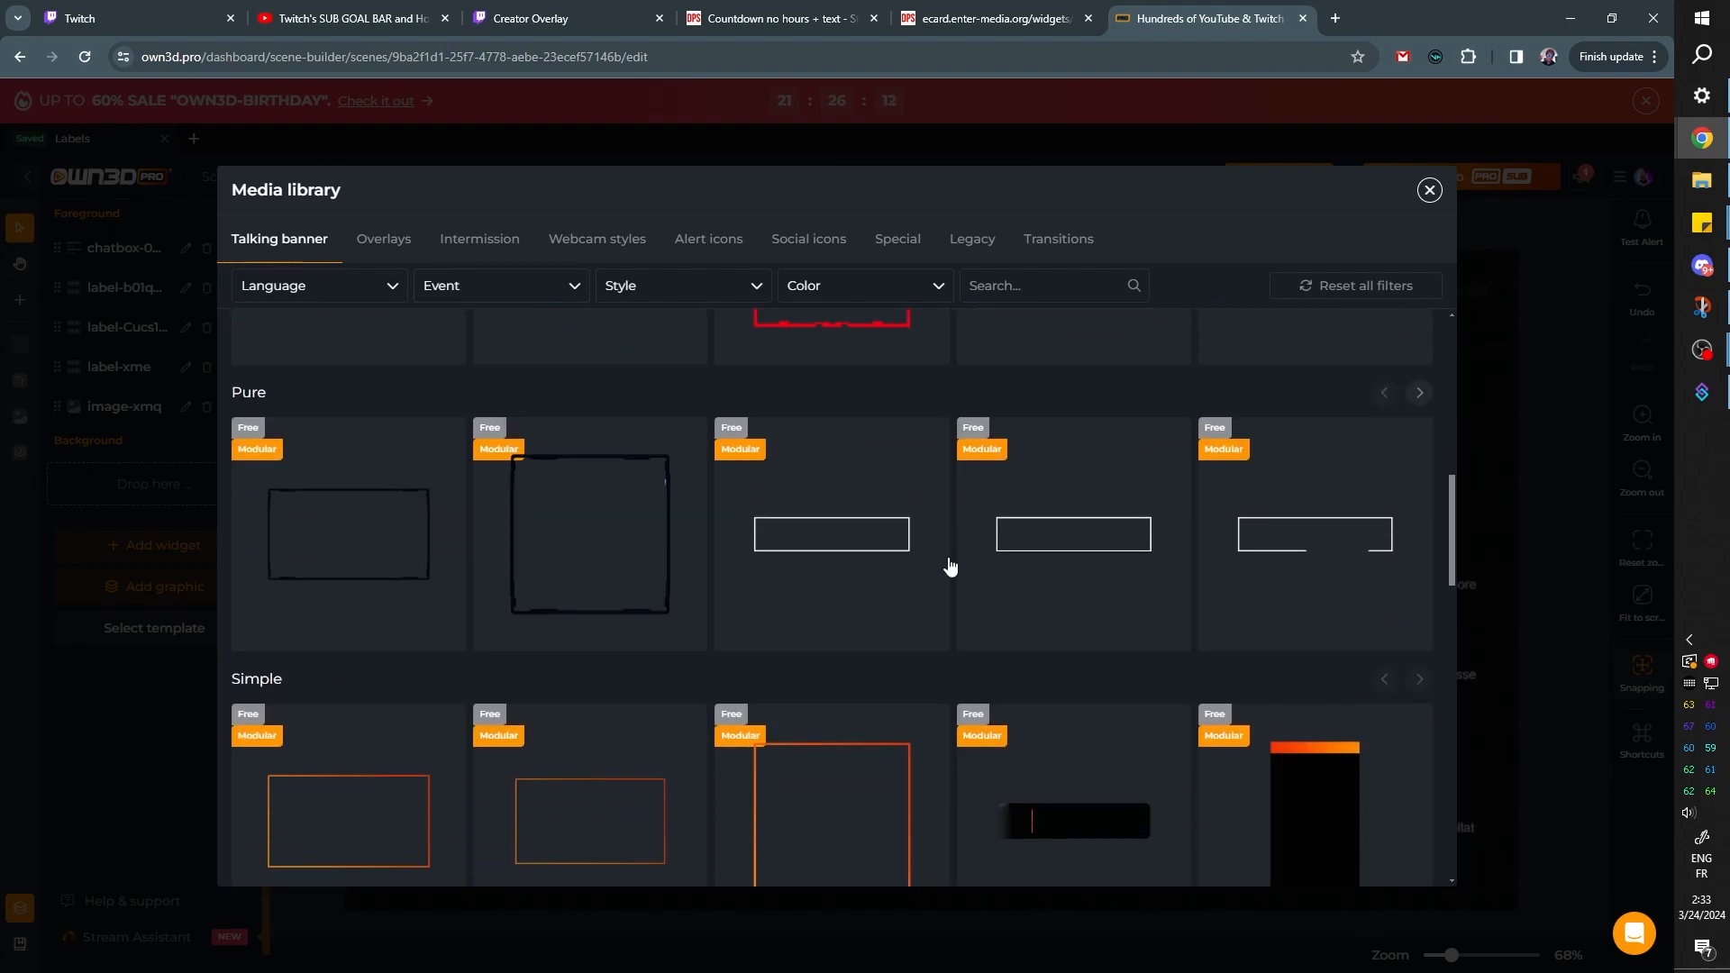
pyautogui.scroll(-6, 951, 566)
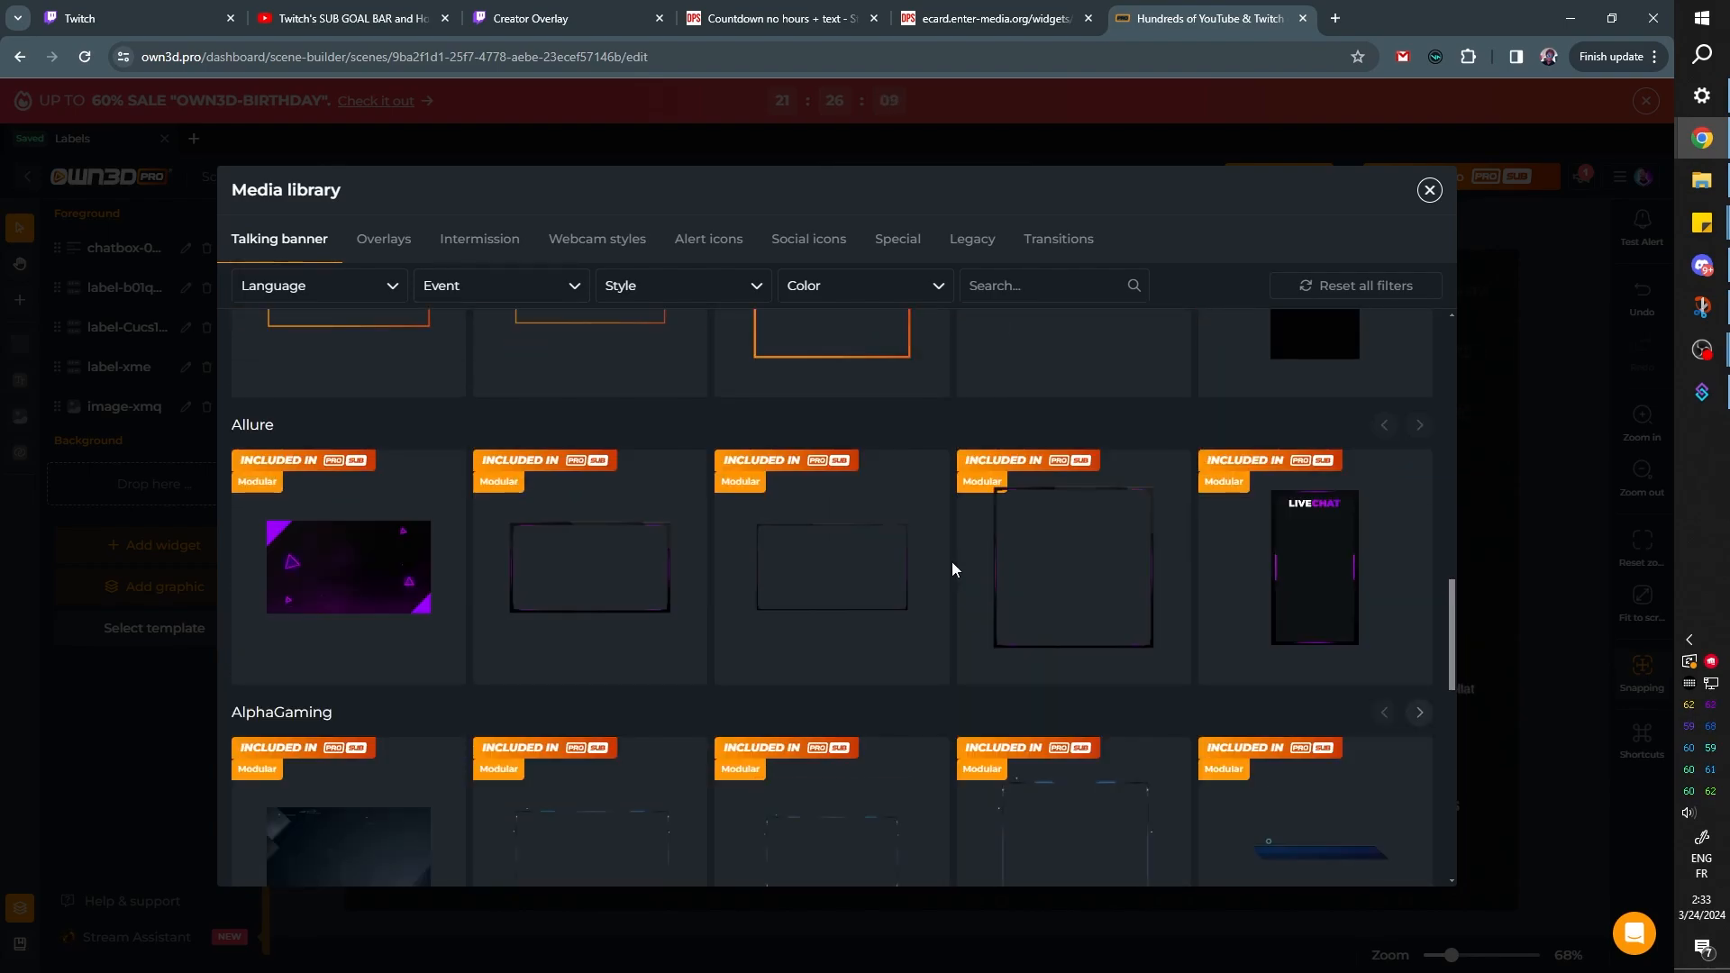
pyautogui.scroll(-3, 951, 561)
pyautogui.scroll(6, 951, 561)
pyautogui.scroll(-3, 952, 560)
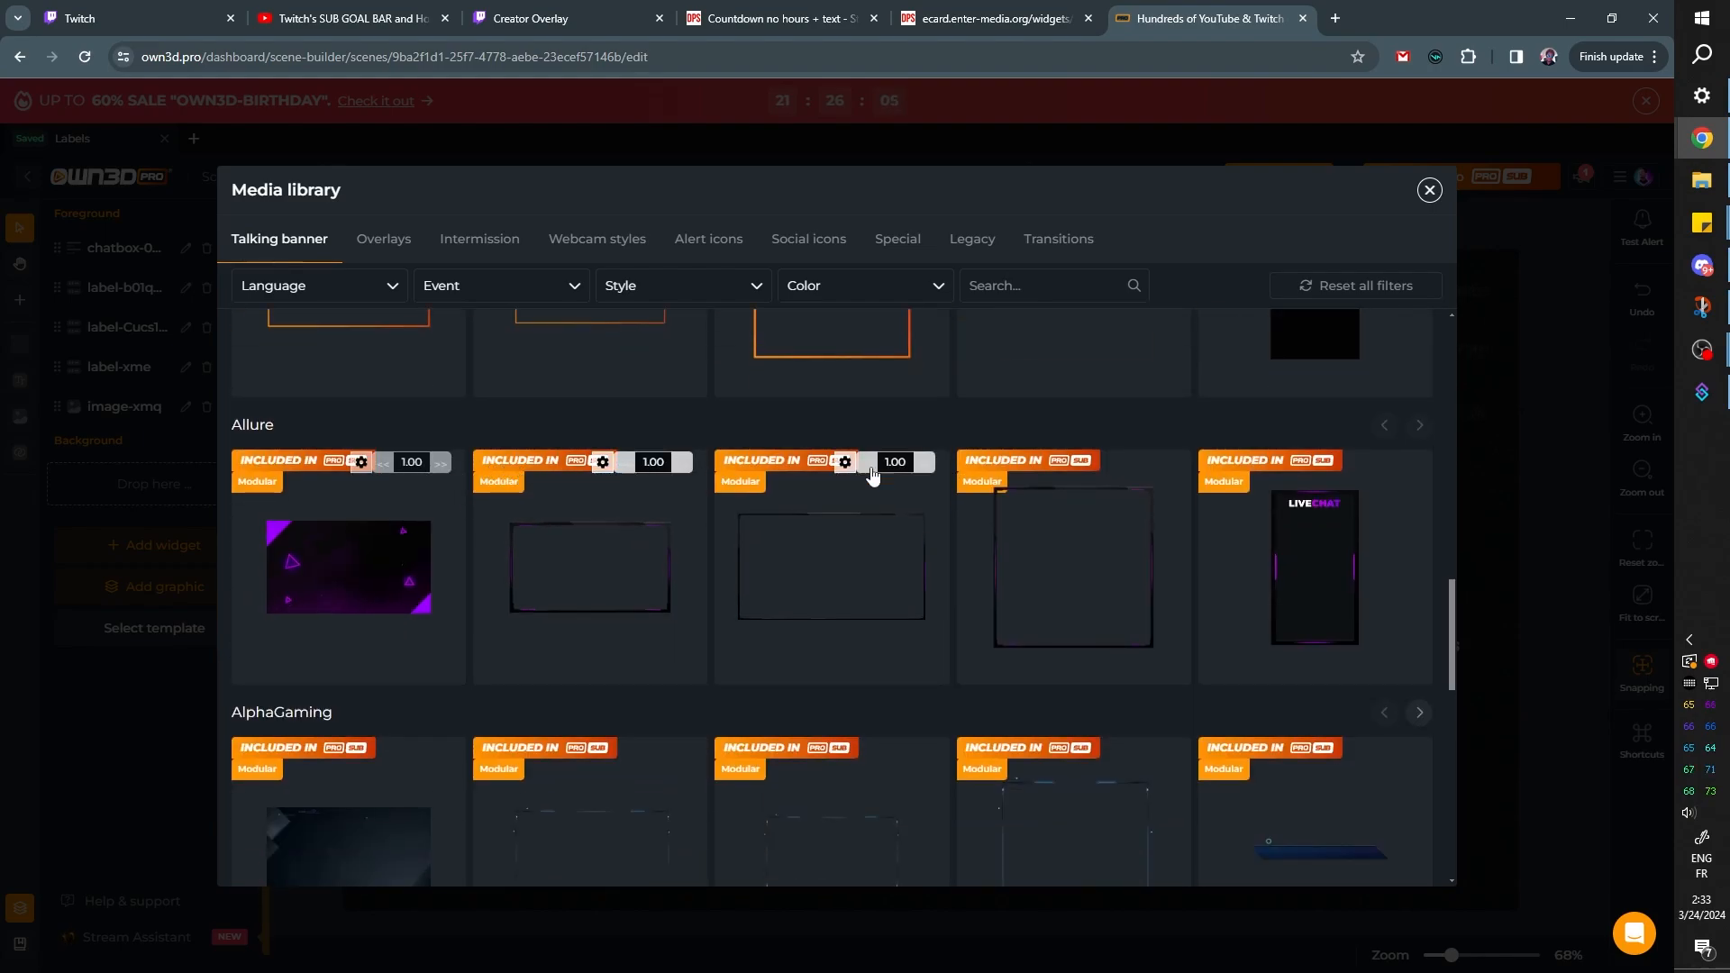
pyautogui.scroll(-8, 728, 540)
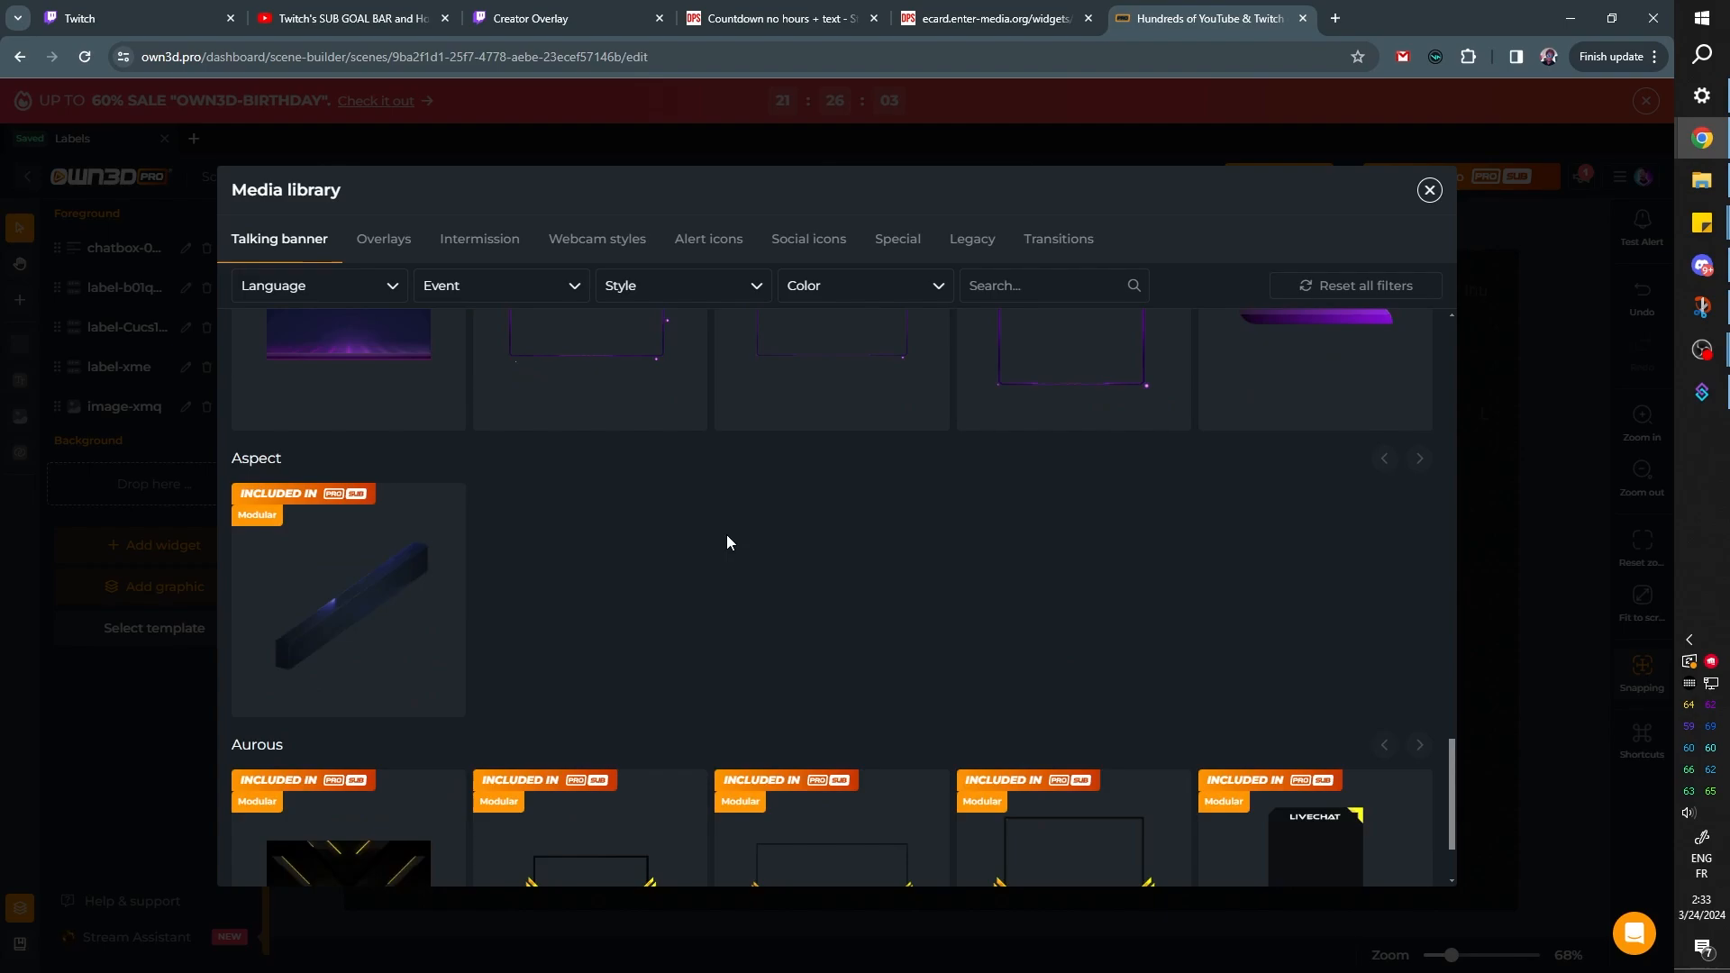
pyautogui.scroll(-3, 728, 541)
pyautogui.scroll(15, 772, 572)
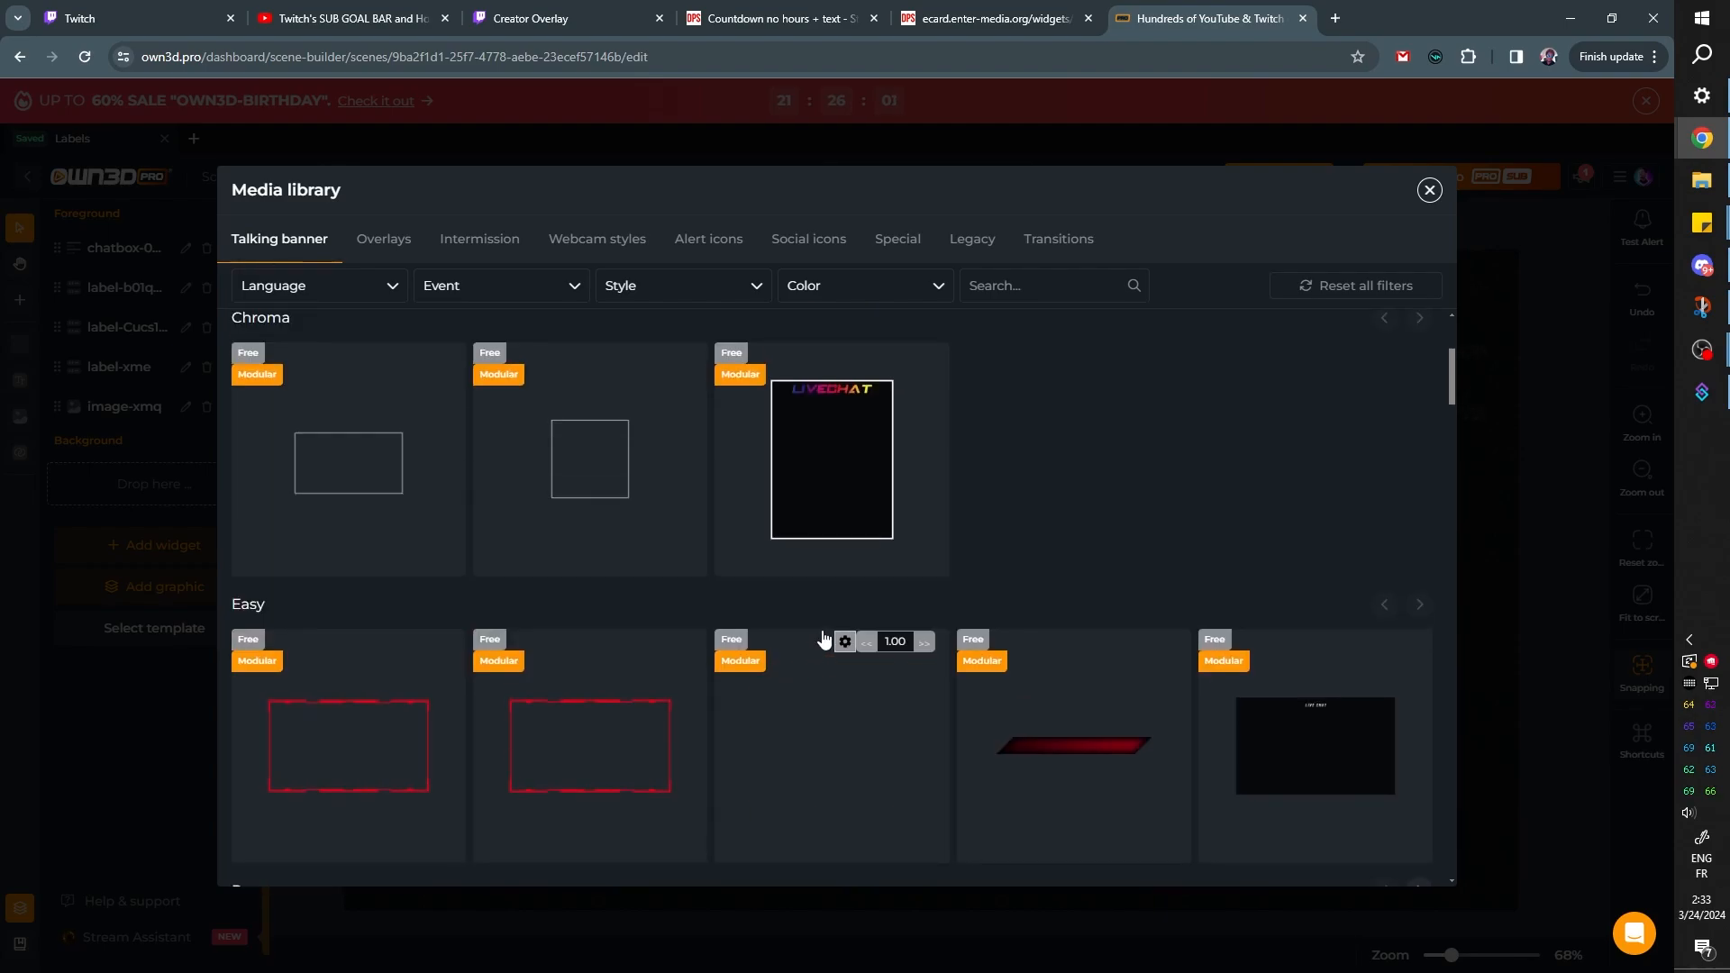
pyautogui.scroll(3, 822, 638)
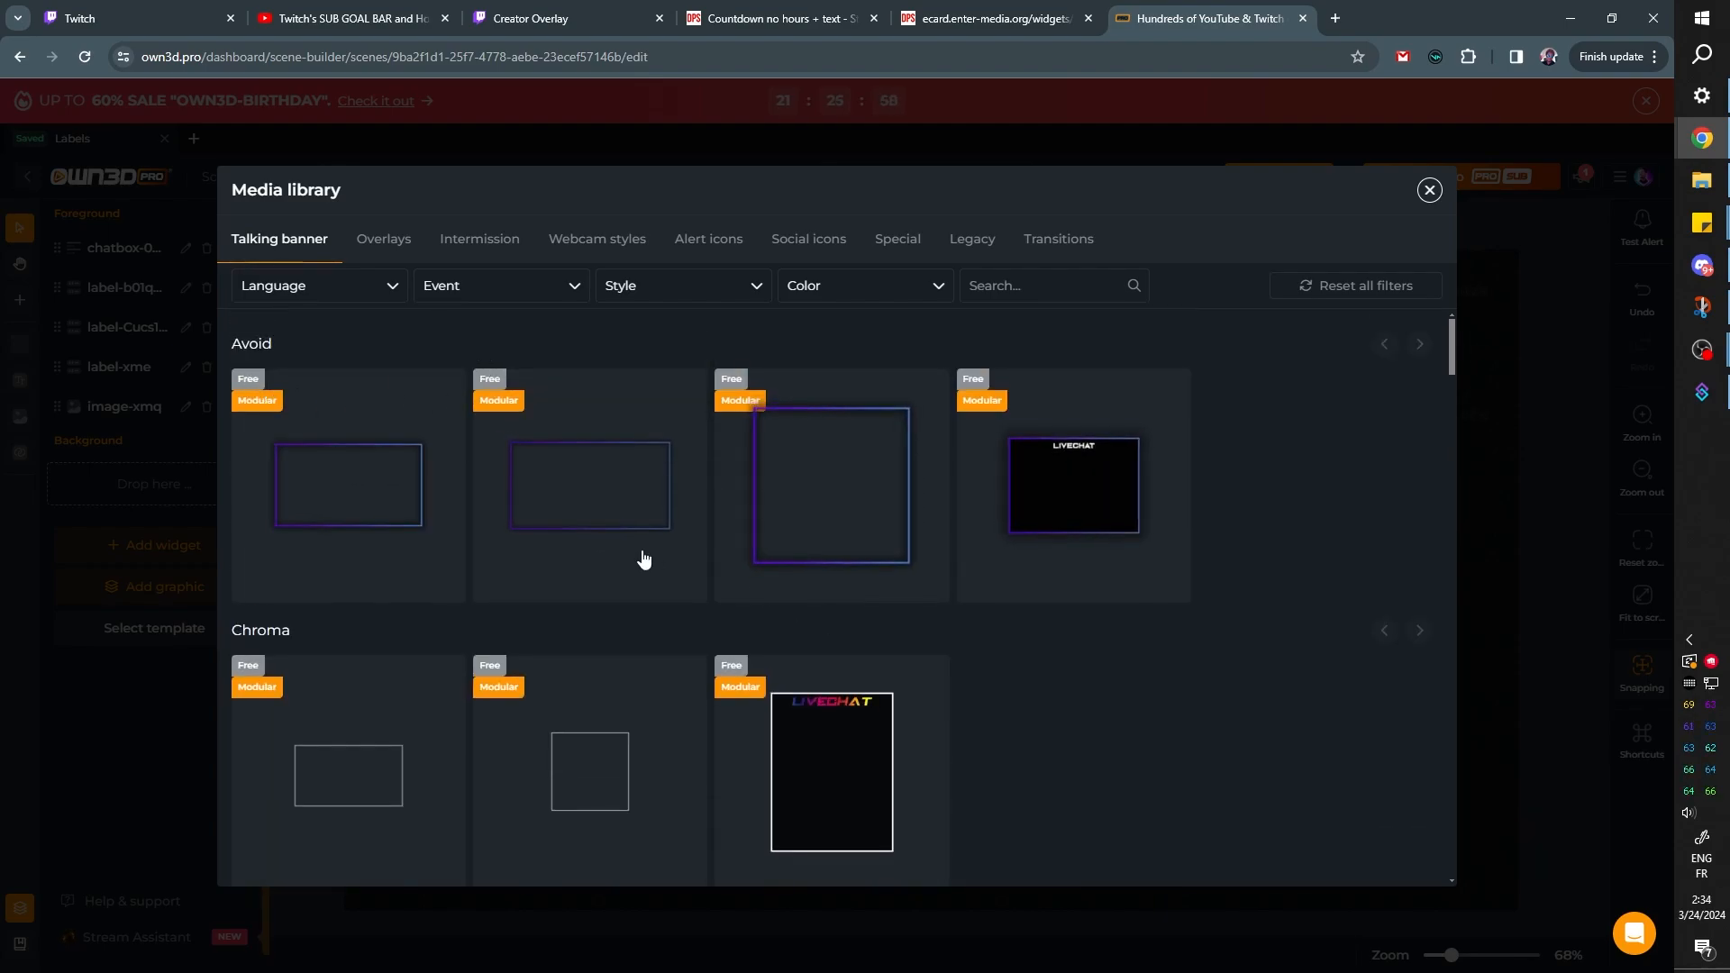
pyautogui.scroll(-5, 643, 559)
pyautogui.scroll(-1, 640, 564)
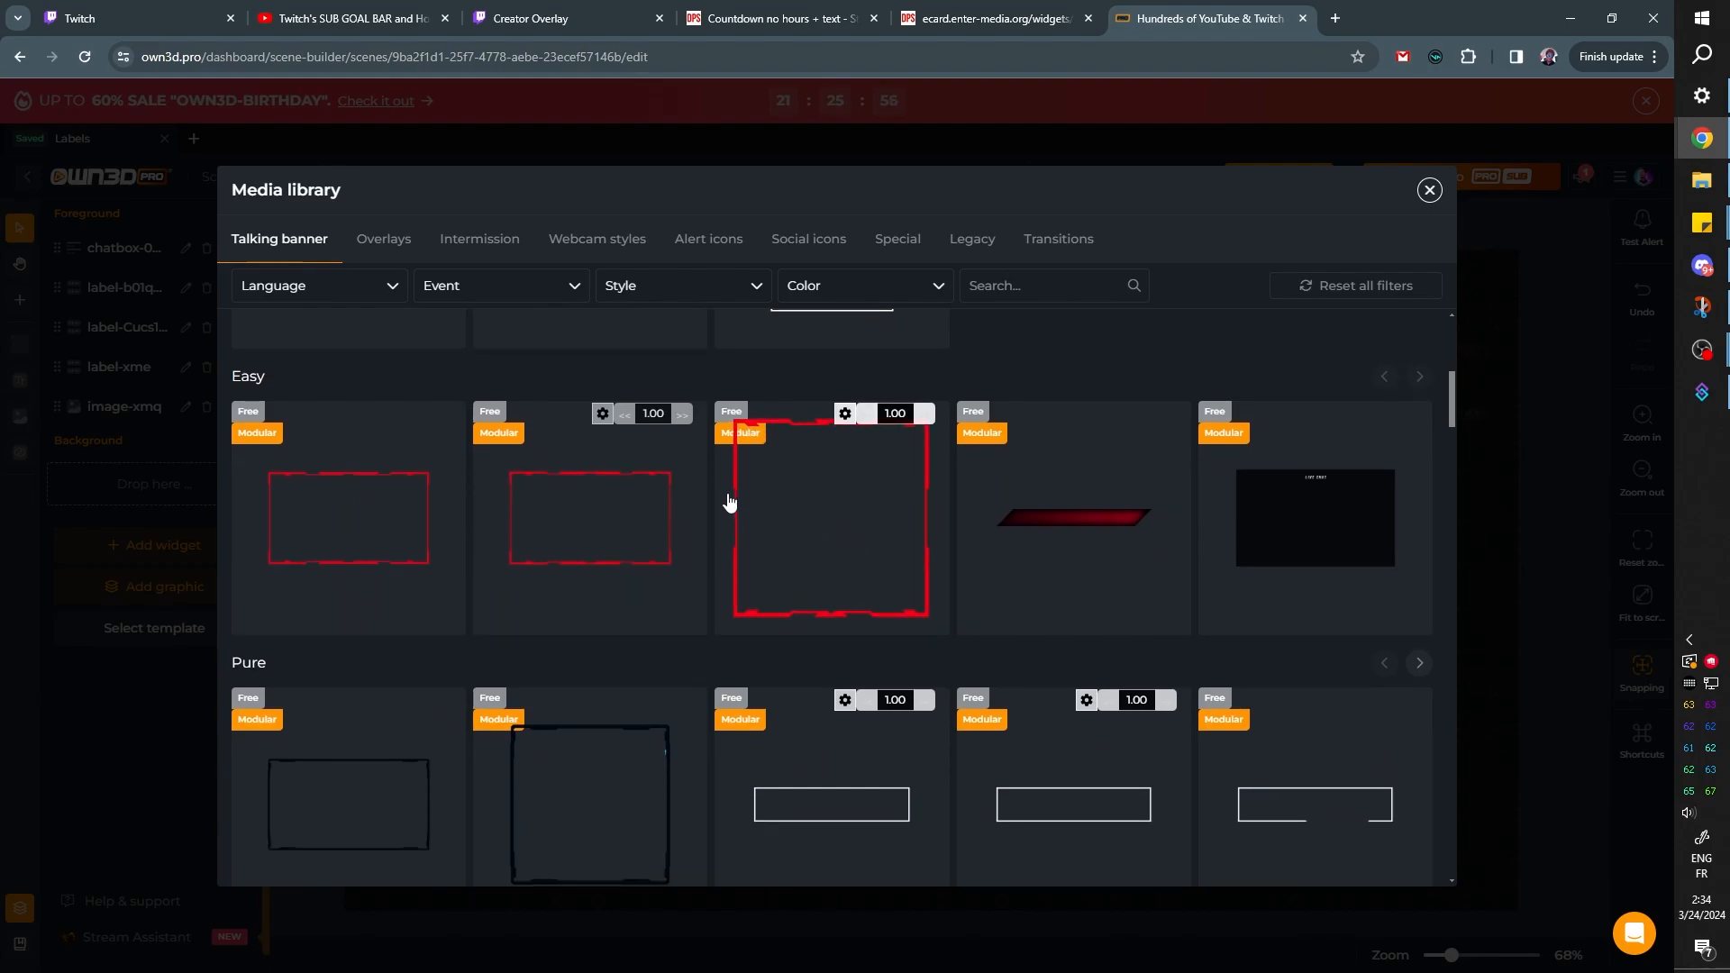
pyautogui.scroll(-3, 730, 501)
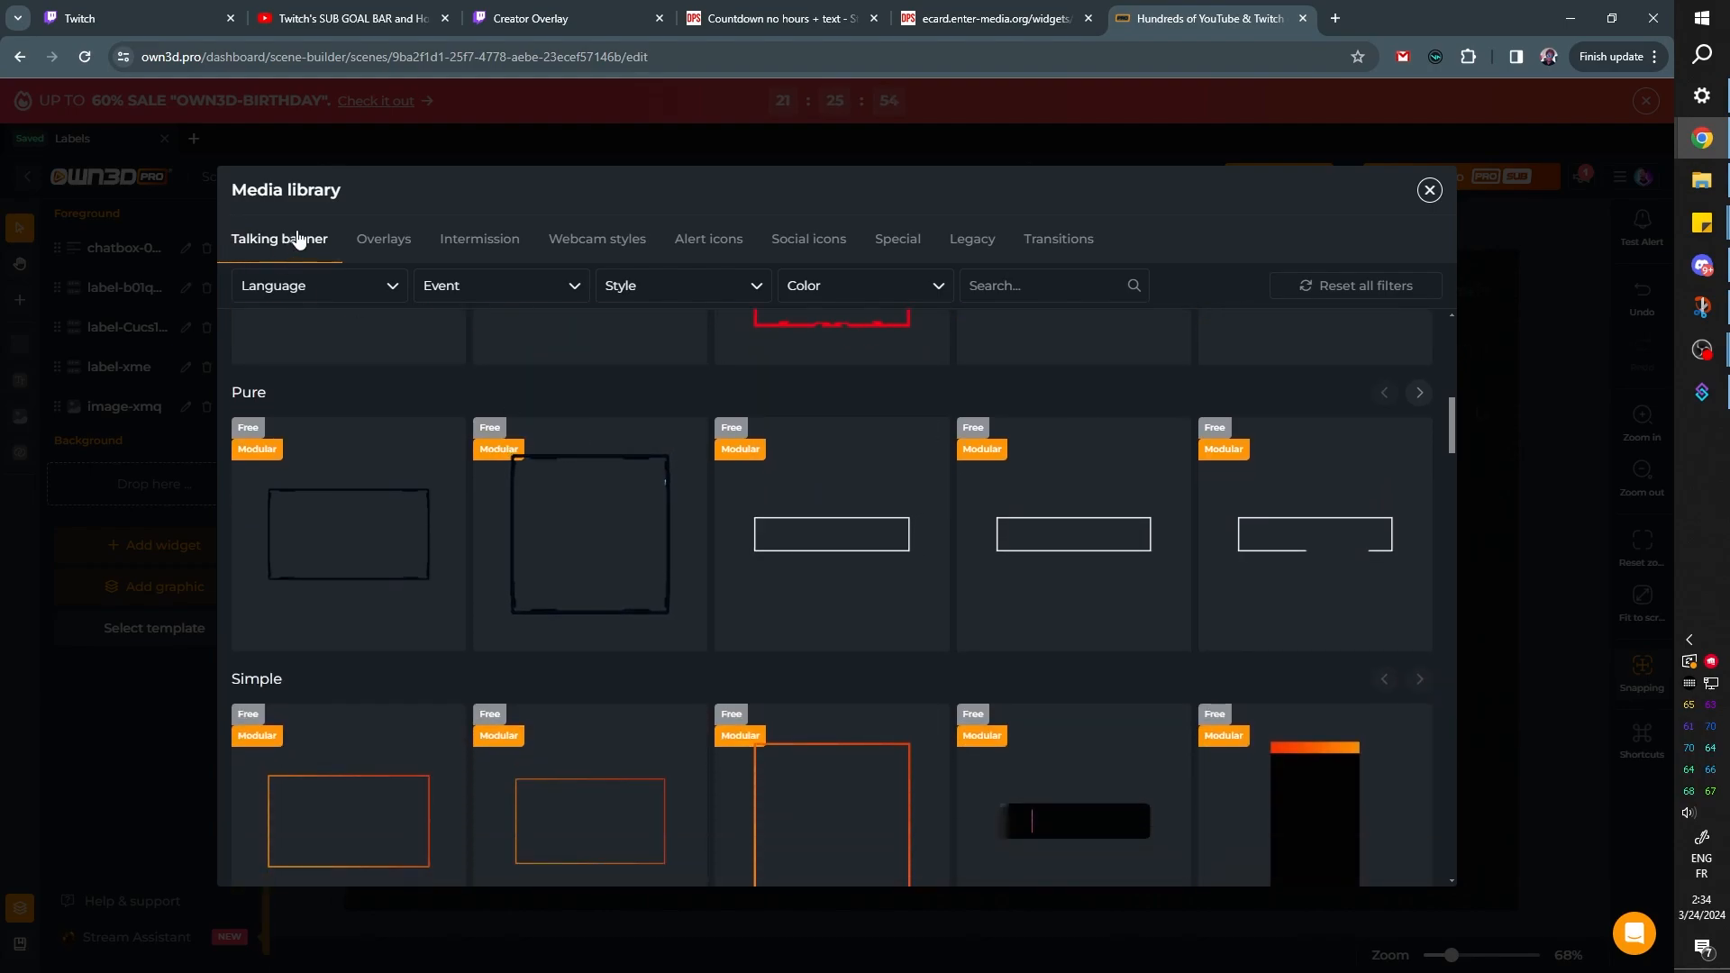
# Browse the Overlays graphics in the media library, examining the free styles from Avoid through Simple and the 80s set
pyautogui.click(376, 243)
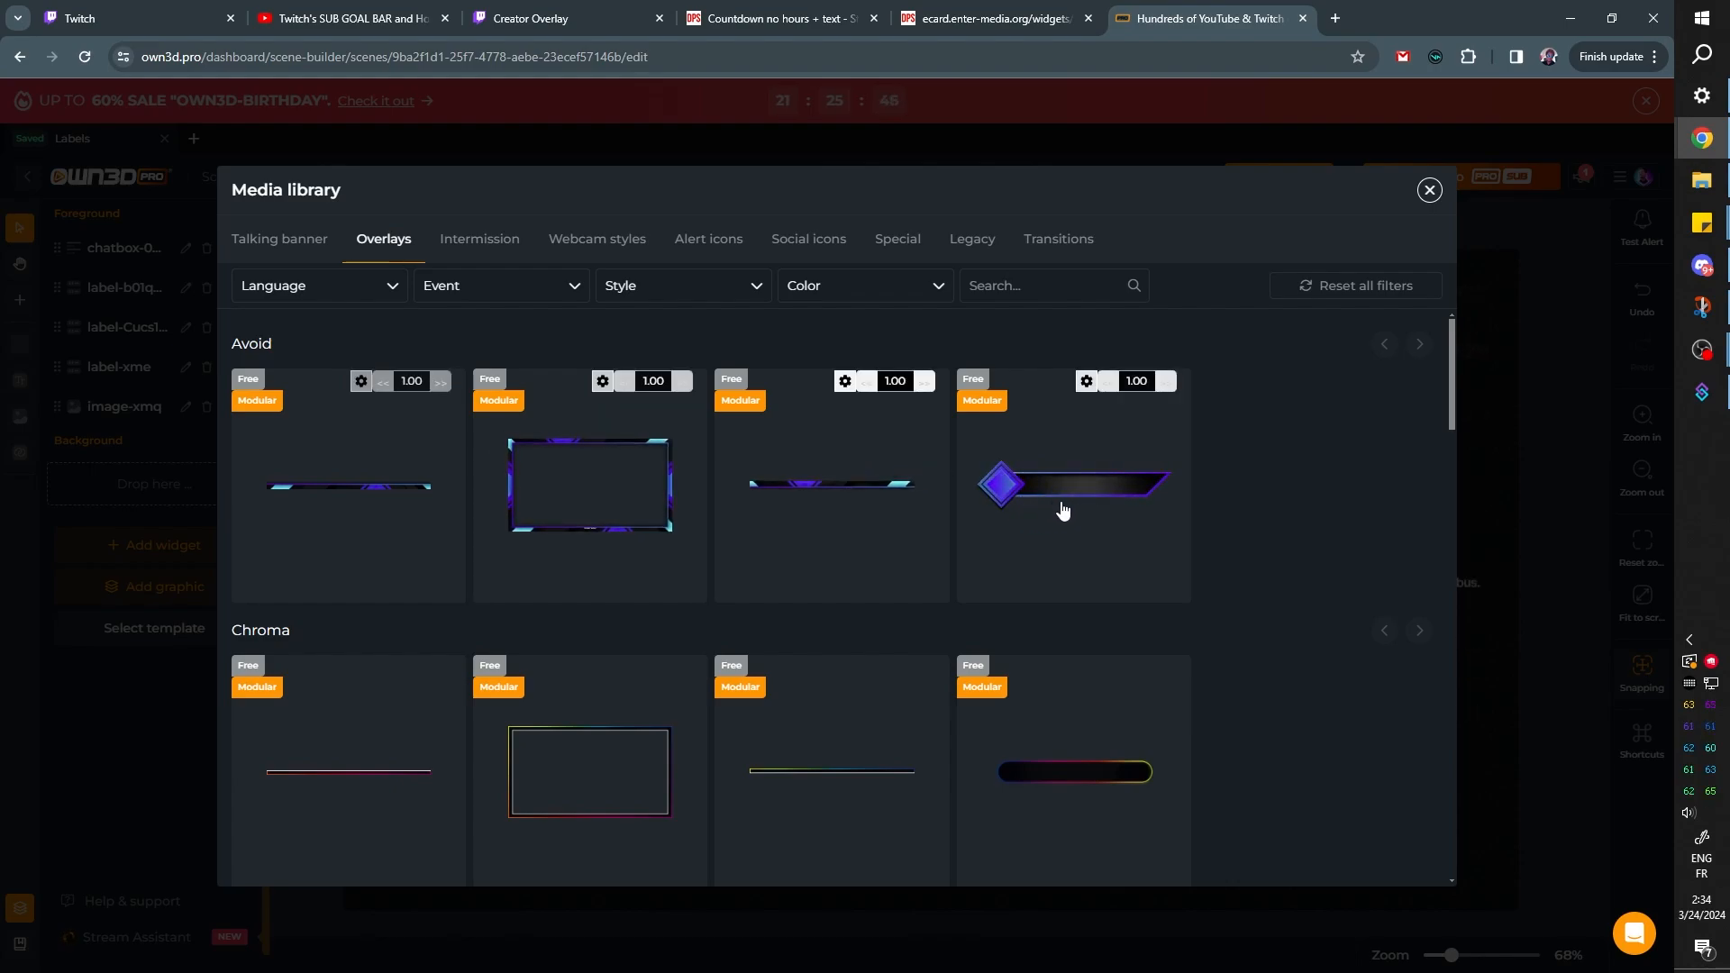
pyautogui.scroll(-6, 1045, 512)
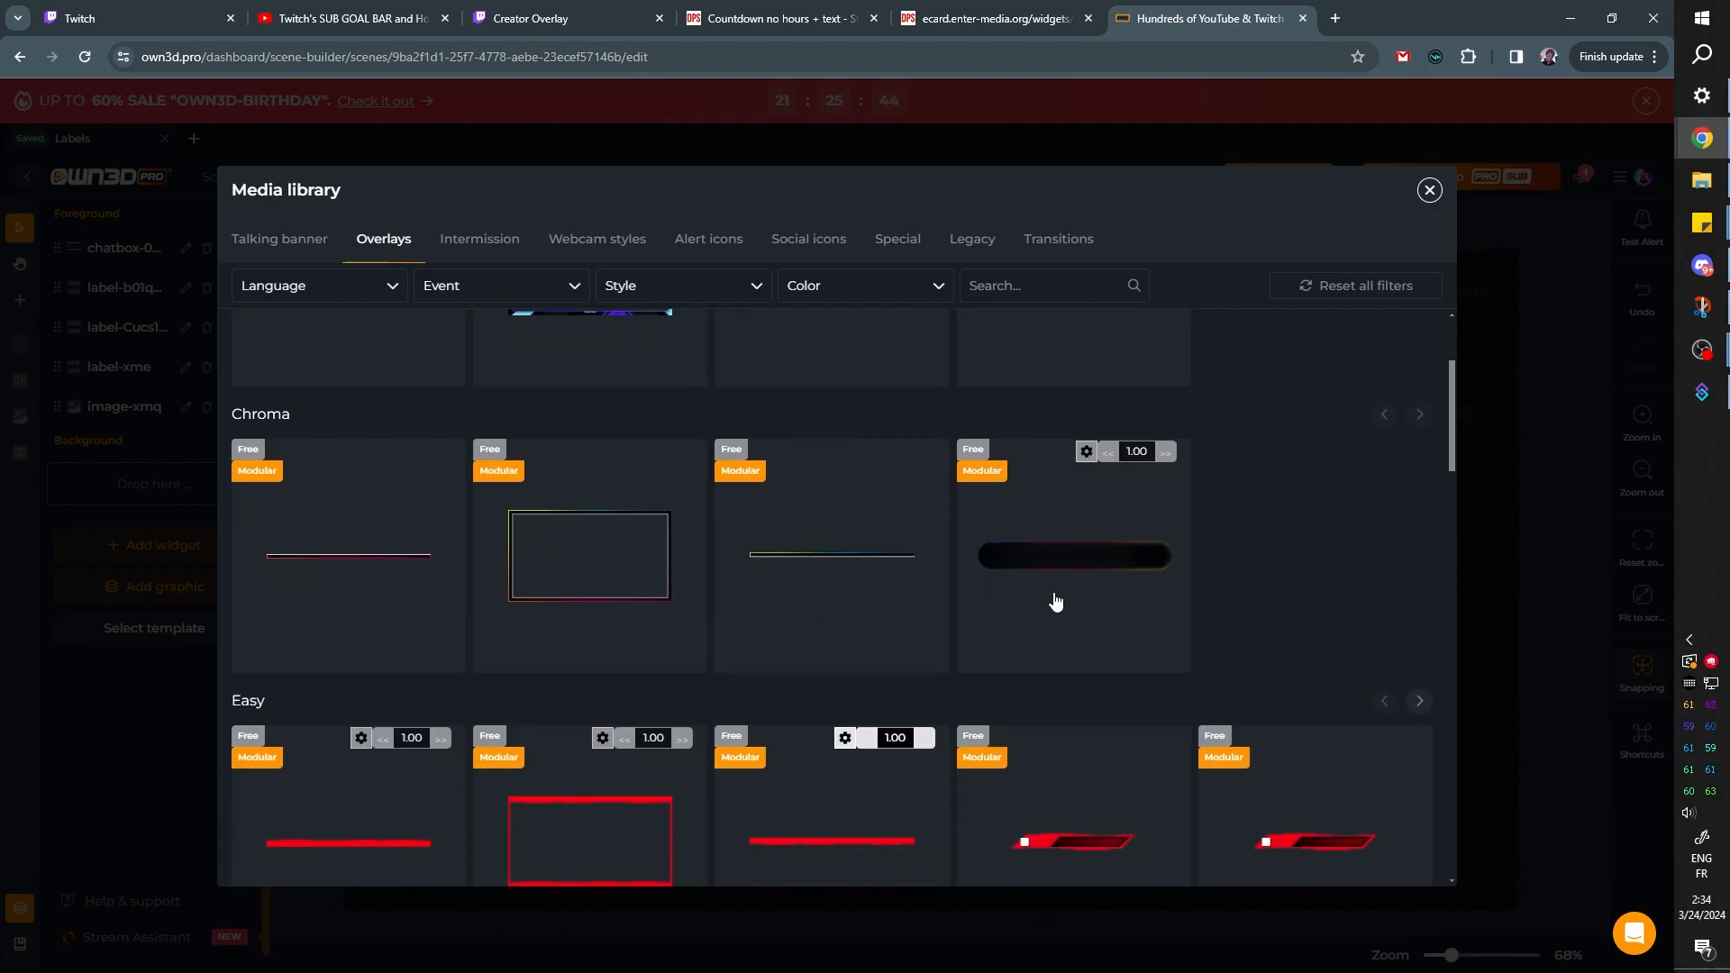
pyautogui.scroll(-8, 1090, 545)
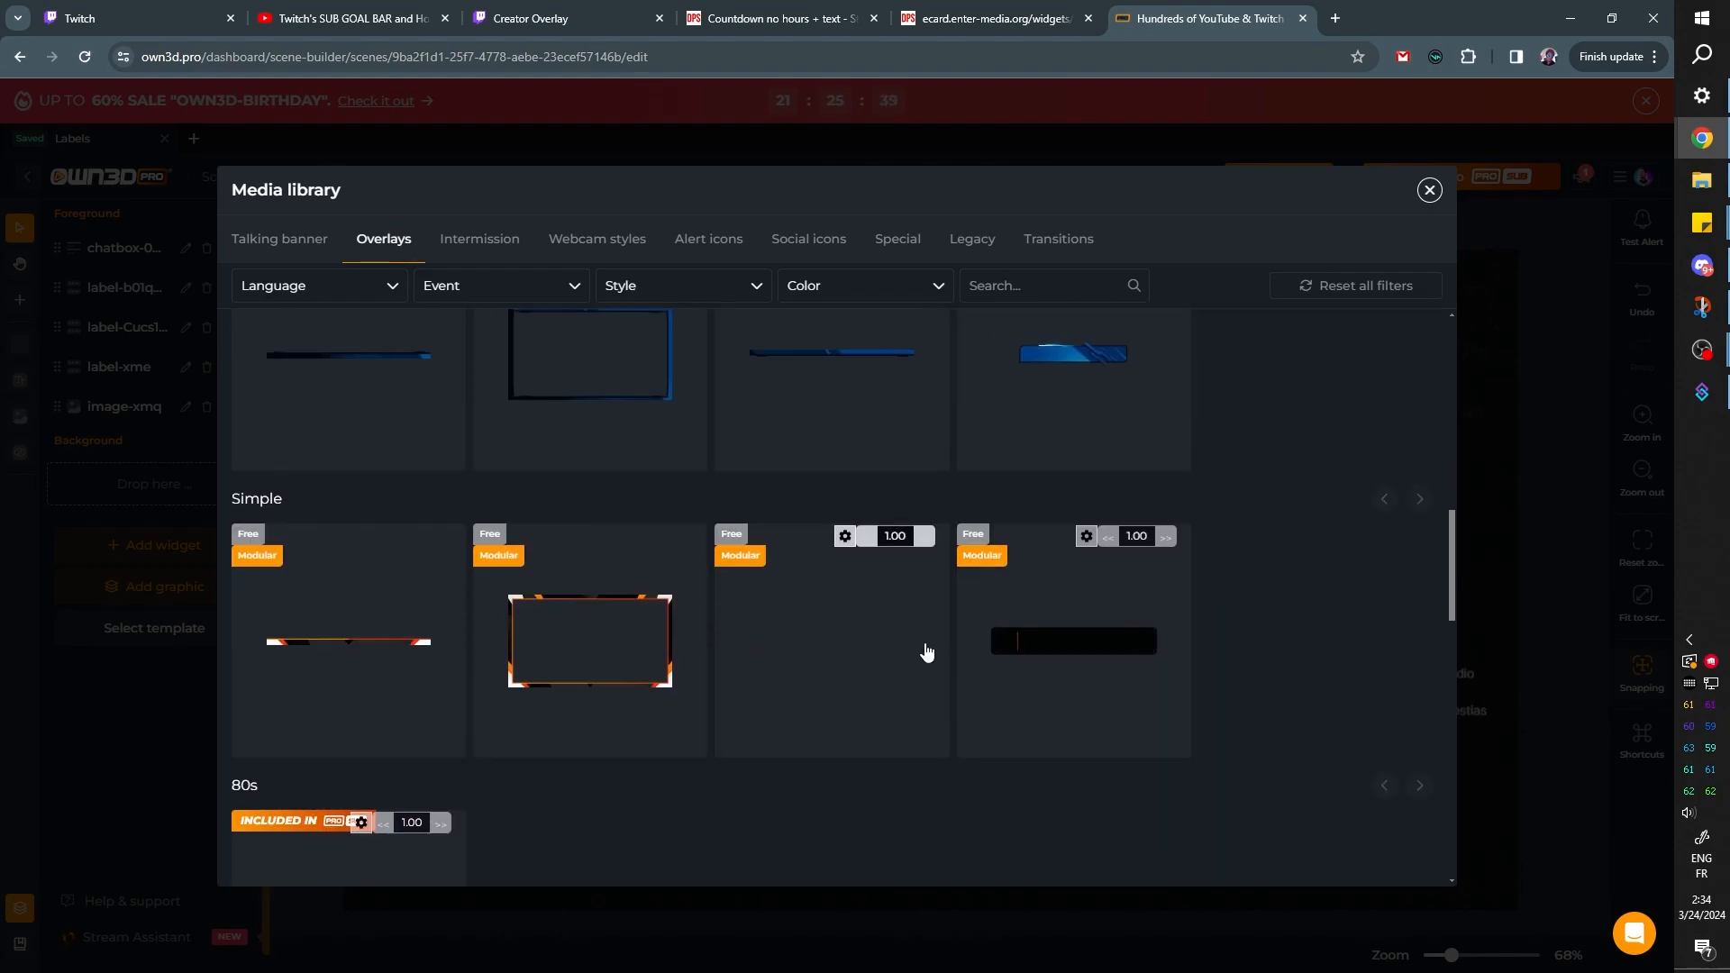
pyautogui.scroll(1, 501, 568)
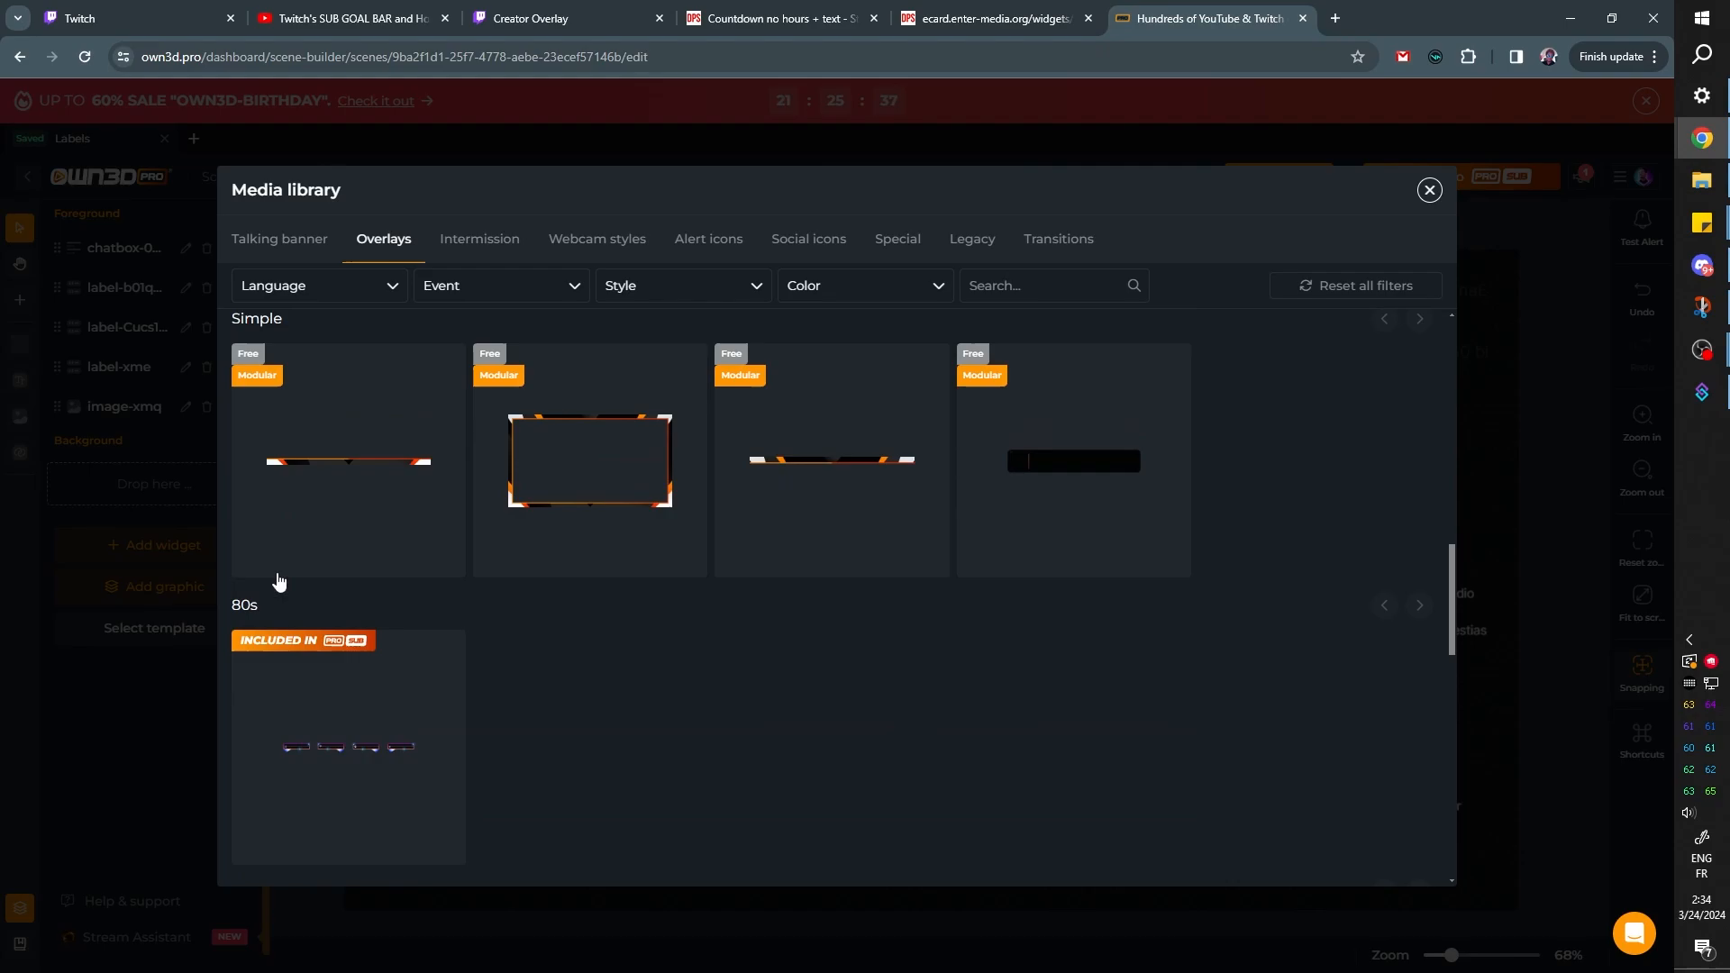
pyautogui.scroll(-2, 757, 505)
# Browse the Intermission graphics, examining the starting, pause, back and ending designs in the free and included styles
pyautogui.click(479, 238)
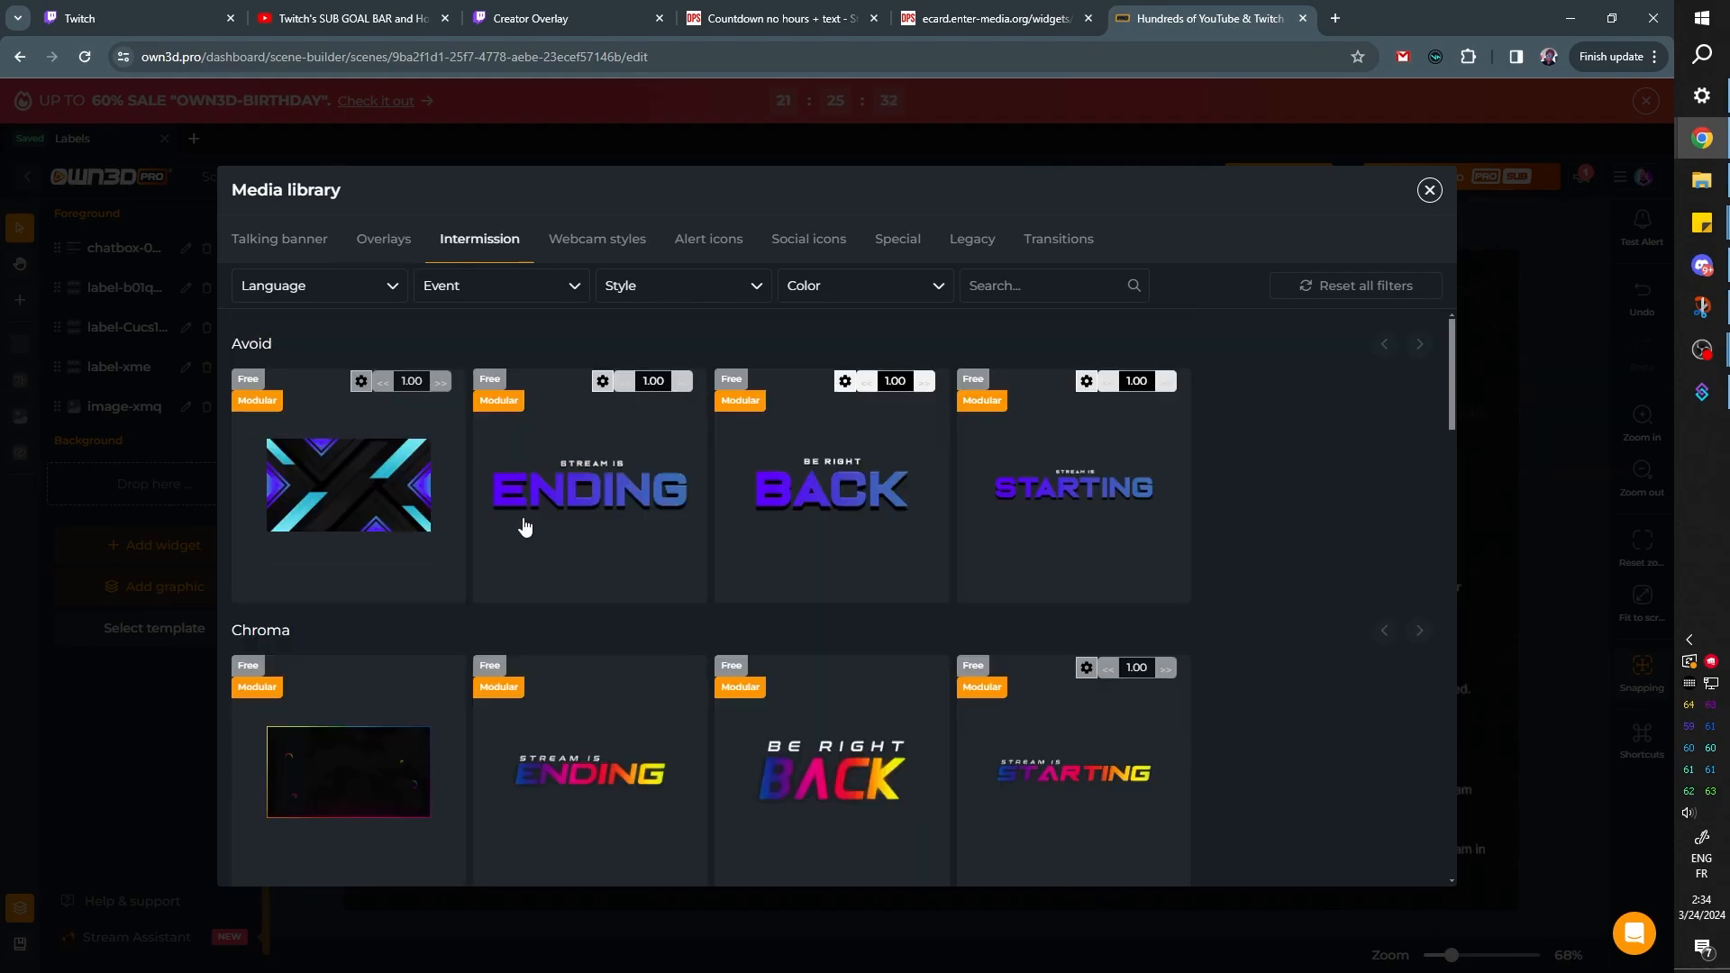
pyautogui.scroll(-15, 618, 513)
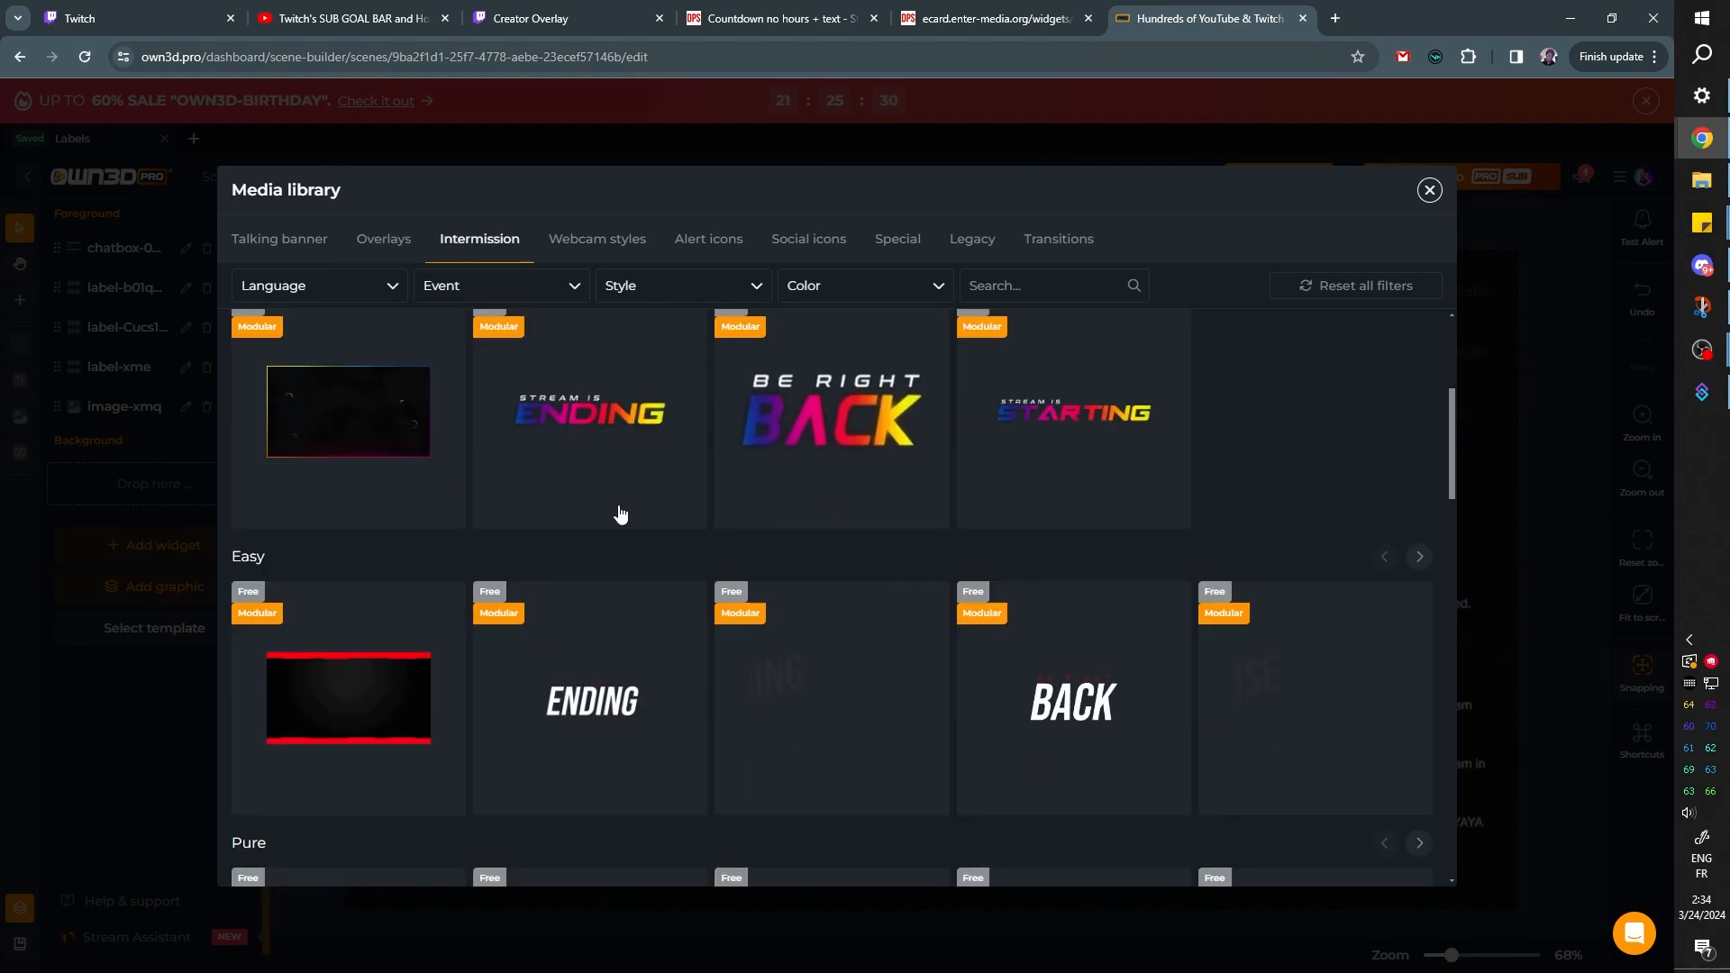
pyautogui.scroll(-5, 865, 522)
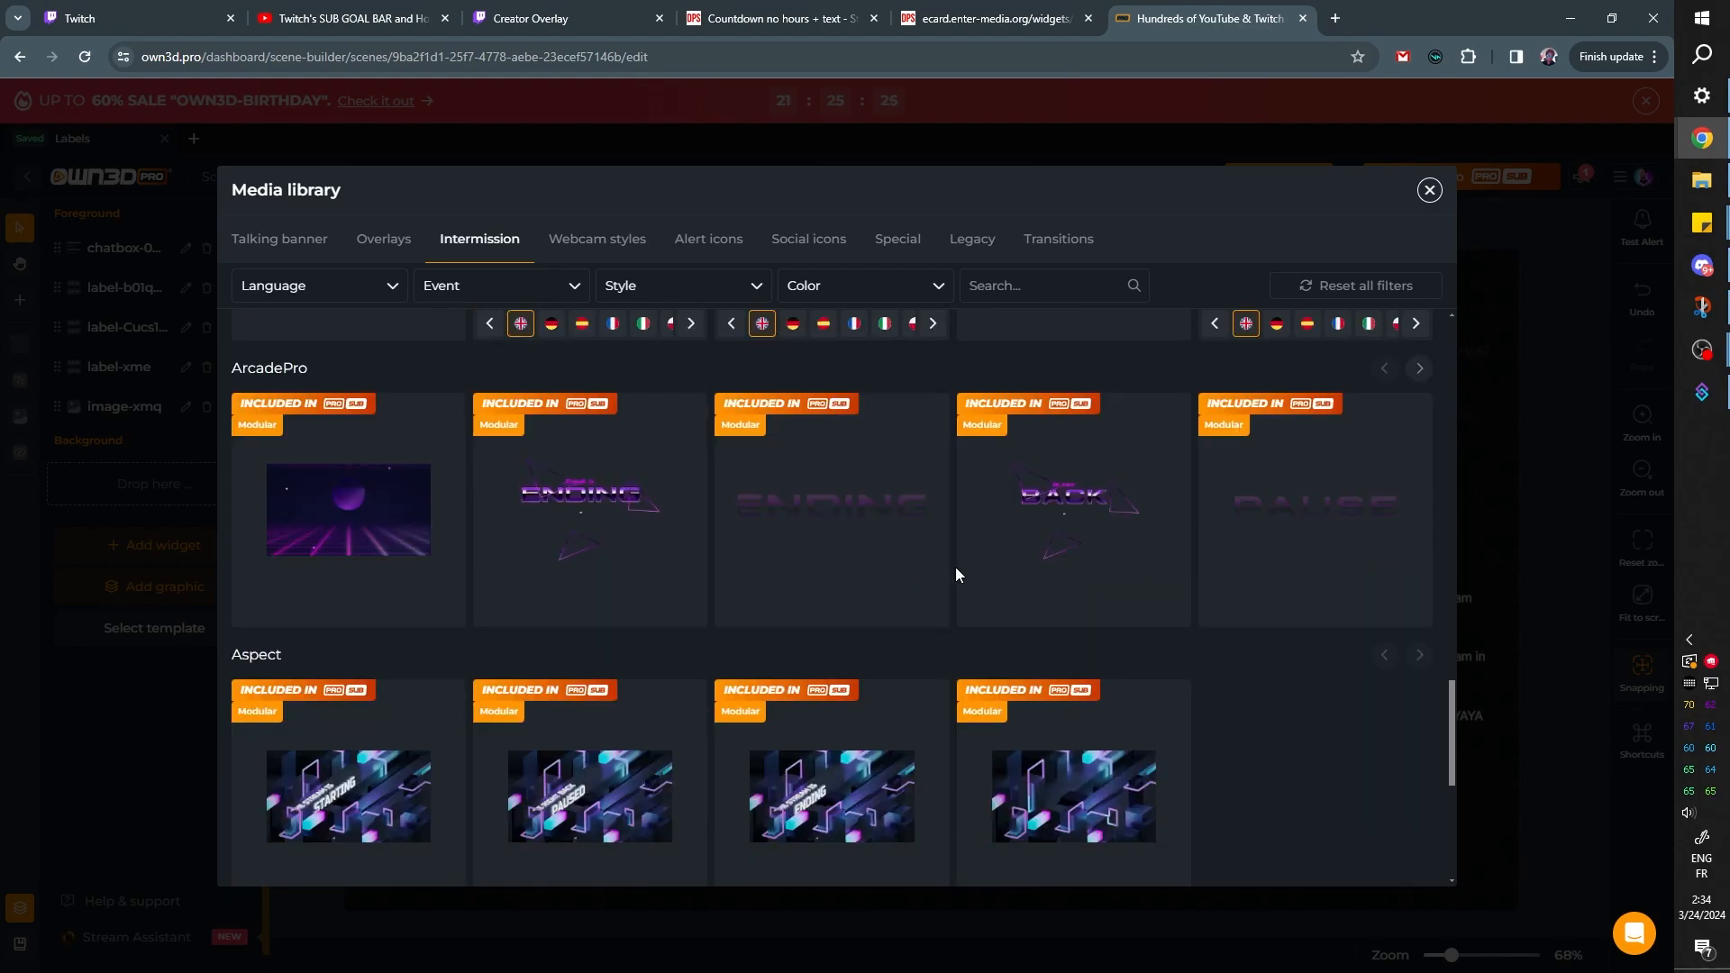
pyautogui.scroll(7, 955, 567)
# Look at the Webcam styles graphics and examine the Alert icons in the free and included styles
pyautogui.click(616, 243)
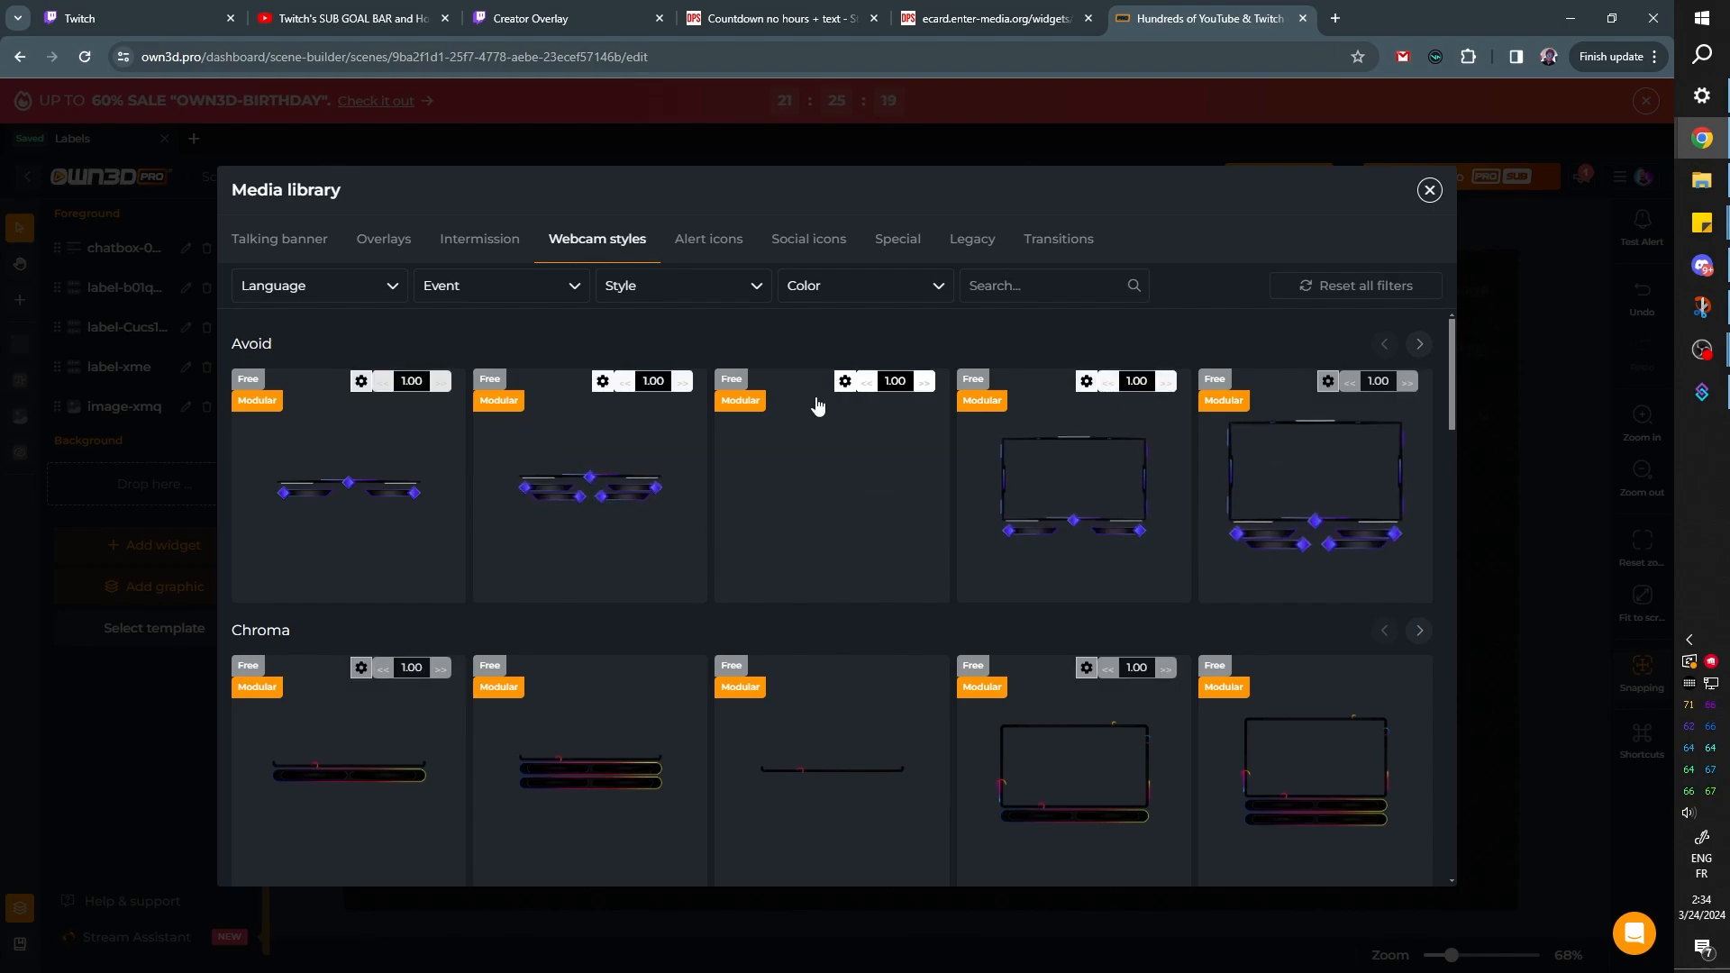
pyautogui.click(704, 253)
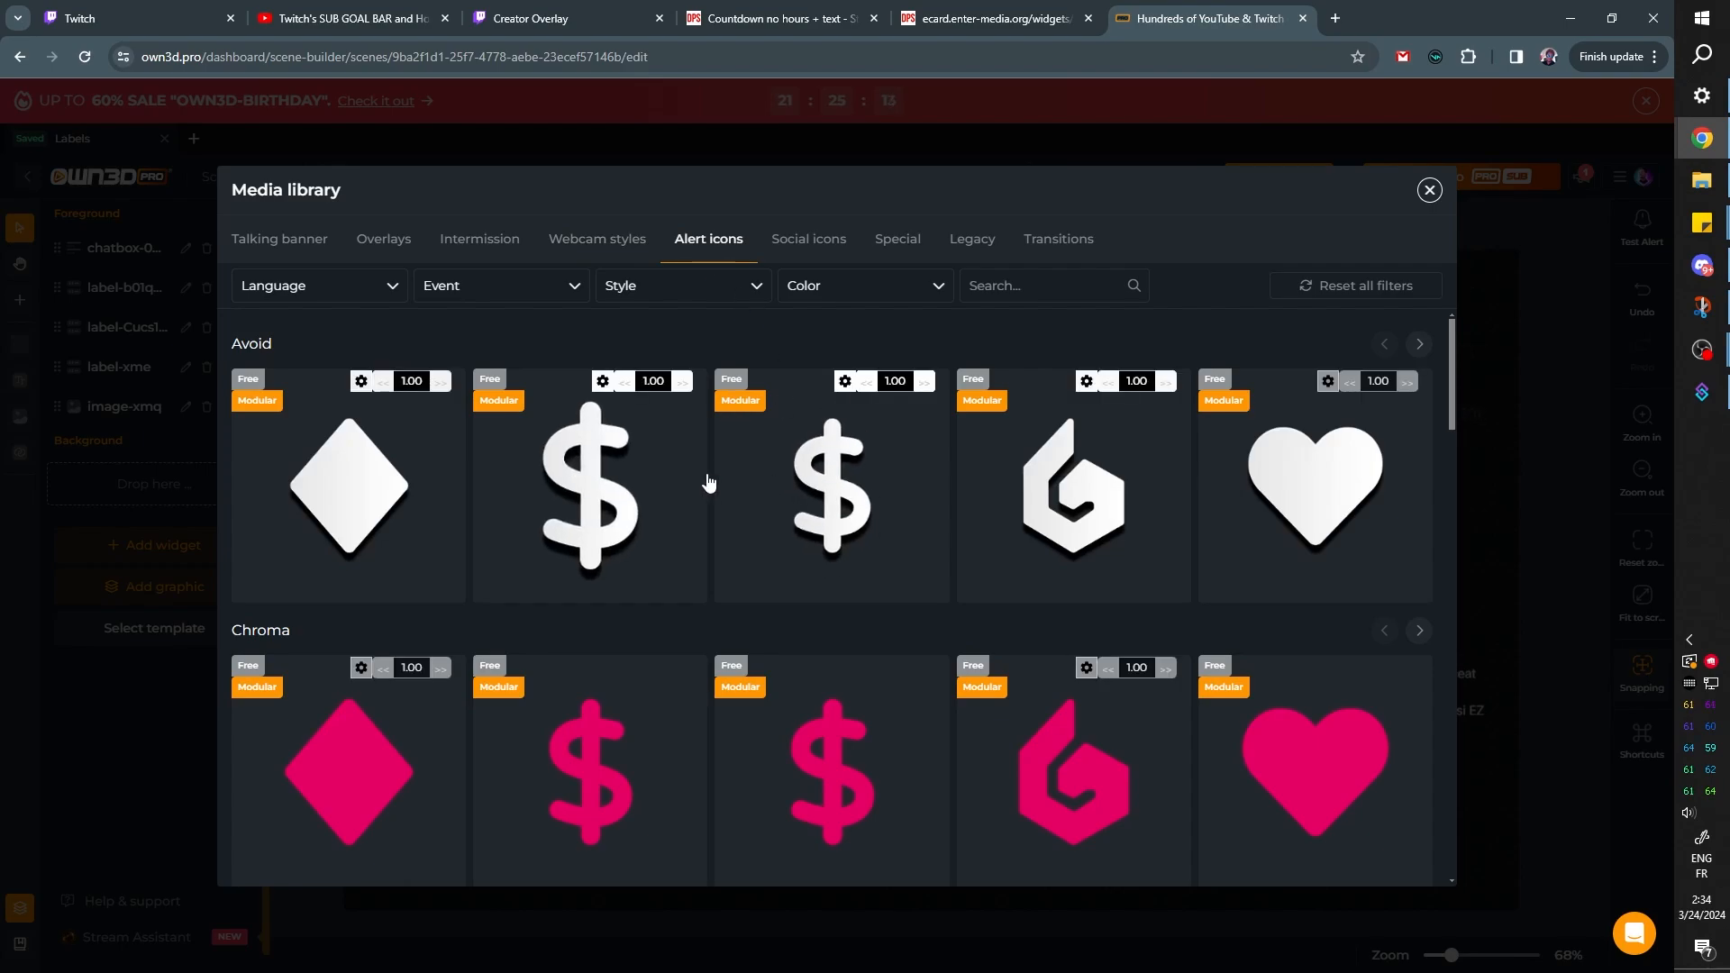
pyautogui.scroll(-5, 711, 468)
pyautogui.scroll(-7, 712, 471)
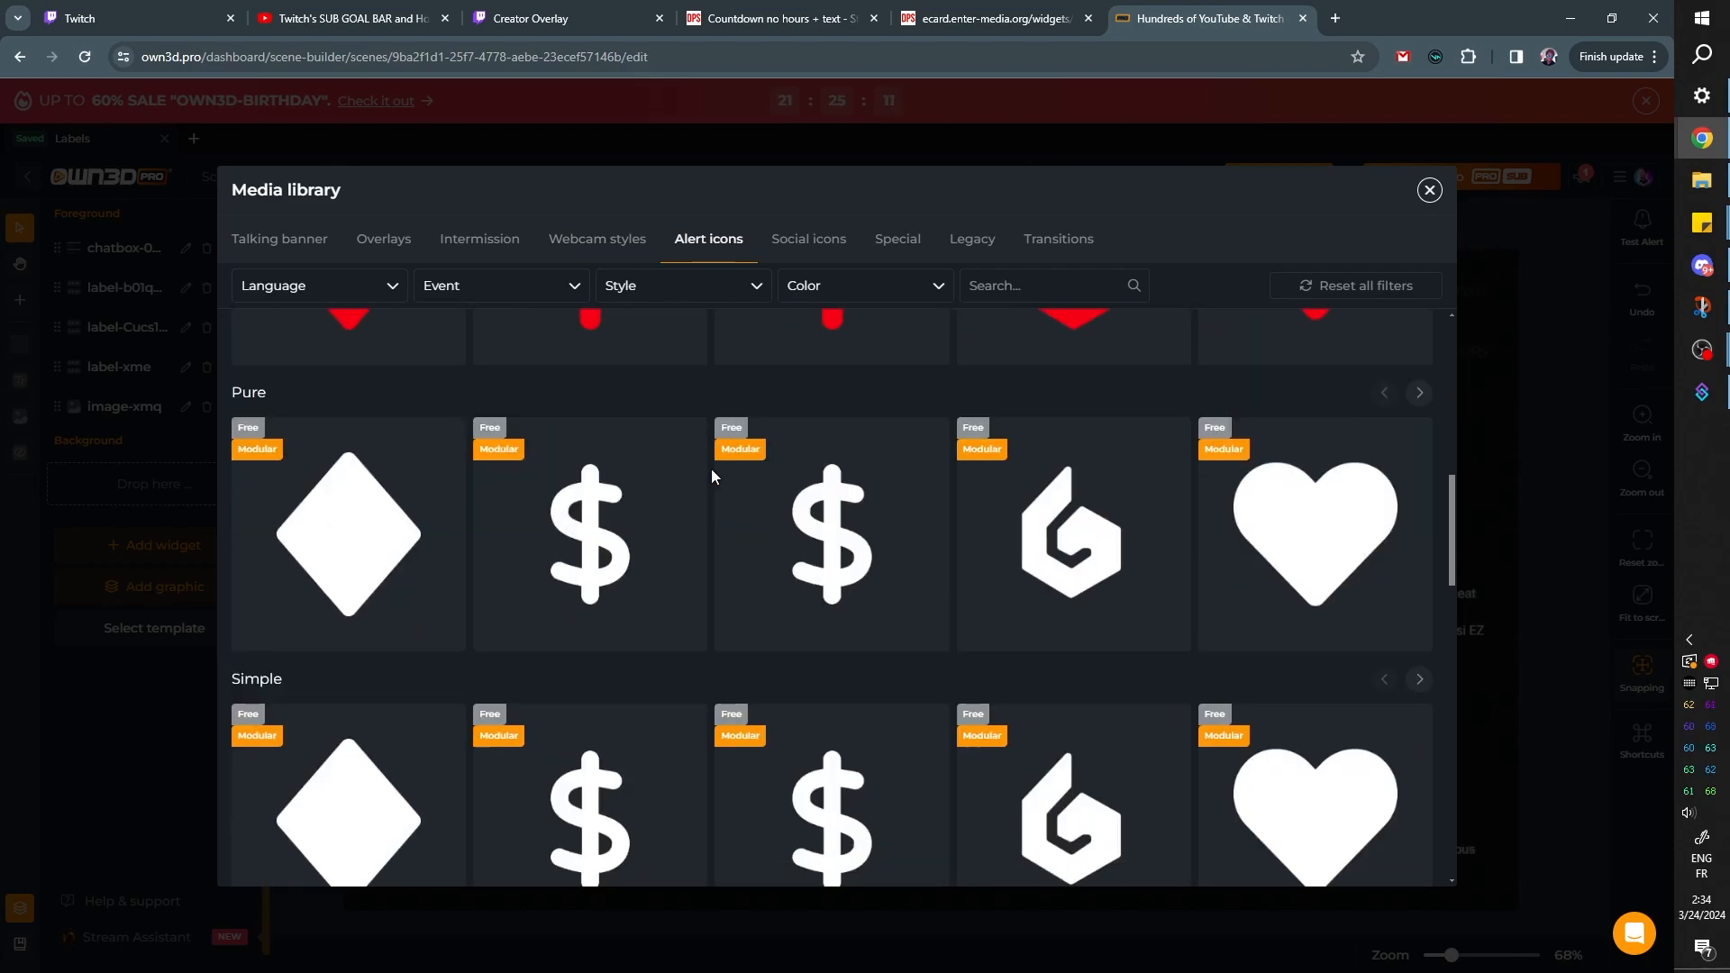
pyautogui.scroll(11, 712, 470)
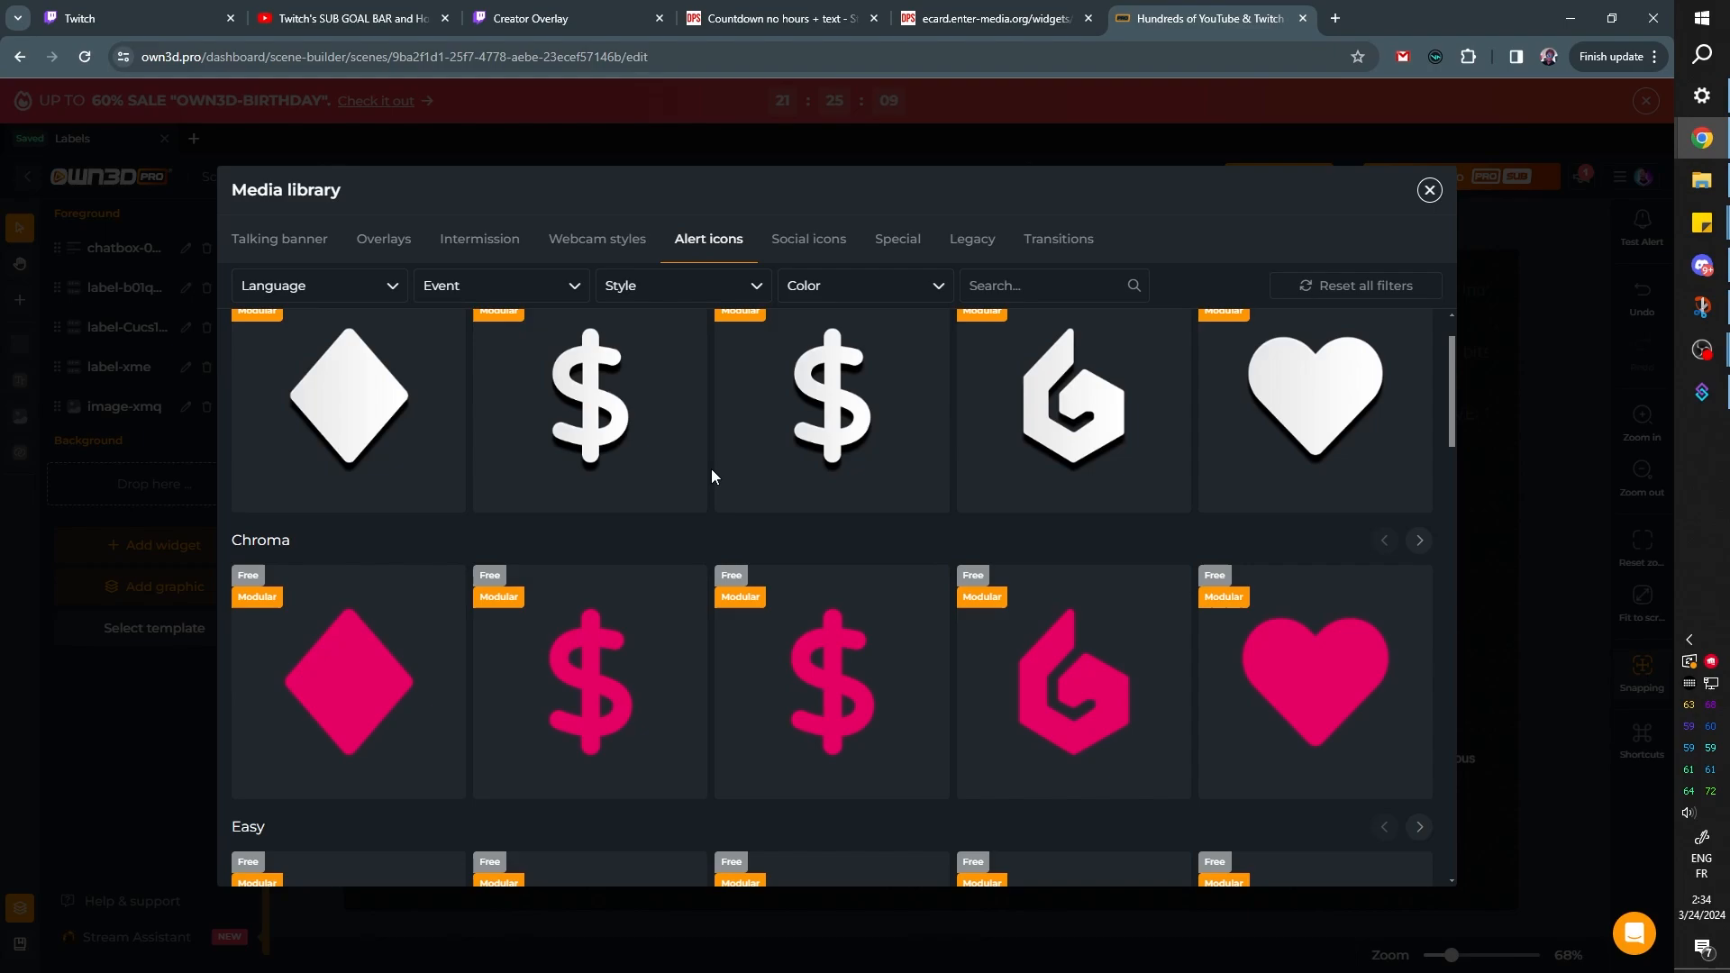
pyautogui.scroll(1, 710, 475)
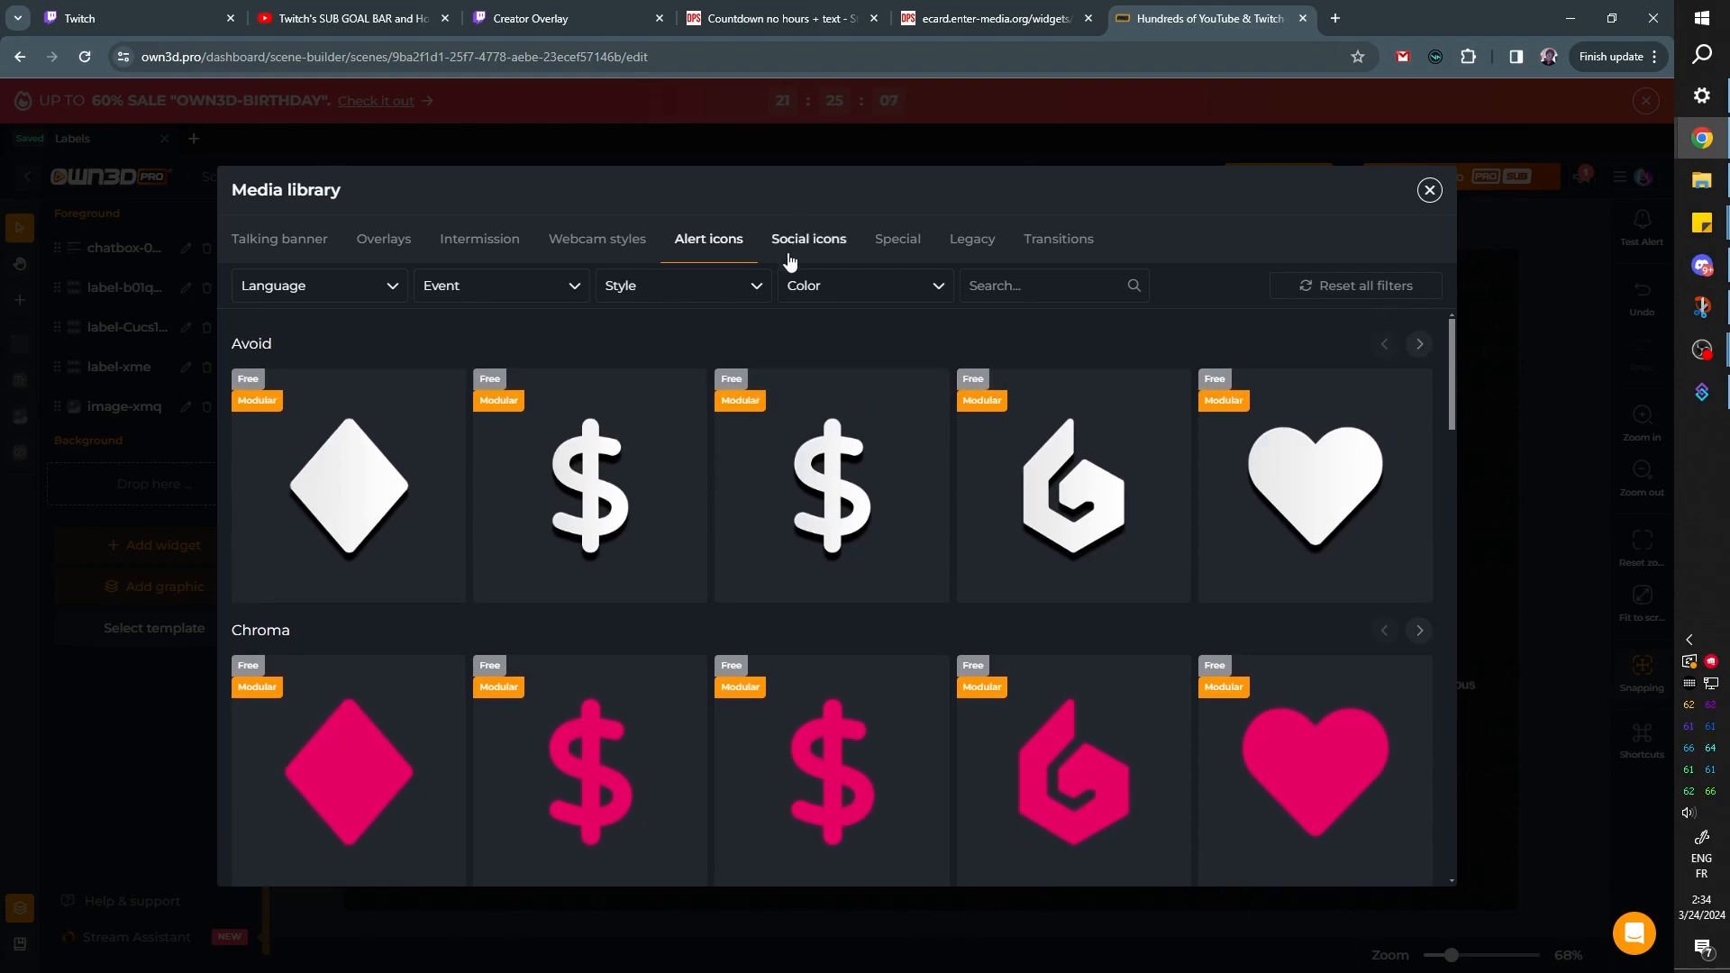
pyautogui.scroll(-3, 719, 495)
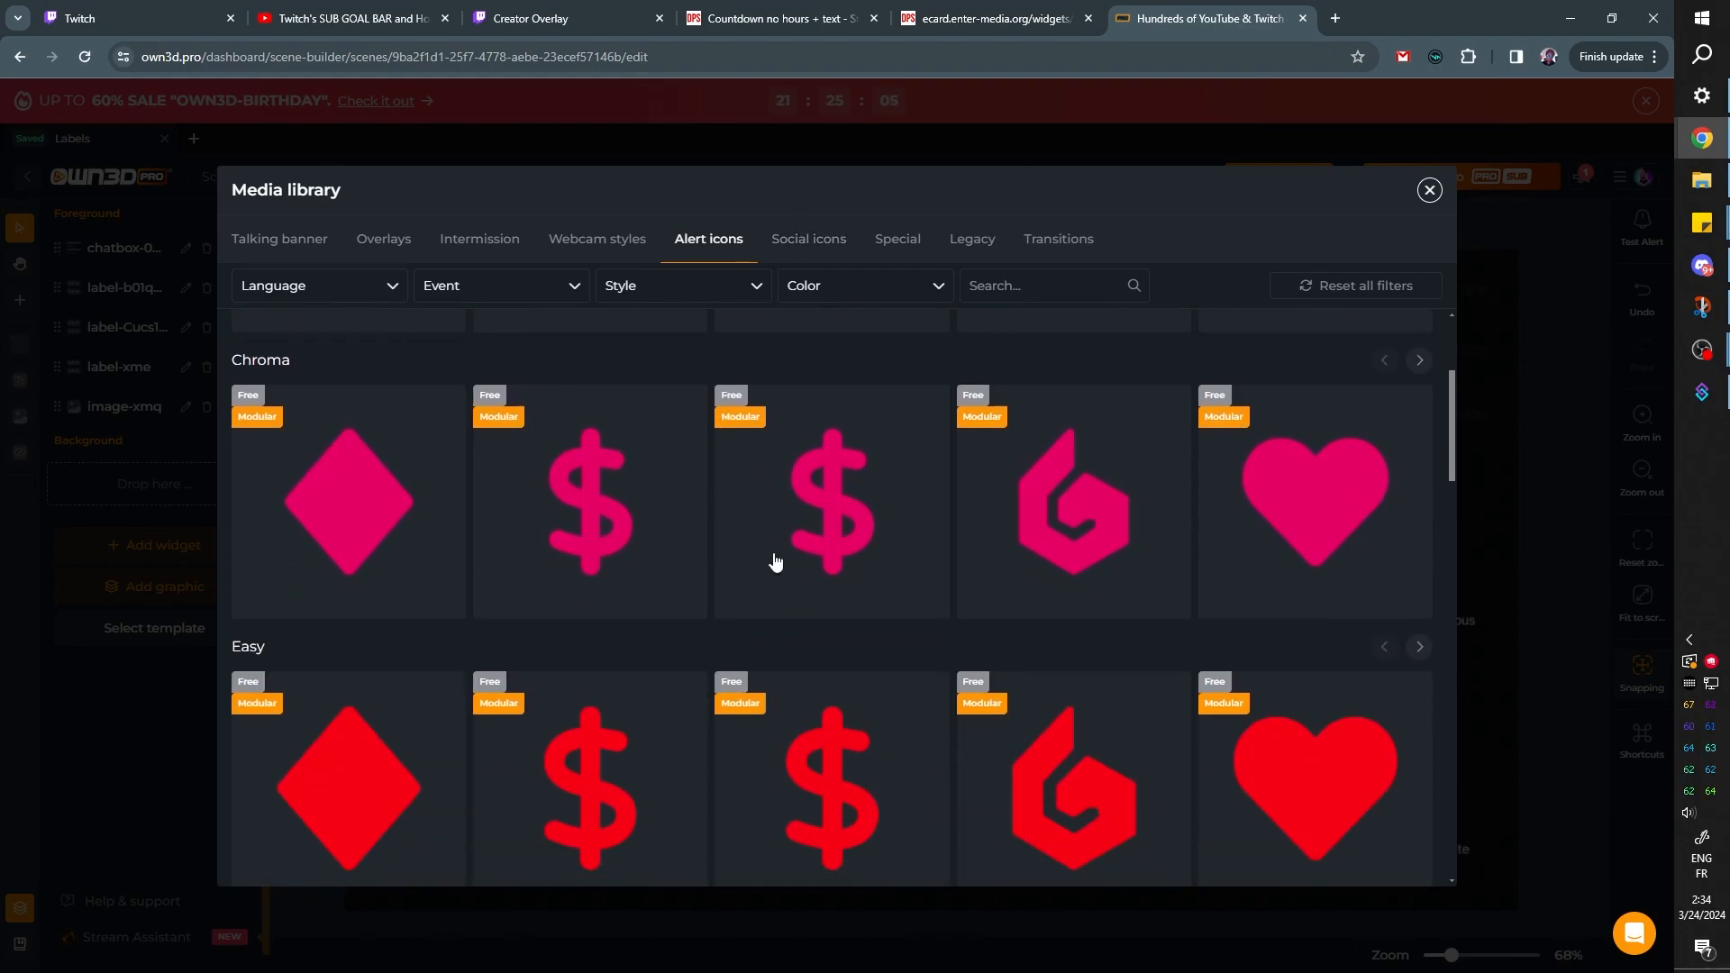
pyautogui.scroll(-11, 775, 560)
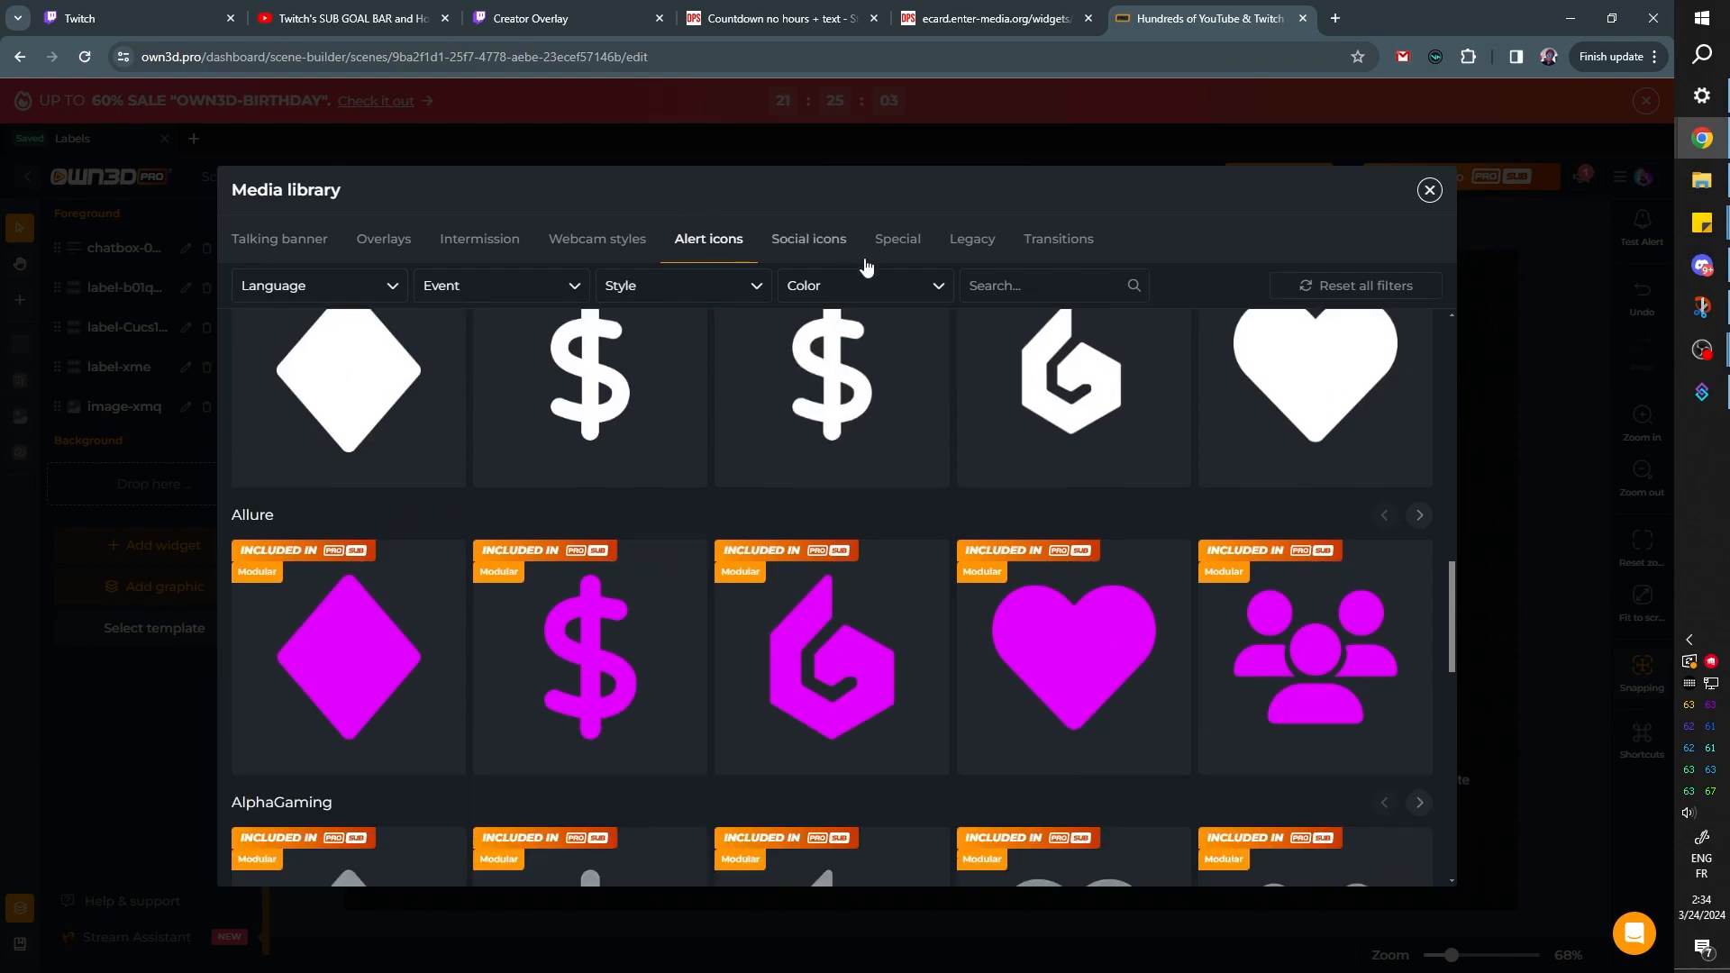
# Examine the Special and Legacy graphics in the media library and open the Transitions category
pyautogui.click(842, 255)
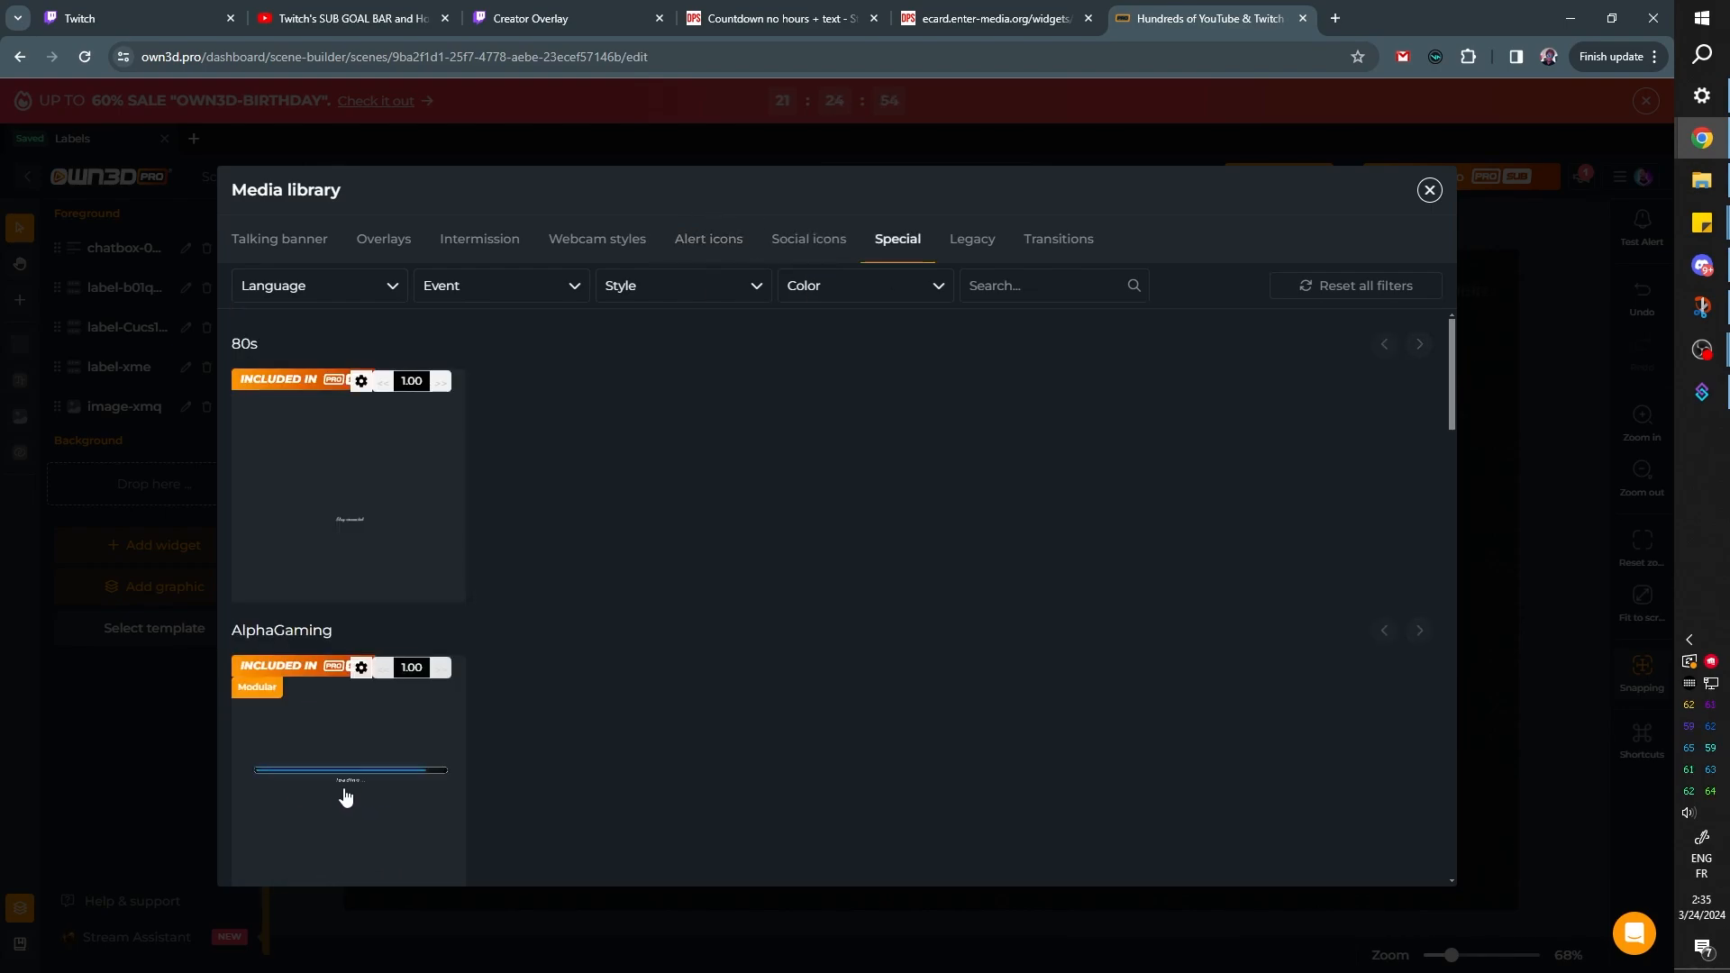
pyautogui.click(960, 268)
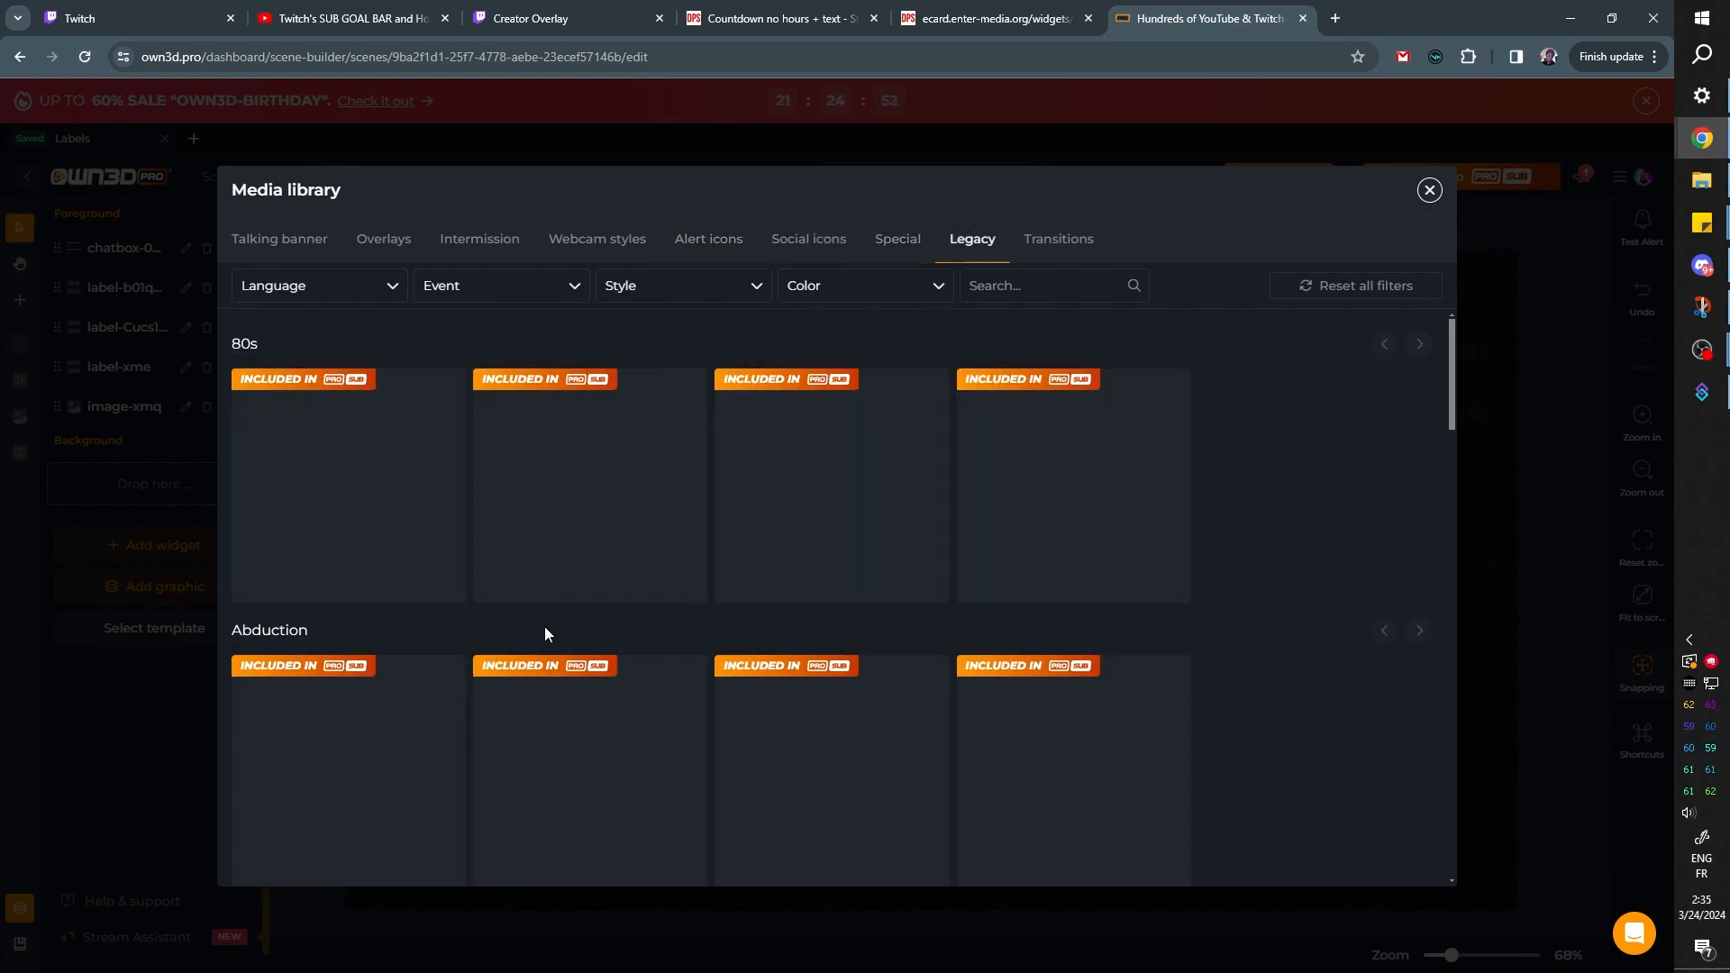
pyautogui.scroll(-4, 1031, 436)
pyautogui.scroll(-10, 1171, 589)
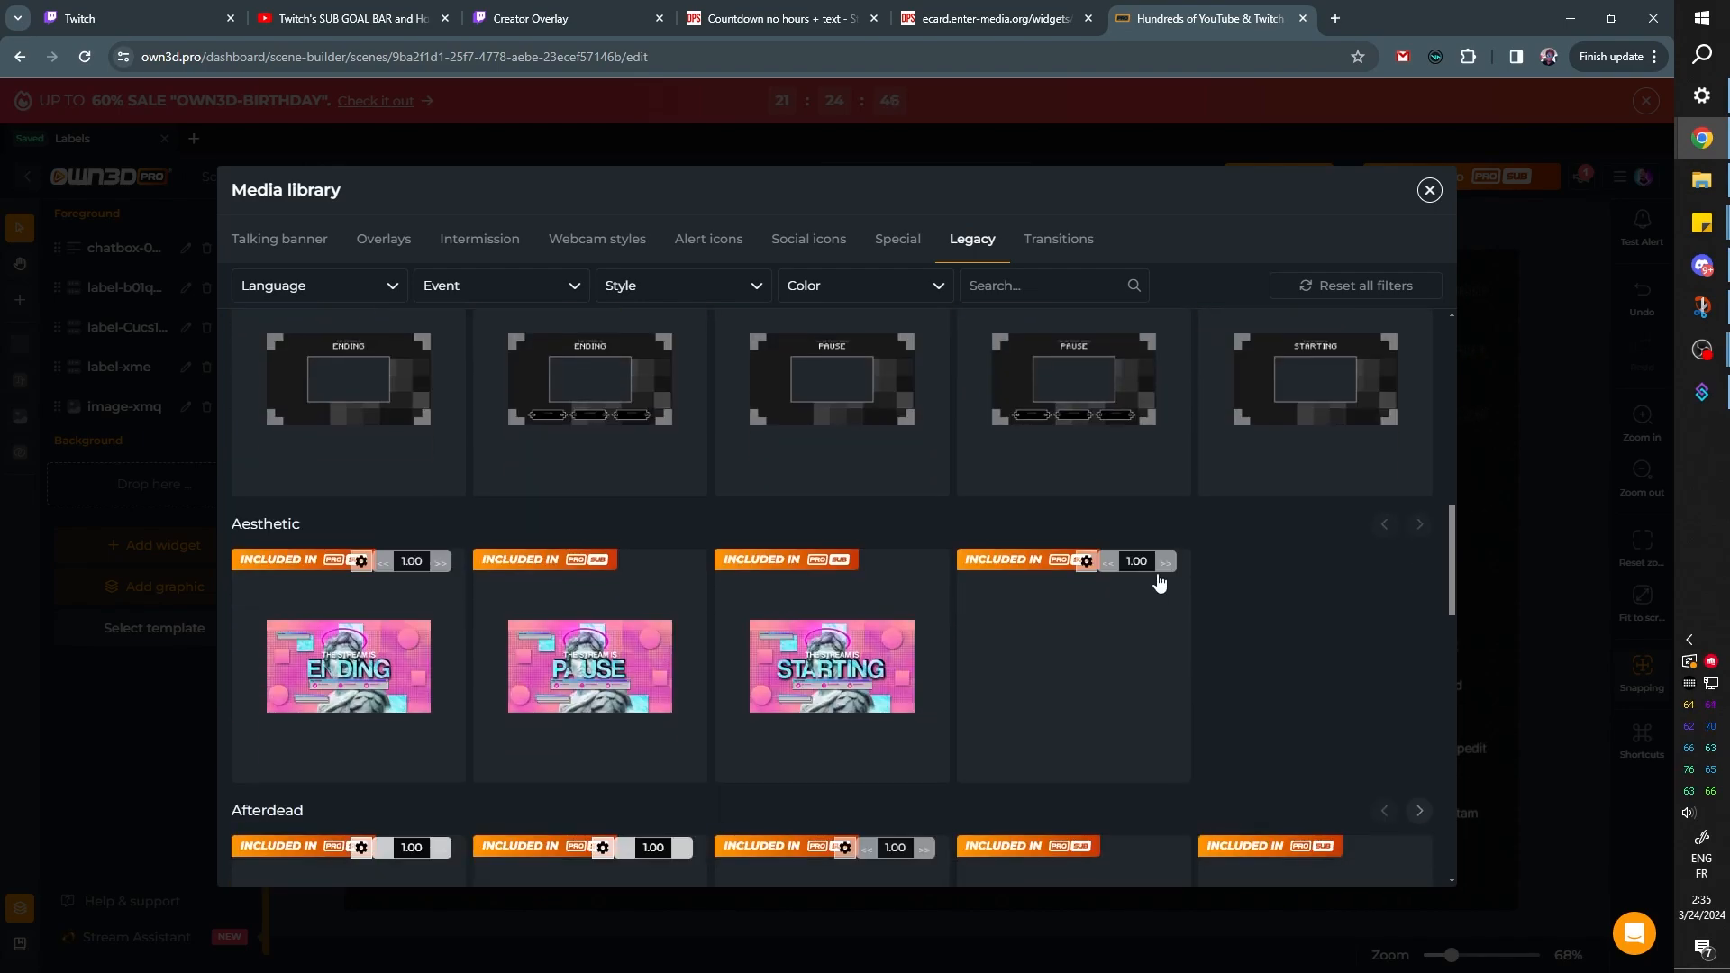
pyautogui.scroll(-15, 937, 602)
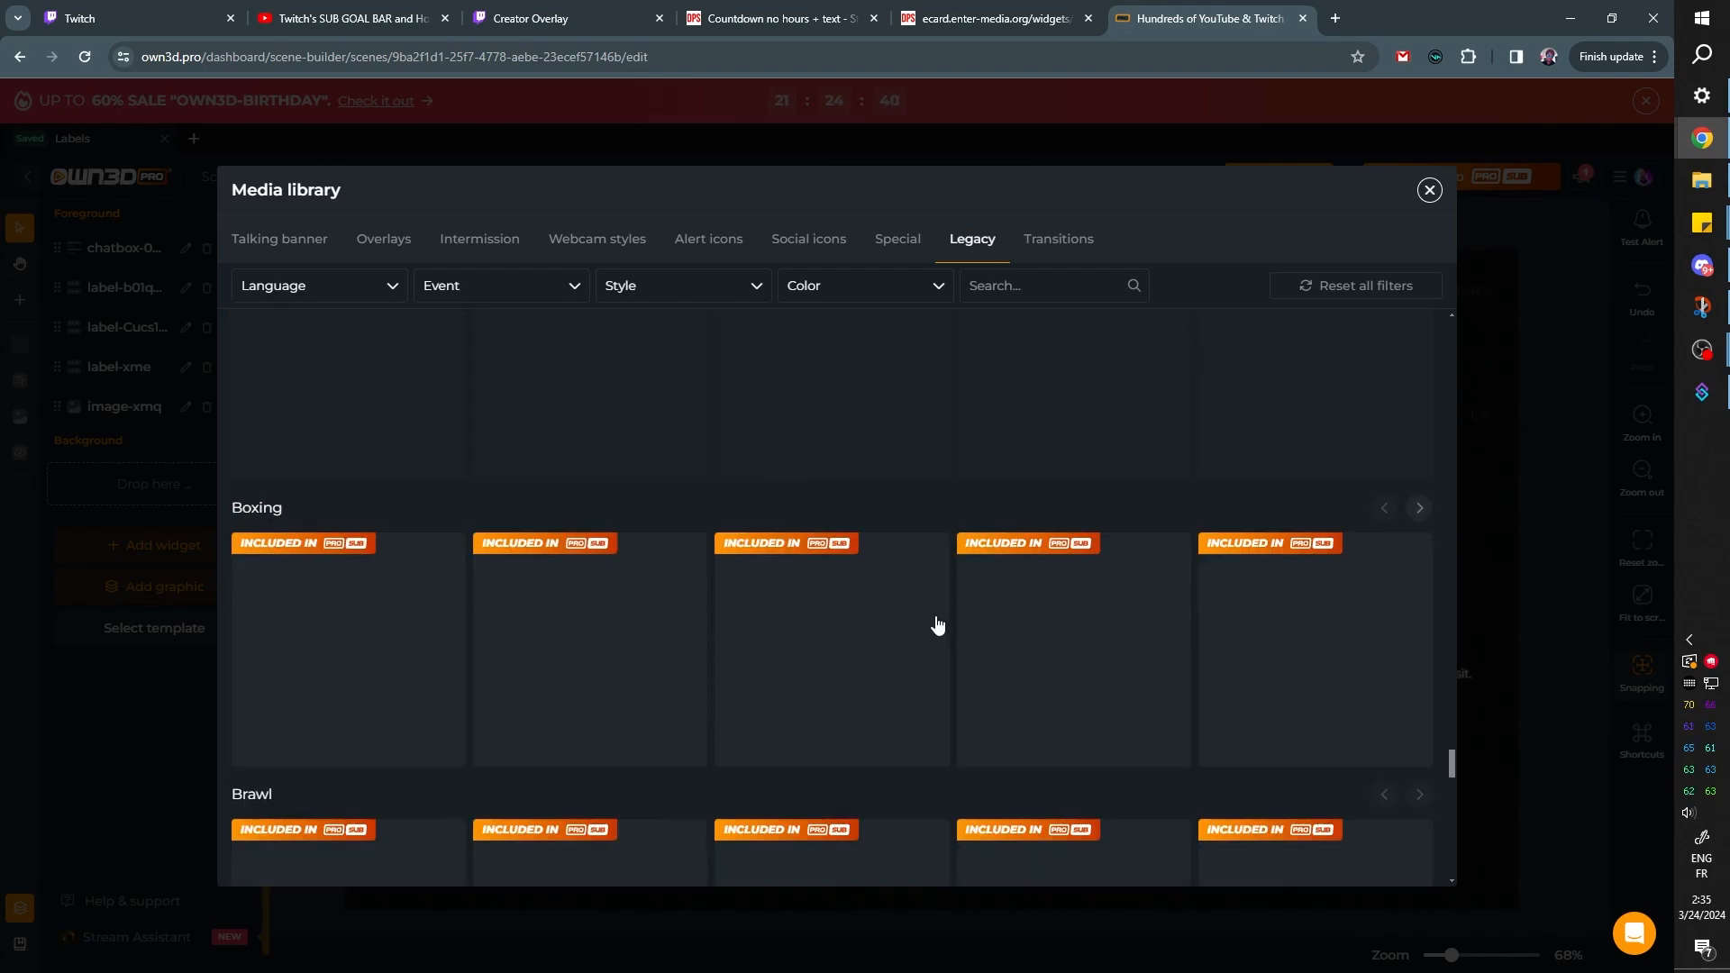
pyautogui.scroll(3, 937, 630)
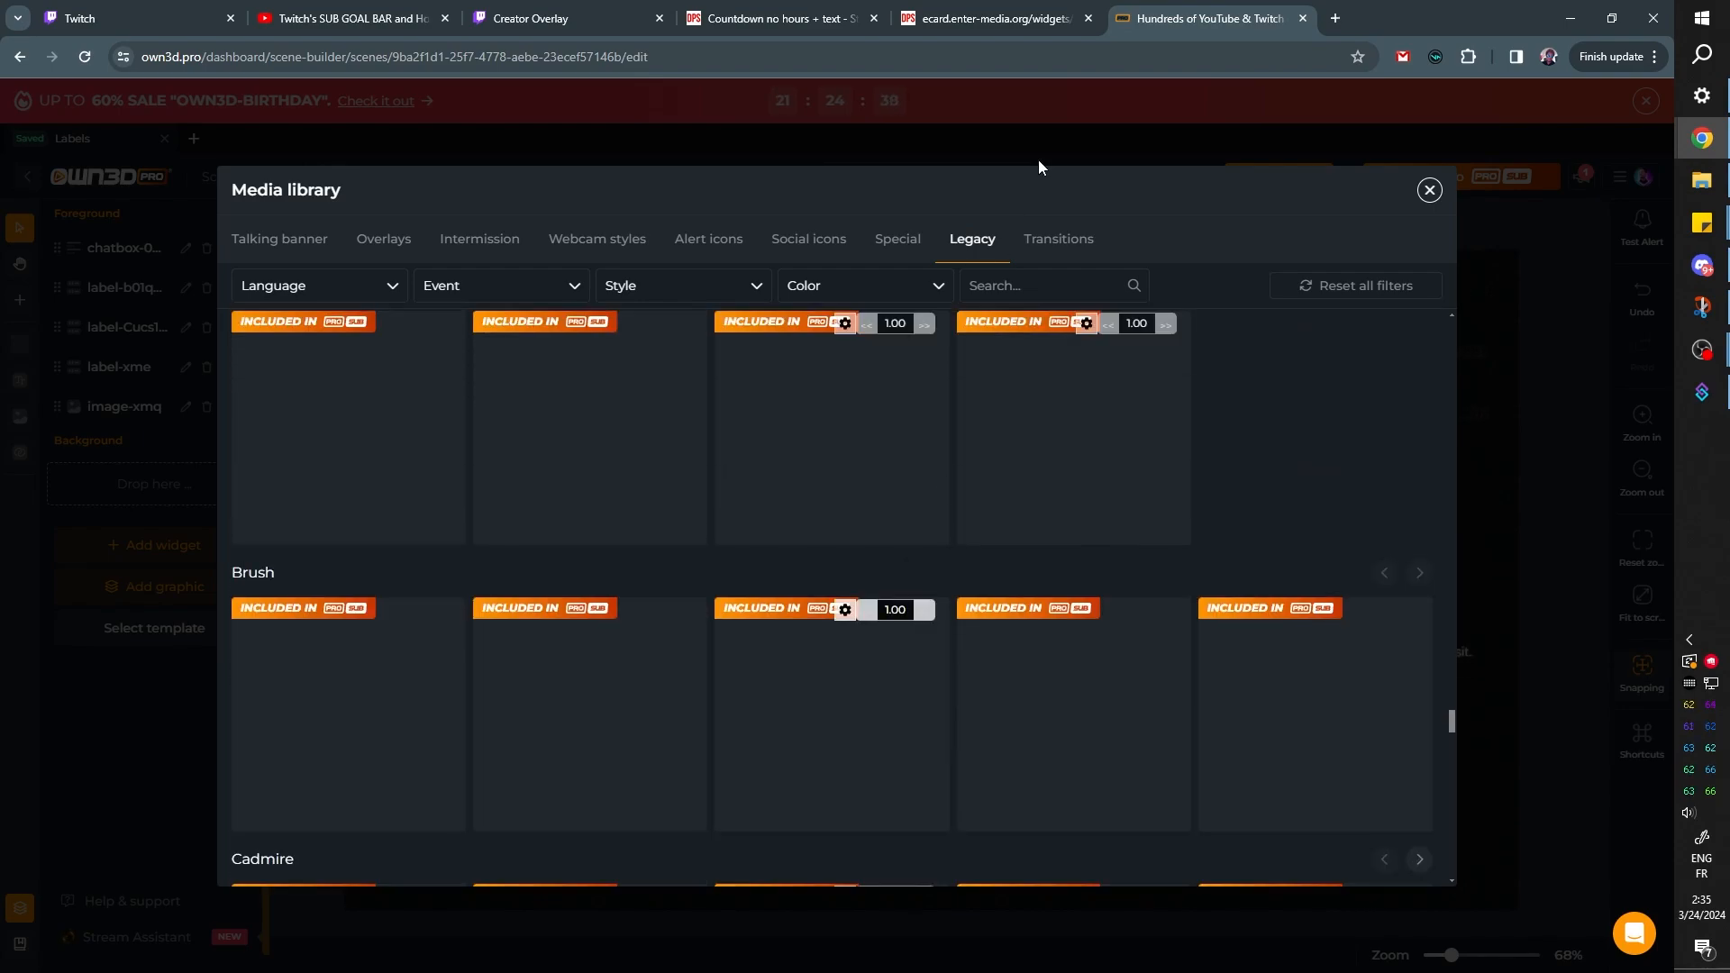
pyautogui.click(1046, 245)
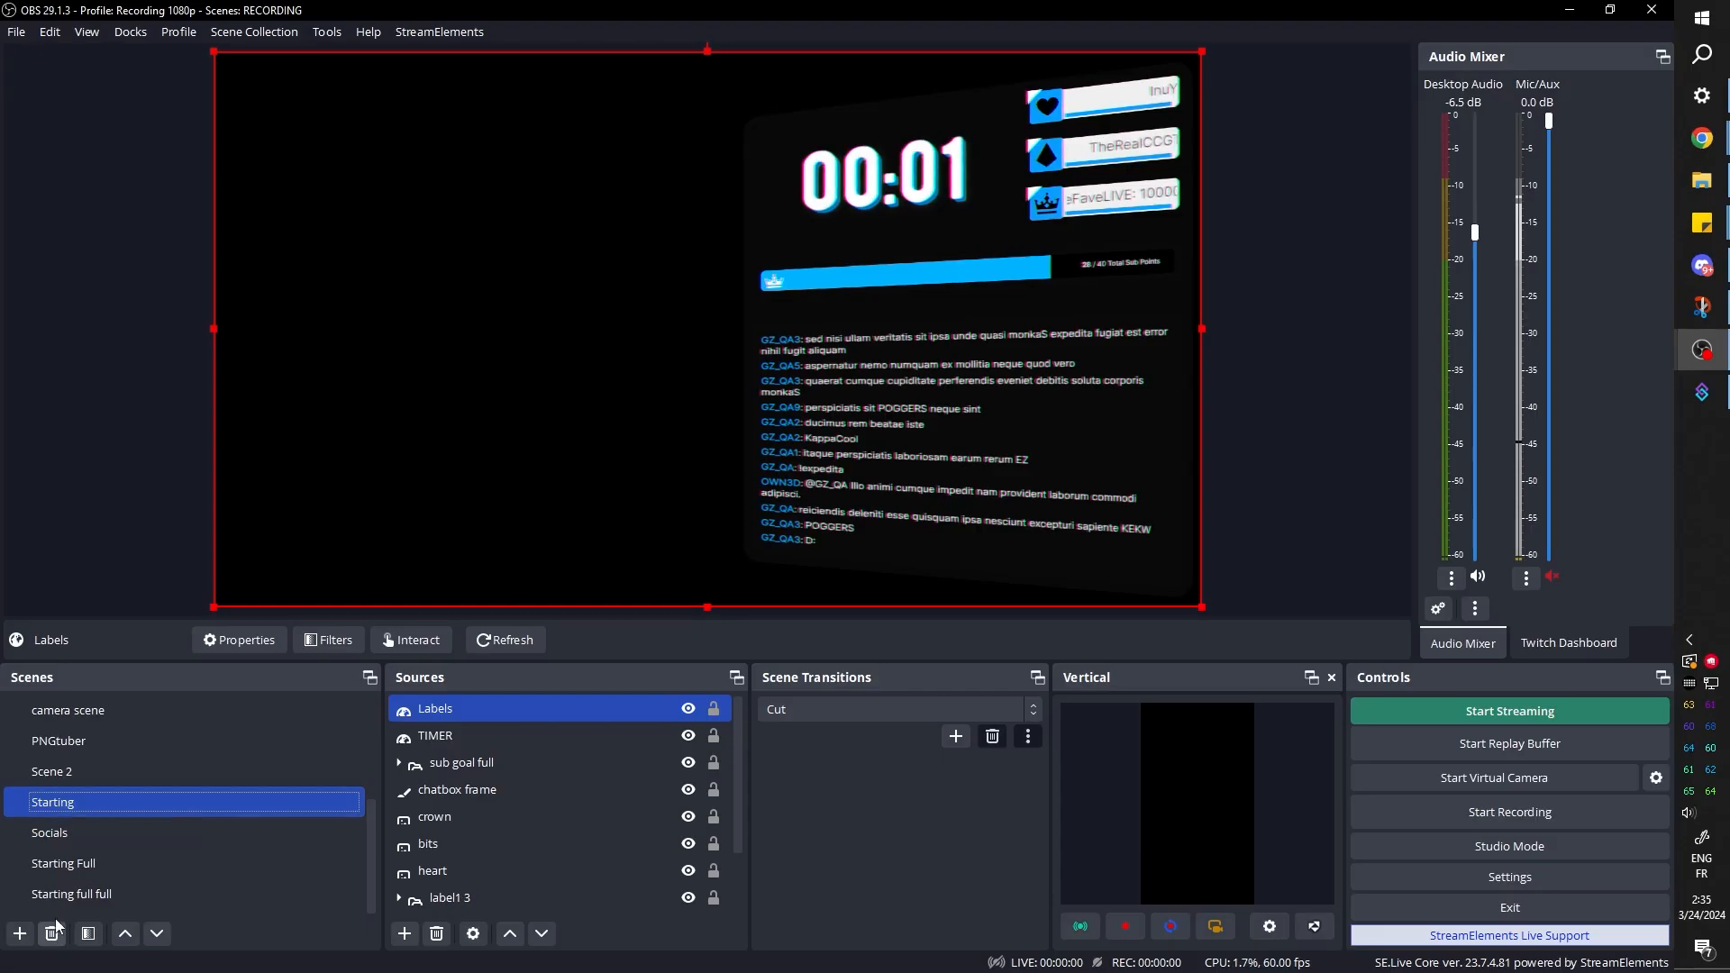
# In OBS, open the Starting full full scene, move the nested Starting source slightly left on the canvas, and deselect it
pyautogui.click(72, 894)
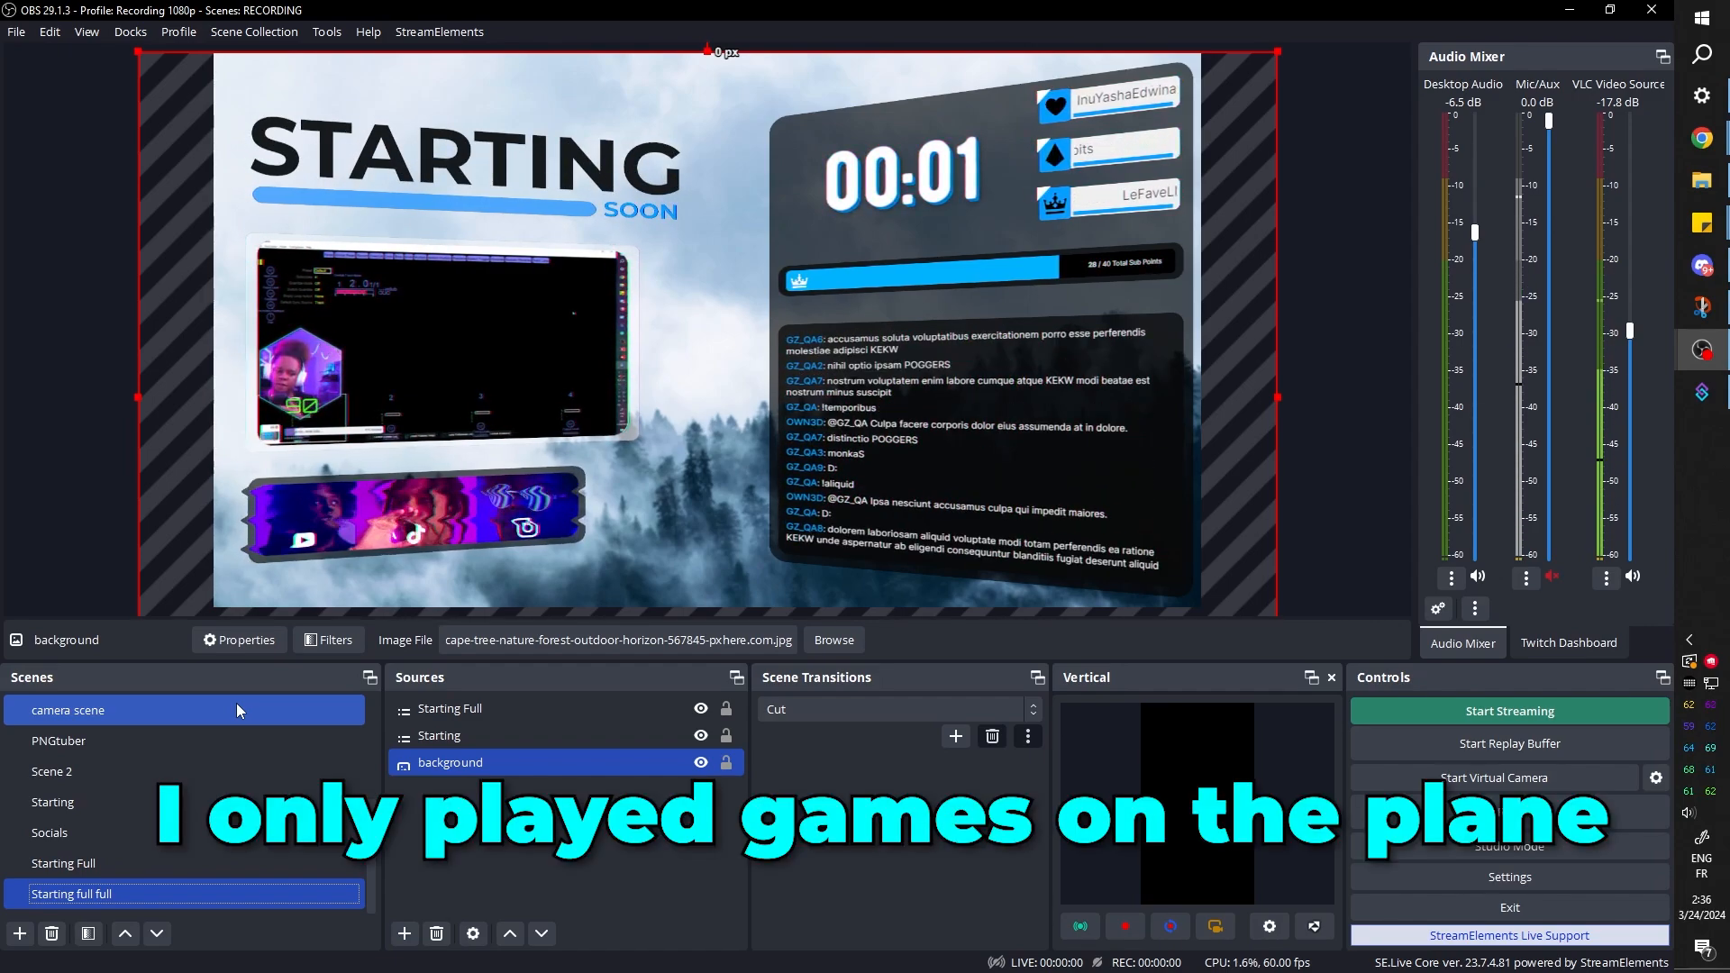
pyautogui.click(231, 772)
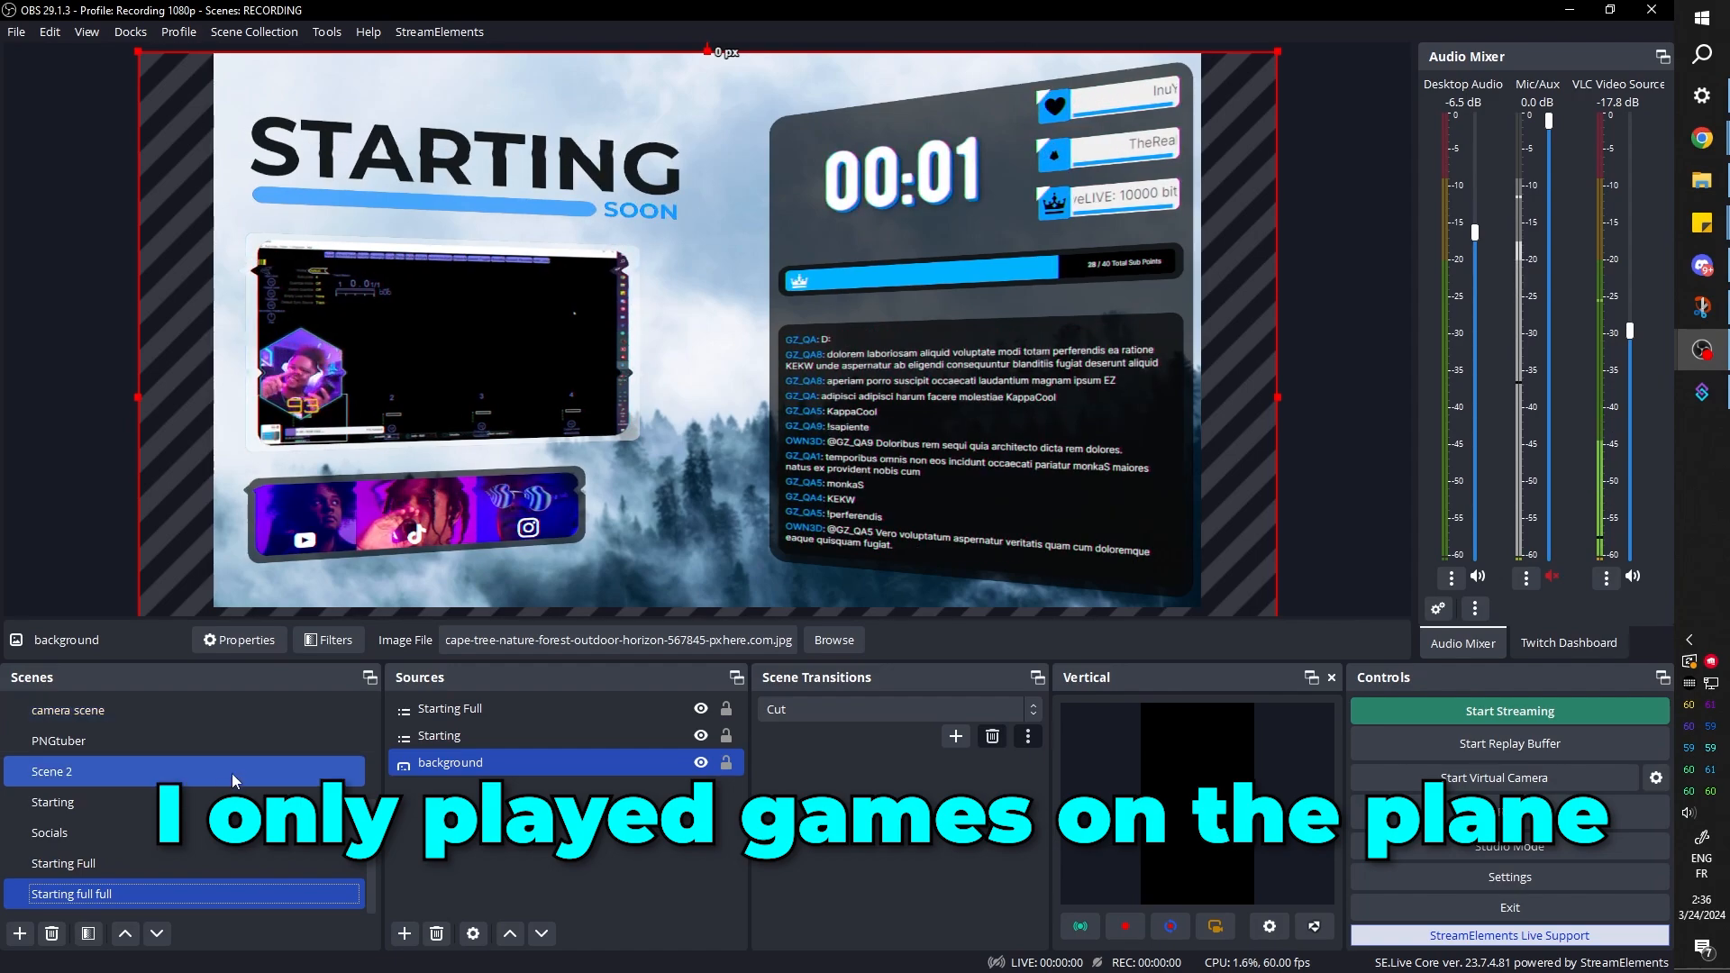
pyautogui.click(193, 833)
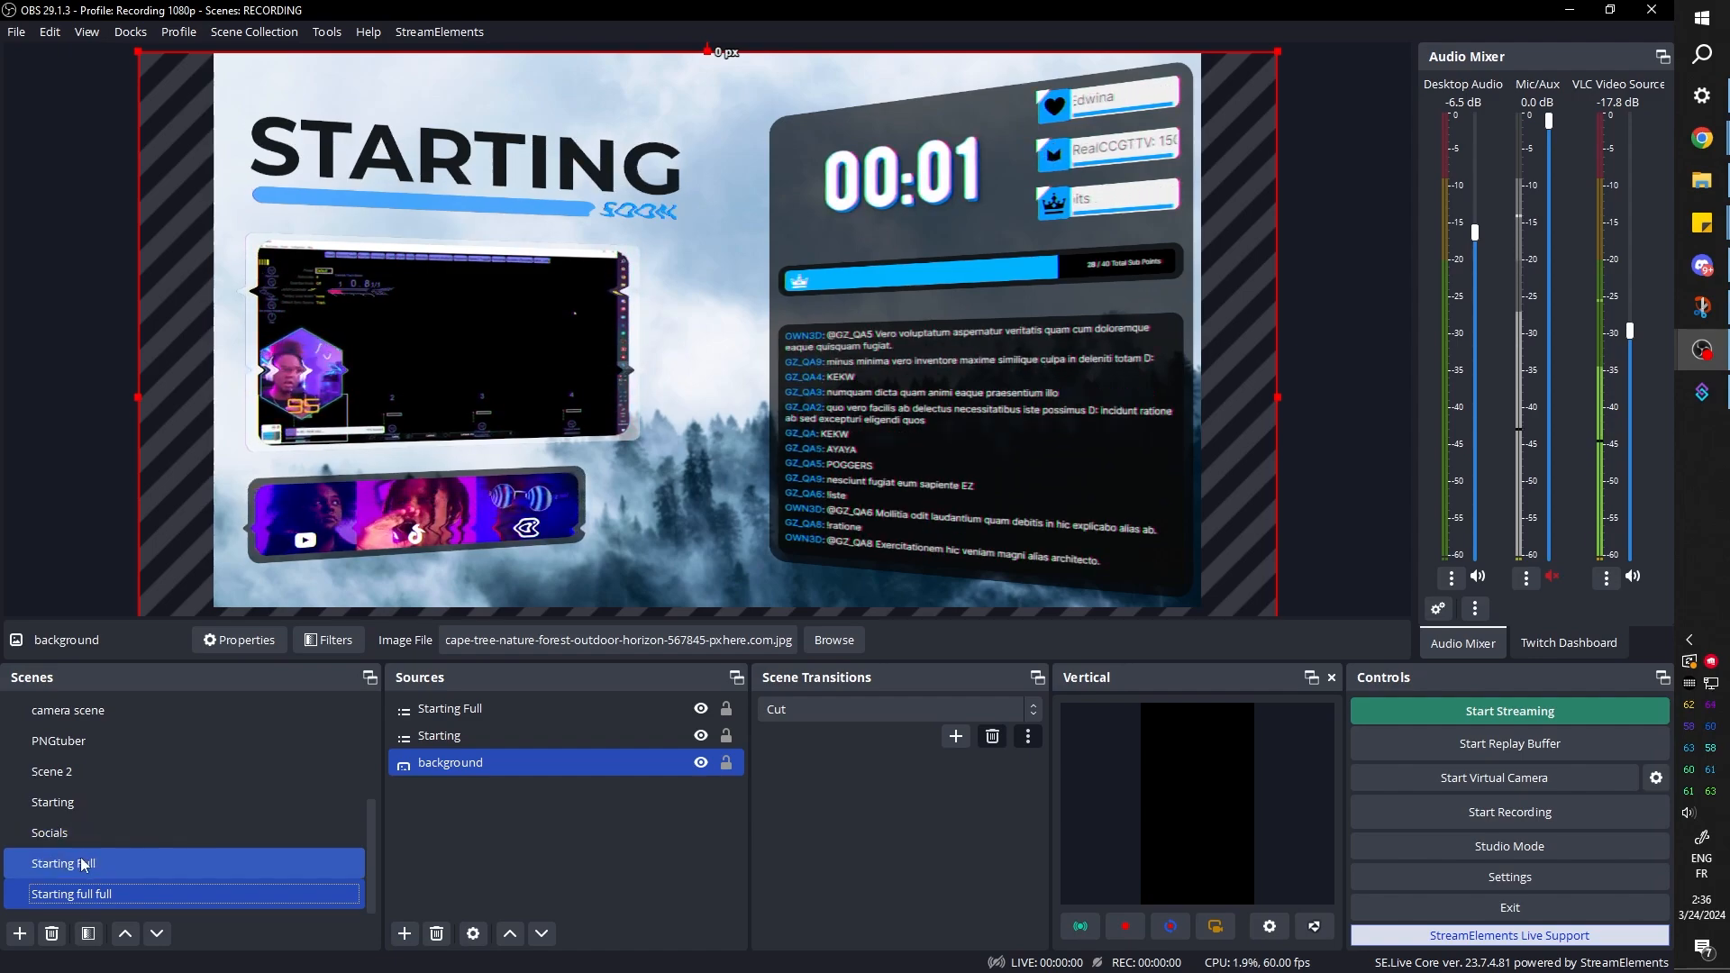
pyautogui.moveTo(1035, 492); pyautogui.dragTo(1021, 492)
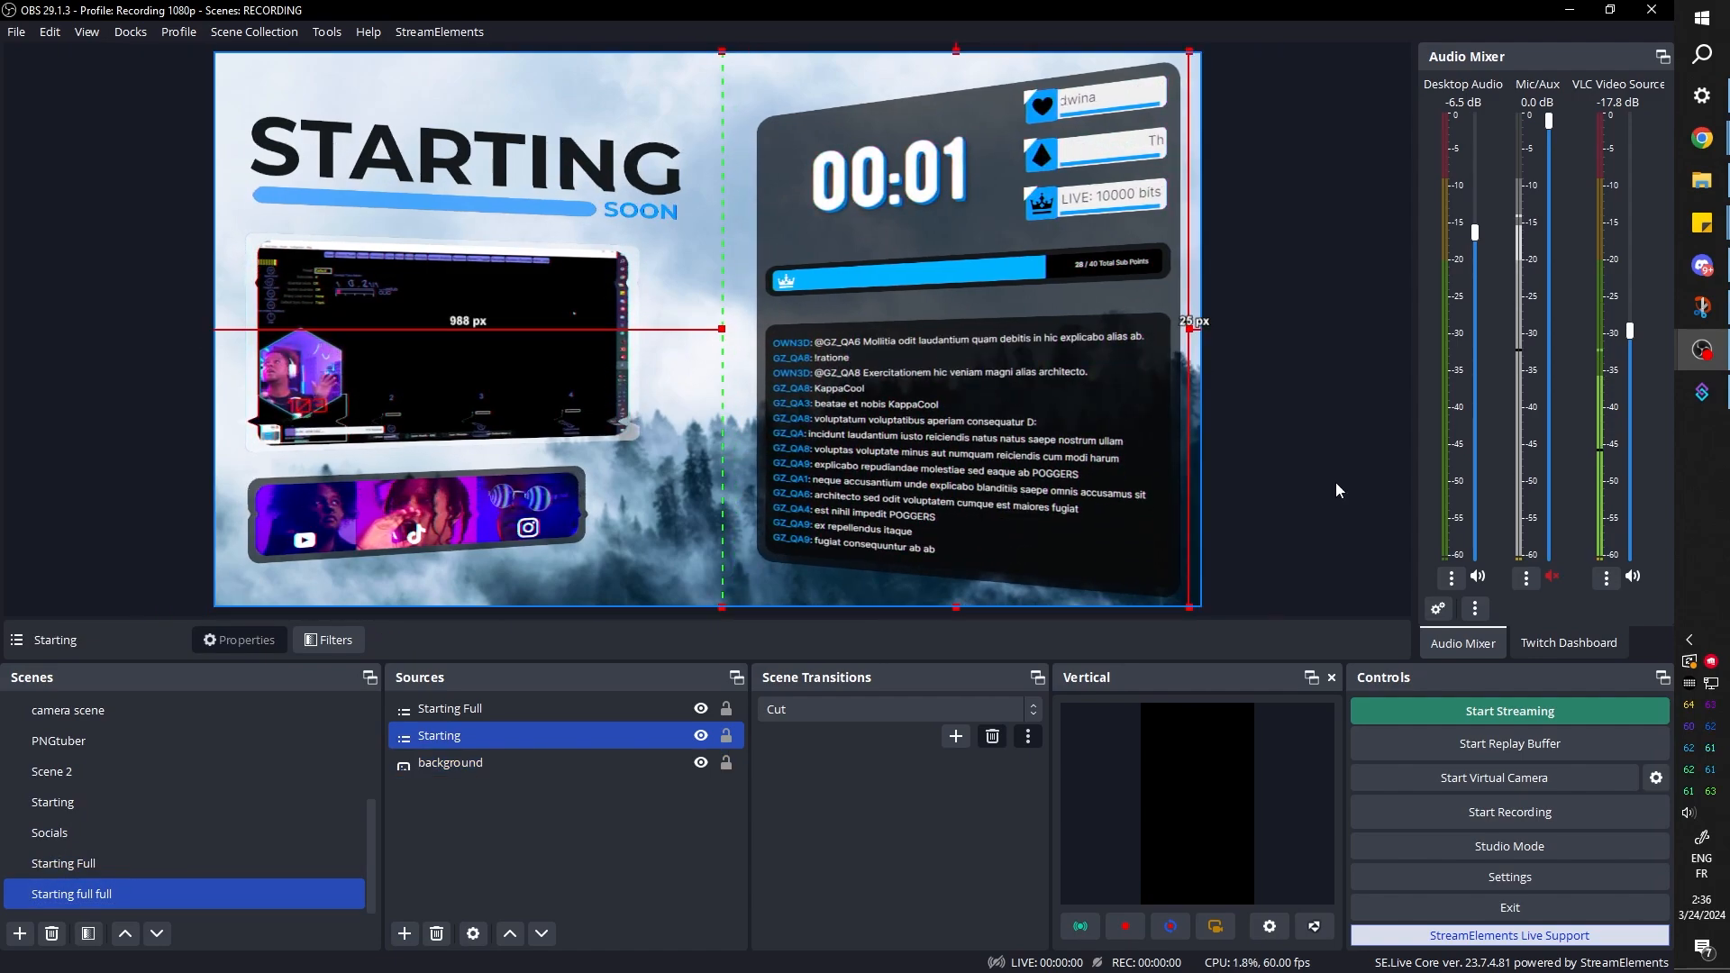
pyautogui.click(1279, 361)
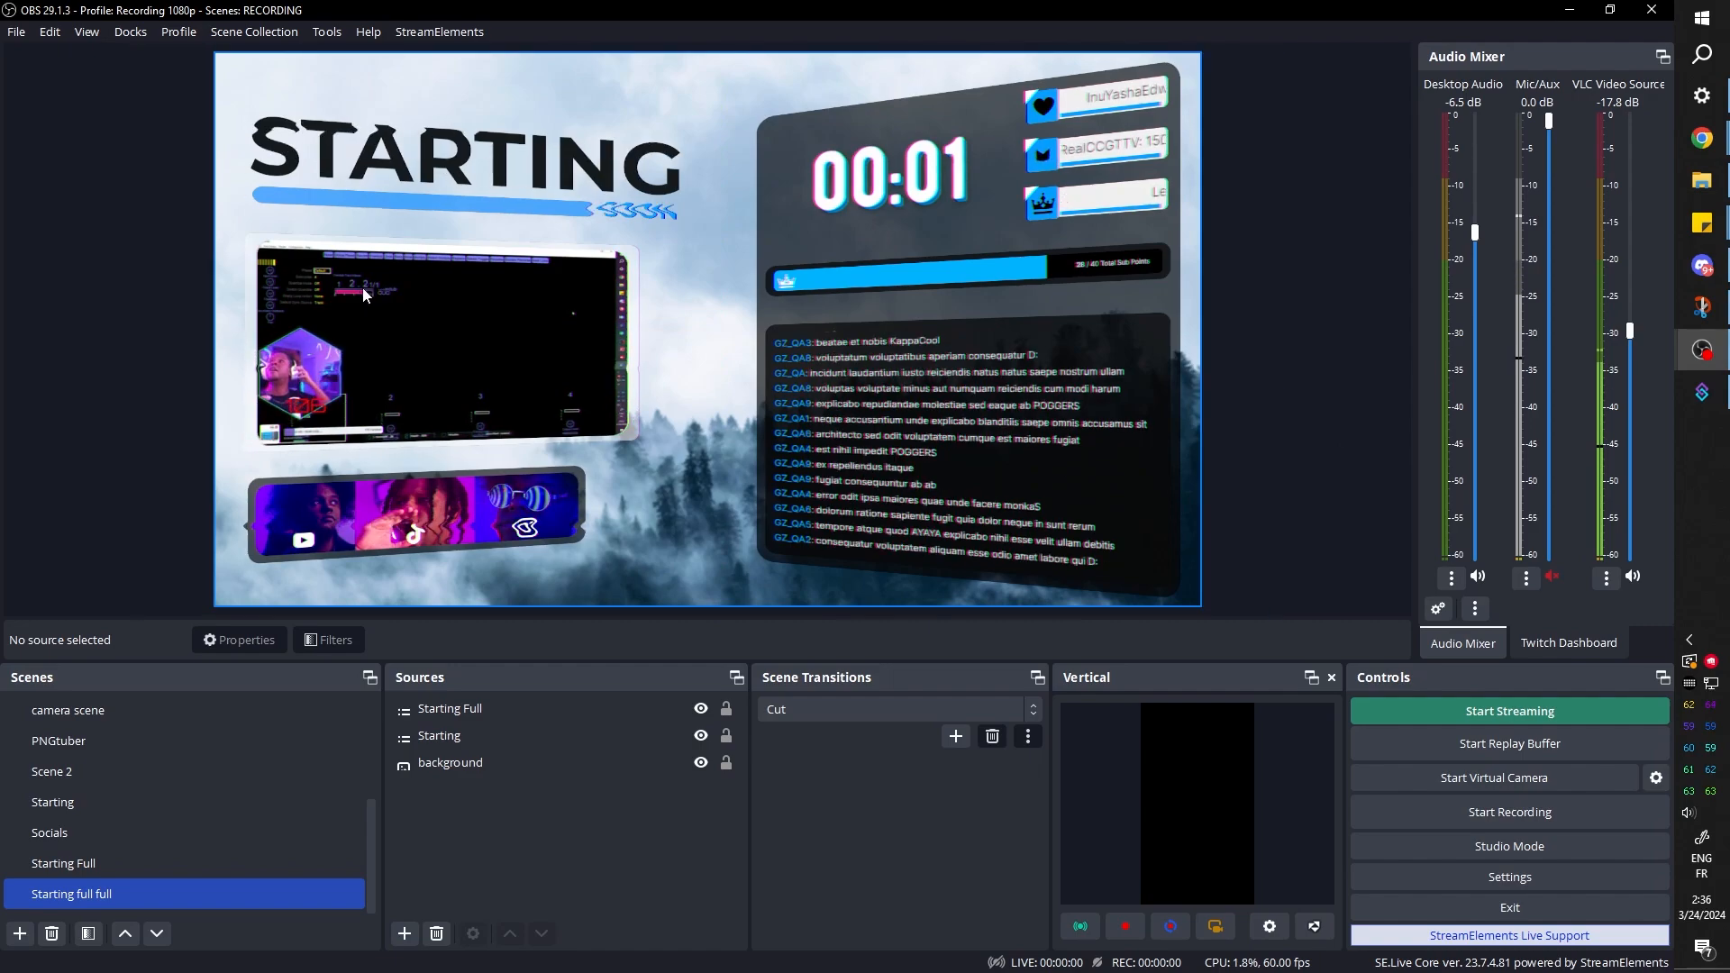